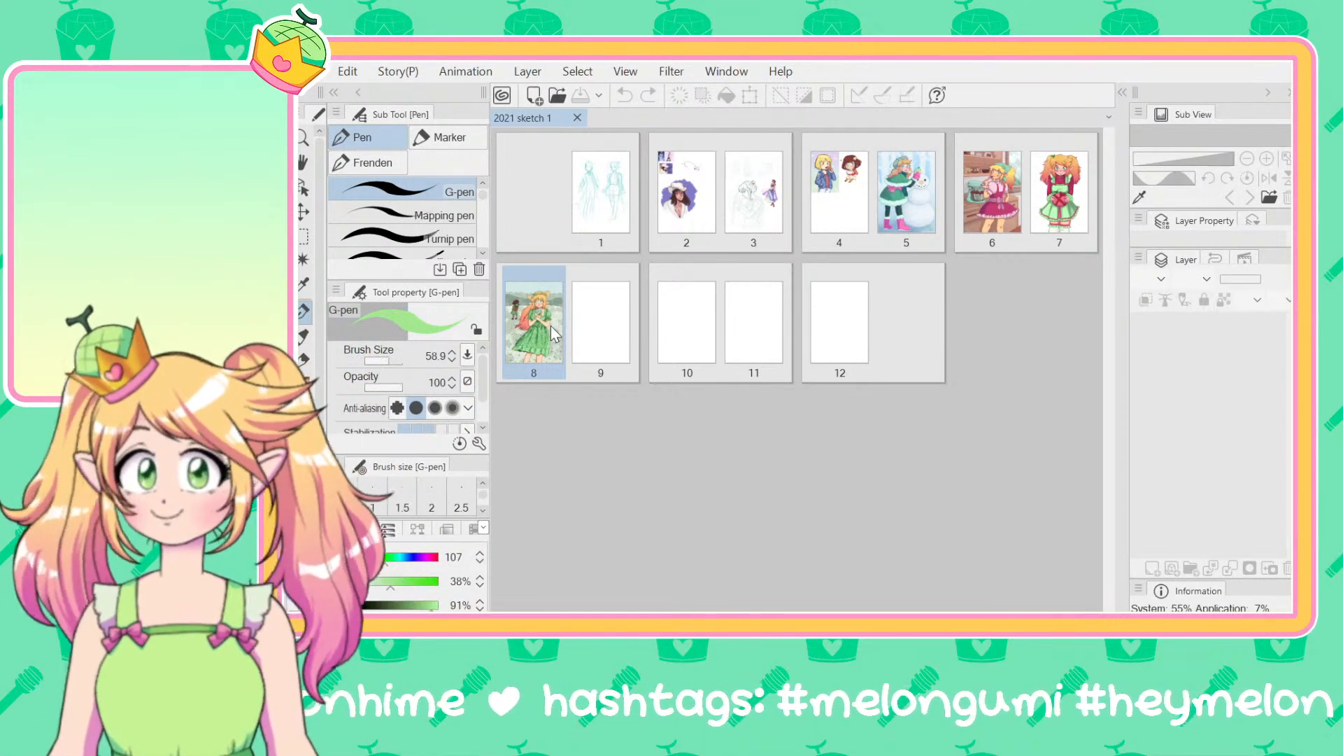
Step: Open page 8, the girl in the green floral dress, and close the page overview of the 2021 sketch file
double_click(551, 325)
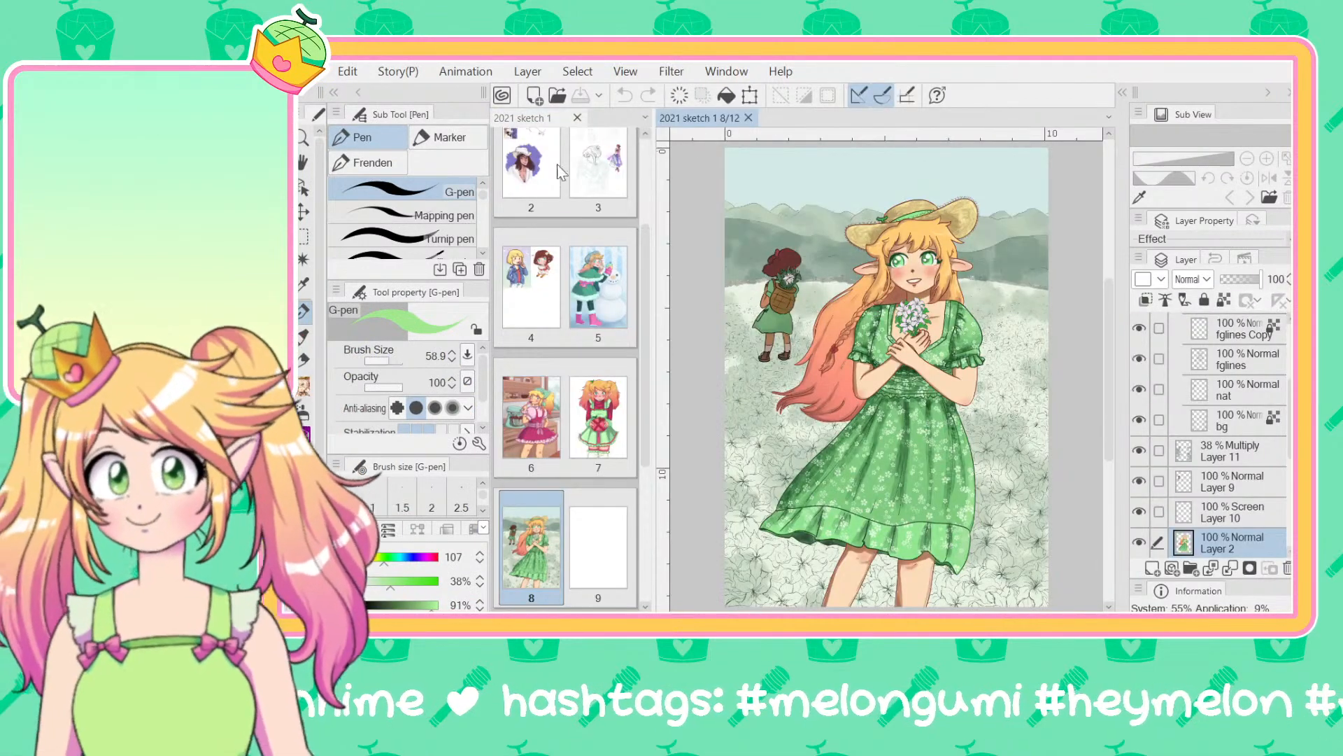
click(585, 124)
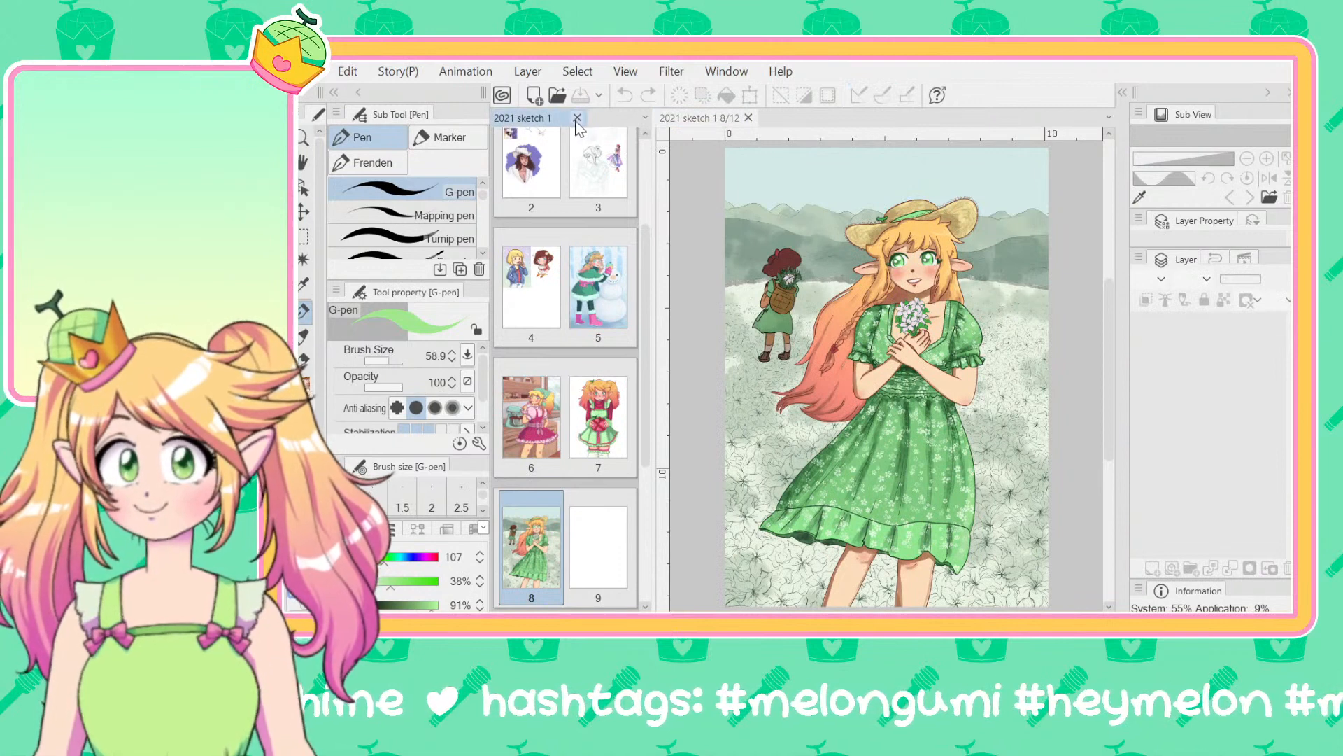
click(576, 119)
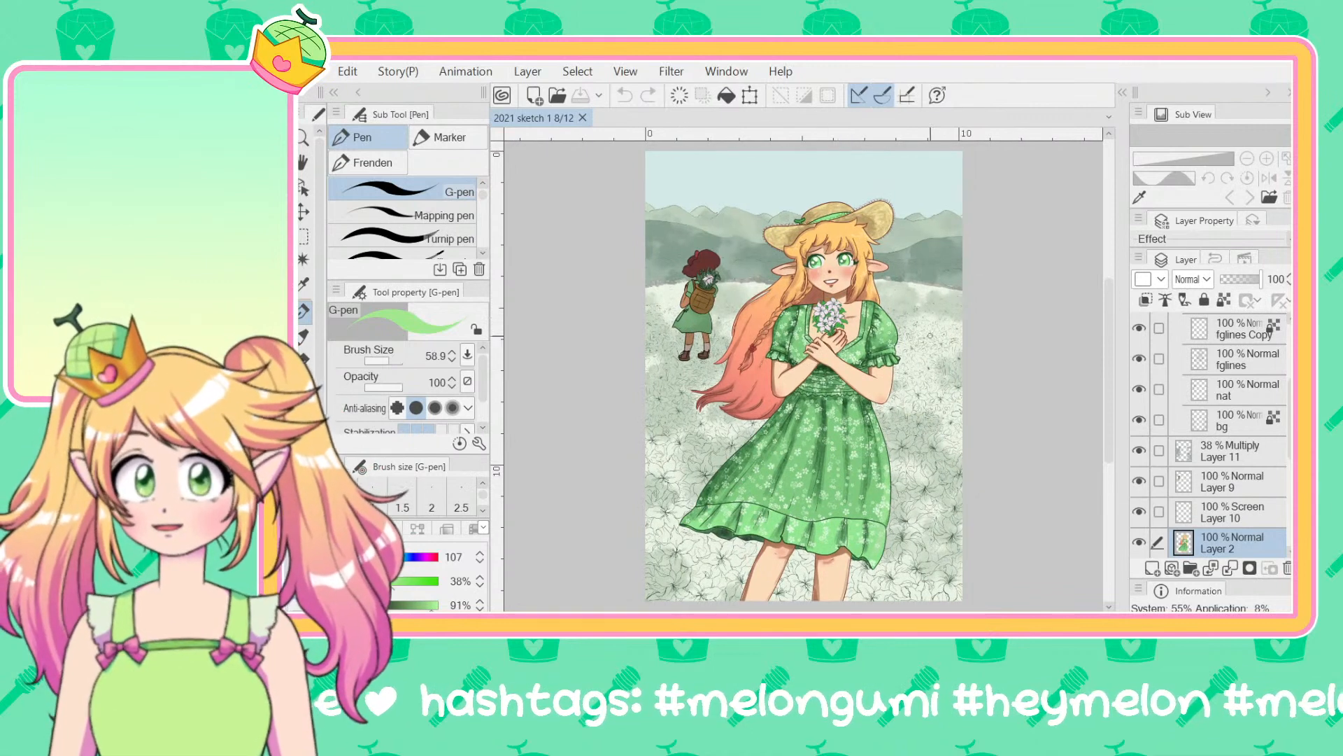
Step: Examine the whole illustration and the girl's face up close, briefly hiding Layer 2 to compare the art without it
scroll(921, 336, down, 1)
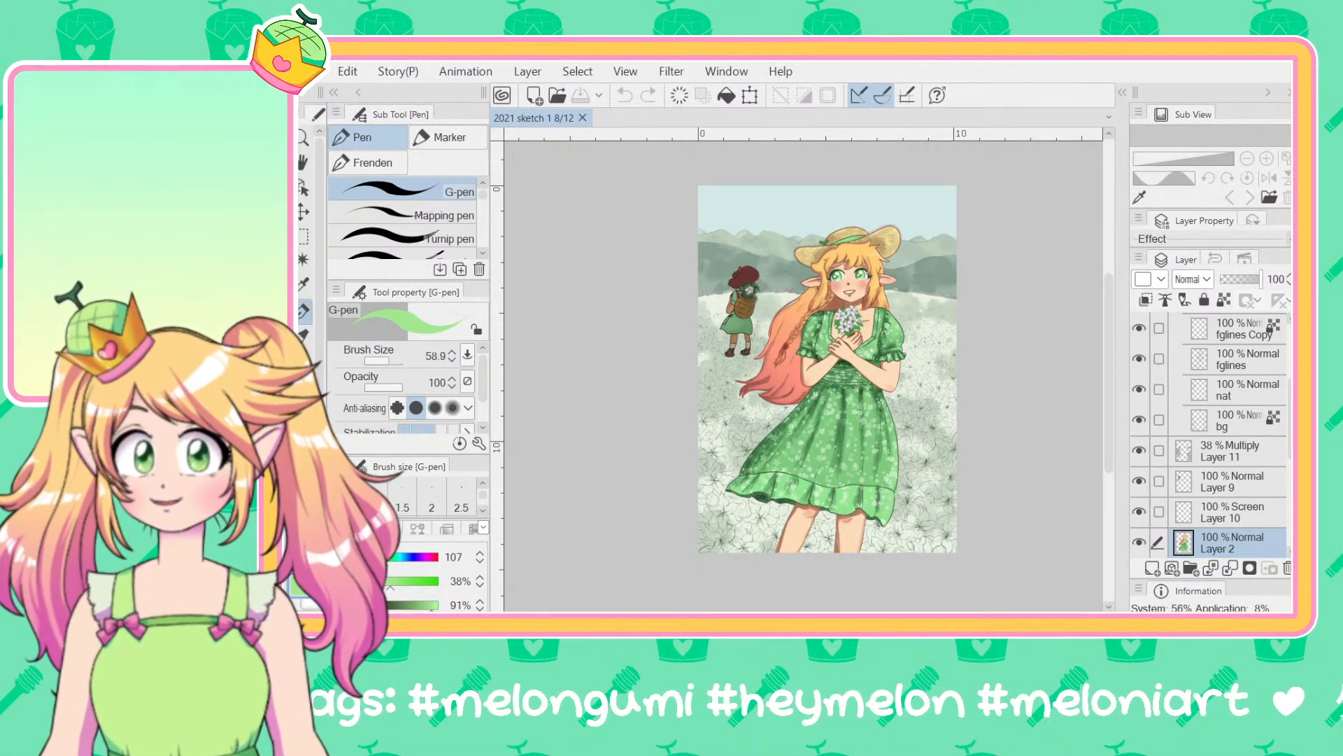
scroll(952, 330, up, 2)
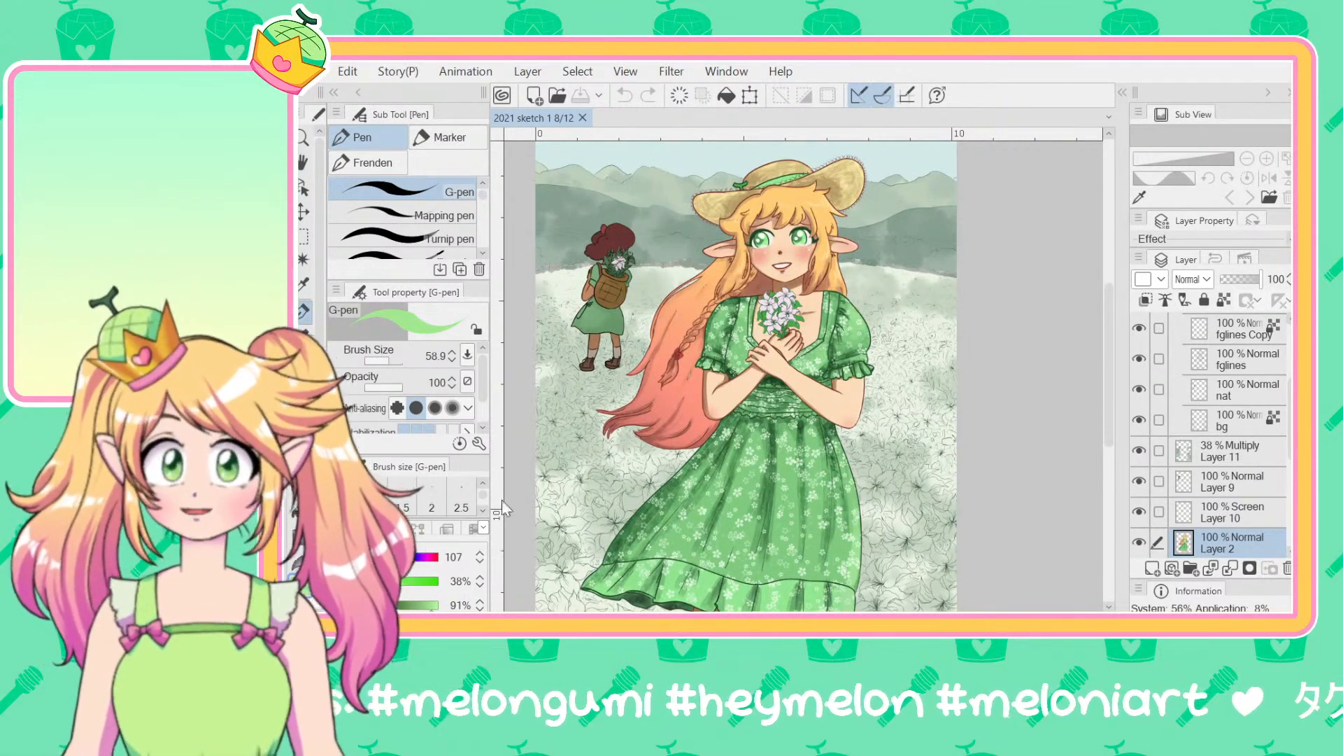
scroll(798, 371, up, 2)
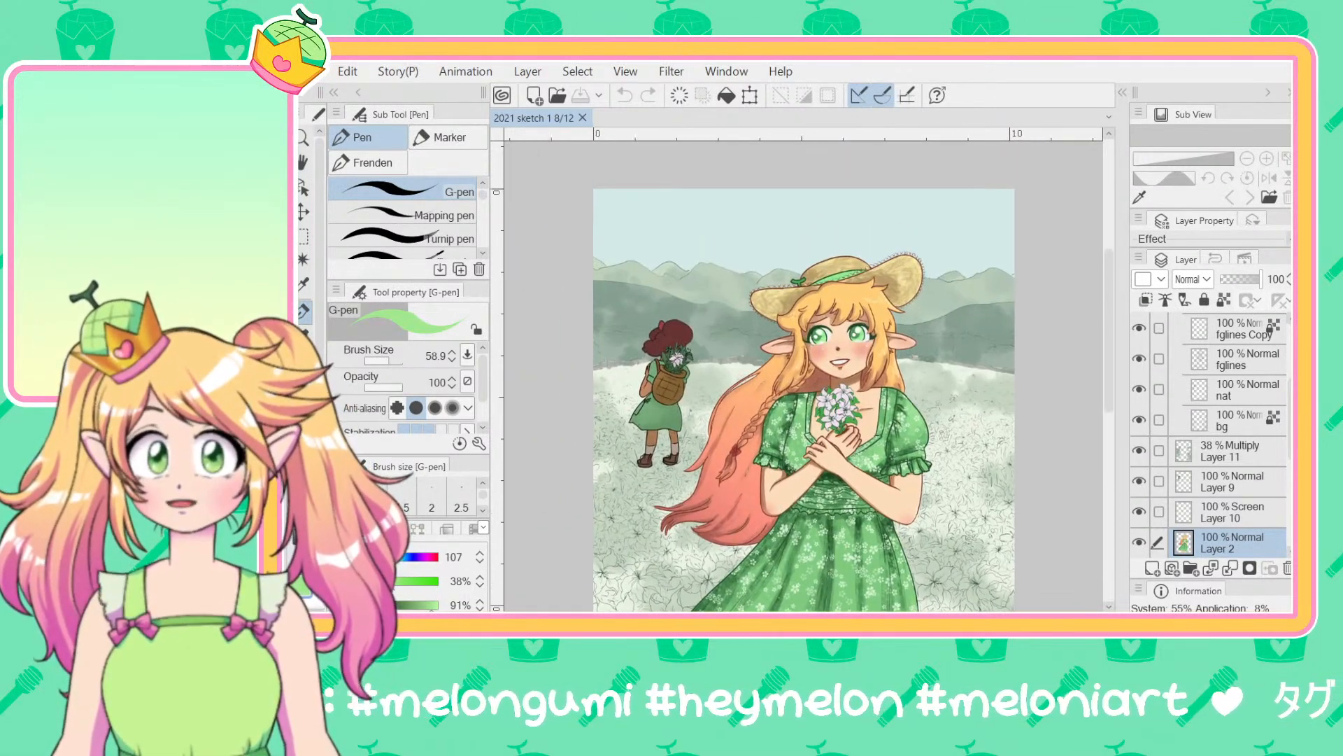
scroll(805, 392, down, 1)
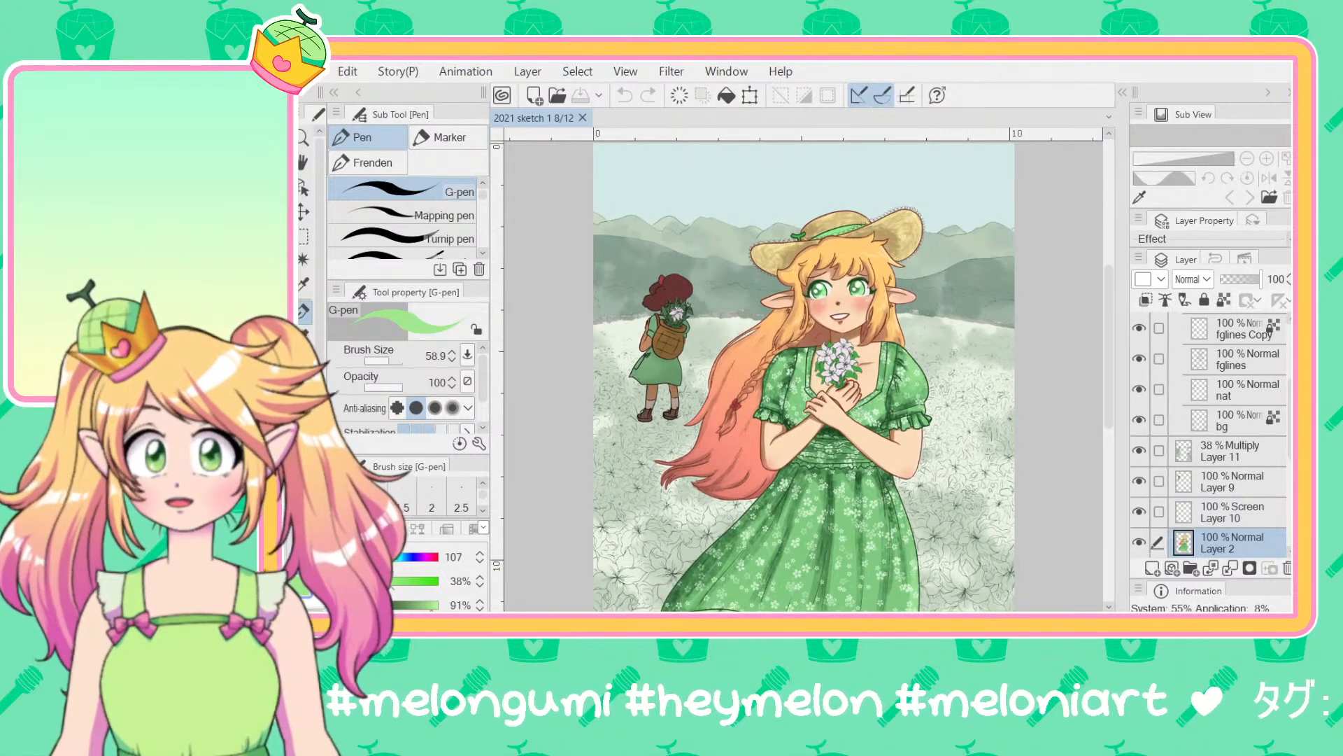
scroll(794, 371, down, 1)
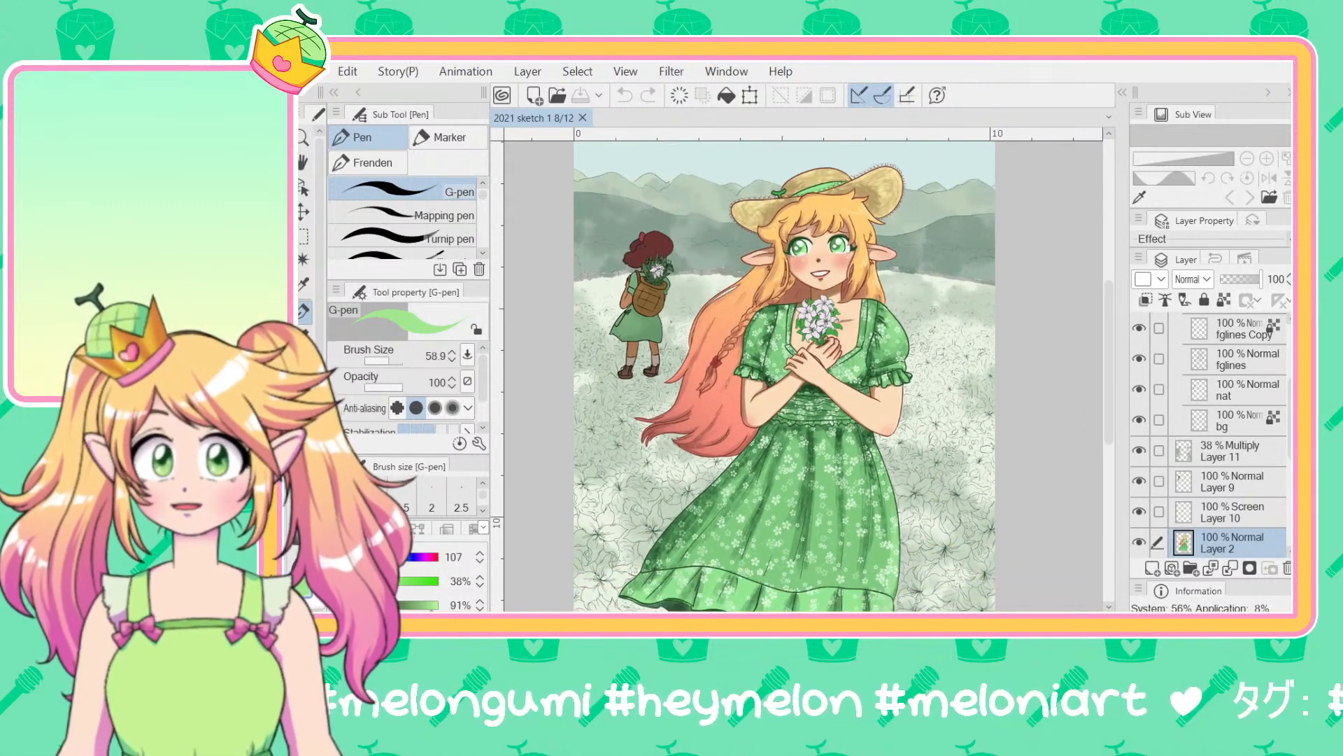
scroll(798, 378, up, 1)
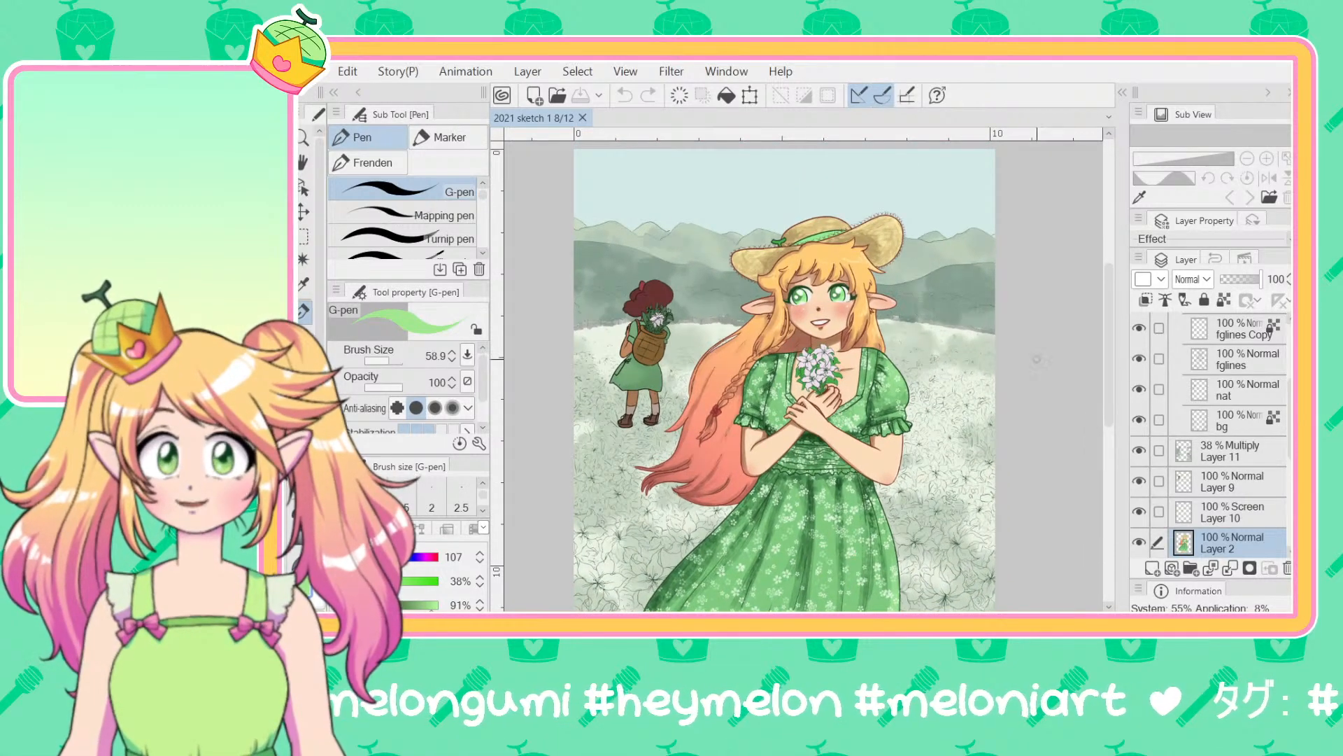
scroll(847, 348, up, 5)
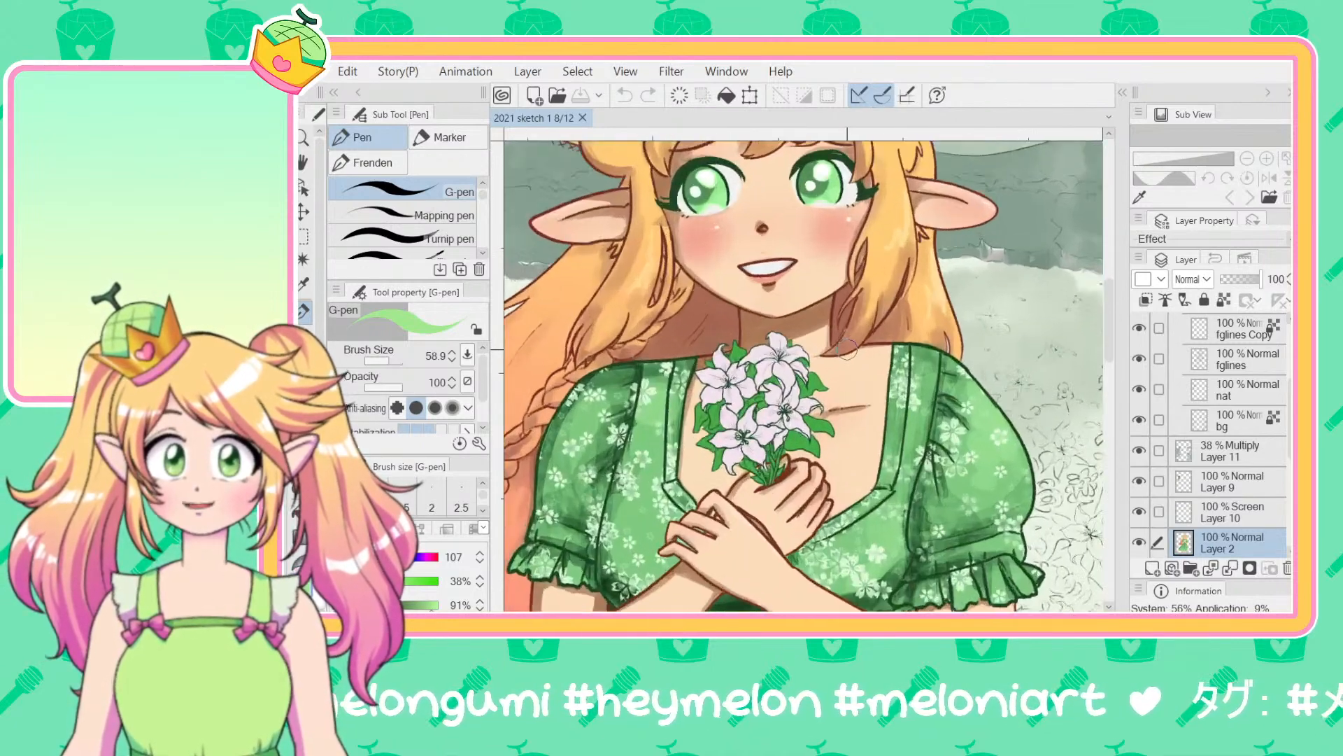
scroll(847, 346, up, 2)
scroll(1112, 325, up, 3)
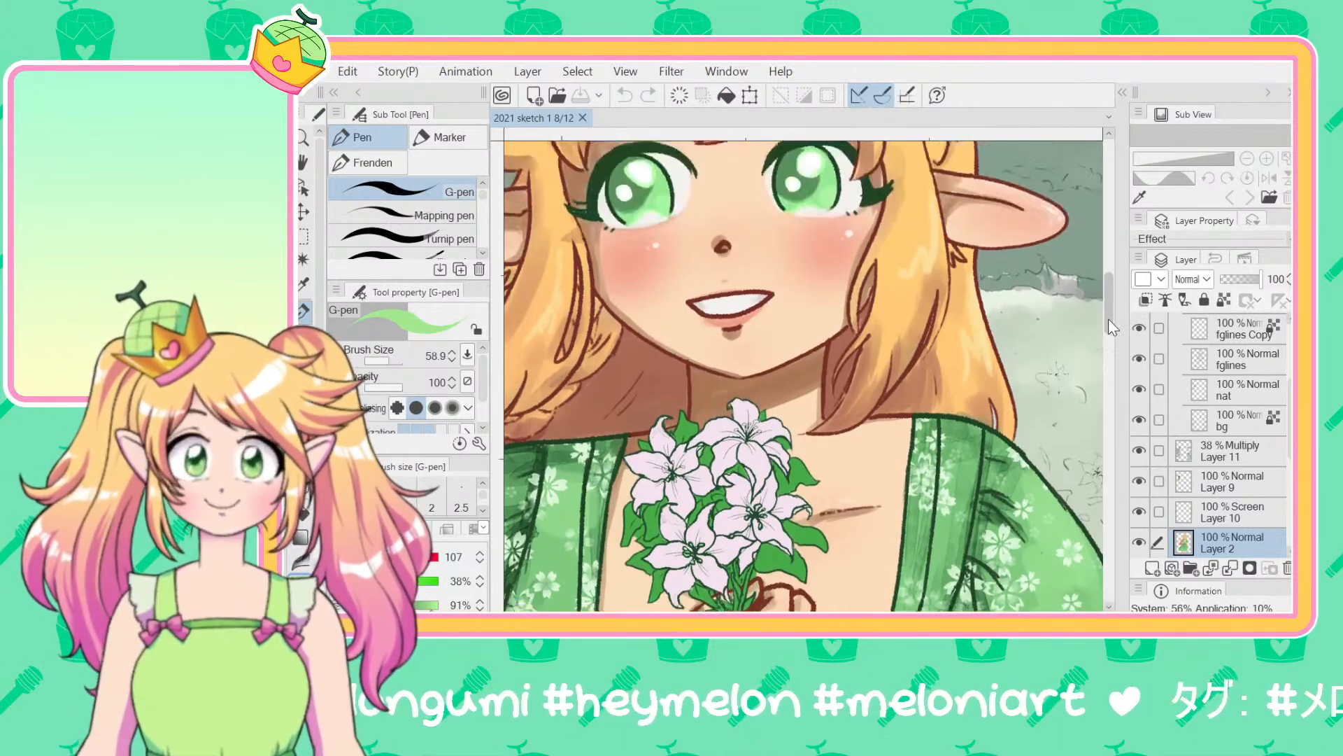
scroll(1108, 318, up, 4)
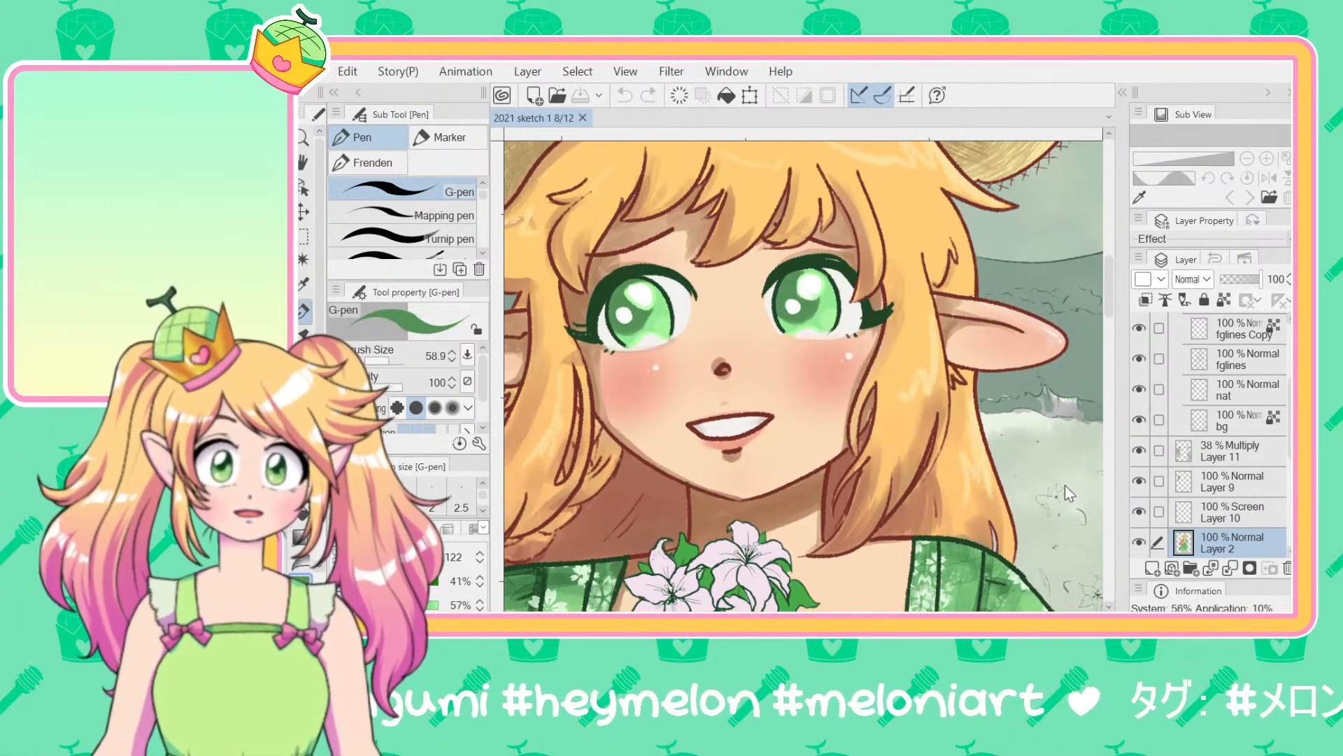
click(1139, 543)
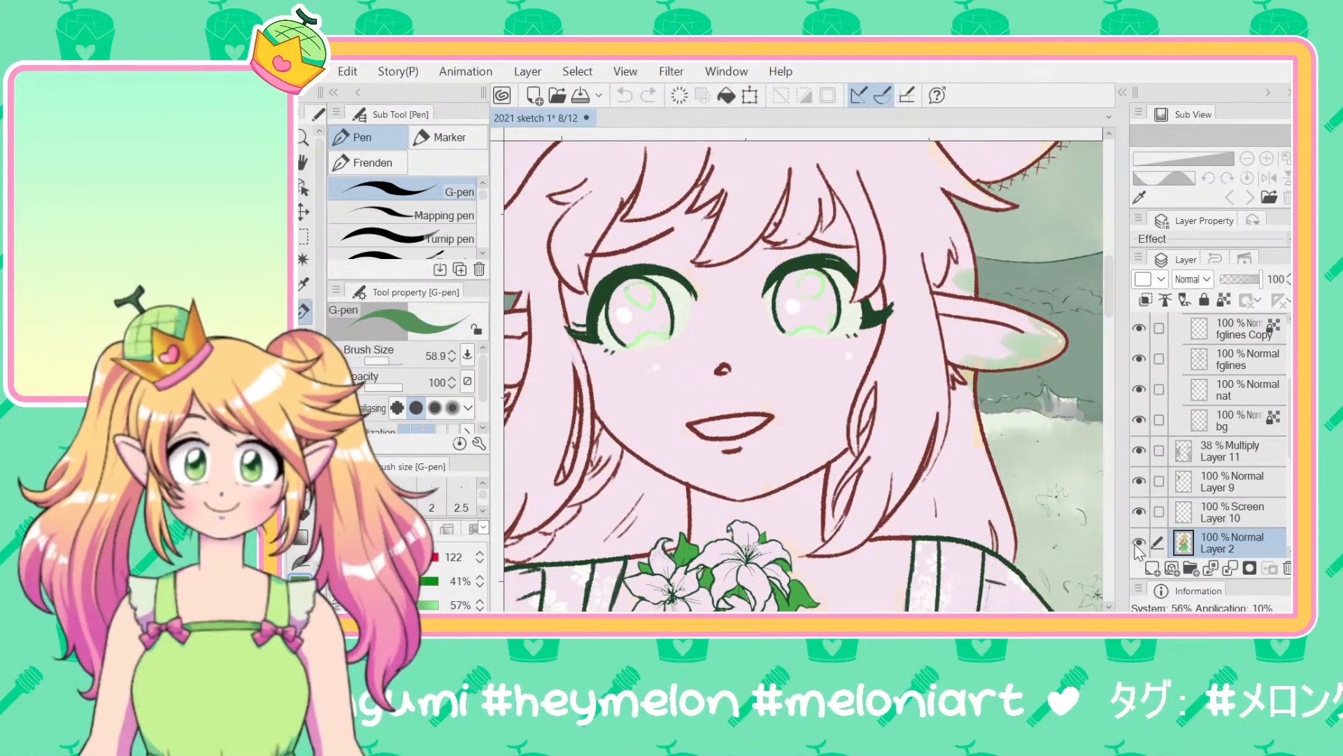
click(1139, 543)
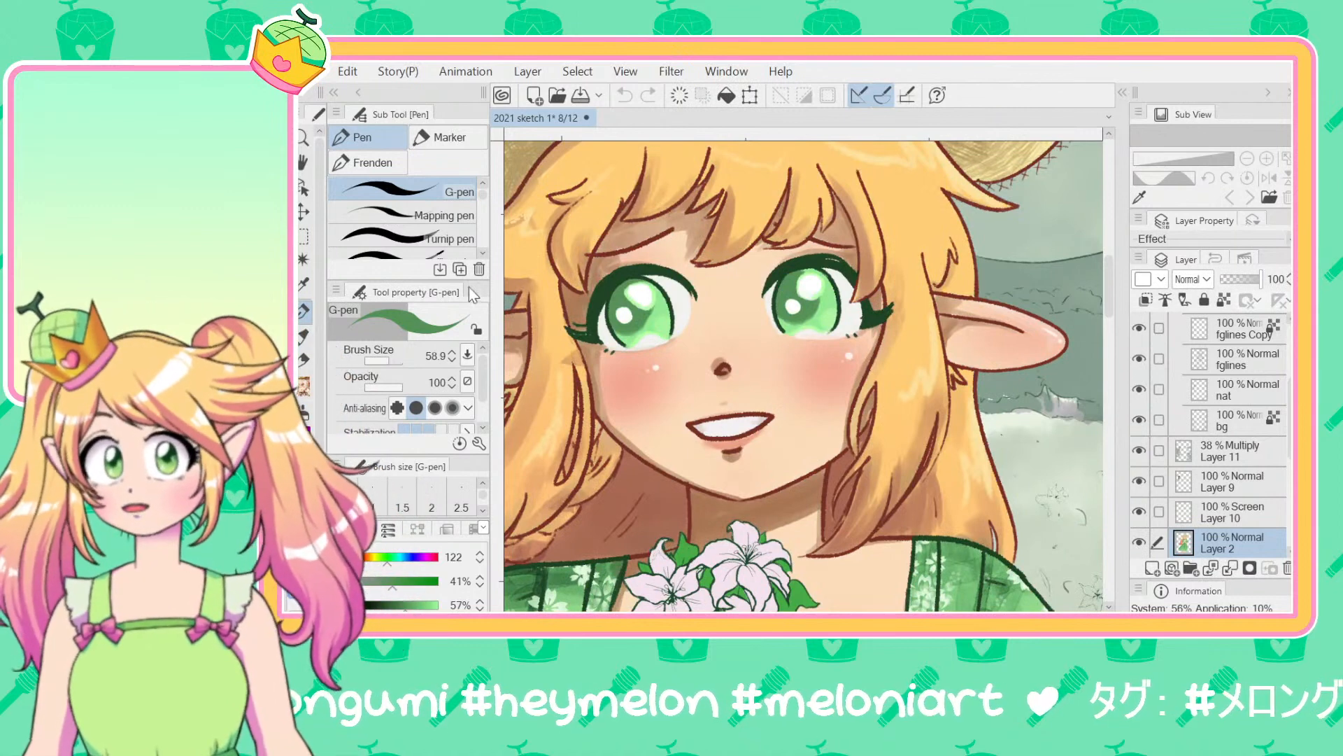
Step: Try shading the girl's left iris with the Paint brush in dark green sampled from the eyelashes, and undo the stroke
alt+click(600, 286)
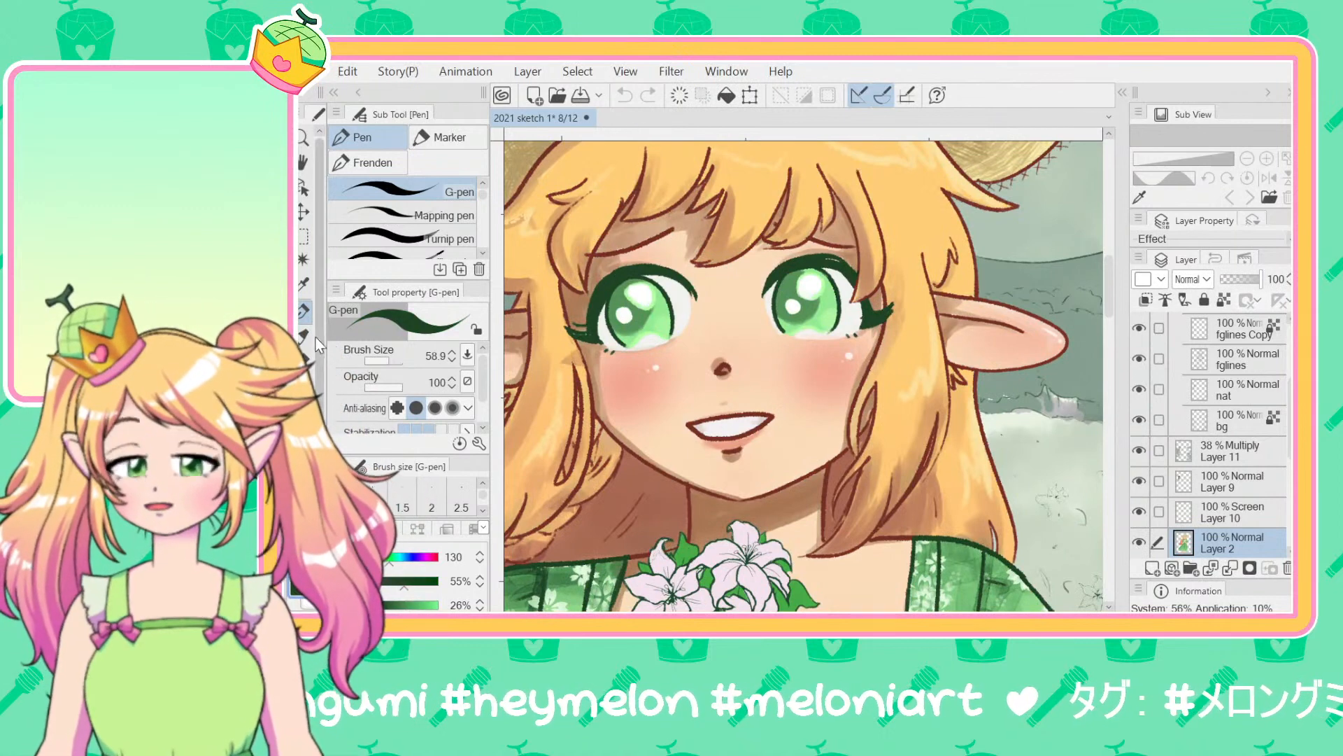
key(b)
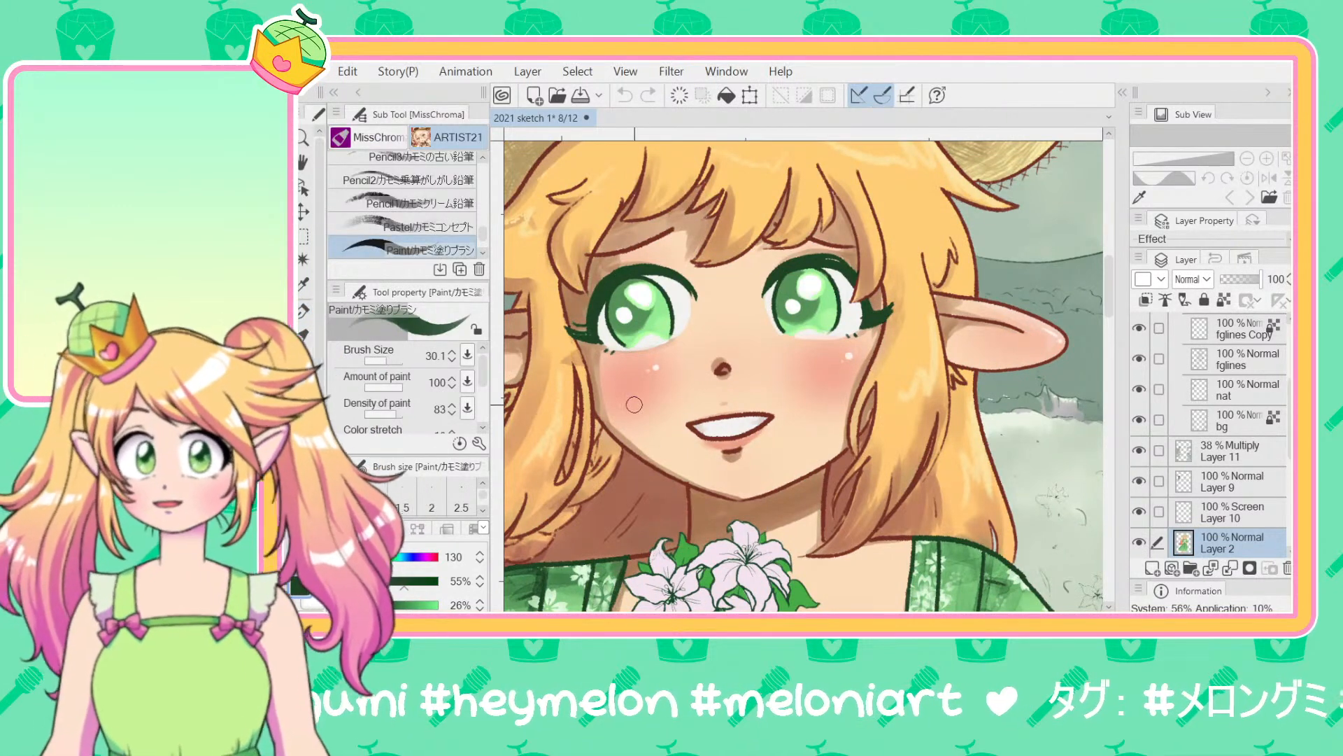
mouse_move(790, 313)
mouse_down()
mouse_move(805, 288)
mouse_move(803, 303)
mouse_move(789, 295)
mouse_up()
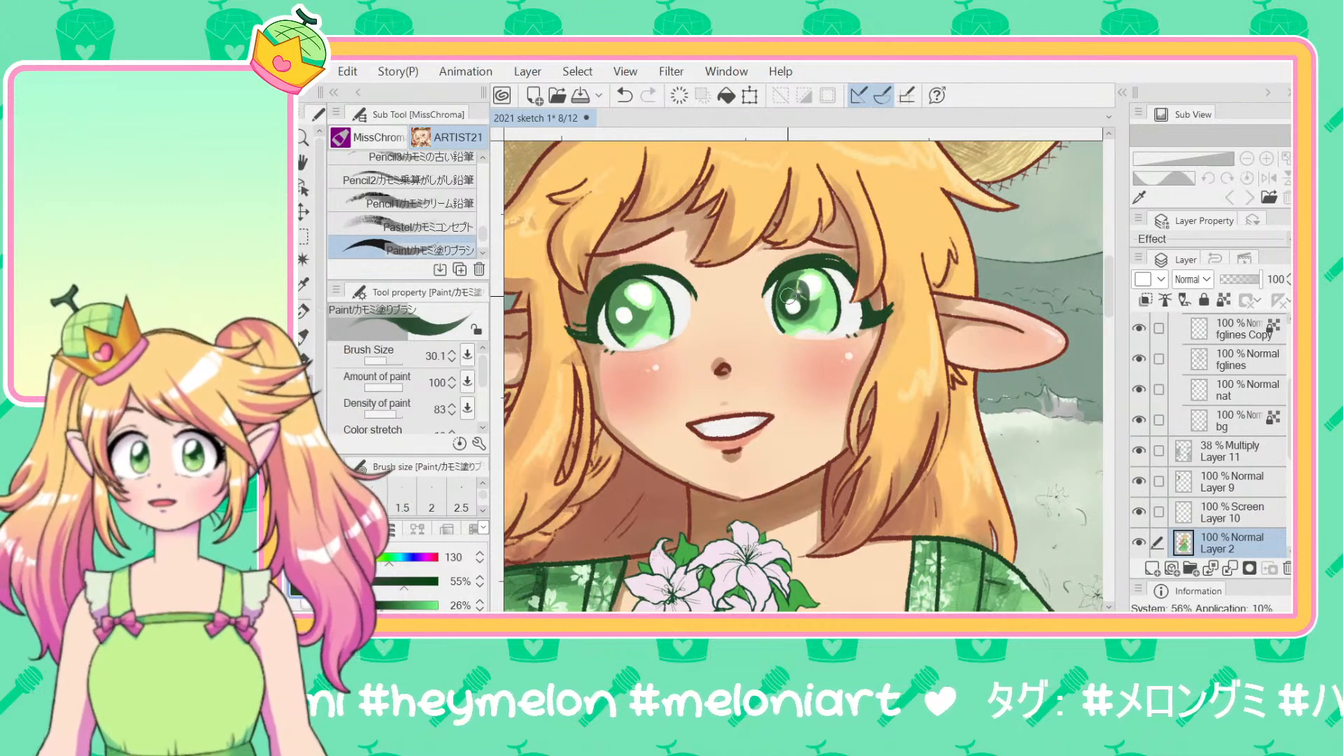
key(ctrl+z)
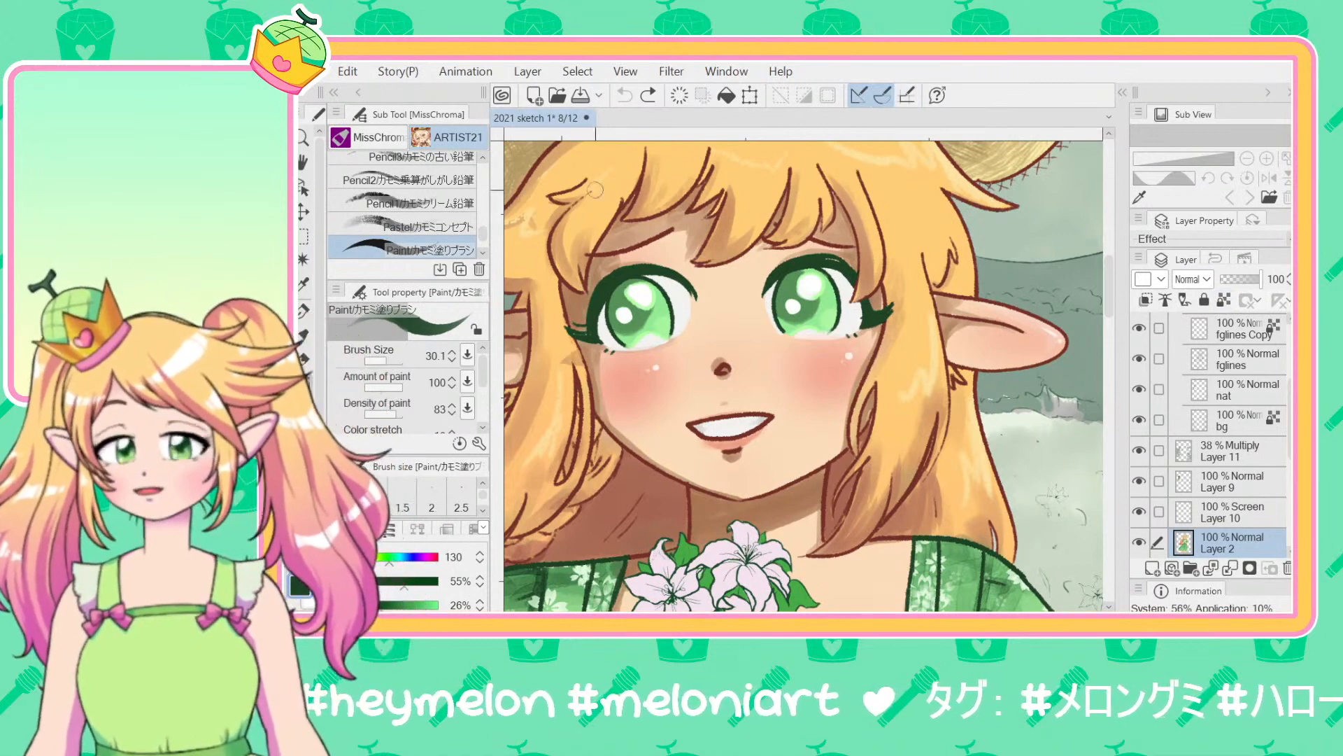
Step: Auto-select the iris green with reference to other layers and try dark green Paint brush shading on the girl's left eye
click(303, 259)
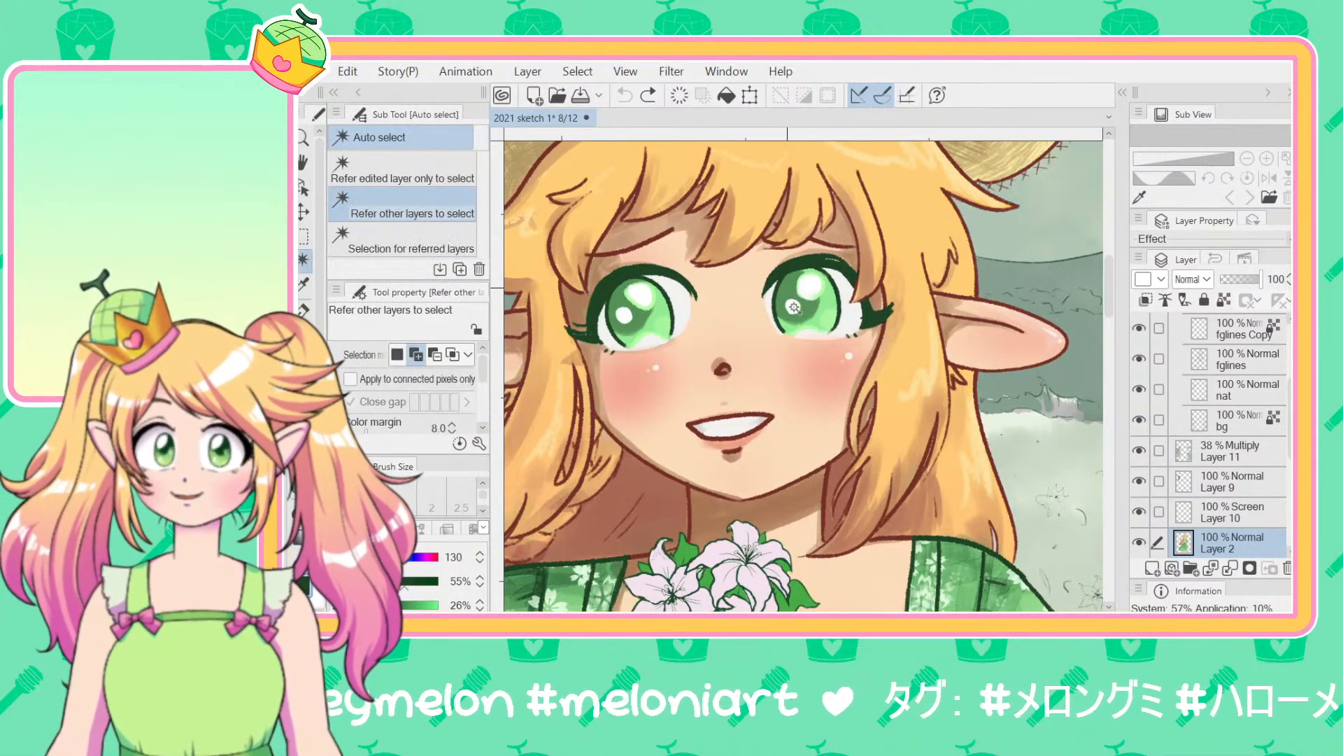
click(798, 319)
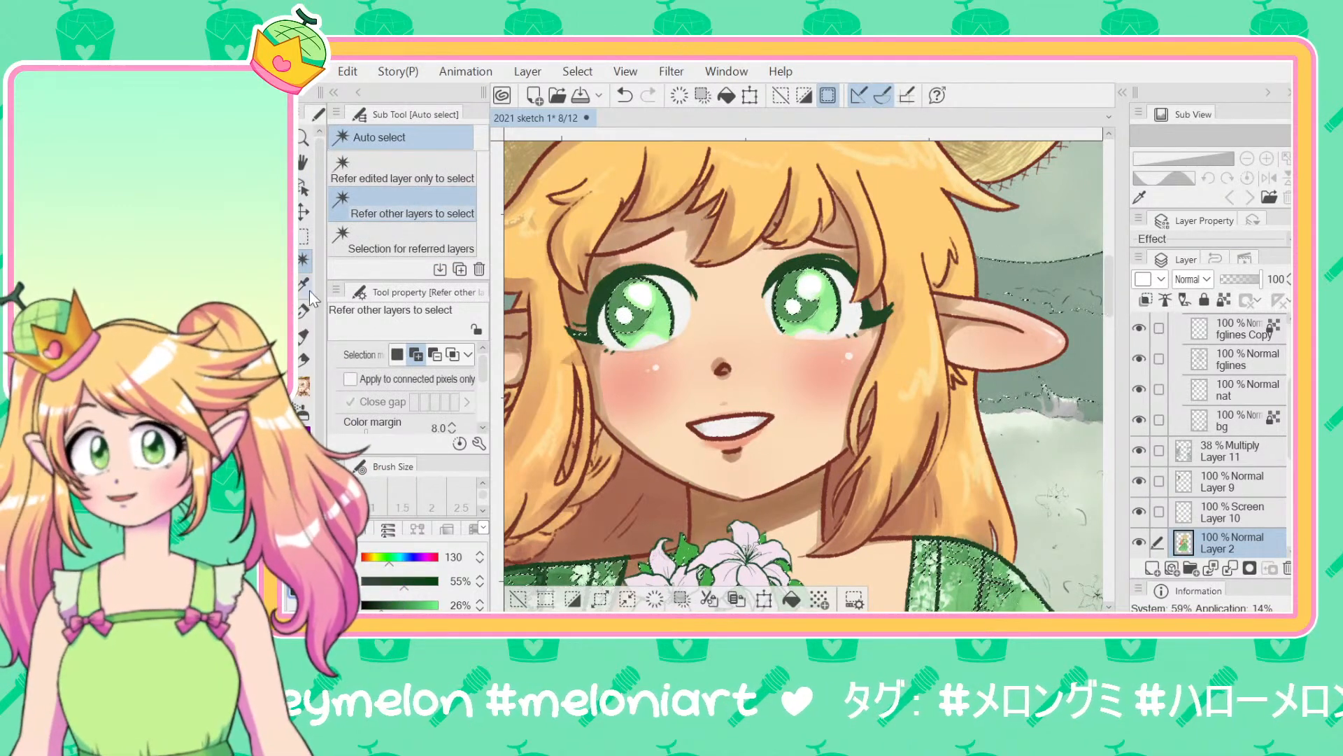
click(304, 362)
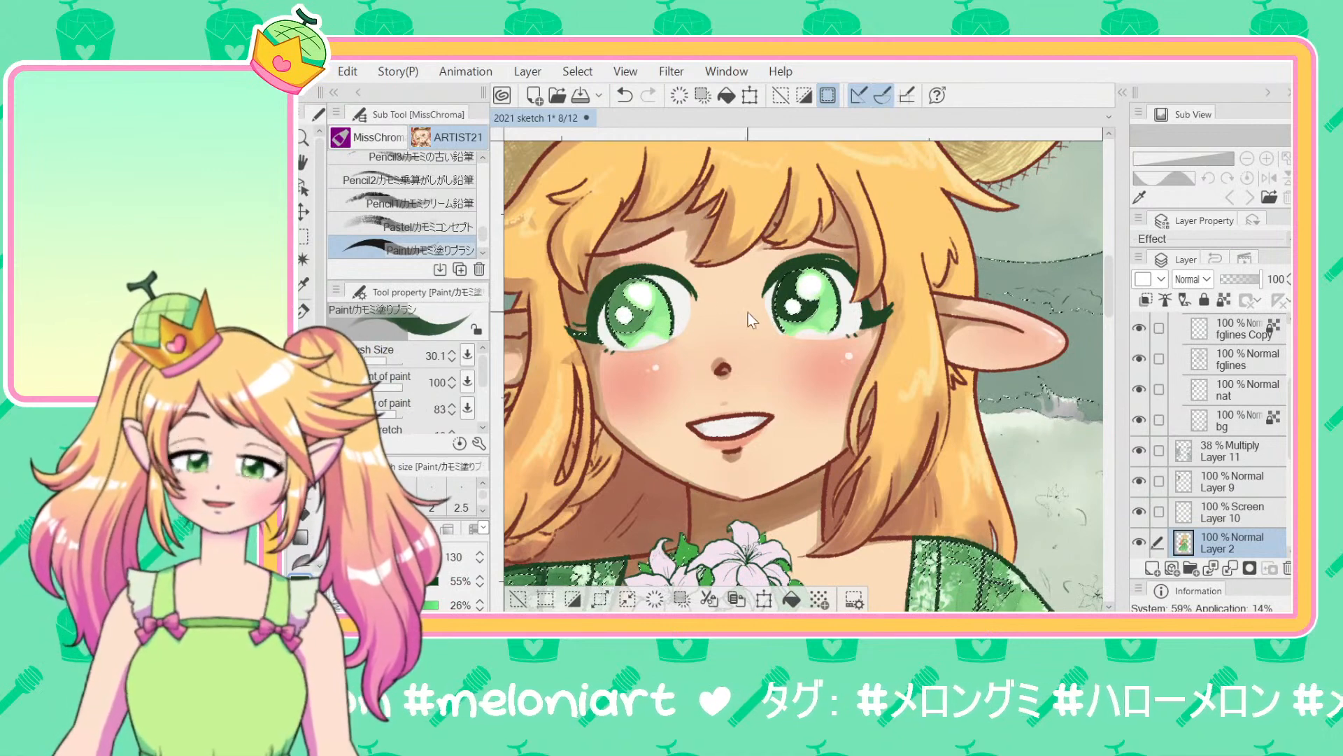
key(ctrl+z)
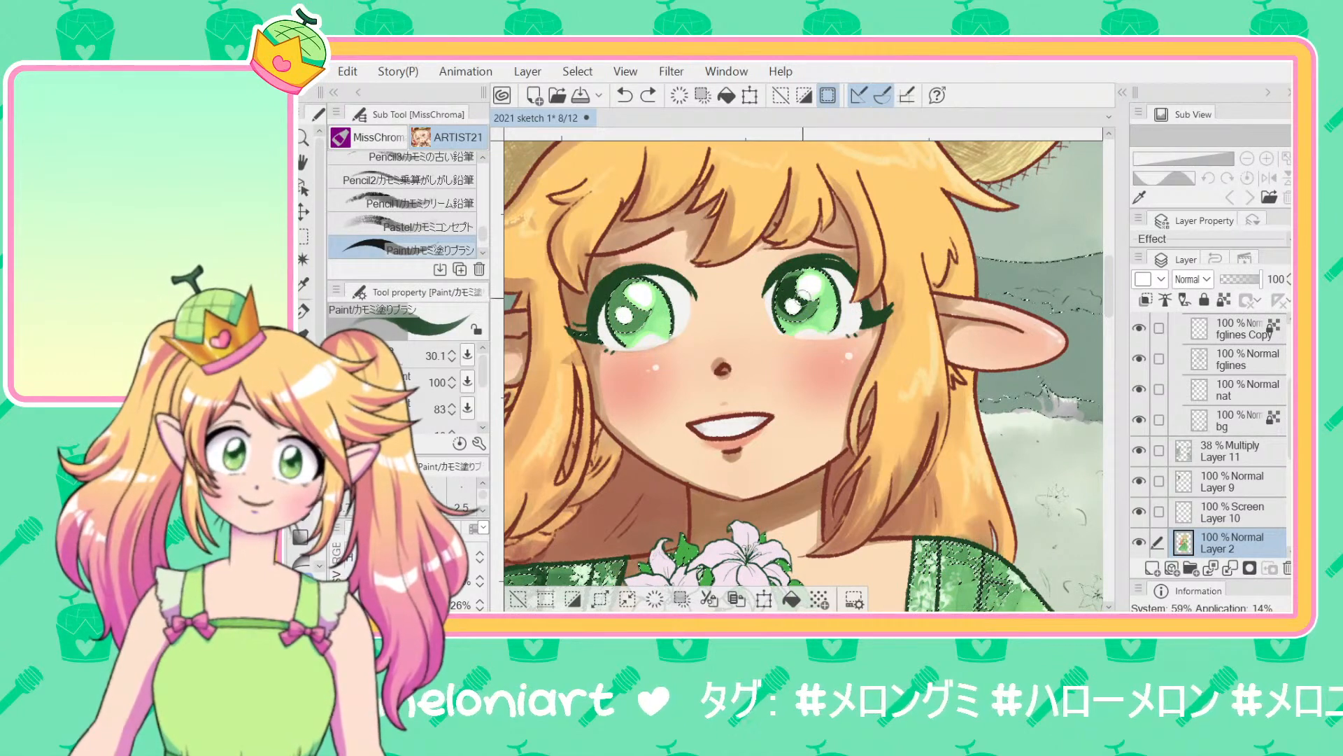
drag(784, 291, 792, 281)
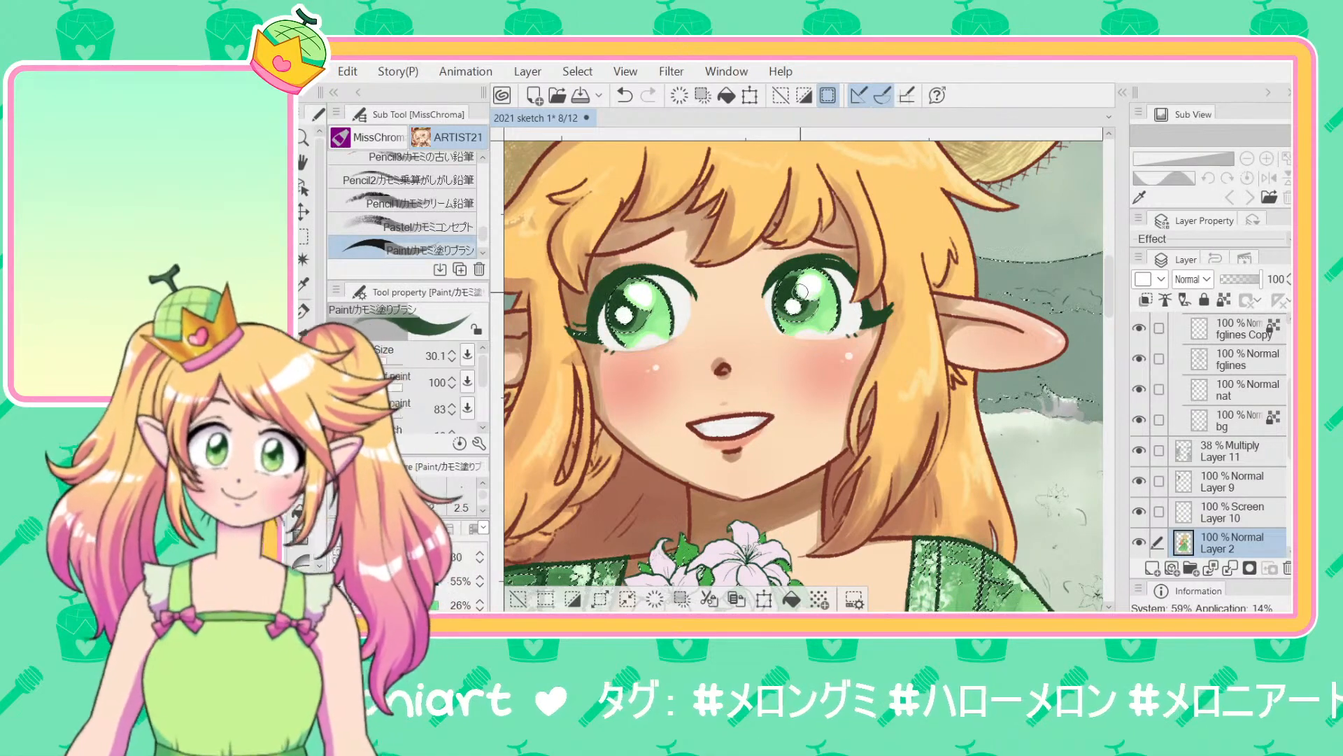
Step: Clear the selection to check the eye shading, and undo back to before the green areas were selected
scroll(802, 293, down, 5)
key(ctrl+d)
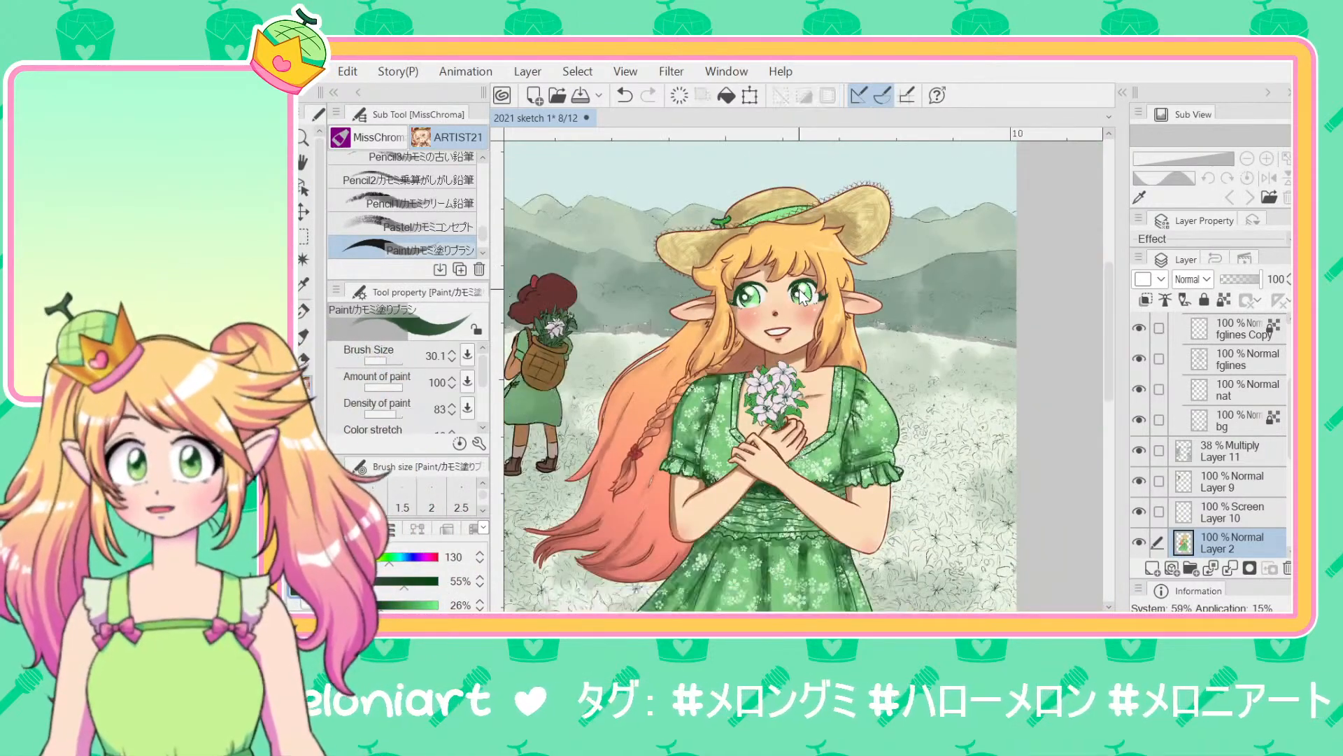
scroll(1010, 254, down, 2)
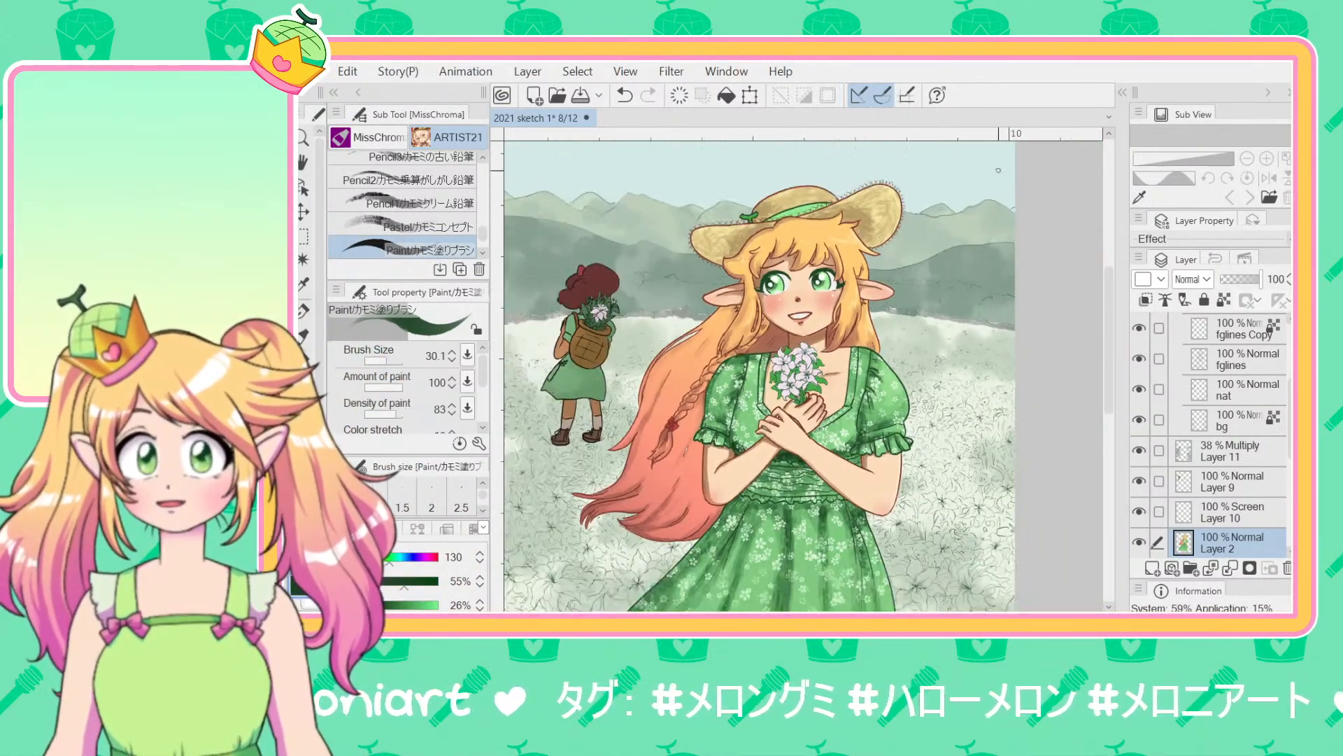
key(ctrl+z)
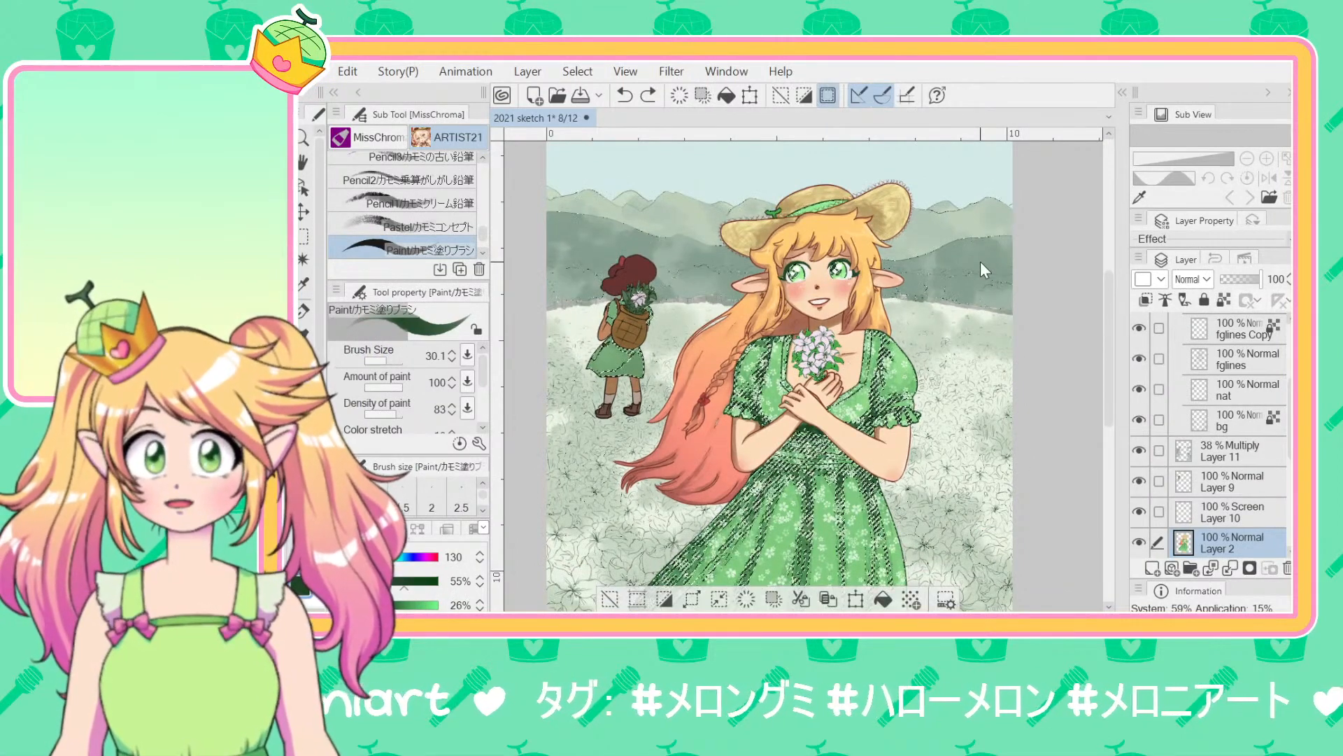
key(ctrl+z)
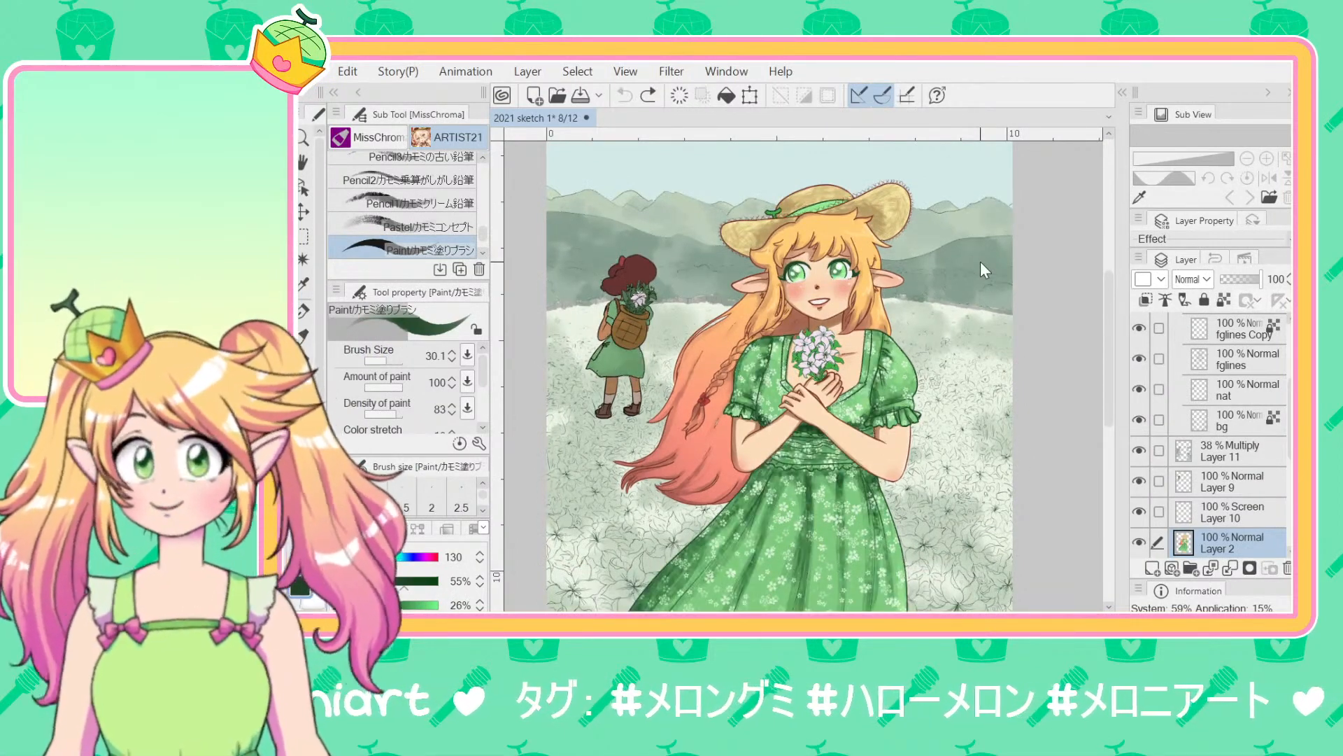
scroll(980, 261, down, 1)
scroll(980, 261, up, 3)
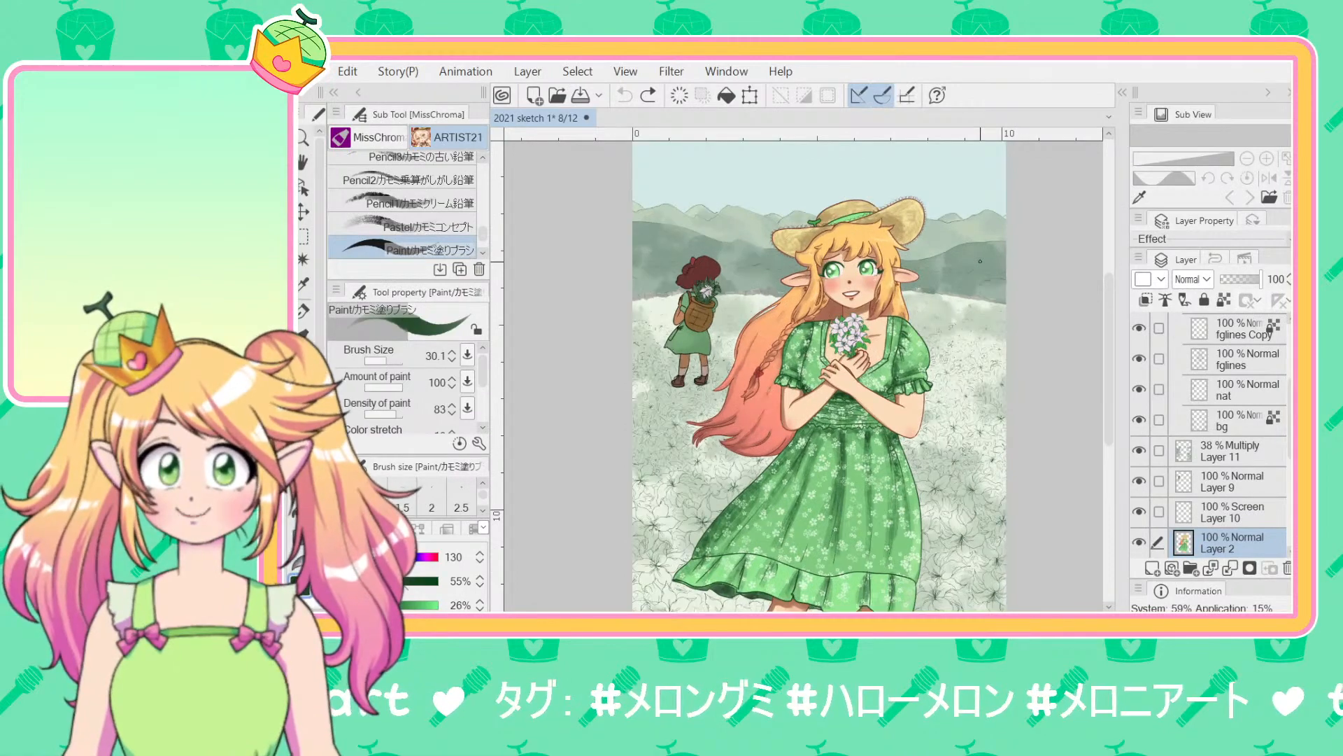
scroll(981, 261, up, 3)
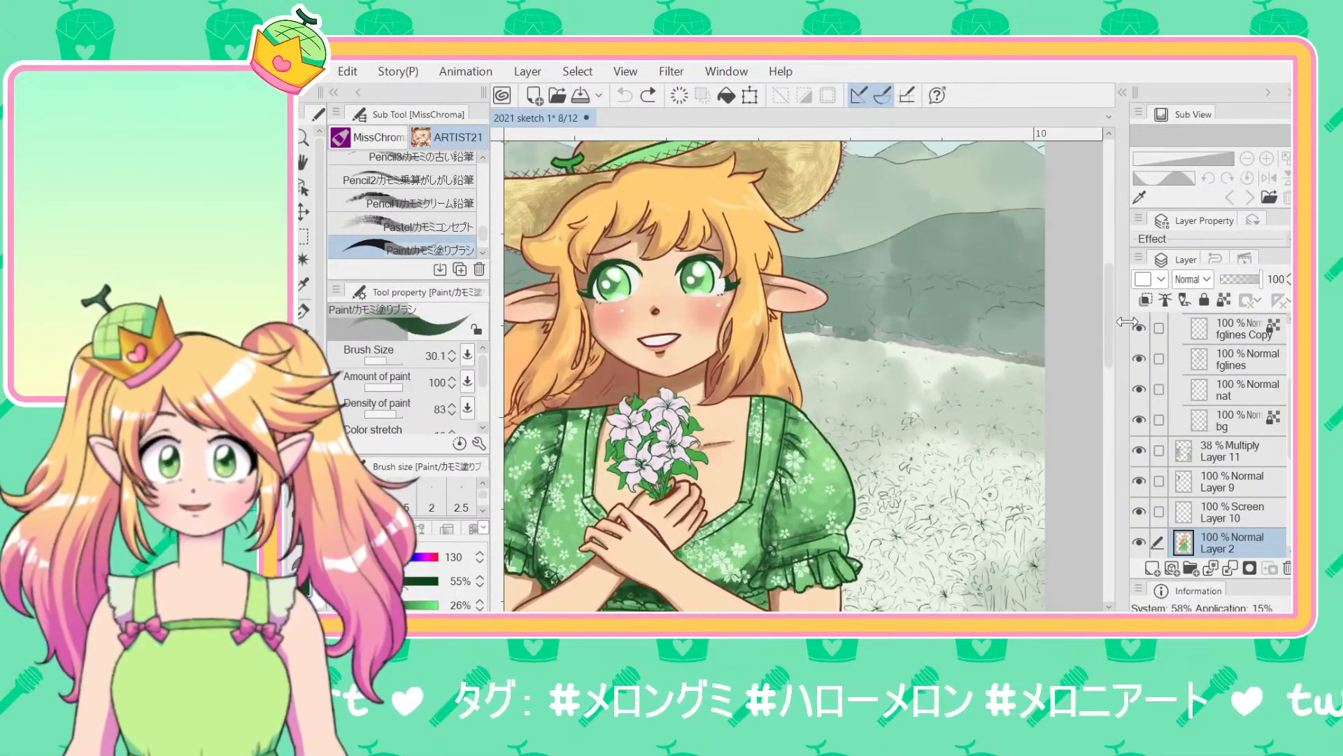
scroll(927, 324, down, 5)
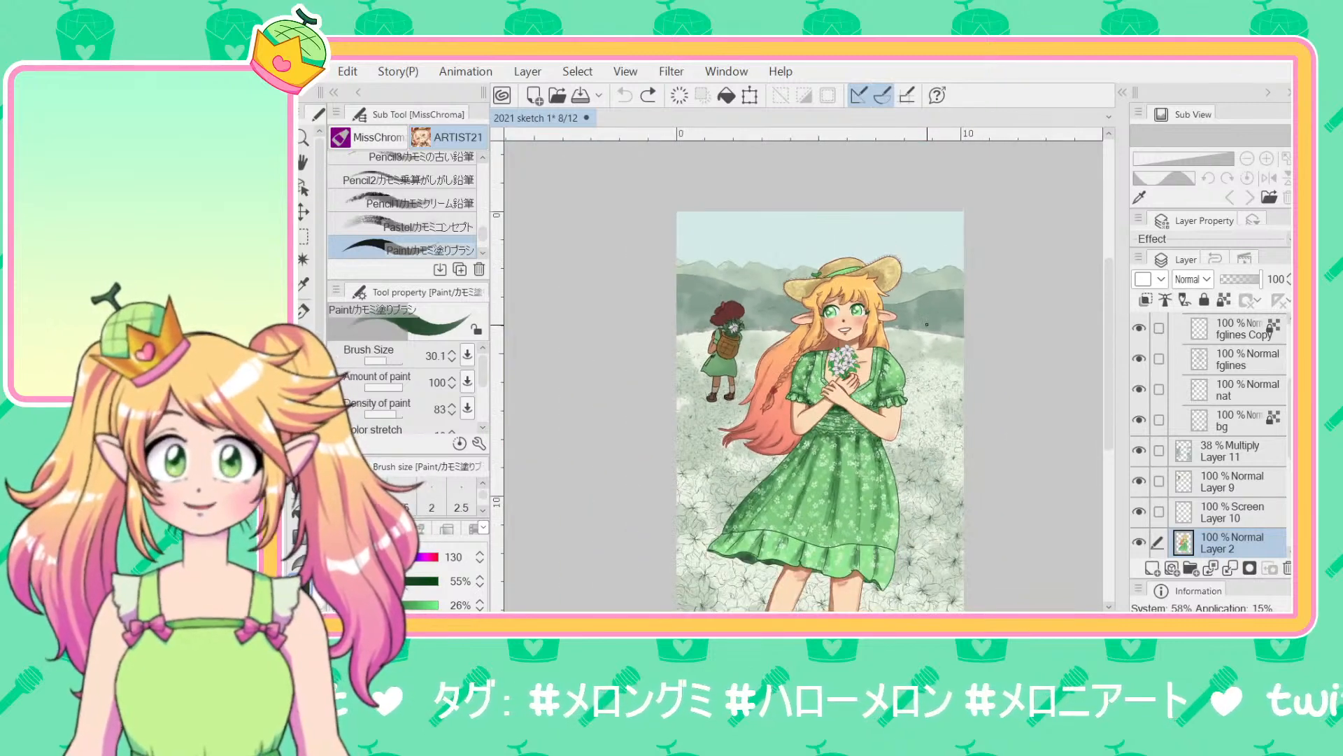
drag(414, 524, 398, 502)
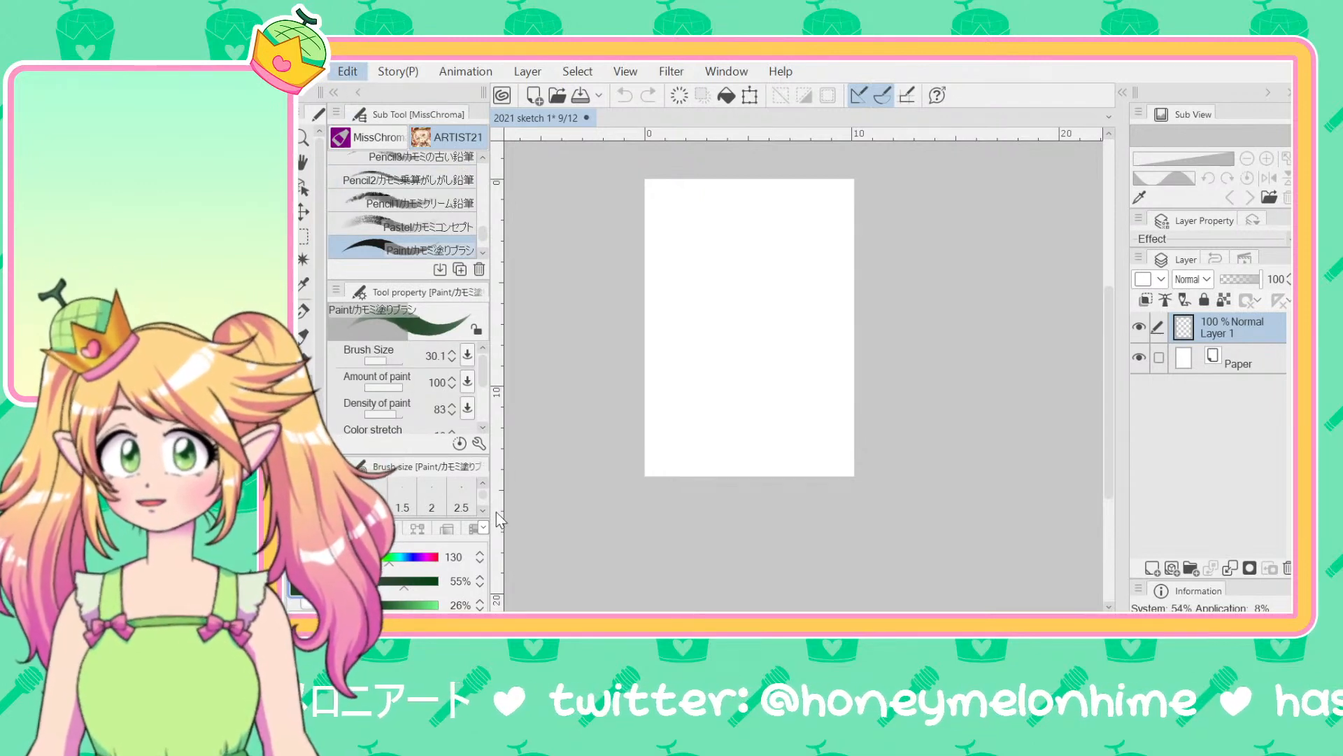
Step: Try changing the canvas size of blank page 9, cancel it, and undo the last change to the page
key(ctrl+alt+c)
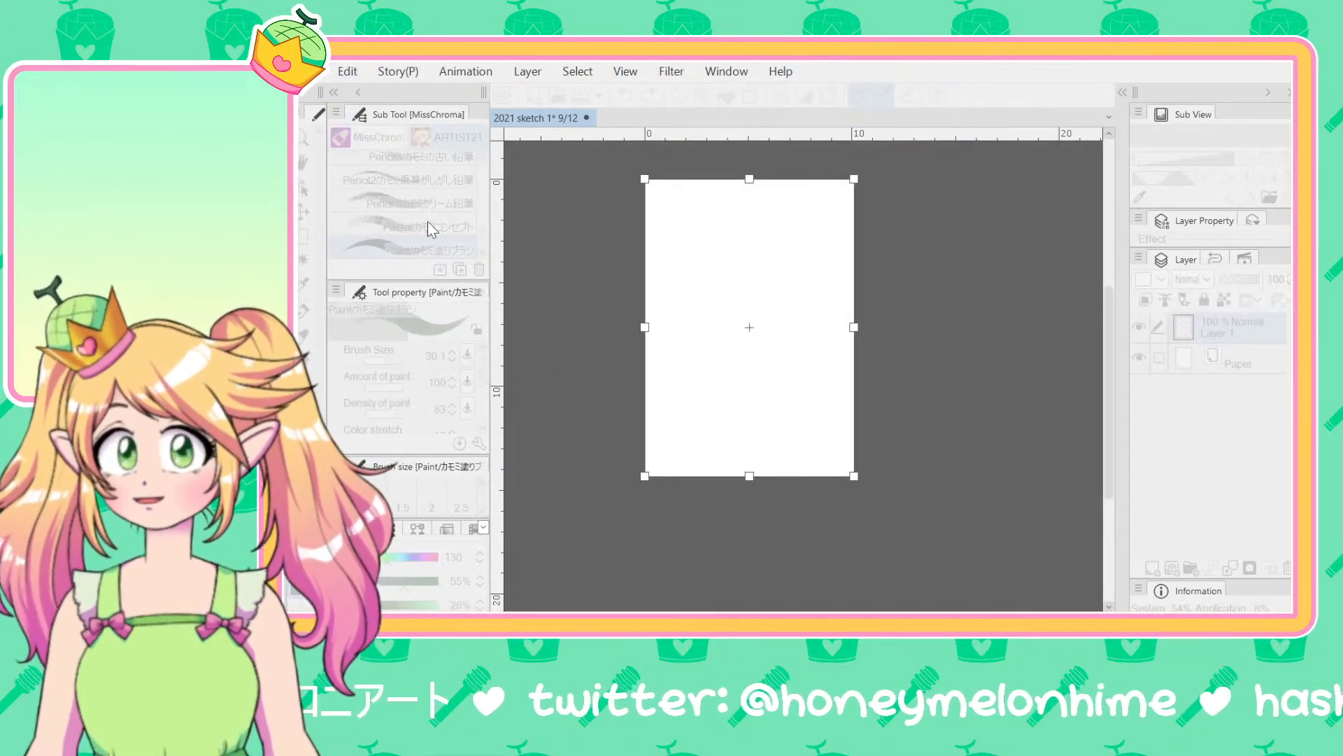
key(Escape)
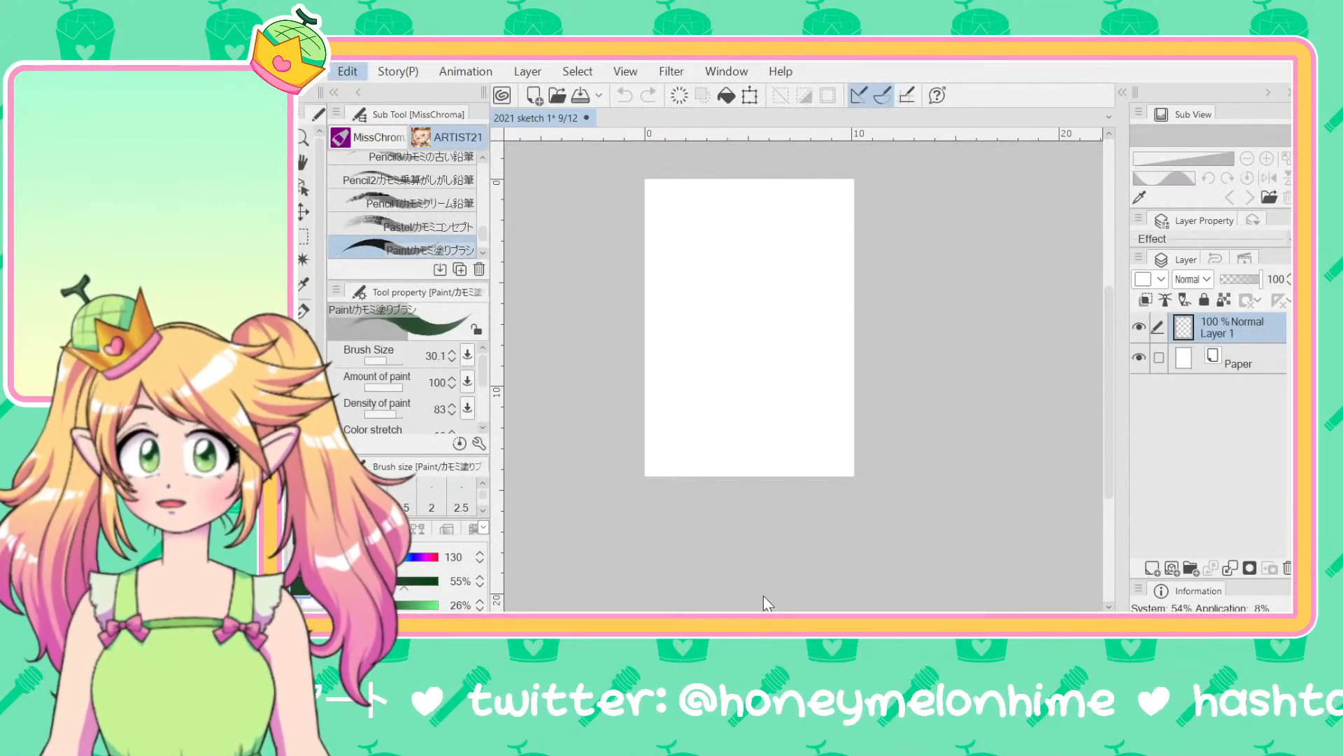
click(763, 595)
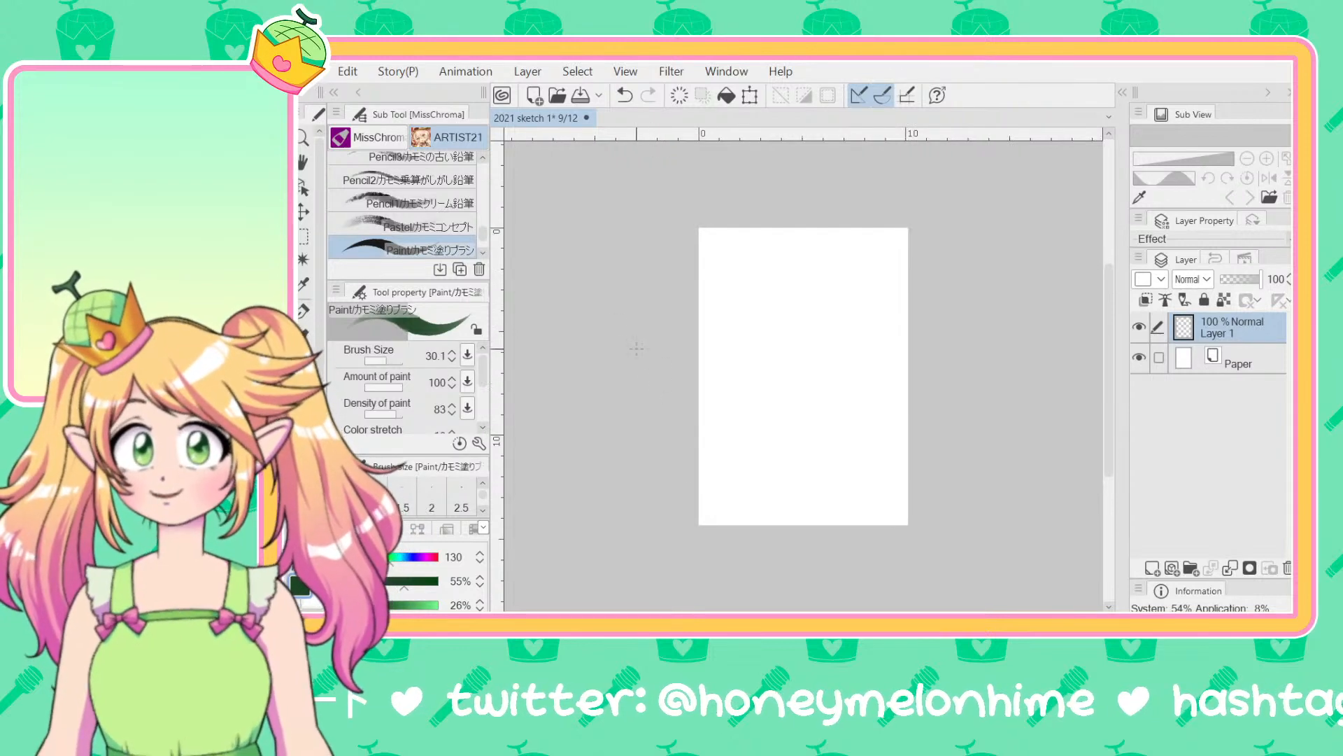
key(ctrl+z)
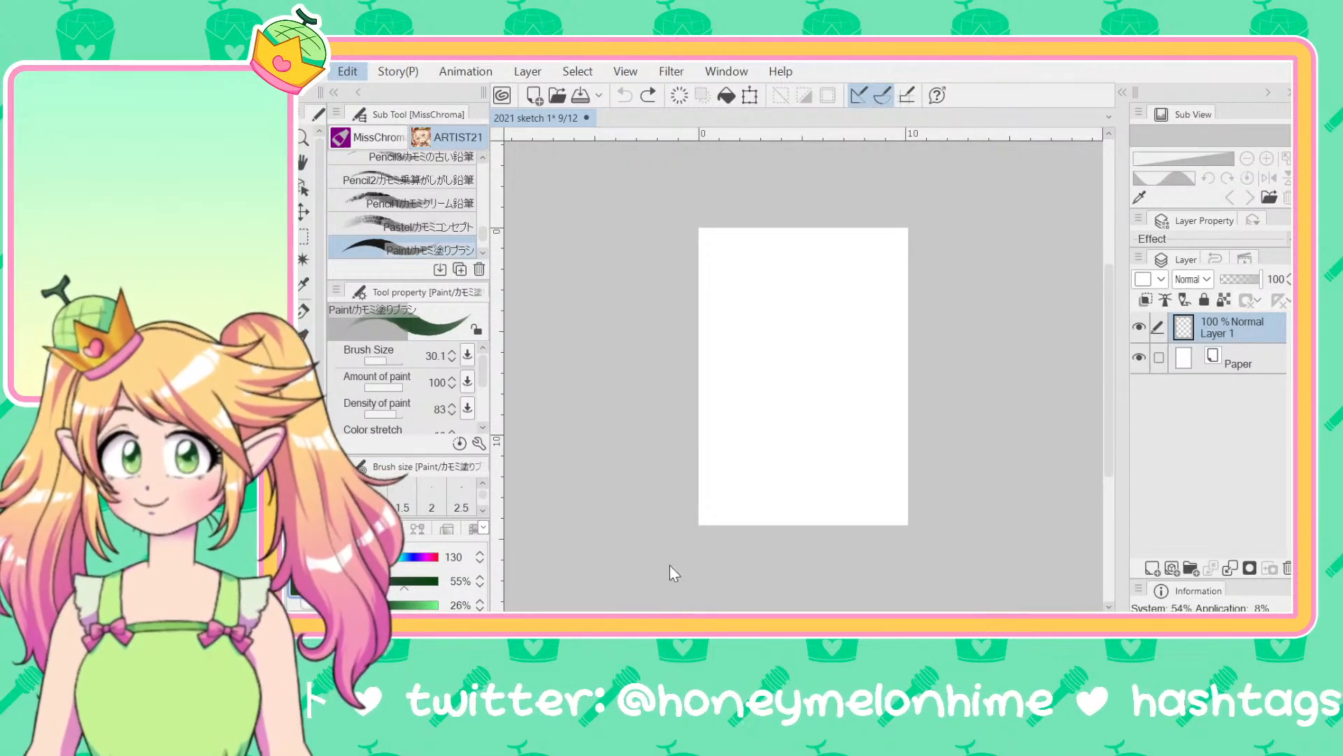
Step: Redo the last change to blank page 9 to restore its landscape orientation
key(ctrl+y)
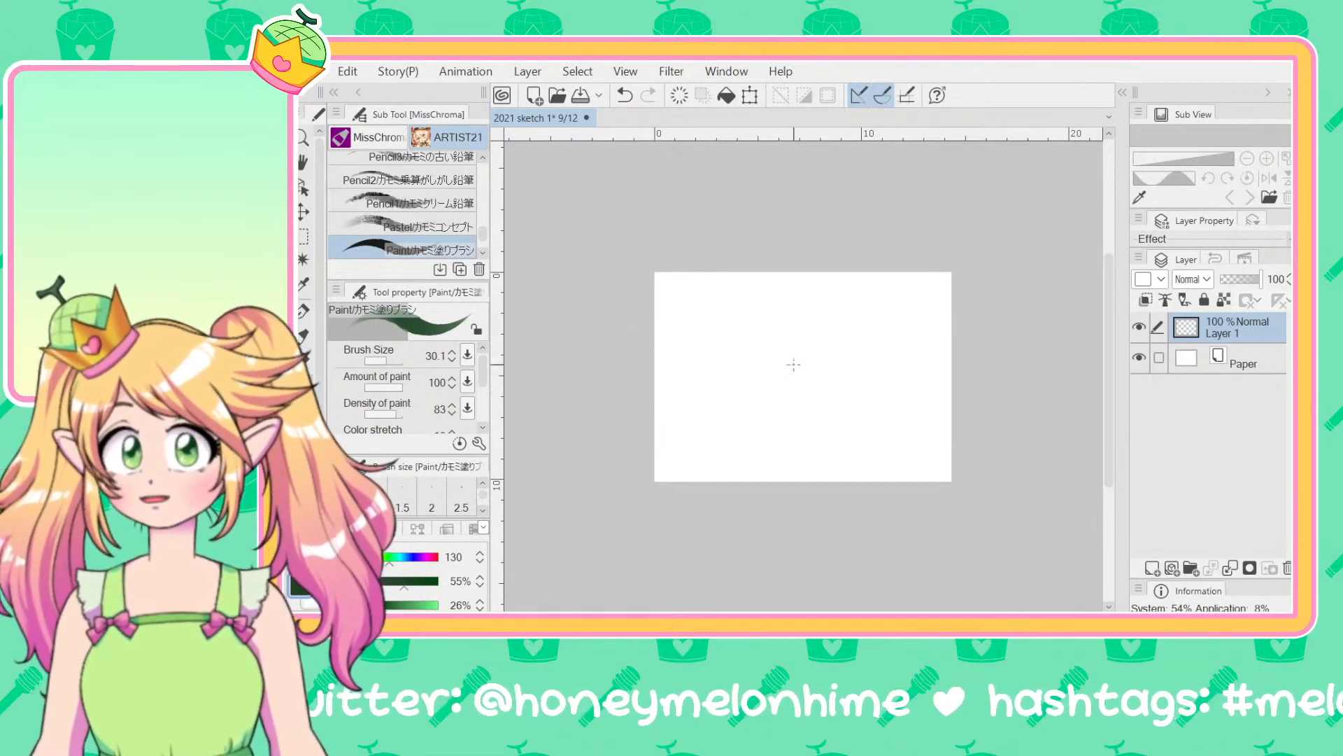
scroll(794, 364, up, 2)
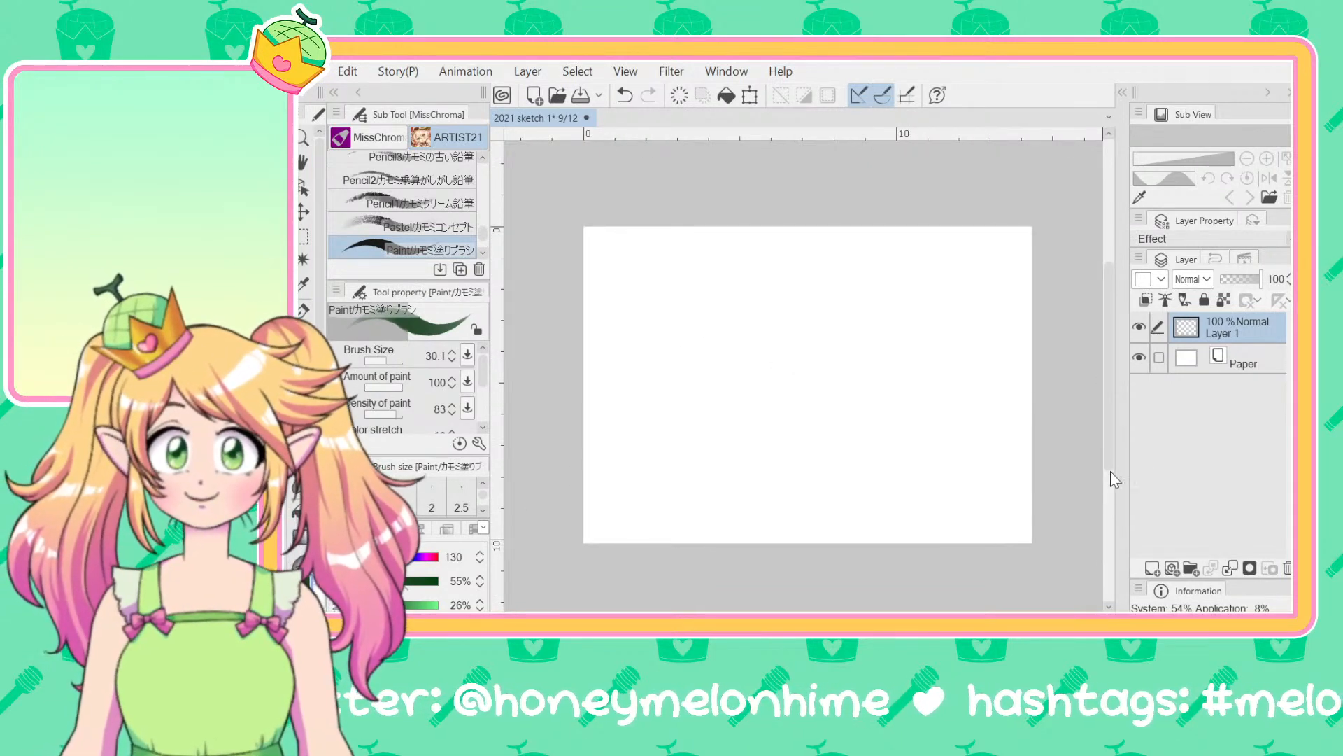
drag(794, 385, 747, 354)
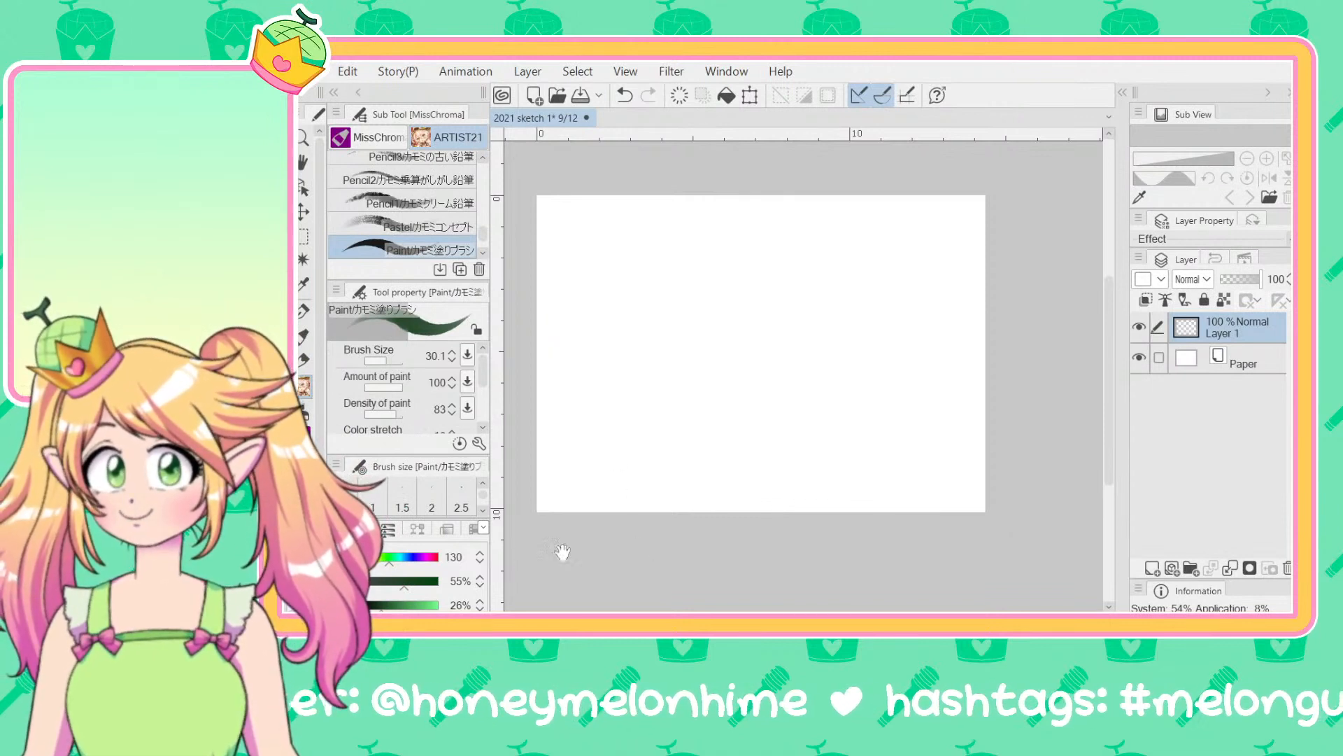
Step: Set the drawing colour to red with hue 360 and value 79%, and choose the Pencil1 brush
click(429, 558)
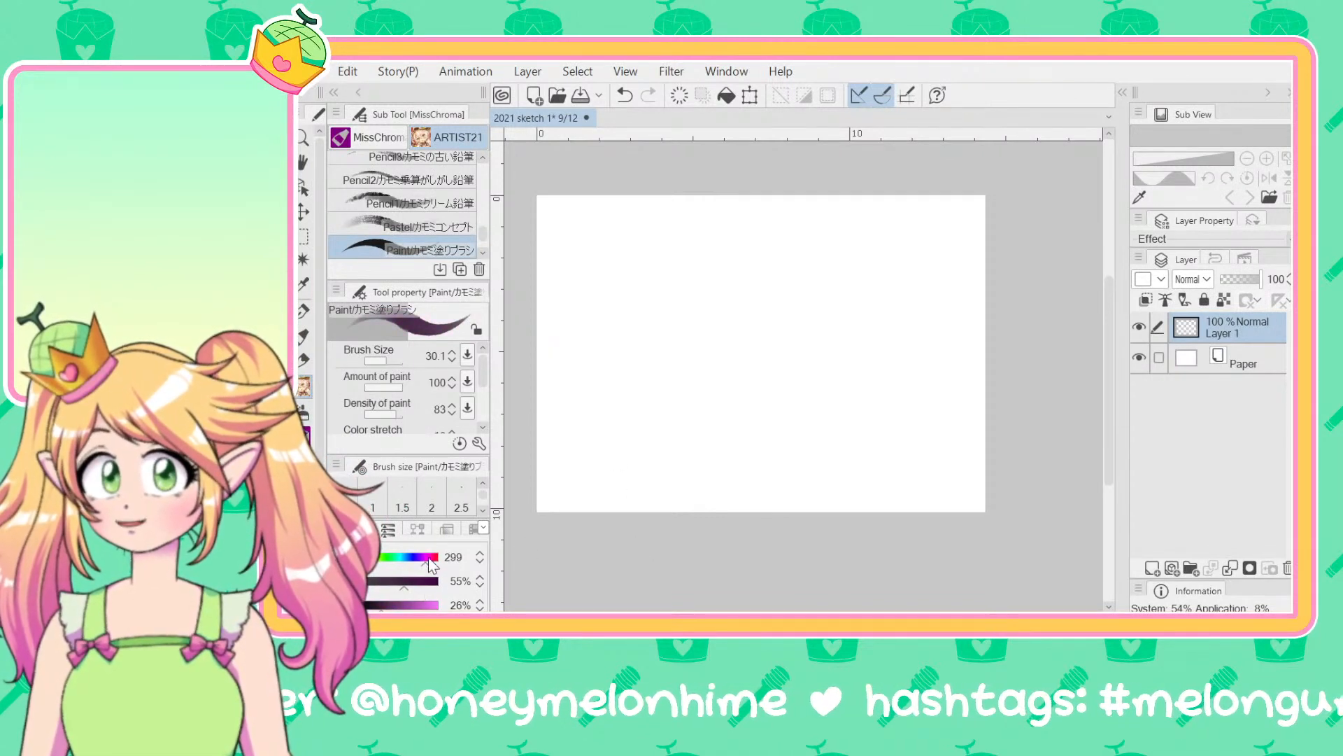
click(441, 556)
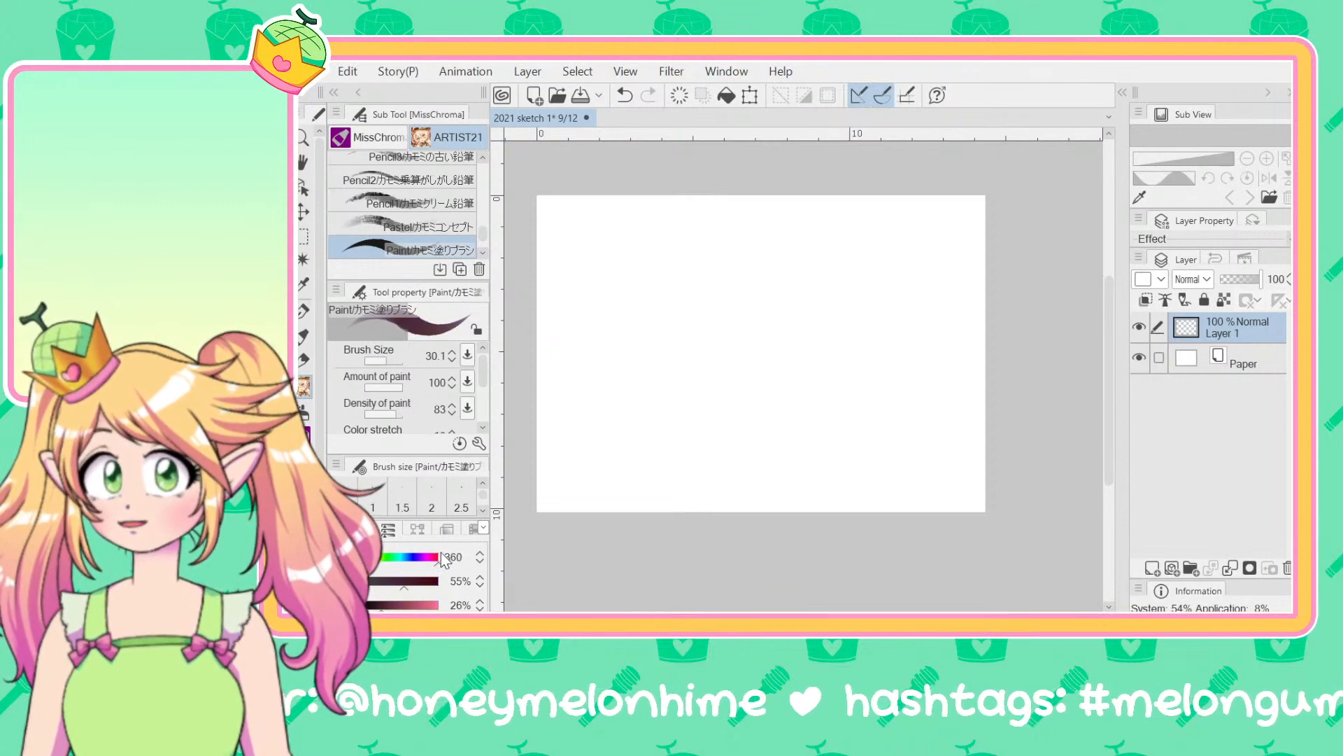
click(423, 605)
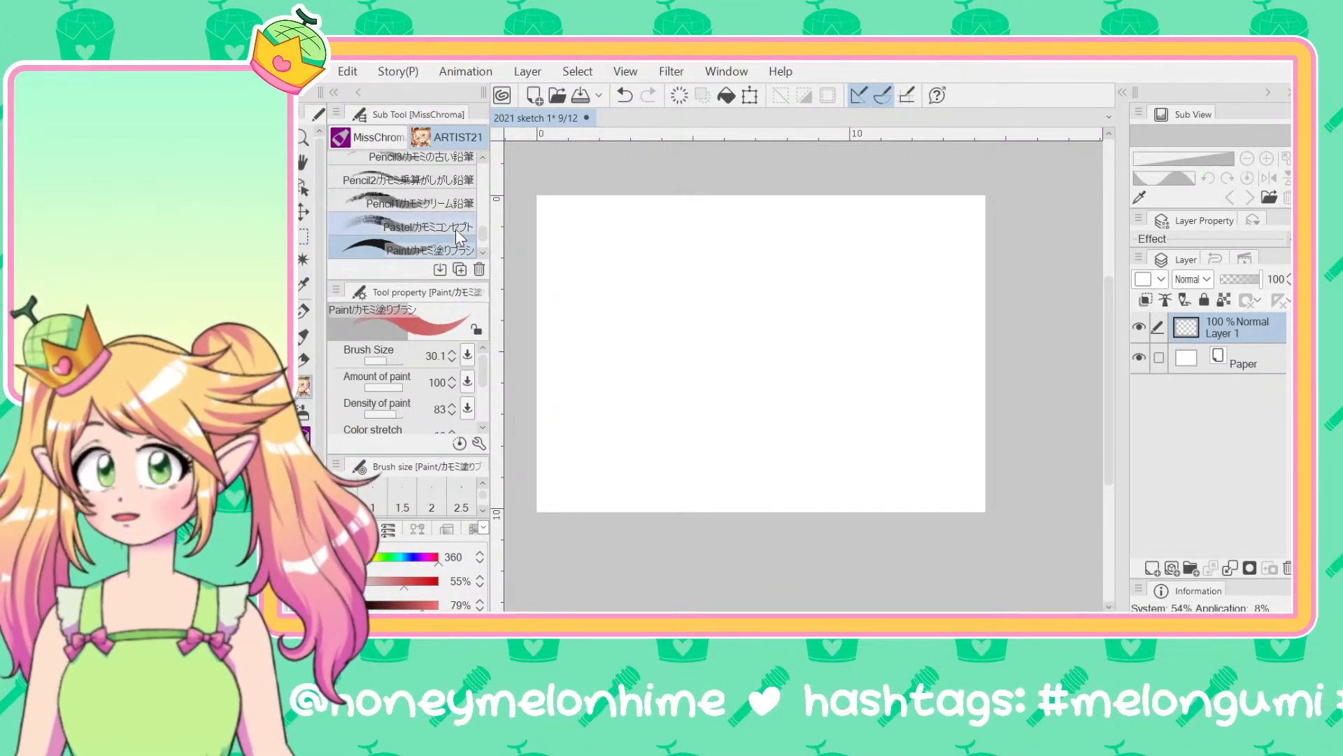
scroll(456, 229, up, 2)
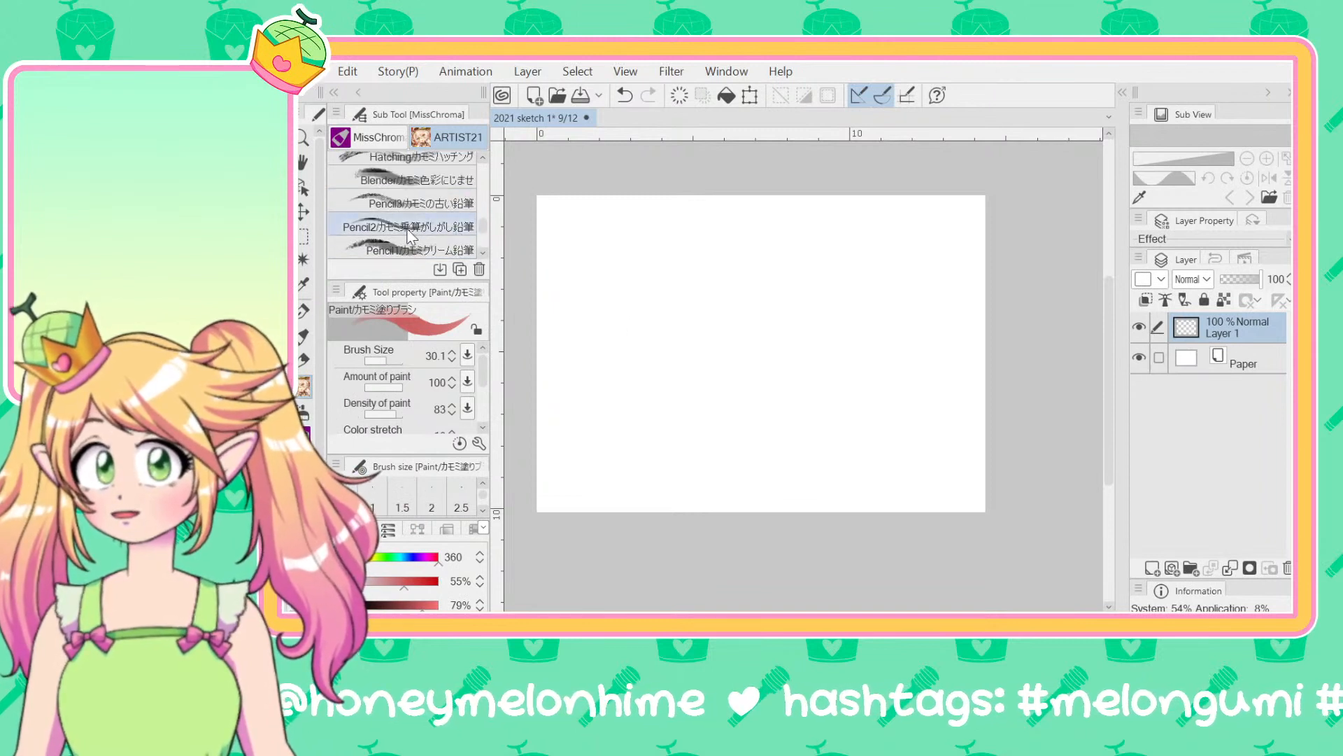
click(401, 250)
Step: Sketch the character's round head with a pointed ear on each side in the upper-left area of the page, undoing stray strokes
scroll(785, 306, down, 1)
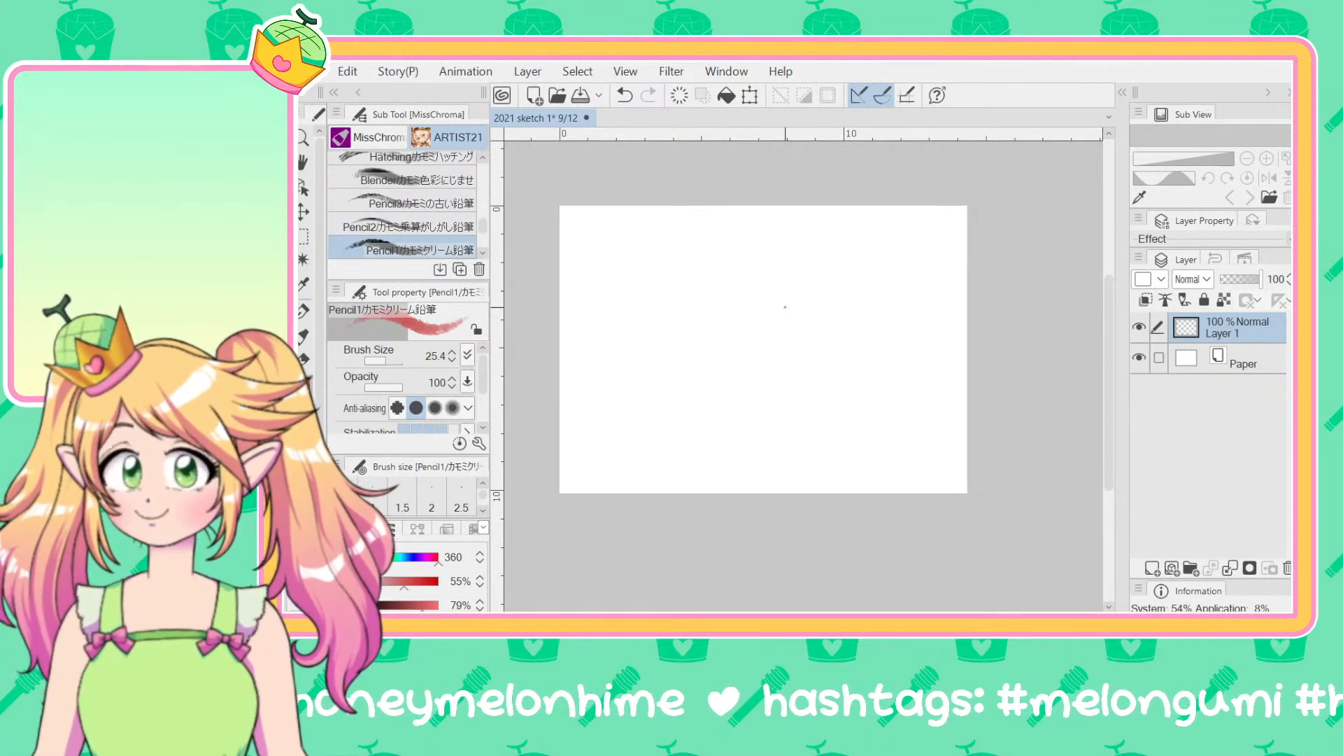
scroll(786, 307, up, 2)
scroll(778, 317, down, 1)
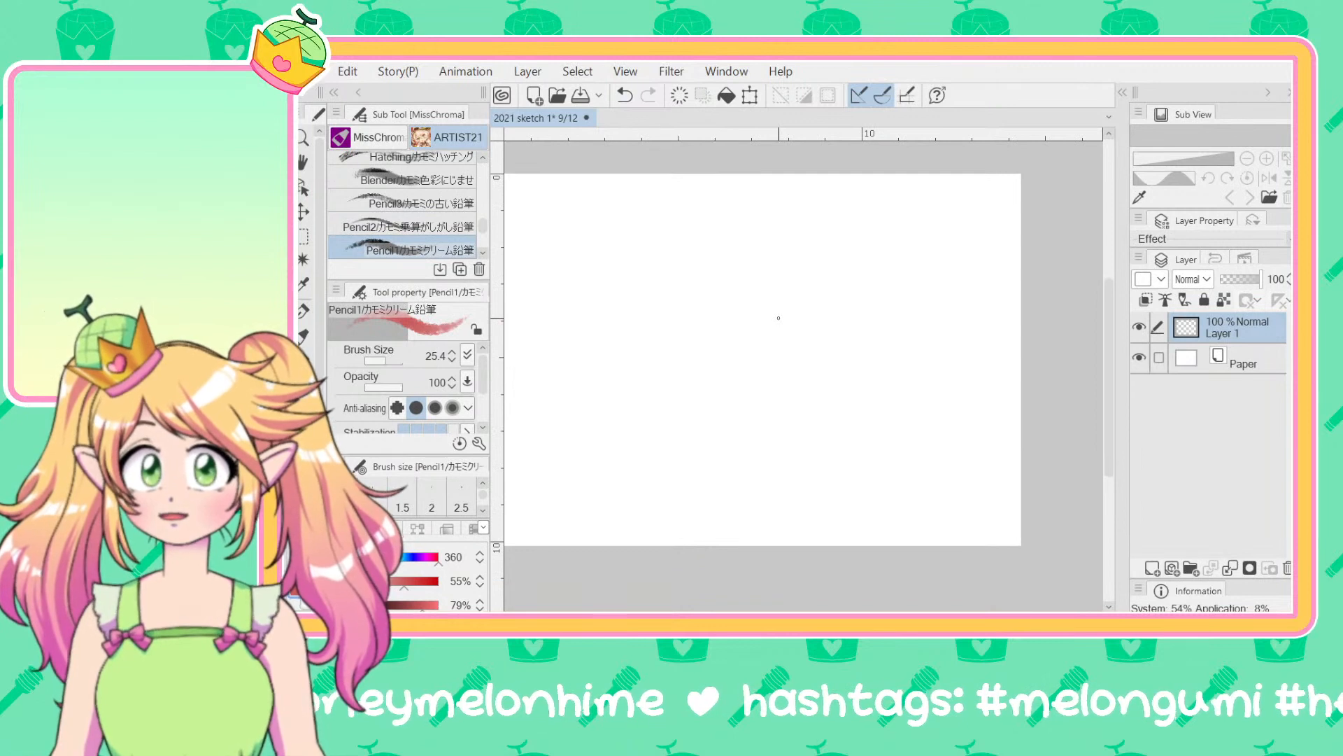
scroll(778, 318, down, 1)
key(space)
drag(643, 544, 796, 544)
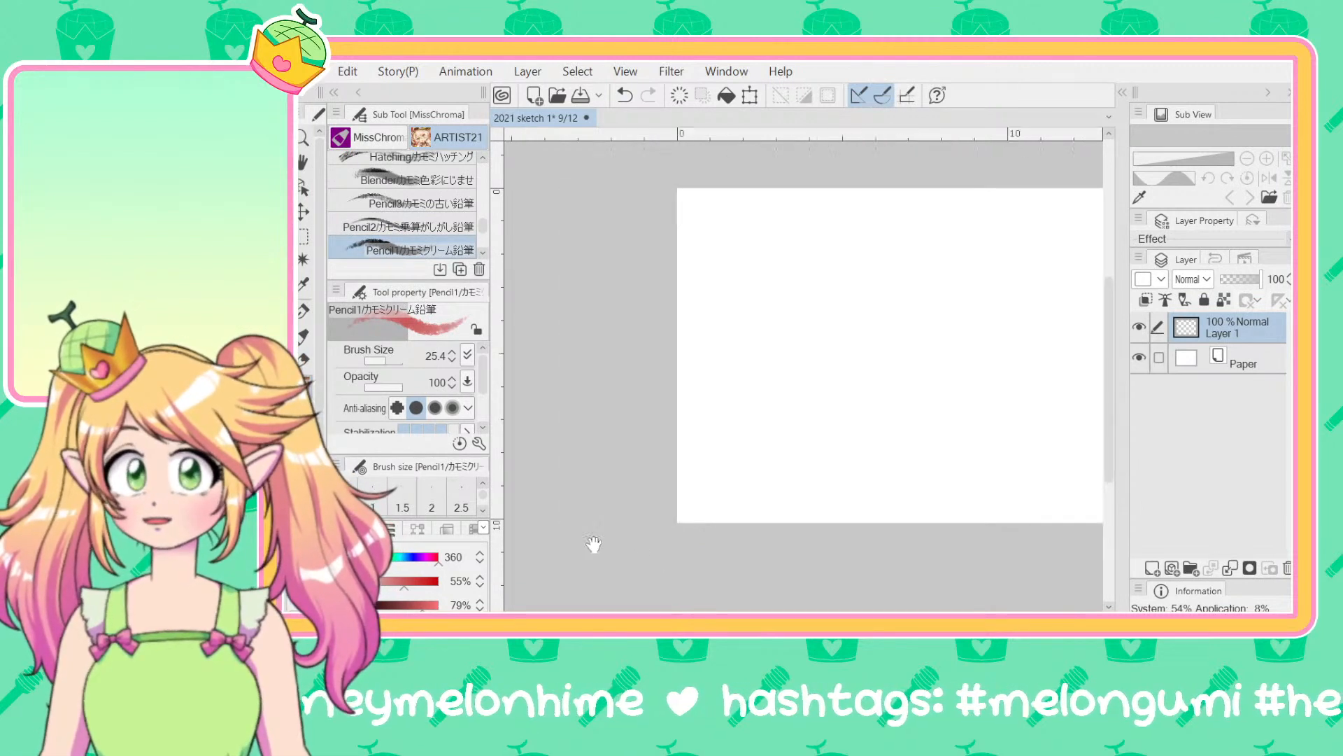
drag(593, 544, 564, 553)
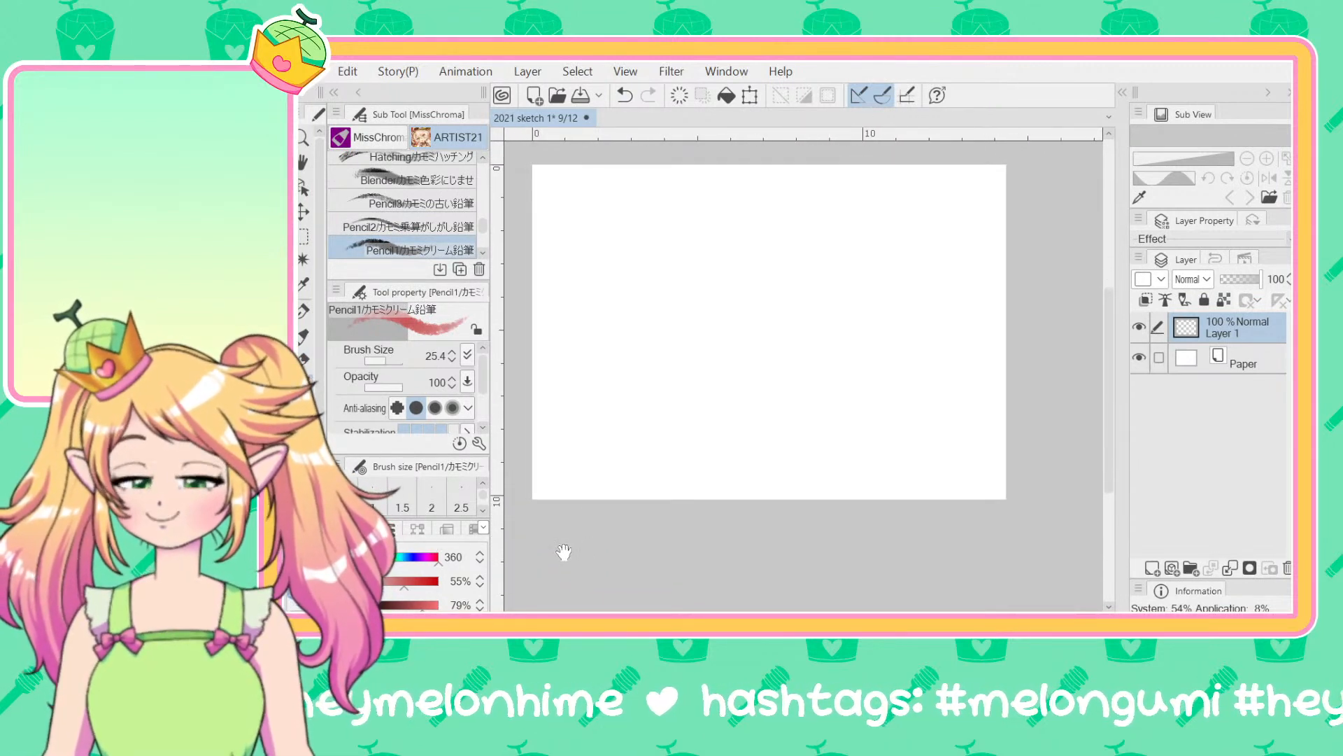
mouse_move(683, 279)
mouse_down()
mouse_move(641, 285)
mouse_move(619, 232)
mouse_up()
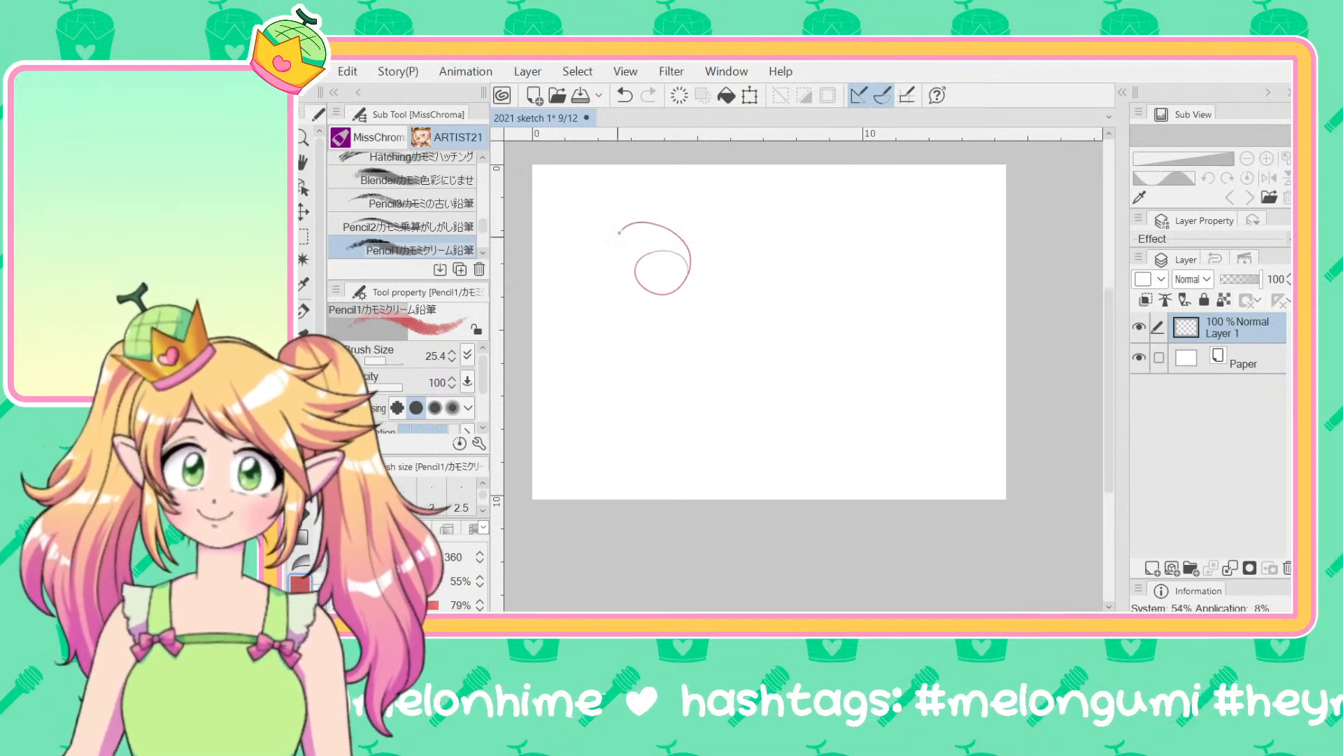
key(ctrl+z)
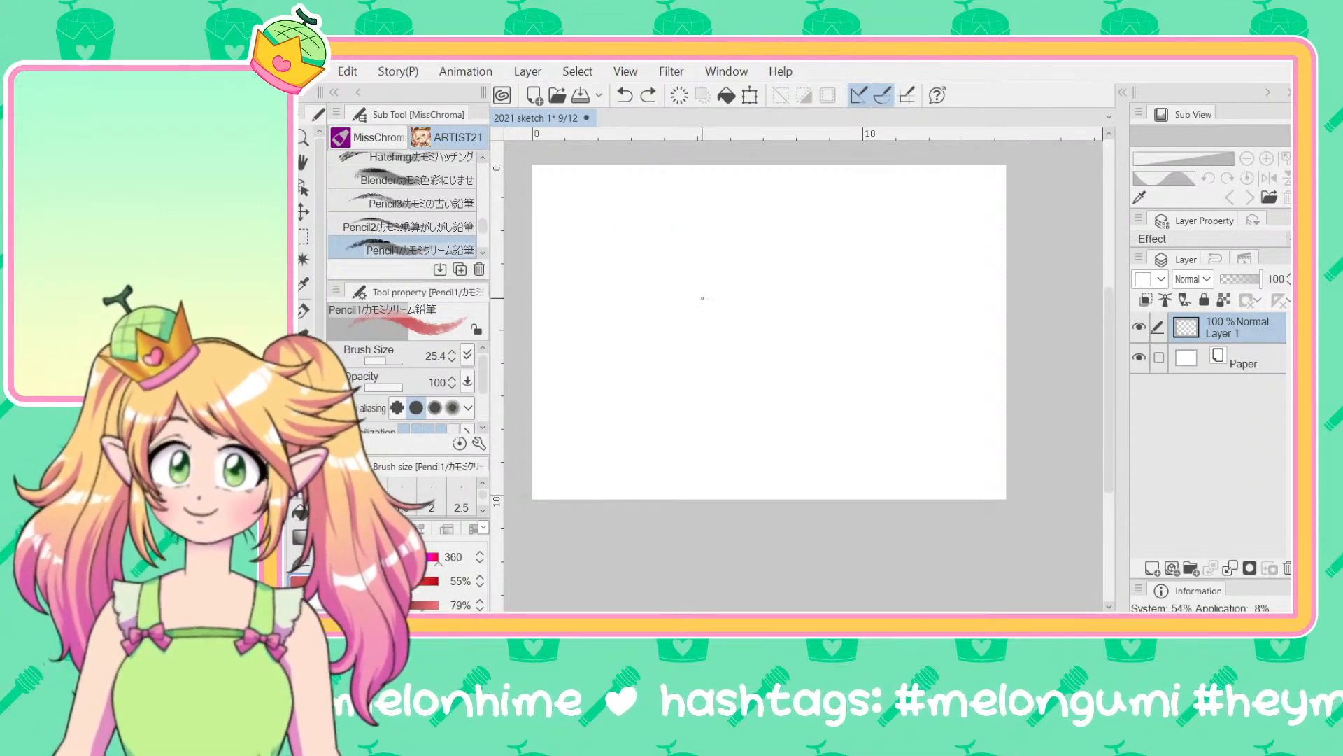
mouse_move(702, 297)
mouse_down()
mouse_move(654, 257)
mouse_move(723, 252)
mouse_move(682, 238)
mouse_move(686, 266)
mouse_move(640, 284)
mouse_move(675, 235)
mouse_up()
key(ctrl+z)
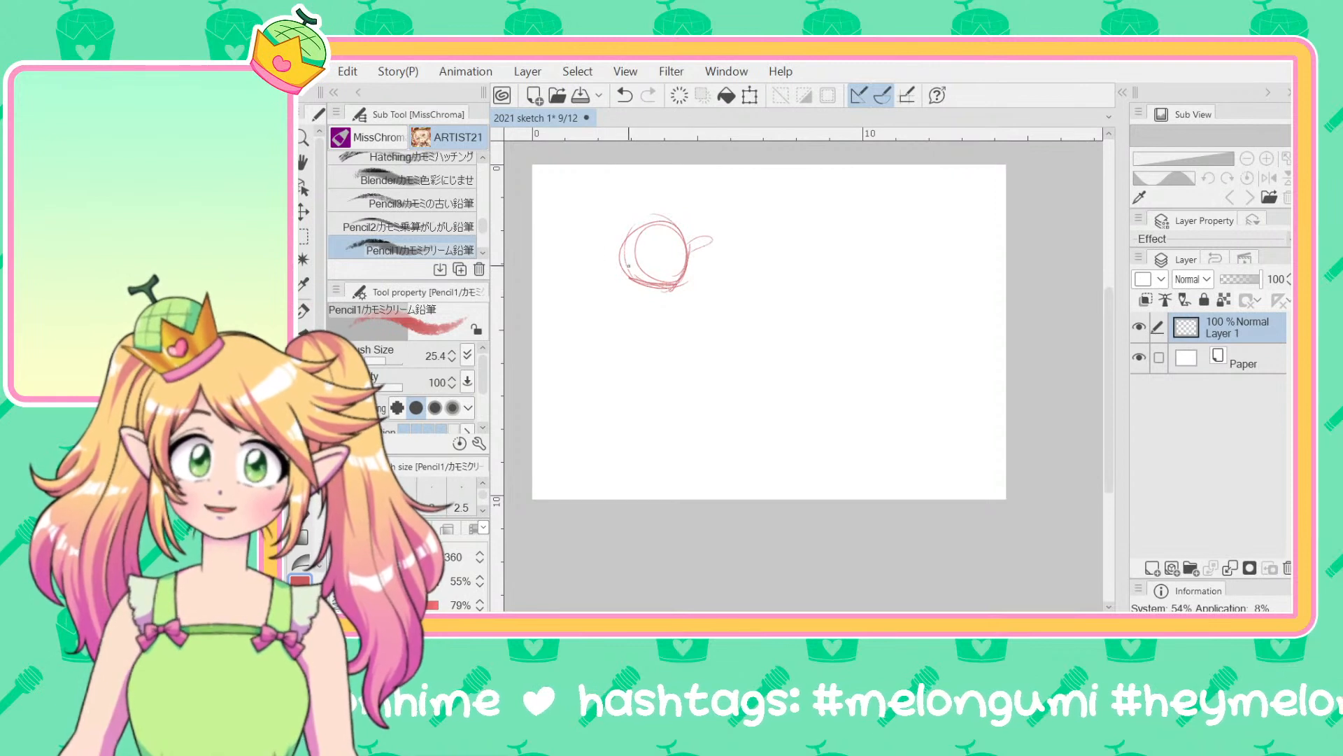
key(ctrl+z)
mouse_move(689, 244)
mouse_down()
mouse_move(643, 278)
mouse_move(628, 265)
mouse_move(605, 282)
mouse_move(634, 279)
mouse_move(597, 285)
mouse_move(643, 275)
mouse_up()
key(ctrl+z)
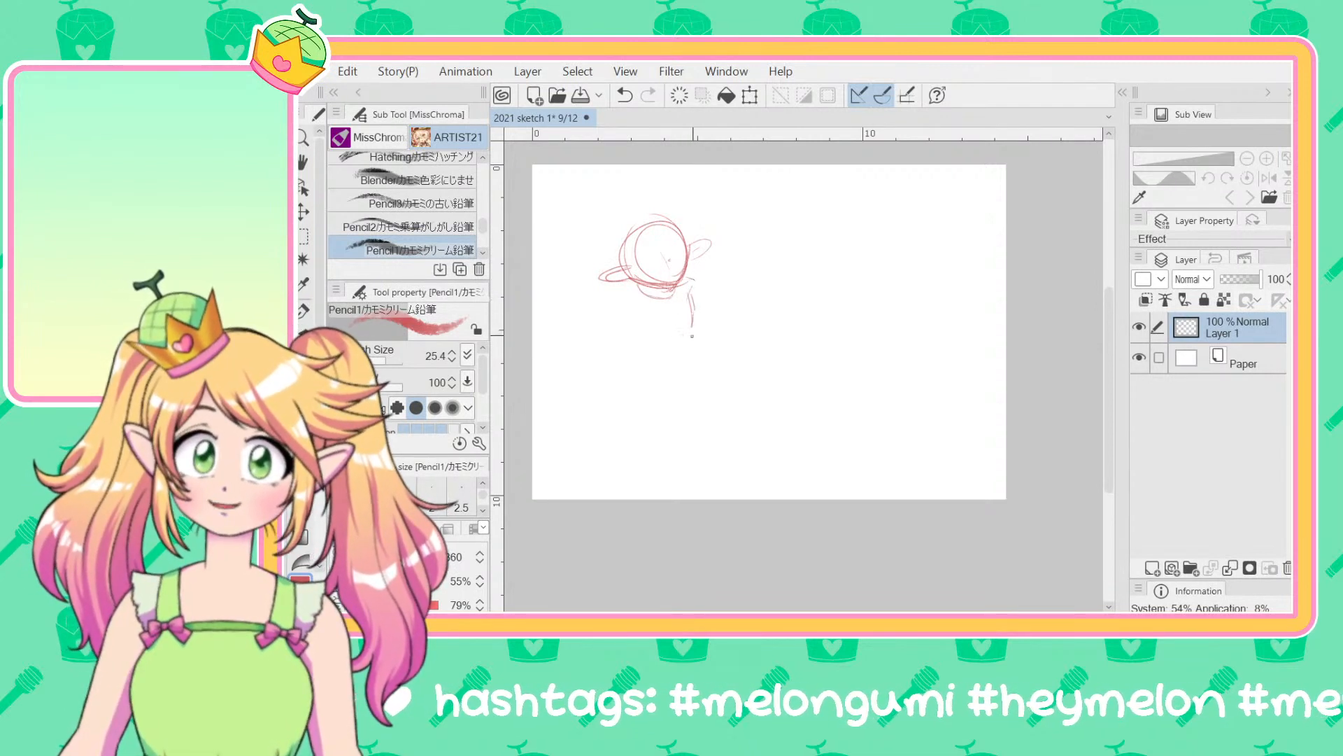
Step: Sketch the character's torso and folded, seated legs below the head in red pencil
mouse_move(692, 336)
mouse_down()
mouse_move(650, 336)
mouse_move(622, 302)
mouse_move(631, 287)
mouse_move(615, 299)
mouse_move(696, 278)
mouse_move(682, 365)
mouse_move(715, 375)
mouse_move(612, 386)
mouse_move(632, 350)
mouse_move(624, 328)
mouse_move(626, 372)
mouse_move(641, 422)
mouse_up()
drag(690, 359, 752, 396)
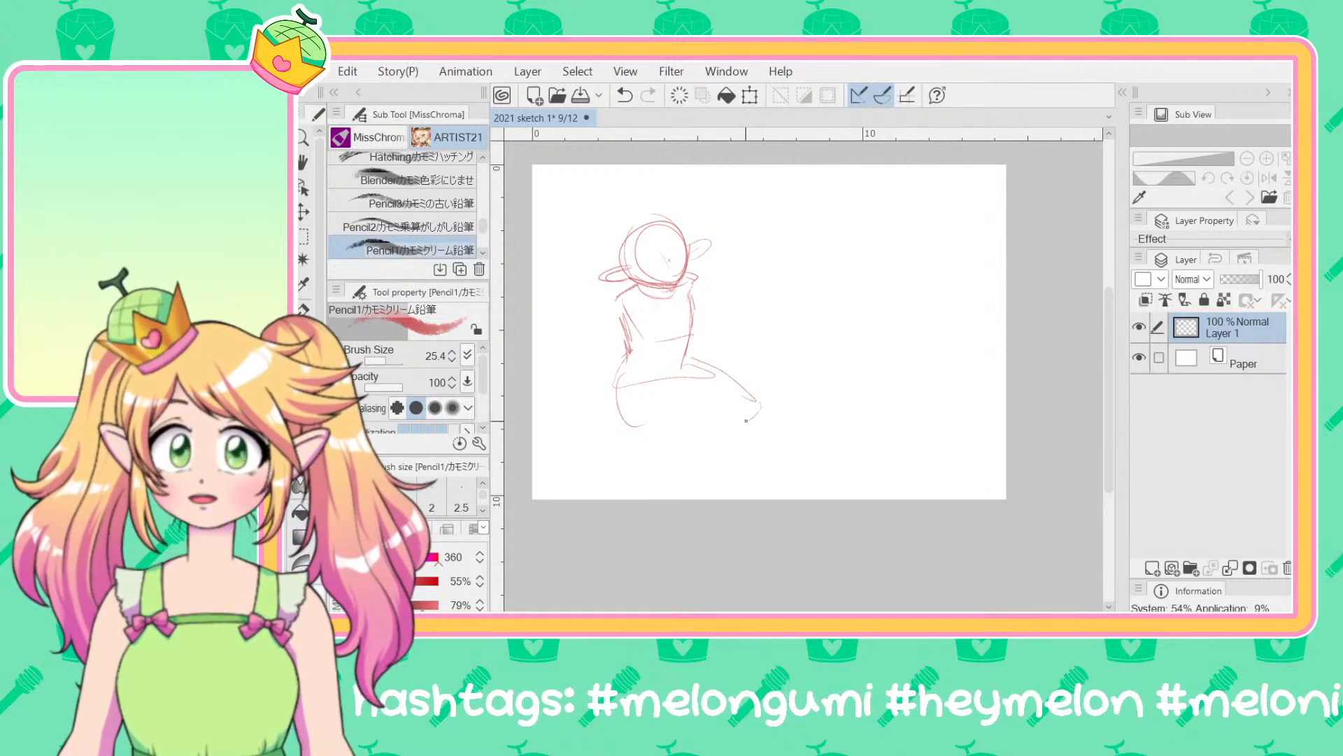
drag(662, 443, 628, 394)
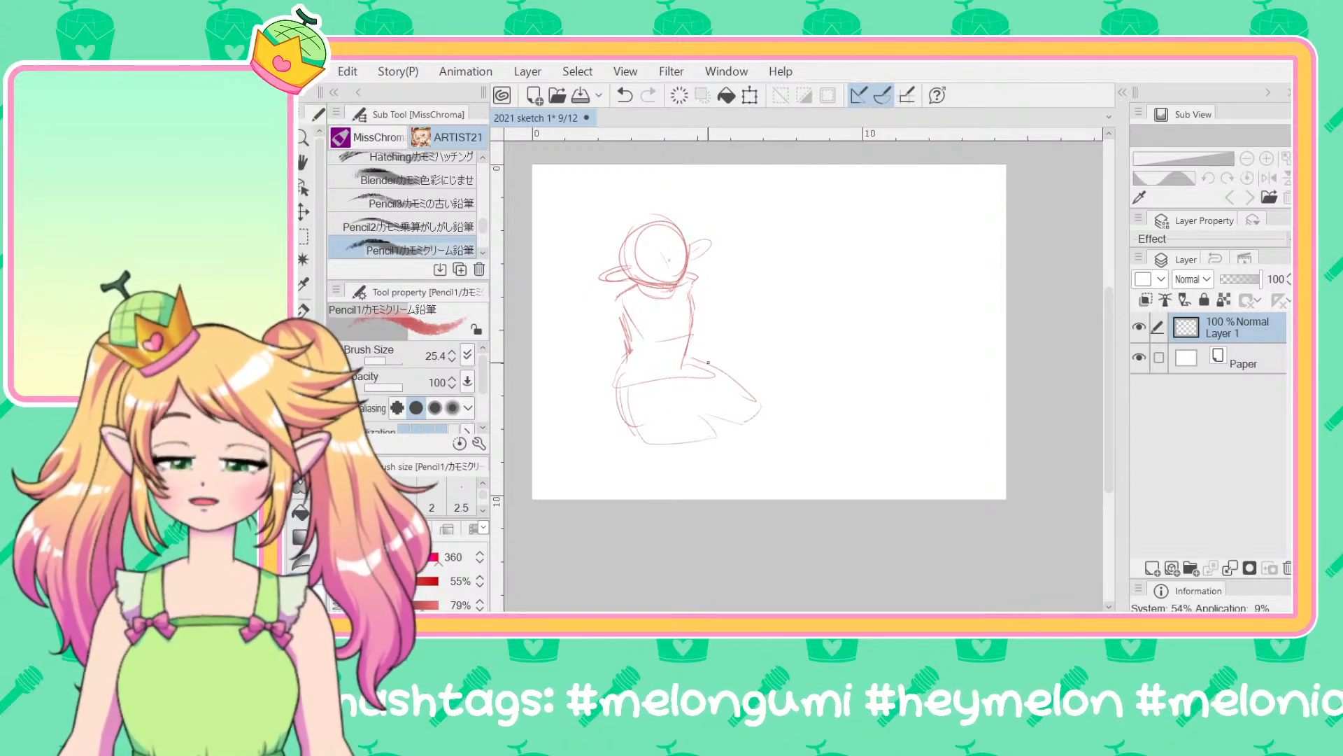
Step: Try sketching a wide rounded skirt outline around the seated legs, and undo the outline strokes
mouse_move(690, 360)
mouse_down()
mouse_move(773, 385)
mouse_move(778, 411)
mouse_move(741, 436)
mouse_move(638, 457)
mouse_move(620, 357)
mouse_move(580, 428)
mouse_up()
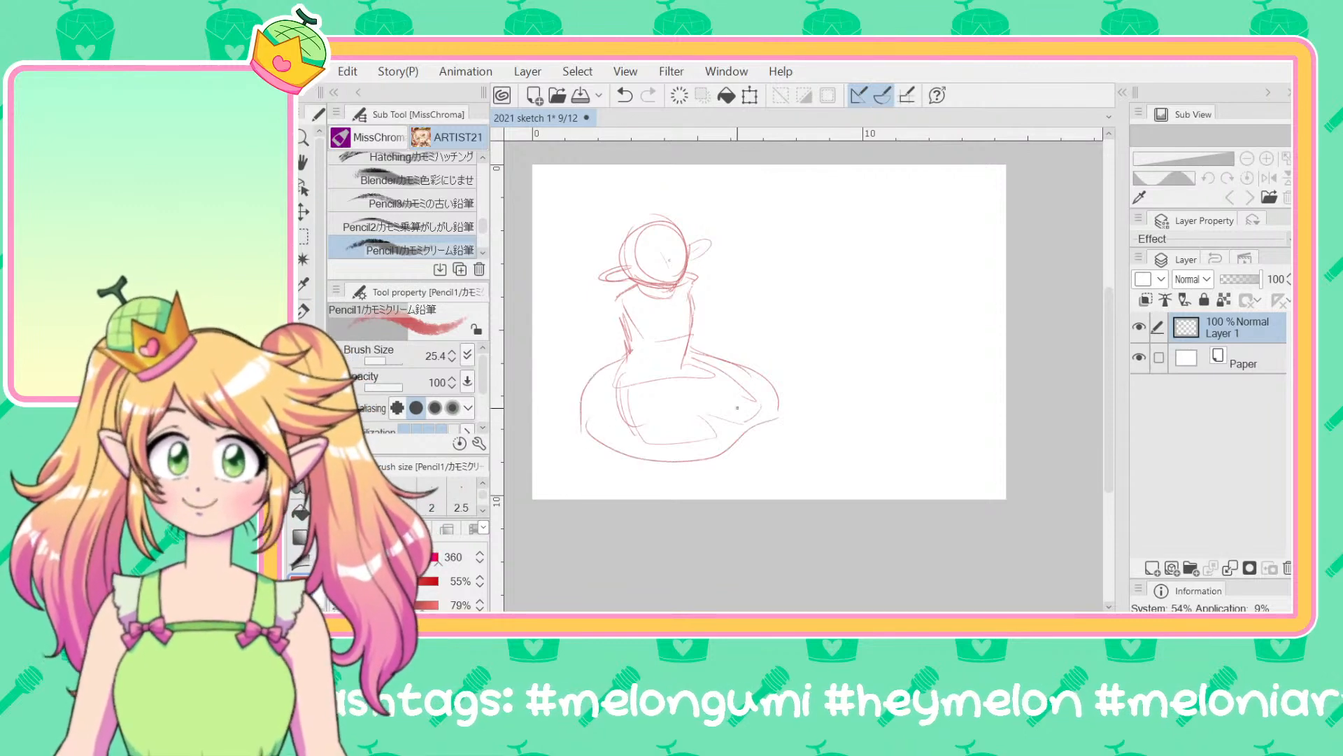
drag(676, 348, 631, 354)
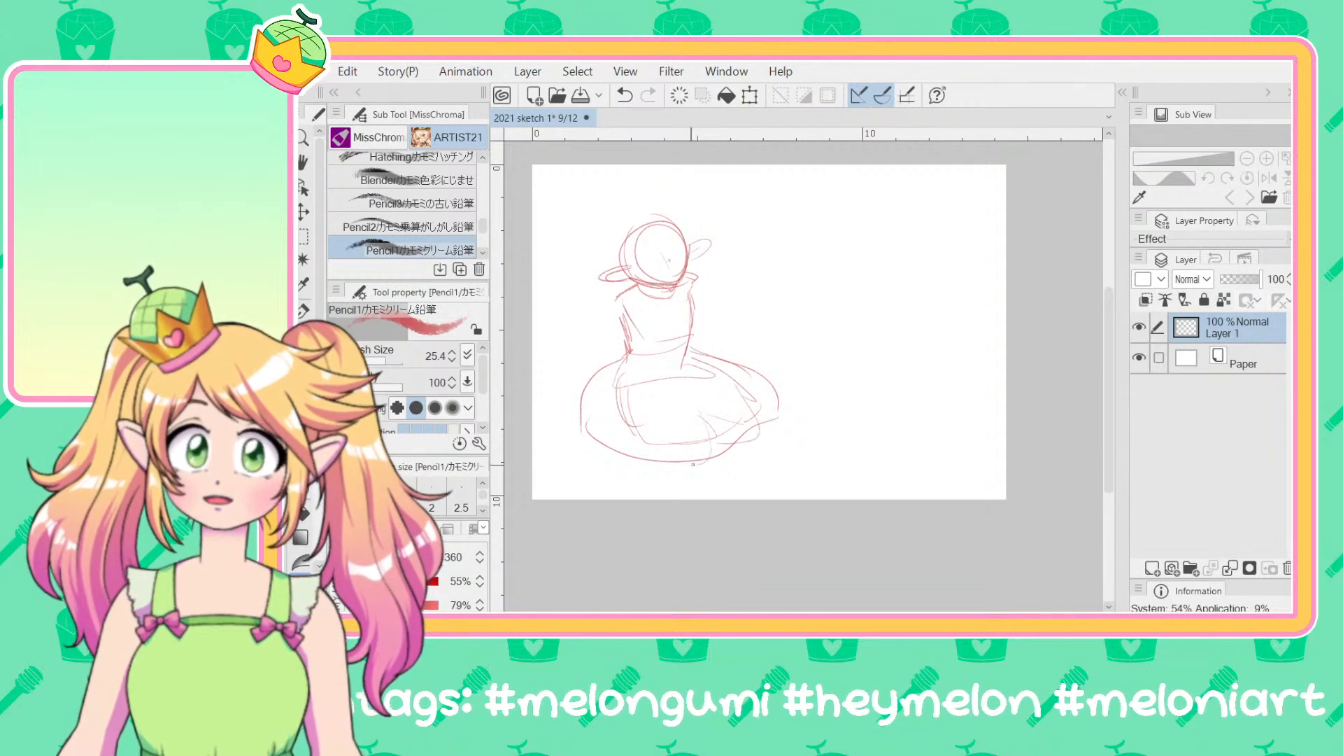
key(ctrl+z)
key(ctrl+z)
key(ctrl+z)
key(ctrl+z)
key(ctrl+z)
key(ctrl+z)
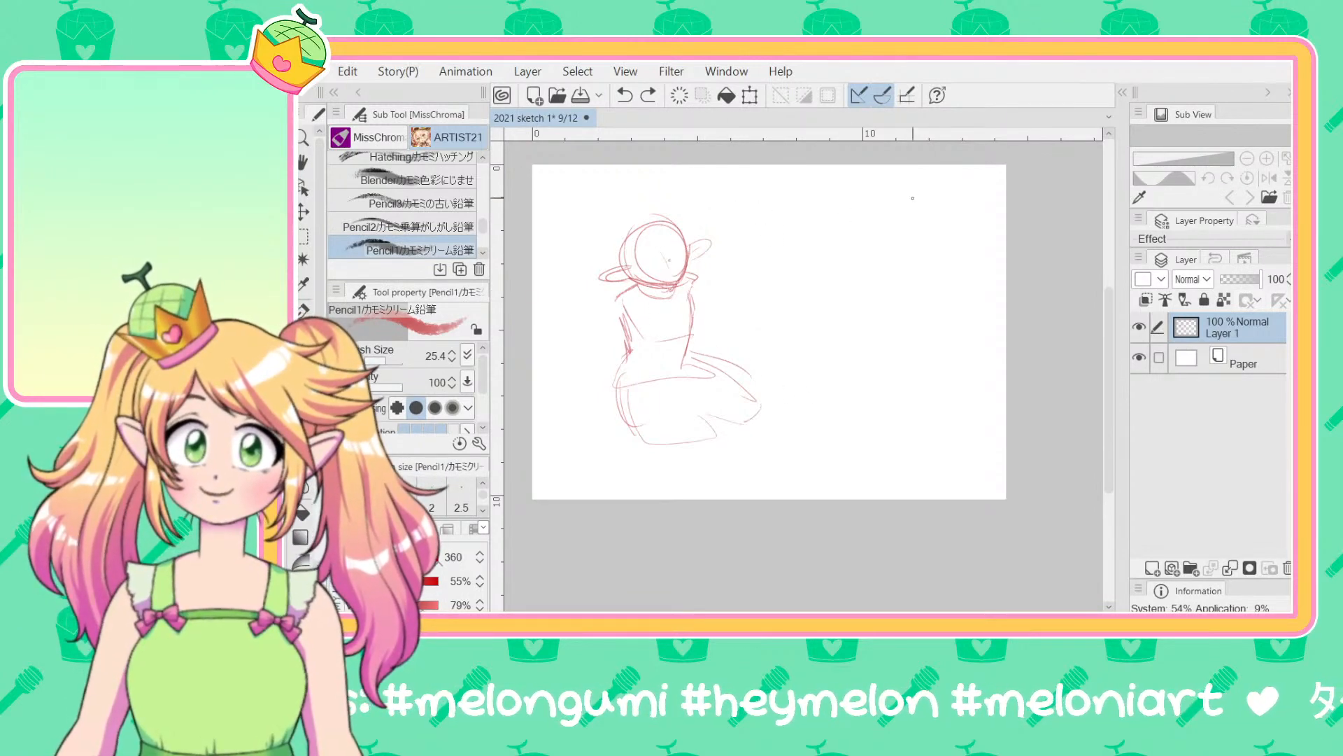
Step: Sketch a forked tree branch reaching in from the page's upper-right corner, with a short twig hanging near the edge
mouse_move(973, 166)
mouse_down()
mouse_move(875, 214)
mouse_move(746, 203)
mouse_up()
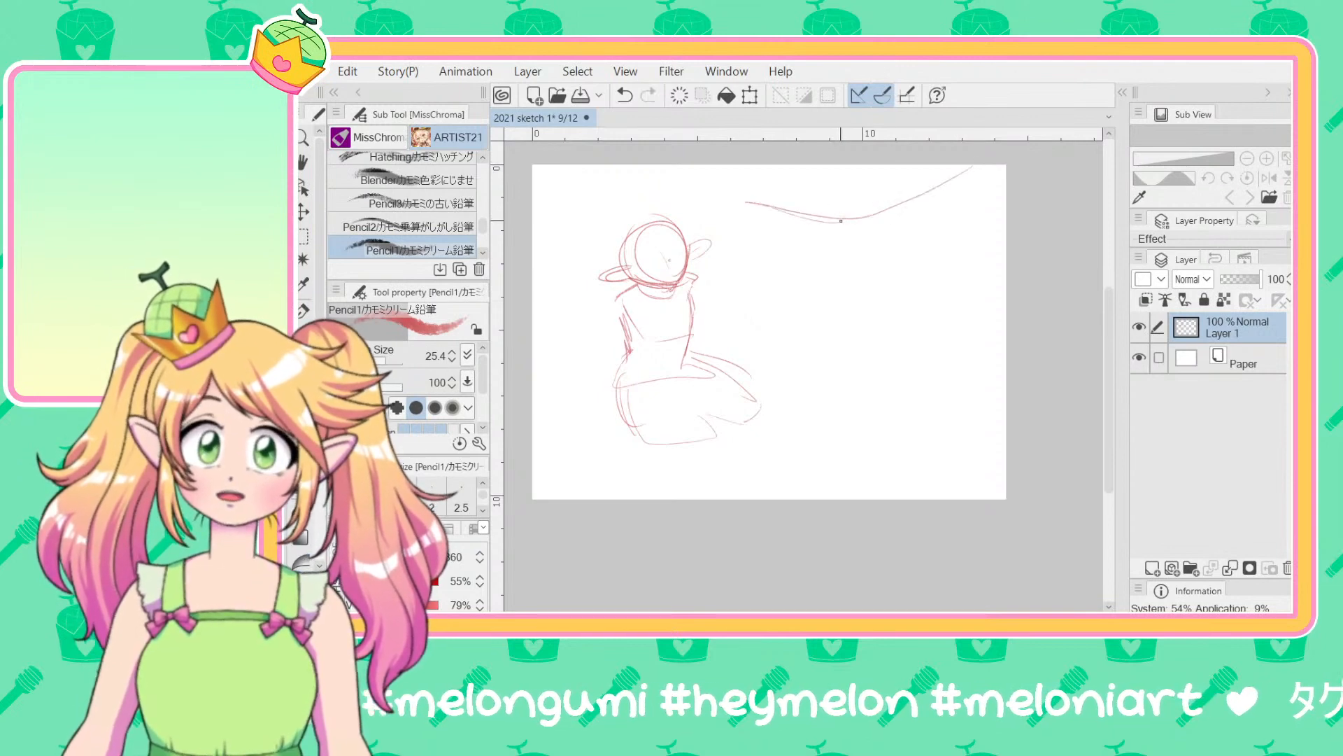
drag(863, 246, 776, 310)
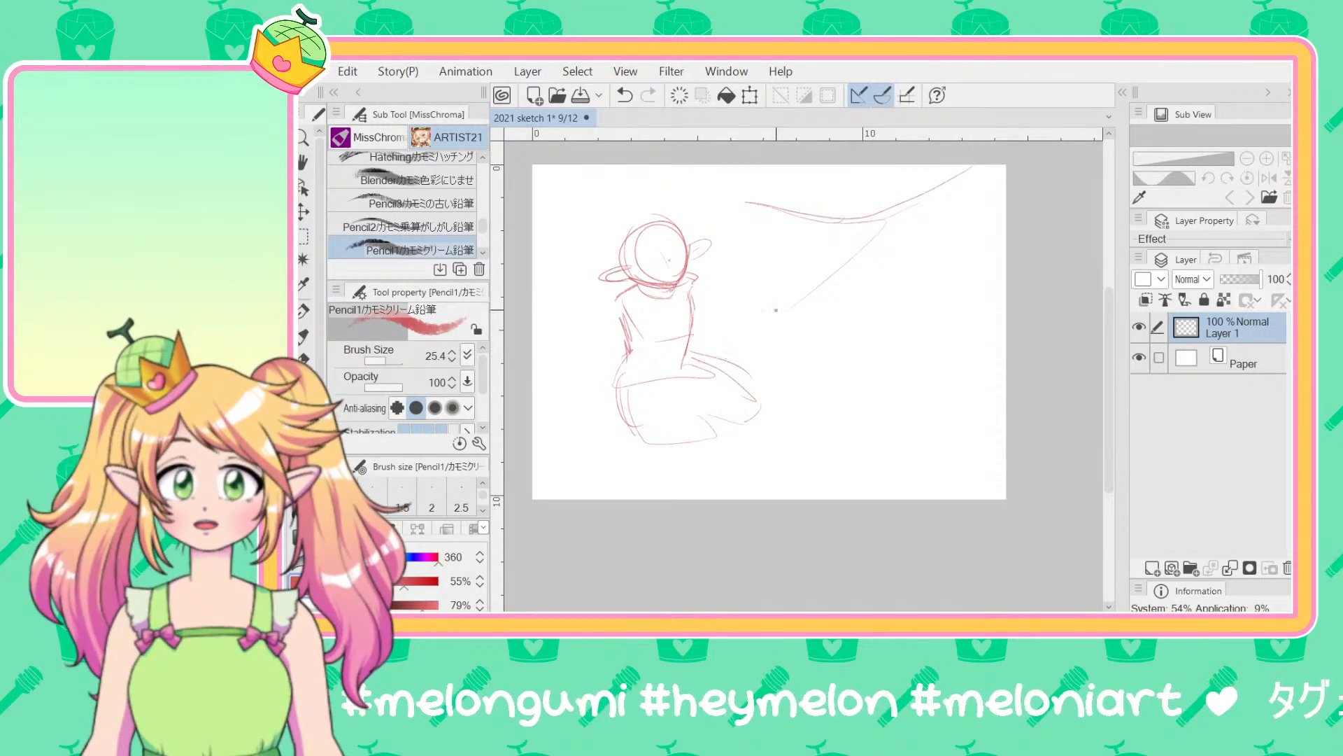
drag(952, 207, 775, 325)
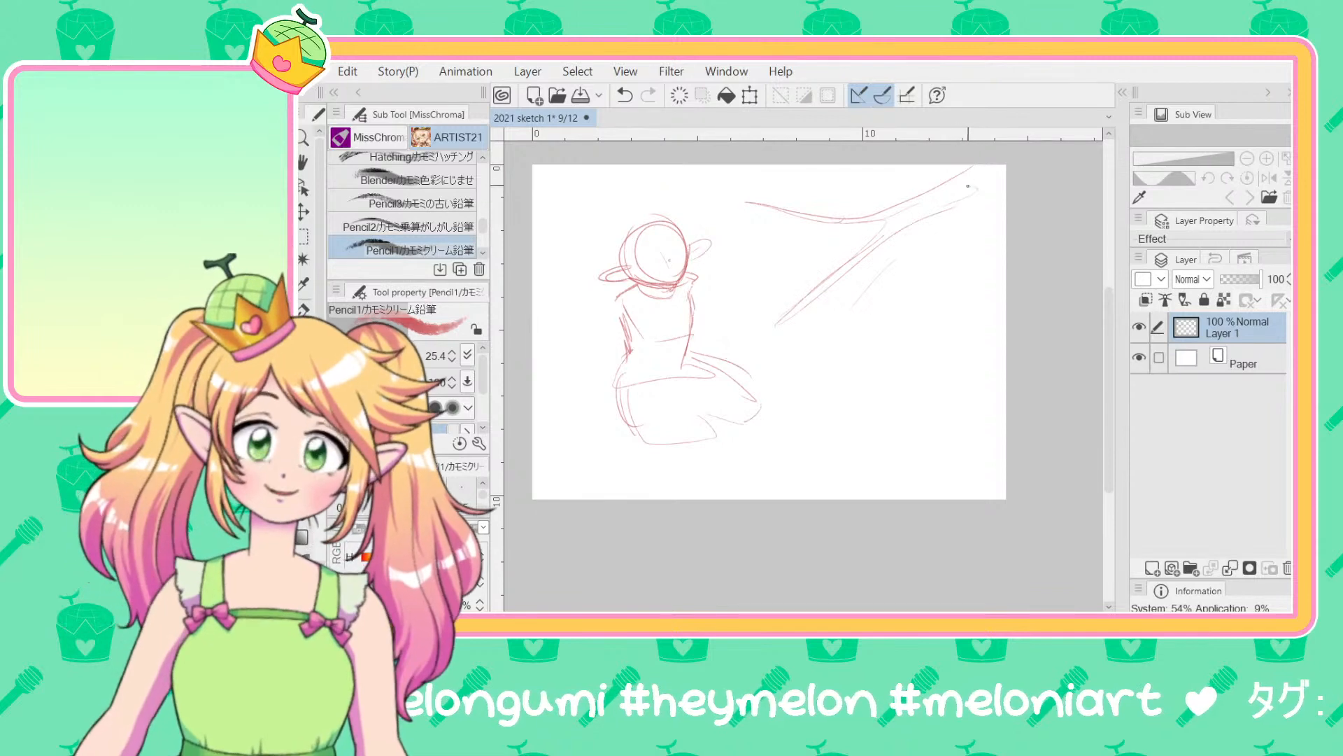
mouse_move(970, 188)
mouse_down()
mouse_move(1006, 208)
mouse_move(993, 197)
mouse_move(988, 273)
mouse_up()
mouse_move(969, 217)
mouse_down()
mouse_move(1000, 256)
mouse_move(981, 289)
mouse_up()
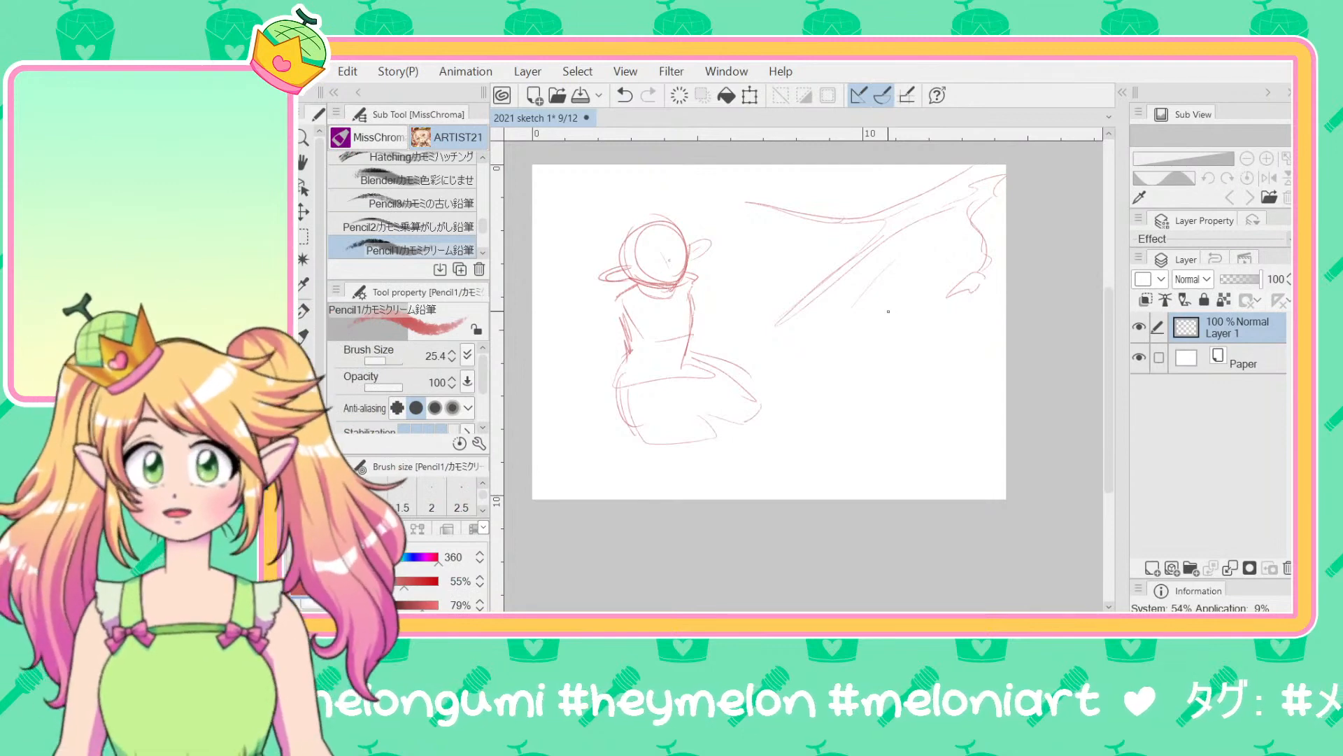
Step: Add small rounded blossoms or leaves along the branches and a few loose petals in the space around them
drag(758, 202, 738, 199)
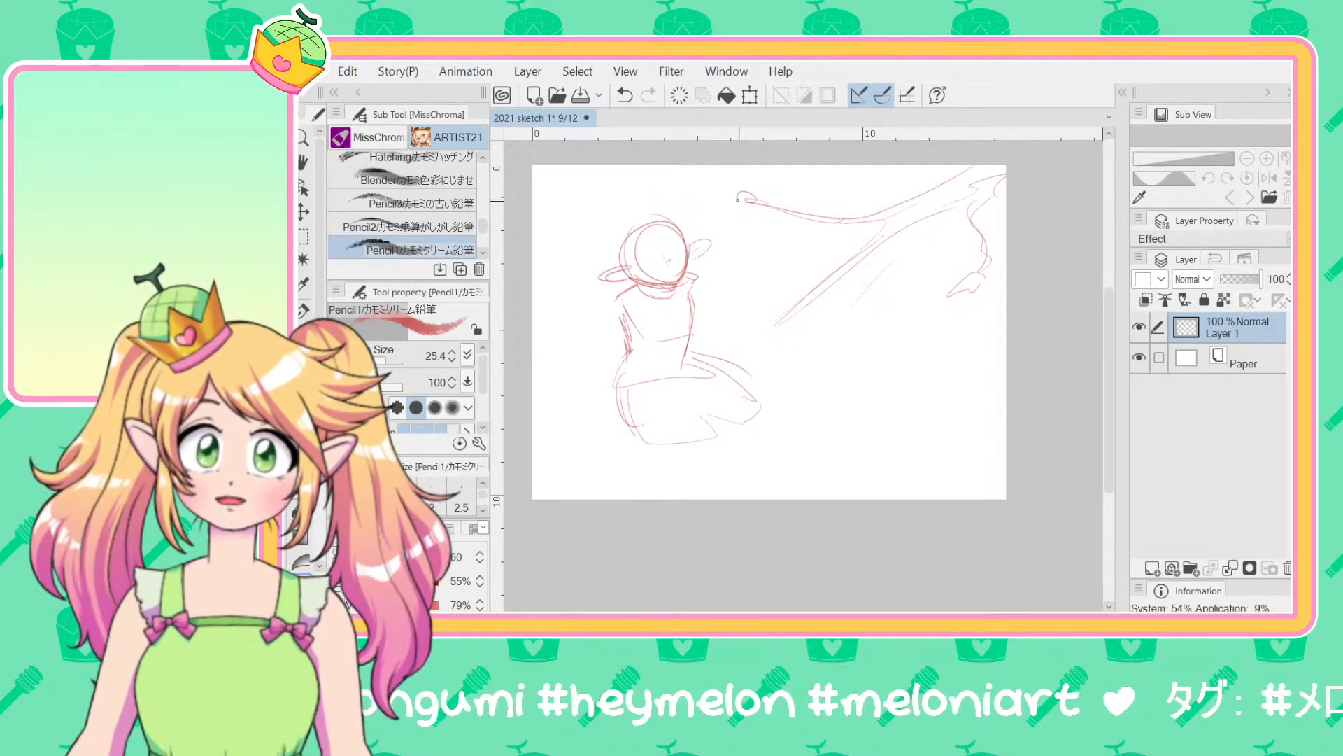
drag(831, 224, 811, 204)
mouse_move(786, 309)
mouse_down()
mouse_move(752, 320)
mouse_move(782, 315)
mouse_up()
drag(885, 266, 874, 271)
drag(936, 396, 930, 413)
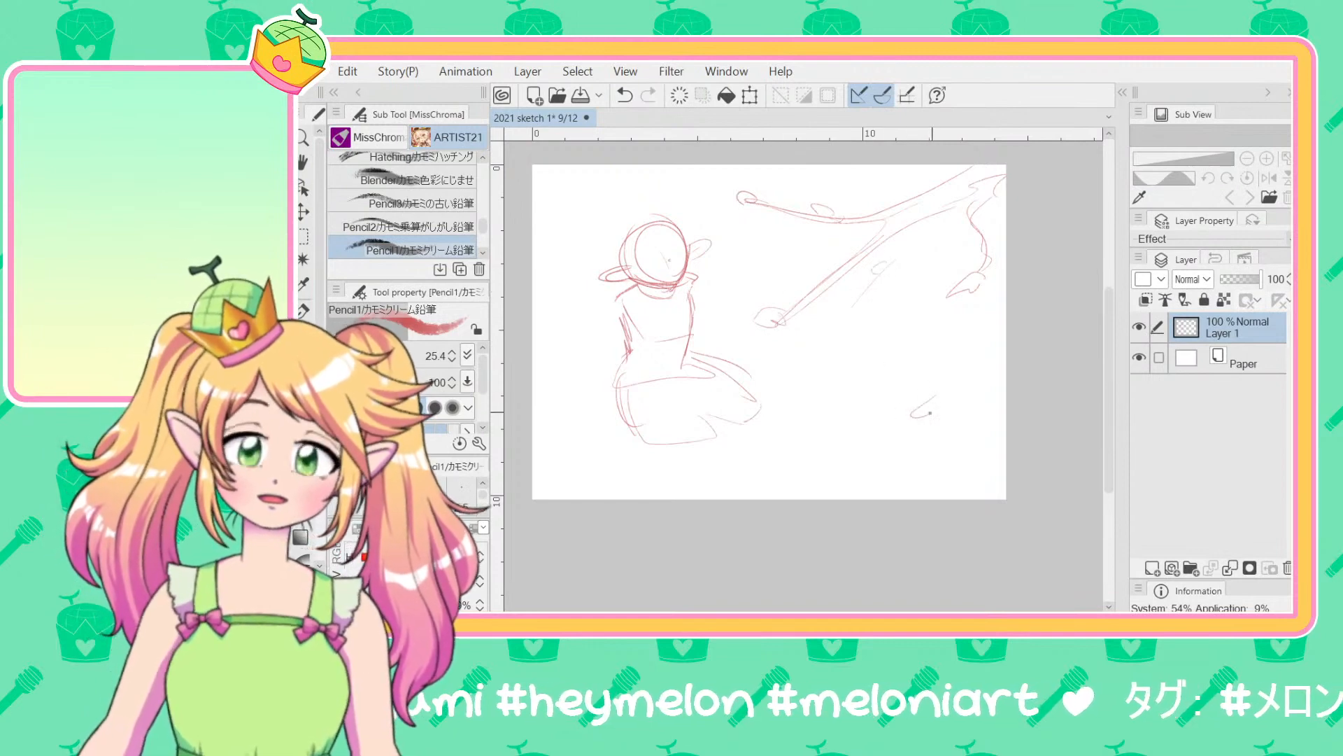
drag(800, 250, 791, 252)
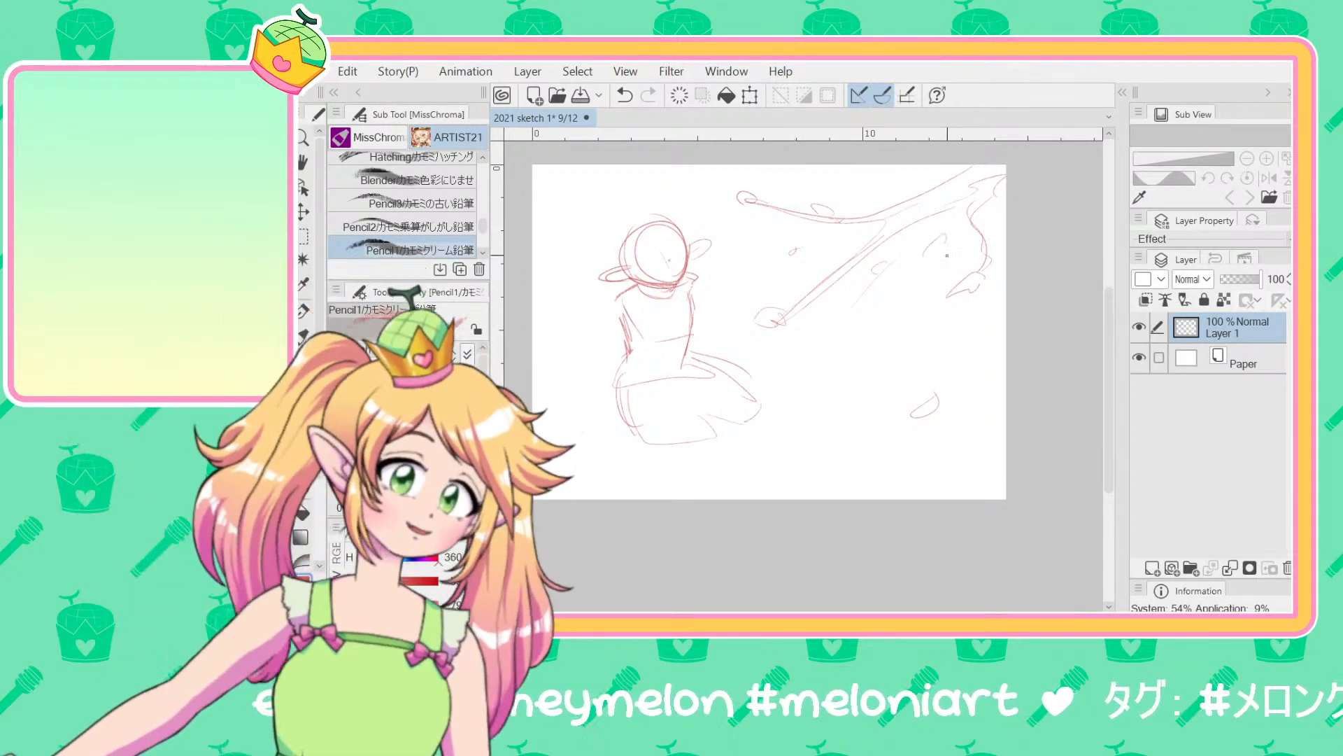
drag(942, 235, 925, 256)
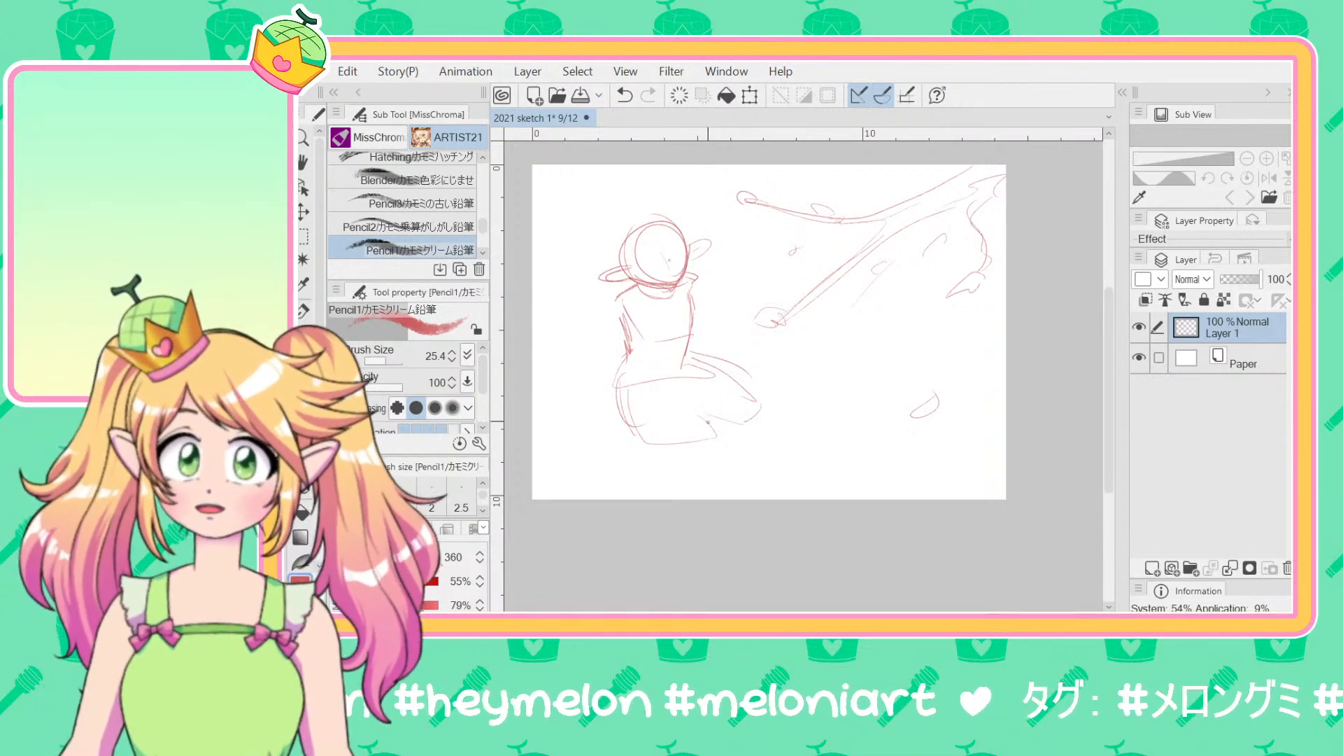
Step: Sketch flowing skirt folds over the character's legs and a small pointed shape behind the hip
mouse_move(729, 382)
mouse_down()
mouse_move(743, 423)
mouse_move(723, 443)
mouse_move(691, 395)
mouse_move(744, 431)
mouse_up()
mouse_move(692, 396)
mouse_down()
mouse_move(705, 434)
mouse_move(631, 452)
mouse_up()
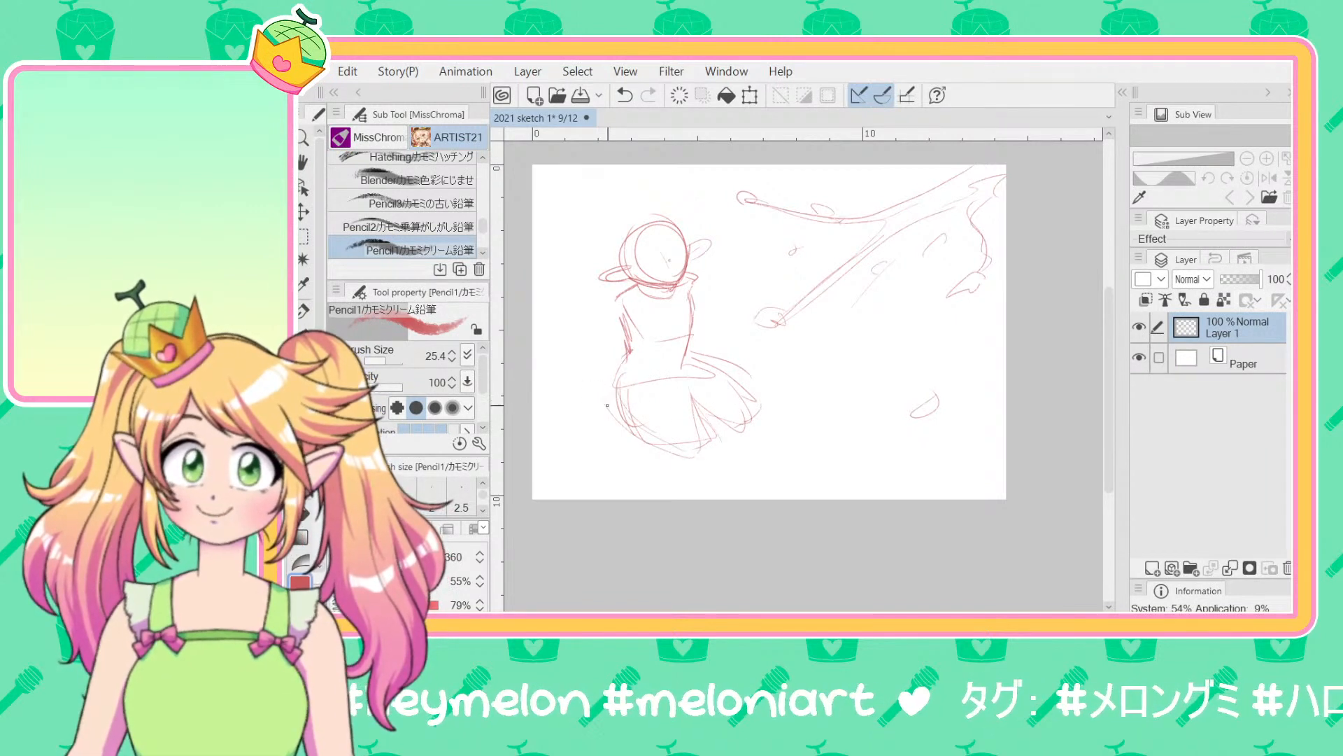
mouse_move(615, 392)
mouse_down()
mouse_move(590, 413)
mouse_move(606, 418)
mouse_up()
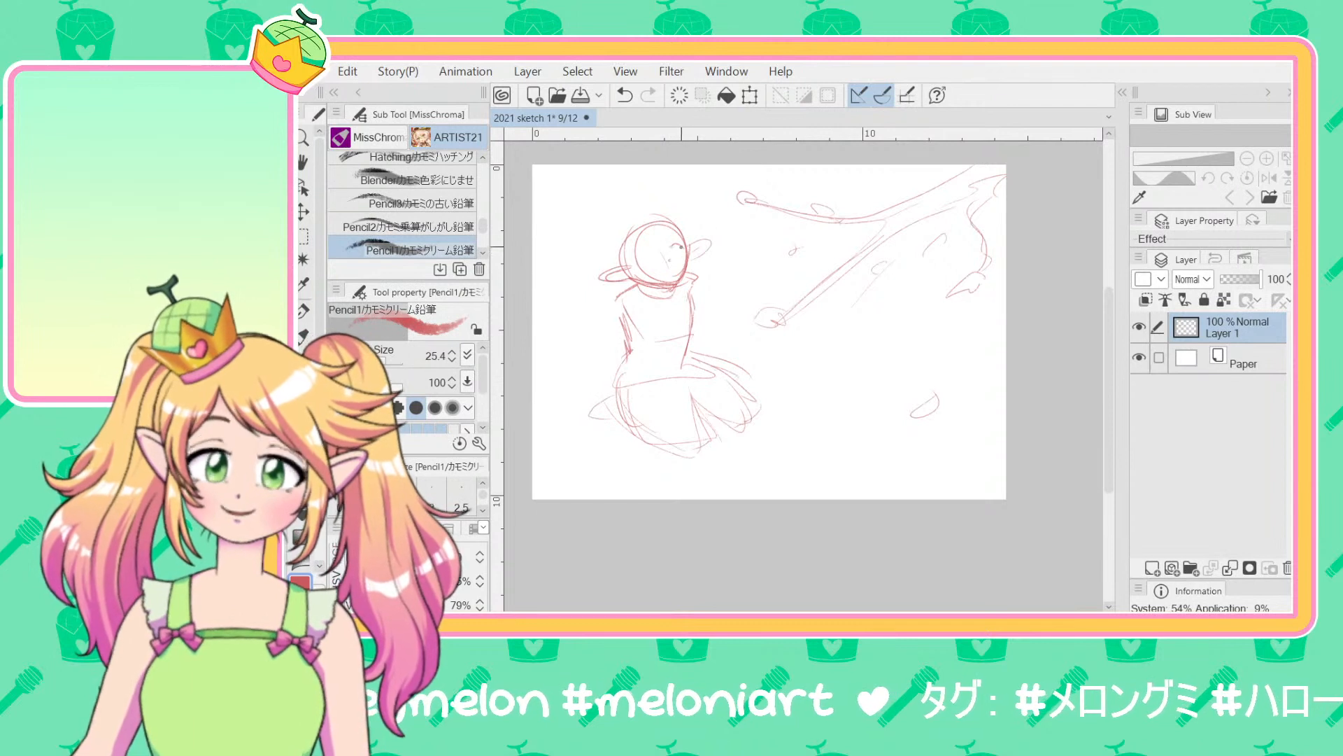
Step: Sketch the character's eyes and facial features, undoing stray strokes, and add loose hair strands around the top of the head
key(ctrl+z)
mouse_move(670, 250)
mouse_down()
mouse_move(661, 267)
mouse_move(673, 246)
mouse_up()
key(ctrl+z)
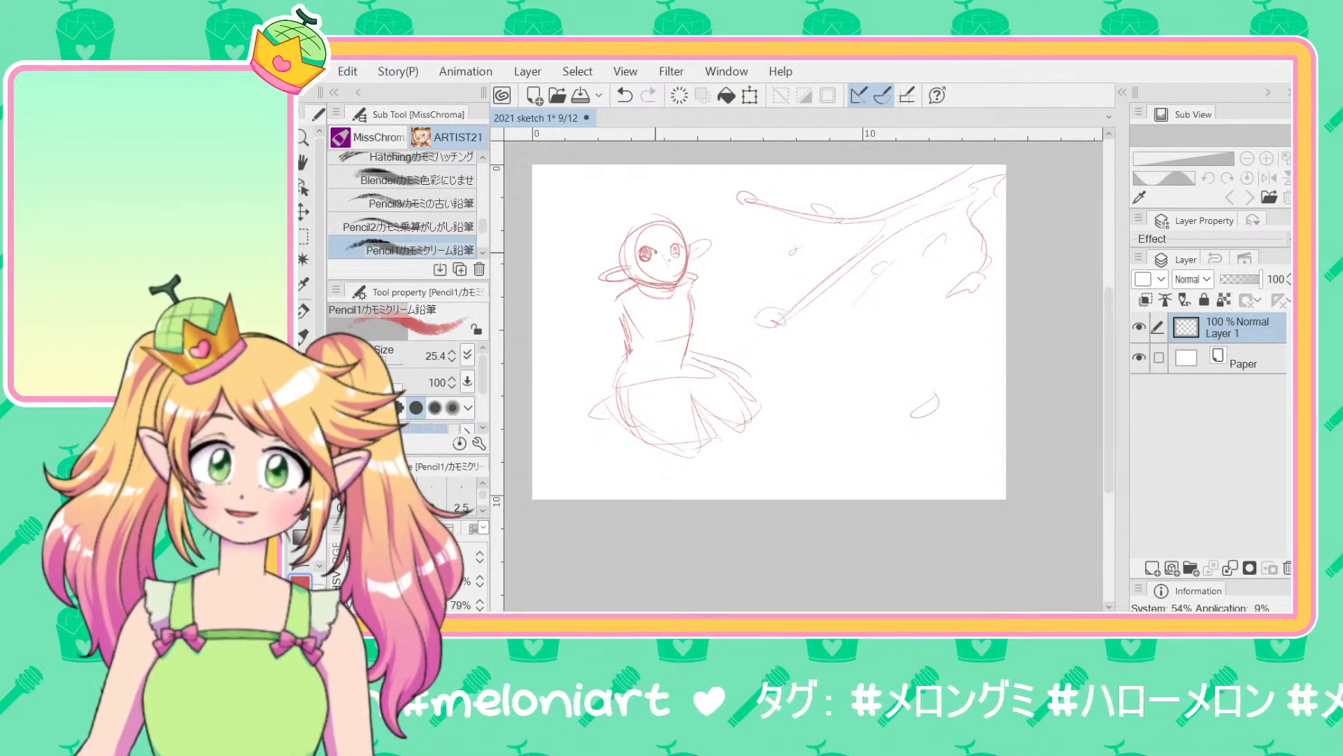
key(ctrl+z)
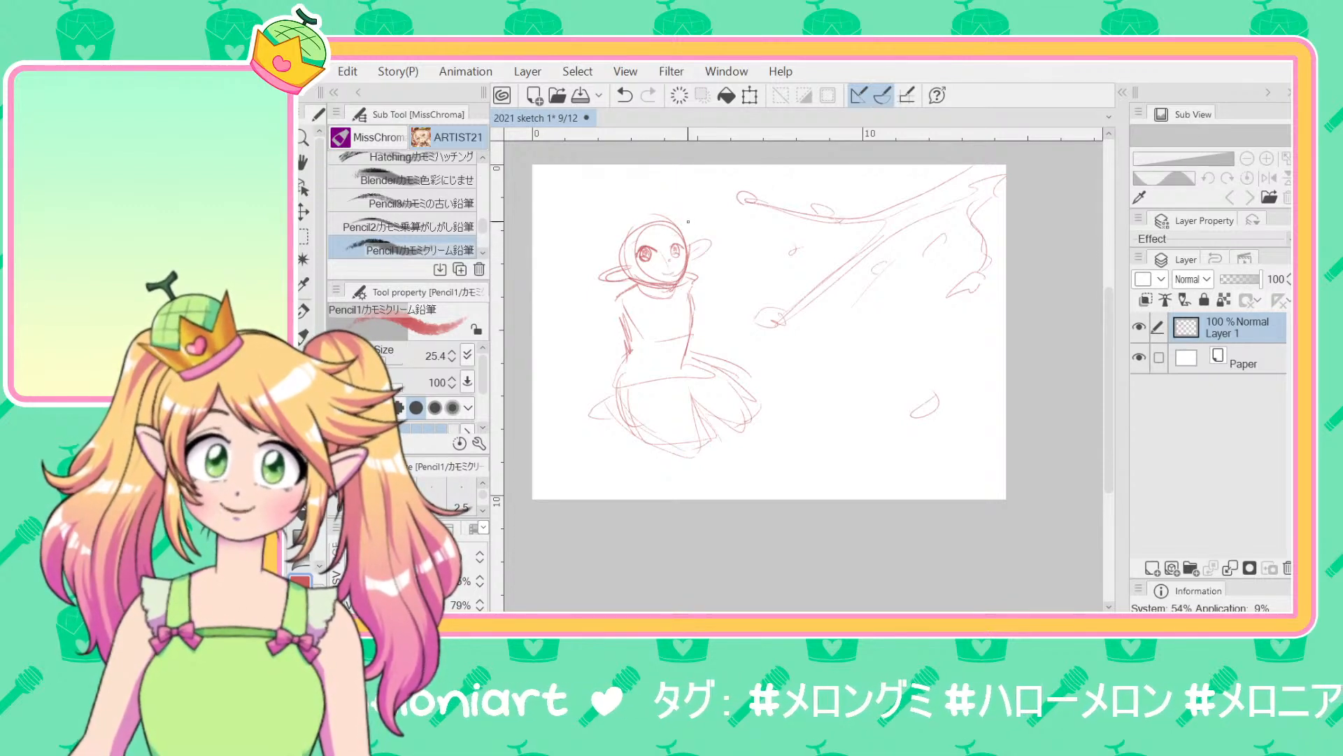
mouse_move(675, 211)
mouse_down()
mouse_move(697, 234)
mouse_move(654, 241)
mouse_up()
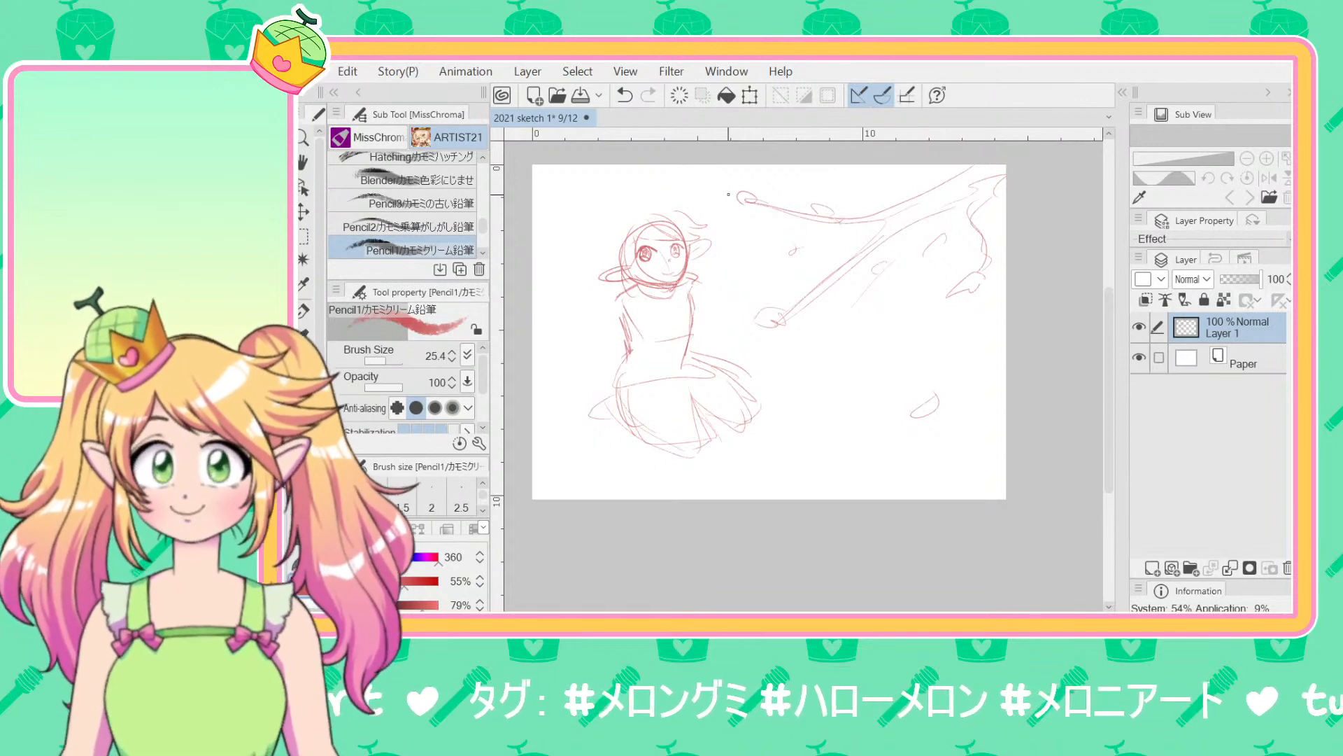
Step: Reinforce the skirt's folds and lower hem, and sketch an arm down the left side of the torso
mouse_move(710, 362)
mouse_down()
mouse_move(759, 430)
mouse_move(723, 439)
mouse_move(688, 404)
mouse_move(707, 451)
mouse_move(675, 464)
mouse_up()
mouse_move(666, 394)
mouse_down()
mouse_move(628, 445)
mouse_move(614, 411)
mouse_move(589, 424)
mouse_up()
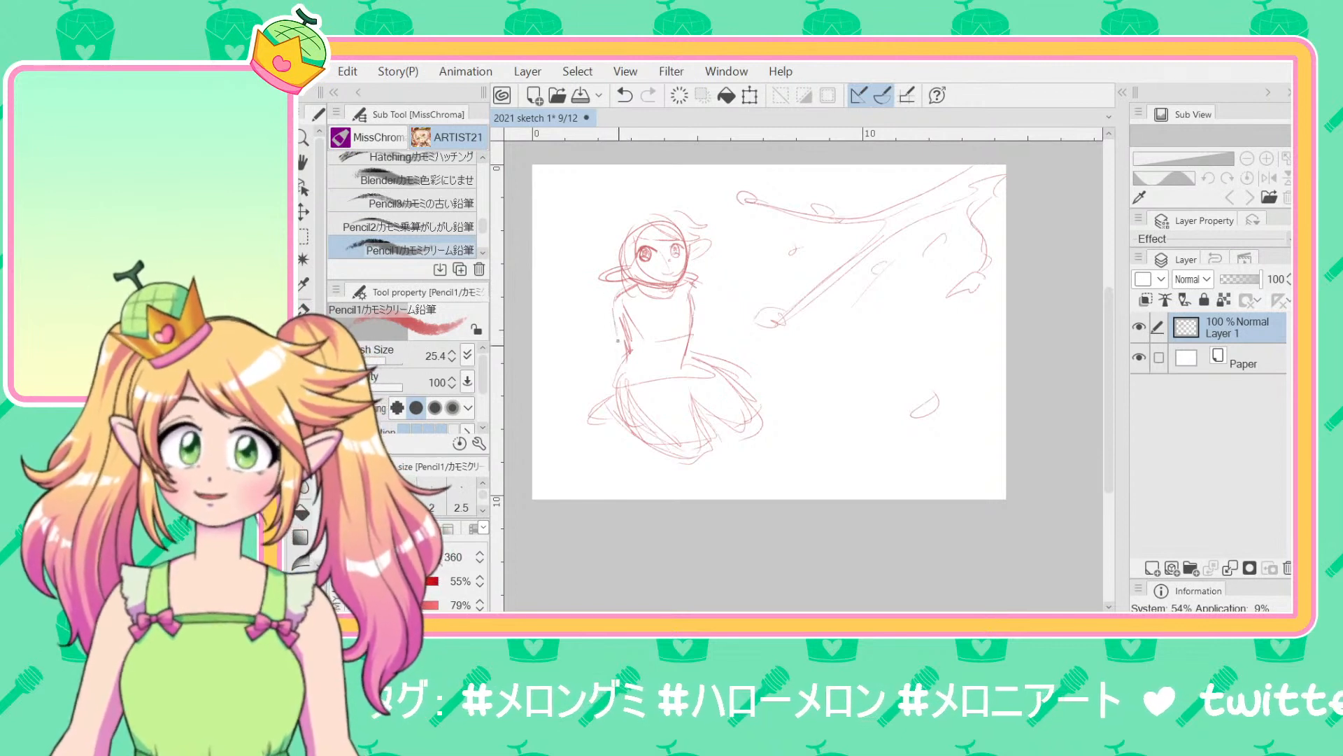
drag(617, 337, 630, 383)
drag(615, 304, 610, 379)
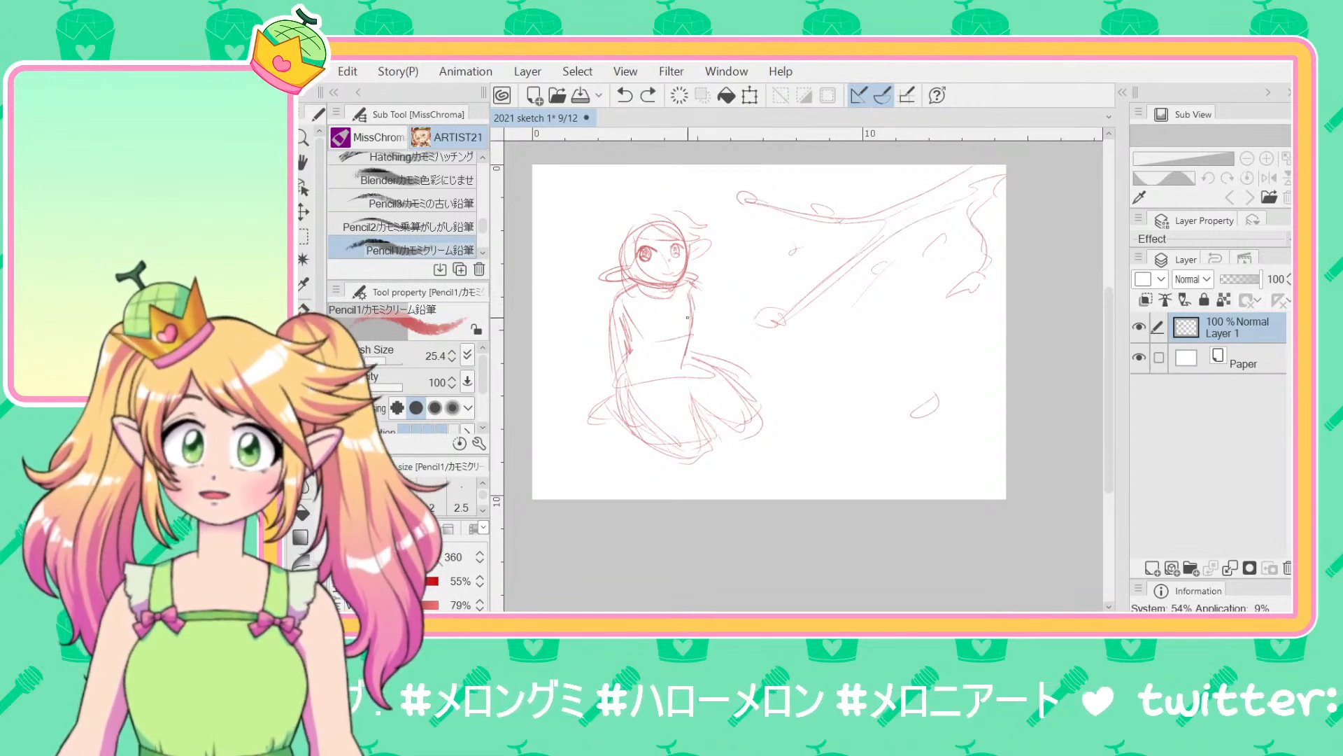
Step: Sketch the arm on the torso's right side, the hands holding a flat object in the lap, and reinforce the left arm
mouse_move(701, 288)
mouse_down()
mouse_move(731, 373)
mouse_move(716, 381)
mouse_move(706, 340)
mouse_move(713, 382)
mouse_up()
drag(691, 327, 702, 347)
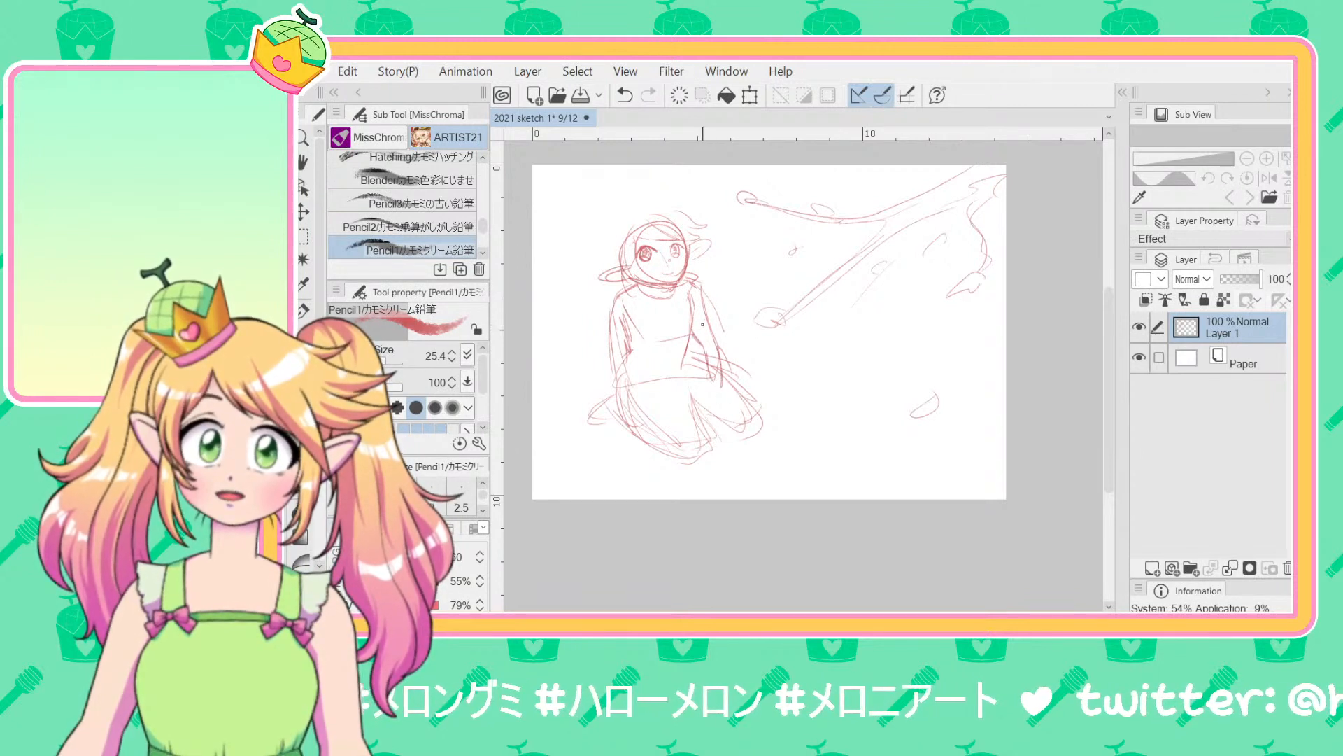
drag(690, 284, 708, 327)
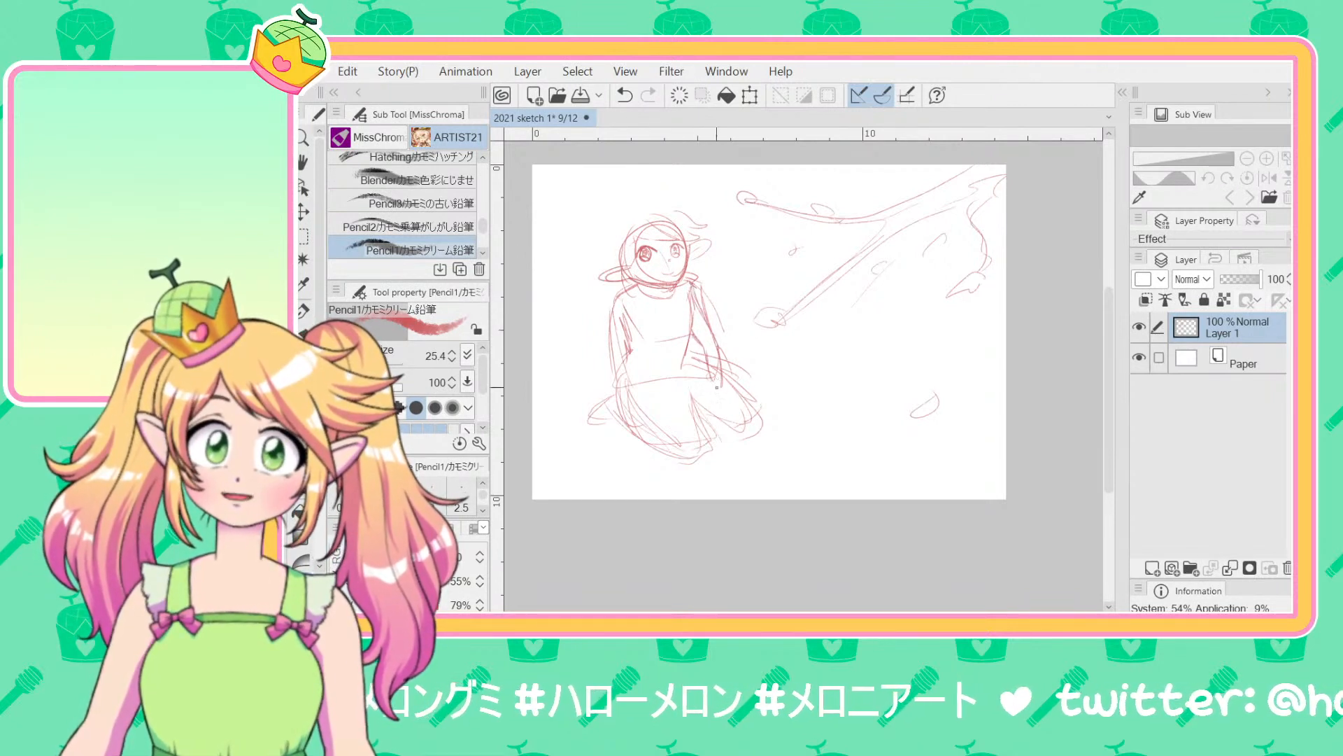
mouse_move(701, 373)
mouse_down()
mouse_move(678, 409)
mouse_move(720, 389)
mouse_move(663, 405)
mouse_move(722, 401)
mouse_move(676, 402)
mouse_move(730, 390)
mouse_move(664, 412)
mouse_move(639, 392)
mouse_move(697, 379)
mouse_move(653, 390)
mouse_up()
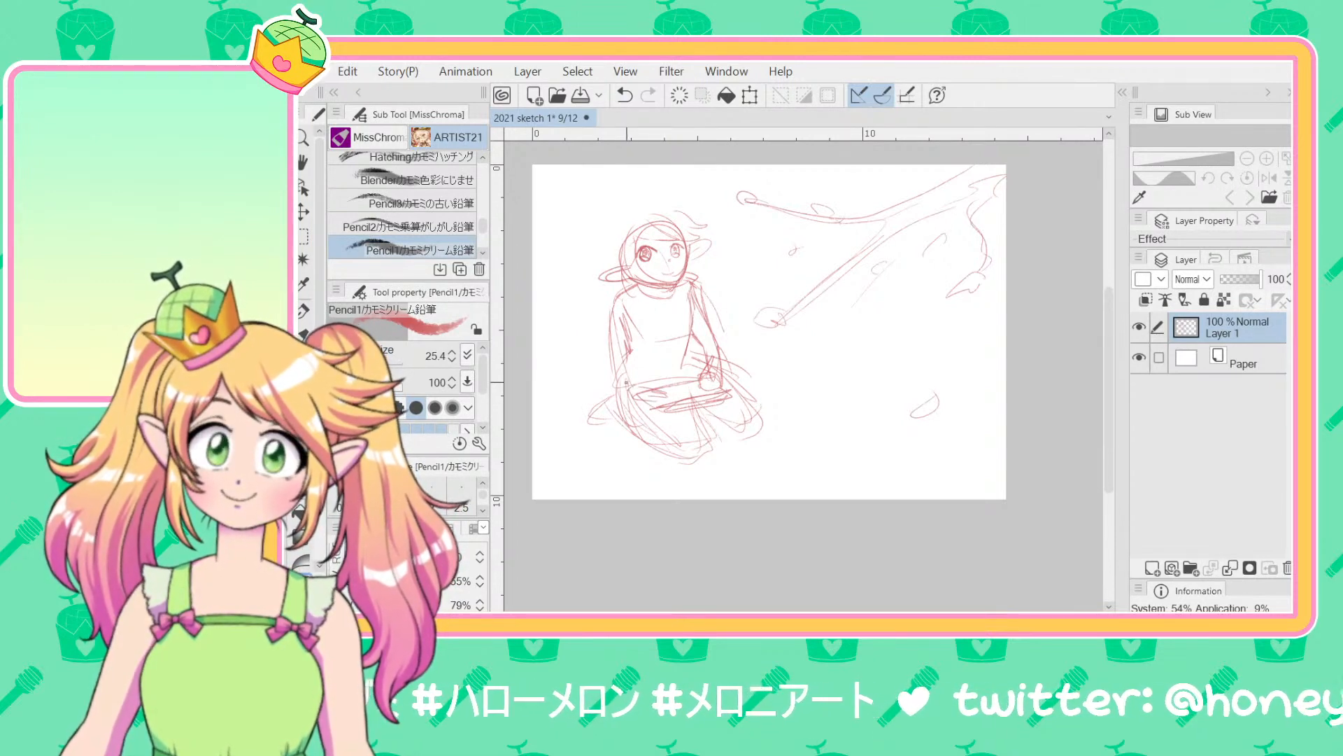
mouse_move(616, 306)
mouse_down()
mouse_move(605, 377)
mouse_move(652, 398)
mouse_move(603, 371)
mouse_move(626, 373)
mouse_move(612, 358)
mouse_move(624, 312)
mouse_move(617, 361)
mouse_move(634, 416)
mouse_up()
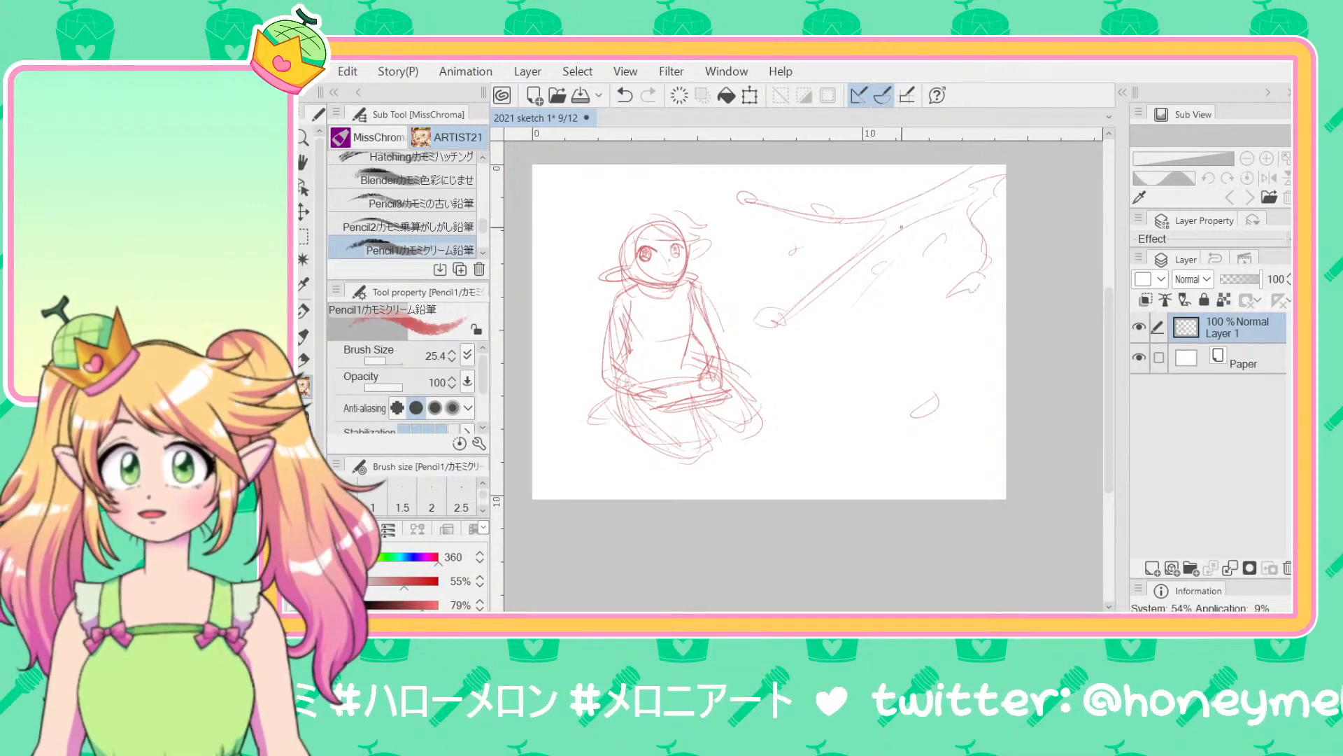
Step: Scale the whole sketch layer down slightly, keeping its upper-left corner in place
click(304, 211)
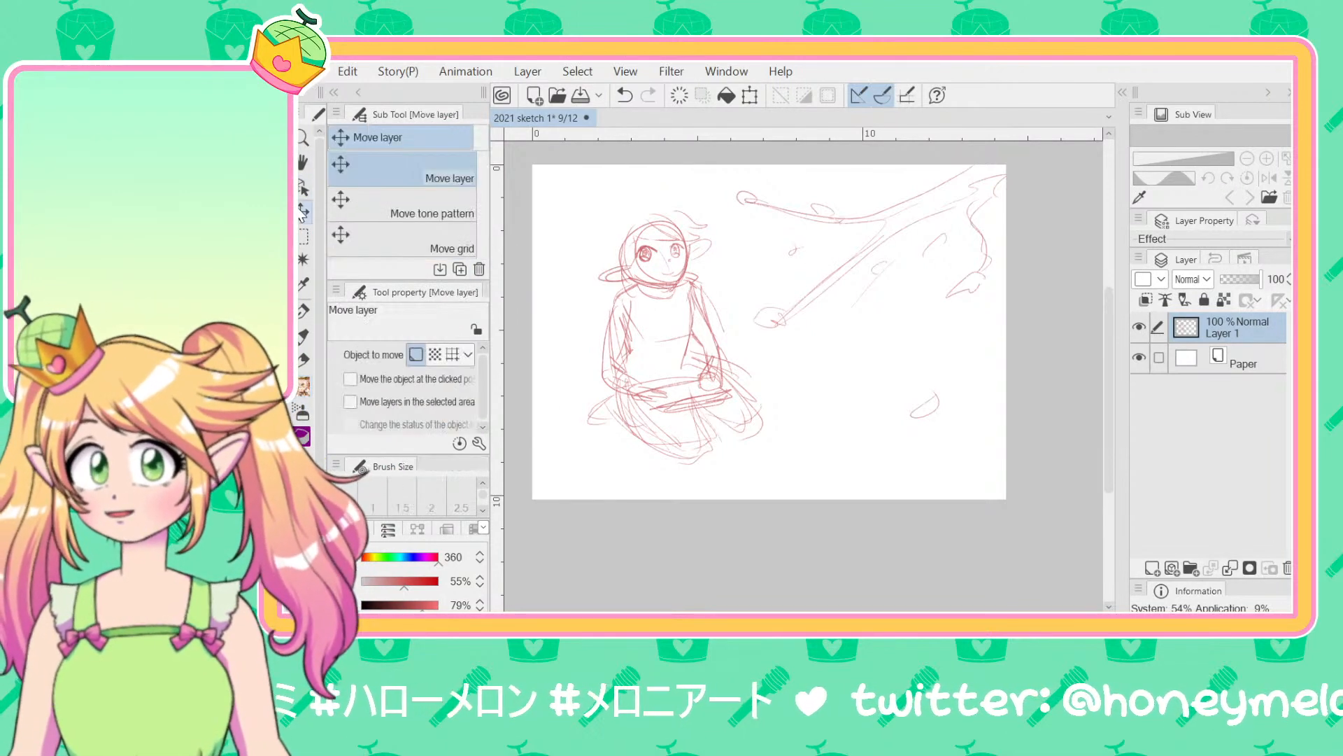
drag(678, 298, 677, 296)
key(ctrl+t)
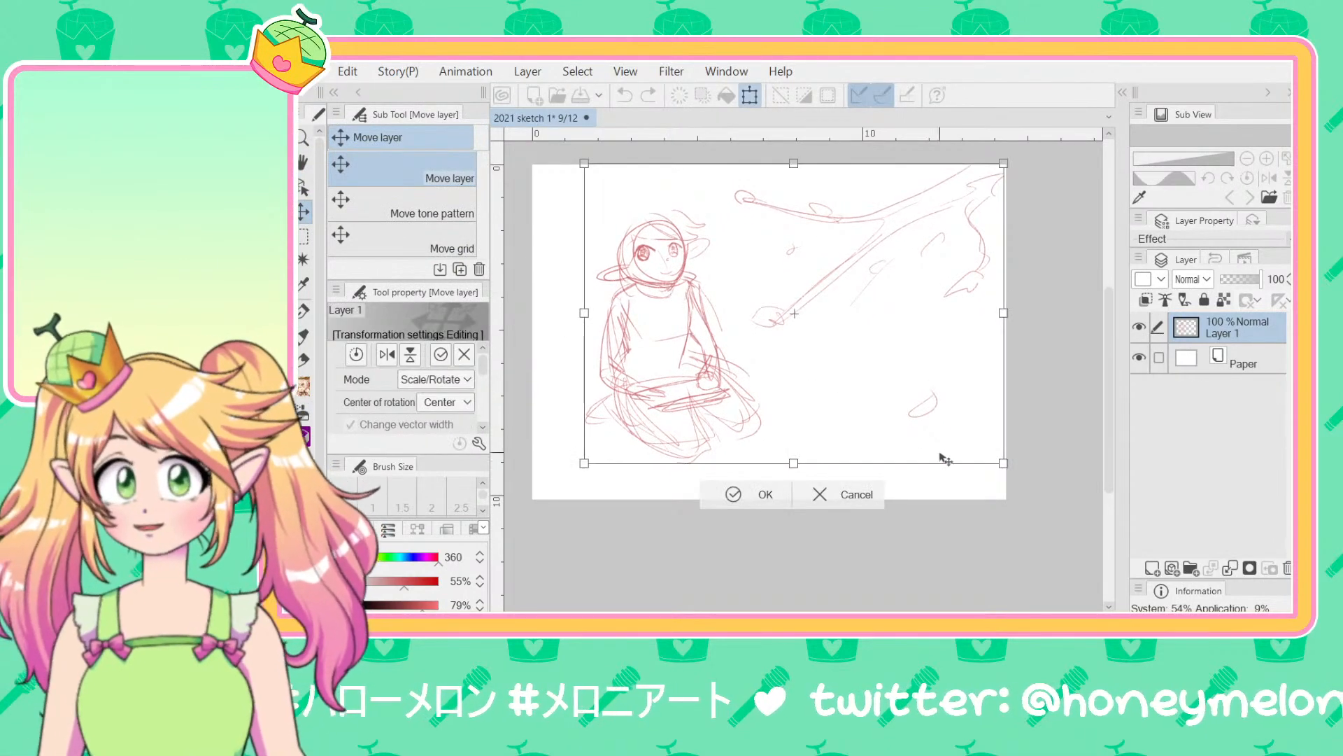
drag(999, 461, 973, 441)
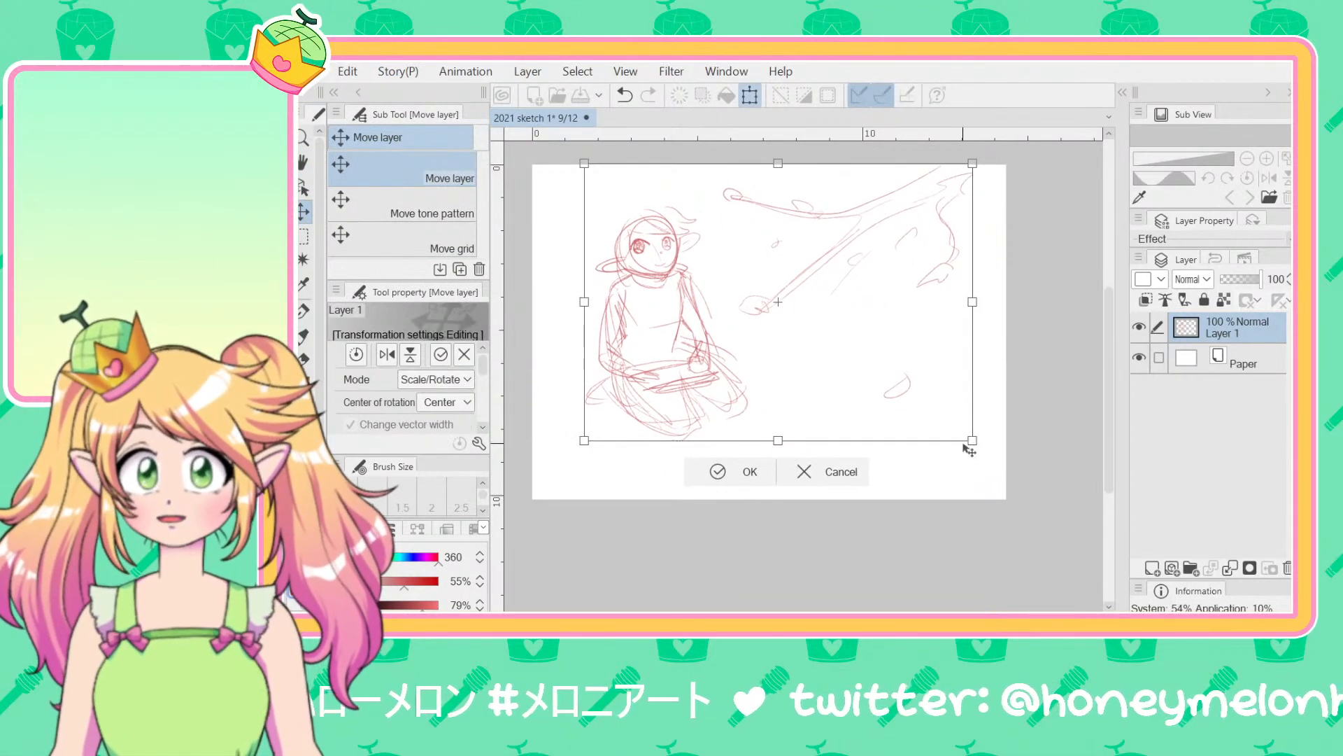
key(Return)
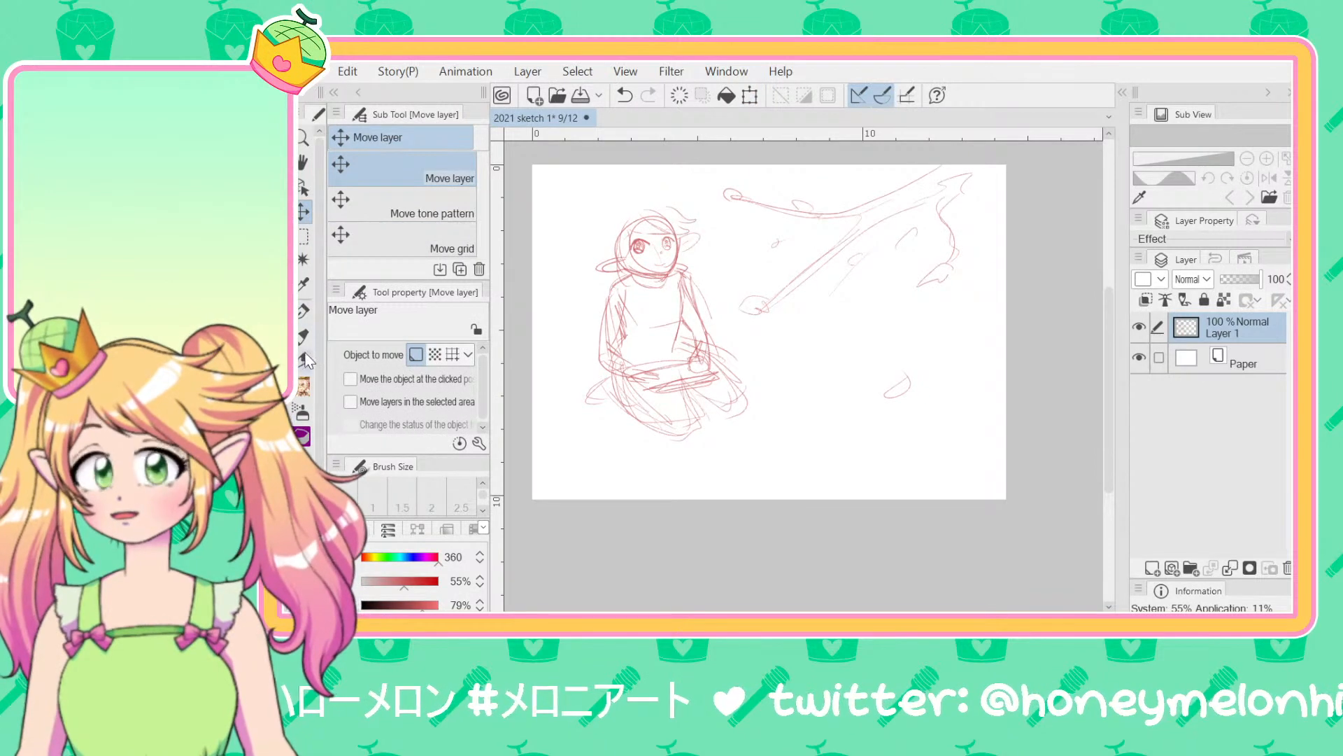
Step: Sketch a large blanket outline around the seated character, curving across the lower part of the page
click(303, 387)
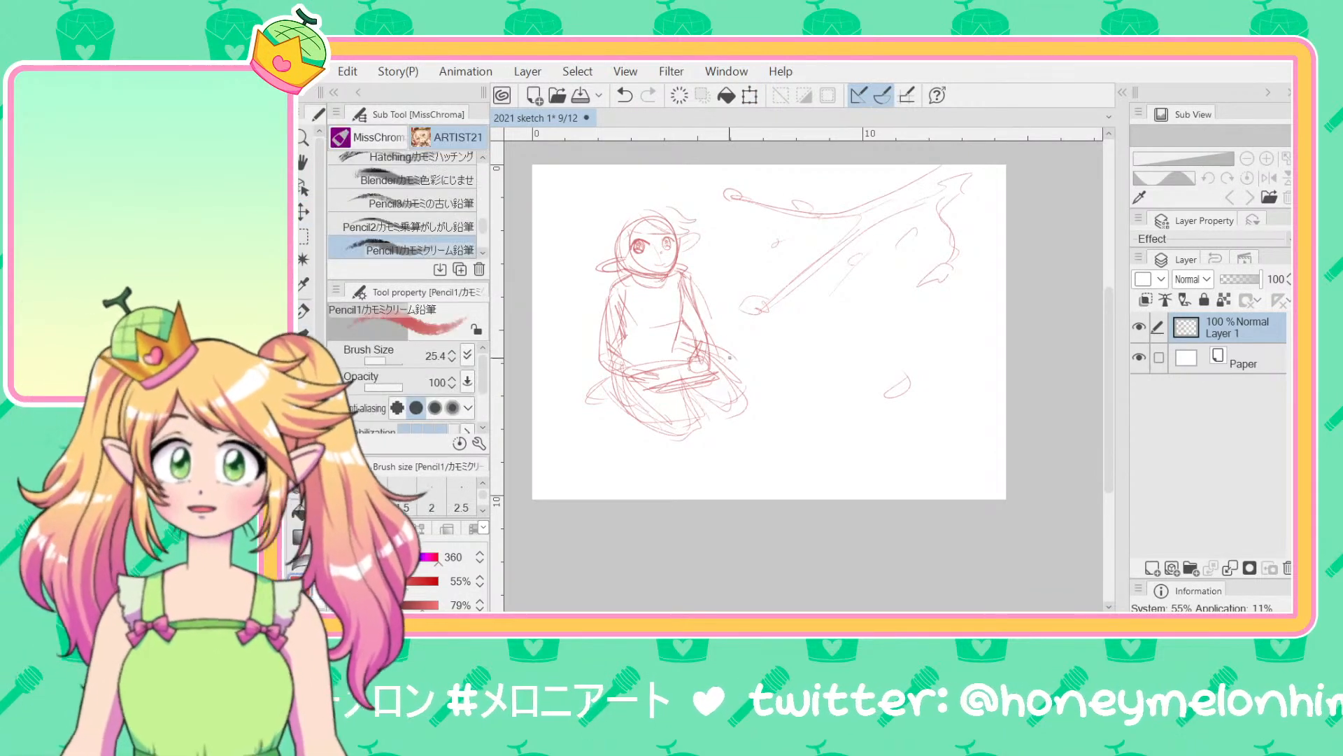
mouse_move(736, 360)
mouse_down()
mouse_move(871, 356)
mouse_move(1005, 435)
mouse_up()
drag(1006, 465, 581, 498)
drag(533, 413, 735, 359)
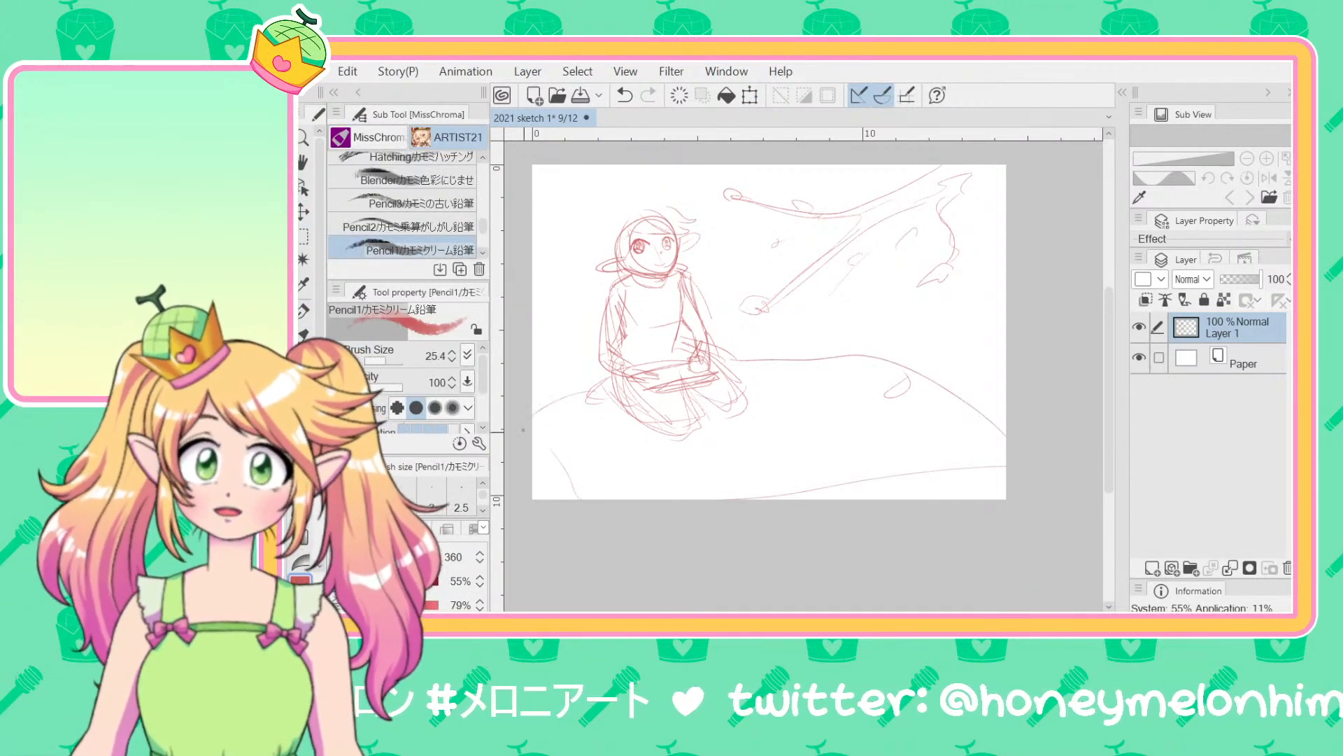
Step: Sketch items on the blanket: an oval plate of food, an open box in front, and a small card beside the character
mouse_move(847, 381)
mouse_down()
mouse_move(875, 392)
mouse_move(862, 380)
mouse_move(829, 389)
mouse_move(868, 378)
mouse_move(833, 386)
mouse_up()
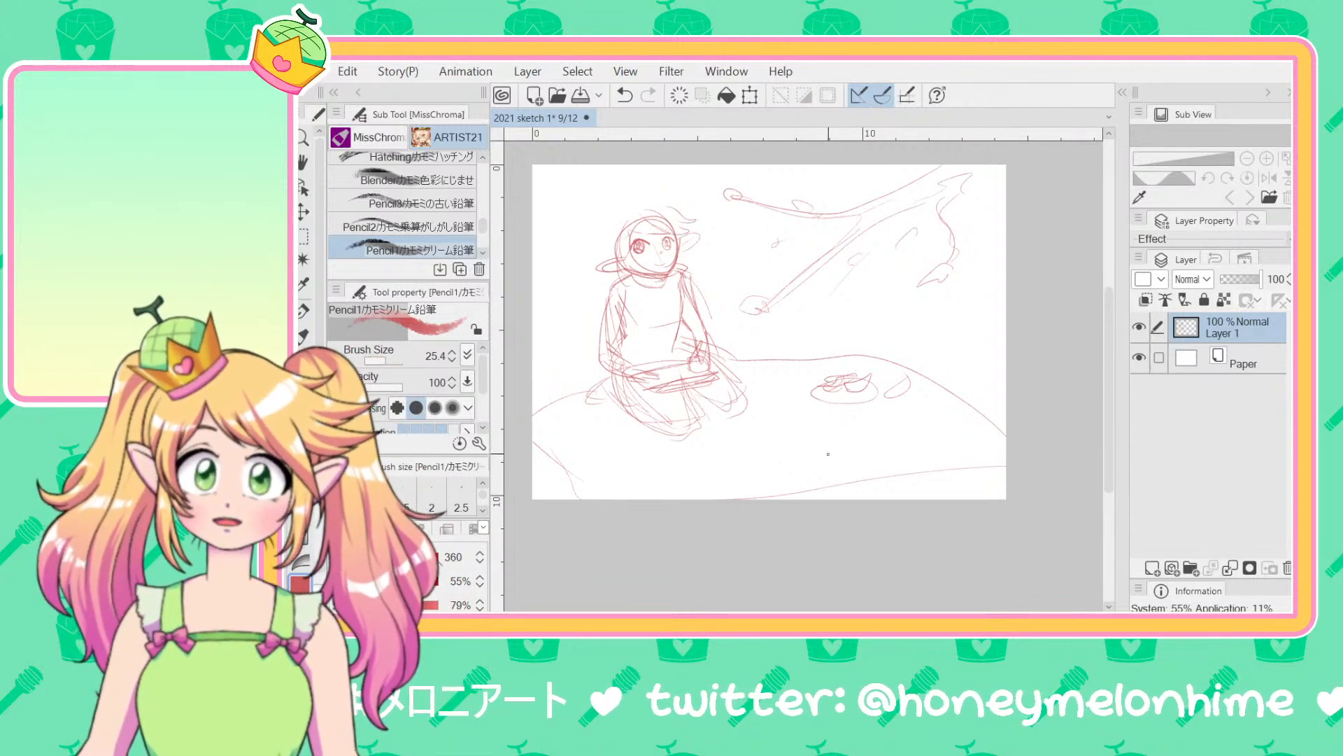
mouse_move(839, 435)
mouse_down()
mouse_move(838, 464)
mouse_move(788, 455)
mouse_move(799, 434)
mouse_move(765, 426)
mouse_move(871, 429)
mouse_up()
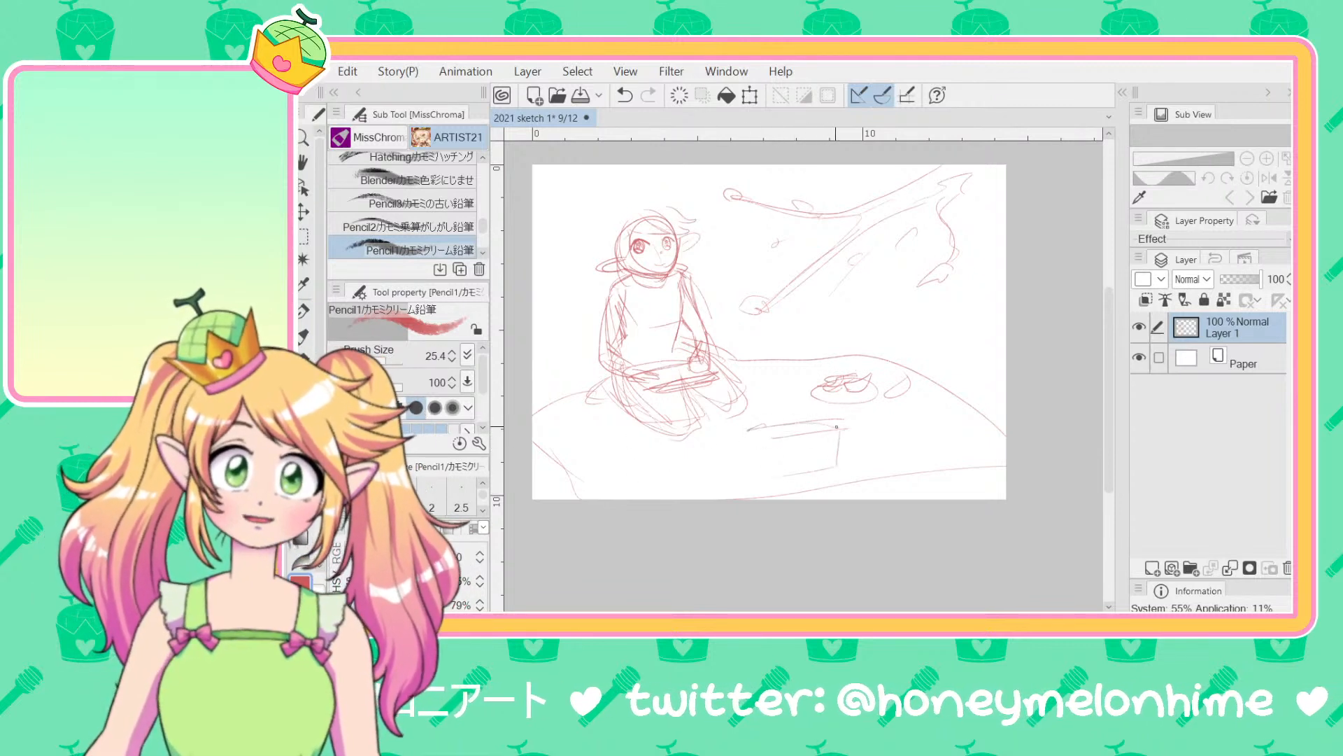
drag(750, 438, 806, 454)
mouse_move(759, 433)
mouse_down()
mouse_move(766, 461)
mouse_move(798, 466)
mouse_up()
drag(872, 434, 800, 447)
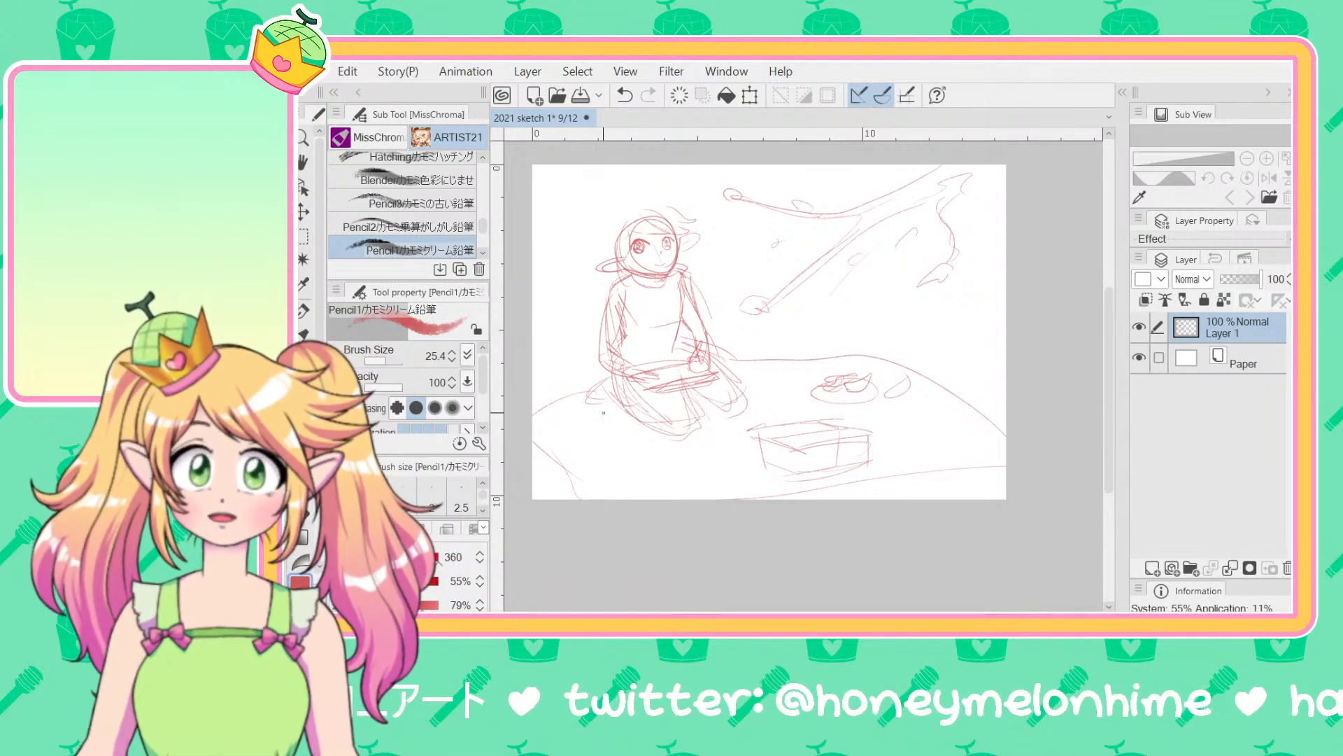
mouse_move(601, 418)
mouse_down()
mouse_move(618, 442)
mouse_move(558, 420)
mouse_move(566, 449)
mouse_move(593, 431)
mouse_move(577, 431)
mouse_up()
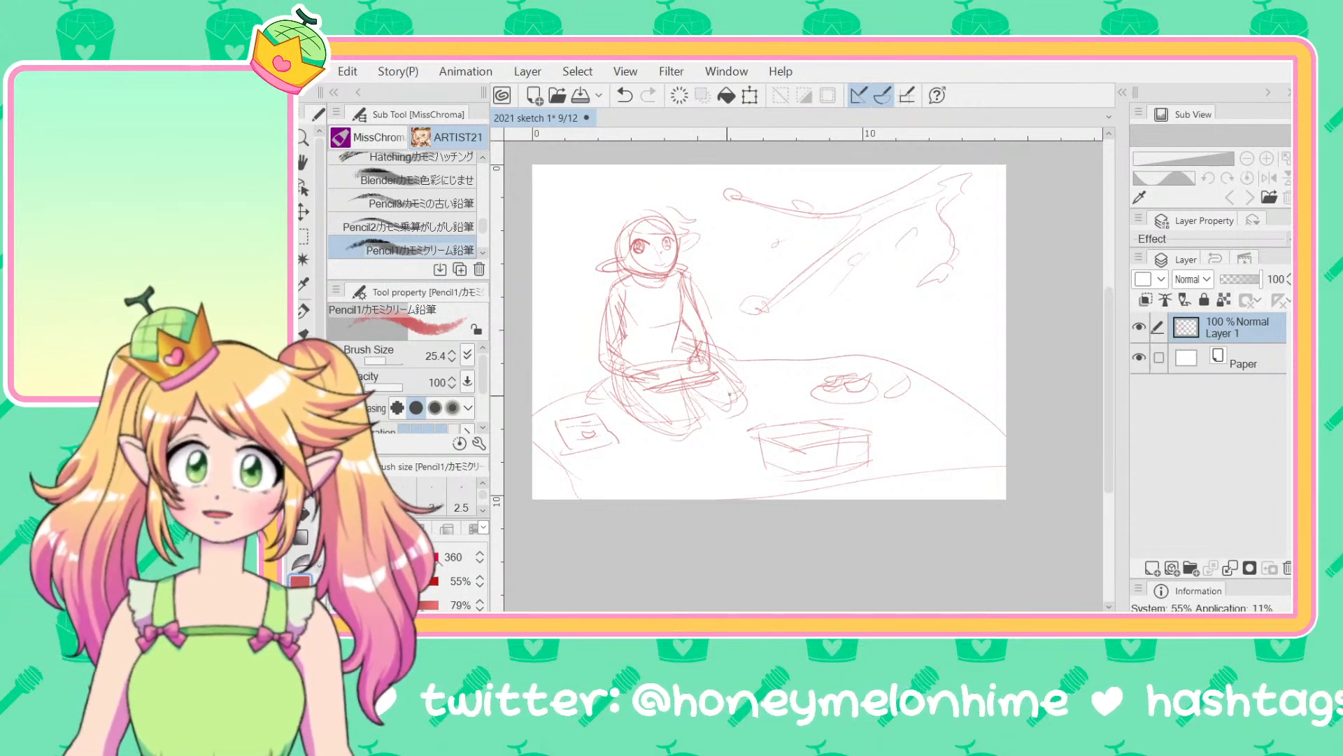
Step: Reinforce the skirt's lower edge, and erase the hands and lap object with the Hard eraser at brush size 97.5
drag(717, 406, 626, 423)
drag(646, 376, 613, 403)
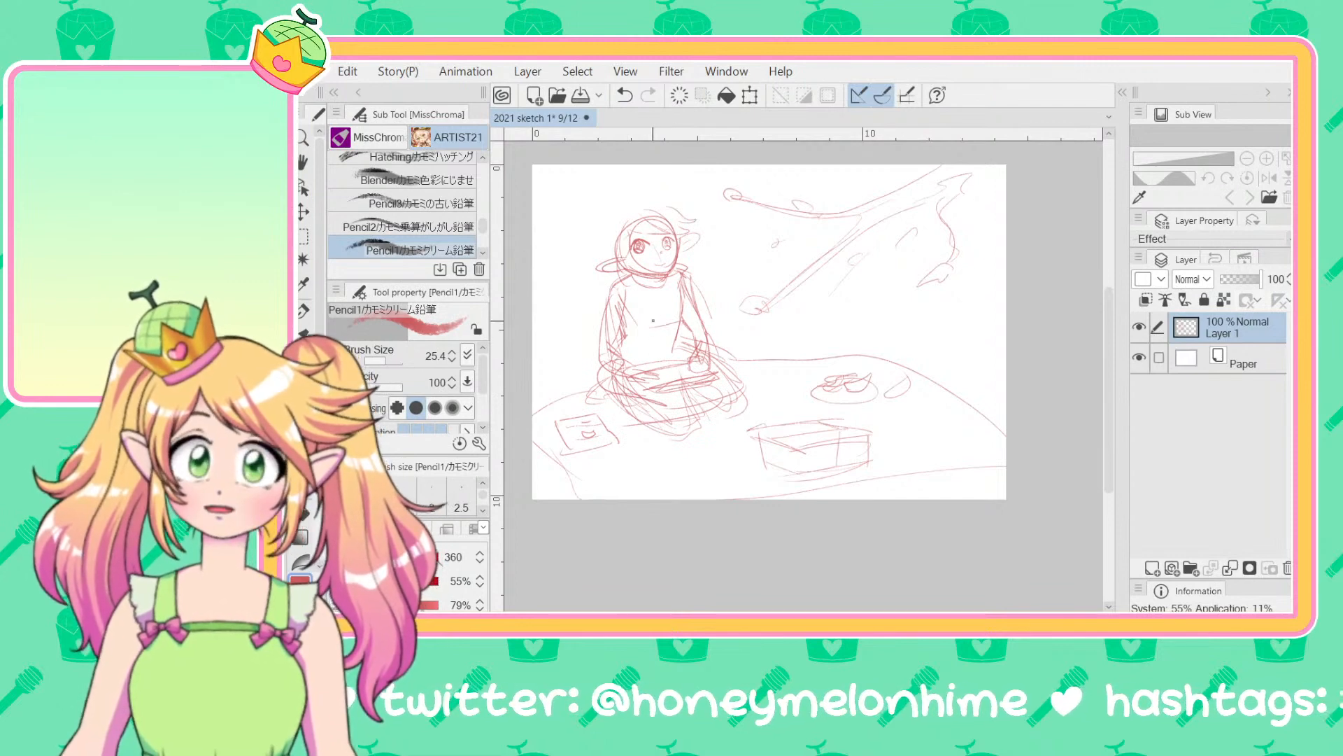
key(e)
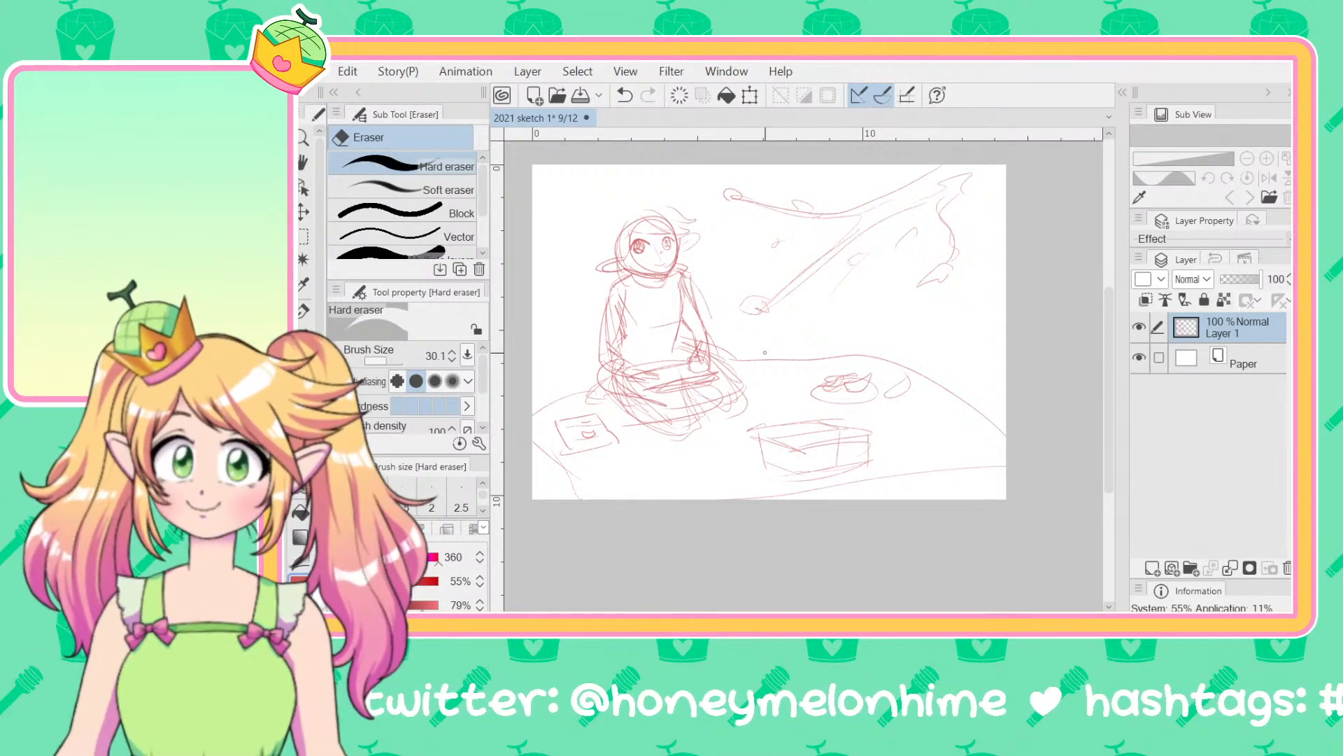
click(390, 360)
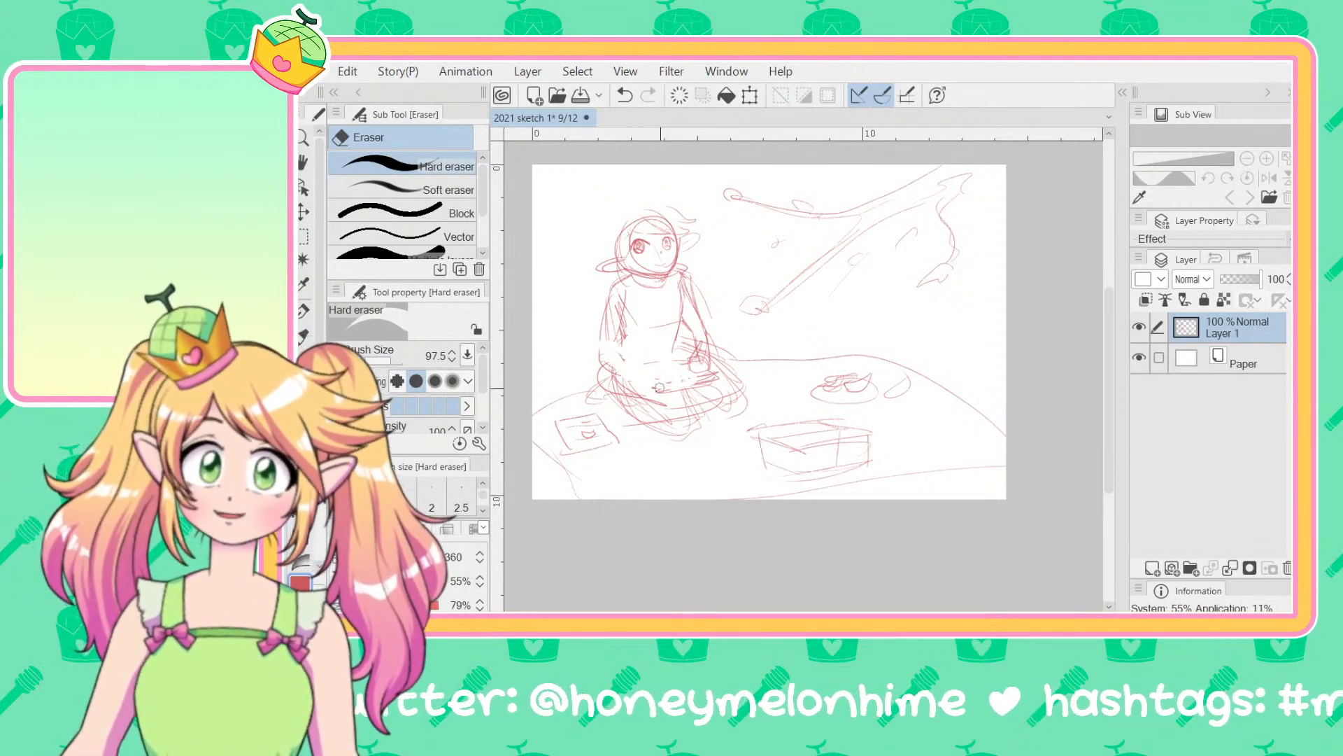
mouse_move(659, 387)
mouse_down()
mouse_move(689, 381)
mouse_move(685, 338)
mouse_move(706, 358)
mouse_up()
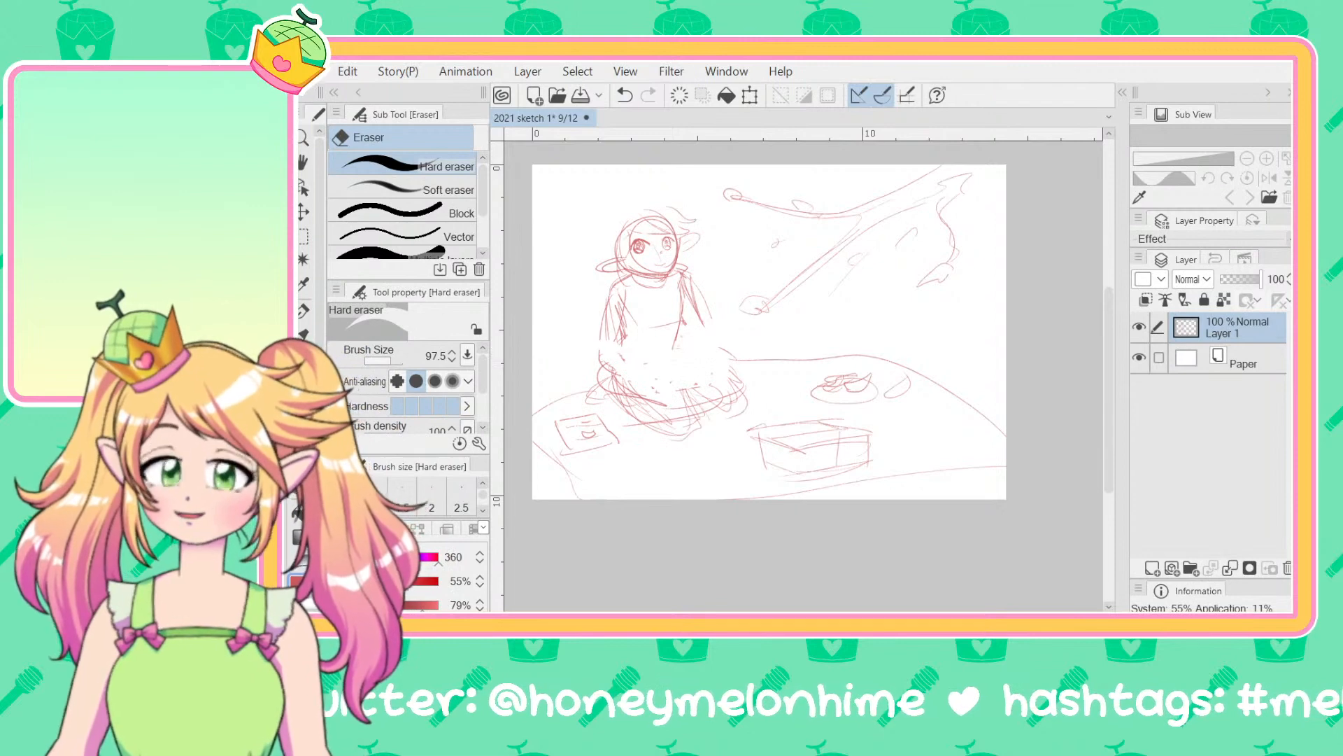
Step: Redraw the arms bent up to hold a rounded object at the chest, and restore the skirt folds with the Pencil1 brush
click(304, 336)
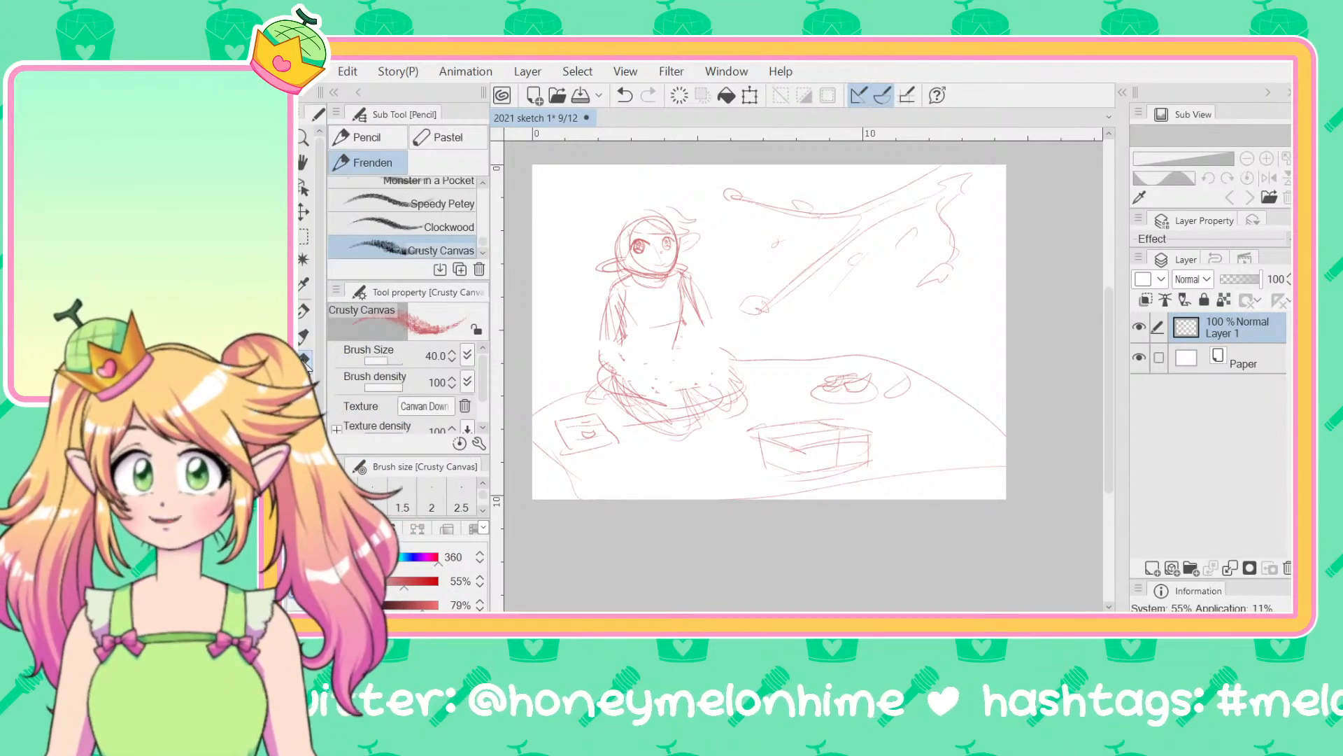
click(306, 362)
mouse_move(654, 323)
mouse_down()
mouse_move(654, 310)
mouse_move(683, 320)
mouse_move(644, 330)
mouse_move(673, 301)
mouse_move(689, 308)
mouse_up()
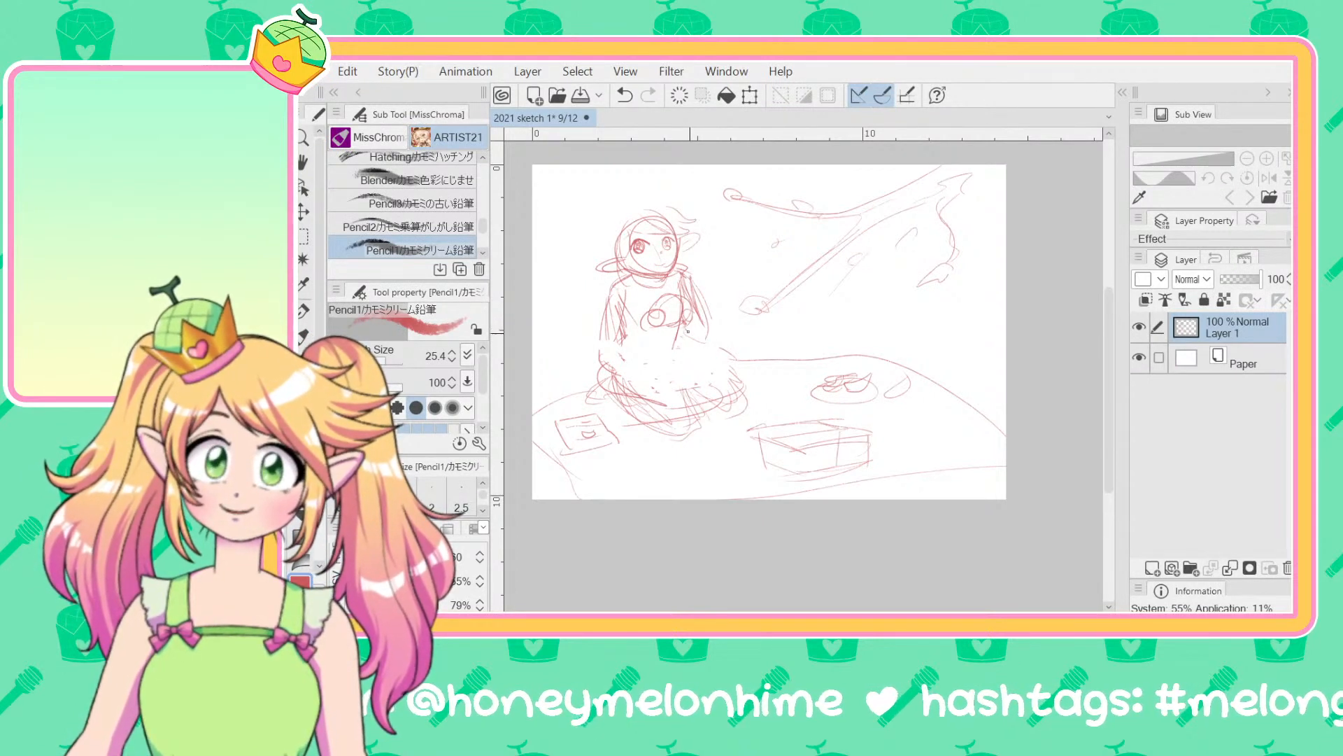
mouse_move(703, 313)
mouse_down()
mouse_move(688, 335)
mouse_move(644, 341)
mouse_up()
drag(623, 290, 620, 294)
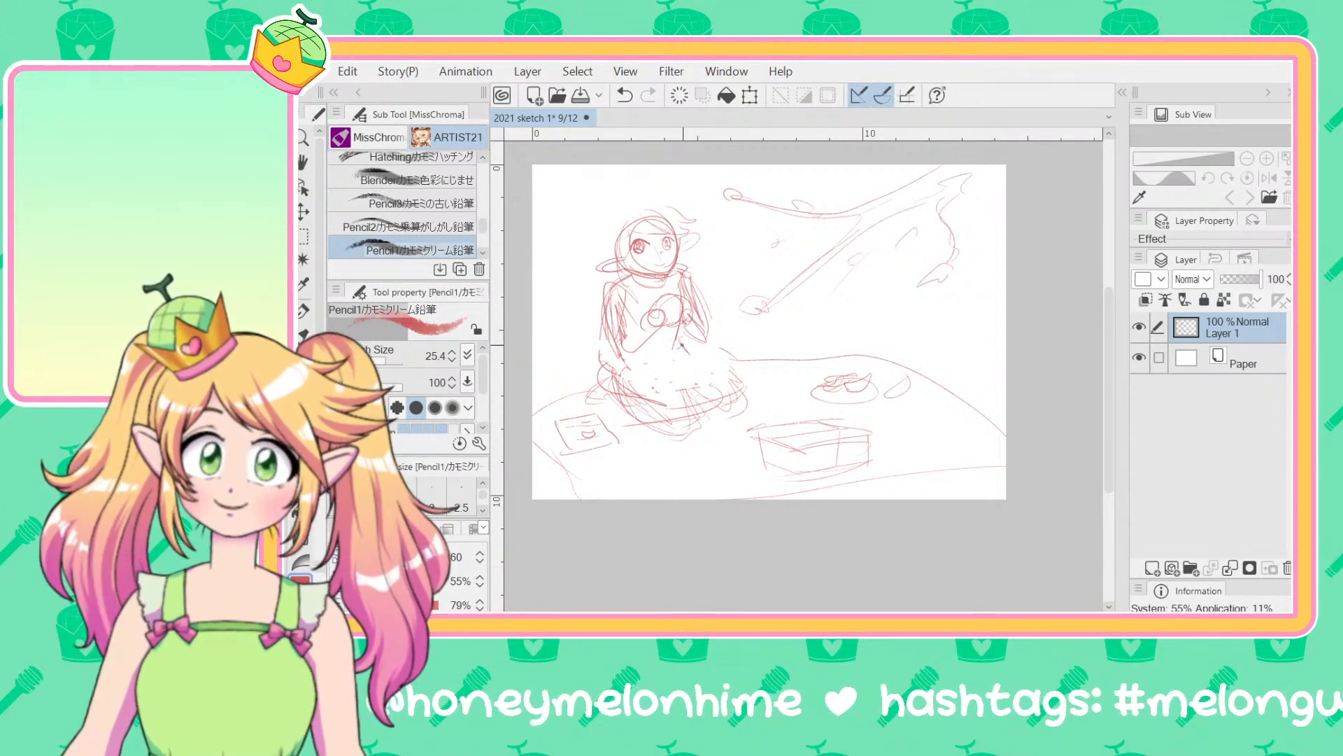
drag(700, 350, 758, 389)
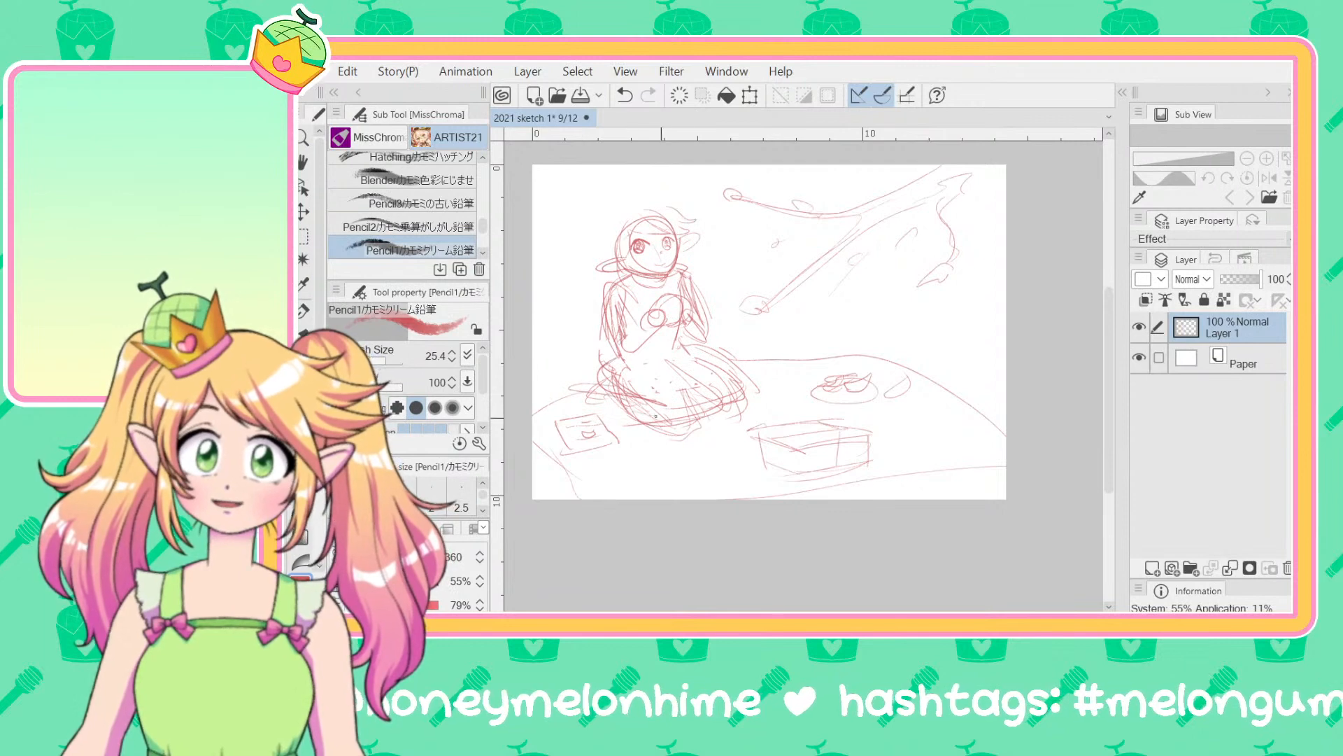
Step: Erase the leftover marks inside the skirt with the Hard eraser at brush size 161.3
key(e)
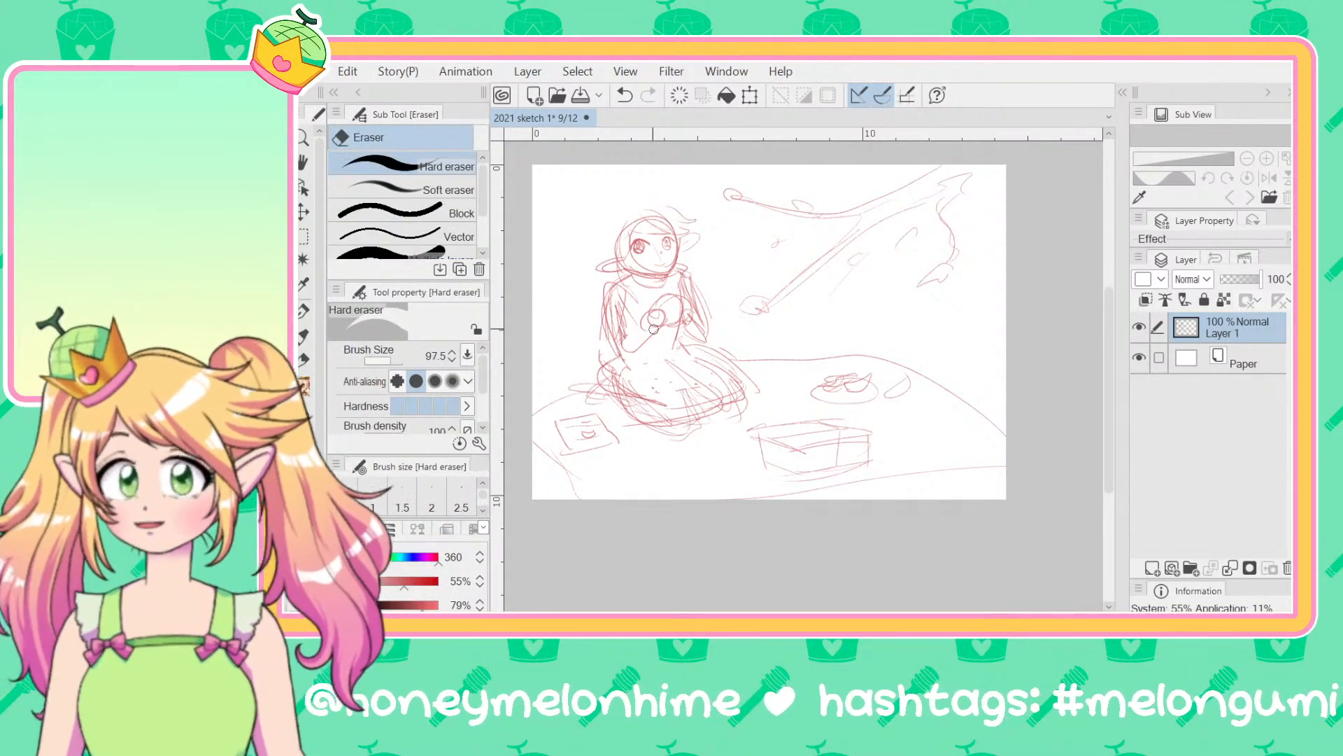
click(393, 361)
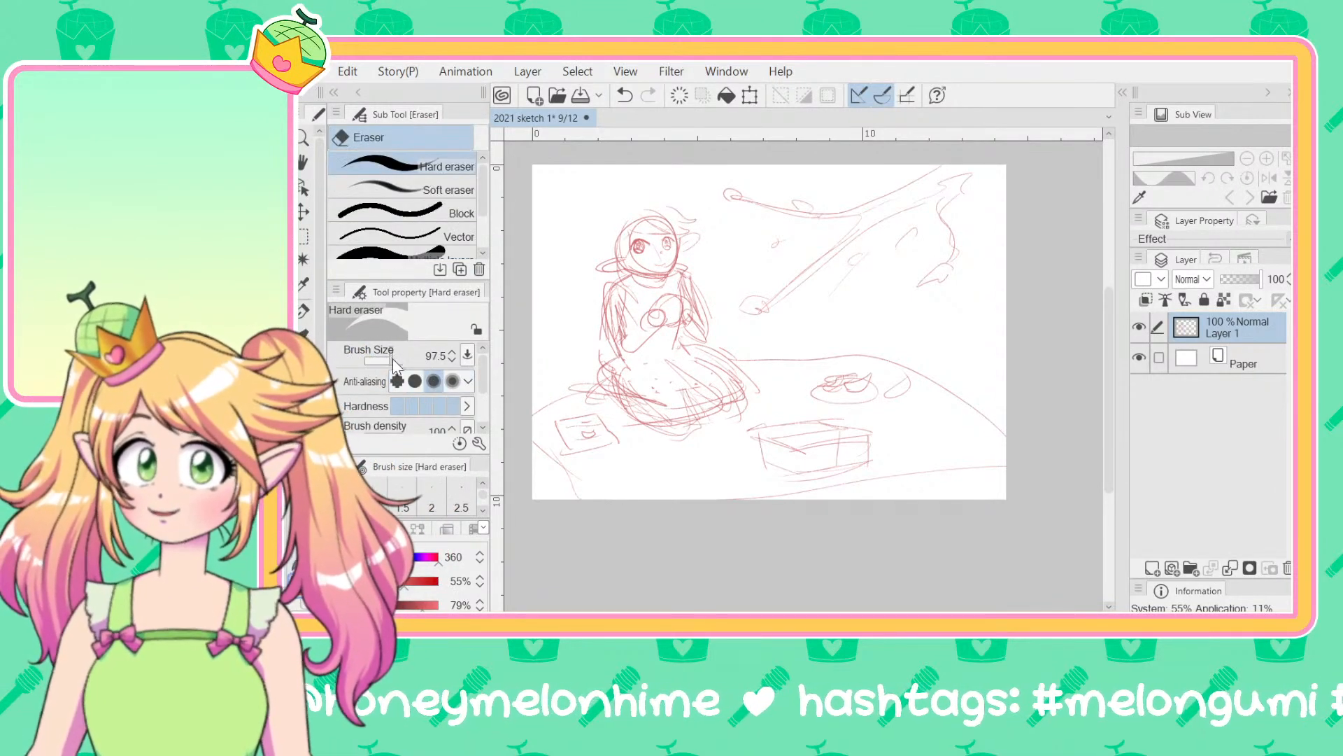
mouse_move(666, 384)
mouse_down()
mouse_move(648, 372)
mouse_move(679, 392)
mouse_up()
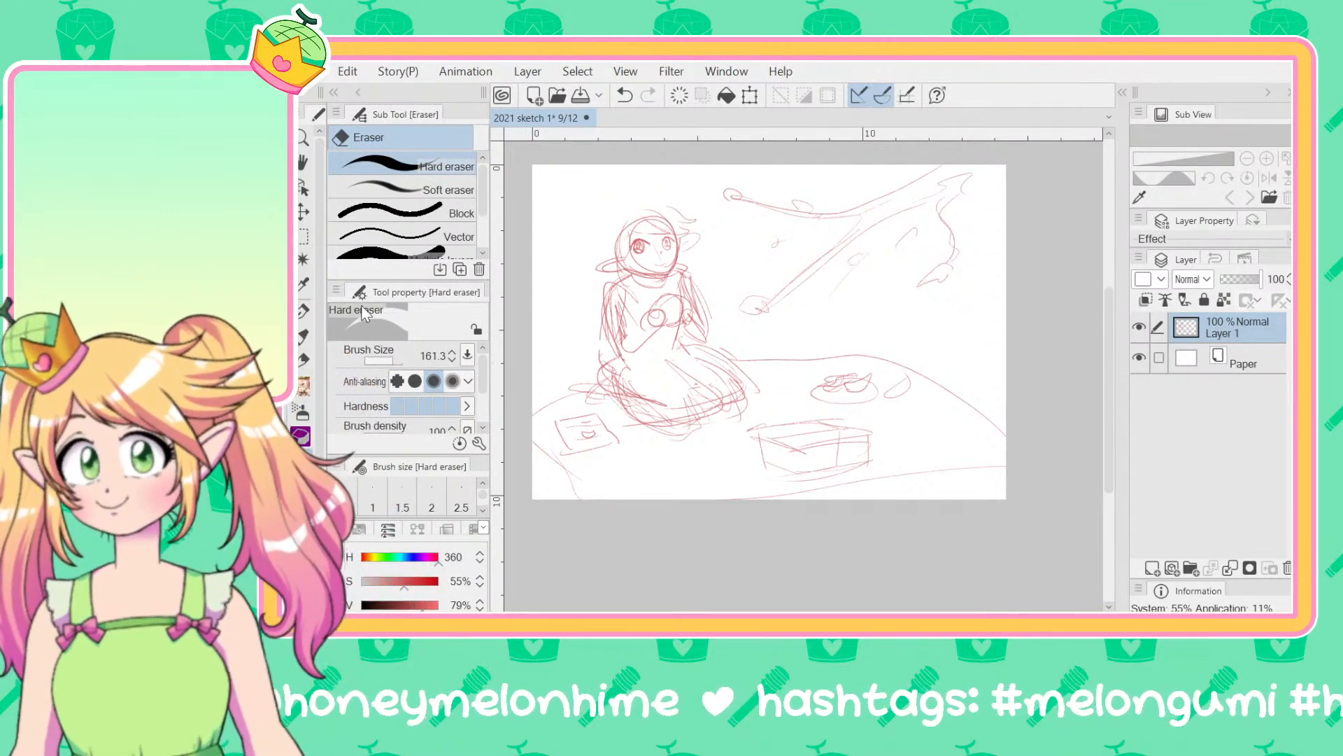
Step: Hide Layer 1 and add a new layer above it, with the Pencil1 brush active
click(303, 386)
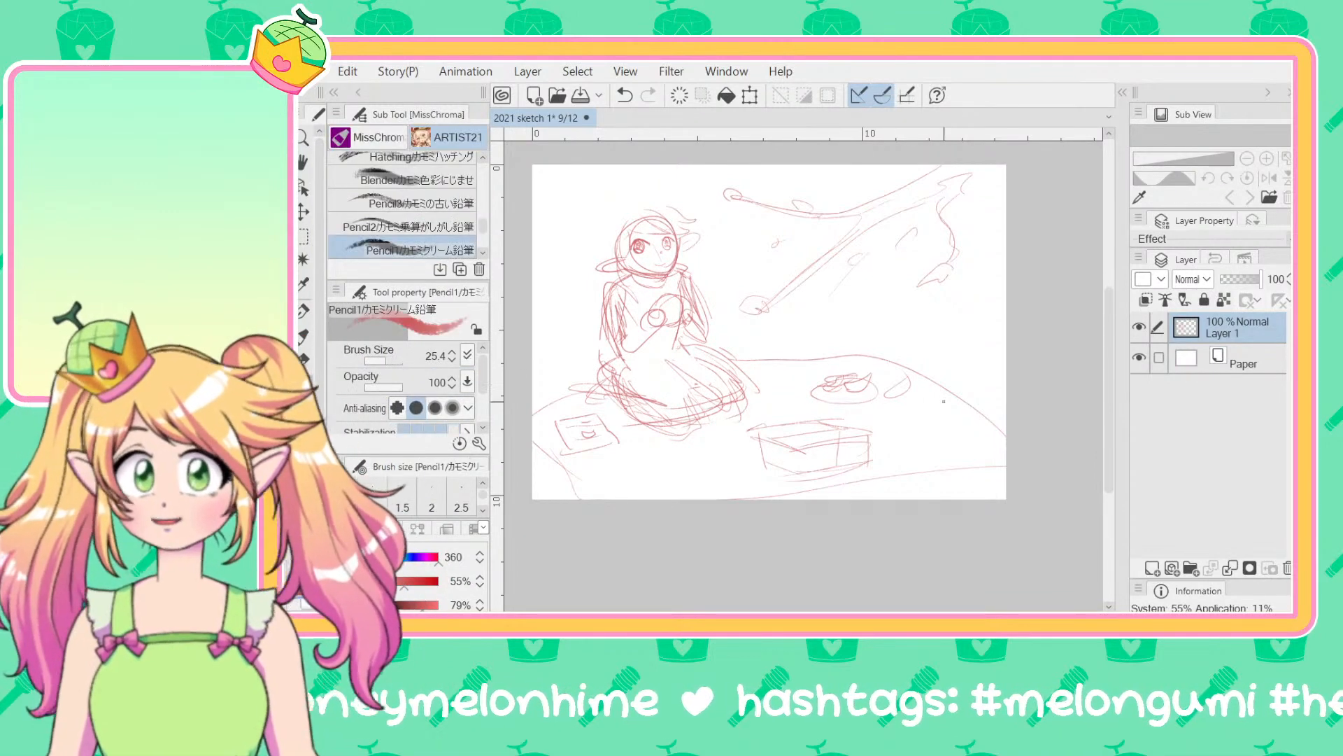
click(1140, 326)
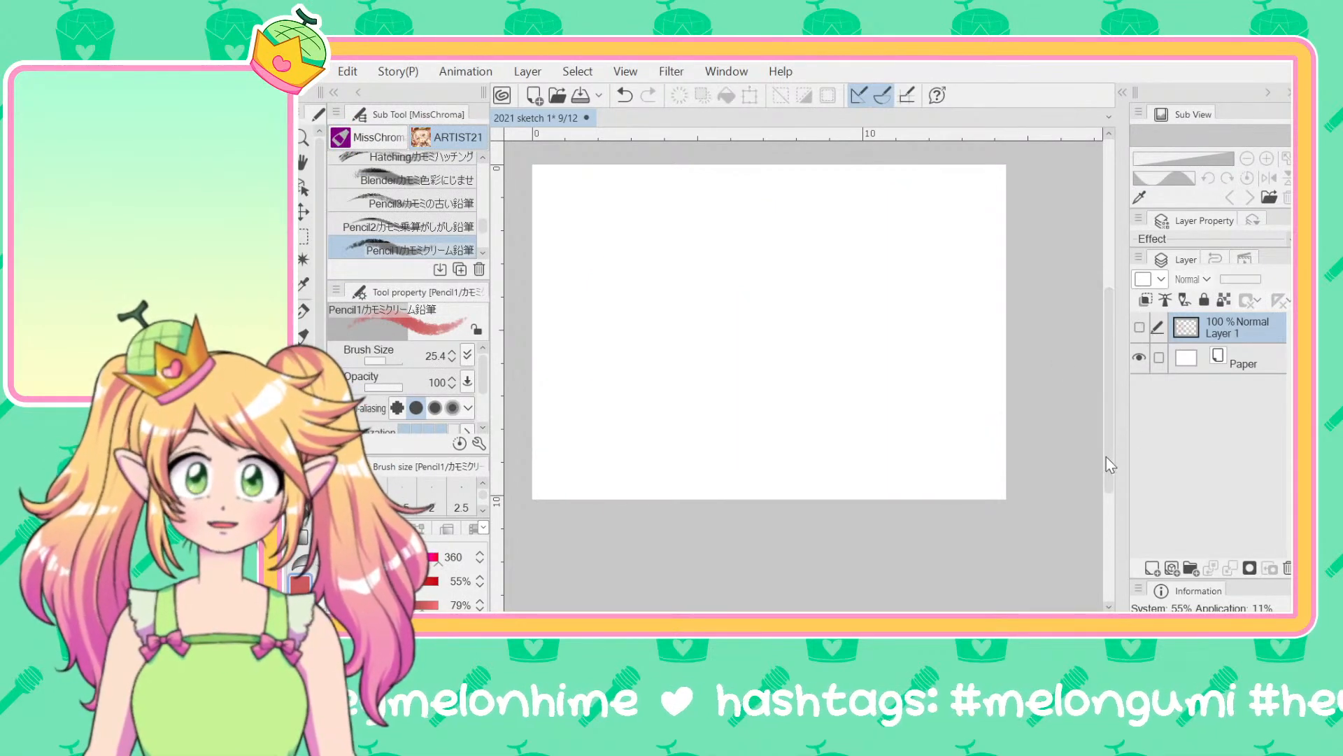
click(1151, 567)
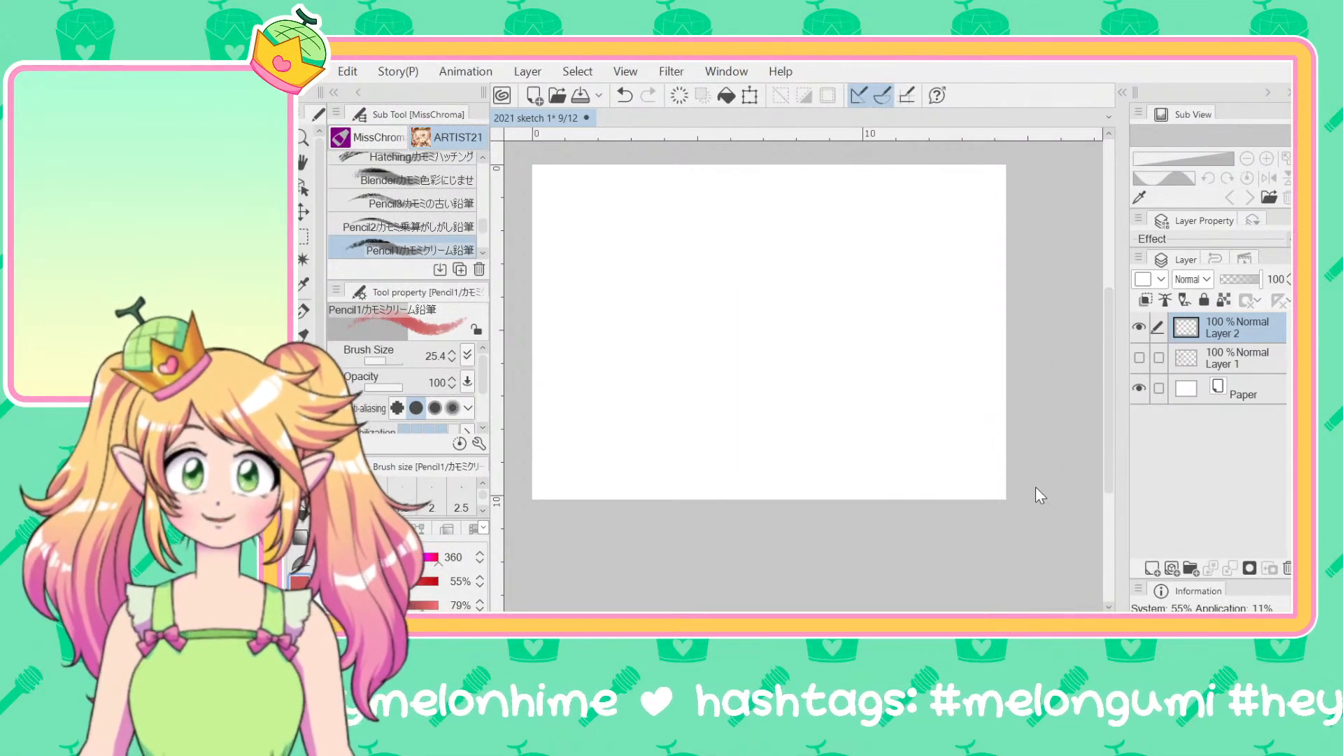
Step: Sketch a large round head with looping outlines, an inner face oval, a centre guideline and eye marks
mouse_move(703, 242)
mouse_down()
mouse_move(731, 303)
mouse_move(652, 272)
mouse_move(725, 232)
mouse_move(723, 344)
mouse_move(740, 321)
mouse_move(743, 270)
mouse_move(727, 321)
mouse_up()
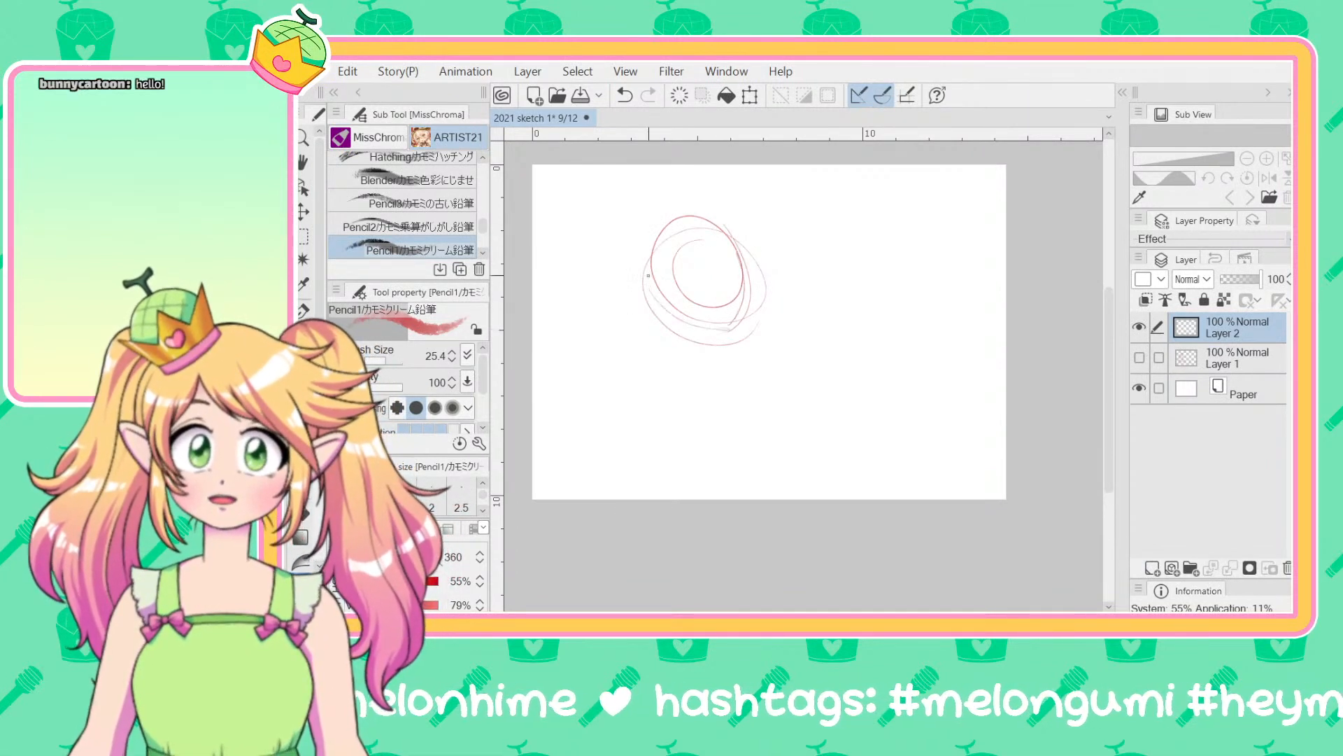
mouse_move(696, 246)
mouse_down()
mouse_move(717, 305)
mouse_move(729, 271)
mouse_move(690, 271)
mouse_move(736, 268)
mouse_up()
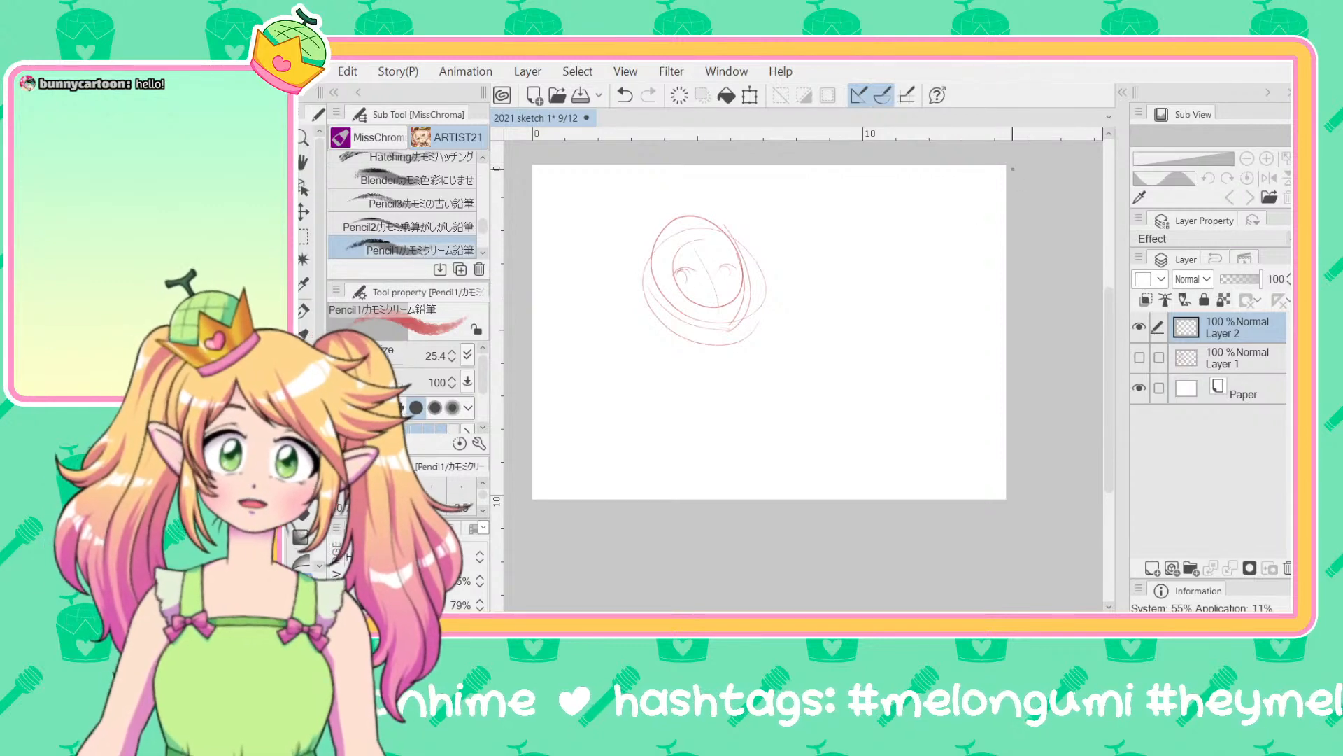
Step: Sketch tree branches reaching in from the page's upper-right corner, with hanging twigs and loose petals scattered around the page
mouse_move(1002, 172)
mouse_down()
mouse_move(853, 246)
mouse_move(966, 183)
mouse_move(883, 183)
mouse_move(798, 318)
mouse_move(805, 308)
mouse_up()
mouse_move(997, 226)
mouse_down()
mouse_move(966, 282)
mouse_move(950, 233)
mouse_move(901, 264)
mouse_move(907, 332)
mouse_up()
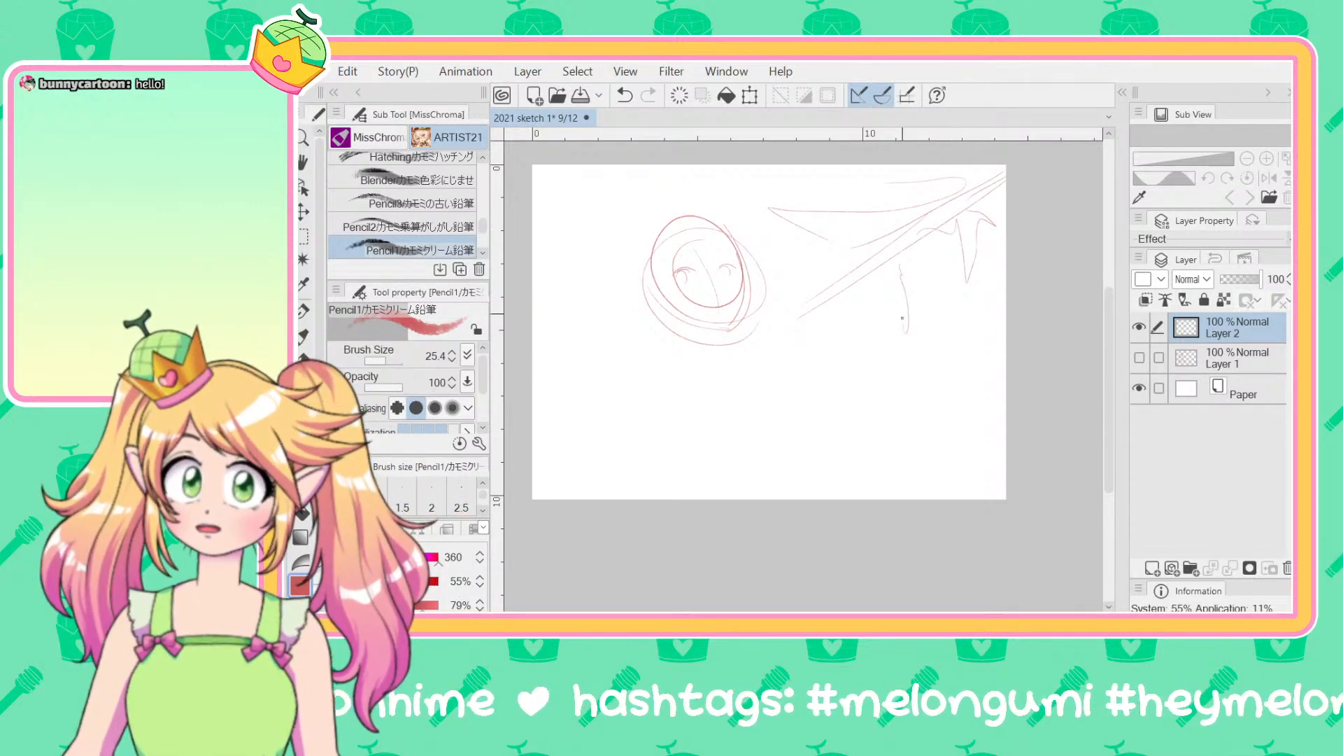
drag(549, 445, 596, 415)
drag(853, 440, 898, 421)
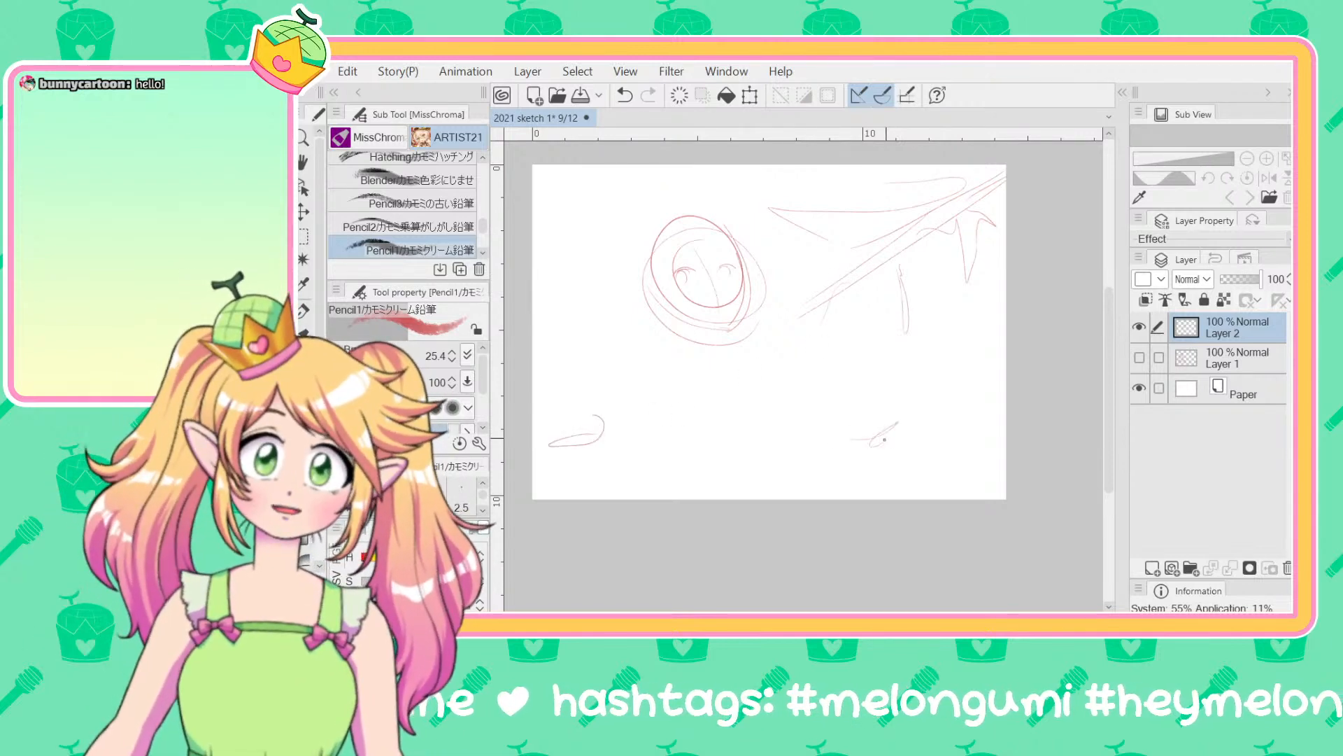
drag(976, 334, 961, 357)
drag(558, 286, 544, 288)
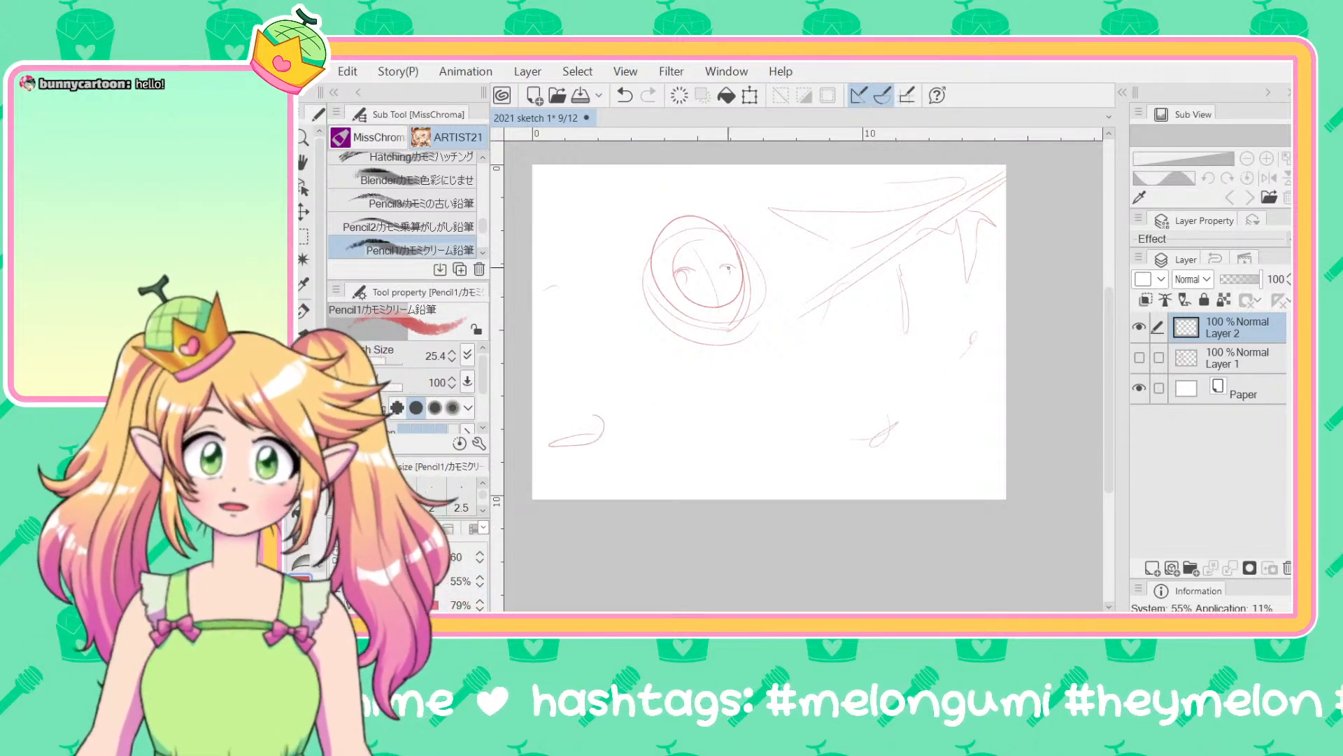
Step: Sketch the alternative figure's lower facial marks, collar loops and shoulder, with a long arm reaching down from it
drag(727, 279, 723, 289)
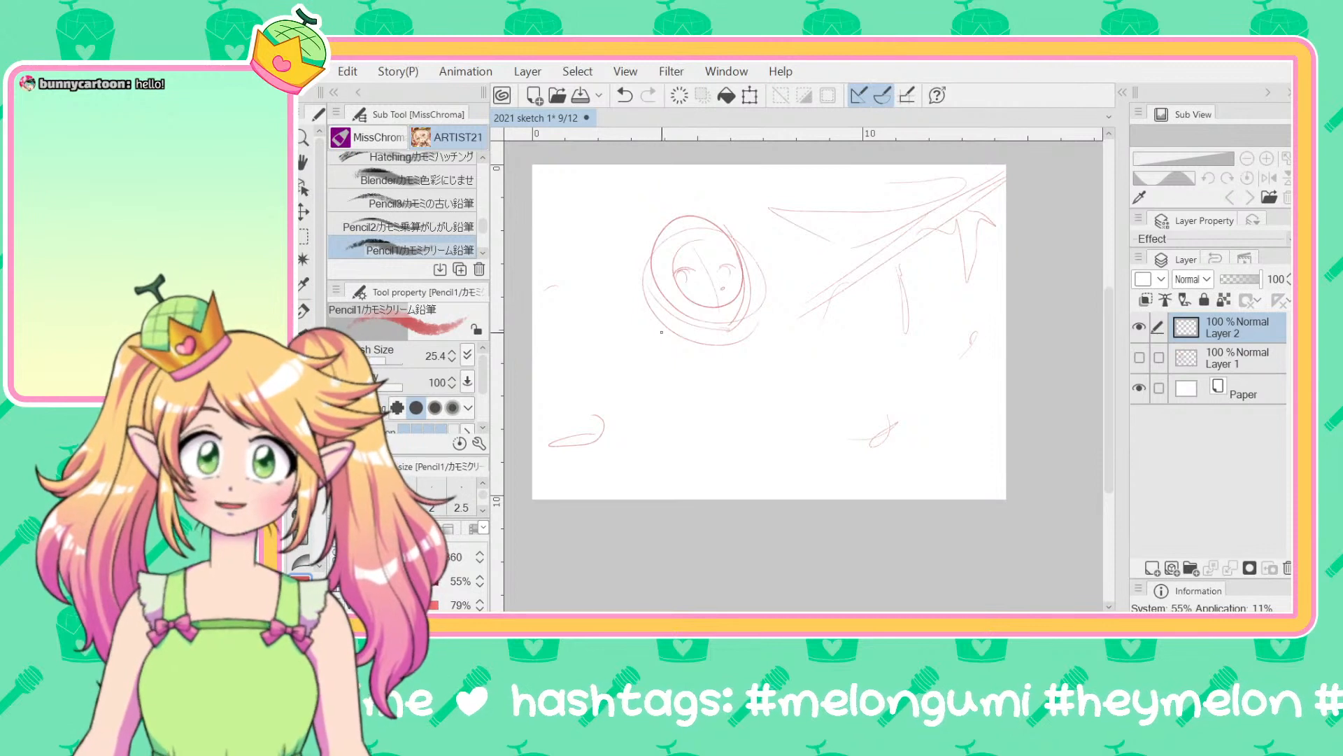
mouse_move(662, 329)
mouse_down()
mouse_move(672, 297)
mouse_move(653, 312)
mouse_move(674, 288)
mouse_move(672, 324)
mouse_move(646, 342)
mouse_move(653, 310)
mouse_move(620, 427)
mouse_up()
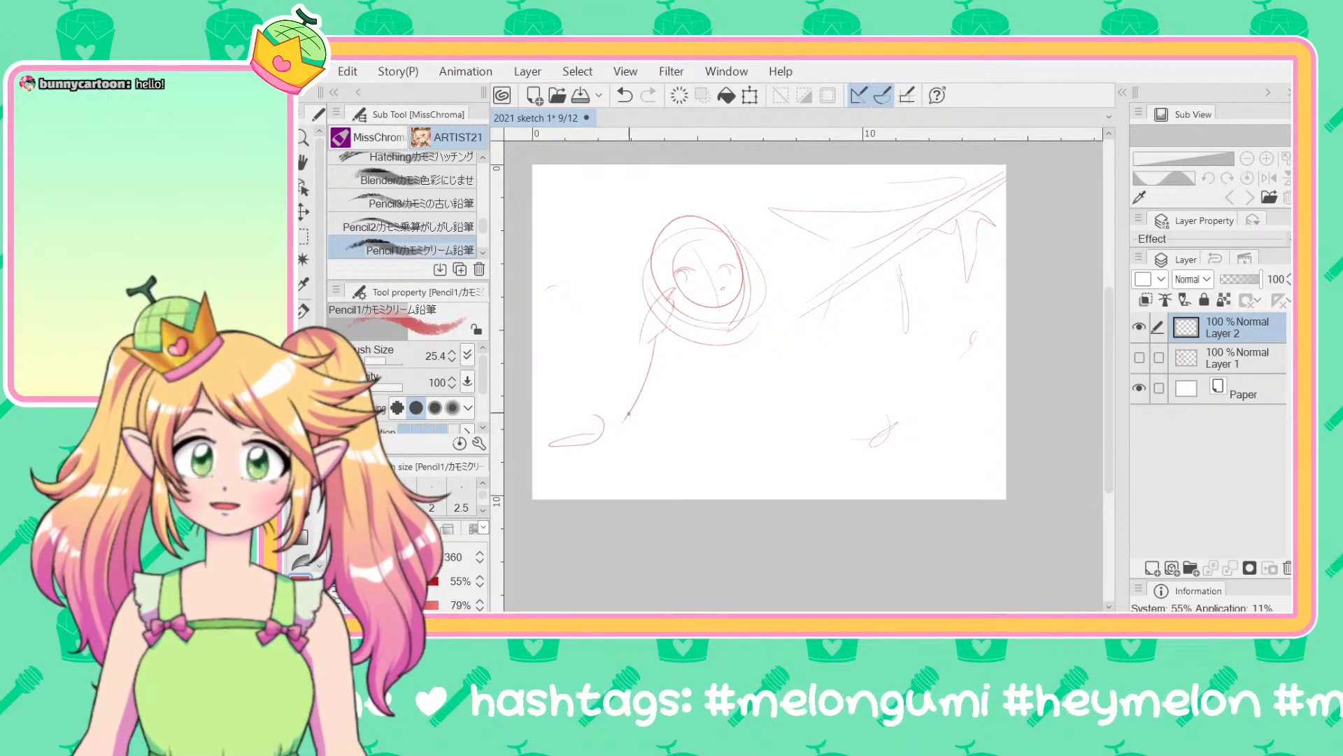
mouse_move(639, 343)
mouse_down()
mouse_move(613, 444)
mouse_move(638, 456)
mouse_up()
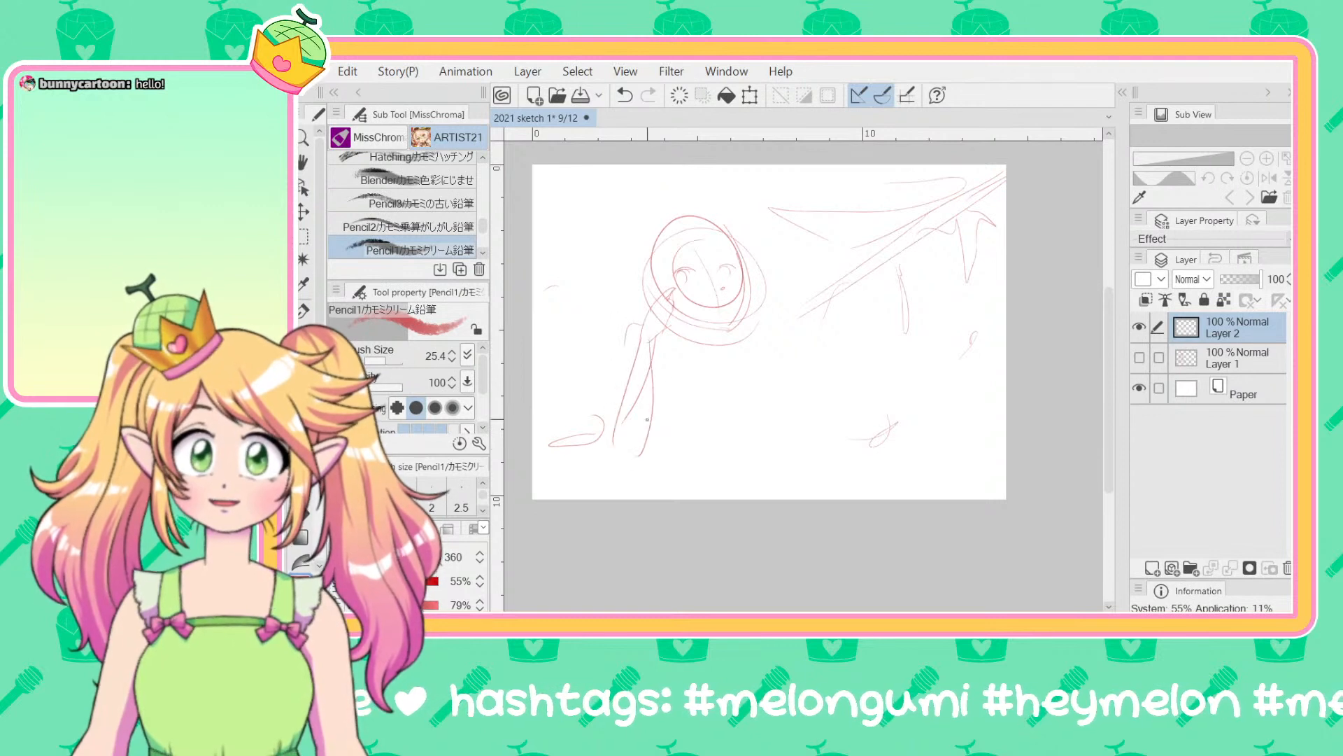
mouse_move(720, 324)
mouse_down()
mouse_move(701, 350)
mouse_move(693, 327)
mouse_move(716, 326)
mouse_move(678, 333)
mouse_move(753, 353)
mouse_up()
mouse_move(647, 328)
mouse_down()
mouse_move(613, 405)
mouse_move(620, 469)
mouse_up()
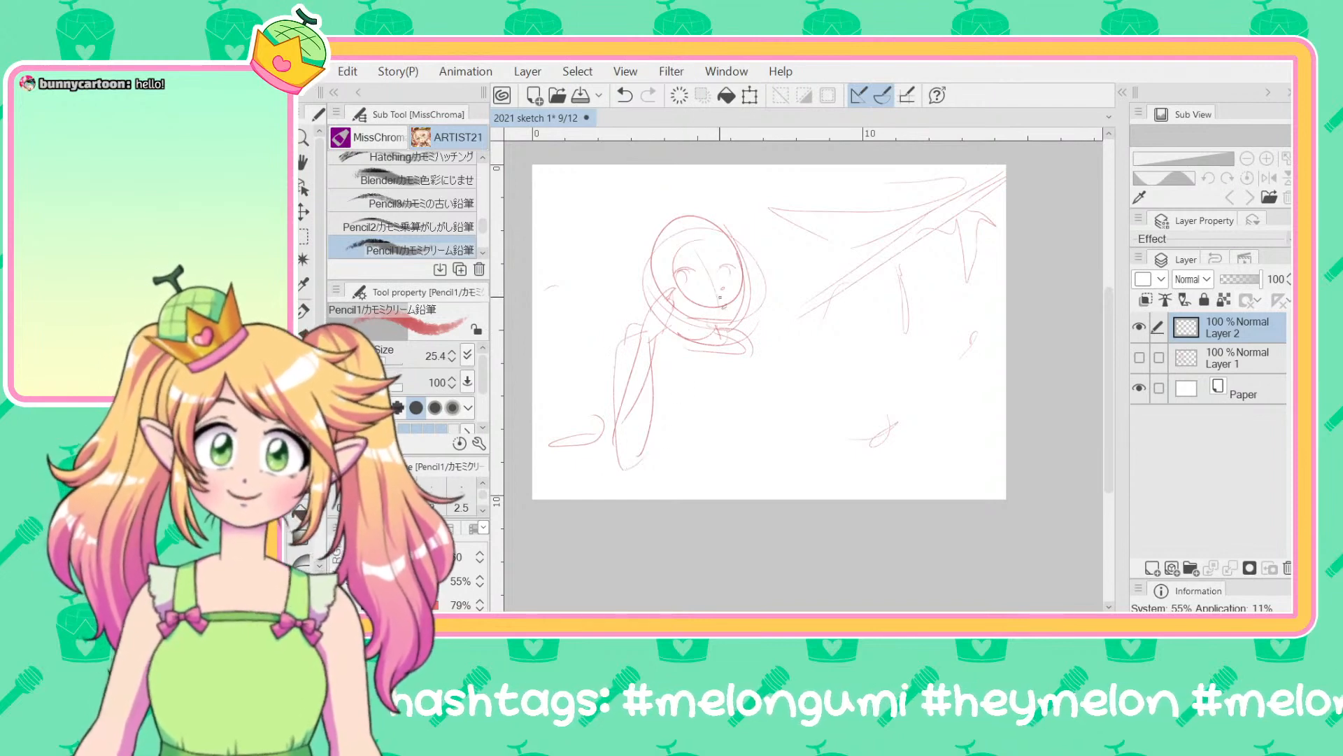
Step: Add pointed ears on both sides of the head and loose, layered hair strokes around its crown
mouse_move(662, 309)
mouse_down()
mouse_move(675, 326)
mouse_move(652, 298)
mouse_up()
key(ctrl+z)
mouse_move(749, 283)
mouse_down()
mouse_move(775, 278)
mouse_move(742, 323)
mouse_move(755, 330)
mouse_up()
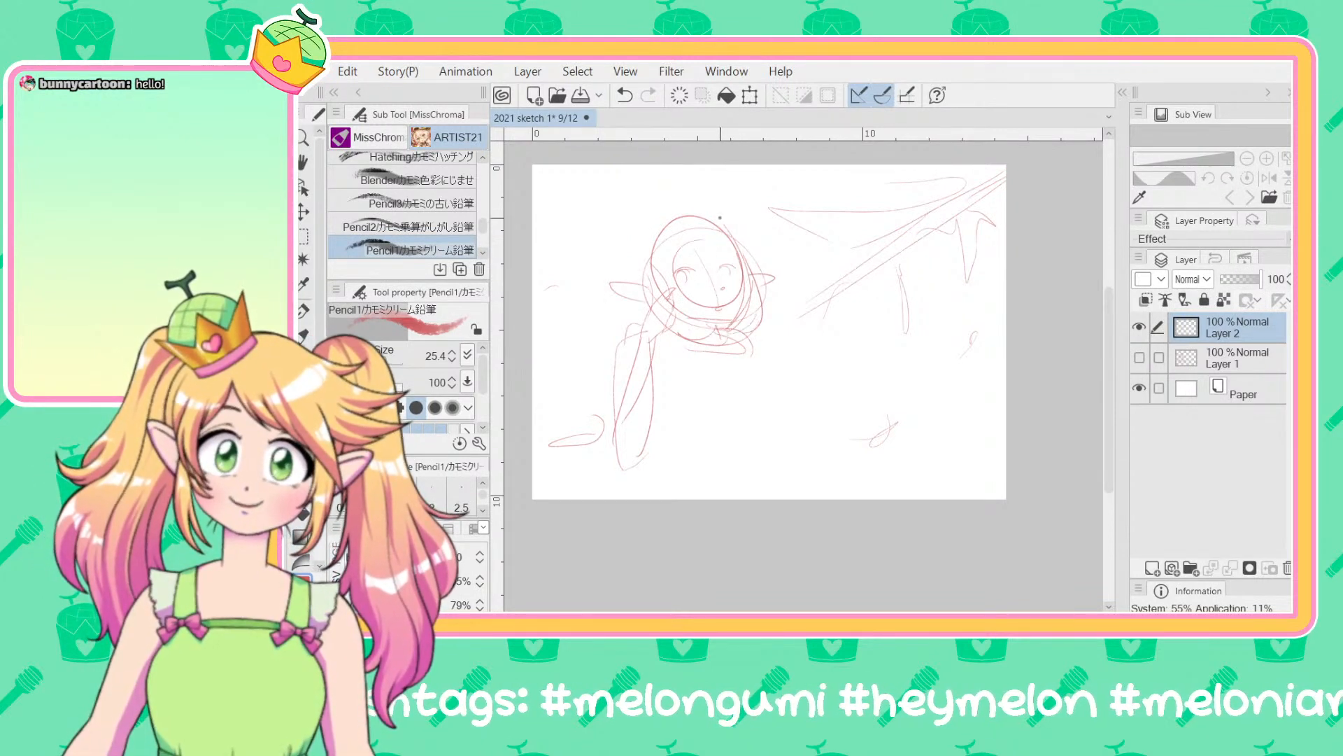
mouse_move(721, 219)
mouse_down()
mouse_move(768, 249)
mouse_move(689, 234)
mouse_move(680, 257)
mouse_move(607, 267)
mouse_up()
mouse_move(762, 222)
mouse_down()
mouse_move(657, 202)
mouse_move(604, 251)
mouse_move(629, 234)
mouse_move(621, 272)
mouse_up()
drag(651, 223, 621, 260)
drag(642, 231, 633, 280)
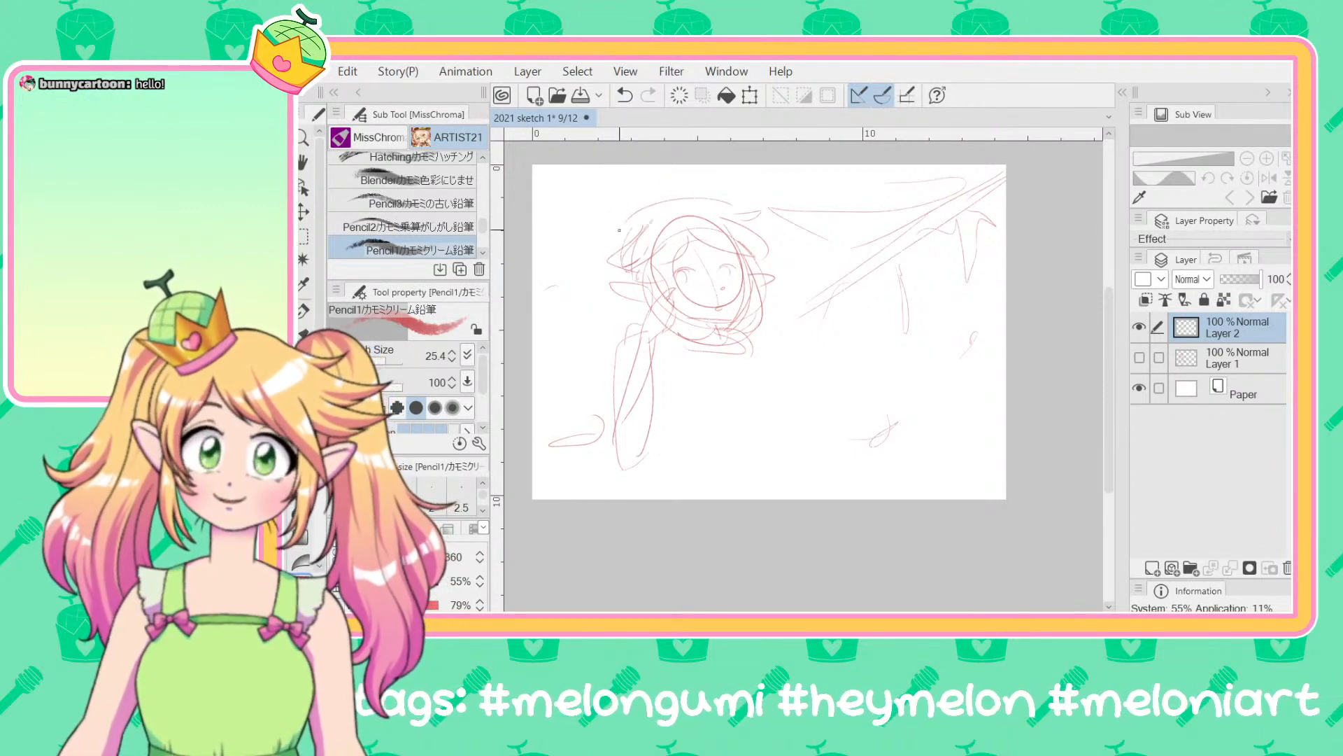
mouse_move(688, 202)
mouse_down()
mouse_move(616, 231)
mouse_move(619, 243)
mouse_up()
mouse_move(711, 203)
mouse_down()
mouse_move(624, 207)
mouse_move(616, 235)
mouse_move(718, 195)
mouse_move(631, 244)
mouse_move(728, 202)
mouse_move(615, 225)
mouse_move(608, 245)
mouse_move(607, 225)
mouse_move(626, 235)
mouse_move(626, 267)
mouse_move(657, 213)
mouse_move(618, 270)
mouse_move(614, 314)
mouse_move(603, 264)
mouse_move(545, 367)
mouse_up()
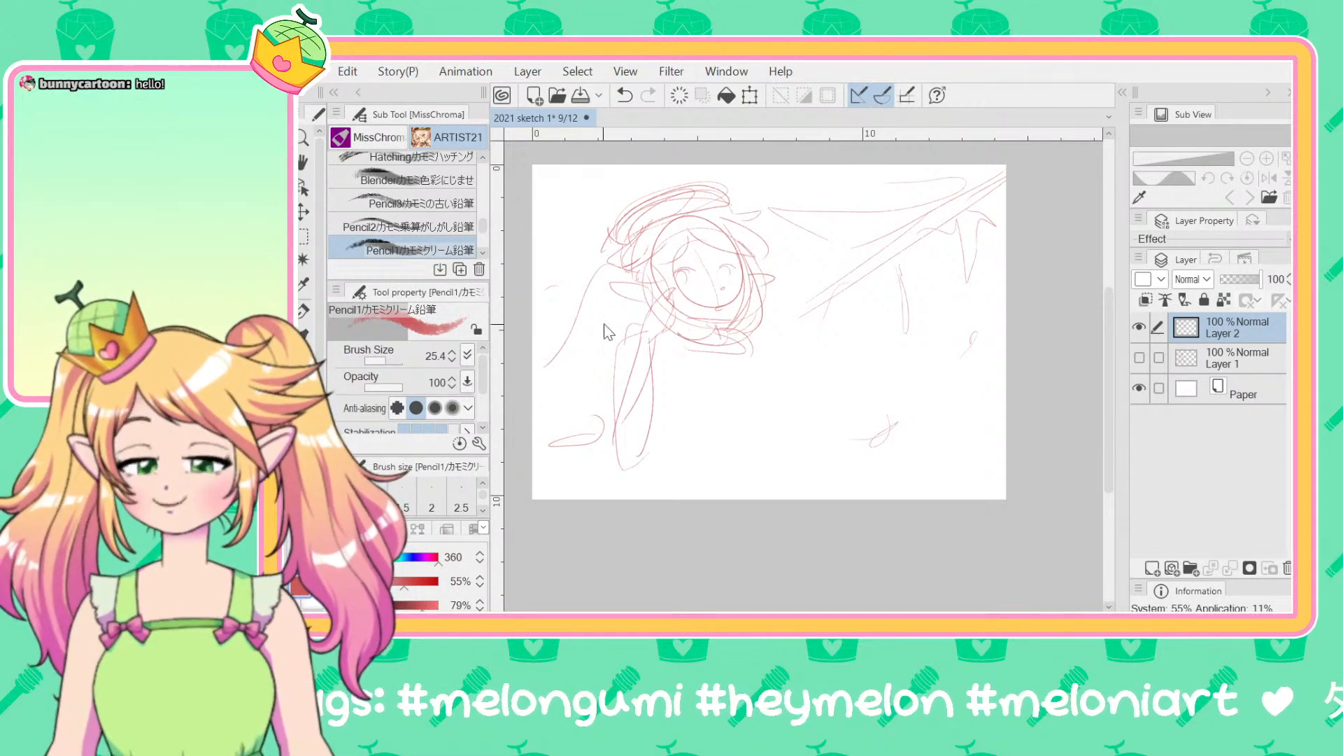
key(ctrl+z)
drag(603, 309, 544, 348)
key(ctrl+z)
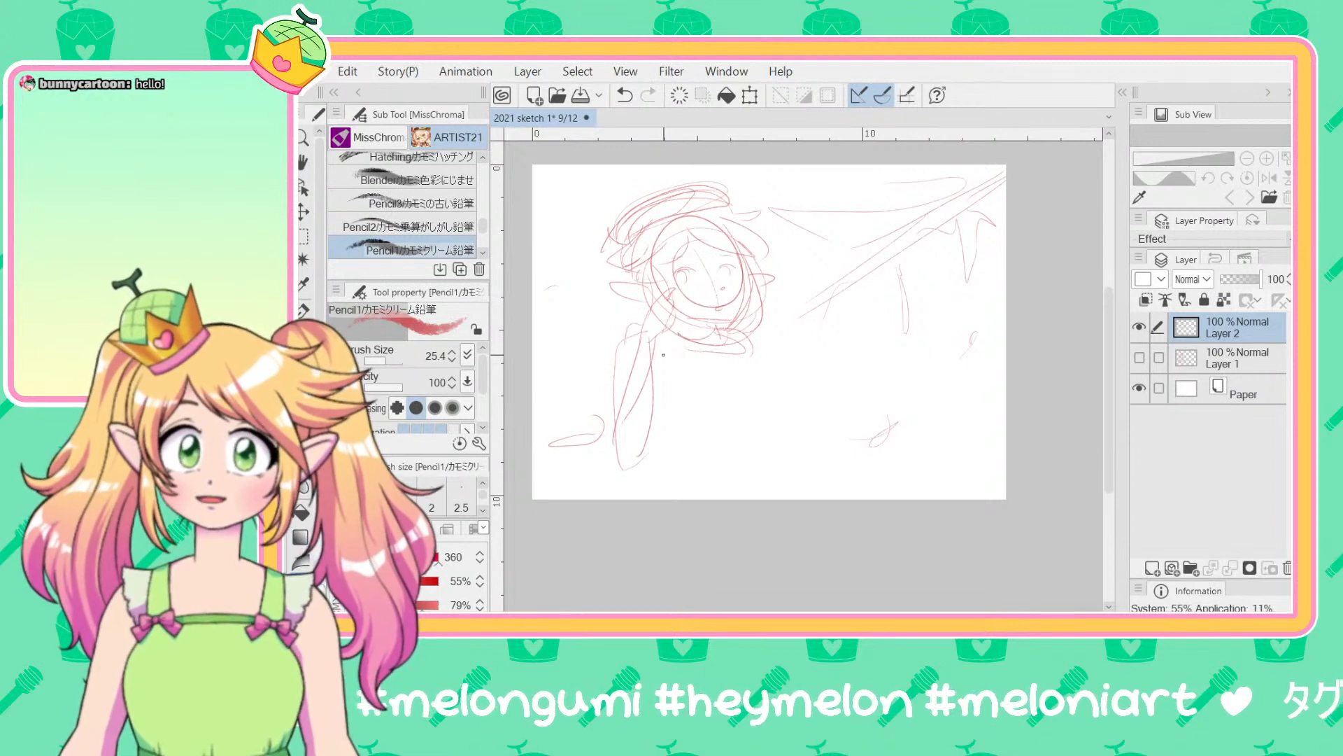
Step: Sketch the figure's rounded torso below the collar, with a hand at its side and a second arm reaching toward the page's lower edge
mouse_move(689, 336)
mouse_down()
mouse_move(734, 345)
mouse_move(660, 371)
mouse_move(756, 333)
mouse_move(732, 333)
mouse_move(772, 439)
mouse_up()
drag(741, 334, 770, 449)
drag(632, 375, 700, 462)
mouse_move(738, 339)
mouse_down()
mouse_move(778, 410)
mouse_move(753, 374)
mouse_move(785, 471)
mouse_up()
drag(784, 424, 792, 465)
drag(744, 387, 788, 489)
drag(789, 399, 813, 498)
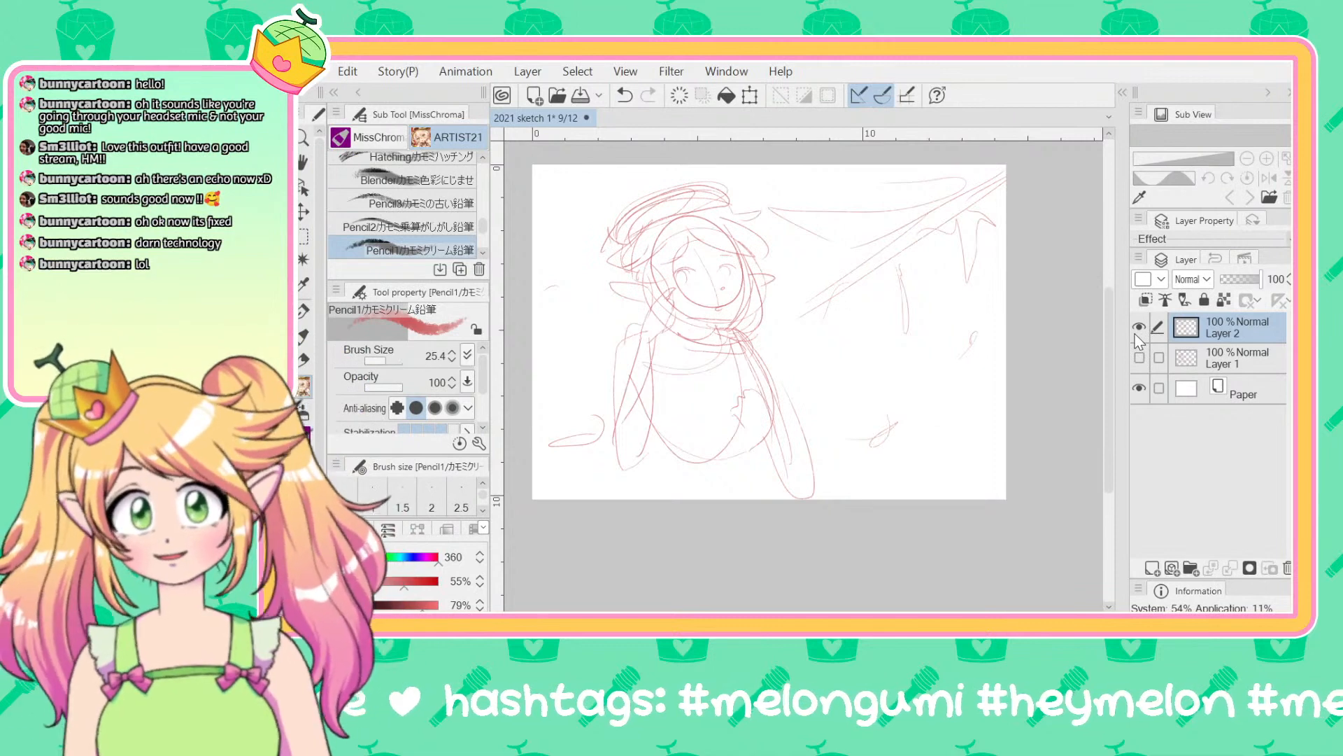
Step: Compare the Layer 1 and Layer 2 compositions, and add a wavy lock of hair beside the Layer 2 figure's left-hand arm
click(1139, 327)
click(1140, 358)
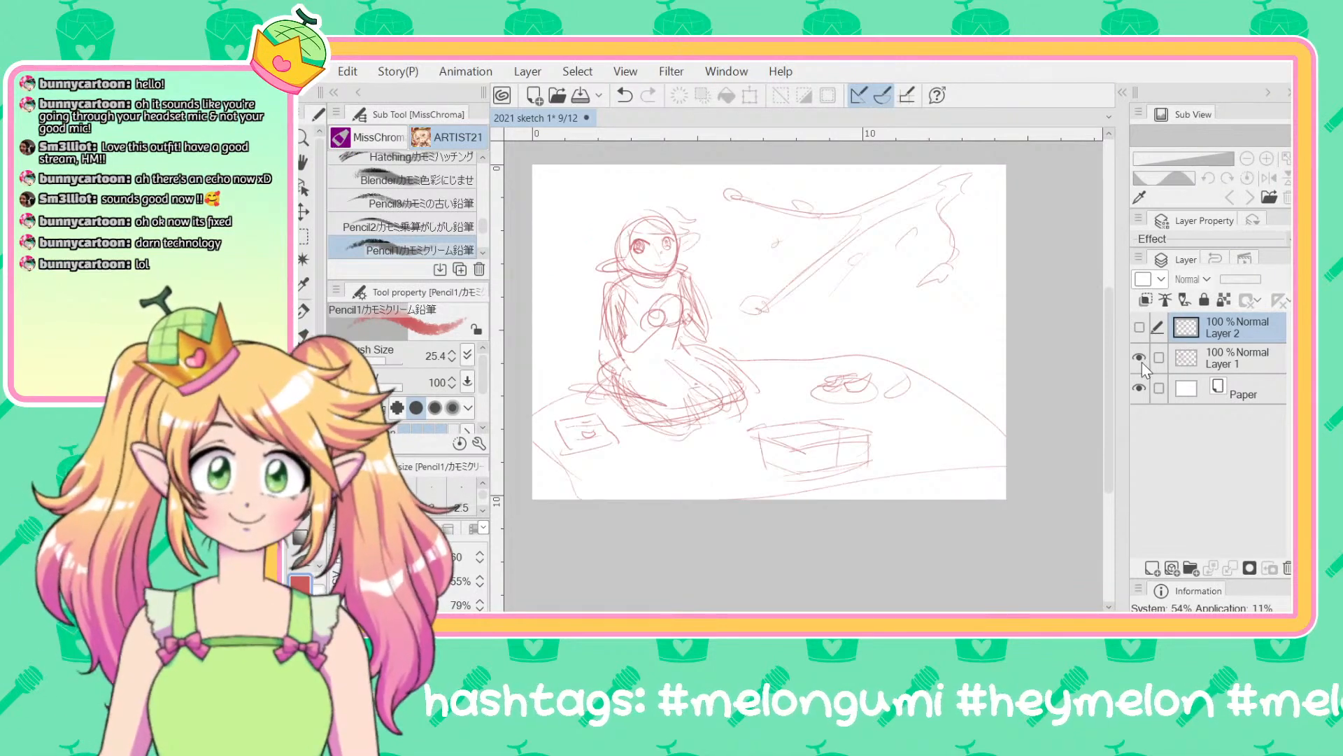
click(1139, 359)
click(1140, 329)
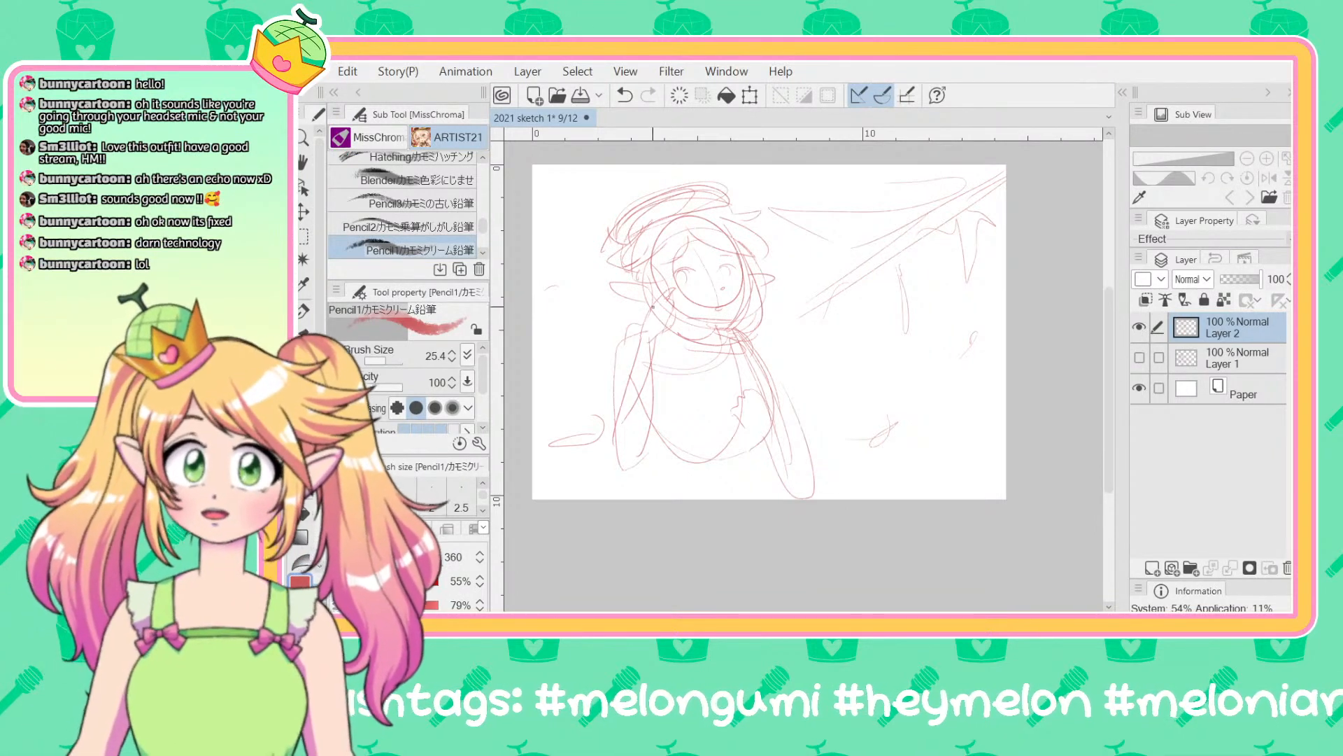
mouse_move(623, 298)
mouse_down()
mouse_move(604, 335)
mouse_move(630, 314)
mouse_move(594, 335)
mouse_move(601, 359)
mouse_move(559, 422)
mouse_move(612, 378)
mouse_move(568, 409)
mouse_up()
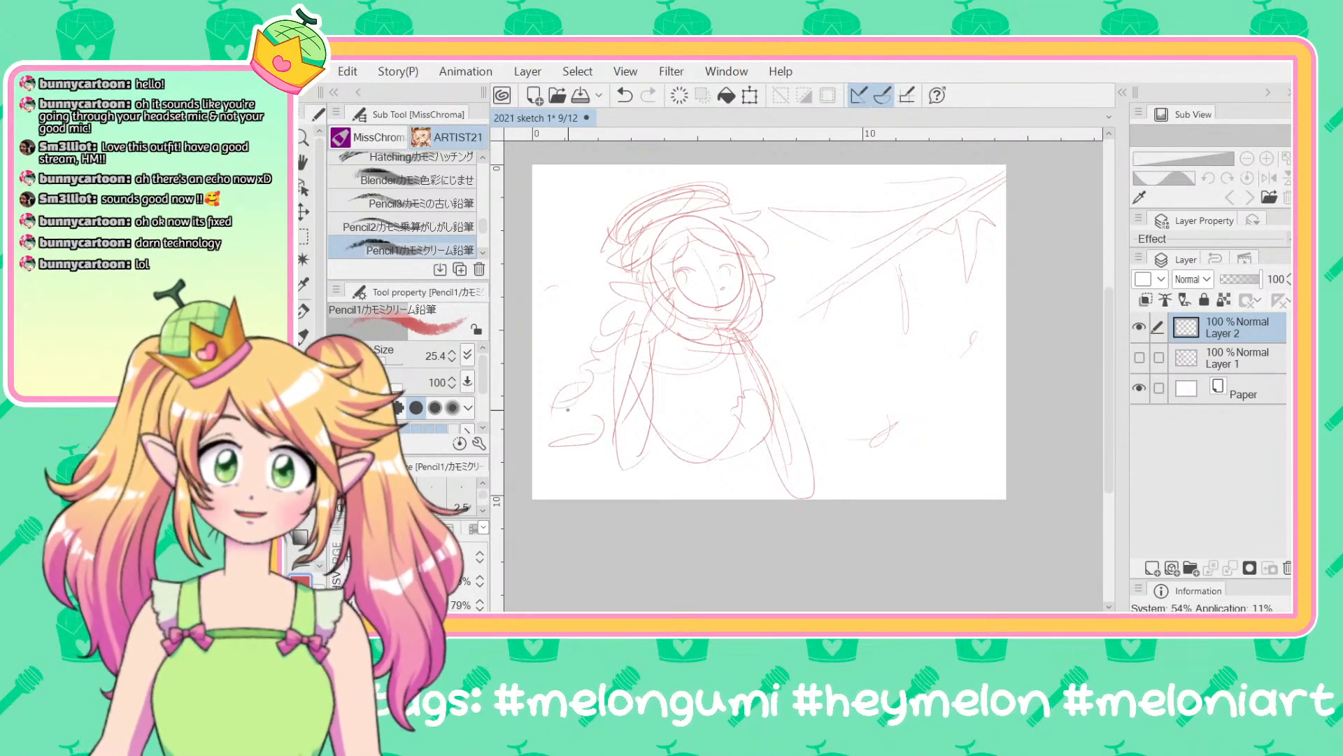
Step: Hide Layer 2, show Layer 1 and make Layer 1 the active layer
click(1140, 327)
click(1139, 357)
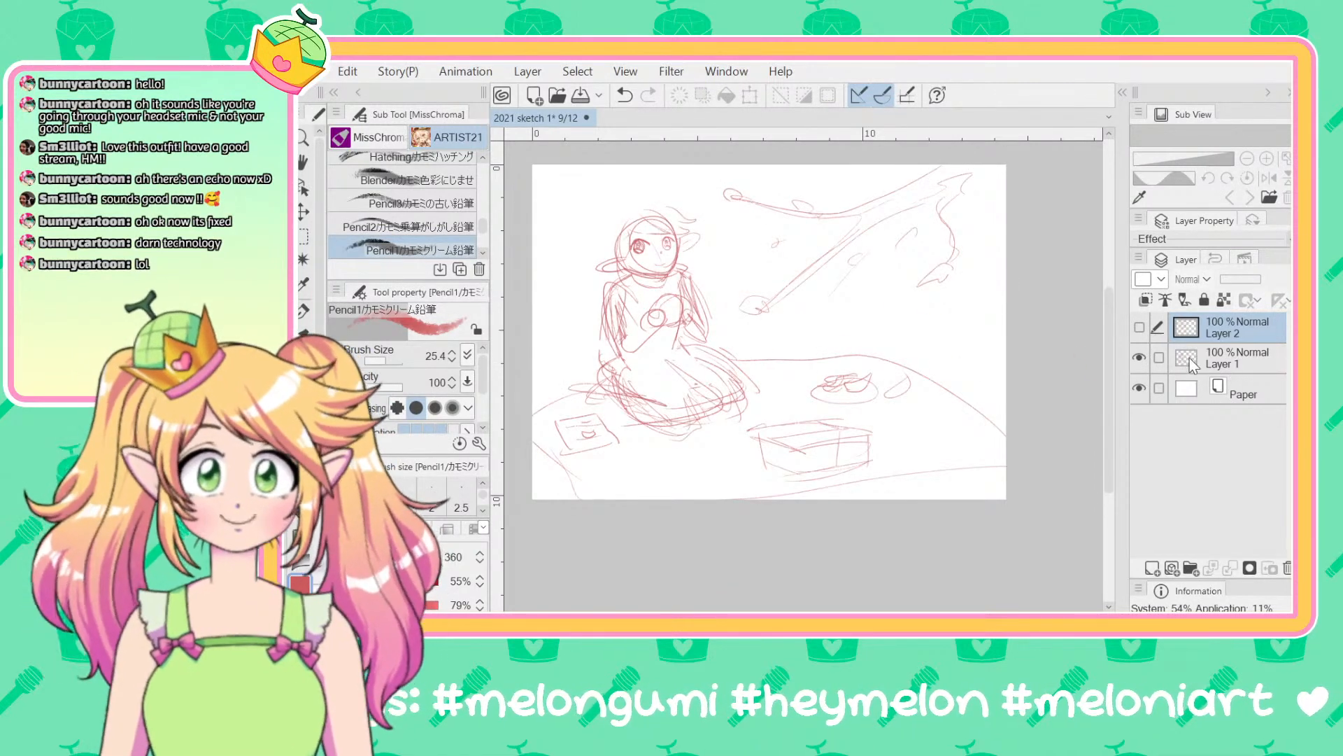
click(1194, 355)
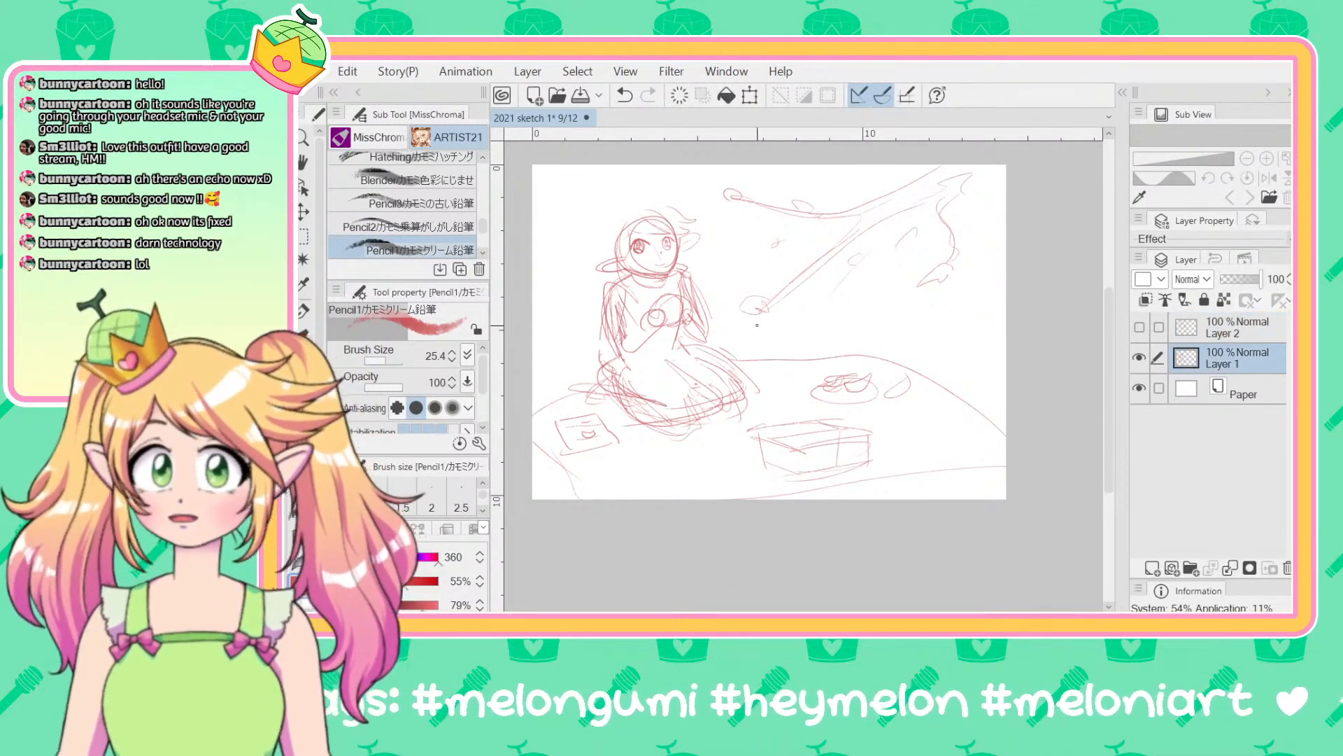
Step: Thicken the branch near the page's upper-right corner and add a drifting petal below it
scroll(758, 315, up, 3)
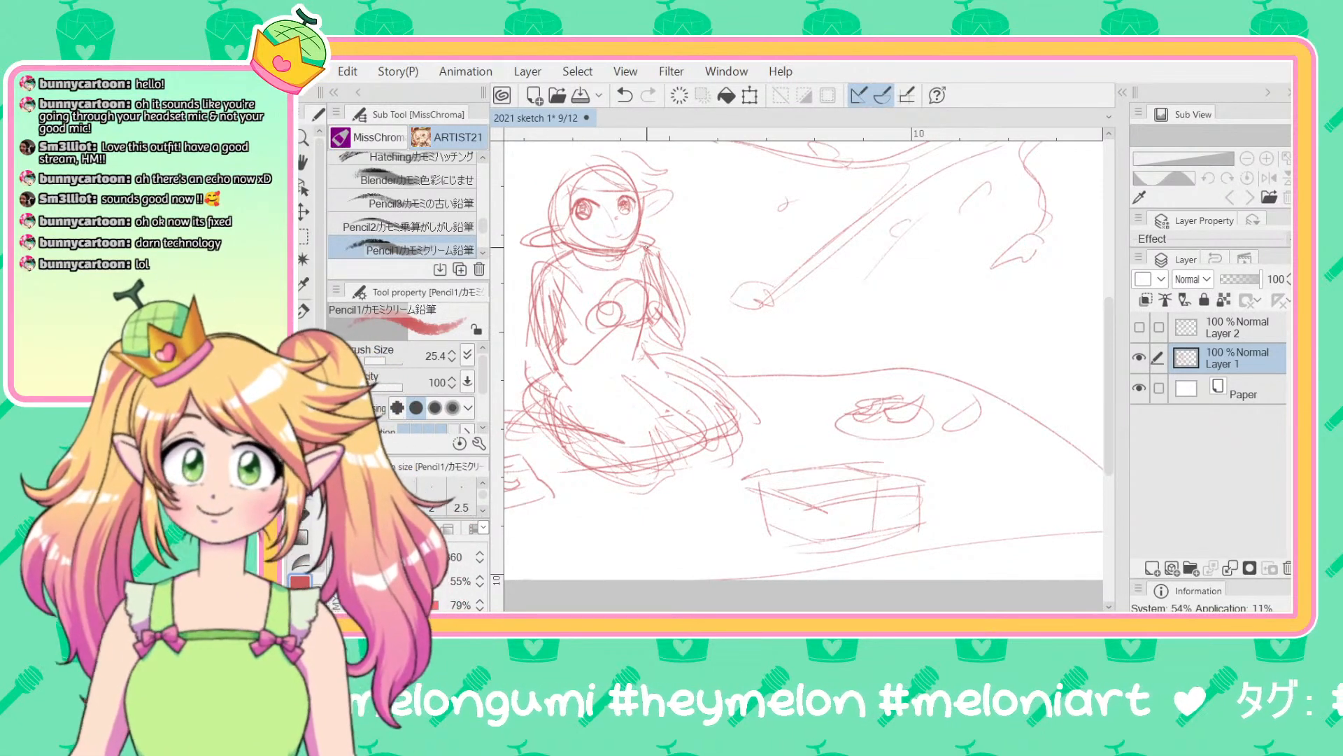
key(ctrl+minus)
key(ctrl+minus)
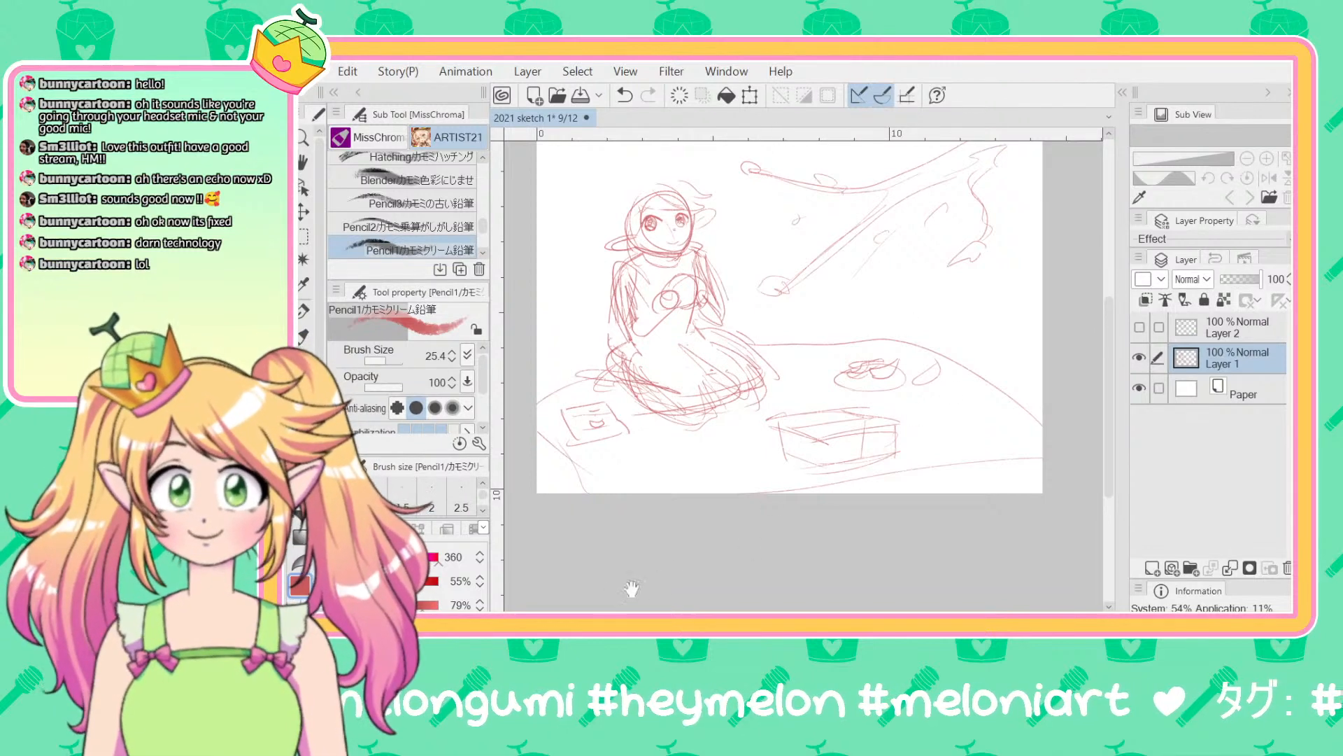
scroll(602, 598, up, 2)
scroll(599, 588, down, 1)
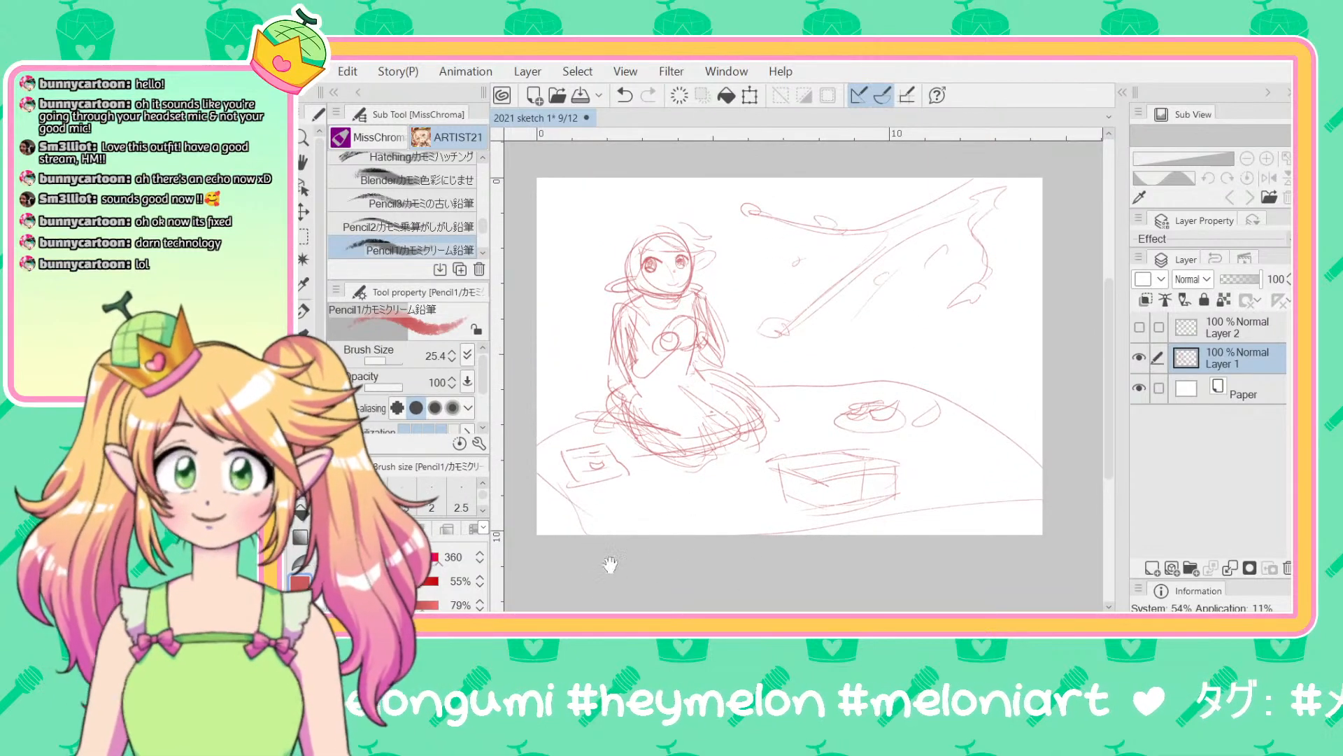
scroll(610, 564, down, 1)
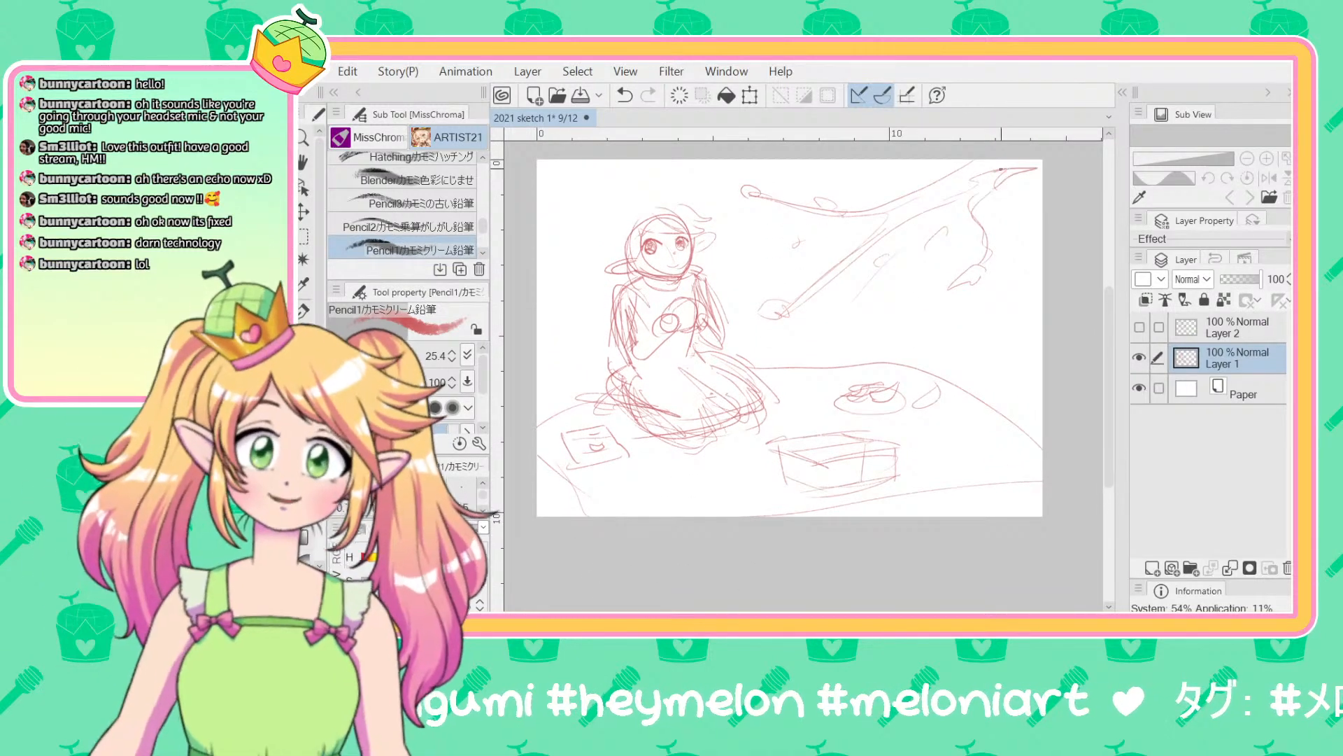
drag(1001, 168, 910, 189)
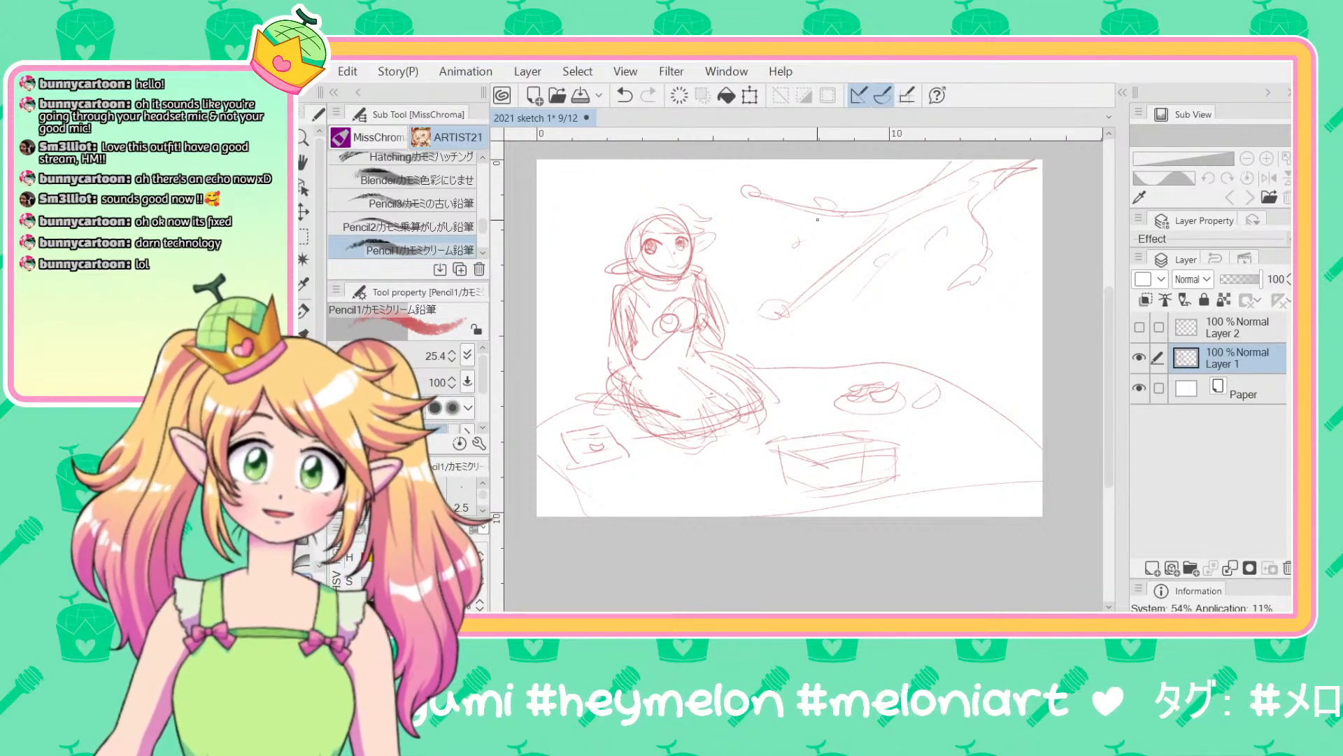
drag(861, 328, 885, 310)
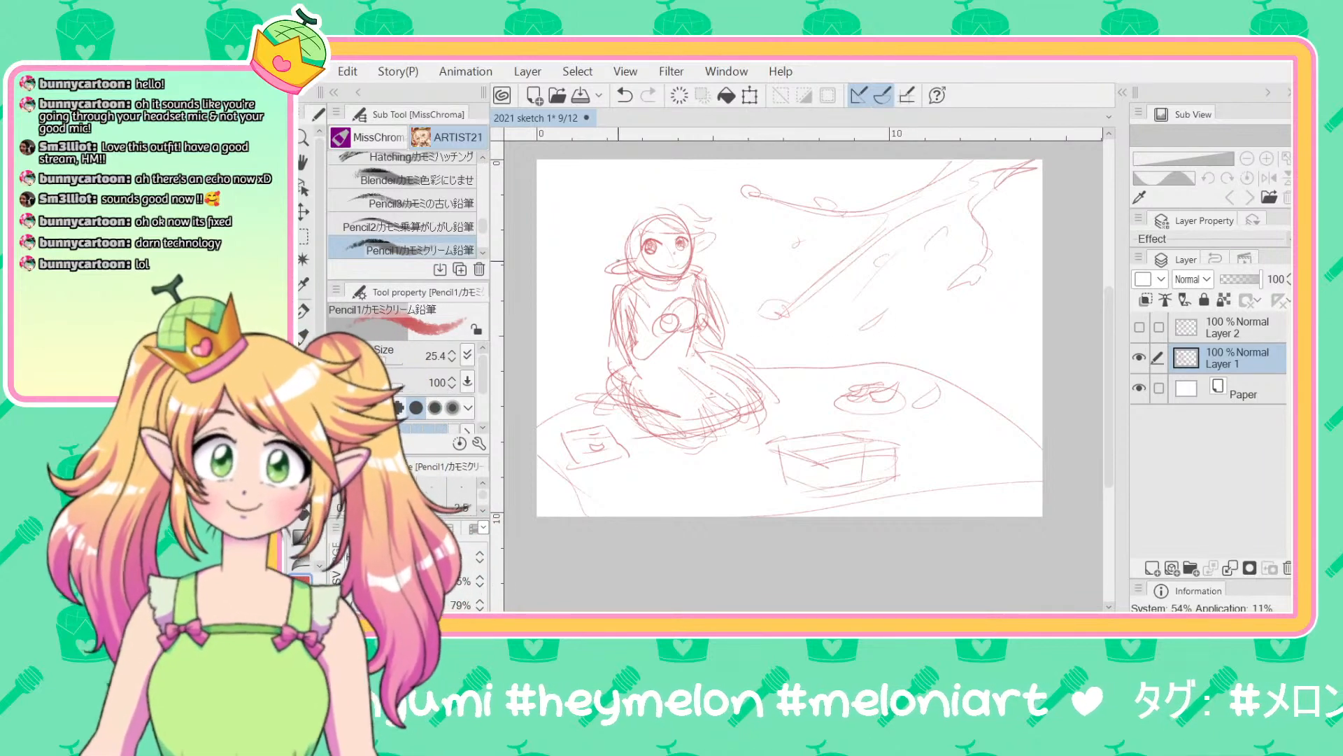
Step: Sketch grass tufts and tree-trunk lines behind the seated figure, and remove the outermost trunk line with the Hard eraser
mouse_move(599, 330)
mouse_down()
mouse_move(602, 160)
mouse_move(598, 334)
mouse_move(549, 378)
mouse_move(579, 380)
mouse_move(611, 341)
mouse_up()
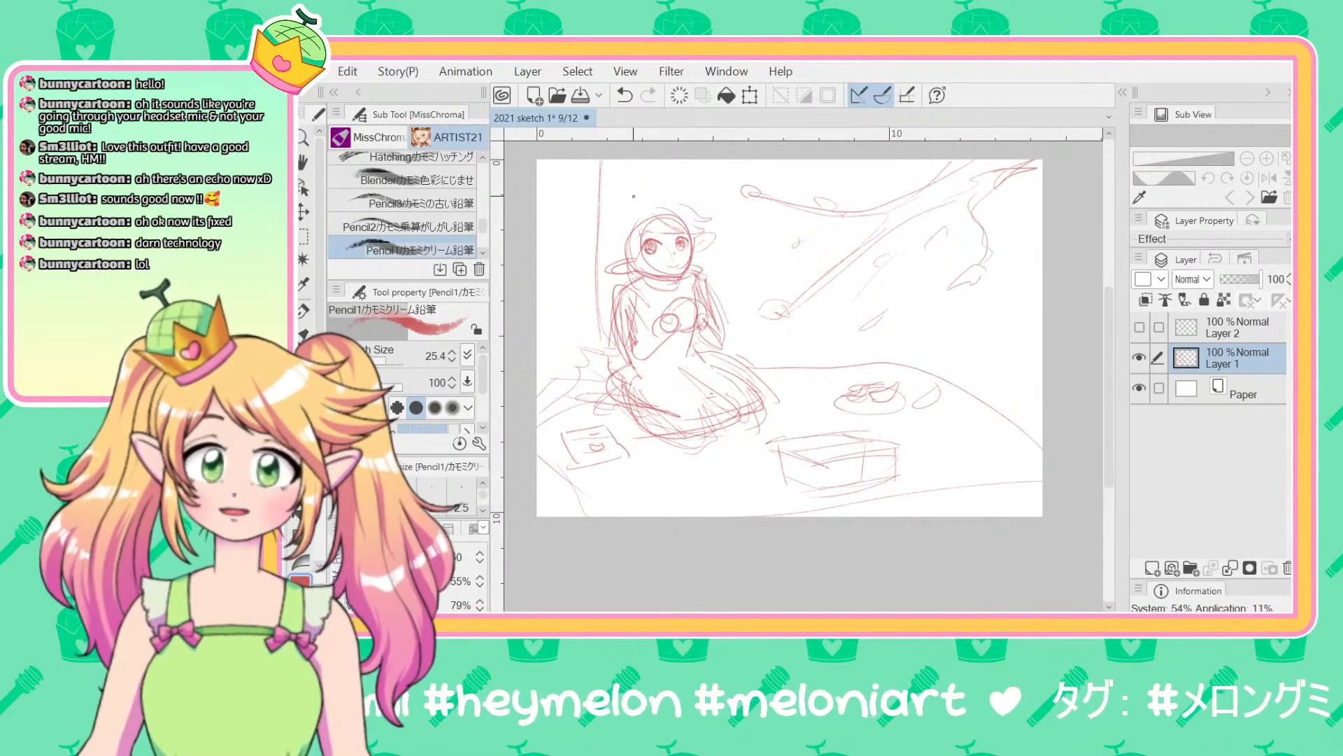
drag(622, 162, 625, 213)
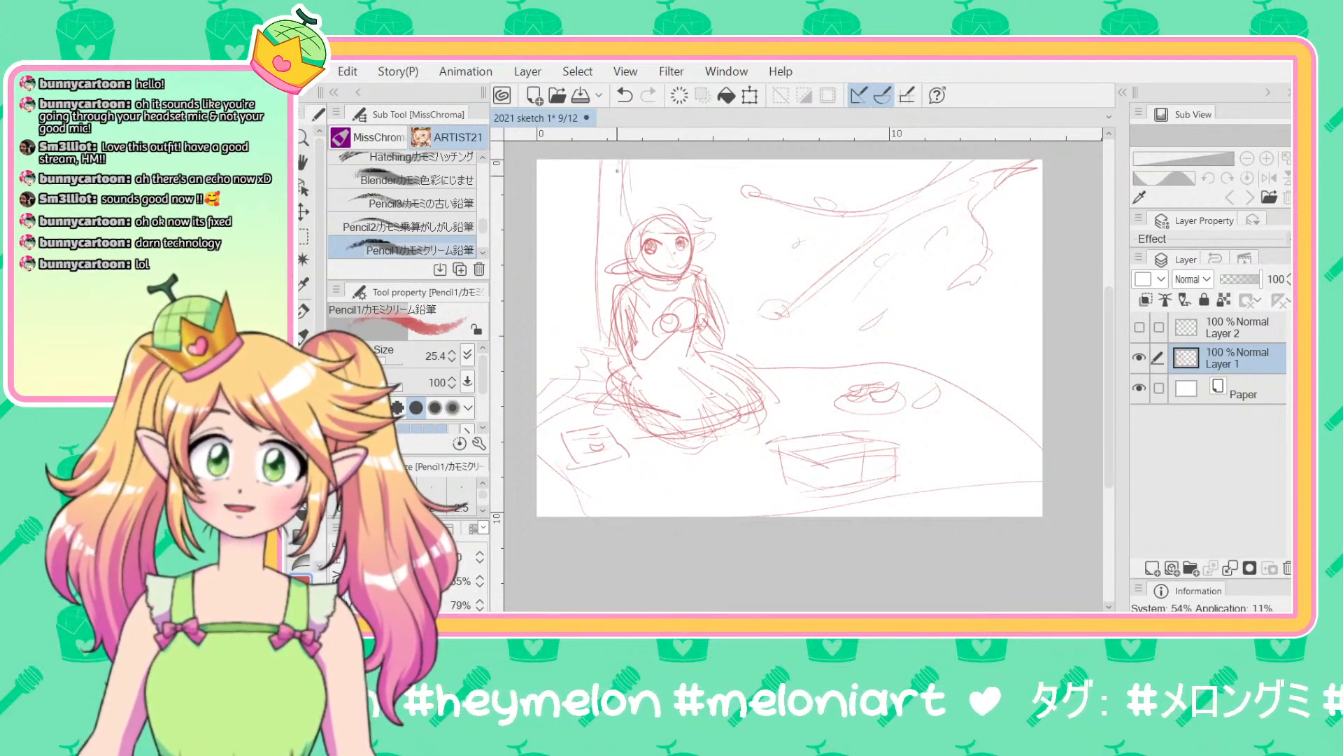
key(e)
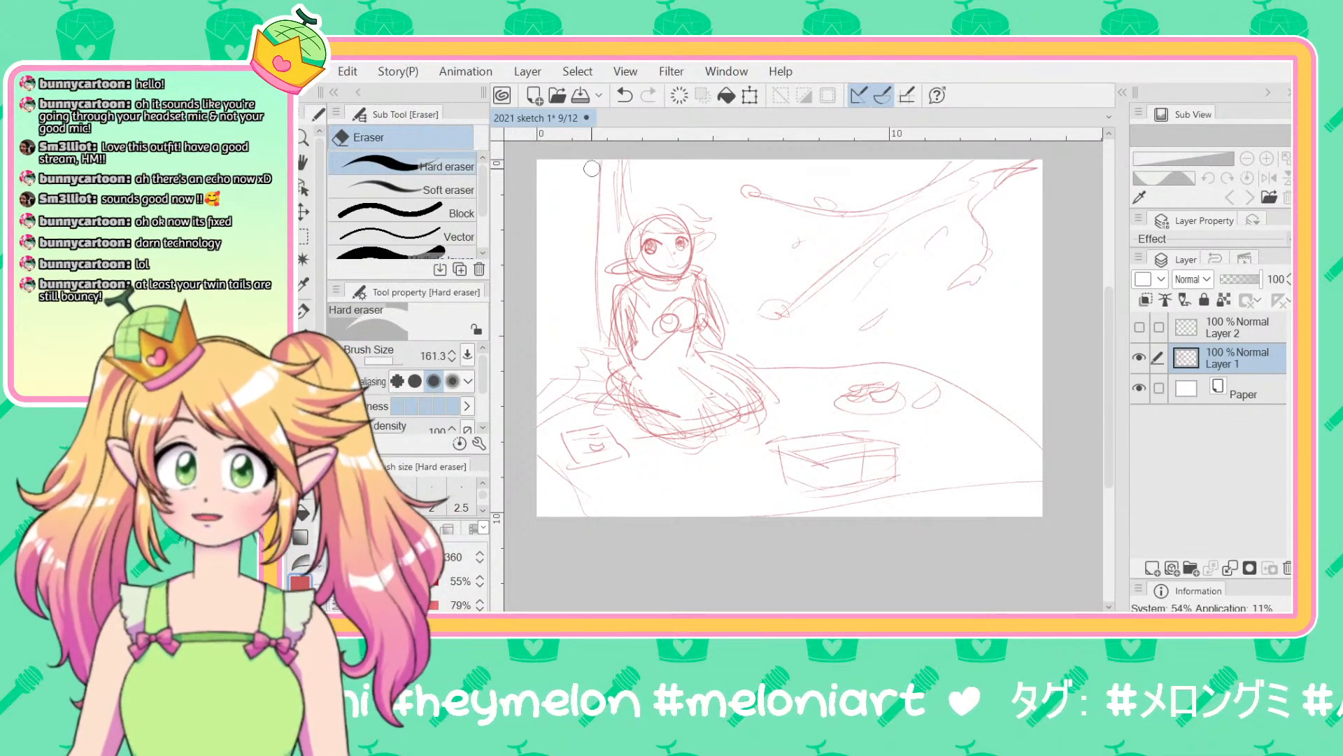
mouse_move(594, 168)
mouse_down()
mouse_move(599, 333)
mouse_move(593, 257)
mouse_up()
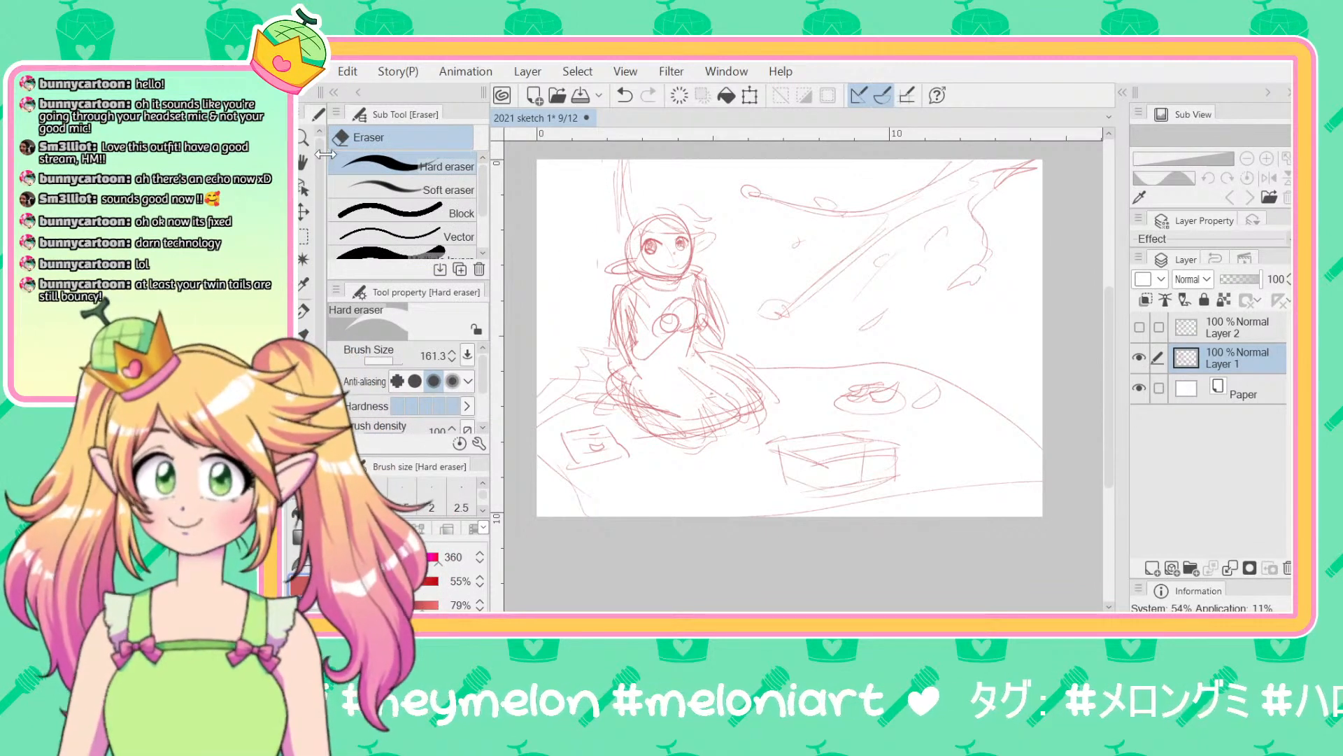
Step: With the Pencil1 brush, extend the hair outline around the figure's head and sketch another trunk edge to the right of the figure
key(p)
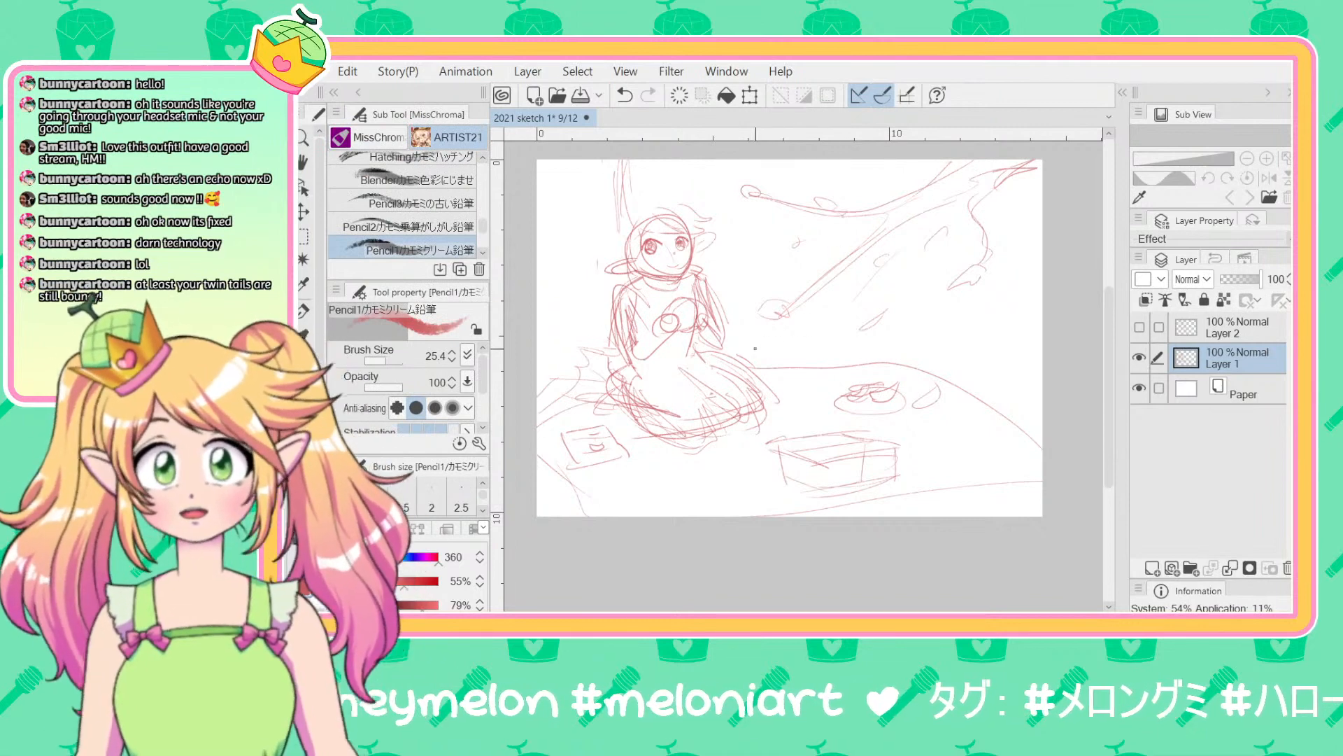
mouse_move(684, 203)
mouse_down()
mouse_move(632, 226)
mouse_move(627, 212)
mouse_move(666, 197)
mouse_up()
mouse_move(670, 195)
mouse_down()
mouse_move(613, 229)
mouse_move(611, 256)
mouse_up()
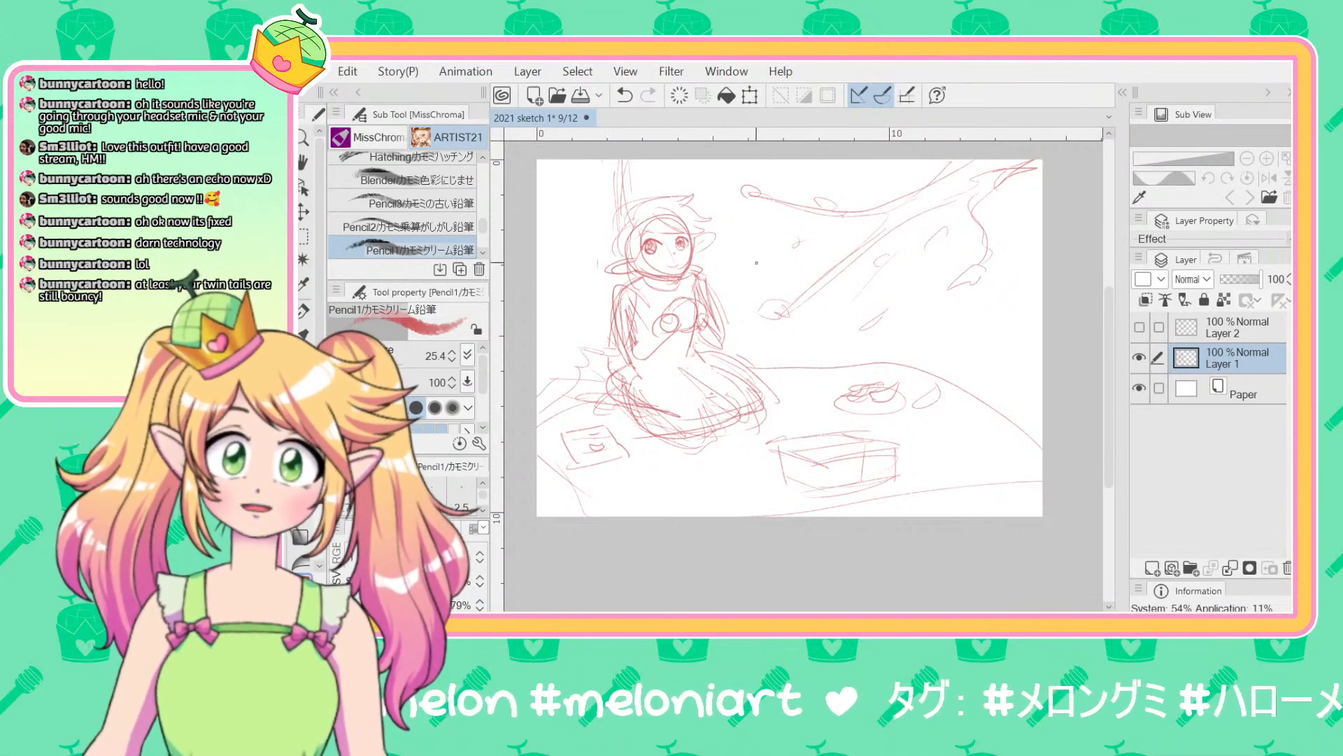
drag(744, 292, 765, 228)
drag(763, 163, 760, 255)
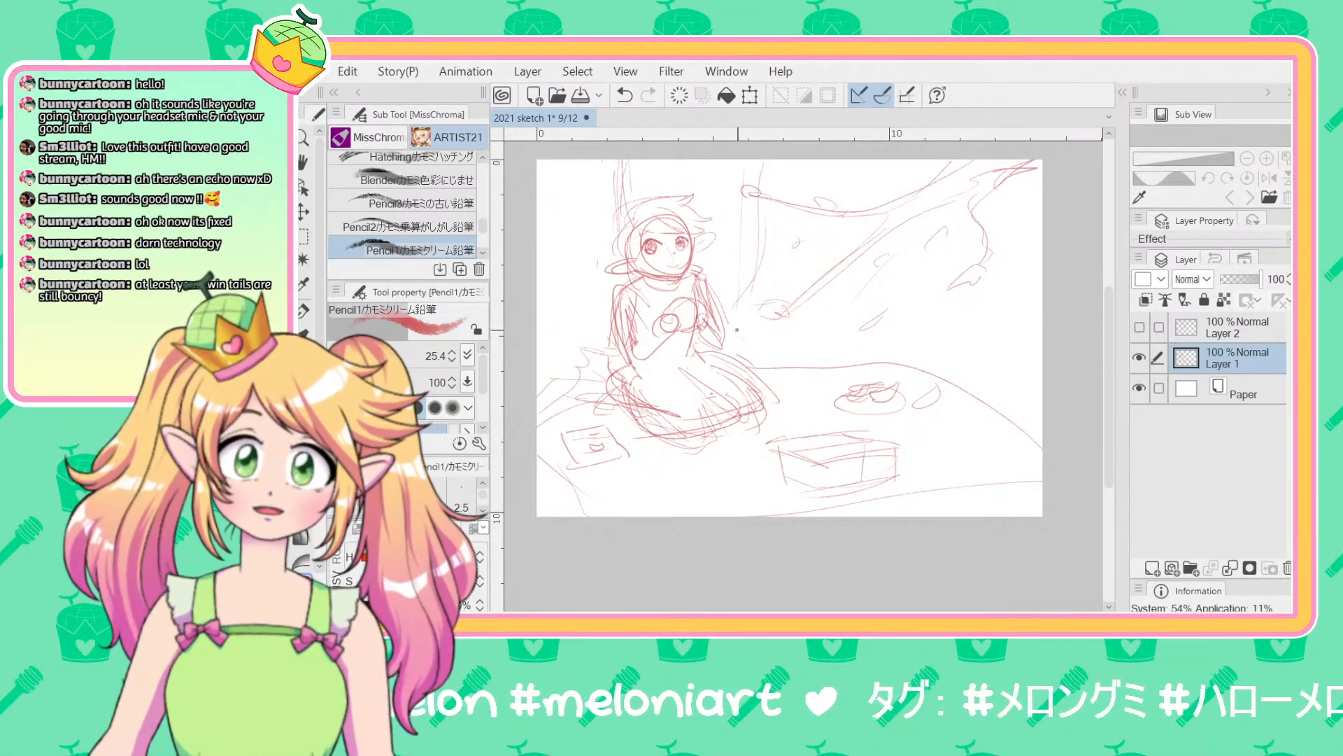
drag(744, 303, 735, 333)
mouse_move(727, 158)
mouse_down()
mouse_move(727, 239)
mouse_move(770, 283)
mouse_up()
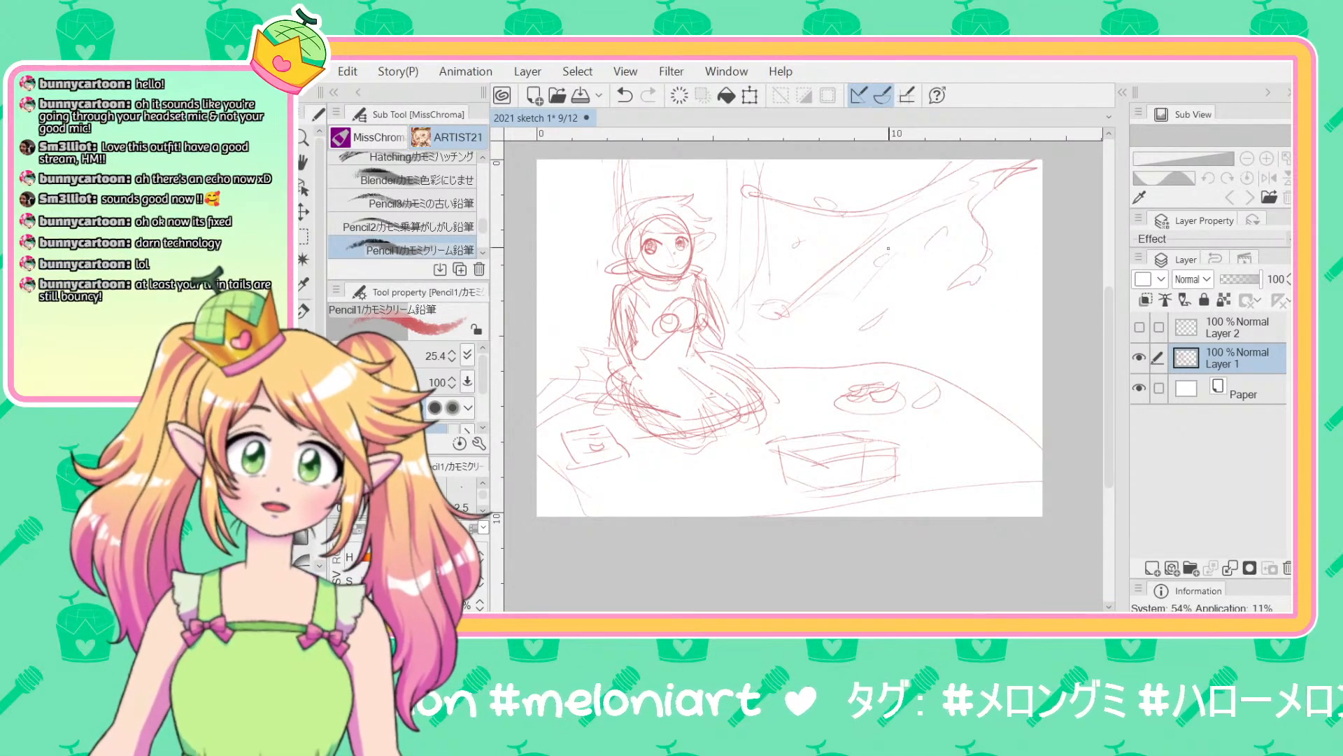
Step: Sketch a wavy edge across the page's lower-right corner and small leaves along the lower foreground
mouse_move(1042, 354)
mouse_down()
mouse_move(990, 386)
mouse_move(937, 466)
mouse_move(871, 516)
mouse_up()
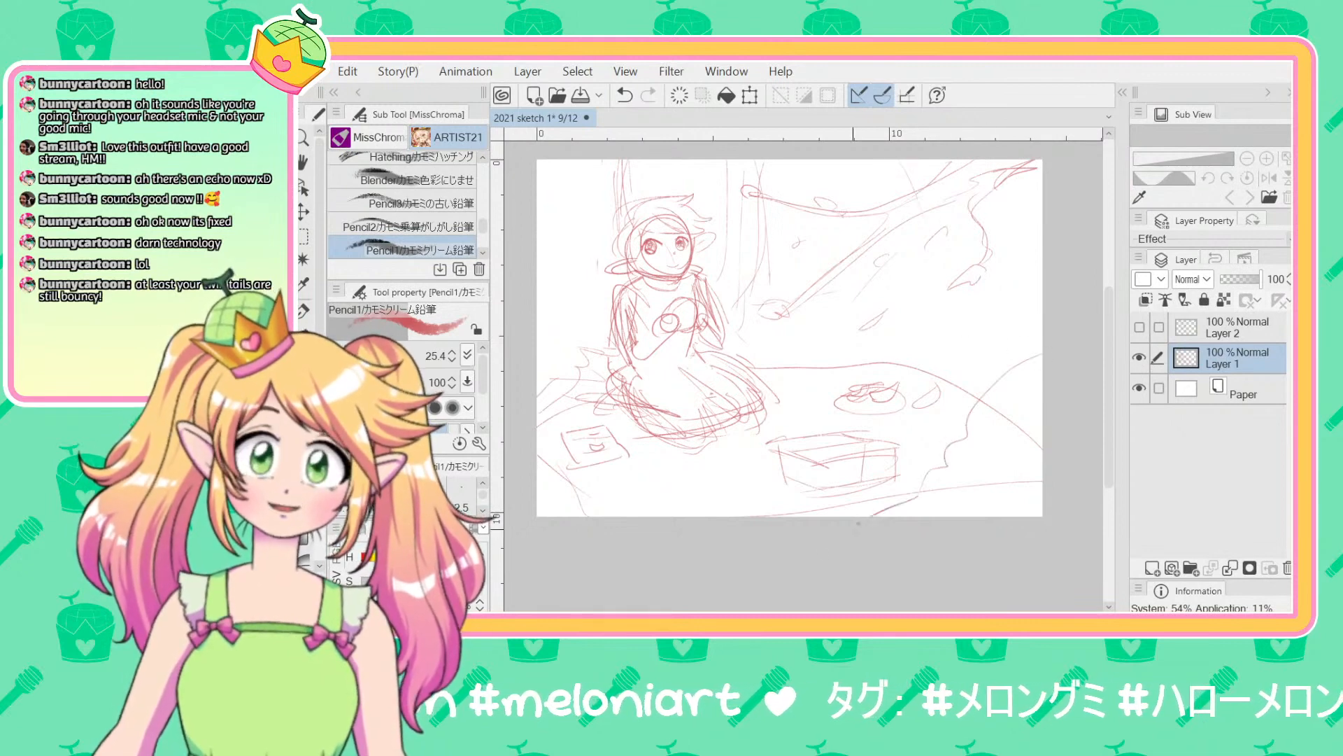
mouse_move(593, 504)
mouse_down()
mouse_move(571, 491)
mouse_move(537, 509)
mouse_up()
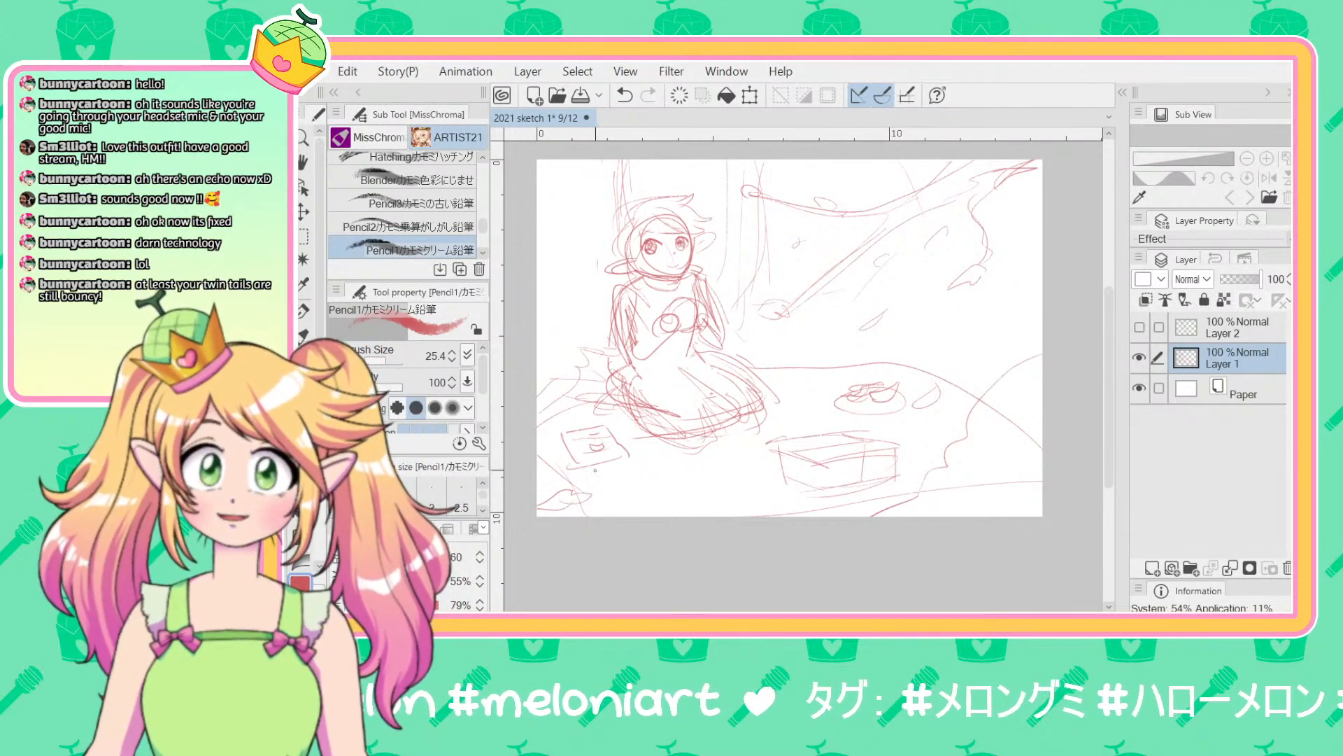
drag(720, 479, 693, 500)
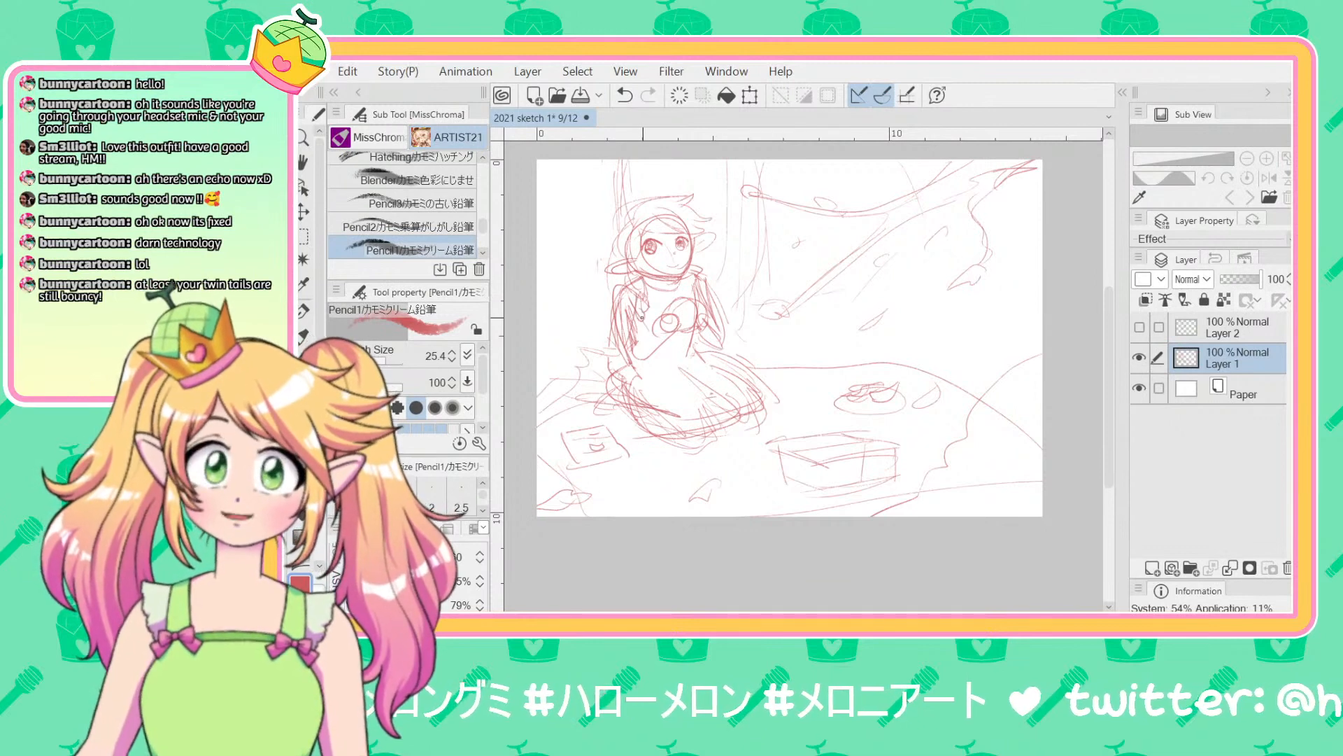
Step: Refine the seated figure's braid, sleeves and clasped hands, and sketch a looping tuft of hair at the head's upper left
drag(643, 318, 639, 333)
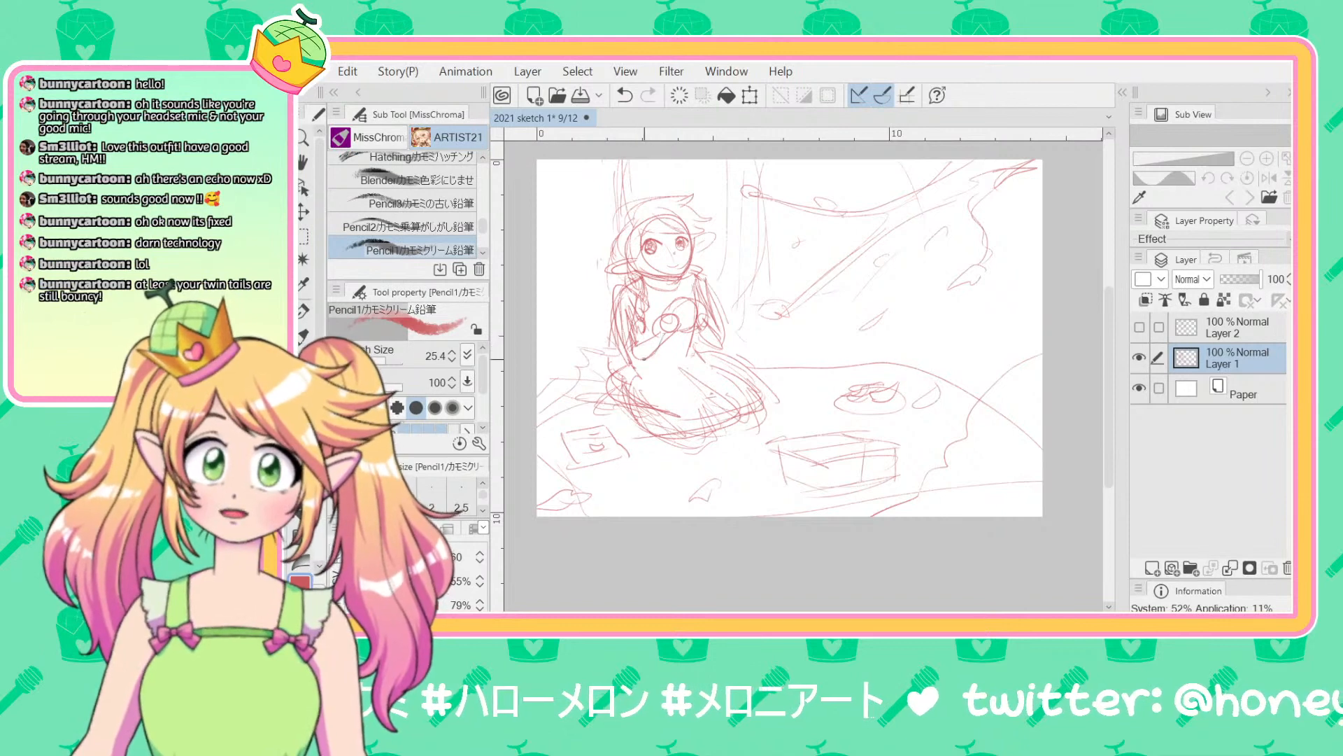
mouse_move(638, 362)
mouse_down()
mouse_move(620, 284)
mouse_move(611, 331)
mouse_up()
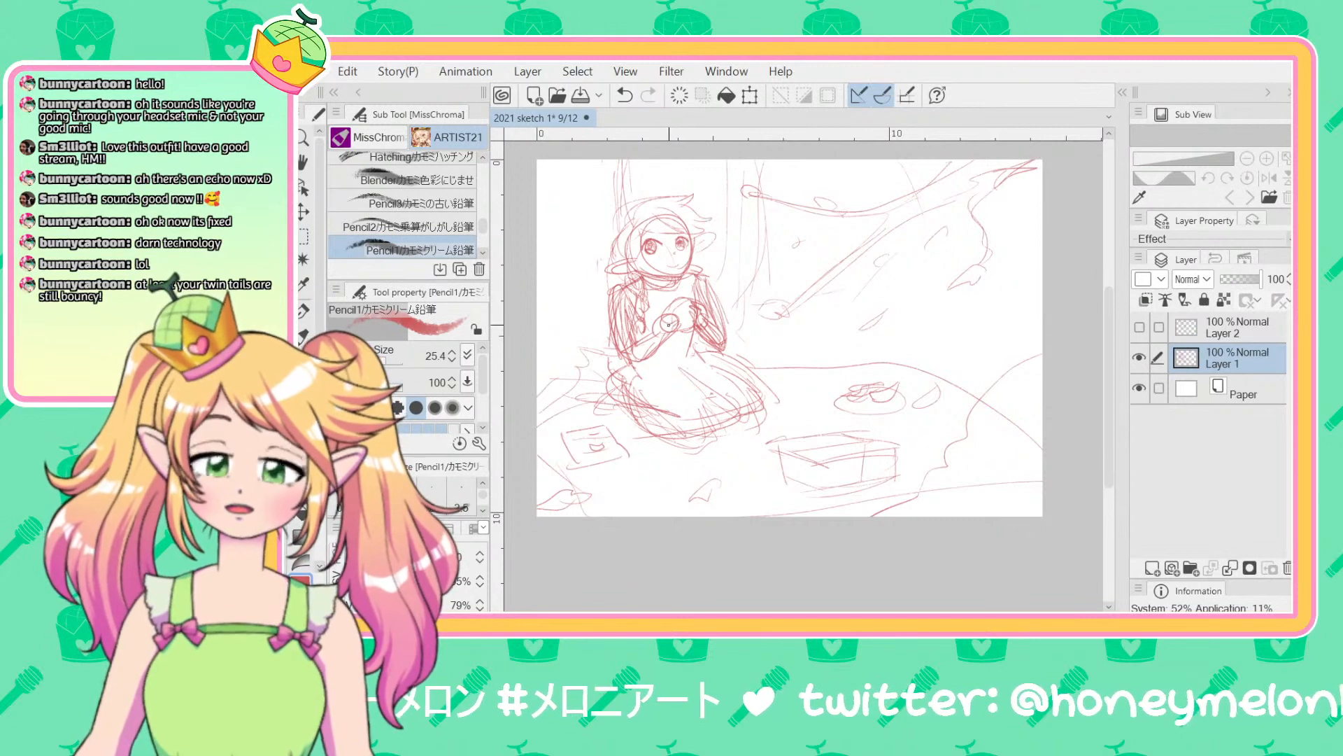
mouse_move(664, 317)
mouse_down()
mouse_move(677, 321)
mouse_move(655, 322)
mouse_move(665, 339)
mouse_move(633, 362)
mouse_up()
drag(654, 335, 635, 342)
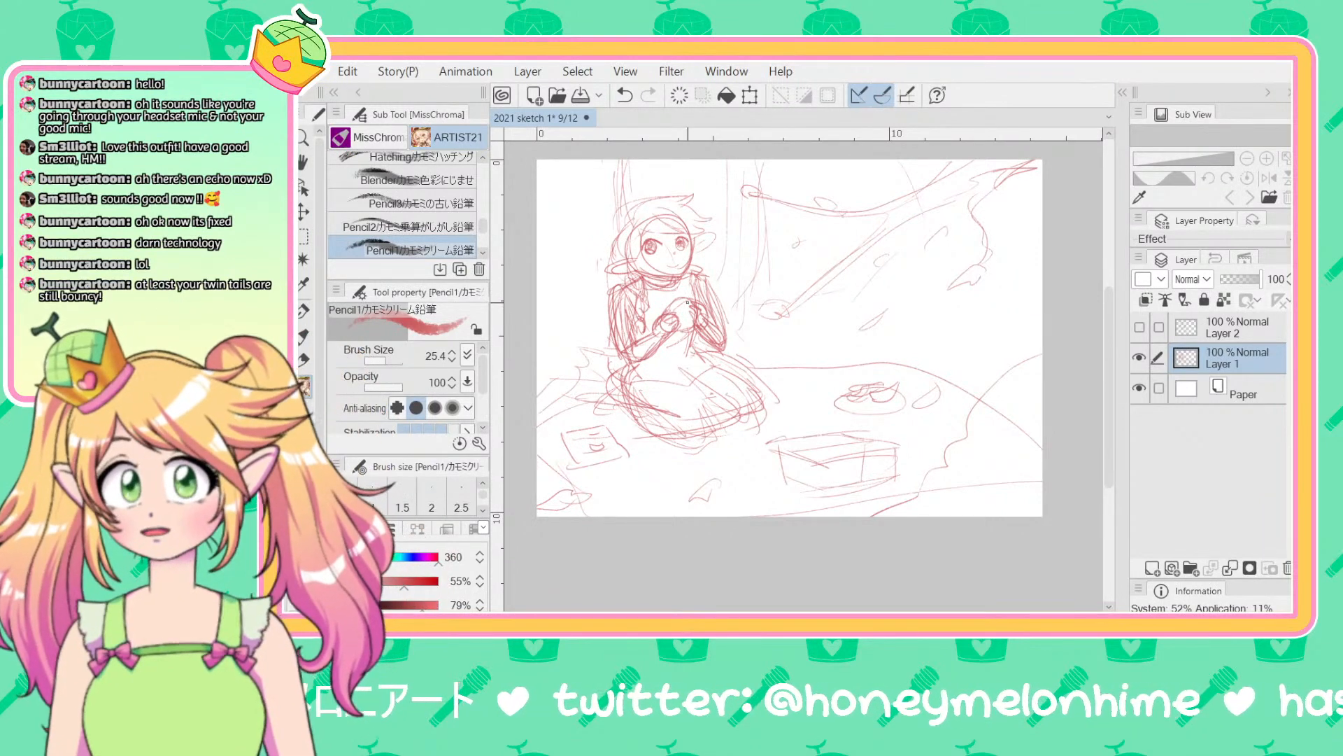
mouse_move(636, 209)
mouse_down()
mouse_move(605, 221)
mouse_move(617, 207)
mouse_move(615, 249)
mouse_move(603, 241)
mouse_move(656, 184)
mouse_move(626, 194)
mouse_move(595, 239)
mouse_up()
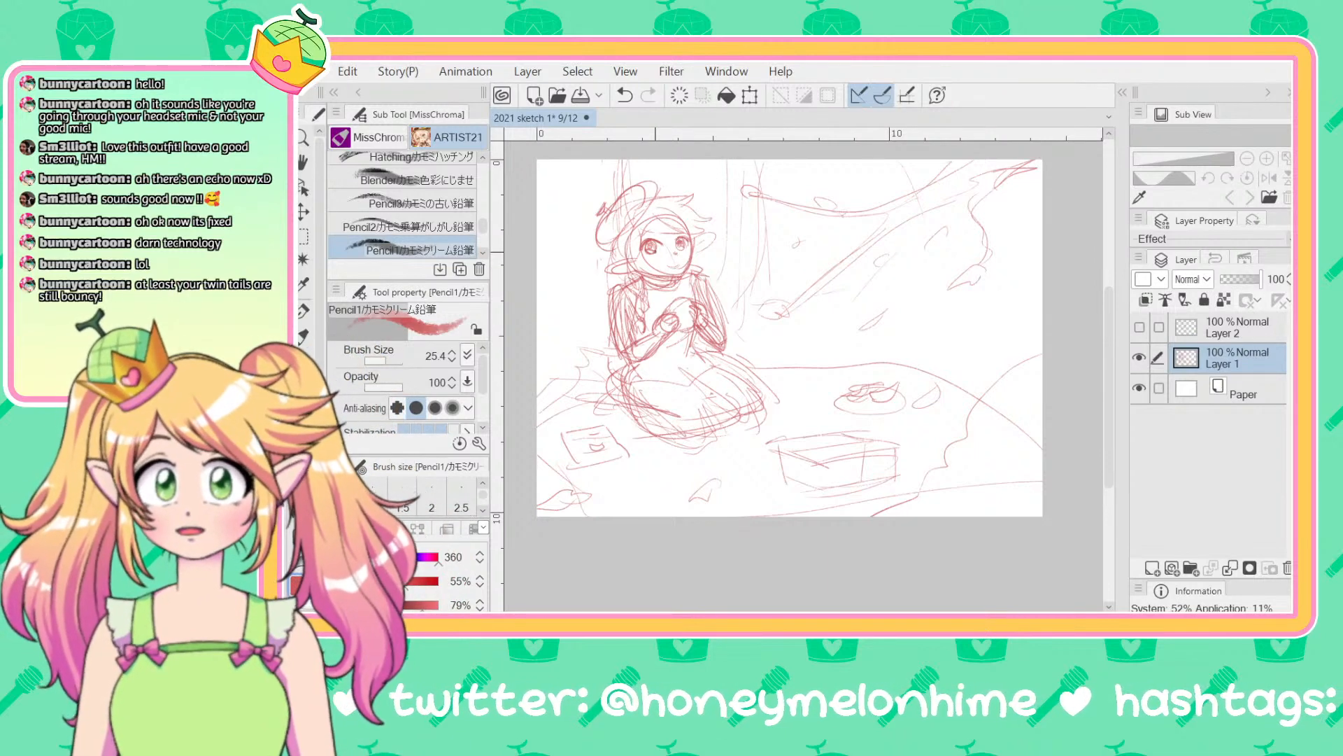
Step: Scatter falling leaves and faint tree lines across the background, and sketch a small long-eared bunny creature behind the picnic blanket
mouse_move(568, 160)
mouse_down()
mouse_move(545, 197)
mouse_move(563, 203)
mouse_move(540, 259)
mouse_move(559, 282)
mouse_up()
drag(1006, 326, 993, 339)
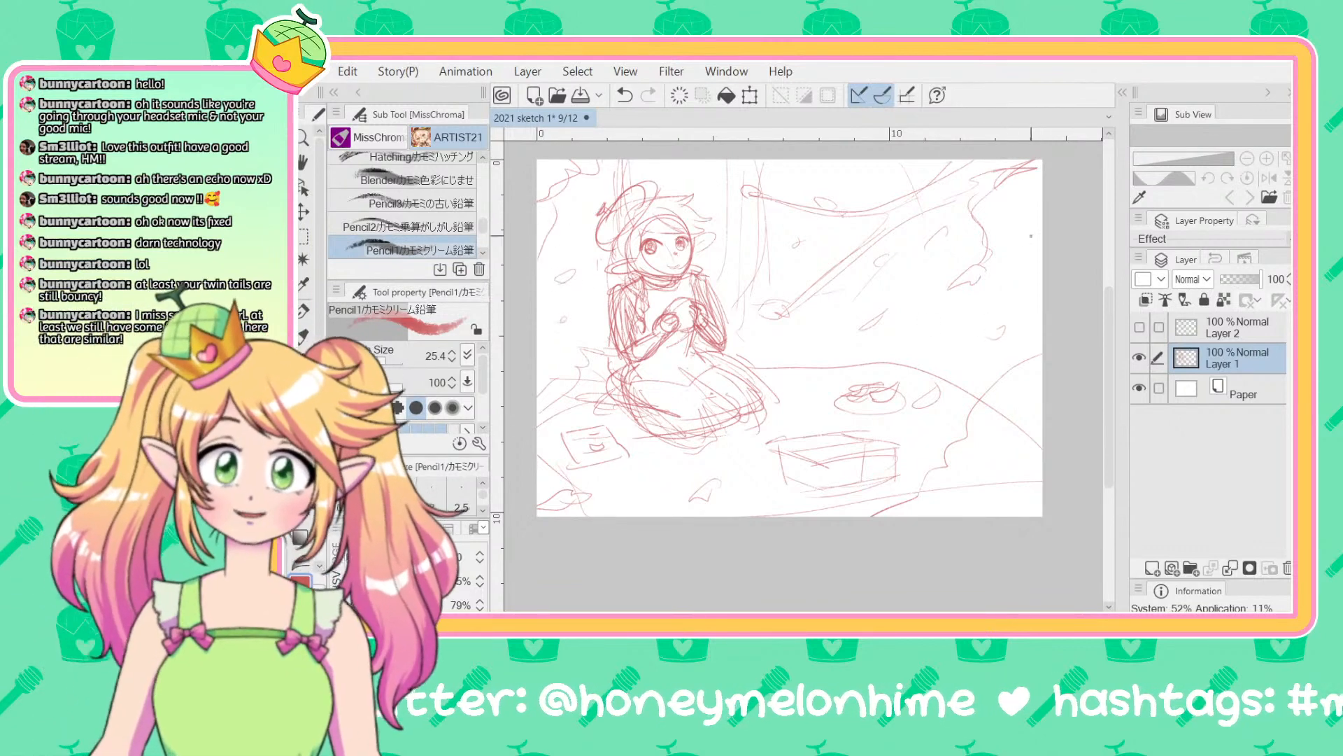
drag(1041, 215, 1035, 234)
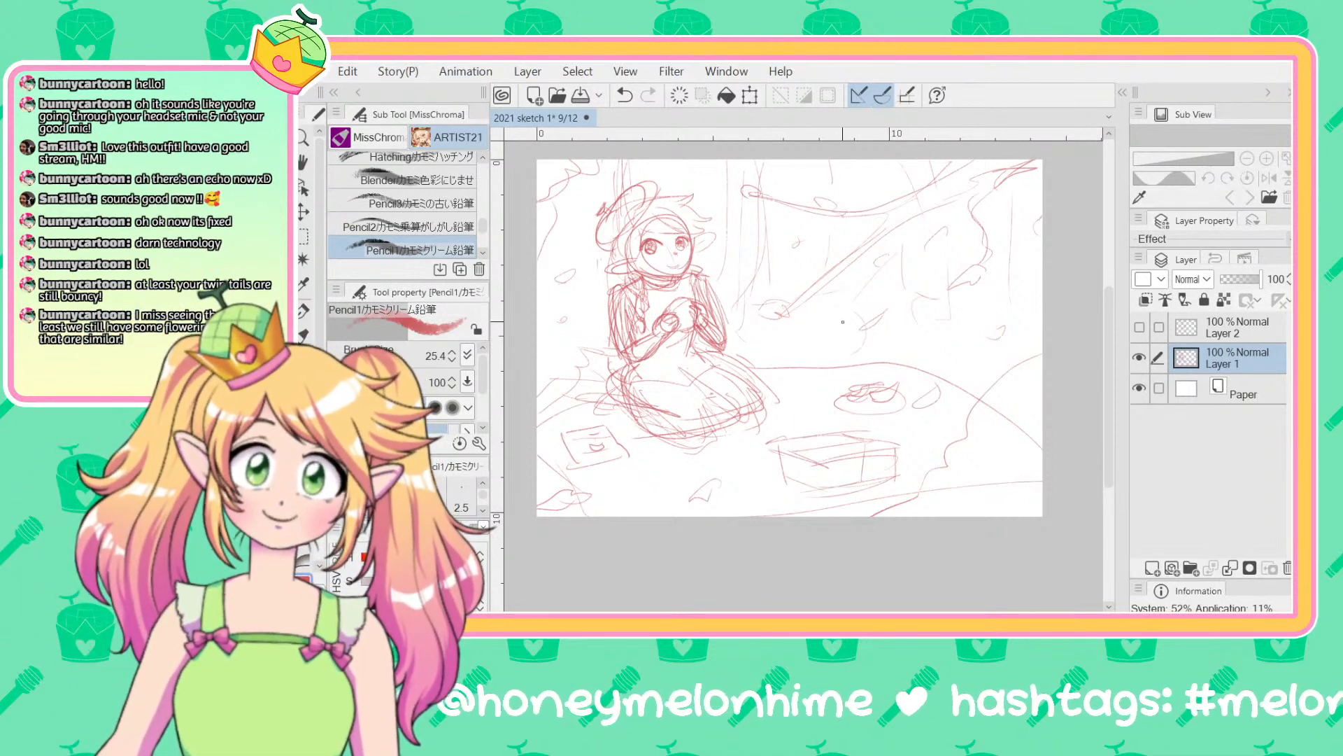
mouse_move(825, 326)
mouse_down()
mouse_move(860, 301)
mouse_move(838, 310)
mouse_move(839, 295)
mouse_move(843, 323)
mouse_up()
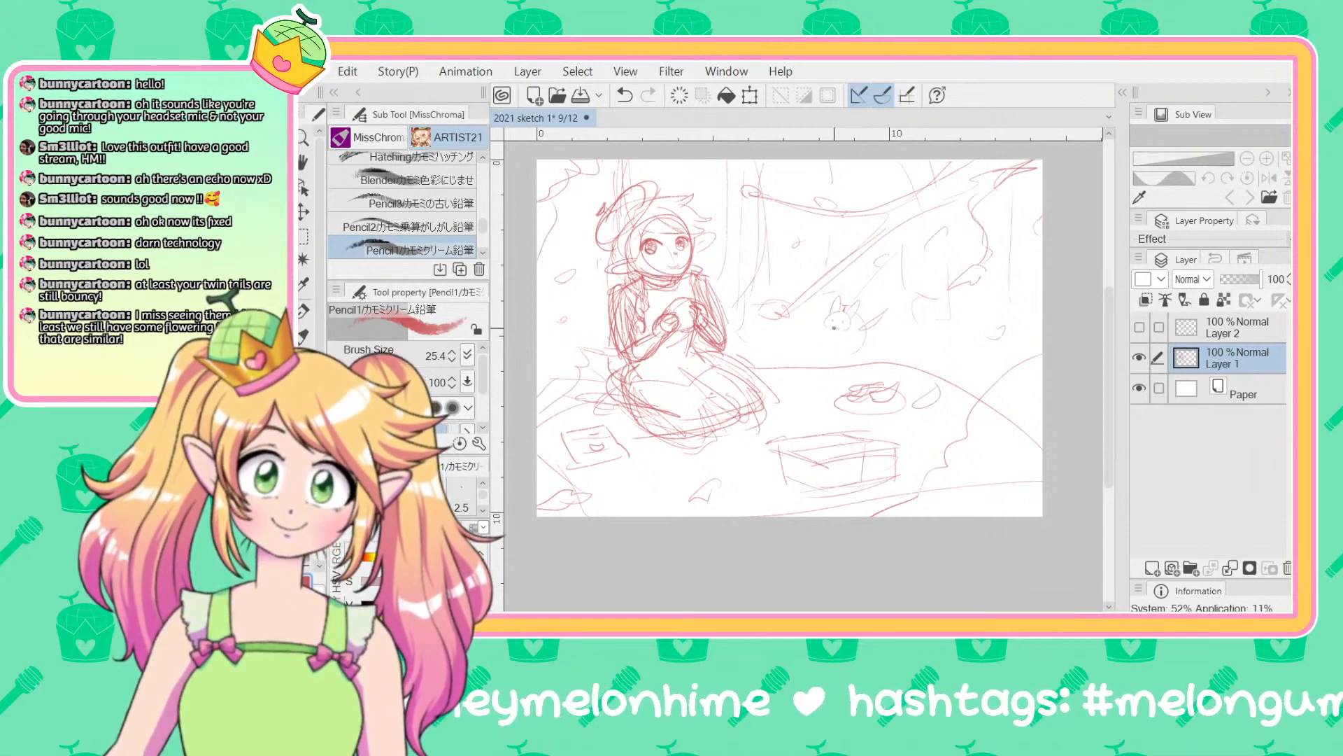
mouse_move(852, 321)
mouse_down()
mouse_move(825, 334)
mouse_move(855, 347)
mouse_move(856, 321)
mouse_move(875, 346)
mouse_up()
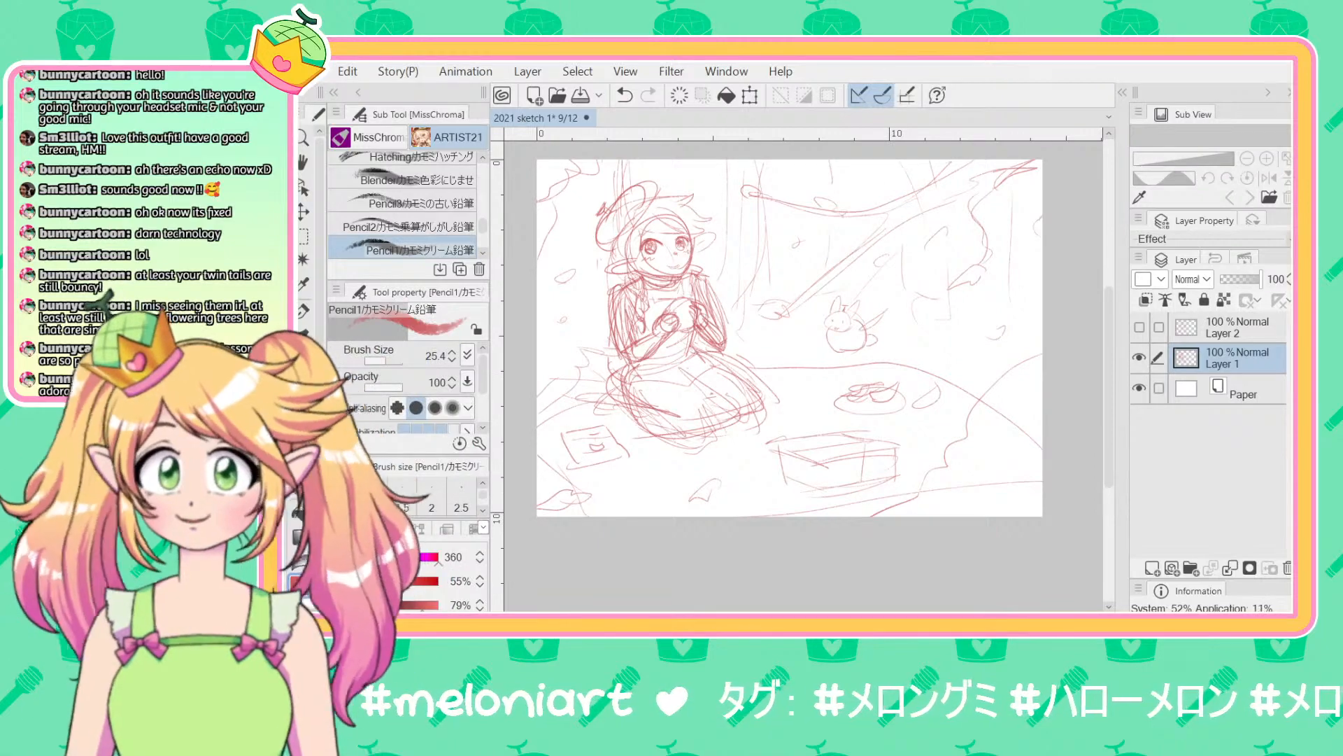
Step: Examine the picnic composition as a whole and up close, comparing the seated figure, the bunny and the picnic items
scroll(750, 328, up, 1)
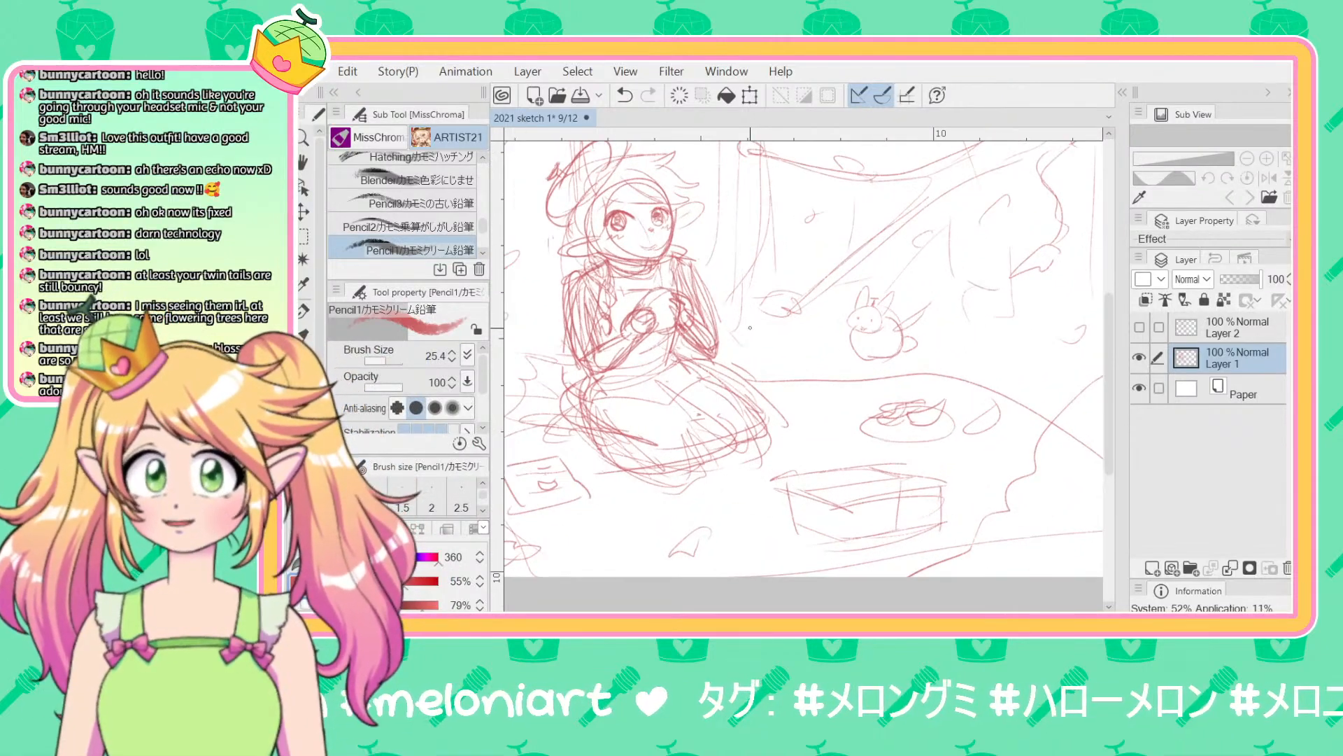
scroll(750, 327, down, 2)
scroll(750, 328, up, 1)
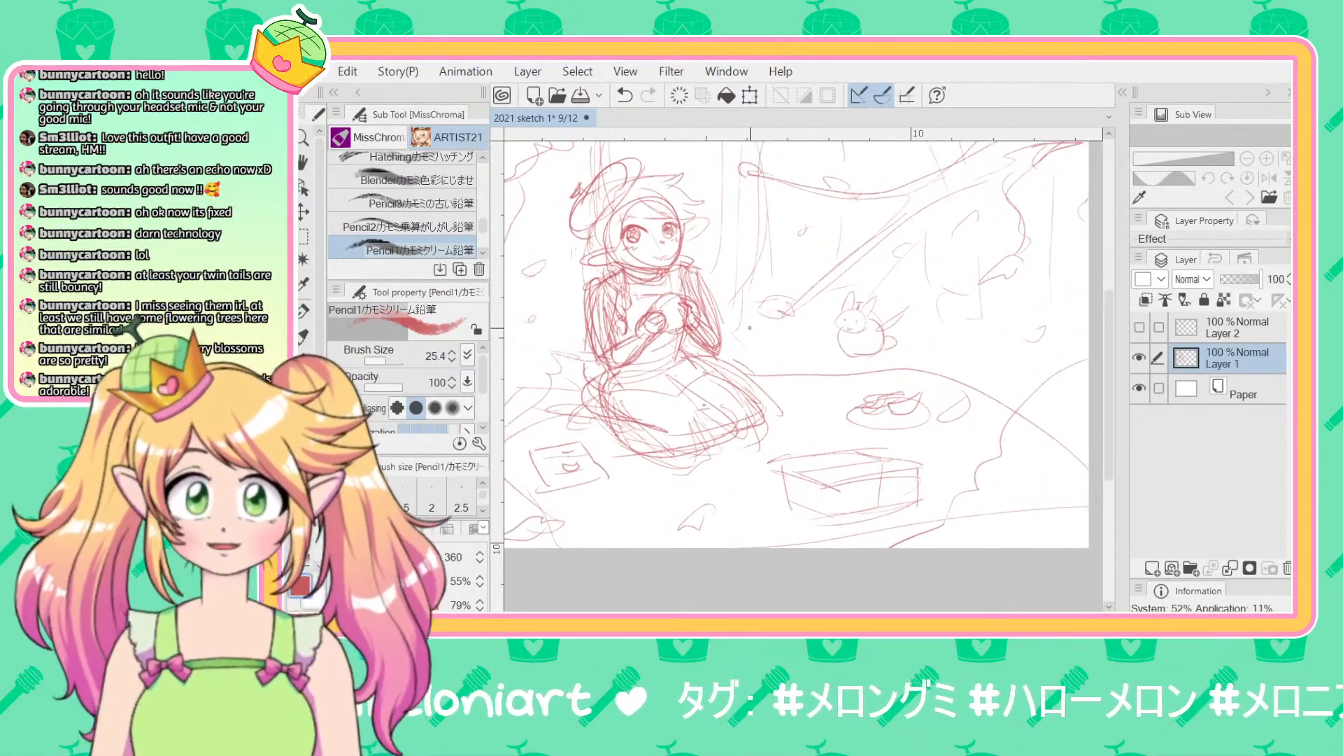
scroll(750, 327, down, 1)
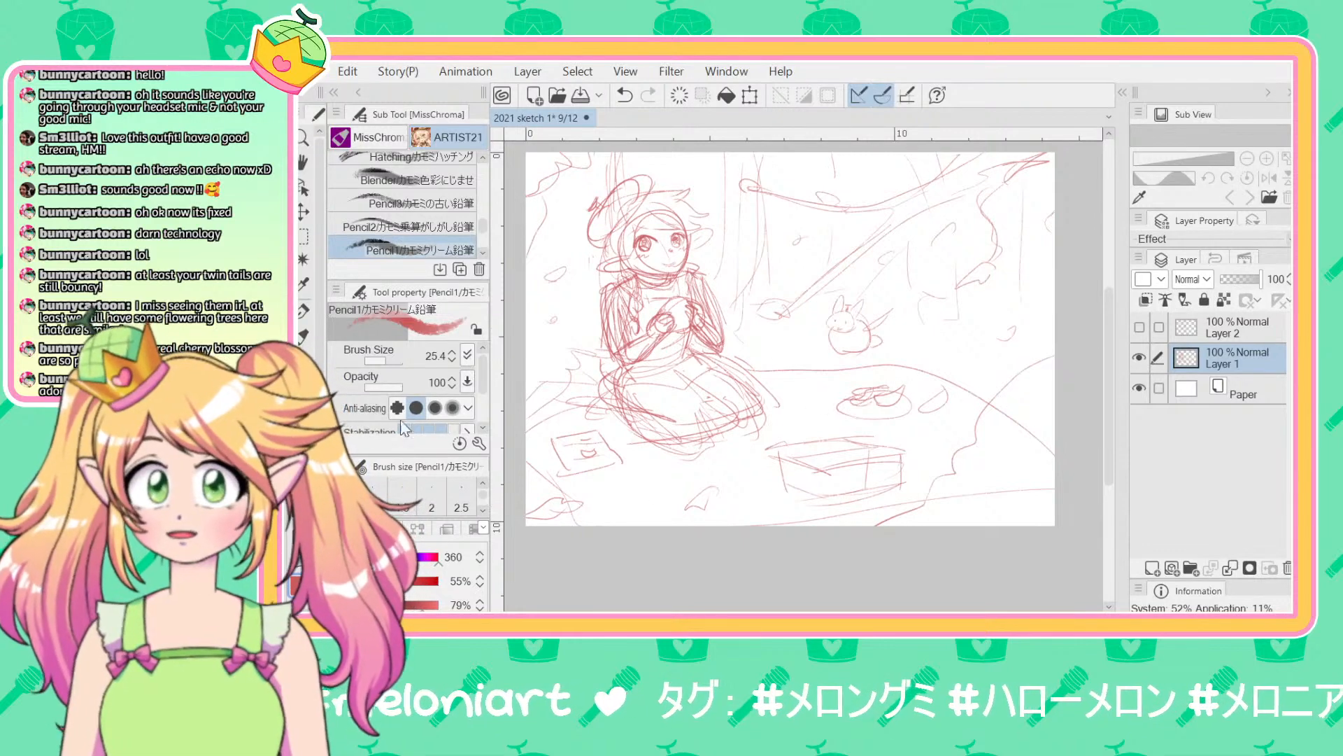
mouse_move(596, 568)
mouse_down()
mouse_move(590, 592)
mouse_move(612, 603)
mouse_move(594, 559)
mouse_move(586, 606)
mouse_move(578, 595)
mouse_up()
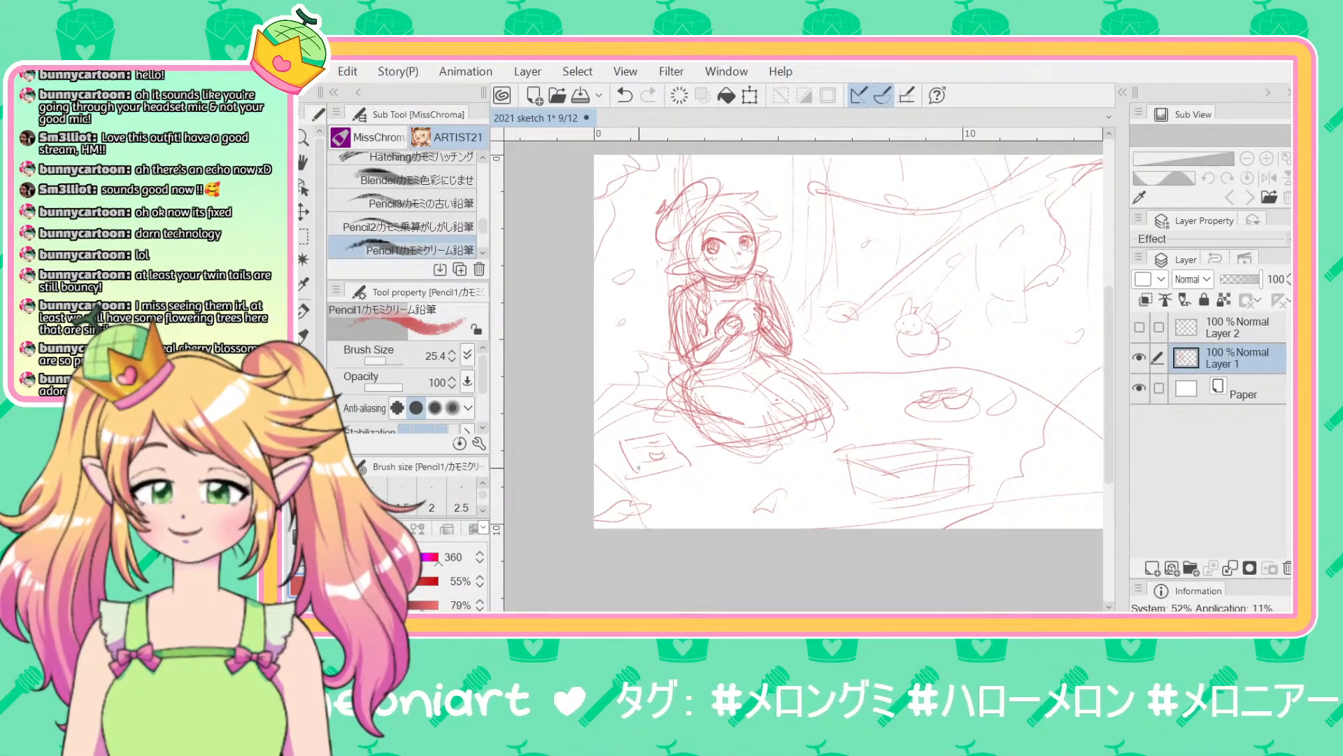
scroll(653, 368, up, 2)
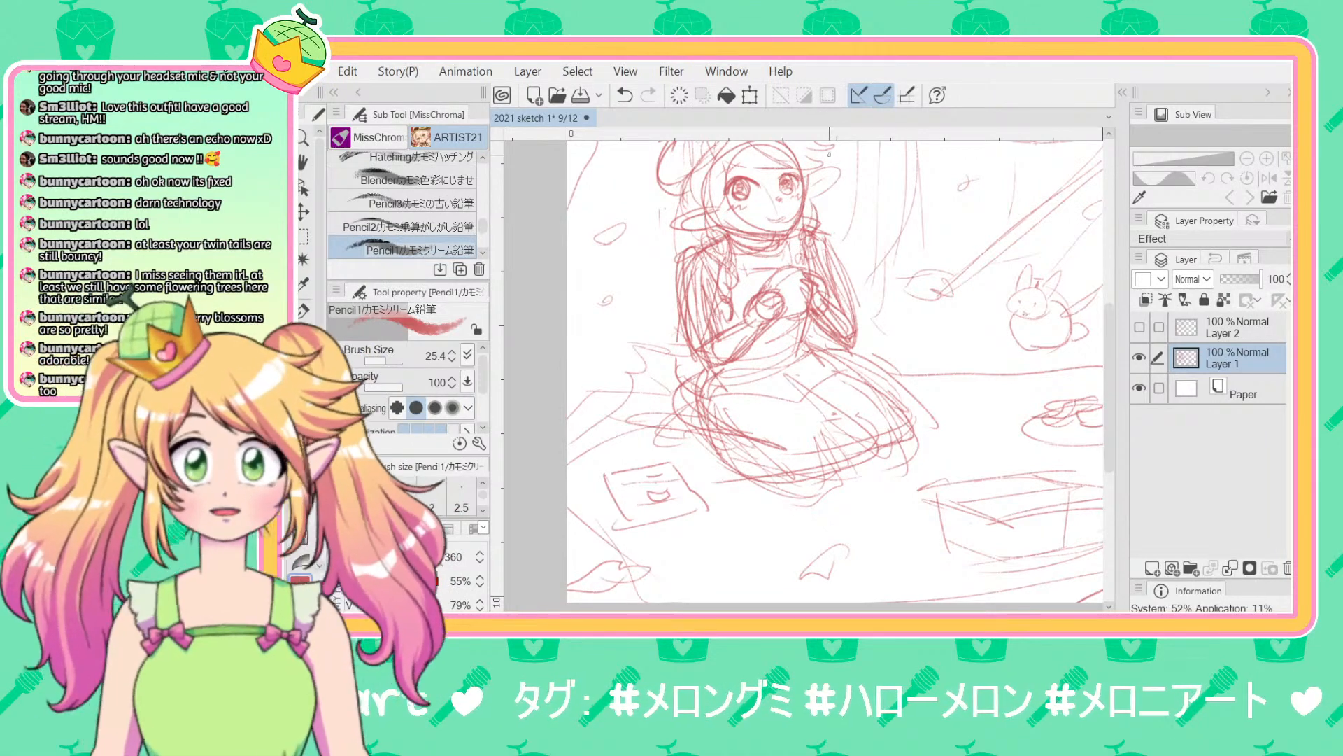
scroll(860, 356, down, 2)
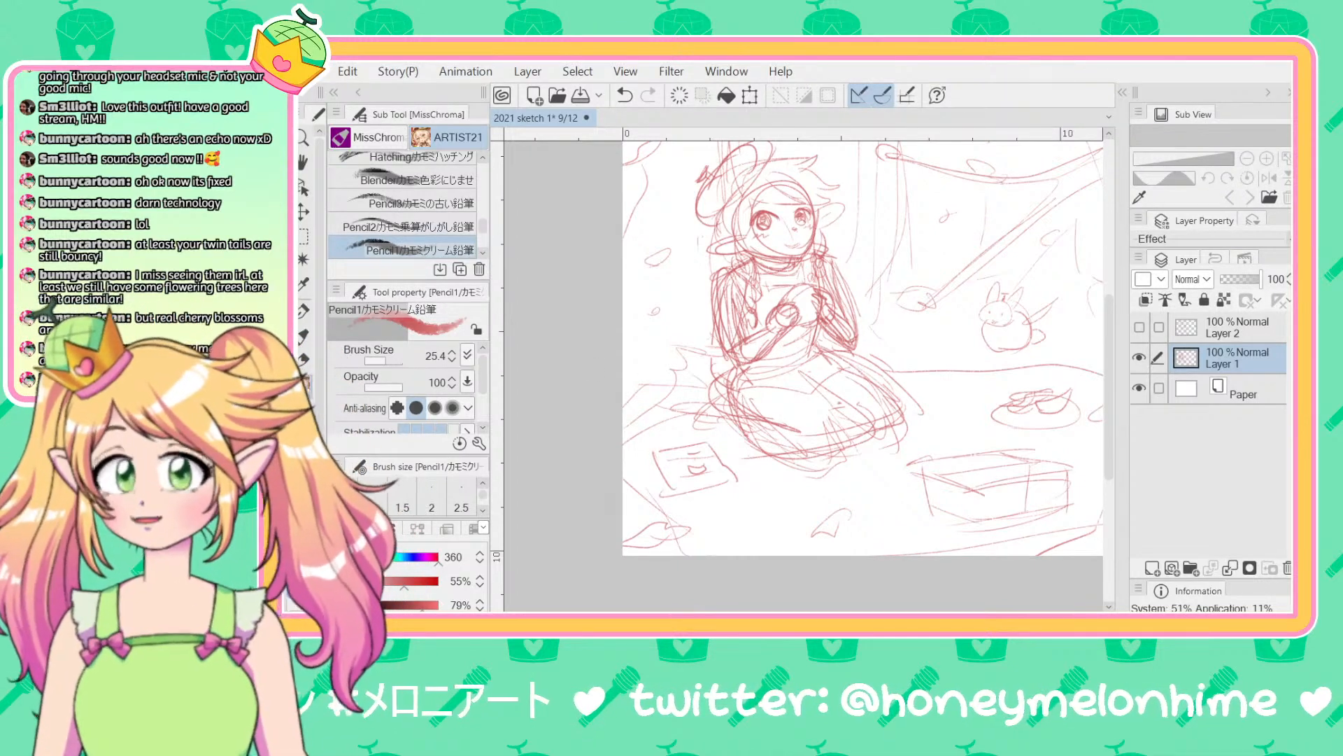
scroll(854, 323, down, 1)
scroll(852, 323, down, 1)
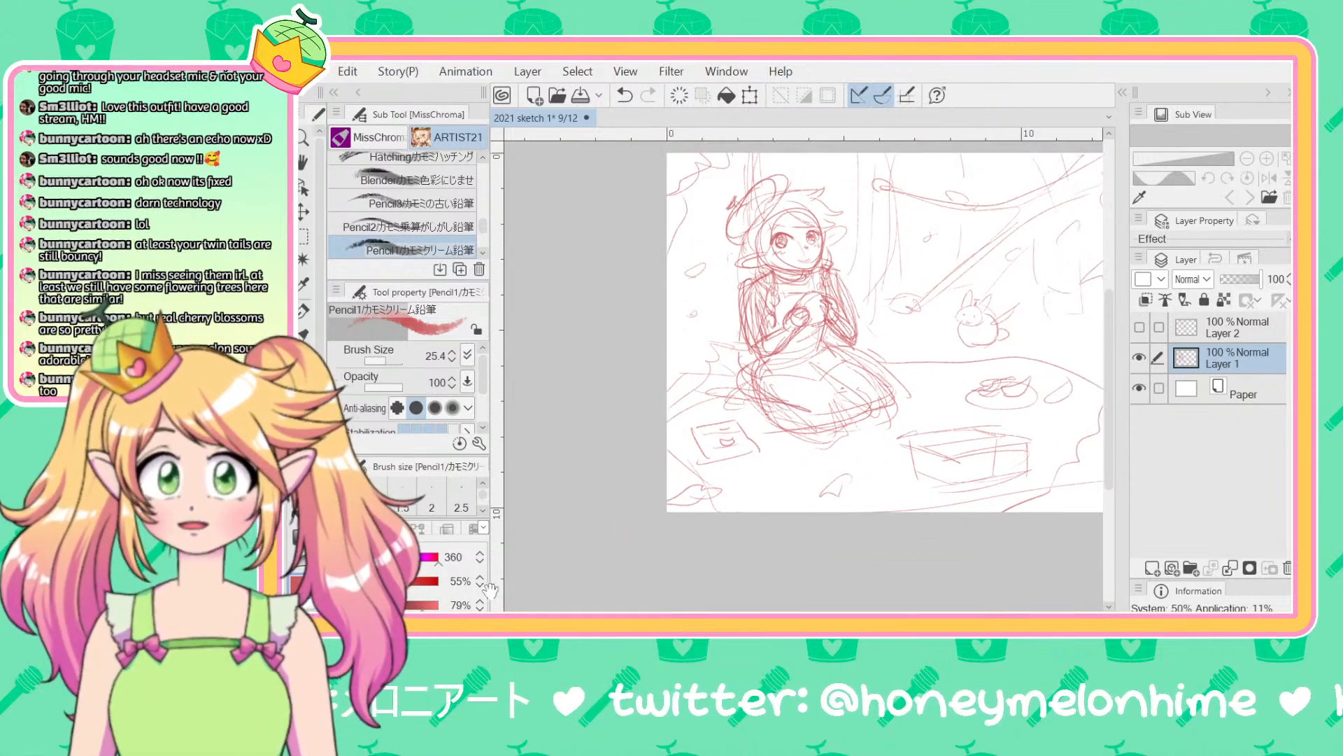
drag(661, 518, 539, 513)
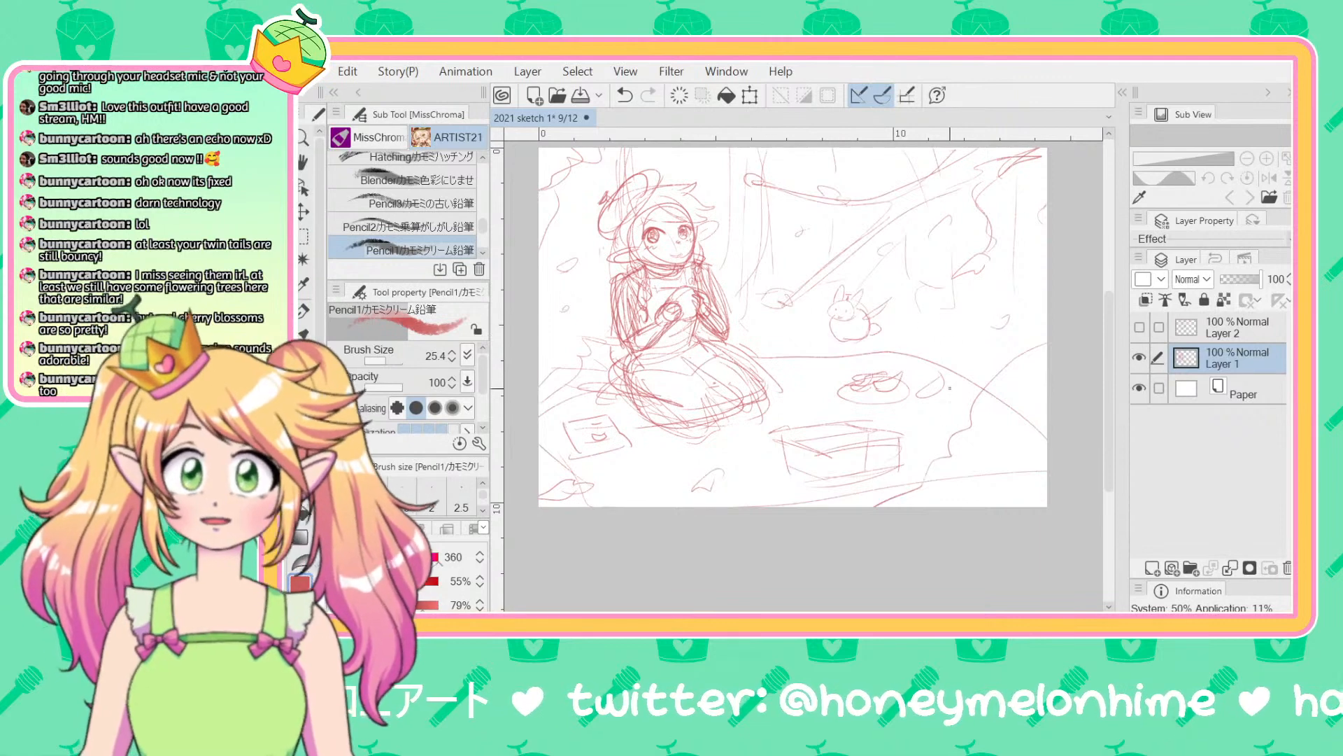
scroll(1023, 336, down, 2)
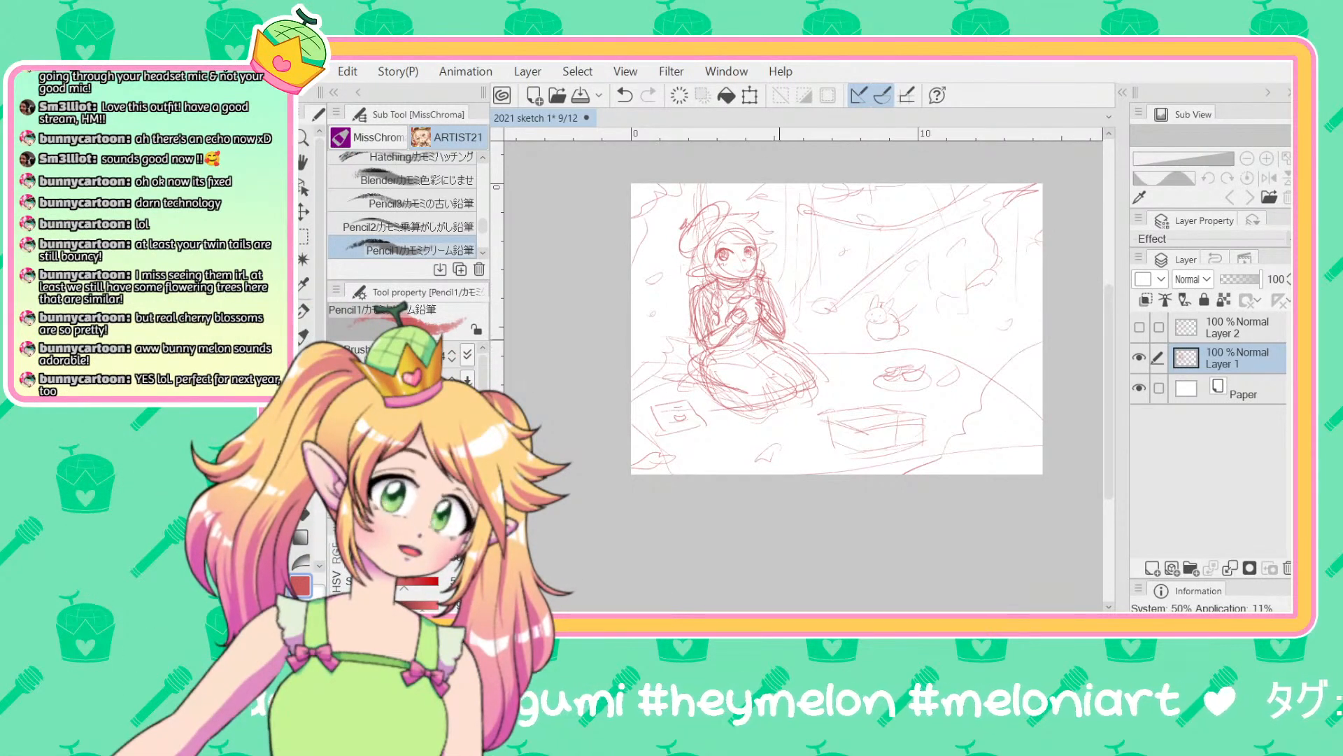
Step: Add loose fold lines around the seated figure's waist and skirt
mouse_move(787, 346)
mouse_down()
mouse_move(725, 367)
mouse_move(748, 370)
mouse_move(786, 350)
mouse_move(715, 354)
mouse_move(743, 351)
mouse_move(743, 336)
mouse_move(743, 367)
mouse_move(707, 360)
mouse_up()
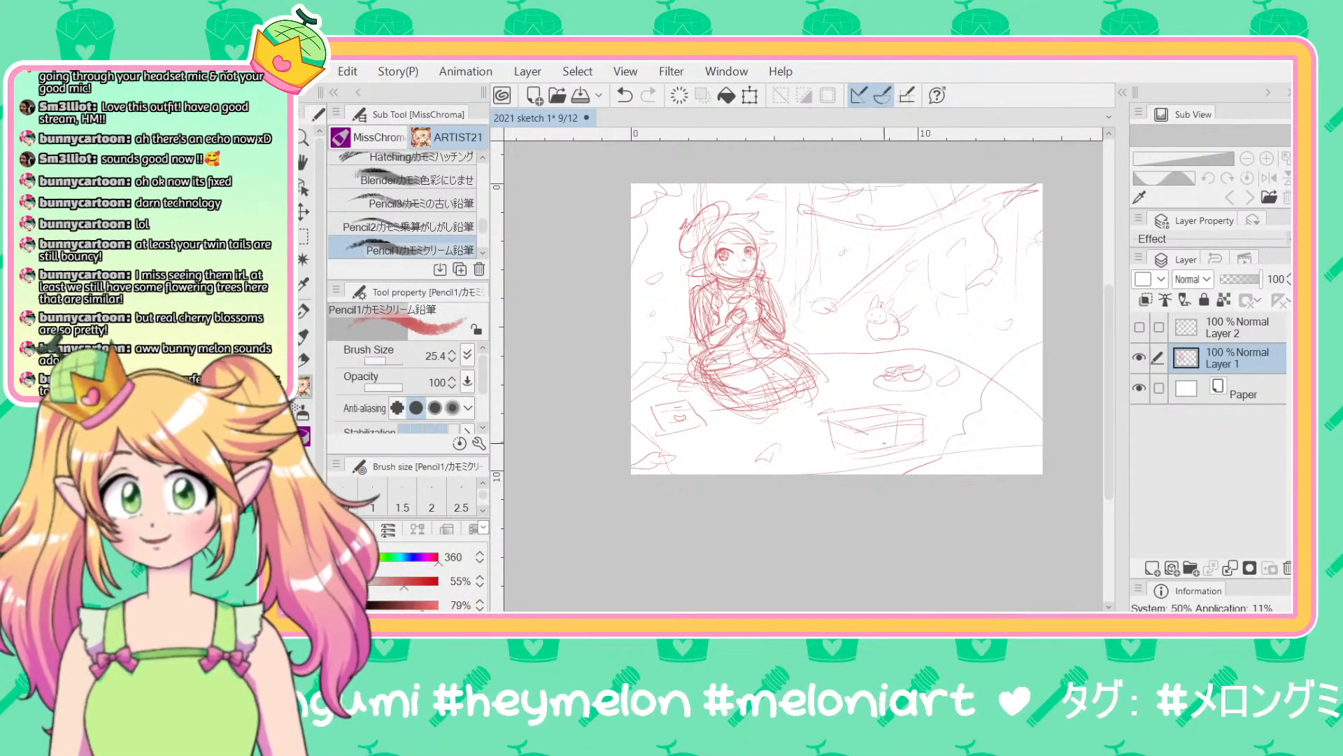
scroll(916, 399, up, 3)
scroll(916, 400, down, 1)
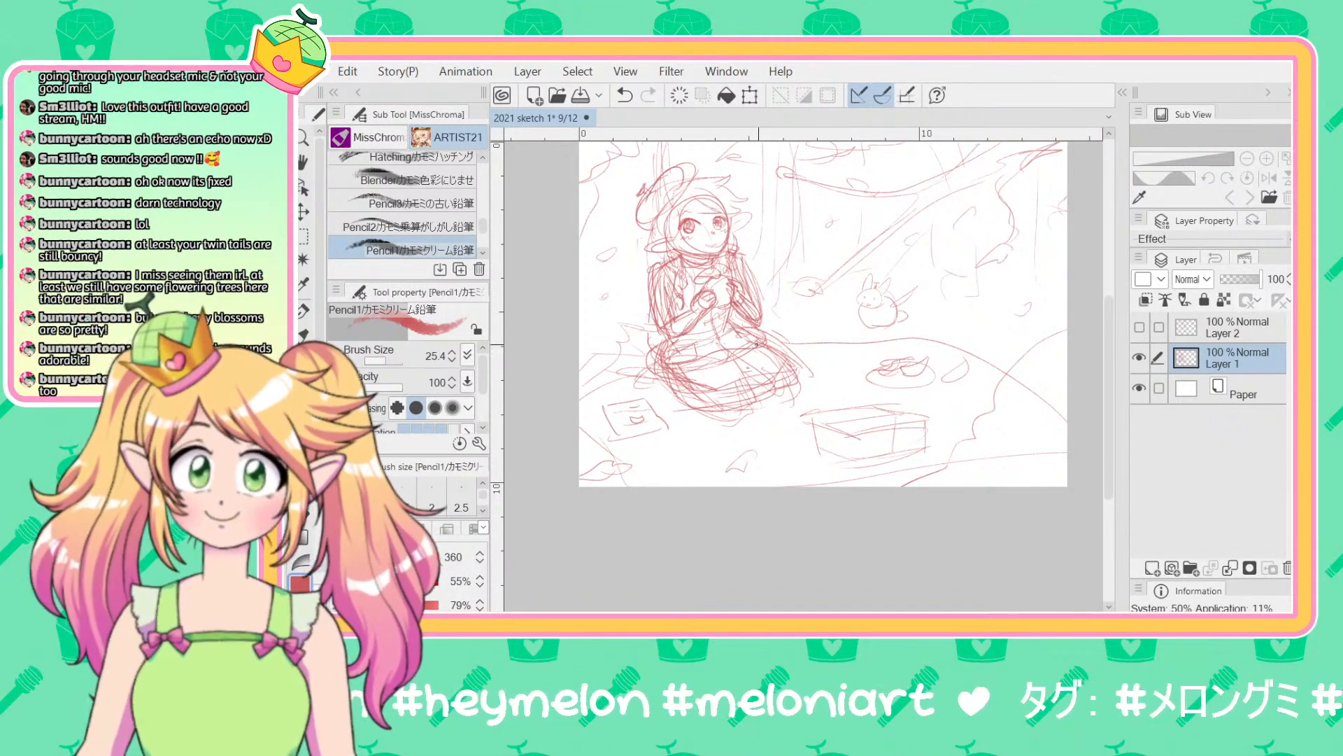
mouse_move(757, 344)
mouse_down()
mouse_move(798, 371)
mouse_move(769, 392)
mouse_move(671, 371)
mouse_move(622, 376)
mouse_move(664, 374)
mouse_move(623, 393)
mouse_move(610, 376)
mouse_up()
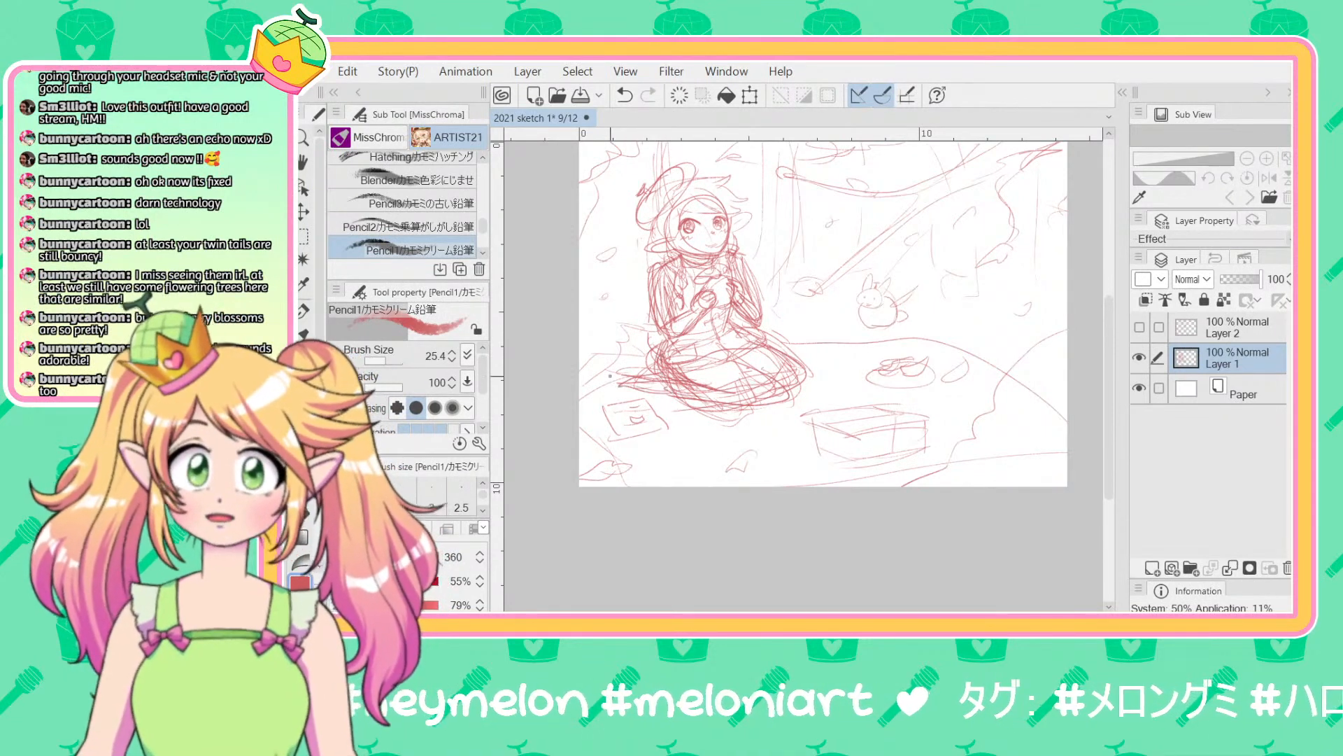
key(ctrl+z)
key(ctrl+z)
key(ctrl+z)
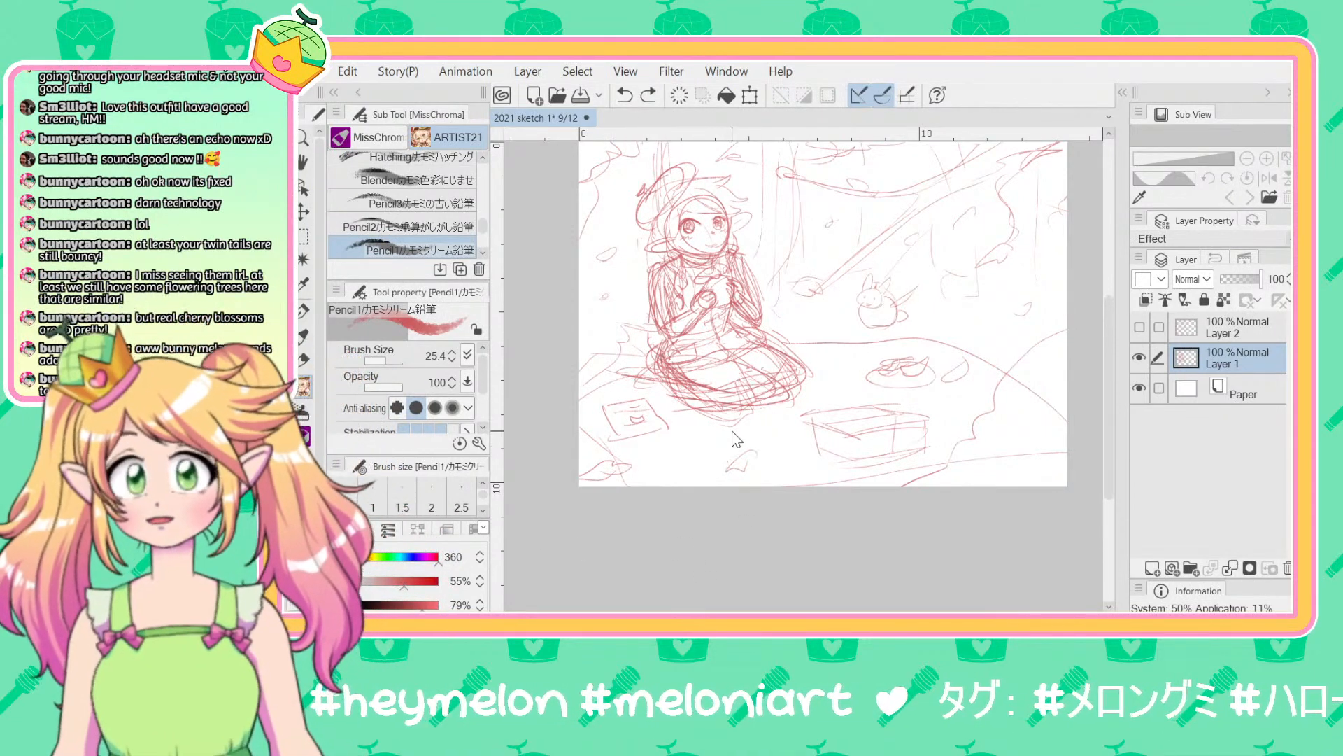
key(ctrl+z)
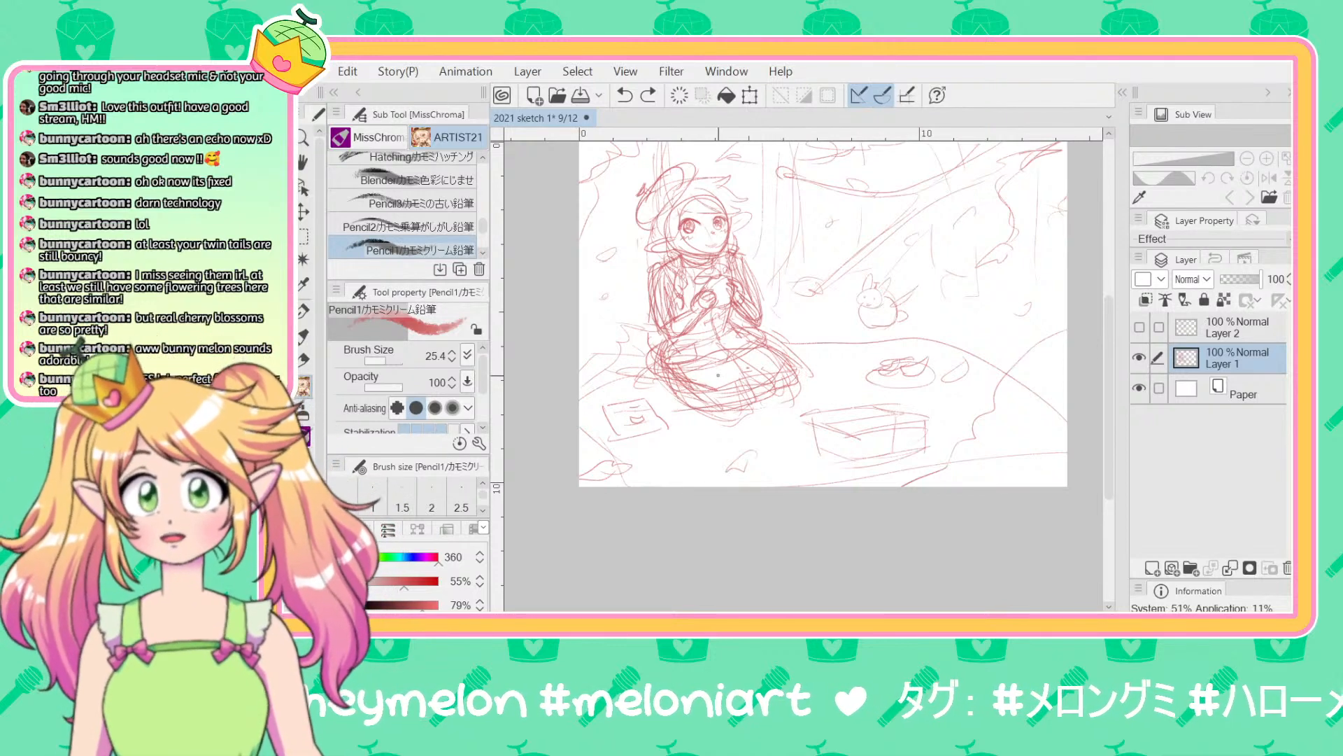
Step: Sketch curved folds down the seated figure's skirt and rework its outer edge on the side facing the picnic items
mouse_move(743, 360)
mouse_down()
mouse_move(766, 401)
mouse_move(755, 411)
mouse_up()
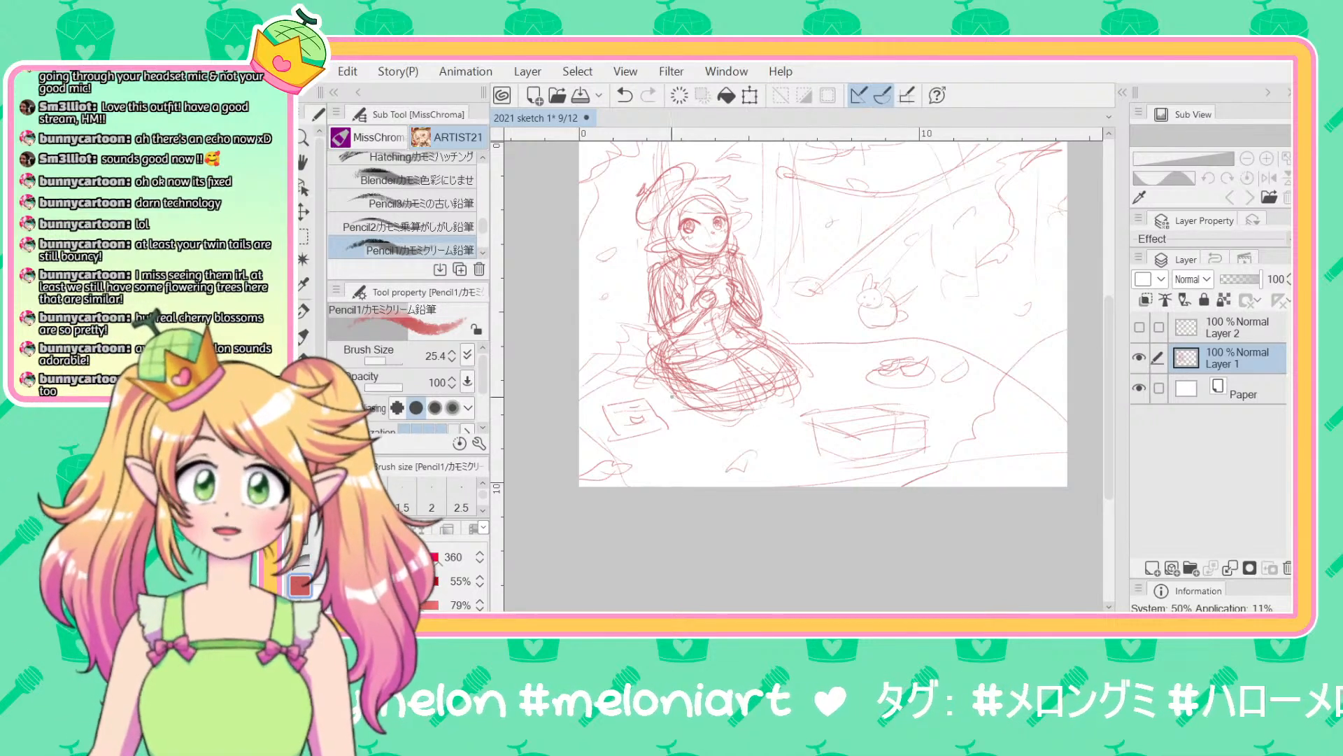
mouse_move(767, 346)
mouse_down()
mouse_move(790, 376)
mouse_move(761, 409)
mouse_move(775, 420)
mouse_up()
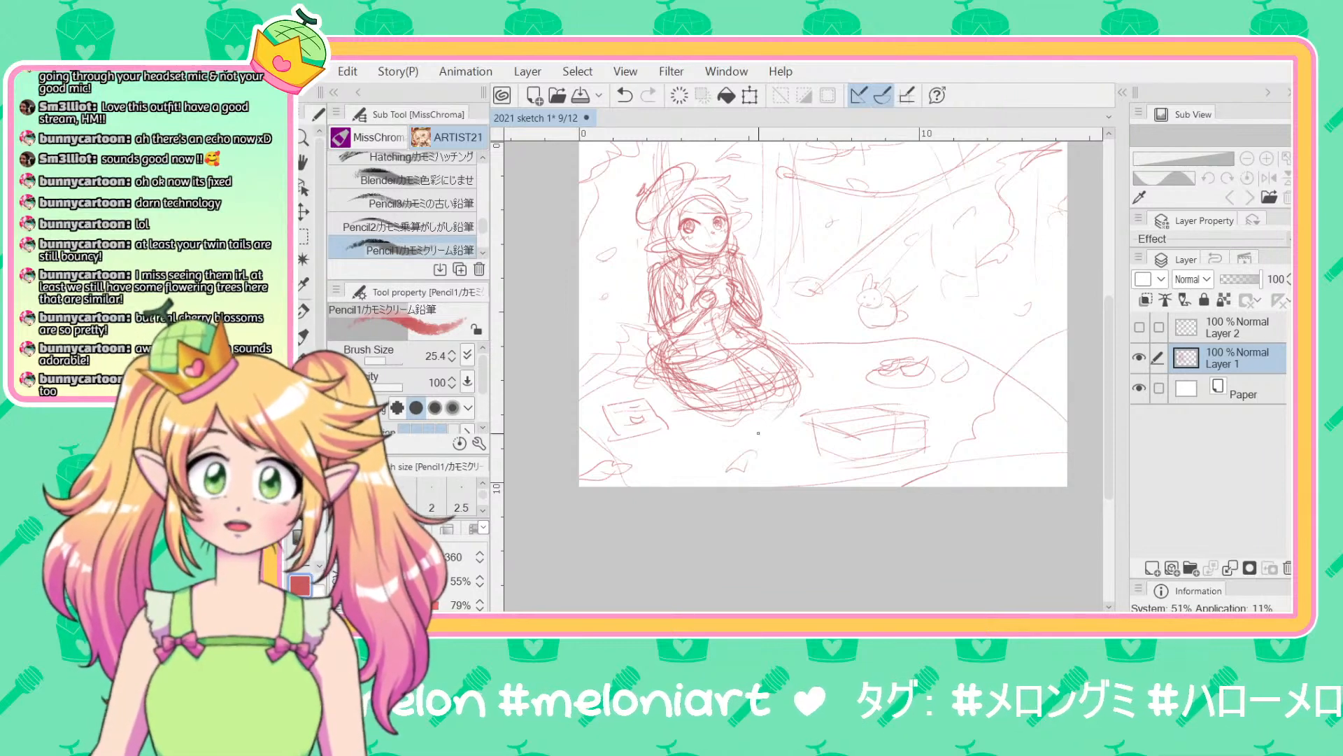
drag(770, 338, 800, 358)
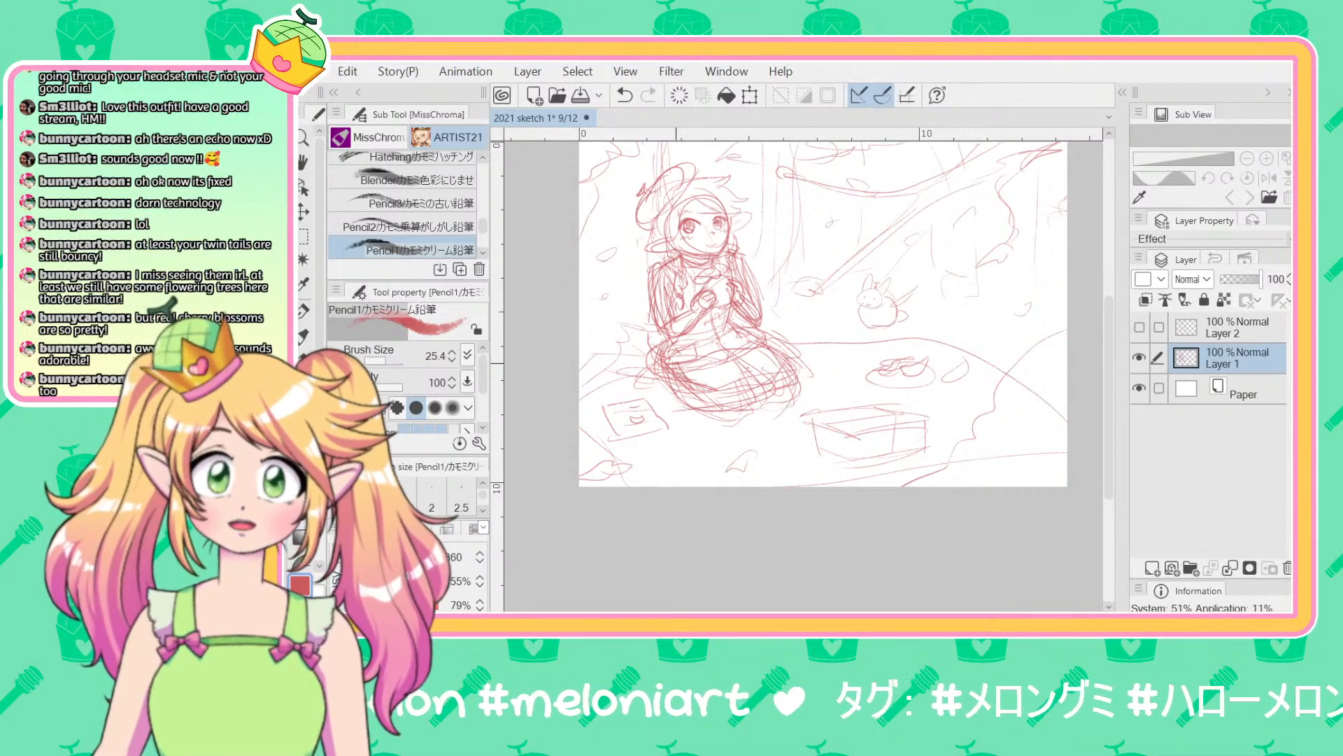
mouse_move(705, 410)
mouse_down()
mouse_move(638, 360)
mouse_move(607, 369)
mouse_move(659, 366)
mouse_up()
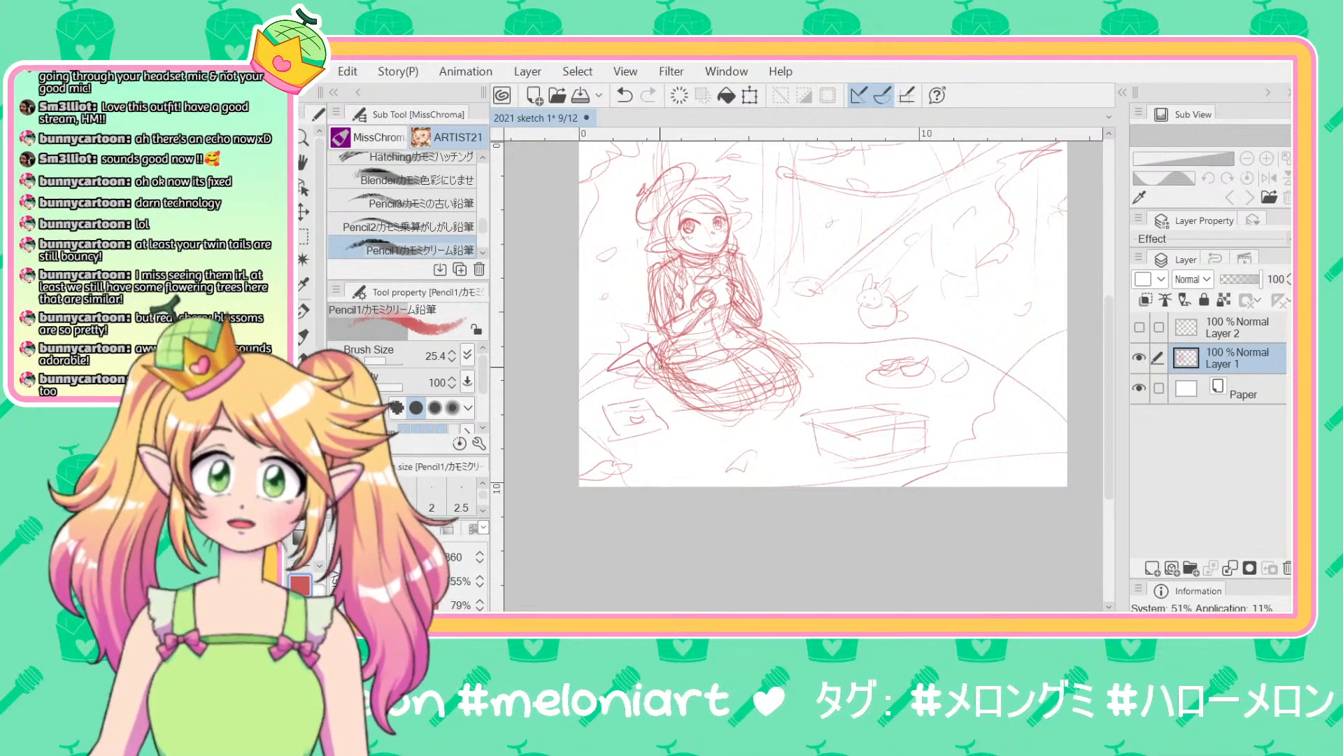
key(ctrl+z)
key(ctrl+z)
key(ctrl+z)
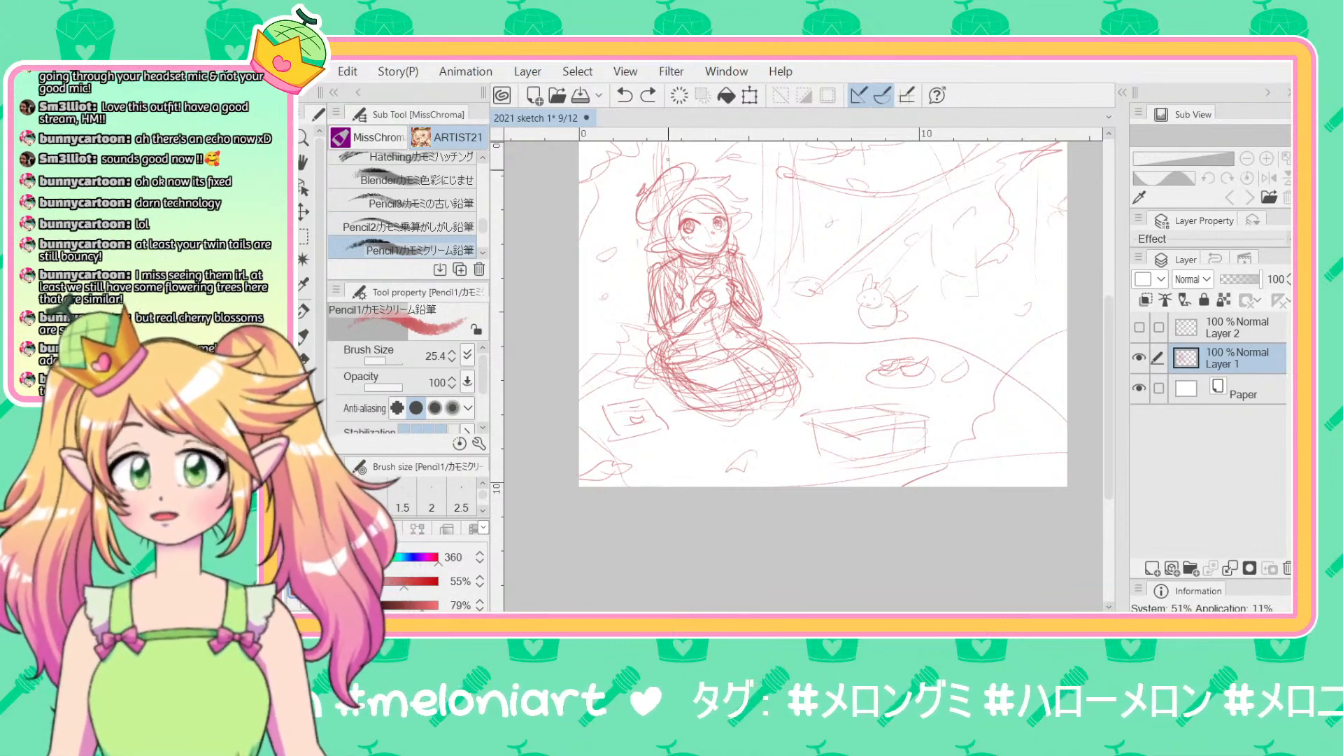
Step: Redraw the small square object on the ground beside the figure with rounded corners and a thicker edge
scroll(700, 369, up, 2)
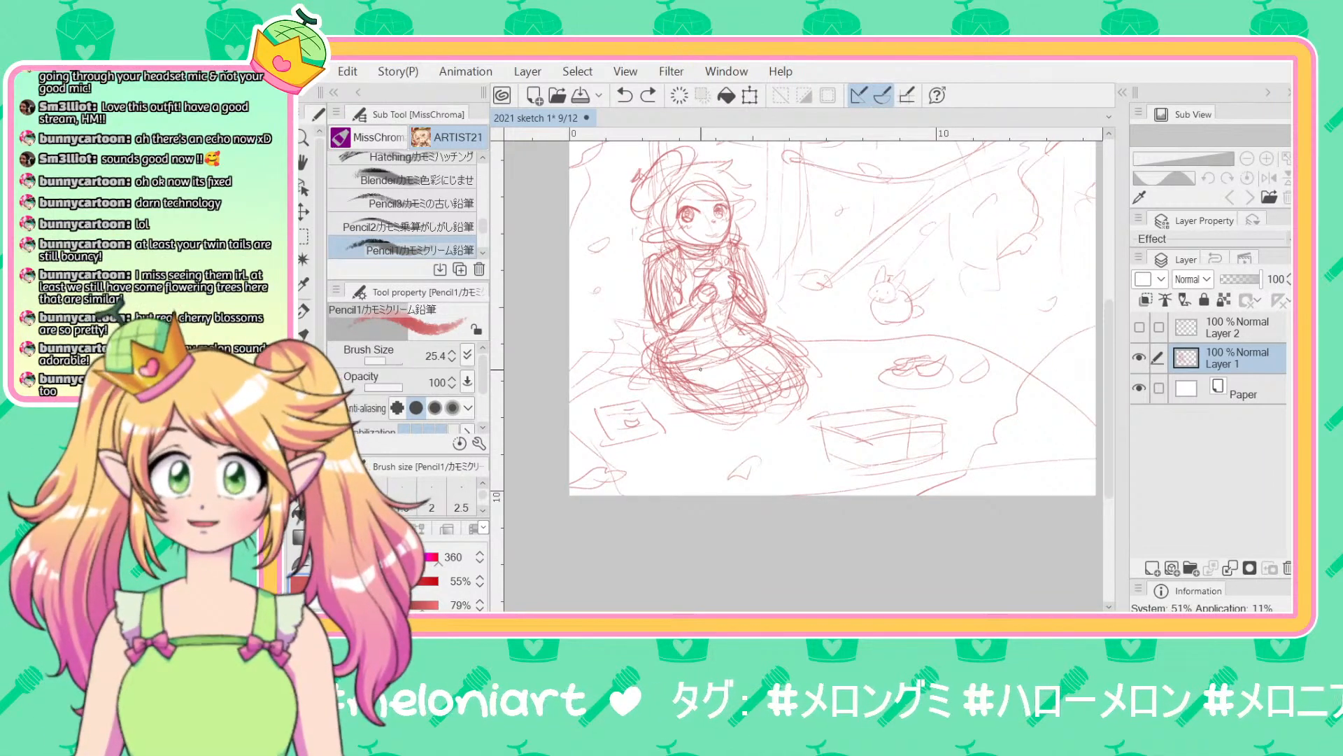
scroll(700, 368, down, 1)
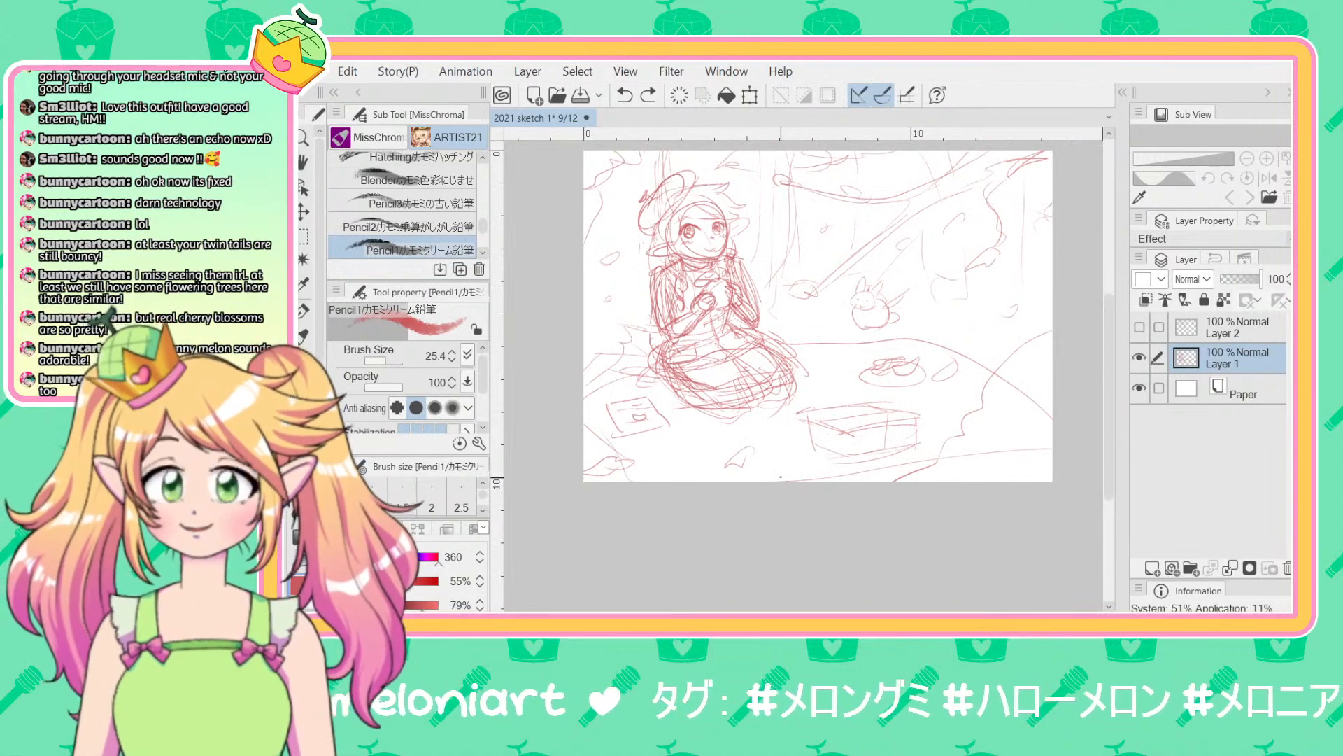
mouse_move(644, 395)
mouse_down()
mouse_move(609, 401)
mouse_move(610, 431)
mouse_move(634, 435)
mouse_up()
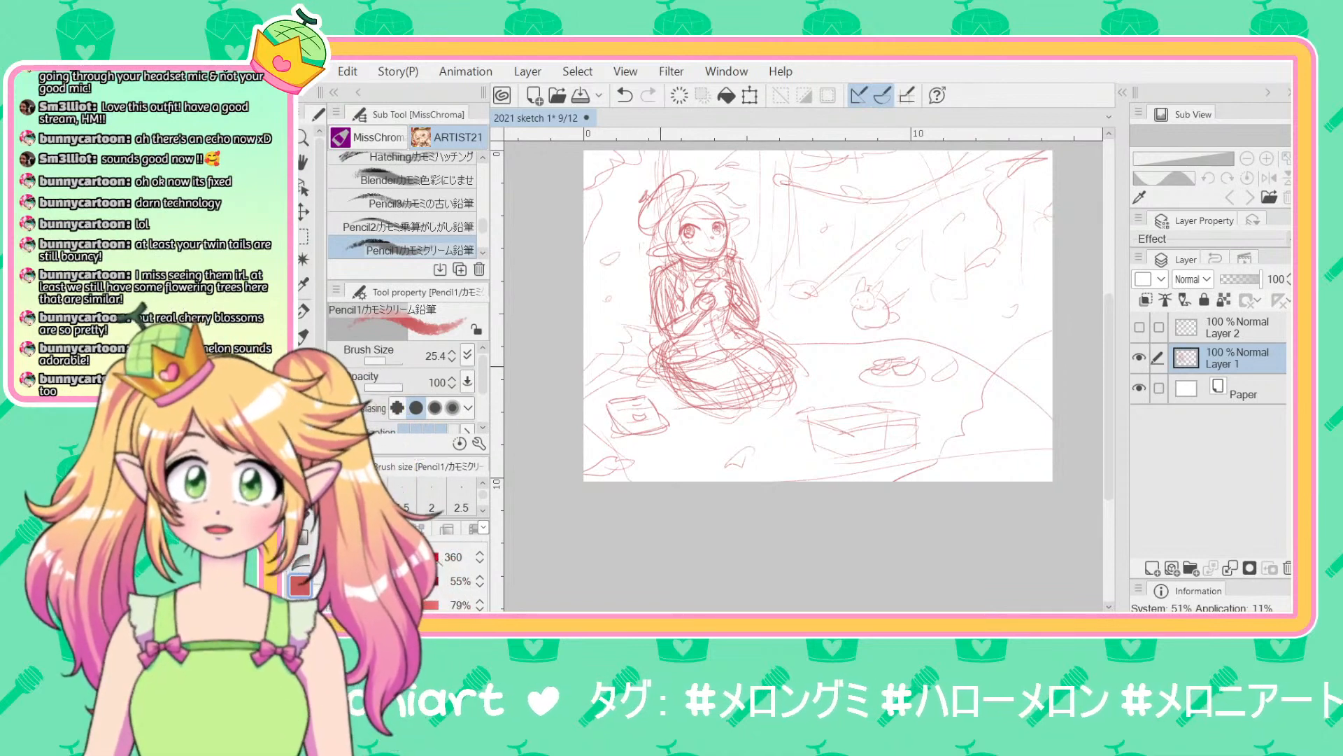
Step: Strengthen the outline of the picnic box in the foreground, reinforcing its rim, corners and lower edges
mouse_move(919, 415)
mouse_down()
mouse_move(833, 427)
mouse_move(917, 449)
mouse_move(842, 461)
mouse_move(853, 464)
mouse_up()
mouse_move(819, 413)
mouse_down()
mouse_move(815, 448)
mouse_move(862, 421)
mouse_move(841, 426)
mouse_up()
mouse_move(918, 419)
mouse_down()
mouse_move(862, 426)
mouse_move(855, 462)
mouse_up()
mouse_move(850, 448)
mouse_down()
mouse_move(829, 460)
mouse_move(859, 462)
mouse_up()
mouse_move(822, 427)
mouse_down()
mouse_move(820, 450)
mouse_move(884, 461)
mouse_up()
drag(884, 394, 911, 410)
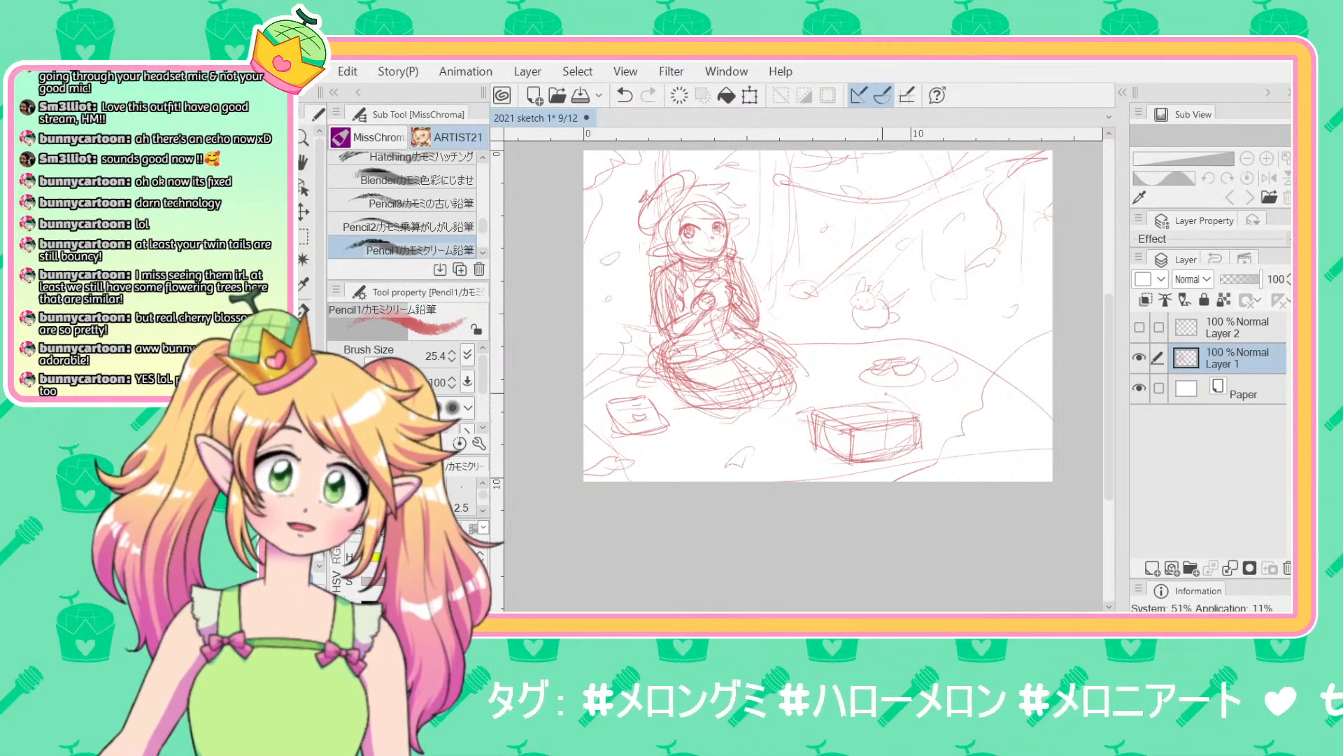
Step: Reshape the foreground box into a picnic basket by sketching a rounded top arc and curved rim lines
drag(817, 430, 888, 391)
drag(823, 427, 909, 411)
mouse_move(821, 427)
mouse_down()
mouse_move(878, 393)
mouse_move(914, 427)
mouse_move(828, 430)
mouse_up()
mouse_move(830, 425)
mouse_down()
mouse_move(855, 399)
mouse_move(842, 422)
mouse_move(901, 415)
mouse_move(835, 419)
mouse_up()
drag(835, 420, 876, 438)
mouse_move(877, 436)
mouse_down()
mouse_move(910, 415)
mouse_move(846, 406)
mouse_move(817, 421)
mouse_up()
mouse_move(849, 404)
mouse_down()
mouse_move(817, 410)
mouse_move(816, 450)
mouse_up()
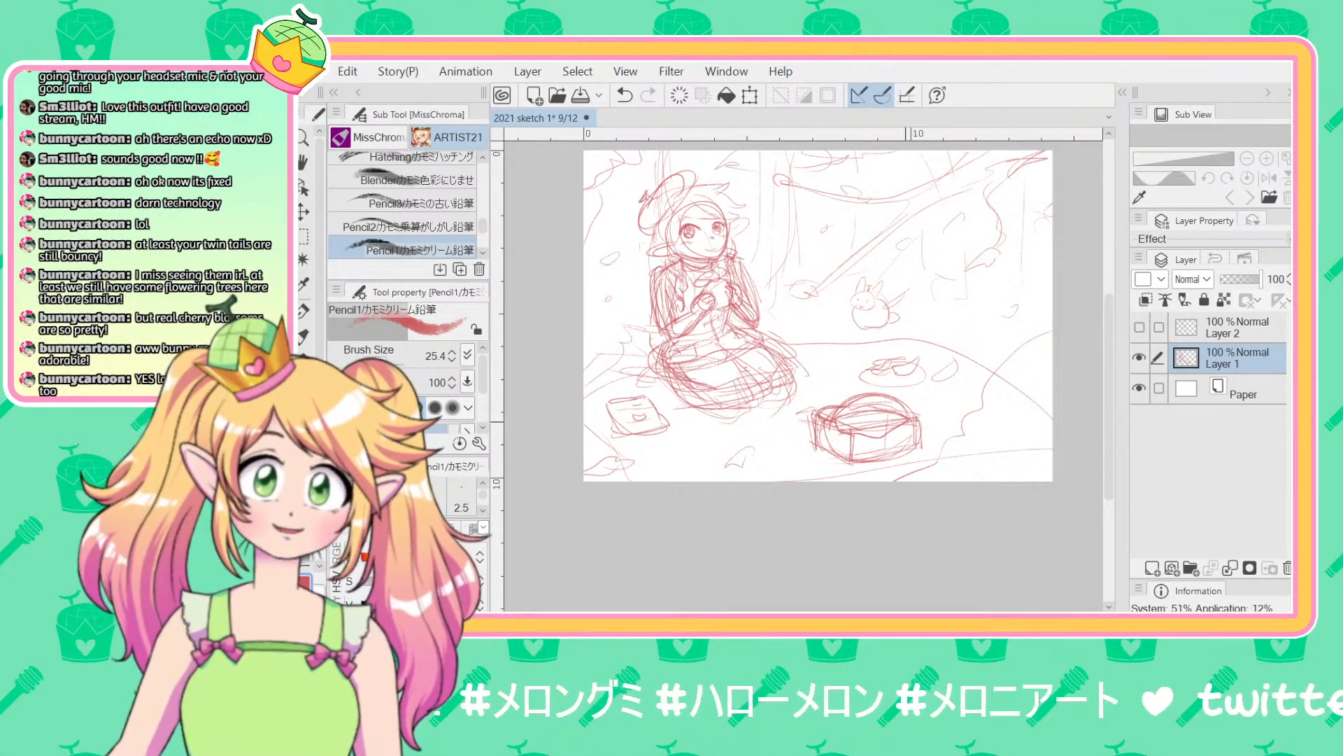
Step: Build up curved strokes over the basket's top and sides, and firm up the oval plate of food behind it
drag(920, 422, 846, 444)
mouse_move(910, 424)
mouse_down()
mouse_move(847, 452)
mouse_move(818, 444)
mouse_move(817, 418)
mouse_up()
drag(839, 400, 816, 419)
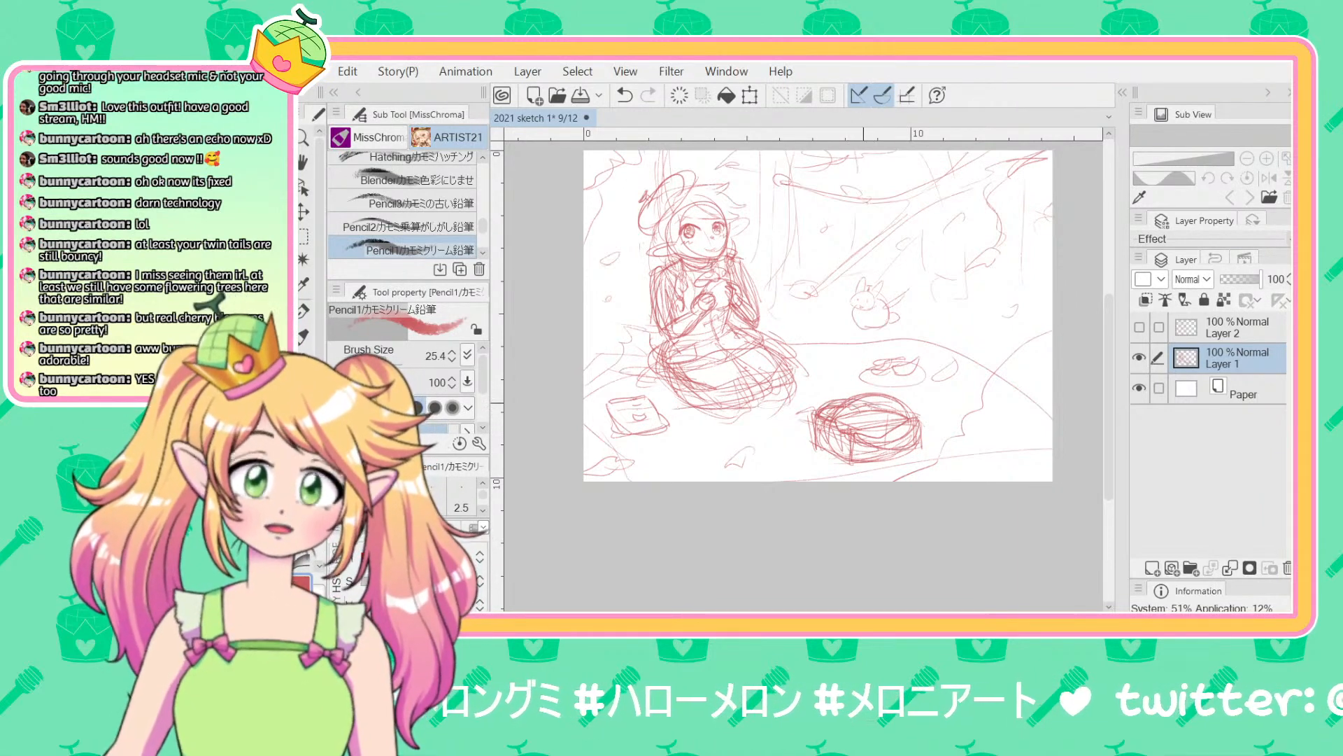
drag(909, 406, 878, 415)
mouse_move(877, 364)
mouse_down()
mouse_move(854, 378)
mouse_move(925, 383)
mouse_move(860, 380)
mouse_move(924, 378)
mouse_move(909, 380)
mouse_up()
mouse_move(910, 377)
mouse_down()
mouse_move(879, 378)
mouse_move(881, 360)
mouse_move(879, 371)
mouse_up()
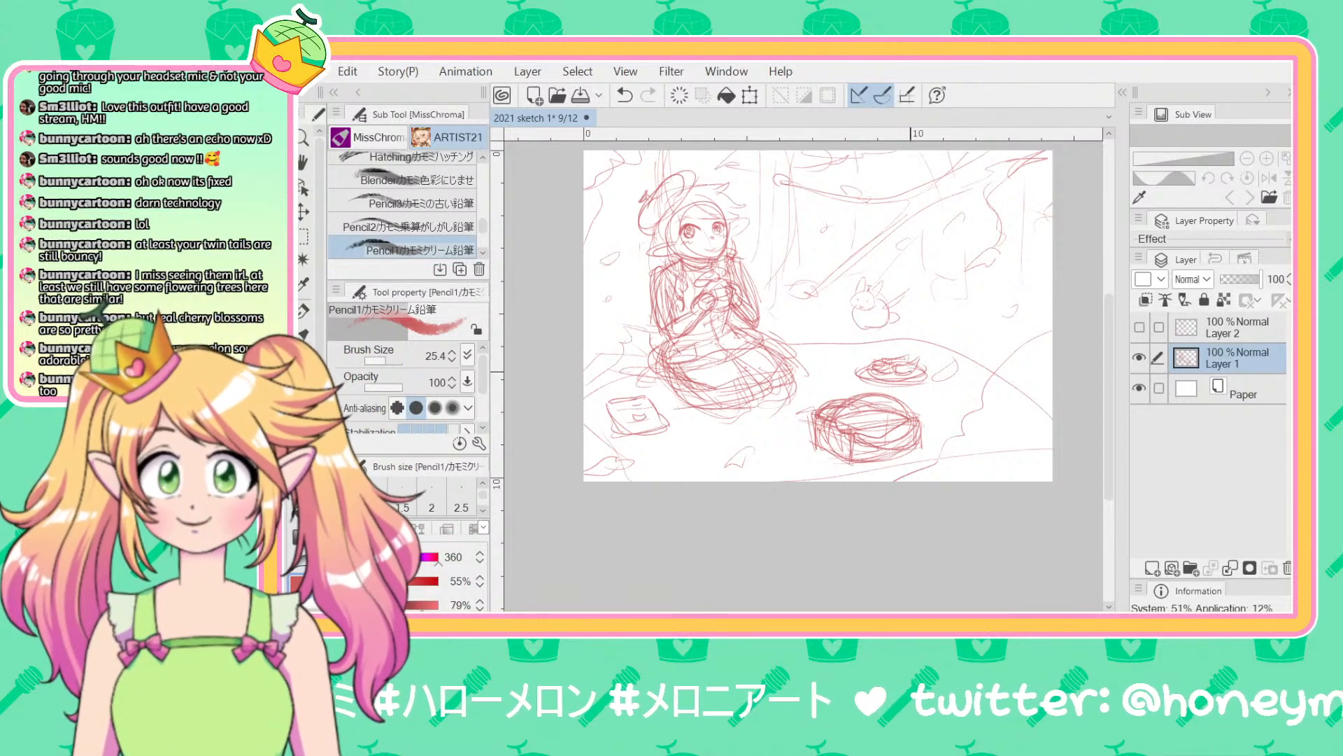
Step: Sketch a tall drinking glass between the seated figure and the plate, and touch up the bunny creature
mouse_move(601, 531)
mouse_down()
mouse_move(616, 517)
mouse_move(582, 546)
mouse_up()
drag(549, 606, 558, 608)
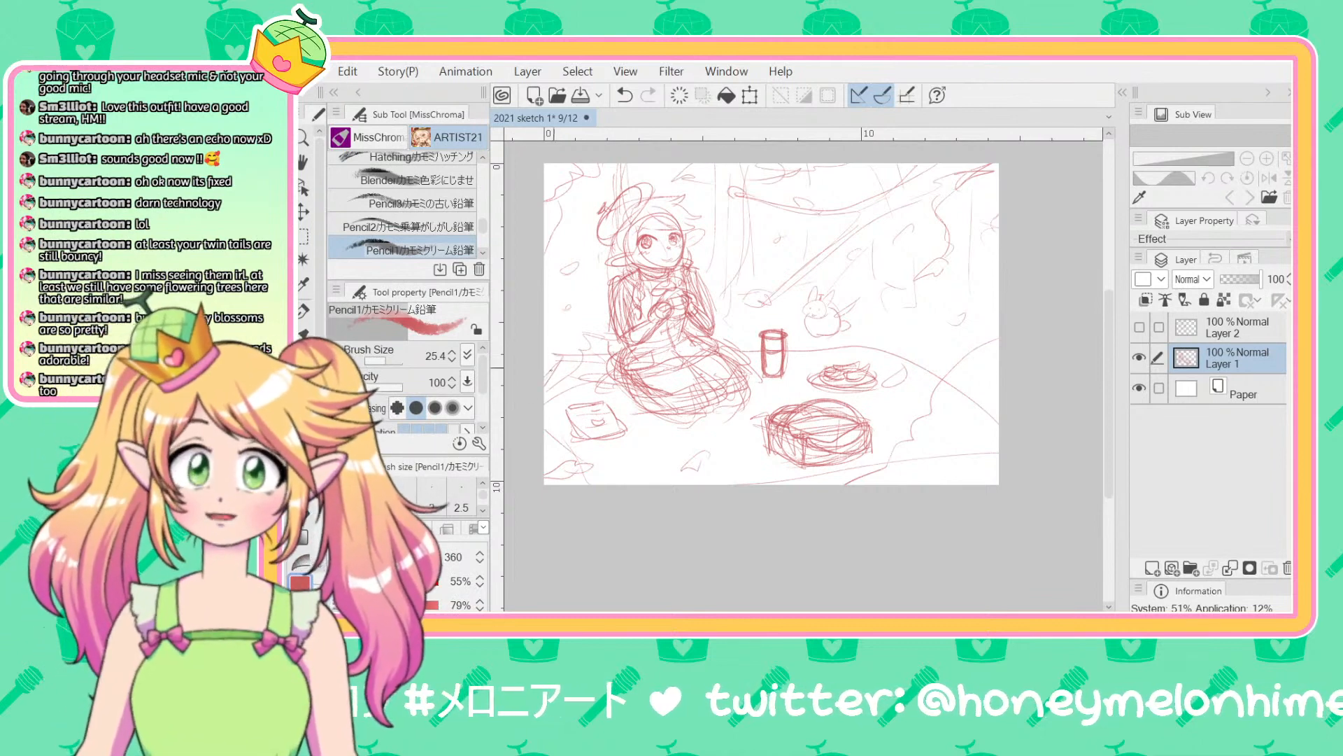
drag(809, 319, 838, 315)
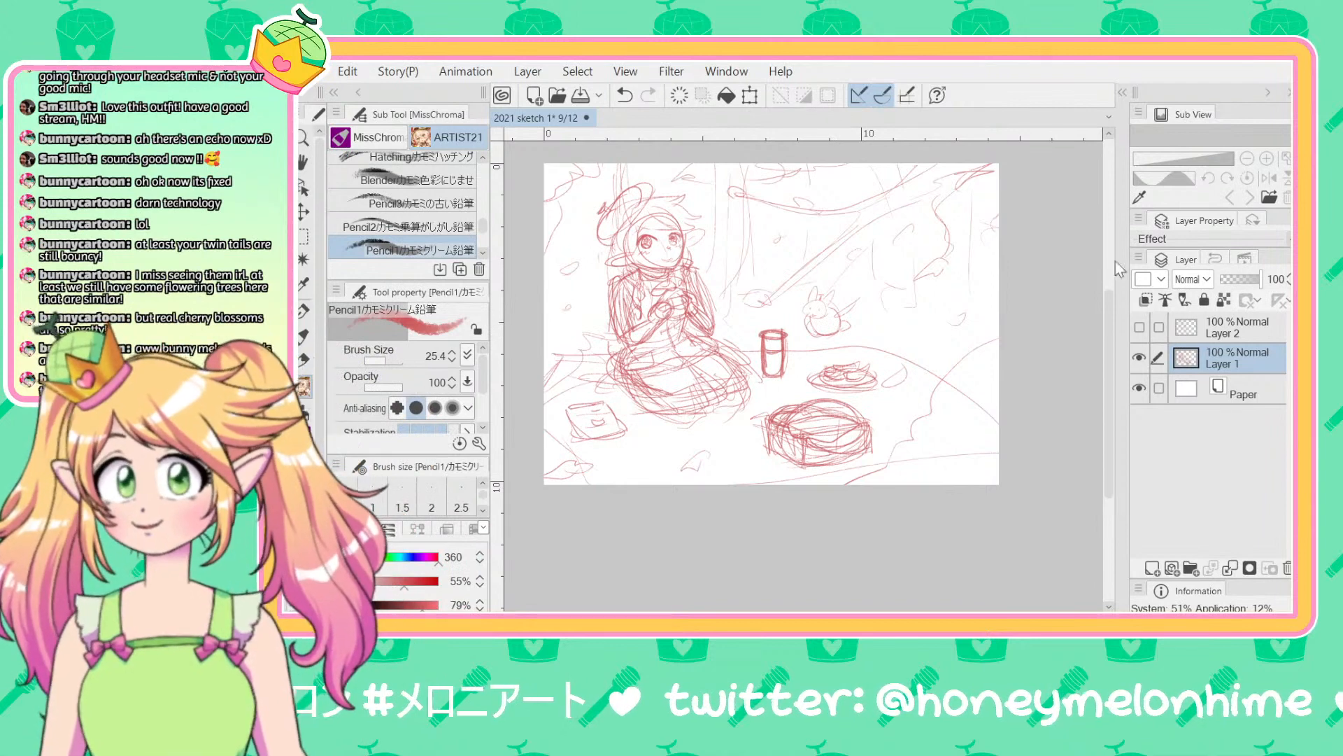
scroll(840, 348, up, 2)
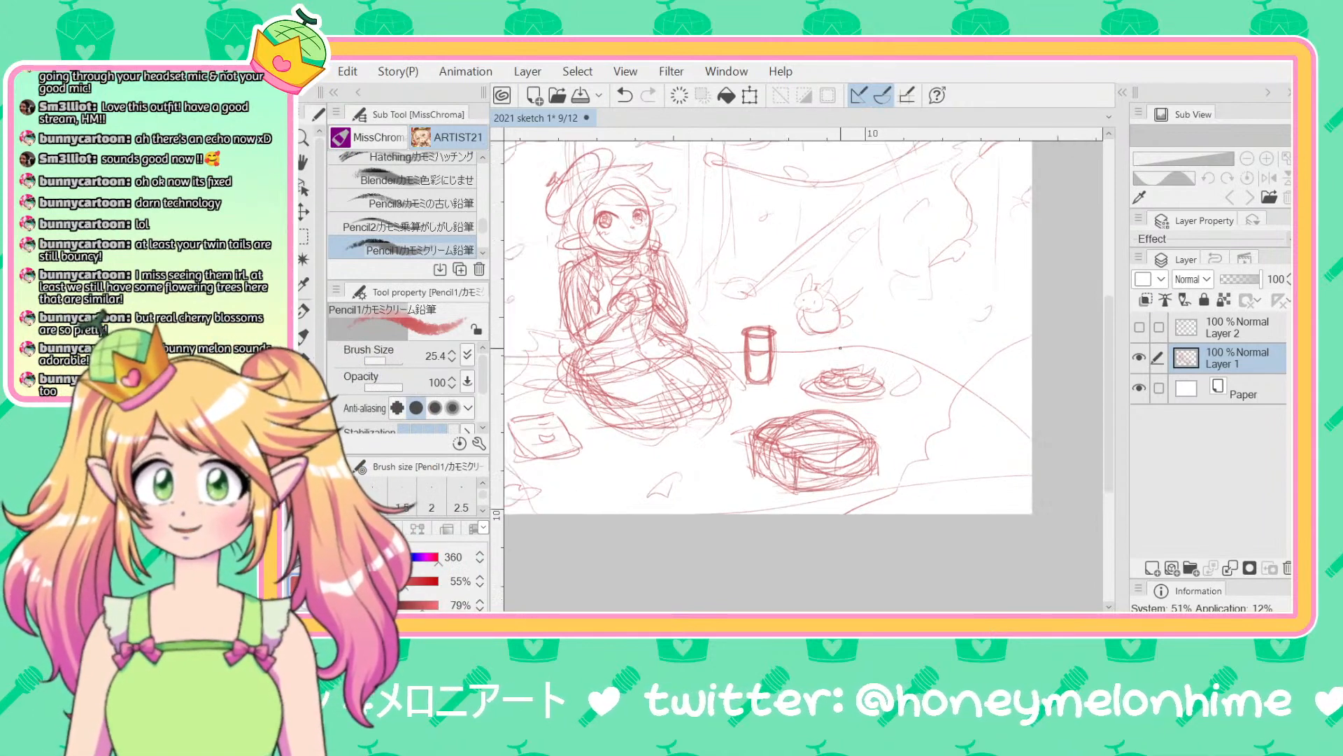
scroll(839, 348, down, 2)
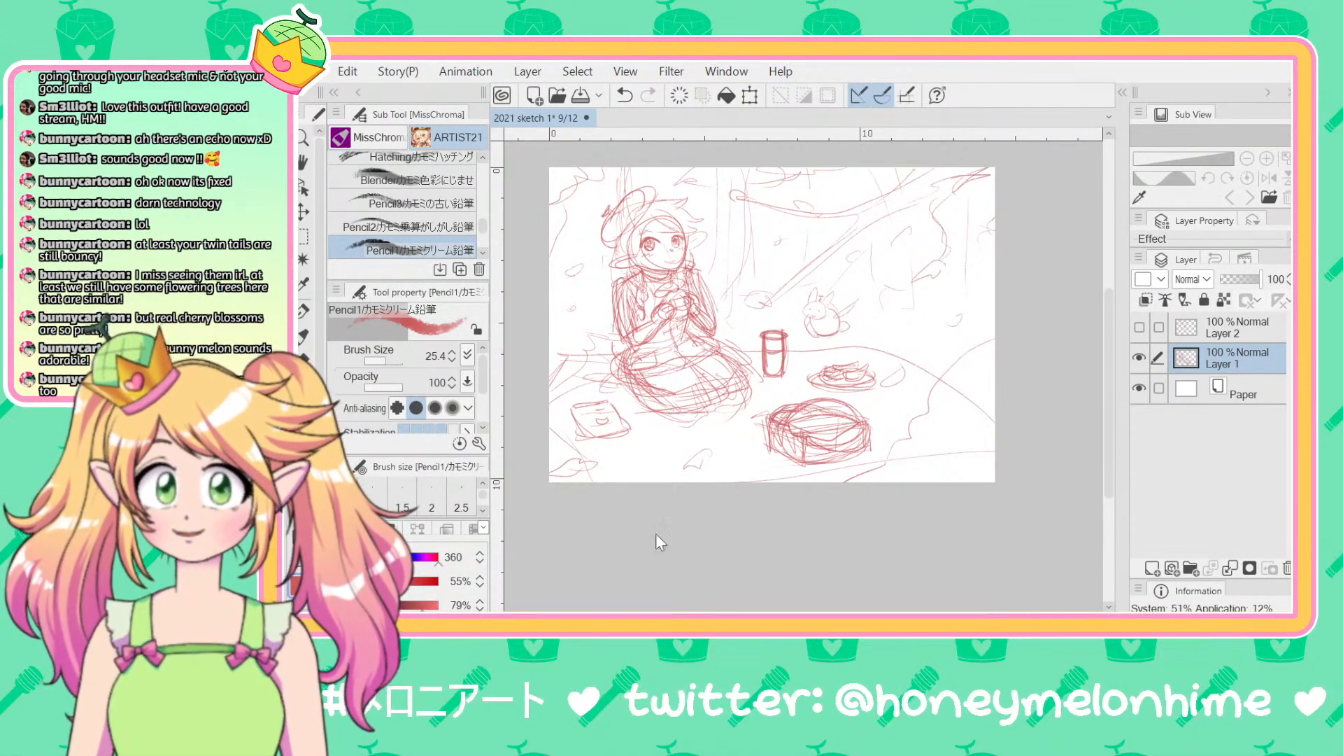
mouse_move(541, 593)
mouse_down()
mouse_move(534, 576)
mouse_move(530, 599)
mouse_up()
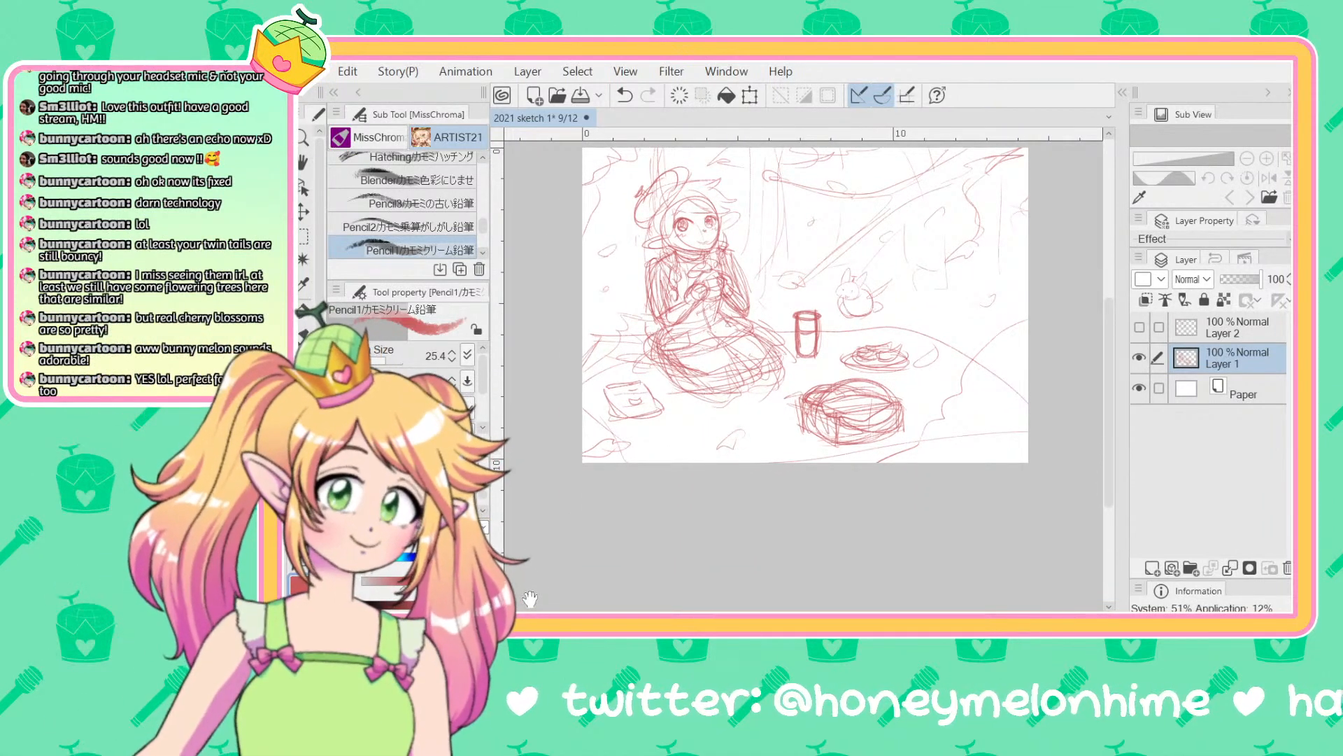
drag(529, 599, 508, 611)
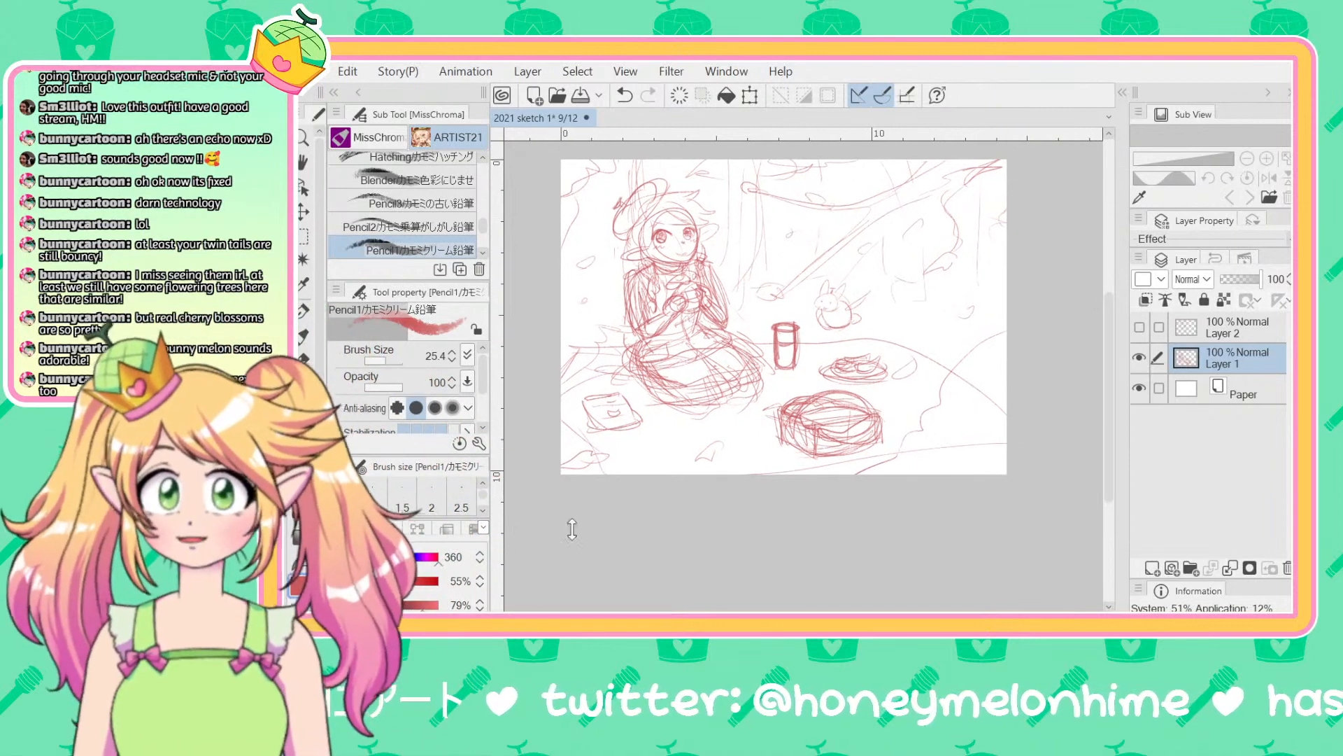
drag(572, 604, 580, 603)
scroll(813, 451, up, 2)
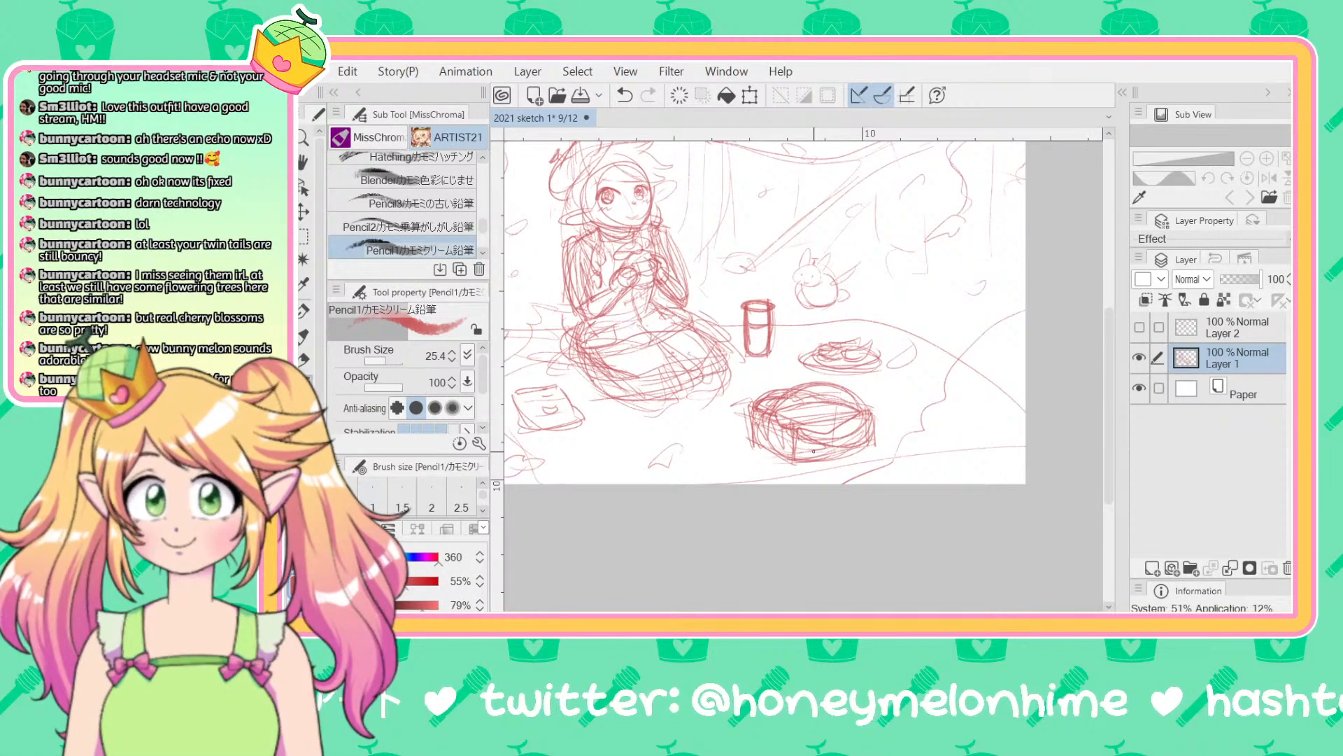
scroll(813, 451, down, 1)
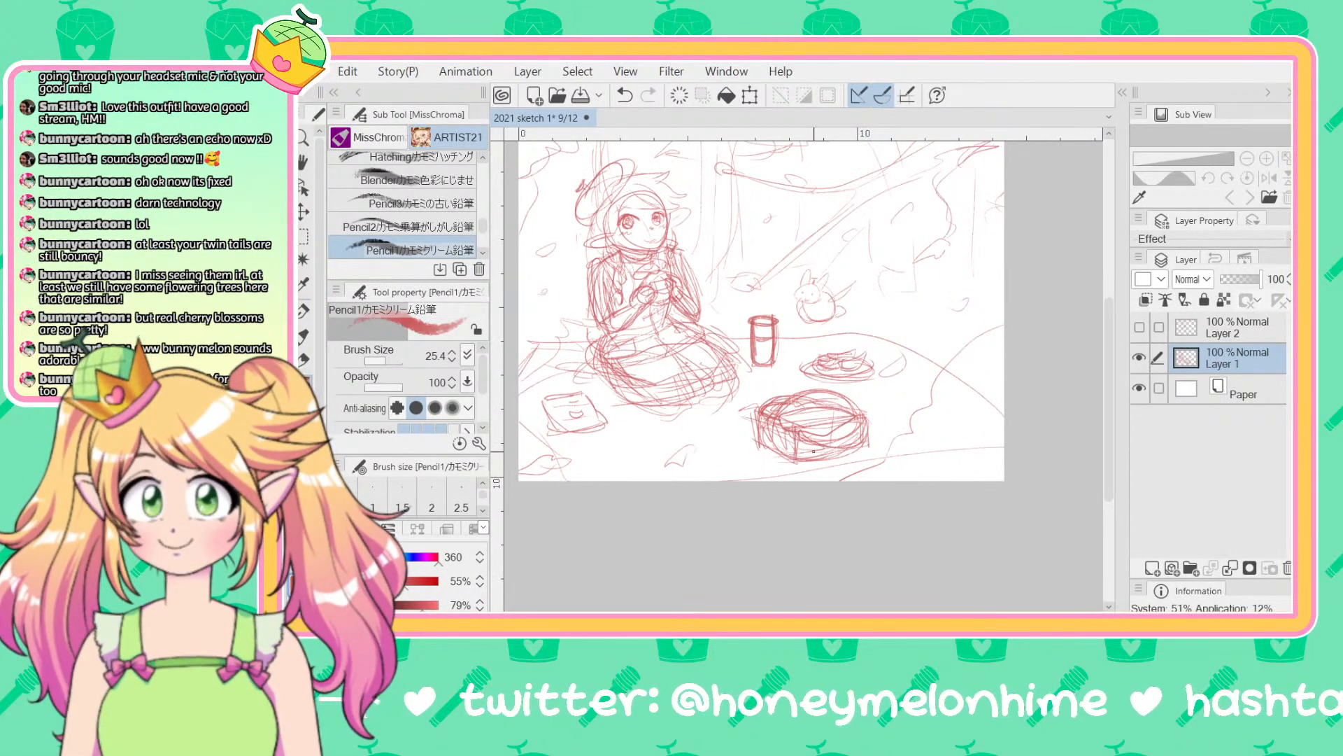
drag(583, 601, 584, 606)
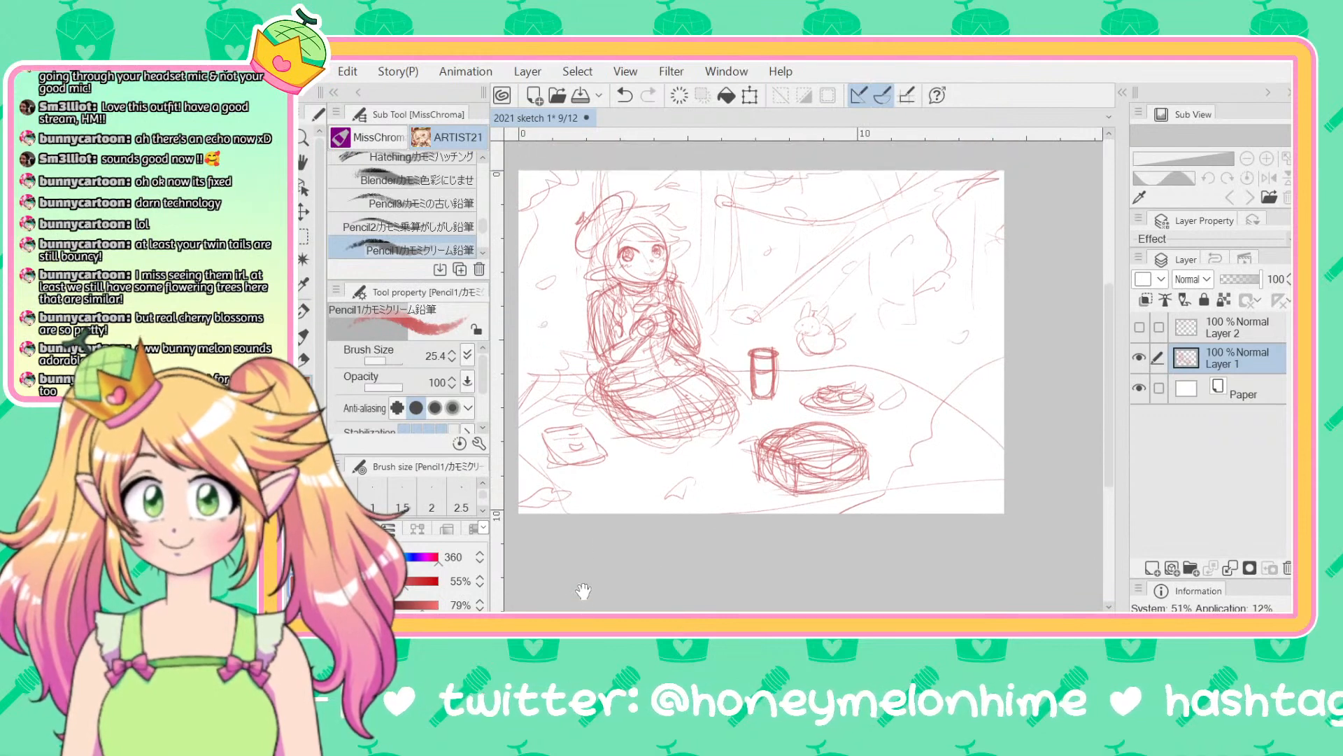
scroll(735, 423, down, 1)
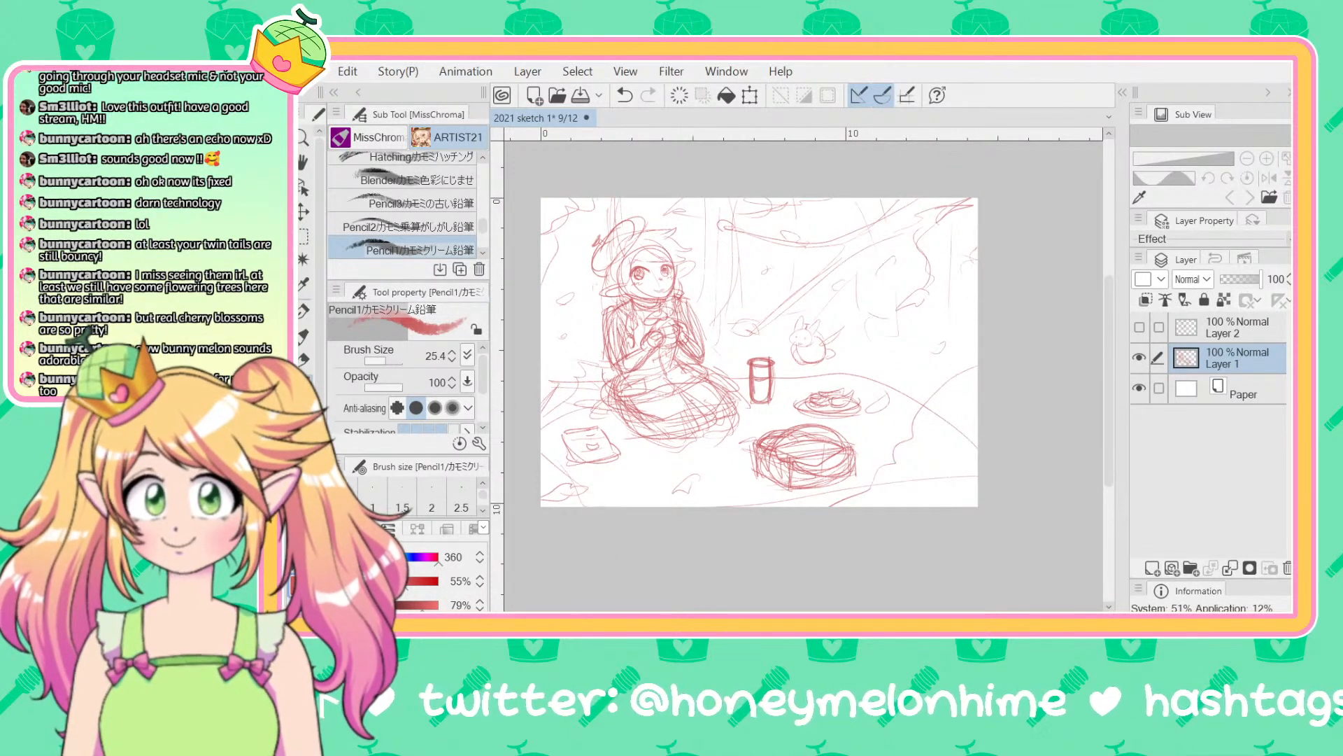
Step: Lower the opacity of the Layer 1 picnic sketch to 25%
drag(1243, 280, 1231, 284)
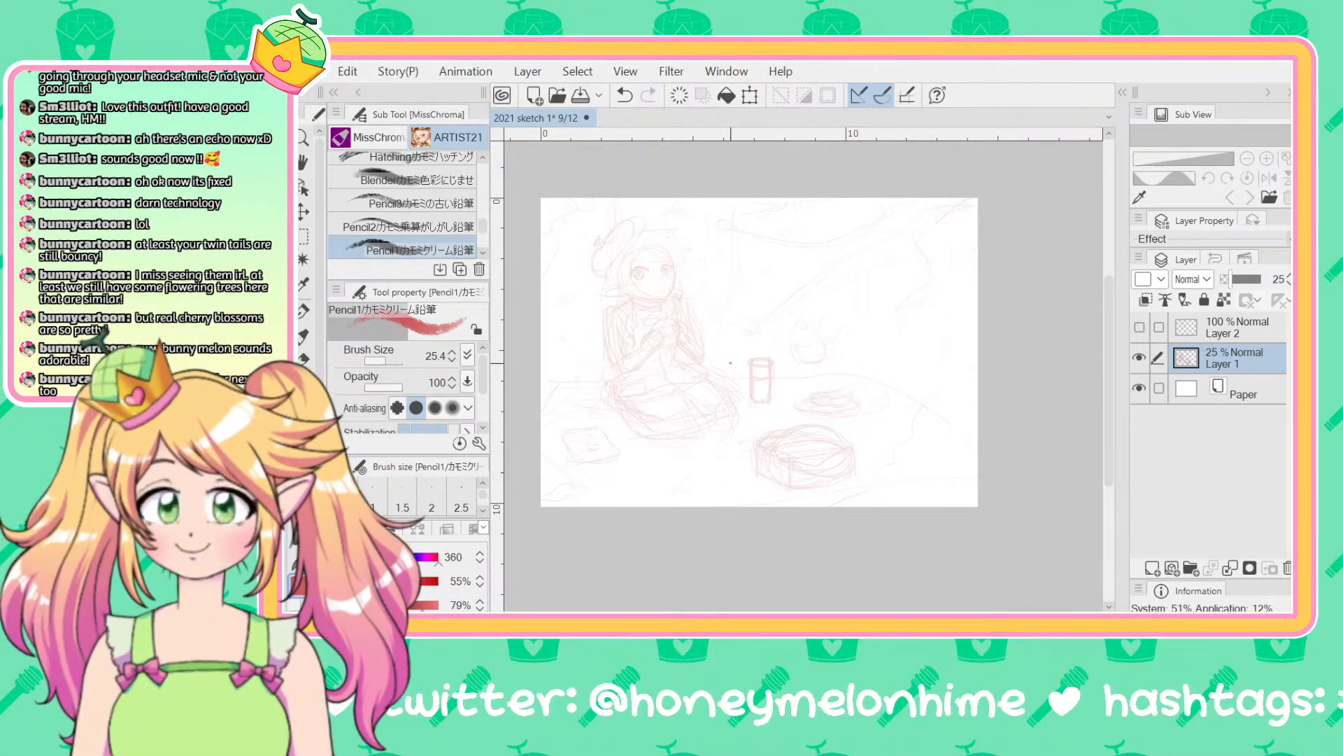
scroll(647, 569, up, 2)
drag(648, 569, 536, 596)
scroll(847, 367, up, 2)
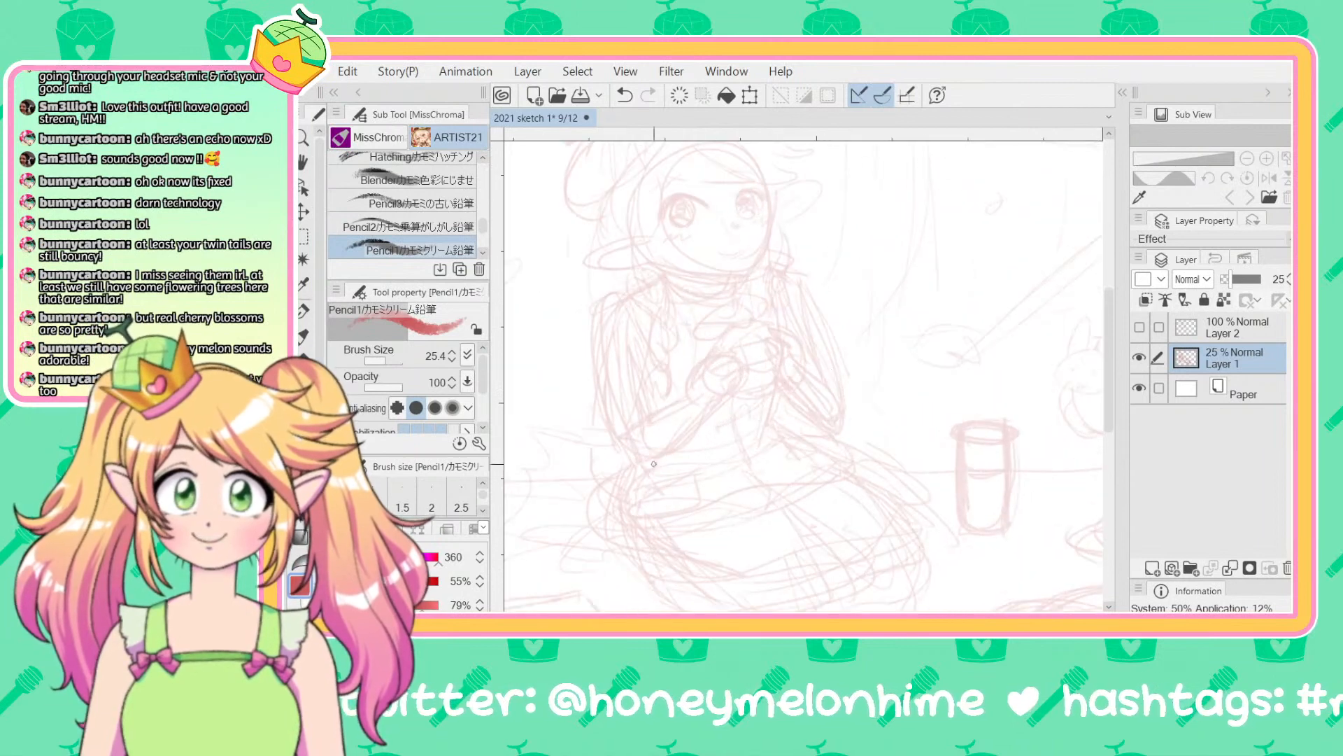
drag(508, 516, 518, 596)
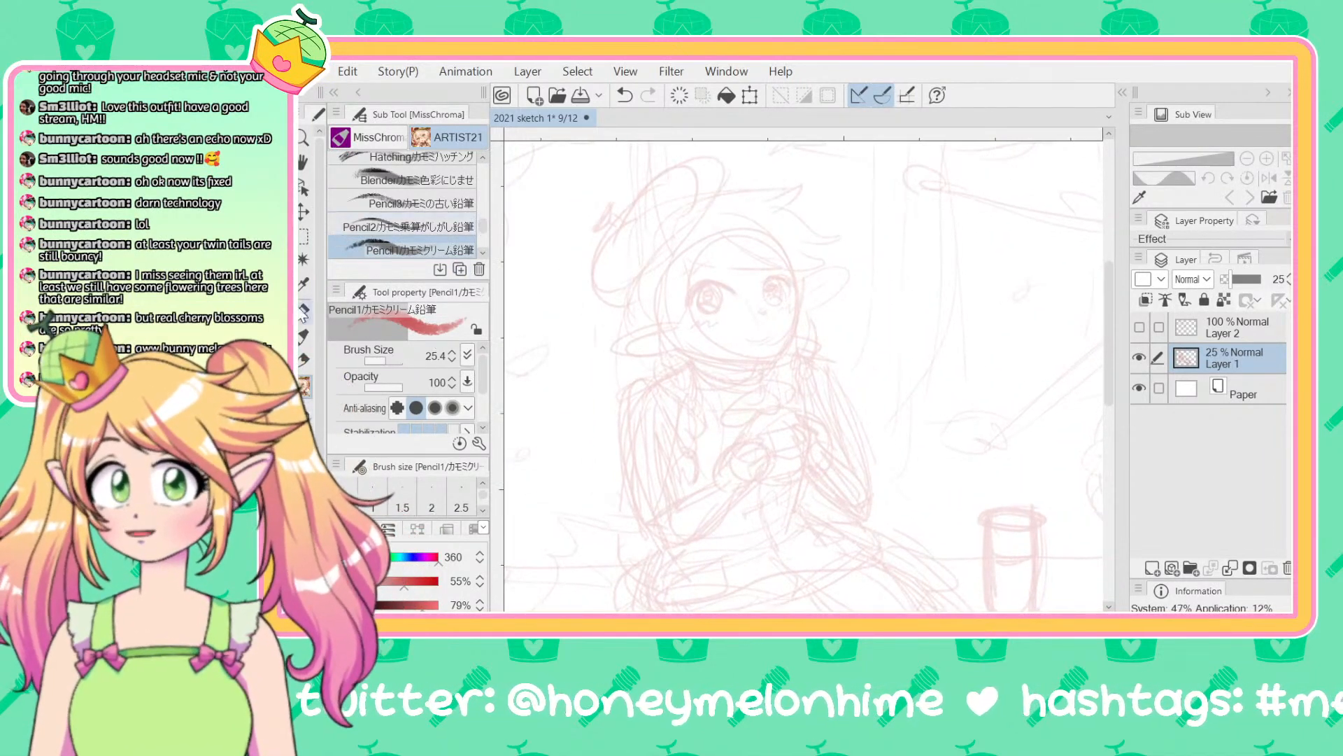
Step: Darken the drawing color from red to near-black by setting its brightness value to 6%
click(410, 225)
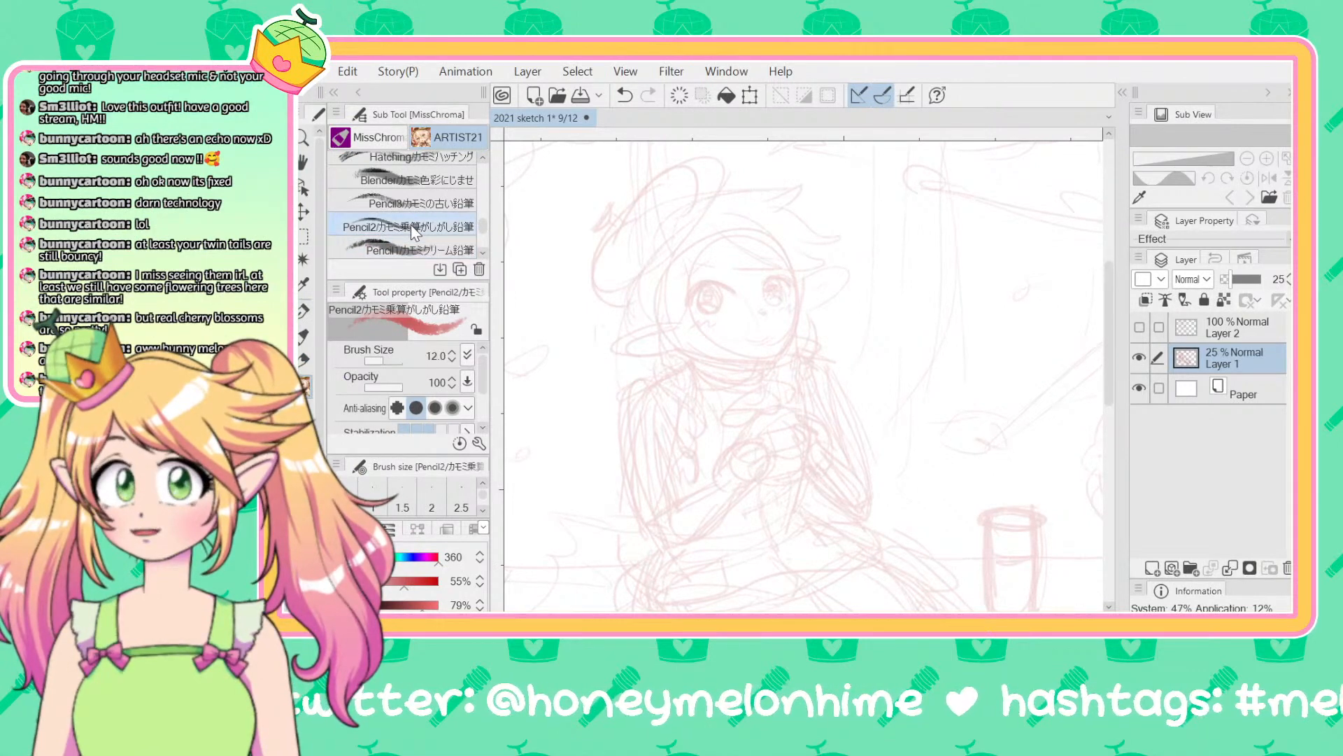
click(408, 249)
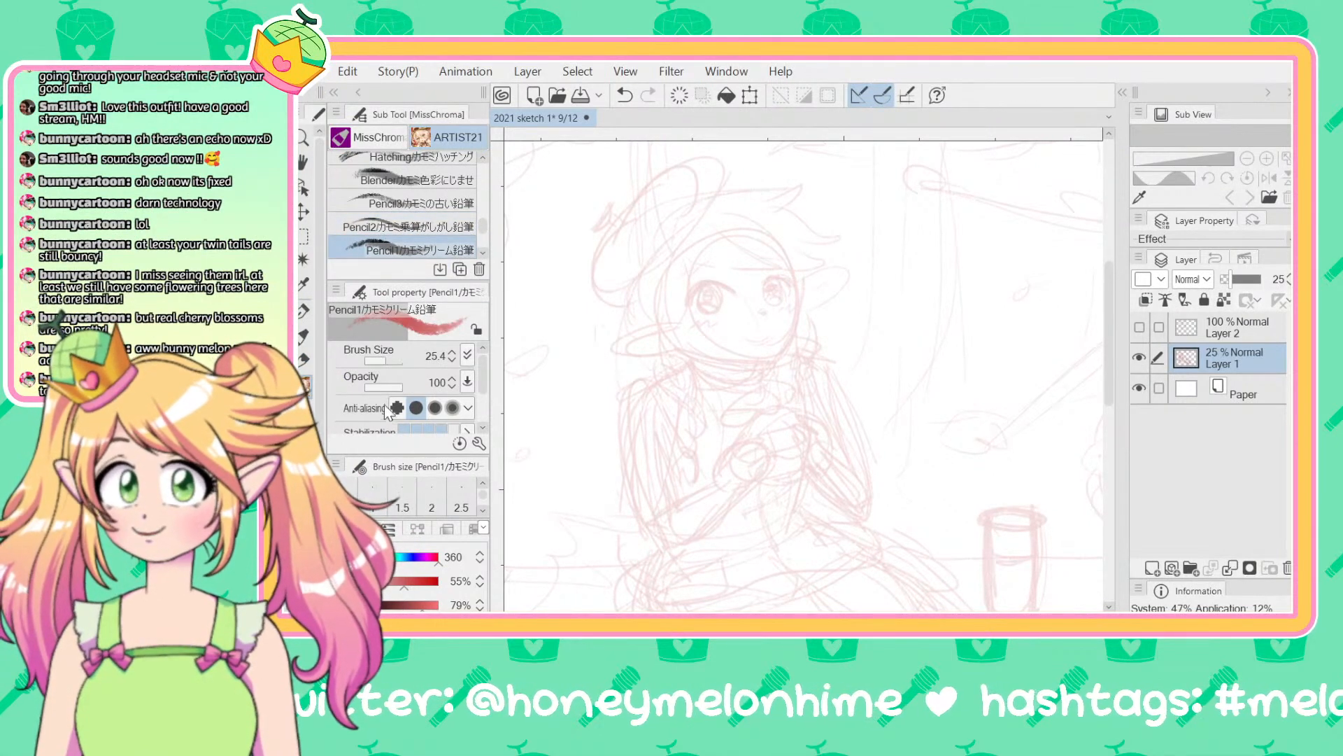
drag(417, 604, 339, 605)
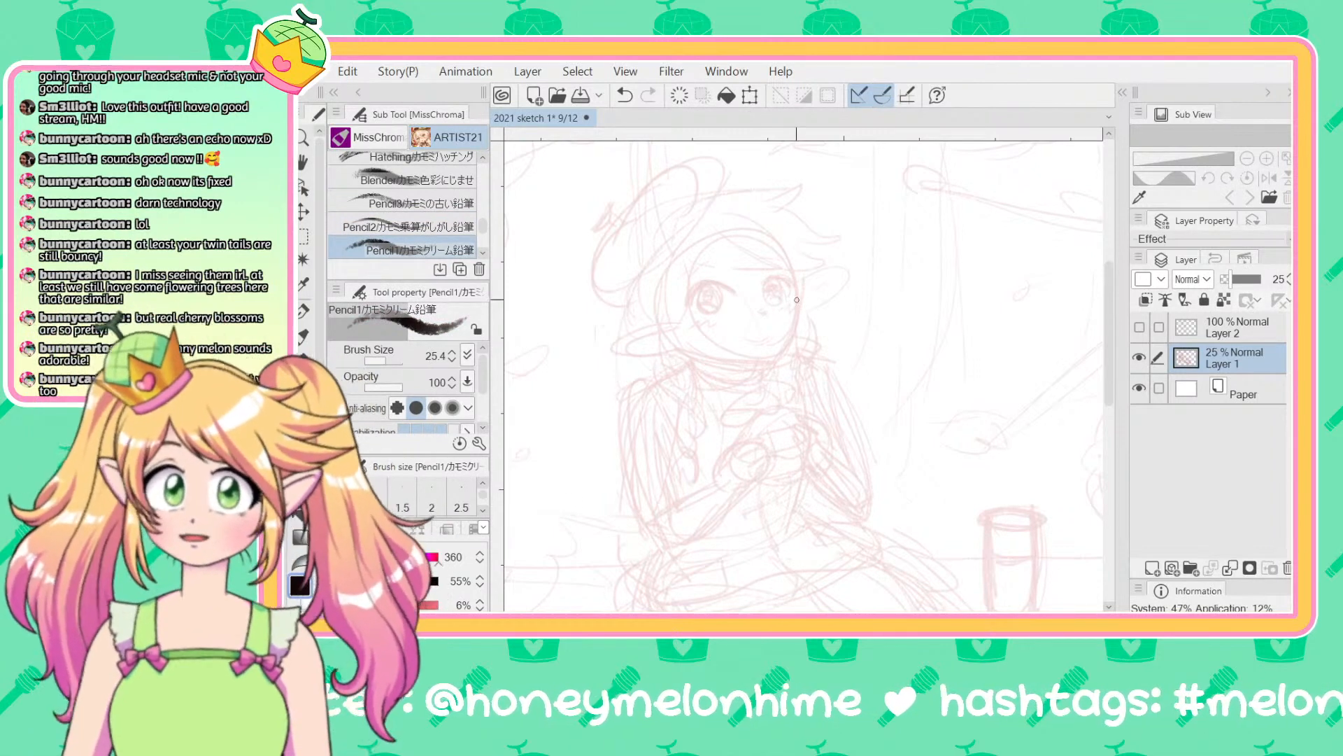
drag(796, 299, 853, 288)
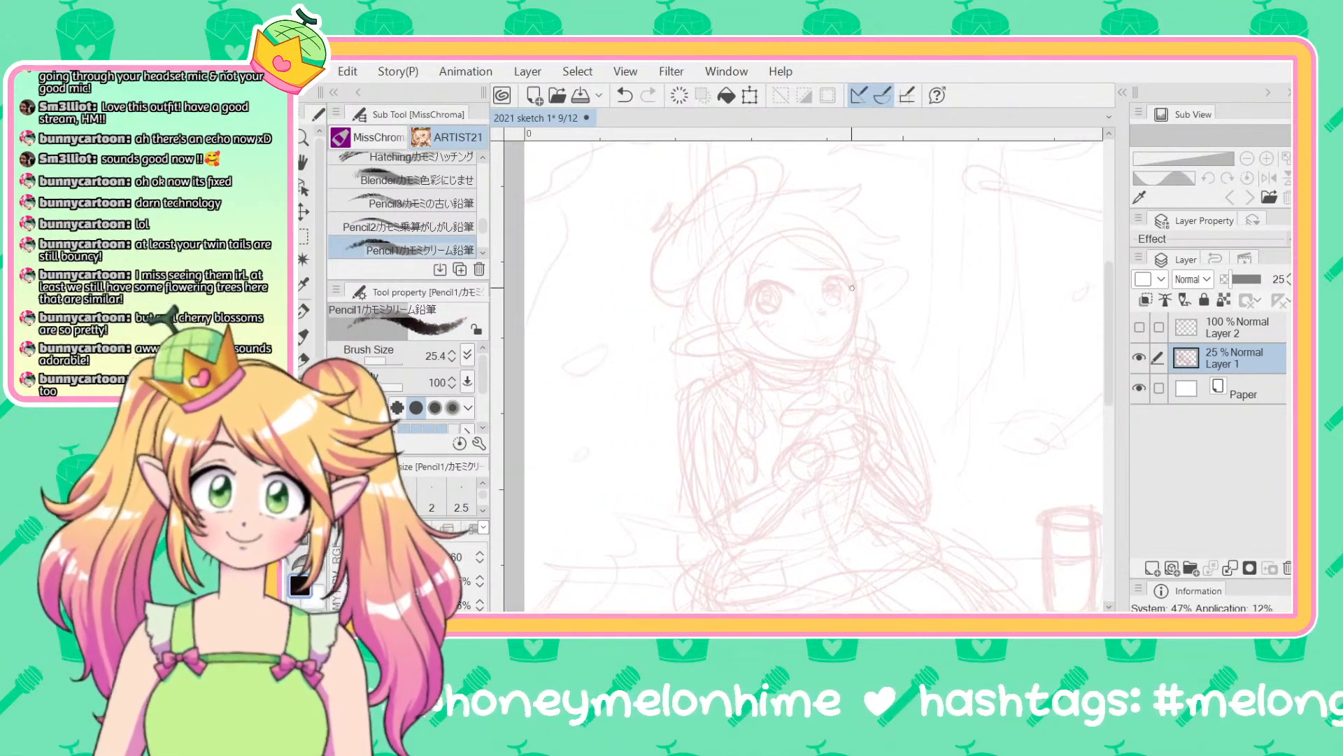
key(ctrl+z)
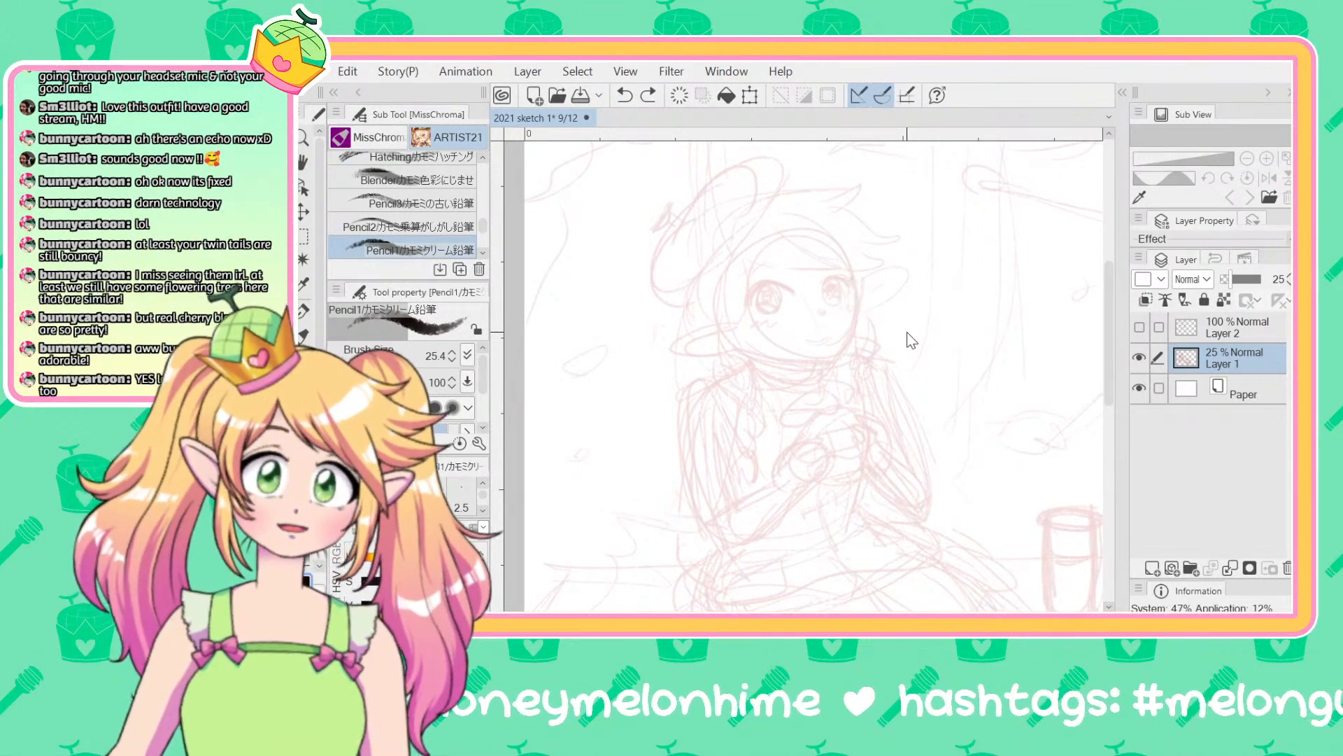
Step: Choose the Finker (Brush Soft) pen from the Frenden brush group for inking
key(alt+])
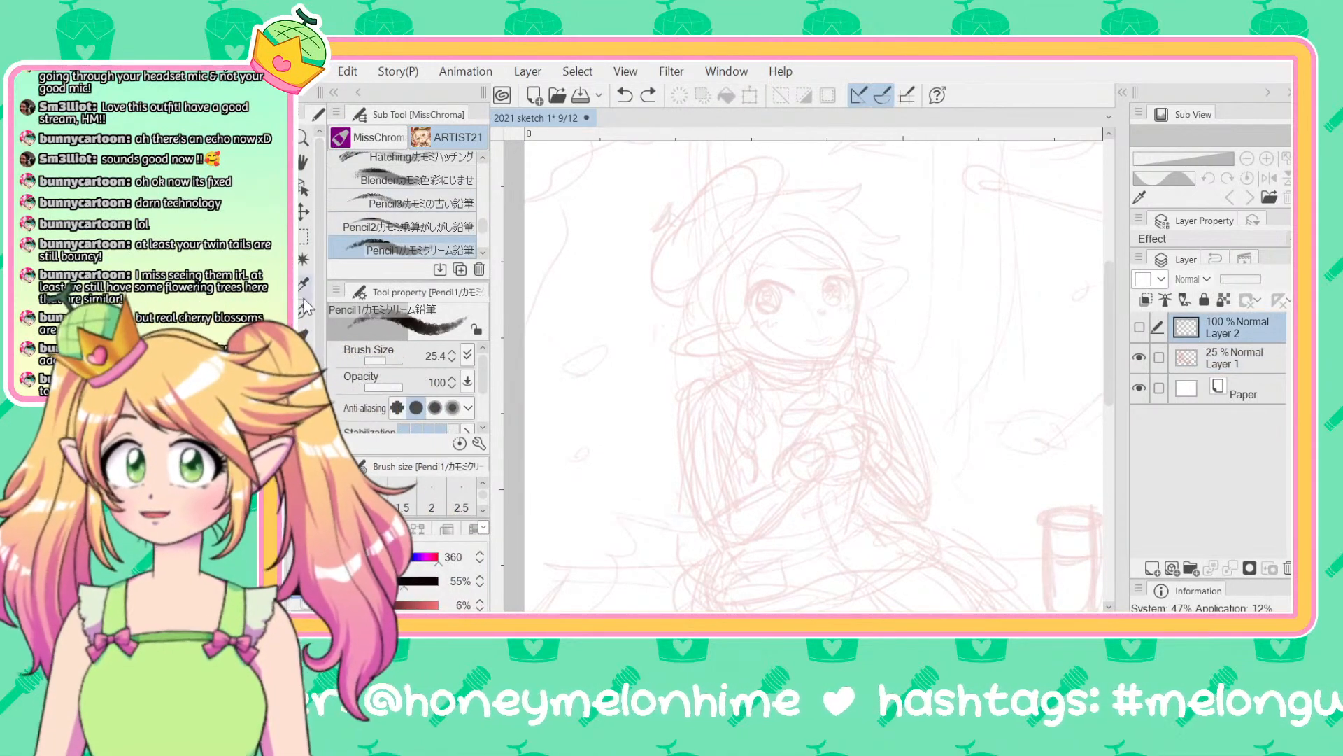
click(303, 311)
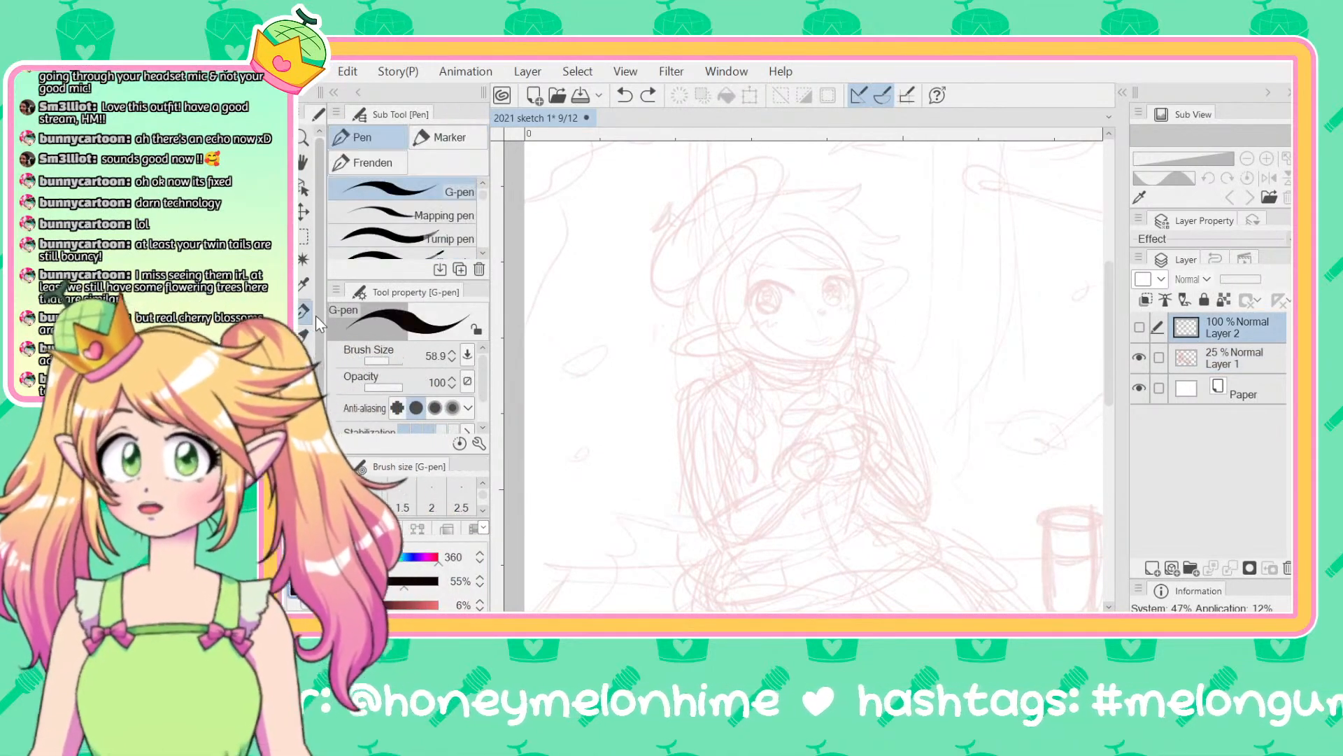
click(381, 164)
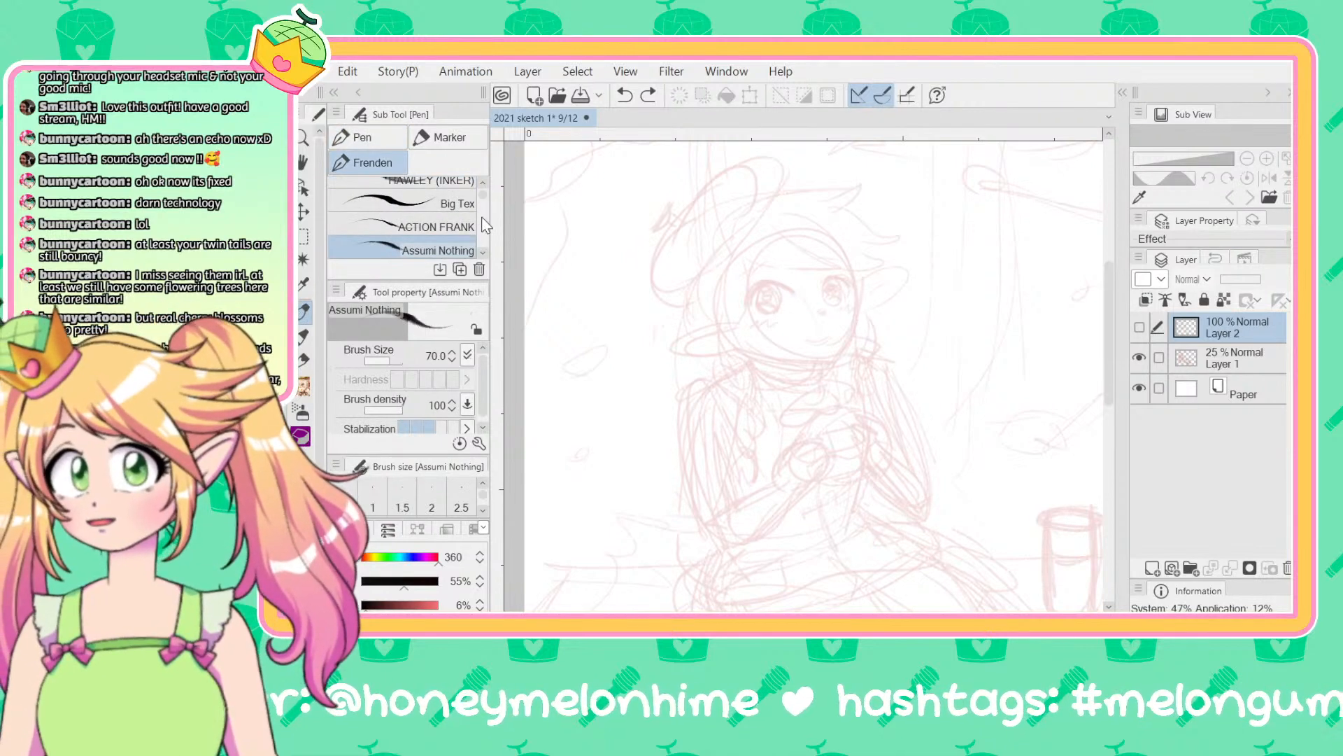
scroll(481, 192, up, 4)
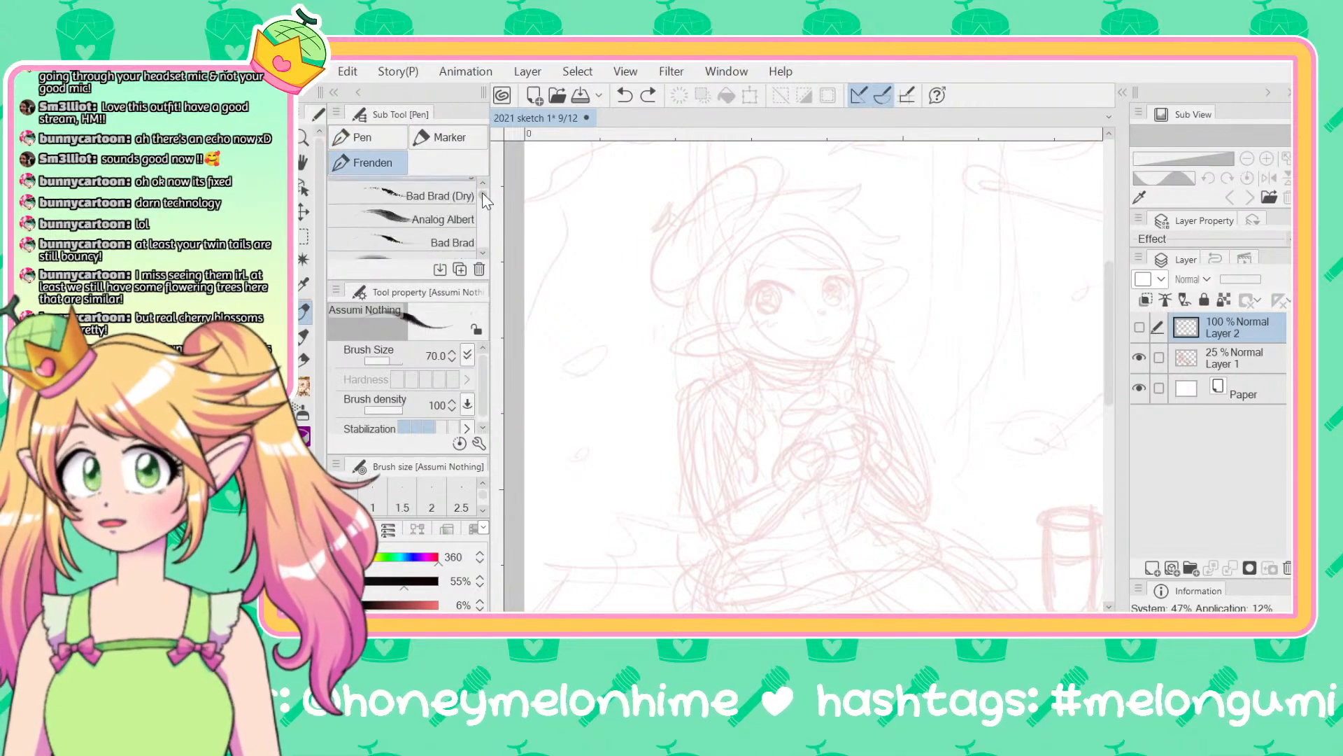
scroll(481, 194, down, 4)
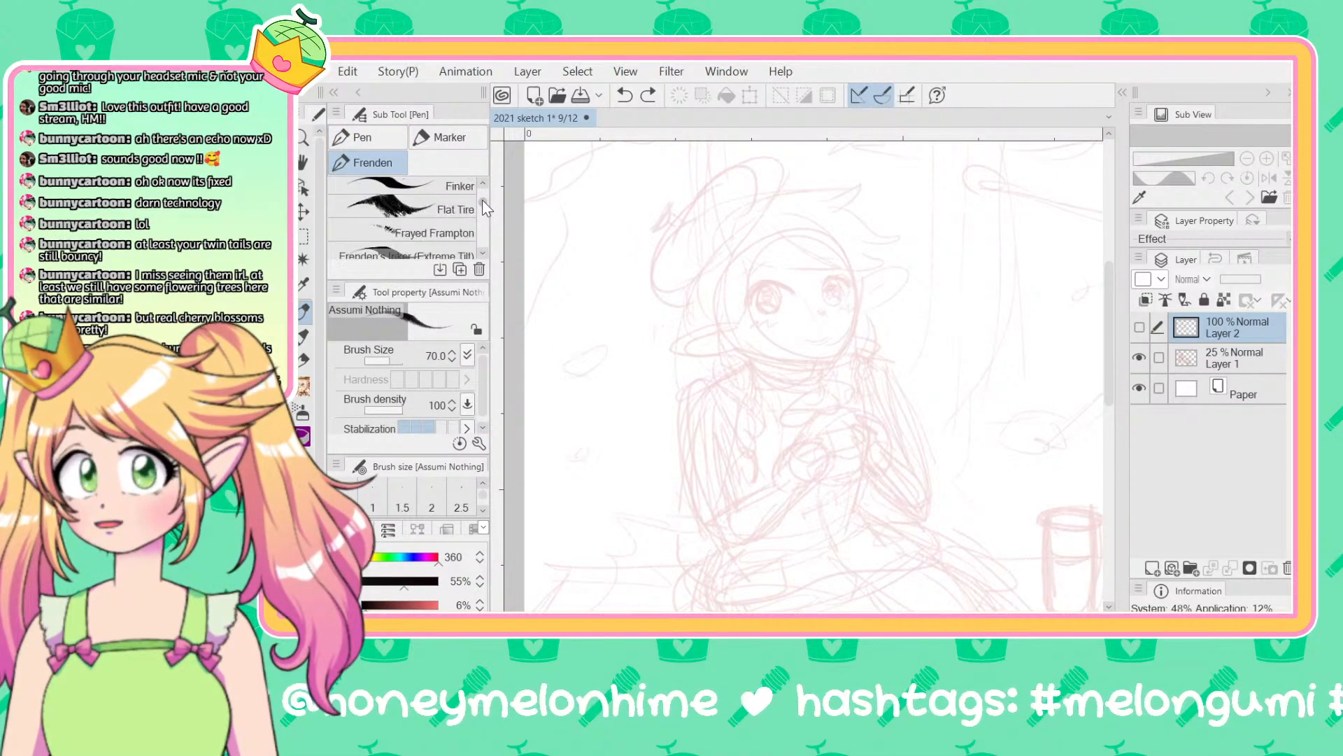
scroll(481, 200, up, 3)
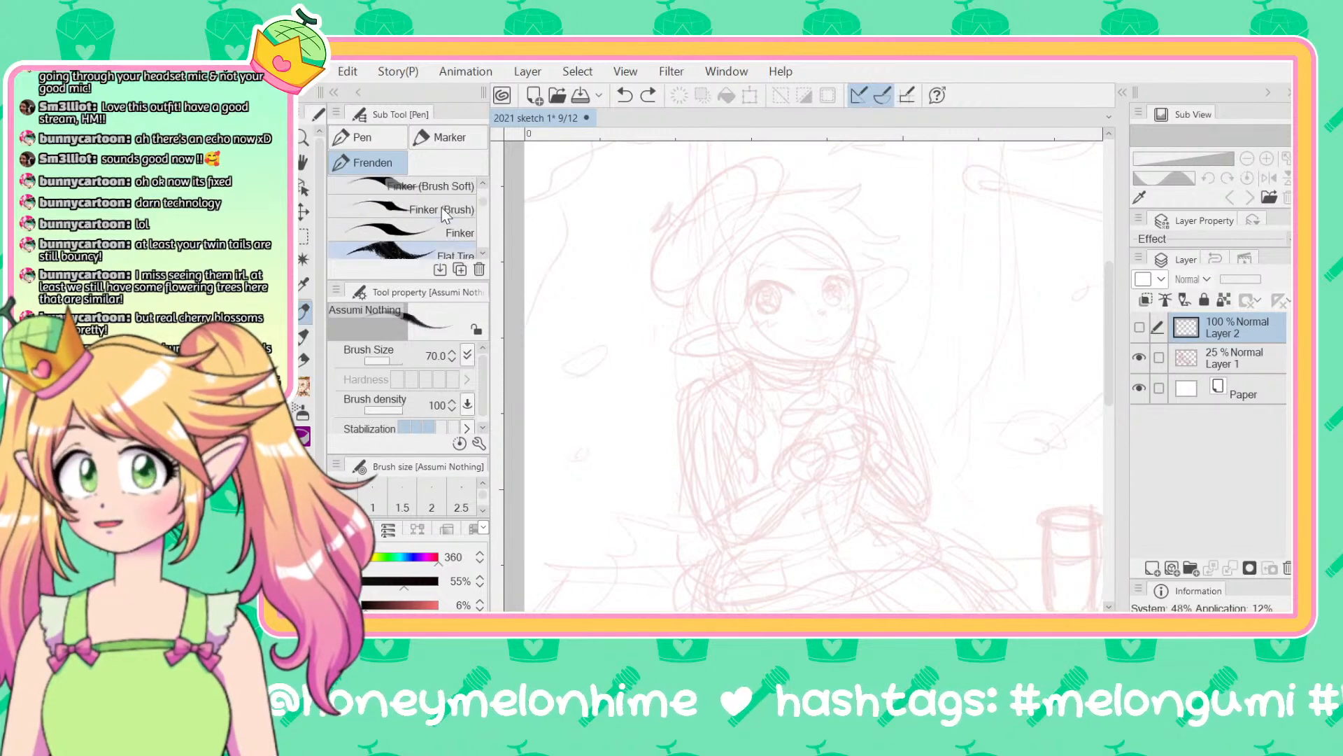
click(442, 189)
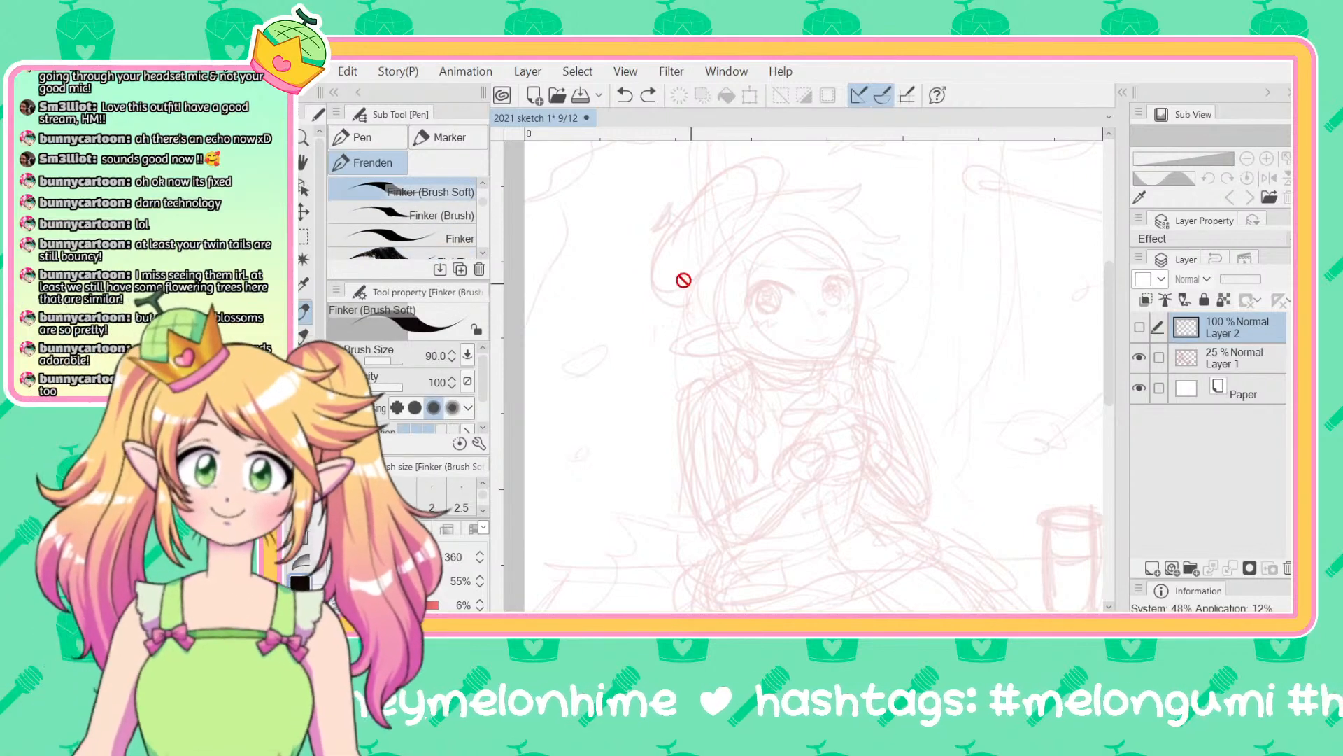
Step: Add a new layer directly above Layer 1 for the line art
click(1190, 359)
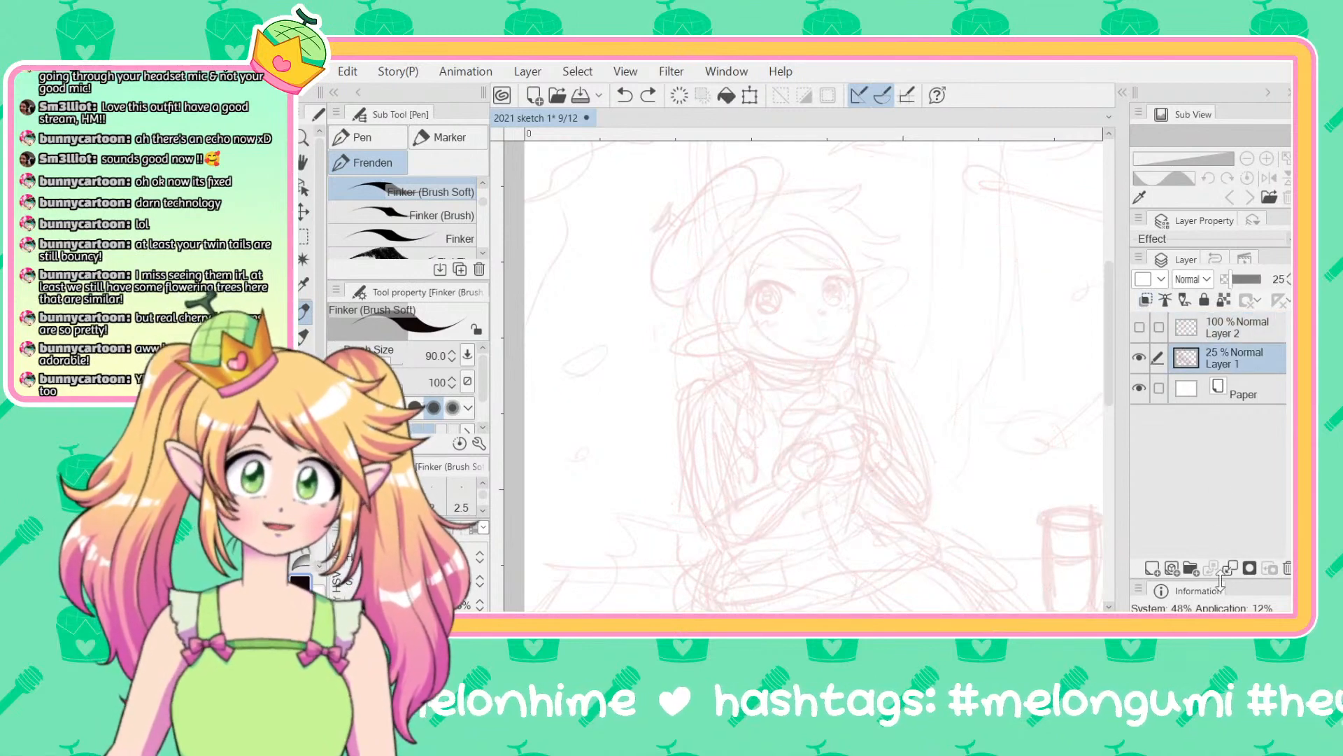
click(1152, 569)
mouse_move(717, 234)
mouse_down()
mouse_move(637, 254)
mouse_move(592, 364)
mouse_move(711, 437)
mouse_up()
key(ctrl+z)
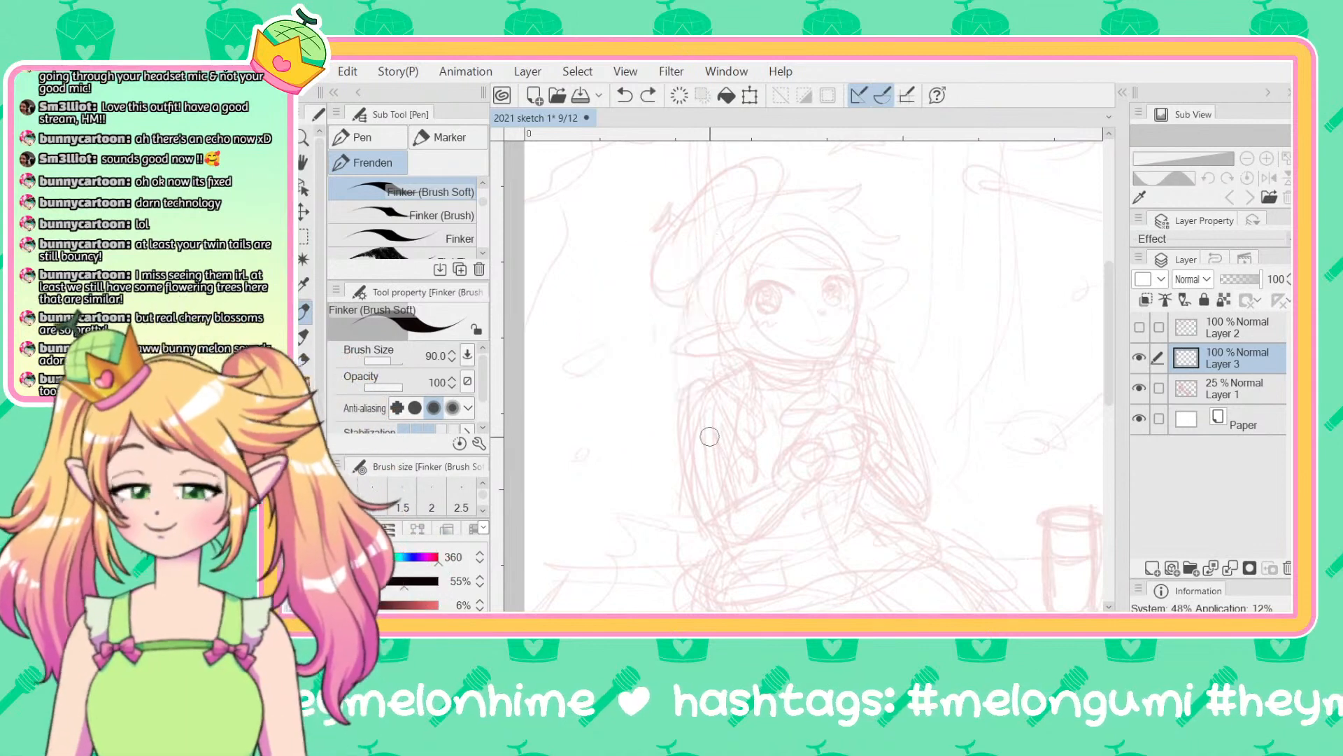
mouse_move(849, 272)
mouse_down()
mouse_move(855, 322)
mouse_move(852, 308)
mouse_move(807, 348)
mouse_up()
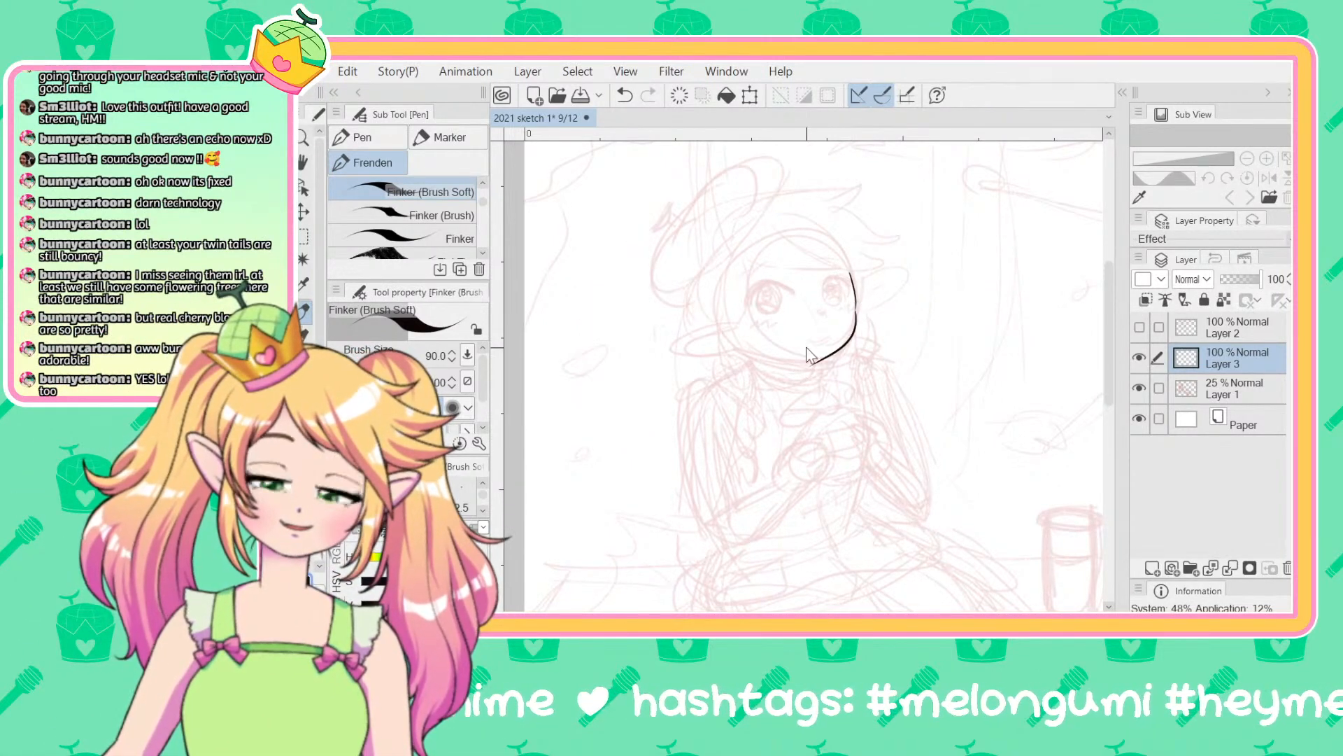
key(ctrl+z)
mouse_move(855, 308)
mouse_down()
mouse_move(857, 332)
mouse_move(824, 360)
mouse_up()
key(ctrl+z)
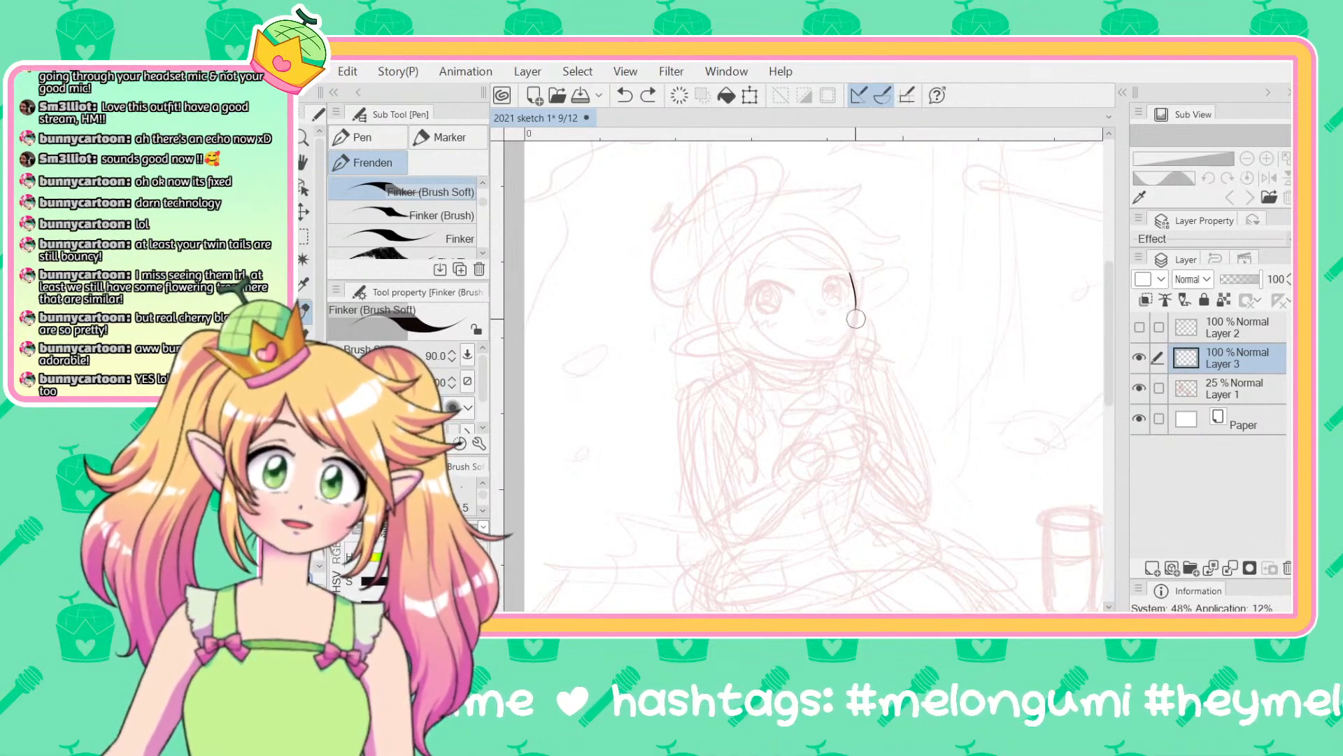
drag(854, 310, 825, 365)
key(ctrl+z)
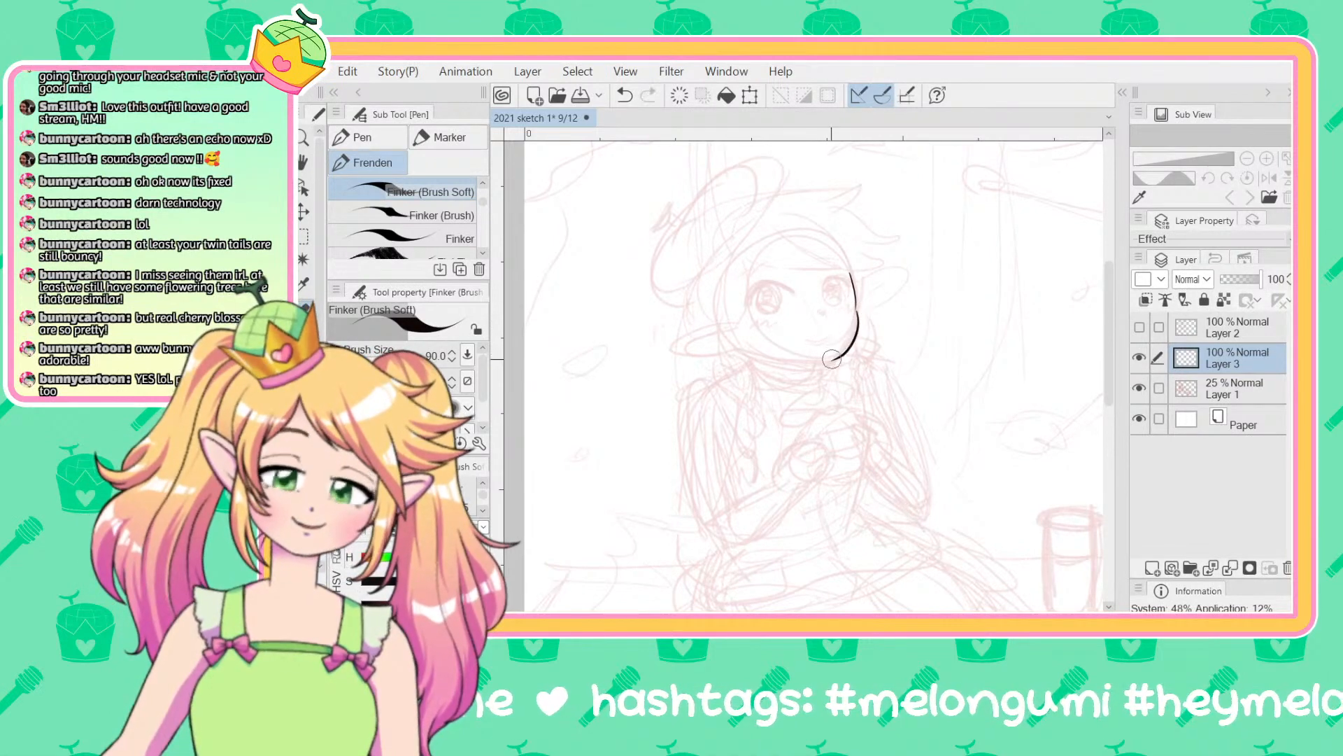
key(ctrl+z)
mouse_move(855, 314)
mouse_down()
mouse_move(829, 363)
mouse_move(745, 343)
mouse_up()
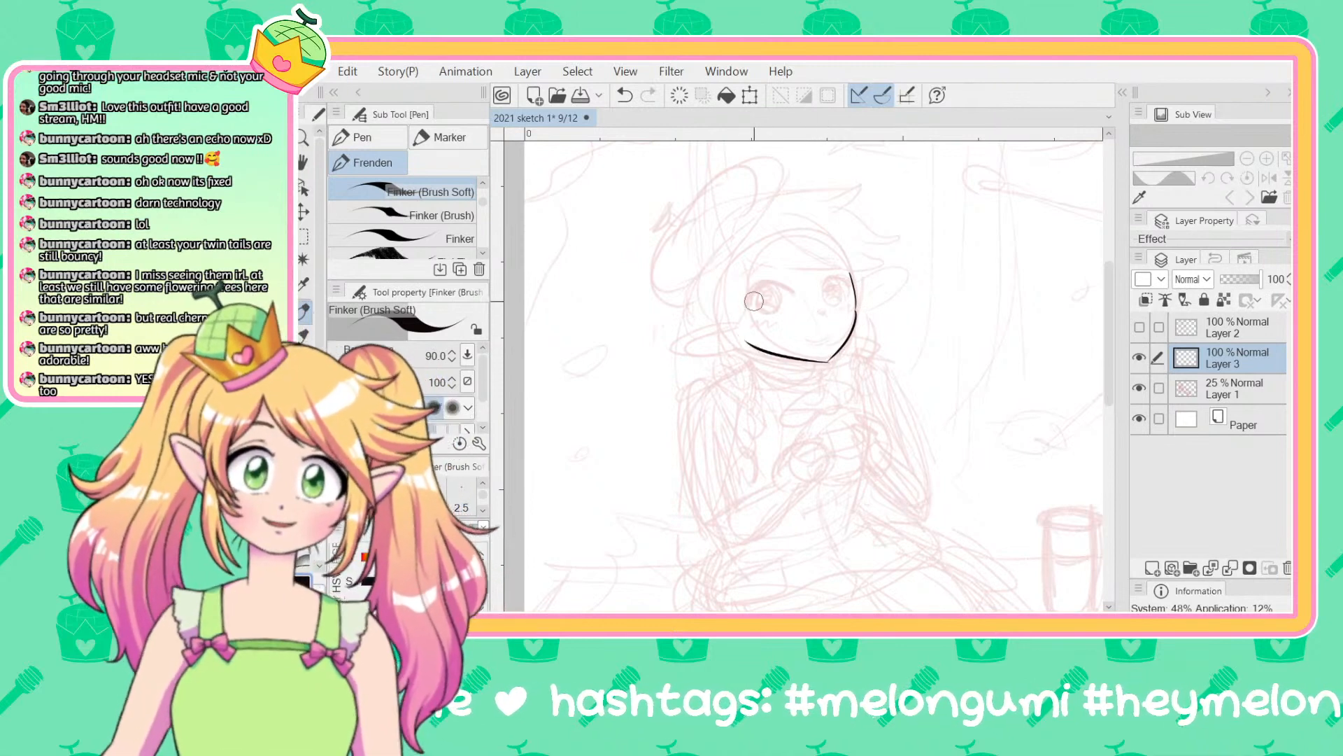
key(ctrl+z)
key(ctrl+z)
key(ctrl+y)
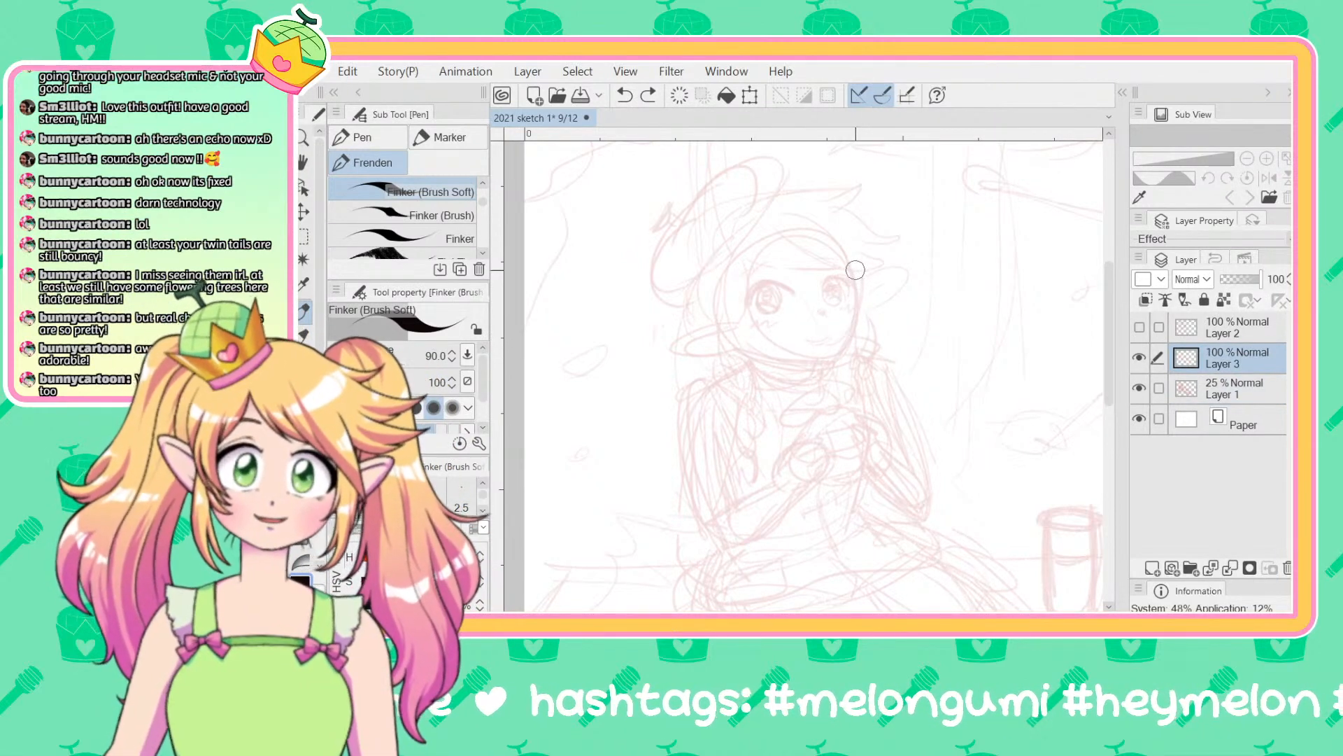
drag(856, 272, 857, 326)
key(ctrl+z)
drag(854, 277, 854, 331)
key(ctrl+z)
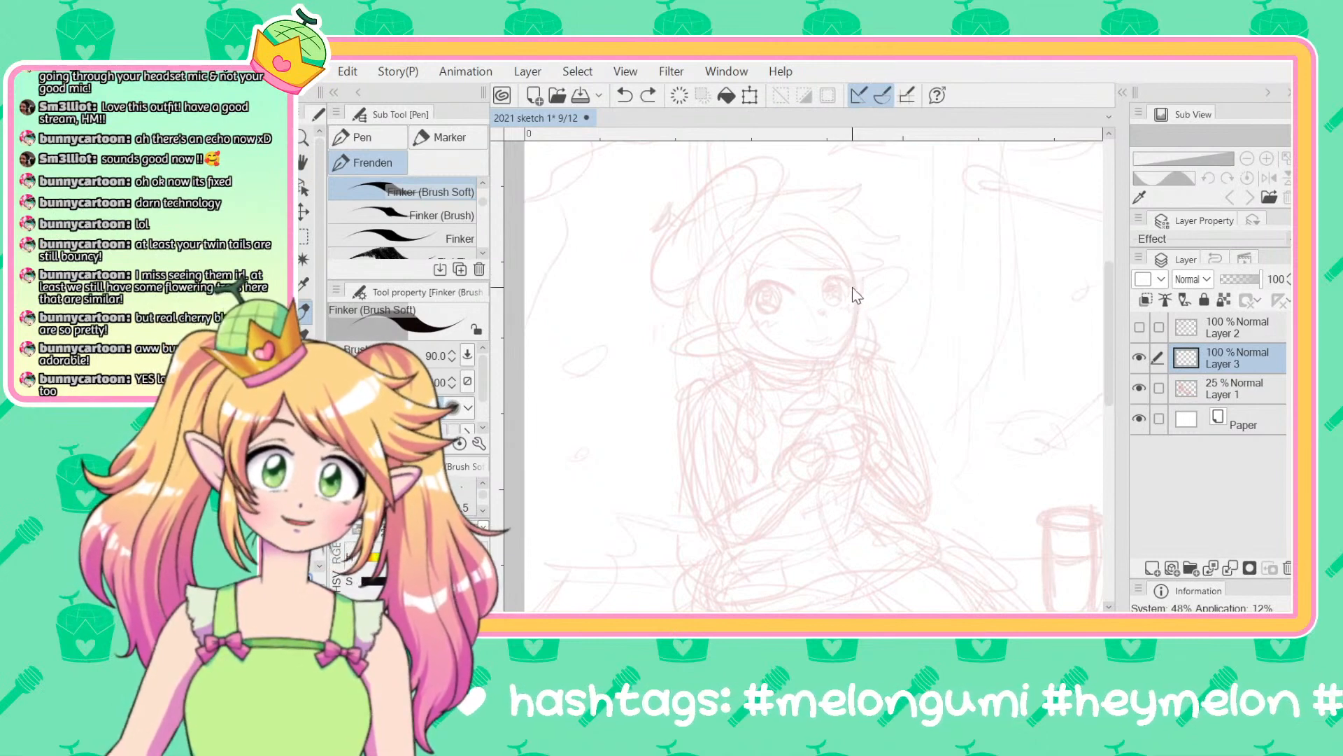
drag(854, 284, 832, 370)
key(ctrl+z)
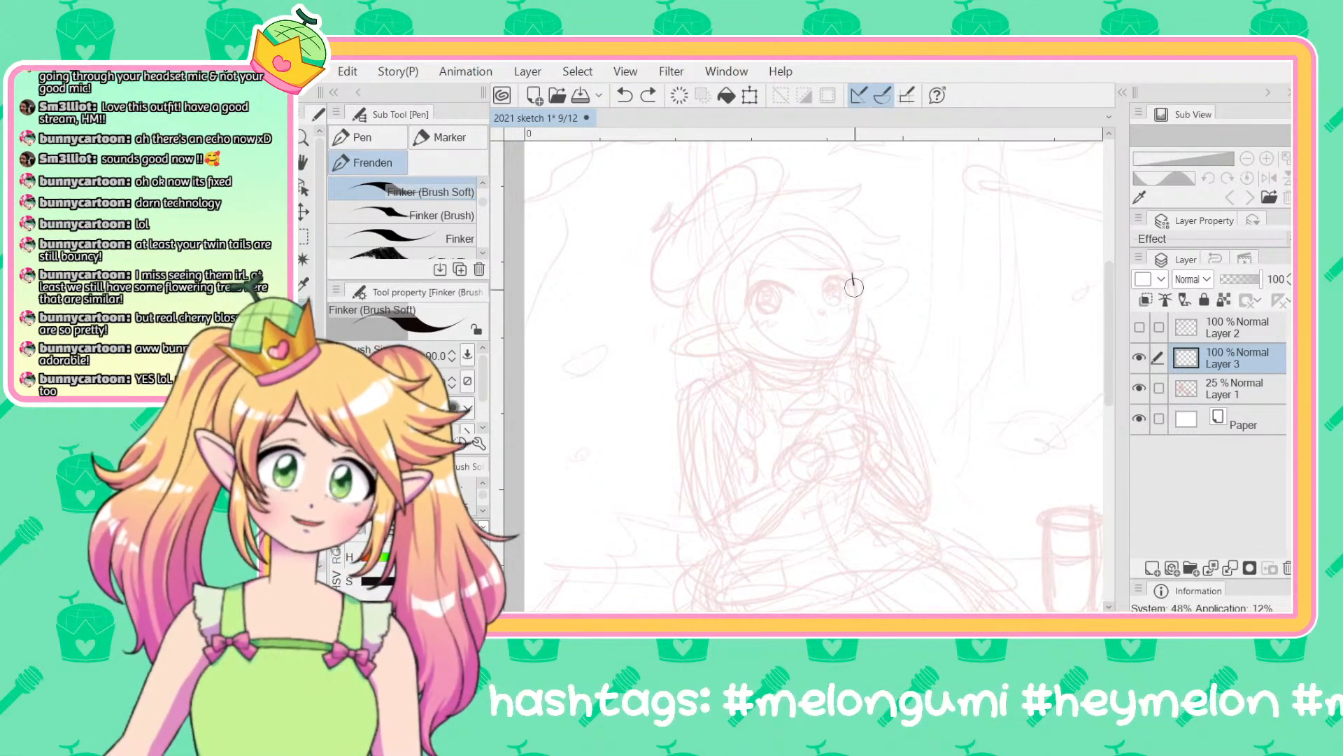
drag(854, 276, 837, 350)
key(ctrl+z)
drag(855, 271, 855, 319)
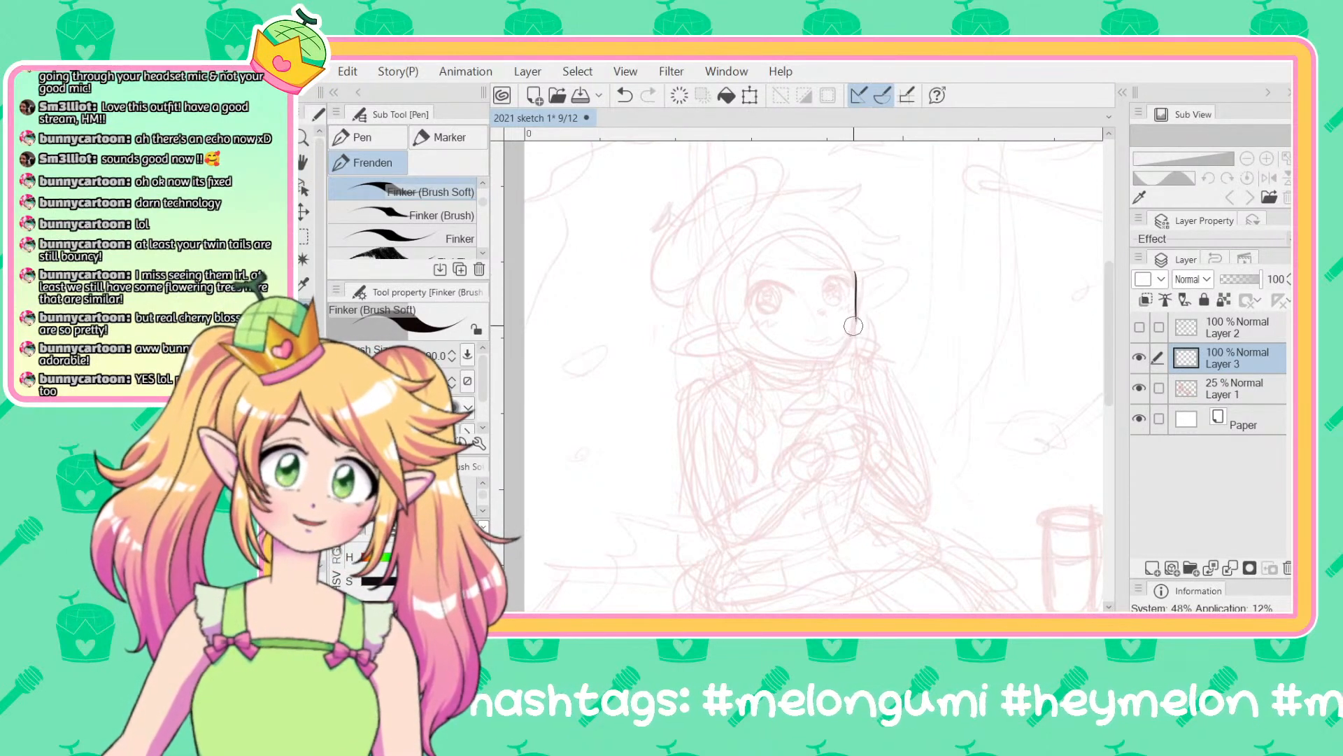
key(ctrl+z)
drag(853, 273, 836, 363)
key(ctrl+z)
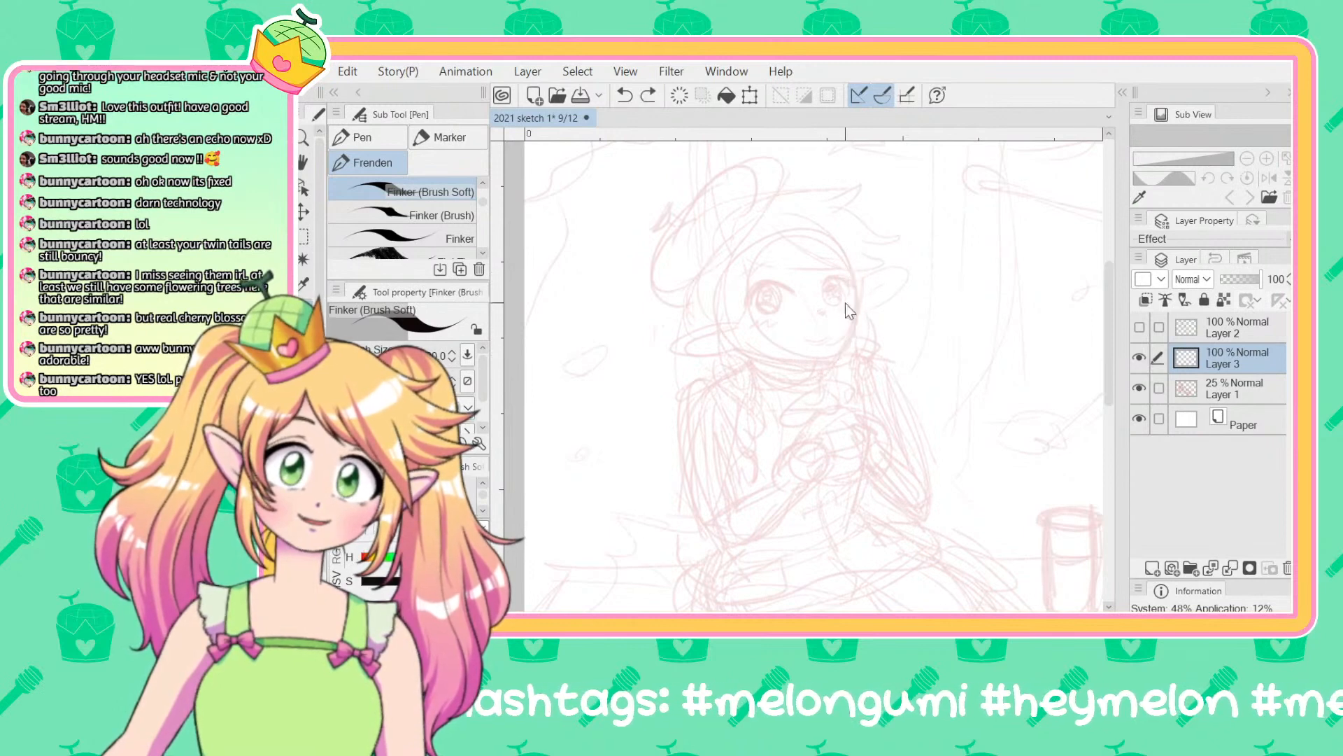
Step: Ink the seated character's face outline from the cheek around the chin and along the jaw on the new layer
mouse_move(854, 272)
mouse_down()
mouse_move(853, 328)
mouse_move(853, 300)
mouse_move(816, 366)
mouse_move(731, 338)
mouse_up()
key(ctrl+z)
mouse_move(829, 344)
mouse_down()
mouse_move(817, 365)
mouse_move(747, 345)
mouse_up()
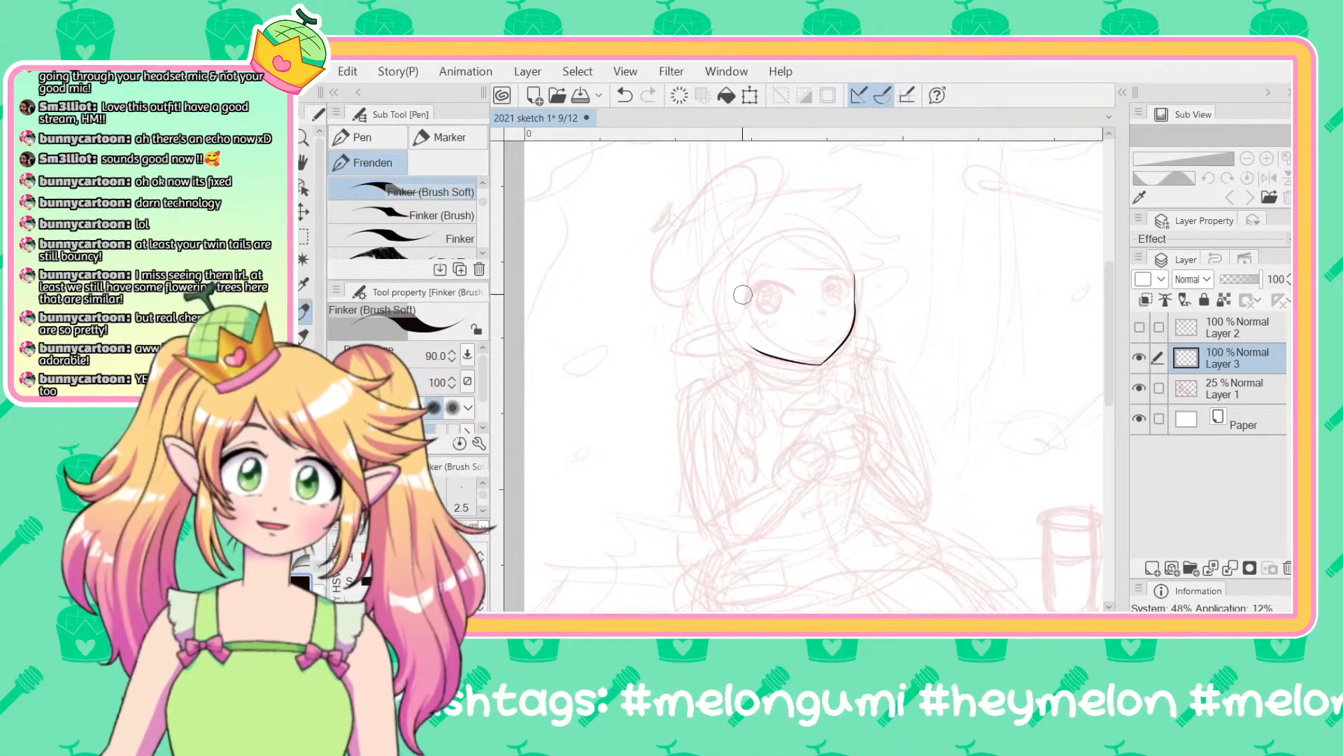
Step: Ink the side hair strands running down beside the seated character's near cheek
drag(744, 283, 736, 337)
key(ctrl+z)
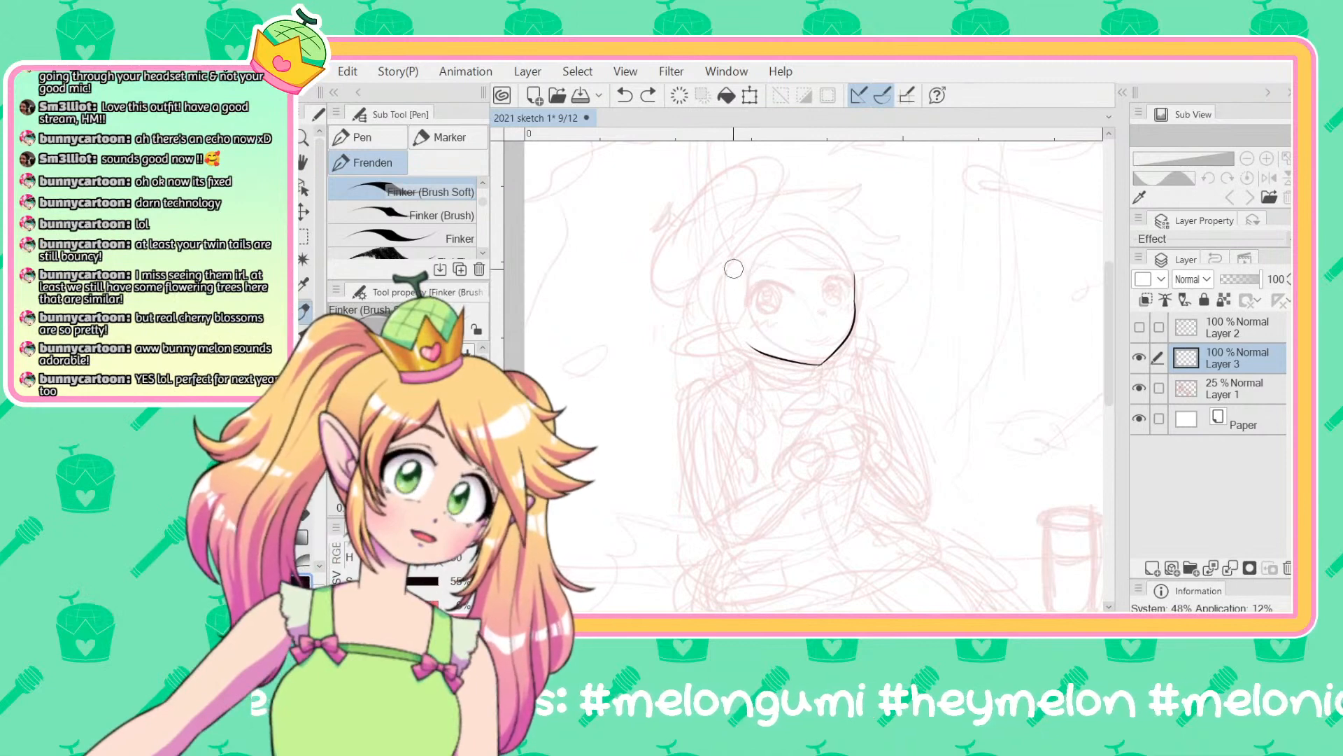
drag(736, 260, 741, 319)
mouse_move(751, 250)
mouse_down()
mouse_move(743, 359)
mouse_move(720, 318)
mouse_move(734, 363)
mouse_move(732, 337)
mouse_move(747, 361)
mouse_move(750, 351)
mouse_move(743, 387)
mouse_up()
key(ctrl+z)
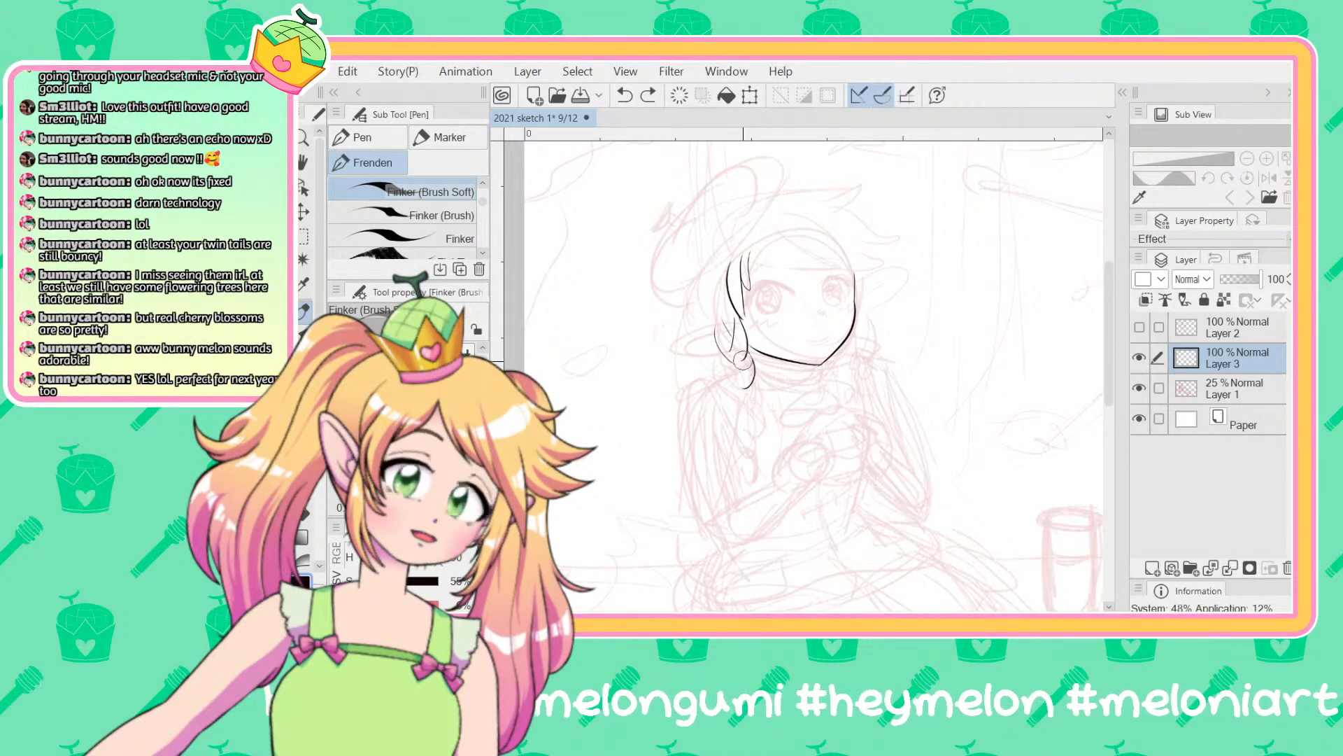
mouse_move(753, 378)
mouse_down()
mouse_move(736, 406)
mouse_move(749, 389)
mouse_move(740, 396)
mouse_move(734, 375)
mouse_move(732, 407)
mouse_move(732, 381)
mouse_move(745, 413)
mouse_up()
key(ctrl+z)
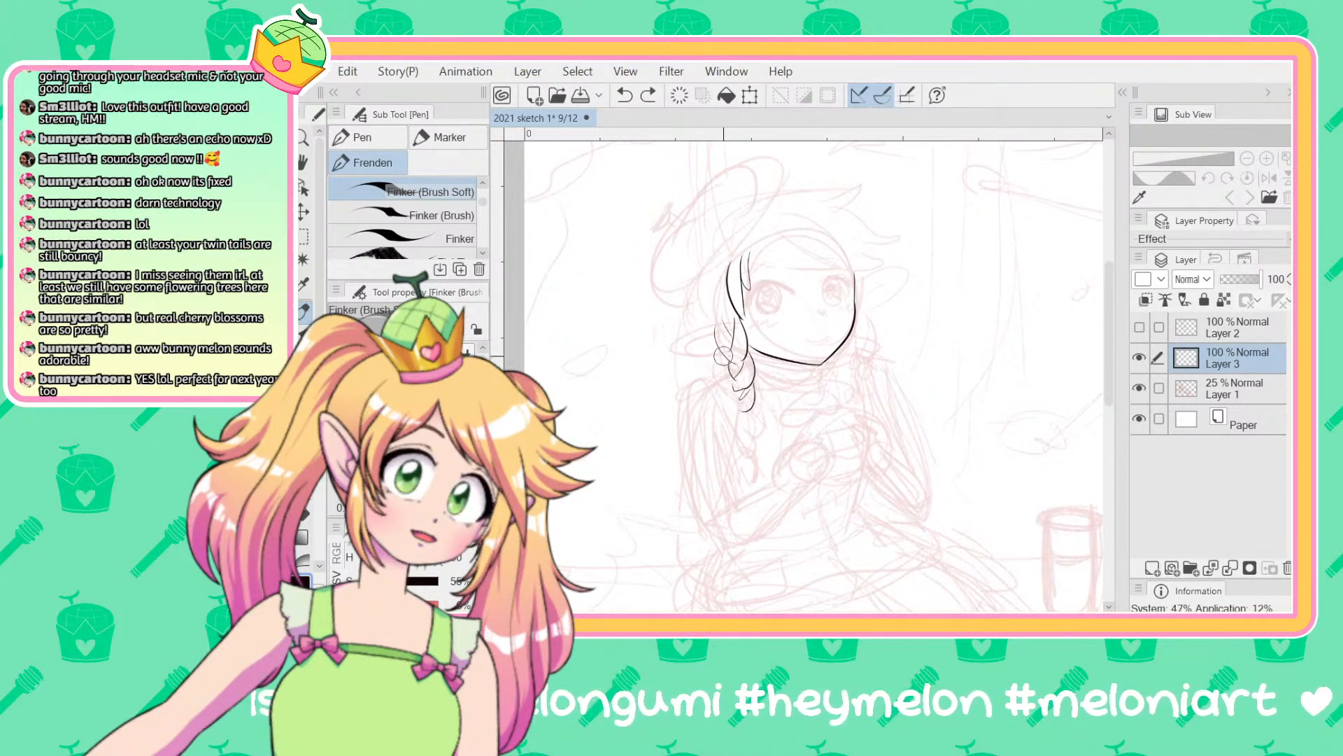
mouse_move(721, 357)
mouse_down()
mouse_move(725, 391)
mouse_move(753, 406)
mouse_move(744, 423)
mouse_move(734, 404)
mouse_move(741, 438)
mouse_move(751, 427)
mouse_move(745, 448)
mouse_move(738, 424)
mouse_move(743, 453)
mouse_up()
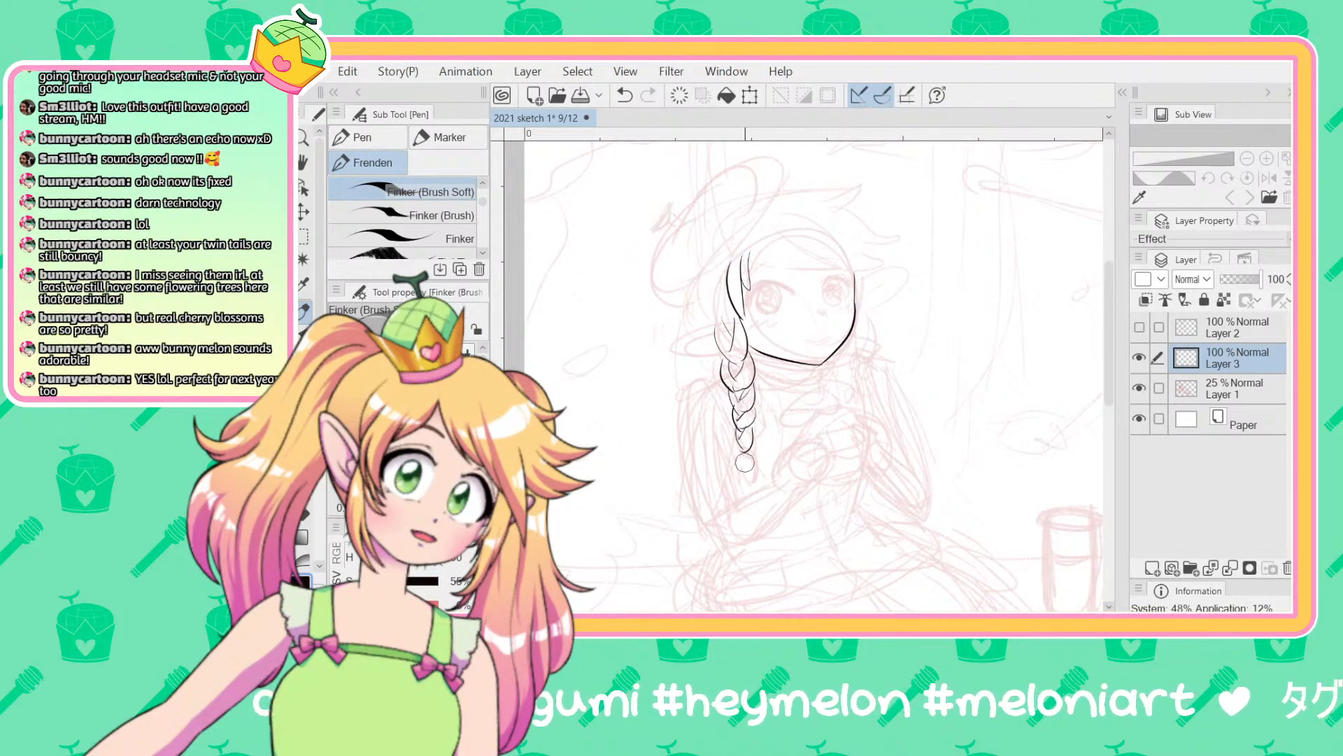
key(ctrl+z)
key(ctrl+z)
key(ctrl+z)
key(ctrl+z)
key(ctrl+z)
key(ctrl+z)
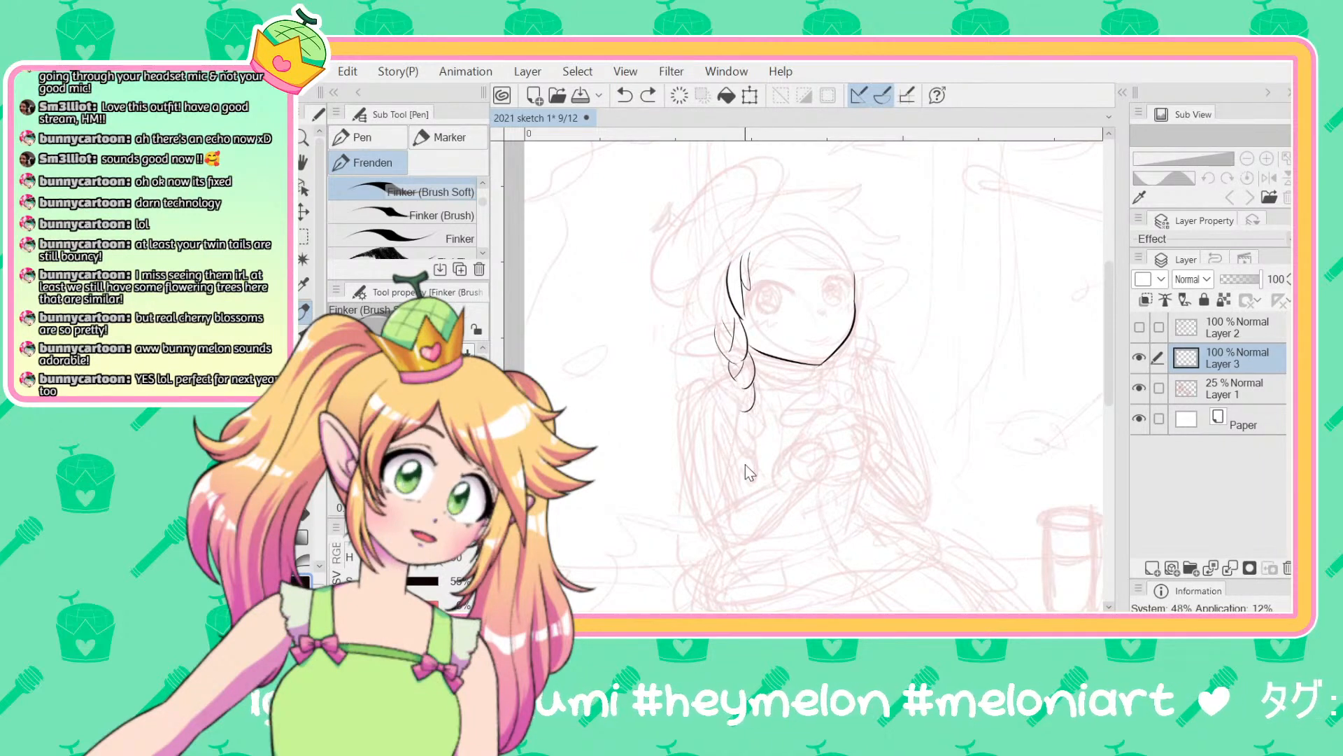
key(ctrl+z)
key(ctrl+z)
key(ctrl+z)
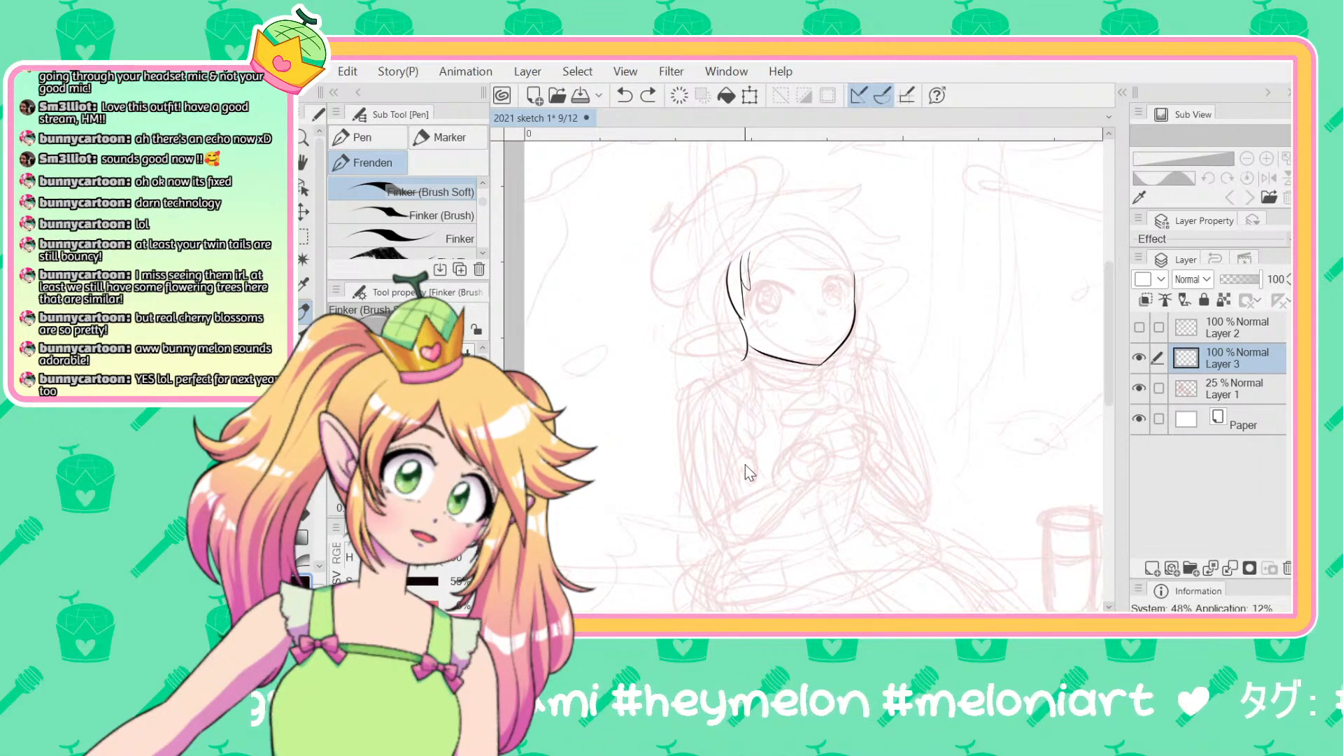
key(ctrl+z)
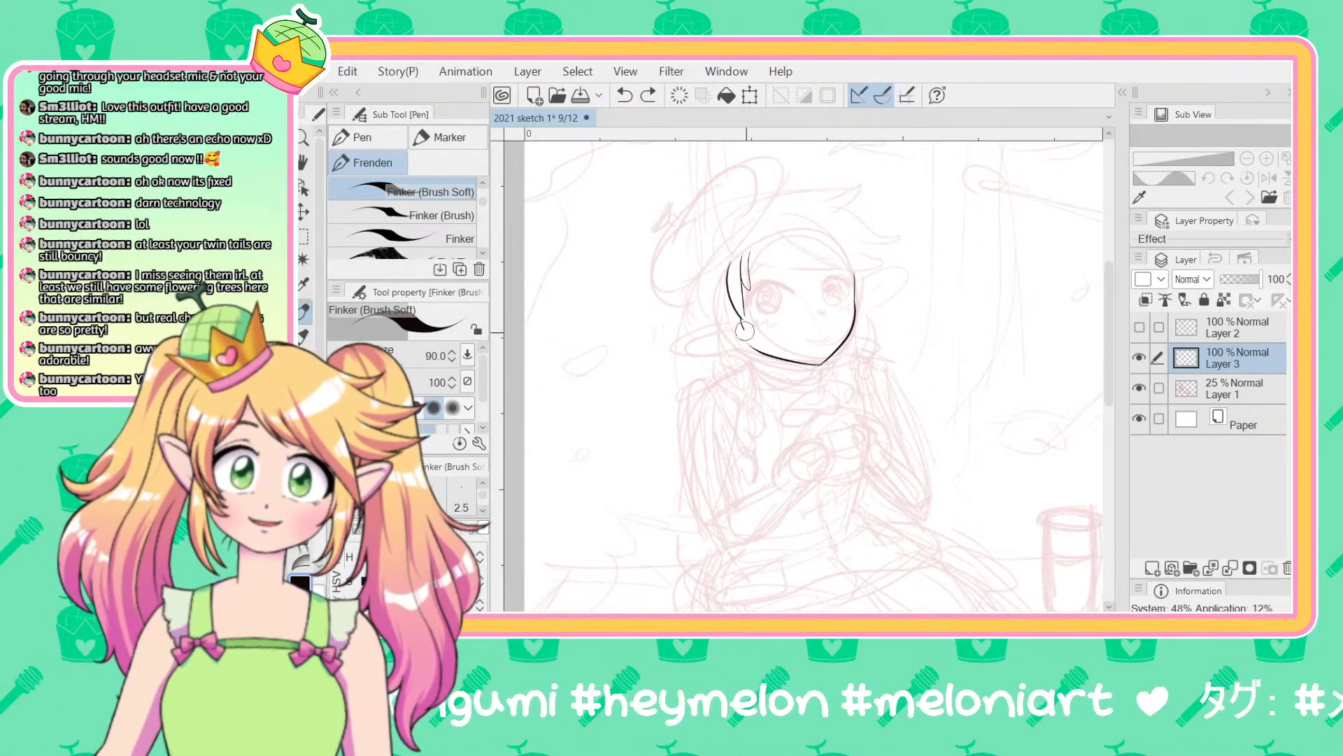
Step: Ink the strands that curve from the side hair past the jaw into the top of the braid
drag(740, 324, 757, 365)
key(ctrl+z)
drag(730, 311, 756, 361)
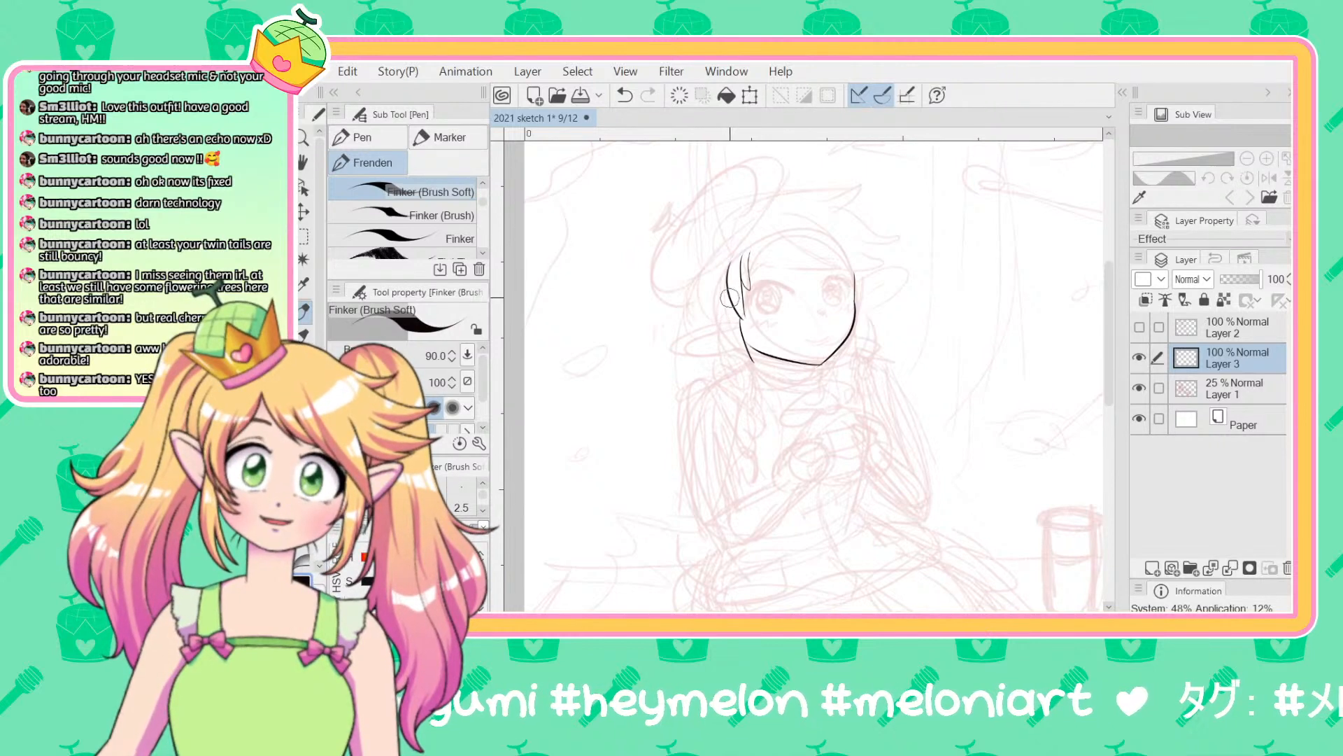
drag(729, 298, 734, 363)
key(ctrl+z)
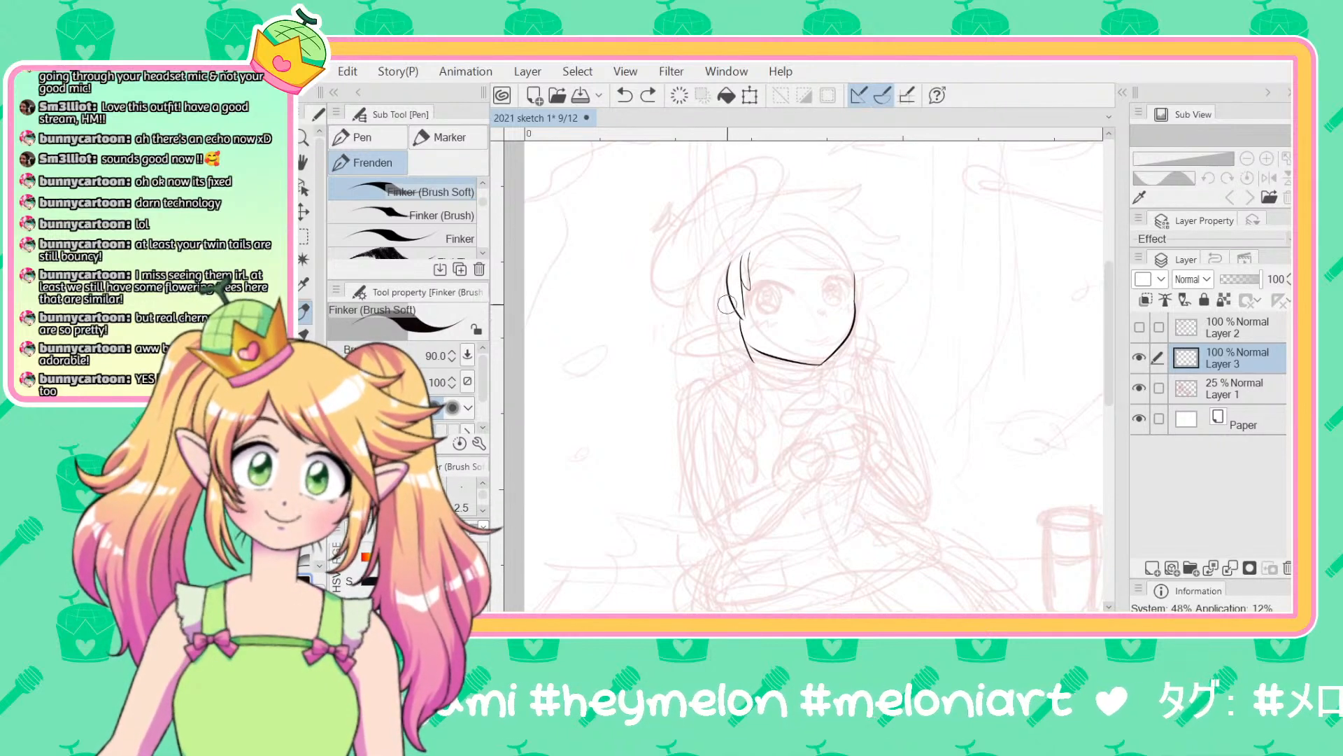
mouse_move(728, 304)
mouse_down()
mouse_move(750, 364)
mouse_move(741, 381)
mouse_up()
key(ctrl+z)
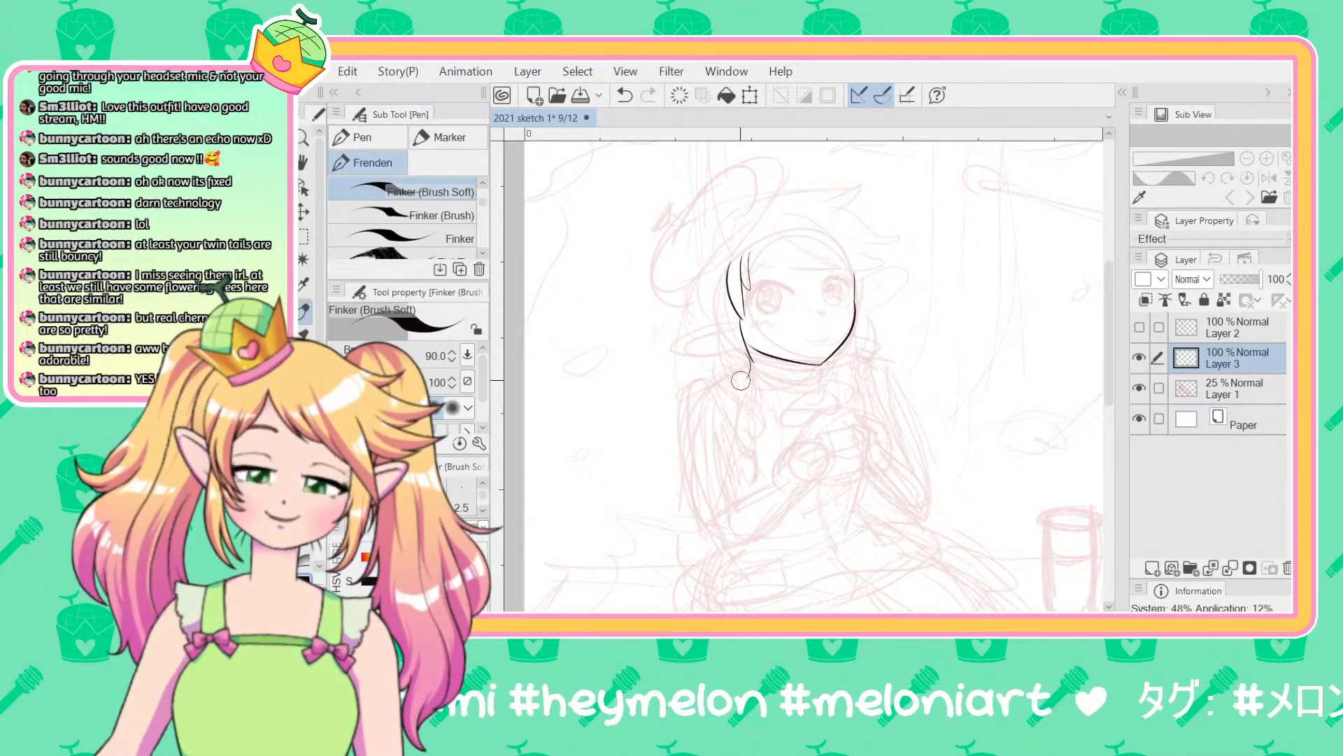
drag(727, 315, 739, 382)
key(ctrl+z)
drag(728, 312, 740, 384)
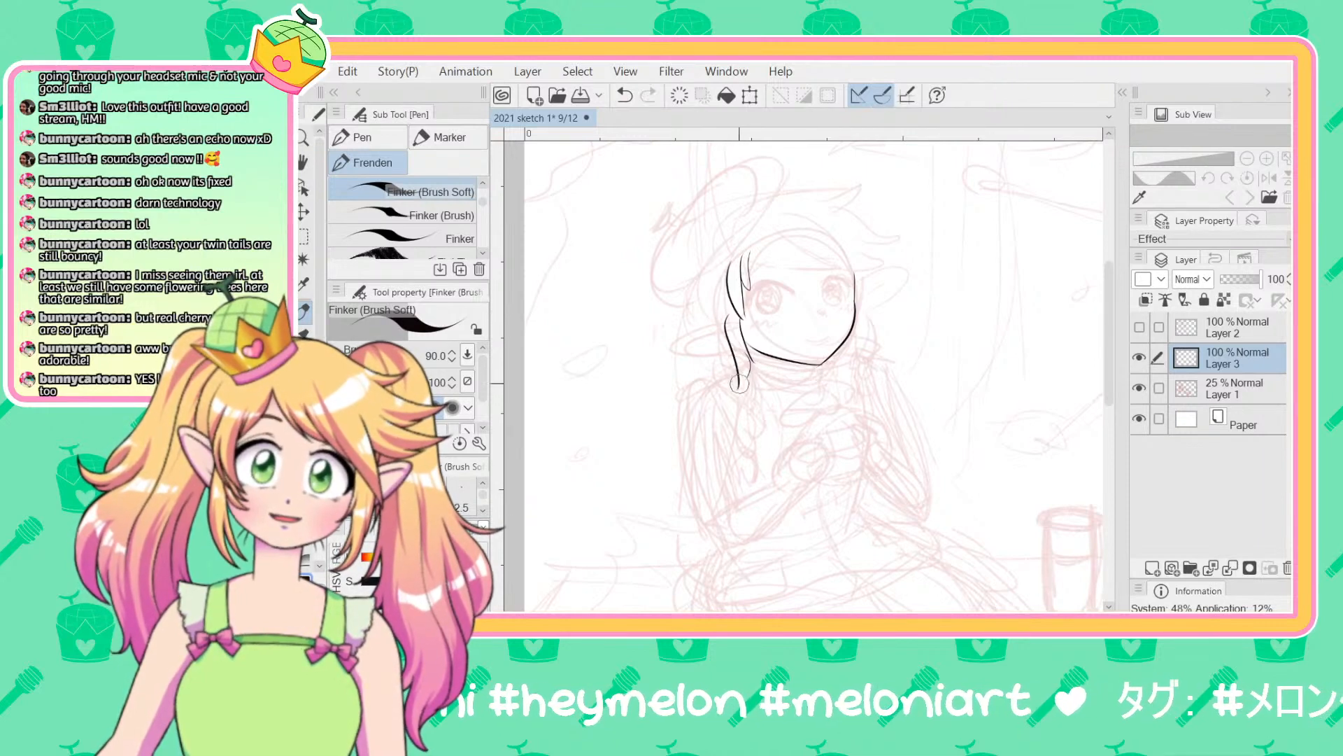
Step: Ink the ear beside the braid and complete the braid with its tie and tufted end
mouse_move(728, 318)
mouse_down()
mouse_move(694, 331)
mouse_move(732, 340)
mouse_move(680, 339)
mouse_move(717, 332)
mouse_move(718, 274)
mouse_move(746, 377)
mouse_move(723, 356)
mouse_move(721, 374)
mouse_move(755, 391)
mouse_move(753, 373)
mouse_move(746, 397)
mouse_move(746, 411)
mouse_up()
key(ctrl+z)
key(ctrl+z)
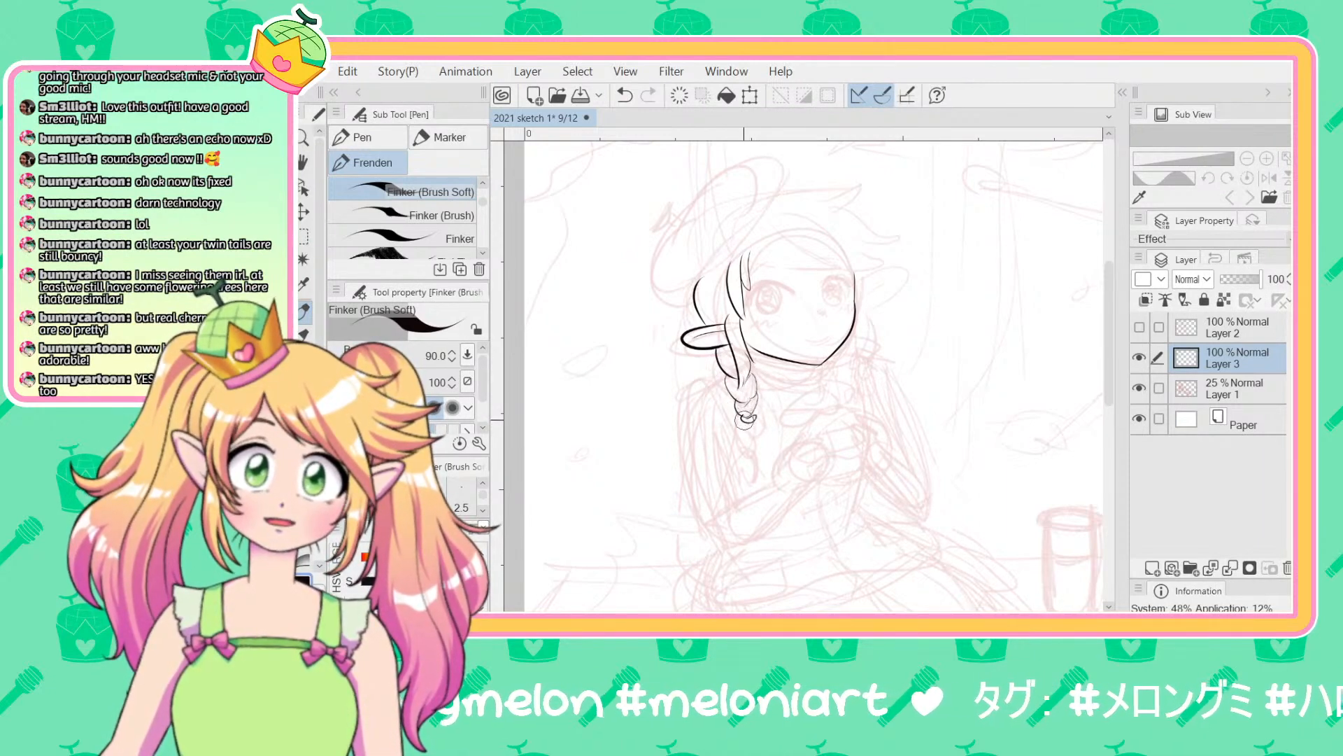
key(ctrl+z)
key(ctrl+z)
mouse_move(756, 418)
mouse_down()
mouse_move(758, 453)
mouse_move(742, 412)
mouse_move(745, 456)
mouse_up()
key(ctrl+z)
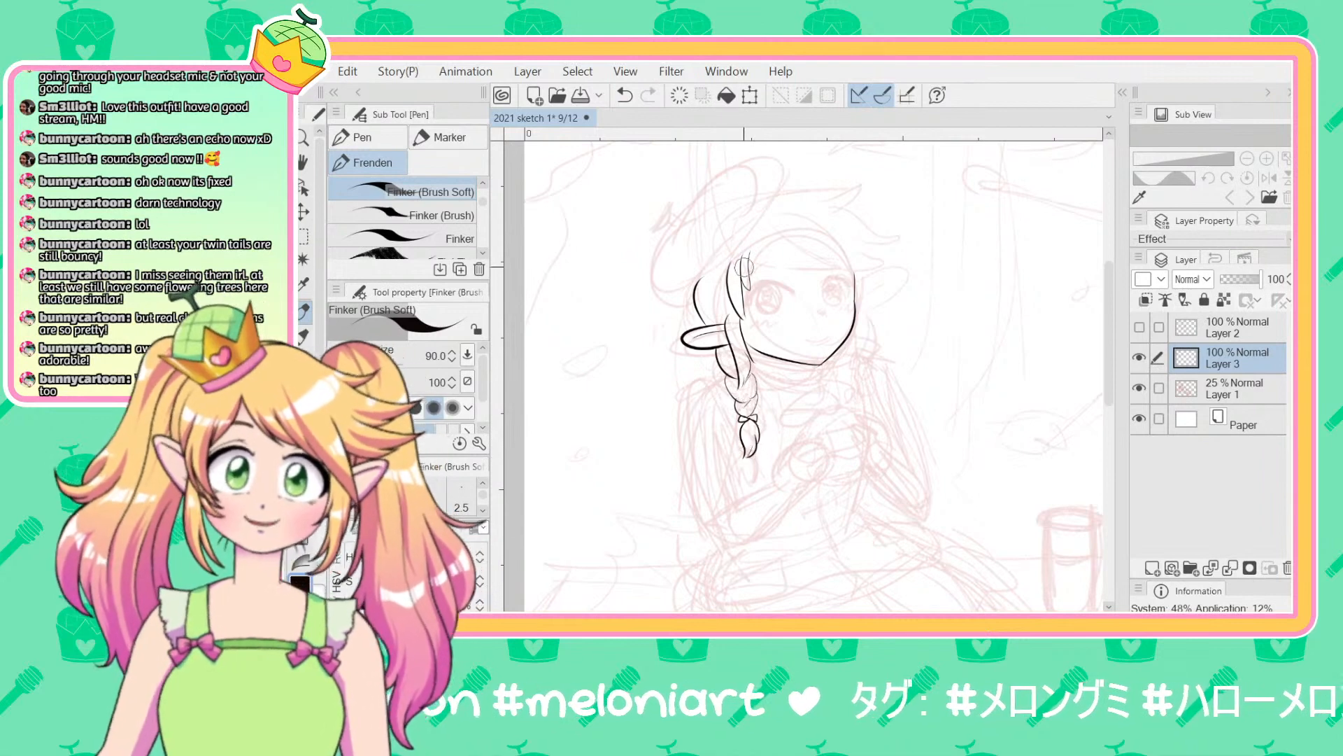
Step: Refine the hair strands where the side lock meets the top of the braid
key(ctrl+z)
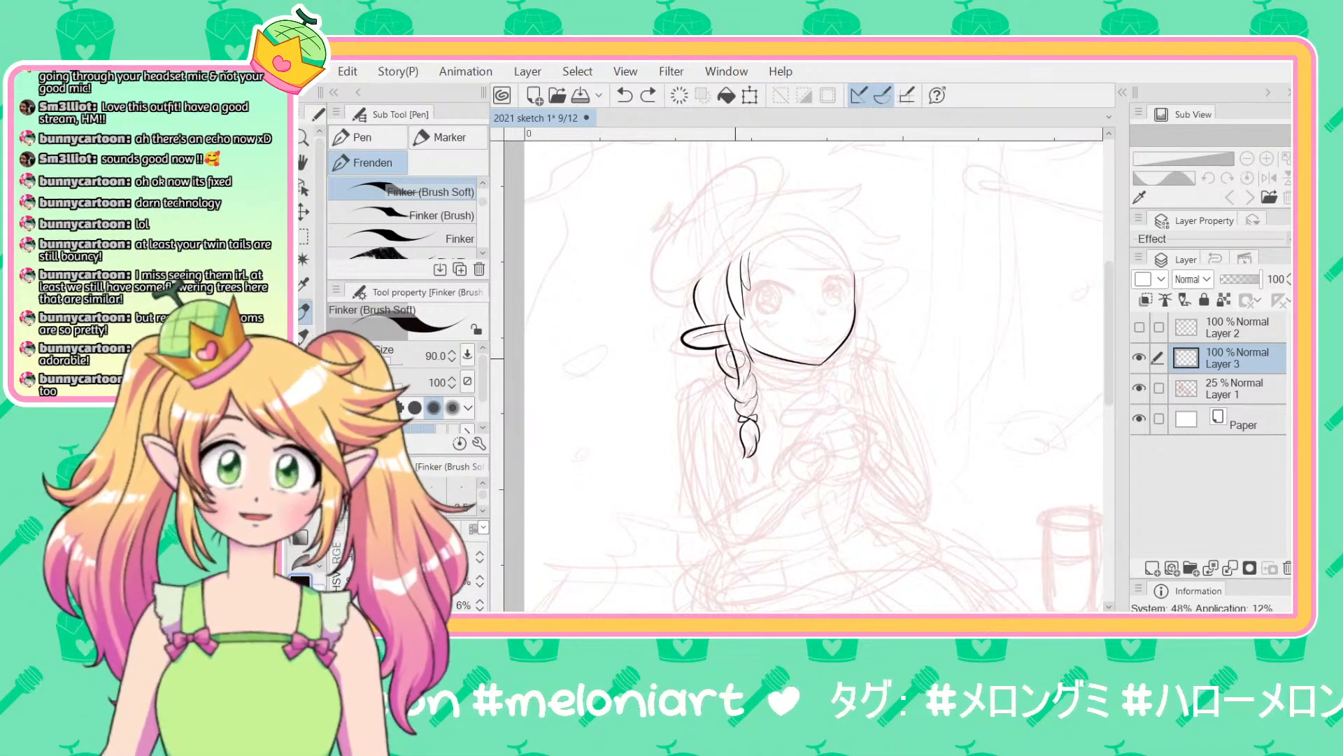
drag(735, 359, 715, 380)
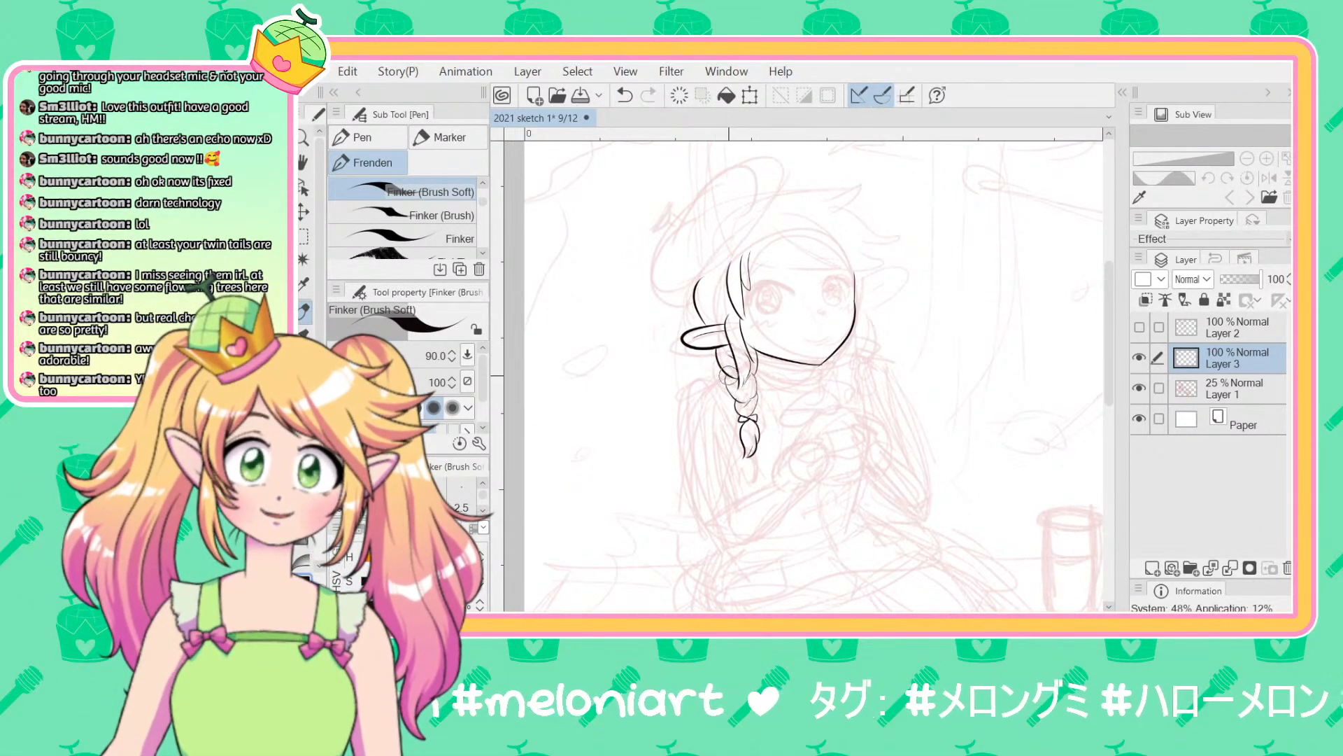
key(ctrl+z)
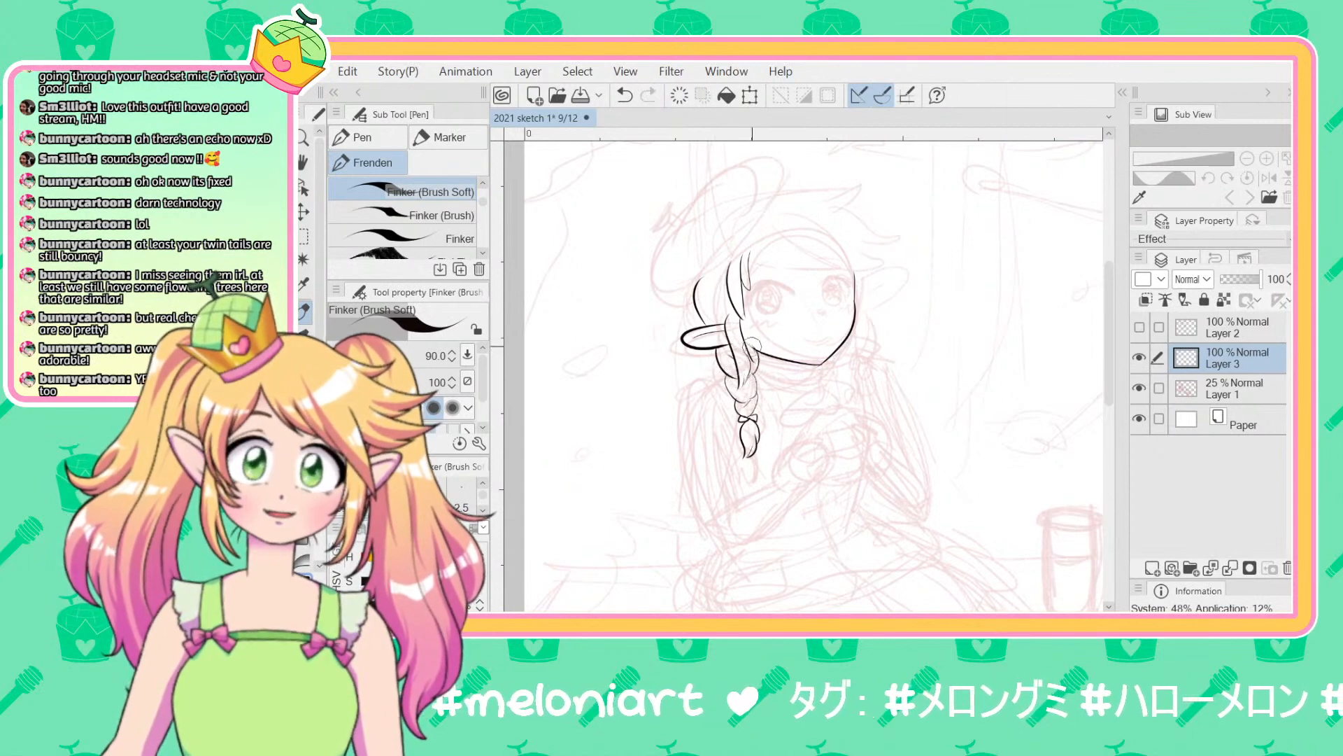
key(ctrl+z)
drag(751, 350, 710, 344)
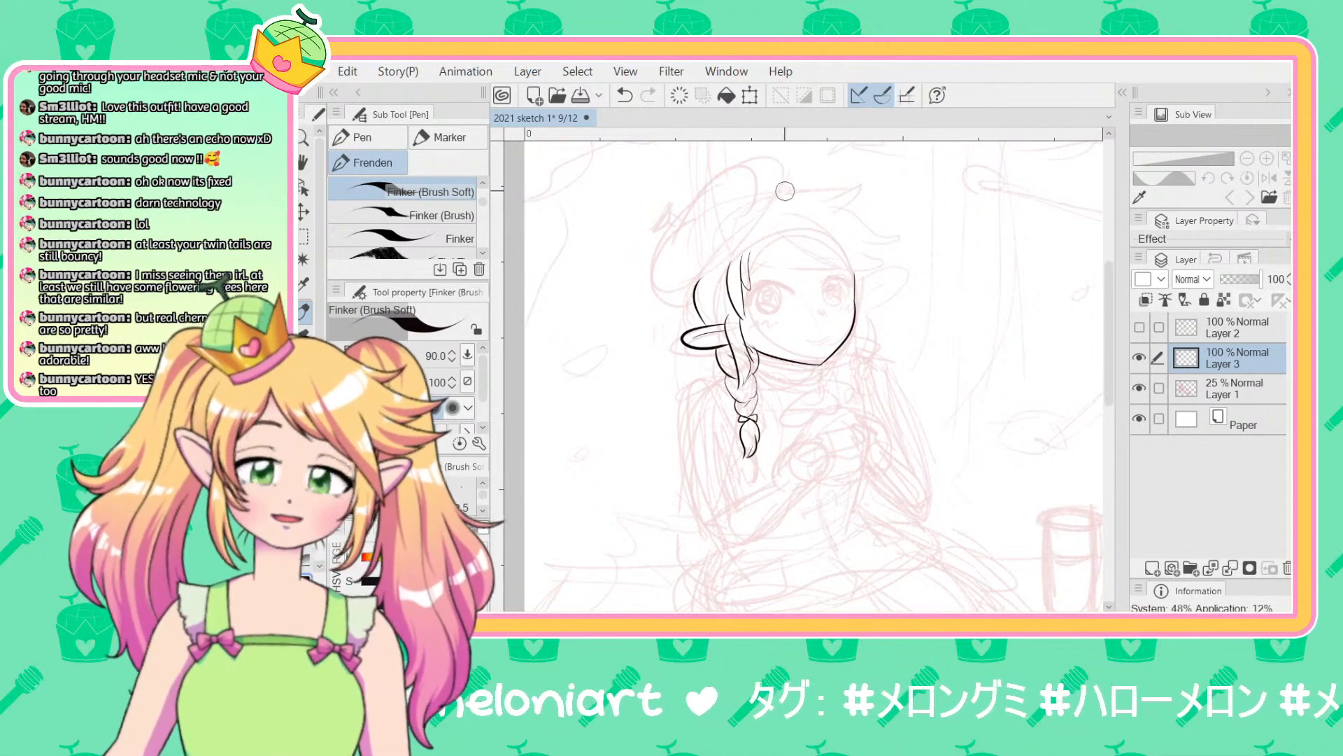
Step: Ink the top of the hair from the crown to the spiky tufts on the far side of the head
drag(769, 199, 858, 178)
key(ctrl+z)
mouse_move(776, 199)
mouse_down()
mouse_move(848, 202)
mouse_move(876, 279)
mouse_up()
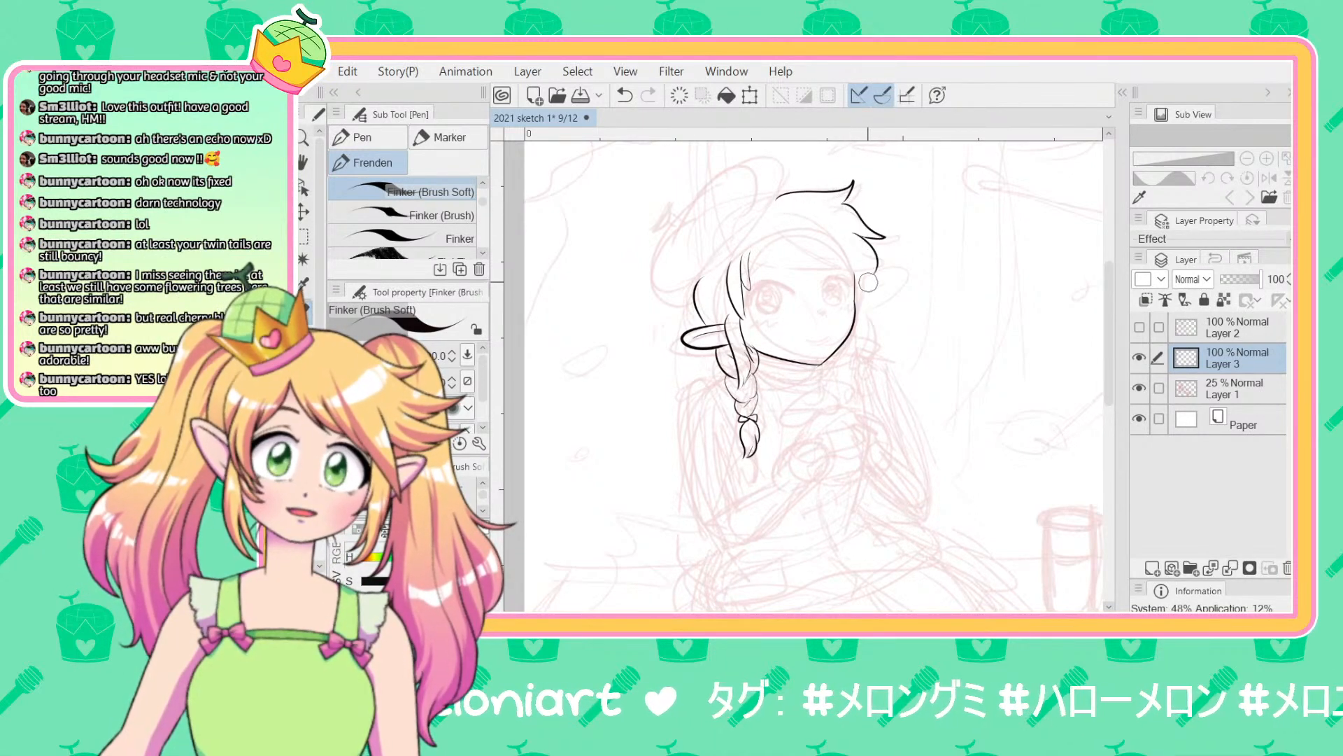
Step: Ink the pointed bangs across the forehead and join them to the side lock
drag(811, 238, 873, 275)
drag(805, 234, 834, 273)
mouse_move(777, 246)
mouse_down()
mouse_move(825, 270)
mouse_move(756, 278)
mouse_move(757, 250)
mouse_up()
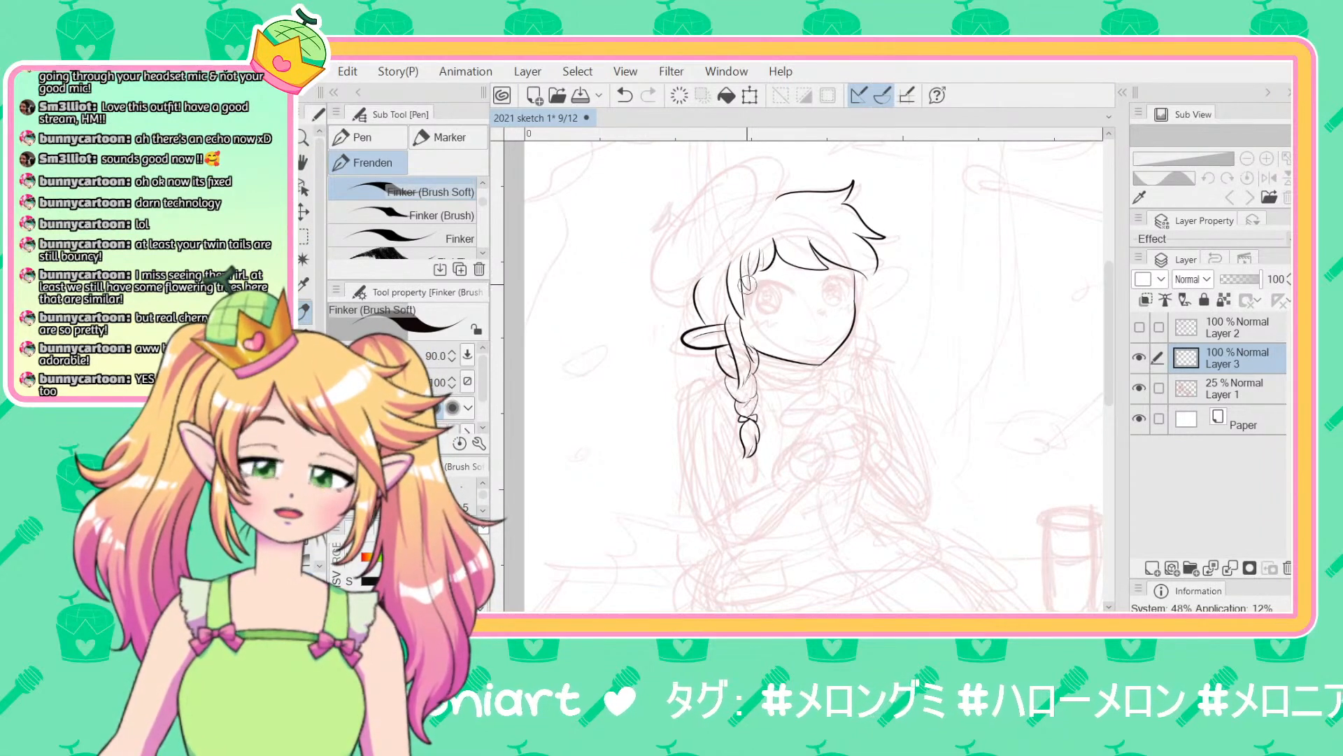
key(ctrl+z)
drag(748, 297, 753, 244)
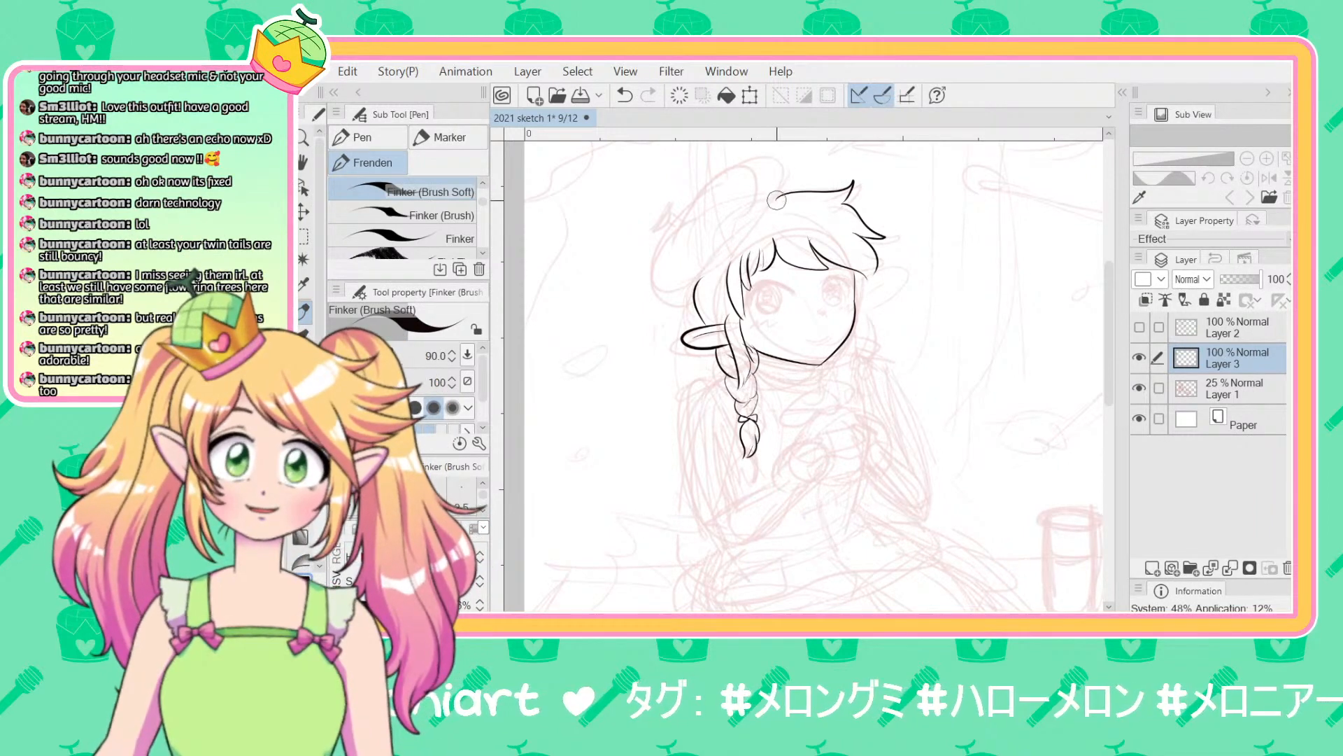
drag(776, 200, 703, 278)
key(ctrl+z)
drag(774, 199, 699, 278)
key(ctrl+z)
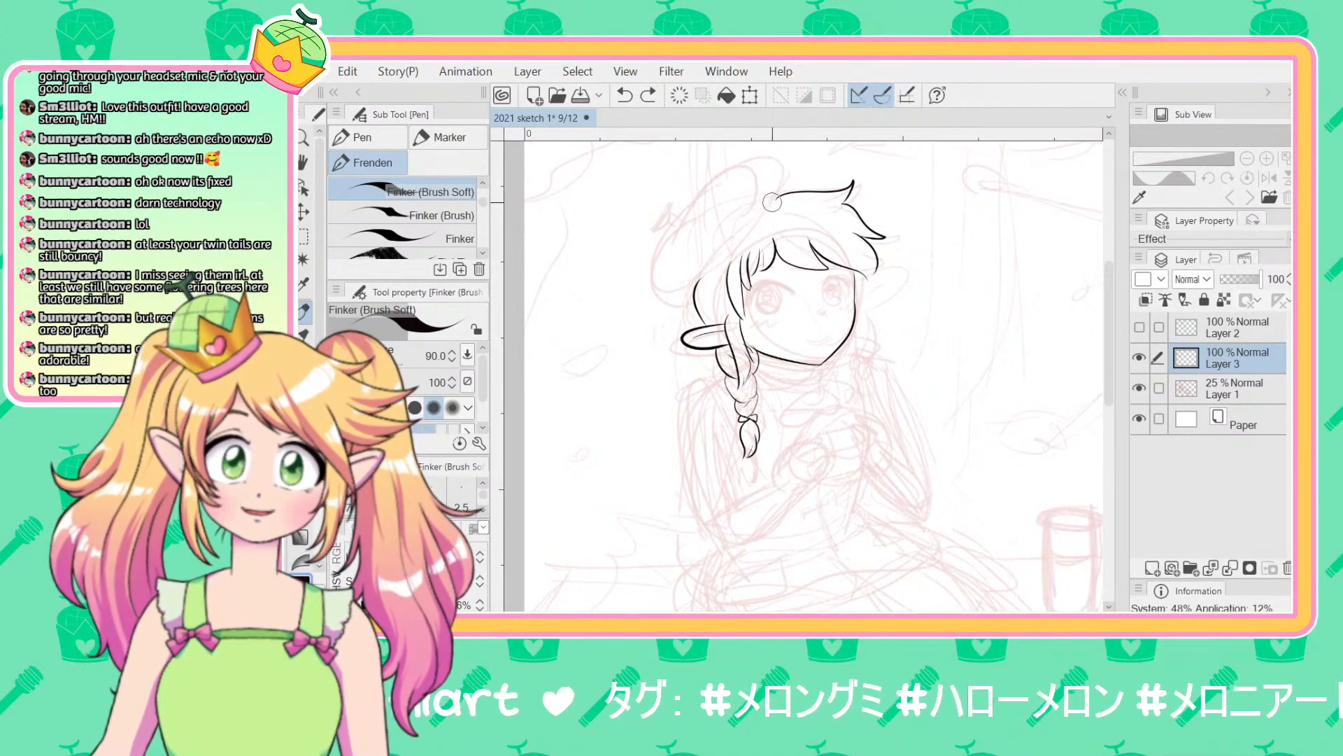
mouse_move(773, 202)
mouse_down()
mouse_move(676, 307)
mouse_move(691, 295)
mouse_up()
key(ctrl+z)
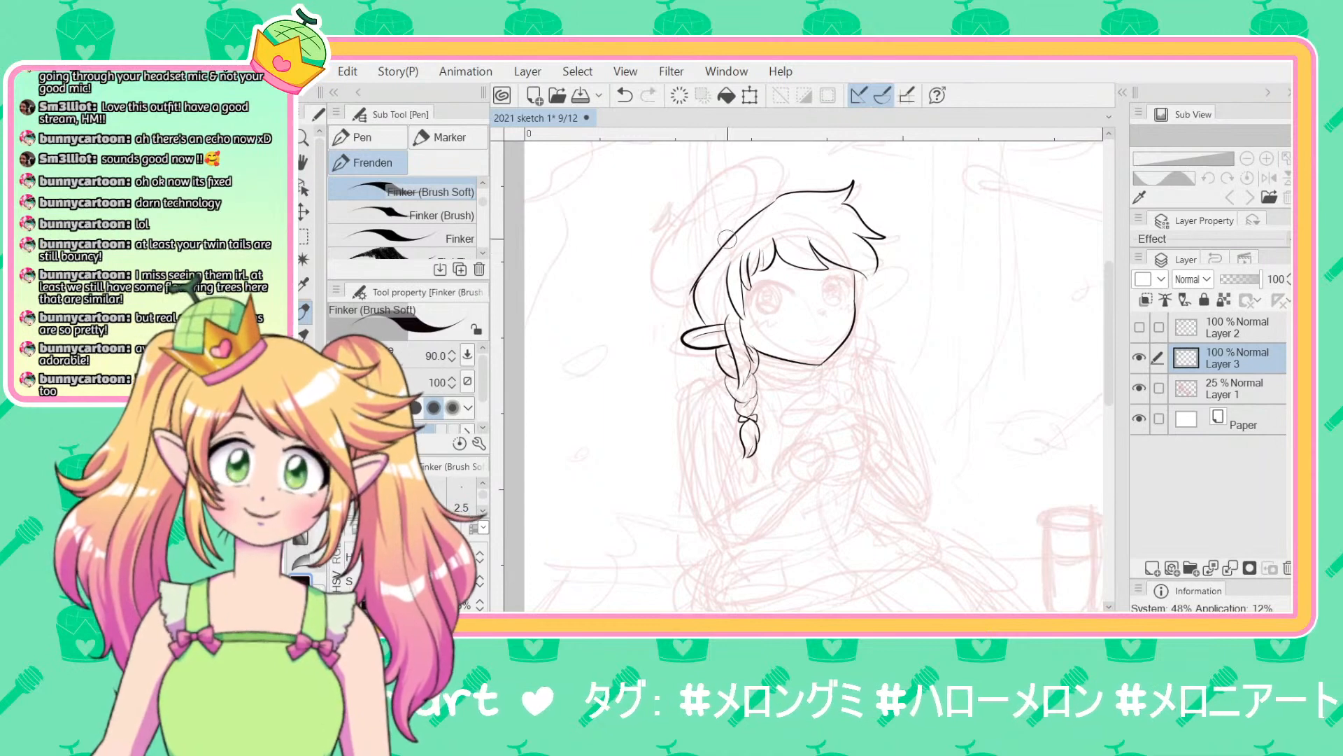
drag(782, 198, 691, 288)
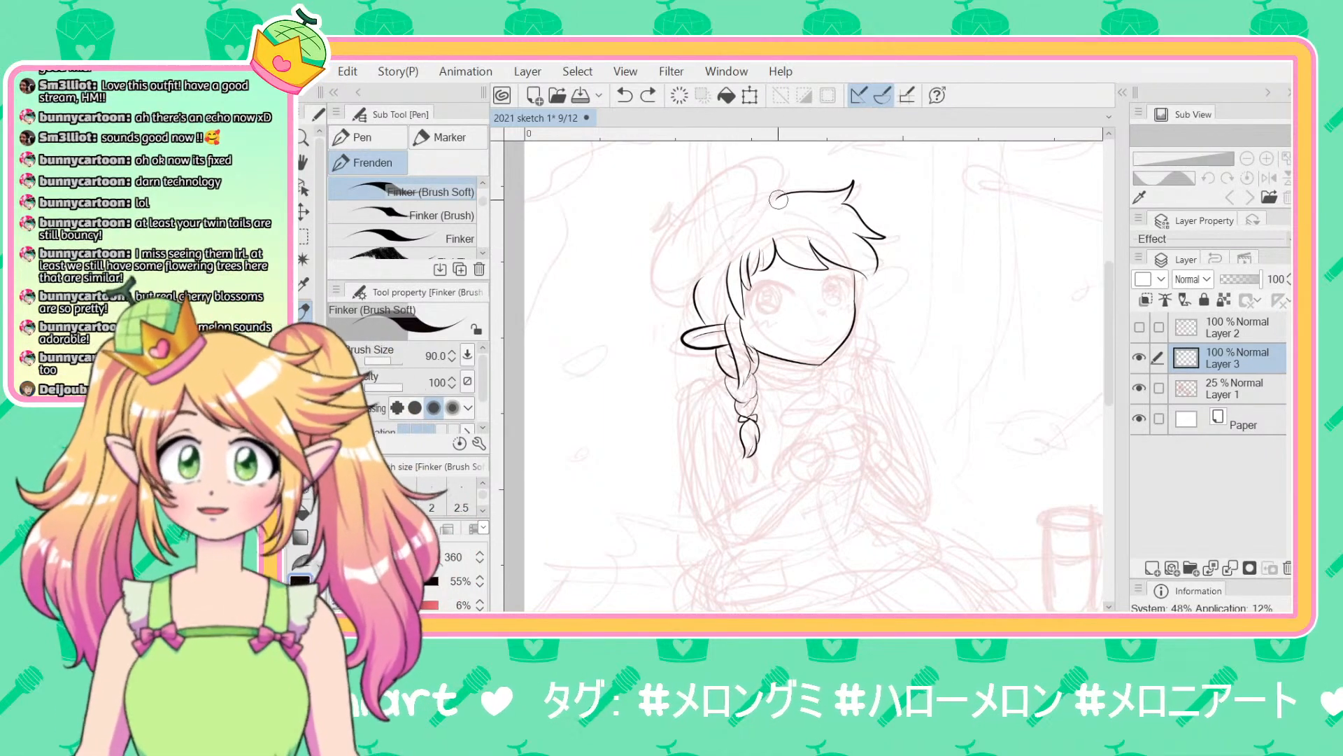
drag(711, 259, 702, 283)
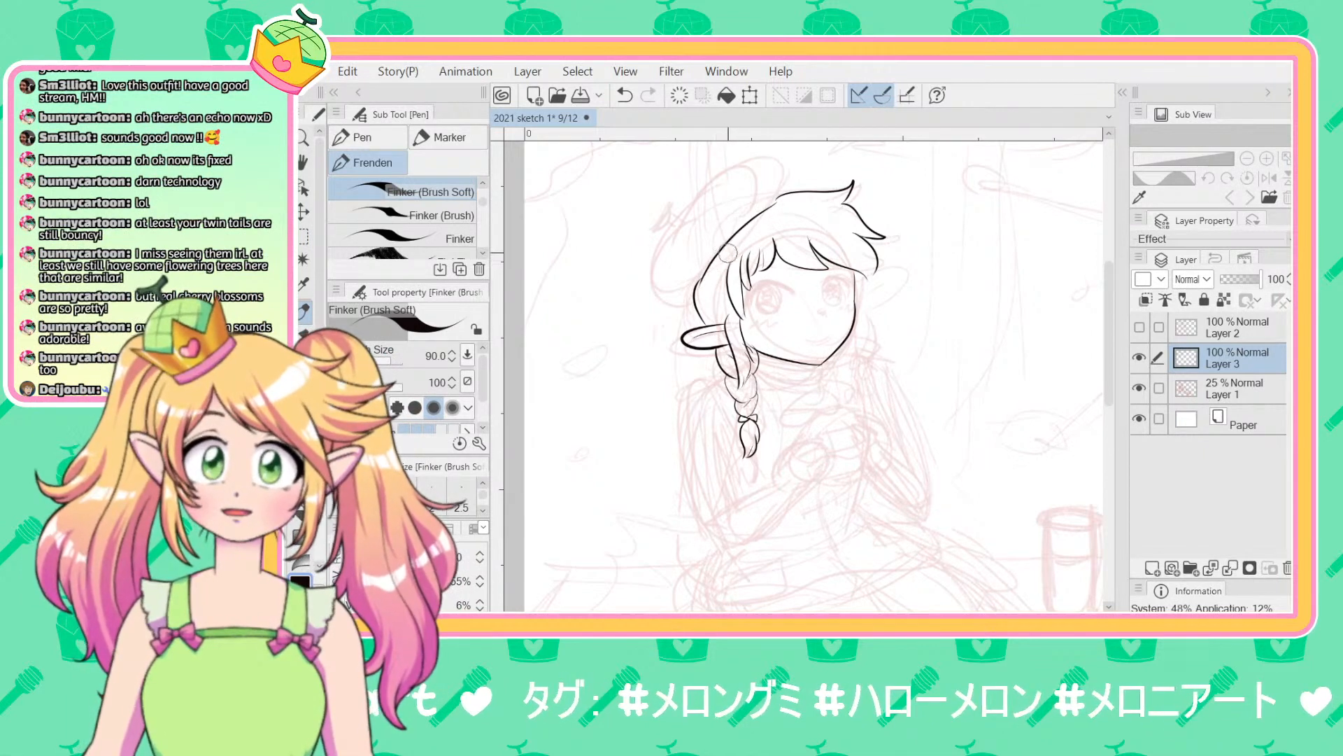
key(ctrl+z)
drag(773, 202, 709, 270)
key(ctrl+z)
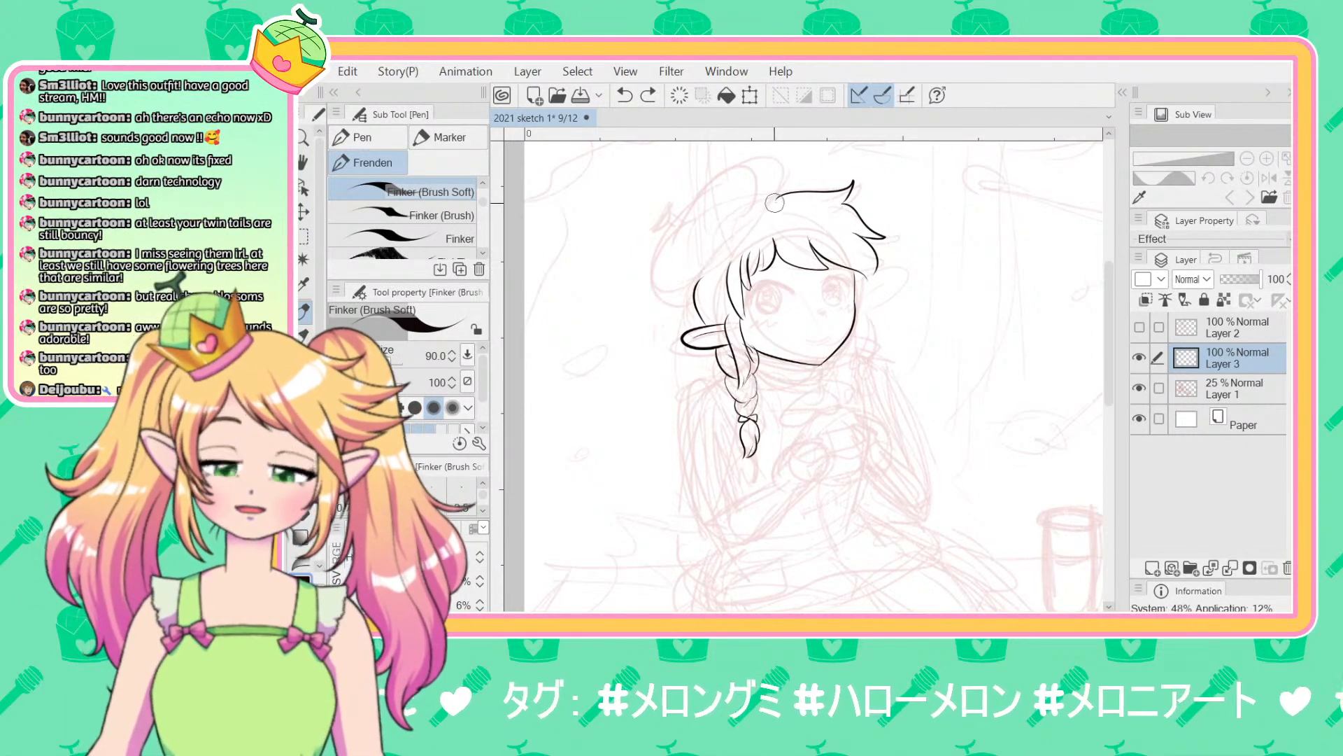
drag(773, 202, 701, 283)
key(ctrl+z)
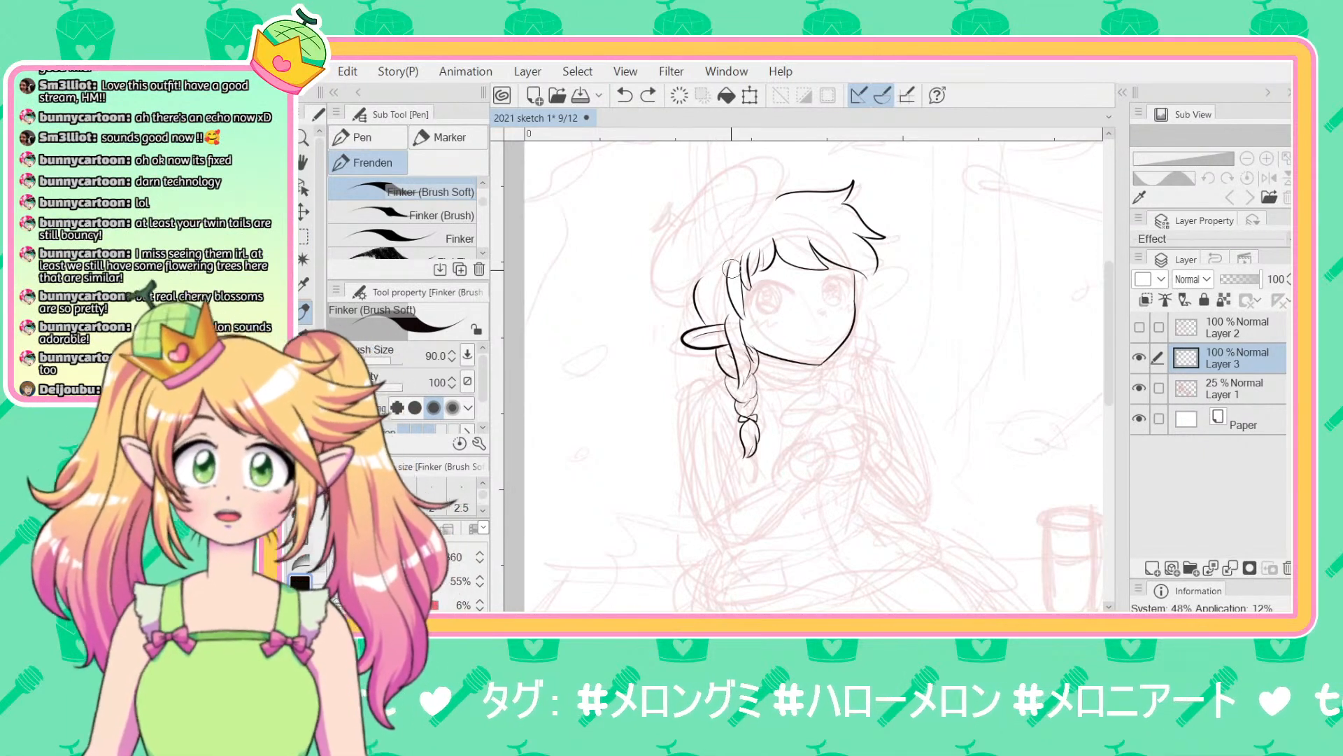
drag(773, 201, 715, 261)
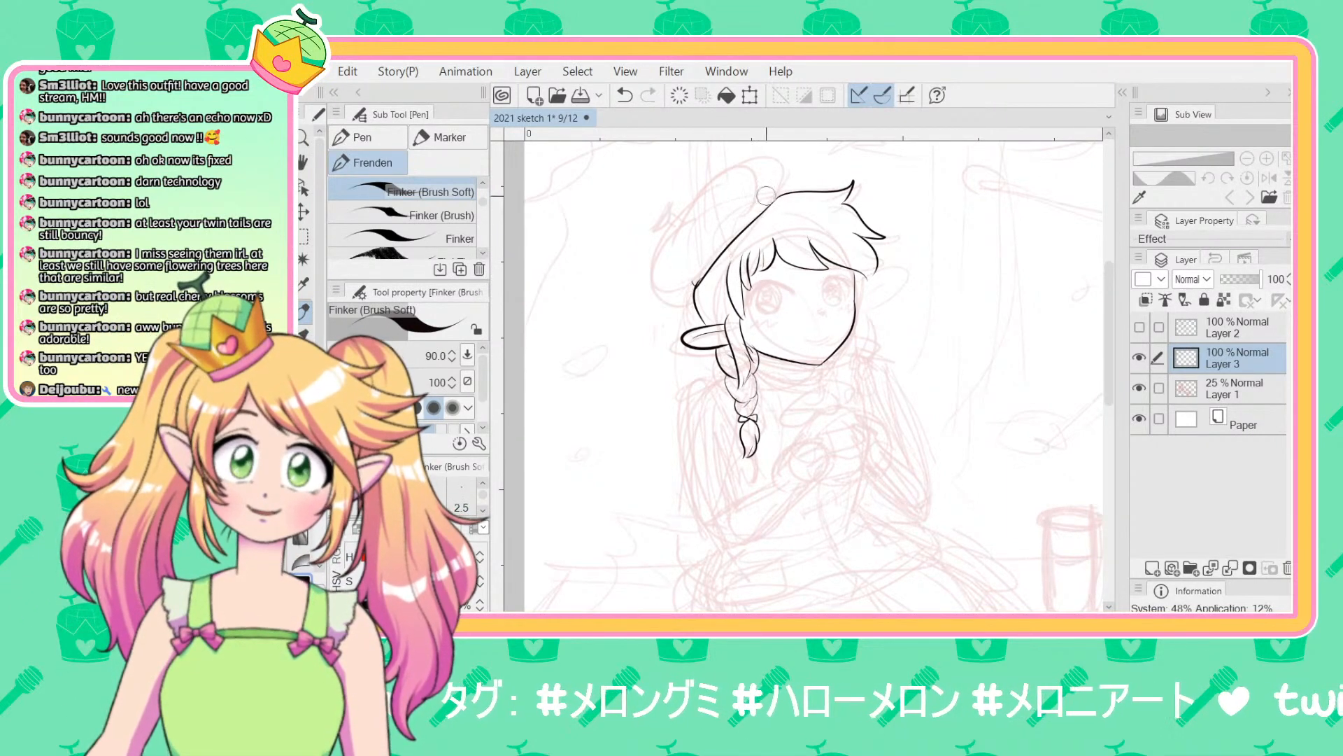
mouse_move(772, 189)
mouse_down()
mouse_move(693, 264)
mouse_move(714, 260)
mouse_up()
key(ctrl+z)
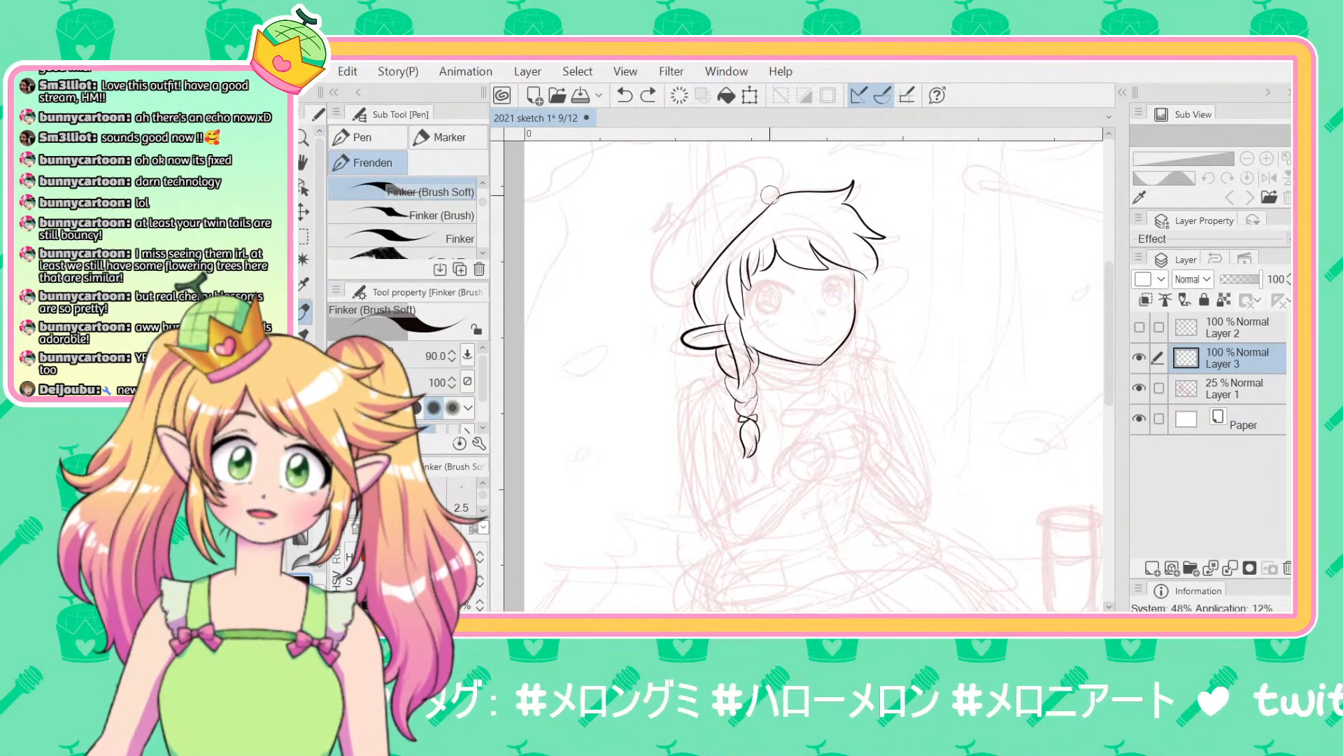
drag(780, 195, 695, 278)
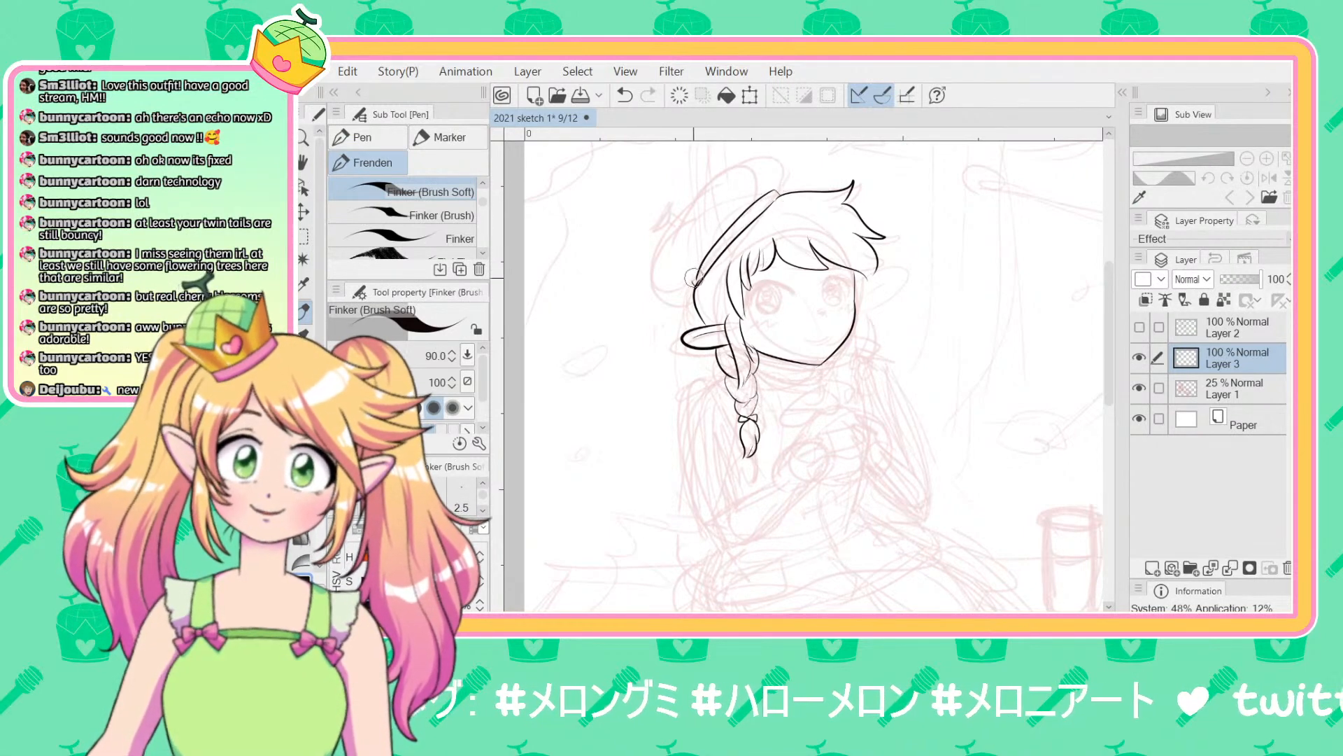
key(ctrl+z)
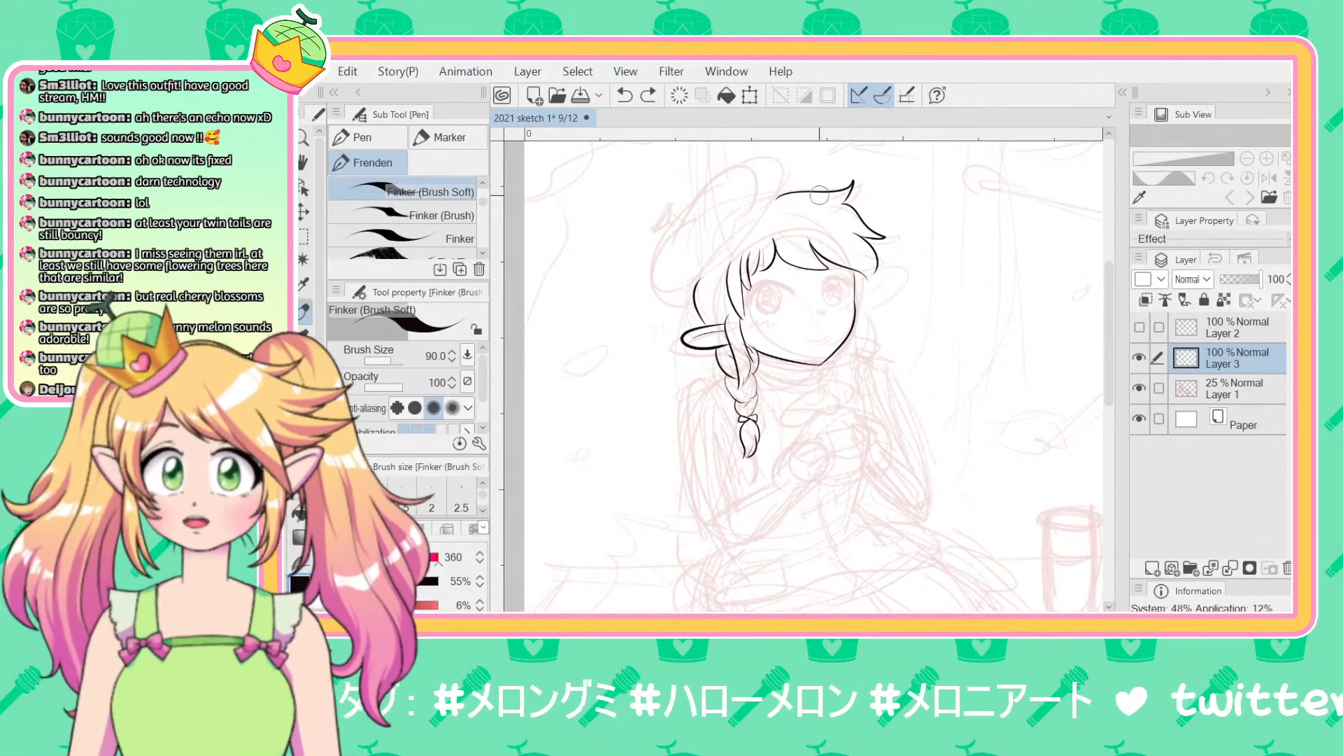
Step: Ink the back hair outline curving from the crown down to a flicked-out tip above the near ear
mouse_move(768, 201)
mouse_down()
mouse_move(741, 204)
mouse_move(673, 281)
mouse_up()
key(ctrl+z)
mouse_move(768, 202)
mouse_down()
mouse_move(741, 205)
mouse_move(660, 289)
mouse_move(687, 291)
mouse_move(706, 321)
mouse_up()
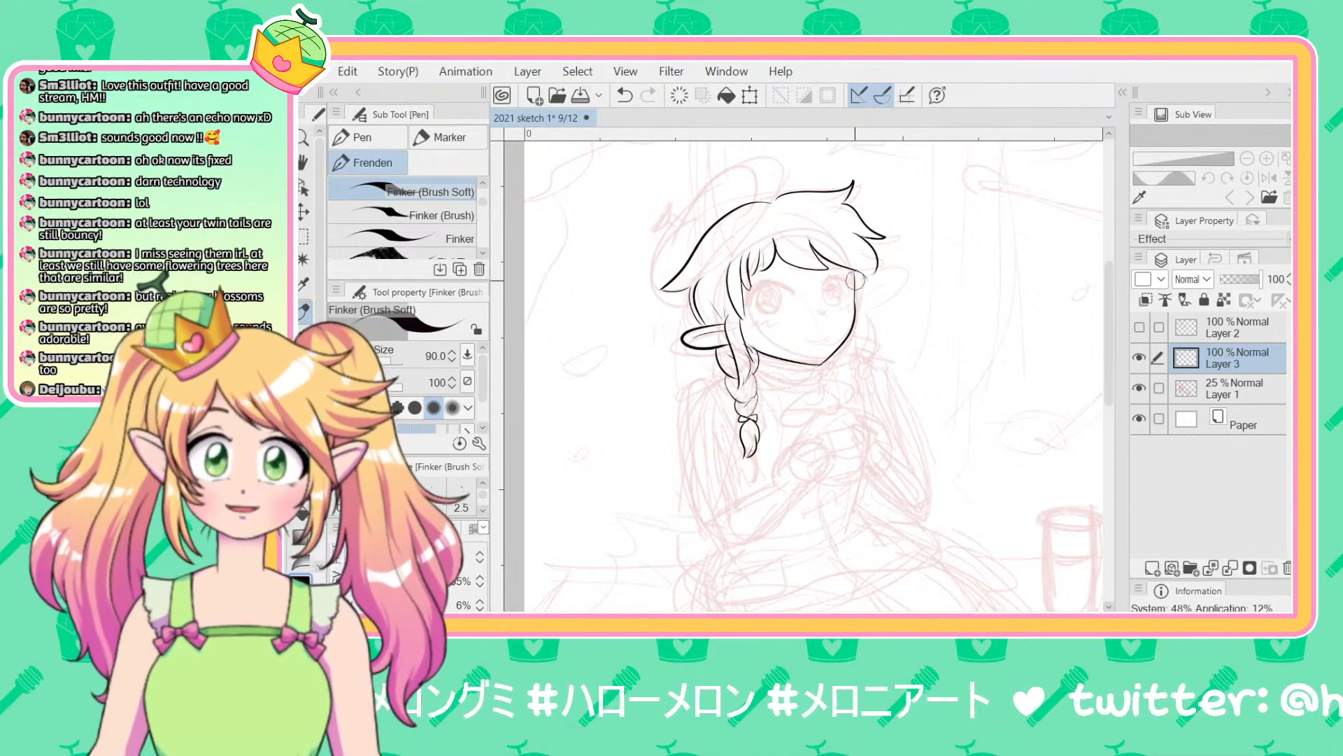
Step: Ink the hair lock hanging along the far cheek and the pointed ear sticking out behind it
mouse_move(855, 281)
mouse_down()
mouse_move(875, 329)
mouse_move(870, 361)
mouse_up()
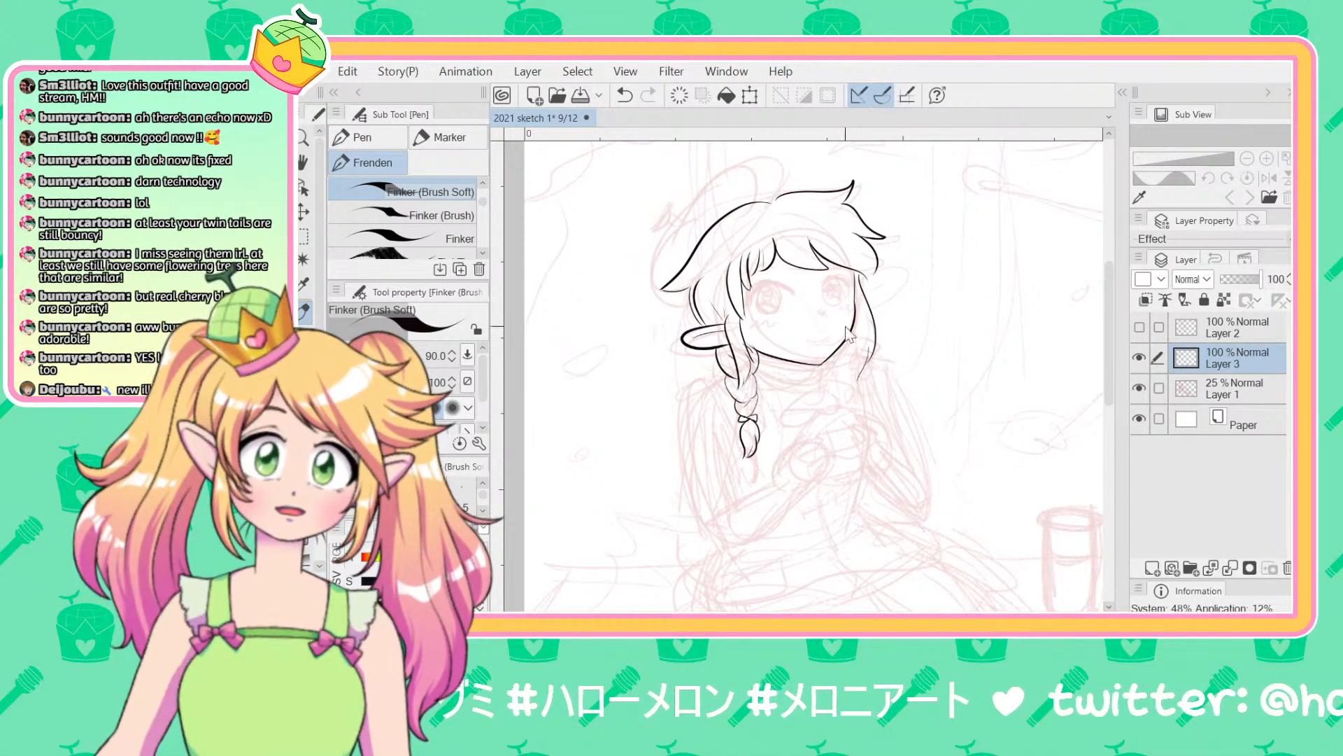
key(ctrl+z)
drag(859, 275, 843, 371)
key(ctrl+z)
drag(859, 274, 851, 365)
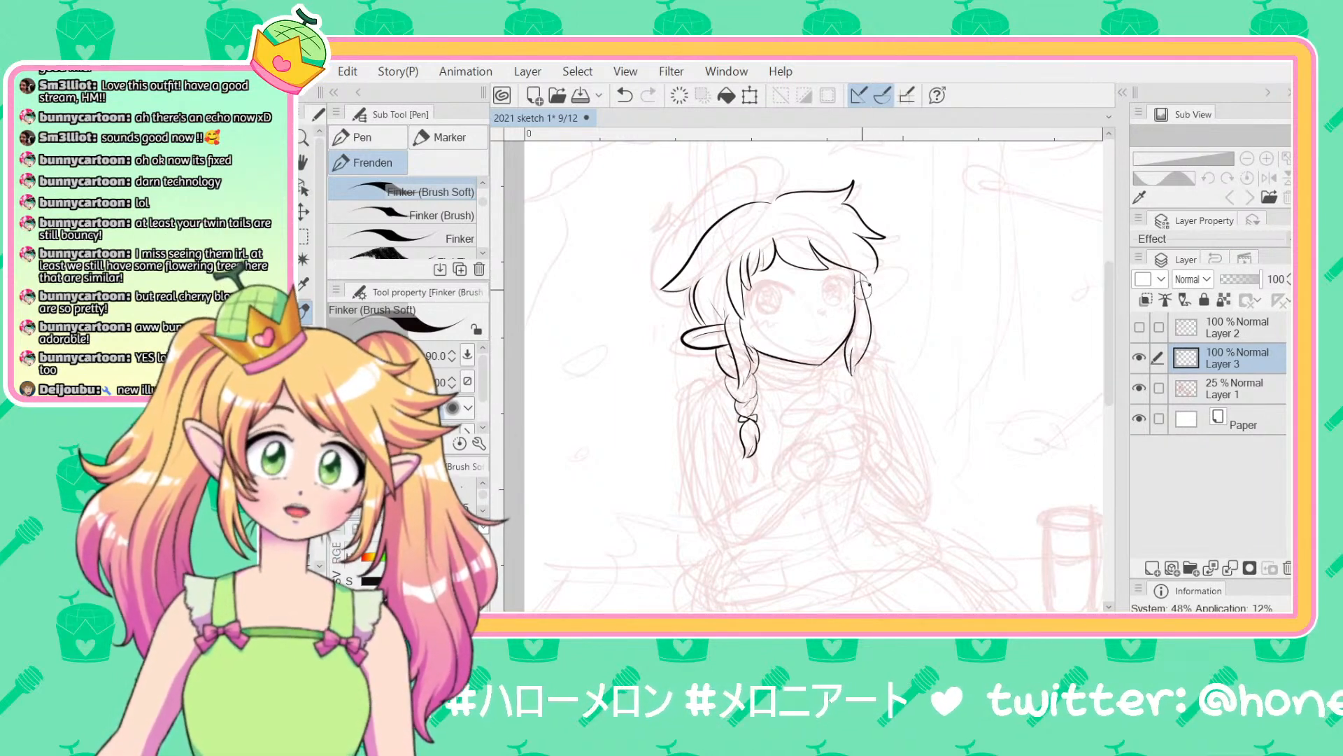
mouse_move(864, 284)
mouse_down()
mouse_move(895, 288)
mouse_move(871, 305)
mouse_up()
key(ctrl+z)
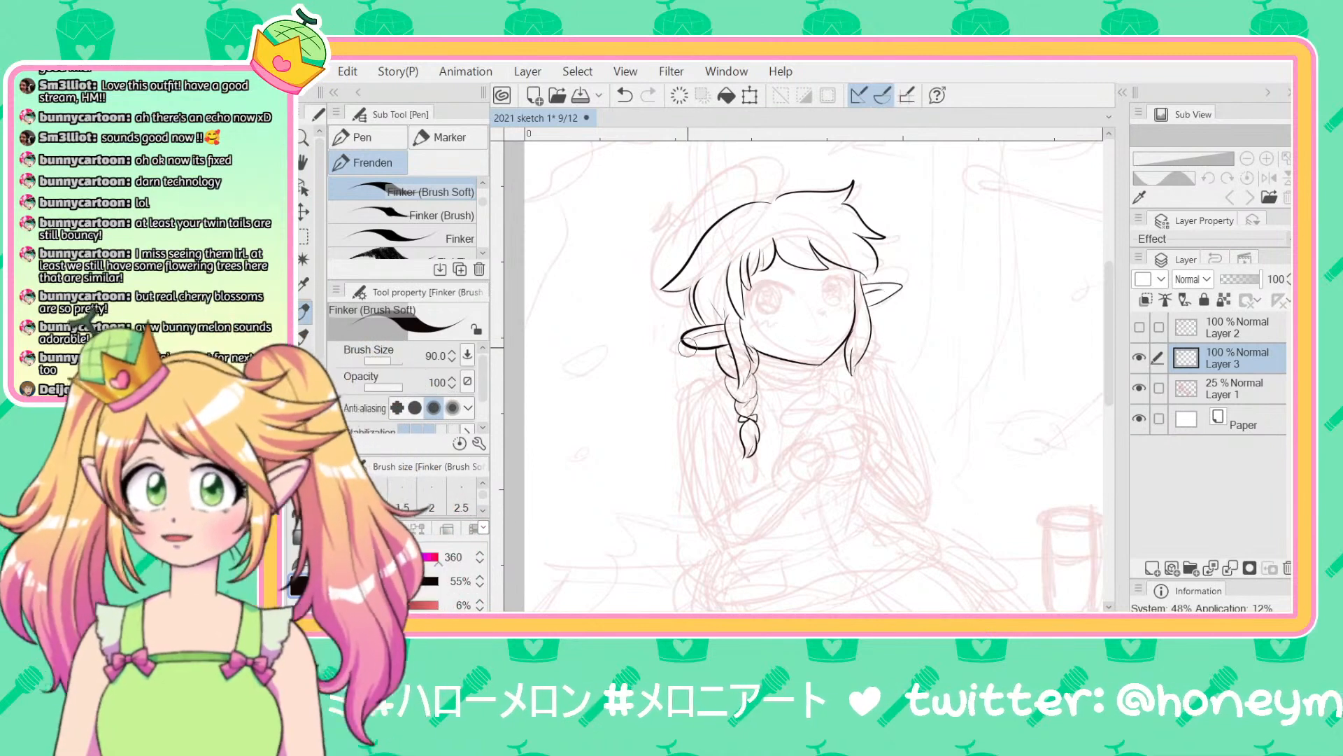
Step: Erase the tip of the near ear and re-ink it as a closed pointed shape beside the braid
key(e)
drag(689, 337, 699, 343)
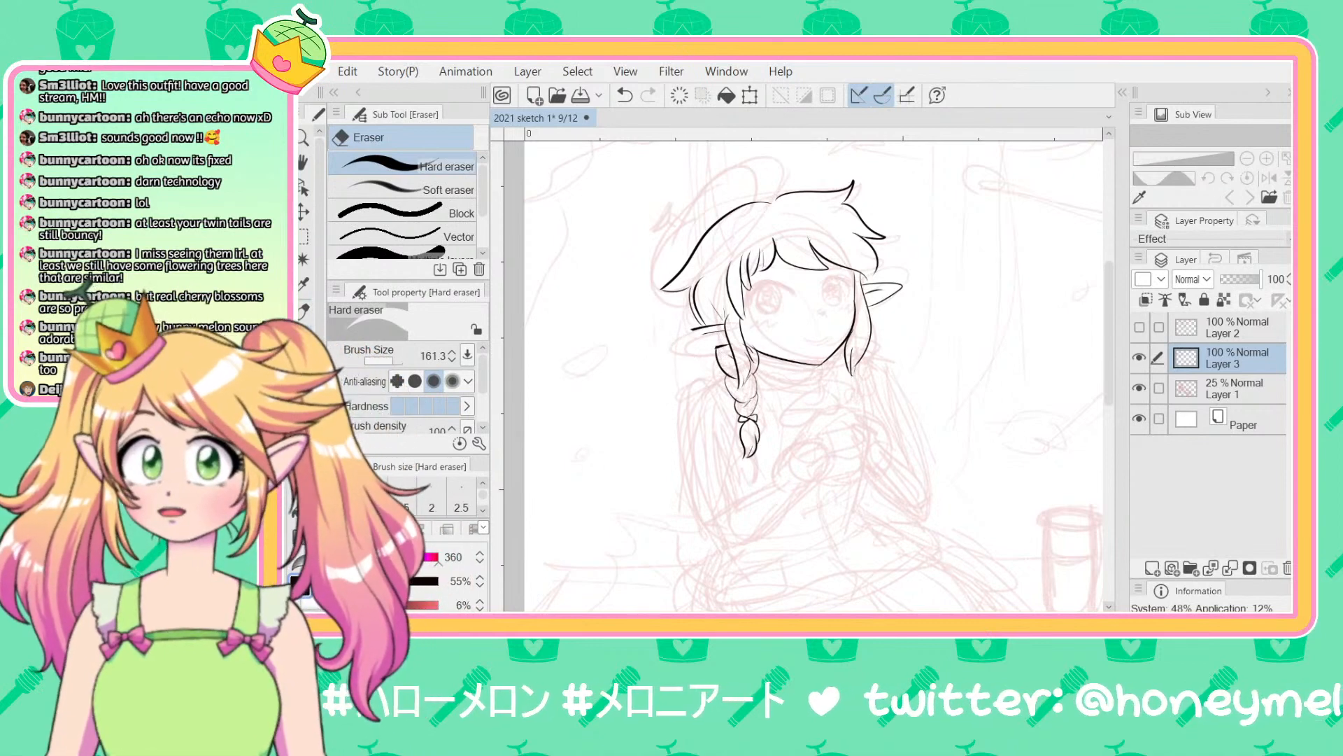
click(305, 312)
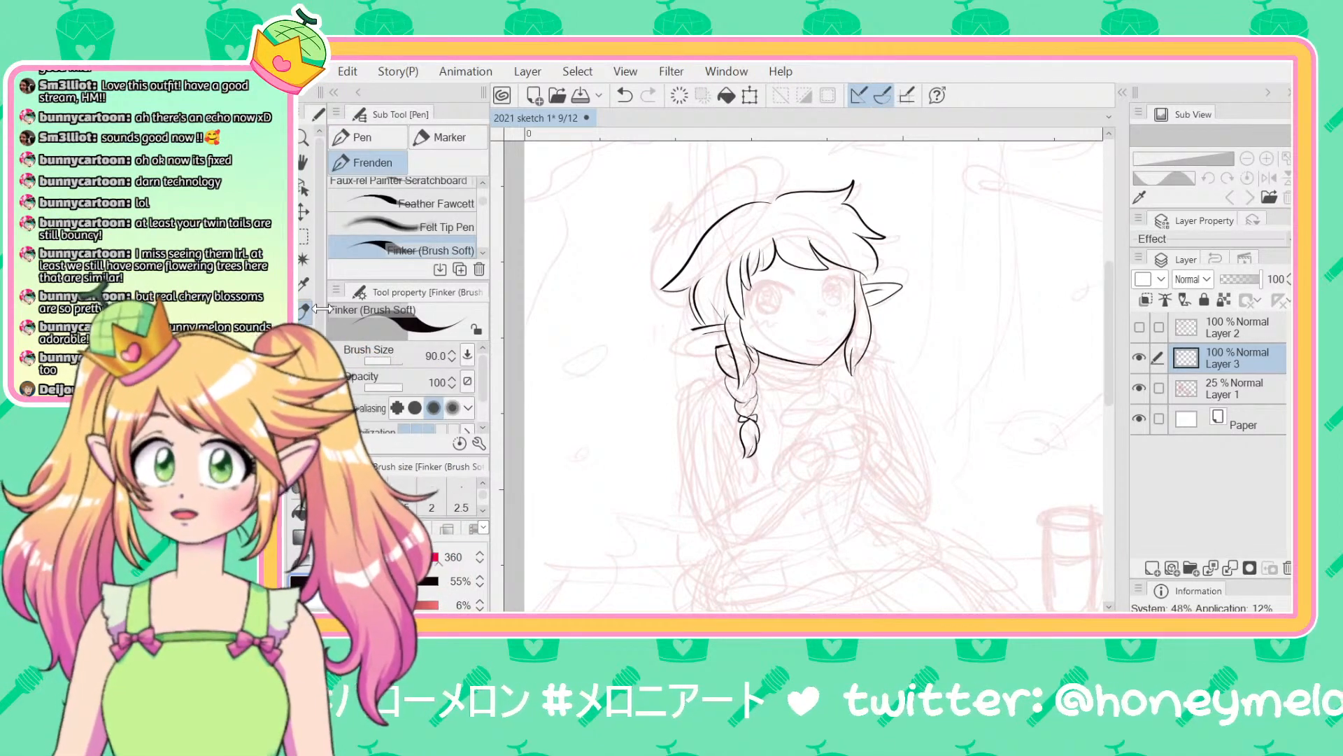
key(ctrl+z)
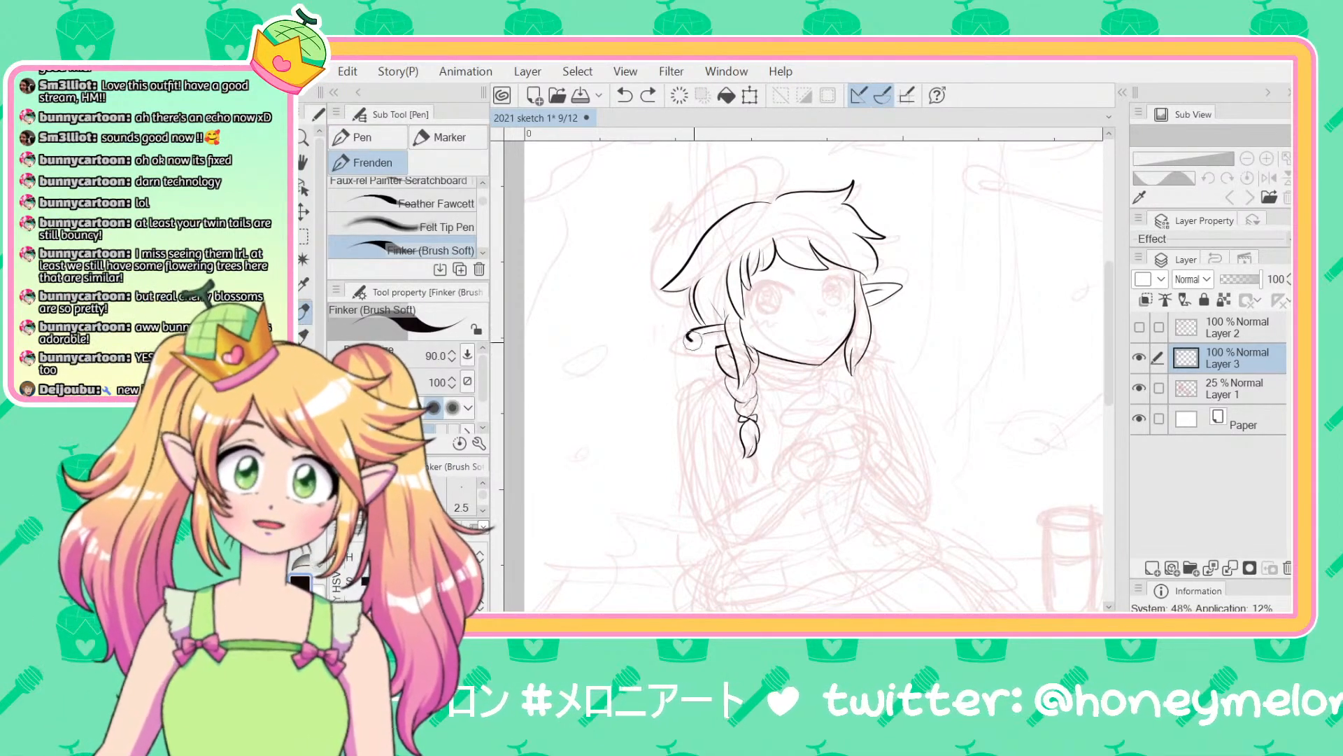
mouse_move(693, 341)
mouse_down()
mouse_move(716, 326)
mouse_move(690, 331)
mouse_move(709, 346)
mouse_move(723, 325)
mouse_move(685, 338)
mouse_move(725, 322)
mouse_move(702, 324)
mouse_move(693, 341)
mouse_move(733, 330)
mouse_move(699, 323)
mouse_up()
key(ctrl+z)
key(ctrl+z)
key(ctrl+z)
key(ctrl+z)
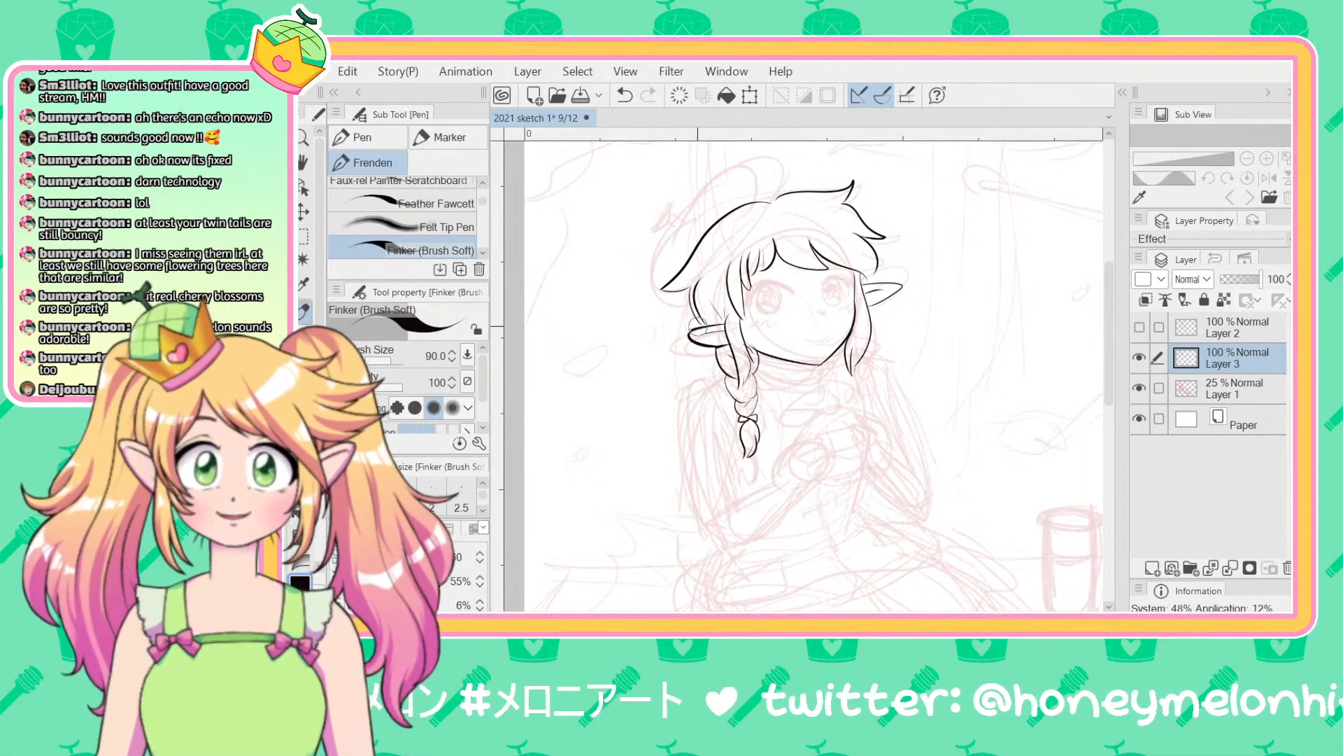
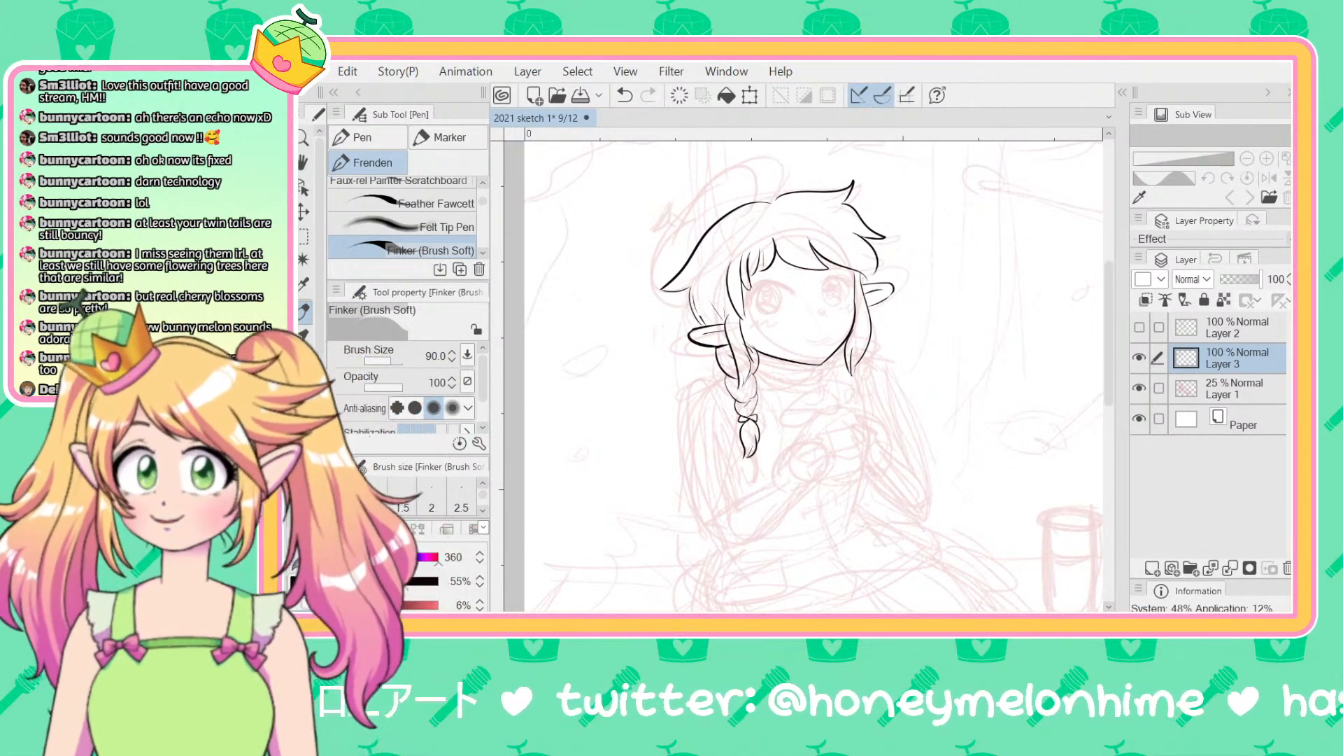
Step: Ink the beret's upper edge as one long arc from above the spiky tufts to the back of the head
click(304, 484)
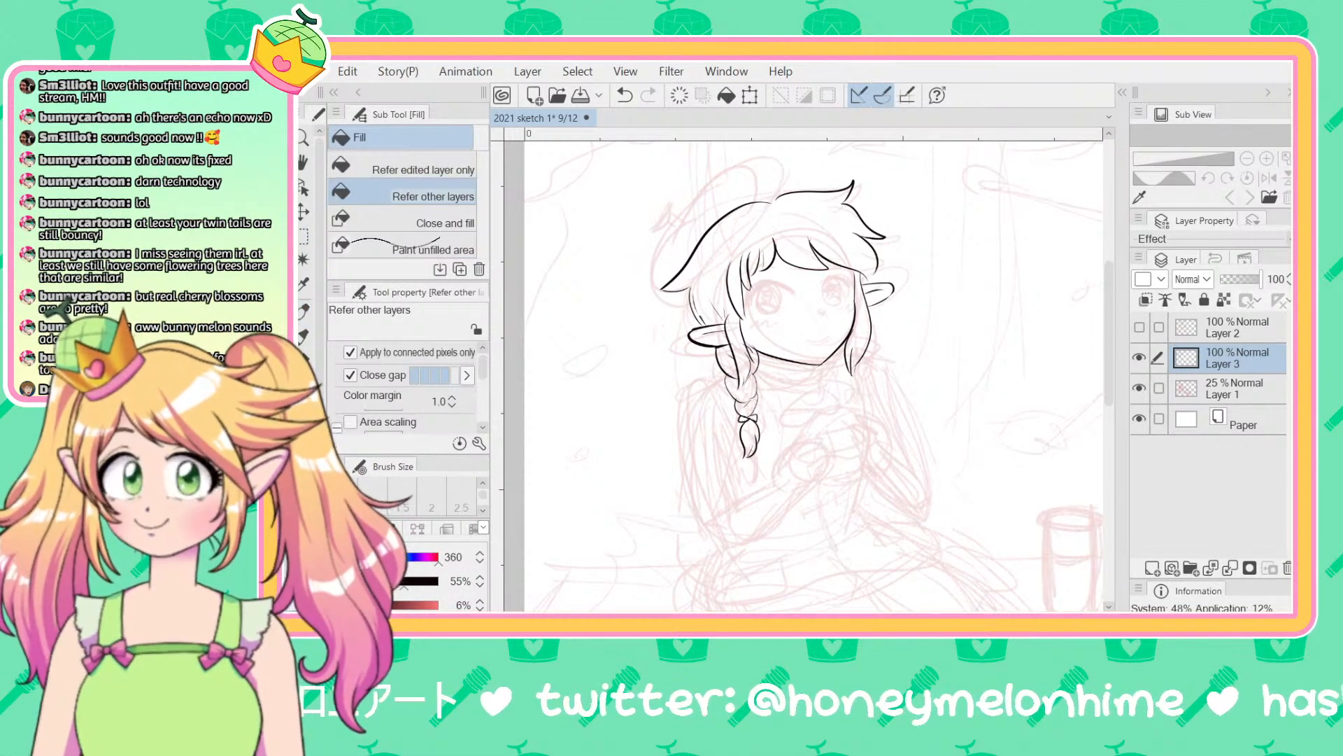
click(305, 319)
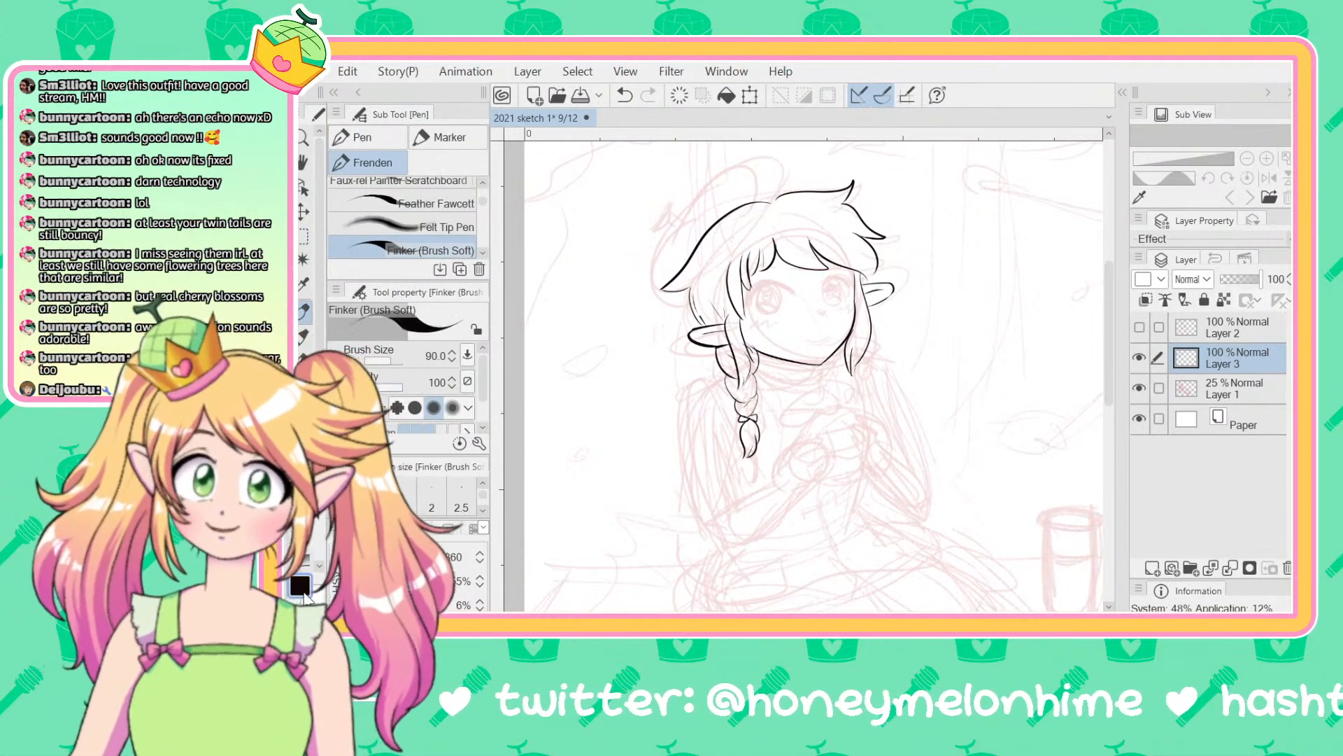
drag(809, 174, 654, 241)
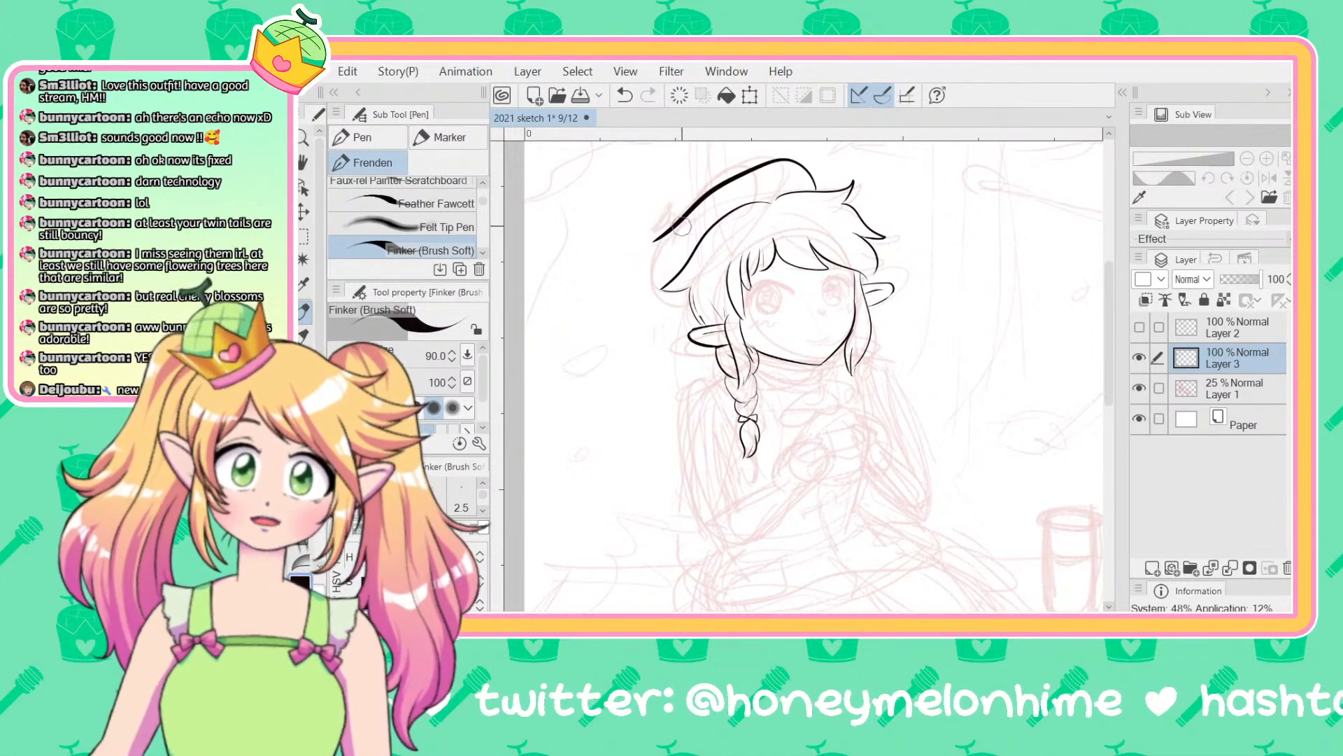
key(ctrl+z)
mouse_move(824, 183)
mouse_down()
mouse_move(744, 178)
mouse_move(658, 294)
mouse_up()
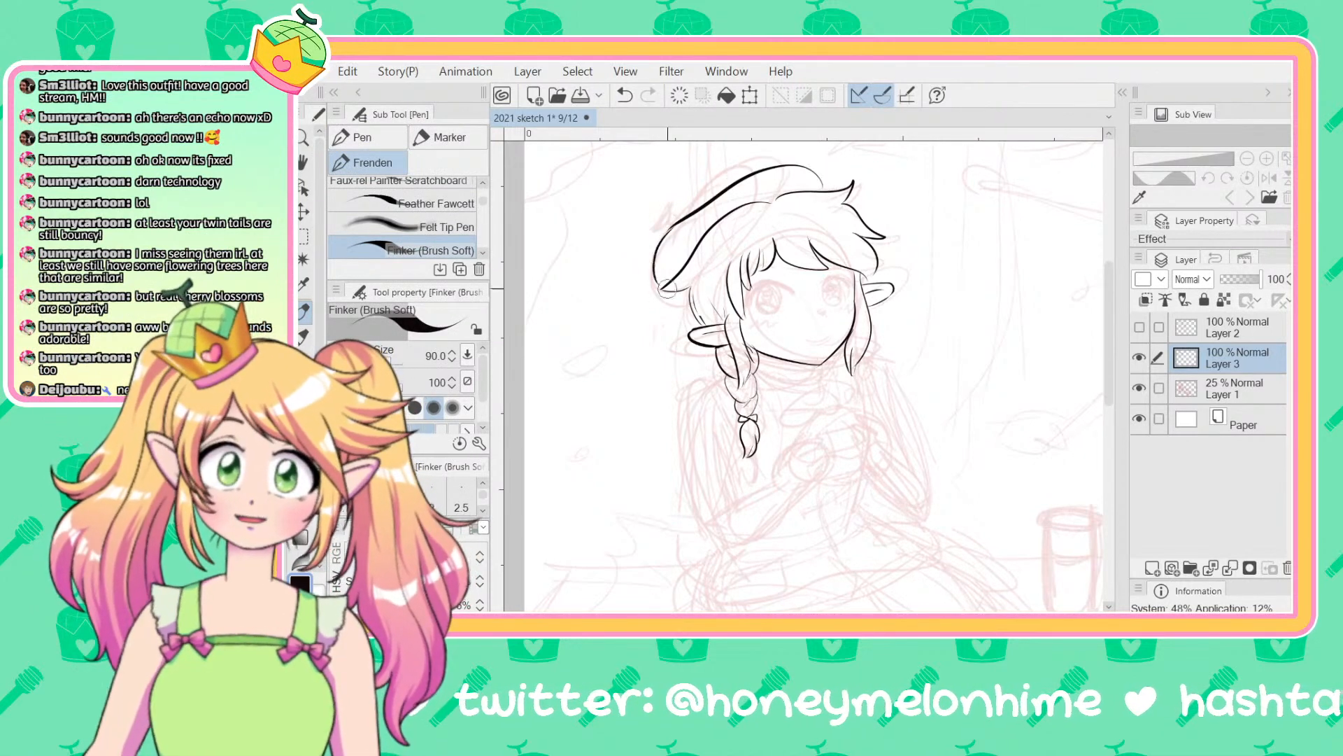
key(ctrl+z)
Step: Ink the beret's rounded back edge down to the flicked hair tip and add the small looped ornament on its upper edge
drag(673, 223, 654, 308)
key(ctrl+z)
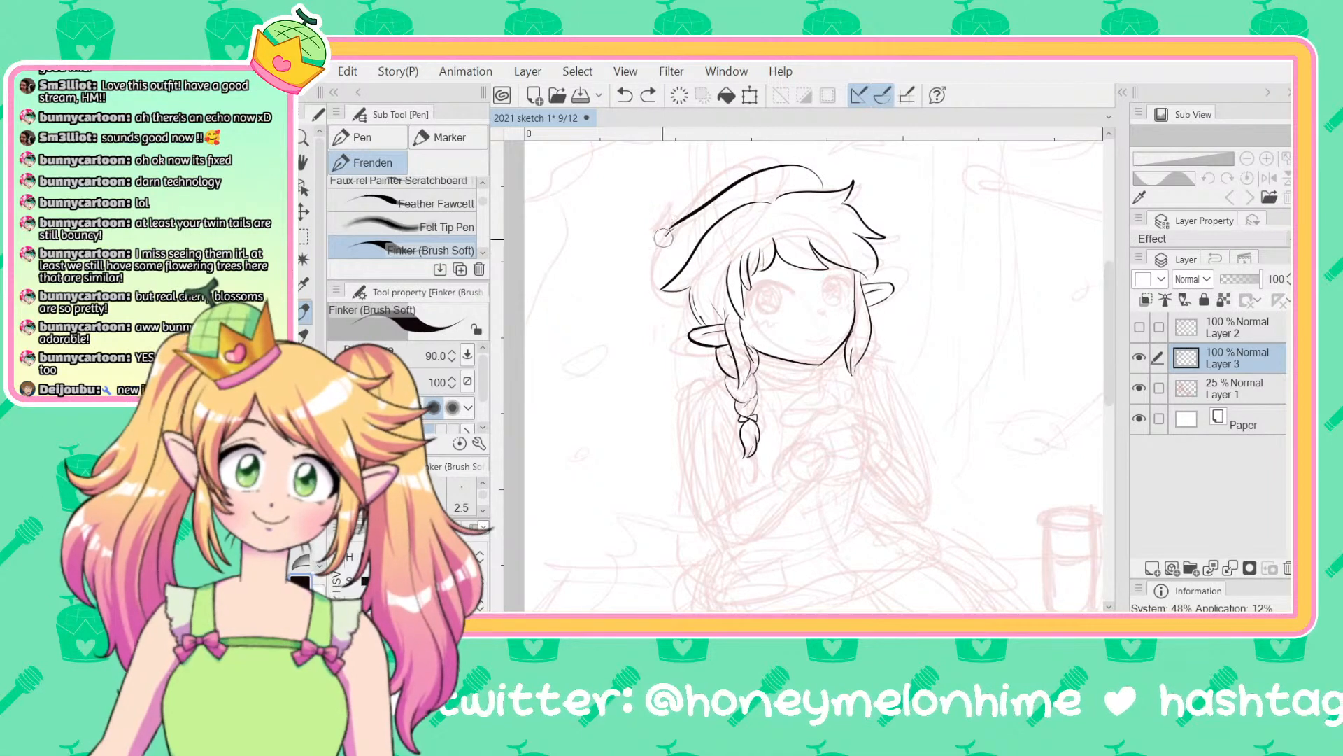
drag(665, 232, 698, 289)
key(ctrl+z)
drag(668, 227, 697, 306)
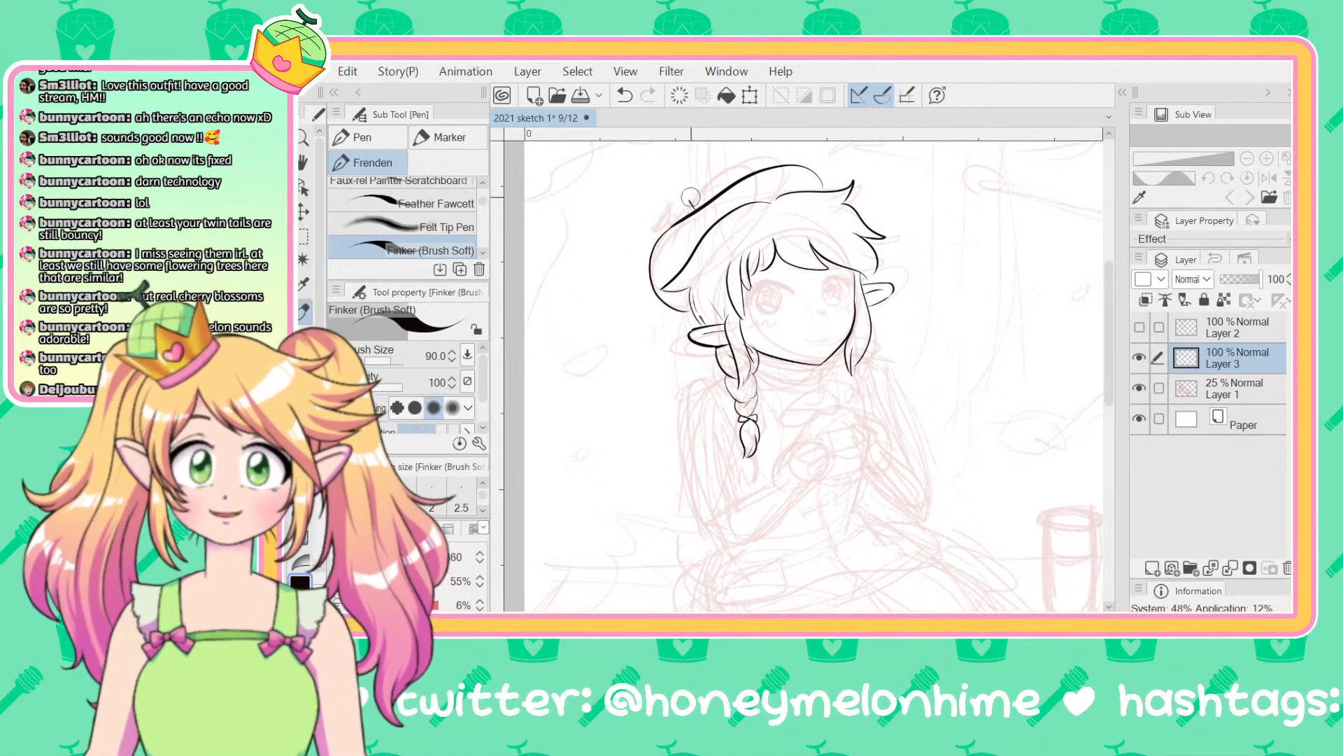
key(ctrl+z)
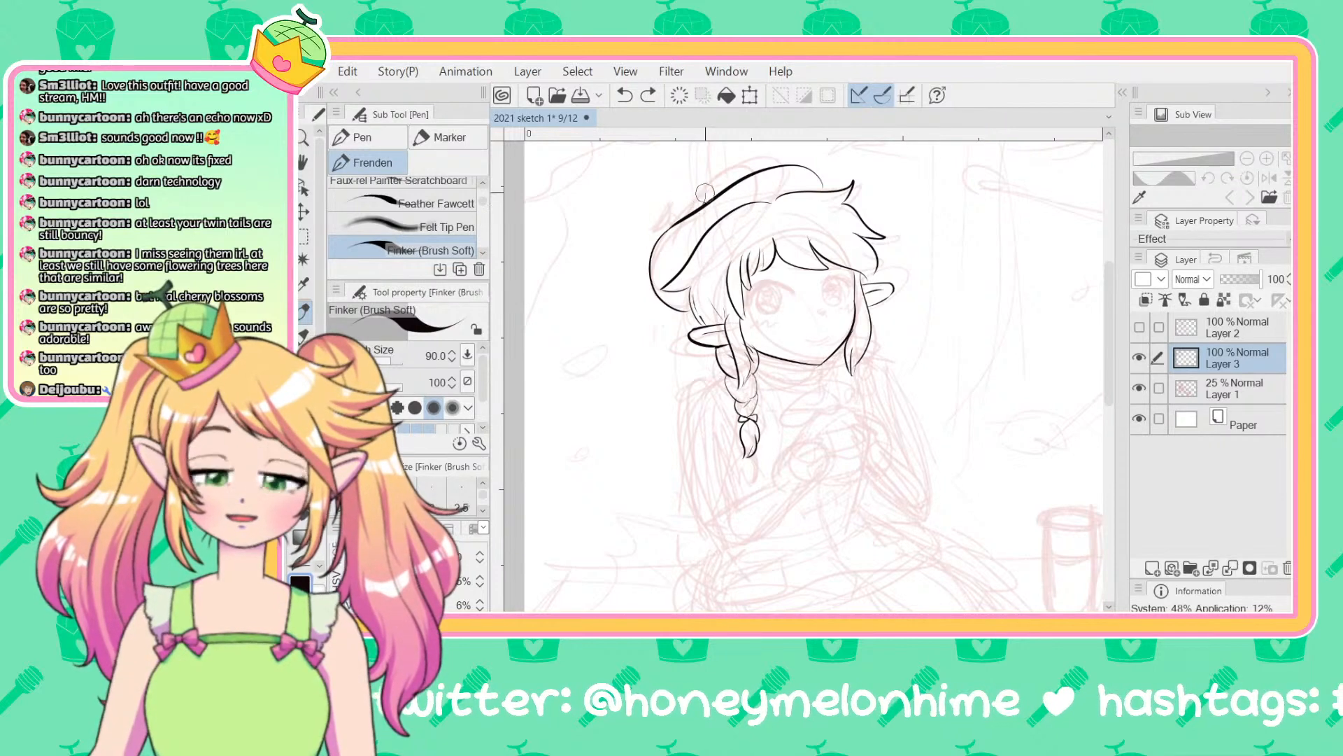
mouse_move(700, 194)
mouse_down()
mouse_move(701, 183)
mouse_move(691, 210)
mouse_up()
key(ctrl+z)
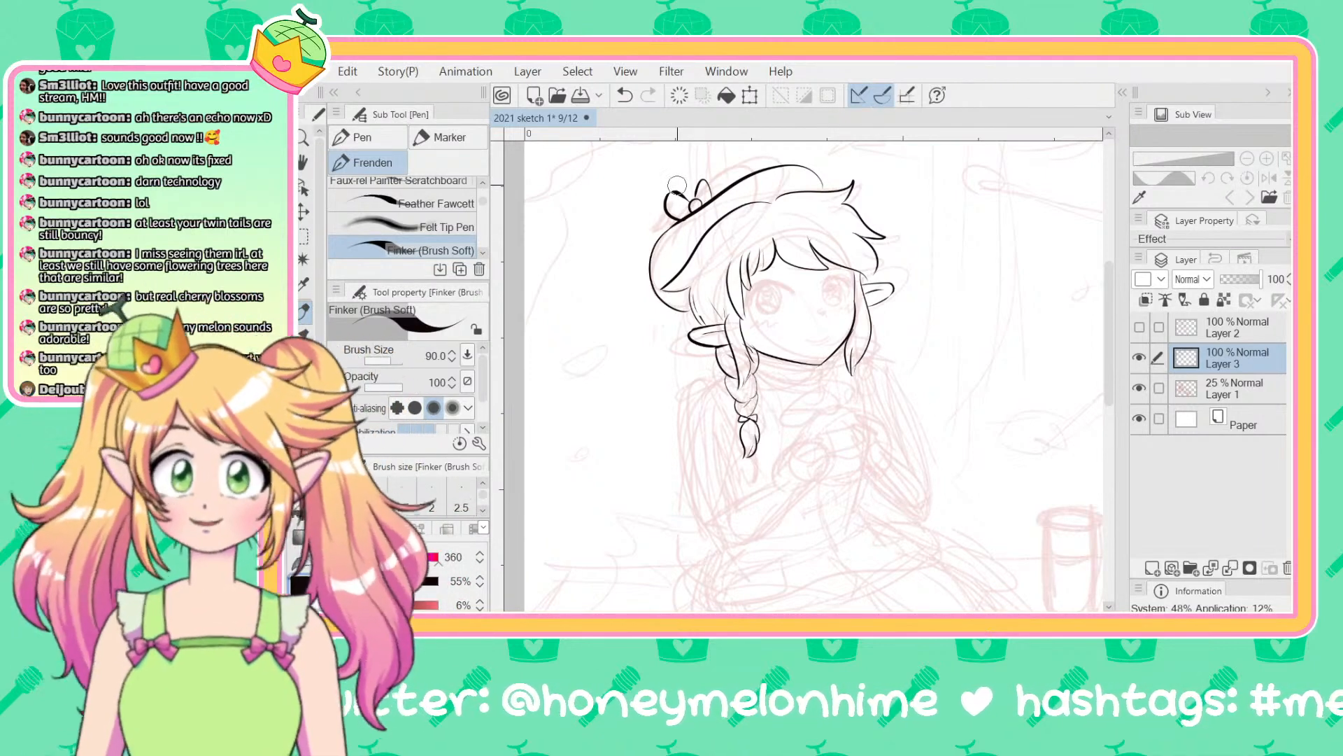
Step: Ink the far eye's thick upper lash line and clear the first version of the near eye
mouse_move(826, 280)
mouse_down()
mouse_move(850, 278)
mouse_move(826, 302)
mouse_move(836, 300)
mouse_move(755, 281)
mouse_move(749, 297)
mouse_move(770, 294)
mouse_up()
key(ctrl+z)
key(ctrl+z)
key(ctrl+z)
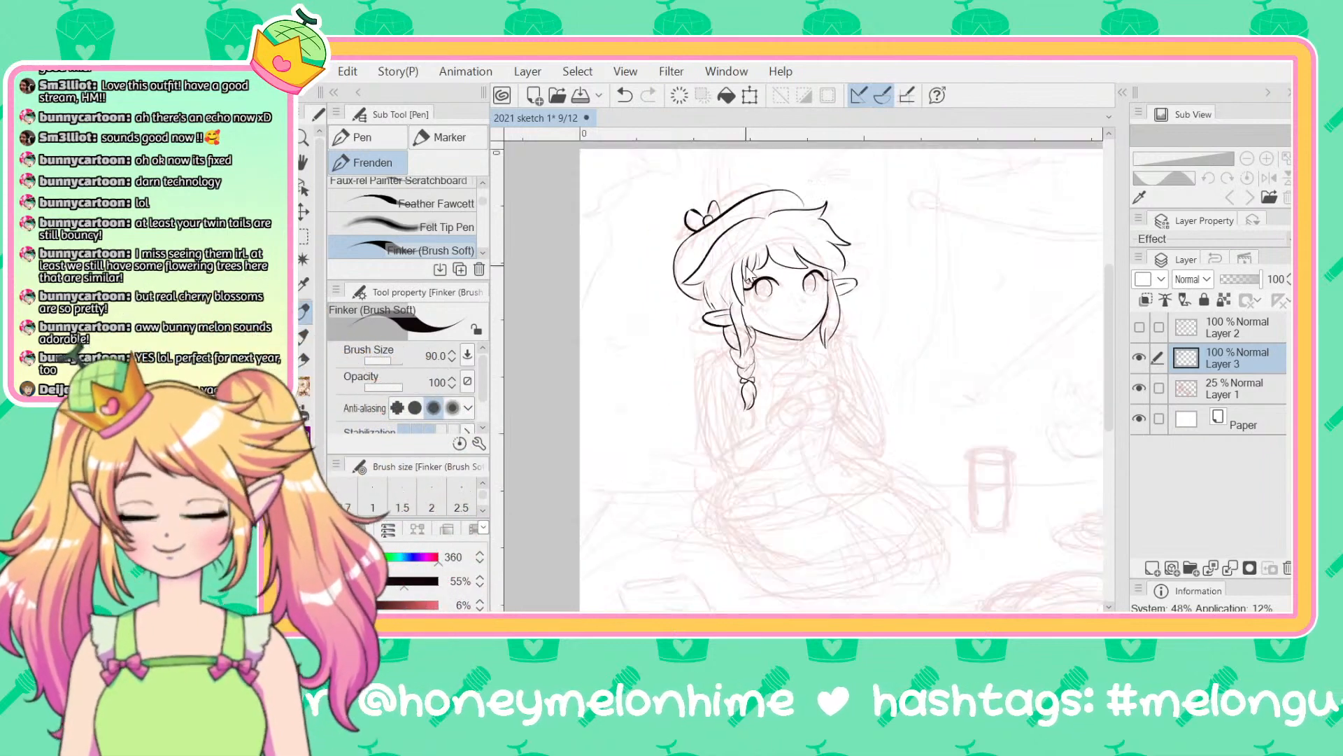
scroll(747, 279, down, 1)
key(ctrl+z)
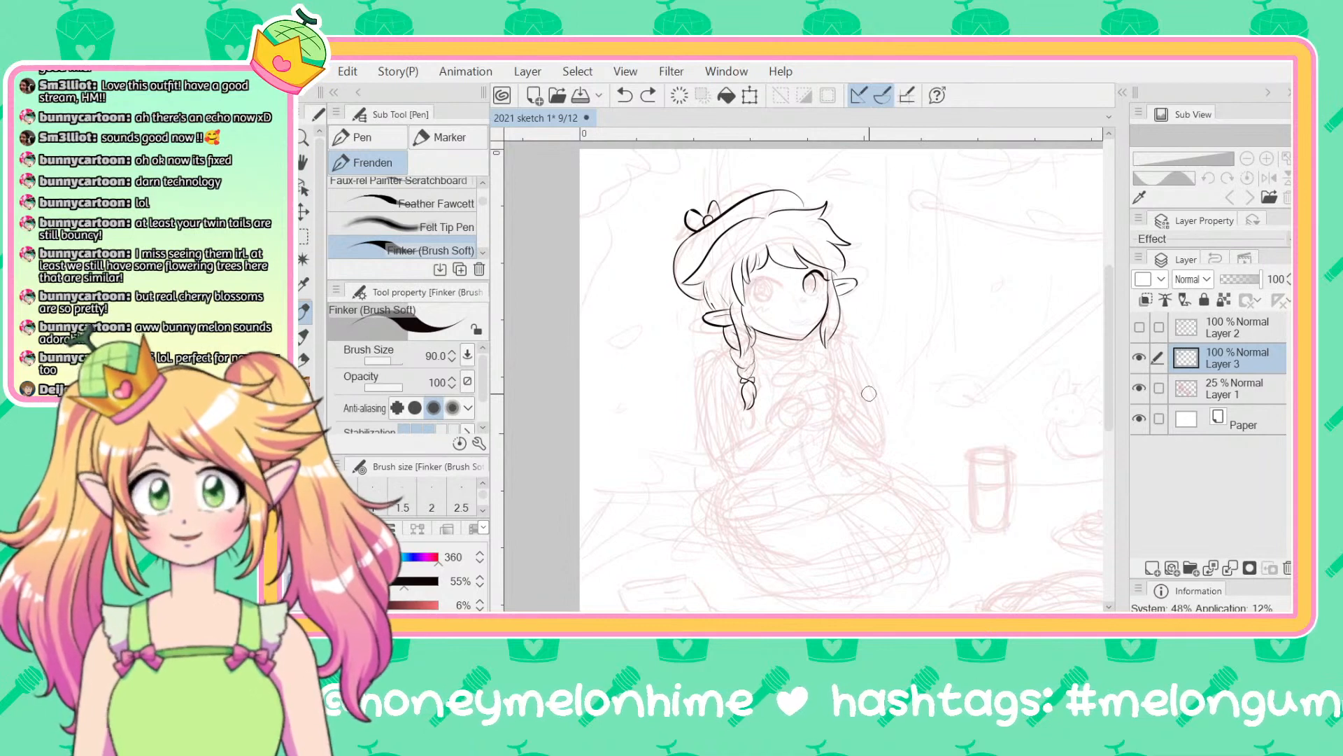
key(ctrl+z)
scroll(869, 394, up, 1)
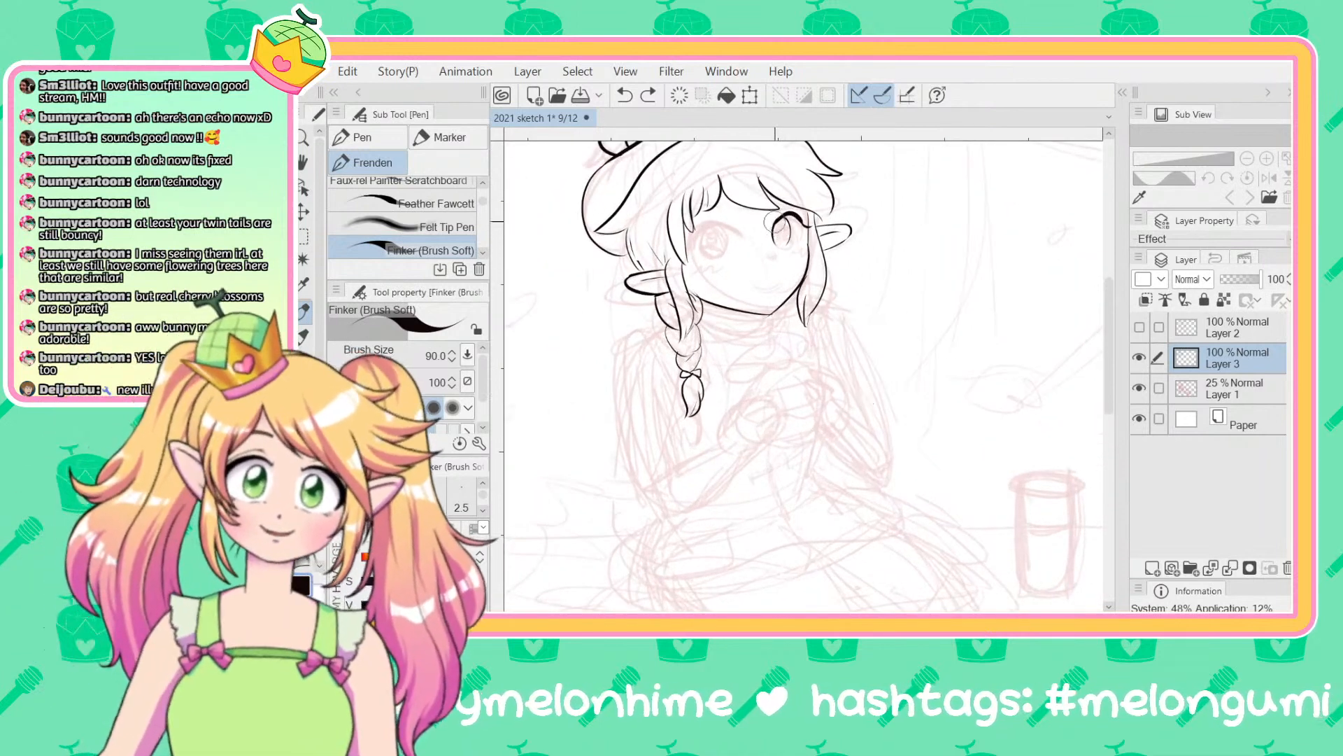
mouse_move(791, 214)
mouse_down()
mouse_move(798, 244)
mouse_move(783, 214)
mouse_move(805, 222)
mouse_up()
key(ctrl+z)
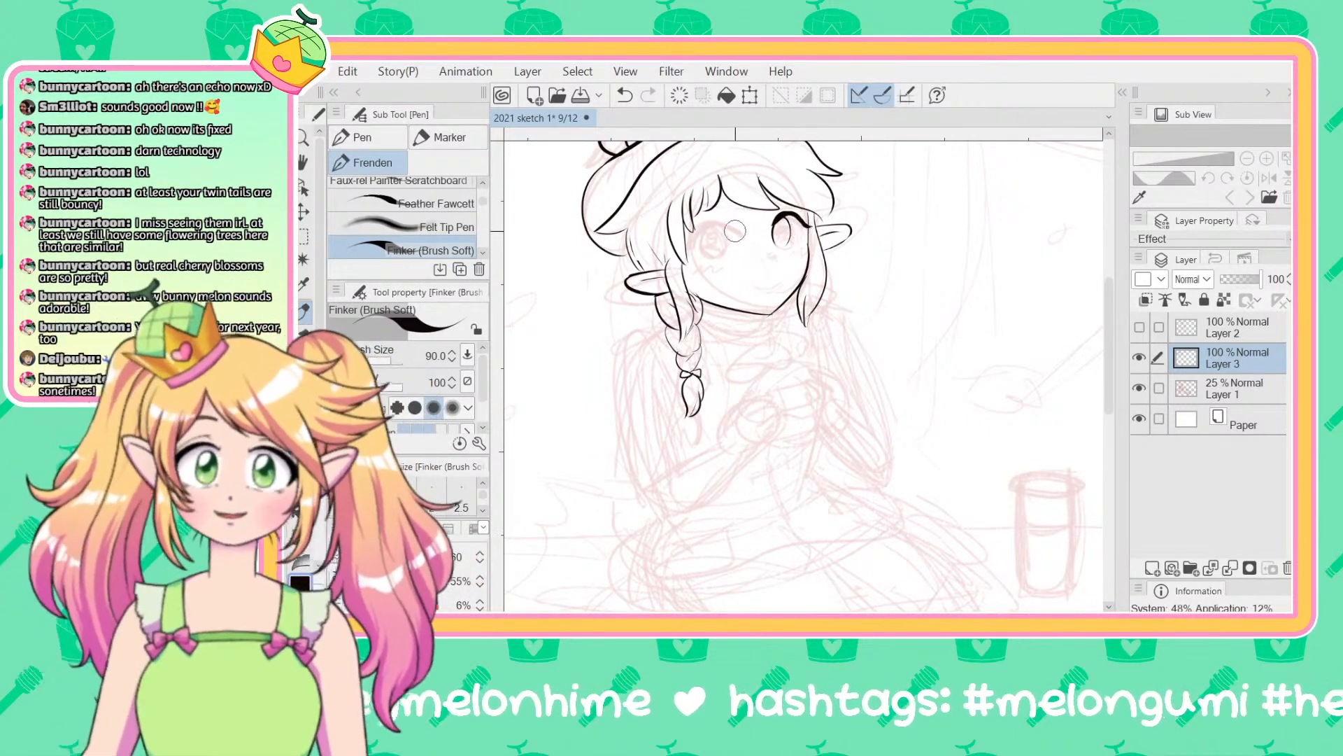
Step: Ink the near eye's upper lash line and lashes, and mirror the canvas to check the face
drag(687, 241, 729, 225)
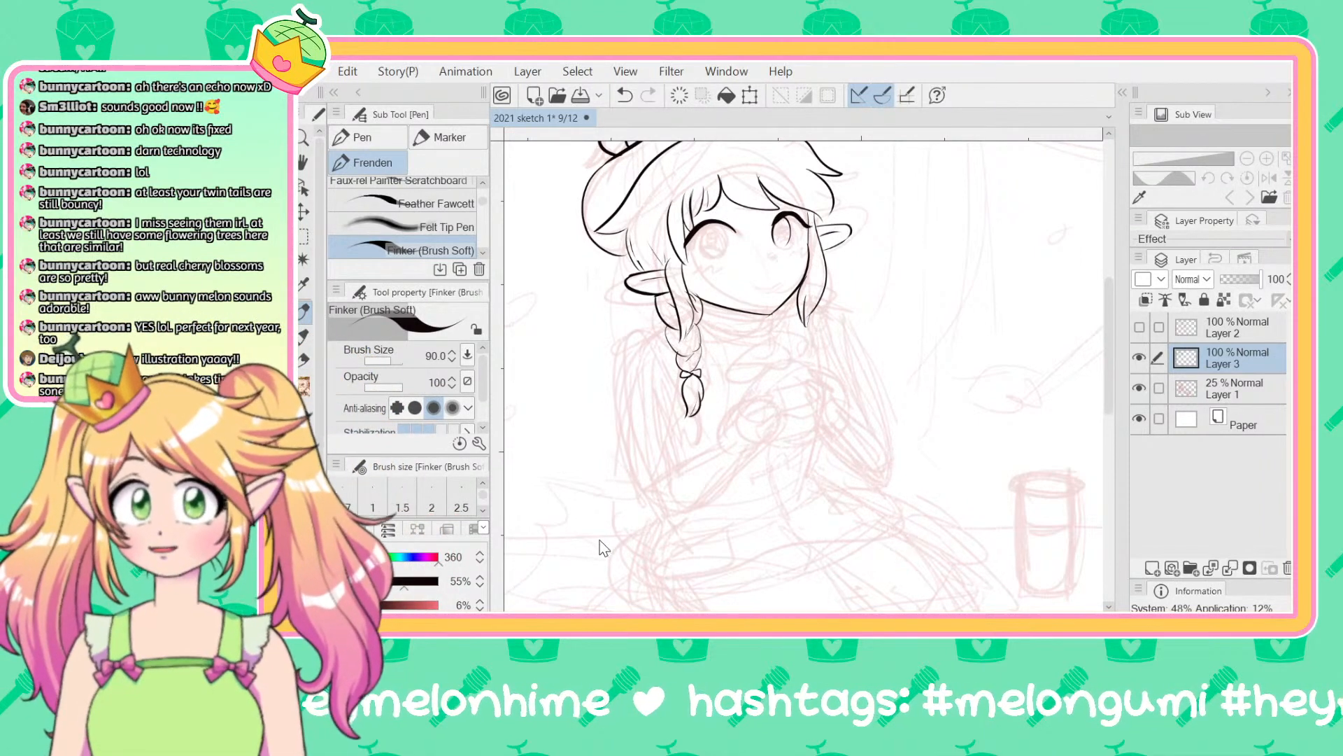
key(h)
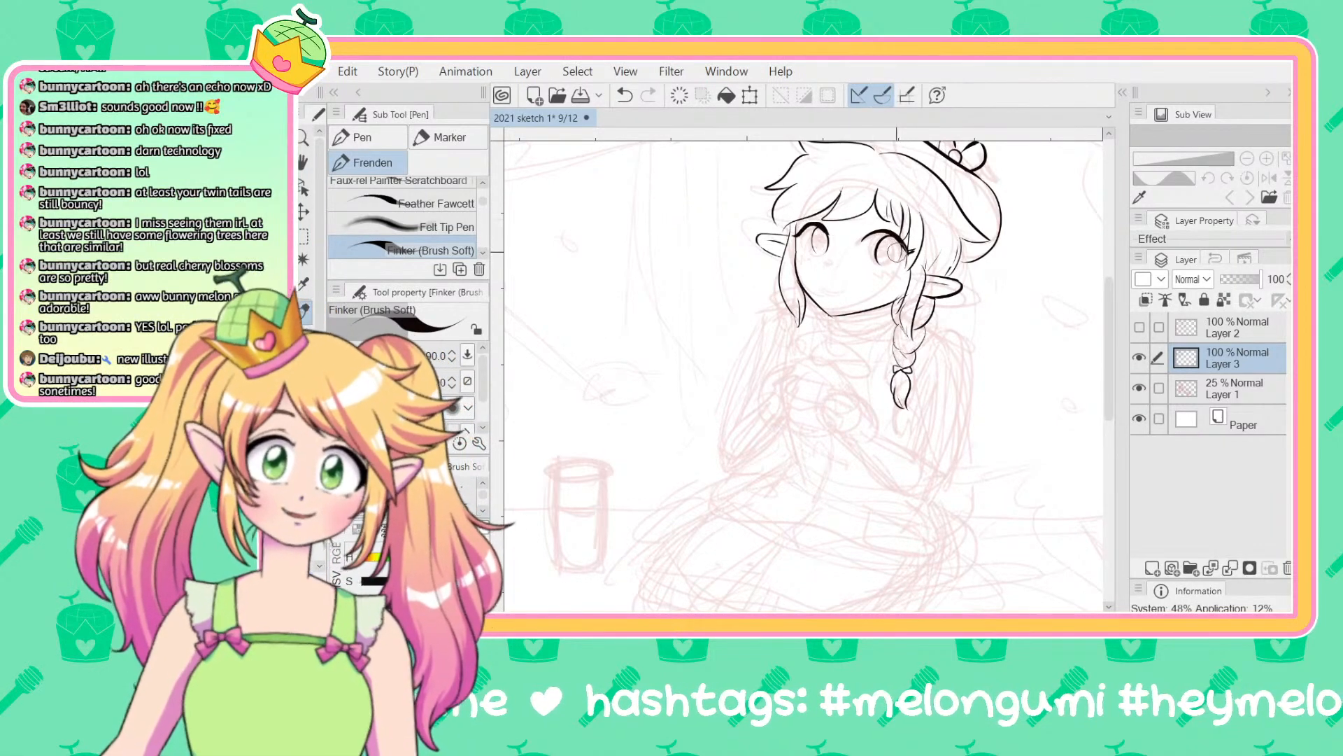
key(ctrl+z)
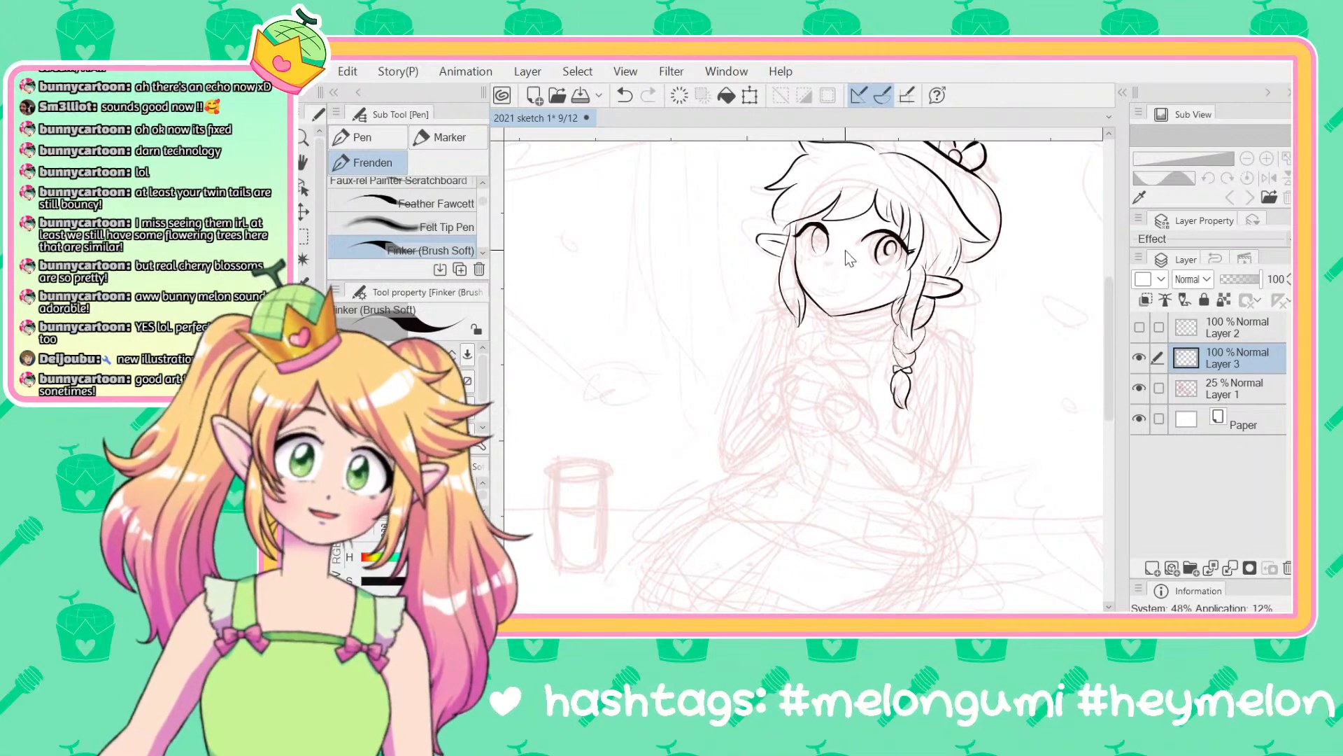
Step: Ink a small nose mark and try out a small mouth below it in the mirrored view
drag(829, 269, 834, 269)
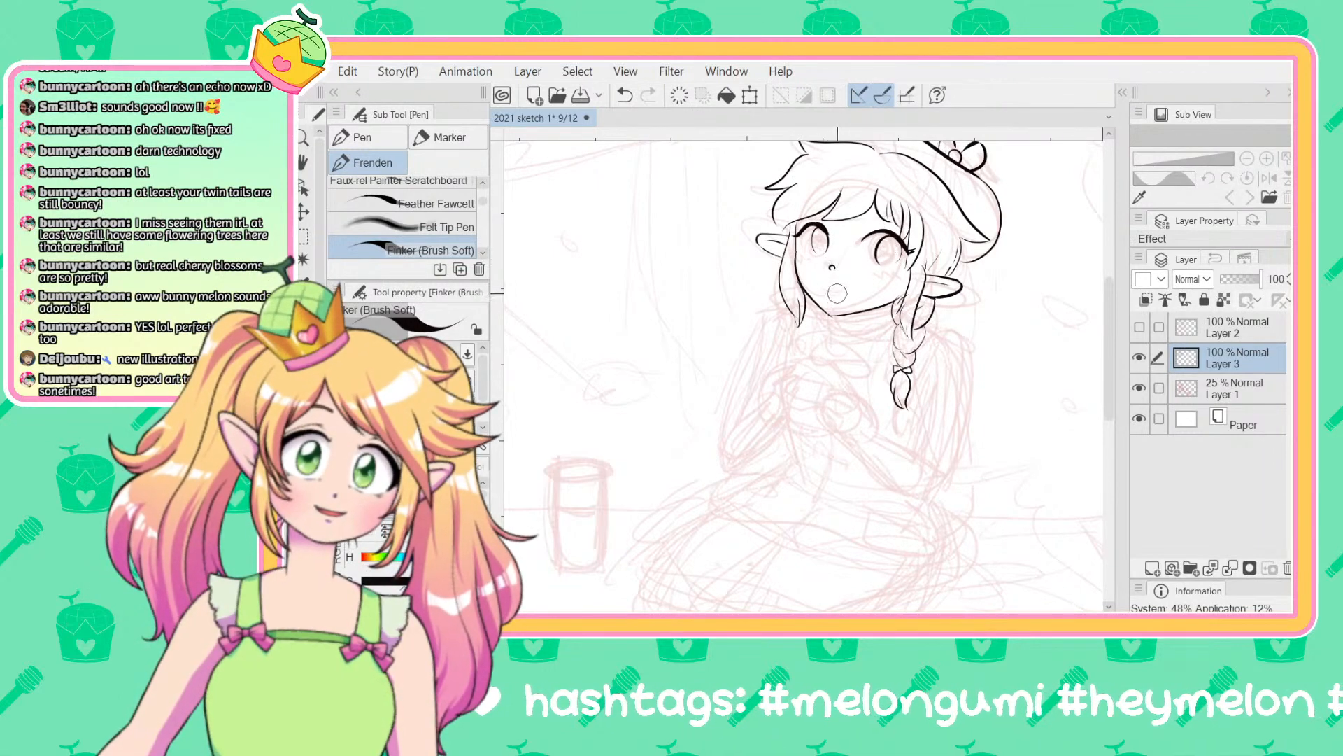
key(ctrl+z)
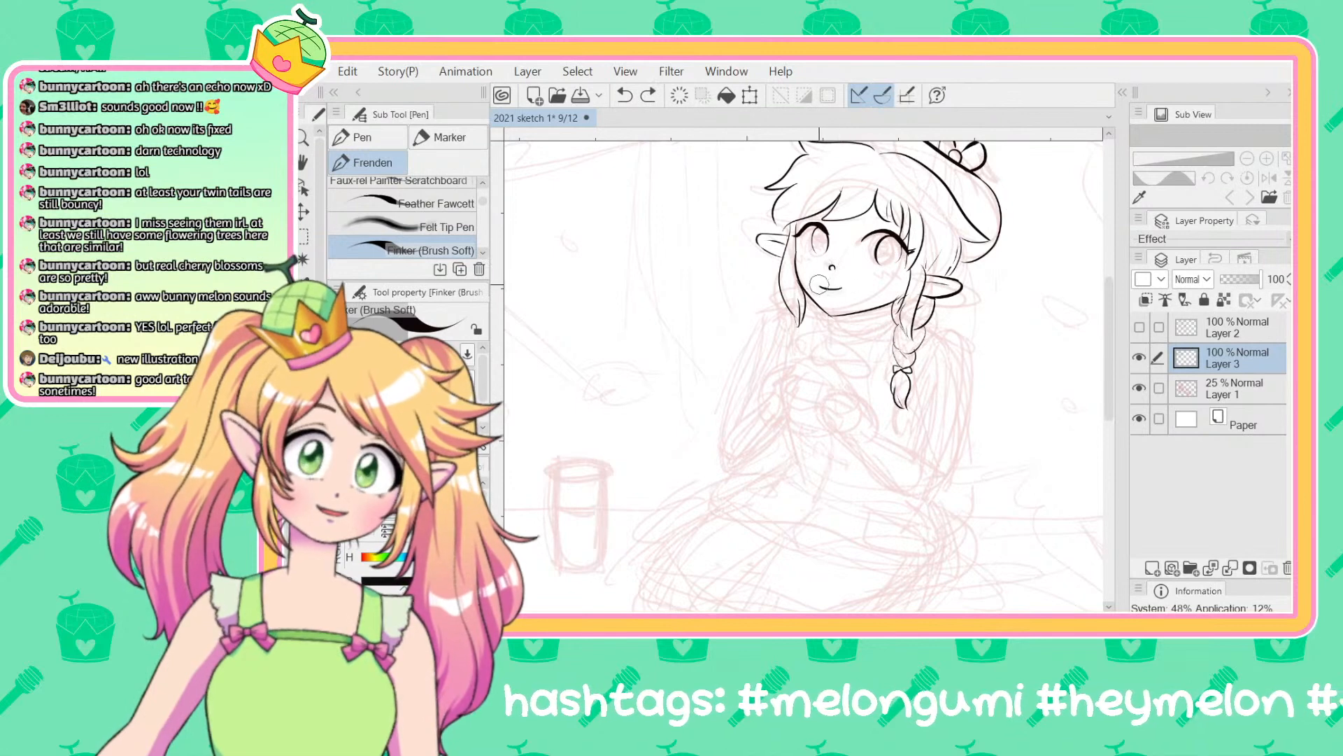
key(ctrl+z)
drag(821, 285, 845, 287)
key(ctrl+z)
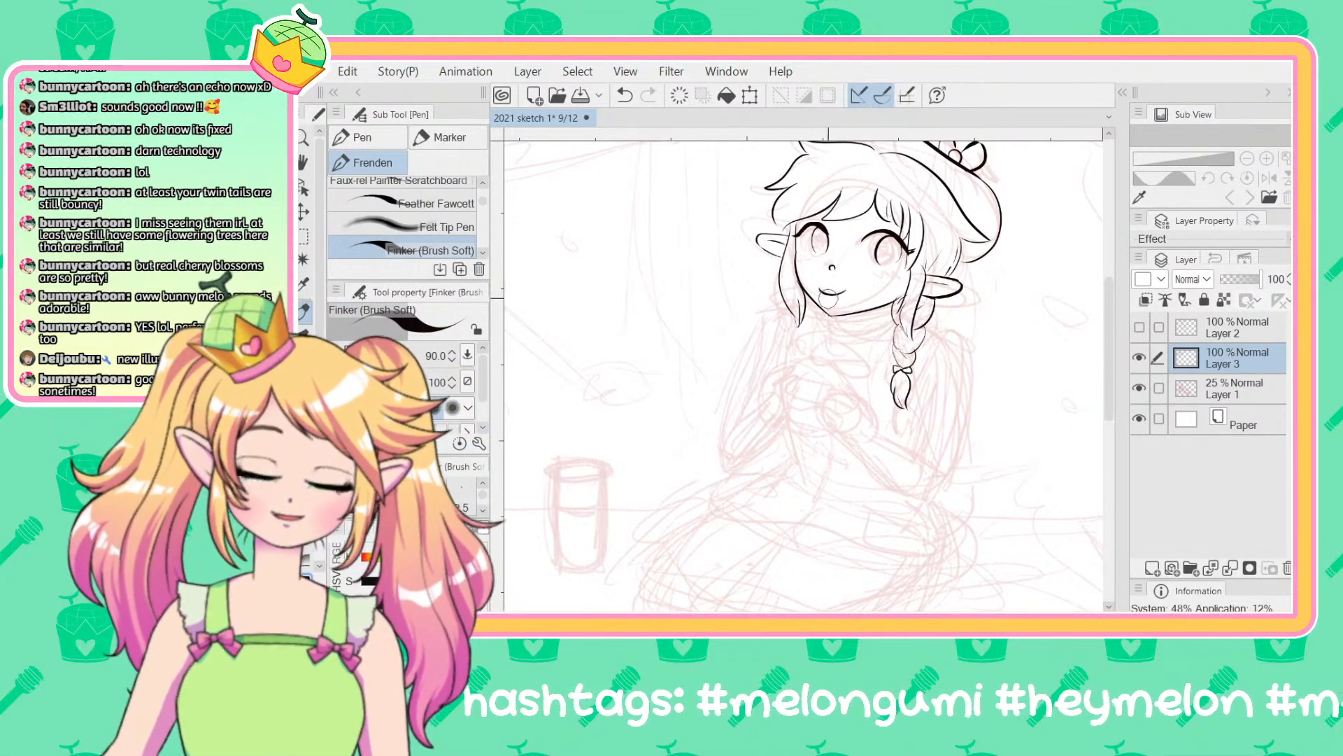
Step: Flip the canvas back to normal and redraw the mouth as a gently curved smile under the nose
key(h)
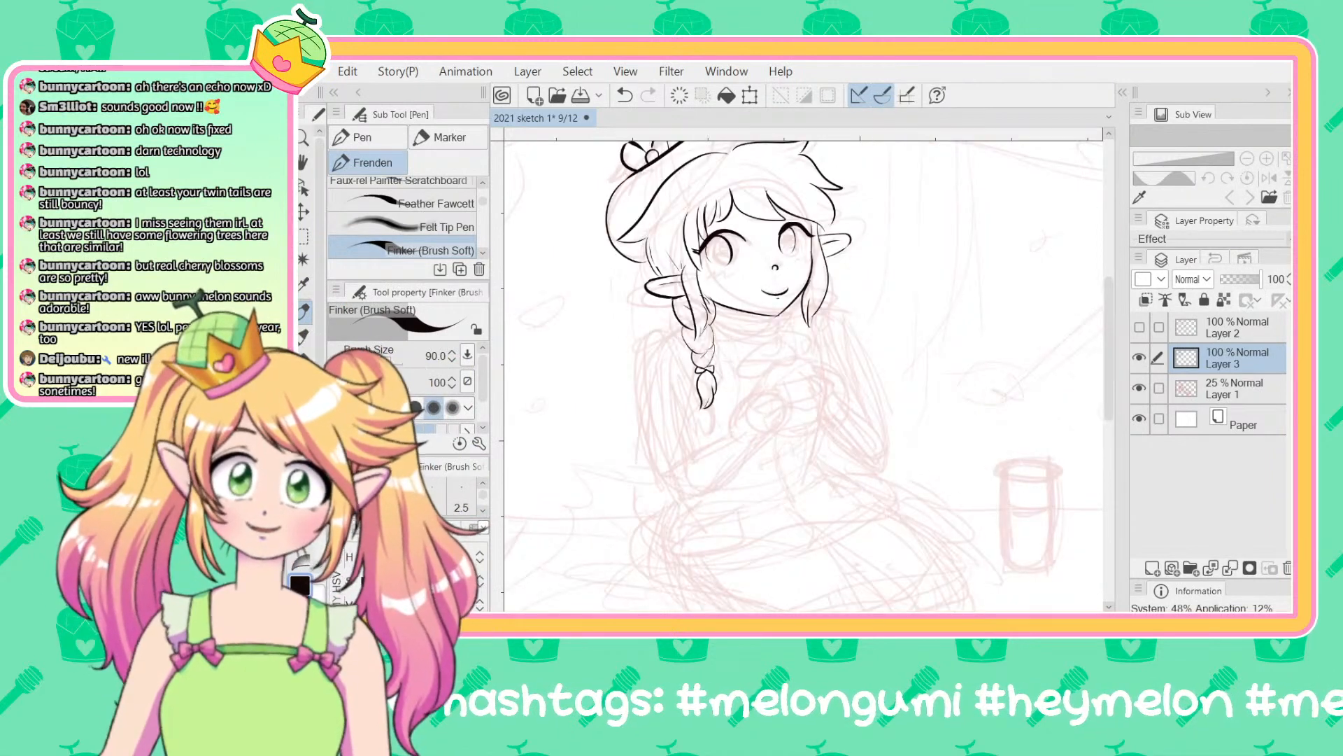
key(ctrl+z)
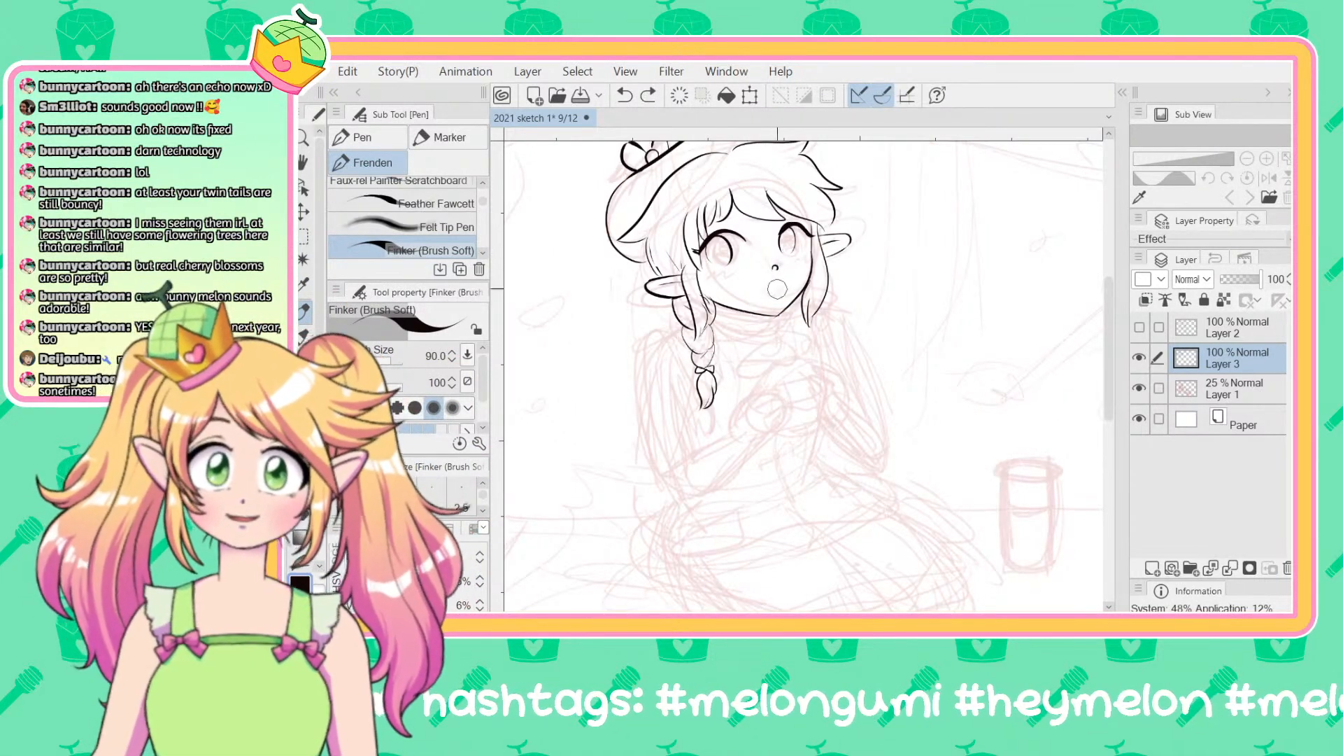
drag(787, 283, 759, 290)
key(ctrl+z)
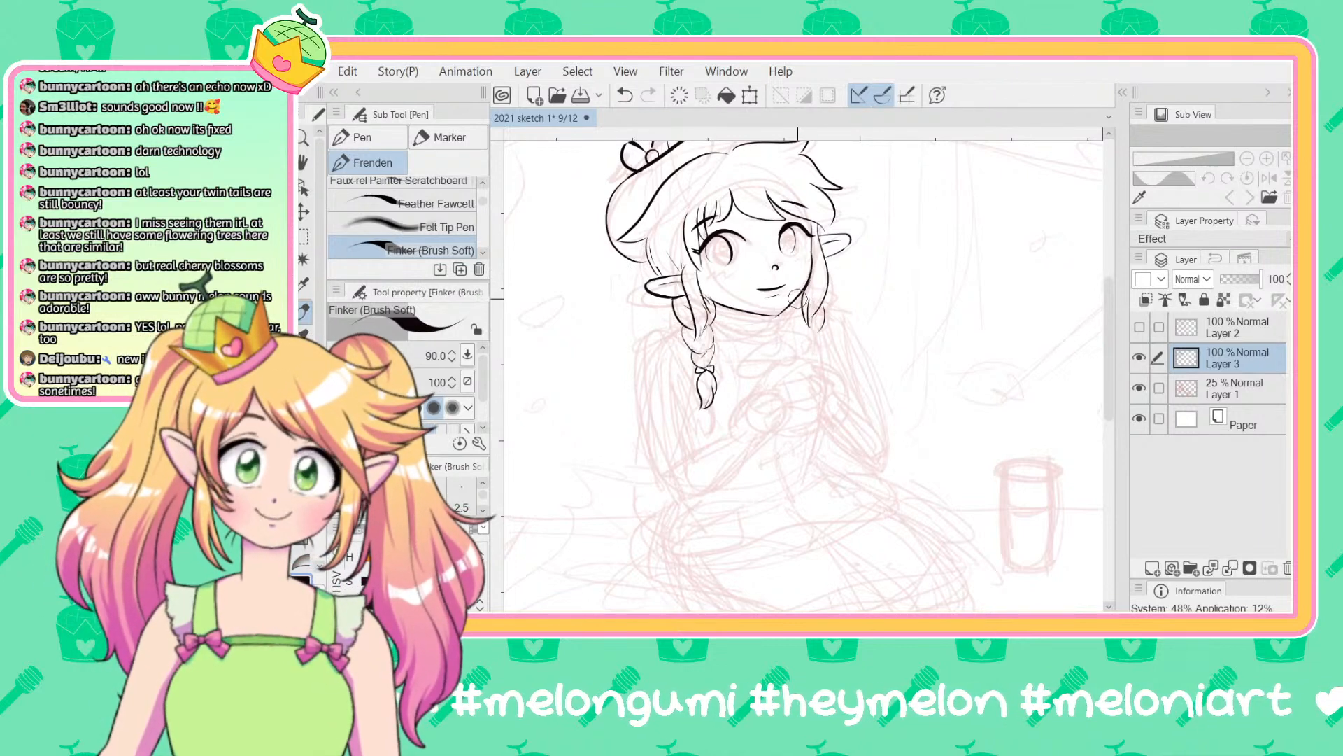
Step: Ink the braided segments below the far cheek lock and close the braid with a small tie
drag(796, 322, 824, 322)
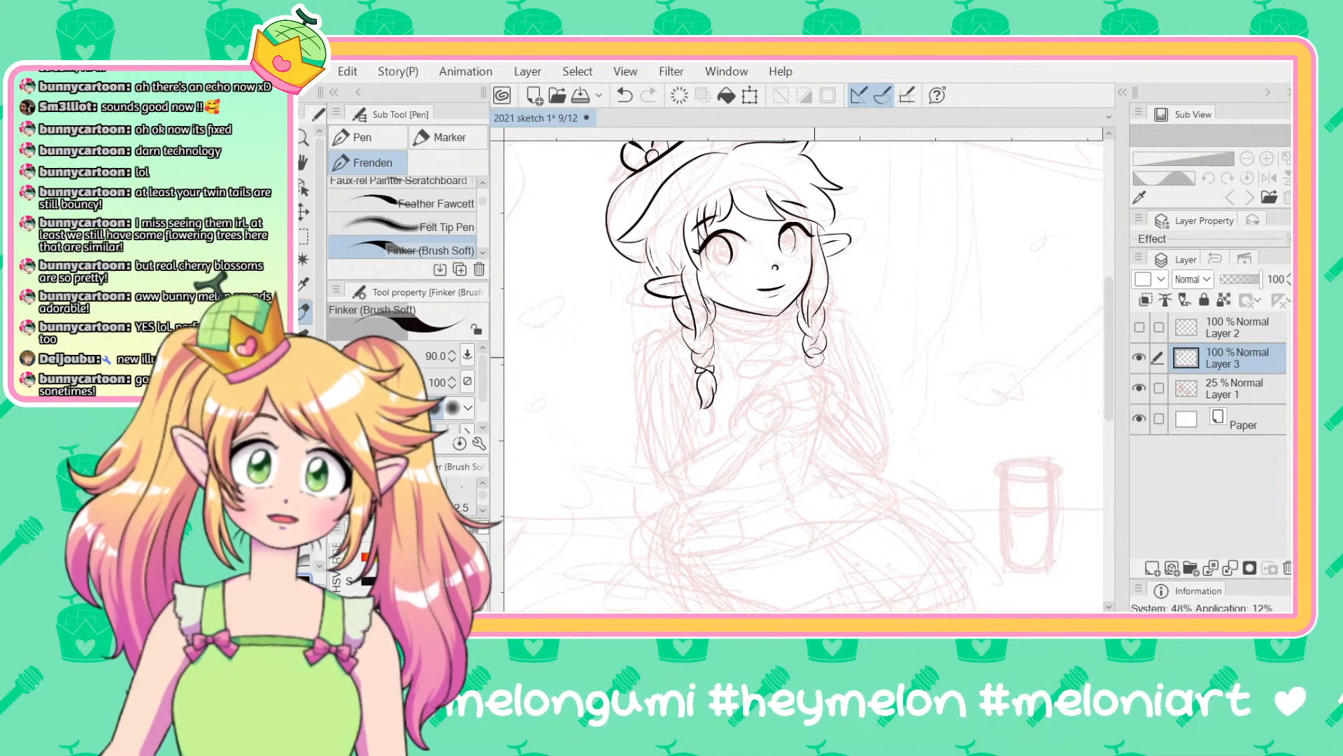
key(ctrl+z)
drag(814, 335, 817, 357)
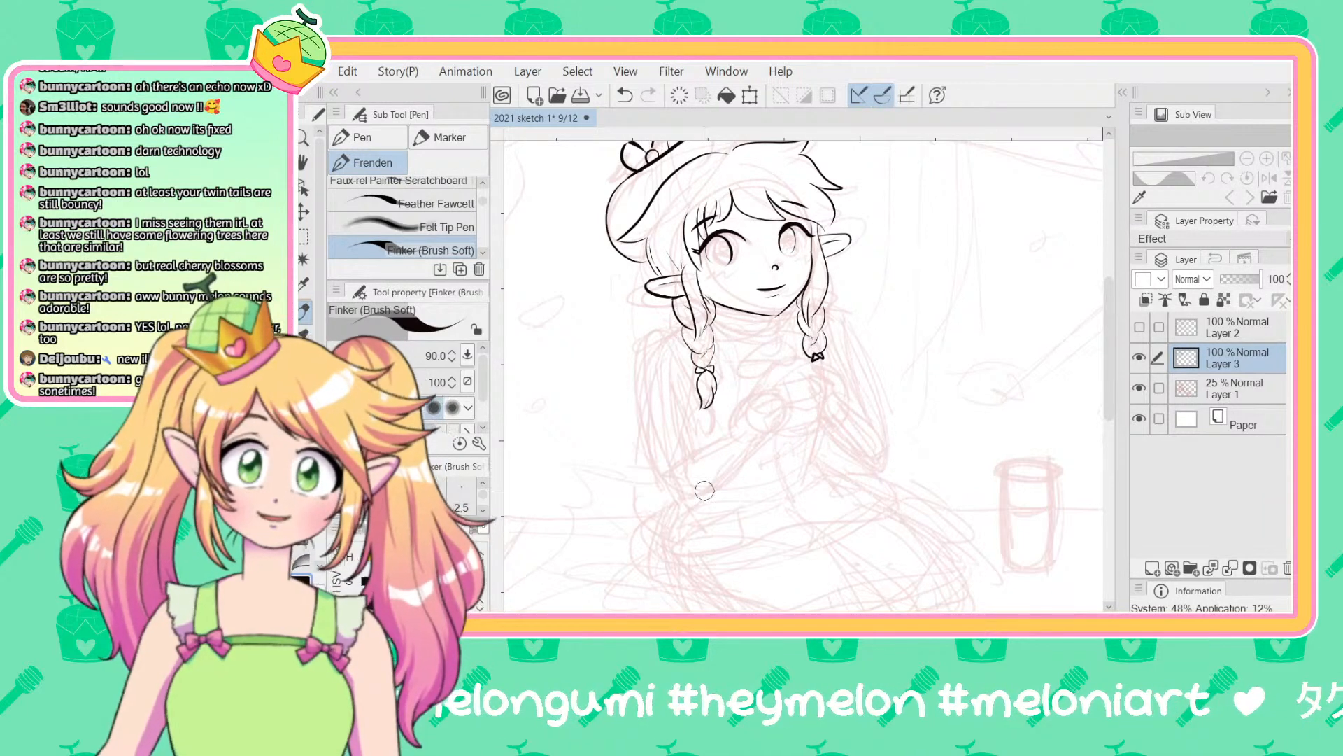
Step: Add a new layer directly above the rough sketch layer and set its opacity to 40%
scroll(760, 358, down, 3)
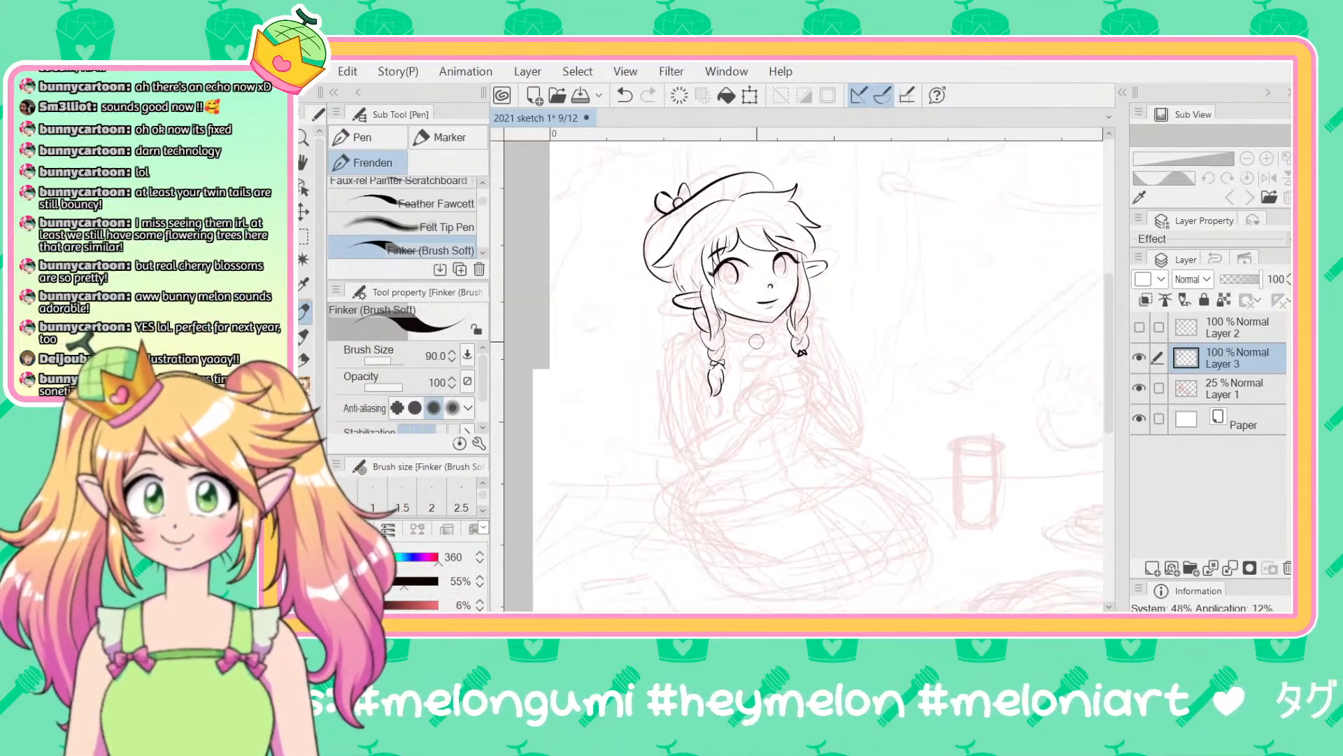
scroll(756, 342, up, 1)
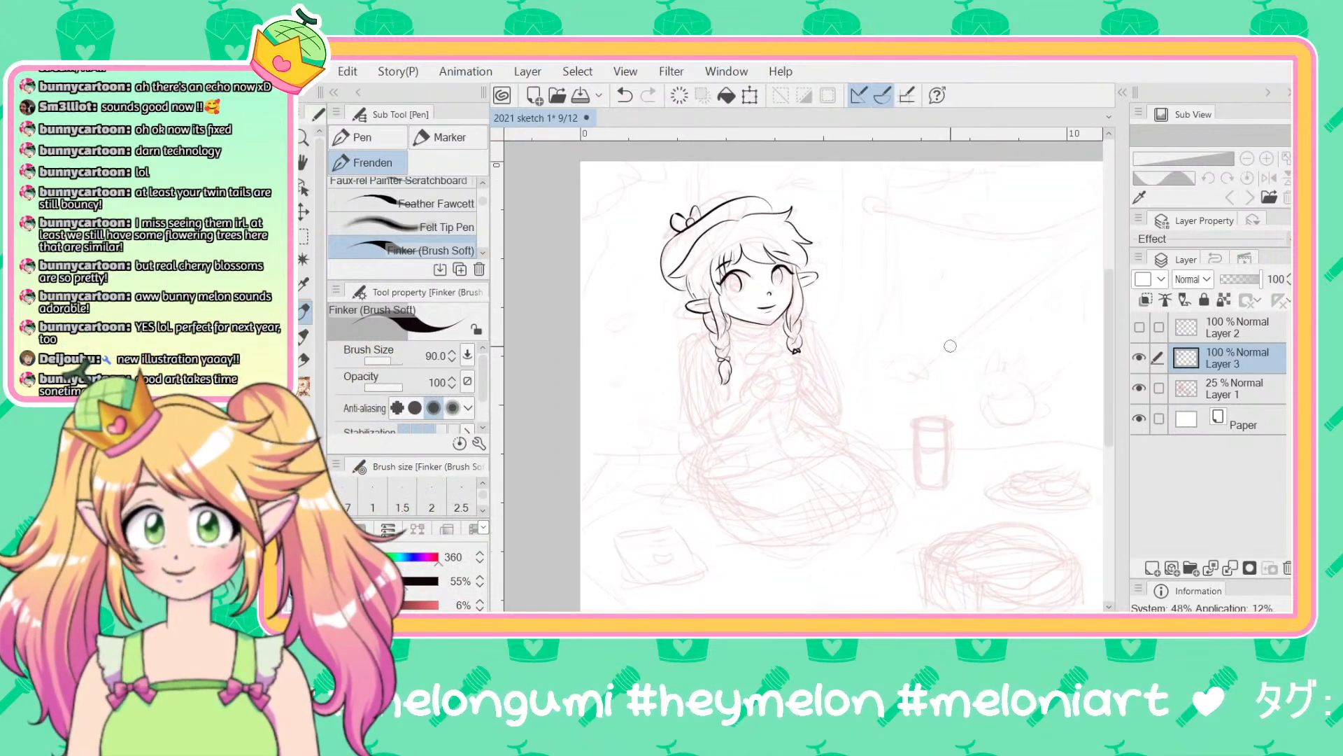
click(1204, 391)
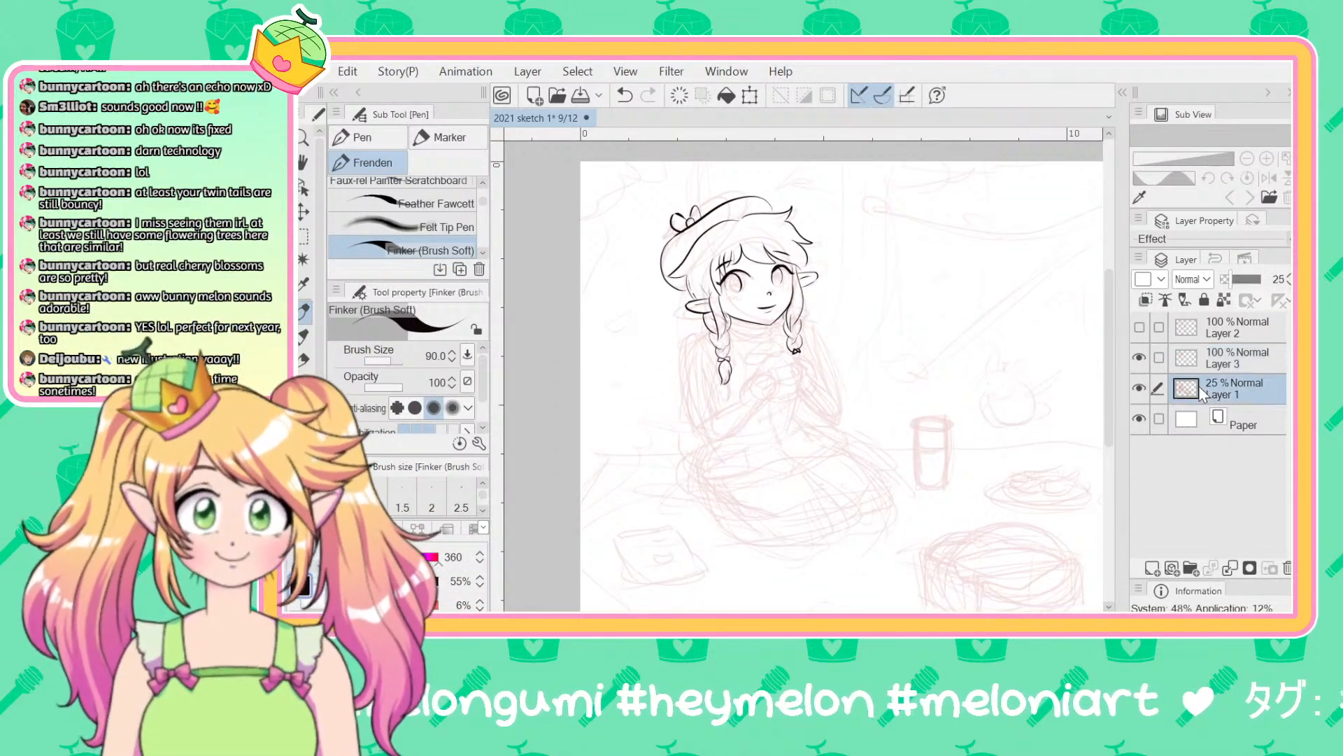
click(1152, 568)
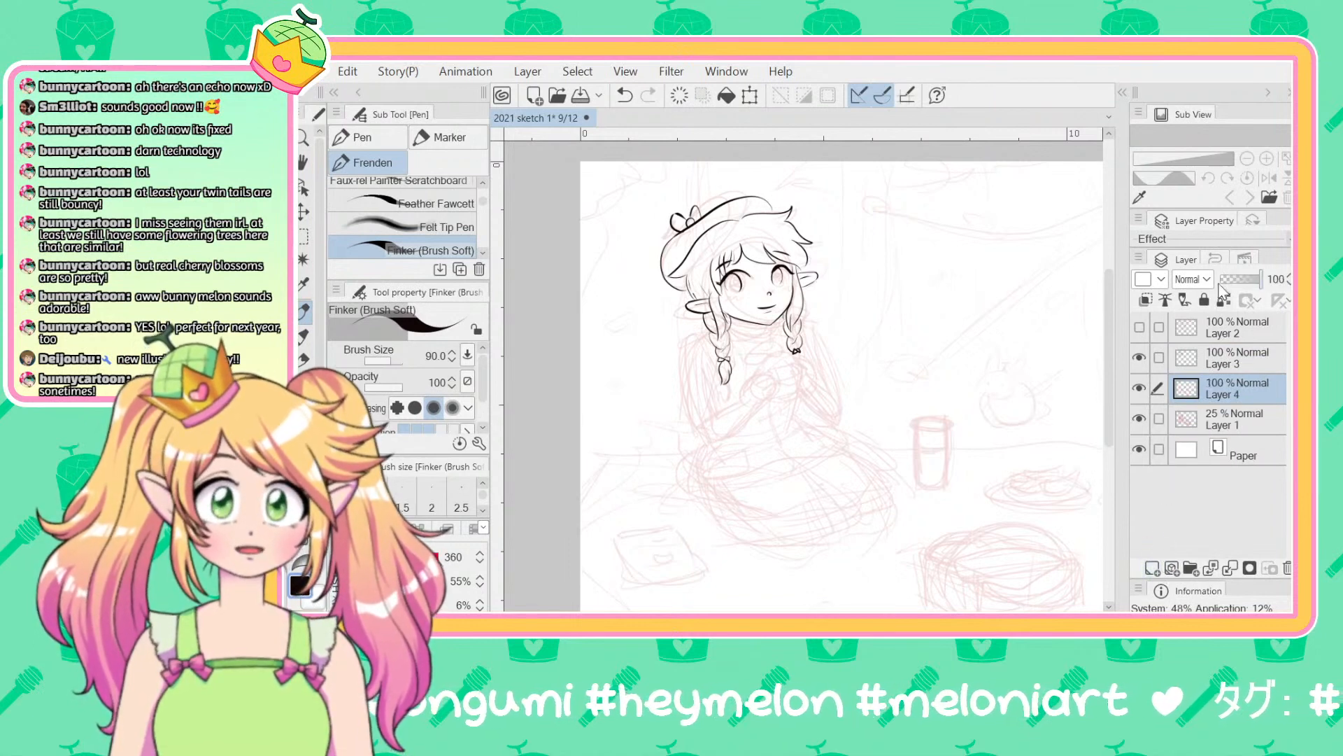
drag(1223, 286, 1241, 287)
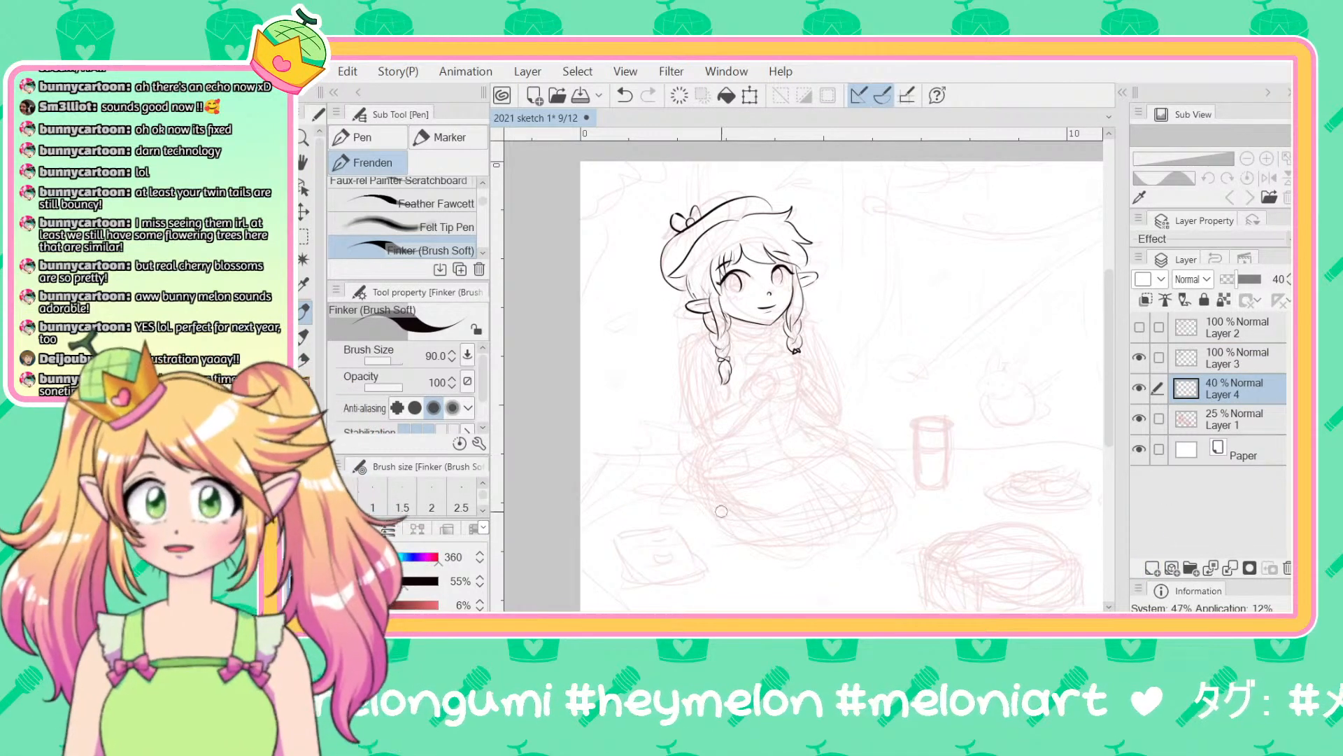
Step: Set the brush colour to a dark red with 33% brightness and sketch the collar, near shoulder and upper arm over the rough
click(387, 606)
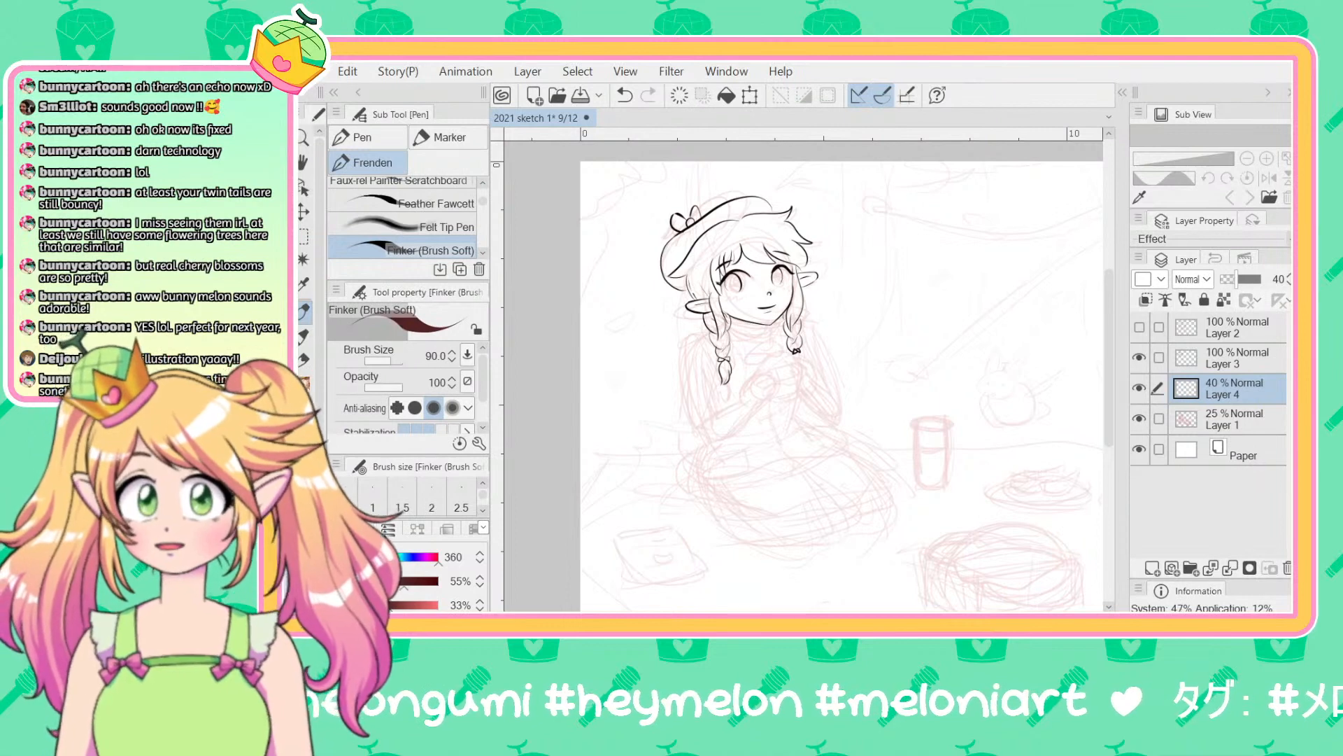
mouse_move(777, 325)
mouse_down()
mouse_move(734, 317)
mouse_move(727, 336)
mouse_move(776, 320)
mouse_move(737, 320)
mouse_move(774, 324)
mouse_move(764, 334)
mouse_move(720, 322)
mouse_move(679, 361)
mouse_up()
key(ctrl+z)
drag(725, 321, 683, 361)
drag(682, 361, 700, 443)
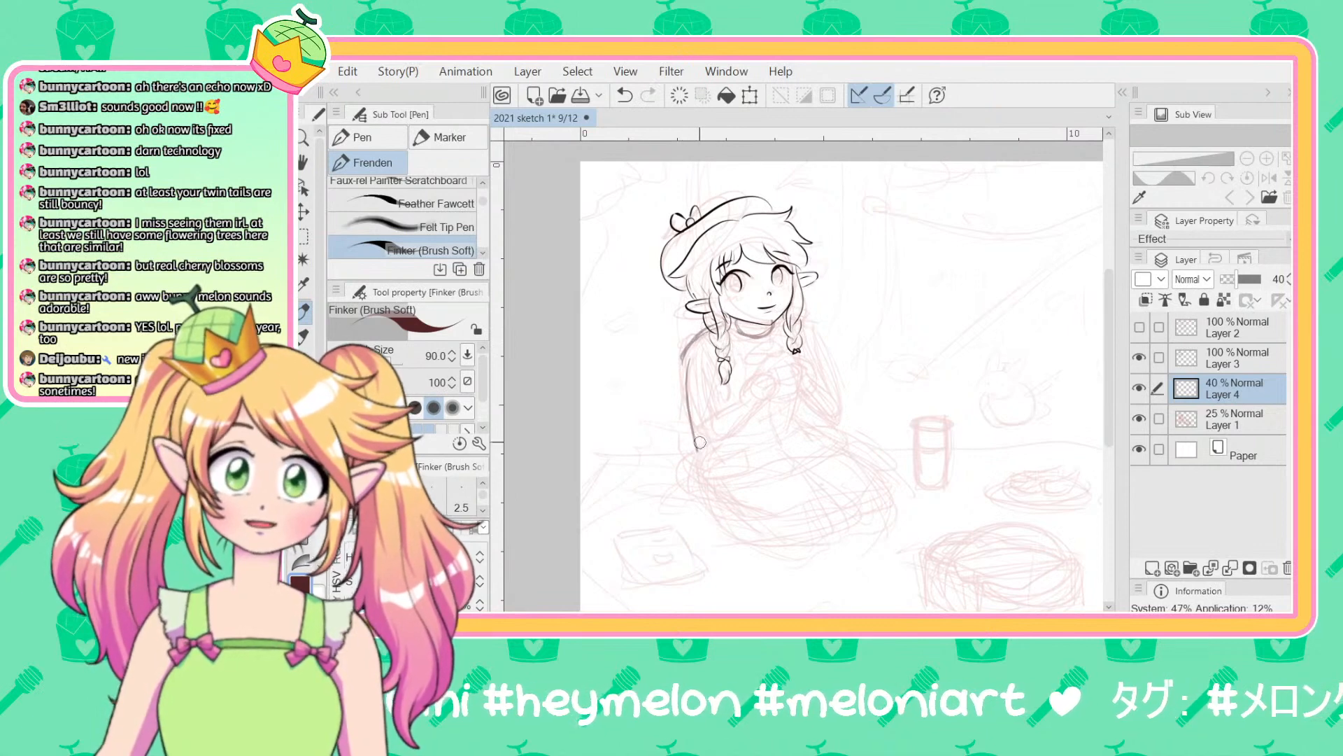
mouse_move(764, 374)
mouse_down()
mouse_move(762, 397)
mouse_move(777, 368)
mouse_move(690, 454)
mouse_up()
drag(761, 399, 702, 458)
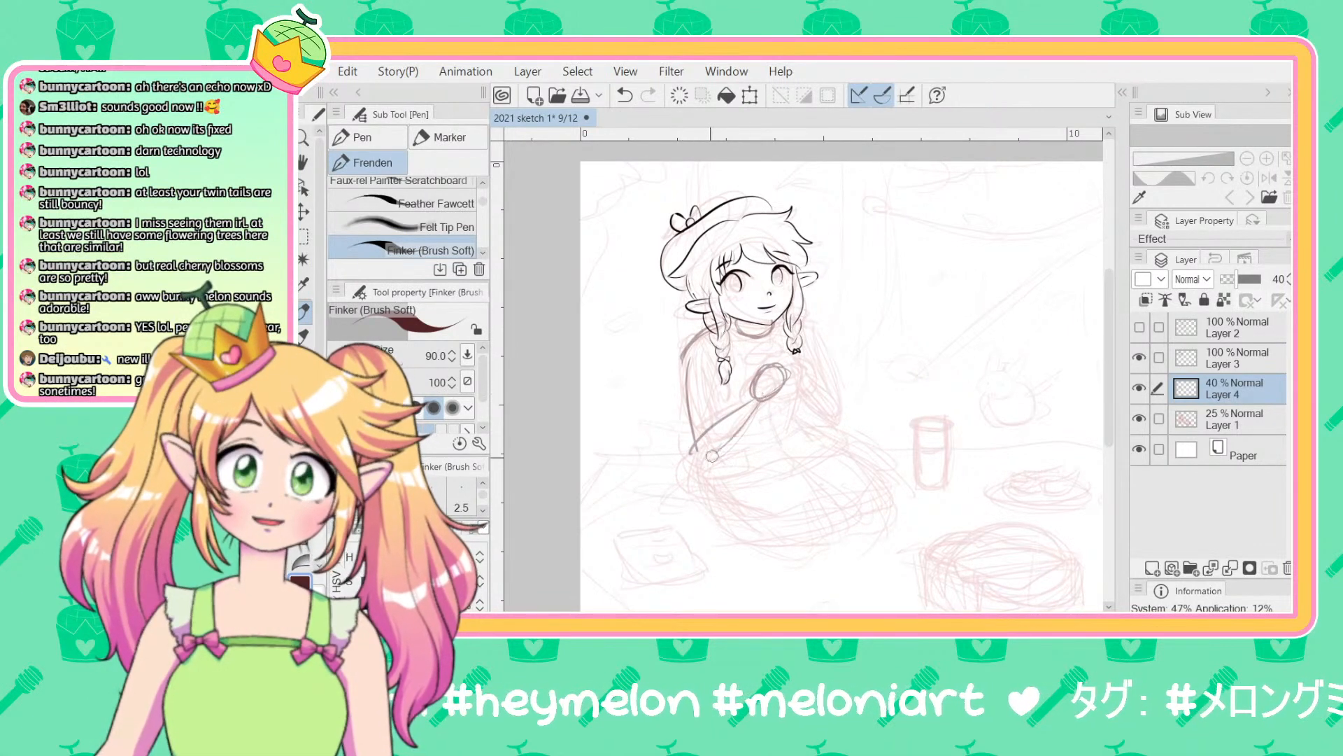
mouse_move(689, 342)
mouse_down()
mouse_move(696, 445)
mouse_move(687, 392)
mouse_up()
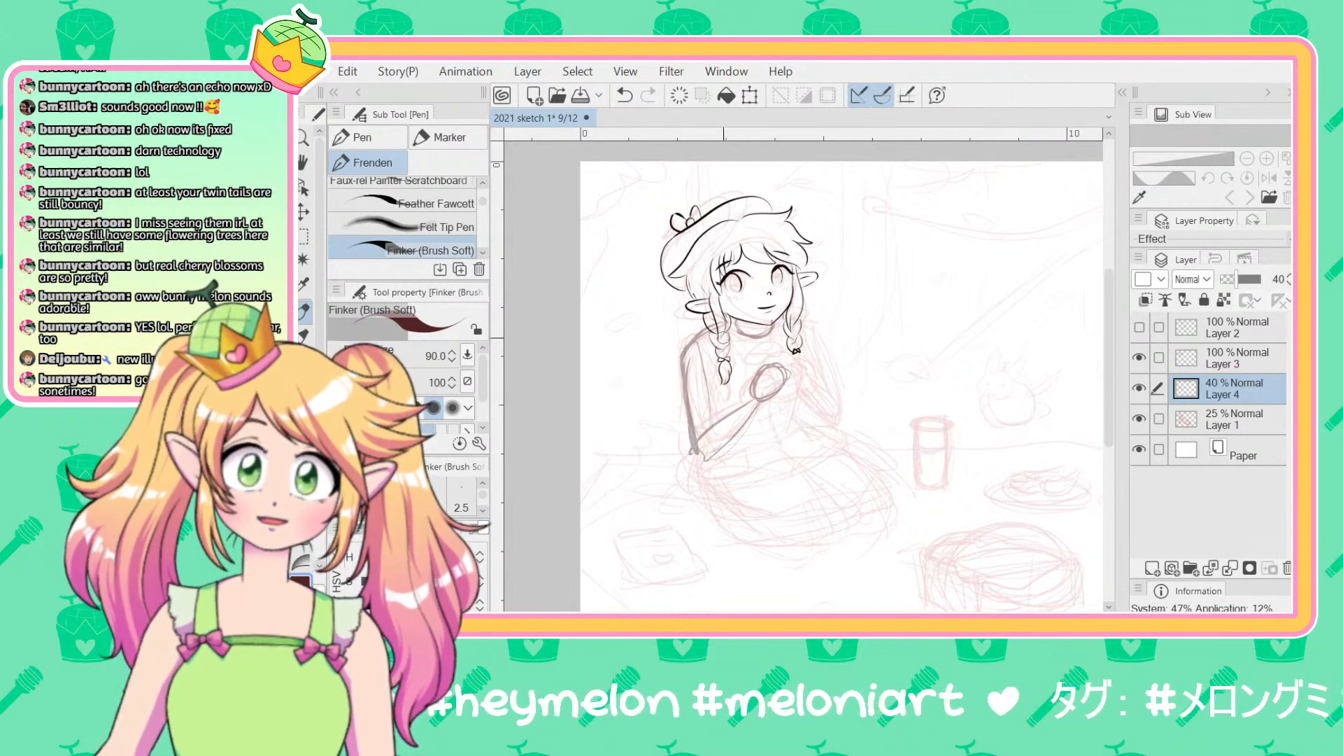
mouse_move(796, 385)
mouse_down()
mouse_move(807, 354)
mouse_move(776, 399)
mouse_move(816, 360)
mouse_up()
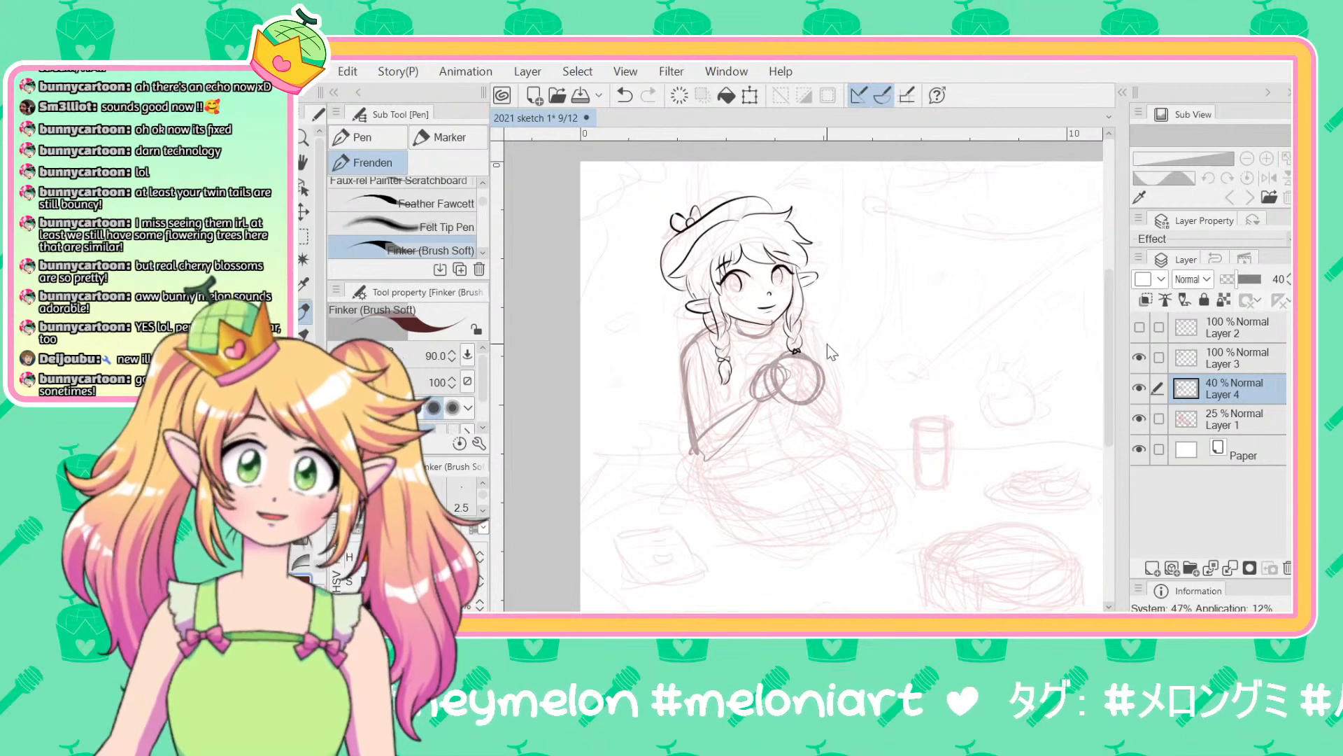
drag(831, 371, 830, 402)
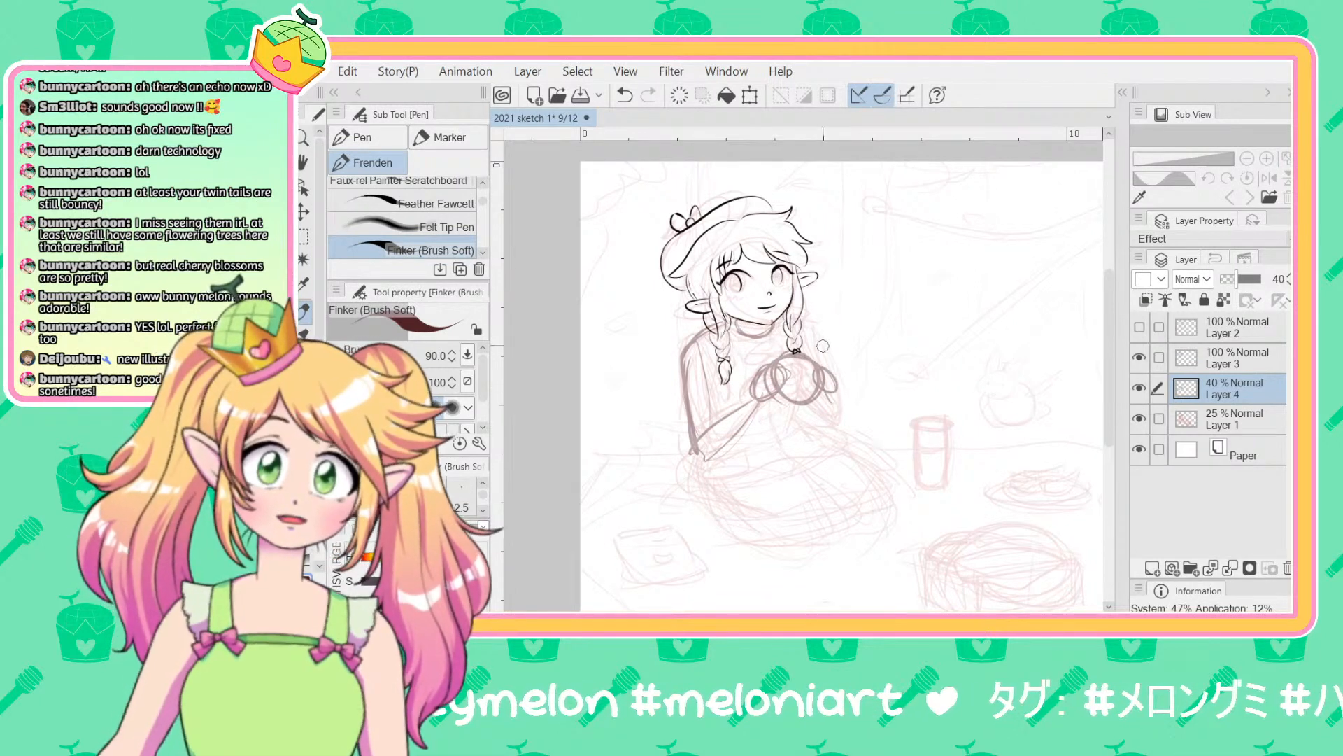
key(ctrl+z)
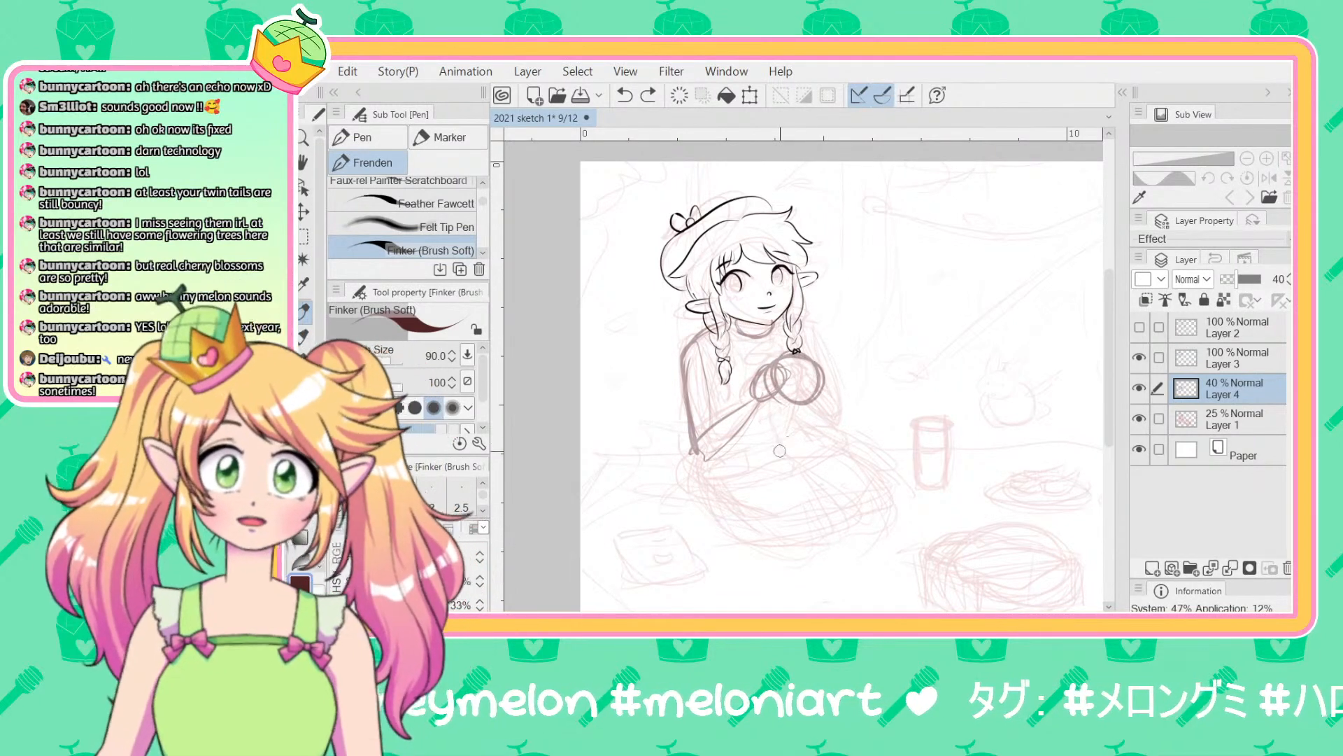
mouse_move(831, 388)
mouse_down()
mouse_move(801, 310)
mouse_move(831, 407)
mouse_move(825, 348)
mouse_move(833, 437)
mouse_up()
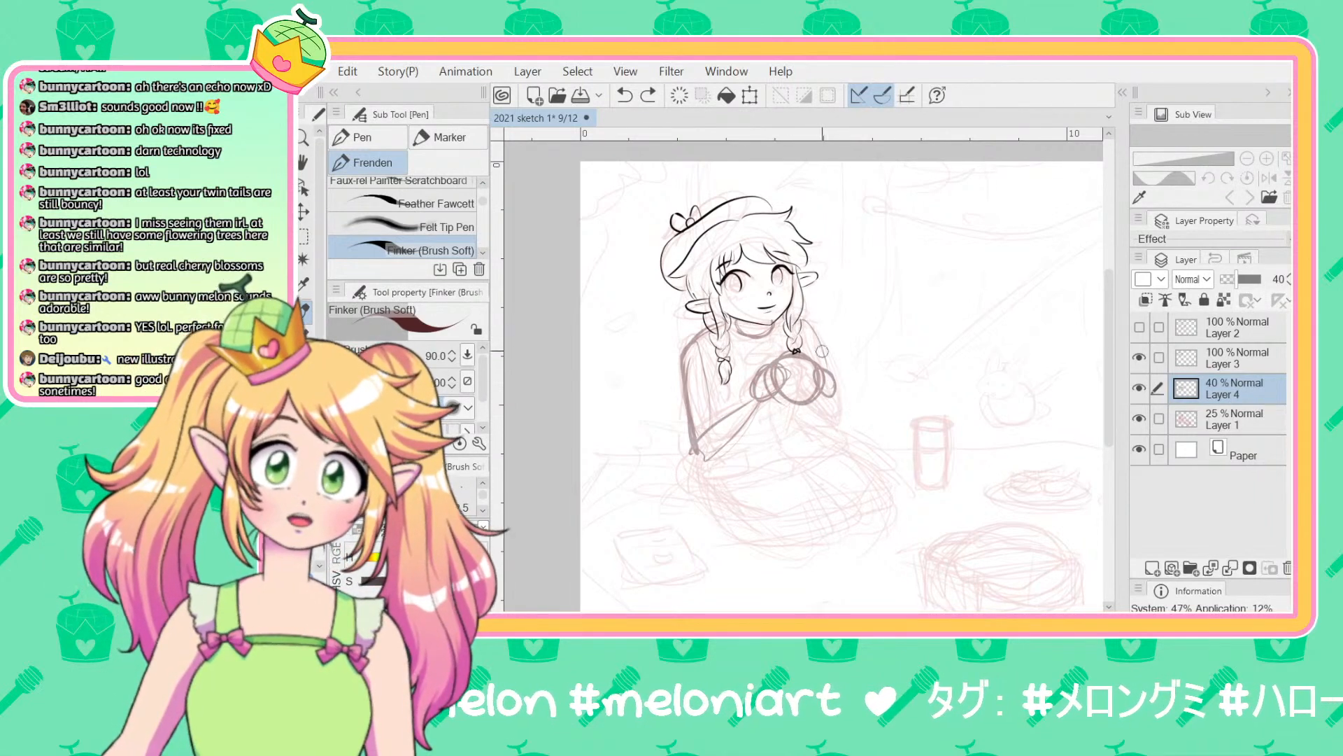
mouse_move(822, 350)
mouse_down()
mouse_move(843, 420)
mouse_move(806, 423)
mouse_move(817, 447)
mouse_move(855, 417)
mouse_up()
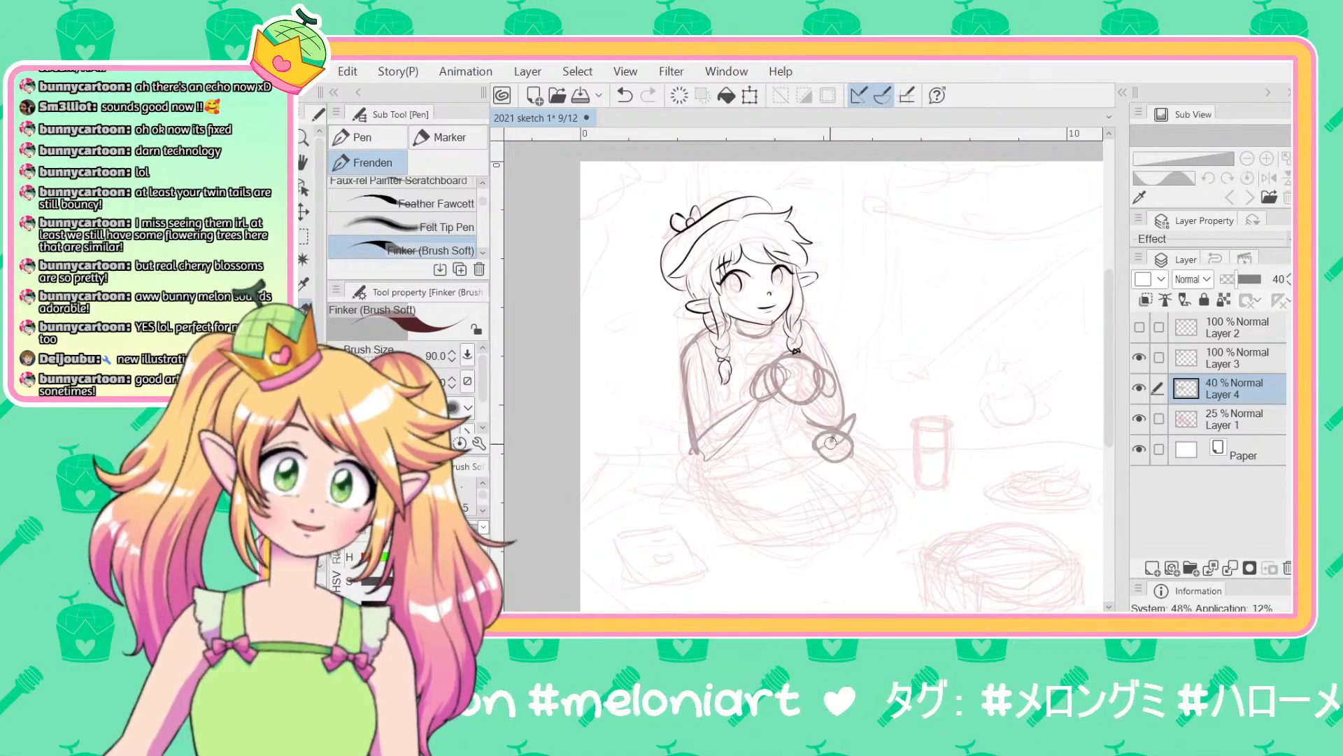
key(ctrl+z)
key(ctrl+z)
key(ctrl+z)
key(ctrl+z)
key(ctrl+z)
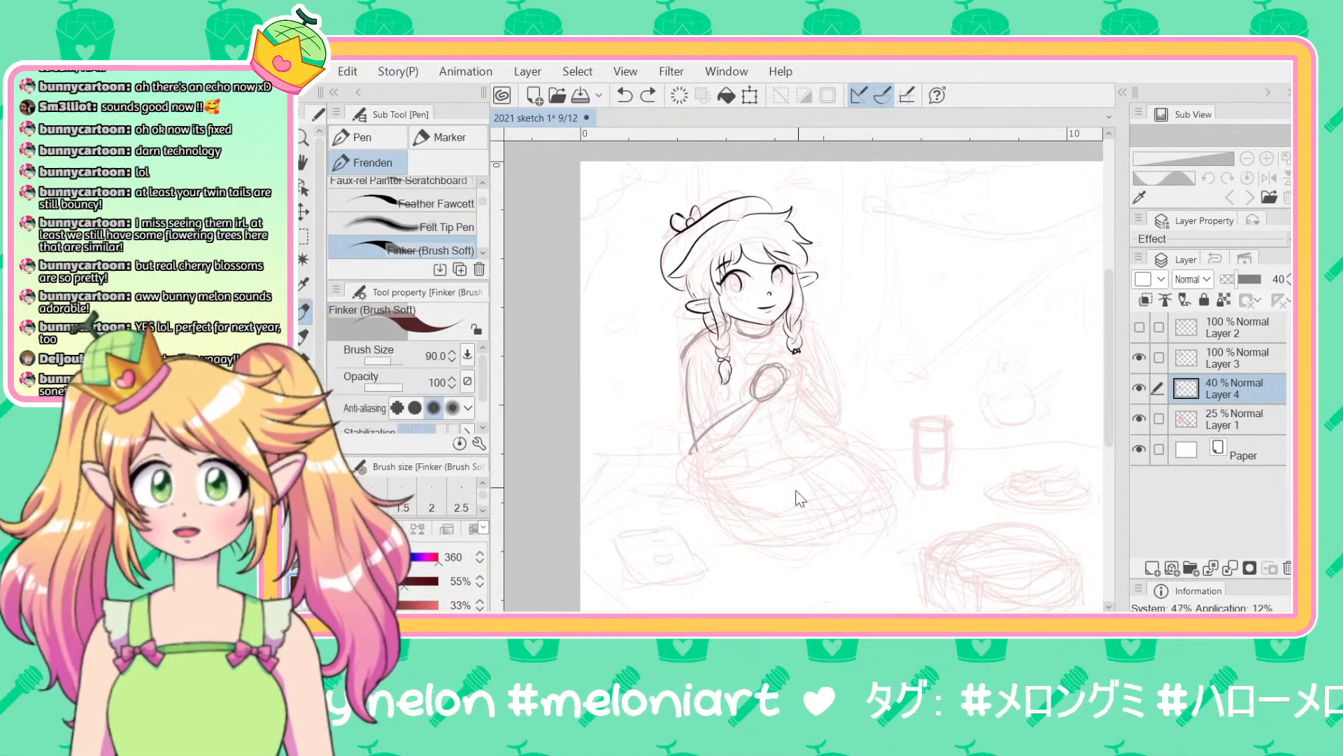
key(ctrl+z)
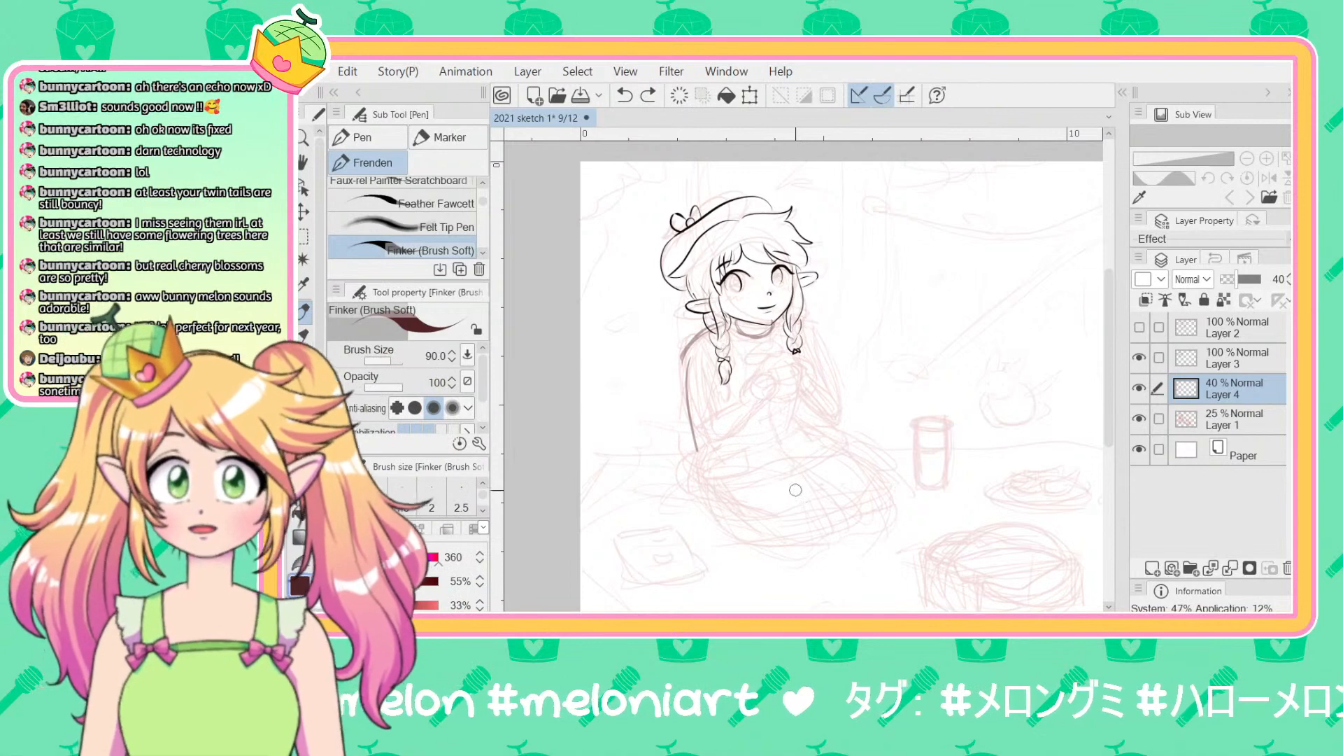
Step: Sketch the bent far arm with its hand, the torso and waistline, and the near forearm with its hand resting on the lap
mouse_move(836, 430)
mouse_down()
mouse_move(799, 435)
mouse_move(834, 398)
mouse_move(809, 434)
mouse_up()
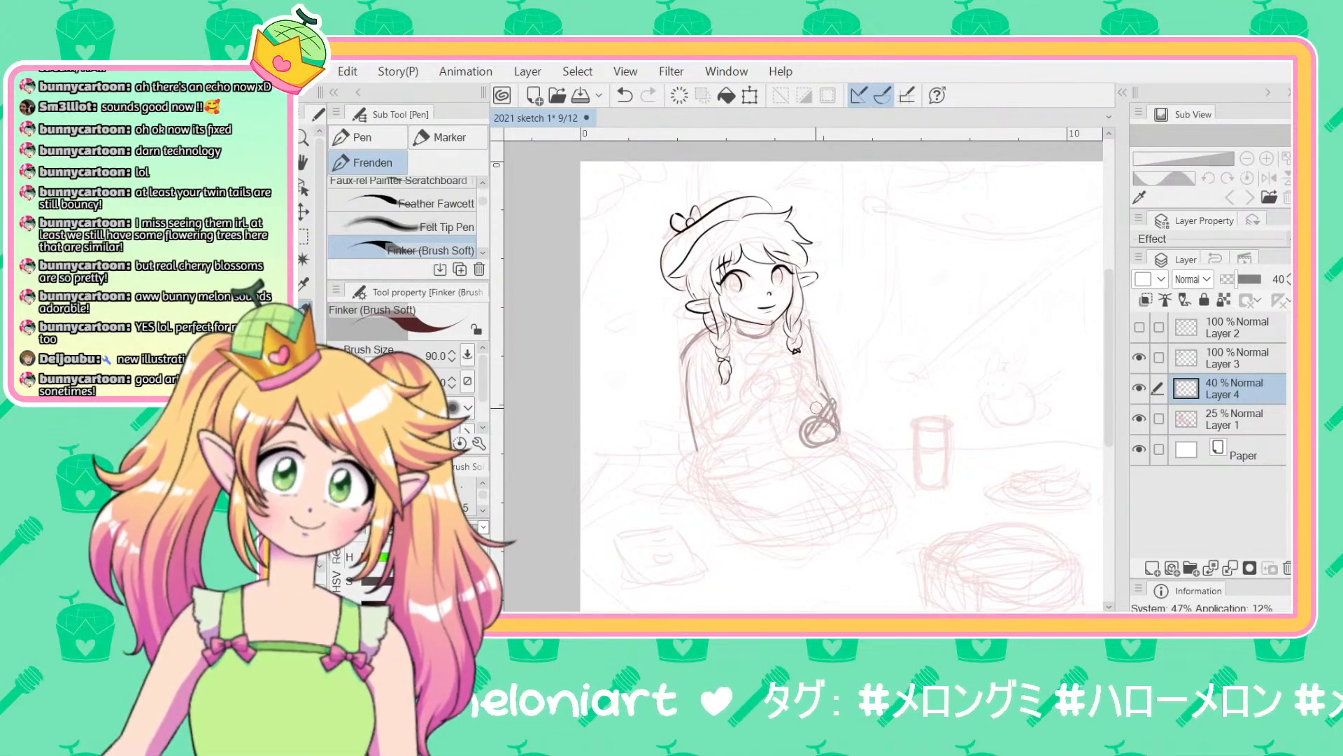
mouse_move(817, 344)
mouse_down()
mouse_move(788, 414)
mouse_move(699, 426)
mouse_move(693, 347)
mouse_move(698, 462)
mouse_up()
mouse_move(712, 327)
mouse_down()
mouse_move(710, 437)
mouse_move(781, 479)
mouse_move(694, 456)
mouse_move(688, 437)
mouse_move(764, 462)
mouse_up()
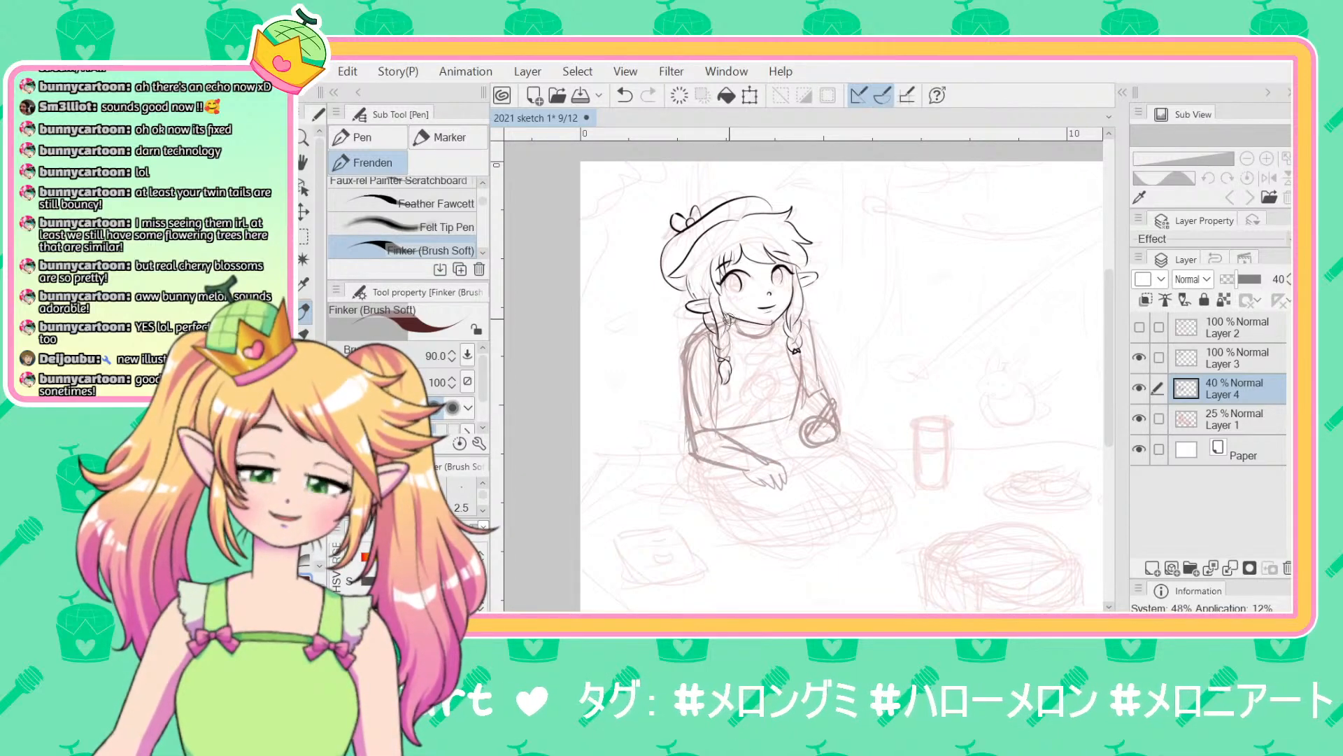
mouse_move(817, 419)
mouse_down()
mouse_move(821, 405)
mouse_move(816, 417)
mouse_up()
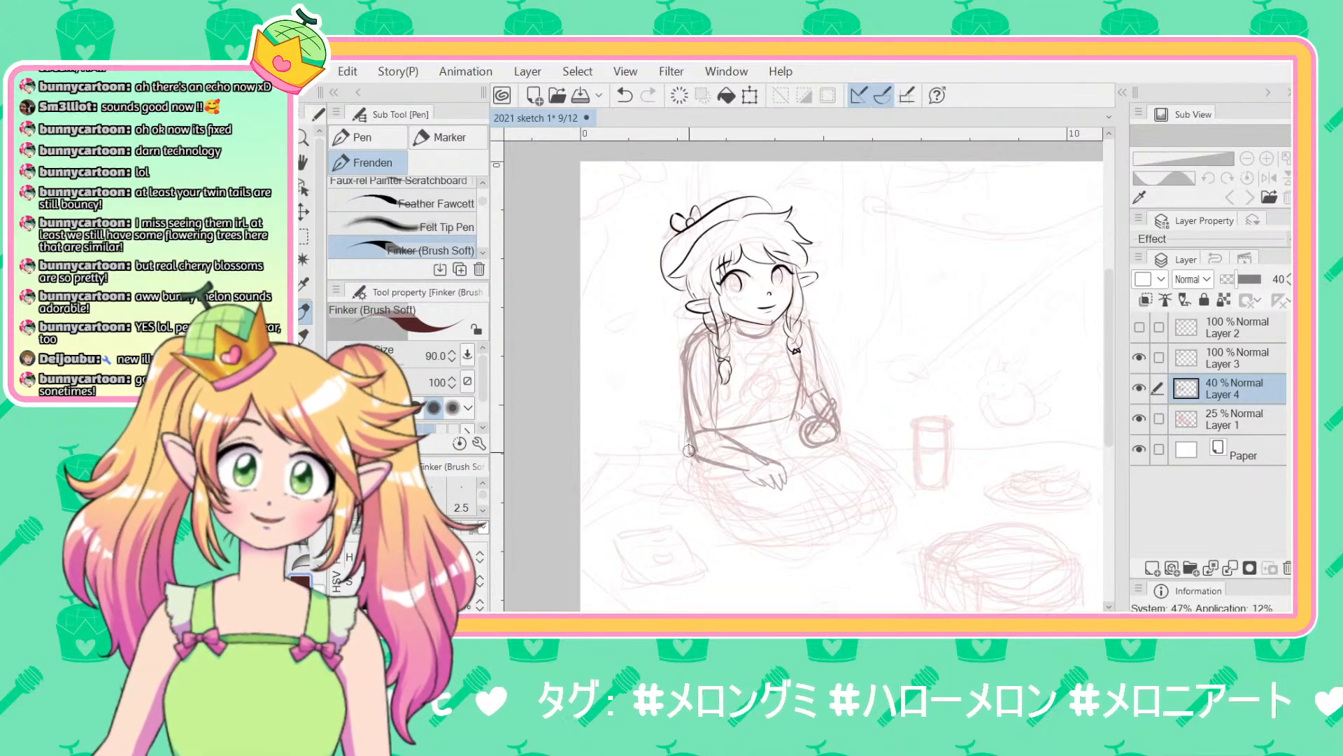
drag(847, 439, 873, 513)
mouse_move(813, 459)
mouse_down()
mouse_move(824, 542)
mouse_move(765, 542)
mouse_move(696, 521)
mouse_up()
key(ctrl+z)
key(ctrl+z)
mouse_move(802, 456)
mouse_down()
mouse_move(847, 517)
mouse_move(689, 525)
mouse_up()
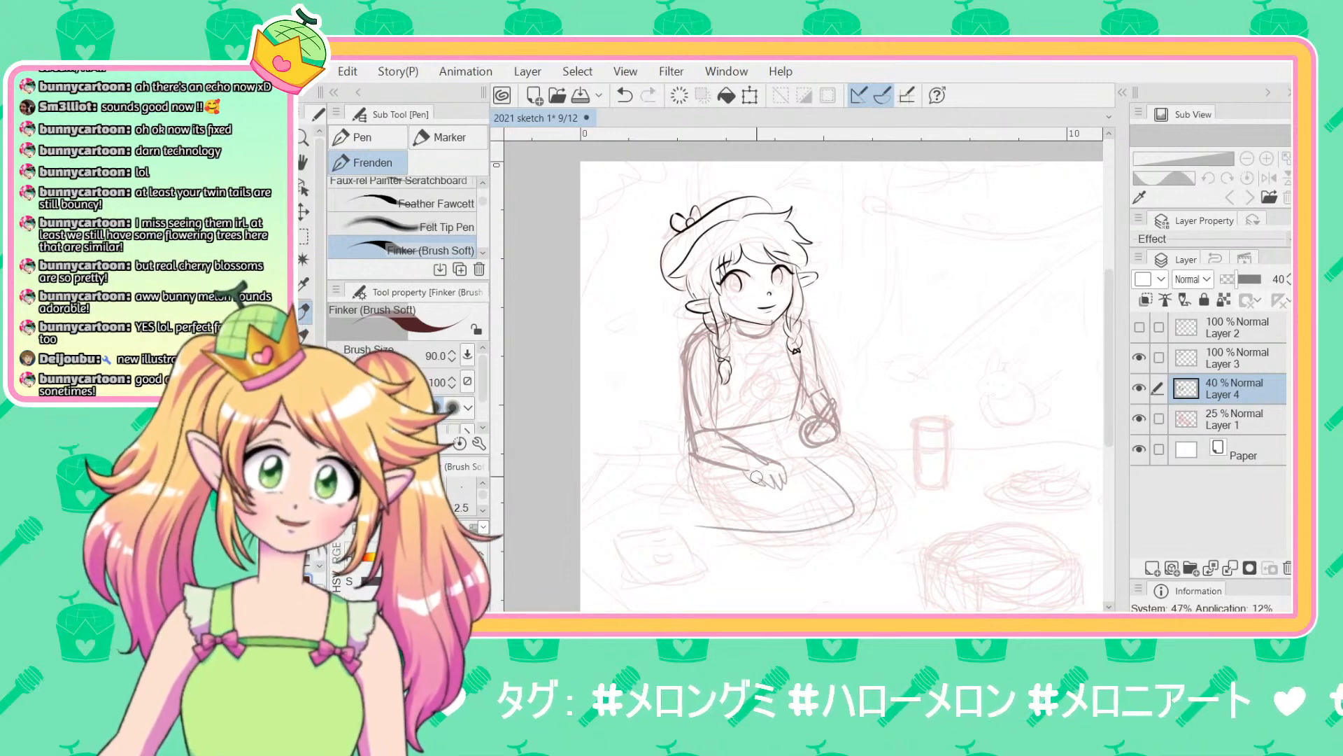
key(ctrl+z)
mouse_move(787, 439)
mouse_down()
mouse_move(834, 526)
mouse_move(756, 553)
mouse_up()
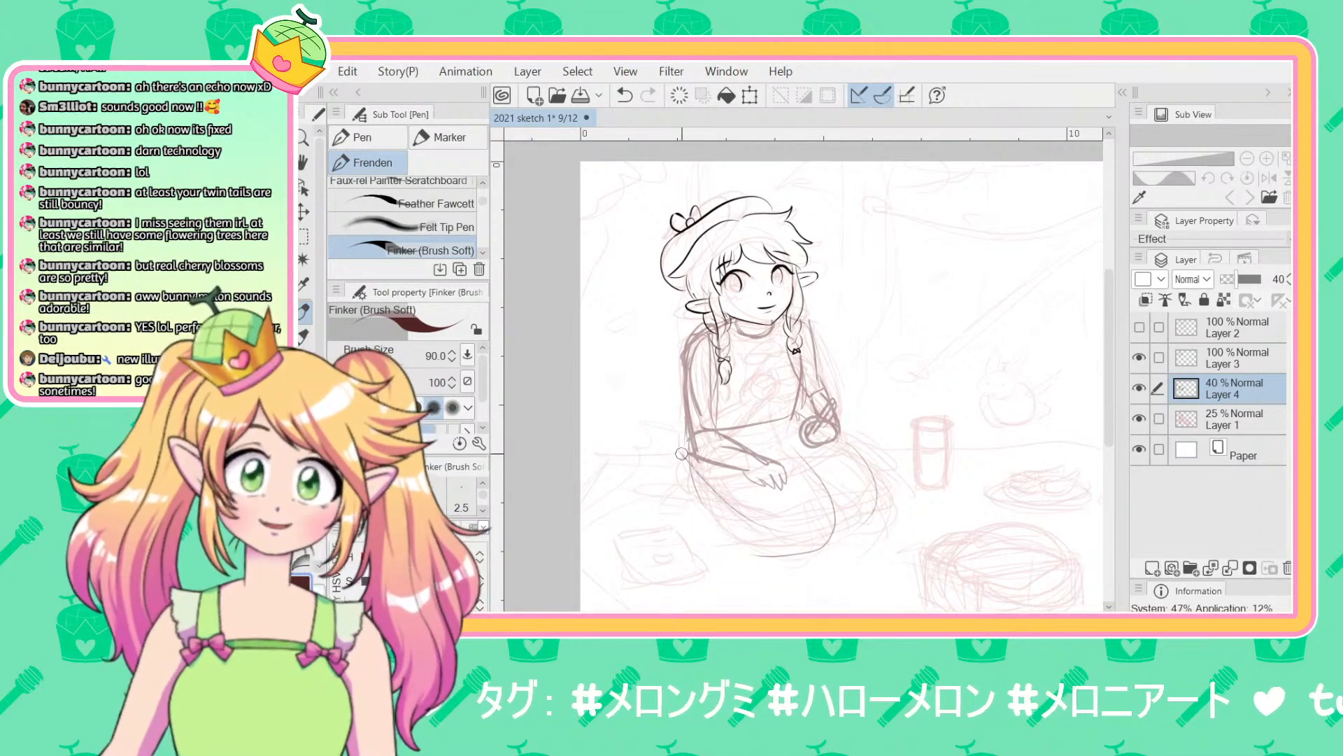
drag(681, 453, 815, 494)
drag(842, 443, 838, 545)
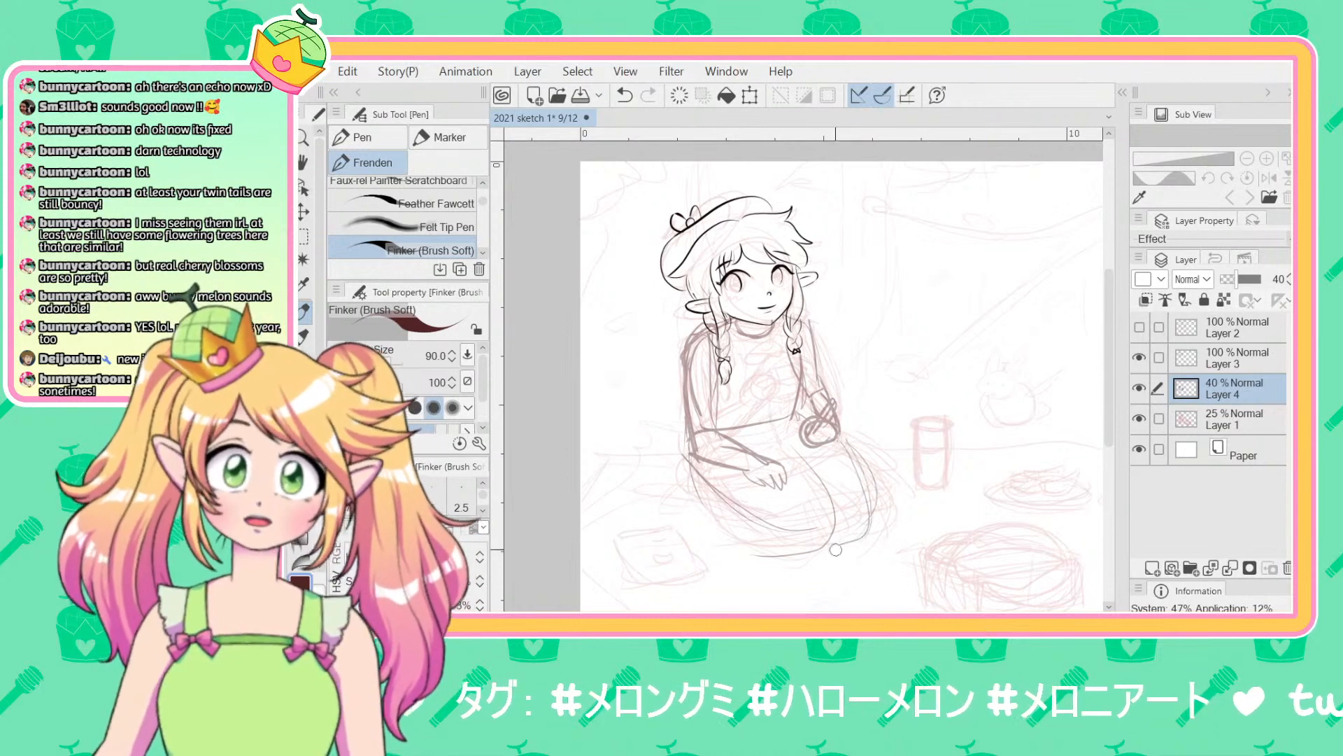
drag(752, 556, 652, 506)
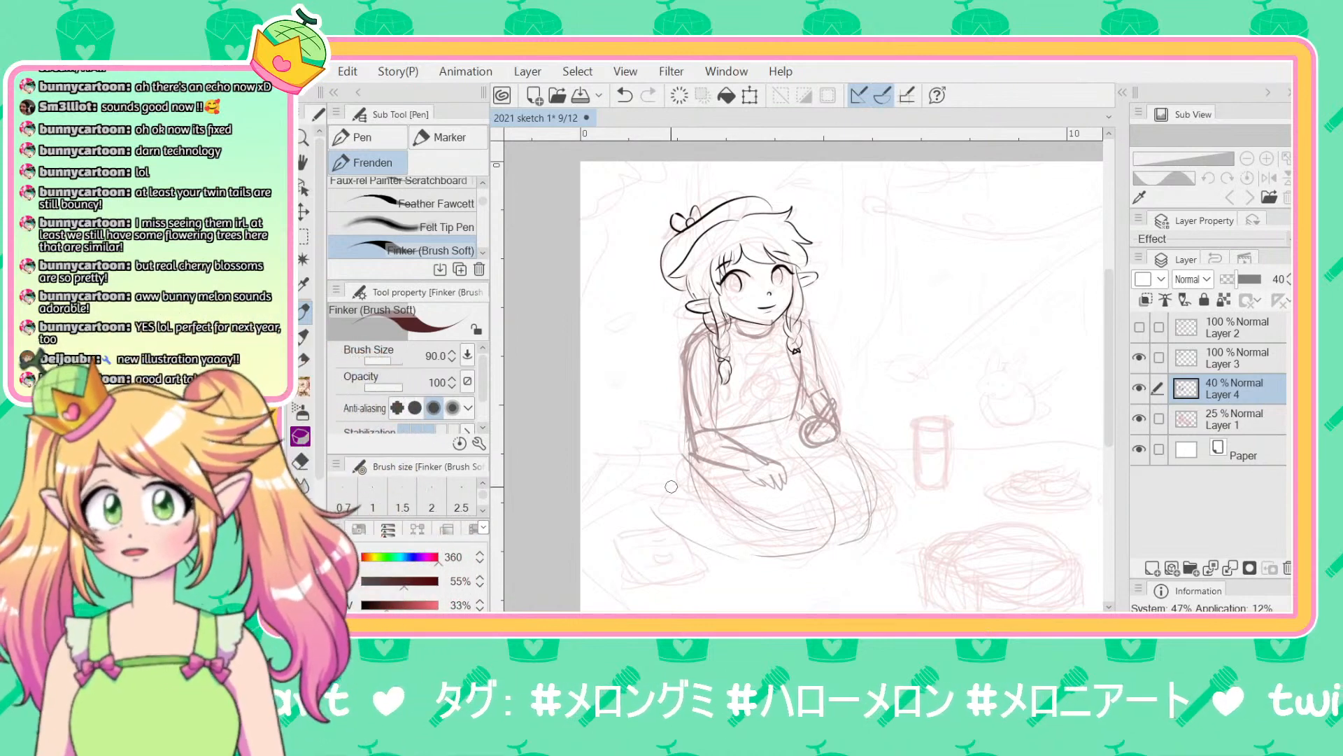
key(ctrl+z)
key(ctrl+z)
key(ctrl+z)
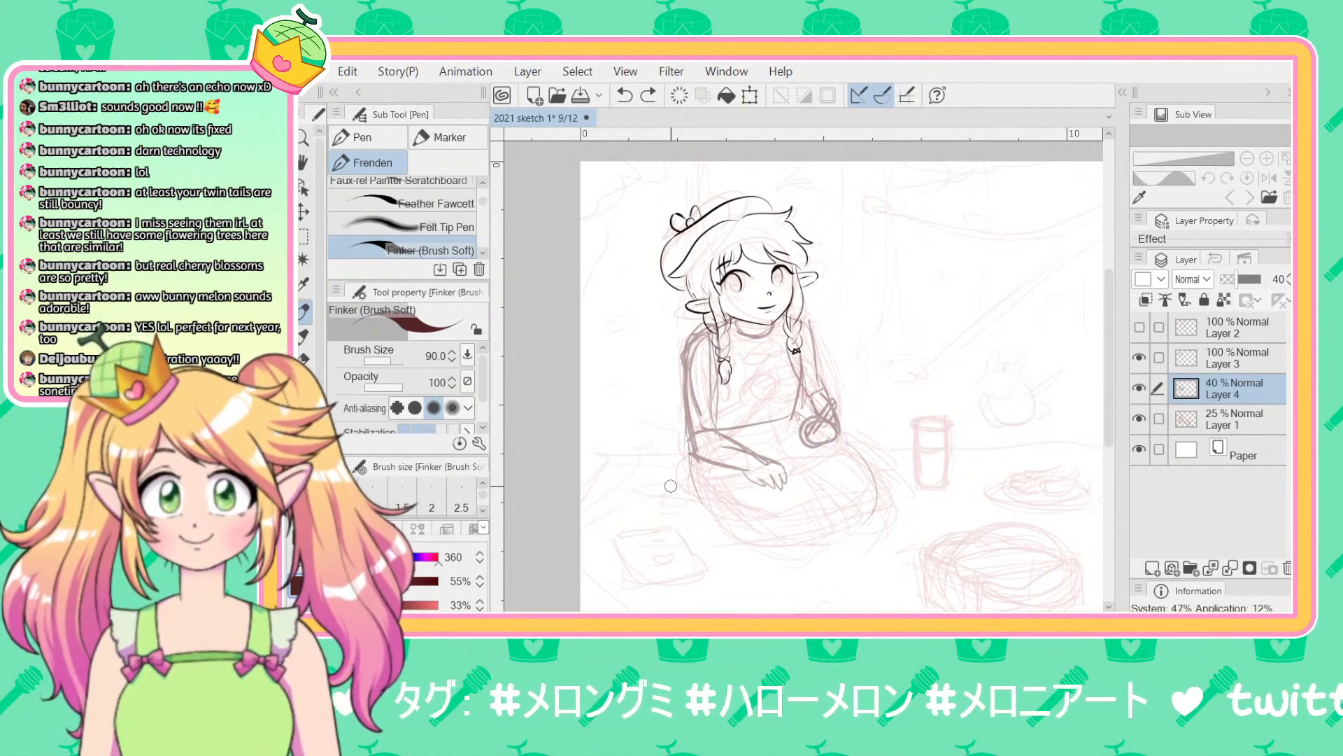
mouse_move(704, 446)
mouse_down()
mouse_move(668, 476)
mouse_move(843, 483)
mouse_move(867, 462)
mouse_move(769, 517)
mouse_move(899, 483)
mouse_move(808, 500)
mouse_up()
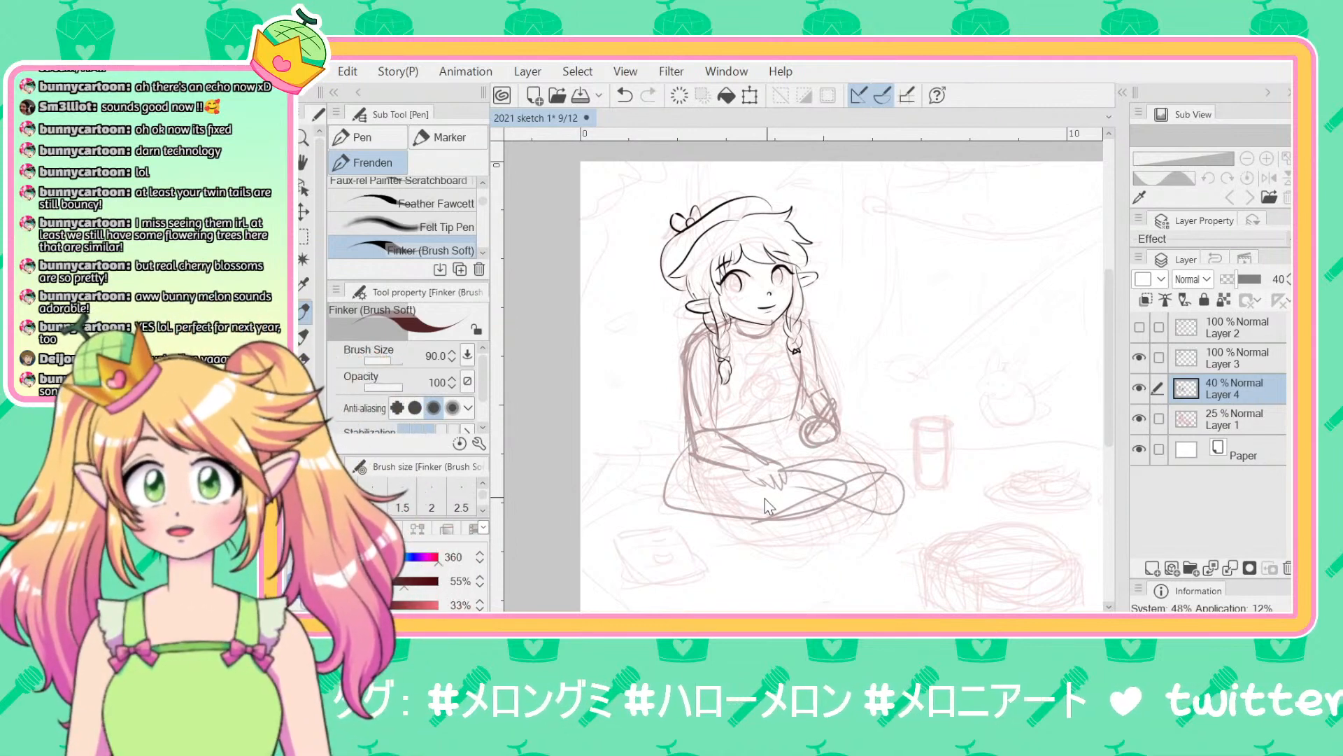
key(ctrl+z)
key(ctrl+z)
key(ctrl+z)
key(ctrl+z)
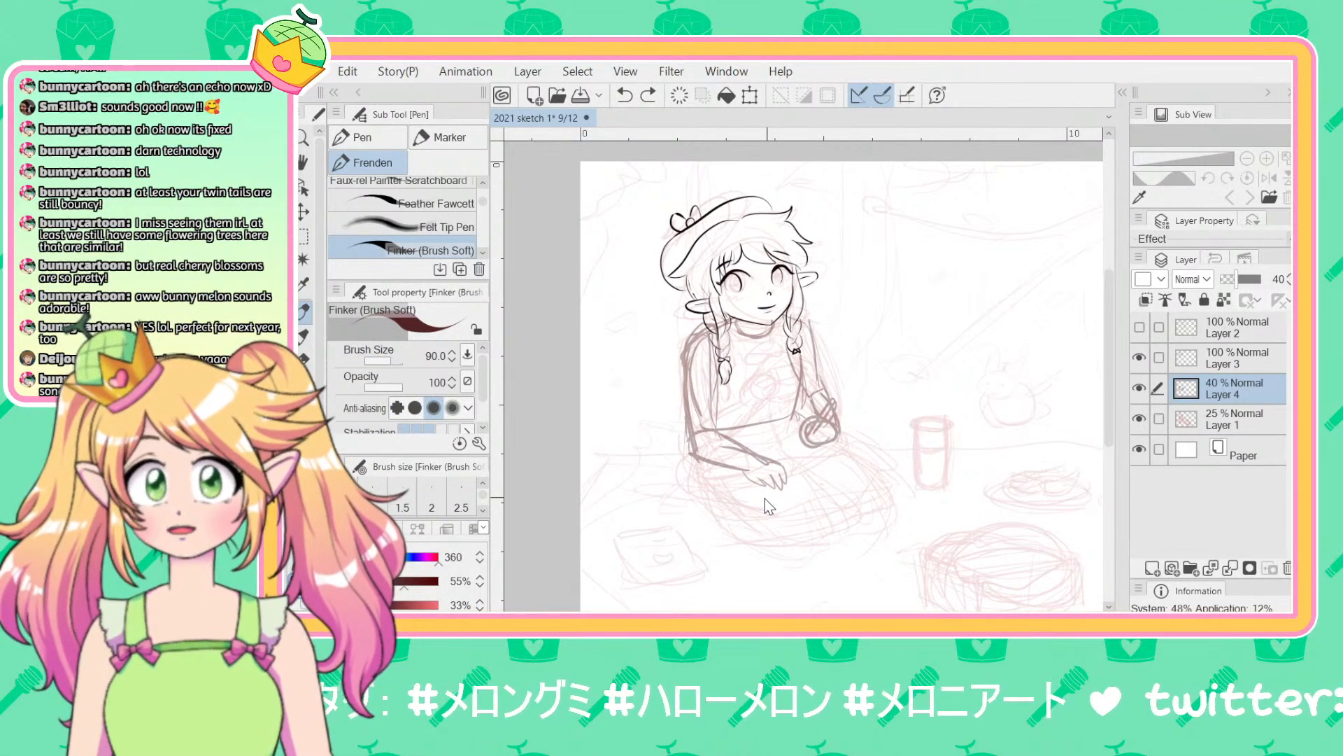
key(ctrl+z)
key(ctrl+z)
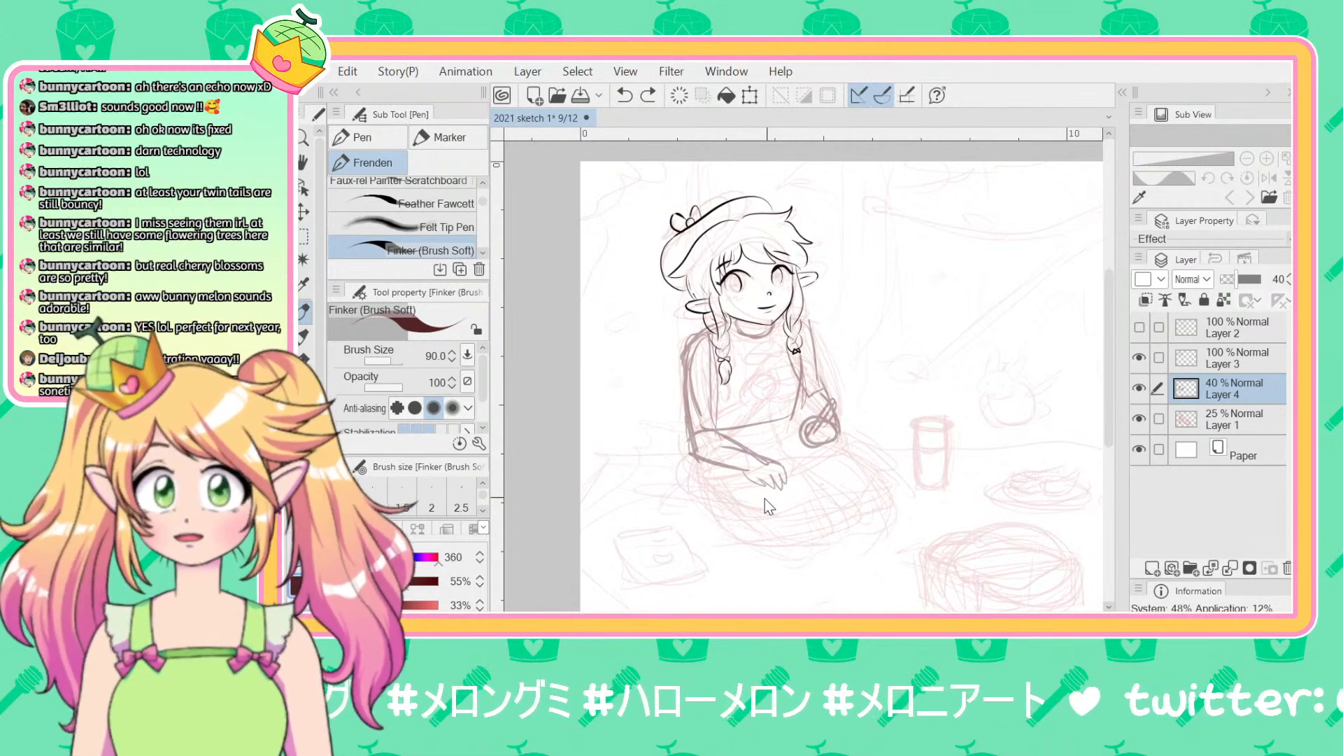
key(ctrl+z)
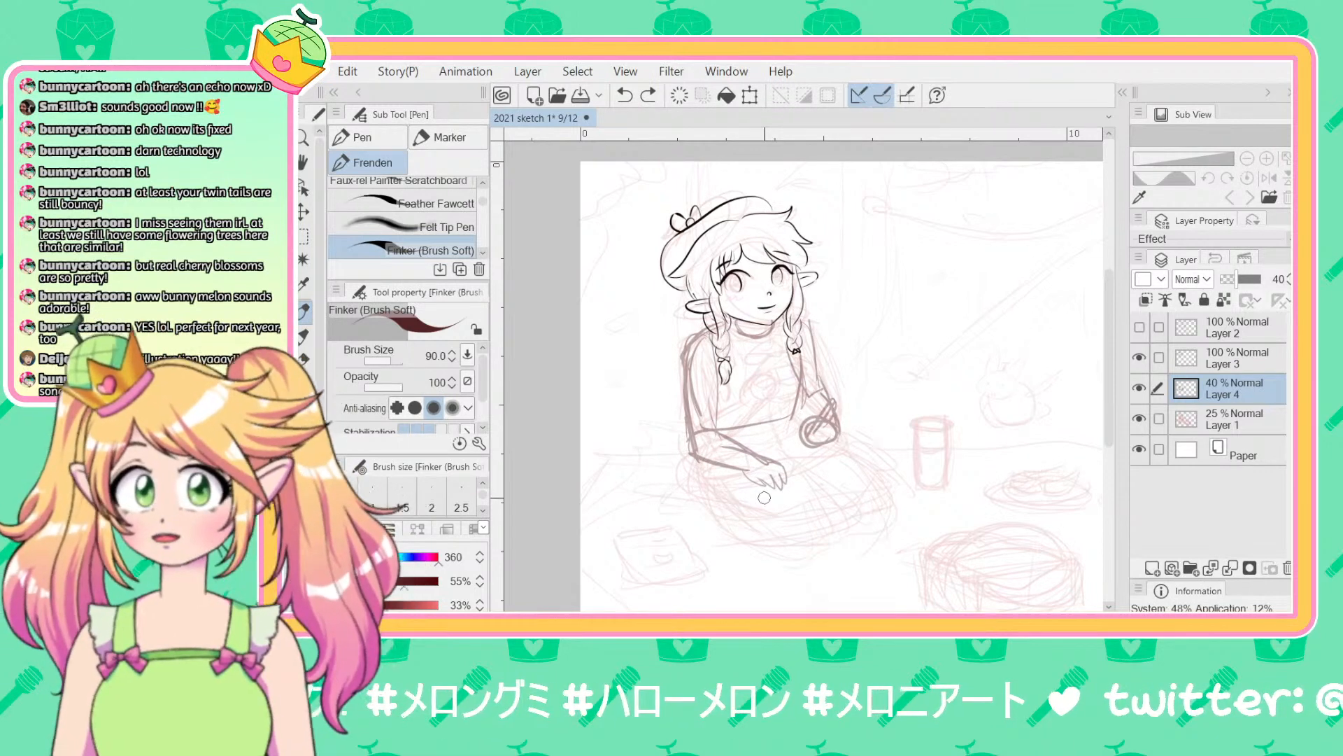
Step: Try erasing the far forearm and hand and sketching wide crossed legs beneath the torso
key(e)
mouse_move(826, 433)
mouse_down()
mouse_move(837, 396)
mouse_move(825, 338)
mouse_up()
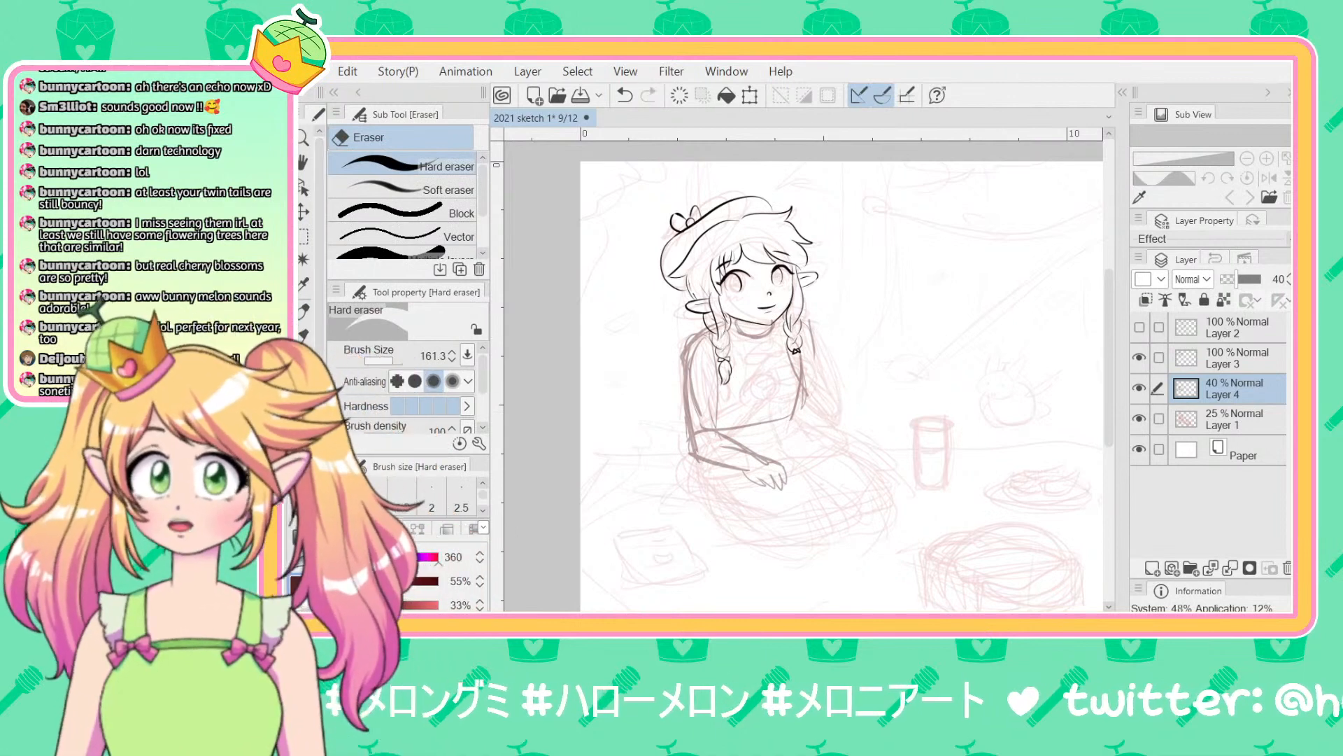
click(305, 311)
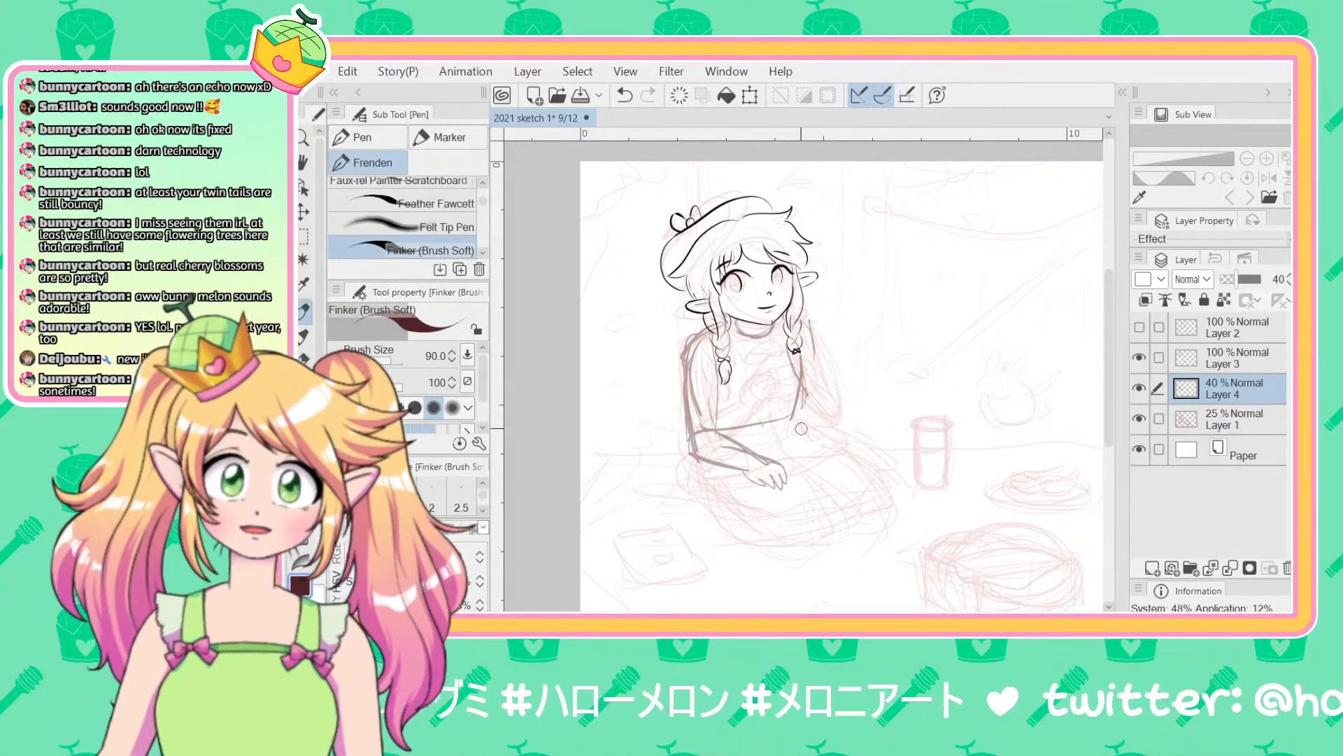
mouse_move(805, 425)
mouse_down()
mouse_move(840, 440)
mouse_move(894, 501)
mouse_move(741, 529)
mouse_move(659, 471)
mouse_move(699, 555)
mouse_move(868, 549)
mouse_move(742, 510)
mouse_move(859, 508)
mouse_move(883, 542)
mouse_up()
mouse_move(791, 521)
mouse_down()
mouse_move(698, 495)
mouse_move(850, 489)
mouse_move(657, 521)
mouse_up()
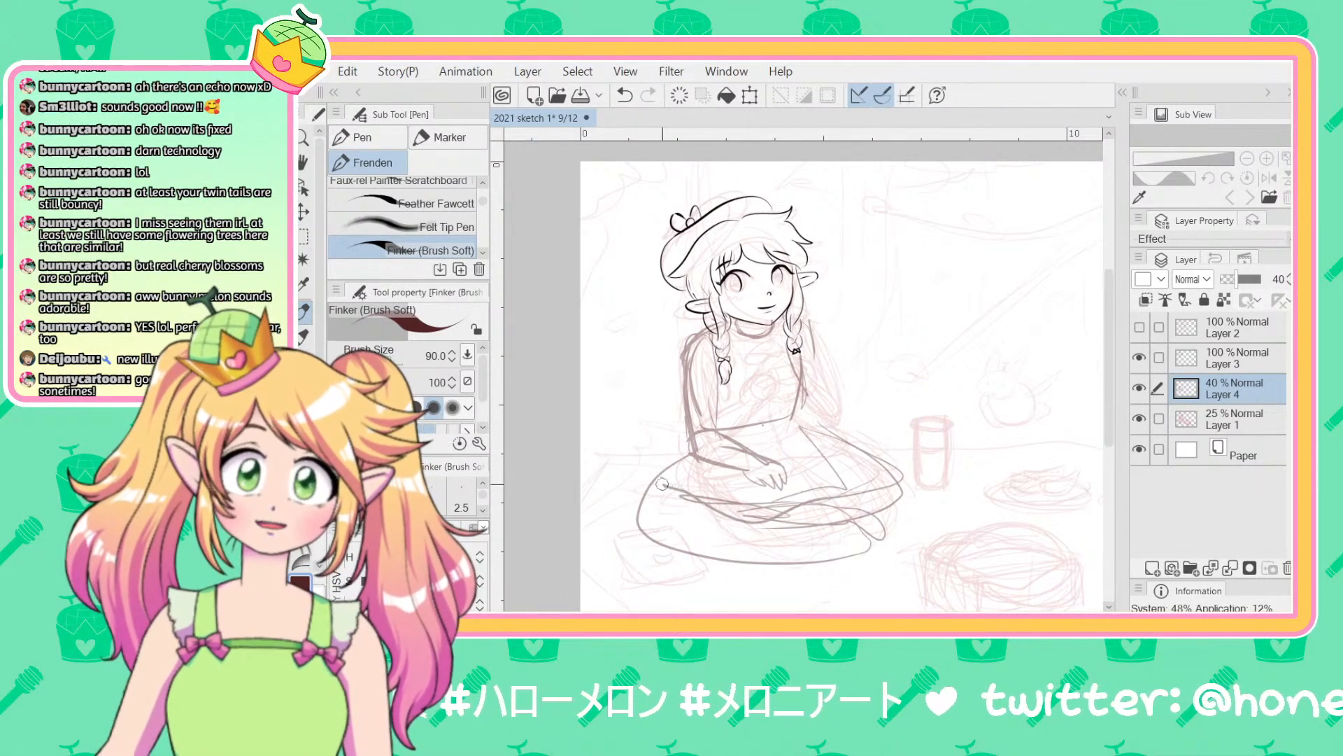
drag(689, 448, 637, 500)
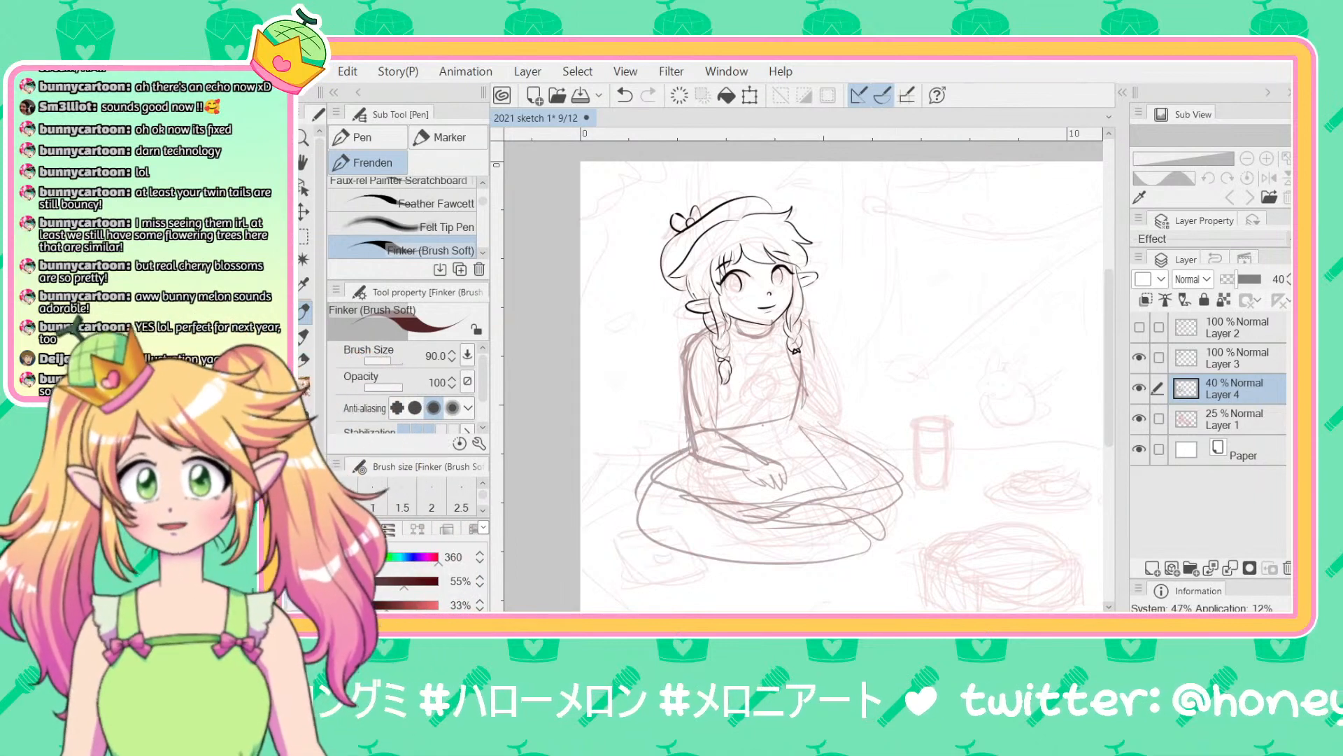
Step: Undo the crossed-leg sketch, the erasing of the far forearm, and the near forearm with its resting hand
key(ctrl+minus)
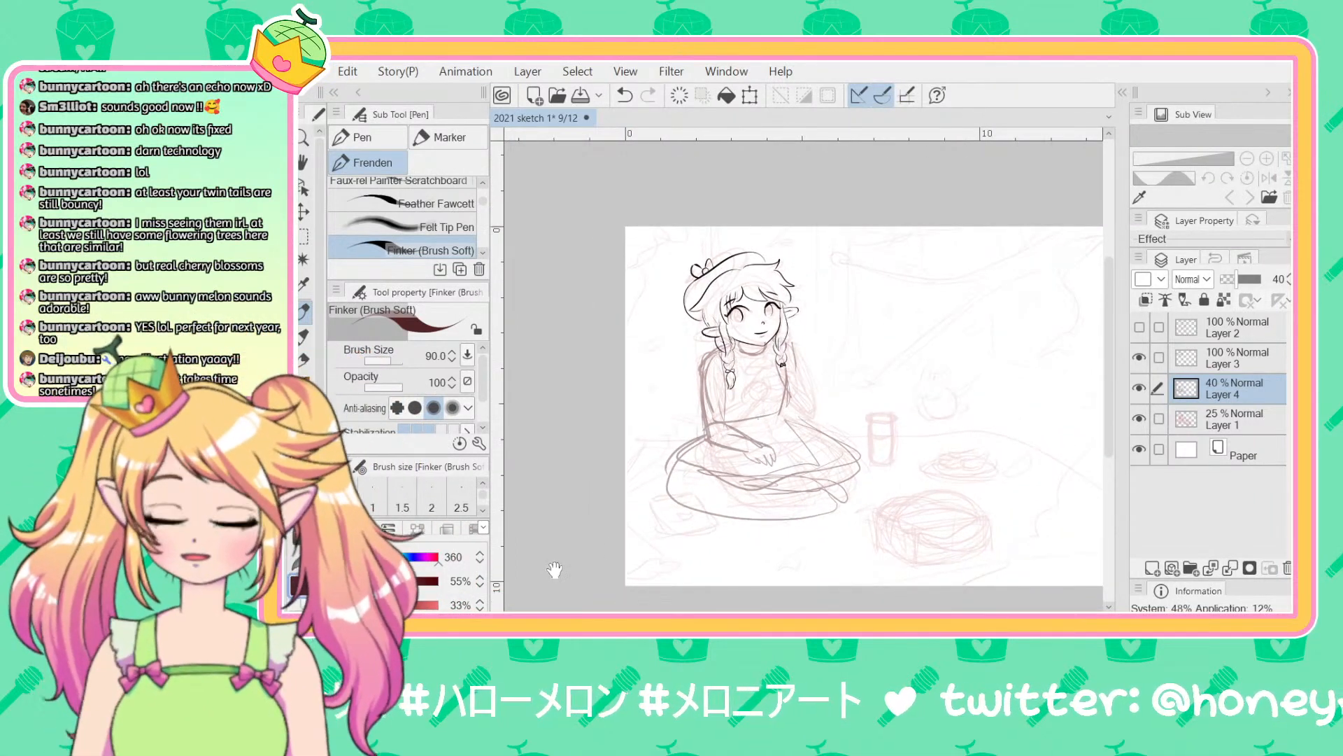
drag(554, 570, 475, 518)
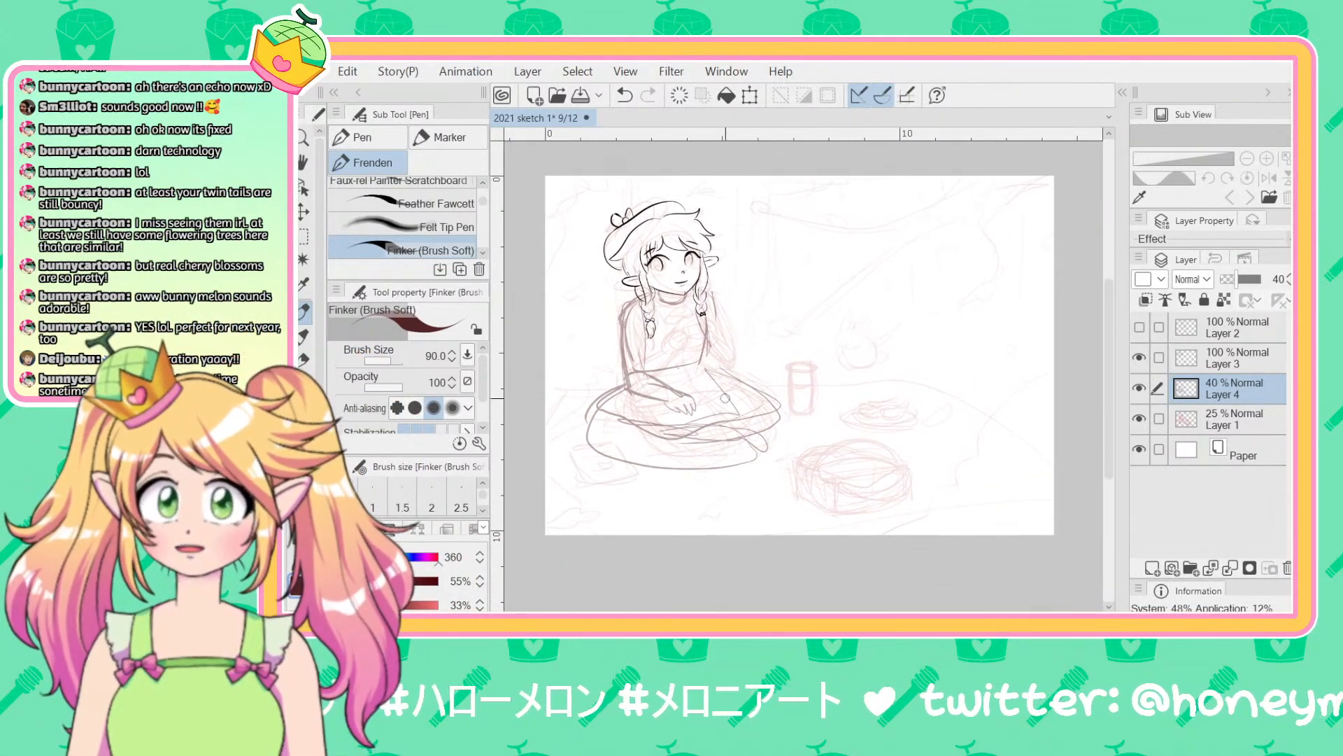
key(ctrl+z)
key(ctrl+z)
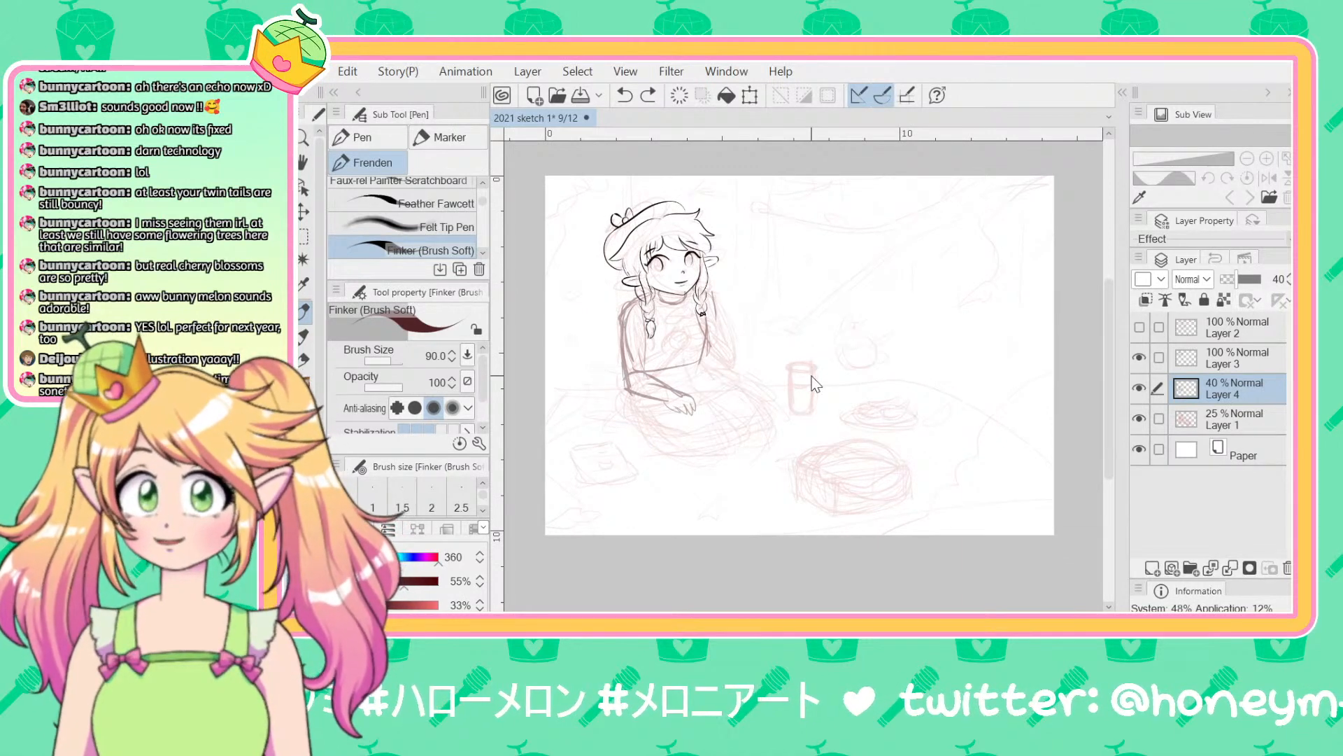
key(ctrl+y)
key(ctrl+z)
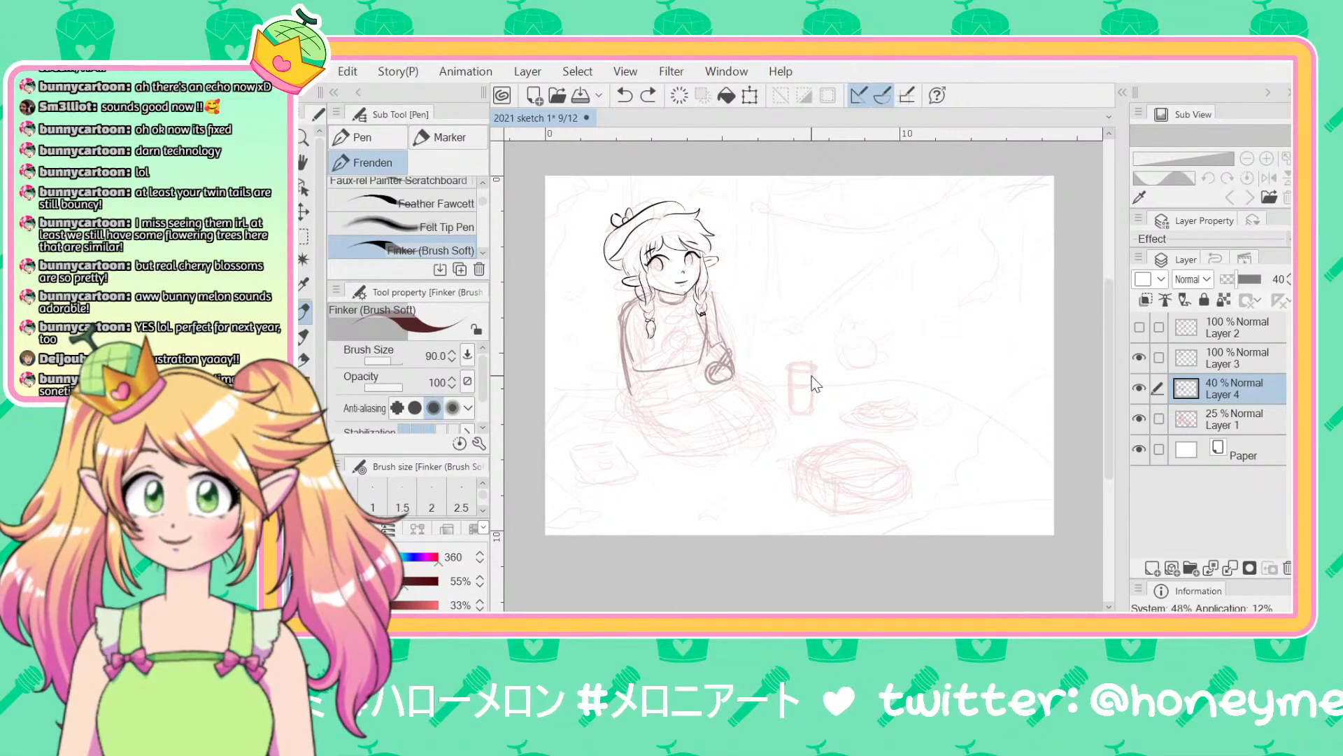
key(ctrl+z)
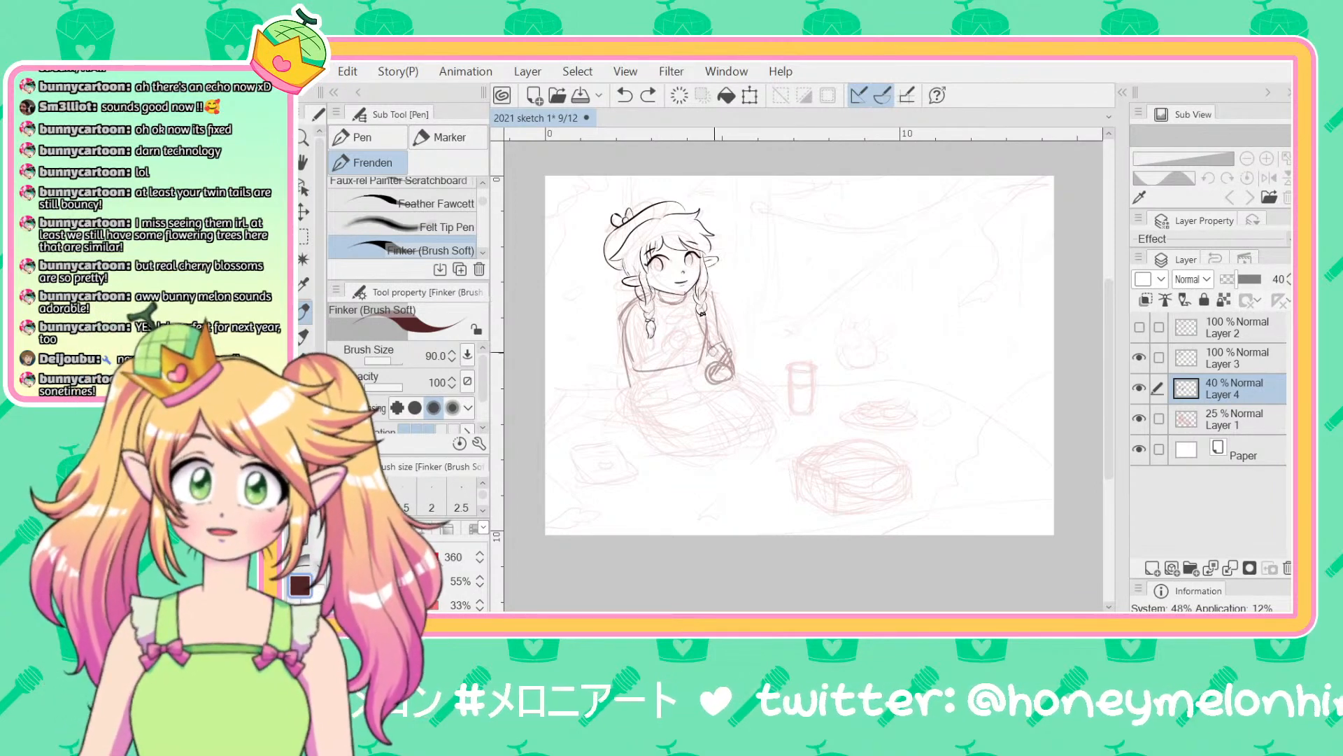
Step: Try adding a neckline stroke and redrawing the far arm and side of the torso, undoing the strokes
drag(718, 358, 713, 346)
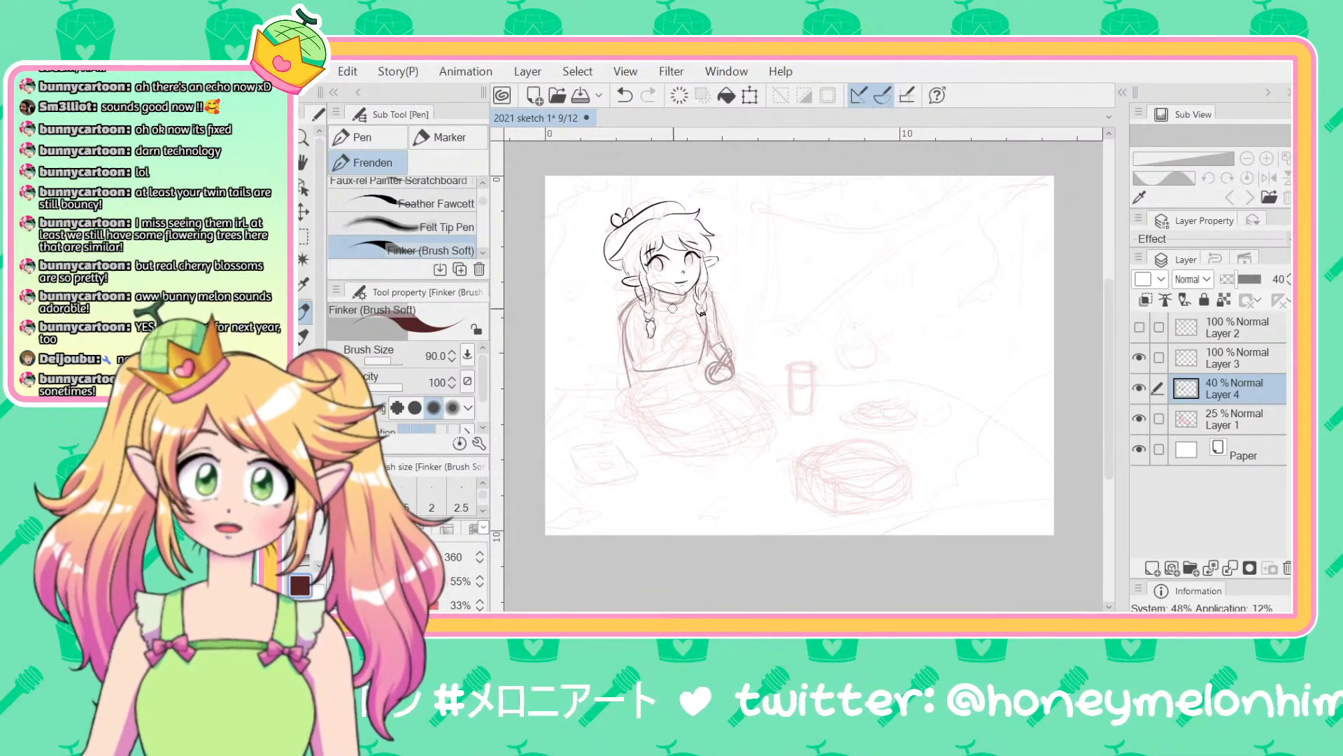
key(ctrl+z)
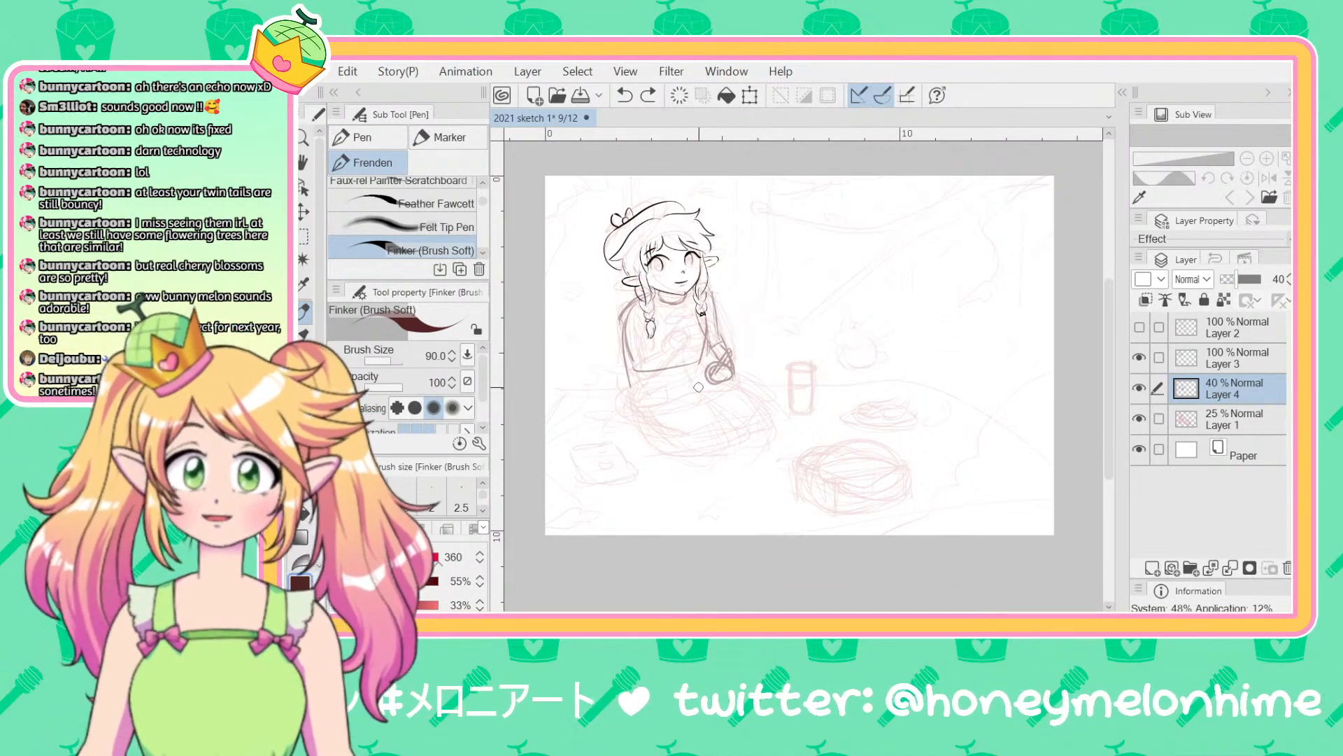
drag(640, 305, 638, 376)
drag(647, 329, 657, 392)
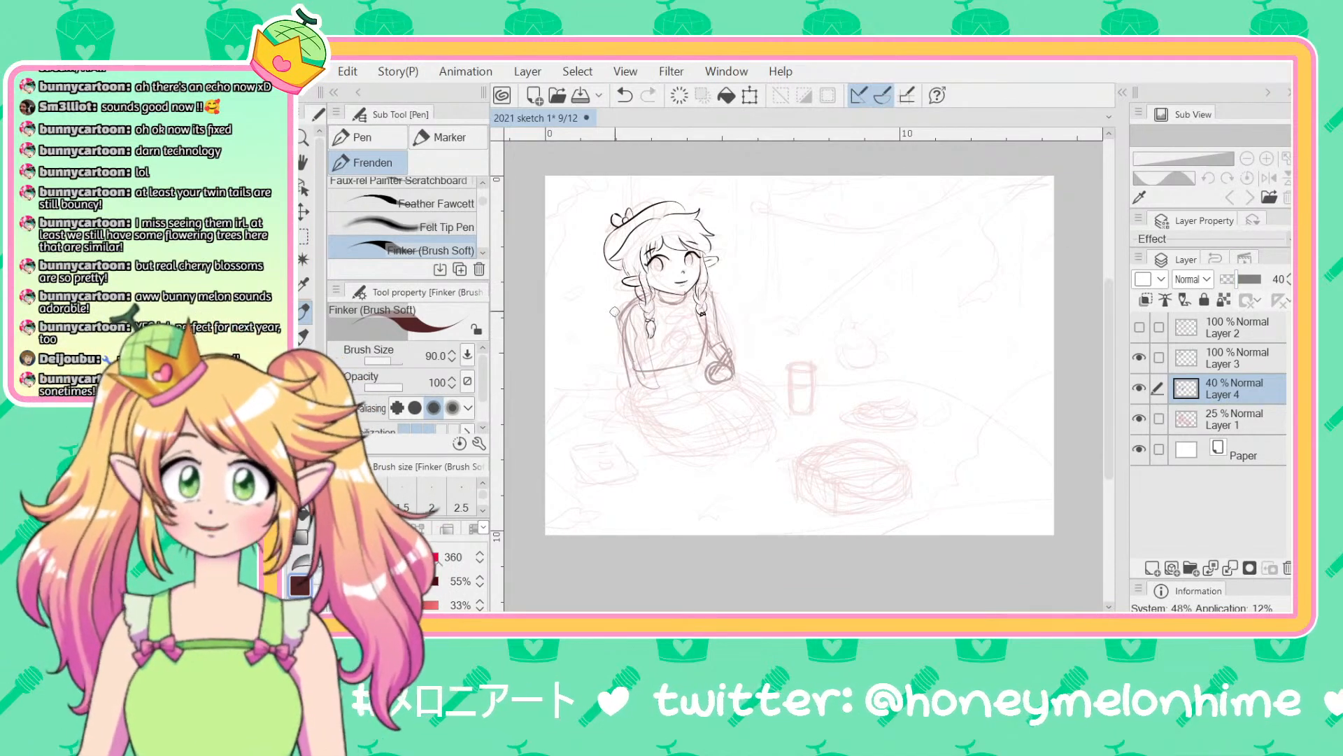
drag(614, 311, 638, 397)
key(ctrl+z)
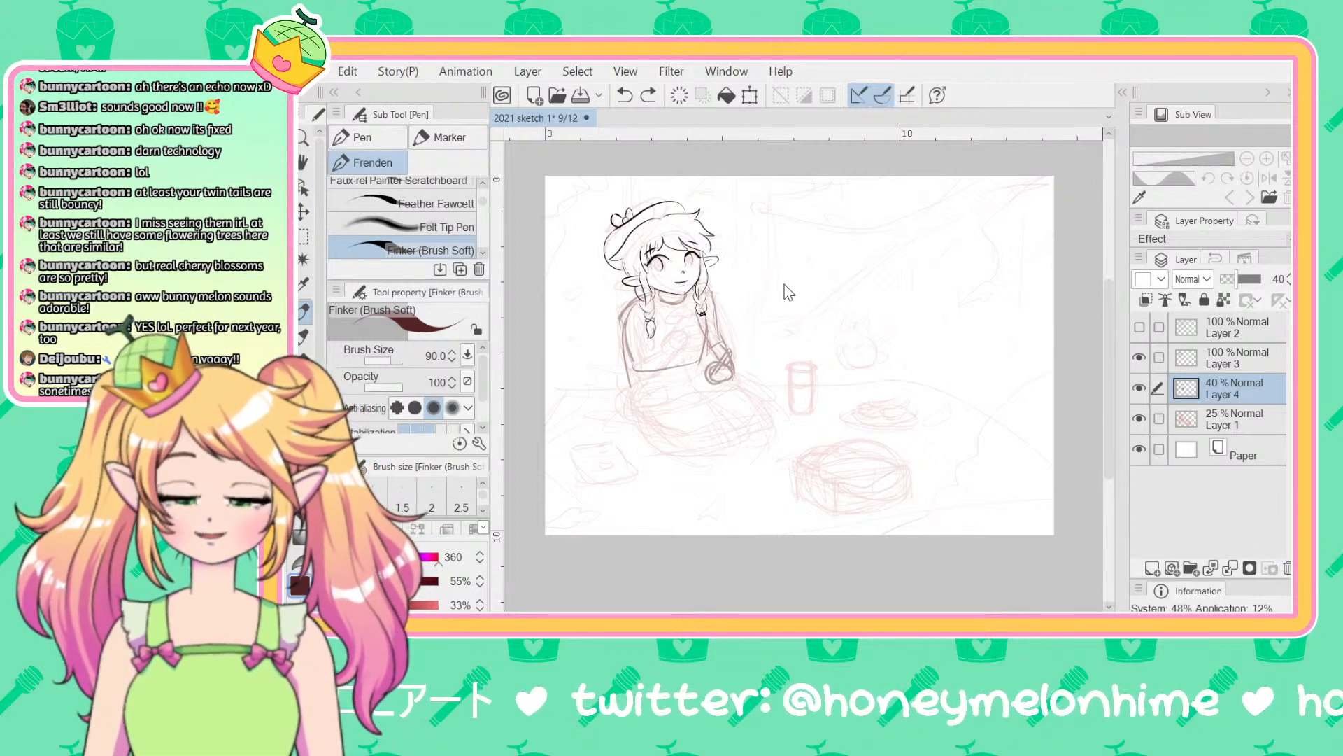
Step: Clear the arm and torso sketch from Layer 4
click(679, 95)
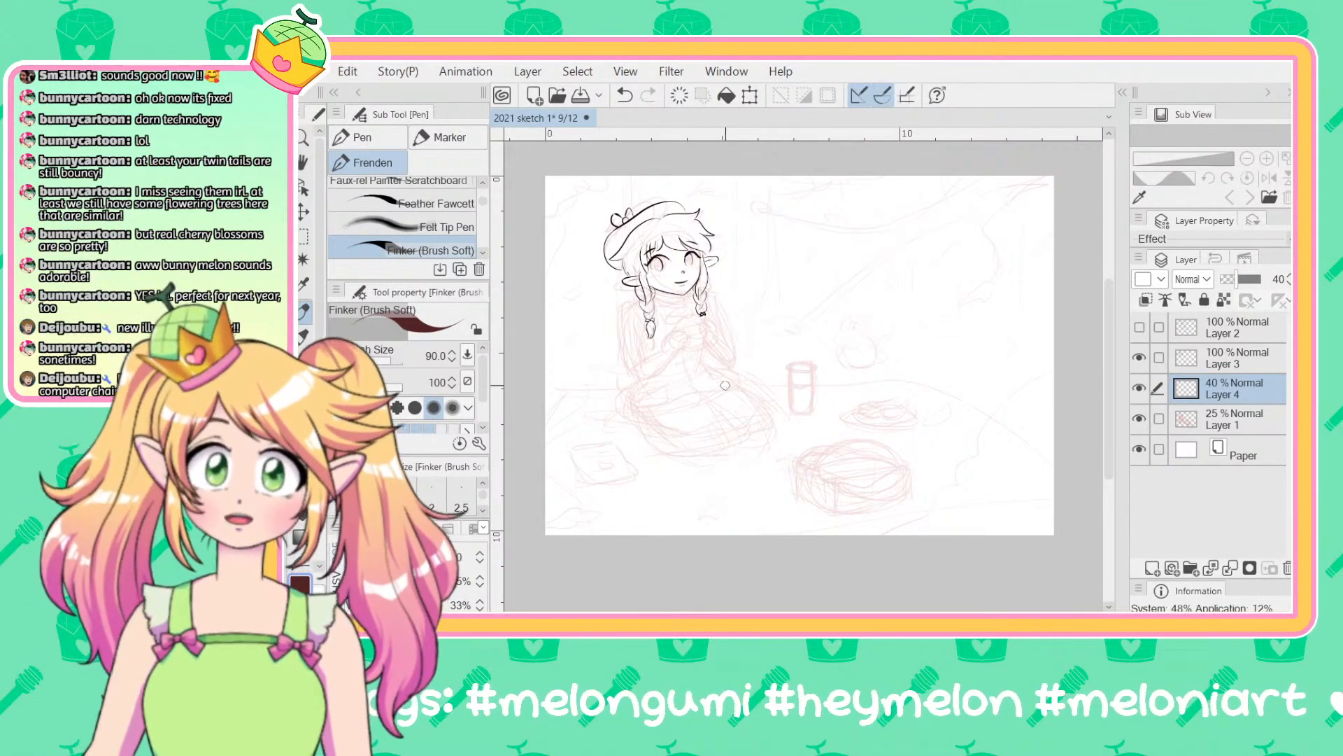
Step: Try sketching a seated pose with one leg folded on the ground and the other knee raised, and undo it
mouse_move(708, 372)
mouse_down()
mouse_move(771, 329)
mouse_move(731, 429)
mouse_move(753, 433)
mouse_move(675, 404)
mouse_move(764, 457)
mouse_move(606, 465)
mouse_up()
mouse_move(708, 452)
mouse_down()
mouse_move(637, 395)
mouse_move(697, 452)
mouse_up()
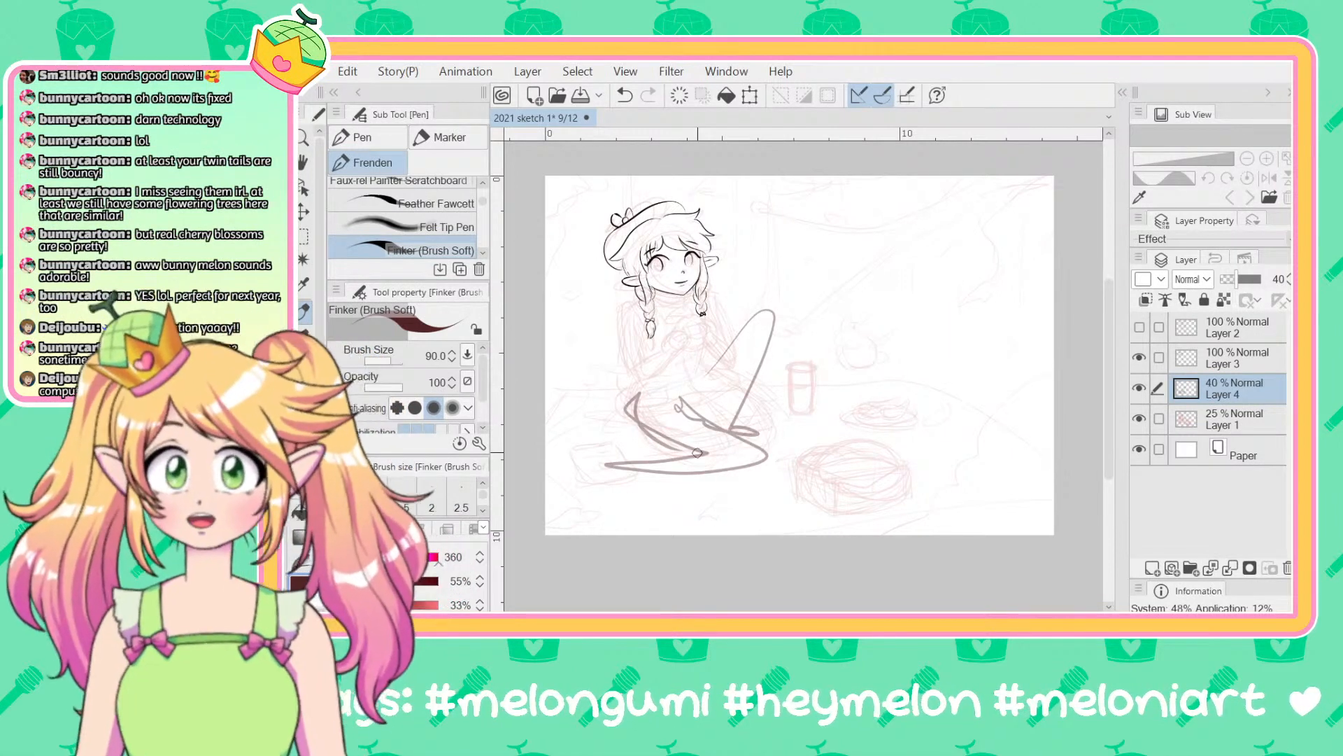
key(ctrl+z)
key(ctrl+z)
key(ctrl+z)
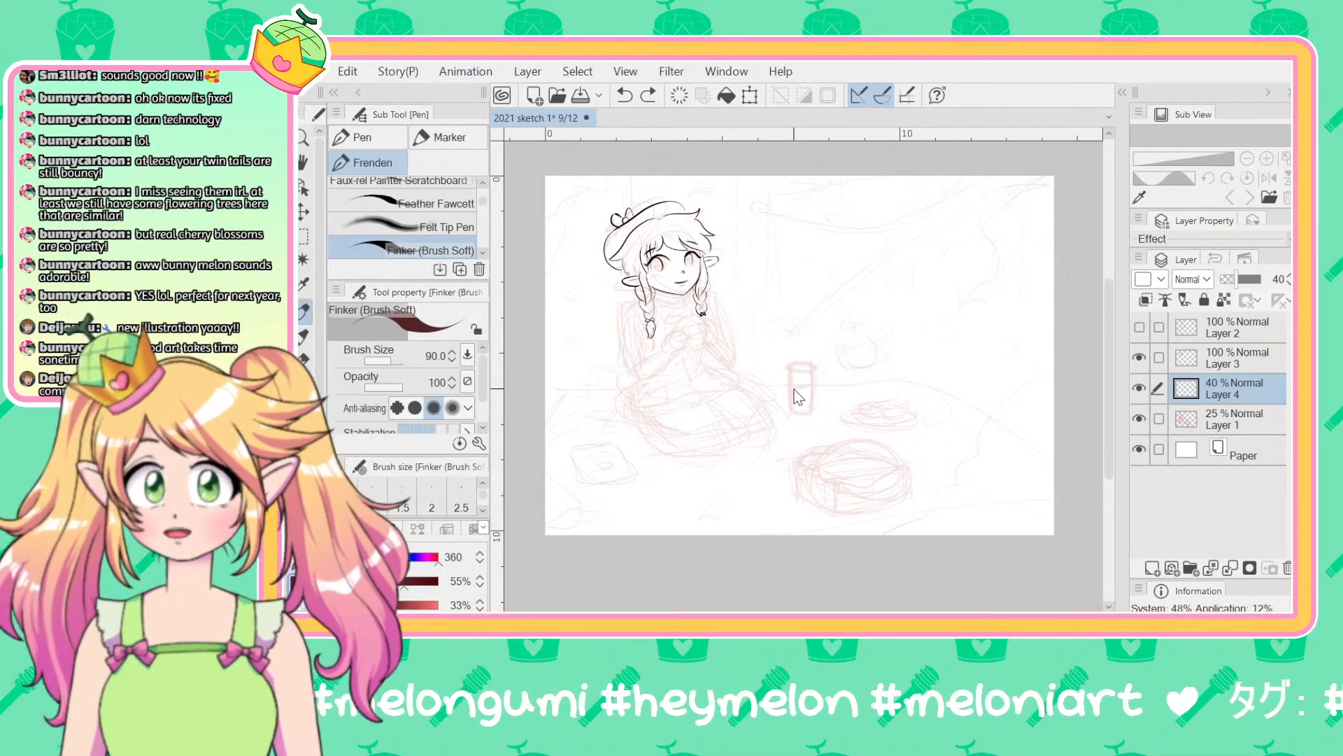
Step: Paste the picnic reference photo above Layer 2 and enlarge it to cover nearly the whole canvas
click(1233, 329)
key(ctrl+v)
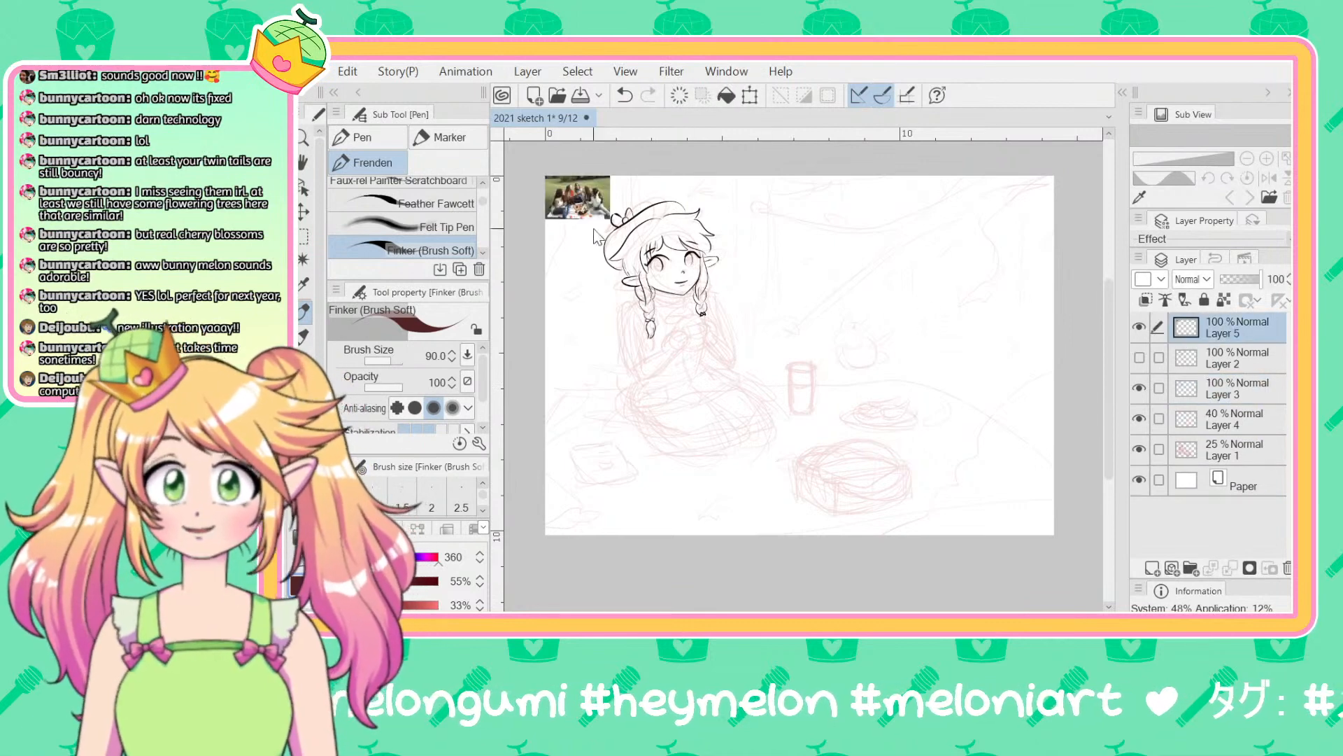
key(ctrl+t)
drag(610, 217, 1028, 519)
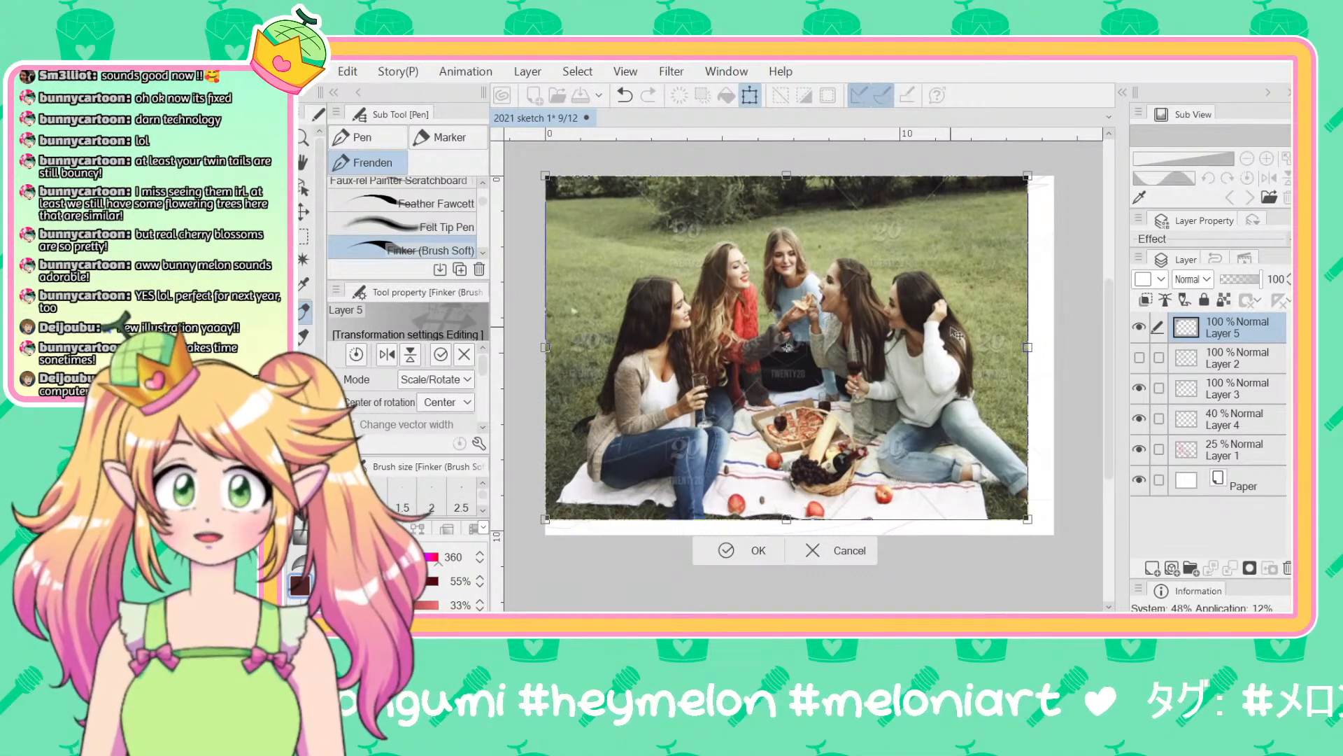
drag(783, 521, 785, 513)
key(Return)
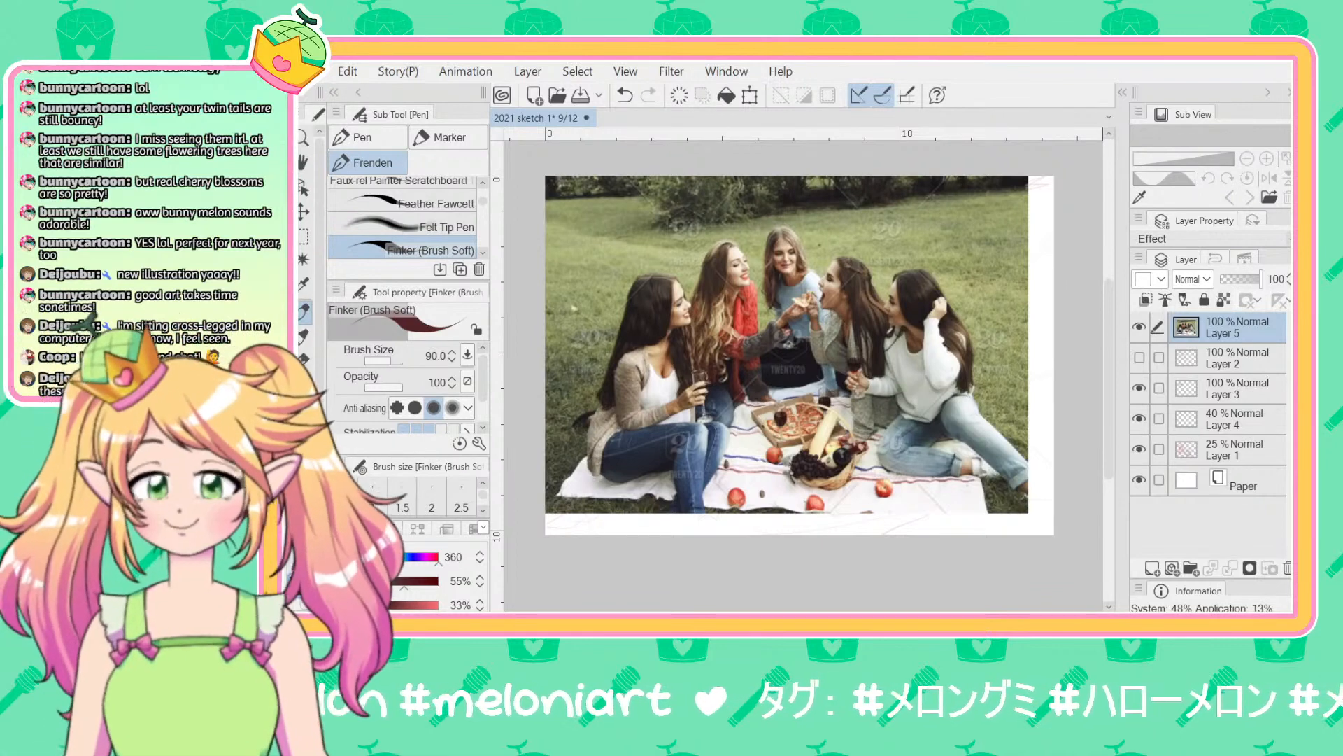
Step: Hide the picnic reference photo and make Layer 3 the active layer, keeping Layer 2 hidden
click(1140, 327)
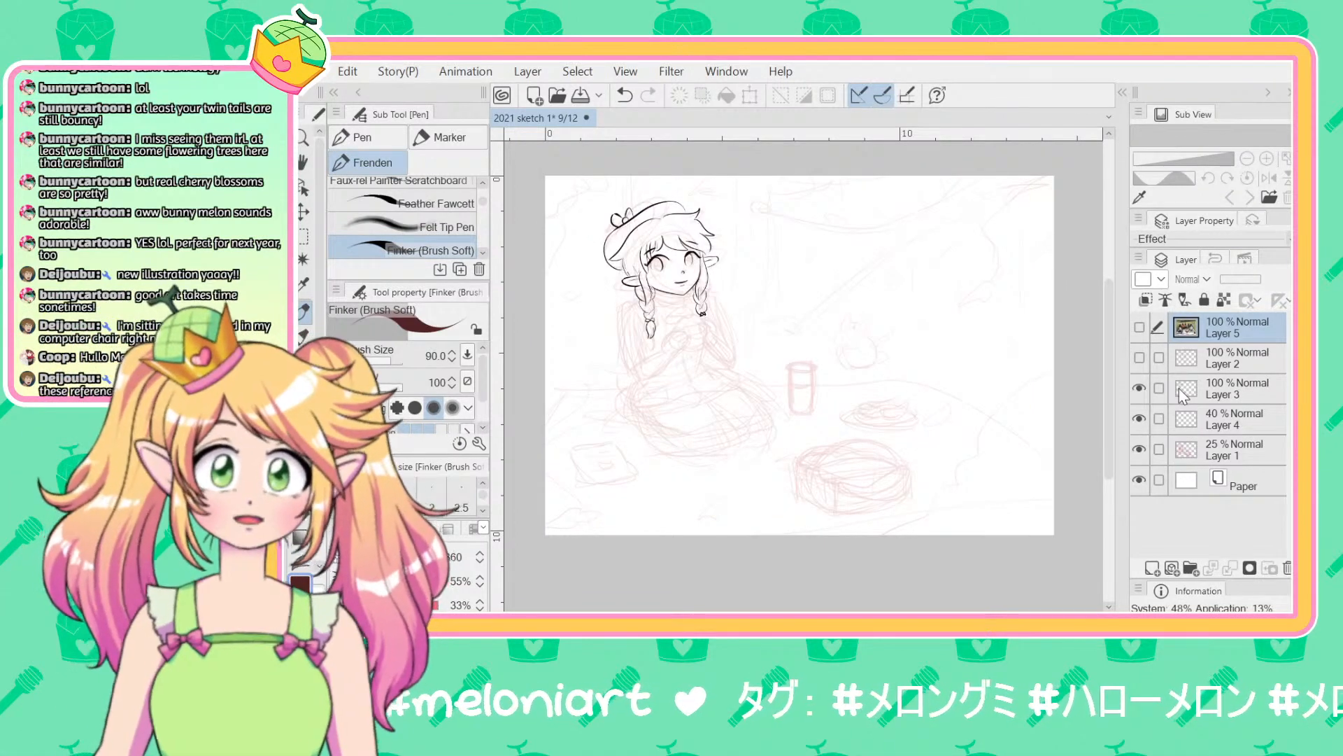
click(1221, 386)
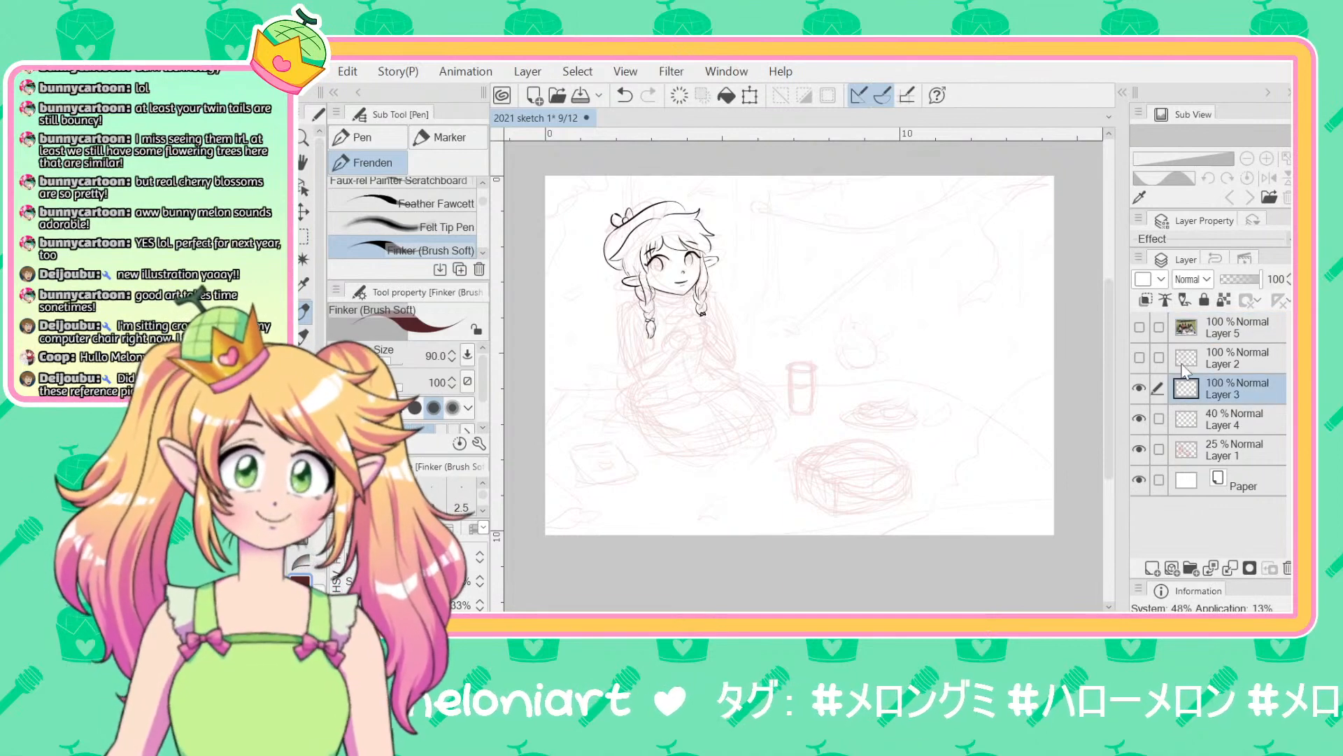
click(1139, 358)
click(1139, 358)
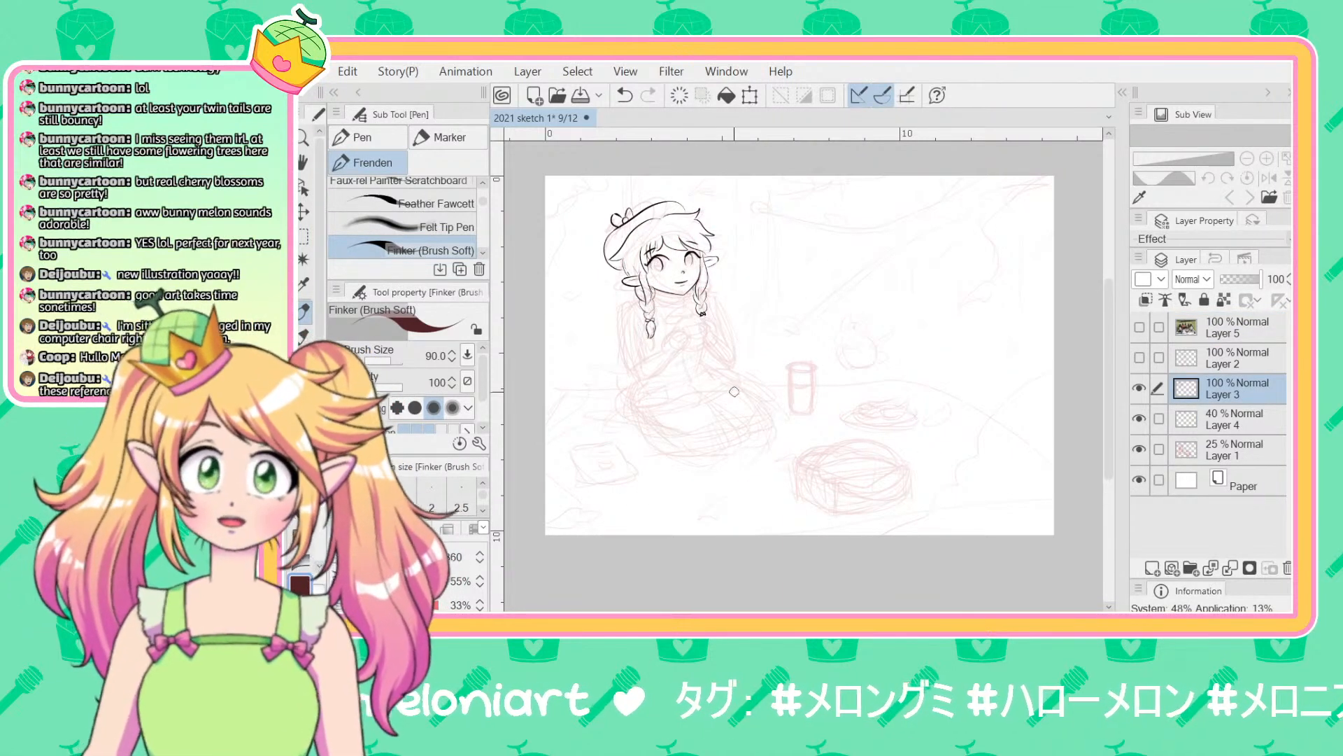
Step: Try sketching a bent leg reaching forward from the hips toward the basket, undoing the strokes
mouse_move(713, 385)
mouse_down()
mouse_move(769, 377)
mouse_move(824, 486)
mouse_move(796, 473)
mouse_up()
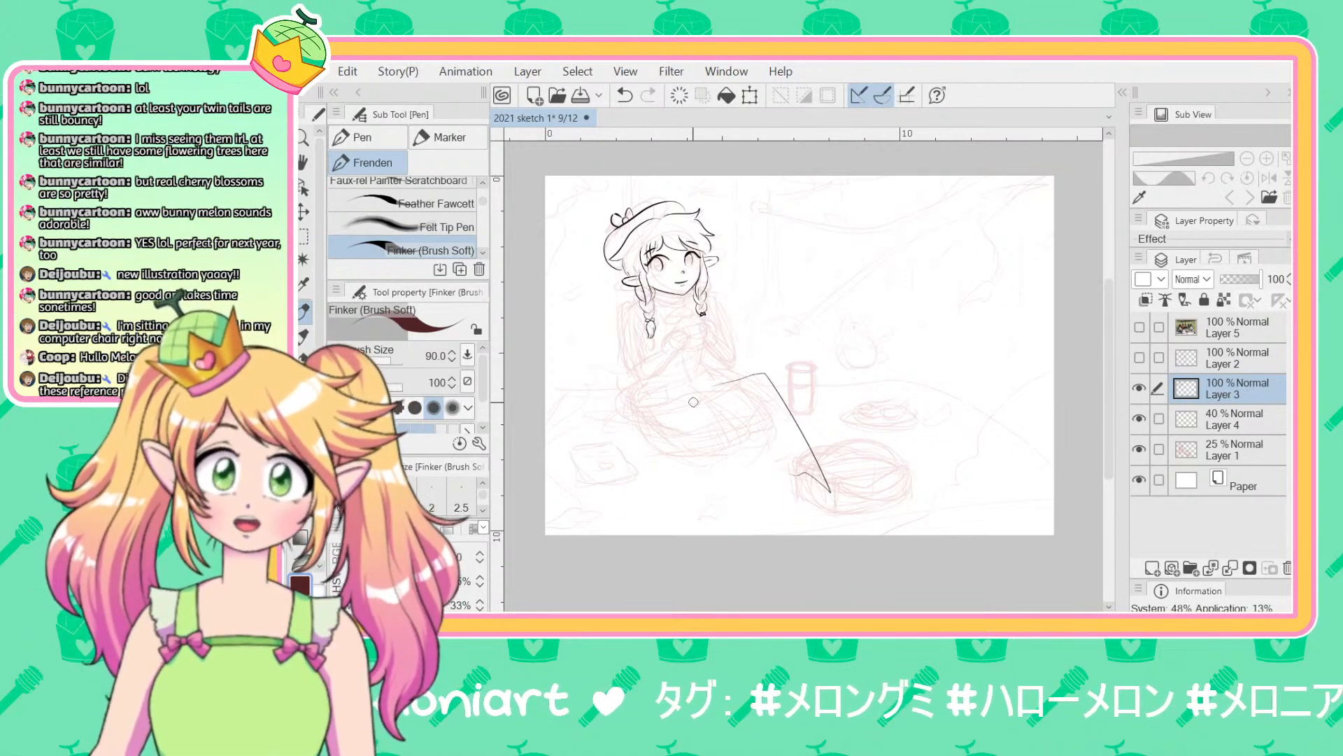
key(ctrl+z)
scroll(707, 371, down, 2)
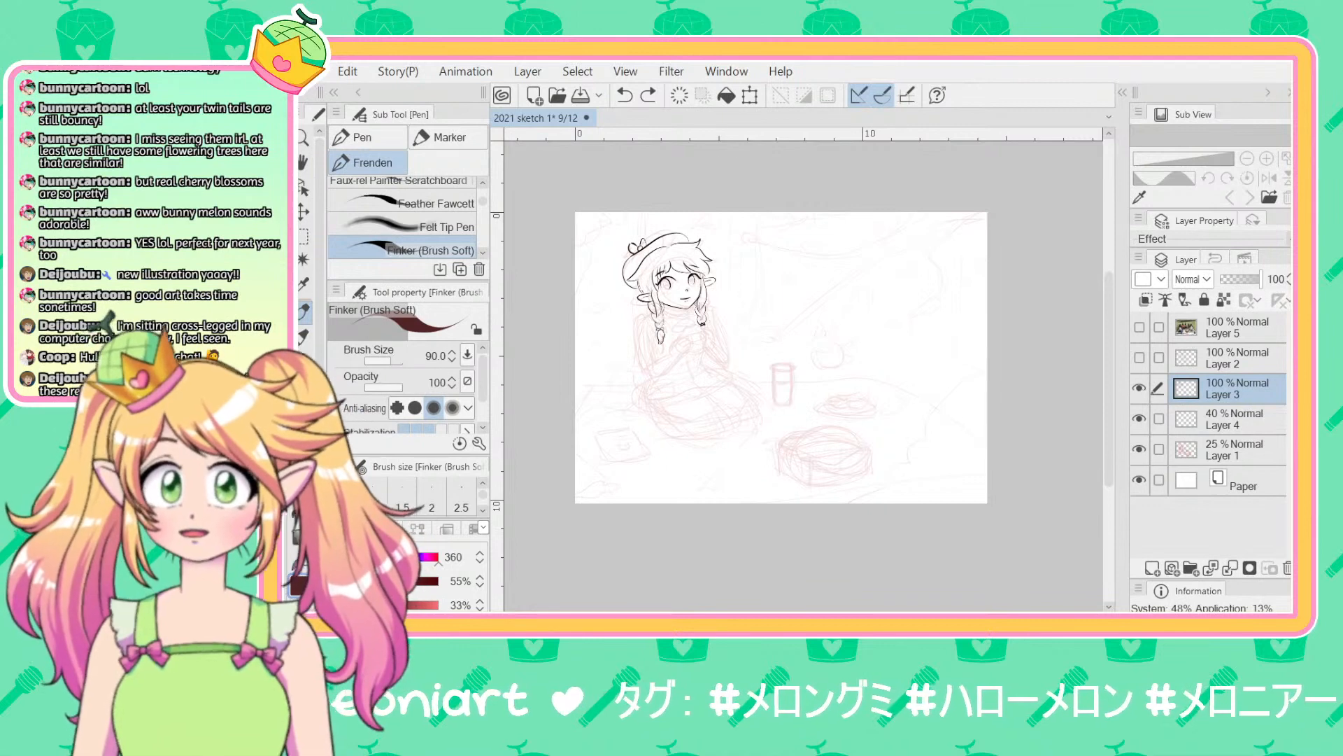
click(732, 396)
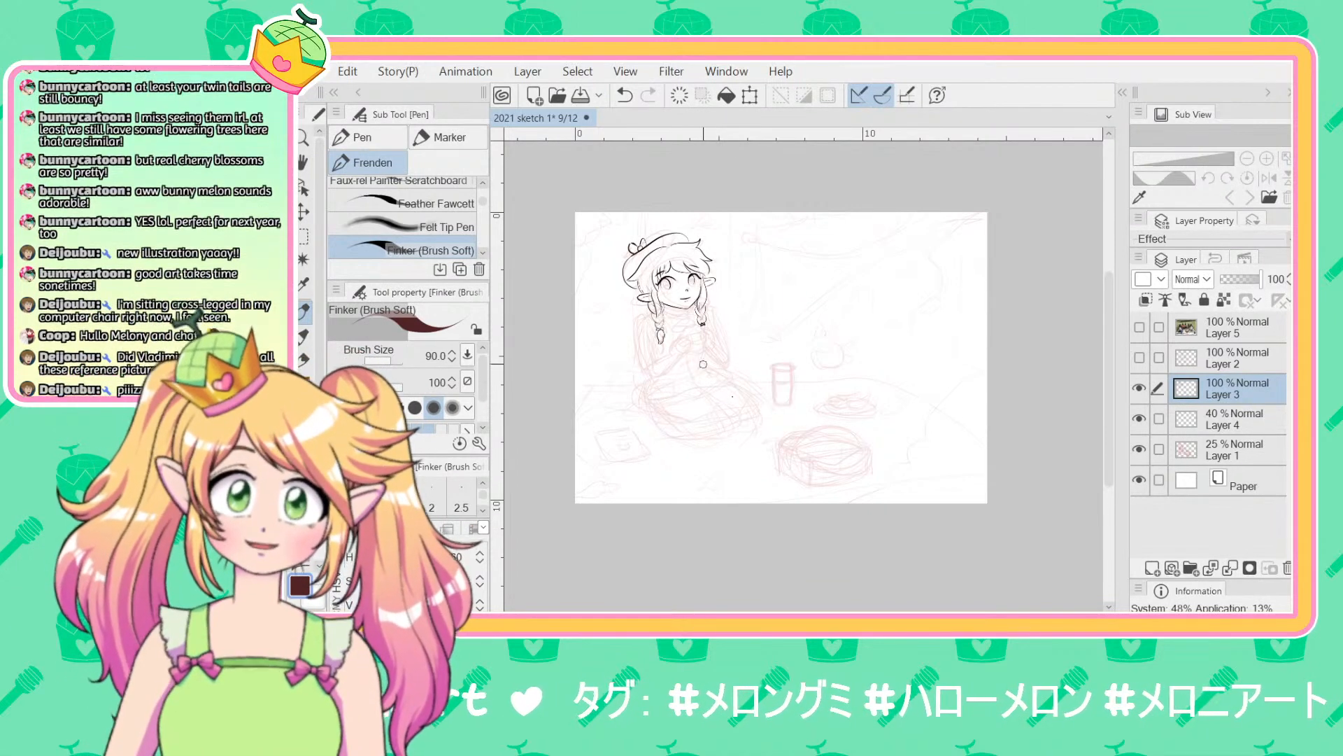
key(ctrl+z)
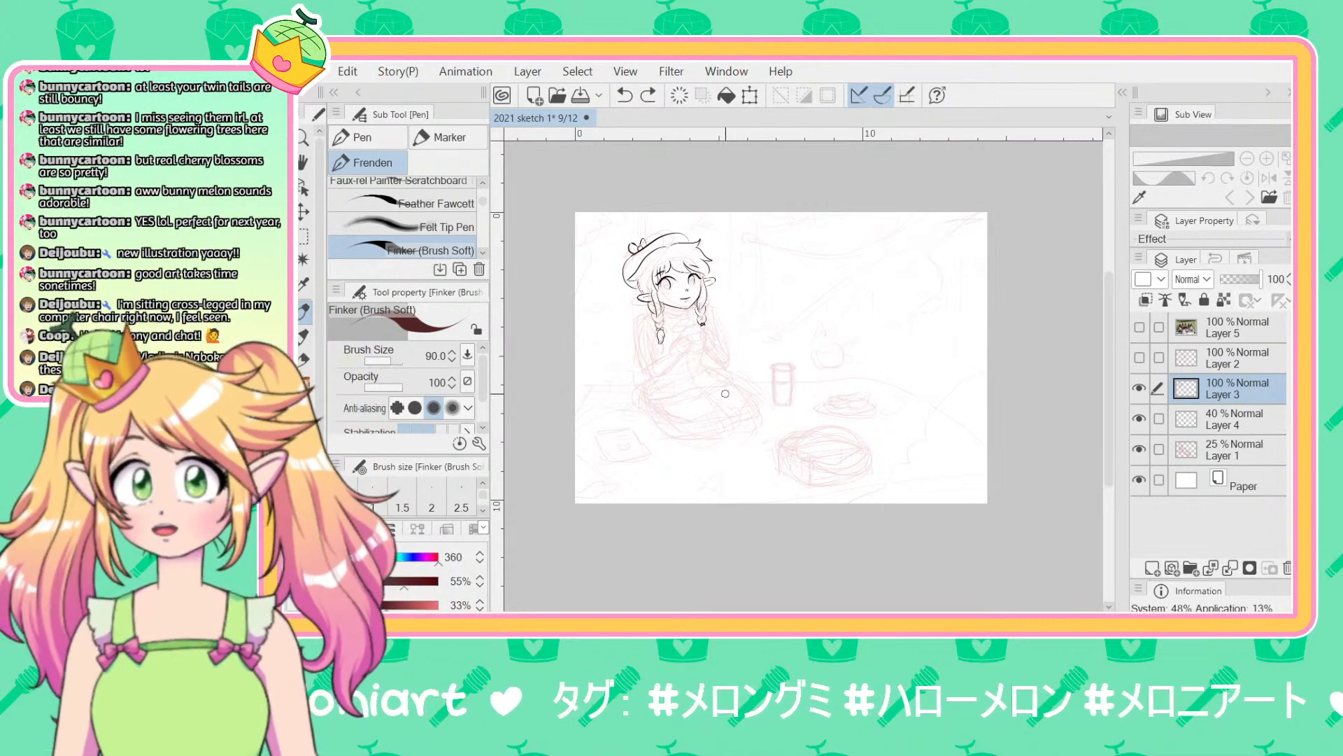
Step: Sketch the character's thighs extending forward from the hips, with bent knees and long lower legs slanting down toward the basket
drag(677, 339, 689, 402)
mouse_move(680, 314)
mouse_down()
mouse_move(700, 389)
mouse_move(759, 377)
mouse_move(808, 485)
mouse_move(791, 466)
mouse_move(815, 481)
mouse_move(758, 487)
mouse_move(691, 392)
mouse_up()
mouse_move(766, 357)
mouse_down()
mouse_move(675, 368)
mouse_move(682, 380)
mouse_move(693, 364)
mouse_move(694, 390)
mouse_move(666, 397)
mouse_move(762, 354)
mouse_up()
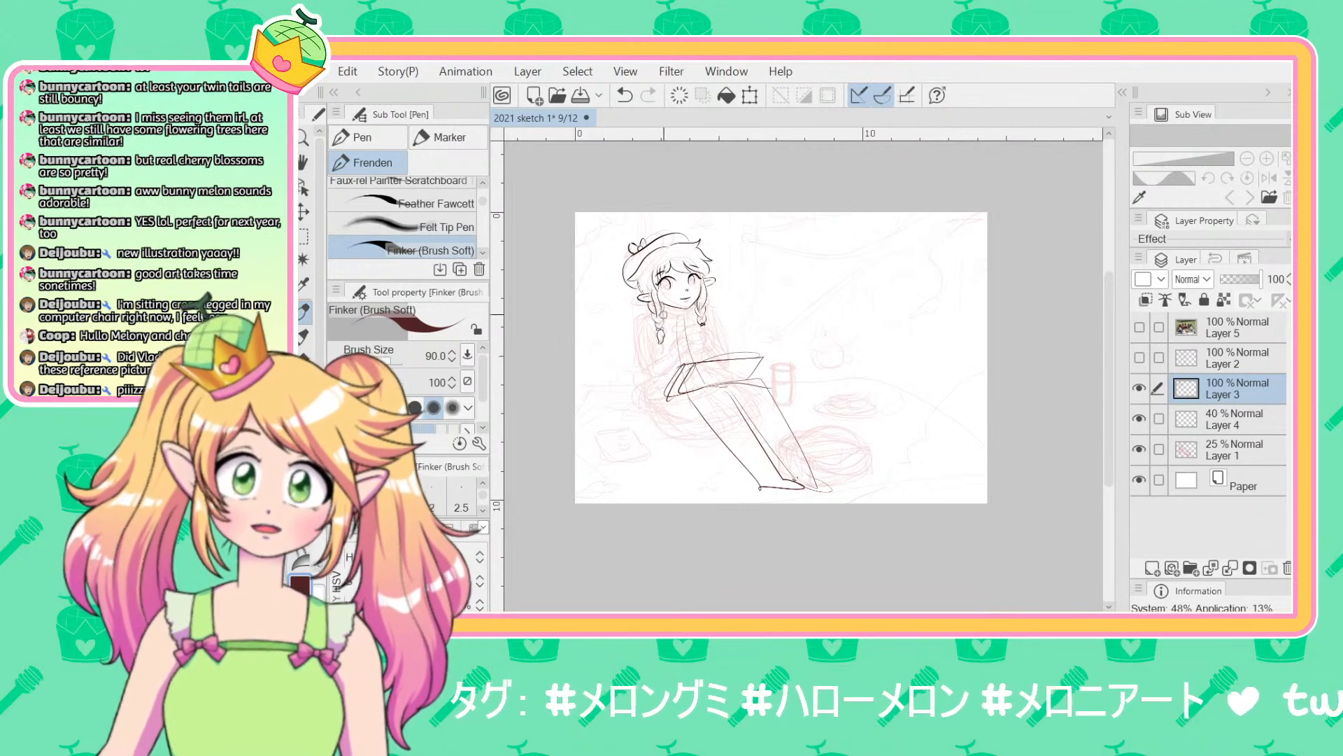
Step: Sketch the seated girl's back line and a pen held above the open notebook on Layer 3
mouse_move(676, 306)
mouse_down()
mouse_move(651, 365)
mouse_move(644, 334)
mouse_move(640, 354)
mouse_move(657, 389)
mouse_up()
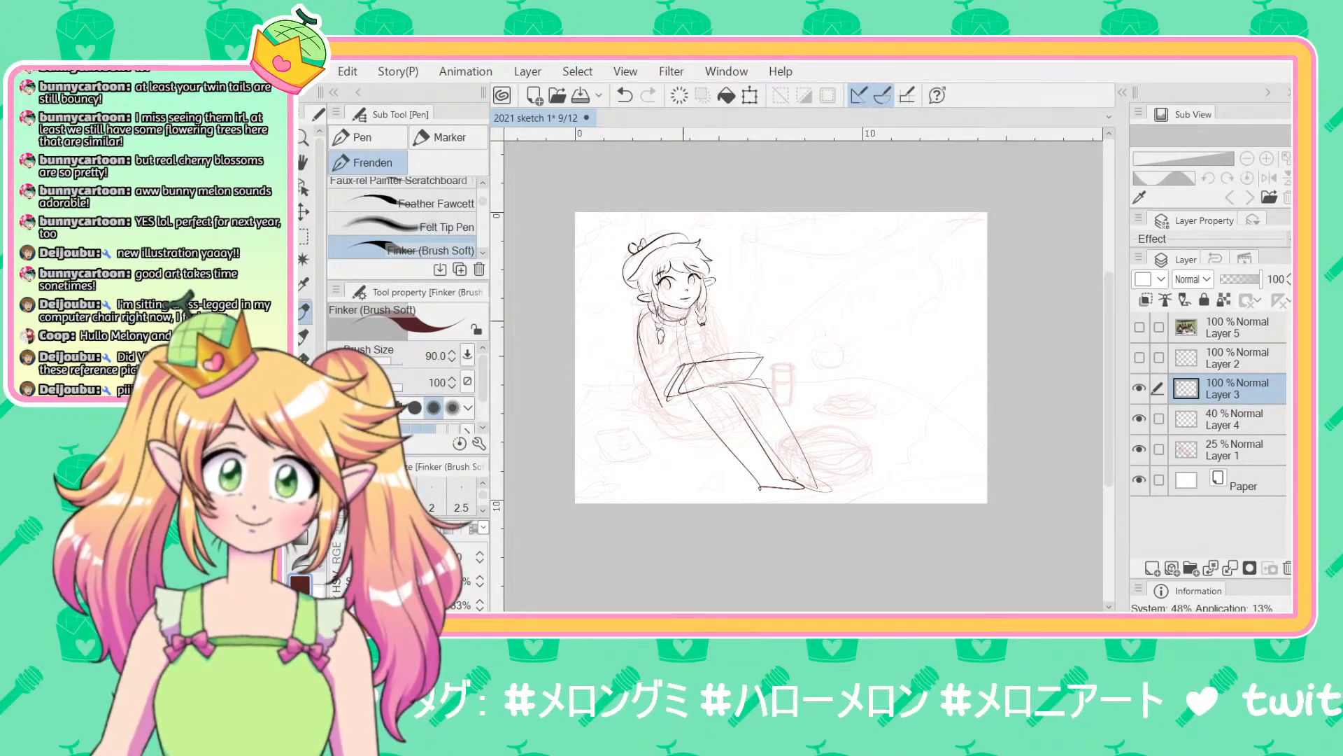
mouse_move(750, 356)
mouse_down()
mouse_move(735, 356)
mouse_move(749, 357)
mouse_move(756, 333)
mouse_move(743, 354)
mouse_up()
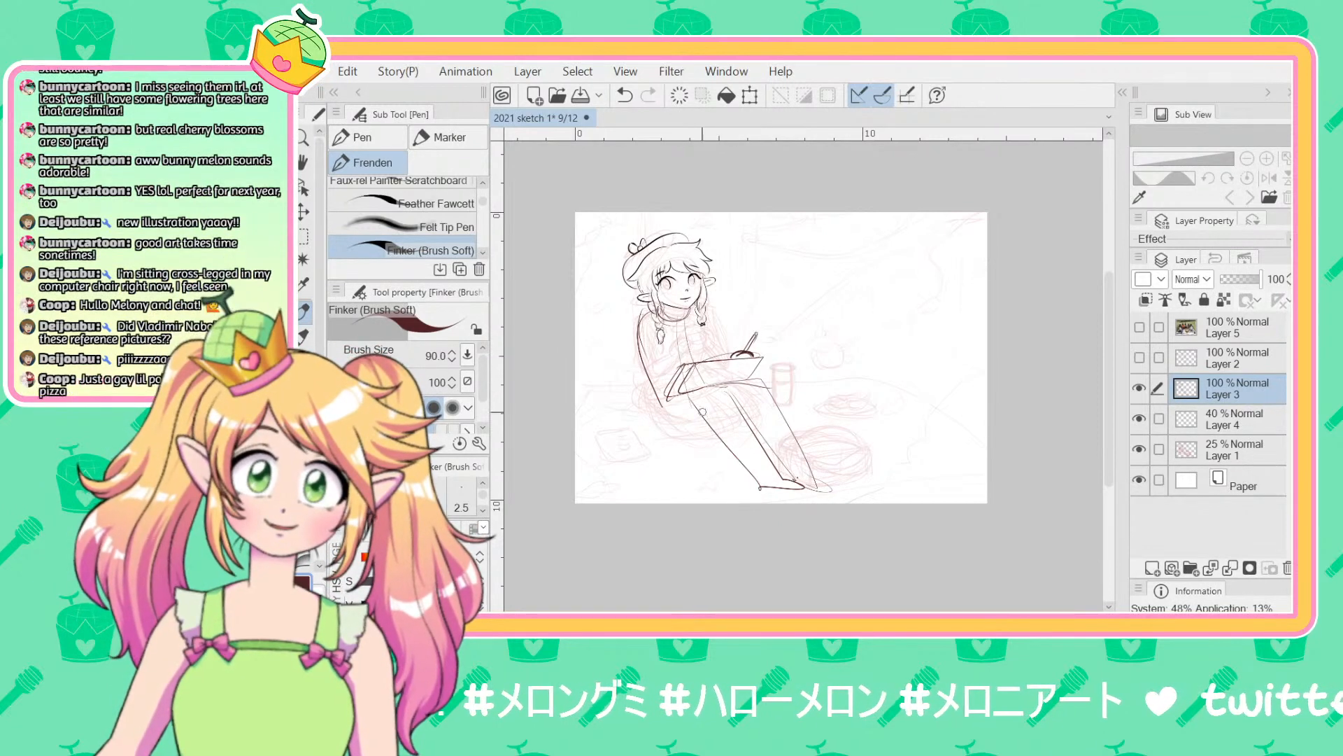
mouse_move(708, 407)
mouse_down()
mouse_move(865, 480)
mouse_move(816, 492)
mouse_move(761, 471)
mouse_move(668, 431)
mouse_move(655, 384)
mouse_up()
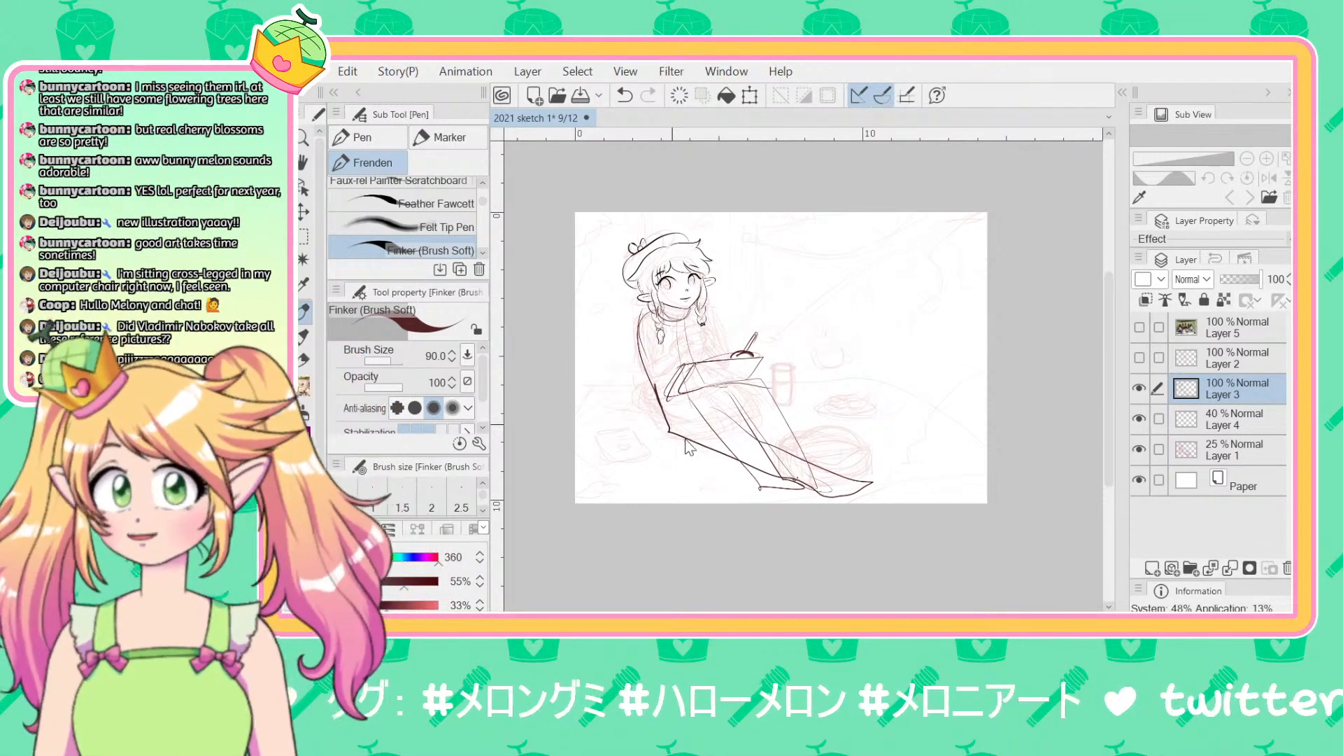
key(ctrl+z)
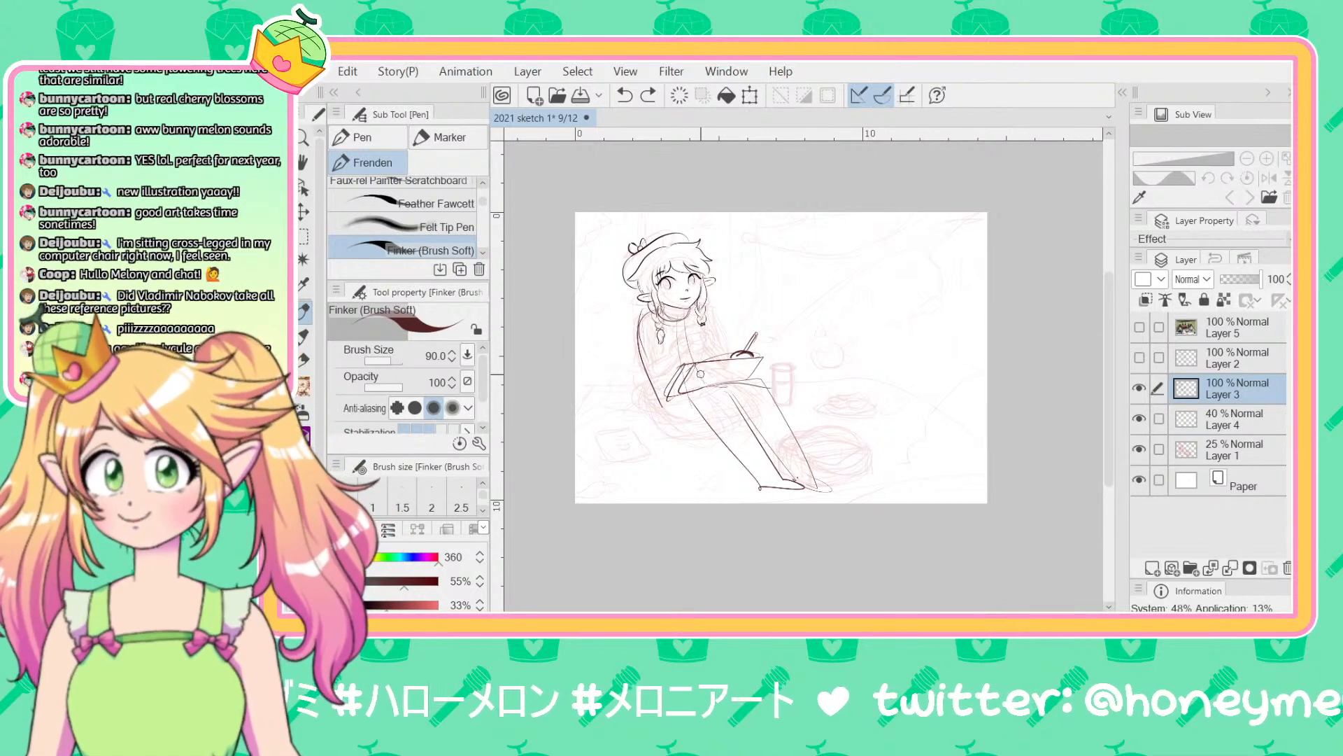
click(694, 408)
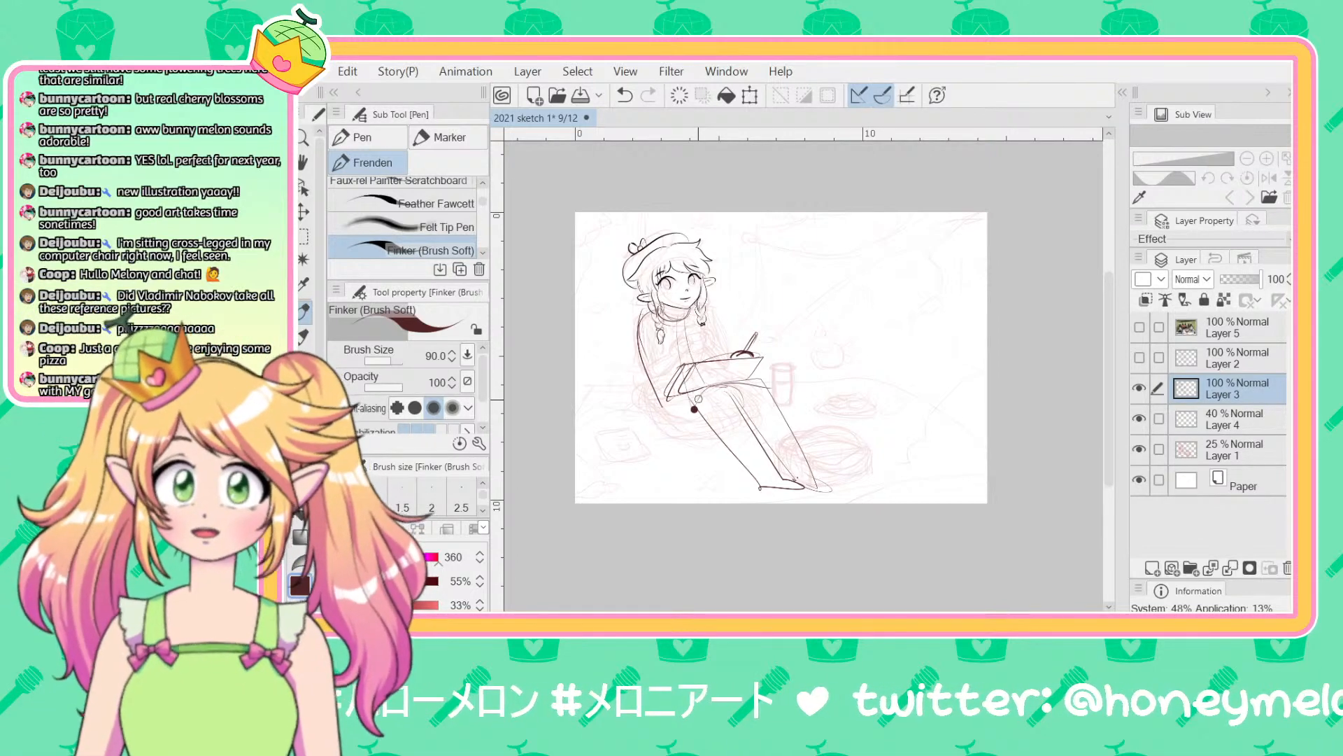
key(ctrl+z)
Step: Sketch the girl's near leg down to the foot and the rounded hip beneath her
mouse_move(697, 398)
mouse_down()
mouse_move(746, 389)
mouse_move(728, 430)
mouse_move(780, 483)
mouse_move(820, 491)
mouse_up()
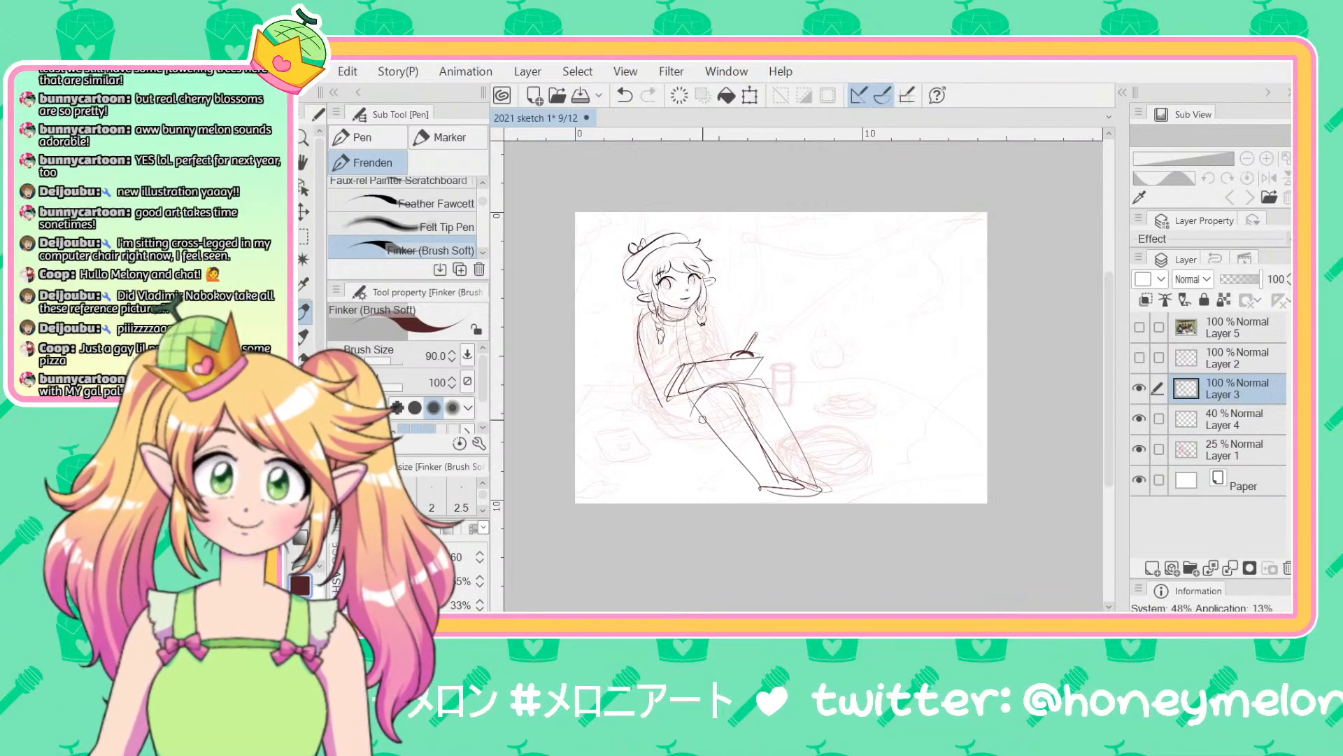
drag(717, 423, 652, 440)
mouse_move(670, 451)
mouse_down()
mouse_move(716, 429)
mouse_move(643, 389)
mouse_move(654, 444)
mouse_move(650, 368)
mouse_move(657, 407)
mouse_move(692, 448)
mouse_move(717, 446)
mouse_move(678, 456)
mouse_move(639, 389)
mouse_move(704, 322)
mouse_move(731, 349)
mouse_up()
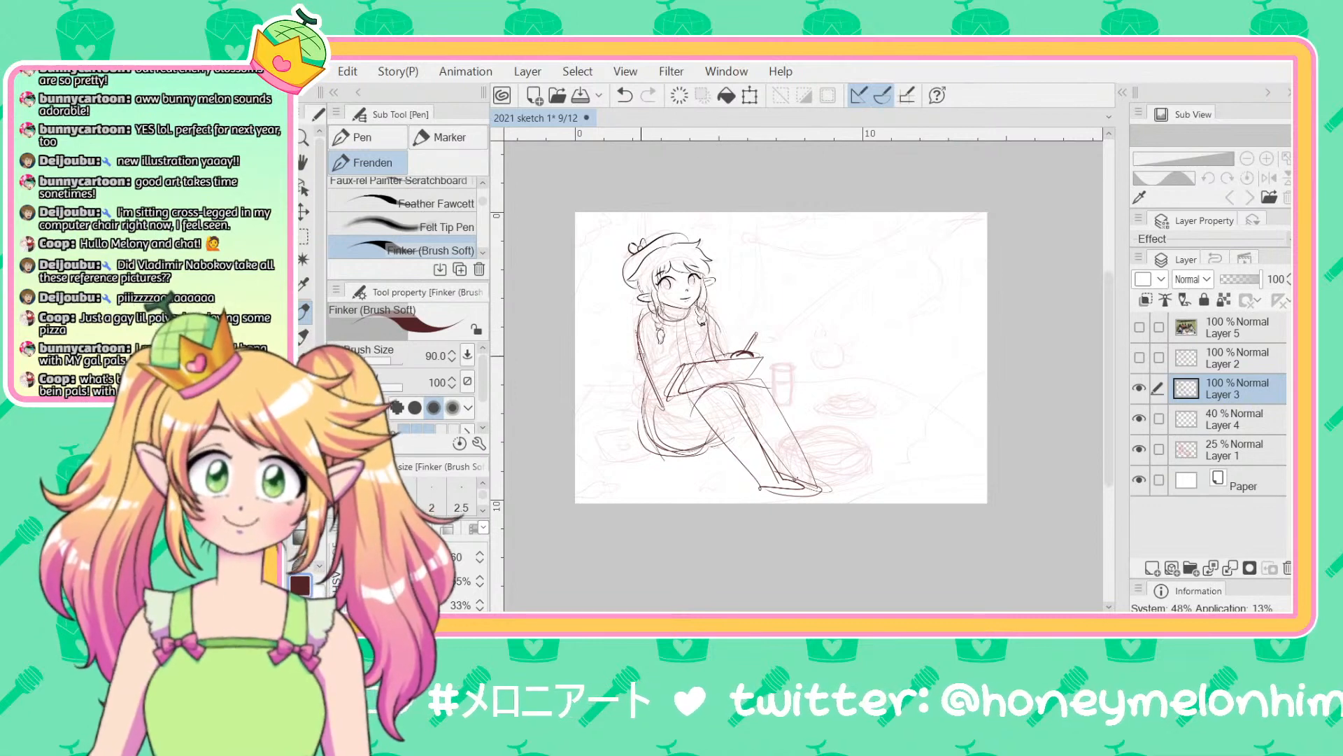
Step: Sketch the girl's near arm from the shoulder along her back, with the hand reaching the notebook
mouse_move(643, 333)
mouse_down()
mouse_move(647, 388)
mouse_move(703, 374)
mouse_move(693, 391)
mouse_move(646, 384)
mouse_move(675, 402)
mouse_move(658, 404)
mouse_up()
mouse_move(627, 310)
mouse_down()
mouse_move(654, 399)
mouse_move(655, 377)
mouse_move(648, 399)
mouse_move(686, 392)
mouse_move(703, 453)
mouse_move(725, 451)
mouse_move(685, 451)
mouse_move(696, 459)
mouse_move(672, 426)
mouse_move(665, 445)
mouse_move(699, 406)
mouse_move(693, 395)
mouse_move(666, 426)
mouse_move(650, 400)
mouse_move(656, 441)
mouse_up()
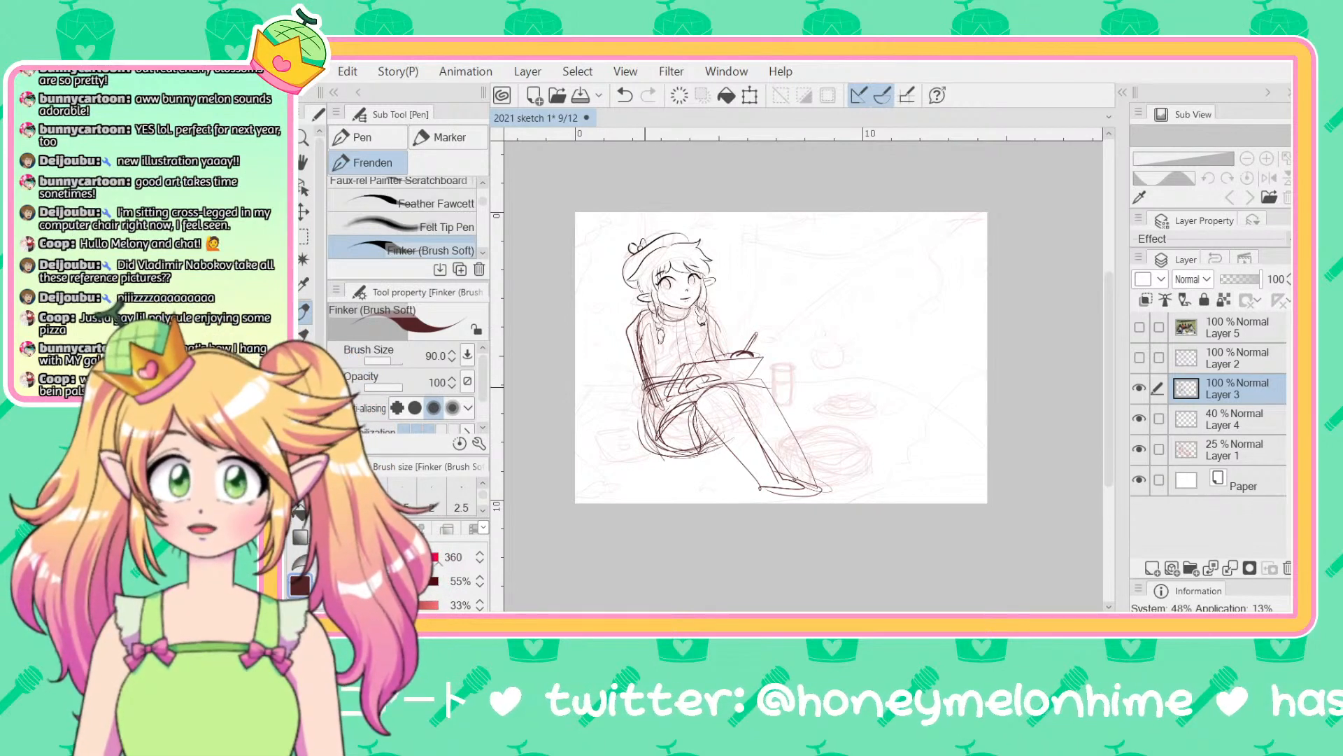
mouse_move(647, 404)
mouse_down()
mouse_move(629, 347)
mouse_move(640, 409)
mouse_up()
drag(633, 339, 655, 323)
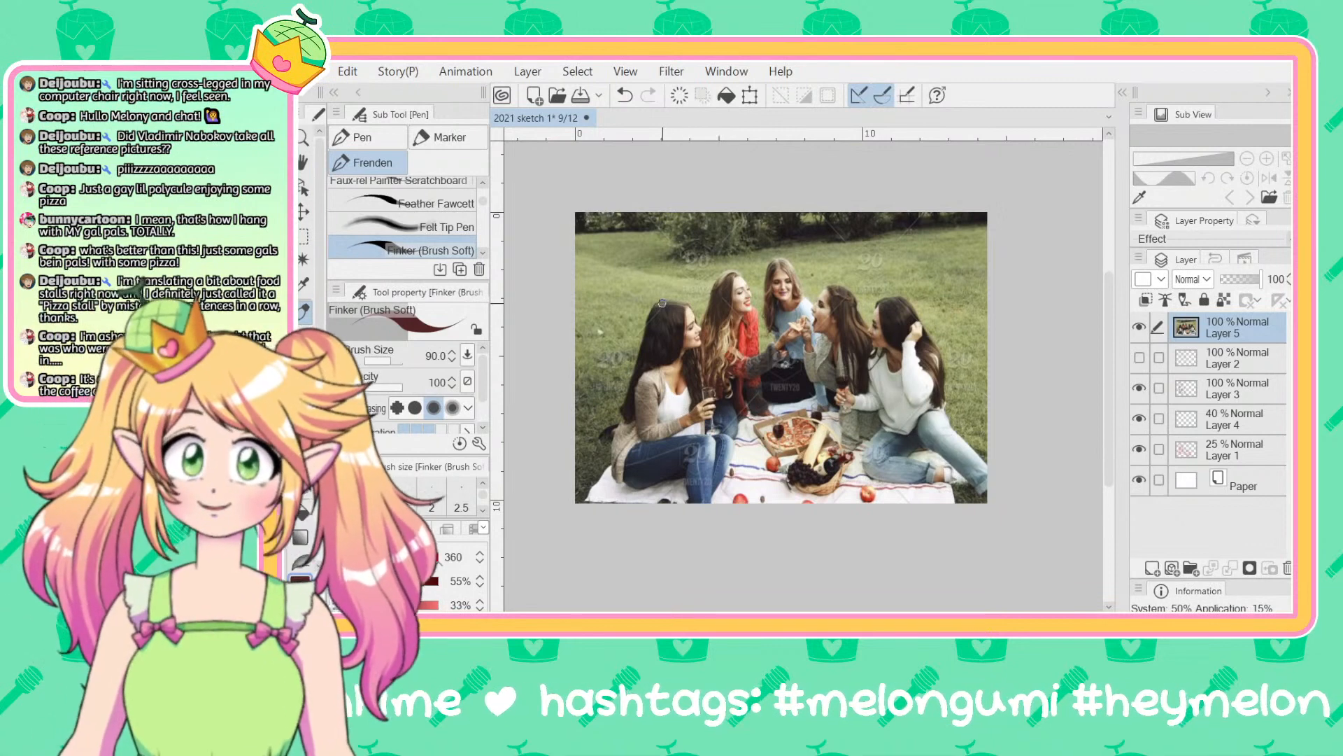
Step: Doodle a small stem on the head of the second woman in the reference photo and save the page
drag(657, 294, 644, 306)
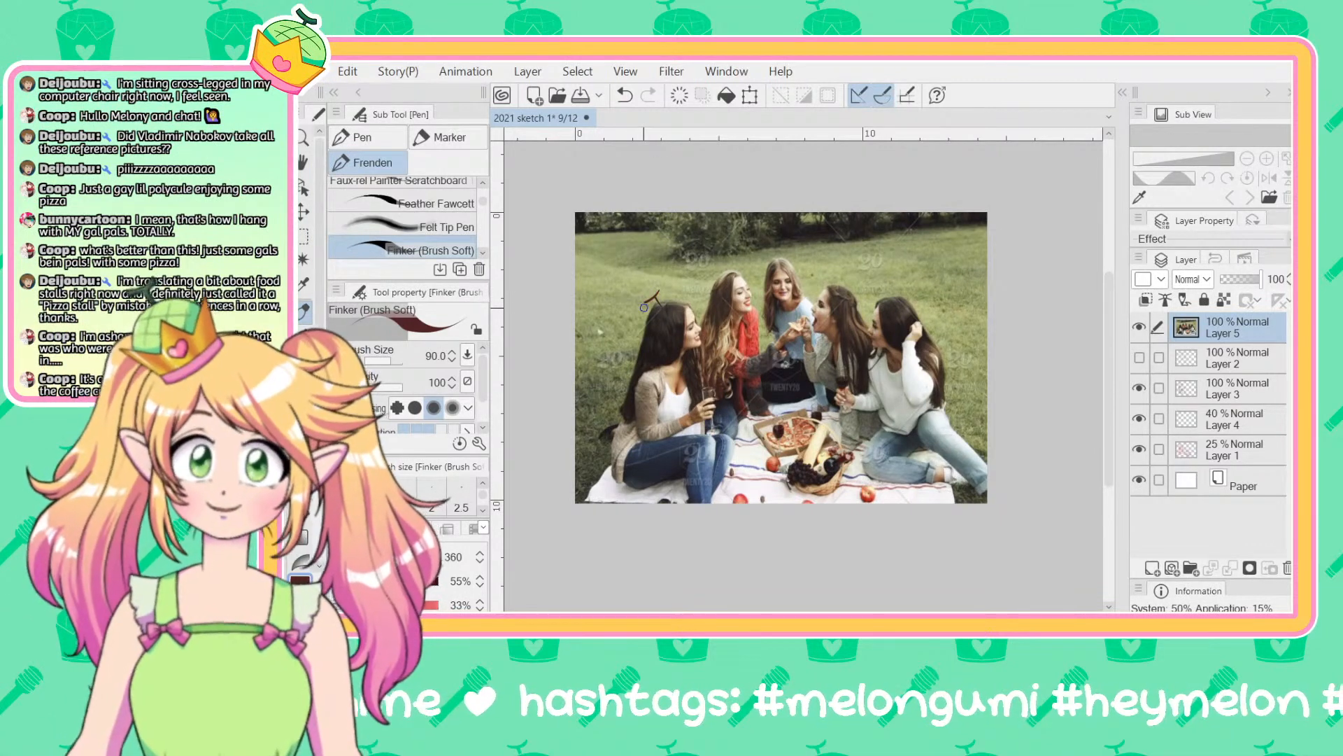
key(ctrl+z)
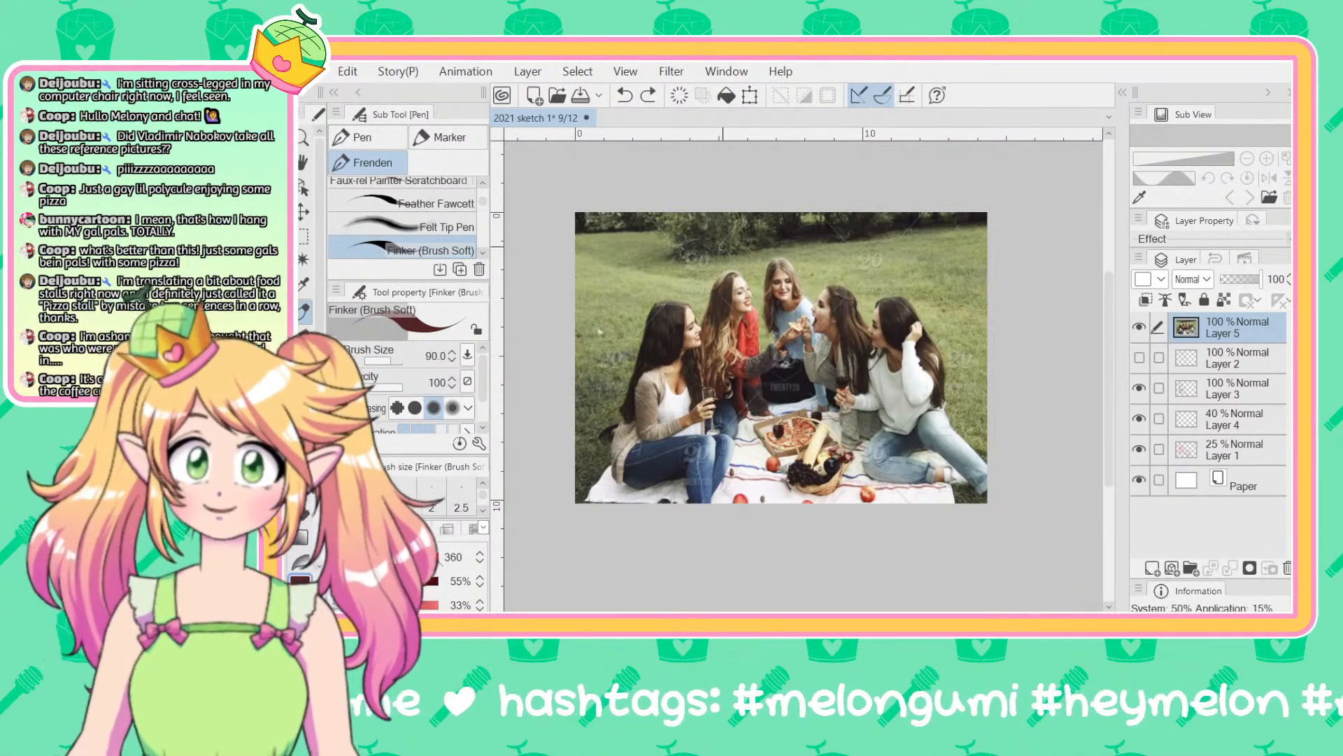
drag(706, 279, 718, 279)
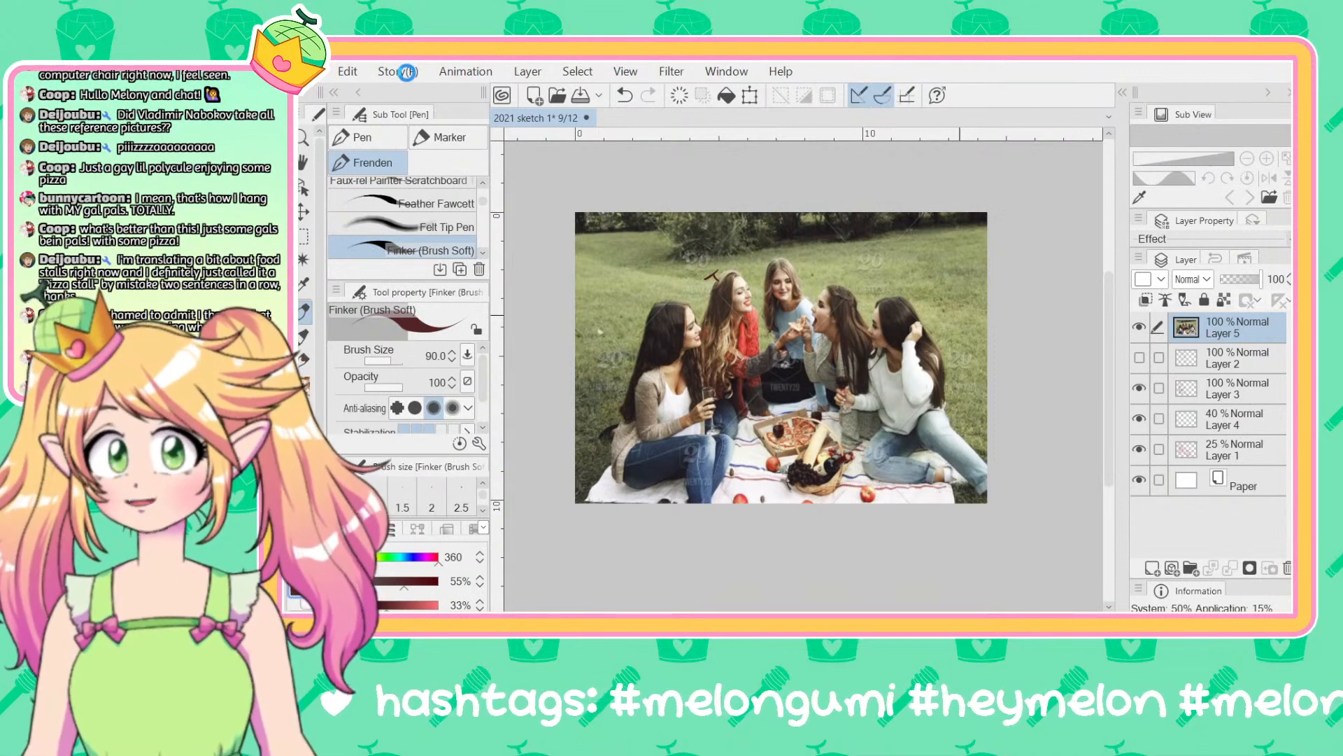
key(ctrl+s)
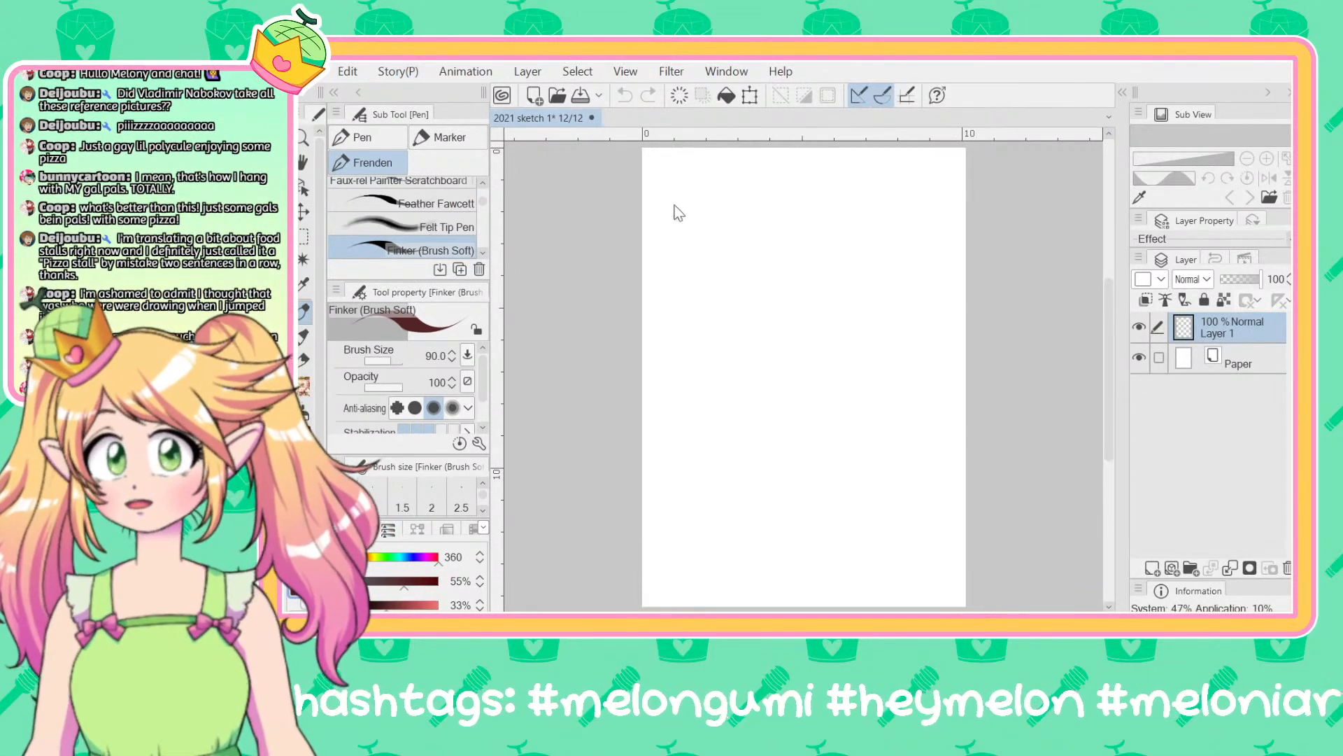
Step: Close blank page 12, open page 6 of the sketchbook, advance to page 8, and close the page overview
click(592, 117)
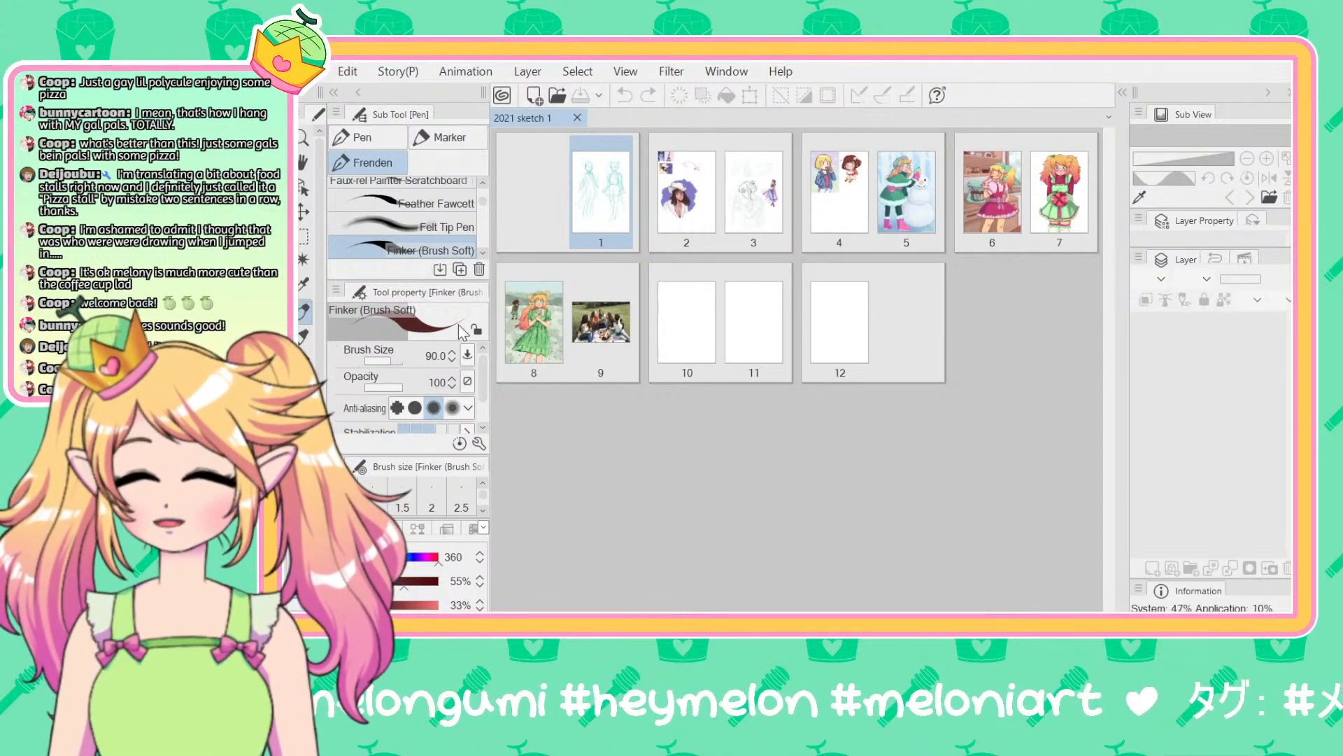
click(902, 200)
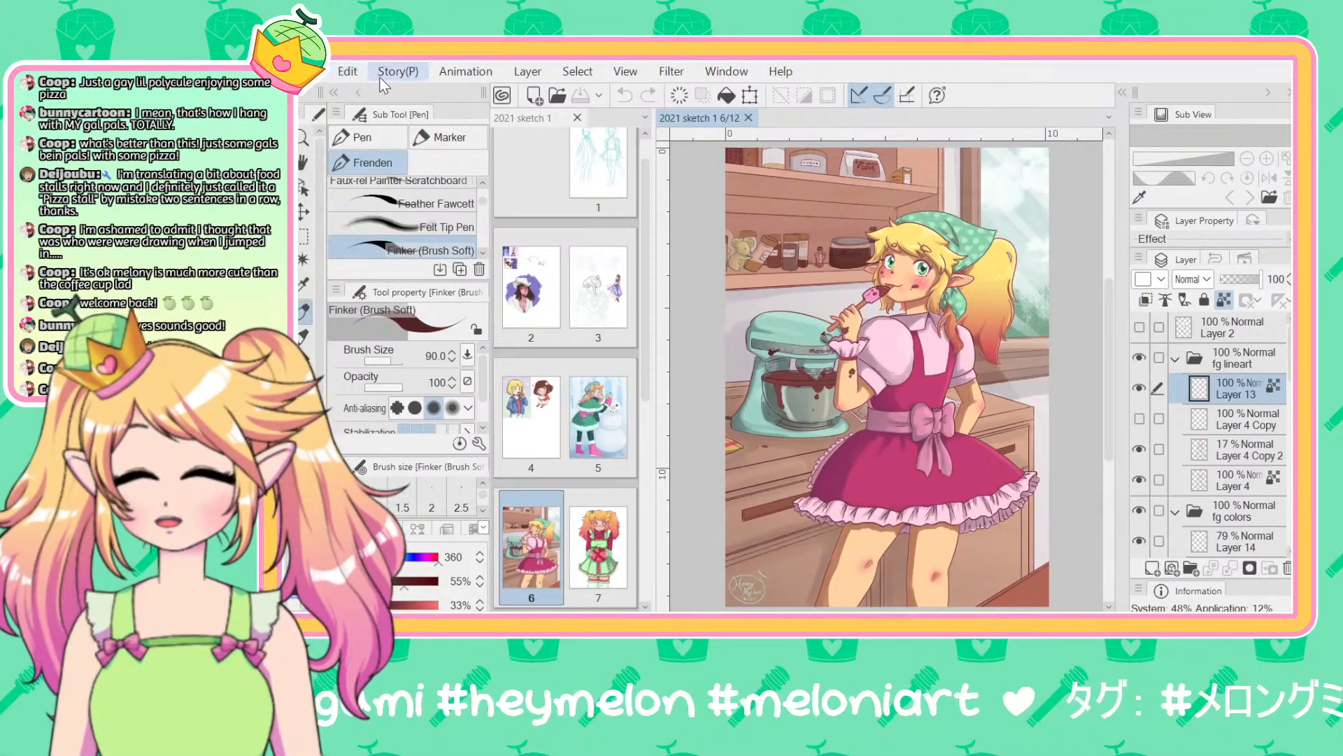
click(451, 189)
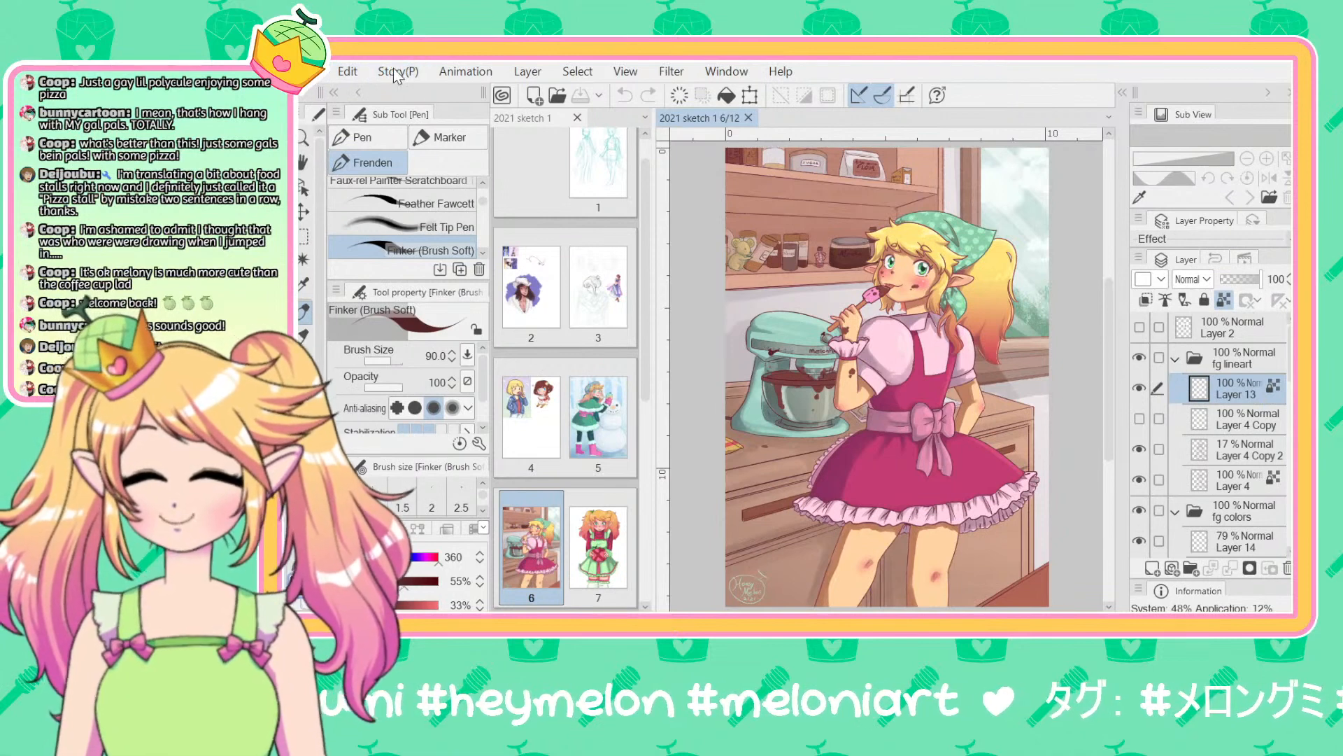
click(396, 72)
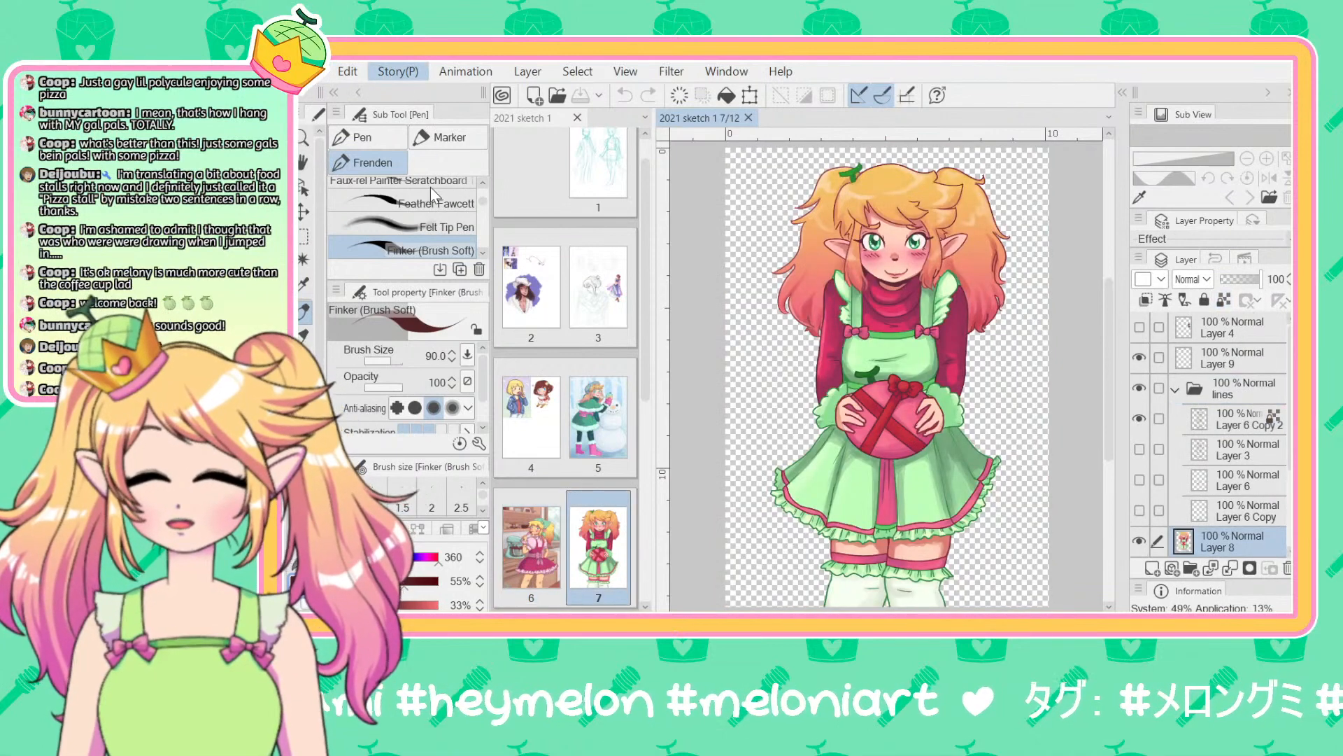
click(429, 186)
click(577, 117)
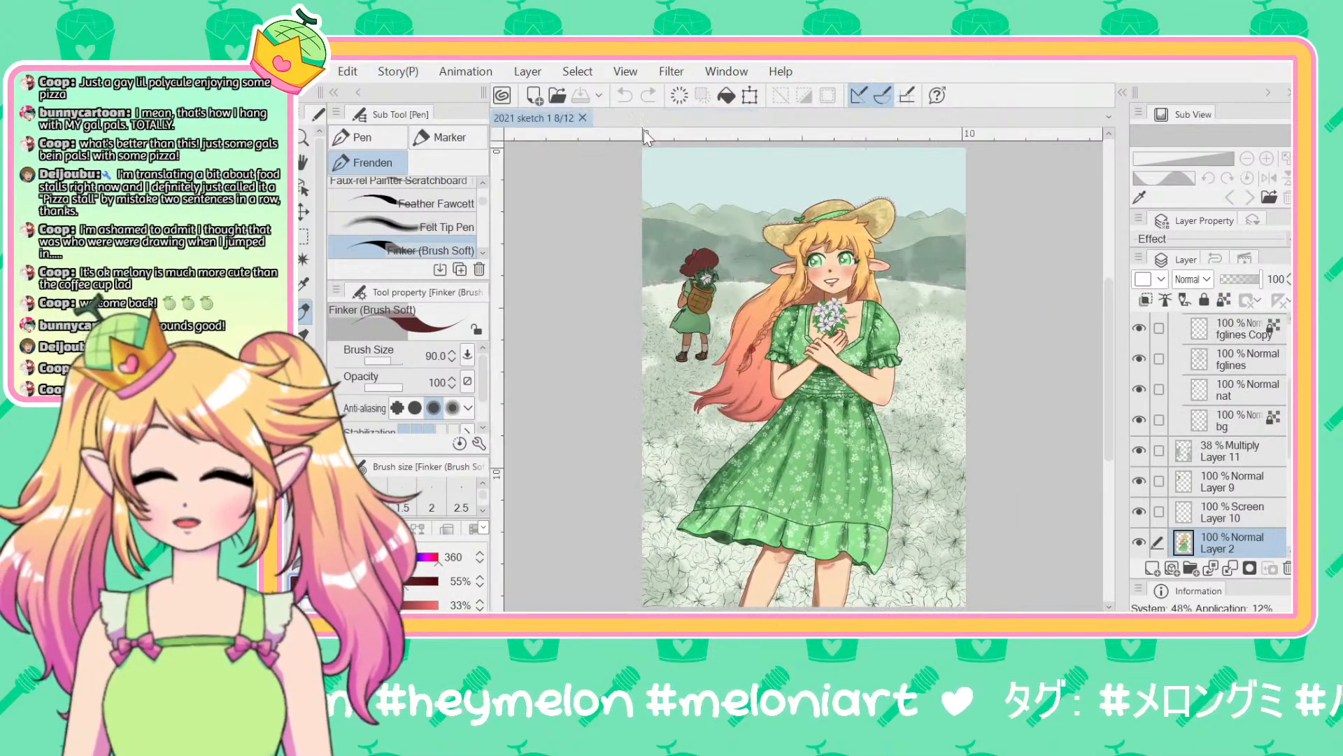
Step: Sample white from the eye highlight of the girl in the straw hat as the drawing colour
scroll(861, 236, up, 4)
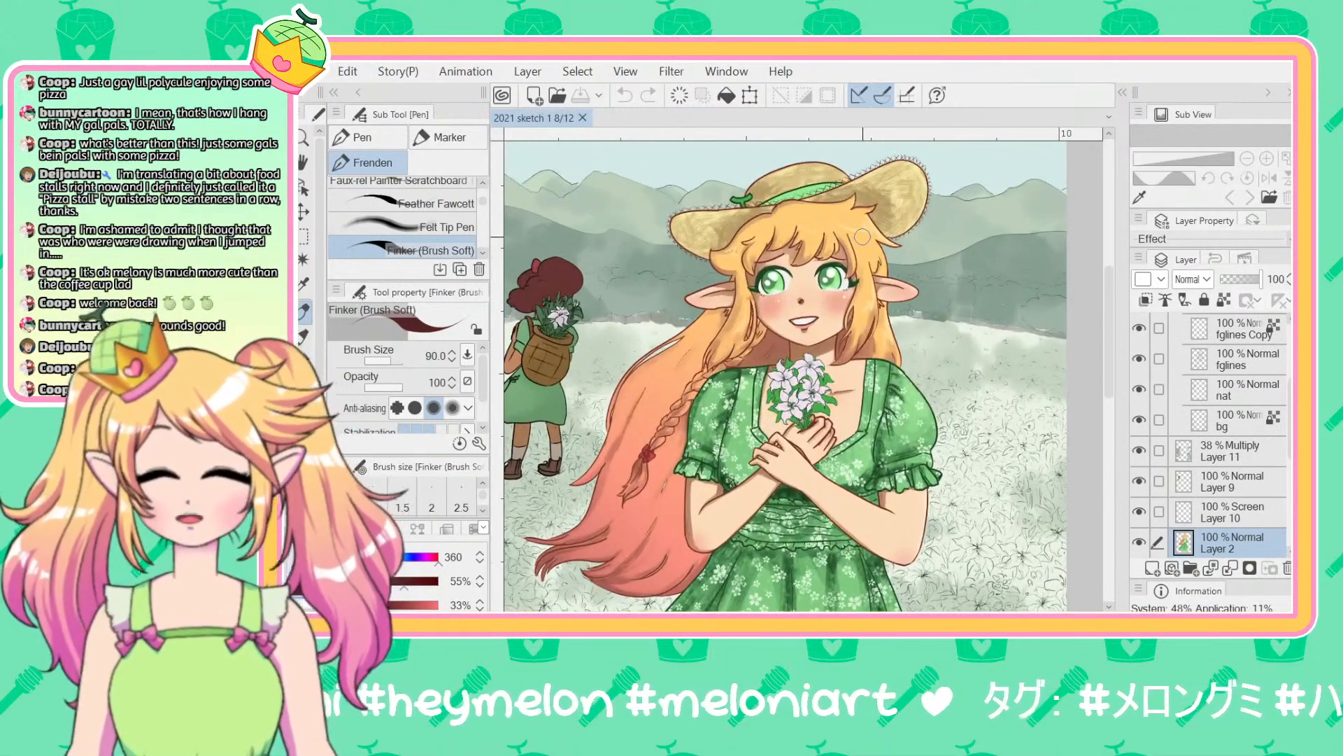
scroll(863, 237, up, 3)
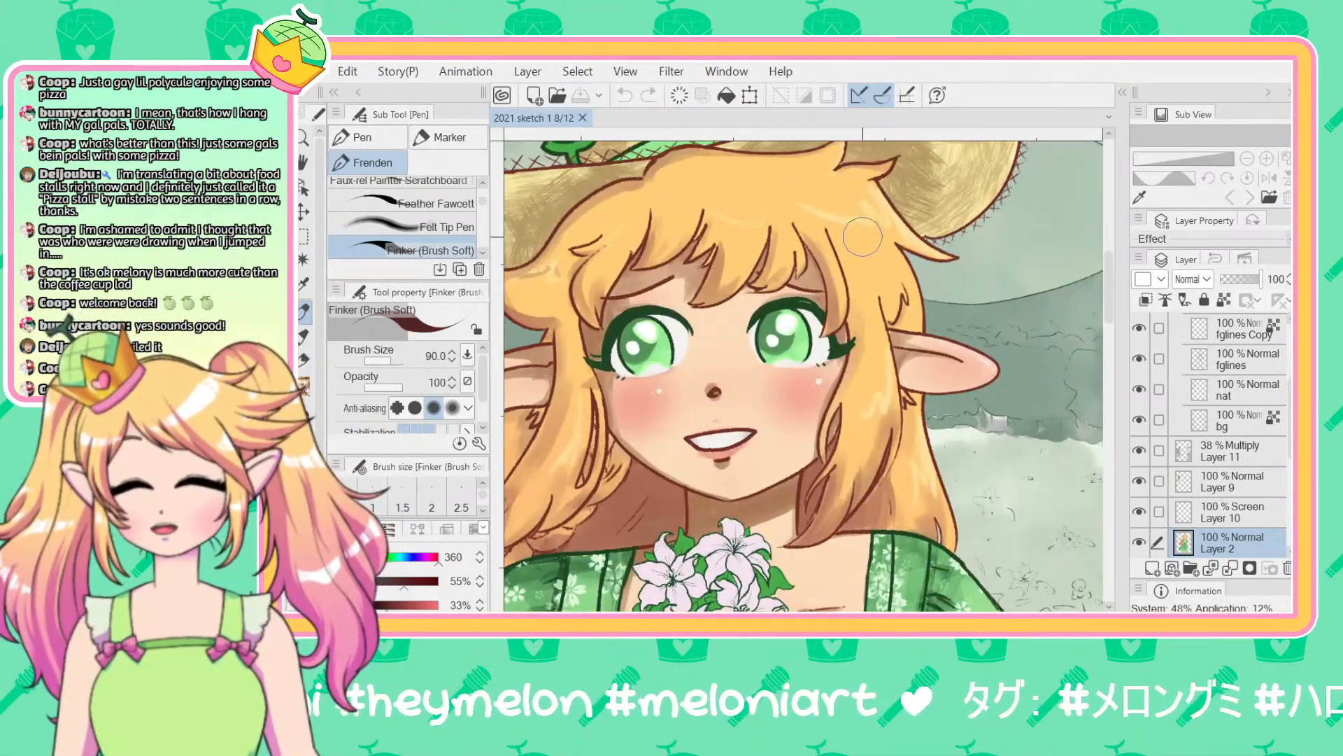
drag(554, 548, 556, 639)
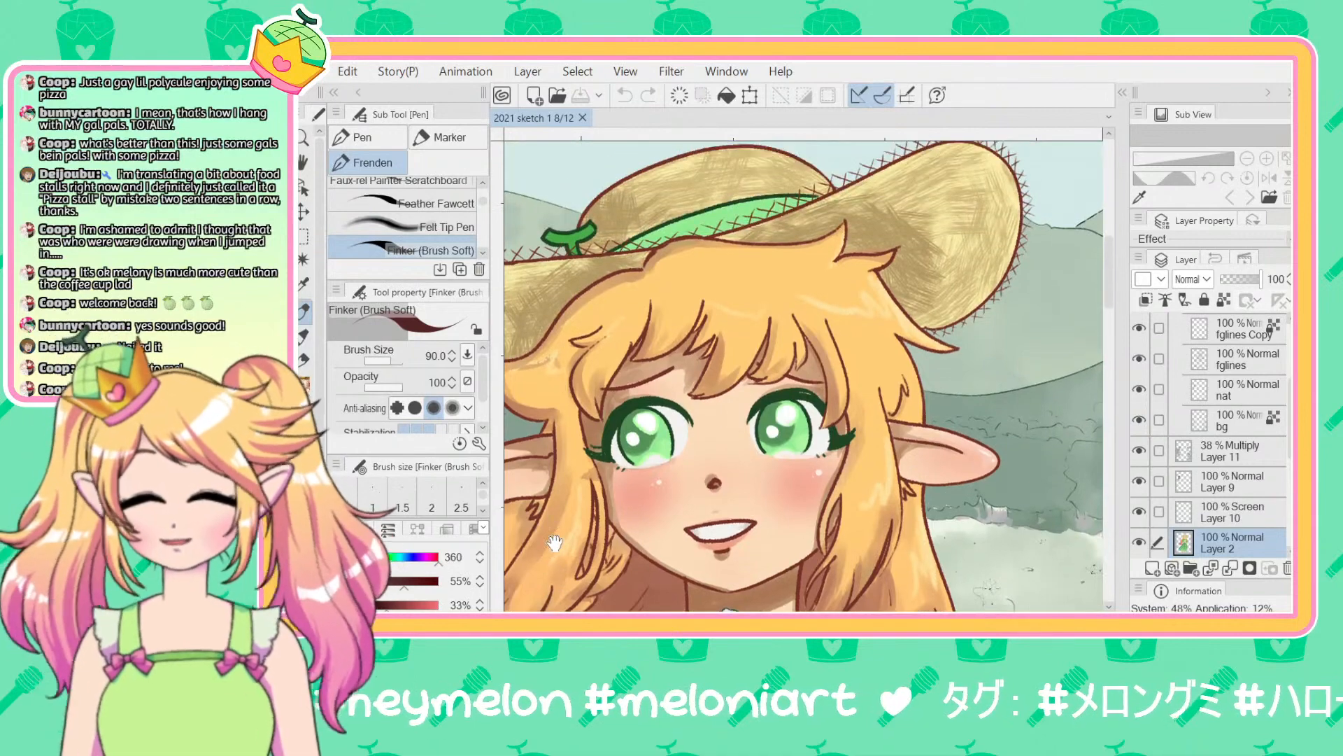
alt+click(657, 418)
Step: Select the fglines Copy layer, unlock its transparent pixels, and switch to the MissChroma Pencil1 sub tool
scroll(1155, 399, up, 3)
scroll(1156, 395, up, 2)
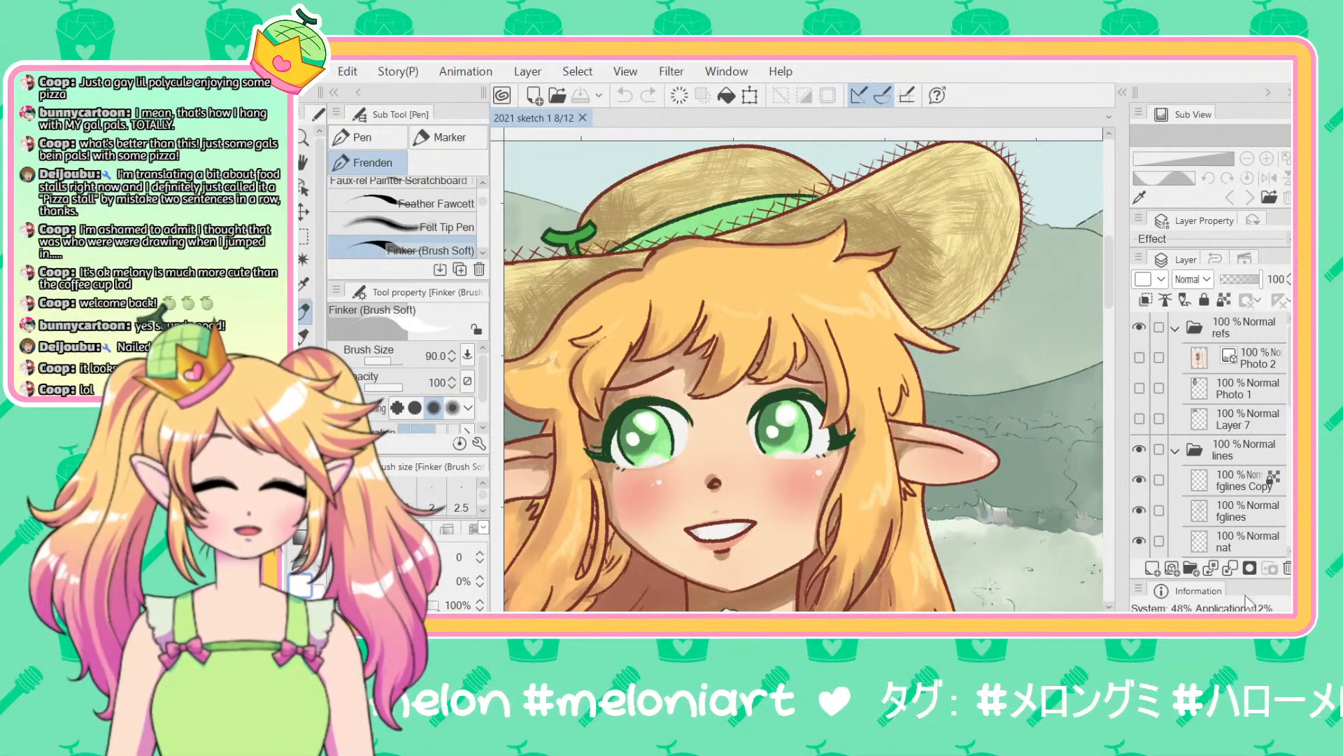
click(1214, 480)
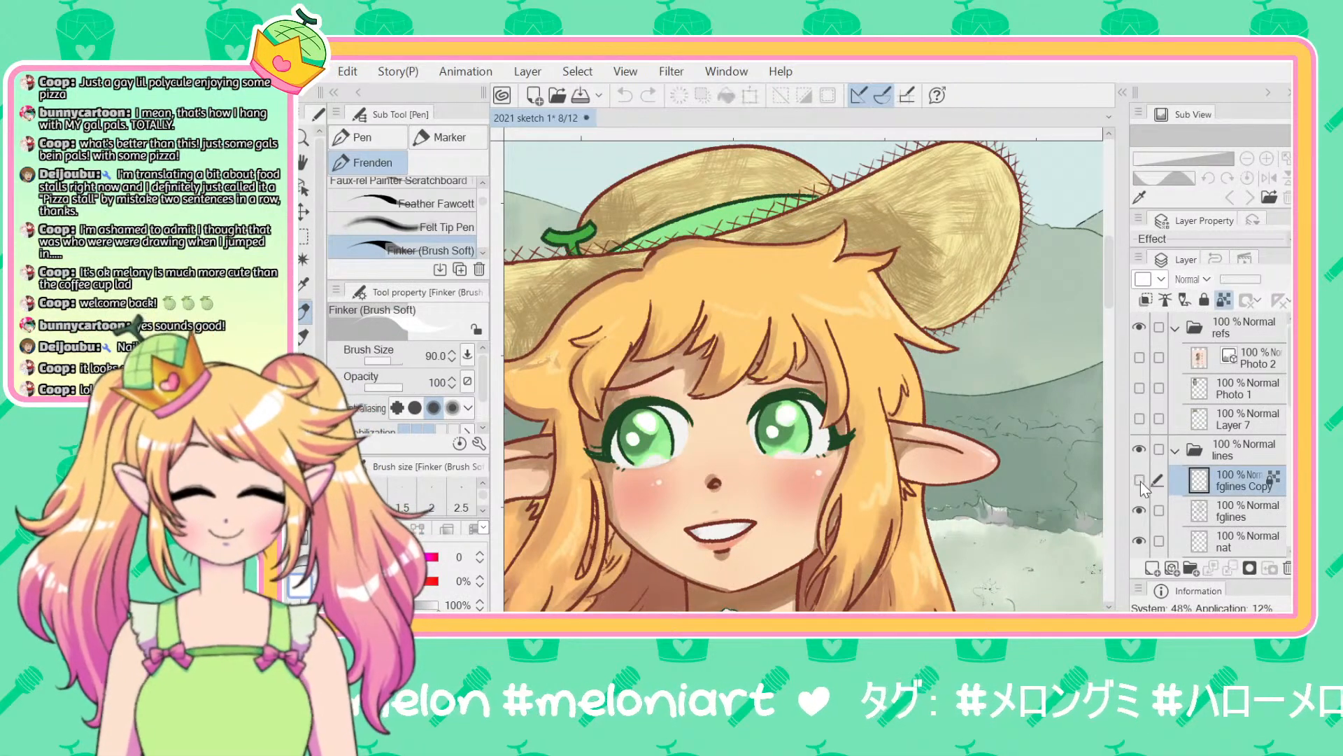
click(1225, 300)
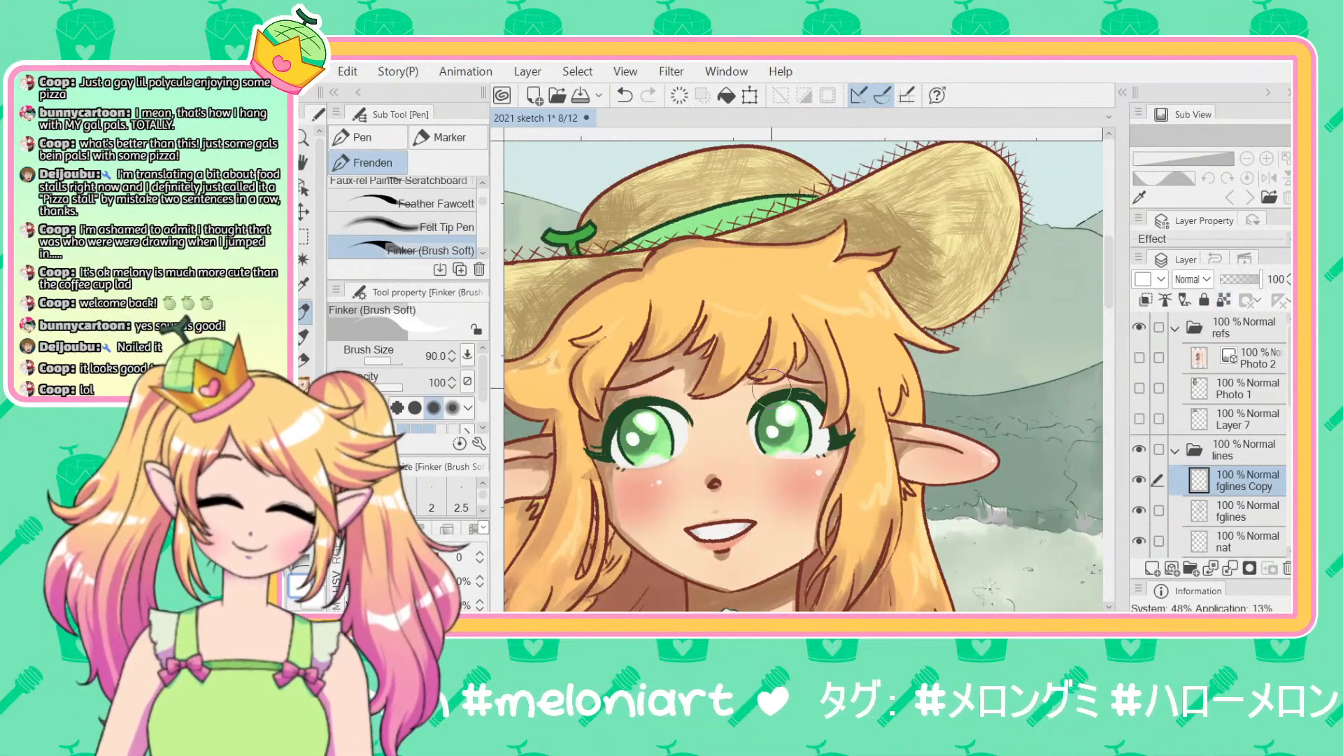
key(p)
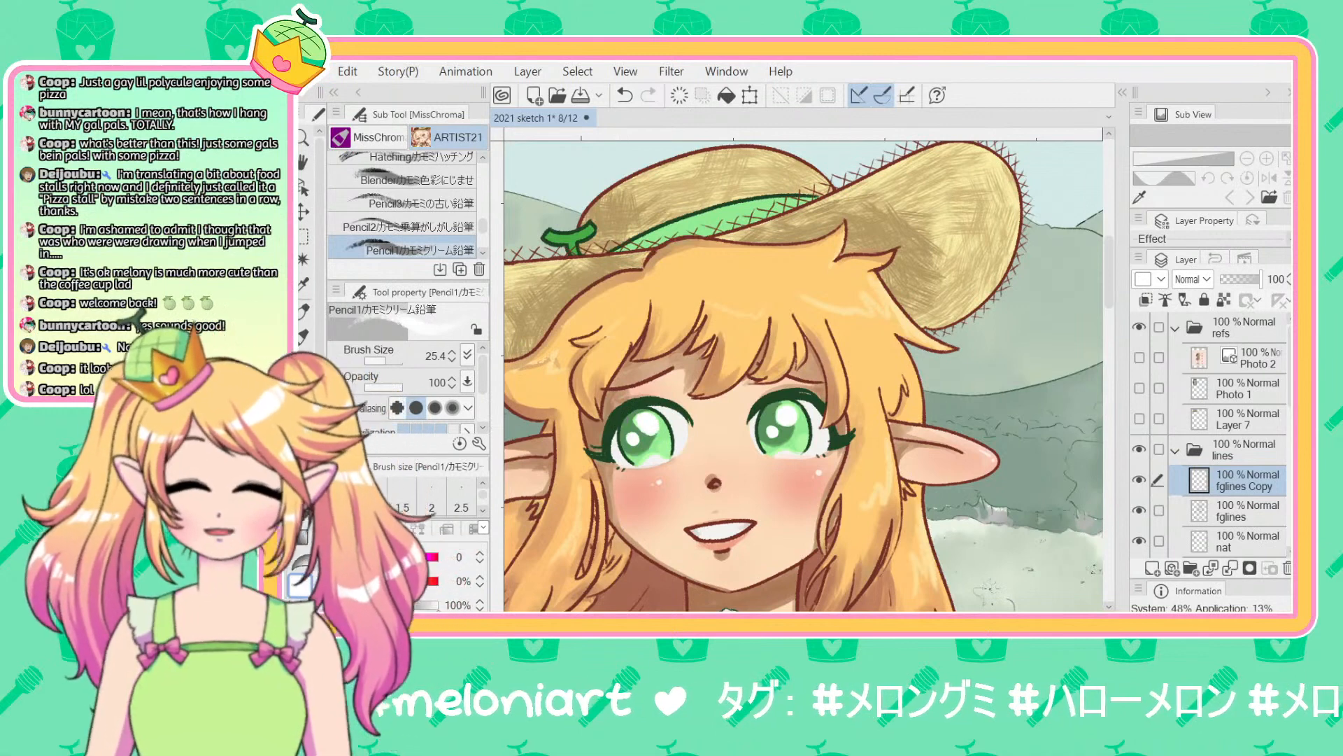
Step: Make Layer 2, which holds the girl's colours, the active layer
scroll(1203, 509, down, 4)
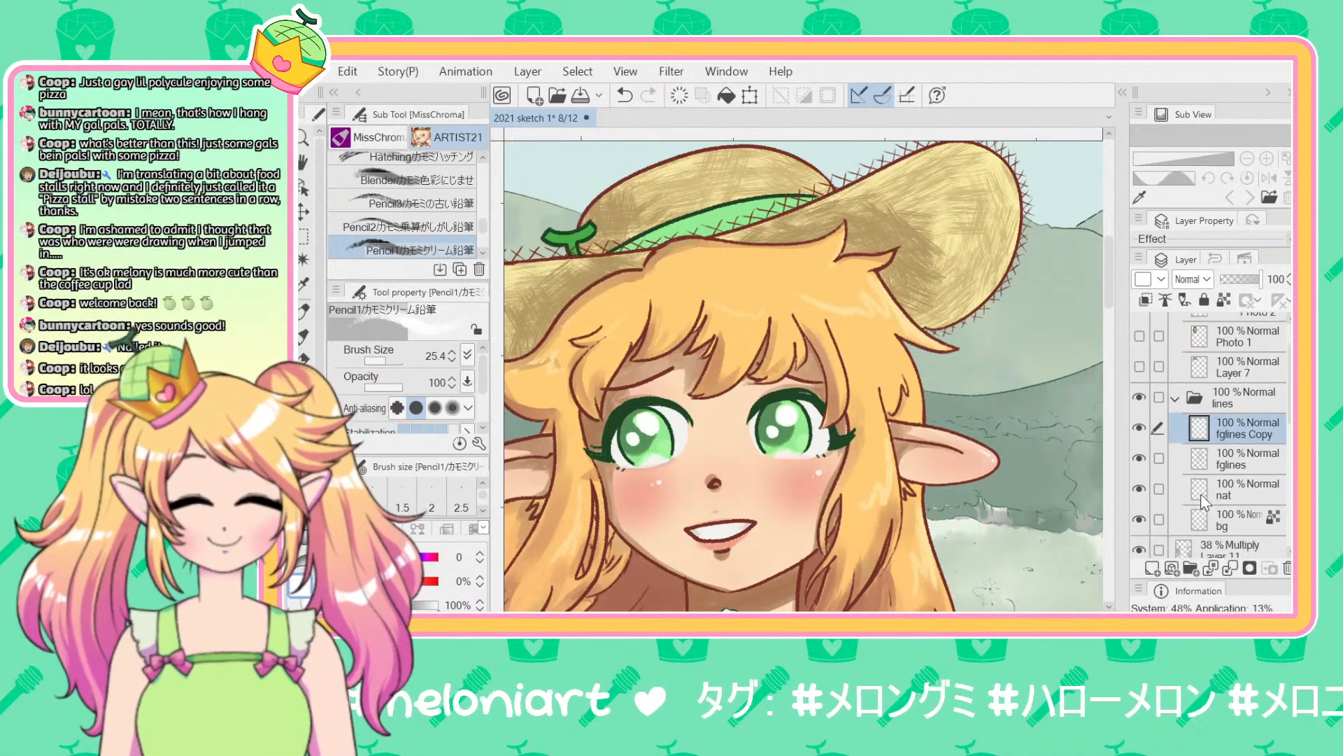
scroll(1221, 405, down, 1)
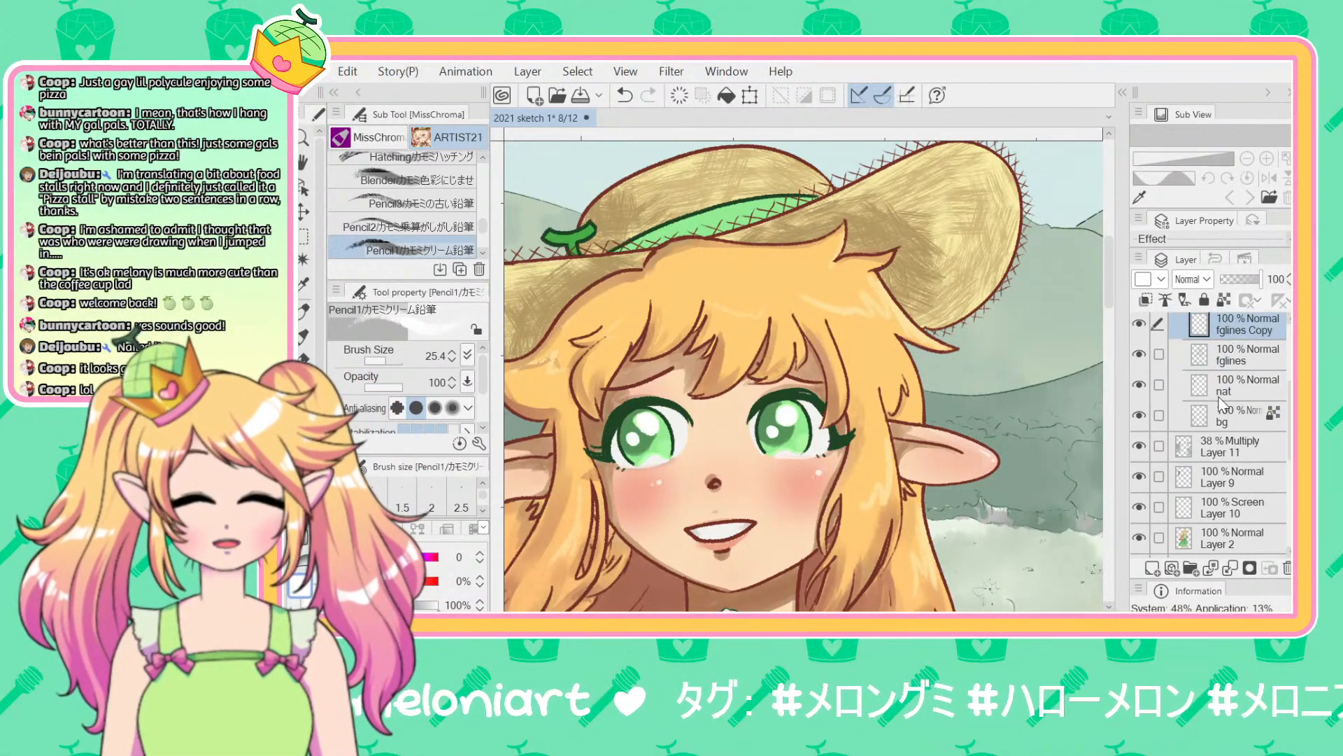
click(1225, 357)
scroll(1190, 392, down, 1)
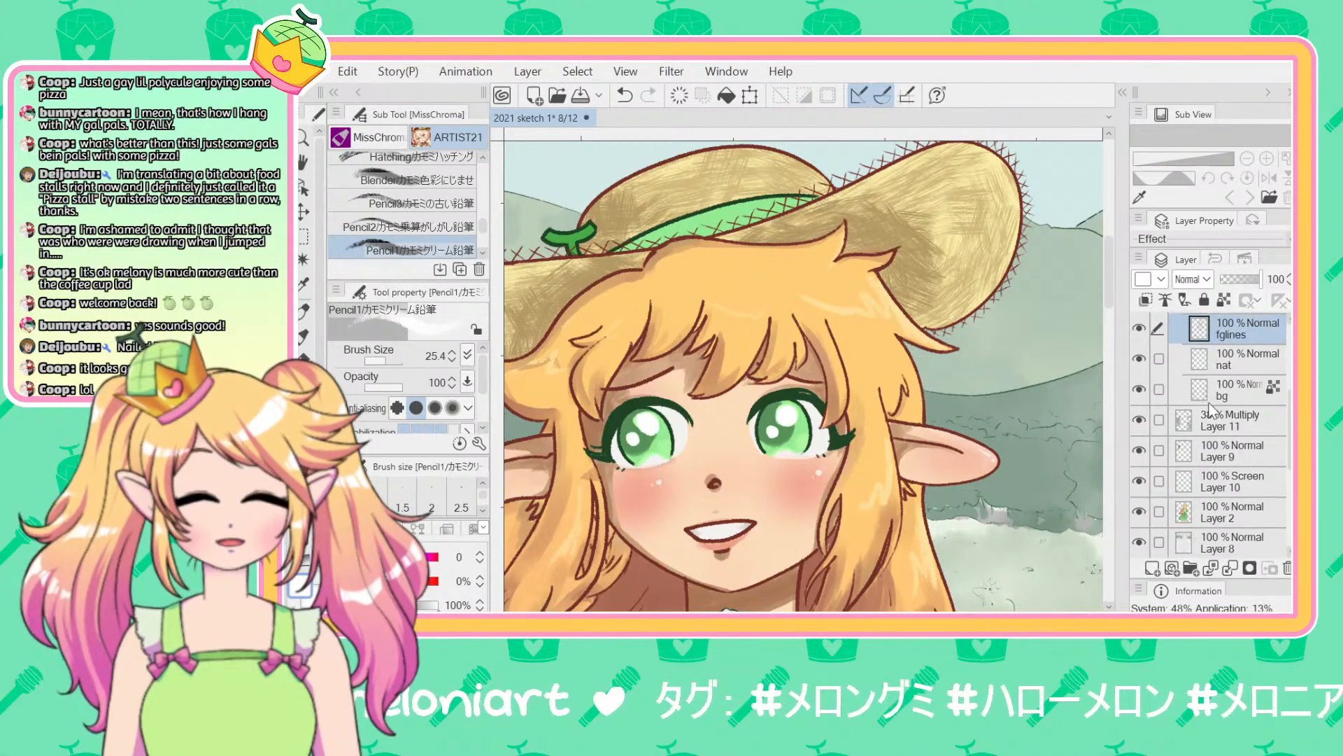
click(1218, 513)
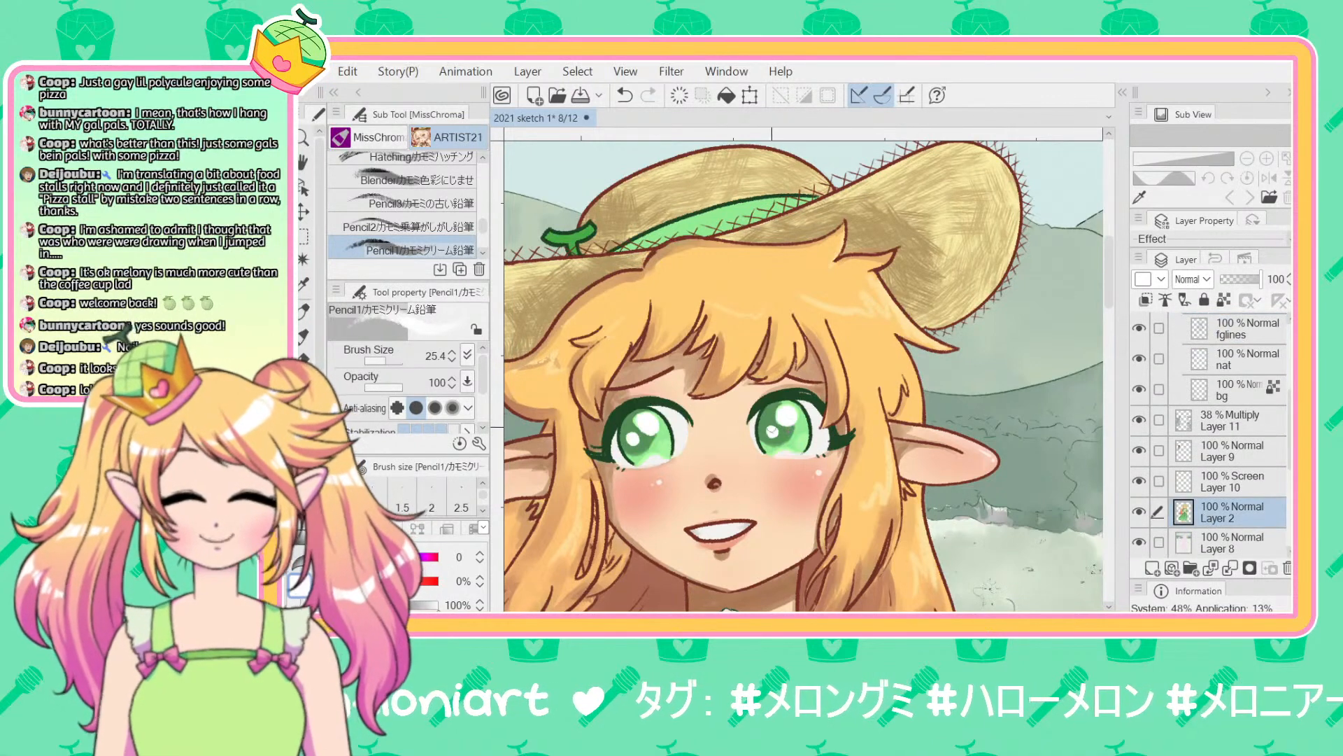
Step: Sample dark green from the eye's outline and choose the MissChroma Paint brush in place of the pencil
alt+click(777, 396)
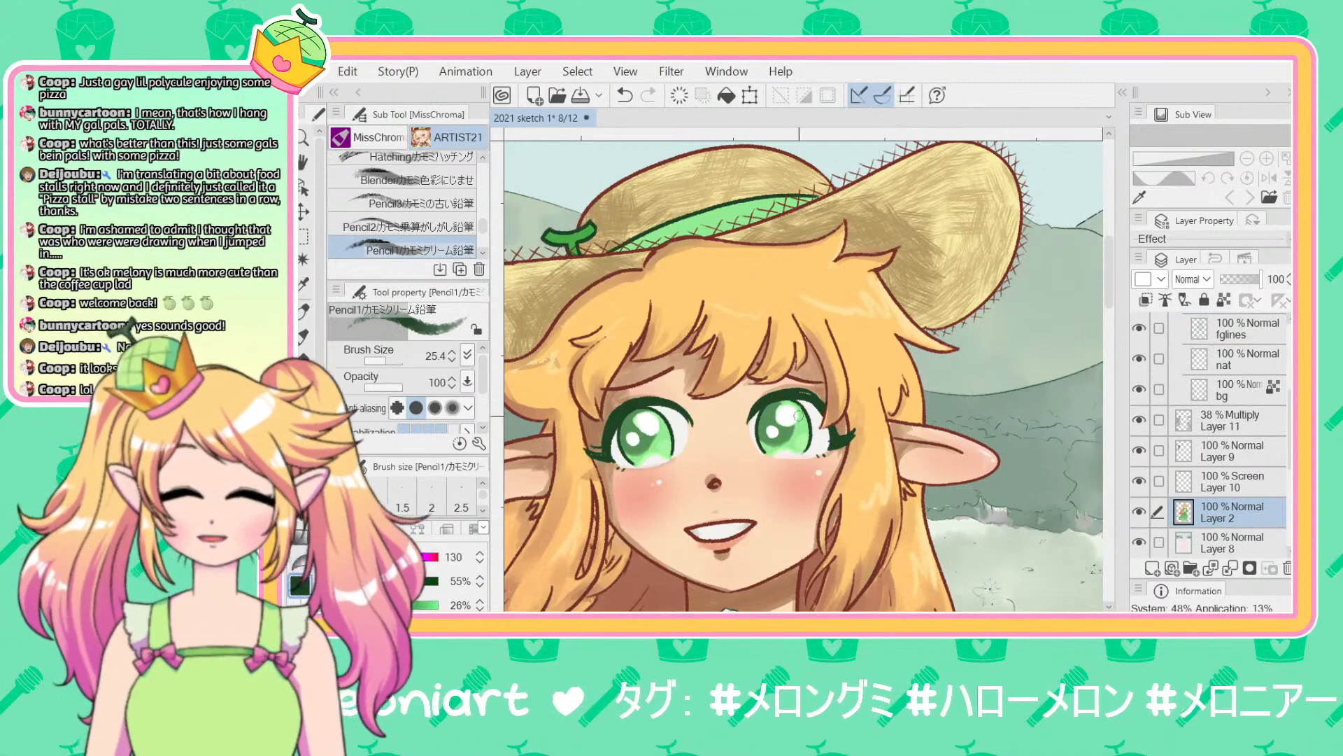
mouse_move(783, 416)
mouse_down()
mouse_move(772, 432)
mouse_move(774, 409)
mouse_up()
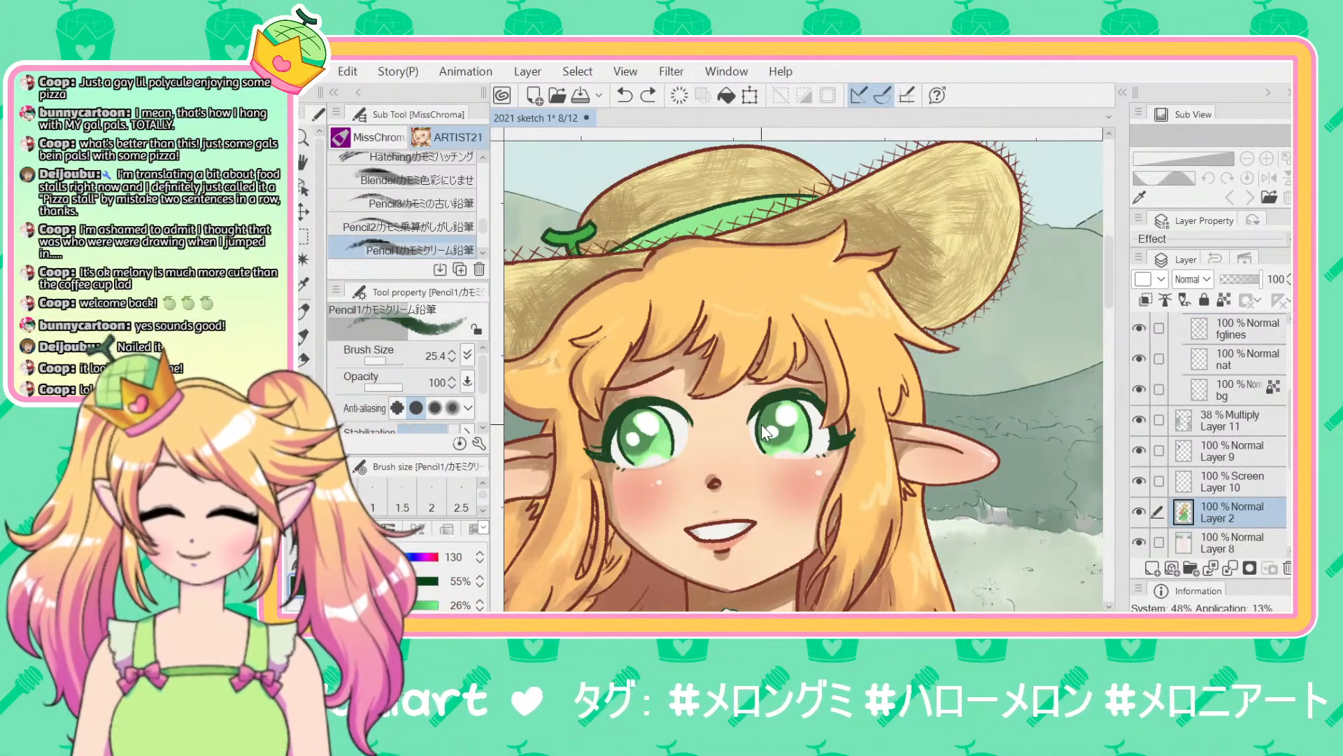
key(ctrl+z)
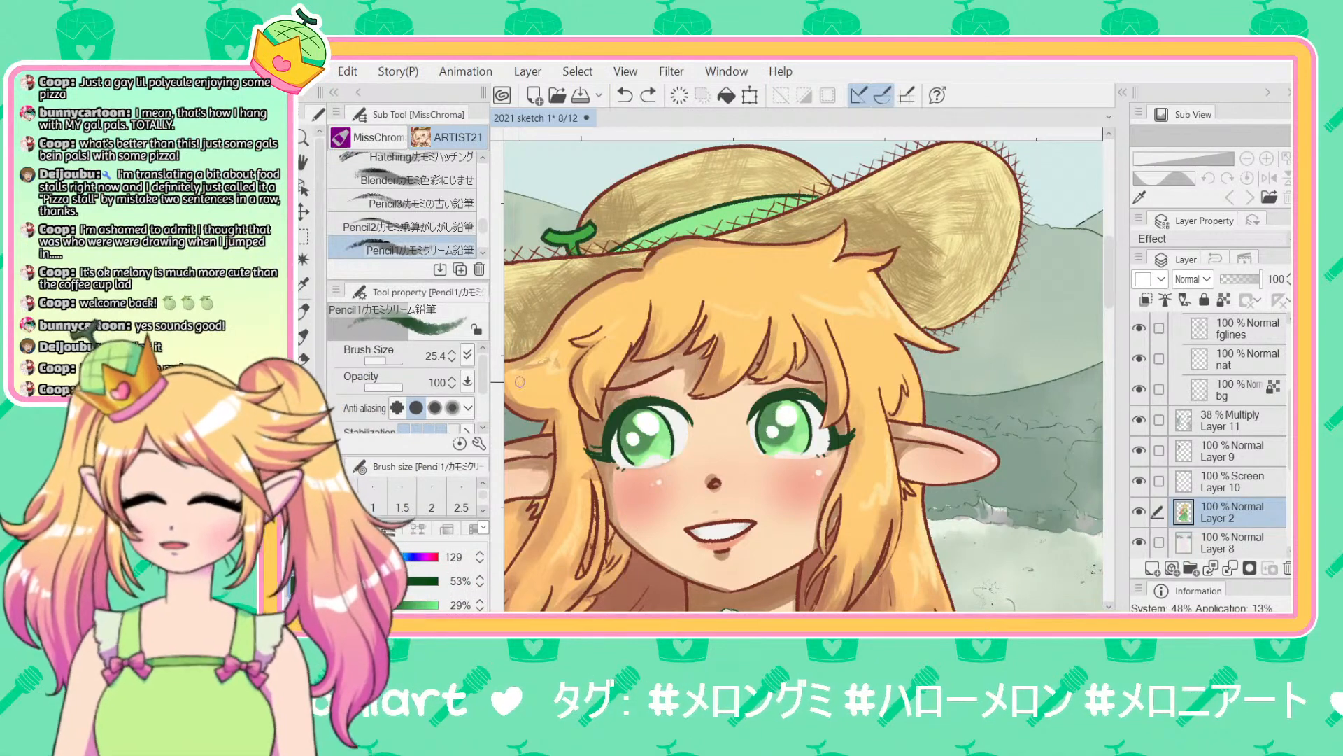
scroll(351, 217, down, 2)
click(350, 224)
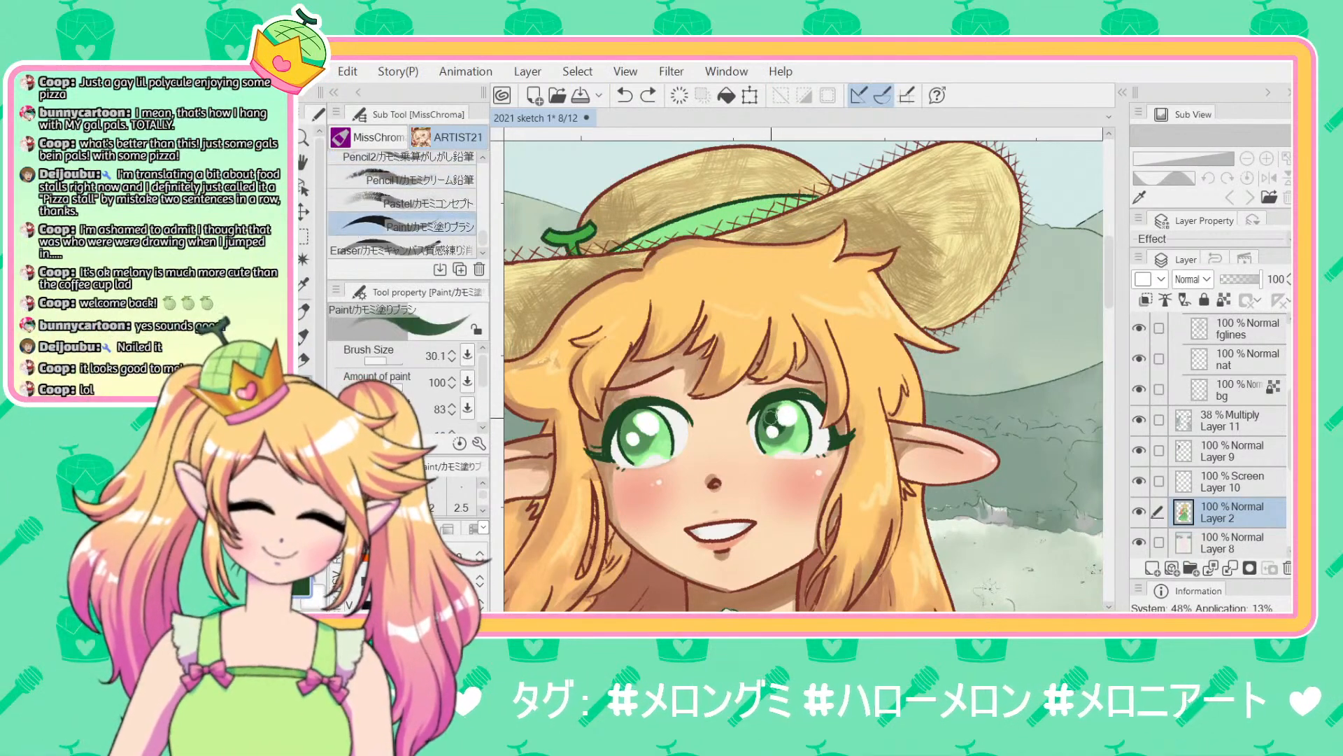
Step: Try dark-green strokes around the pupils and highlights of both eyes on Layer 2, undoing the misplaced ones
drag(670, 389, 684, 410)
key(ctrl+z)
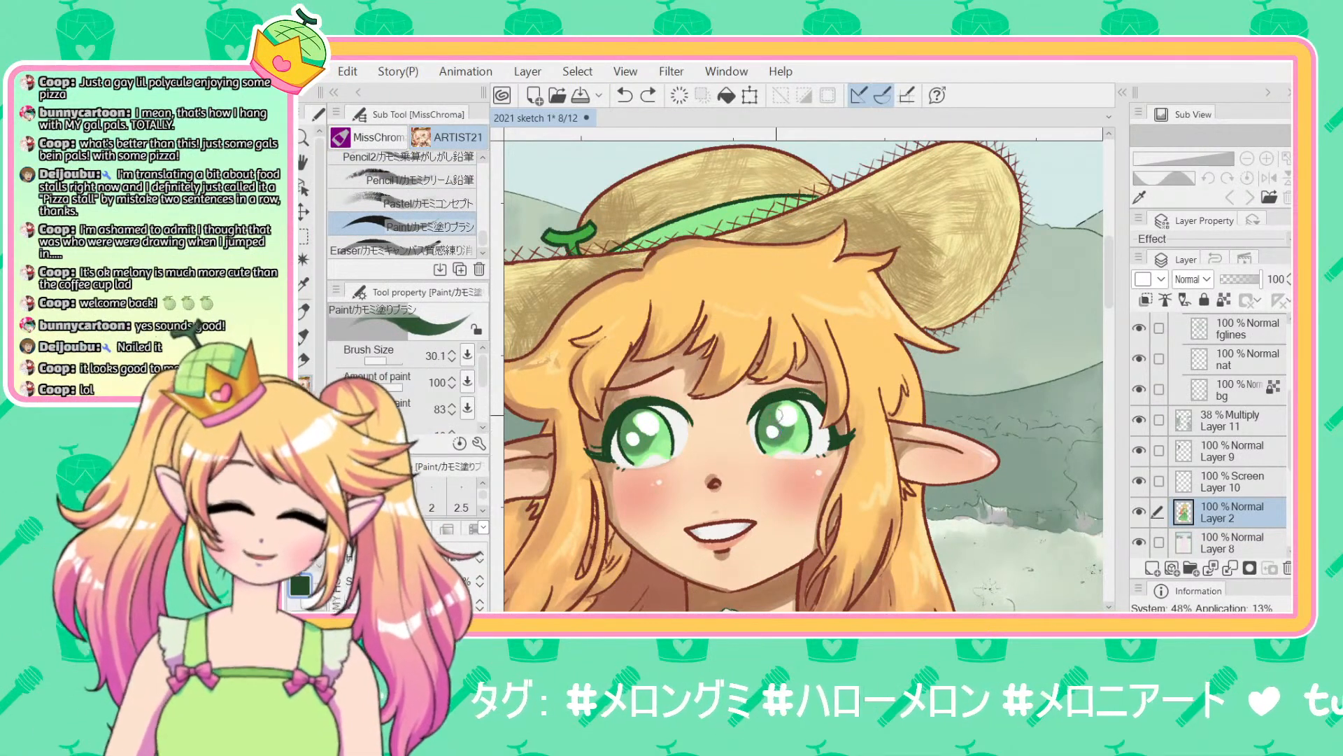
click(773, 430)
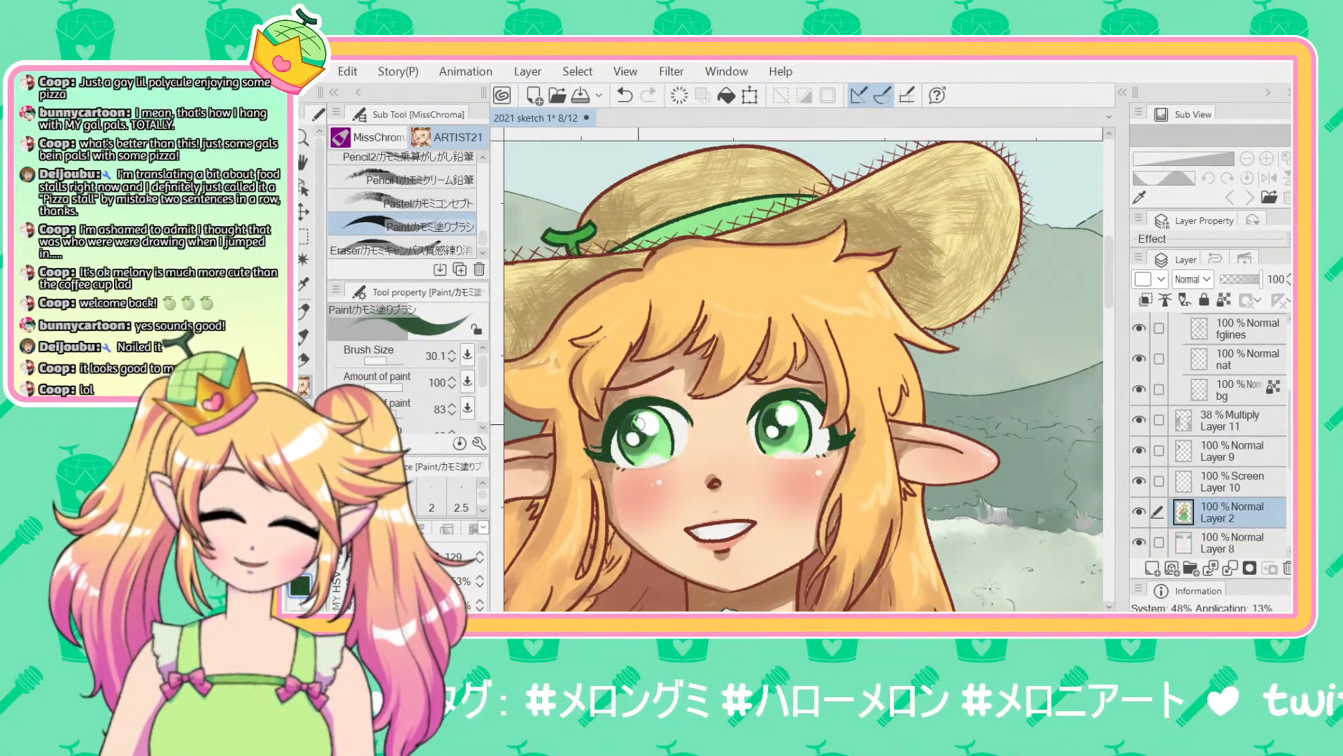
key(ctrl+z)
click(639, 422)
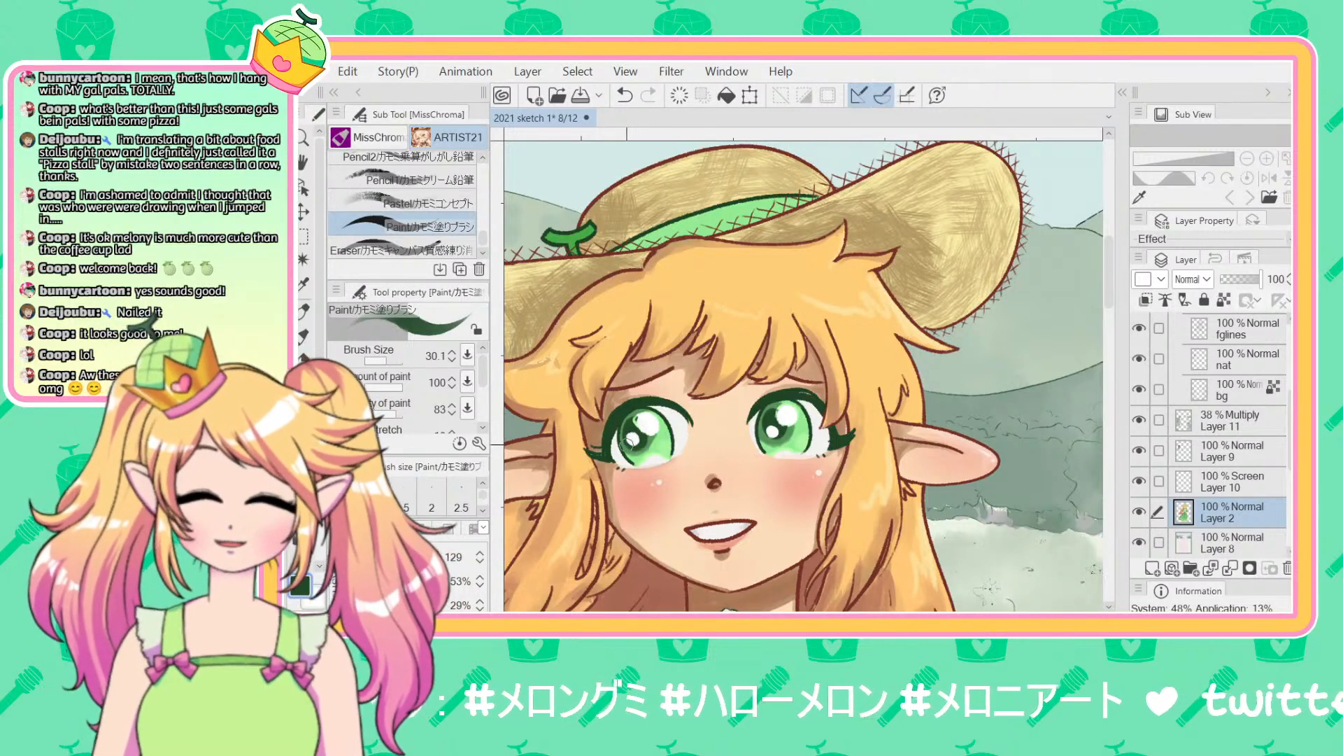
key(ctrl+z)
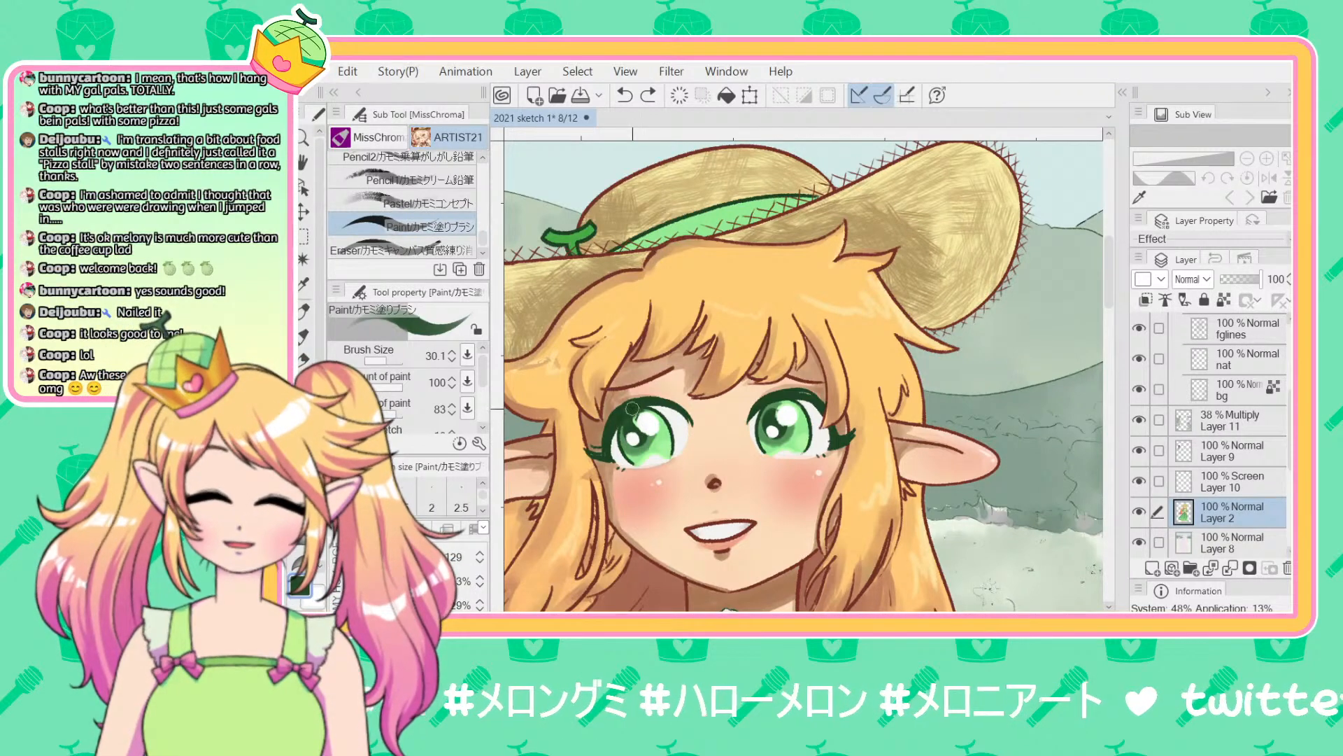
click(641, 413)
key(ctrl+z)
click(638, 438)
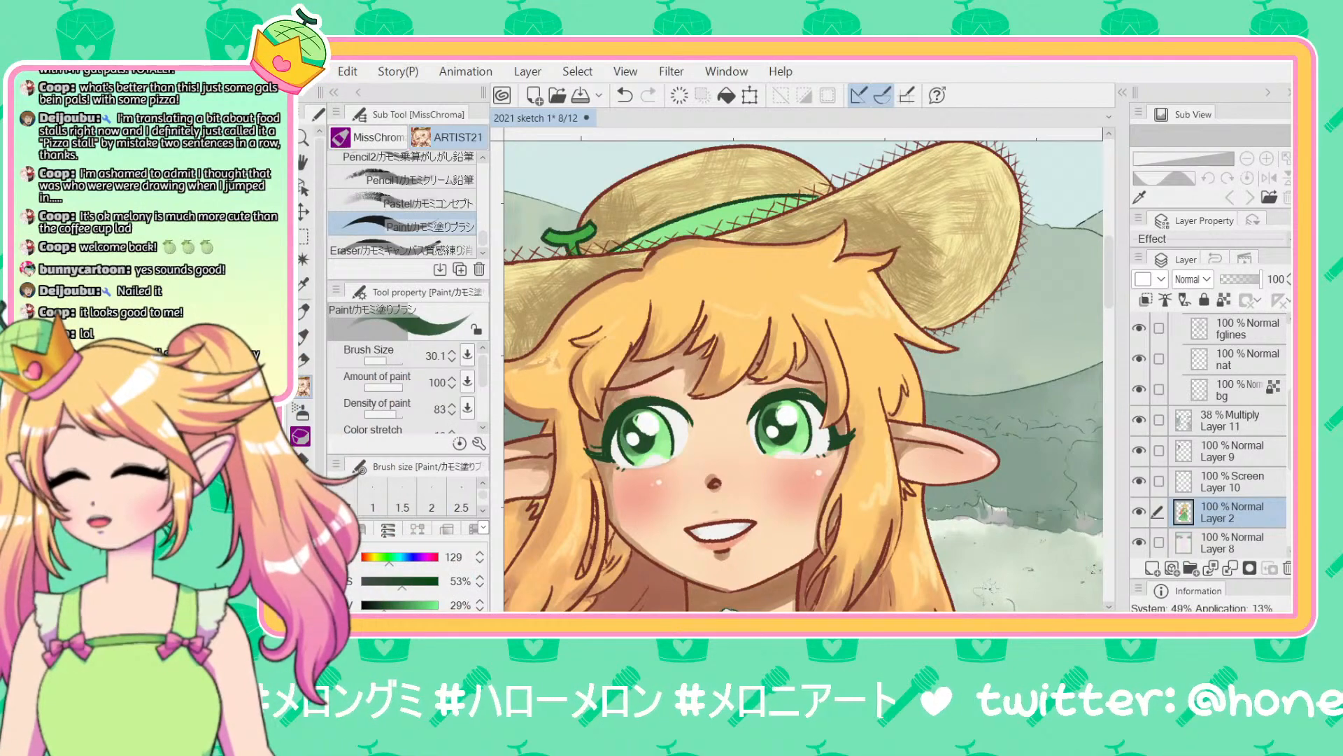
Step: Erase the white highlights in both eyes on the fglines Copy layer with the Hard eraser at size 30.1
scroll(1210, 433, up, 5)
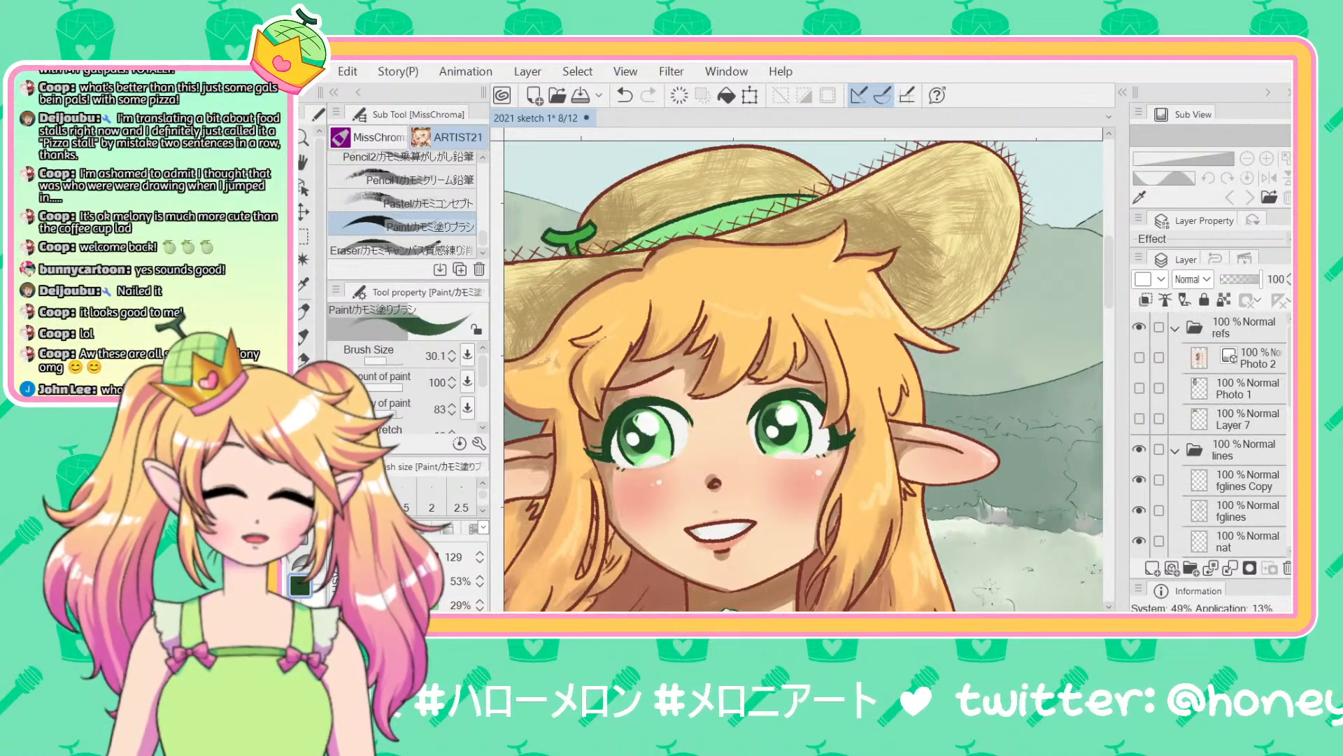
scroll(1211, 434, down, 3)
click(1158, 419)
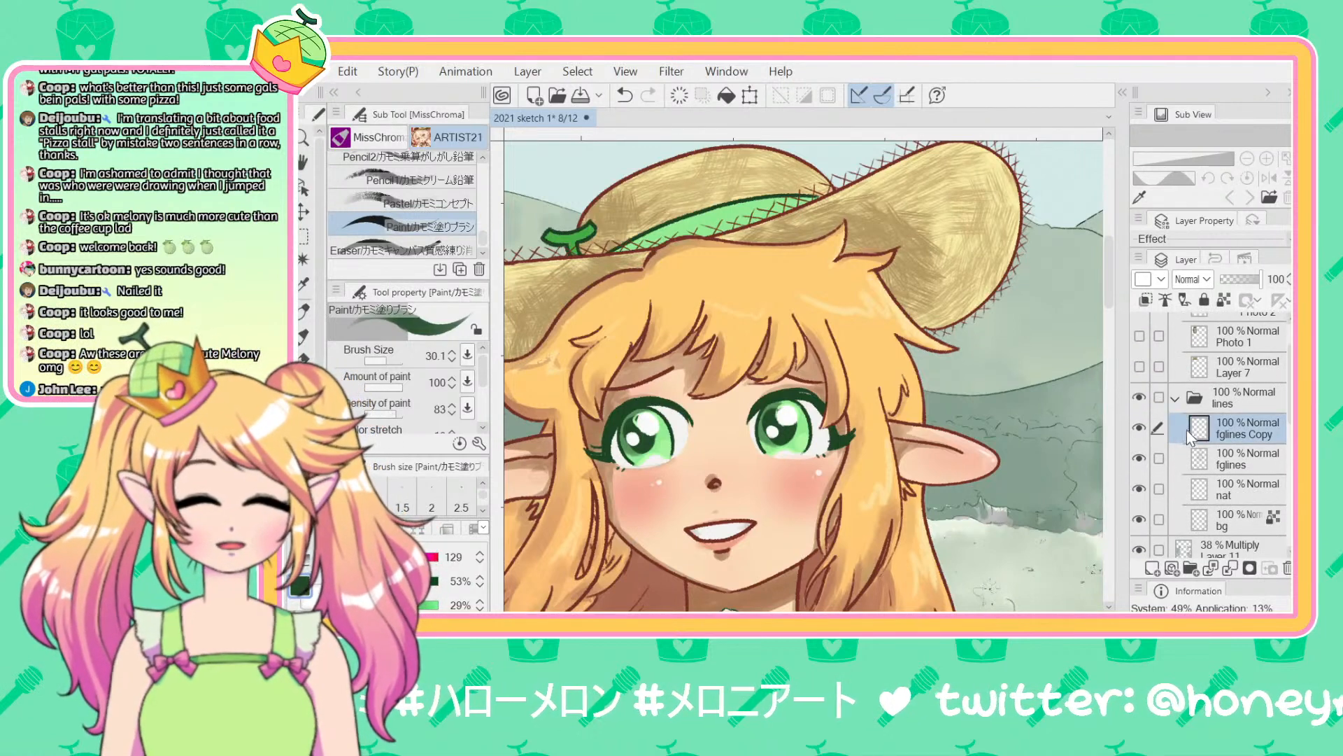
scroll(1187, 430, down, 5)
scroll(1186, 438, up, 6)
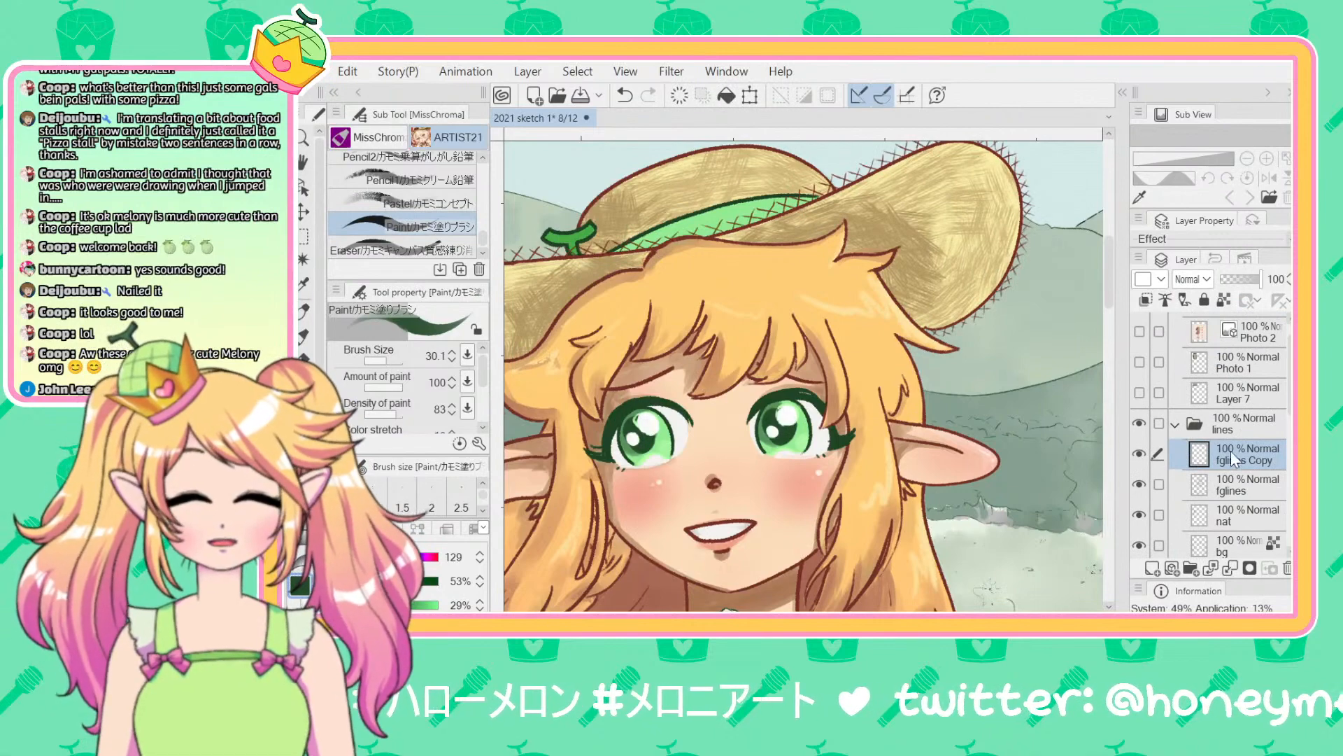
key(e)
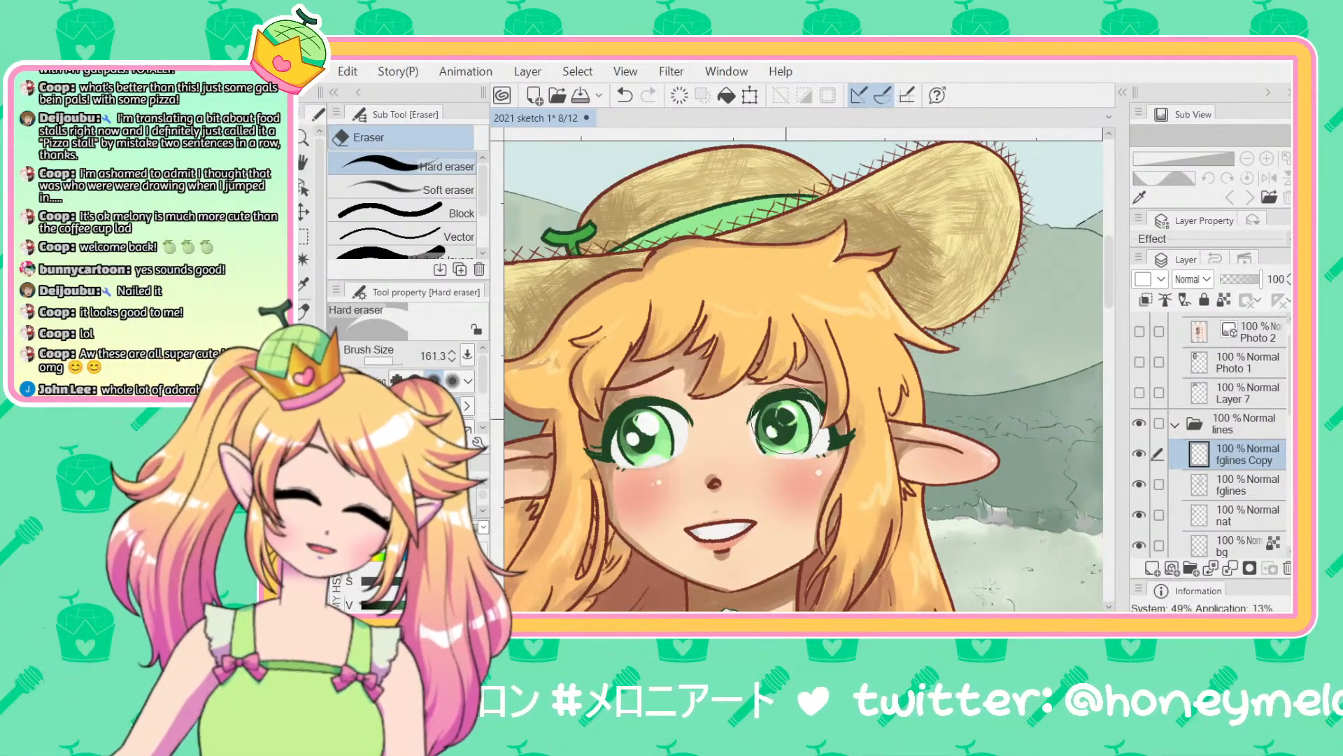
click(388, 361)
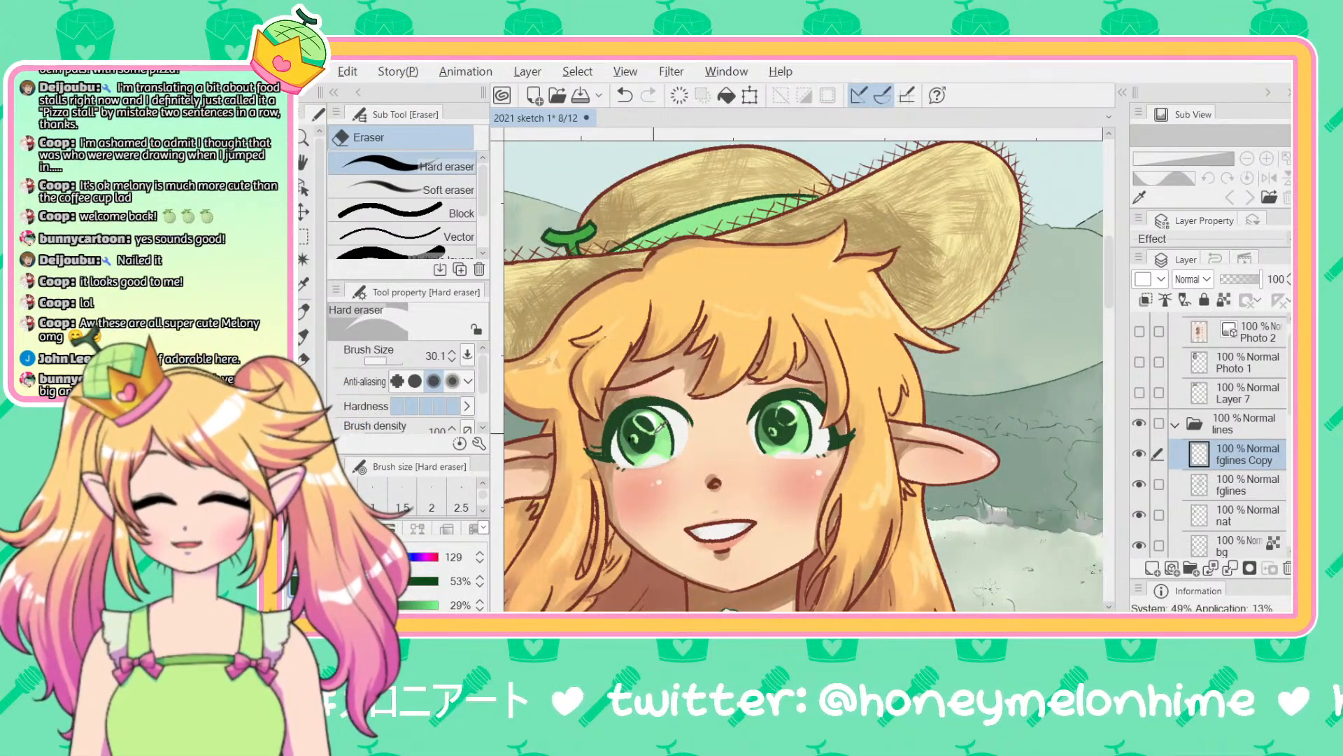
Step: Sample near-white from the girl's eye as the drawing colour and switch back to the MissChroma Paint brush
alt+click(655, 458)
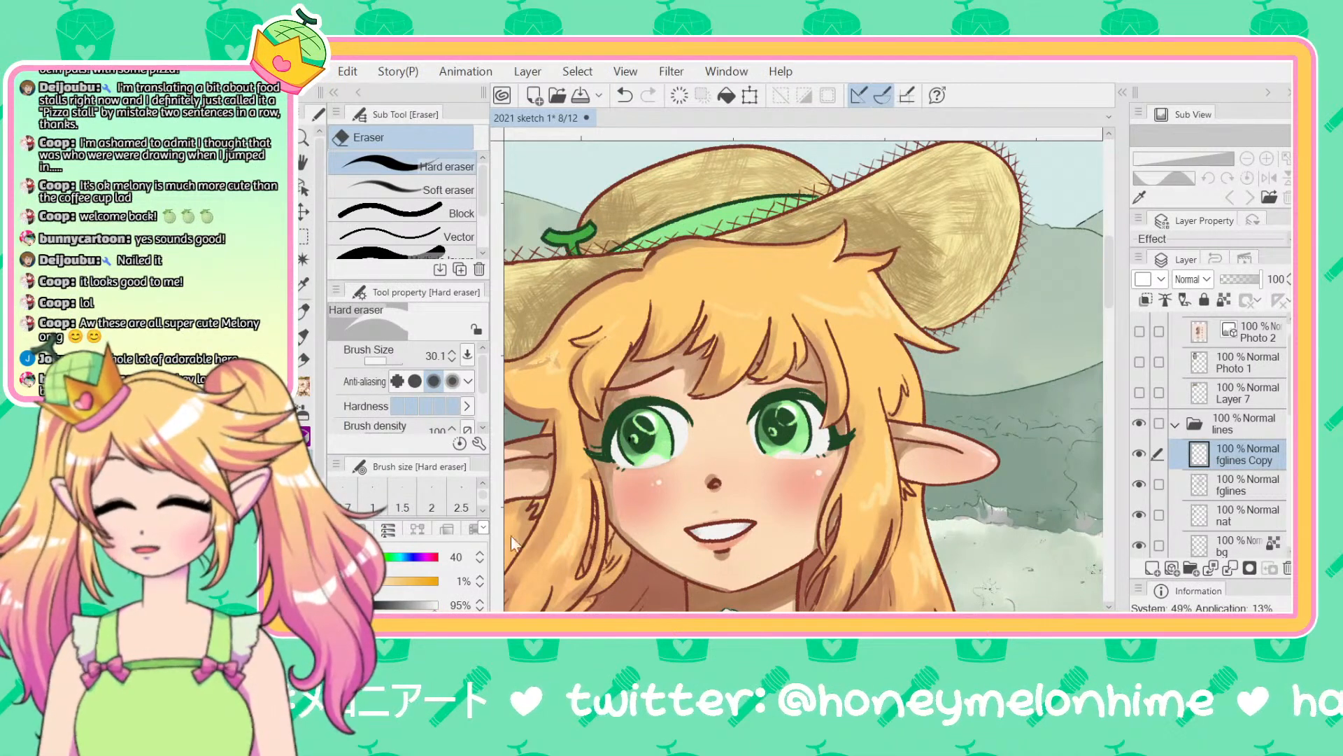
alt+click(632, 438)
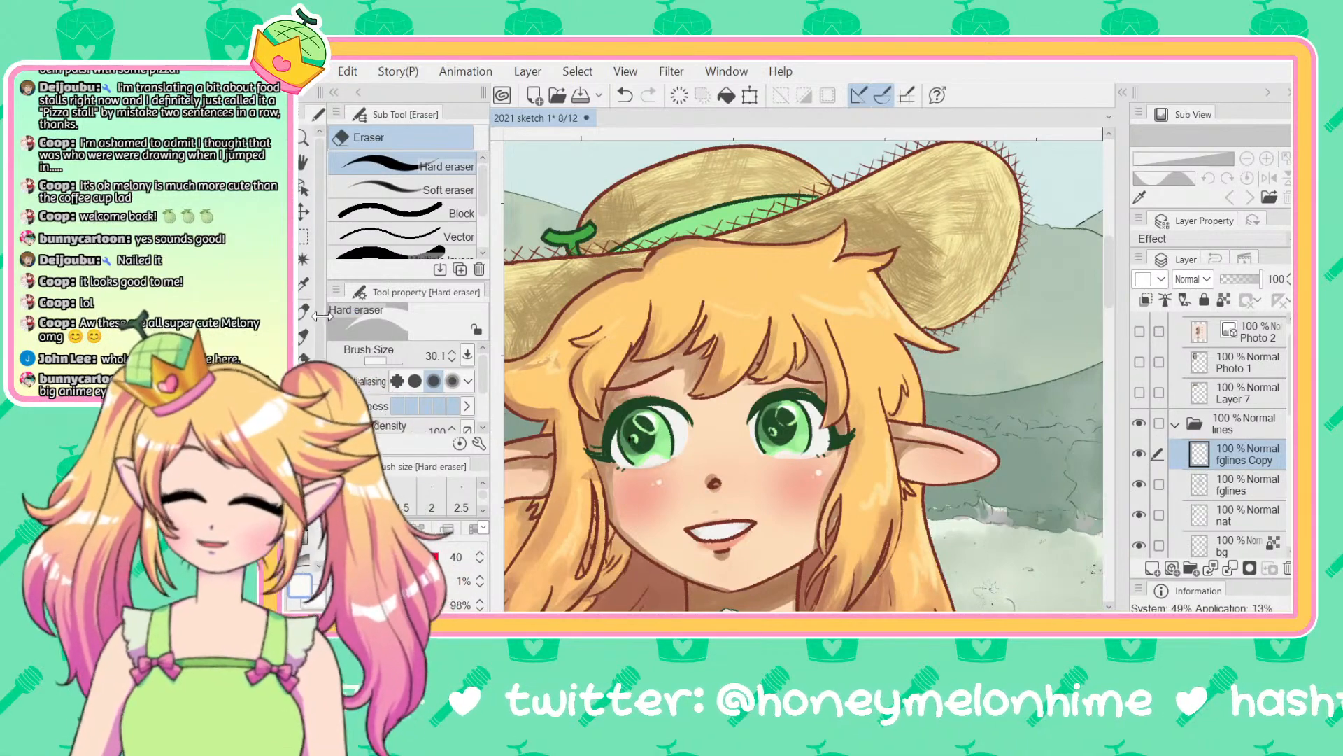
key(b)
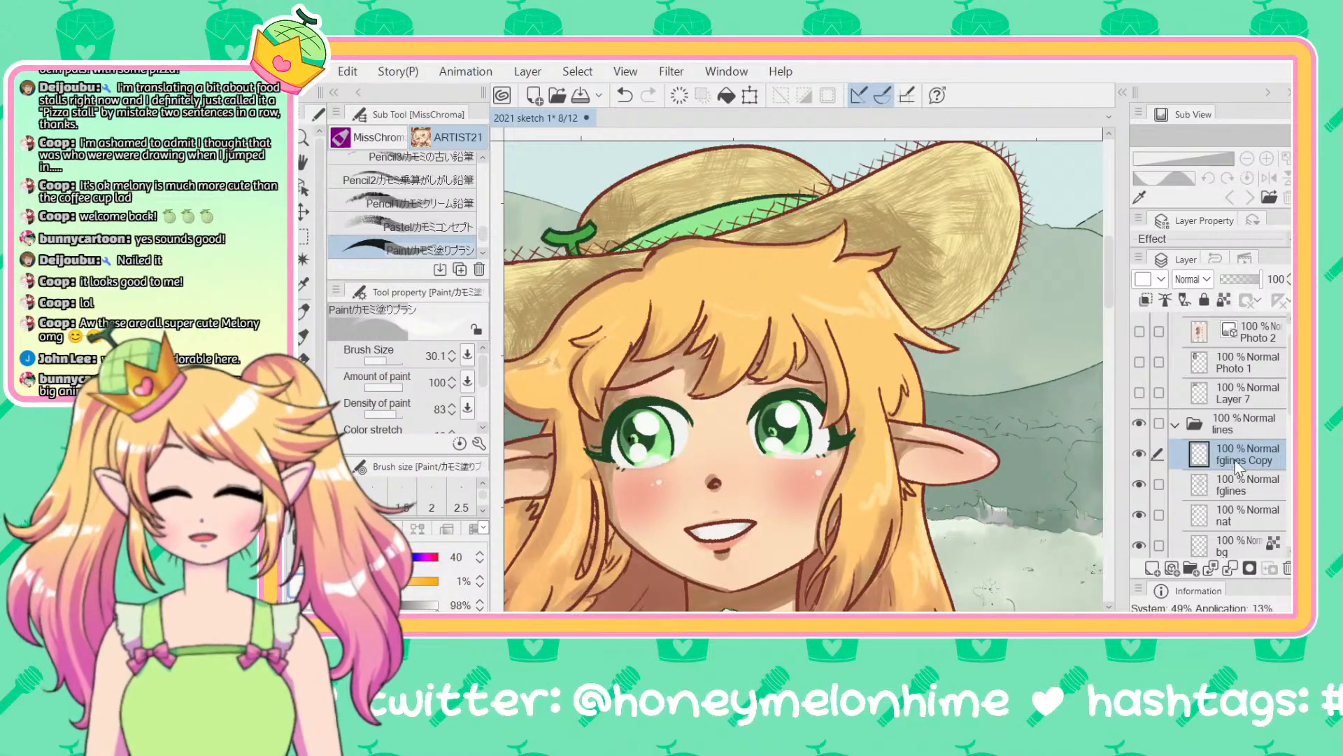
Step: Make Layer 2 the only active layer and sample dark green from the eye as the drawing colour
scroll(1225, 499, down, 5)
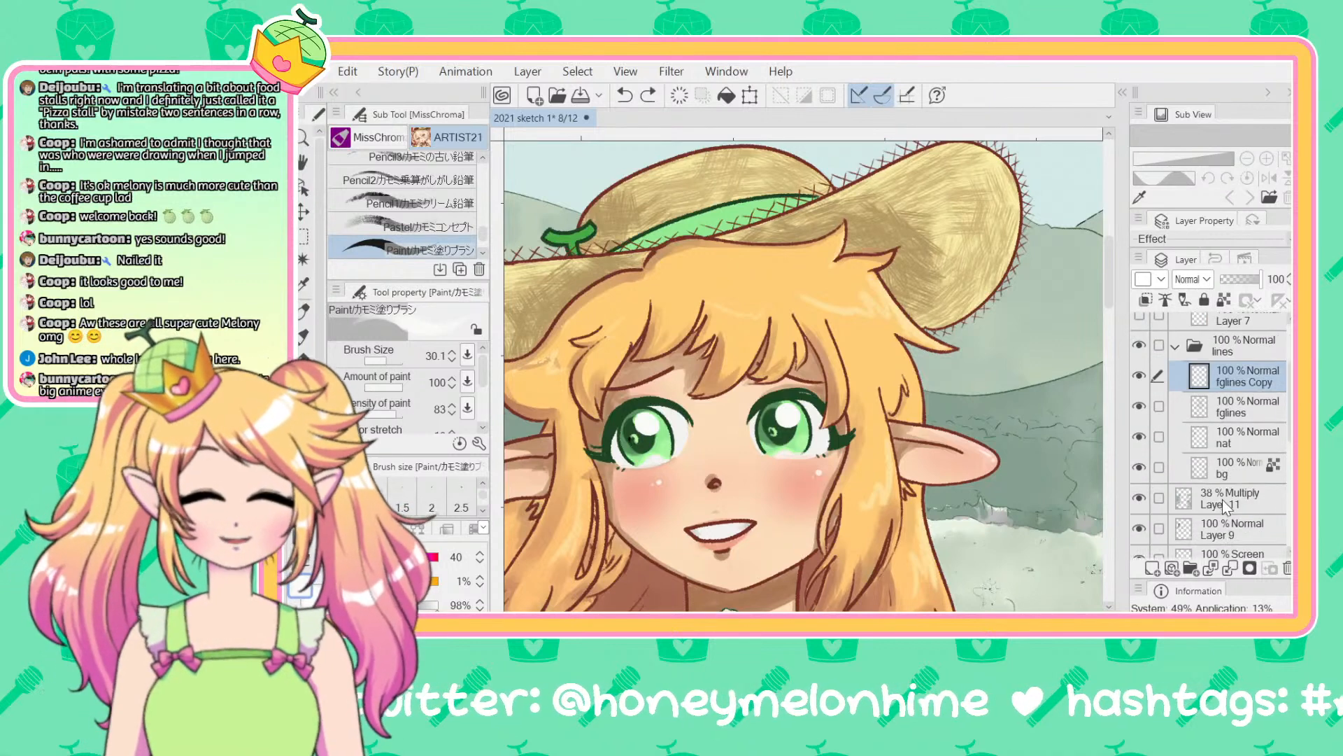
click(1222, 506)
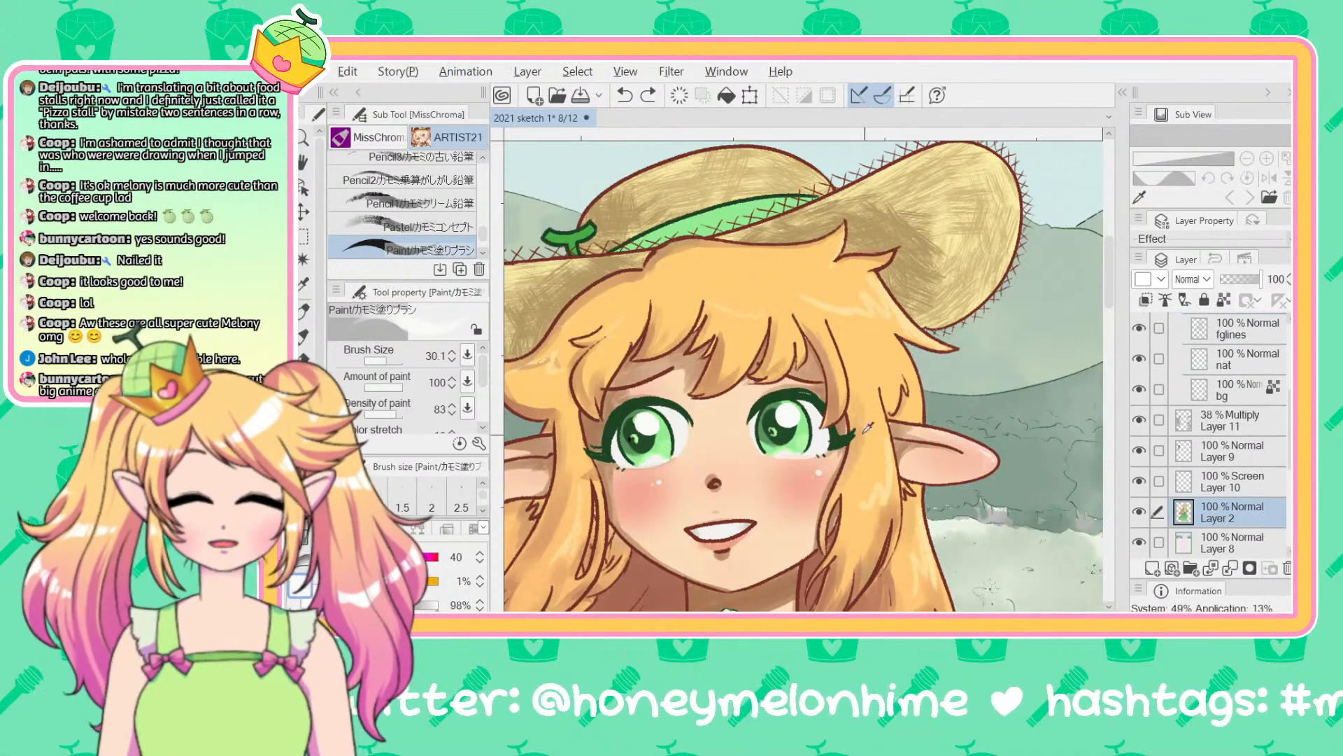
alt+click(774, 413)
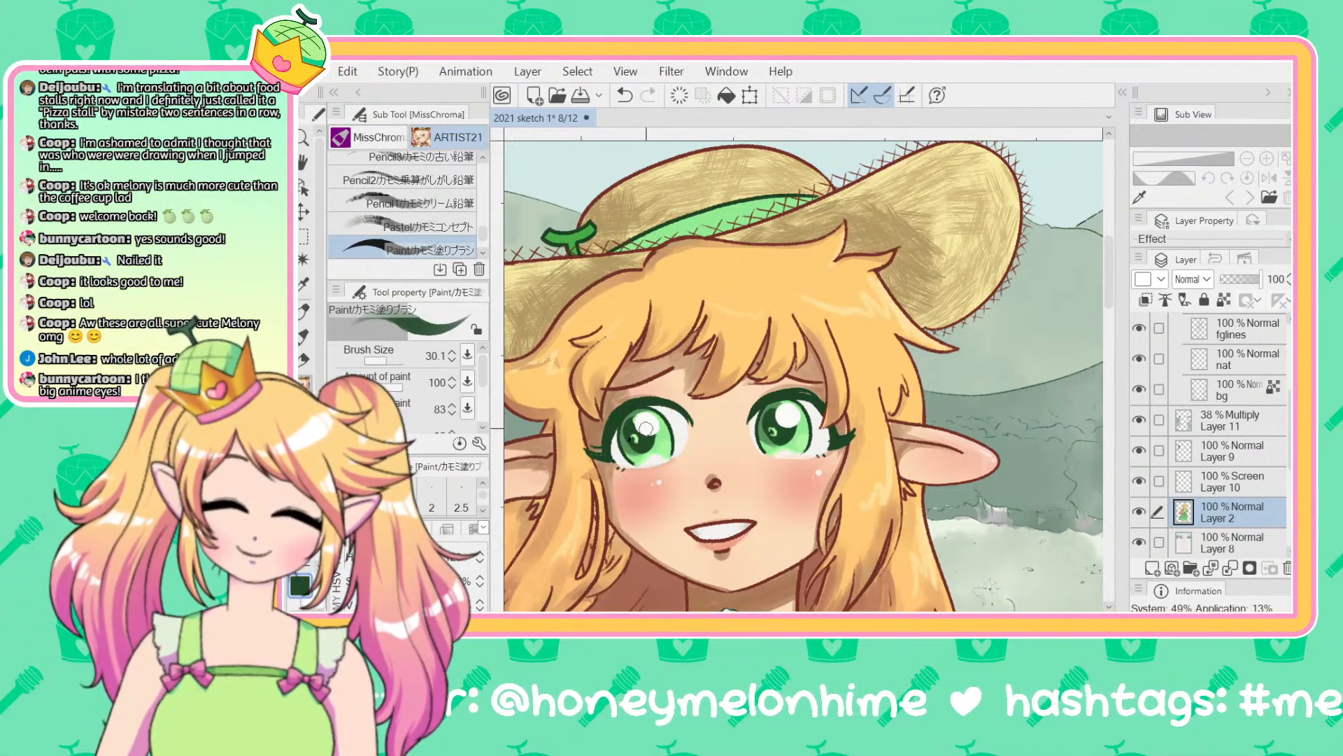
click(1142, 451)
click(1151, 483)
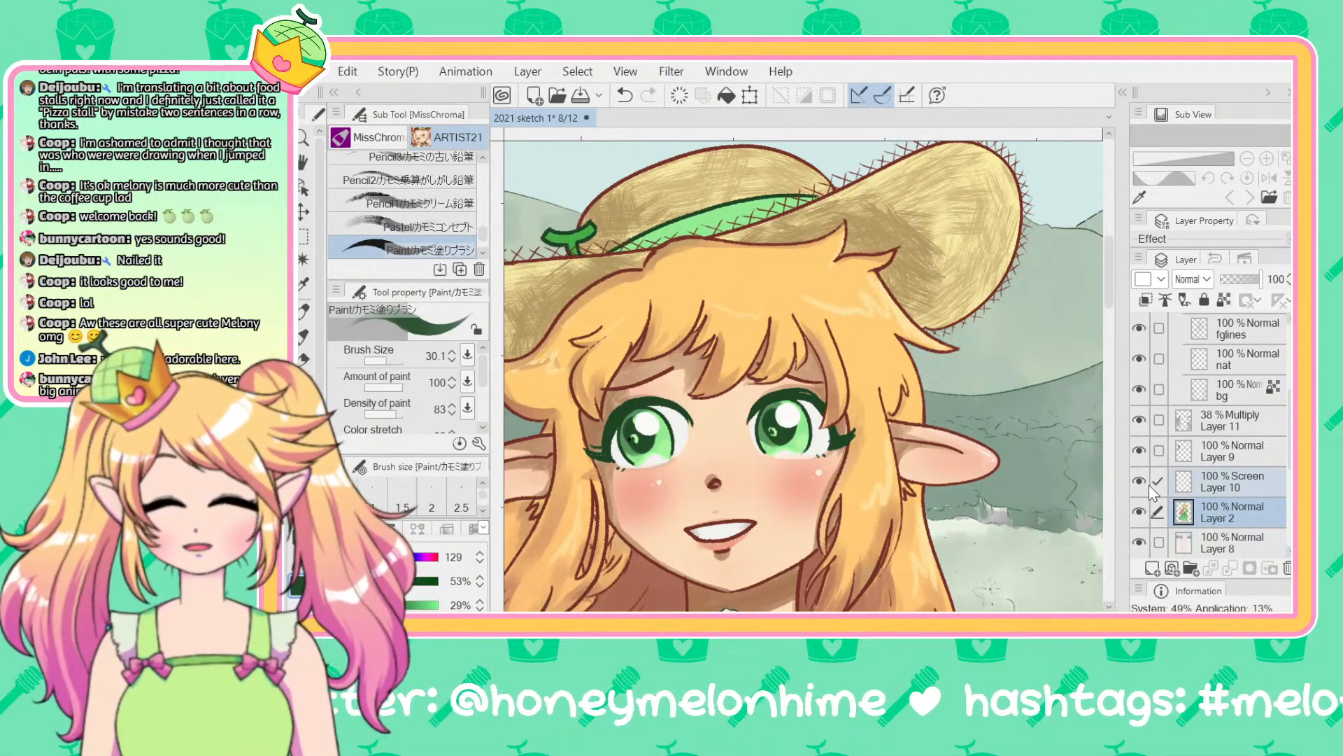
click(1150, 485)
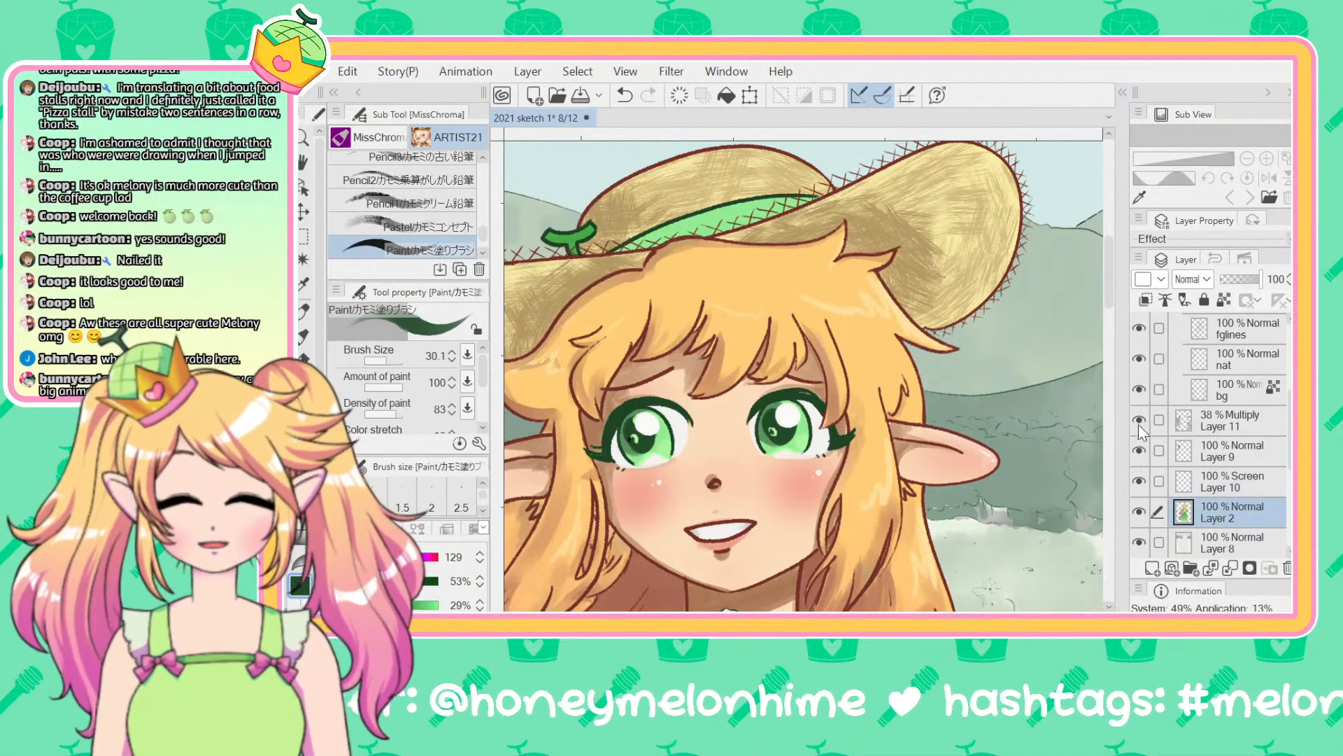
Step: Check the fglines layer's visibility in the lines folder and make it the active layer
scroll(1140, 414, up, 3)
scroll(1140, 413, up, 1)
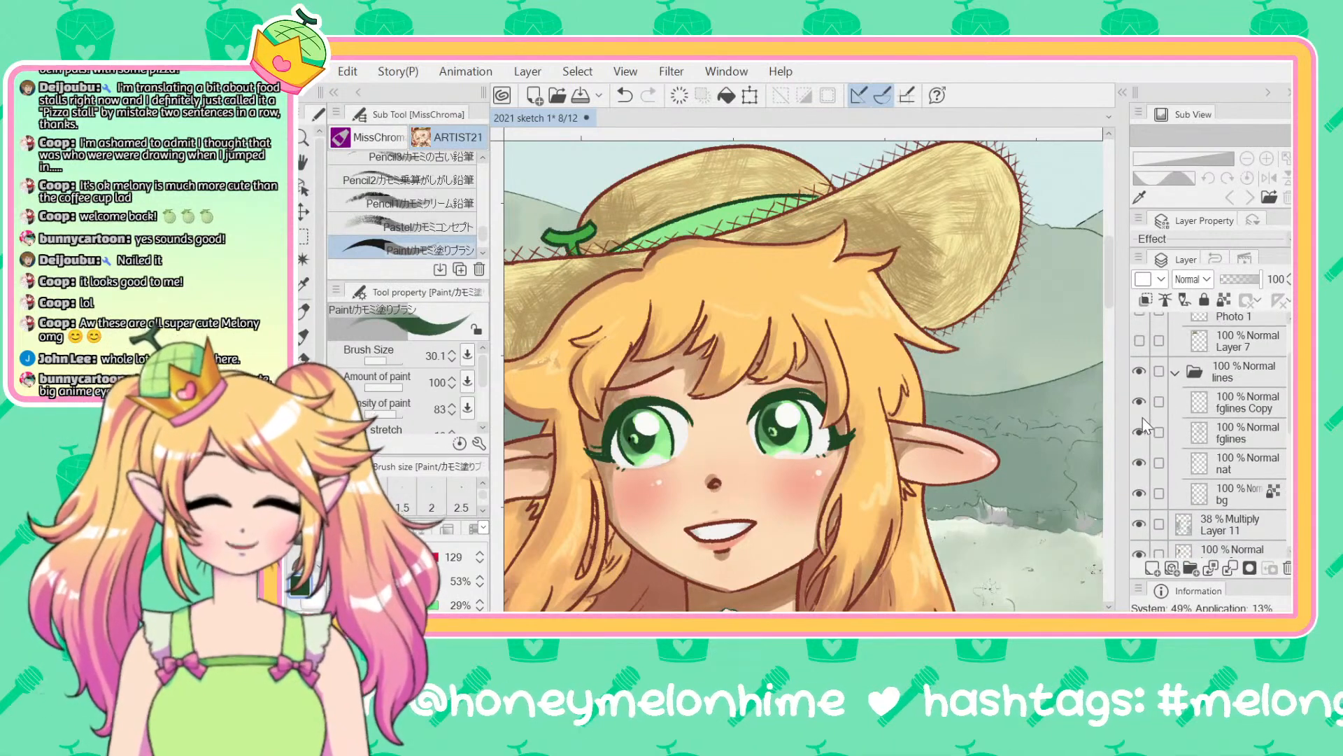
click(1141, 432)
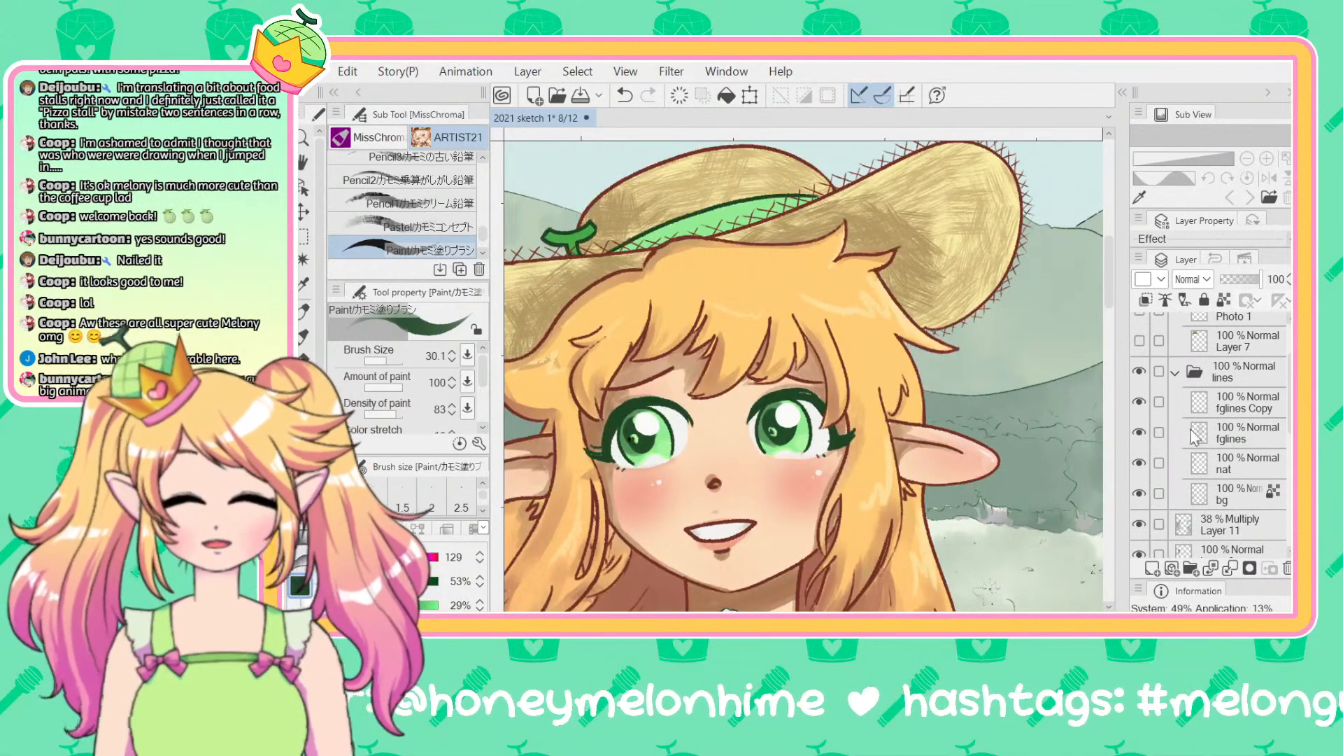
click(1232, 432)
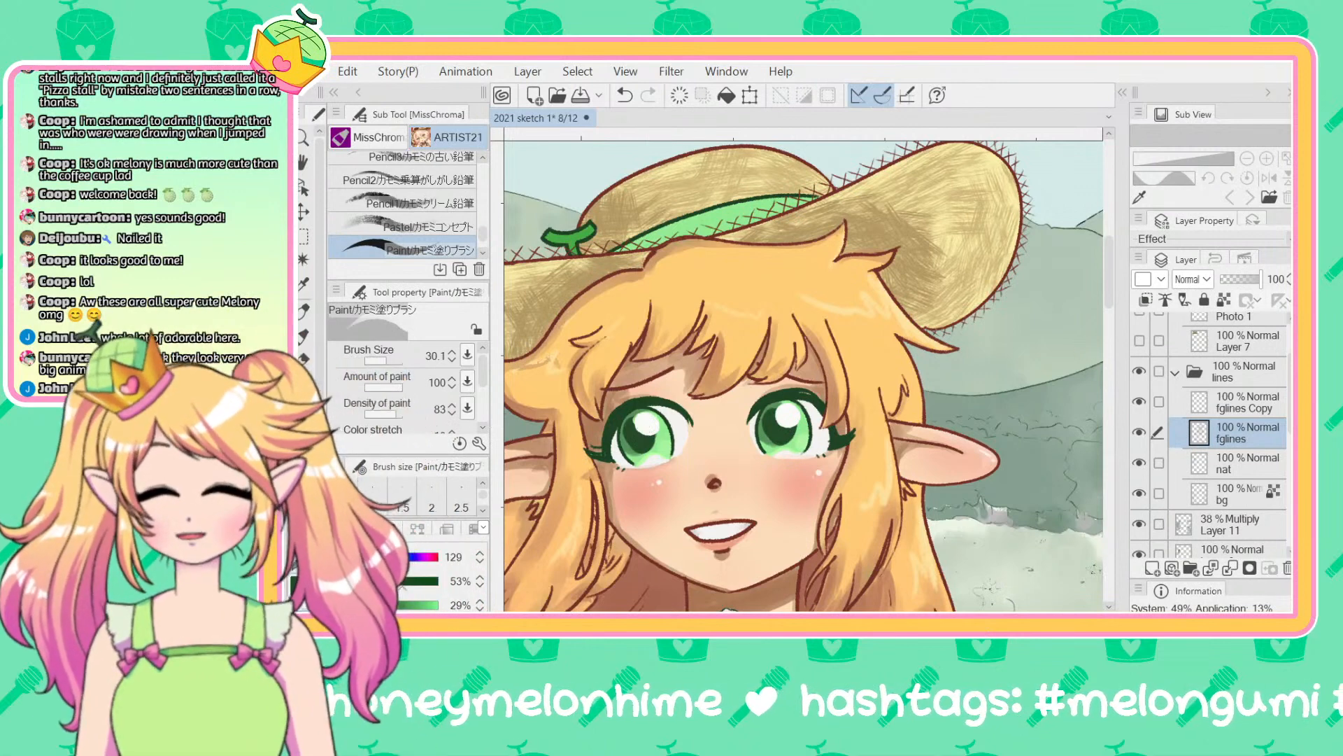
Step: Return to Layer 2 and sample the dark green of the pupil for touching up the eyes
scroll(1252, 413, down, 4)
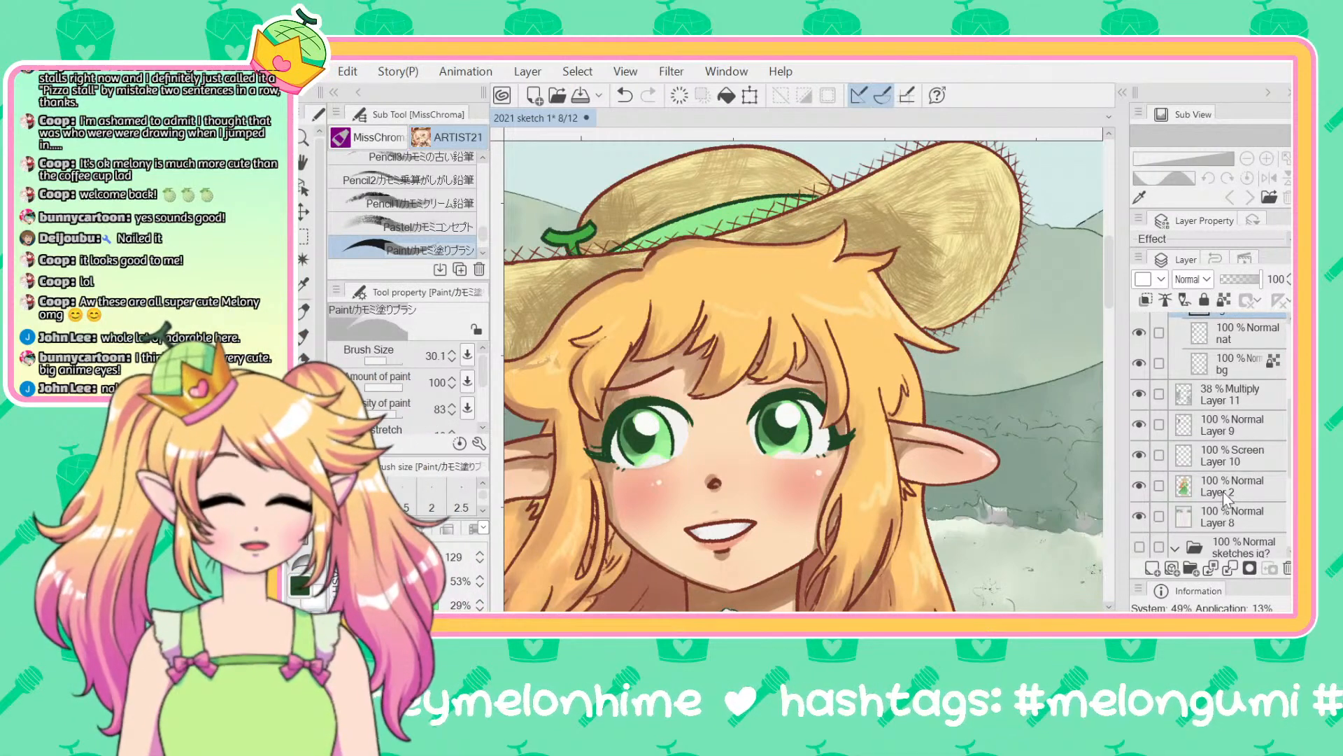
click(1225, 488)
alt+click(779, 435)
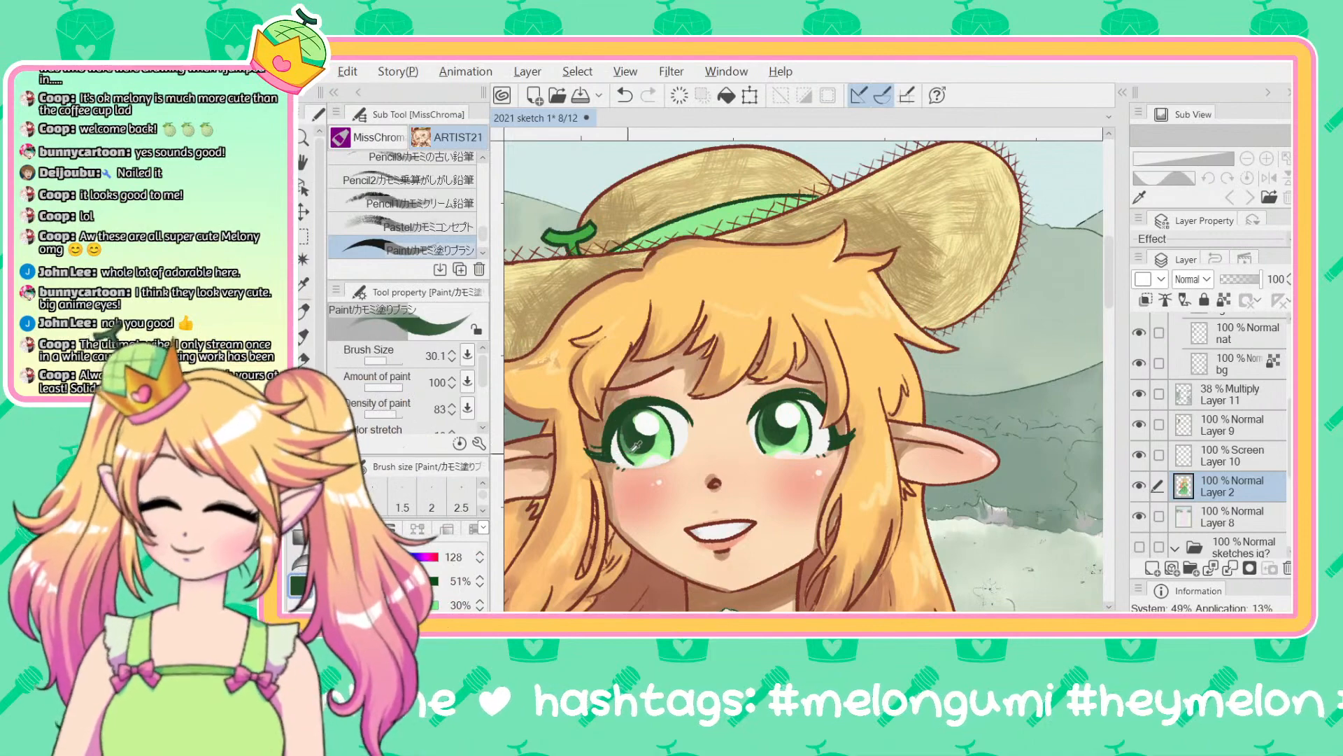
Step: Make the fglines Copy layer active for working on the white eye highlights
scroll(1217, 433, up, 1)
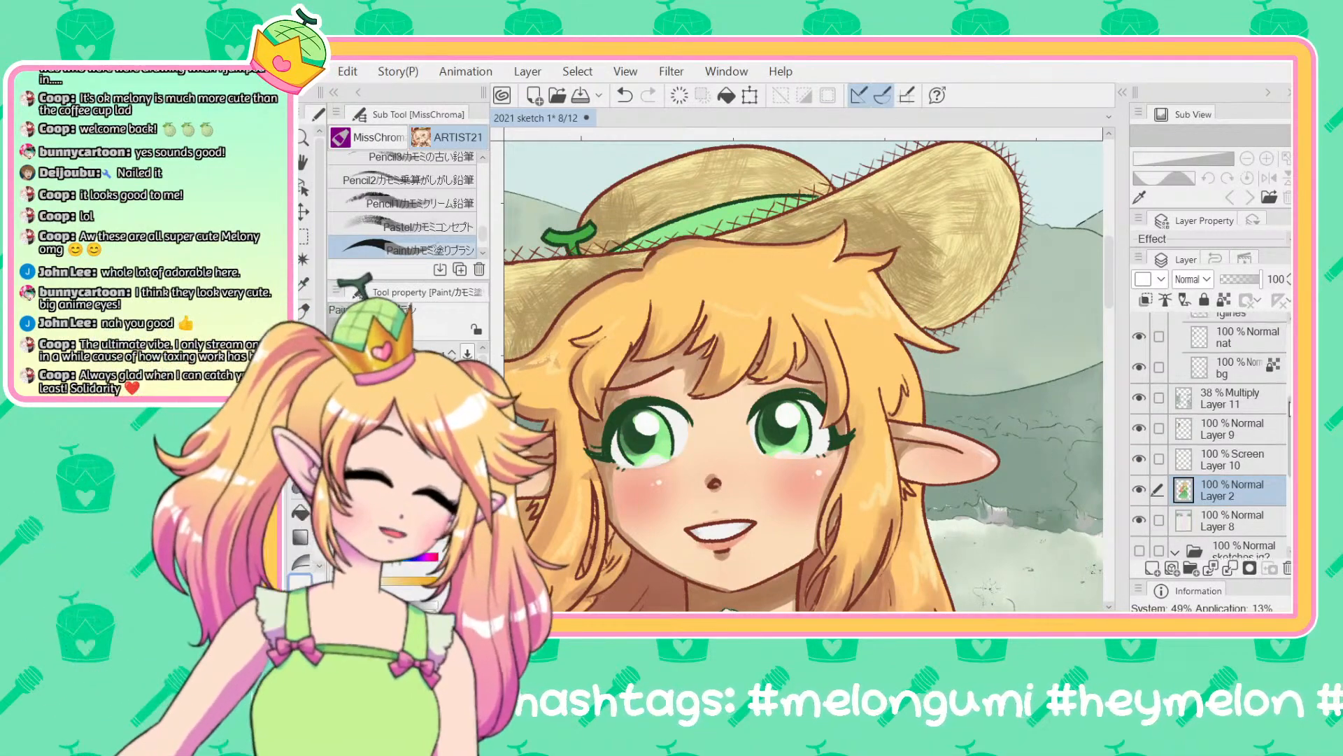
scroll(1221, 447, up, 5)
click(1220, 483)
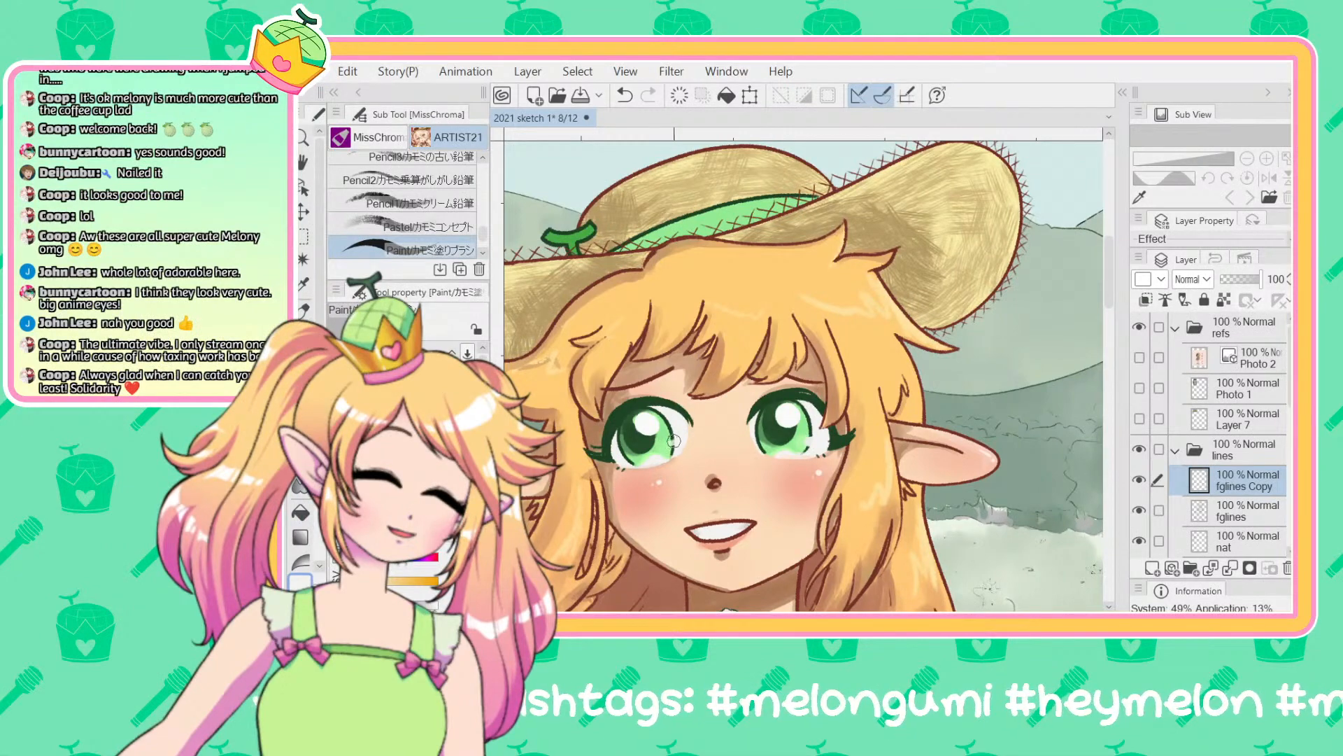
Step: Examine the retouched eyes up close and within the whole illustration of the girl holding the flowers
scroll(679, 436, down, 5)
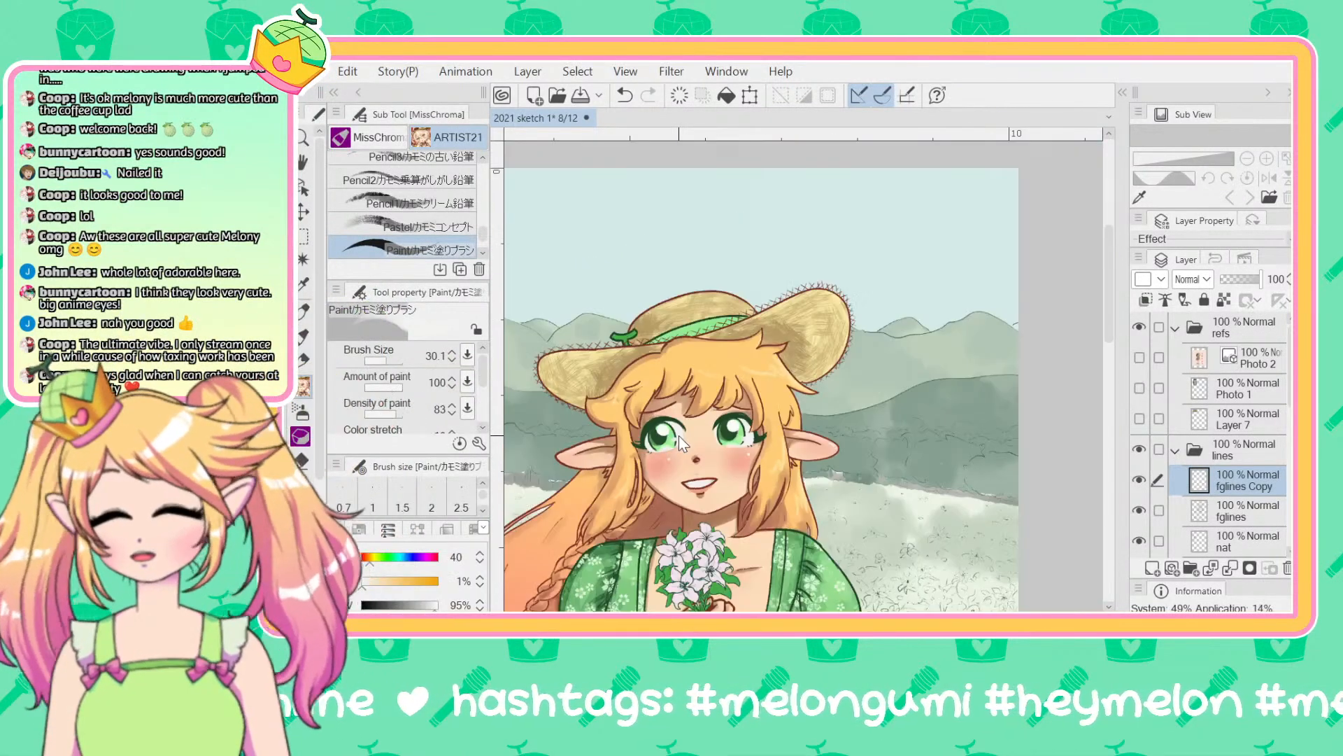
scroll(679, 436, down, 3)
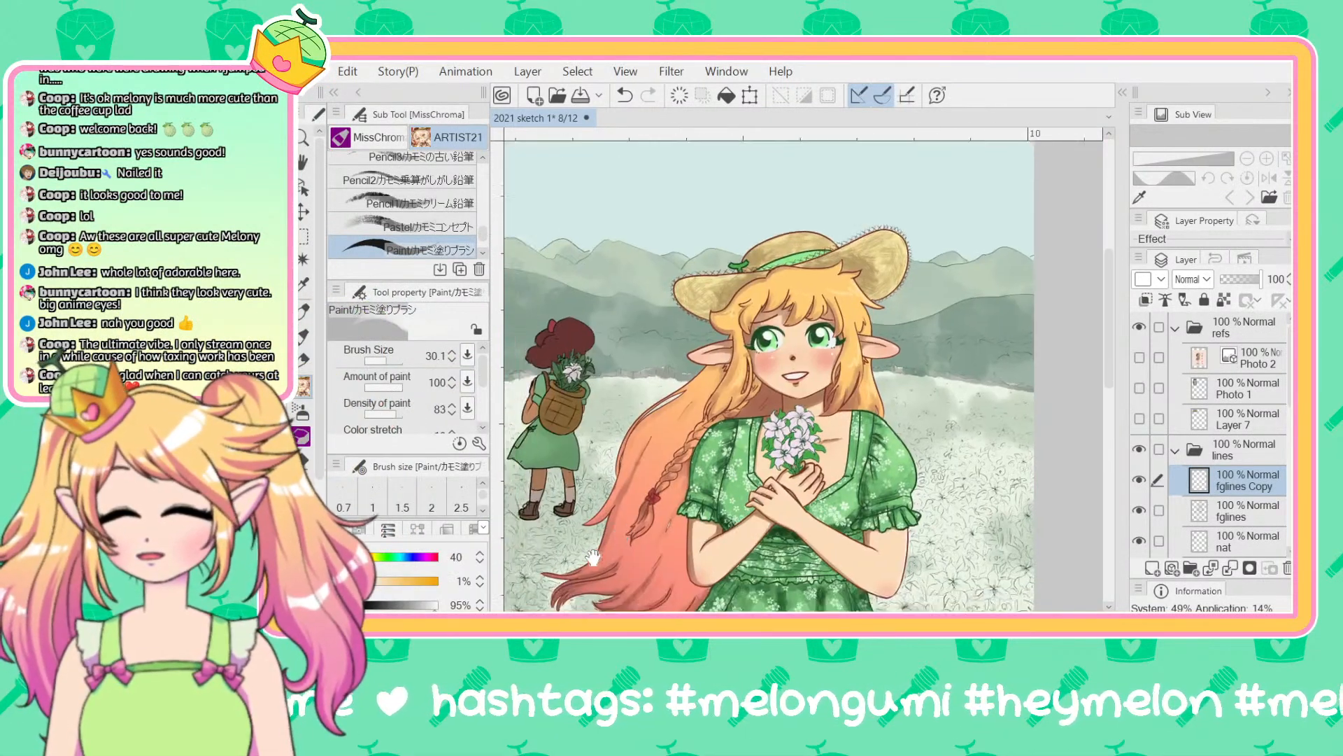
scroll(778, 404, down, 1)
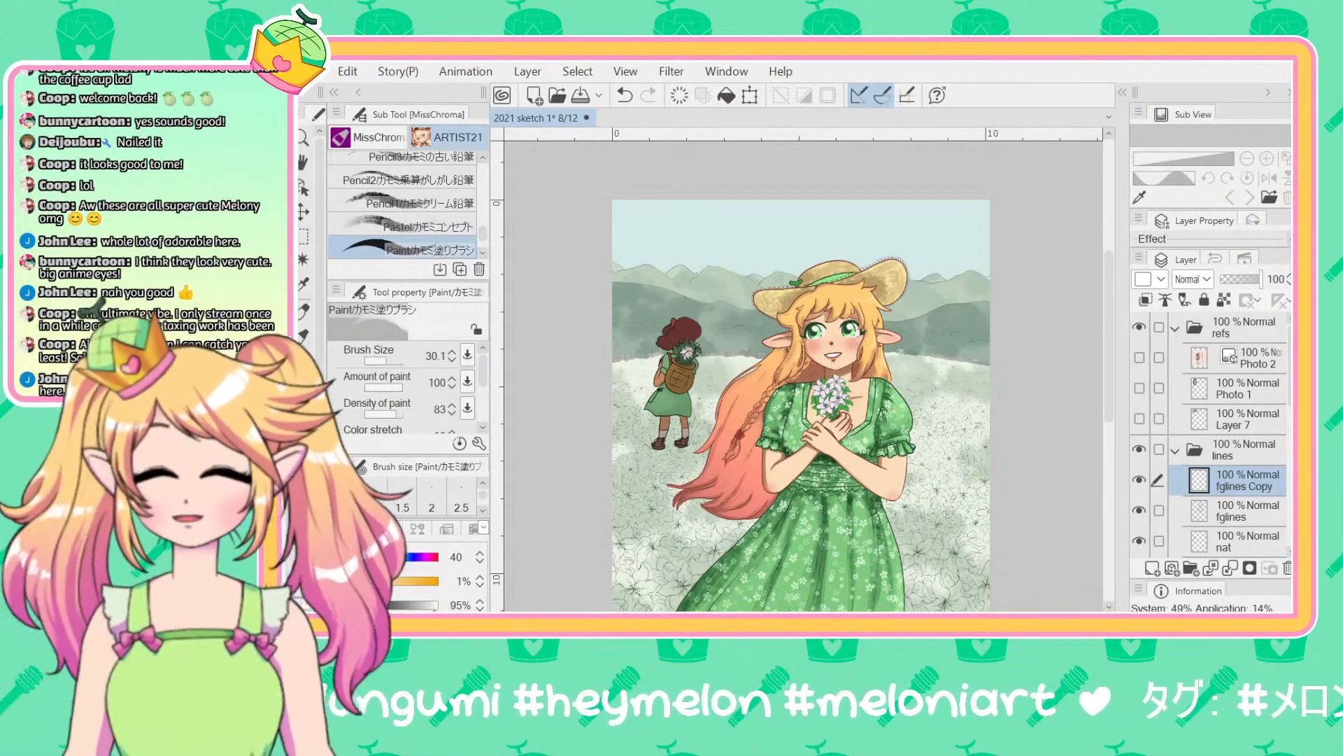
scroll(783, 314, up, 3)
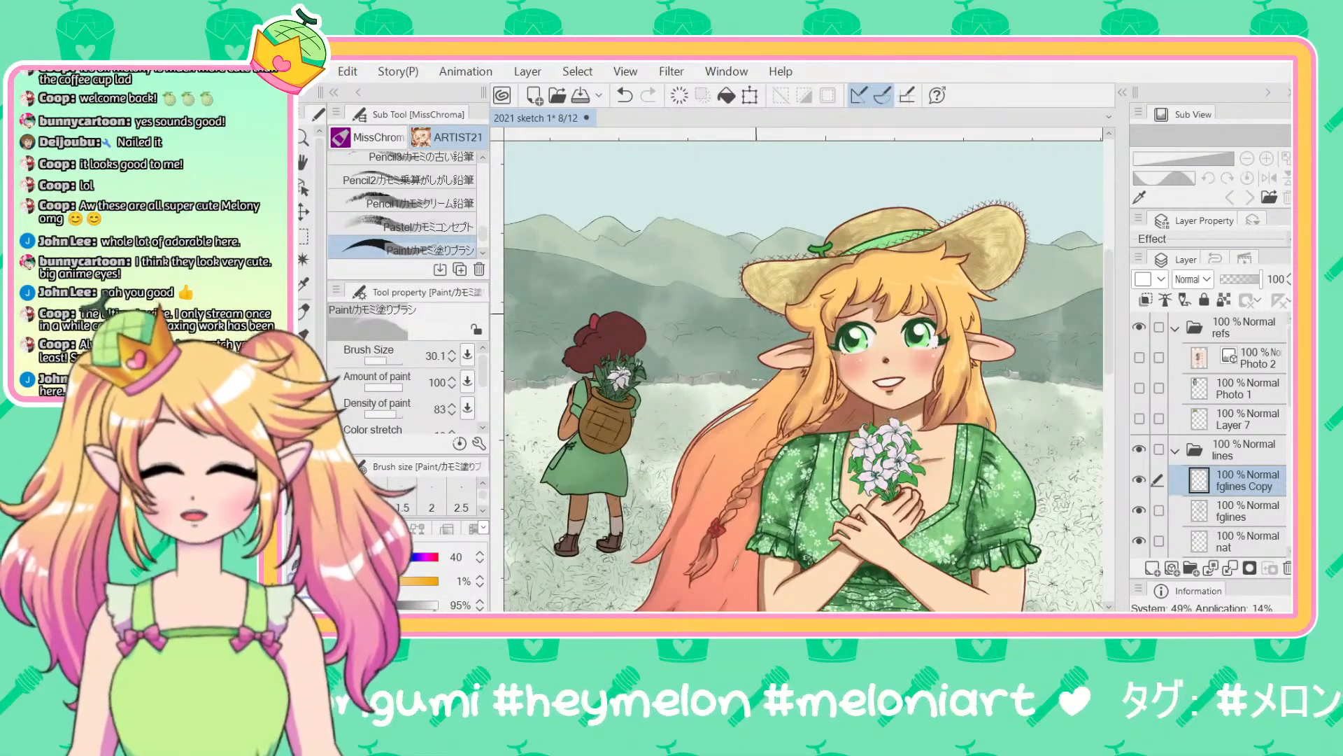
scroll(805, 381, down, 2)
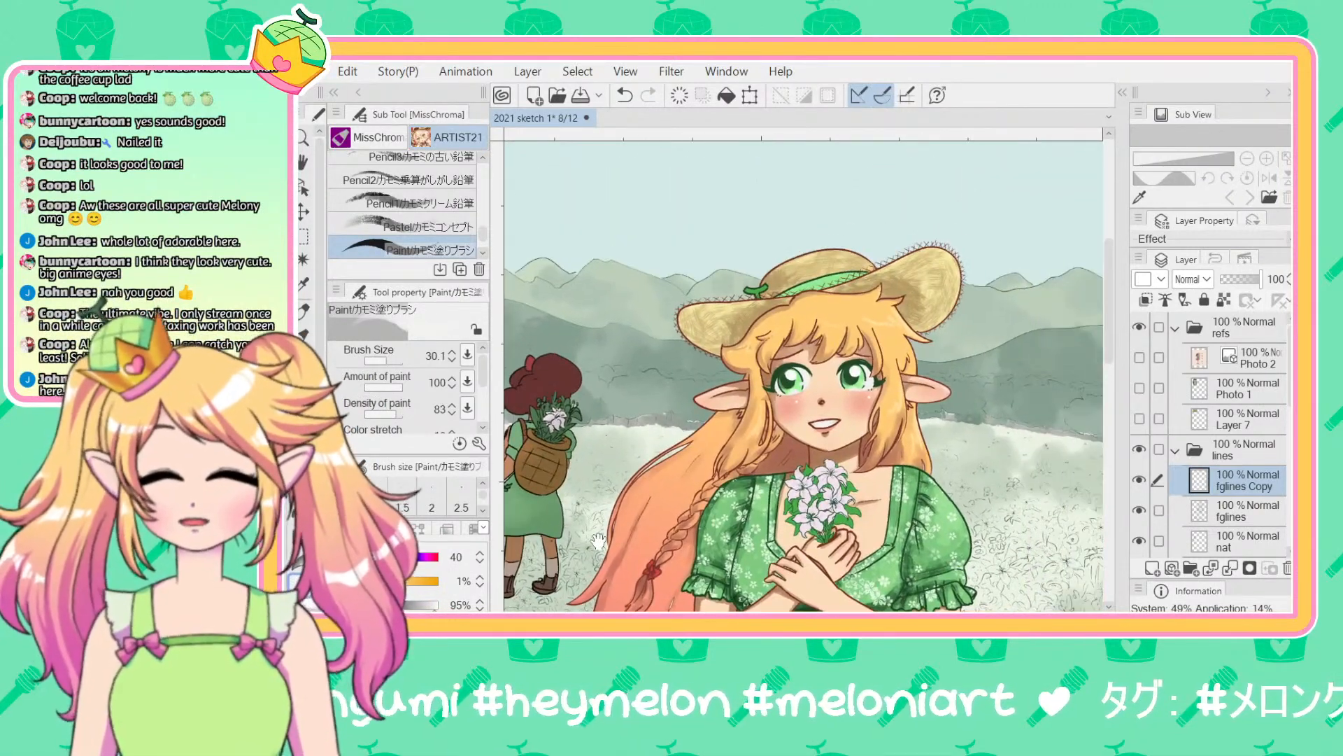
scroll(775, 381, up, 4)
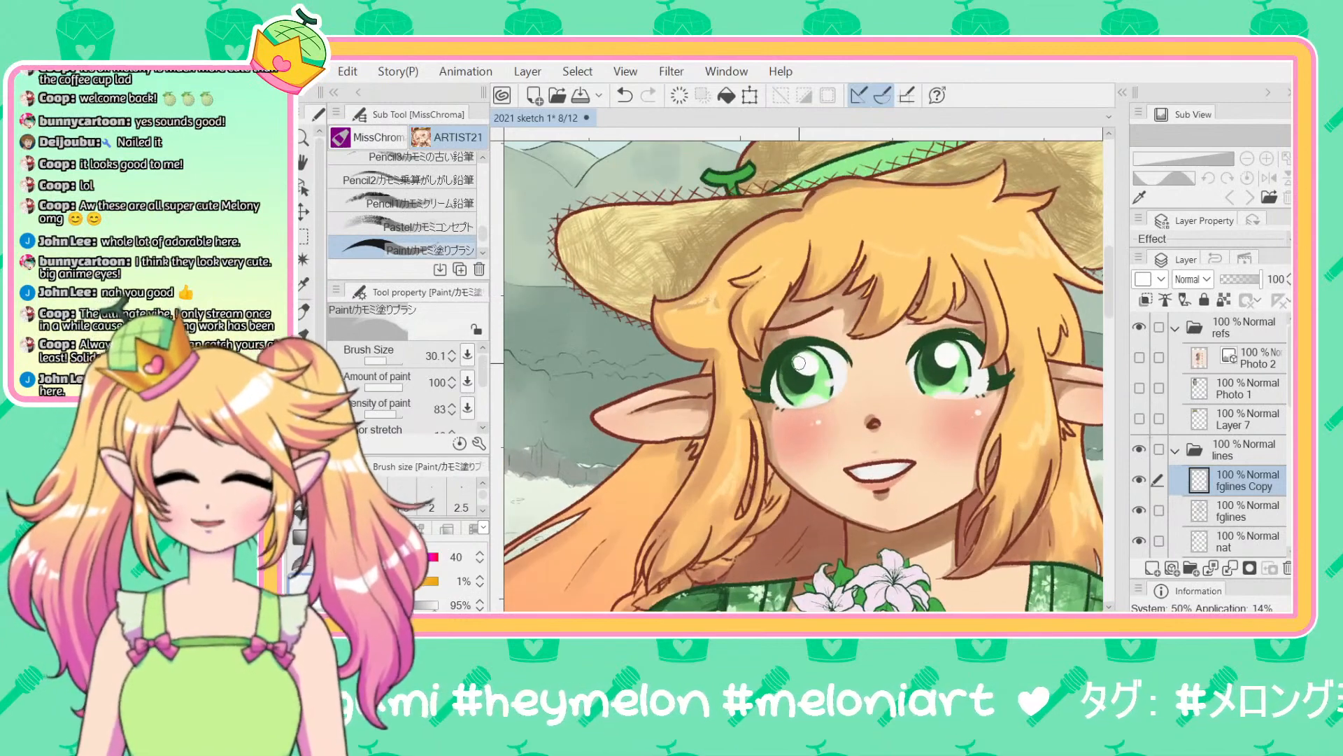
scroll(799, 362, down, 5)
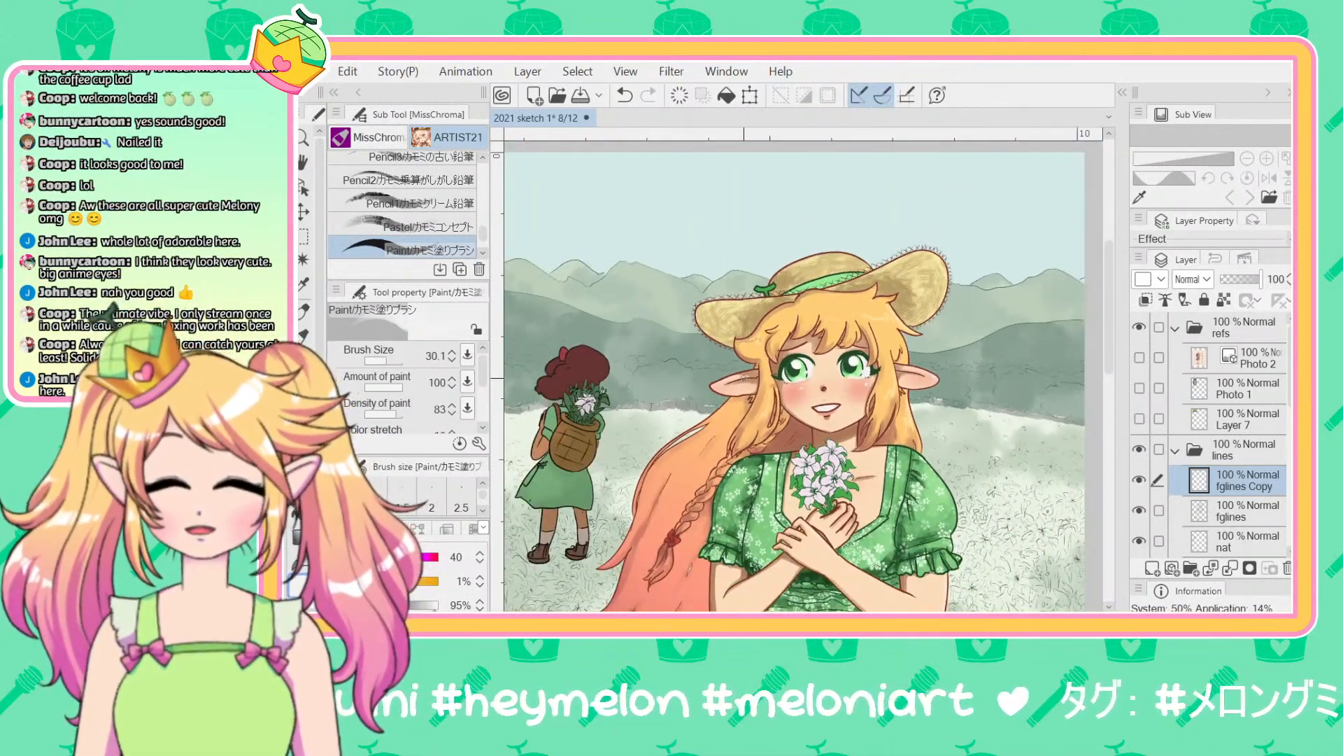
drag(606, 585, 644, 520)
scroll(769, 347, up, 1)
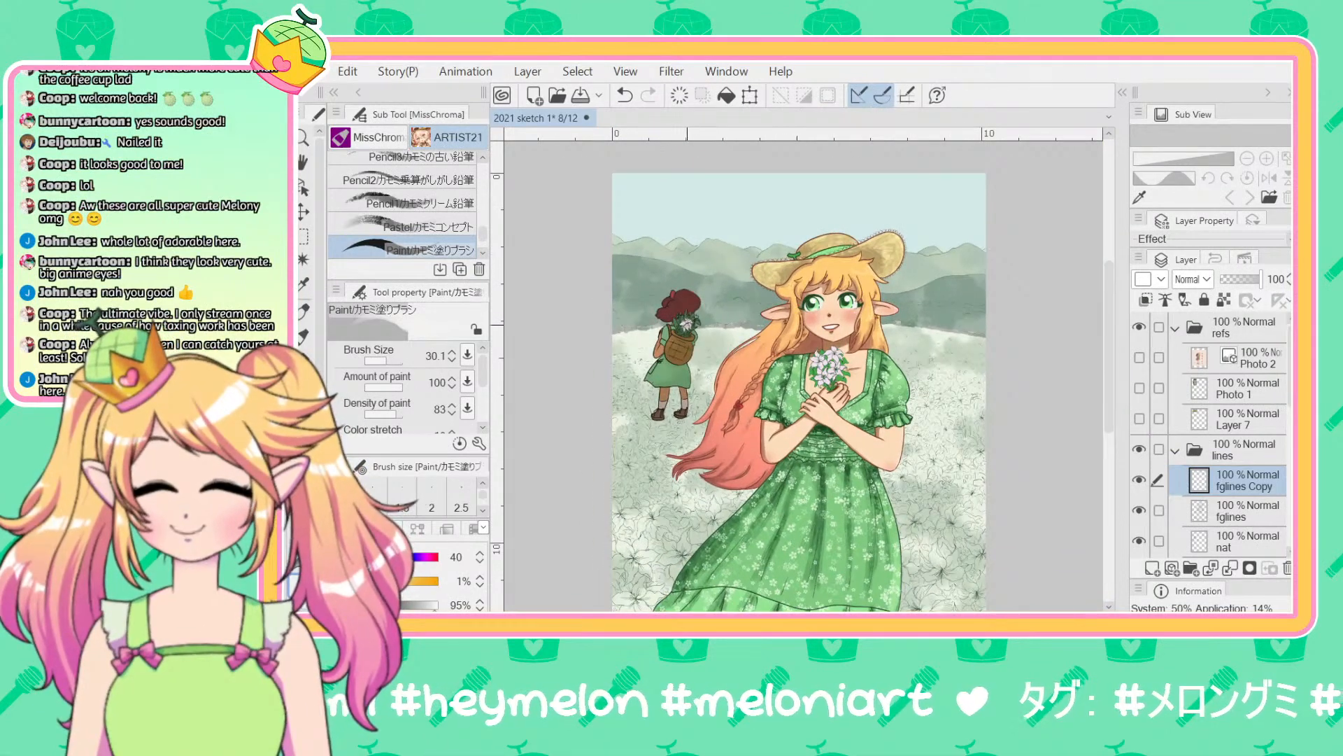
scroll(677, 316, down, 4)
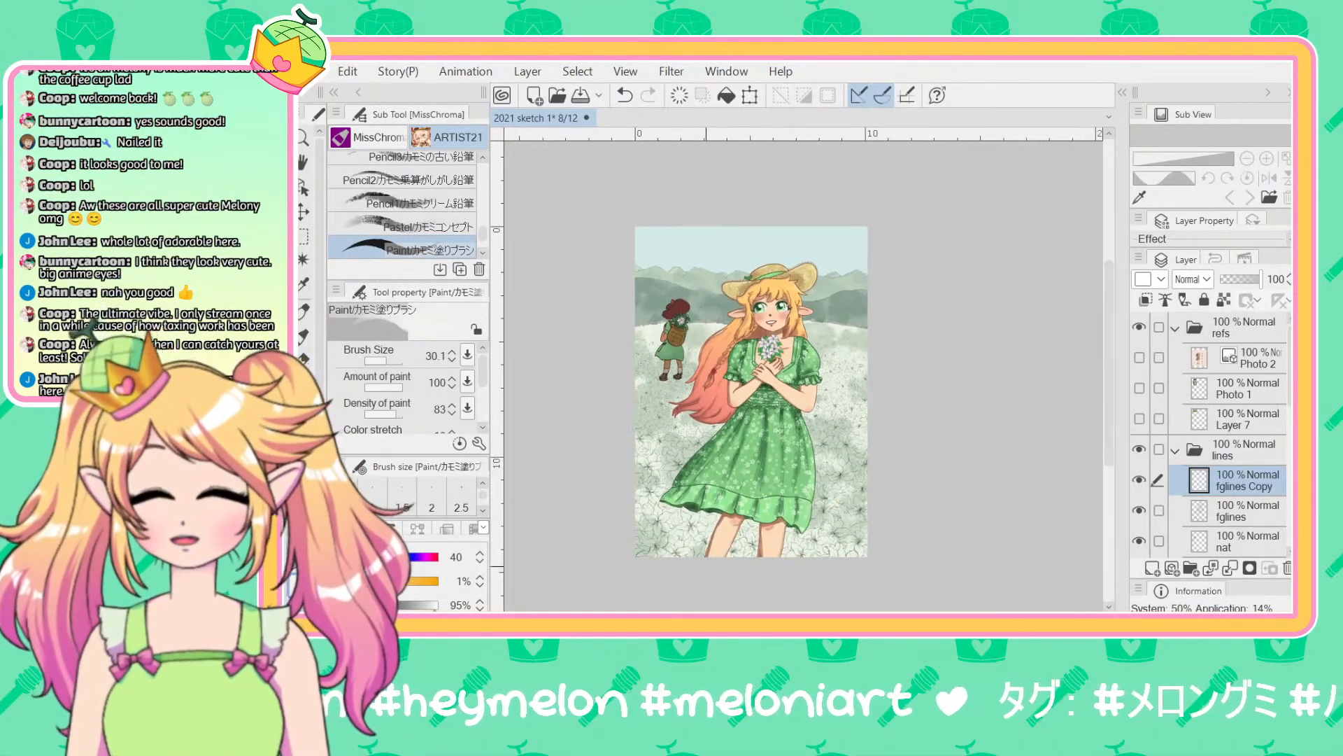
drag(561, 551, 631, 525)
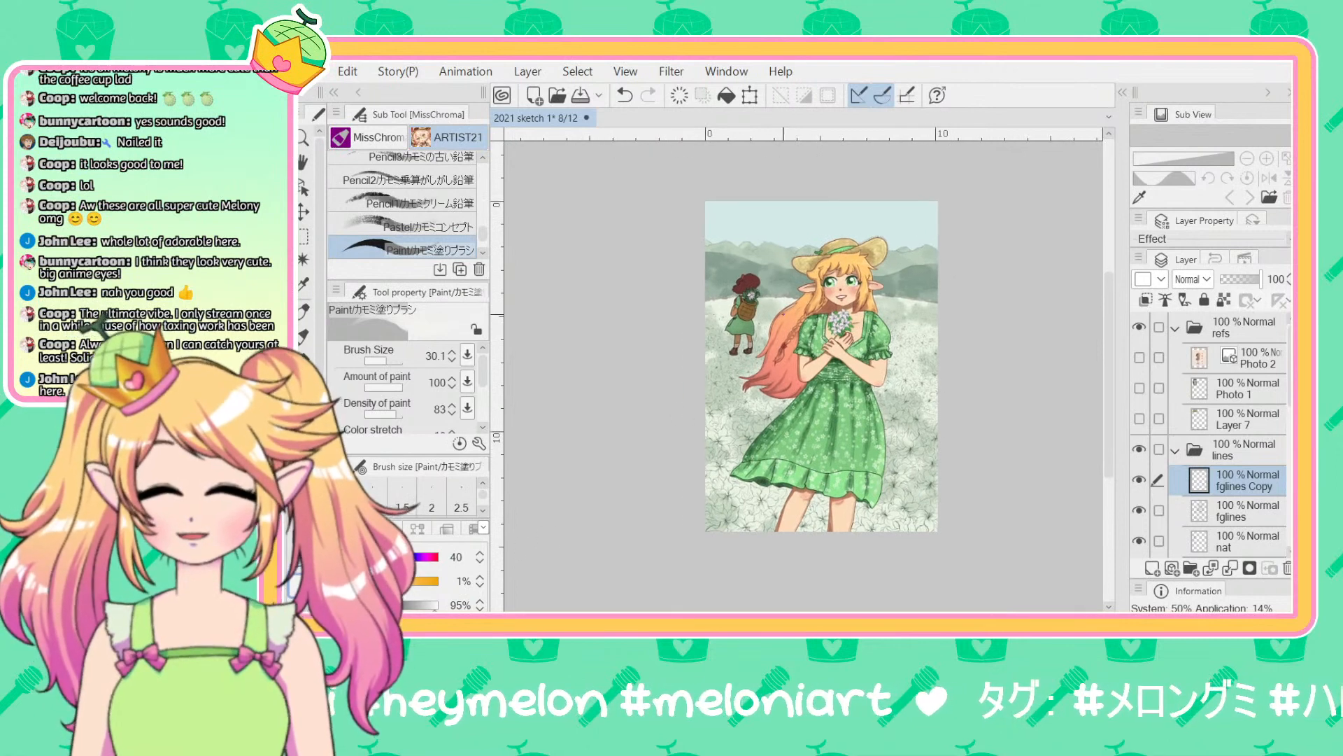
Step: Lock the transparent pixels of Layer 2, sample a reddish brown from the girl and set the brush size to 161.3
scroll(784, 313, up, 5)
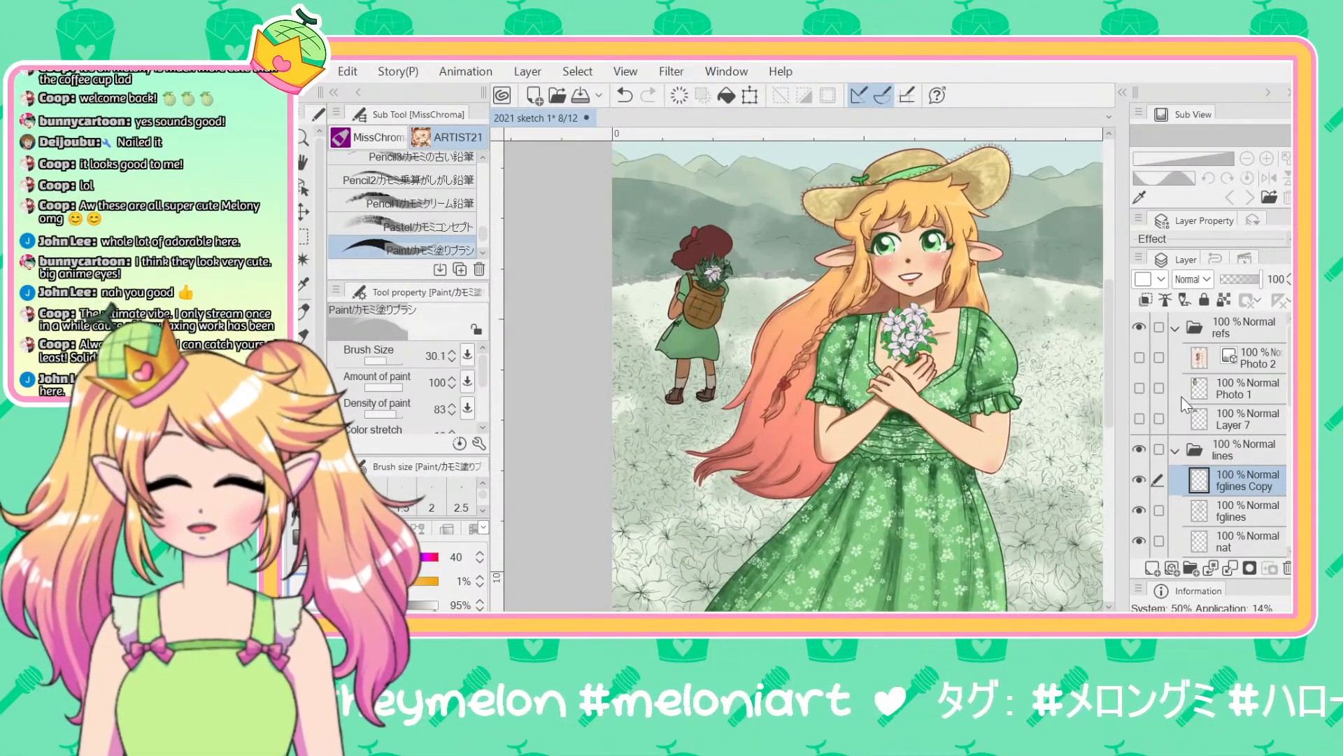
scroll(1183, 405, down, 5)
click(1212, 492)
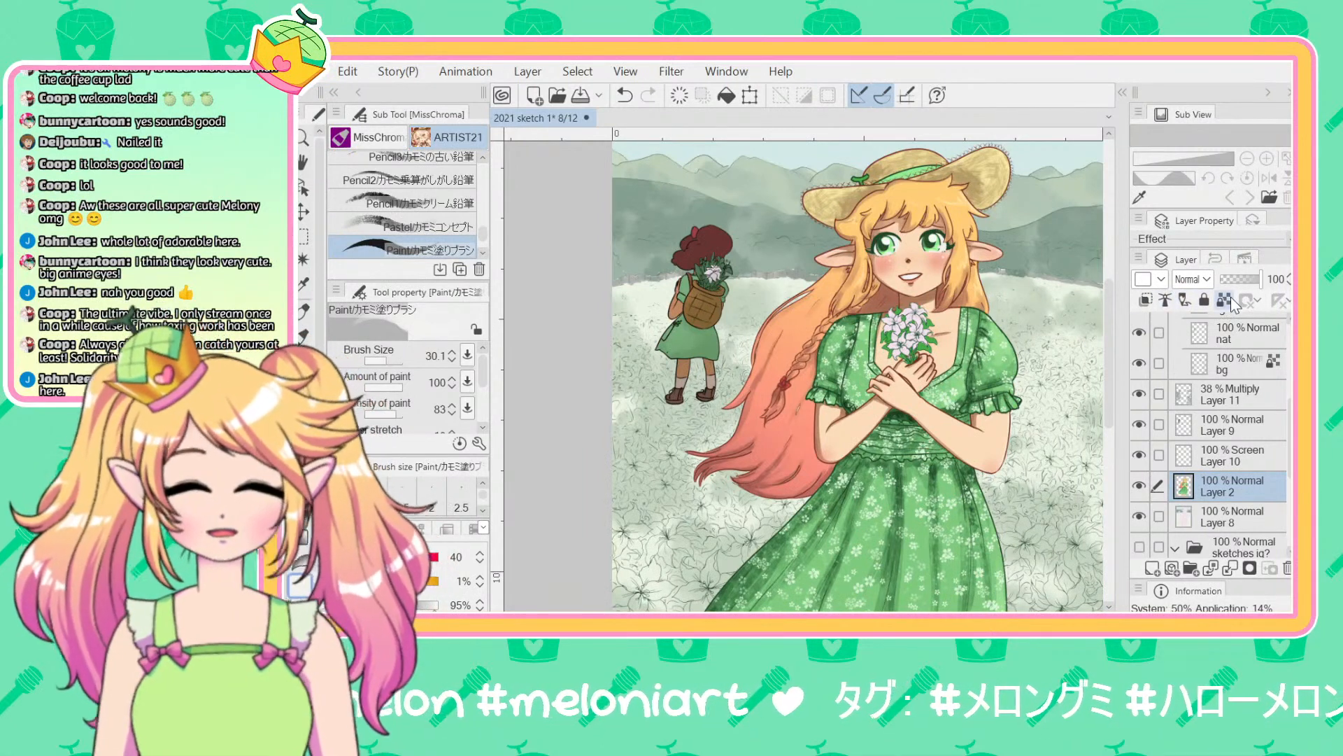
alt+click(886, 290)
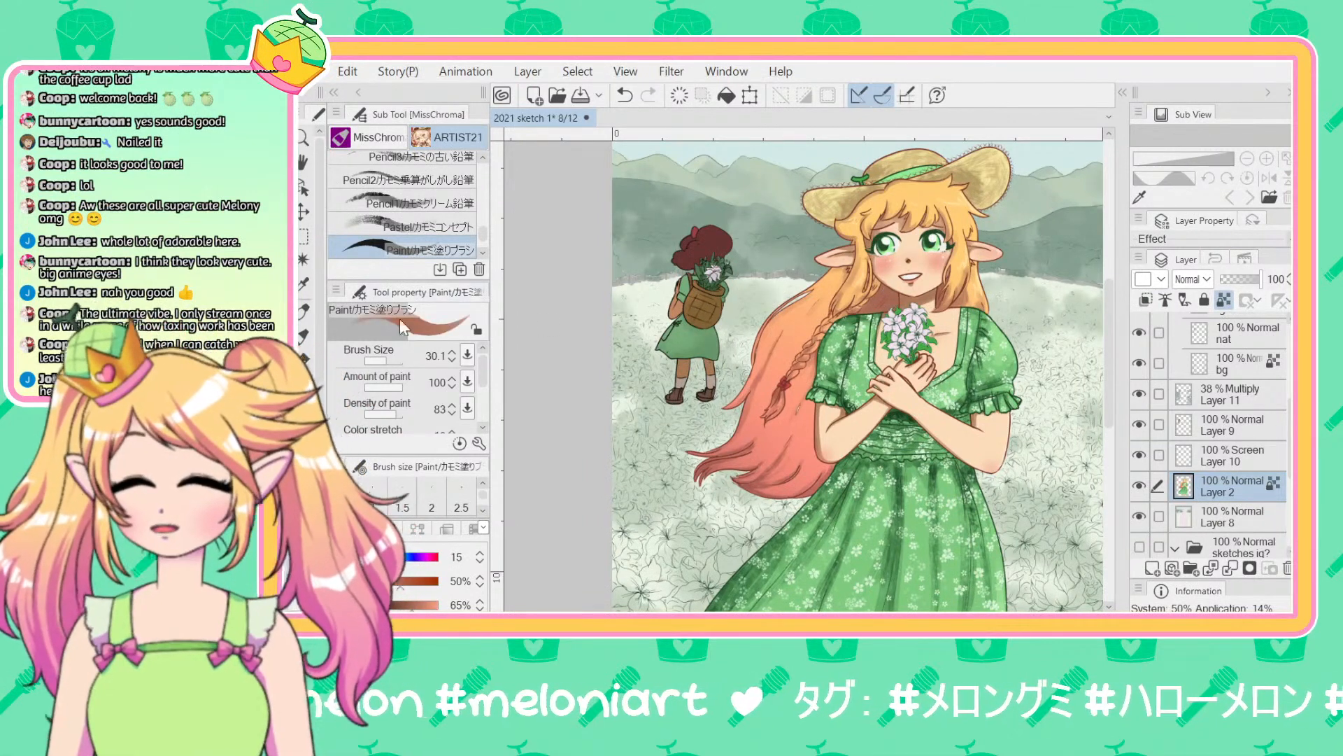
click(393, 359)
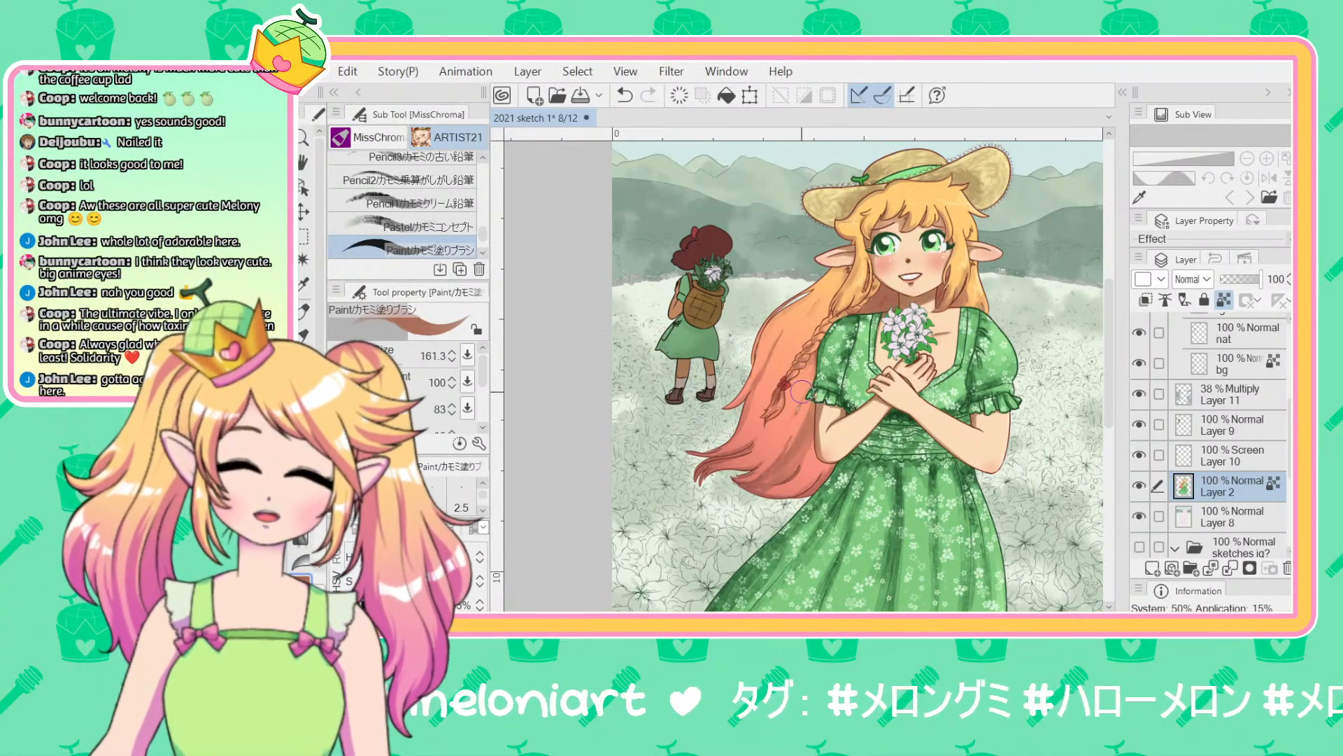
key(ctrl+z)
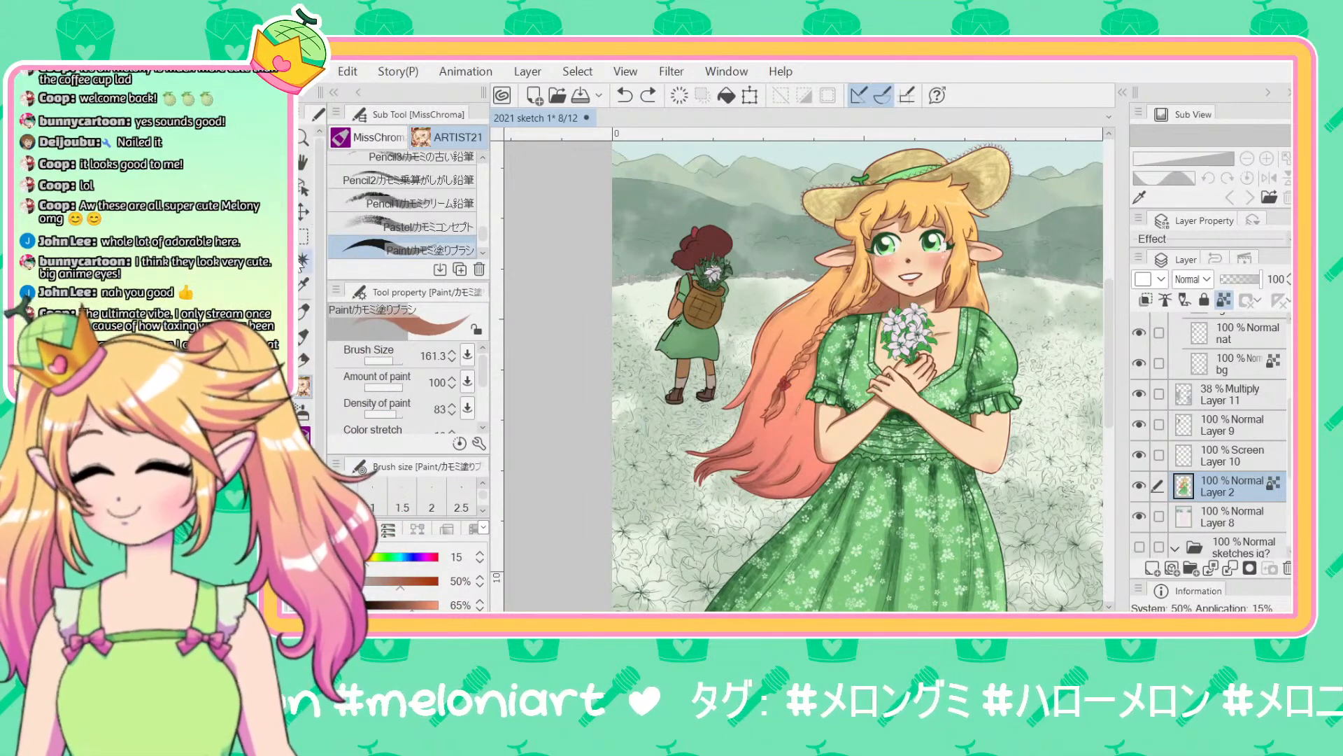
Step: Auto-select the straw-hat girl's hair with reference to other layers, using a color margin of 11, and add the missed hair areas
click(303, 259)
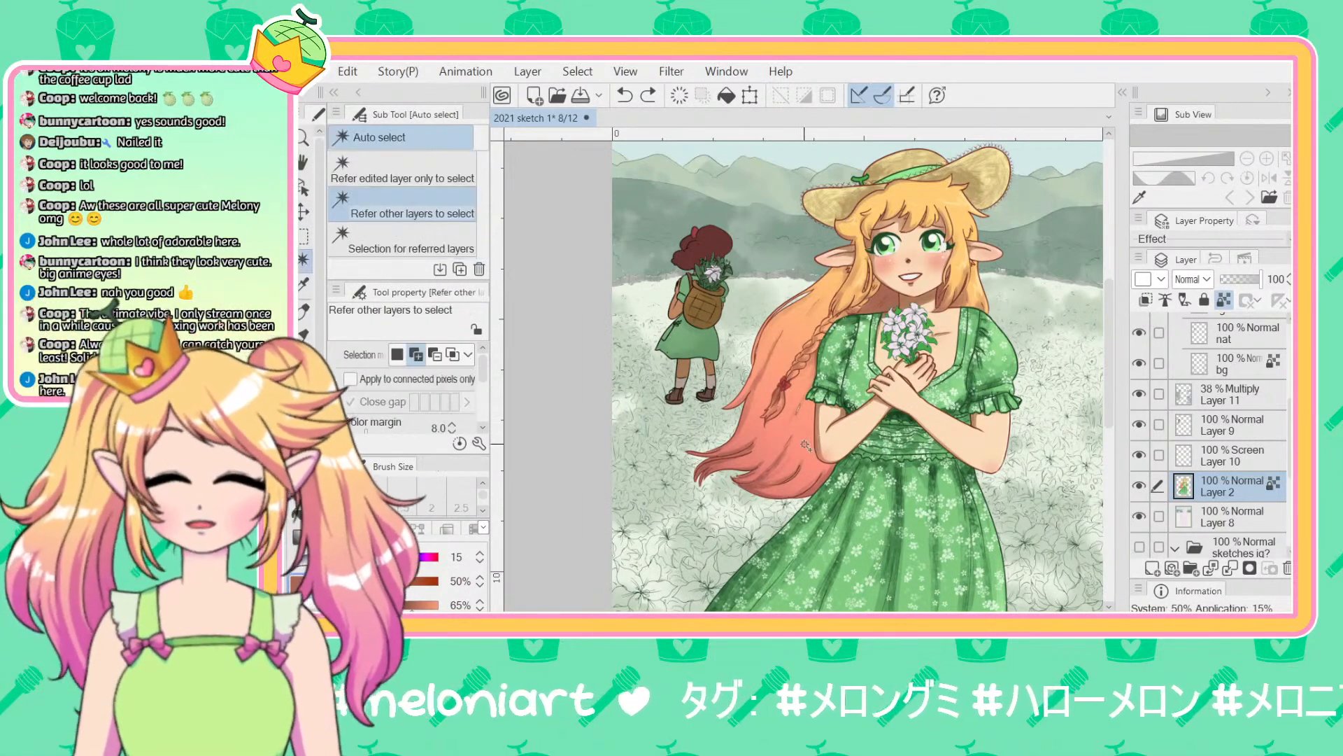
click(797, 499)
key(ctrl+z)
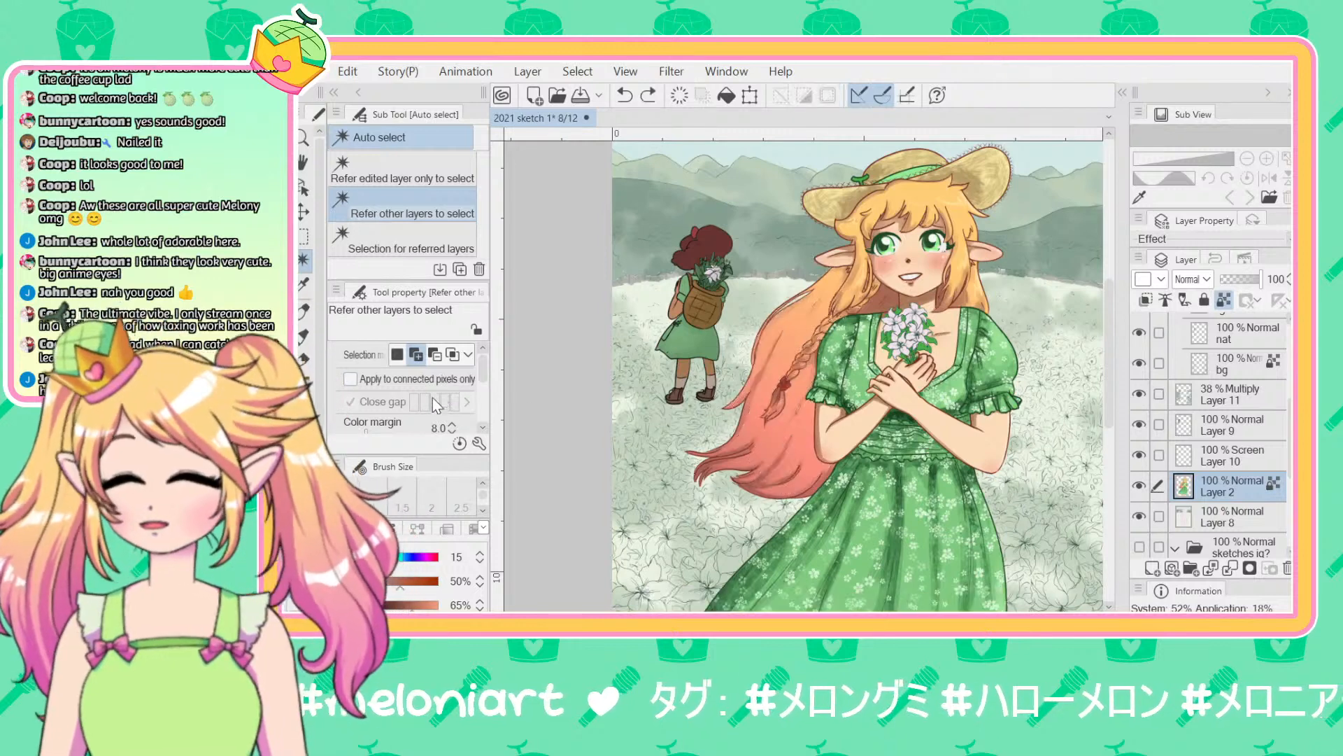
scroll(480, 365, down, 2)
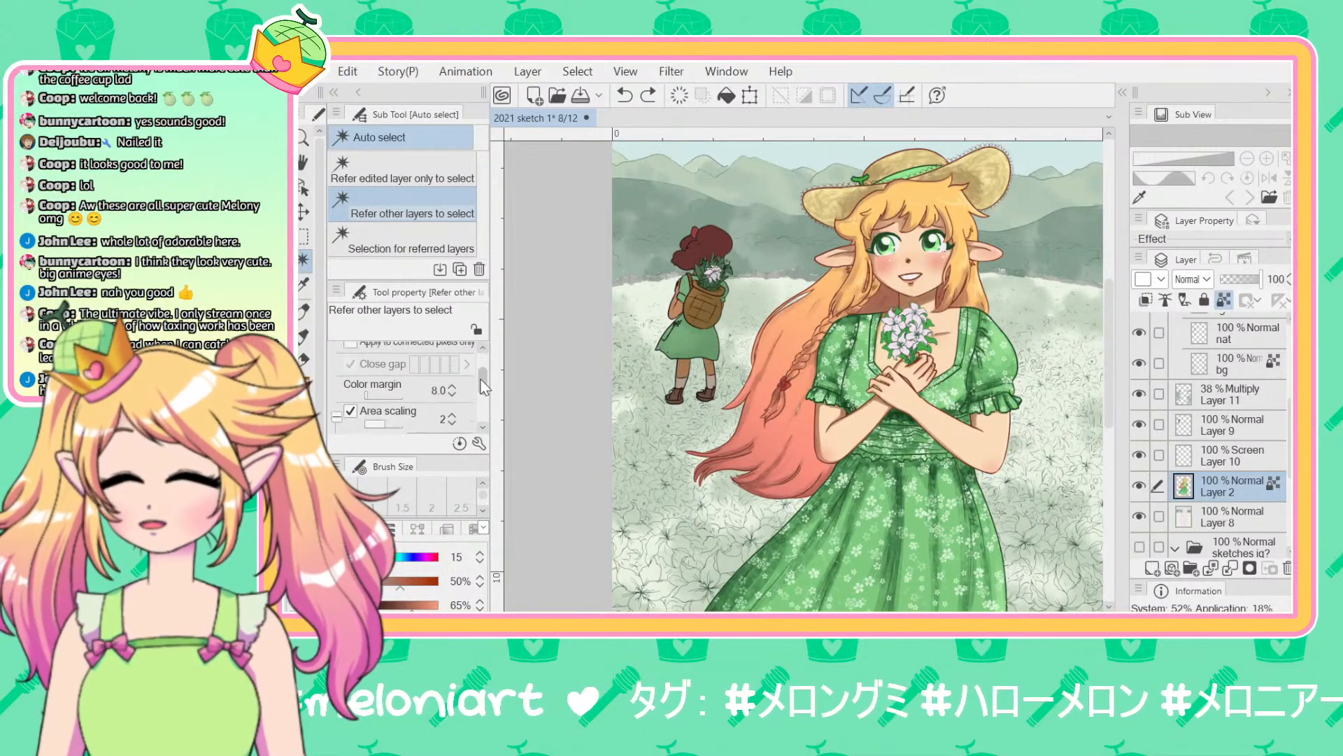
click(454, 387)
click(452, 386)
click(452, 386)
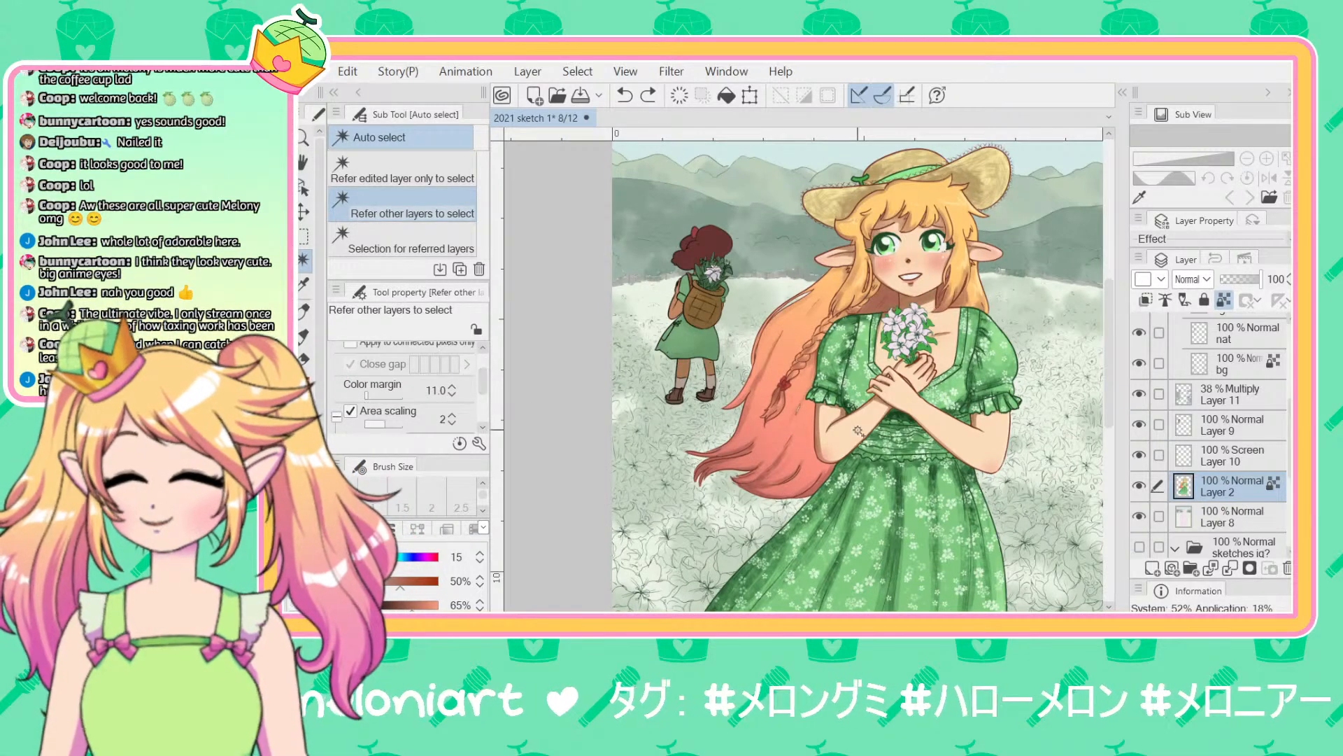
click(815, 469)
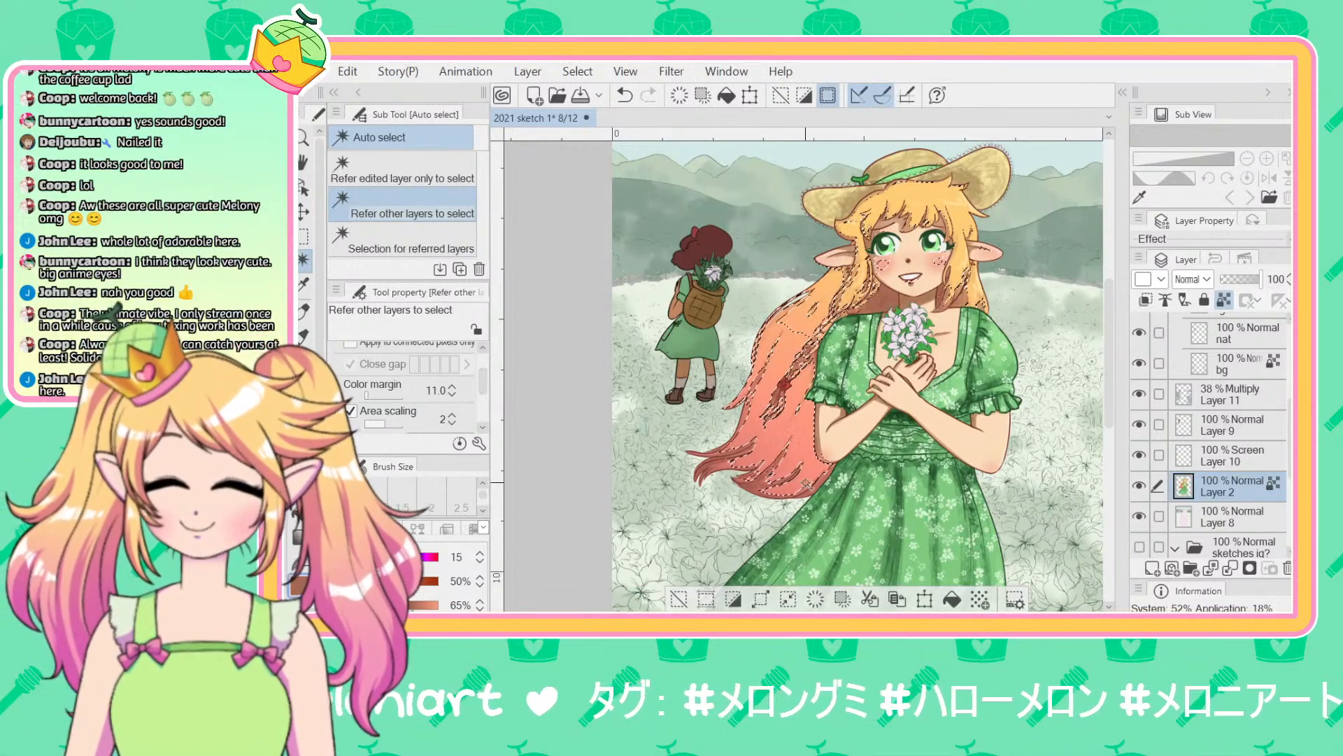
shift+click(750, 462)
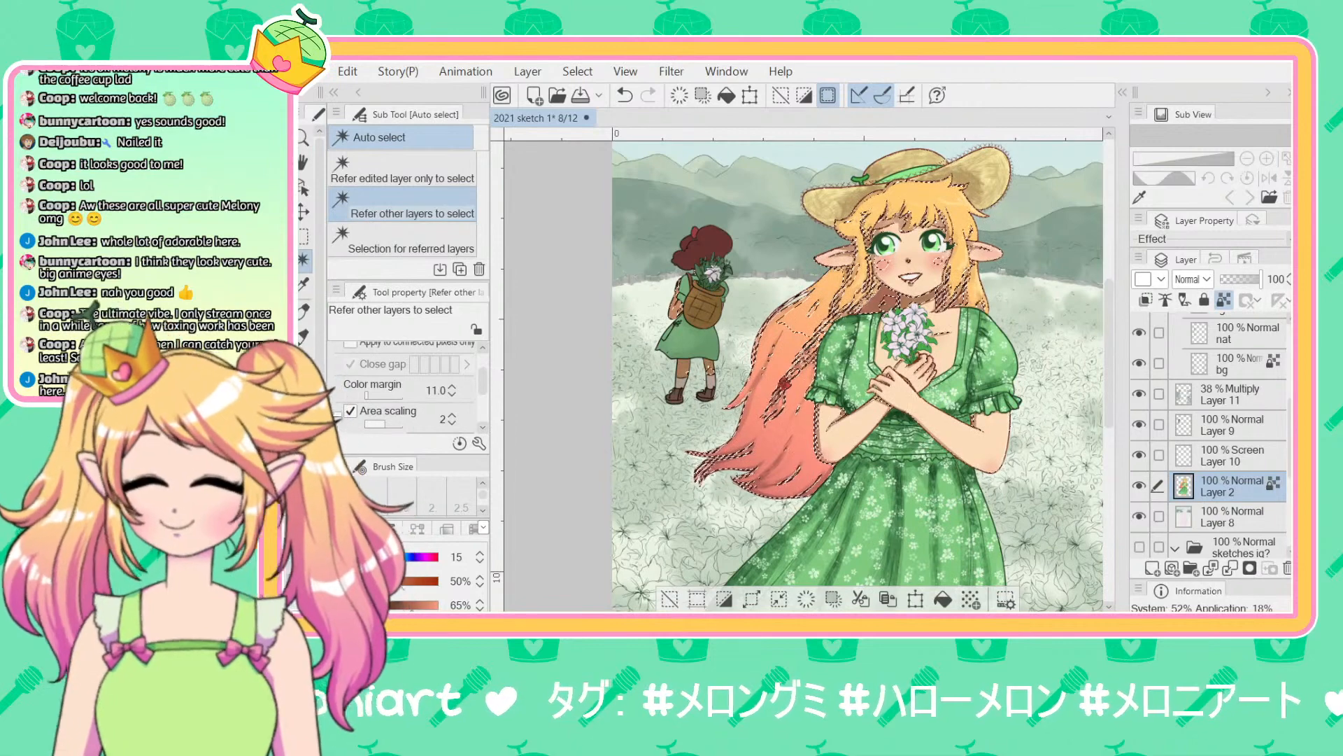
Step: Shade the lower part of the selected hair with a darker red (hue 6) at brush size 373.3 and clear the selection
click(308, 312)
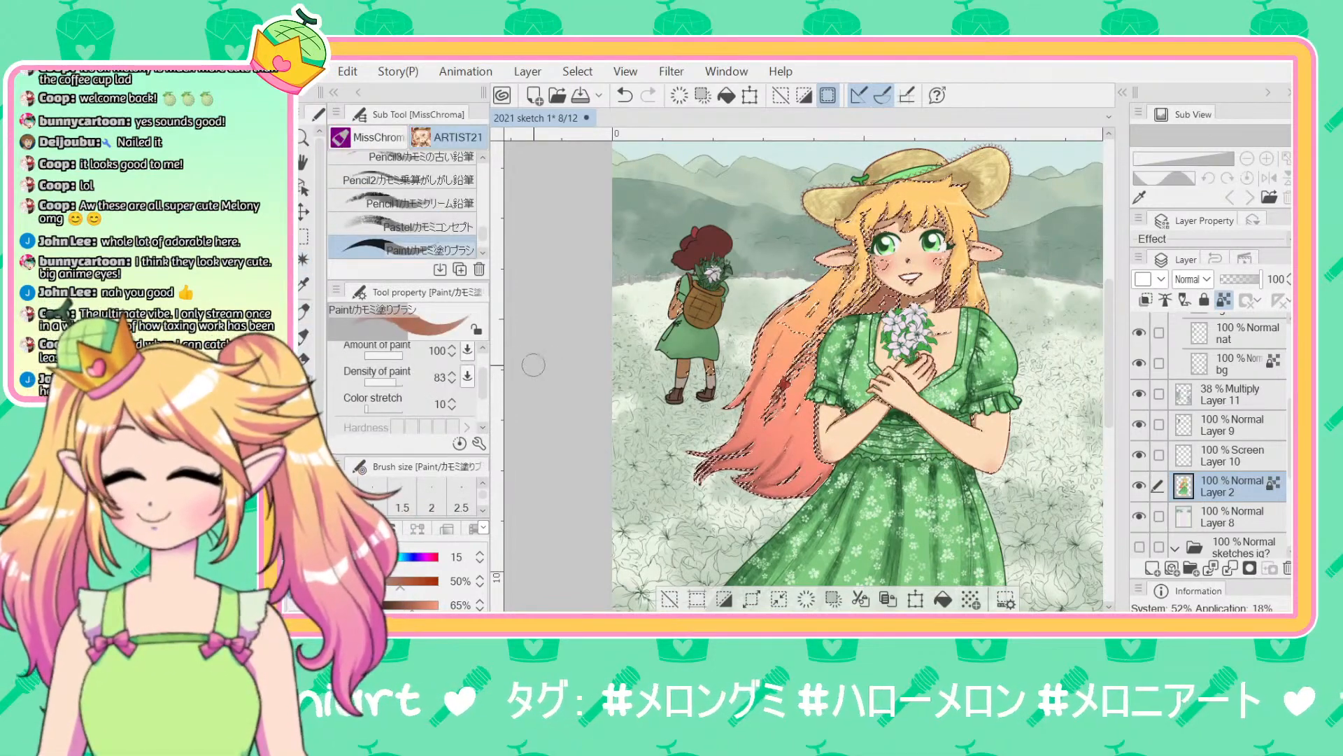
scroll(470, 369, up, 1)
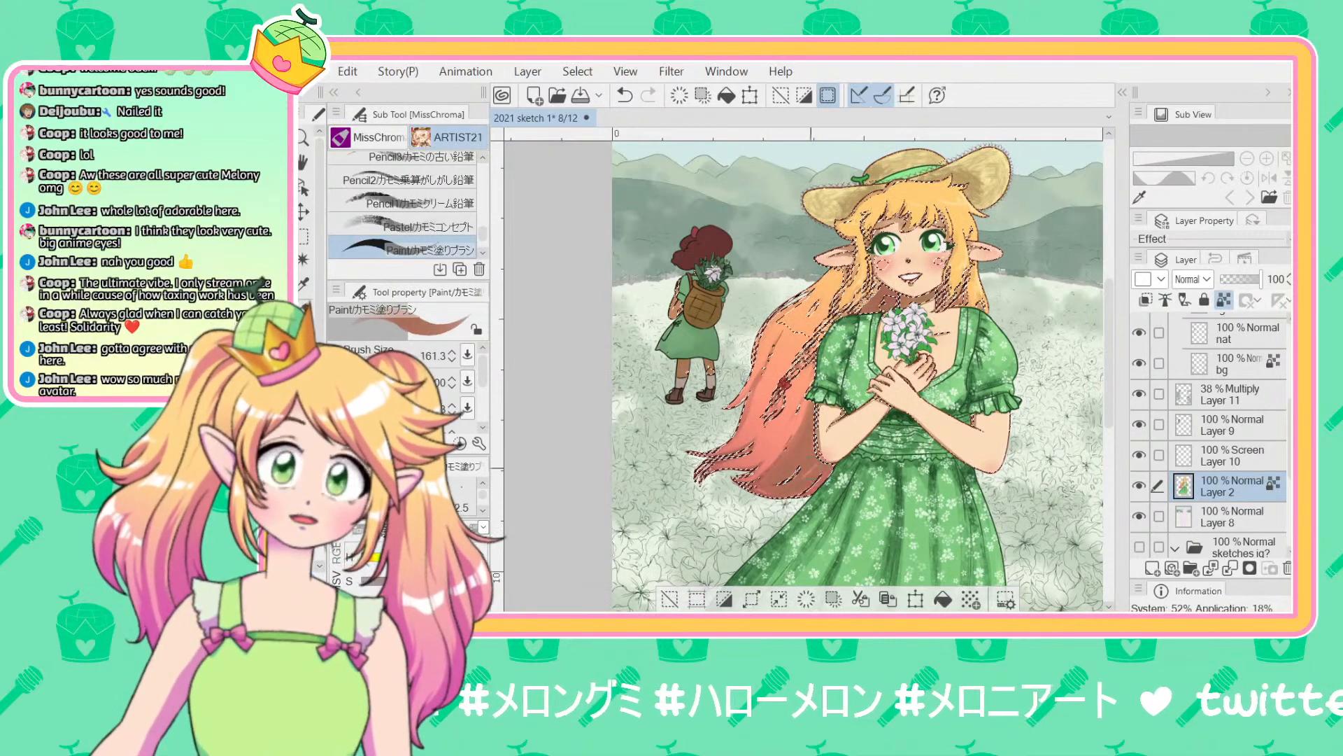
key(ctrl+z)
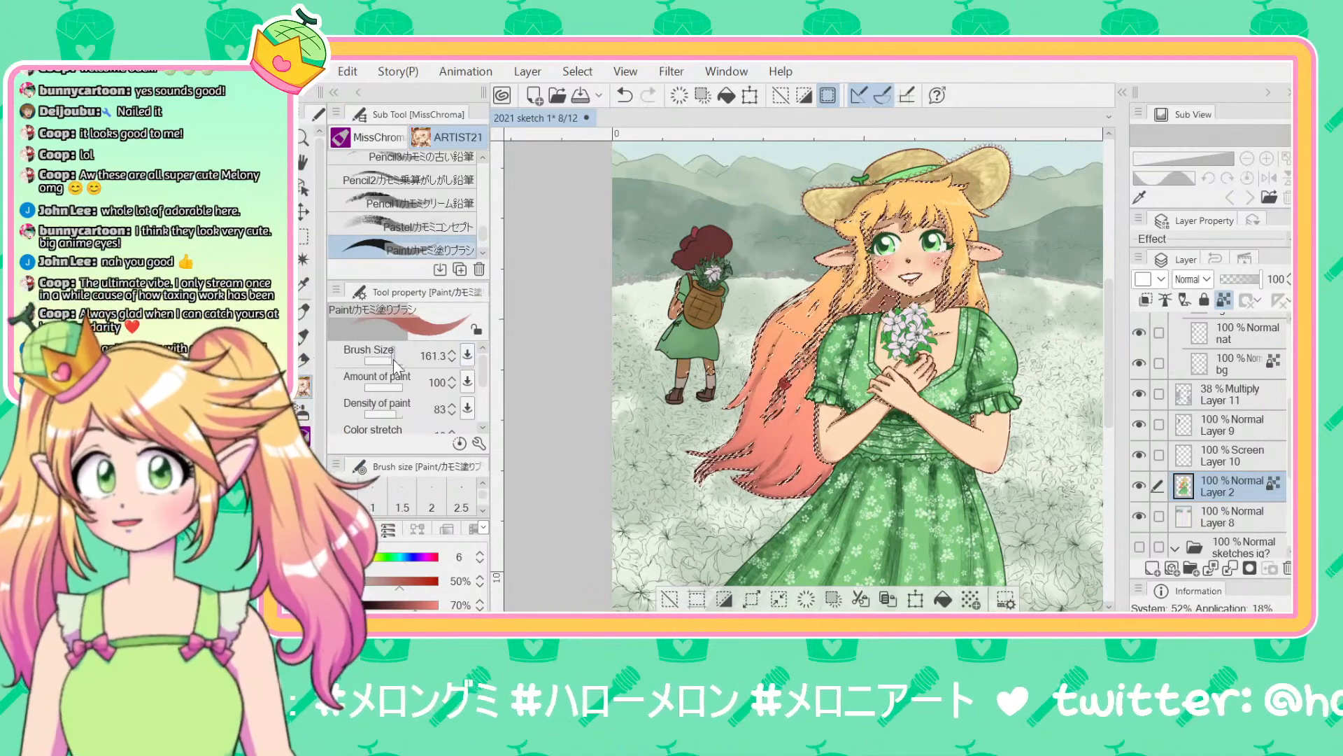
drag(393, 359, 420, 359)
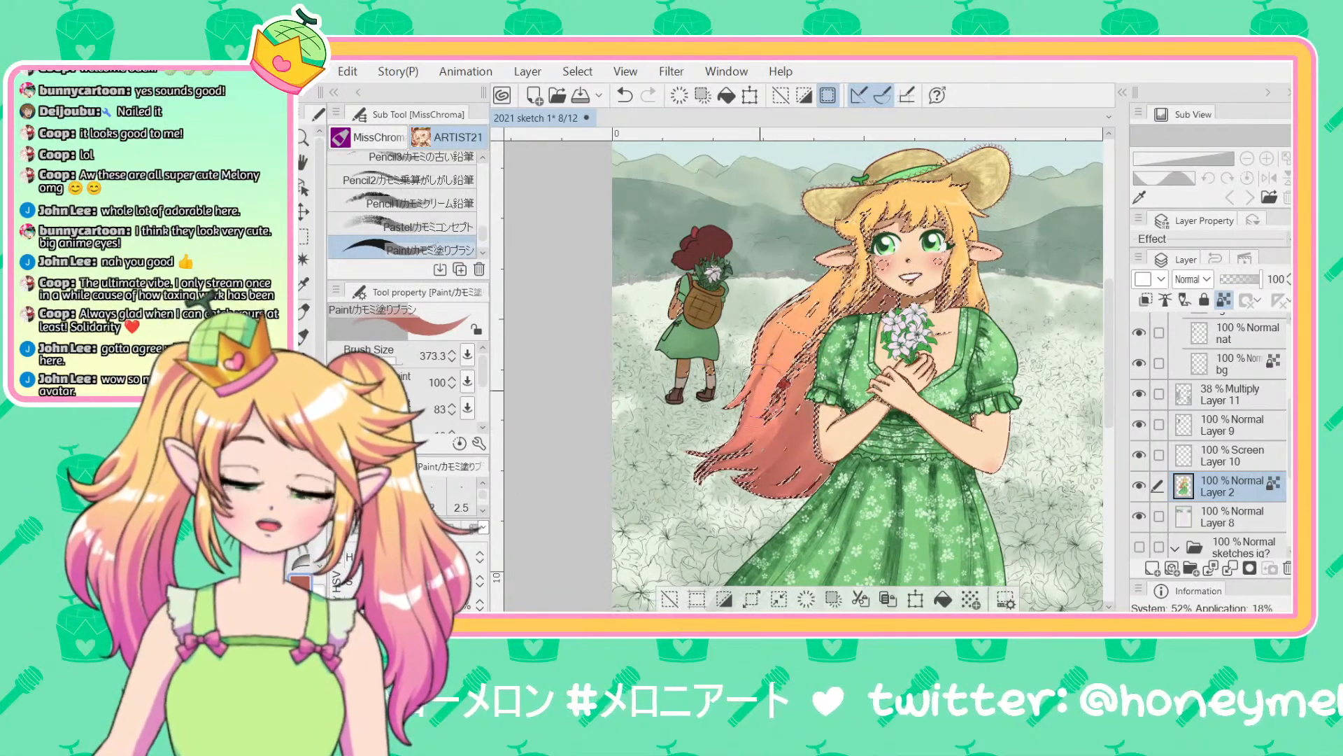
key(ctrl+z)
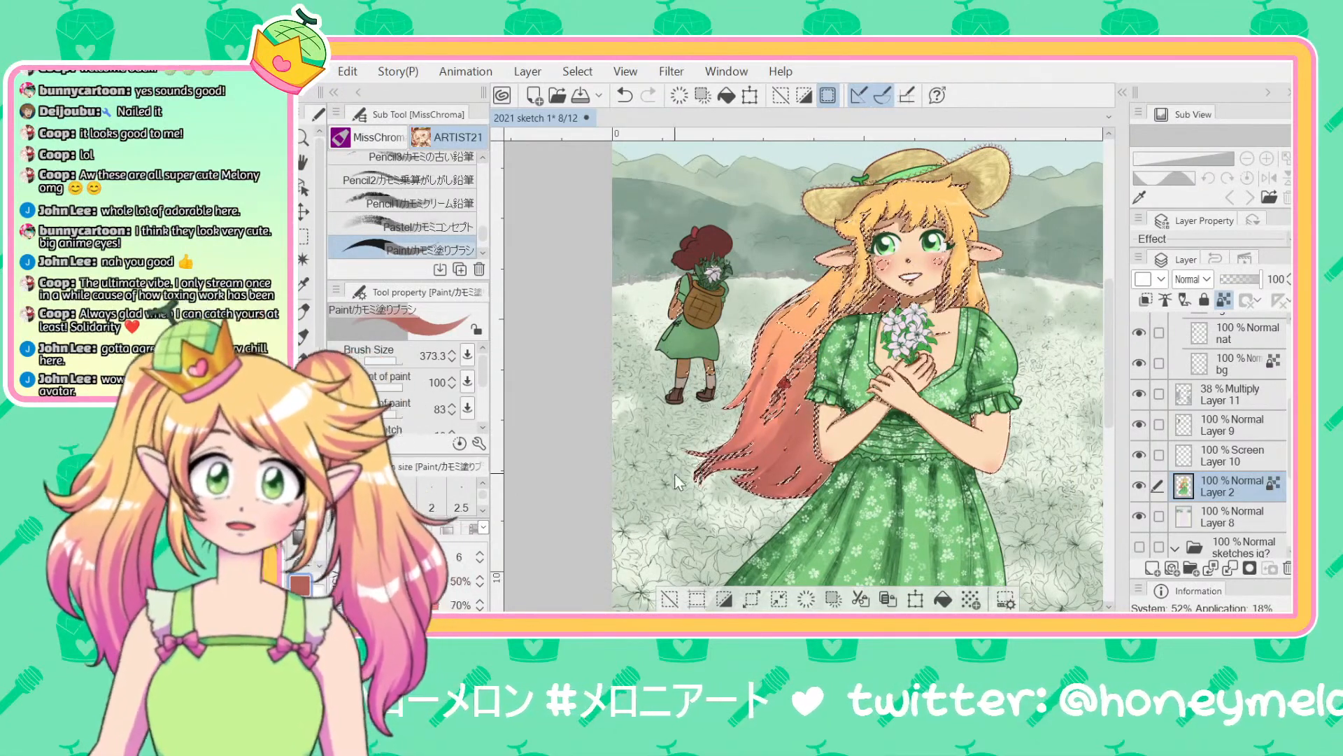
key(ctrl+d)
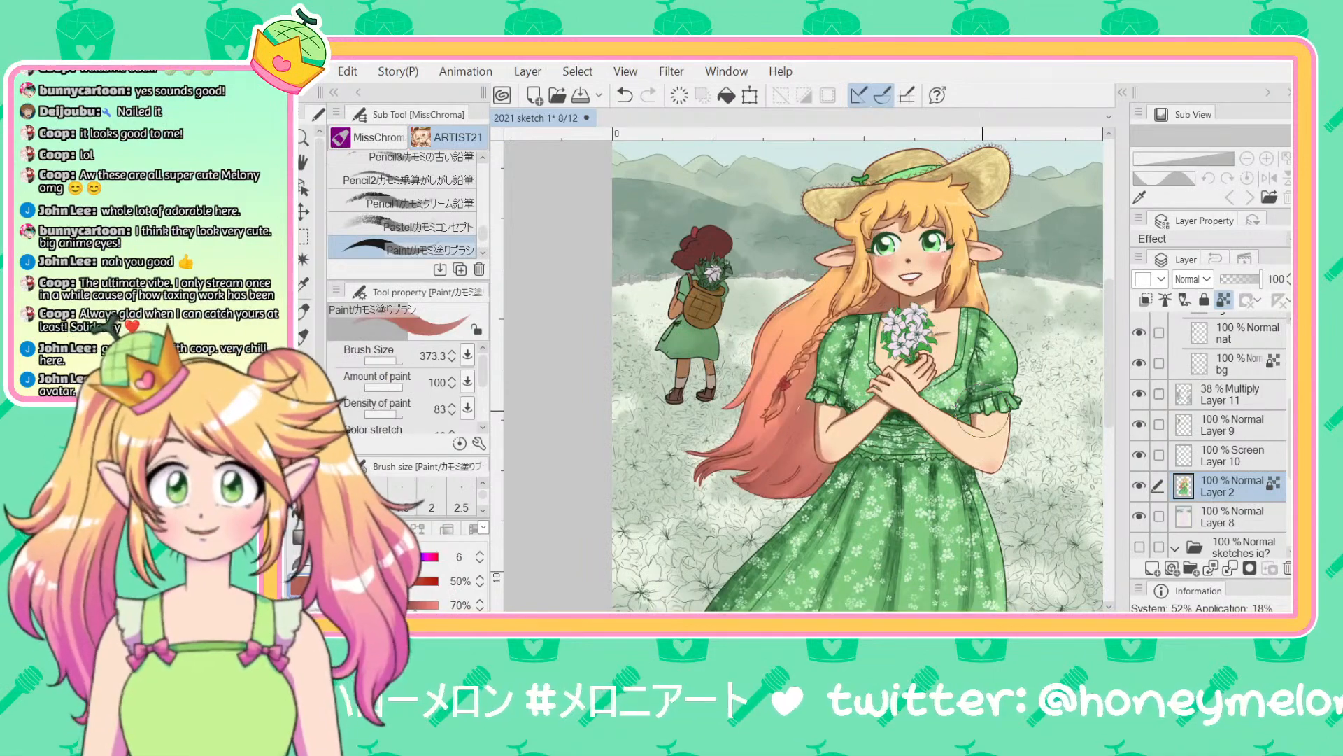
Step: Sample a pale yellow (hue 43) and set the paint brush size to 25.4 for working on the hair
scroll(980, 414, down, 3)
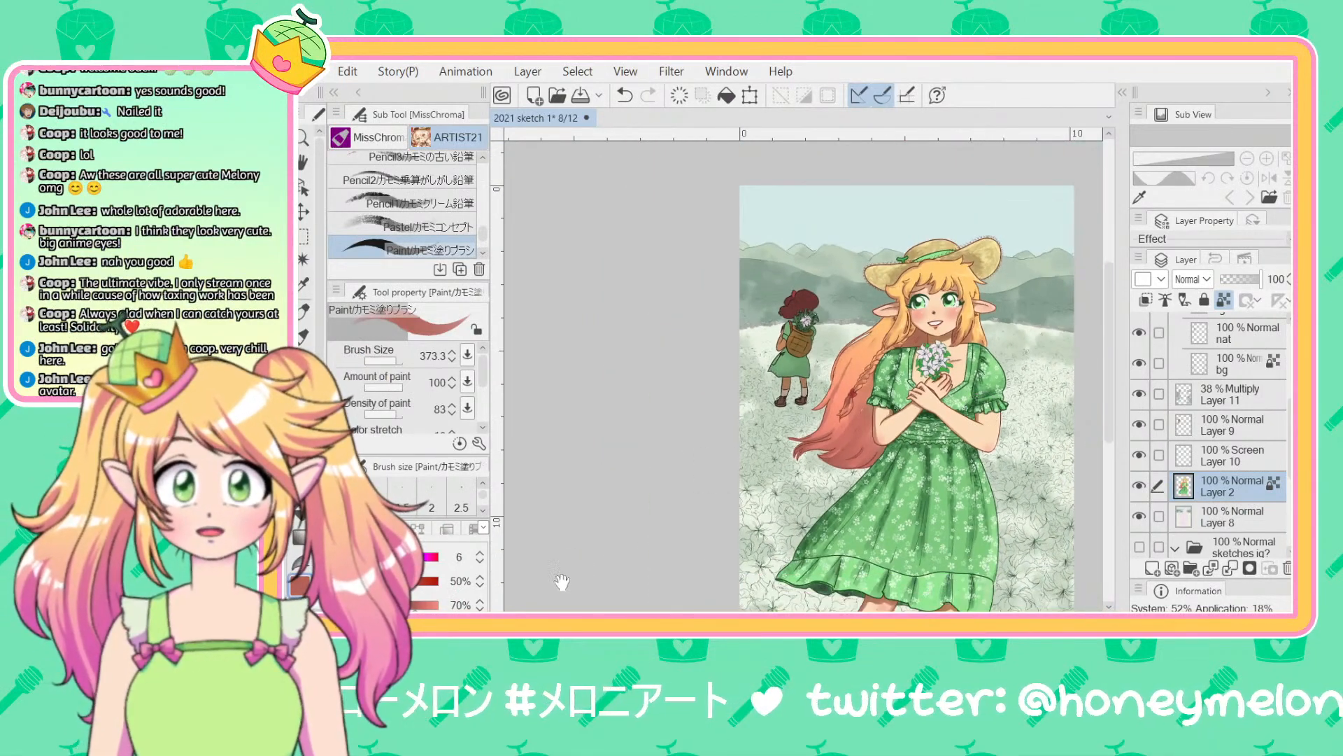
scroll(952, 399, up, 3)
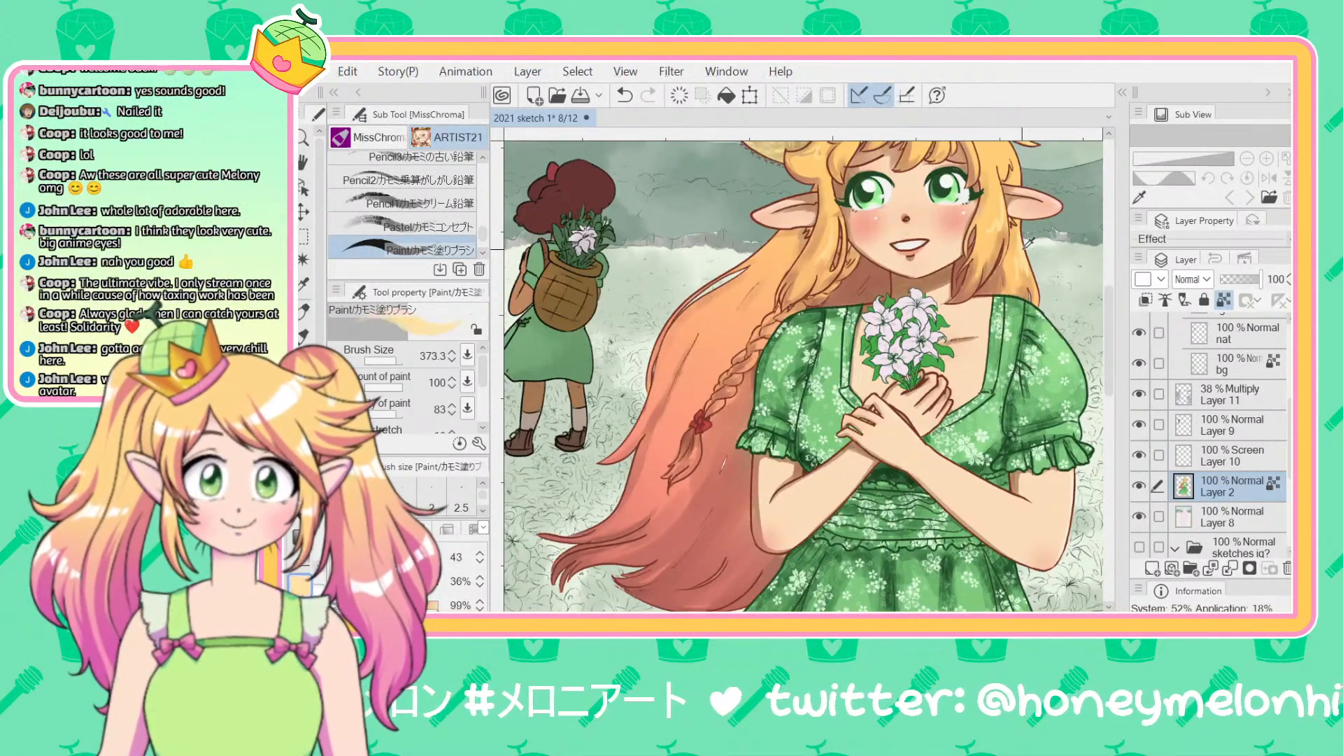
click(379, 359)
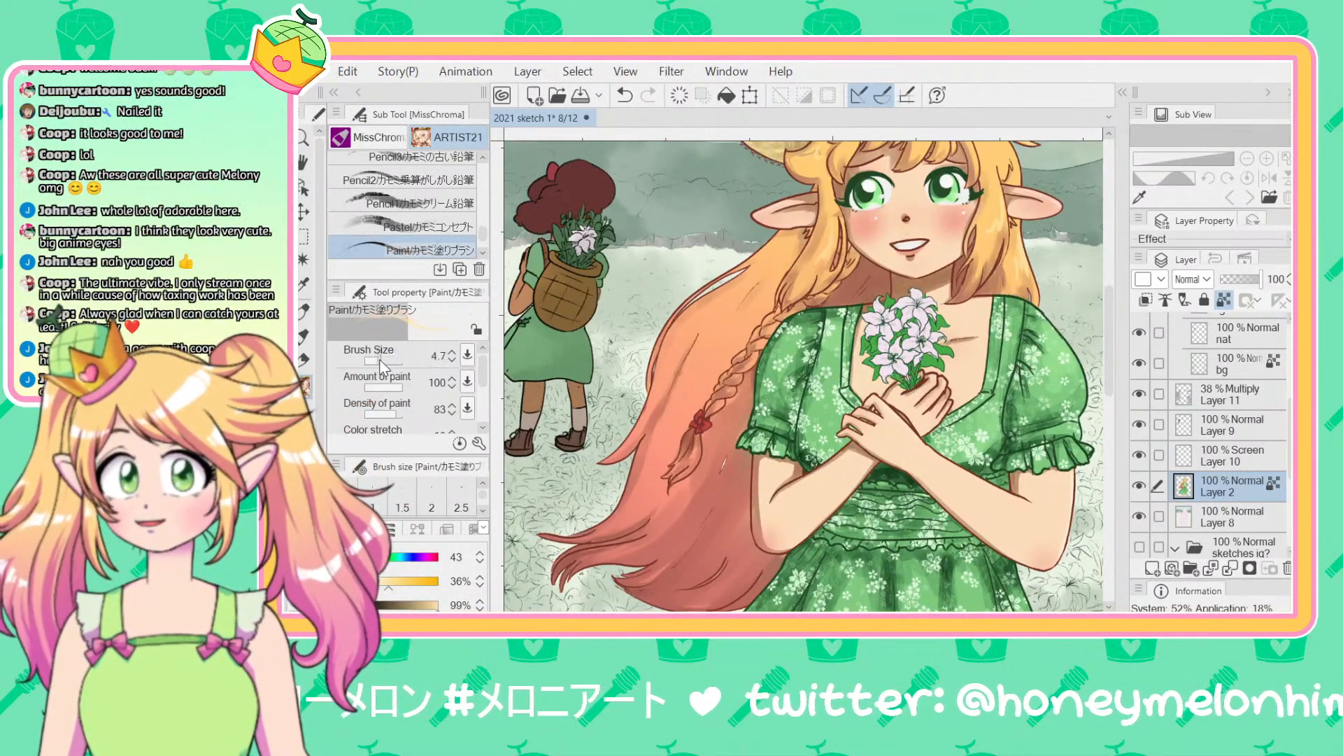
drag(379, 359, 389, 361)
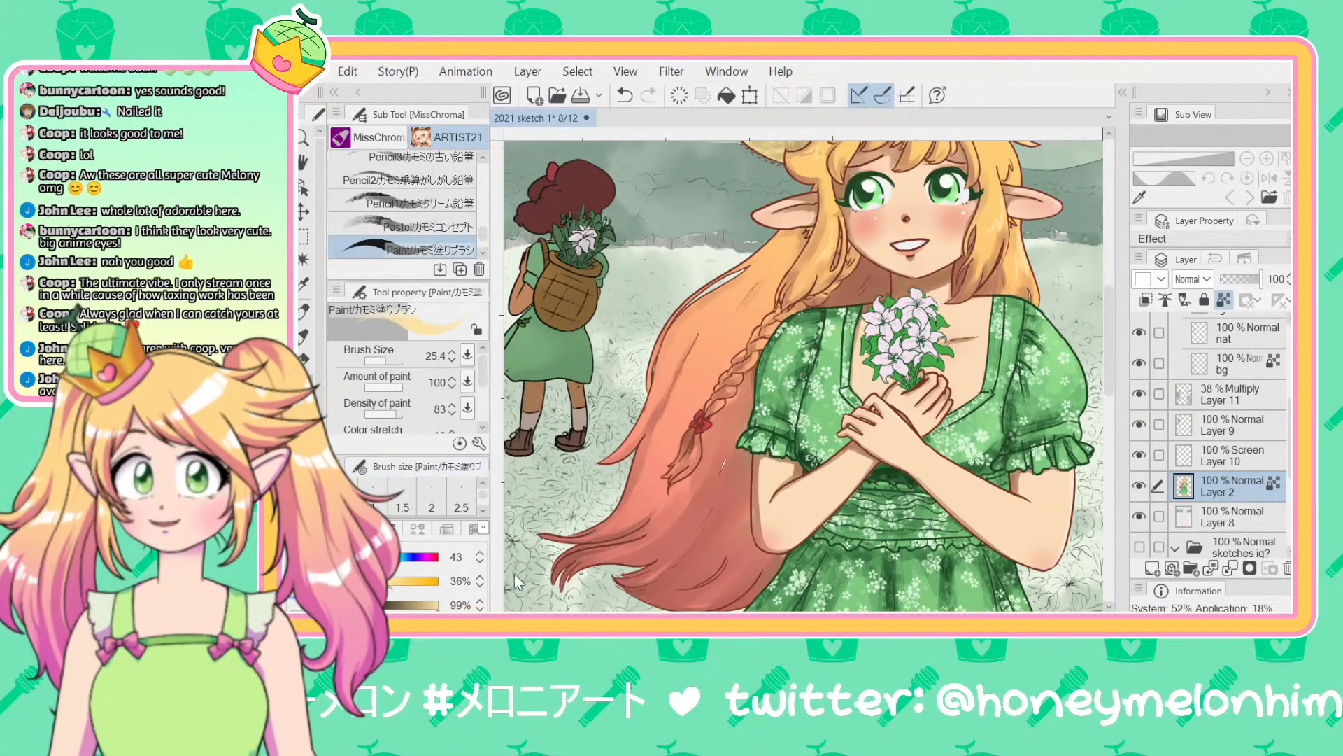
Step: Examine the shaded hair tips and braid up close and within the whole illustration
scroll(518, 580, down, 3)
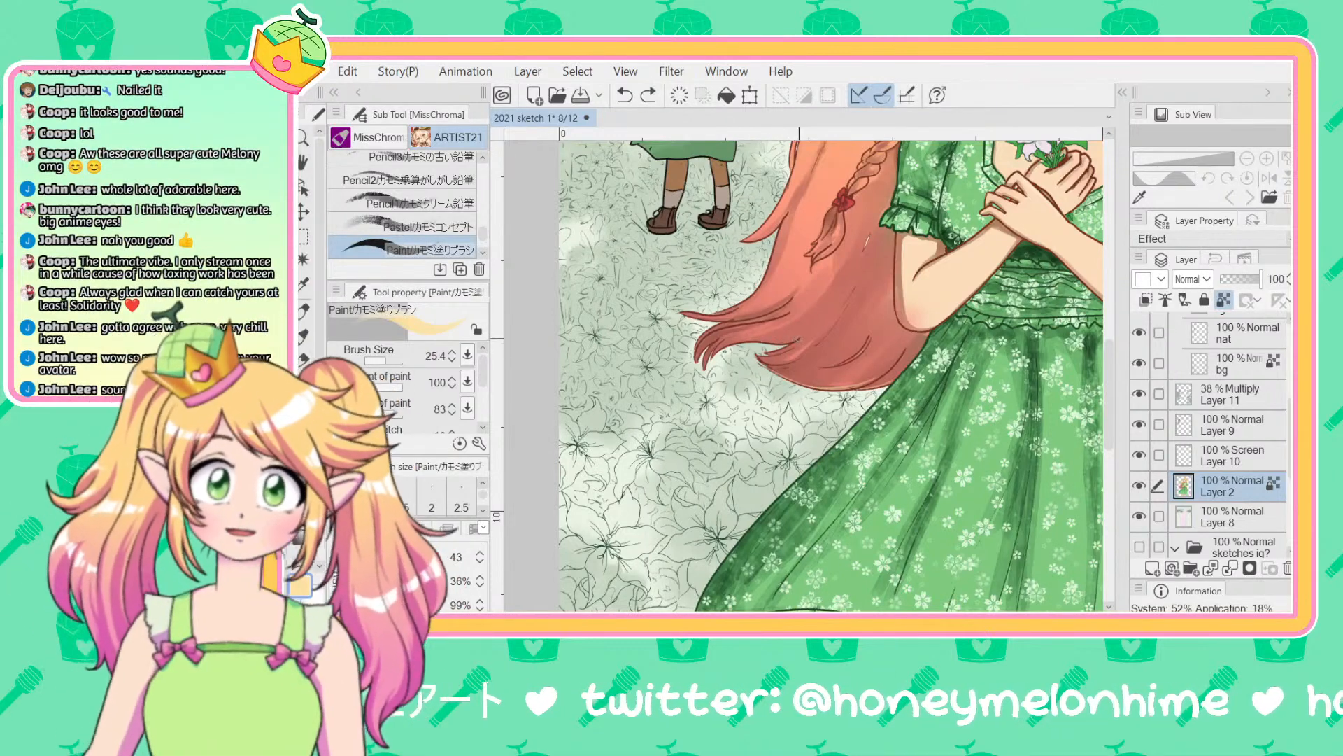
click(773, 345)
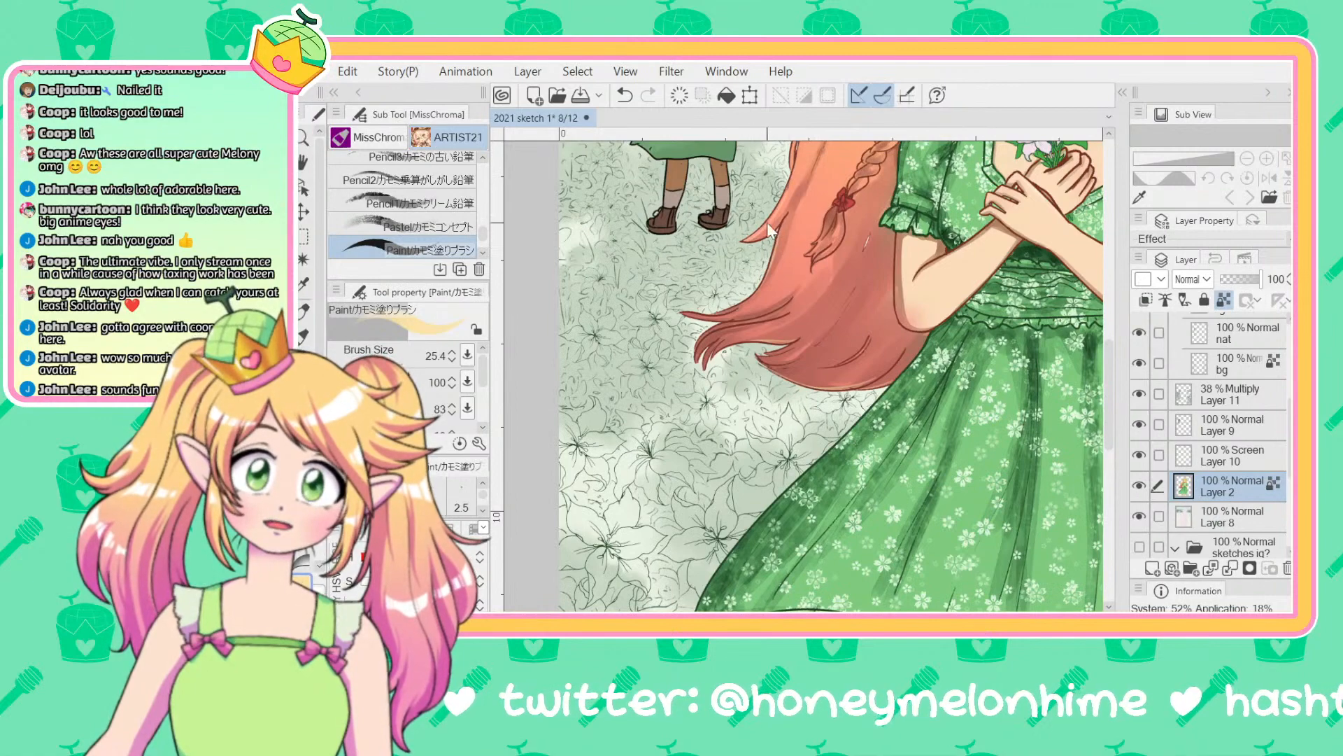
drag(682, 431, 574, 589)
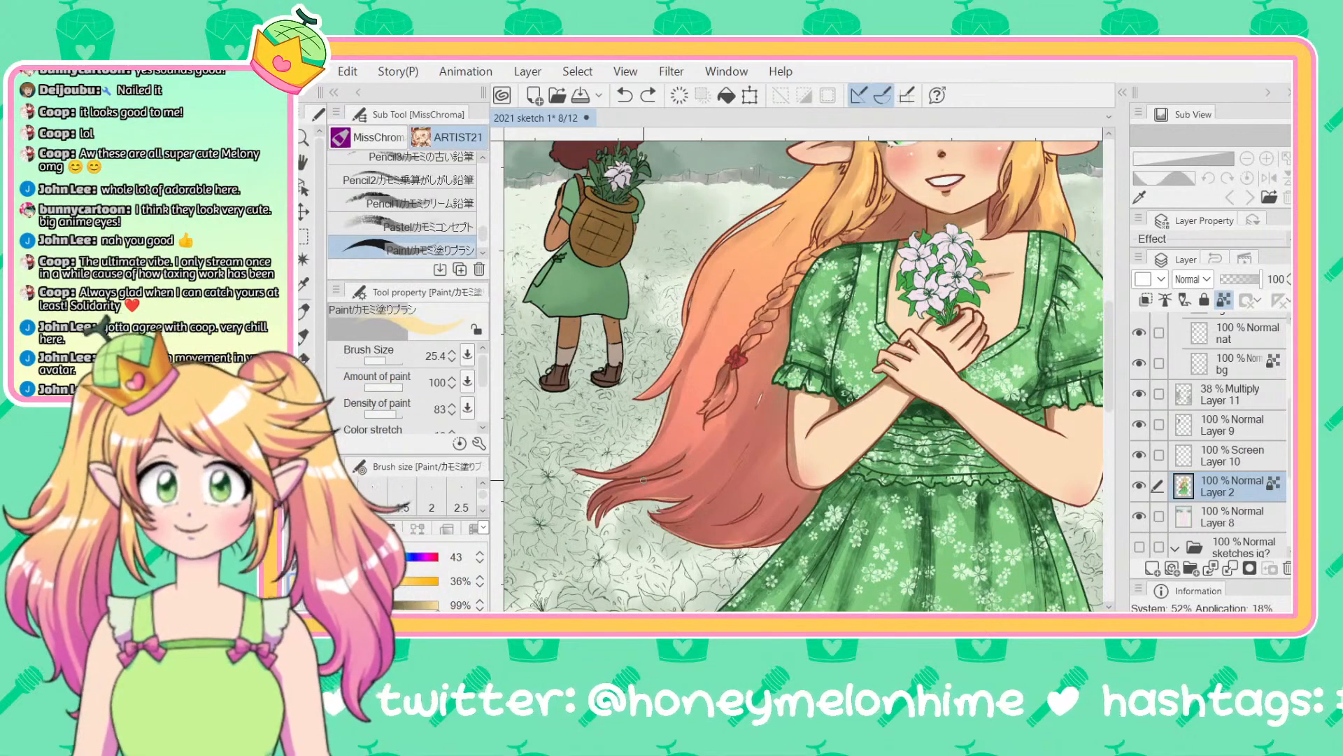
scroll(644, 480, down, 5)
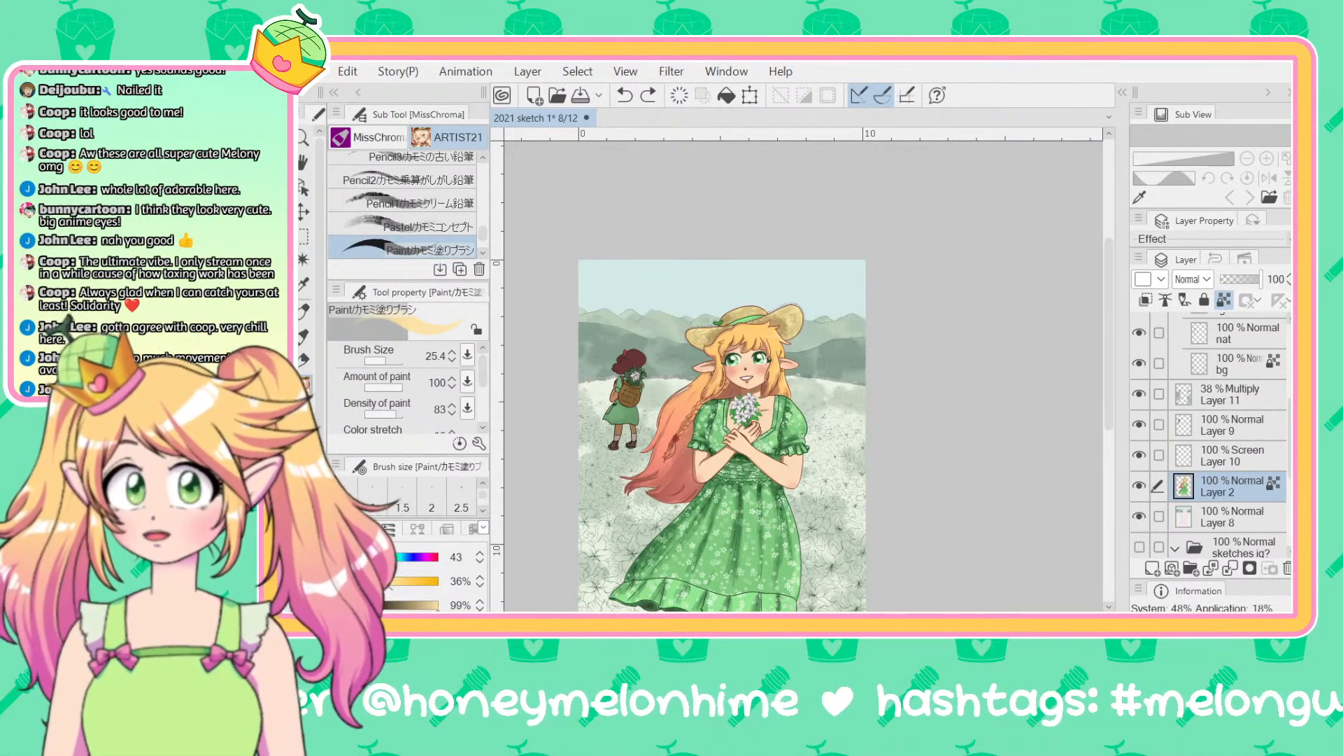
scroll(767, 374, up, 3)
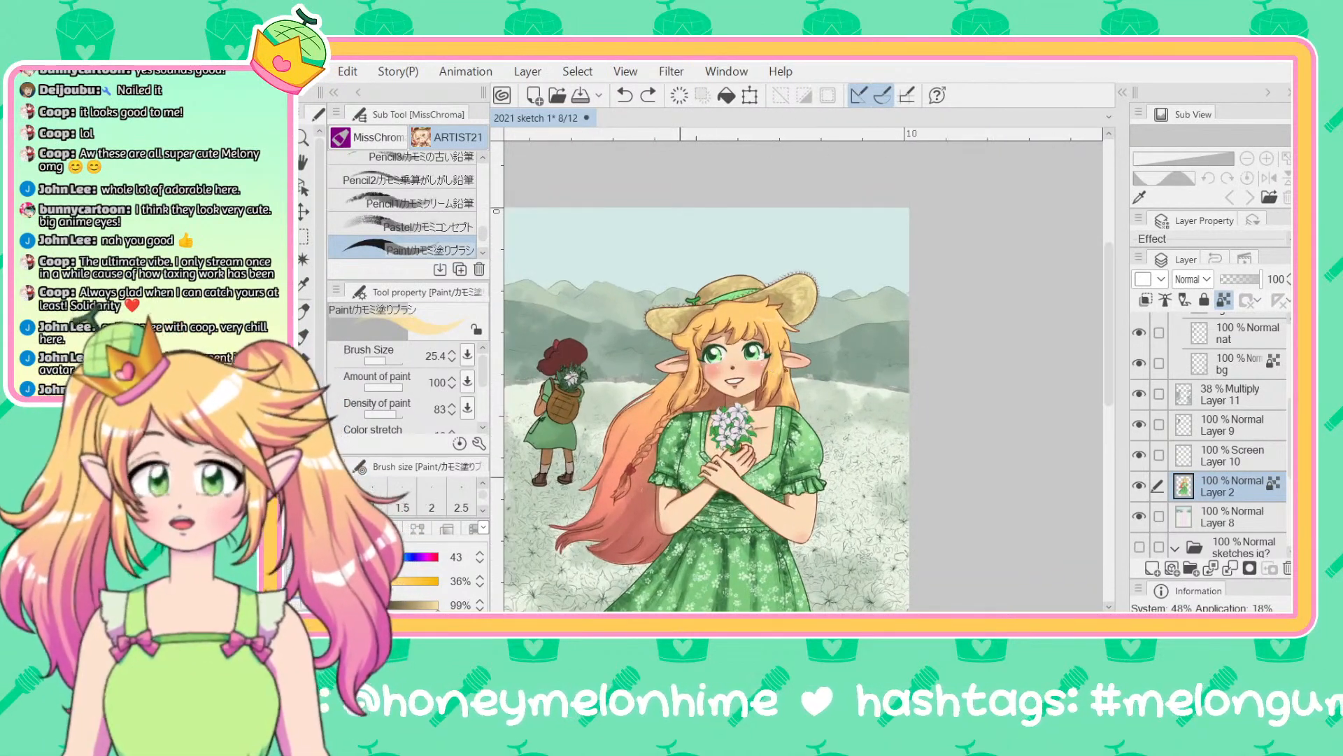
scroll(628, 561, up, 5)
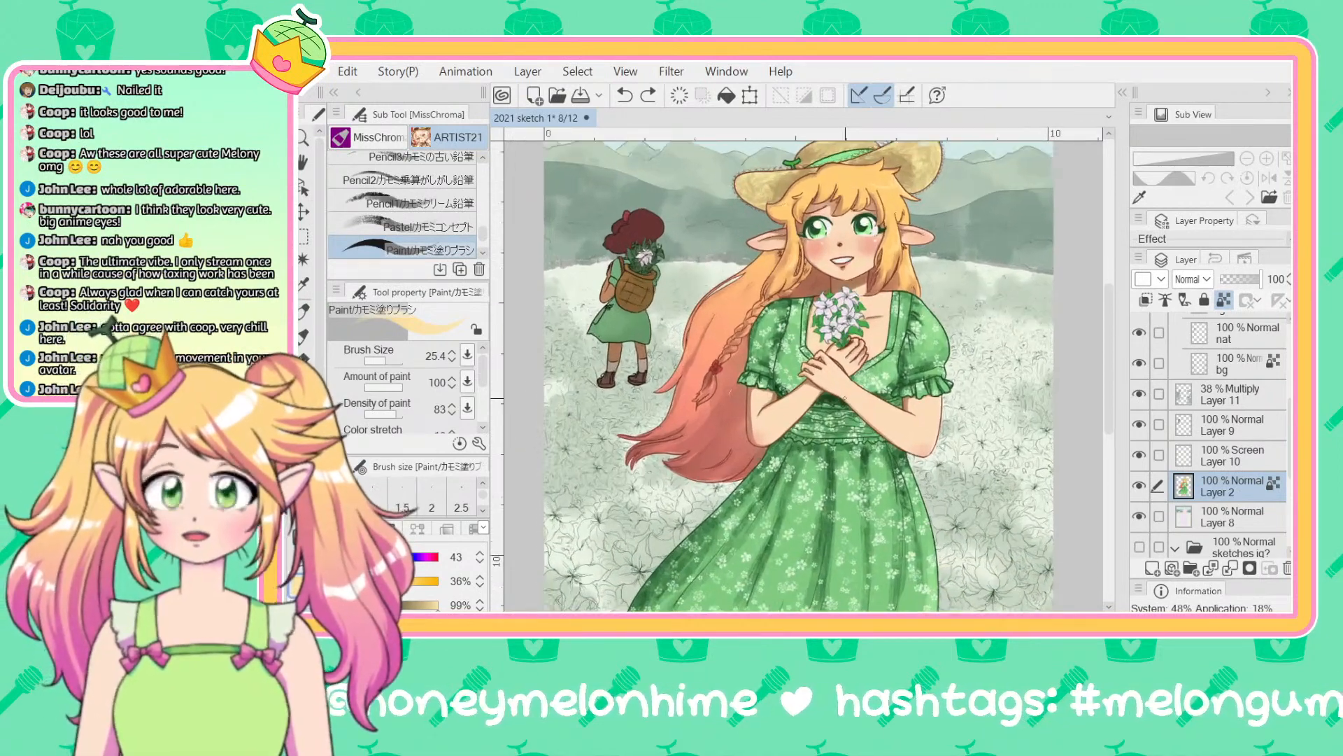
scroll(844, 398, up, 2)
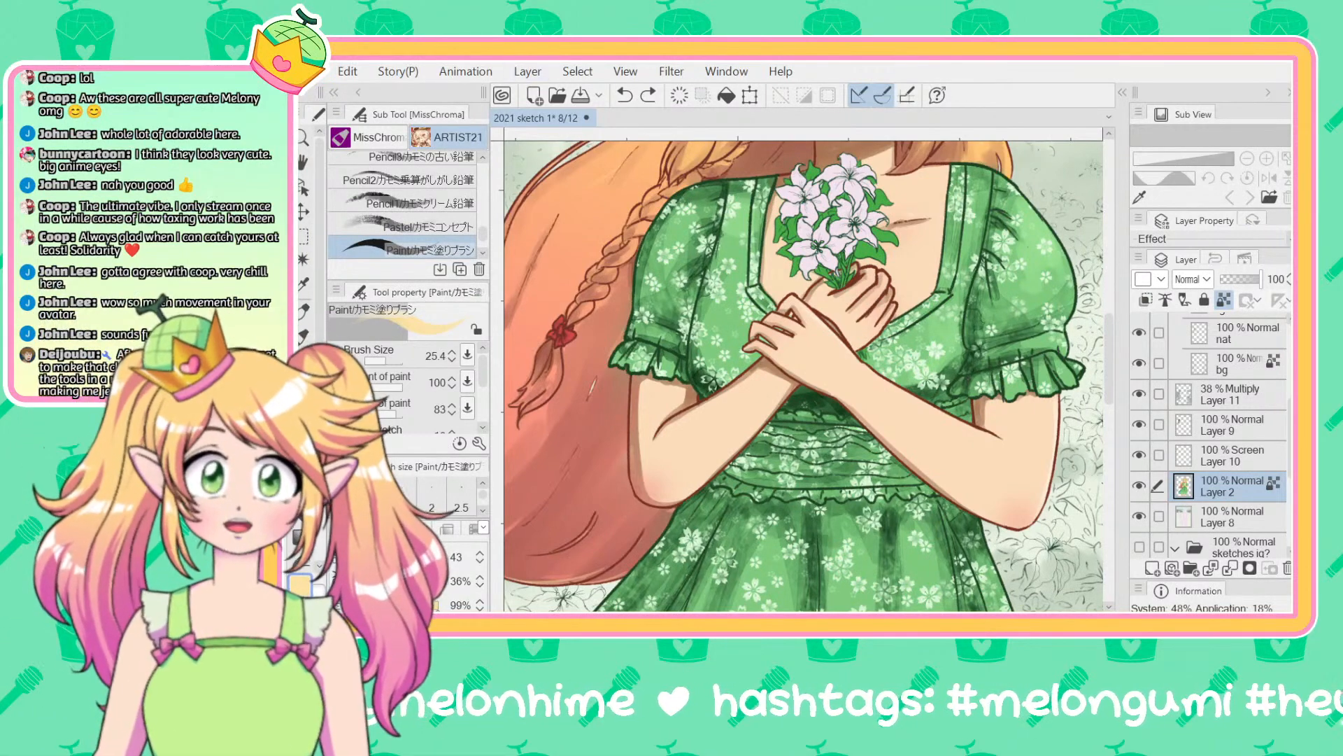
scroll(1110, 332, up, 1)
scroll(1111, 331, down, 1)
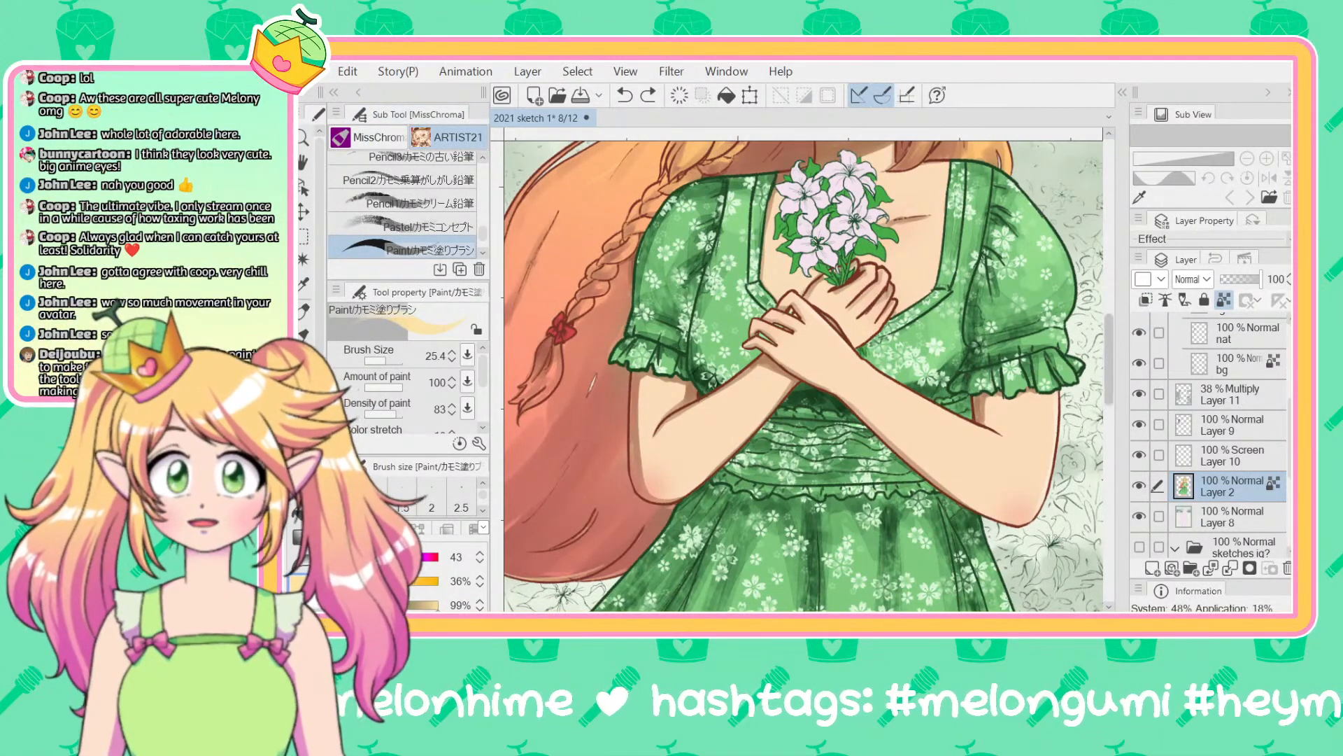
Step: Check Layer 2's visibility at the lily bouquet and make the Multiply layer, Layer 11, active
drag(1110, 361, 1107, 312)
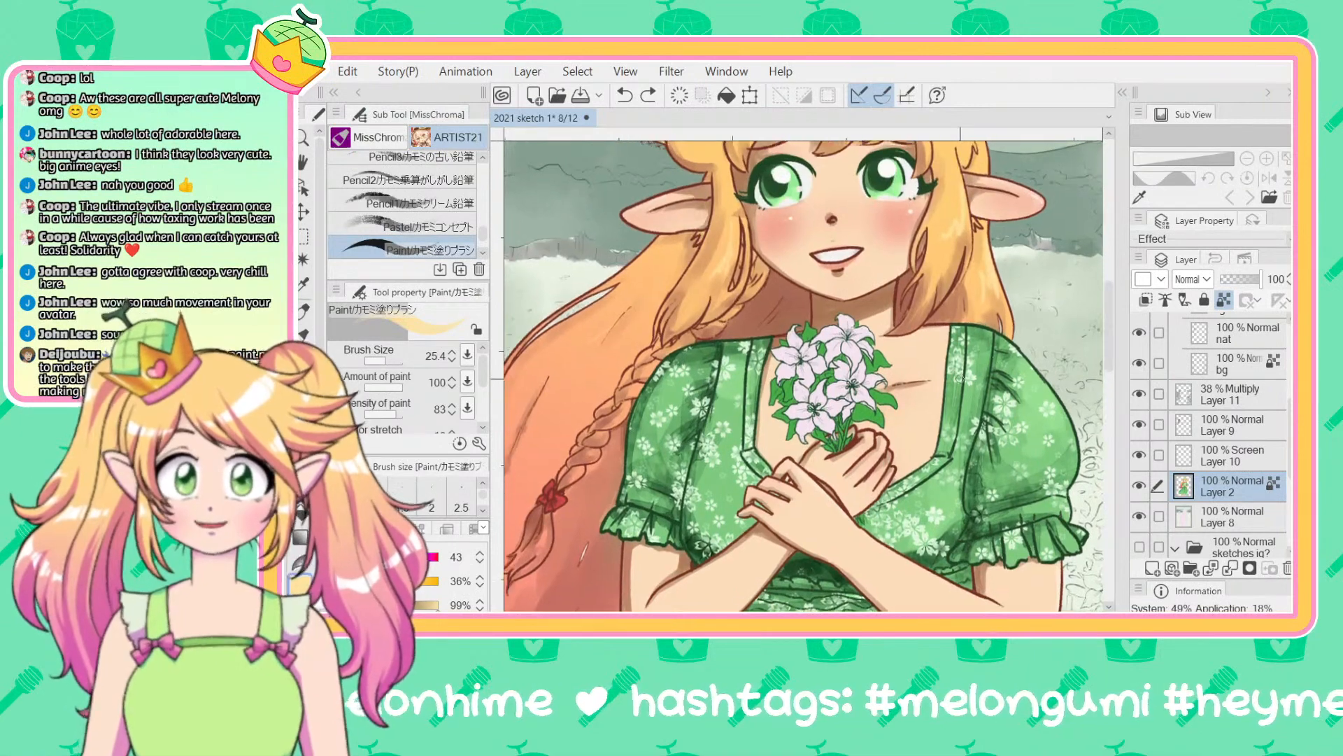
scroll(959, 377, up, 3)
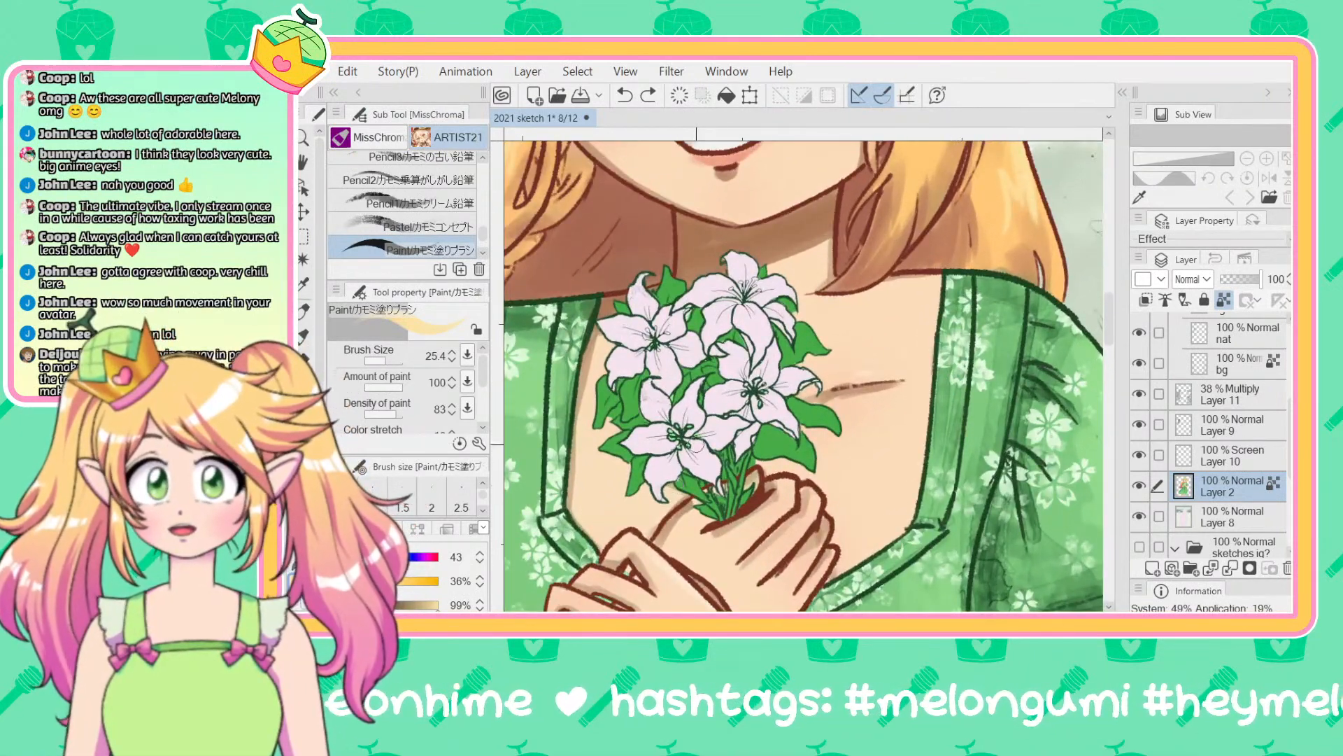
drag(596, 568, 791, 553)
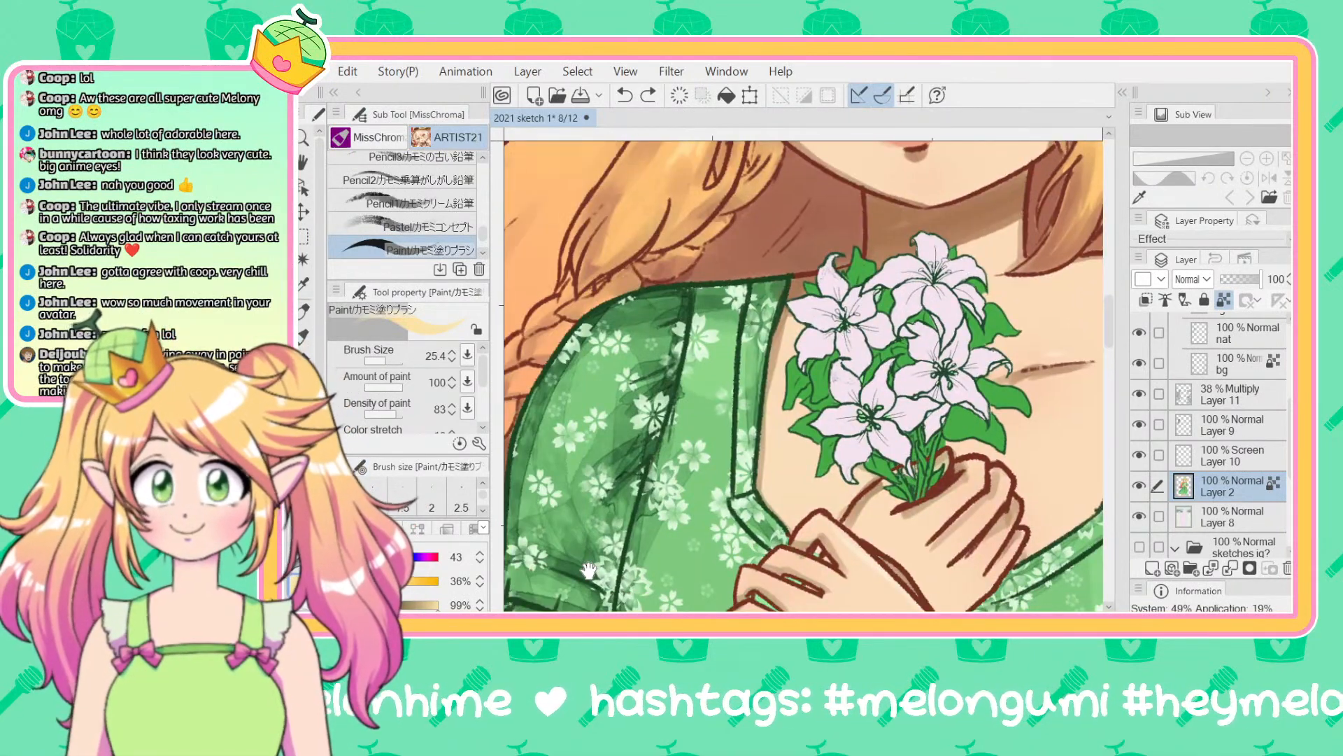
drag(666, 552, 591, 570)
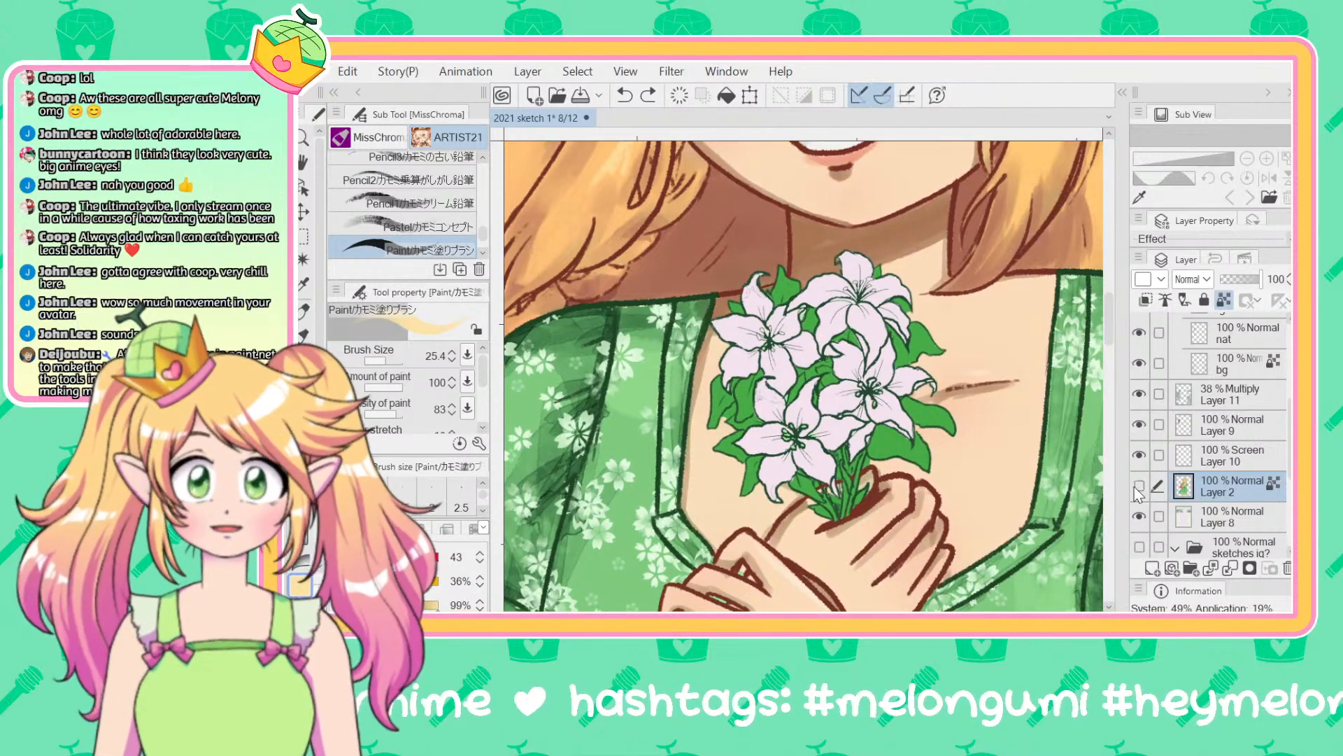
click(1139, 487)
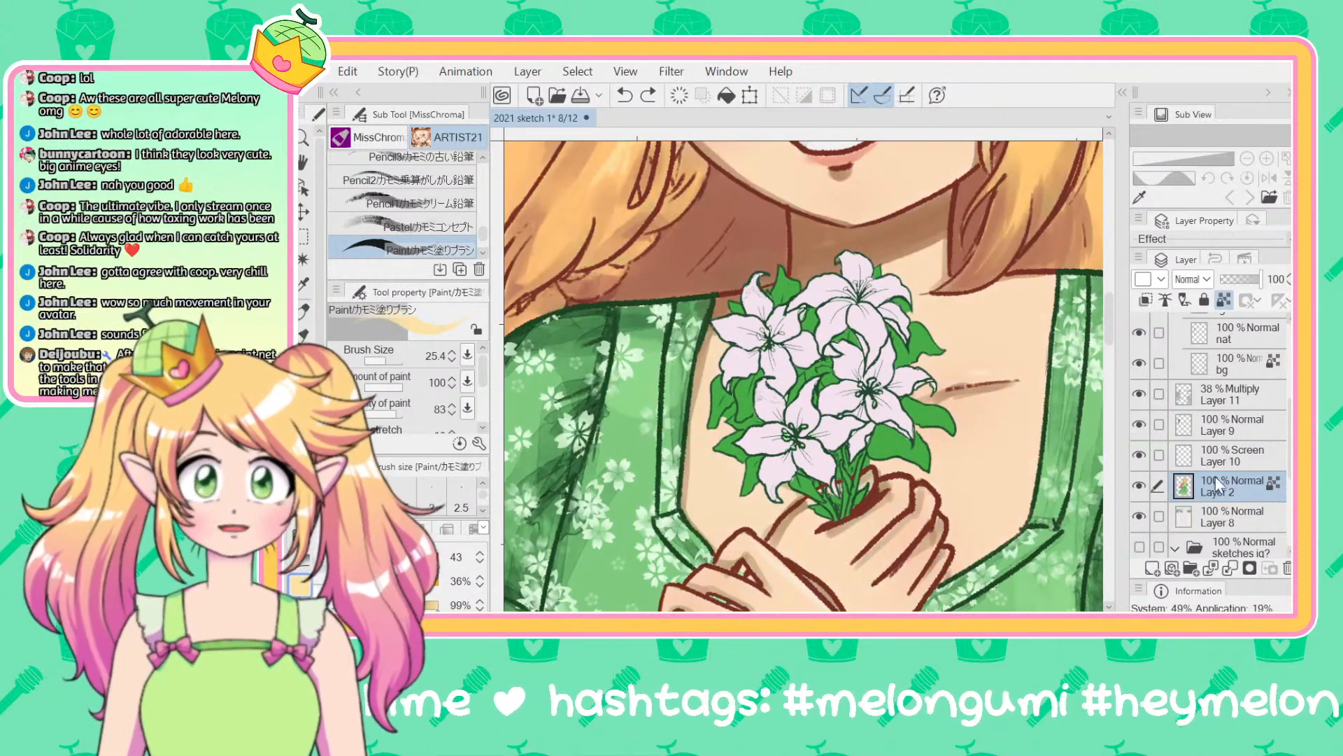
click(1201, 404)
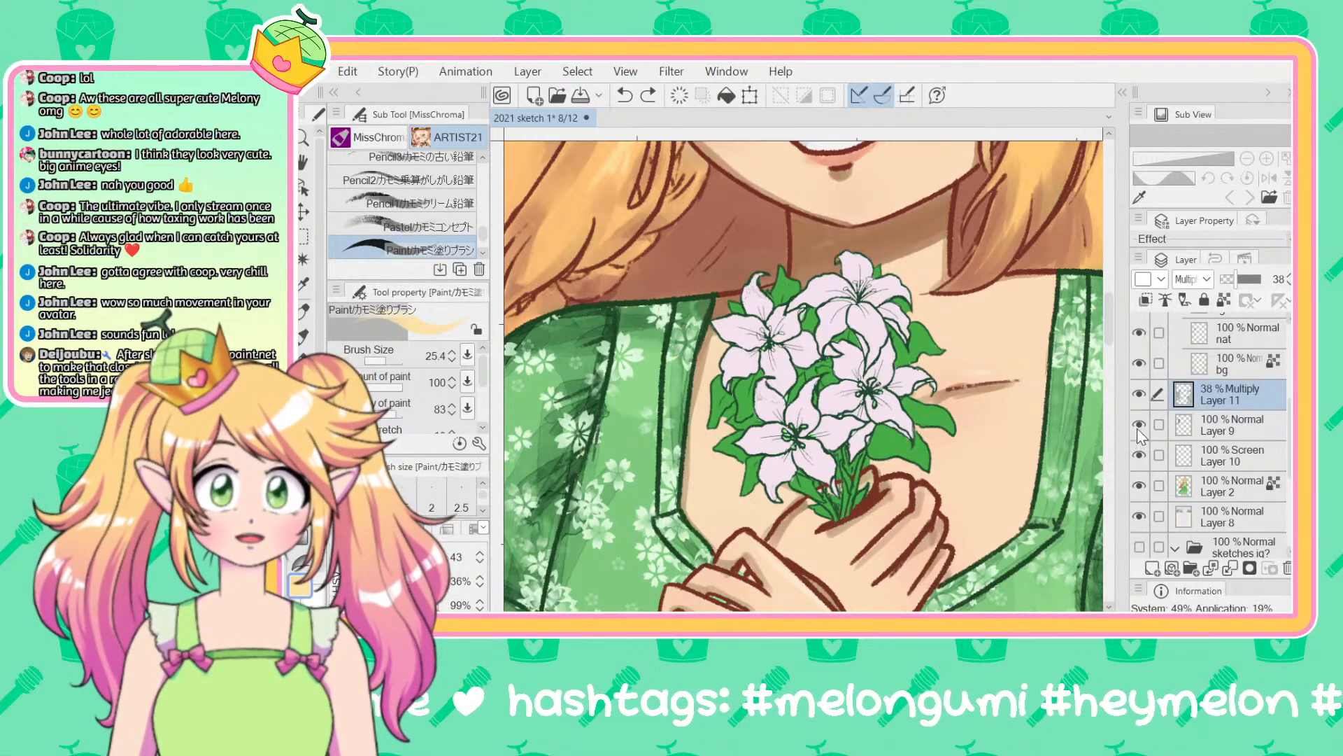
Step: Check Layer 9's visibility, make it active and paint pale yellow (hue 45) filaments radiating from the centres of the four lilies
click(1138, 427)
click(1139, 427)
click(1241, 424)
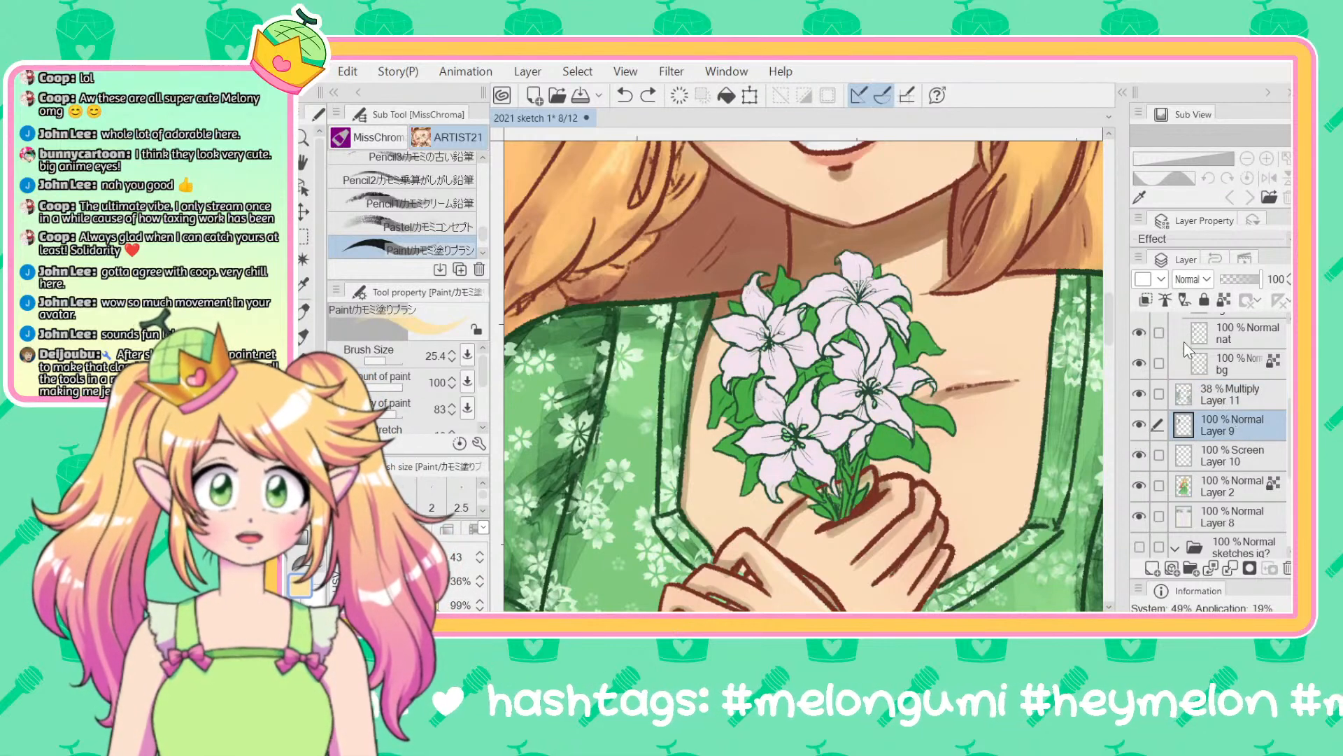
click(1139, 425)
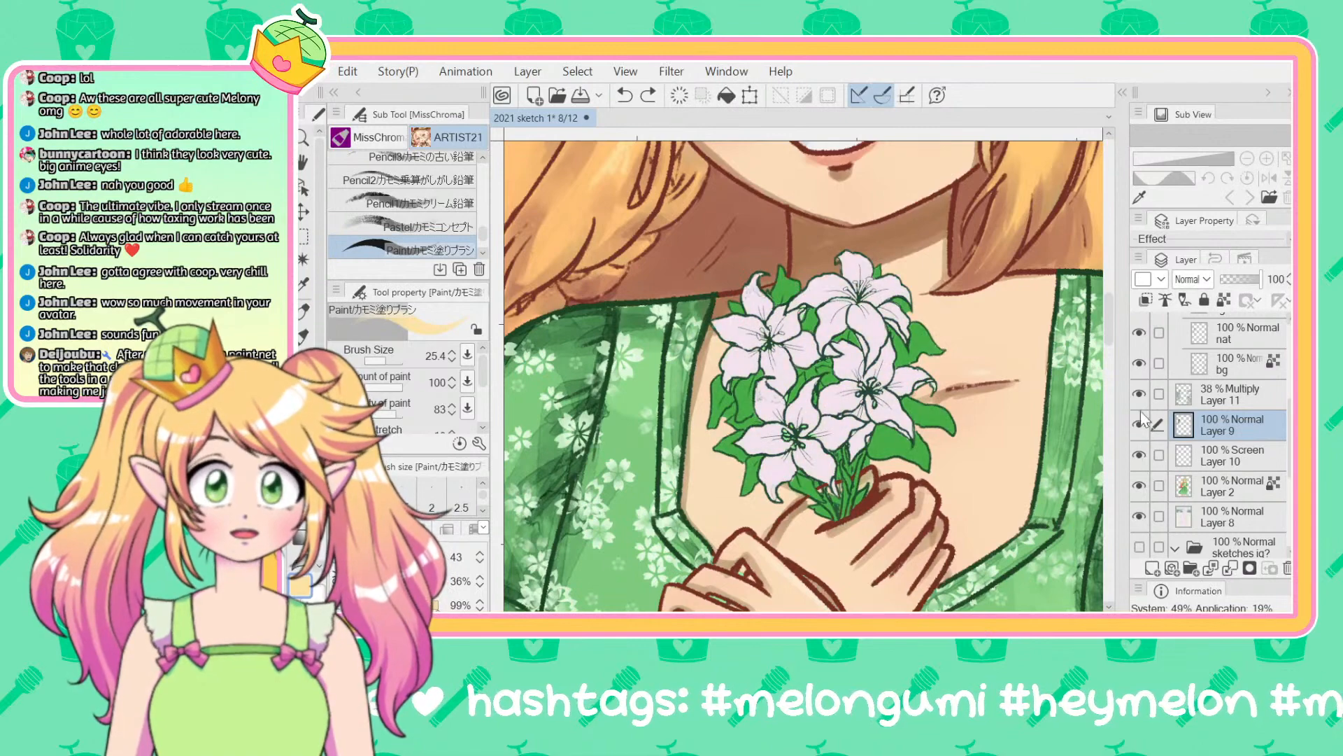
scroll(1008, 390, up, 2)
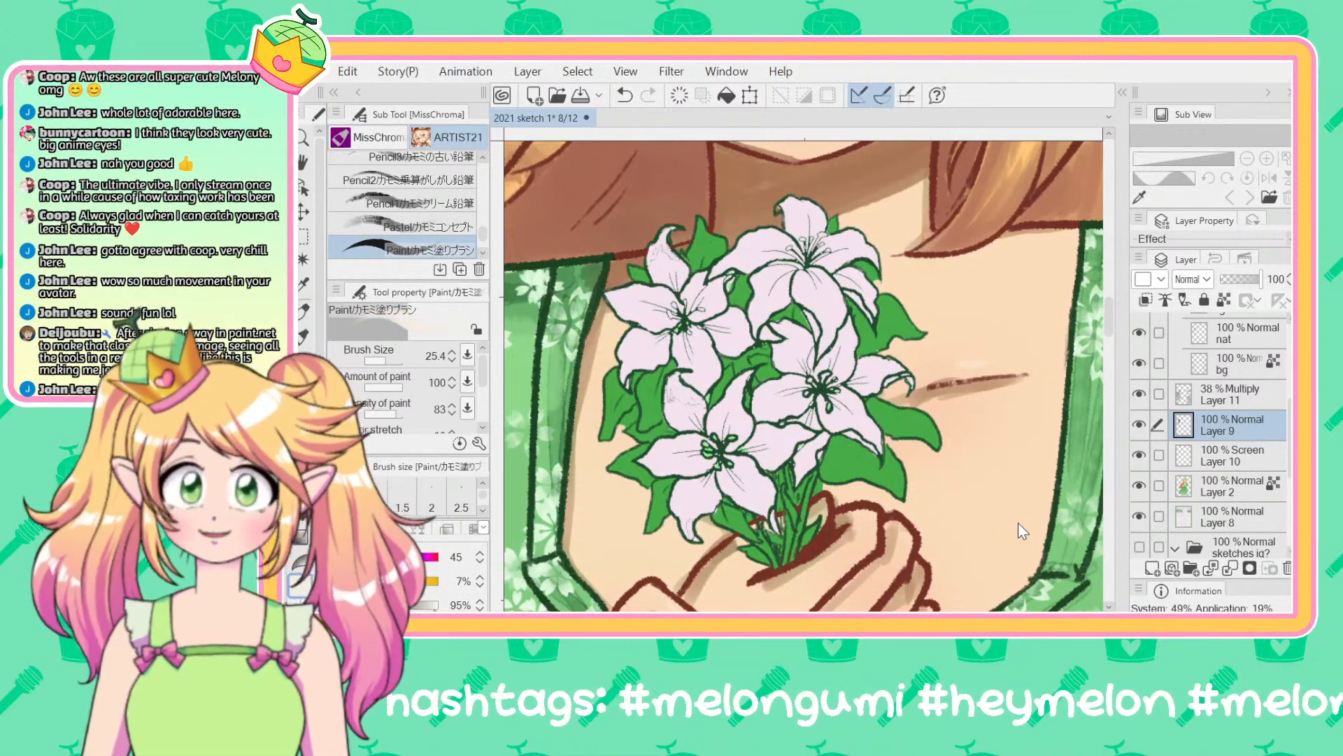
alt+click(1030, 550)
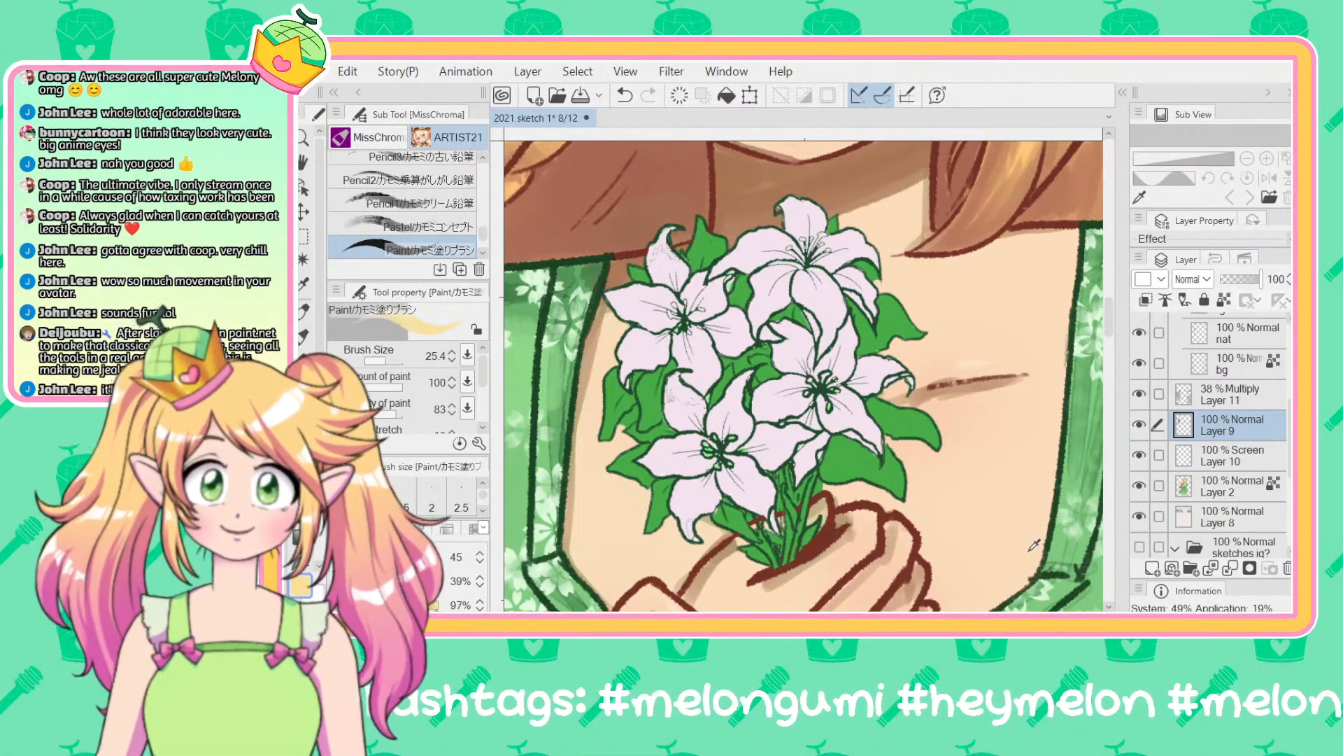
mouse_move(809, 257)
mouse_down()
mouse_move(823, 234)
mouse_move(825, 249)
mouse_move(796, 249)
mouse_move(805, 235)
mouse_move(826, 251)
mouse_move(780, 260)
mouse_move(811, 259)
mouse_up()
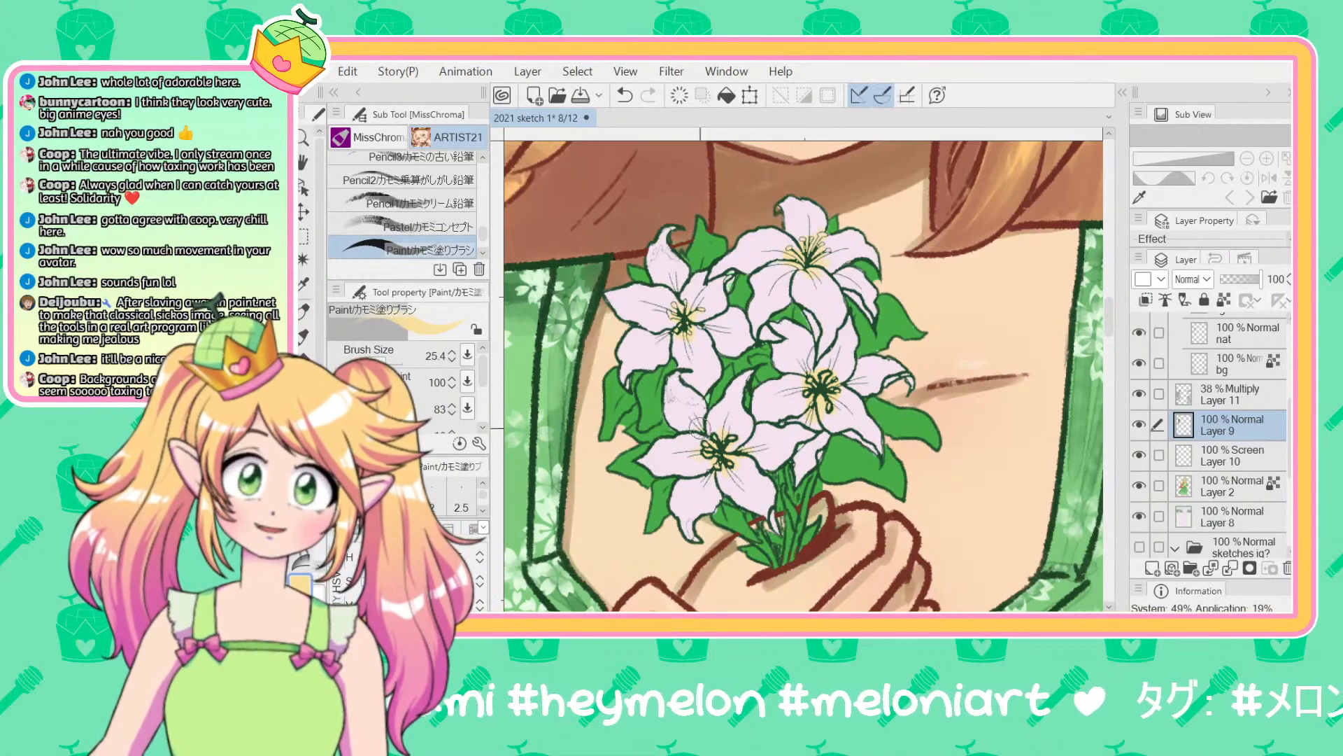
Step: Shade the inner folds and bases of the lily petals in muted mauve (hue 313), comparing the strokes with and without
alt+click(668, 347)
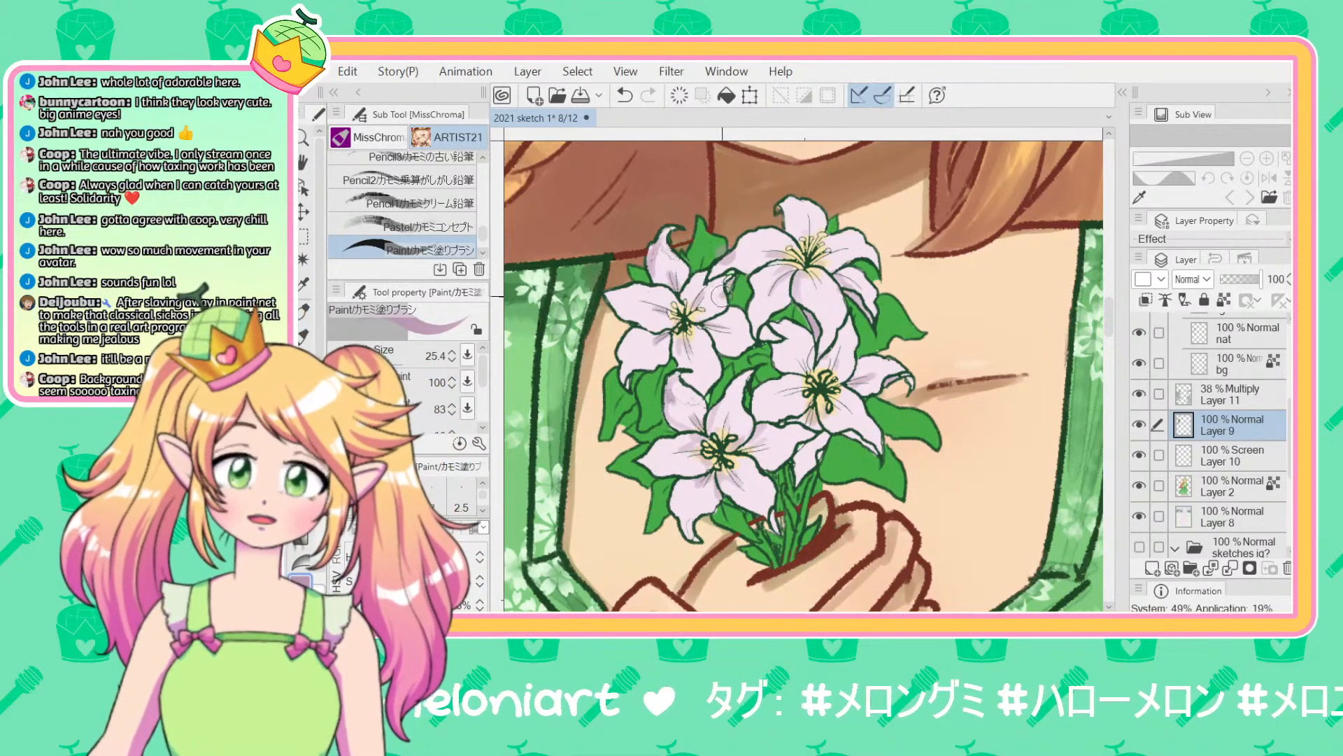
key(ctrl+z)
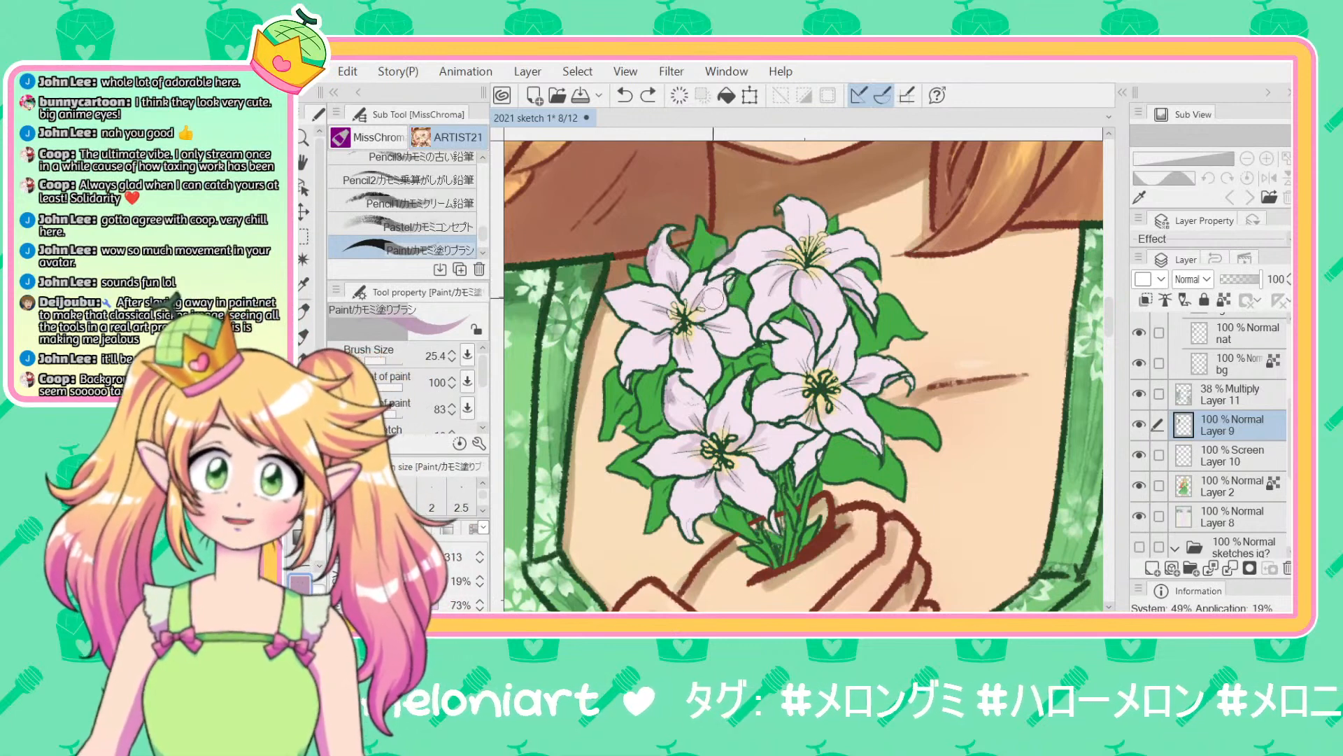
key(ctrl+y)
key(ctrl+z)
key(ctrl+y)
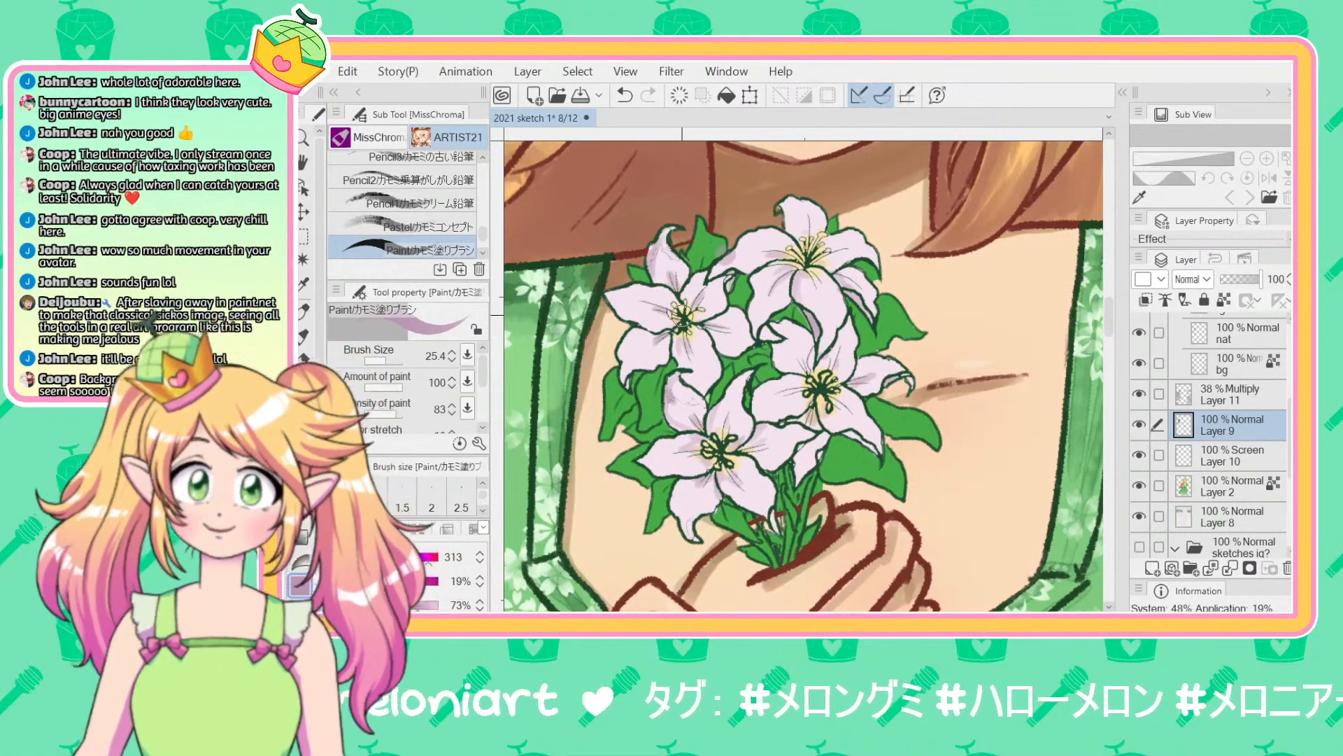
scroll(682, 314, up, 3)
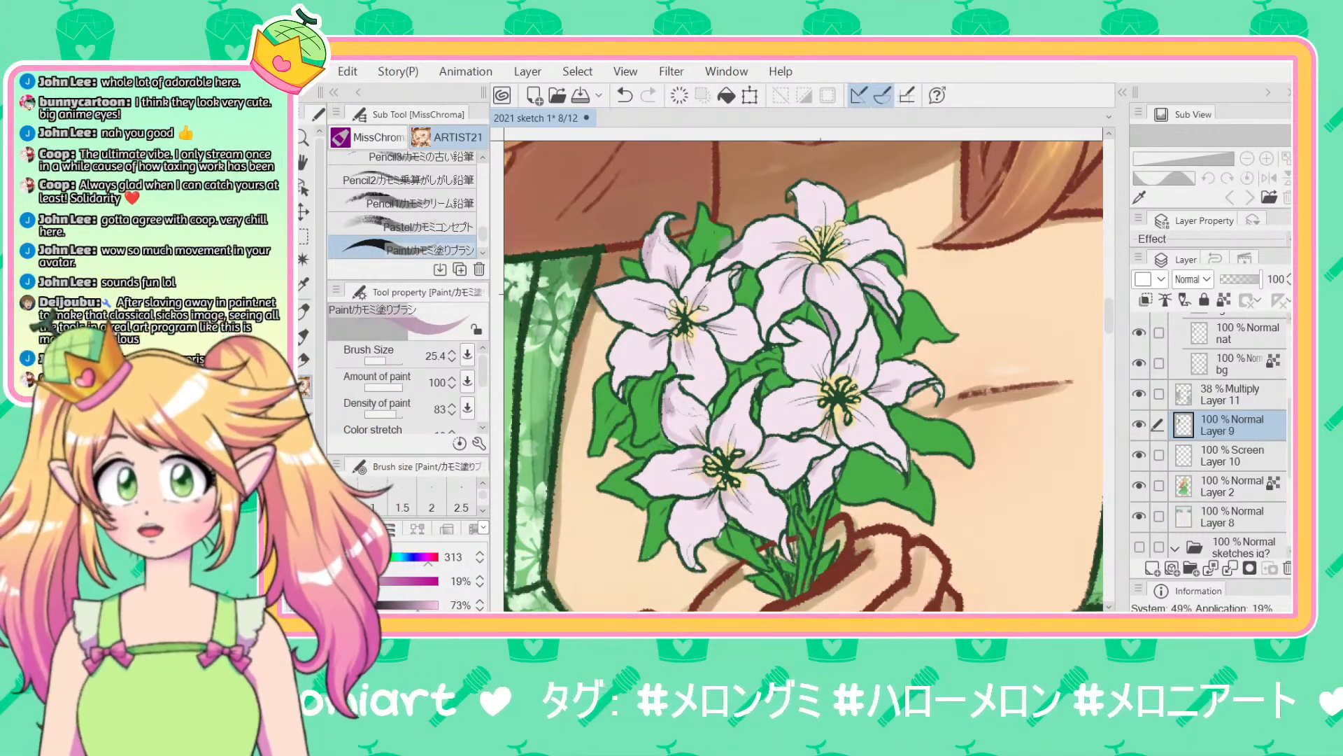
Step: Examine the shaded bouquet within the whole illustration, as well as the skirt, legs and lily field up close
scroll(804, 378, down, 5)
scroll(640, 513, down, 5)
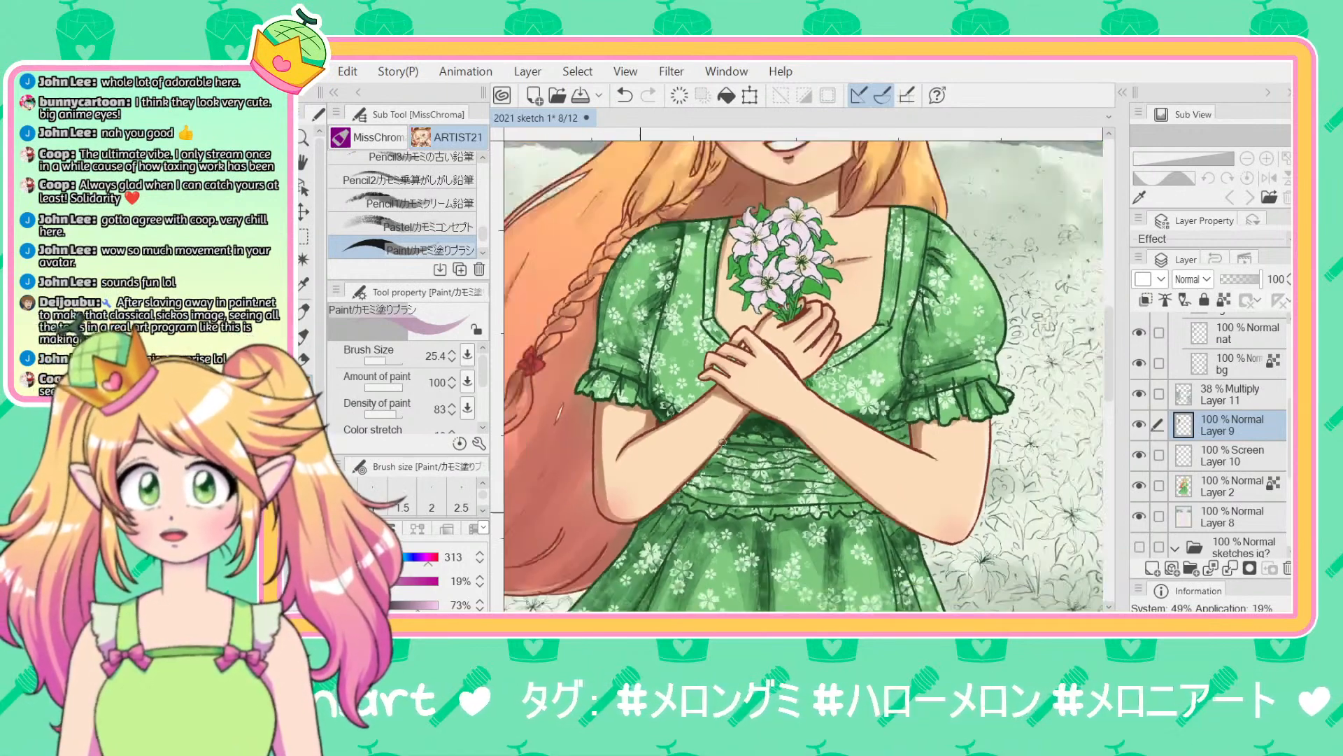
scroll(723, 441, down, 8)
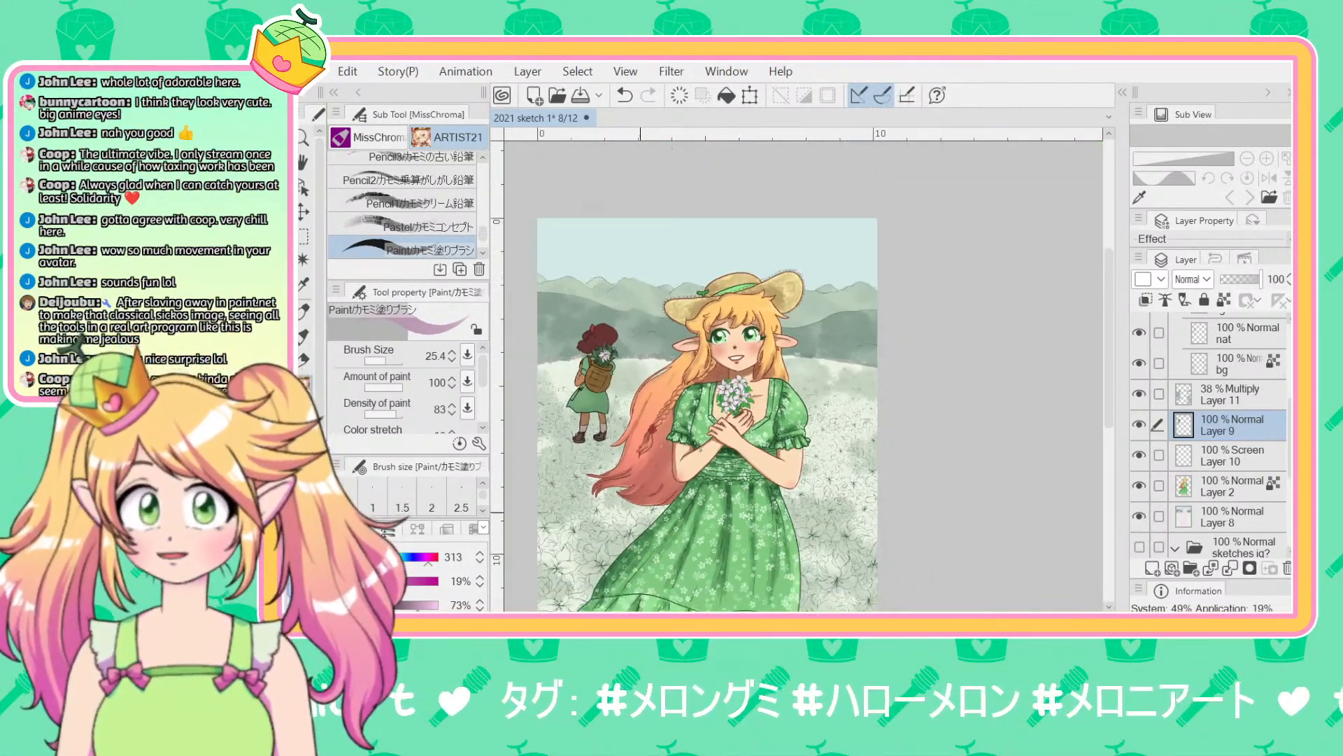
drag(630, 568, 689, 491)
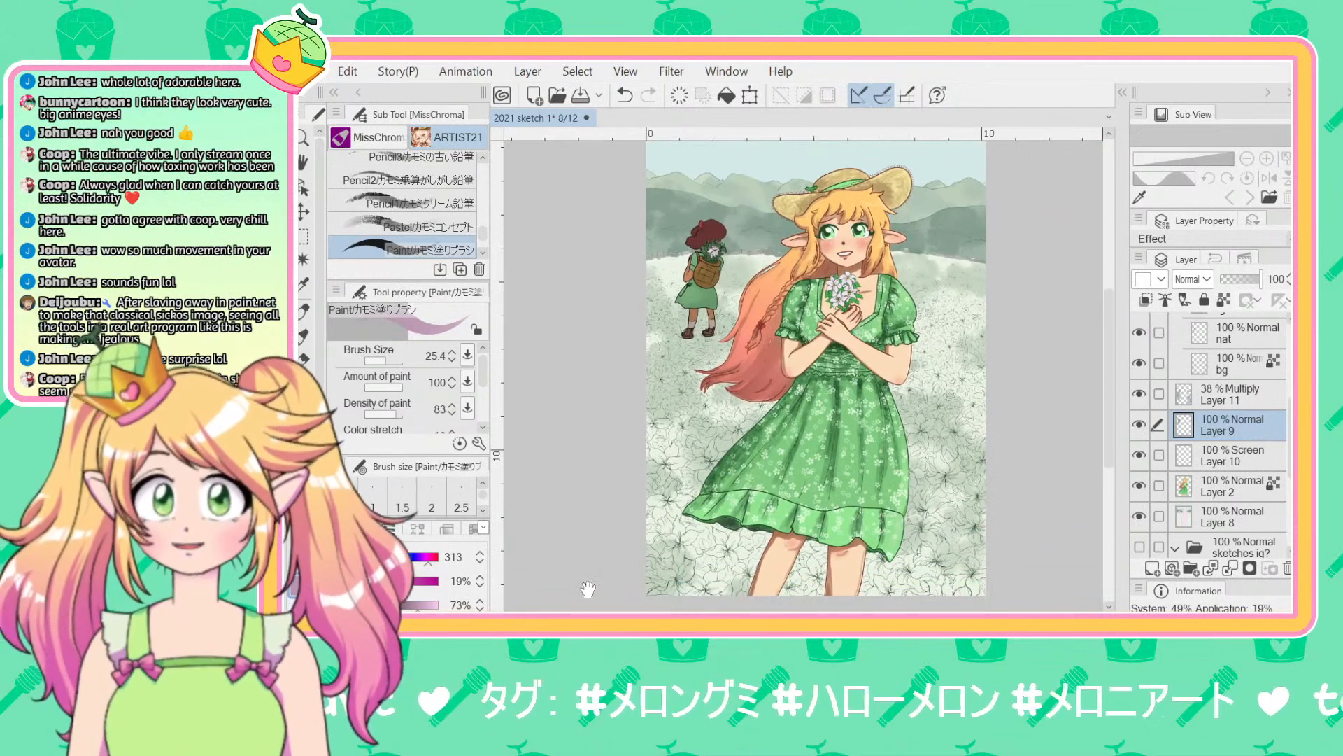
drag(600, 589, 603, 594)
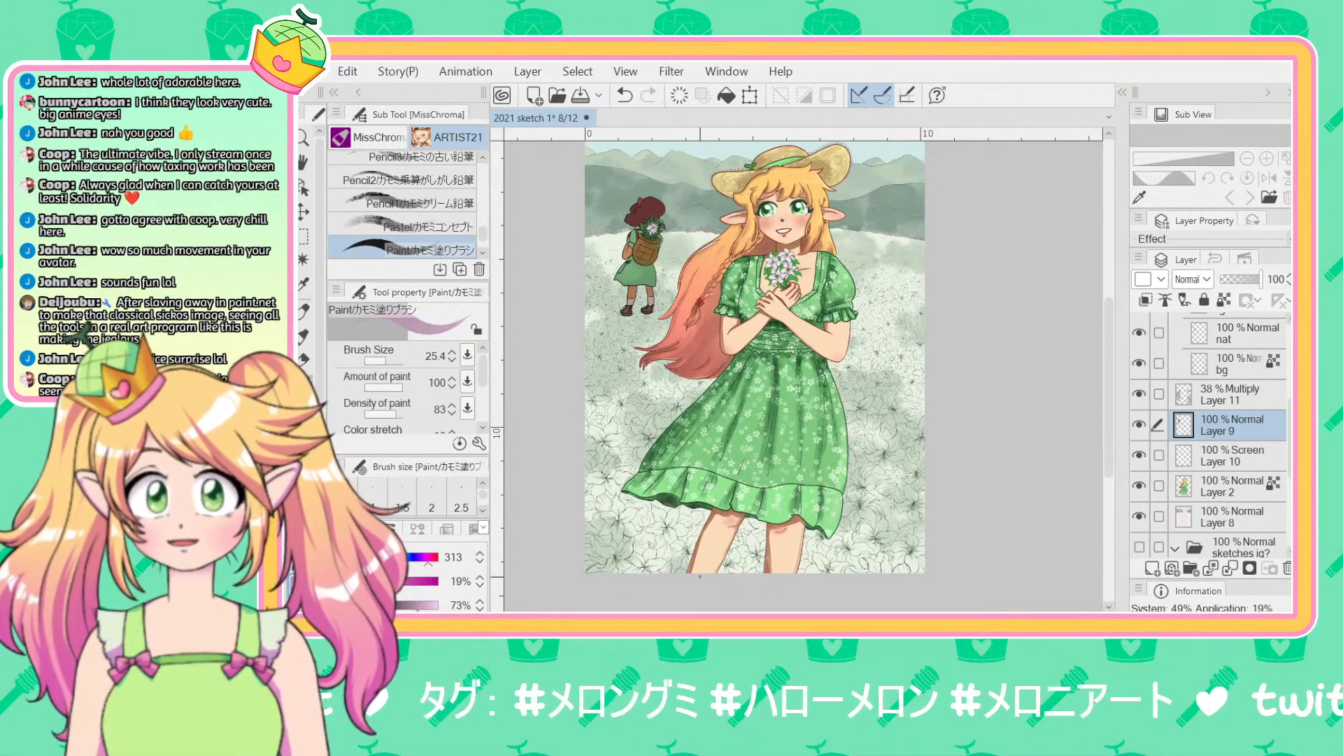
mouse_move(574, 592)
mouse_down()
mouse_move(580, 400)
mouse_move(574, 588)
mouse_move(591, 623)
mouse_move(562, 600)
mouse_up()
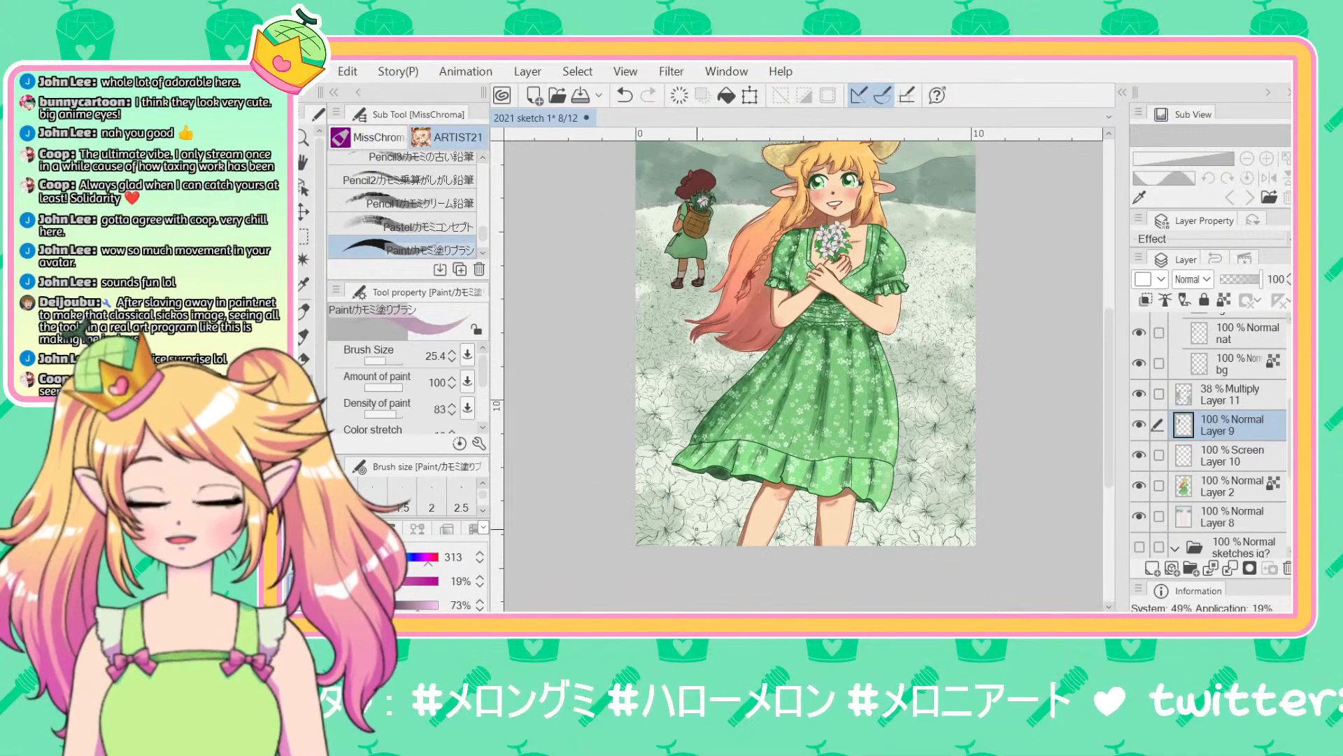
scroll(859, 444, up, 5)
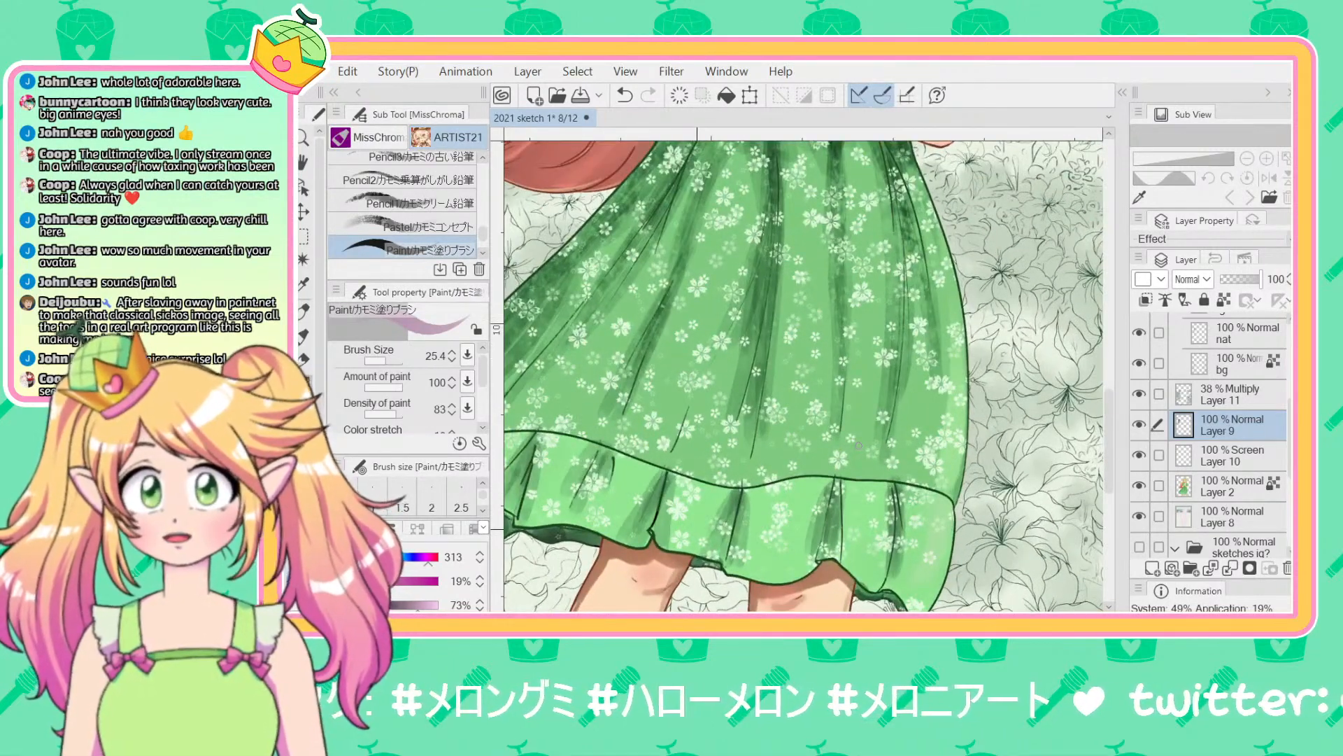
drag(593, 576, 840, 308)
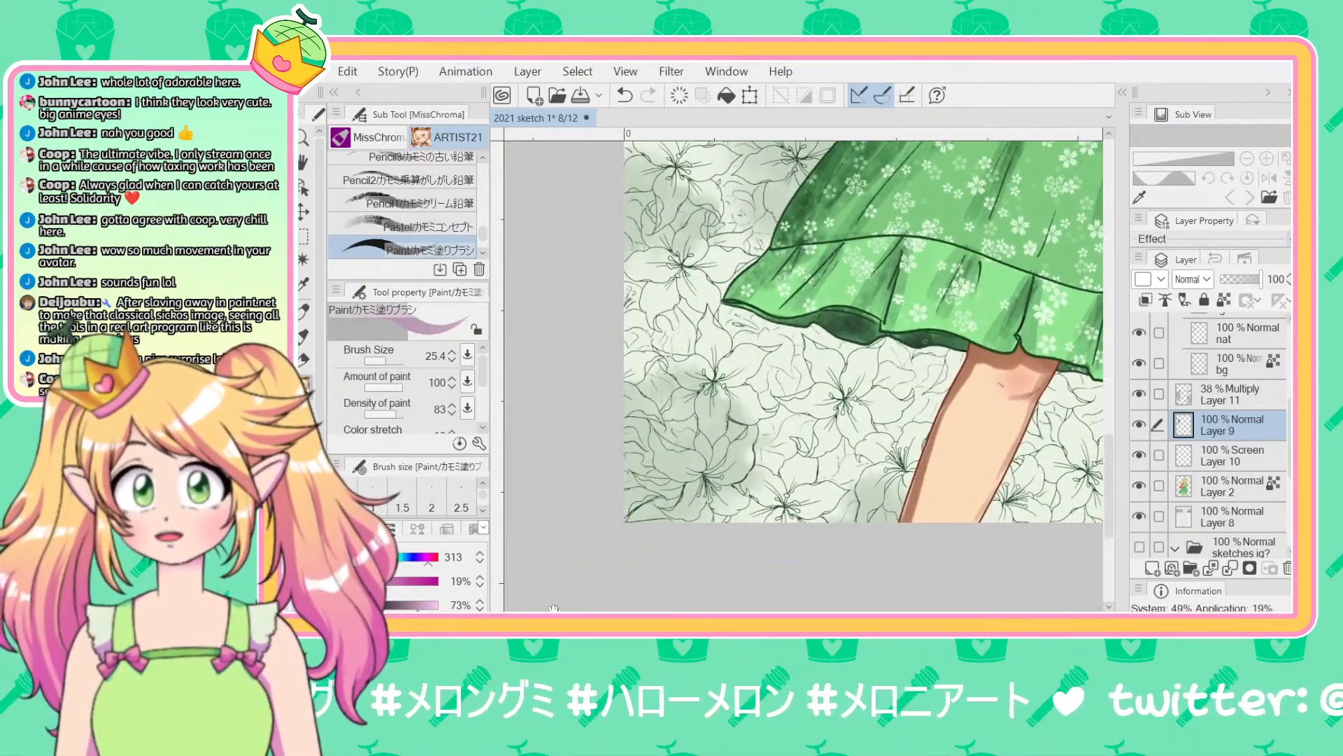
drag(448, 655, 569, 597)
drag(825, 294, 760, 504)
drag(979, 252, 820, 508)
Step: Add a new normal layer directly above Layer 8, beneath the character's Layer 2
scroll(1224, 459, down, 5)
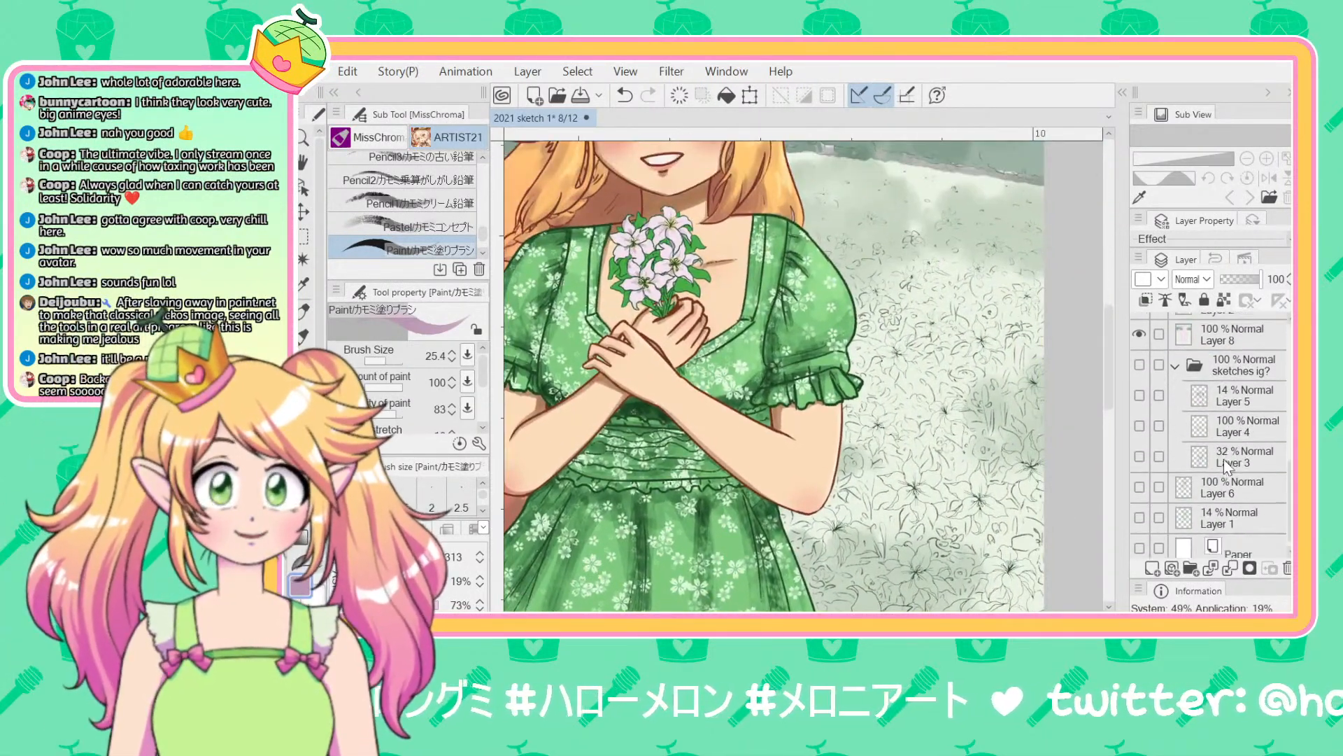
scroll(1224, 459, up, 4)
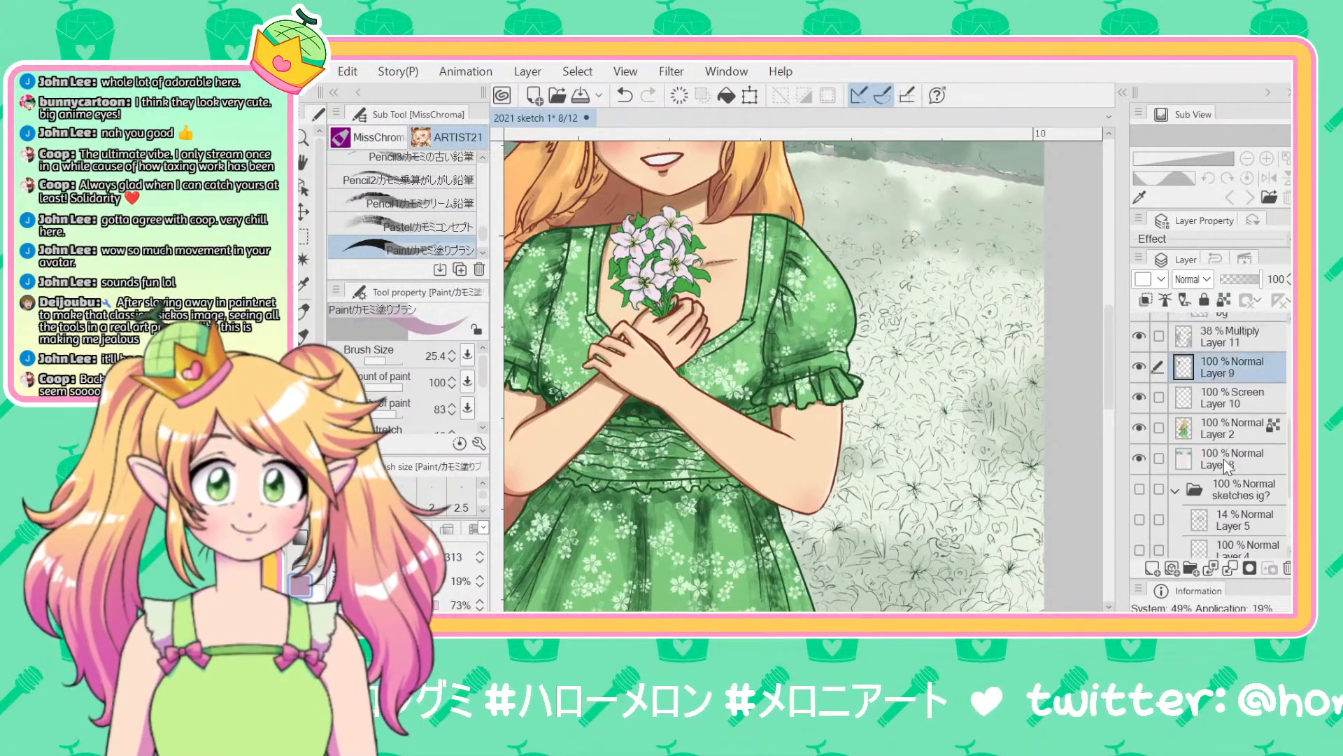
click(1226, 450)
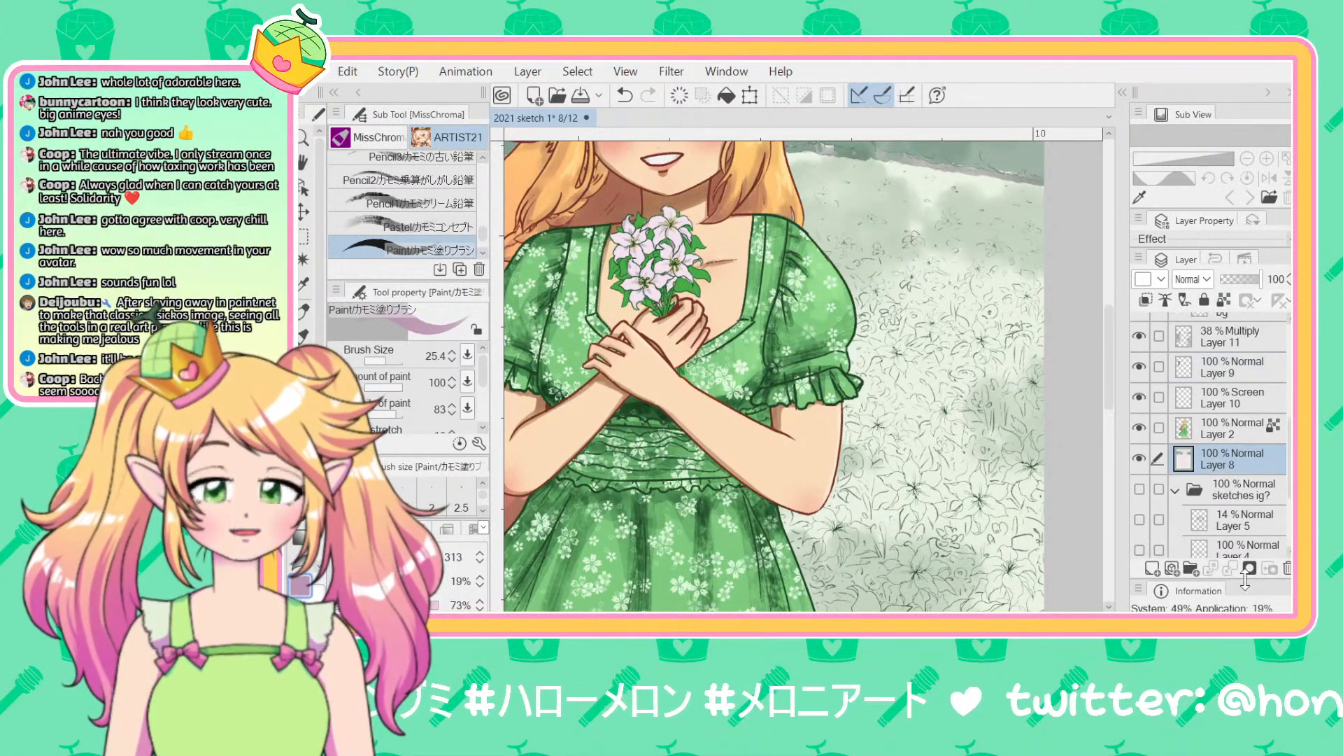
click(1173, 570)
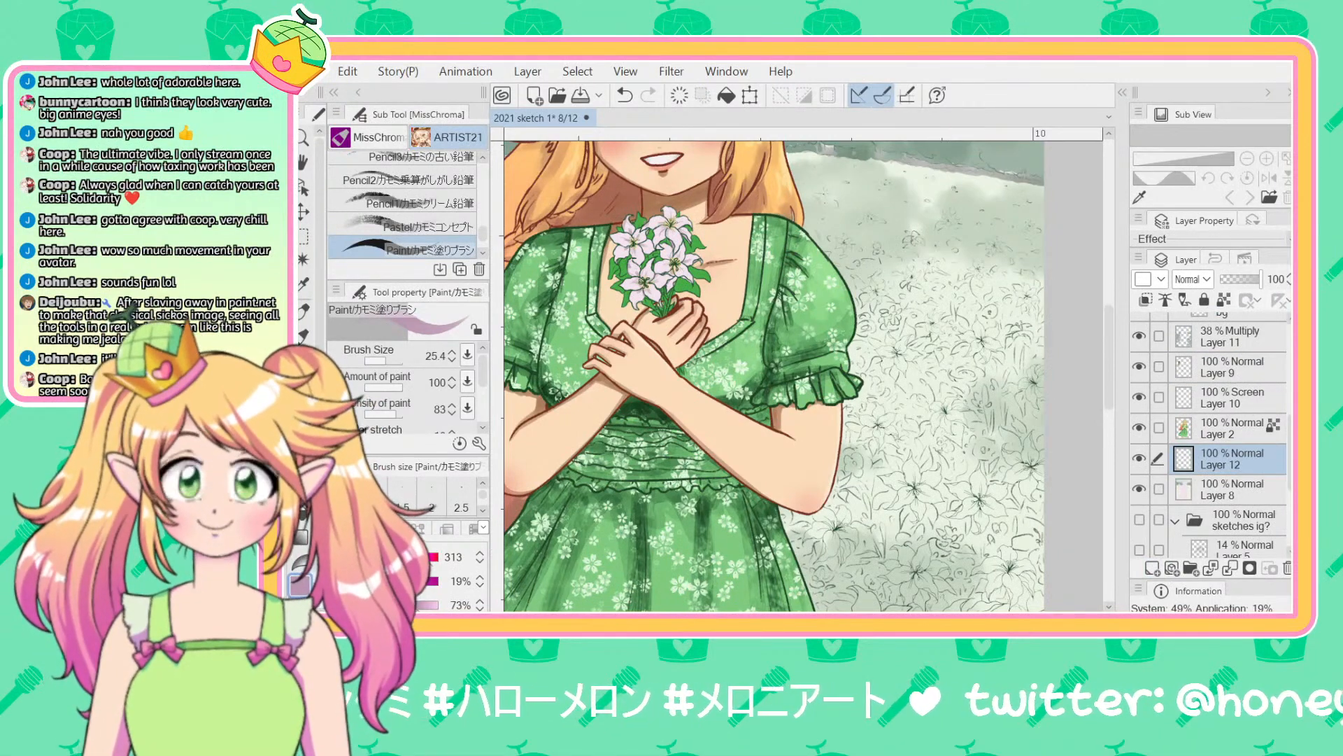
Step: Sample the pale background green and darken it to hue 107, saturation 23%, value 68%
alt+click(1077, 200)
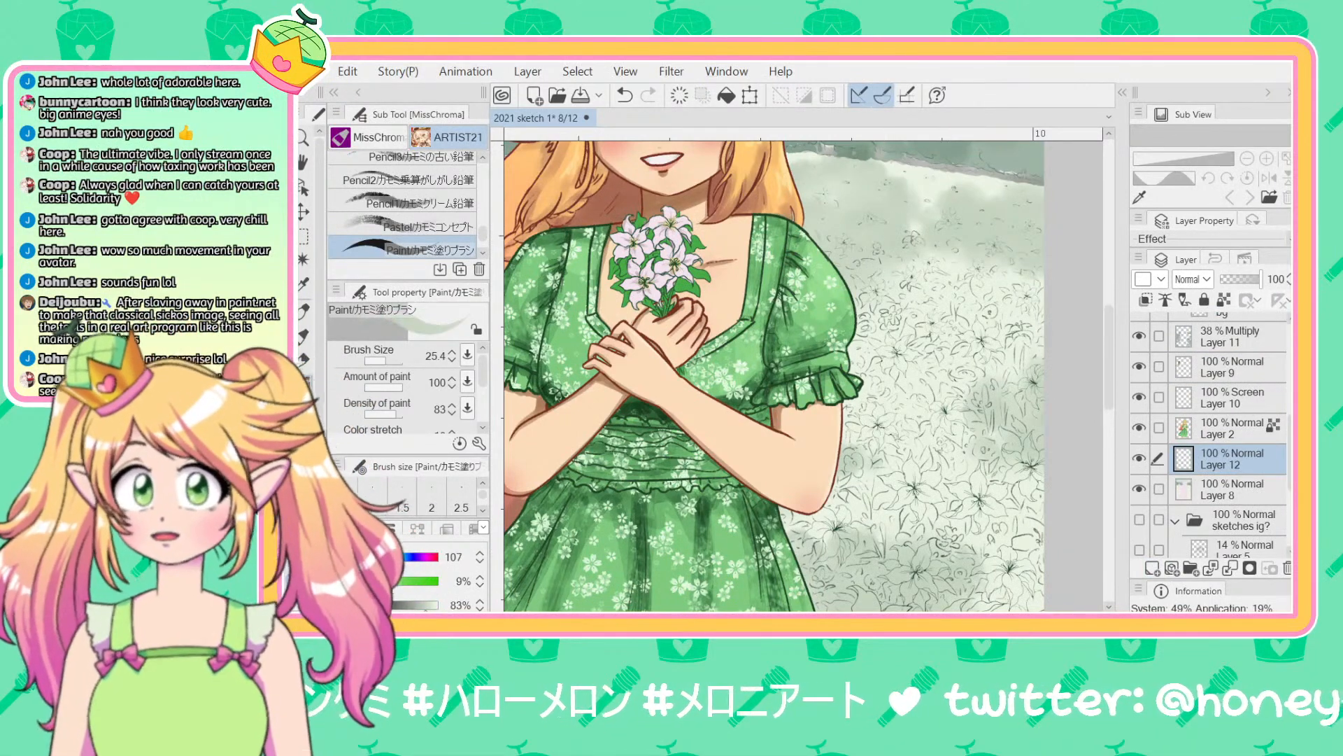
click(350, 581)
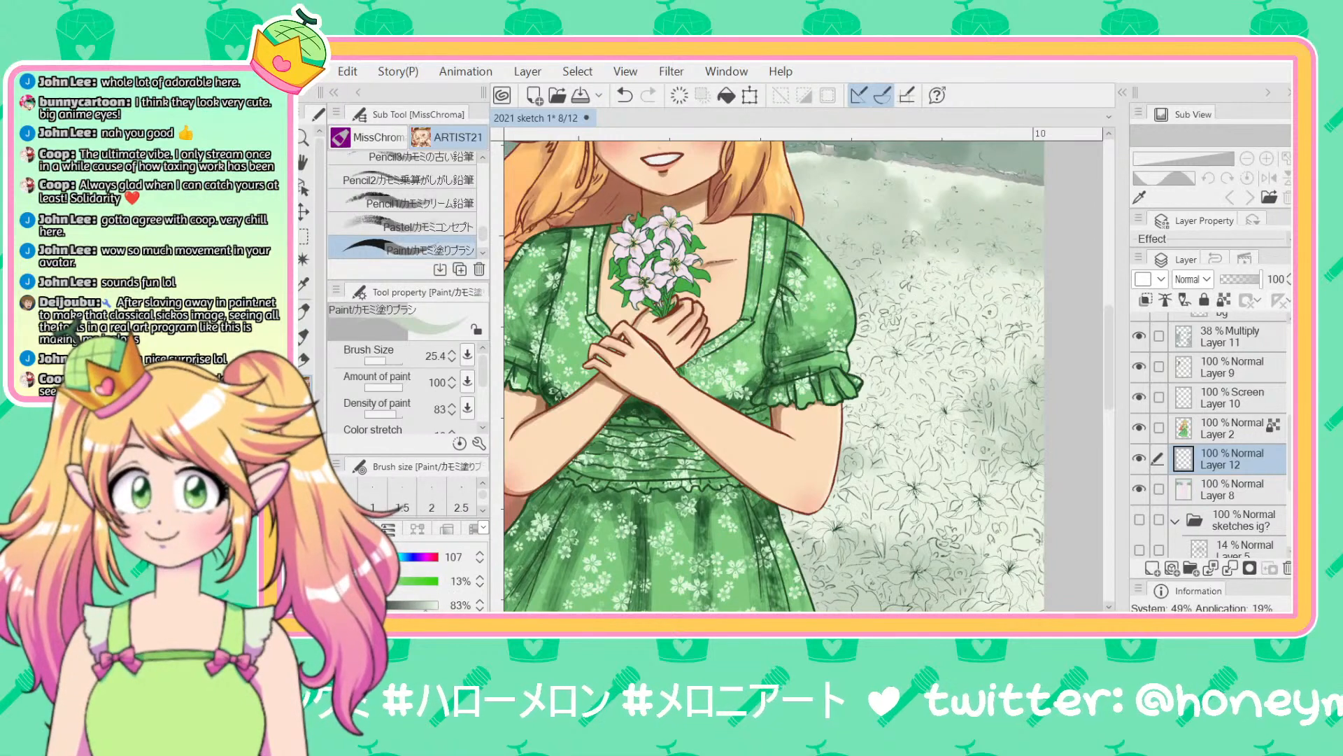
click(406, 604)
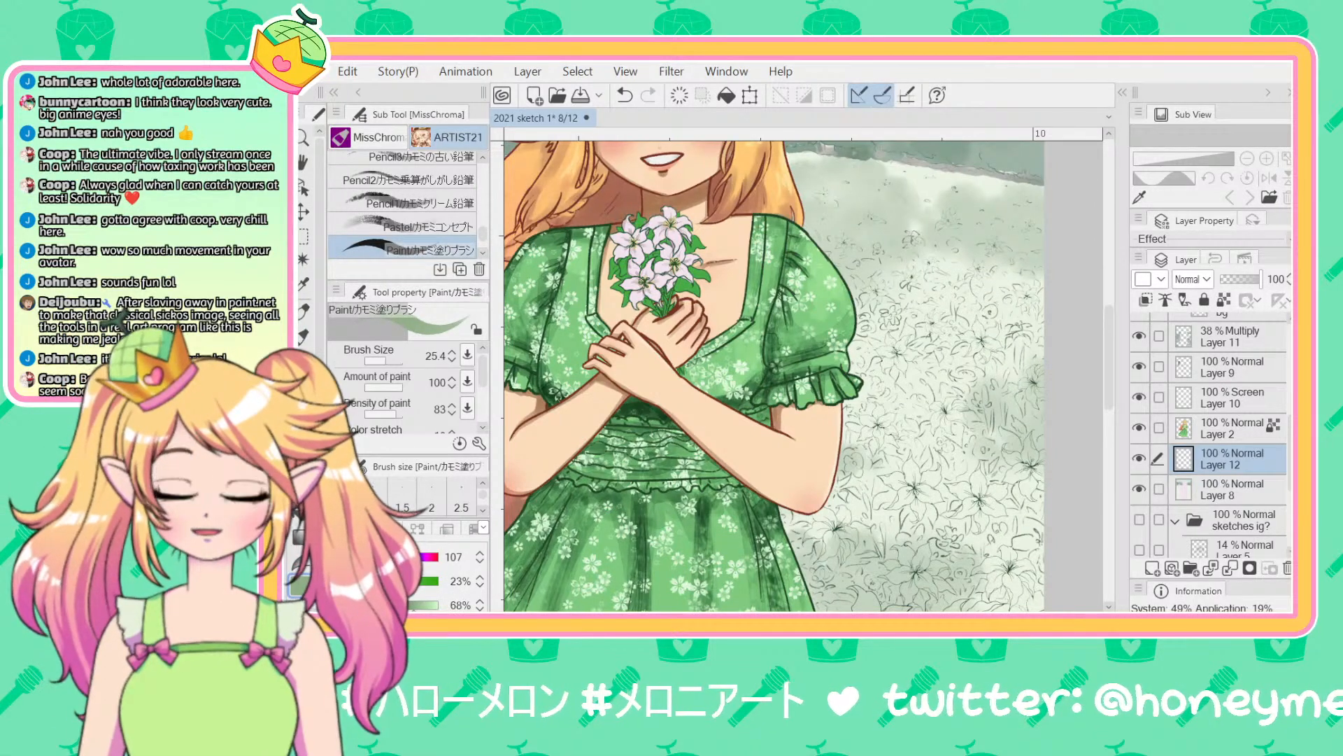
Step: Try grass strokes in the flower field beside the puffed sleeve with the paint brush at size 25.4
key(ctrl+plus)
drag(614, 673, 604, 595)
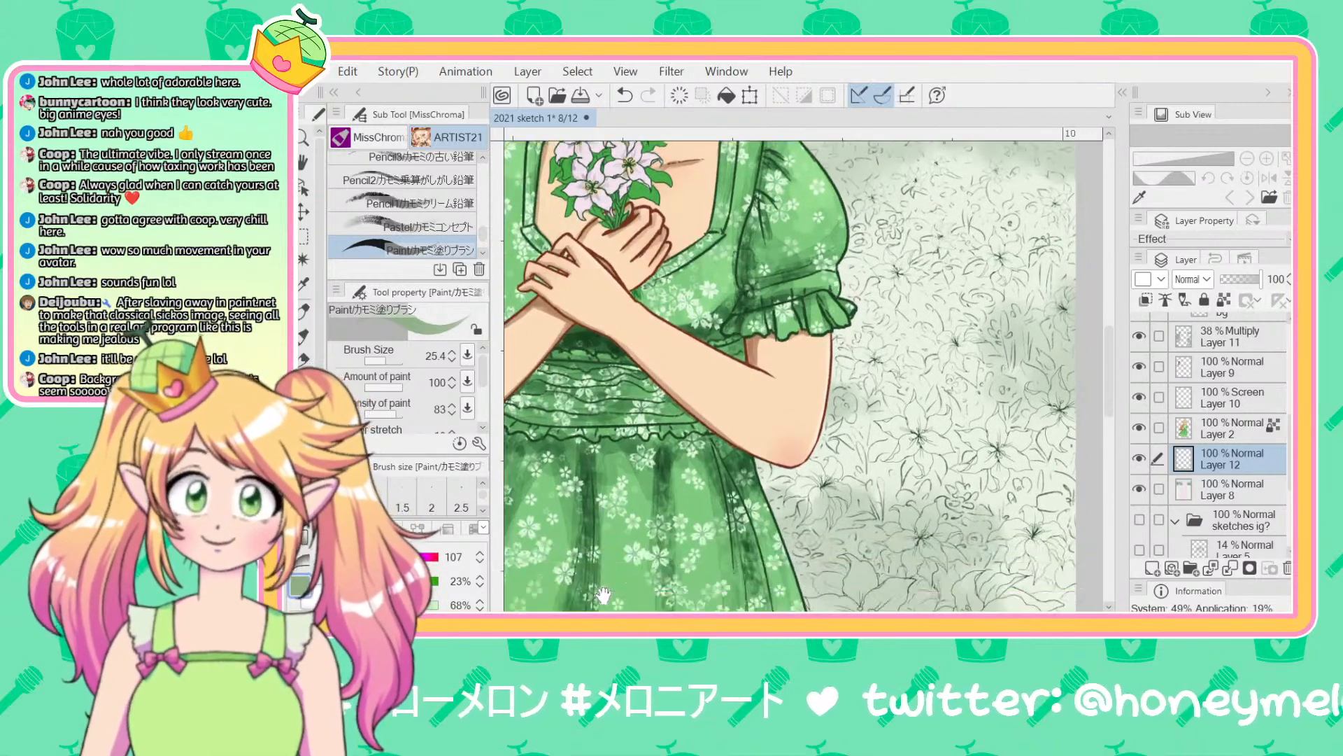
drag(1011, 337, 1004, 375)
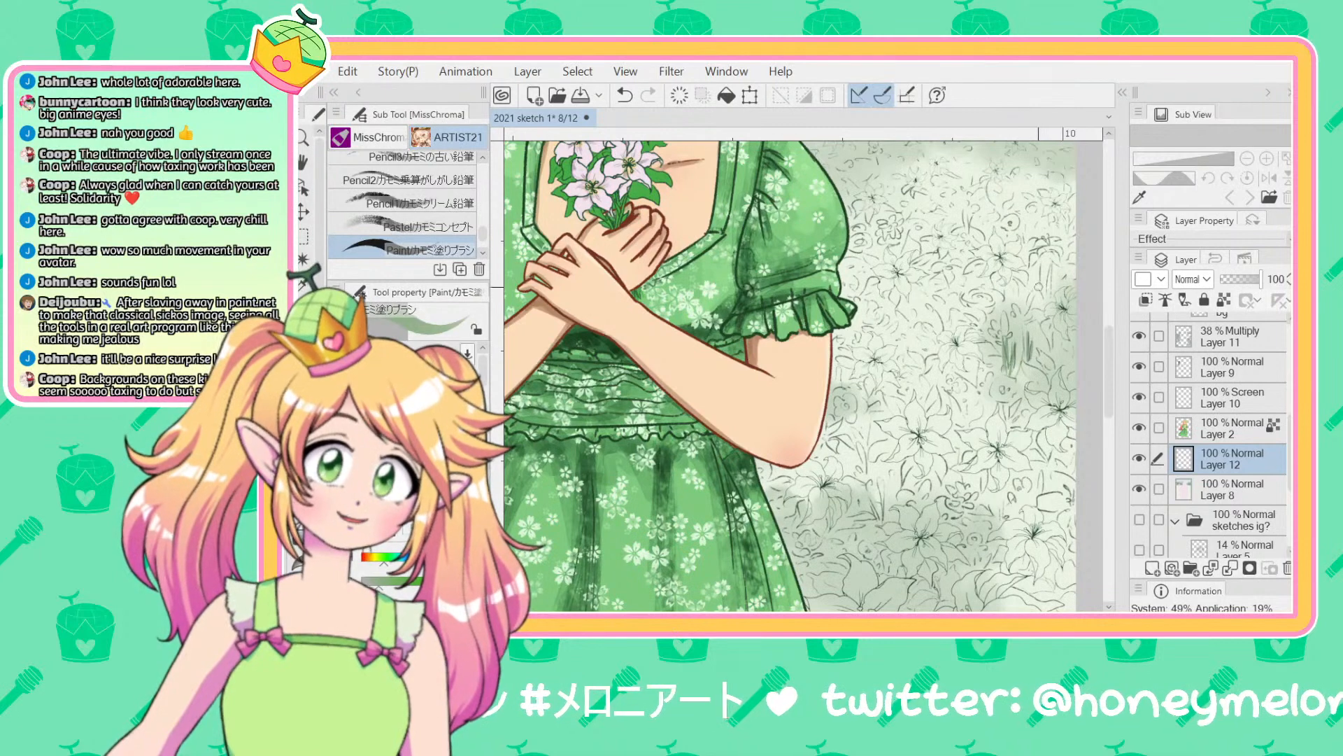
drag(1049, 267, 1046, 297)
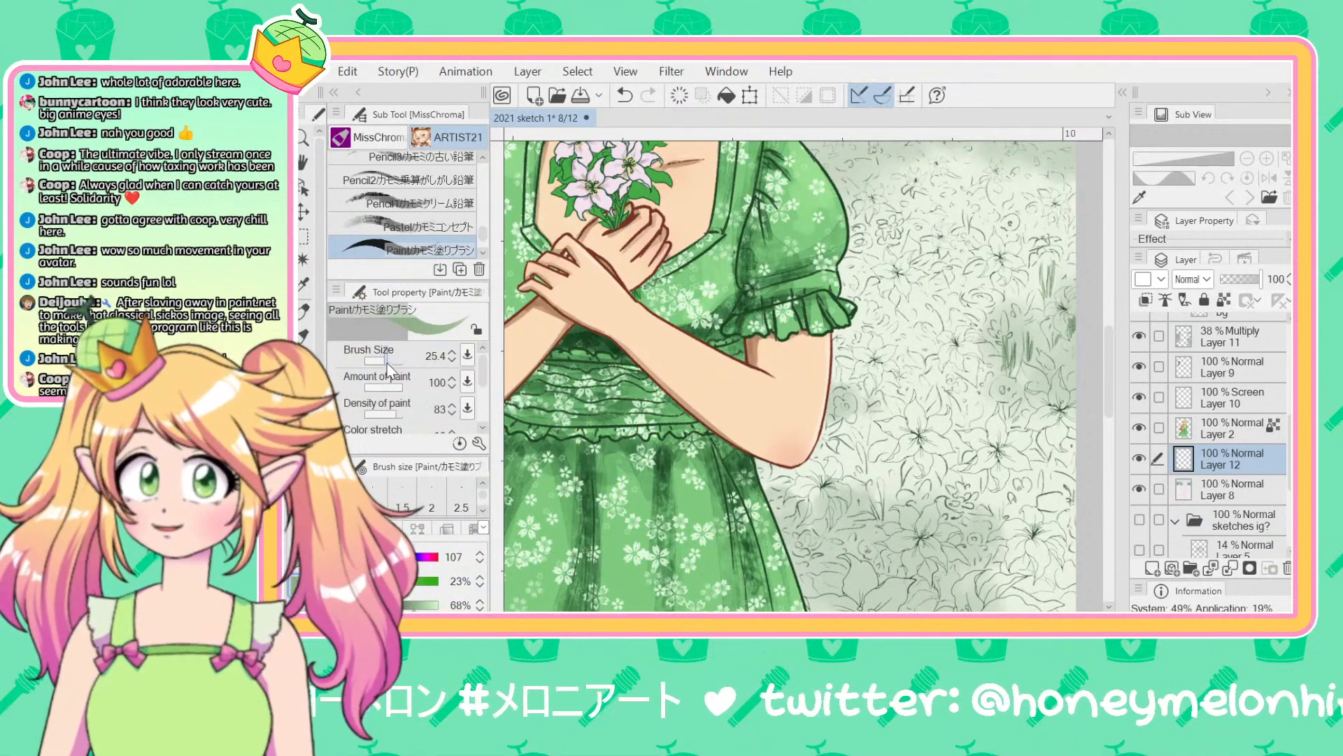
Step: Switch to the pastel brush at size 21.5 and shade between the lilies beside the puffed sleeve and elbow in the muted green
click(404, 226)
mouse_move(945, 323)
mouse_down()
mouse_move(917, 325)
mouse_move(917, 339)
mouse_up()
key(ctrl+z)
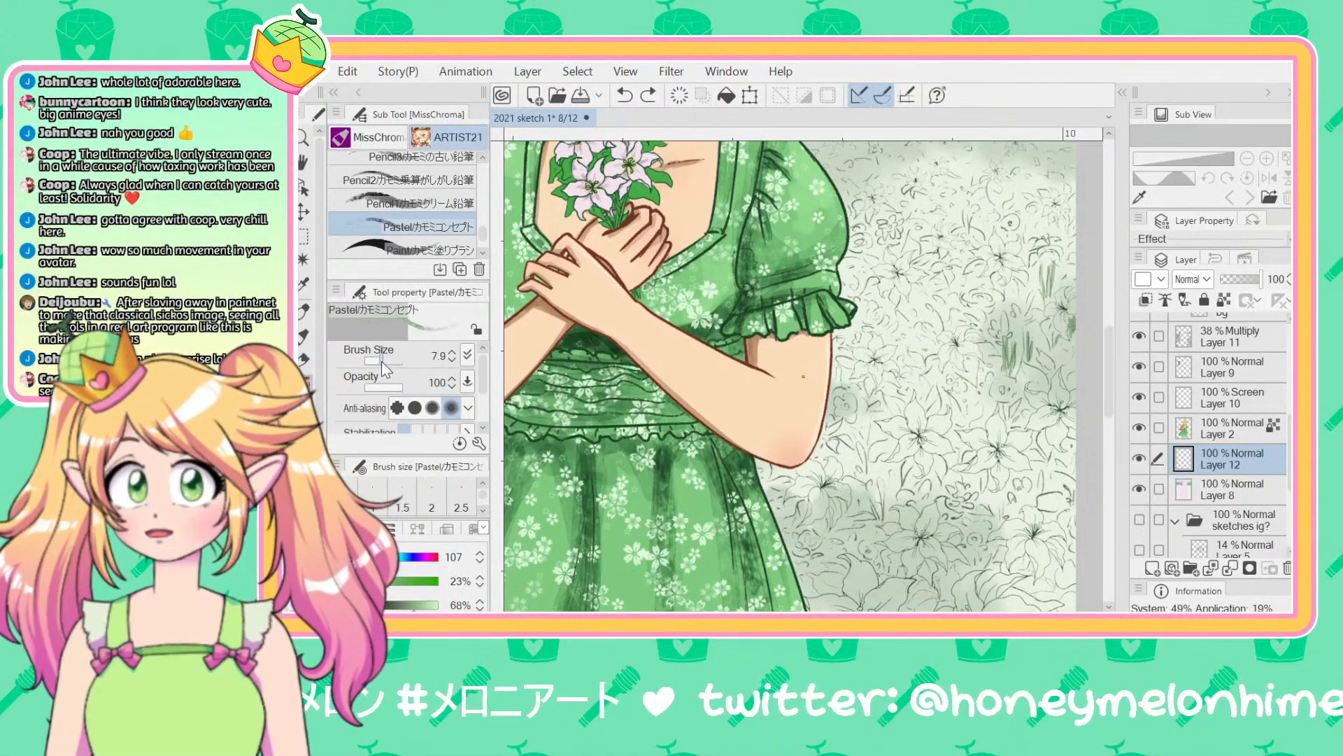
drag(381, 361, 388, 359)
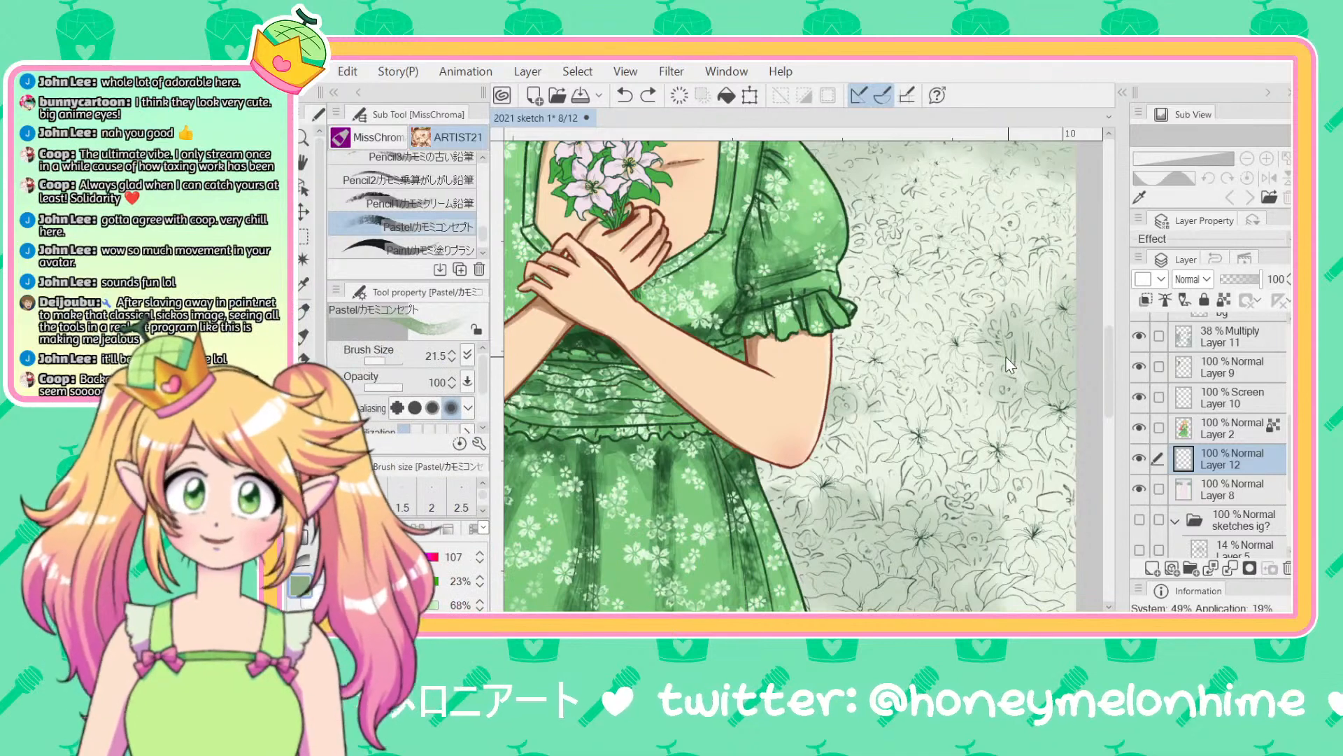
drag(1014, 348, 1006, 373)
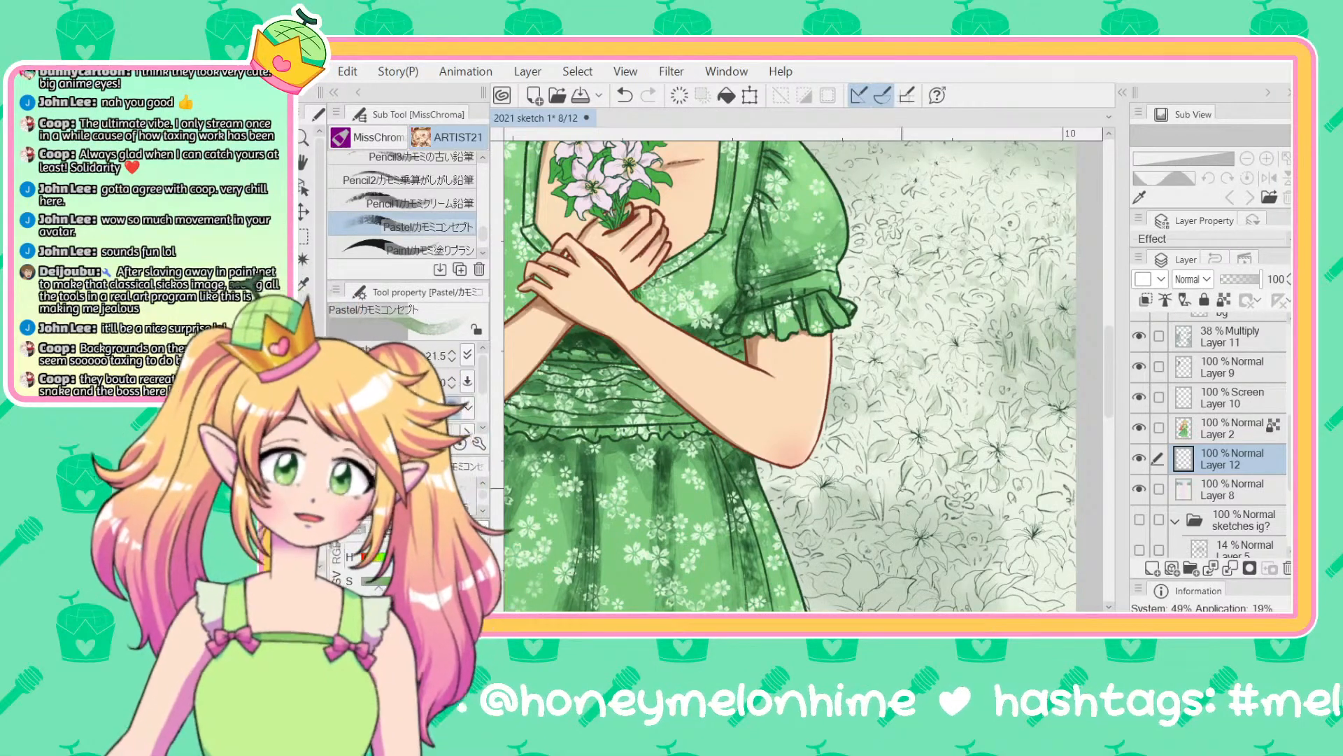
Step: Continue the muted green pastel shading between the larger lilies beside the skirt
drag(664, 654, 602, 591)
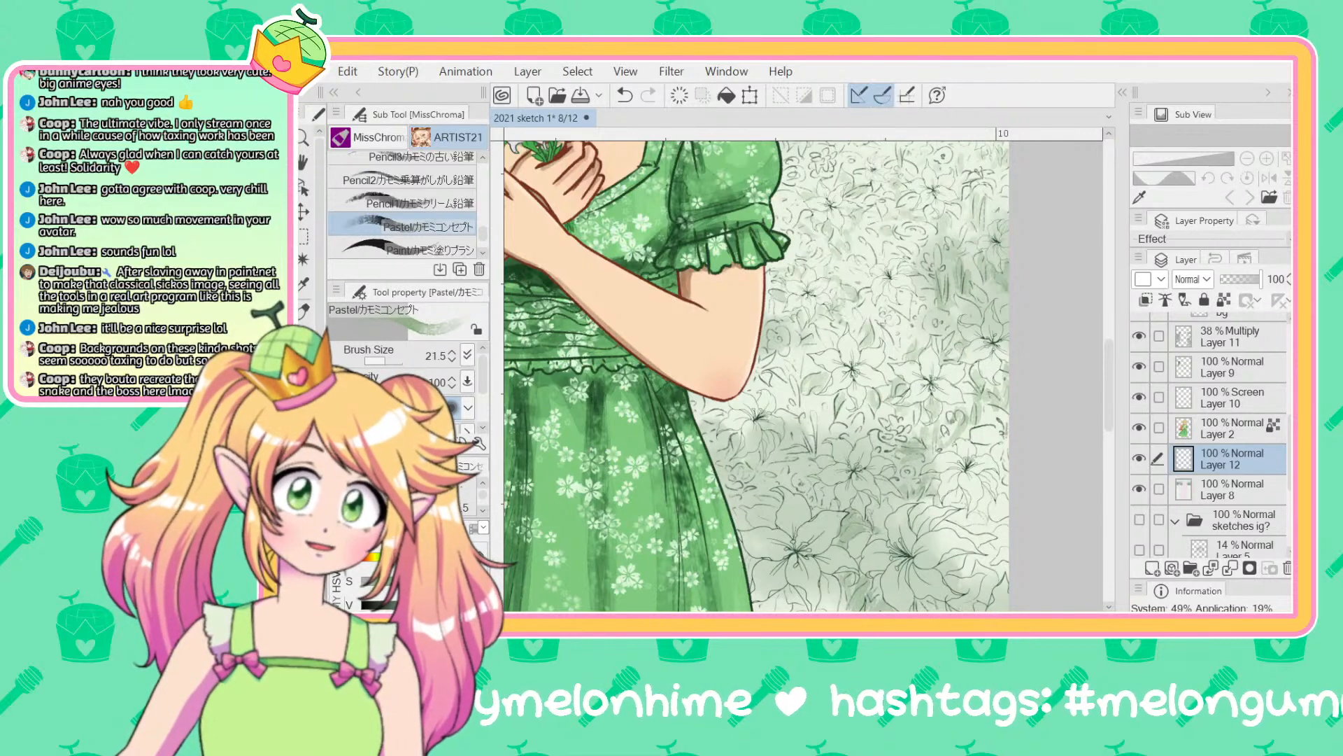
scroll(613, 588, down, 5)
drag(606, 603, 597, 582)
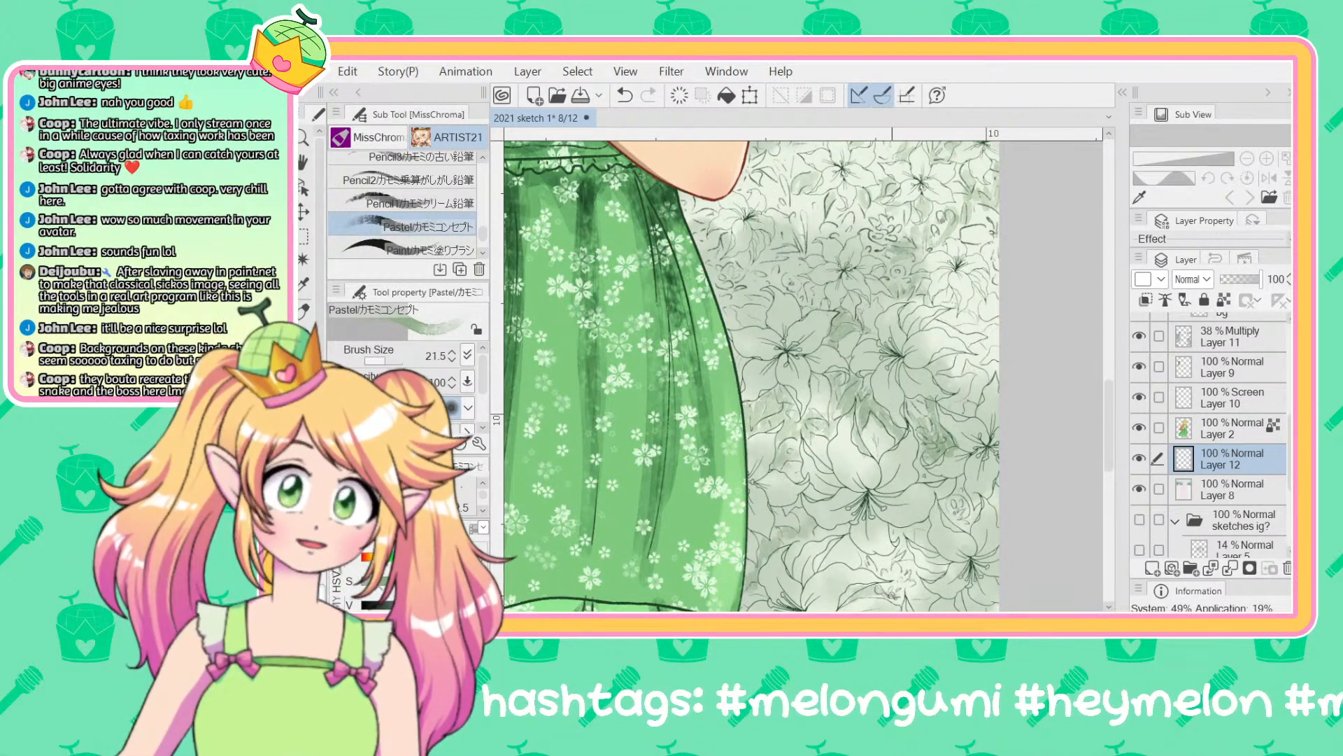
mouse_move(589, 614)
mouse_down()
mouse_move(609, 603)
mouse_move(588, 560)
mouse_move(610, 610)
mouse_up()
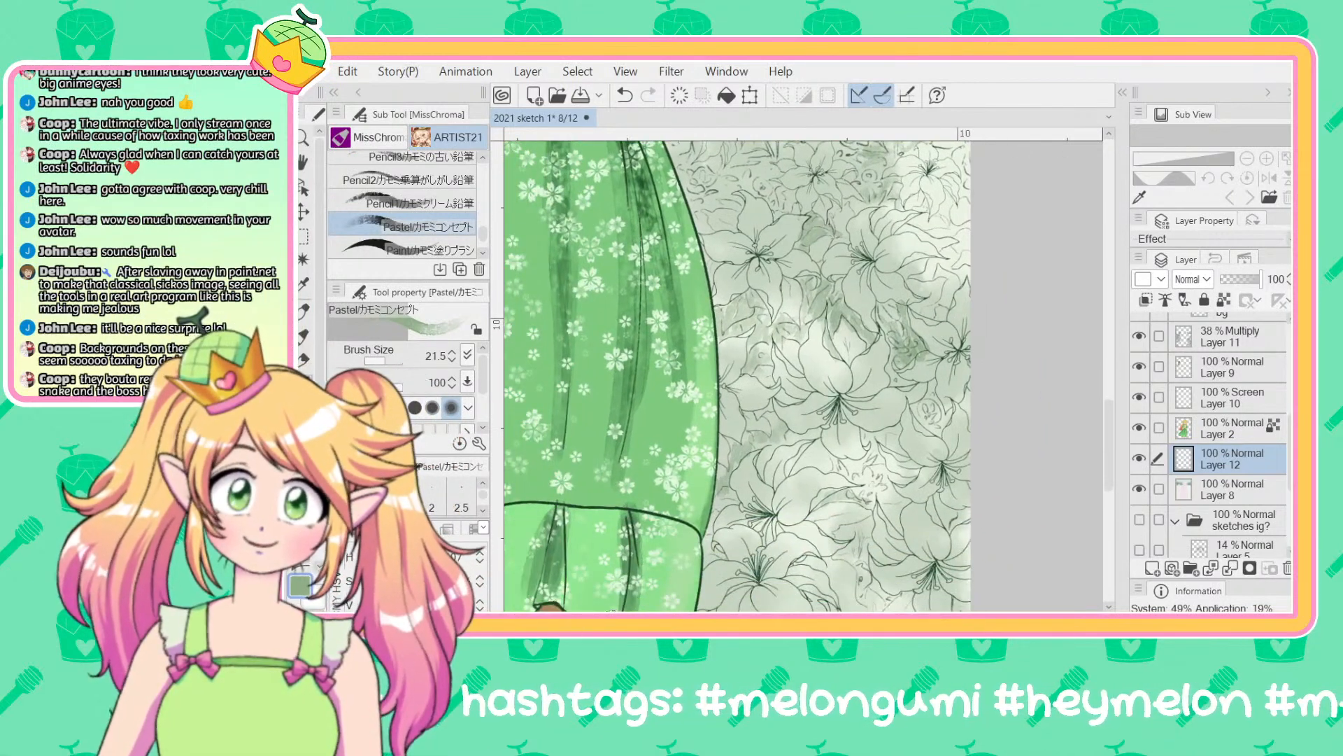
Step: Enlarge the pastel brush to 42.1 and shade the lily field beside the skirt and below its hem in the muted green
drag(515, 318, 608, 595)
drag(512, 403, 621, 595)
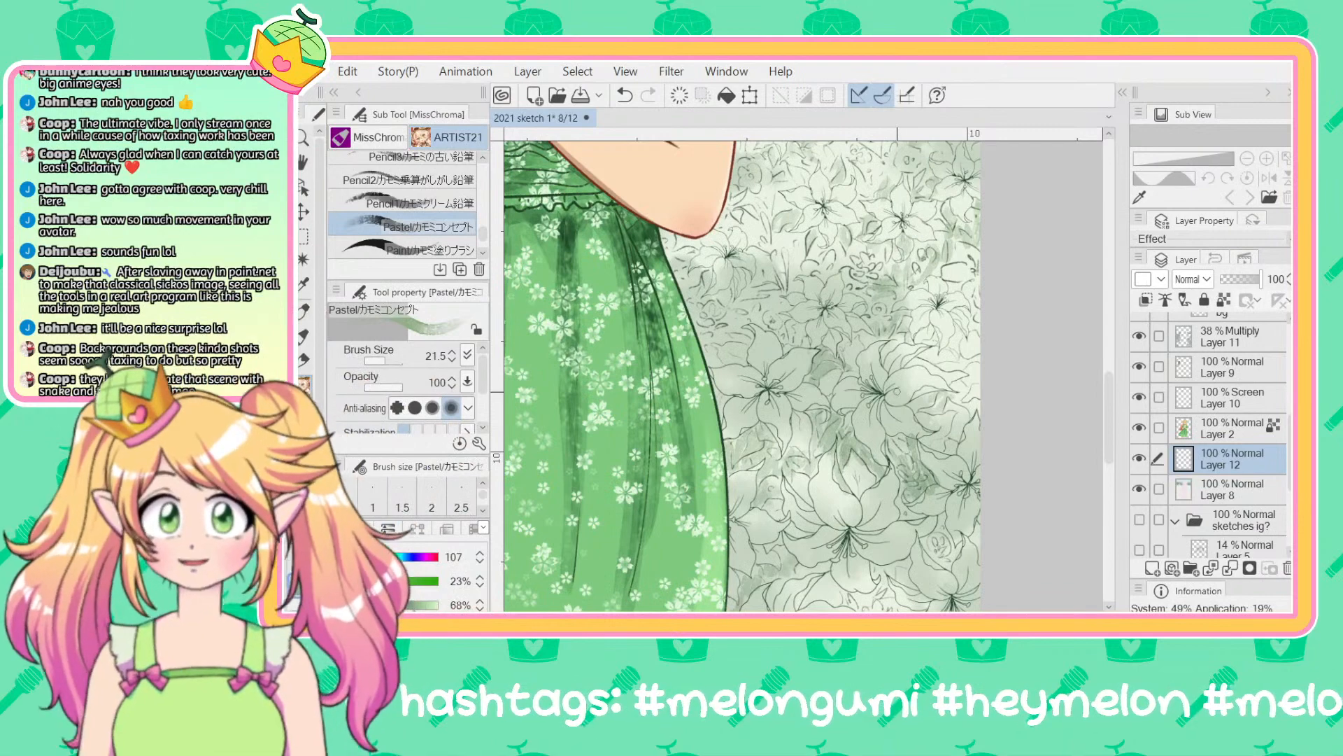
scroll(897, 392, down, 2)
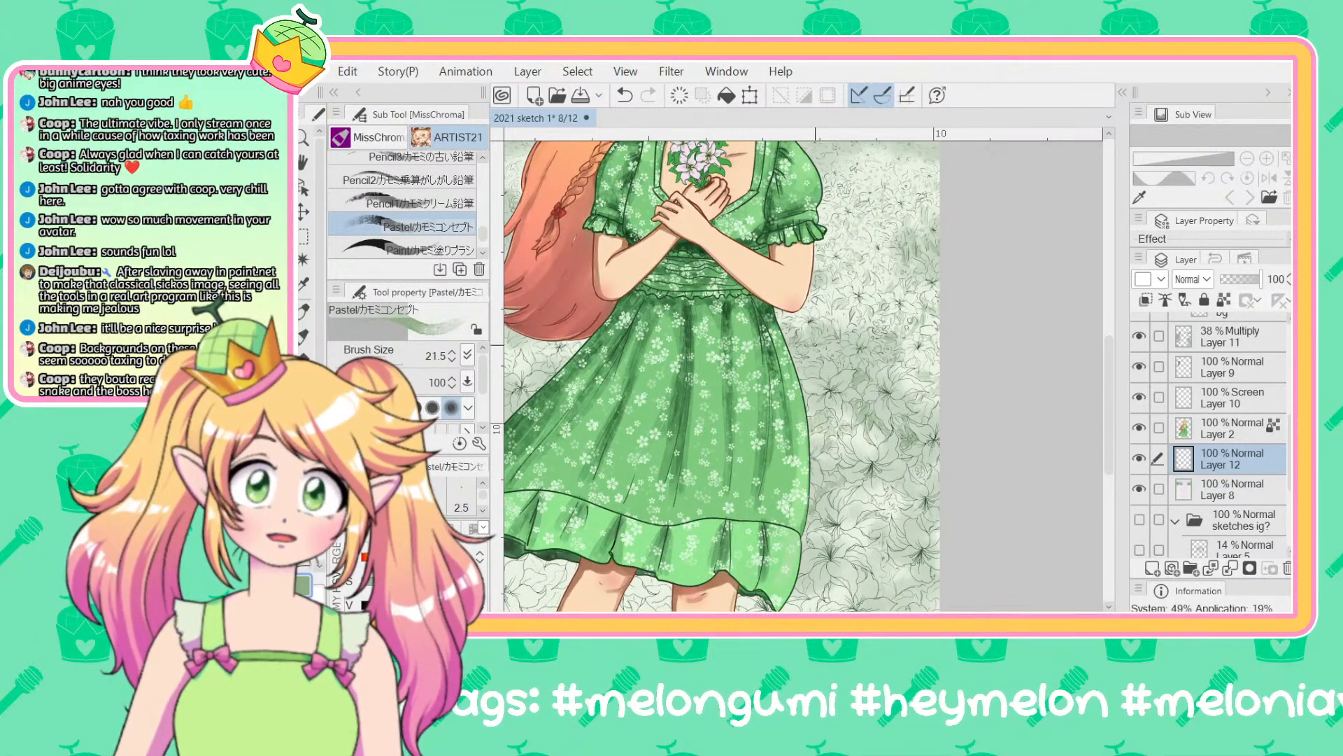
click(388, 361)
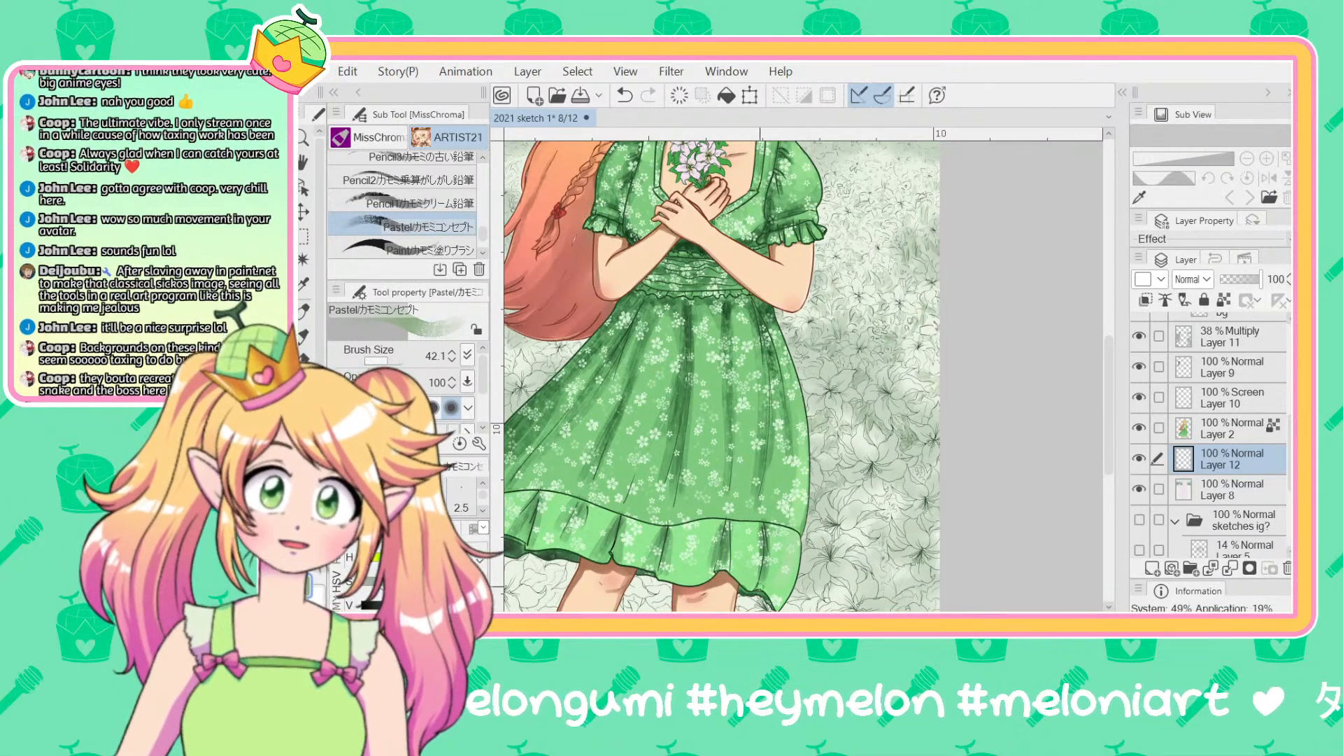
scroll(603, 606, down, 3)
scroll(603, 606, down, 1)
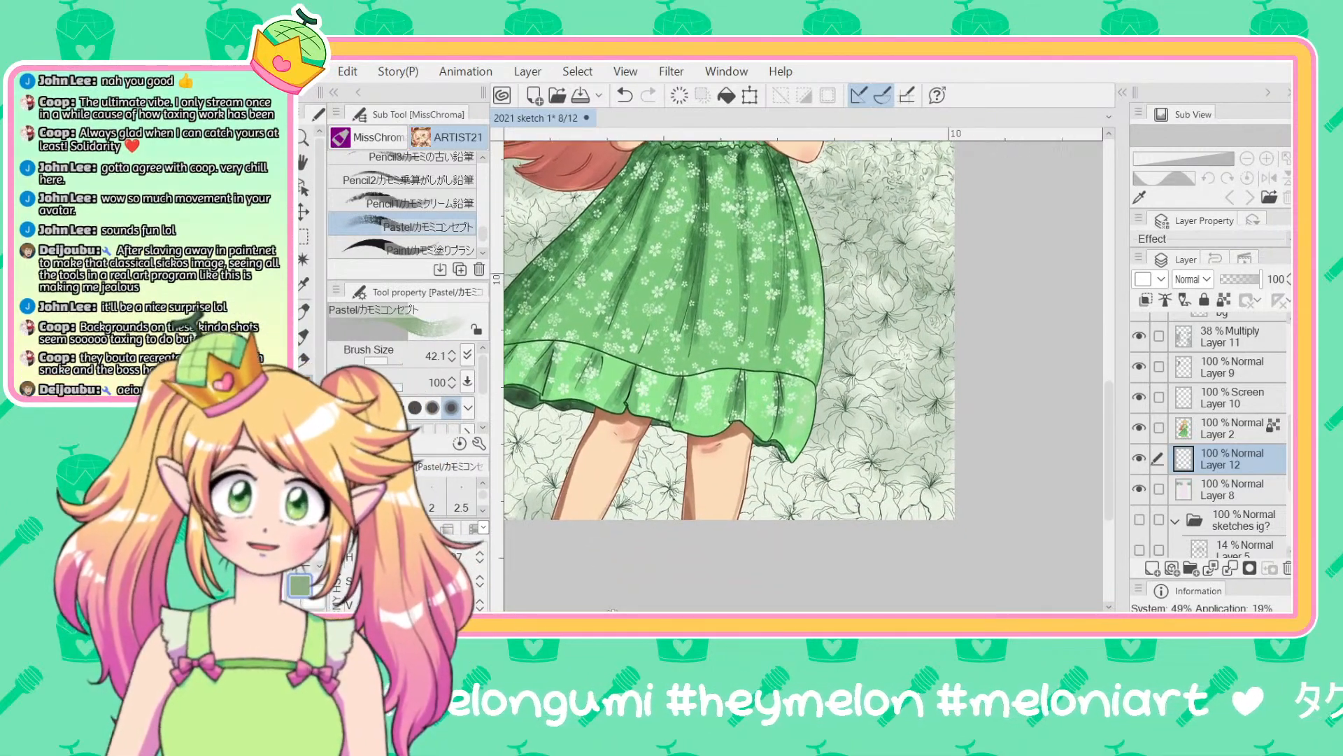
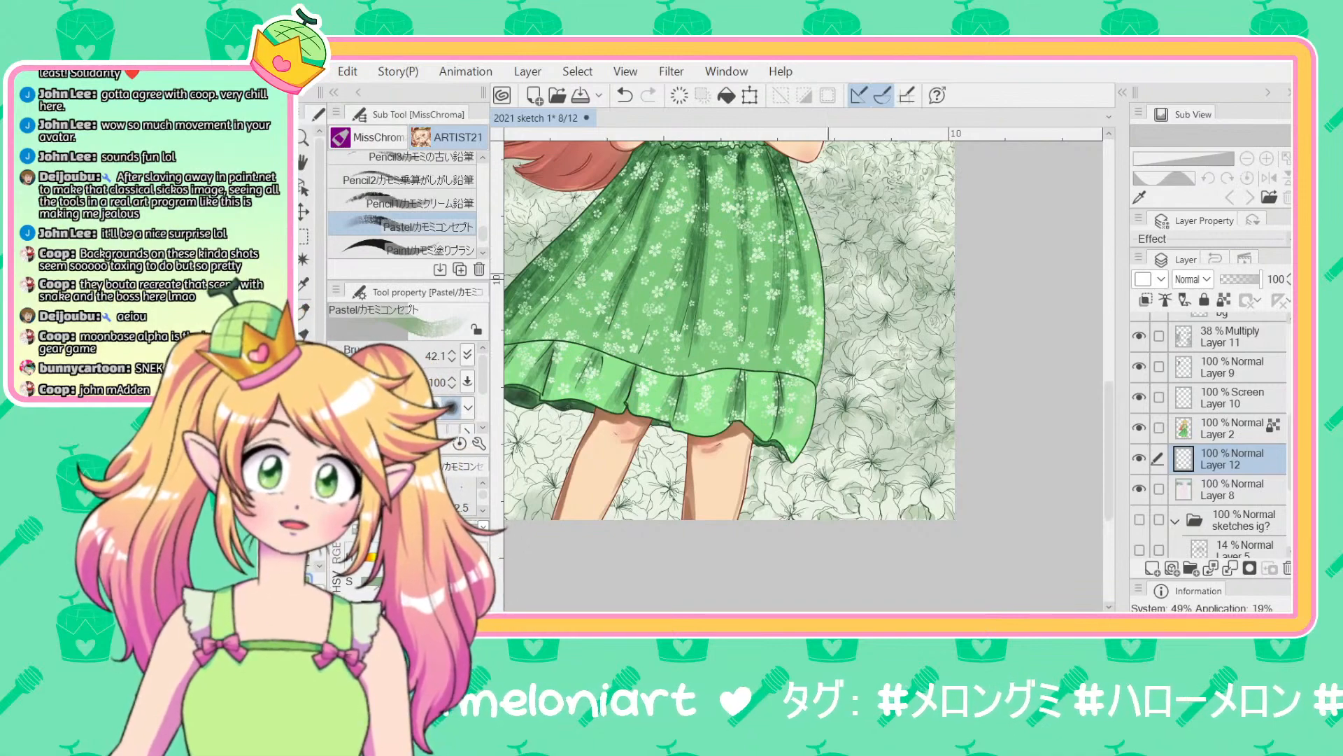
scroll(635, 539, up, 5)
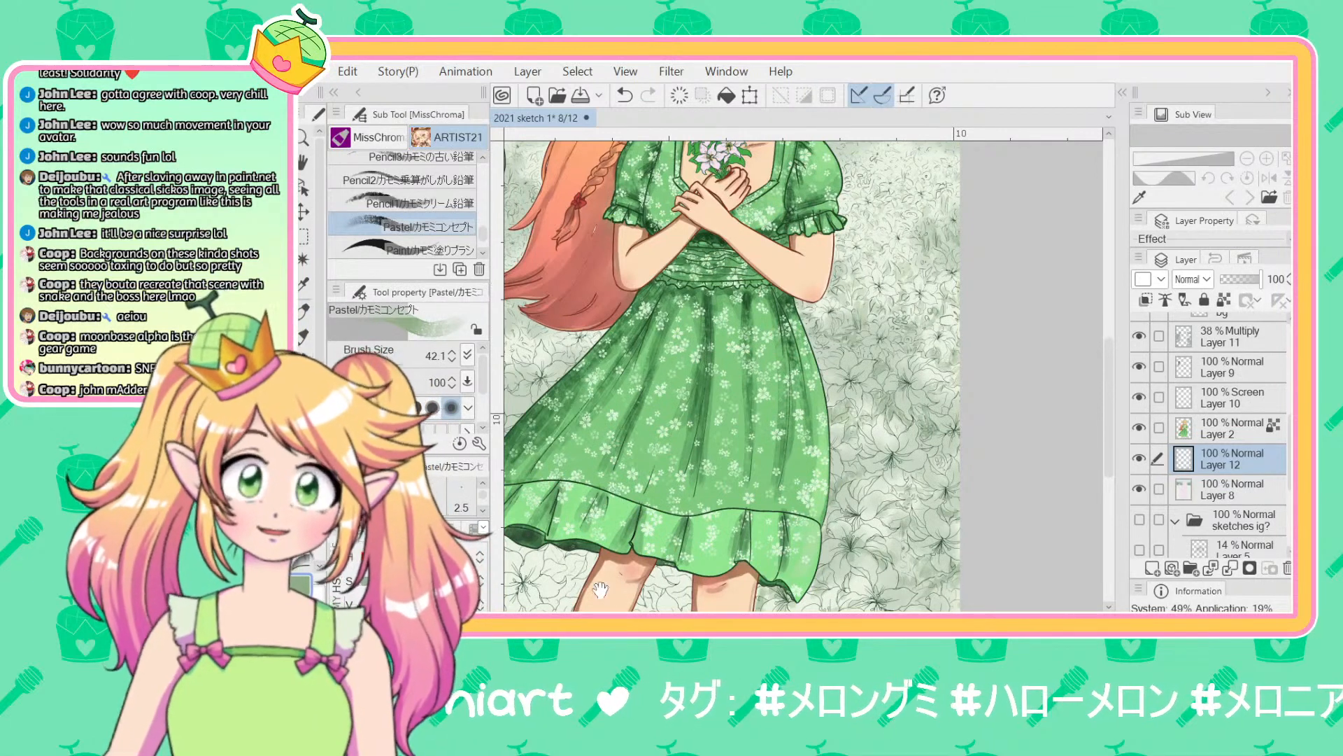
scroll(600, 589, up, 3)
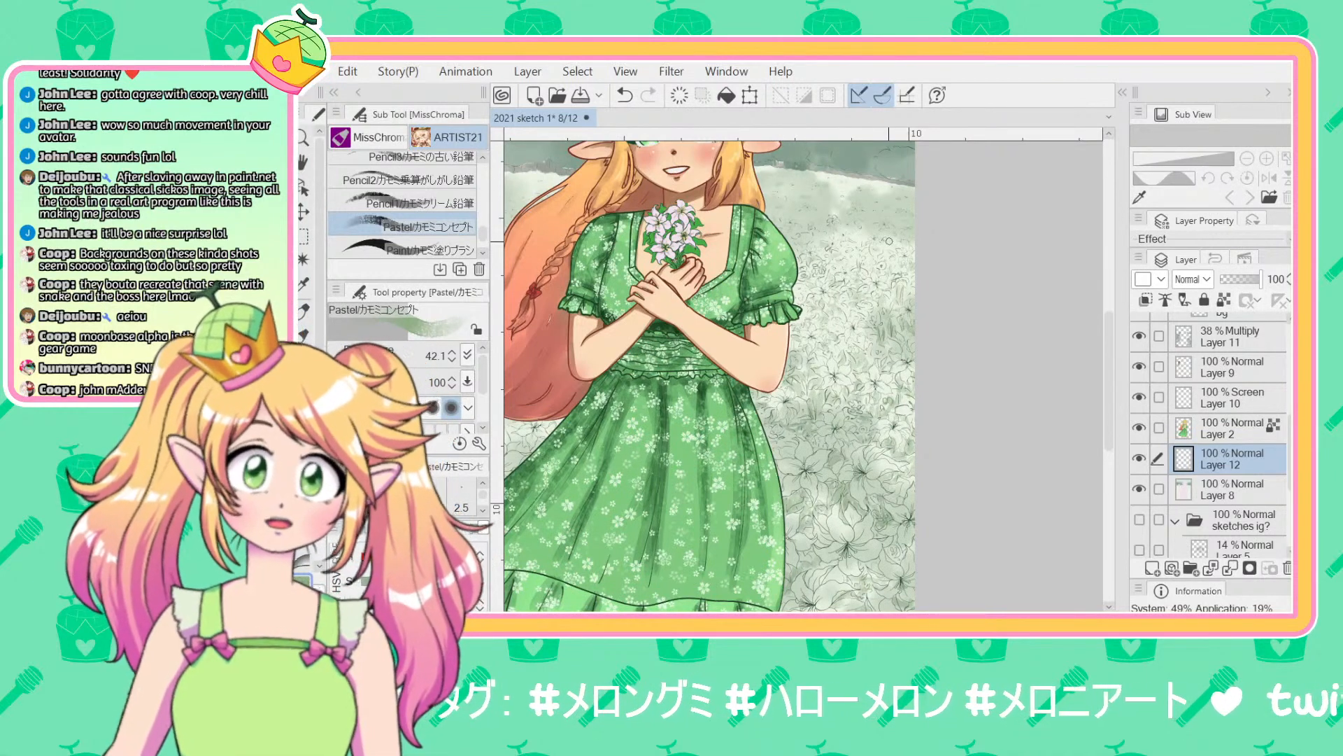
scroll(969, 348, down, 2)
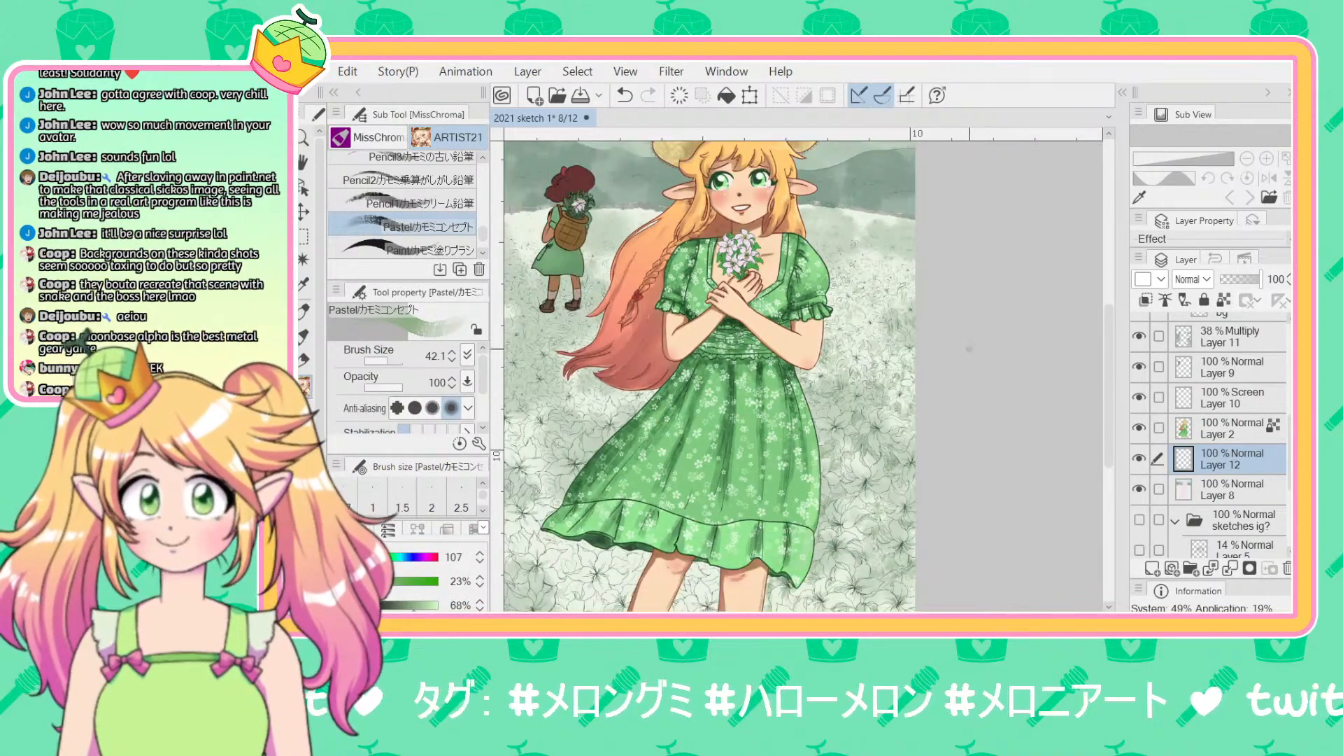
scroll(969, 348, down, 1)
scroll(843, 427, down, 1)
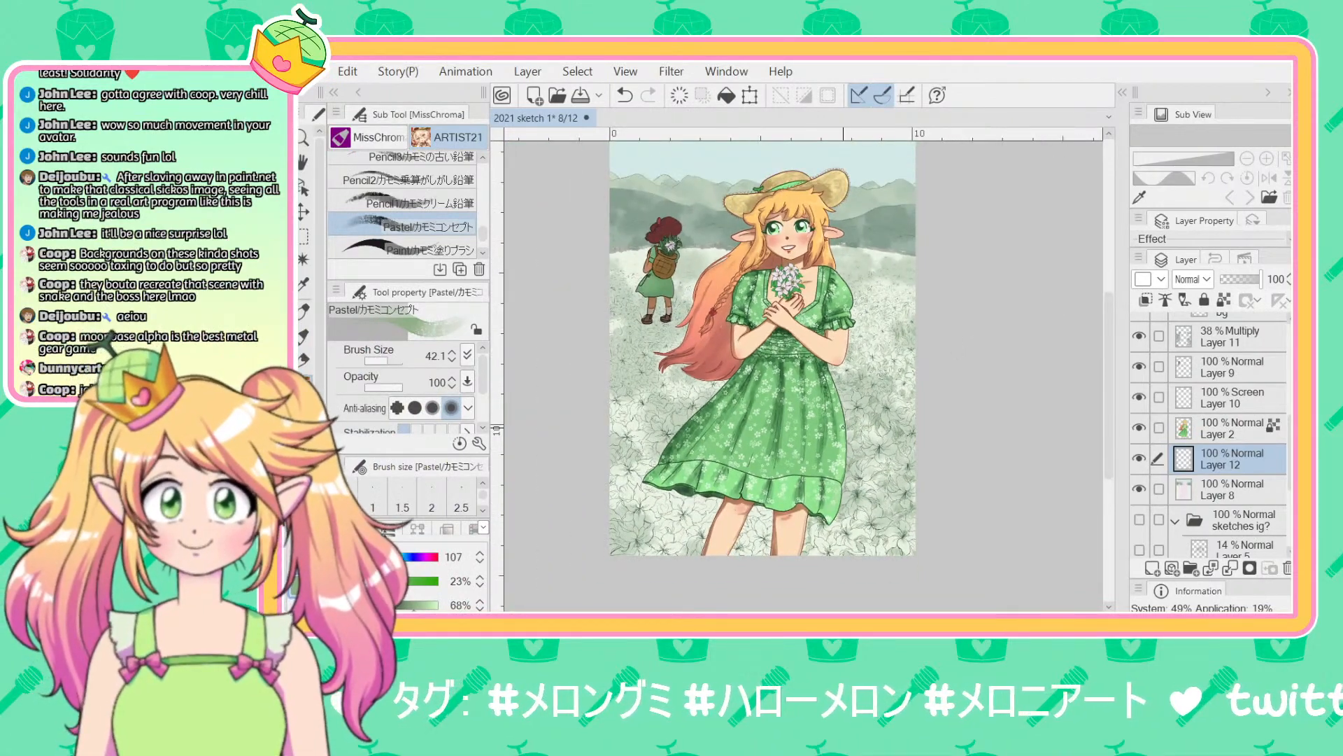
Step: Shade between the lilies in the lower corner by the flared side of the skirt and around the legs with the pastel brush
mouse_move(532, 610)
mouse_down()
mouse_move(607, 594)
mouse_move(673, 489)
mouse_up()
scroll(805, 456, up, 1)
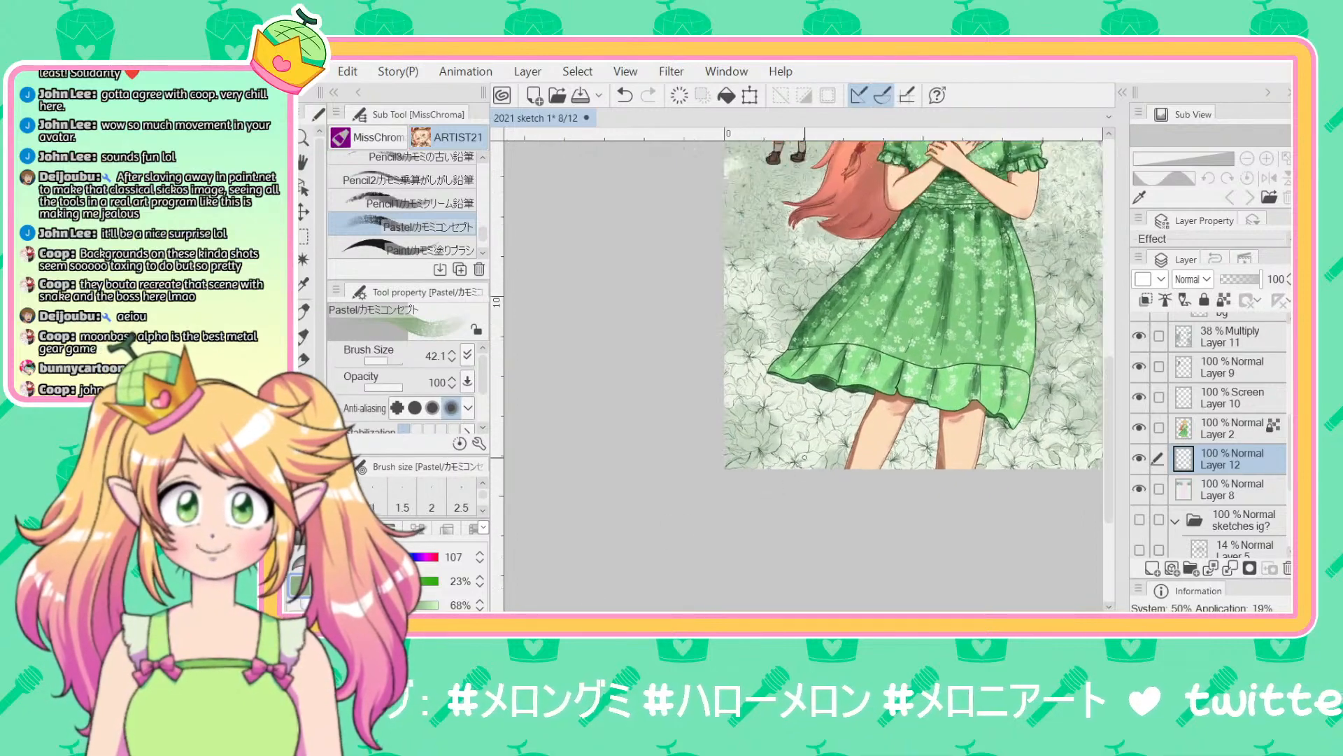
scroll(804, 457, up, 1)
drag(753, 594, 590, 611)
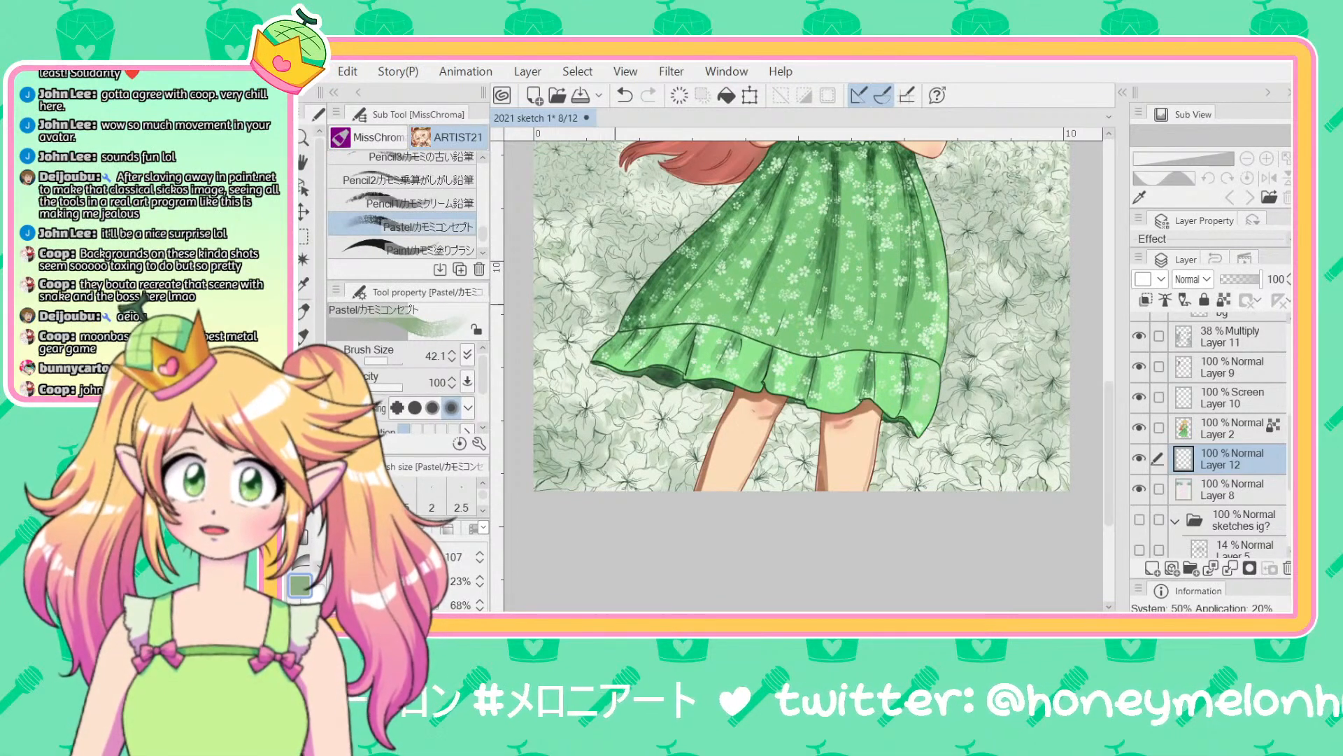
drag(589, 304, 670, 334)
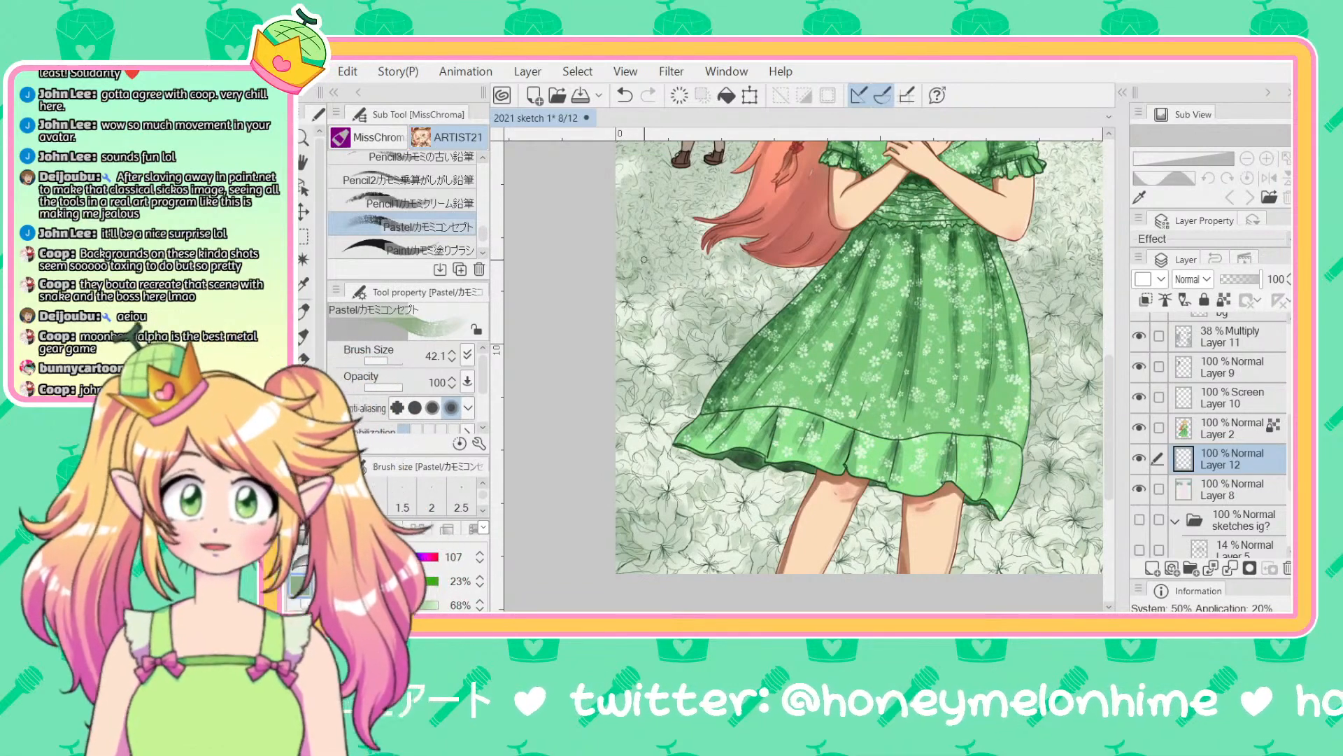
Step: Continue the muted green pastel shading through the lilies beneath the long hair and up towards the background girl's feet
scroll(644, 260, up, 3)
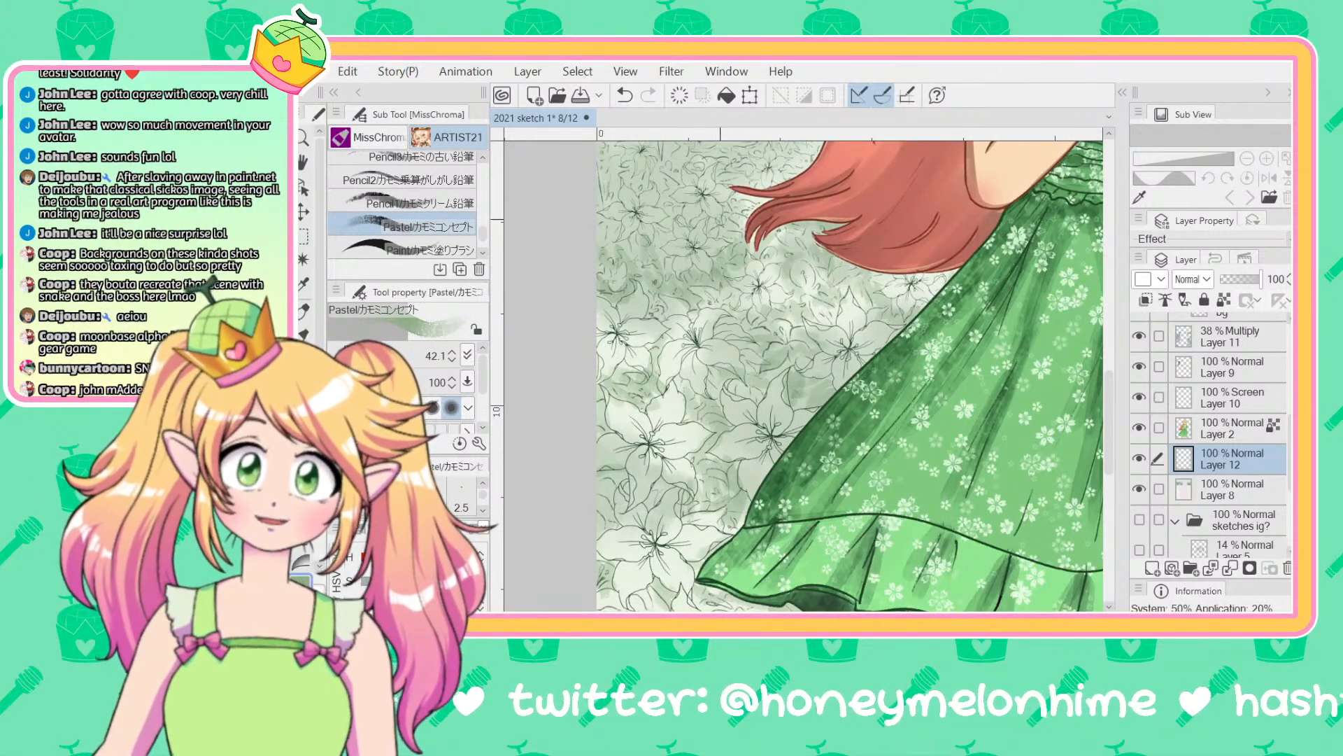
drag(516, 497, 555, 590)
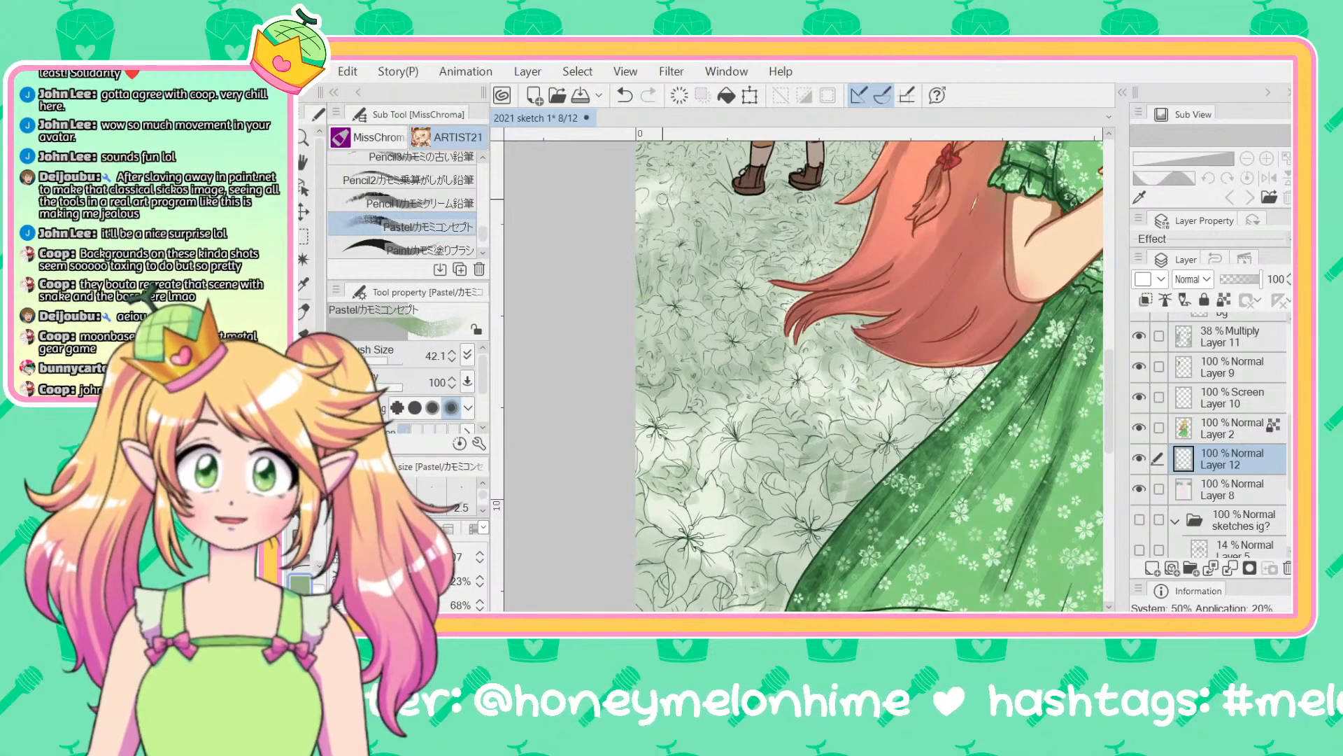
drag(662, 179, 716, 330)
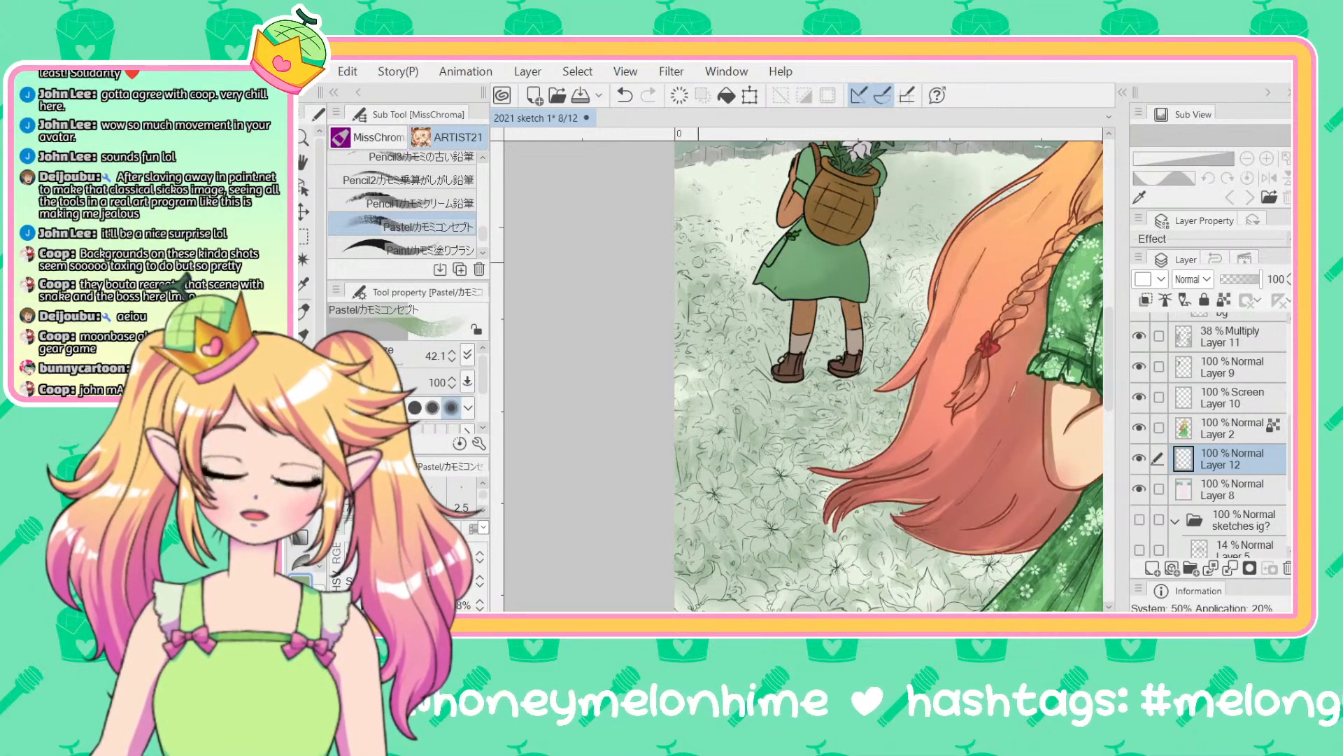
Step: Rework the pastel shading in the field around the background girl, undoing and redoing the last strokes to compare them
key(ctrl+z)
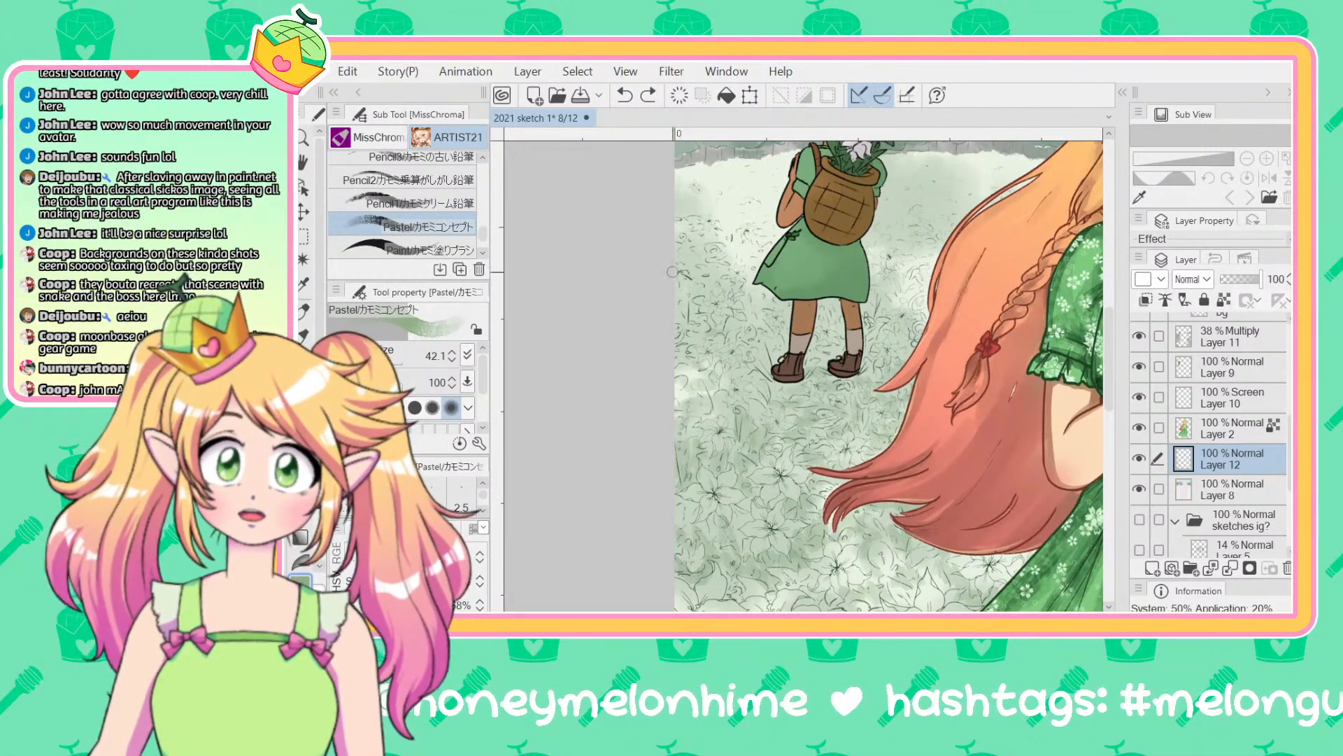
key(e)
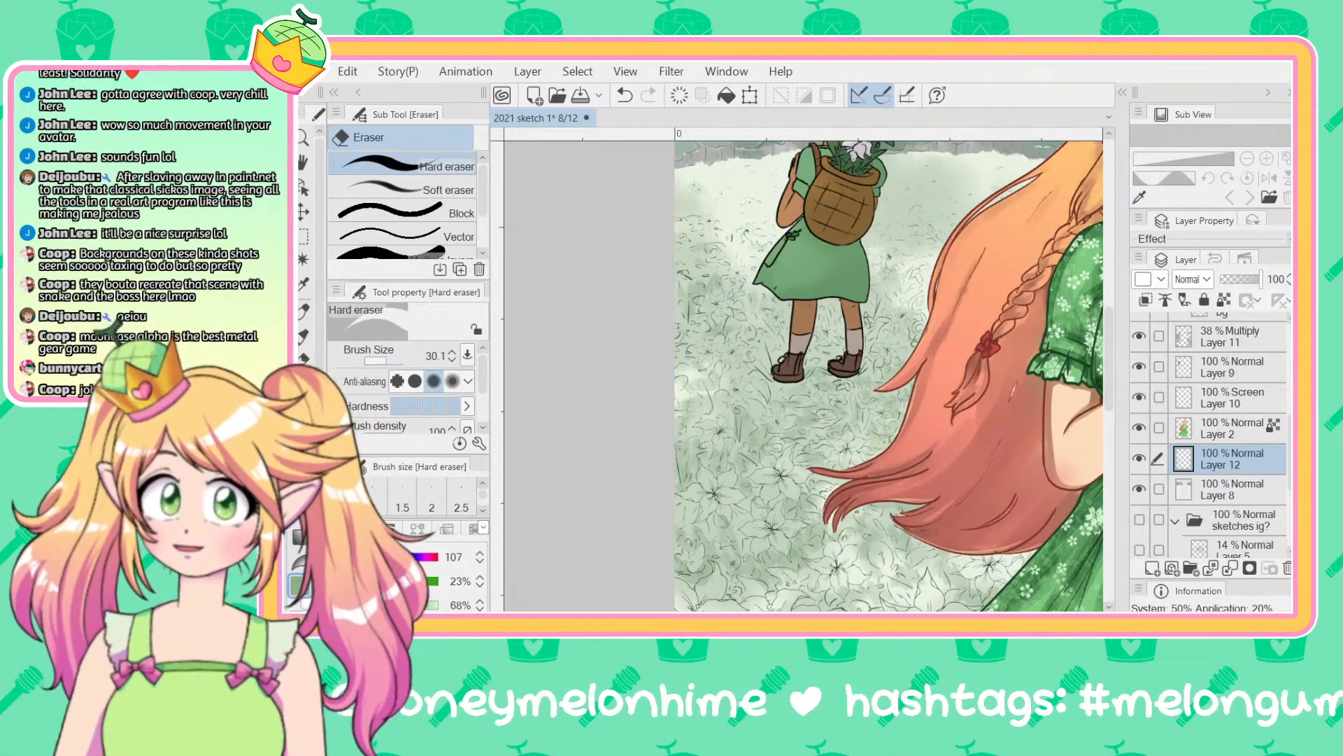
key(p)
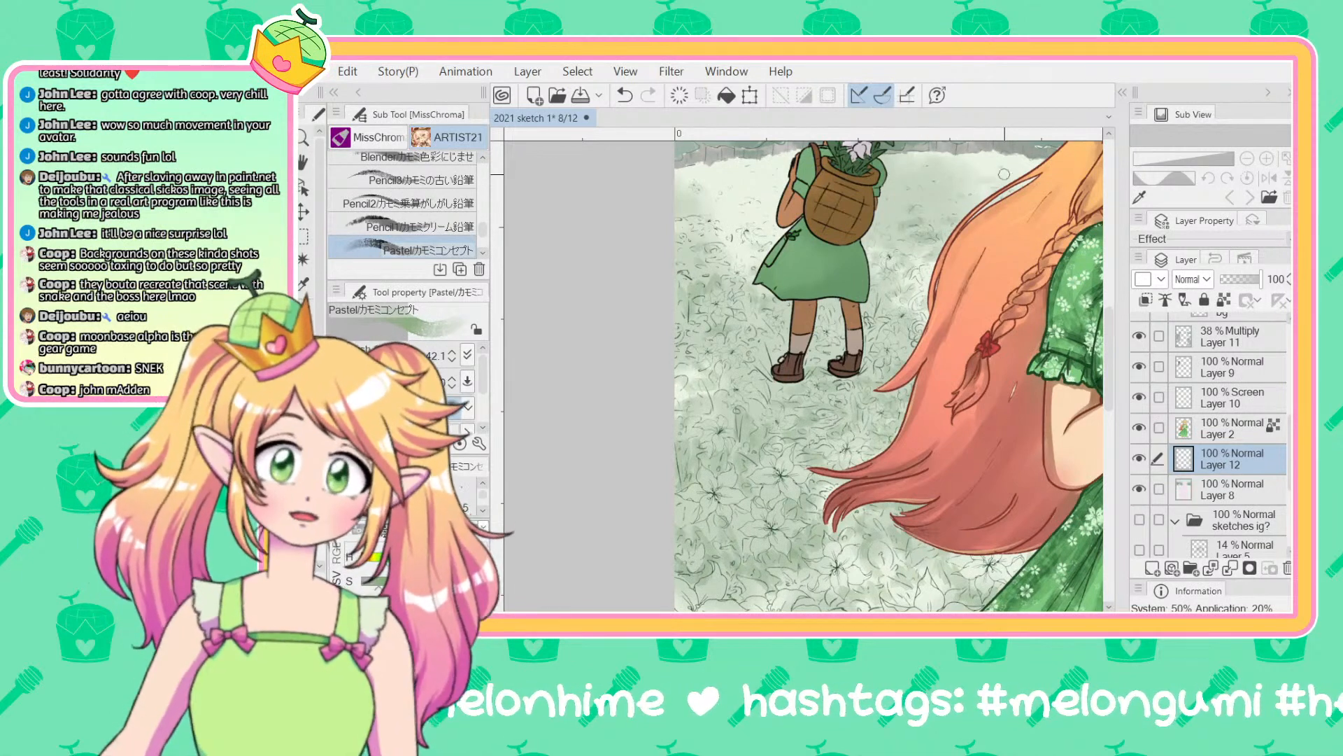
key(ctrl+y)
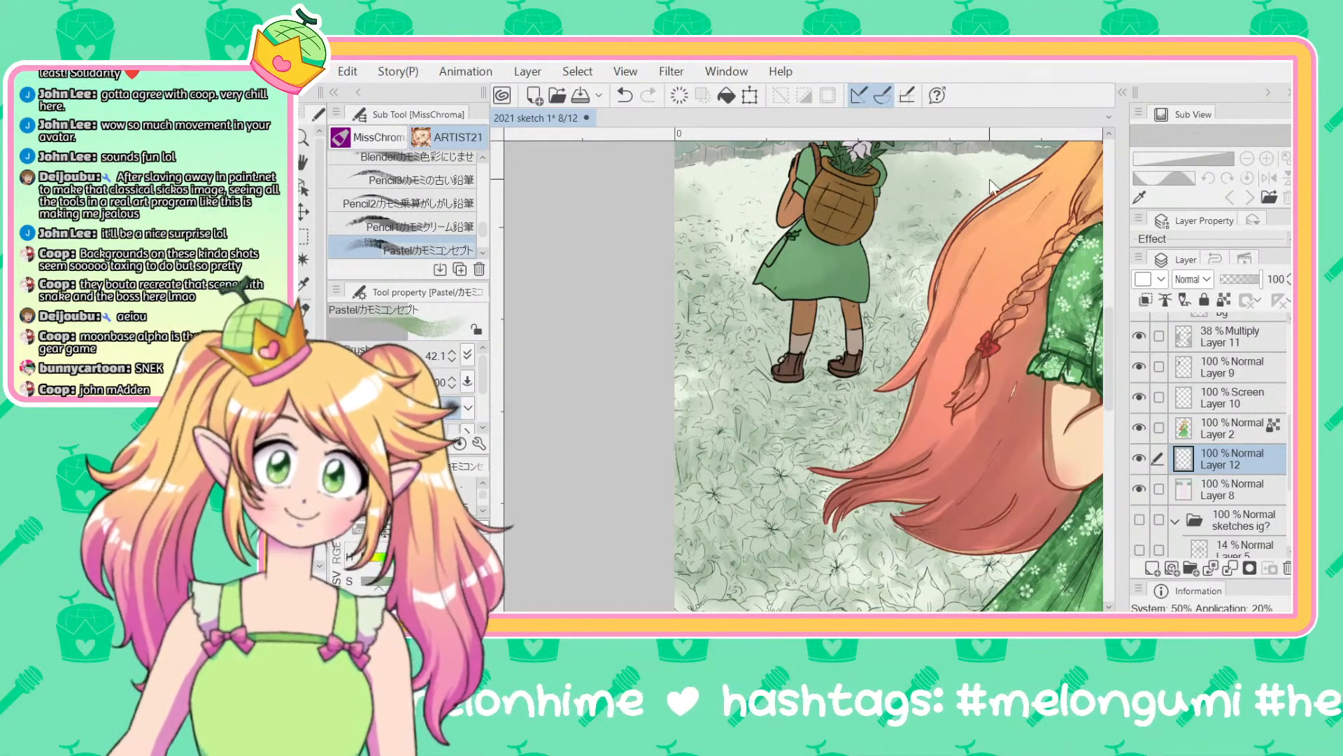
key(ctrl+y)
key(ctrl+z)
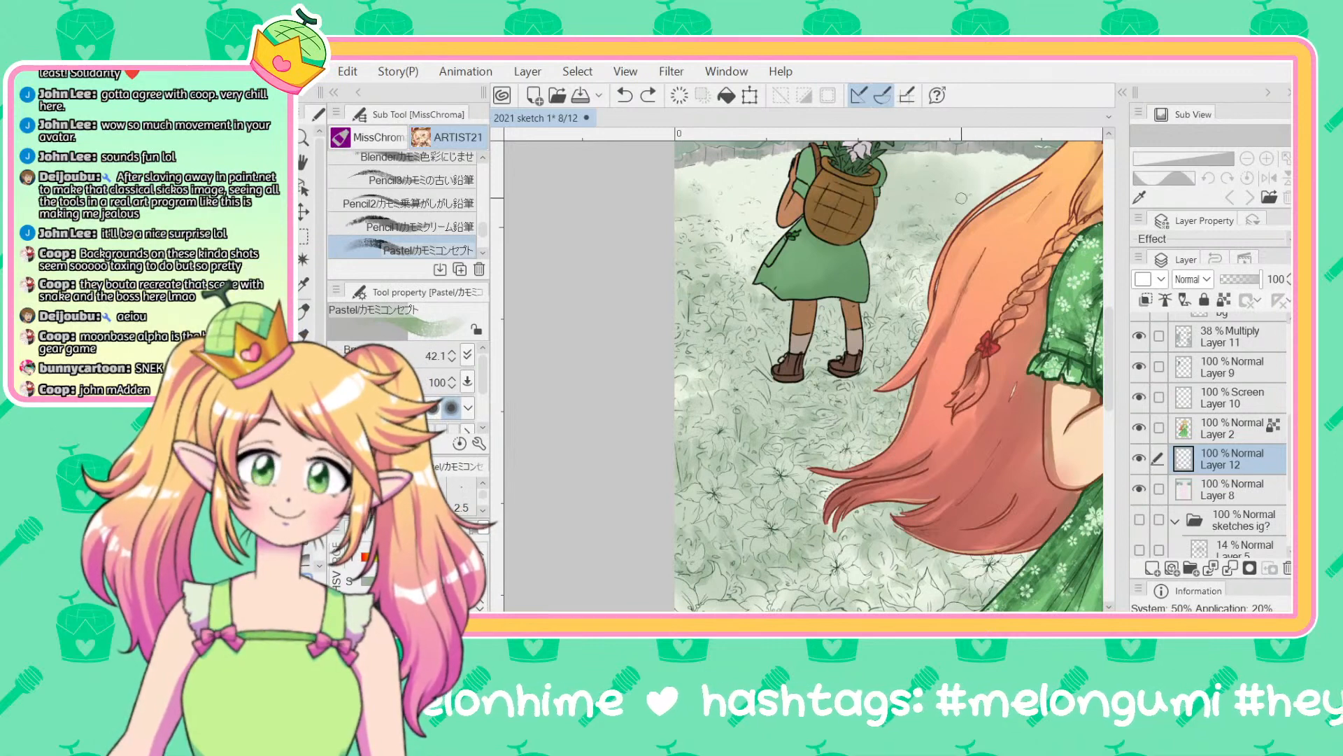
key(ctrl+y)
key(ctrl+z)
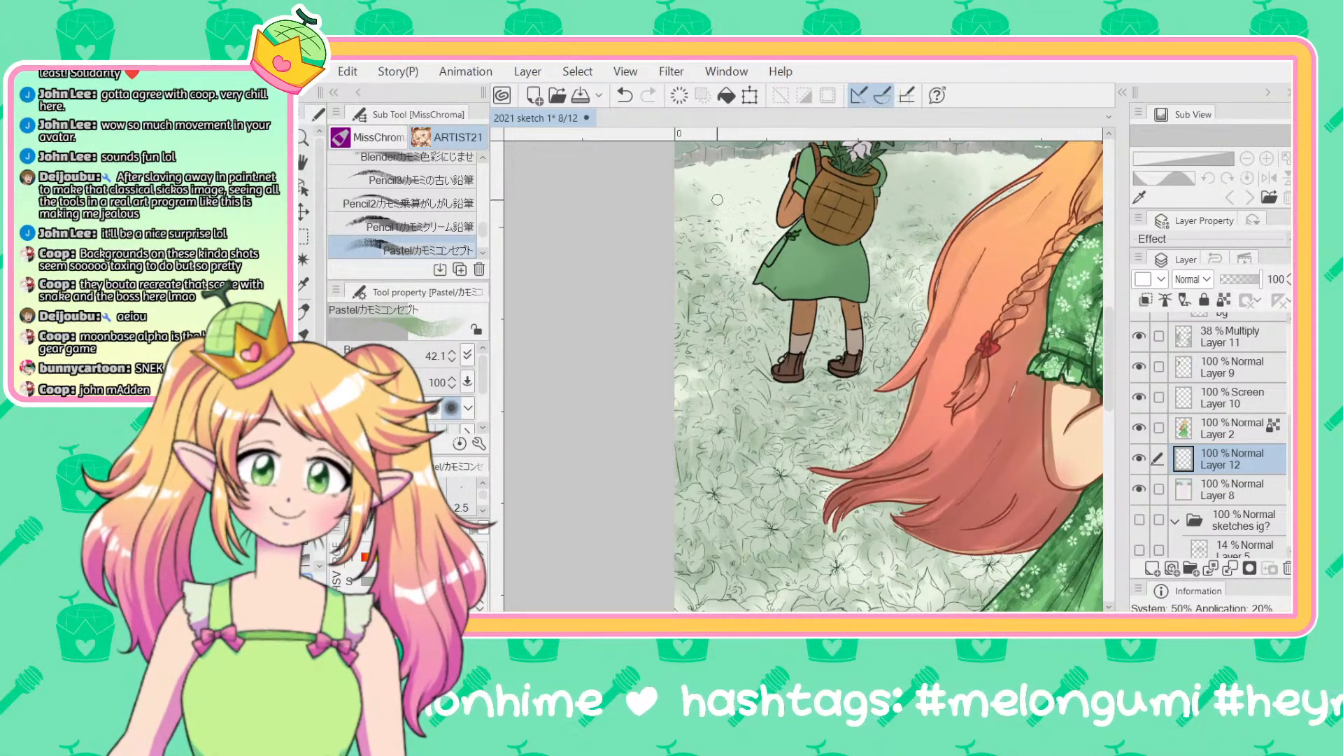
key(ctrl+y)
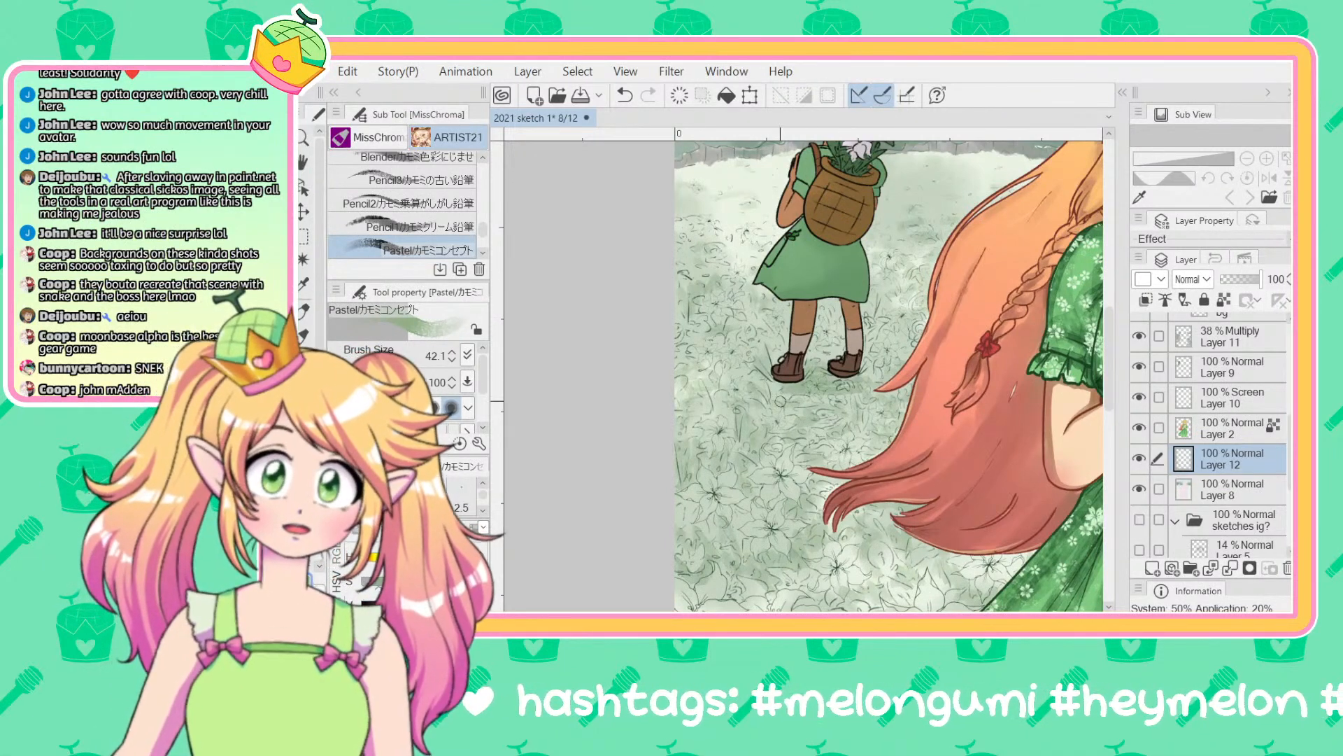
Step: Undo the last pastel strokes, enlarge the brush to 136.3 and lay a broad muted green shadow in the field below the background girl
scroll(780, 401, down, 4)
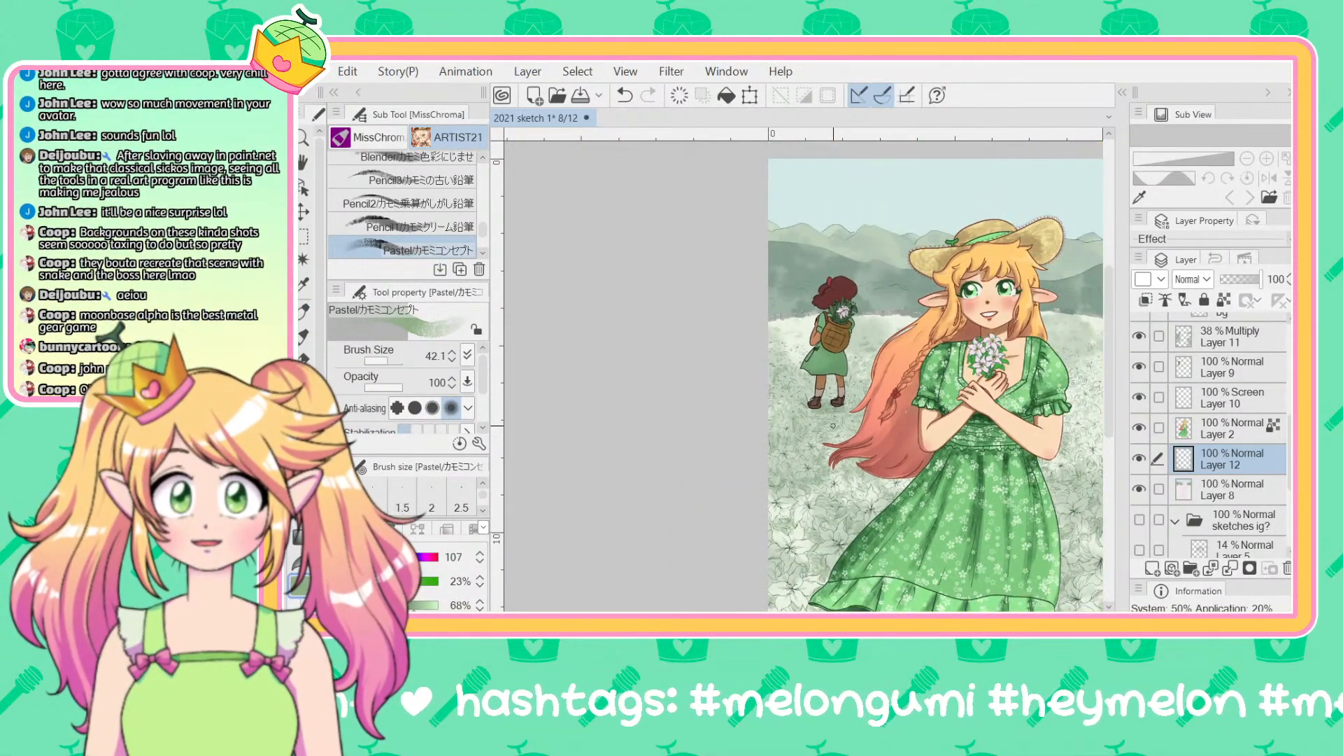
key(ctrl+z)
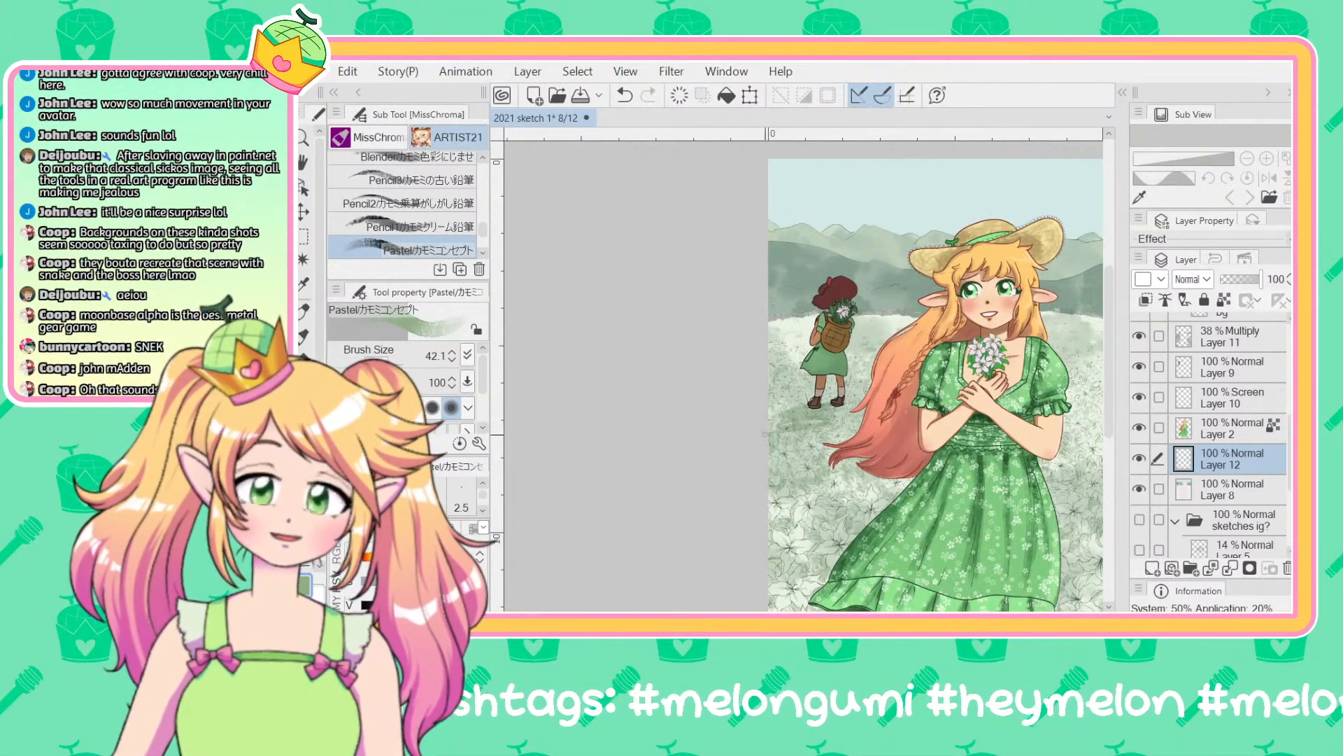
key(ctrl+z)
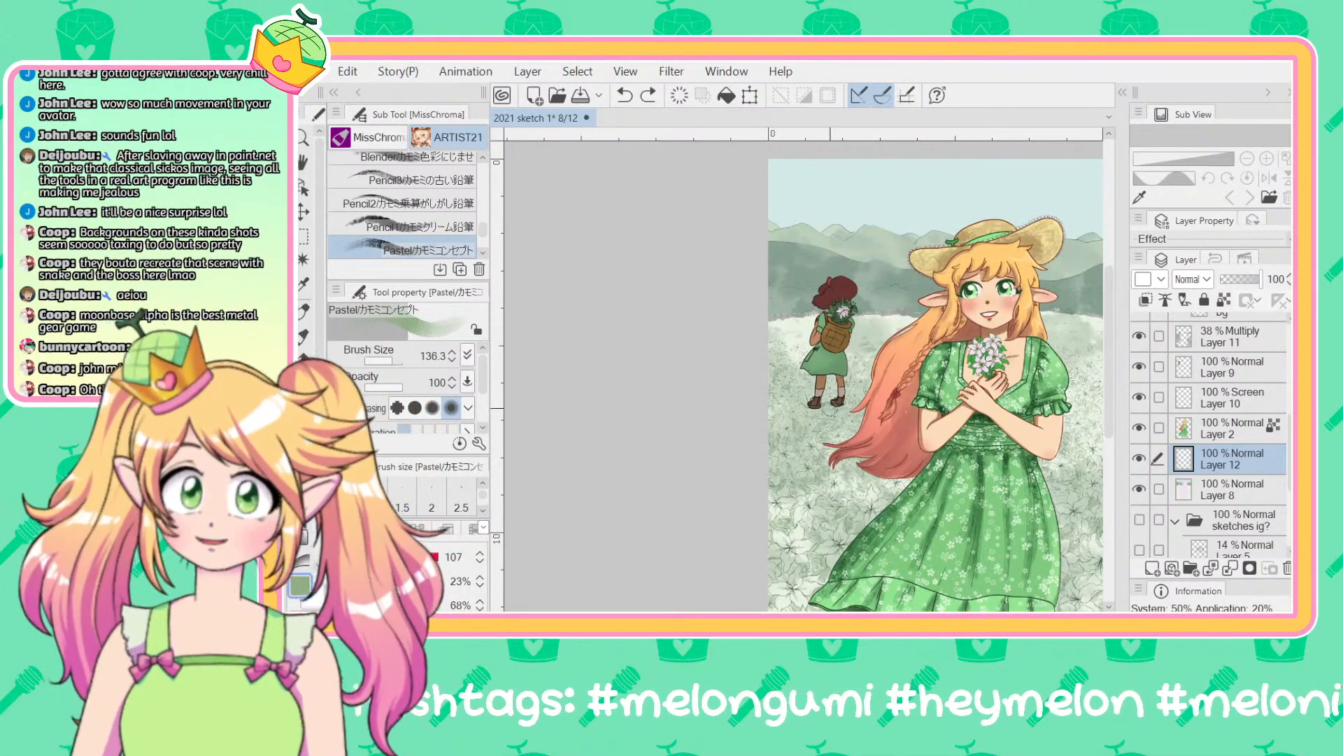
mouse_move(804, 381)
mouse_down()
mouse_move(829, 409)
mouse_move(784, 442)
mouse_move(773, 420)
mouse_move(756, 441)
mouse_move(808, 413)
mouse_move(791, 423)
mouse_move(794, 409)
mouse_move(803, 429)
mouse_move(746, 440)
mouse_move(805, 406)
mouse_move(787, 456)
mouse_move(761, 462)
mouse_move(795, 443)
mouse_move(769, 436)
mouse_move(774, 467)
mouse_move(789, 439)
mouse_move(812, 437)
mouse_move(781, 418)
mouse_up()
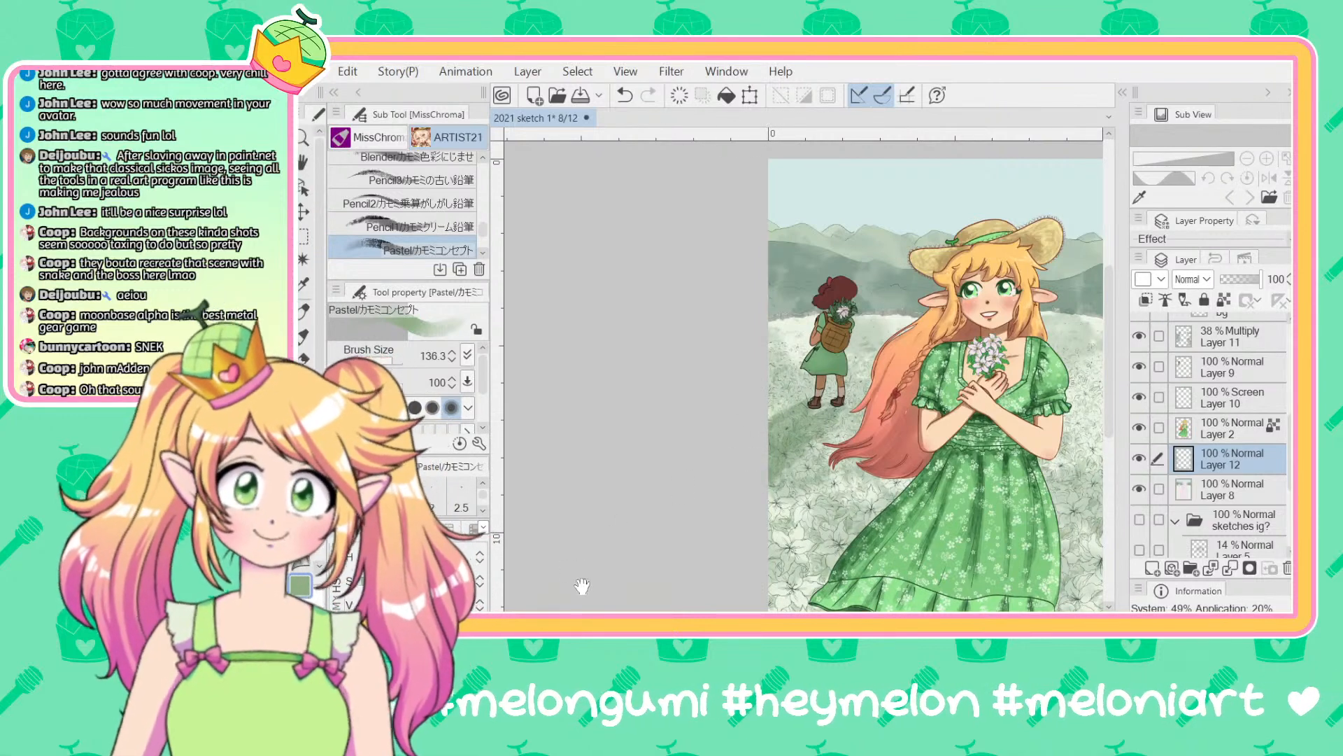
Step: Brush broad muted green pastel shading along the distant edge of the lily field on both sides of the background girl
drag(619, 700, 534, 472)
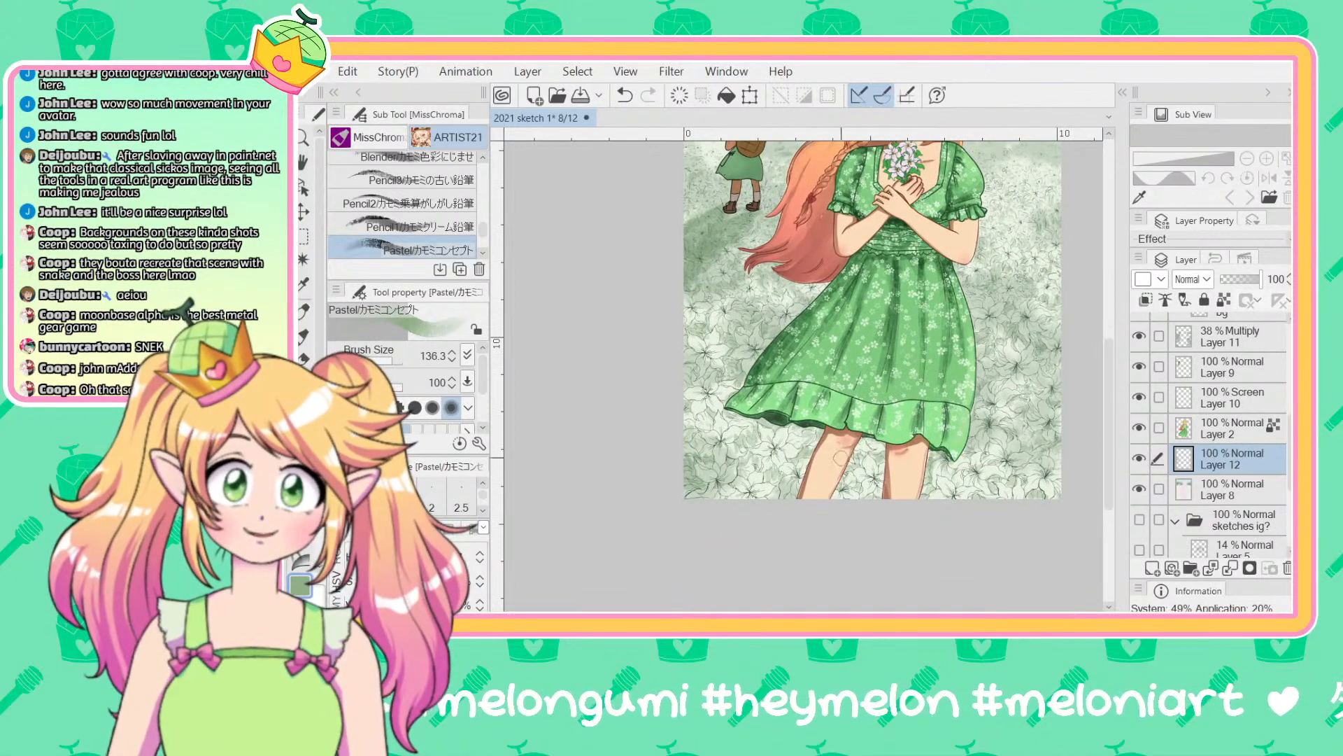
mouse_move(852, 438)
mouse_down()
mouse_move(839, 490)
mouse_move(860, 500)
mouse_move(886, 462)
mouse_move(877, 441)
mouse_move(853, 490)
mouse_up()
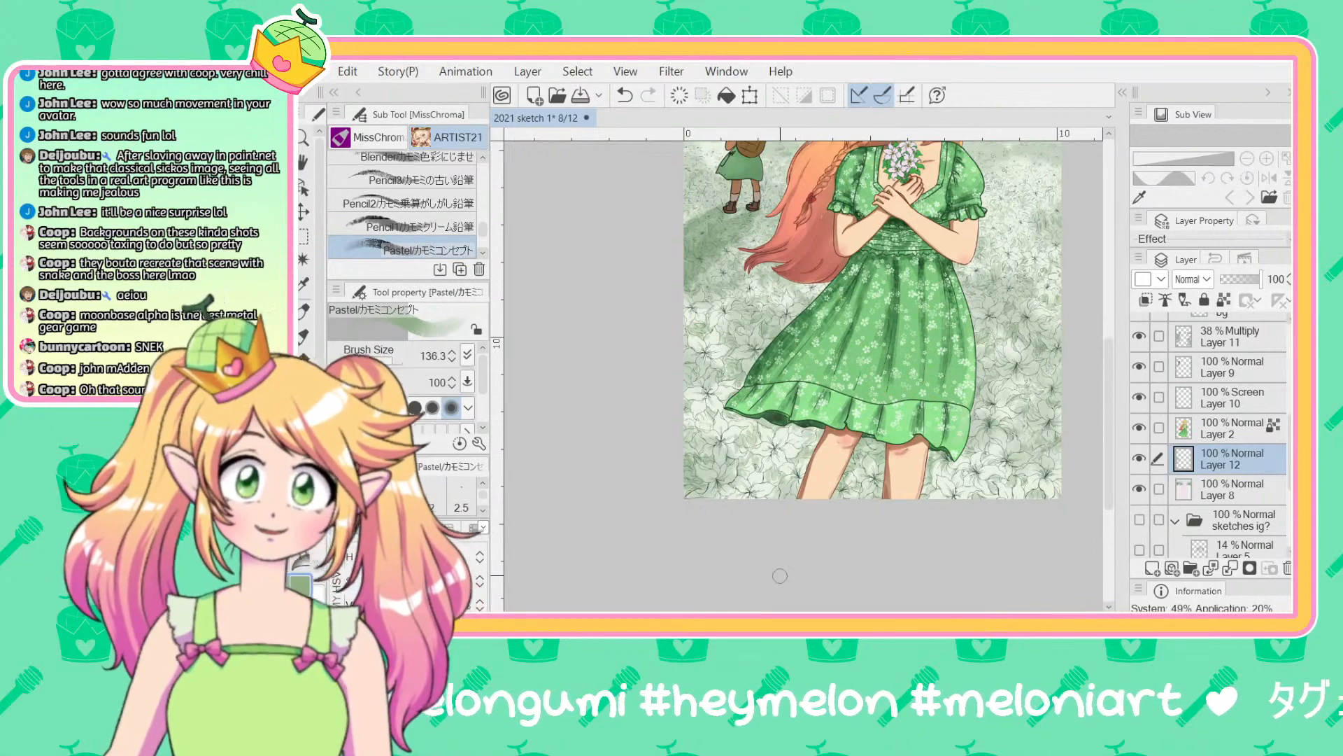
key(ctrl+minus)
key(ctrl+minus)
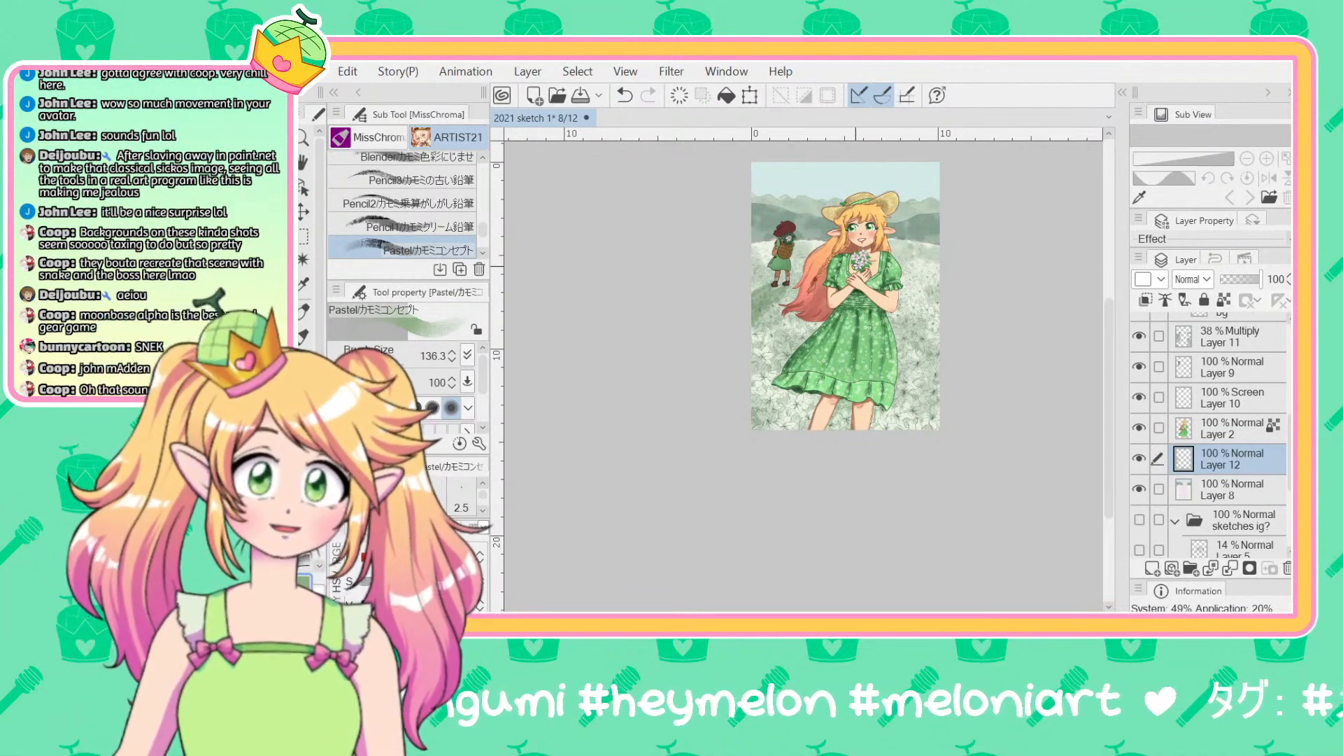
scroll(850, 280, up, 5)
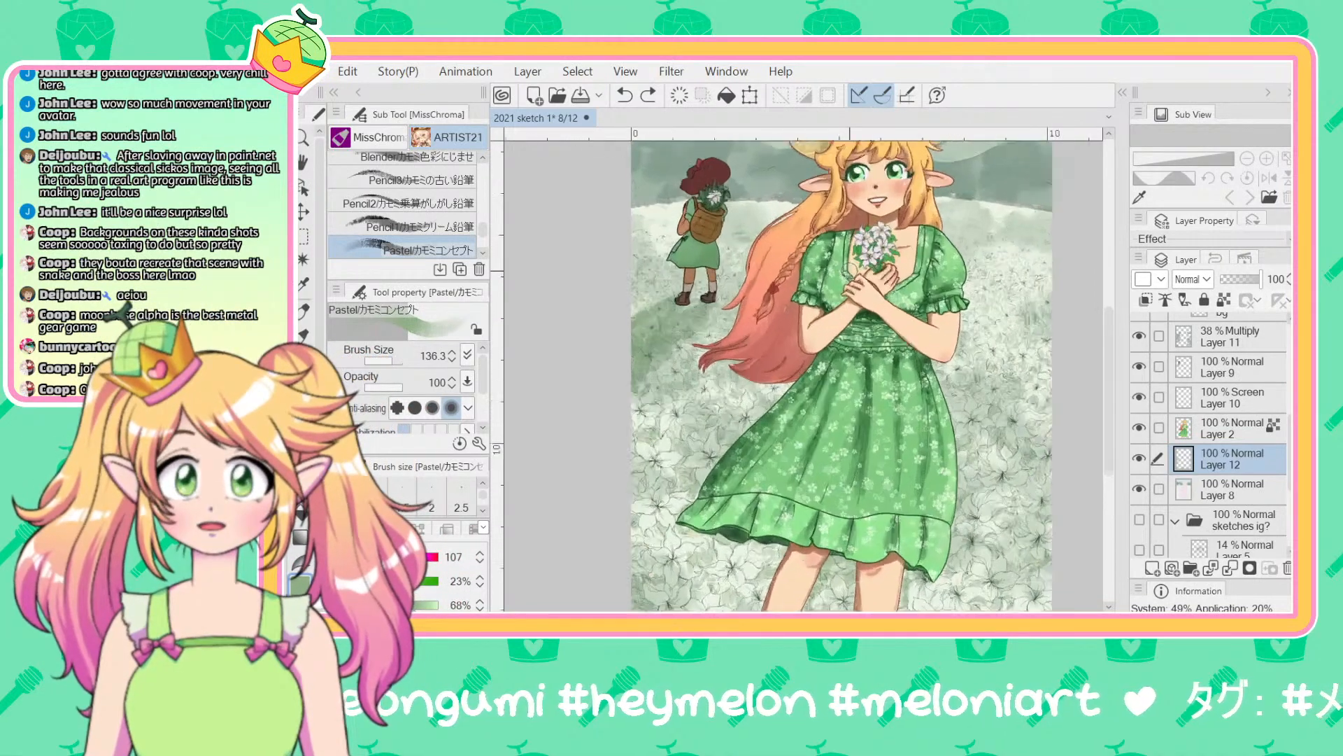
drag(546, 522, 546, 595)
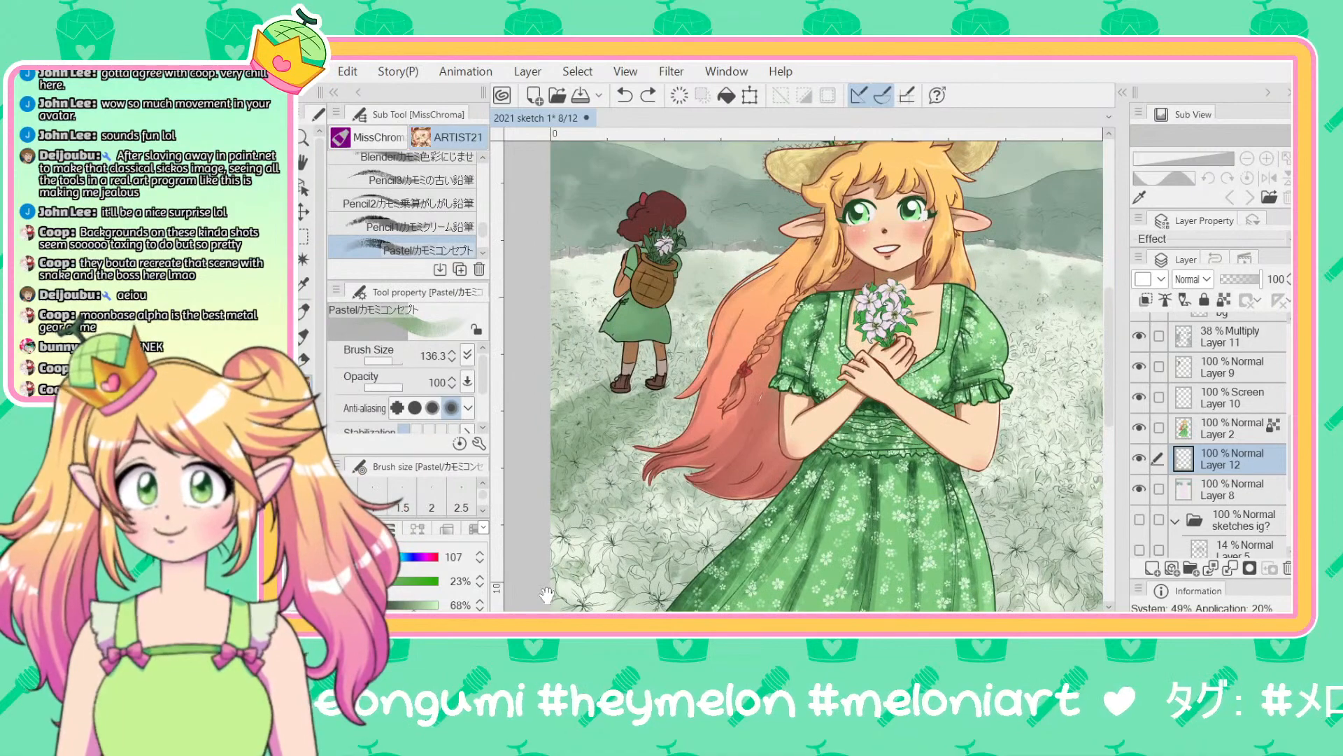
drag(591, 253, 544, 265)
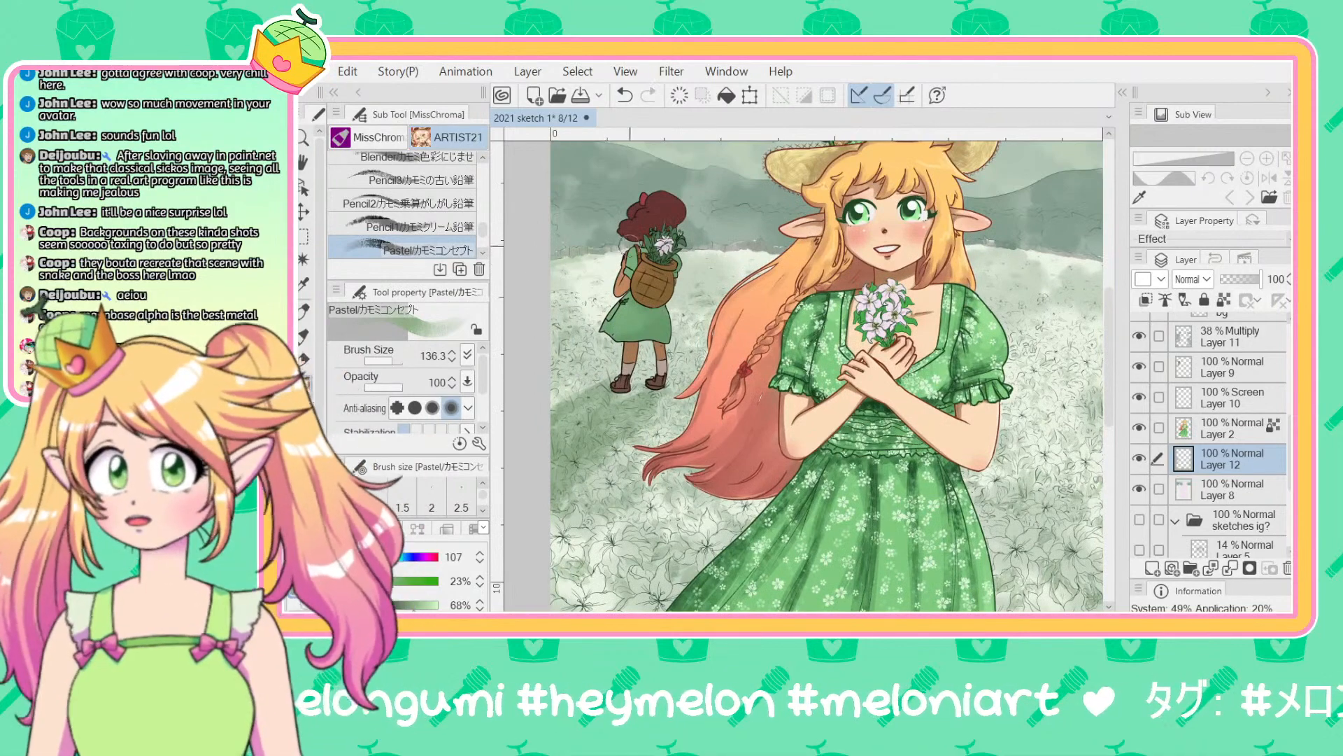
mouse_move(630, 253)
mouse_down()
mouse_move(609, 252)
mouse_move(763, 252)
mouse_move(712, 250)
mouse_up()
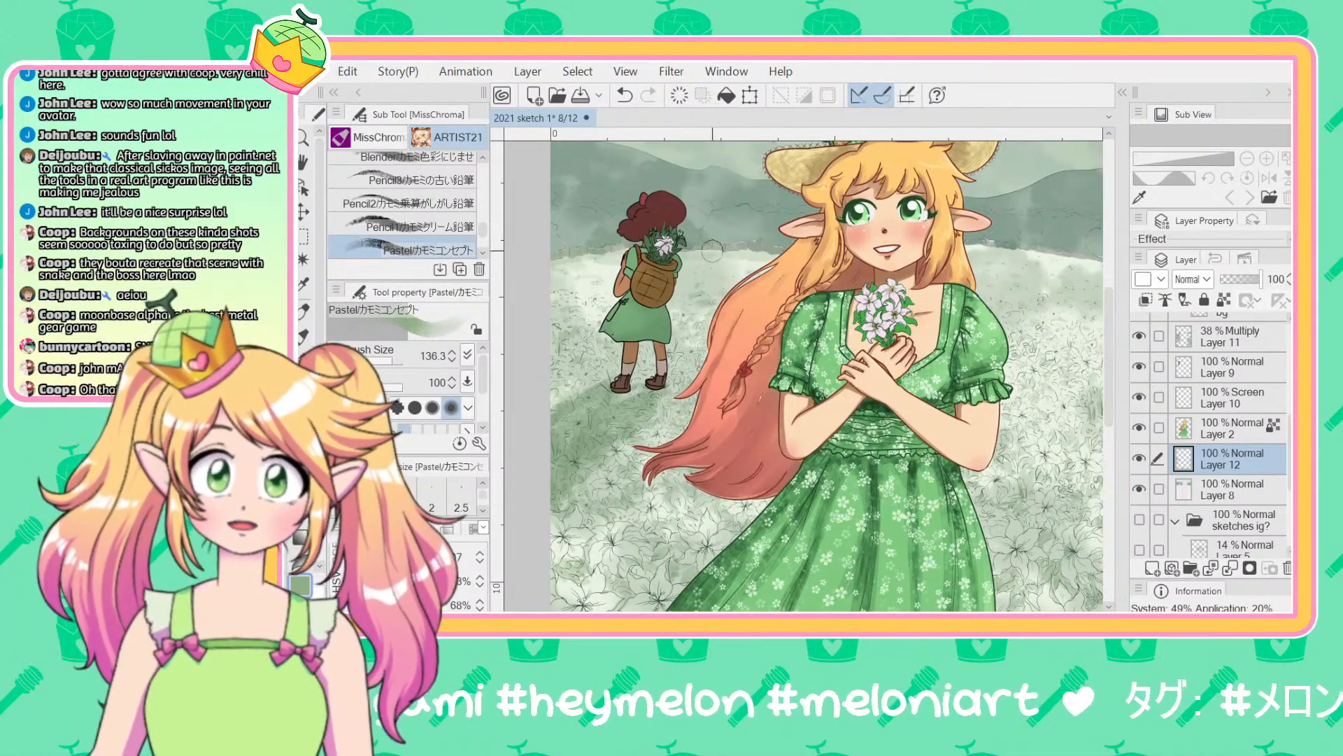
drag(744, 575, 571, 578)
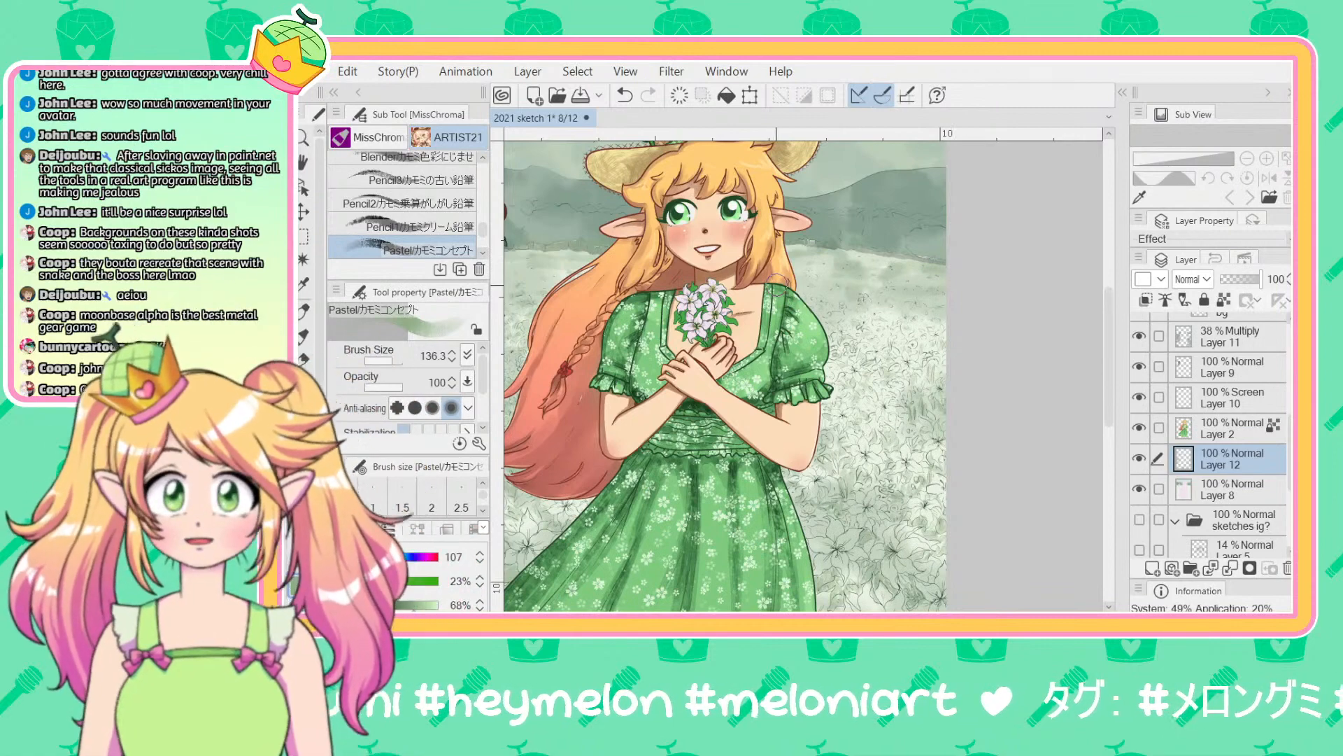
scroll(777, 281, down, 4)
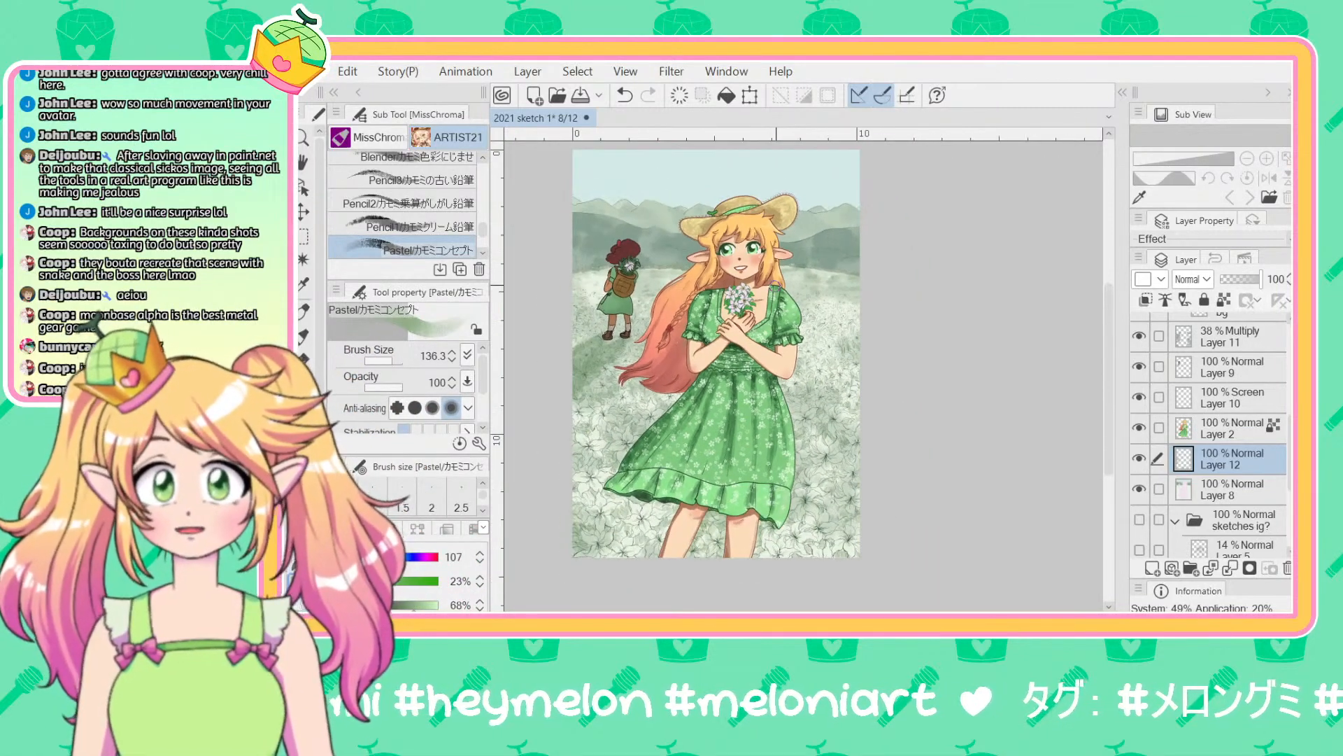
Step: Raise the opacity of the Multiply layer, Layer 11, to 51%
drag(513, 585, 589, 580)
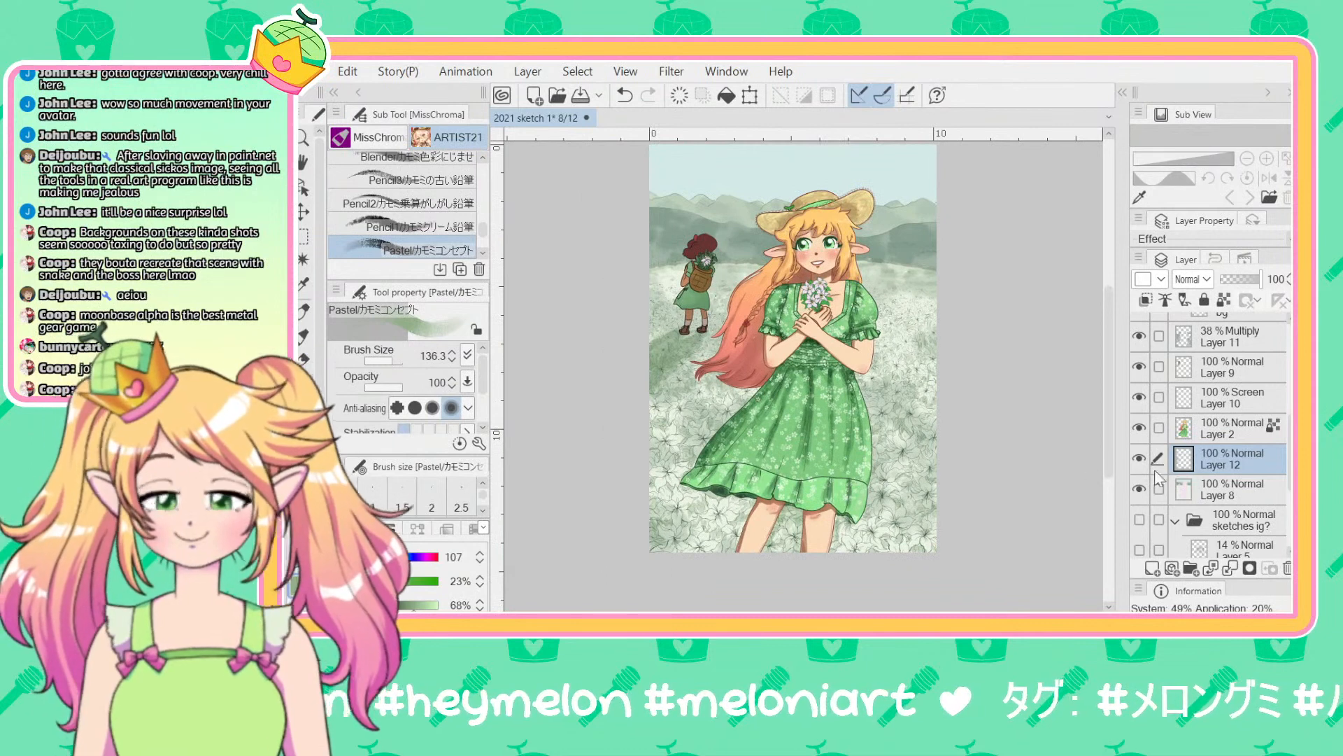
scroll(1286, 455, up, 3)
click(1245, 452)
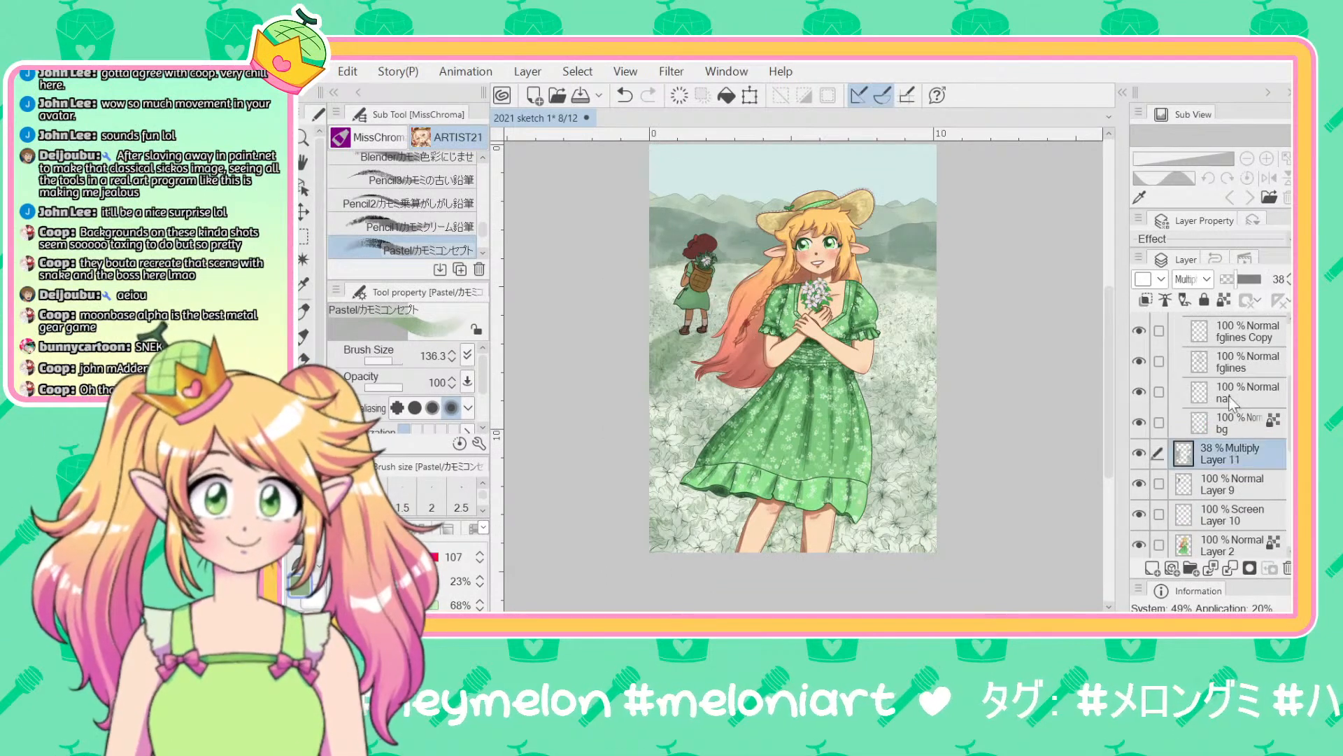
click(1245, 281)
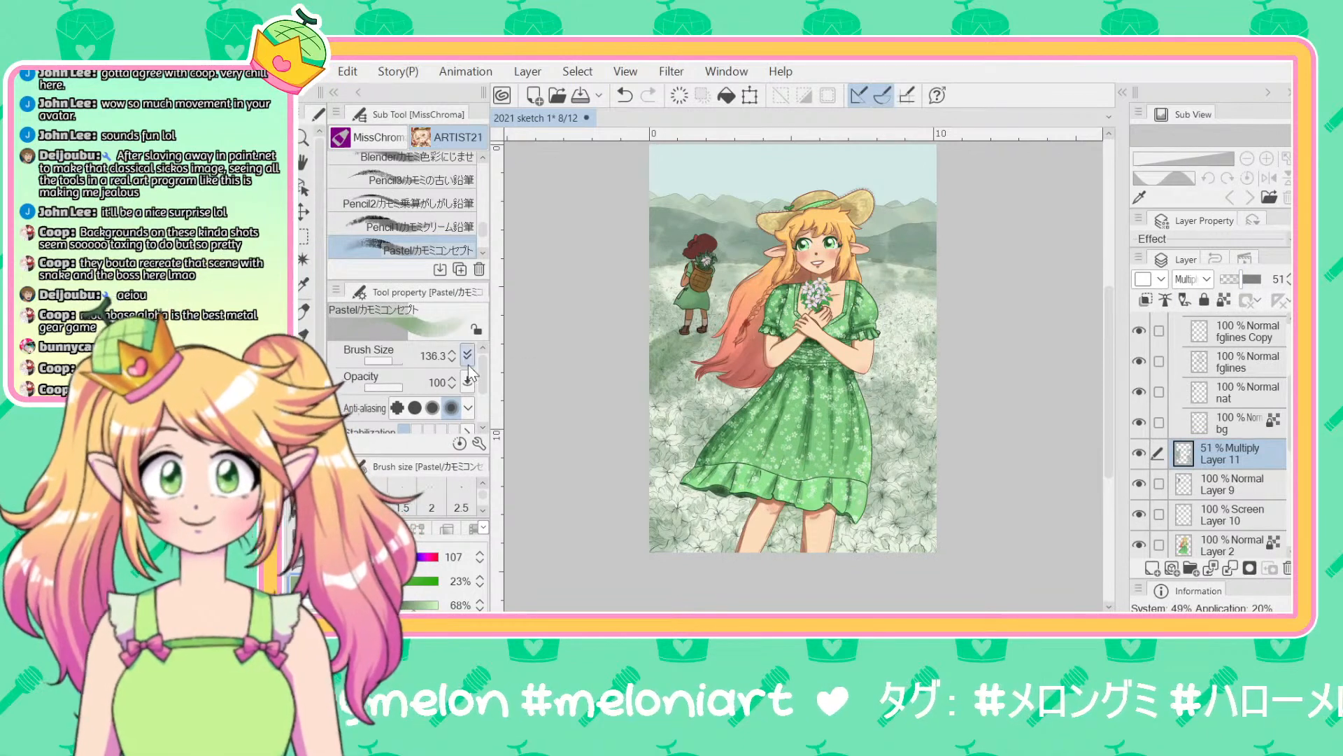
Step: Choose the MissChroma CLOUD brush, set its size to 617.6 and make Layer 8 the active layer
key(b)
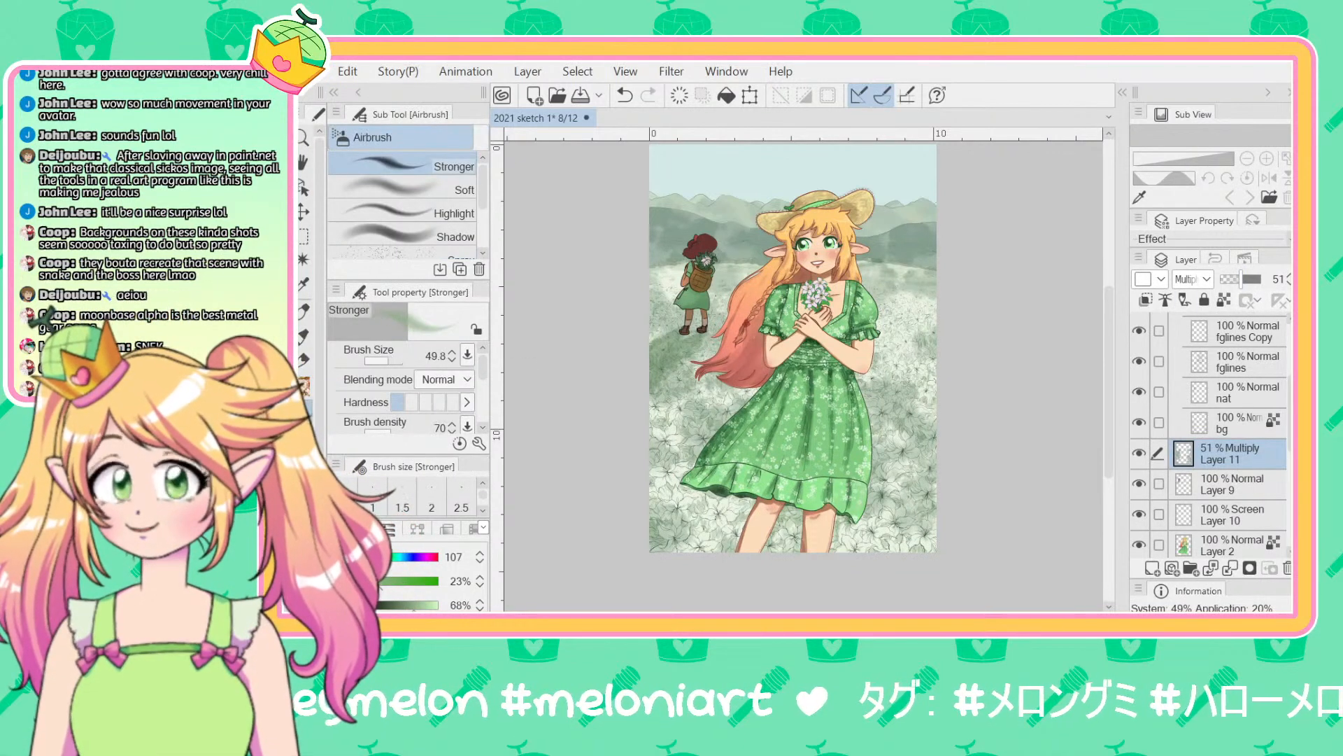
key(b)
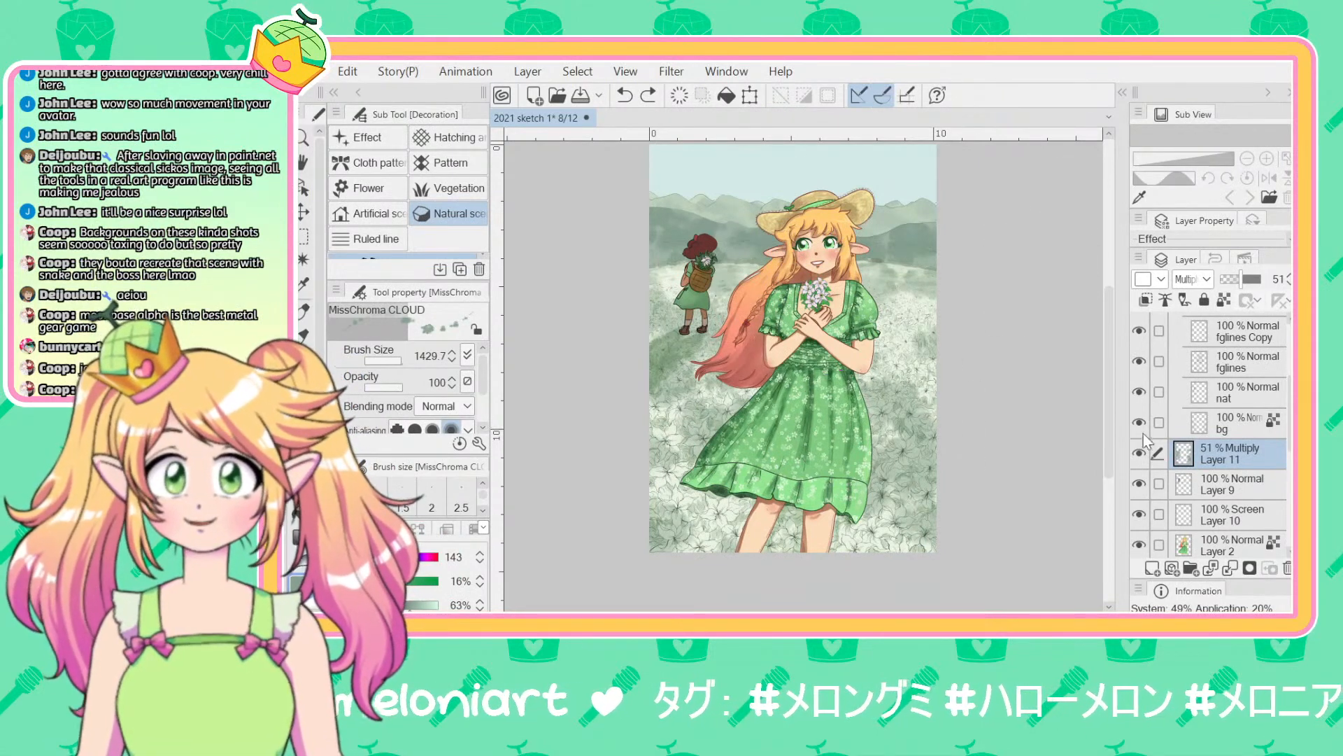
scroll(1233, 458, down, 3)
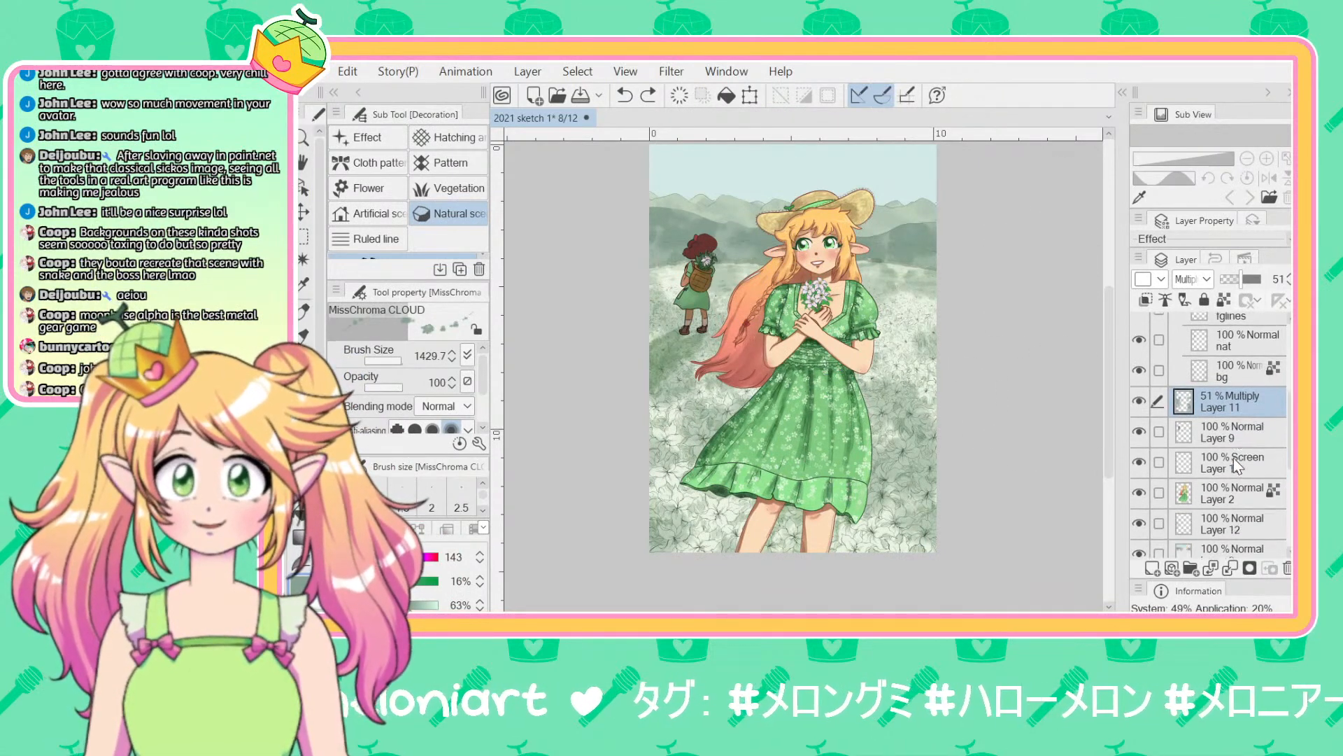
click(1229, 480)
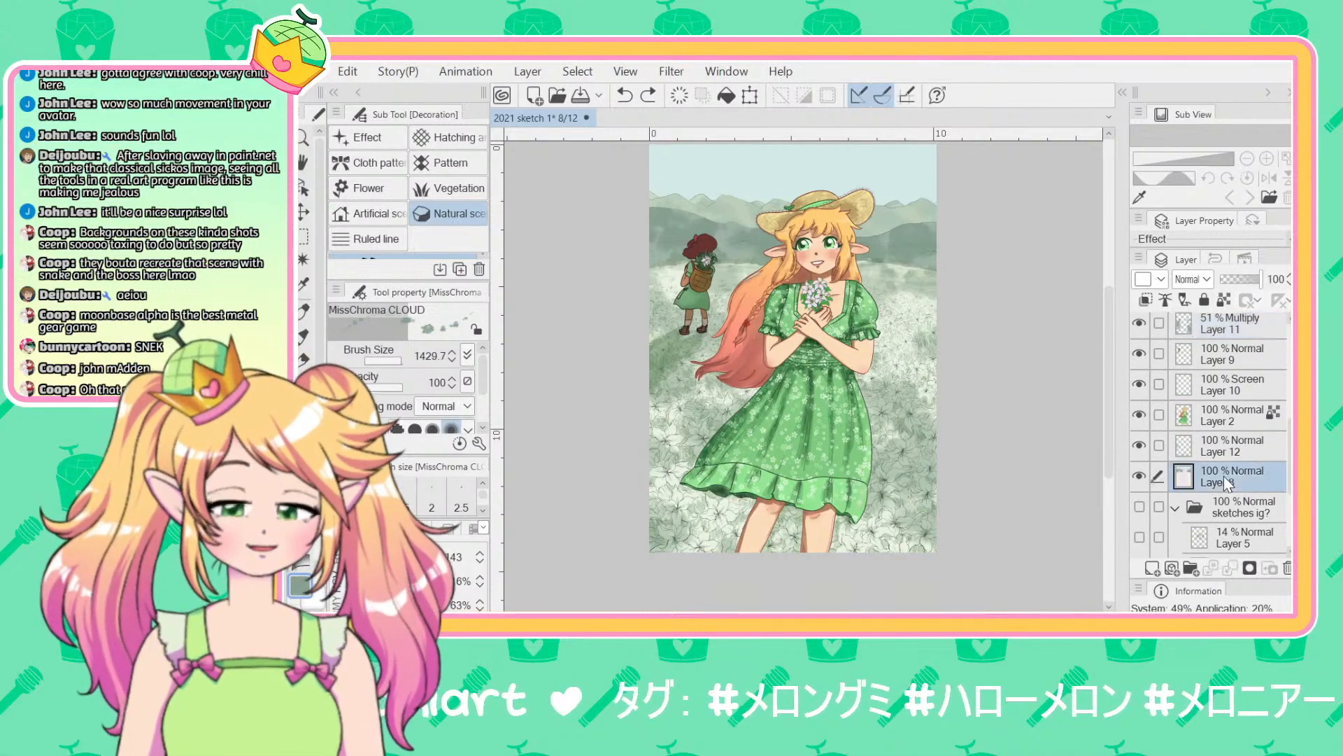
click(1249, 445)
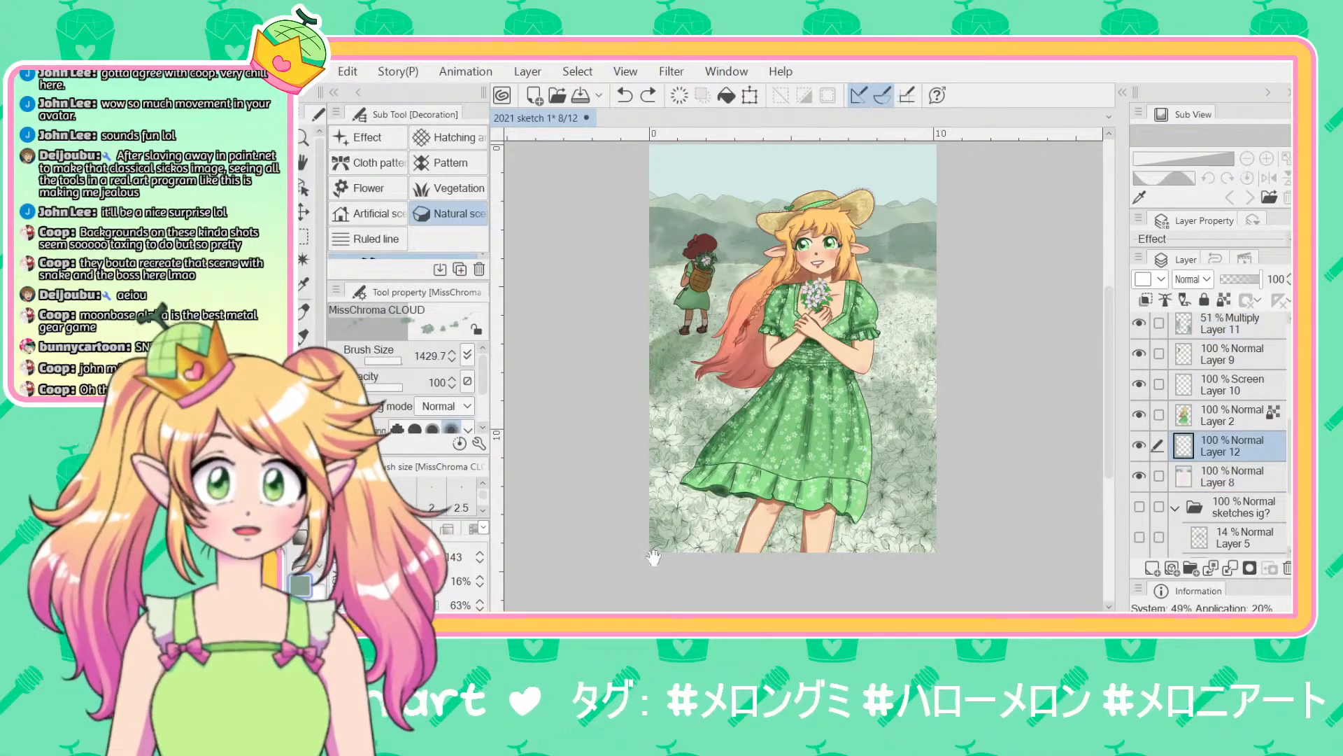
drag(655, 557, 644, 598)
click(1214, 481)
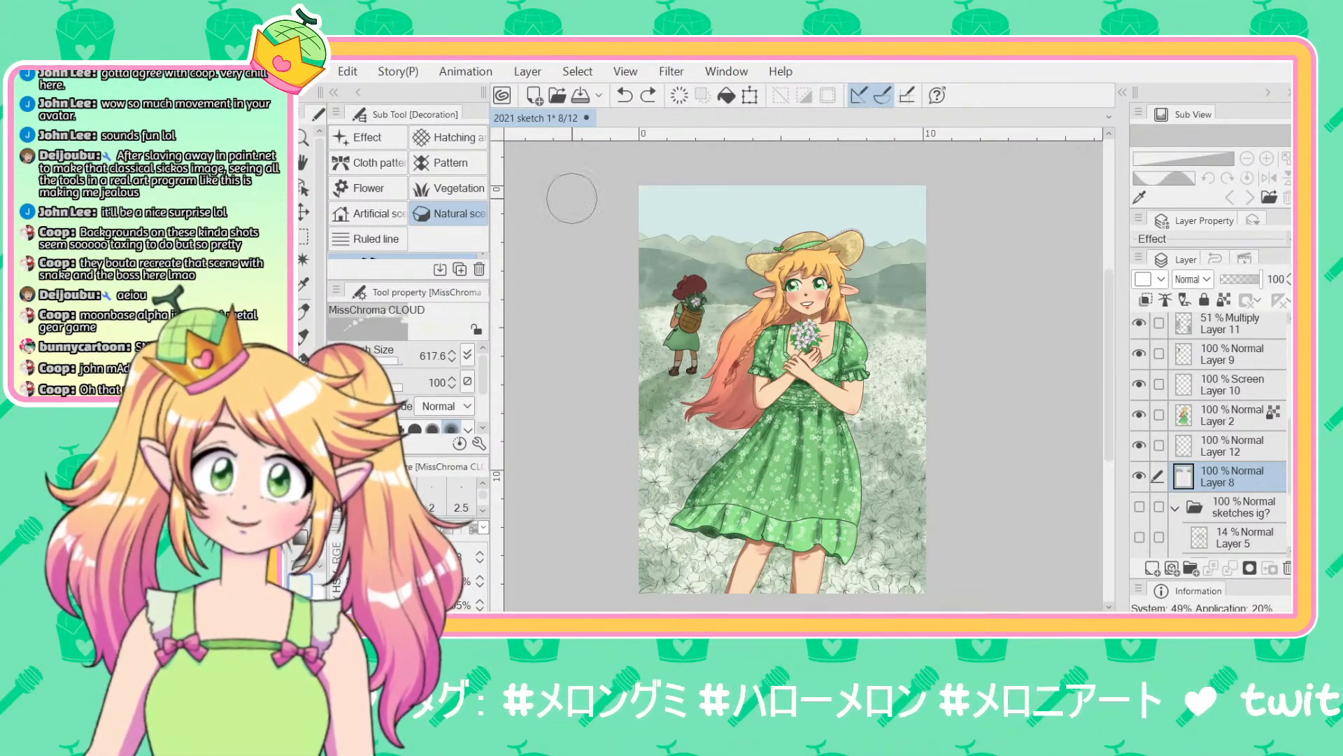
Step: Try pale cream cloud strokes across the sky with the pastel brush at size 225.6, and undo them
key(p)
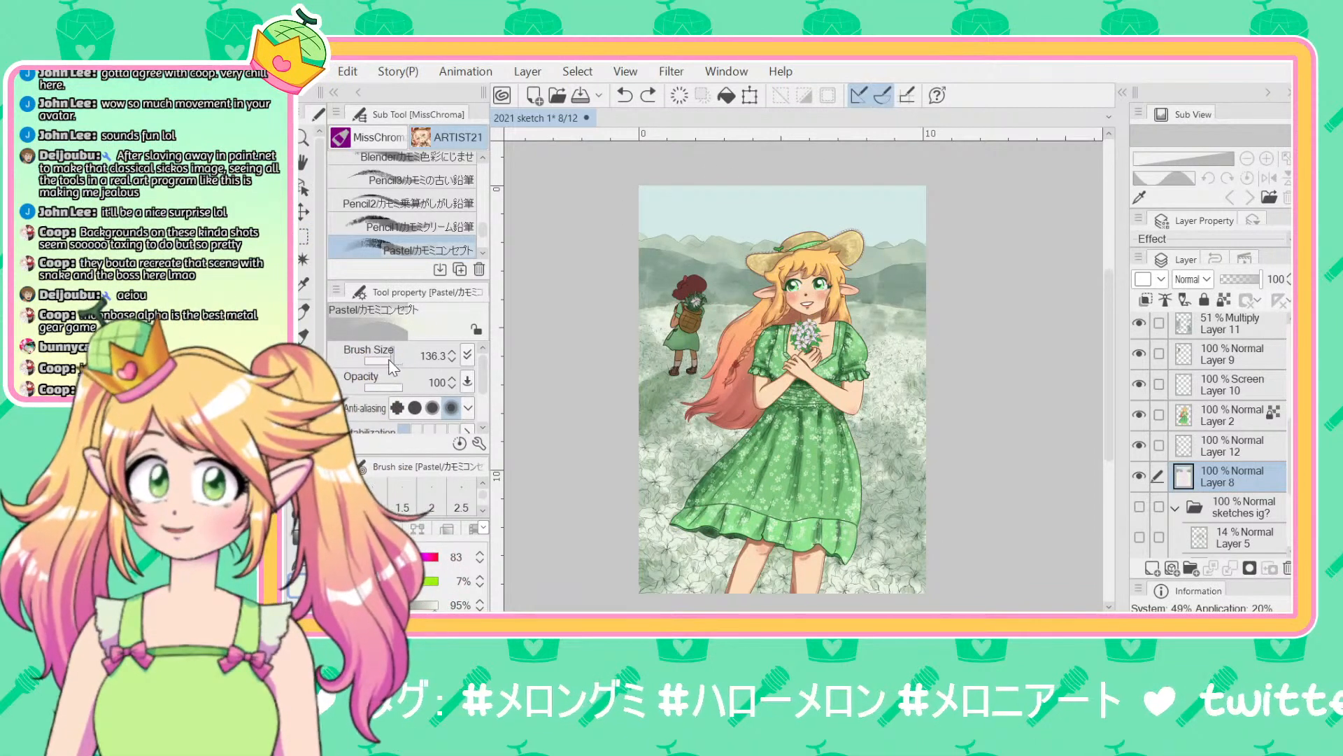
click(399, 363)
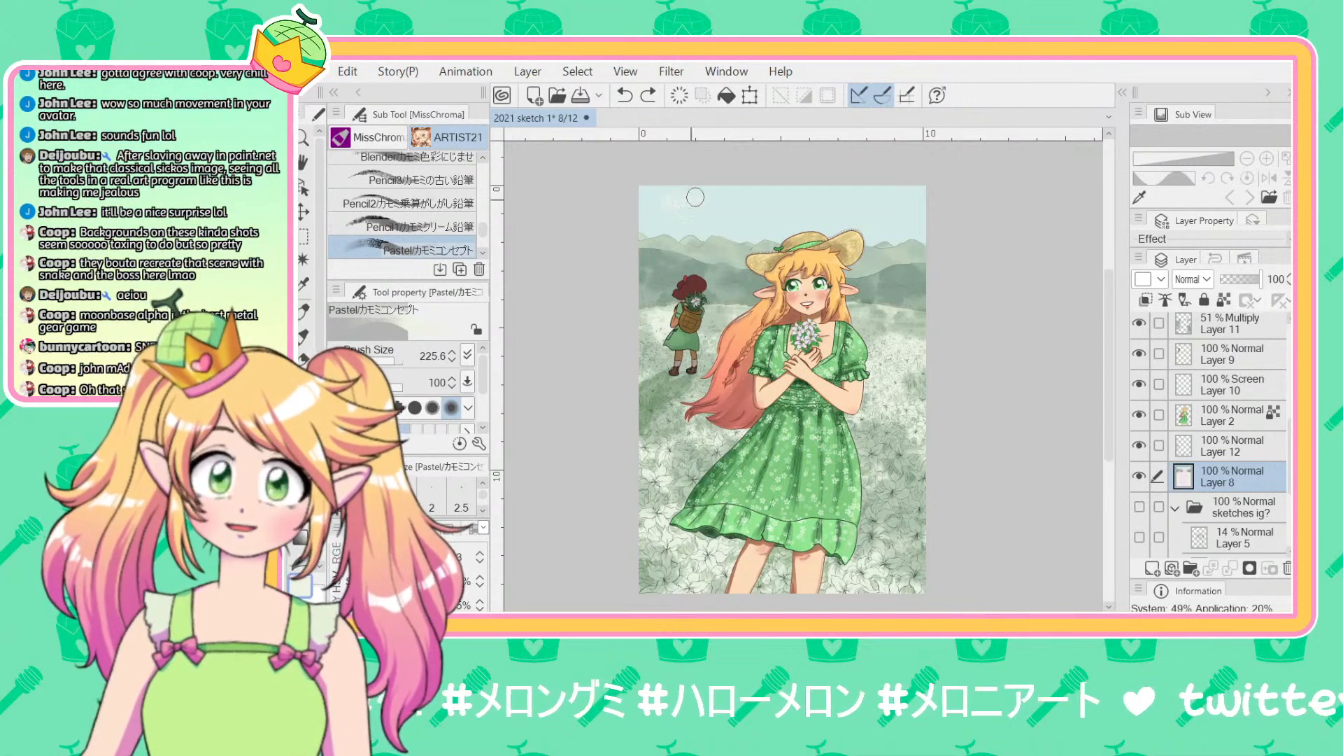
drag(625, 189, 661, 195)
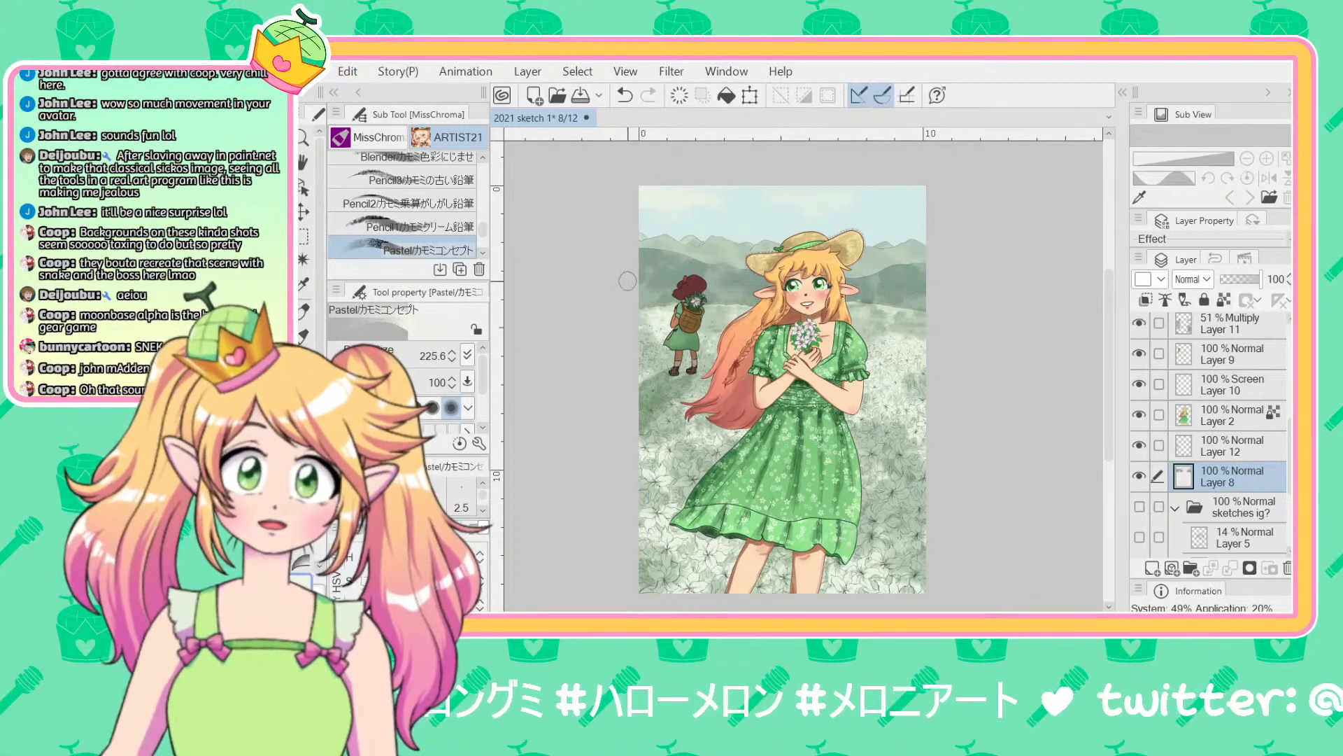
key(ctrl+z)
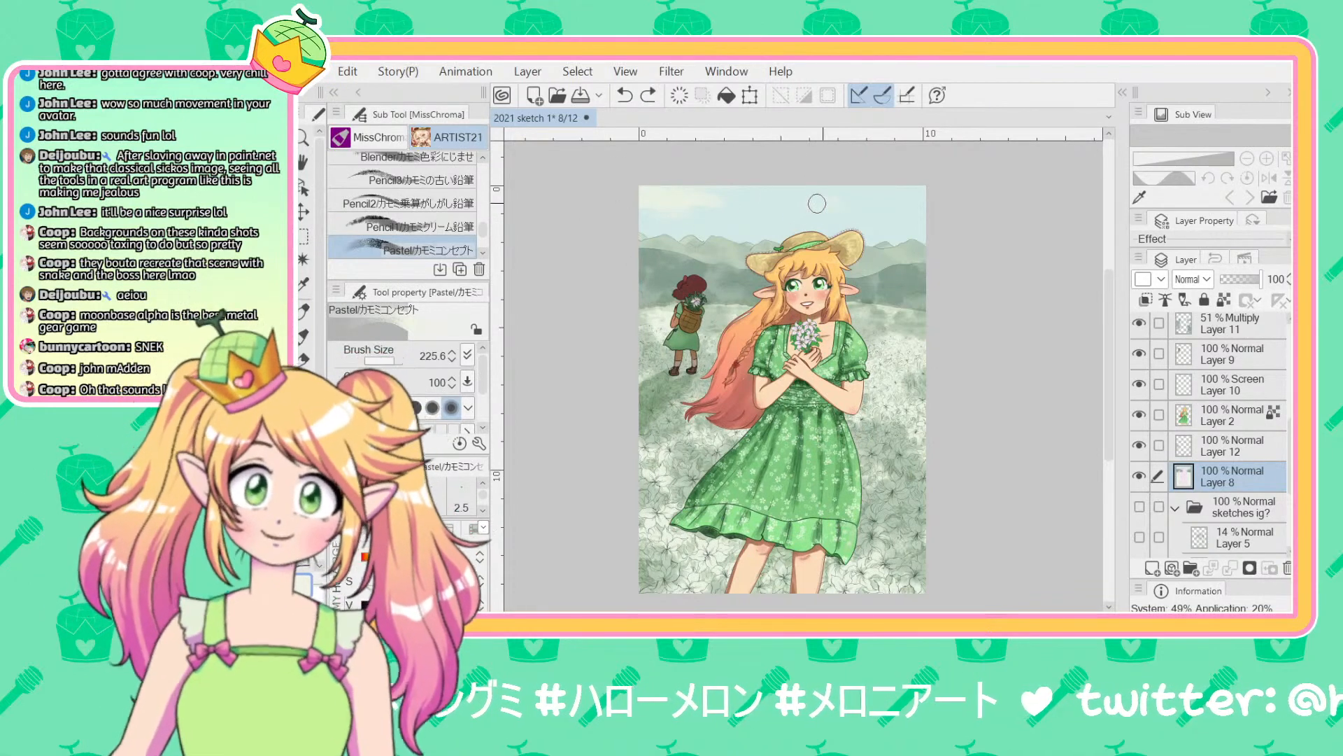
drag(828, 209, 901, 197)
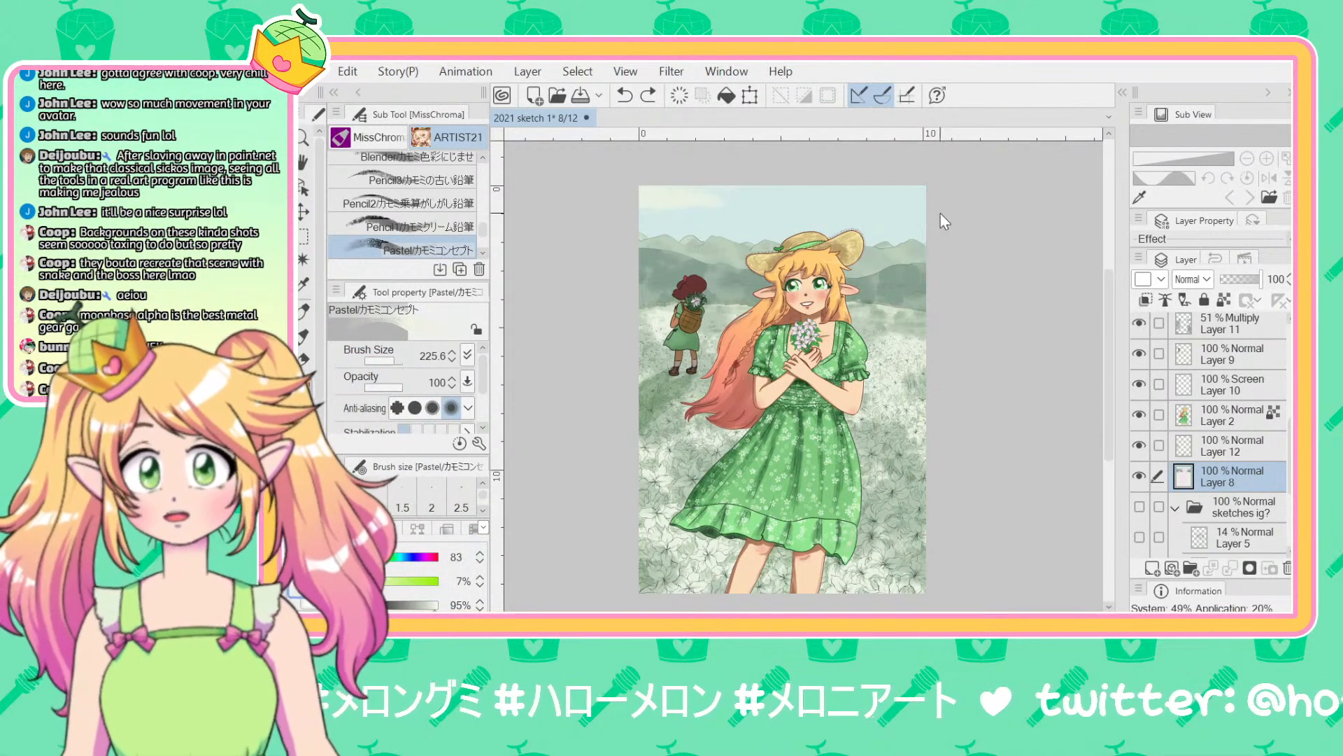
key(ctrl+z)
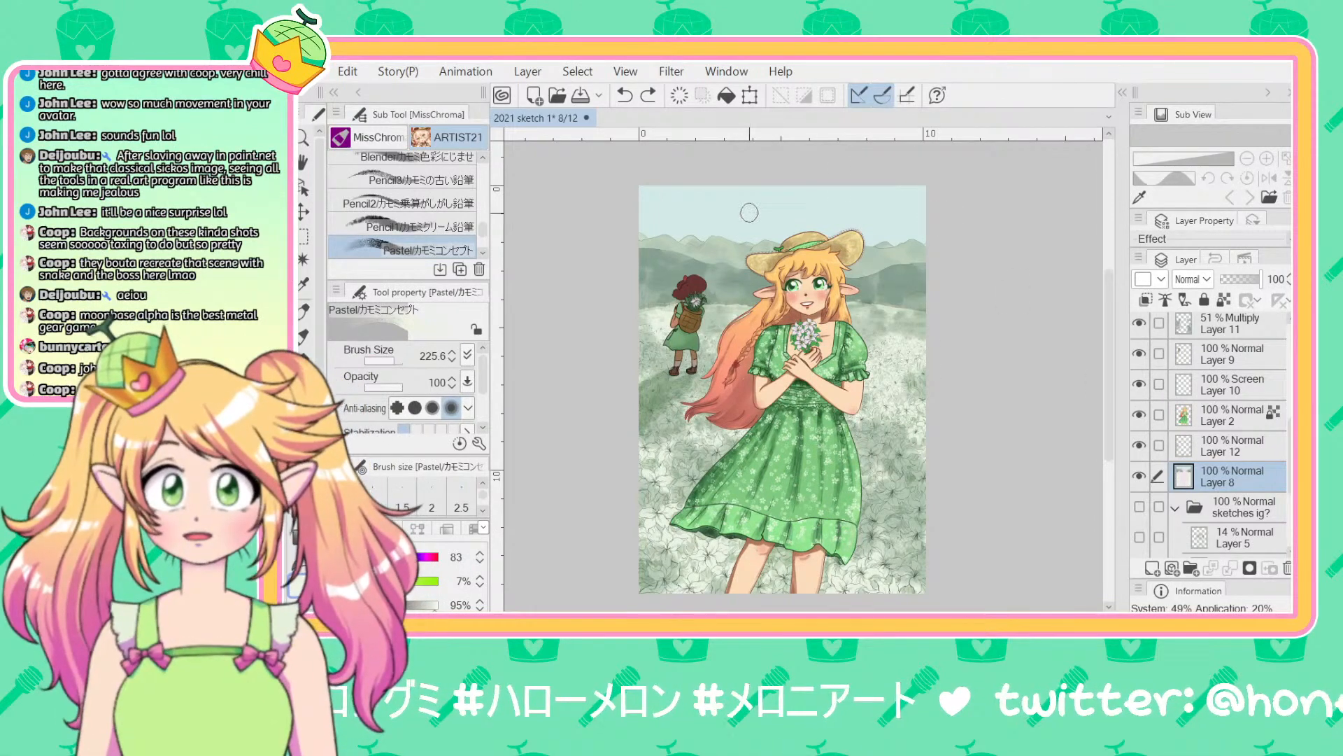
Step: Sample the sky colour, change it to a deeper muted blue (189, 29%, 74%) and try filling the sky with Normal paint
key(g)
alt+click(723, 198)
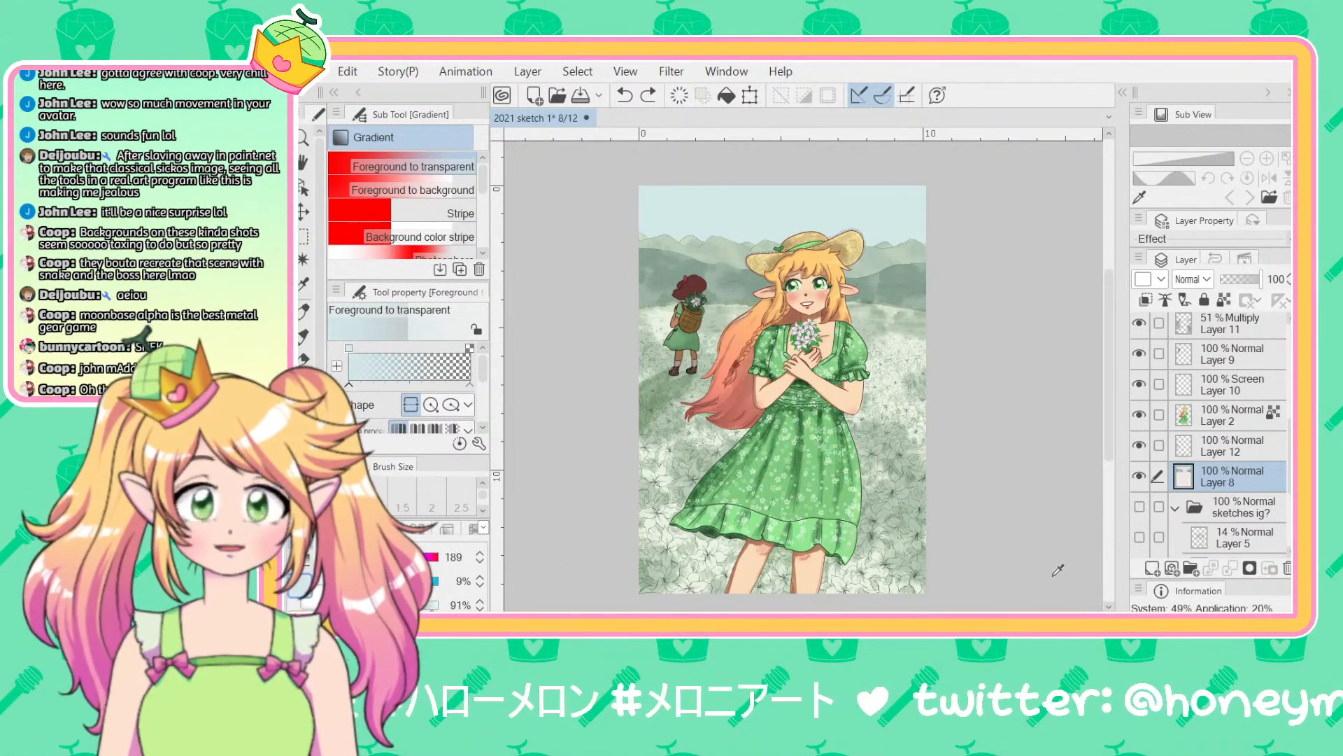
alt+click(924, 451)
key(g)
click(846, 210)
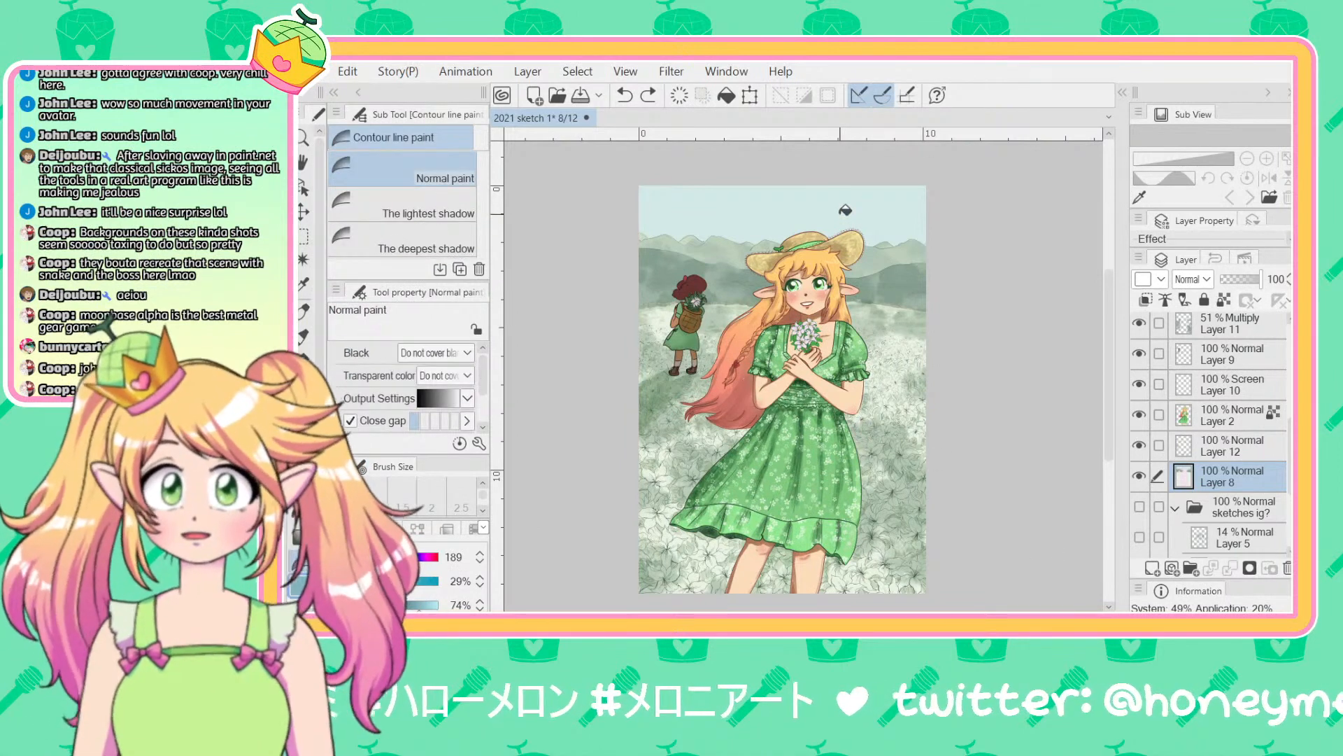
key(ctrl+z)
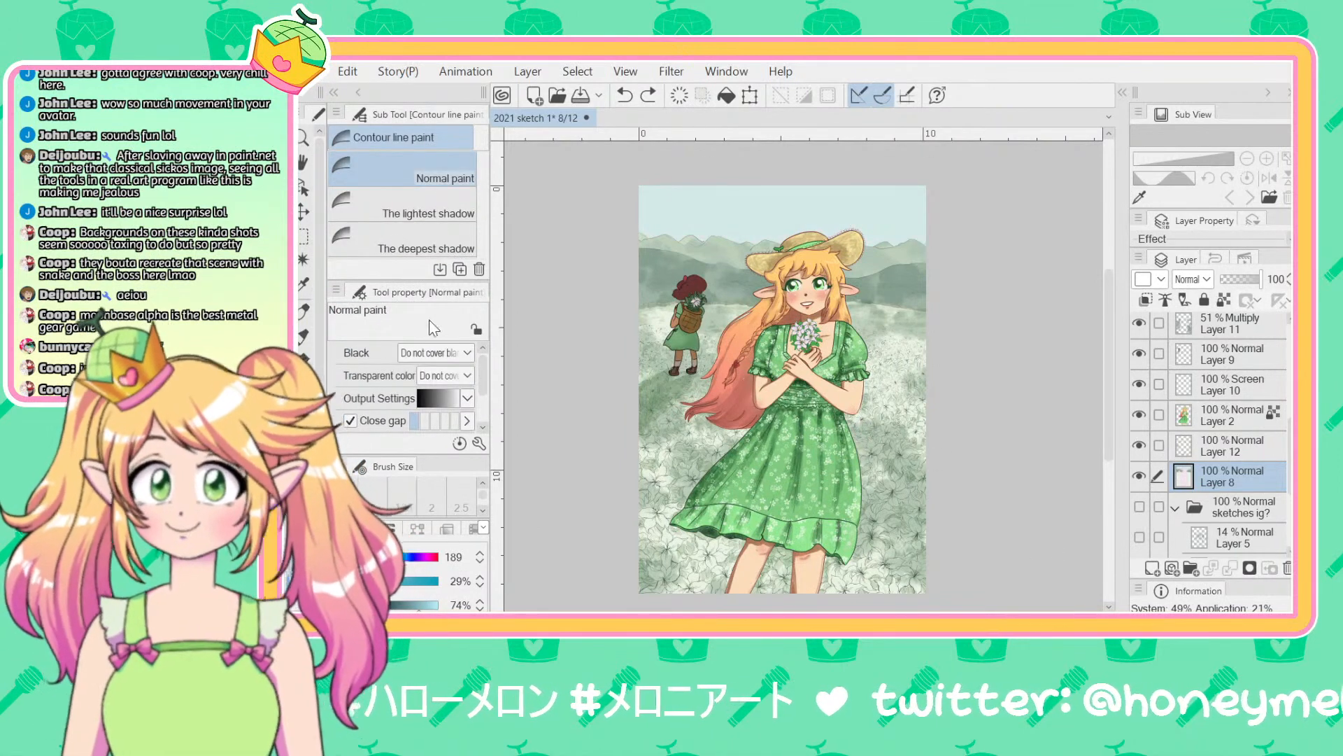
Step: Try a muted blue fill on Layer 8 with the Refer edited layer only fill, and undo it
key(g)
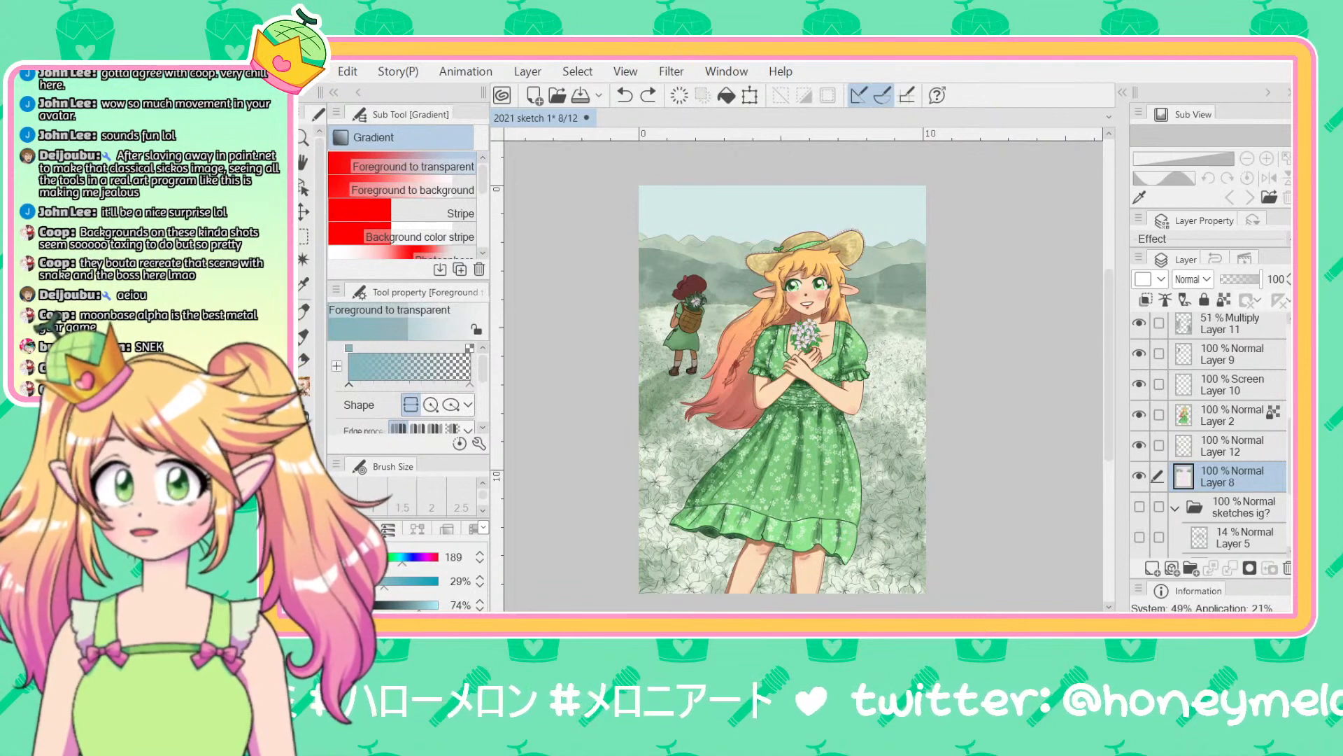
key(g)
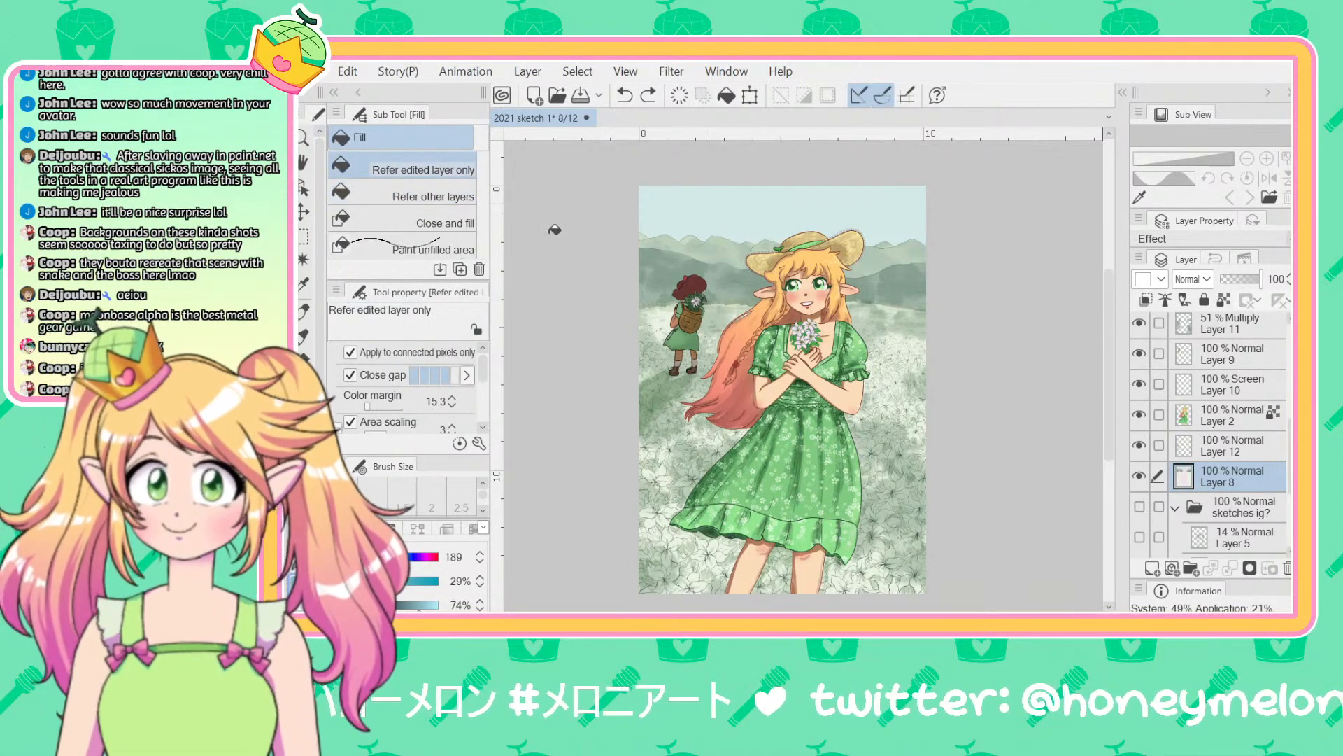
click(903, 294)
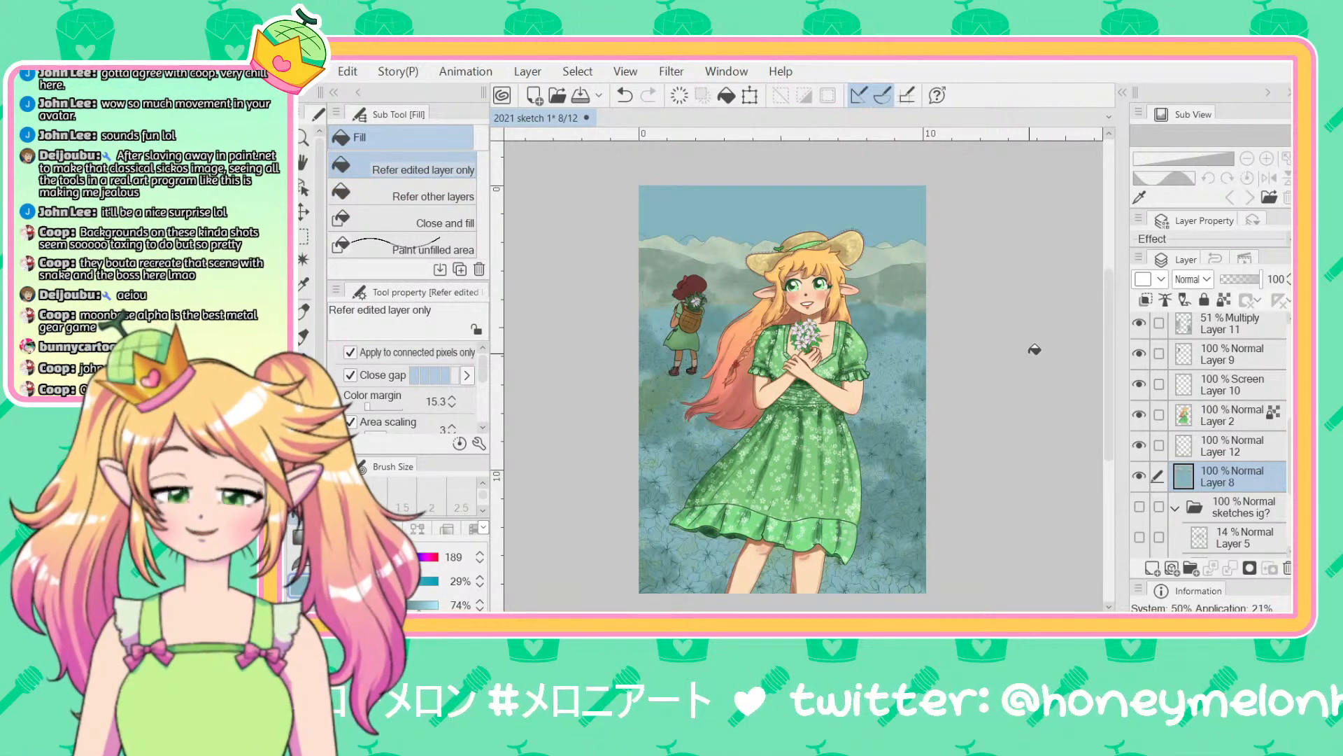
key(ctrl+z)
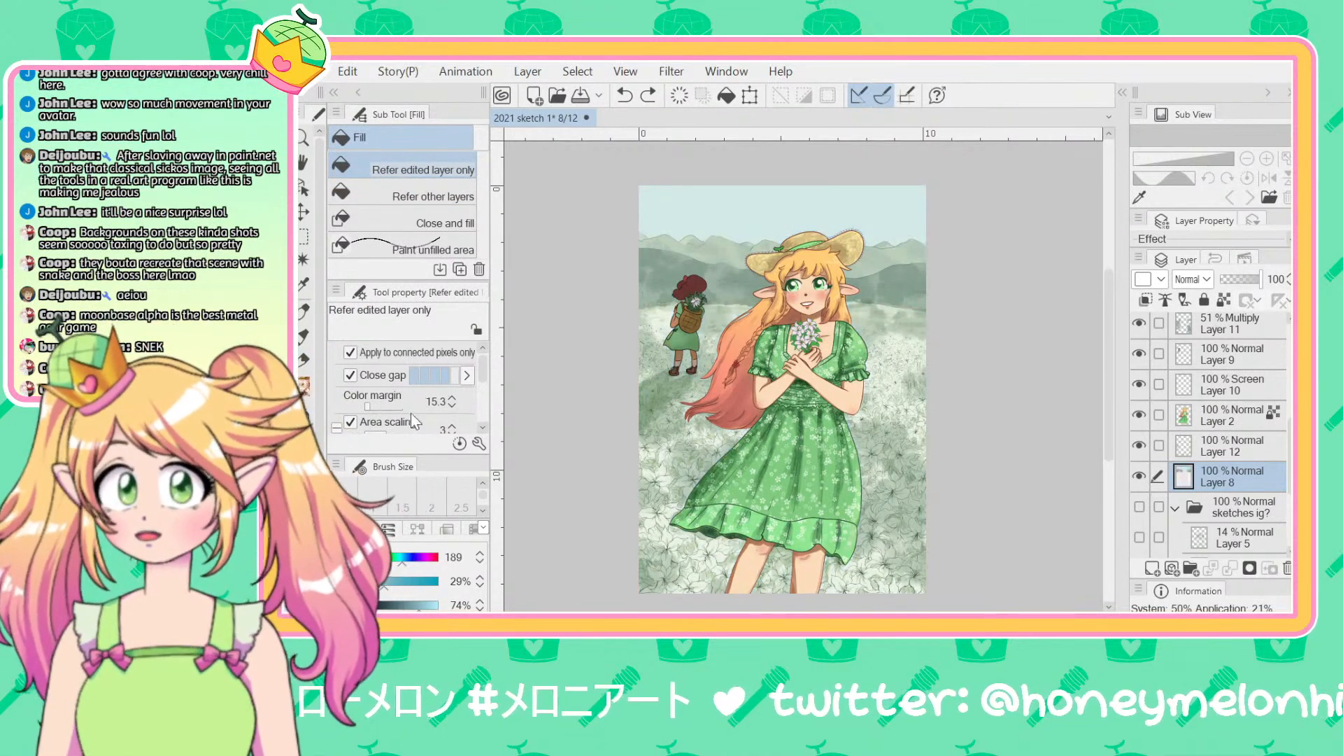
Step: Try filling the sky with the muted blue using the Refer other layers fill, and undo it
click(411, 197)
click(647, 224)
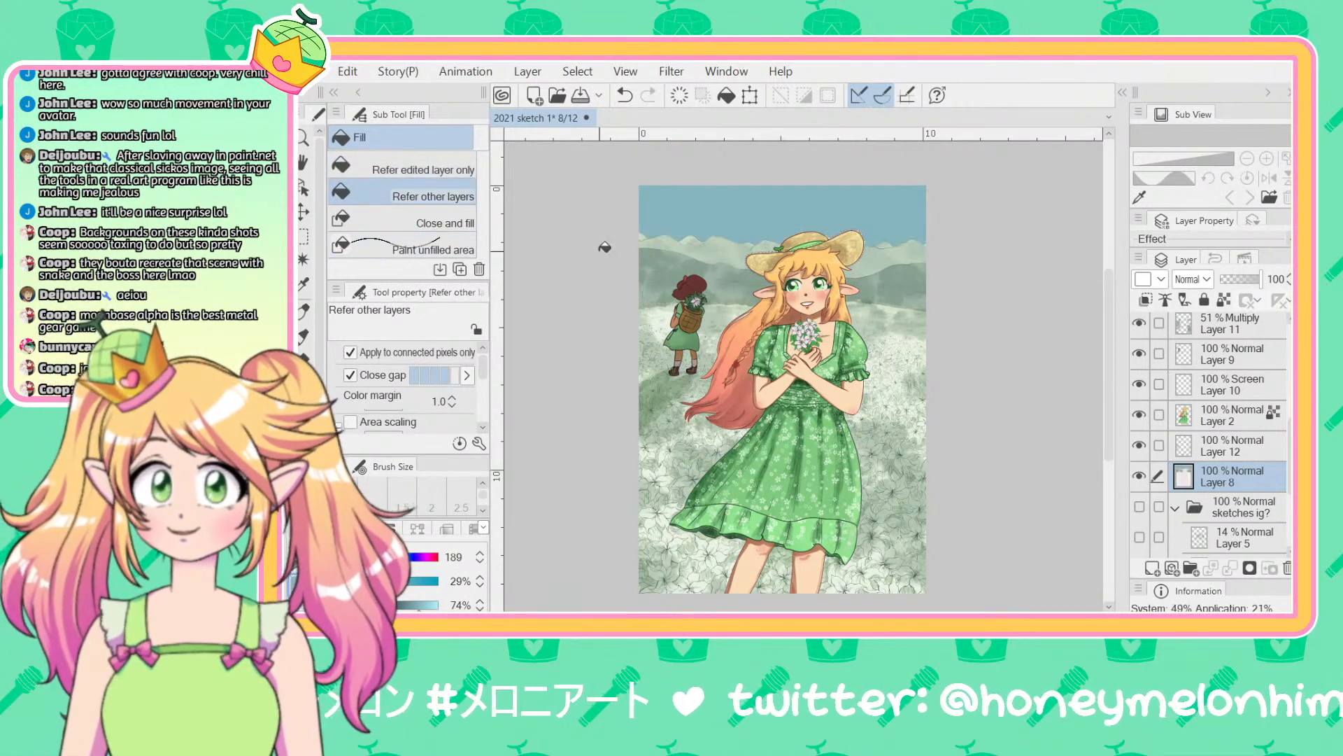
key(ctrl+z)
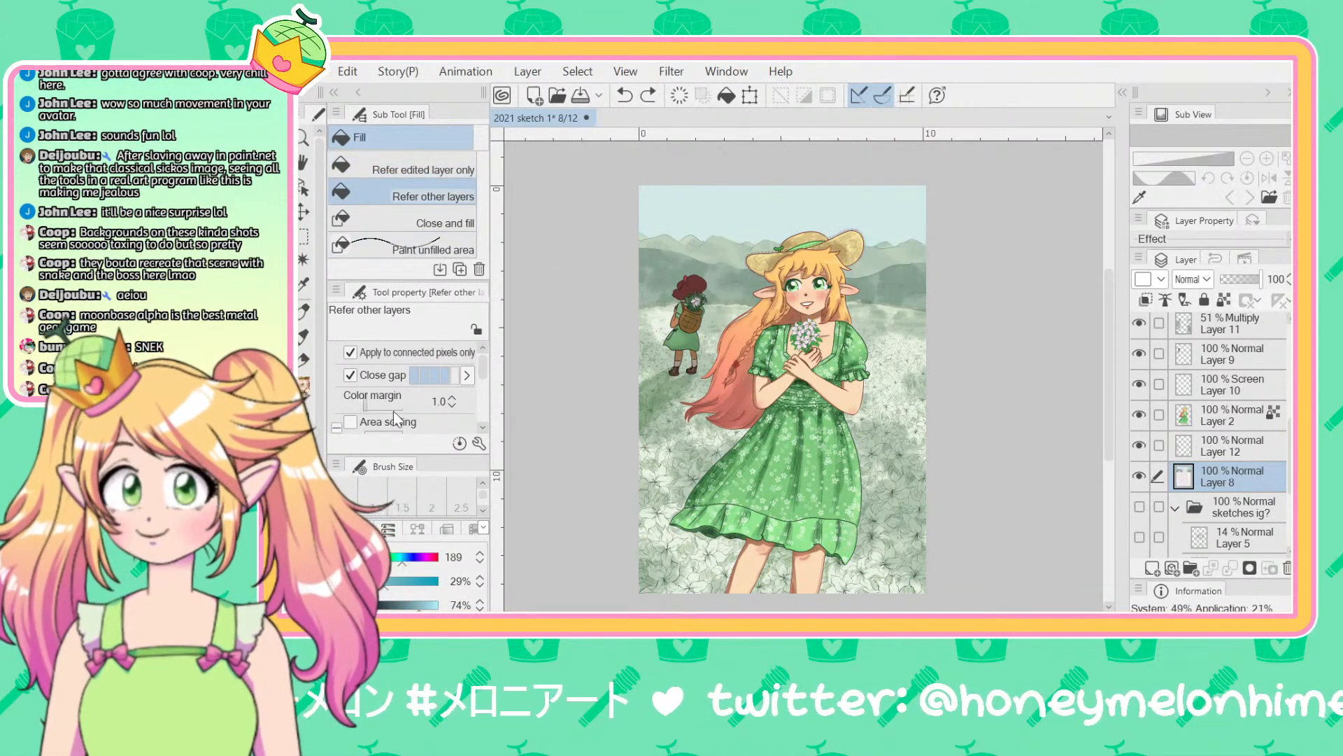
Step: Set the Refer other layers fill to color margin 0.0 and opacity 61, try it on the sky, and undo the fill
click(452, 405)
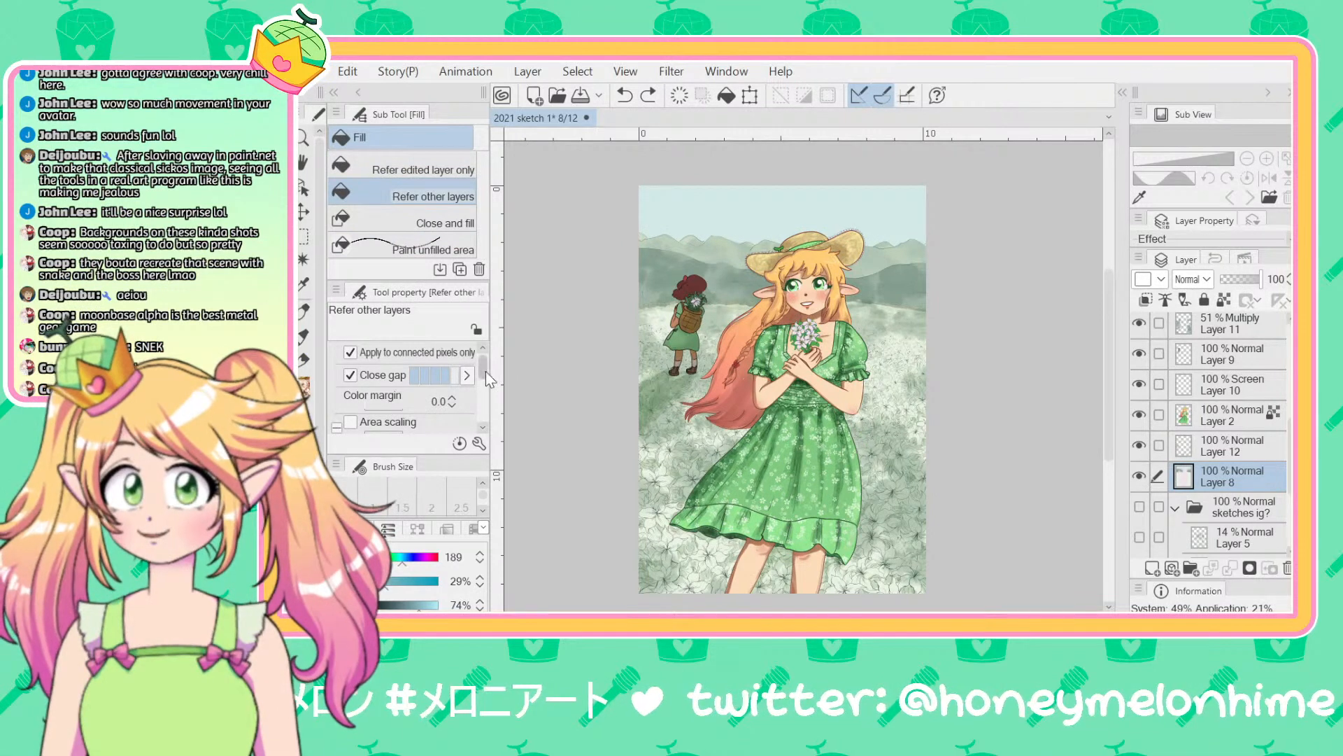
scroll(486, 380, down, 4)
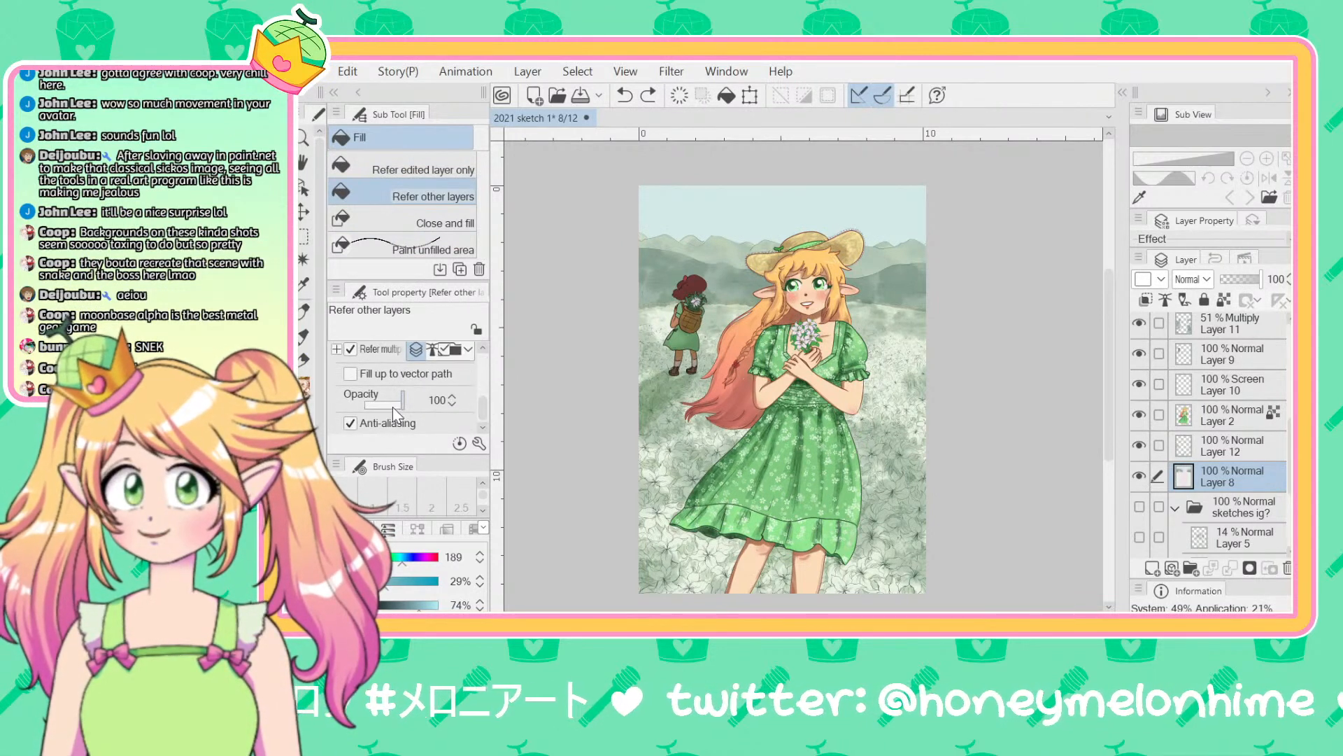
click(389, 405)
click(748, 202)
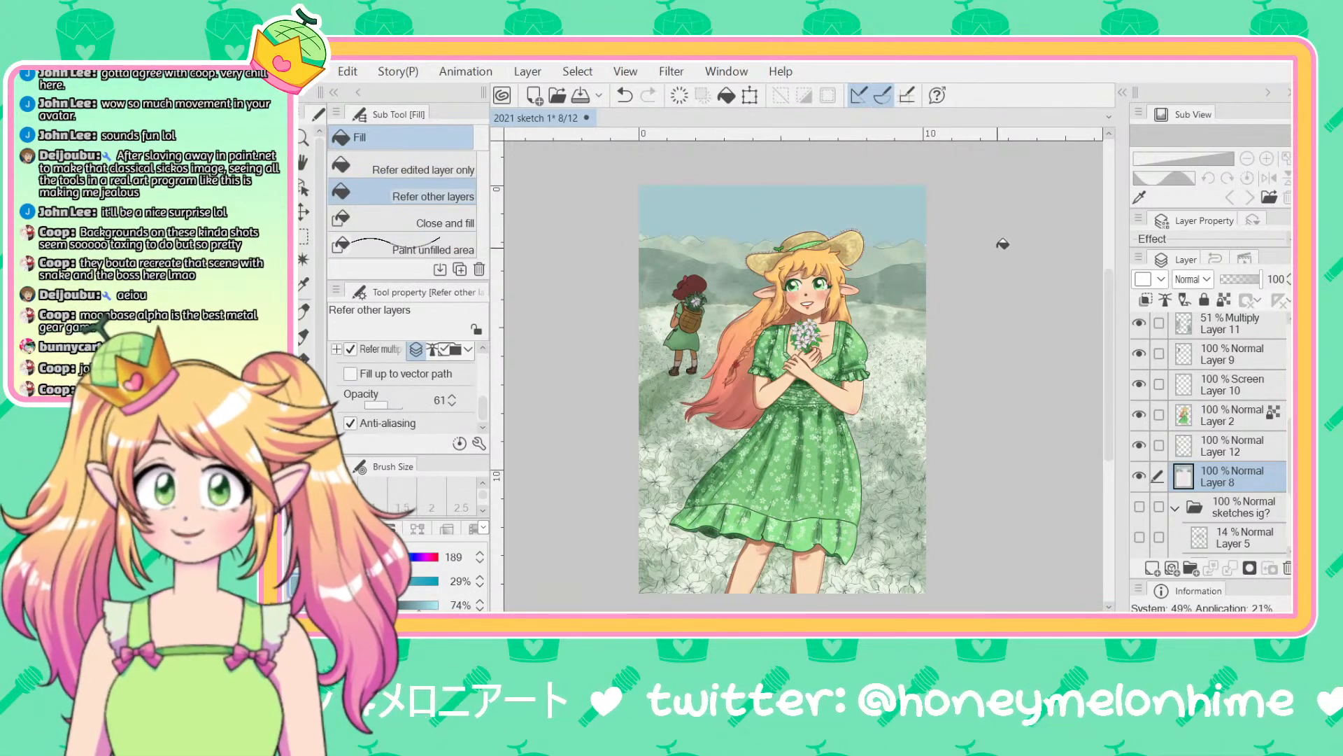
key(ctrl+z)
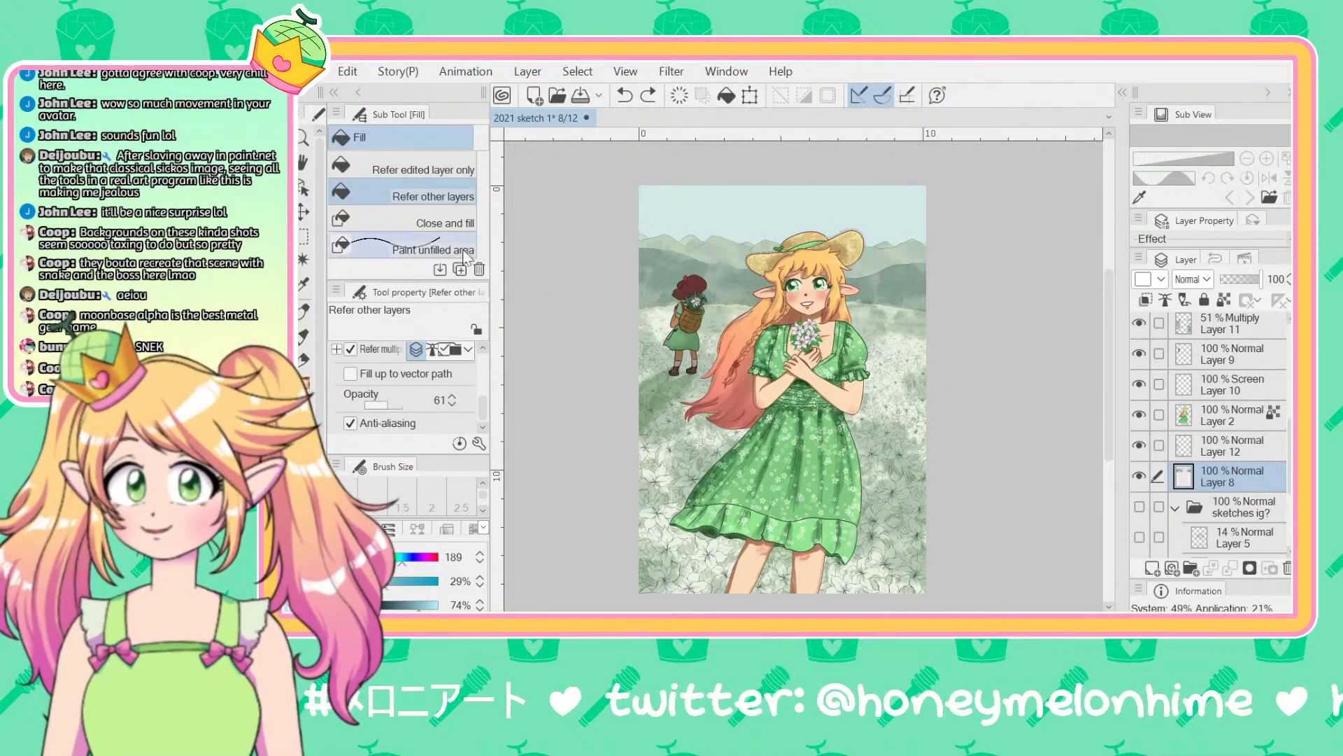
Step: Set the color margin of the Refer edited layer only fill to 6.8, try it on the sky, and undo the fill
click(448, 175)
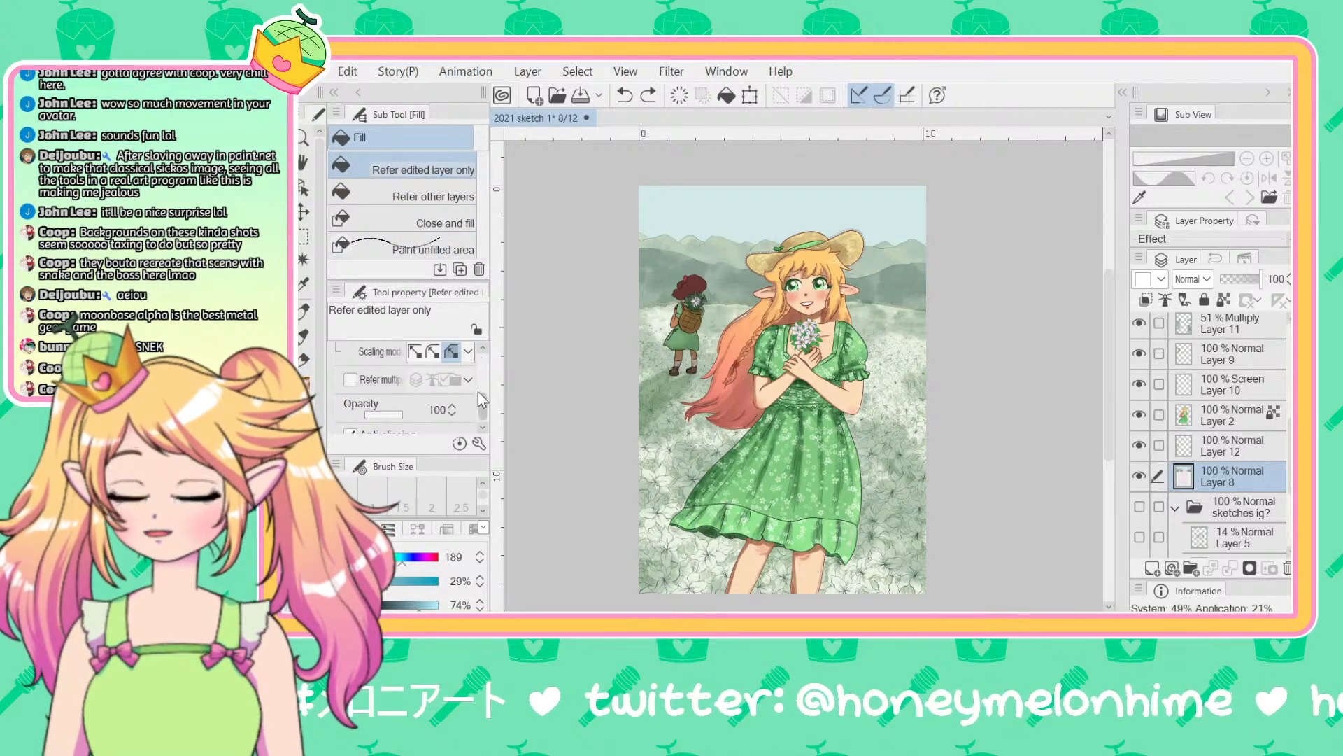
drag(486, 376, 486, 357)
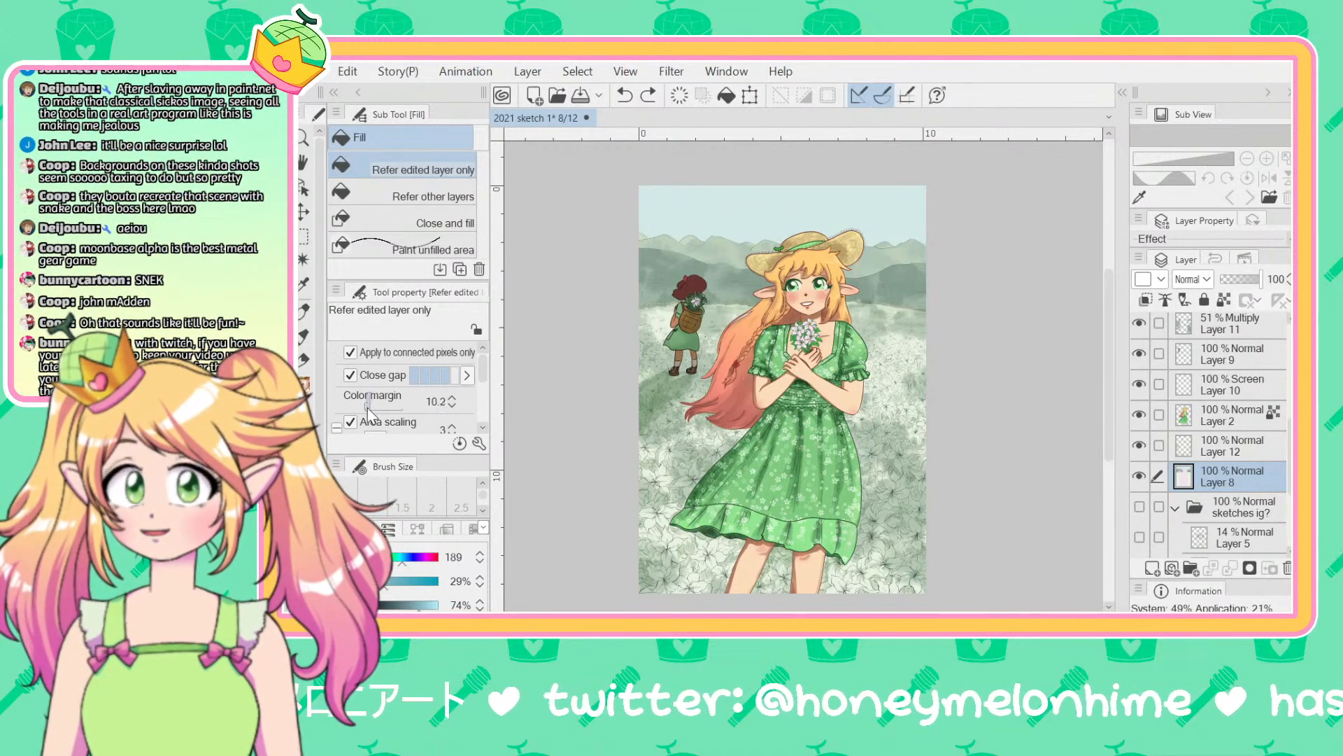
click(571, 231)
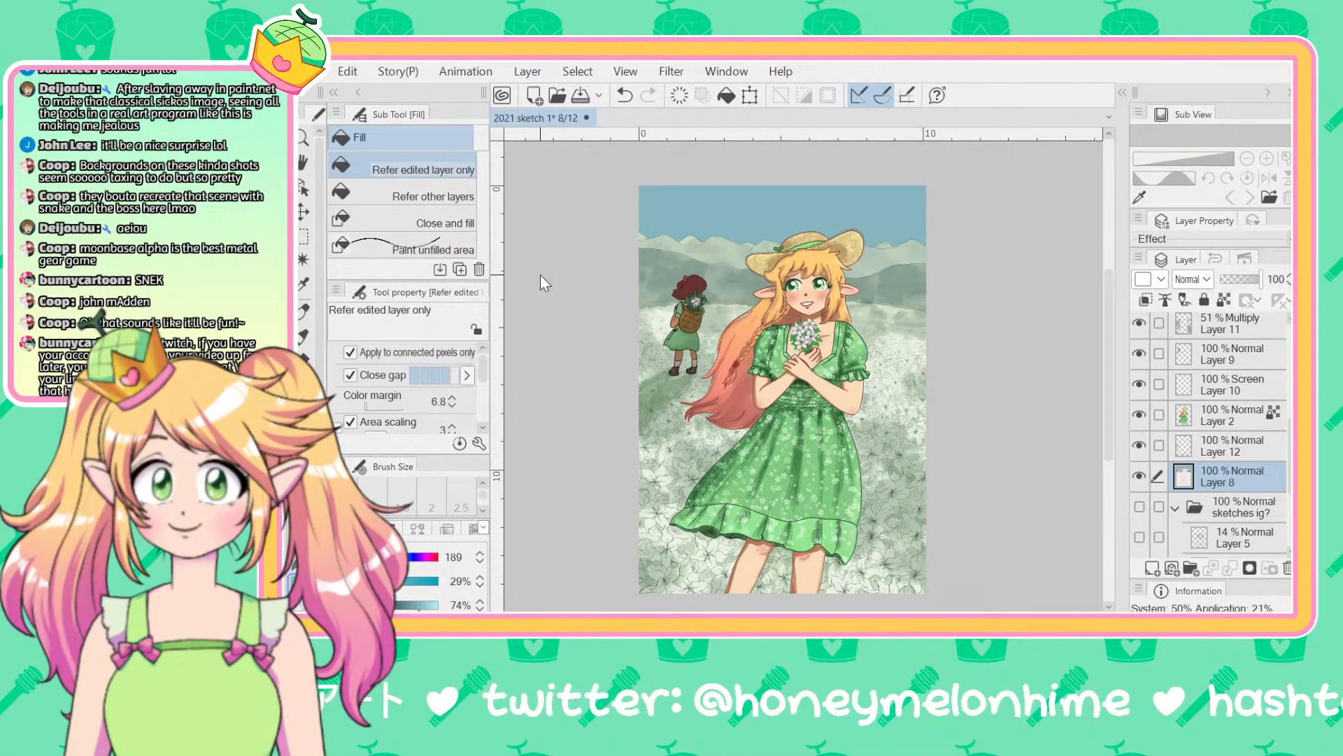
key(ctrl+z)
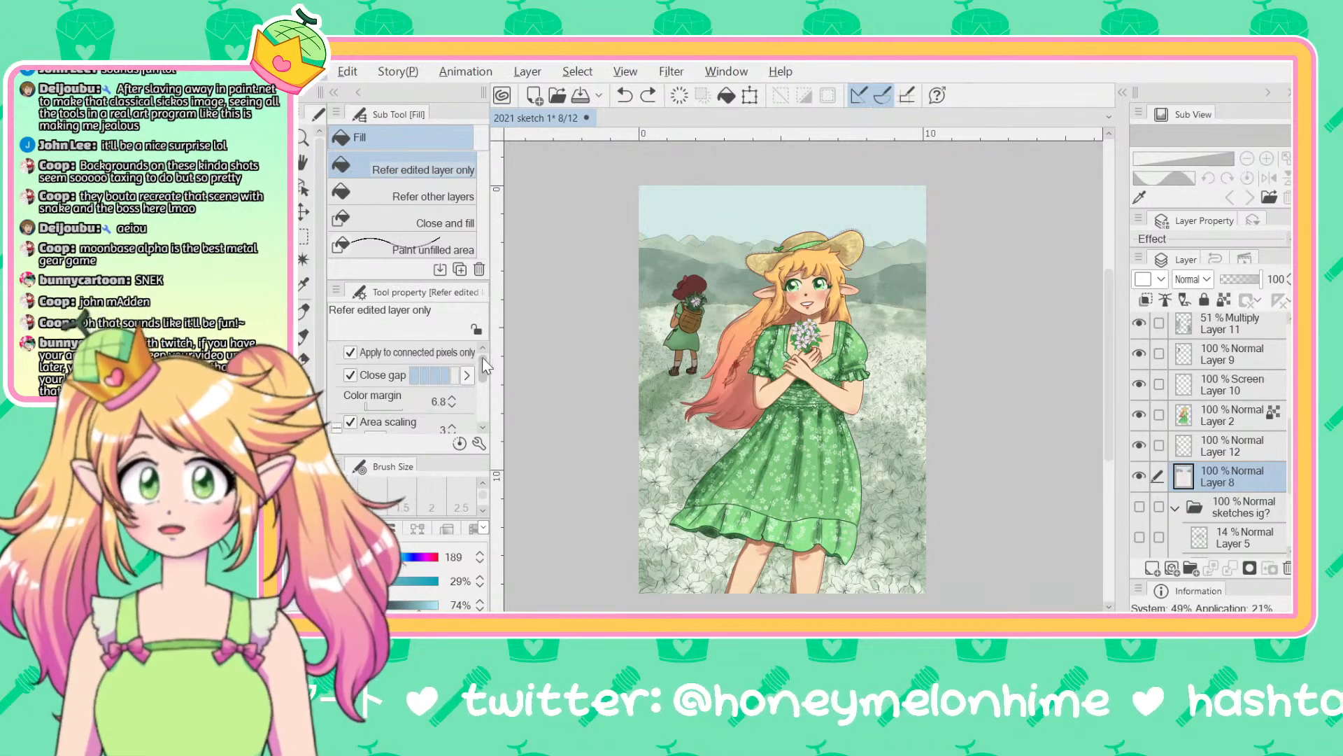
Step: Lower the fill opacity to 53, try the muted blue on the sky once more, and undo it
drag(481, 357, 485, 421)
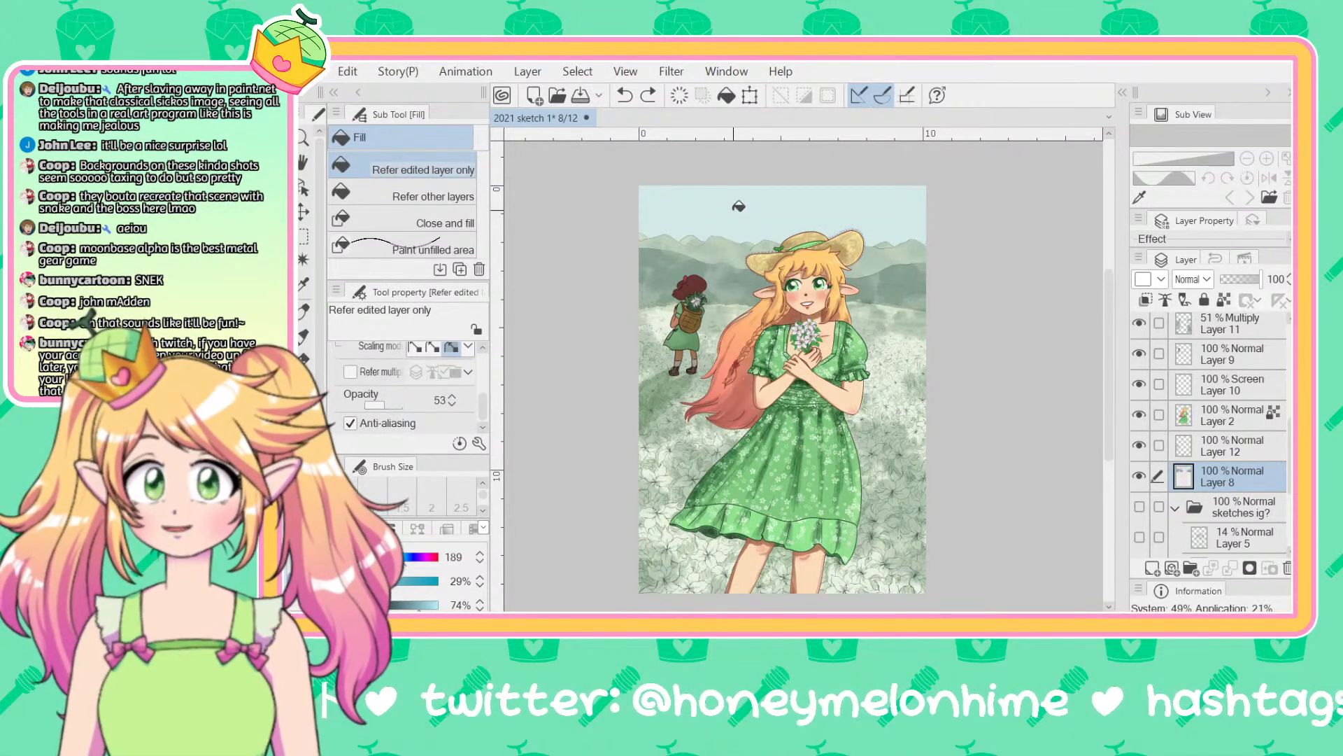
click(631, 238)
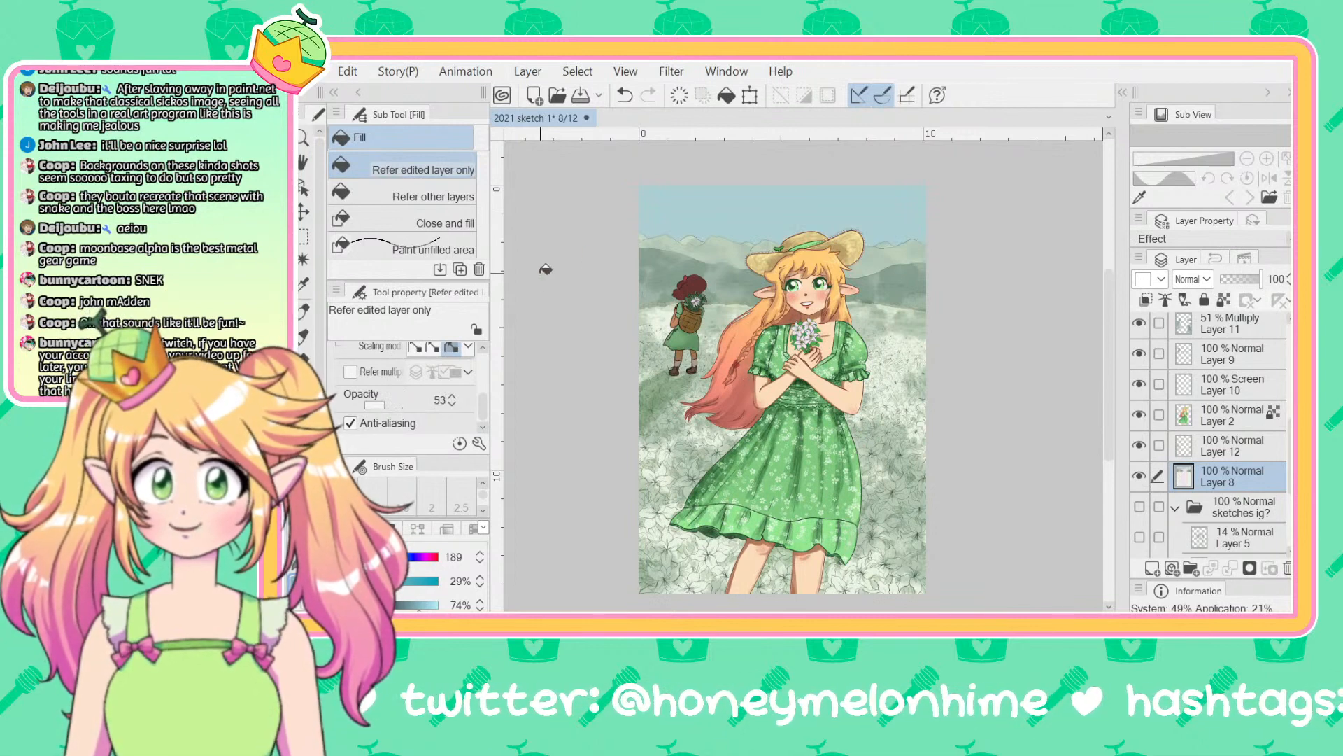
key(ctrl+z)
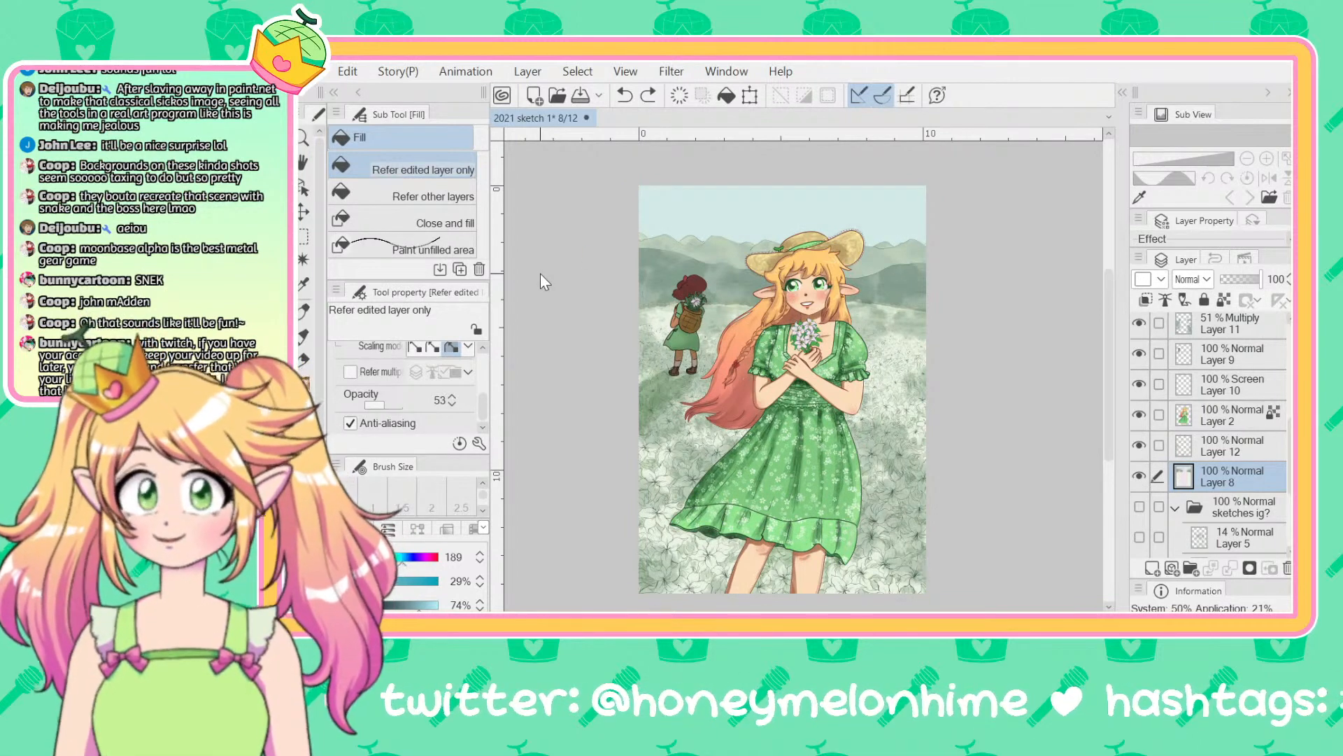
Step: Restore the undone muted blue sky fill on Layer 8, comparing the sky with and without it
key(ctrl+y)
key(ctrl+z)
key(ctrl+y)
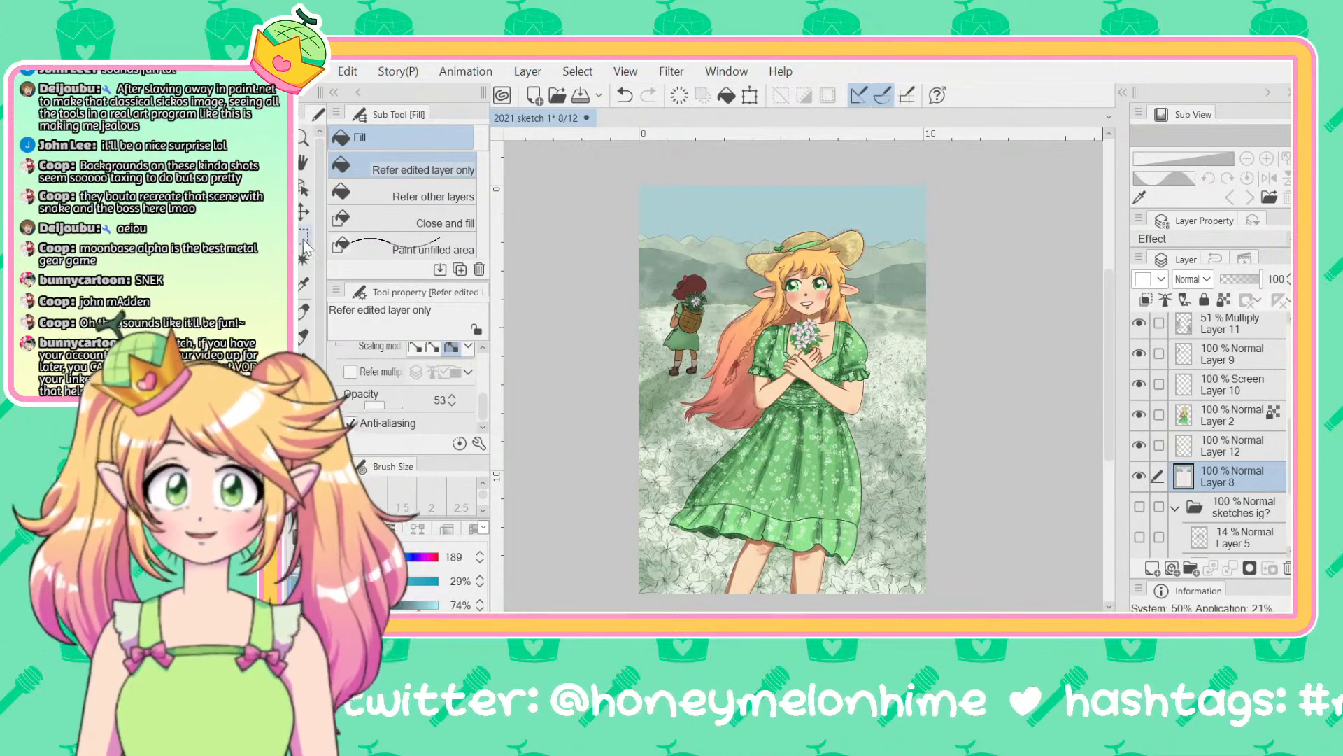
key(ctrl+z)
key(ctrl+y)
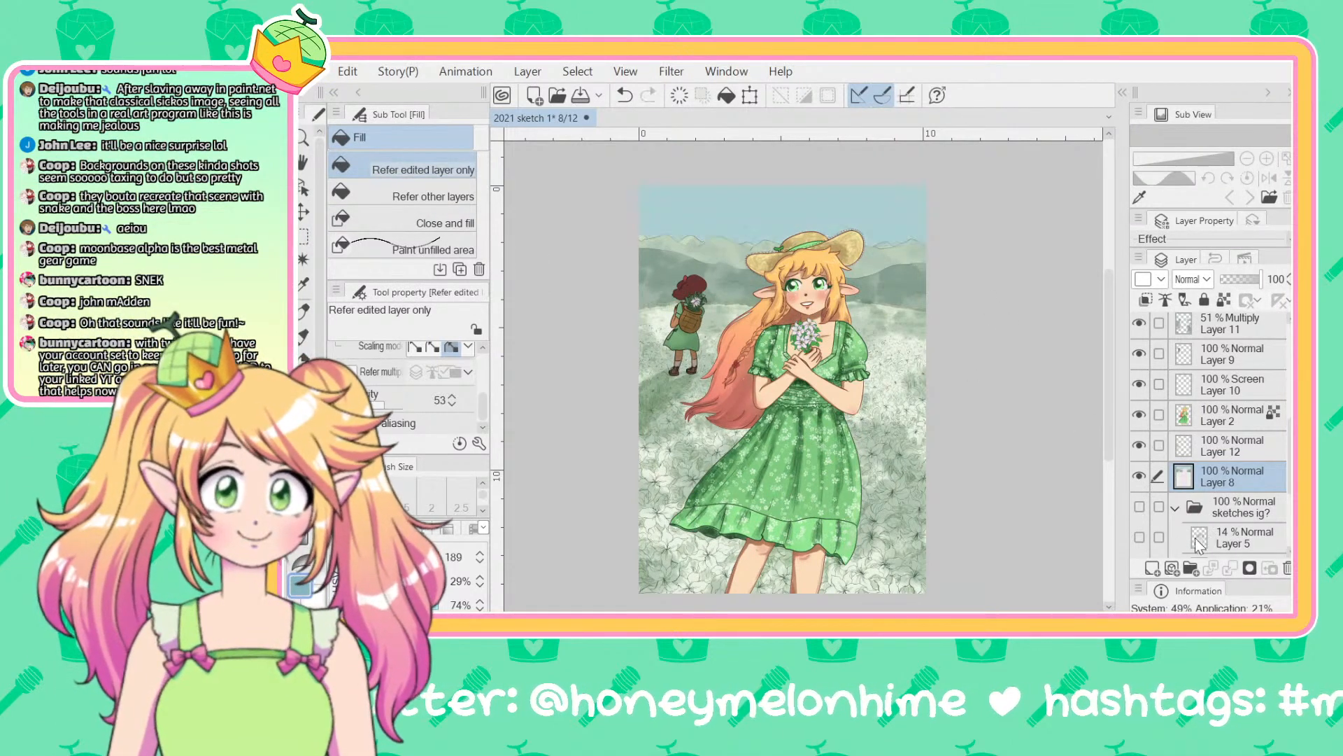
Step: On Layer 12, select the sky using Refer other layers to select, limited to connected pixels only
click(1218, 448)
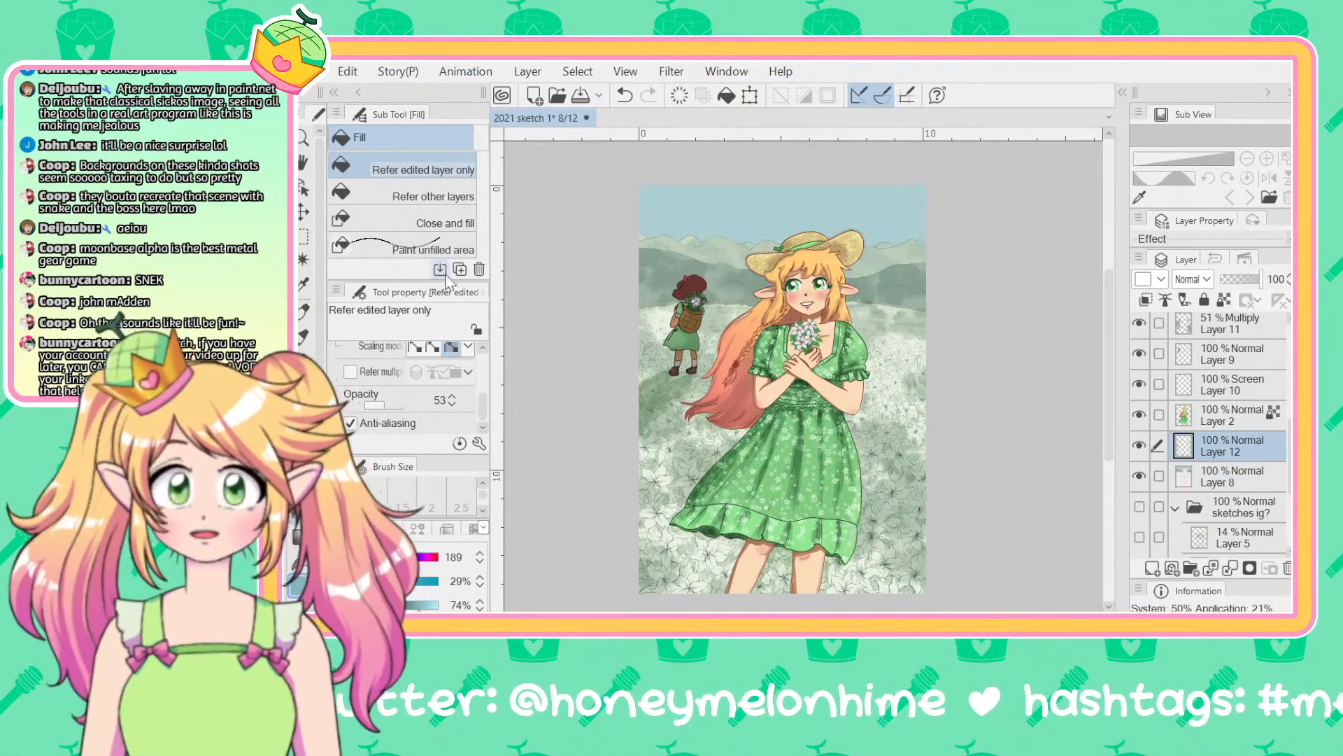
click(305, 259)
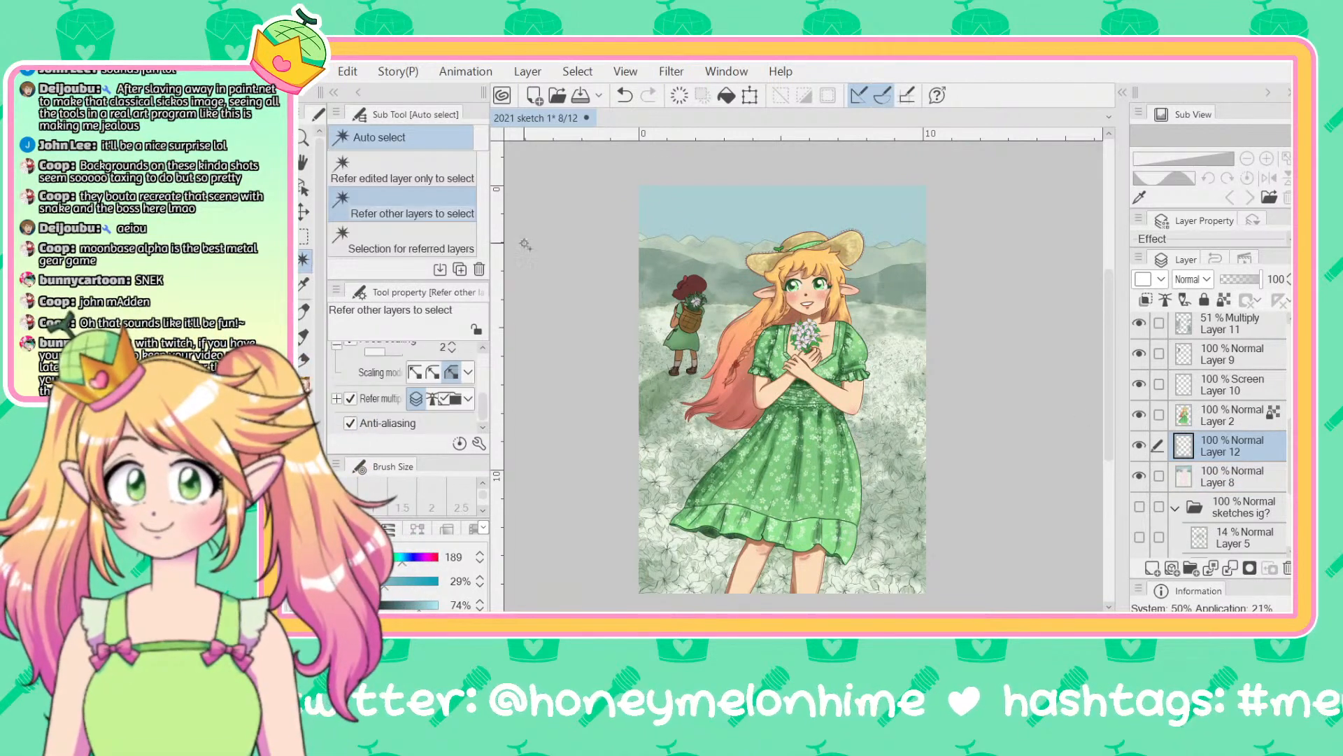
click(555, 312)
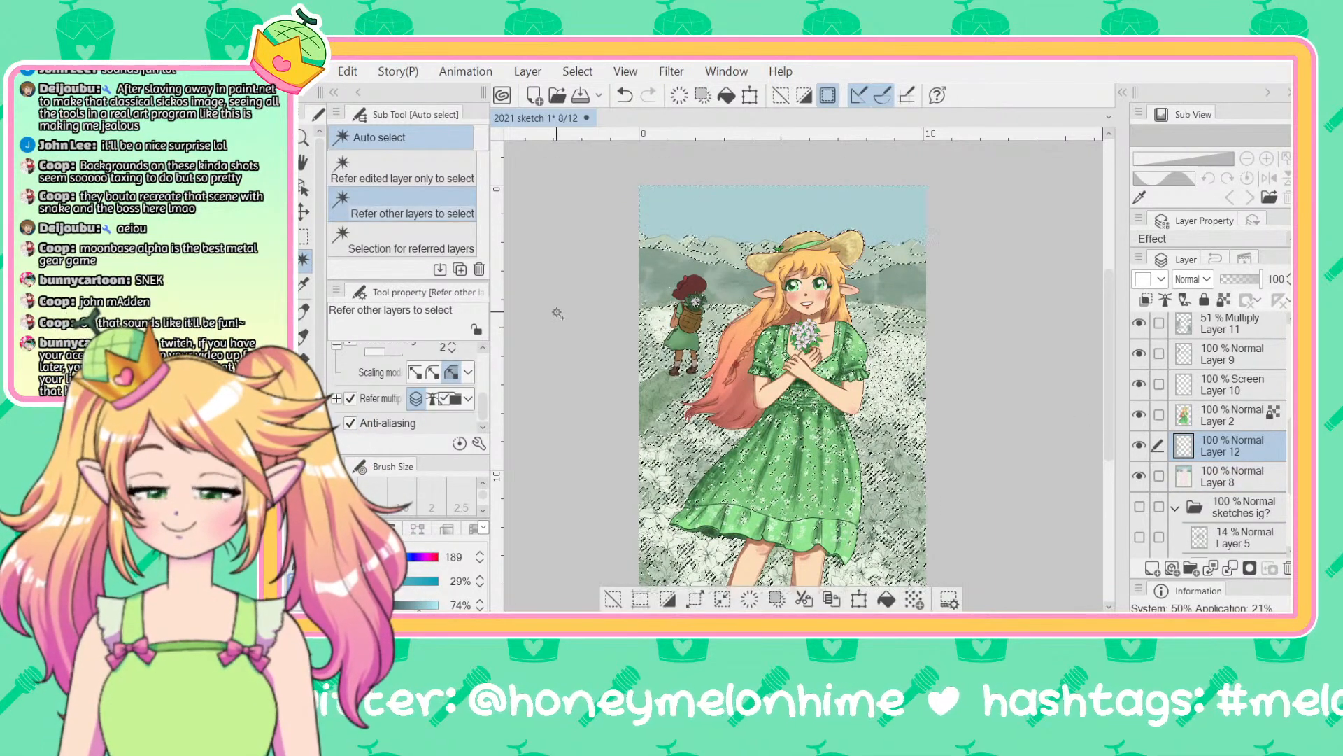
key(ctrl+z)
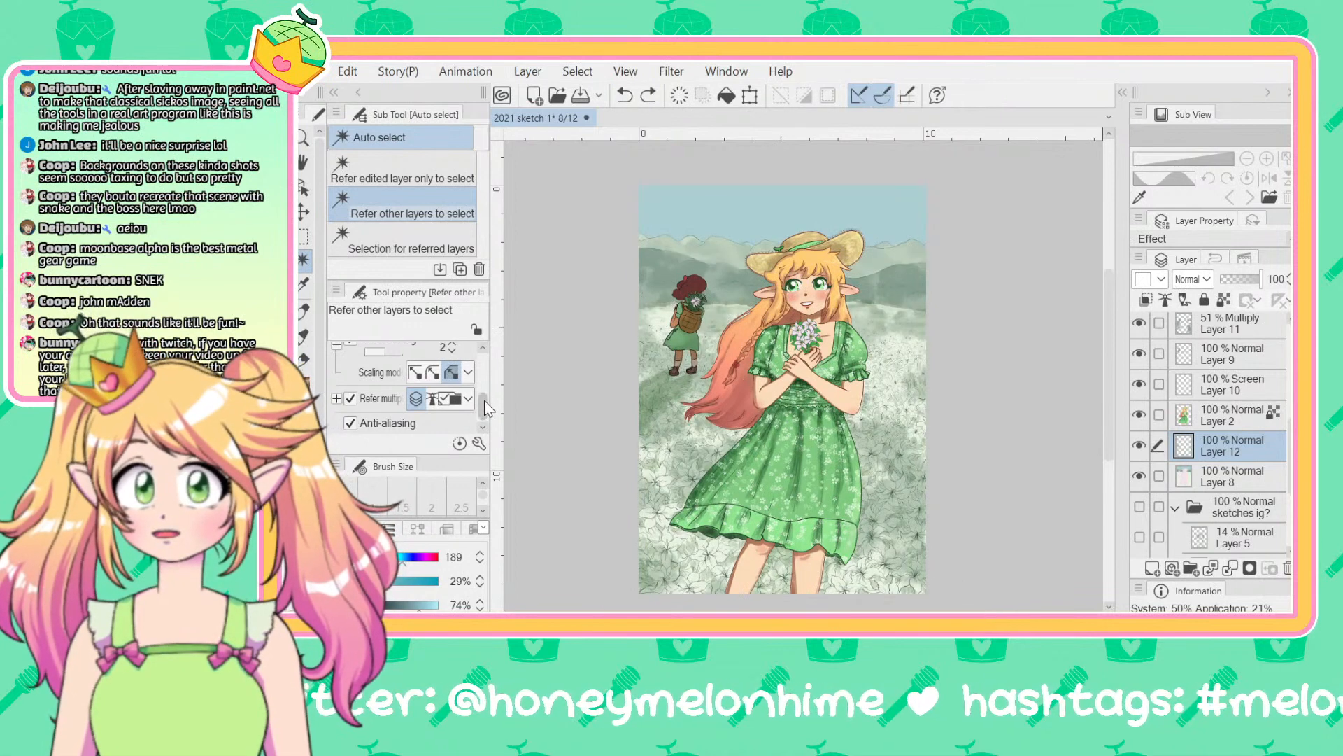
drag(484, 410, 473, 350)
click(350, 379)
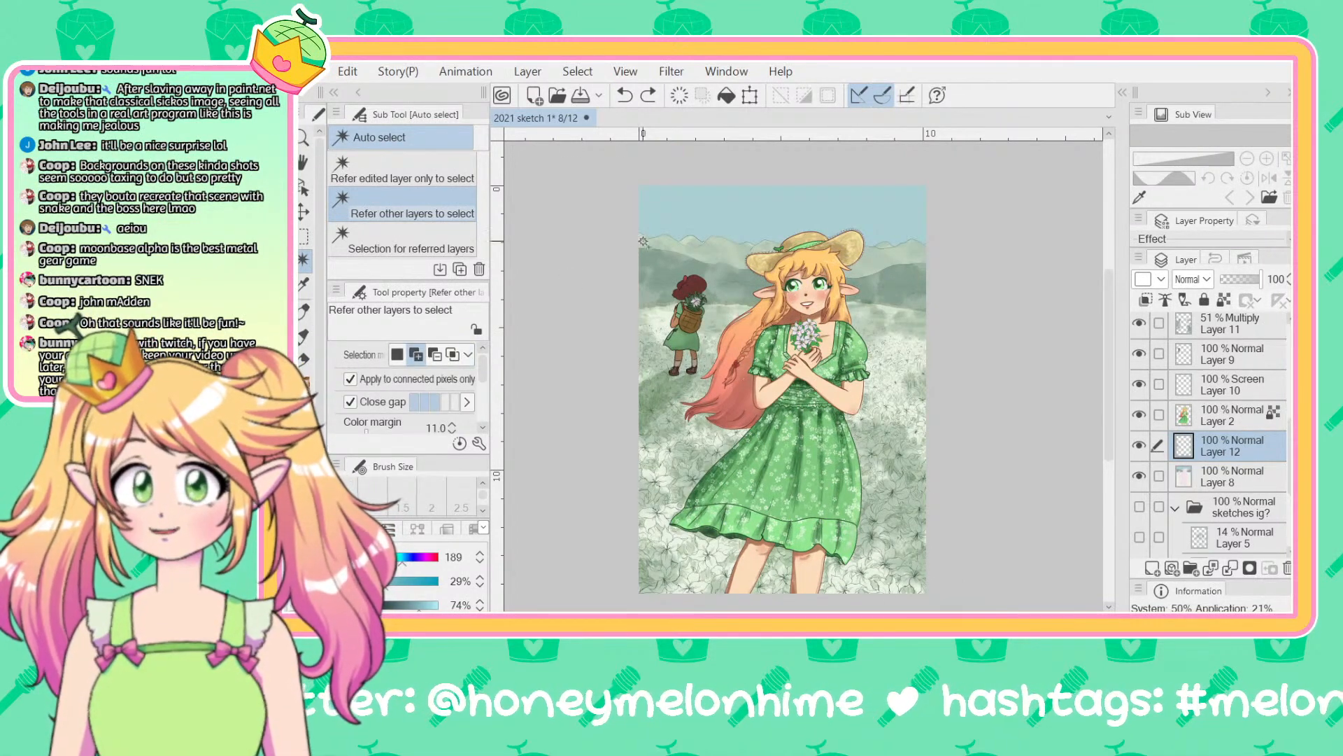
click(769, 210)
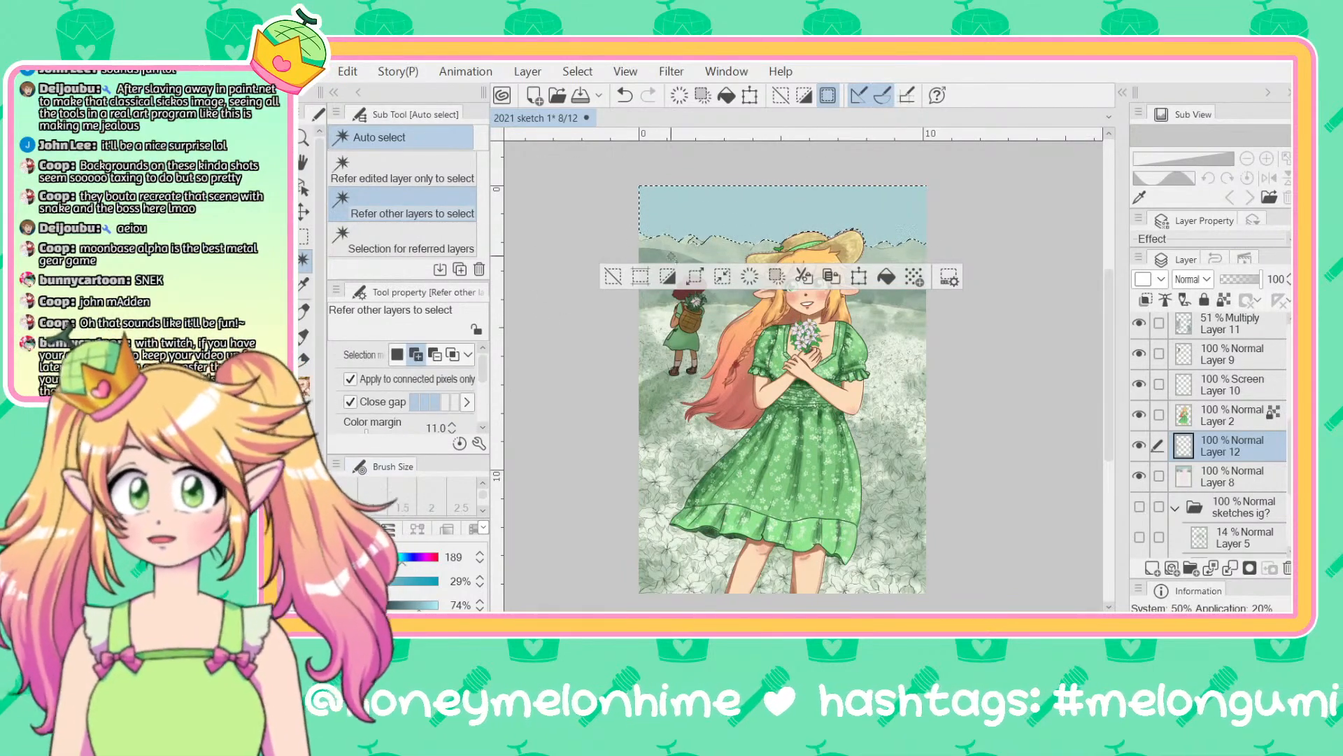
Step: Sample a pale green (131, 7%, 95%) from the flower field, try it in the sky with the Pastel brush, and undo the stroke
key(g)
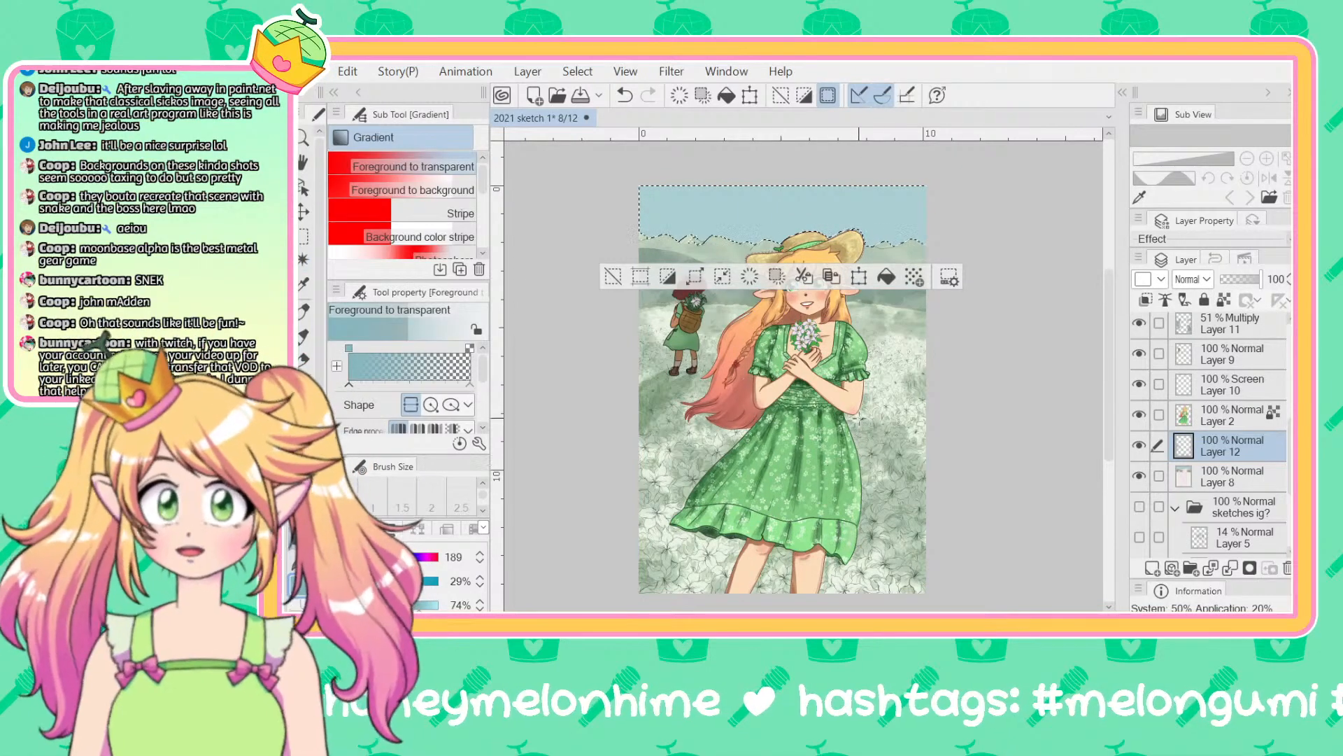
alt+click(913, 360)
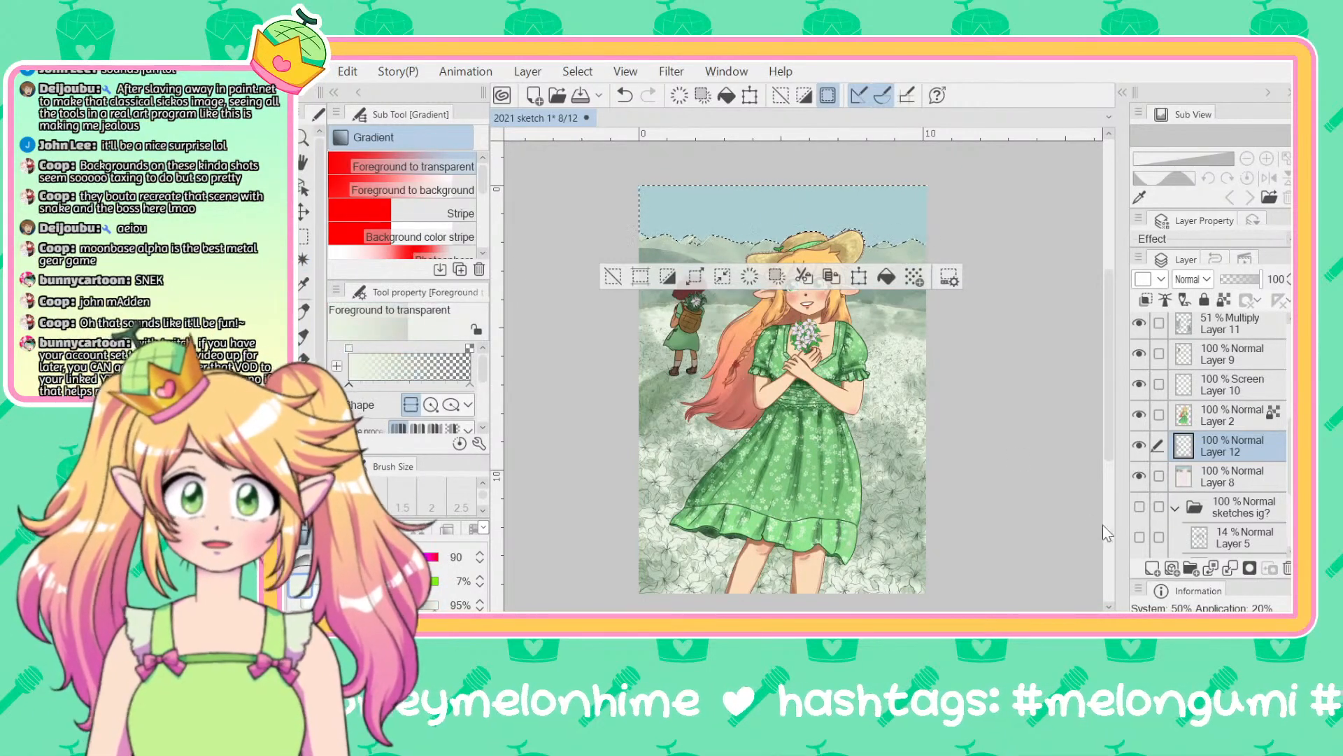
alt+click(911, 545)
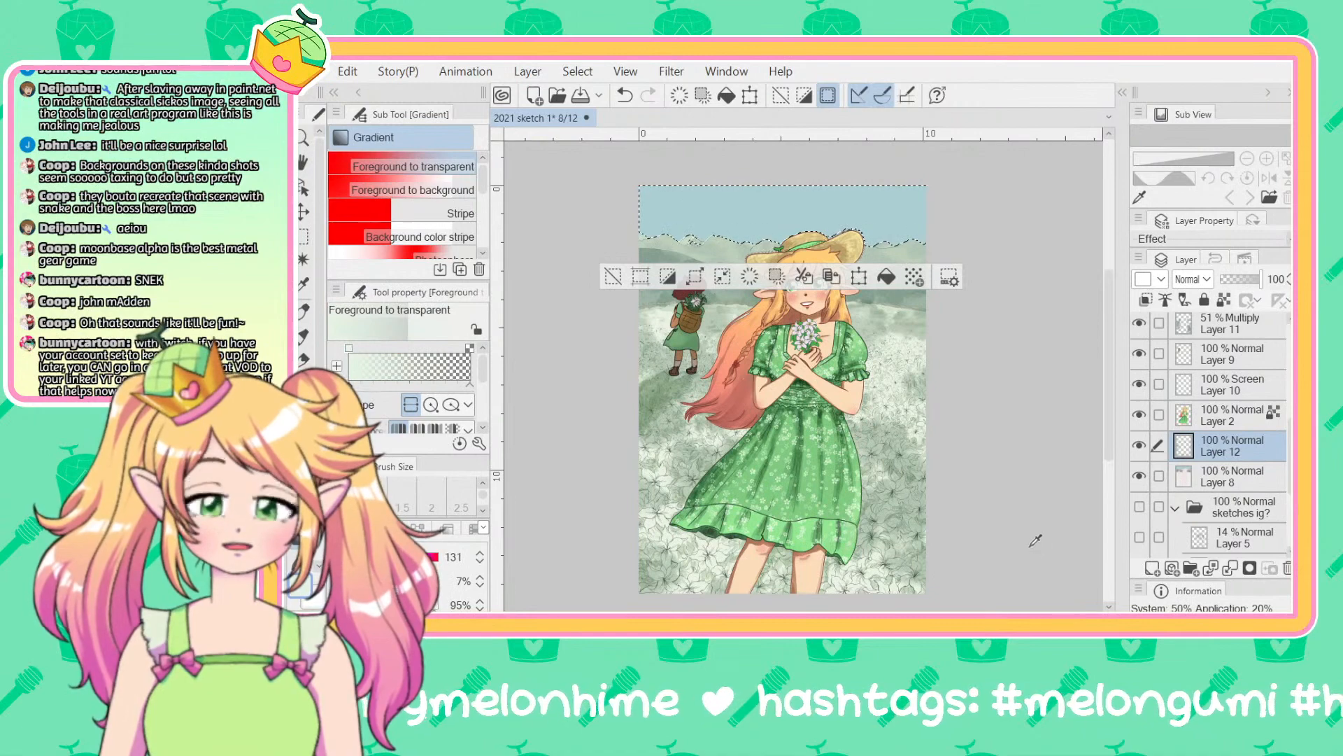
click(308, 384)
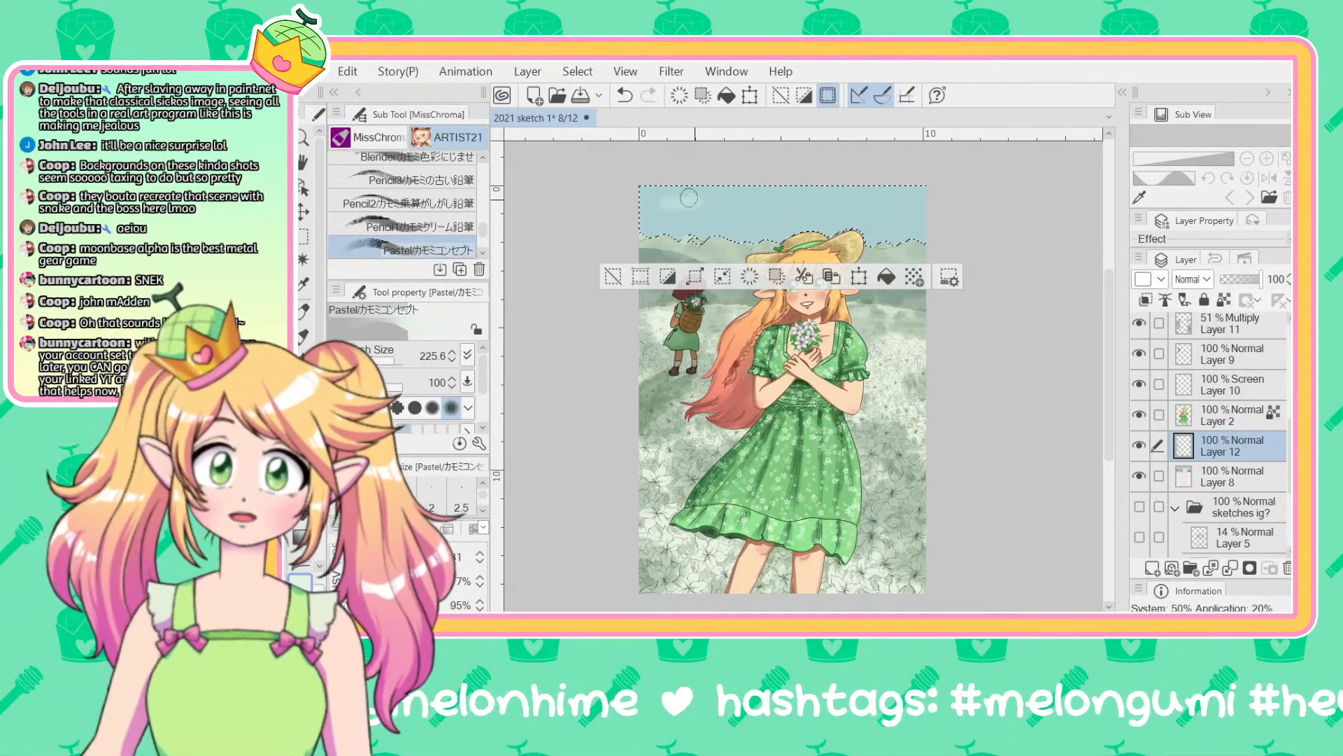
key(ctrl+z)
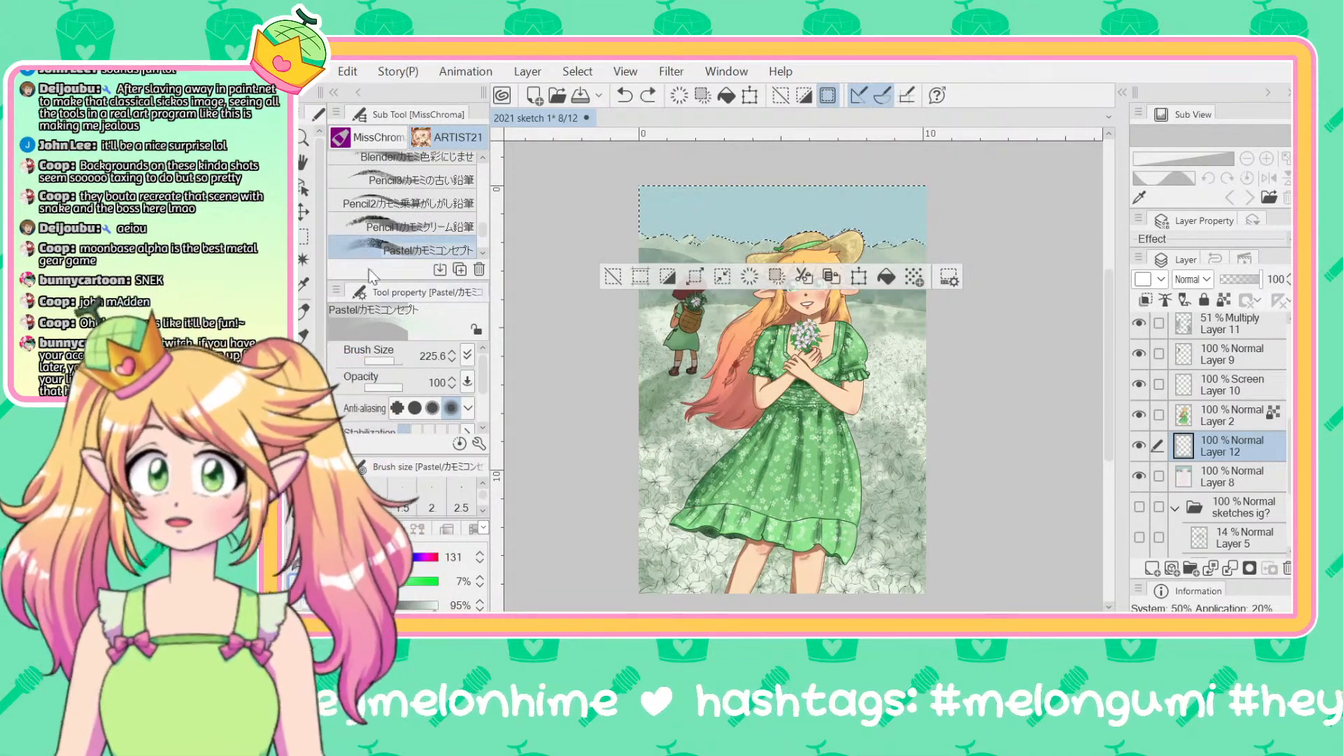
Step: Try the Horizontal striped cloud brush from the natural scene decorations inside the sky selection
click(305, 433)
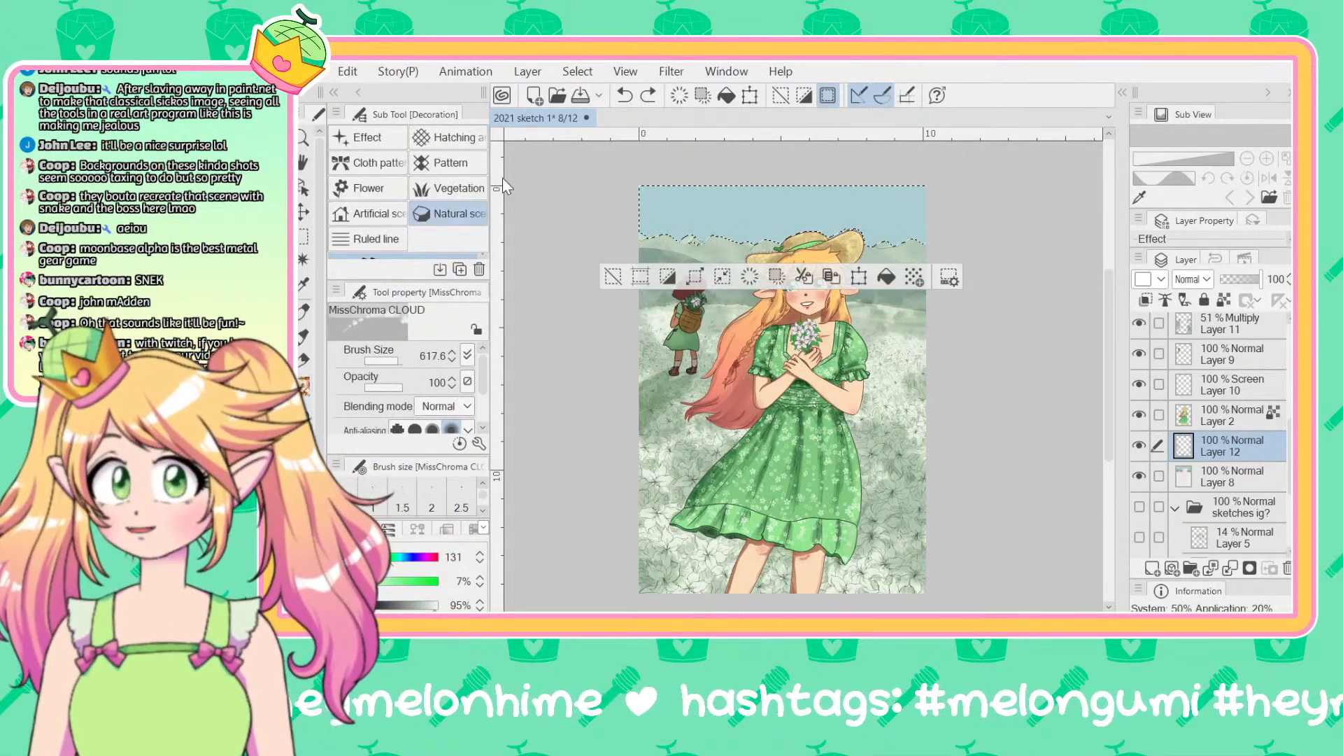
click(447, 207)
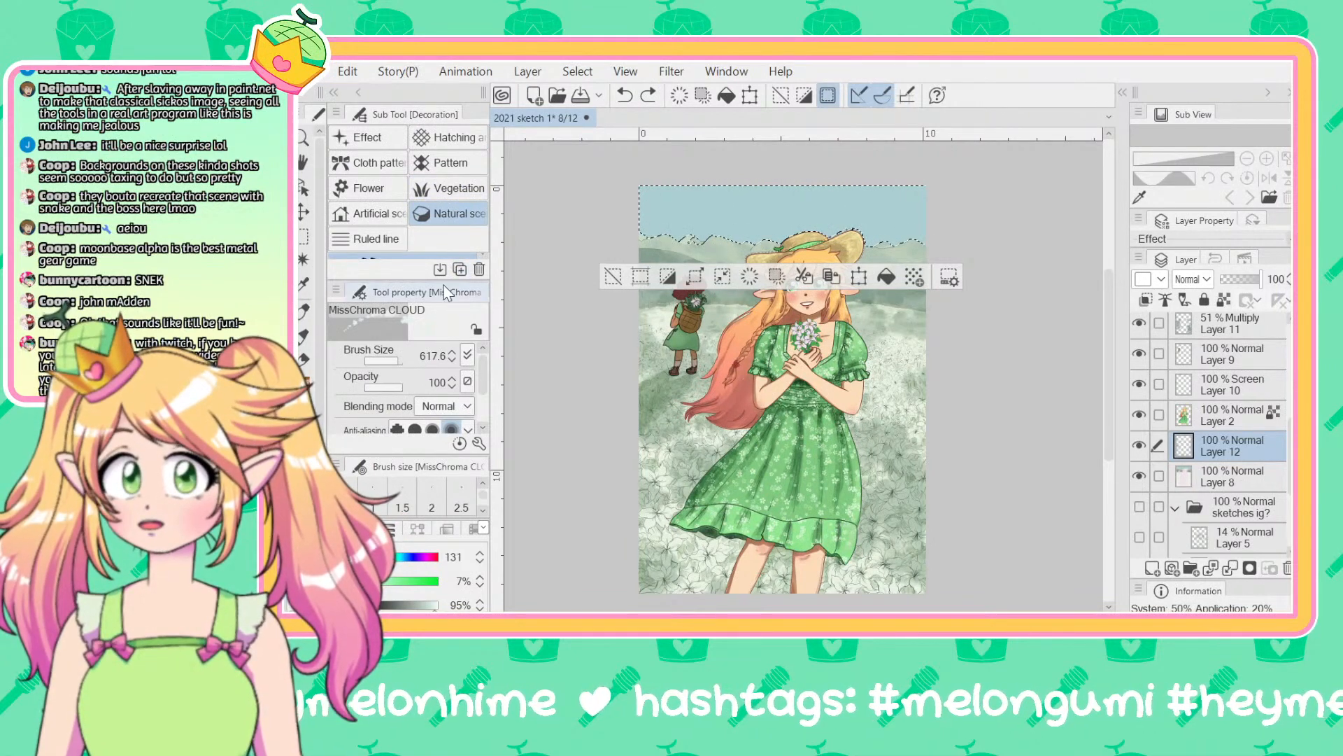
drag(448, 292, 447, 348)
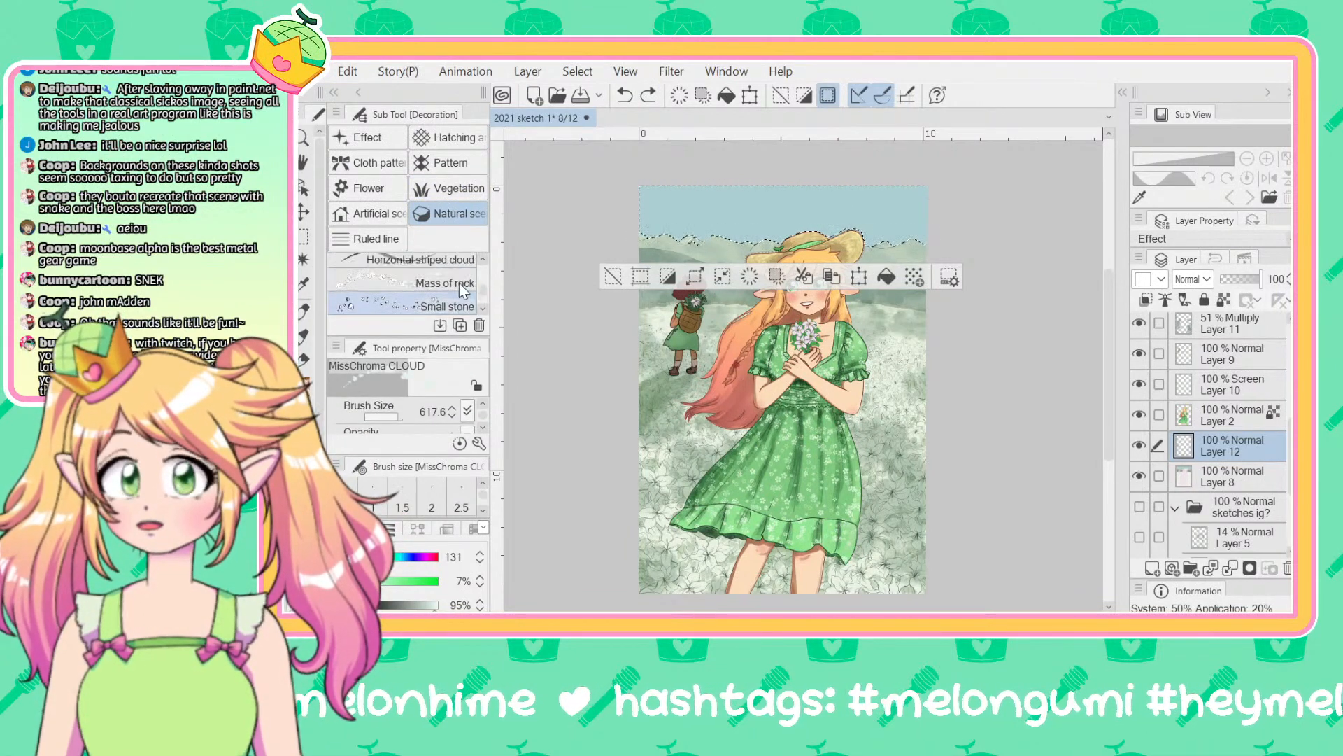
scroll(459, 282, up, 1)
click(452, 263)
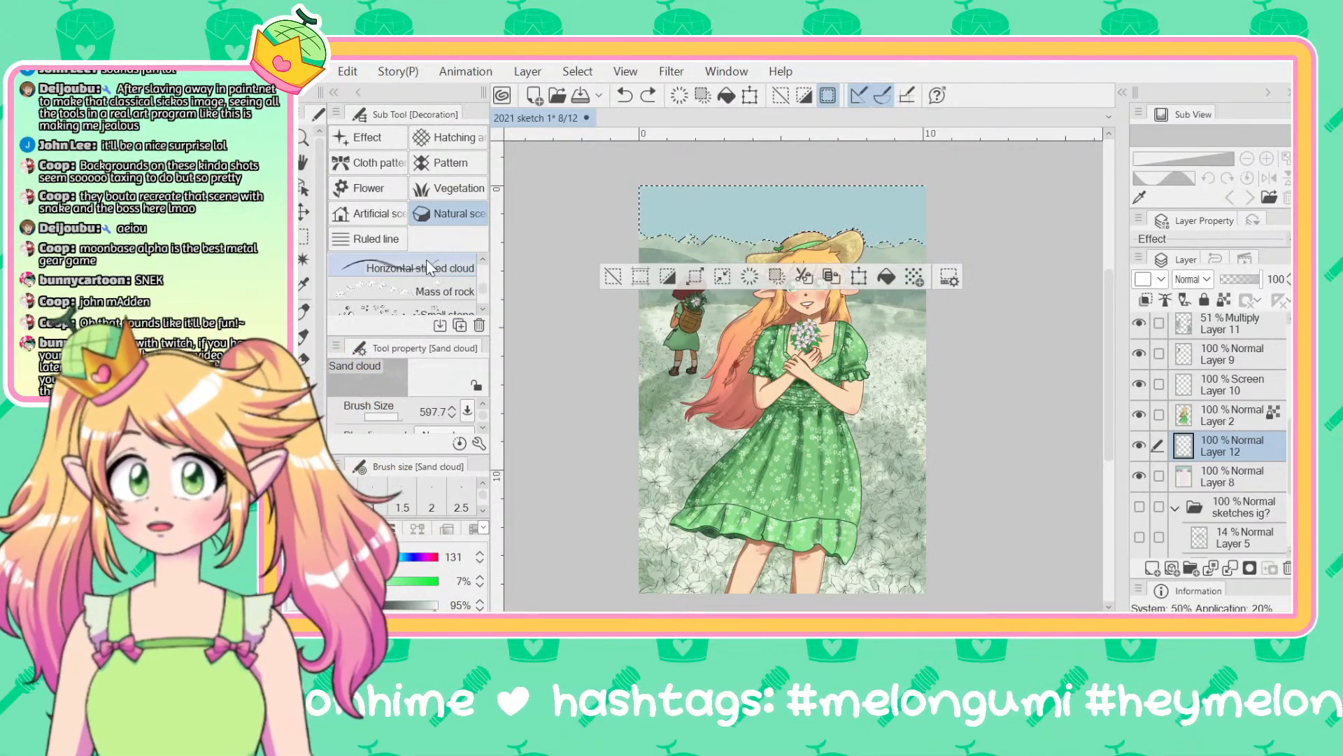
click(424, 291)
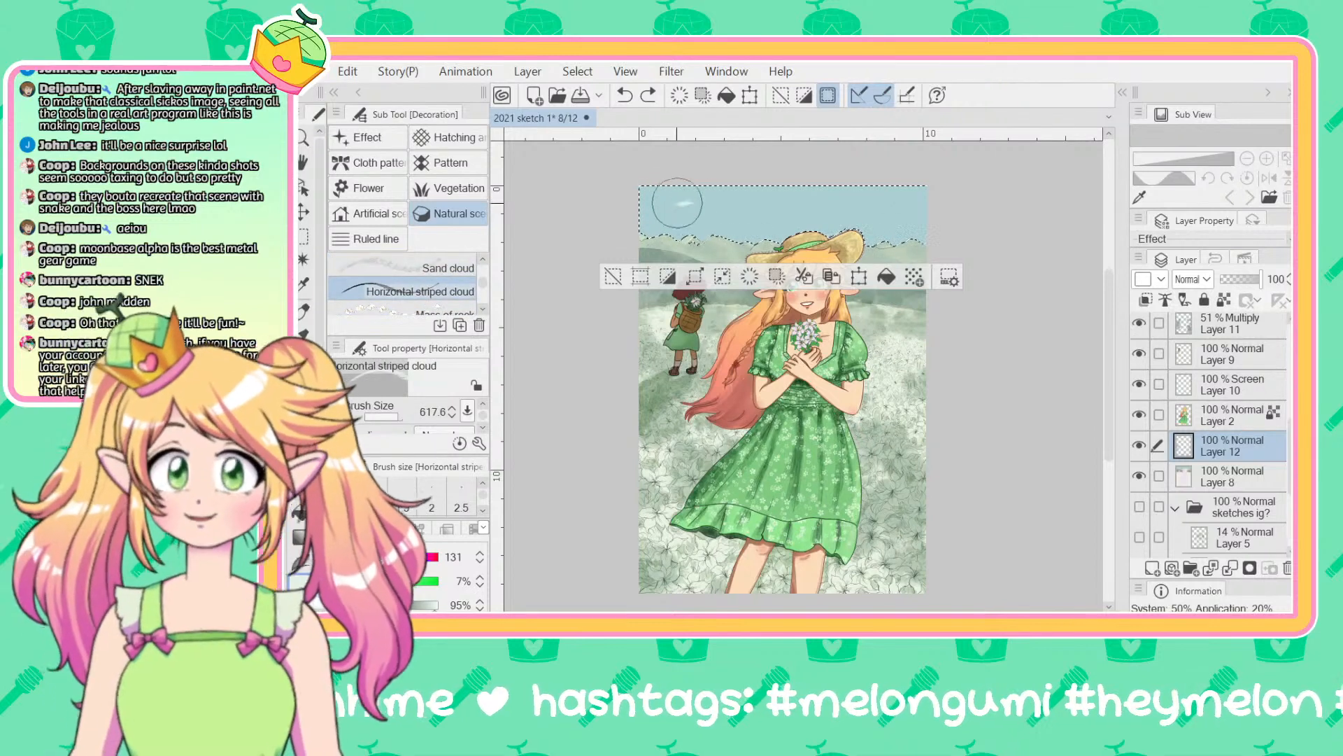
Step: Paint pale clouds in the upper-left and upper-right sky using the MissChroma CLOUD brush at size 617.6, undoing unwanted strokes
drag(570, 205, 589, 225)
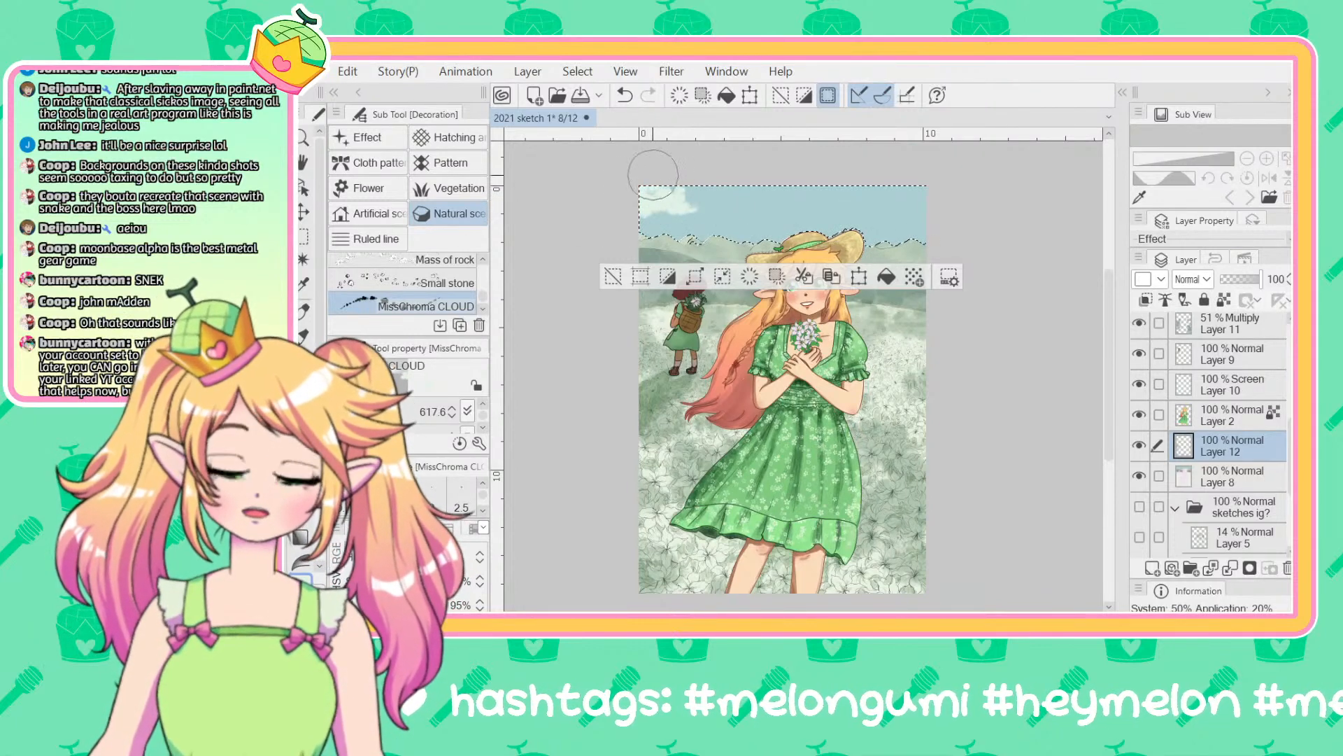
key(ctrl+z)
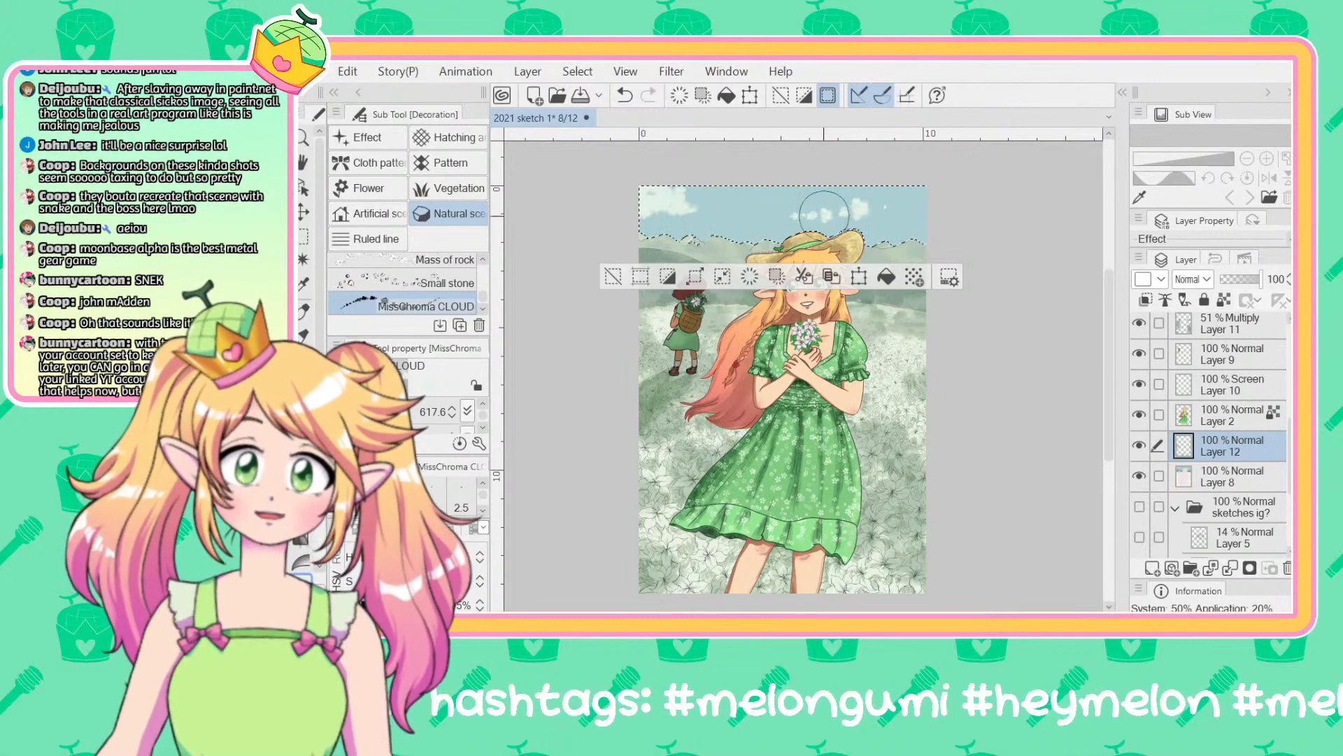
drag(791, 216, 861, 208)
key(ctrl+z)
click(893, 209)
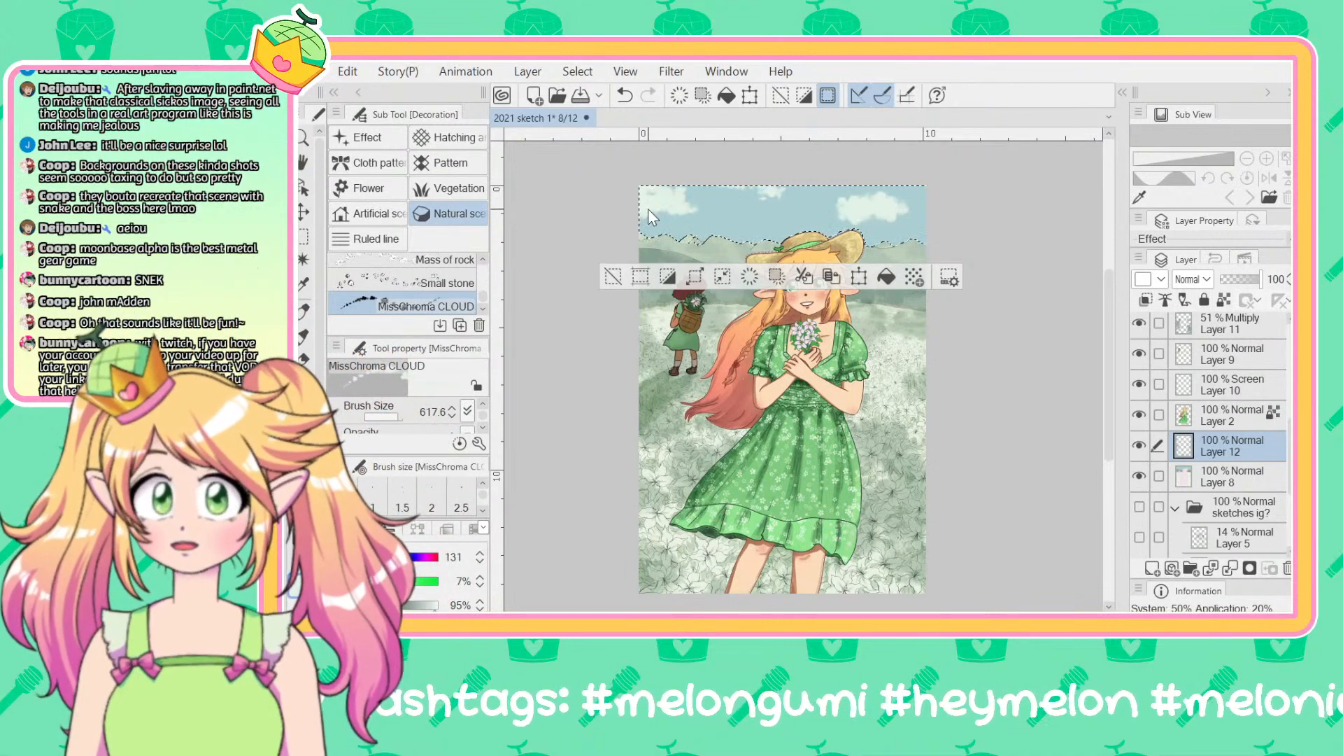
key(ctrl+z)
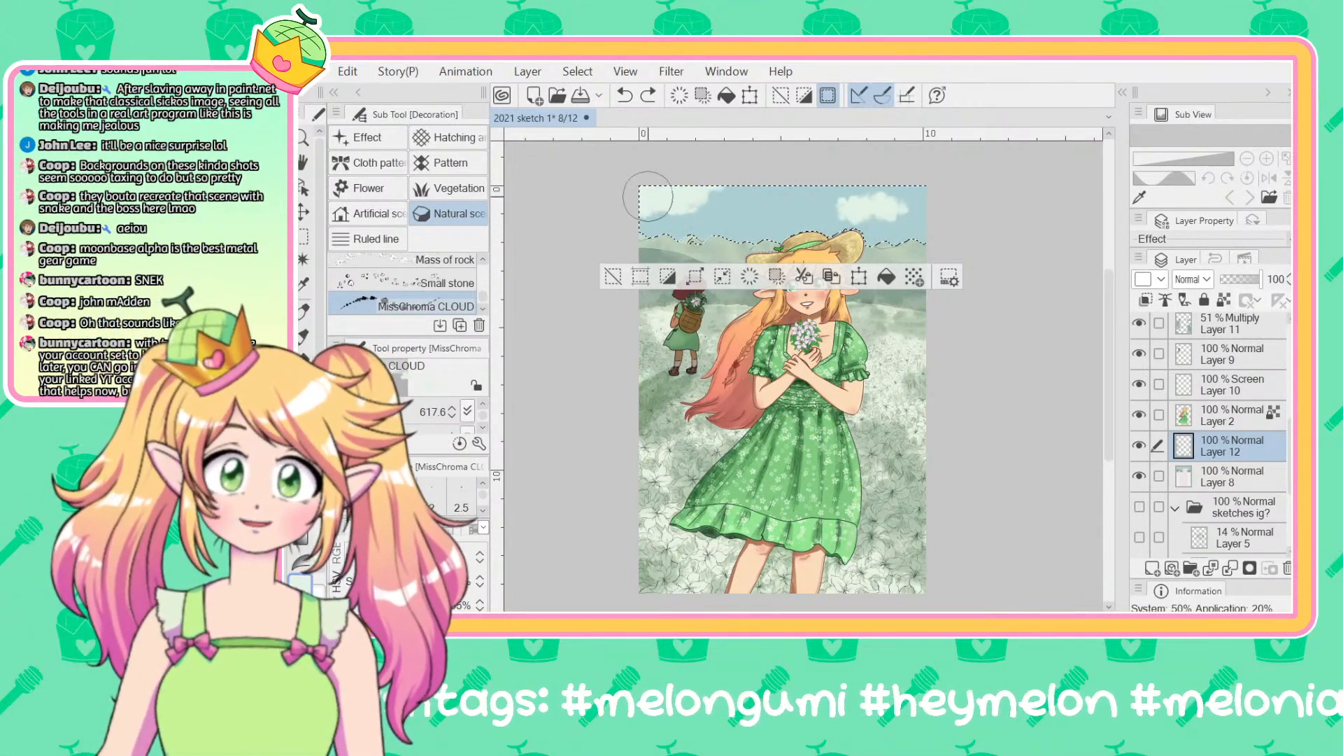
Step: Extend the cloud bank along the sky's upper-left edge and add small clouds between it and the right-hand cloud
drag(627, 187, 767, 175)
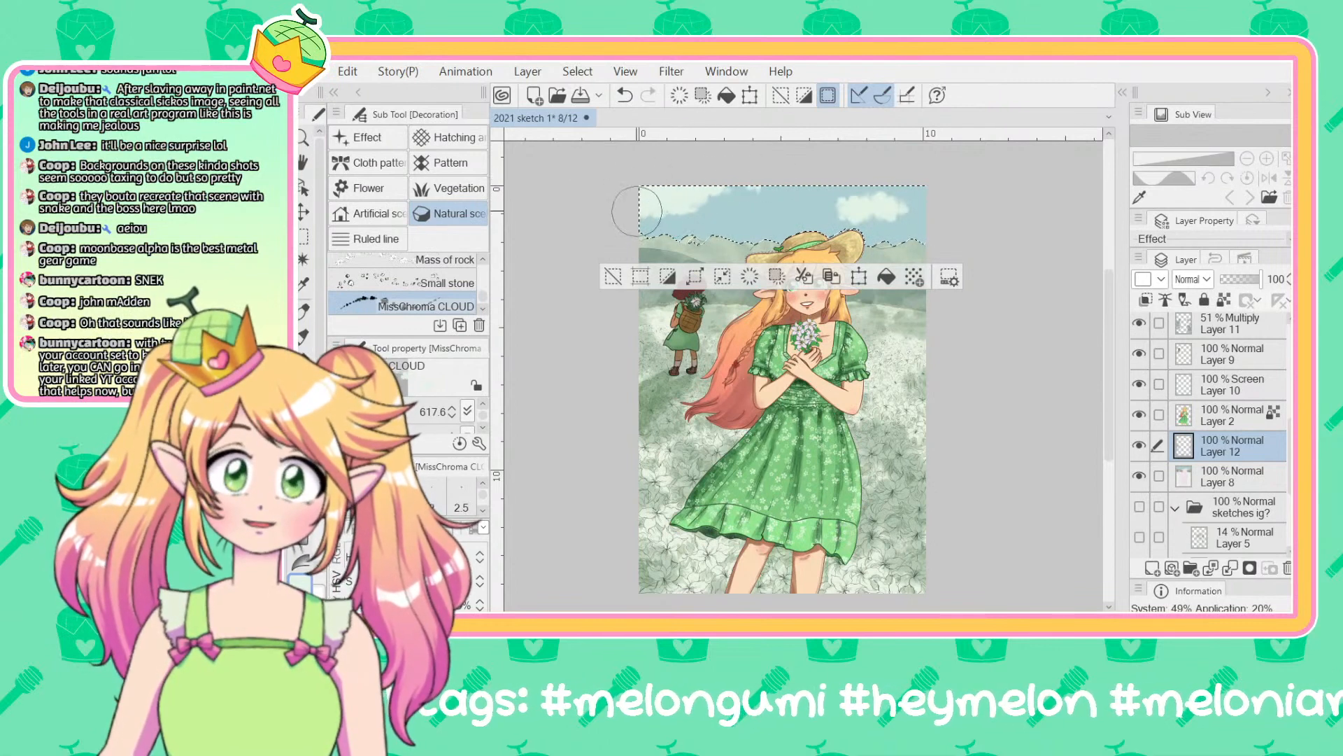
key(ctrl+z)
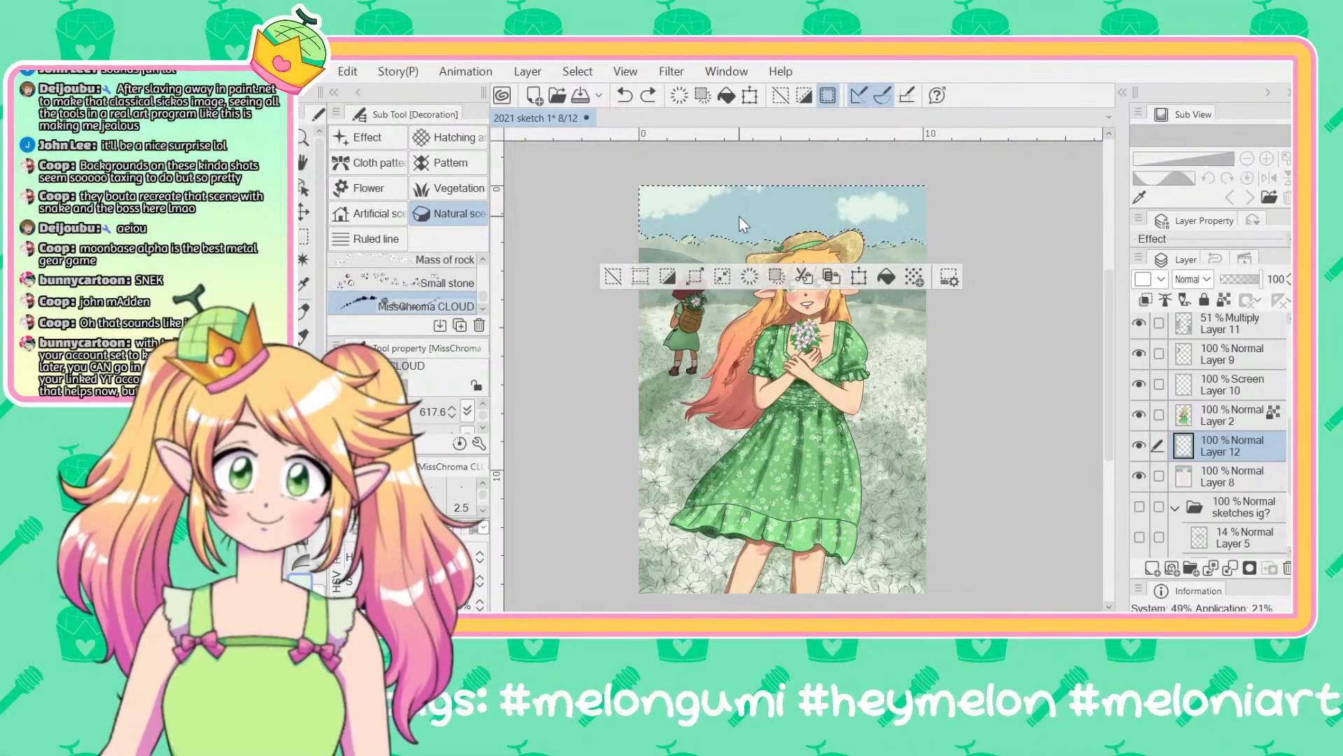
drag(742, 214, 777, 206)
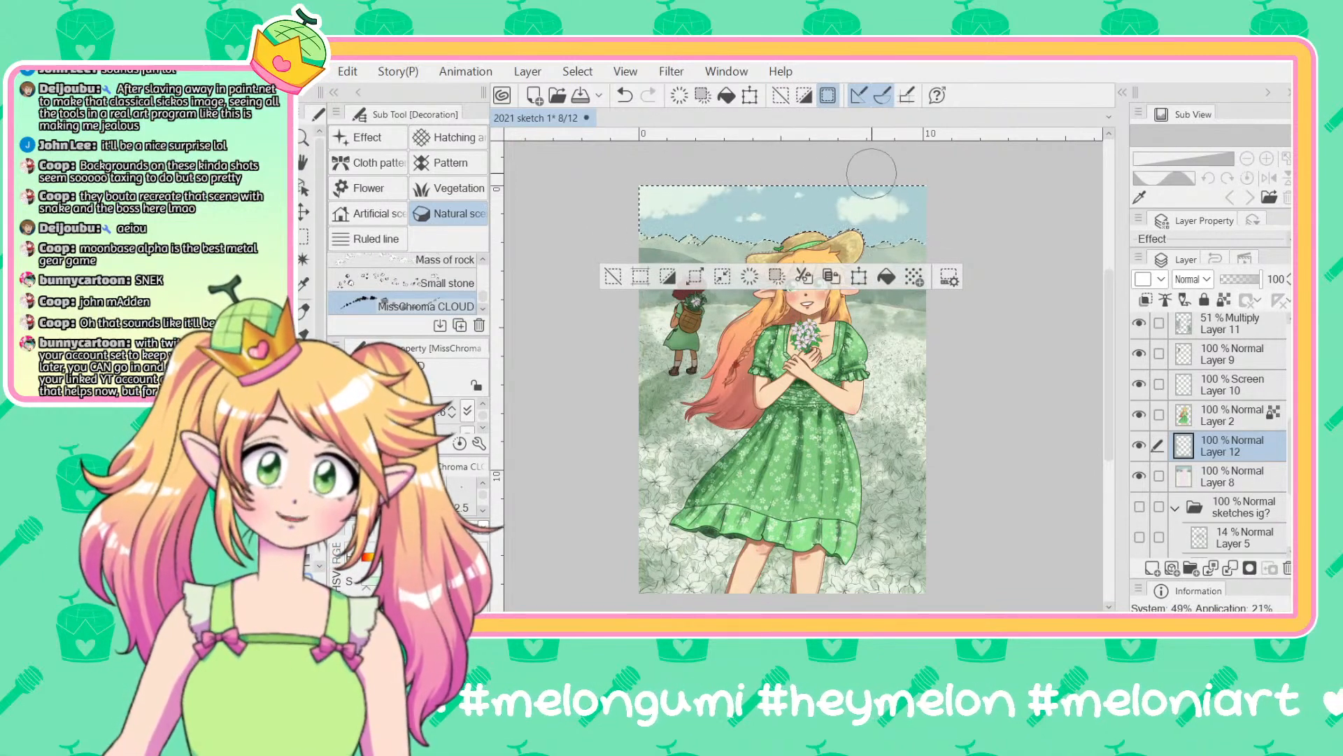
key(ctrl+z)
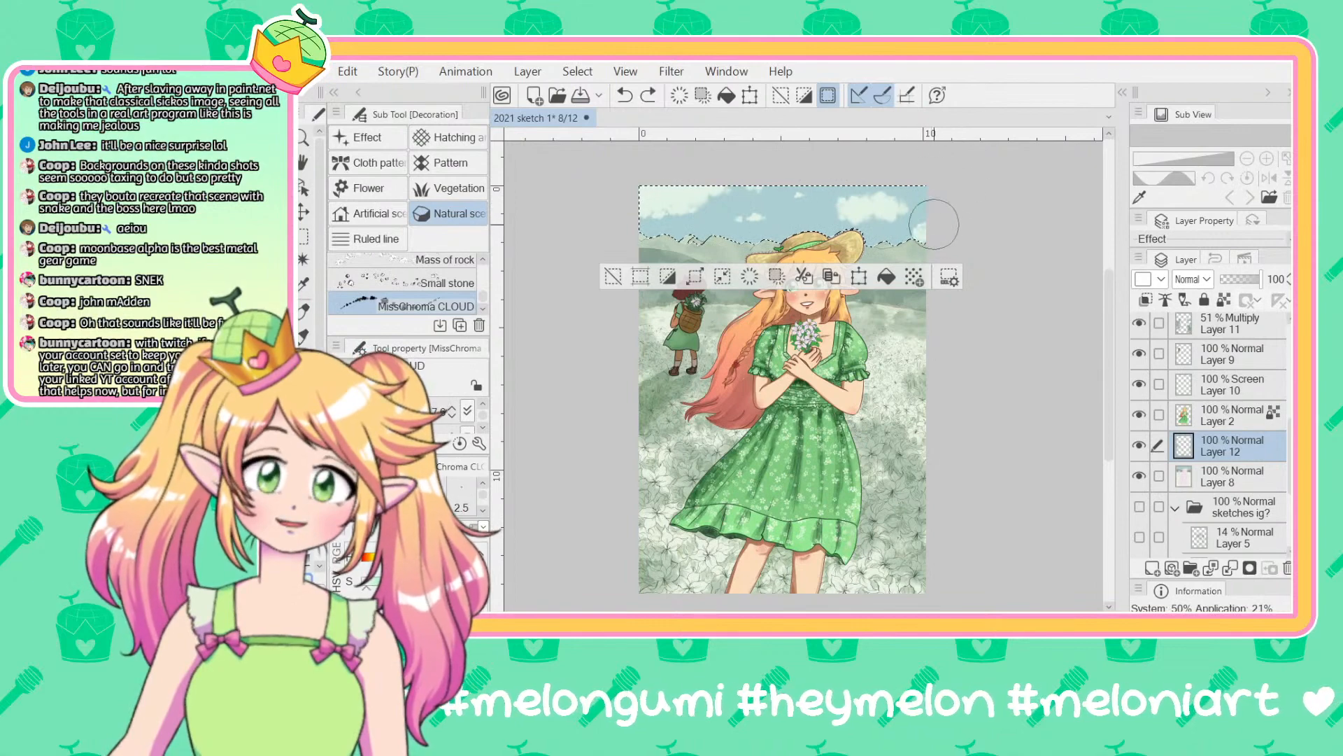
key(ctrl+y)
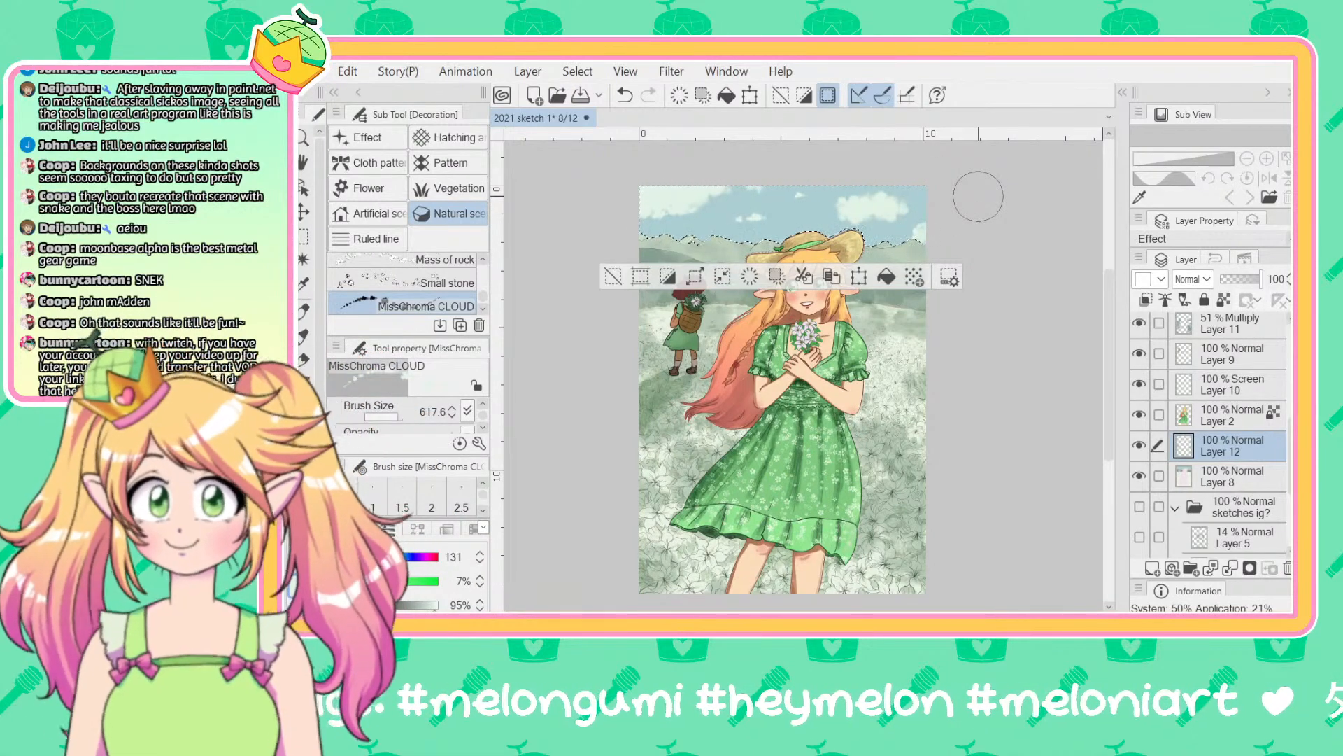
Step: Sample a muted green (127, 15%, 67%) from the background for the Foreground to transparent gradient, and clear the sky selection
key(g)
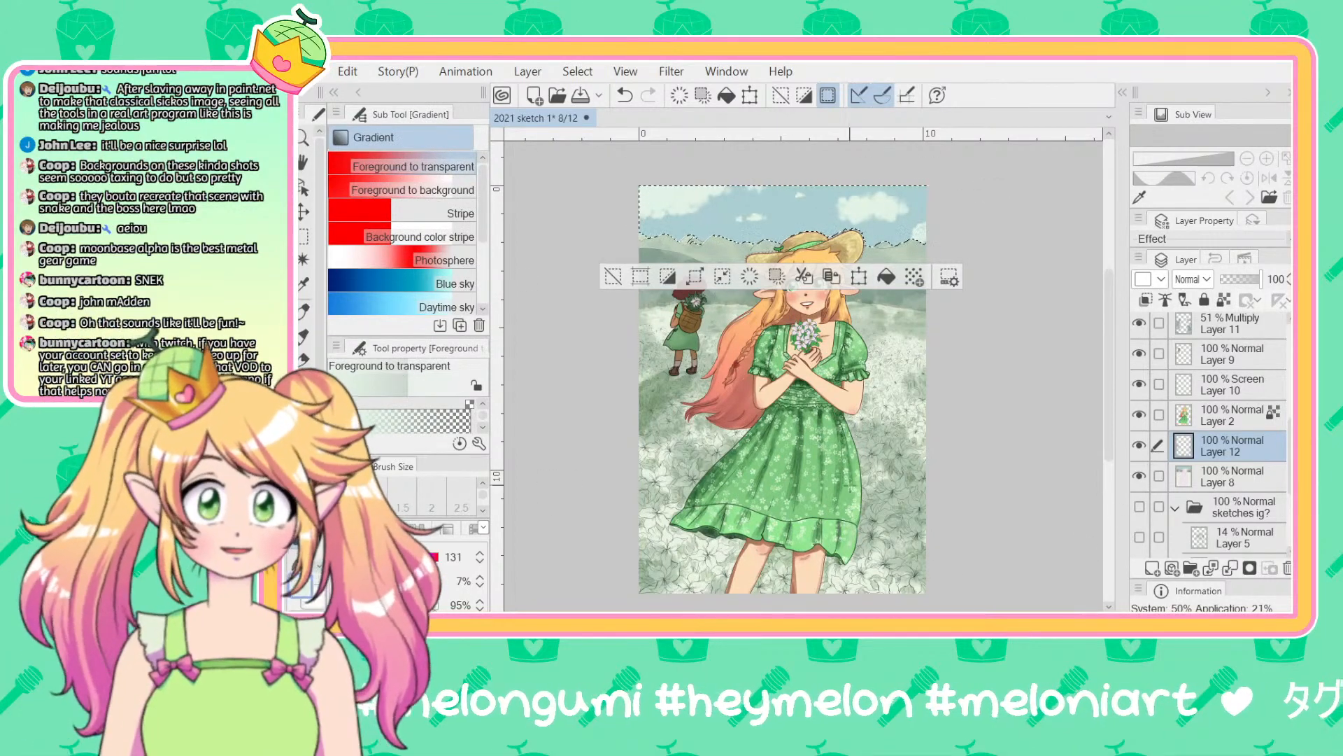
alt+click(880, 300)
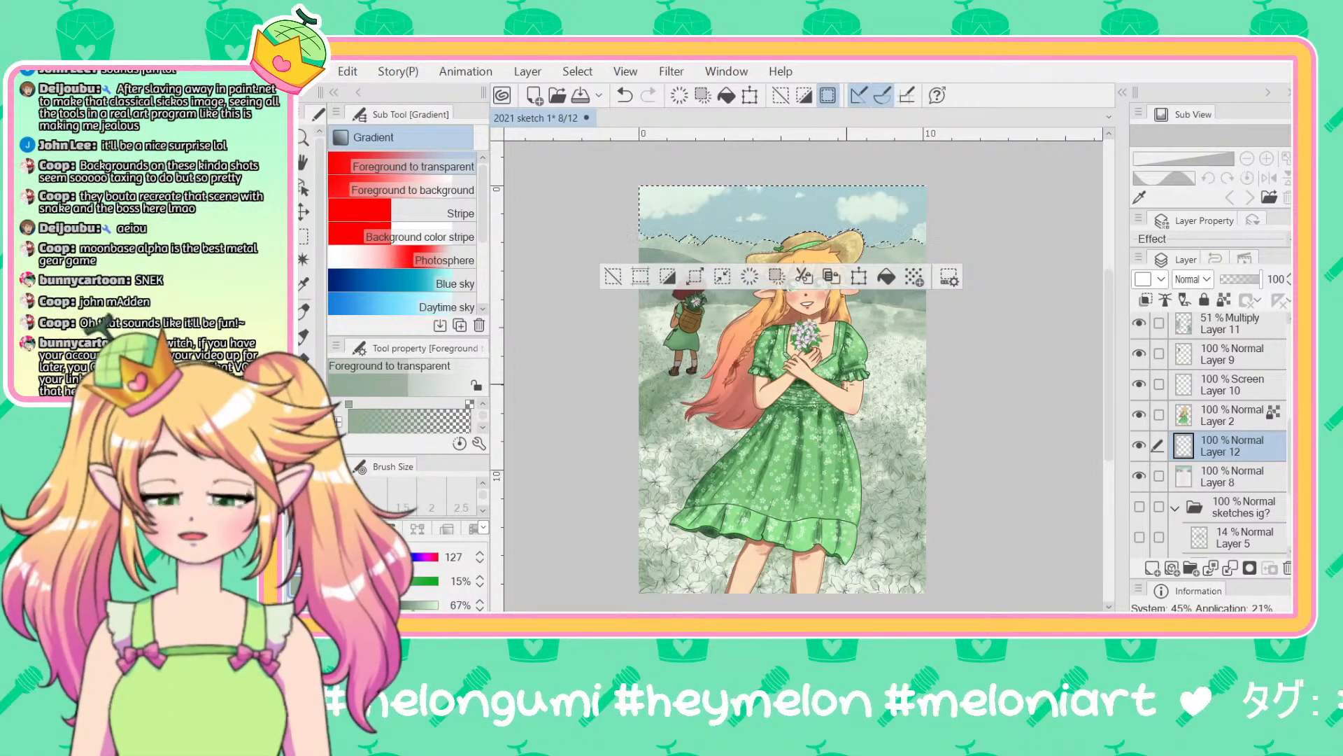
key(ctrl+d)
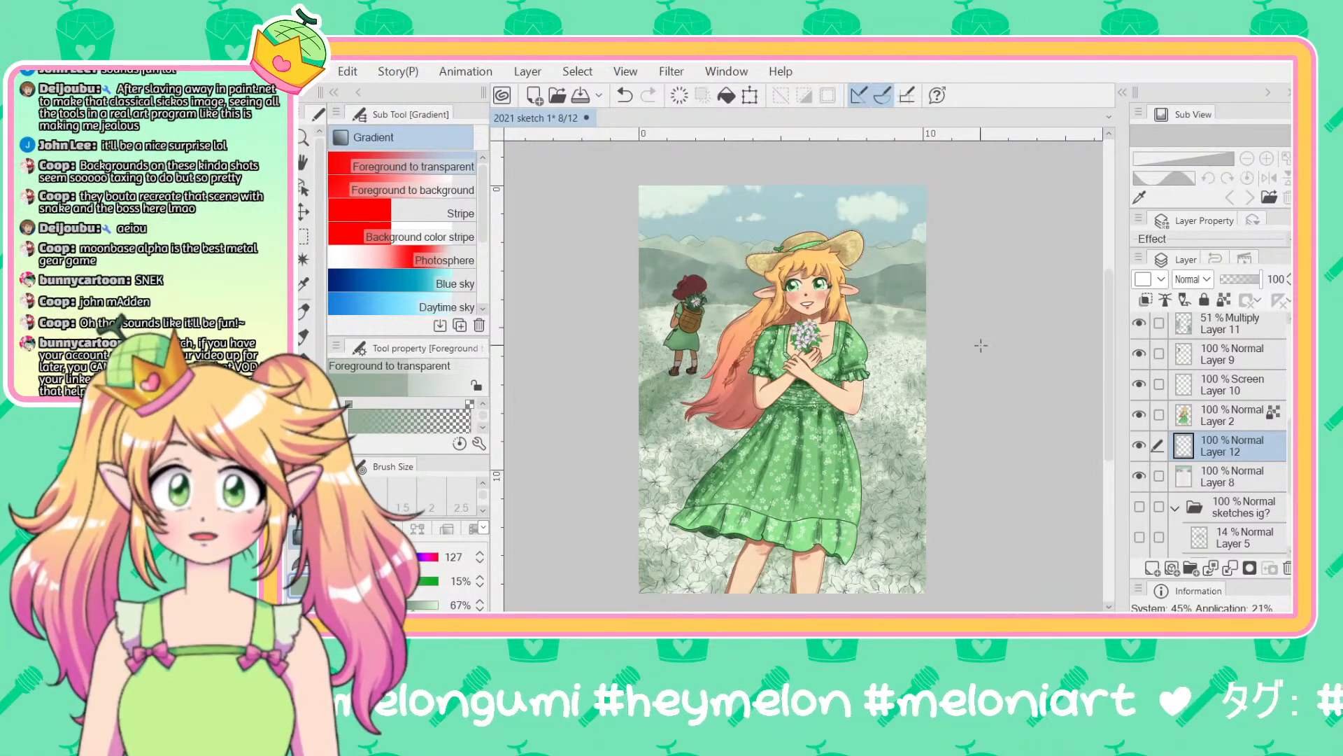
Step: Save the illustration with its painted clouds
scroll(981, 345, down, 1)
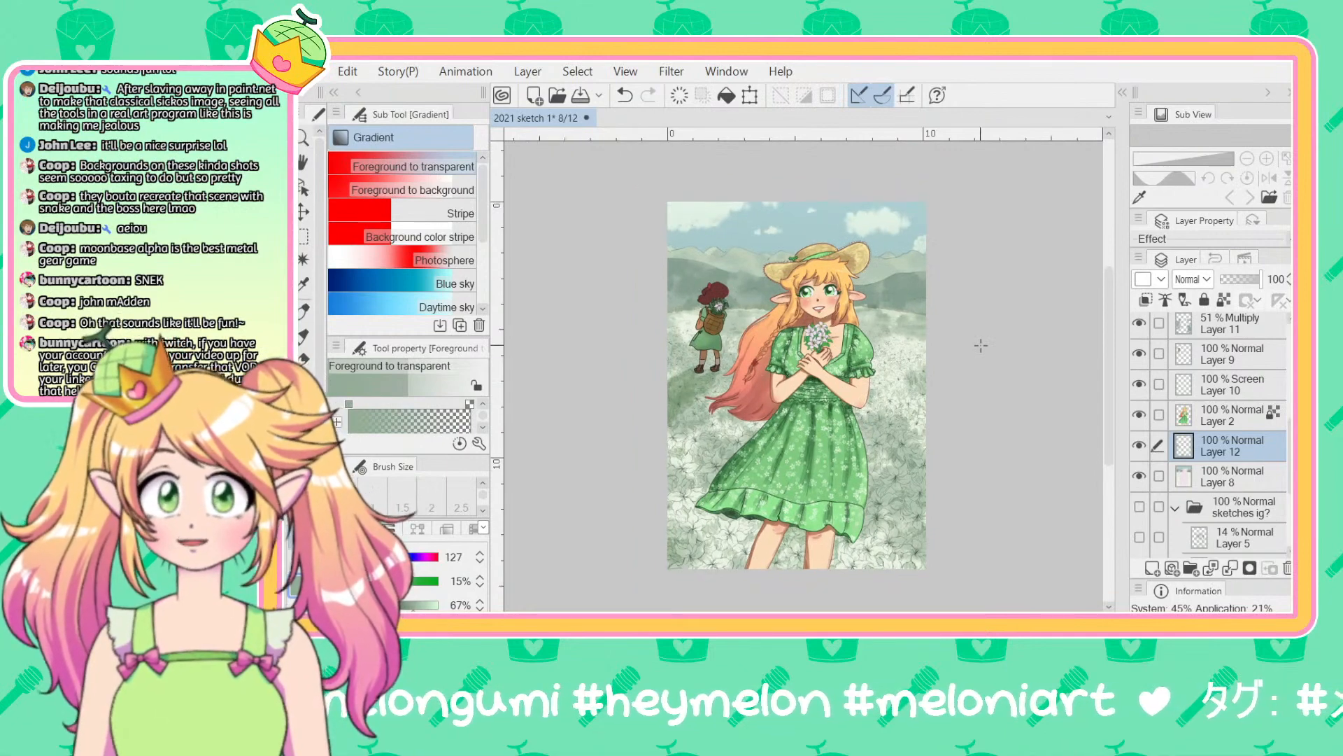
scroll(981, 345, up, 1)
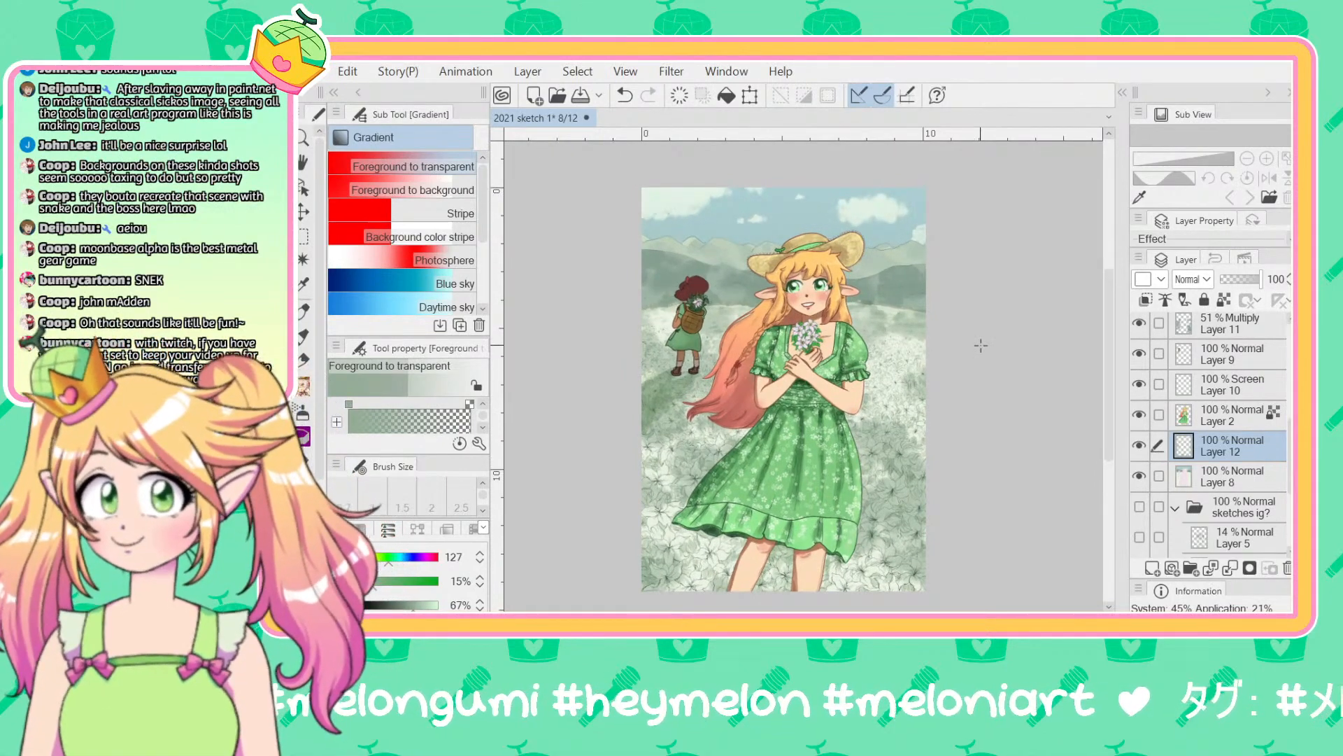
key(ctrl+s)
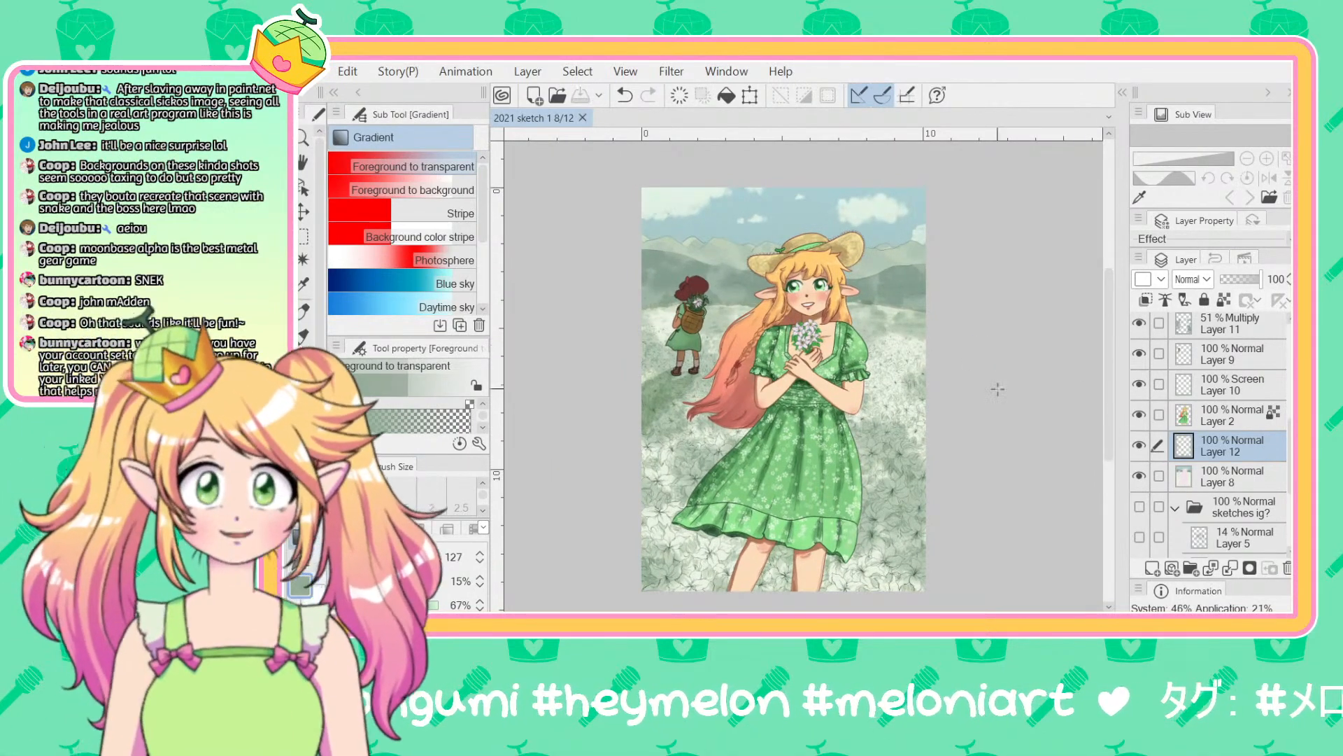
Step: On Layer 8, apply the muted green Foreground to transparent gradient upward from below the page over the lower flower field
scroll(1107, 326, up, 1)
mouse_move(1107, 326)
mouse_down()
mouse_move(1112, 397)
mouse_move(1097, 347)
mouse_move(1098, 370)
mouse_up()
click(1212, 476)
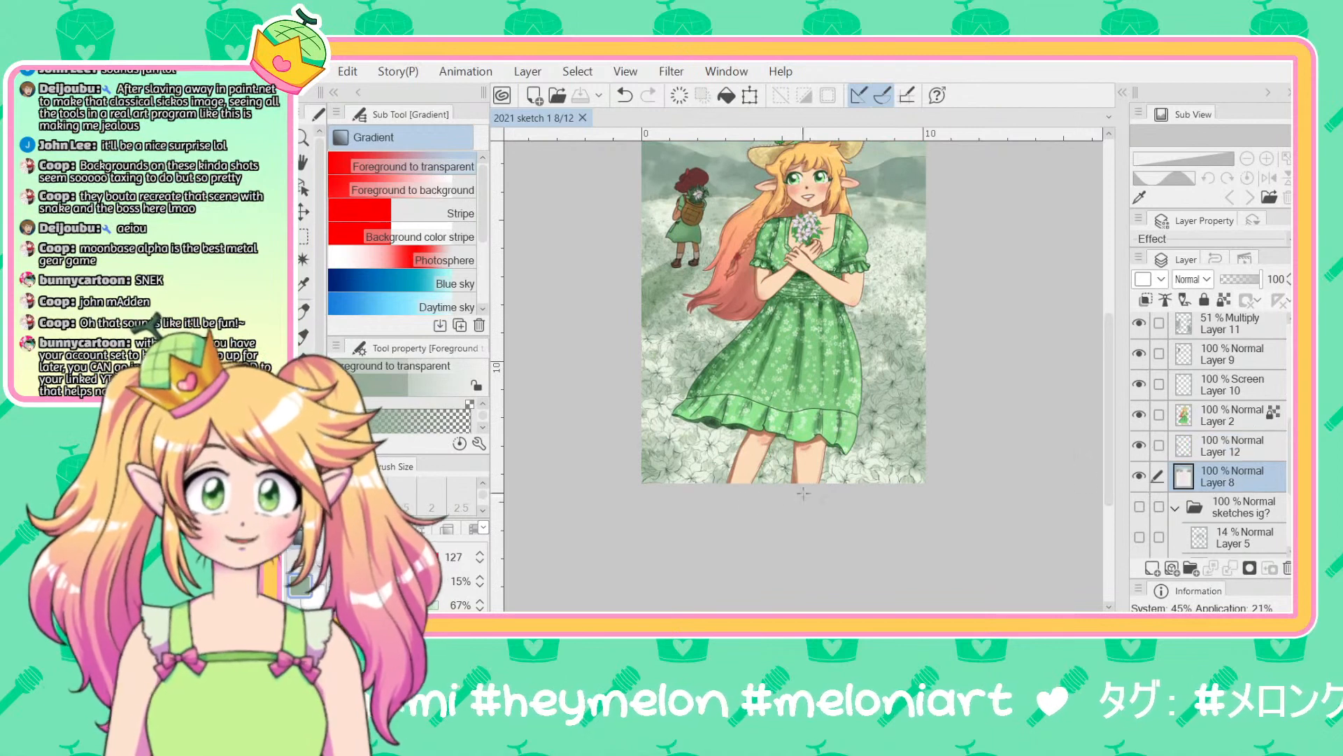
scroll(806, 572, down, 3)
drag(806, 572, 805, 417)
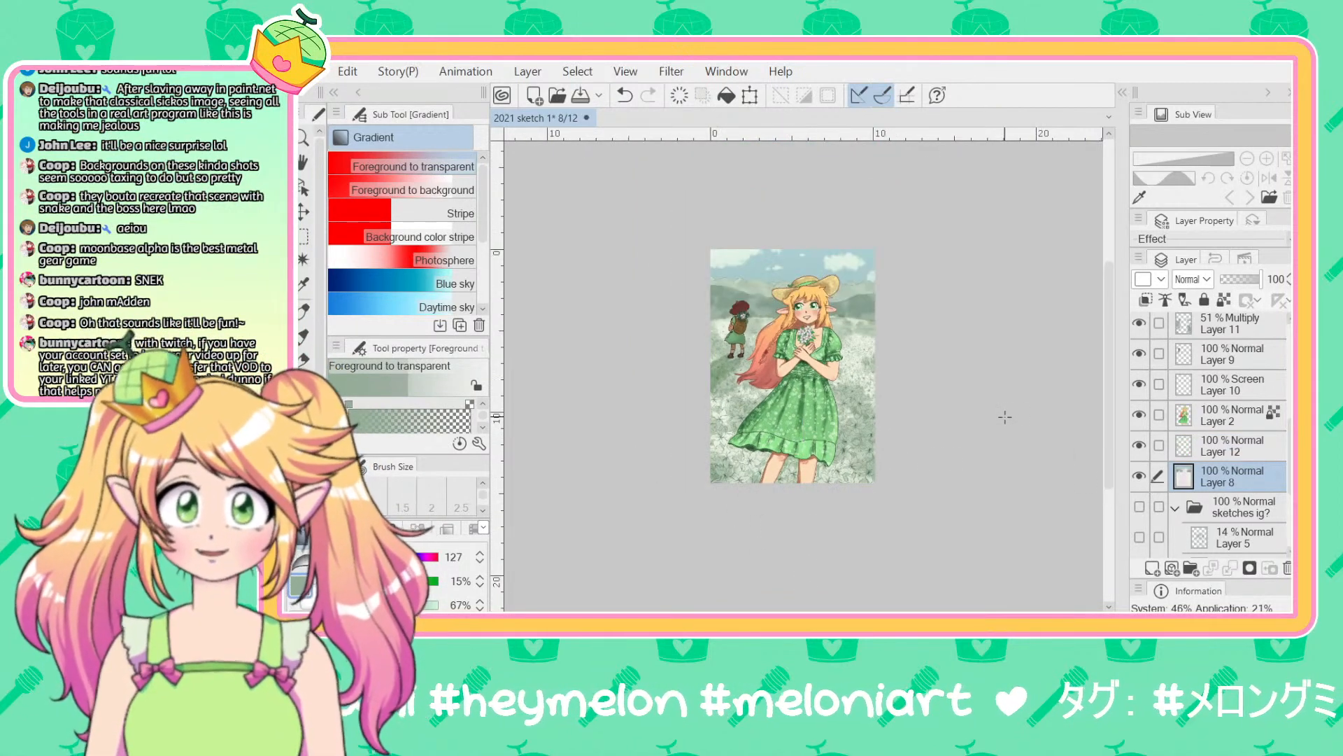
Step: Redo the muted green Foreground to transparent gradient on Layer 8, pulling it from well below the page up to the girl's chest
key(ctrl+z)
drag(804, 595, 798, 426)
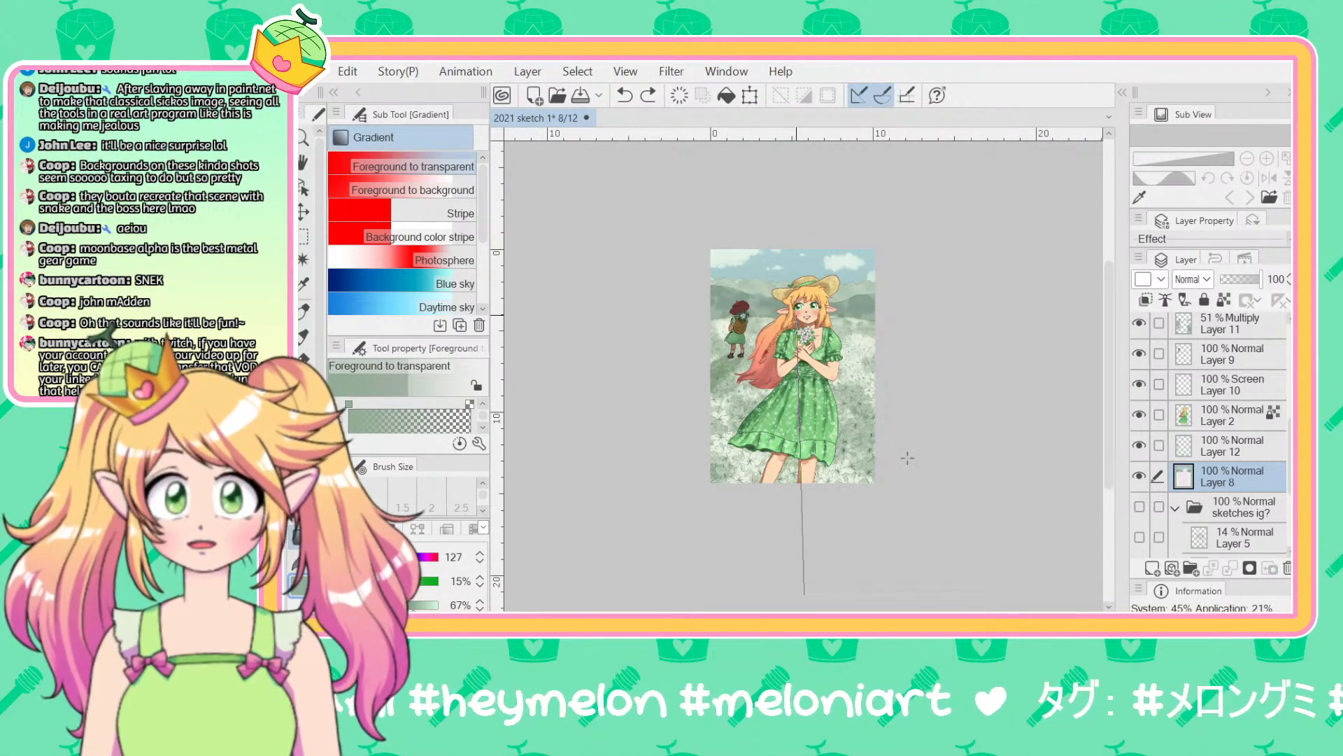
drag(907, 457, 927, 509)
key(ctrl+z)
scroll(849, 578, down, 1)
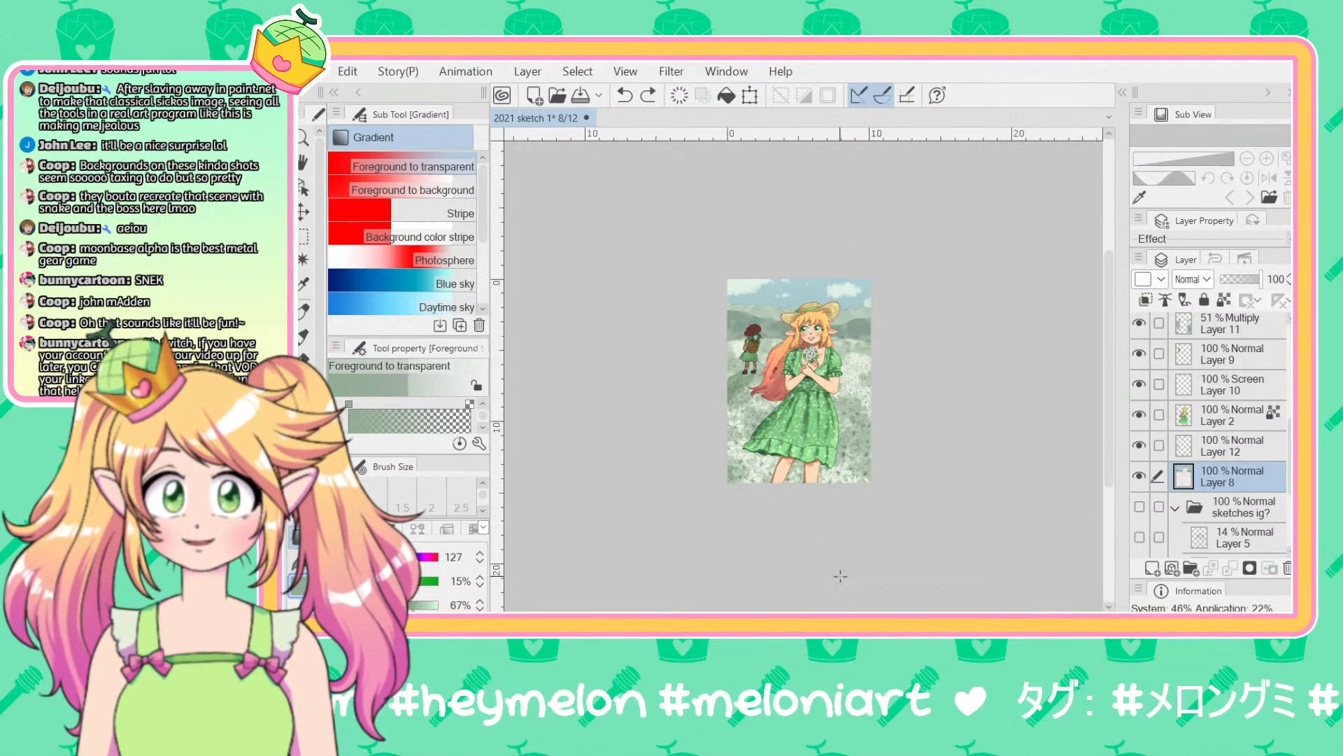
drag(800, 592, 794, 440)
key(ctrl+z)
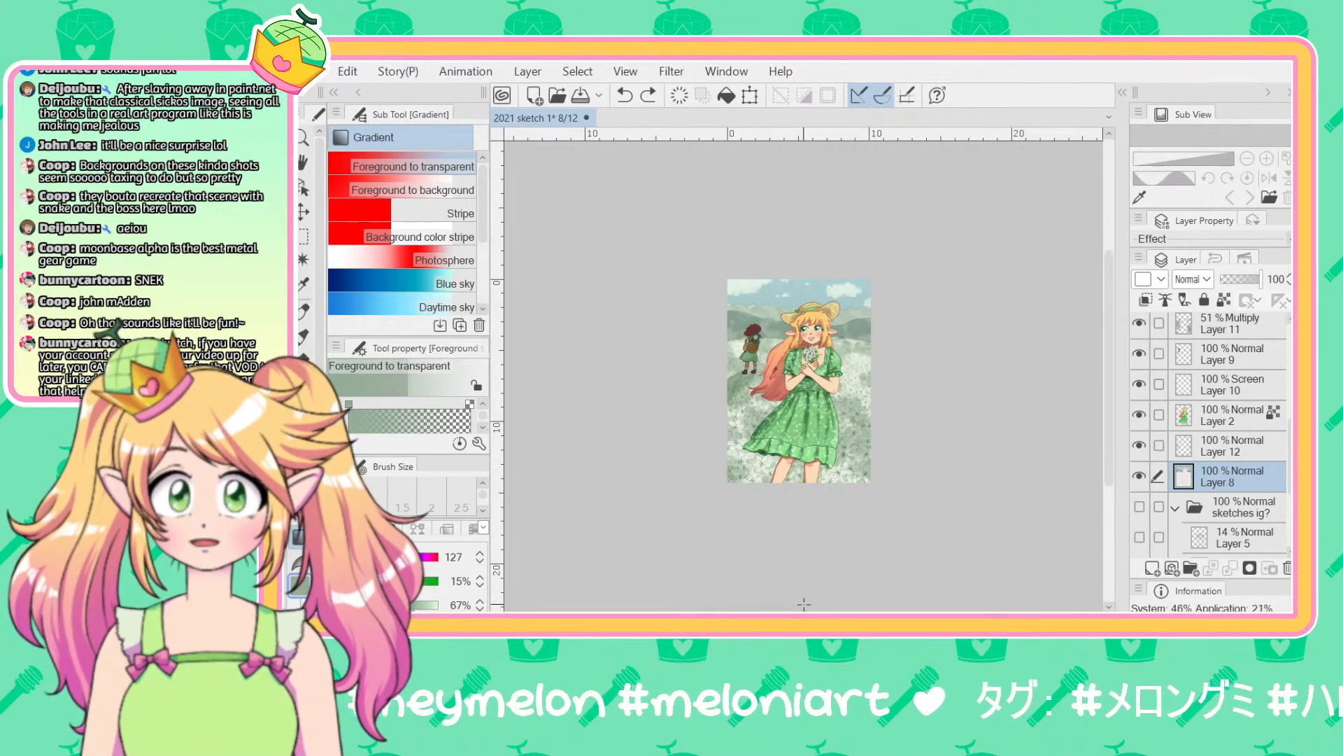
drag(804, 604, 809, 399)
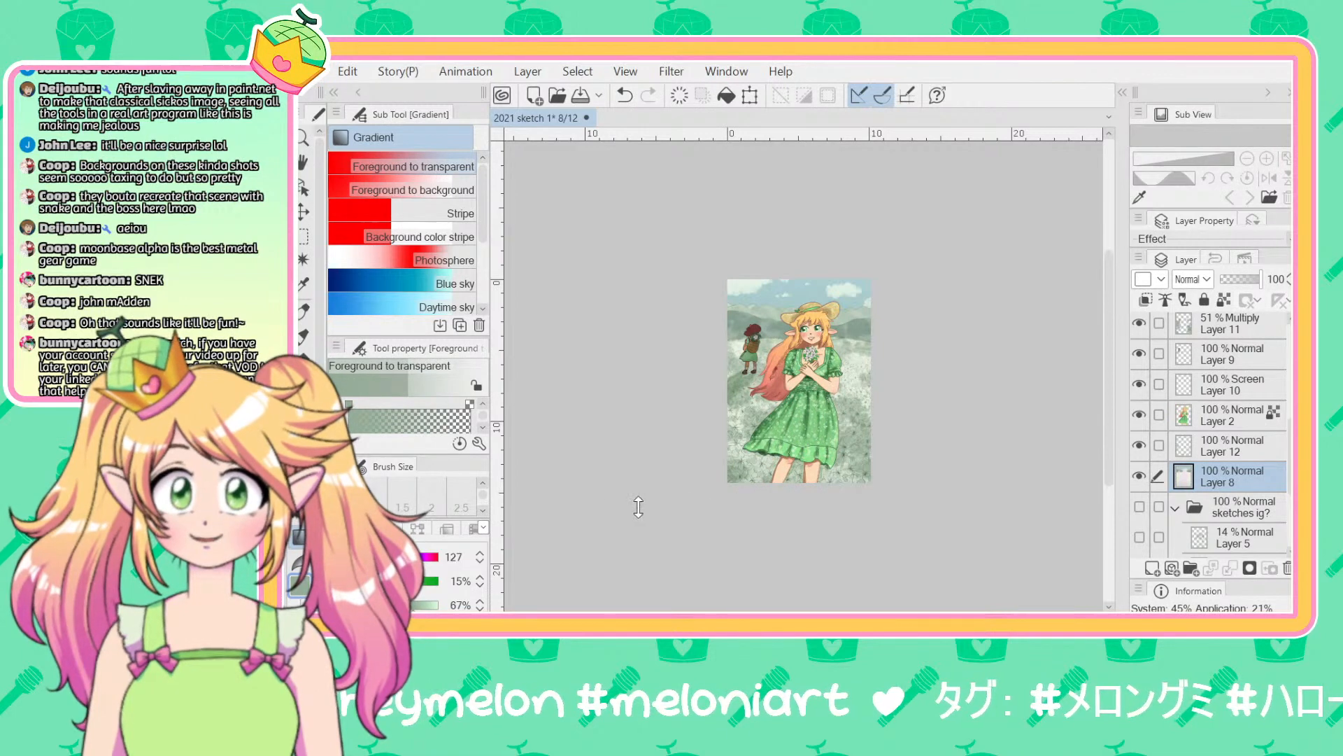
key(ctrl+plus)
key(ctrl+minus)
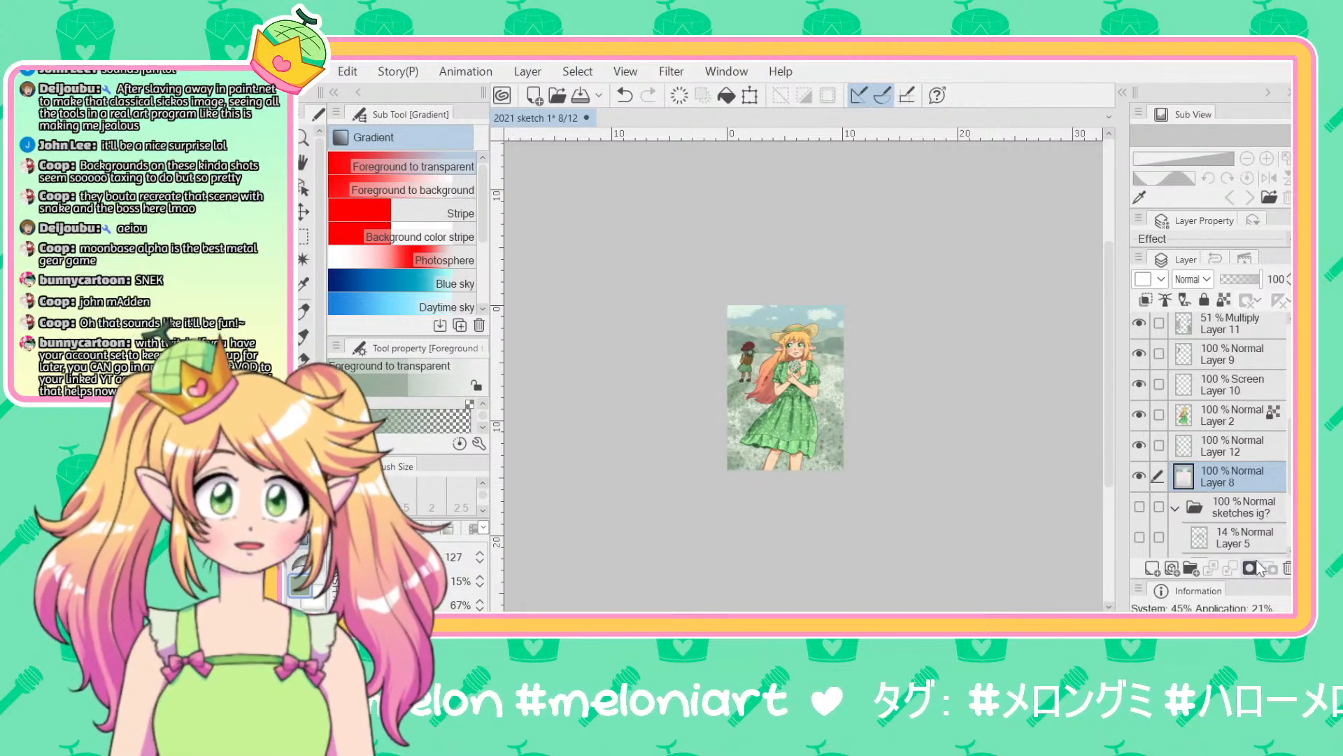
Step: Try the muted green gradient on Layer 12 from below the page up to the girl's hat
click(1236, 452)
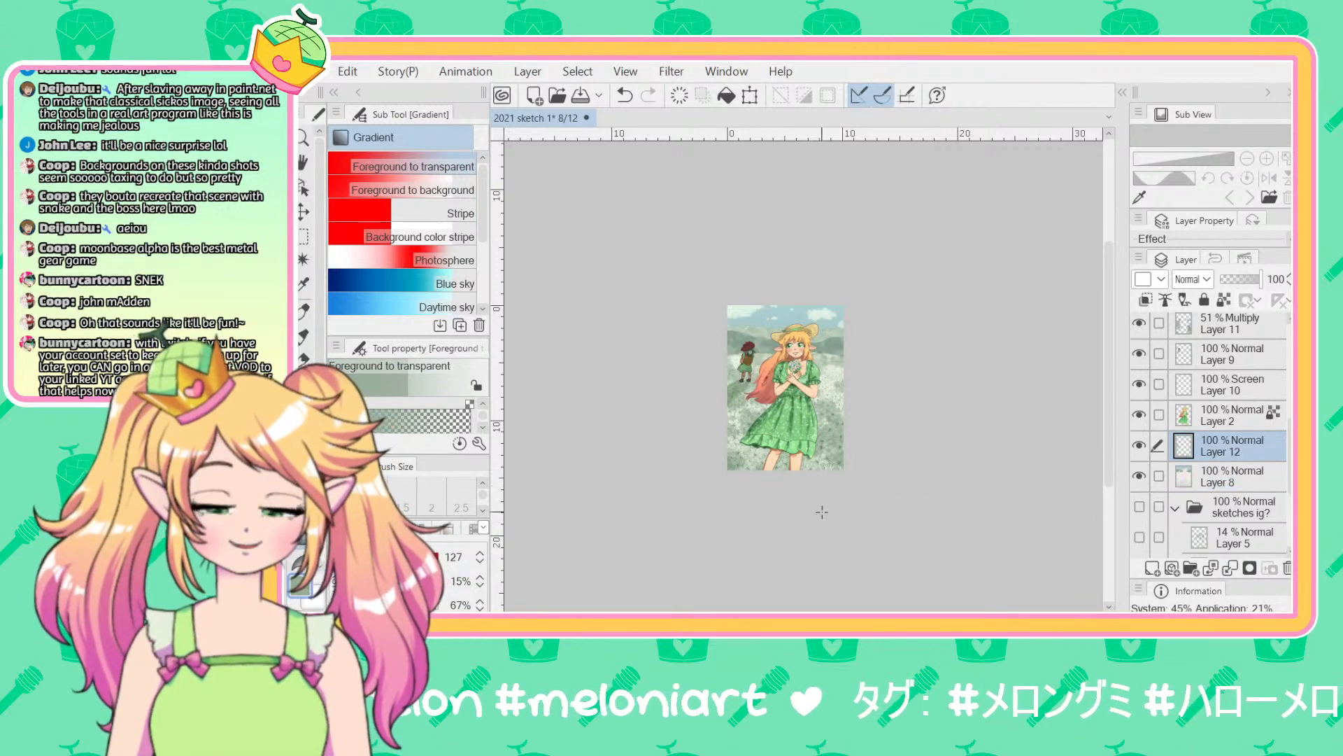
drag(800, 583, 802, 315)
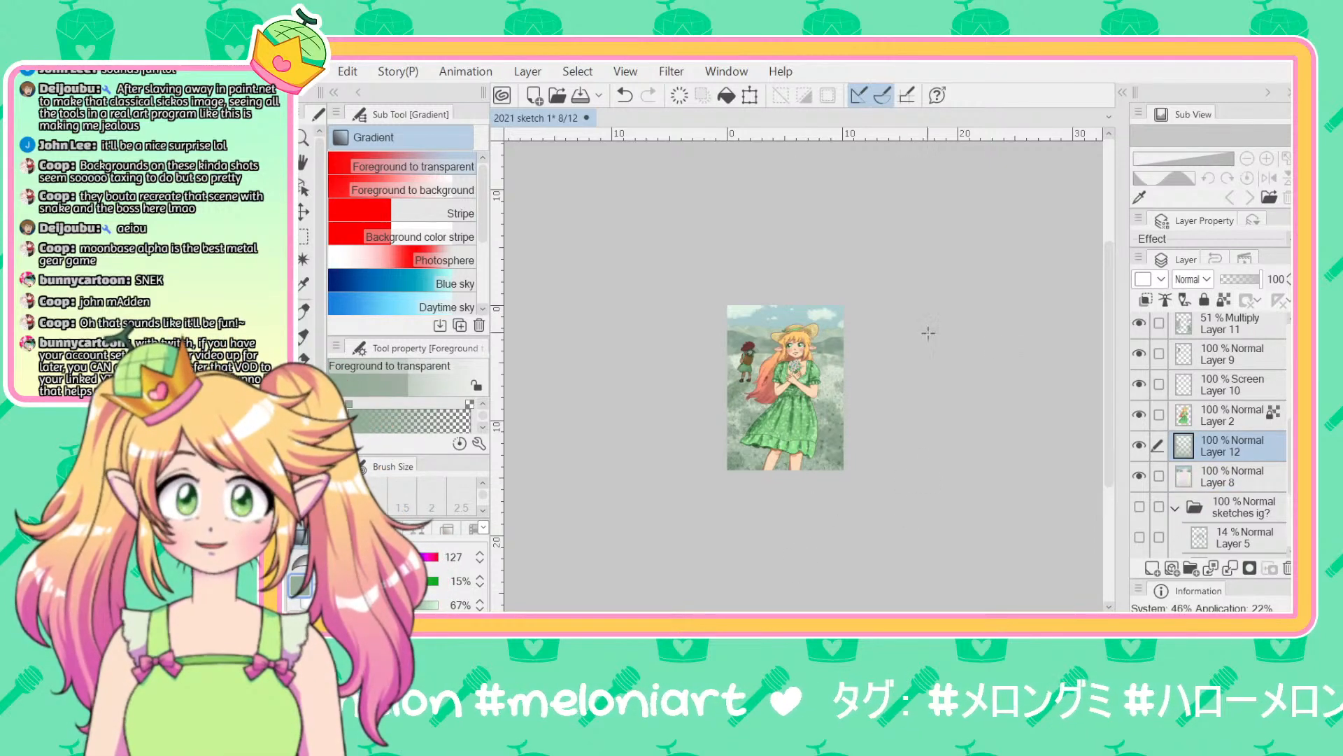
key(ctrl+z)
Step: Add a new layer directly above Layer 8 and fill it with a more saturated green (127, 45%, 61%)
click(1216, 477)
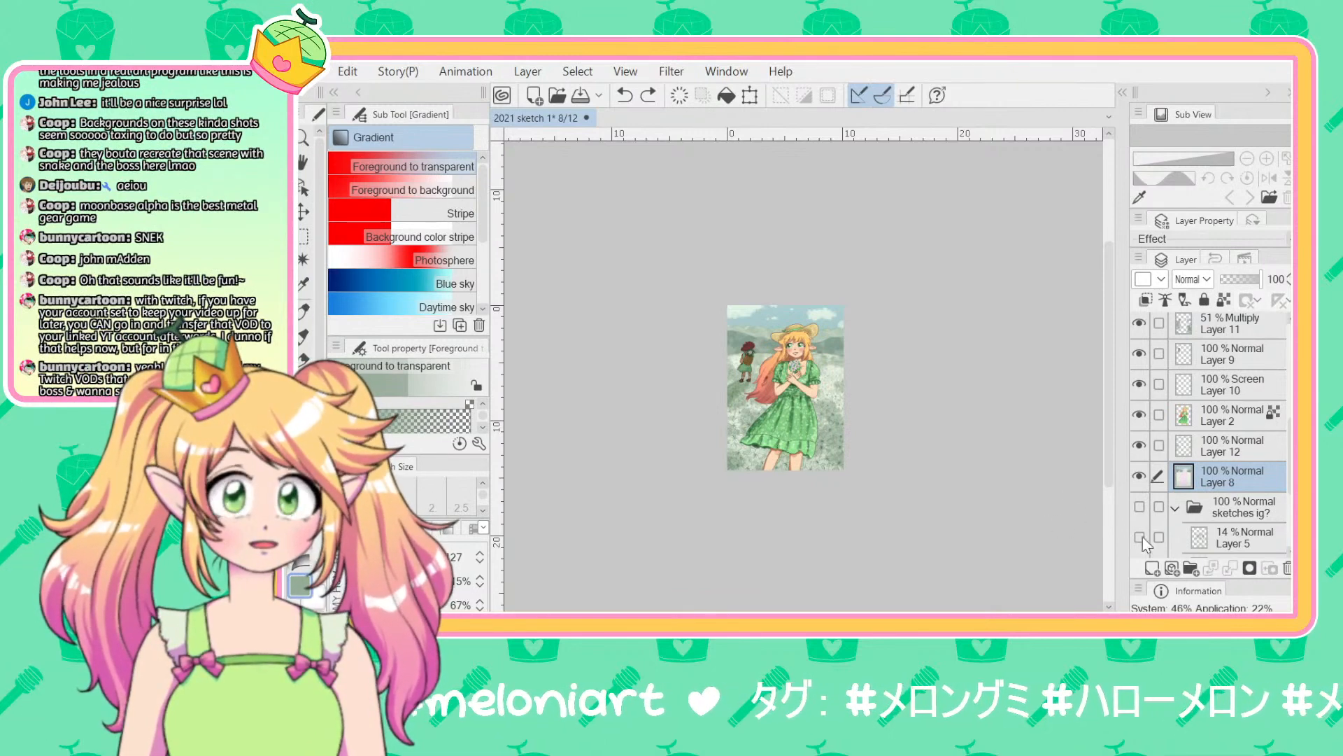
click(1153, 569)
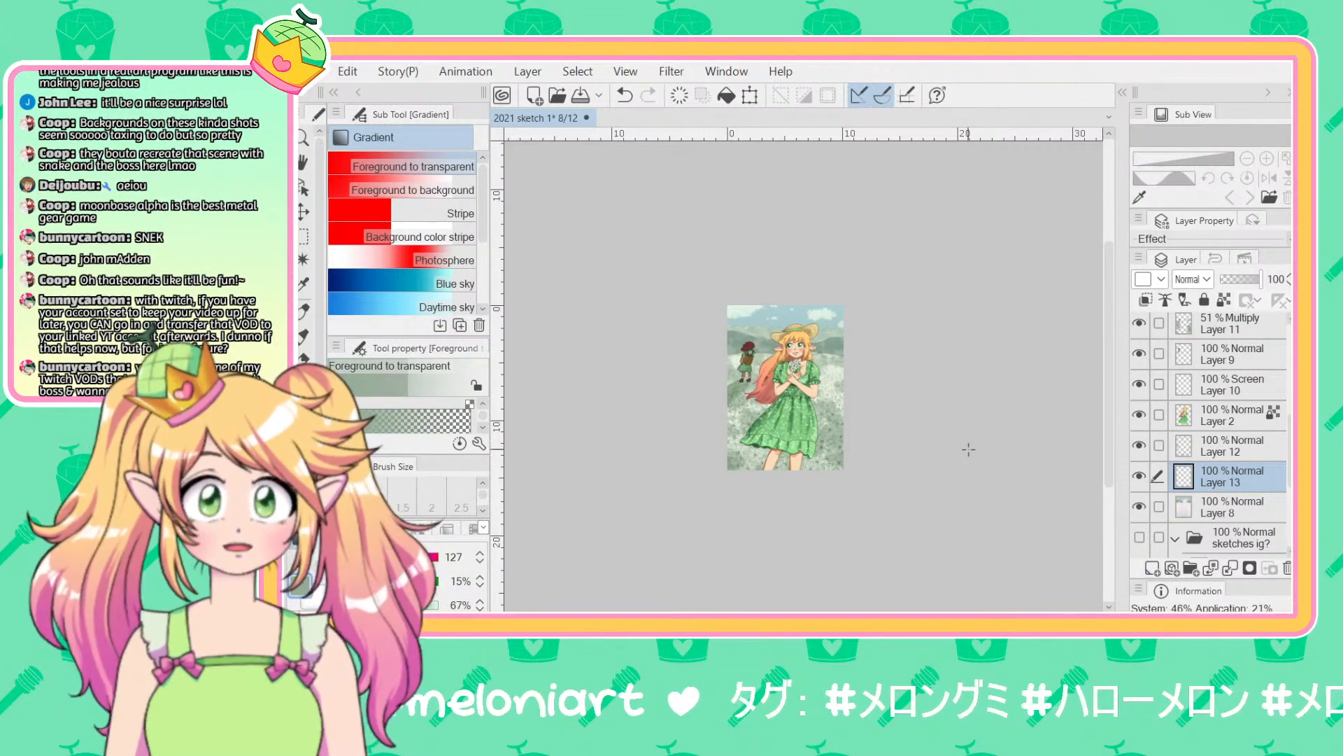
key(alt+BackSpace)
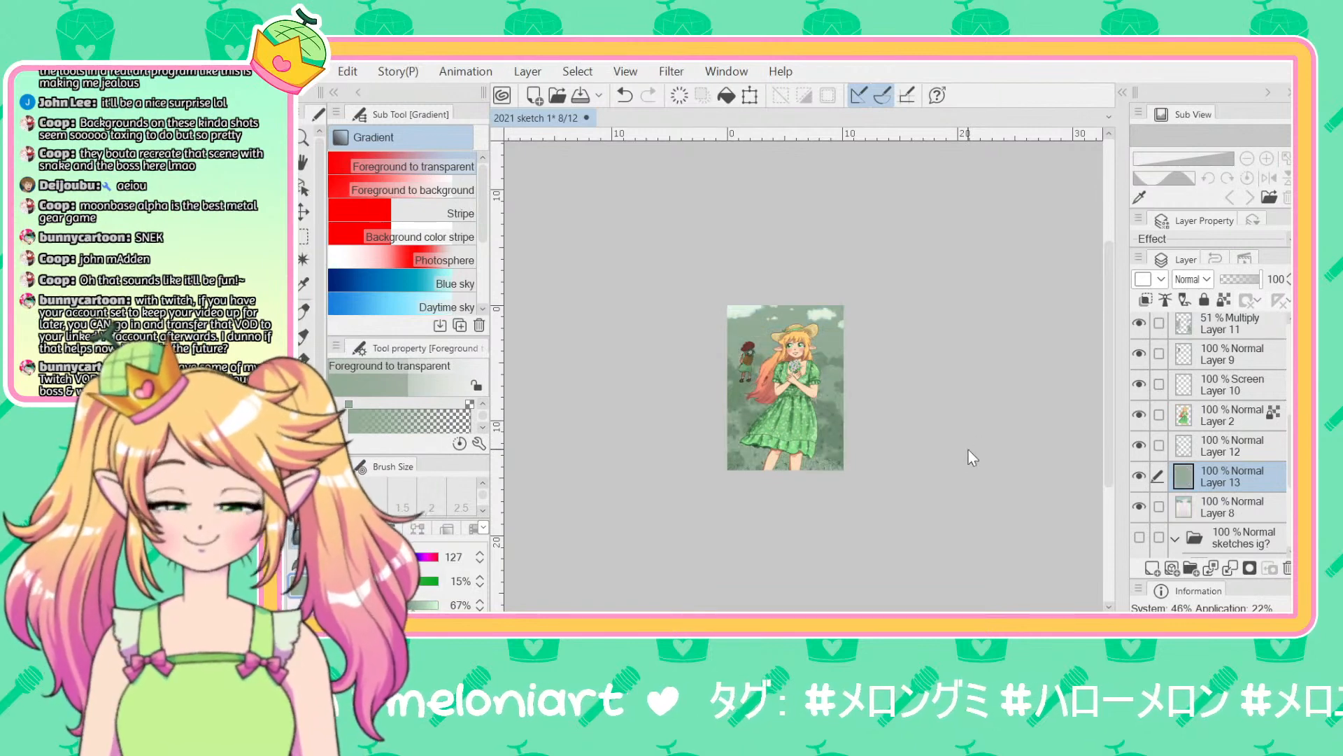
key(ctrl+z)
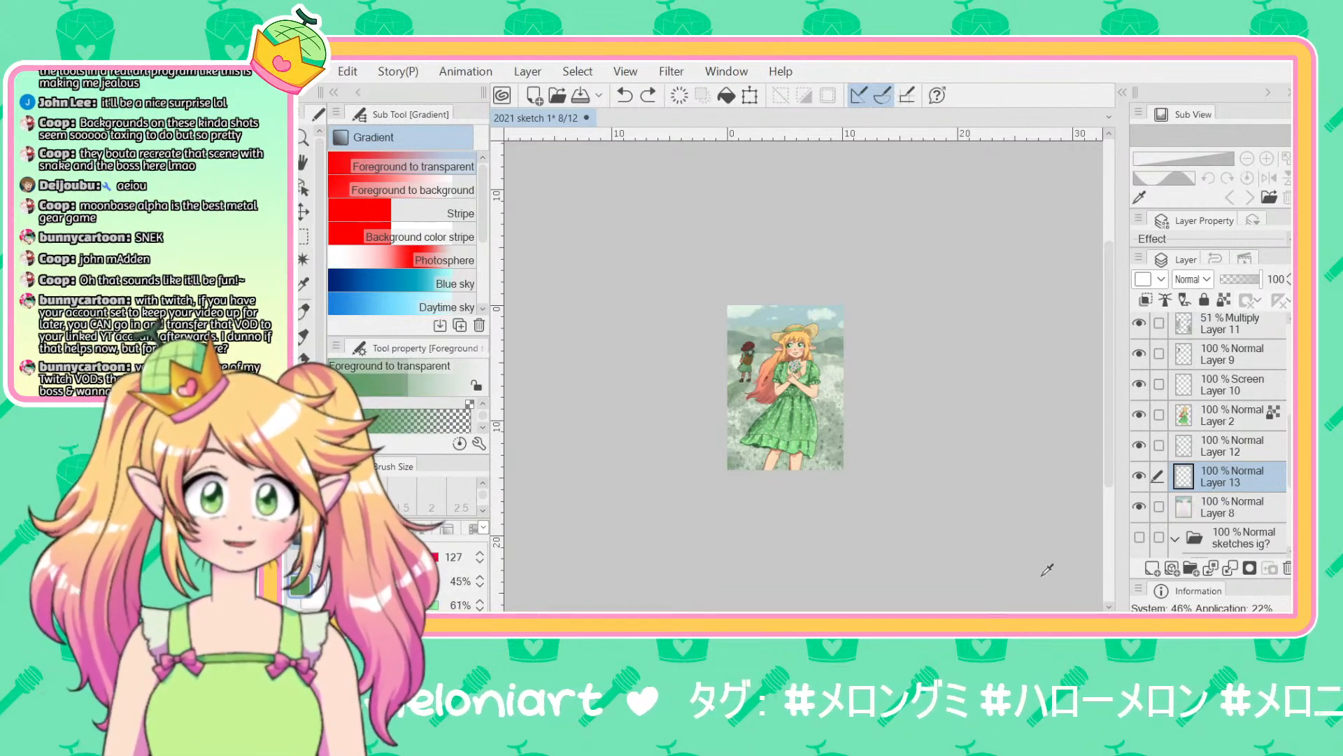
key(alt+BackSpace)
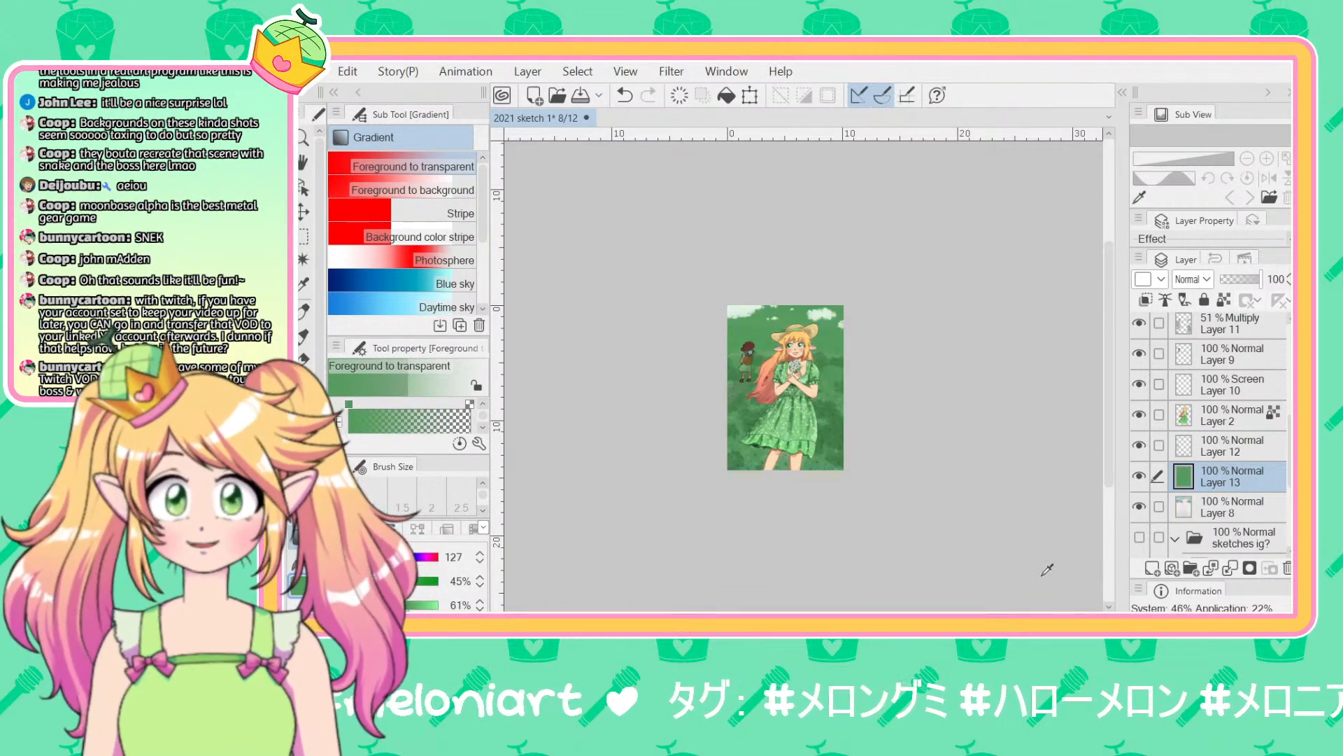
Step: Lower the green fill layer's opacity to 30% and try the Darken, Subtract and Add blend modes on it
click(1234, 280)
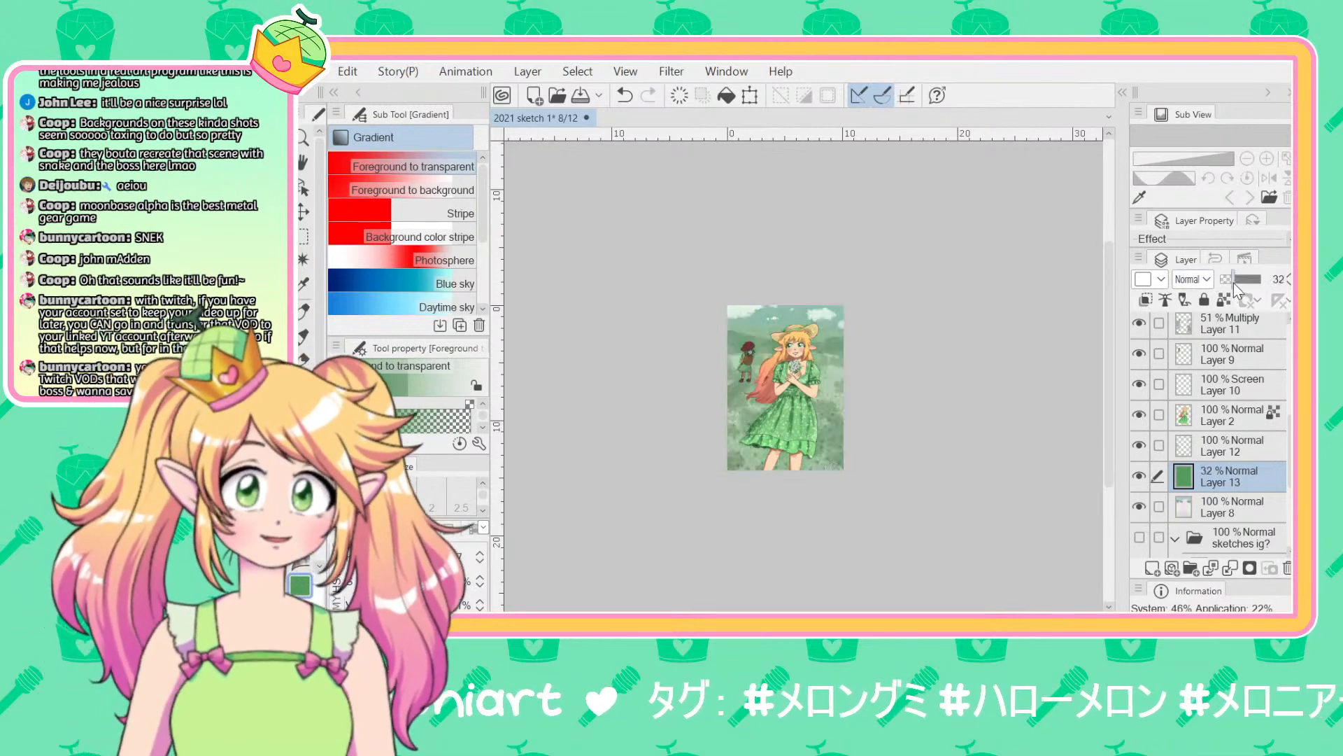
click(1232, 282)
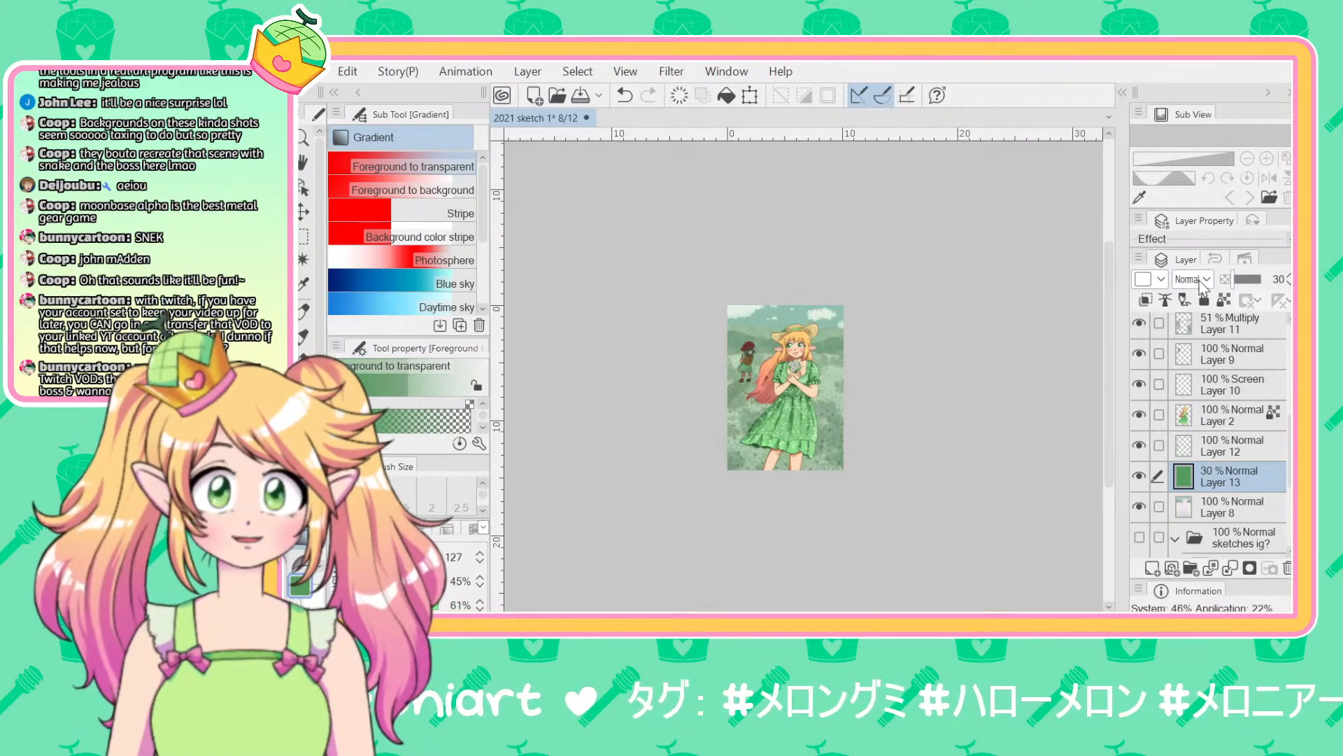
click(1198, 279)
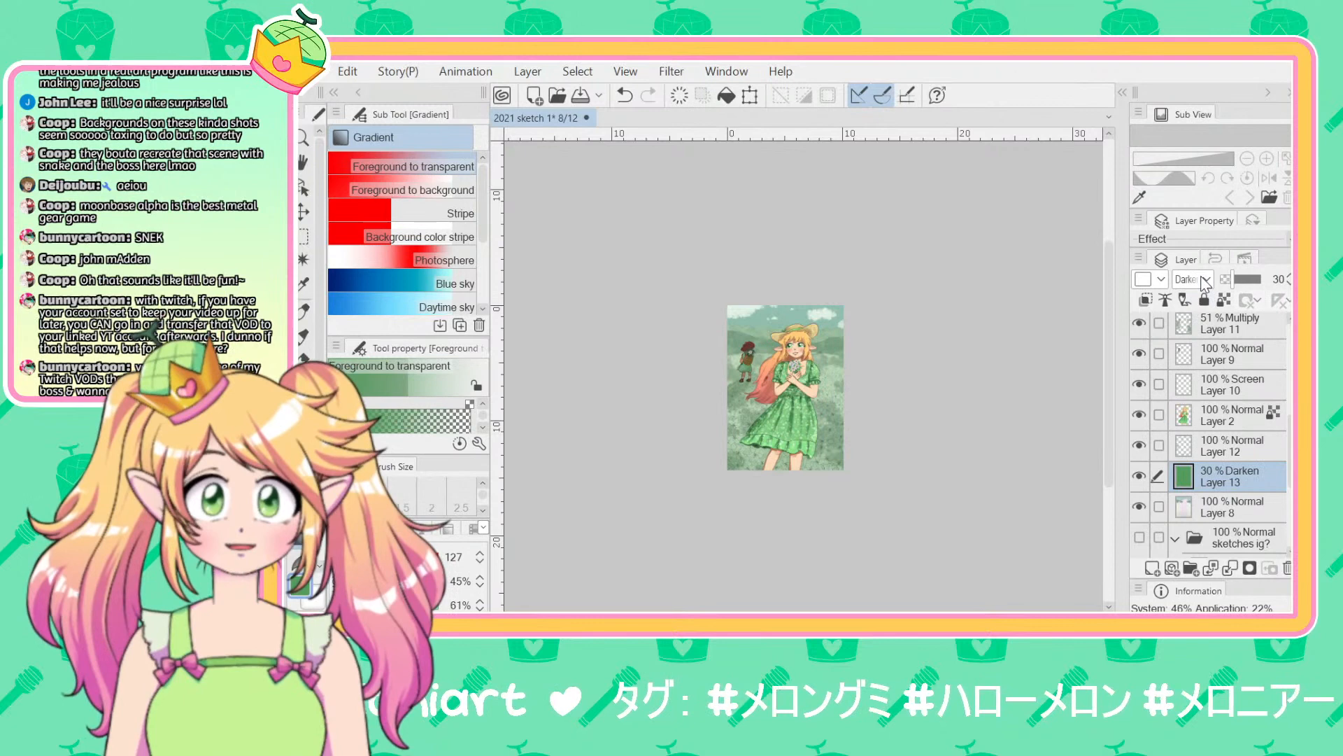
click(1200, 363)
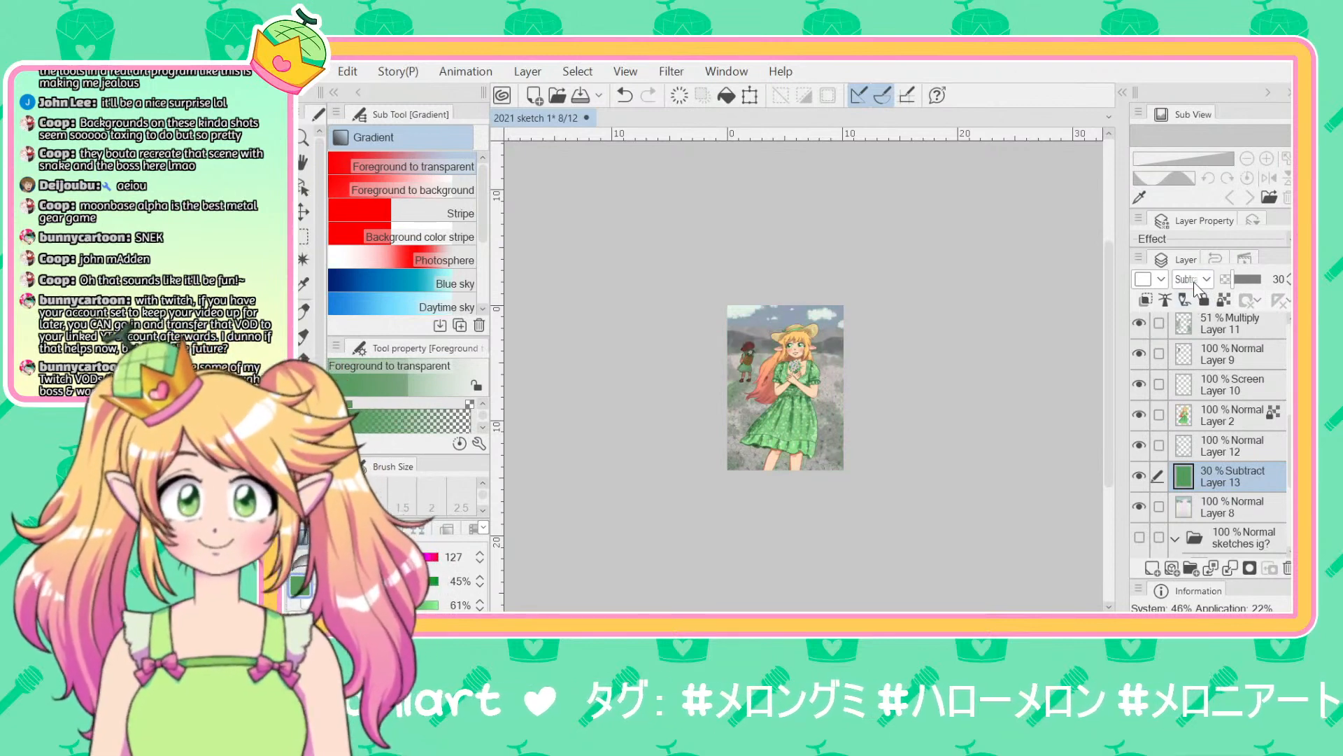
click(1203, 392)
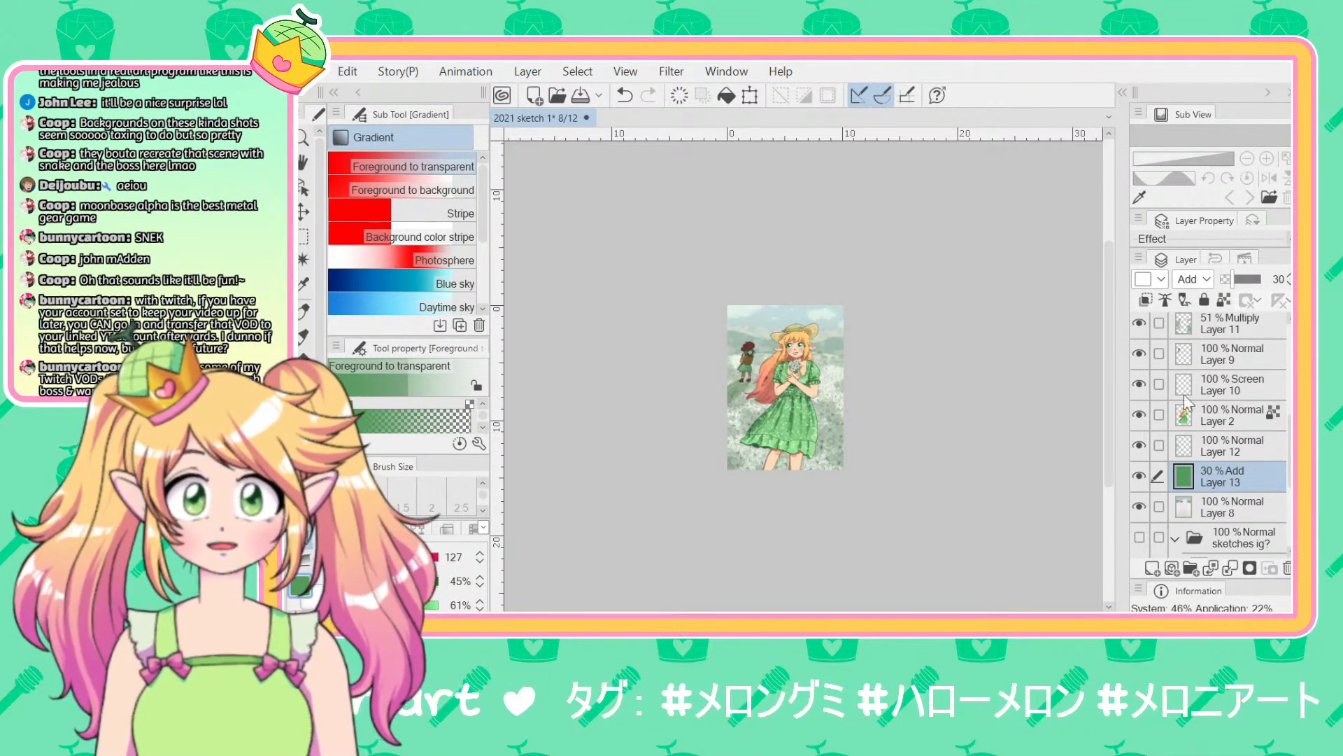
Step: Compare the background with the Add tint shown and hidden, and change the green layer's blend mode to Overlay
click(1144, 477)
click(1141, 478)
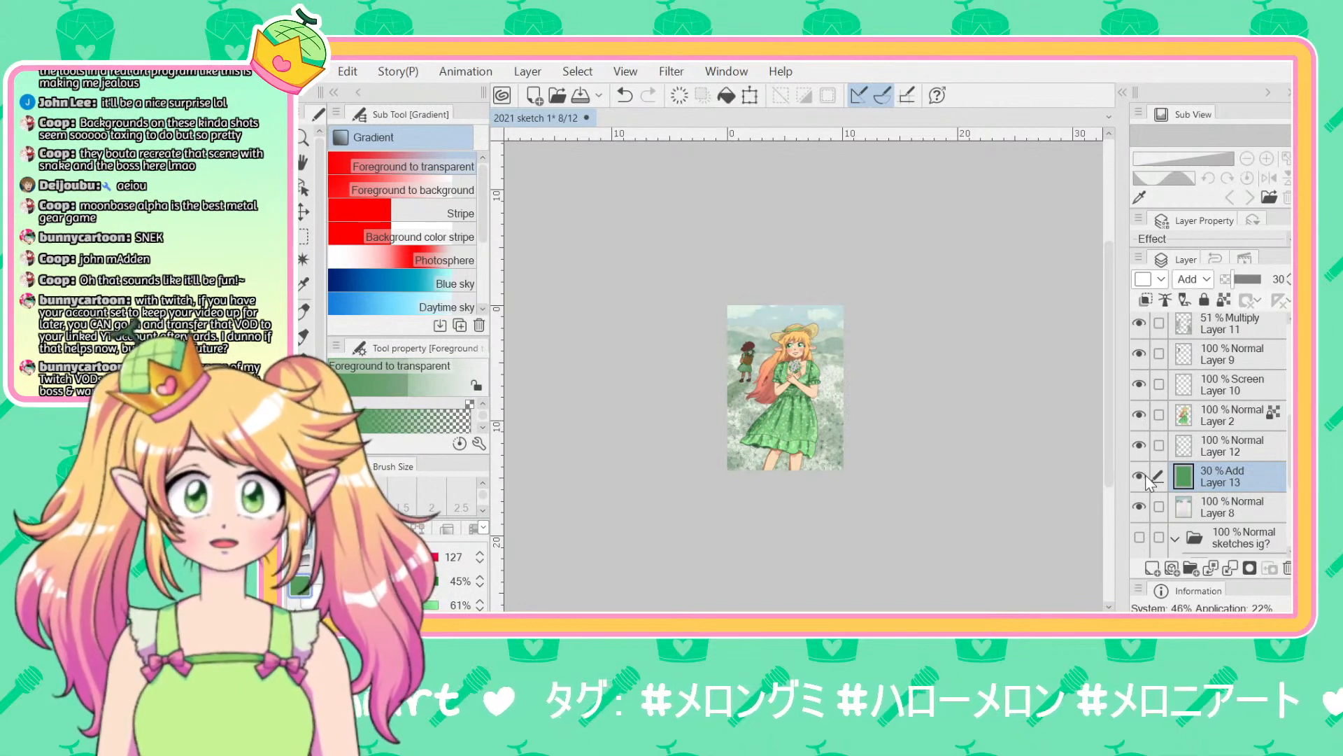
click(1142, 477)
click(1142, 477)
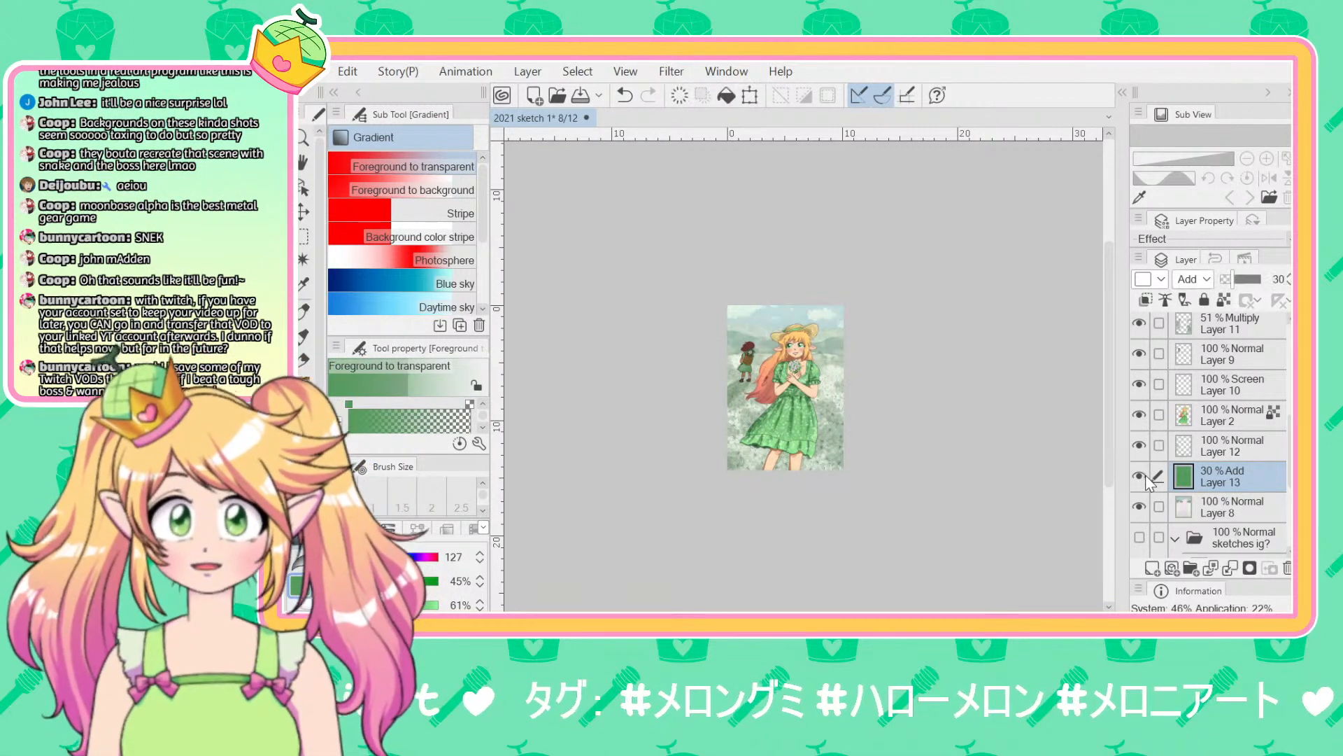
click(1207, 280)
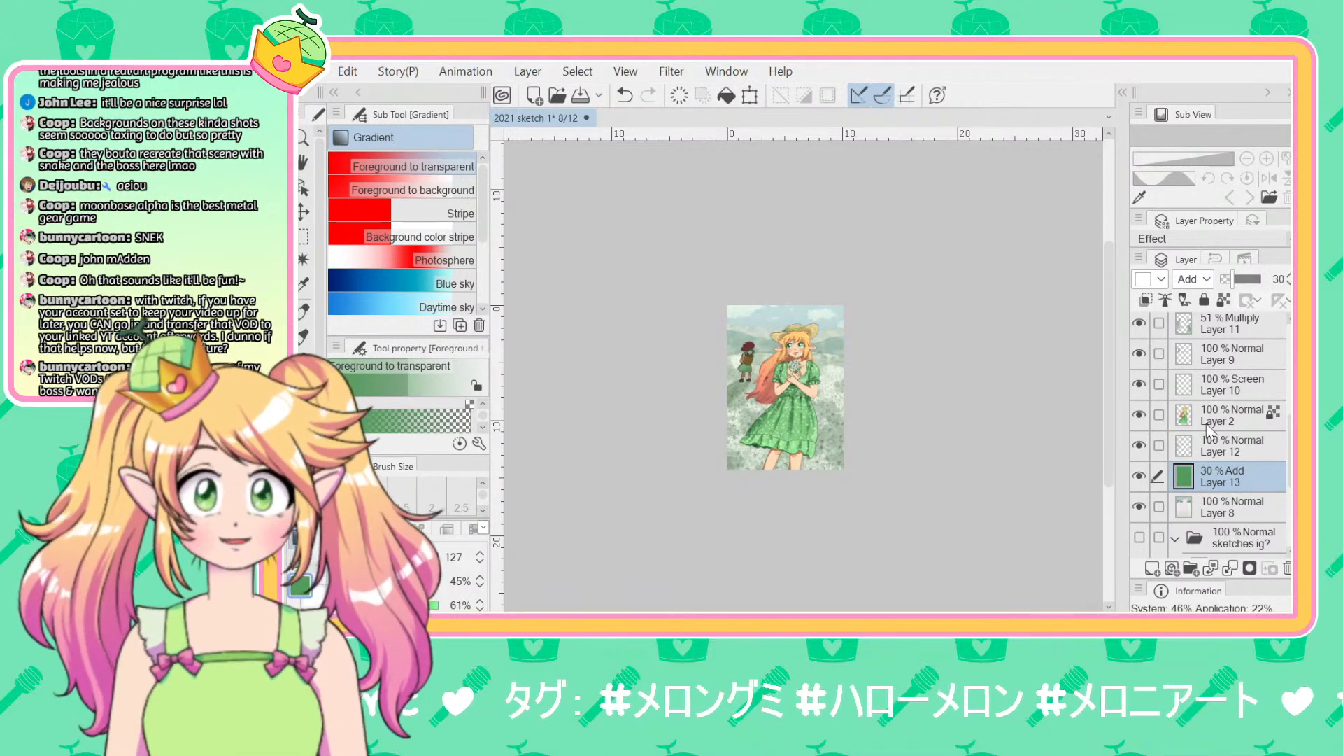
click(1194, 360)
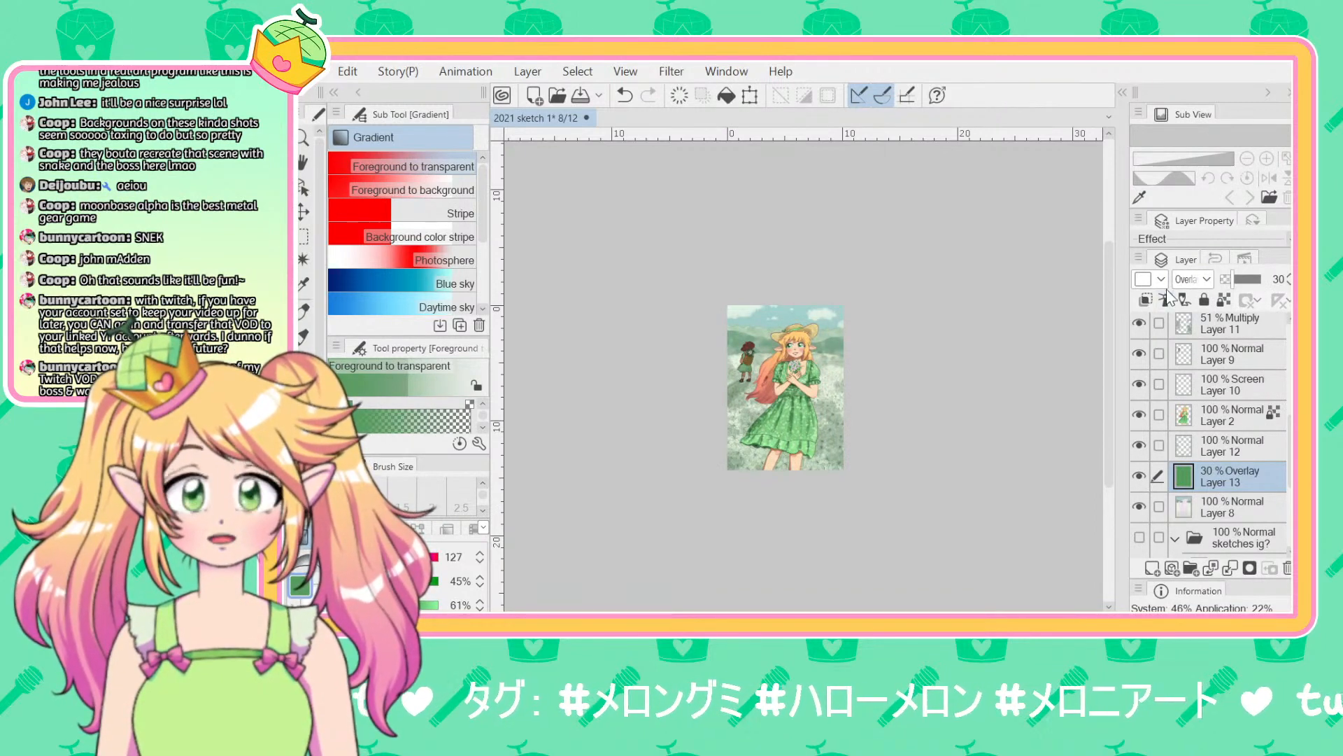
Step: Move the green fill layer up between Layer 9 and Layer 10 and lower its opacity to 21%
scroll(1005, 381, up, 2)
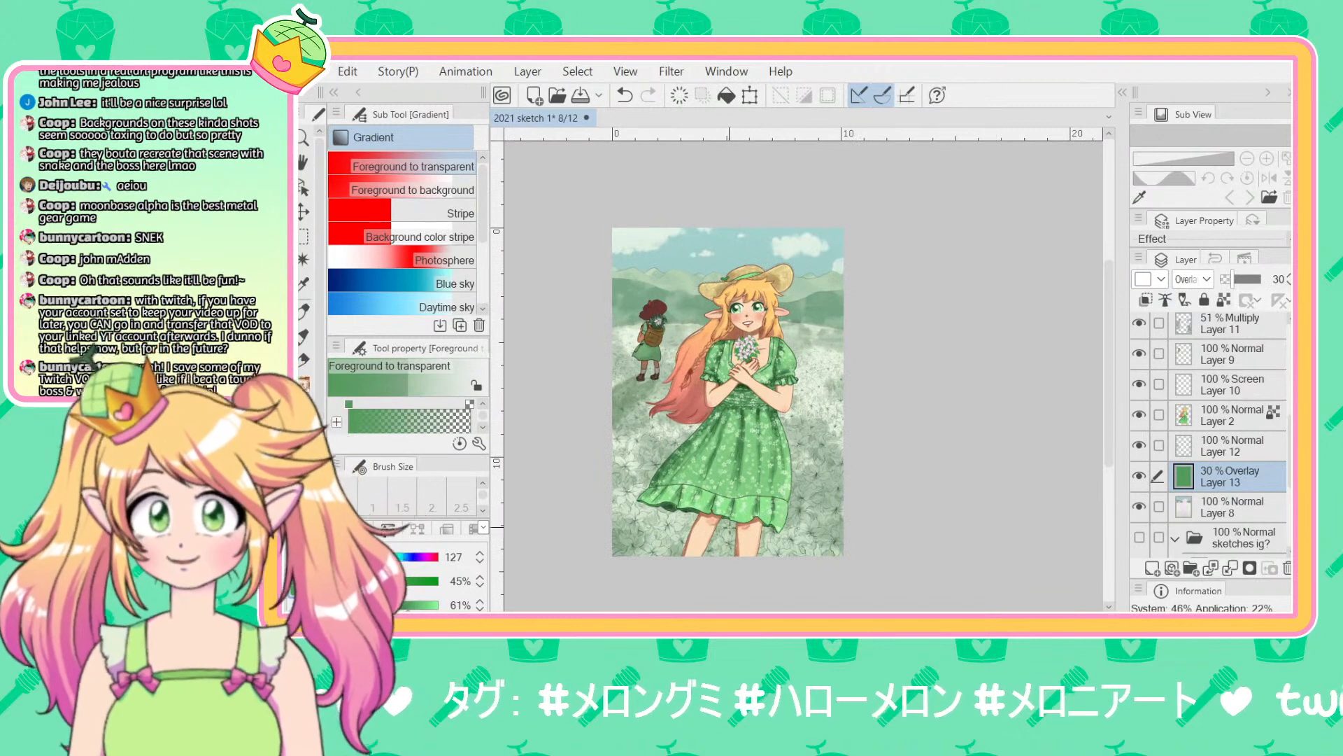
drag(643, 568, 737, 559)
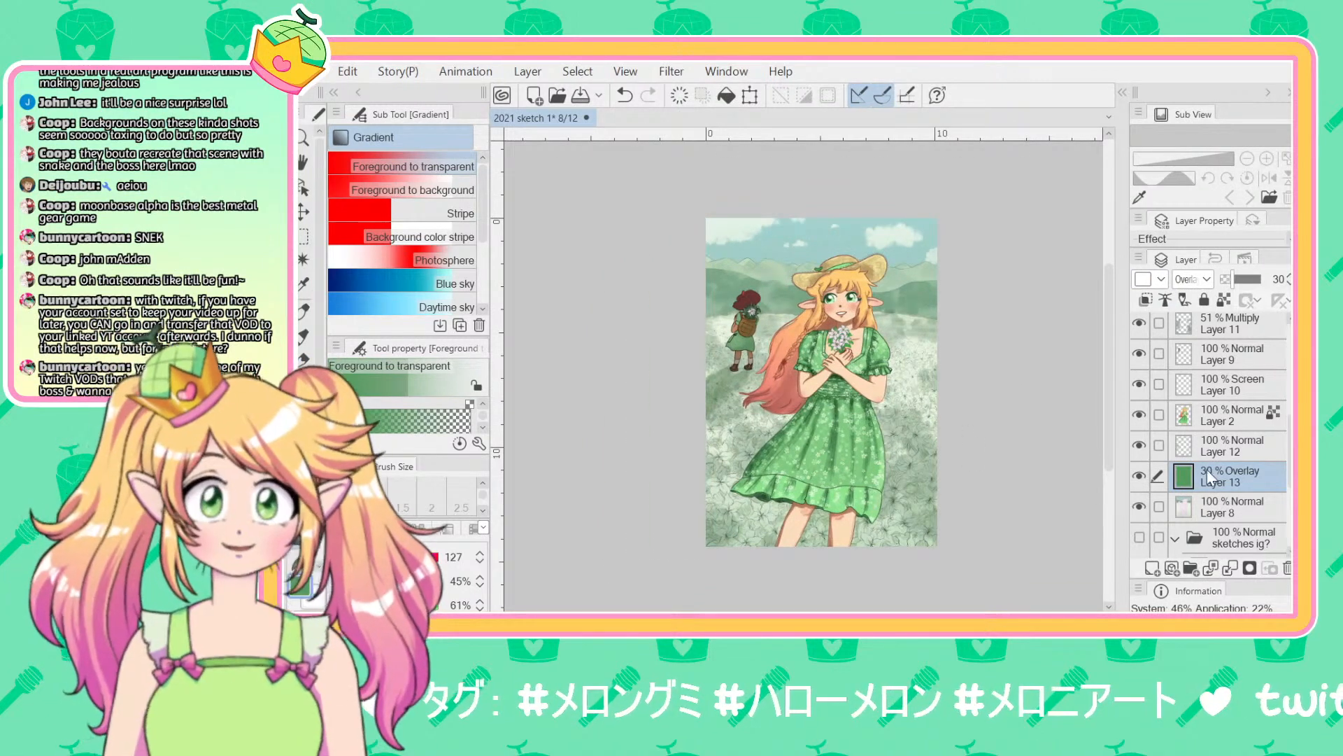
mouse_move(1212, 479)
mouse_down()
mouse_move(1219, 324)
mouse_move(1209, 556)
mouse_move(1207, 454)
mouse_move(1213, 477)
mouse_up()
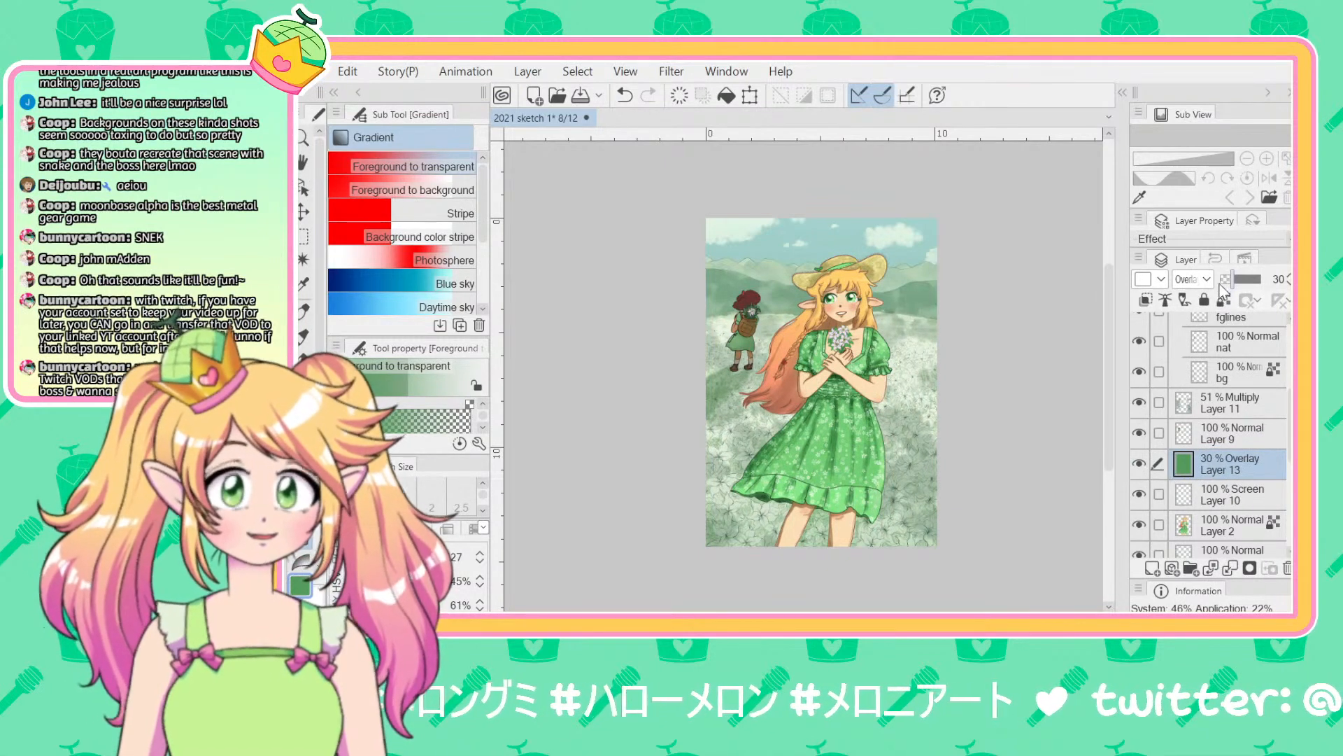
drag(1231, 283, 1228, 283)
Step: Show and hide the green fill layer repeatedly to compare the illustration with and without its tint
click(1139, 464)
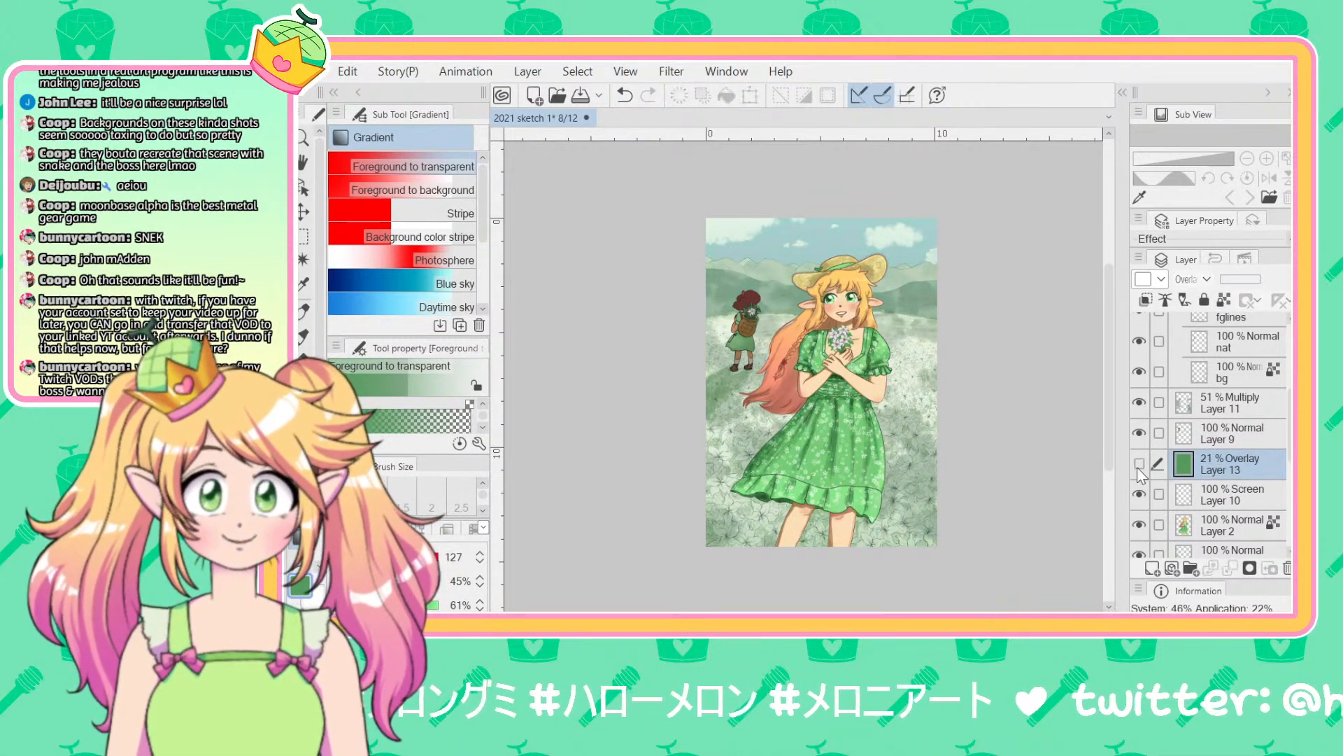
click(1139, 464)
click(1138, 465)
click(1139, 465)
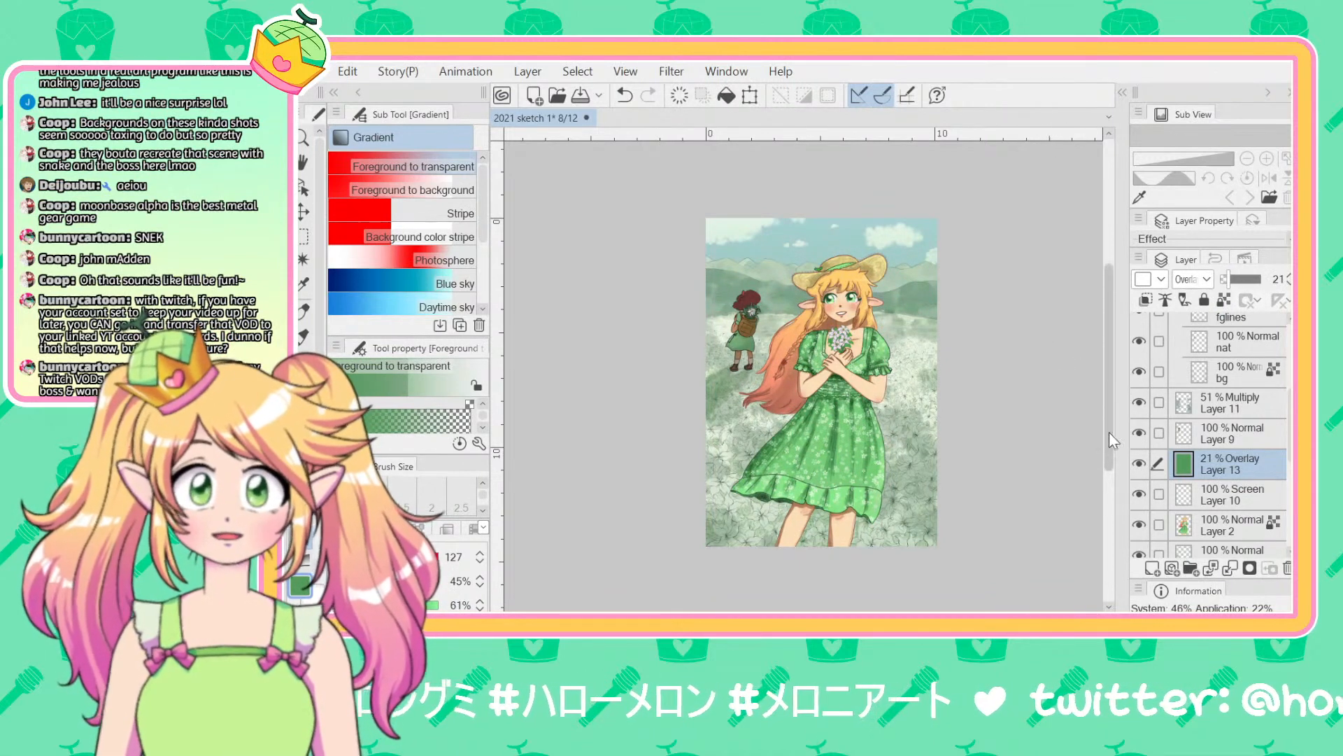
click(1140, 464)
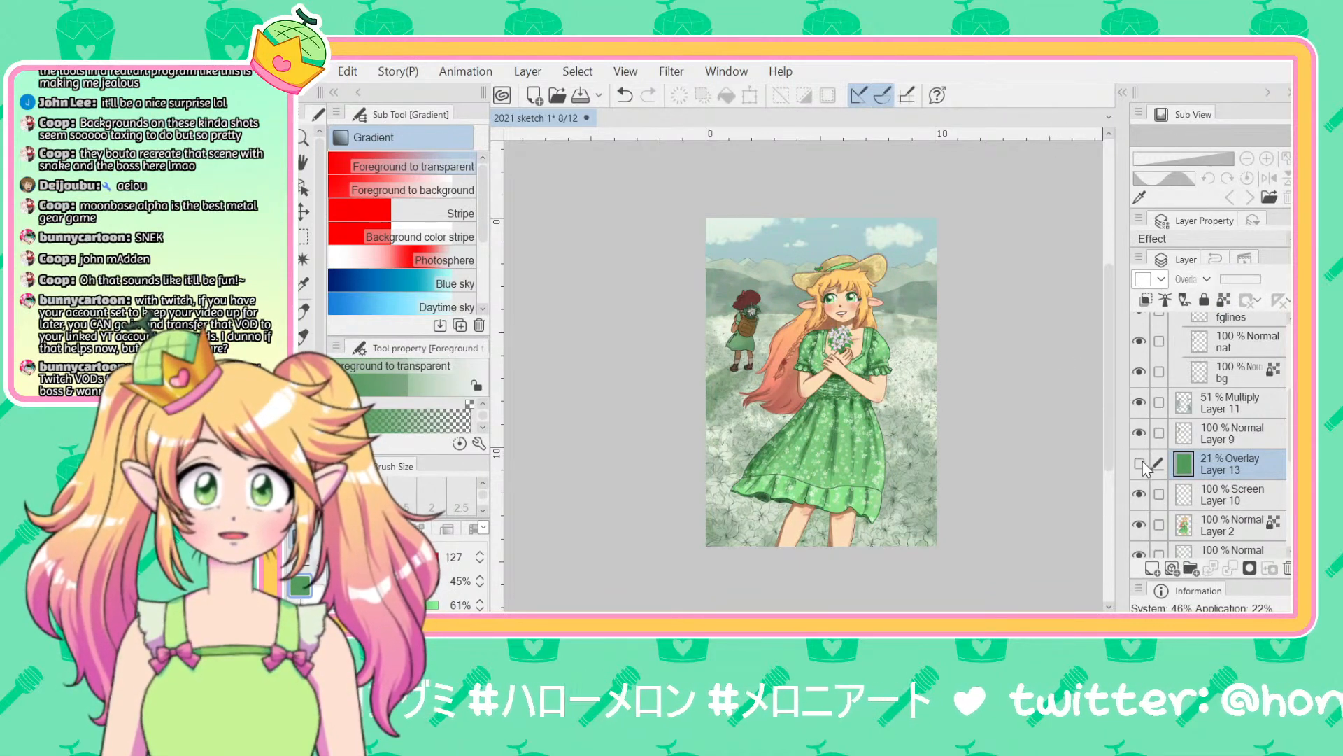
click(1141, 463)
click(1141, 463)
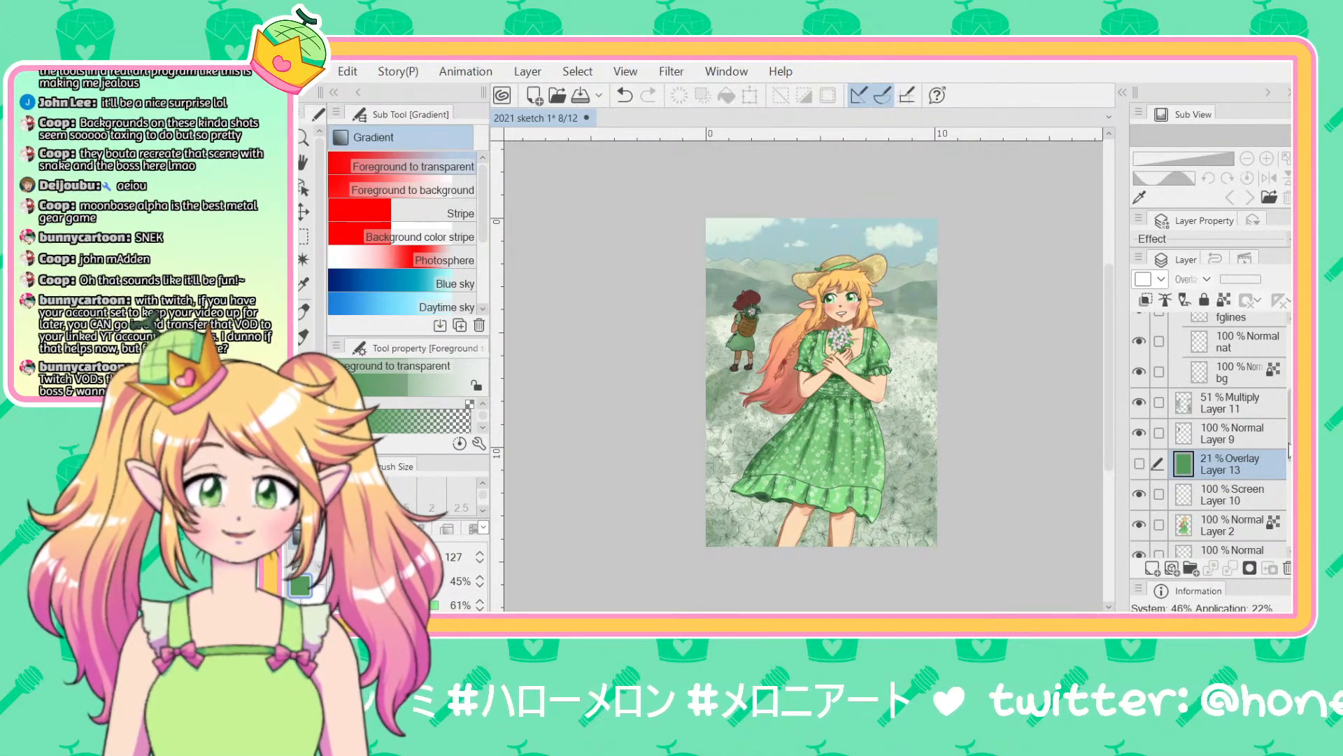
Step: Move the green fill layer back between Layer 12 and Layer 8 and make it visible
scroll(1268, 456, down, 4)
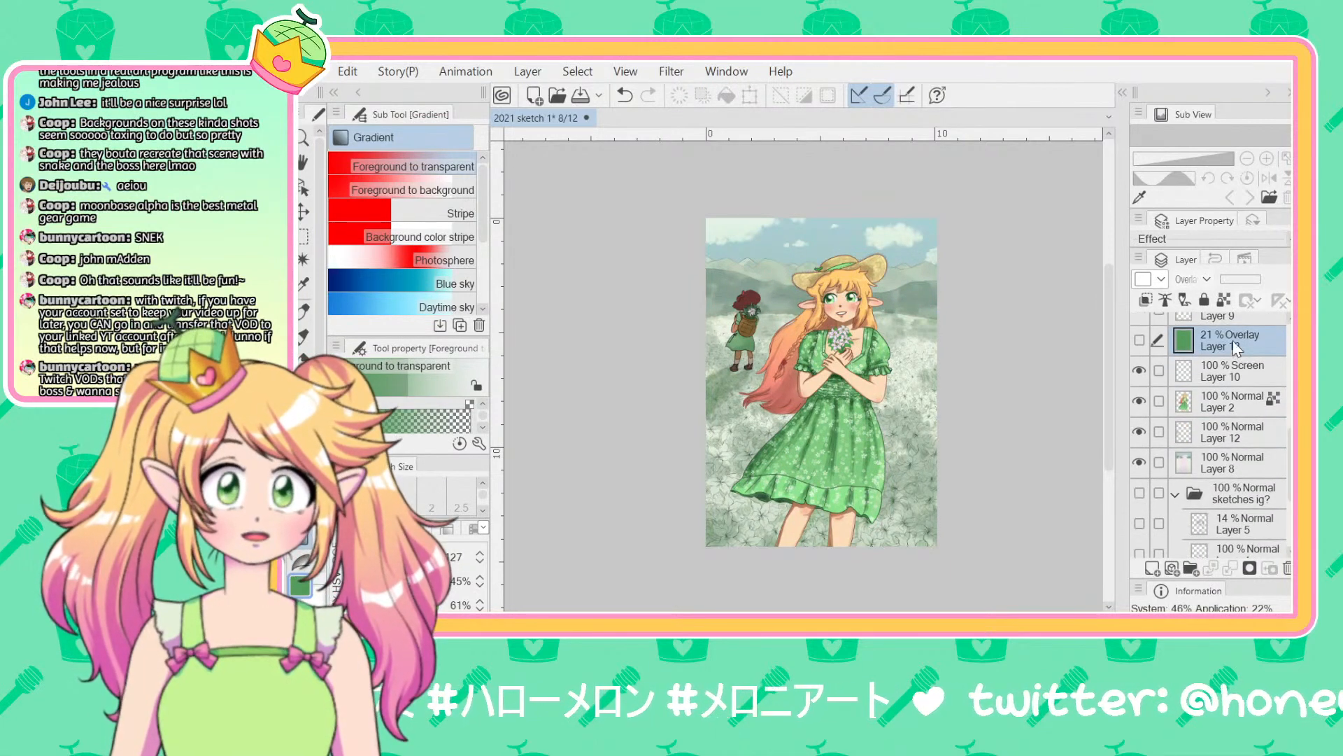
drag(1235, 346, 1230, 449)
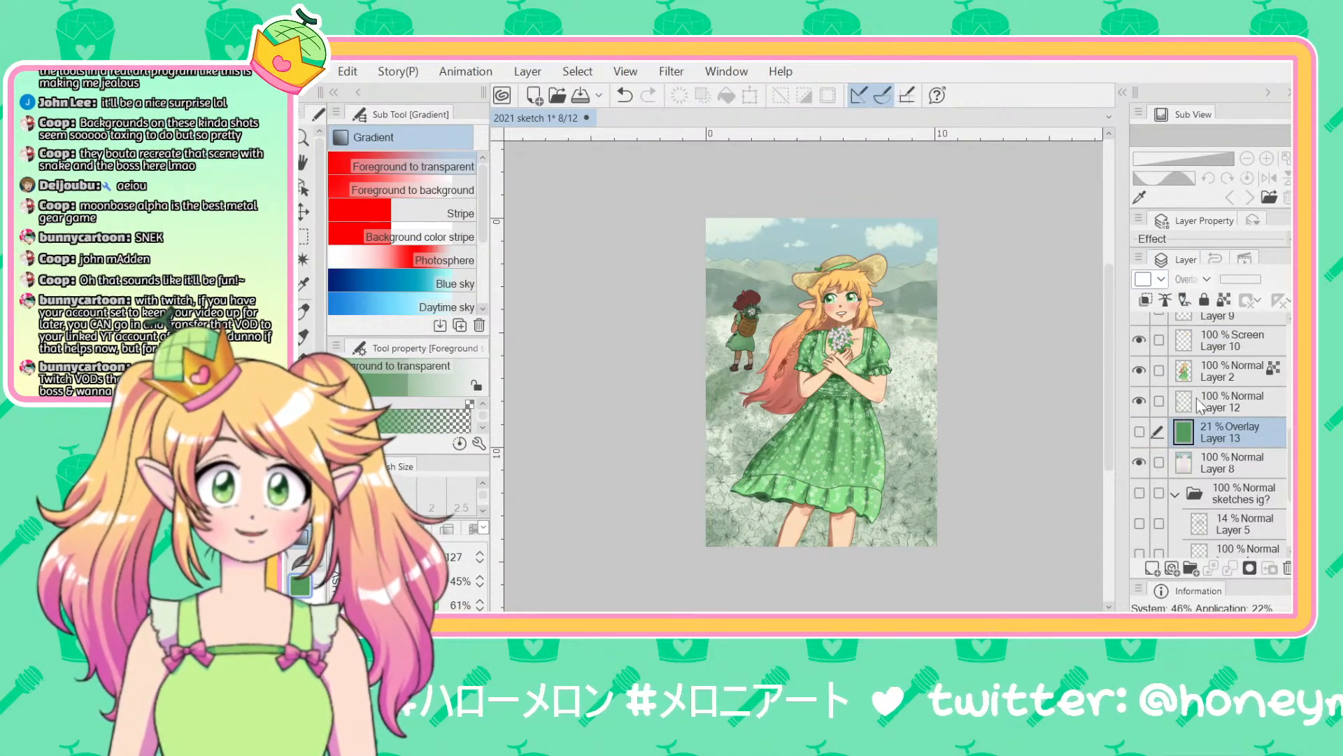
click(1140, 431)
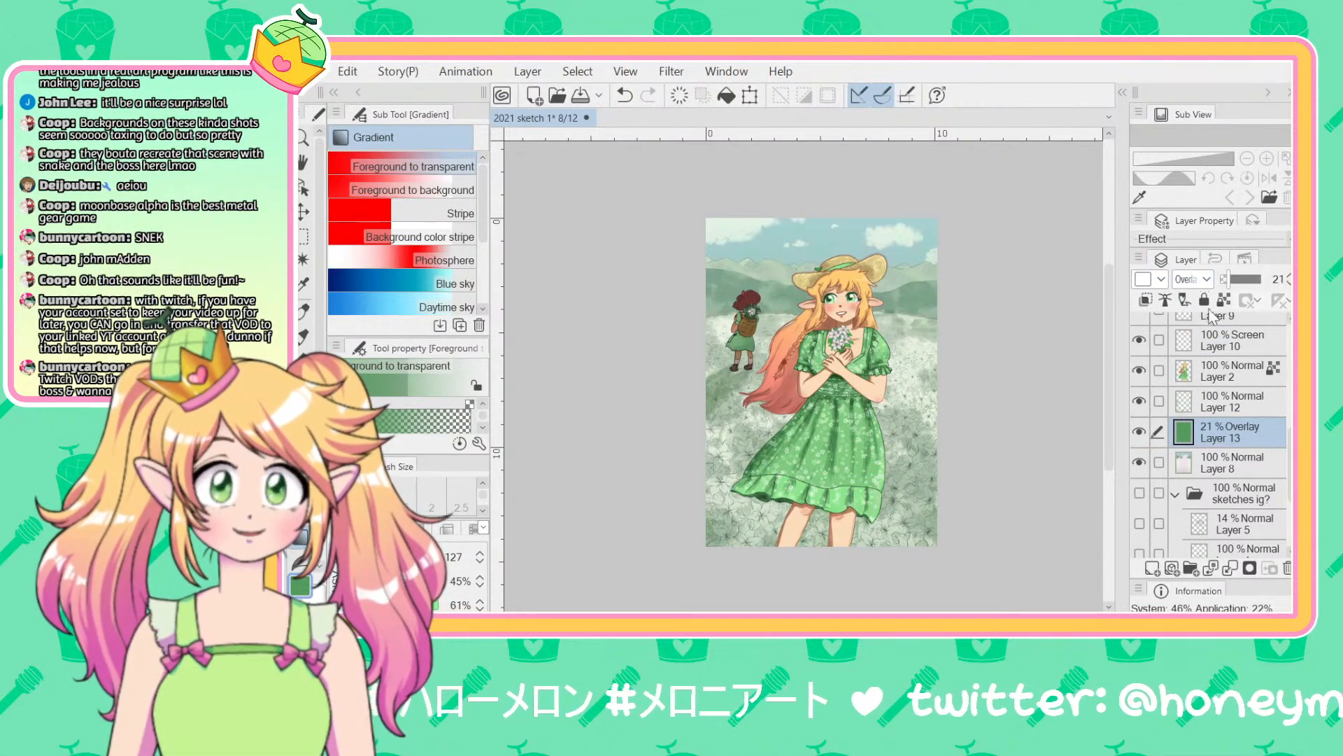
Step: Try the Difference and Vivid light blend modes on the green fill layer and set it to Exclusion
click(1209, 407)
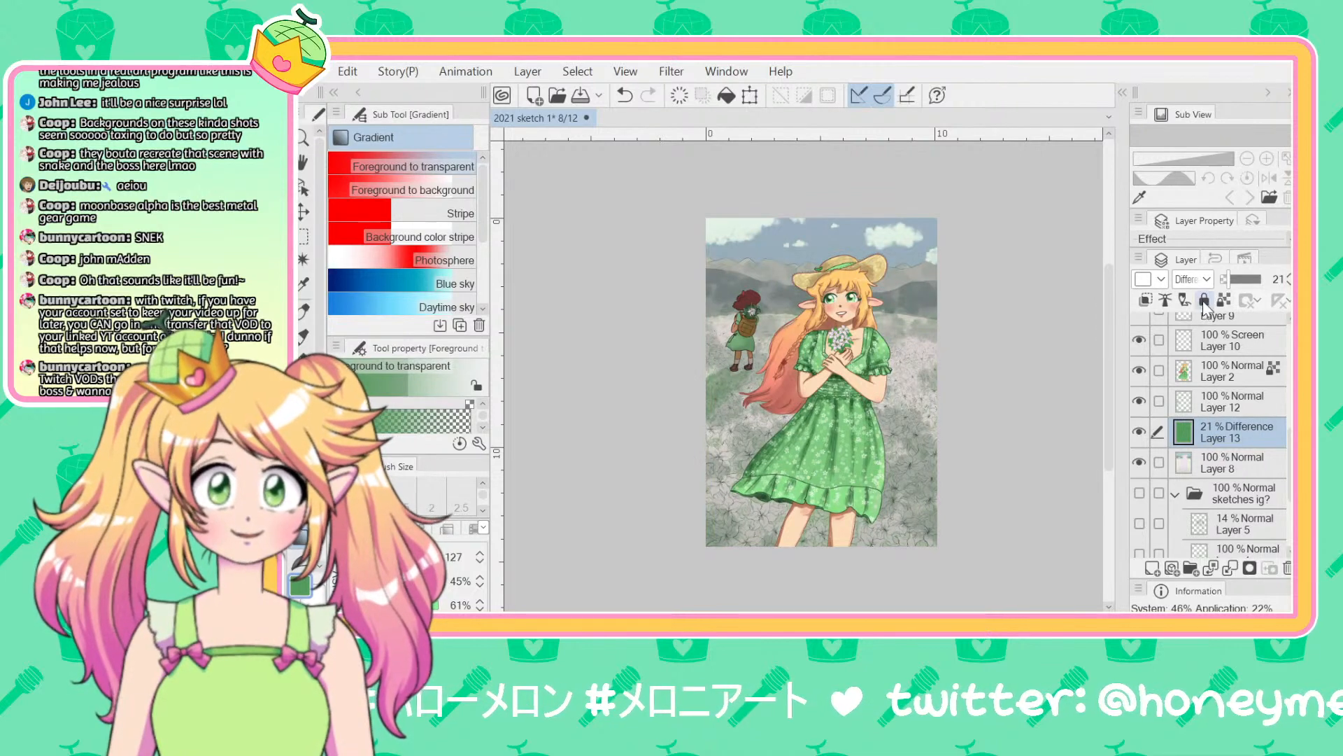
click(1211, 437)
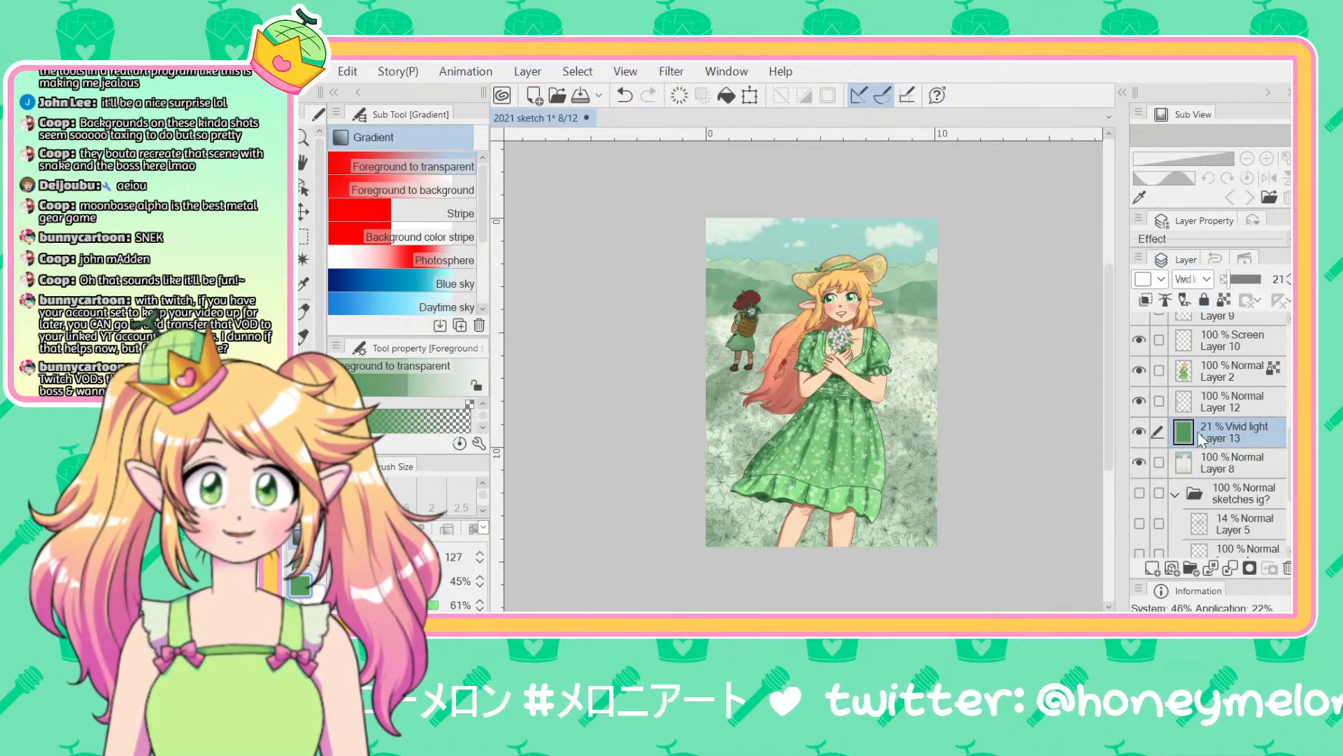
click(1207, 515)
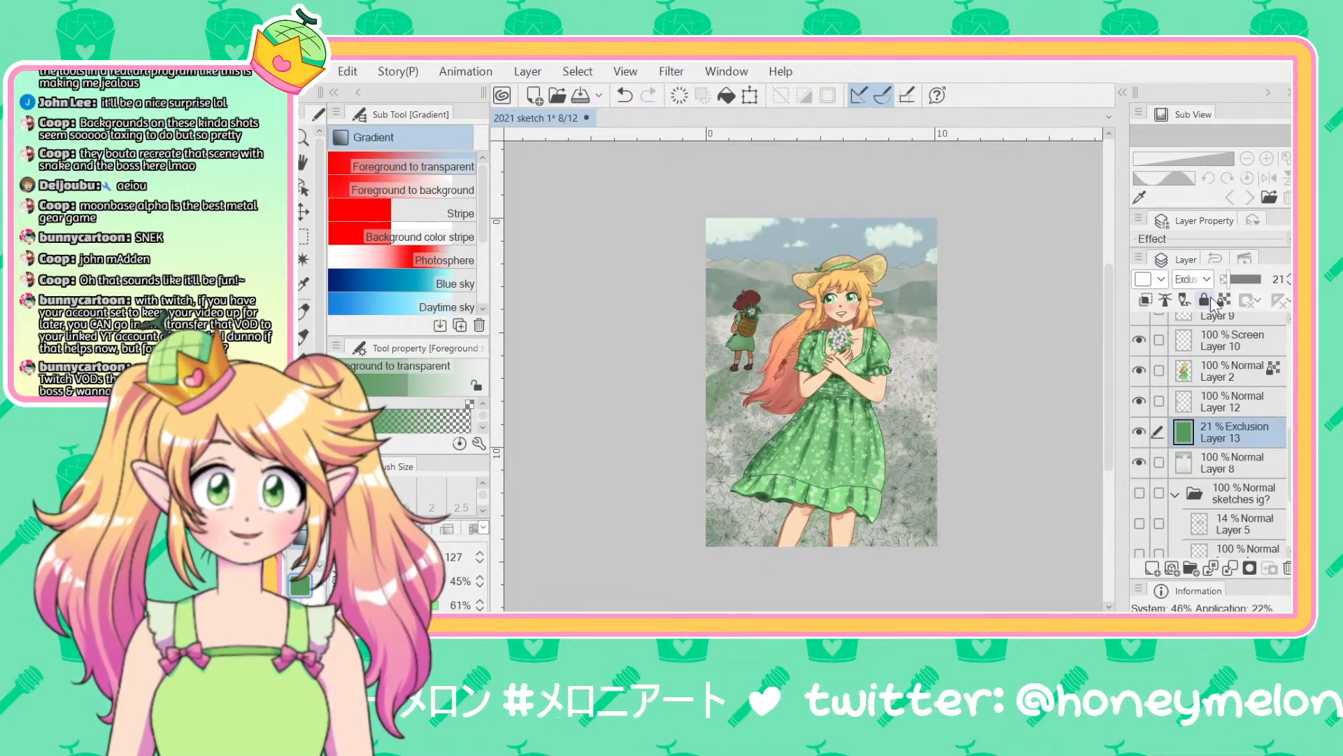
Step: Refill the green Exclusion tint layer with a blue of hue 239 and lower its opacity to 10%
drag(363, 556, 406, 556)
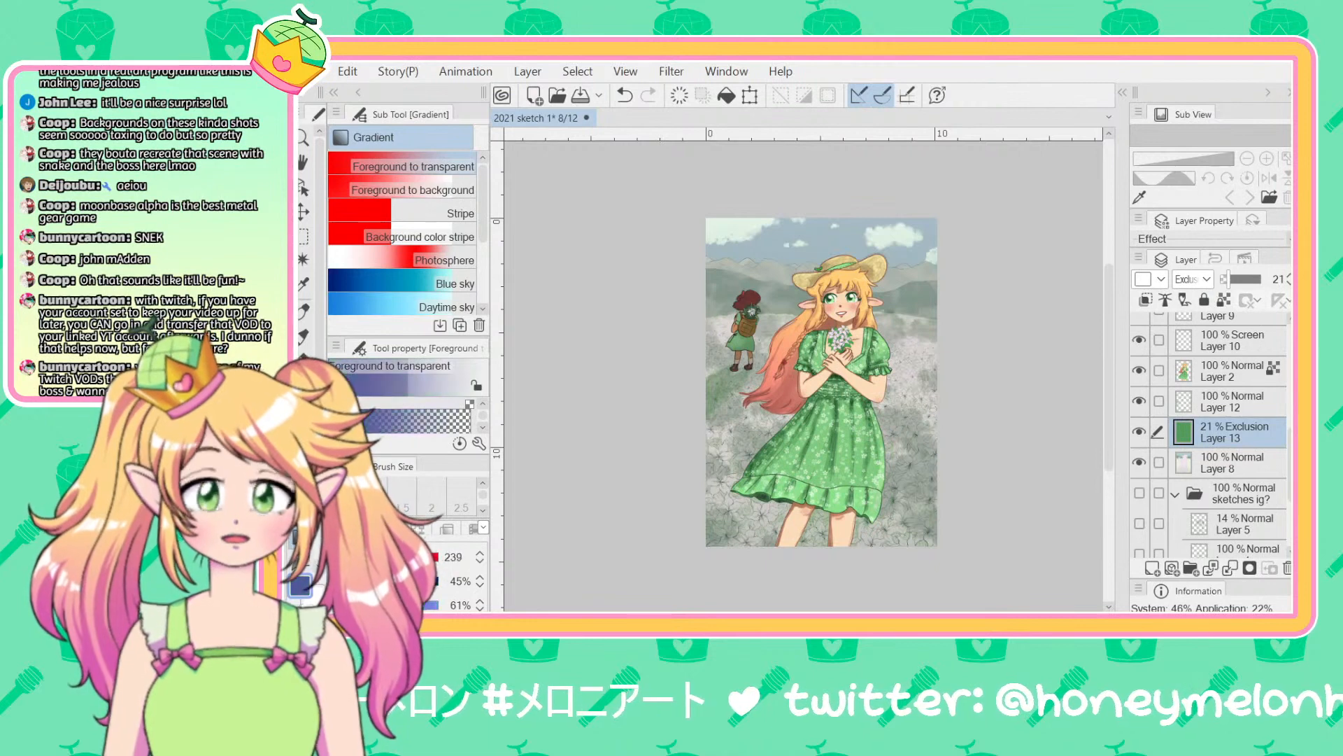
key(alt+BackSpace)
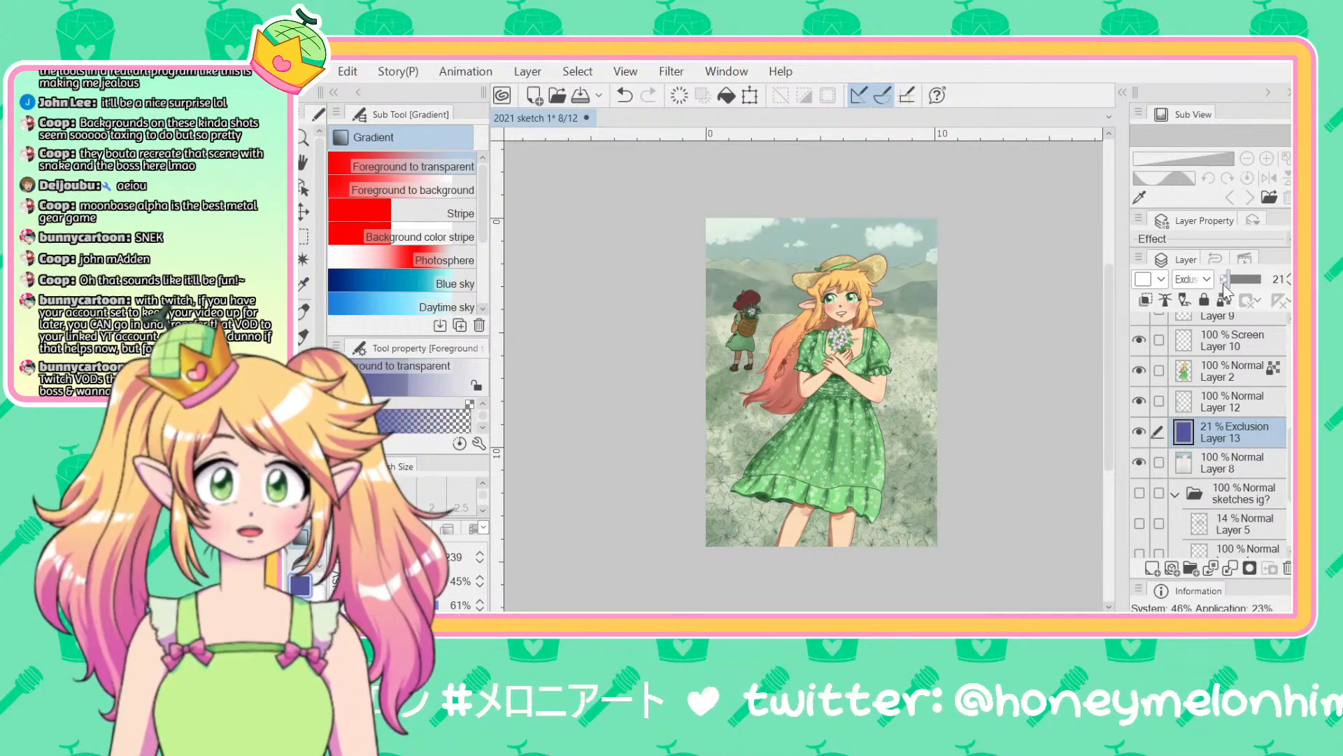
click(1225, 283)
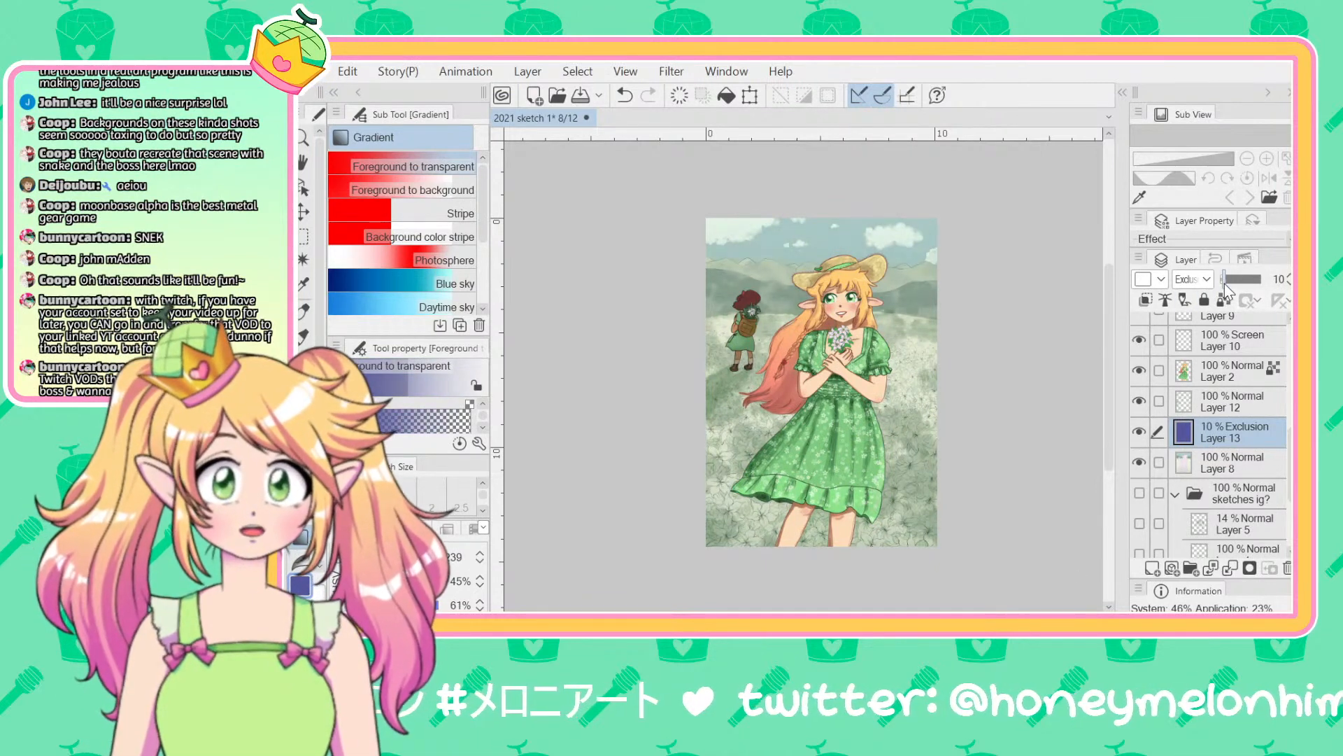
Step: Compare the illustration with and without the blue tint layer, leave that layer hidden and save the file
click(1141, 439)
click(1140, 439)
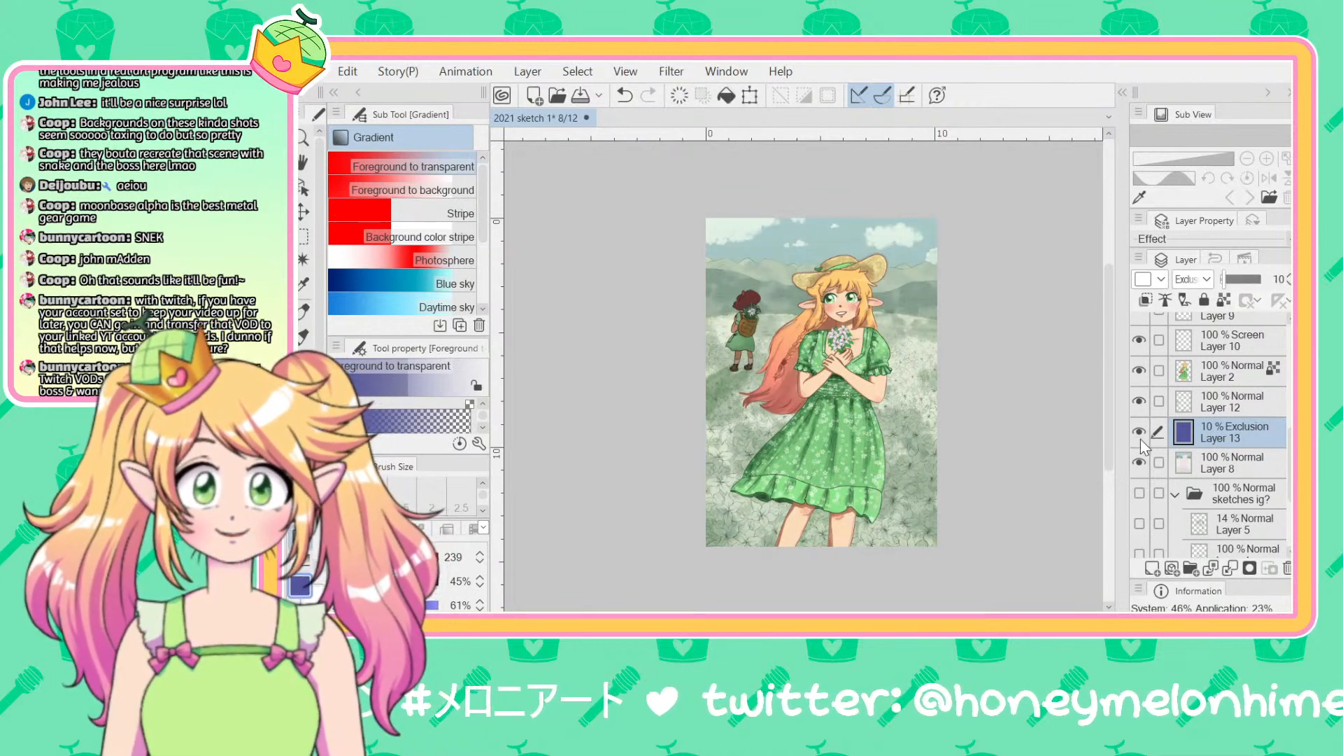
scroll(1031, 435, up, 4)
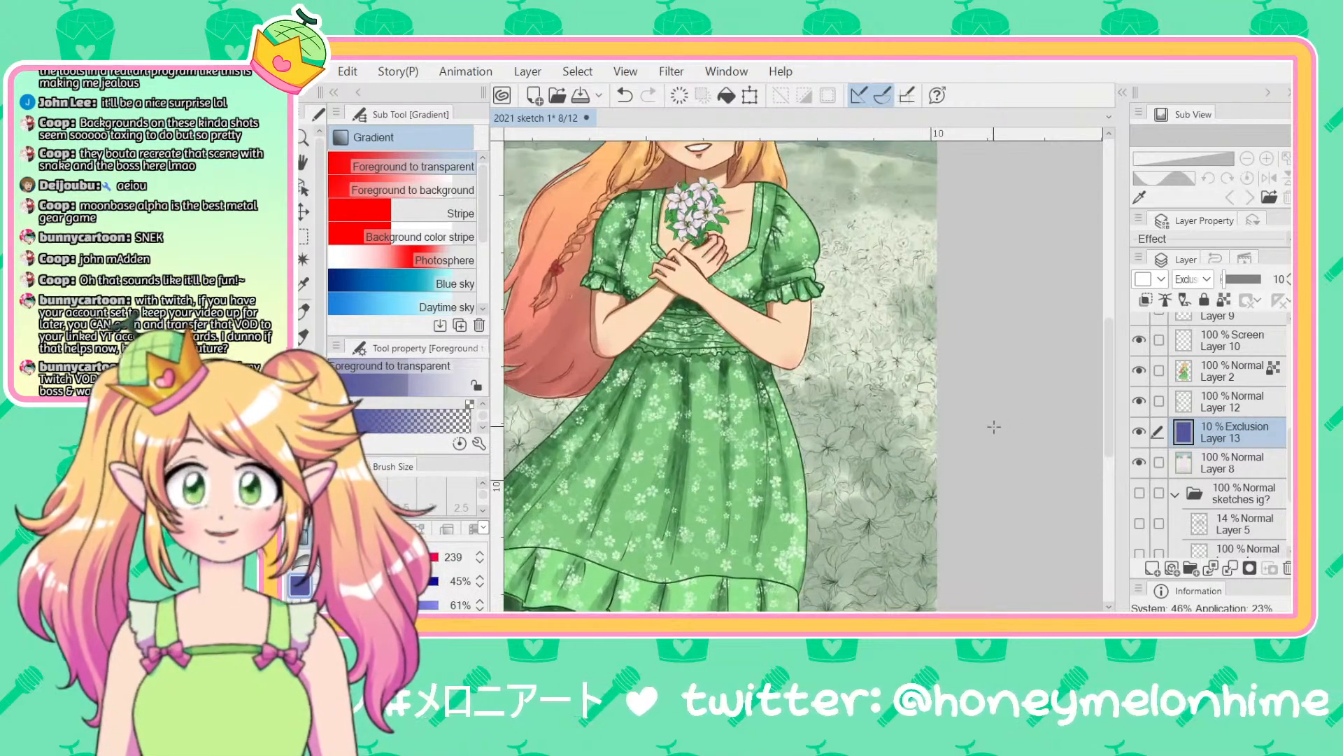
scroll(836, 265, down, 4)
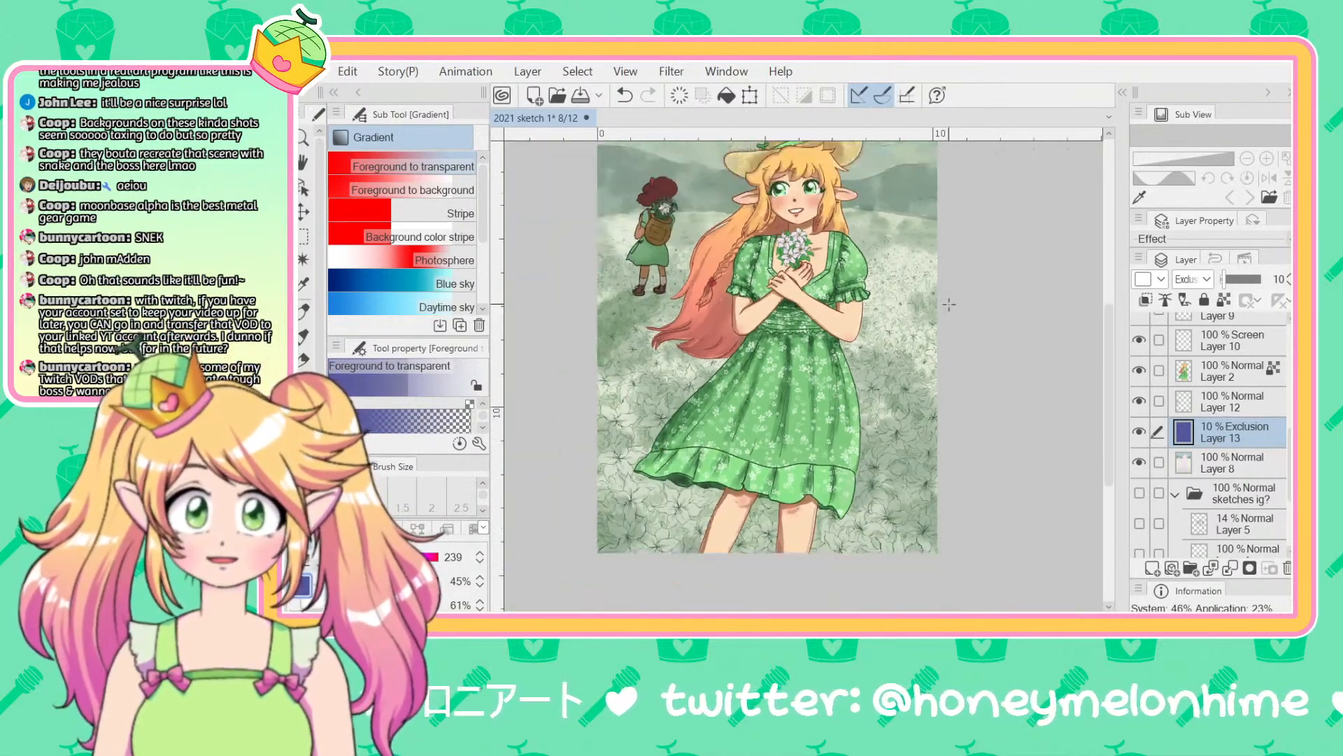
click(1139, 432)
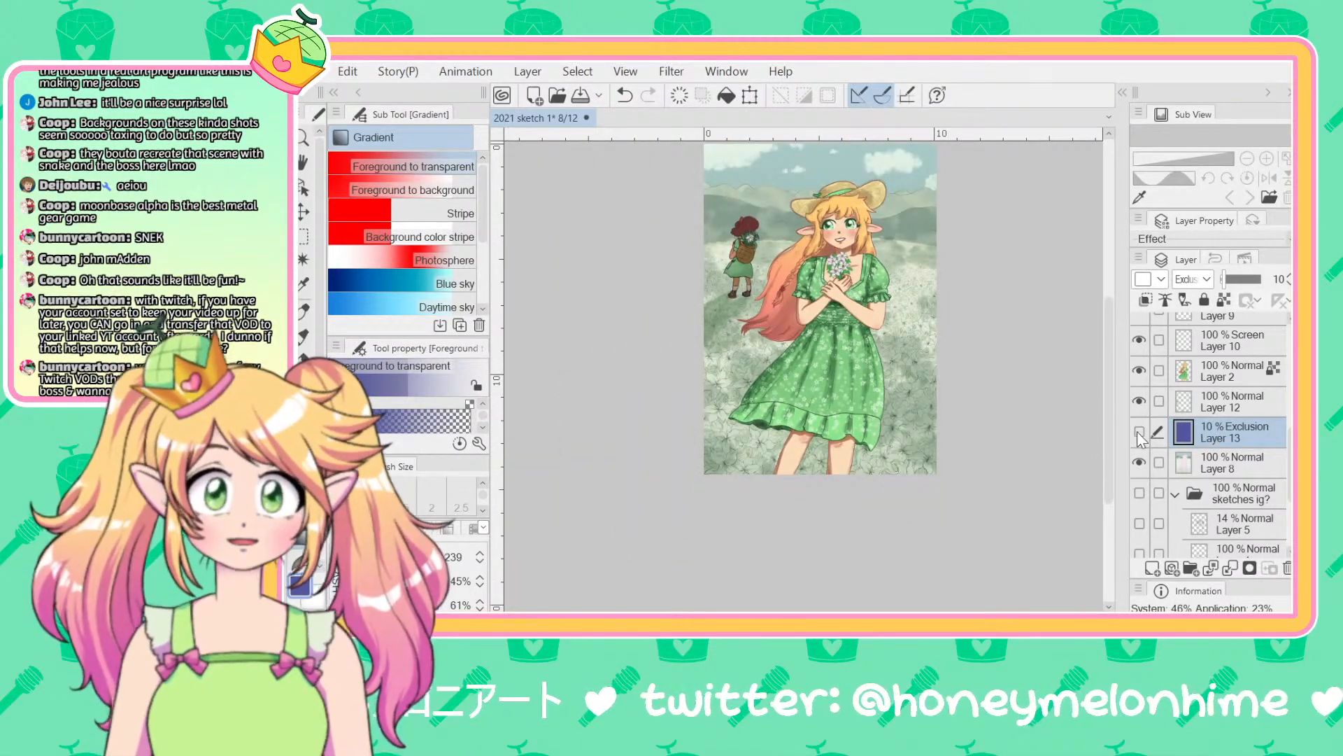
scroll(1104, 357, up, 3)
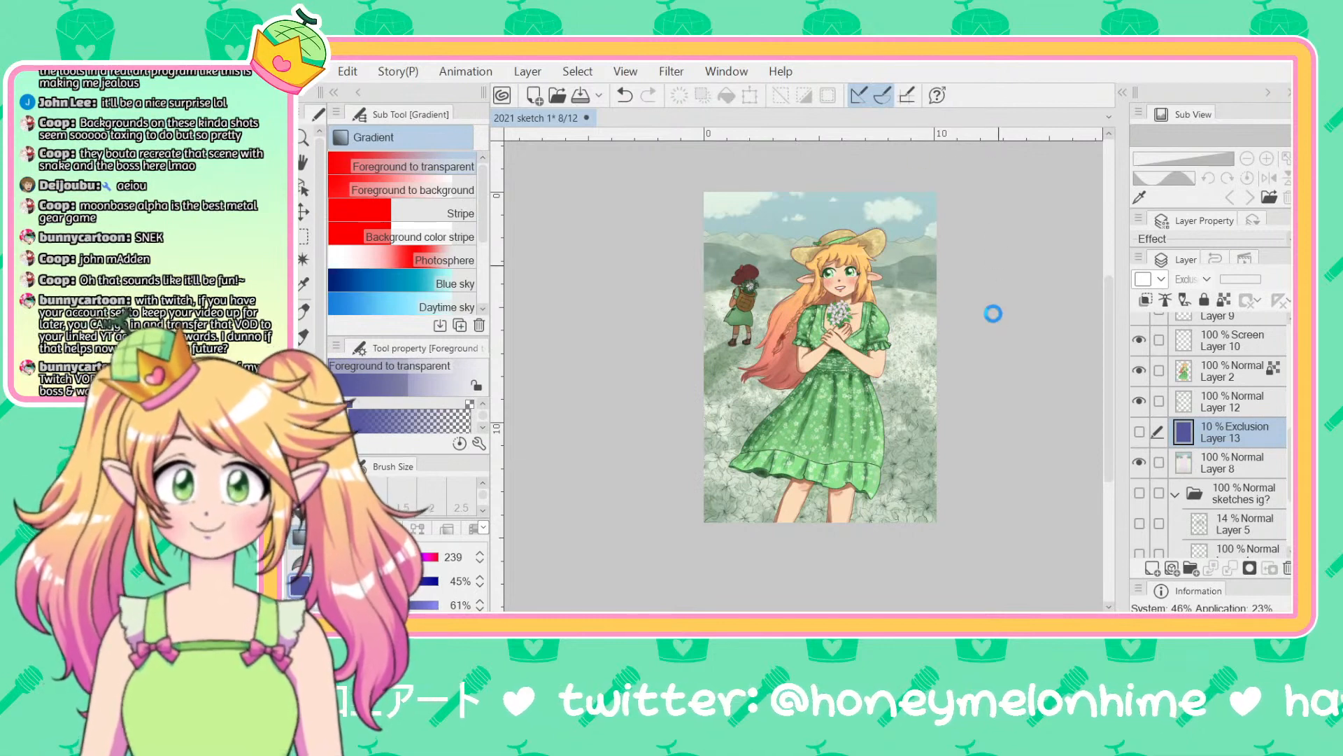
key(ctrl+s)
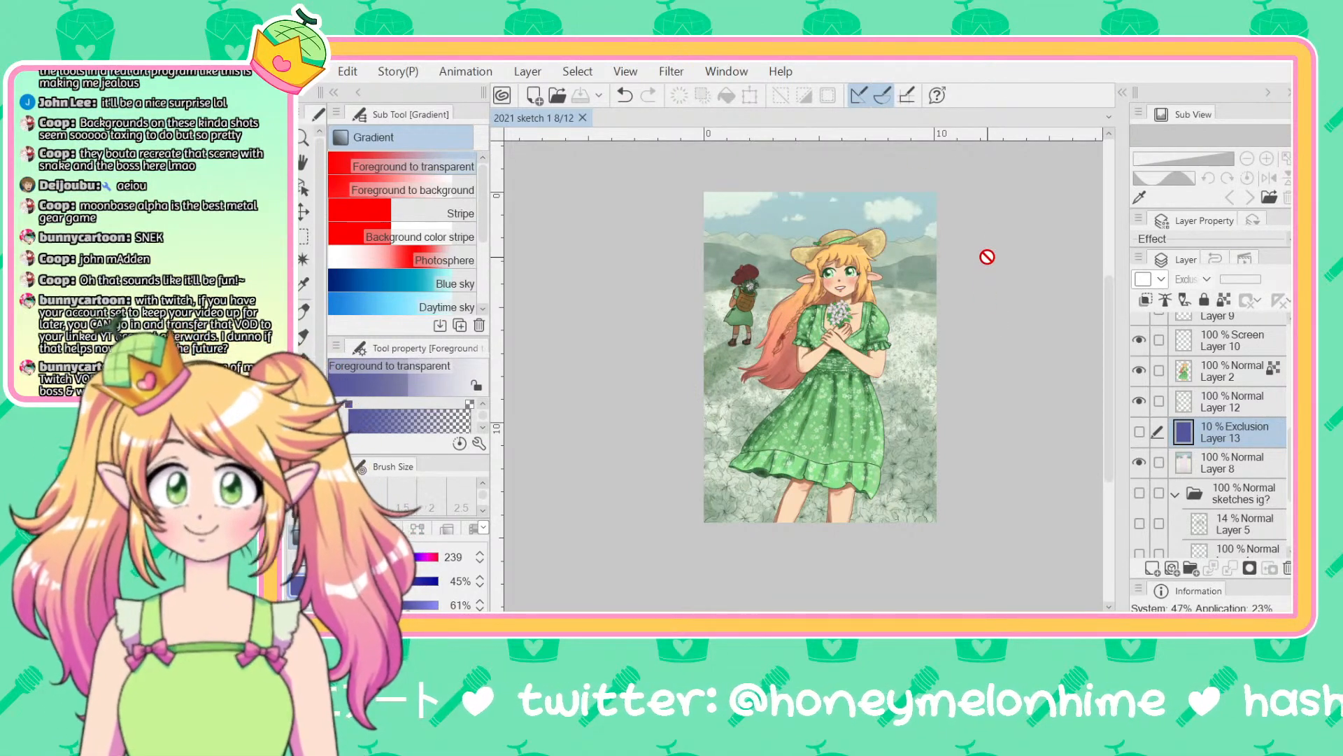
Step: Try a blue stroke on the flower field beside the girl's sleeve on Layer 12 with the Pastel brush and undo it
scroll(957, 334, up, 4)
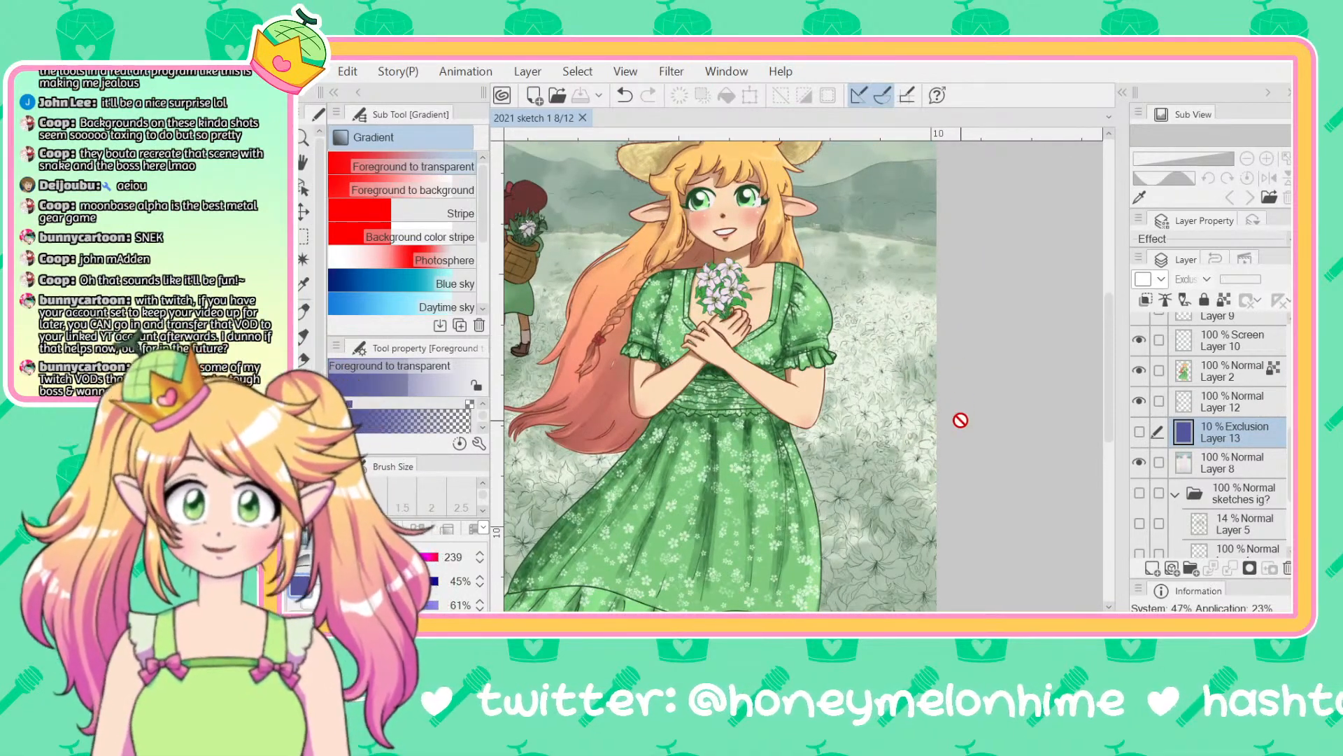
scroll(960, 420, up, 3)
key(b)
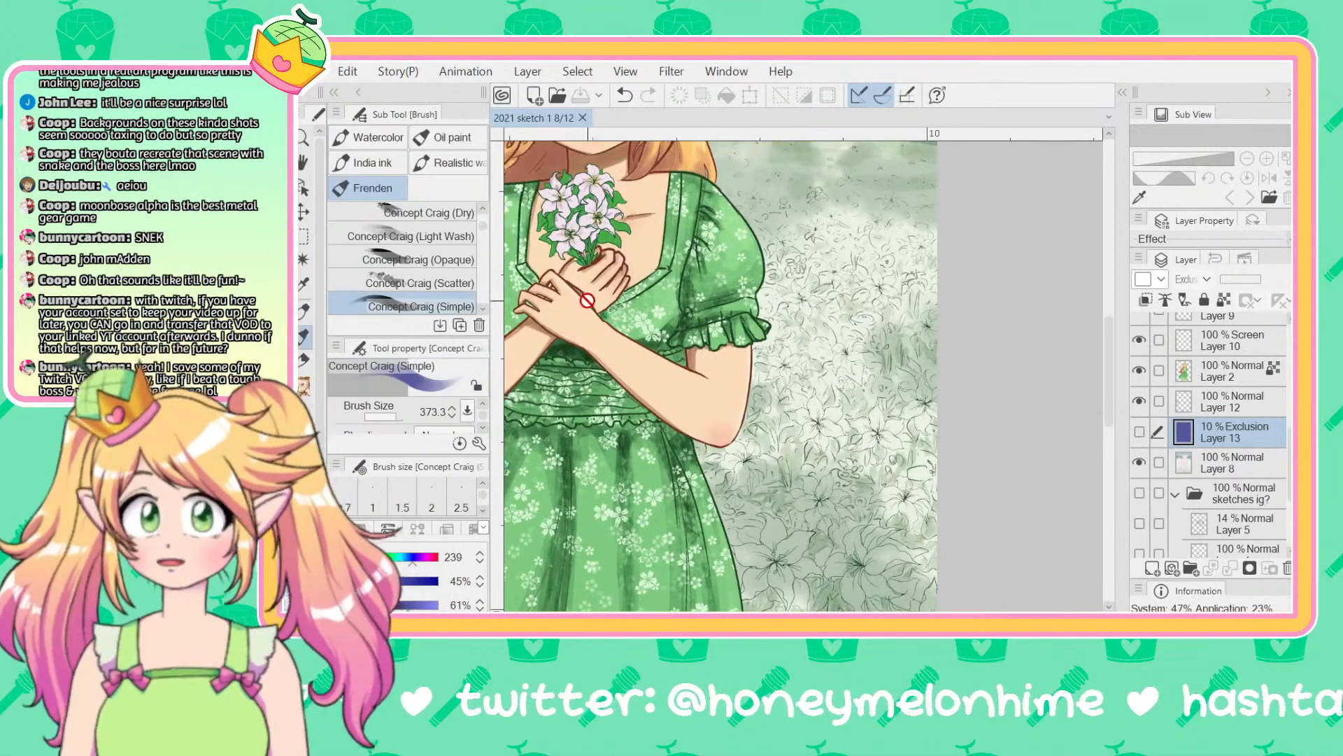
click(308, 396)
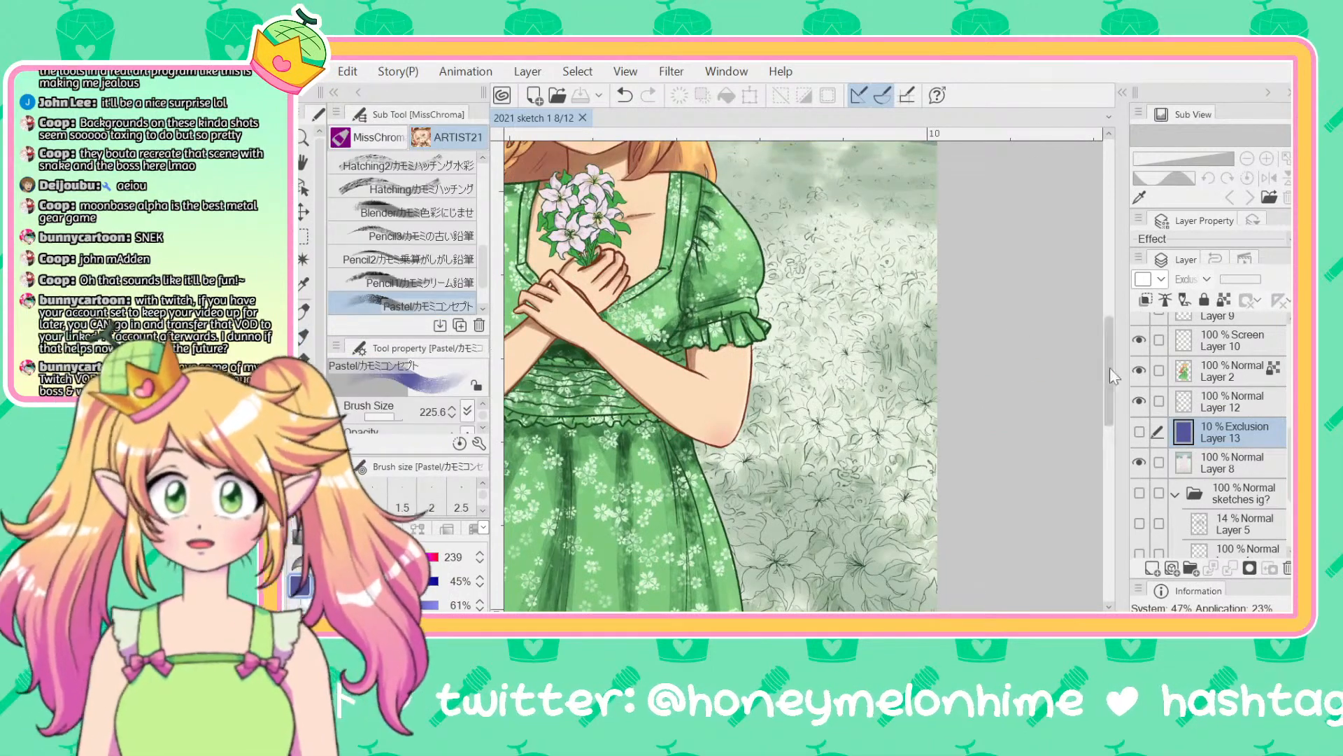
click(1239, 458)
click(1217, 399)
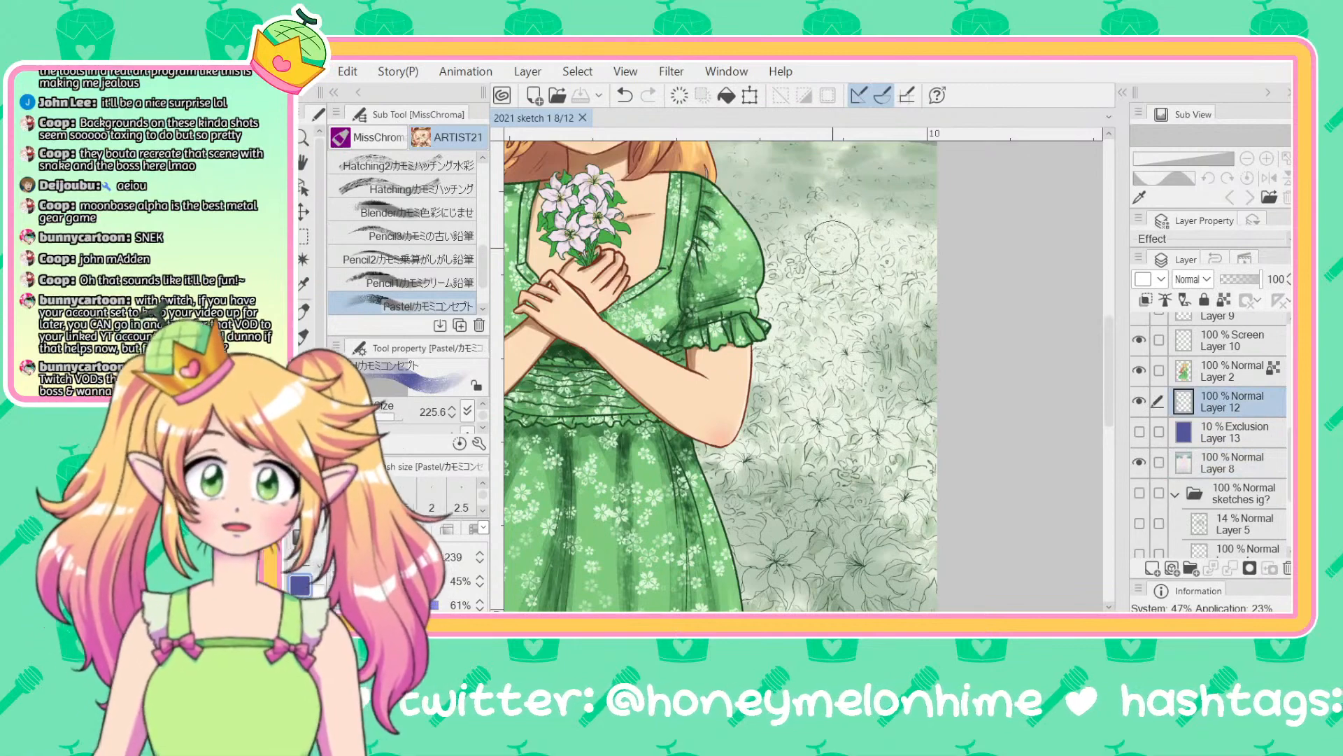
drag(833, 246, 852, 214)
key(ctrl+z)
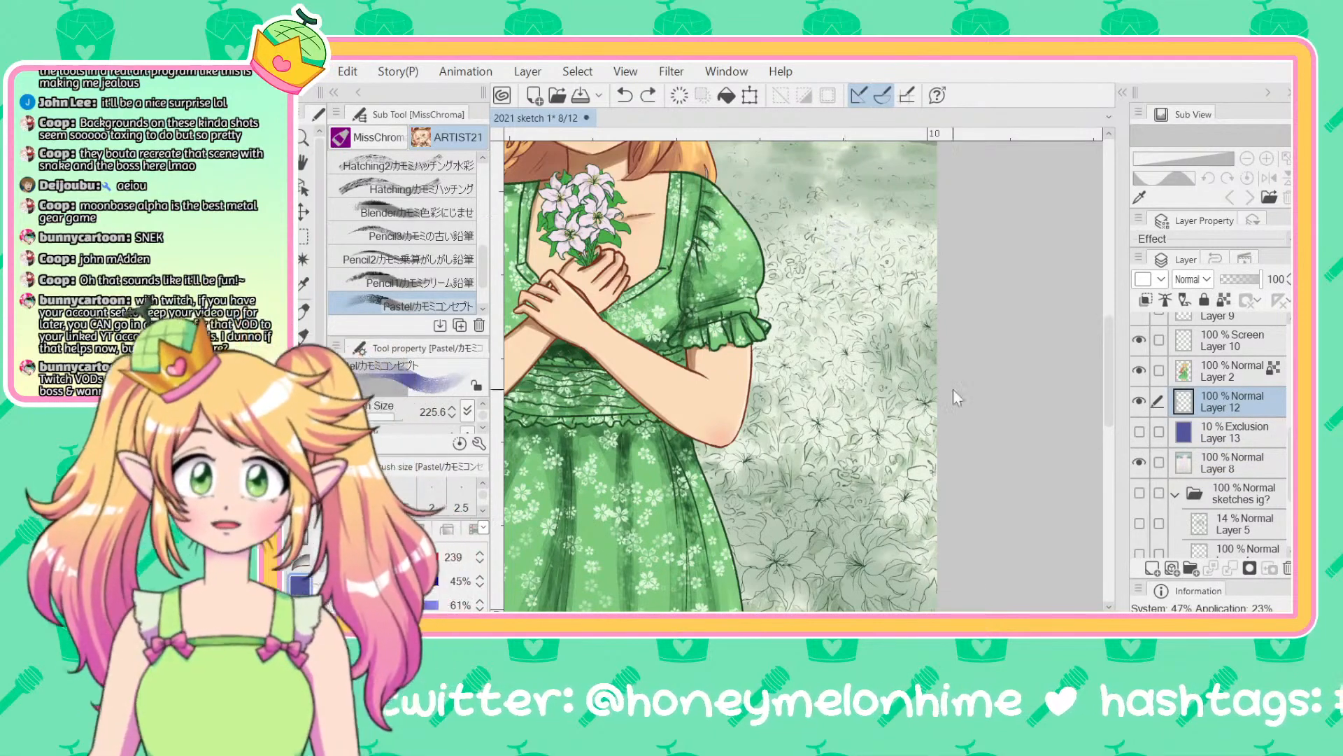
Step: Switch to the pale pink colour, try a pastel stroke over the flower field beside the girl, and undo it
scroll(980, 354, down, 2)
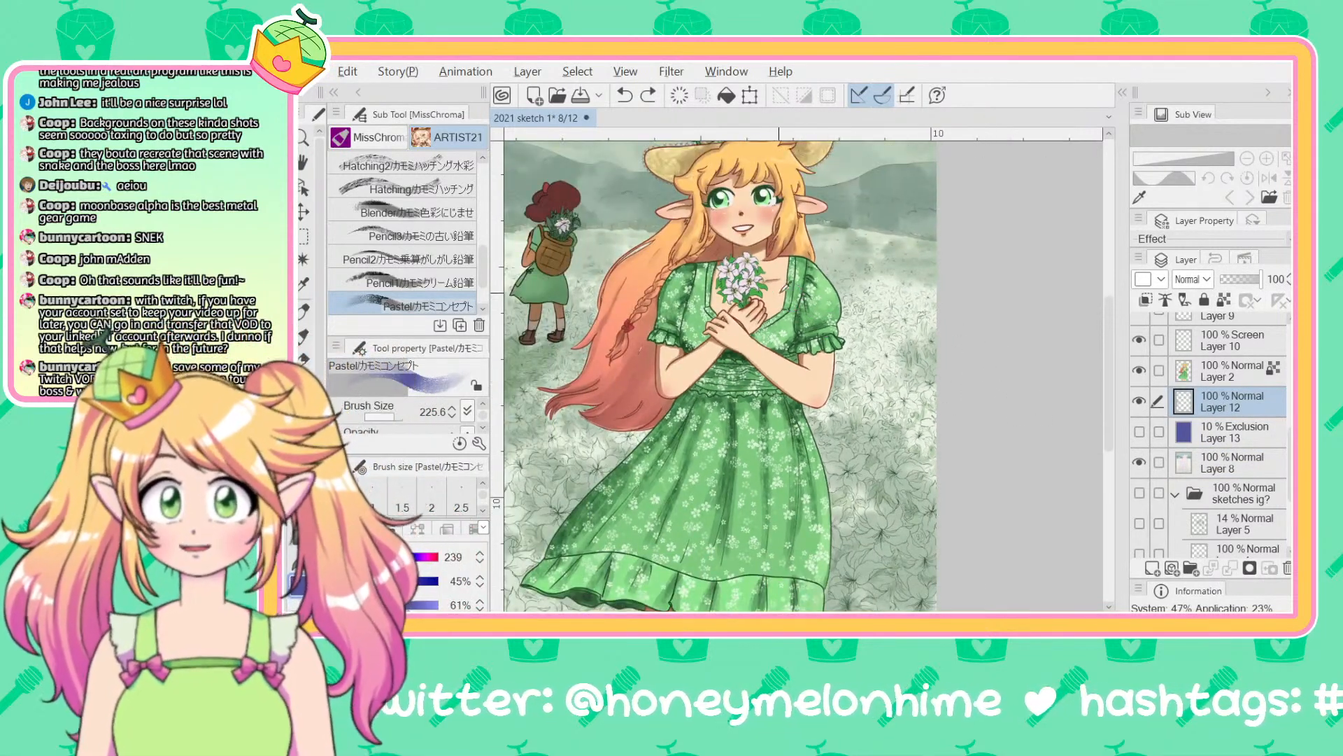
key(x)
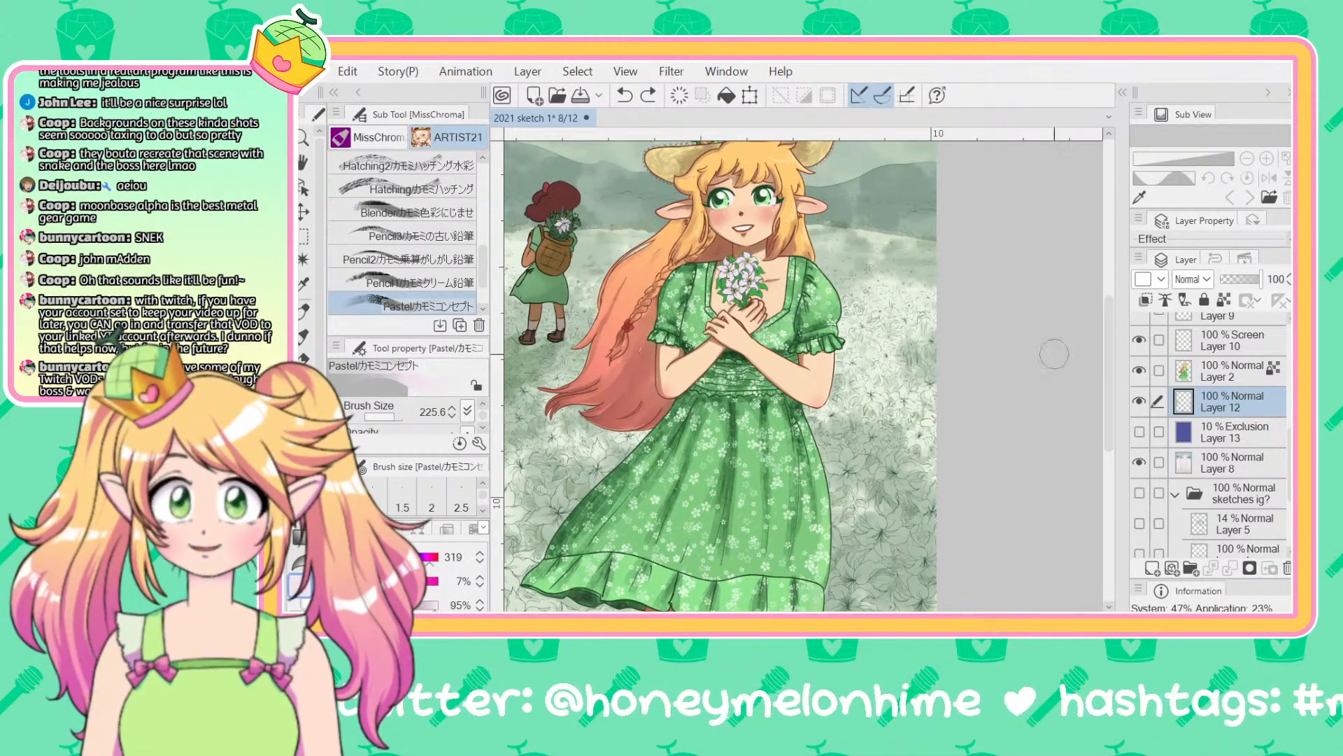
mouse_move(873, 292)
mouse_down()
mouse_move(860, 331)
mouse_move(869, 359)
mouse_move(843, 395)
mouse_up()
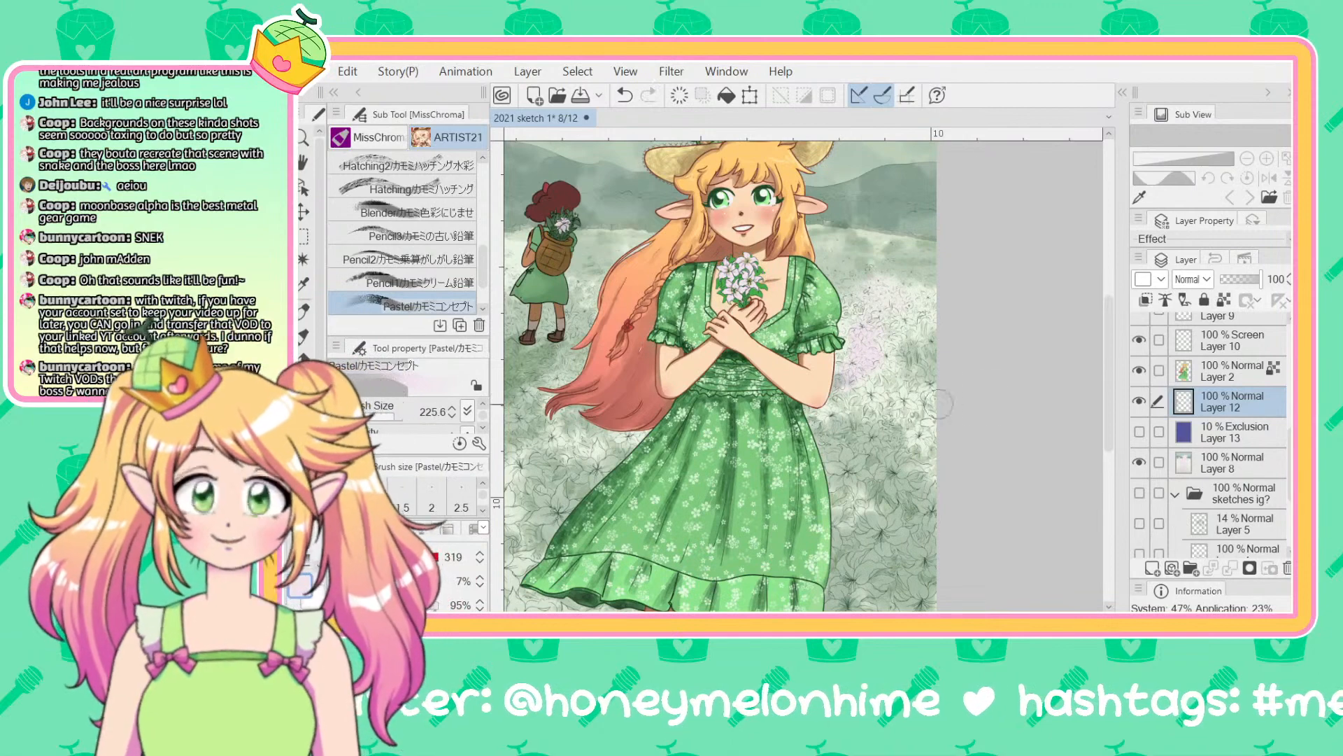
key(ctrl+z)
scroll(1012, 380, down, 3)
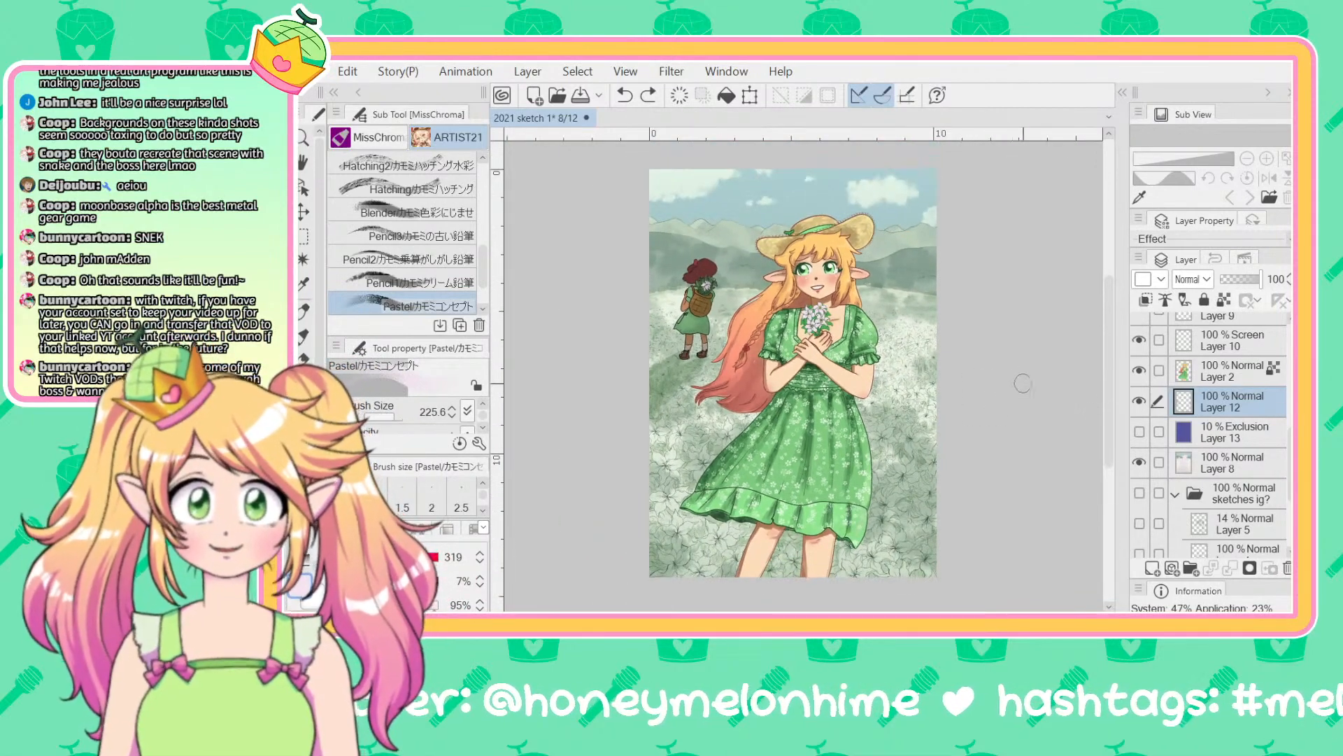
Step: Duplicate Layer 8 and use the Fill tool to colour the copy's white flowers pale pink
click(1197, 470)
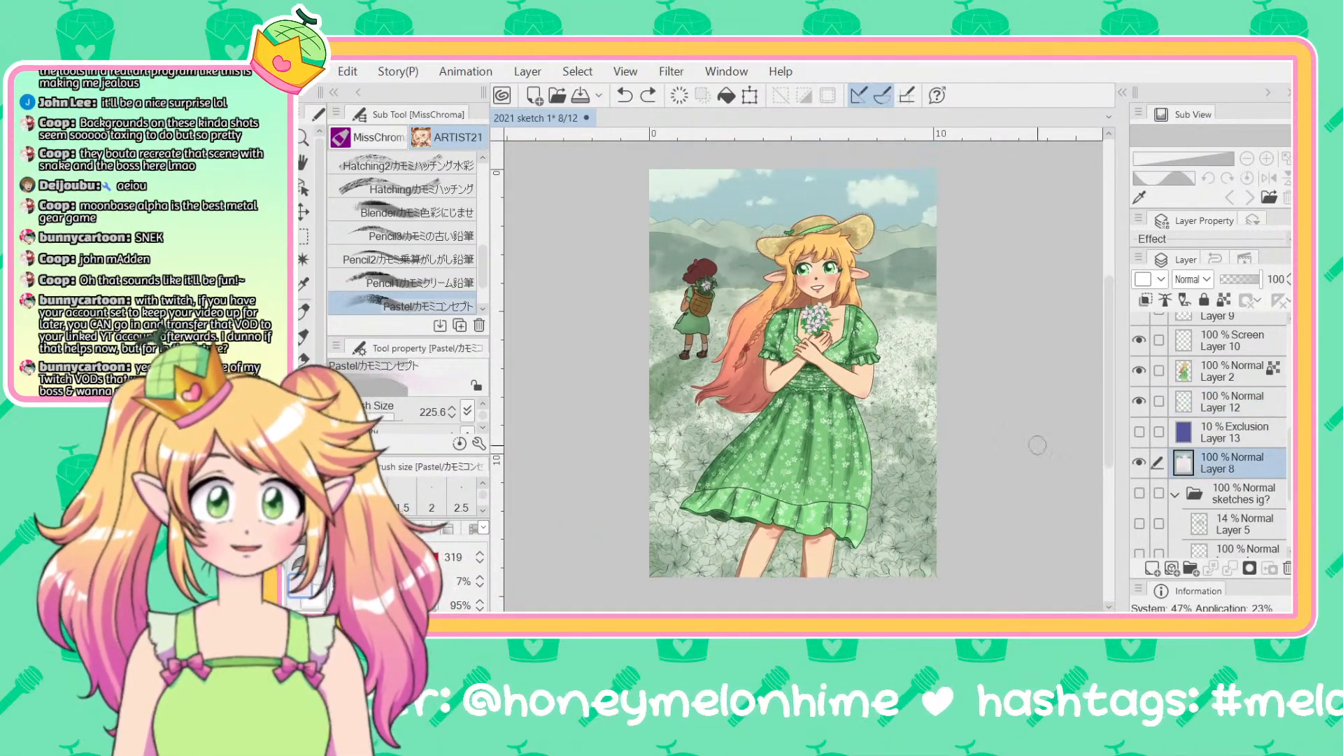
key(g)
key(g)
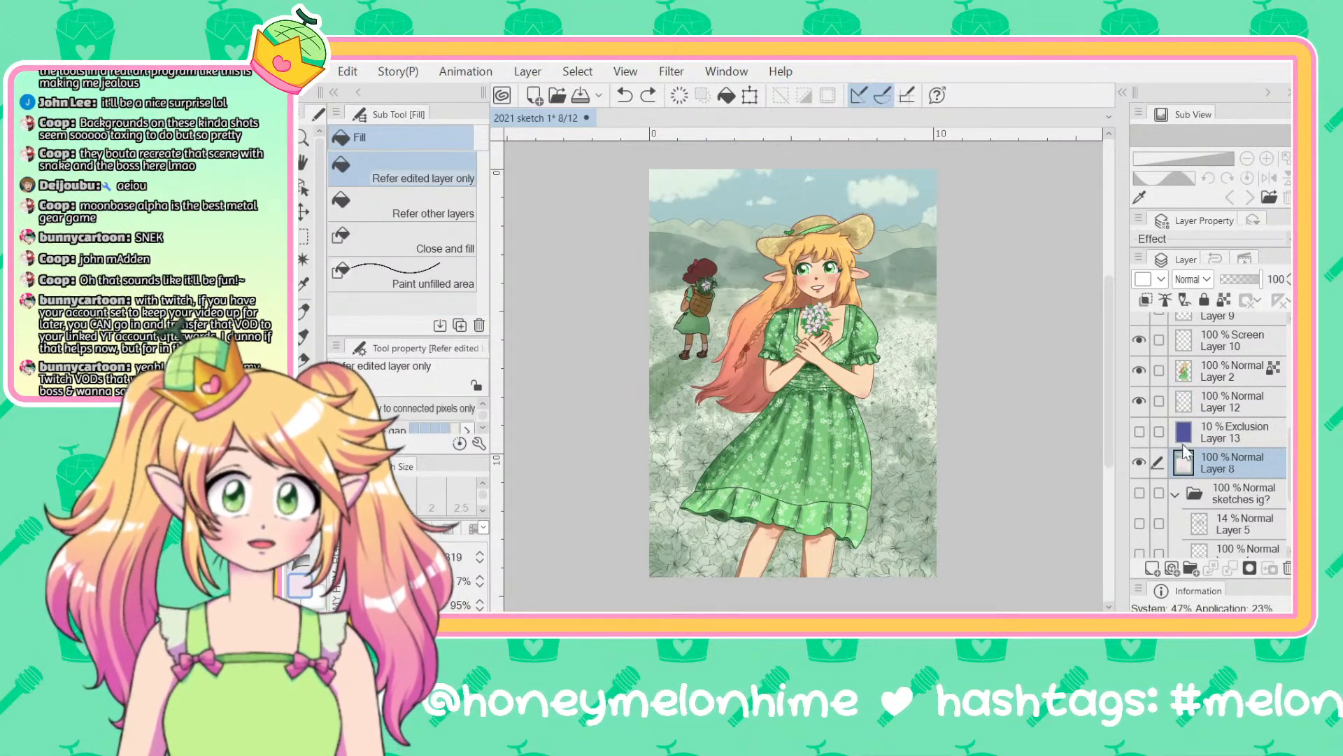
key(ctrl+shift+d)
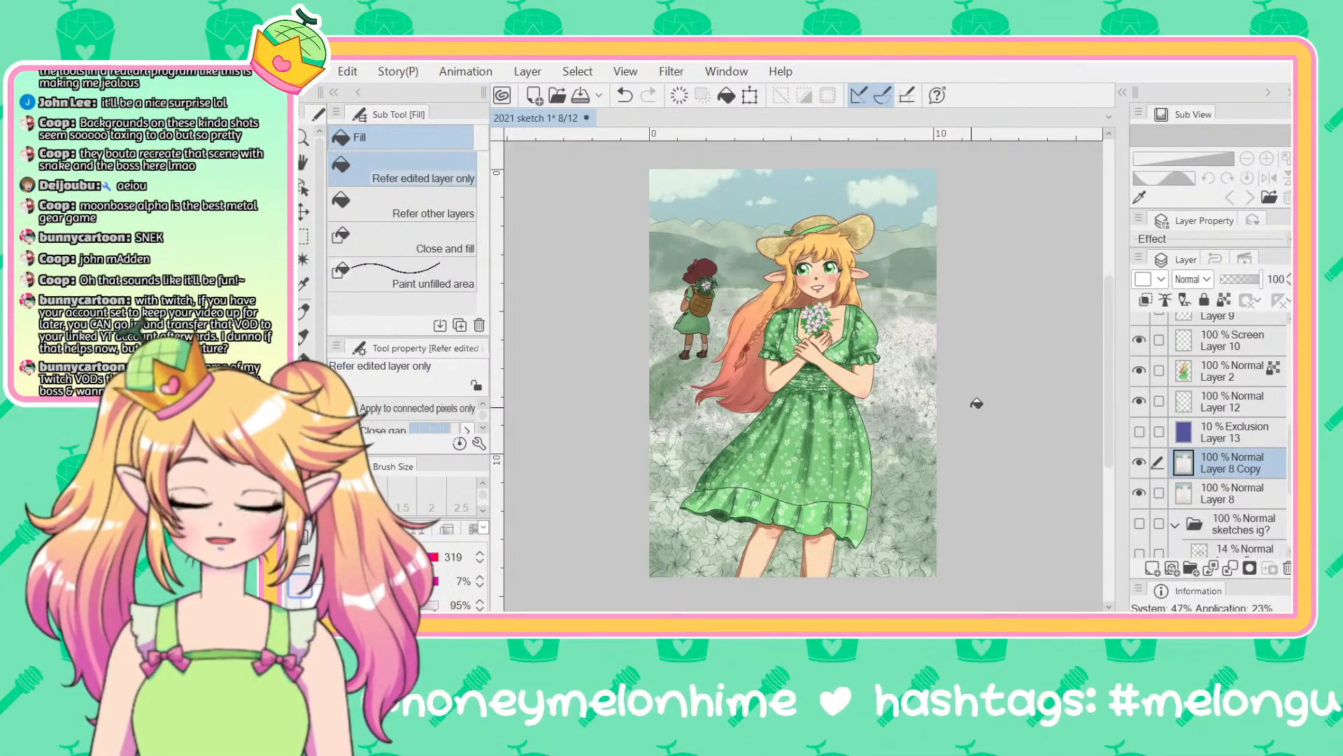
key(ctrl+z)
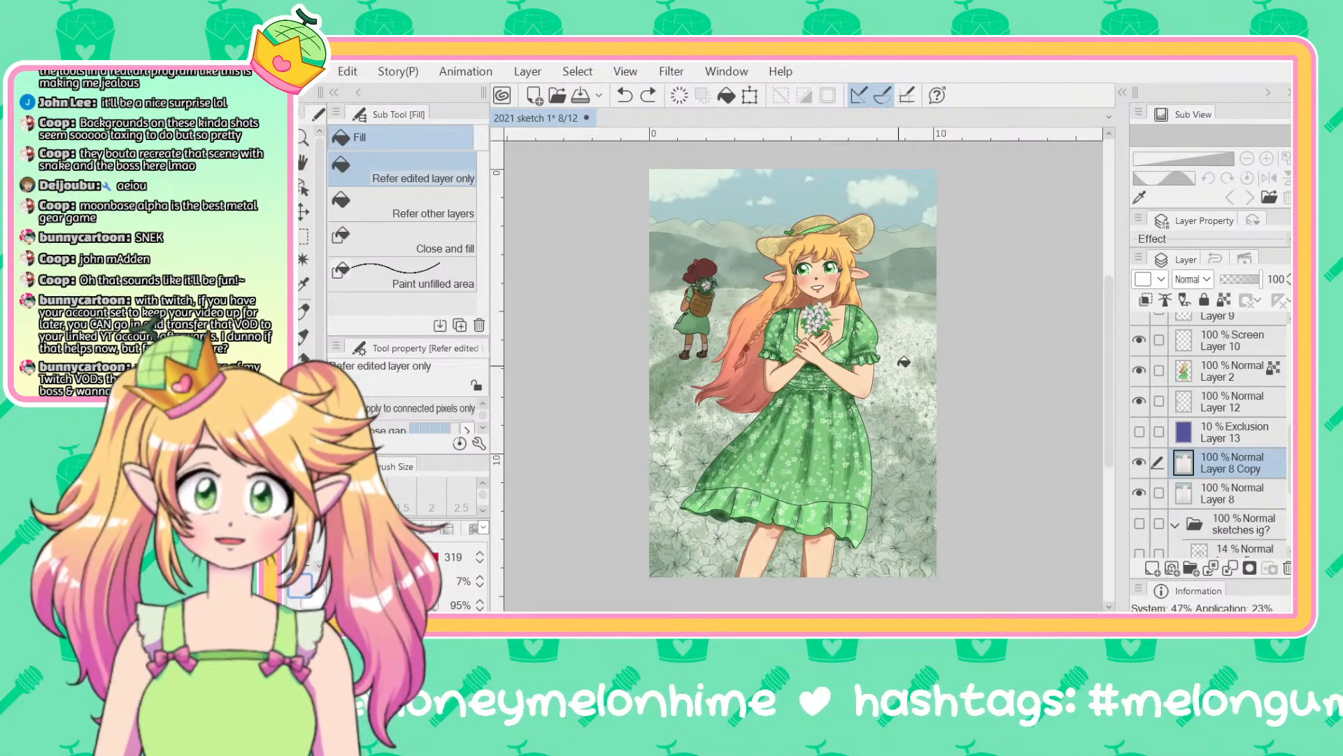
key(ctrl+y)
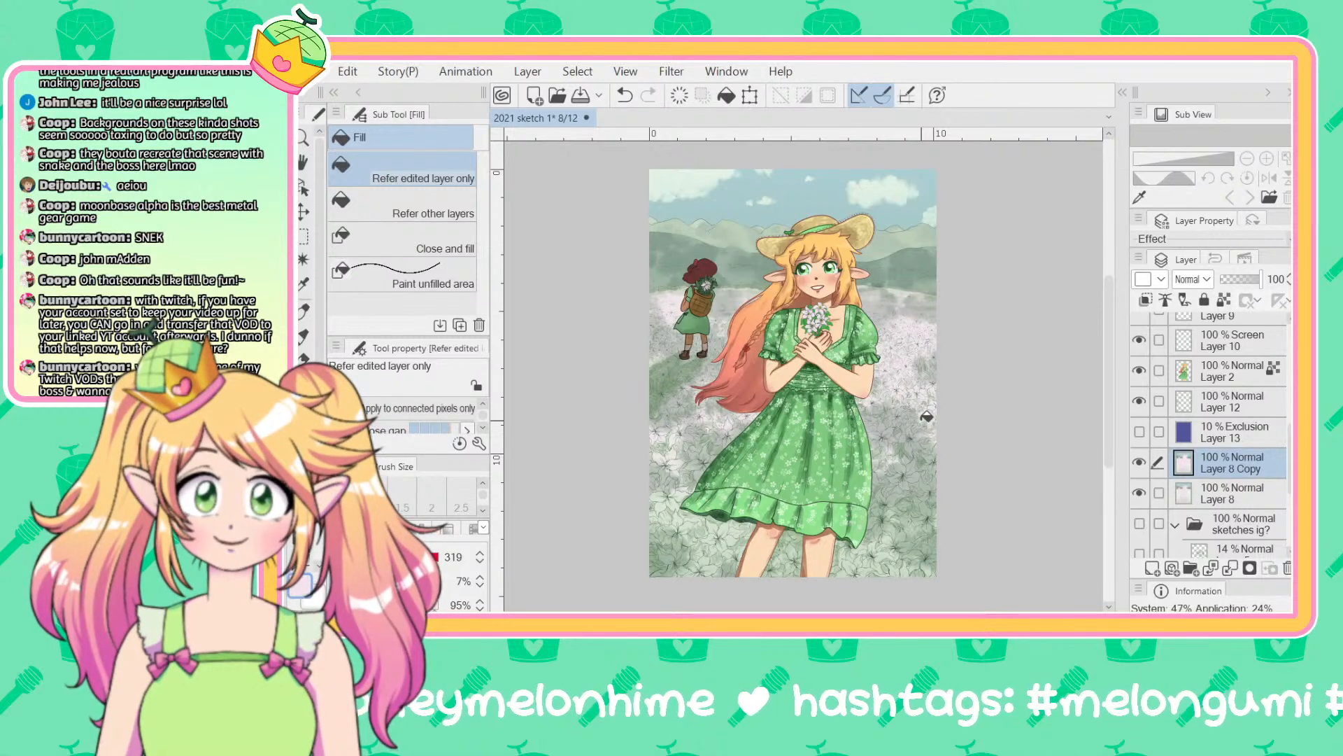
Step: Toggle the visibility of Layer 8 Copy to compare the flower field with and without the pink
scroll(926, 416, down, 2)
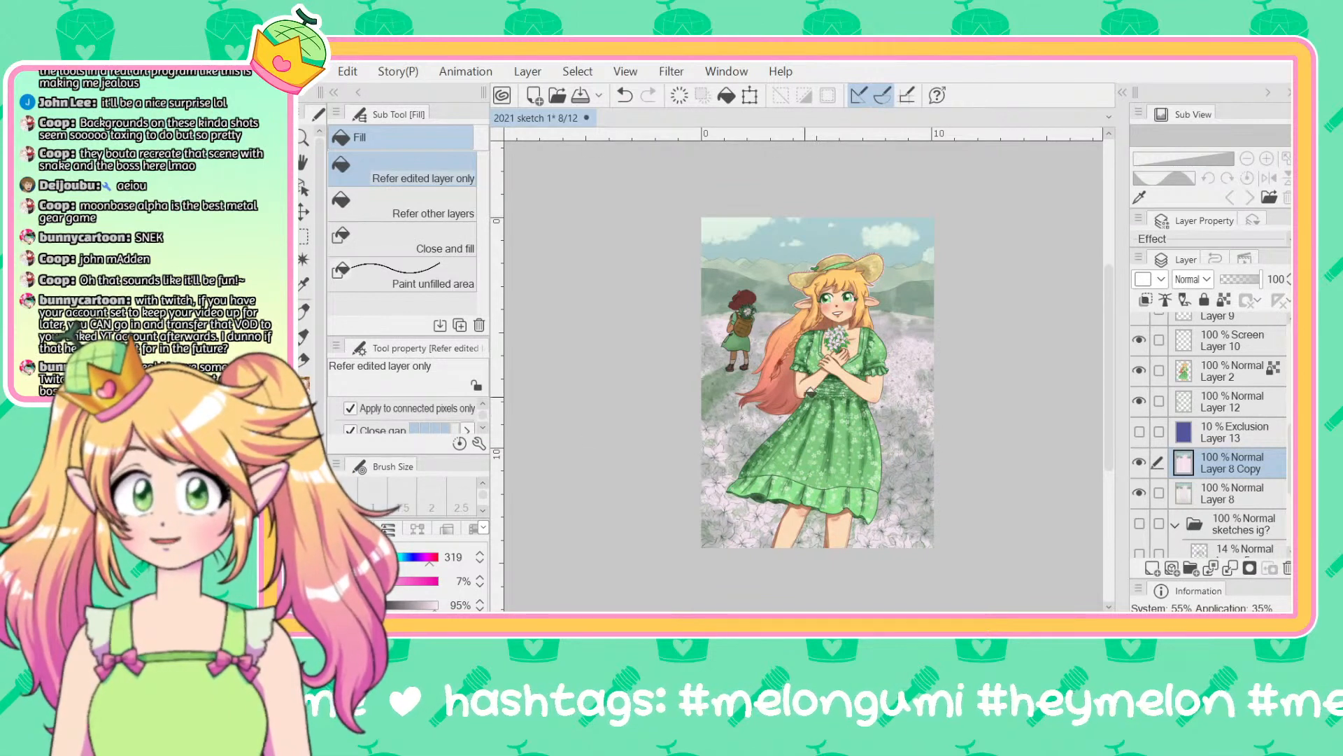
click(1209, 441)
click(1198, 462)
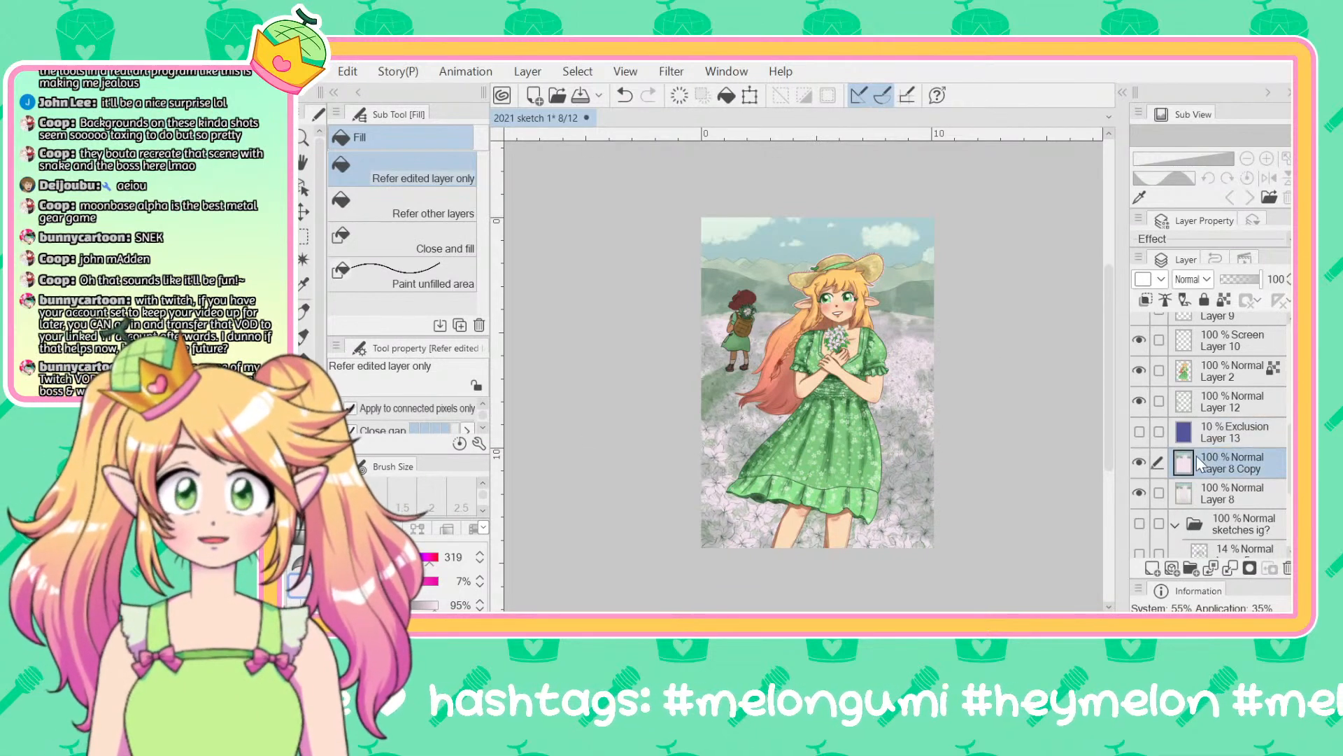
click(1141, 462)
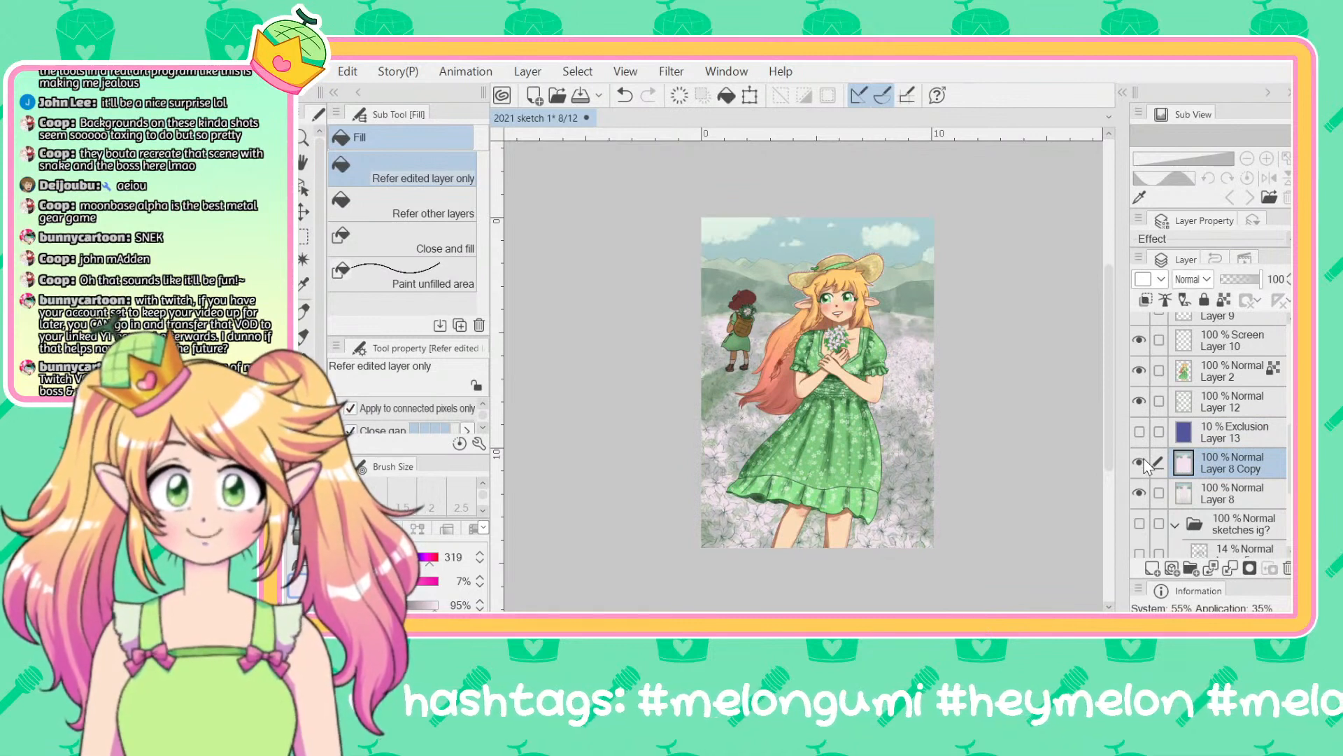
click(1142, 463)
click(1141, 463)
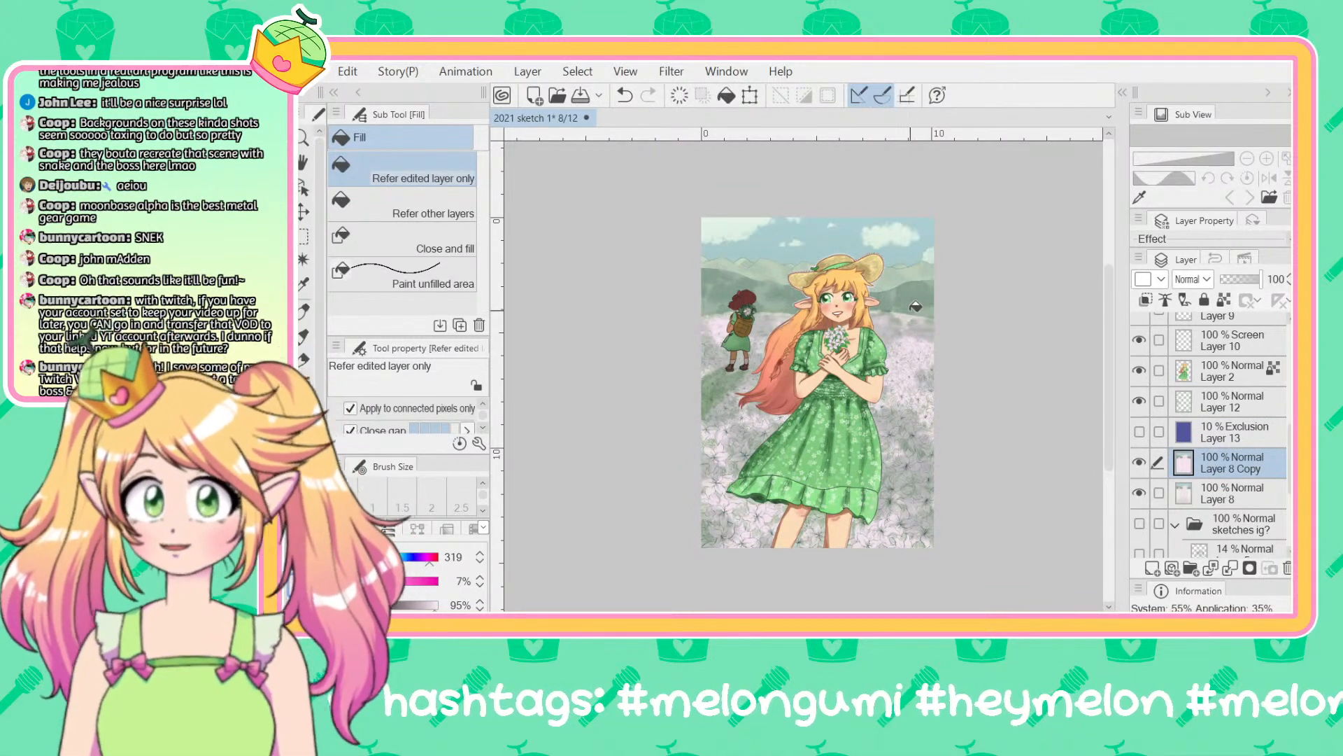
Step: Select the Hard eraser and examine the pink flowers beside the girl up close, then the whole page
key(e)
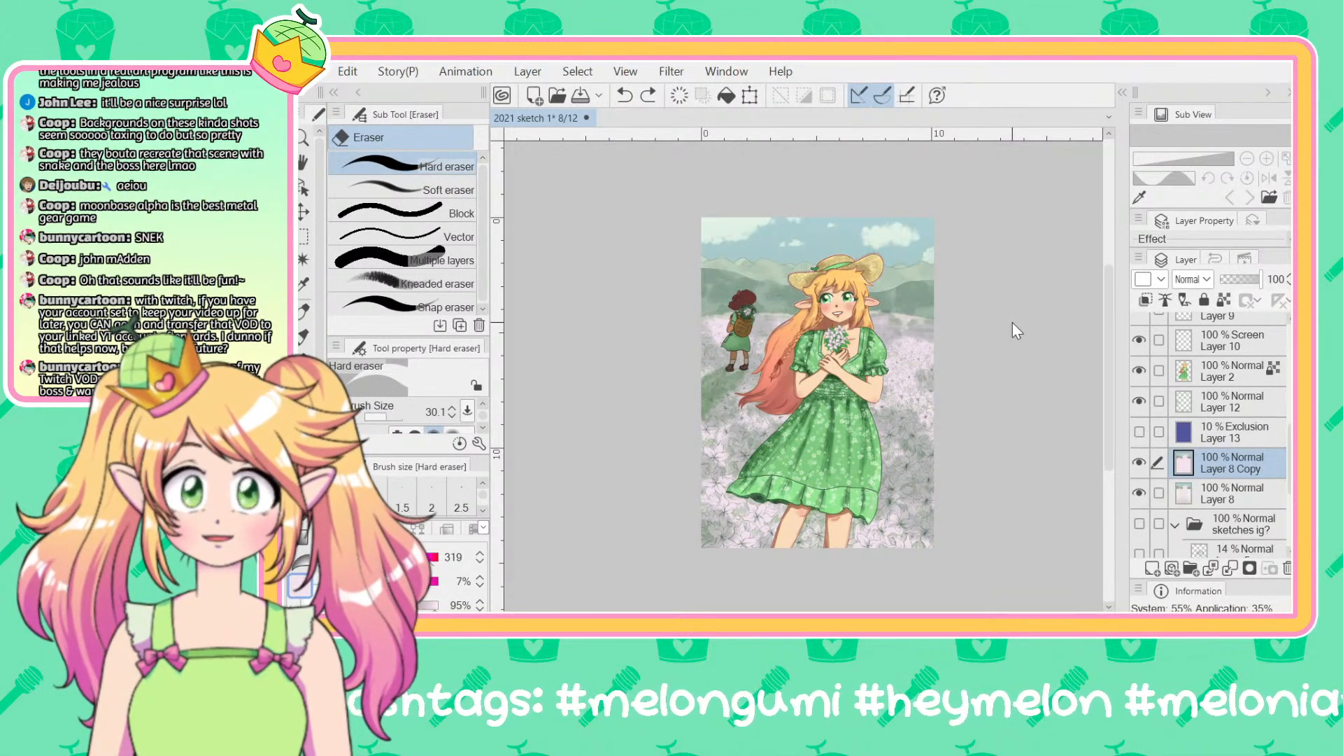
scroll(1013, 322, up, 5)
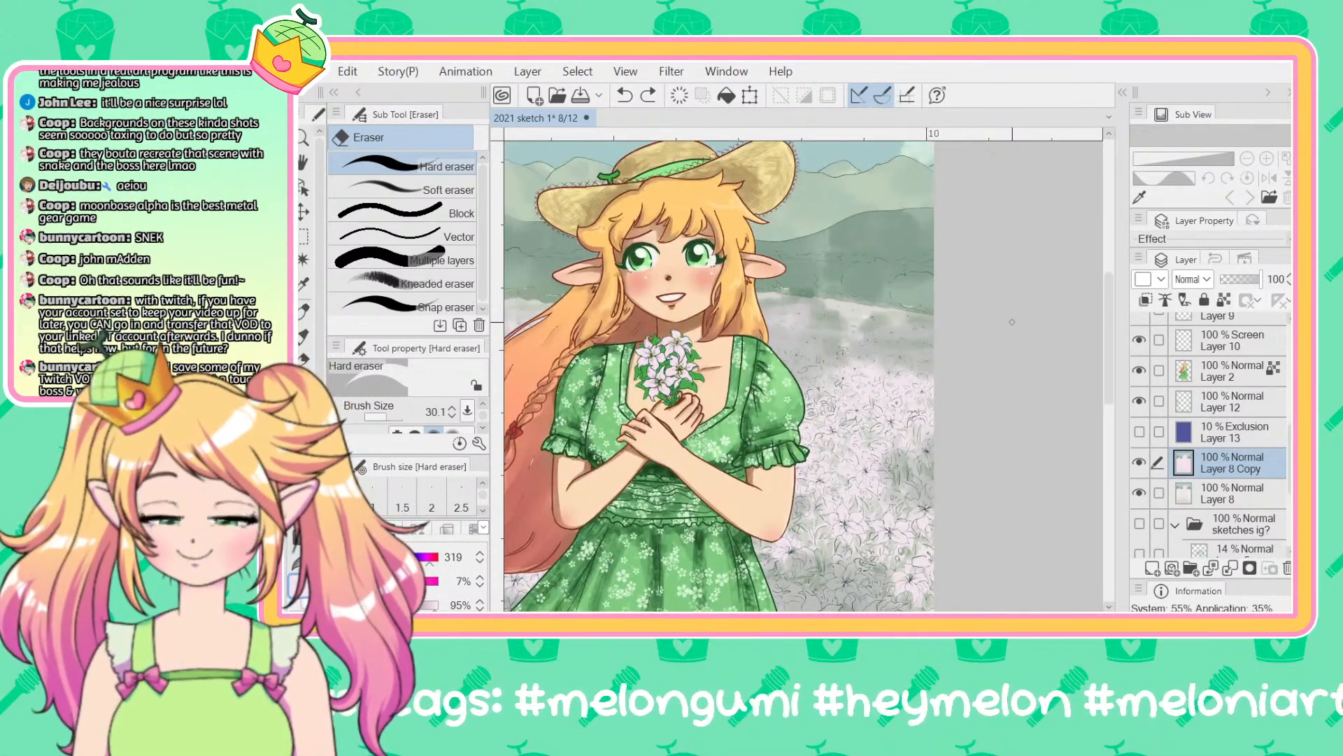
scroll(1012, 322, up, 2)
scroll(1012, 322, down, 5)
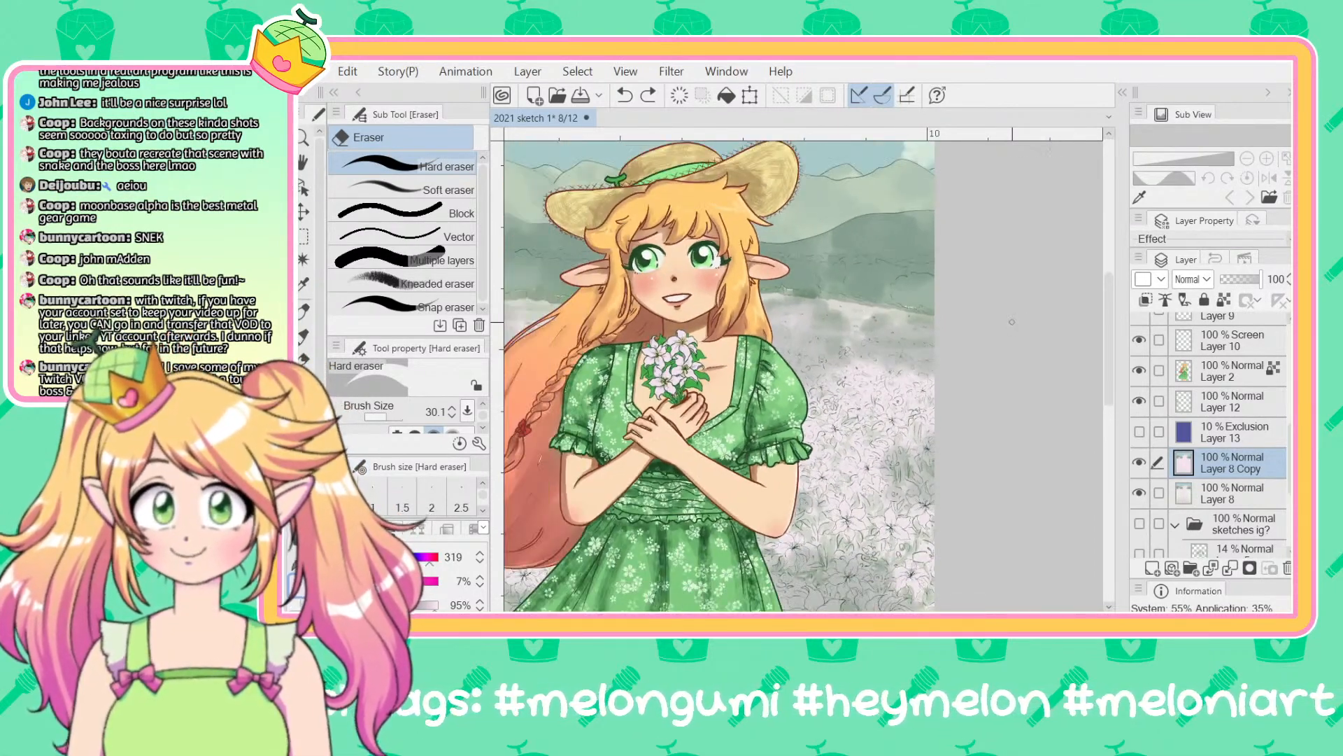
scroll(1012, 322, down, 2)
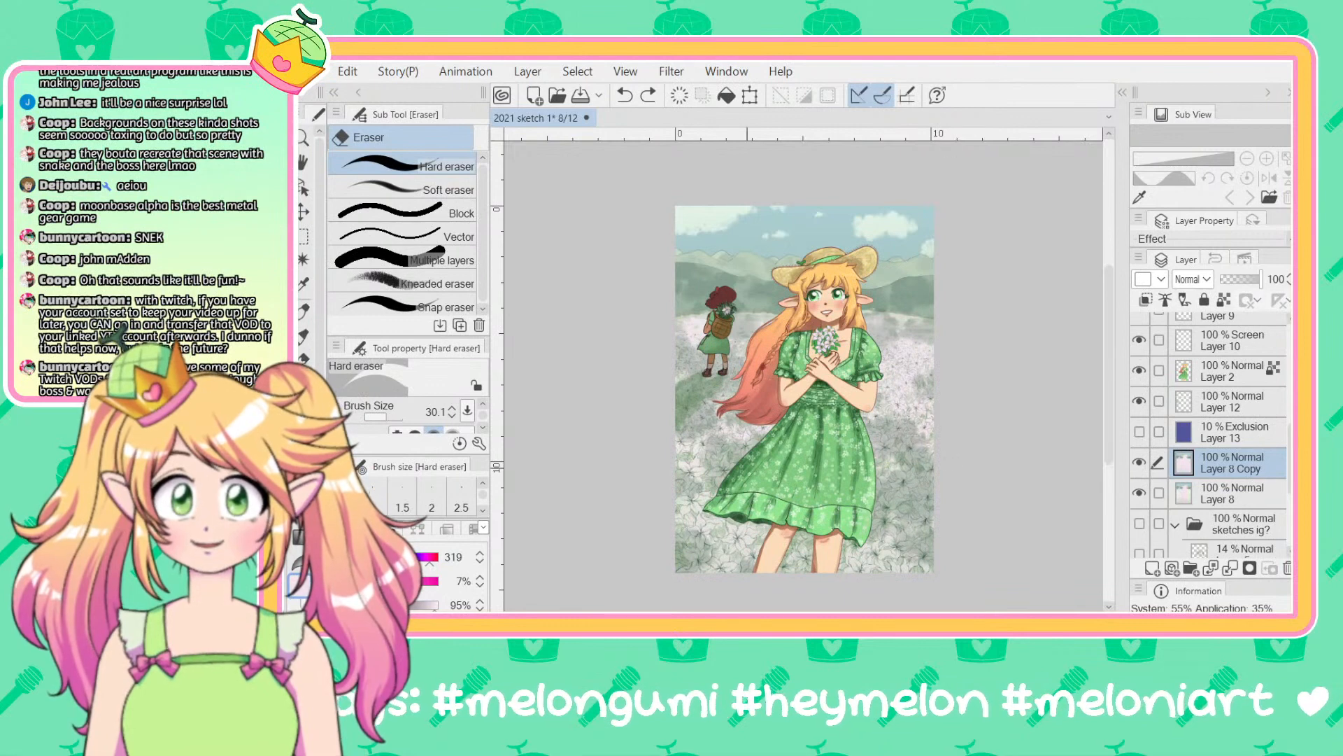
Step: Display the Navigator and compare the whole illustration again with Layer 8 Copy hidden and shown
click(476, 529)
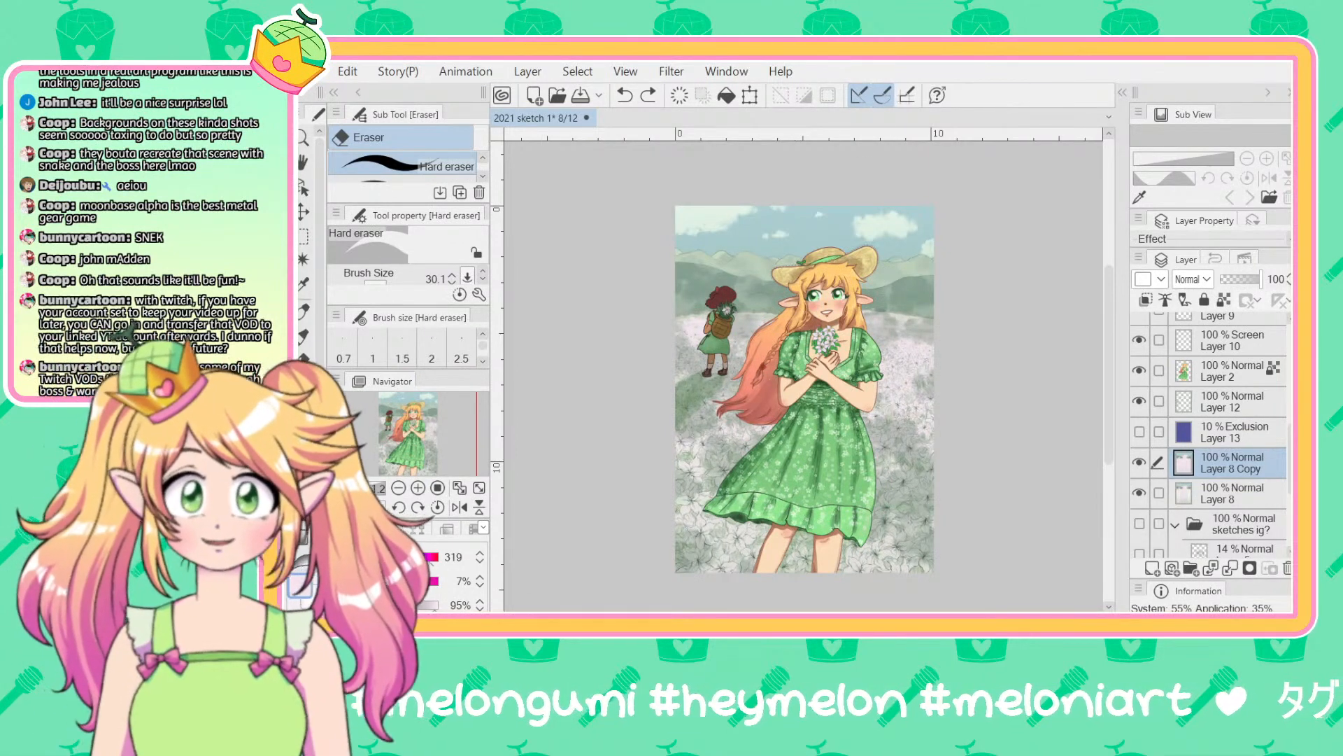
click(1140, 463)
click(1139, 463)
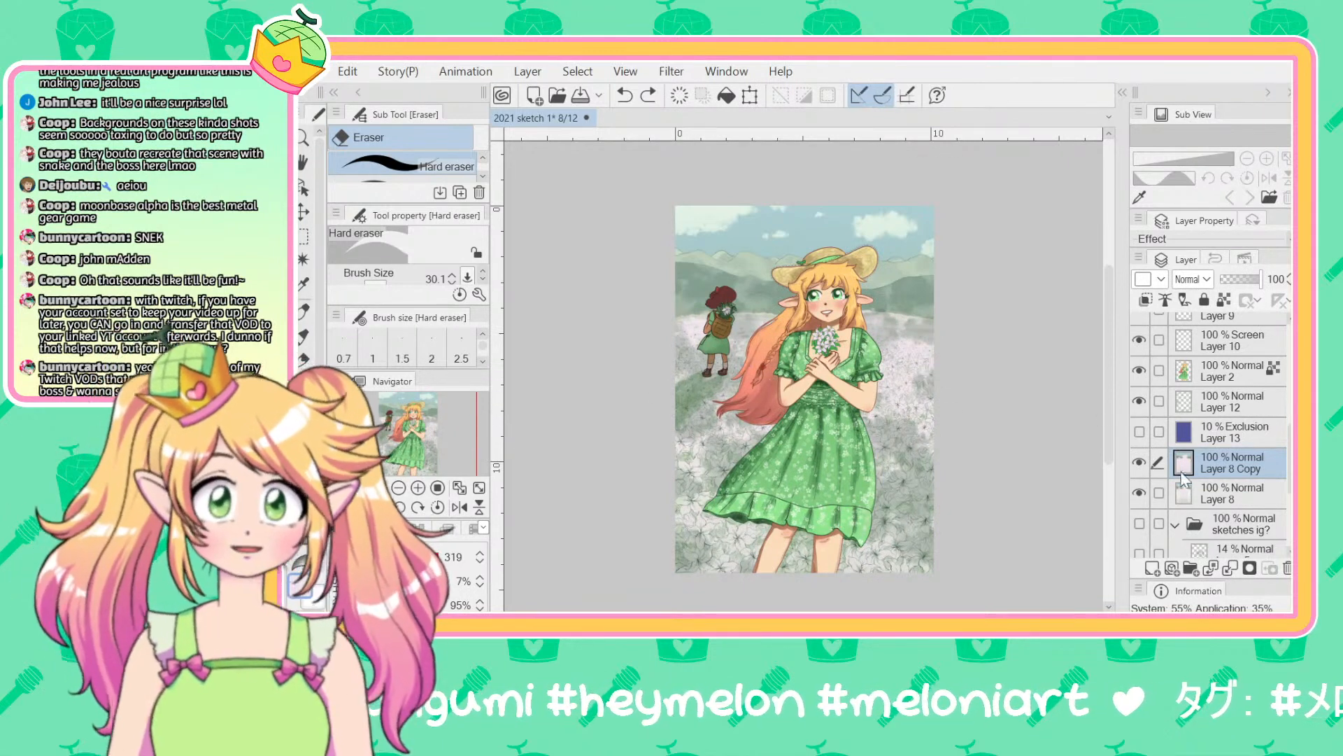
Step: Set the blend mode of Layer 12 to Multiply
click(1203, 402)
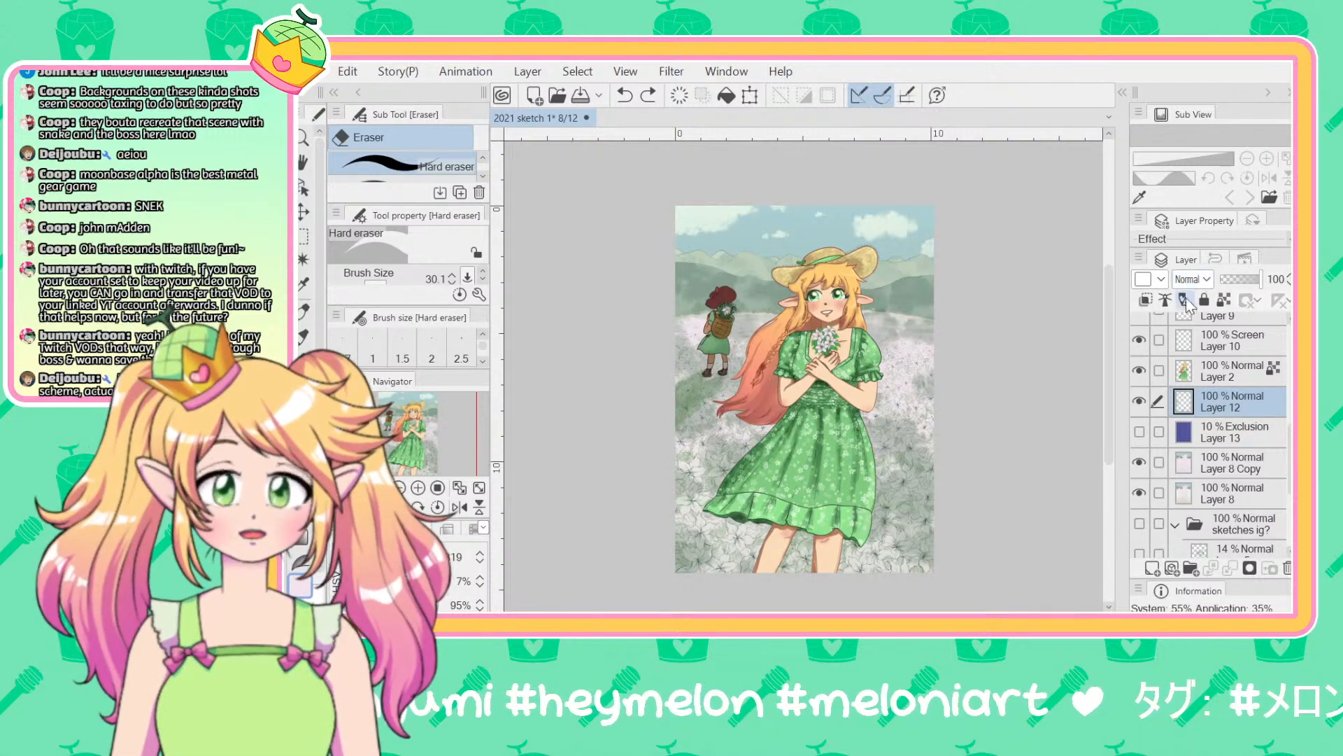
click(1206, 279)
click(1210, 334)
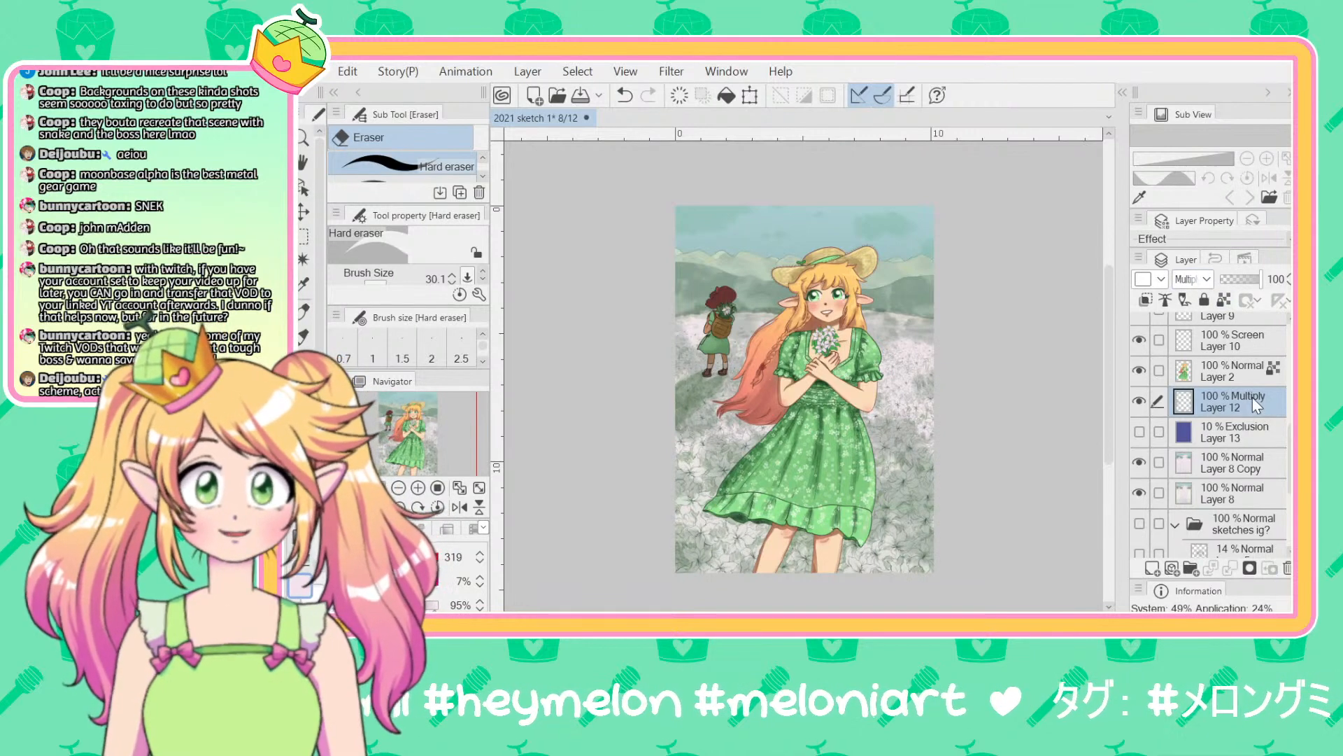
Step: Undo the Multiply blend mode on Layer 12 and hide Layer 8 Copy
key(ctrl+z)
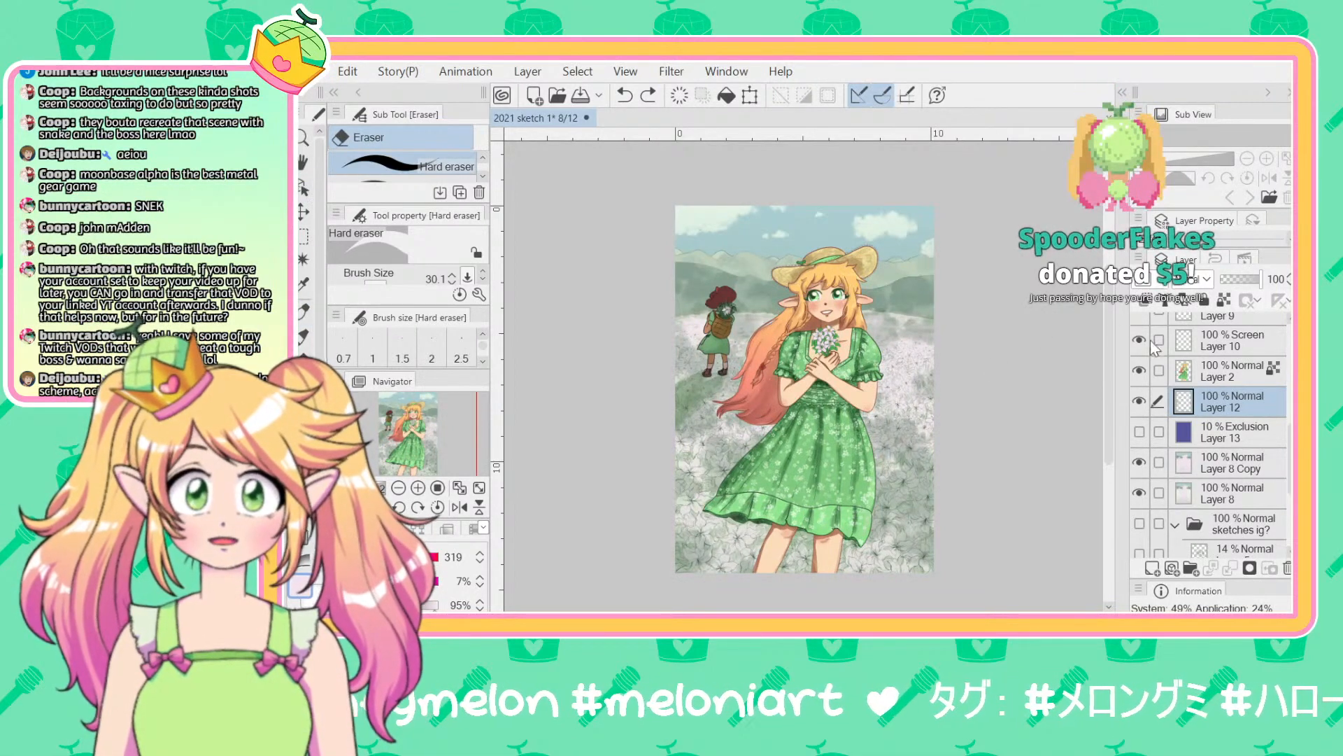
click(1138, 462)
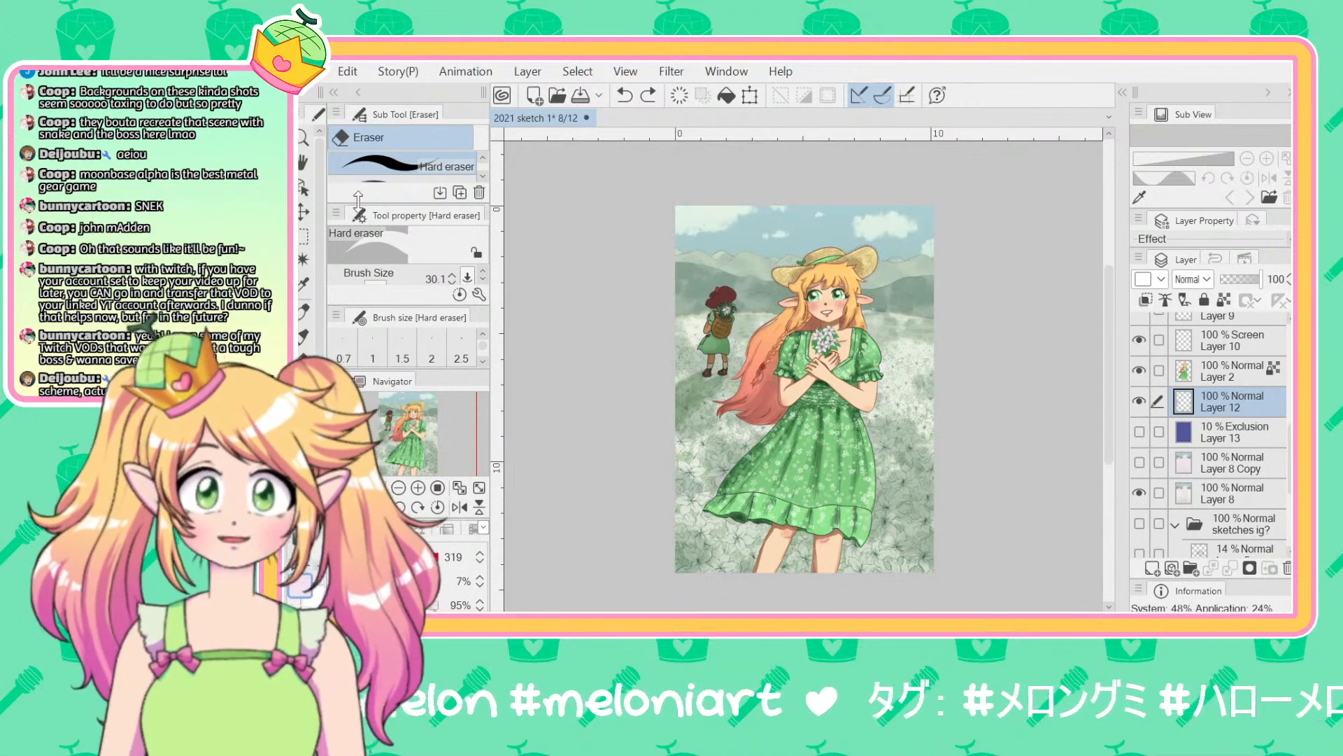
Step: Auto-select the whole sky with its clouds, referring to other layers, and cut and paste that area of Layer 12 onto its own layer
click(303, 259)
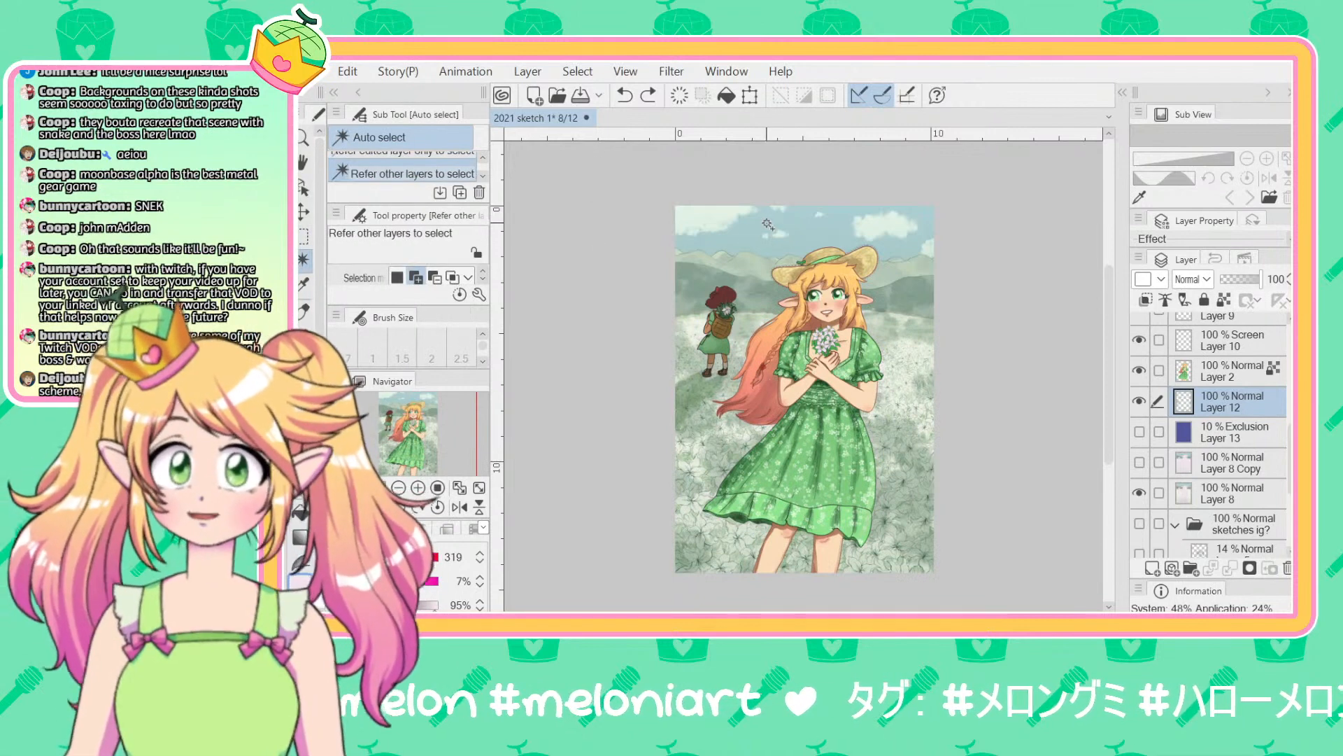
click(767, 224)
click(926, 246)
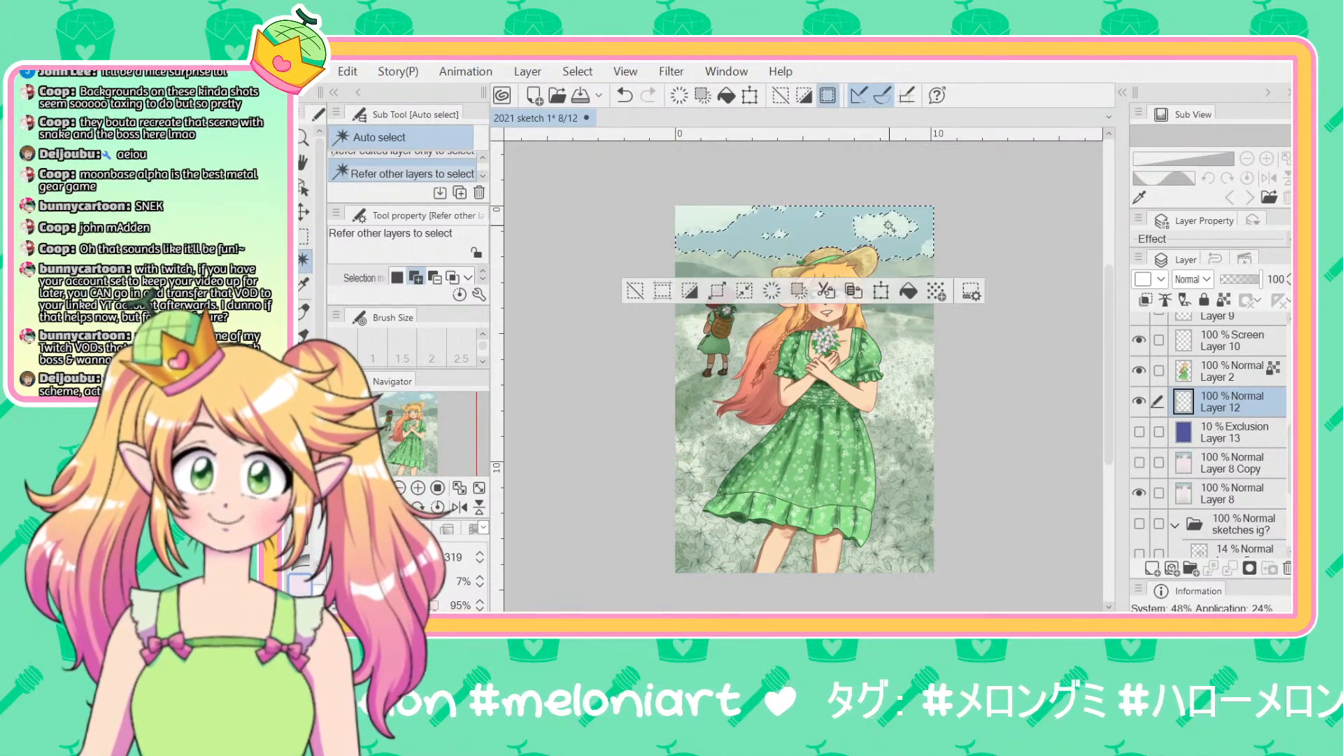
click(887, 222)
click(779, 236)
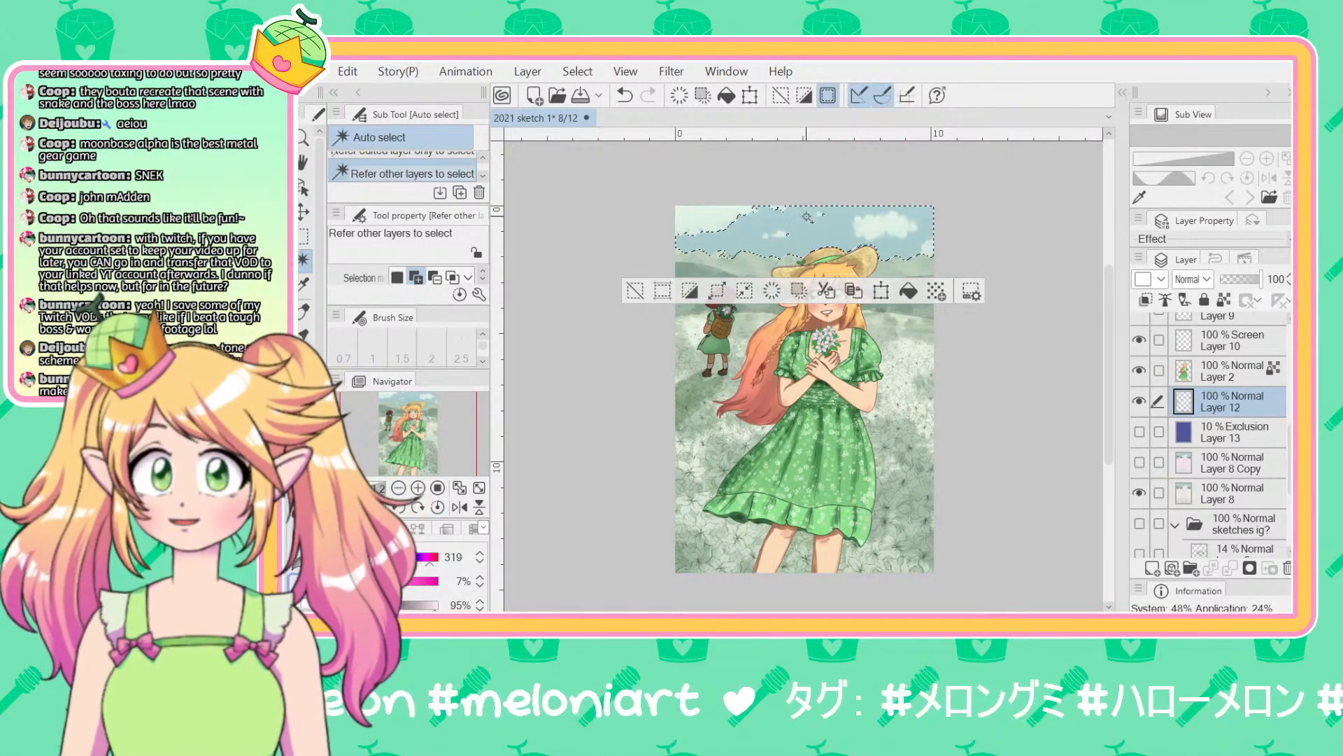
click(704, 219)
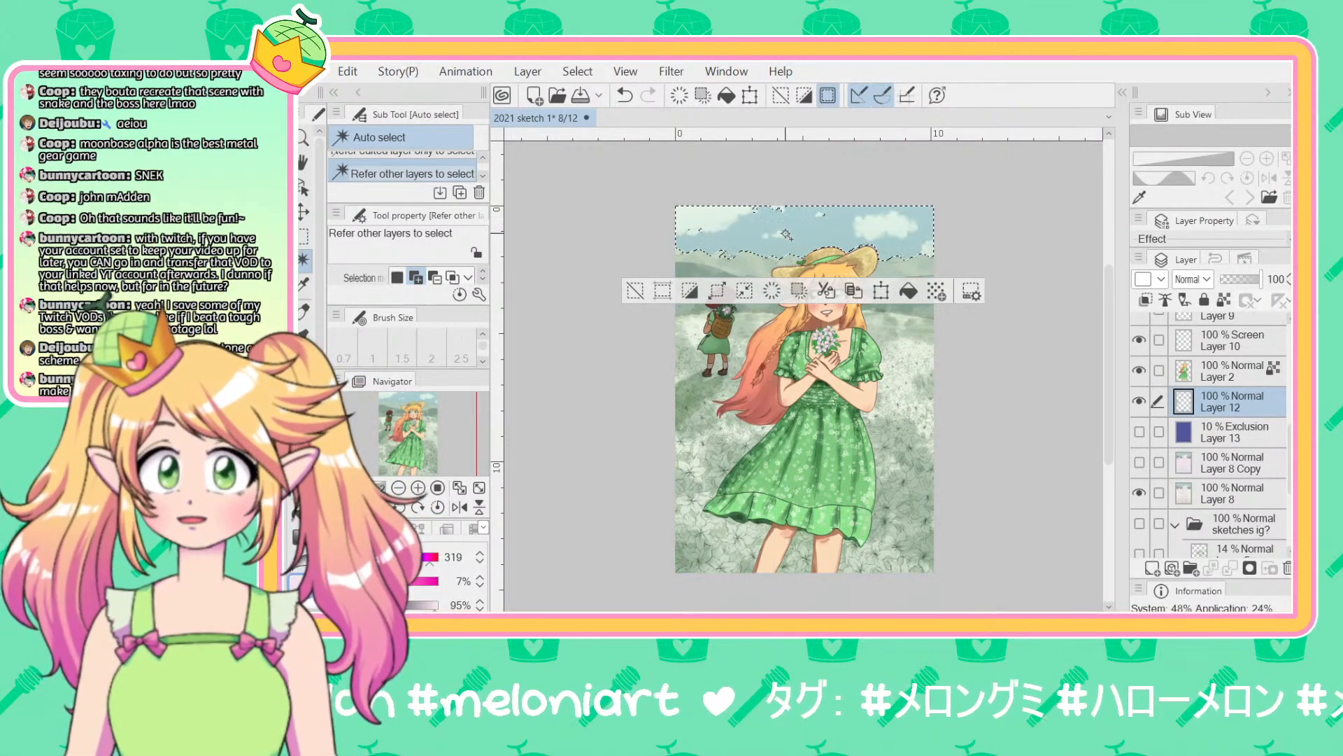
scroll(825, 226, up, 2)
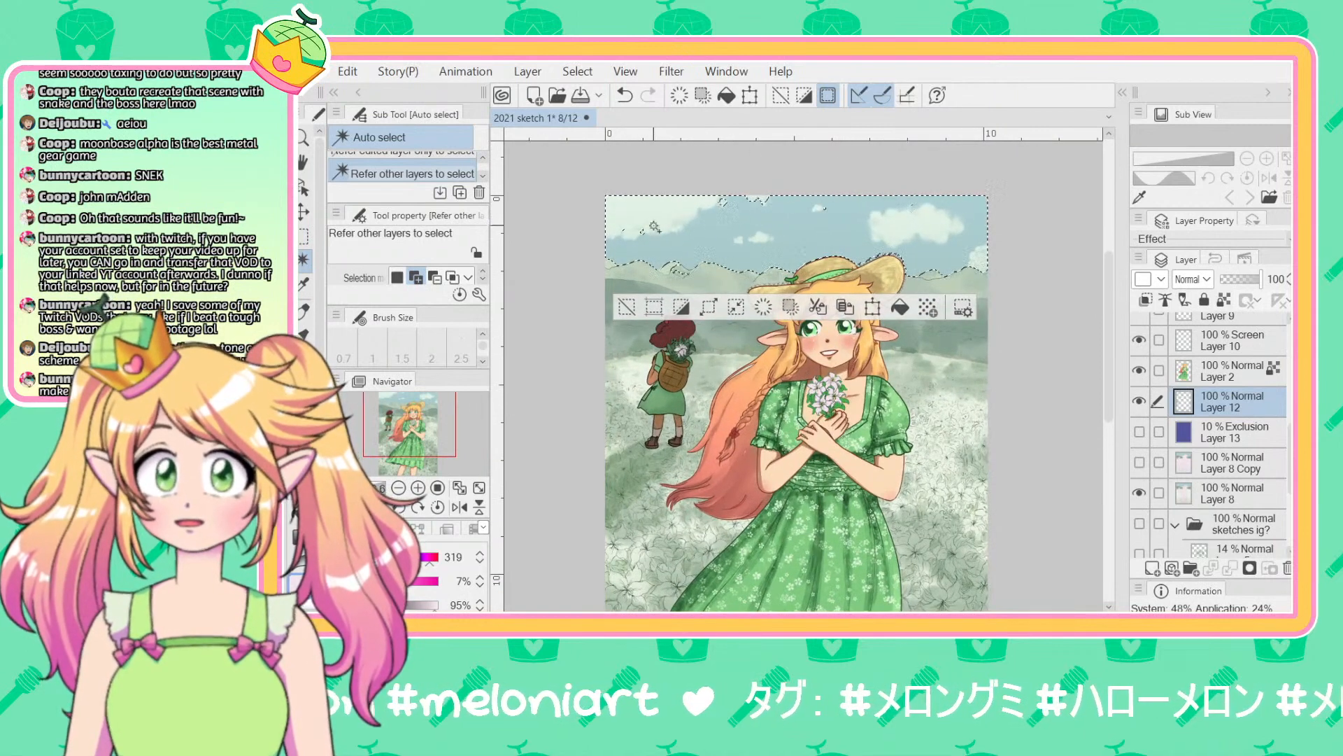
click(641, 229)
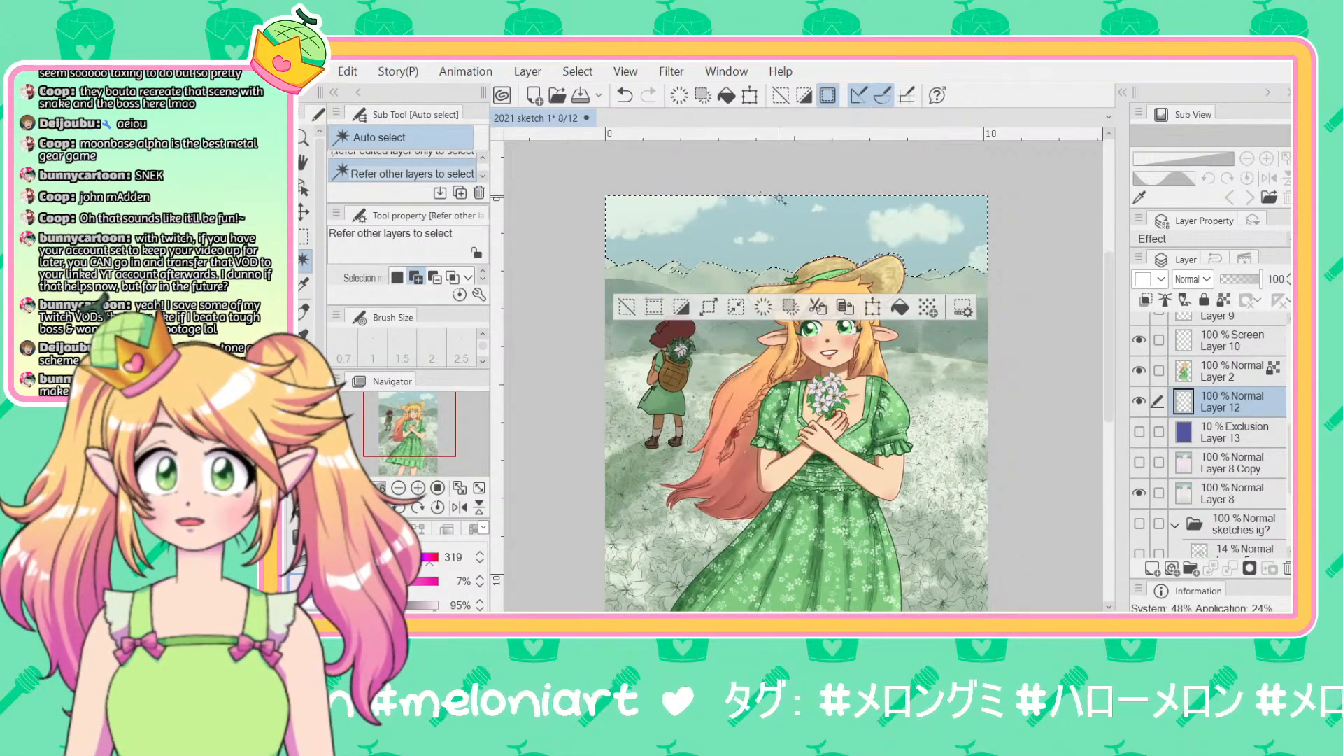
key(ctrl+x)
key(ctrl+v)
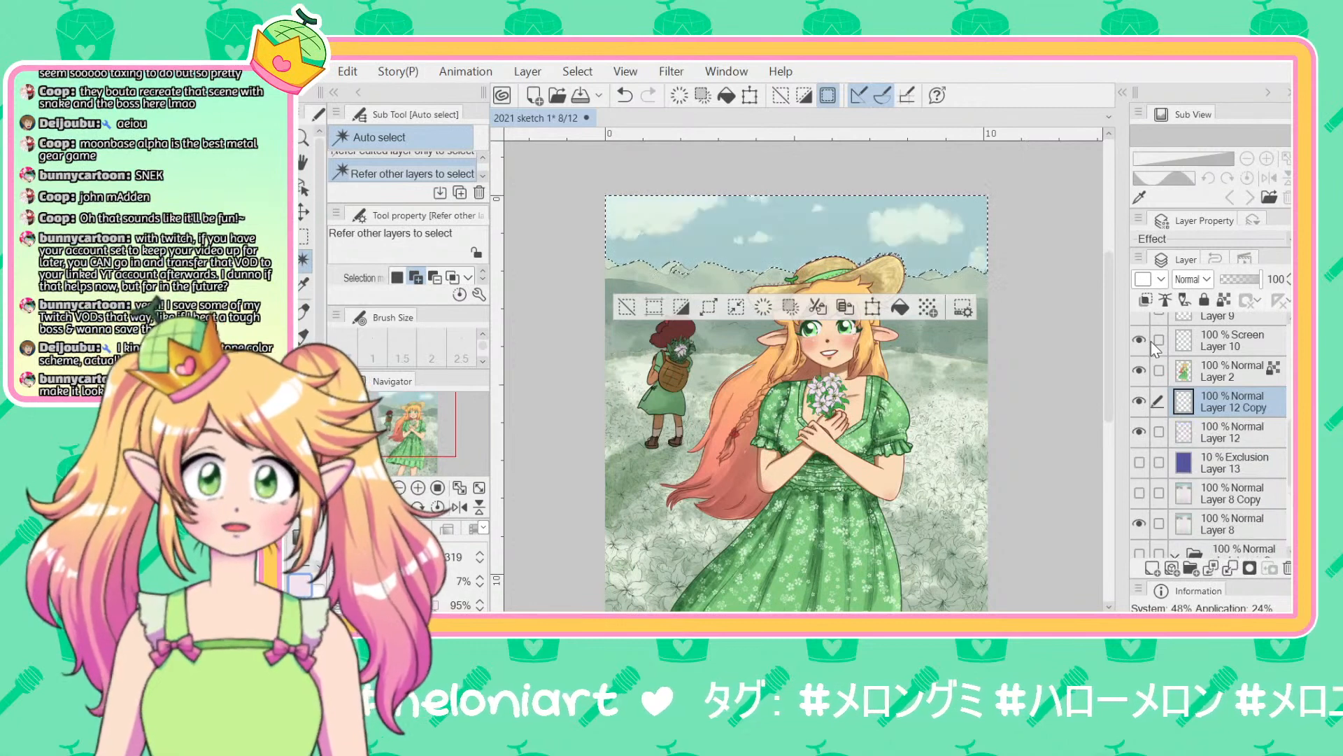
Step: Set the remaining Layer 12 below the pasted sky layer to Multiply, make Layer 13 active and clear the sky selection
click(1205, 428)
scroll(1190, 284, down, 2)
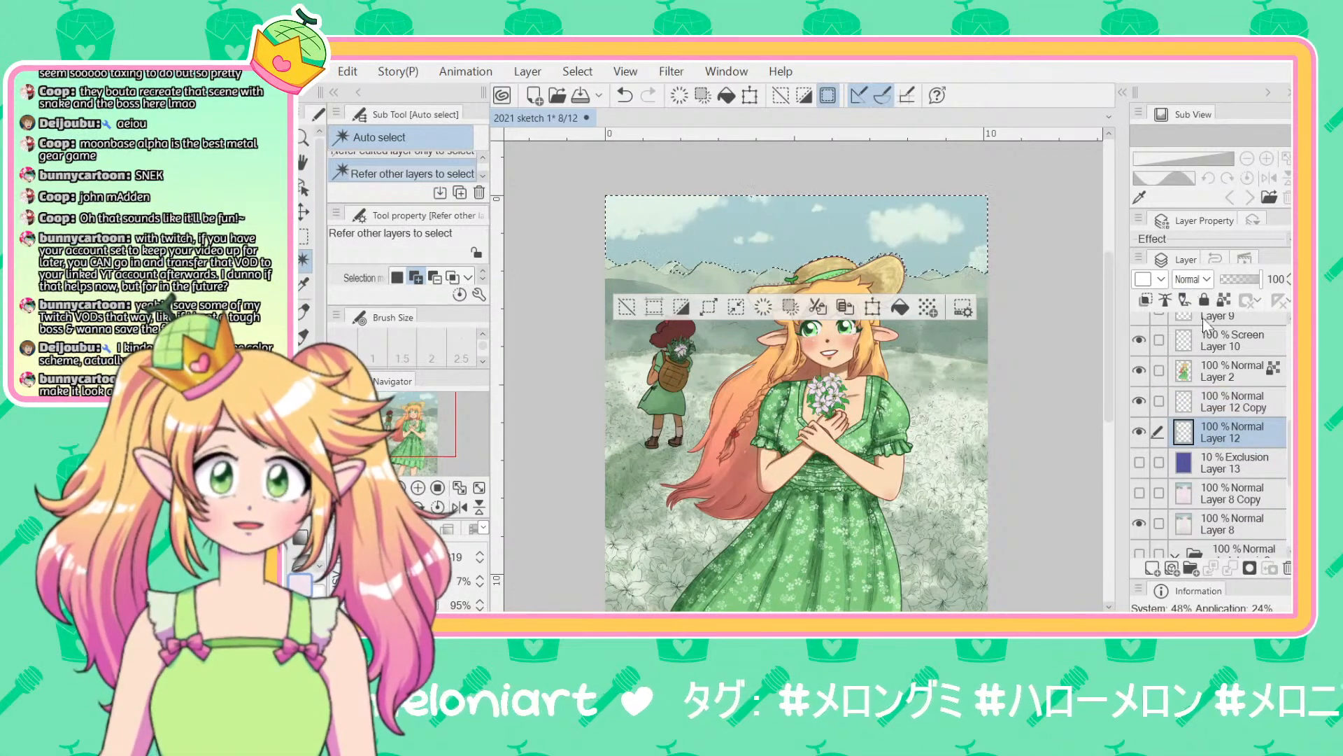
click(1252, 466)
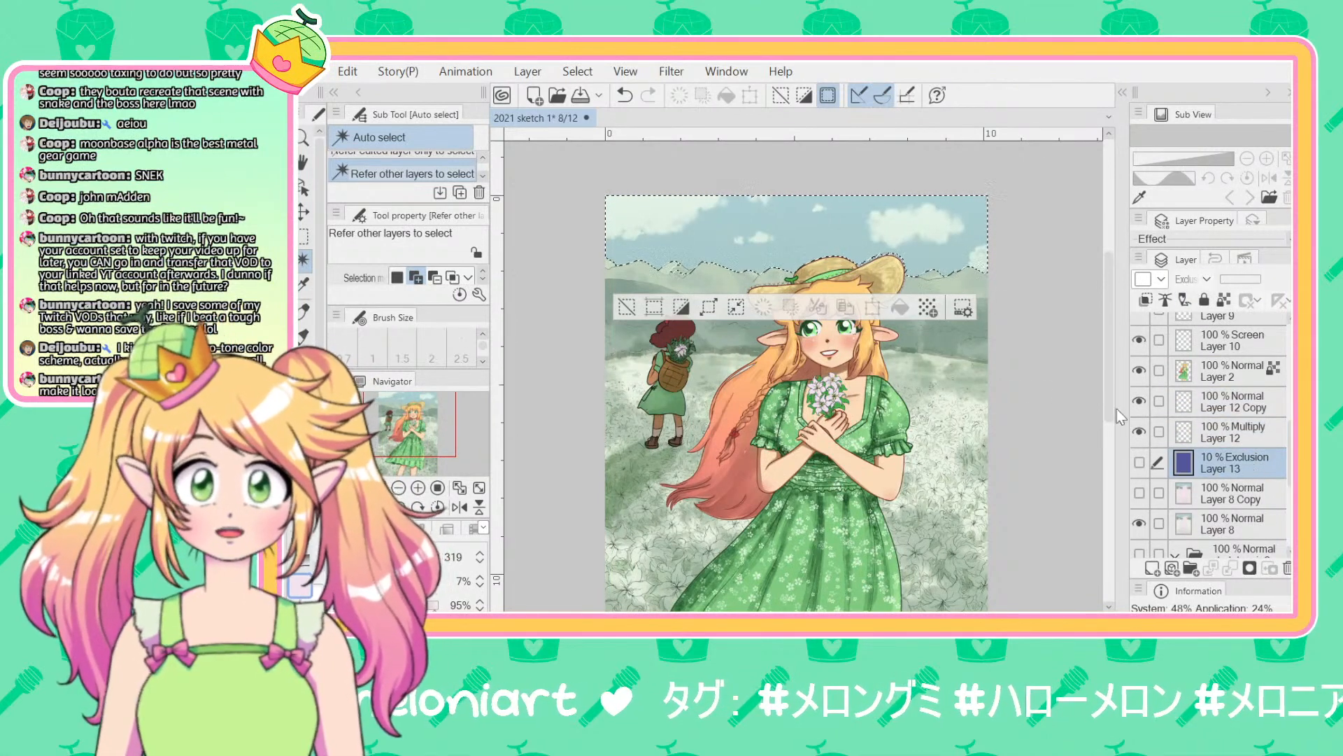
scroll(1066, 359, down, 4)
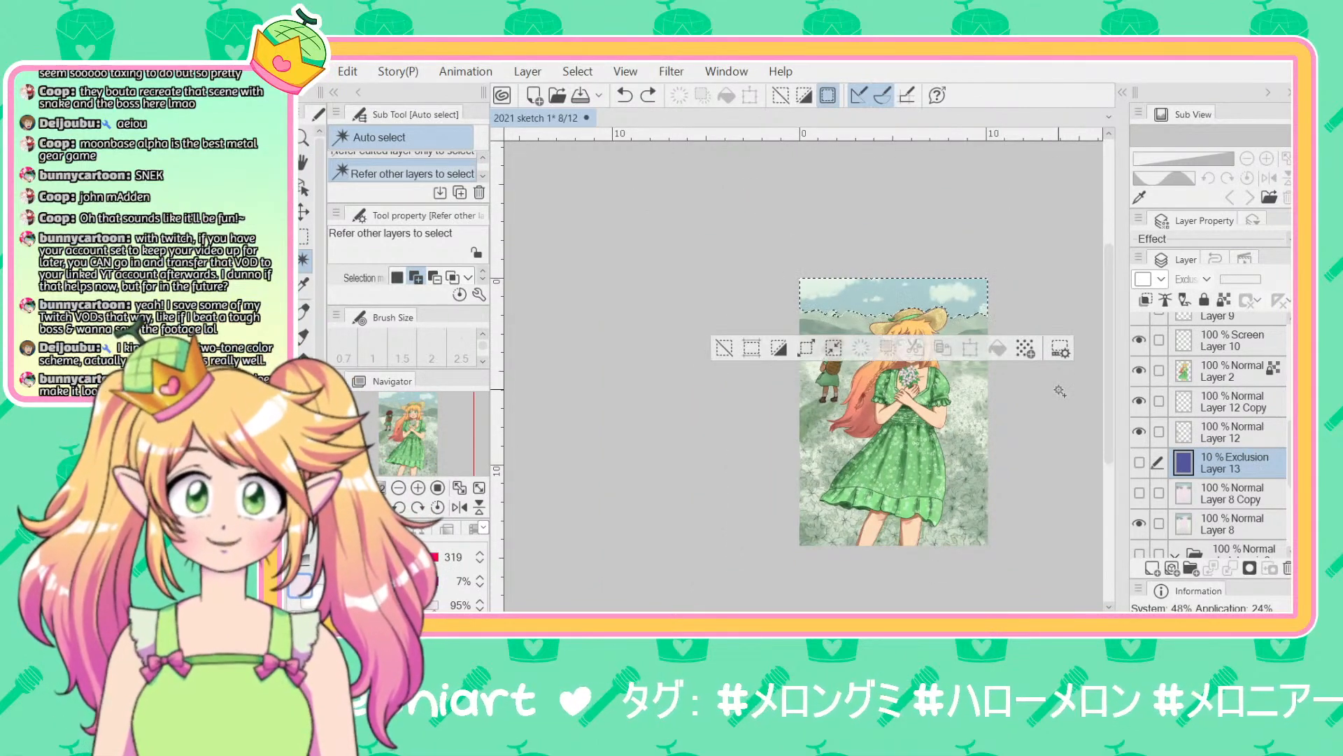
key(ctrl+d)
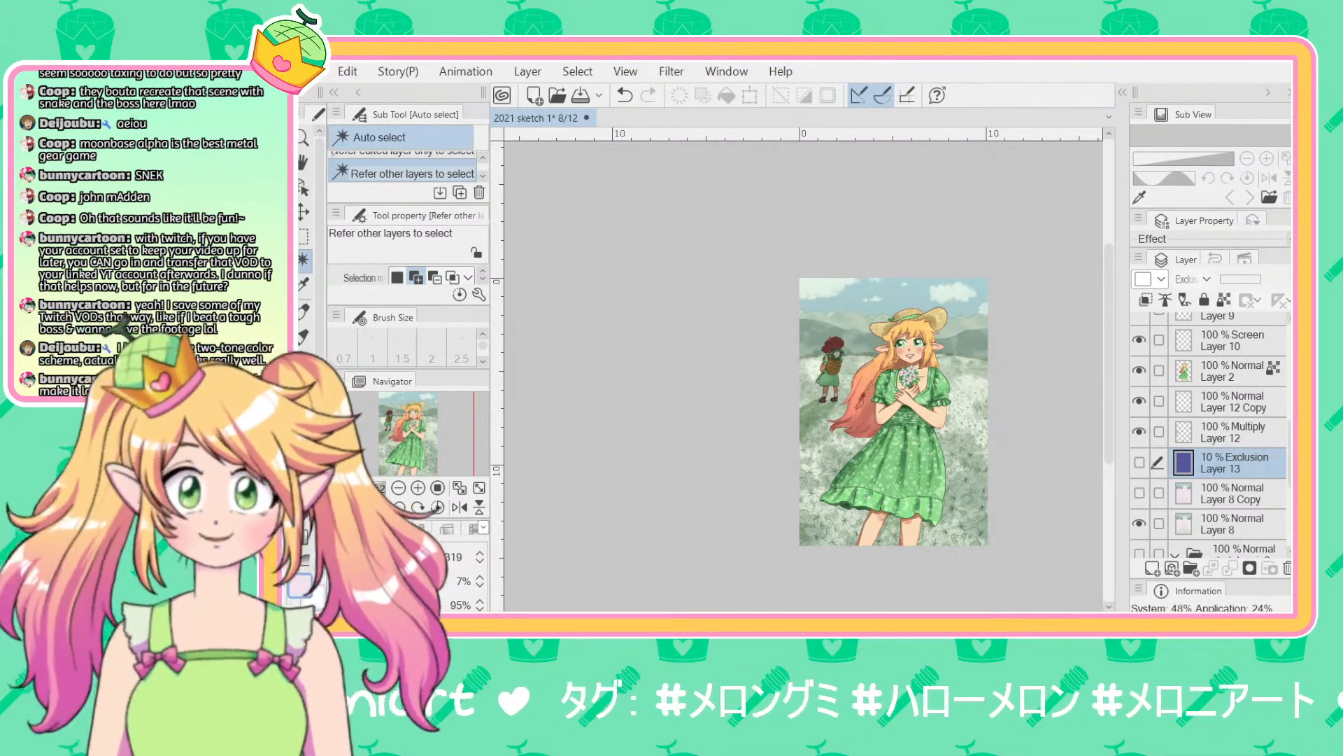
Step: Show the Layer 8 Copy background layer and reduce its opacity to 71%
click(1225, 496)
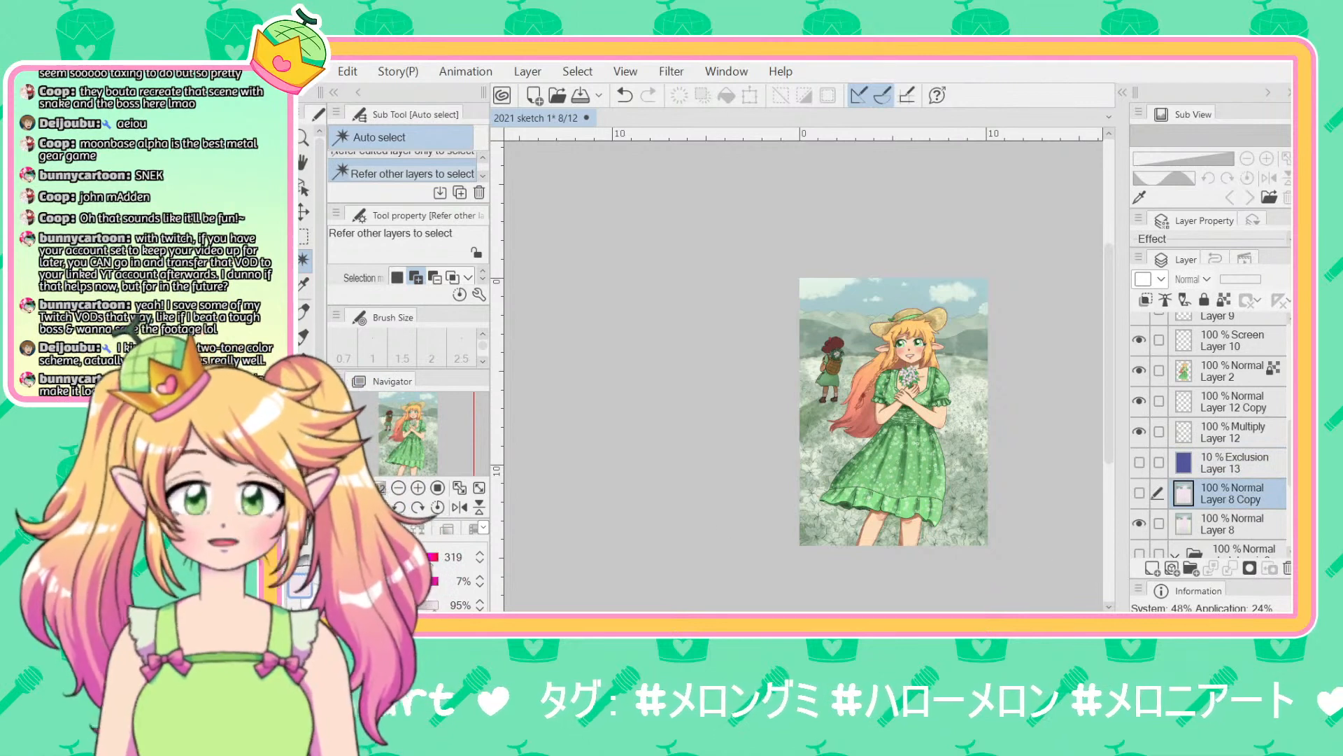
drag(423, 437, 448, 442)
scroll(1239, 445, up, 3)
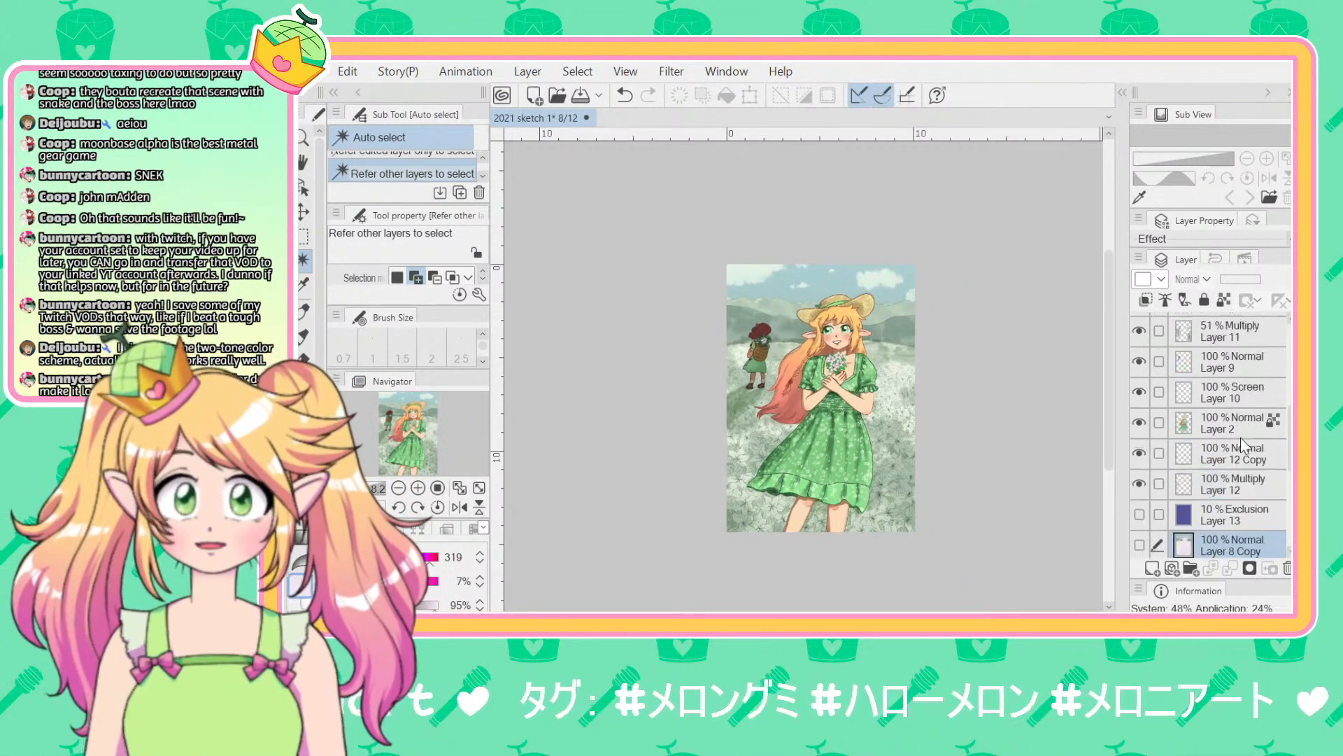
scroll(1286, 429, down, 5)
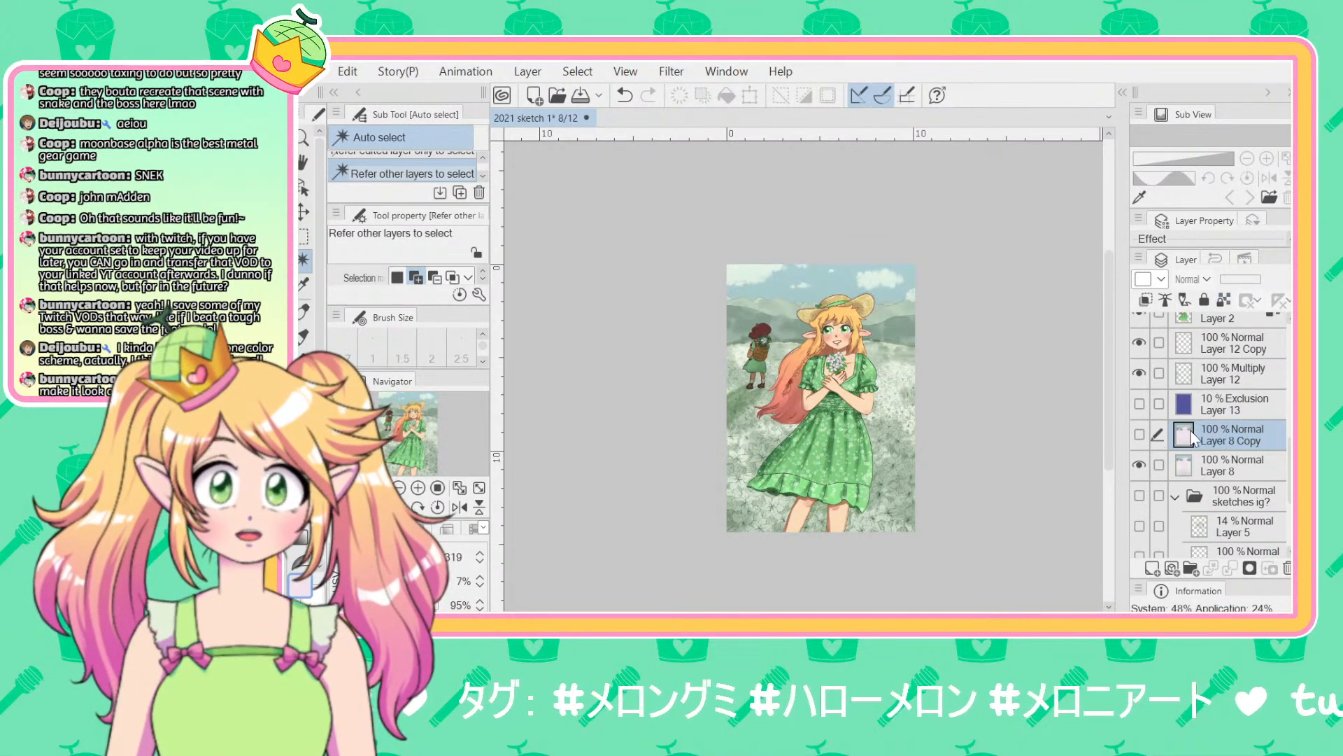
click(1191, 469)
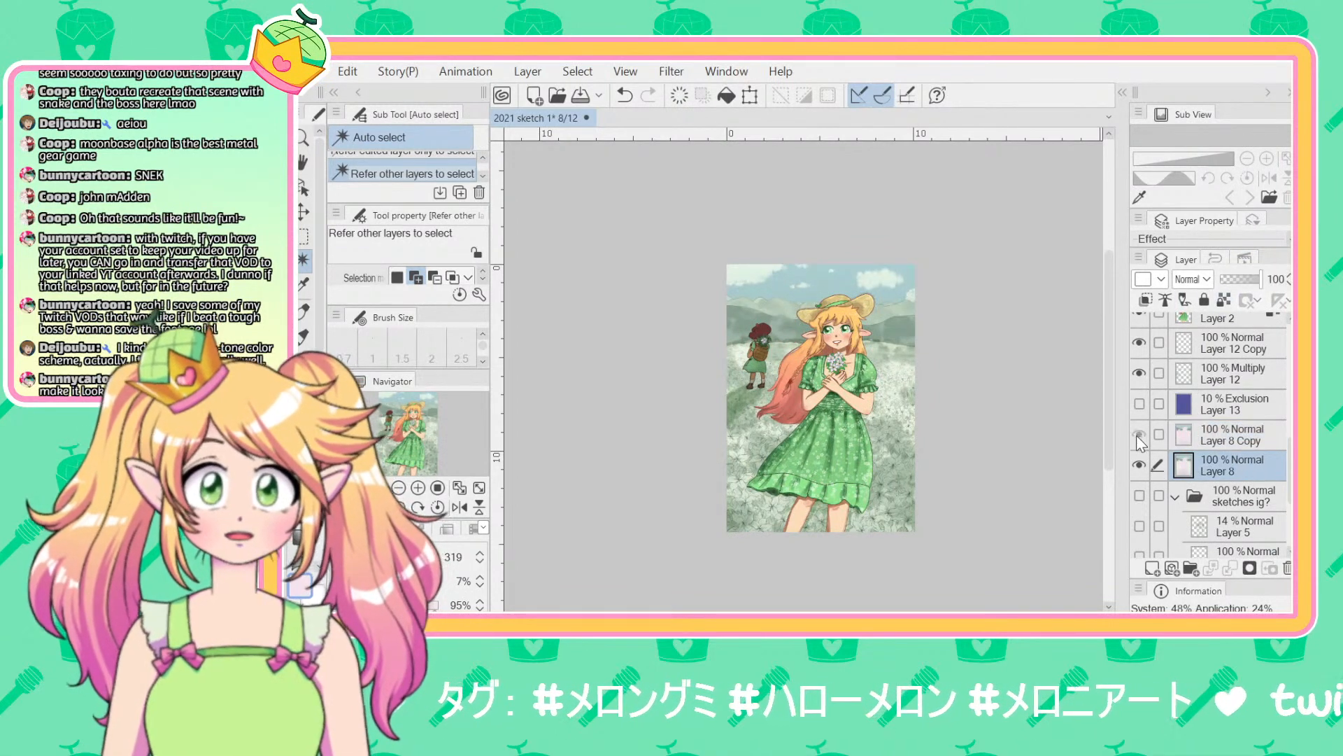
click(1225, 438)
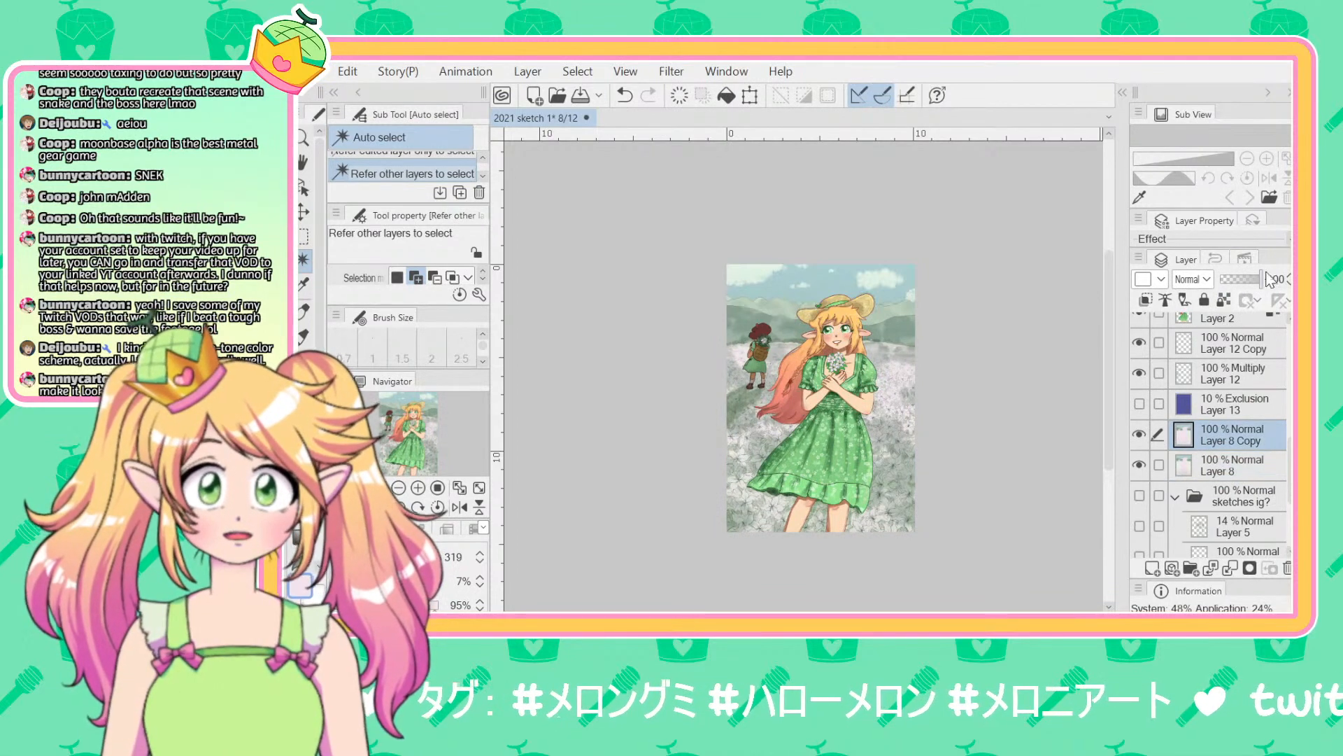
drag(1265, 280, 1252, 286)
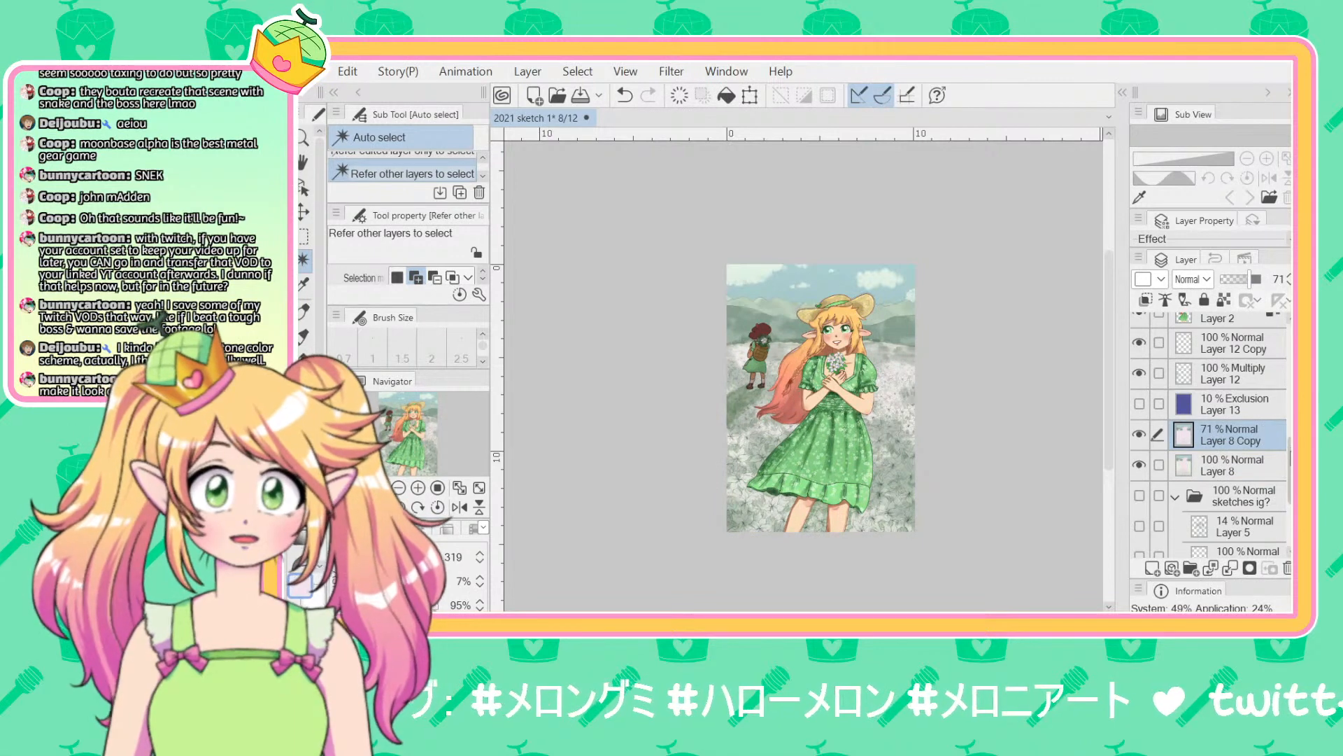
Step: Add a raster layer directly above the lines folder and fill it with magenta: hue 319, saturation 74%, brightness 55%
scroll(1211, 434, up, 5)
click(1238, 329)
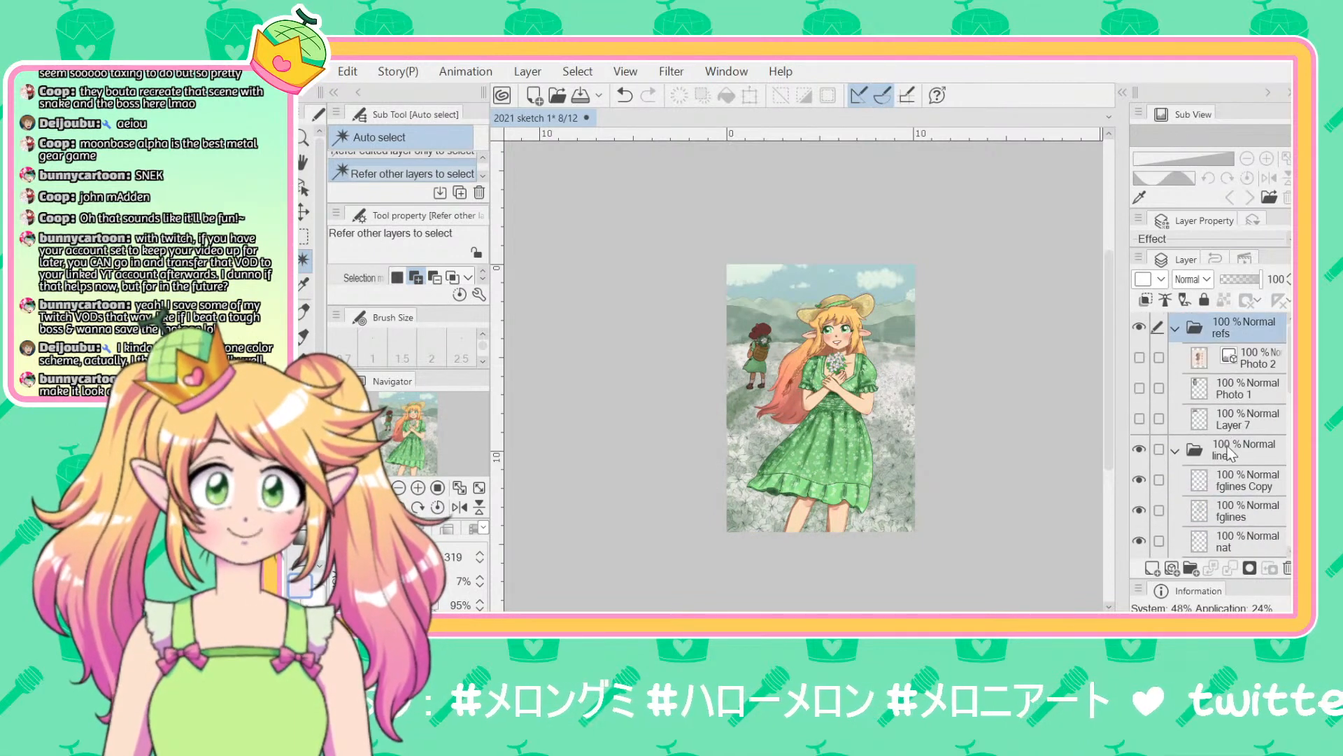
click(1229, 453)
click(1152, 568)
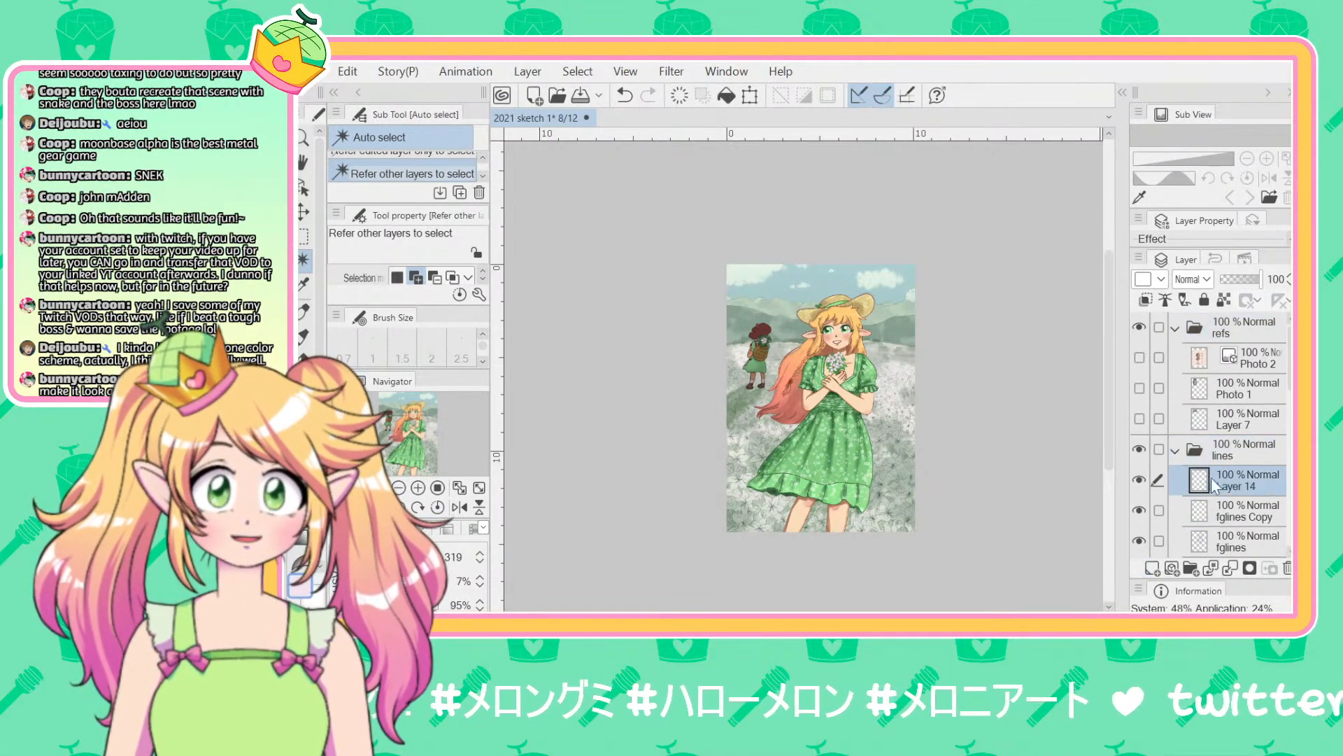
drag(1216, 488, 1221, 454)
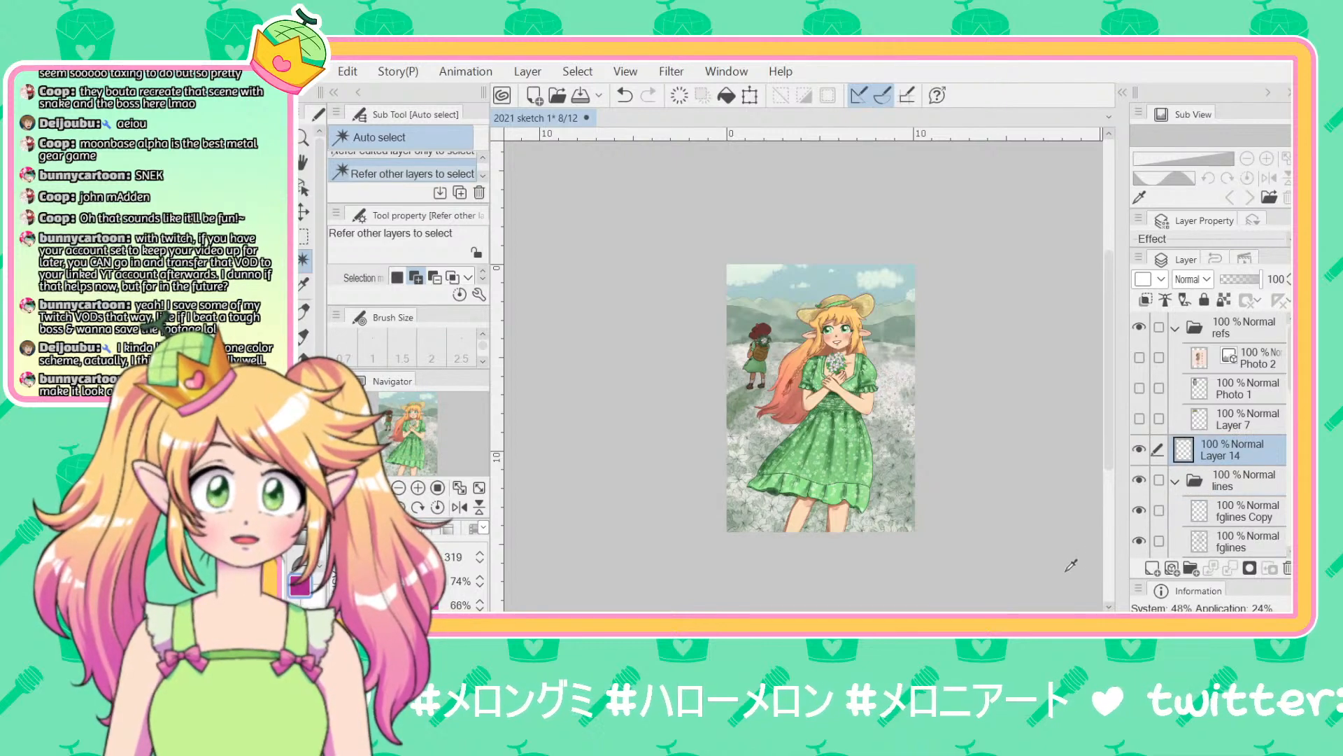
key(alt+BackSpace)
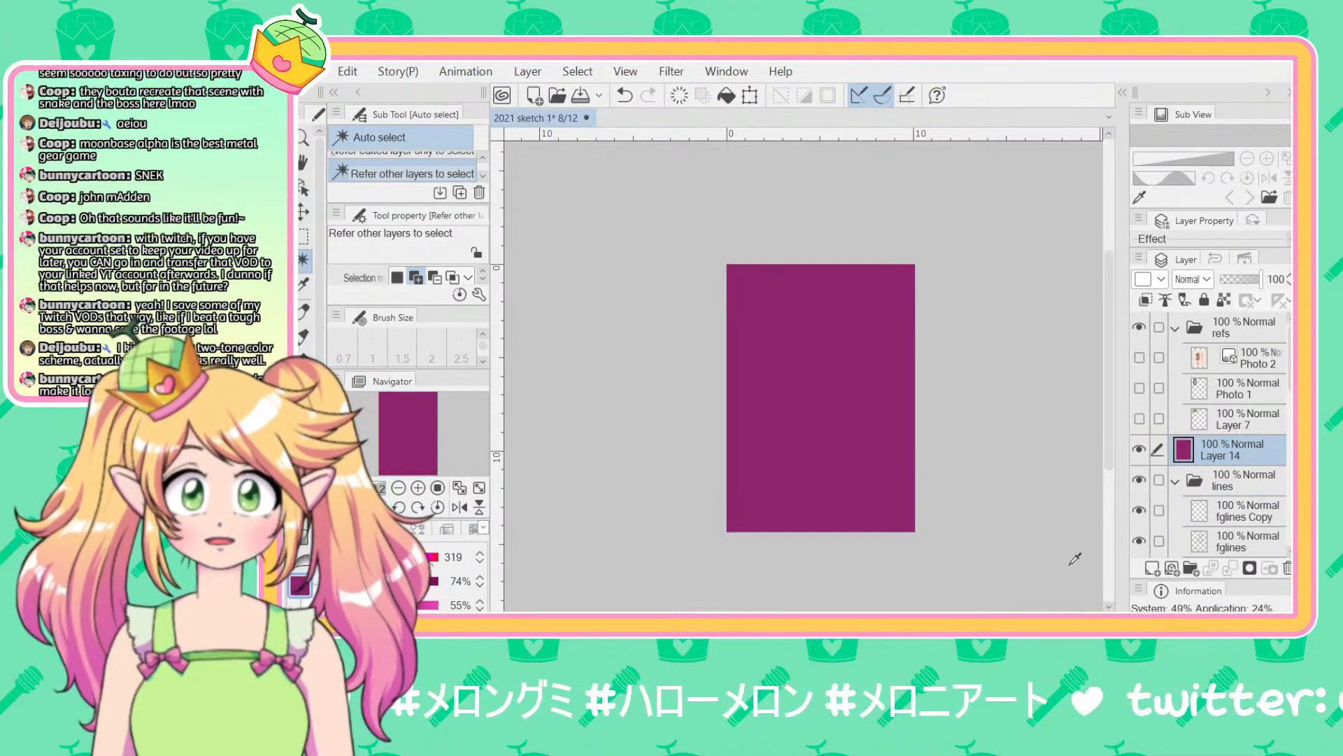
Step: Blend the magenta layer as Add (Glow) at 11% opacity and compare the painting with and without it
drag(1252, 279, 1230, 279)
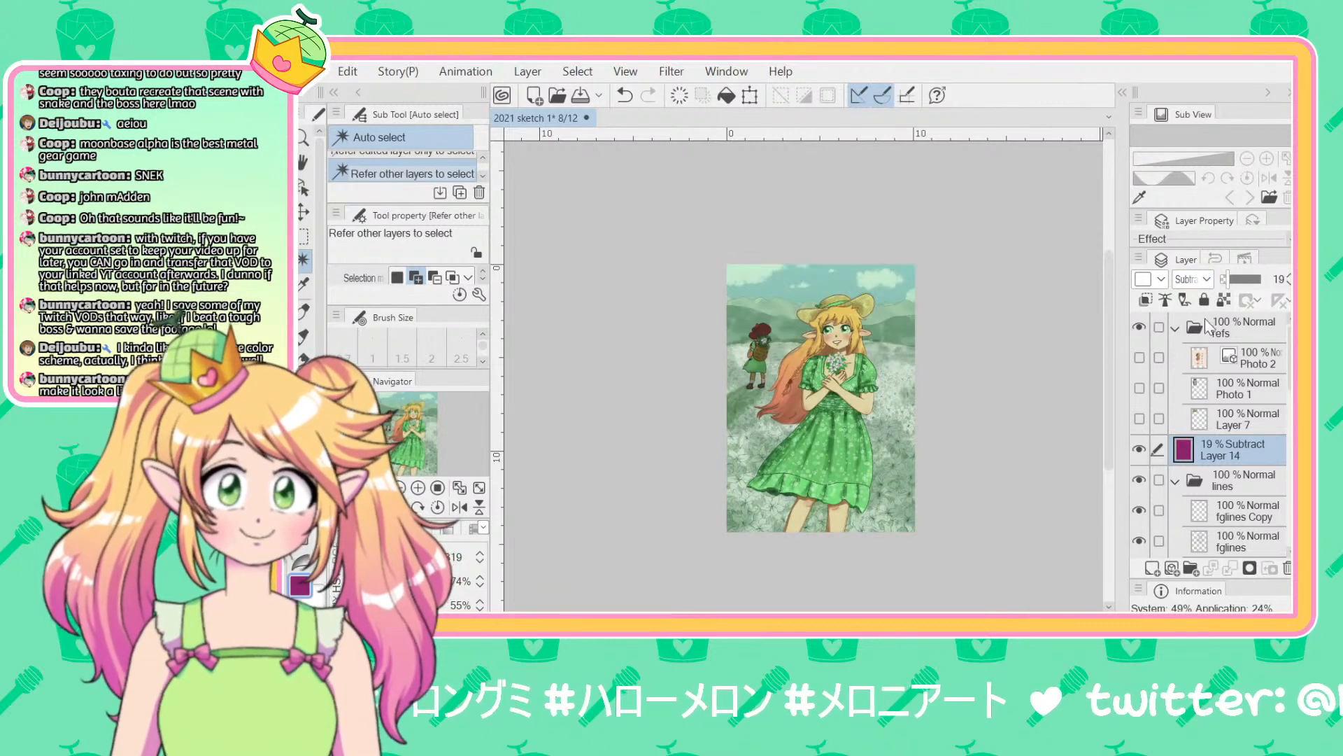
click(1193, 279)
click(1200, 427)
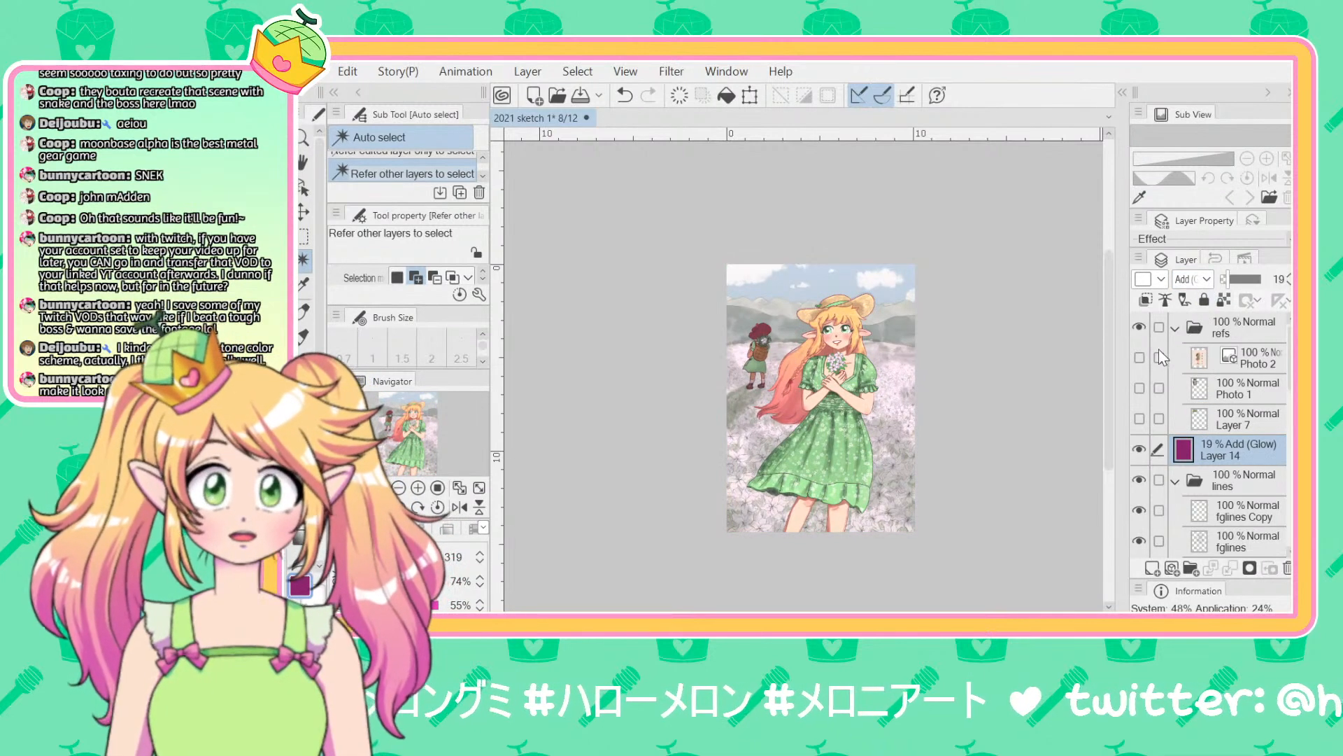
click(1139, 450)
click(1139, 450)
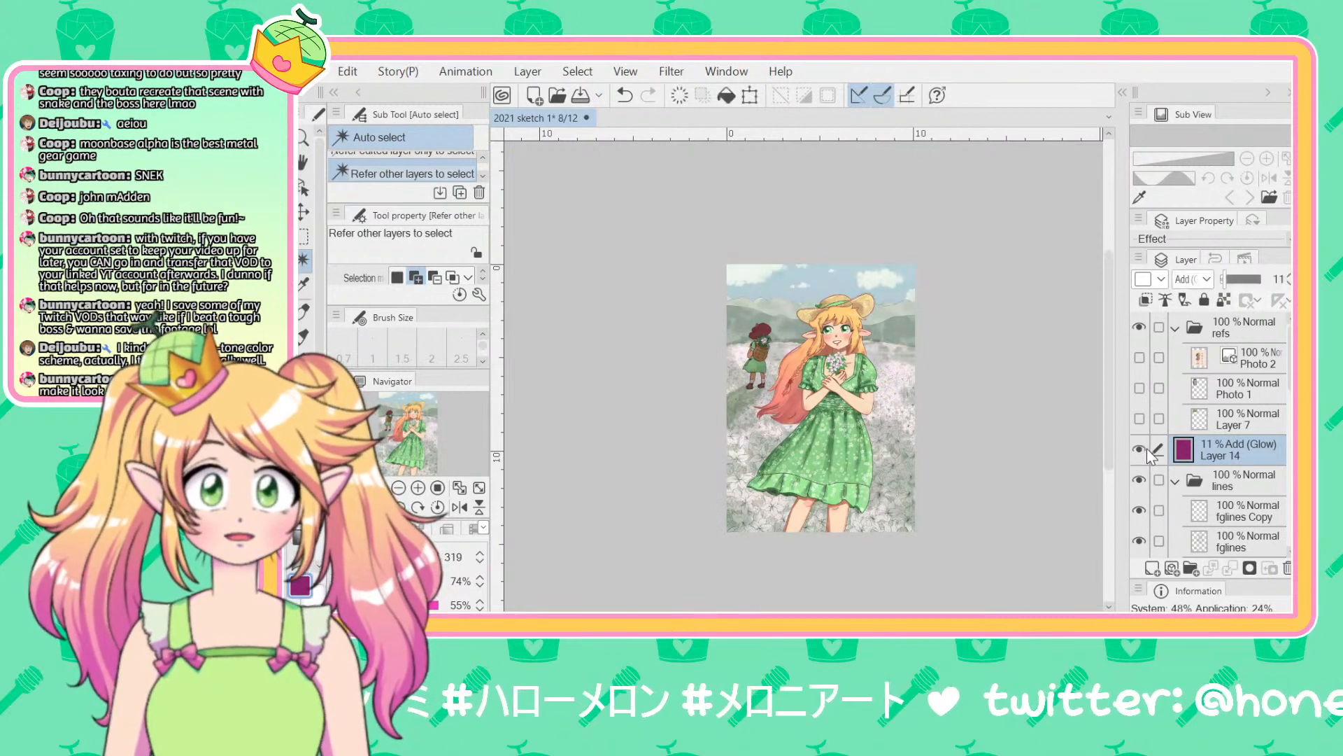
scroll(1027, 393, up, 2)
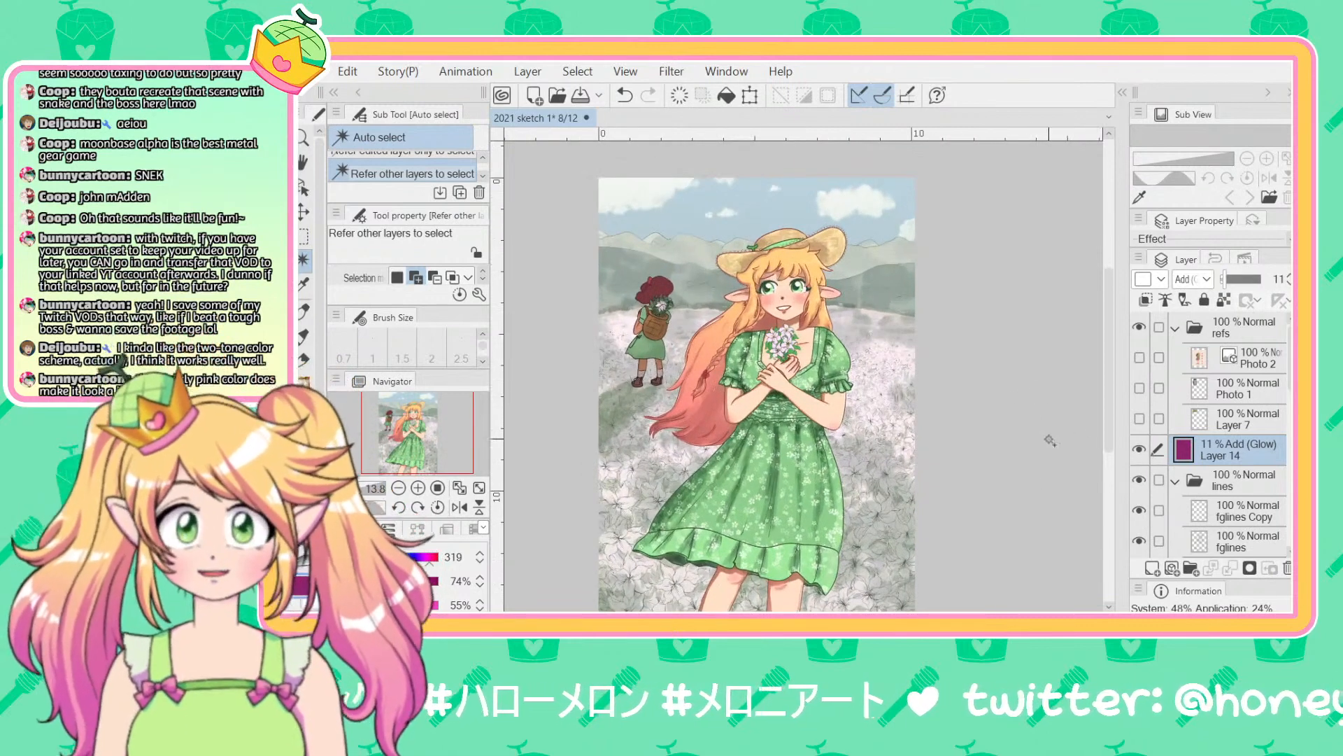
scroll(682, 483, down, 1)
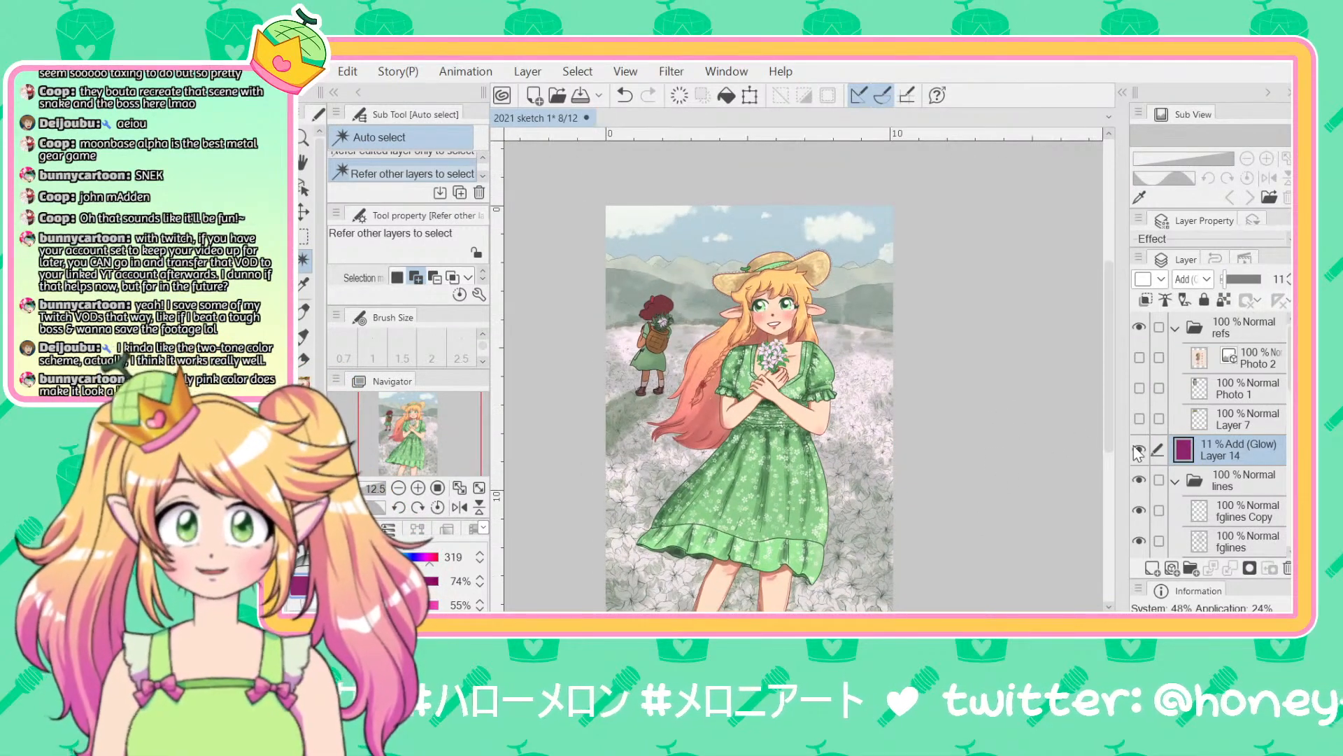
scroll(986, 438, down, 2)
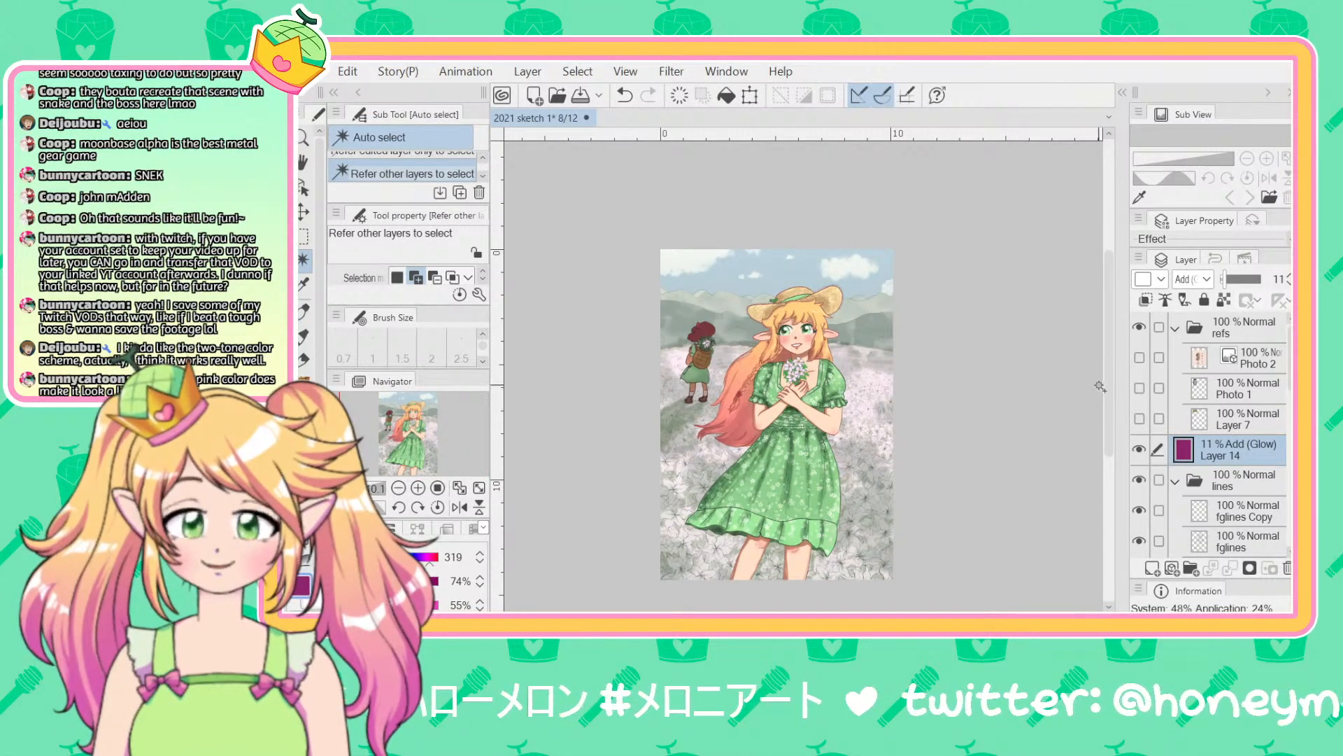
drag(1111, 392, 1112, 402)
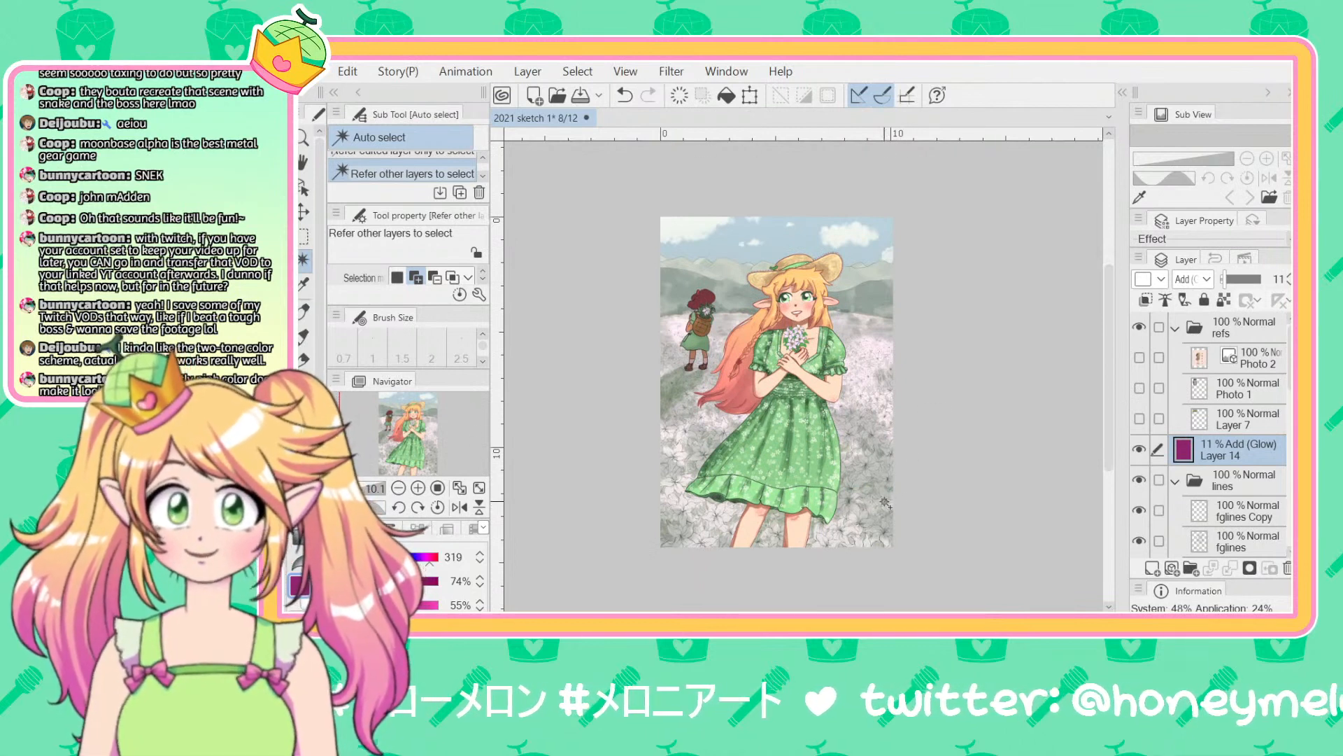
Step: Make Layer 2 active and ready the Pastel brush at size 225.6 with the orange-brown colour
scroll(1231, 455, down, 5)
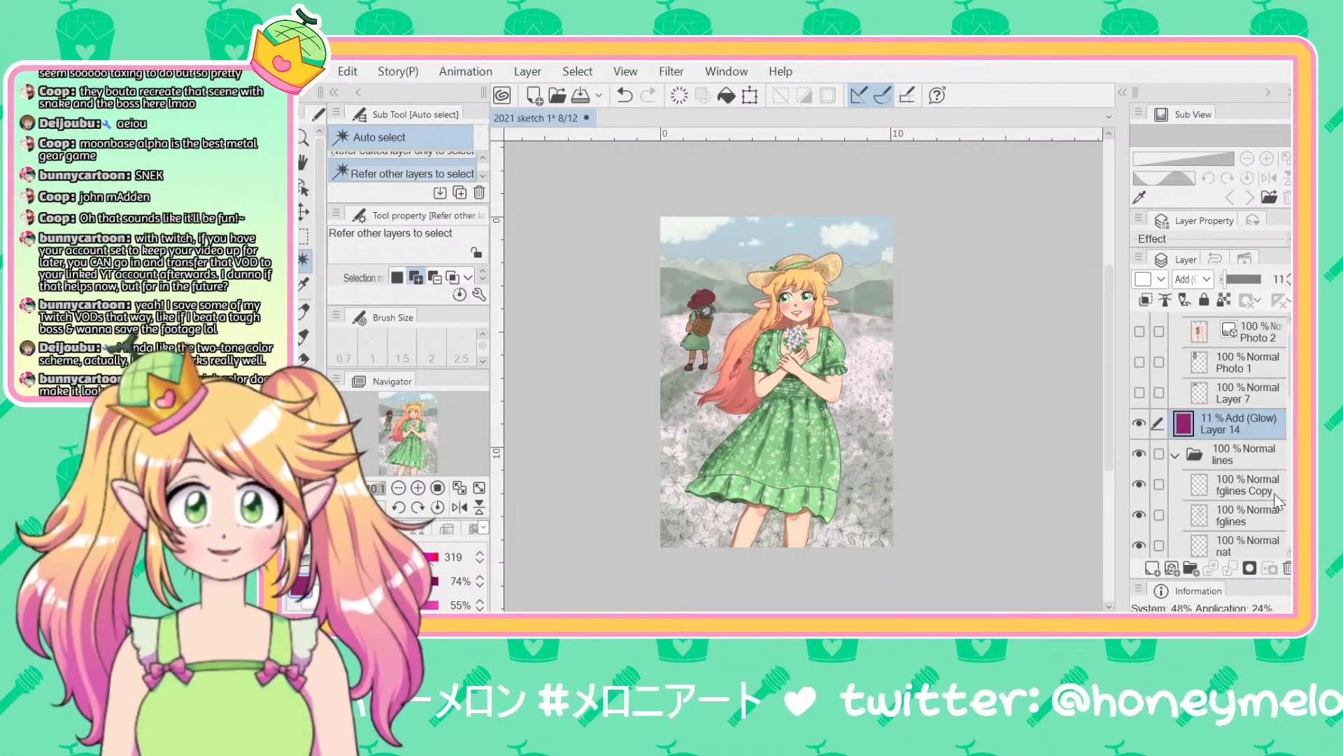
click(1232, 413)
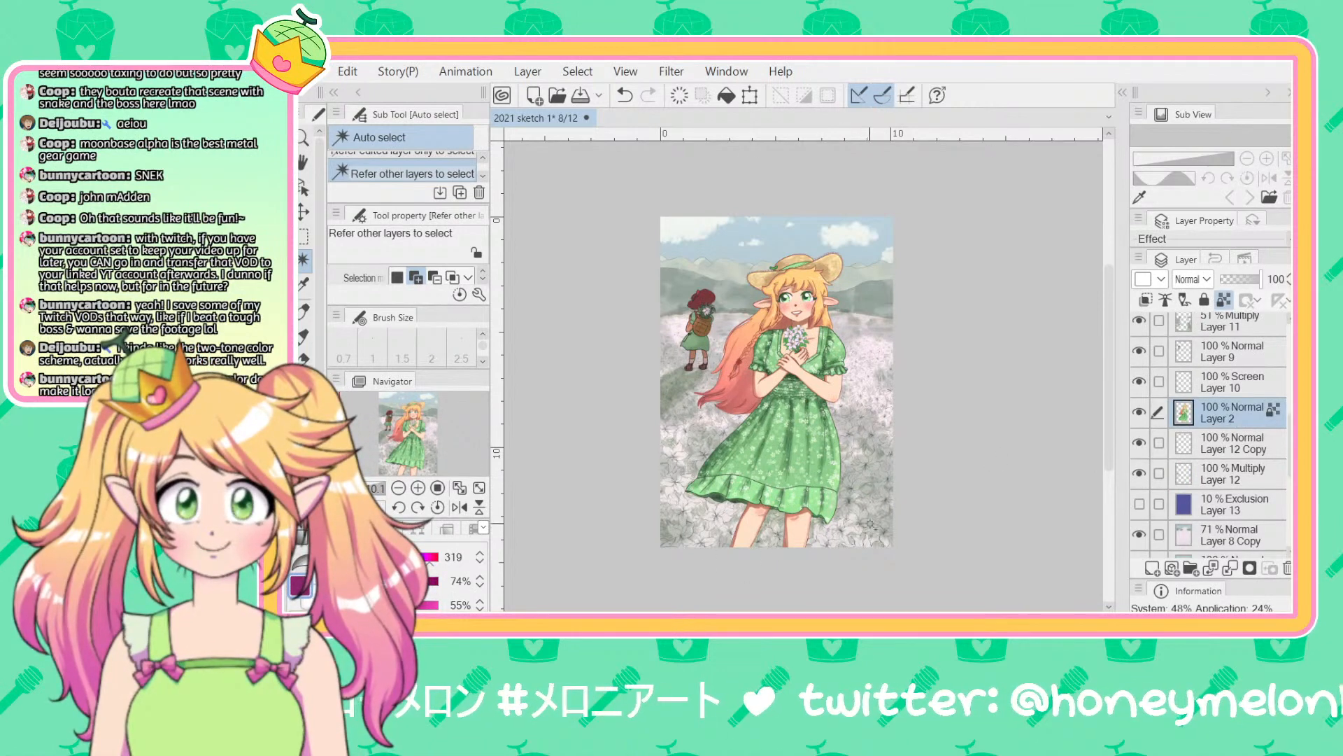
key(p)
scroll(878, 507, up, 3)
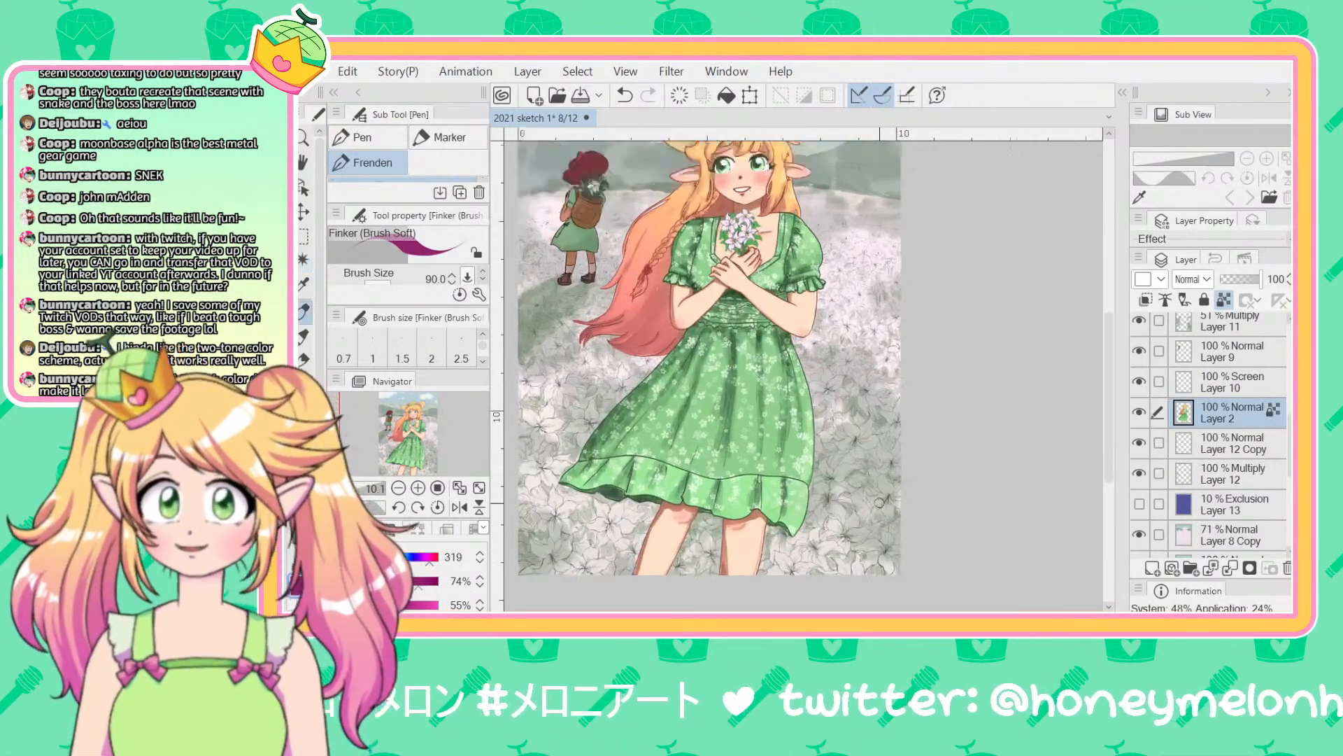
scroll(879, 502, up, 2)
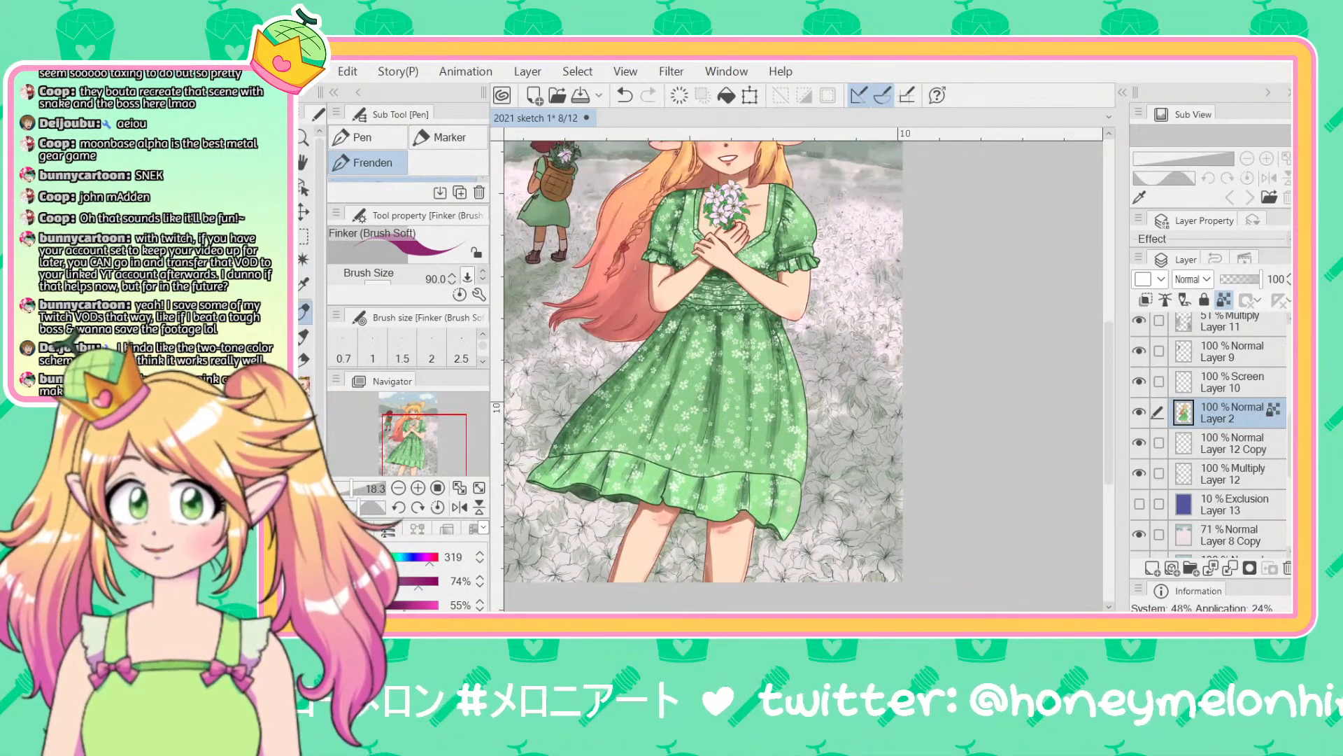
key(b)
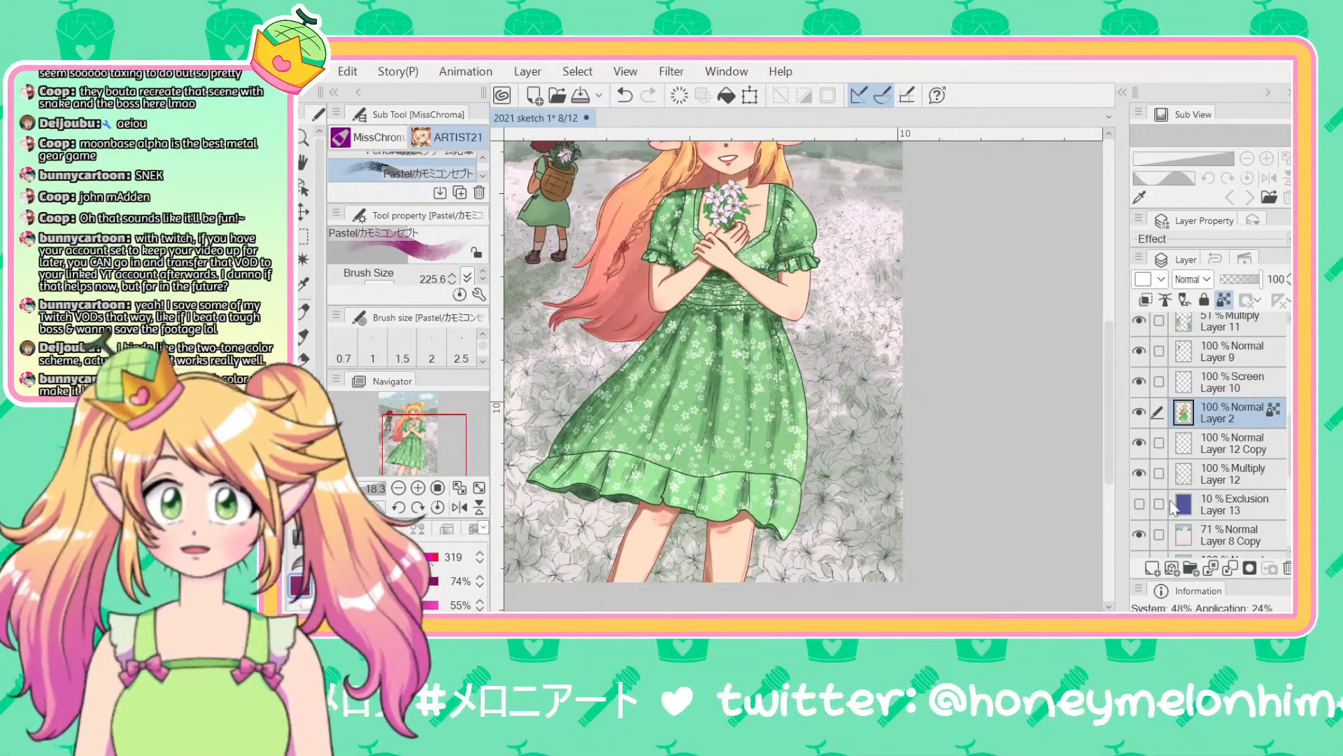
key(x)
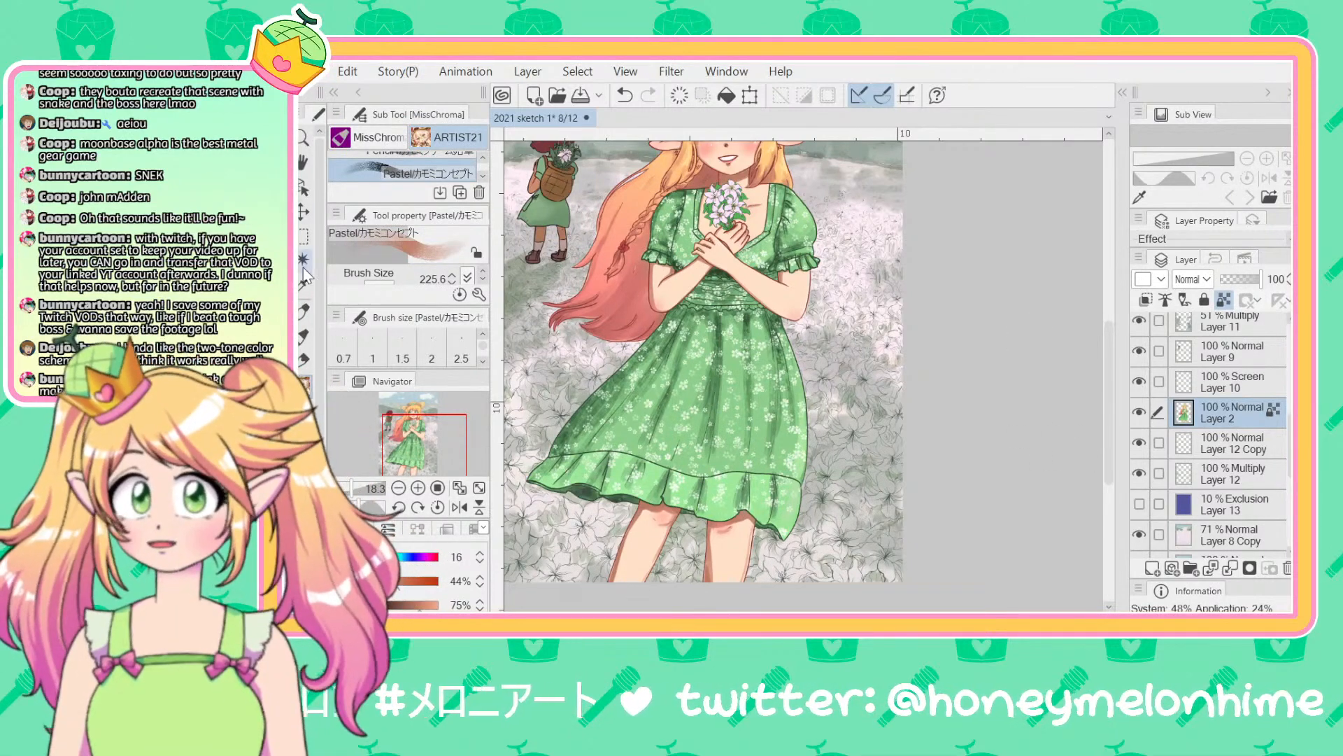
Step: Try to auto-select the skin of one leg with reference to other layers, and clear the selection
click(303, 262)
click(650, 525)
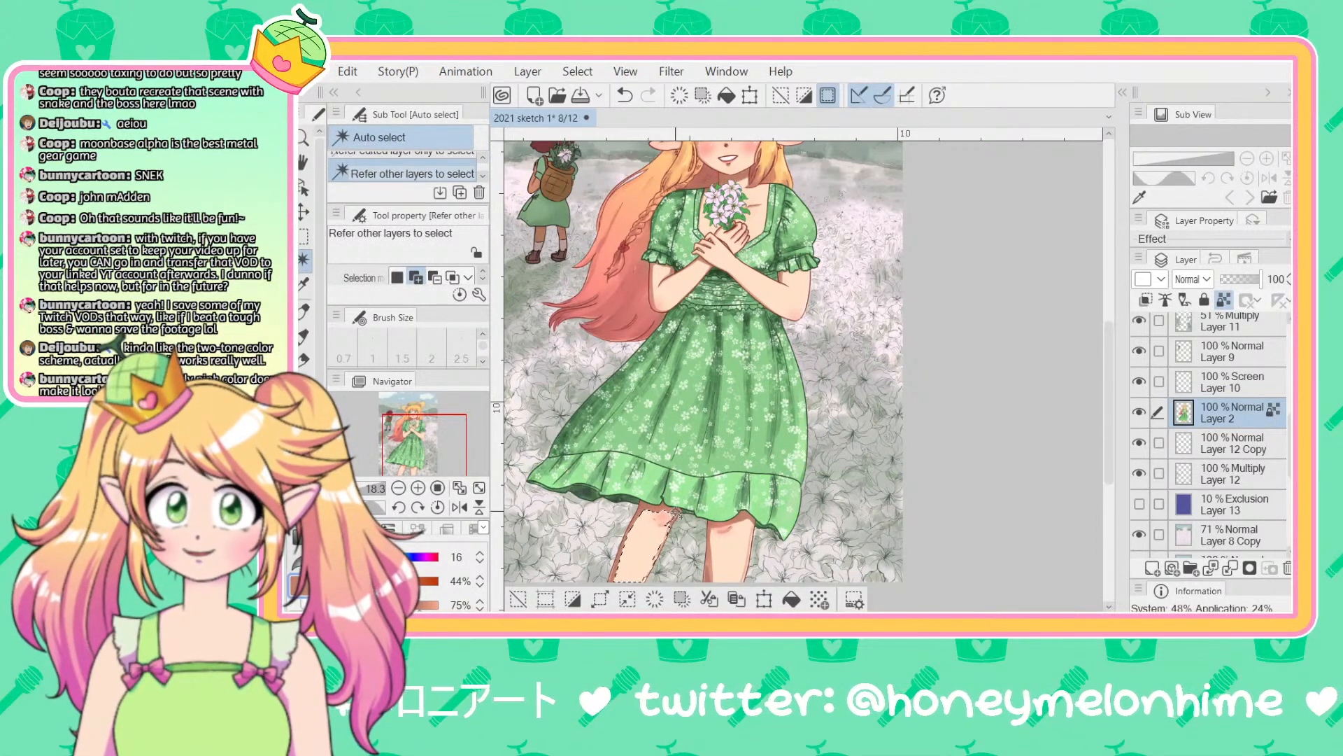
key(ctrl+d)
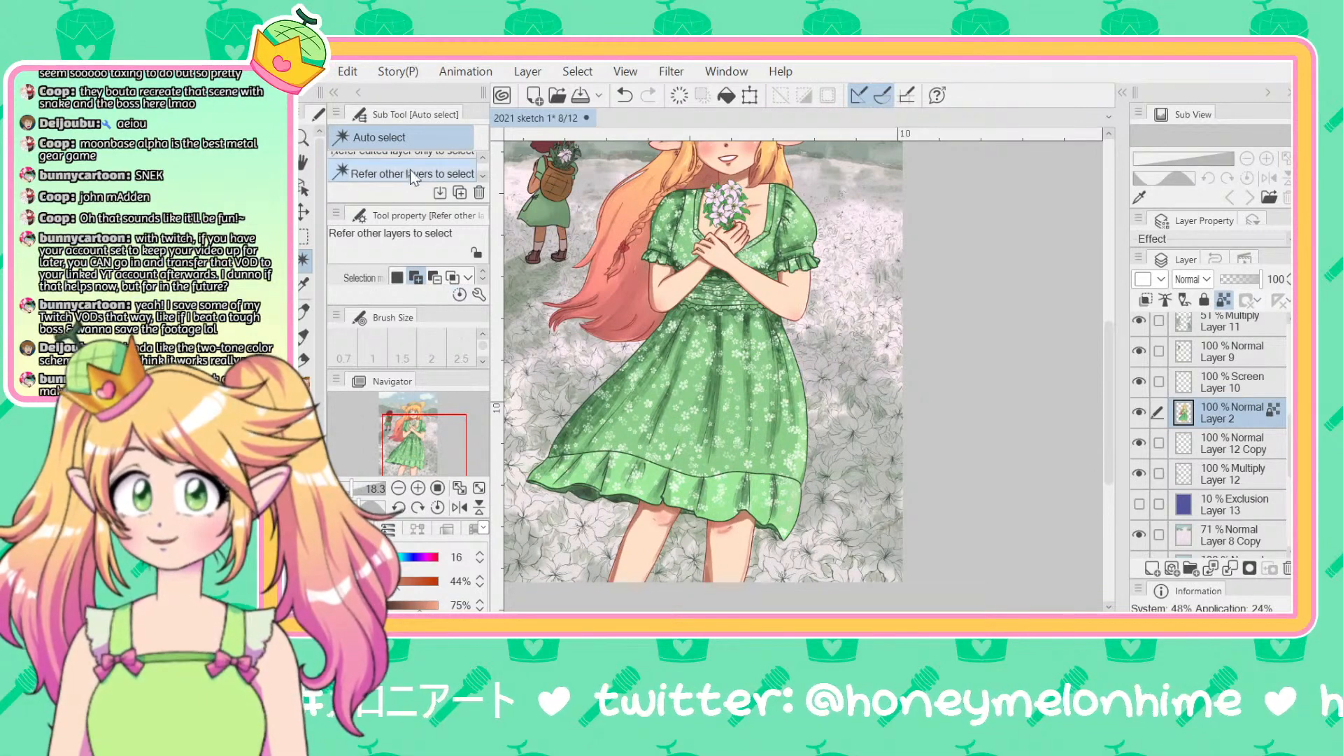
Step: Examine the Auto select options, including selection mode, gap closing, layer reference, color margin and area scaling, and reveal the full sub tool list
scroll(440, 350, down, 3)
drag(393, 309, 394, 338)
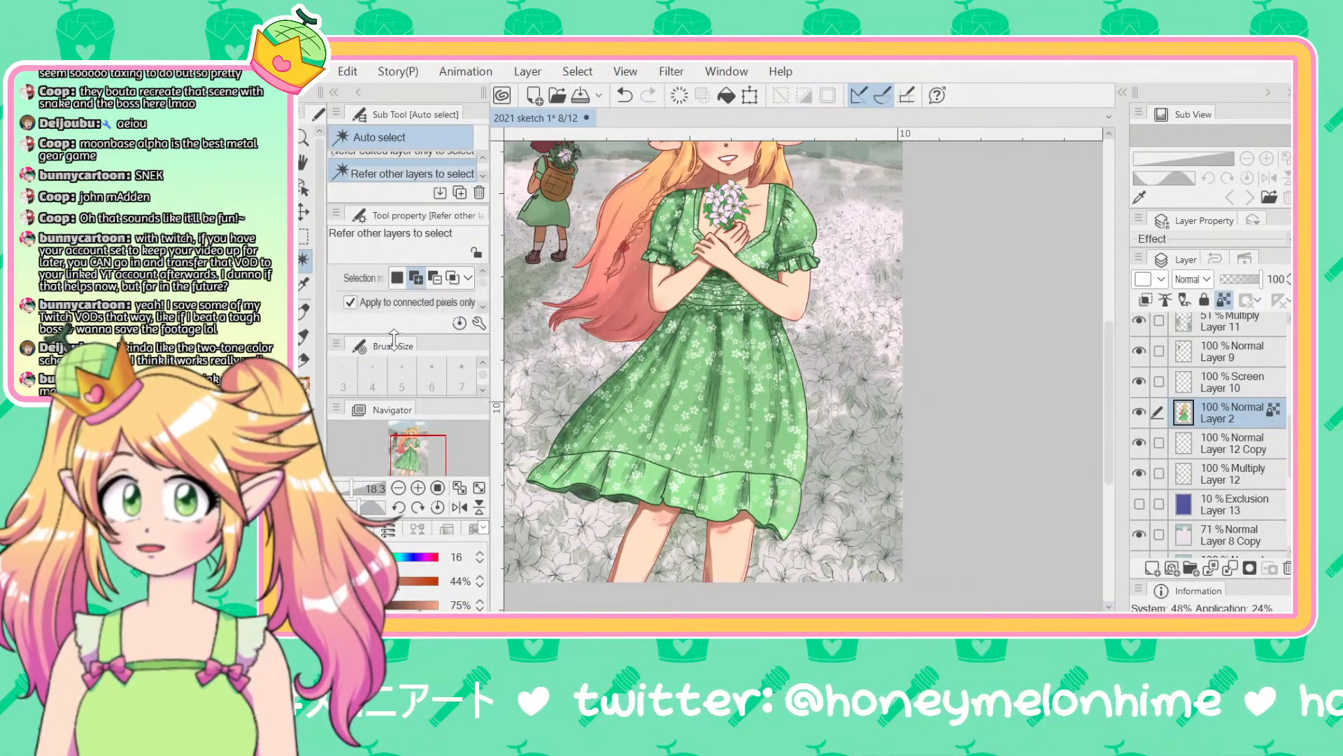
click(397, 278)
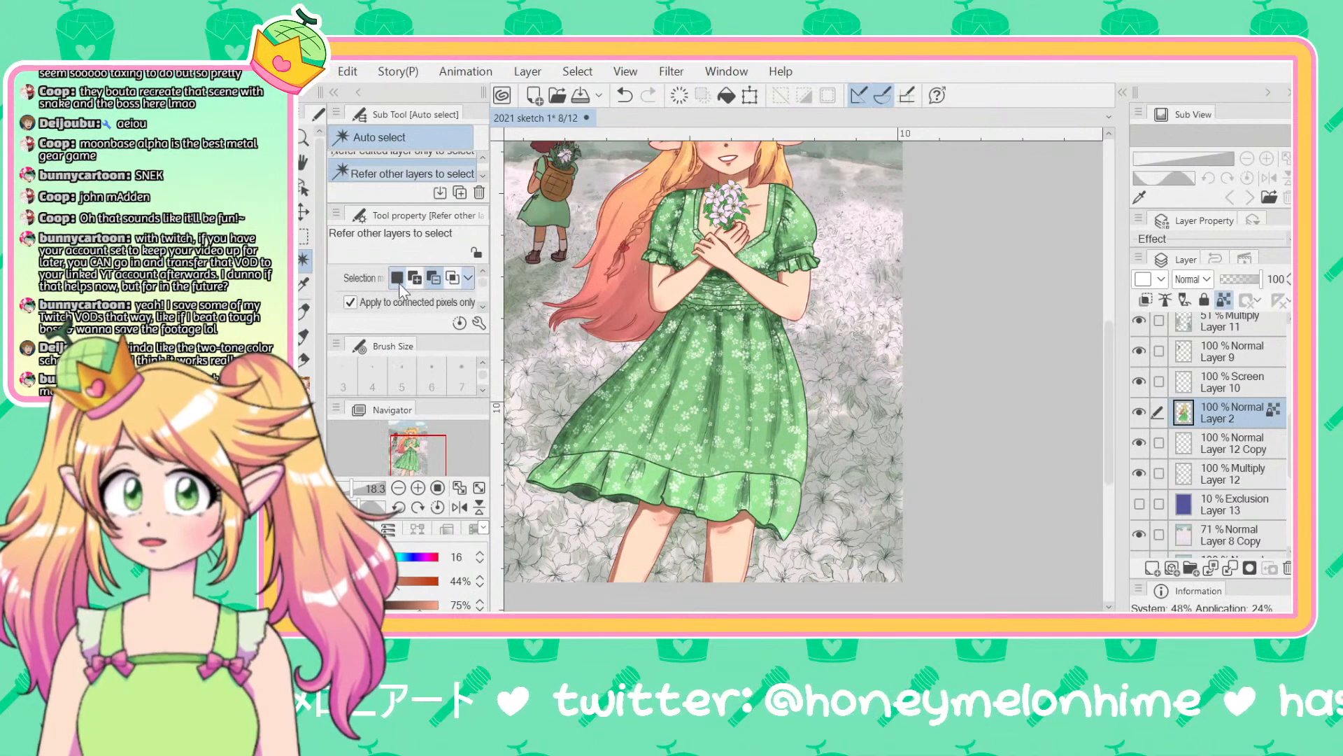
click(415, 278)
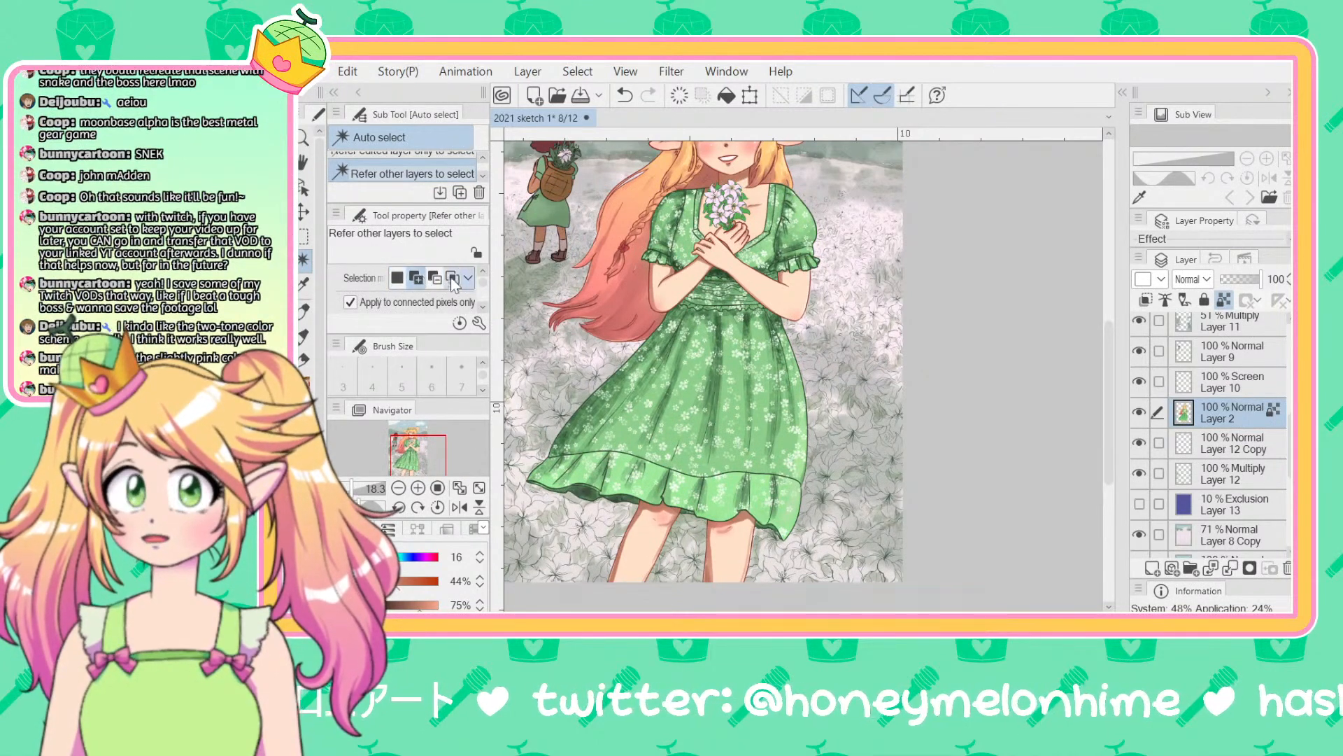
scroll(480, 312, down, 1)
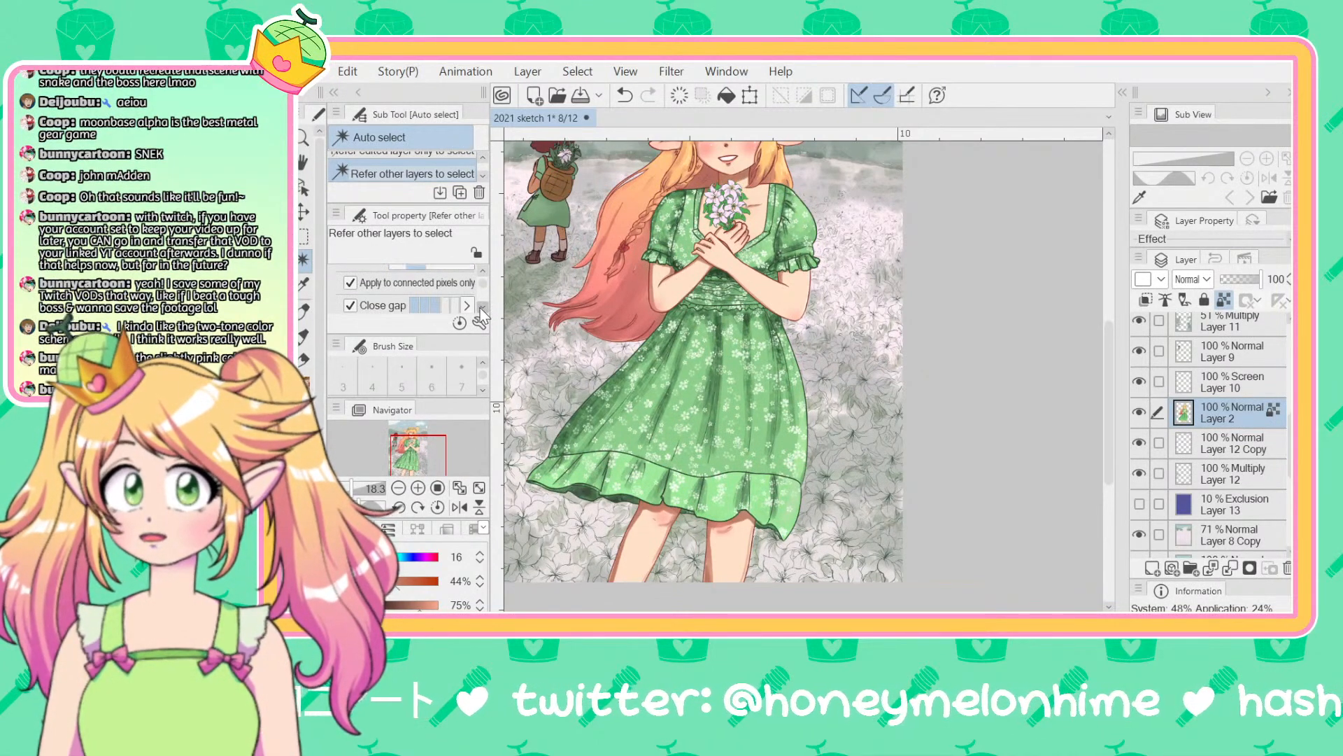
scroll(481, 315, down, 3)
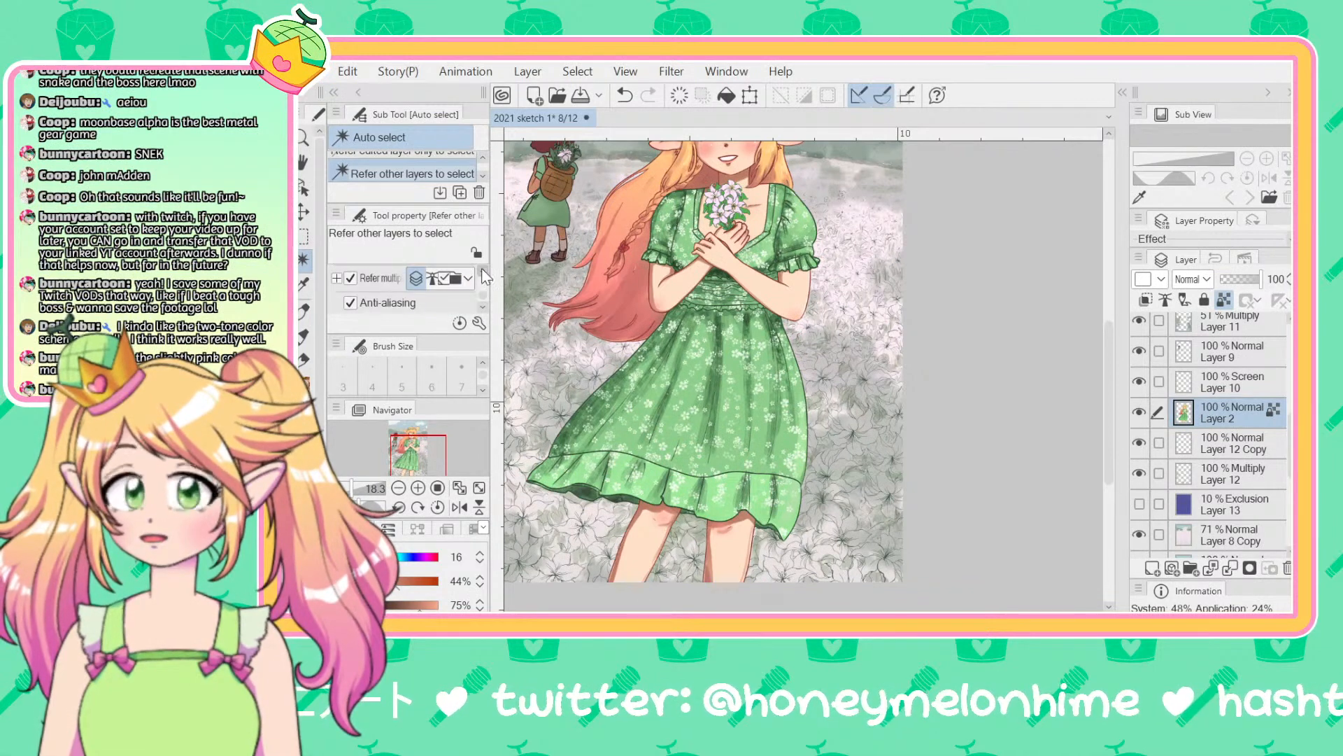
scroll(482, 273, down, 2)
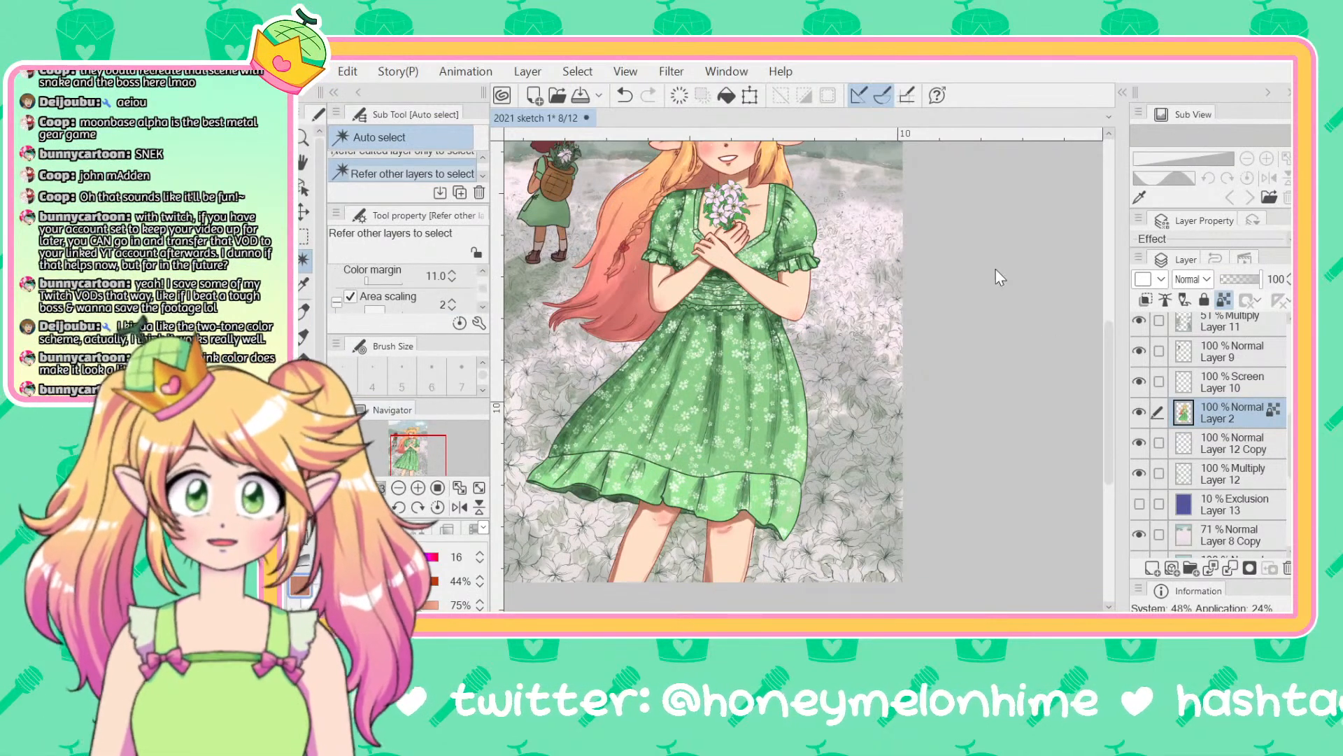
drag(409, 204, 420, 325)
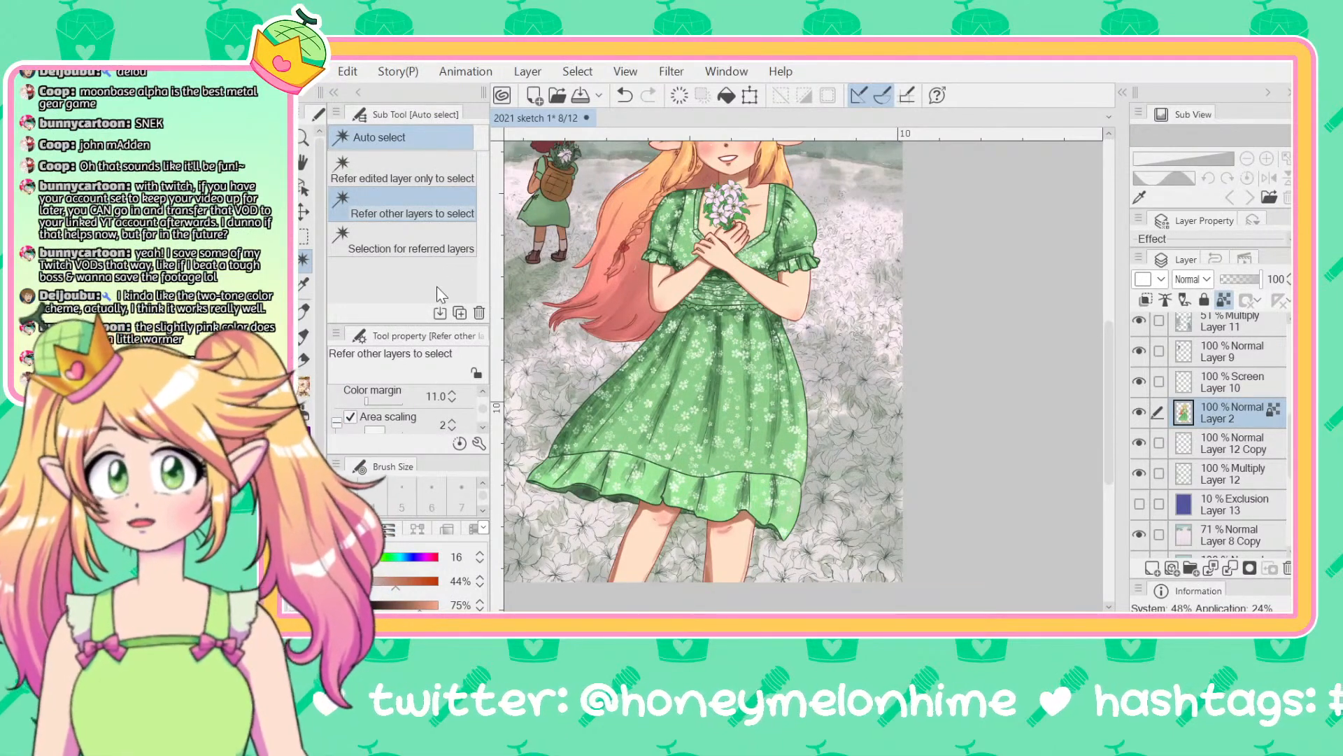
Step: Test the Refer other layers selection on the leg just below the dress hem, and deselect it
scroll(791, 325, up, 2)
drag(1004, 324, 1148, 60)
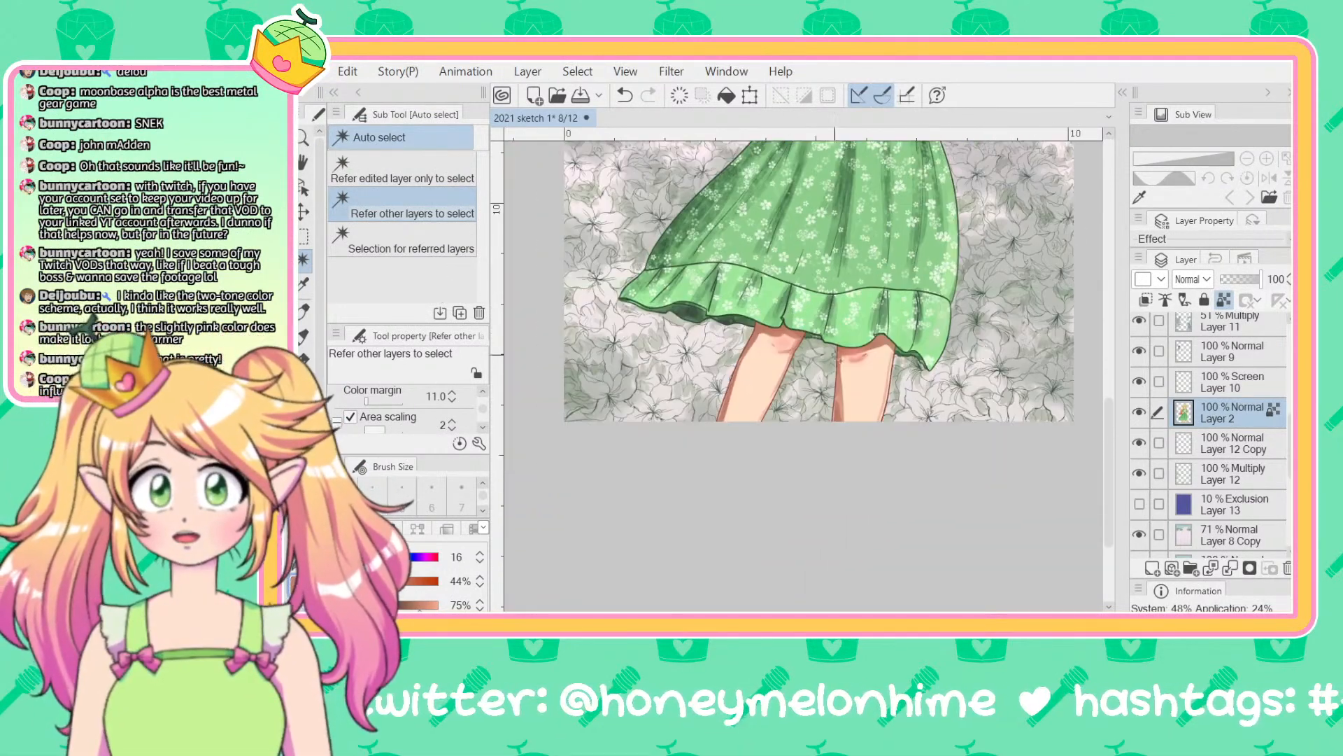
click(776, 343)
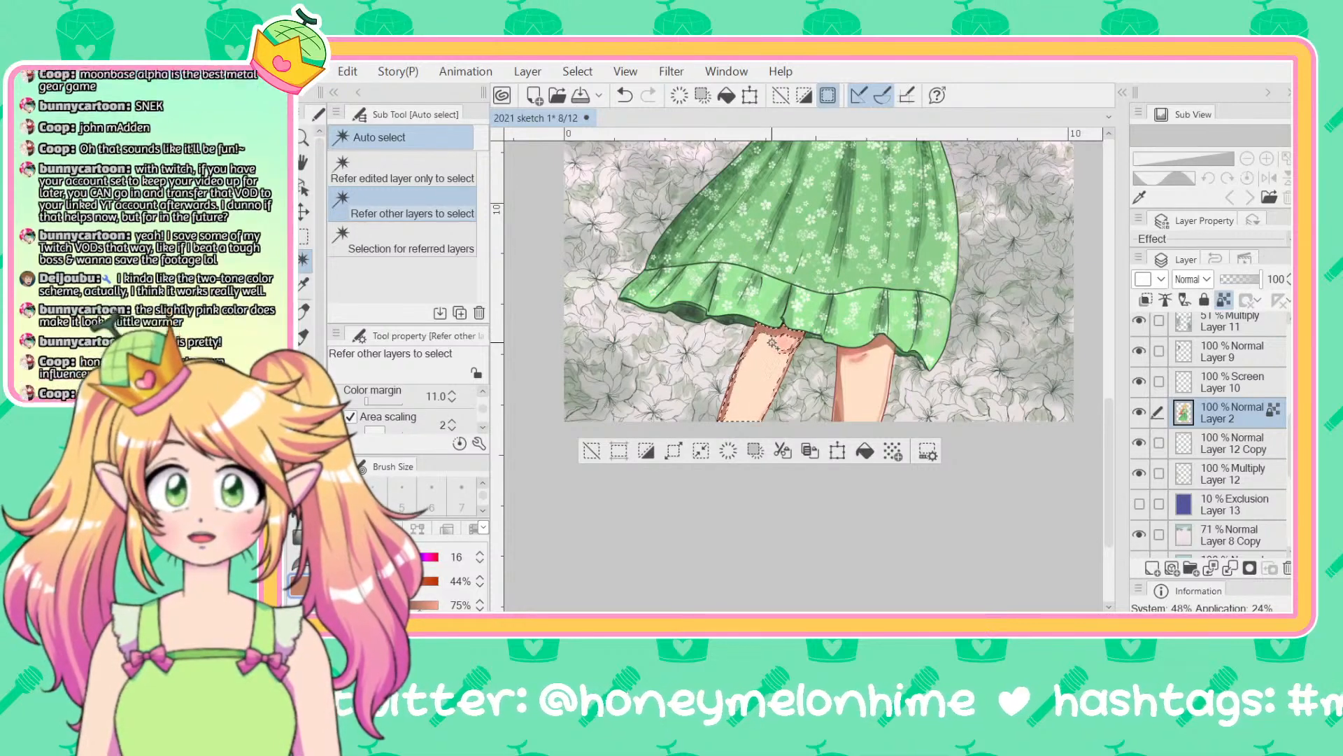
key(ctrl+d)
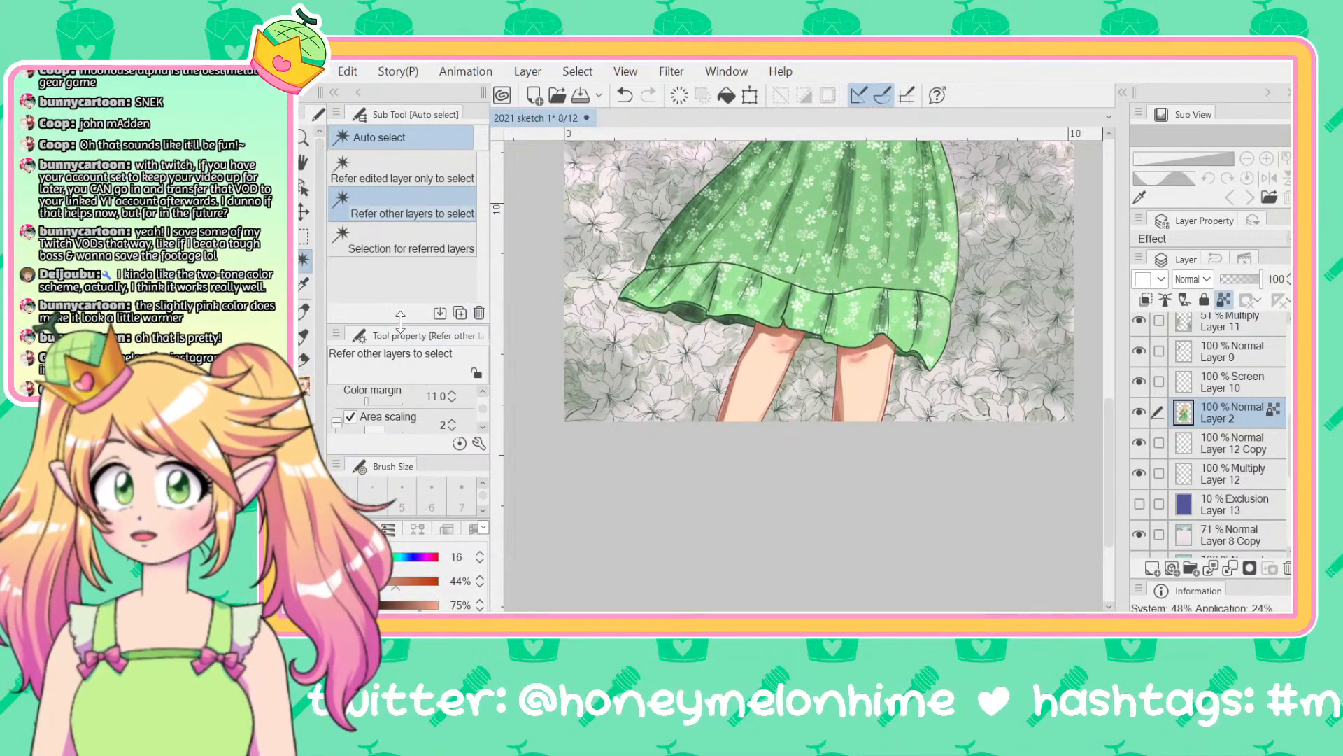
Step: Turn off Apply to connected pixels only and auto-select the skin of both legs below the dress hem
drag(414, 325, 414, 252)
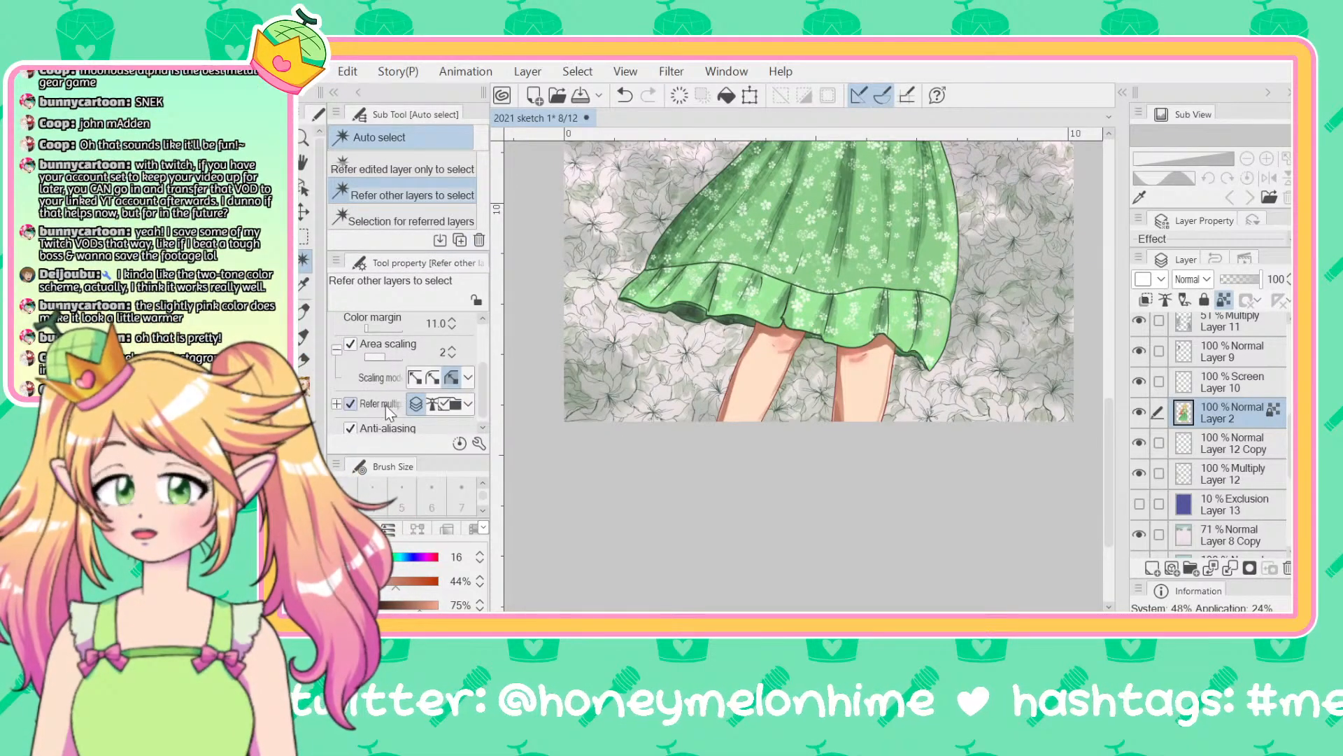
scroll(382, 404, up, 3)
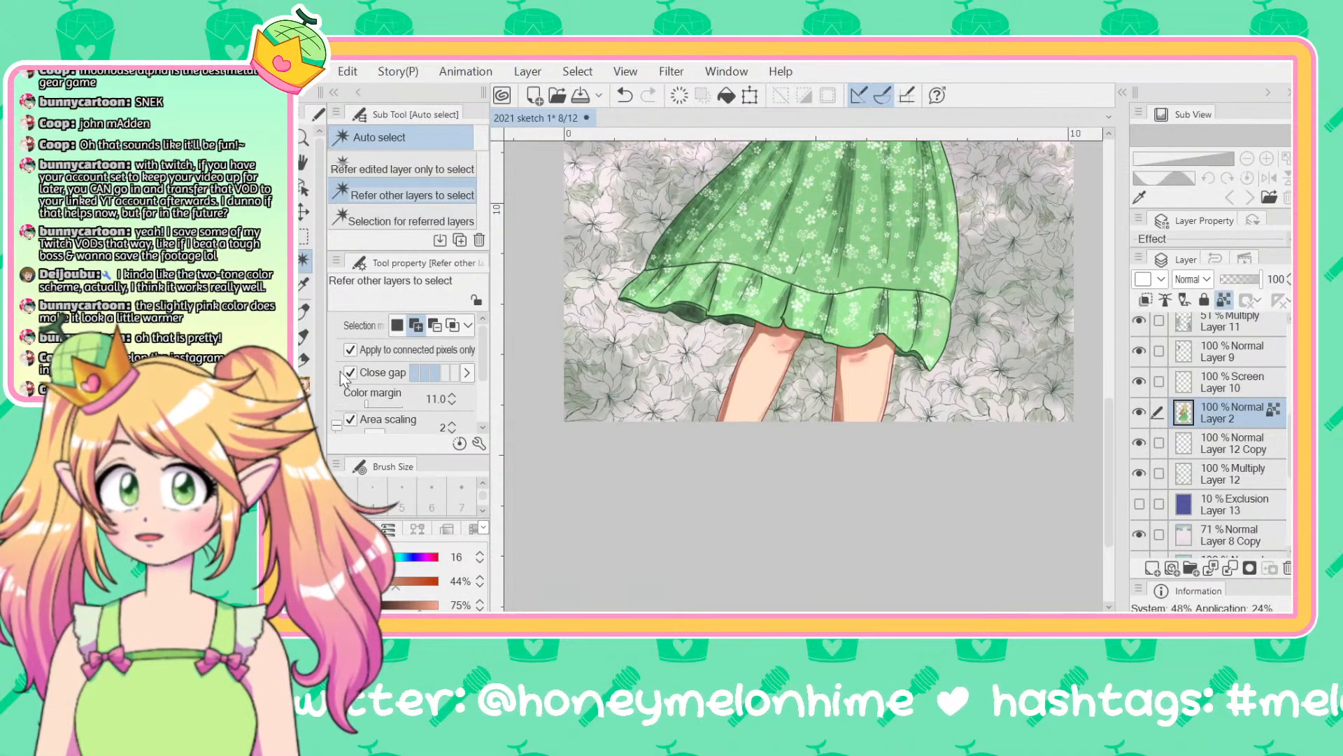
click(348, 349)
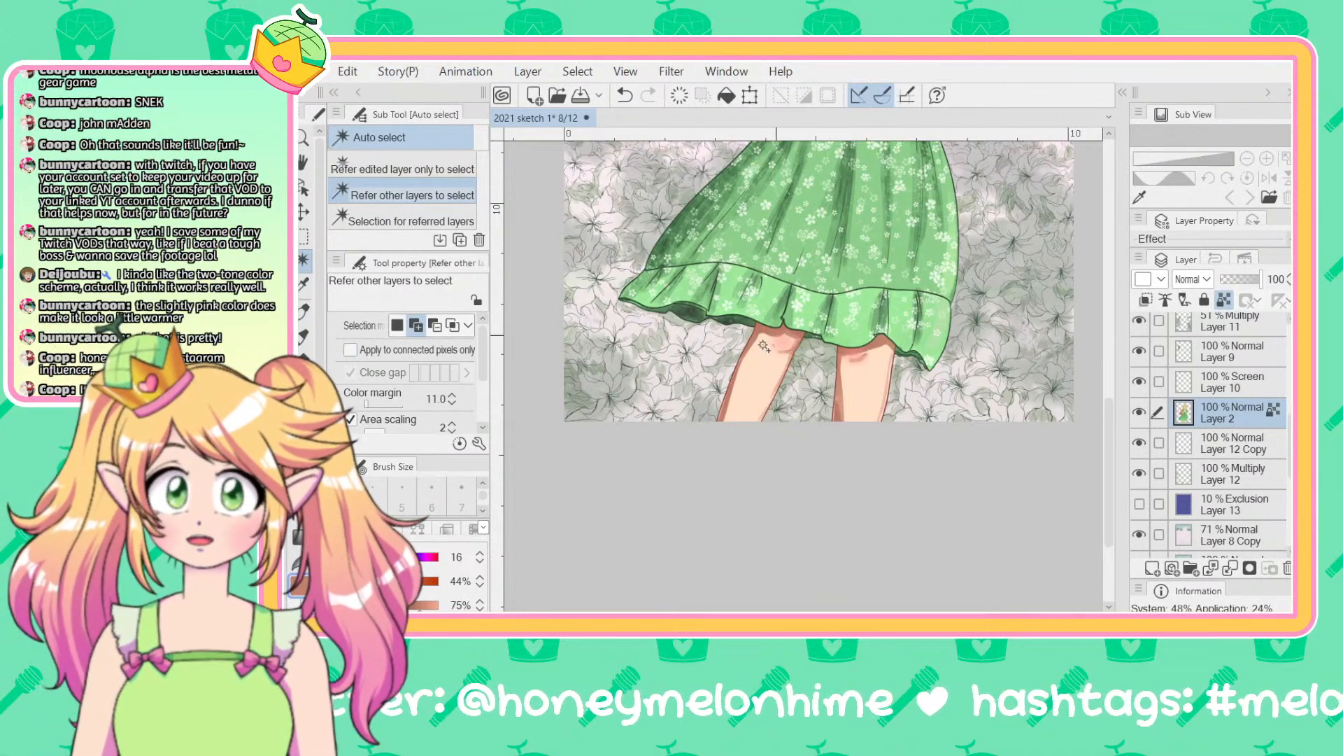
click(765, 347)
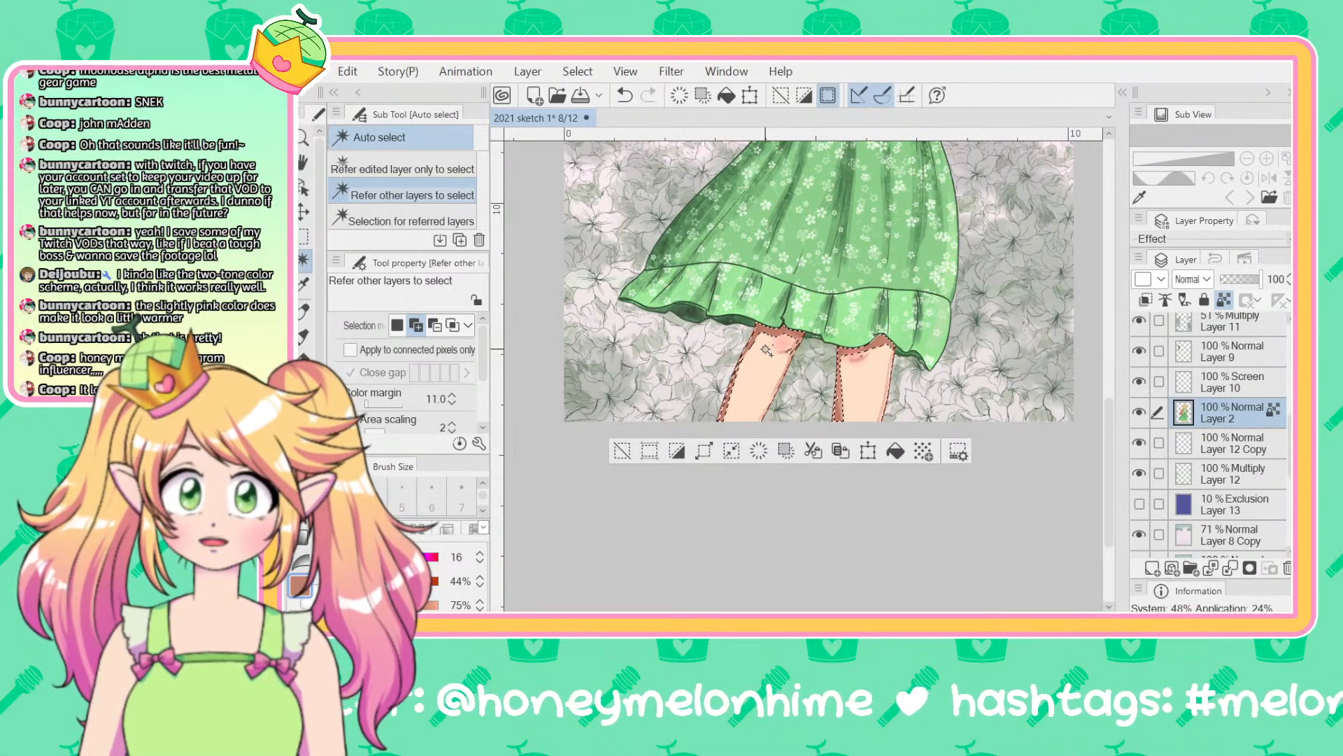
key(ctrl+z)
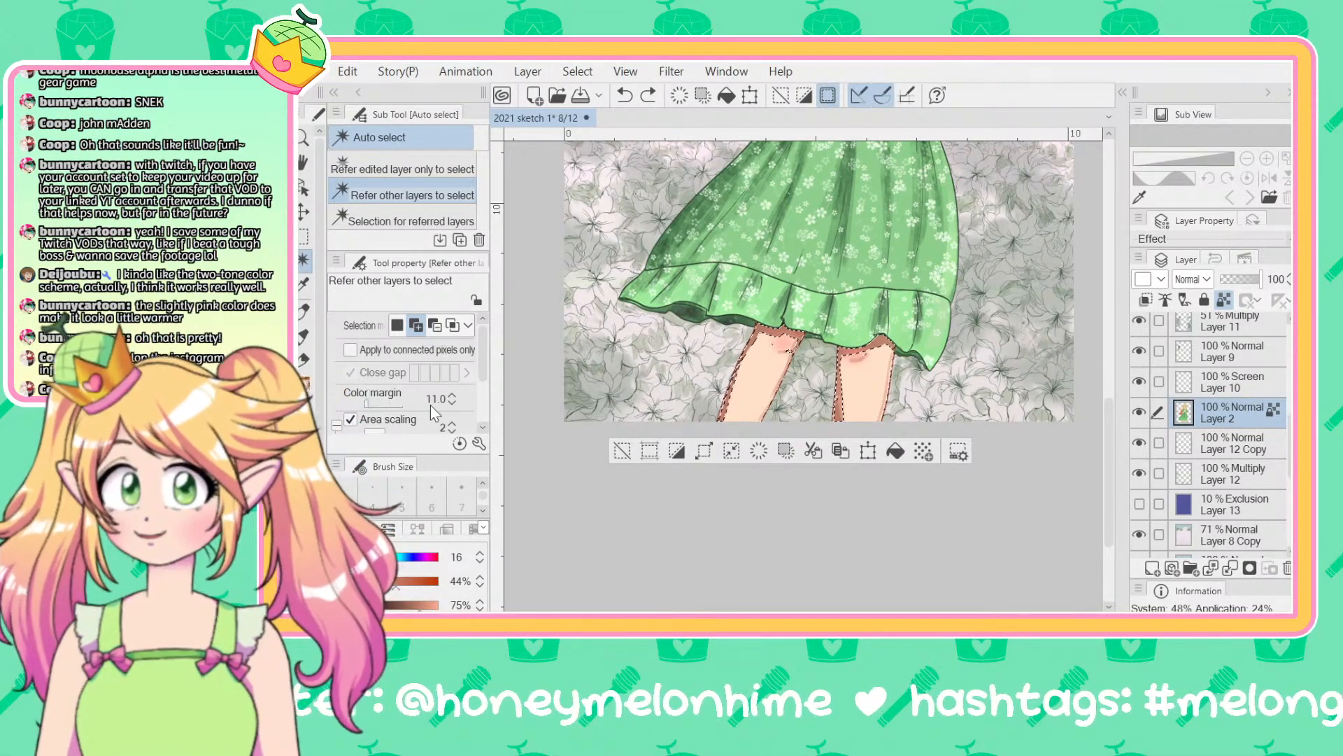
Step: Set the auto-select color margin to 8.0 and add the shaded skin along the leg's edge to the selection
click(454, 403)
click(453, 403)
click(454, 403)
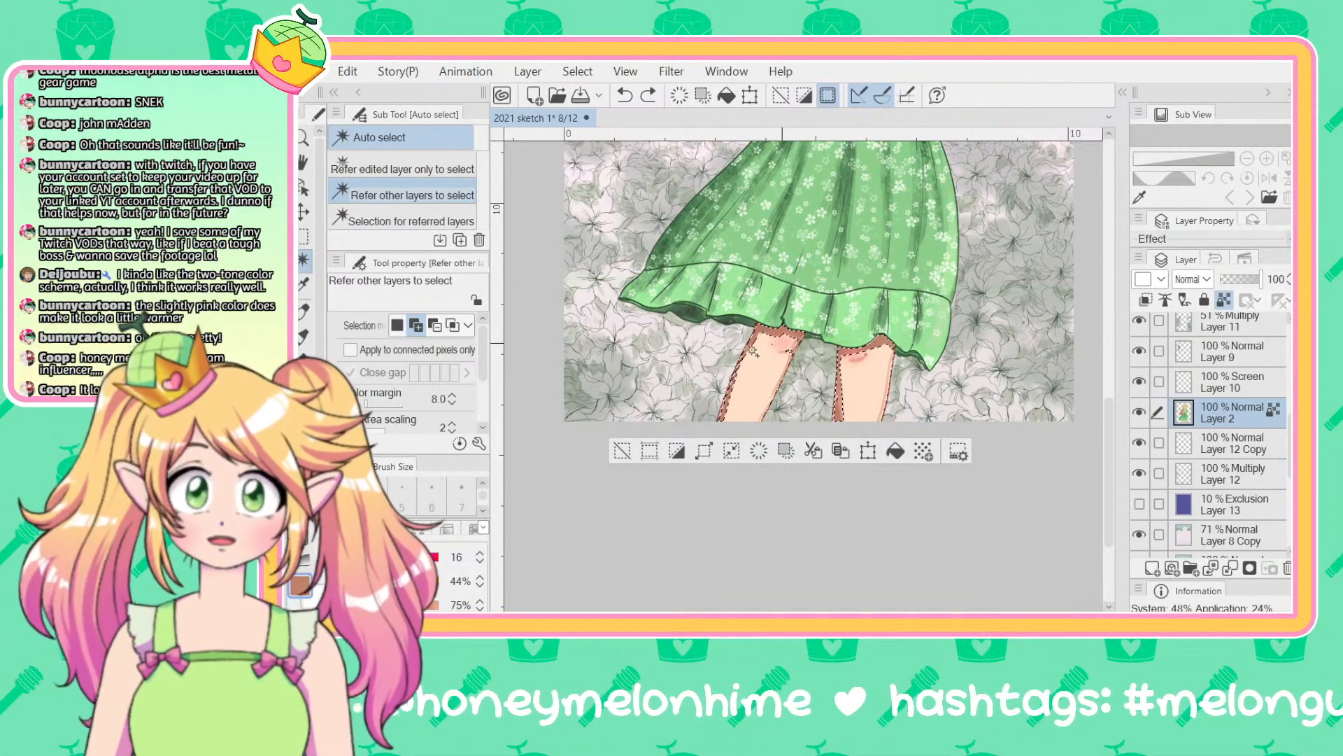
click(752, 354)
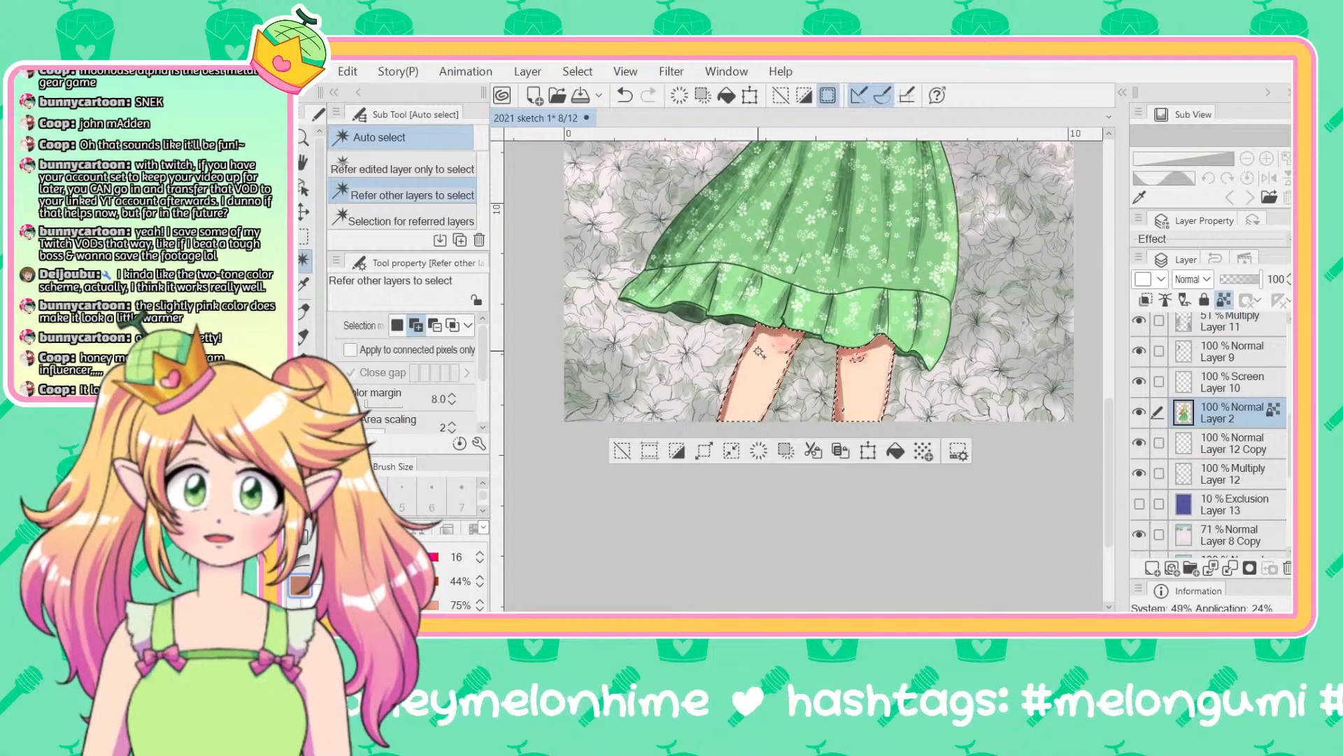
Step: Add the missed areas of both legs to the selection by looping around each leg with the Lasso marquee
scroll(693, 371, up, 1)
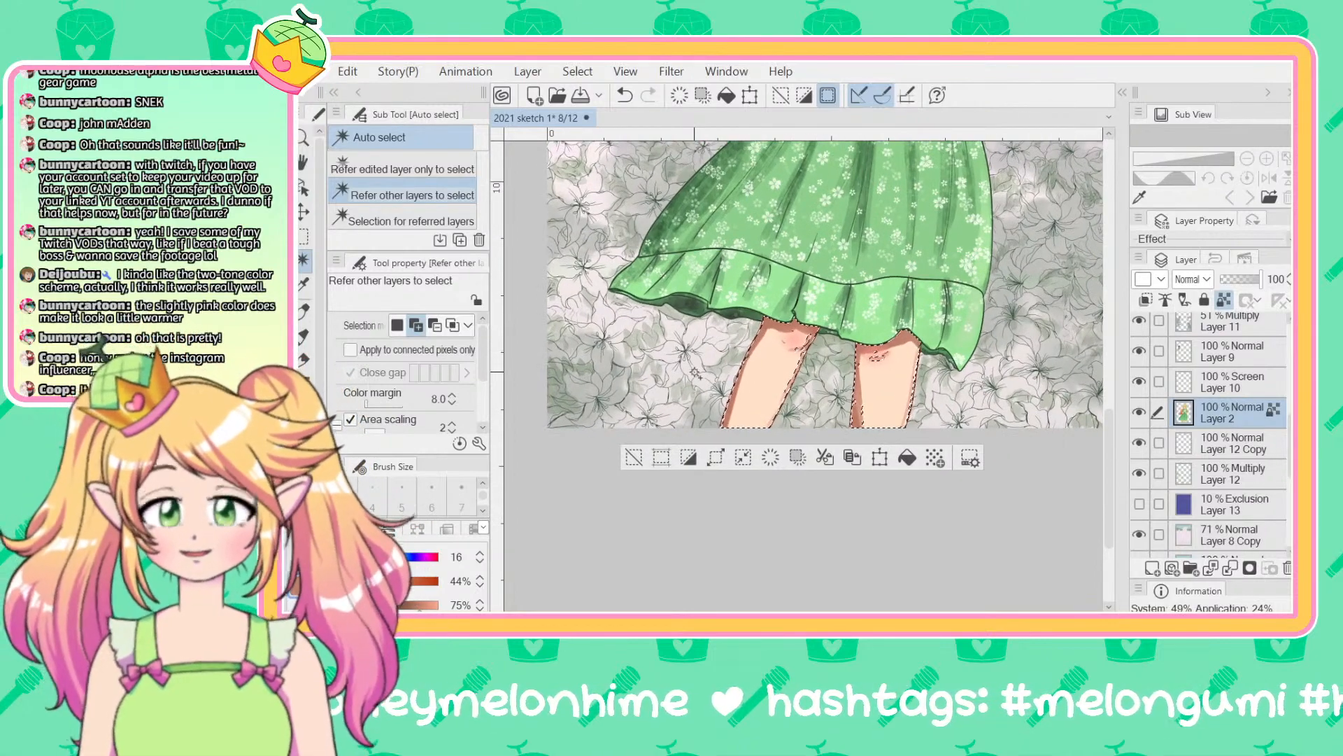
scroll(695, 373, up, 1)
click(303, 237)
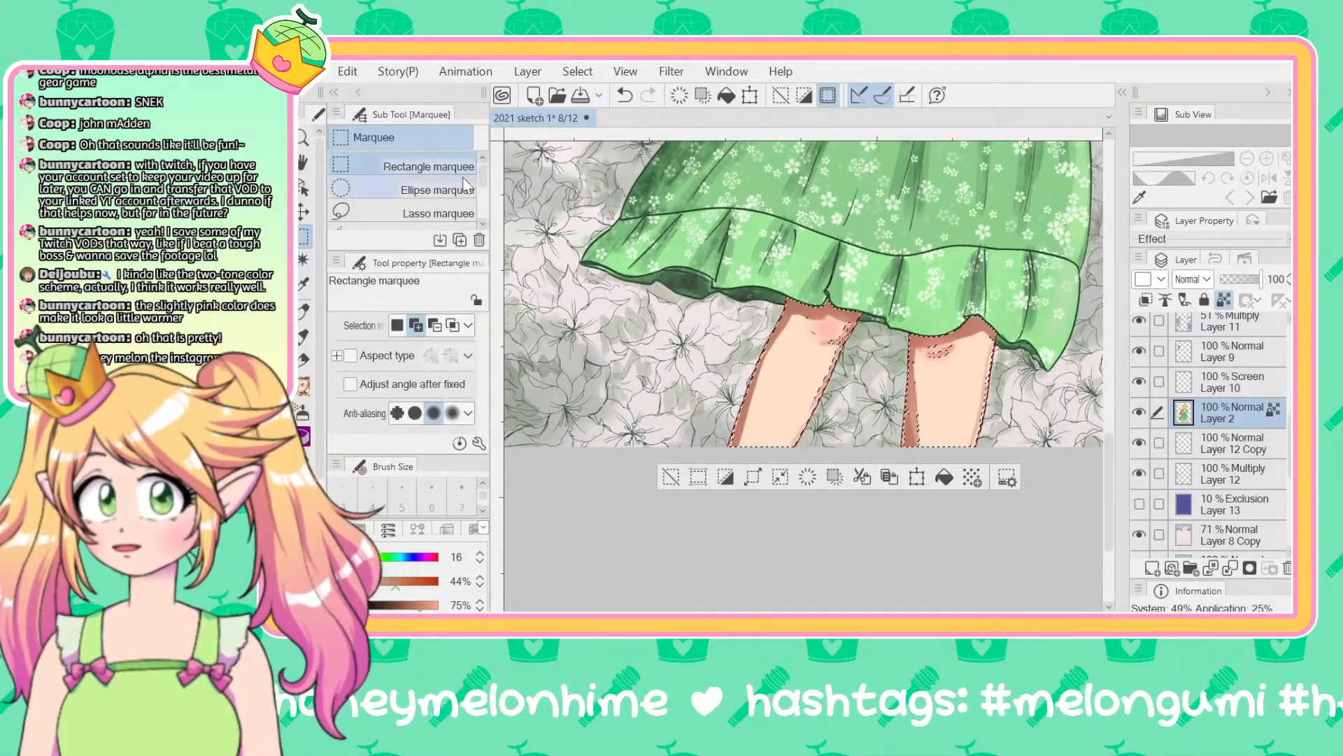
click(445, 204)
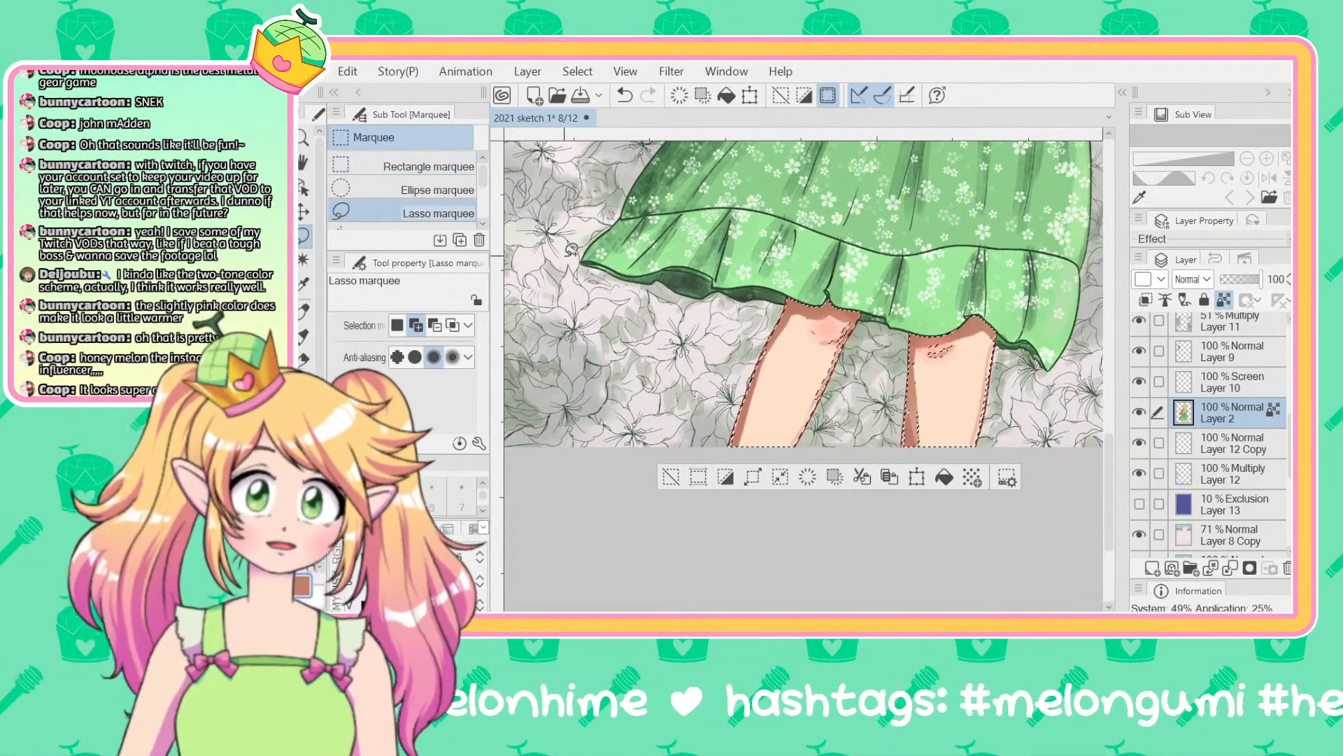
mouse_move(834, 316)
mouse_down()
mouse_move(861, 338)
mouse_move(869, 371)
mouse_move(812, 420)
mouse_move(746, 442)
mouse_up()
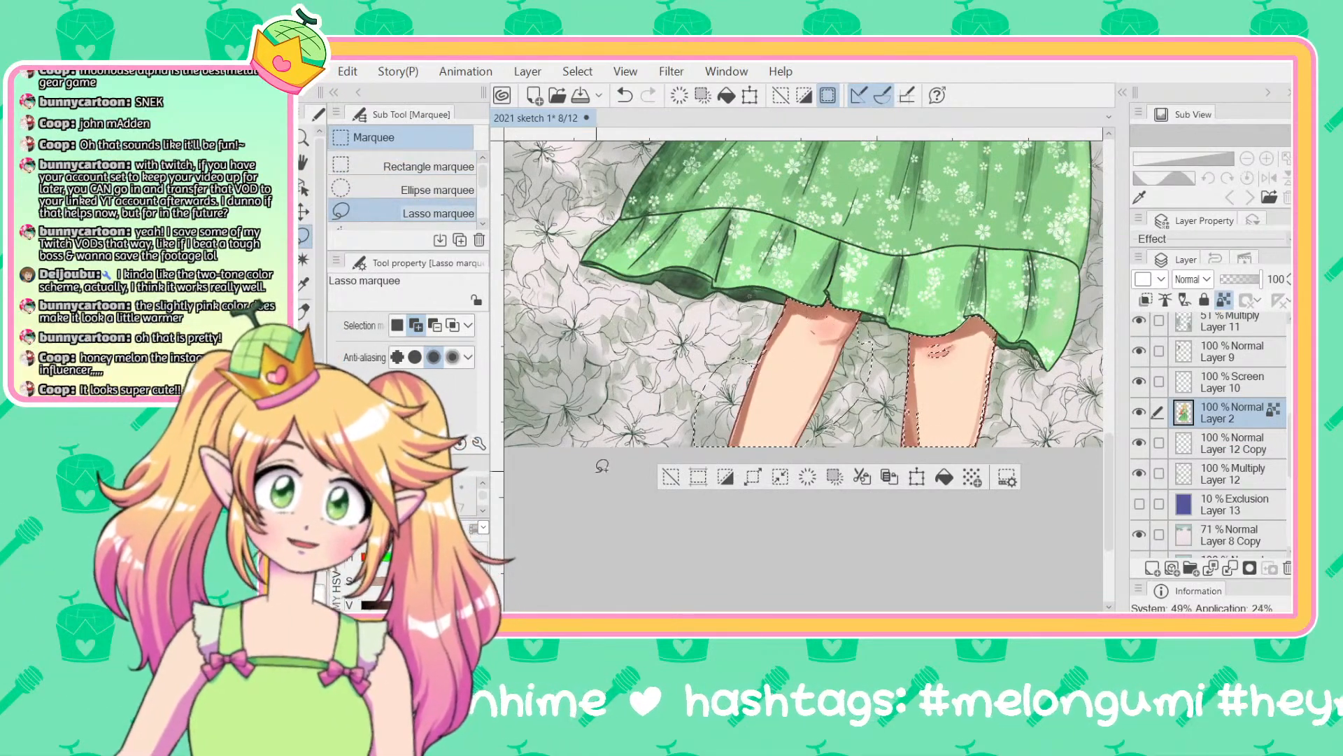
drag(1005, 342, 830, 367)
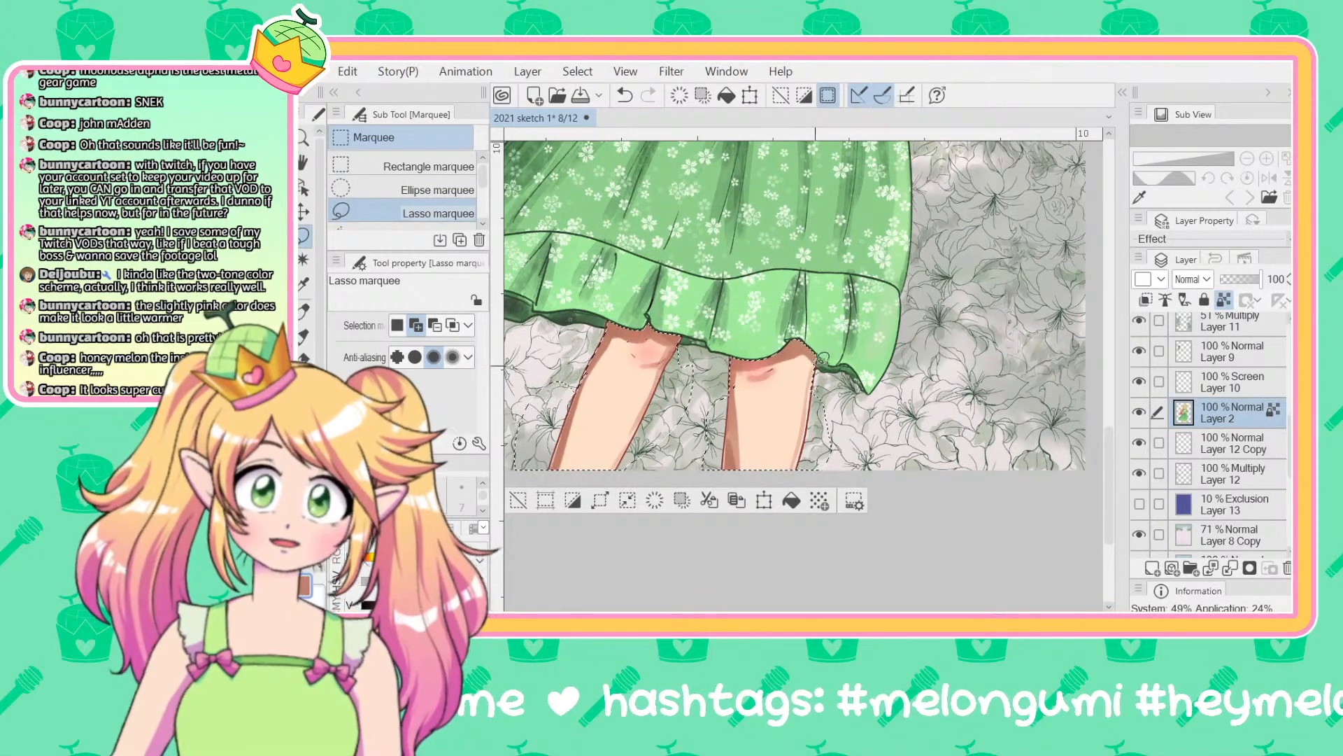
Step: Paint an orange-brown shadow across the upper legs below the hem with Concept Craig (Simple), compare with and without it, and deselect
key(b)
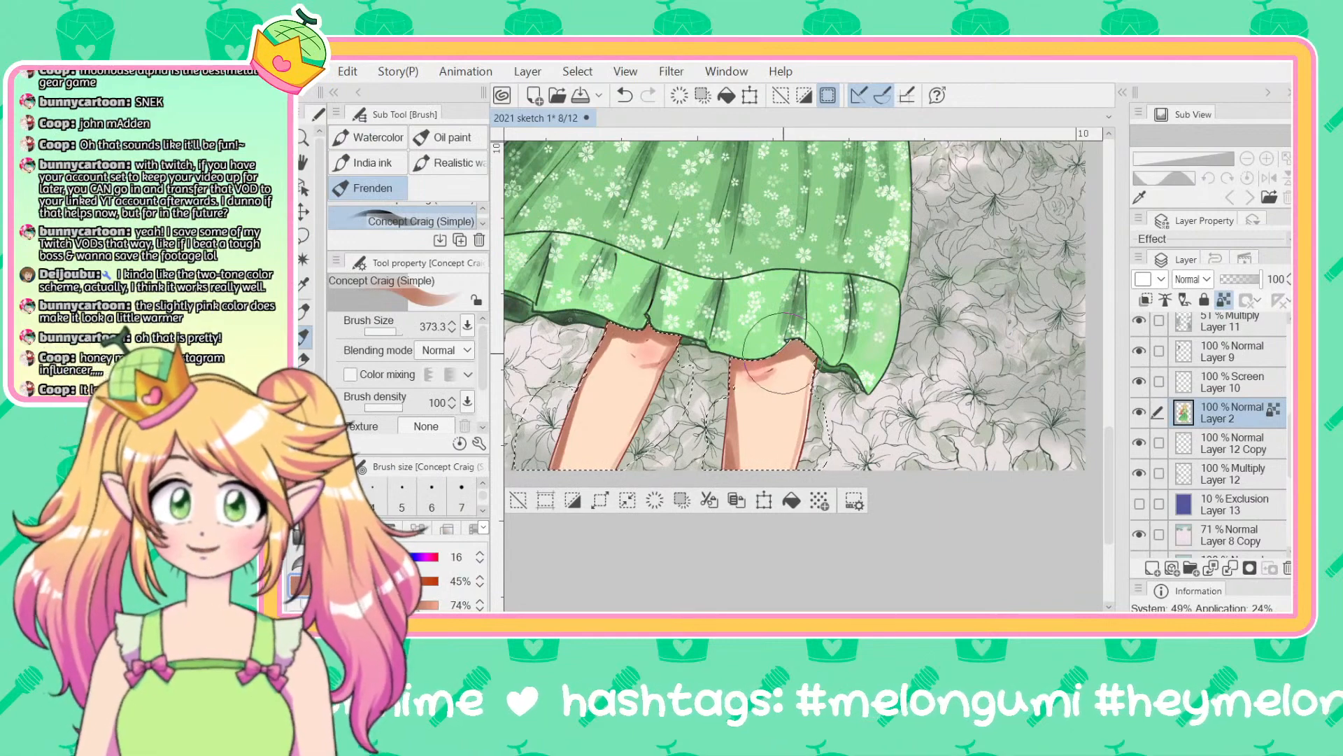
alt+click(808, 342)
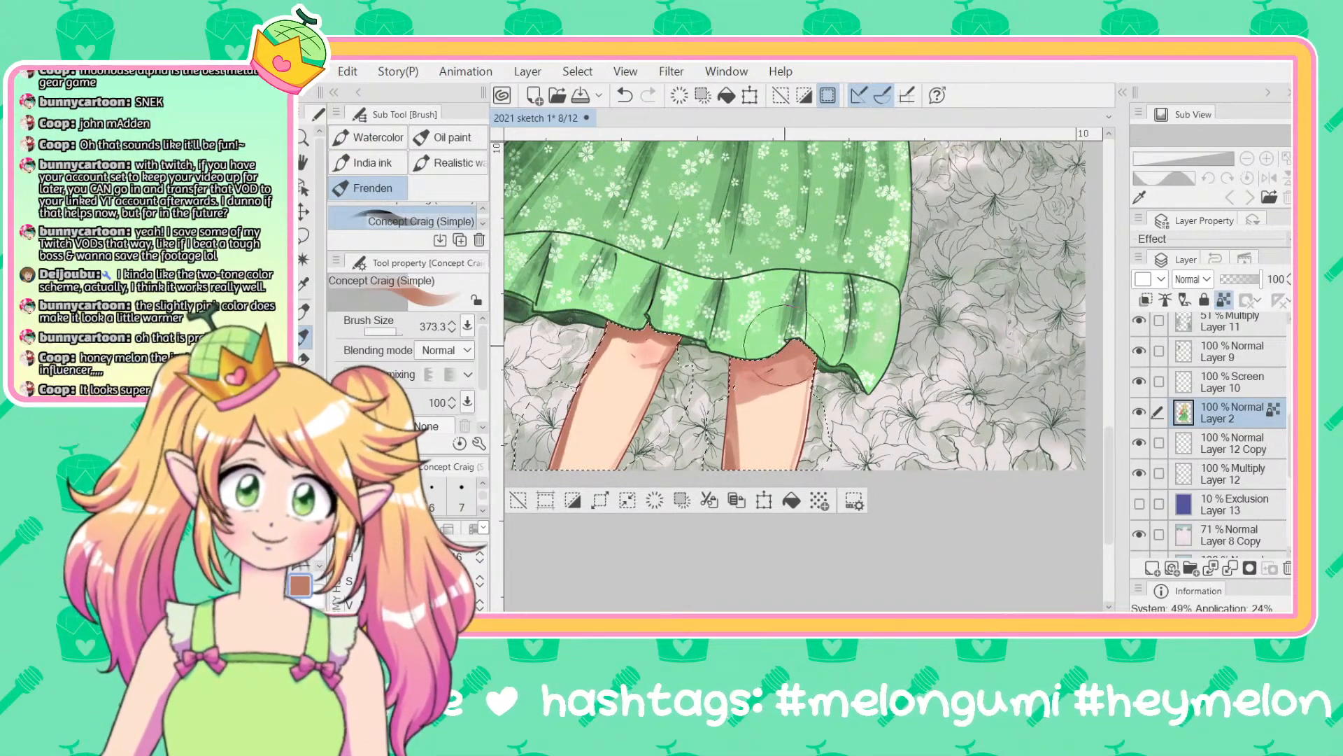
key(ctrl+minus)
key(ctrl+minus)
key(ctrl+minus)
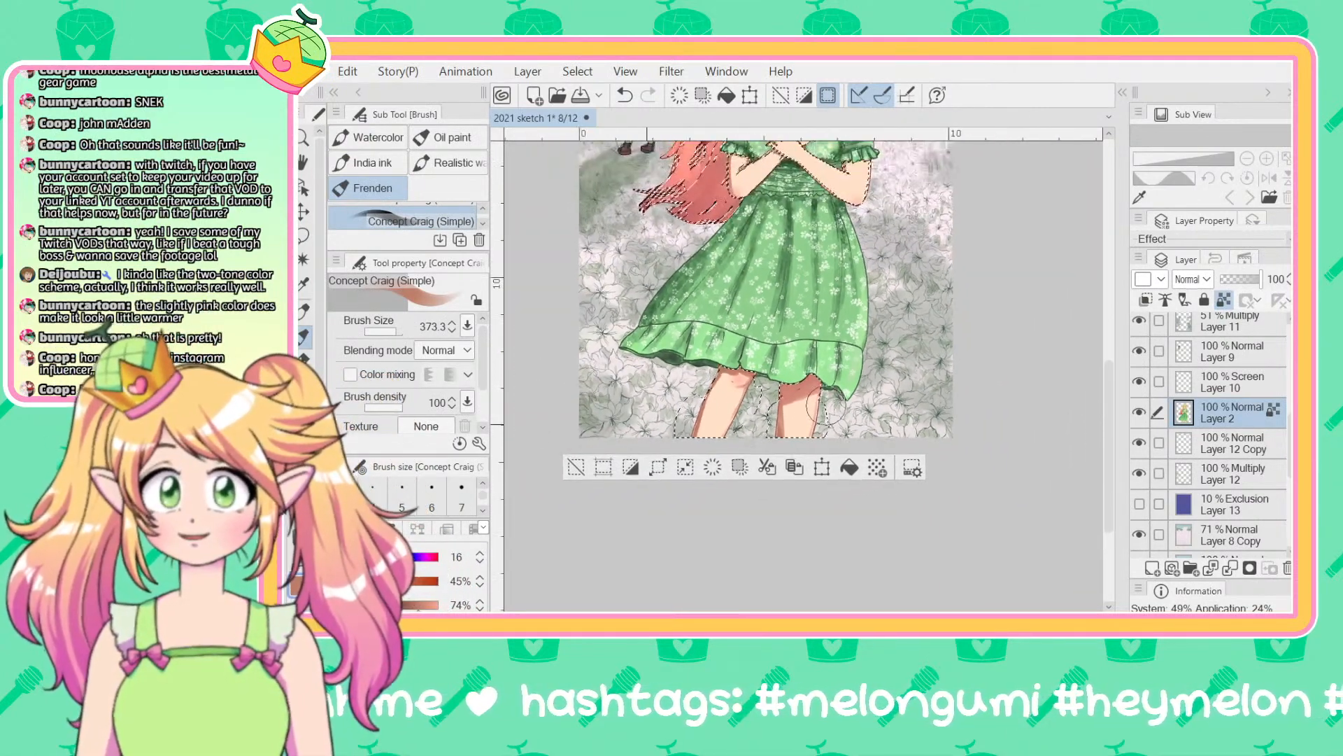
key(ctrl+z)
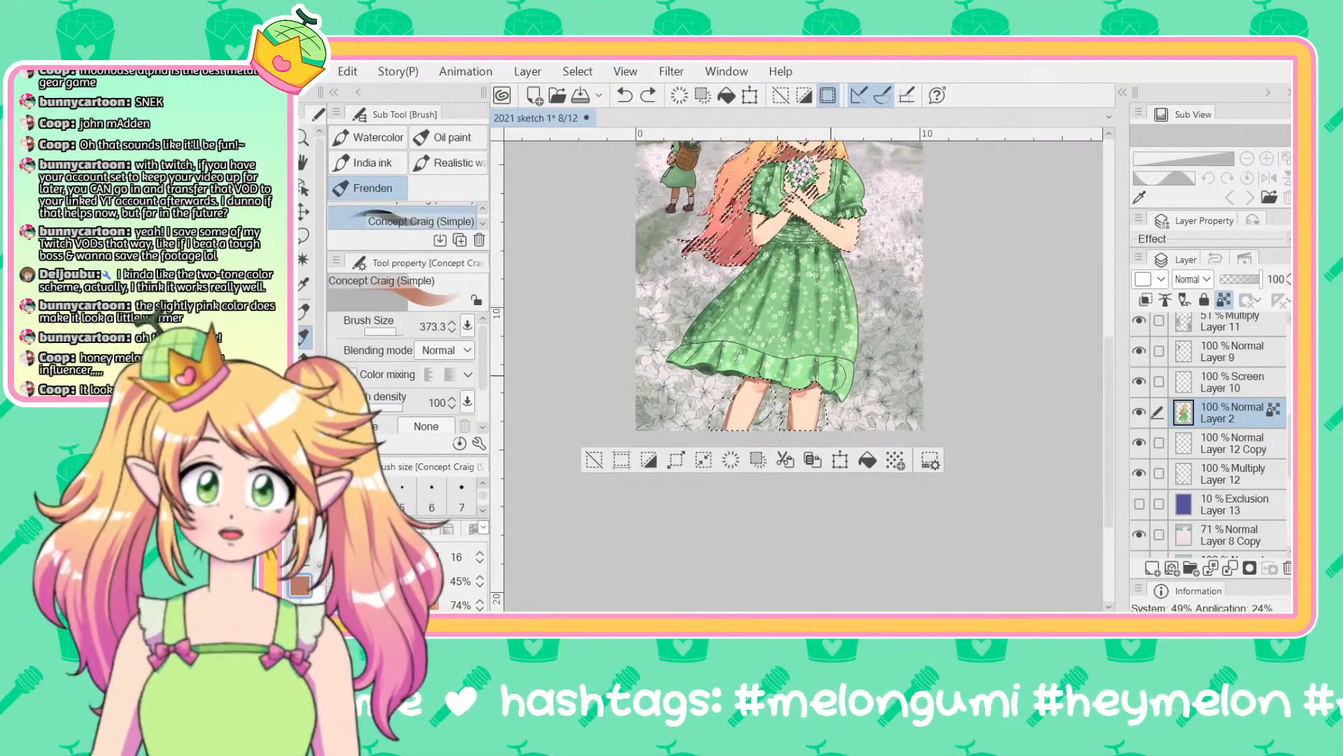
key(ctrl+y)
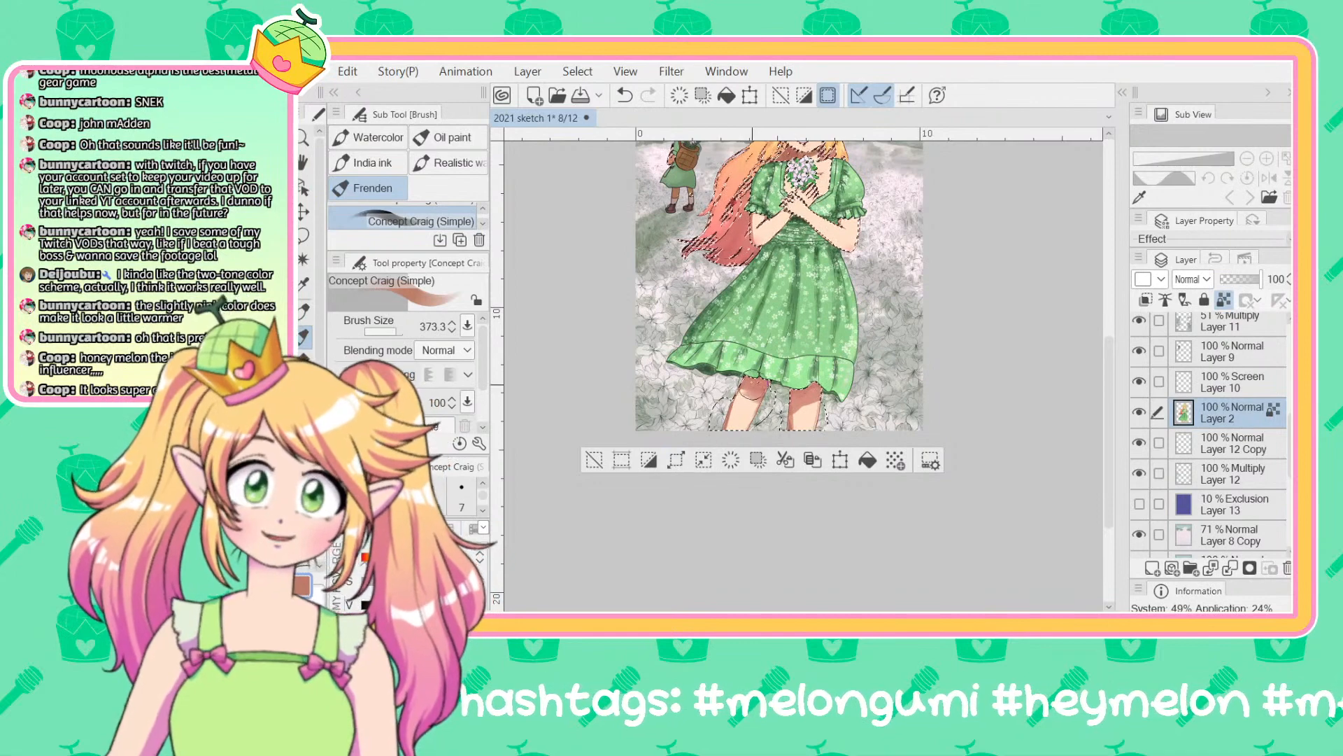
key(ctrl+y)
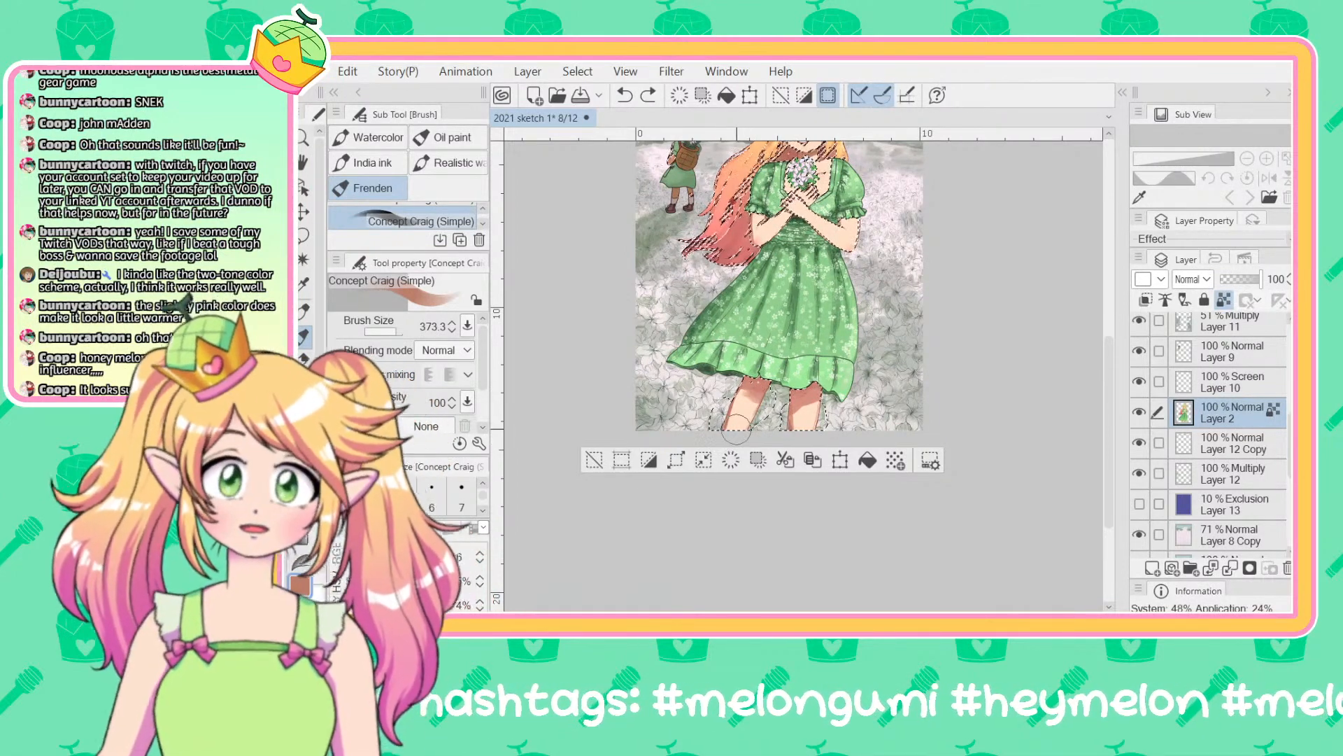
key(ctrl+minus)
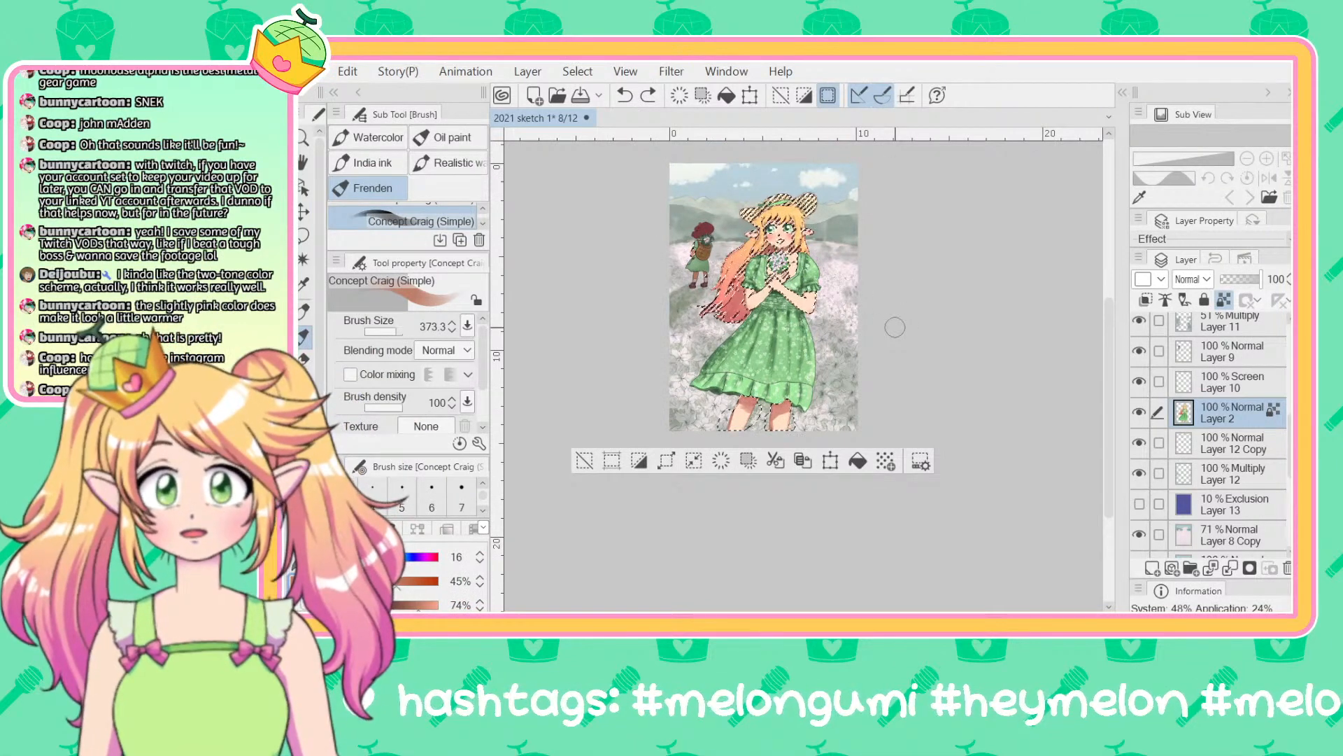
key(ctrl+d)
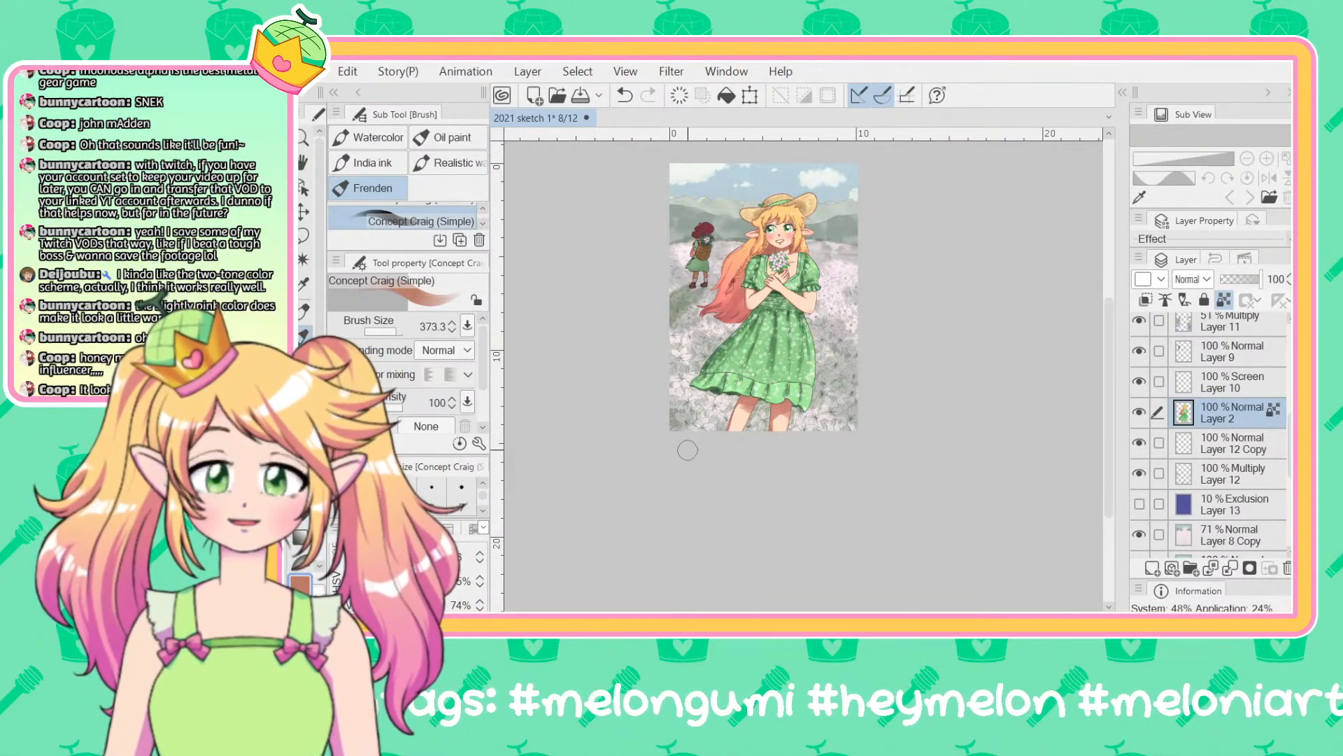
Step: Auto-select the skin of the arms with reference to other layers, try adding the forearm's shaded area, and undo that addition
scroll(812, 297, up, 5)
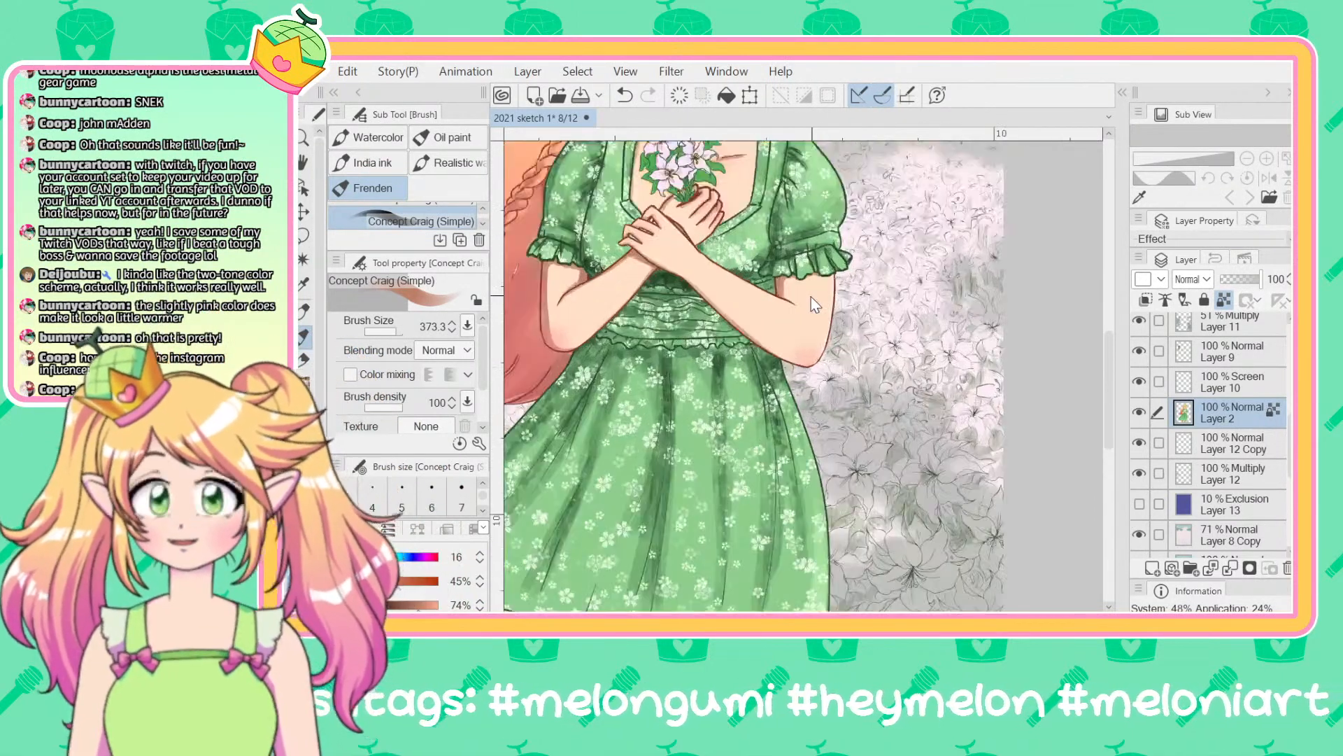
key(w)
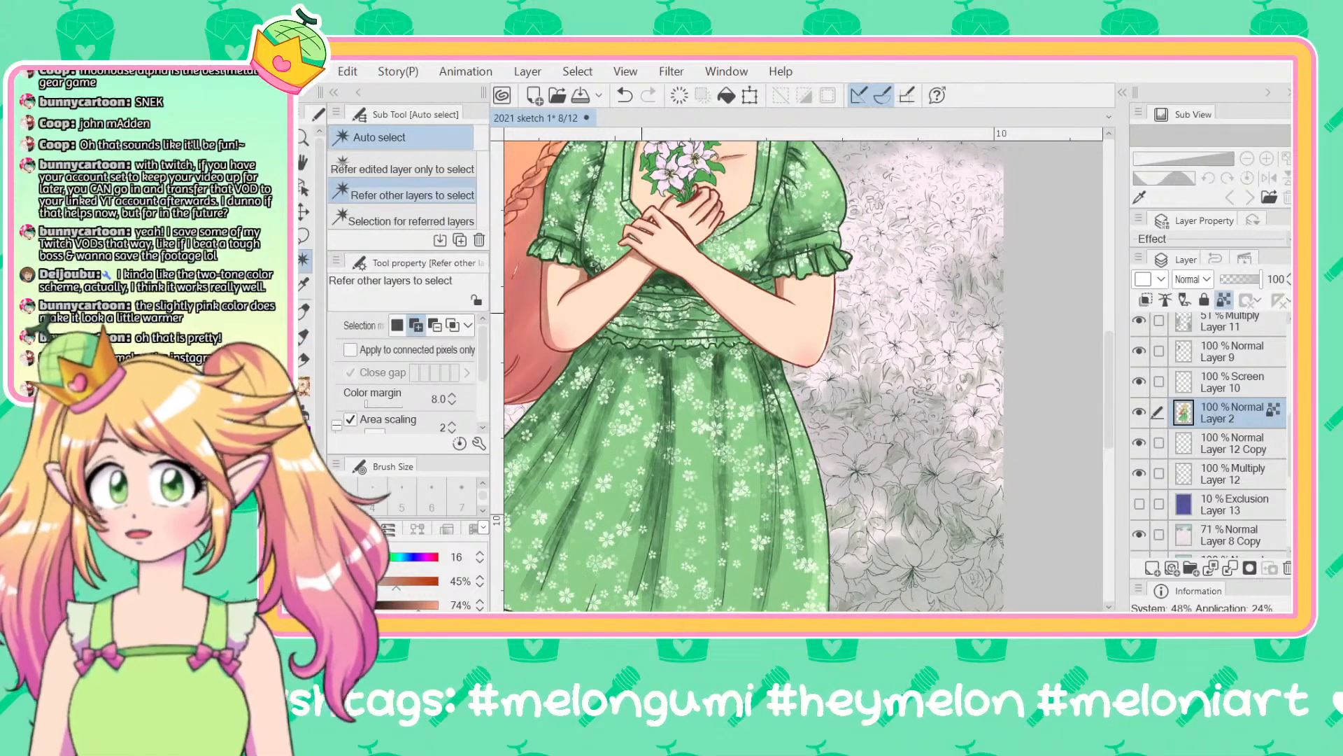
click(758, 305)
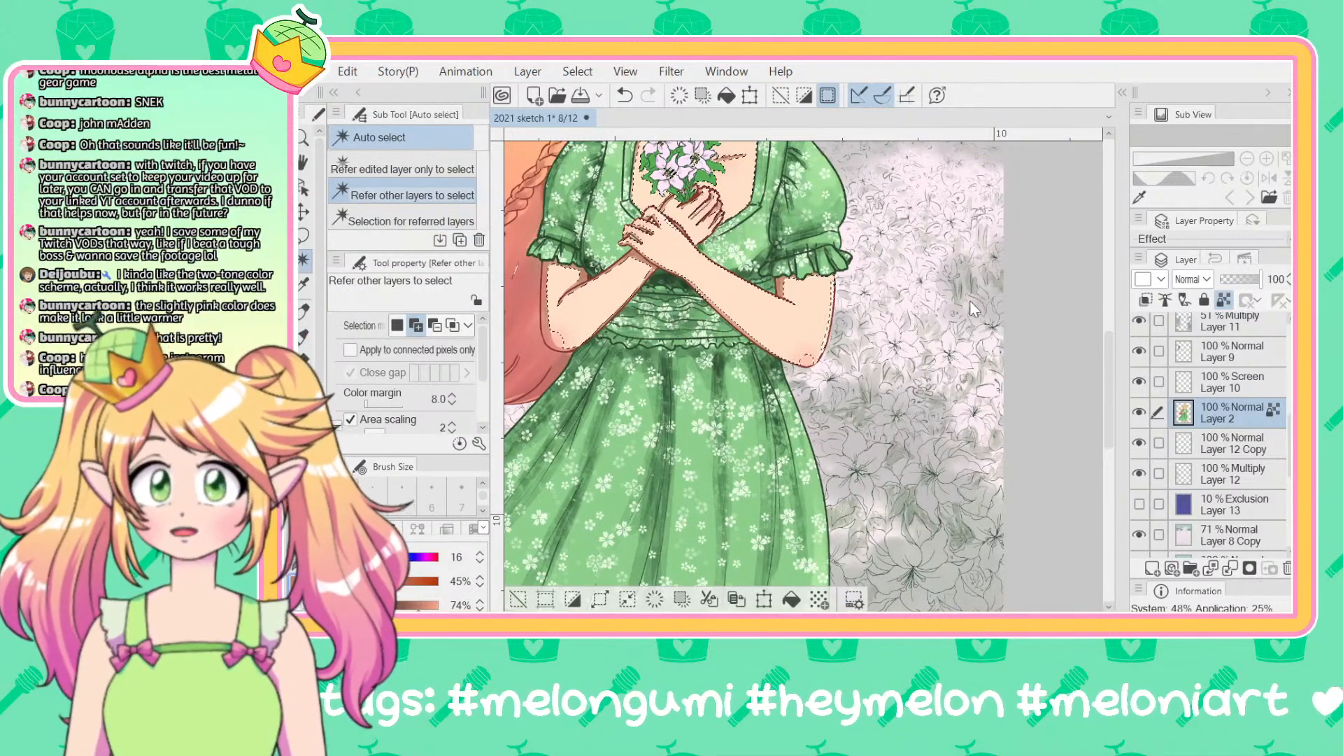
drag(970, 301, 1099, 363)
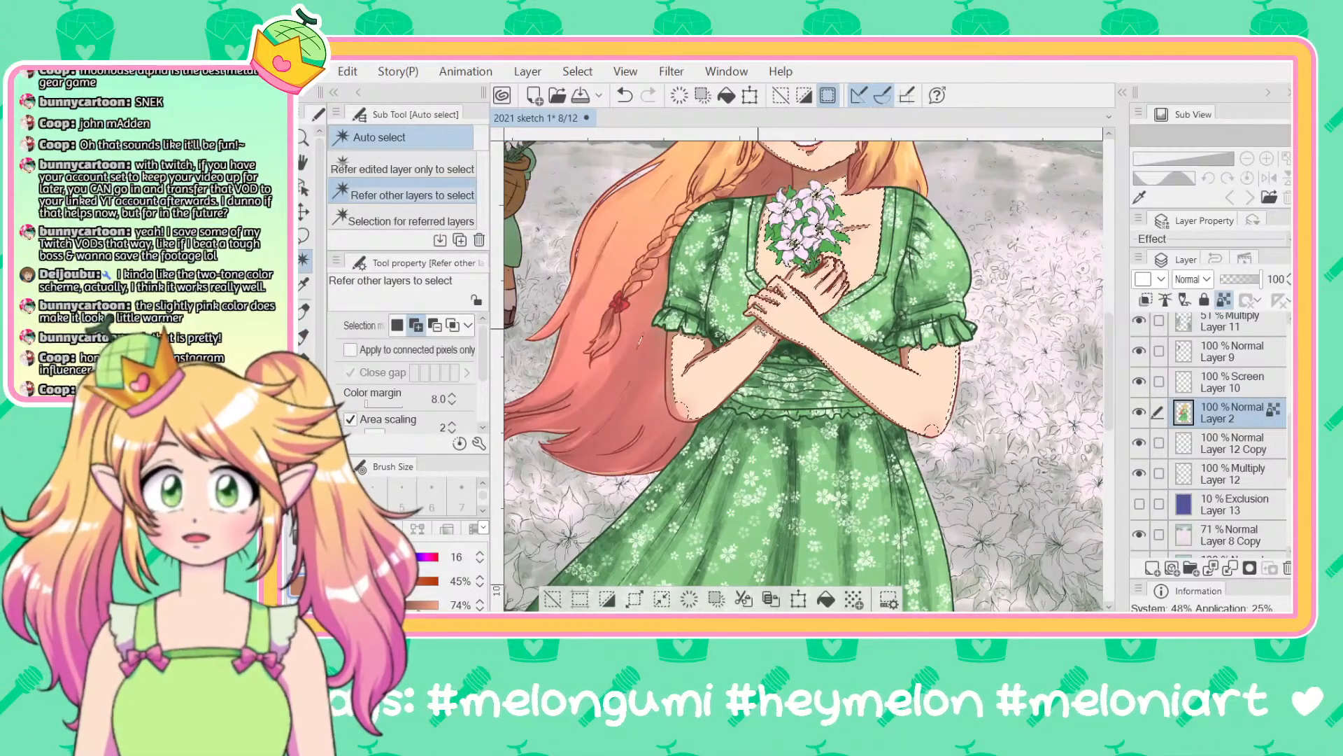
click(756, 351)
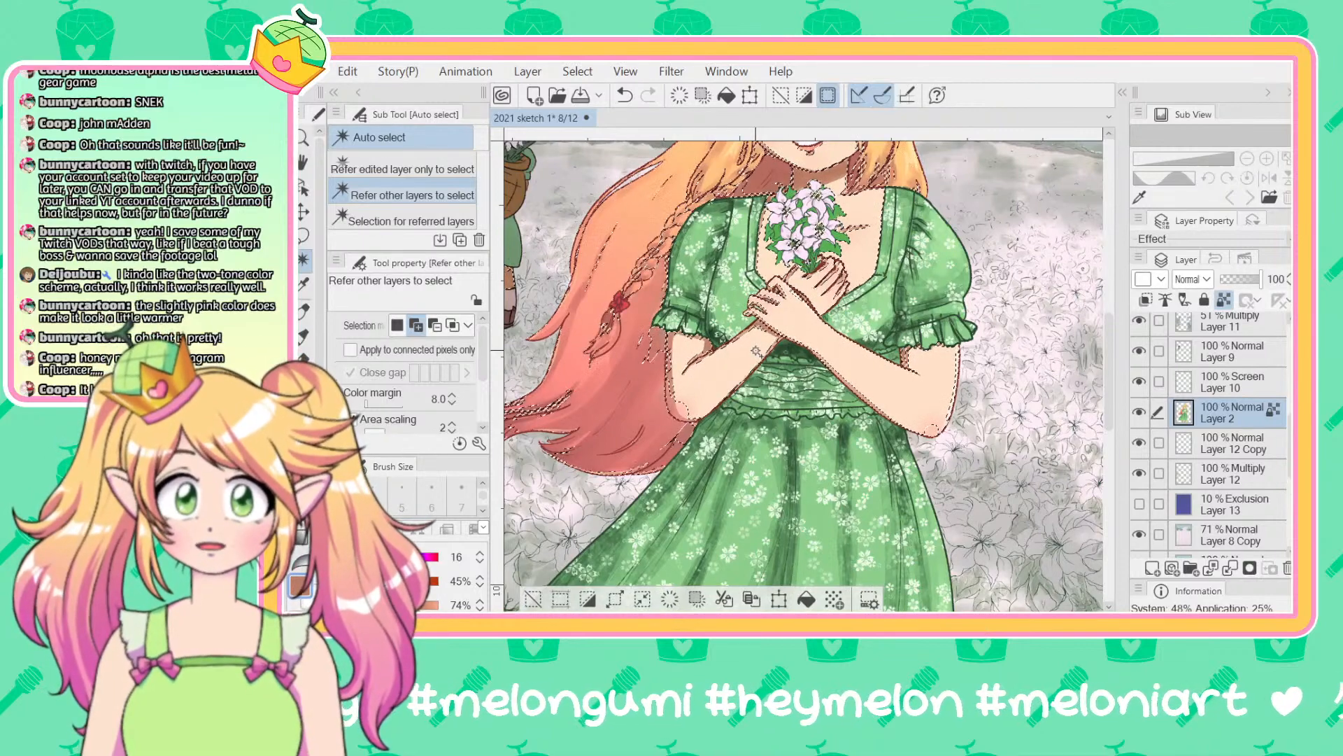
key(ctrl+z)
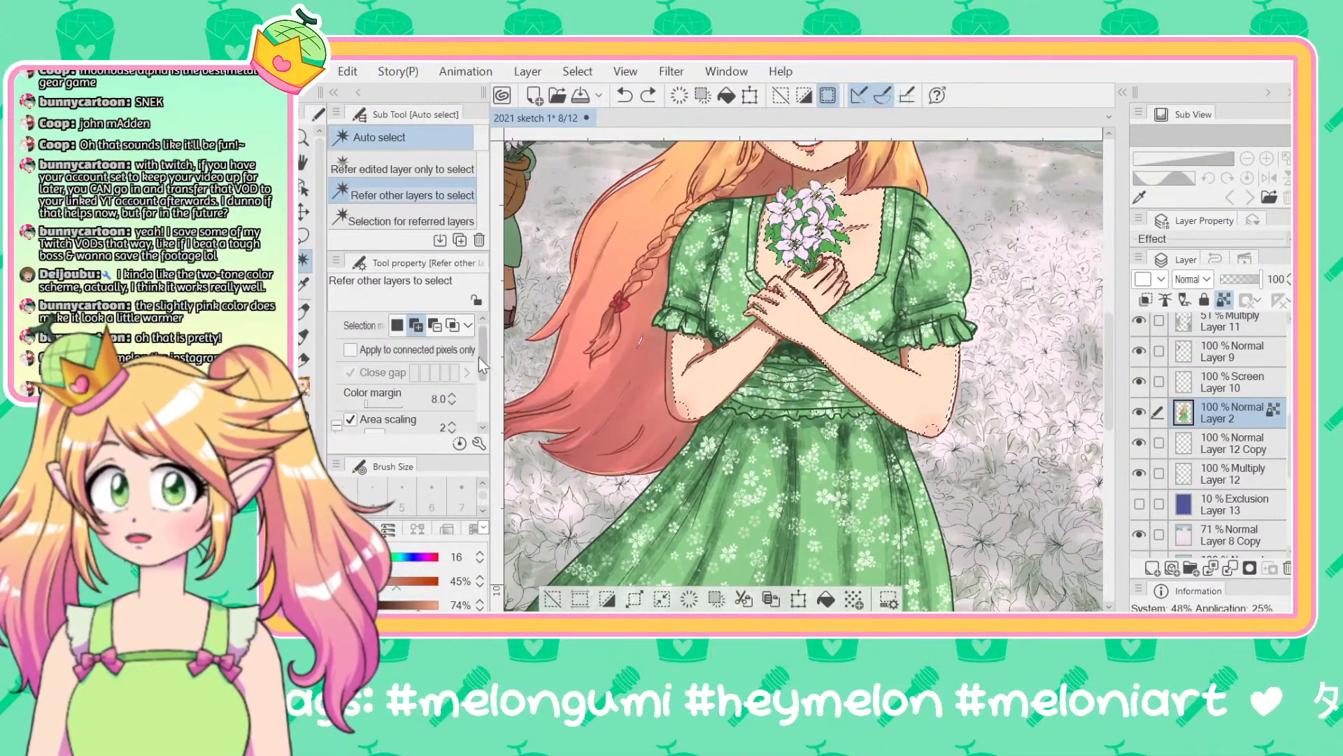
Step: Turn on Apply to connected pixels only, set the color margin to 12.0, and add the shaded forearm below the hands to the selection
click(350, 349)
click(452, 394)
click(452, 394)
click(452, 395)
click(452, 395)
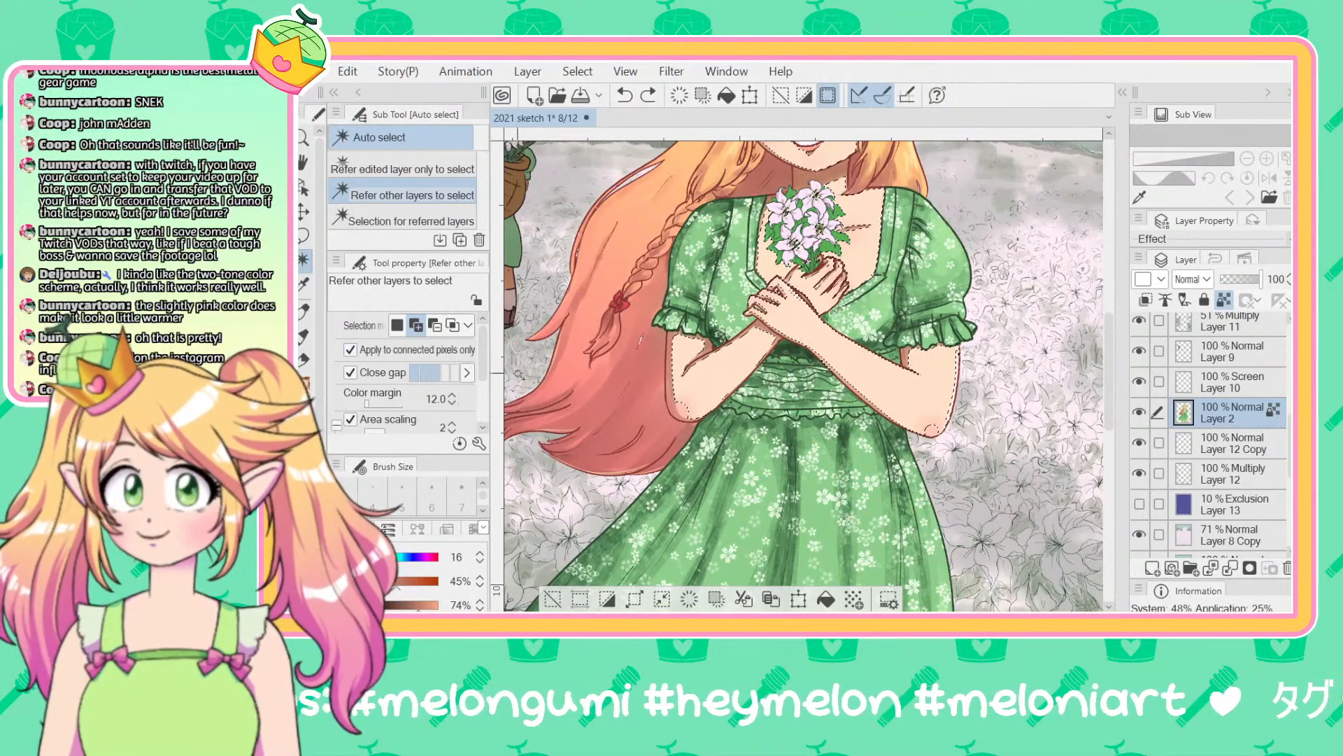
click(770, 345)
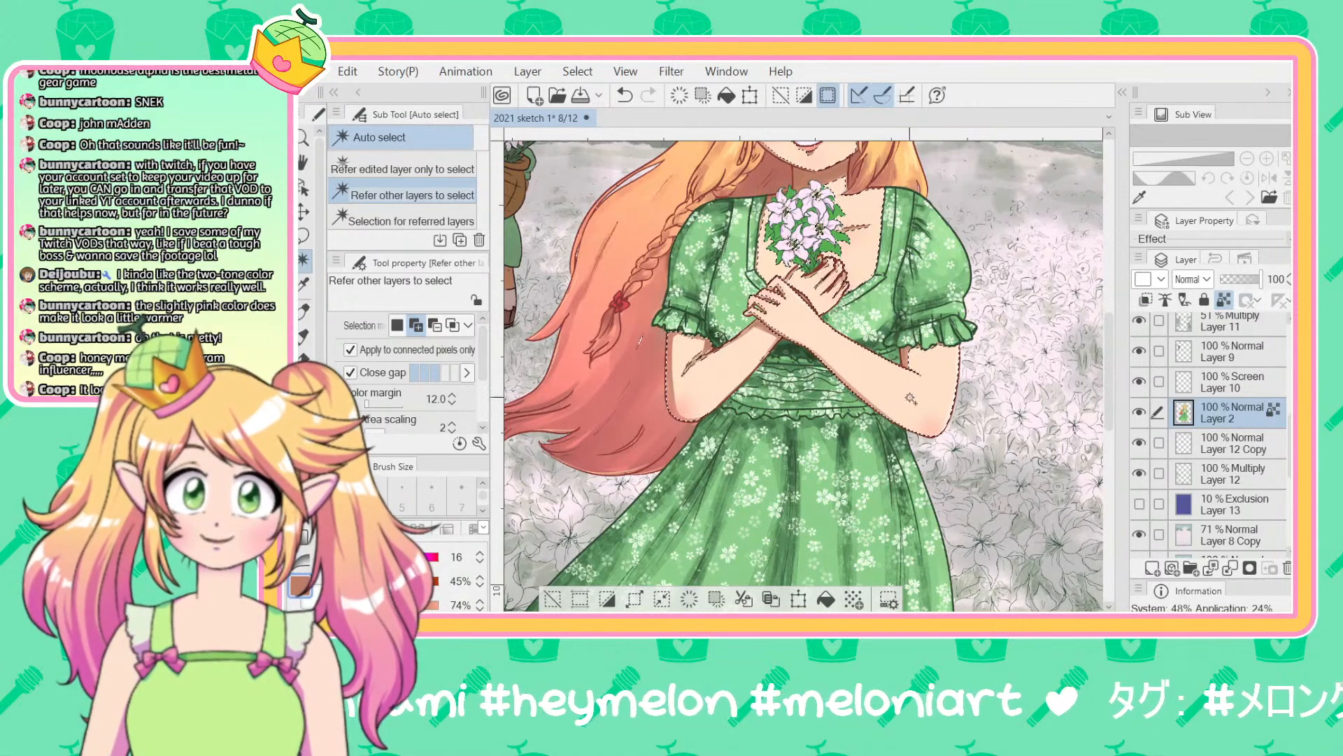
Step: Try shading inside the arm selection with the Pastel brush at size 225.6, and undo the stroke
scroll(998, 320, down, 1)
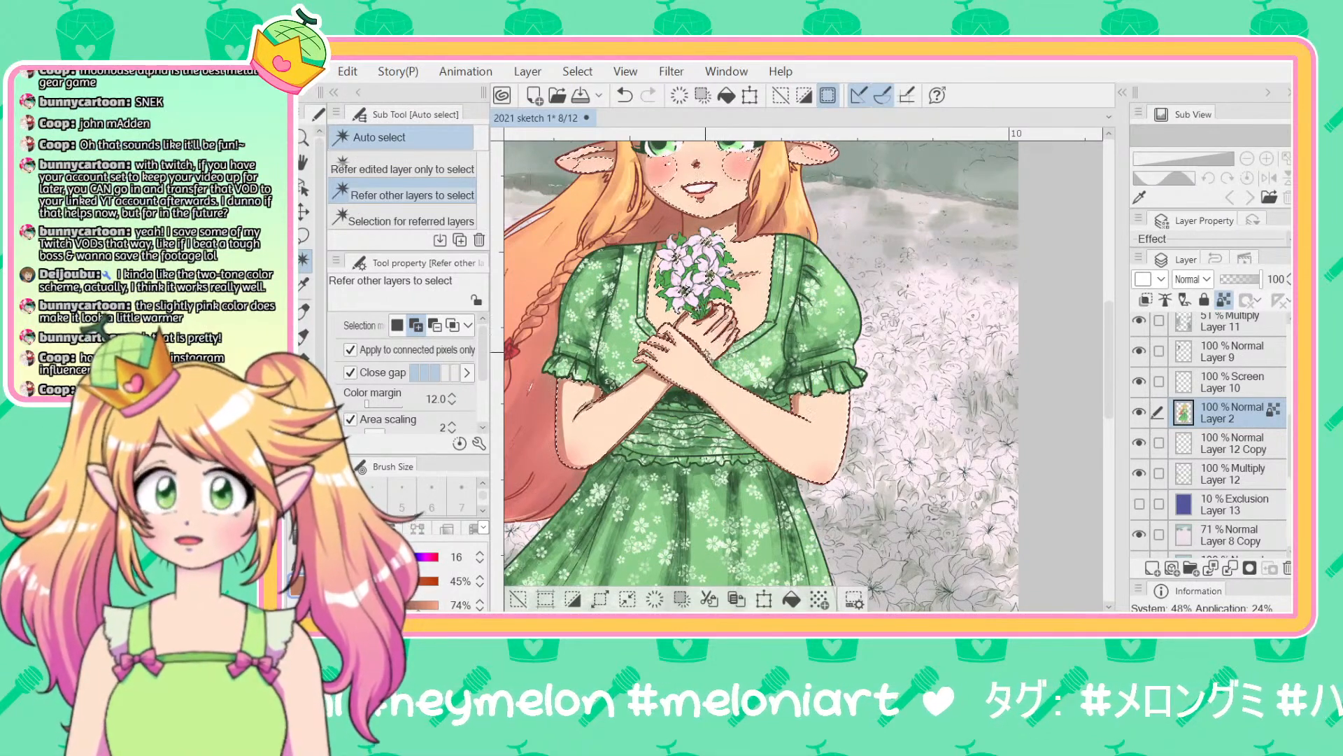
scroll(832, 350, down, 2)
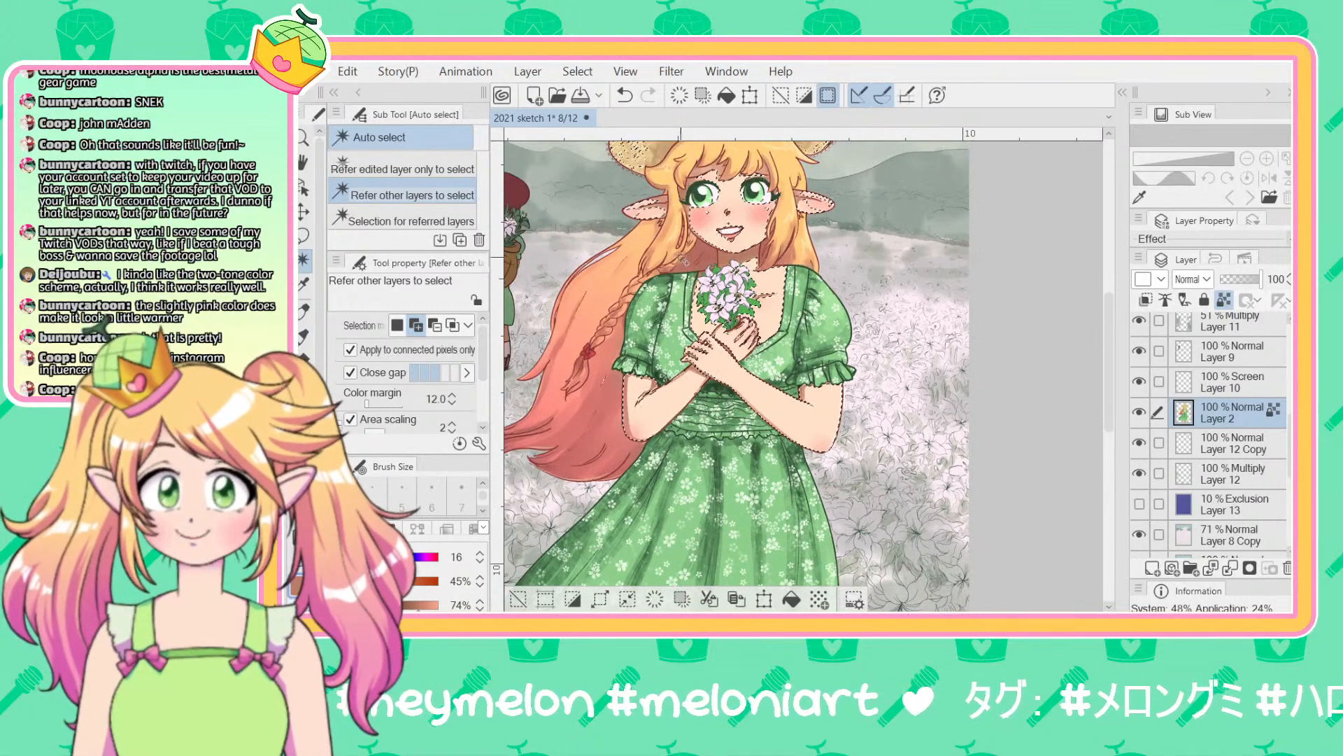
scroll(765, 292, up, 2)
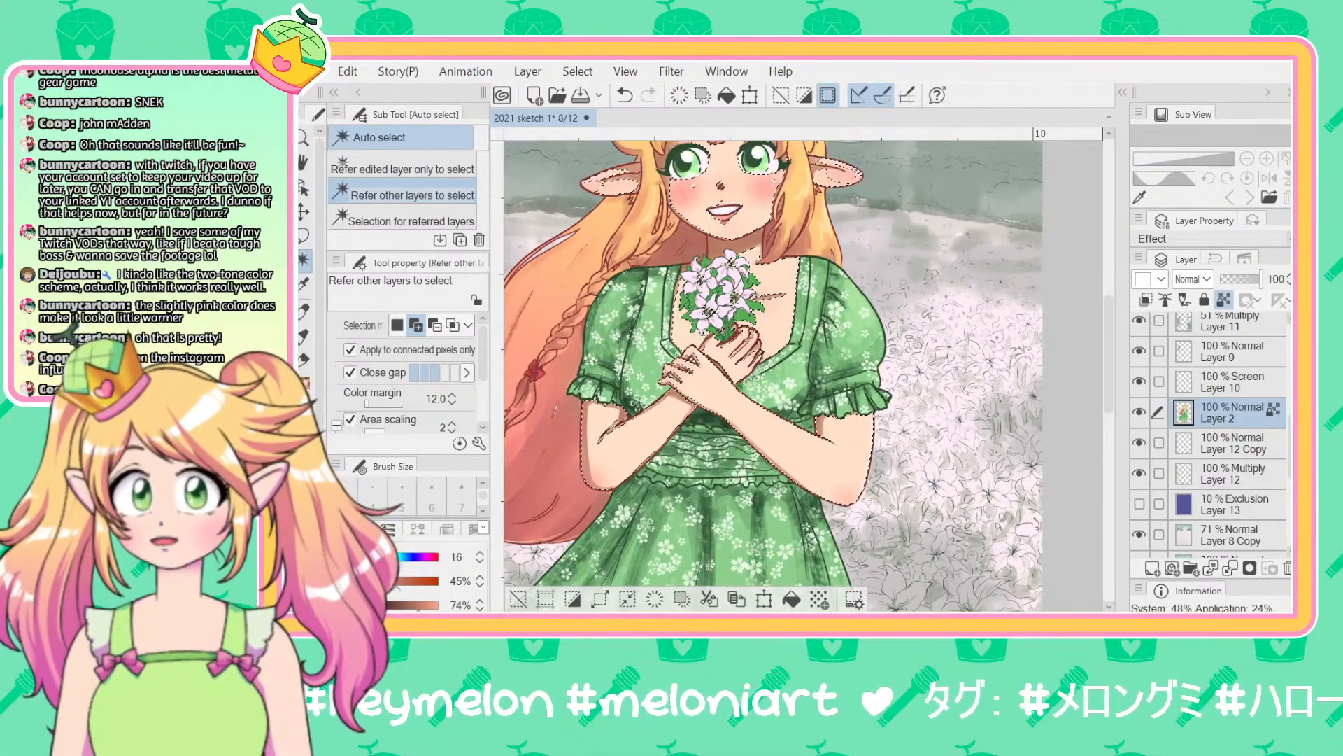
click(303, 366)
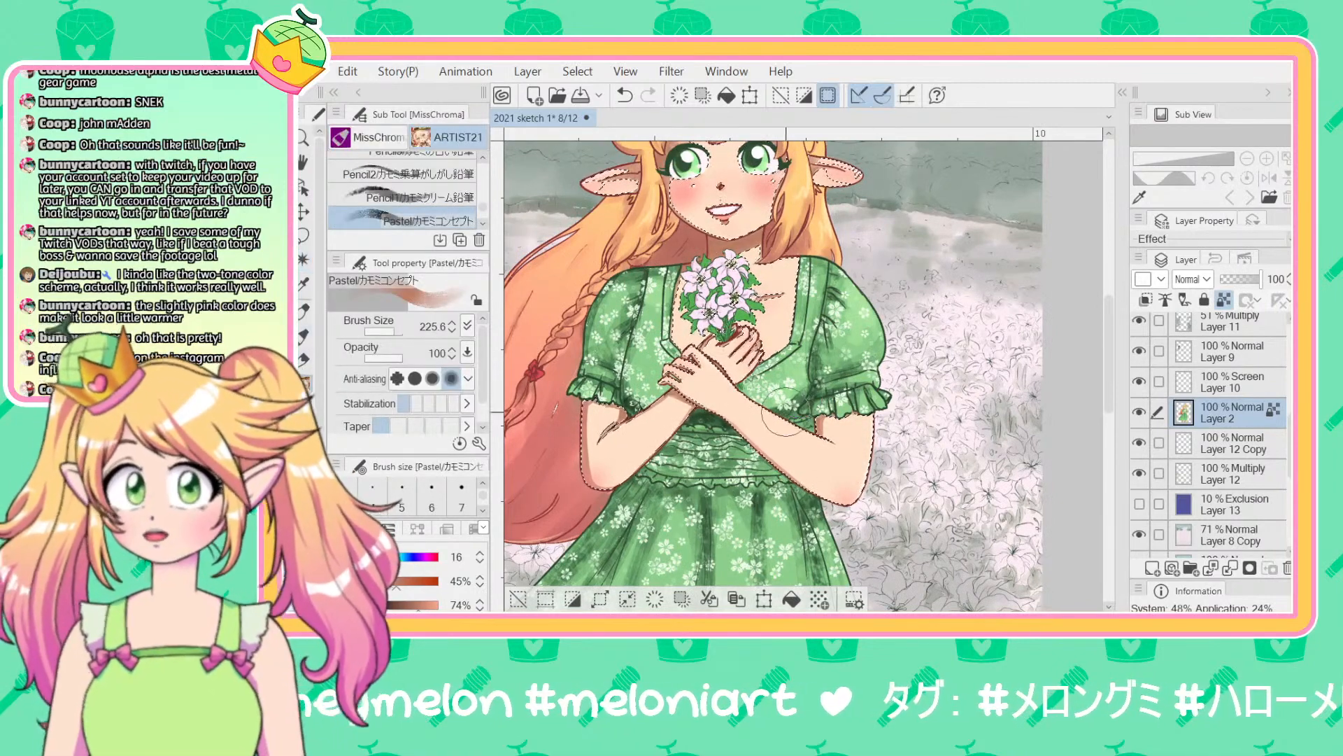
key(ctrl+z)
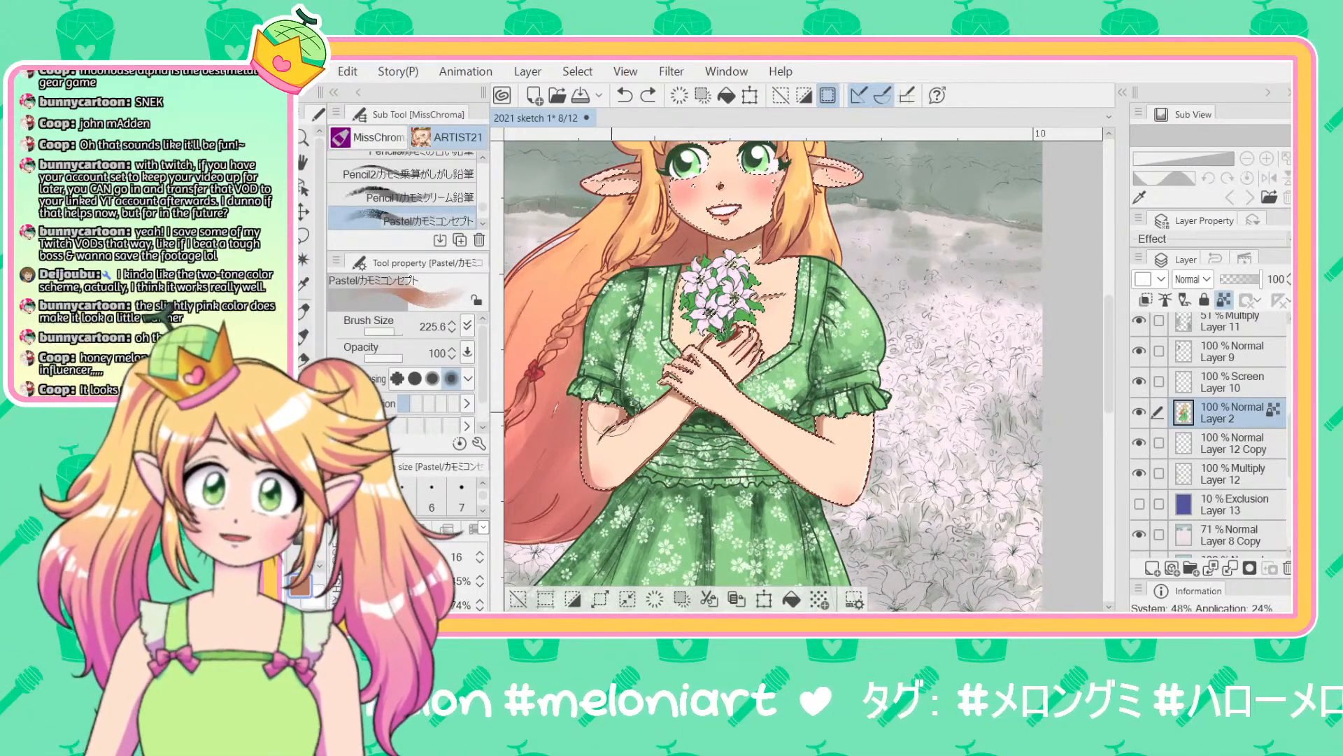
Step: Try shading the arm below the sleeve with Concept Craig (Simple) at size 373.3, and undo the strokes
click(304, 312)
click(303, 337)
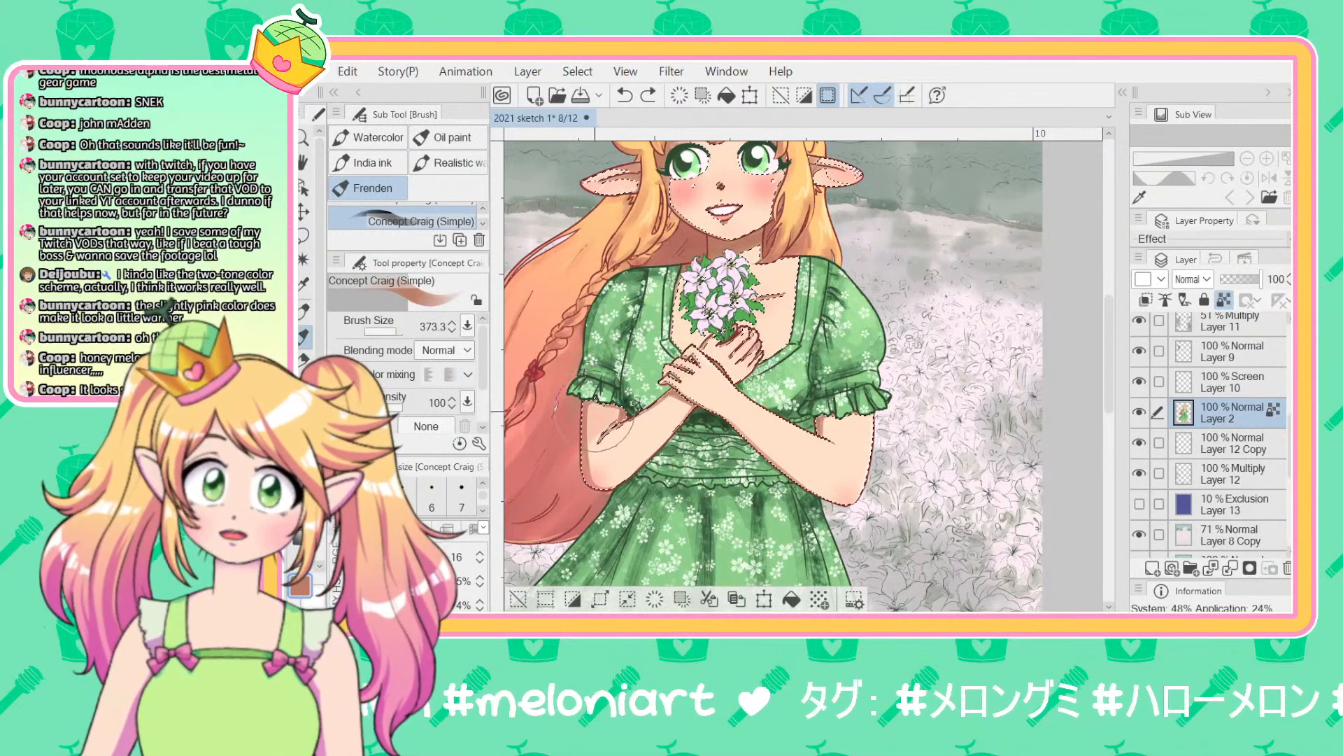
mouse_move(595, 416)
mouse_down()
mouse_move(581, 457)
mouse_move(612, 409)
mouse_move(578, 466)
mouse_move(594, 392)
mouse_move(585, 487)
mouse_up()
key(ctrl+z)
key(ctrl+z)
key(ctrl+z)
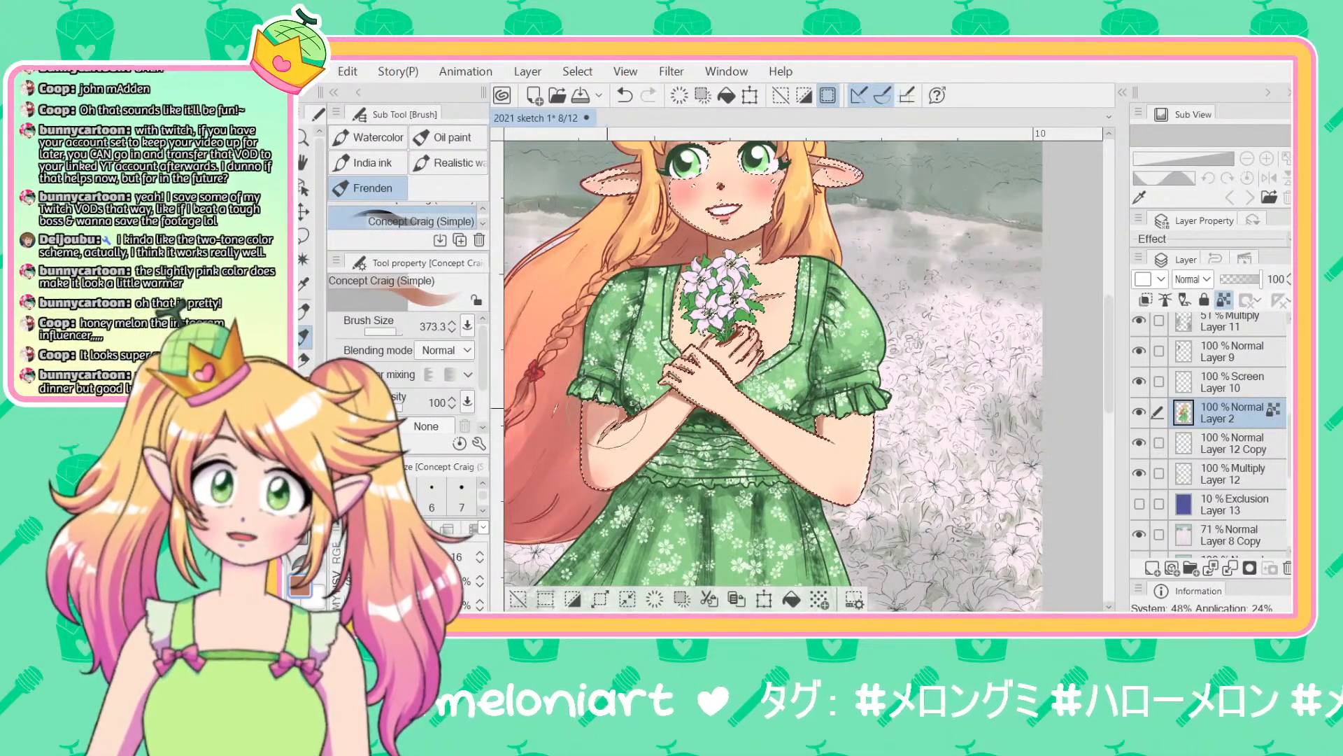
Step: Paint a small orange-brown shadow on the arm just below the sleeve with Concept Craig (Simple) at size 97.5, redoing unsatisfactory strokes, and deselect
click(387, 333)
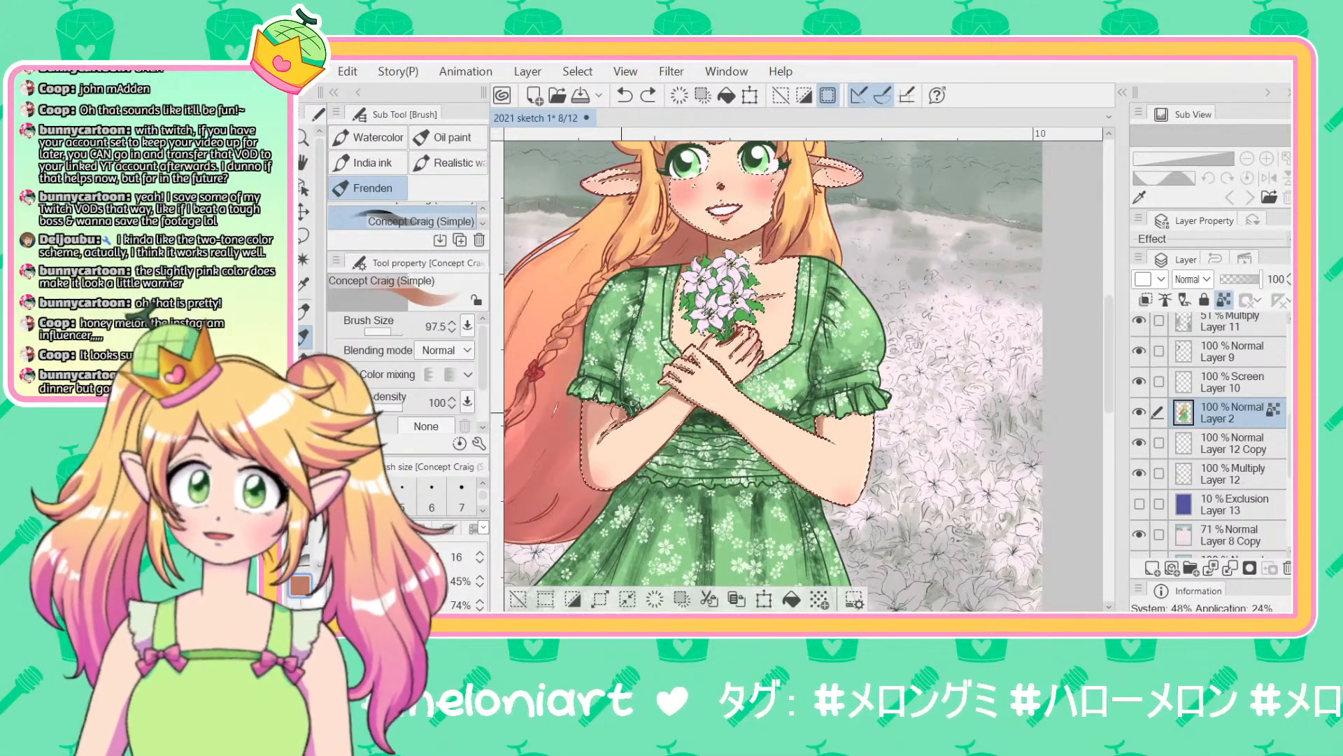
drag(616, 409, 587, 426)
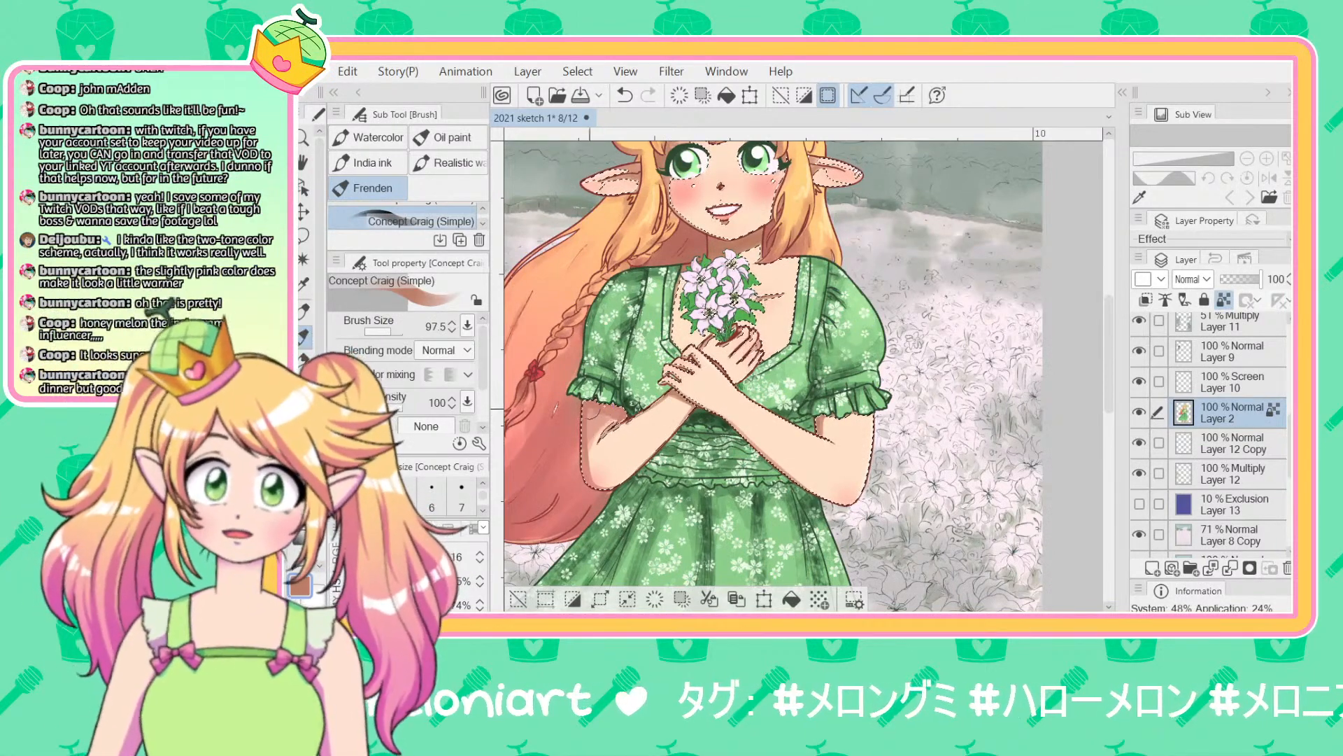
key(ctrl+z)
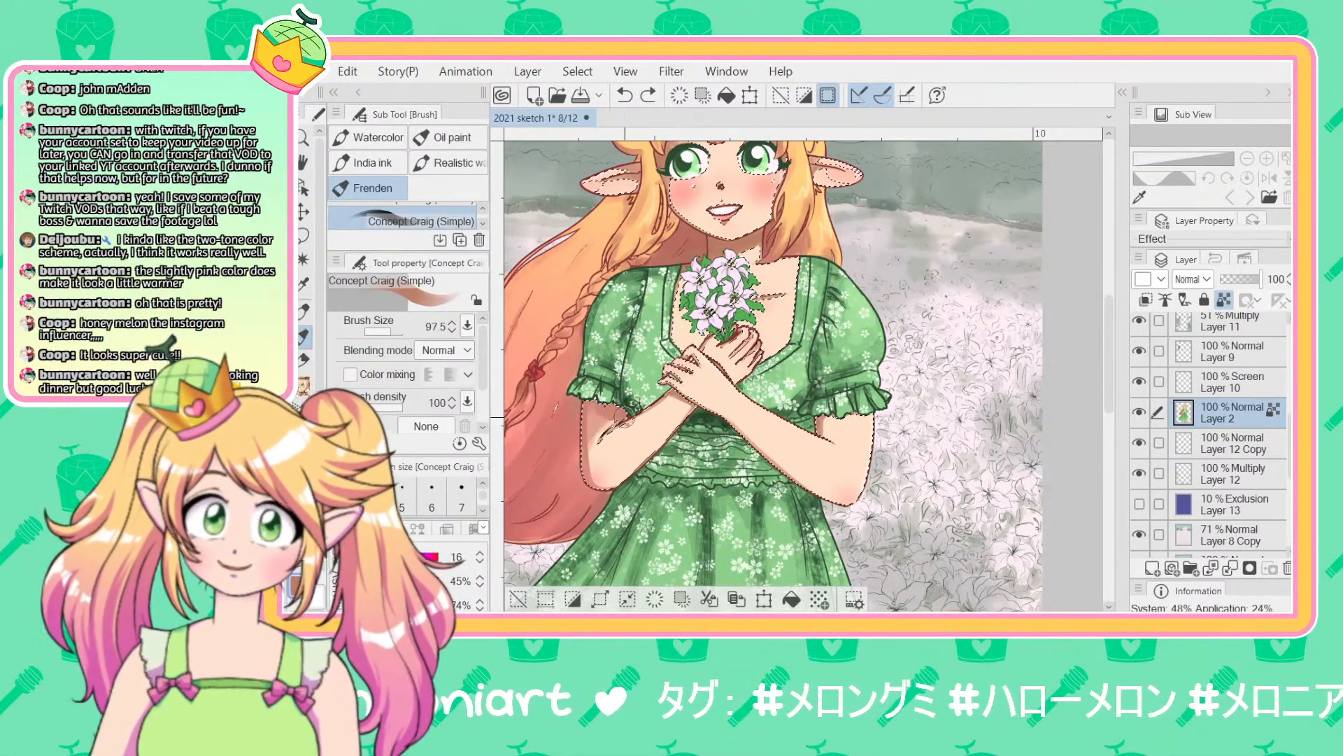
drag(623, 416, 580, 410)
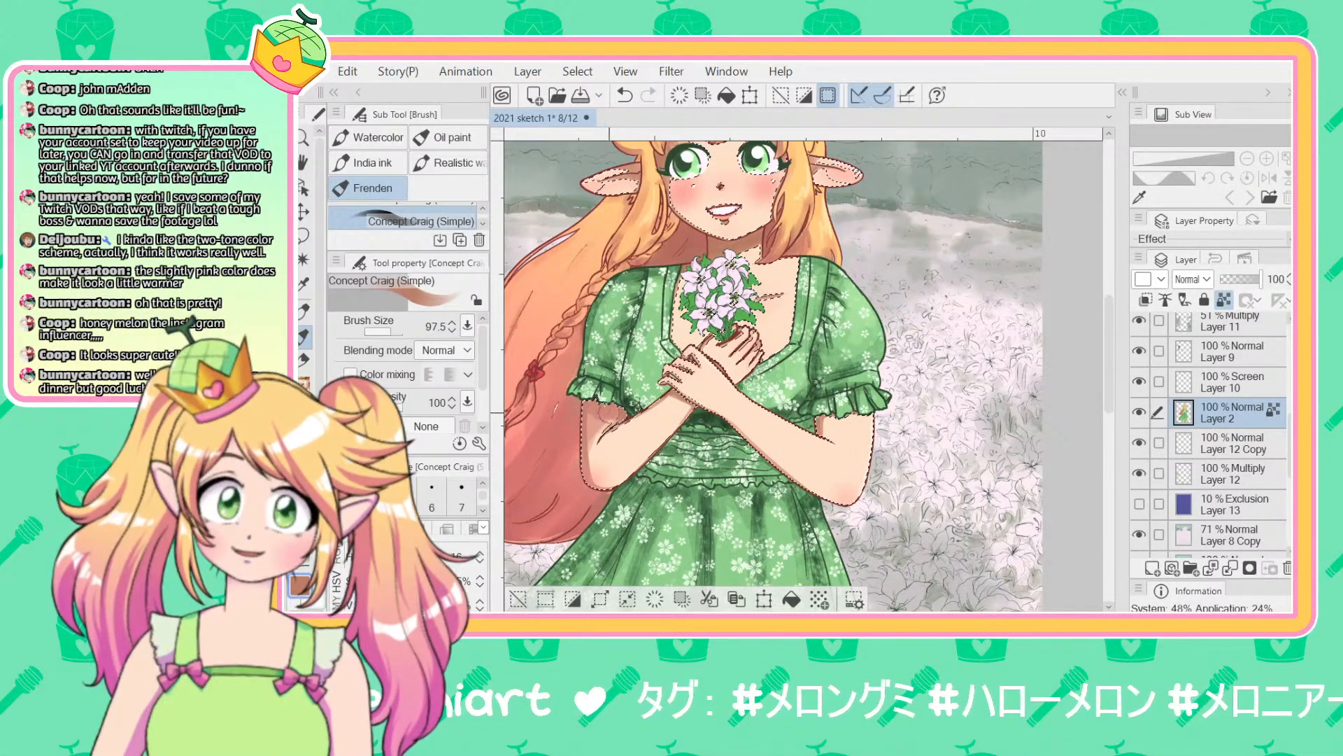
drag(583, 447, 599, 422)
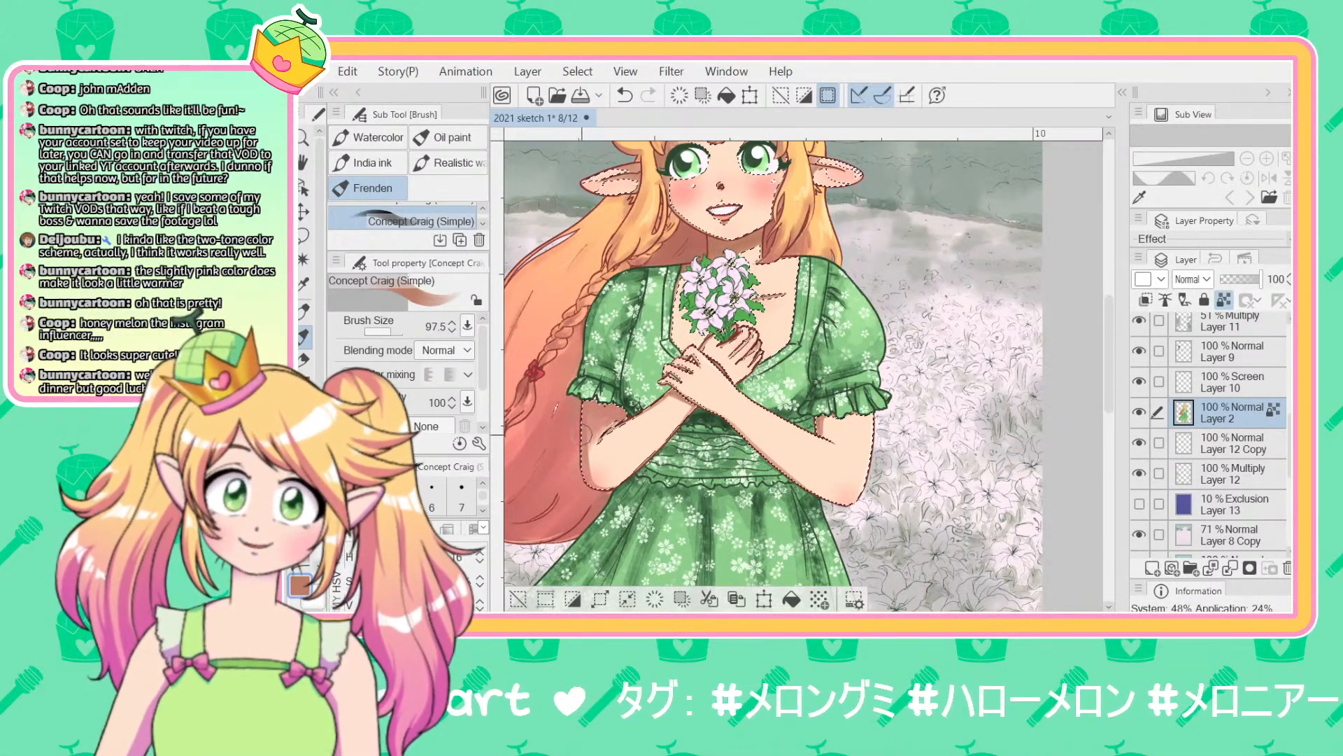
key(ctrl+z)
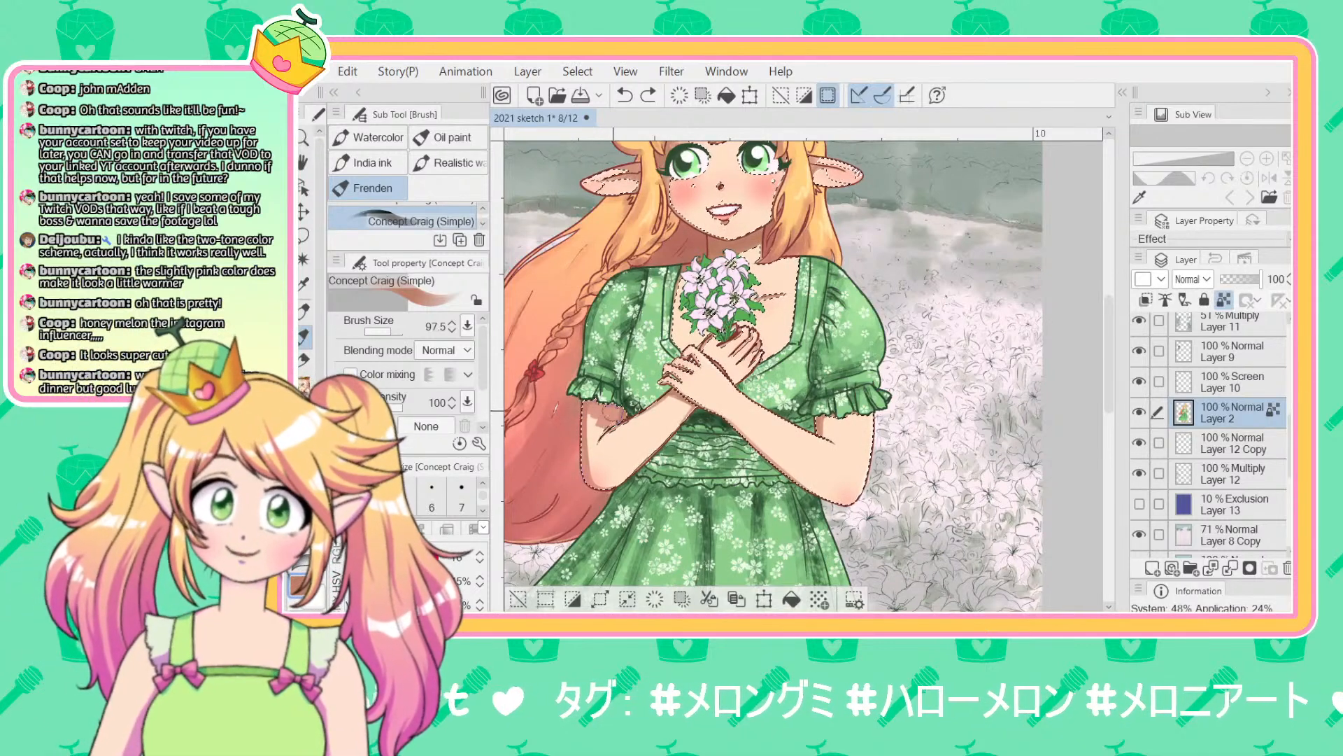
key(ctrl+z)
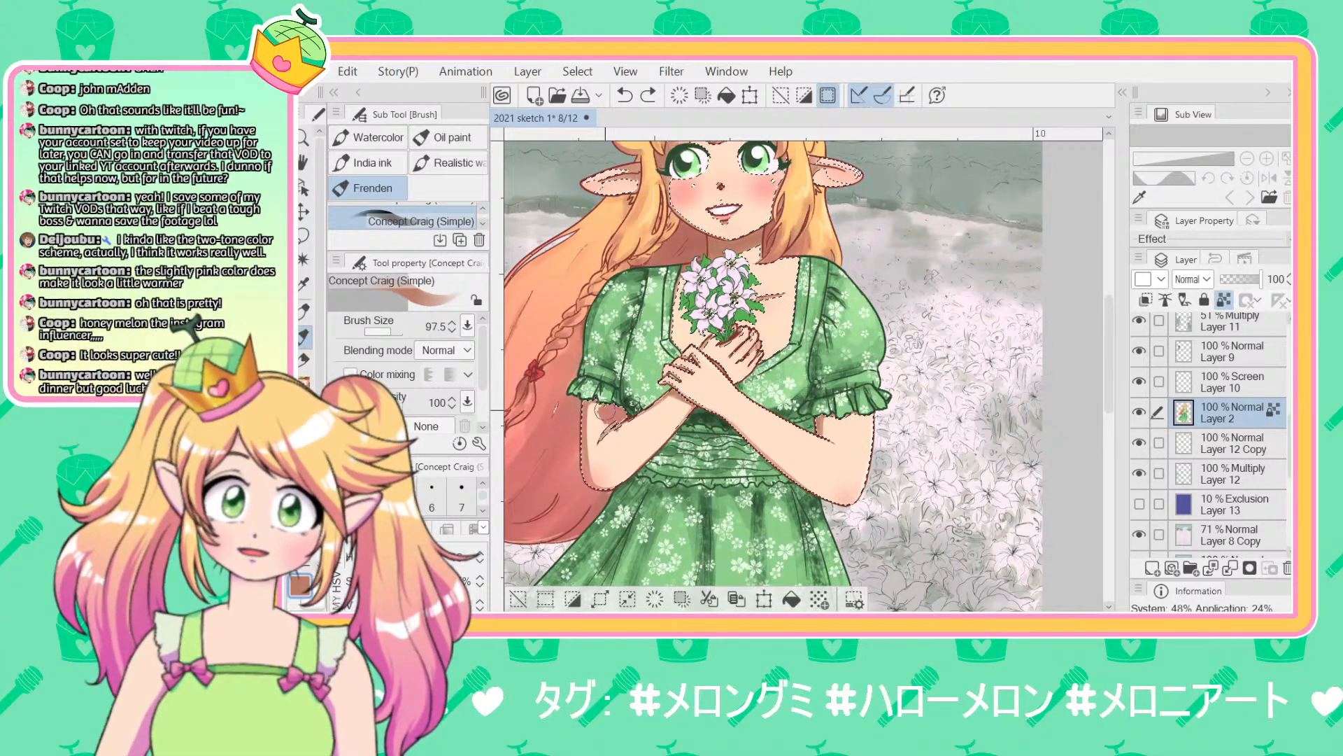
key(ctrl+z)
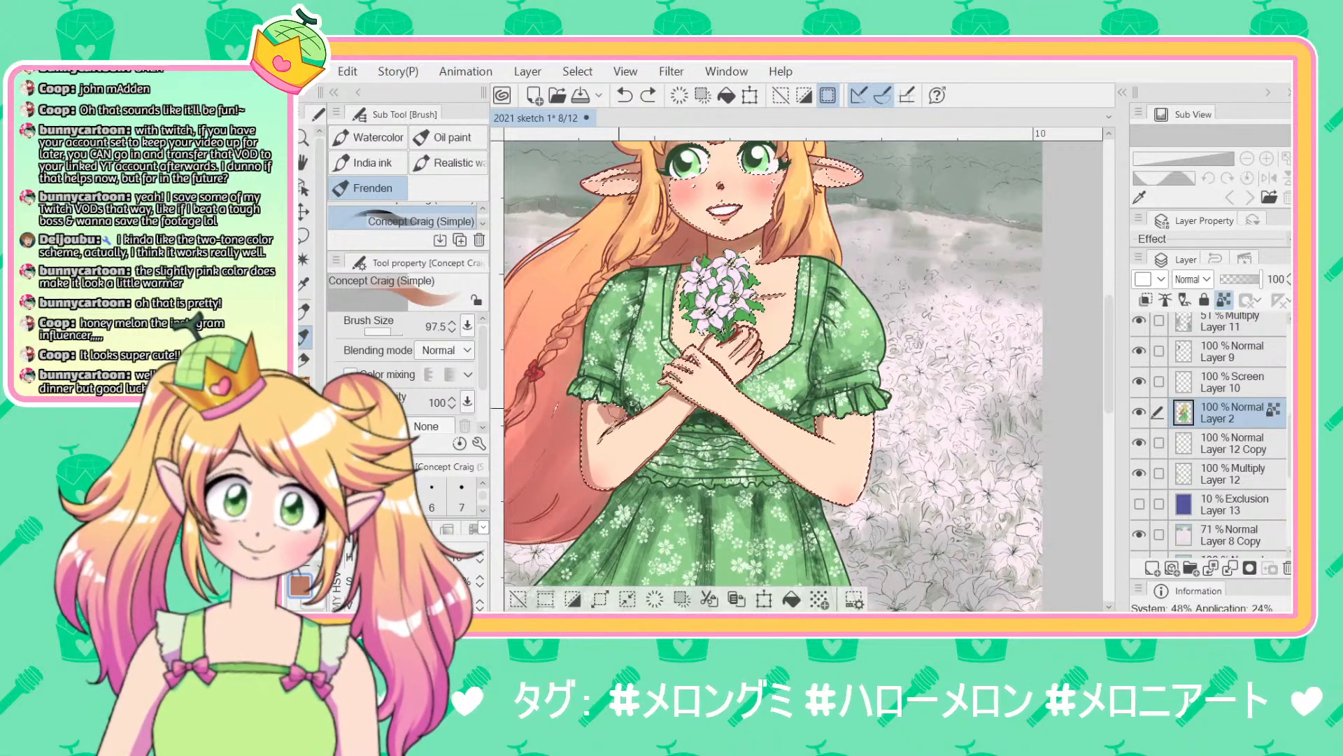
drag(610, 411, 596, 411)
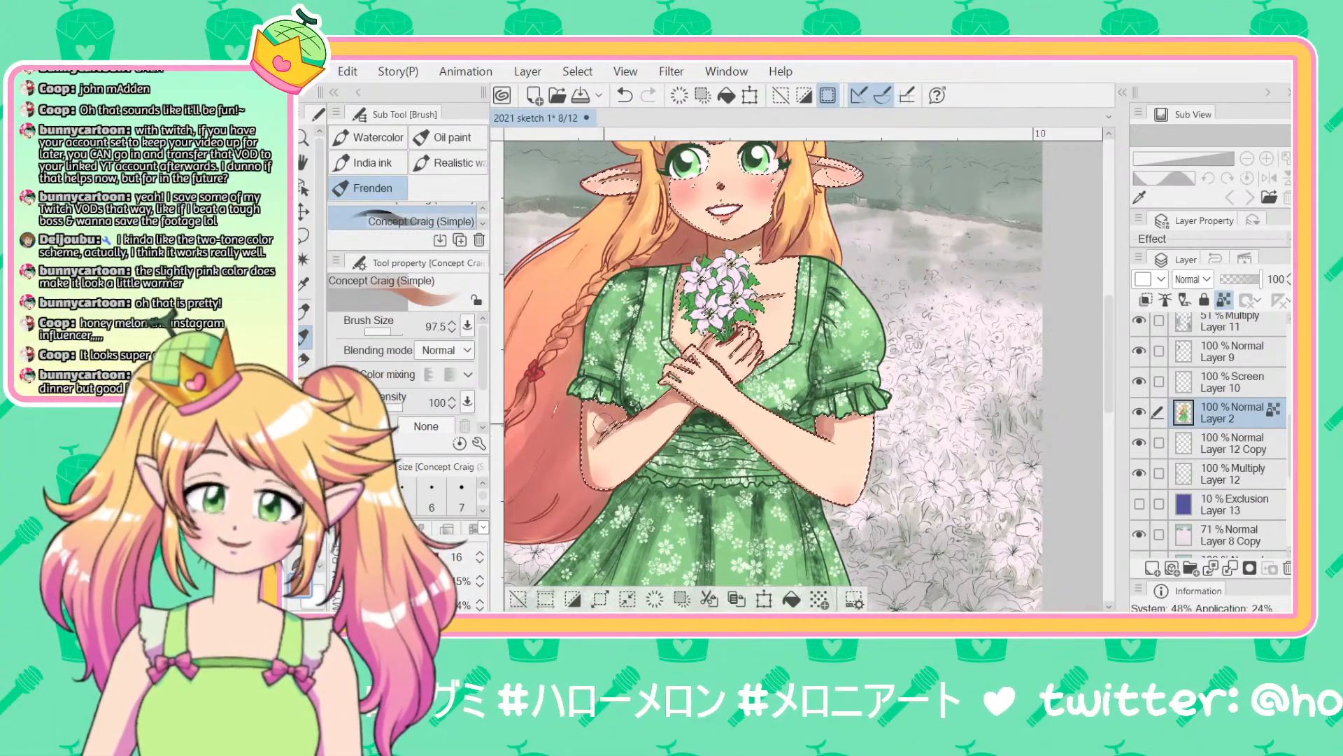
key(ctrl+minus)
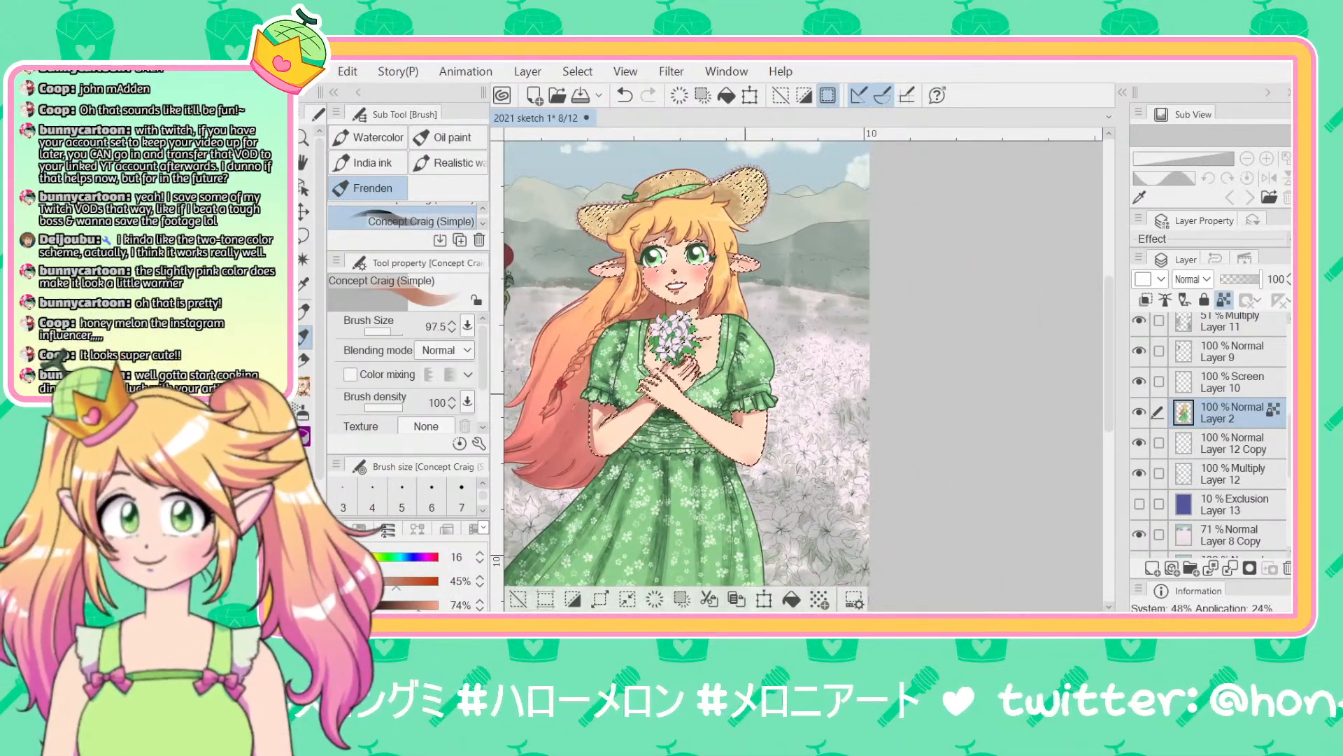
key(ctrl+d)
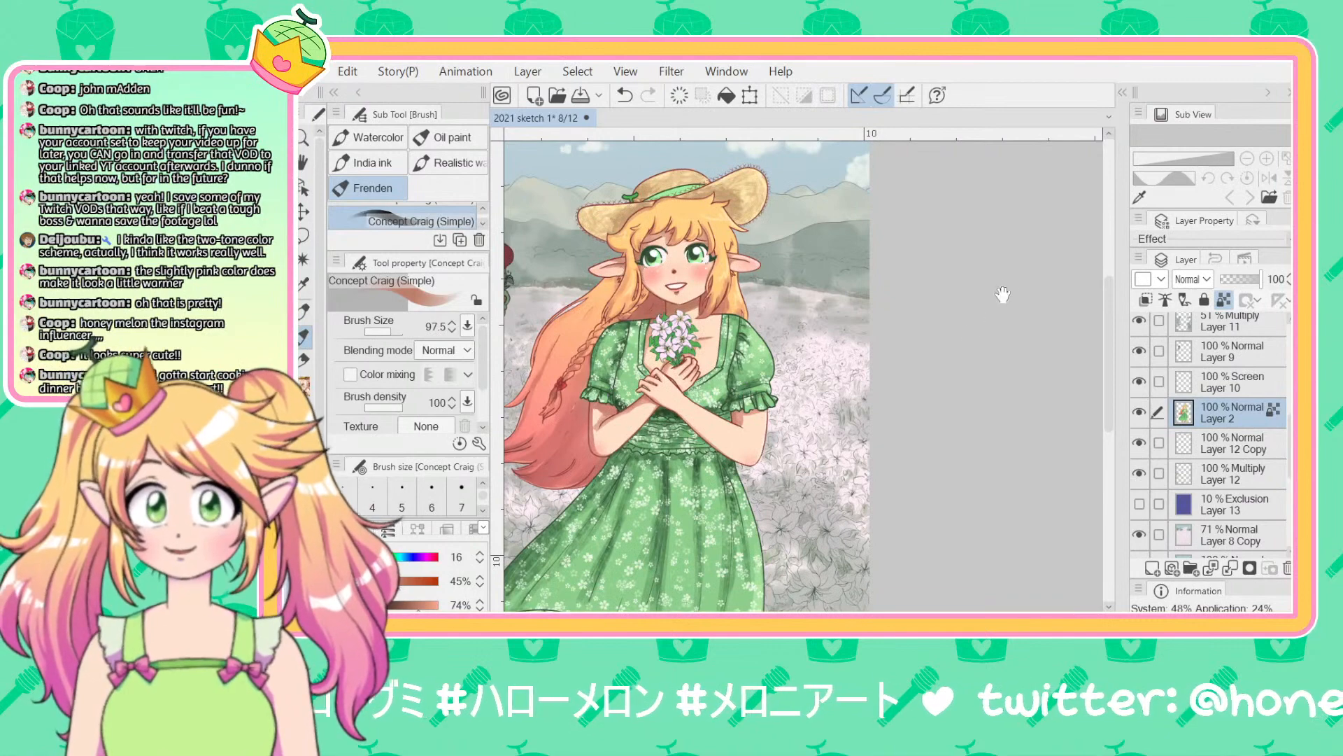
drag(1002, 294, 1106, 300)
key(ctrl+minus)
key(ctrl+minus)
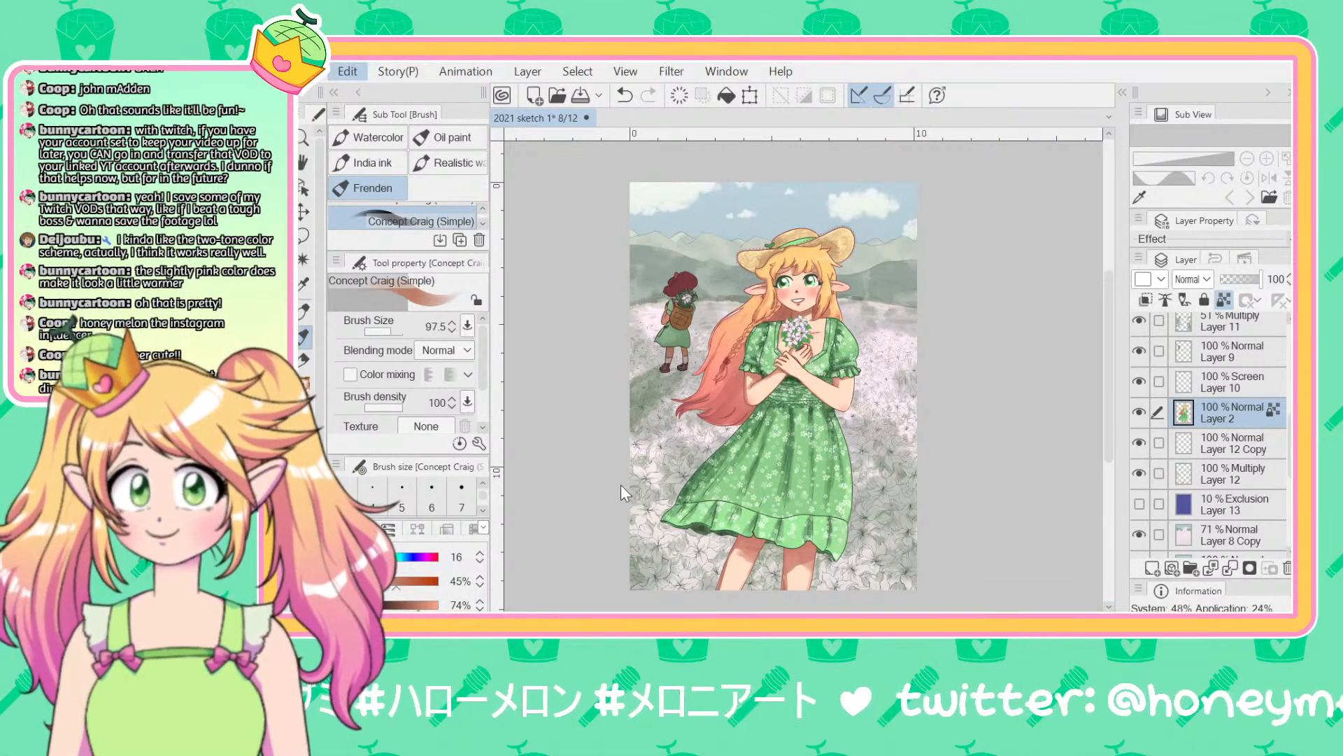
click(722, 483)
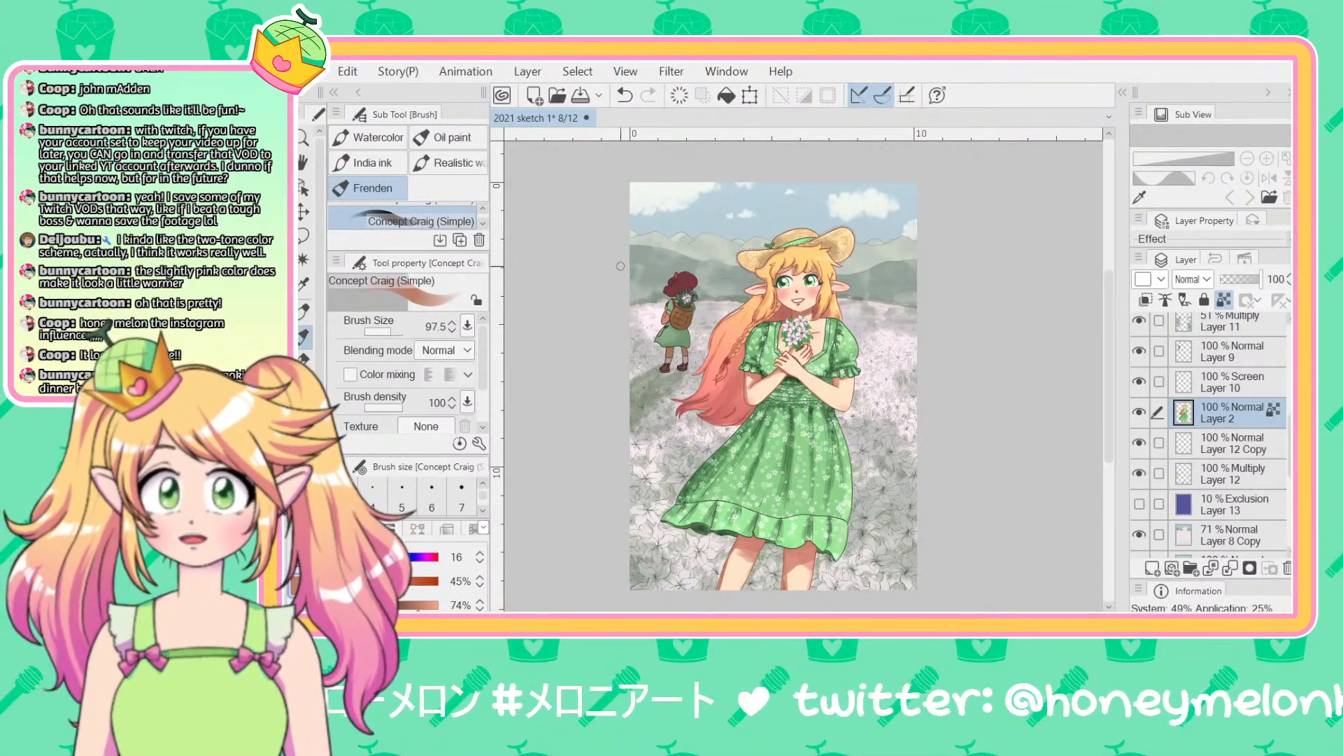
drag(1000, 323, 1004, 328)
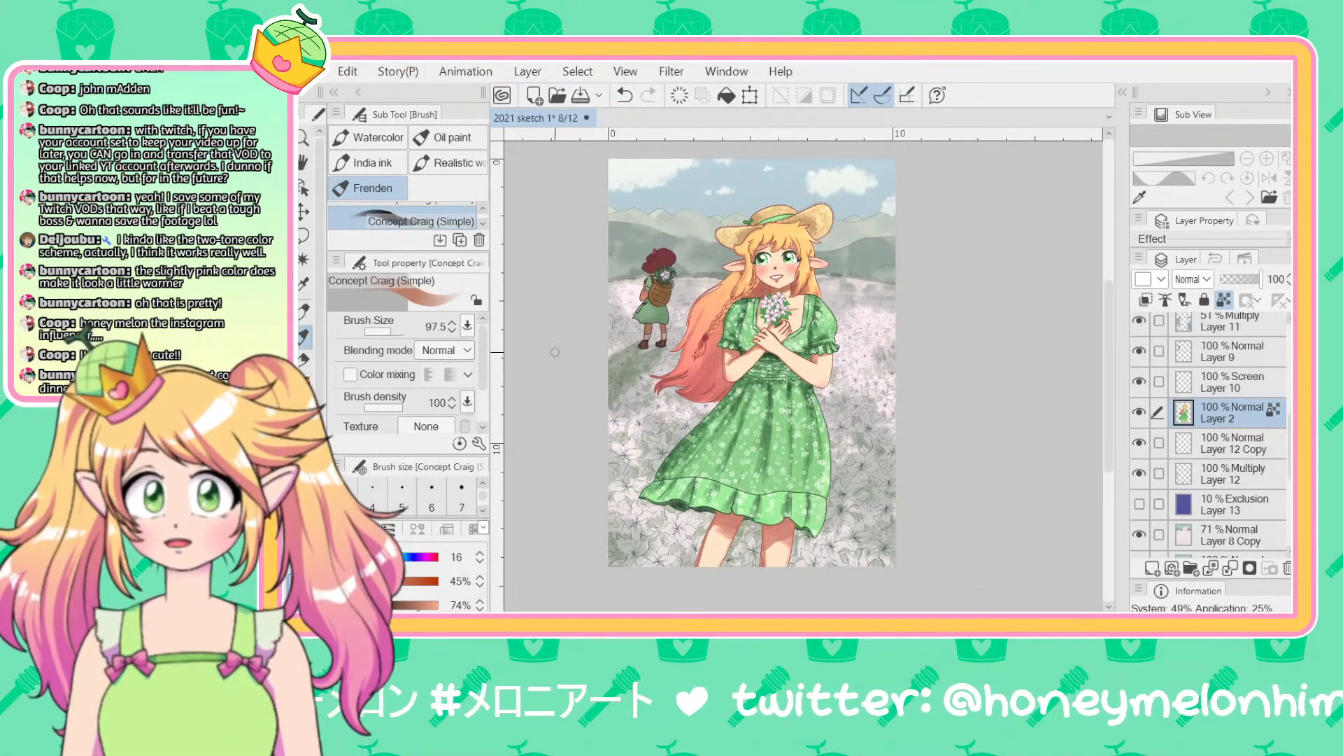
Step: Try the Darken blending mode on Layer 12, and undo the change
scroll(1188, 478, down, 1)
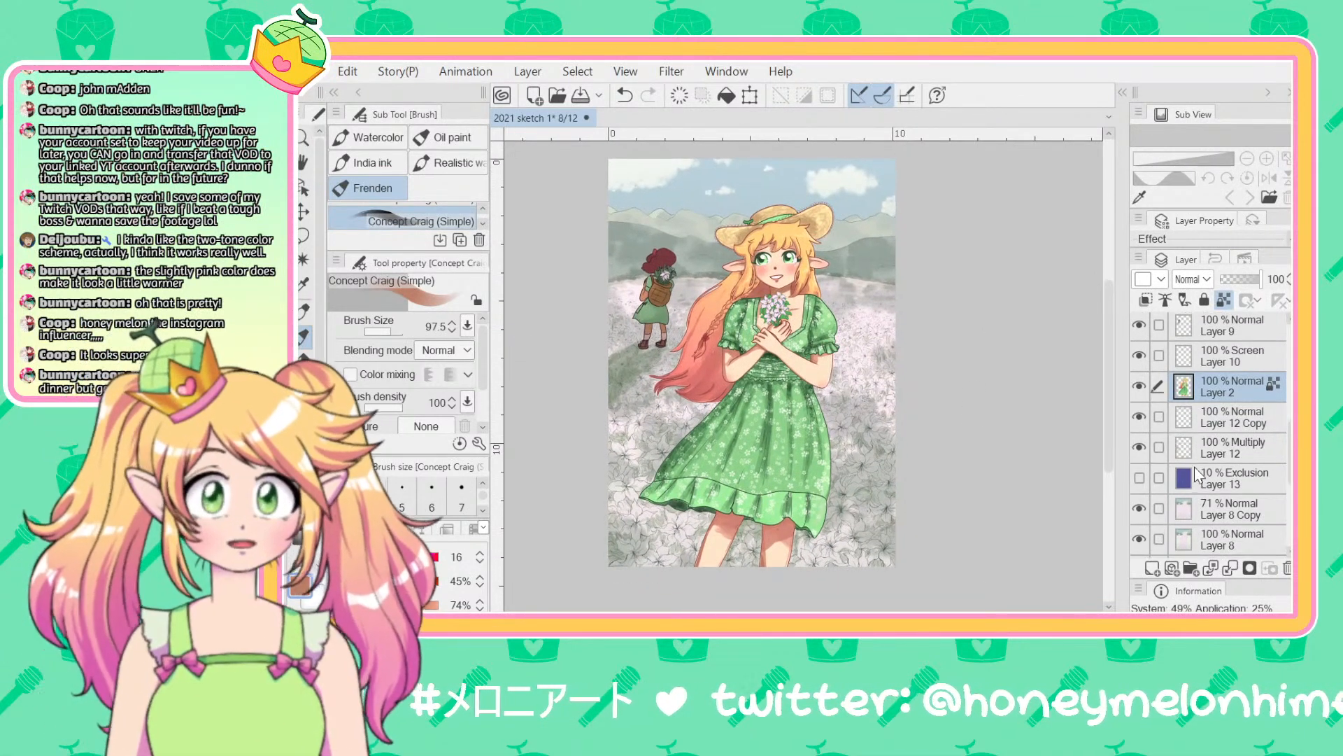
click(1181, 452)
click(1139, 448)
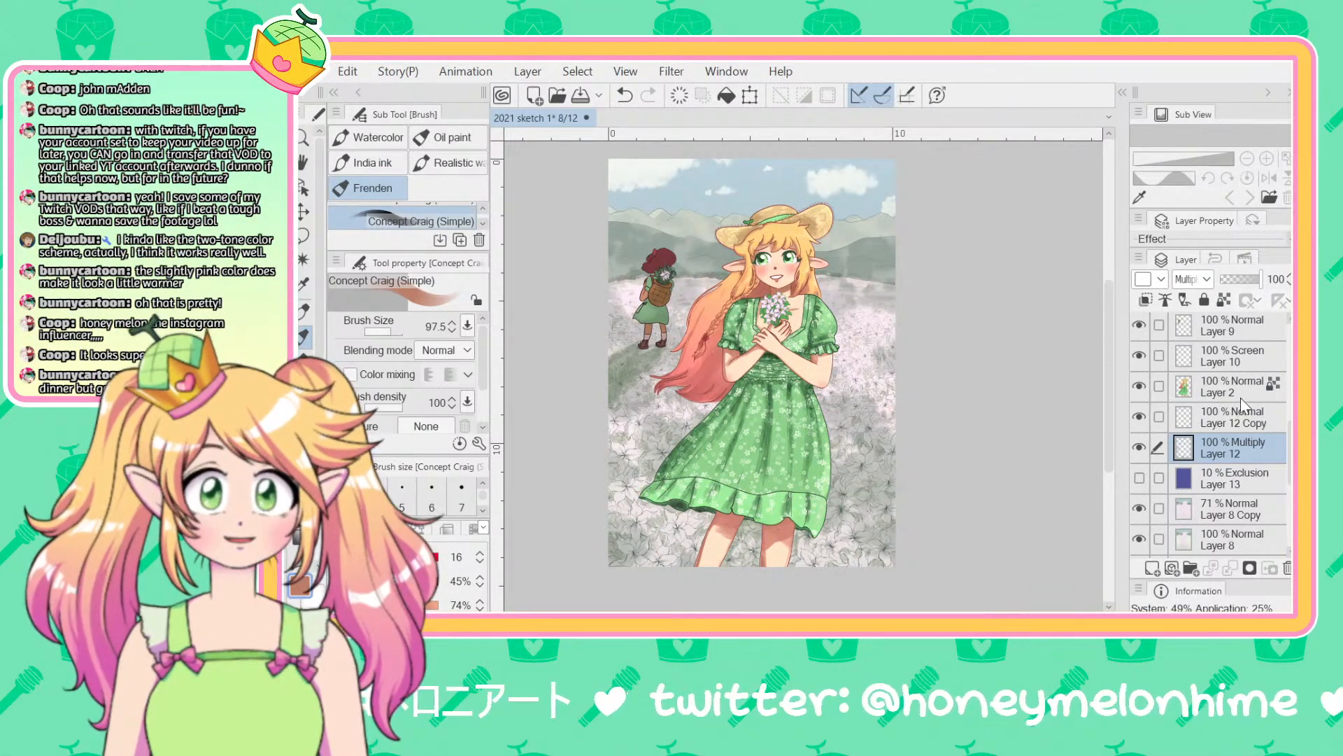
scroll(1197, 280, up, 1)
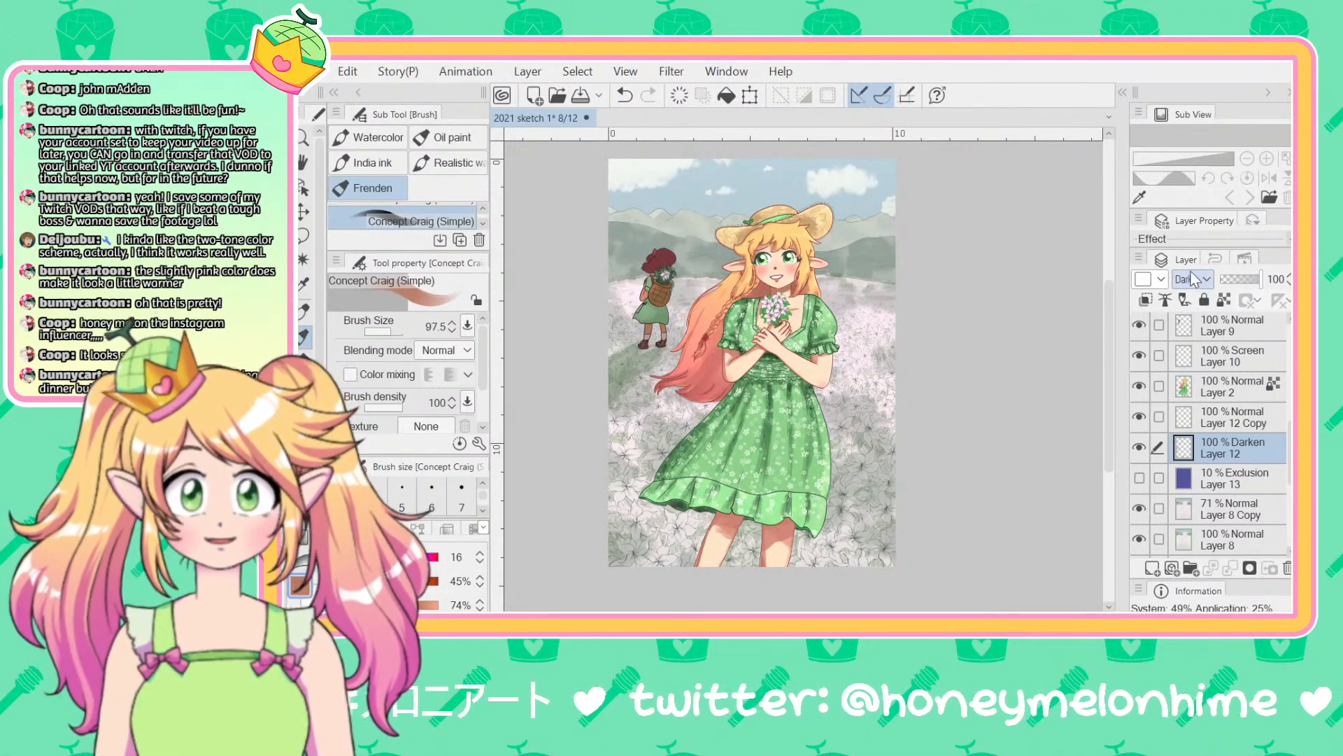
key(ctrl+z)
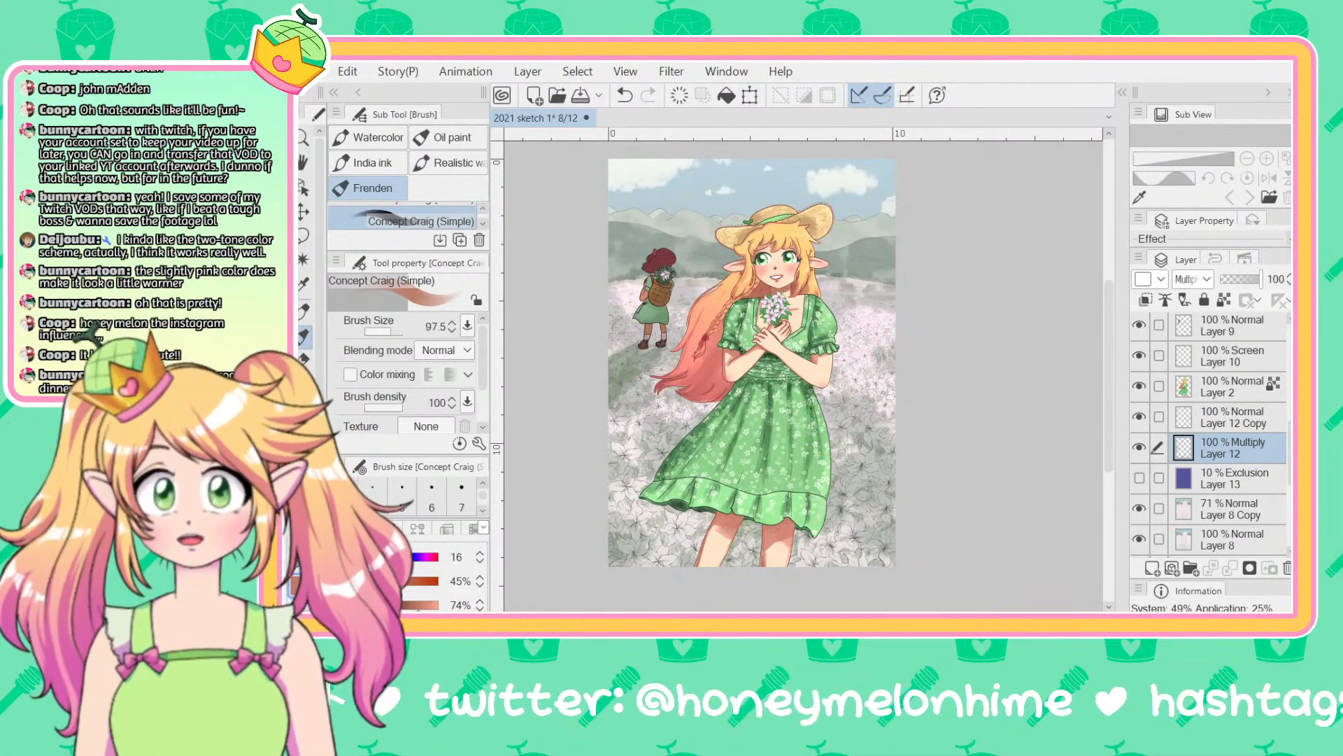
Step: Sample the red of the girl's hair ends, darken it to hue 3, saturation 60% and value 59%, and make Layer 2 active
drag(1029, 294, 1021, 306)
scroll(949, 331, up, 5)
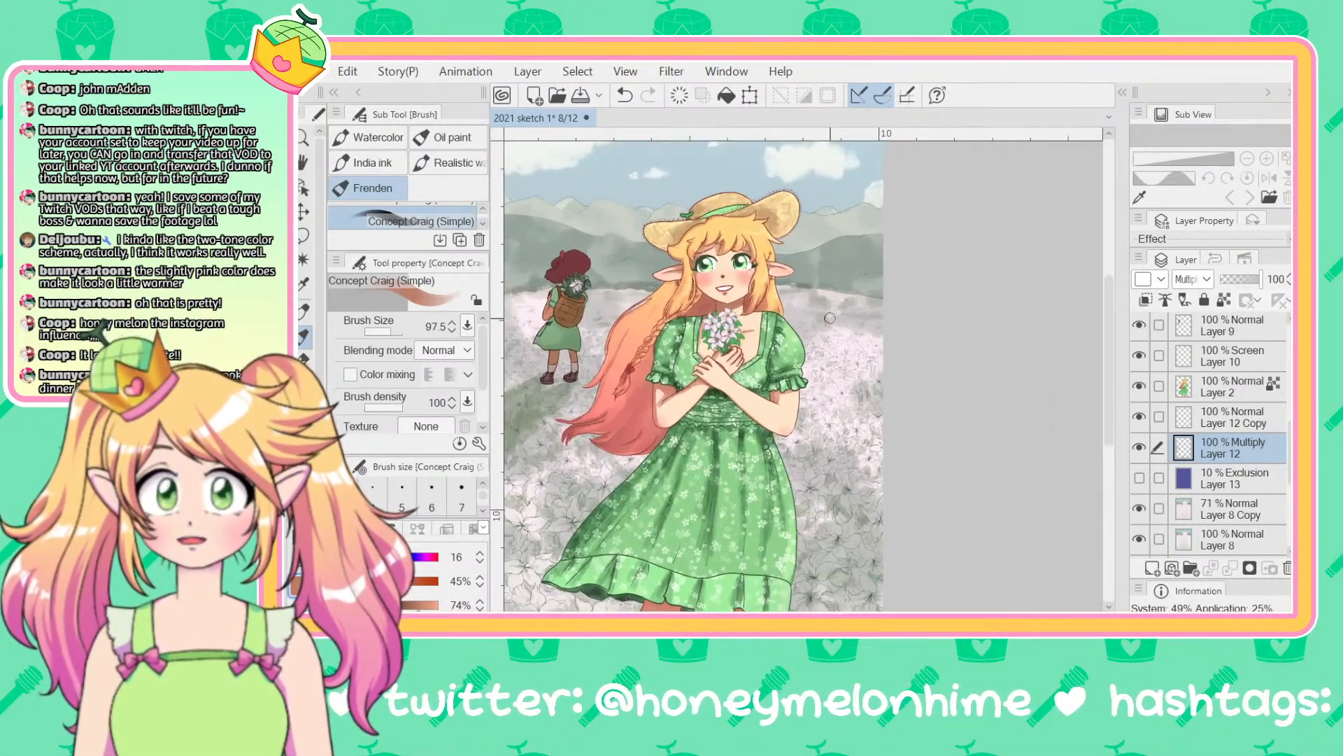
drag(948, 331, 1079, 331)
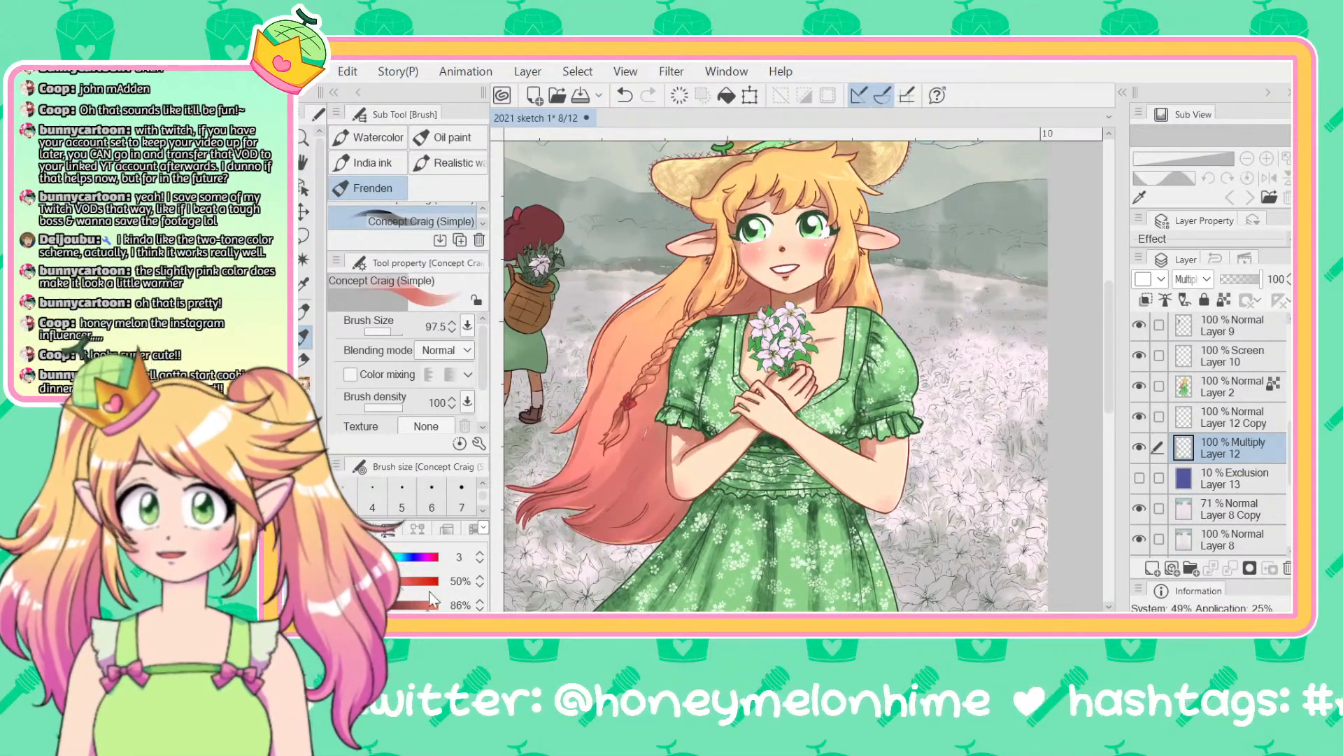
alt+click(602, 475)
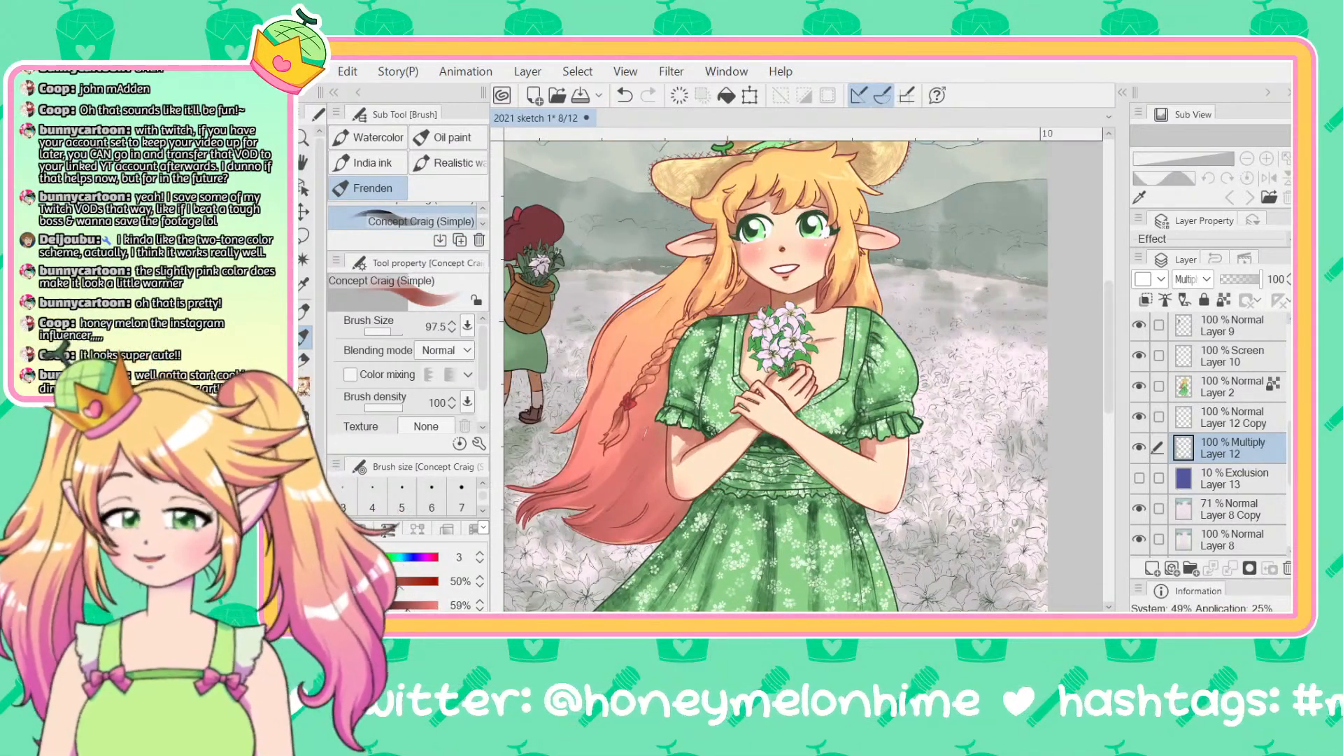
click(409, 582)
scroll(735, 343, up, 2)
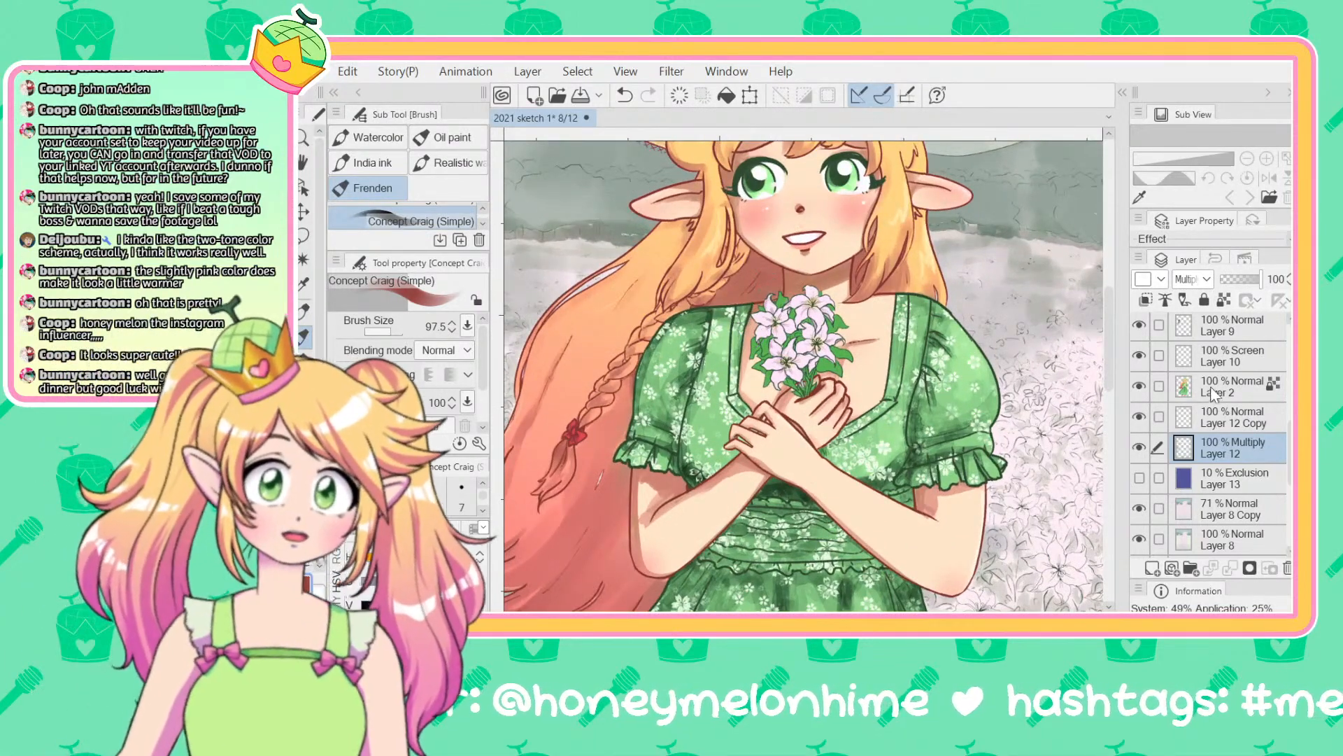
ctrl+shift+click(763, 280)
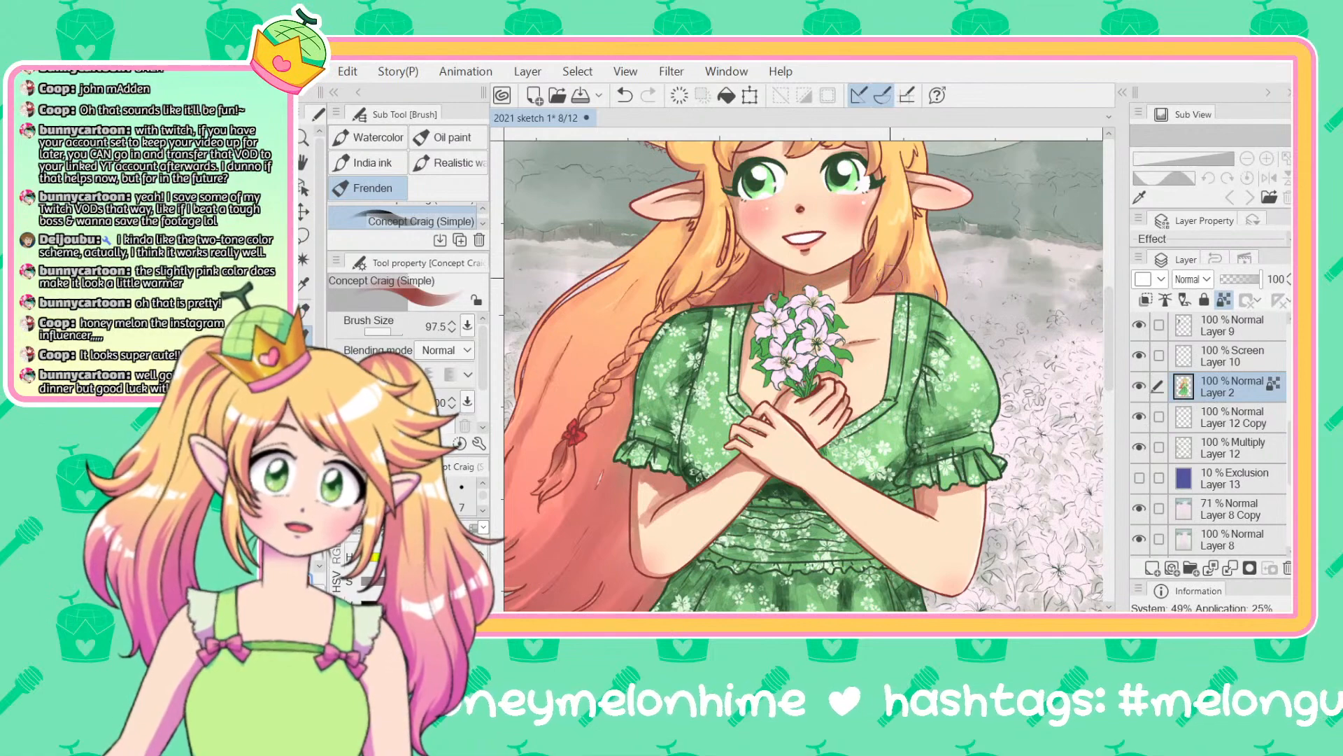
Step: Auto-select the reddish lower part of the girl's loose hair beside the arm, with reference to other layers
scroll(971, 335, down, 5)
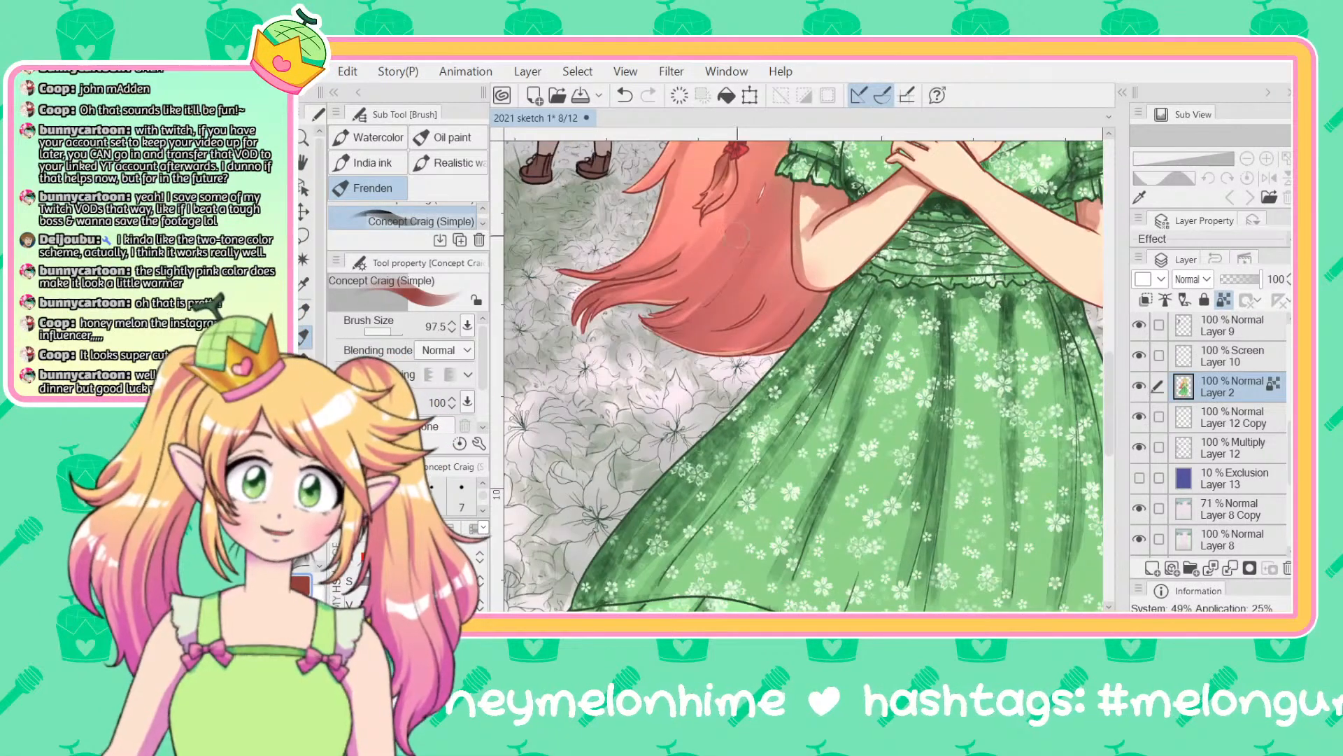
scroll(1008, 317, up, 3)
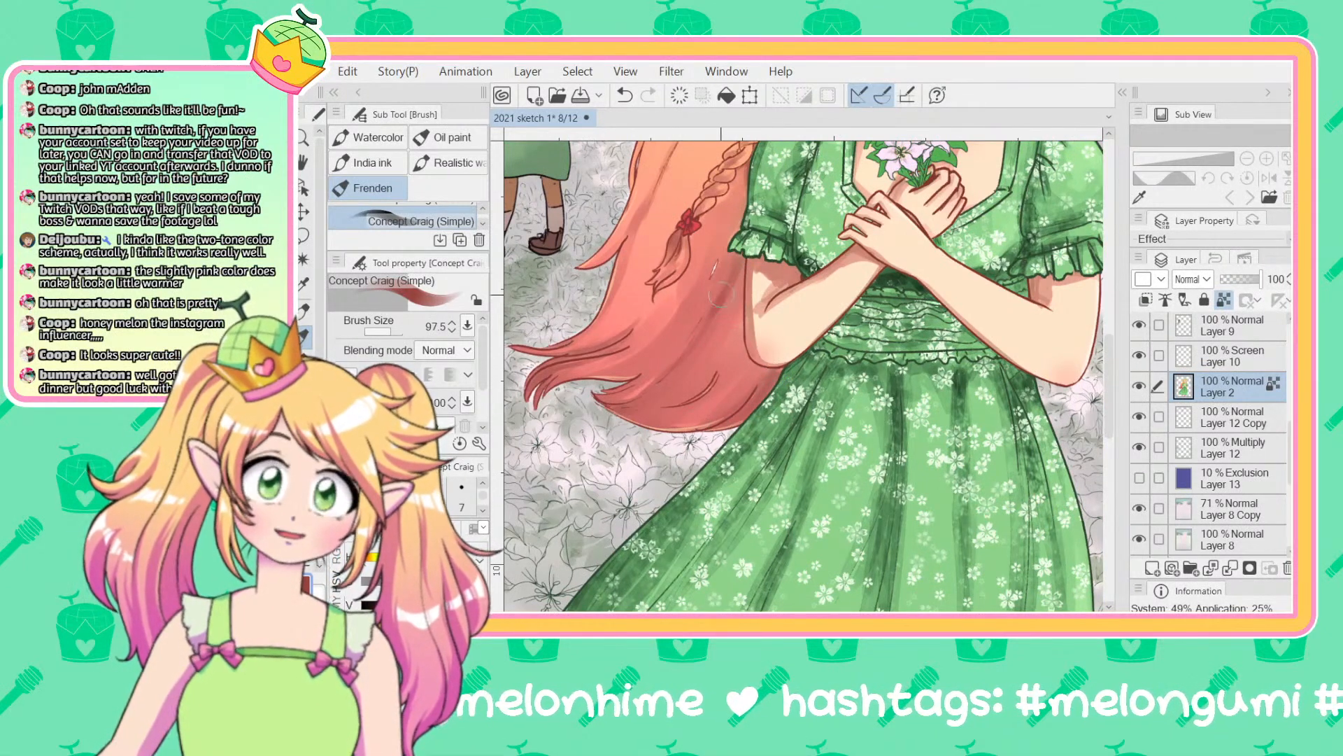
scroll(734, 260, down, 2)
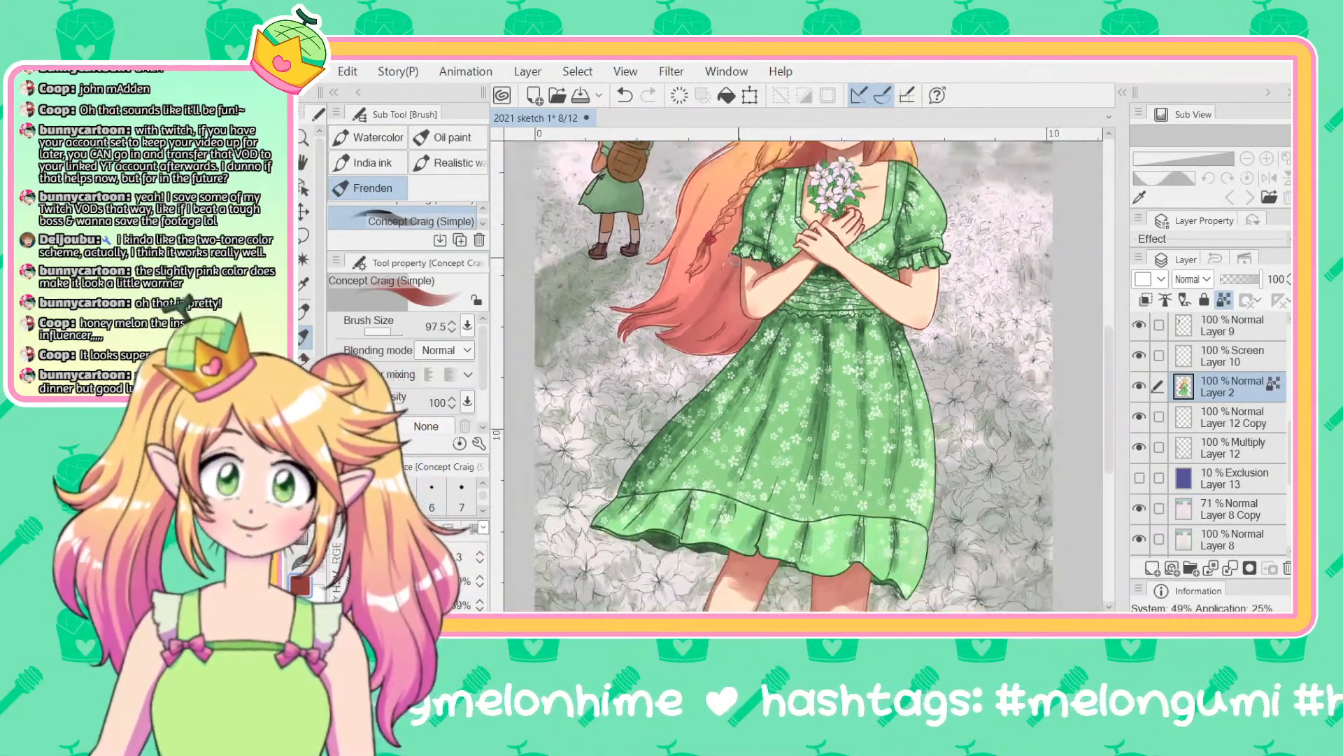
drag(1015, 196, 1002, 290)
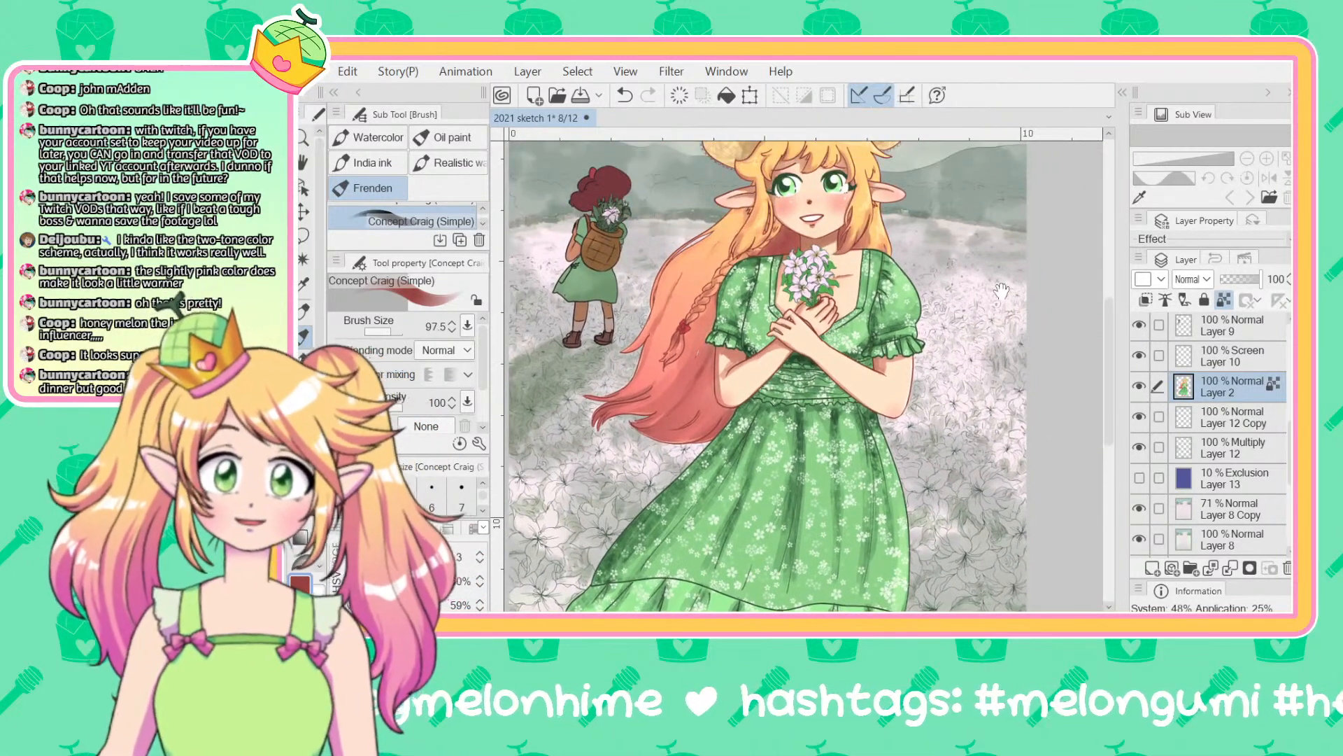
scroll(627, 361, up, 3)
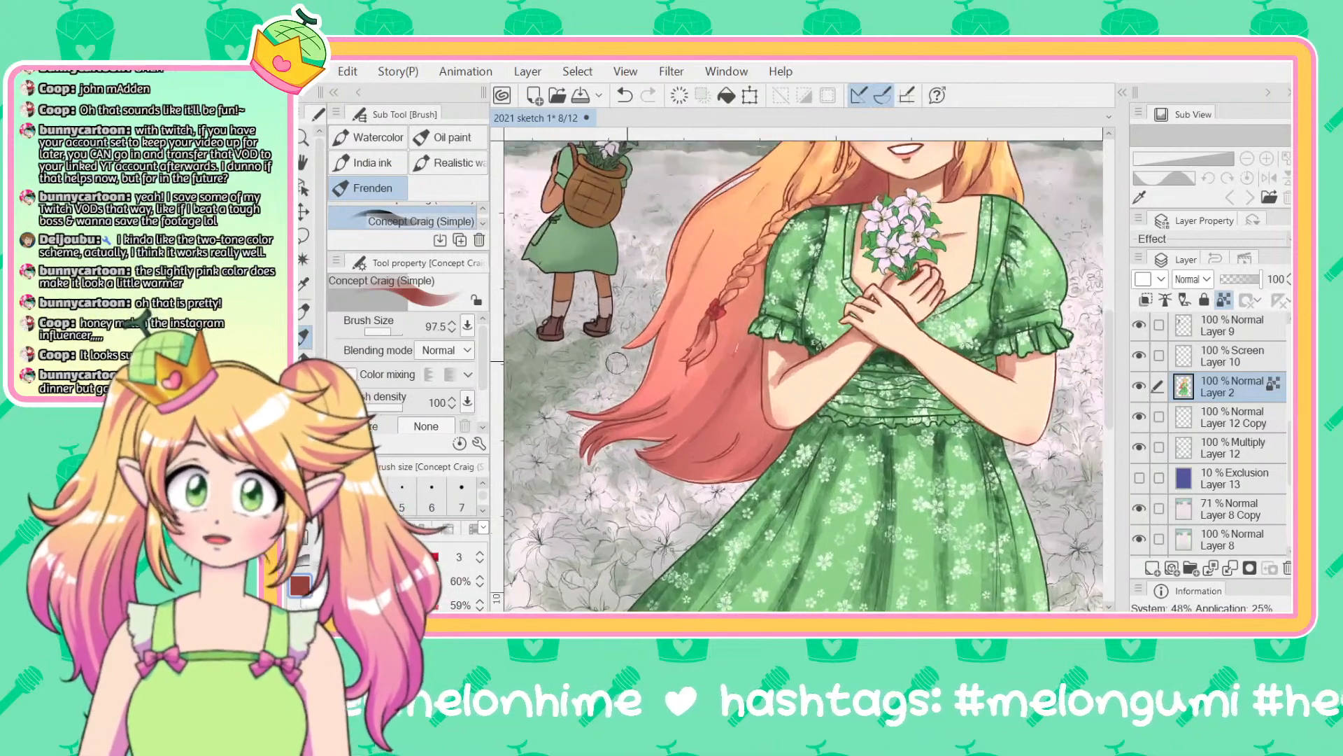
click(305, 282)
click(303, 259)
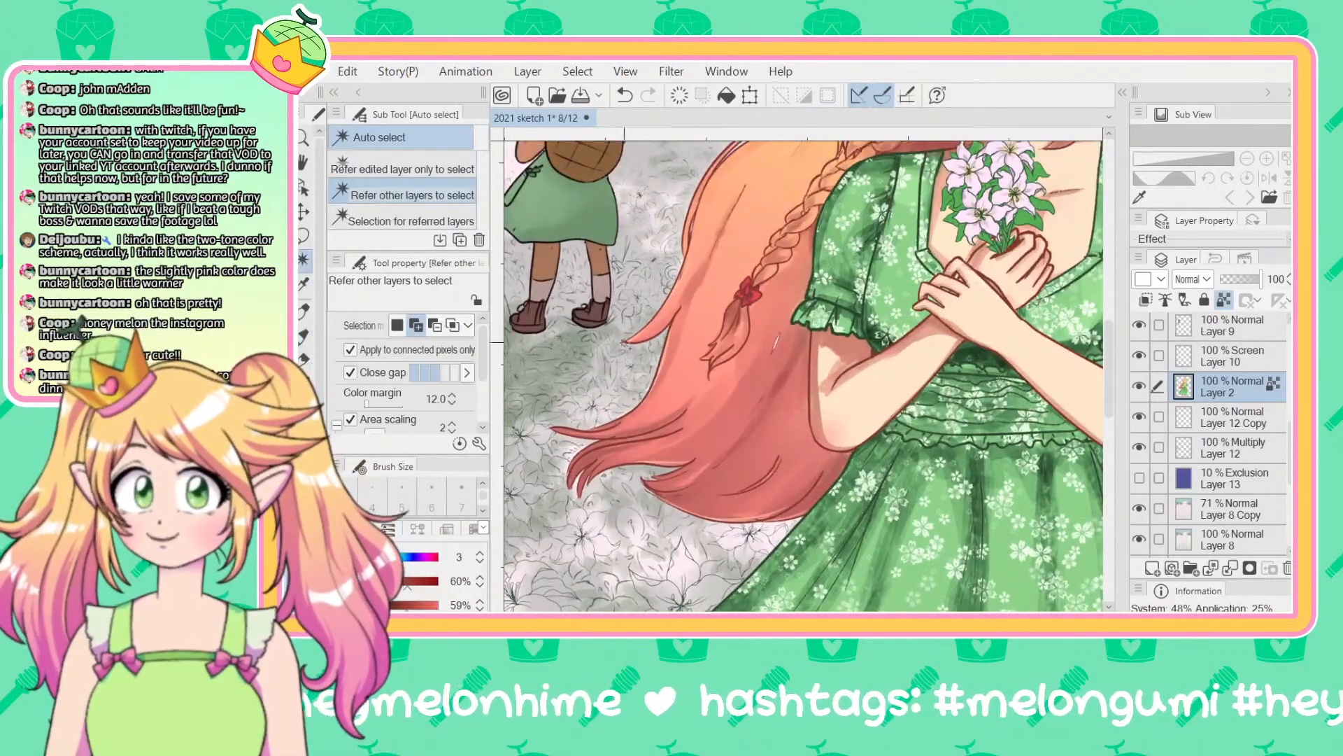
click(786, 341)
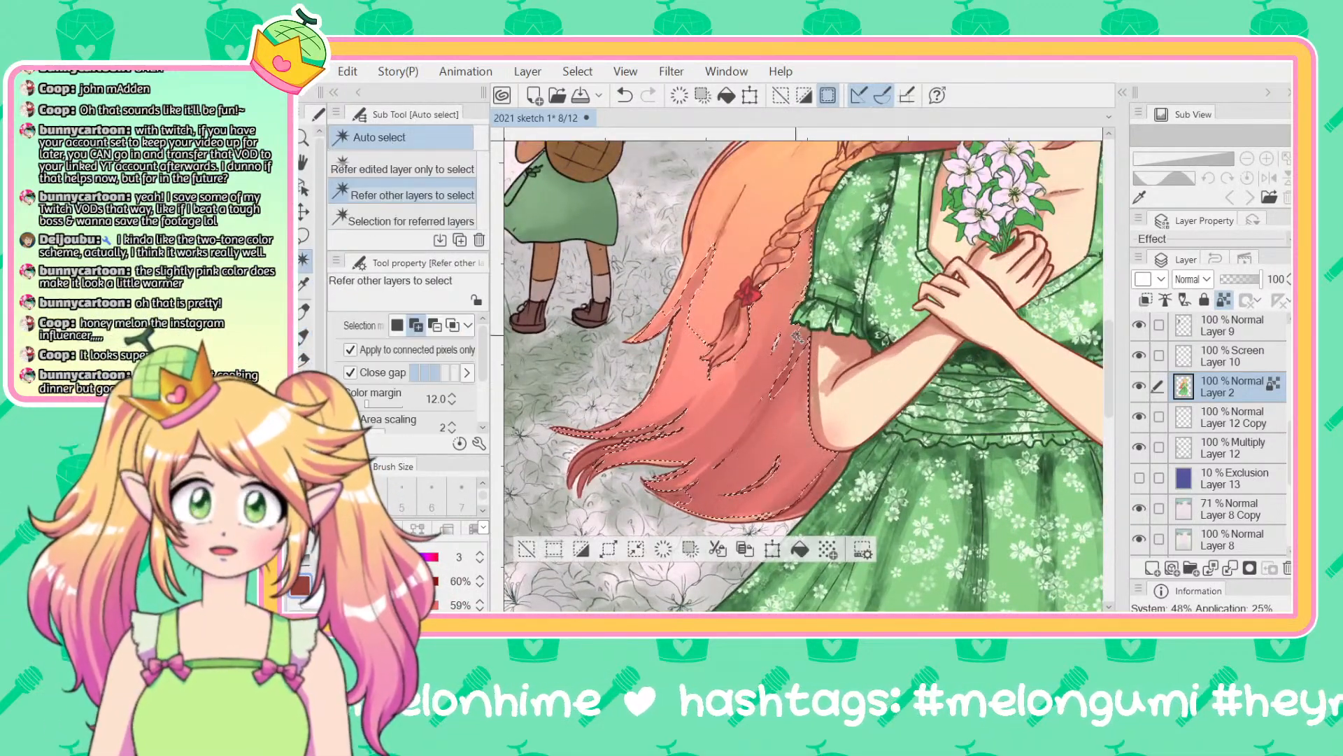
click(840, 464)
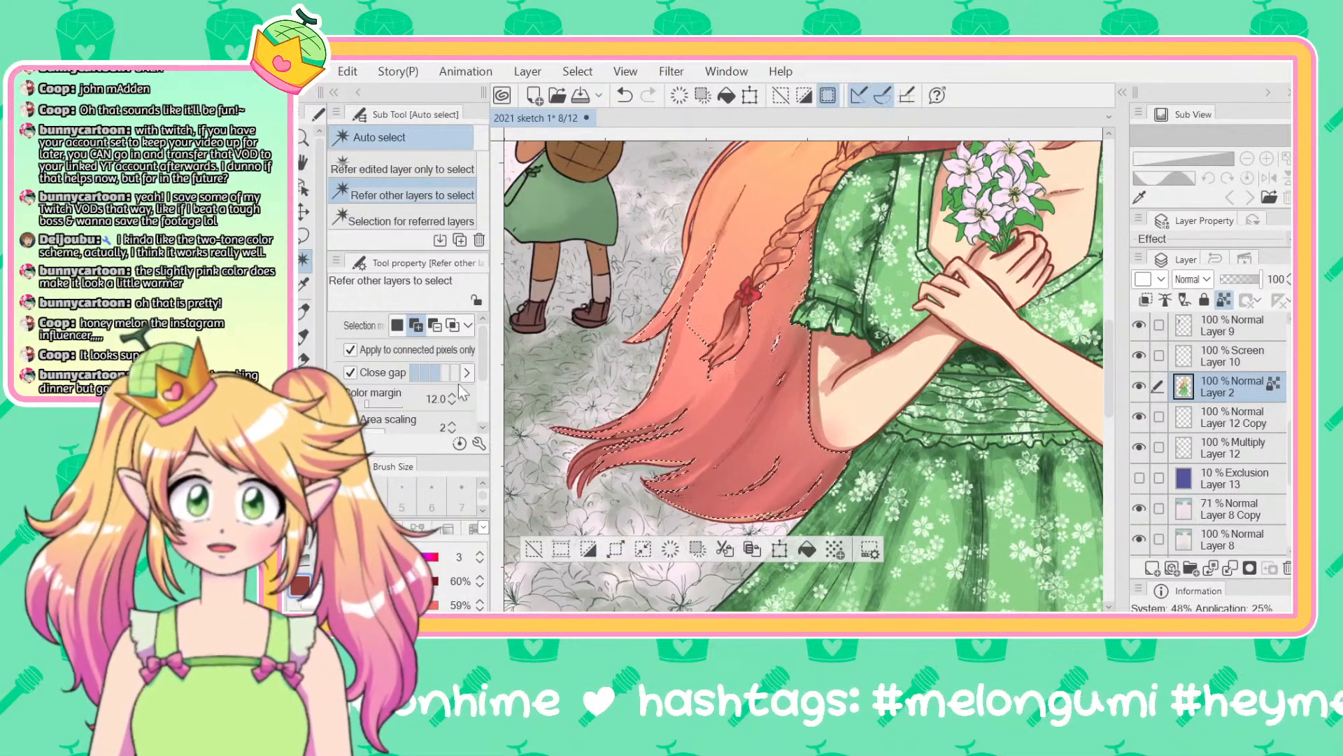
Step: Try a dark red shadow in the selected hair with the Pastel brush at size 225.6, and undo the stroke
key(b)
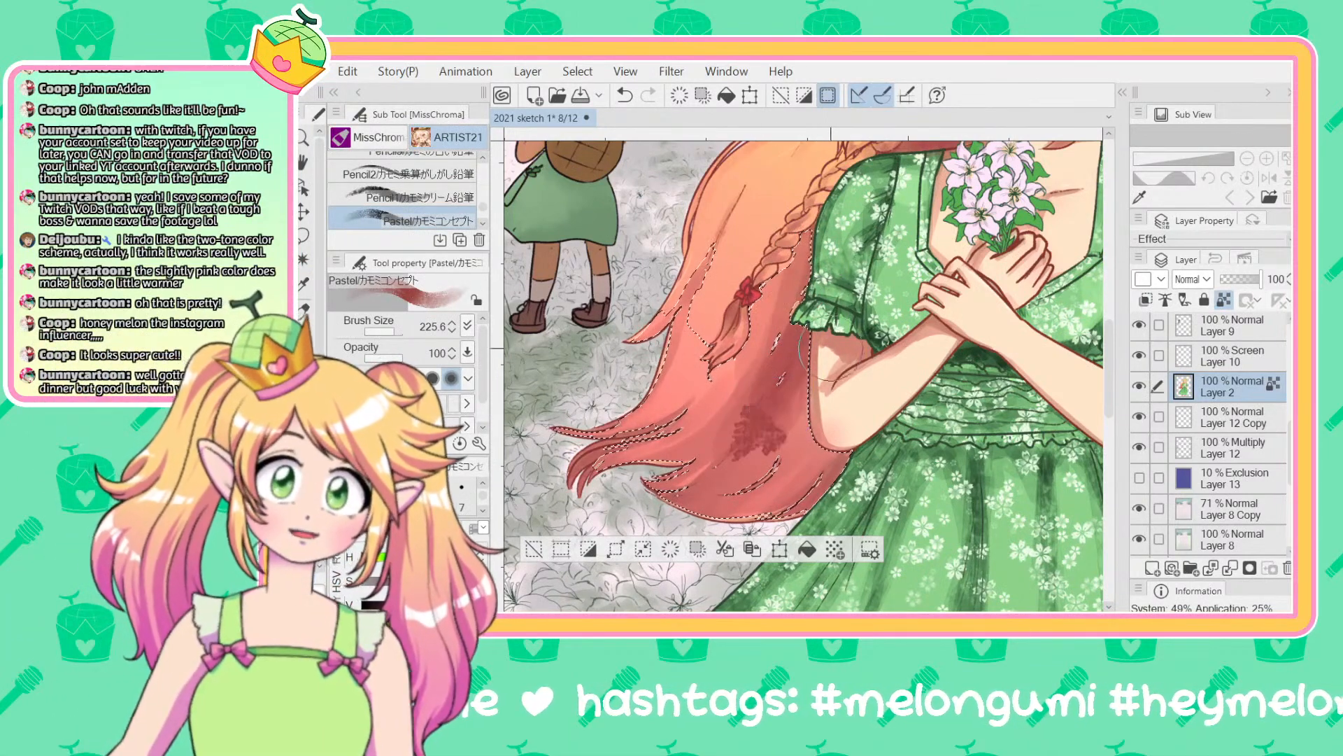
drag(752, 413, 760, 511)
key(ctrl+z)
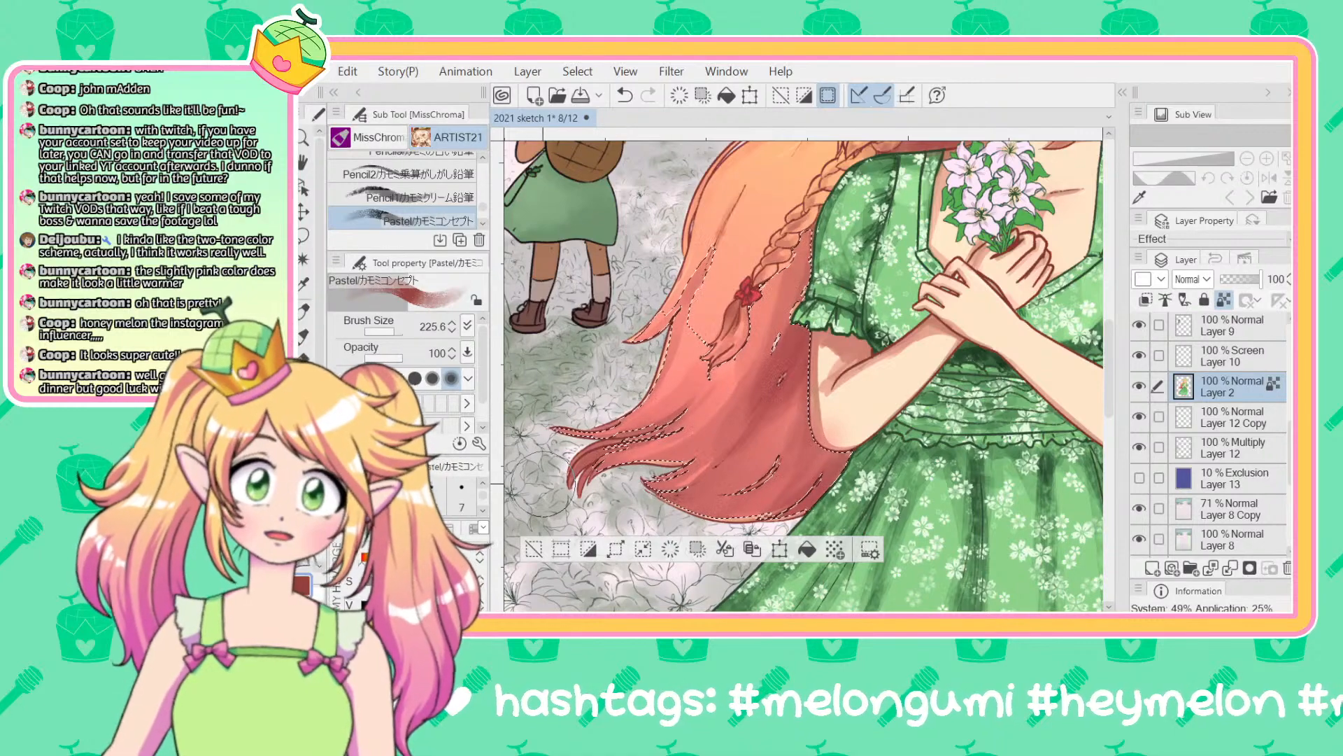
Step: Add the upper loose hair beside the braid to the selection, switch to the Pastel brush, and clear the selection
scroll(769, 514, down, 2)
scroll(754, 330, down, 2)
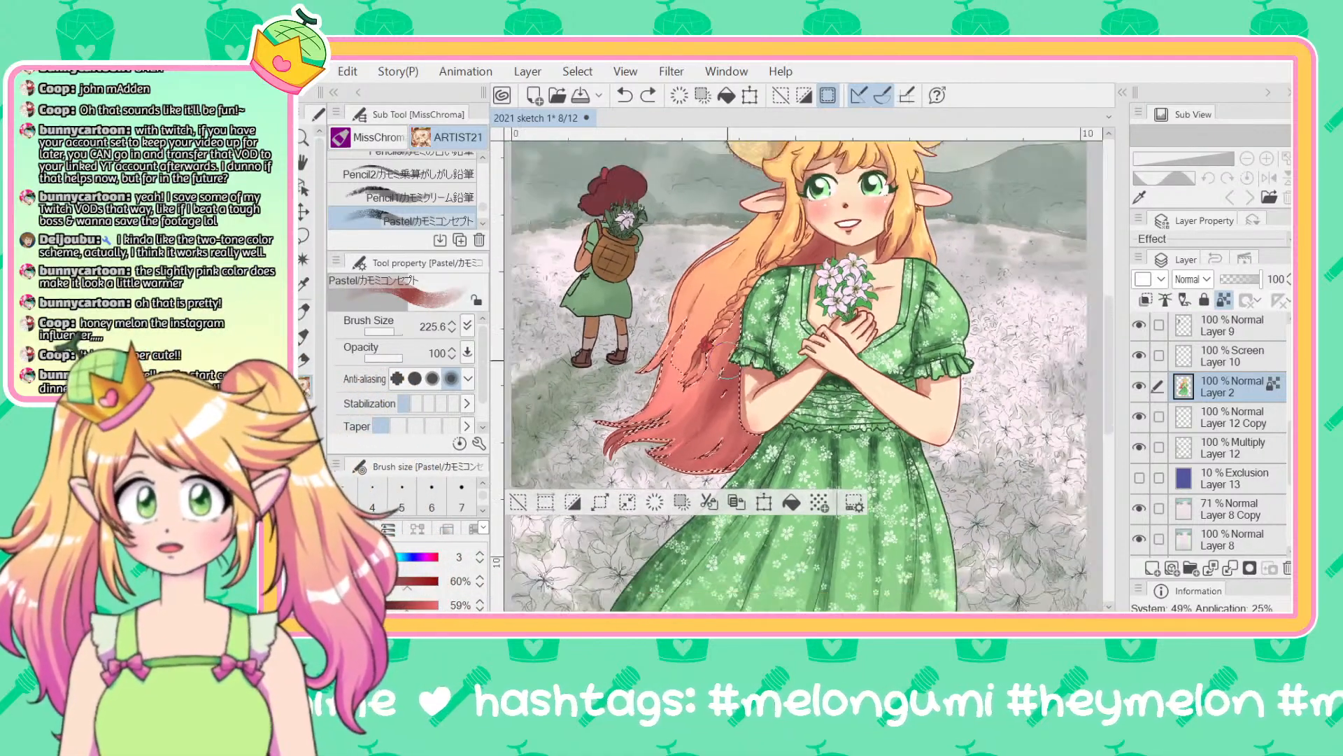
scroll(691, 364, down, 1)
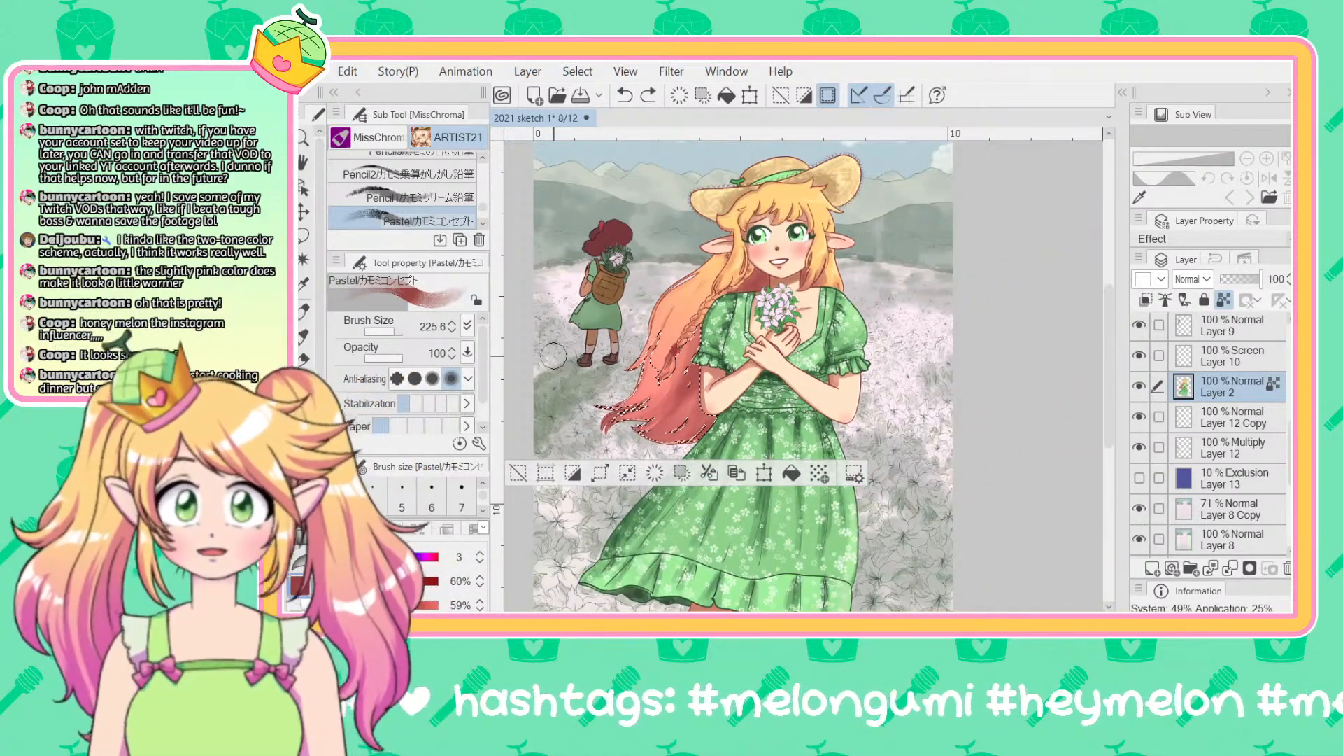
key(w)
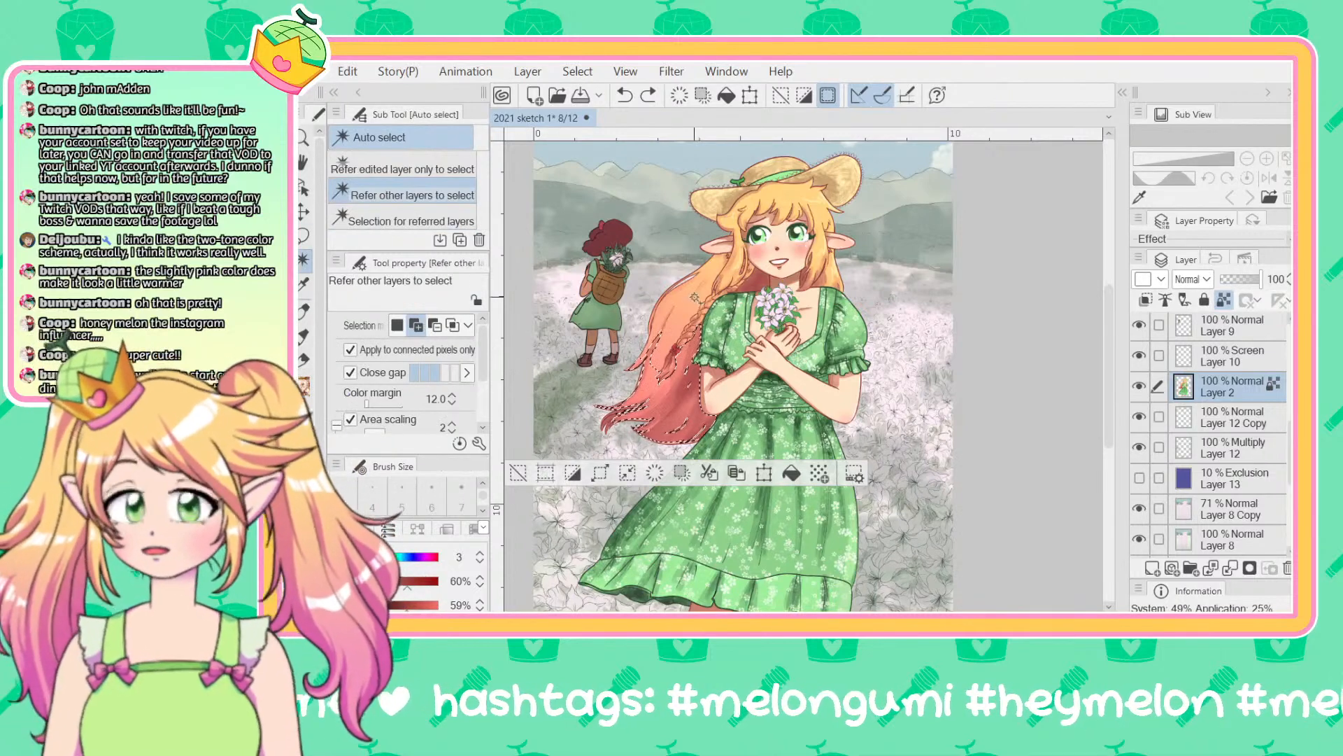
click(695, 298)
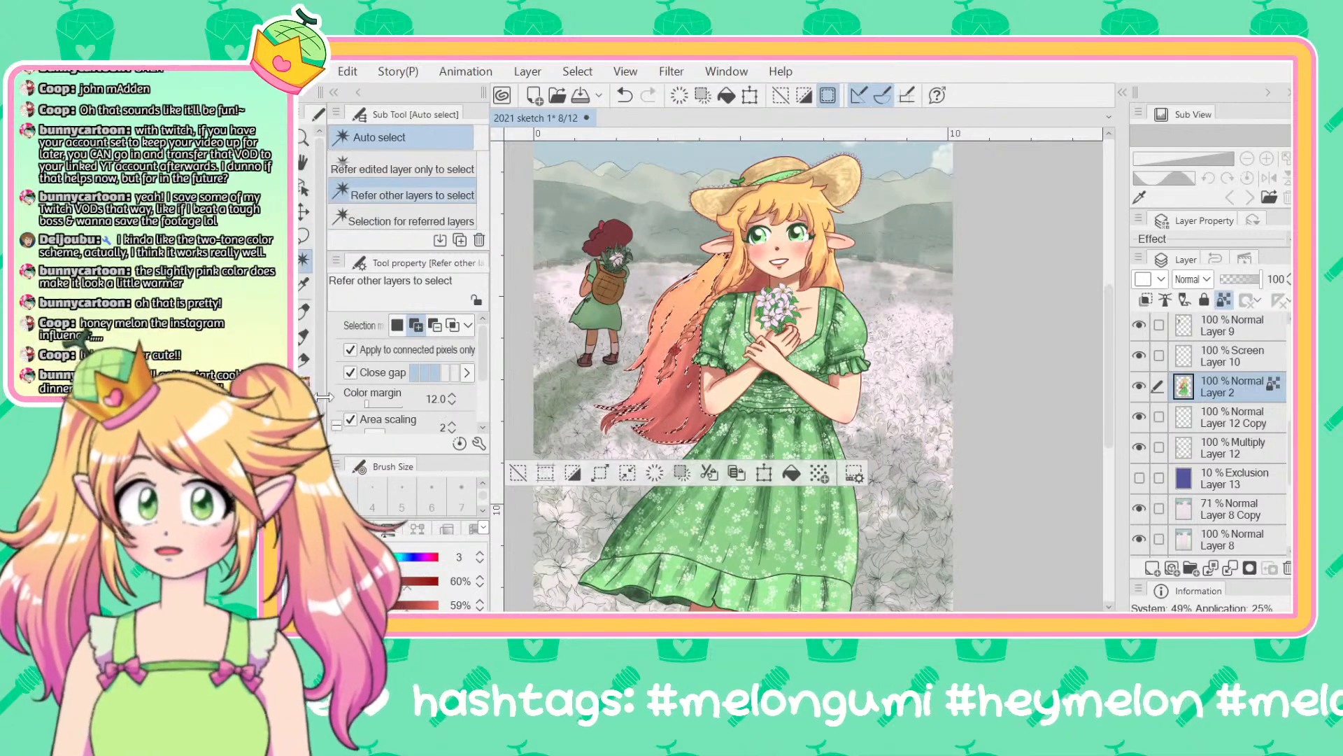
key(p)
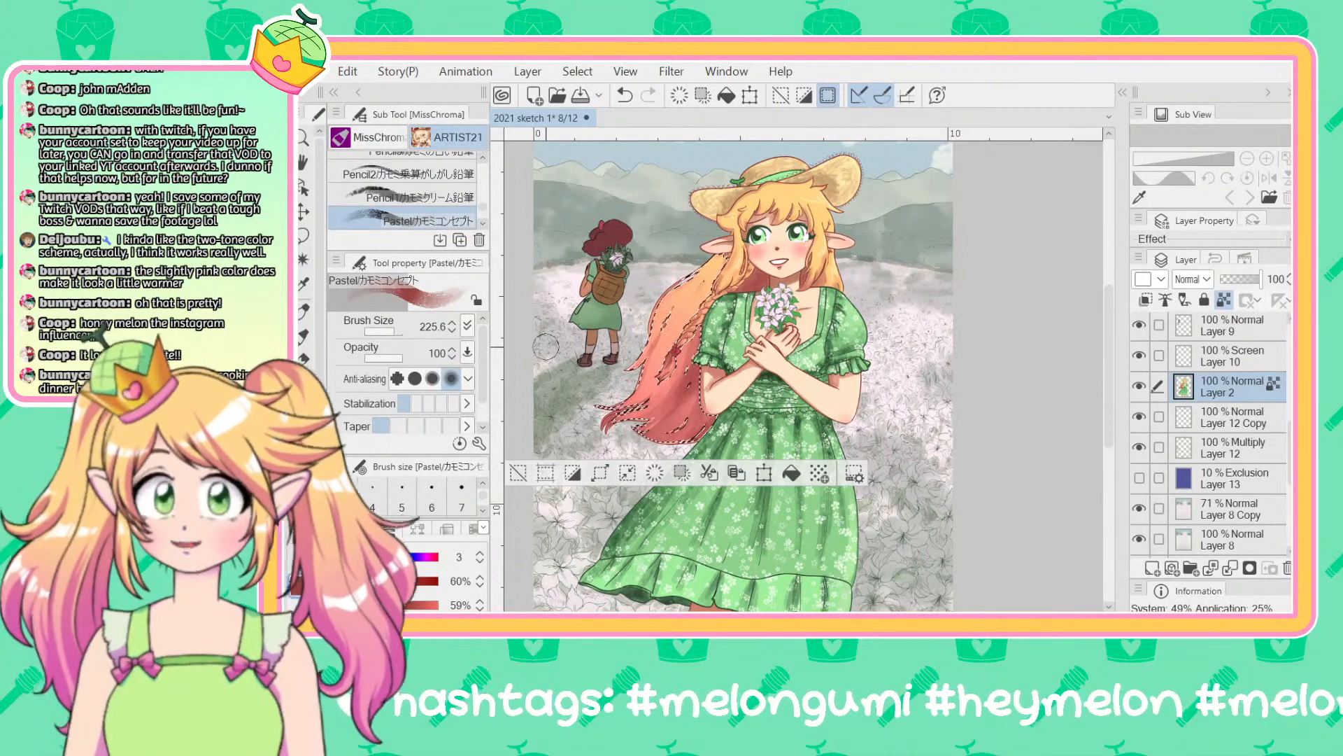
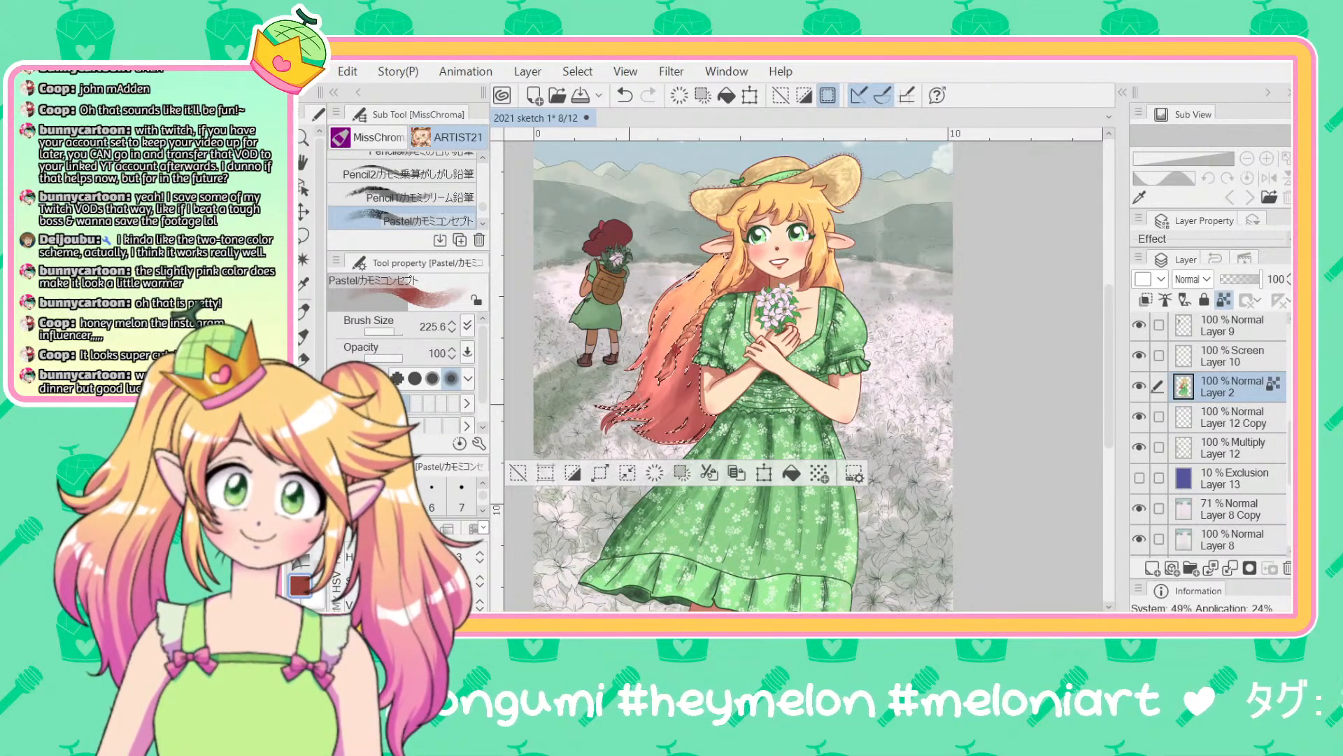
click(572, 472)
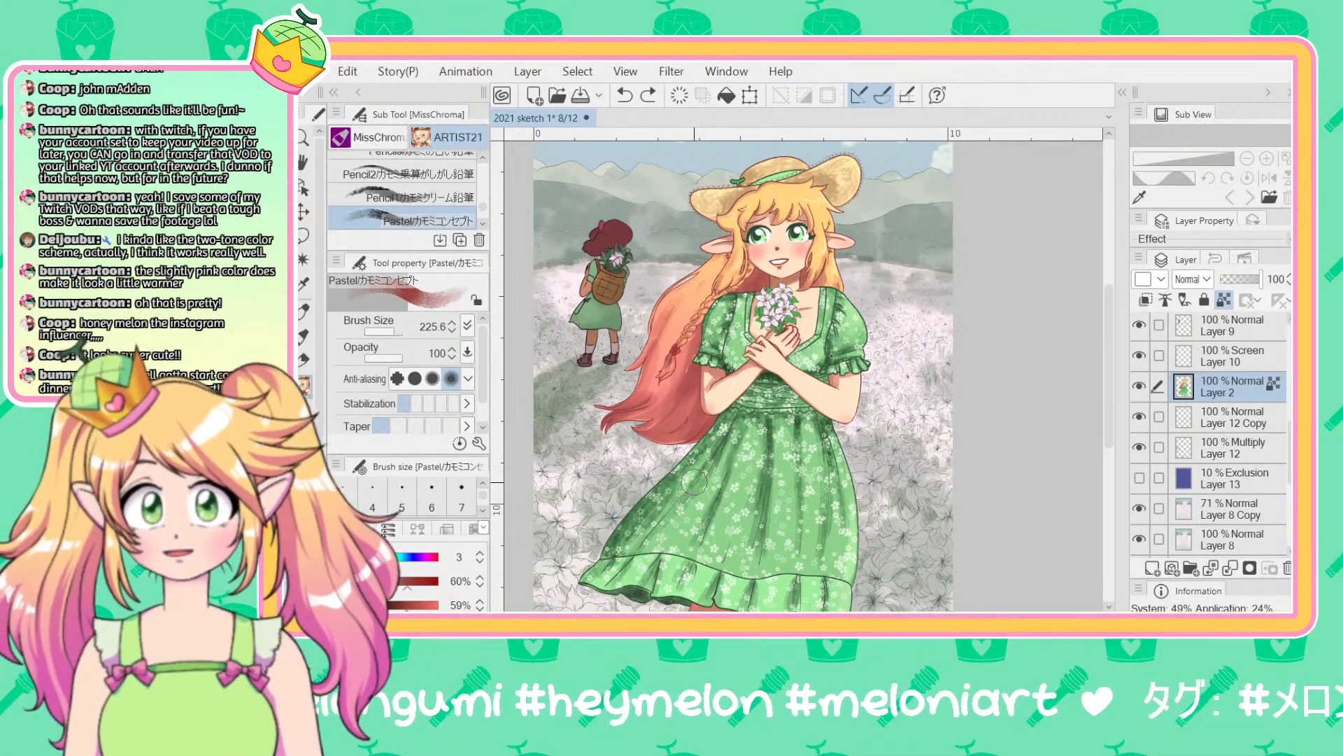
Step: Auto-select the shadowed skin on both of the girl's legs below the dress hem, with reference to other layers
scroll(694, 481, down, 3)
drag(1020, 312, 1011, 325)
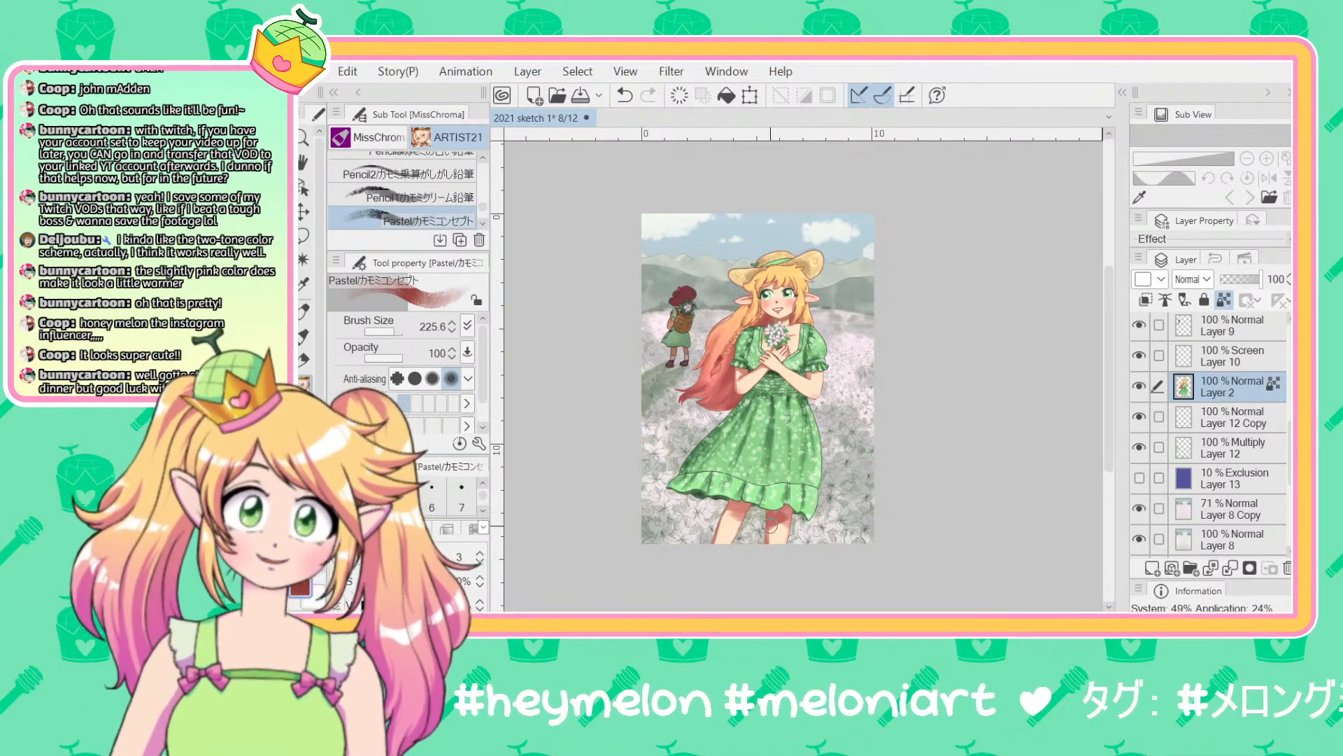
scroll(781, 454, up, 4)
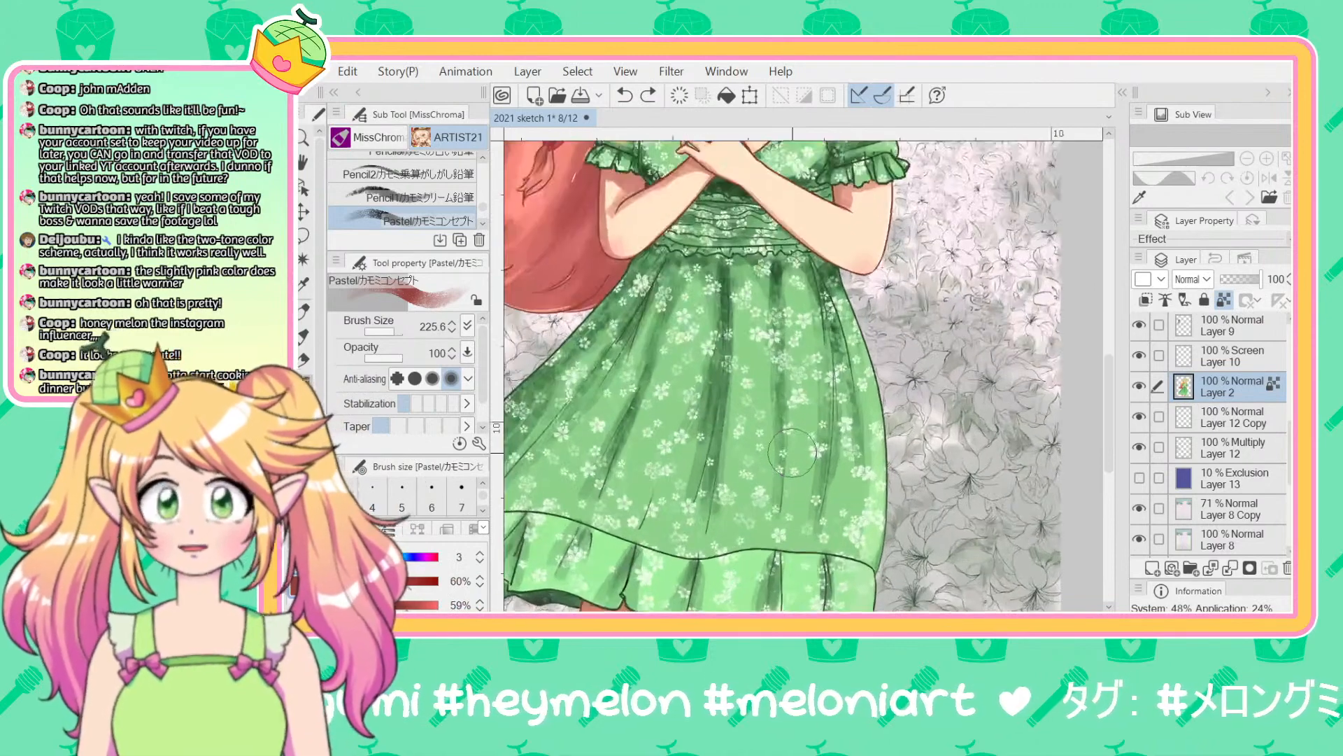
scroll(1026, 327, down, 5)
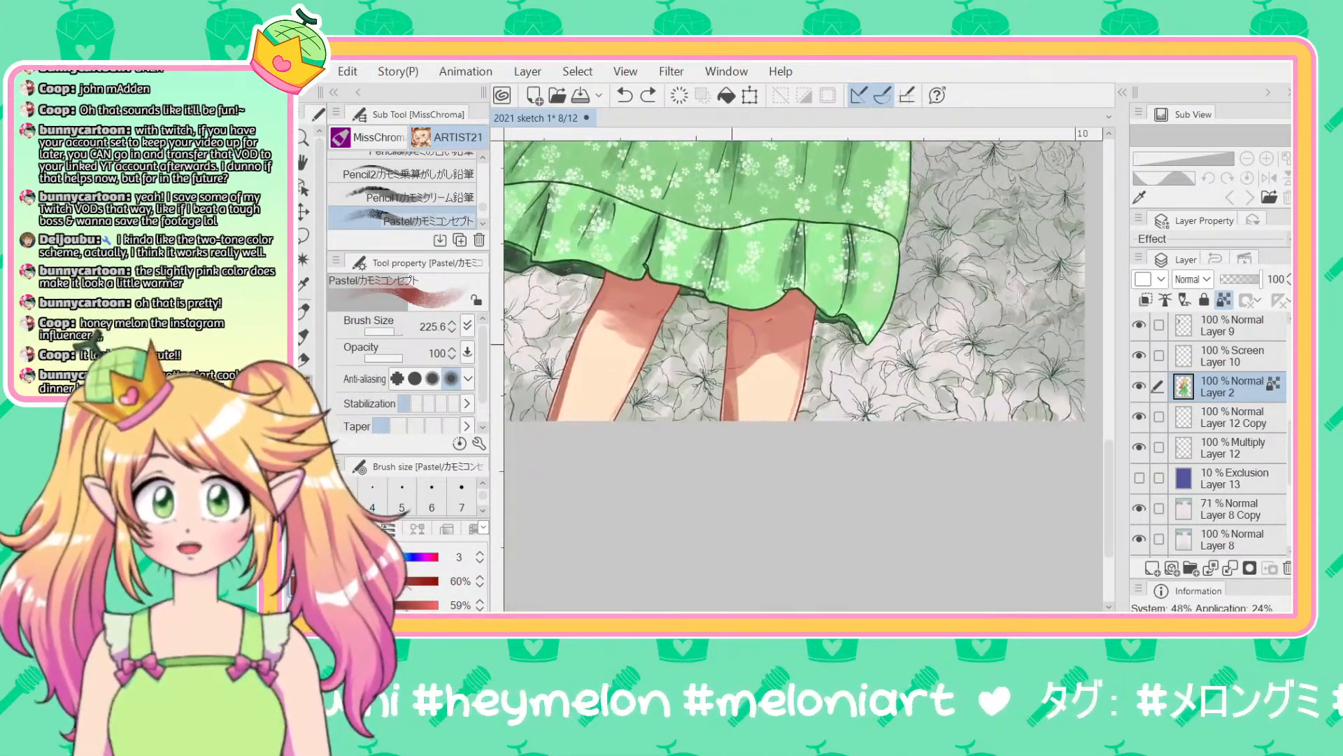
key(w)
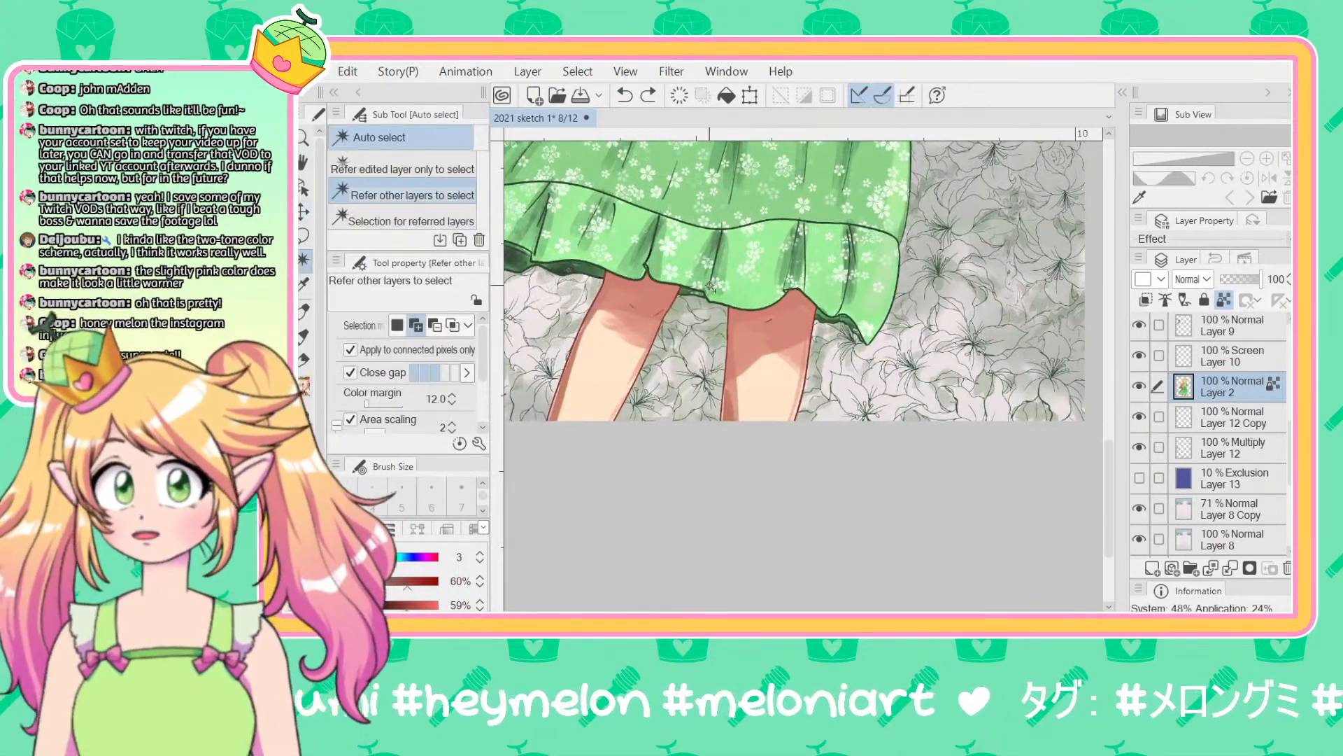
click(770, 325)
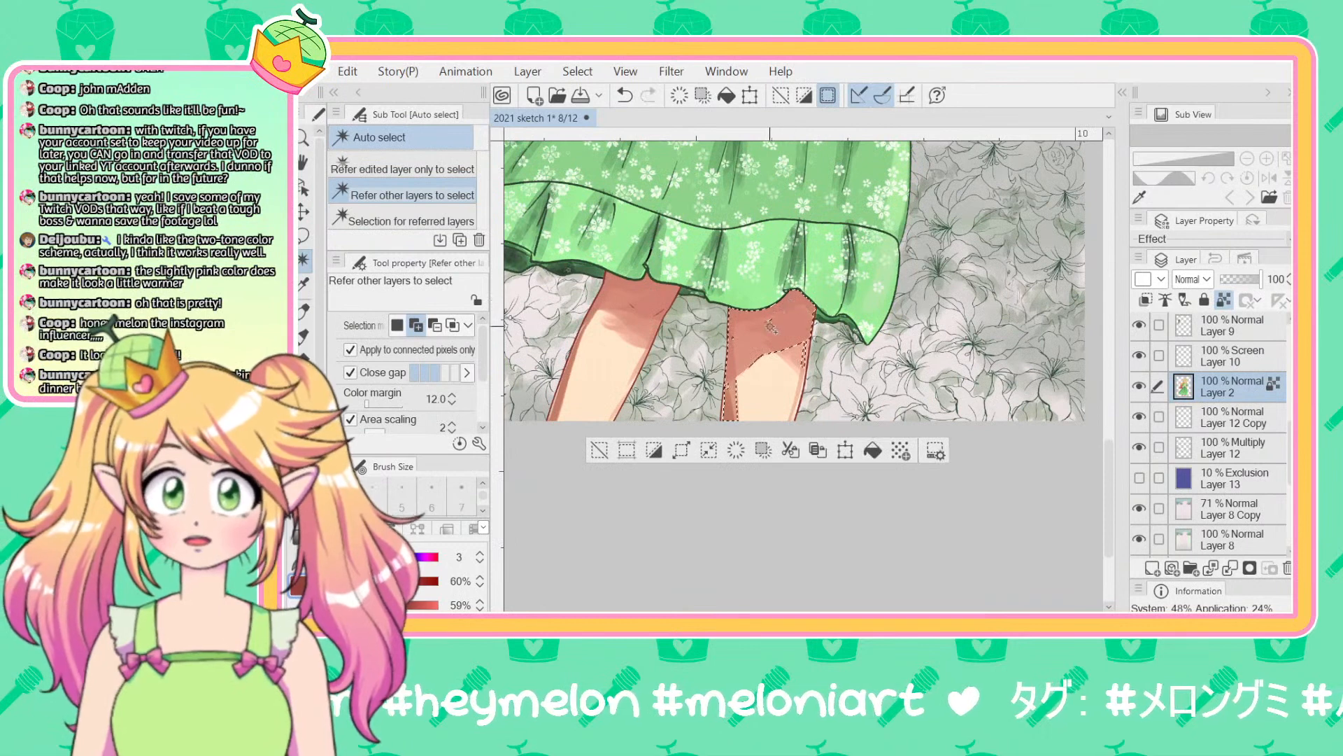
click(651, 305)
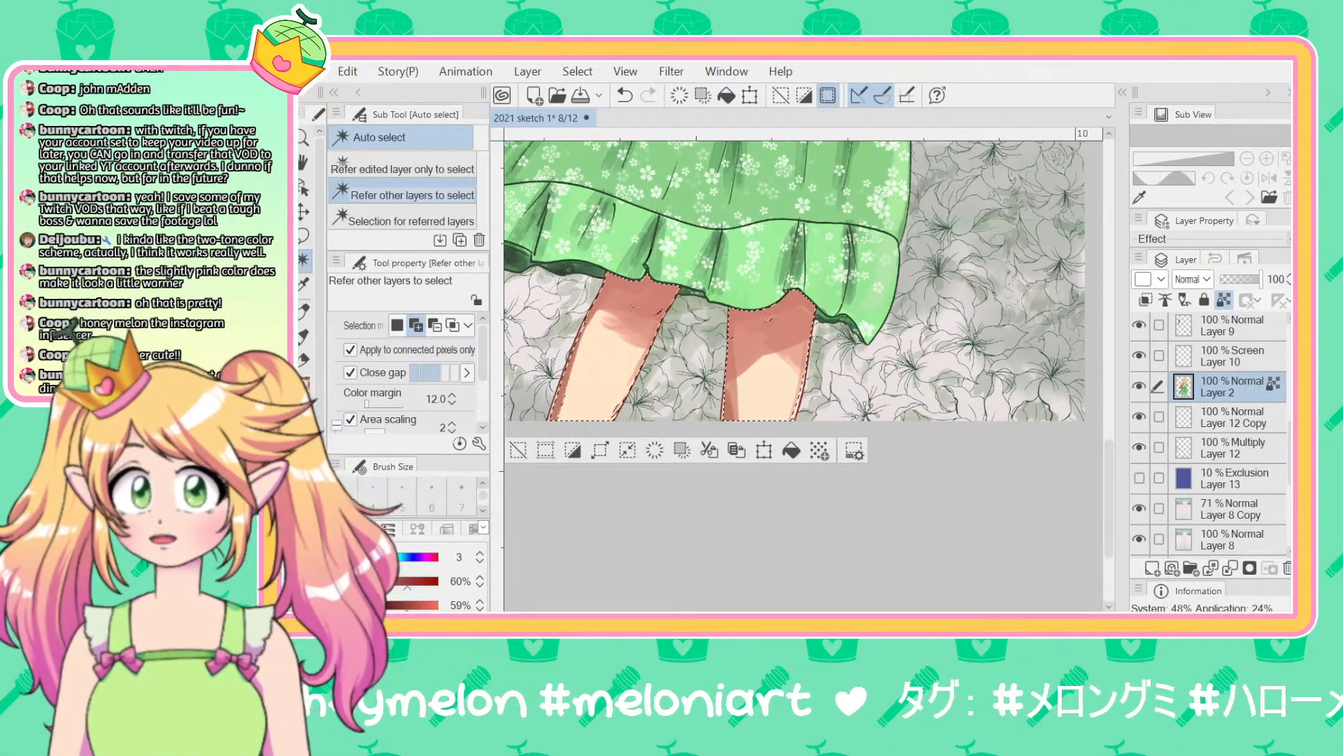
Step: Brush dark red shading into the selected leg shadows with the Pastel brush at size 225.6, and clear the selection
key(p)
mouse_move(682, 276)
mouse_down()
mouse_move(654, 312)
mouse_move(598, 280)
mouse_up()
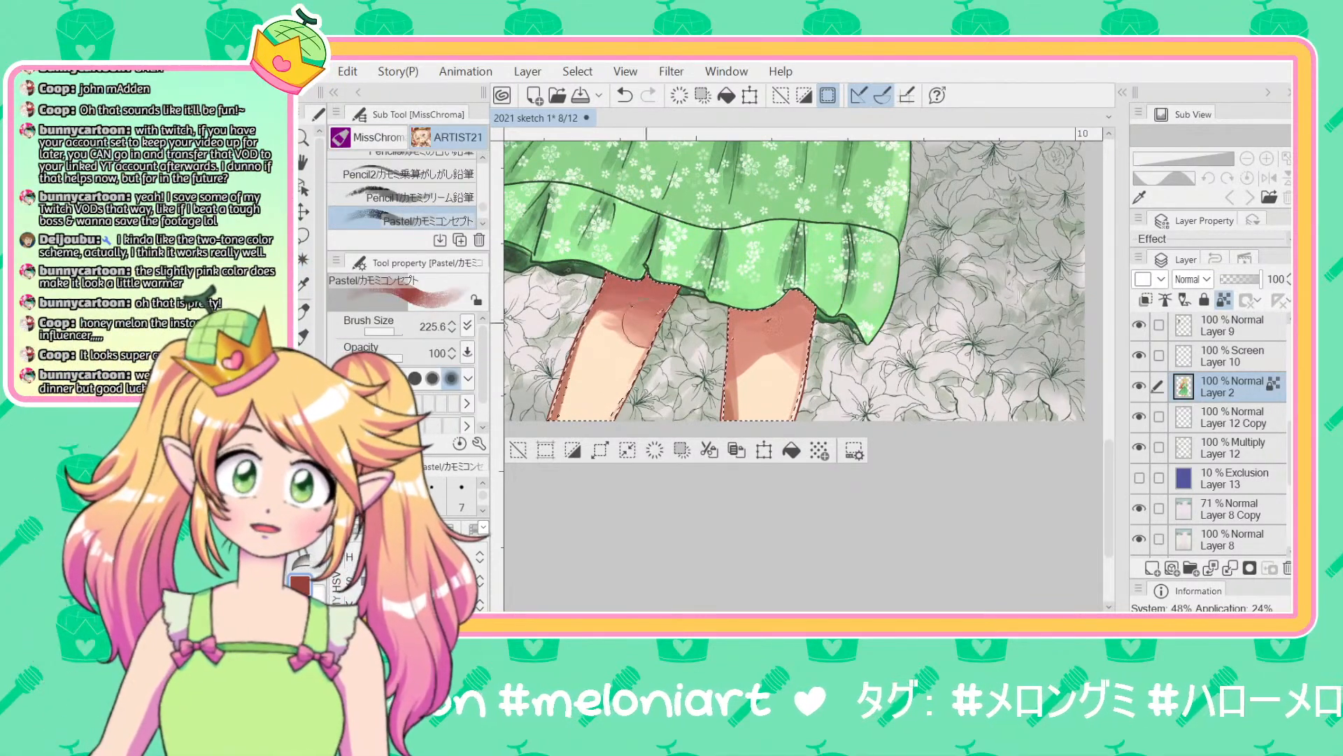
mouse_move(713, 315)
mouse_down()
mouse_move(749, 335)
mouse_move(742, 350)
mouse_move(796, 327)
mouse_up()
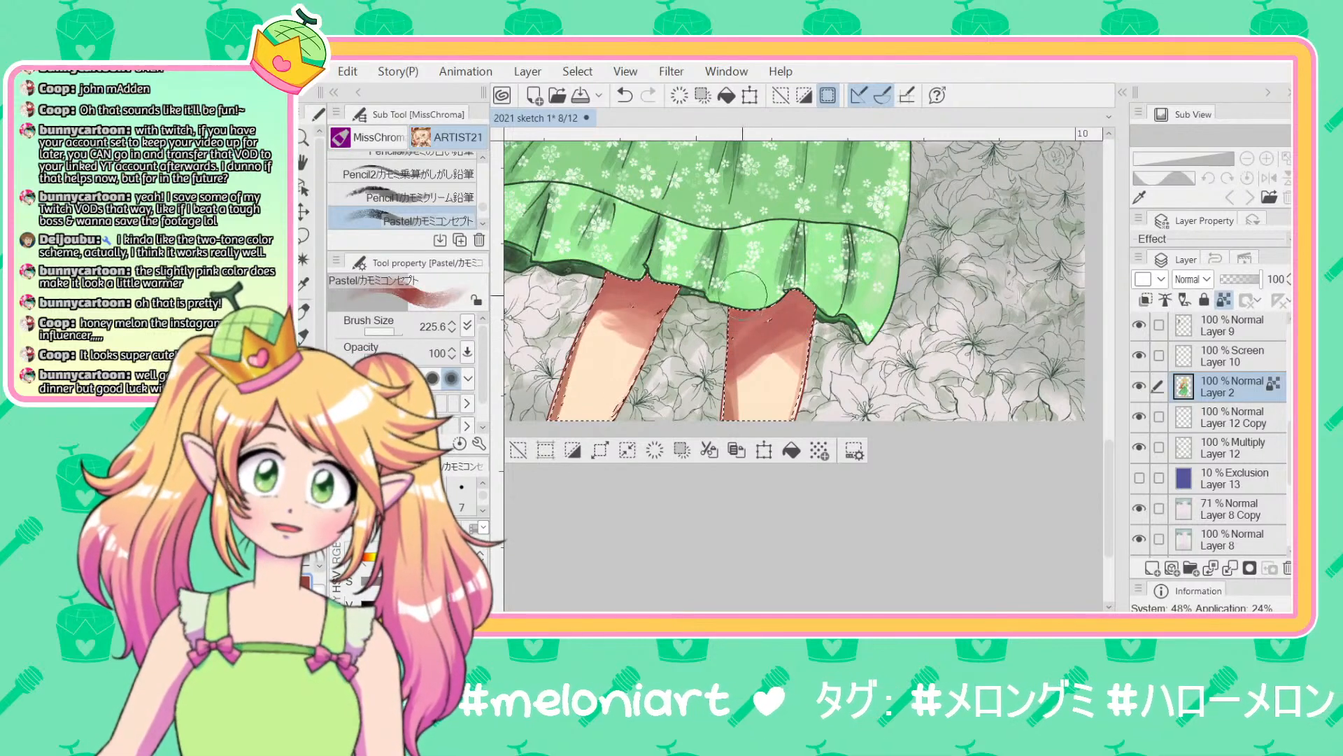
key(ctrl+z)
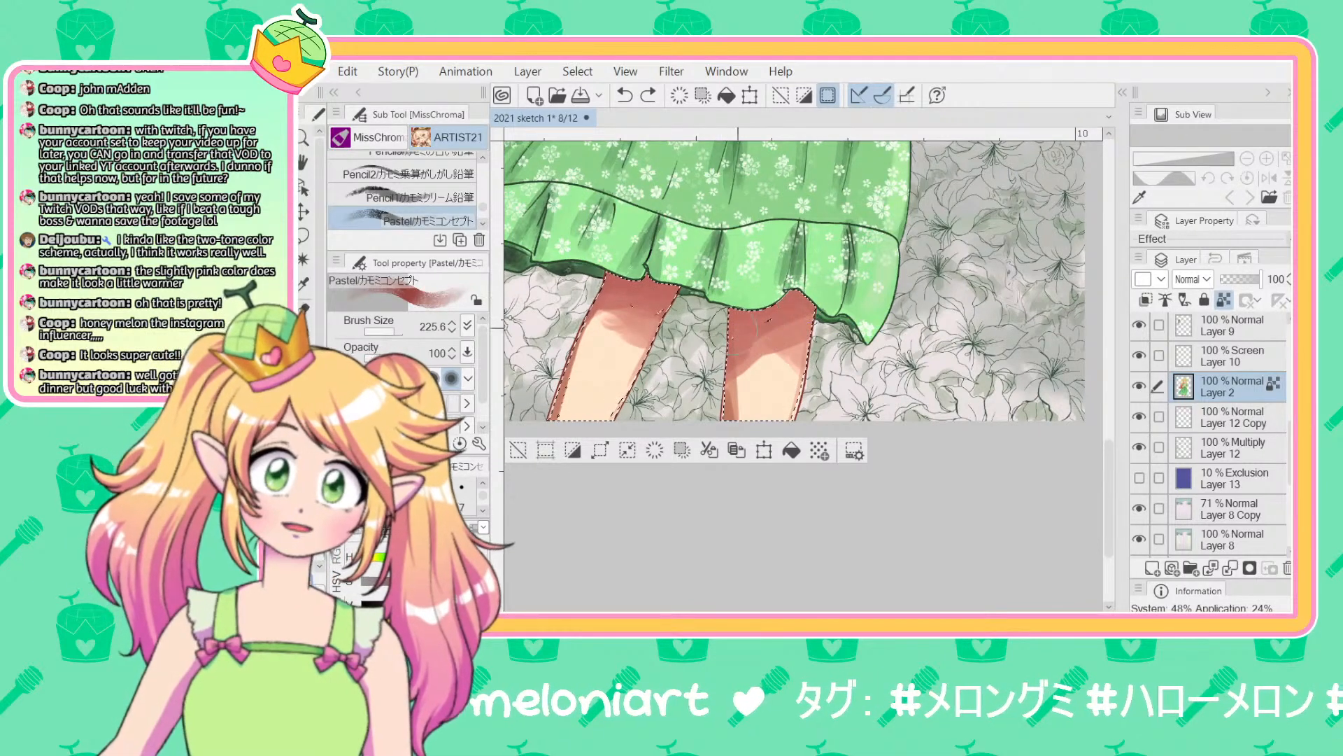
key(ctrl+y)
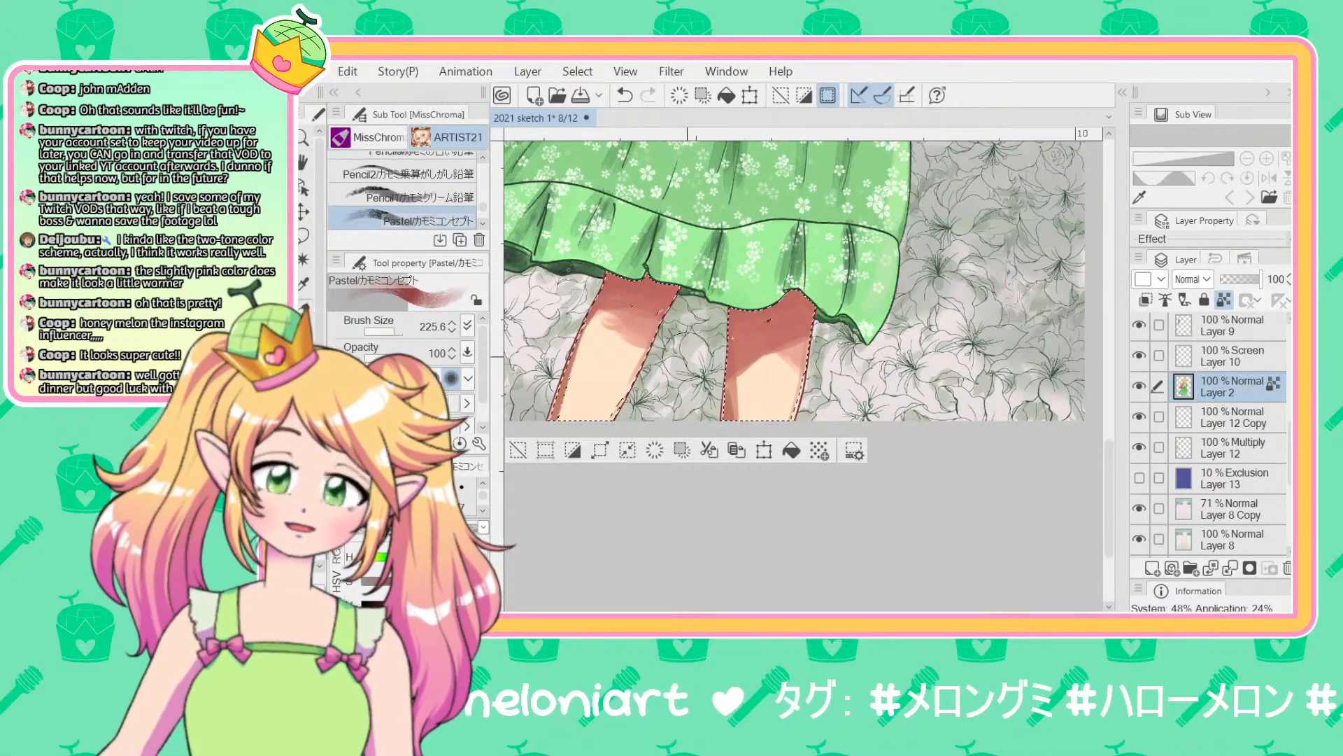
key(ctrl+0)
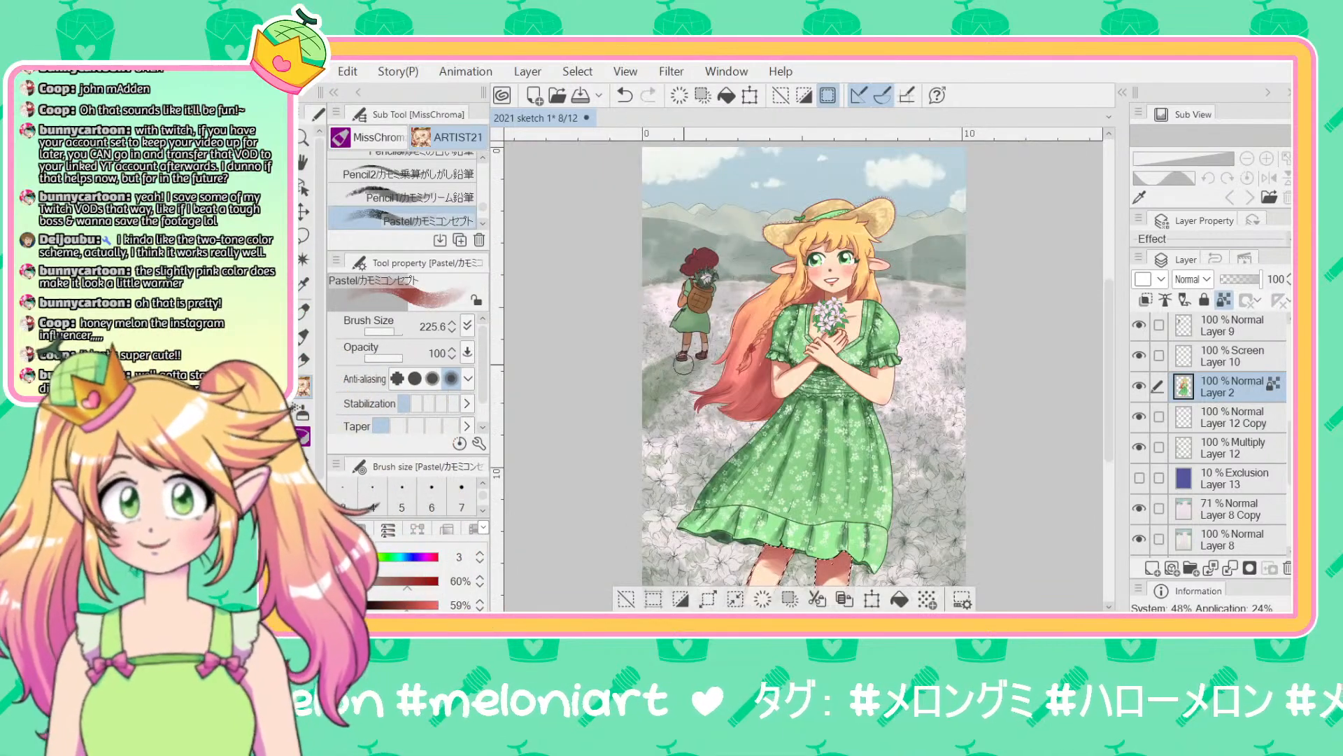
key(ctrl+d)
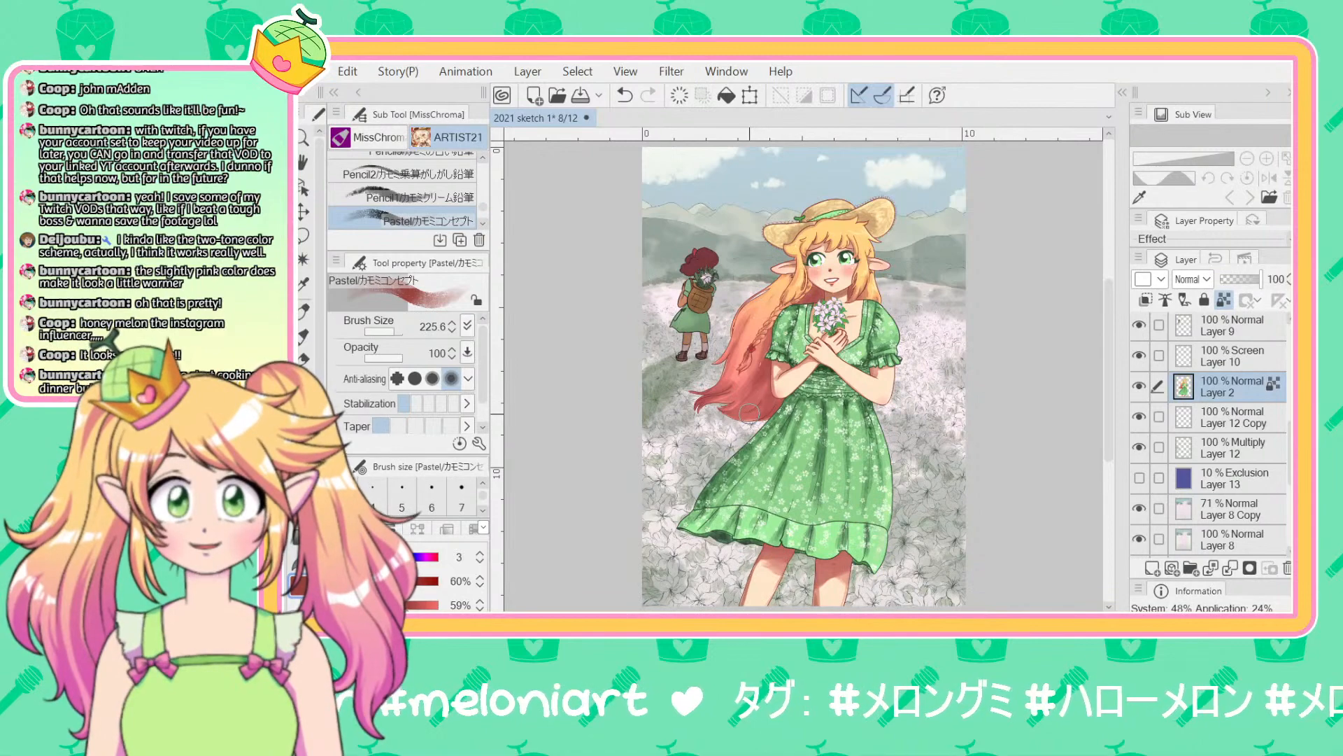
Step: Shift the brush colour to hue 15 and auto-select the skin of the girl's neck and chest, with reference to other layers
scroll(748, 412, up, 3)
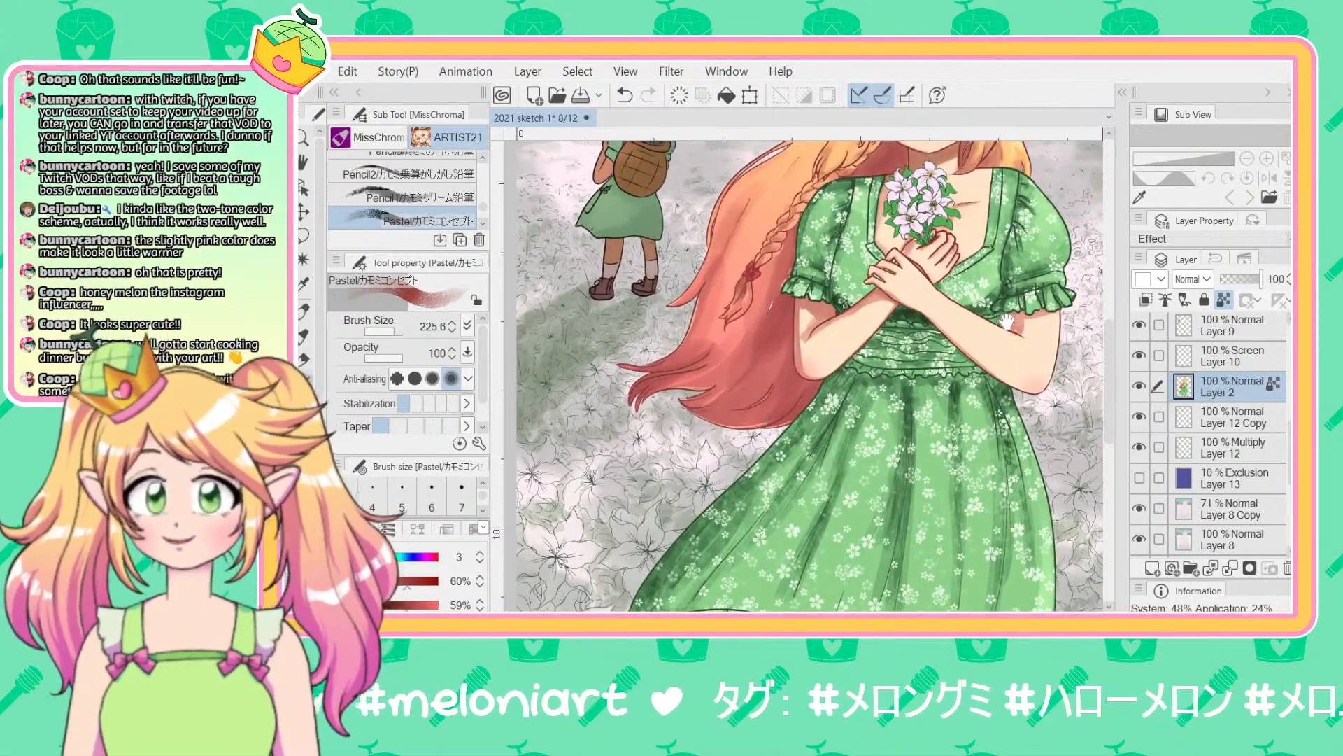
drag(1006, 322, 944, 448)
scroll(936, 462, up, 2)
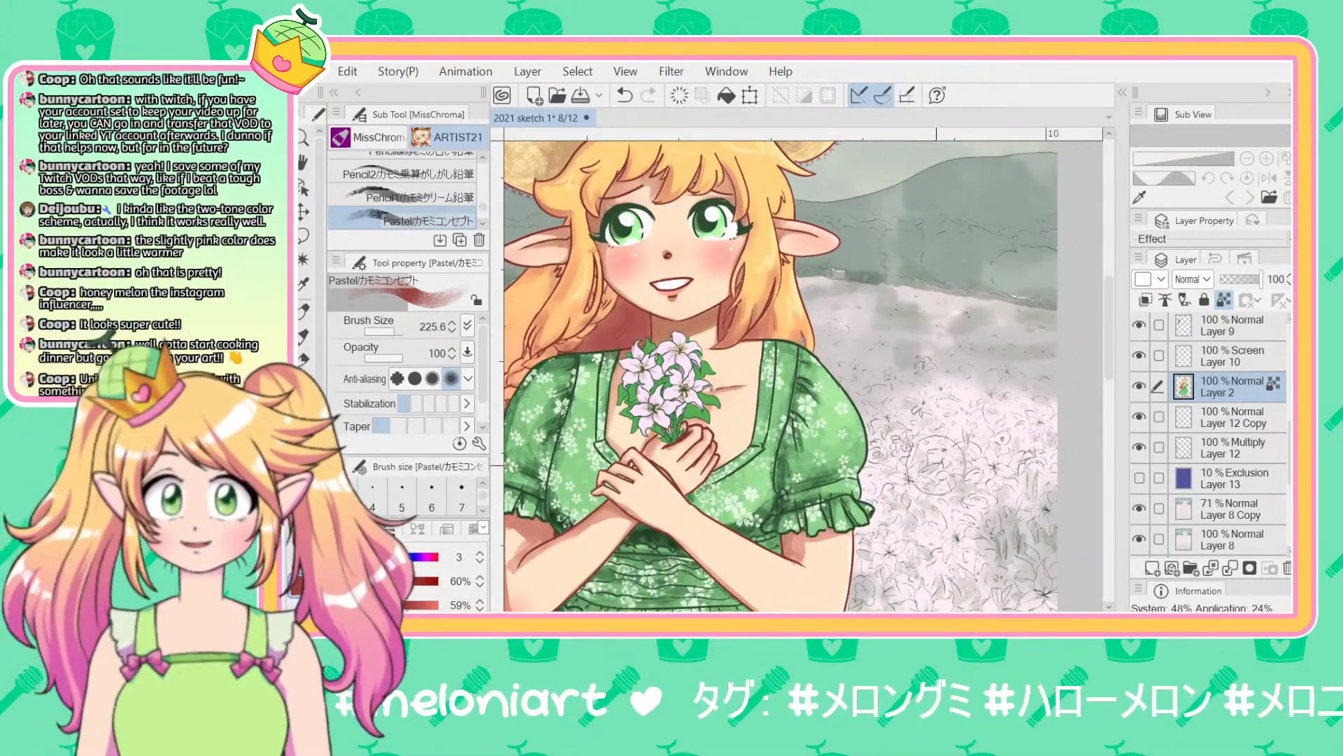
click(365, 558)
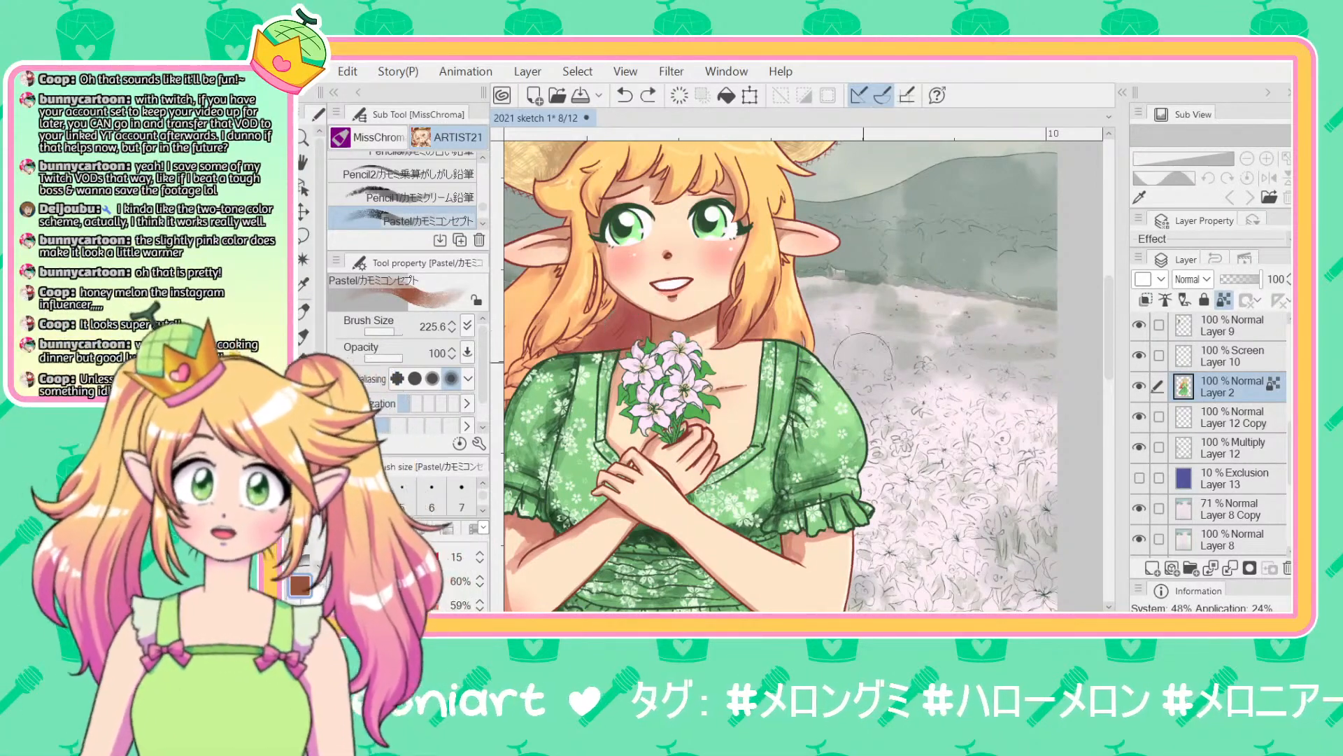
scroll(863, 357, up, 2)
click(303, 259)
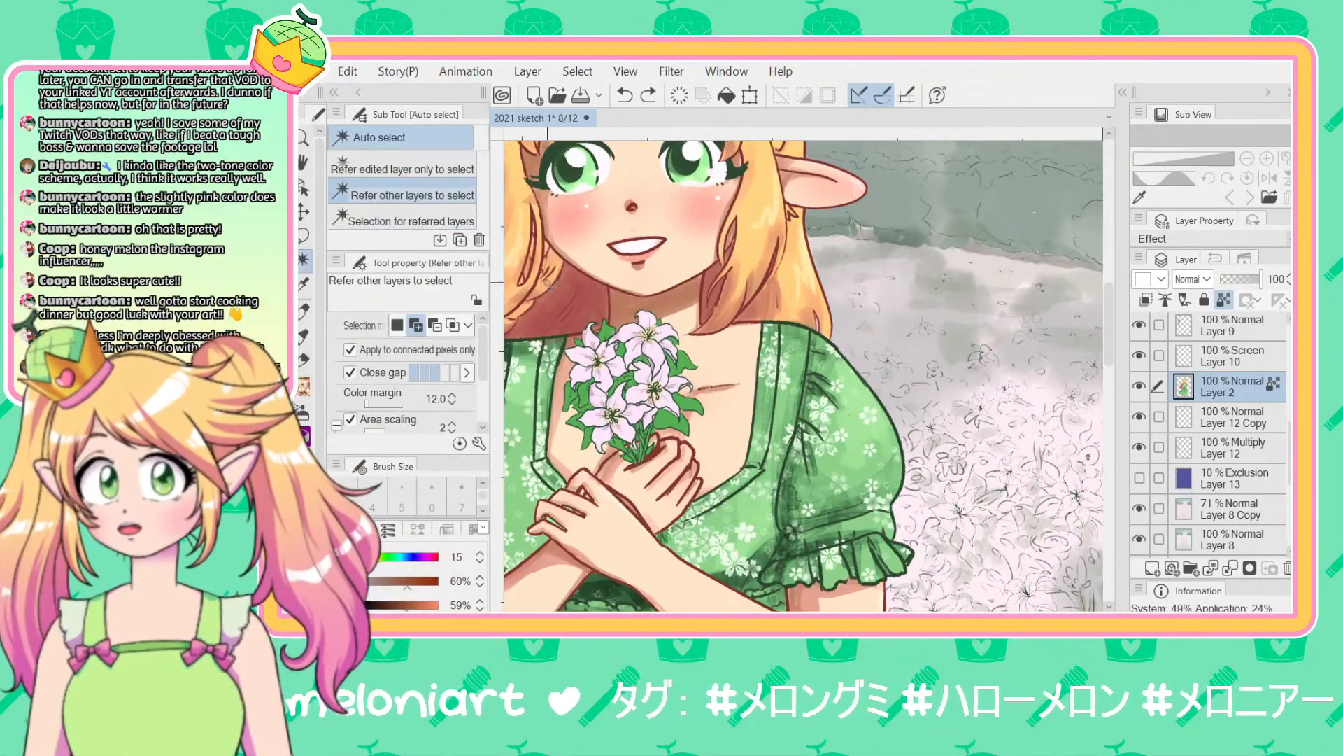
click(668, 305)
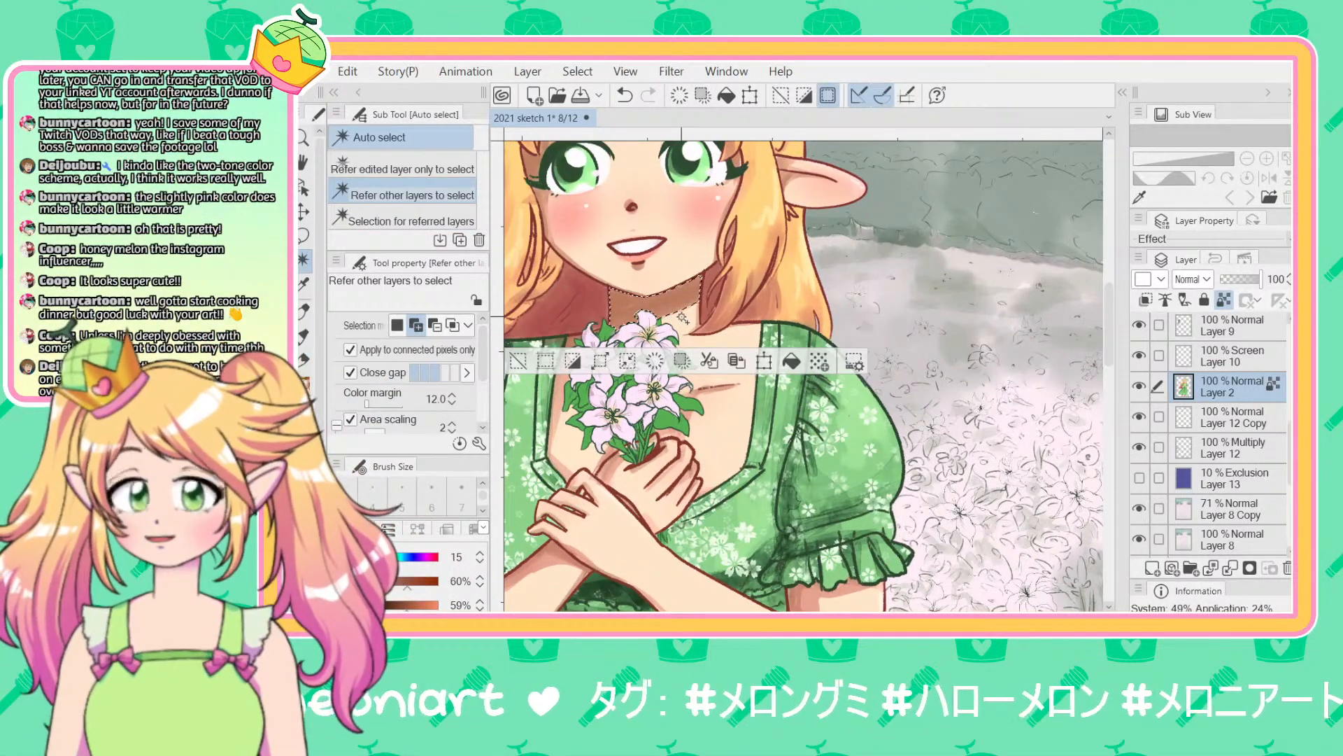
click(700, 409)
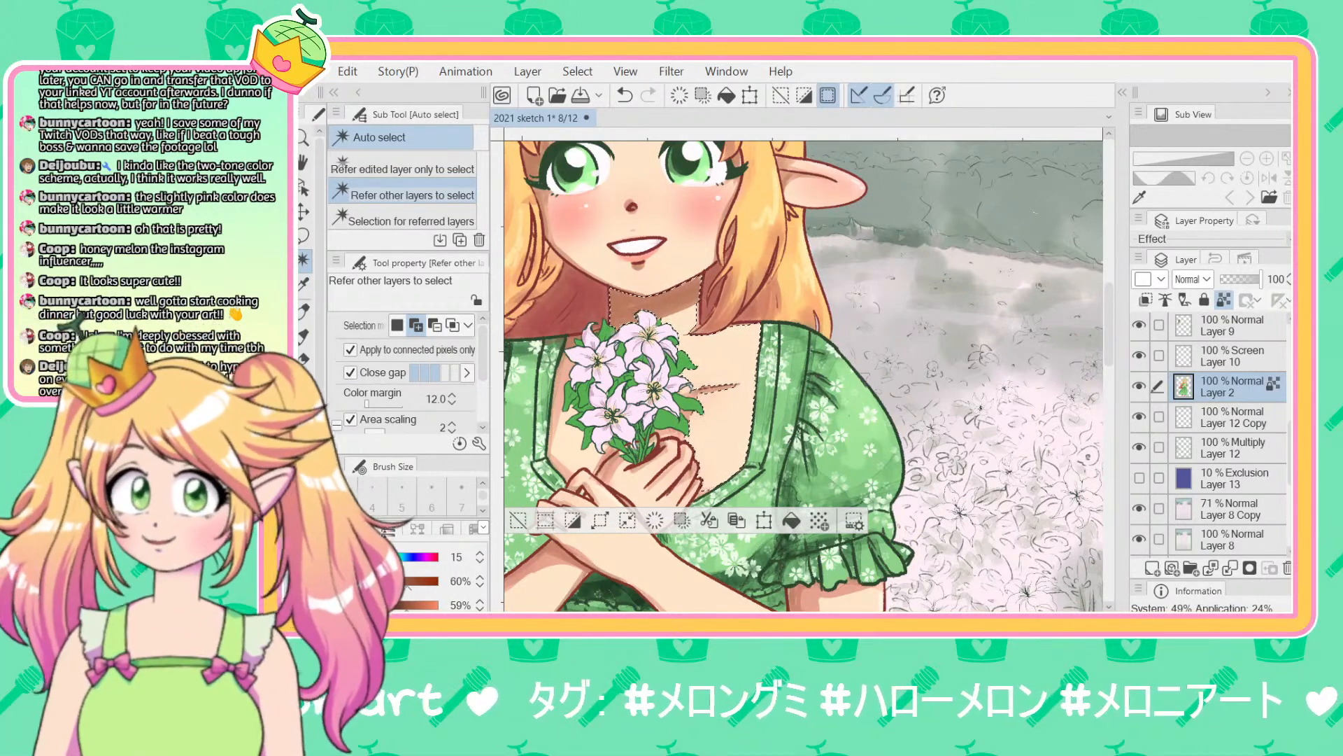
Step: Switch back to the Pastel brush and clear the neck and chest selection
key(p)
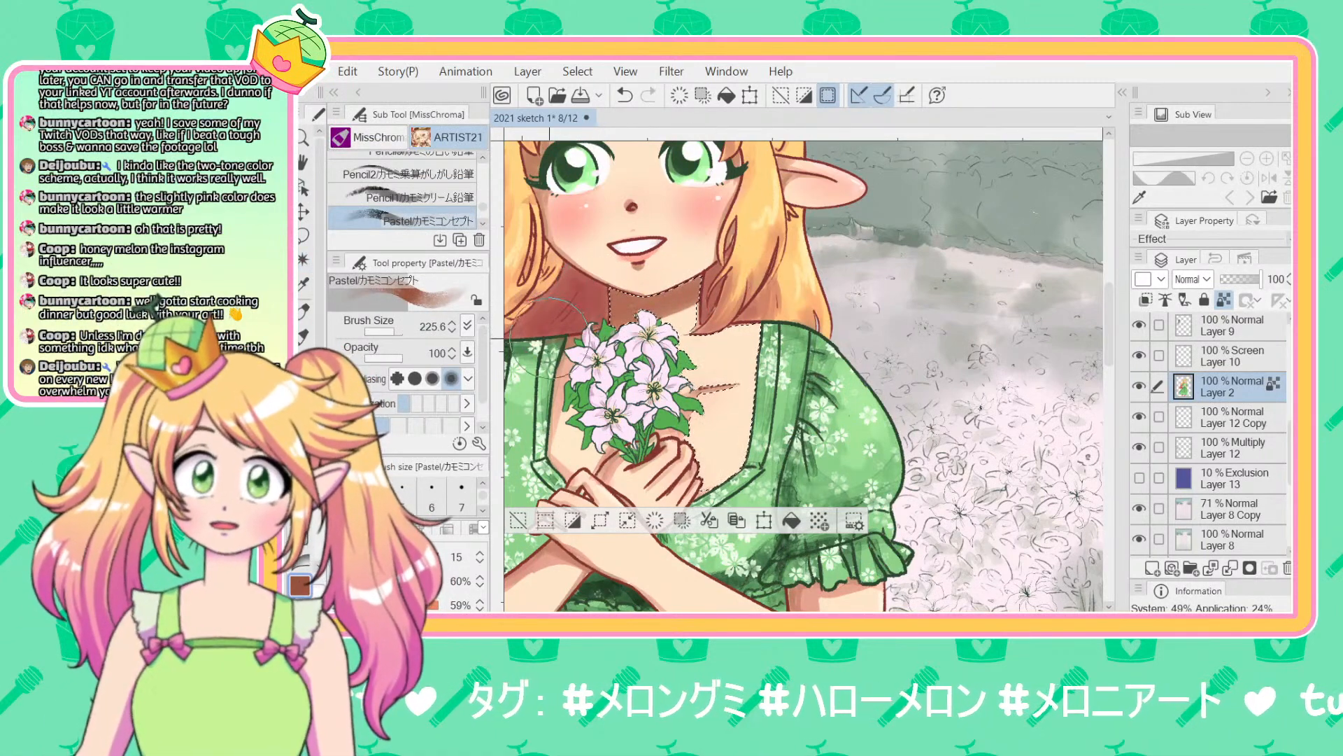
key(ctrl+d)
scroll(553, 343, down, 2)
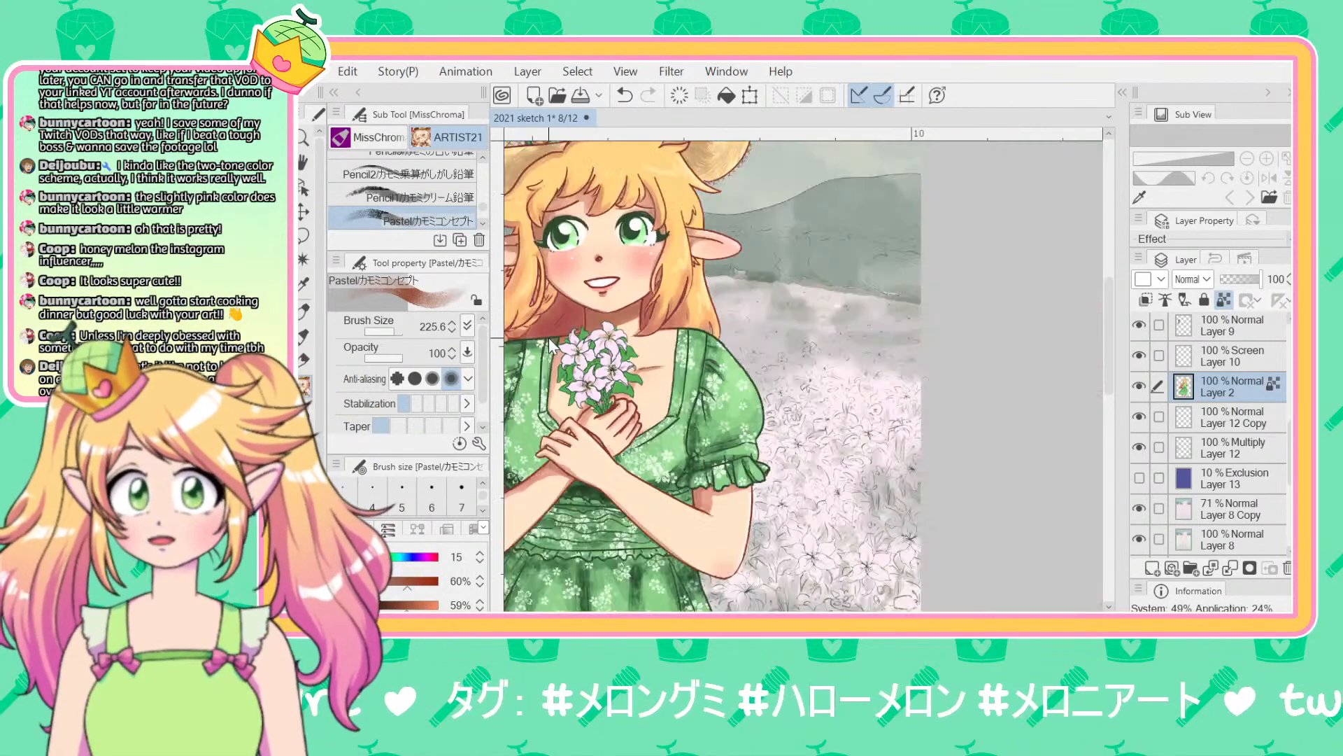
scroll(549, 342, down, 1)
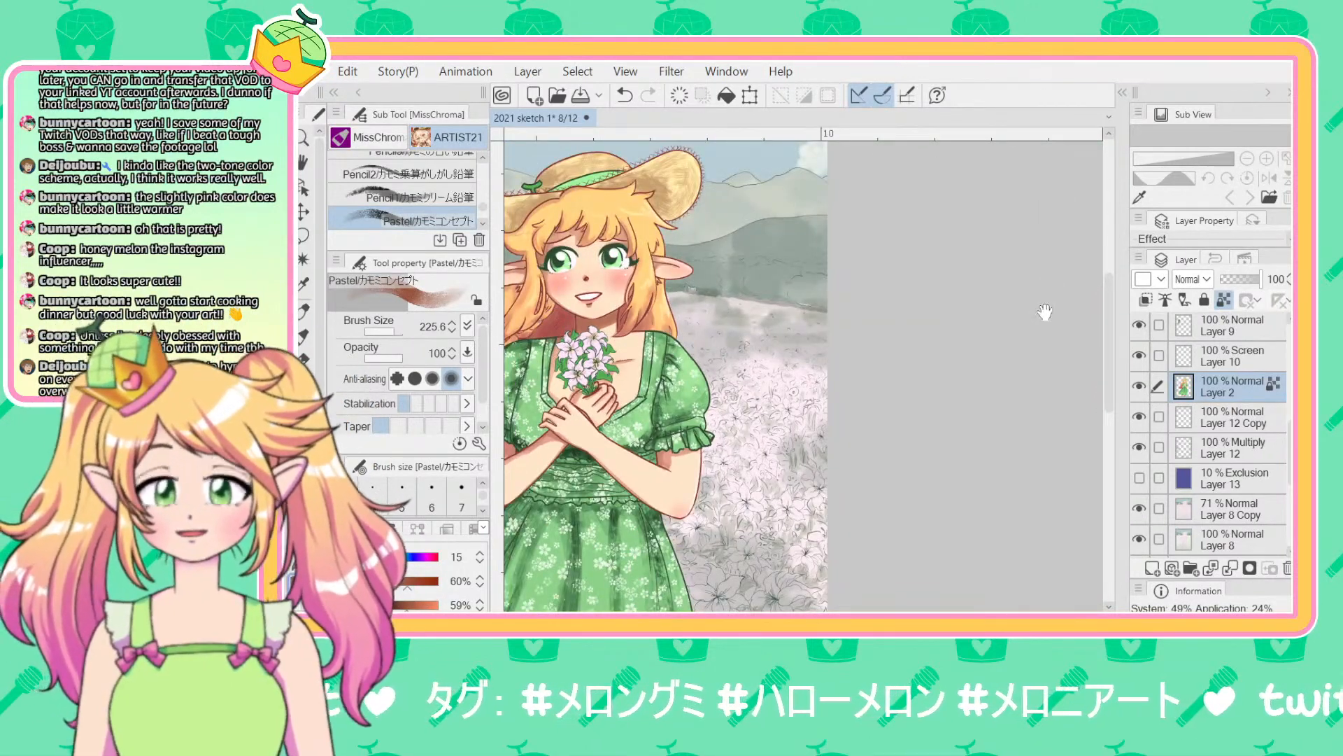
drag(1044, 312, 1235, 329)
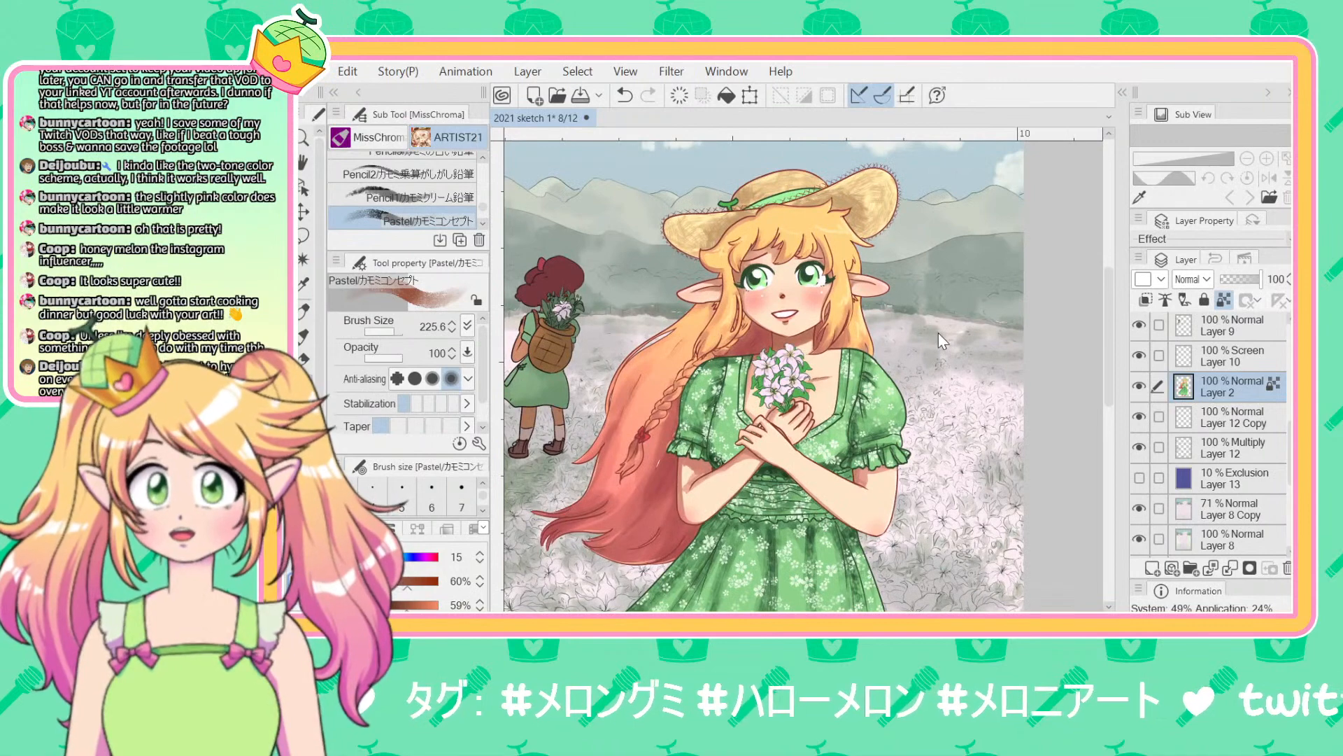
Step: Undo the last change and set the Pastel brush size to 115.3
scroll(728, 357, up, 3)
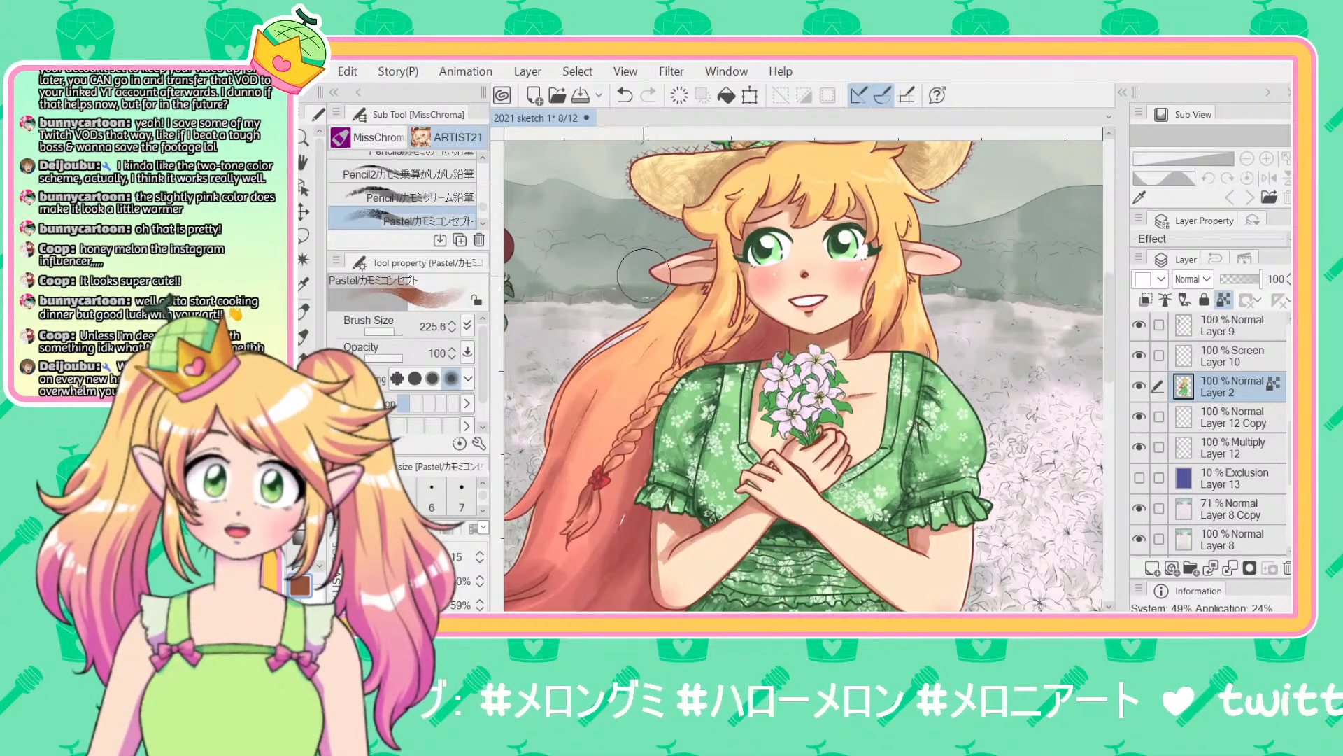
key(ctrl+z)
drag(1005, 297, 768, 297)
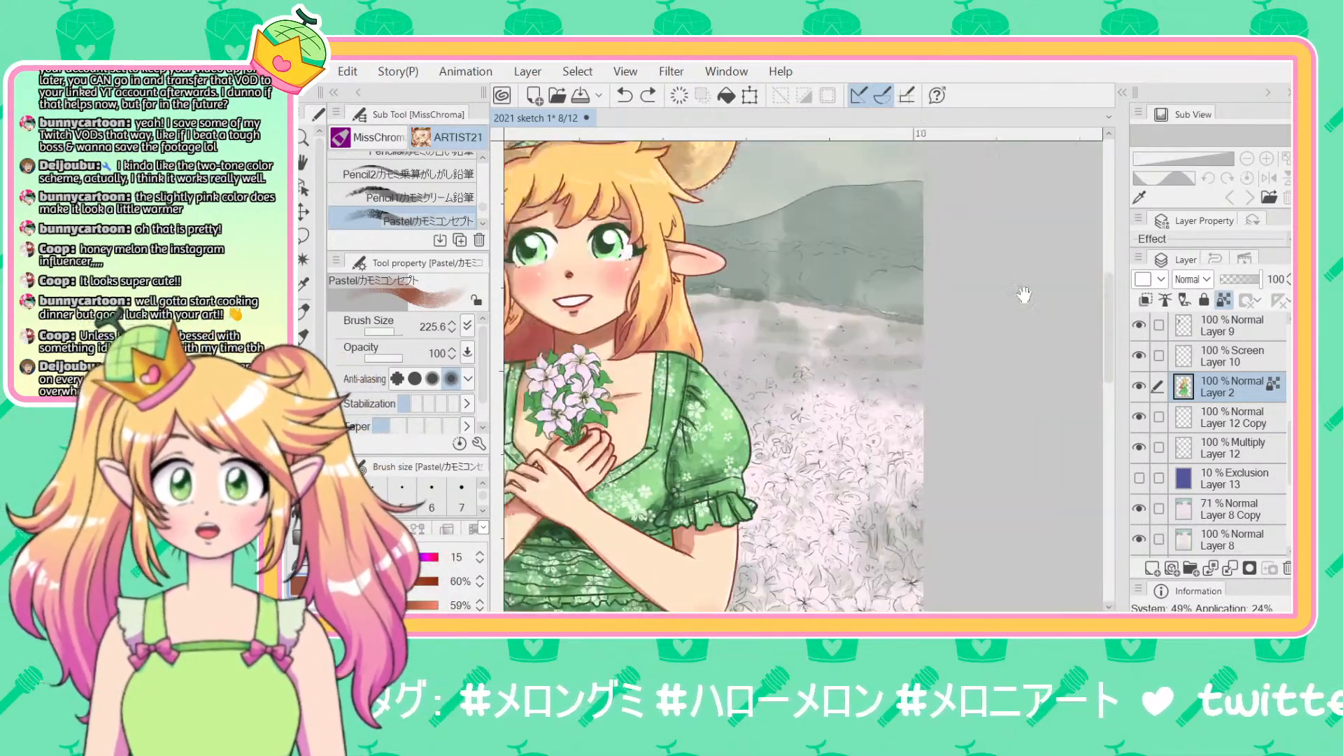
drag(921, 323, 1016, 297)
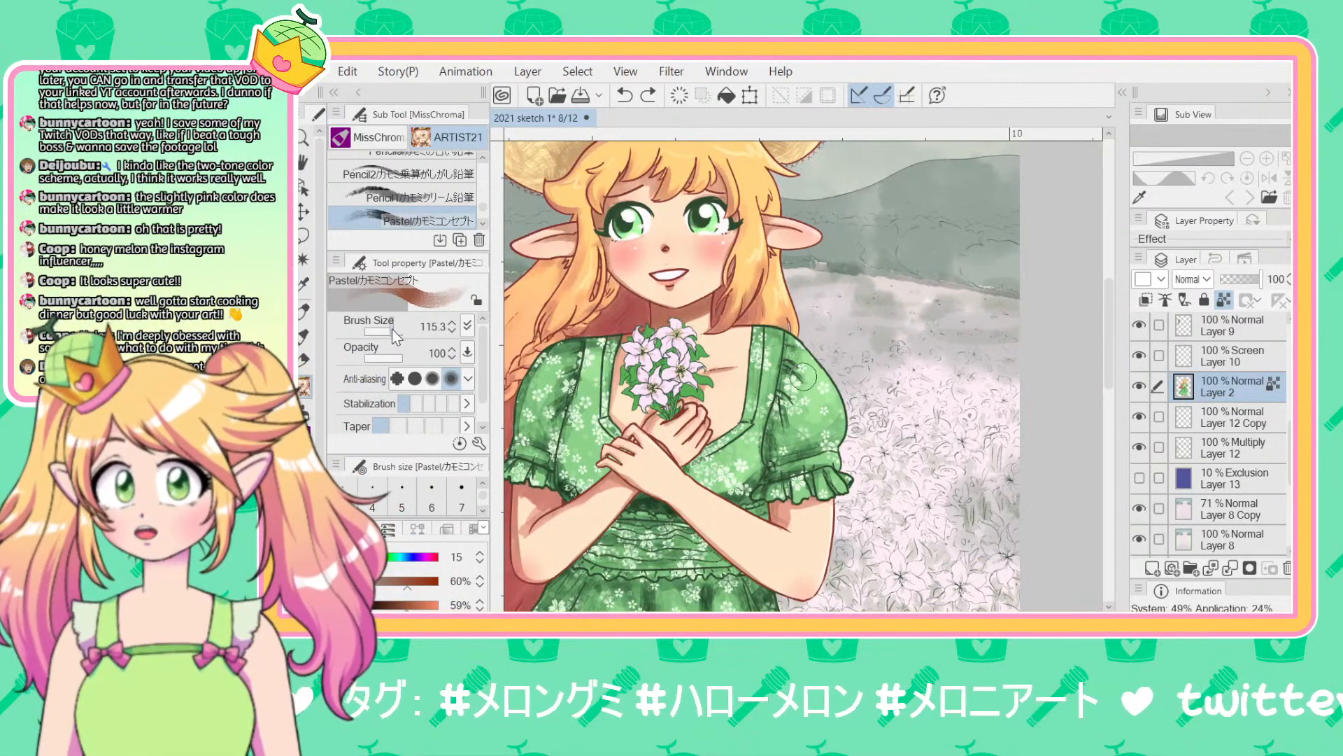
Step: Try a reddish-brown shadow at the base of the girl's ear with the Pastel brush, and undo the stroke
mouse_move(784, 248)
mouse_down()
mouse_move(777, 222)
mouse_move(796, 242)
mouse_move(773, 231)
mouse_move(783, 234)
mouse_move(756, 252)
mouse_up()
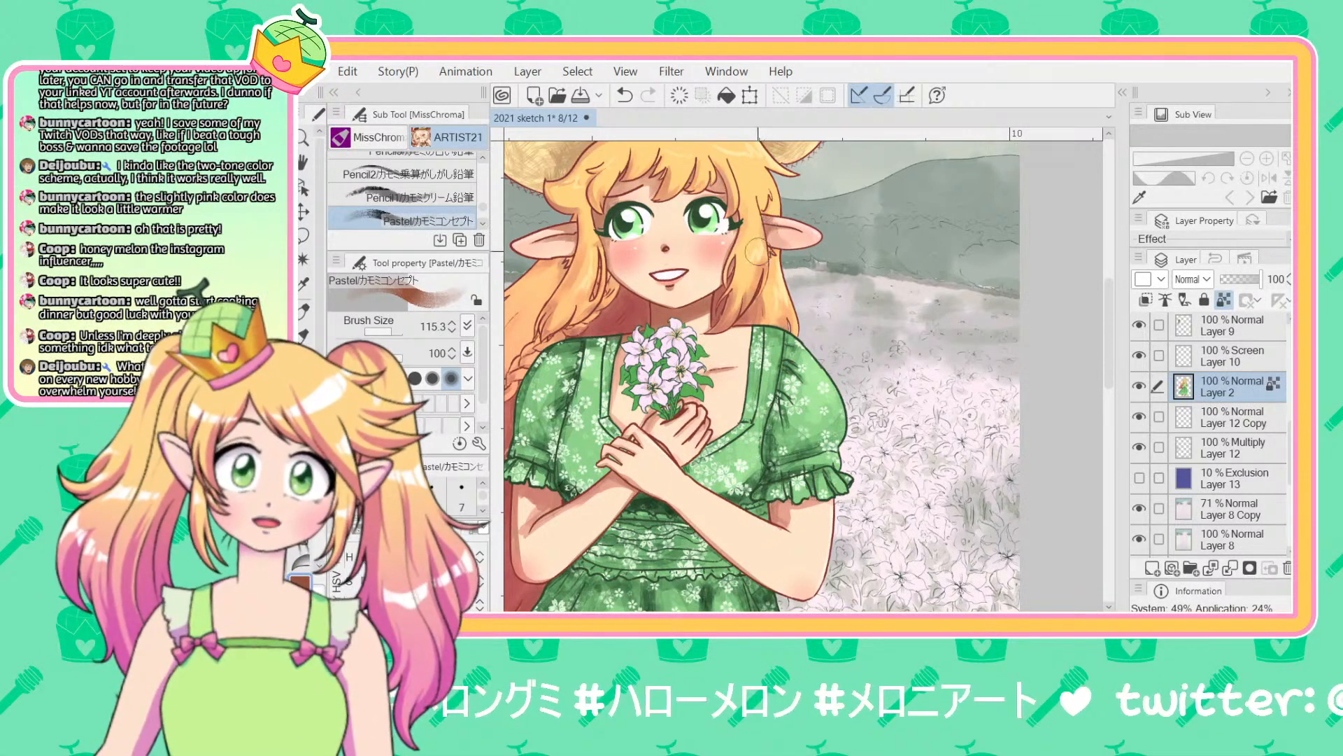
scroll(756, 252, left, 5)
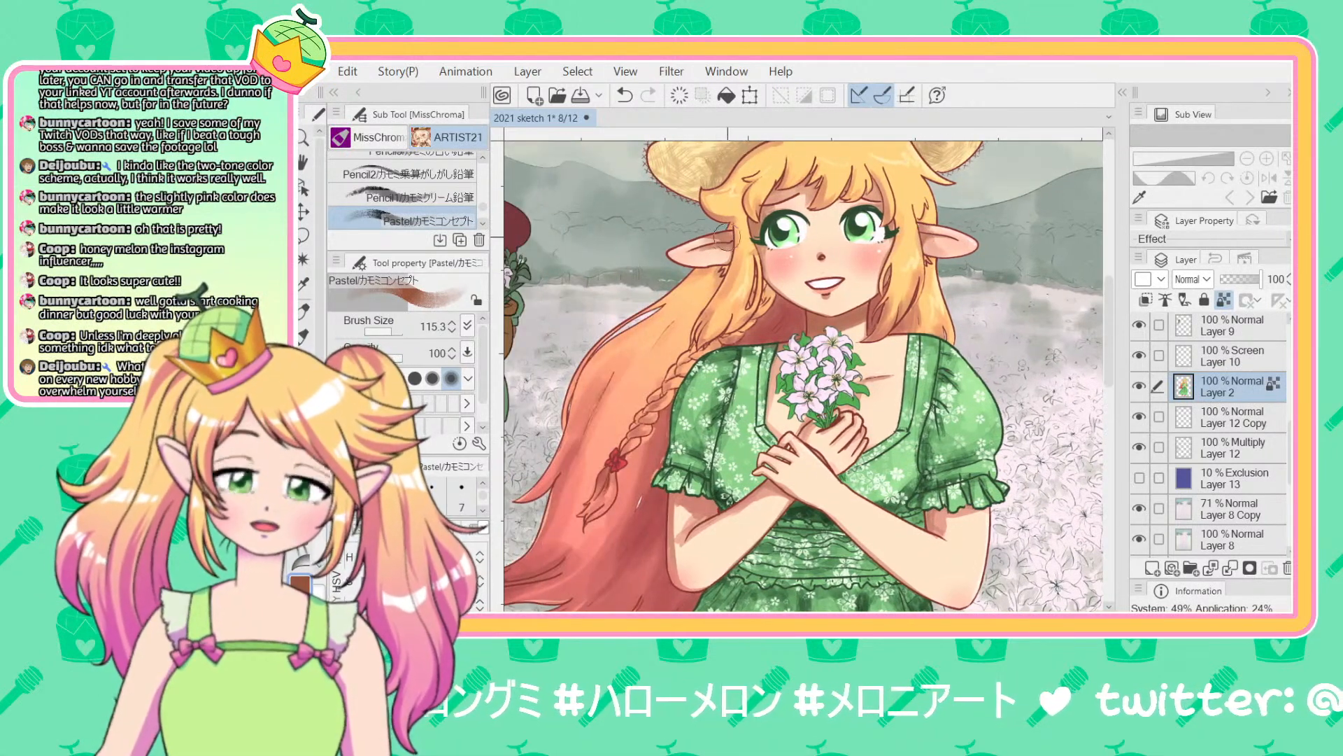
key(ctrl+z)
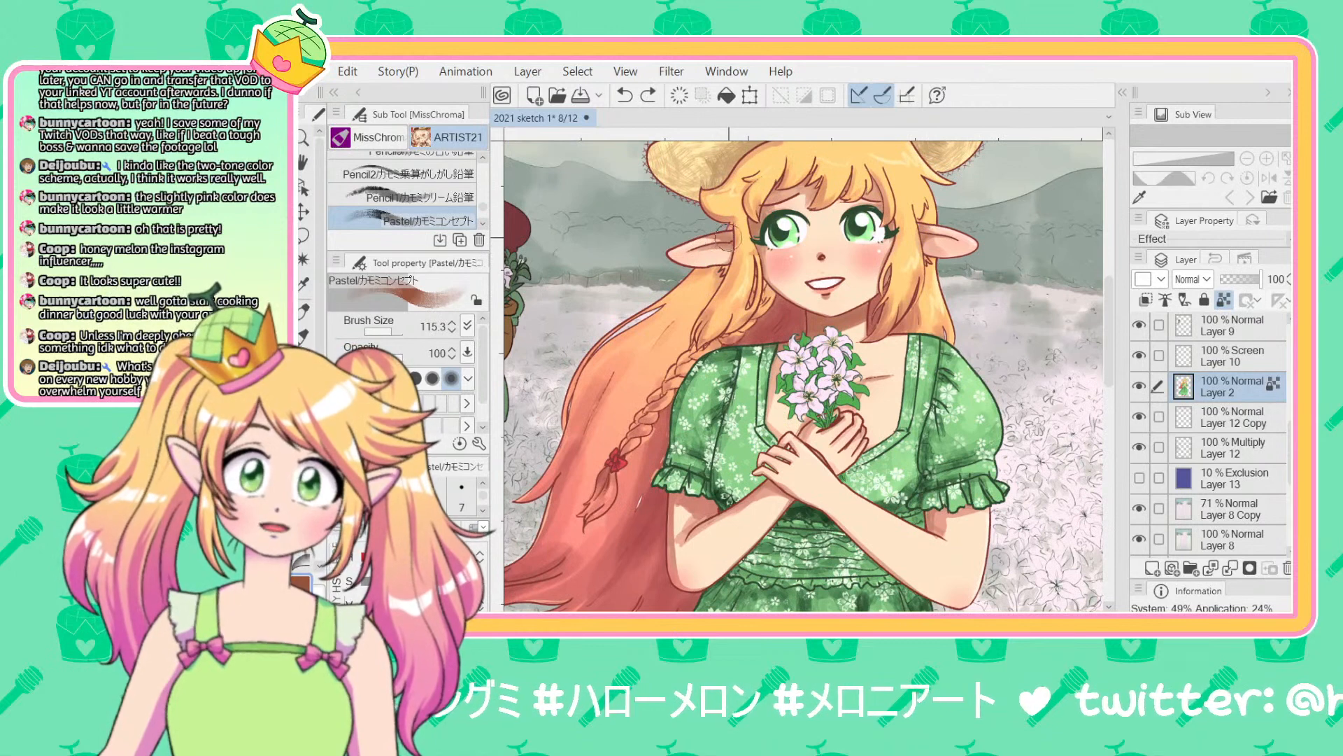
Step: Brush a reddish-brown shadow over the girl's pointed ear with the Pastel brush
drag(728, 238, 679, 253)
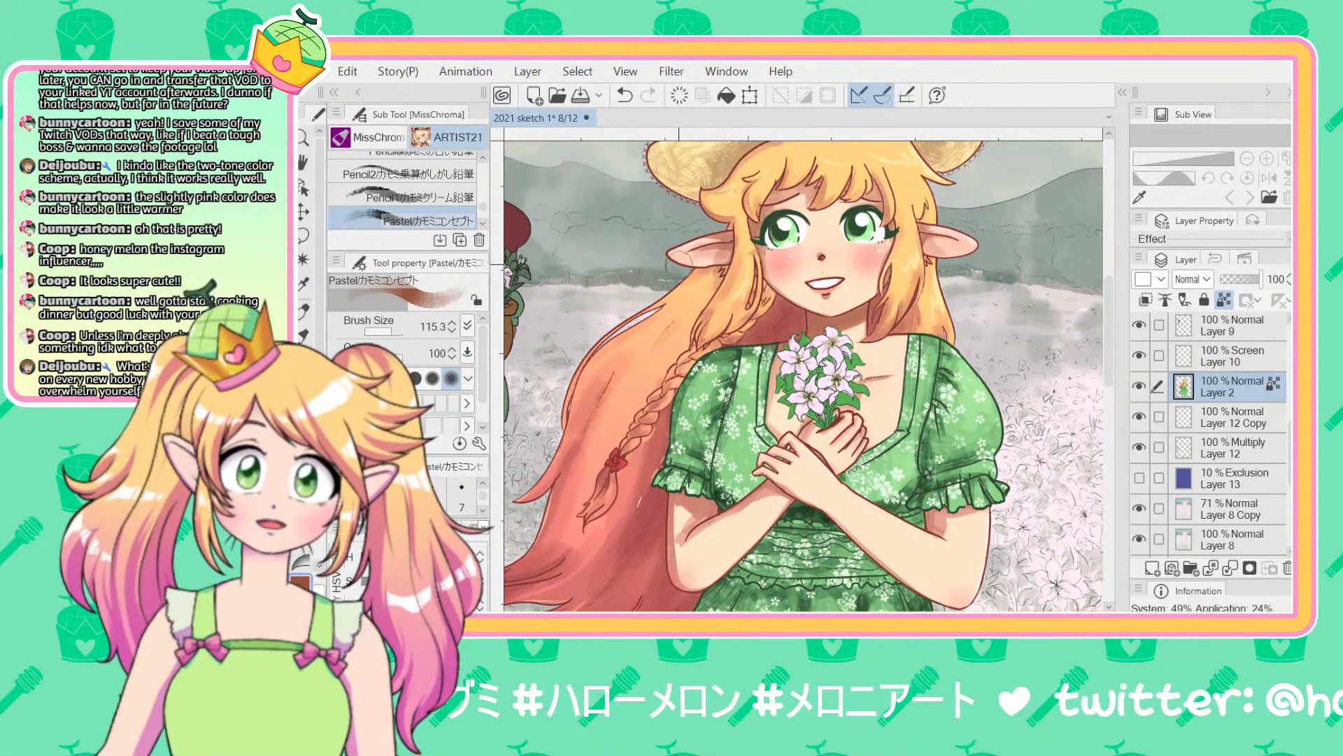
scroll(964, 301, right, 5)
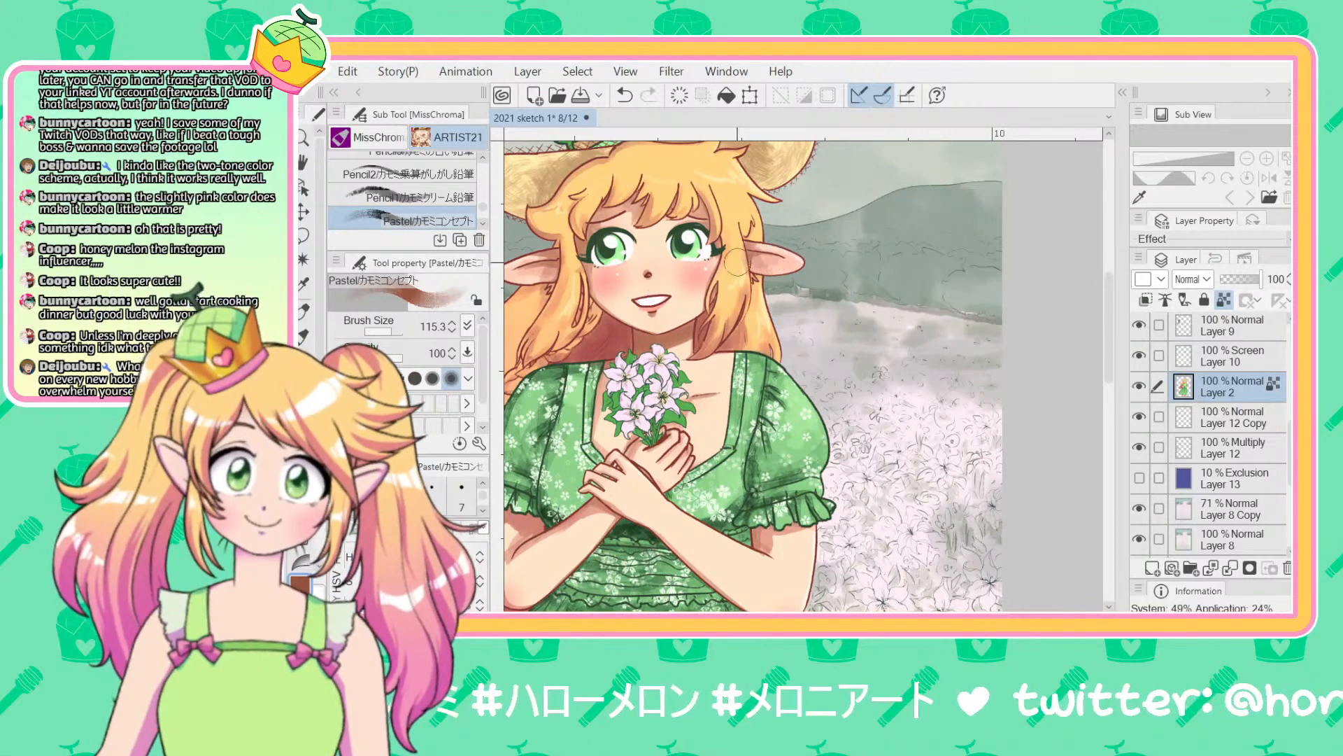
drag(883, 219, 1009, 289)
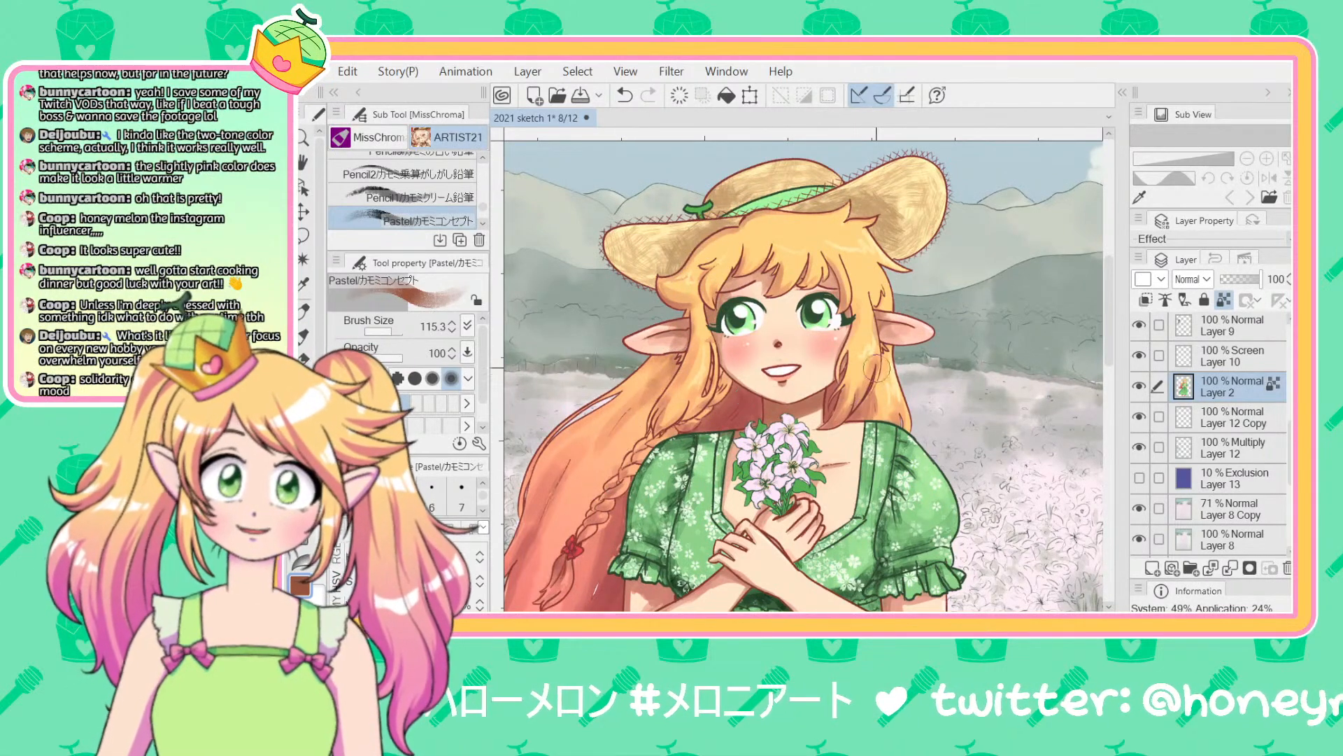
scroll(877, 367, down, 3)
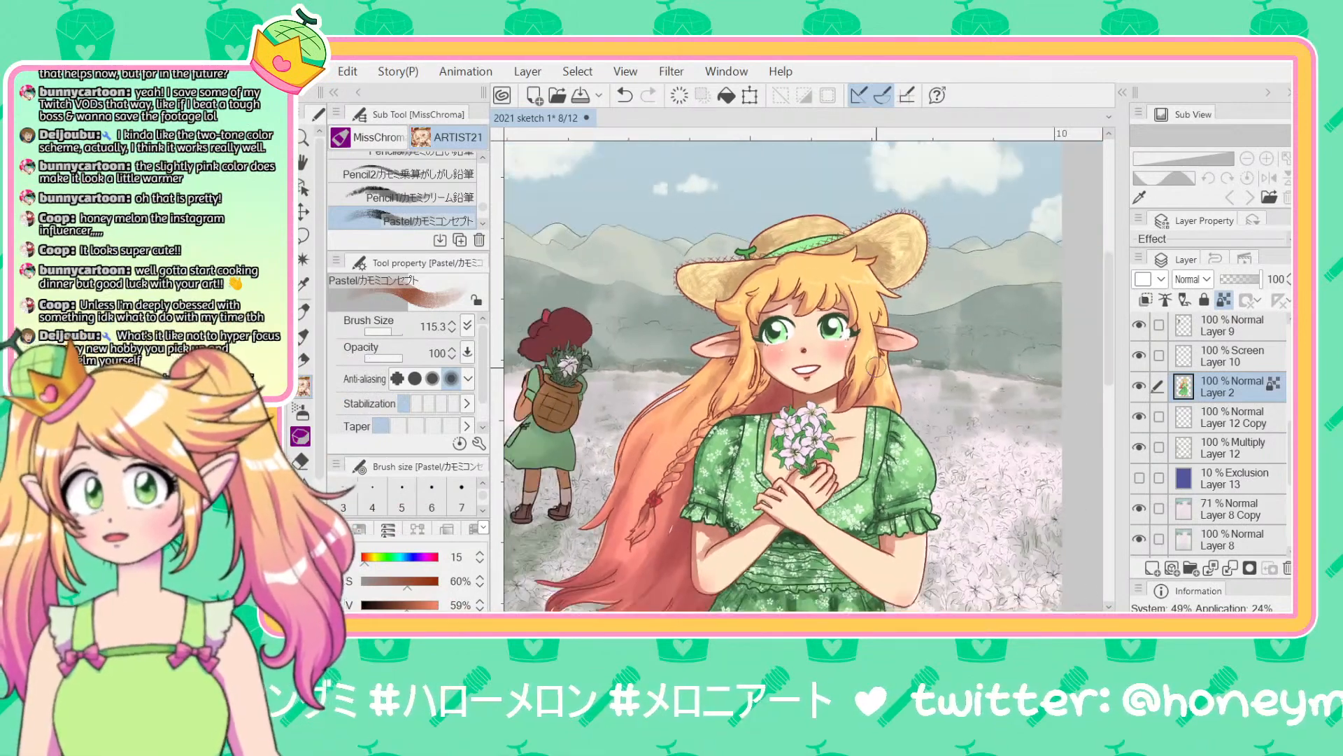
scroll(877, 366, down, 2)
scroll(881, 322, down, 1)
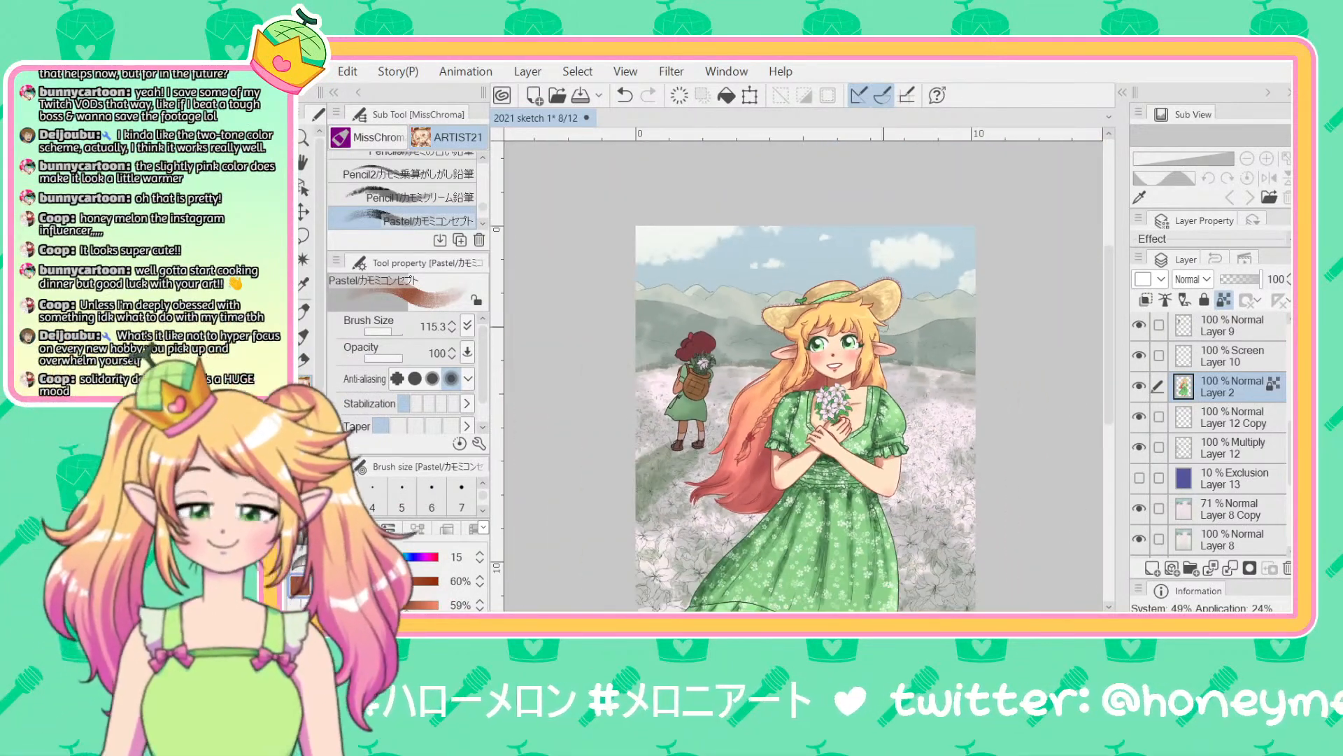
drag(994, 302, 941, 217)
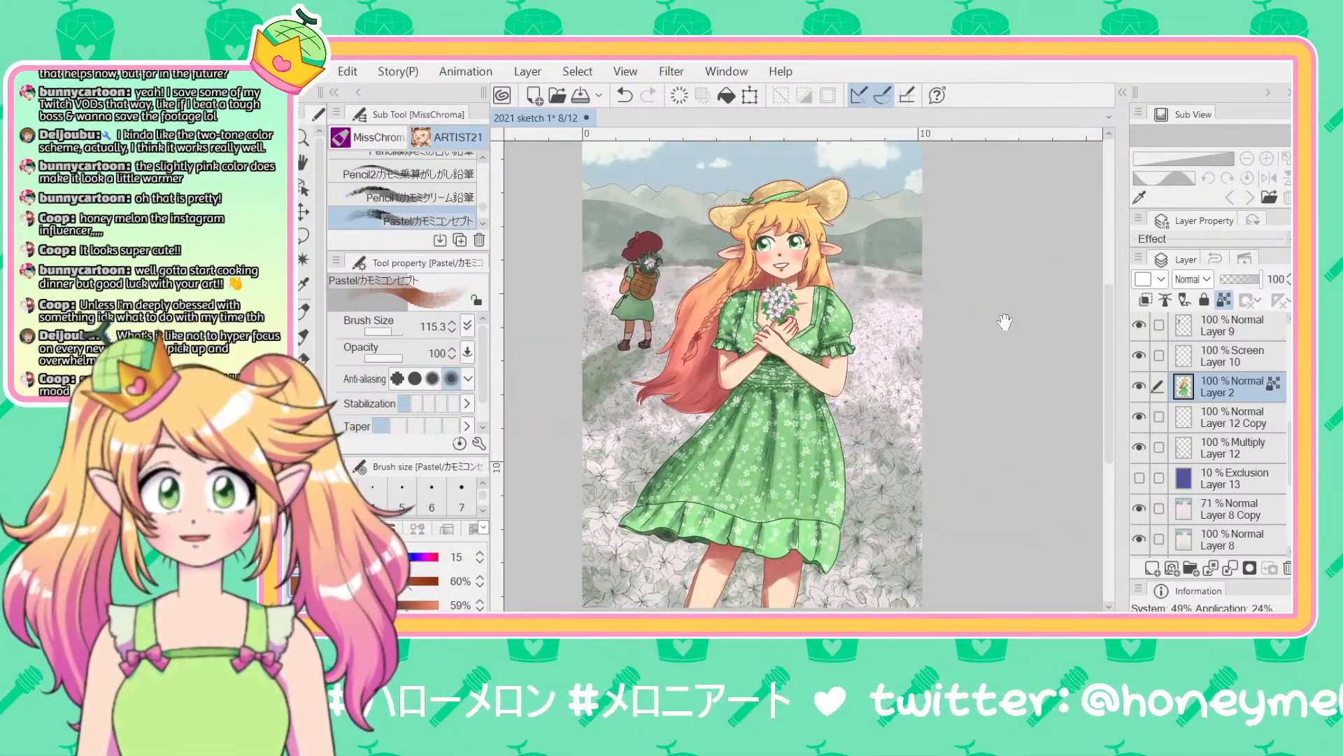
Step: Switch to the Concept Craig (Simple) brush and paint a reddish shadow on the girl's arm beneath the sleeve beside her long hair
scroll(770, 357, up, 3)
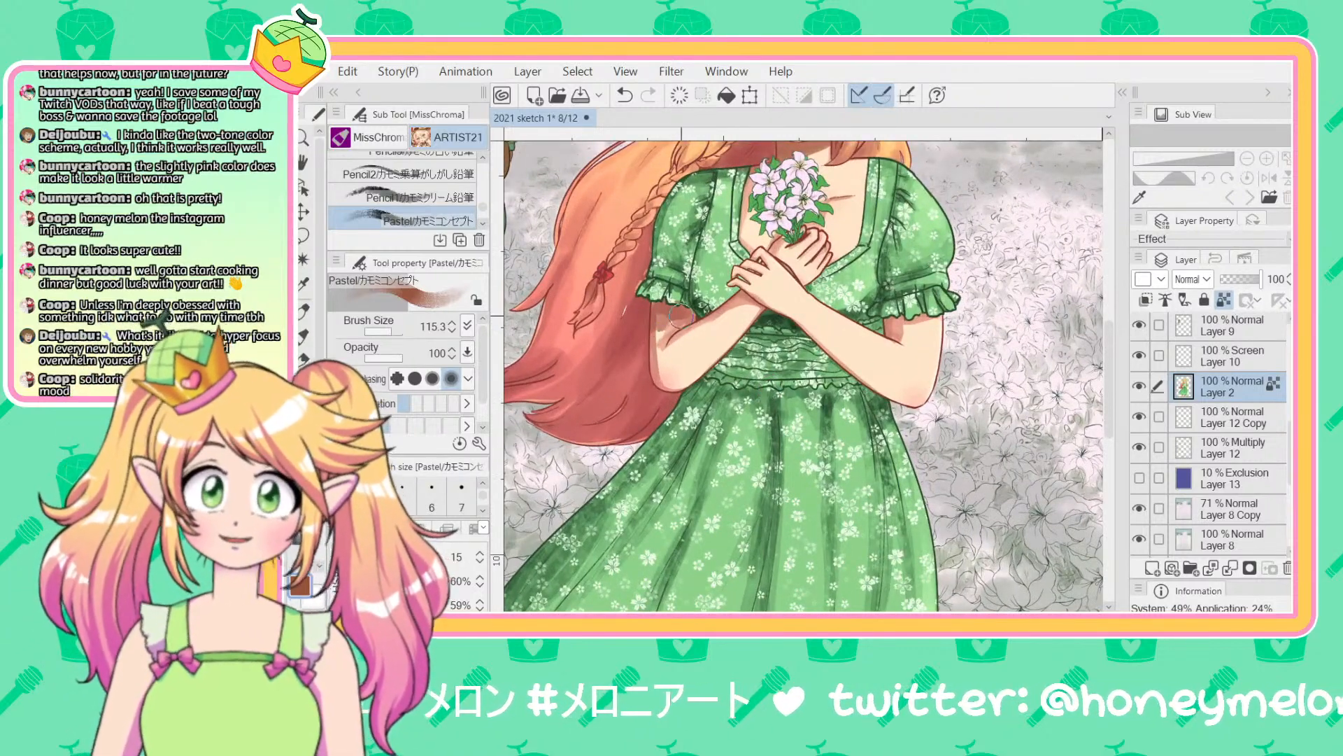
key(p)
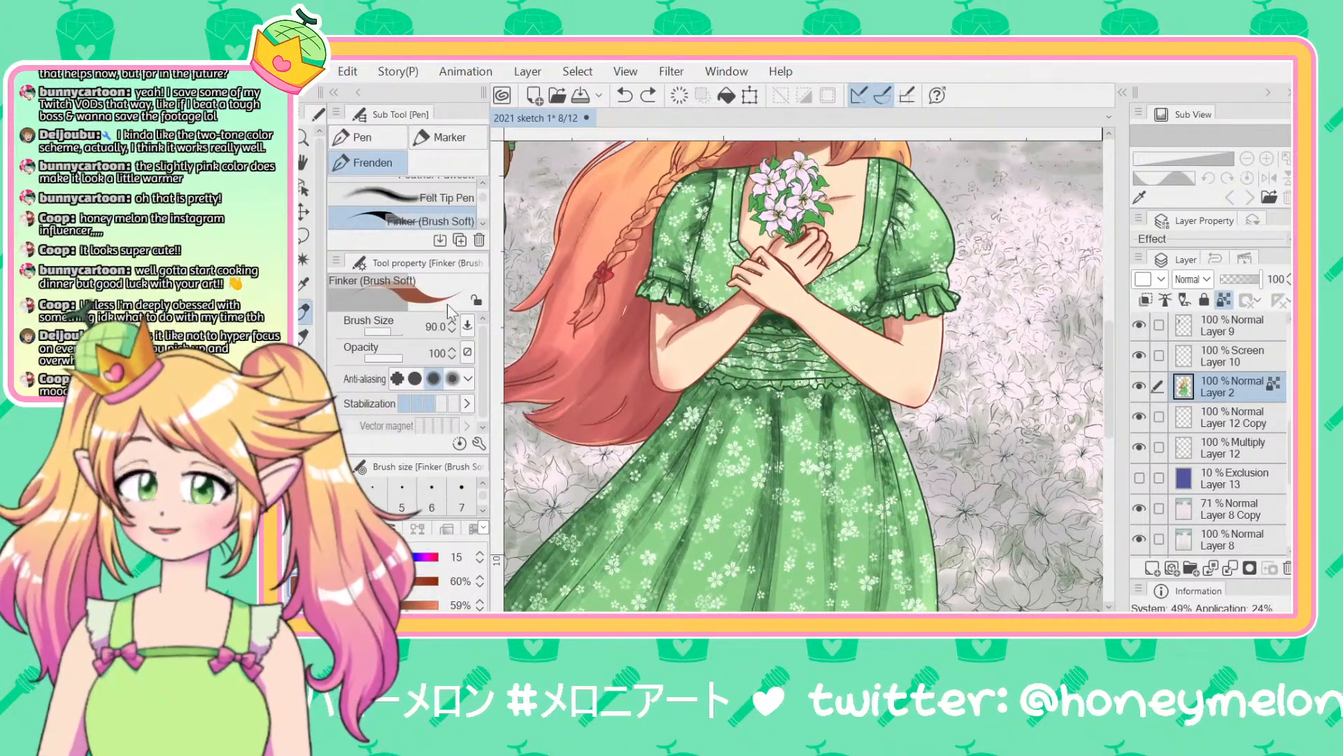
click(304, 336)
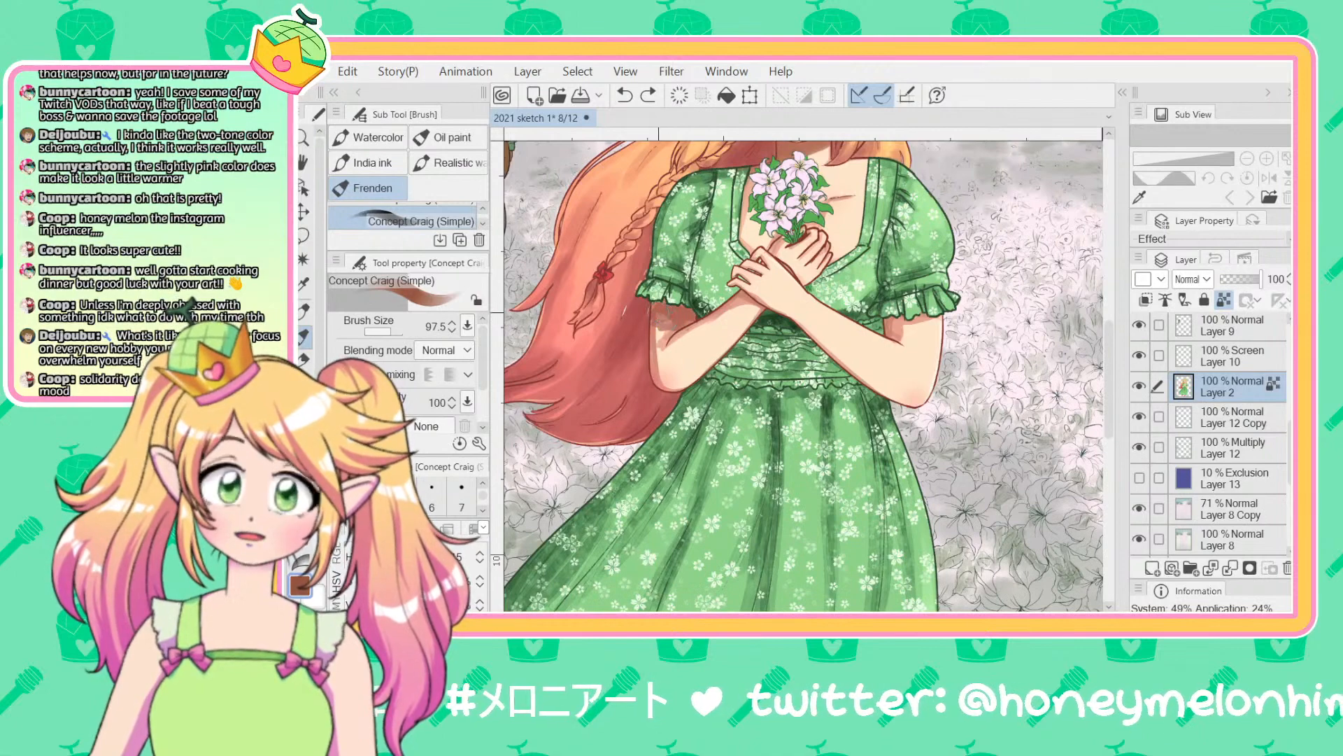
key(p)
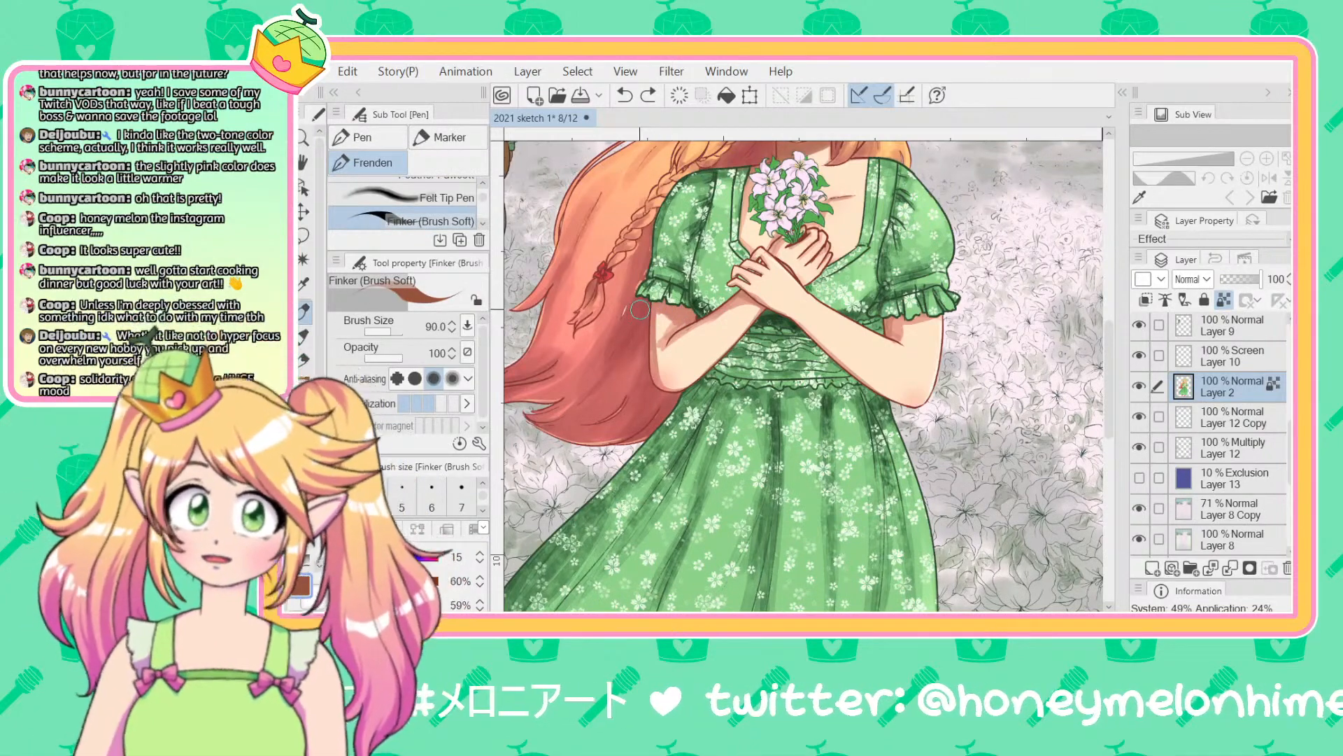
key(b)
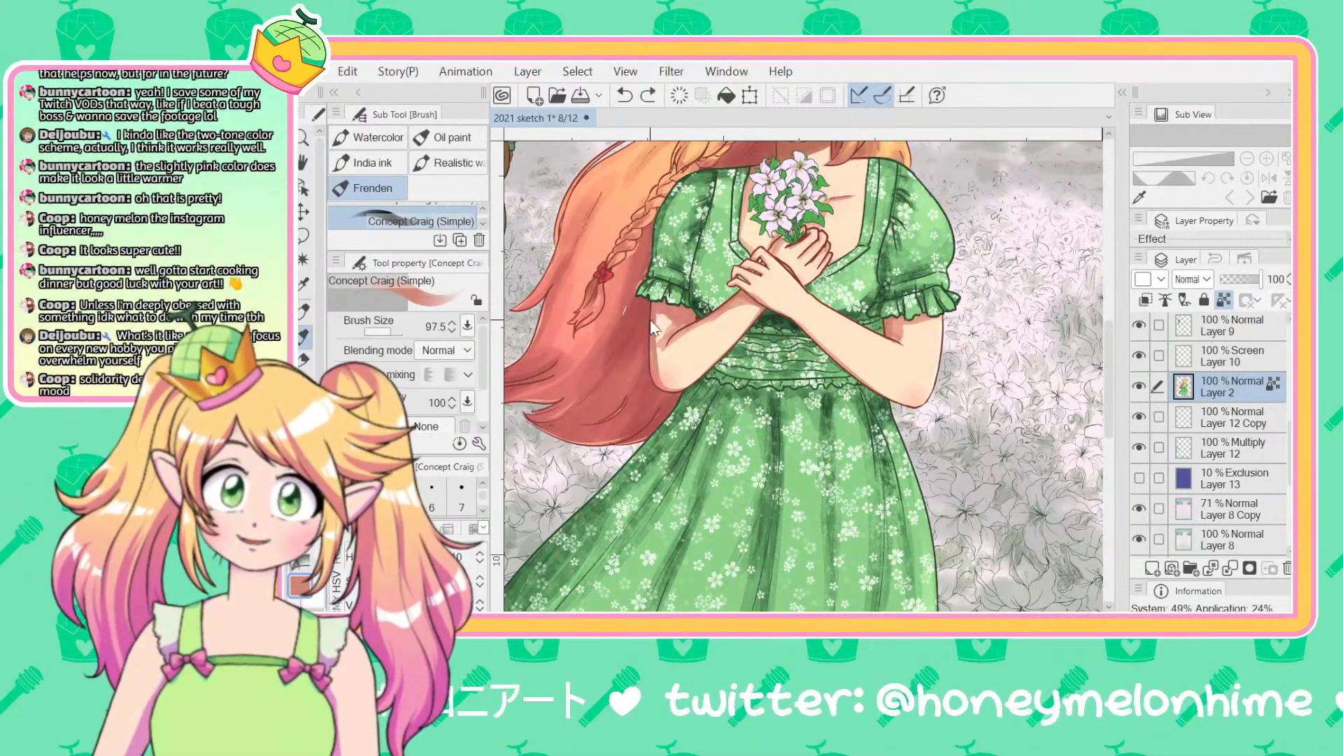
drag(658, 315, 672, 324)
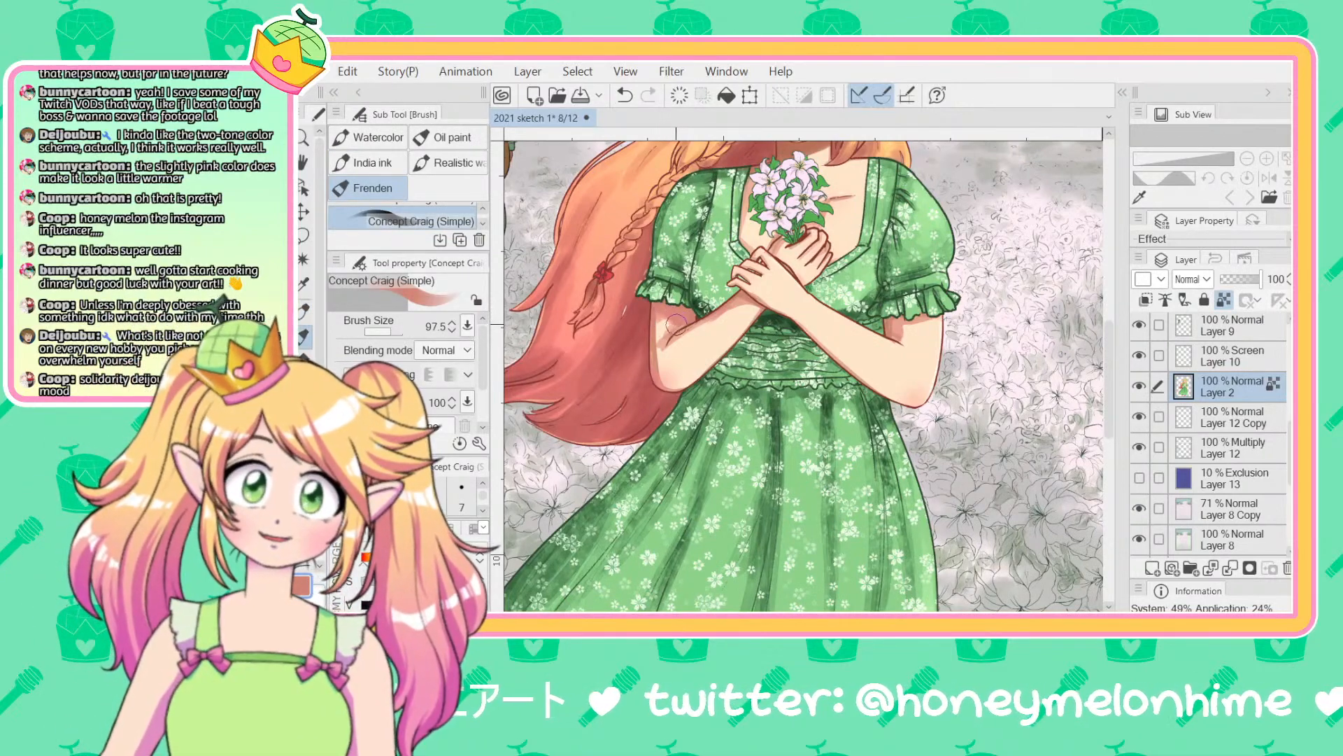
Step: Shade the girl's other arm under the sleeve ruffle with the reddish skin-shadow colour
drag(1084, 374, 1036, 313)
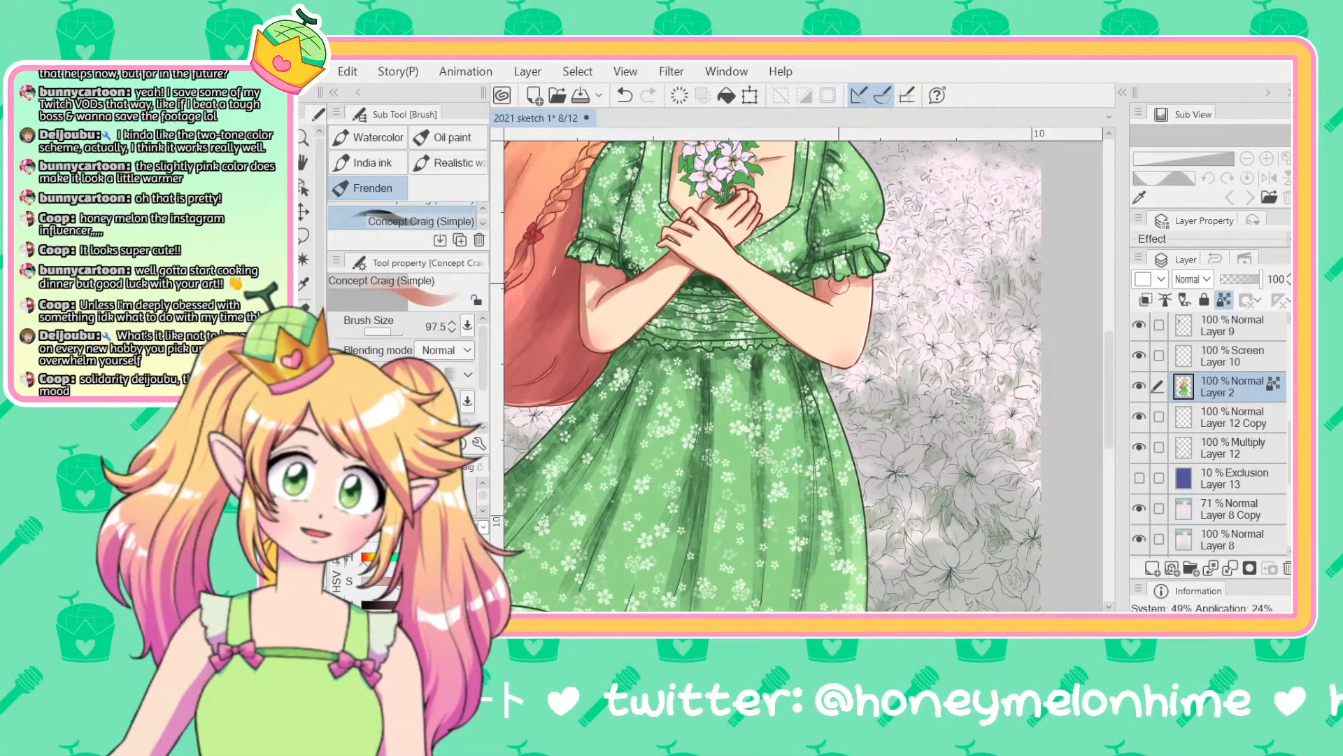
mouse_move(867, 490)
mouse_down()
mouse_move(906, 308)
mouse_move(938, 278)
mouse_move(945, 373)
mouse_move(866, 485)
mouse_up()
key(x)
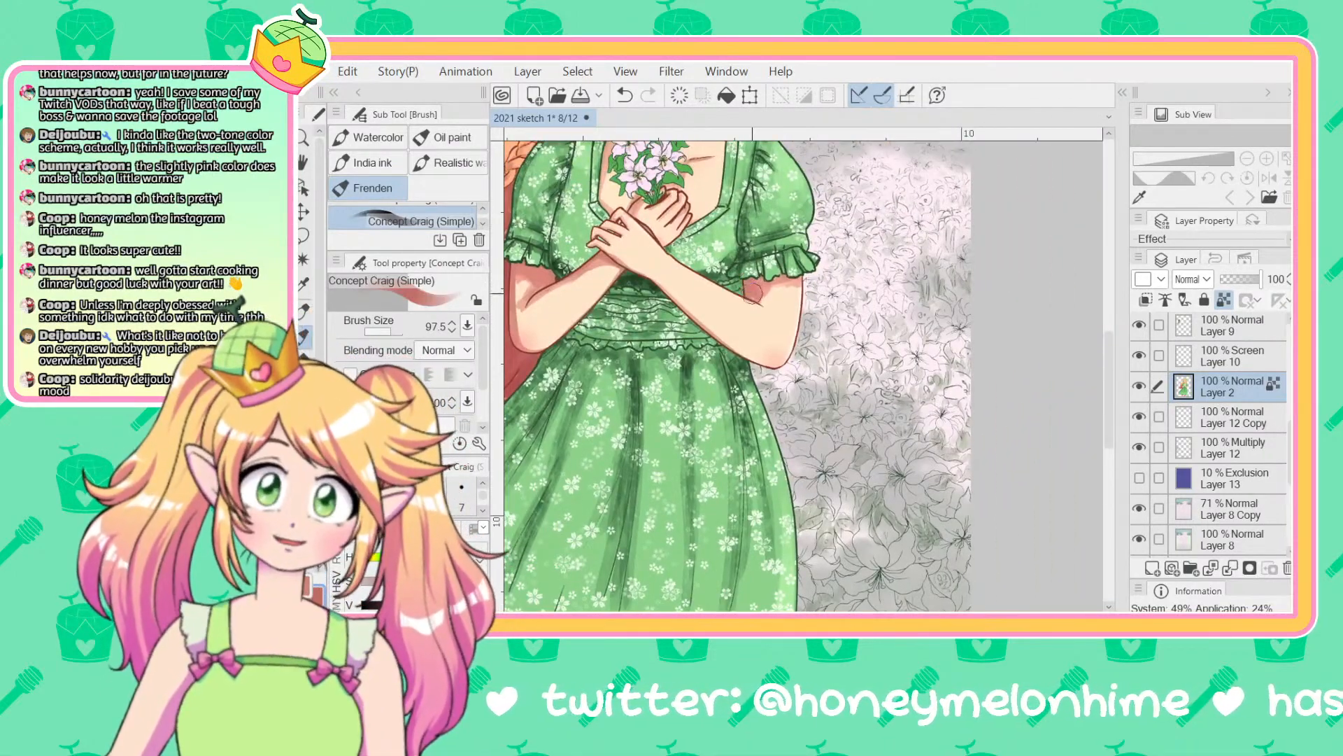
drag(806, 282, 1020, 310)
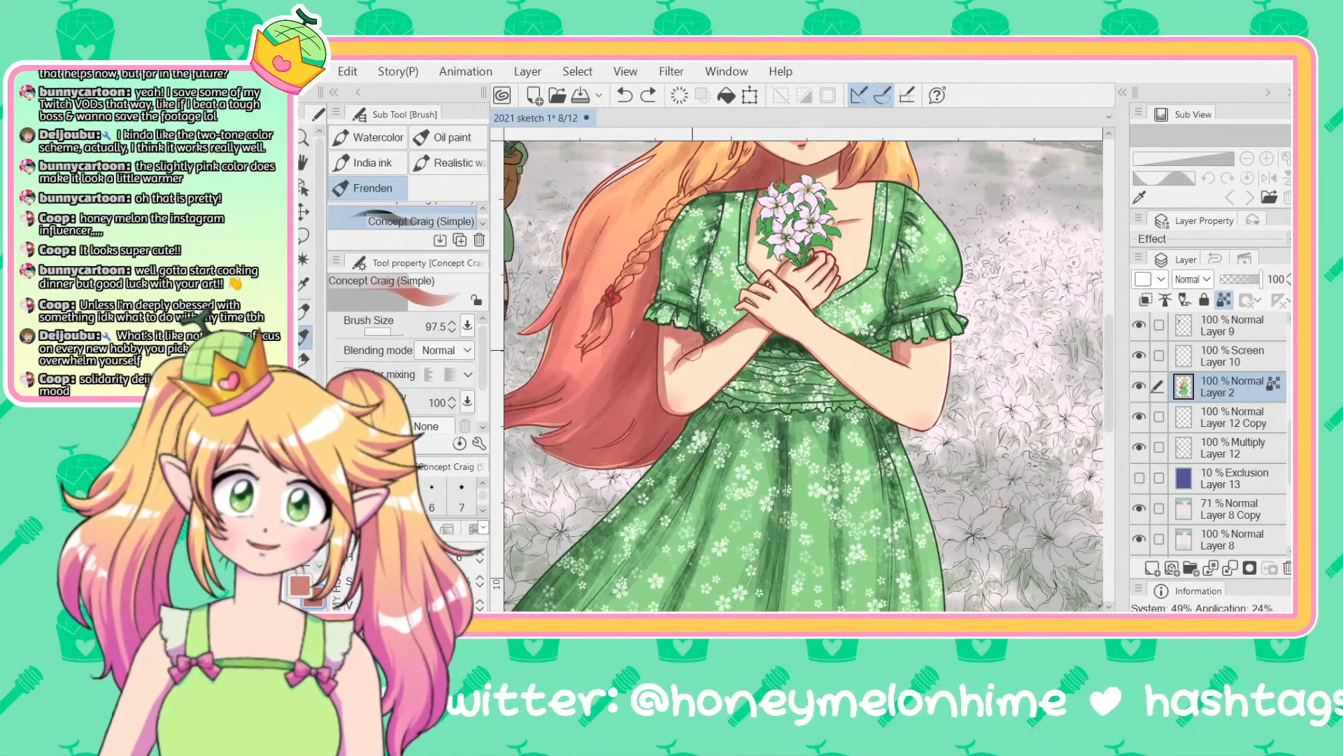
drag(1021, 313, 911, 274)
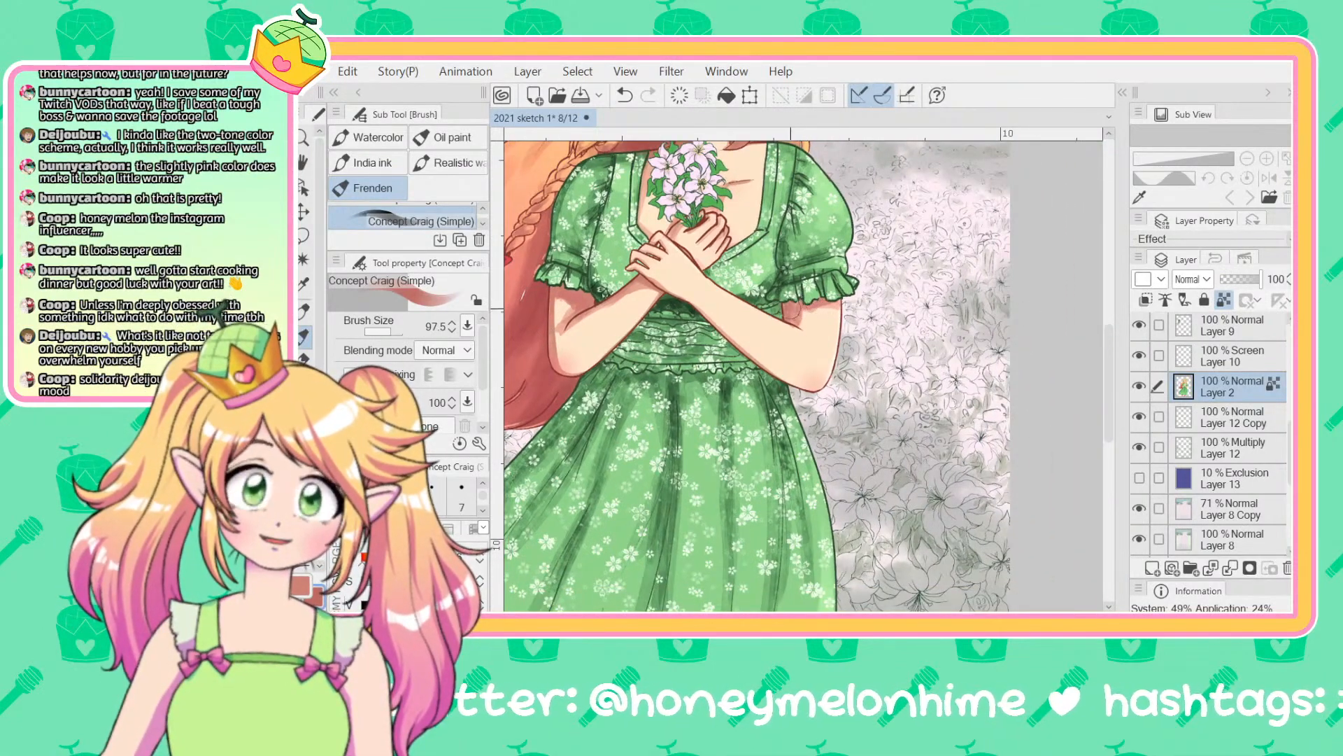
Step: Add a new layer clipped to Layer 2 and sample a dark green from the dress
scroll(777, 328, down, 5)
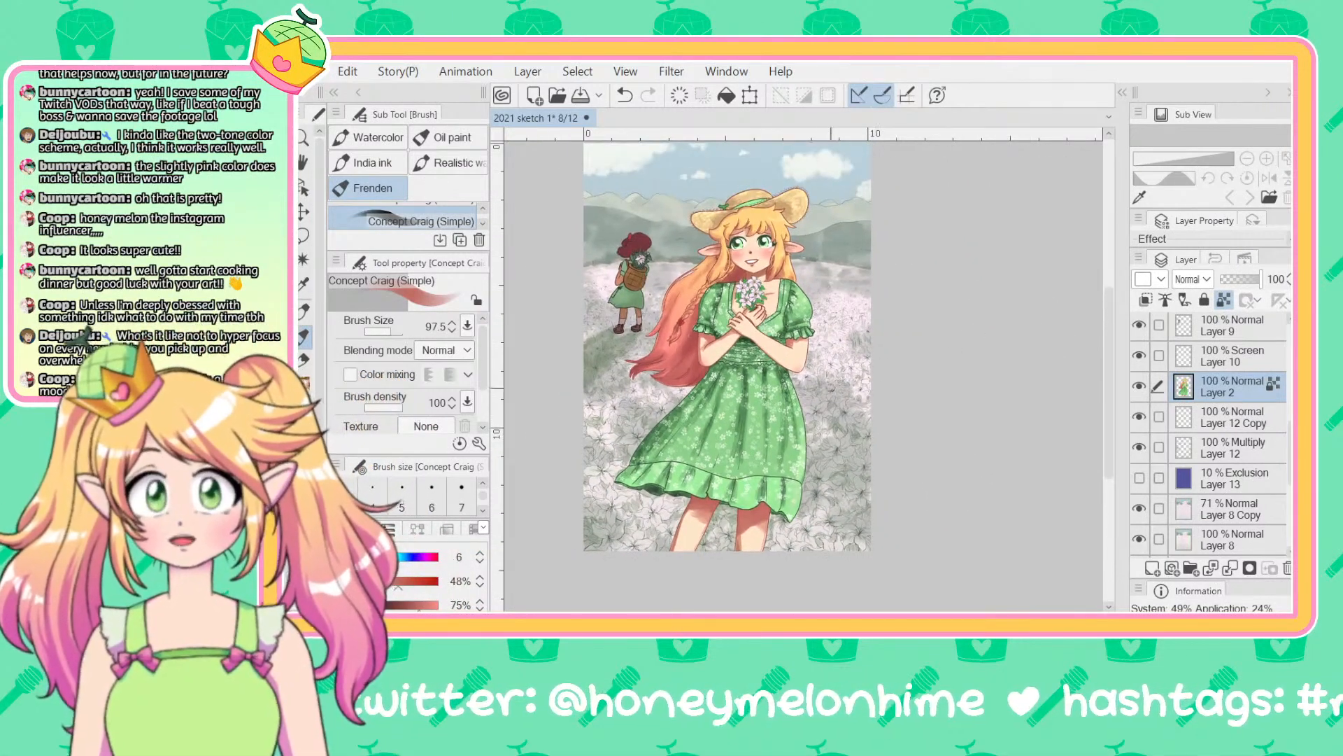
scroll(802, 396, up, 3)
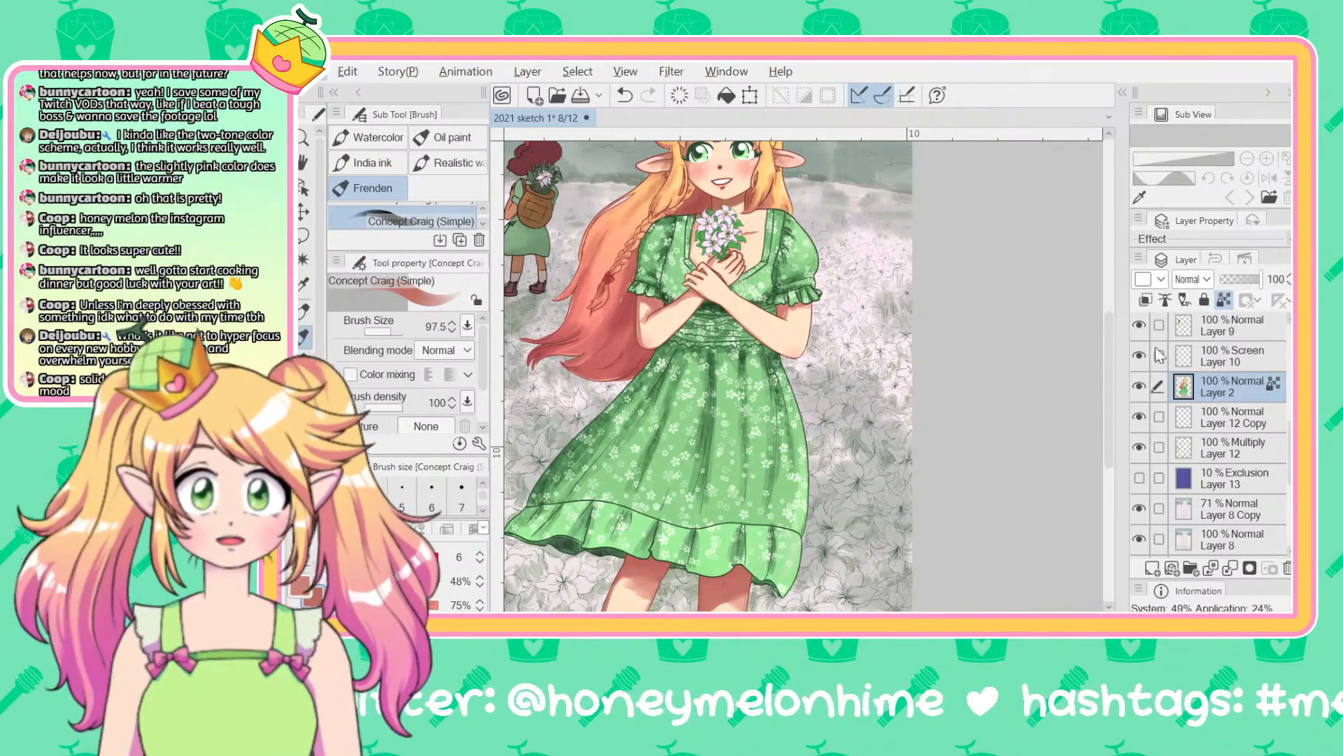
click(1150, 568)
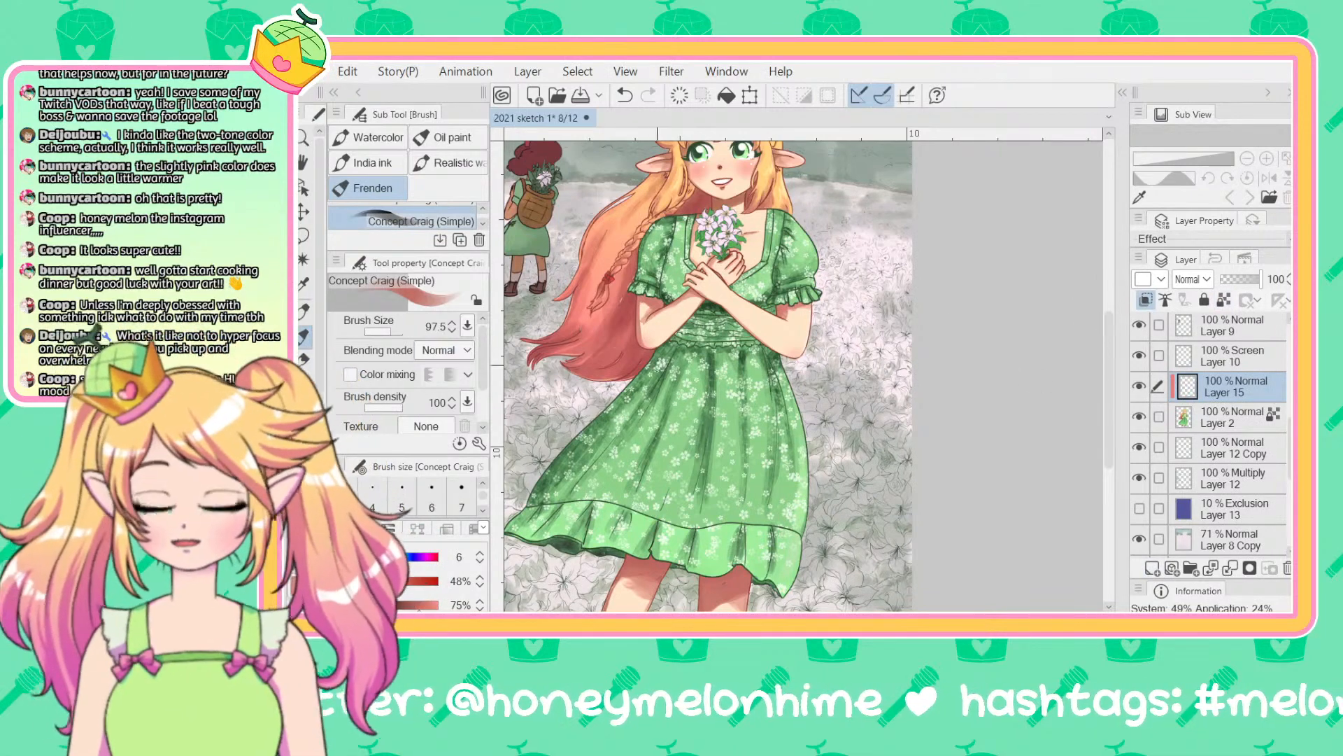
alt+click(714, 300)
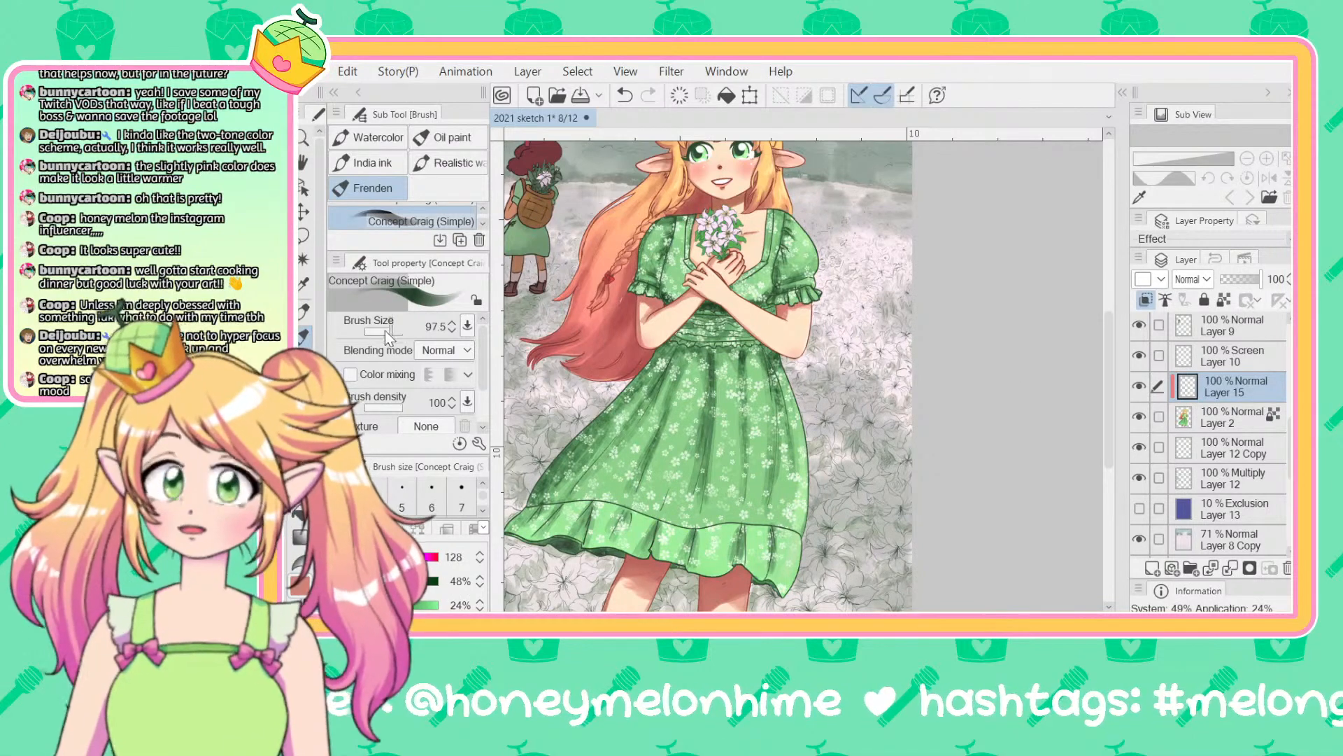
Step: Set the Concept Craig (Simple) brush size to 522.2 and paint a dark-green shadow down the hair side of the skirt
key(bracketright)
drag(636, 436, 675, 343)
key(ctrl+z)
drag(392, 331, 411, 328)
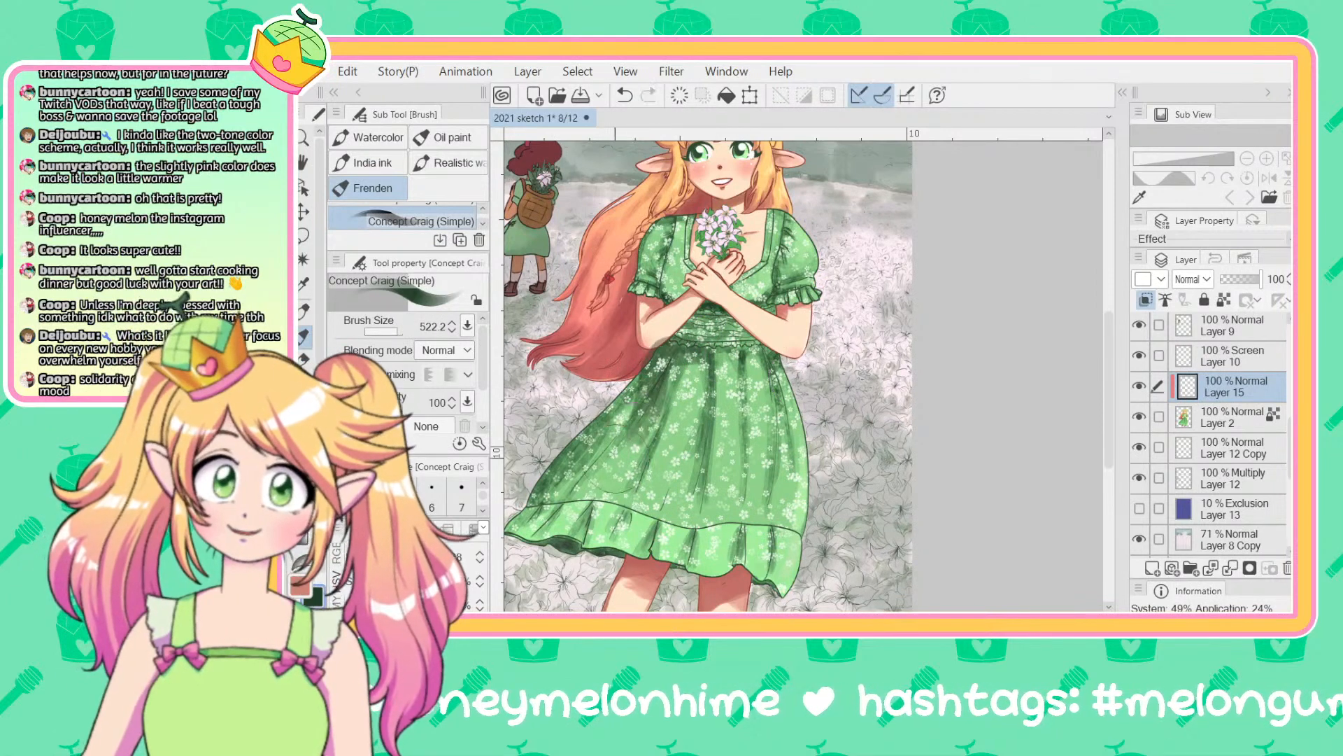
mouse_move(672, 332)
mouse_down()
mouse_move(651, 412)
mouse_move(643, 375)
mouse_move(546, 472)
mouse_move(623, 388)
mouse_move(690, 345)
mouse_move(626, 392)
mouse_move(535, 532)
mouse_up()
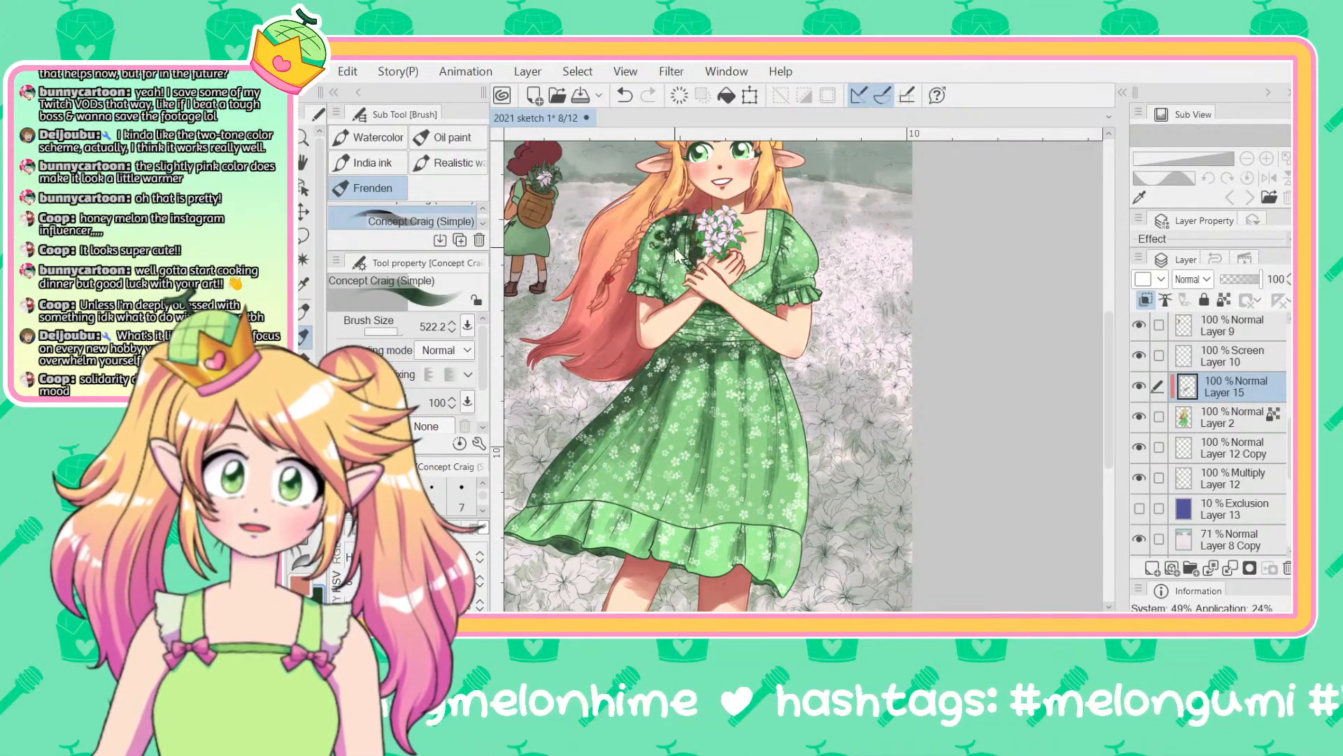
Step: Try dark-green shading on the dress's bodice and waist, undoing the strokes
key(ctrl+z)
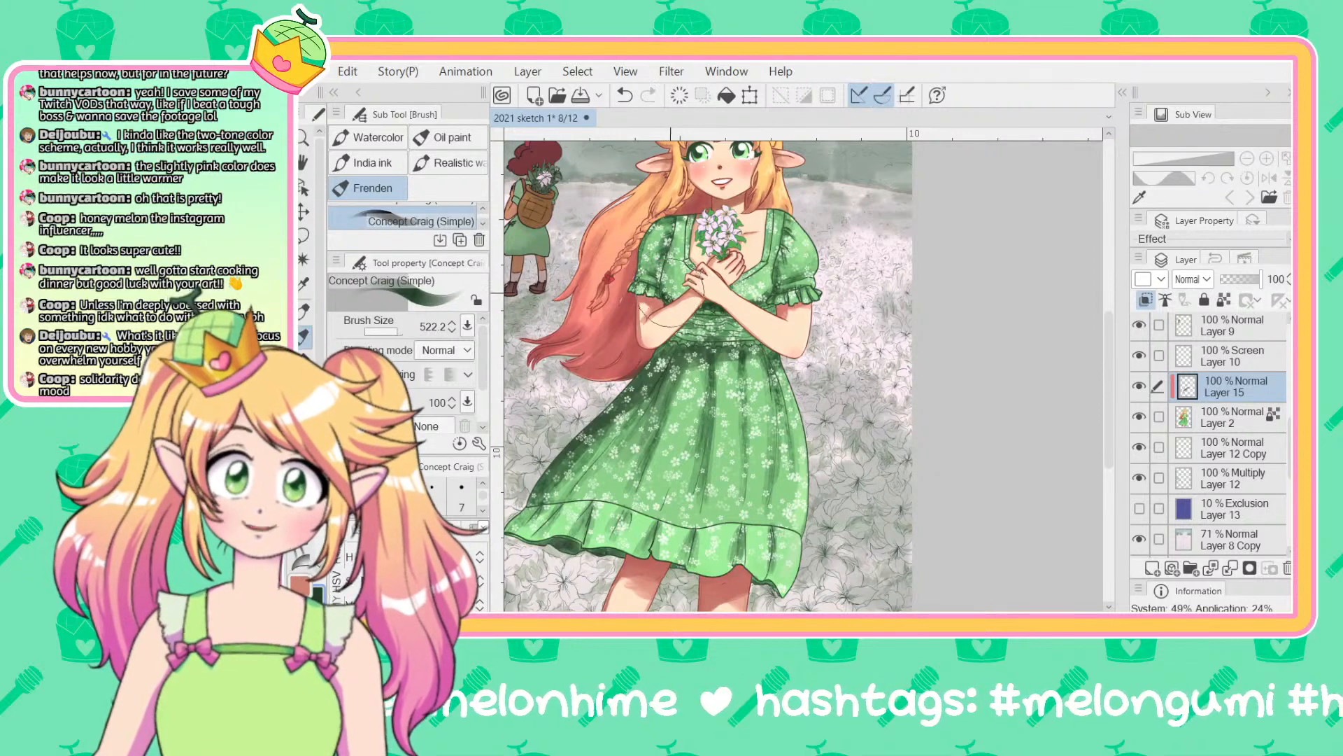
key(ctrl+y)
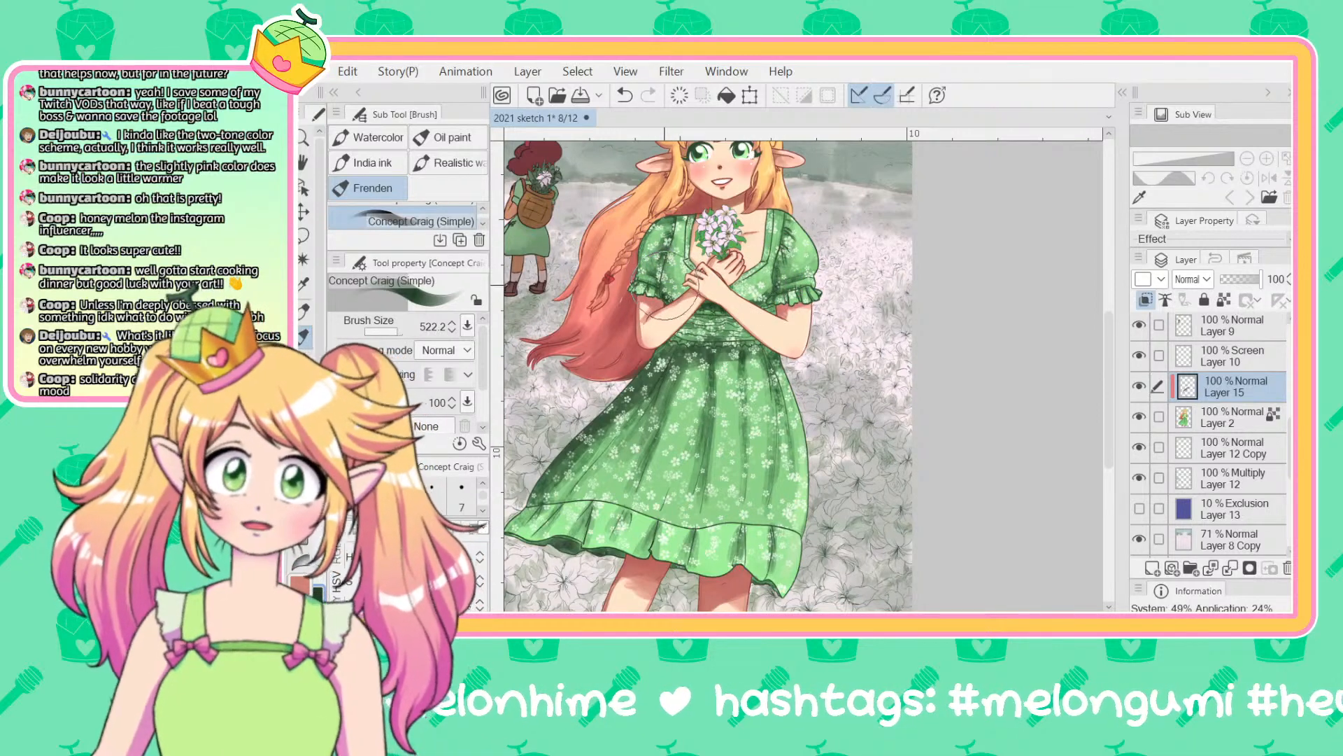
key(ctrl+z)
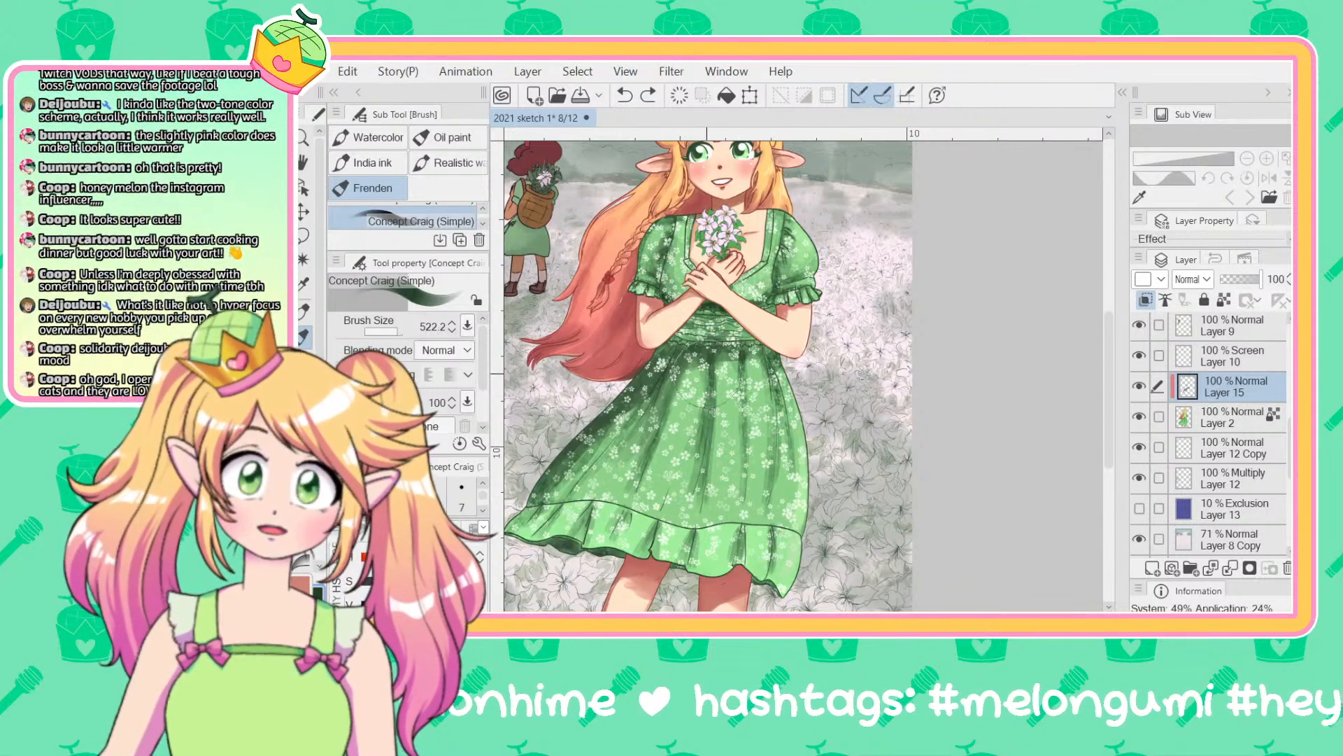
key(ctrl+y)
key(ctrl+z)
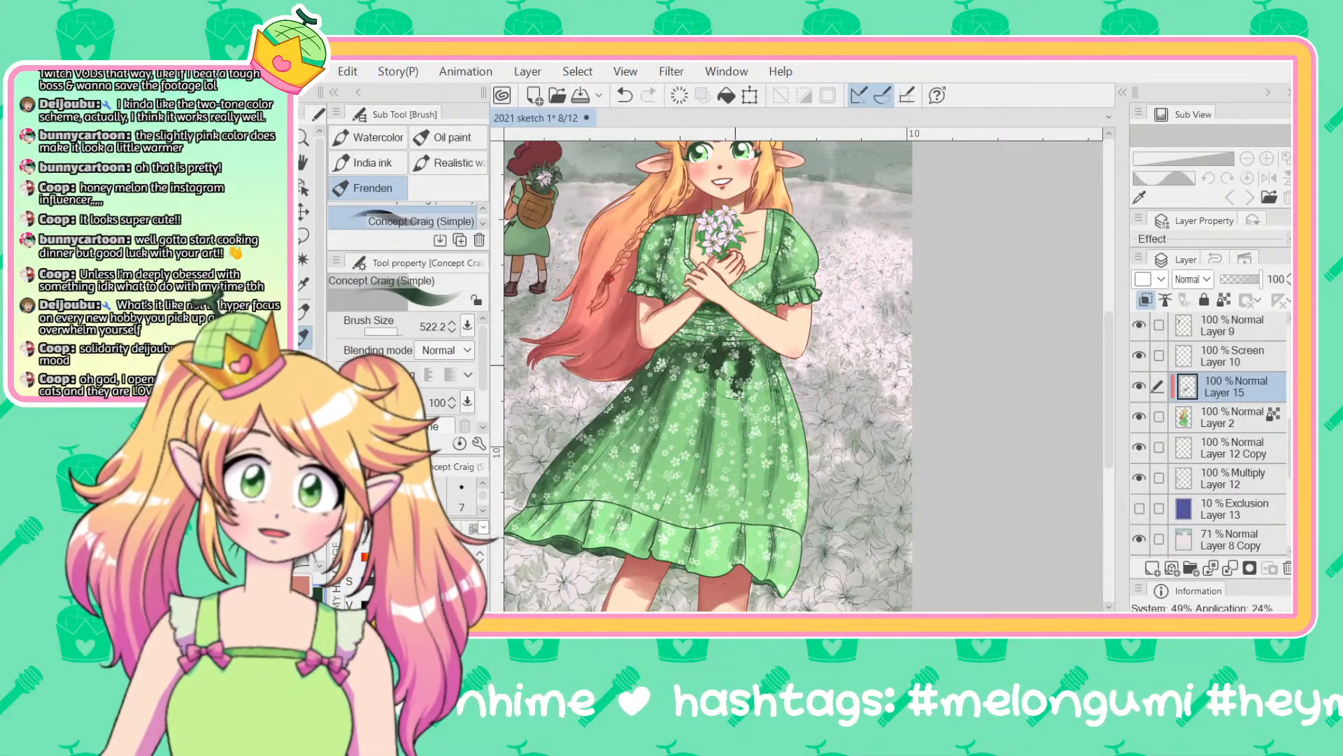
key(ctrl+y)
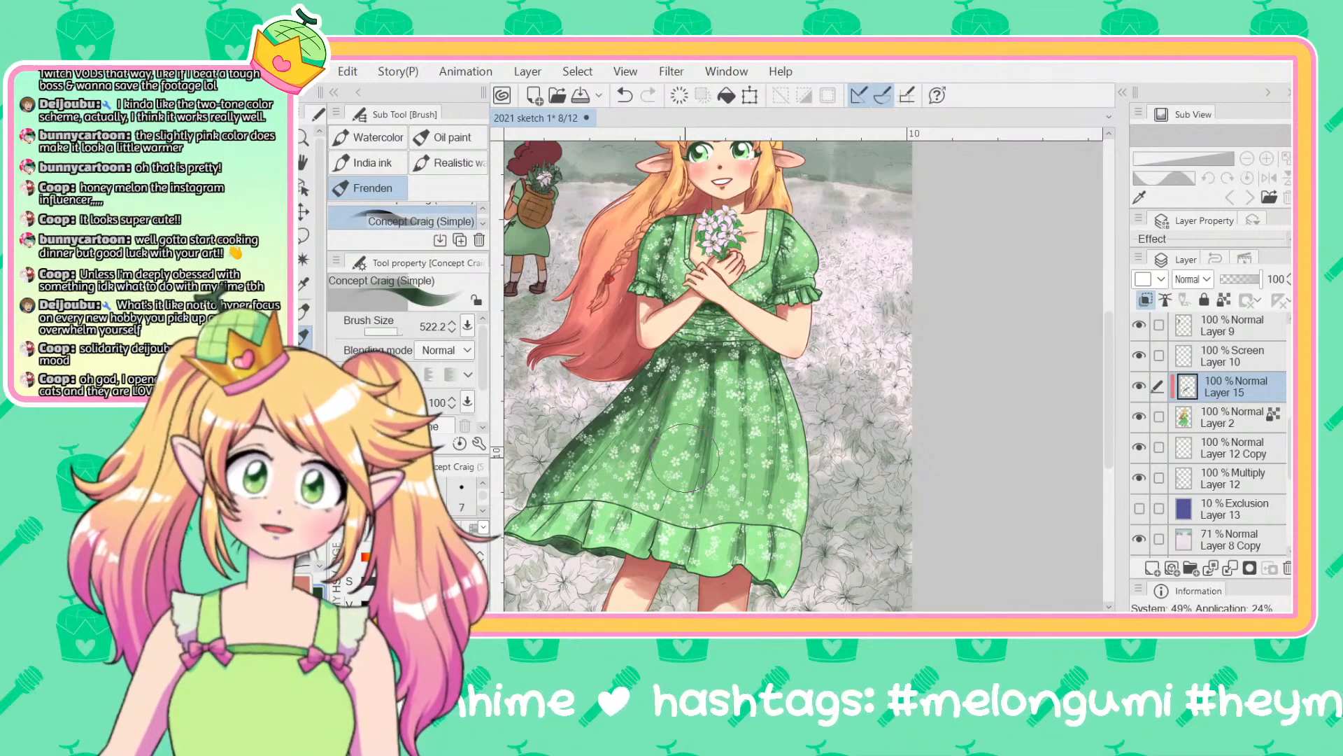
Step: Set the dress shadow layer, Layer 15, to Multiply blending at 68% opacity
key(ctrl+0)
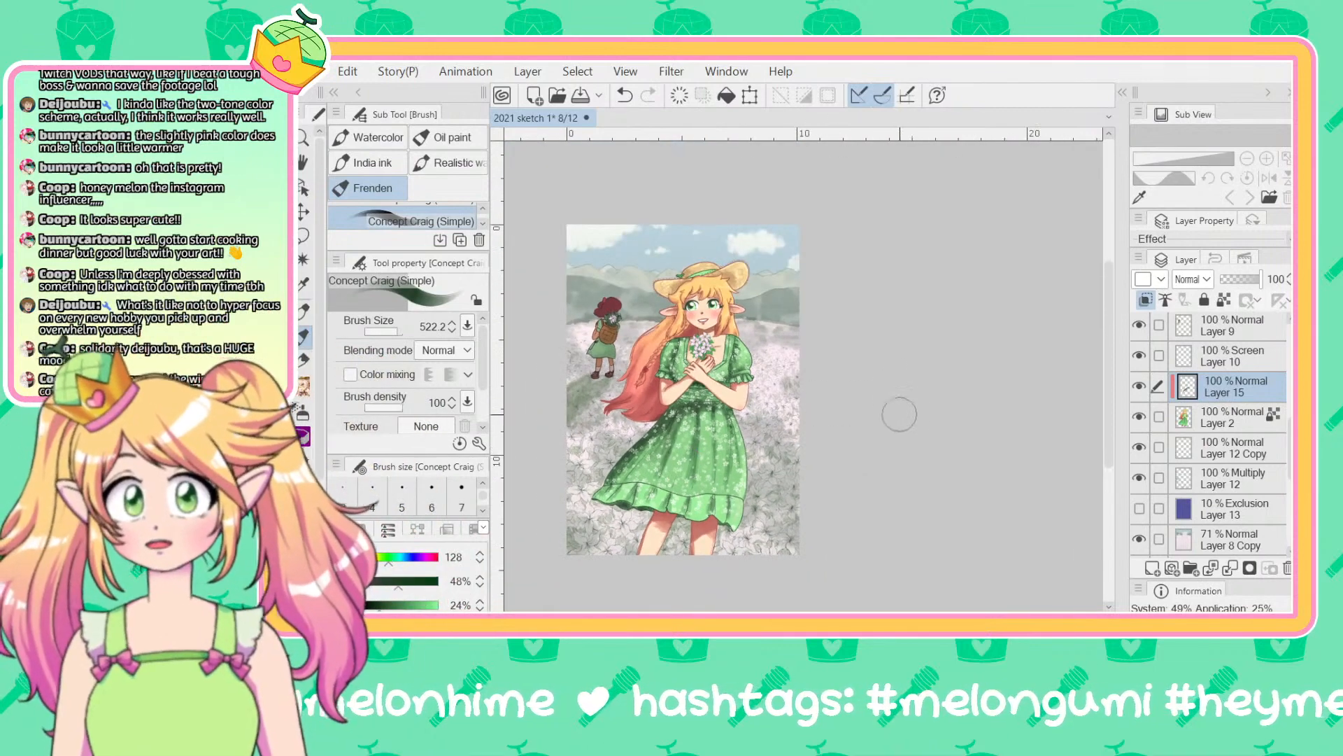
click(1200, 279)
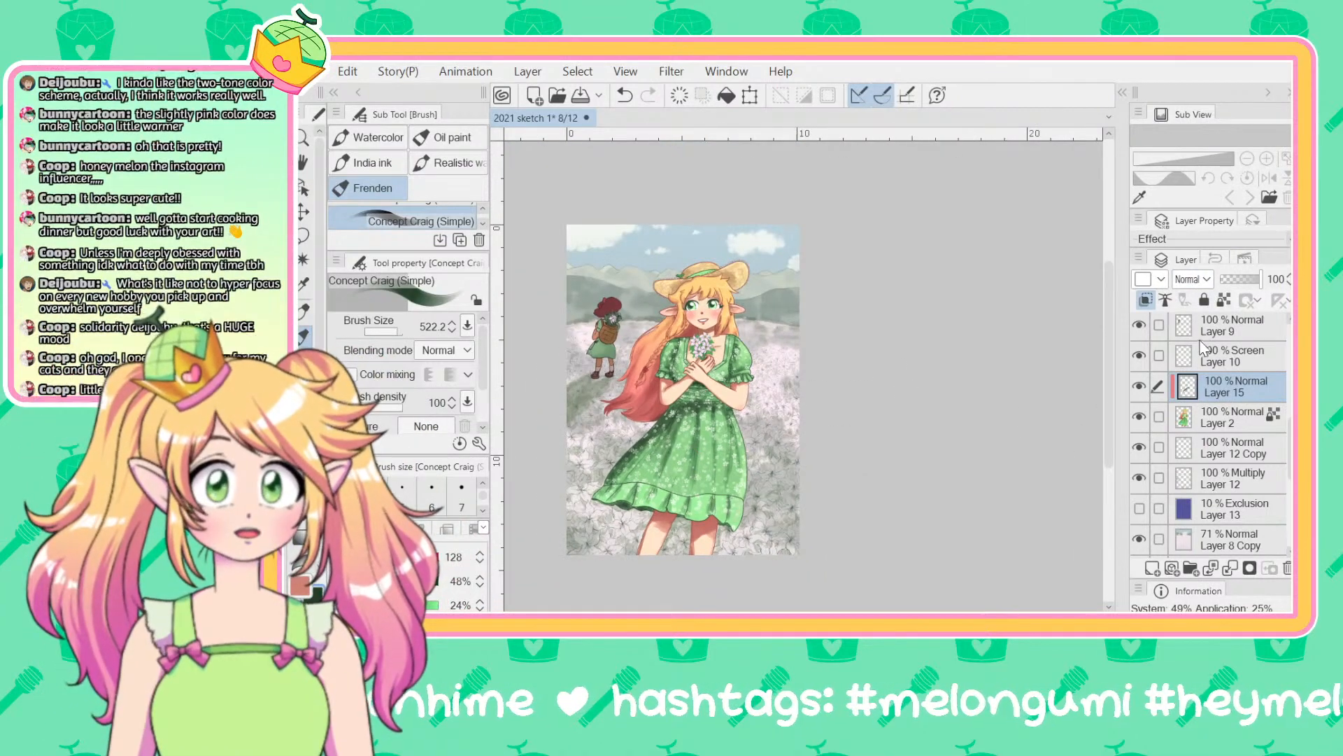
click(1202, 348)
drag(1224, 280, 1245, 280)
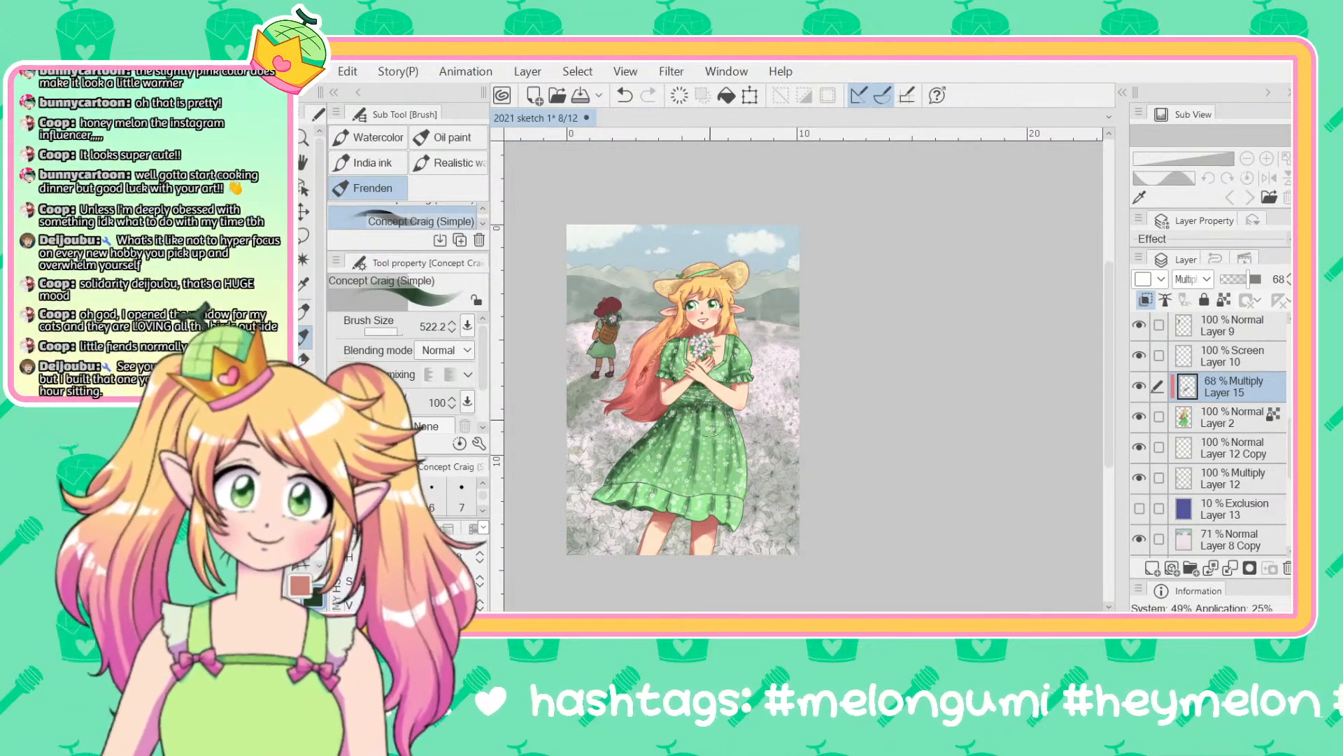
Step: Undo the last stroke and paint broad dark-green shadows across the lower skirt and its hem on Layer 15
key(ctrl+z)
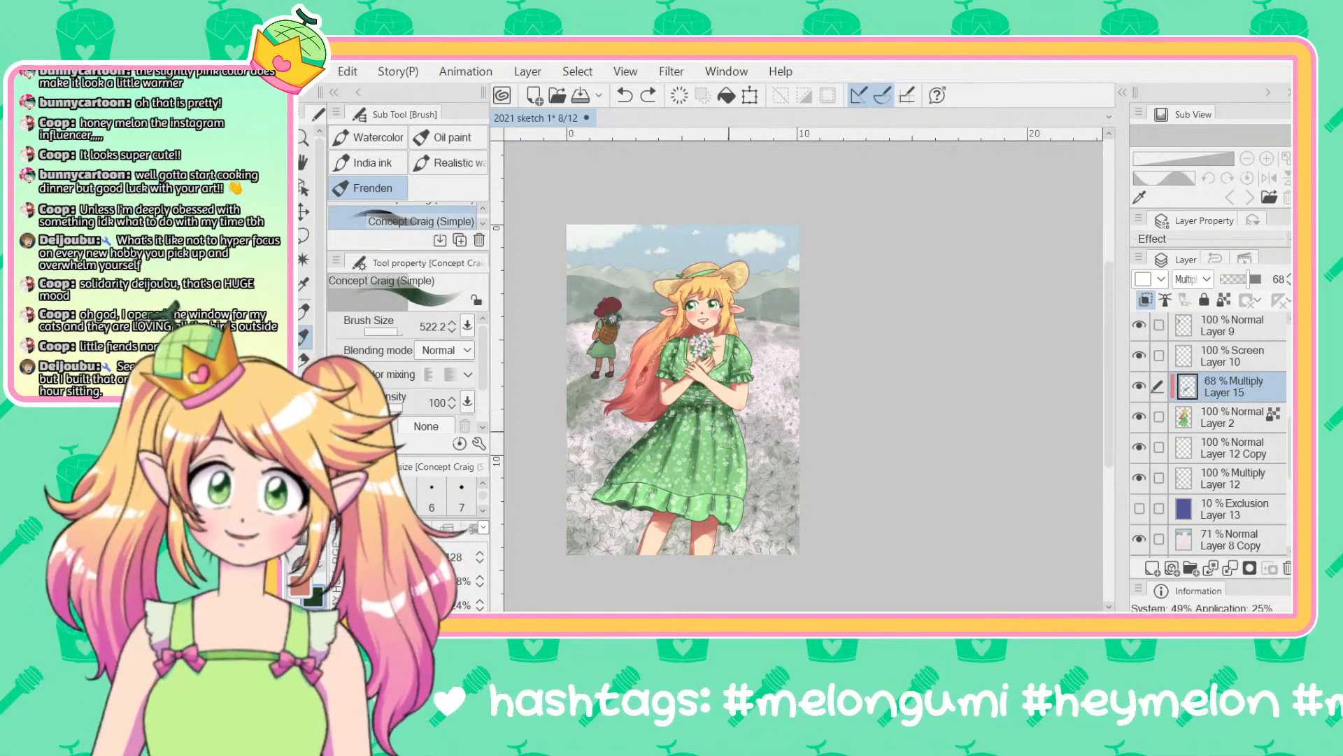
drag(713, 428, 725, 472)
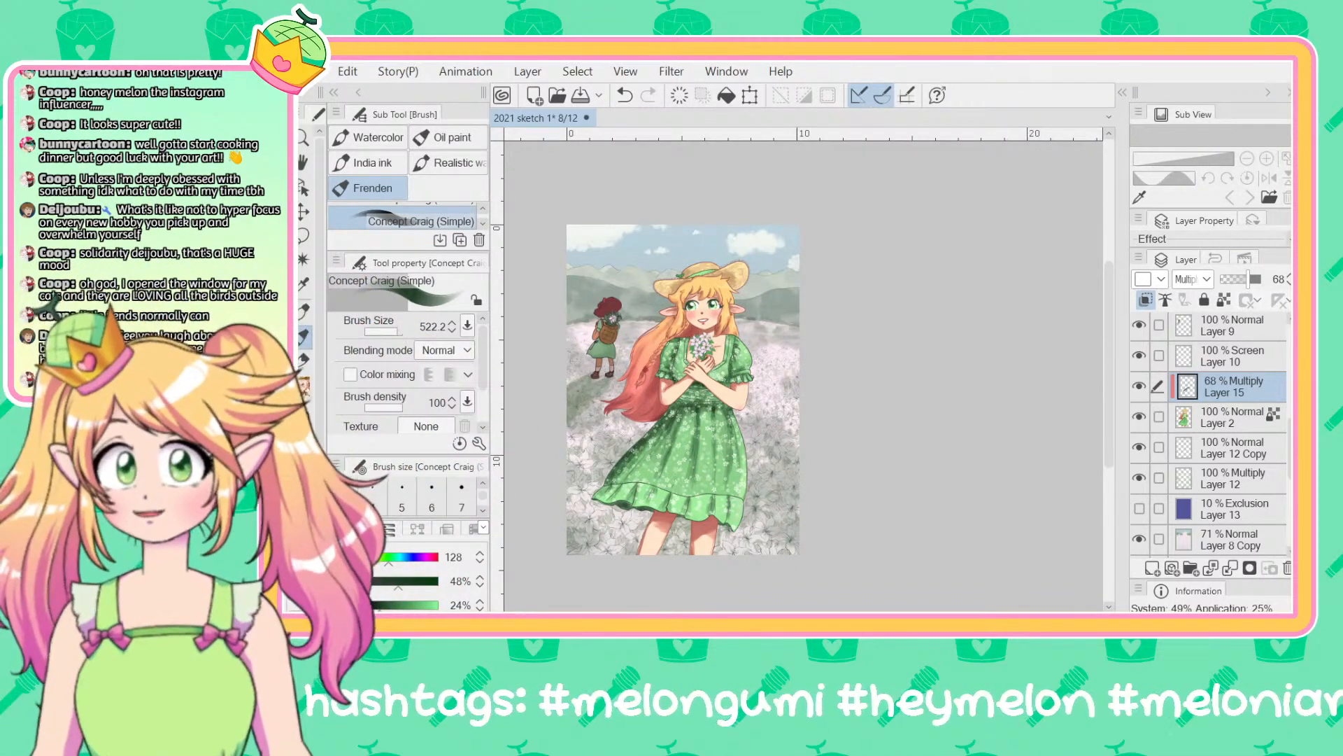
drag(1009, 378, 1013, 314)
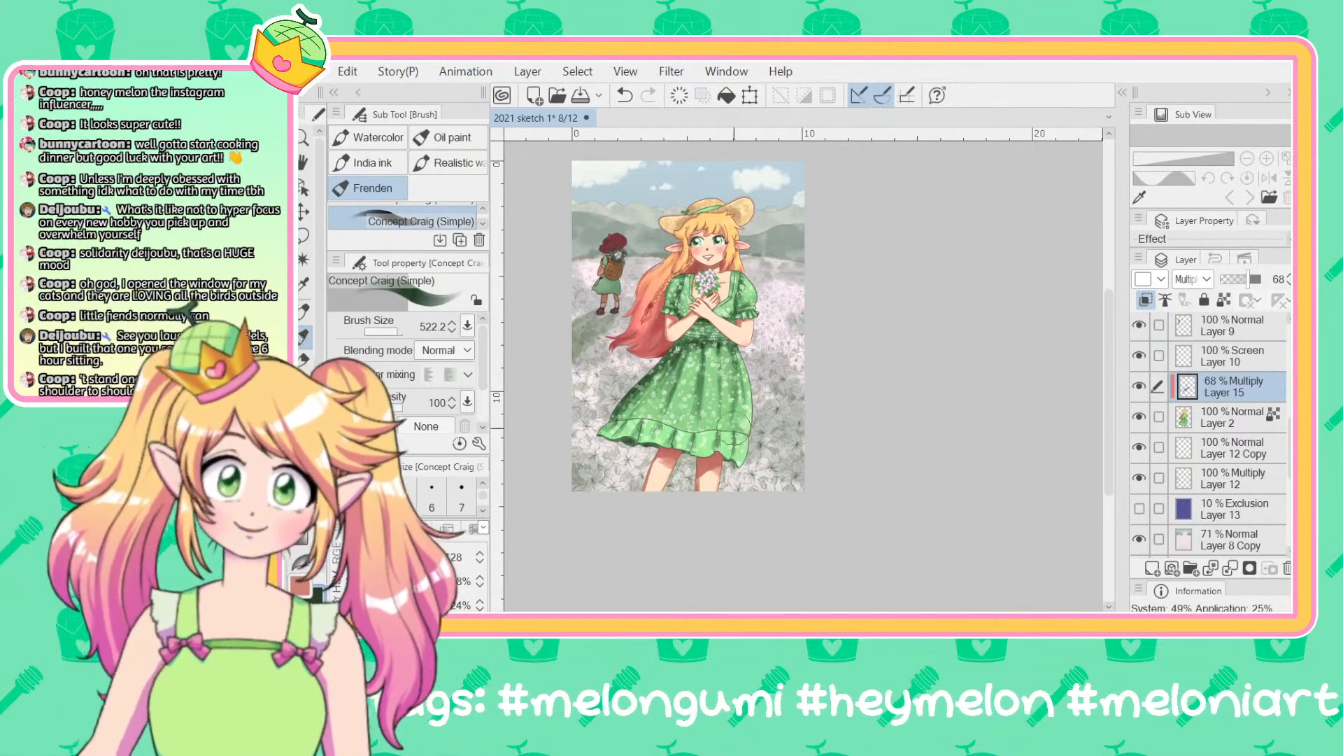
drag(734, 429, 622, 410)
key(ctrl+z)
drag(743, 441, 603, 417)
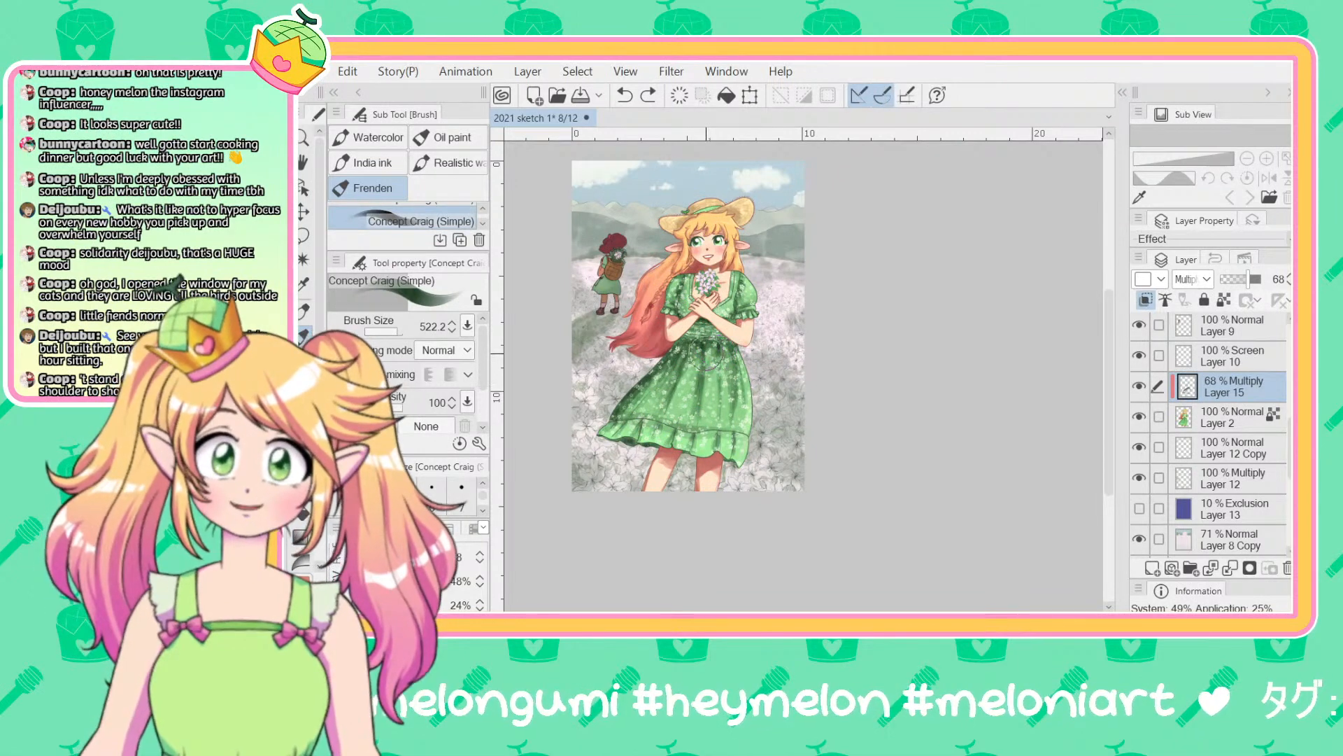
drag(739, 360, 742, 441)
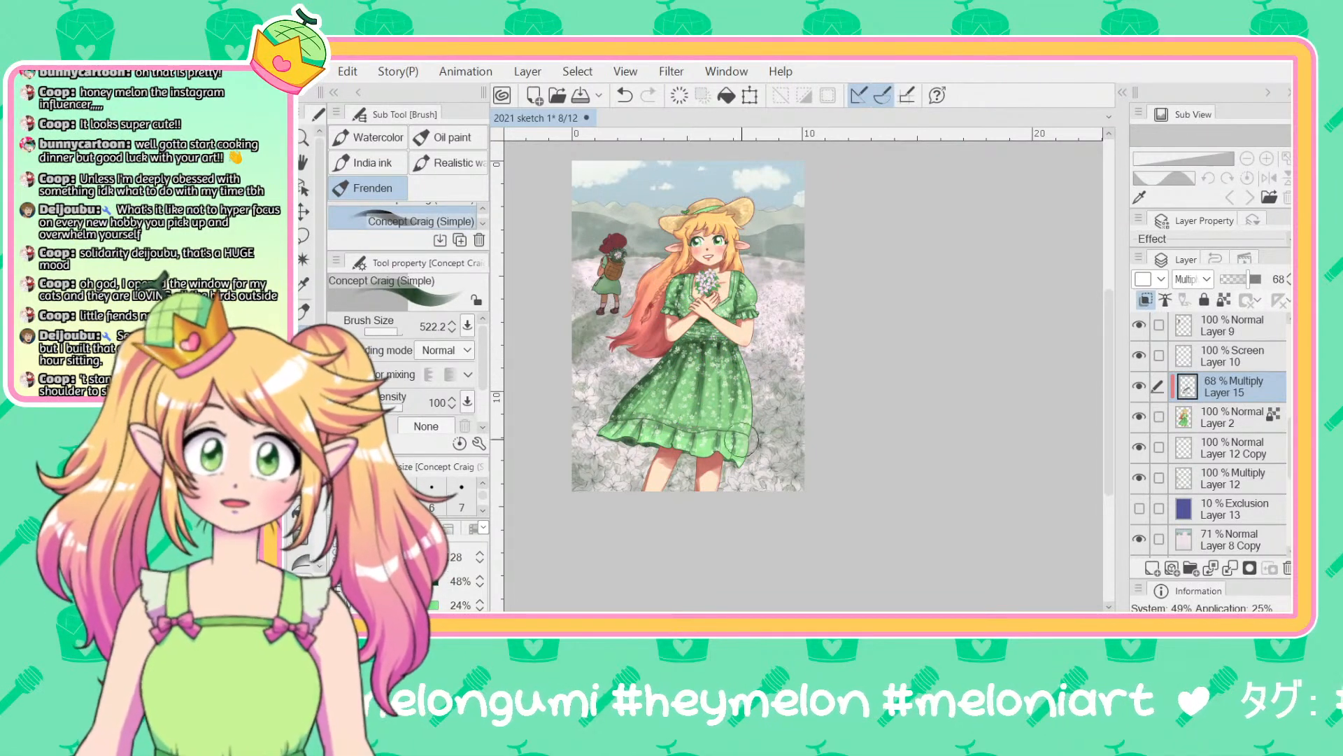
Step: Set Layer 15's opacity to 54% and compare the dress with that shading layer hidden and shown
mouse_move(748, 364)
mouse_down()
mouse_move(738, 456)
mouse_move(708, 469)
mouse_move(708, 431)
mouse_move(698, 456)
mouse_move(628, 433)
mouse_move(646, 427)
mouse_move(624, 433)
mouse_move(622, 415)
mouse_move(611, 445)
mouse_move(722, 431)
mouse_move(703, 365)
mouse_up()
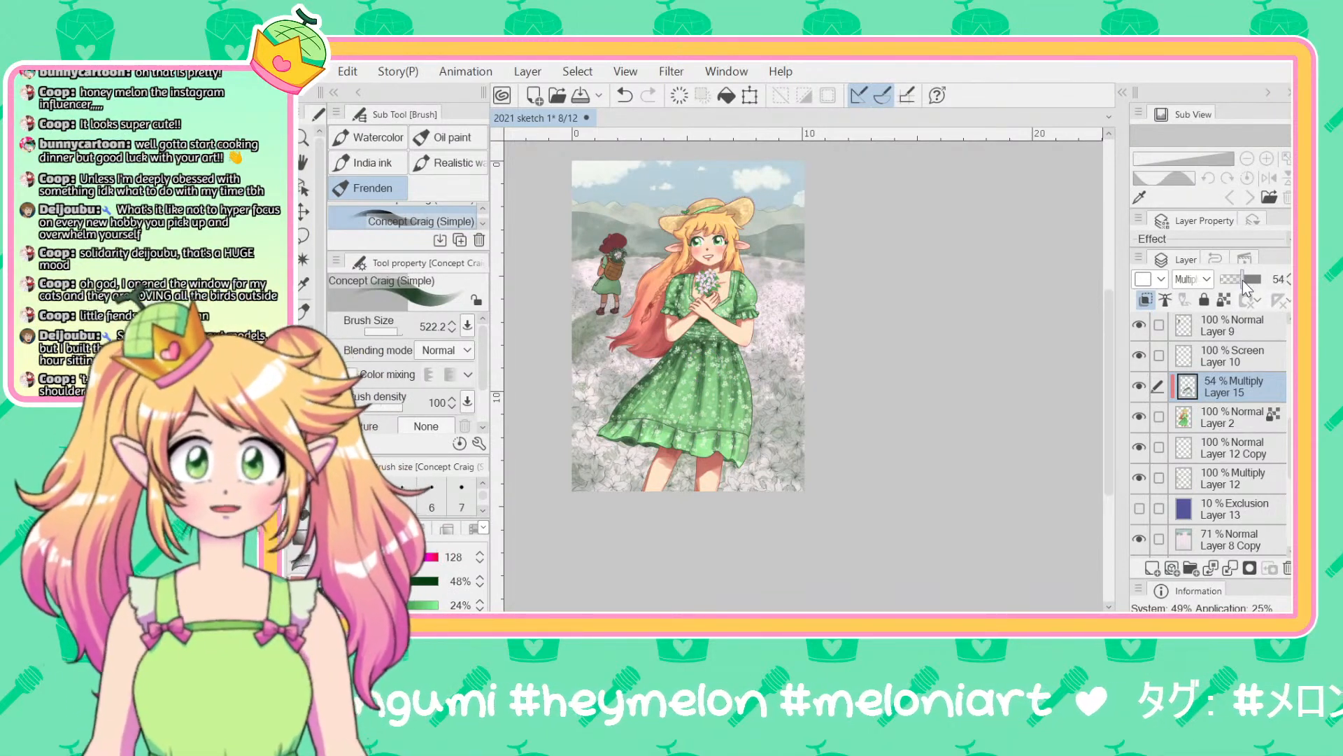
click(1144, 393)
click(1145, 392)
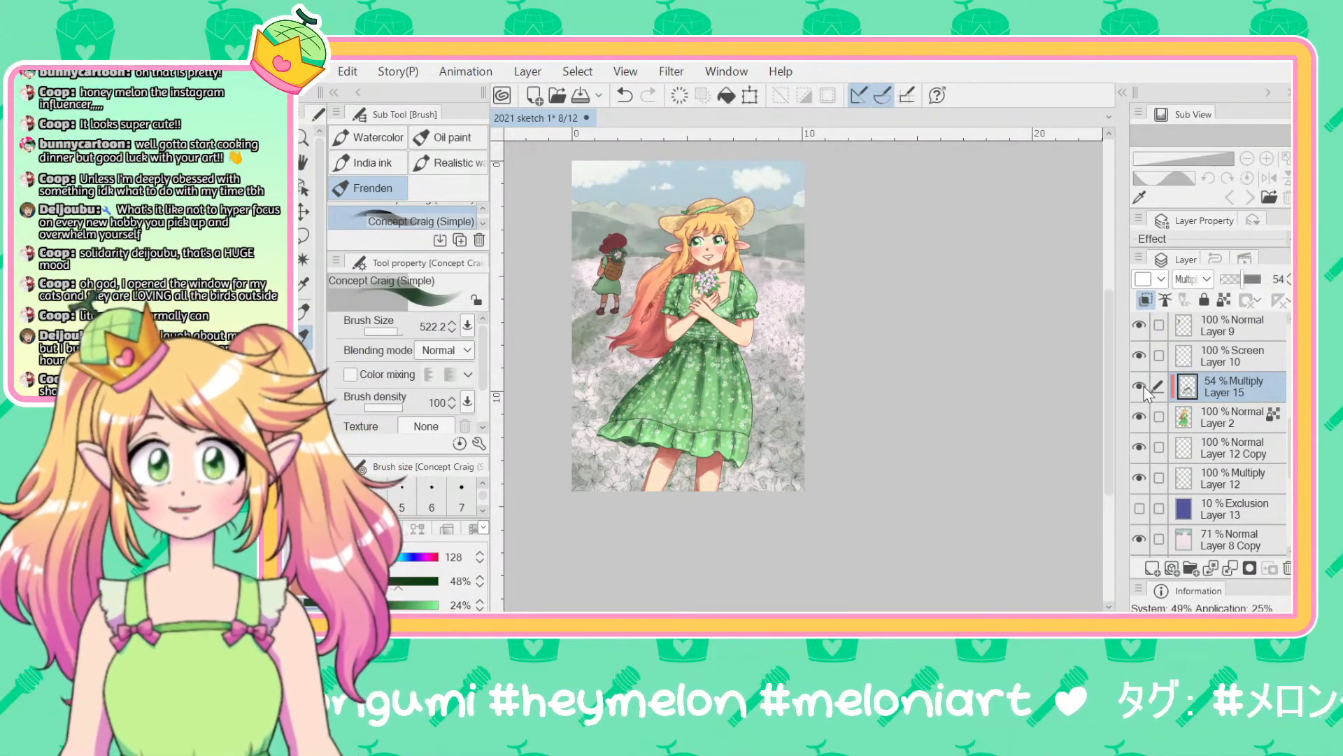
scroll(804, 378, up, 2)
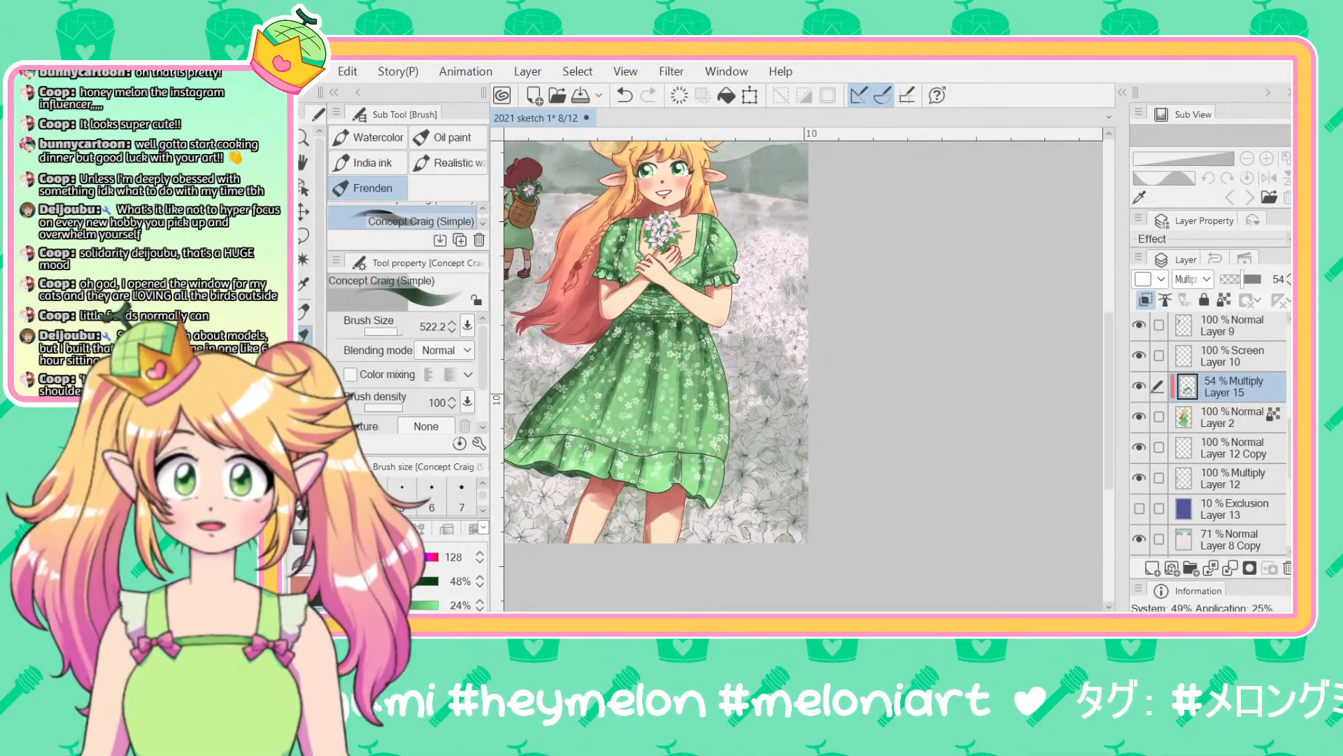
Step: Try muted rose shading (hue 342) around the hat and upper hair on Layer 15, undoing the strokes
click(1045, 562)
click(1041, 579)
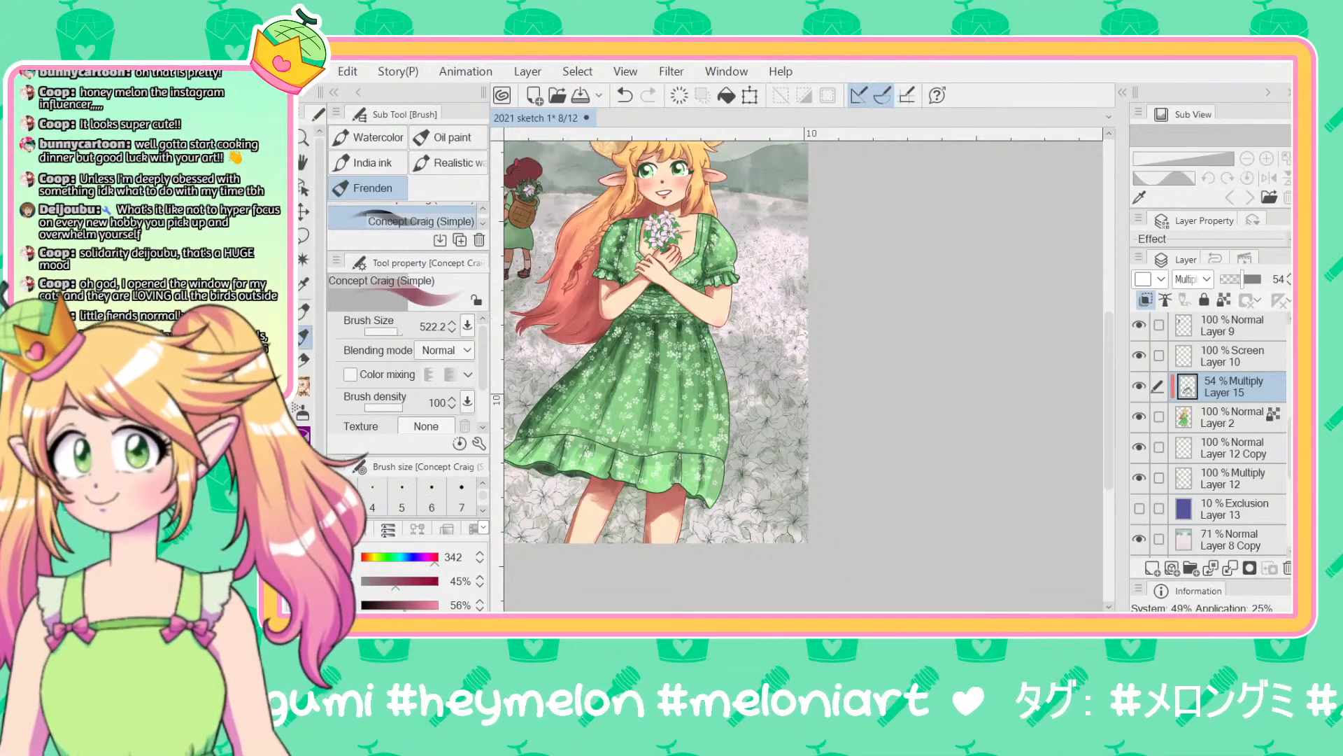
scroll(1014, 306, up, 1)
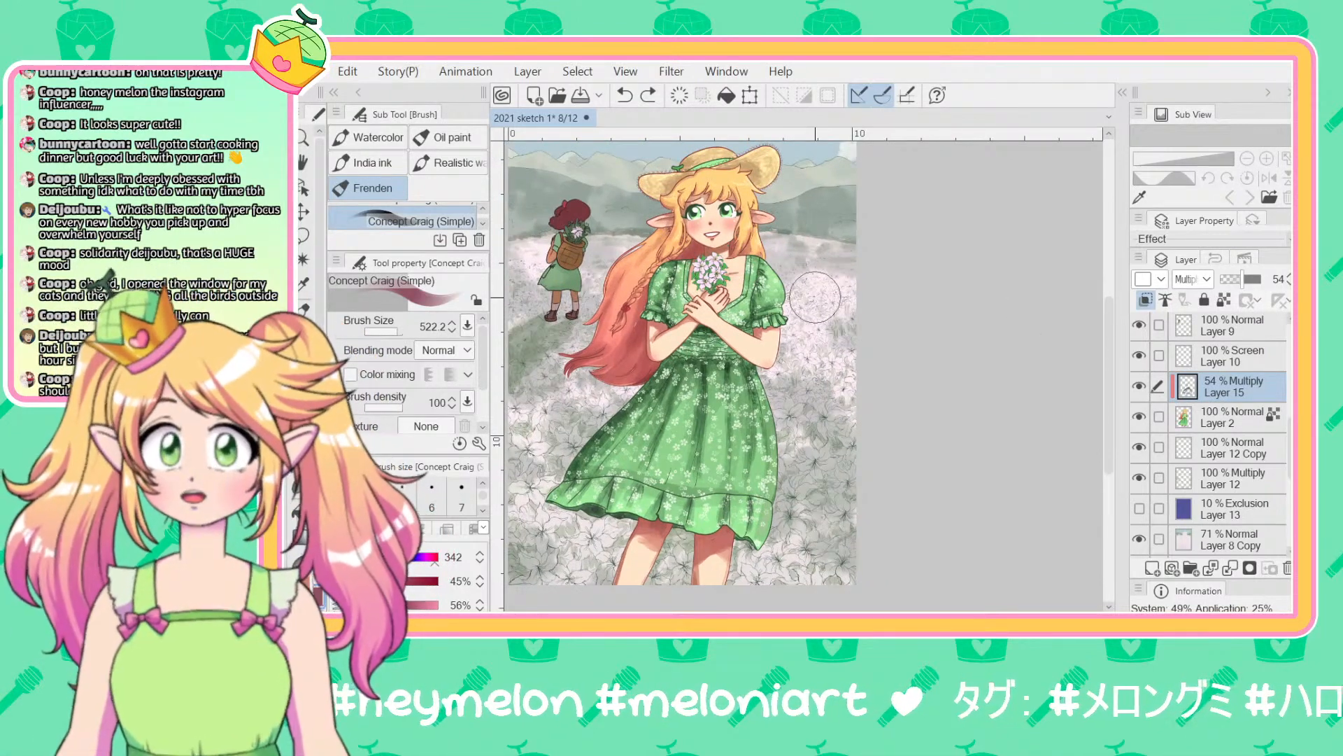
key(ctrl+z)
key(ctrl+y)
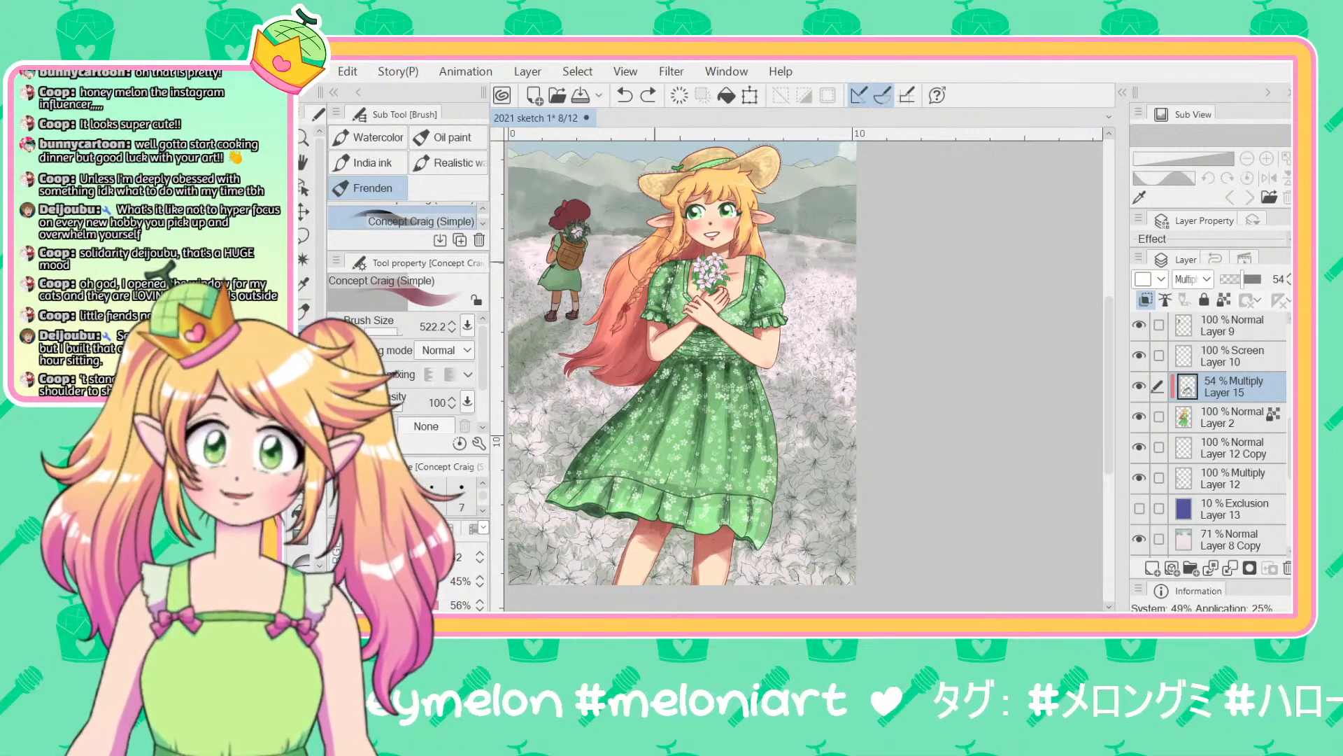
key(ctrl+z)
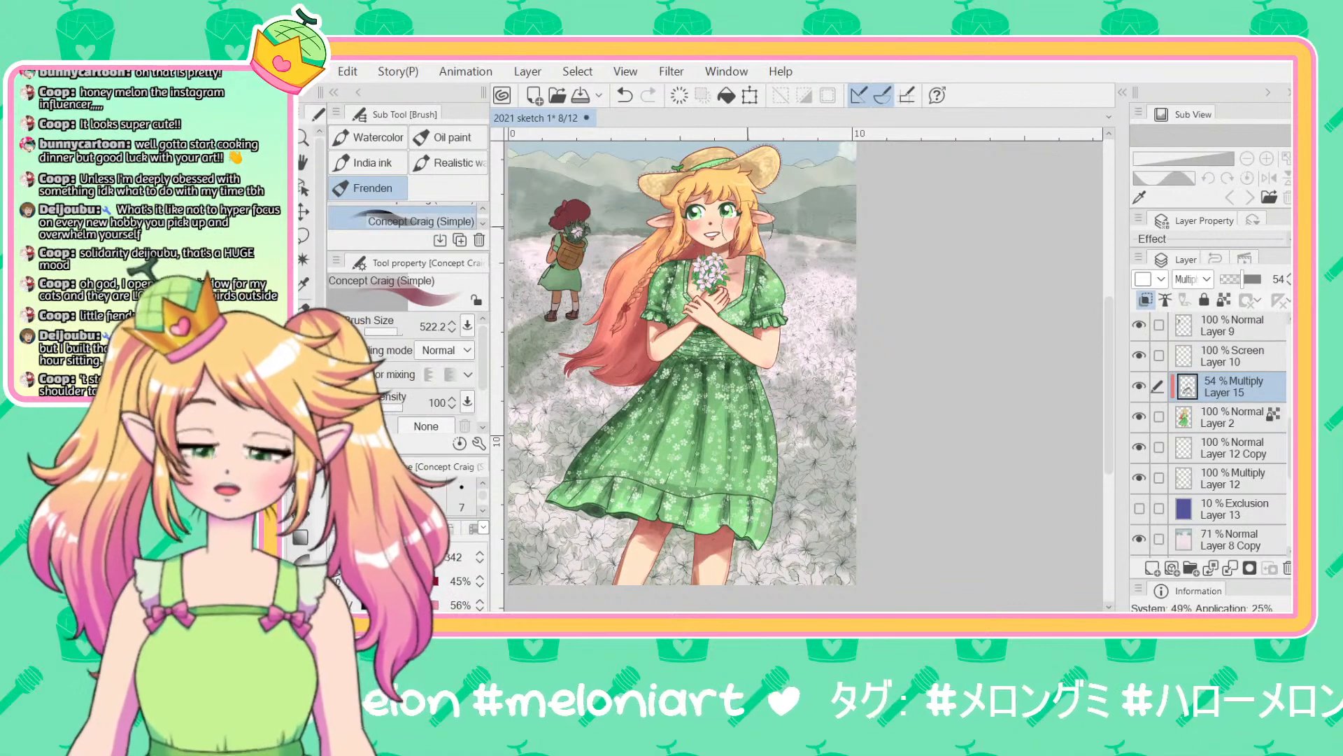
mouse_move(695, 179)
mouse_down()
mouse_move(736, 174)
mouse_move(649, 192)
mouse_up()
key(ctrl+z)
key(ctrl+z)
drag(741, 161, 654, 189)
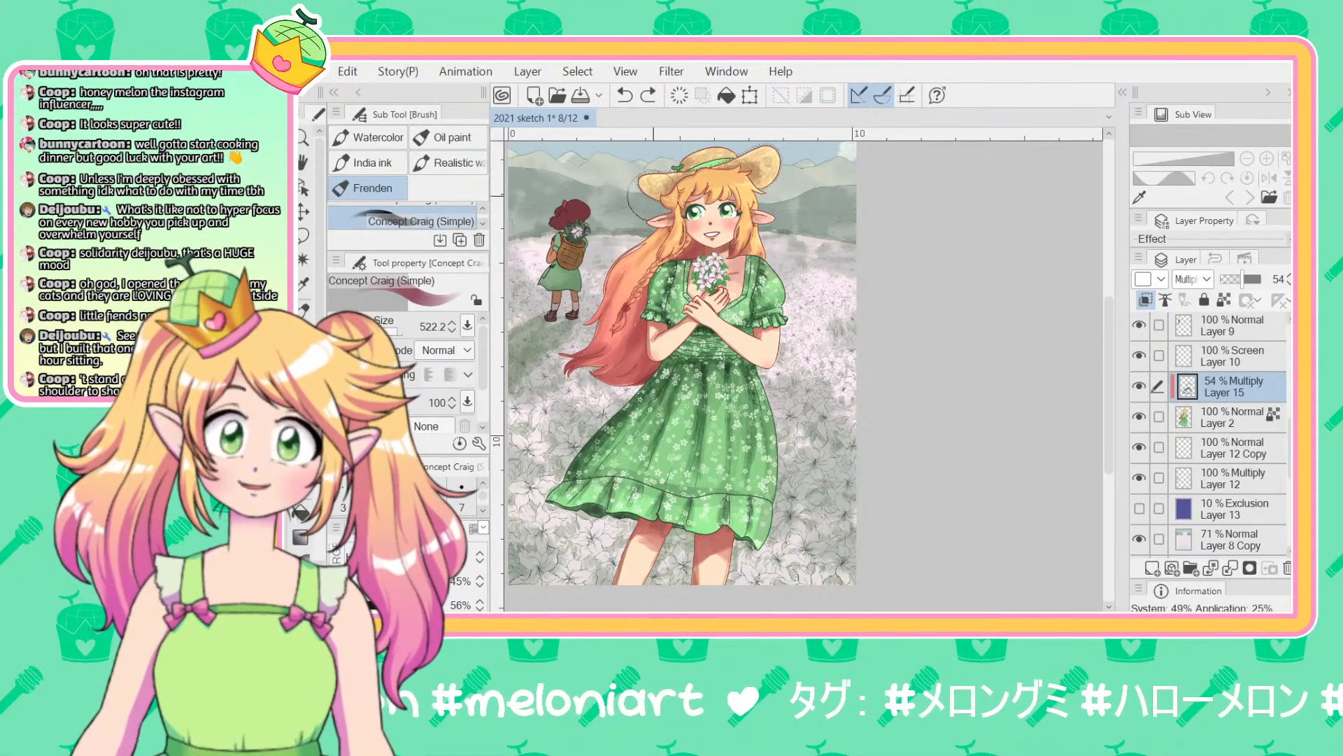
key(ctrl+z)
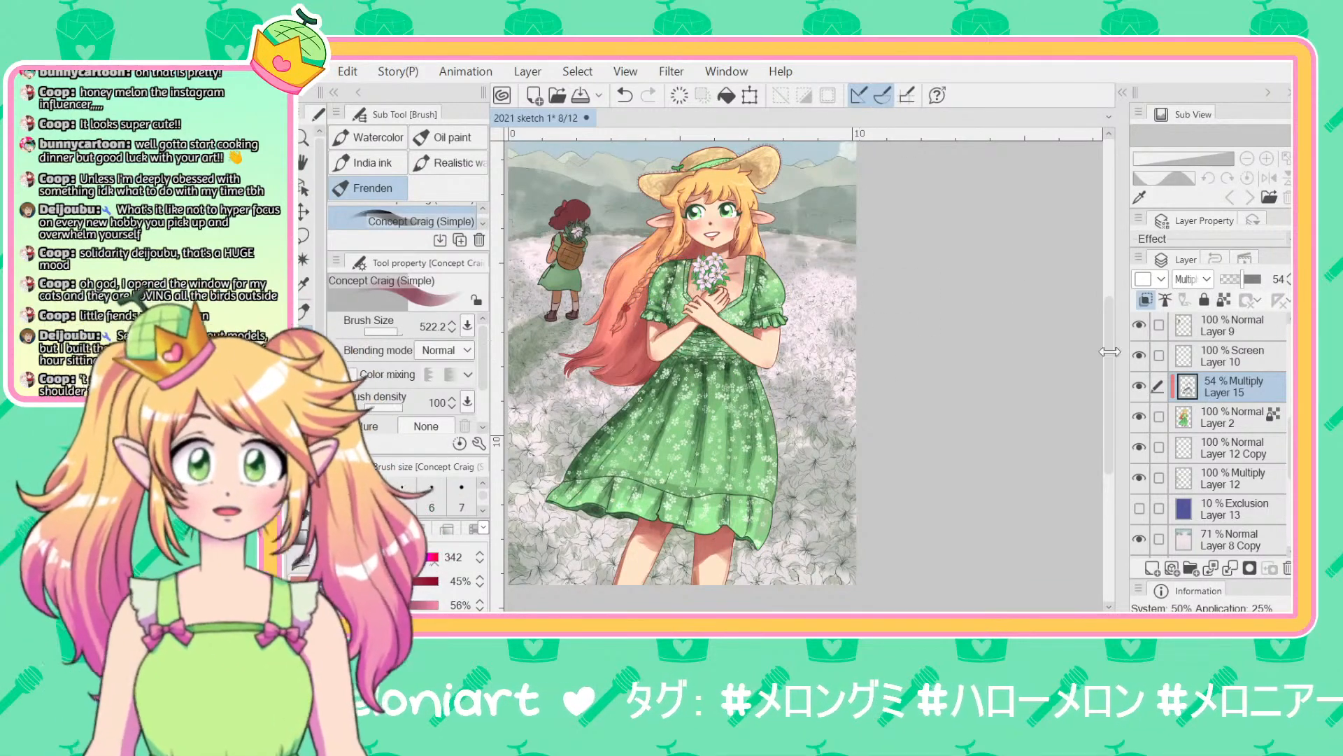
Step: Compare the illustration with Layer 10 hidden and shown, and check the last change by undoing and redoing it
scroll(1189, 392, up, 2)
click(1139, 408)
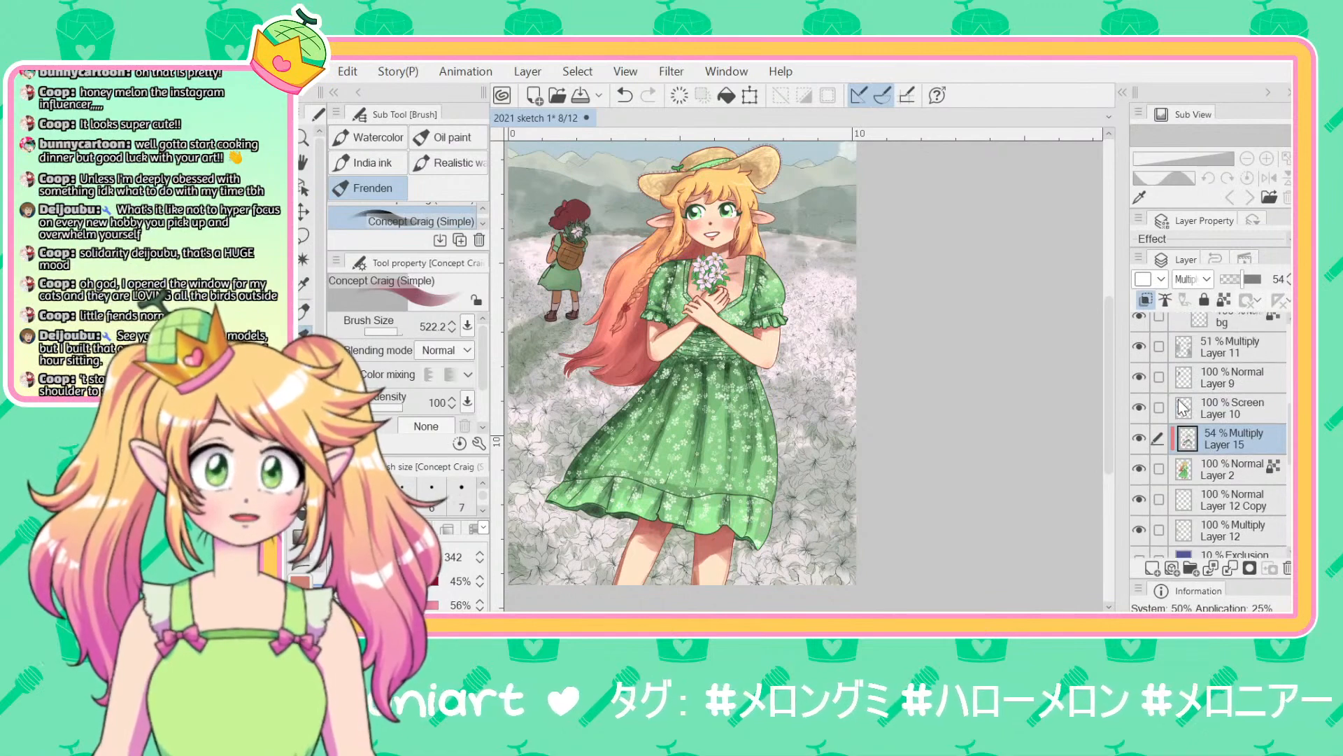
click(1139, 408)
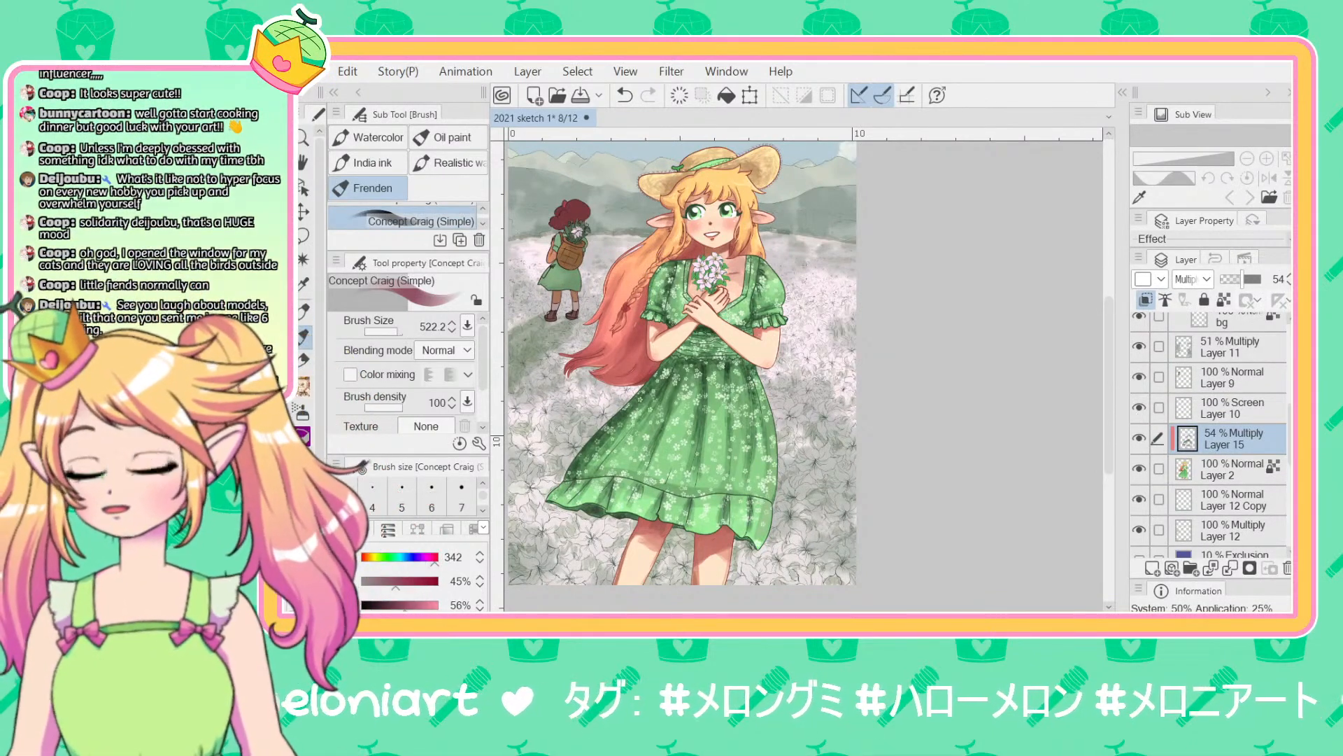
scroll(1020, 303, up, 1)
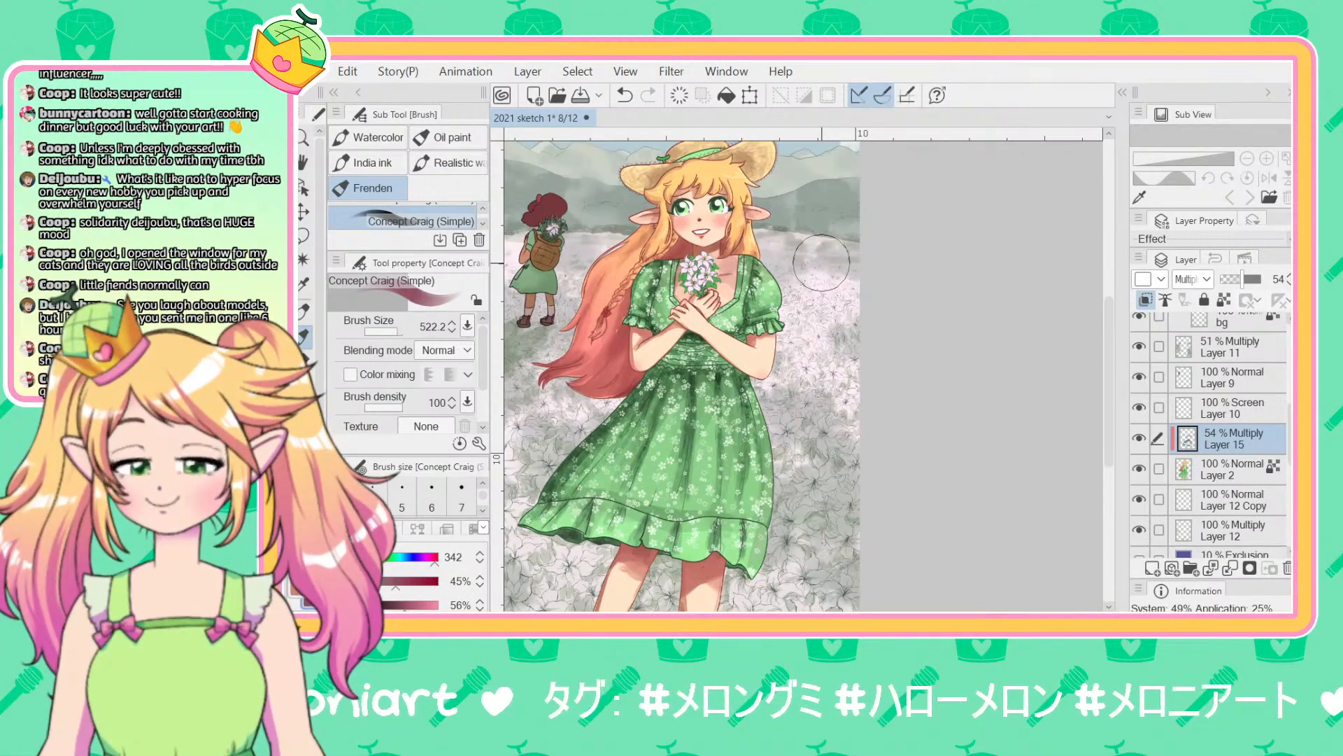
mouse_move(1020, 303)
mouse_down()
mouse_move(1011, 312)
mouse_move(1004, 295)
mouse_move(1011, 318)
mouse_up()
scroll(1011, 318, down, 3)
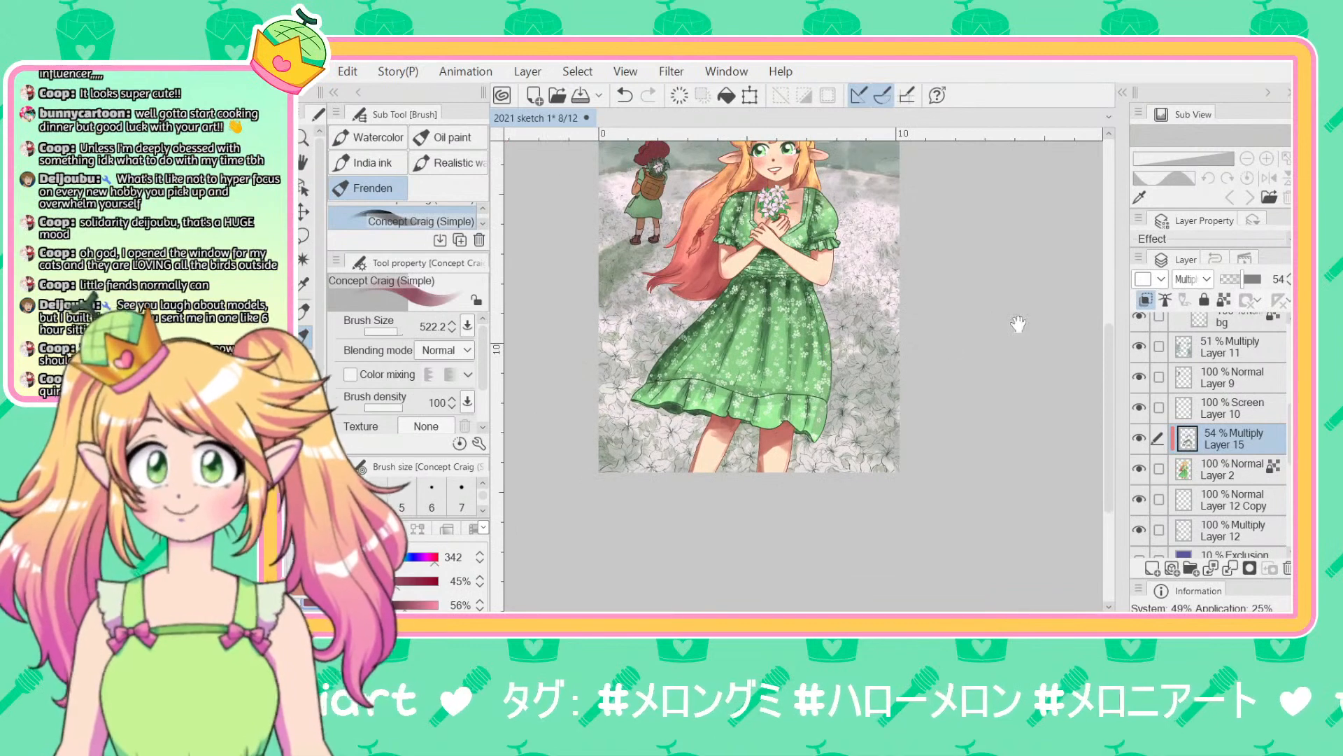
scroll(1014, 310, down, 1)
scroll(1014, 310, down, 1)
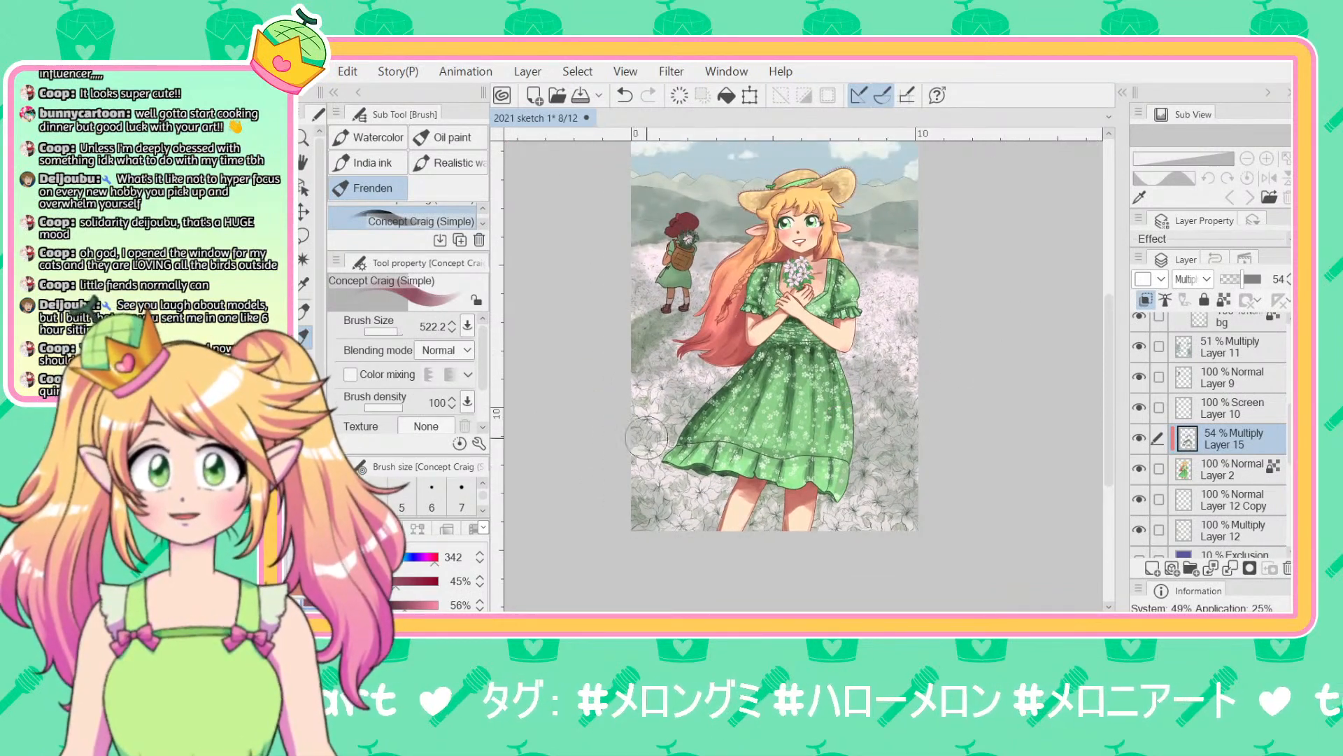
key(ctrl+z)
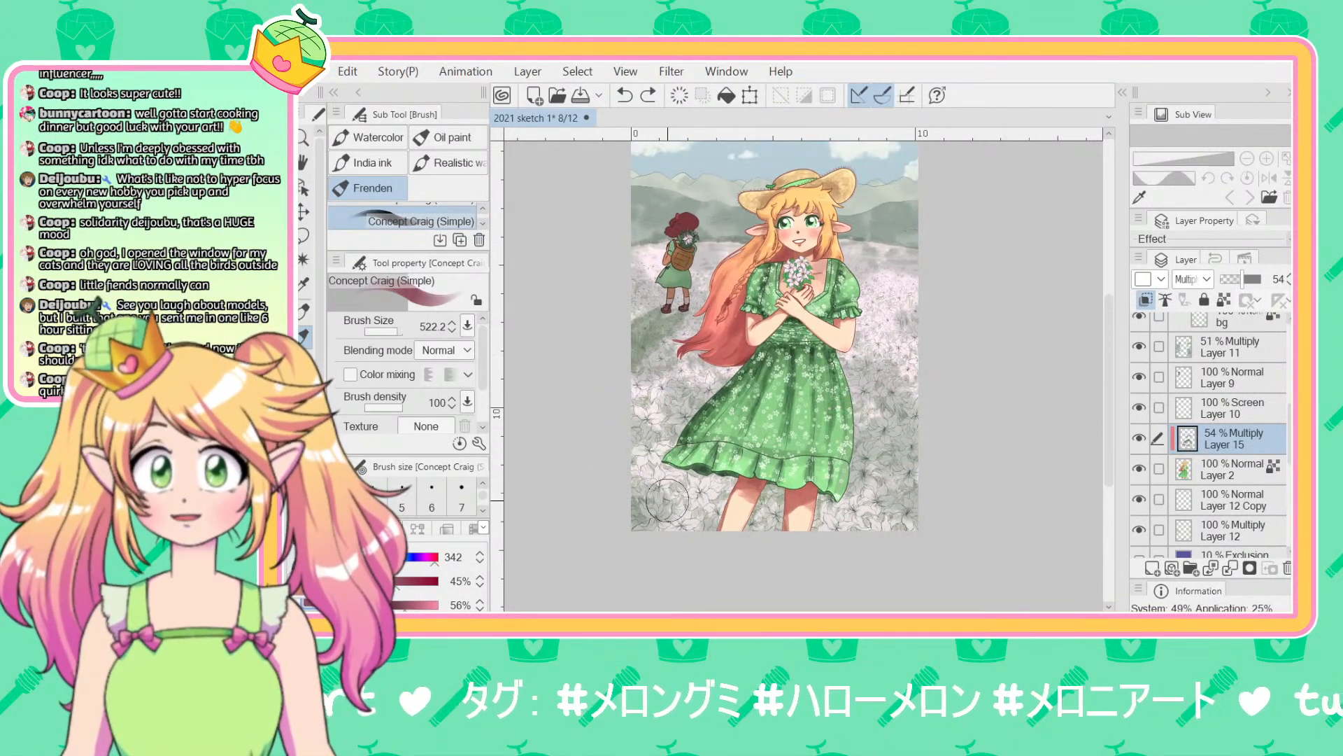
key(ctrl+y)
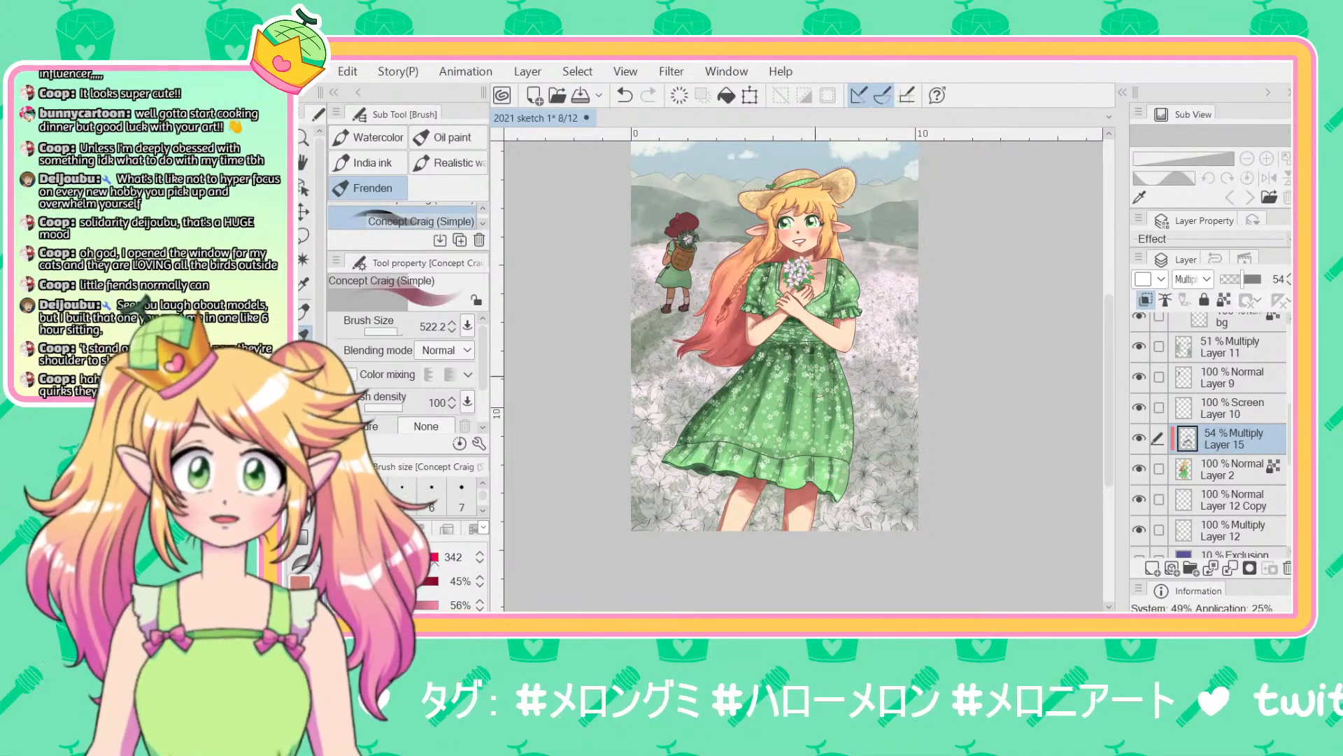
scroll(779, 404, up, 1)
scroll(779, 404, down, 1)
drag(1003, 319, 1006, 315)
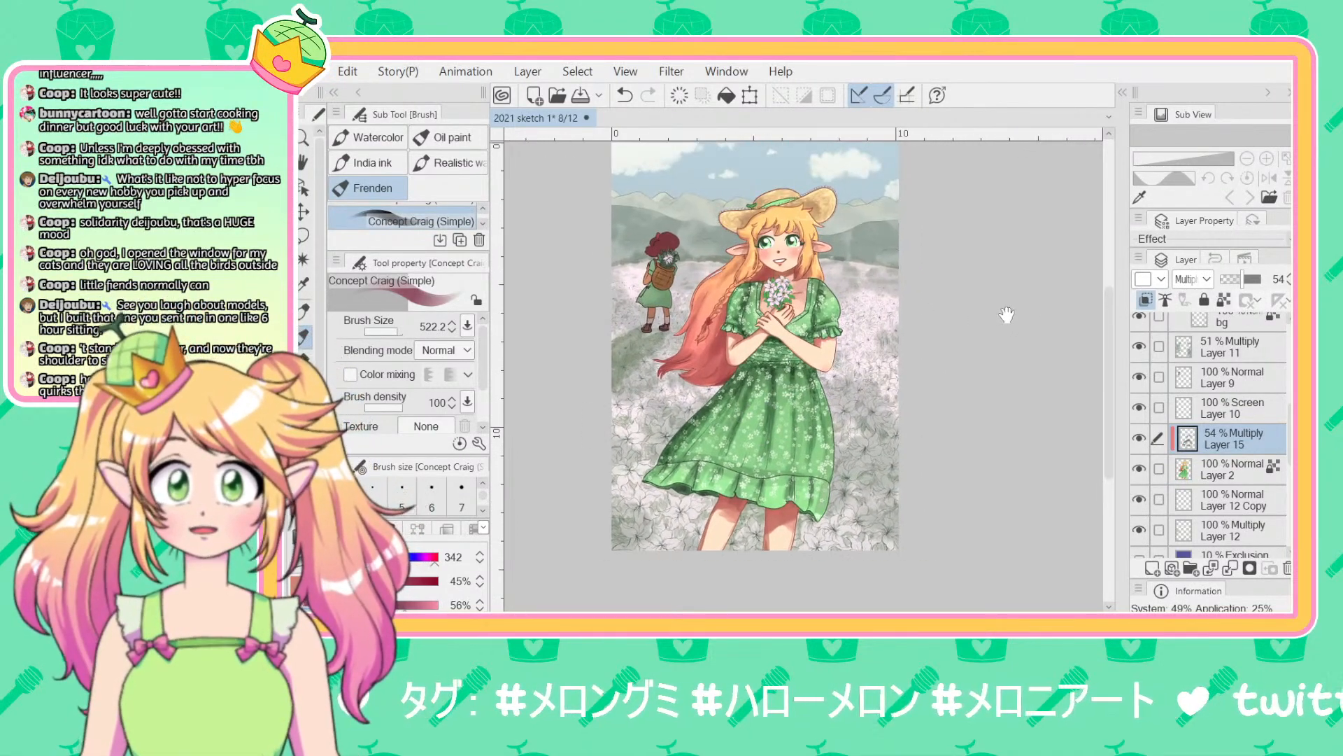
Step: Select the background layer Layer 8 Copy and save the illustration
scroll(1249, 448, down, 4)
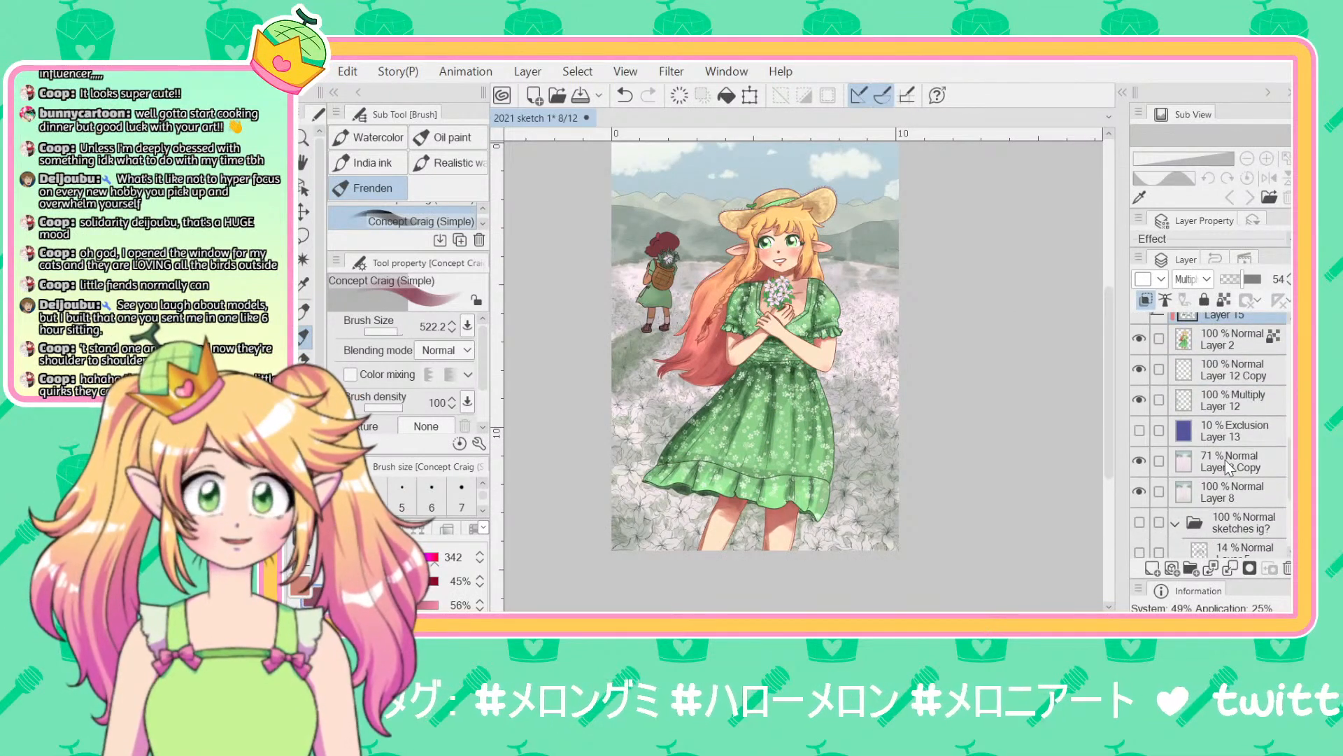
click(1224, 468)
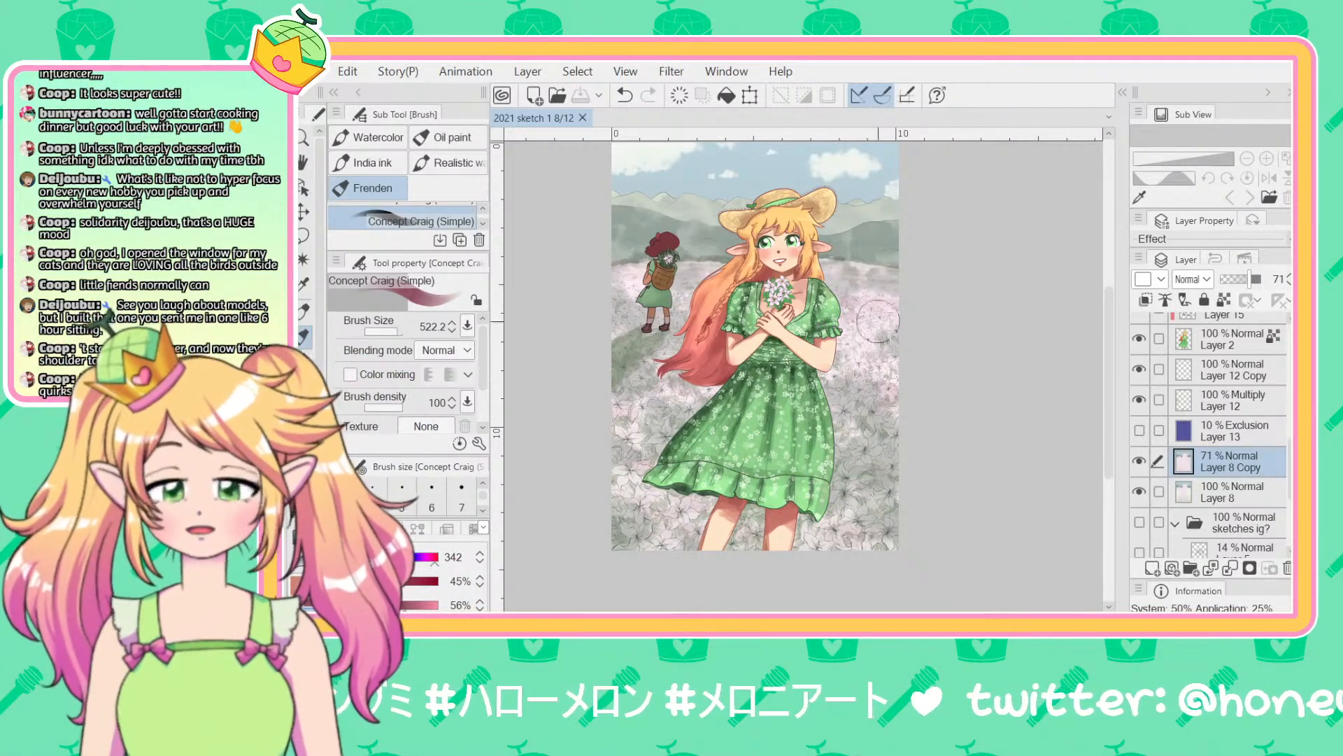
Step: Examine the whole illustration close up and at full view, along with the layers surrounding Layer 8 Copy
drag(1009, 303, 1019, 300)
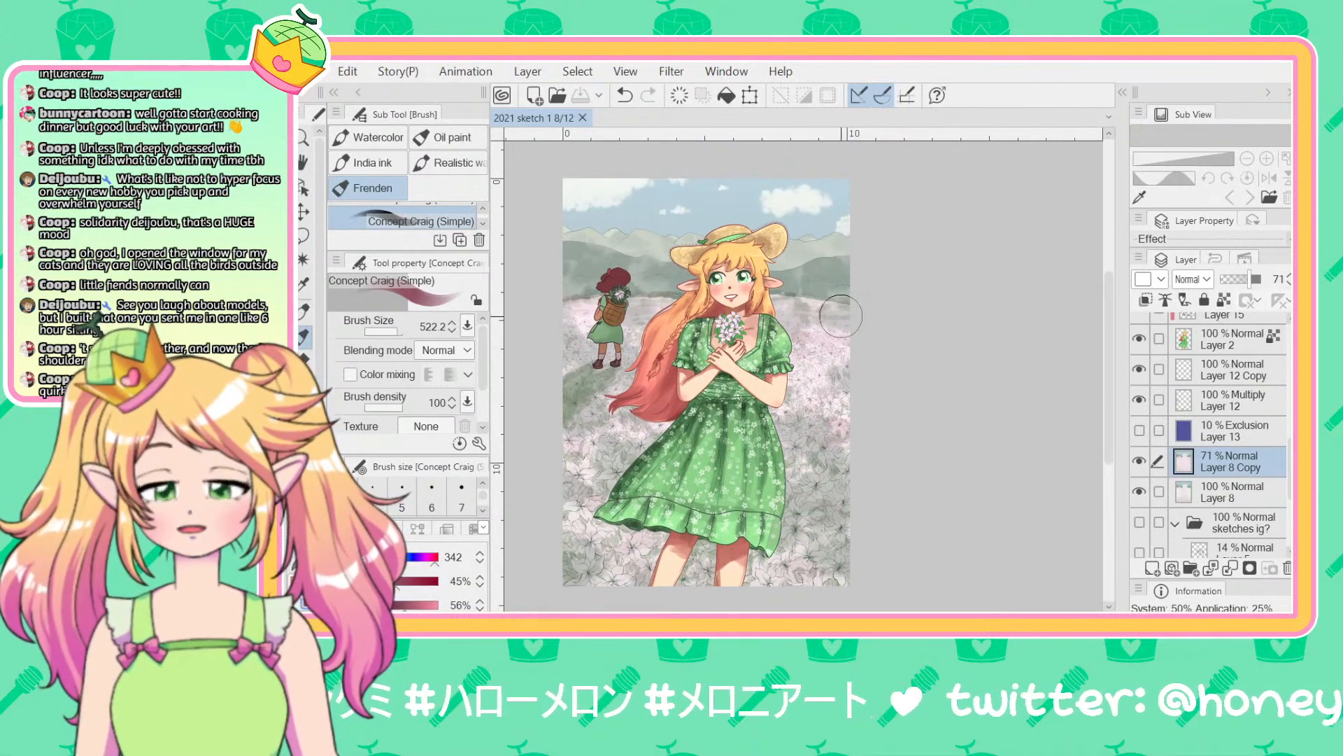
scroll(836, 316, up, 1)
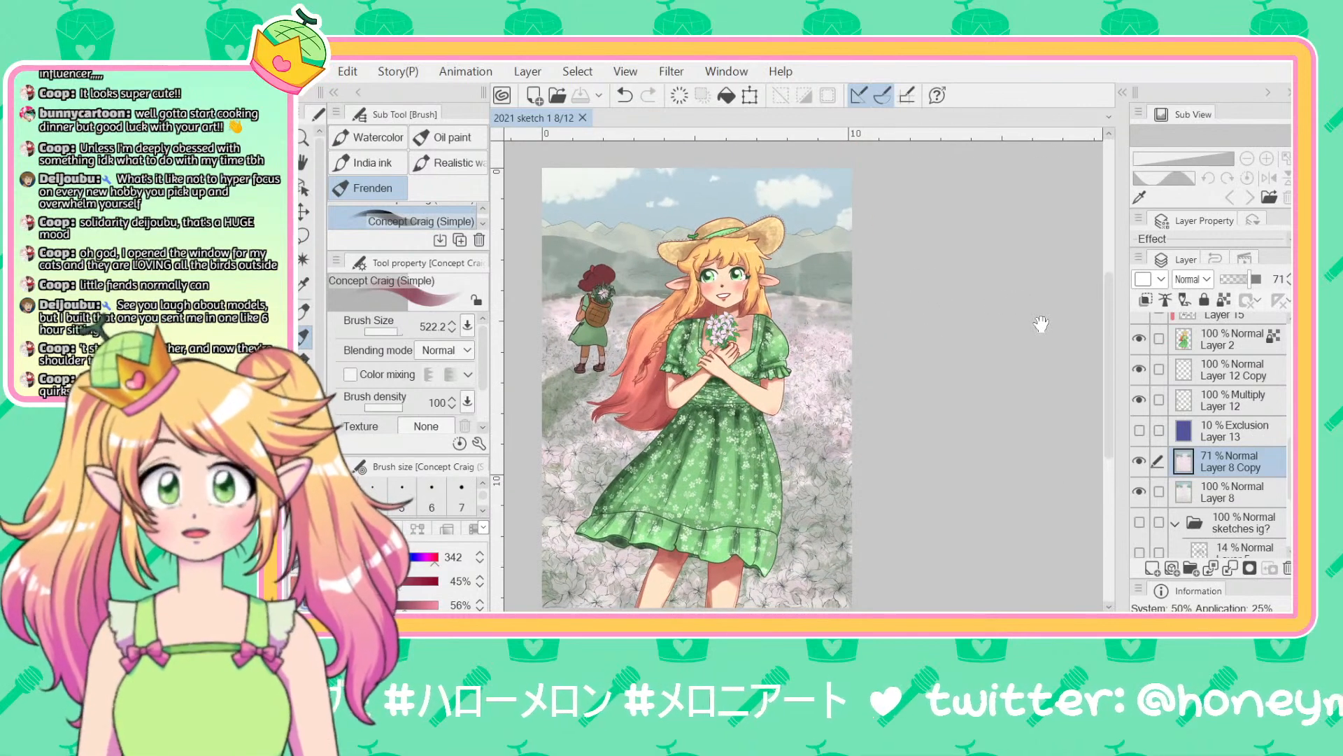
drag(1037, 325, 997, 266)
scroll(978, 329, down, 2)
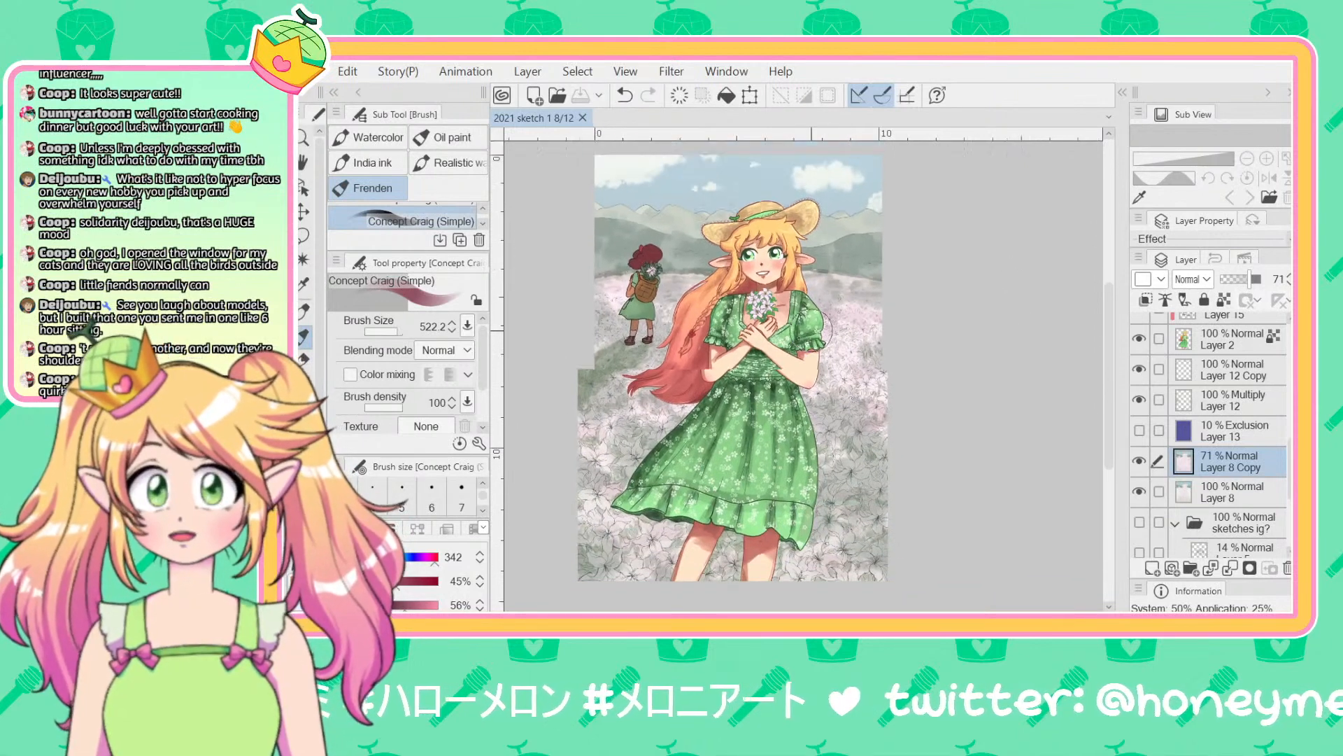
scroll(1195, 415, down, 1)
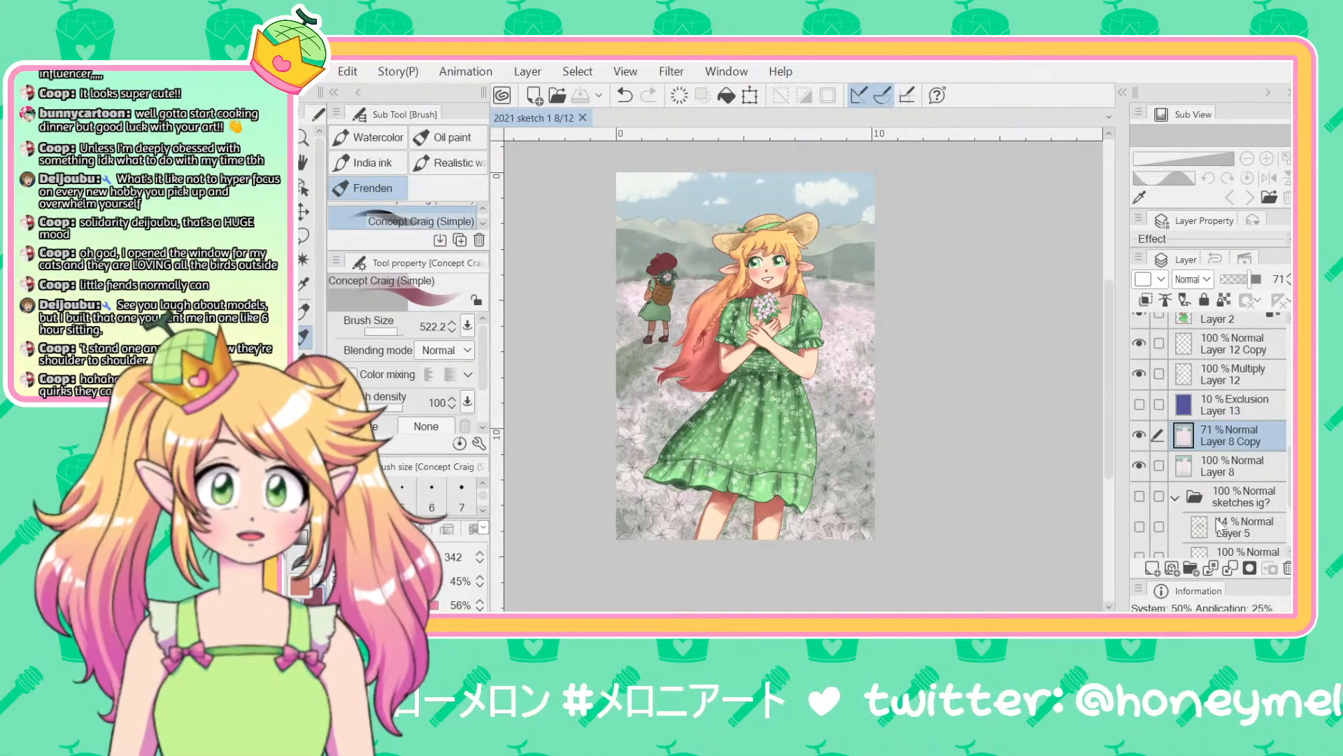
scroll(1214, 425, up, 1)
scroll(1211, 417, up, 1)
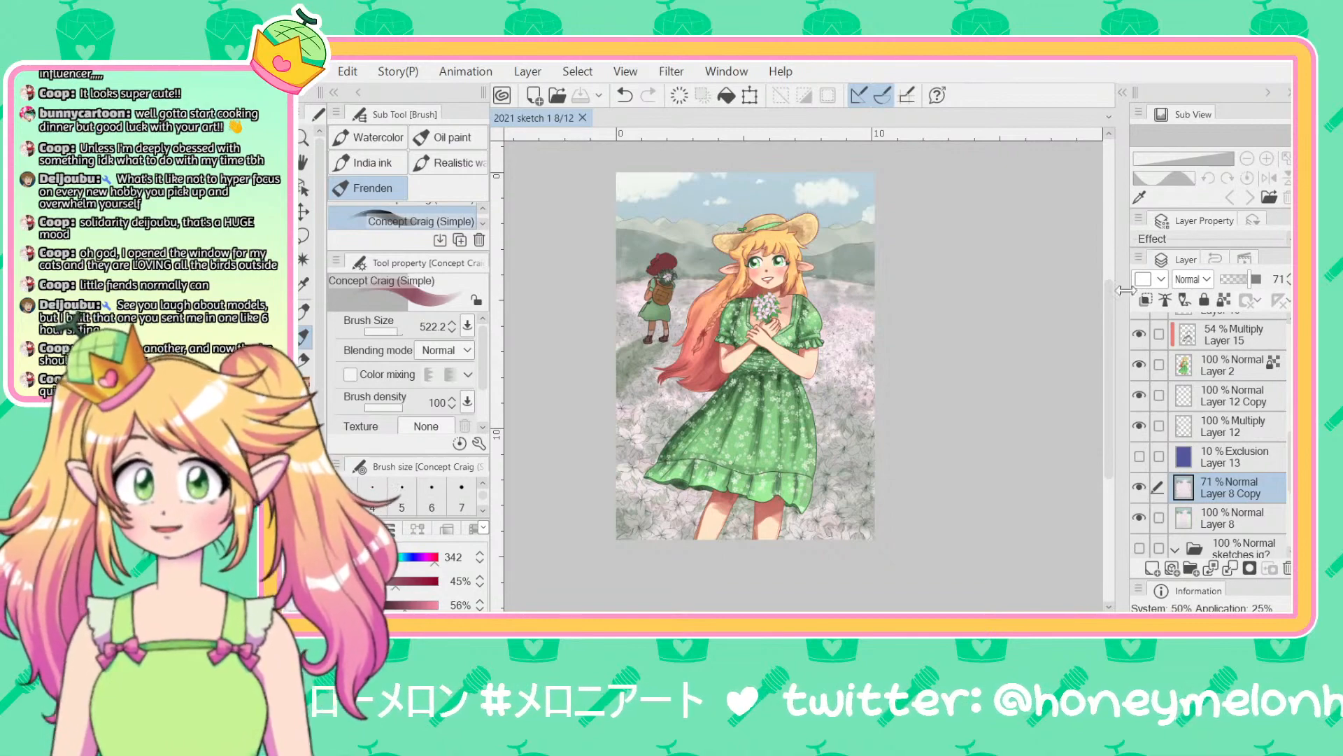
scroll(917, 308, up, 1)
scroll(917, 308, up, 2)
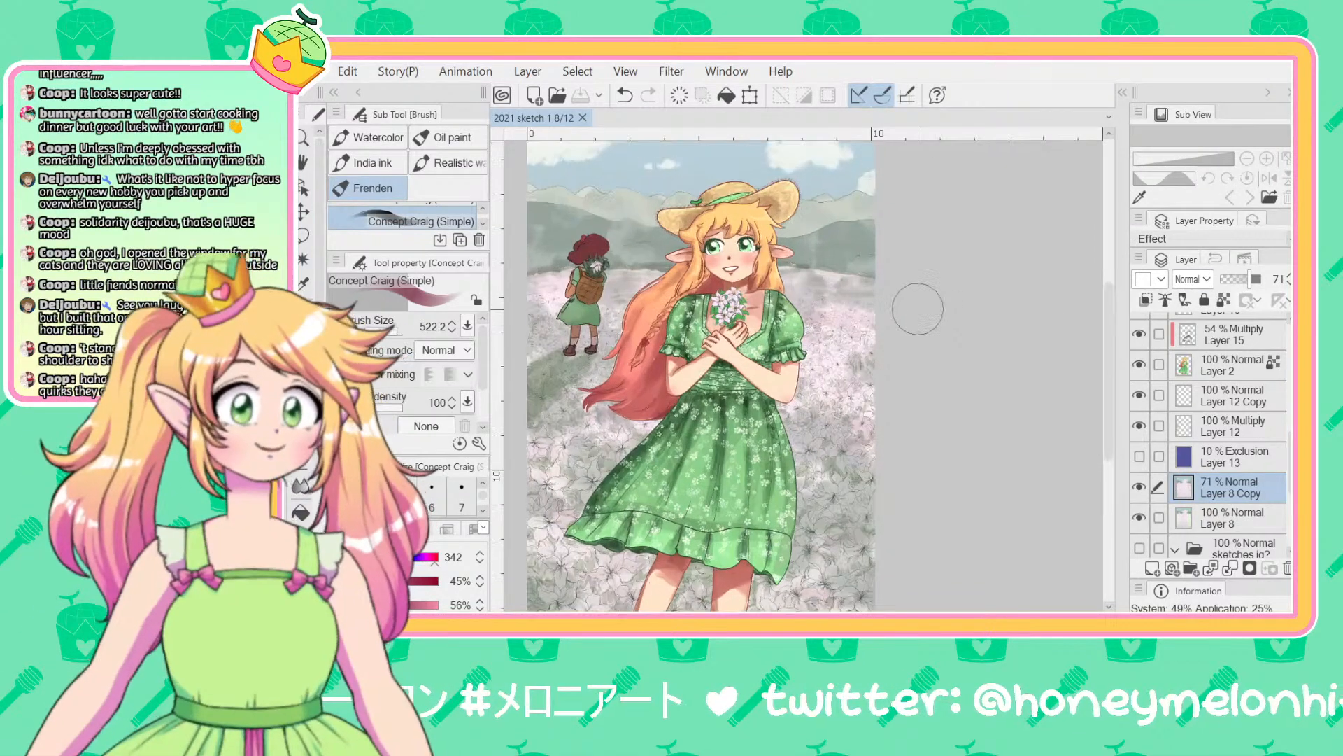
mouse_move(988, 275)
mouse_down()
mouse_move(1028, 314)
mouse_move(1106, 307)
mouse_move(1024, 323)
mouse_up()
scroll(1024, 323, down, 3)
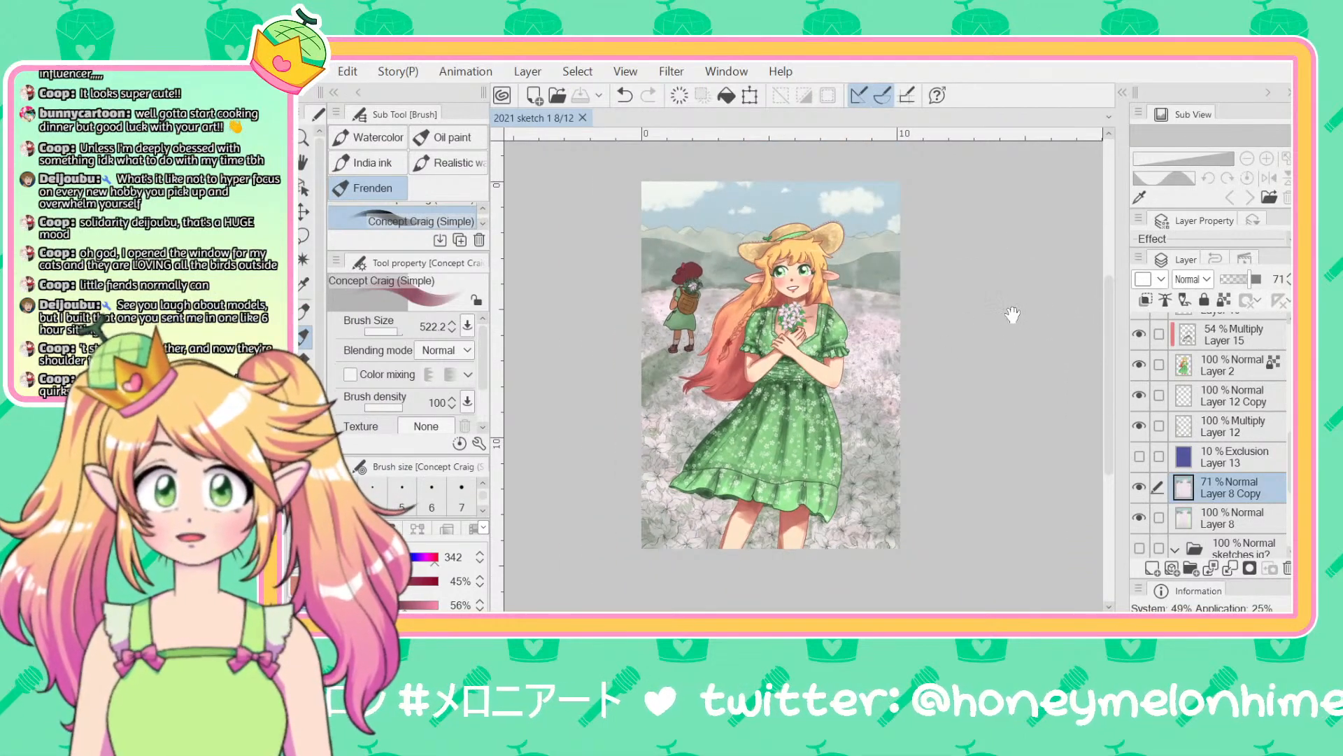
drag(1000, 319, 980, 327)
Step: Add a new raster layer at the top of the refs folder
scroll(1231, 335, down, 5)
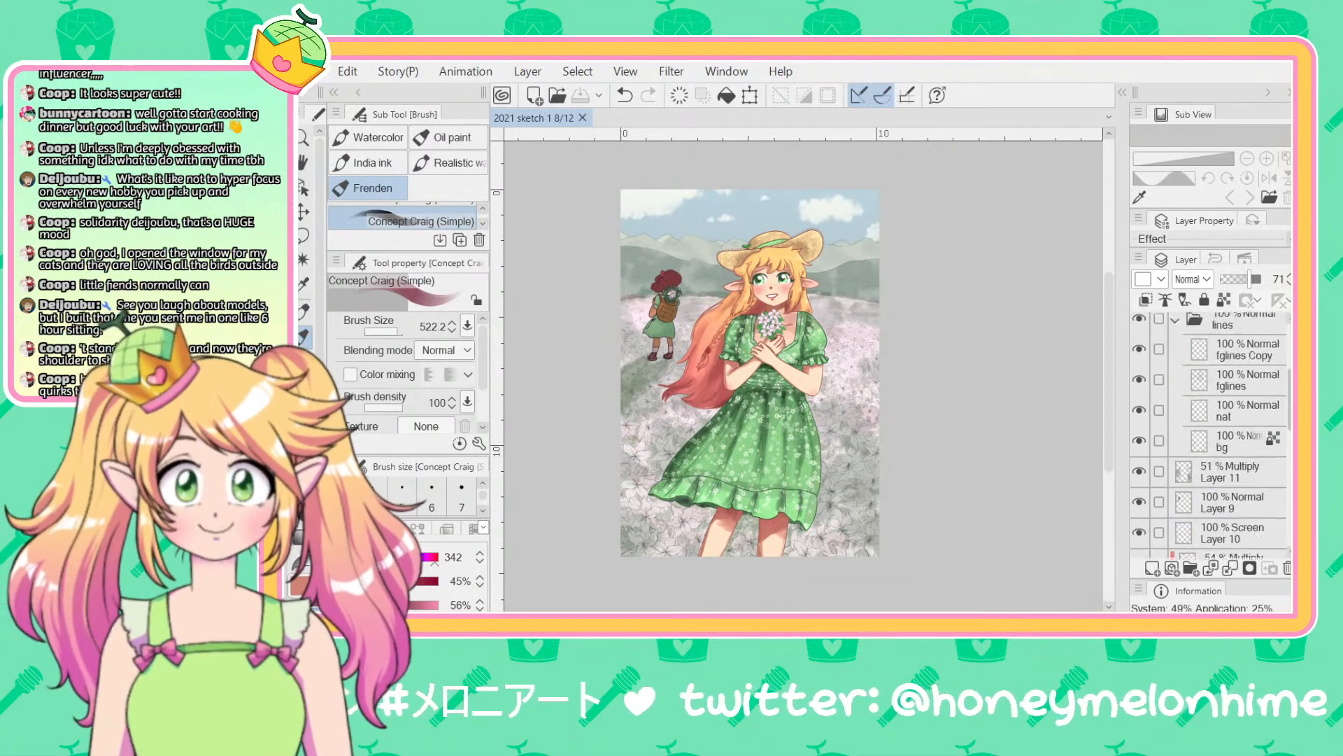
click(1230, 335)
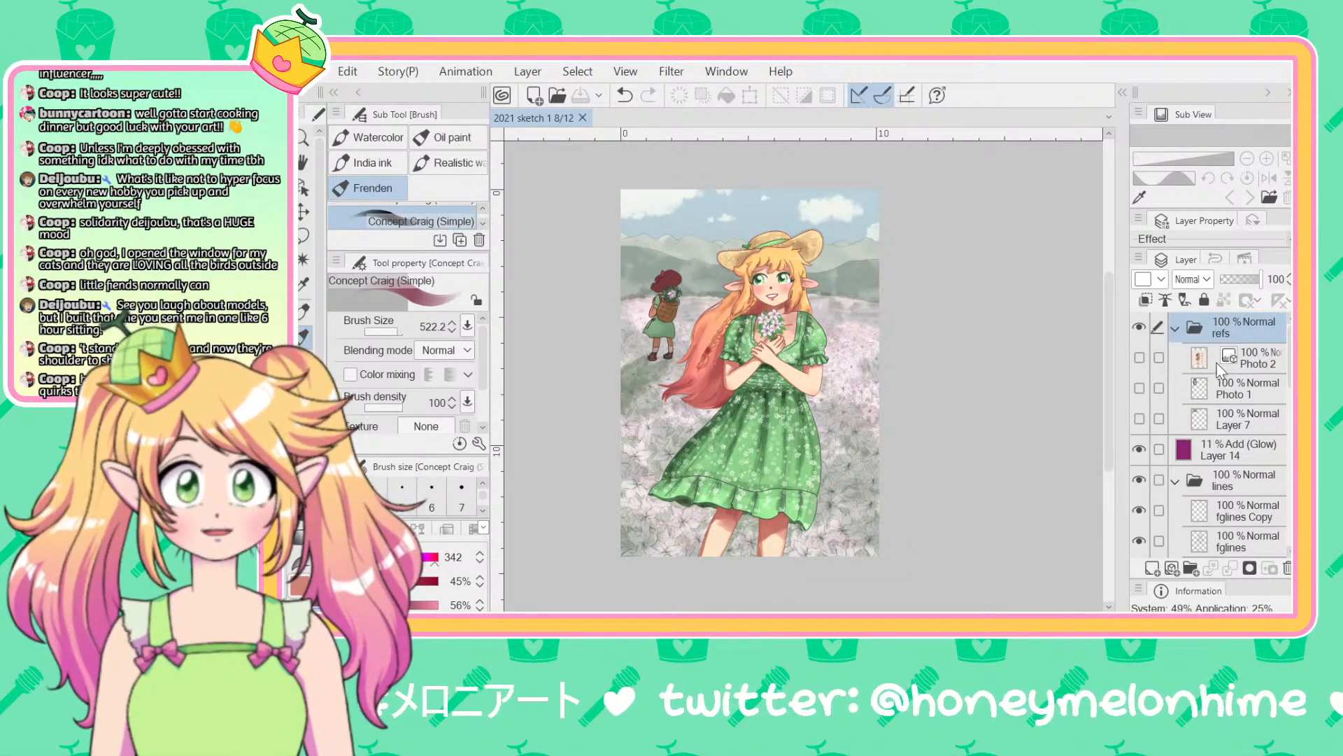
click(1152, 568)
Step: Set the drawing colour to bright green (117, 57%, 92%) and choose the Pencil1 brush from the MissChroma set
scroll(895, 498, up, 1)
scroll(894, 498, up, 3)
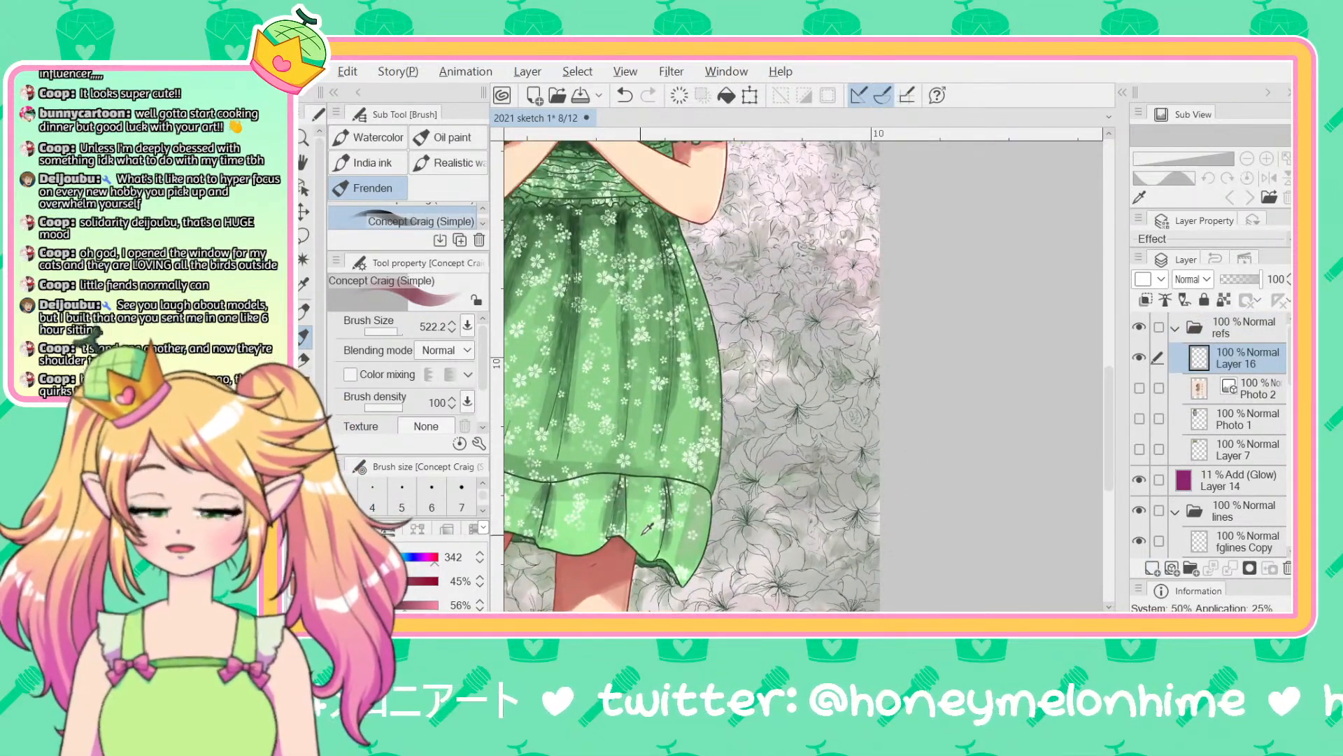
click(403, 591)
drag(404, 586, 418, 583)
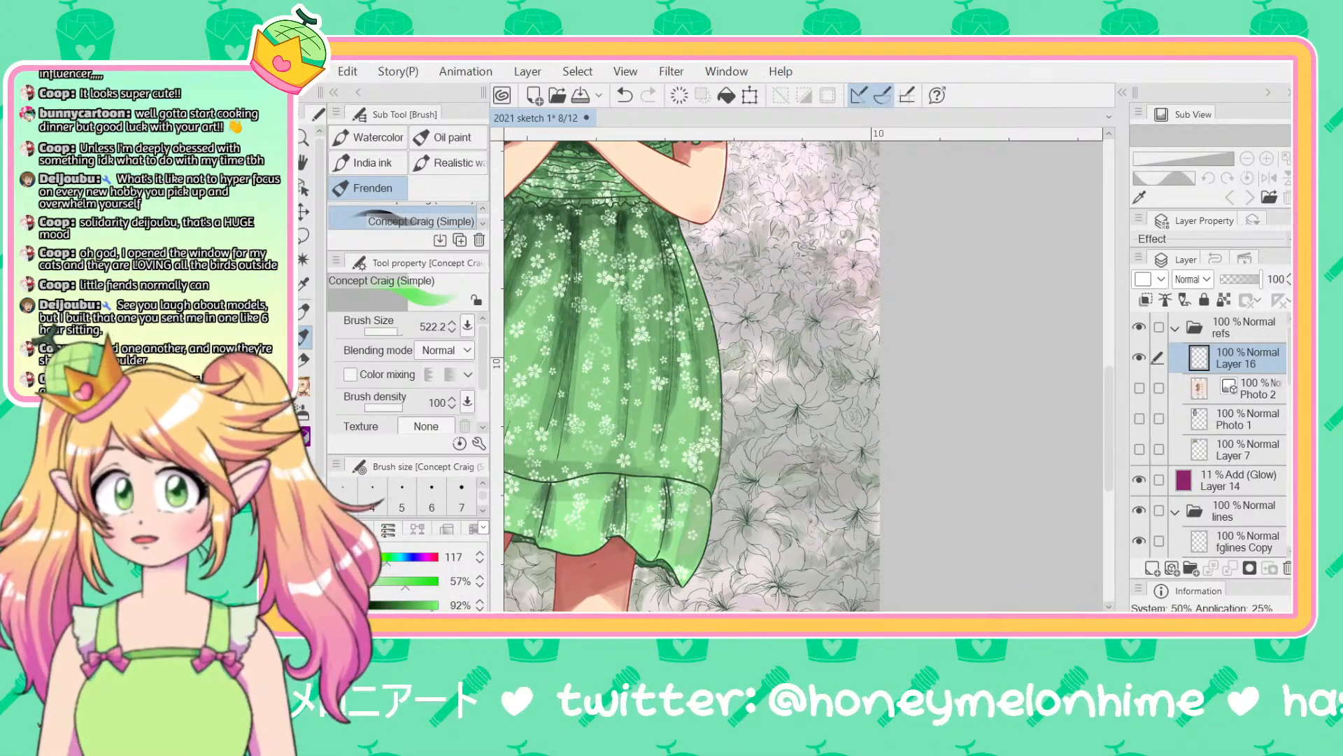
click(303, 385)
click(431, 190)
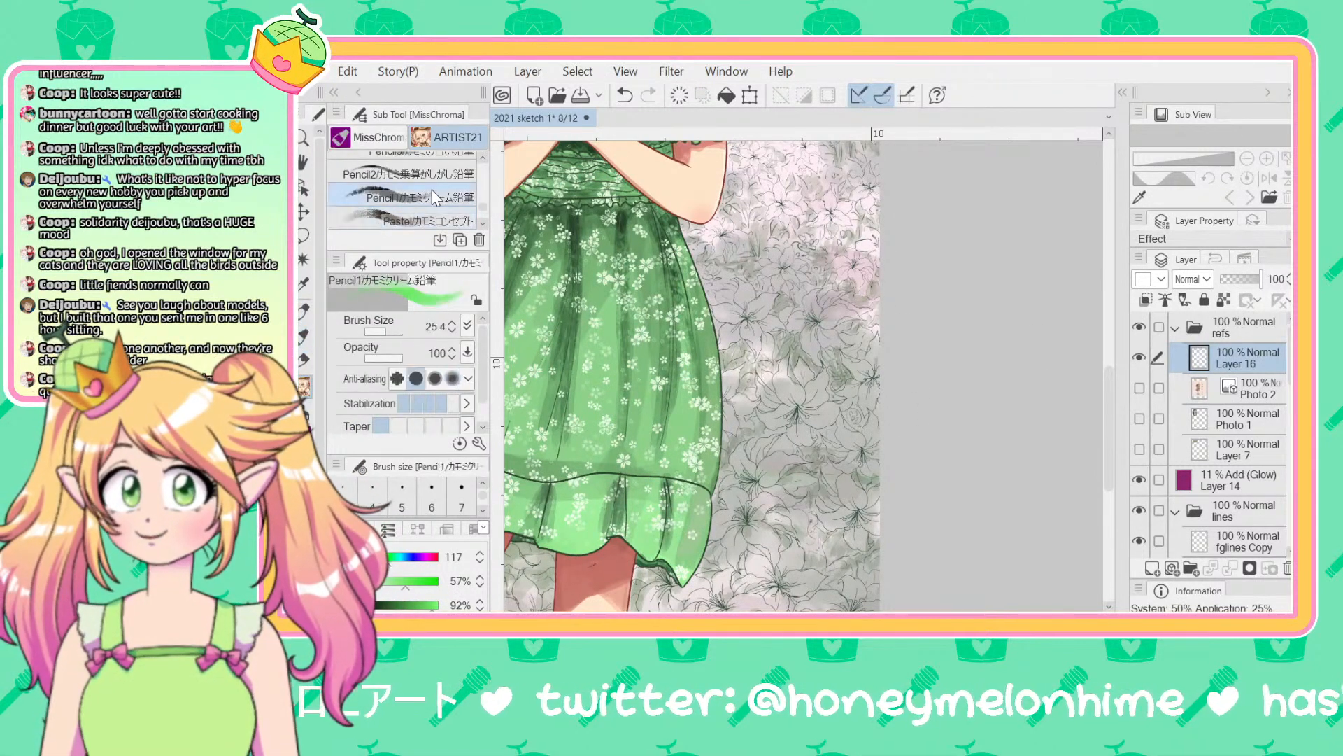
drag(985, 275, 1020, 7)
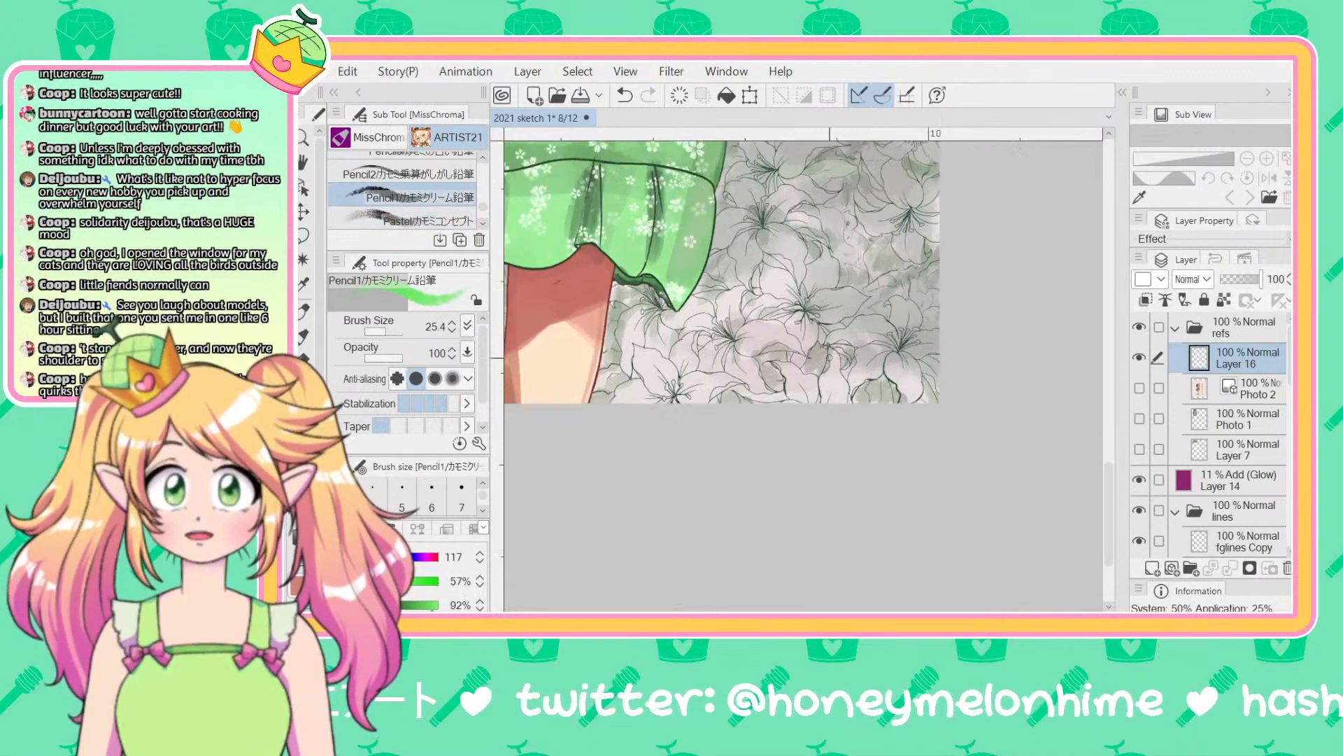
drag(1184, 219, 1044, 338)
scroll(1045, 338, up, 3)
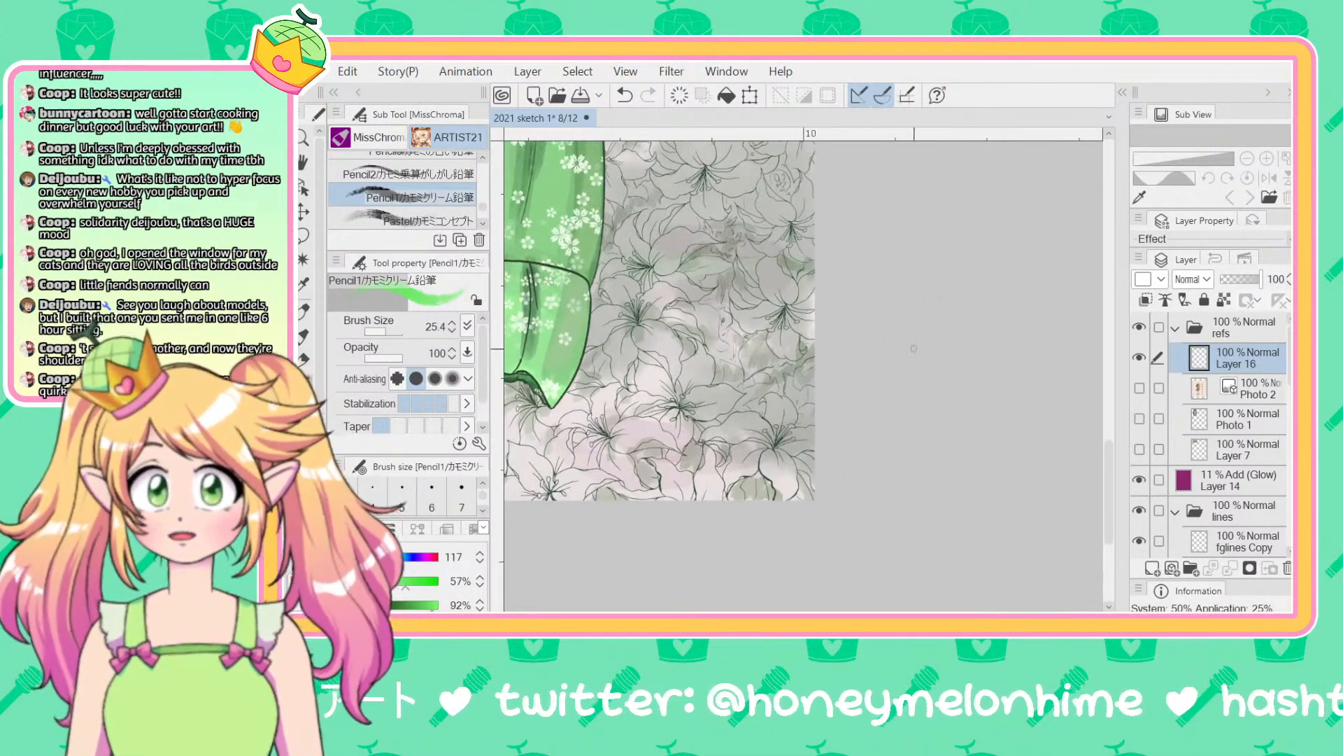
scroll(762, 377, down, 4)
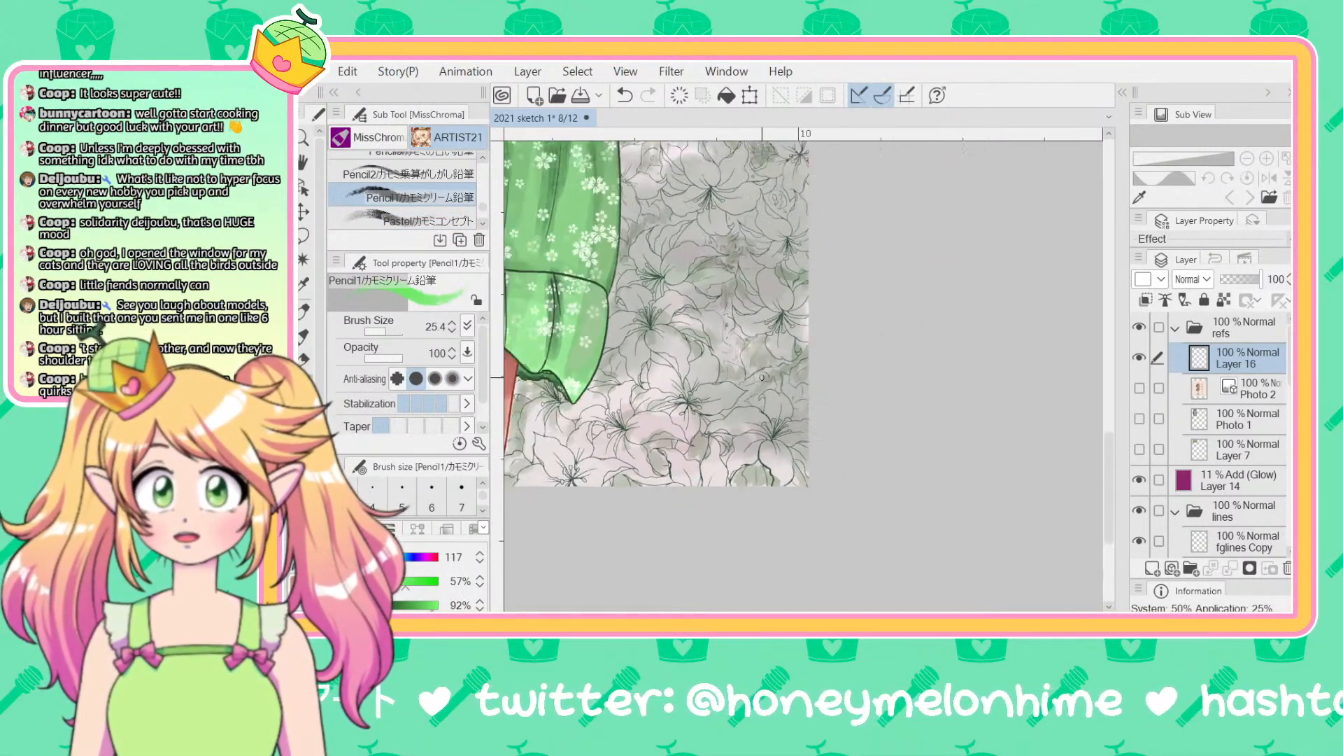
mouse_move(921, 159)
mouse_down()
mouse_move(1031, 318)
mouse_move(1062, 394)
mouse_up()
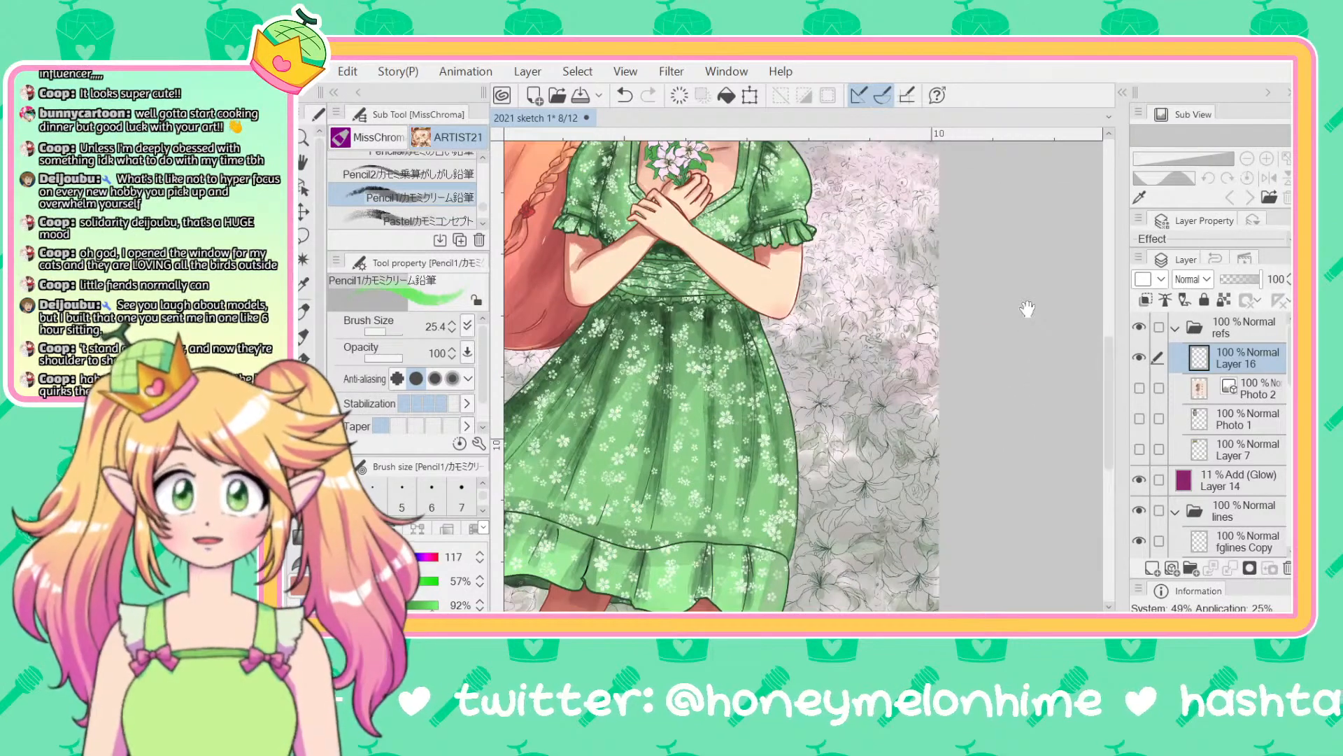
Step: Examine the flower field and toggle the visibility of Layers 12, 12 Copy and 9 to find the layer holding the bouquet's colours
drag(1098, 550, 1046, 331)
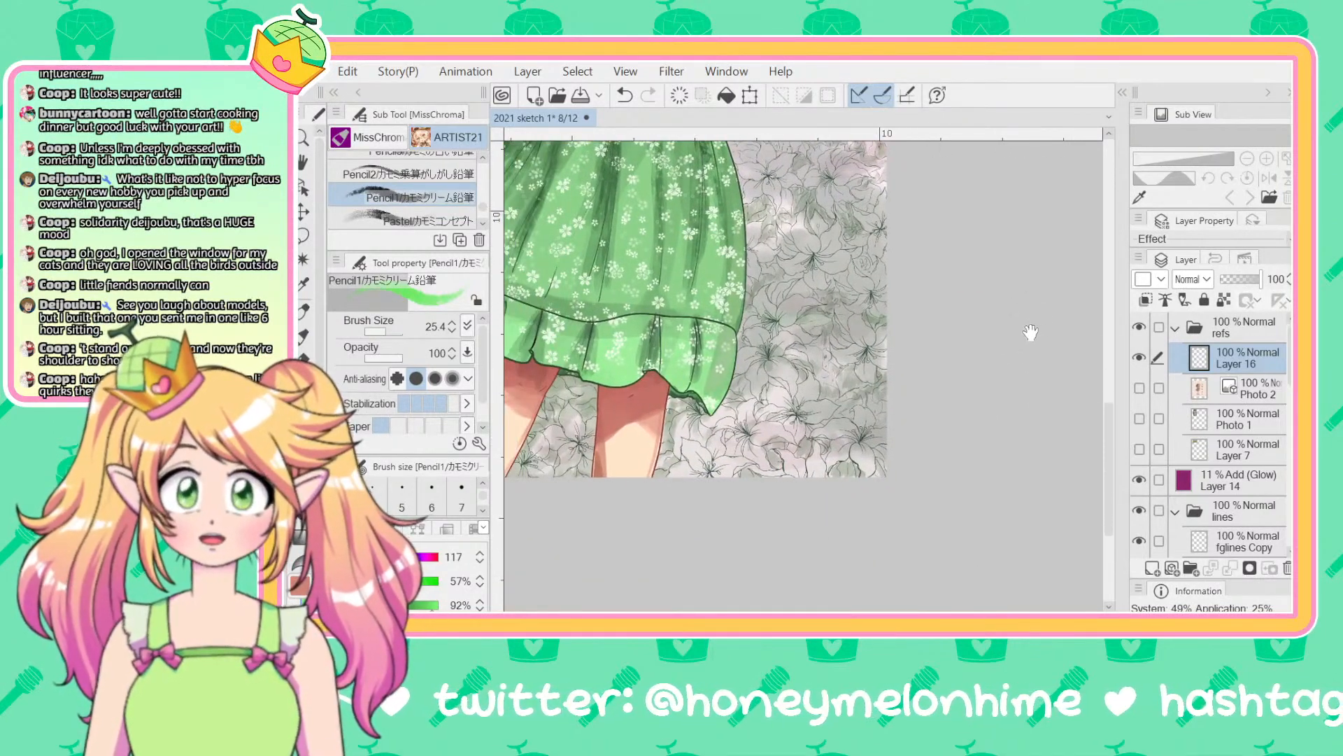
scroll(1213, 430, down, 5)
scroll(1214, 430, down, 5)
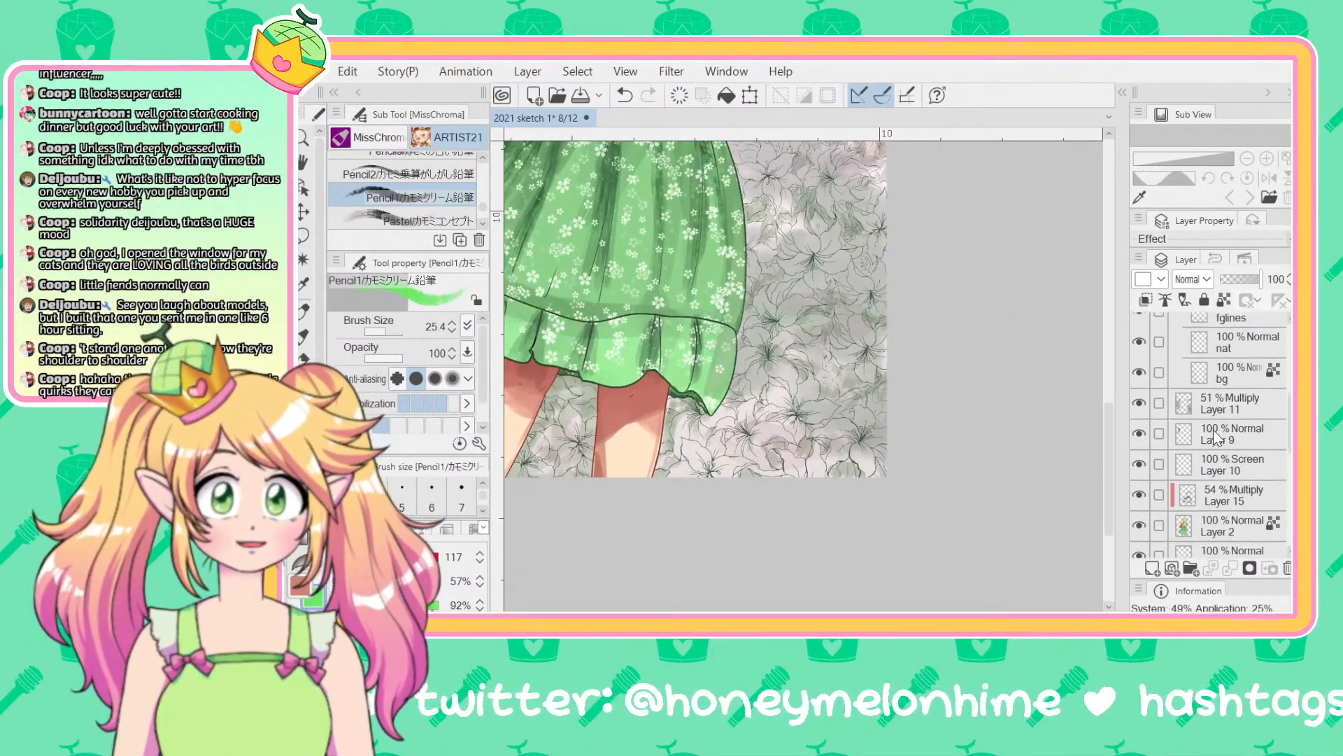
click(1228, 498)
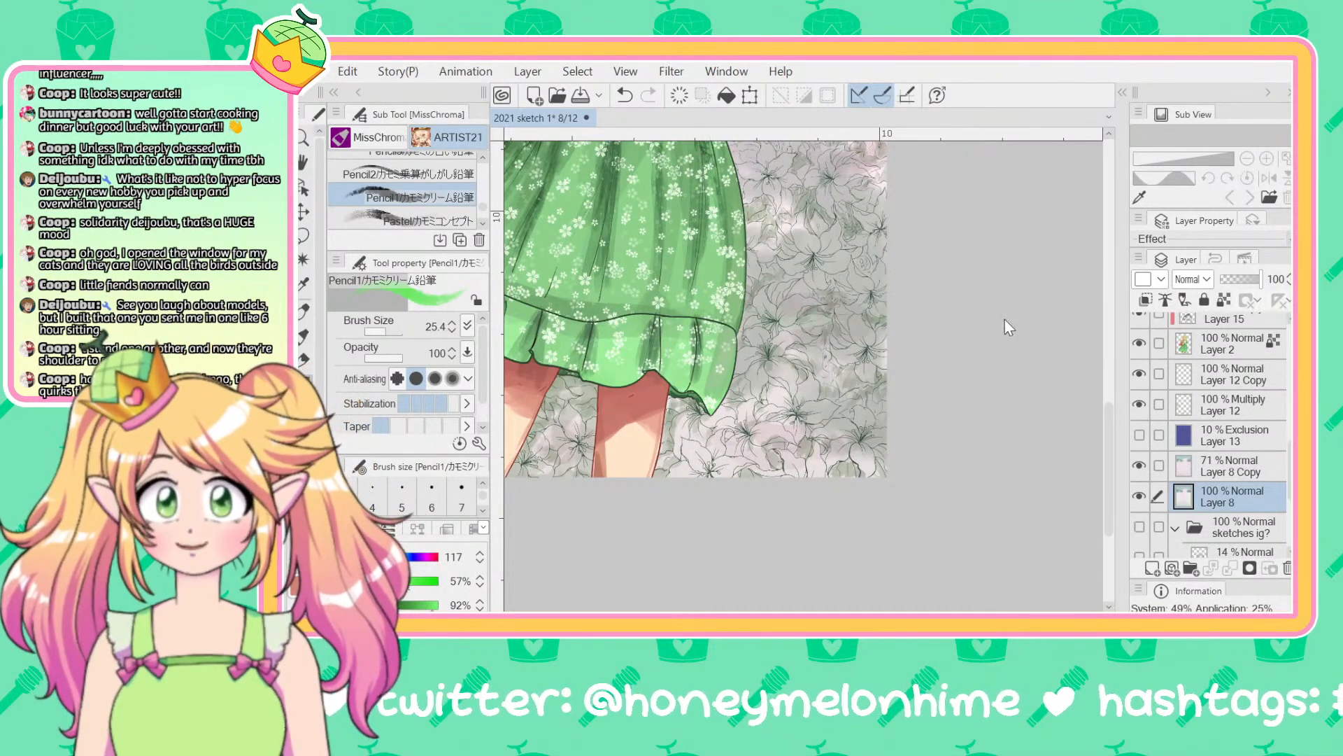
drag(1005, 328, 1041, 308)
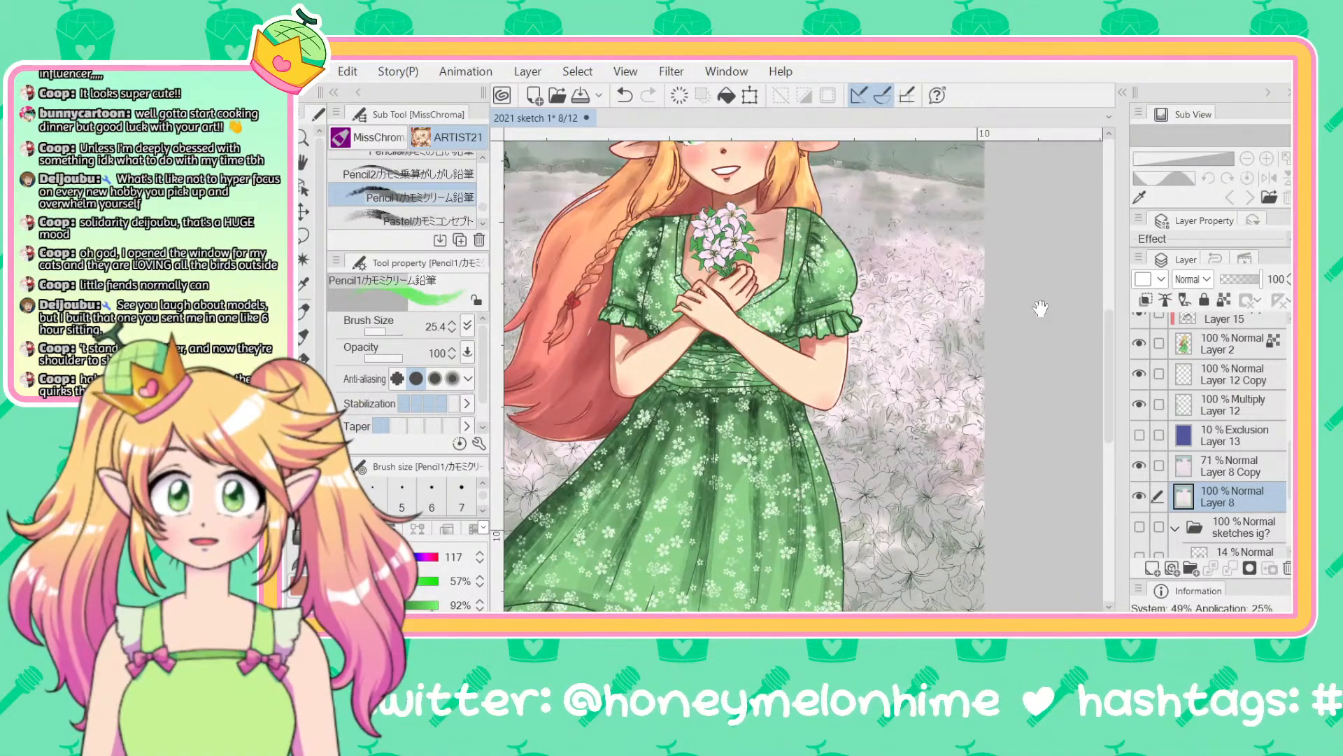
scroll(1041, 308, down, 3)
click(1140, 403)
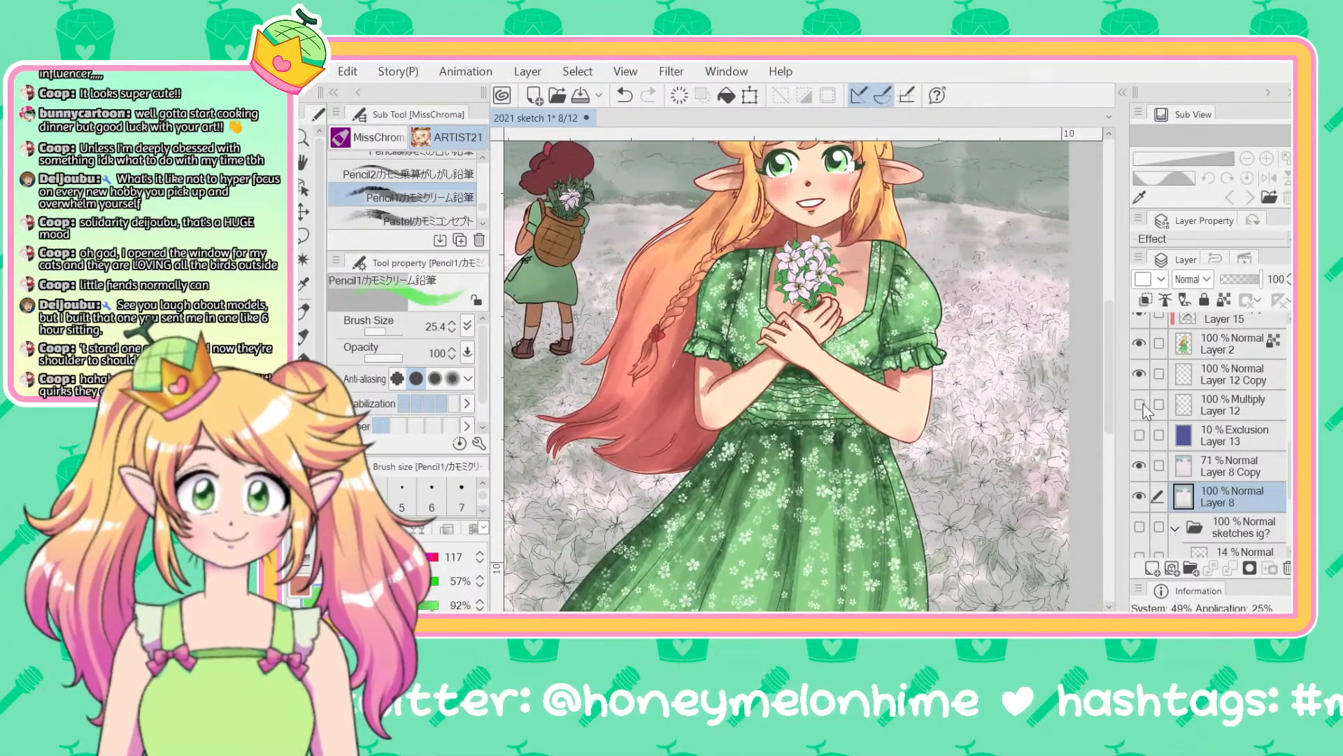
click(1141, 404)
click(1141, 374)
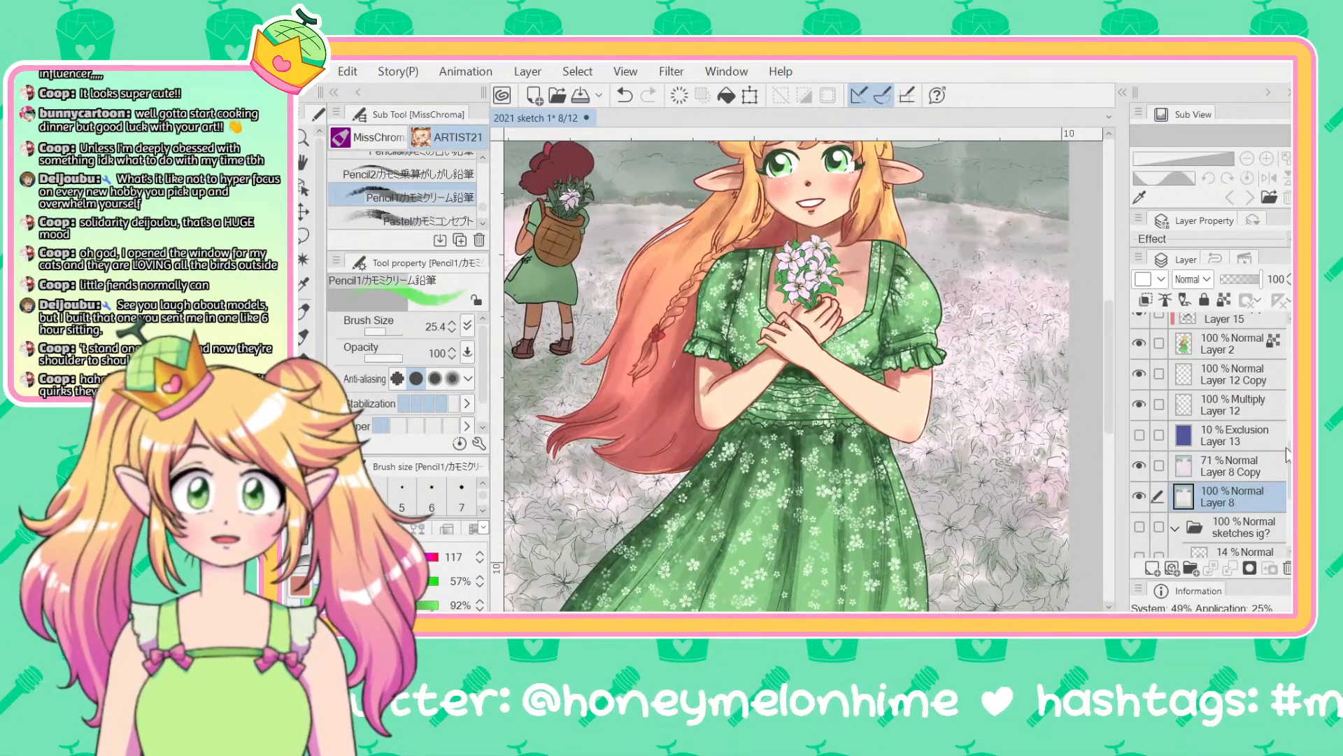
drag(1286, 455, 1290, 409)
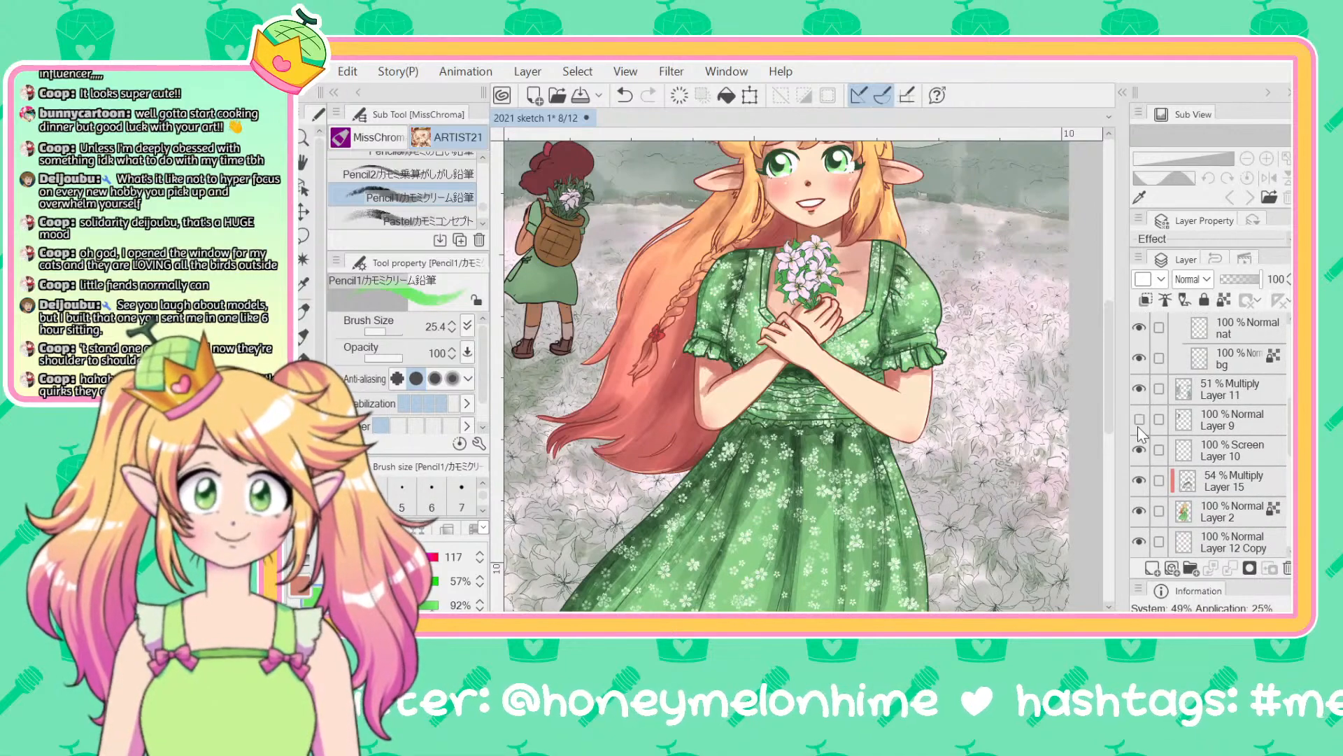
click(1139, 419)
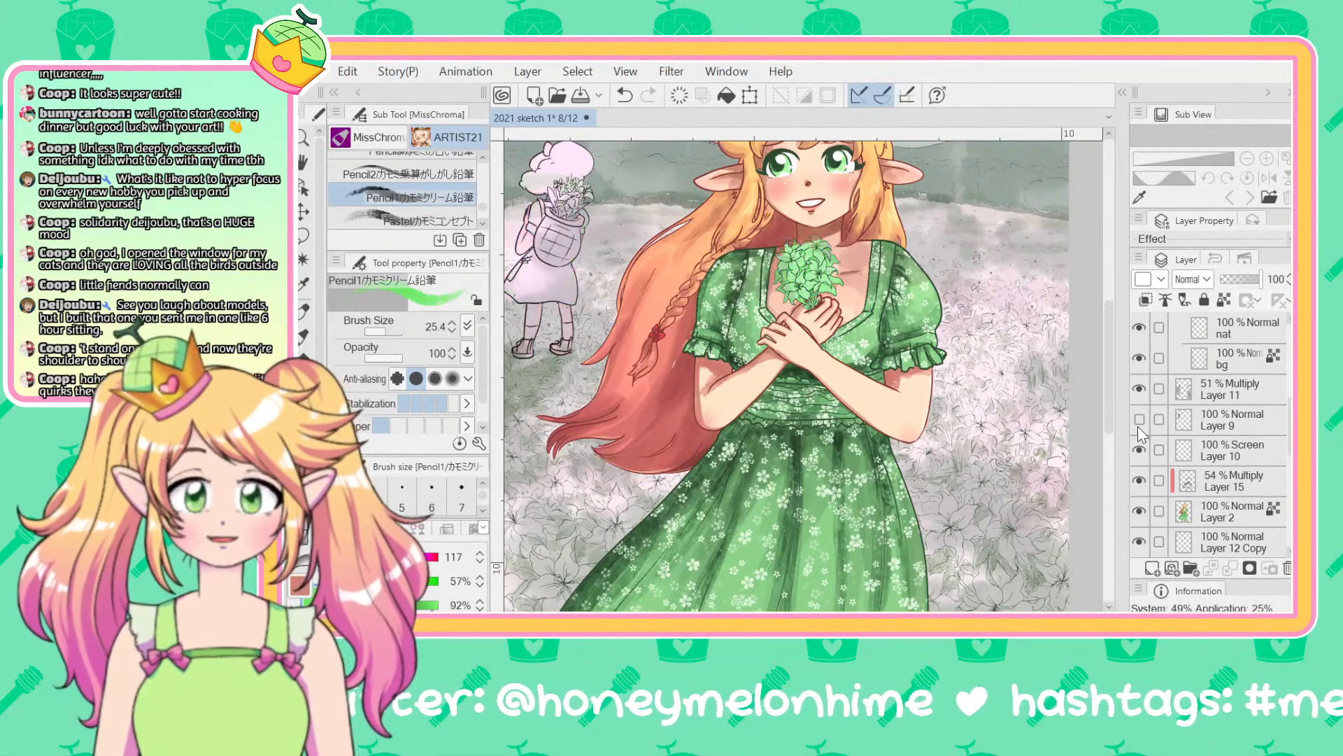
Step: Select Layer 9 and toggle its visibility to check the bouquet's colours close up
click(1246, 424)
scroll(784, 345, up, 4)
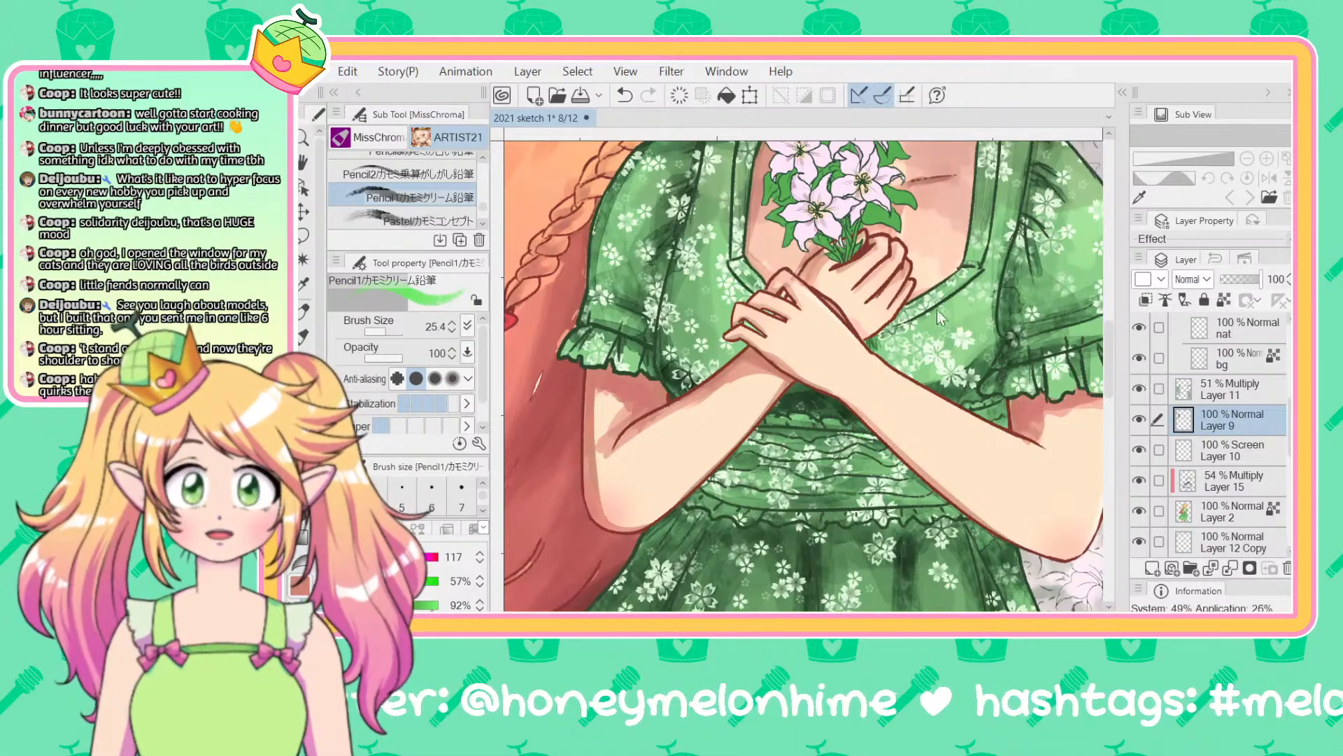
scroll(1023, 311, down, 4)
scroll(1116, 392, up, 1)
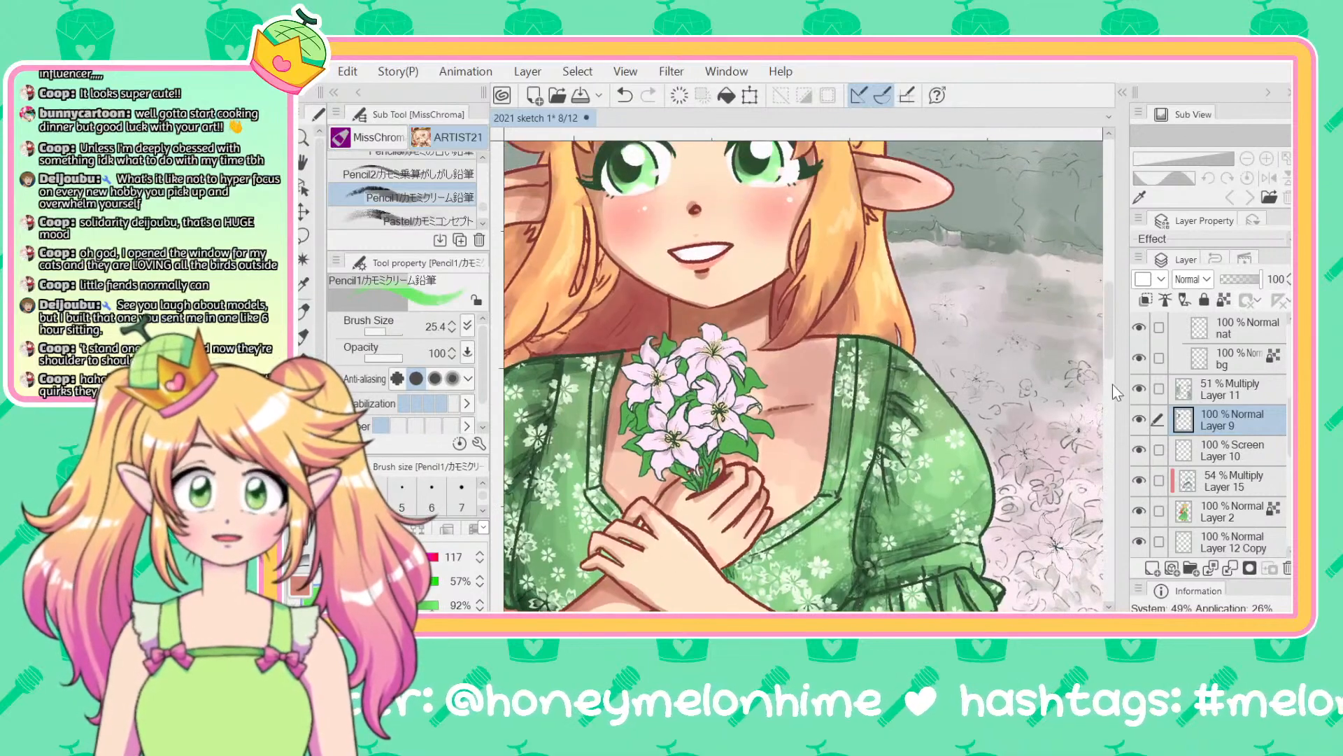
click(1139, 420)
click(1140, 420)
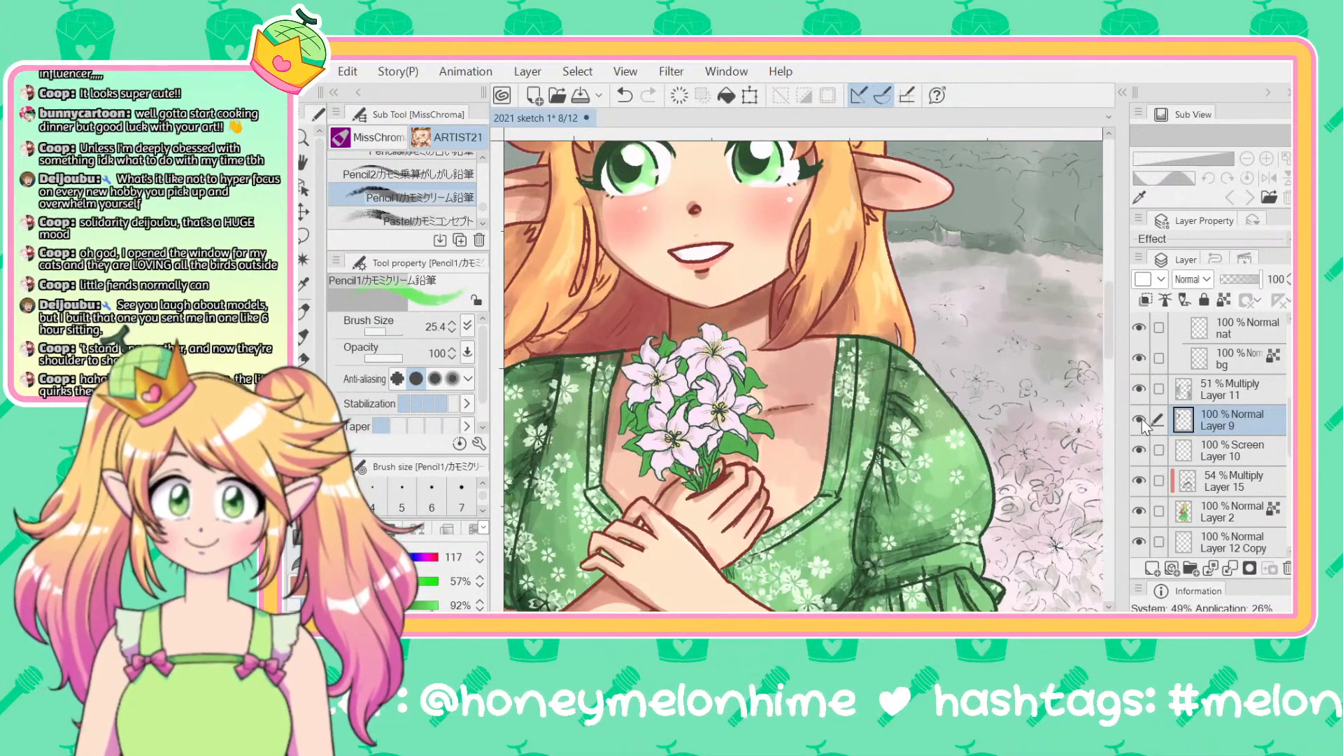
click(1140, 420)
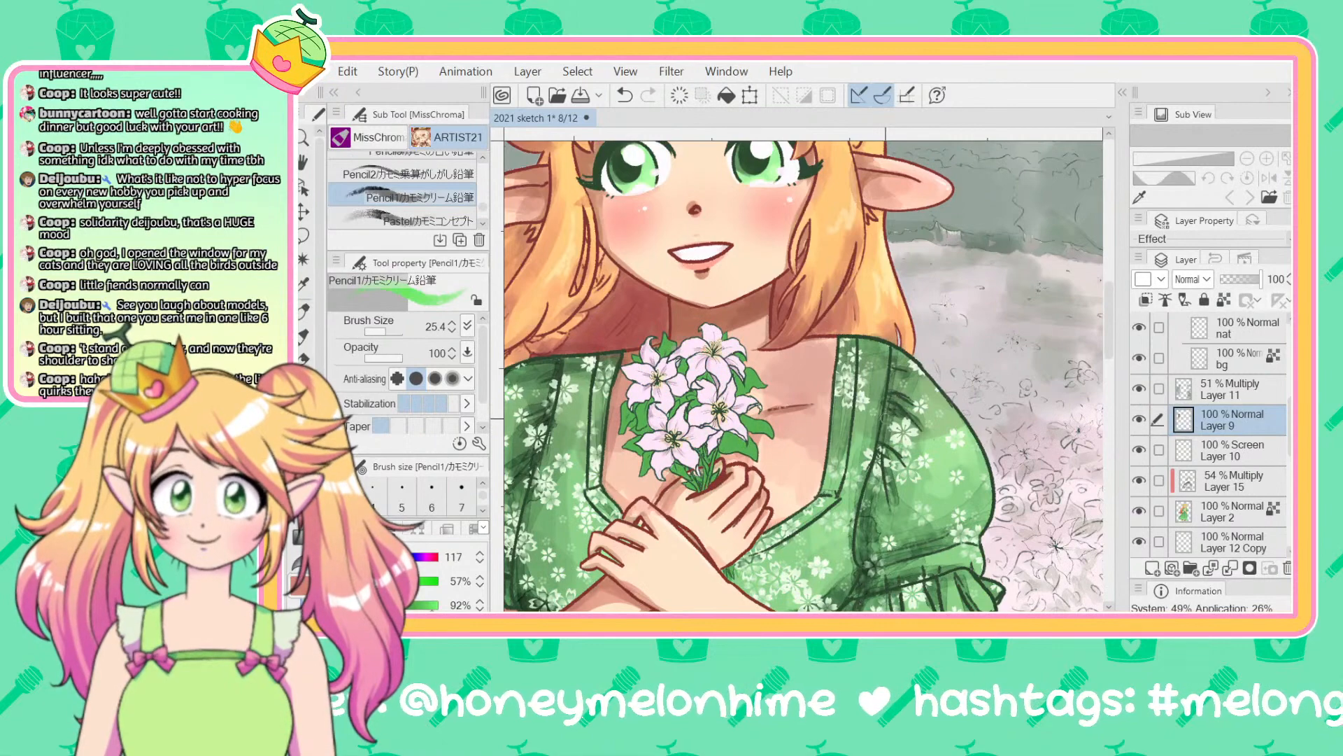
Step: Draw a lasso selection around the lily bouquet and the hands holding it on Layer 9
scroll(791, 409, down, 1)
key(m)
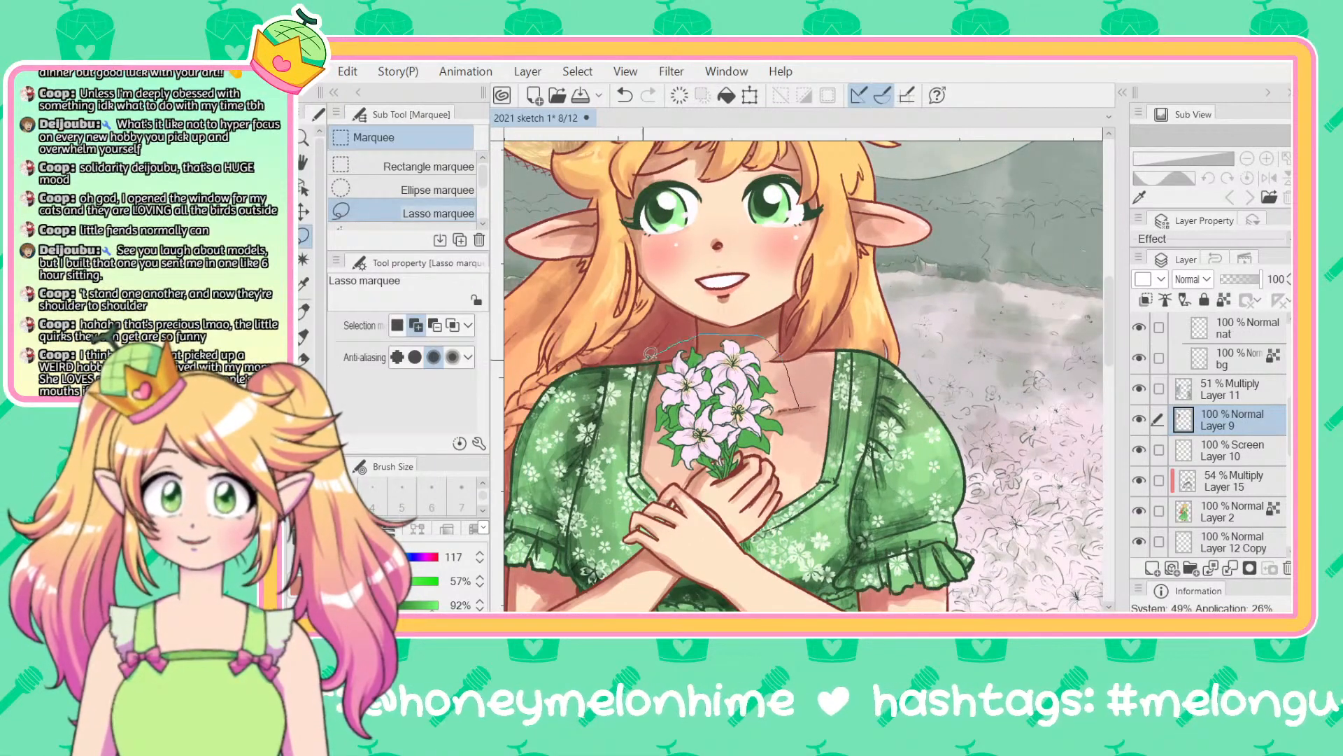
mouse_move(649, 355)
mouse_down()
mouse_move(633, 421)
mouse_move(666, 541)
mouse_up()
mouse_move(748, 553)
mouse_down()
mouse_move(783, 535)
mouse_move(797, 404)
mouse_up()
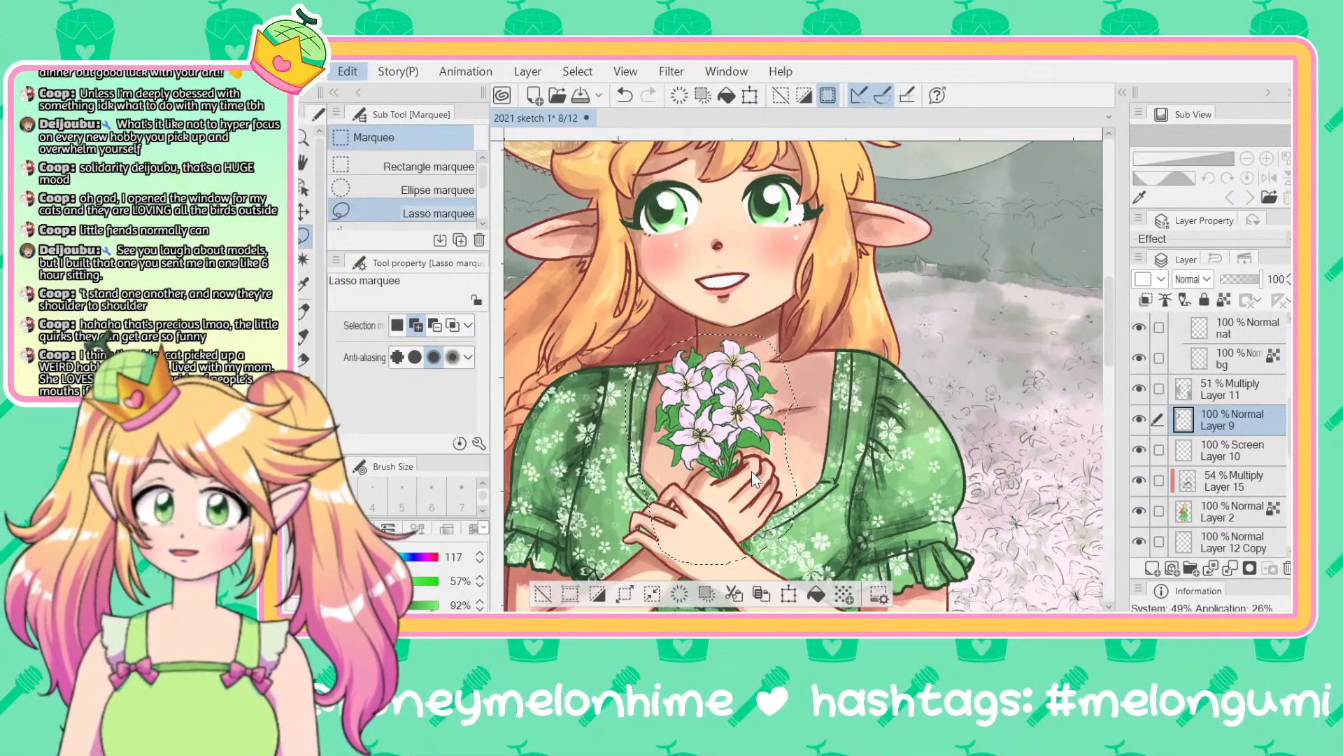
Step: Try a colour correction on the lassoed bouquet, compare it with the original colours, and undo it
key(ctrl+u)
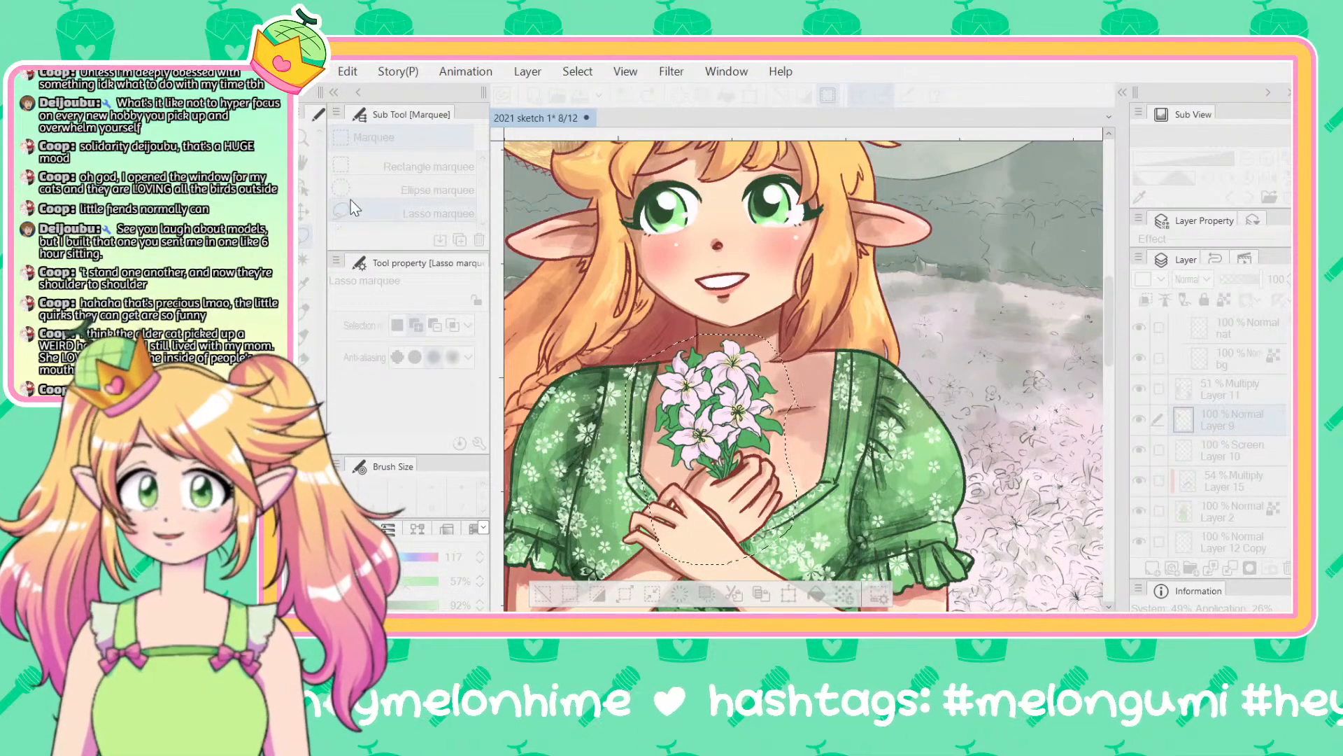
key(ctrl+z)
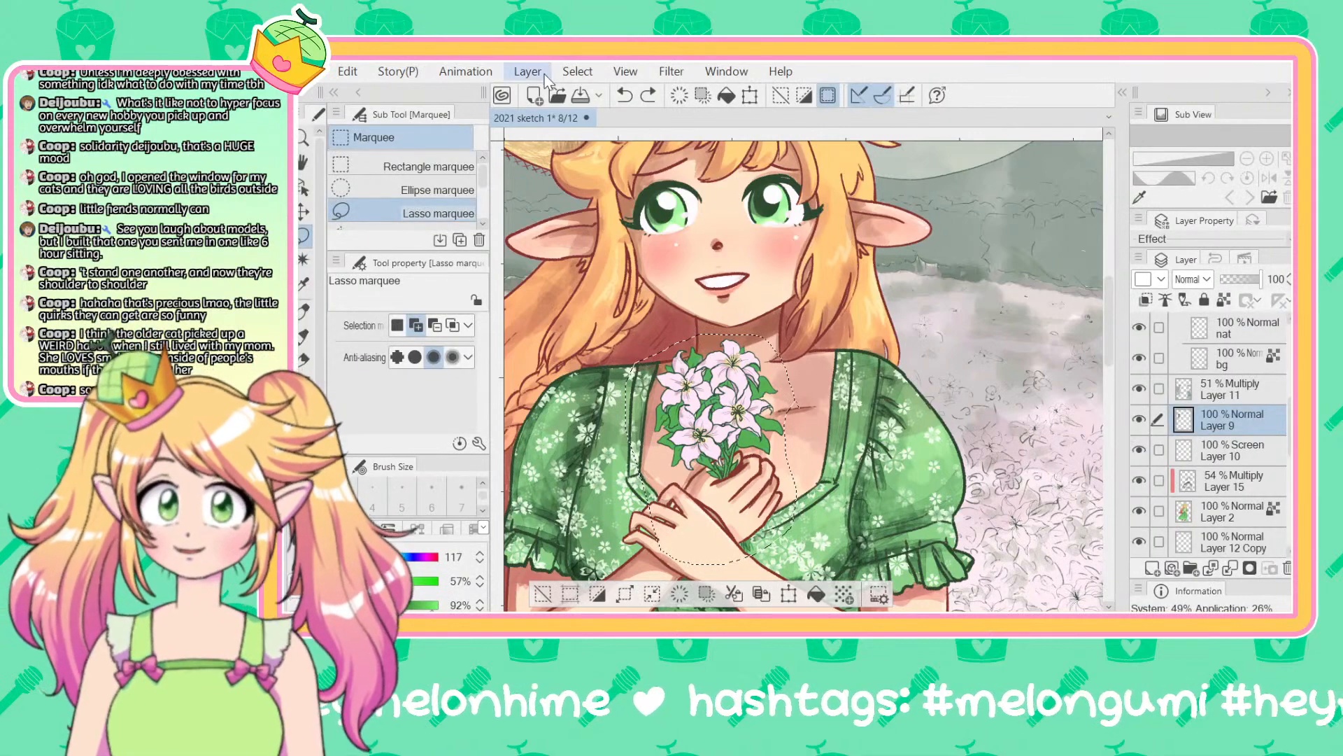
key(ctrl+y)
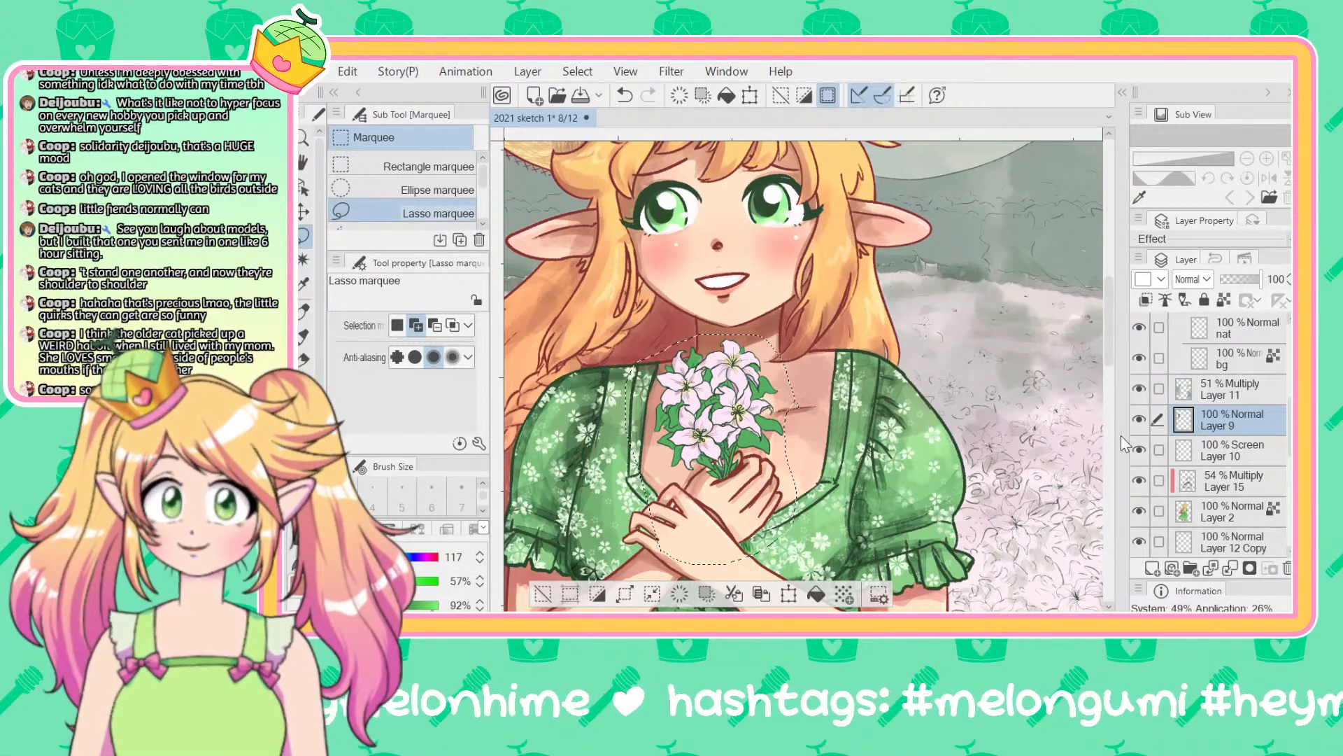
click(1139, 420)
click(1139, 420)
scroll(846, 329, down, 3)
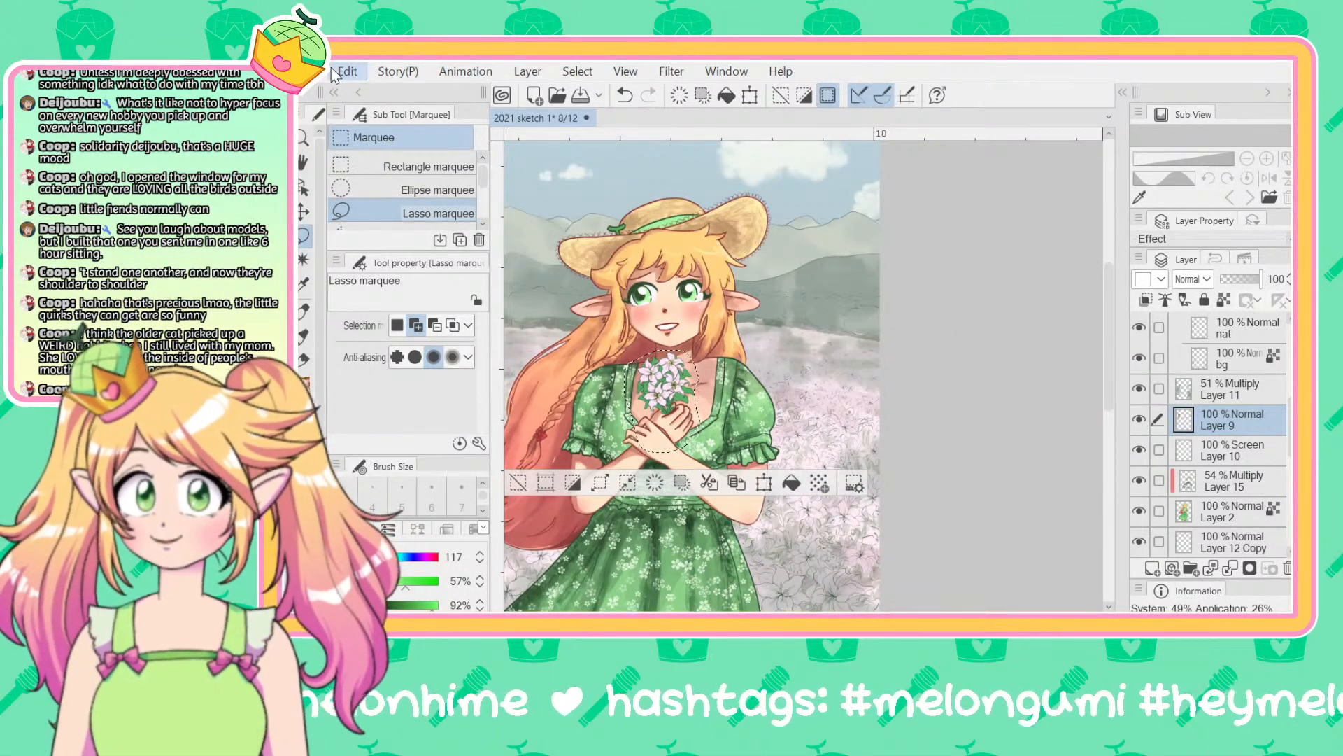
key(ctrl+z)
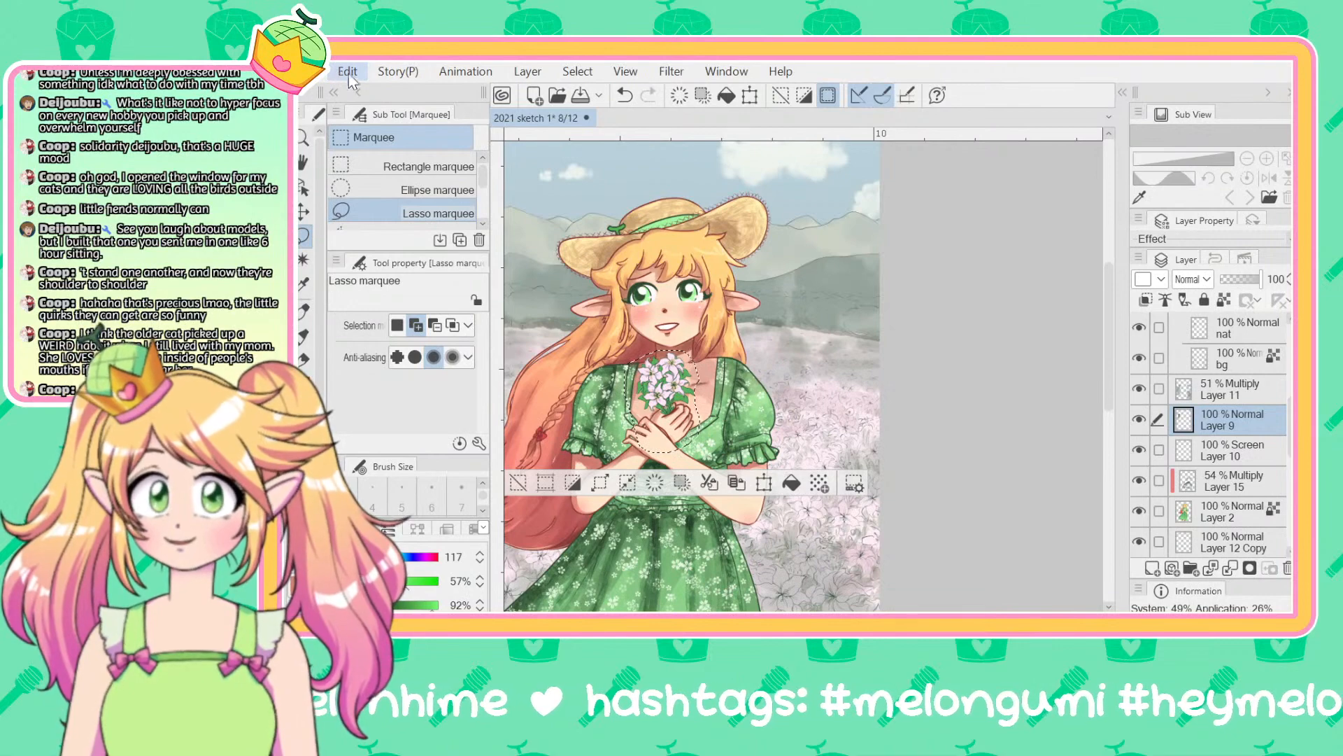
Step: Lighten the lassoed bouquet's lilies towards white with a tonal correction and clear the selection
scroll(749, 380, up, 3)
scroll(749, 380, up, 2)
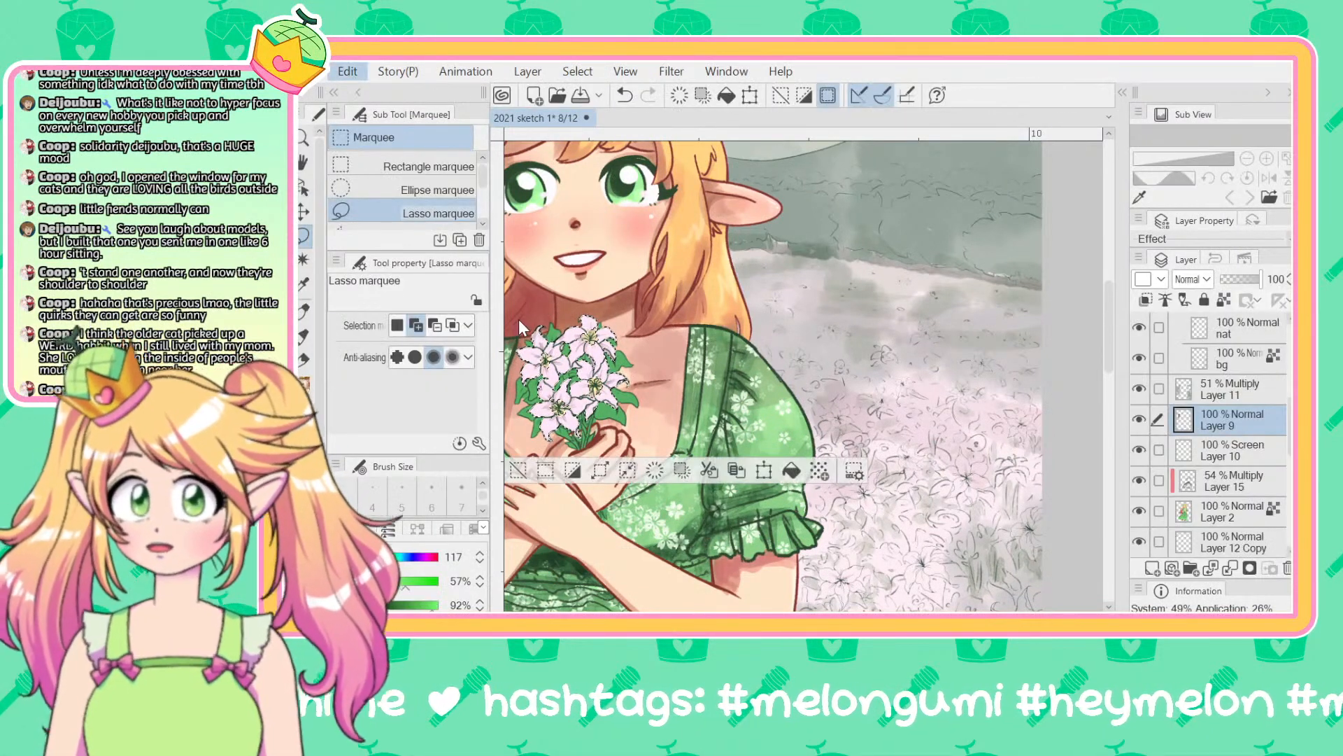
click(745, 474)
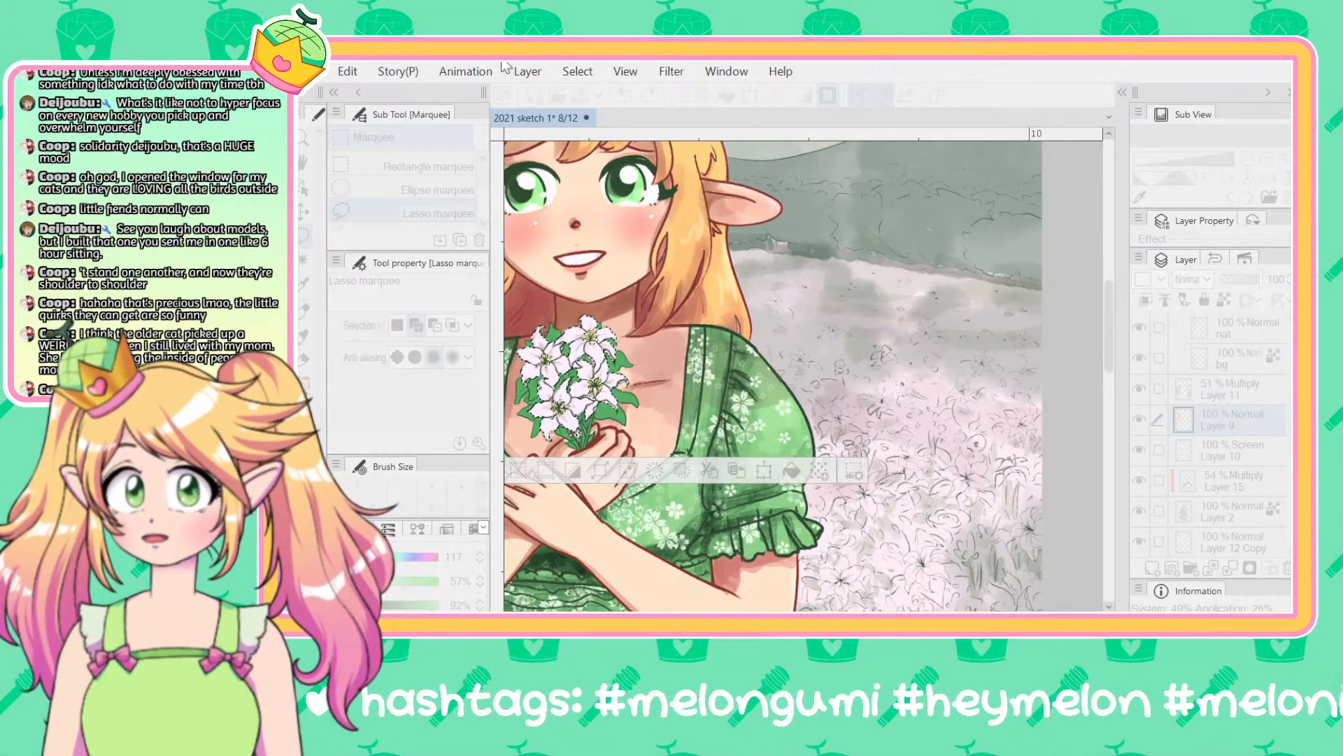
Step: Examine the bouquet's new colours against the whole illustration, at full view and close up
scroll(778, 262, down, 4)
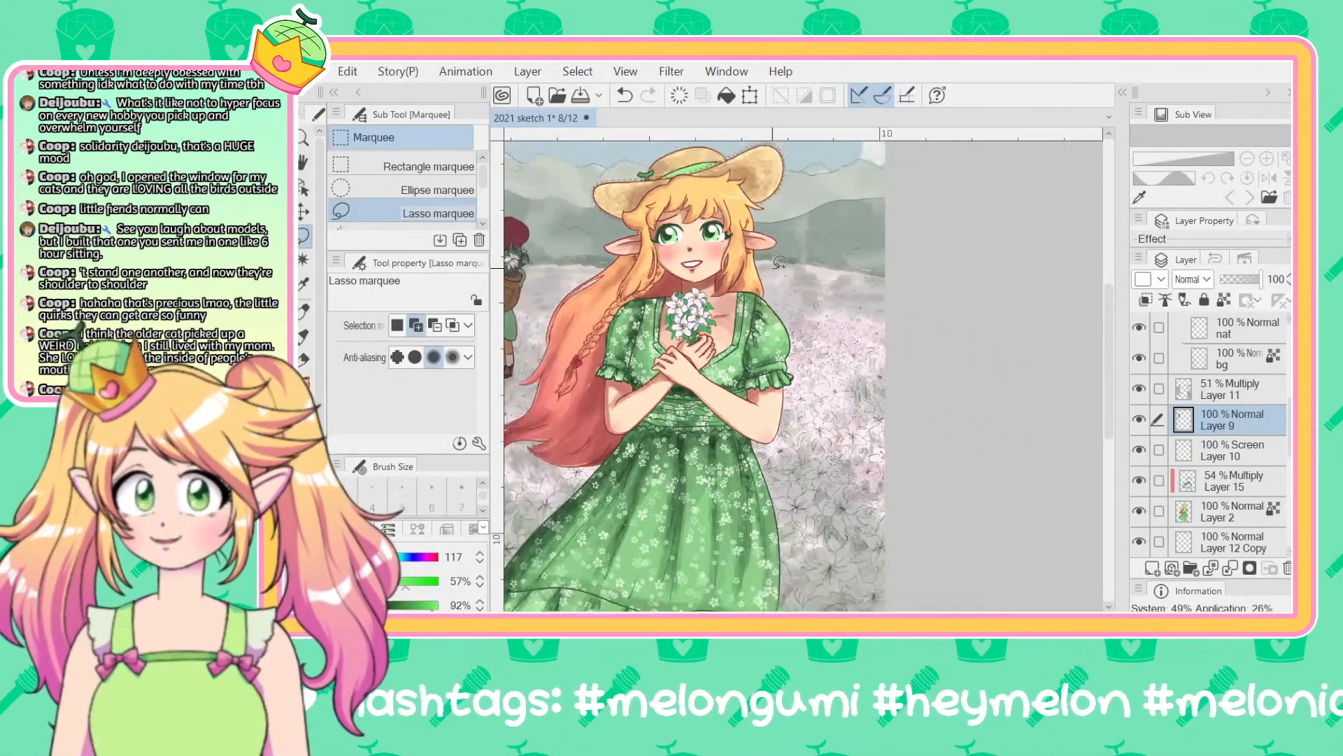
scroll(780, 262, down, 2)
scroll(781, 262, down, 2)
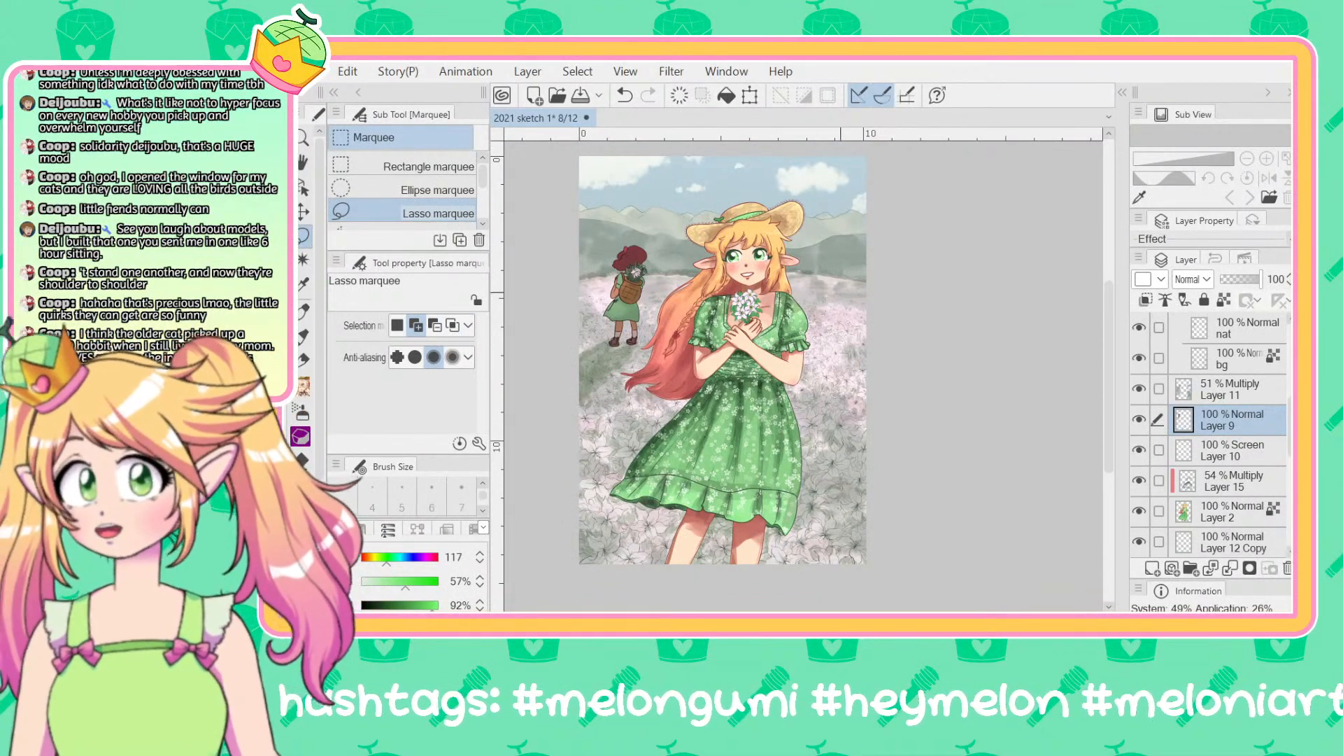
scroll(791, 399, up, 4)
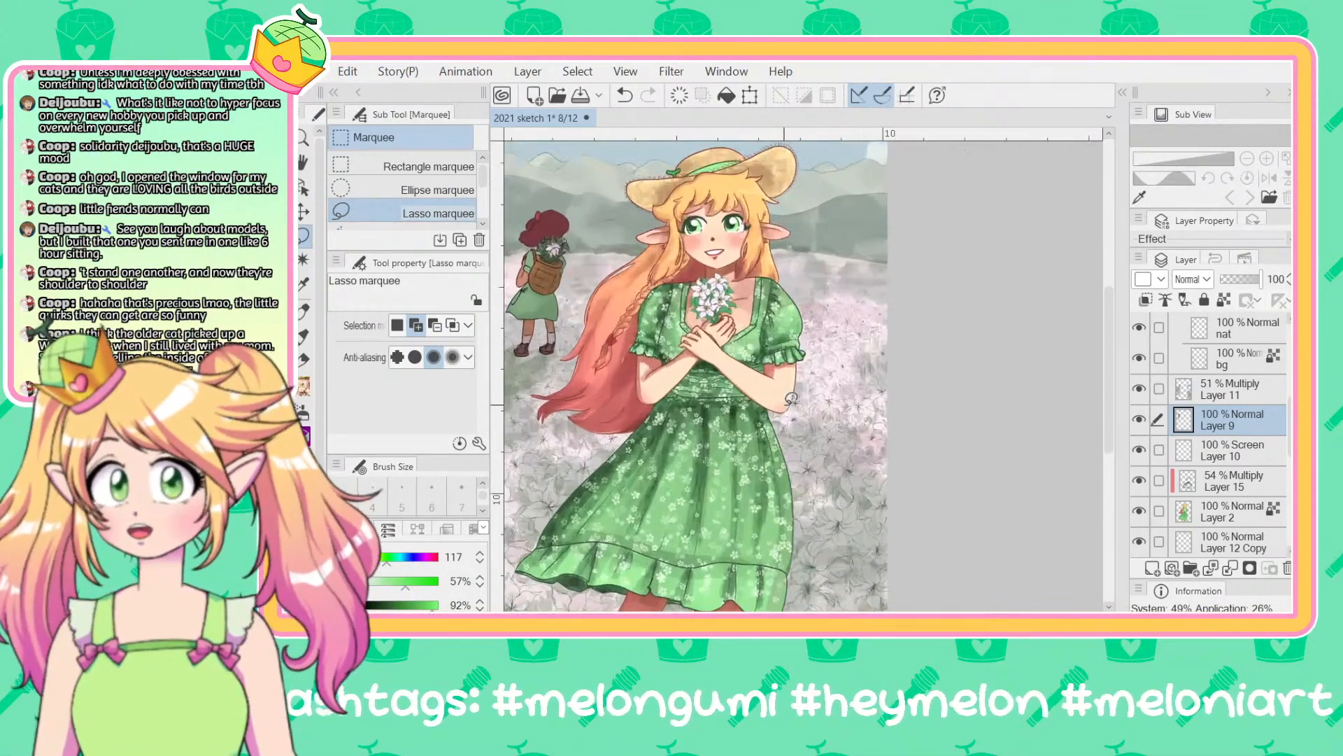
scroll(791, 399, up, 5)
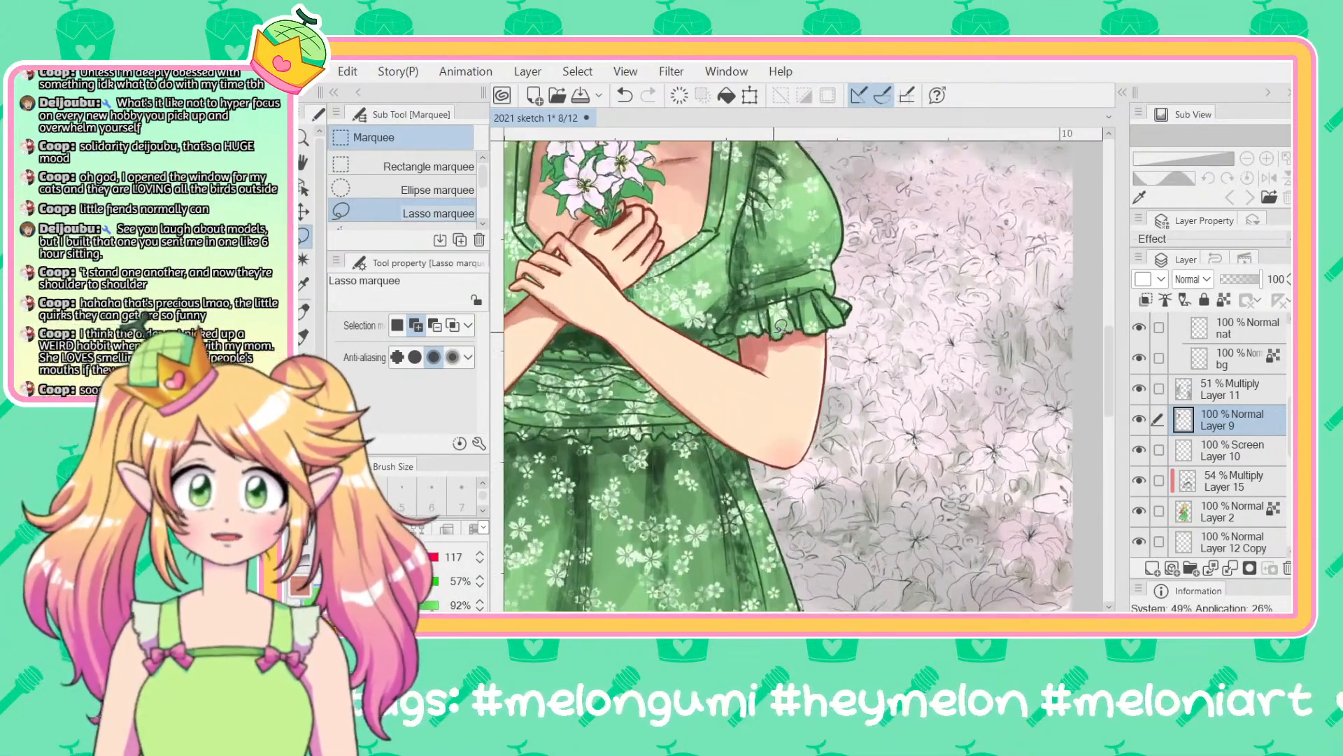
scroll(1021, 336, down, 3)
scroll(924, 392, up, 3)
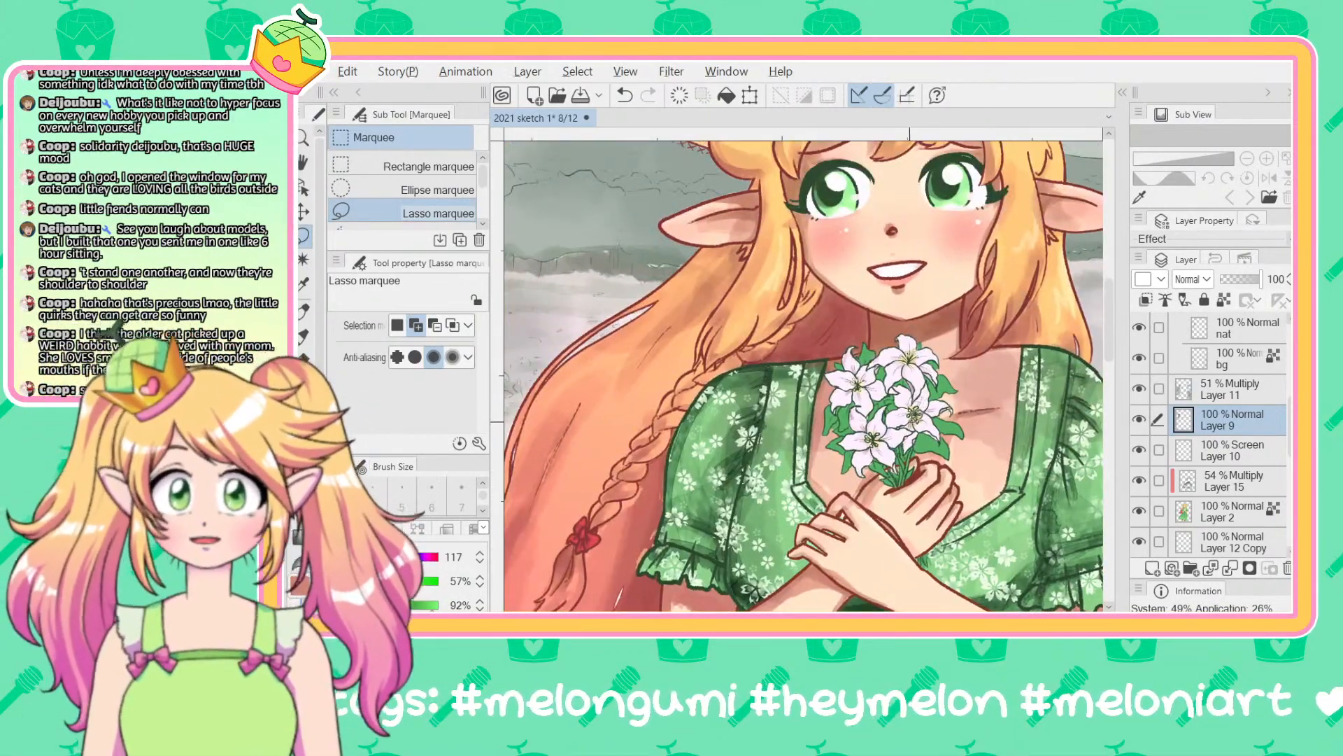
Step: Return to the Pencil1 brush and set the drawing colour to pale yellow (52, 33%, 100%)
click(303, 260)
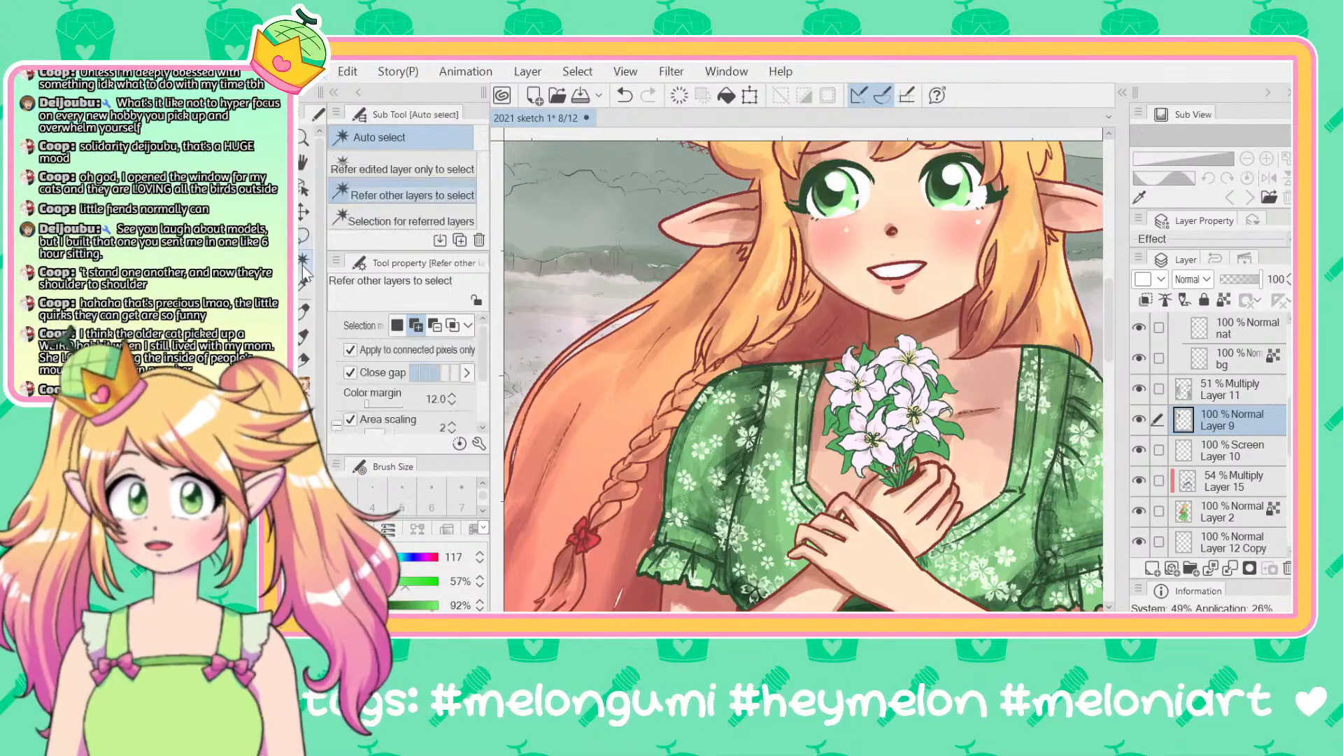
click(305, 310)
key(p)
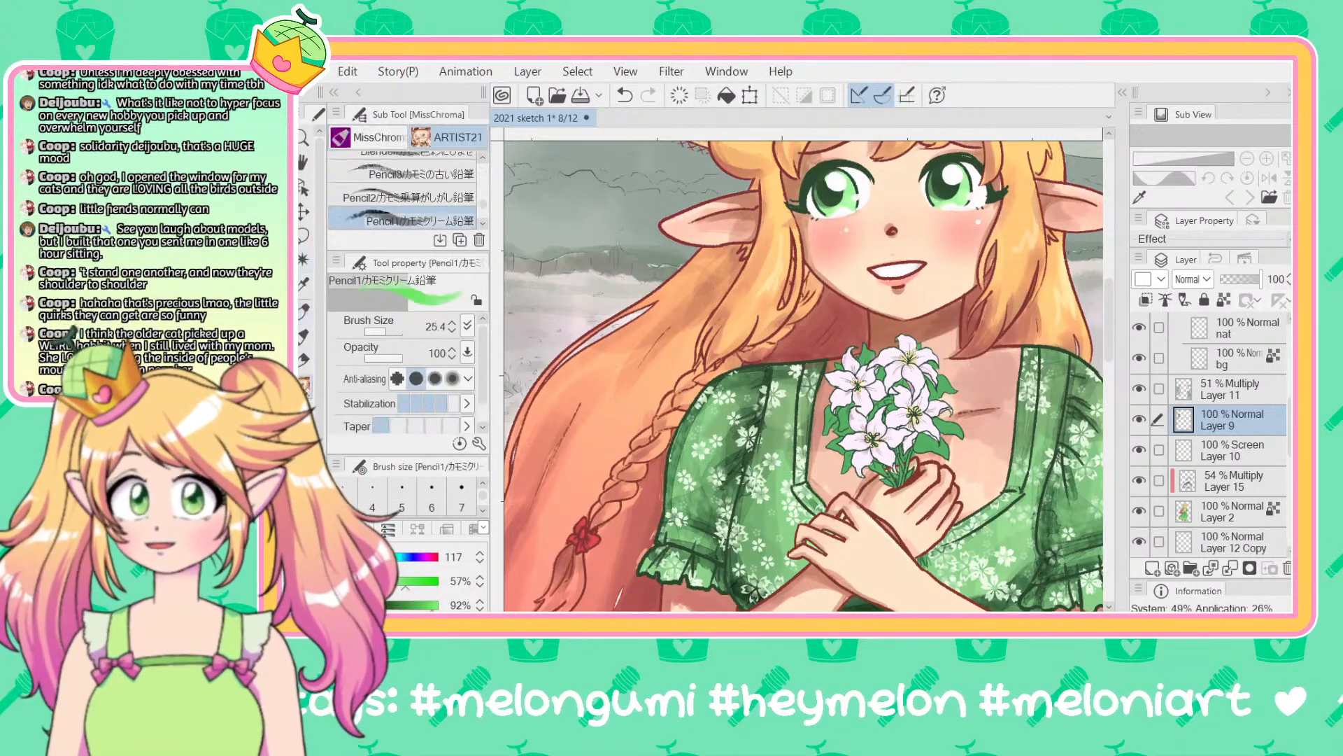
alt+click(914, 414)
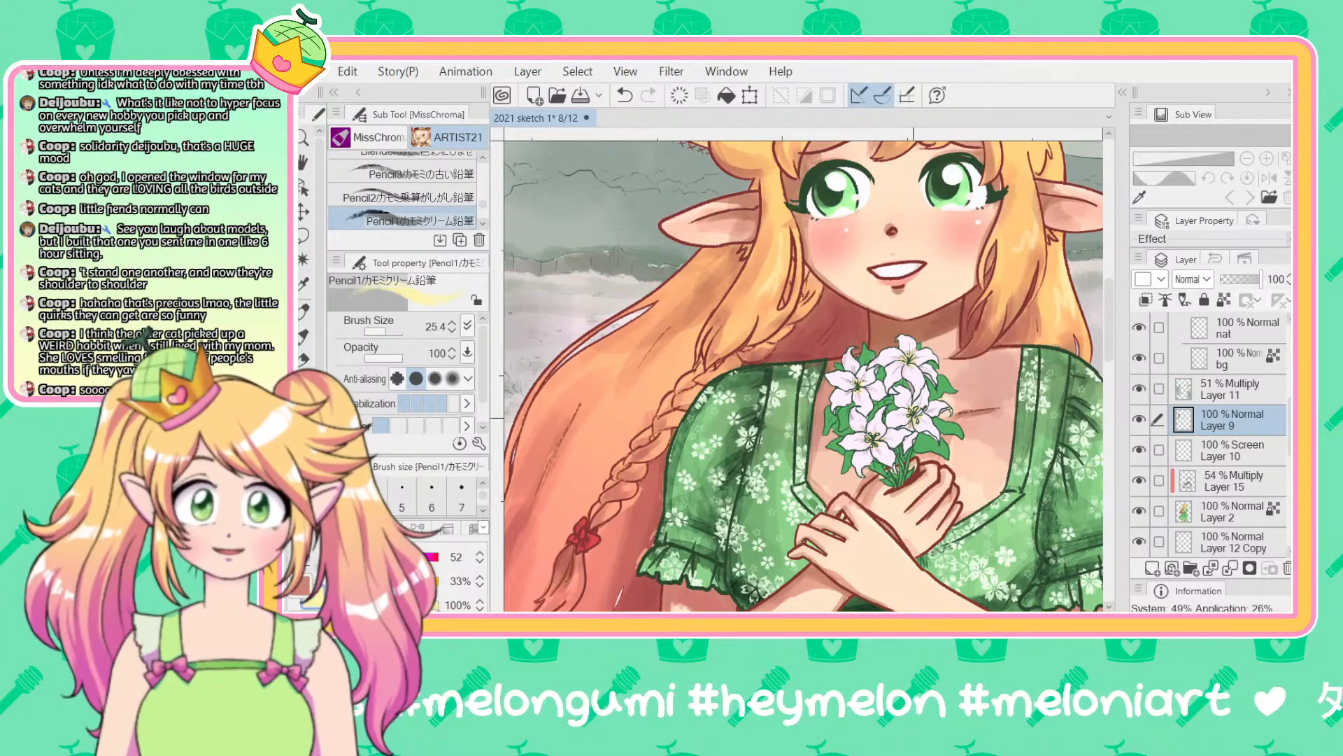
Step: Inspect the flower field beside the skirt and check what Layers 15 and 12 contribute to it
drag(1022, 298, 753, 102)
drag(1039, 364, 813, 91)
drag(1043, 321, 991, 224)
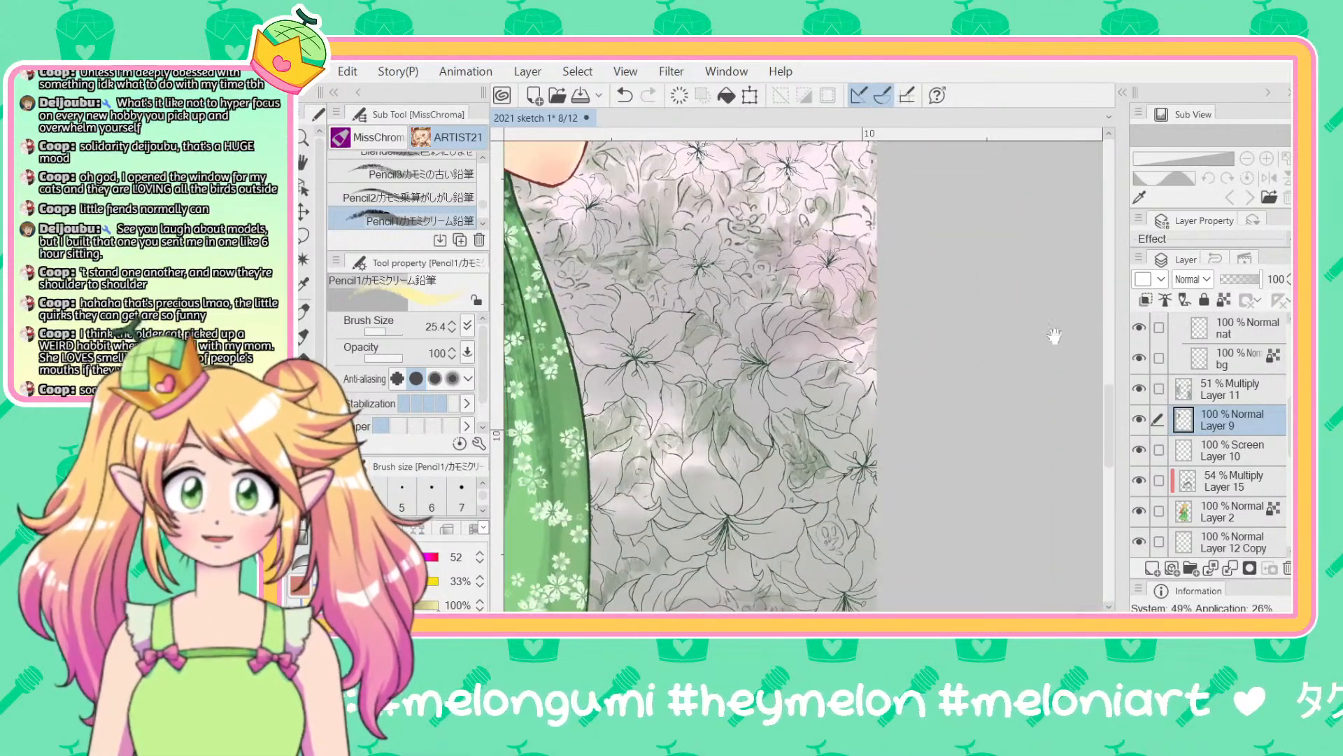
click(1215, 490)
scroll(1200, 490, down, 3)
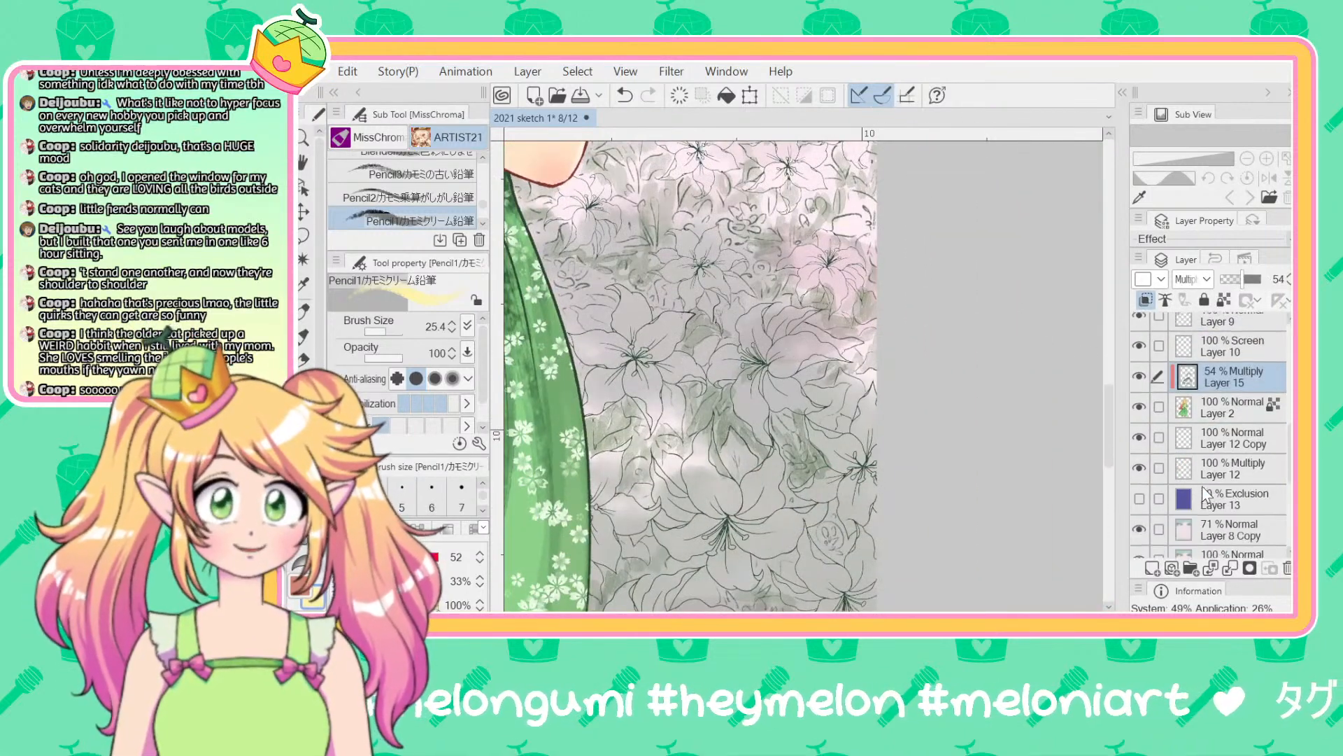
click(1205, 468)
click(1141, 468)
click(1140, 467)
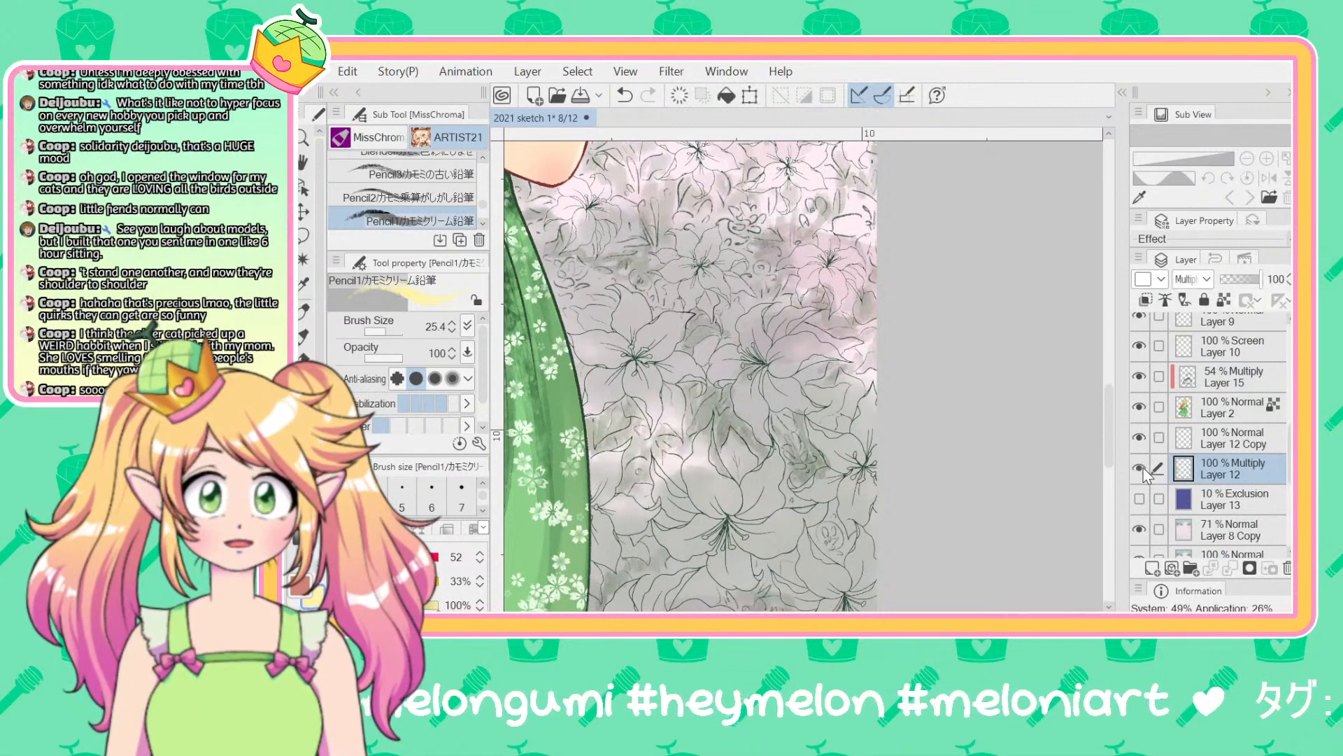
scroll(1145, 476, down, 2)
Step: Select Layer 8 and toggle Layer 8 Copy's visibility to compare the flower field's tint with and without it
click(1221, 482)
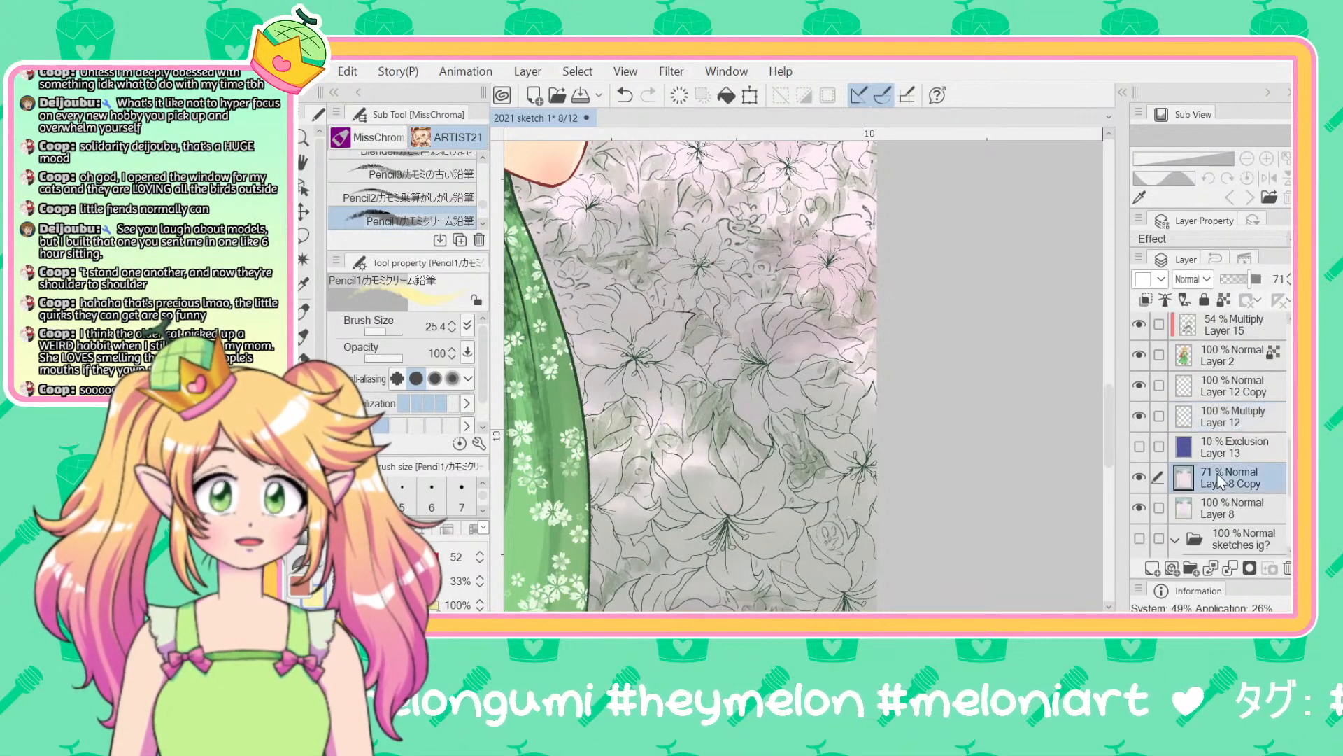
click(1216, 508)
click(1139, 479)
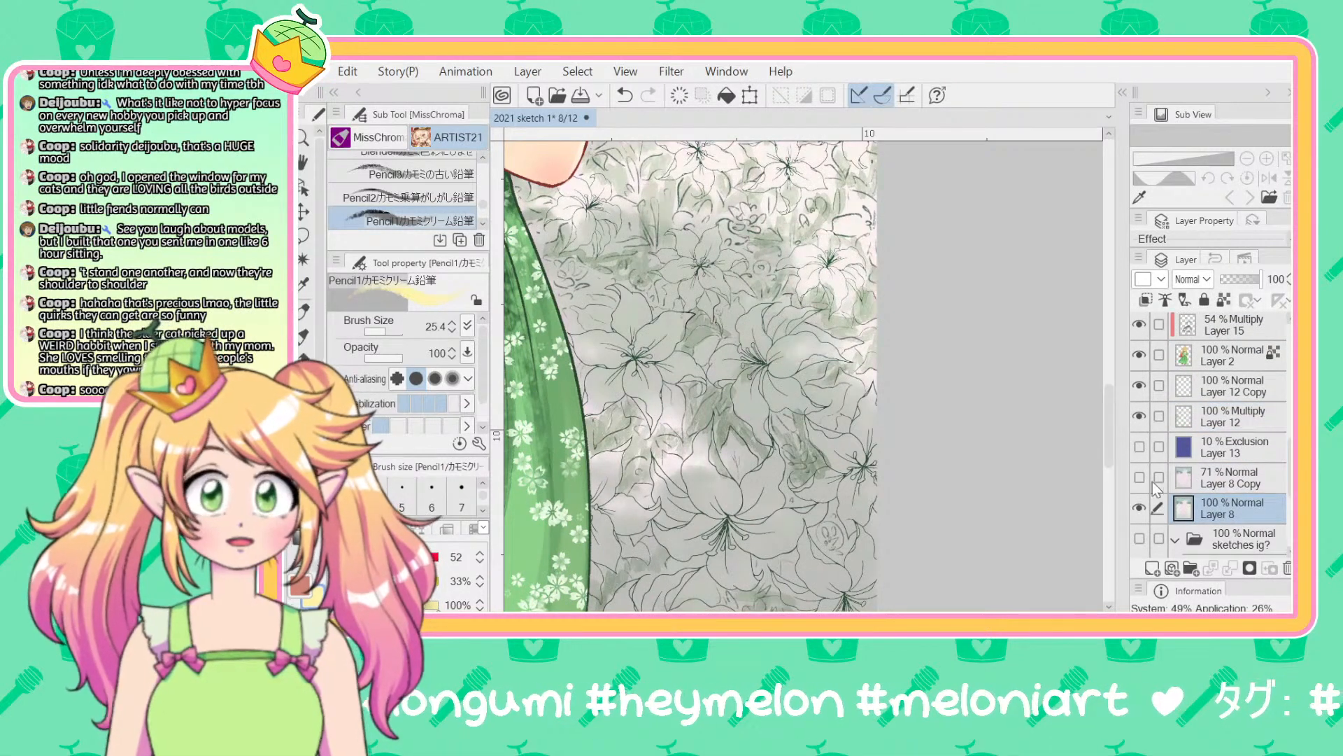
click(1139, 479)
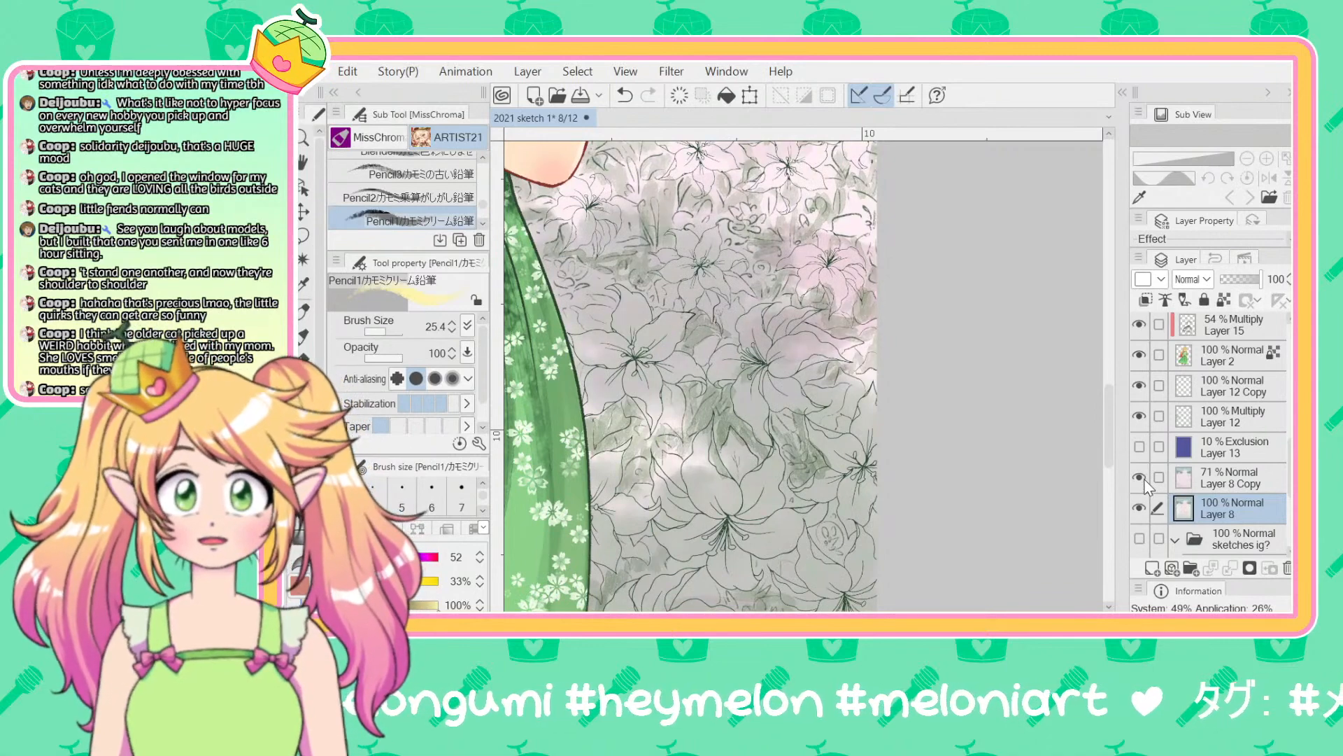
Step: Compare the whole illustration with Layer 8 Copy's pink flower-field tint shown and hidden
scroll(945, 364, down, 3)
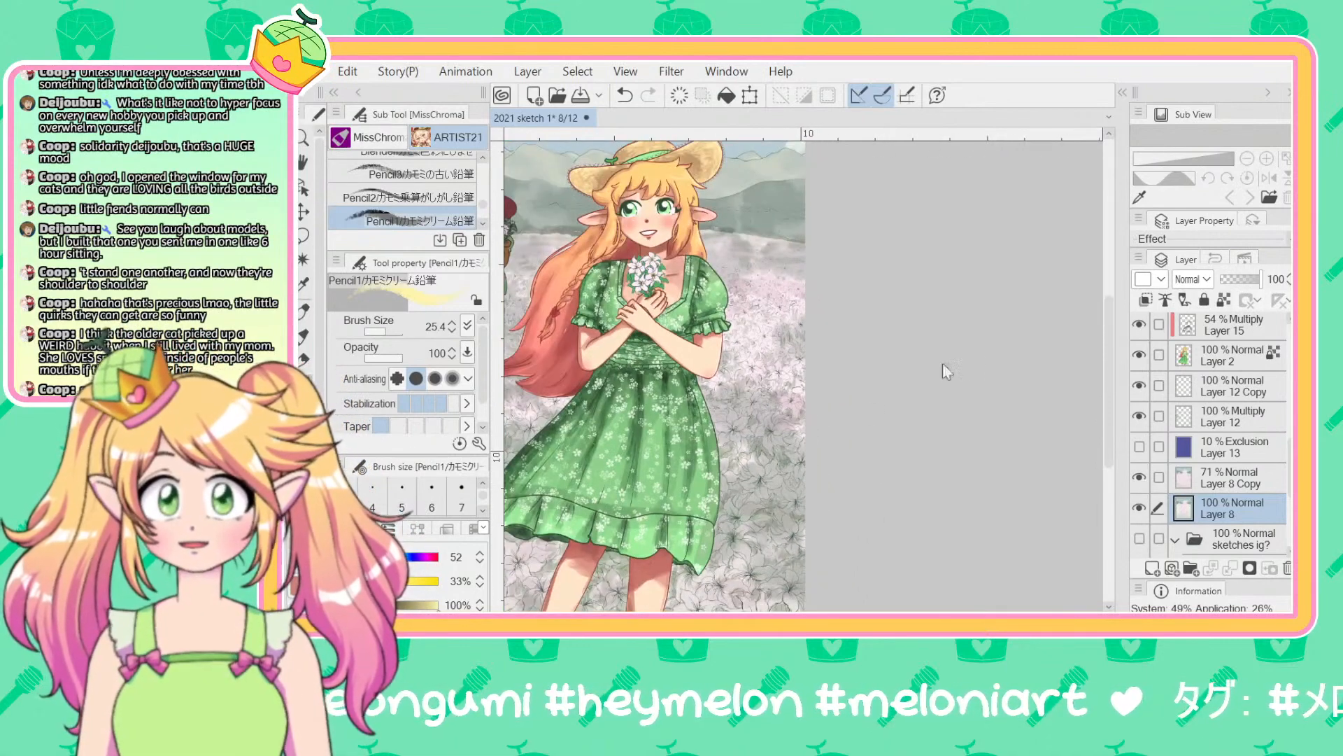
scroll(1026, 297, down, 1)
click(1139, 479)
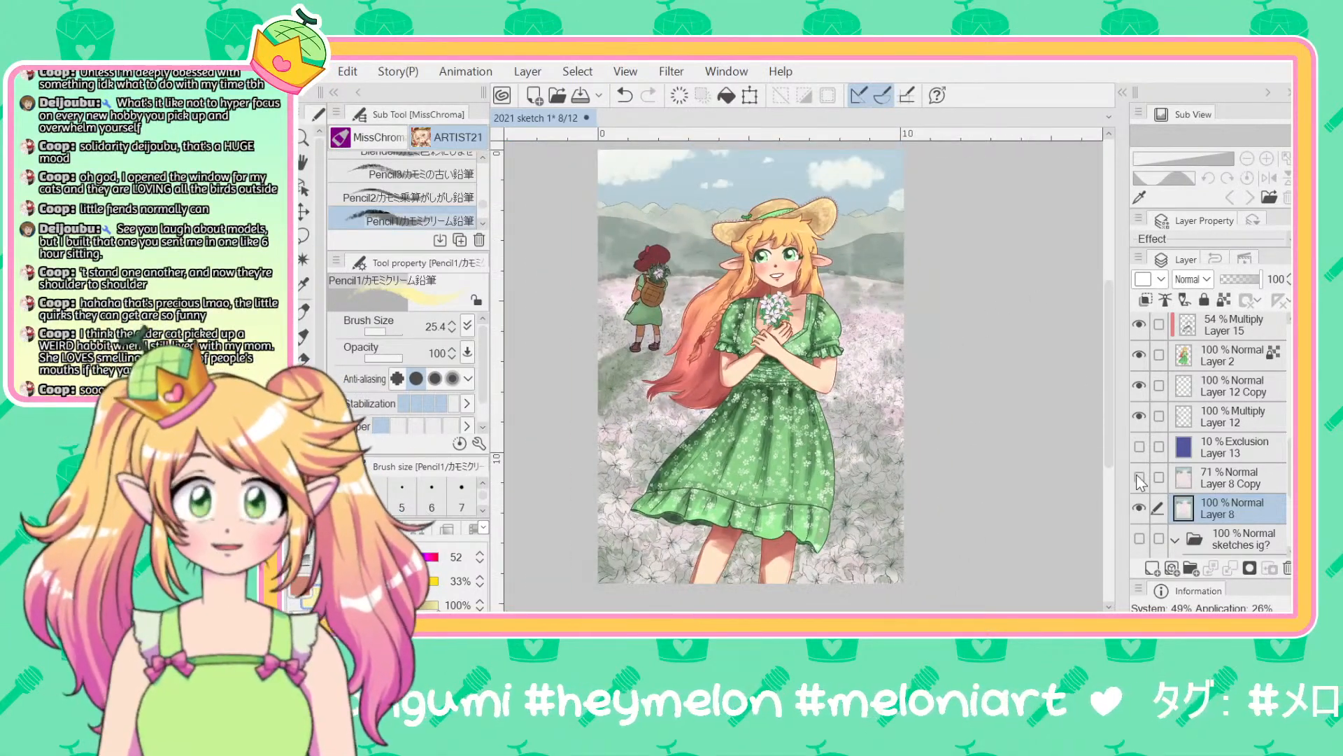
click(1139, 478)
click(1139, 478)
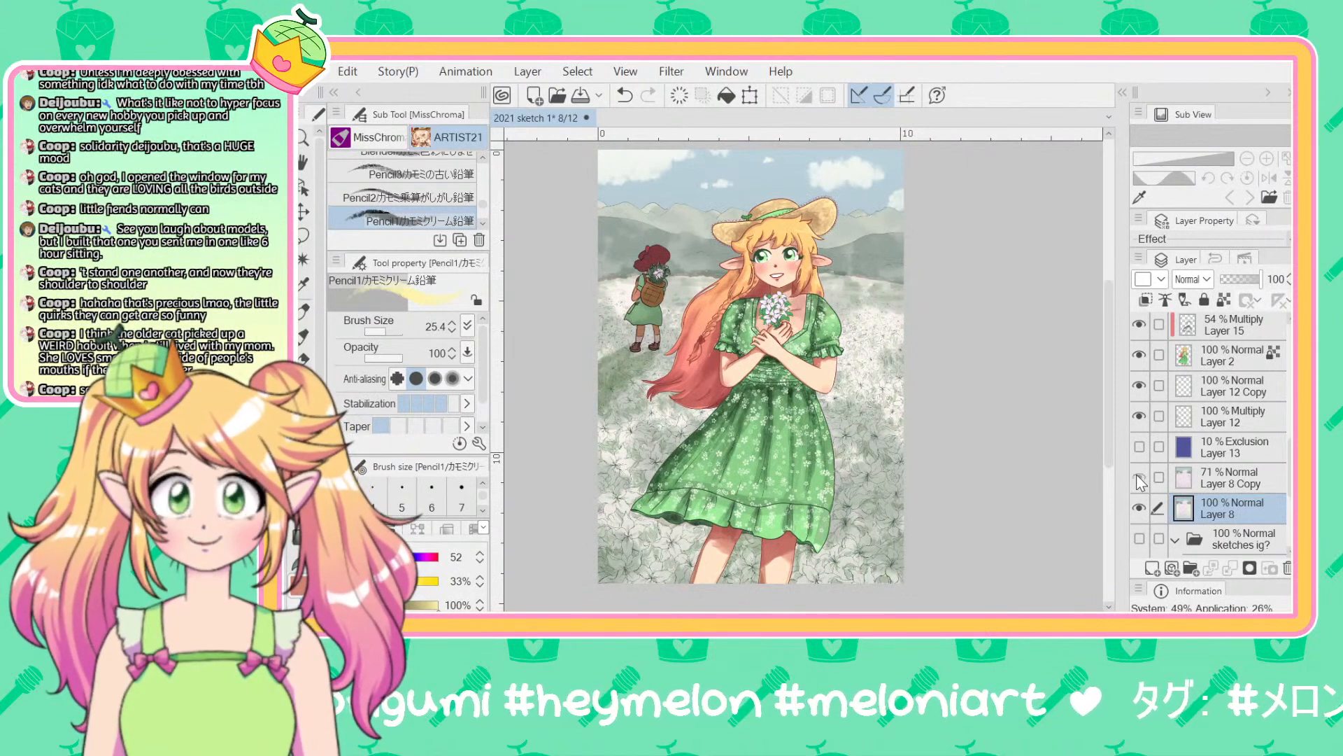
click(1140, 478)
Step: Add a new empty layer directly above Layer 8 Copy
click(1210, 481)
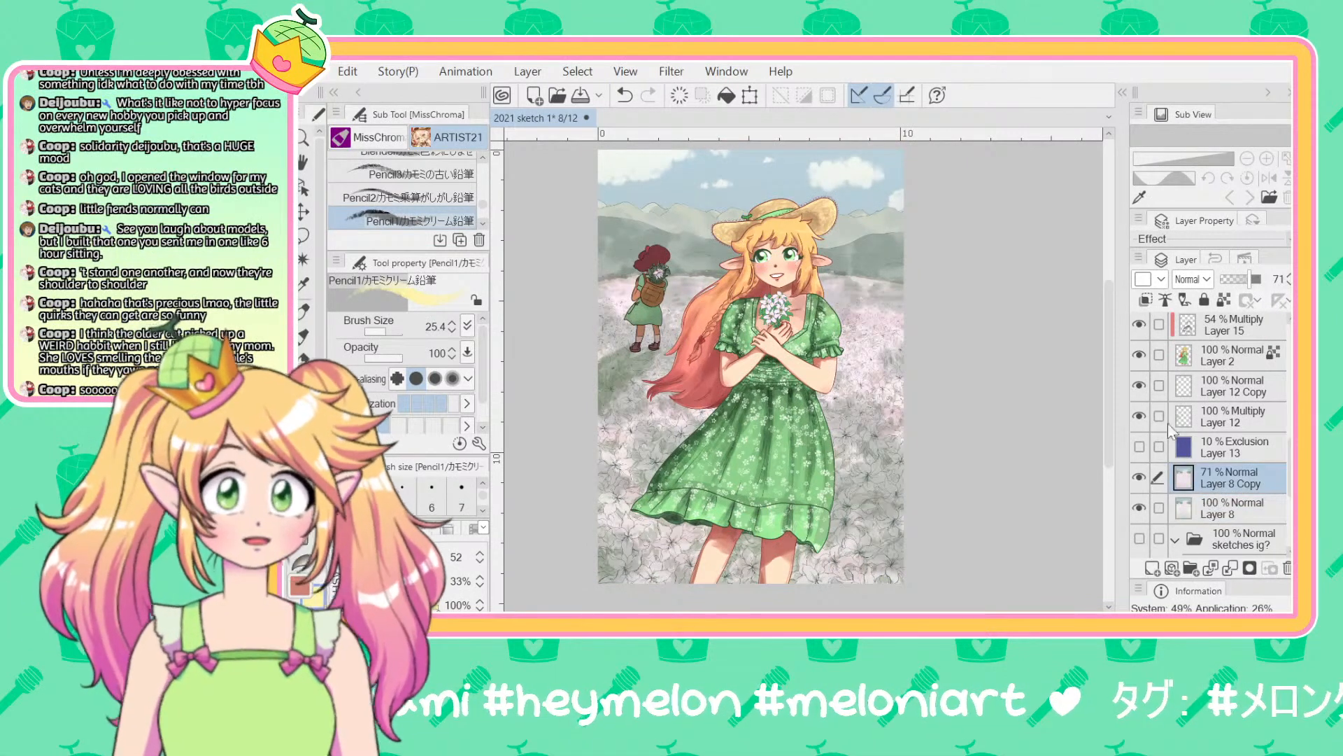
click(1152, 568)
key(ctrl+minus)
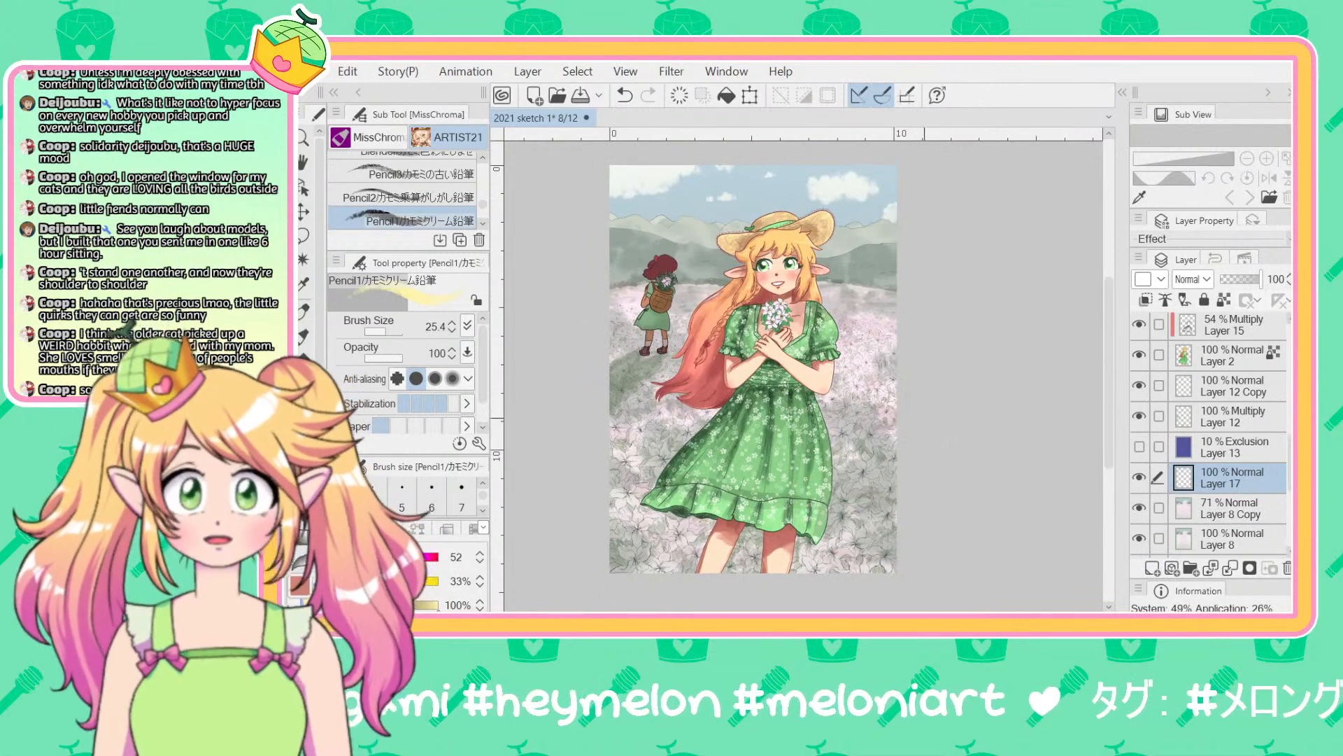
Step: Compare the field with Layer 8 Copy hidden and shown, and lower that layer's opacity to 54%
click(1139, 504)
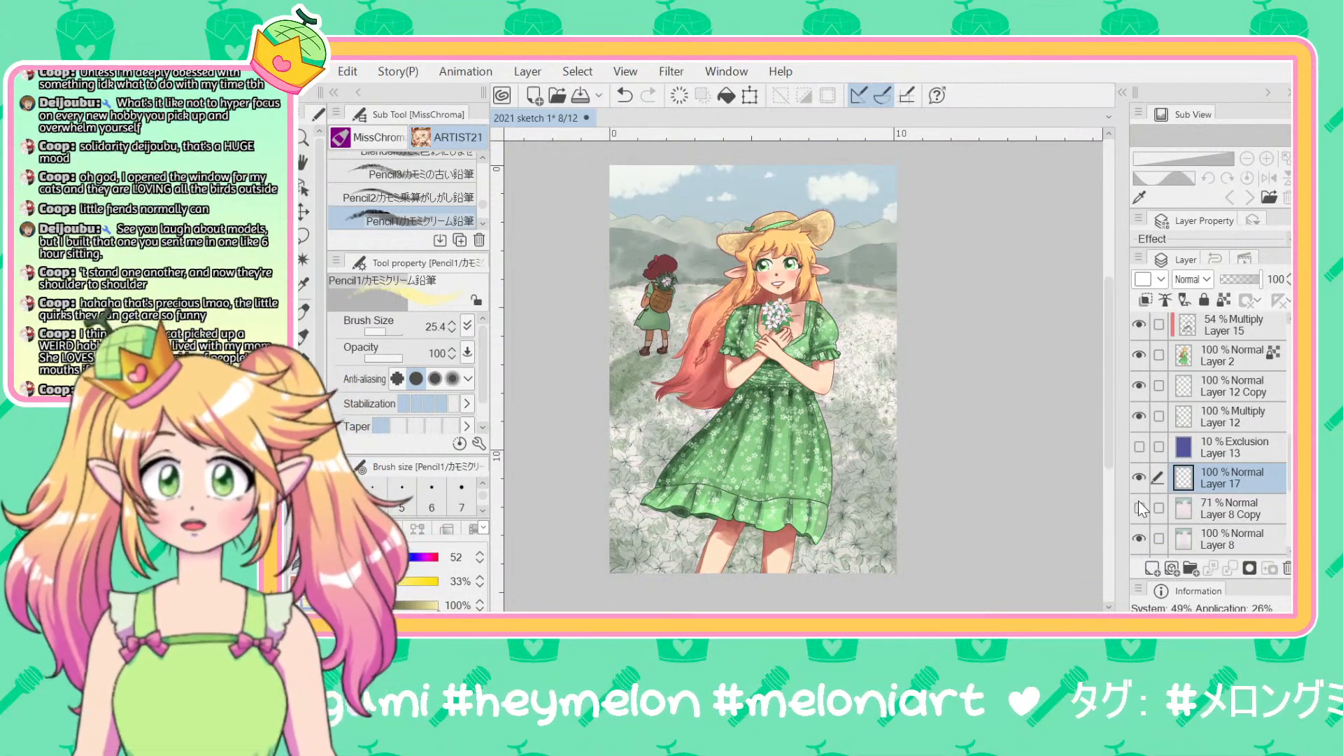
click(1139, 501)
click(1195, 506)
drag(1250, 279, 1243, 275)
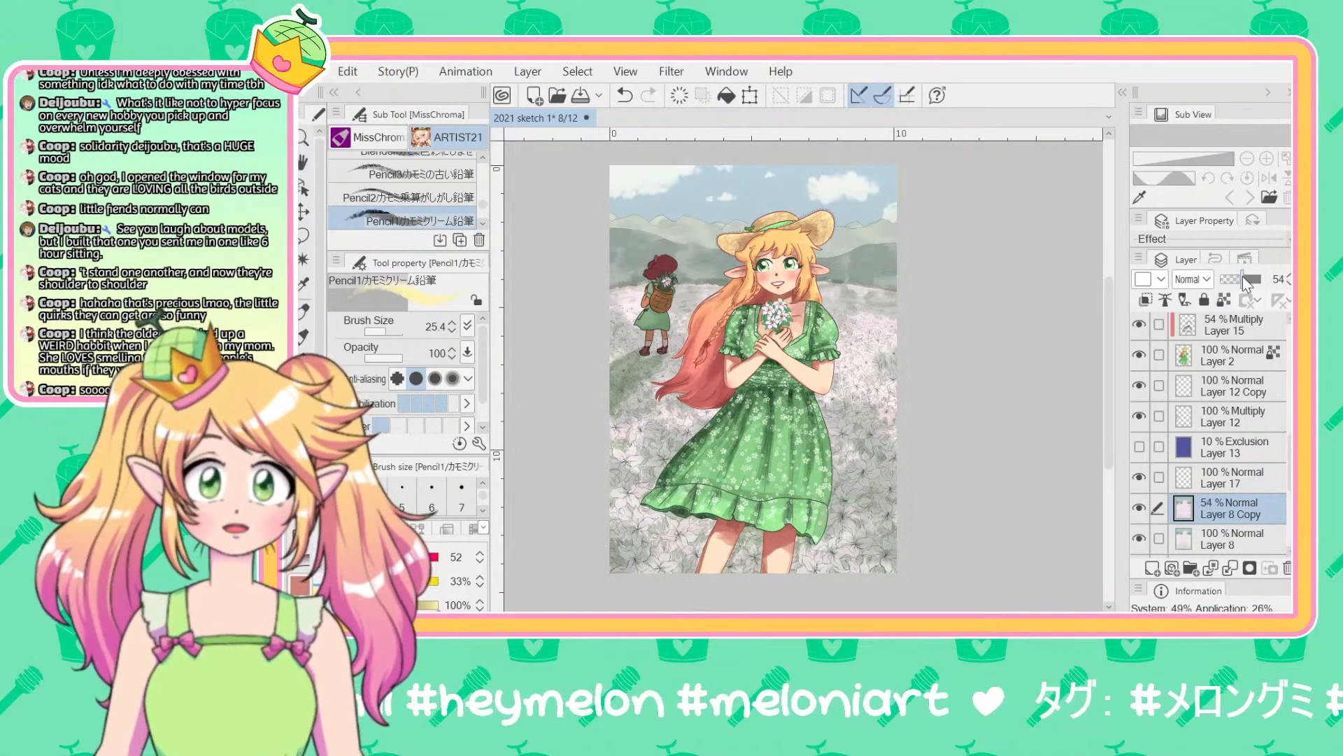
Step: On Layer 17, paint pale yellow stamens in the large lilies along the skirt's right side and beneath its hem
click(1221, 482)
scroll(816, 395, up, 3)
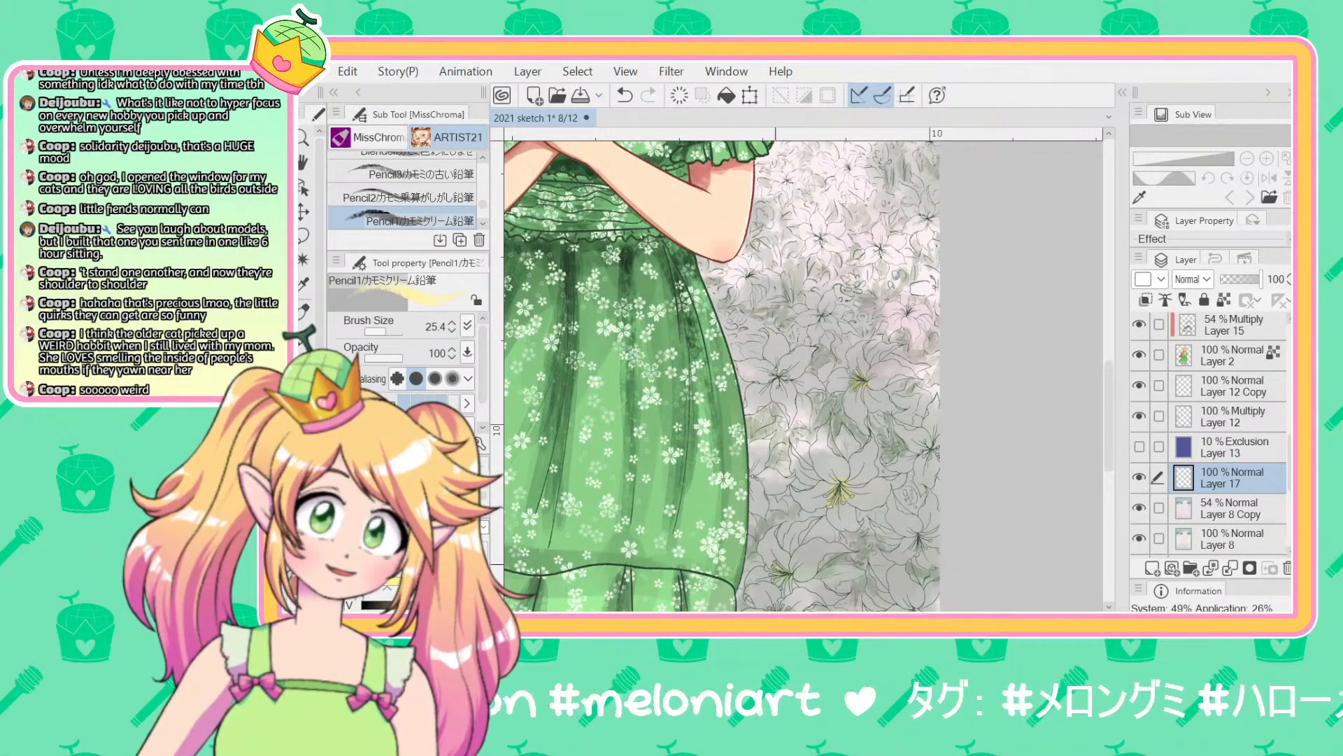
scroll(1039, 336, down, 5)
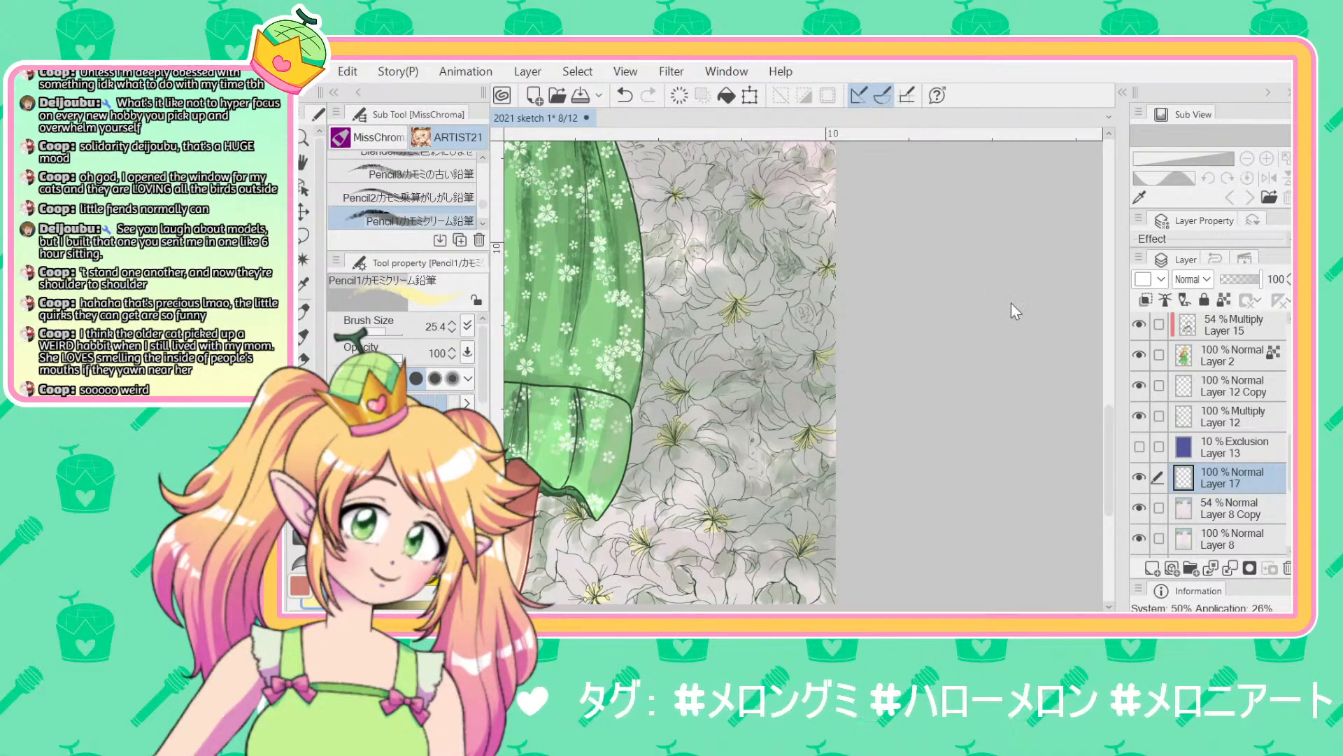
drag(671, 243, 739, 294)
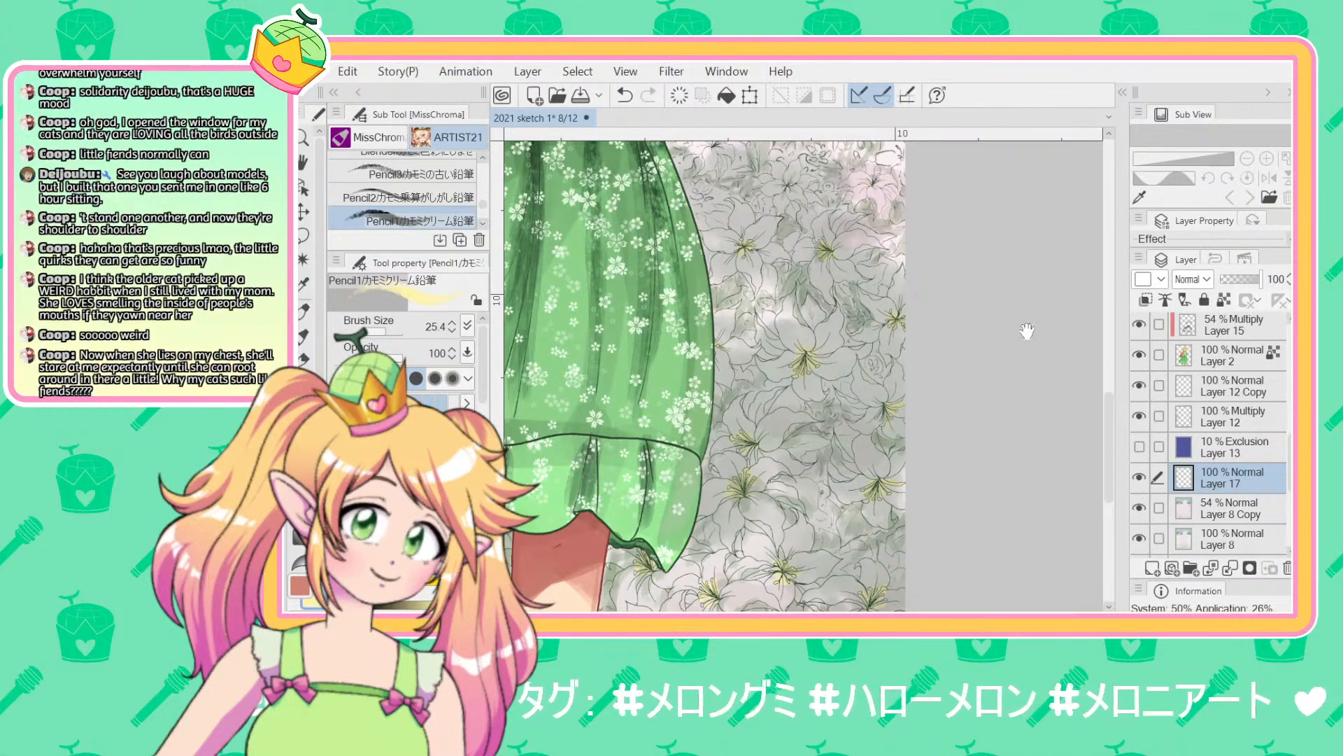
drag(716, 144, 690, 223)
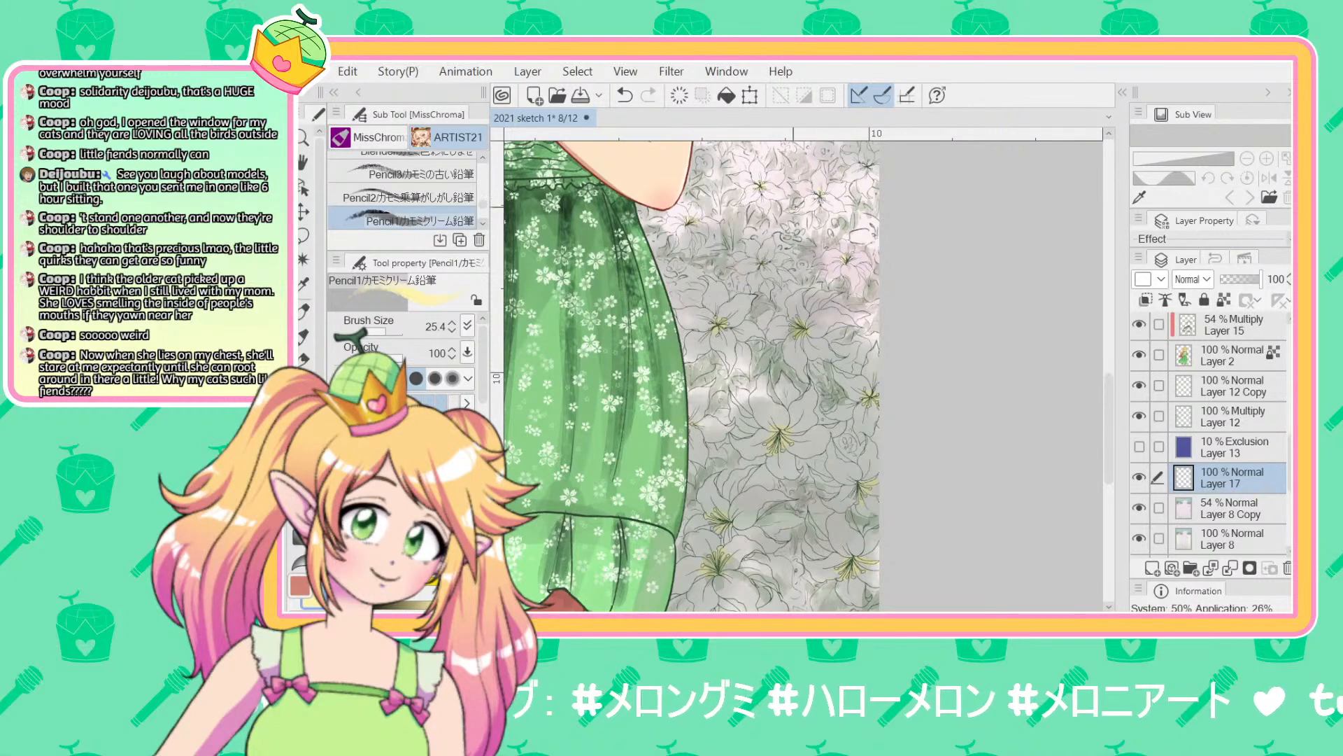
Step: Add small pale yellow centres to the more distant lilies beside the elf's right-hand elbow and sleeve
drag(806, 224, 806, 364)
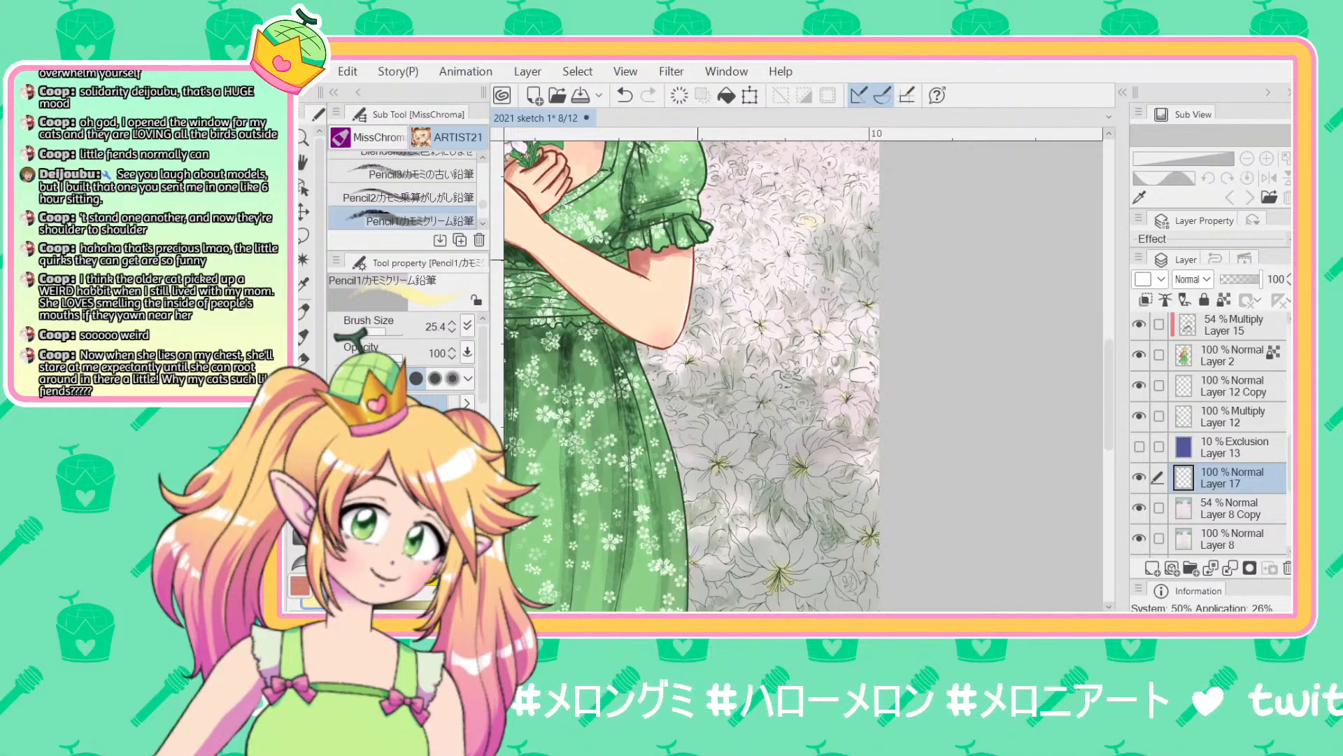
key(ctrl+z)
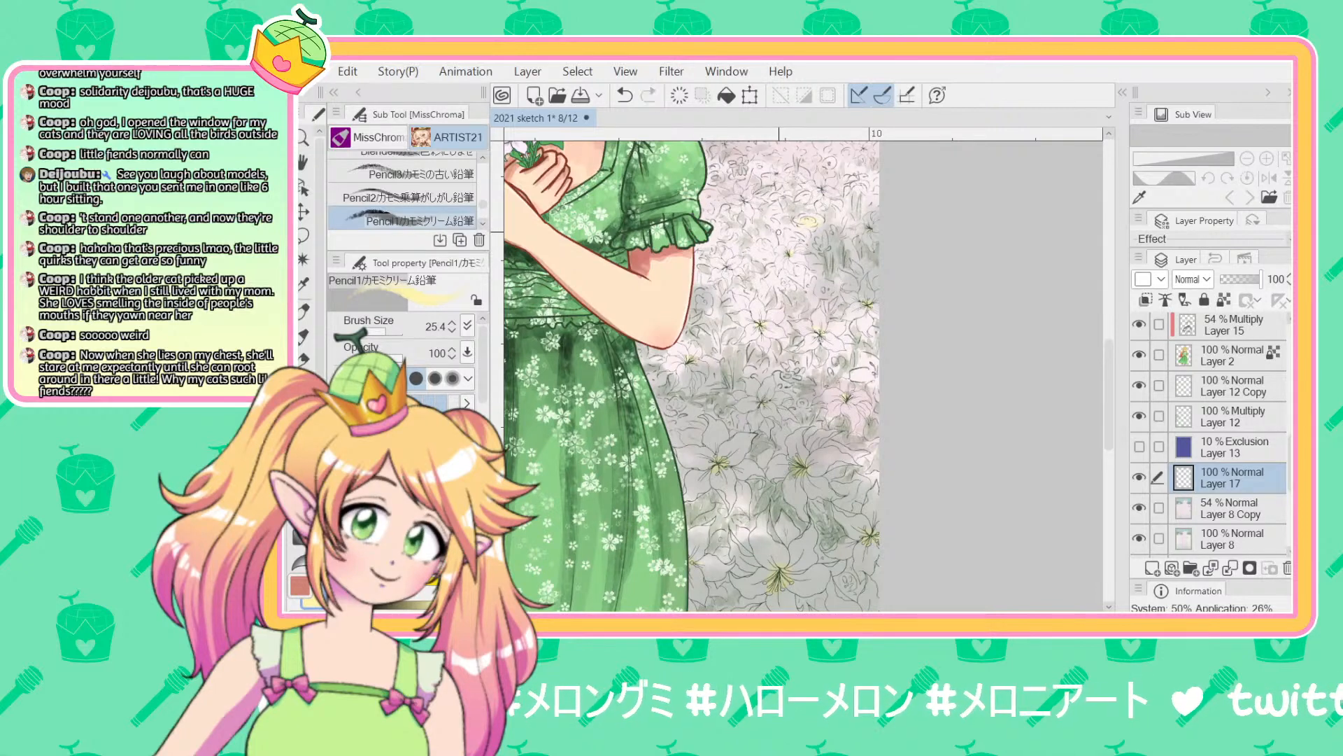
key(ctrl+y)
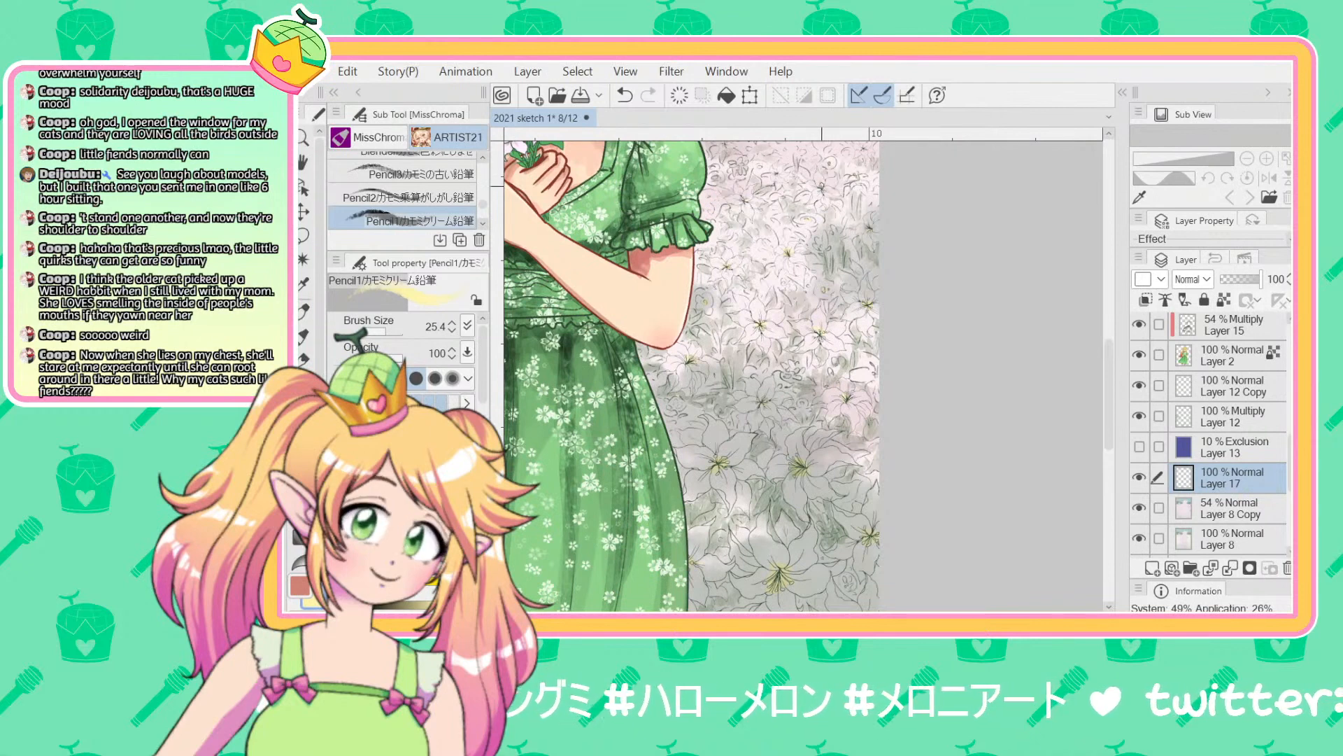
drag(759, 173, 776, 250)
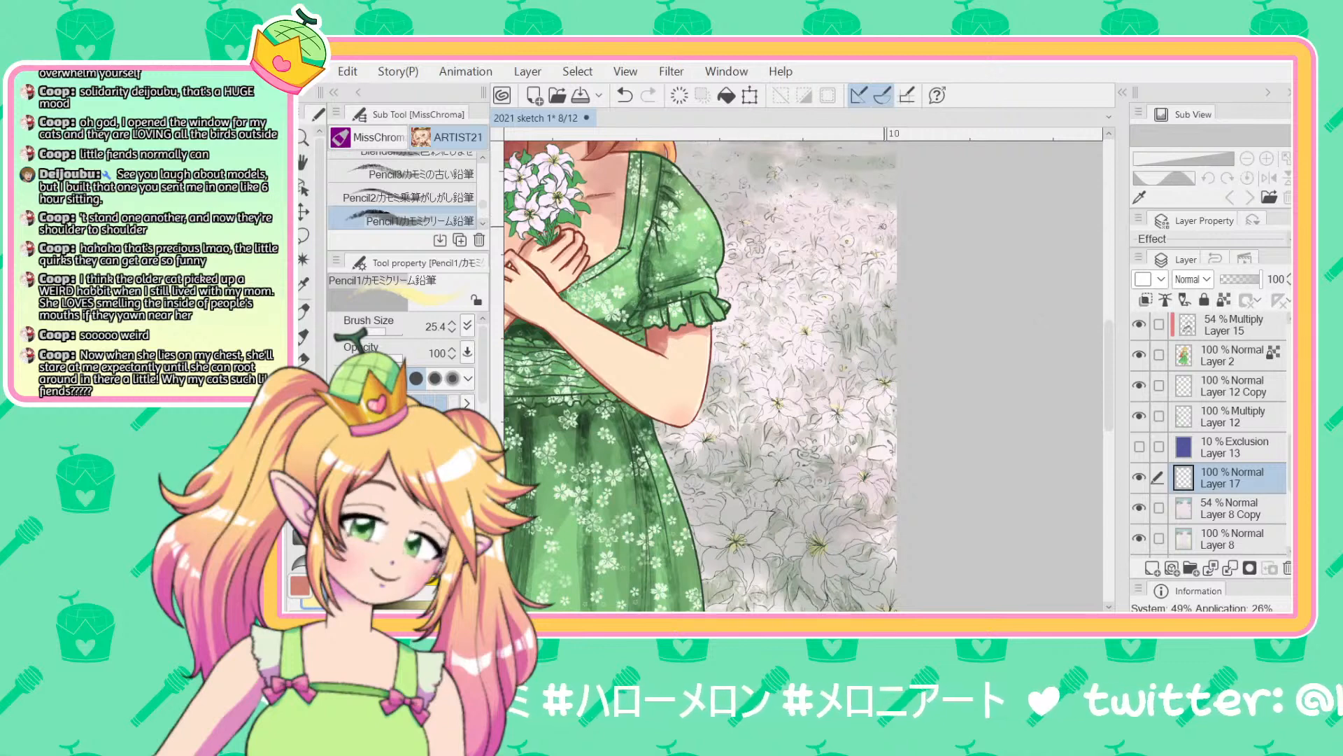
drag(1006, 293, 1003, 346)
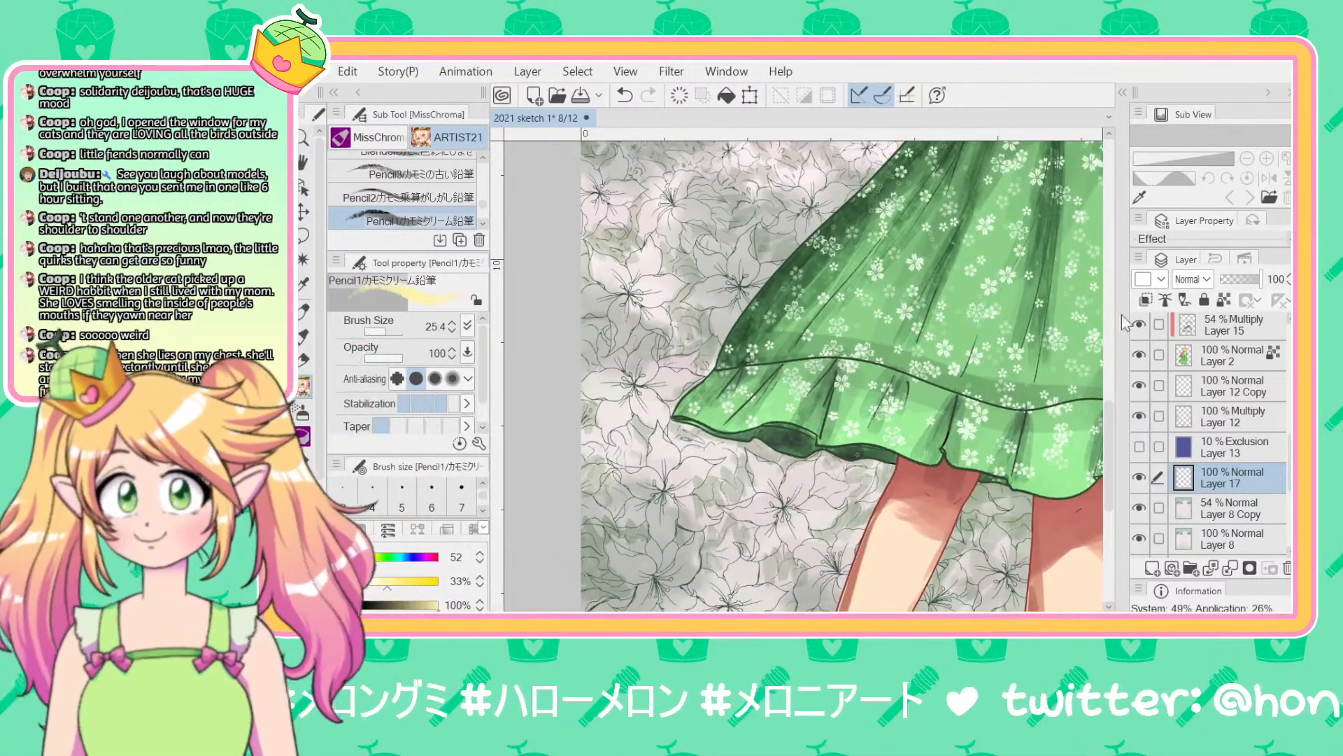
Step: Paint pale yellow stamens in the foreground lilies below the hem, from the bottom-left corner to between the legs
drag(847, 434, 804, 323)
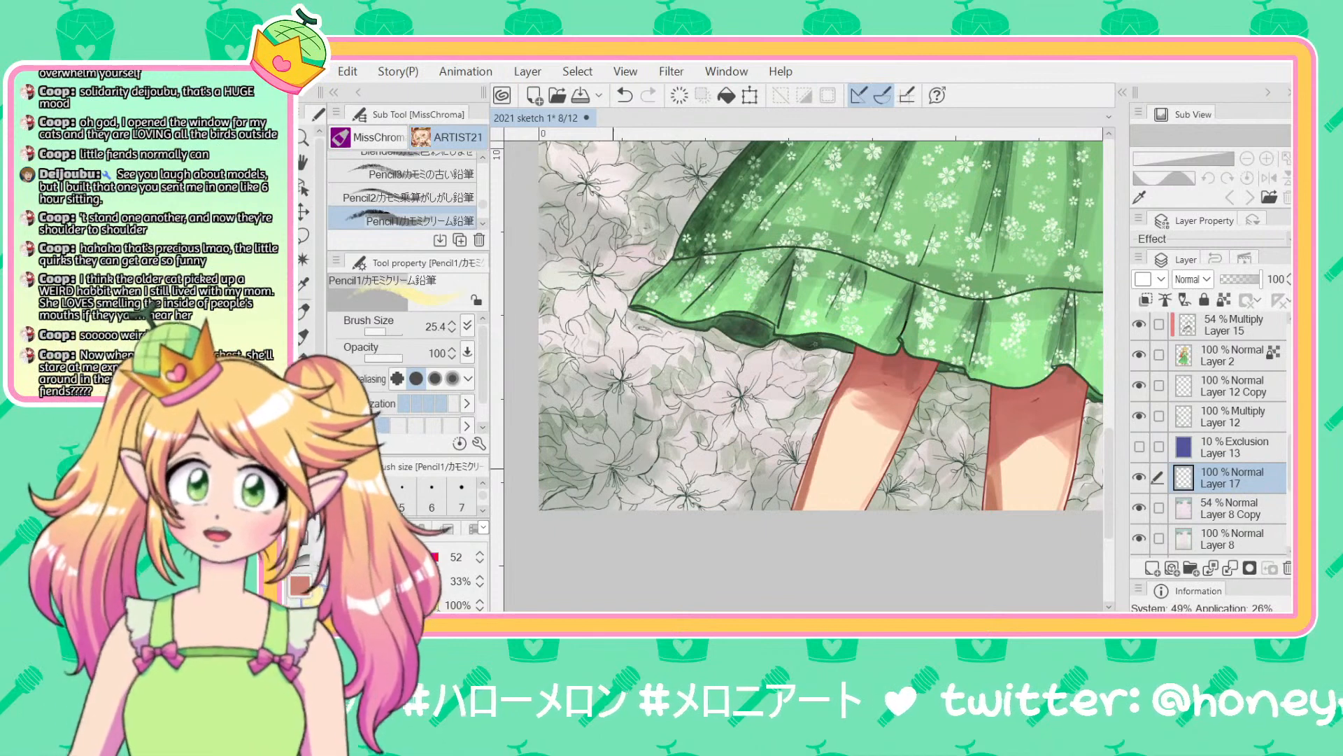
mouse_move(613, 469)
mouse_down()
mouse_move(609, 484)
mouse_move(622, 485)
mouse_up()
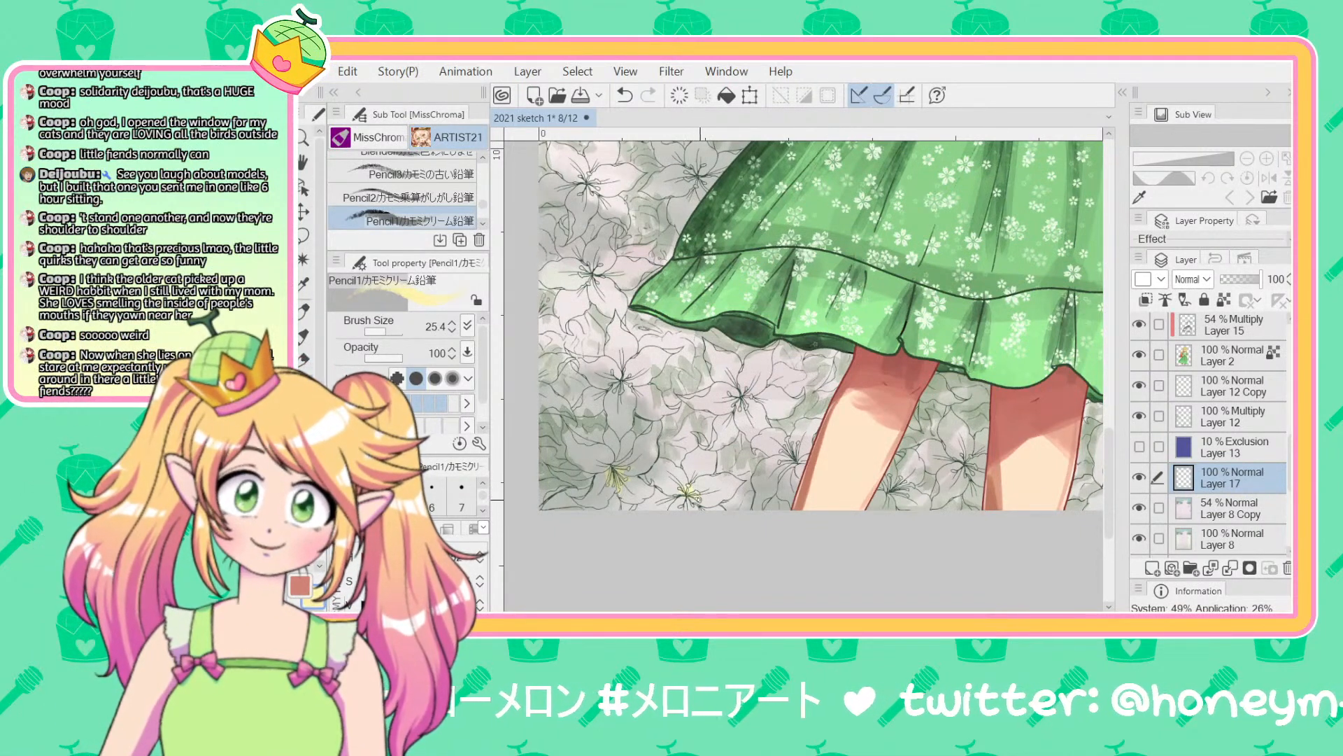
drag(745, 400, 742, 410)
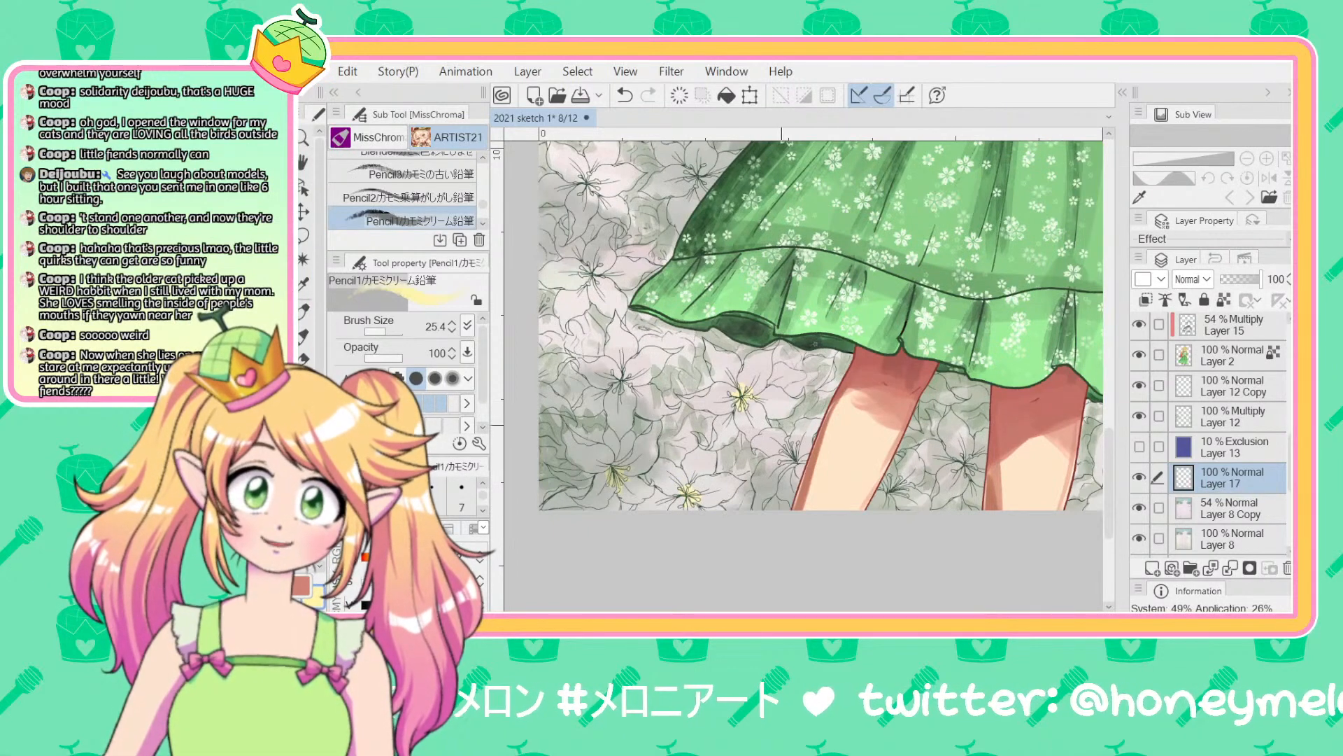
mouse_move(791, 451)
mouse_down()
mouse_move(785, 463)
mouse_move(791, 443)
mouse_up()
drag(953, 473, 823, 446)
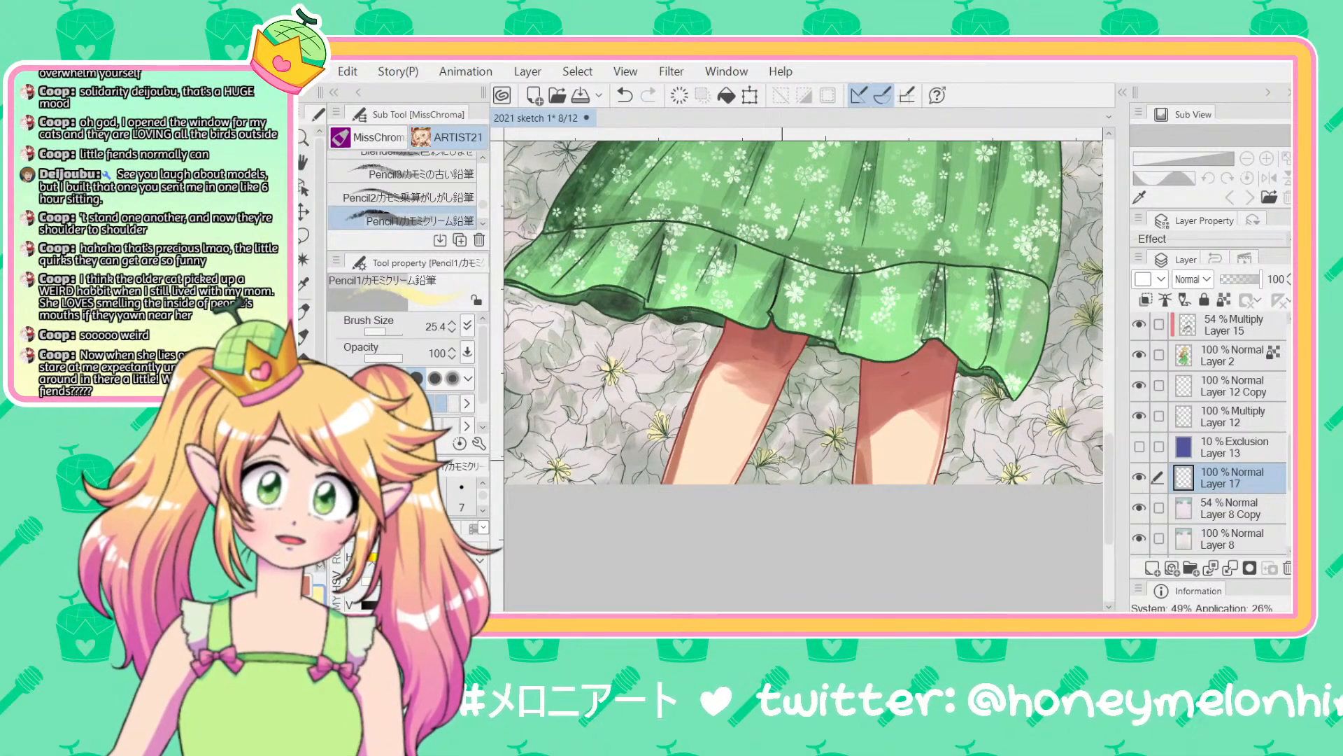
Step: Paint pale yellow stamens in the lilies left of the skirt, continuing up past the hair towards the background figure
drag(753, 323, 995, 340)
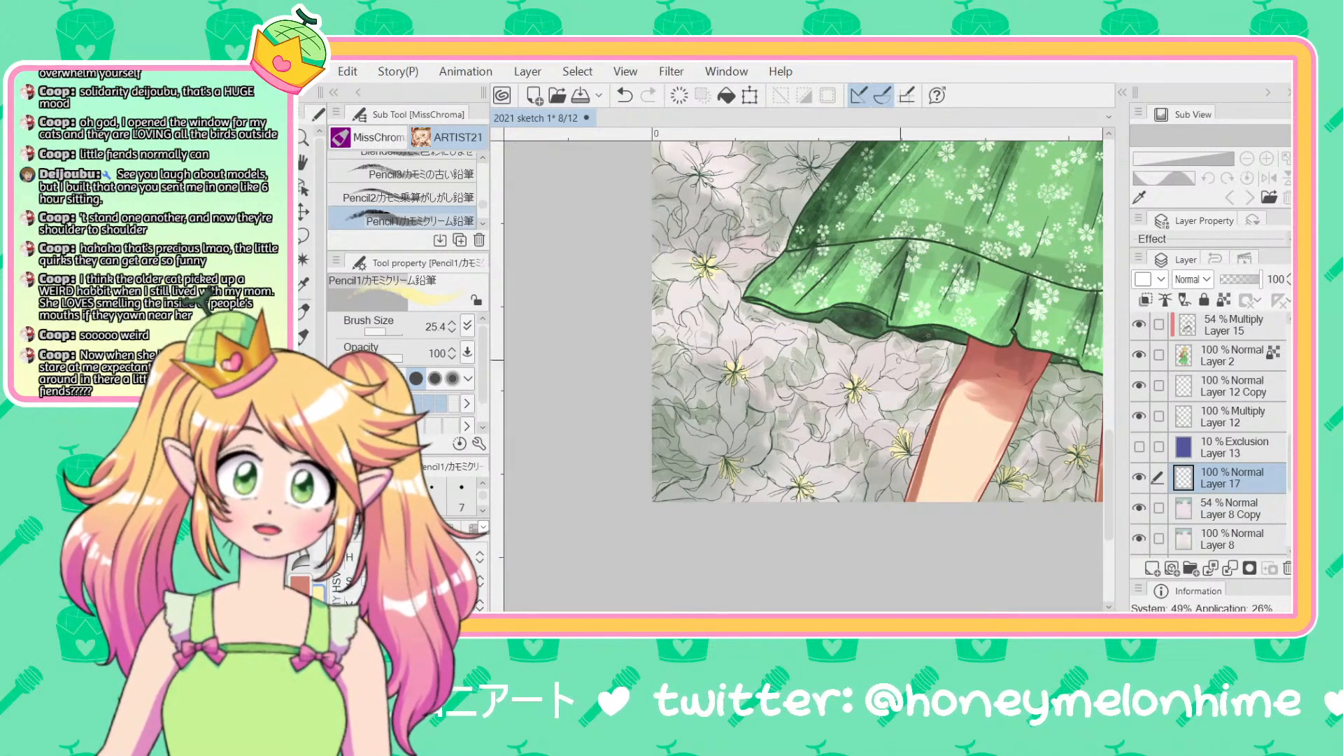
scroll(1012, 336, up, 2)
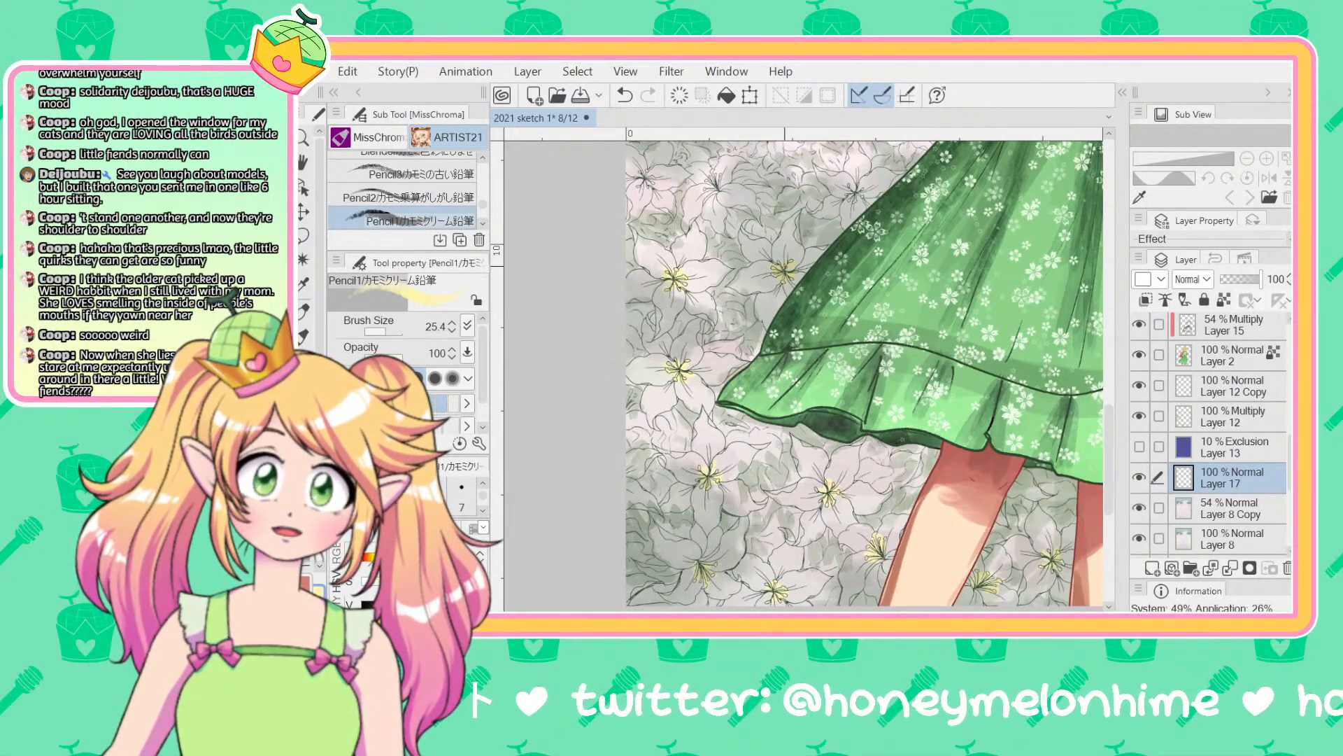
drag(785, 266, 743, 317)
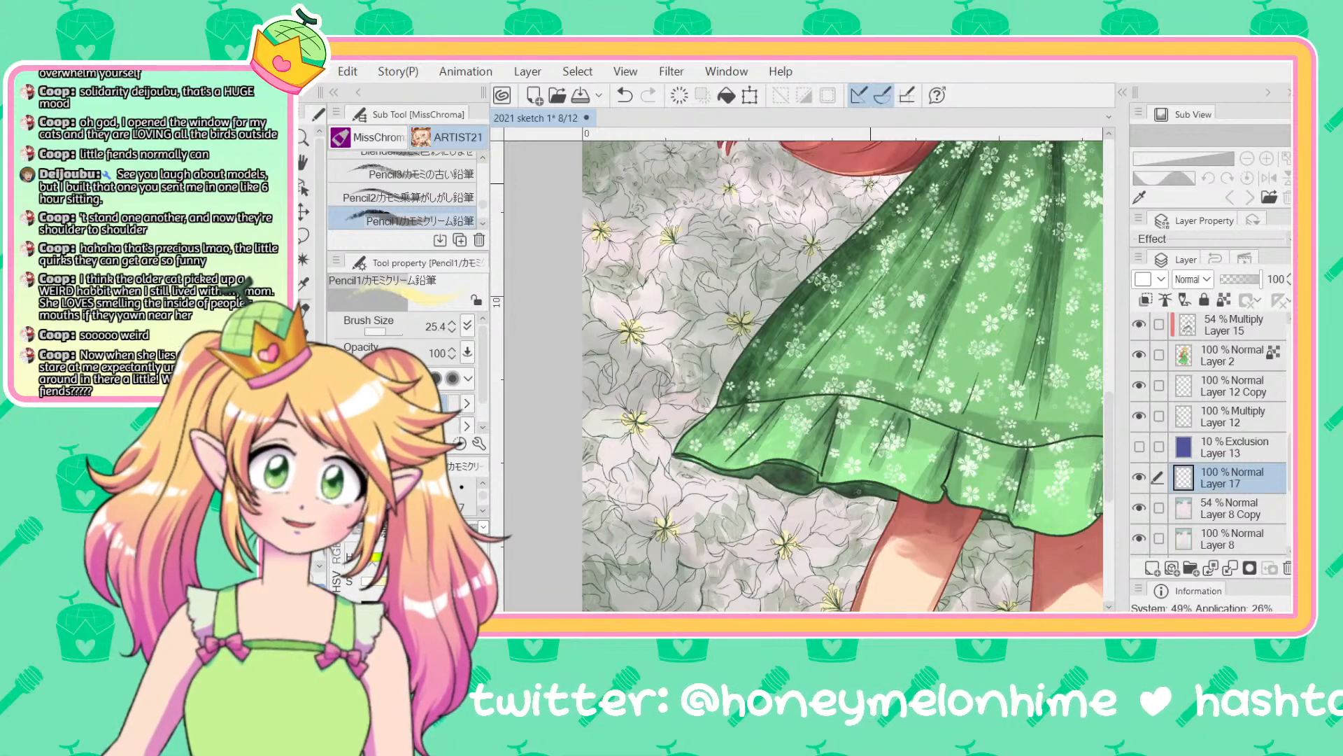
scroll(1021, 314, up, 3)
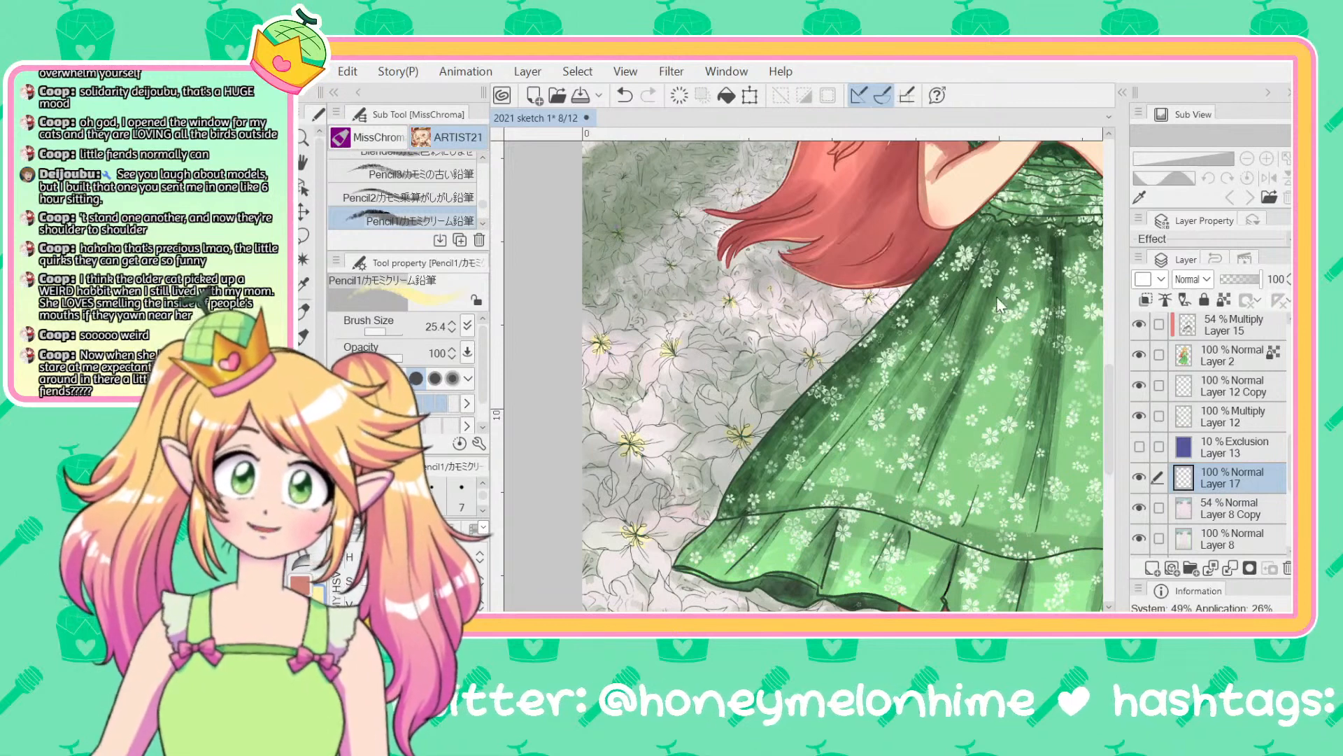
scroll(991, 298, up, 3)
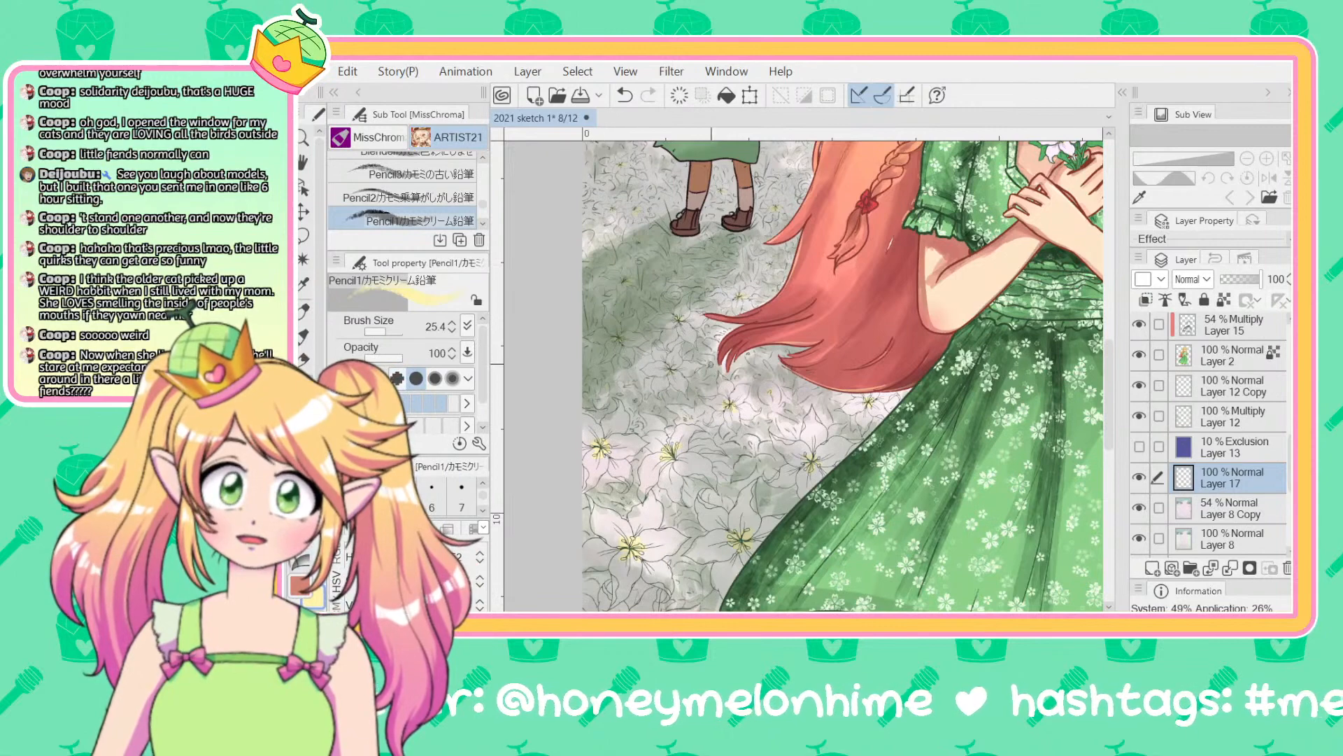
Step: Judge the yellow lily centres against the whole illustration and reduce Layer 17's opacity to 65%
scroll(756, 350, down, 6)
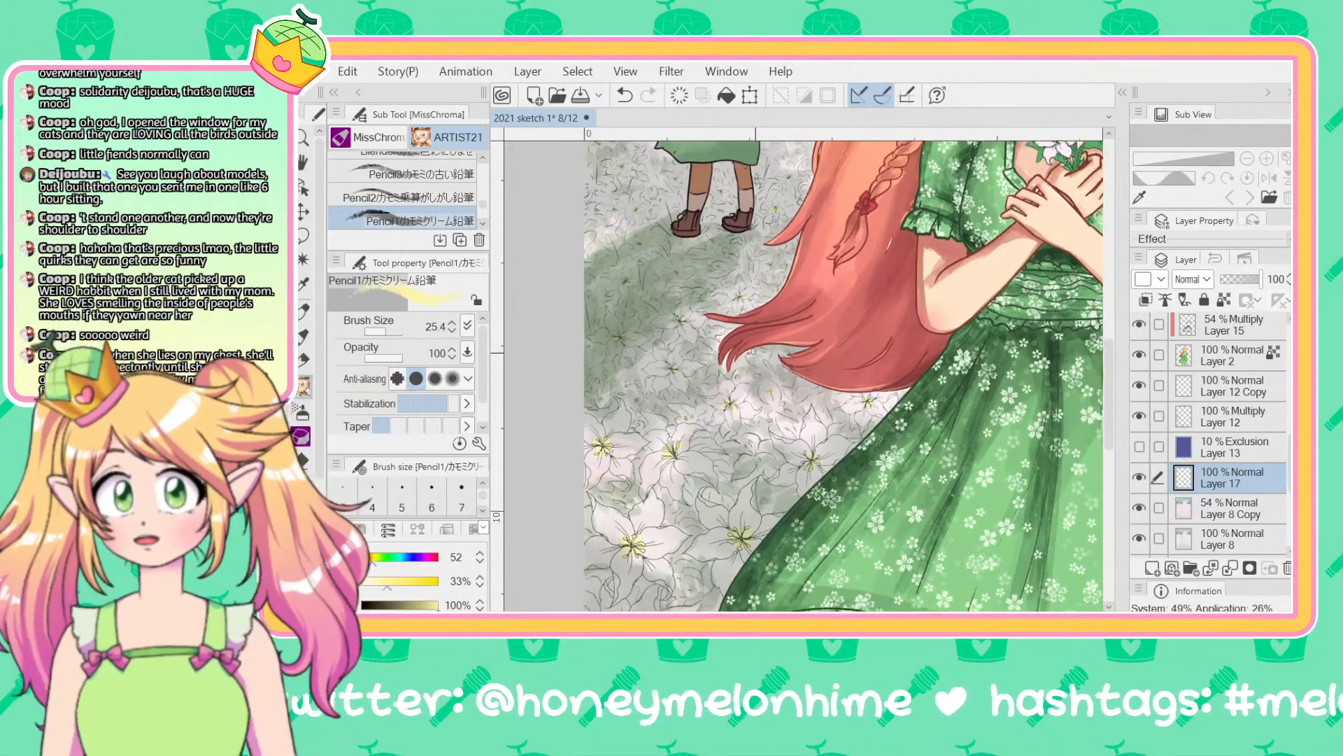
scroll(753, 355, down, 2)
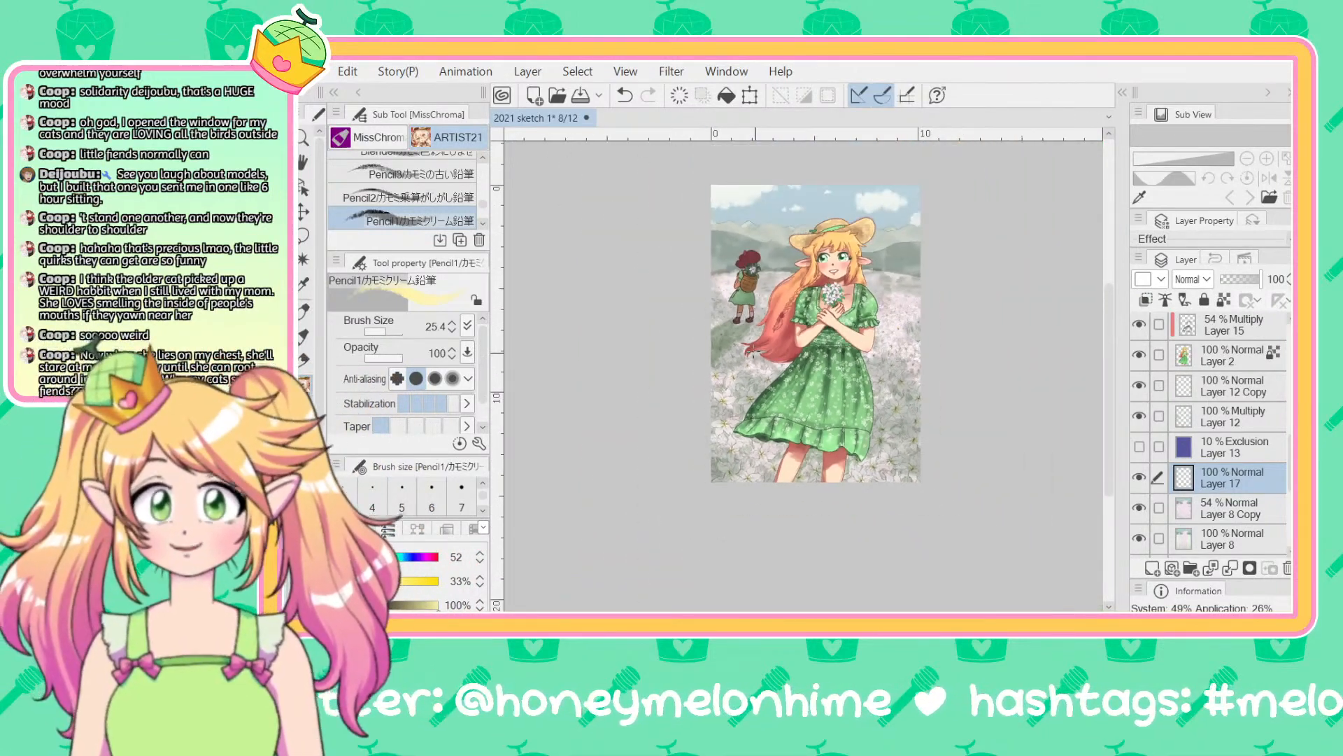
click(1243, 277)
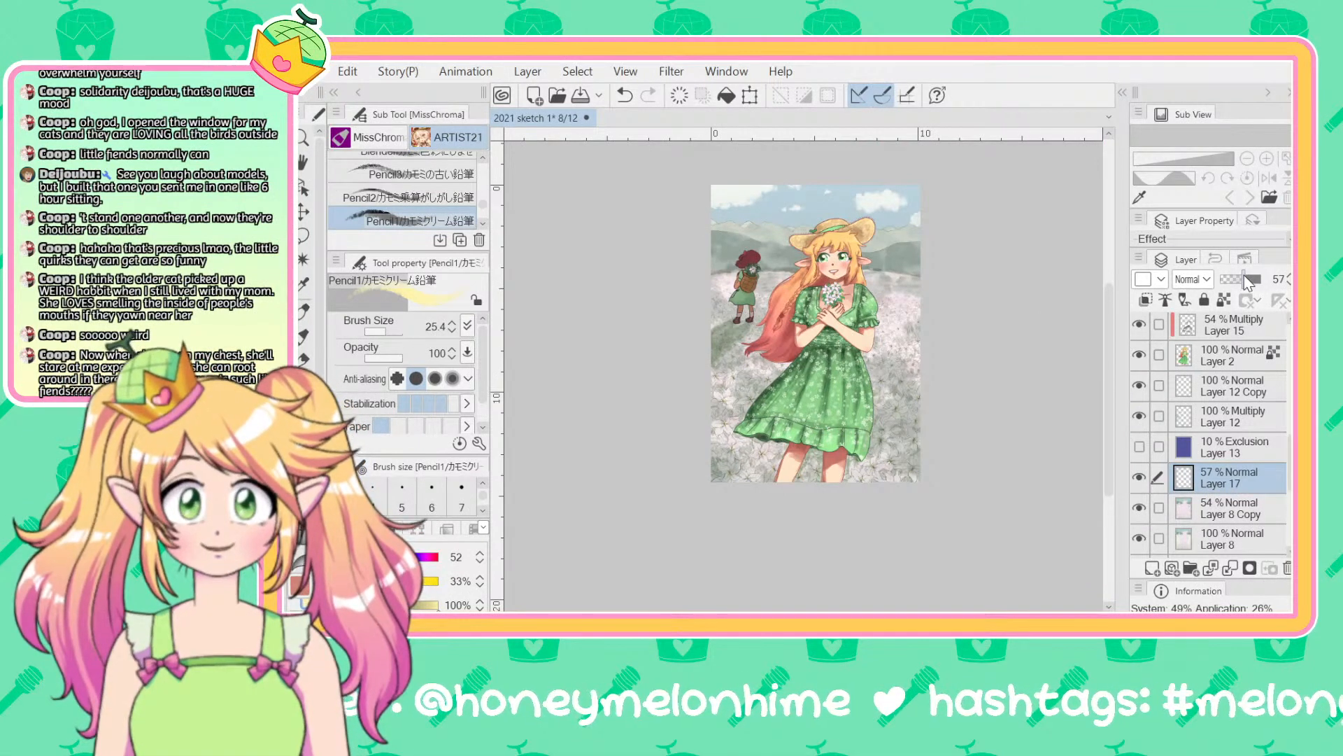
drag(1244, 277, 1249, 277)
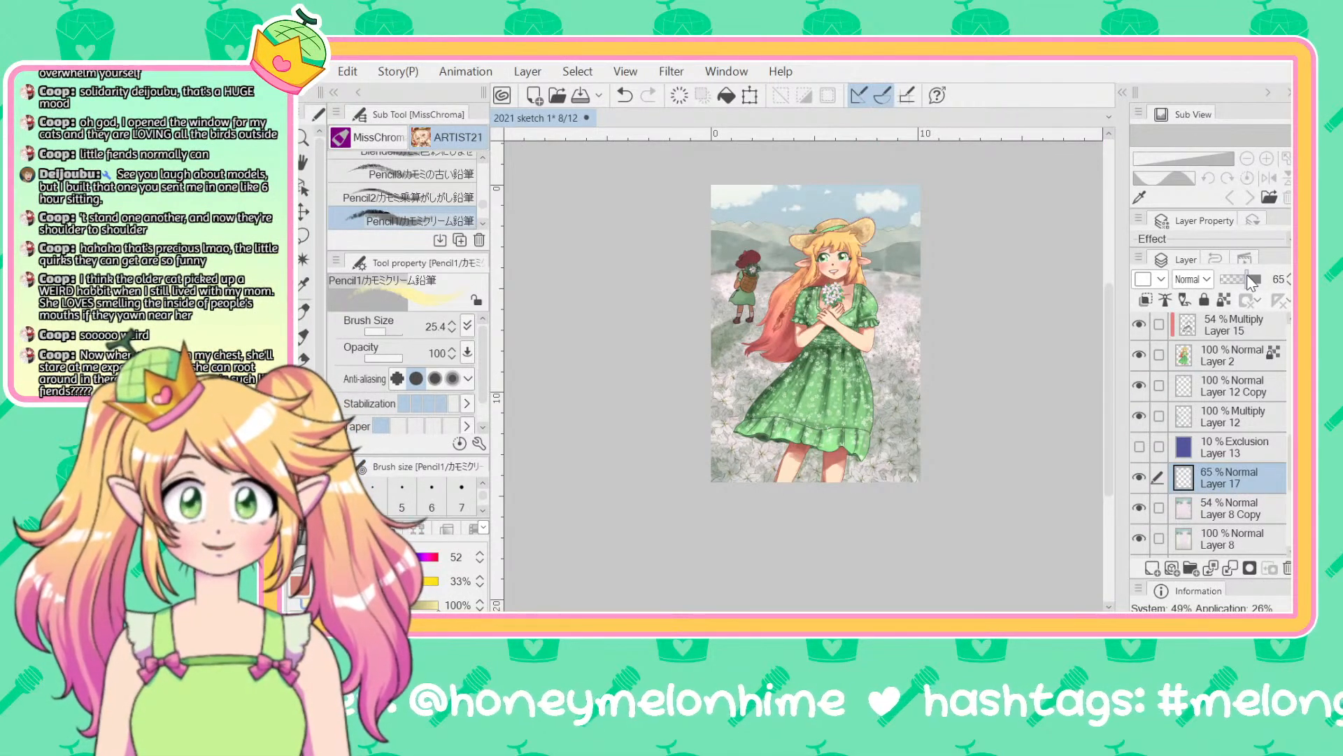
Step: Try the Screen, Overlay, Glow dodge and Add blending modes on Layer 17, and return it to Normal
click(1193, 278)
click(1191, 429)
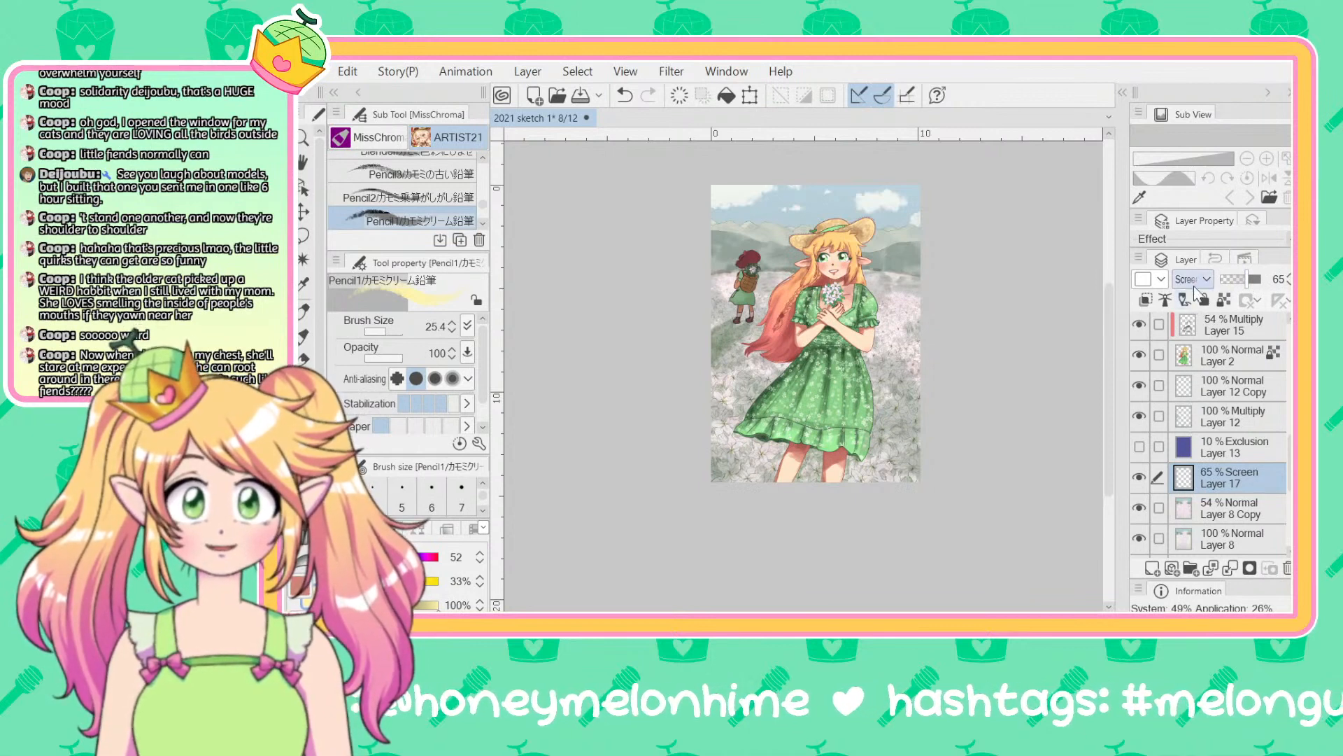
click(1200, 396)
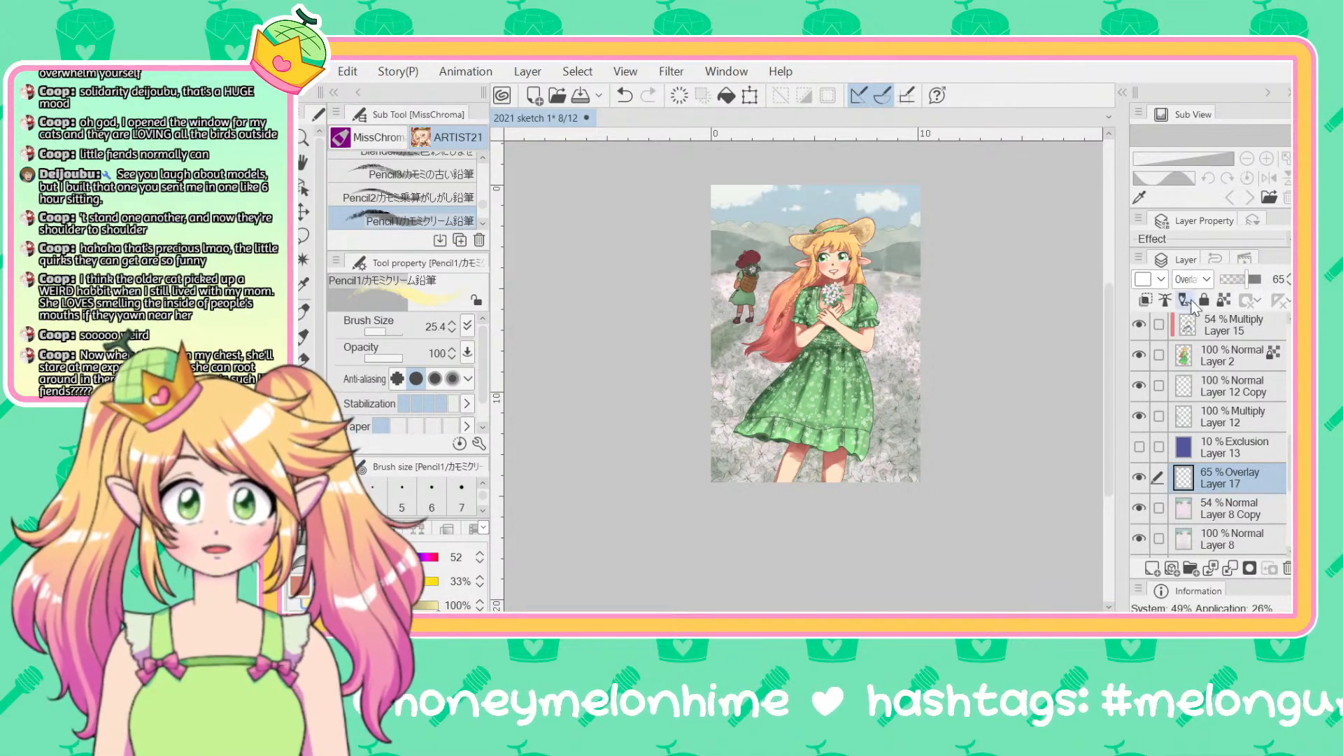
click(1192, 279)
click(1196, 323)
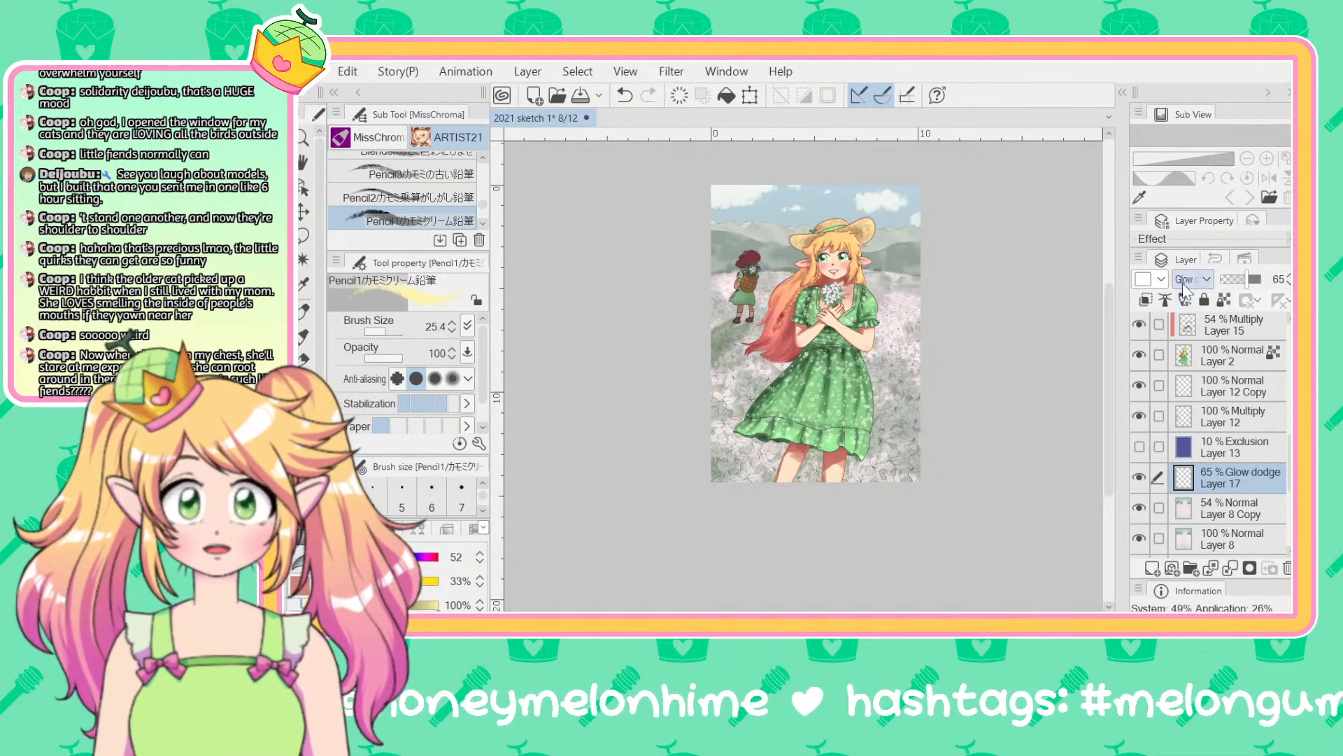
key(Down)
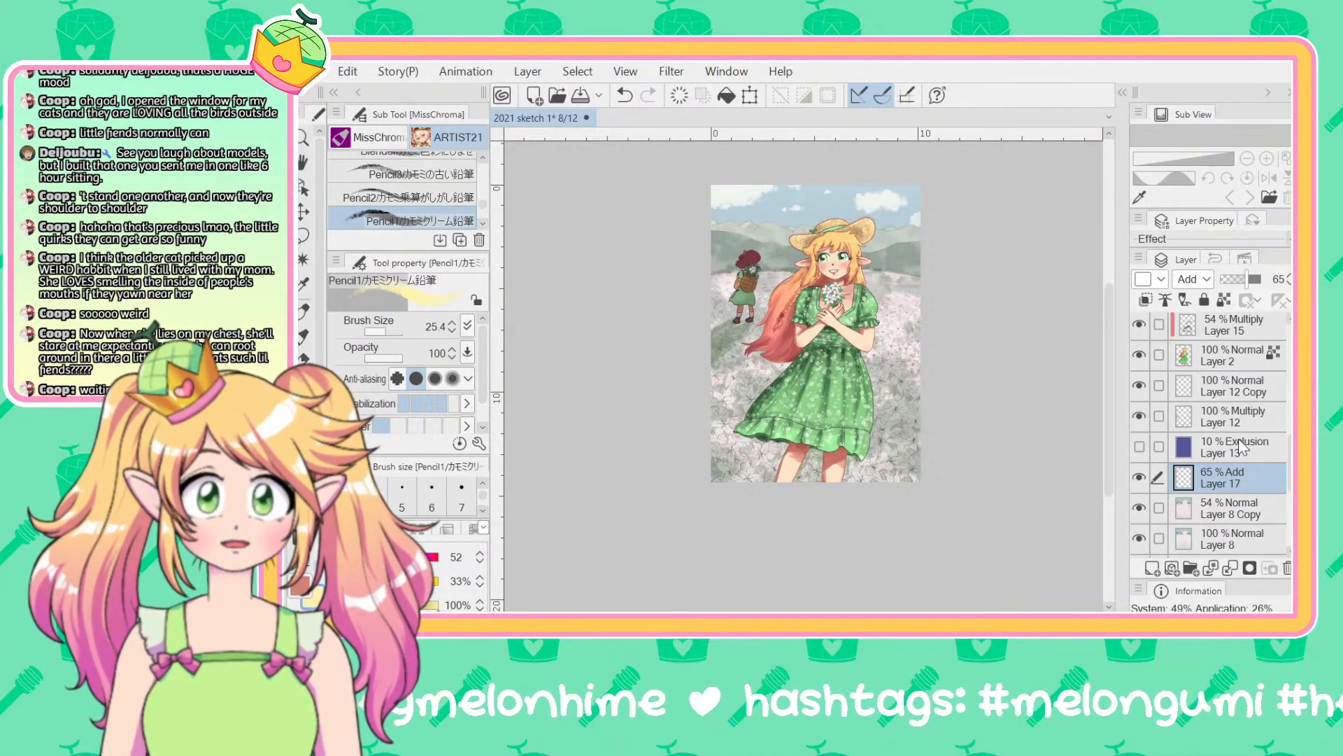
click(1187, 279)
click(1183, 293)
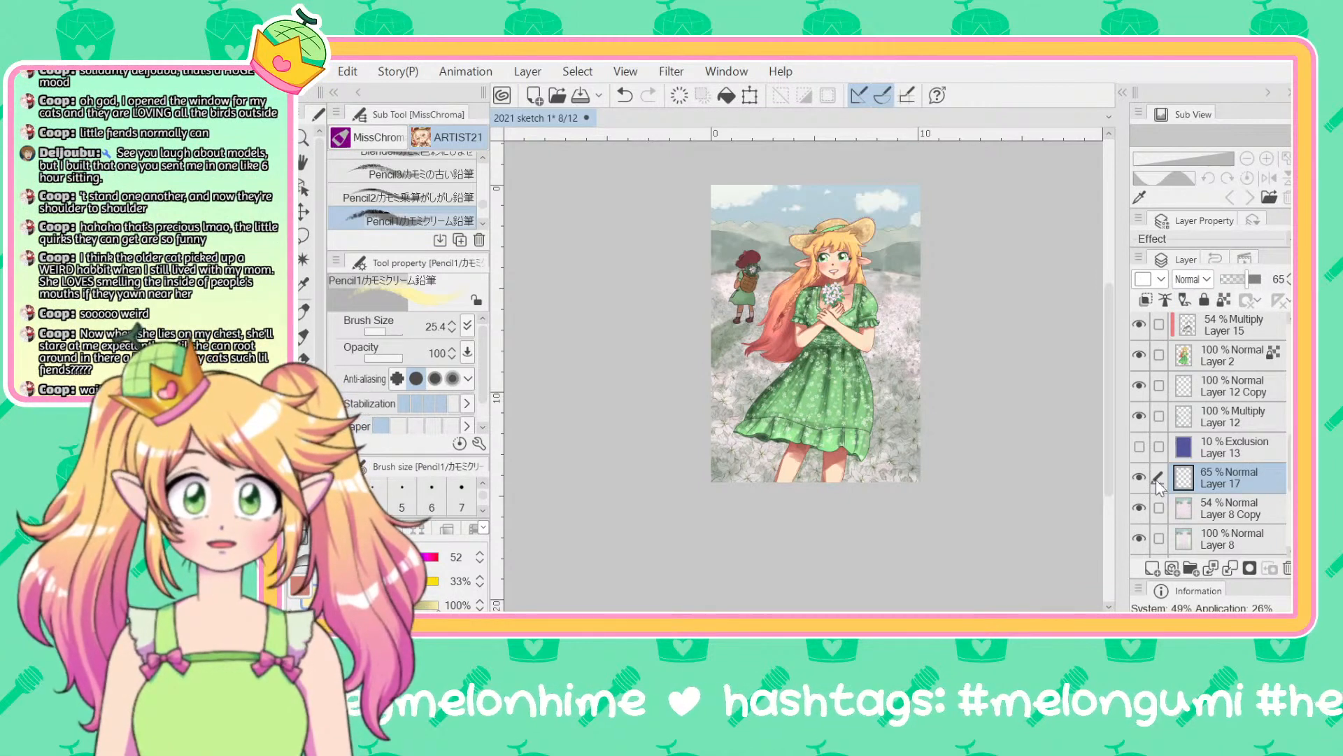
Step: Reselect Layer 17 after briefly activating the Exclusion layer, and save the illustration
click(1260, 451)
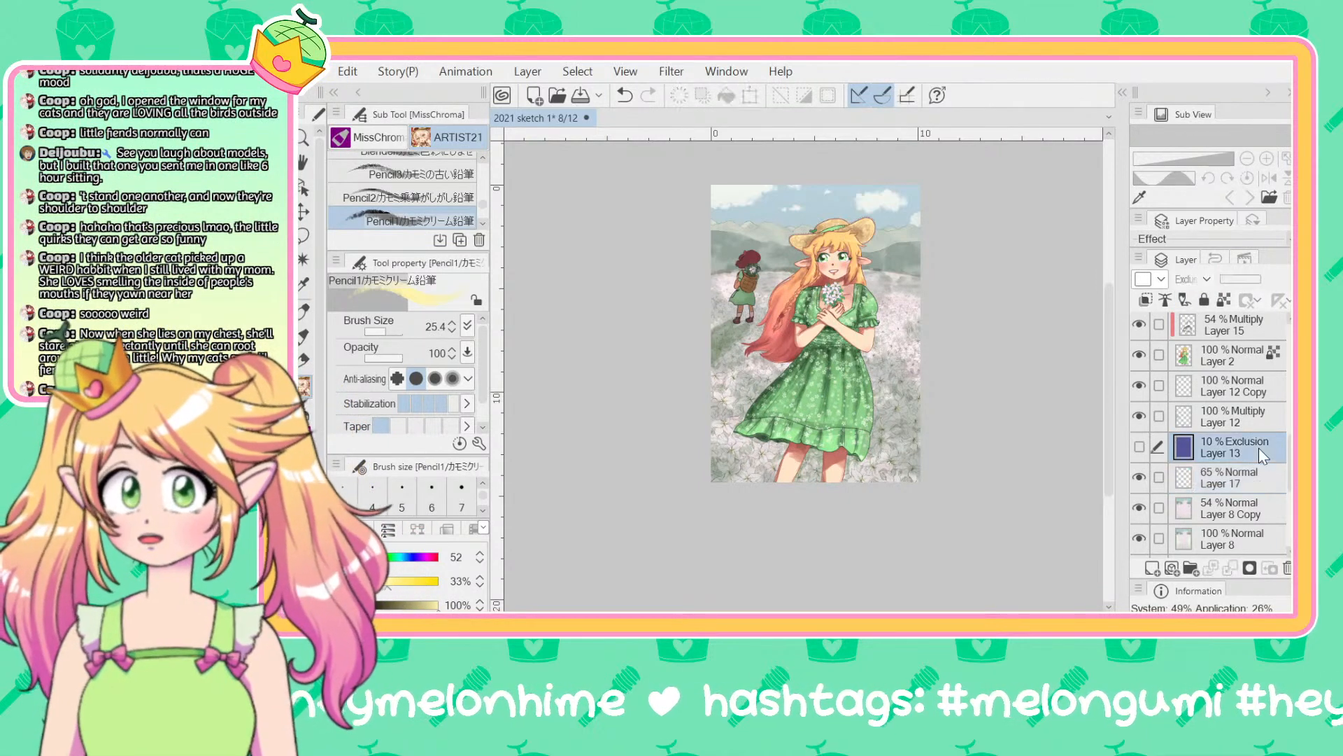
click(1257, 486)
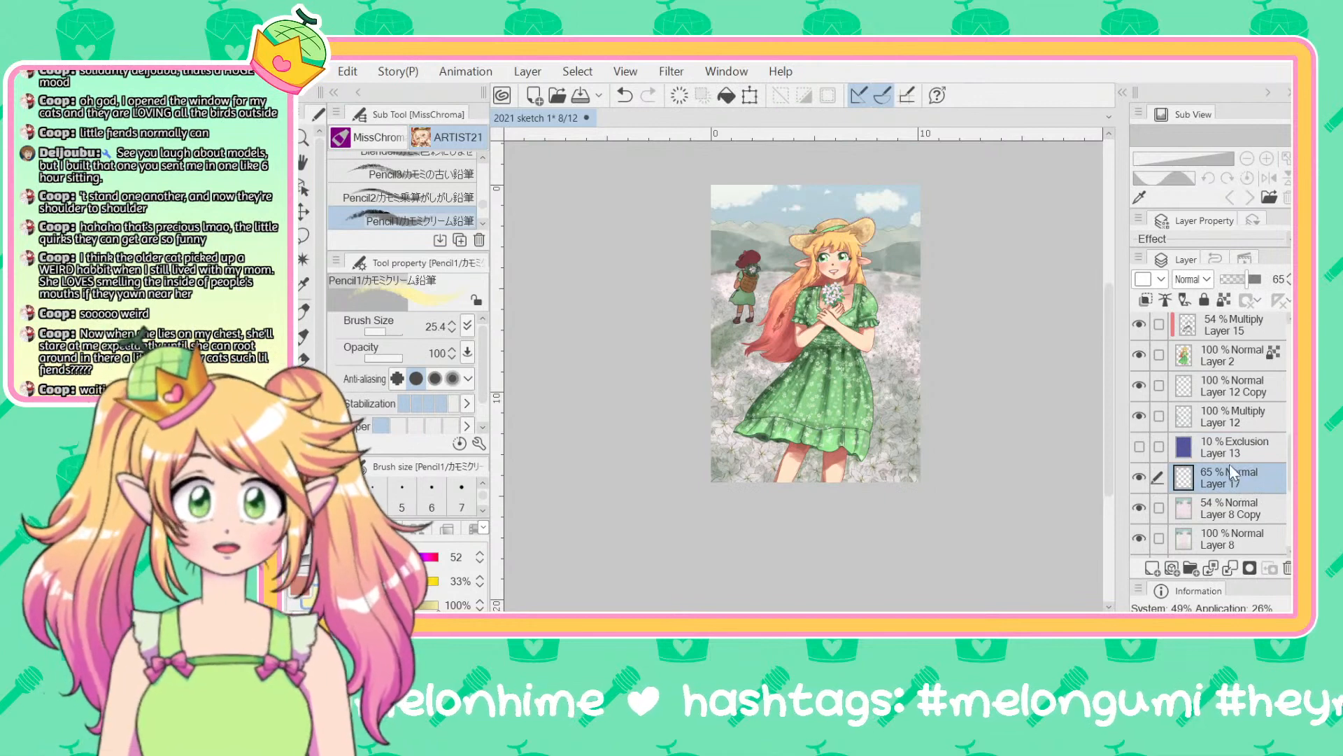
key(ctrl+s)
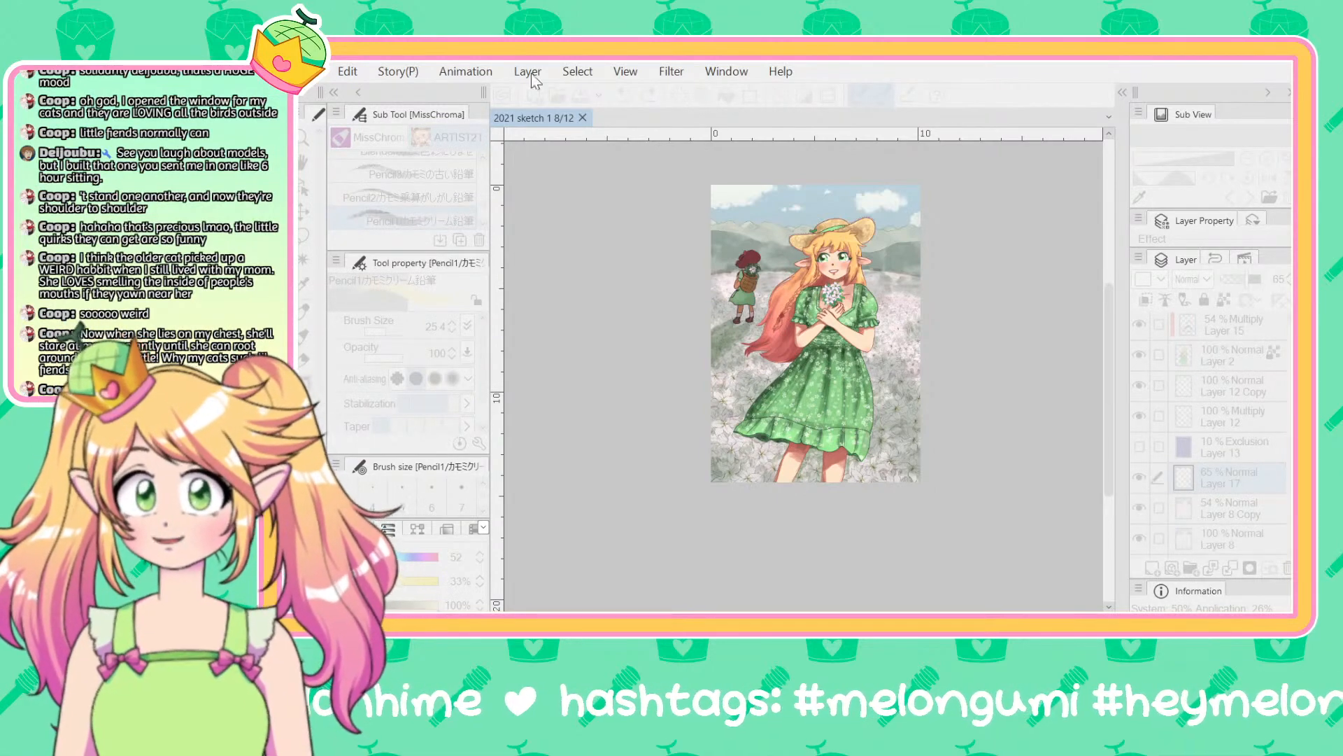
Step: Check the yellow lily centres across the illustration and reduce Layer 17's opacity to 40%
scroll(807, 350, up, 5)
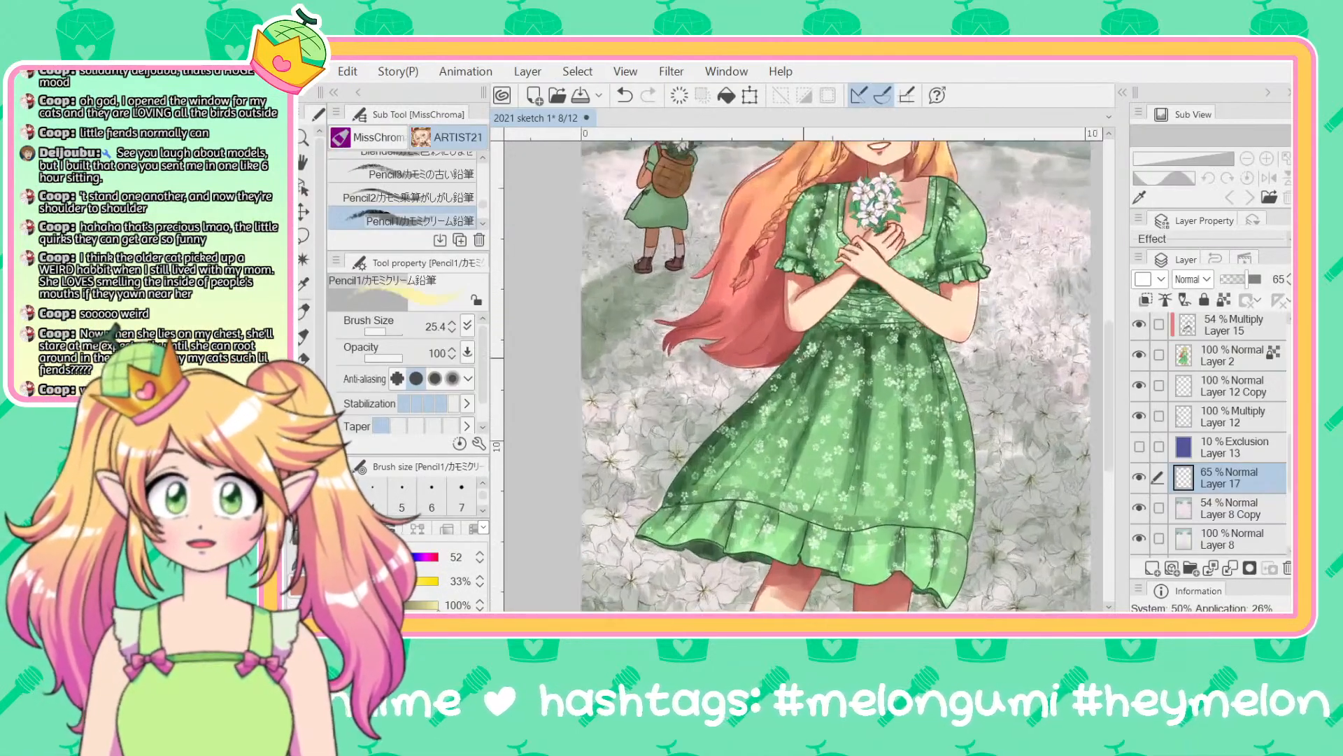
scroll(1051, 325, down, 3)
scroll(1048, 317, up, 2)
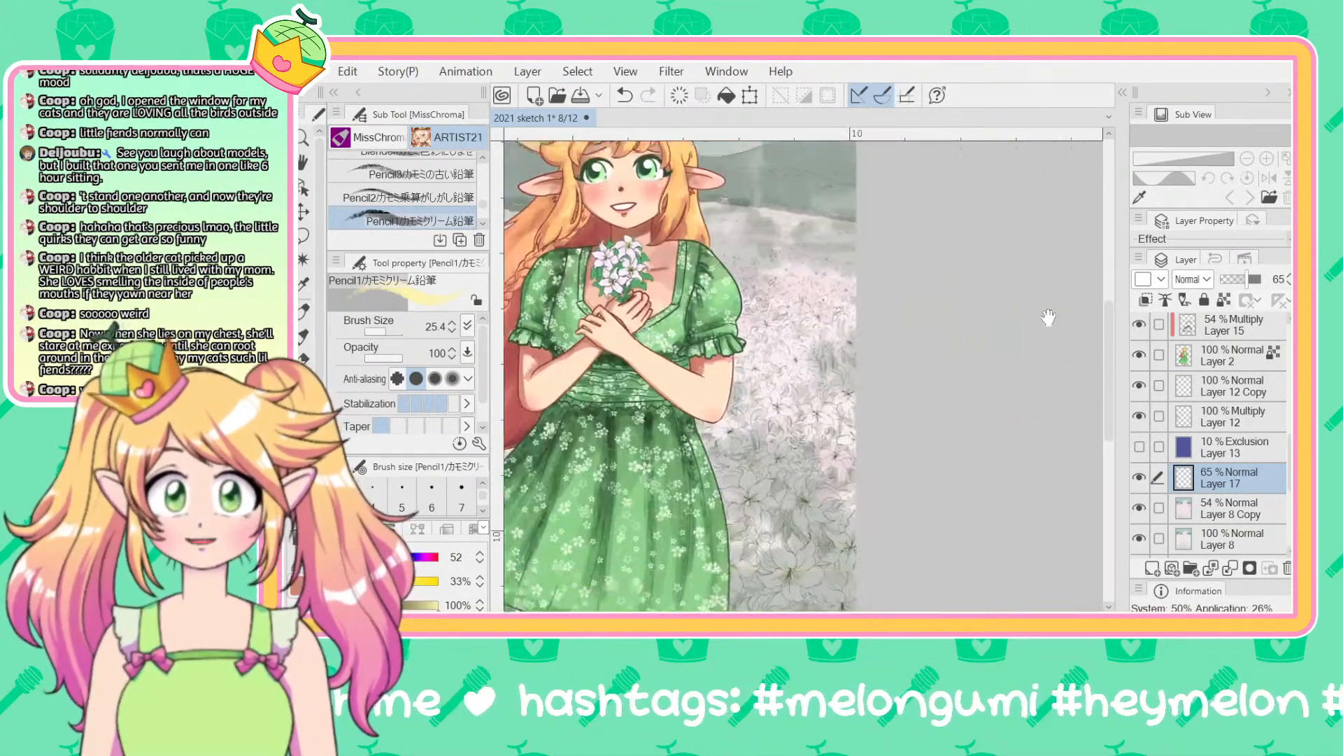
scroll(1048, 317, down, 4)
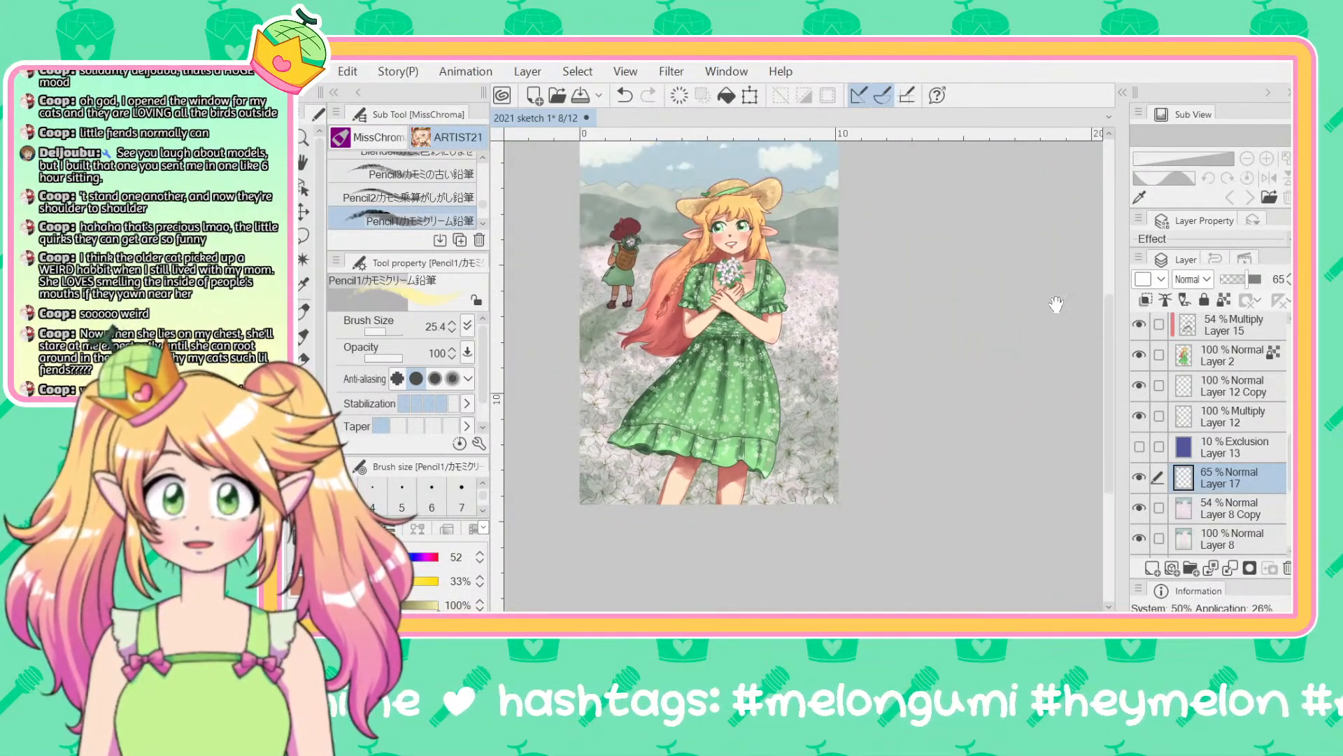
drag(967, 318, 1005, 336)
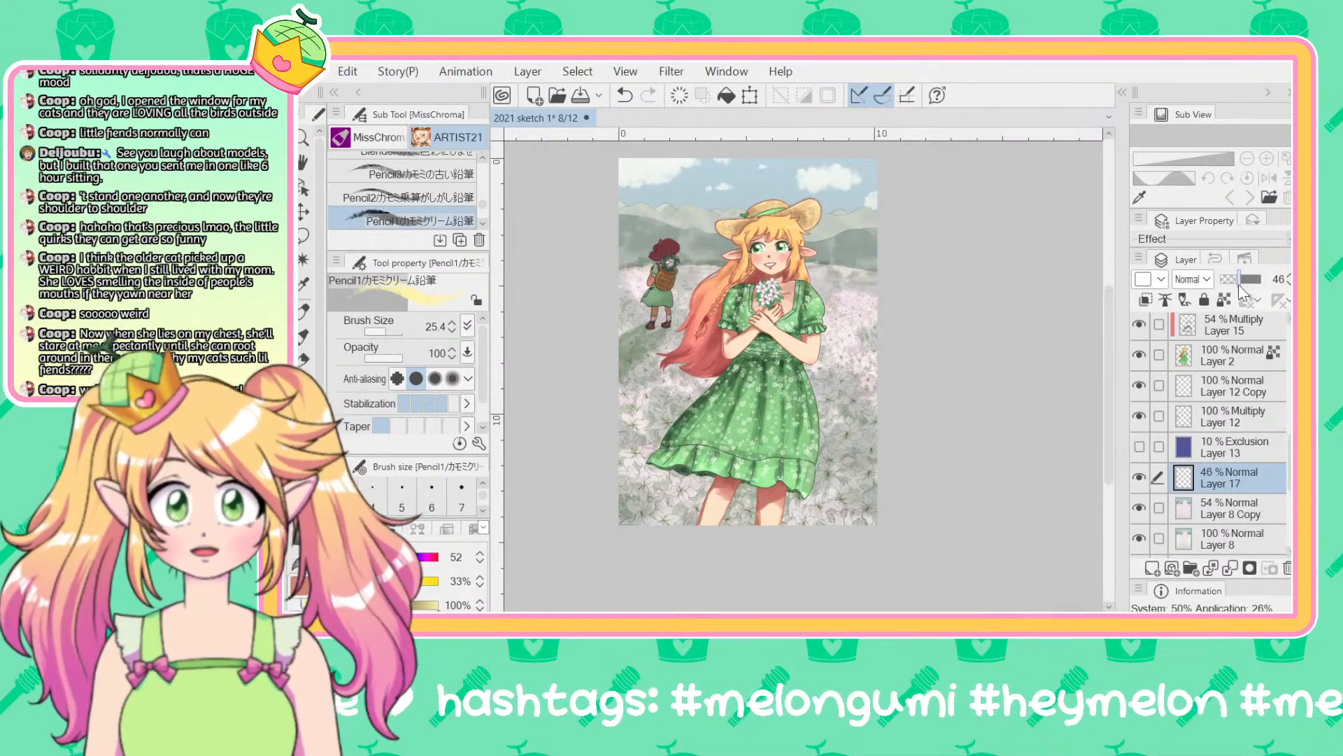
drag(1239, 284, 1232, 283)
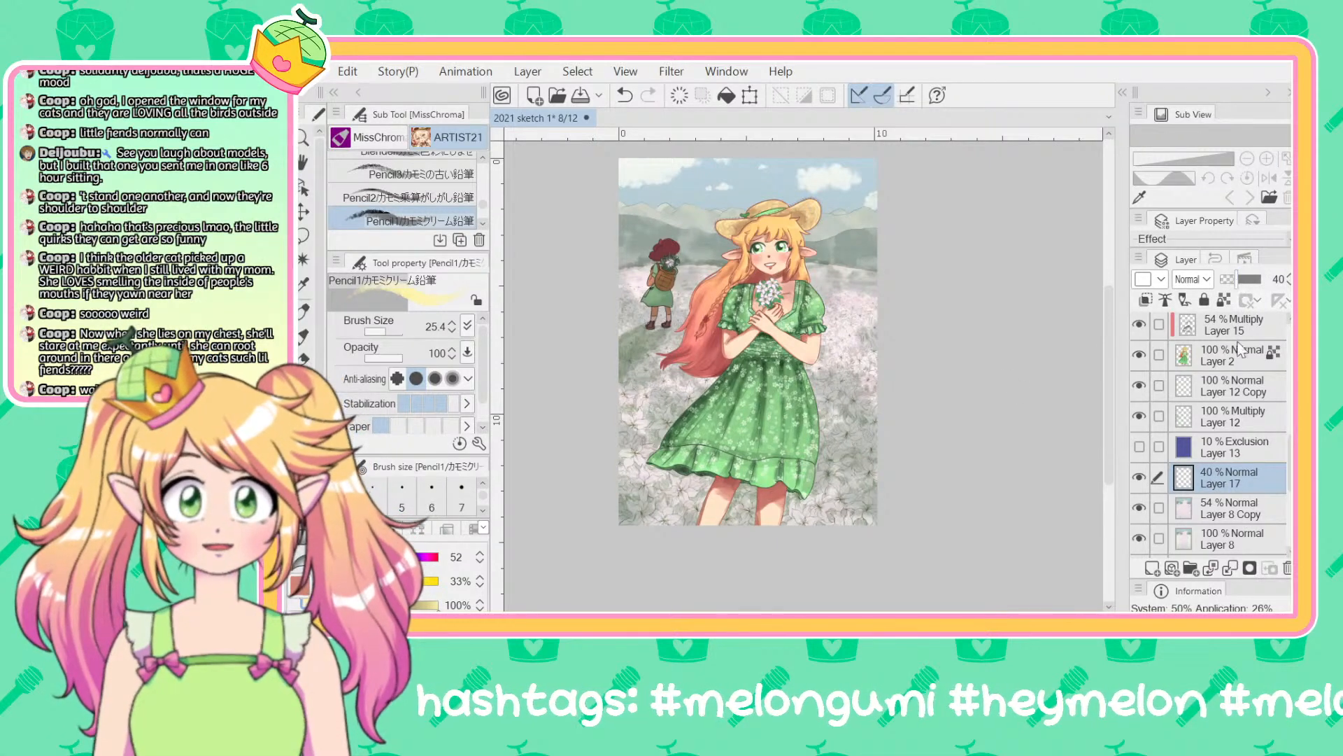
Step: Handwrite the artist's signature in light green on Layer 16 over the illustration's bottom-right lilies, enclosed in a circle with a small stem
scroll(1237, 418, up, 5)
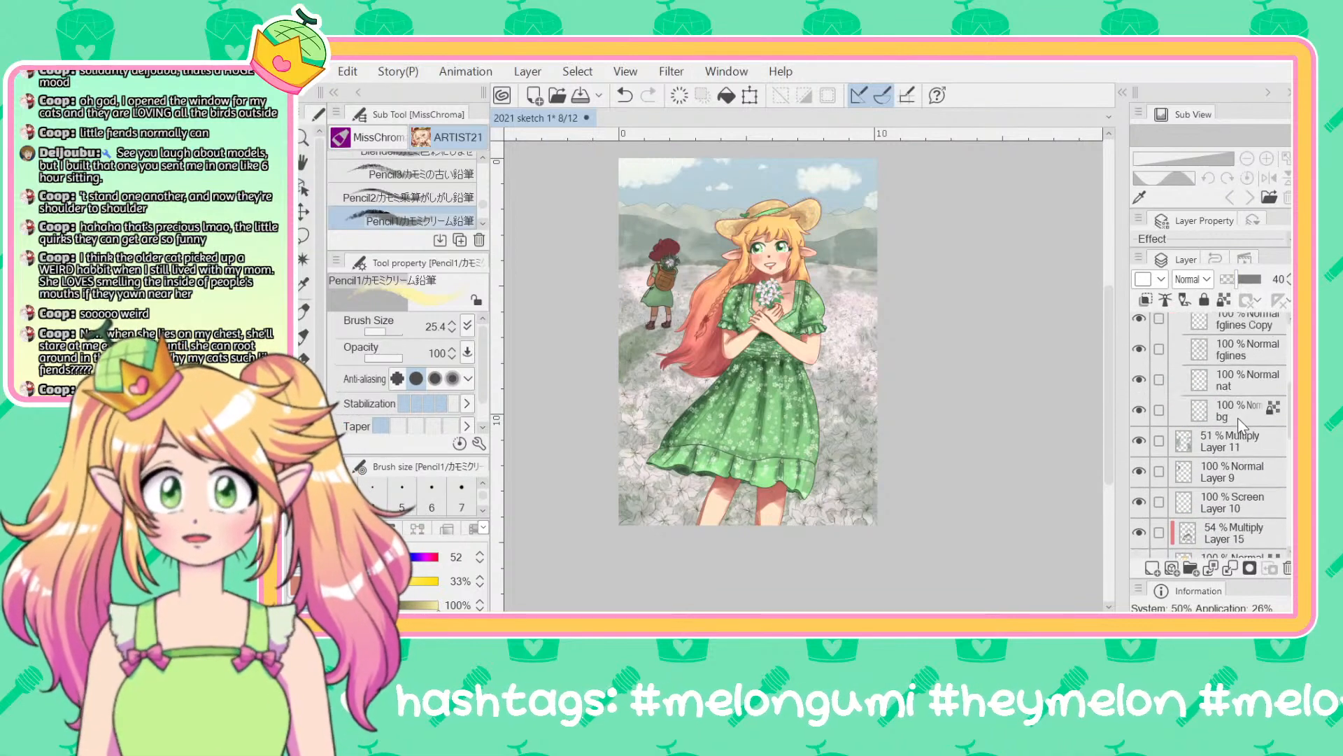
scroll(1237, 417, up, 5)
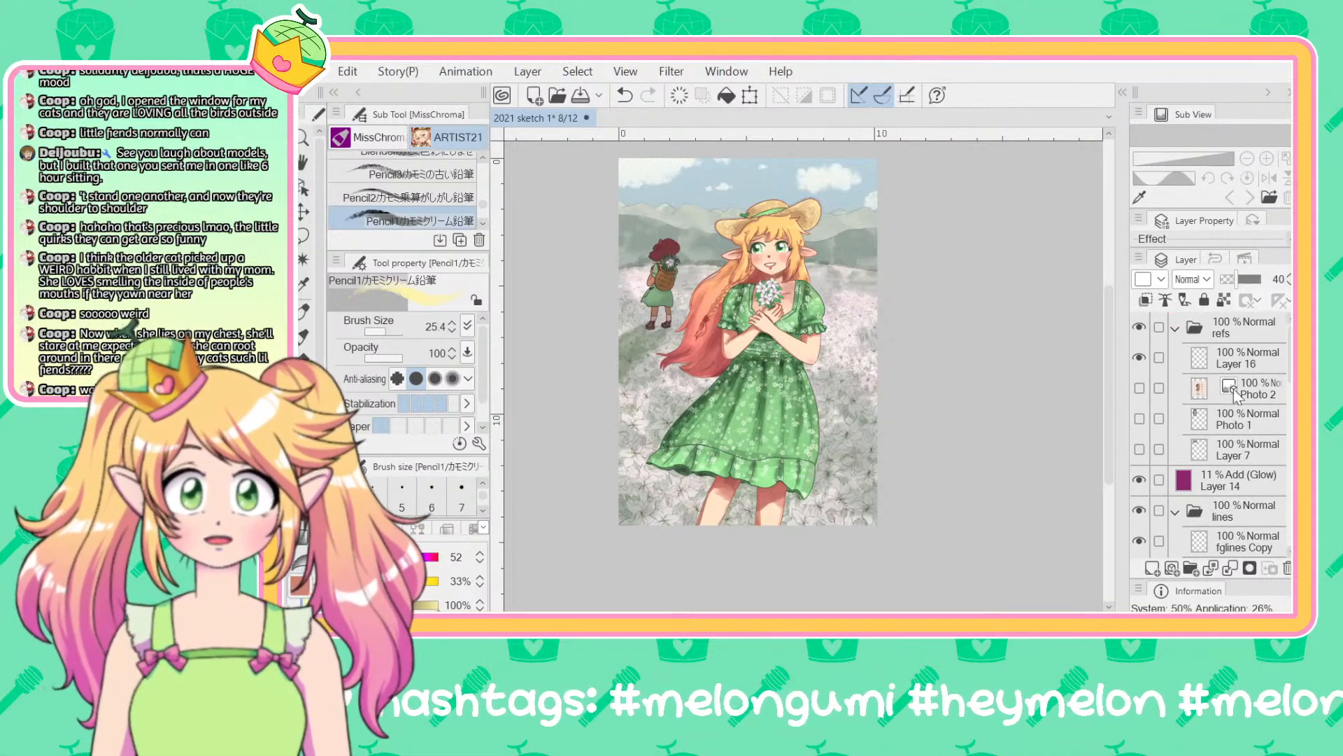
click(1240, 356)
scroll(770, 371, up, 3)
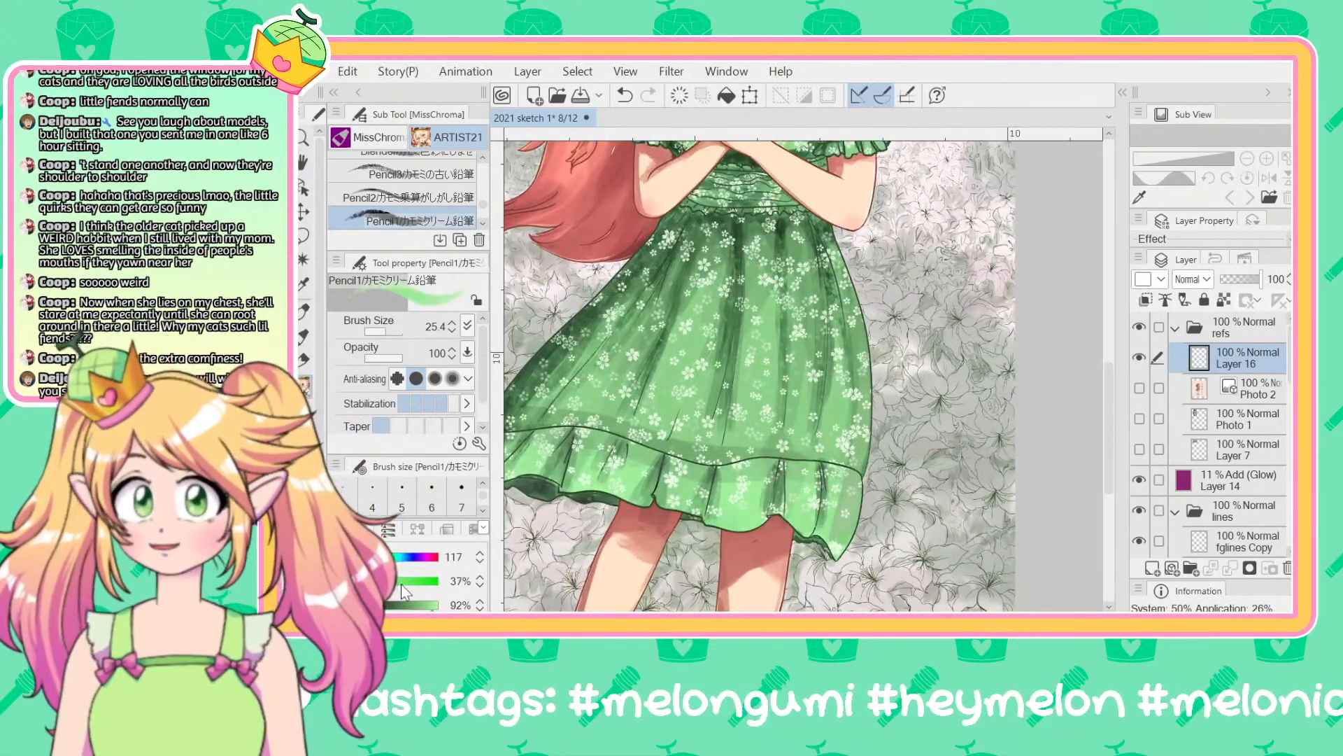
scroll(769, 374, up, 2)
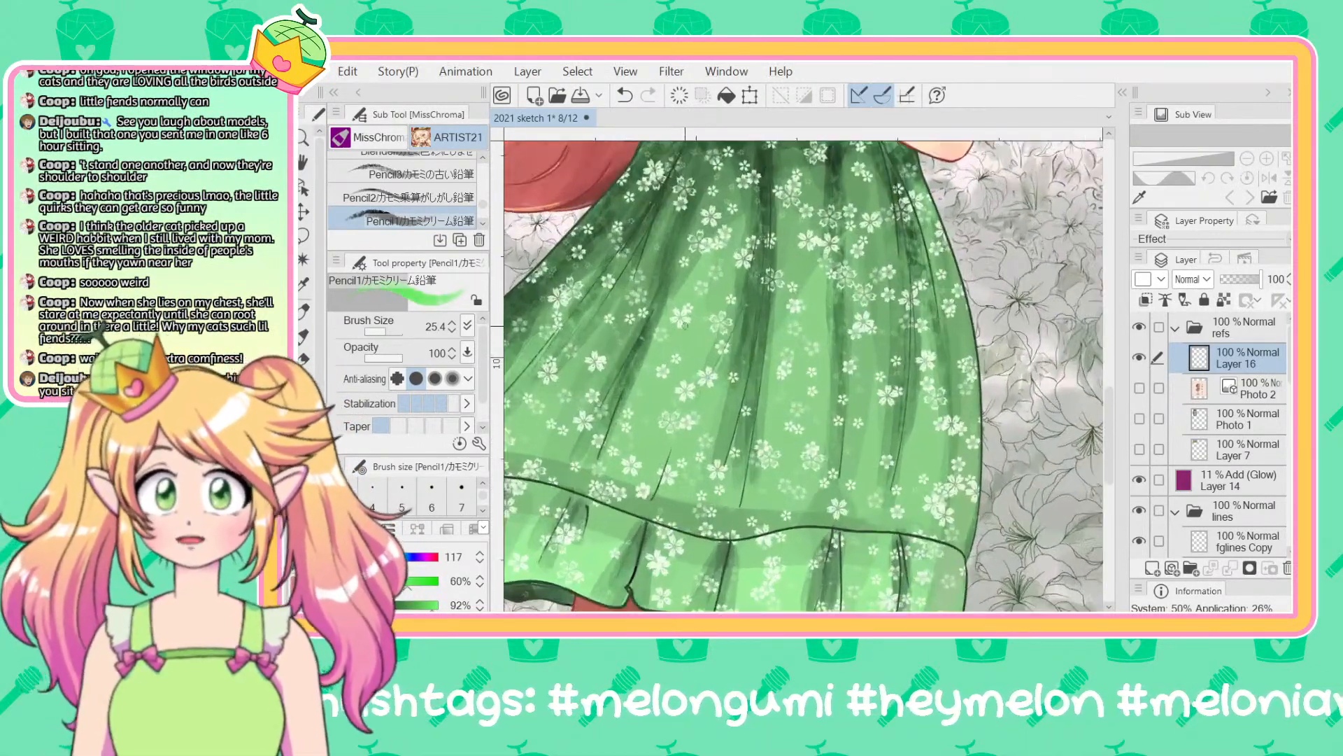
scroll(1026, 336, down, 5)
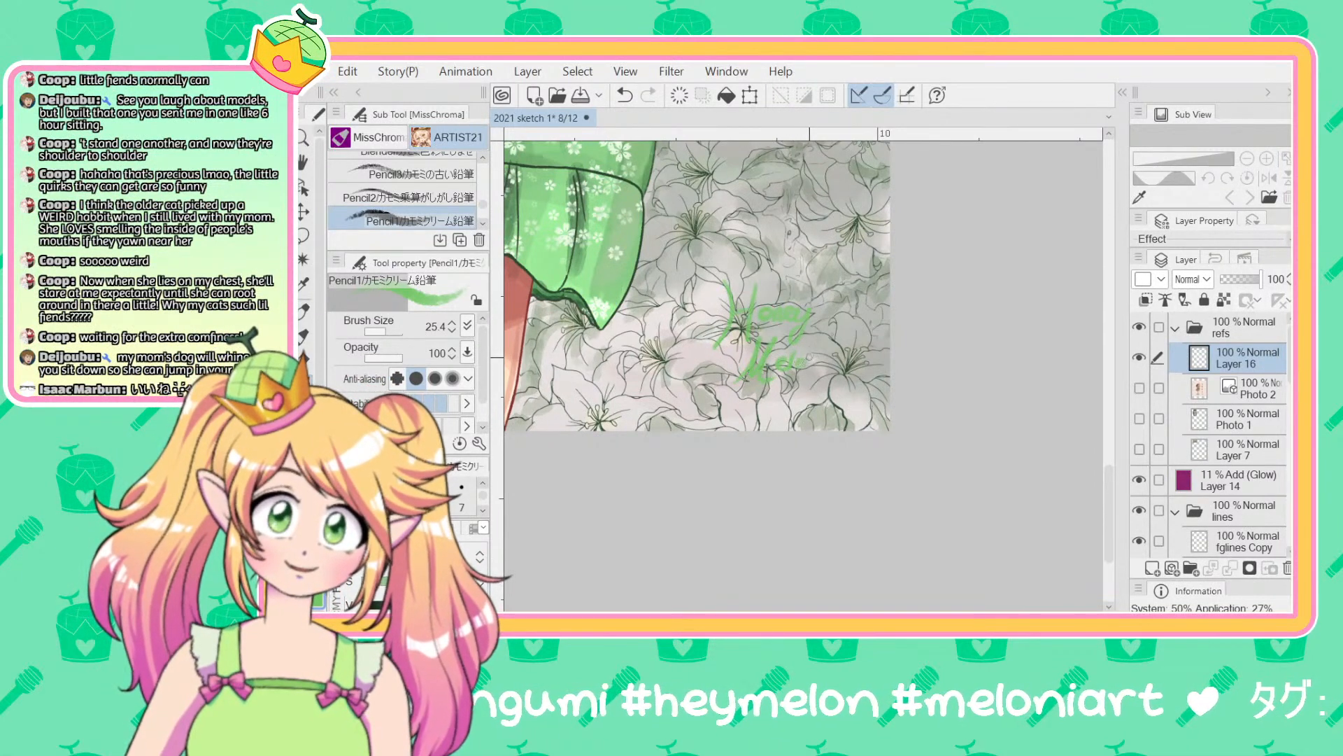
drag(805, 280, 850, 260)
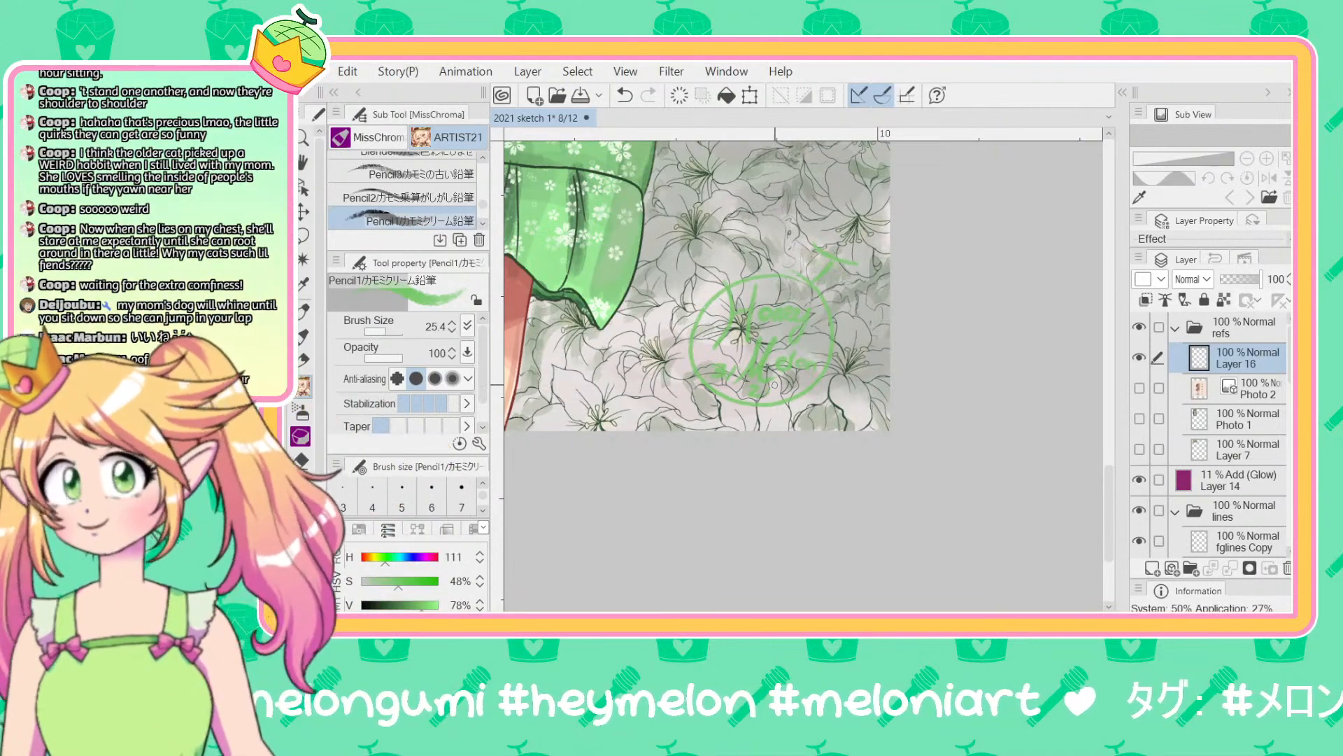
Step: Lock Layer 16's transparent pixels and try refilling the signature with a dark green of hue 123, saturation 72% and brightness 29%
scroll(774, 384, down, 1)
scroll(774, 381, down, 5)
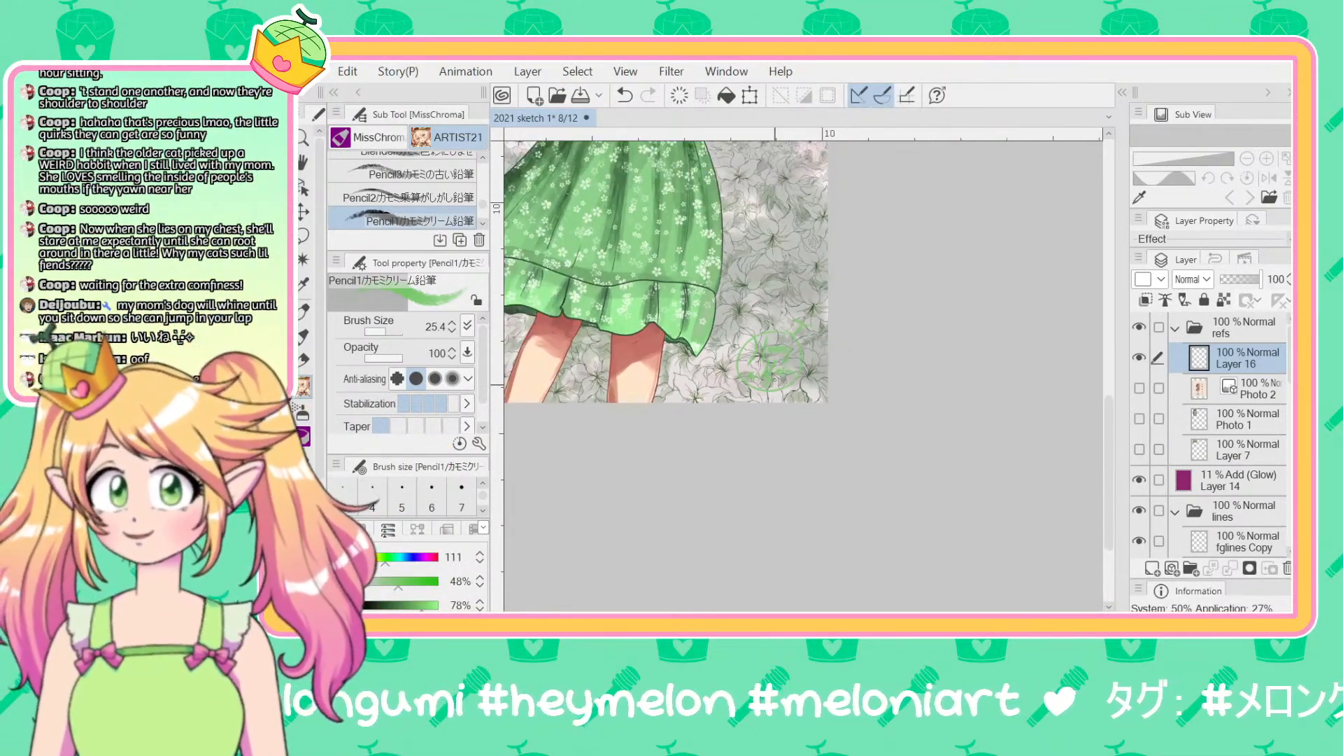
drag(960, 114, 1026, 288)
scroll(1026, 288, down, 1)
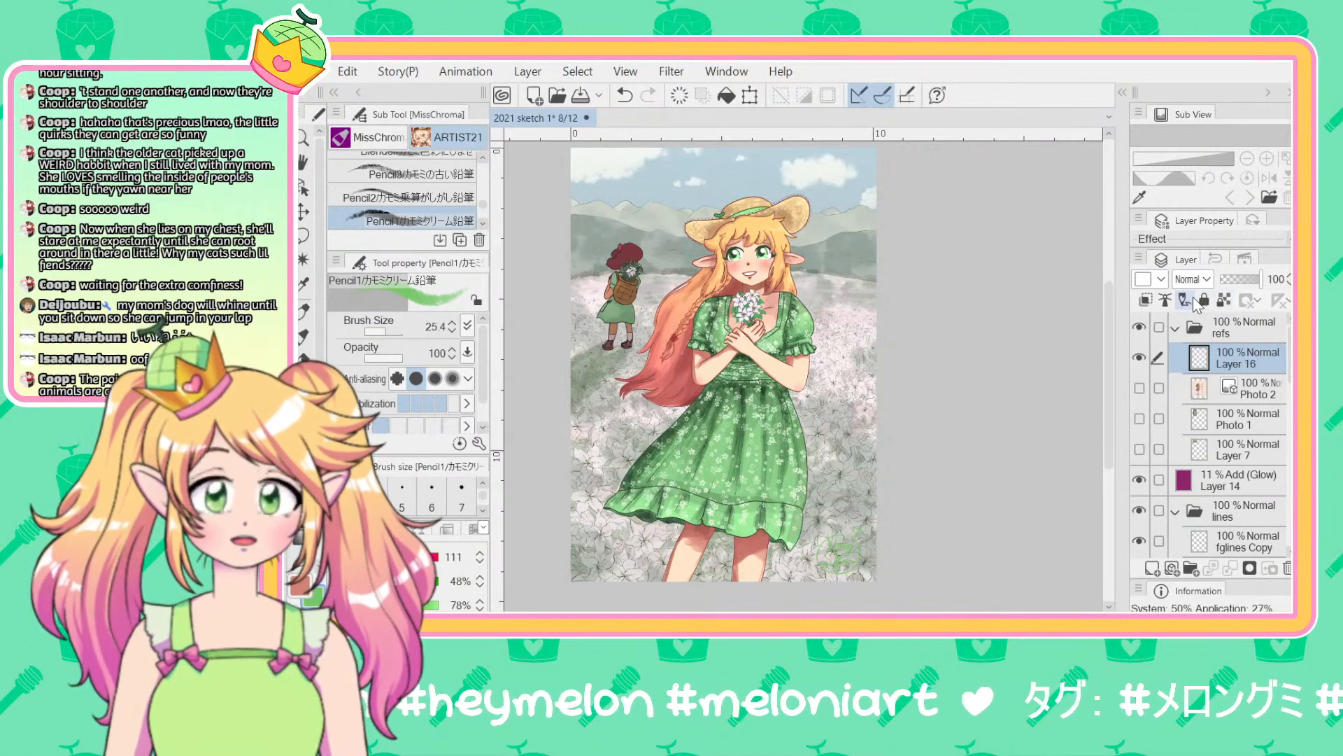
click(1222, 301)
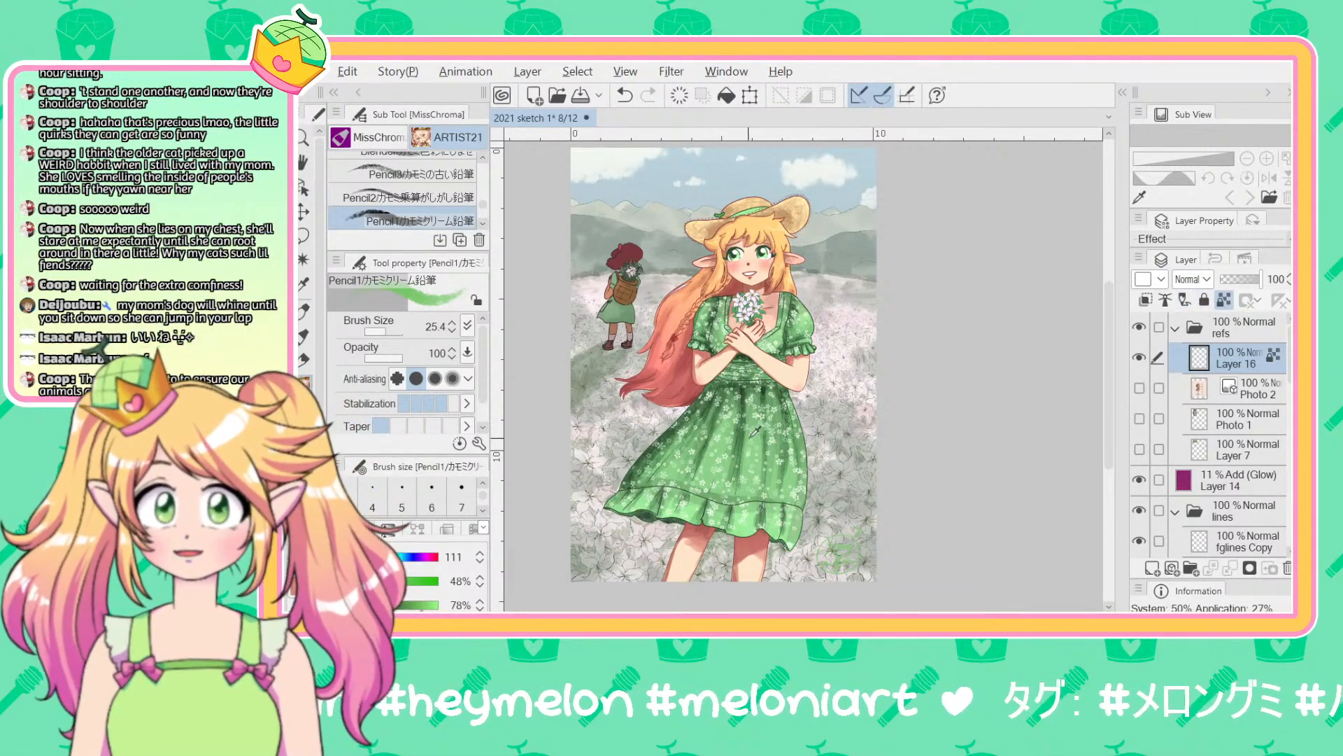
alt+click(676, 428)
key(alt+BackSpace)
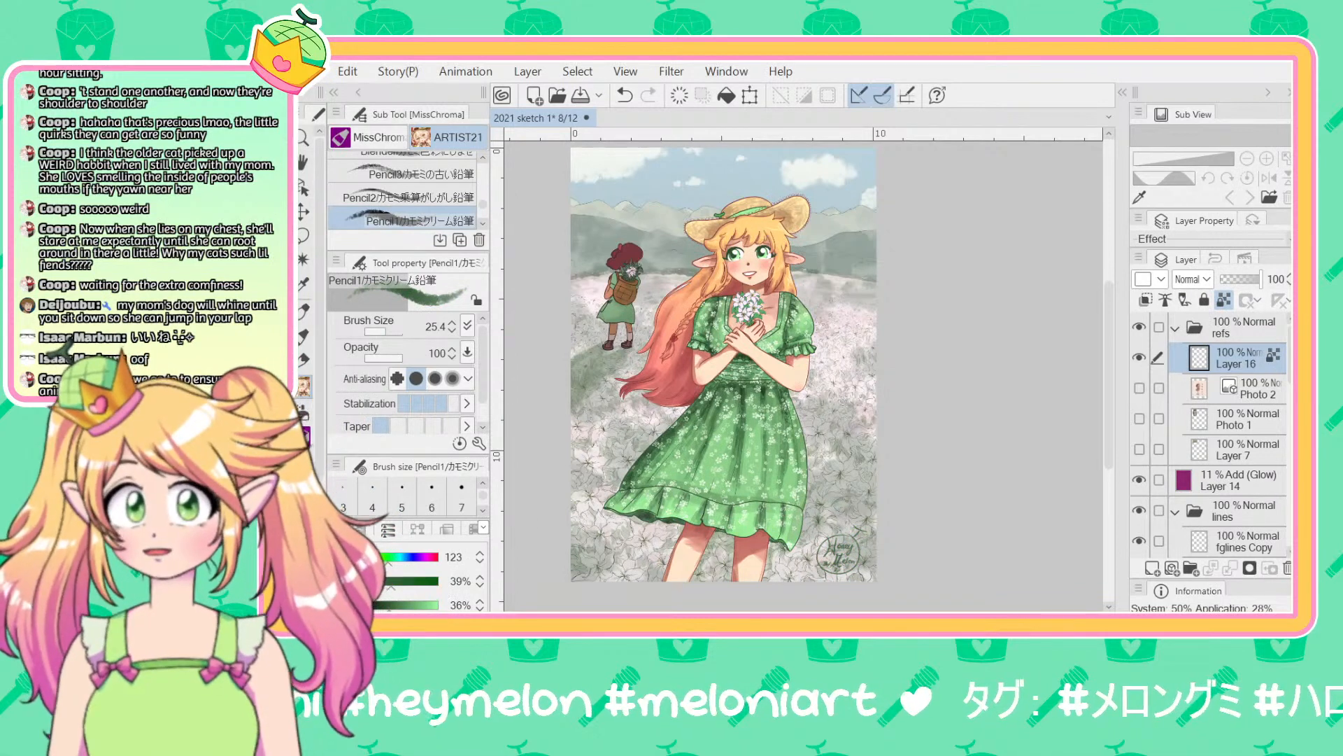
click(406, 606)
click(389, 605)
click(411, 581)
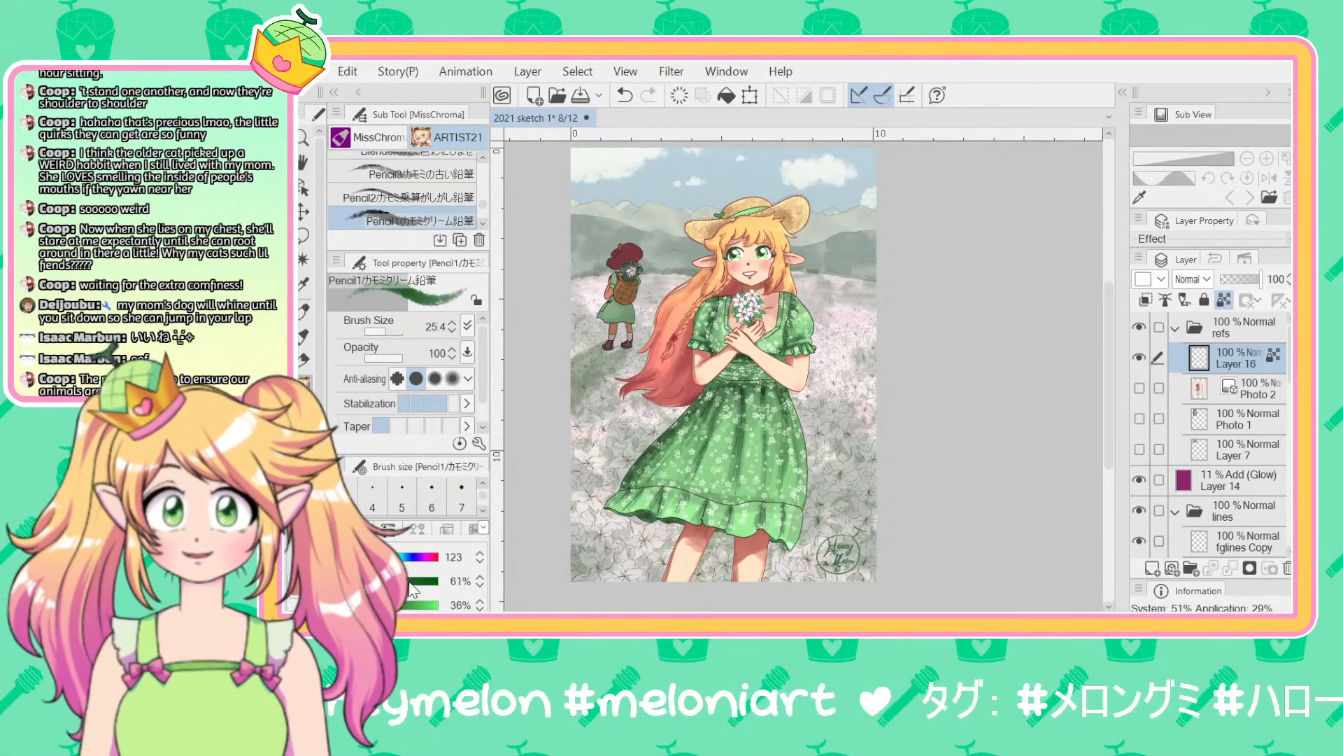
click(382, 606)
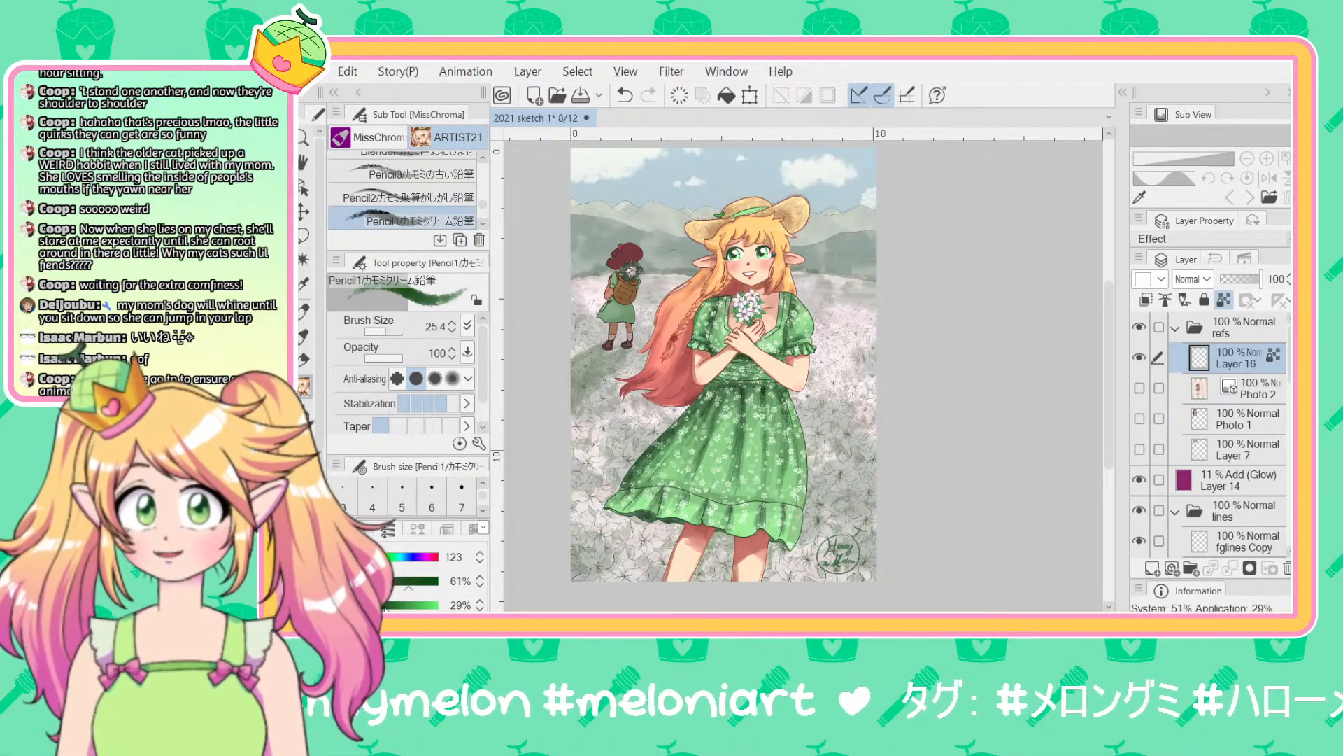
click(417, 586)
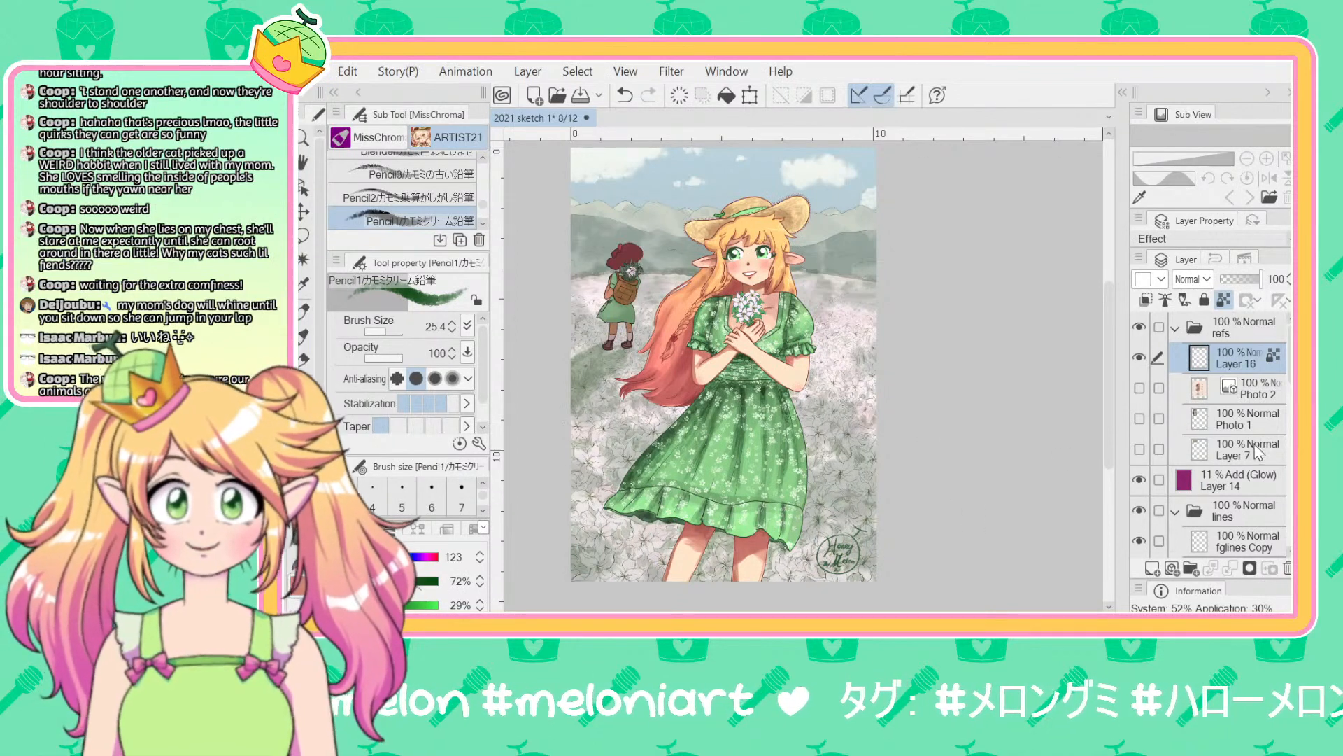
Step: Compare the illustration with the nat and bg line layers hidden and shown
scroll(1232, 455, down, 2)
scroll(1223, 468, down, 4)
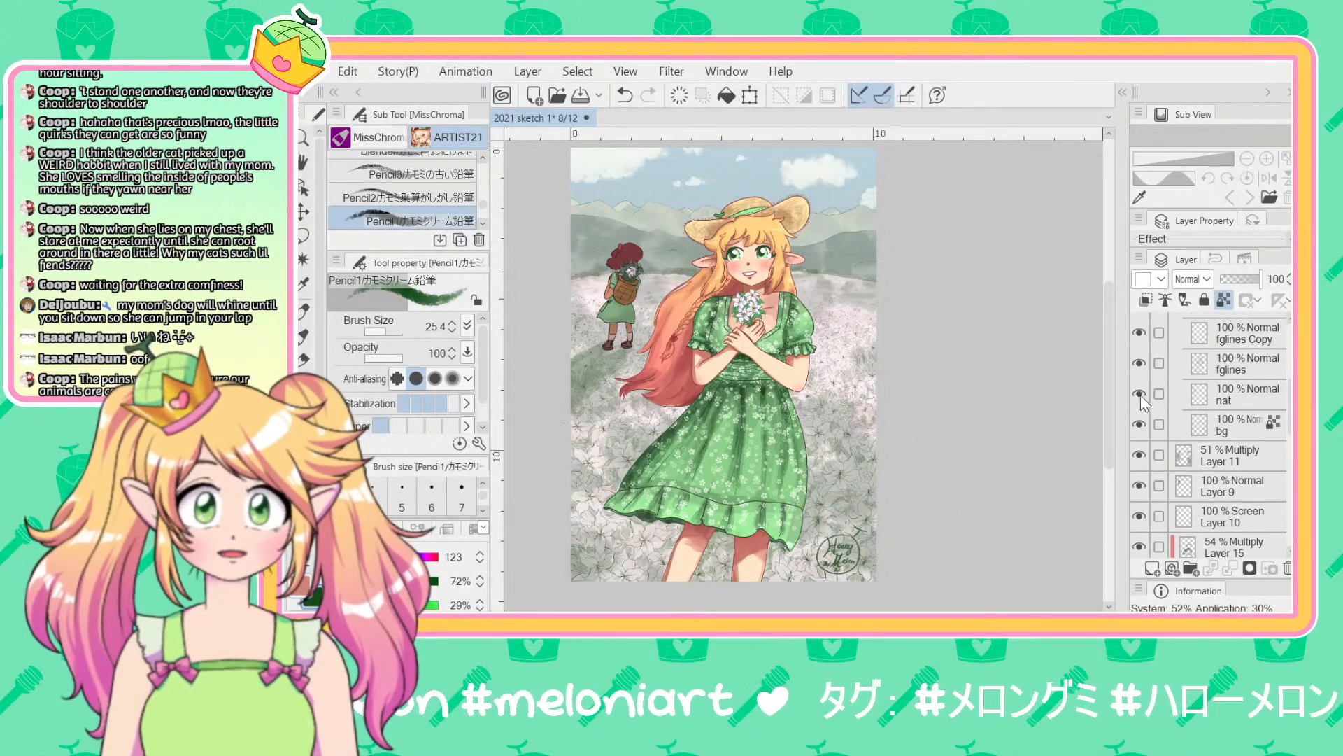
click(1141, 396)
click(1141, 396)
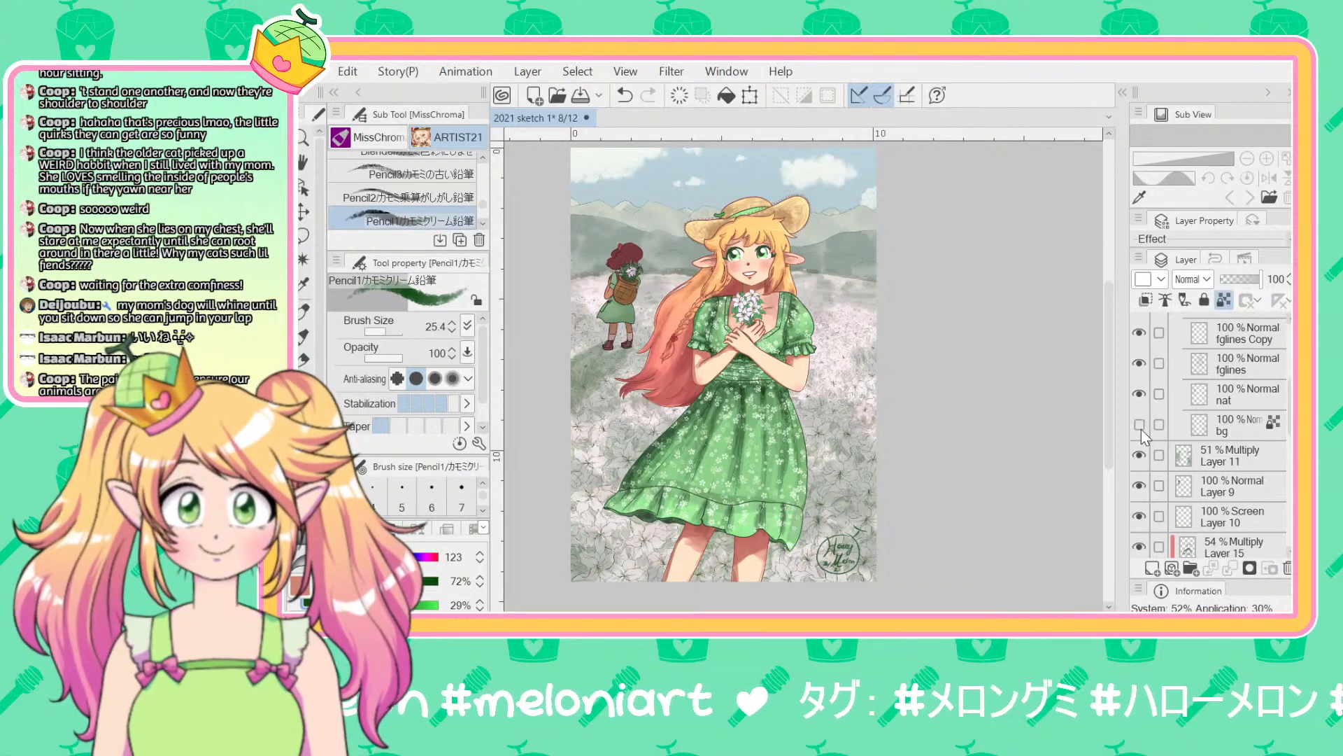
click(1140, 429)
click(1140, 426)
click(1140, 425)
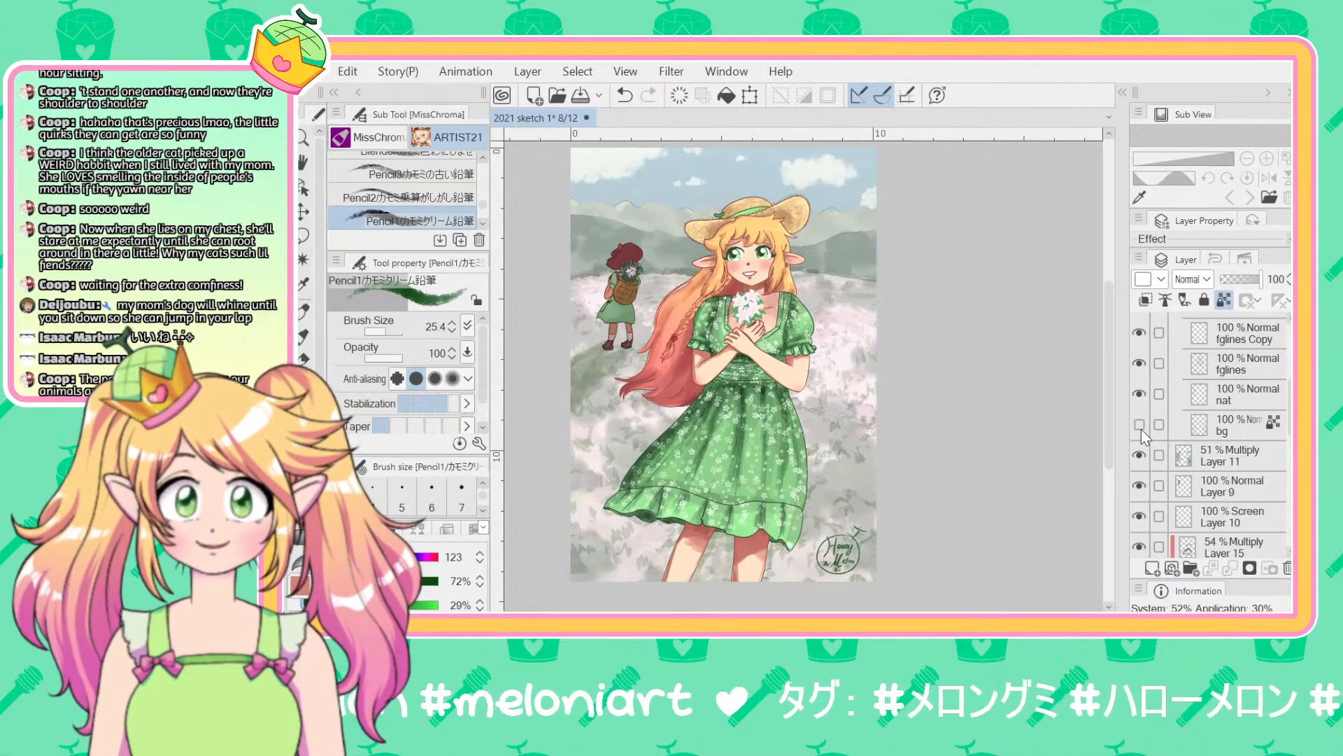
click(1140, 425)
Step: Try the bg line layer in Multiply at 90% and 100% opacity, and roll the history back to the signature's pencil strokes
click(1237, 426)
click(1193, 278)
click(1205, 338)
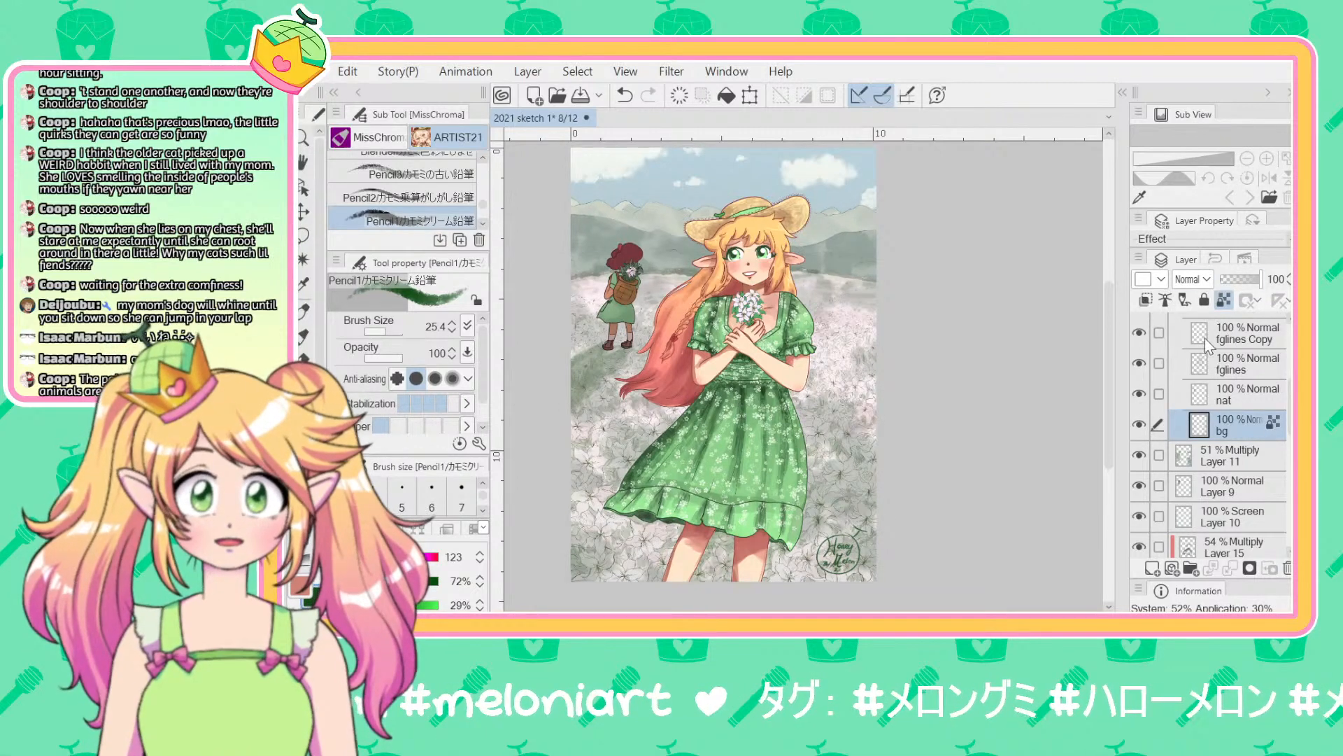
click(1241, 279)
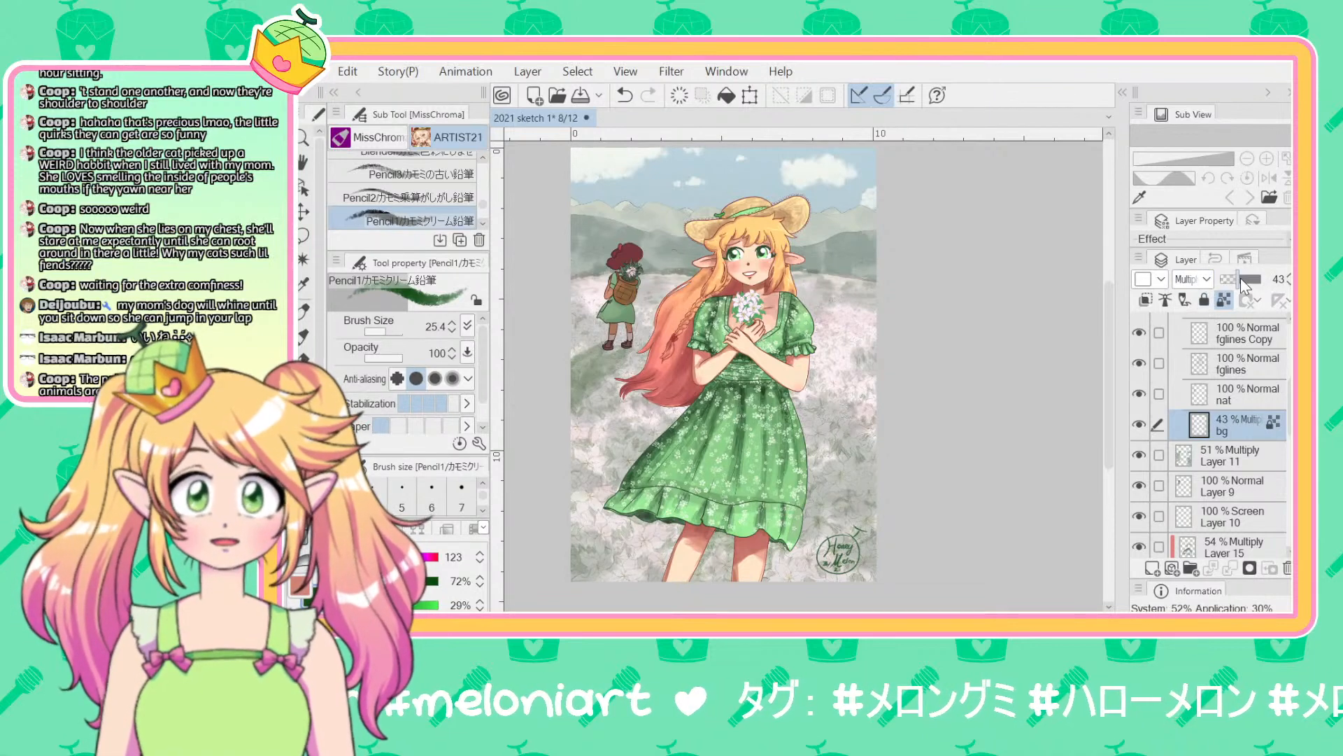
drag(1243, 279, 1261, 283)
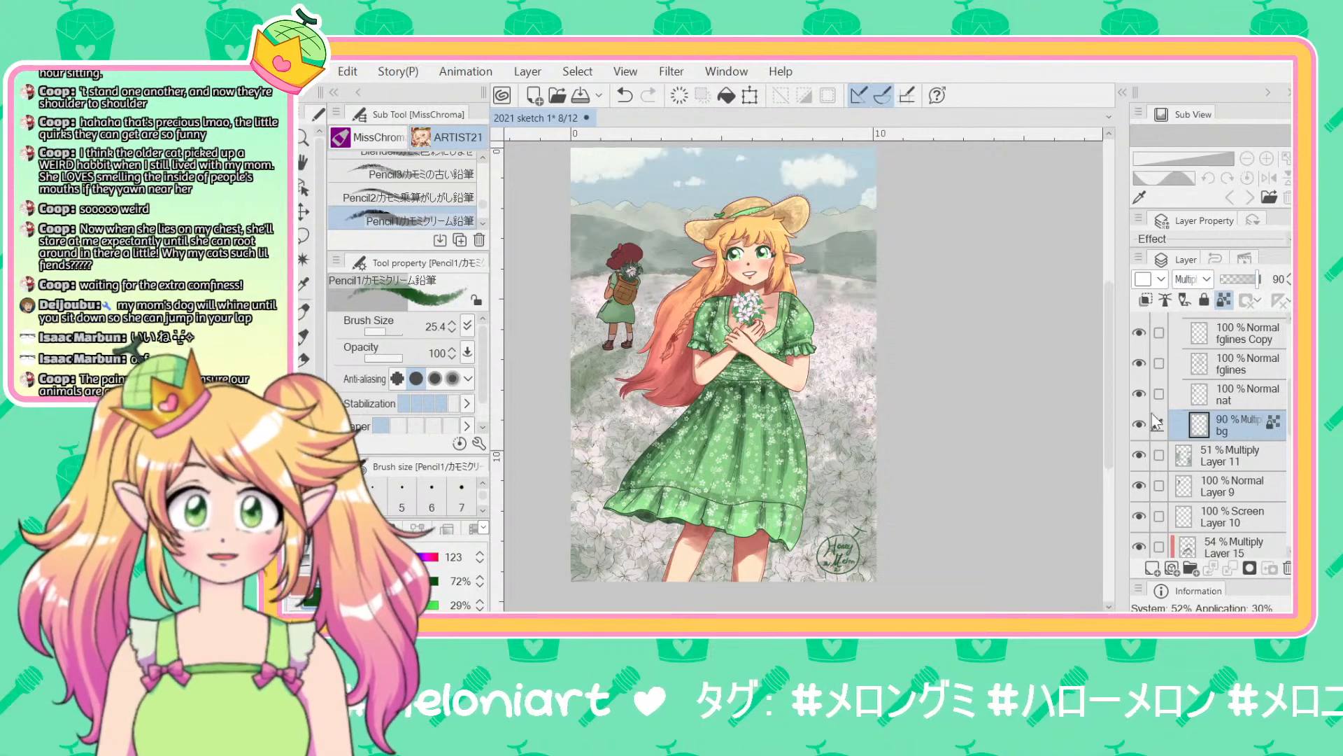
click(1146, 423)
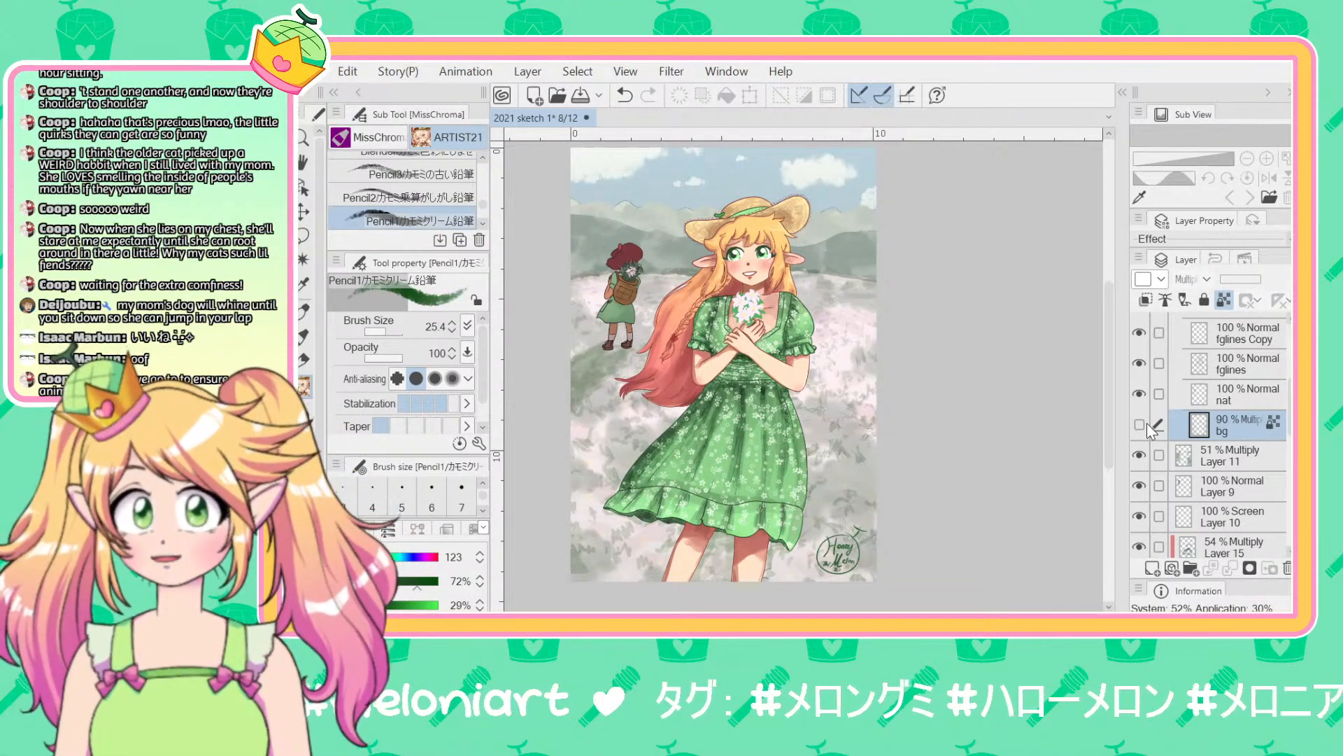
click(1146, 424)
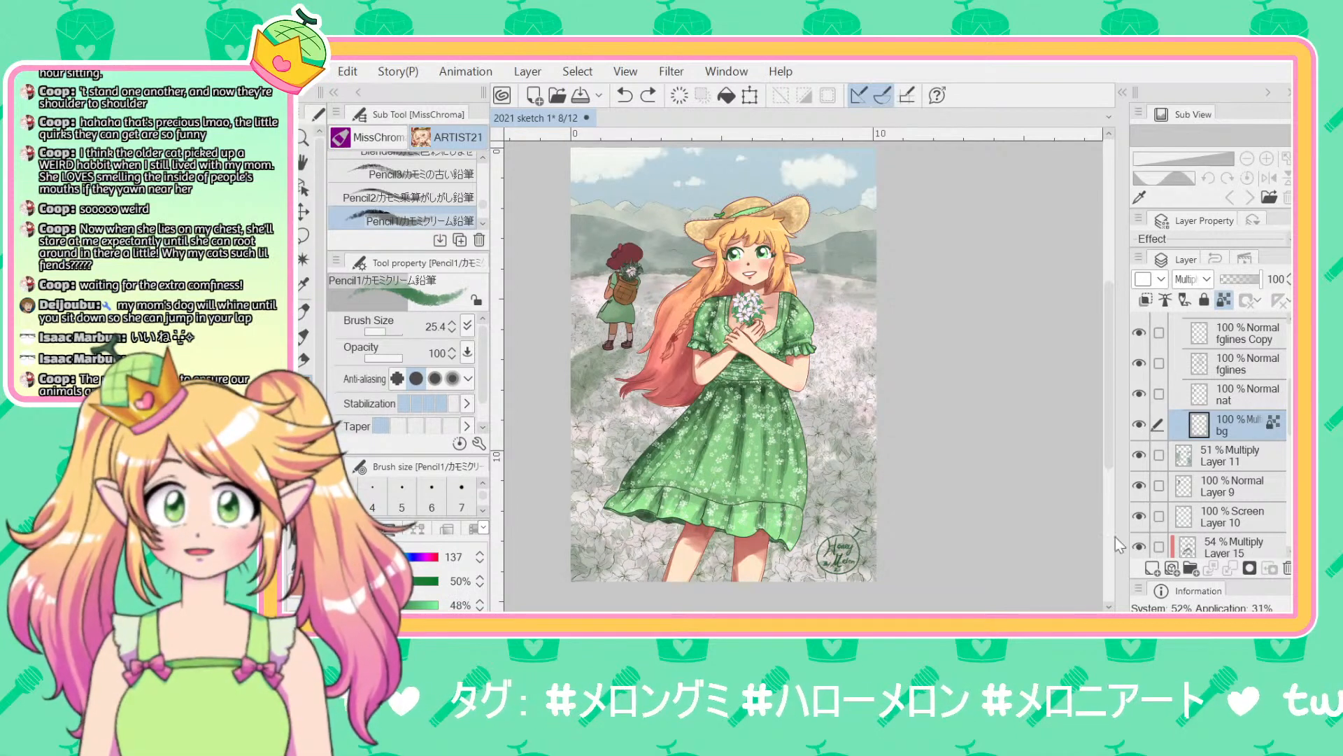
click(1215, 259)
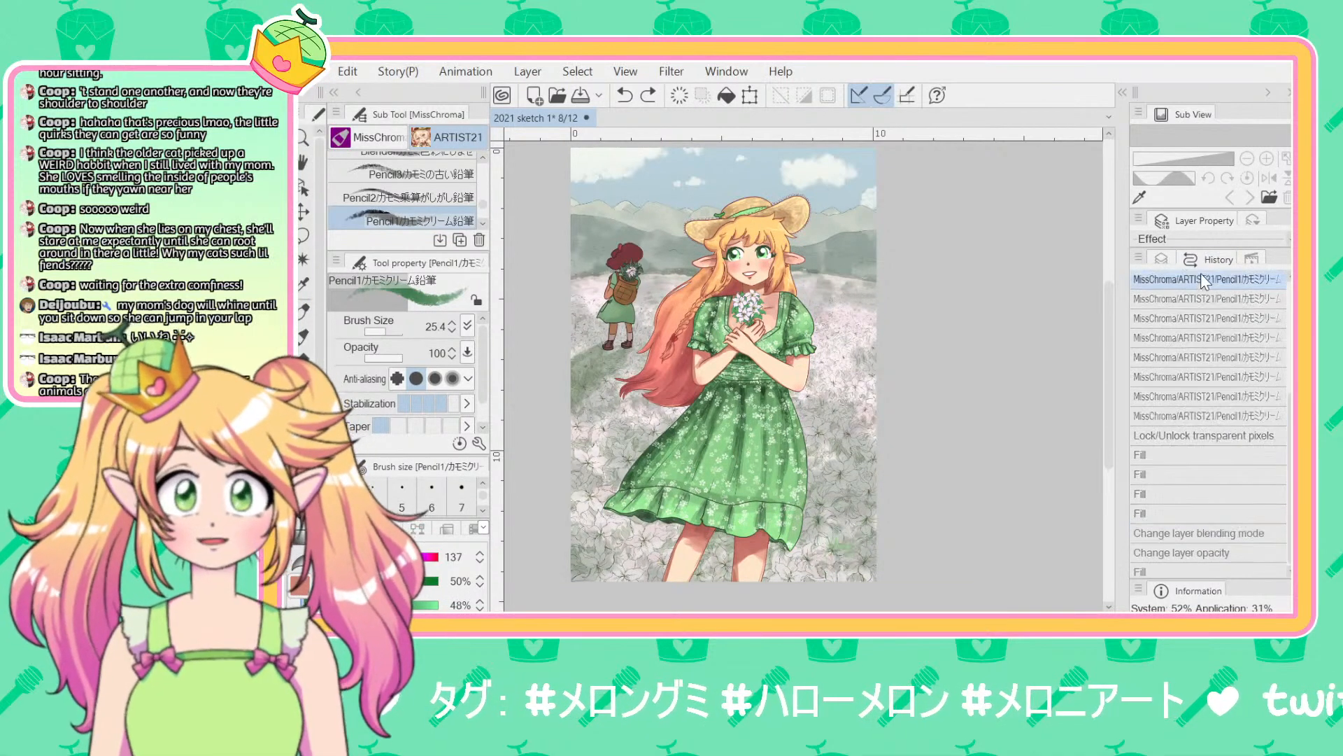
click(1177, 260)
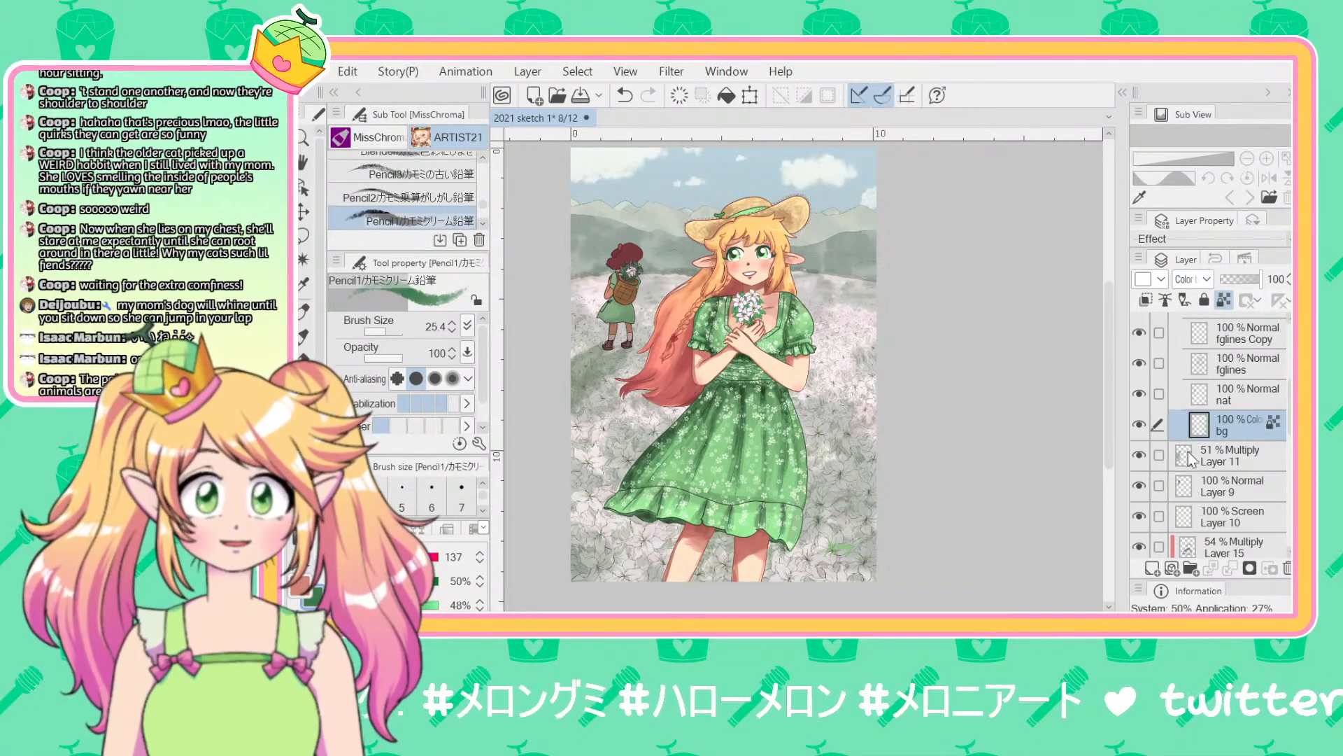
Step: Set the bg line layer to Overlay blending at 78% opacity and save the illustration
click(1139, 426)
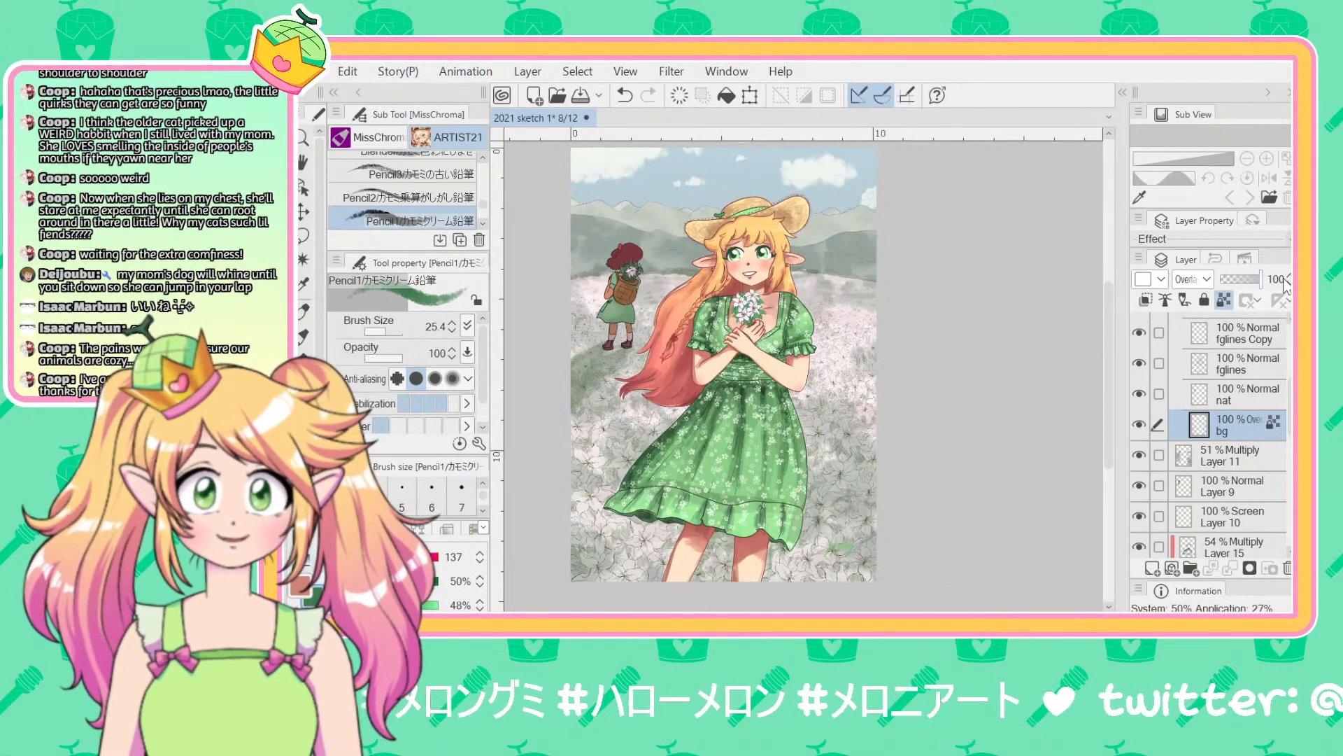
click(1139, 426)
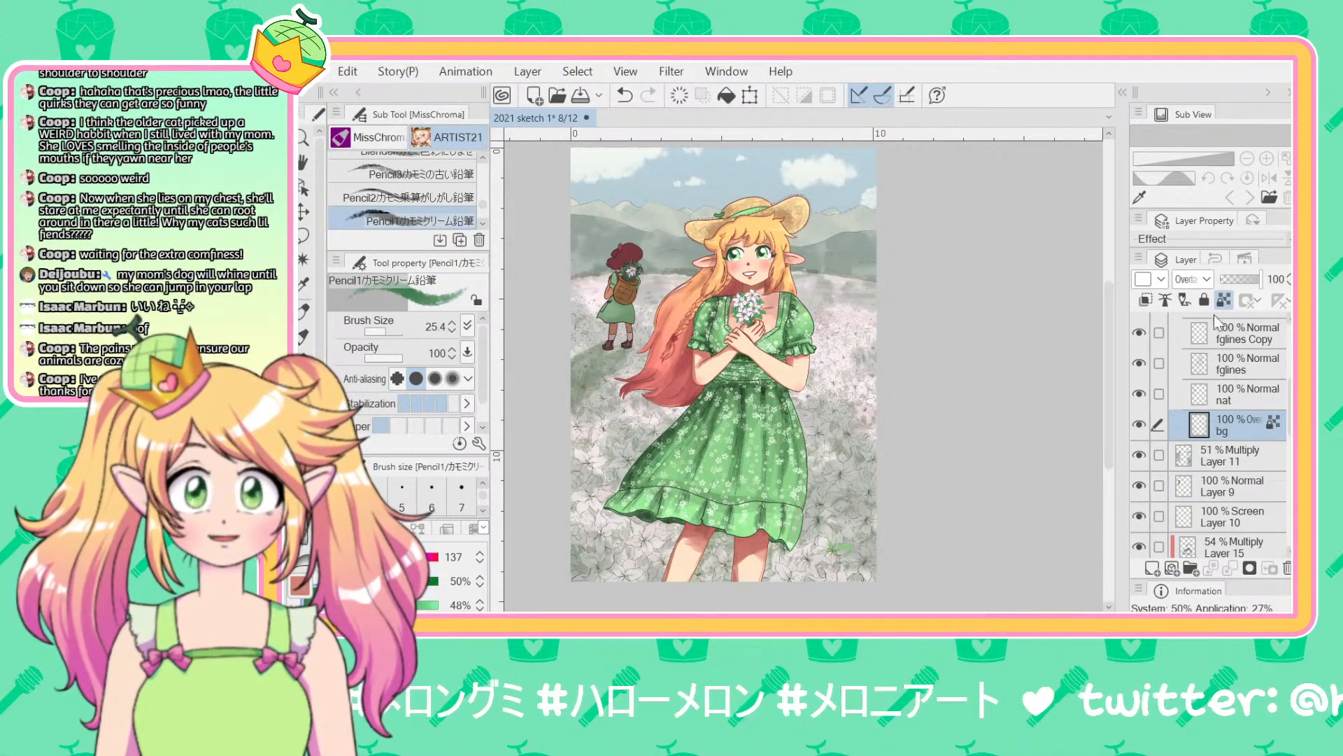
click(1251, 280)
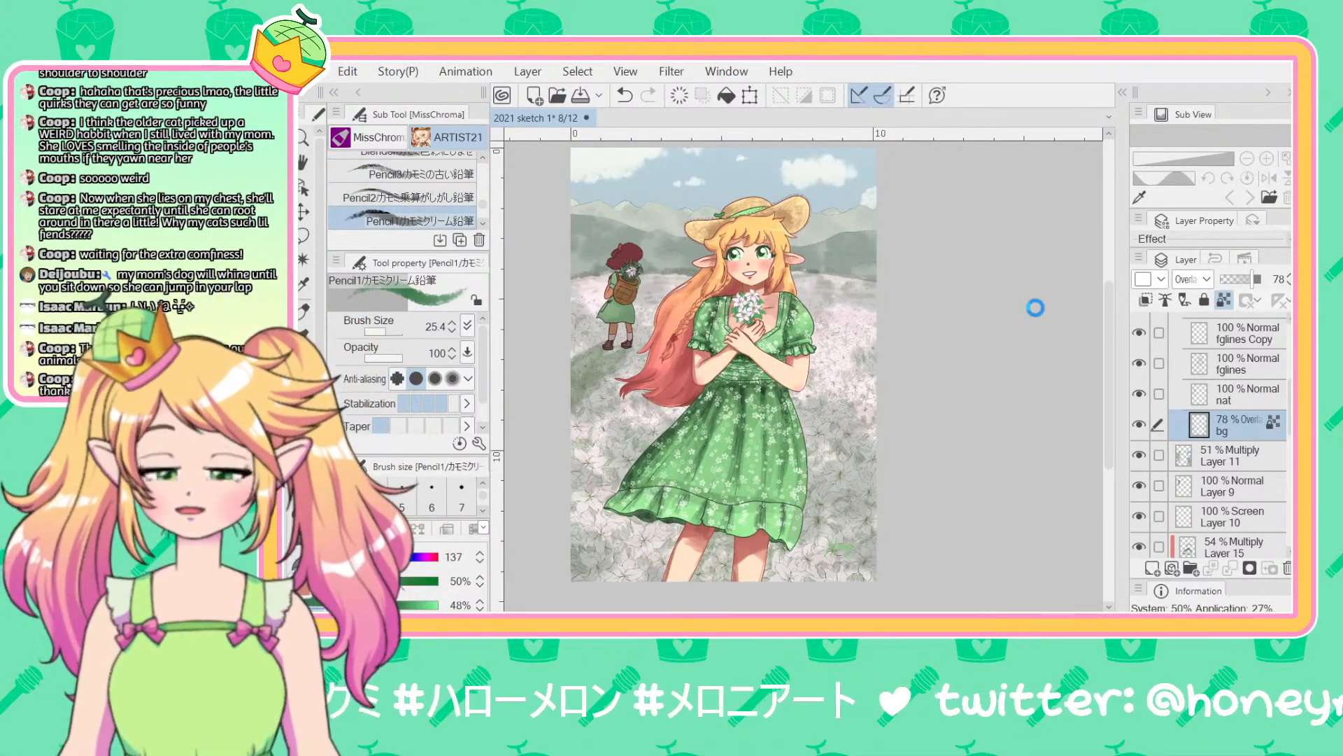
drag(1037, 309, 1037, 311)
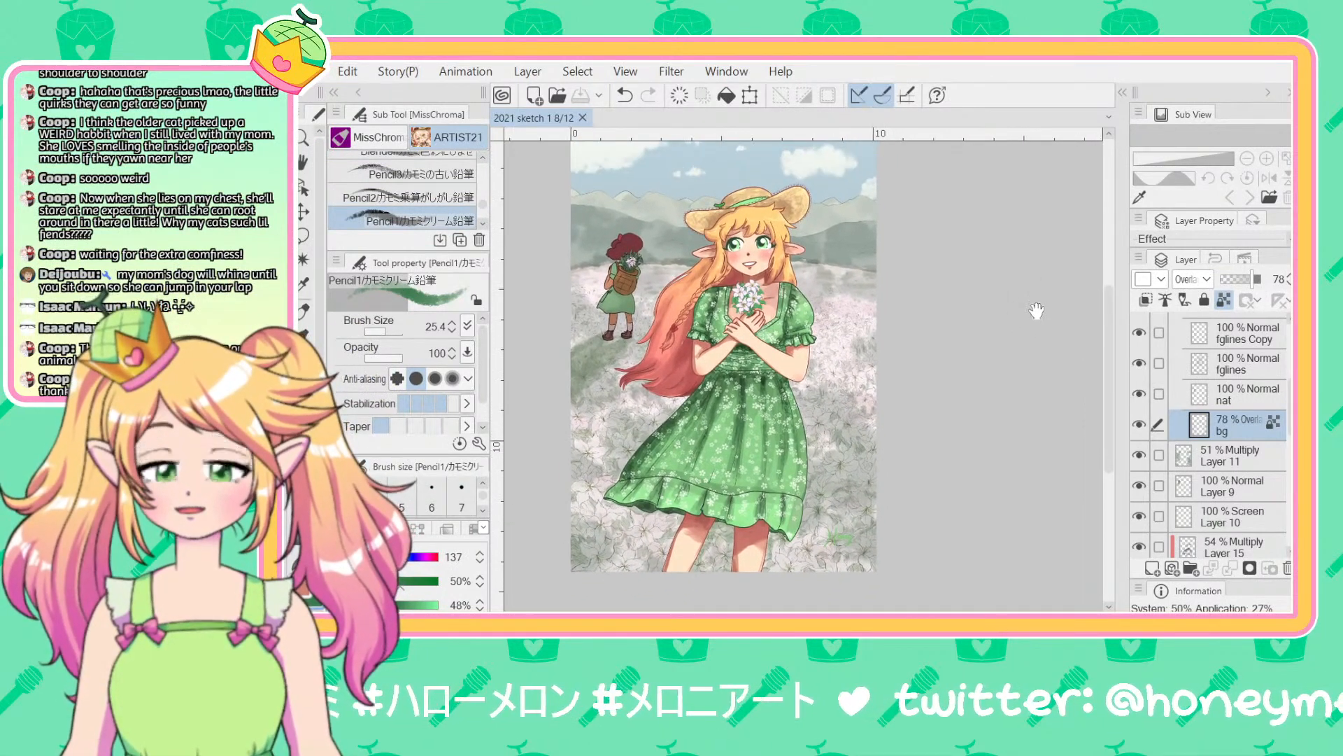
Step: Show Layer 16 and erase its green signature over the lilies near the artwork's lower right corner, using the Hard eraser at size 82.4
scroll(1211, 398, up, 5)
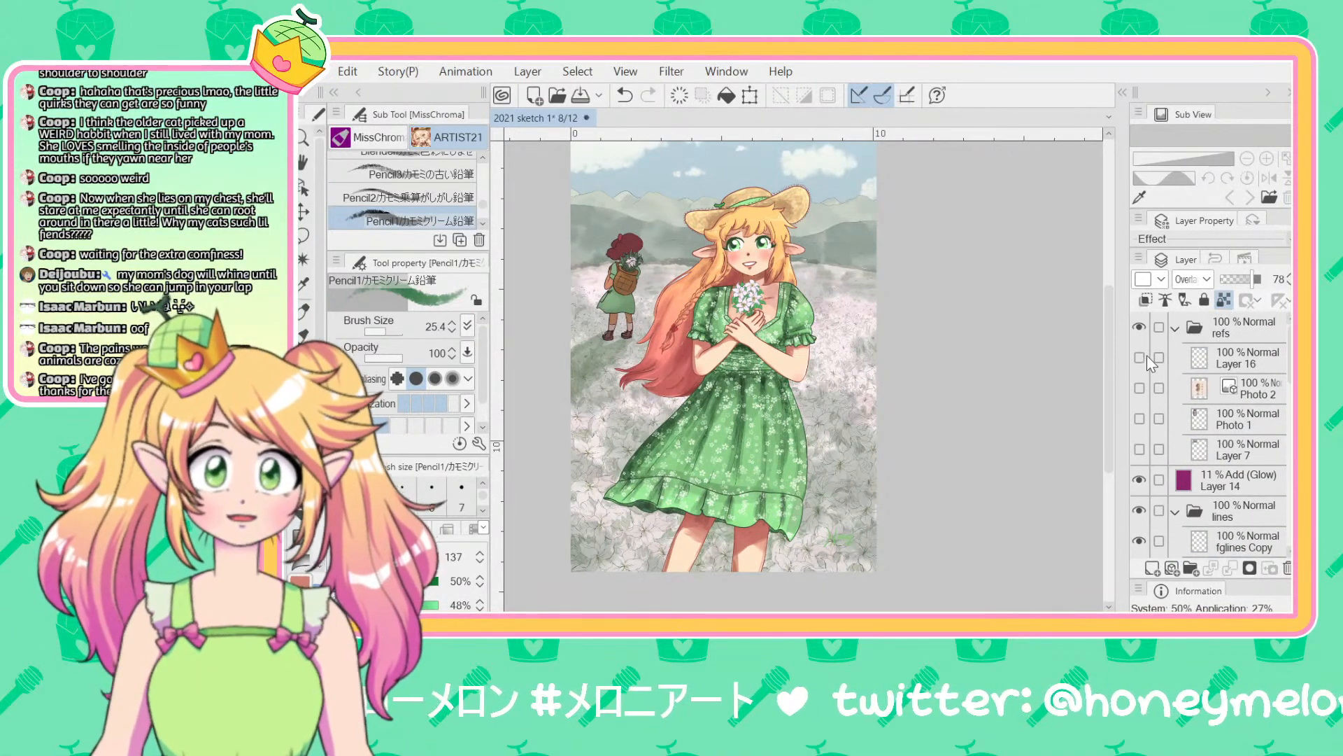
click(1147, 356)
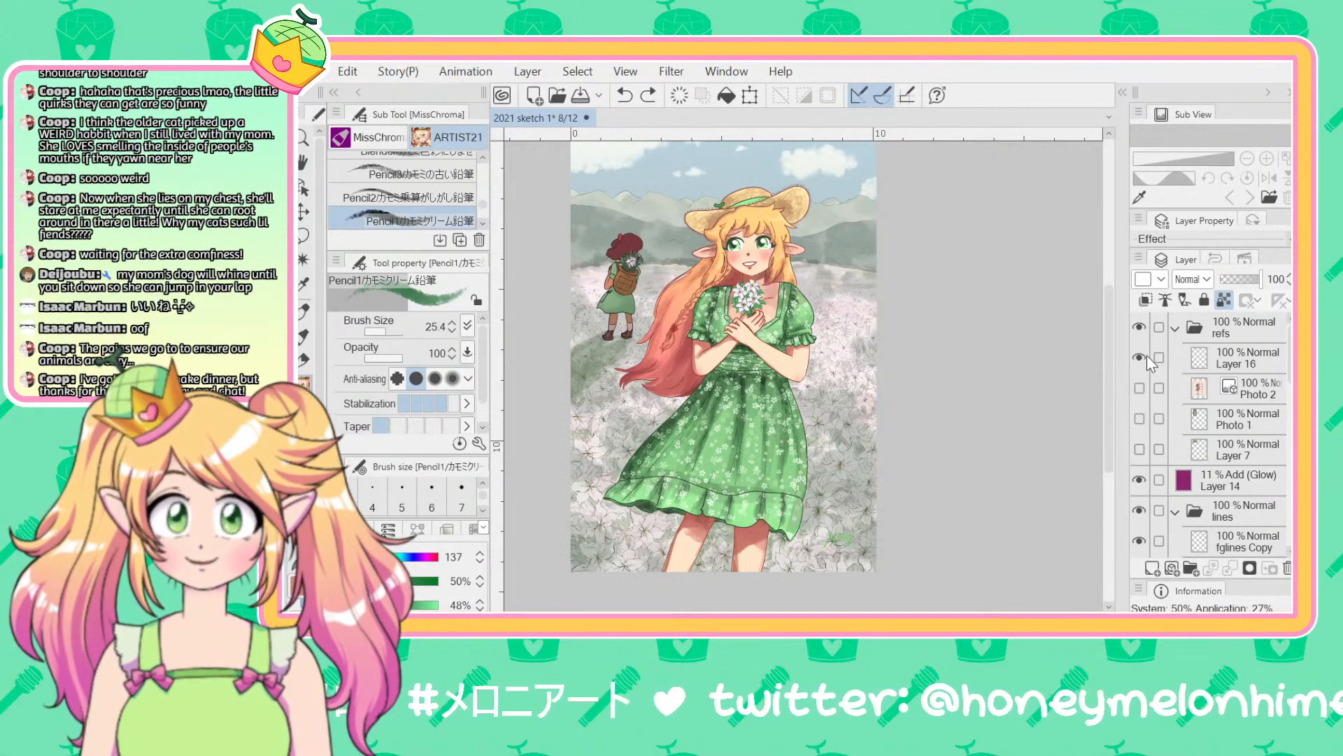
click(1223, 365)
key(e)
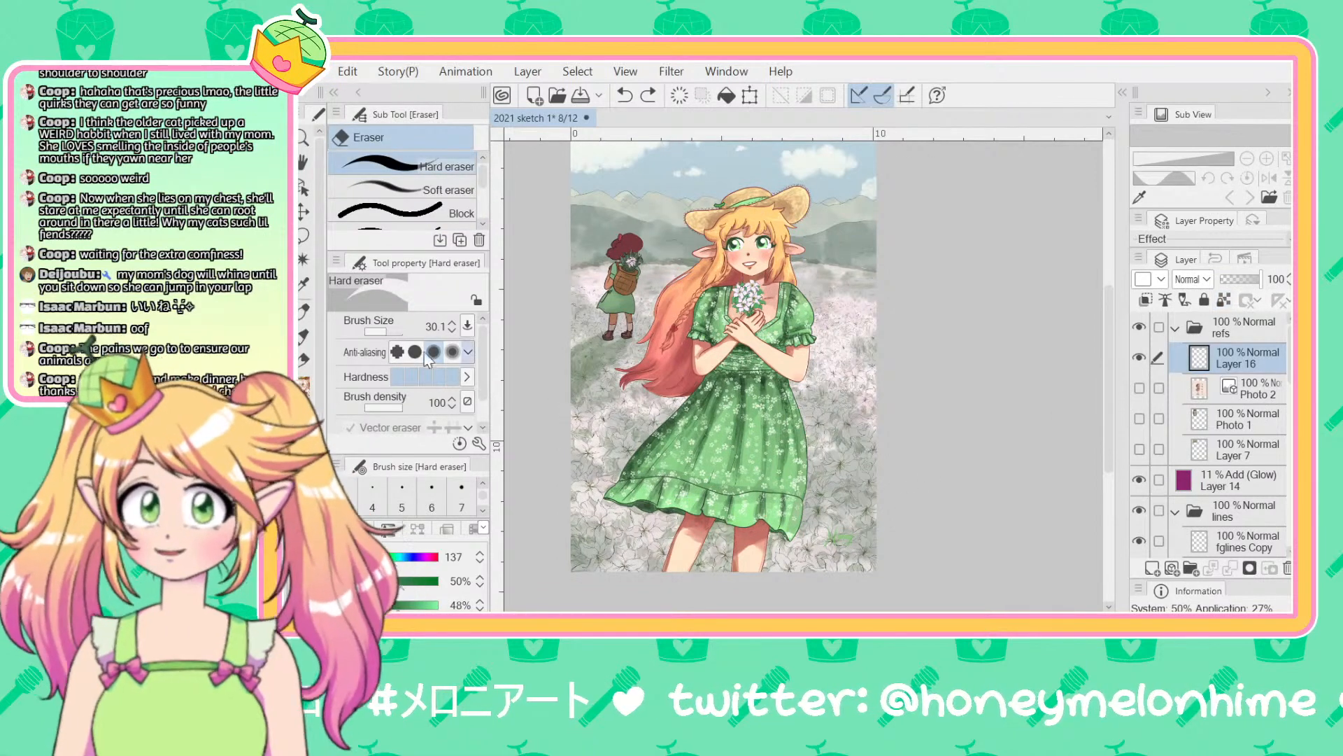
drag(385, 331, 413, 336)
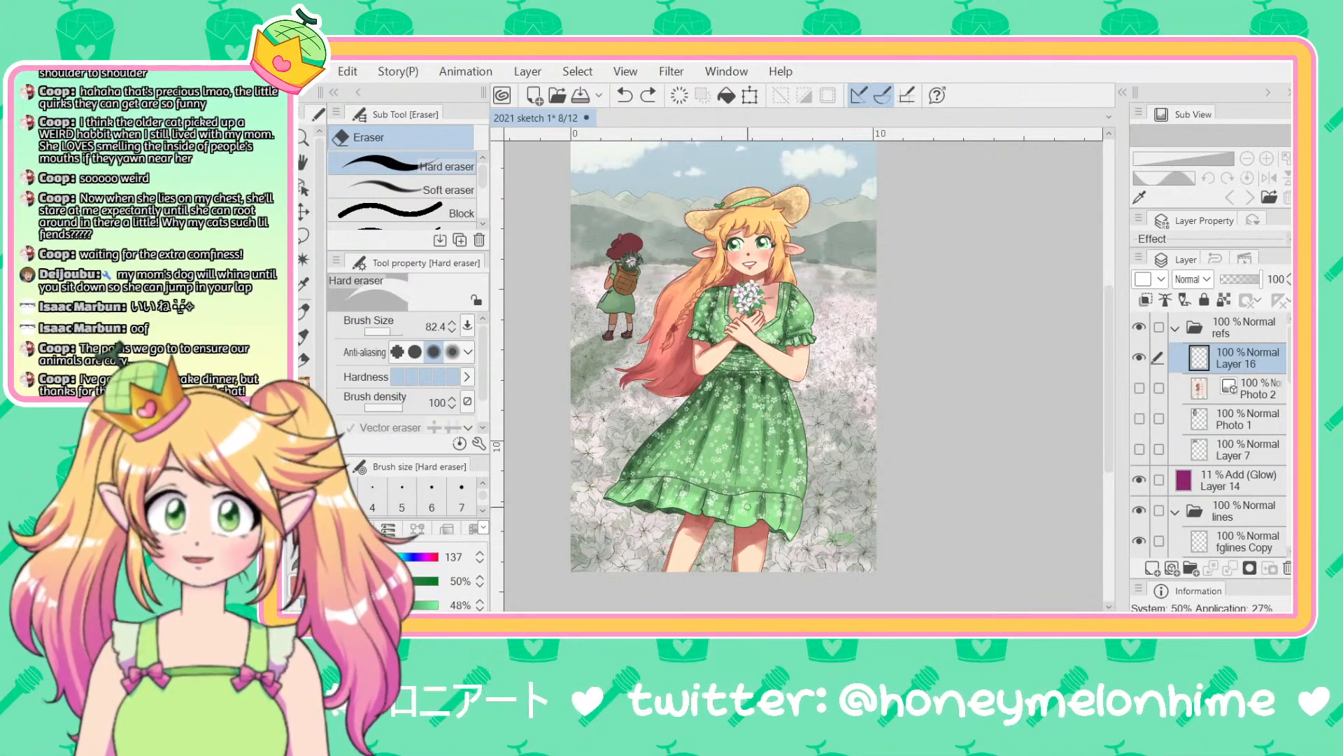
scroll(538, 362, up, 5)
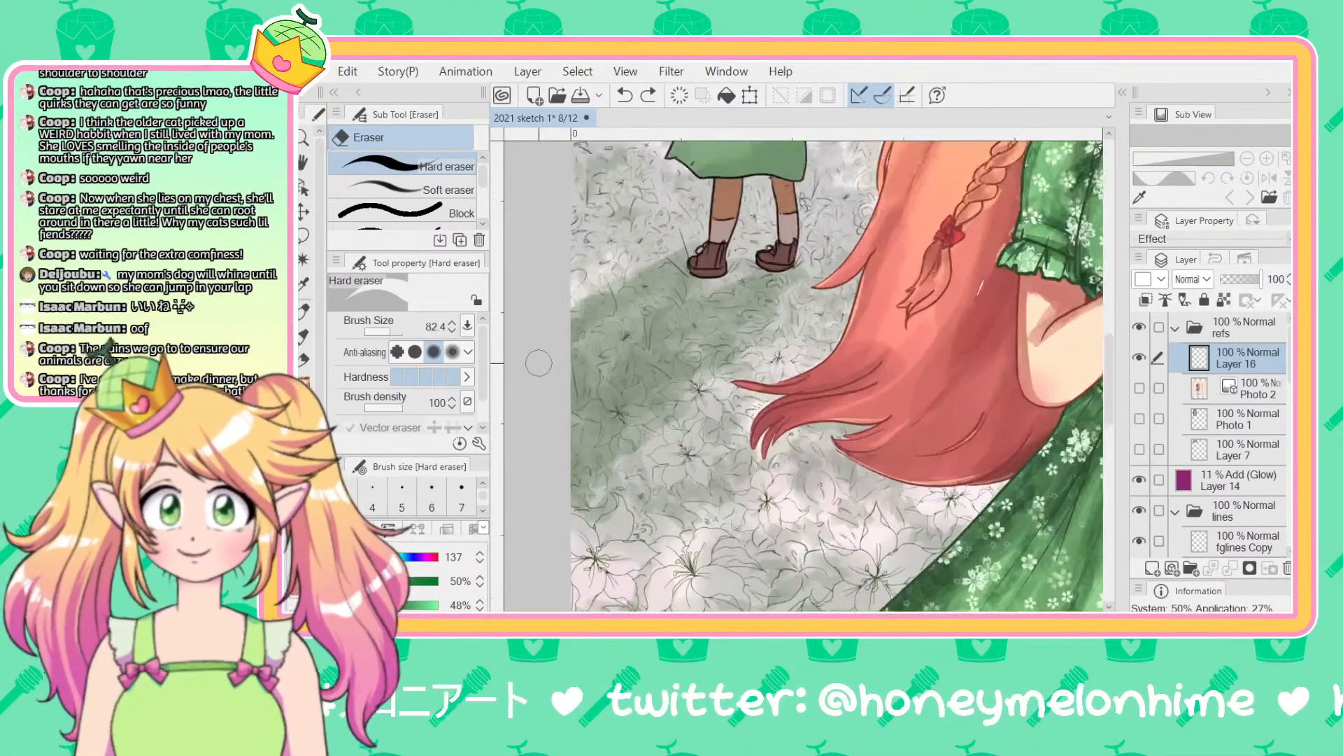
drag(980, 518, 560, 210)
drag(979, 406, 735, 336)
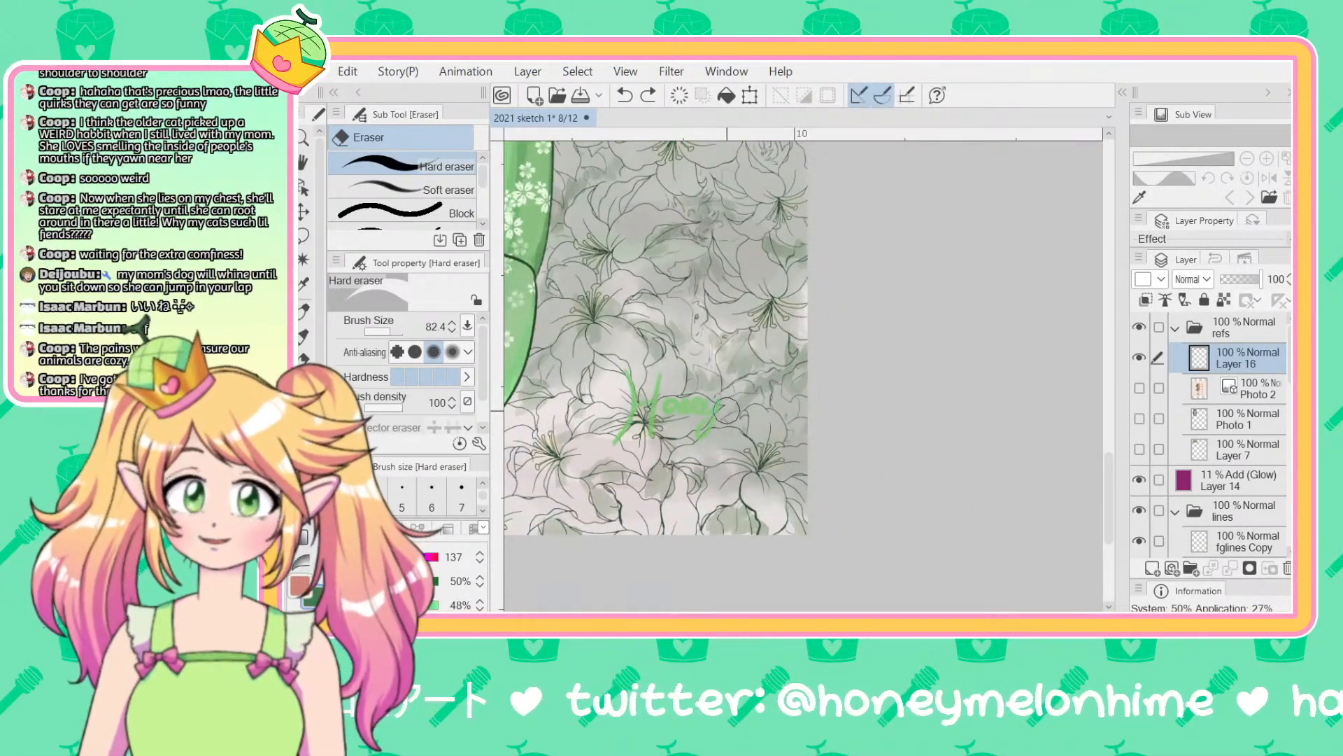
key(p)
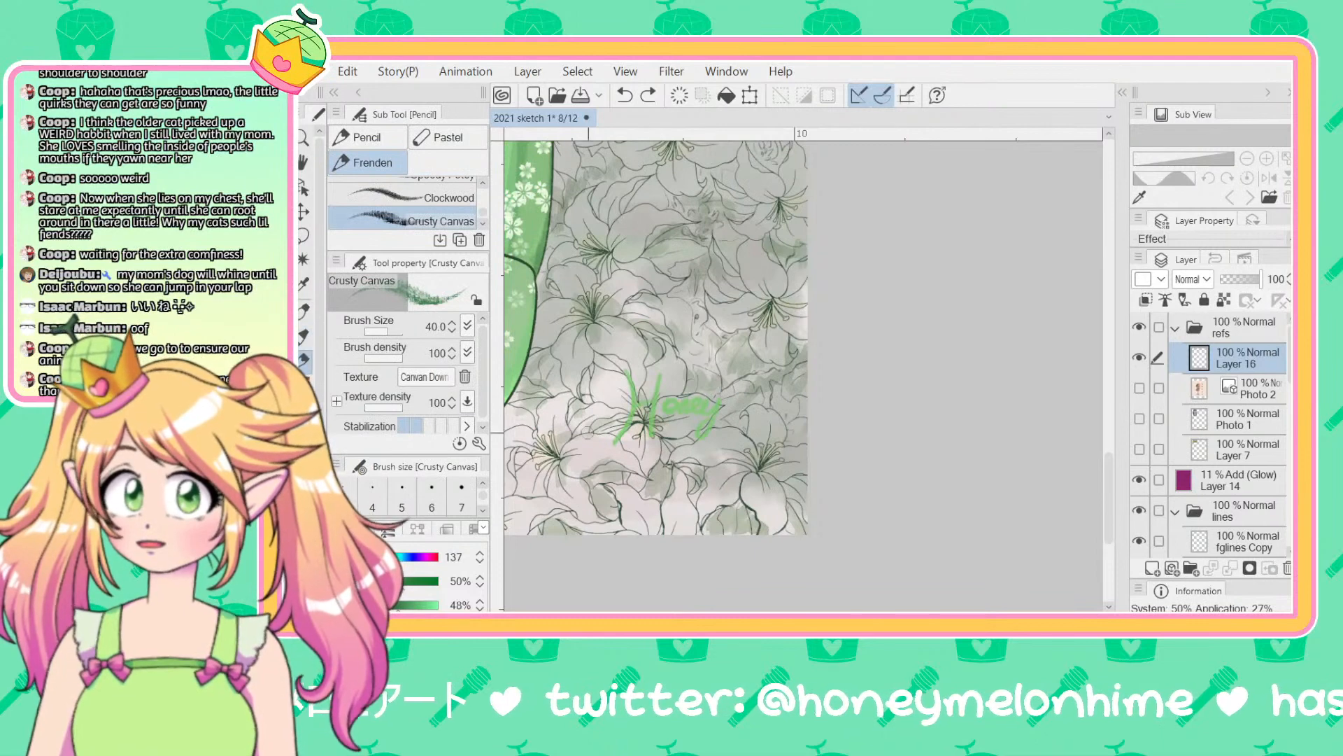
key(e)
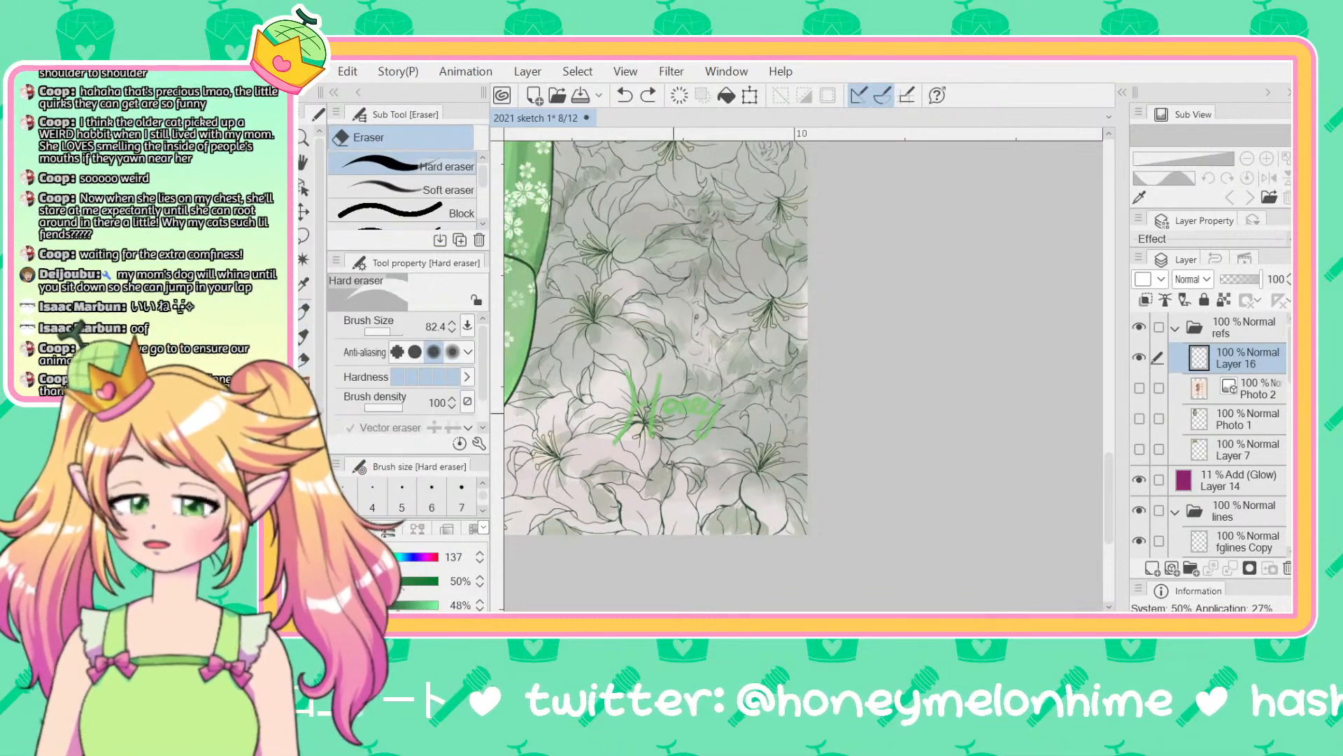
mouse_move(644, 395)
mouse_down()
mouse_move(630, 378)
mouse_move(707, 413)
mouse_up()
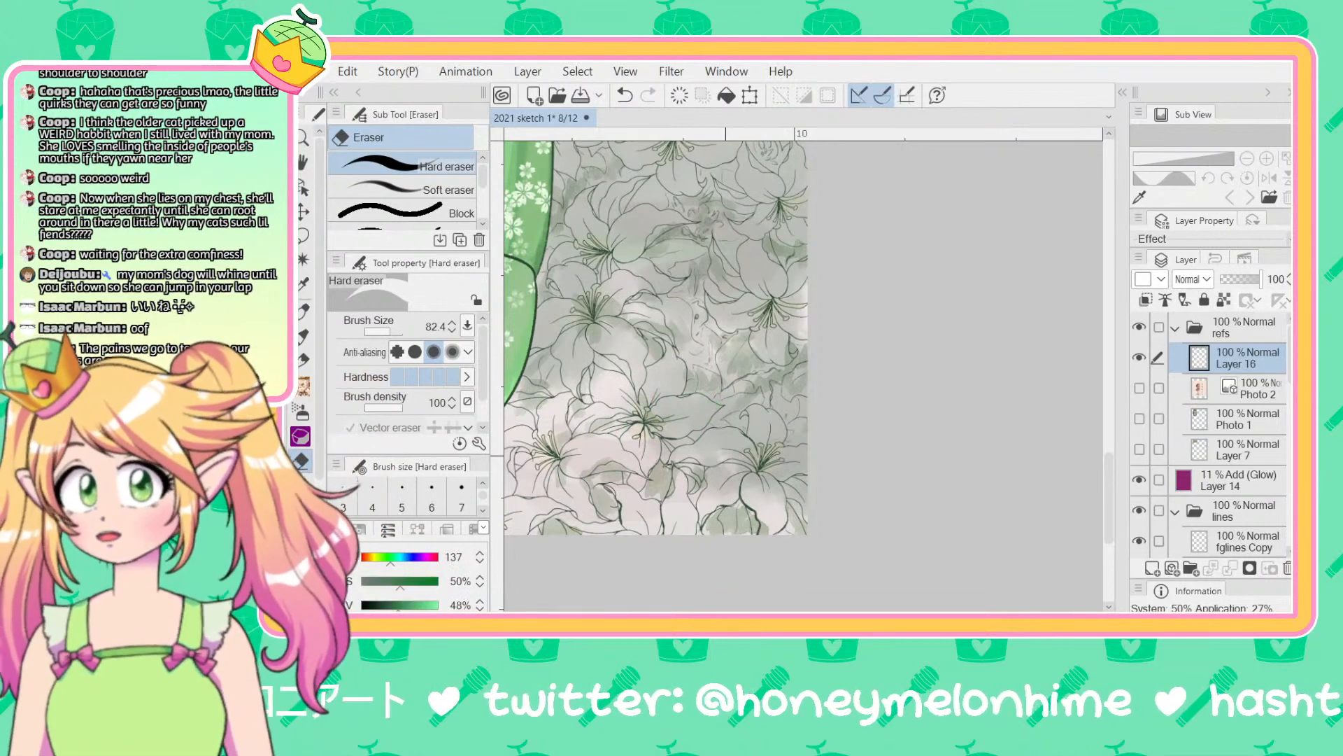
Step: Write the signature "Honey Melon" in green pencil over the lower-right flowers on Layer 16 and draw a circle with a stem around it
key(p)
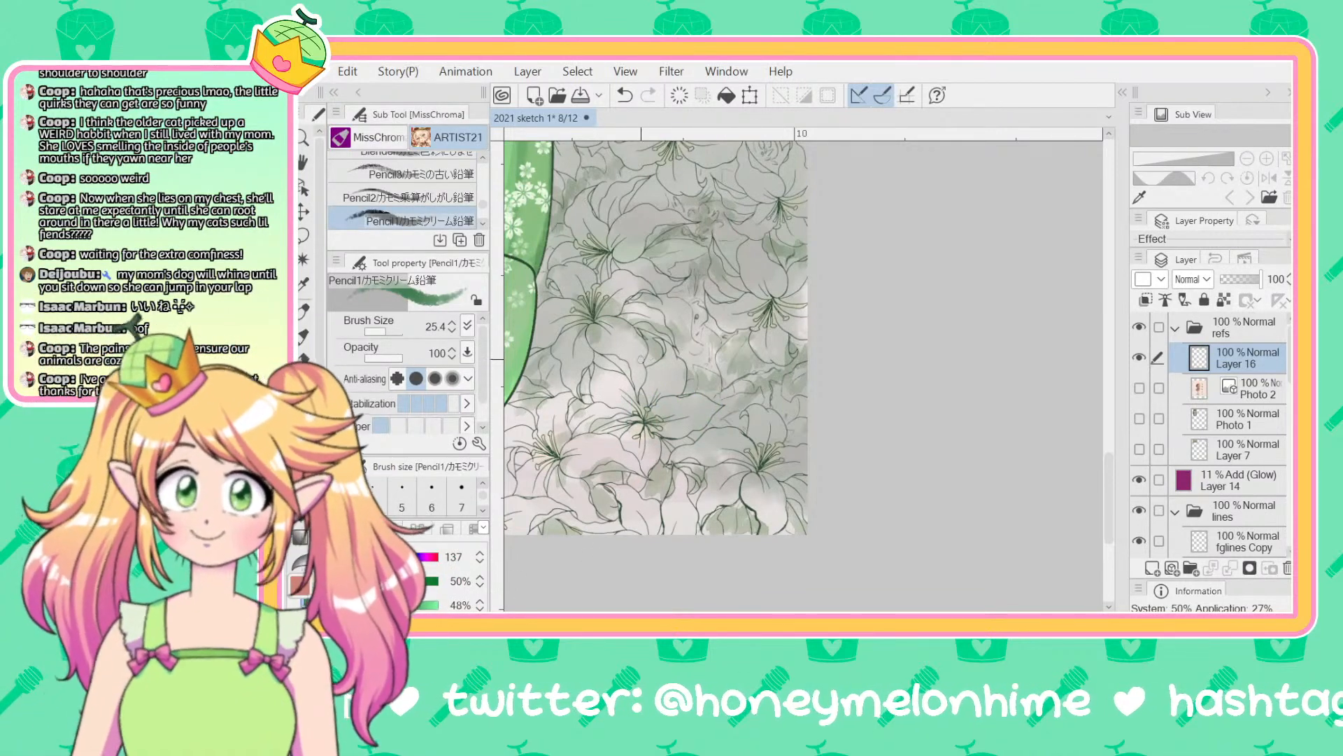
drag(619, 347, 607, 408)
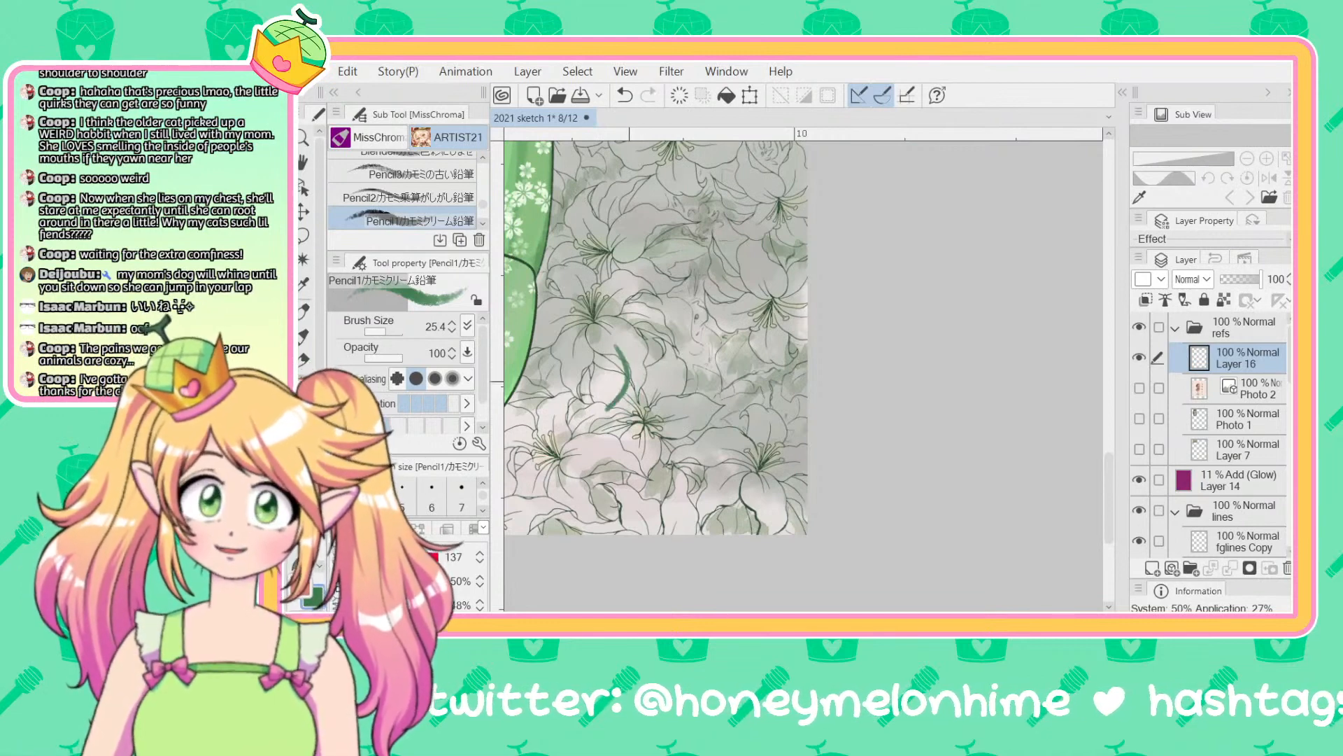
drag(631, 353, 633, 389)
mouse_move(653, 360)
mouse_down()
mouse_move(640, 402)
mouse_move(650, 376)
mouse_move(698, 387)
mouse_move(714, 402)
mouse_move(704, 420)
mouse_up()
mouse_move(638, 448)
mouse_down()
mouse_move(659, 422)
mouse_move(666, 453)
mouse_move(720, 437)
mouse_up()
drag(721, 357, 736, 407)
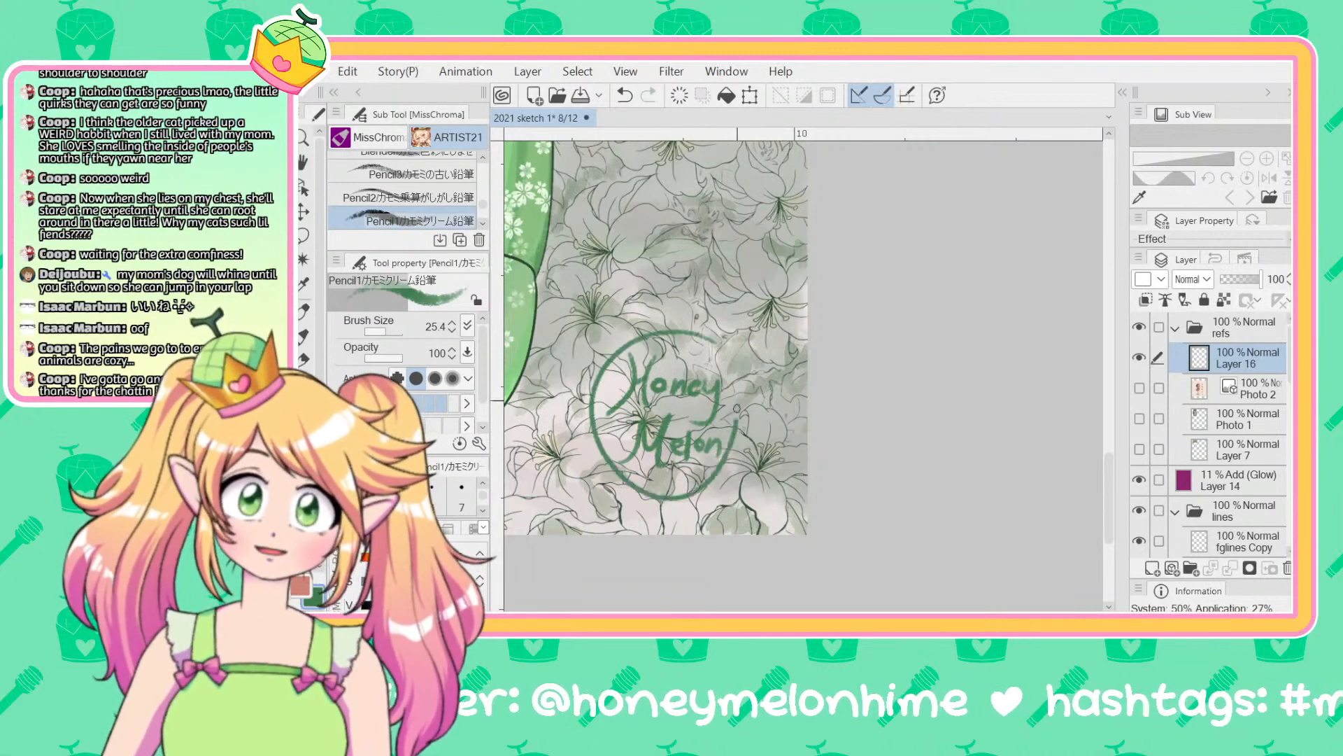
key(ctrl+z)
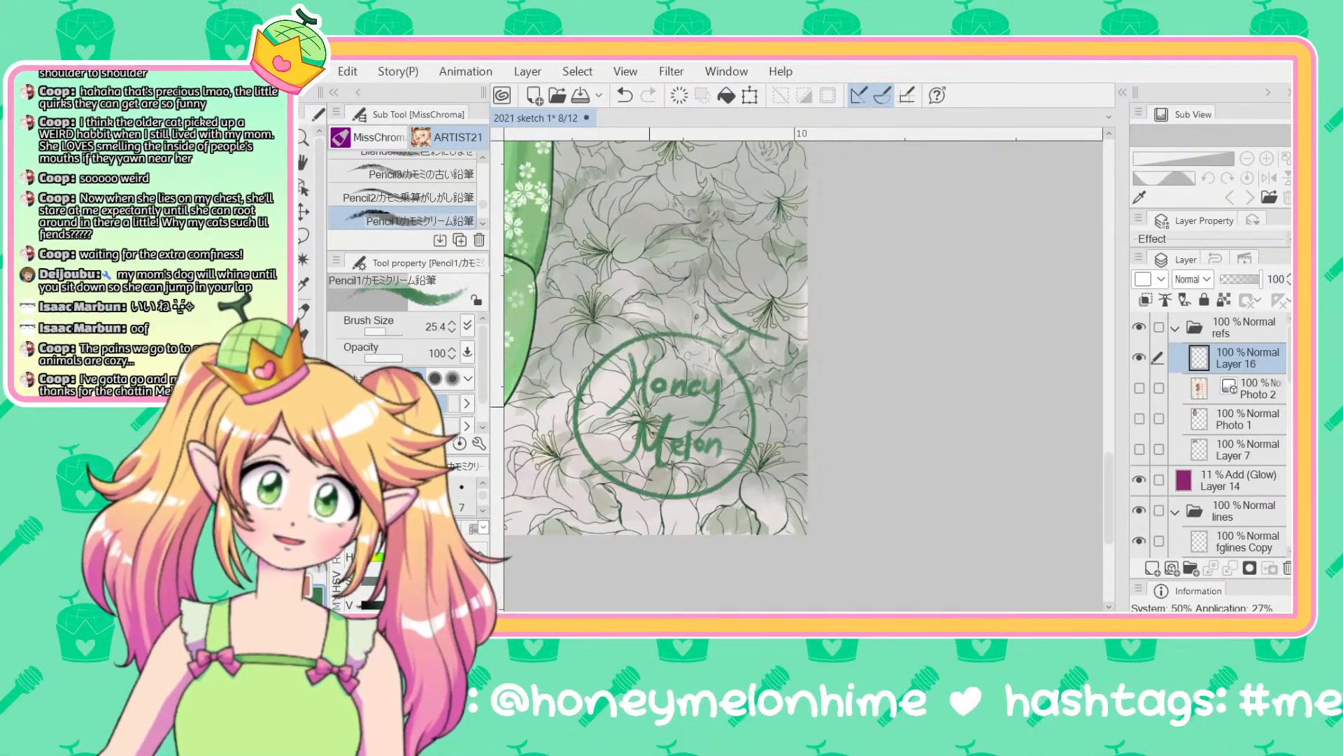
Step: Add the date marks "3" and "21" inside the signature circle and save the file
mouse_move(599, 437)
mouse_down()
mouse_move(602, 456)
mouse_move(684, 488)
mouse_up()
drag(687, 475, 688, 487)
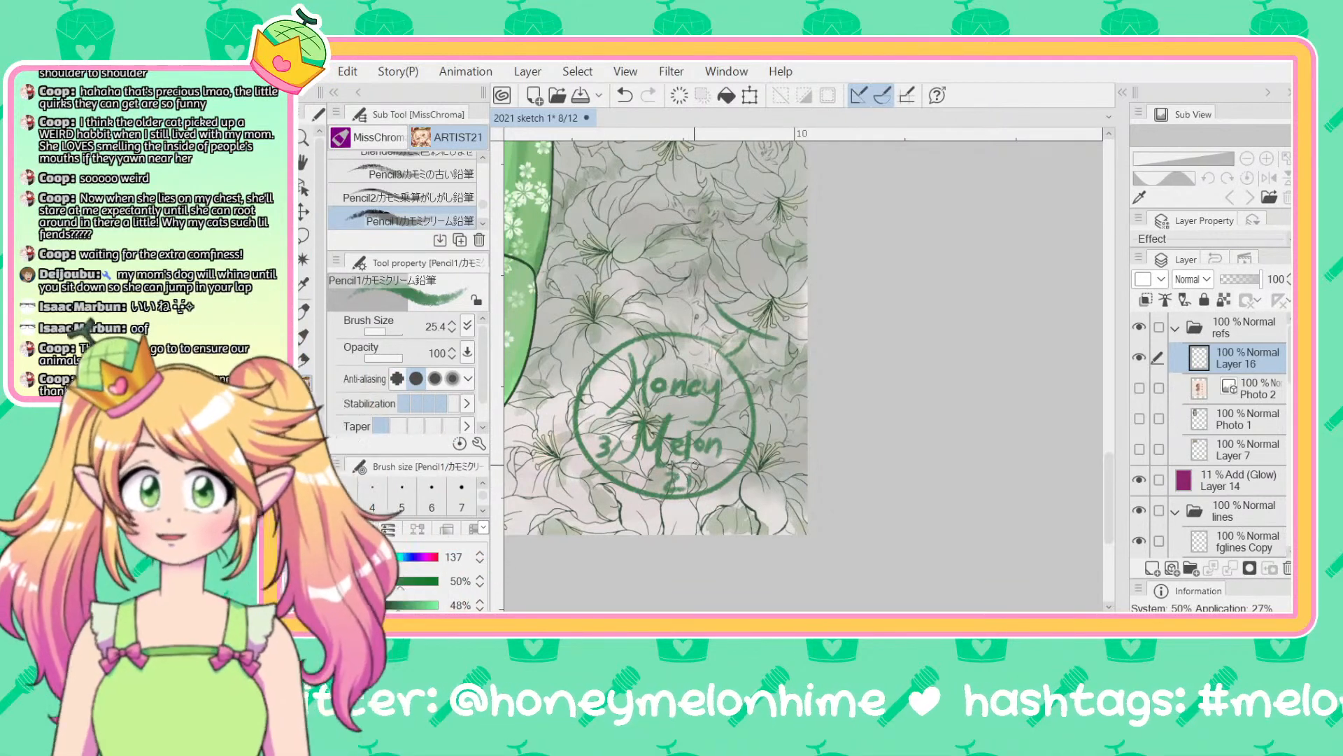
scroll(1241, 450, down, 3)
key(ctrl+s)
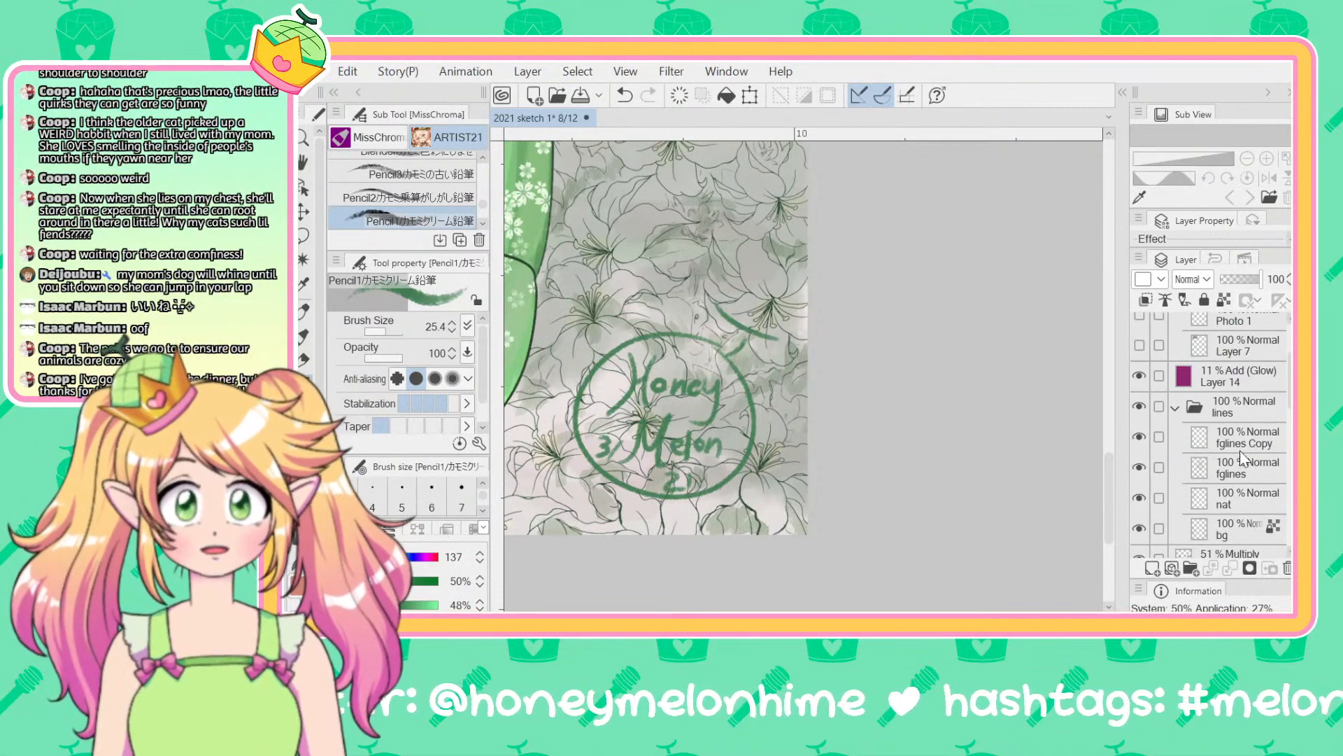
Step: Recolor the transparency-locked bg line layer with a muted dark green of hue 137, saturation 17% and value 36%
click(1240, 447)
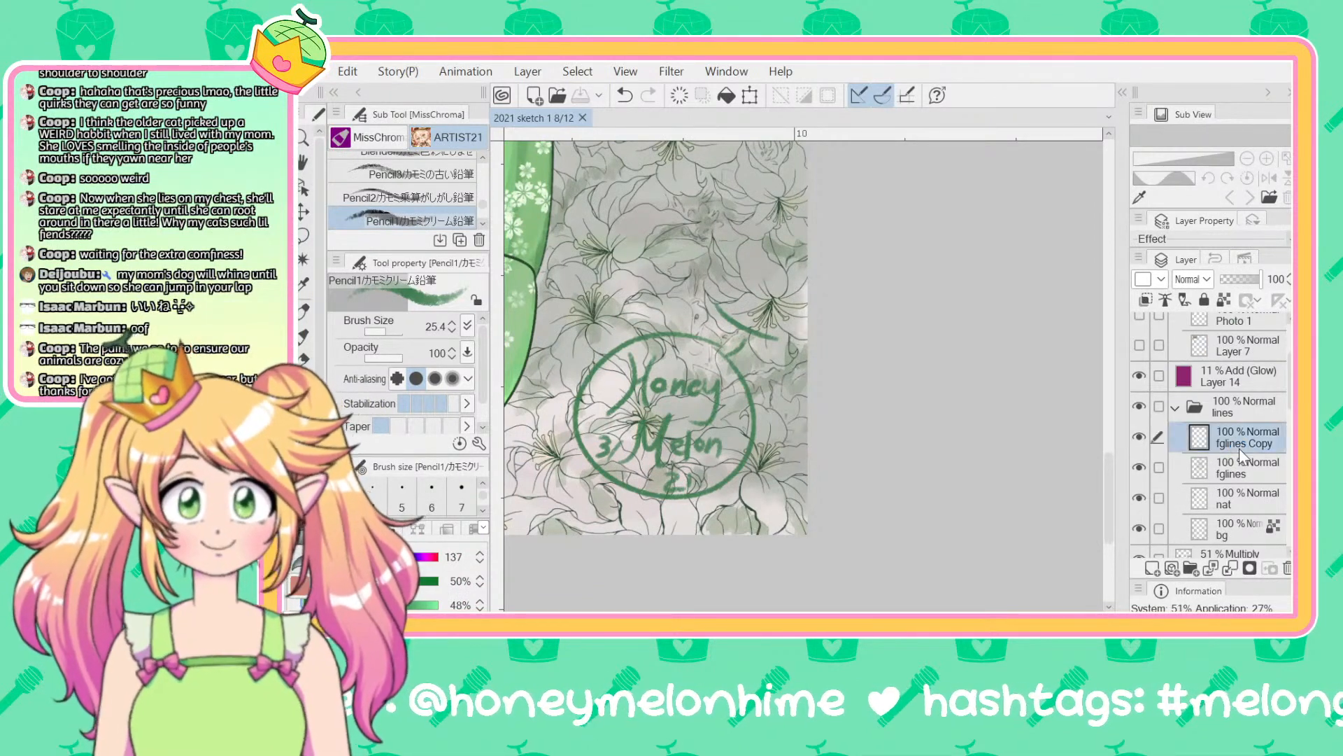
click(1210, 535)
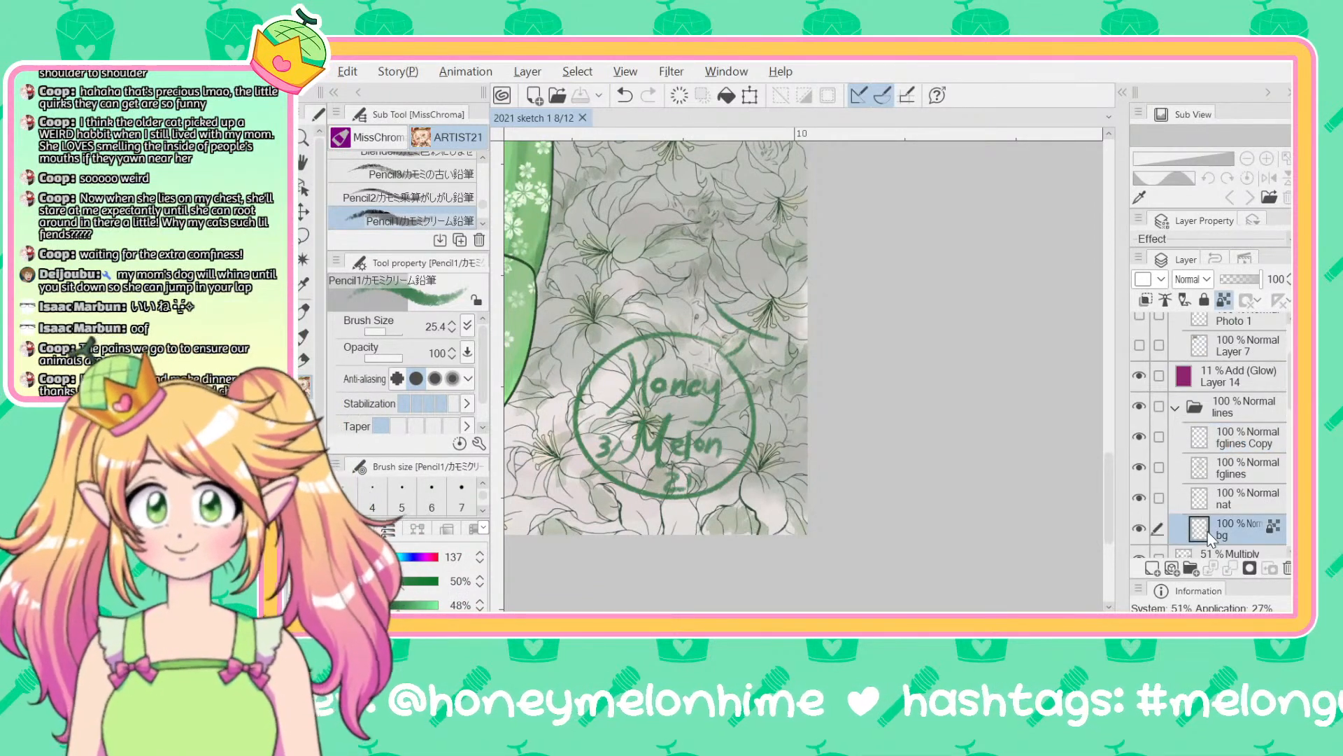
key(ctrl+z)
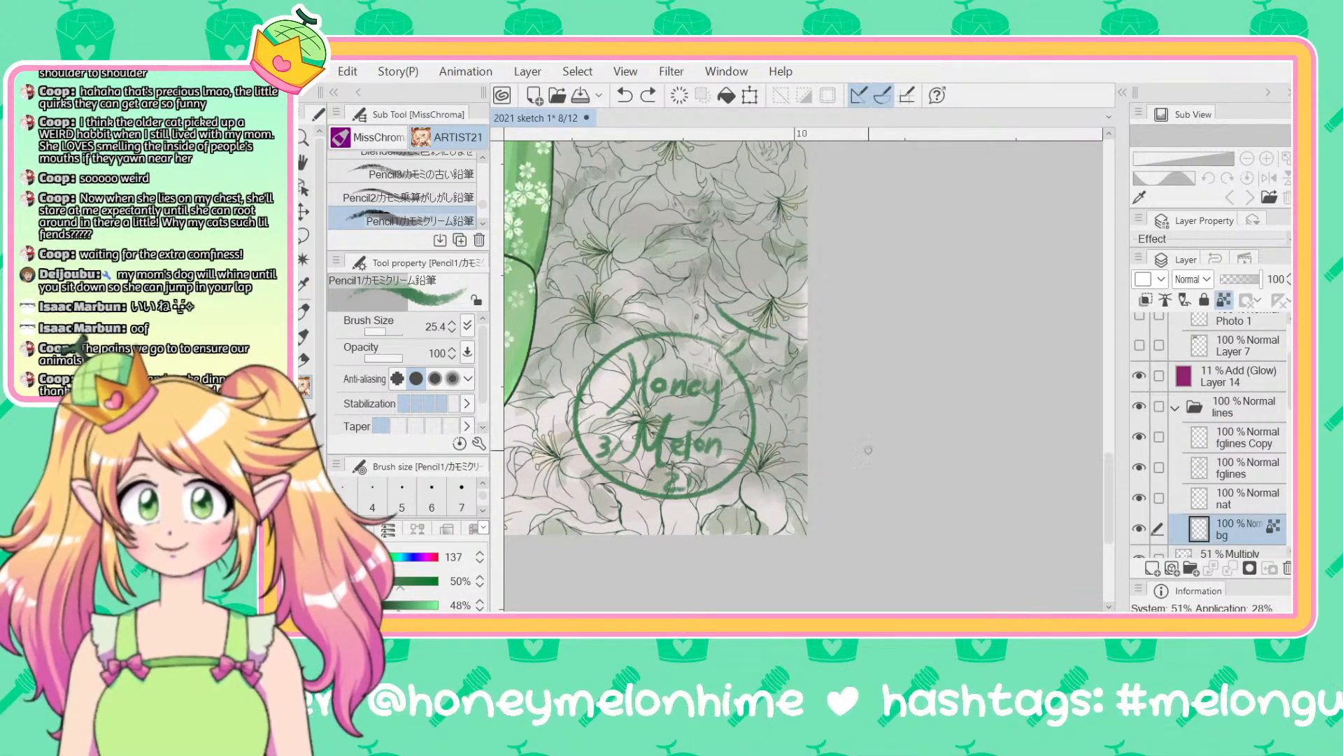
scroll(566, 584, down, 4)
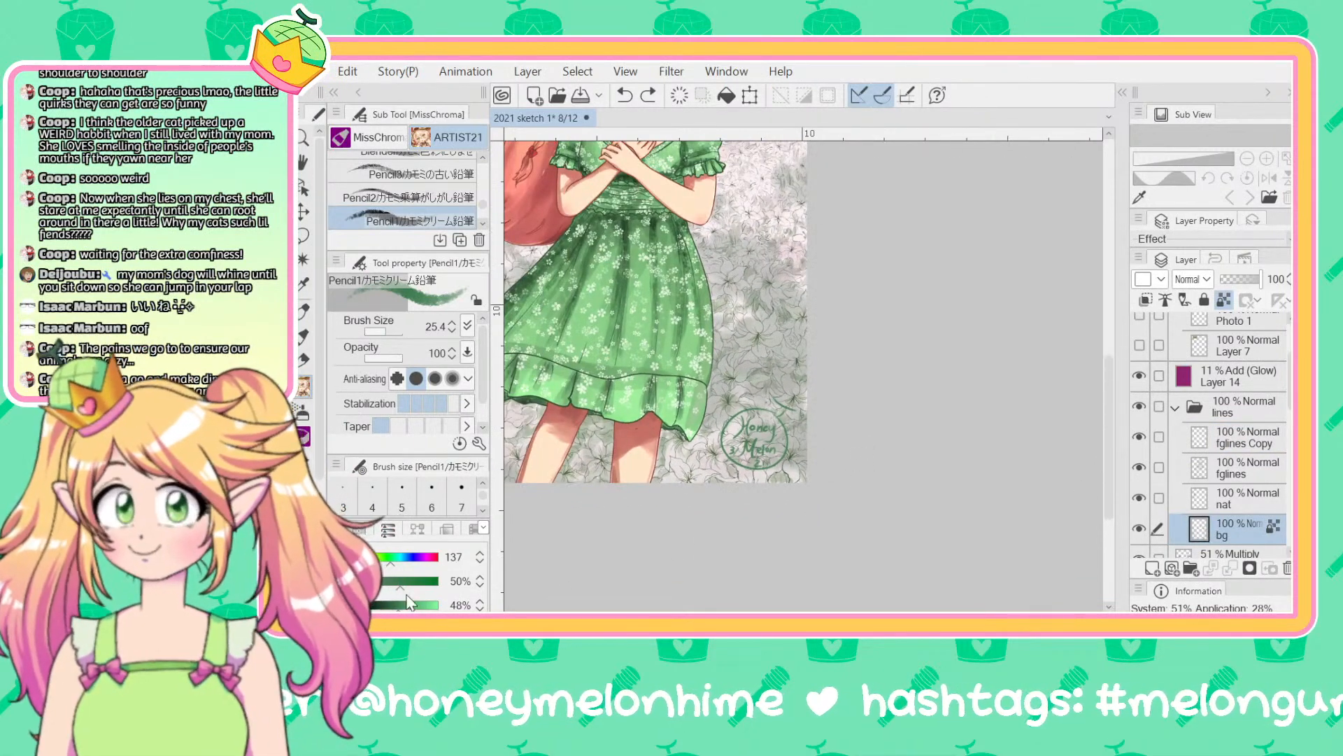
click(382, 582)
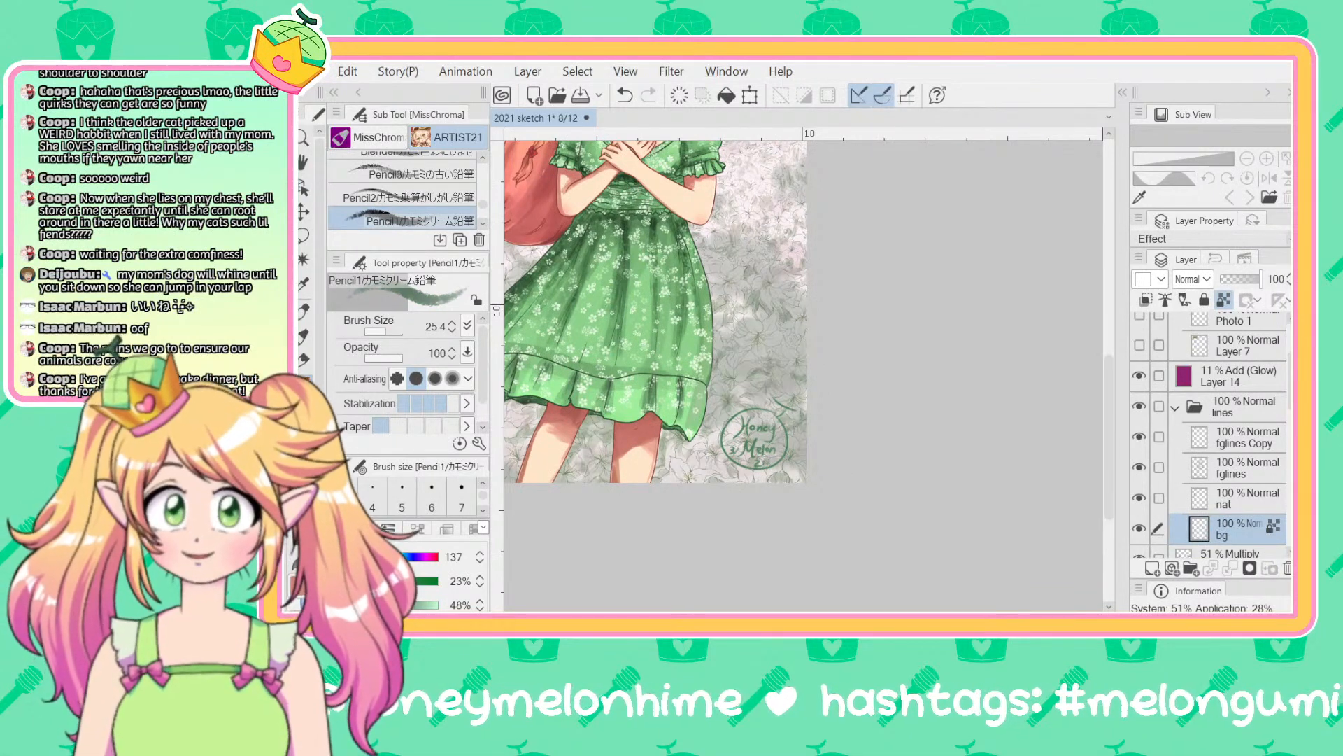
scroll(768, 449, down, 2)
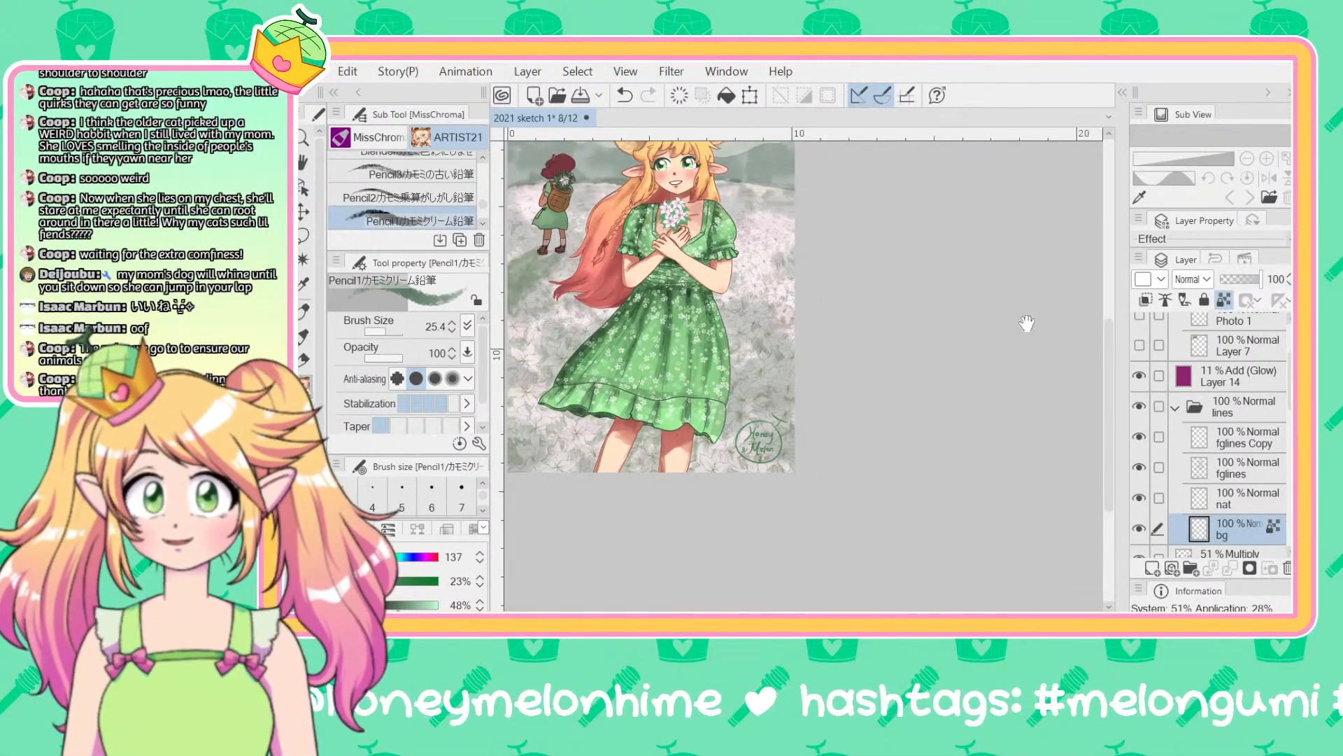
drag(949, 248, 1013, 312)
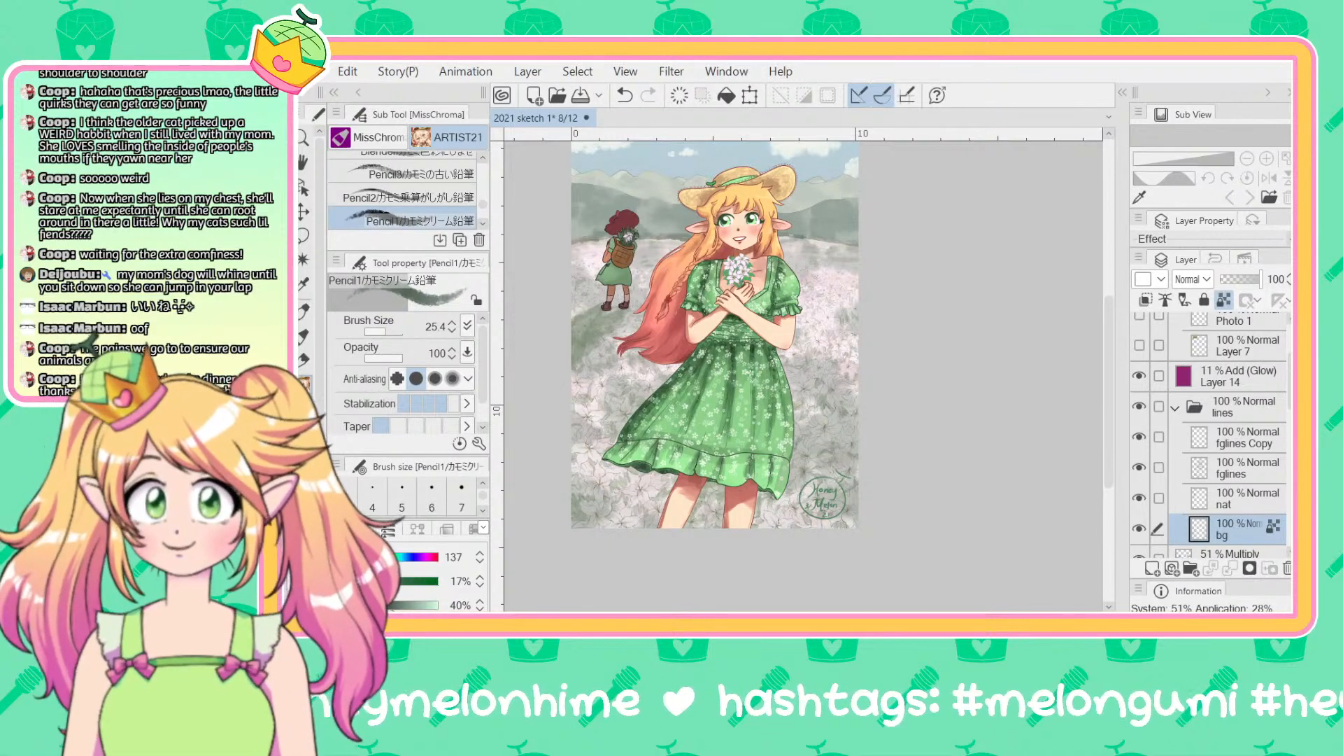
drag(393, 608, 387, 607)
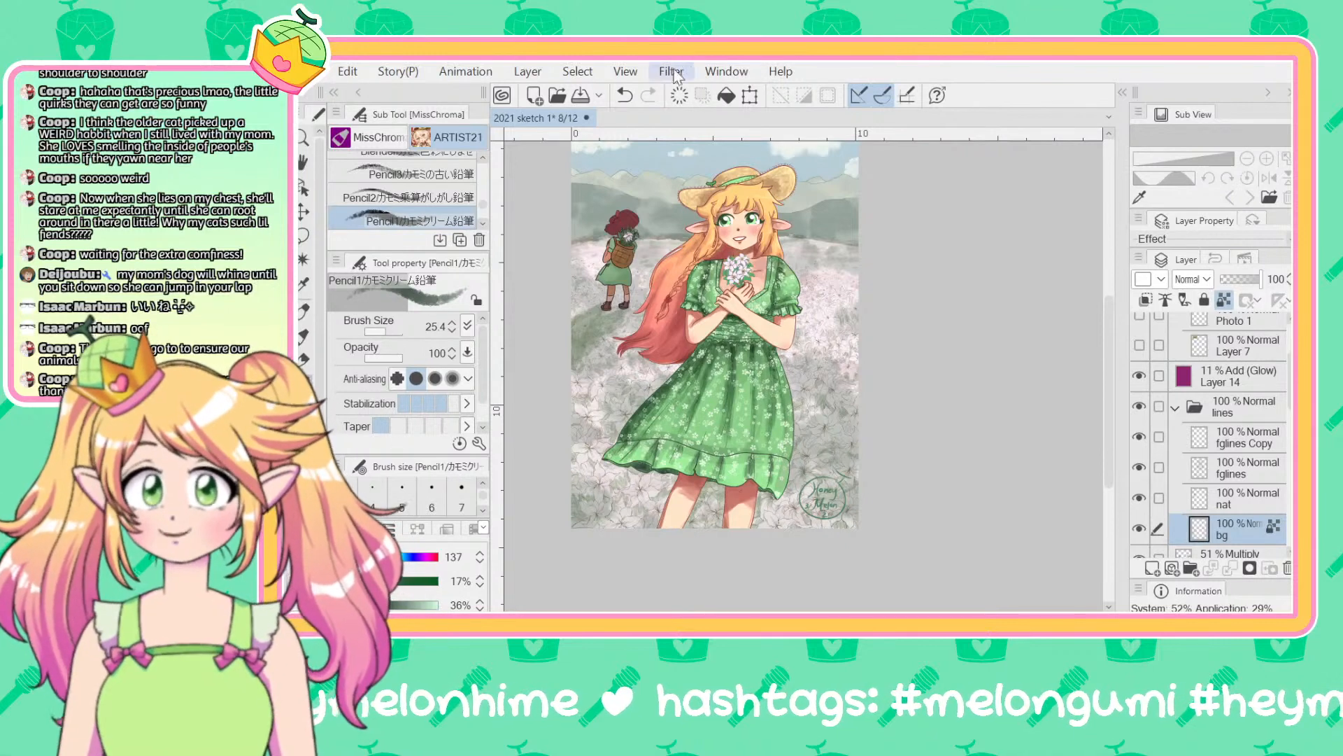
Step: Unlock the transparent pixels of the bg line layer, duplicate the layer and hide the original
click(1223, 301)
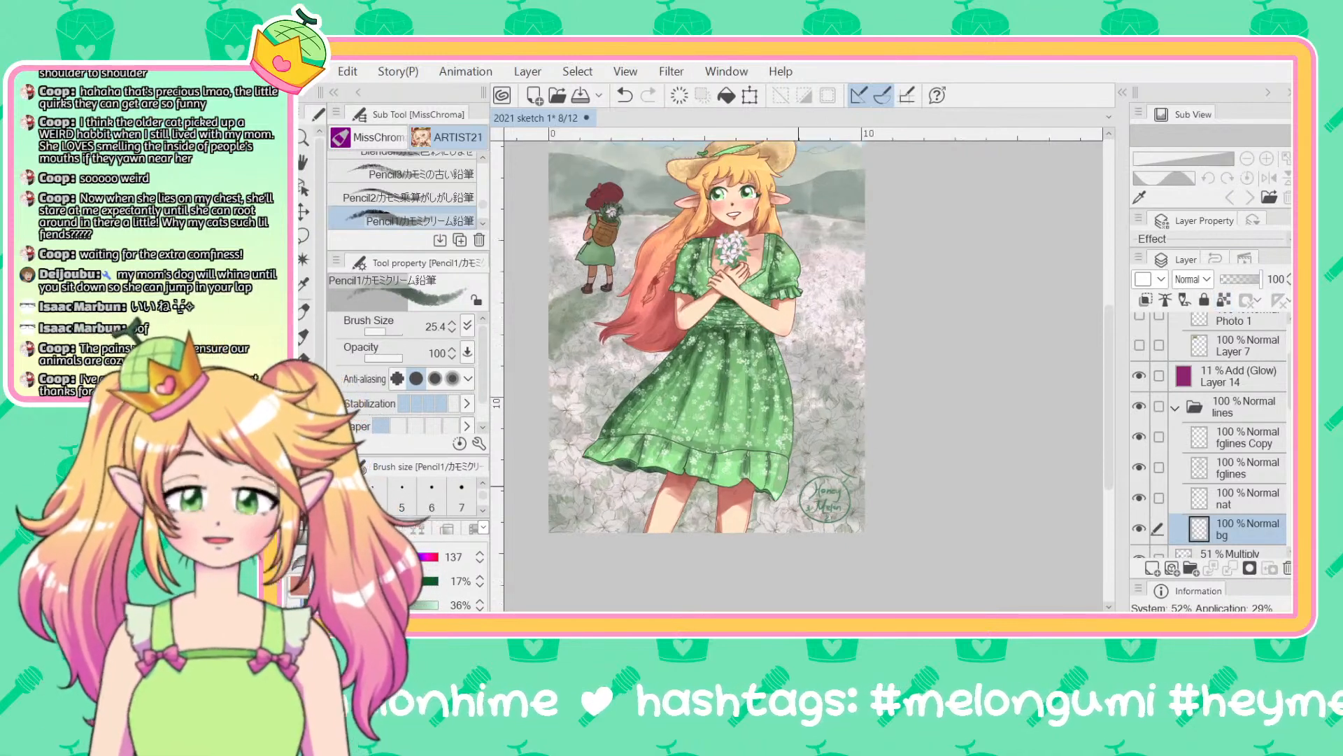
key(ctrl+plus)
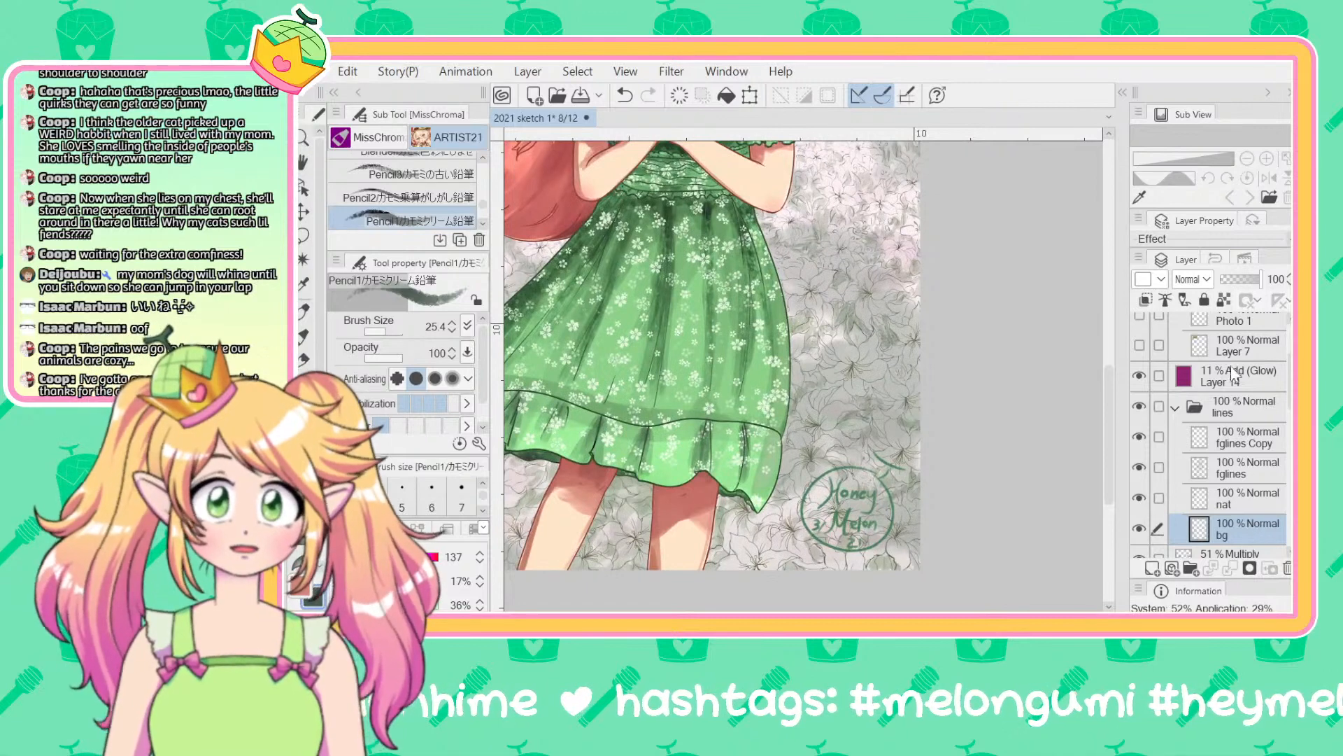
key(ctrl+j)
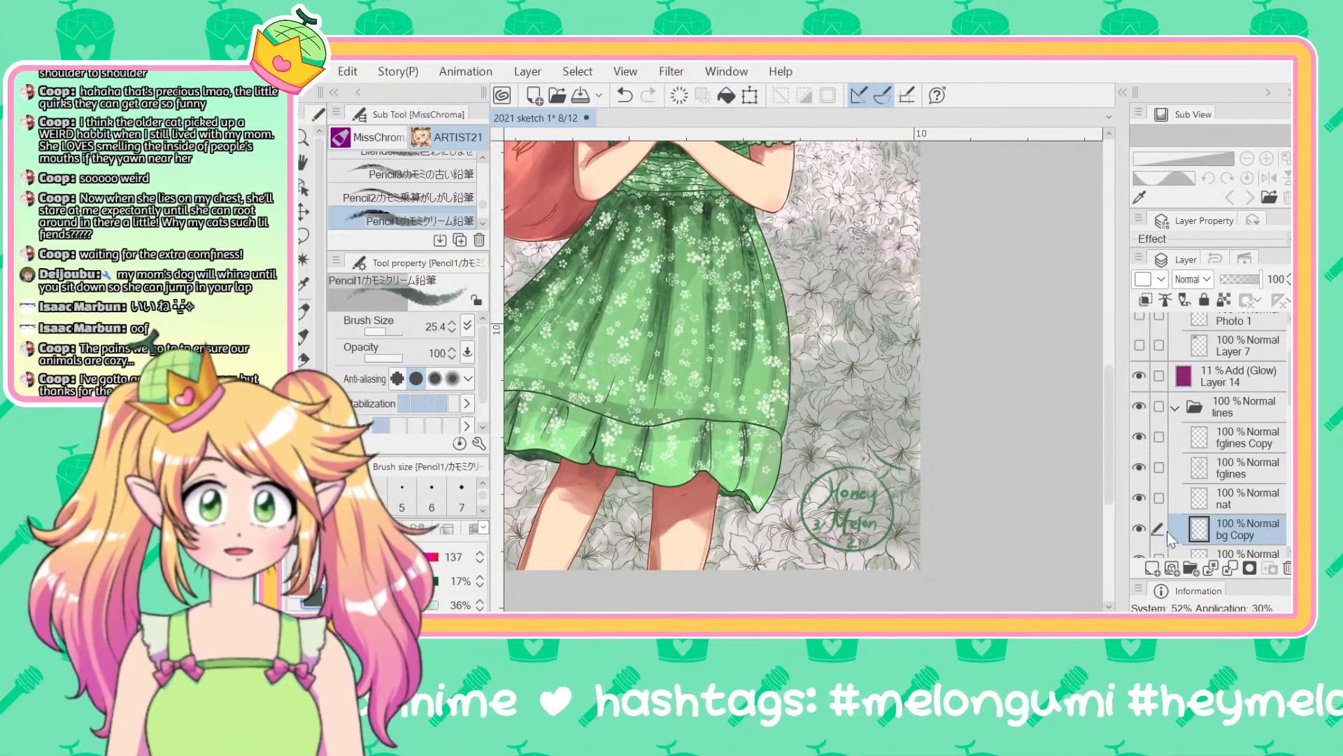
scroll(1167, 531, down, 1)
click(1140, 533)
scroll(1187, 486, down, 2)
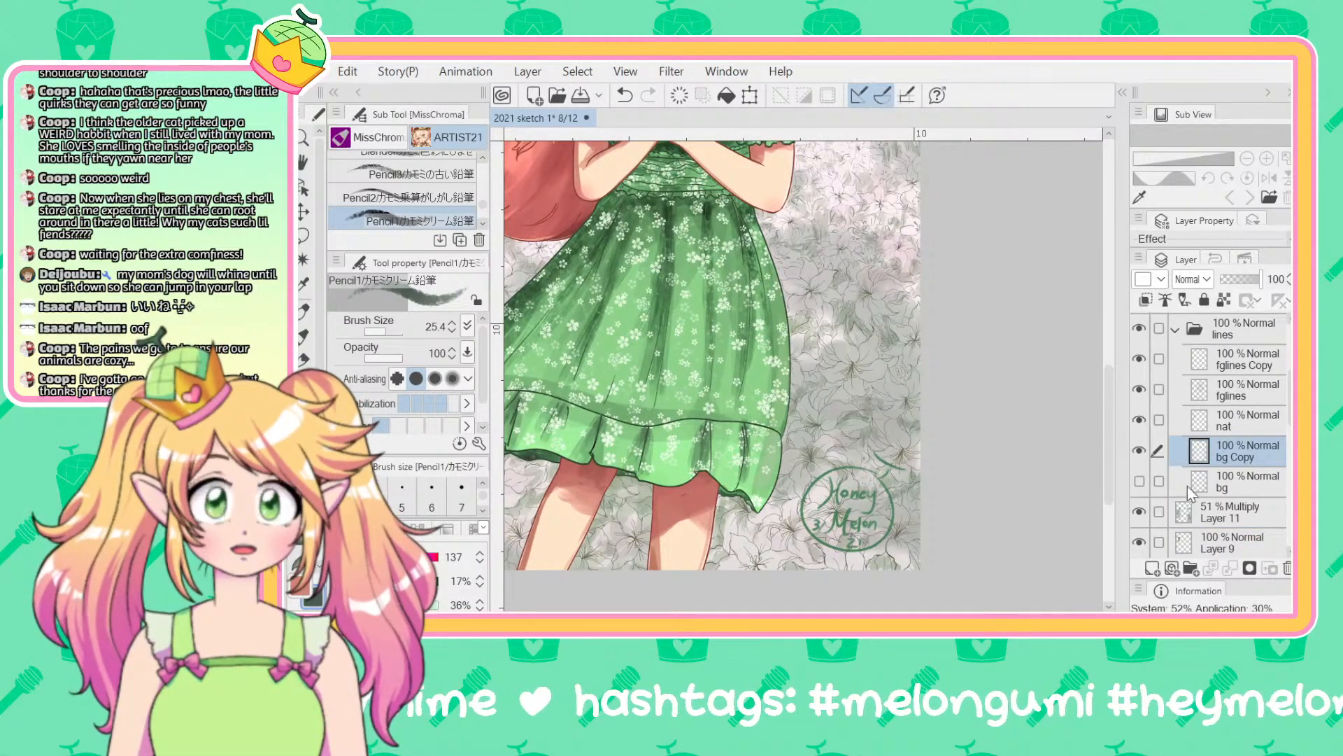
Step: Lower the opacity of the bg Copy layer to 86%, comparing it with full opacity, and save the file
click(1251, 280)
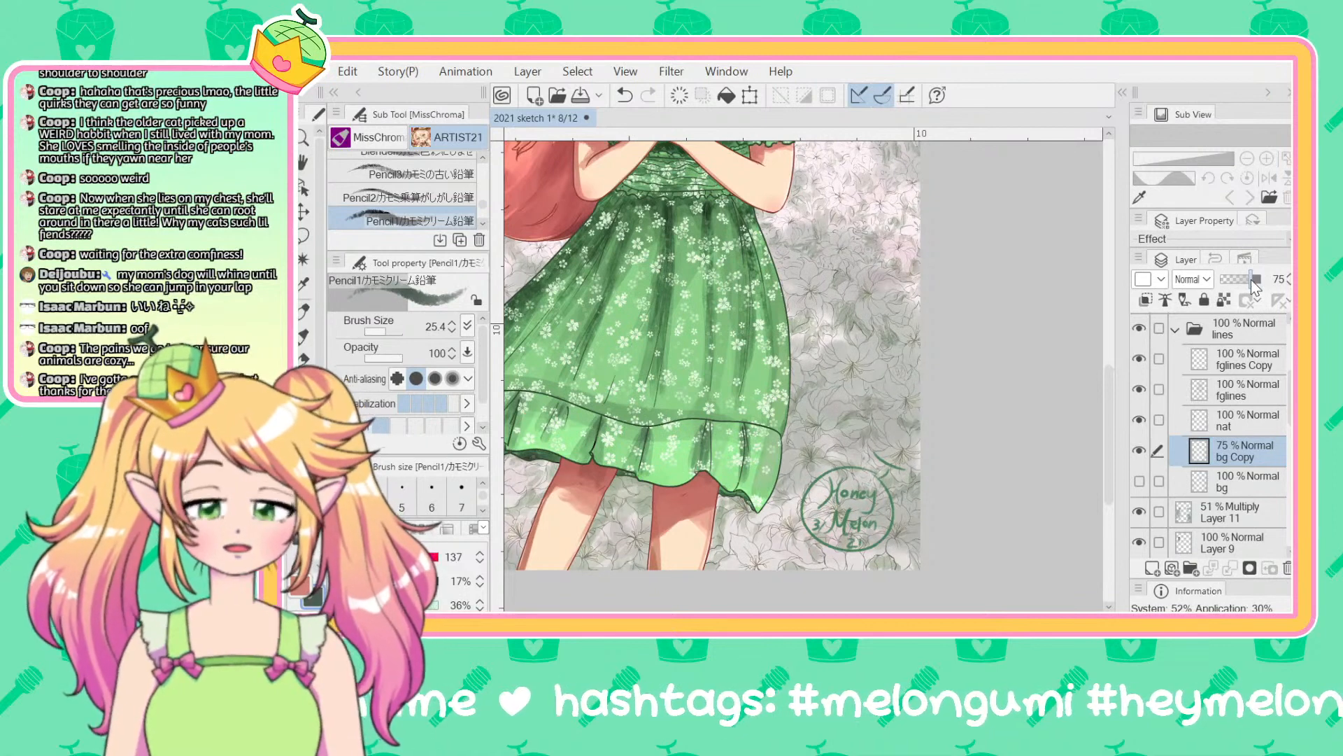
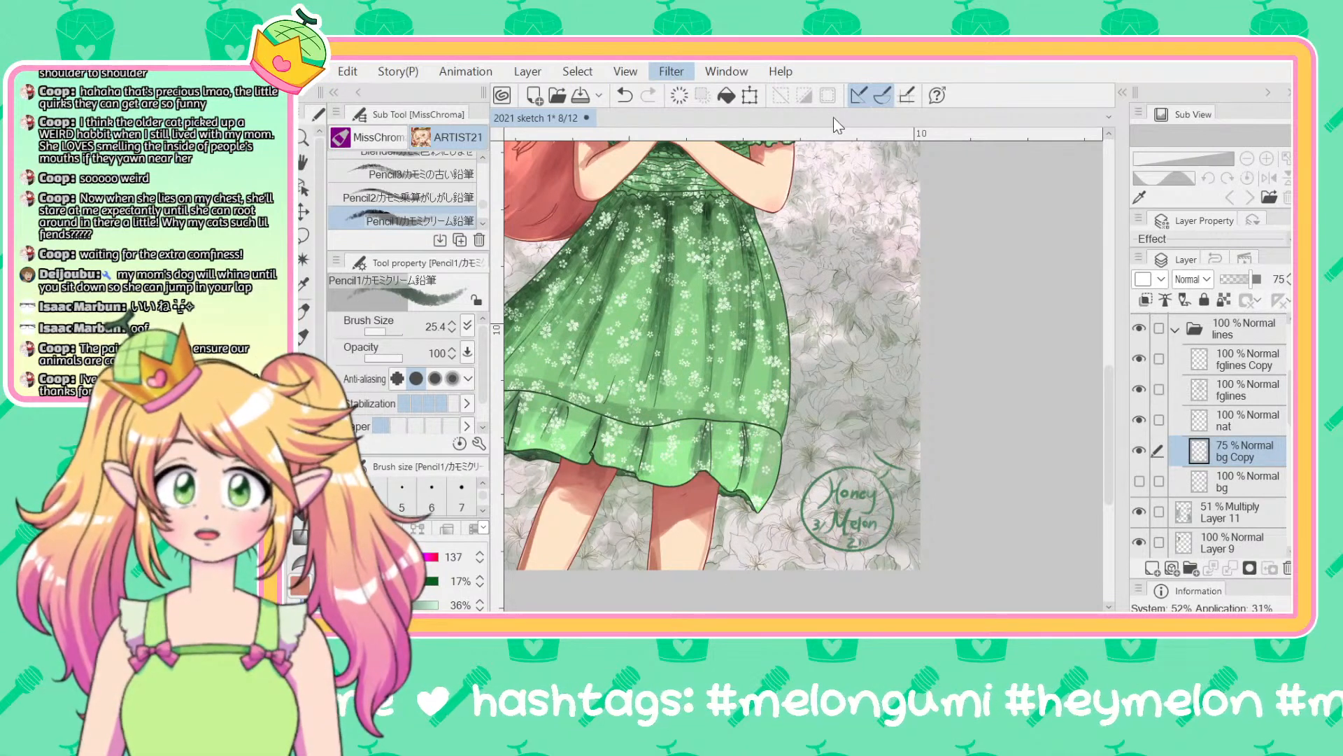
scroll(840, 294, down, 5)
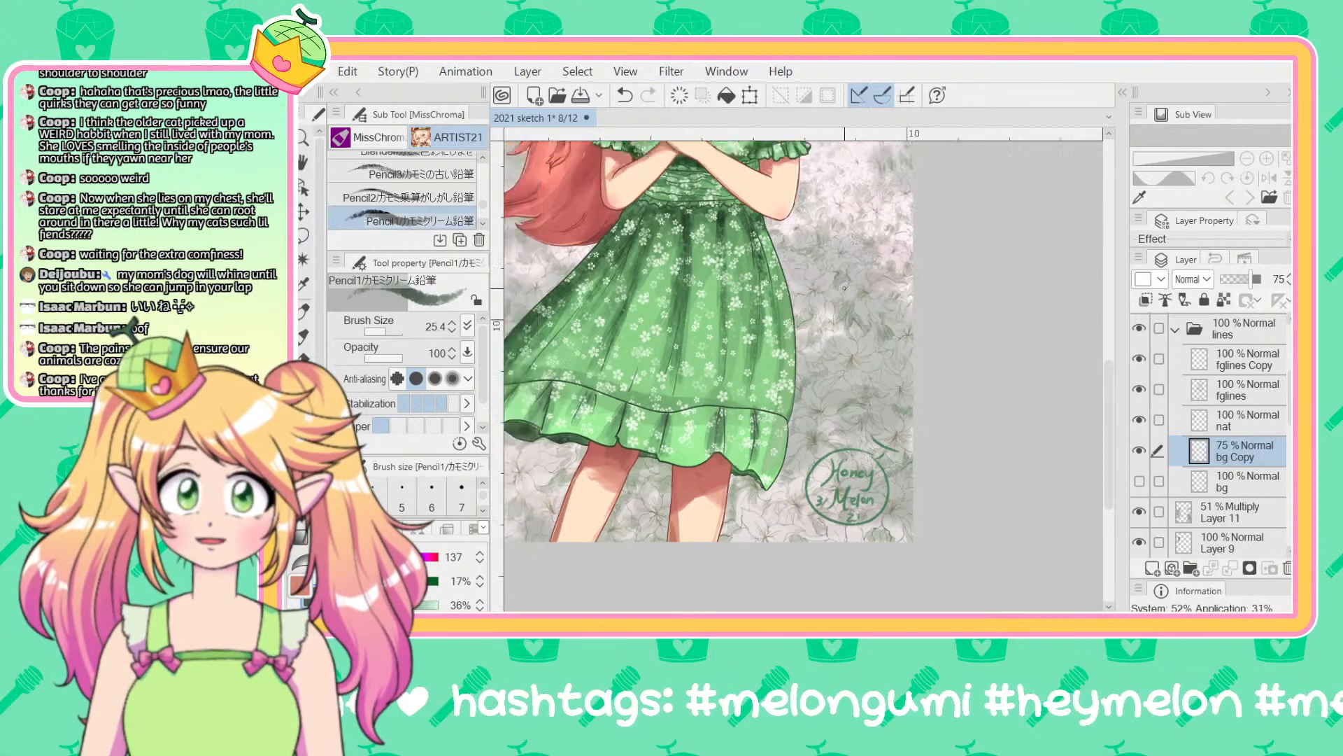
scroll(994, 329, up, 2)
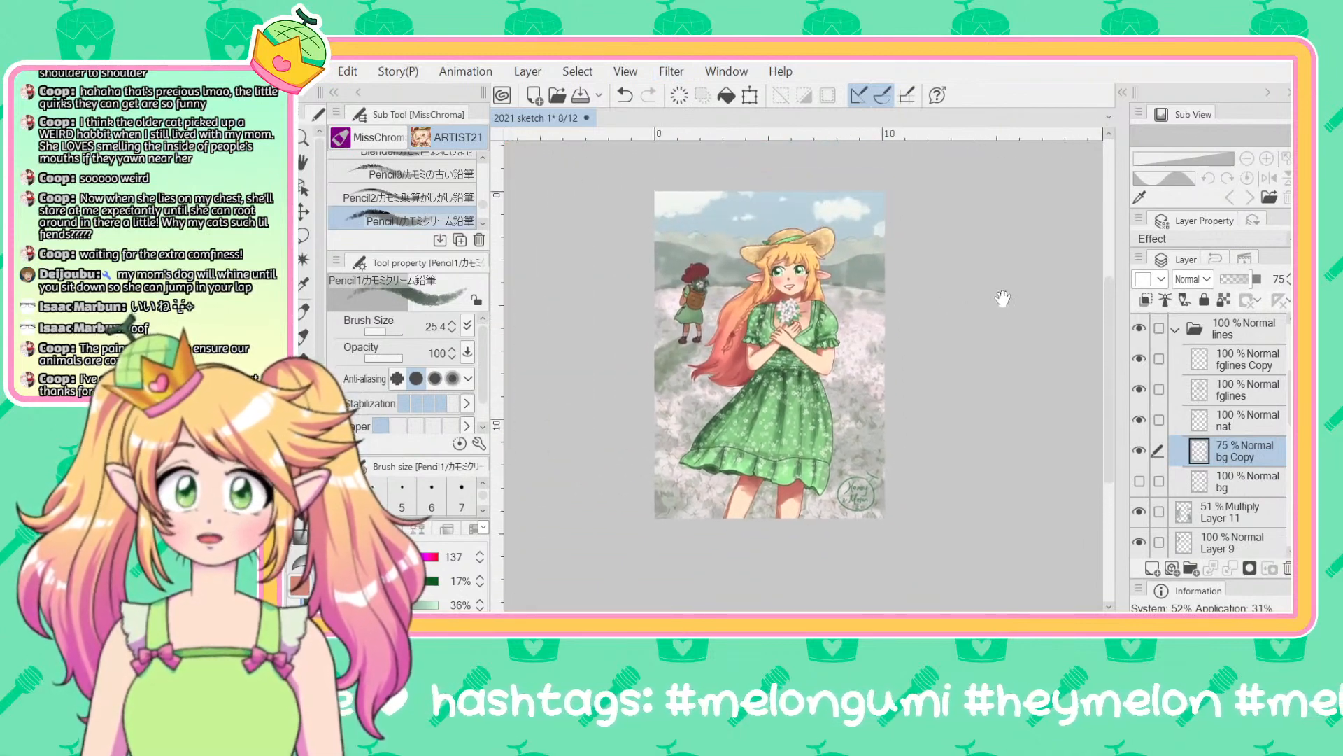
key(ctrl+z)
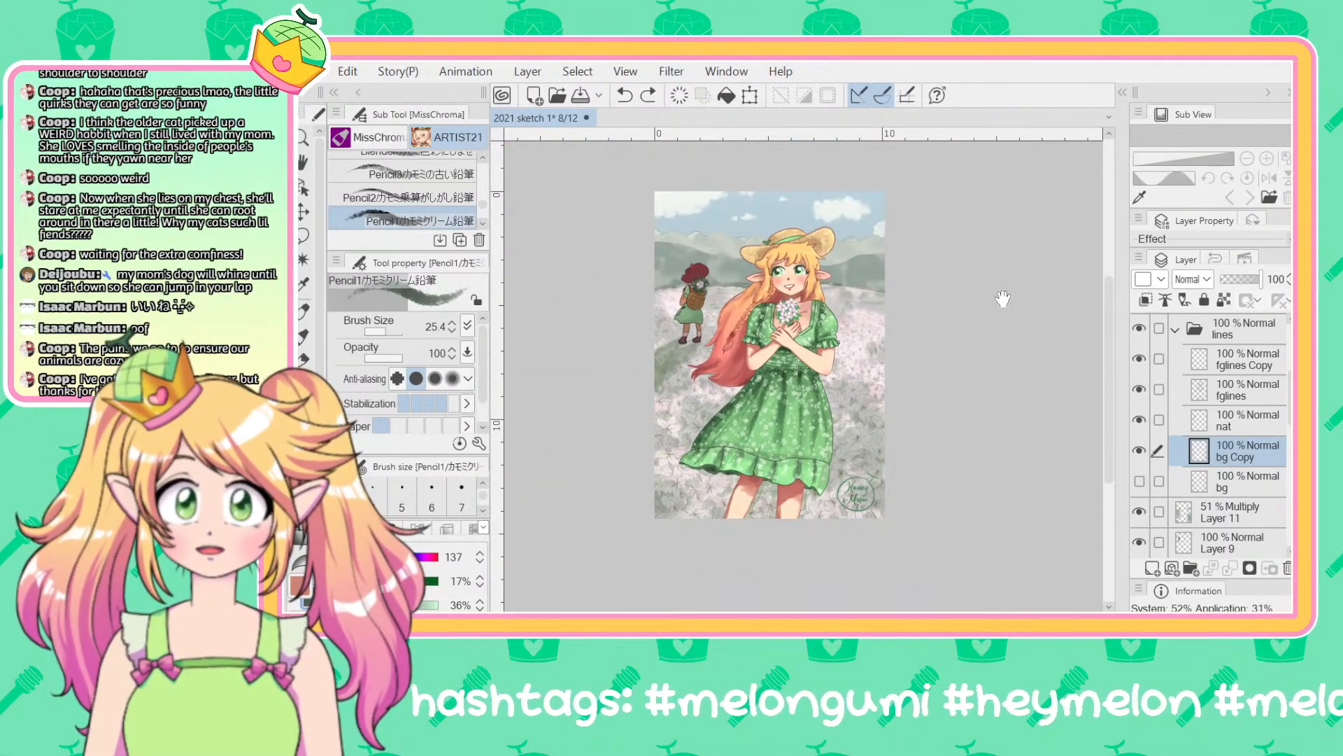
key(ctrl+y)
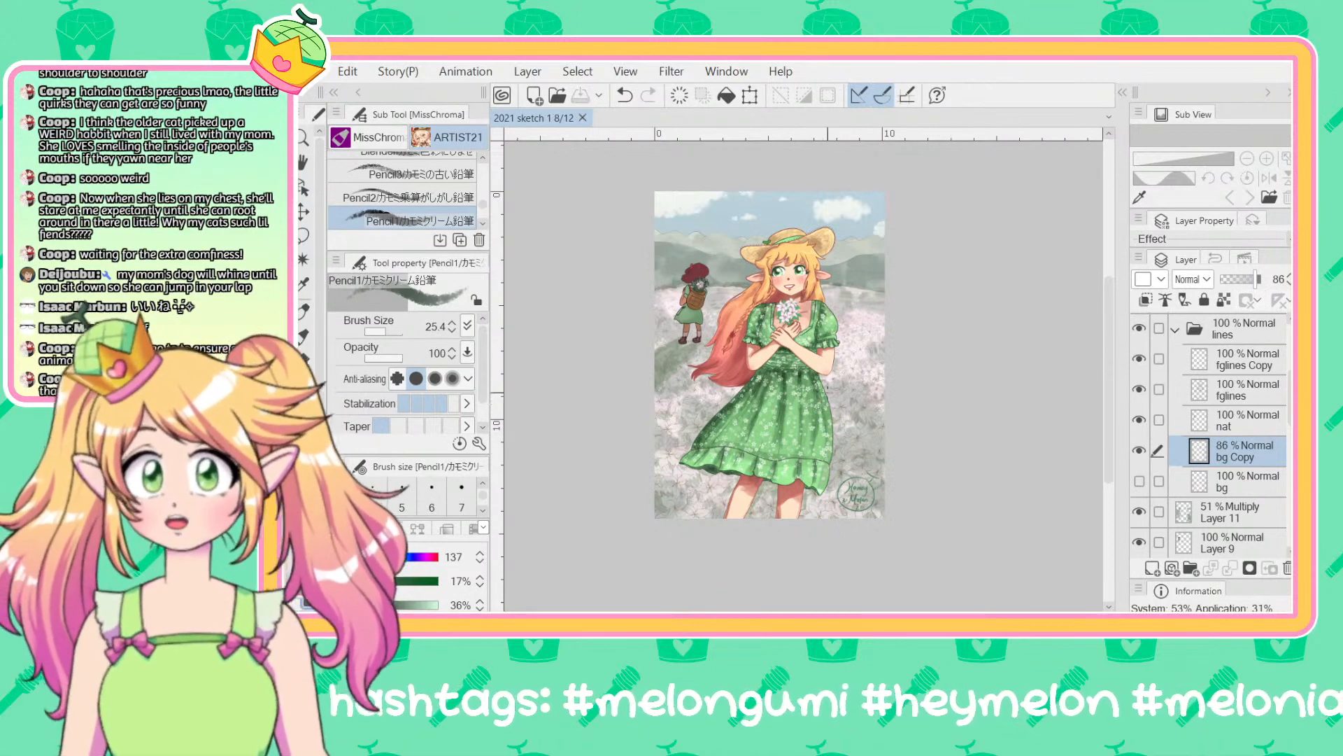
Step: Check what the nat line layer contains, lock its transparent pixels and undo the trial recoloring of its lines
key(ctrl+plus)
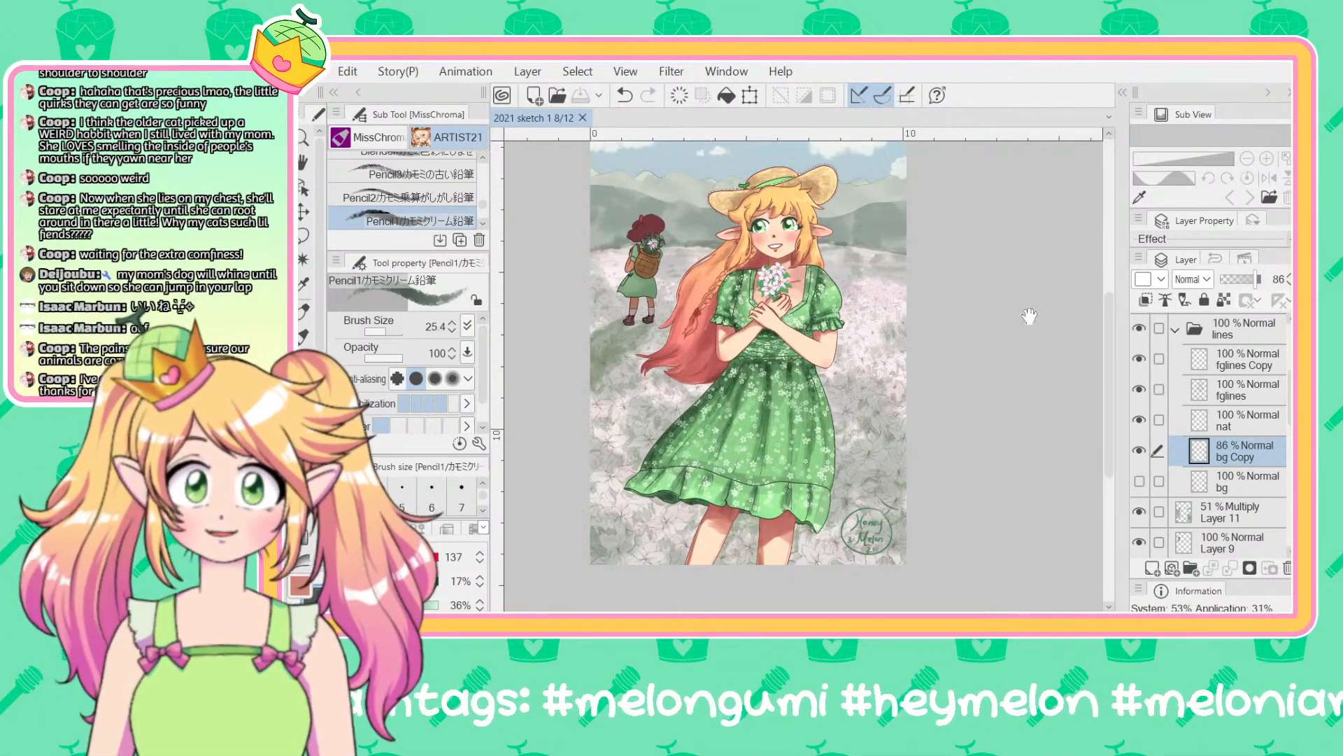
drag(1053, 264, 1036, 295)
click(1141, 419)
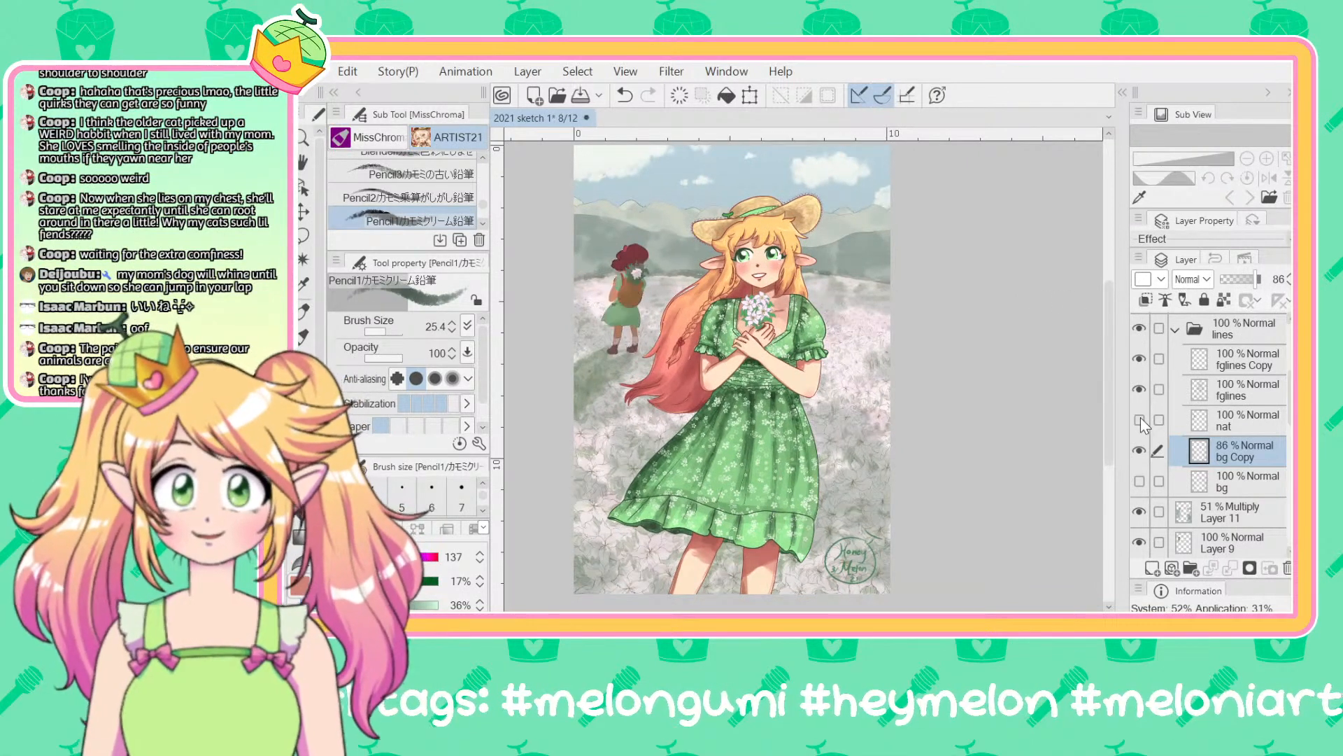
click(1140, 419)
click(1225, 425)
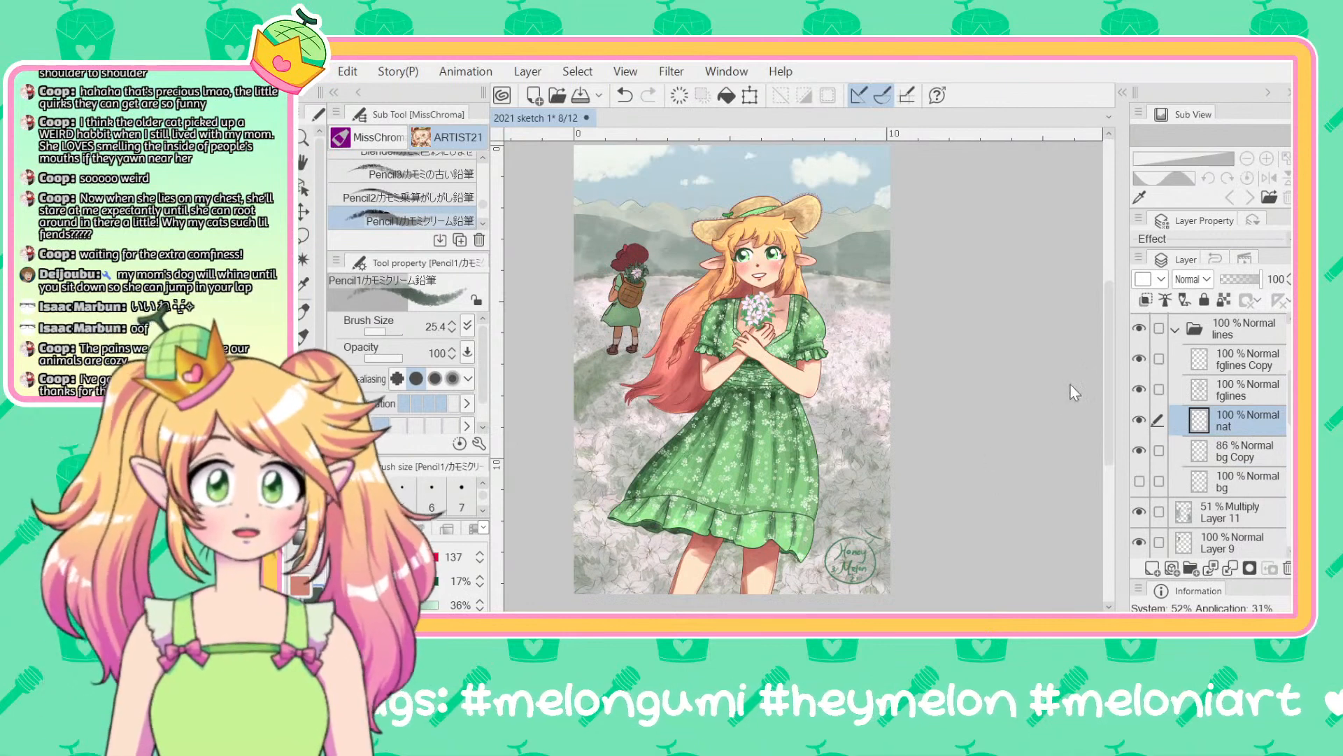
click(1222, 303)
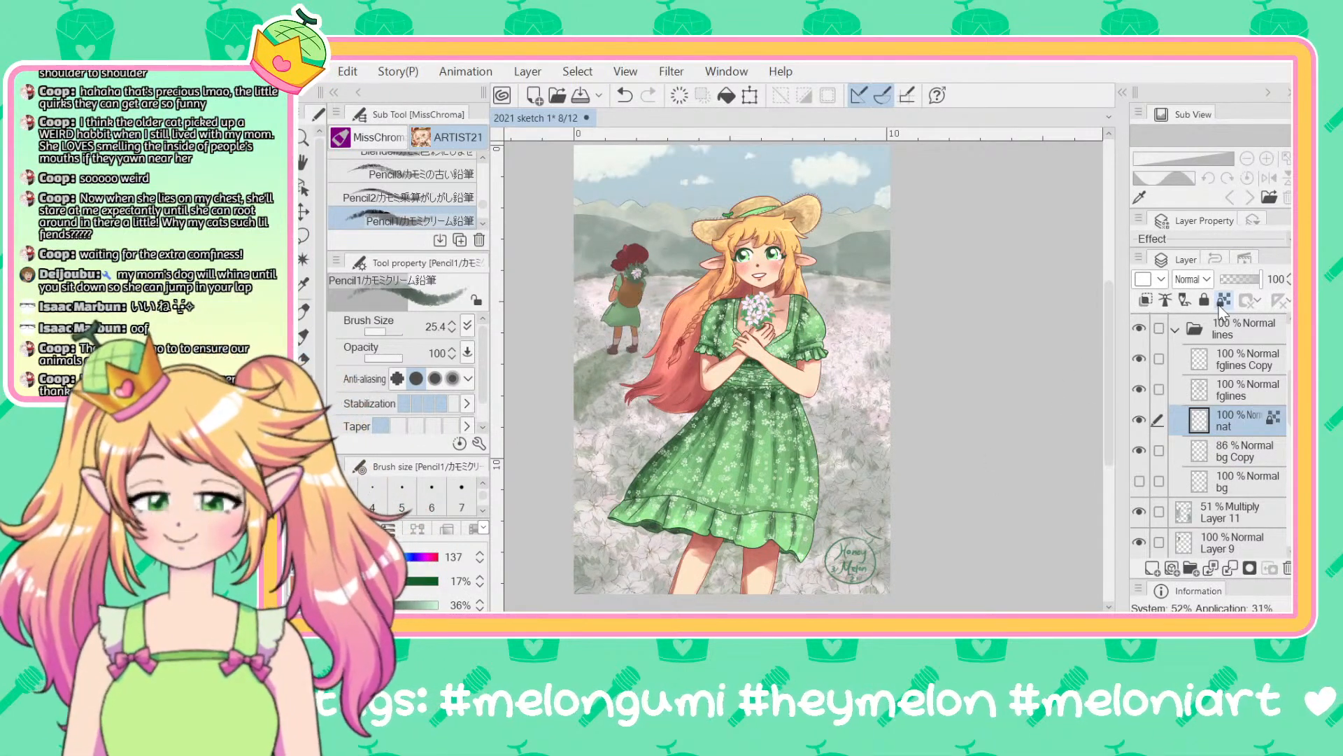
key(ctrl+z)
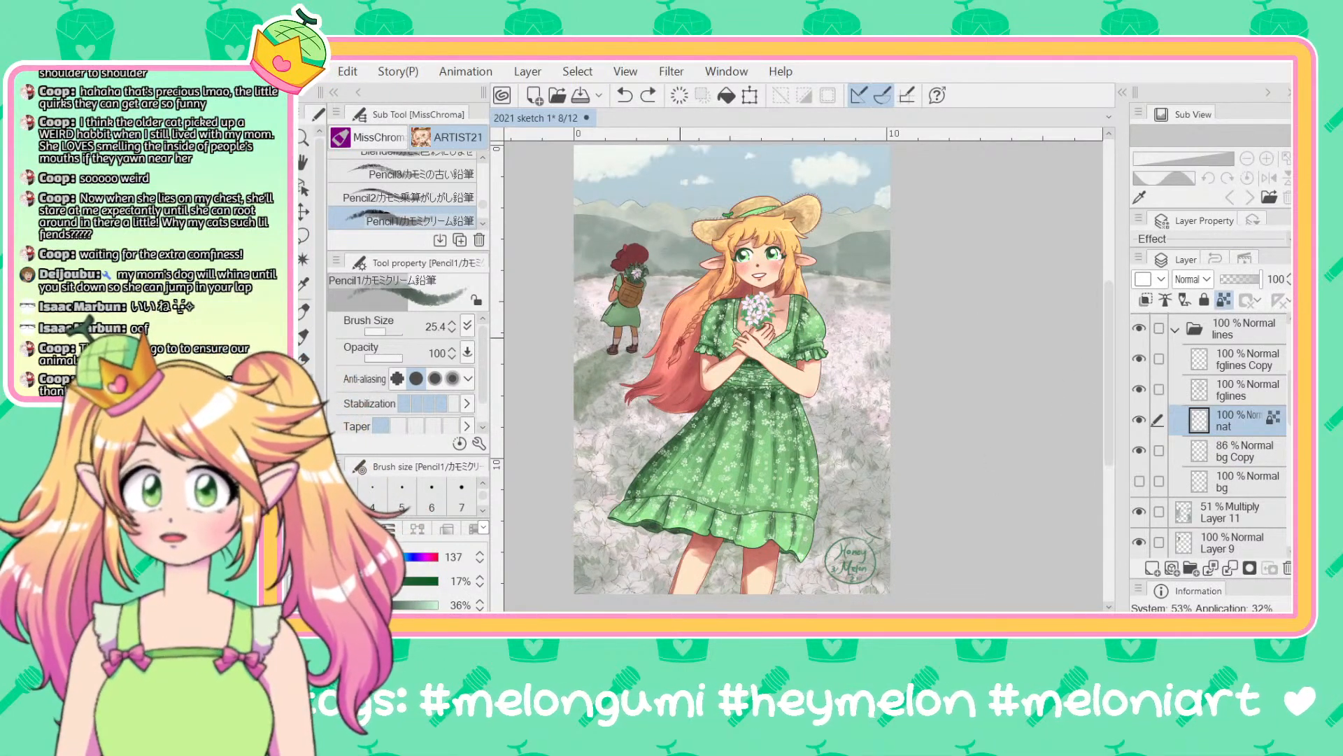
Step: Recolor the nat line art with a dark green sampled from the dress, hue 129, saturation 39% and value 28%
scroll(706, 328, up, 5)
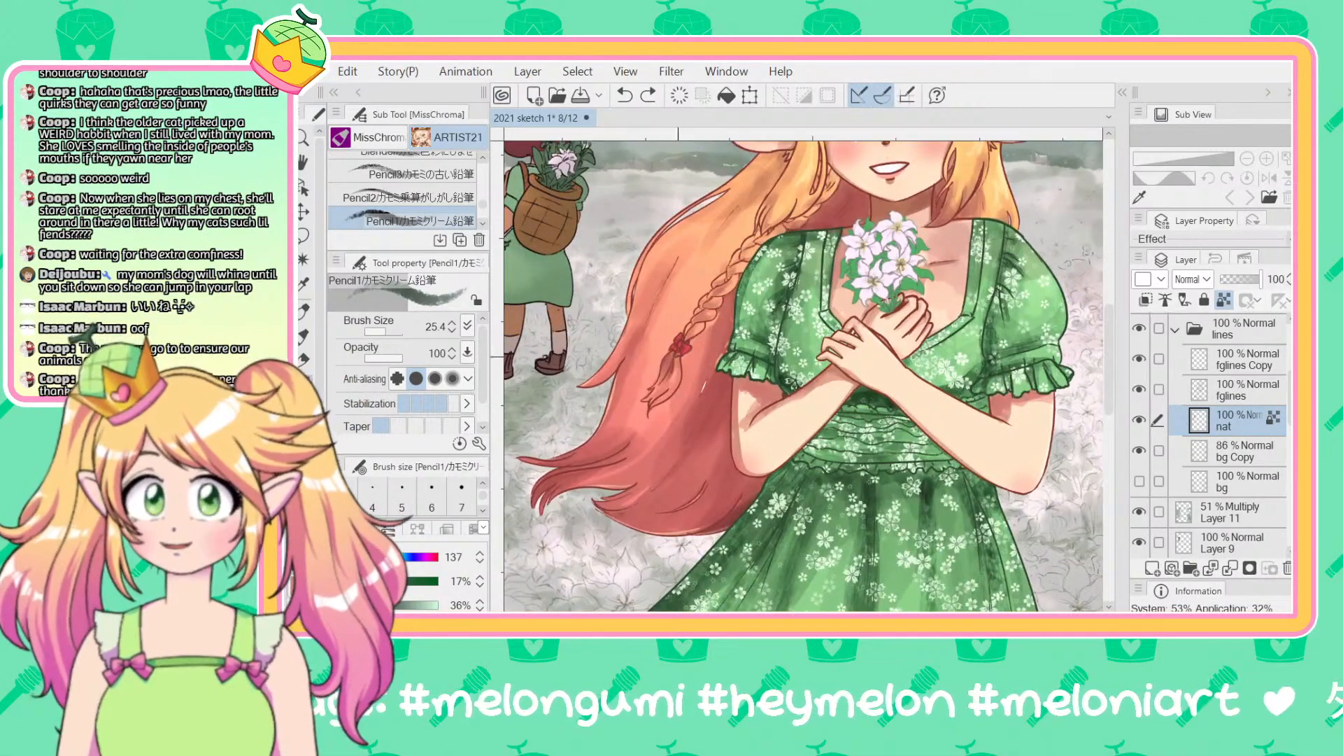
alt+click(729, 351)
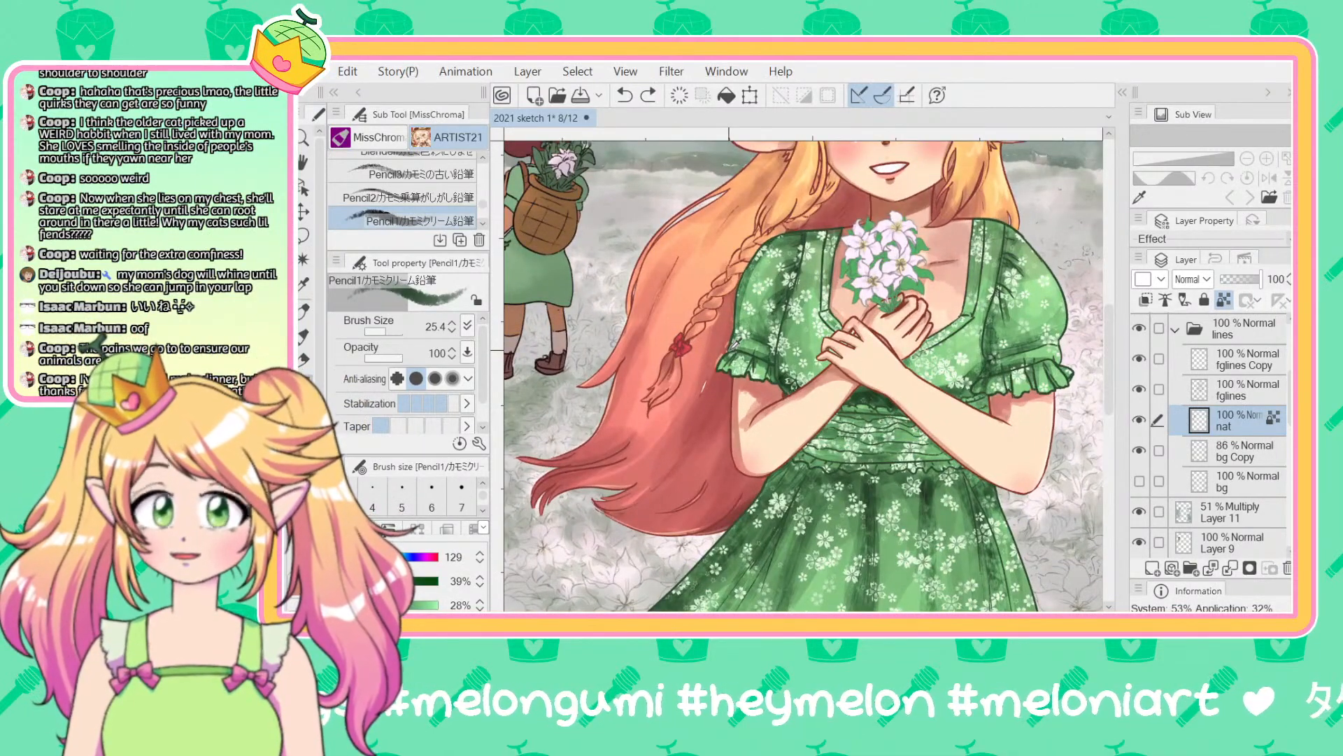
scroll(801, 373, down, 5)
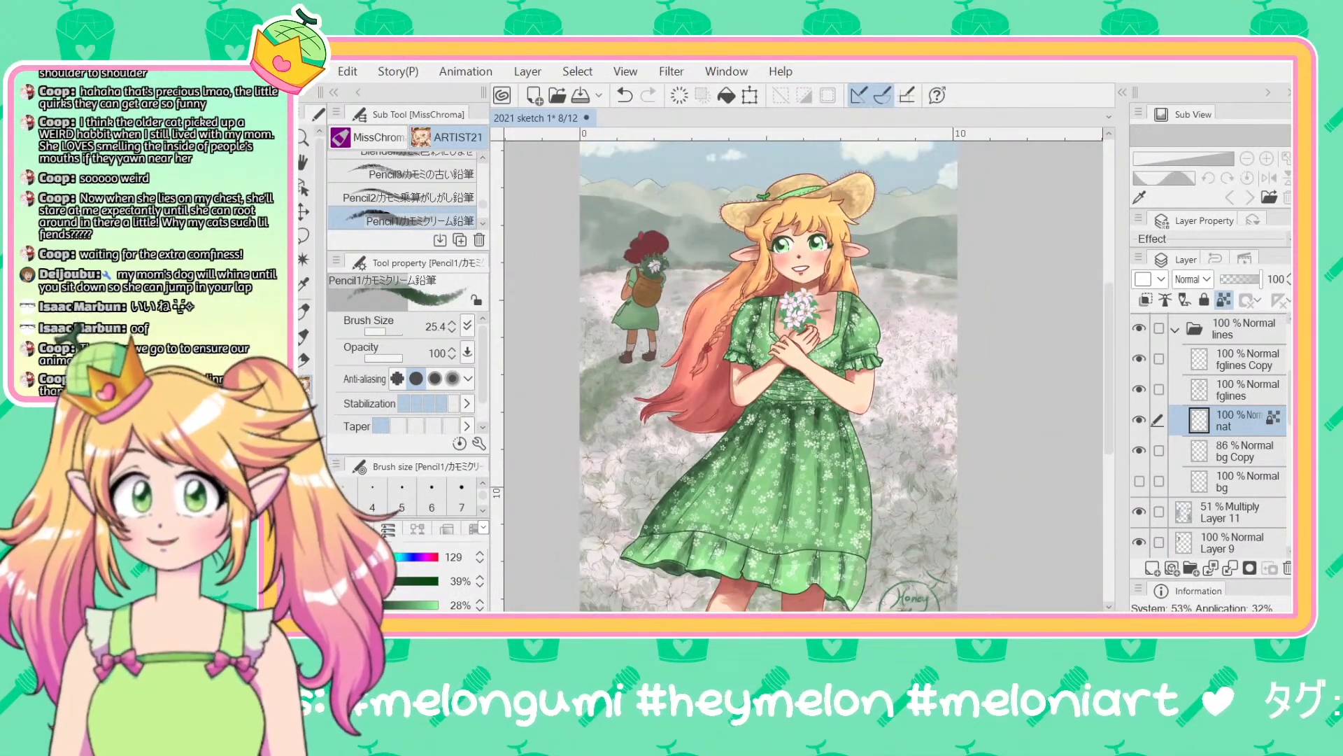
Step: Compare the nat line recoloring with its previous state, choose a darker green of saturation 24% and value 17%, and save the file
key(ctrl+z)
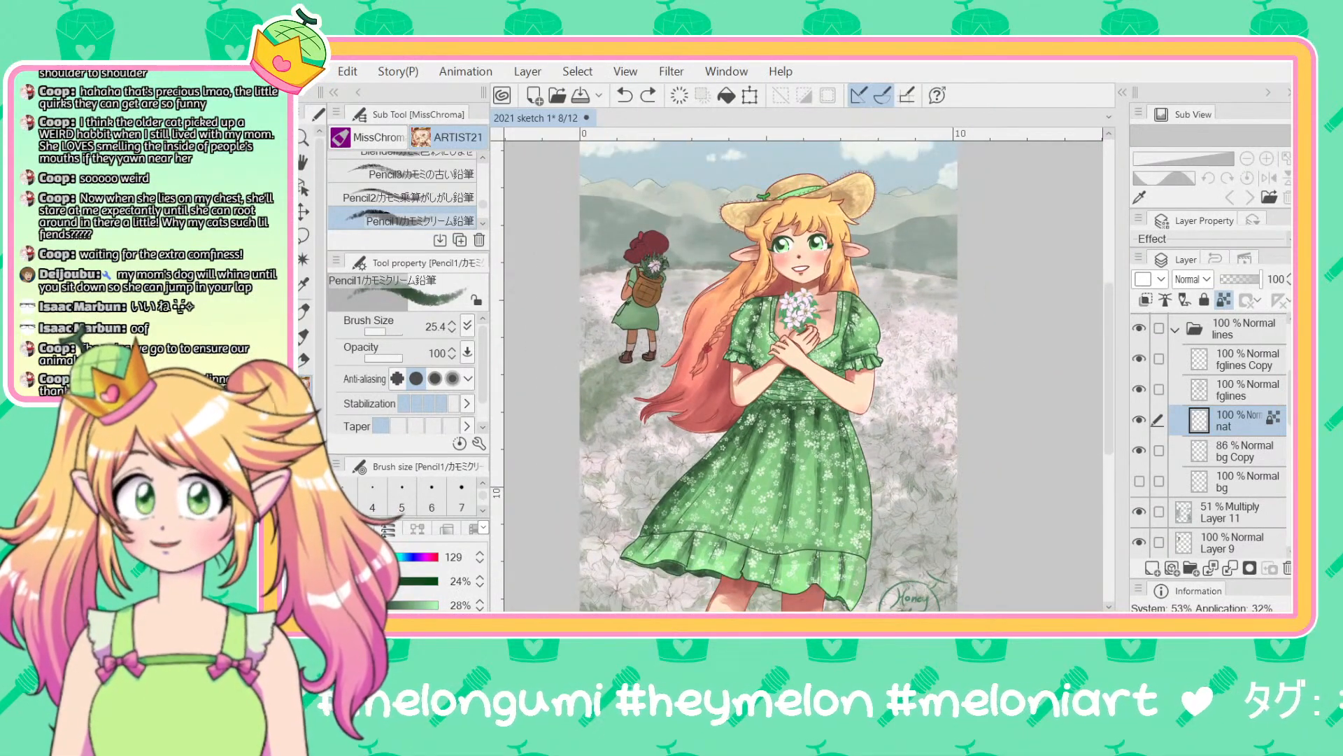
key(ctrl+y)
key(ctrl+z)
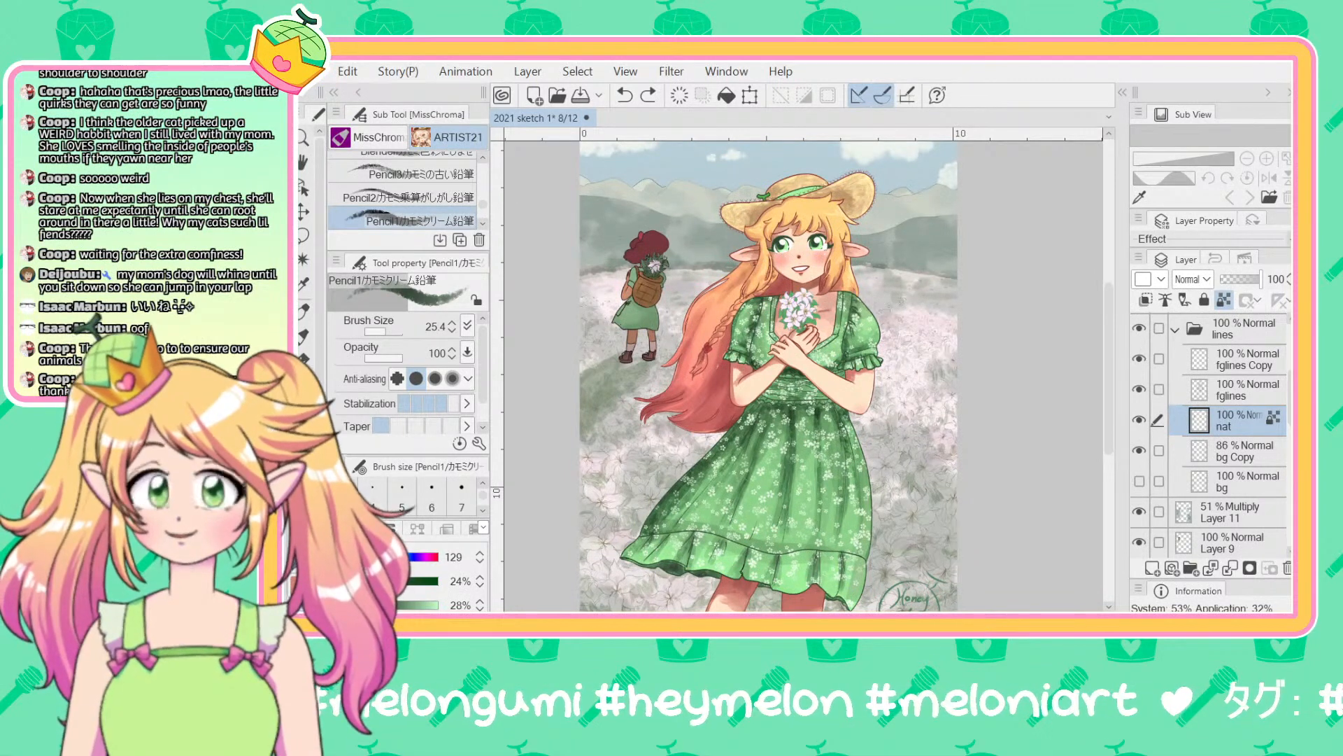
key(ctrl+y)
key(ctrl+z)
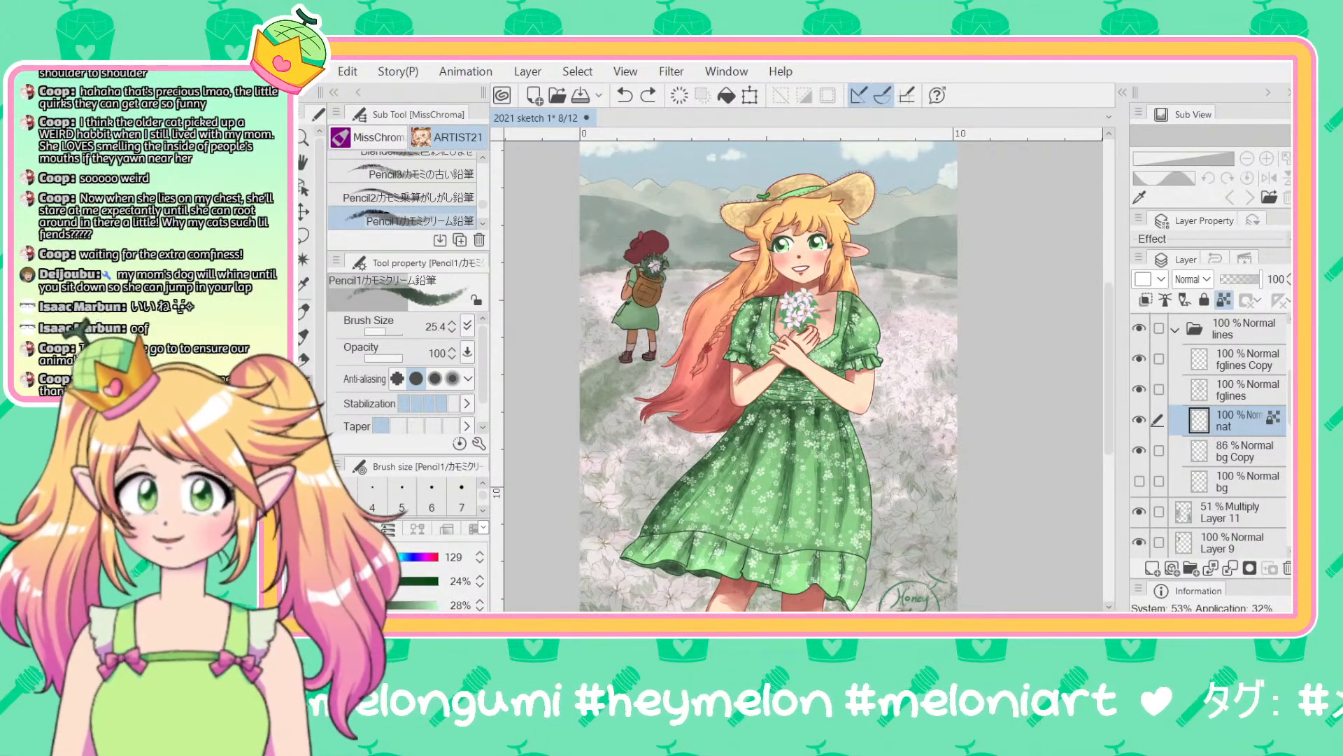
click(382, 605)
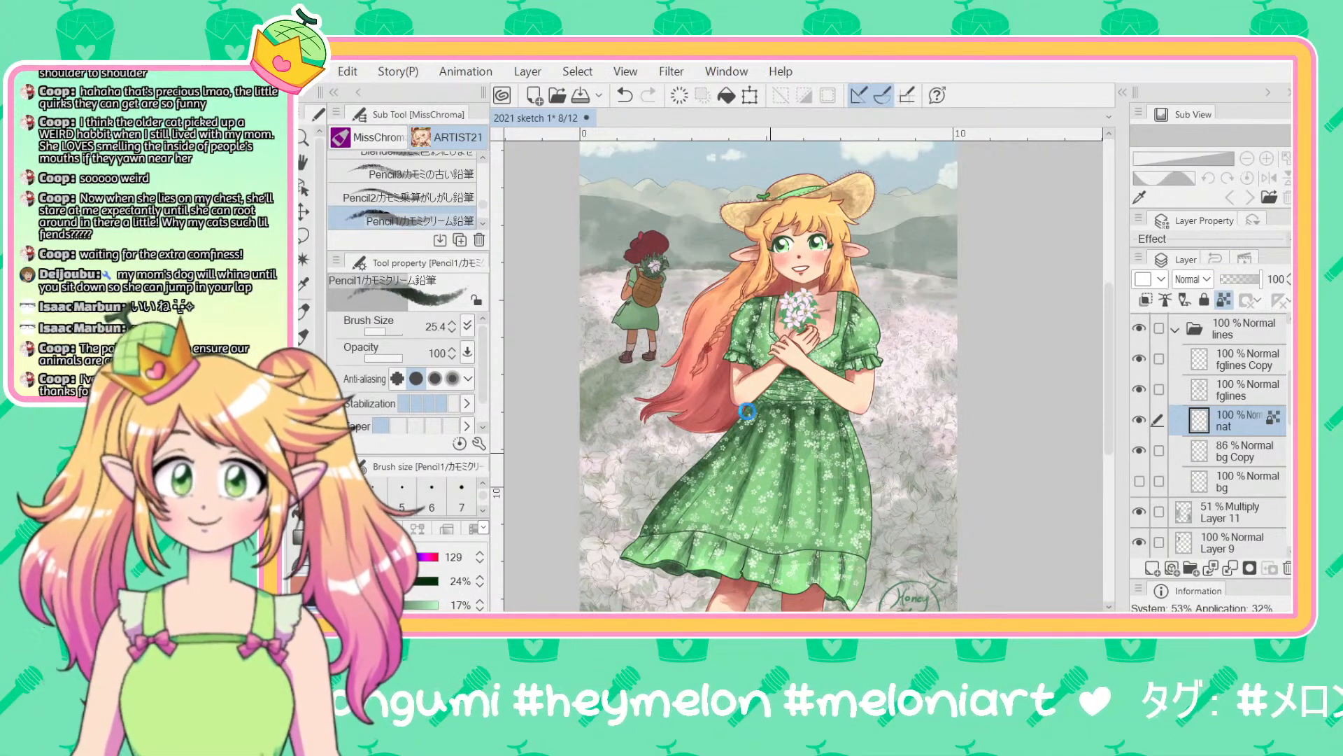
key(ctrl+s)
scroll(994, 312, down, 3)
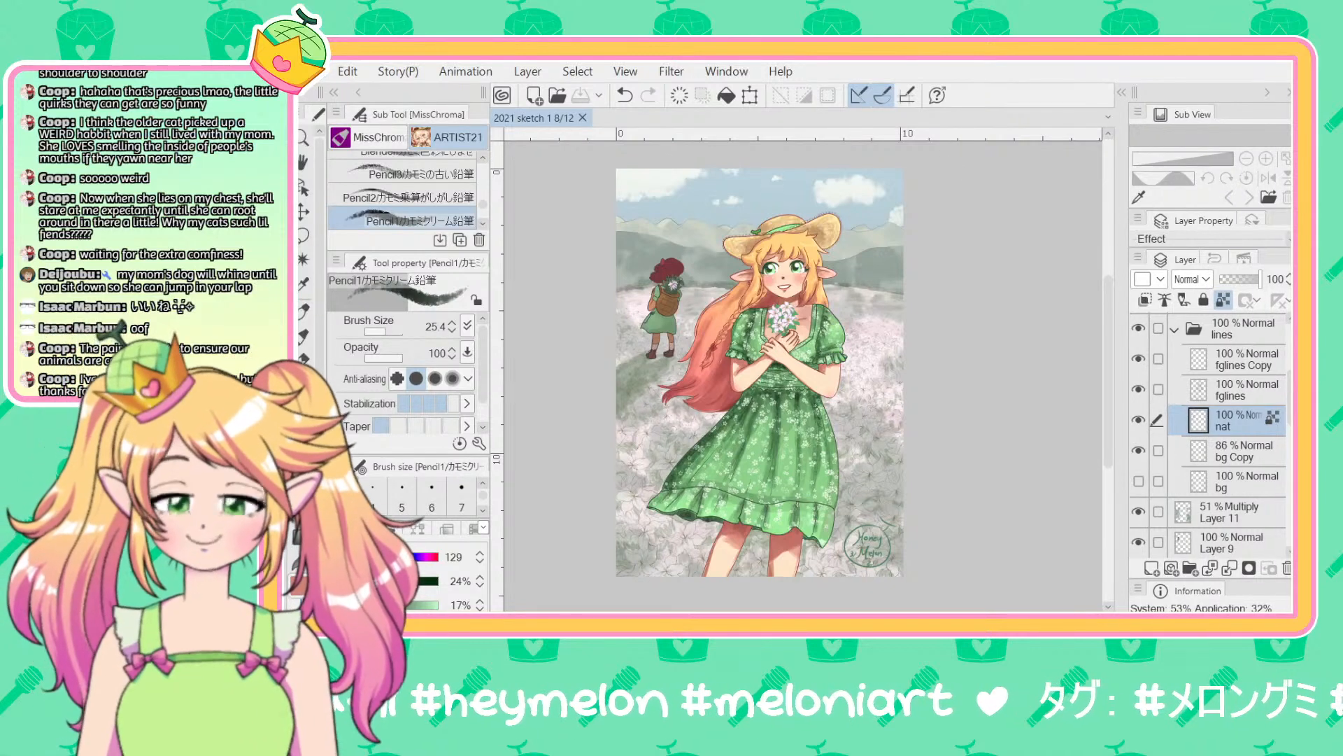
Step: Try the signature on Layer 16 in the illustration's lower-left corner, move it back to the lower-right corner and save the file
scroll(1231, 420, up, 3)
click(1242, 354)
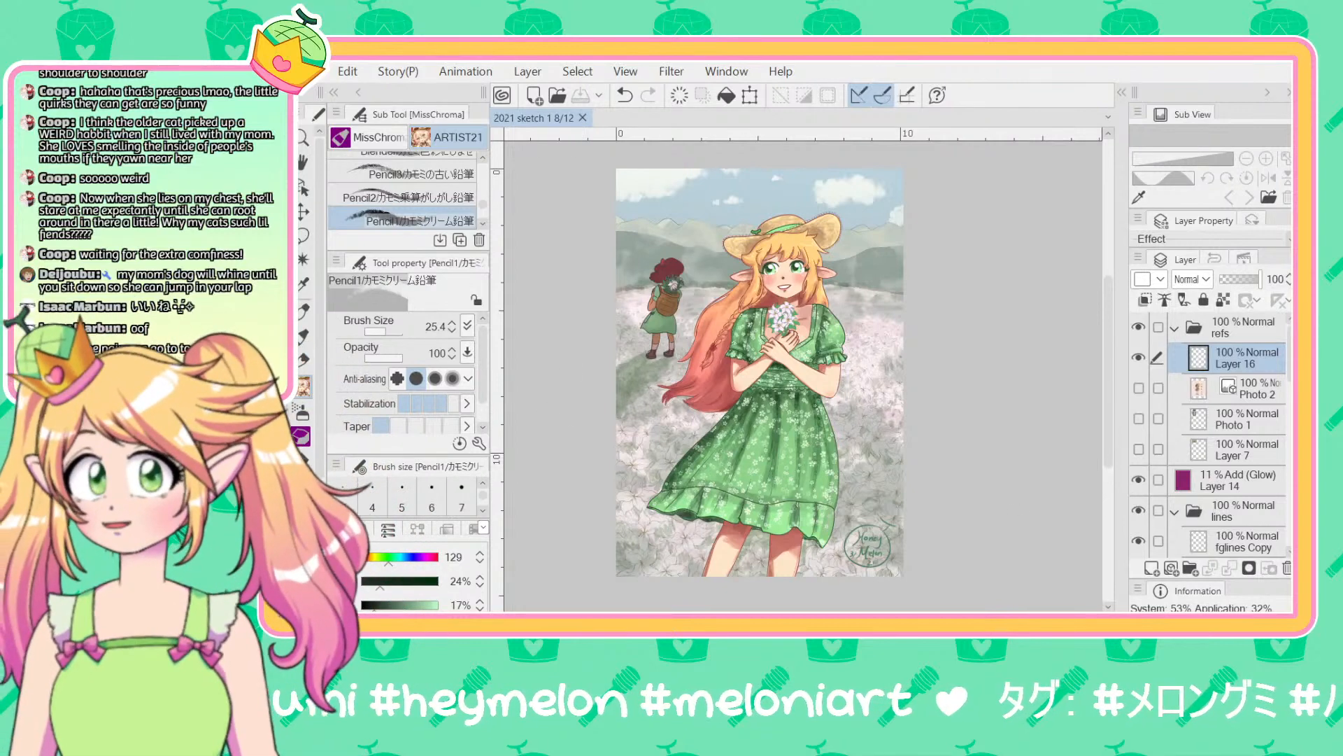
key(k)
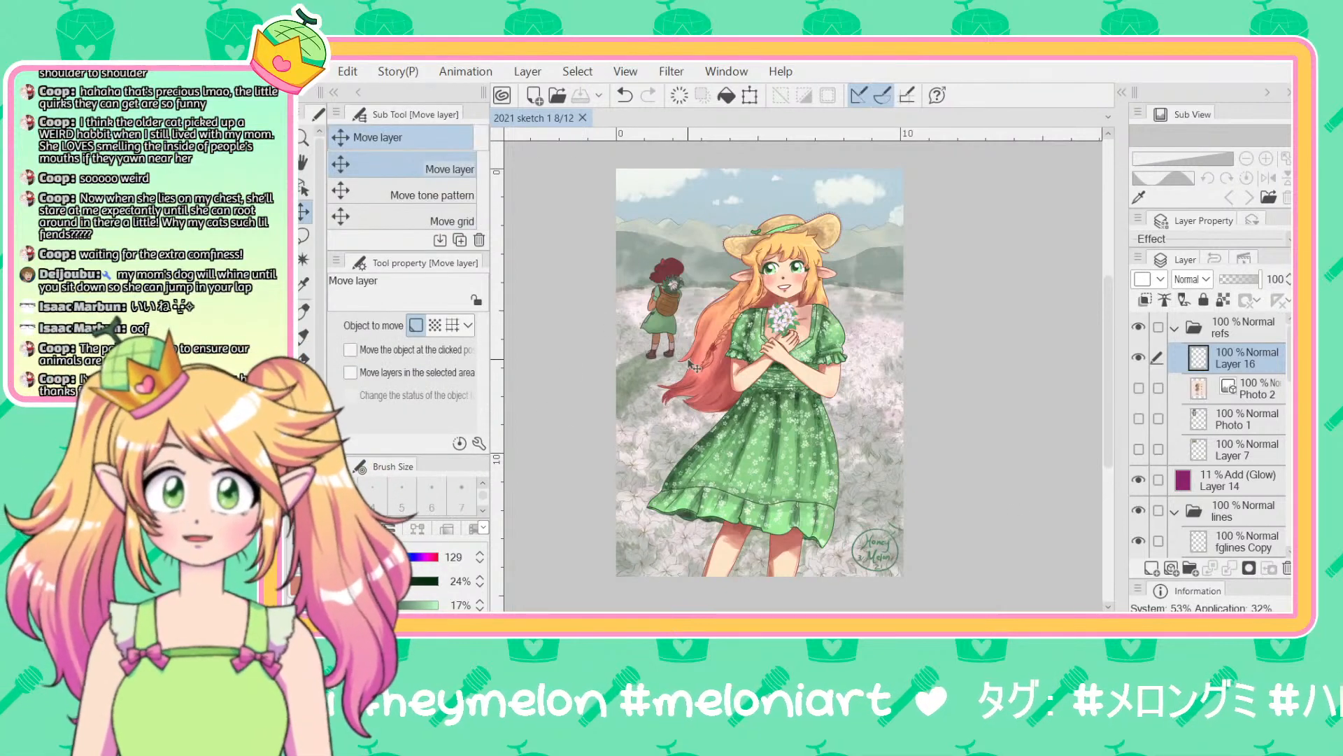
mouse_move(695, 366)
mouse_down()
mouse_move(602, 376)
mouse_move(760, 375)
mouse_move(708, 359)
mouse_move(689, 368)
mouse_up()
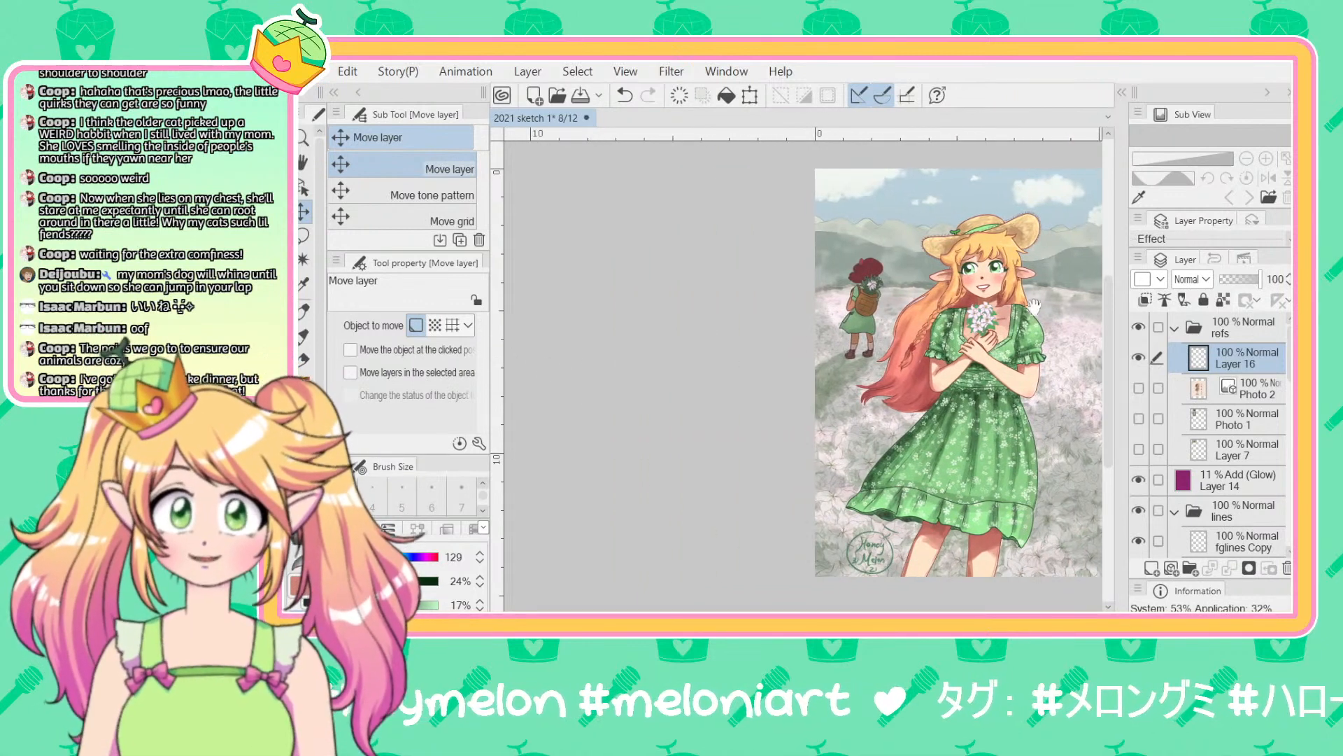
drag(1034, 307, 817, 316)
drag(594, 510, 794, 516)
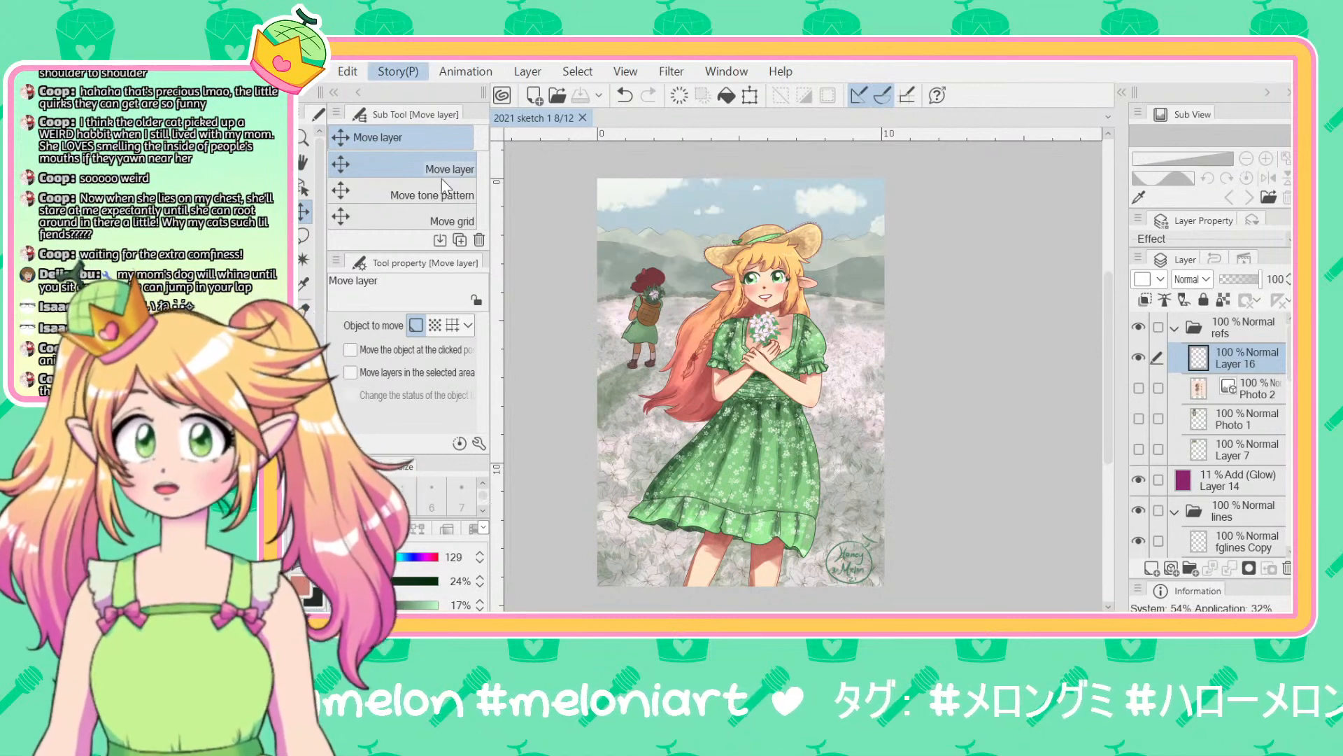
Step: Open page 9 of the sketch file and hide the photo on Layer 5 and the sketch on Layer 3, checking Layer 1's contents
key(ctrl+Page_Down)
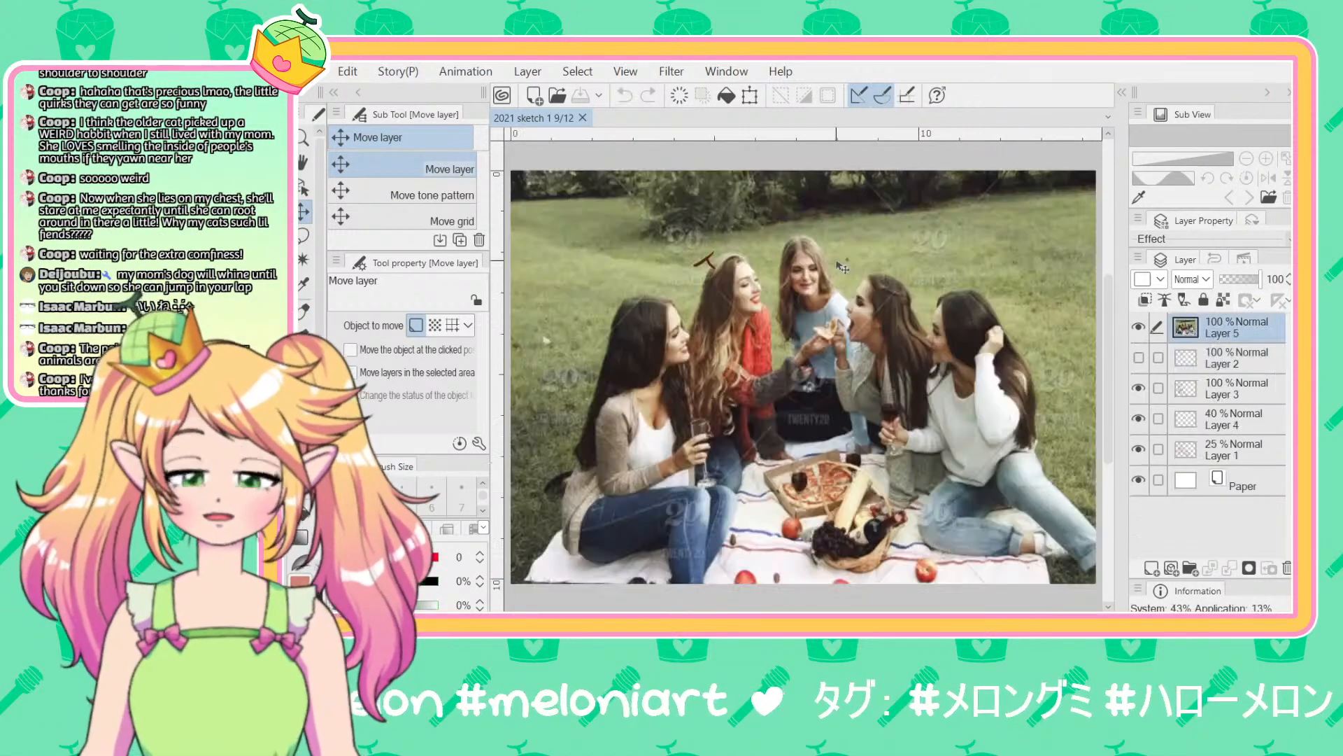
scroll(834, 270, down, 3)
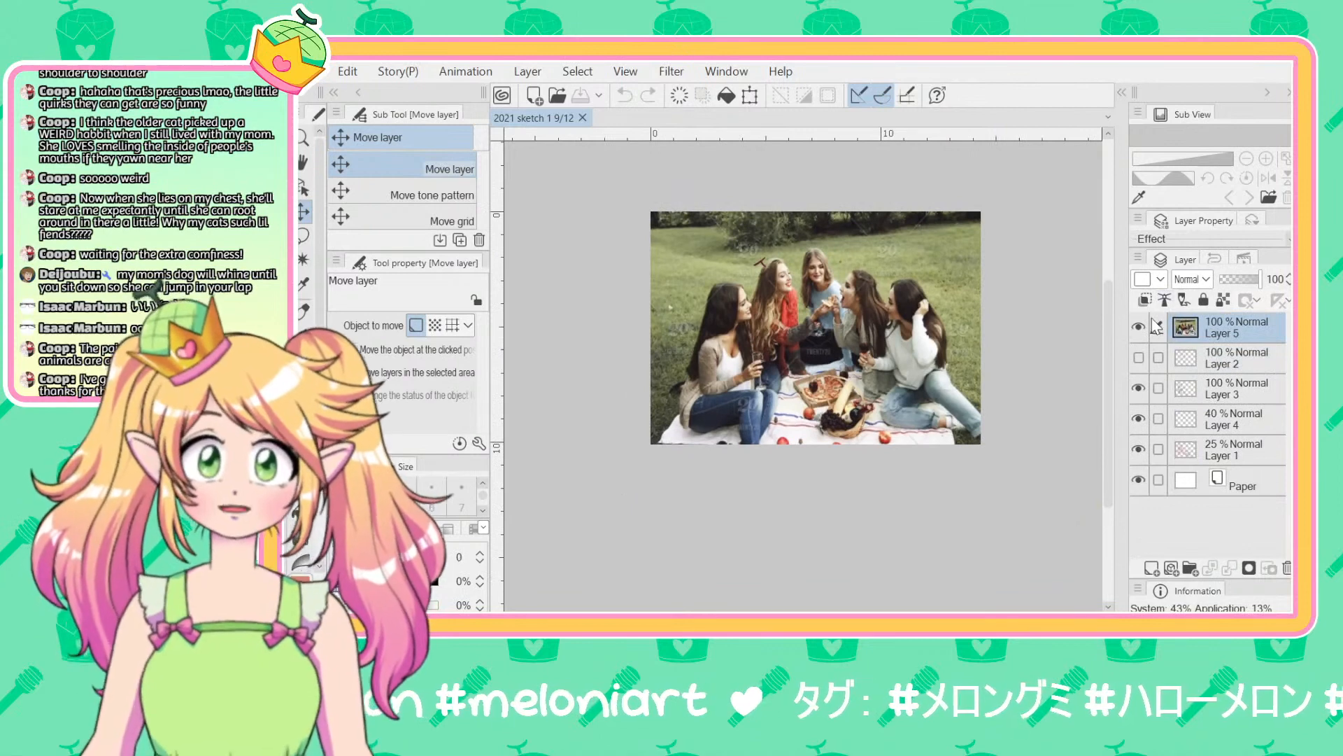
click(1139, 327)
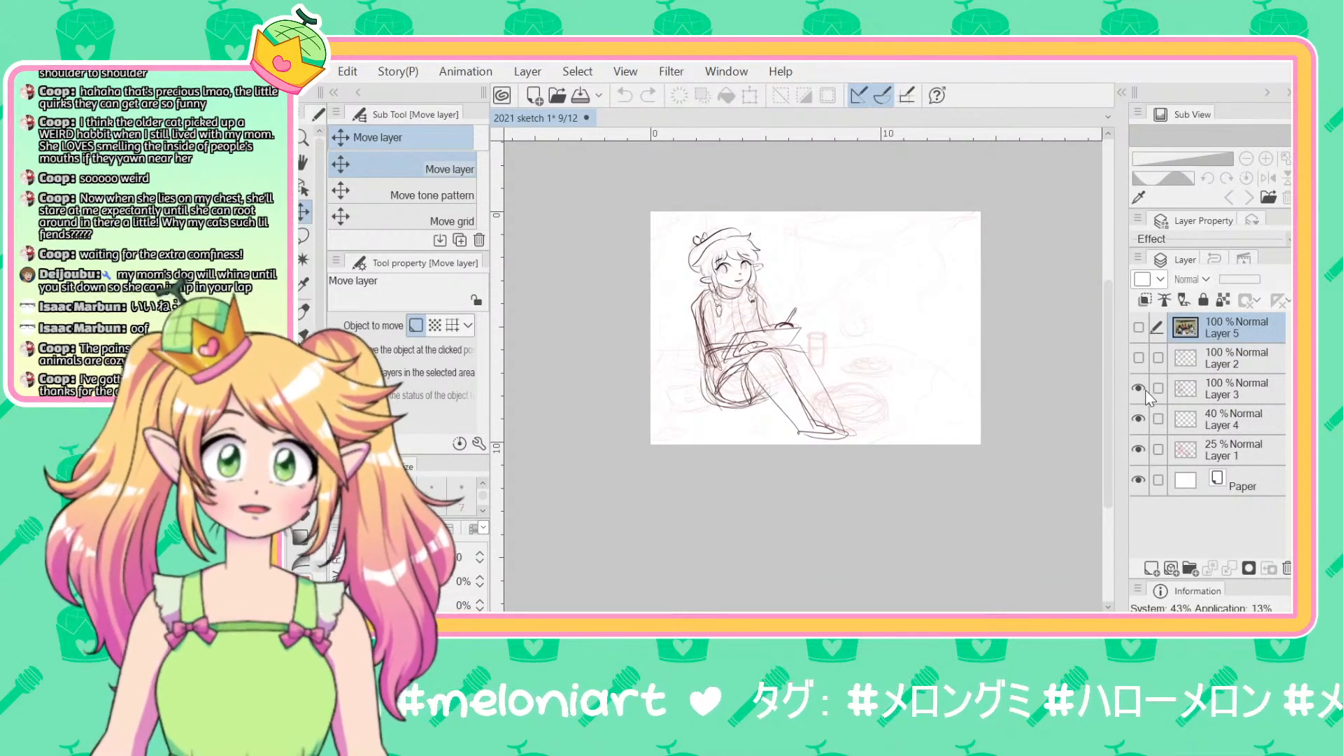
click(1139, 389)
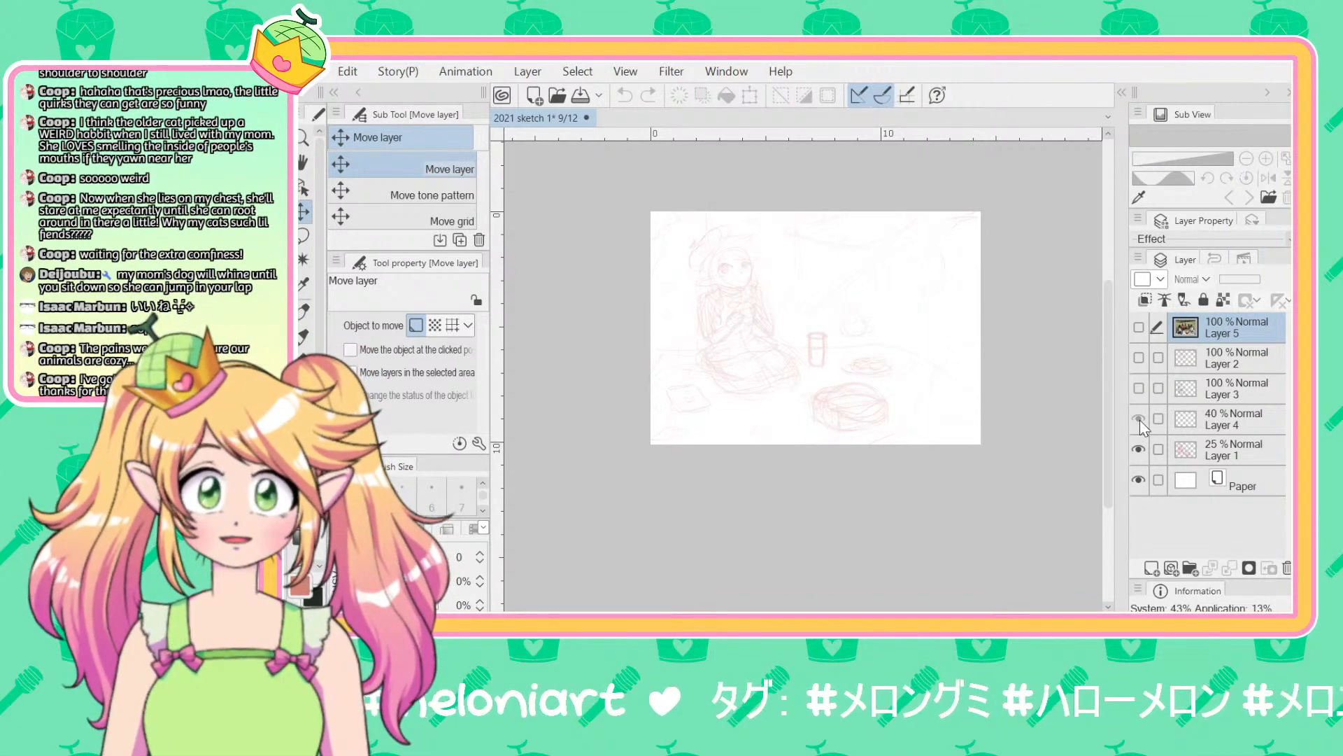
click(1140, 452)
click(1140, 452)
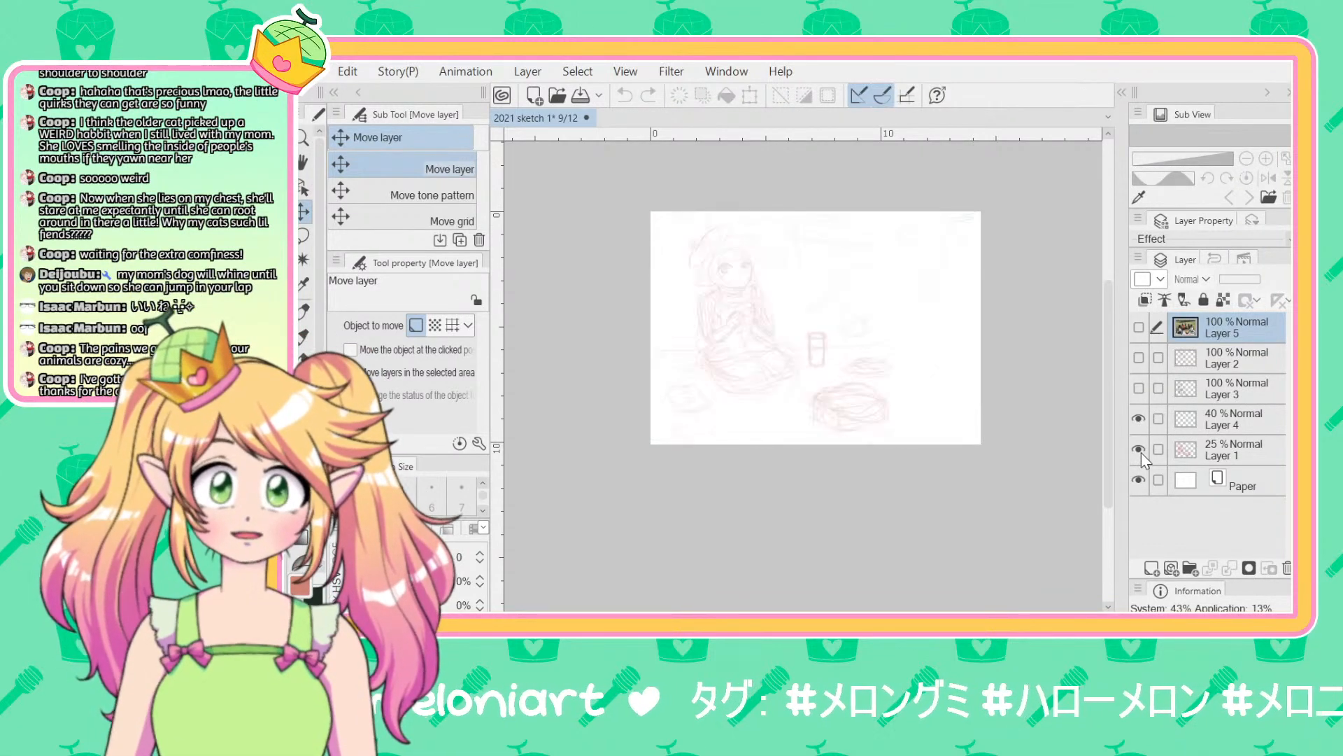
Step: Set the opacity of Layer 4 to 43%, compare the picnic sketch with Layer 3 shown and hidden, and save the page
click(1231, 419)
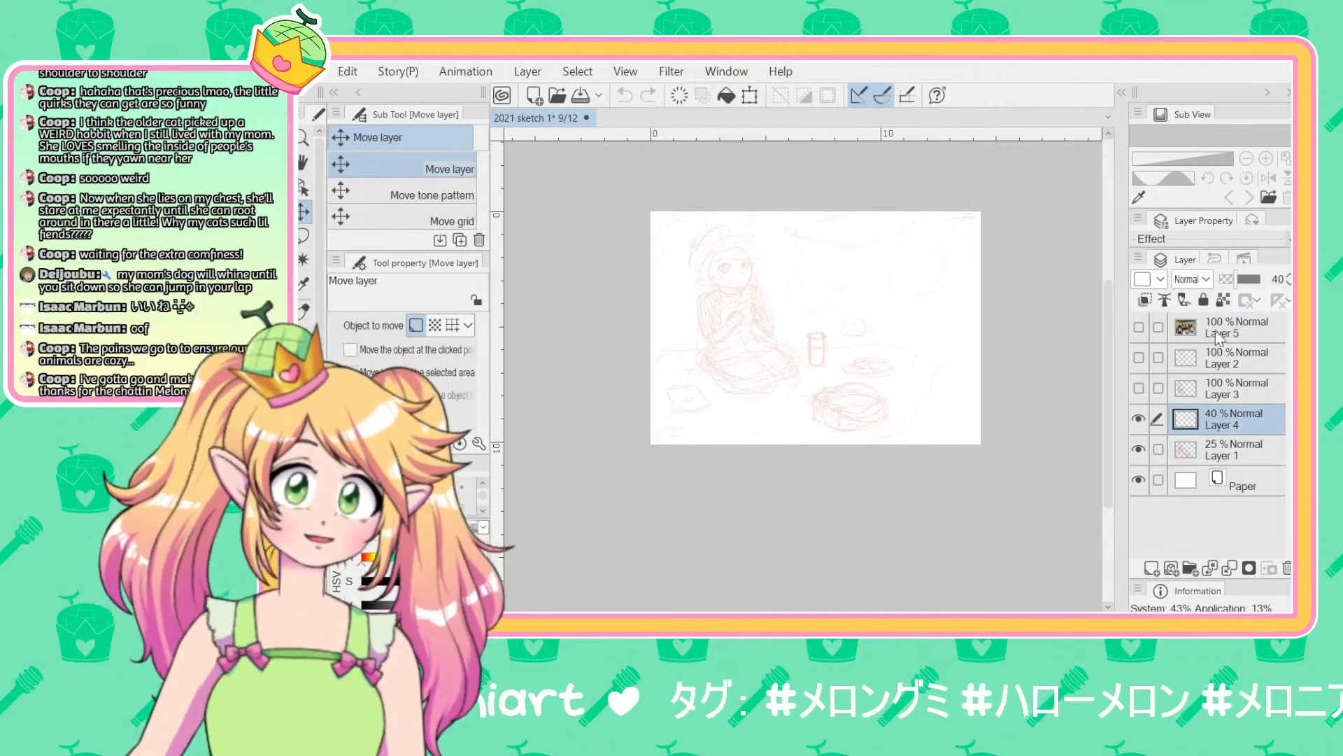
drag(1241, 284, 1249, 285)
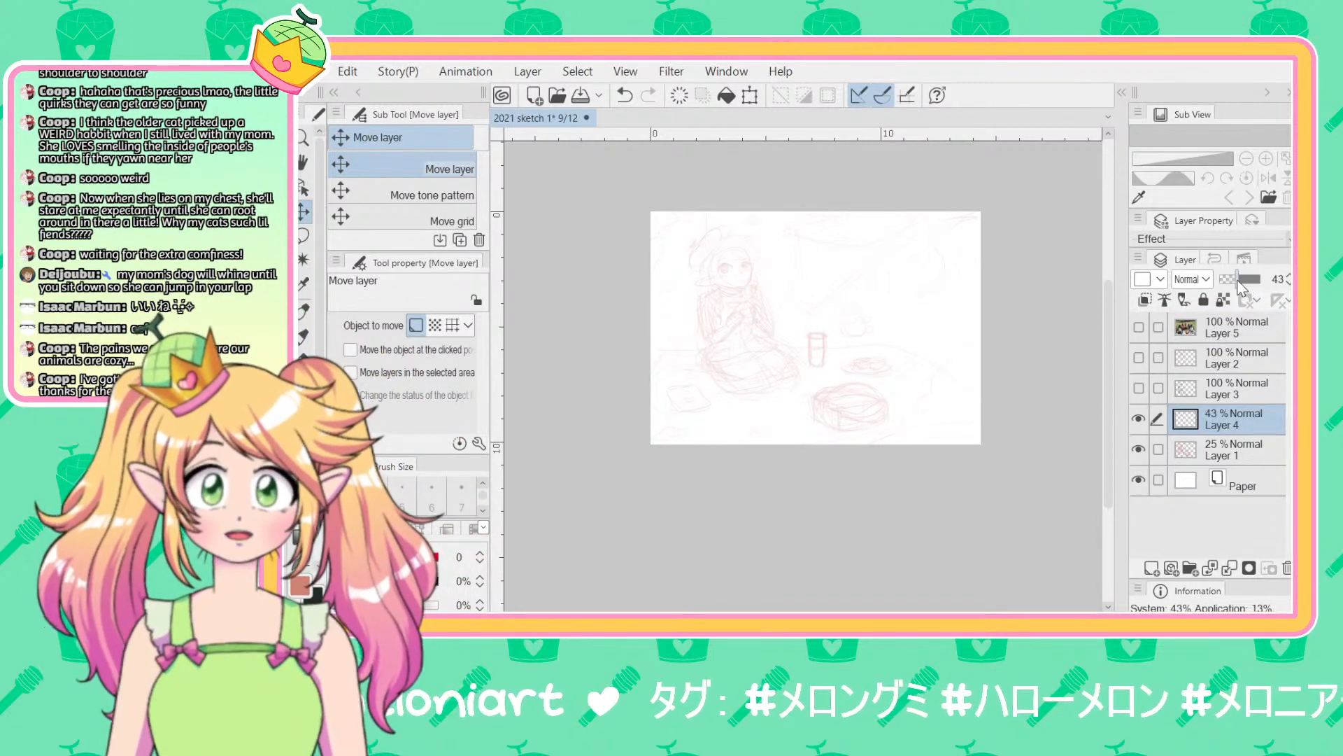
click(1138, 389)
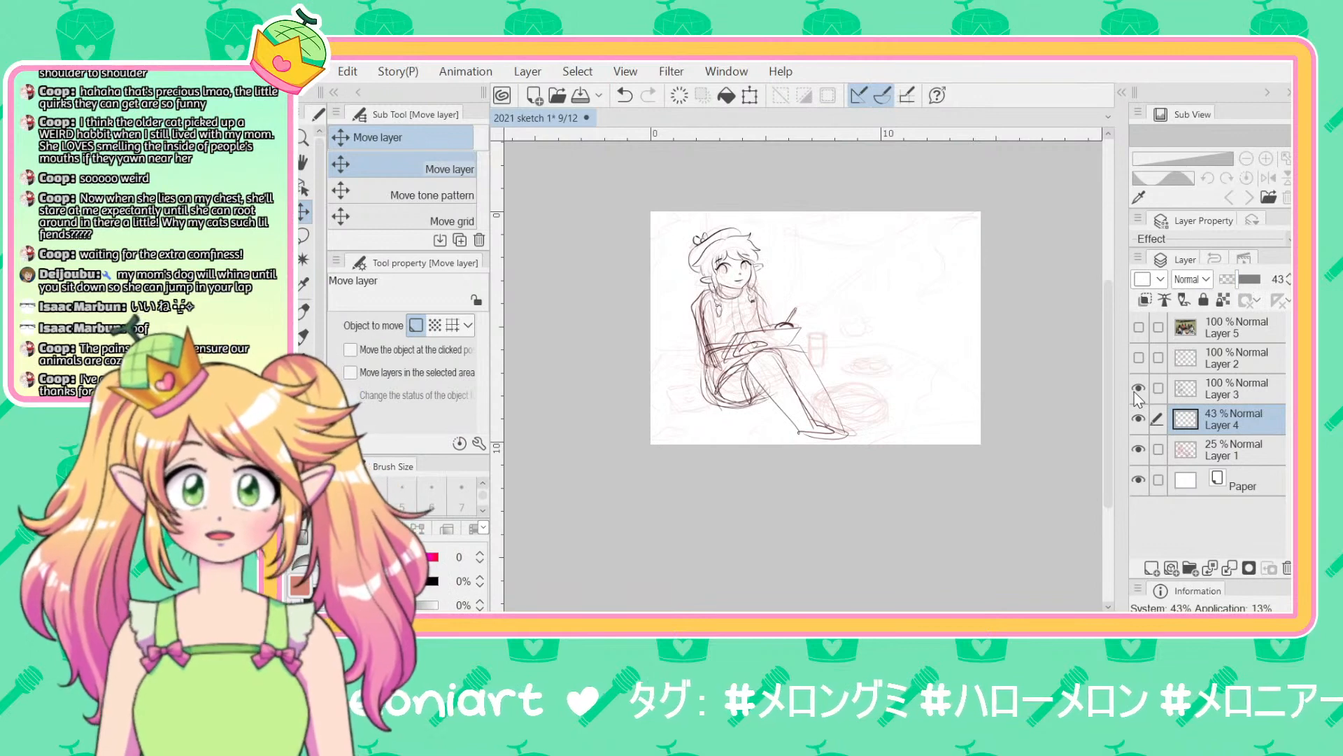
click(1139, 390)
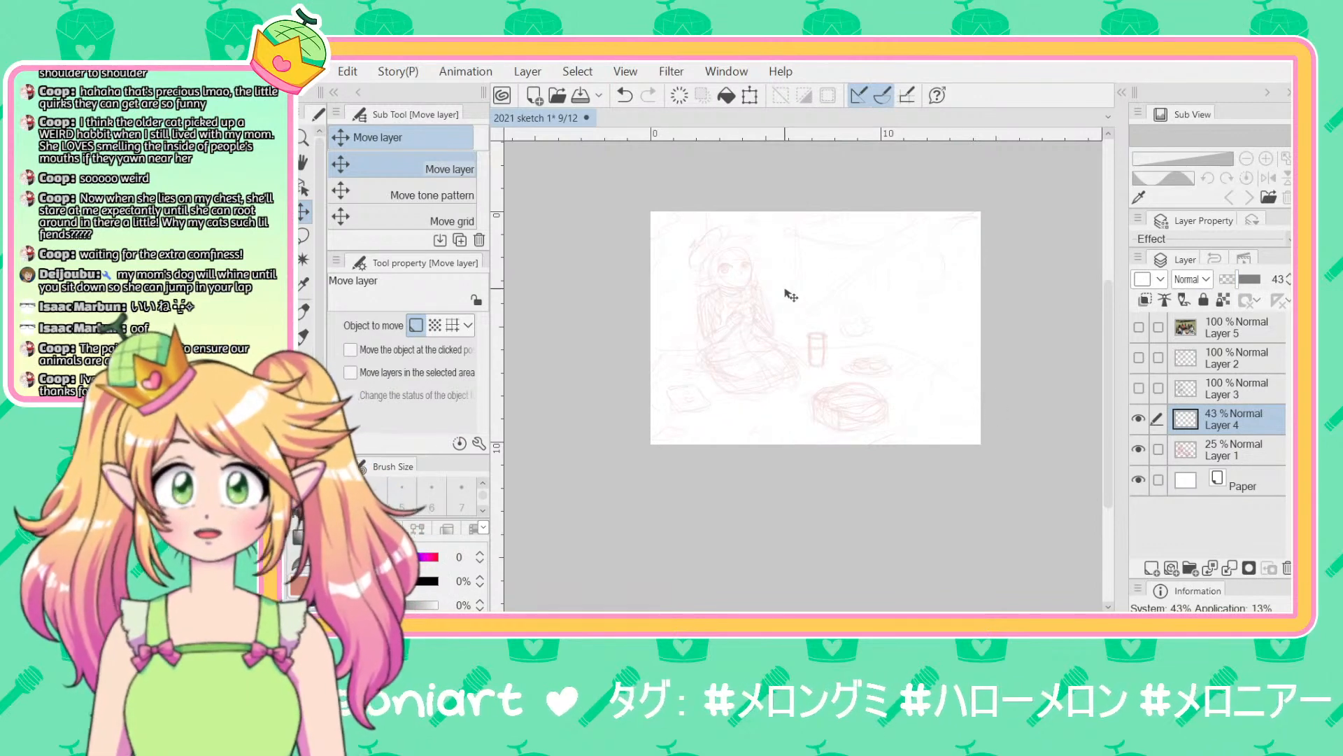
key(ctrl+s)
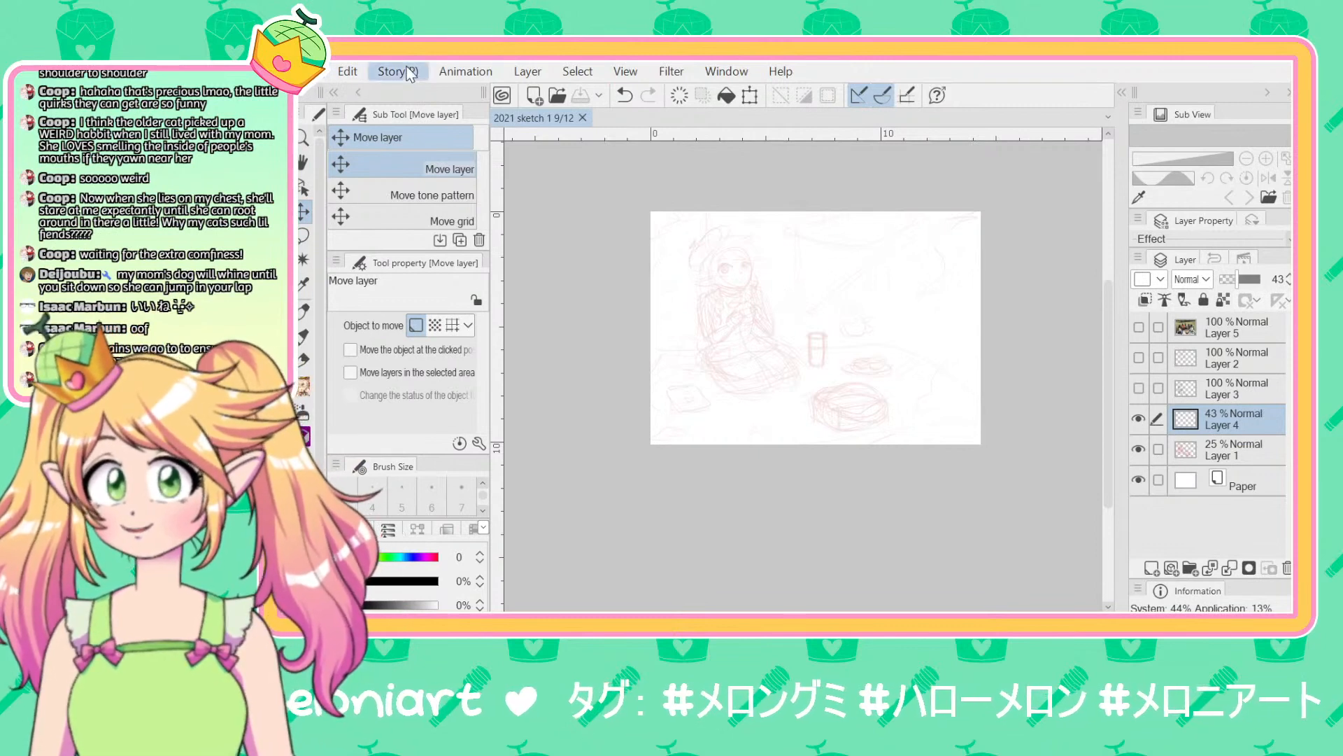
Step: Go back to the flower-field illustration on page 8 and look through its layer stack
click(409, 73)
click(448, 154)
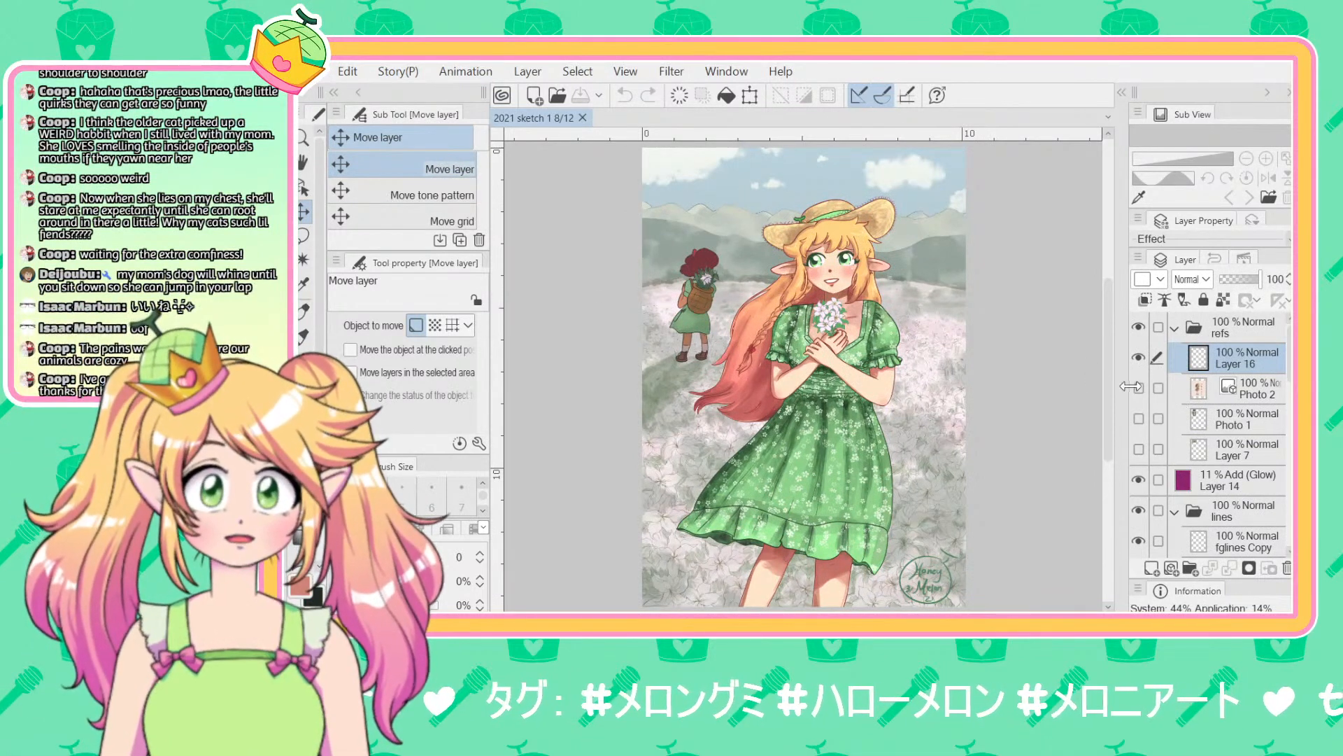
scroll(1171, 418, down, 6)
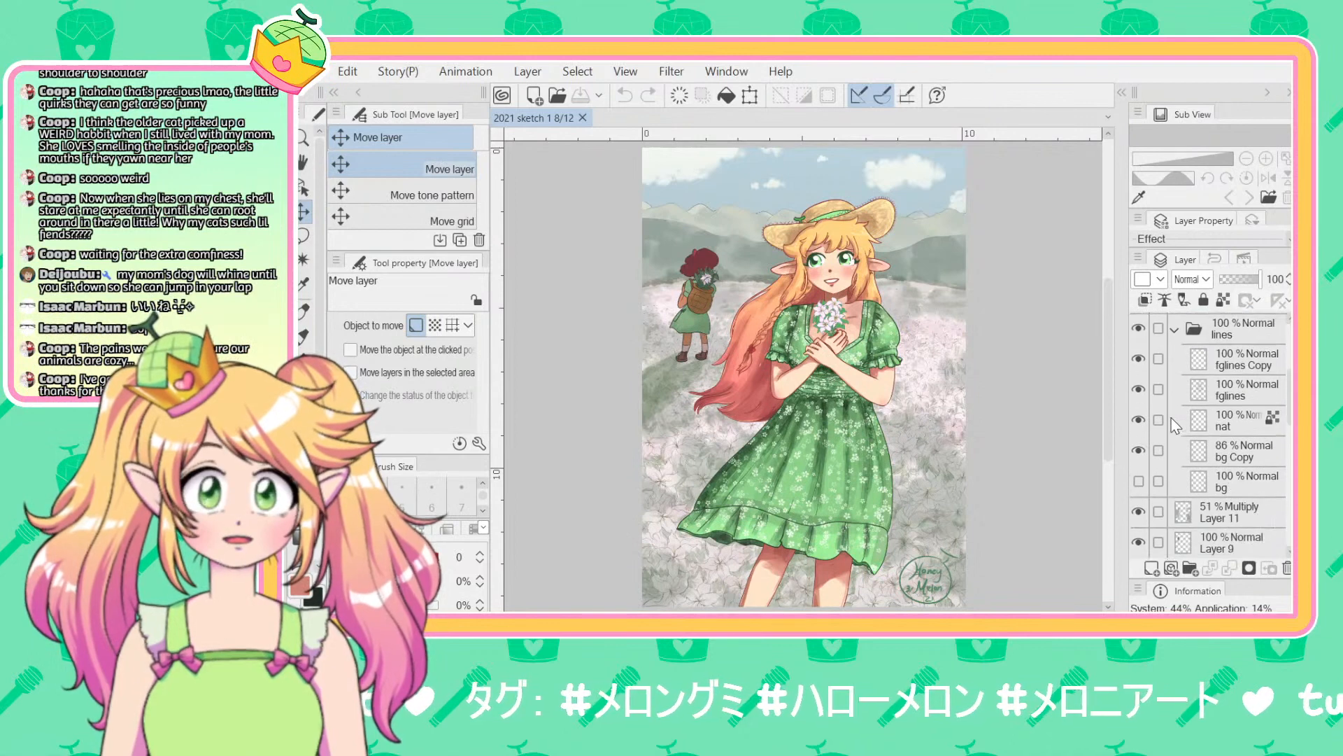
scroll(1171, 418, down, 8)
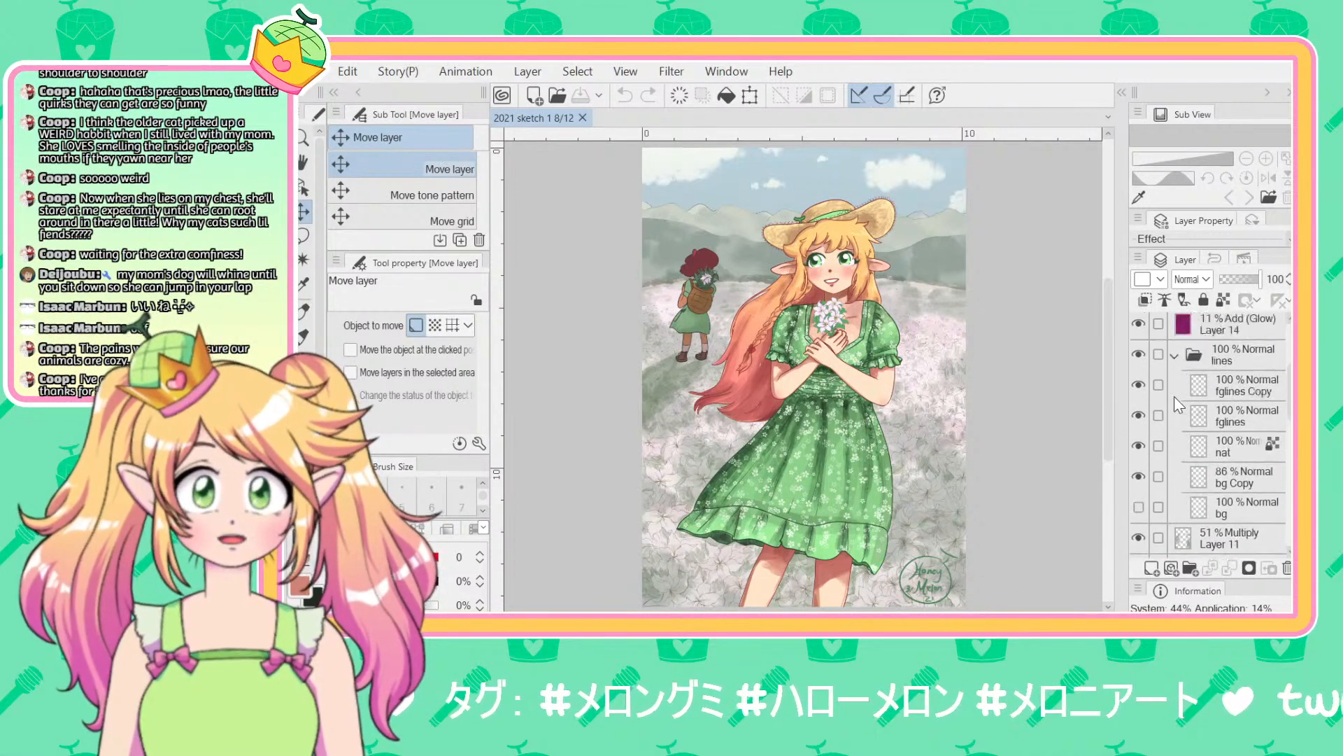
scroll(1176, 400, up, 1)
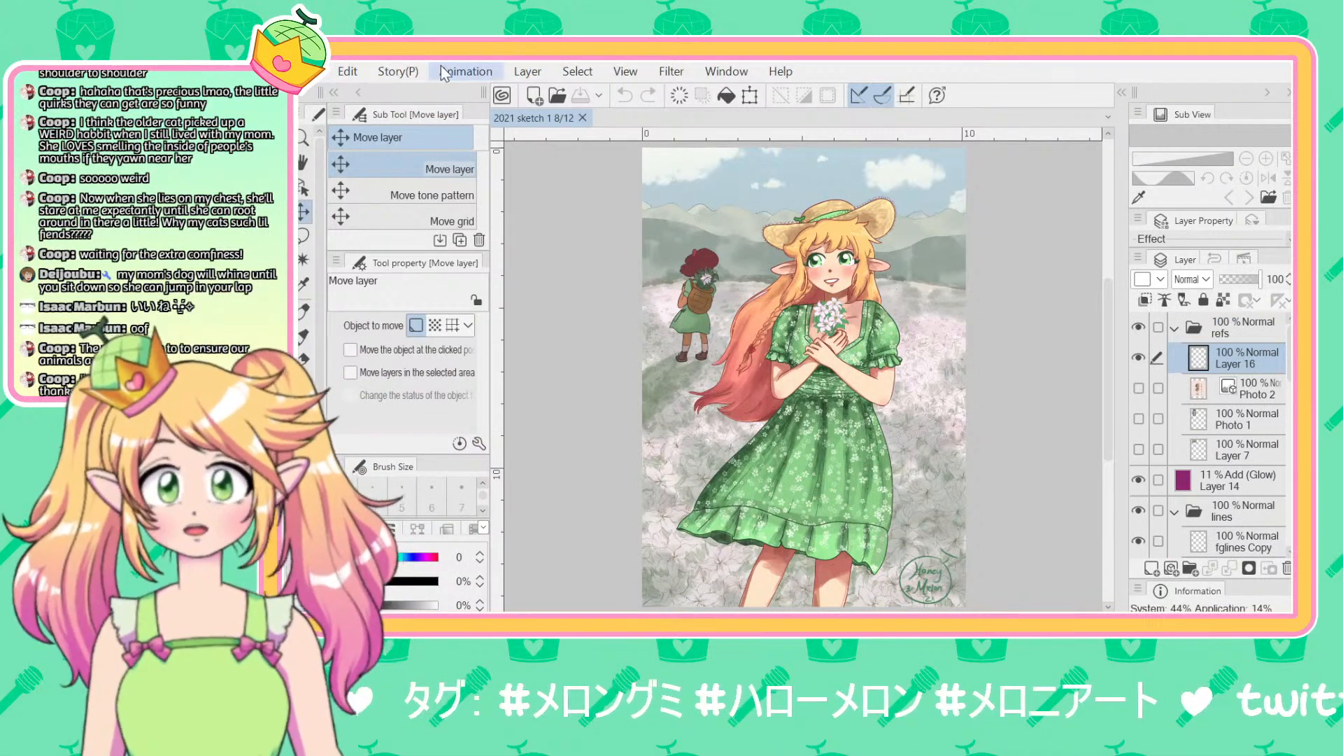
Step: Return to the picnic sketch on page 9, check Layer 4, and set the opacity of Layer 4 to 65% and Layer 1 to 49%
click(375, 73)
click(442, 186)
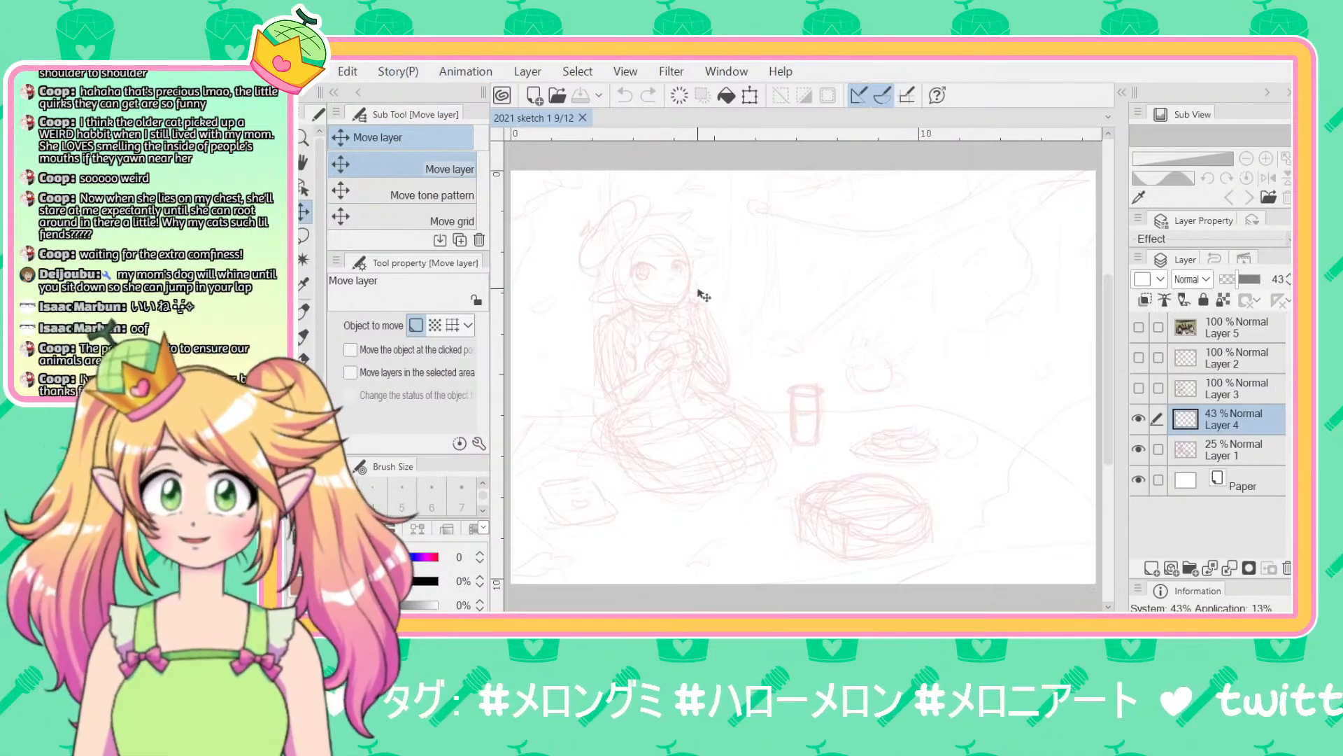
scroll(702, 288, down, 1)
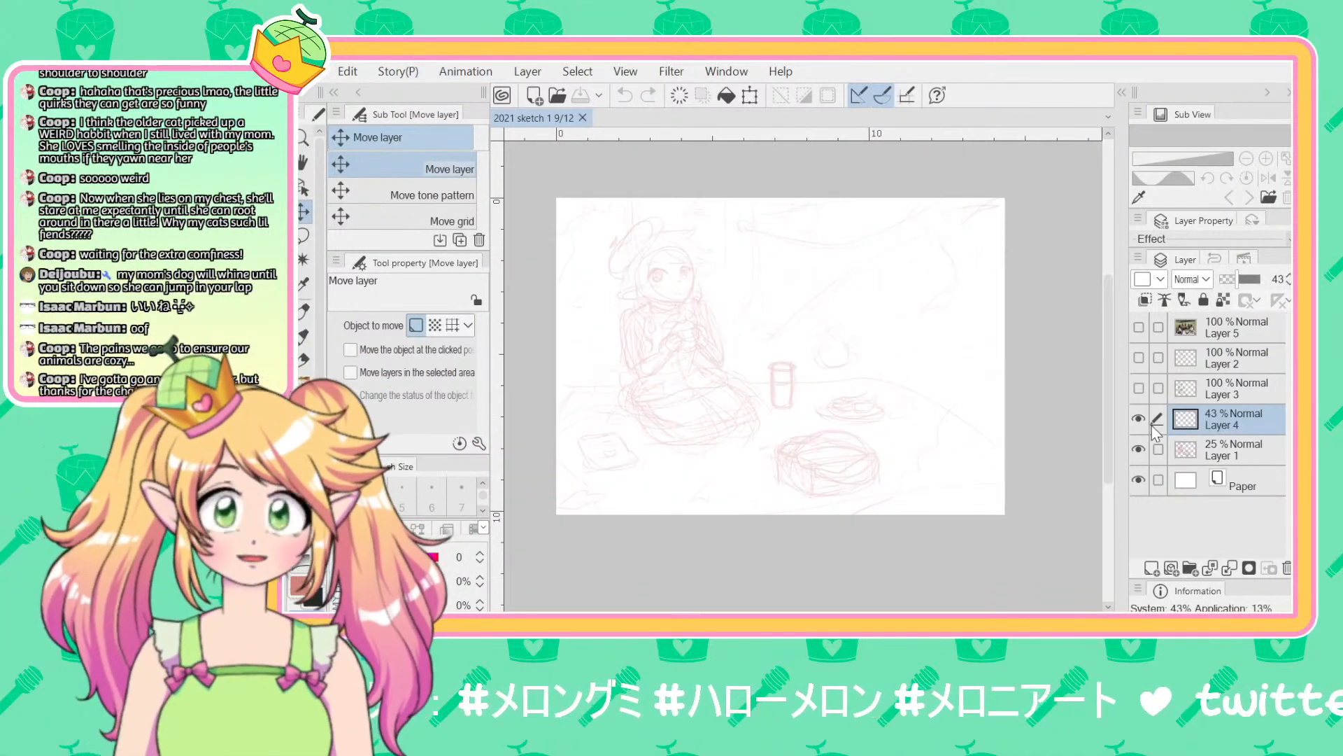
click(1140, 419)
click(1140, 420)
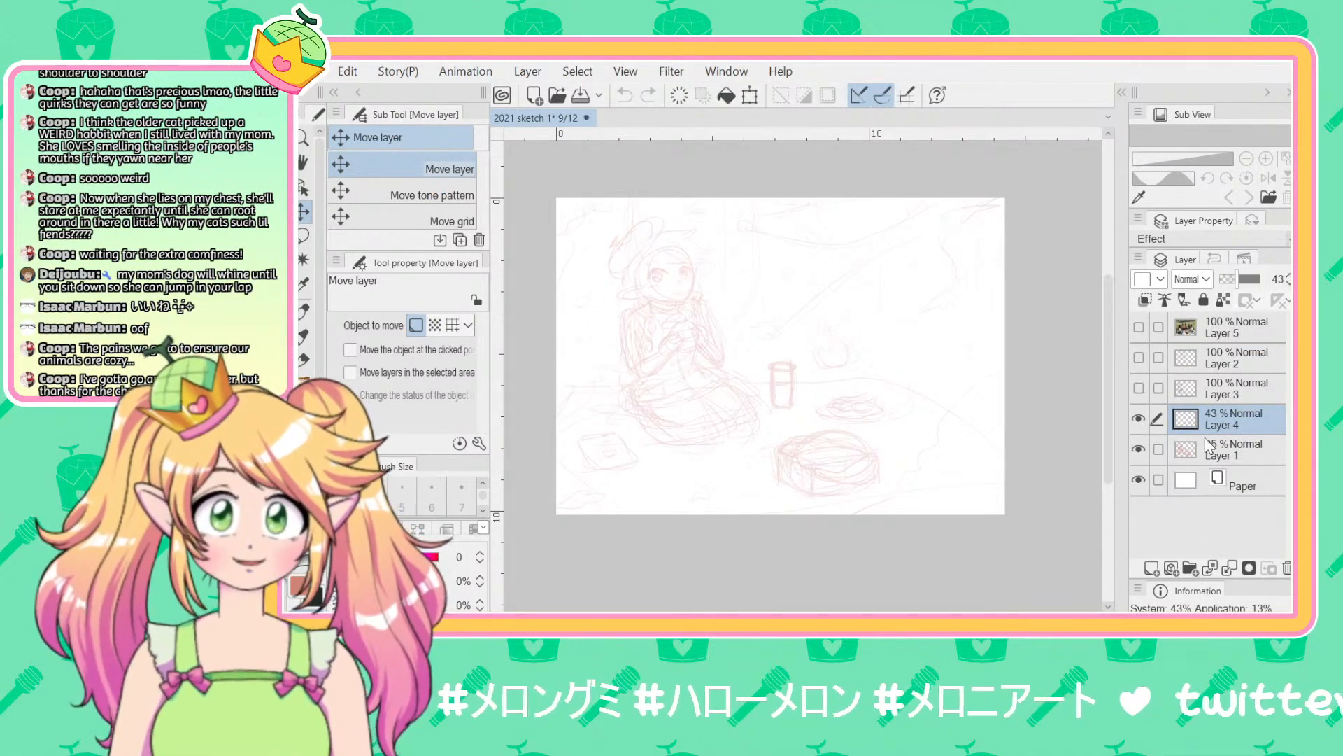
click(1248, 279)
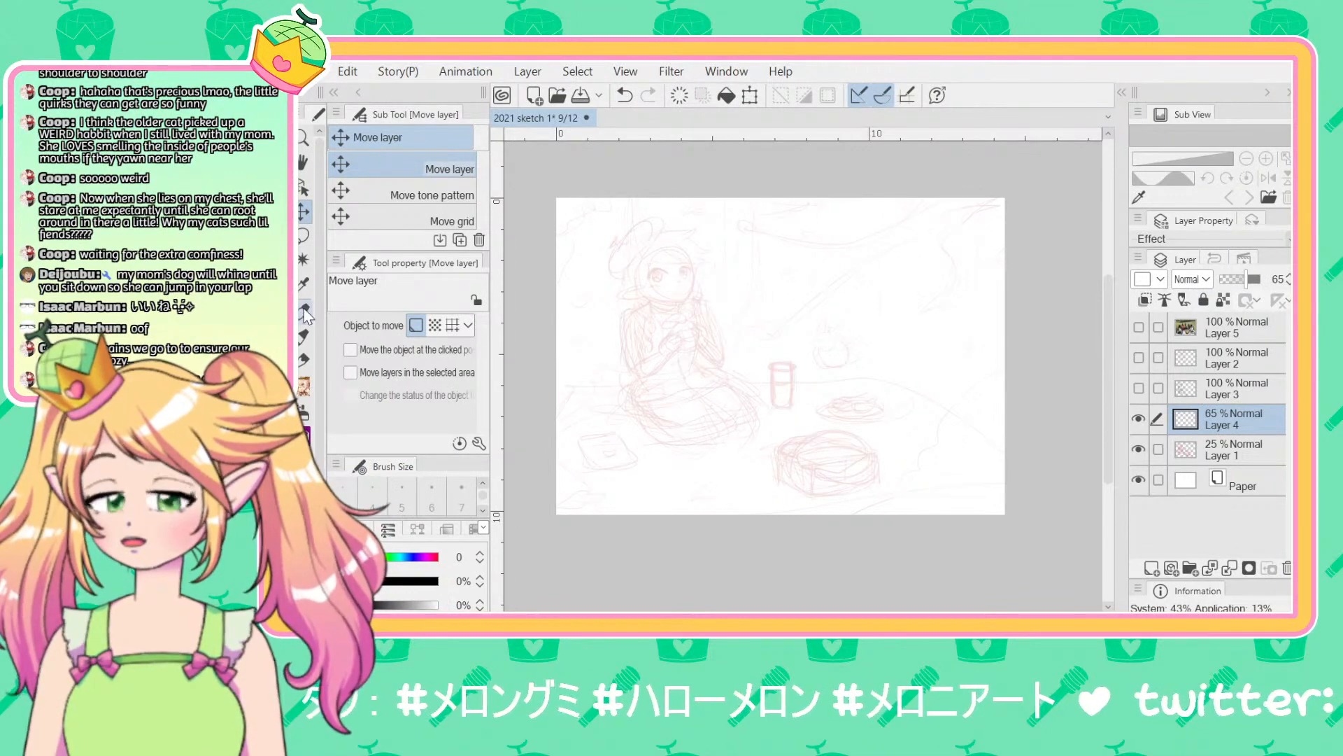
click(1226, 450)
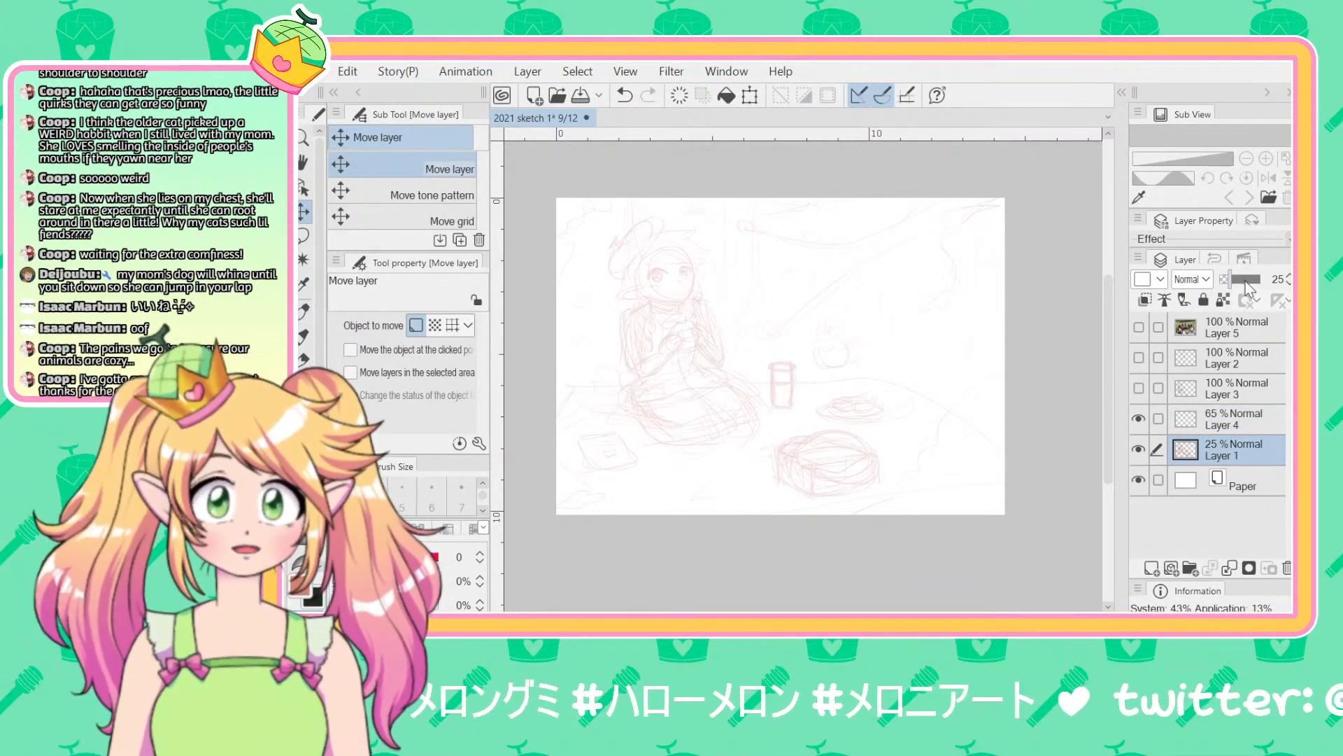
drag(1247, 283, 1240, 279)
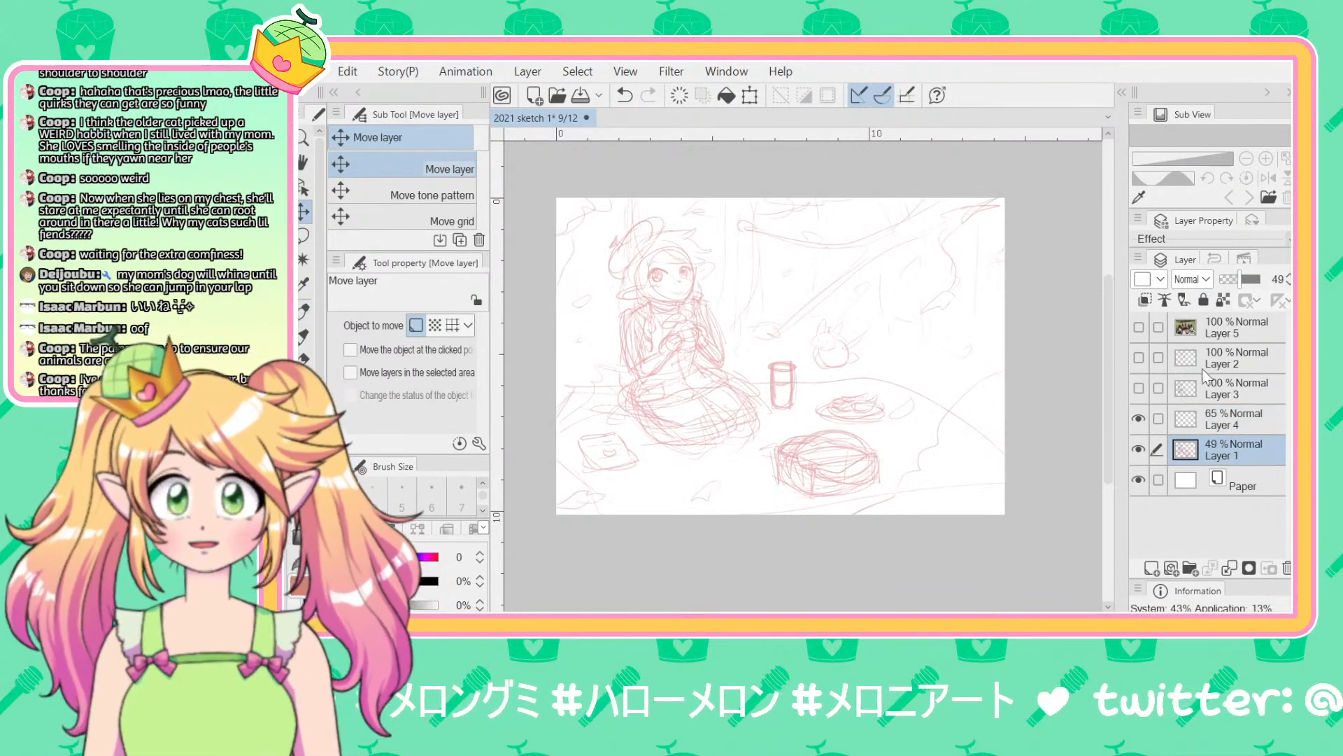
Step: Compare the alternative sketches on Layers 2, 3 and 4 with the picnic sketch by toggling their visibility, leaving Layers 2 and 3 hidden
click(1140, 390)
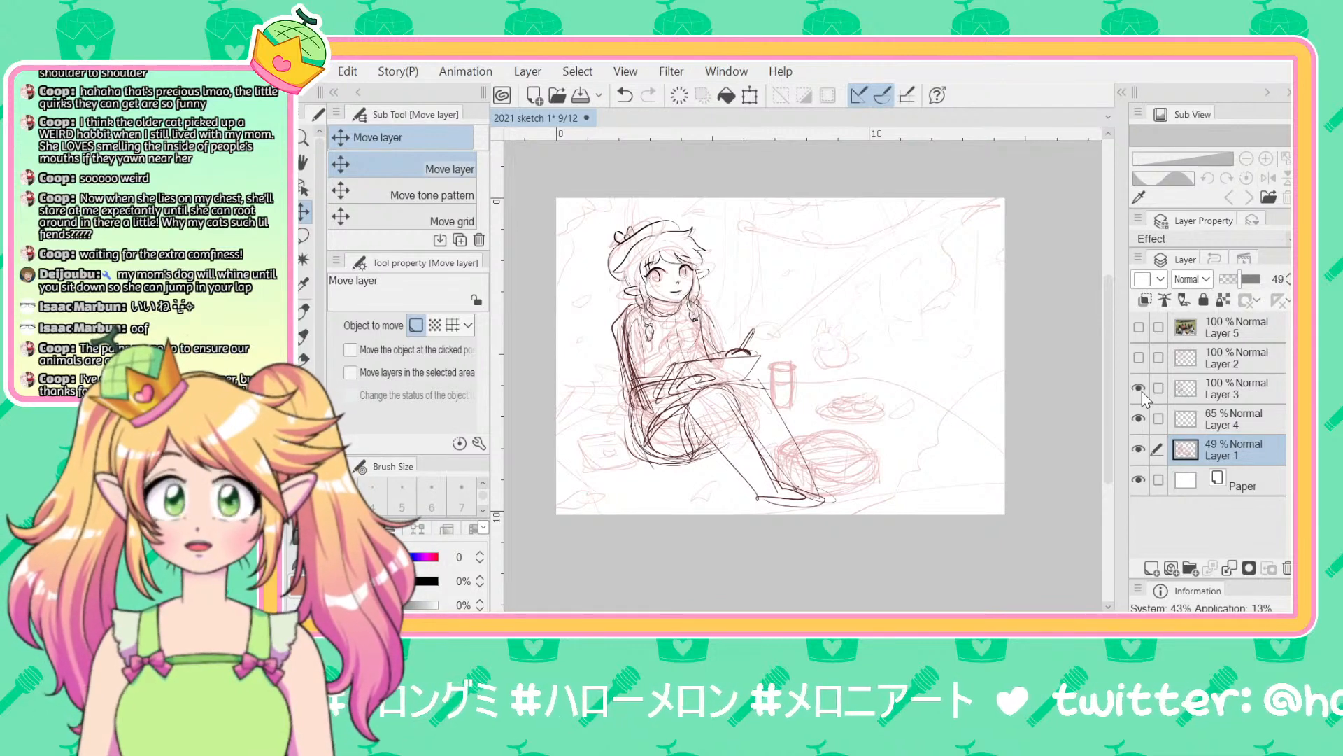
click(1140, 390)
click(1141, 390)
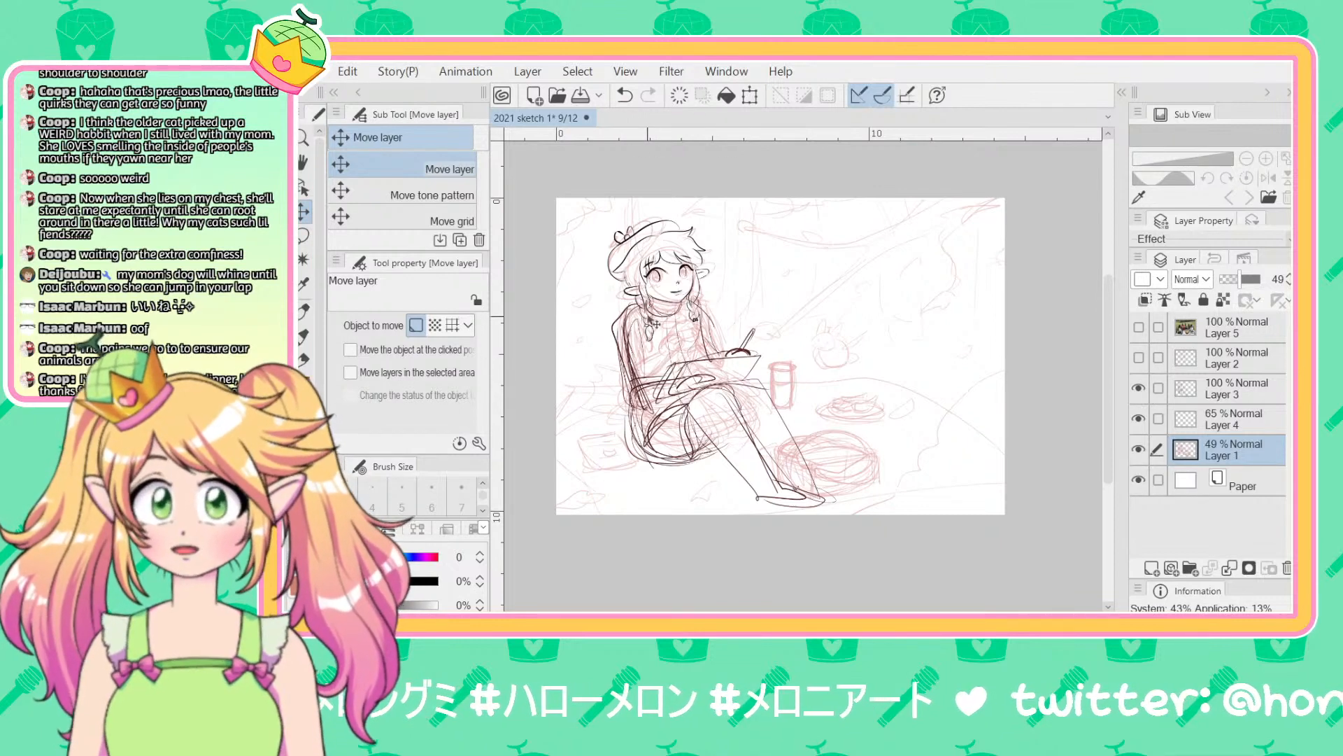
click(1139, 358)
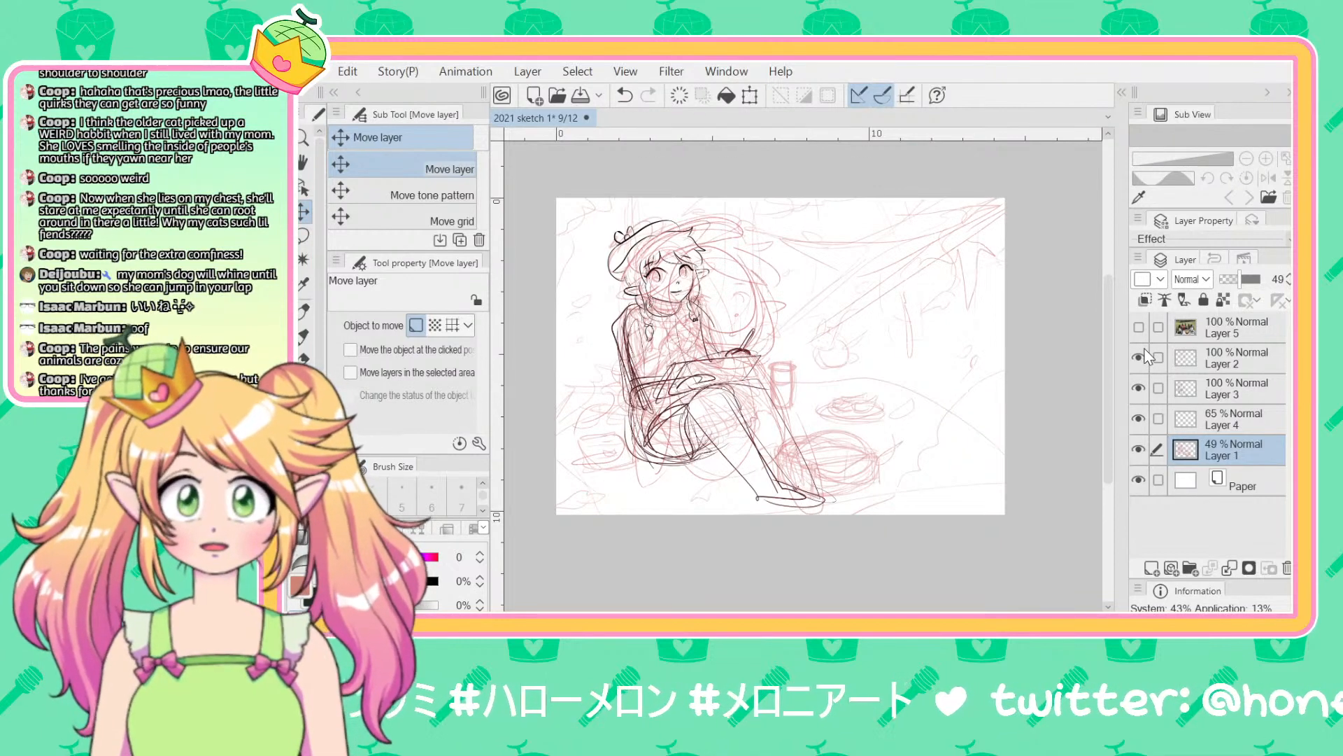
click(1139, 358)
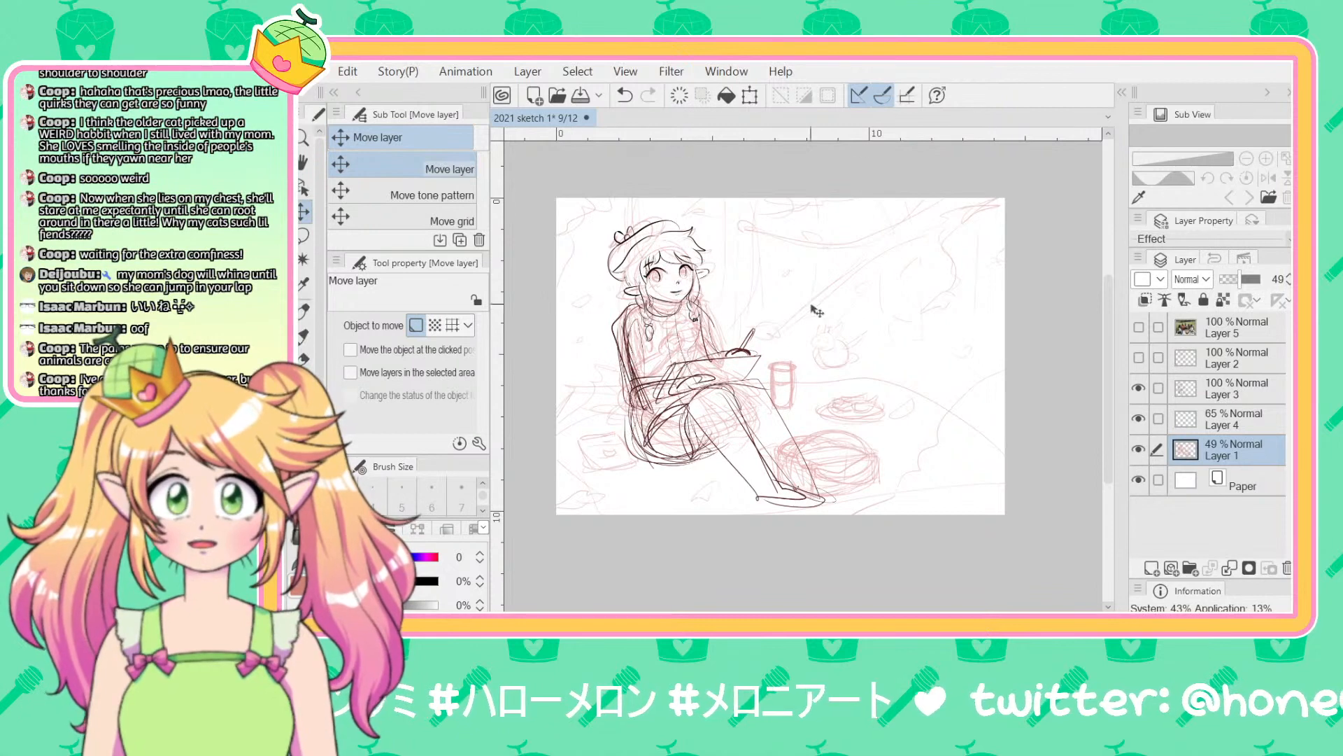
click(1138, 419)
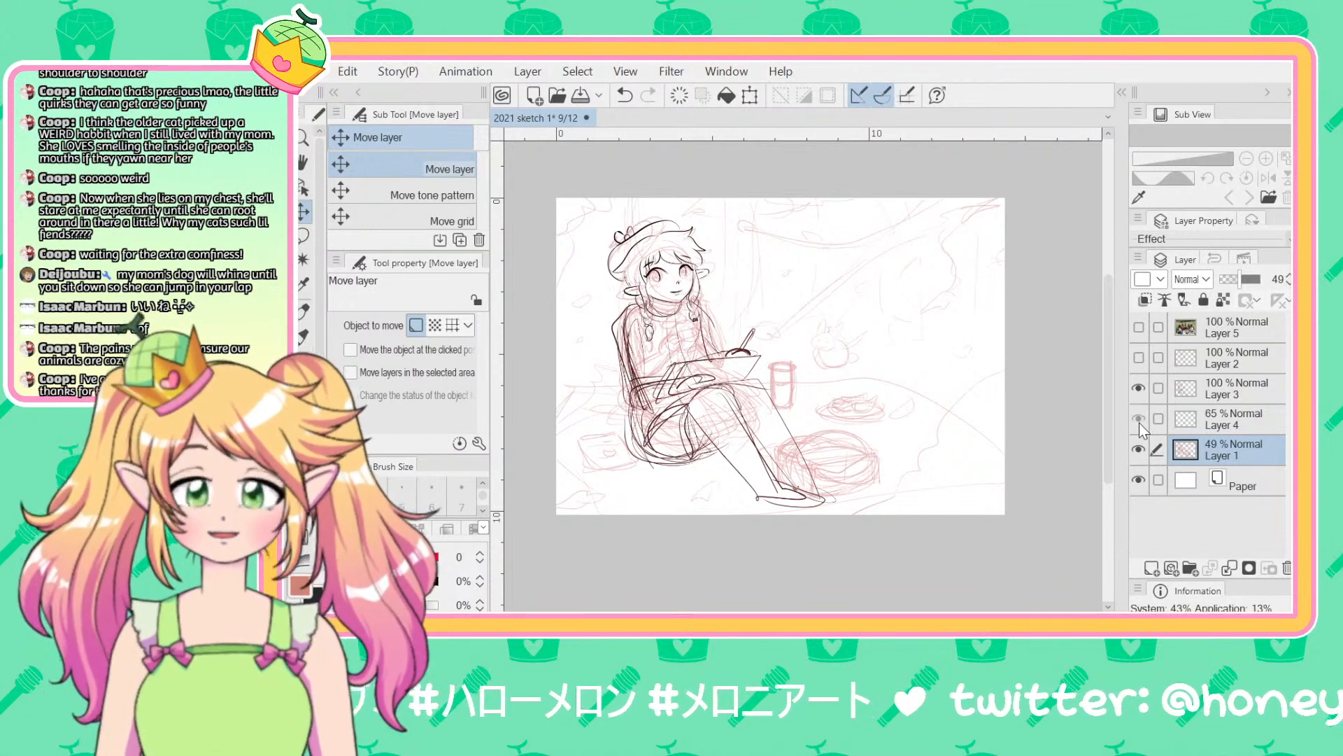
click(1139, 389)
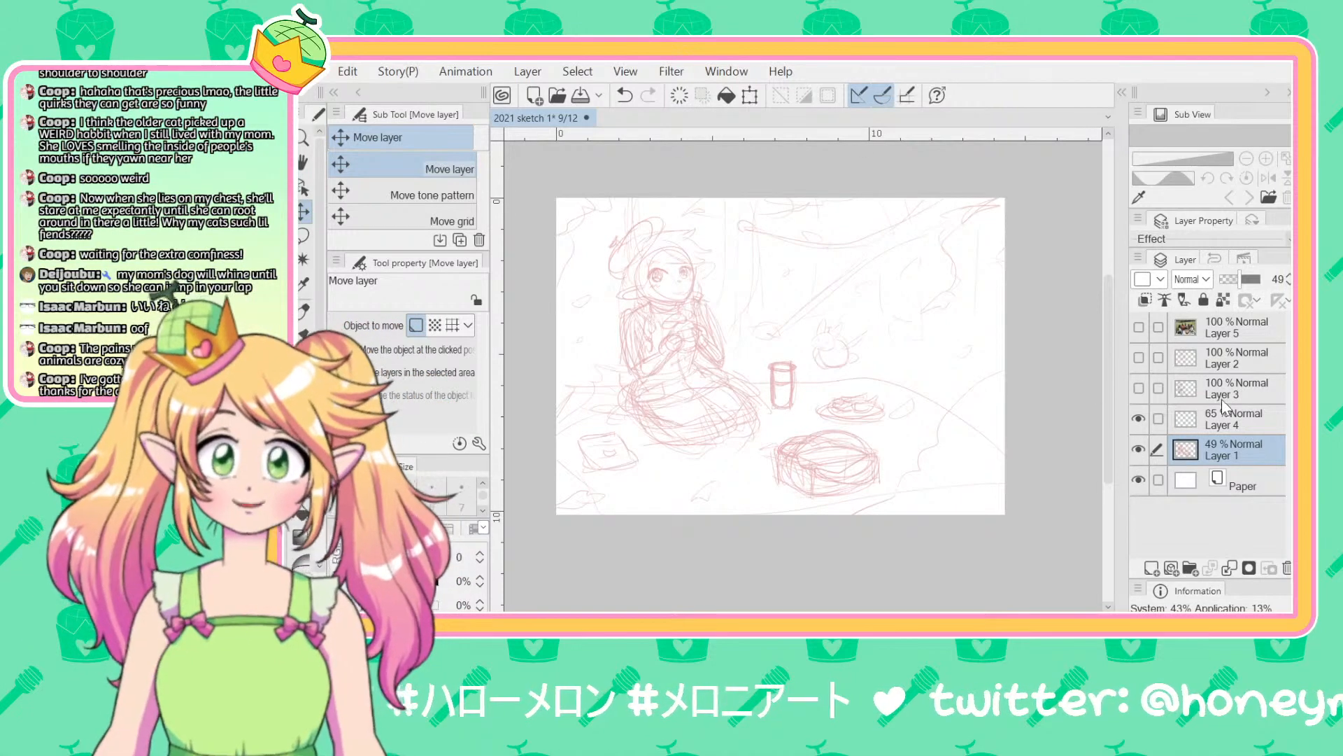
Step: Set the opacity of Layer 4 to 68% and choose the Pencil1 brush with the dark red drawing colour
click(1219, 419)
click(1249, 280)
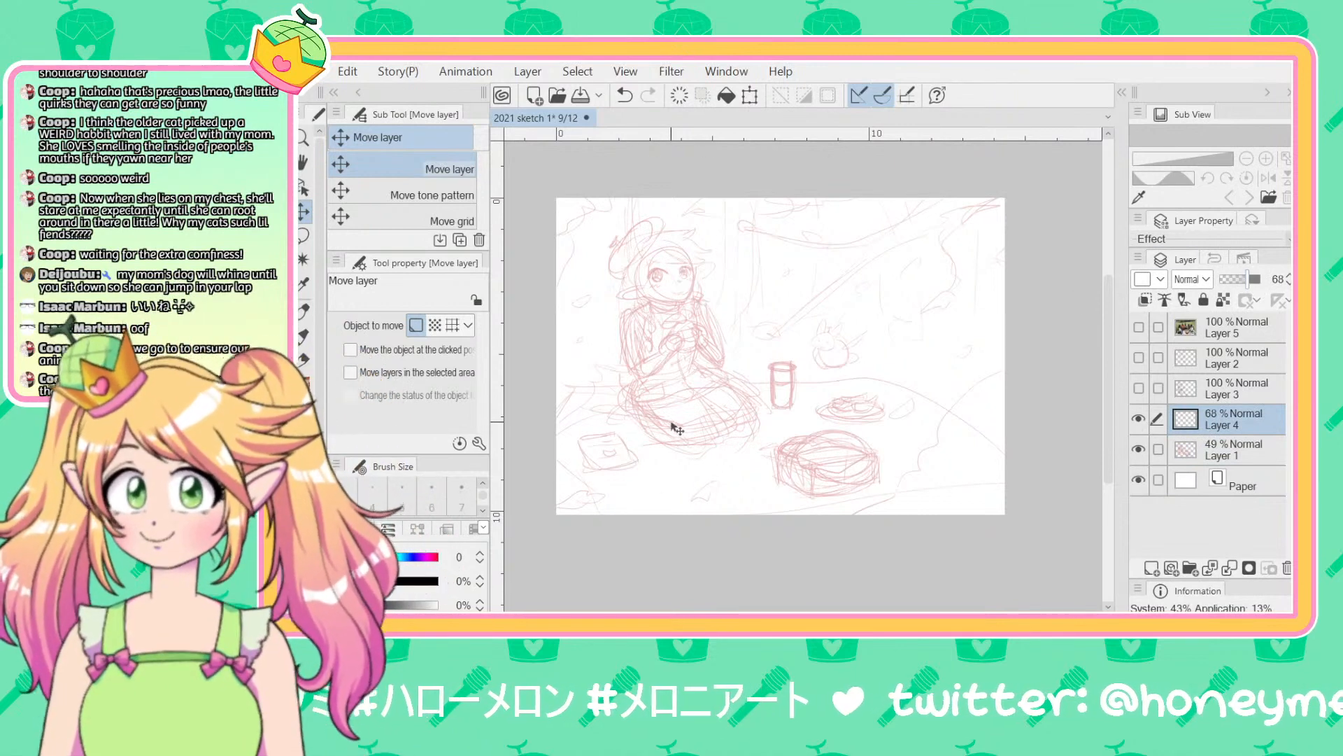
key(b)
alt+click(781, 369)
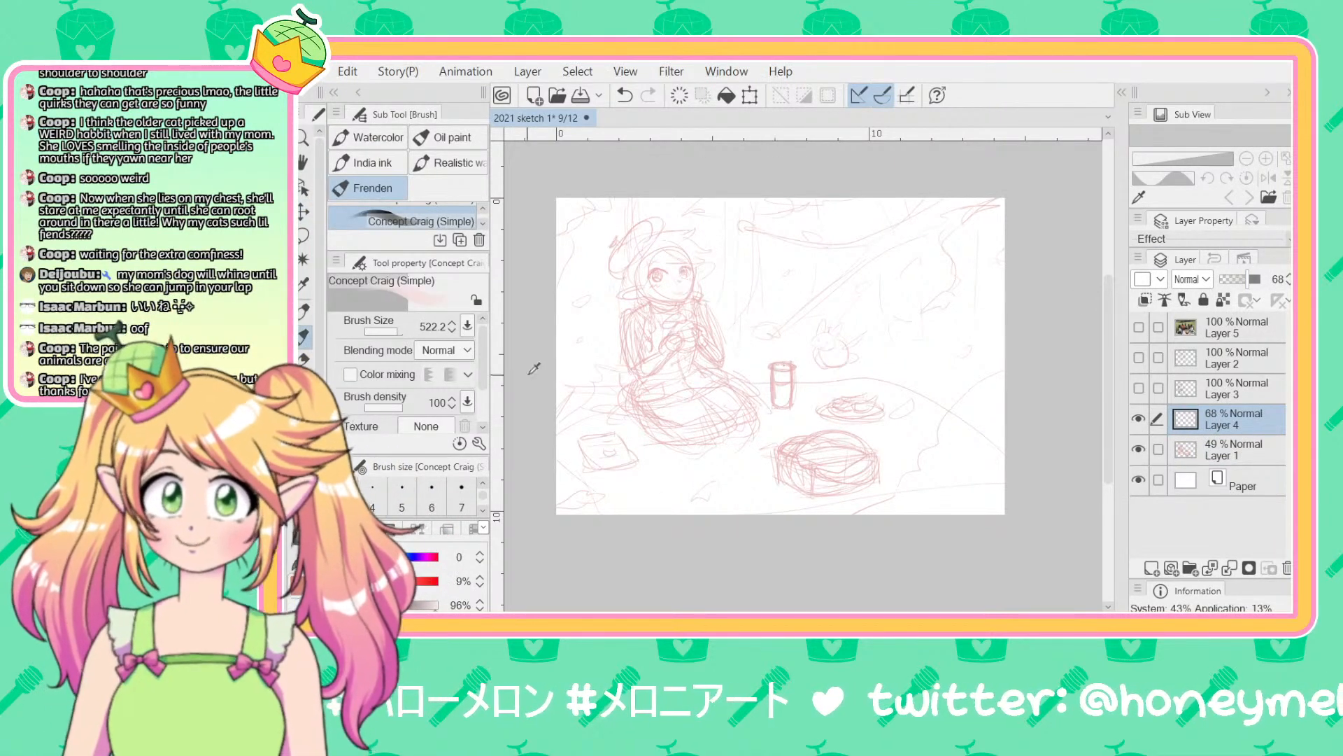
key(p)
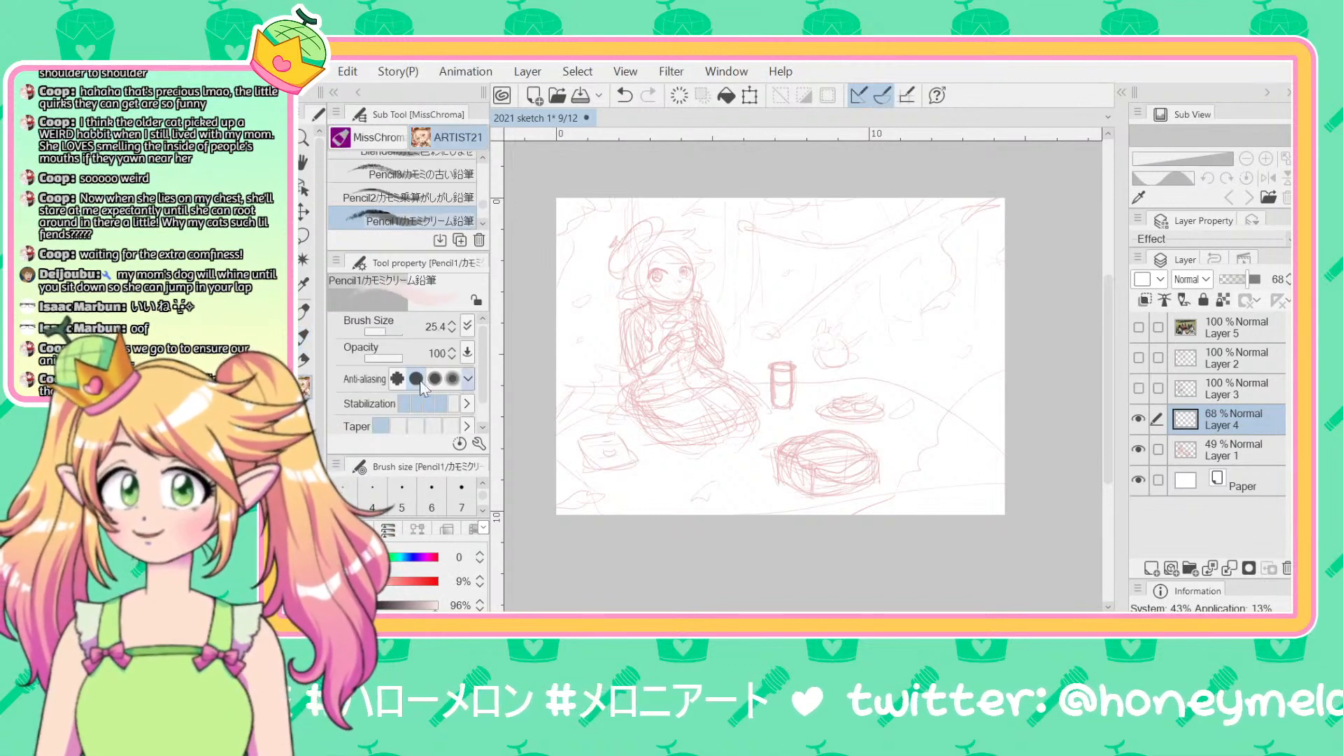
key(x)
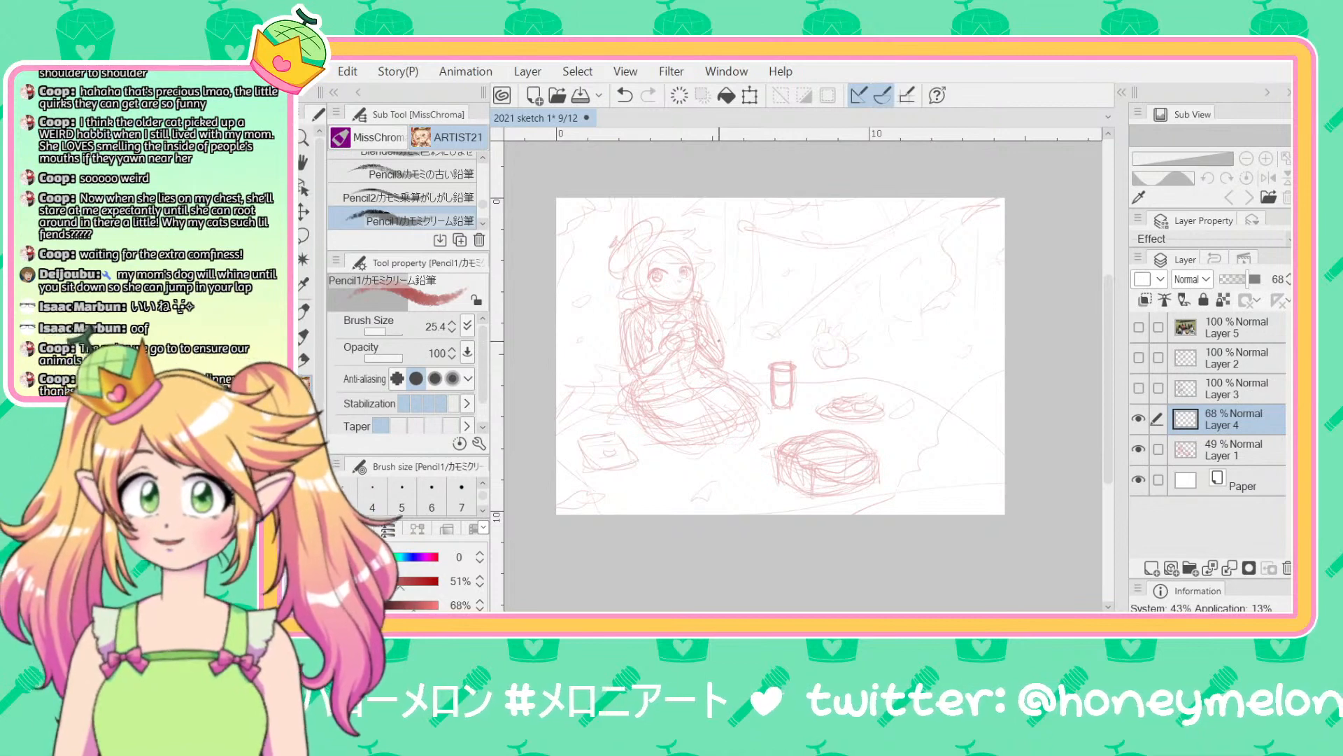
Step: Try a diagonal pencil line from the girl's skirt to the picnic basket on Layer 4
scroll(719, 354, up, 2)
scroll(719, 352, down, 3)
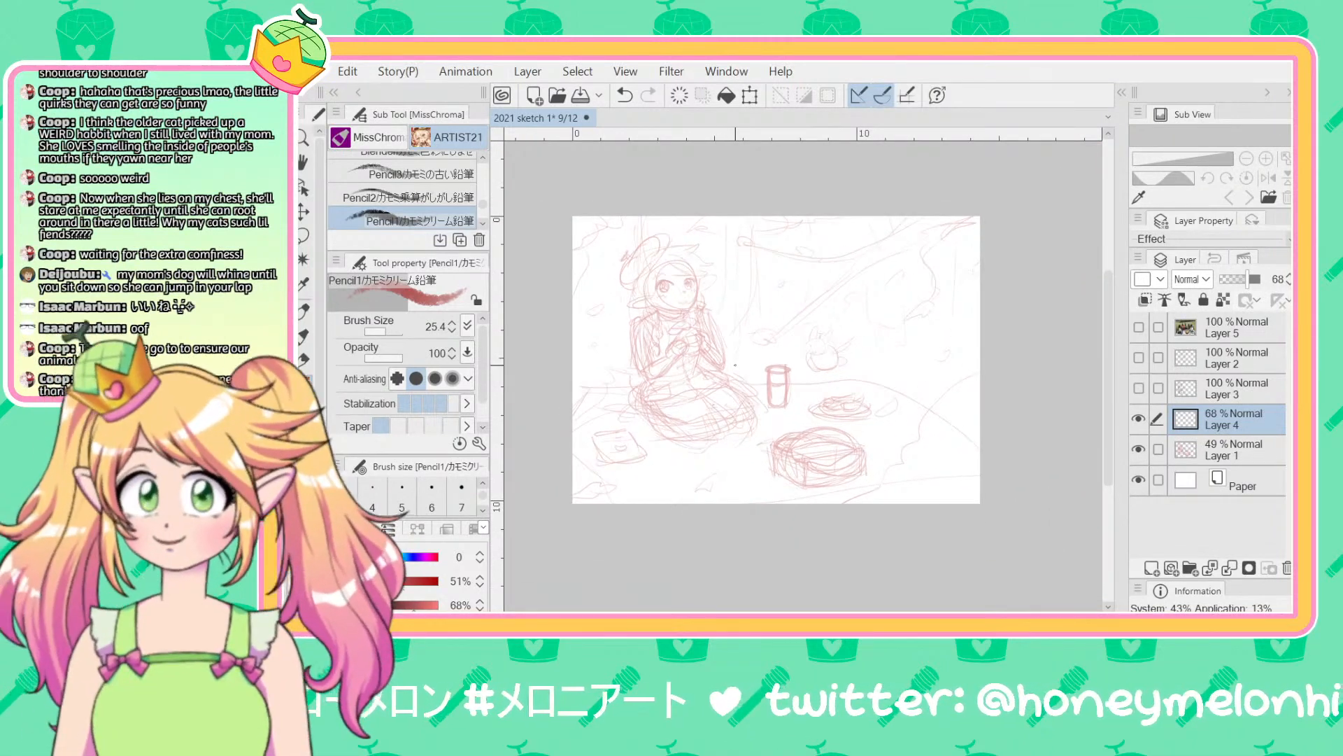
key(ctrl+z)
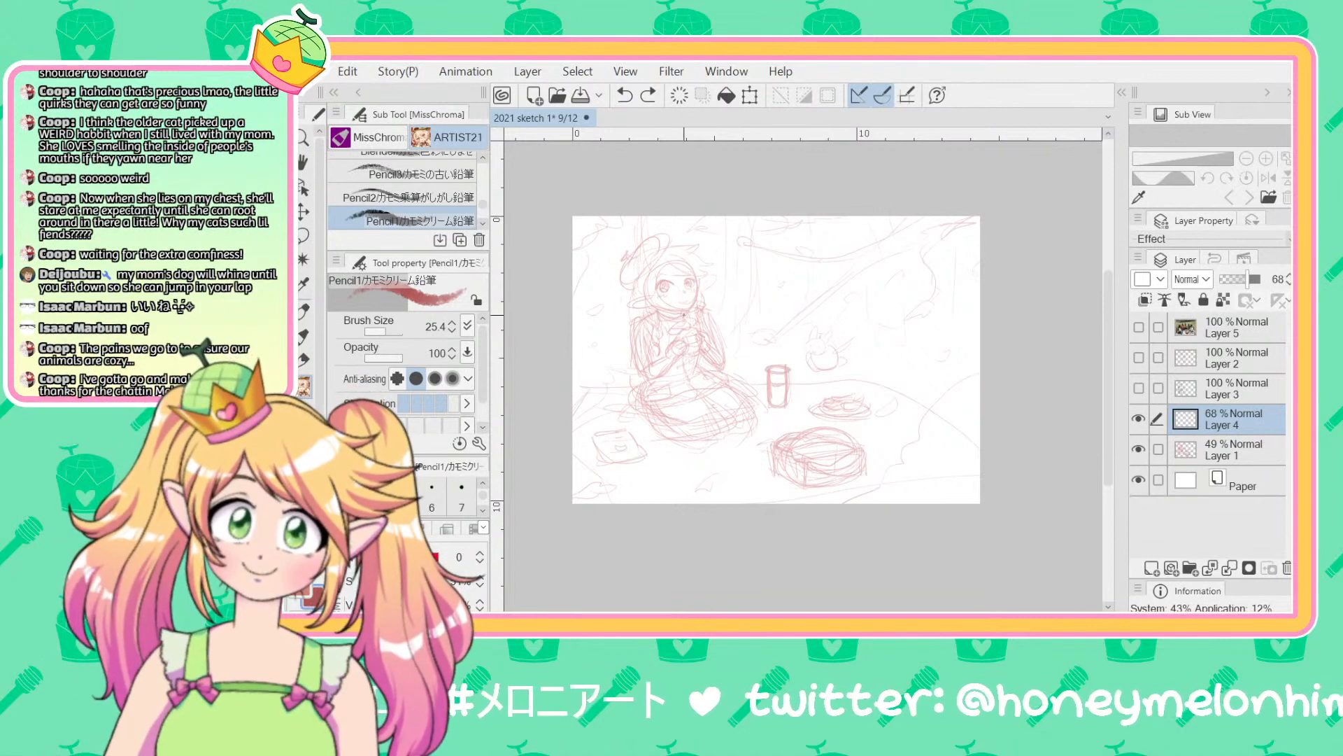
key(ctrl+y)
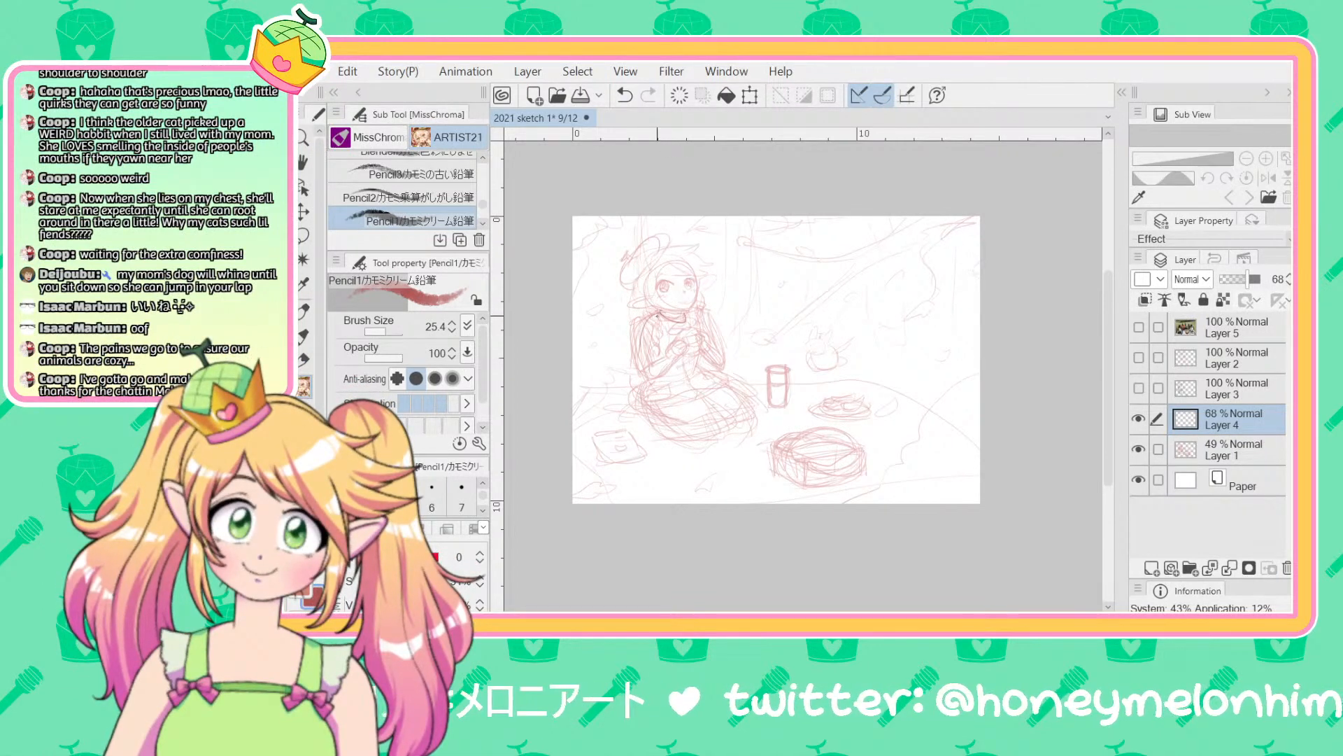
drag(710, 390, 827, 481)
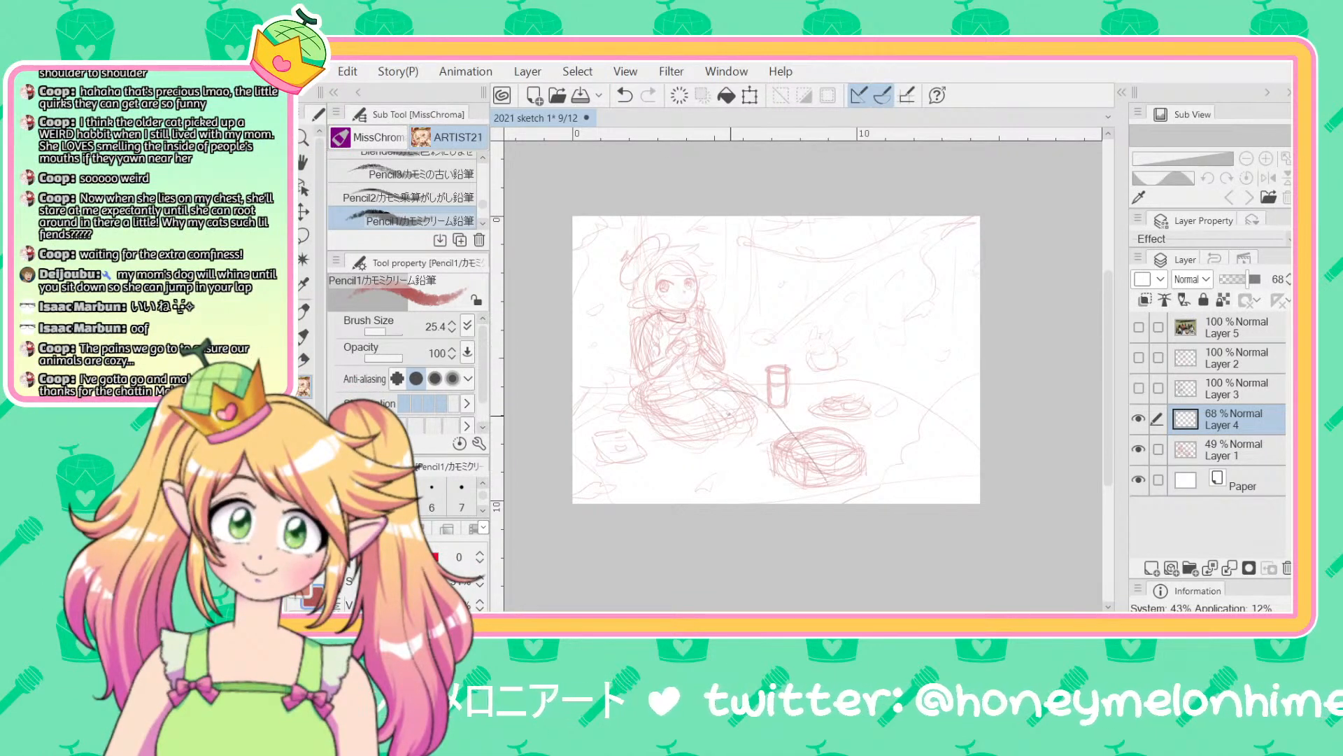
key(ctrl+z)
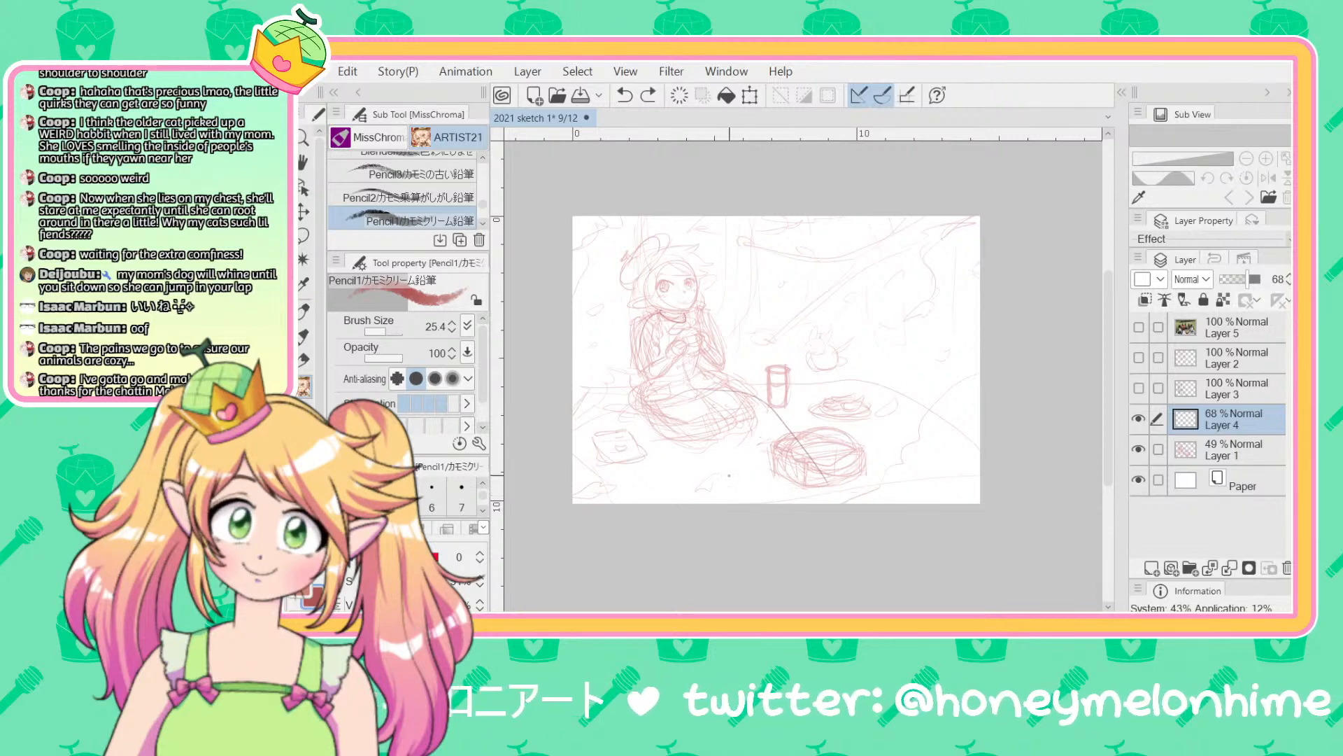
key(ctrl+z)
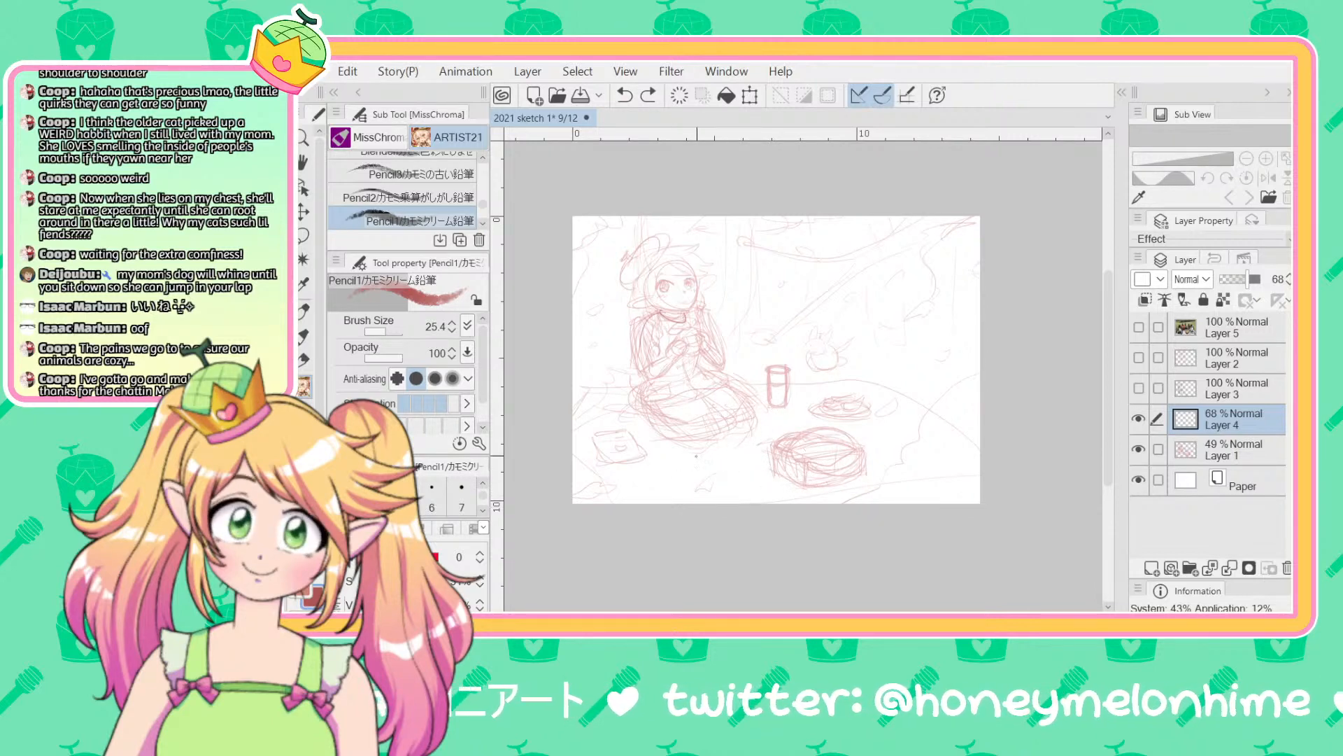
Step: Hide Layer 1, clear the contents of Layer 4, and set the opacity of Layer 4 to 100%
click(1139, 418)
click(1138, 419)
click(1138, 449)
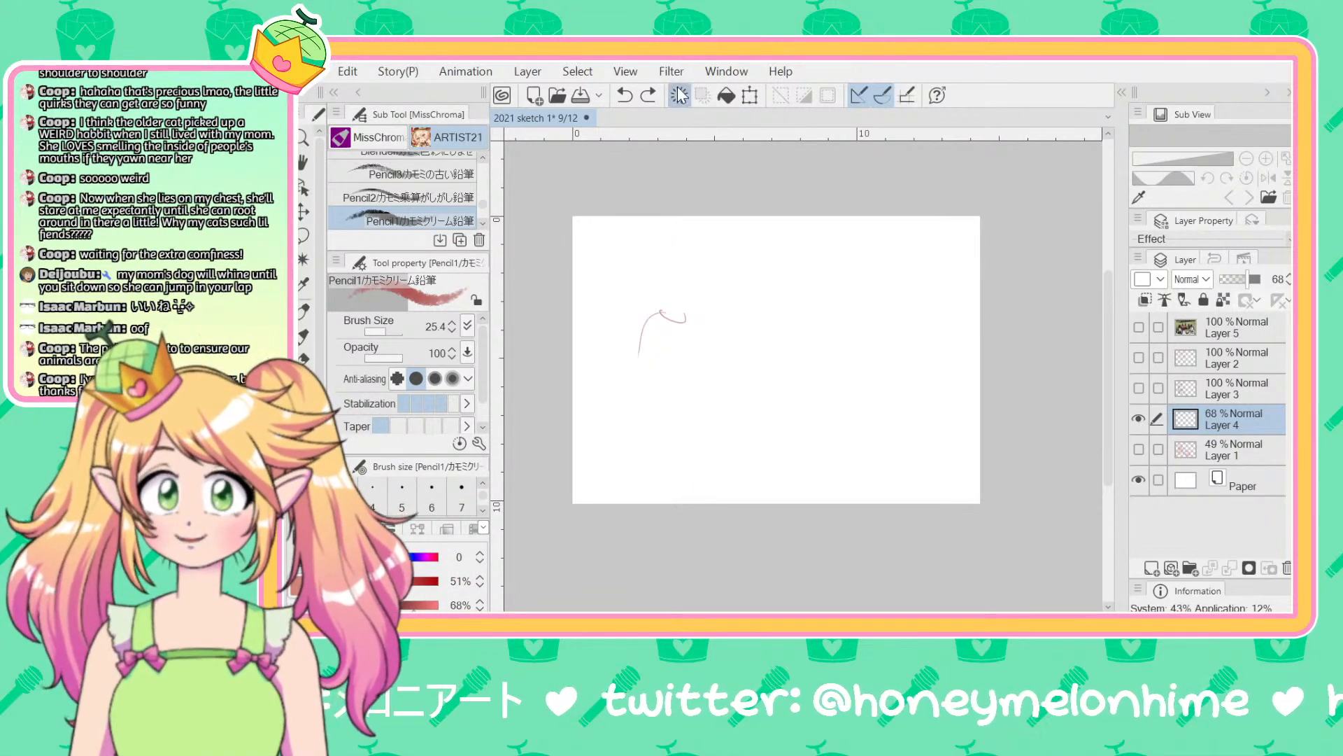
click(679, 95)
drag(1250, 278, 1264, 279)
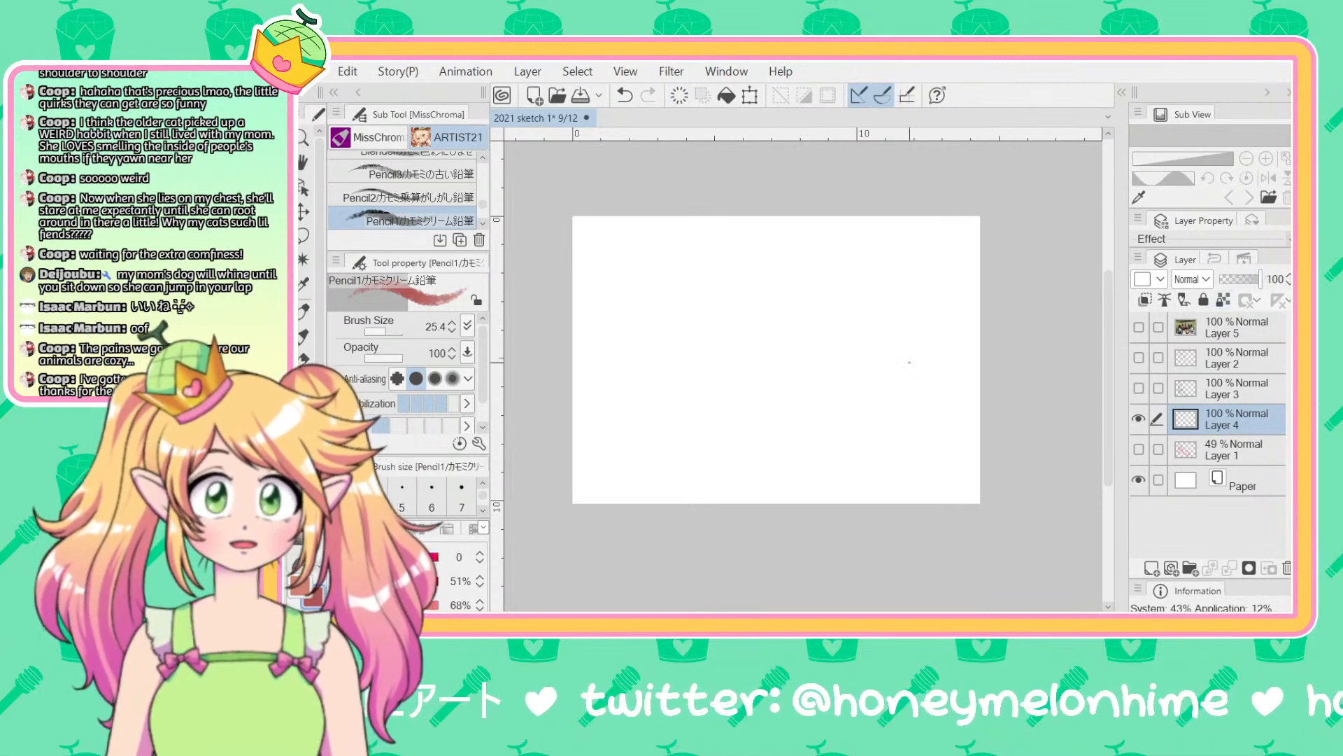
Step: Try a ground-plane outline in perspective across the lower half of the blank page
scroll(754, 369, down, 1)
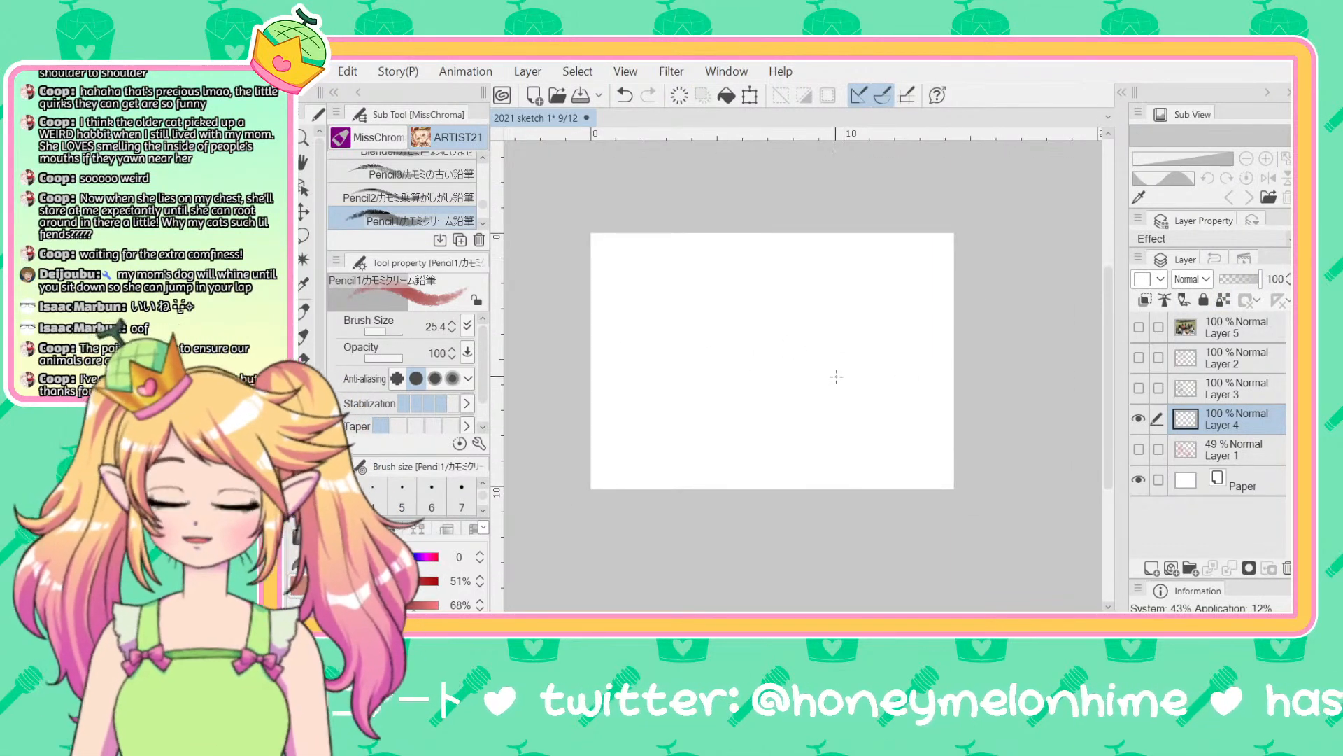
drag(823, 360, 832, 482)
drag(783, 376, 619, 403)
key(ctrl+z)
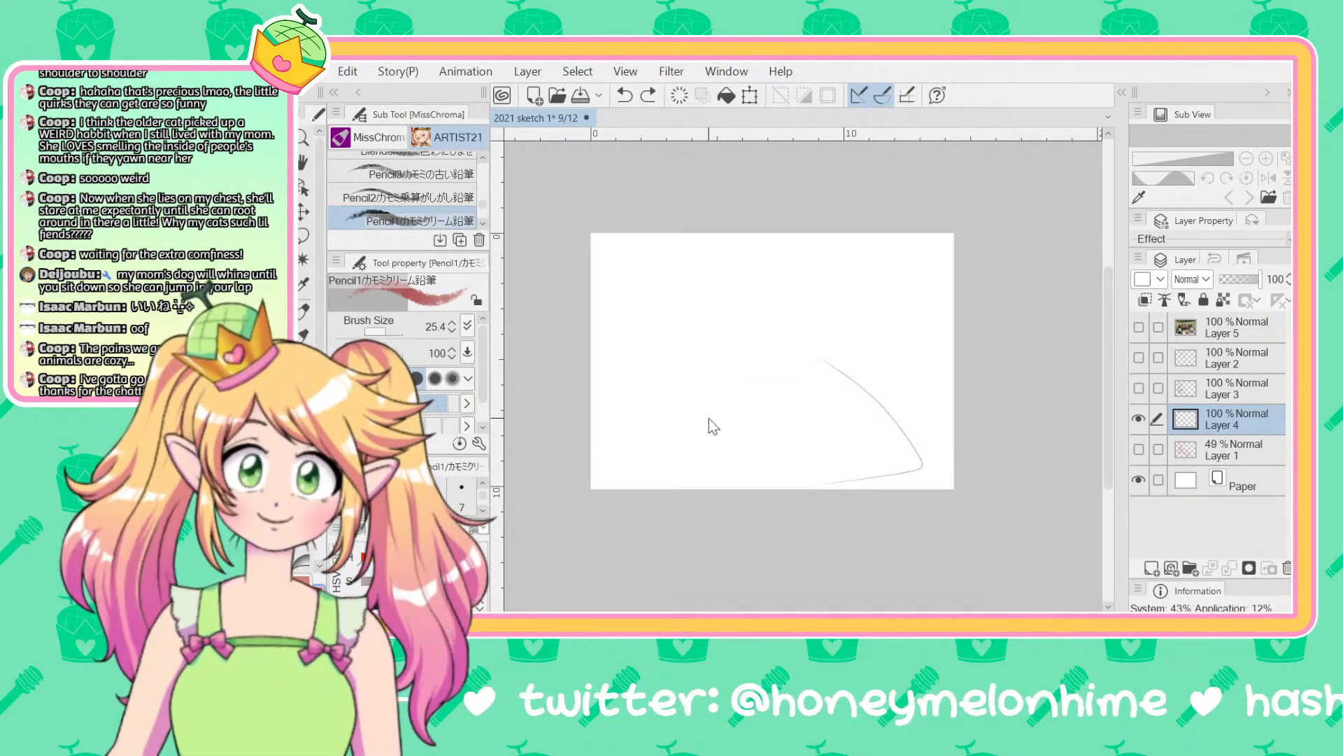
key(ctrl+z)
mouse_move(815, 384)
mouse_down()
mouse_move(936, 450)
mouse_move(874, 466)
mouse_up()
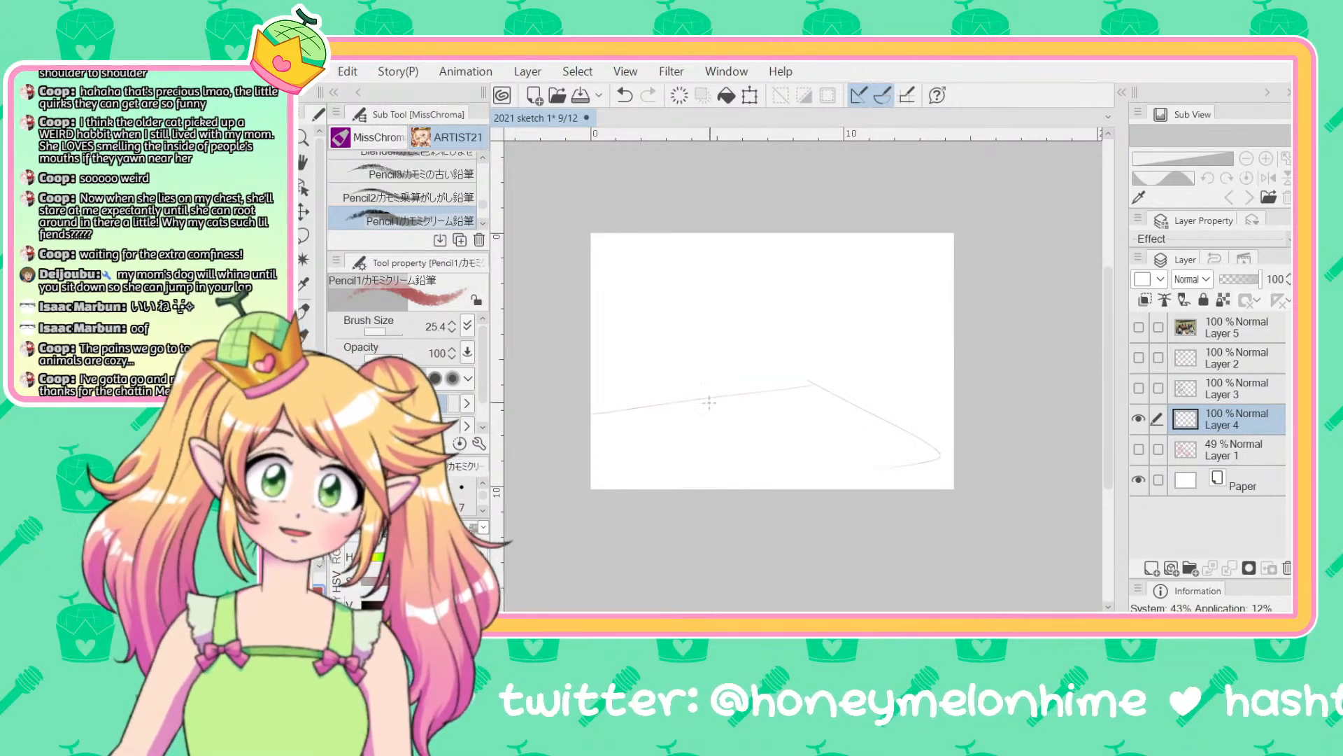
drag(781, 389, 572, 414)
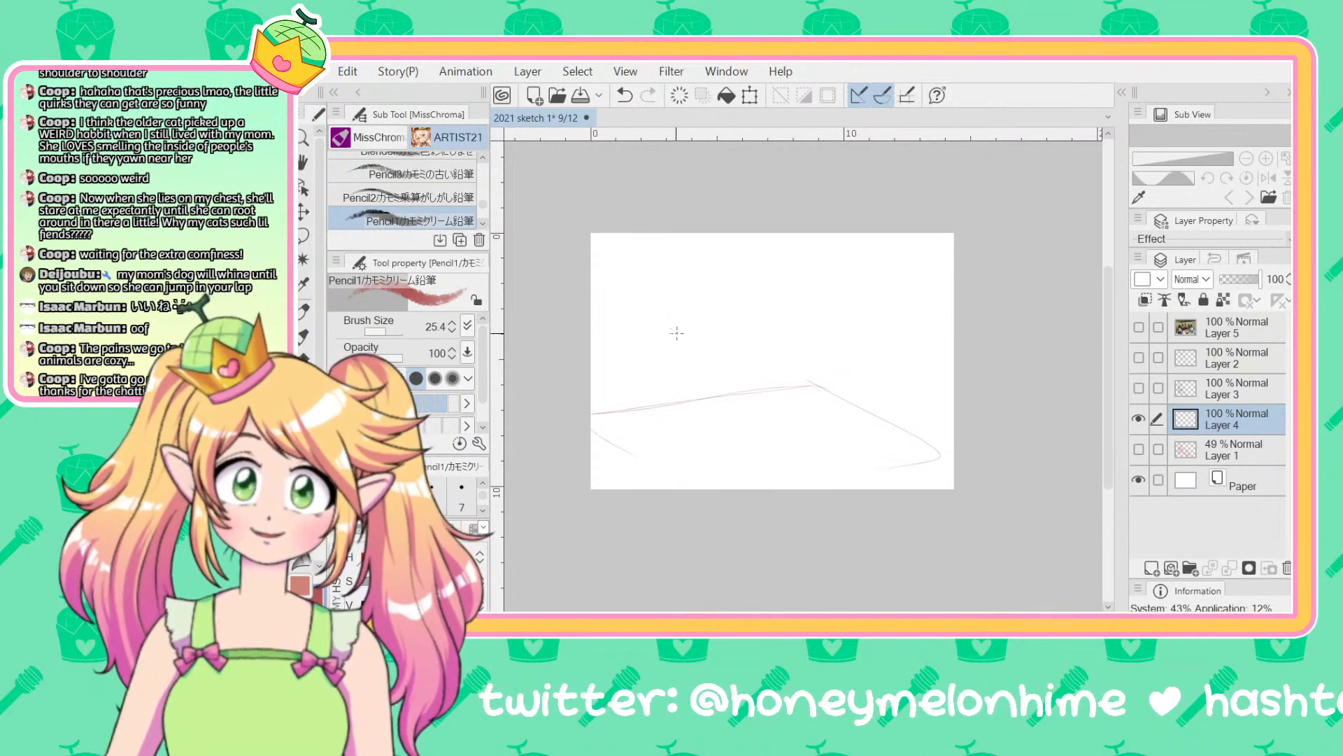
key(ctrl+z)
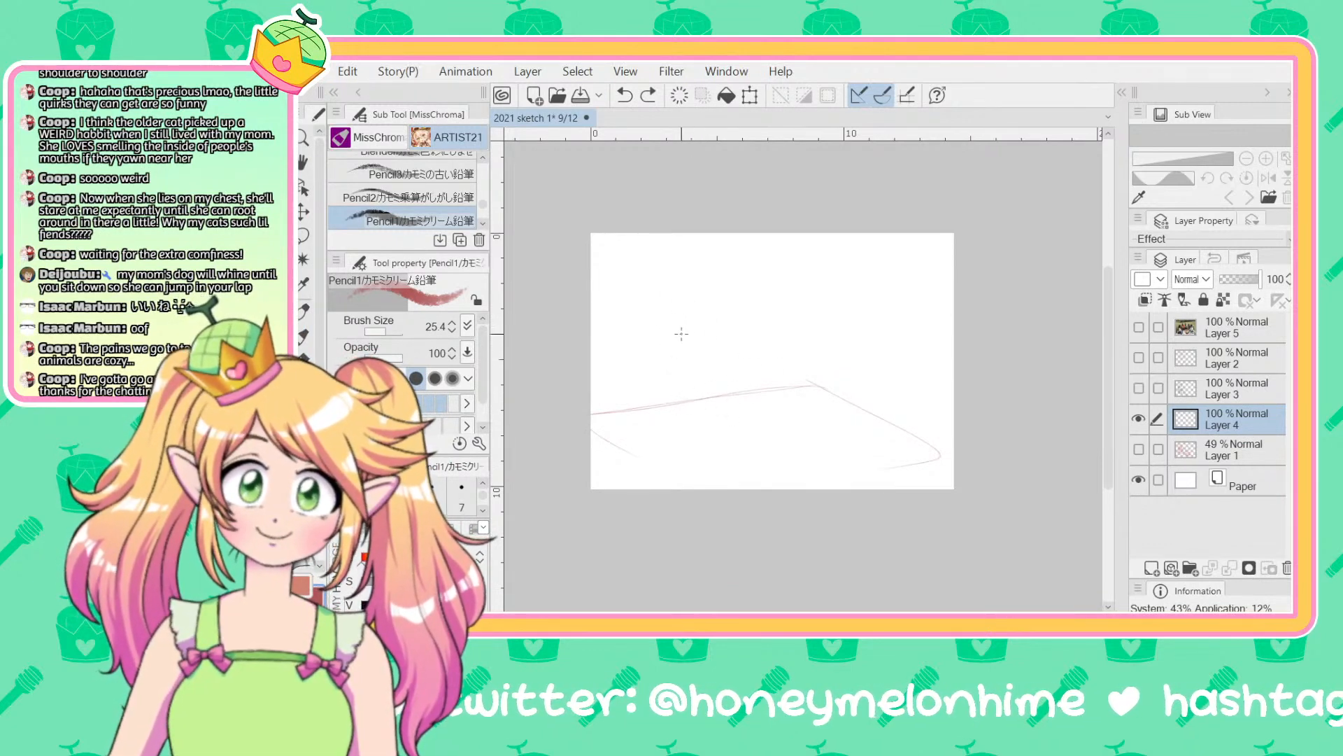
Step: Try a small figure with a round head above the ground plane, undoing every stroke on Layer 4
mouse_move(692, 297)
mouse_down()
mouse_move(658, 308)
mouse_move(689, 312)
mouse_move(656, 395)
mouse_move(781, 442)
mouse_up()
key(ctrl+z)
key(ctrl+z)
drag(676, 416, 751, 458)
key(ctrl+z)
key(ctrl+z)
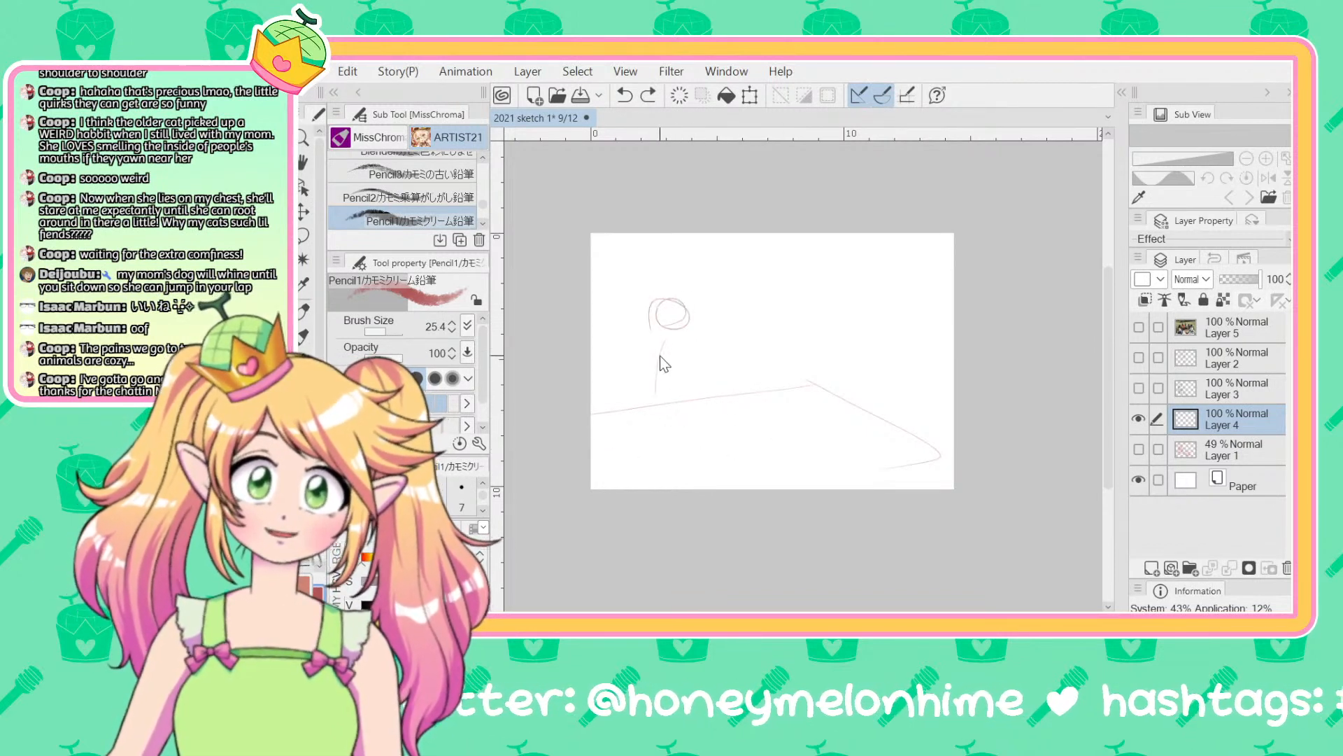
key(ctrl+z)
key(ctrl+z)
key(ctrl+z)
key(ctrl+z)
key(ctrl+z)
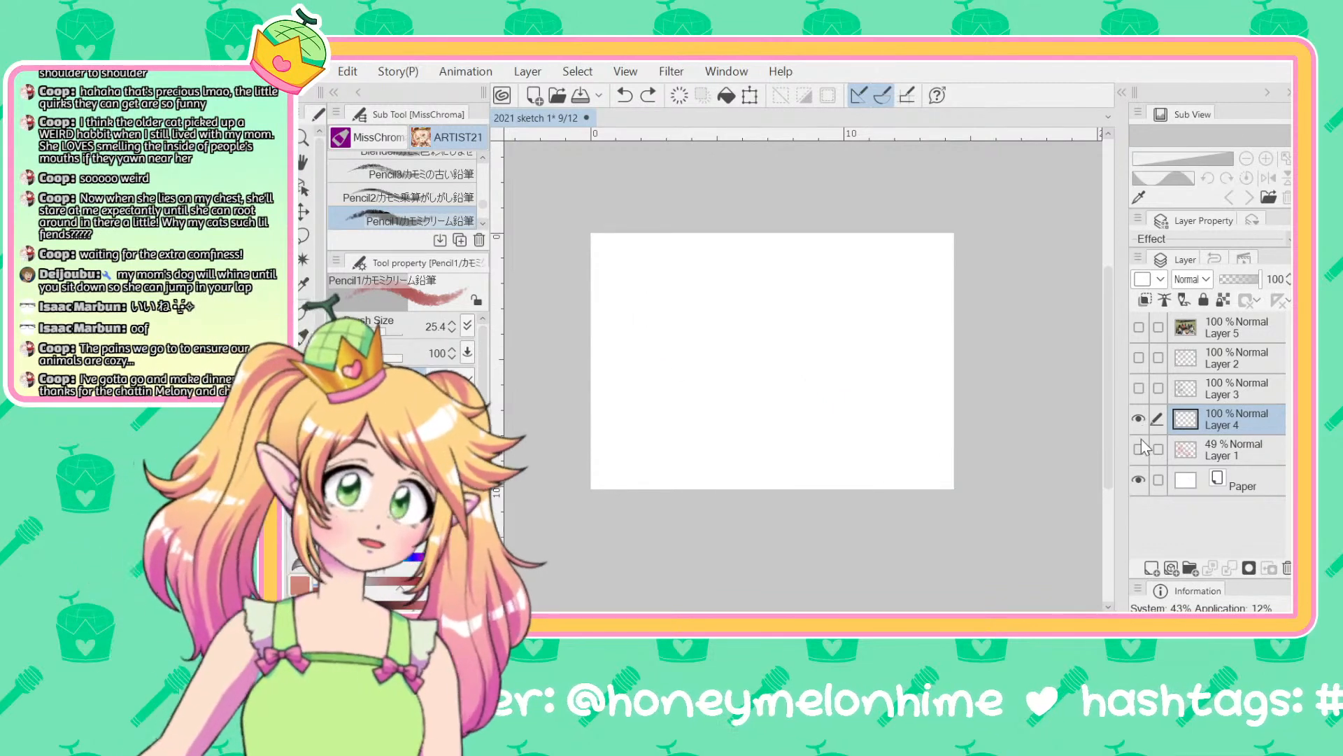
Step: Show Layer 1 and try outstretched legs for the seated girl and a boxy basket over the picnic sketch
click(1139, 449)
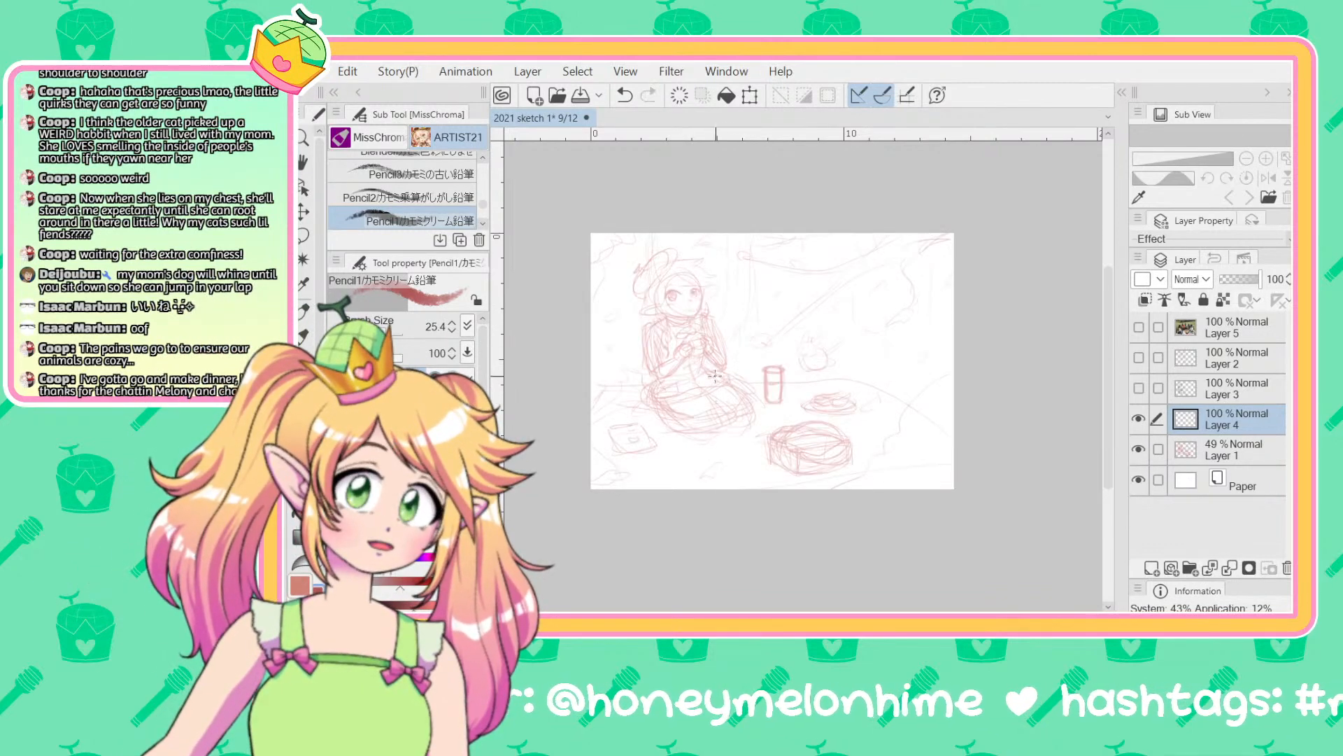
drag(773, 387, 786, 424)
drag(717, 393, 786, 436)
key(ctrl+z)
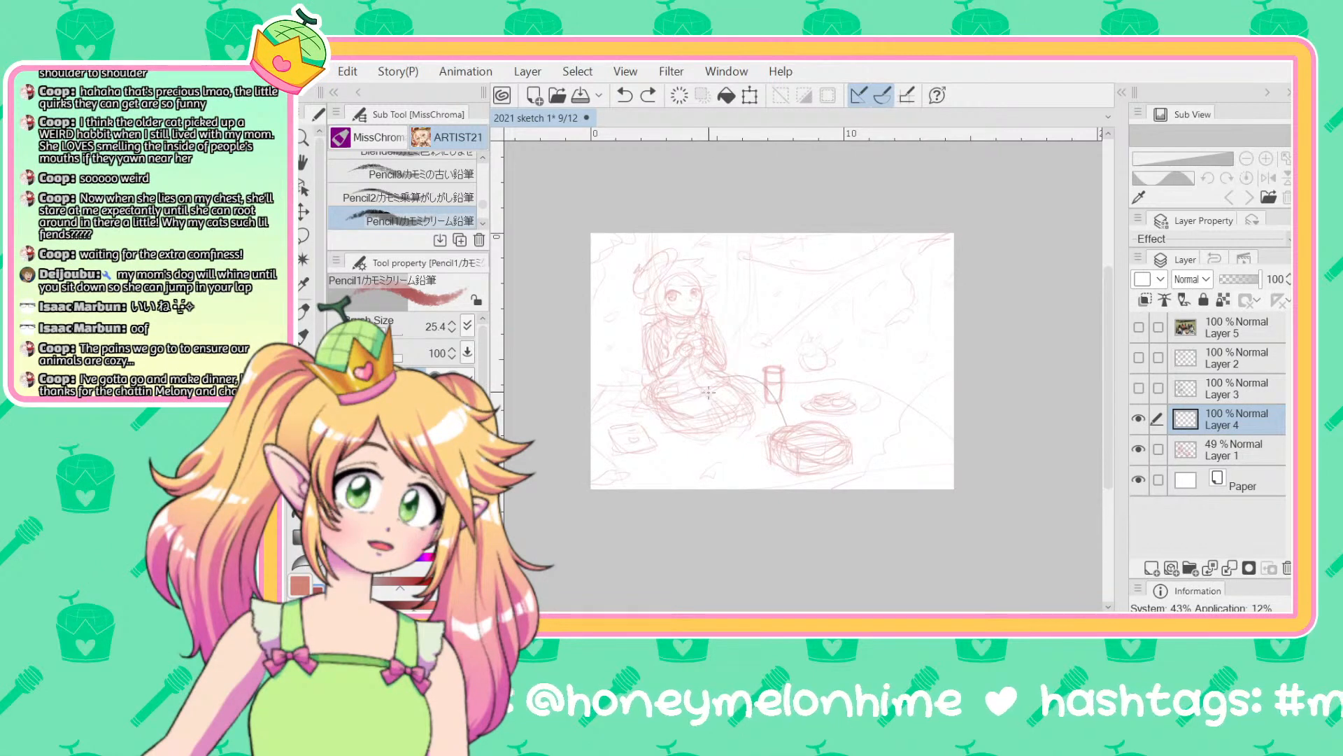
mouse_move(703, 390)
mouse_down()
mouse_move(746, 398)
mouse_move(789, 442)
mouse_move(826, 439)
mouse_move(778, 459)
mouse_move(829, 441)
mouse_move(764, 452)
mouse_move(823, 444)
mouse_move(798, 459)
mouse_move(827, 441)
mouse_move(791, 463)
mouse_move(706, 410)
mouse_move(651, 396)
mouse_up()
key(ctrl+z)
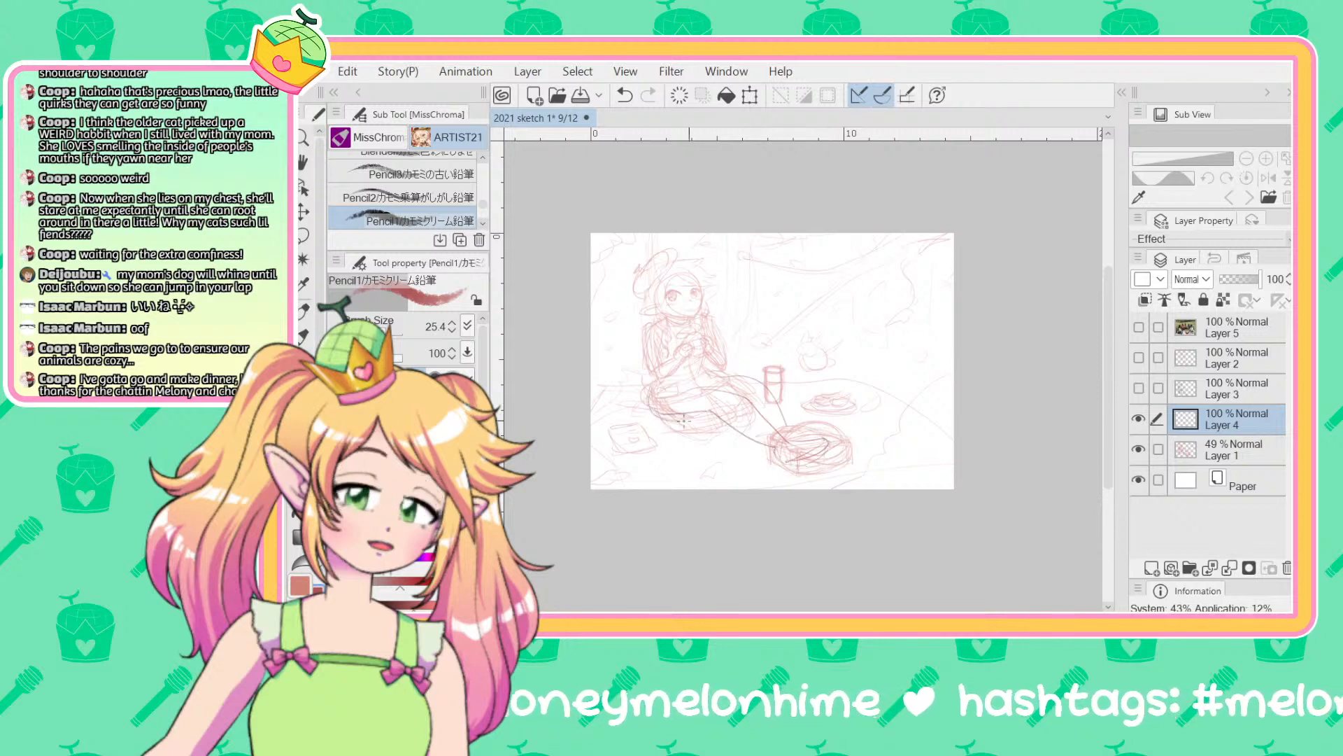
mouse_move(728, 378)
mouse_down()
mouse_move(766, 391)
mouse_move(774, 423)
mouse_move(748, 434)
mouse_move(704, 384)
mouse_move(745, 369)
mouse_up()
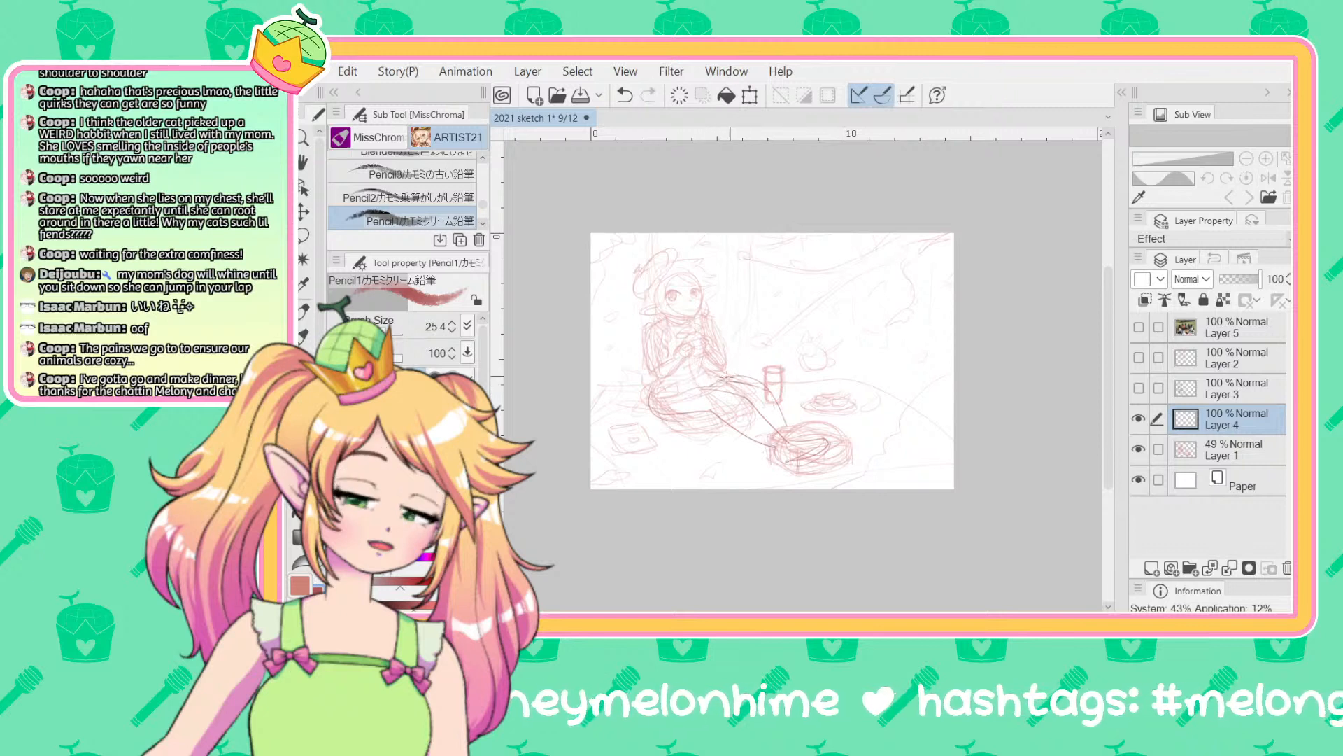
key(ctrl+z)
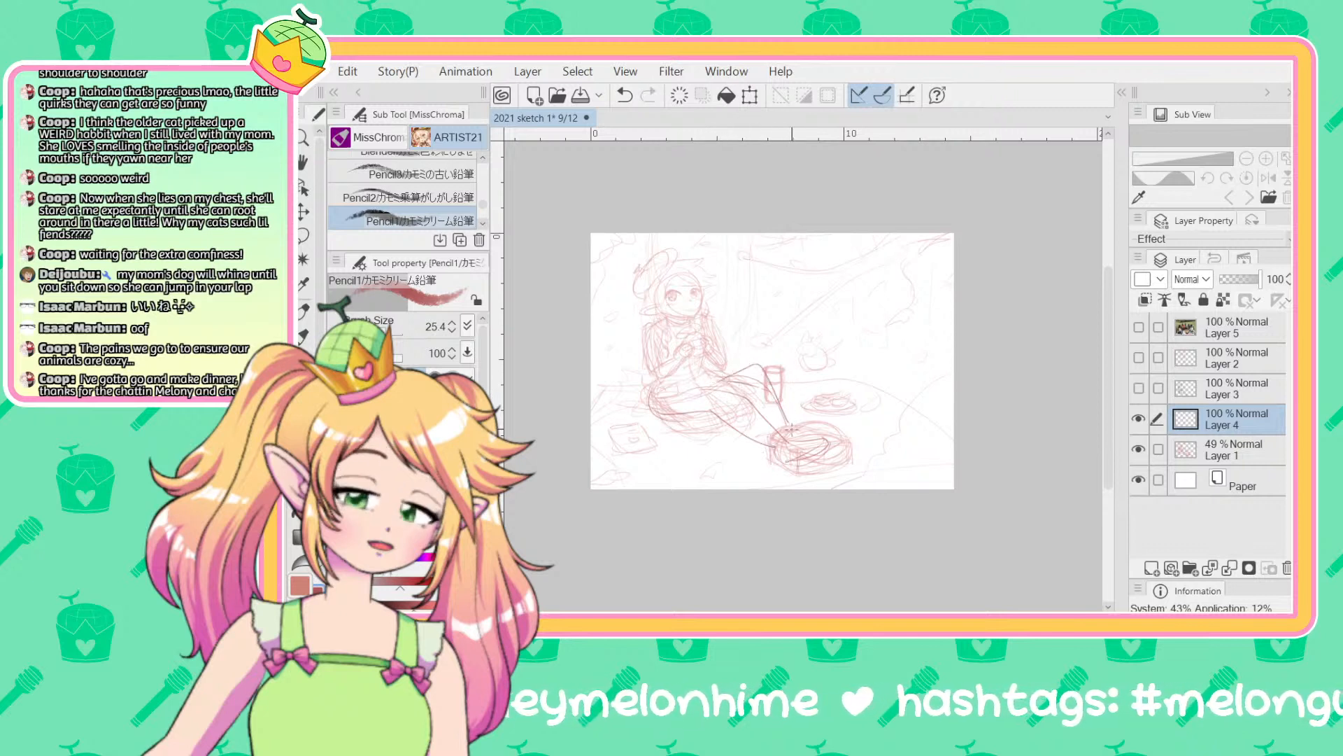
mouse_move(879, 478)
mouse_down()
mouse_move(880, 431)
mouse_move(766, 467)
mouse_move(918, 479)
mouse_up()
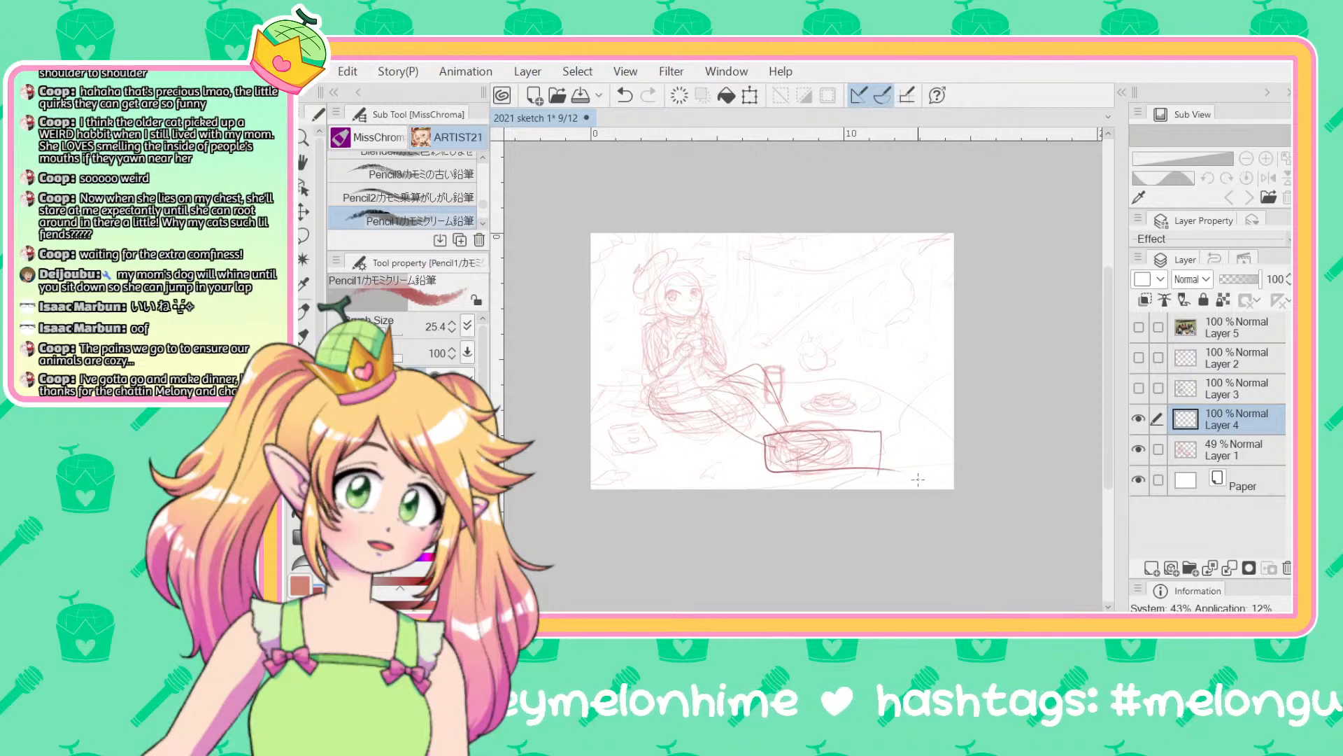
key(ctrl+z)
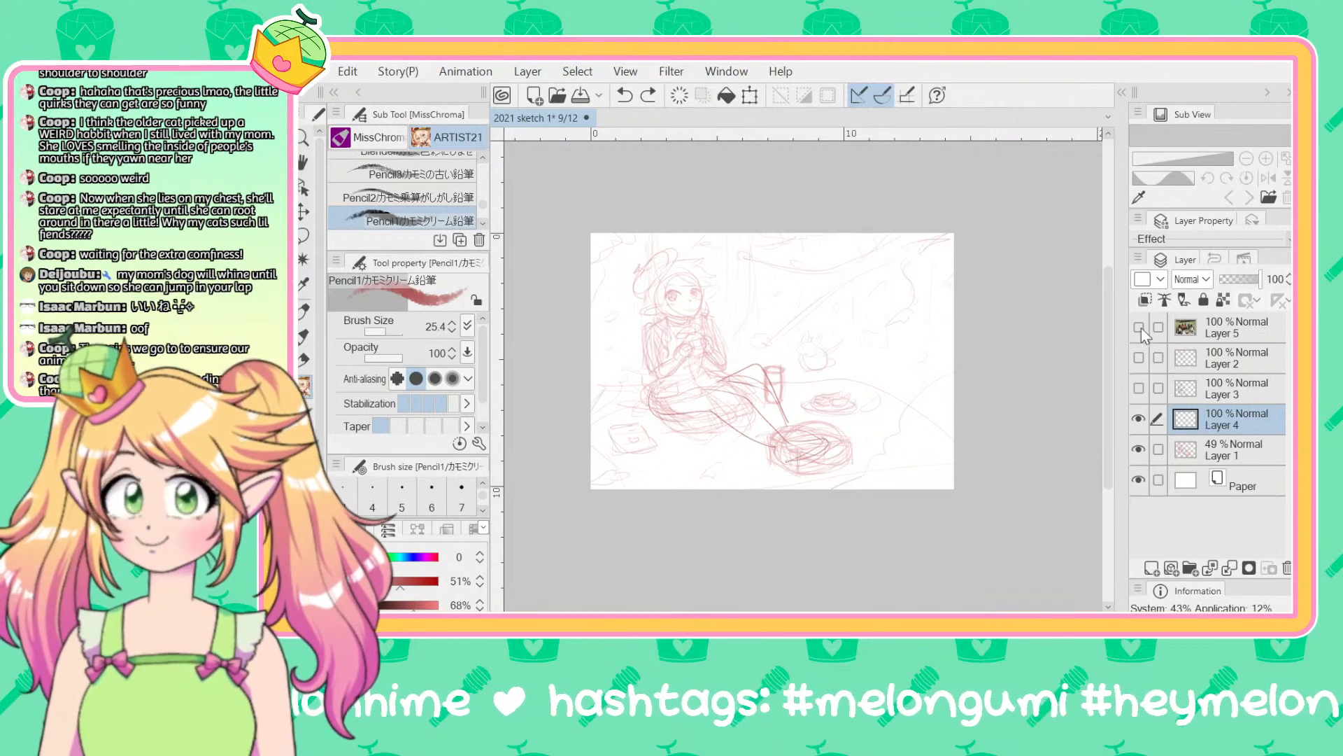
Step: Undo all the trial leg strokes drawn over the picnic sketch
key(ctrl+z)
key(ctrl+z)
key(ctrl+z)
key(ctrl+z)
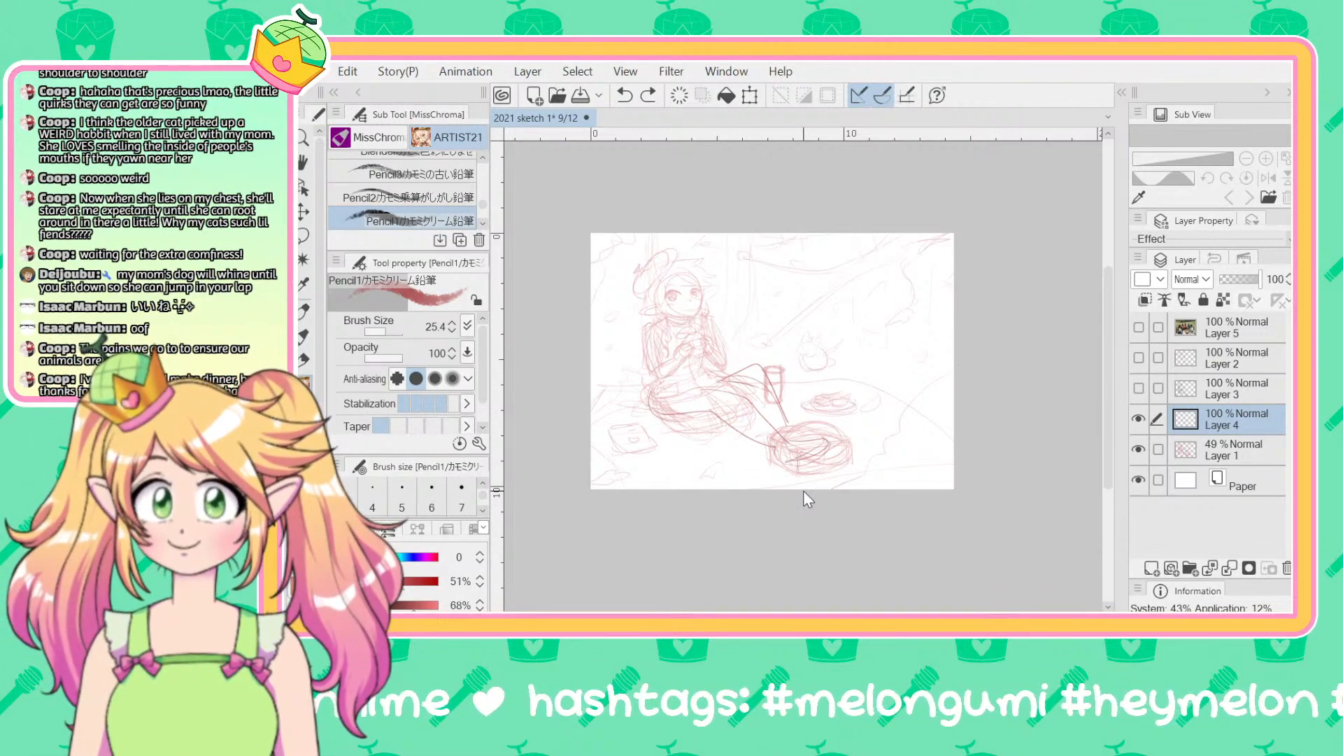
key(ctrl+z)
key(ctrl+z)
key(ctrl+z)
key(ctrl+z)
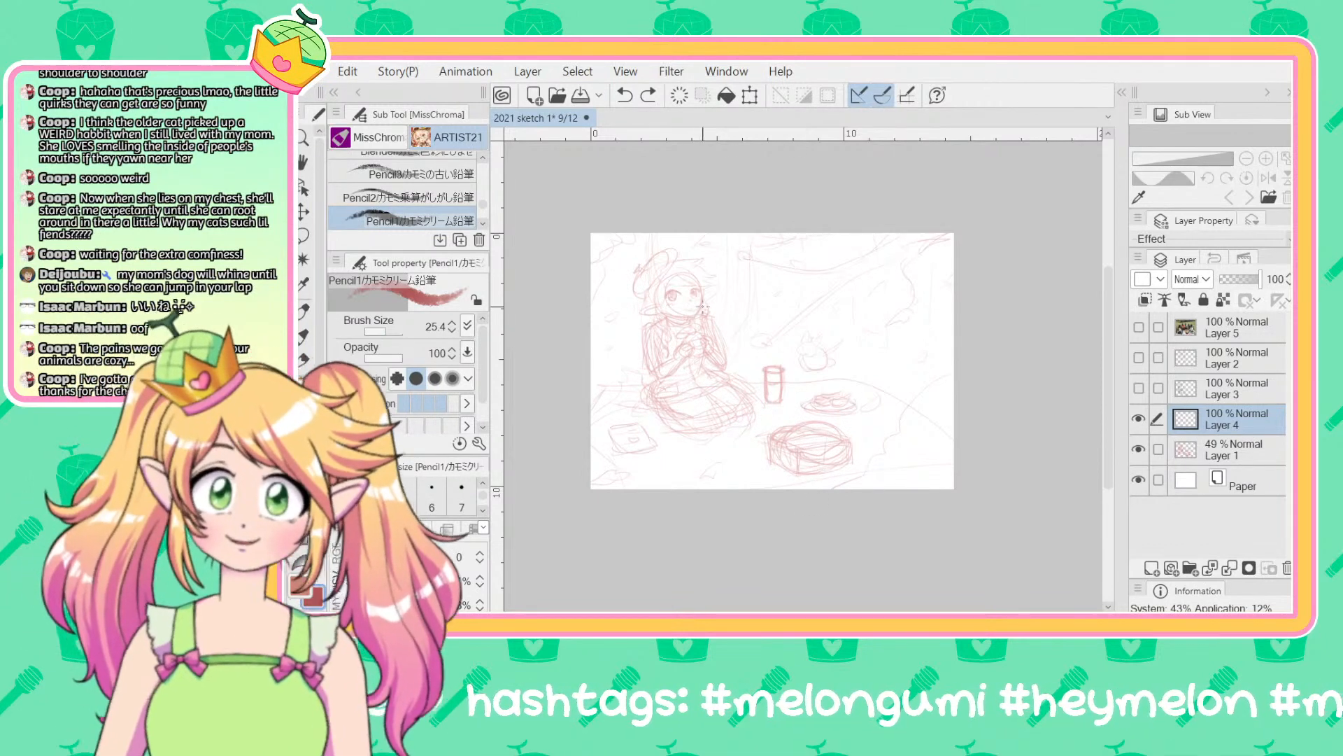
Step: Hide Layer 1 and sketch a round head with crossed face guidelines in the upper-left part of the page on Layer 4
click(1139, 450)
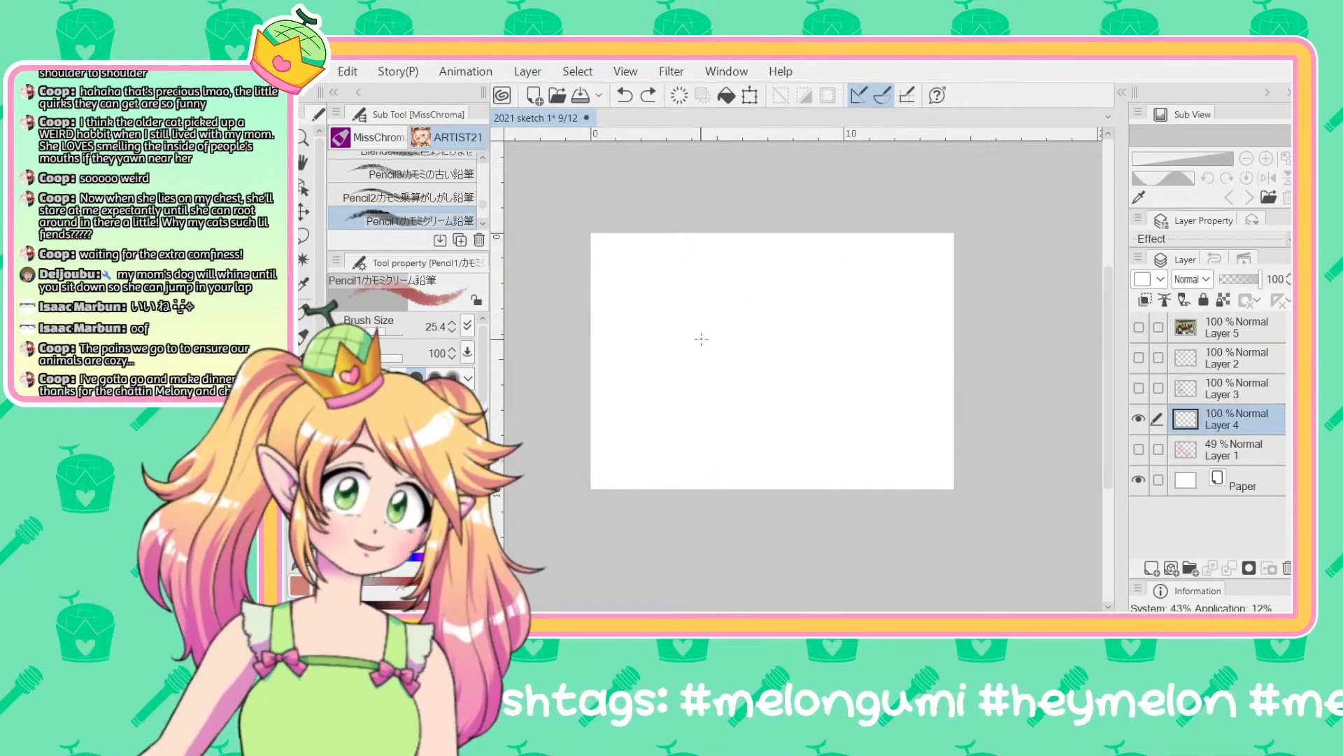
drag(709, 313, 724, 329)
key(ctrl+z)
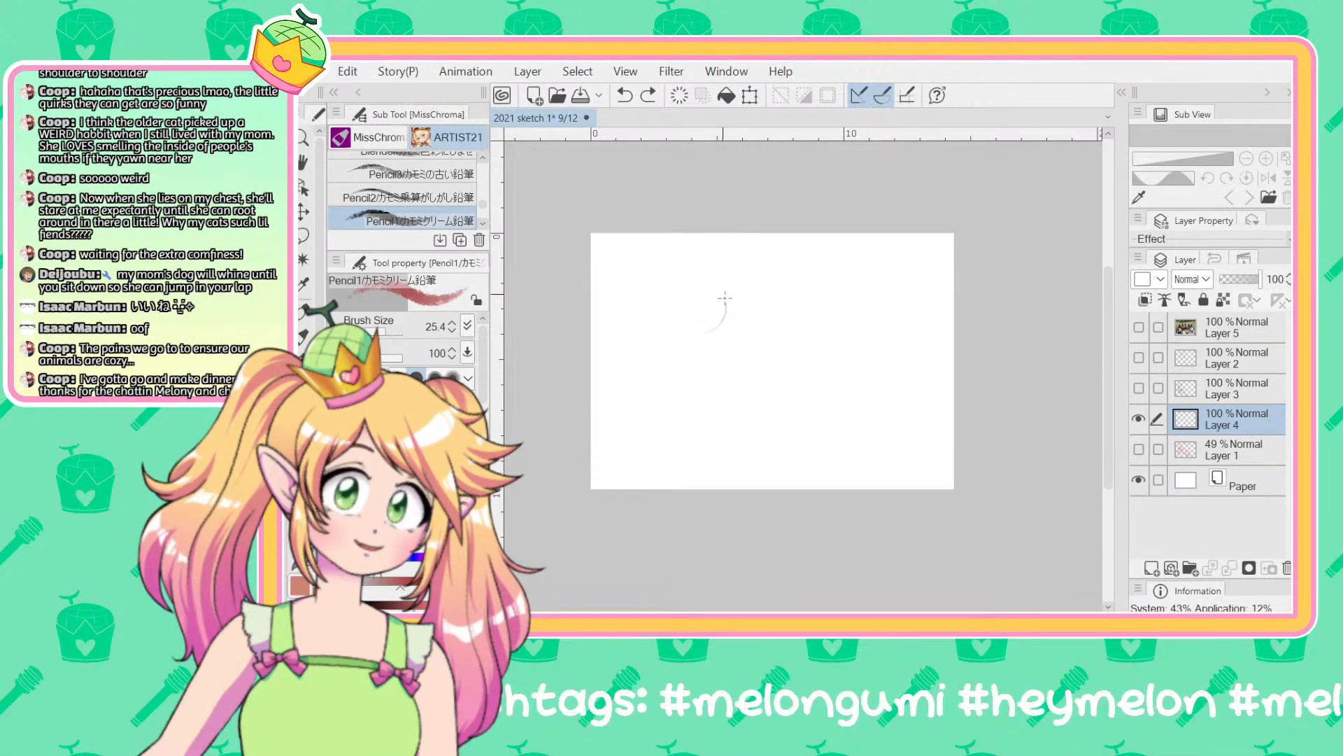
drag(697, 280, 694, 298)
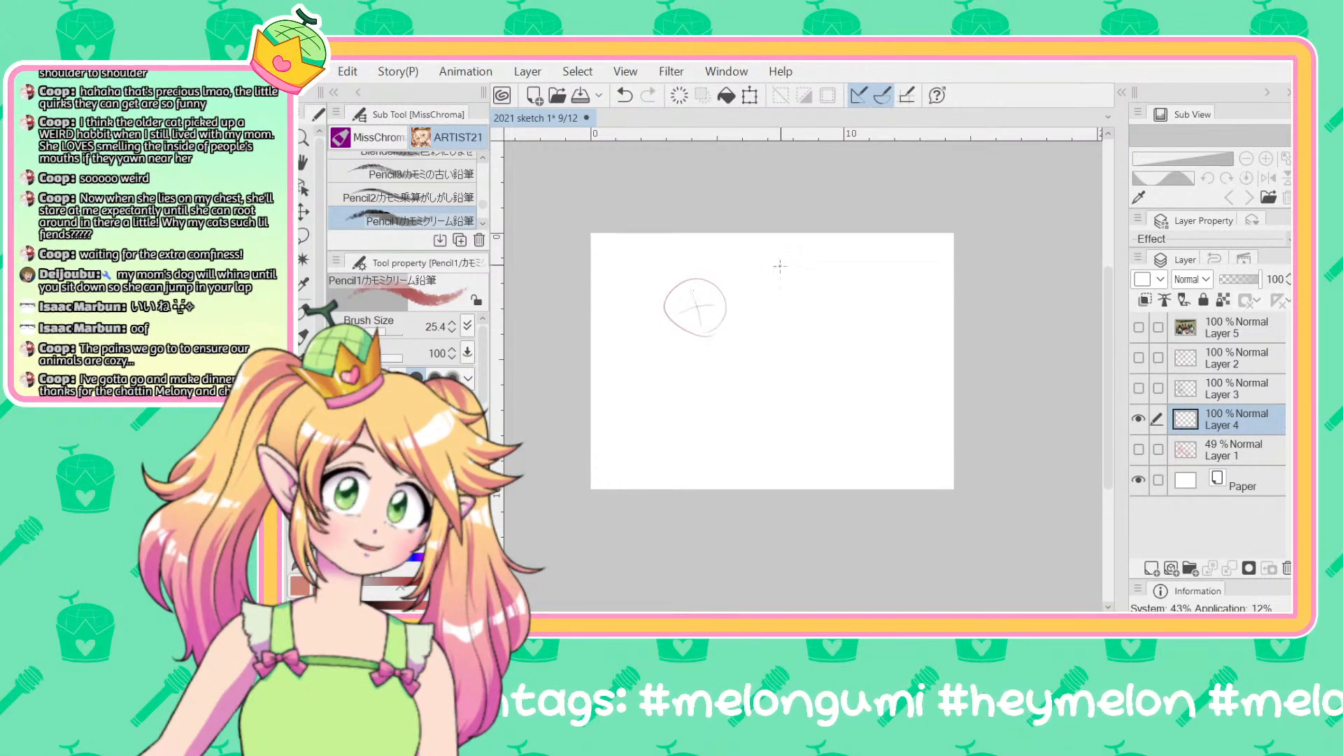
Step: Sketch loose branch and foliage lines reaching diagonally inward from the page's upper-right corner
drag(940, 237, 876, 269)
mouse_move(842, 256)
mouse_down()
mouse_move(780, 255)
mouse_move(885, 255)
mouse_move(930, 233)
mouse_move(862, 320)
mouse_move(931, 308)
mouse_up()
drag(849, 331, 773, 379)
mouse_move(767, 287)
mouse_down()
mouse_move(839, 264)
mouse_move(794, 329)
mouse_up()
drag(805, 246, 742, 249)
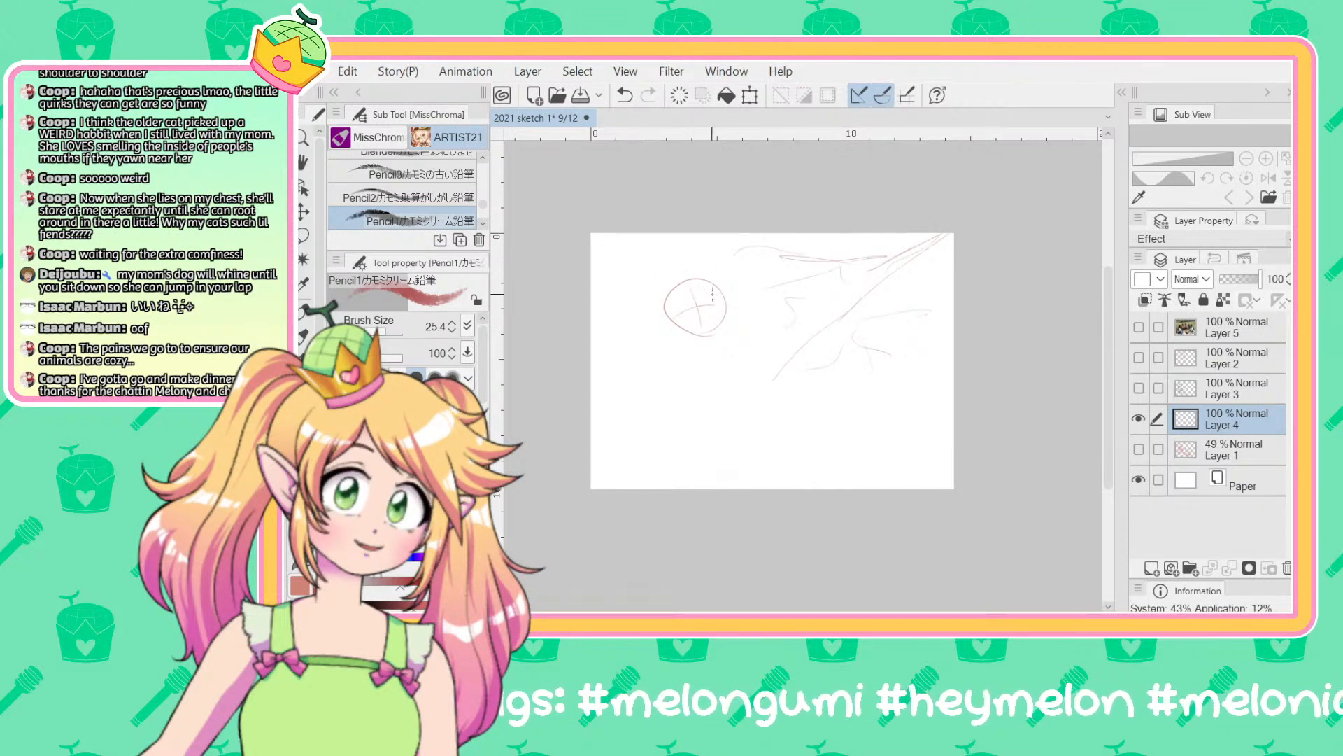
Step: Sketch the figure's torso and raised, bent knees with feet below the head, and rework the face with a smaller circle
mouse_move(716, 301)
mouse_down()
mouse_move(691, 341)
mouse_move(724, 398)
mouse_move(690, 418)
mouse_move(741, 437)
mouse_up()
mouse_move(729, 384)
mouse_down()
mouse_move(742, 408)
mouse_move(751, 382)
mouse_move(786, 458)
mouse_move(761, 461)
mouse_move(757, 443)
mouse_move(743, 446)
mouse_move(756, 463)
mouse_move(729, 460)
mouse_move(709, 401)
mouse_move(722, 424)
mouse_move(706, 403)
mouse_move(707, 425)
mouse_move(657, 393)
mouse_move(727, 442)
mouse_up()
key(ctrl+z)
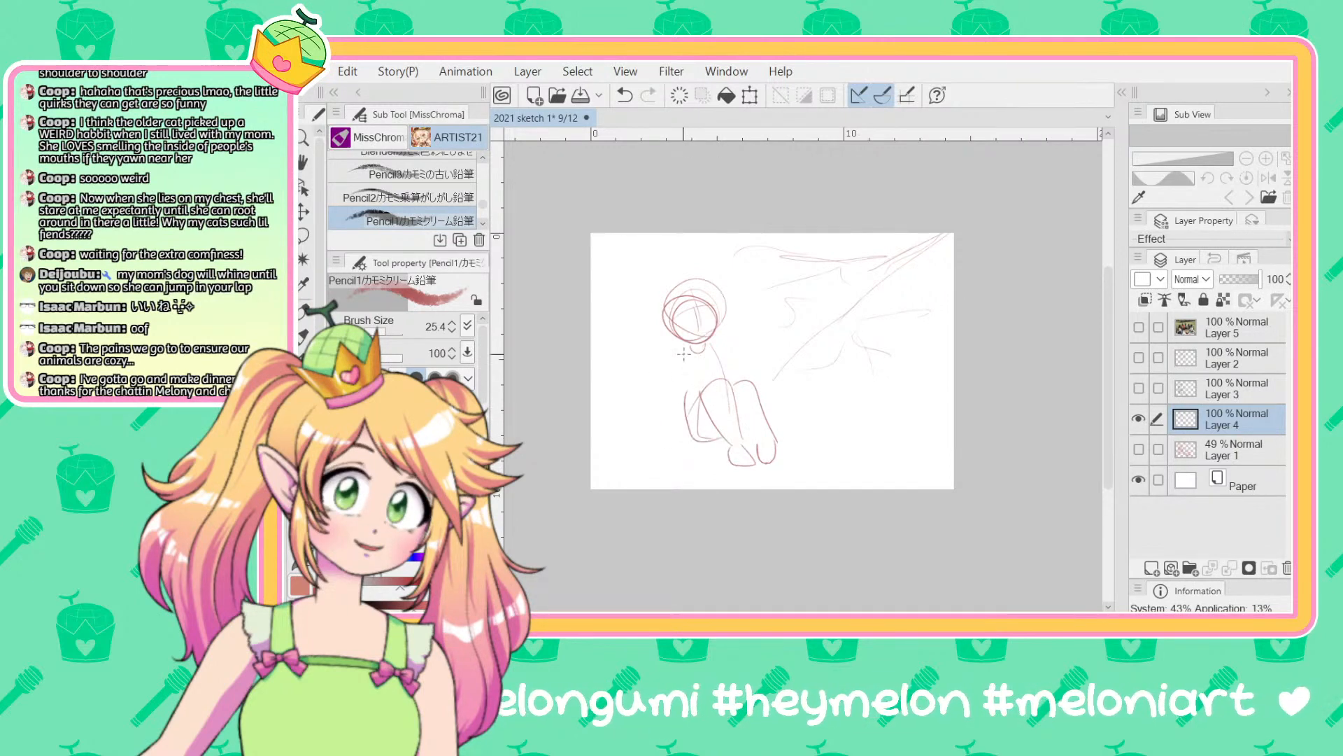
Step: Sketch the seated figure's back, arms resting over the knees, cap, facial features and side hair
drag(687, 392, 682, 417)
mouse_move(672, 339)
mouse_down()
mouse_move(687, 373)
mouse_move(679, 333)
mouse_move(692, 395)
mouse_move(750, 357)
mouse_move(741, 374)
mouse_move(689, 378)
mouse_move(688, 404)
mouse_move(670, 368)
mouse_move(691, 394)
mouse_move(672, 397)
mouse_move(705, 349)
mouse_move(723, 370)
mouse_move(673, 366)
mouse_move(679, 431)
mouse_move(660, 401)
mouse_move(707, 313)
mouse_move(682, 315)
mouse_move(706, 314)
mouse_move(700, 331)
mouse_move(668, 334)
mouse_up()
mouse_move(679, 324)
mouse_down()
mouse_move(721, 308)
mouse_move(718, 326)
mouse_move(703, 286)
mouse_move(716, 288)
mouse_move(654, 286)
mouse_move(658, 326)
mouse_up()
key(ctrl+z)
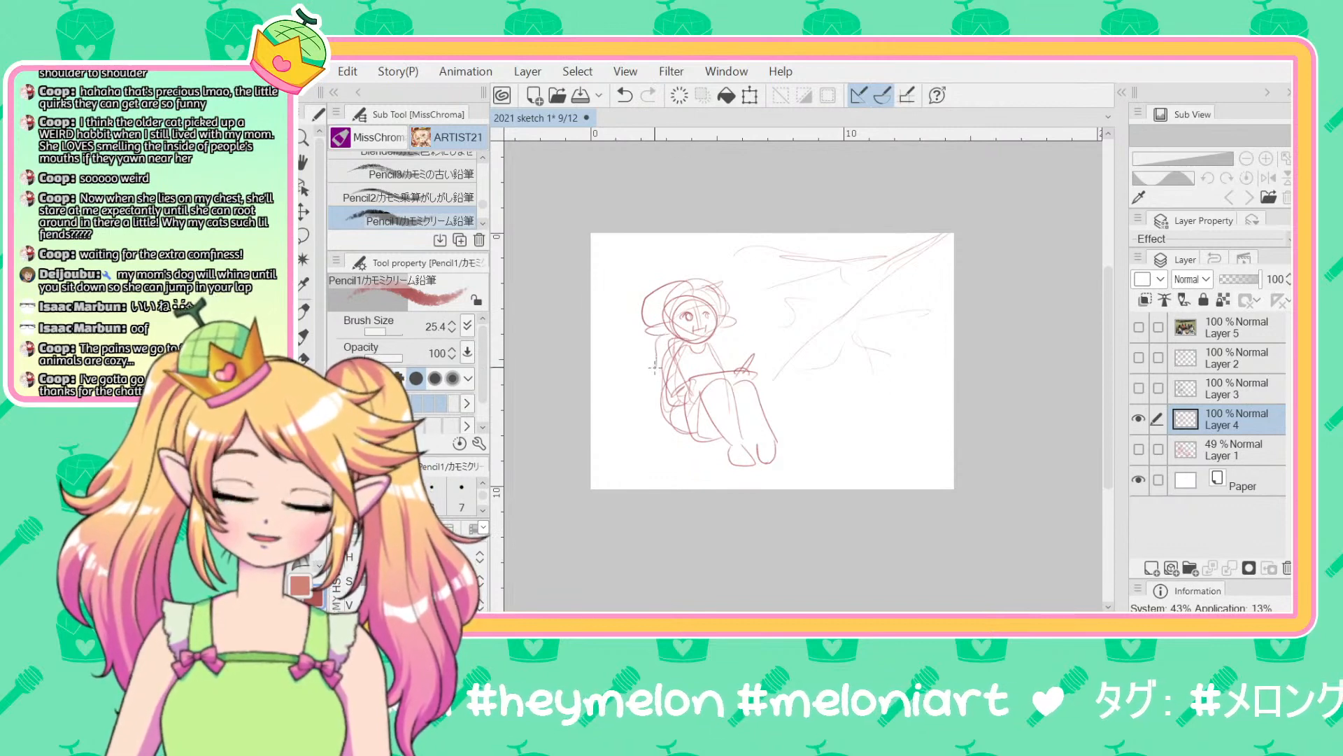
drag(689, 346, 679, 375)
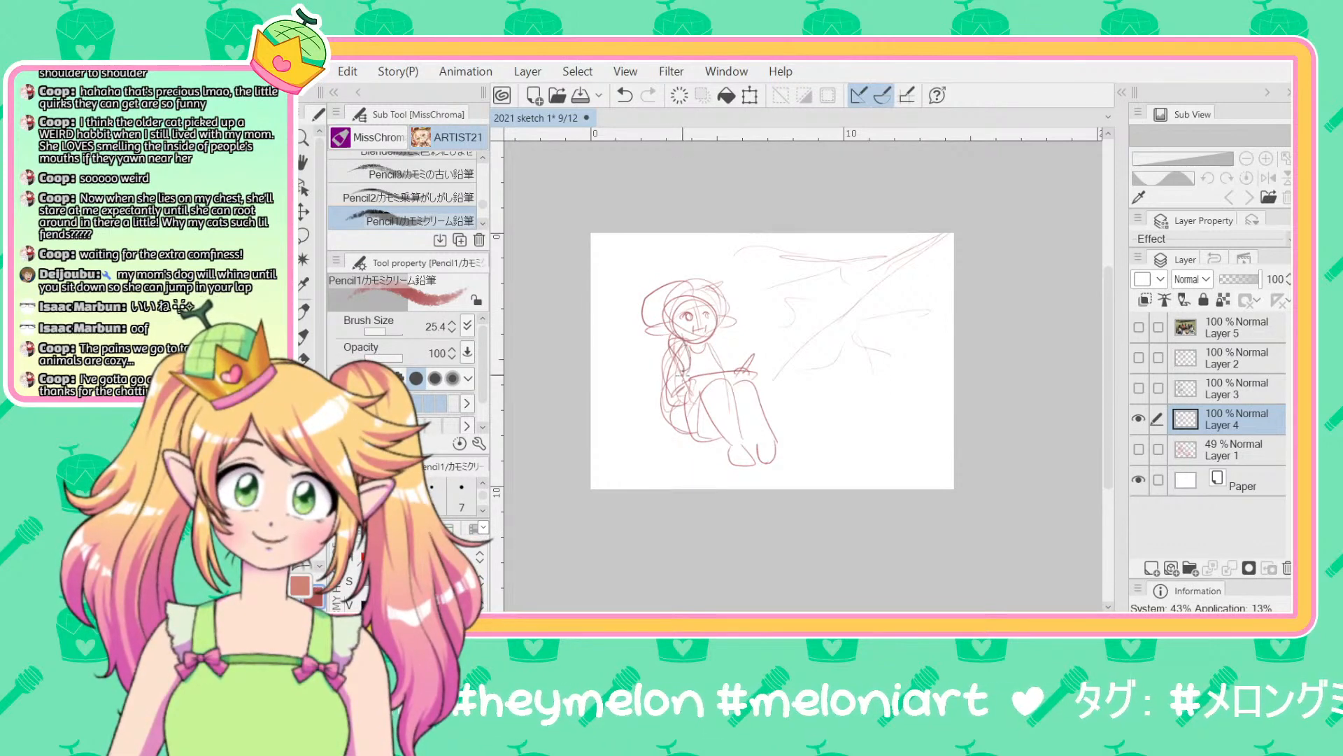
key(ctrl+z)
key(ctrl+z)
key(ctrl+z)
key(ctrl+y)
key(ctrl+y)
key(ctrl+y)
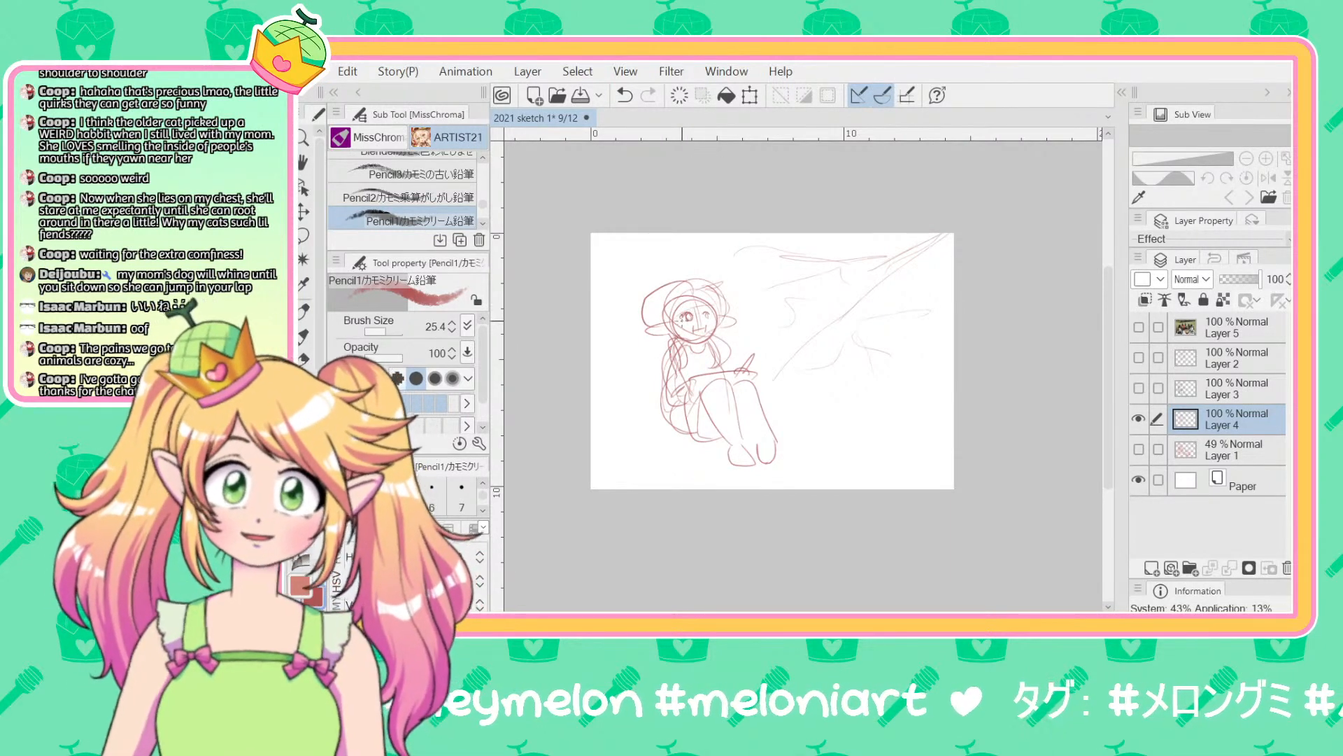
Step: Sketch loose hair locks beside the cap and long hair falling behind the seated figure's back
mouse_move(714, 295)
mouse_down()
mouse_move(731, 313)
mouse_move(654, 328)
mouse_move(646, 387)
mouse_up()
drag(671, 332, 658, 395)
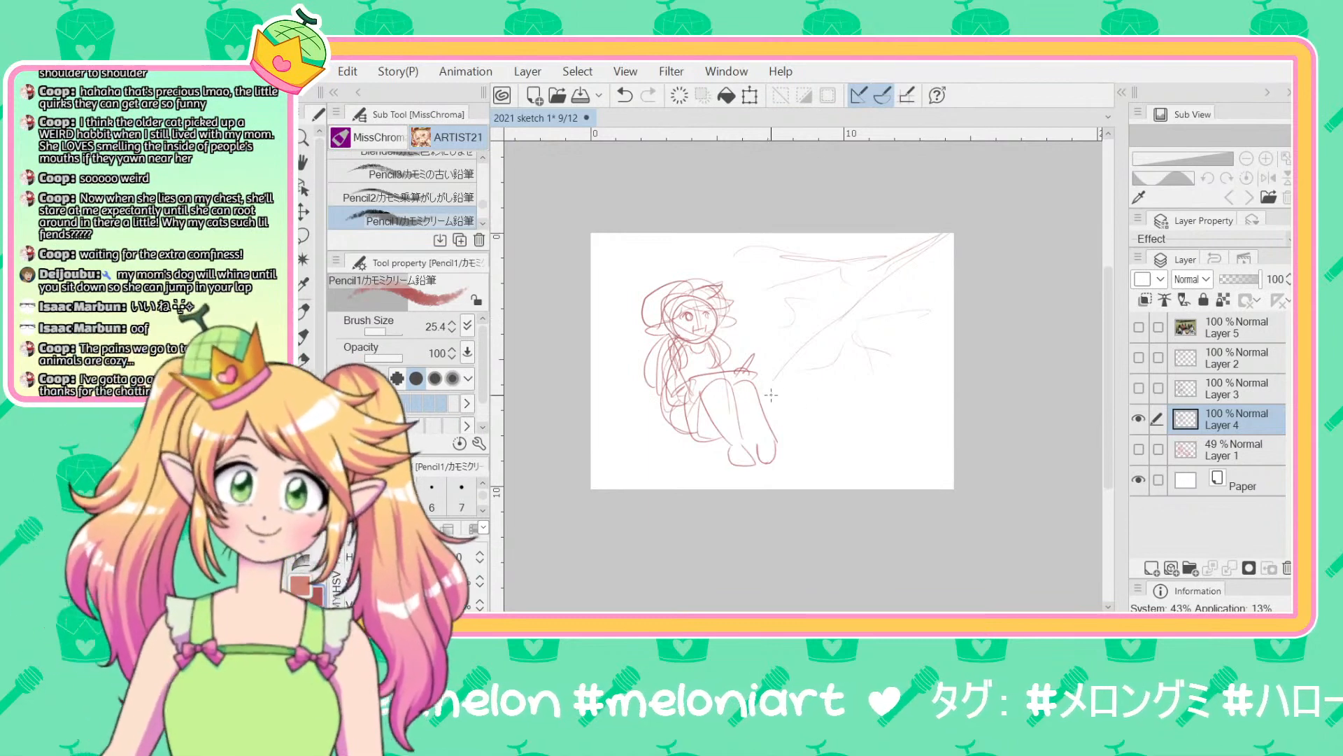
Step: Sketch an angled ground line on both sides of the figure and vertical tree-trunk lines behind her and in the background
mouse_move(772, 394)
mouse_down()
mouse_move(899, 429)
mouse_move(947, 463)
mouse_up()
drag(670, 422, 591, 429)
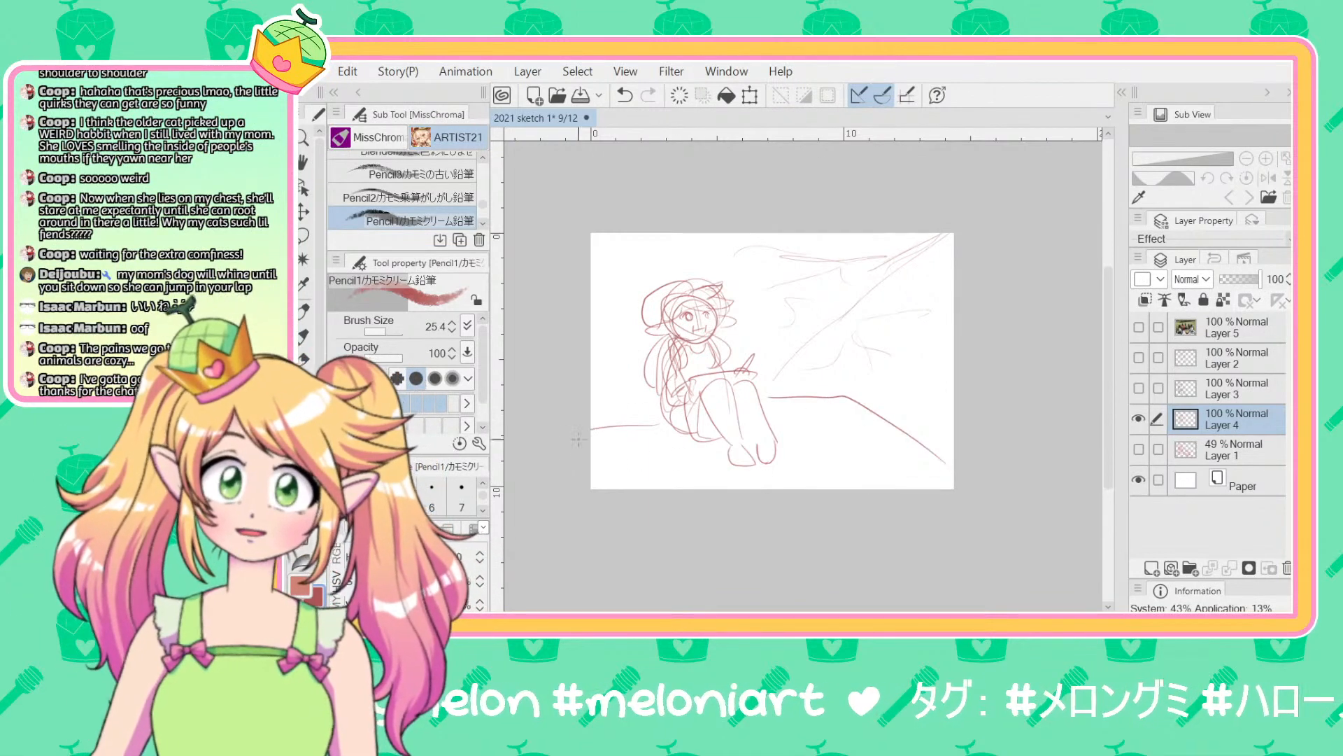
key(ctrl+z)
mouse_move(663, 404)
mouse_down()
mouse_move(591, 420)
mouse_move(589, 403)
mouse_move(620, 488)
mouse_up()
key(ctrl+z)
mouse_move(642, 235)
mouse_down()
mouse_move(641, 374)
mouse_move(630, 370)
mouse_up()
drag(600, 234, 593, 390)
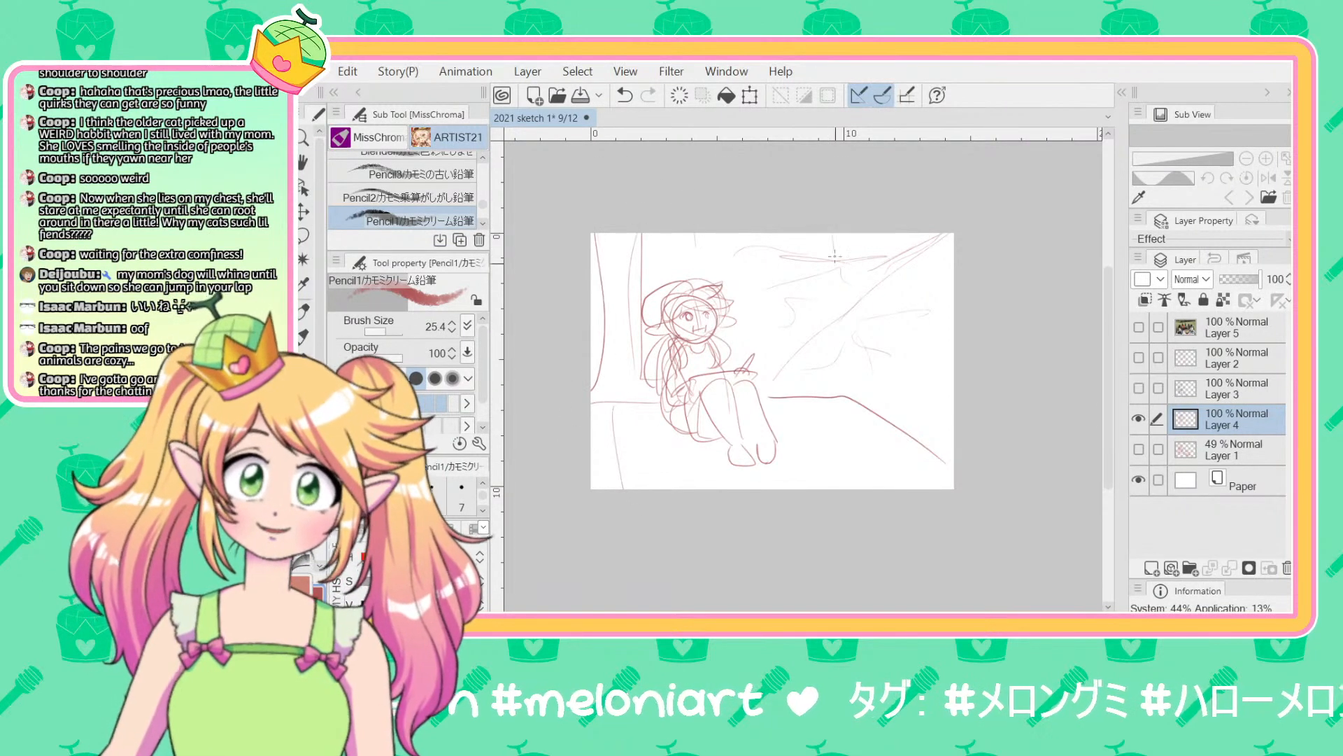
drag(834, 256, 840, 313)
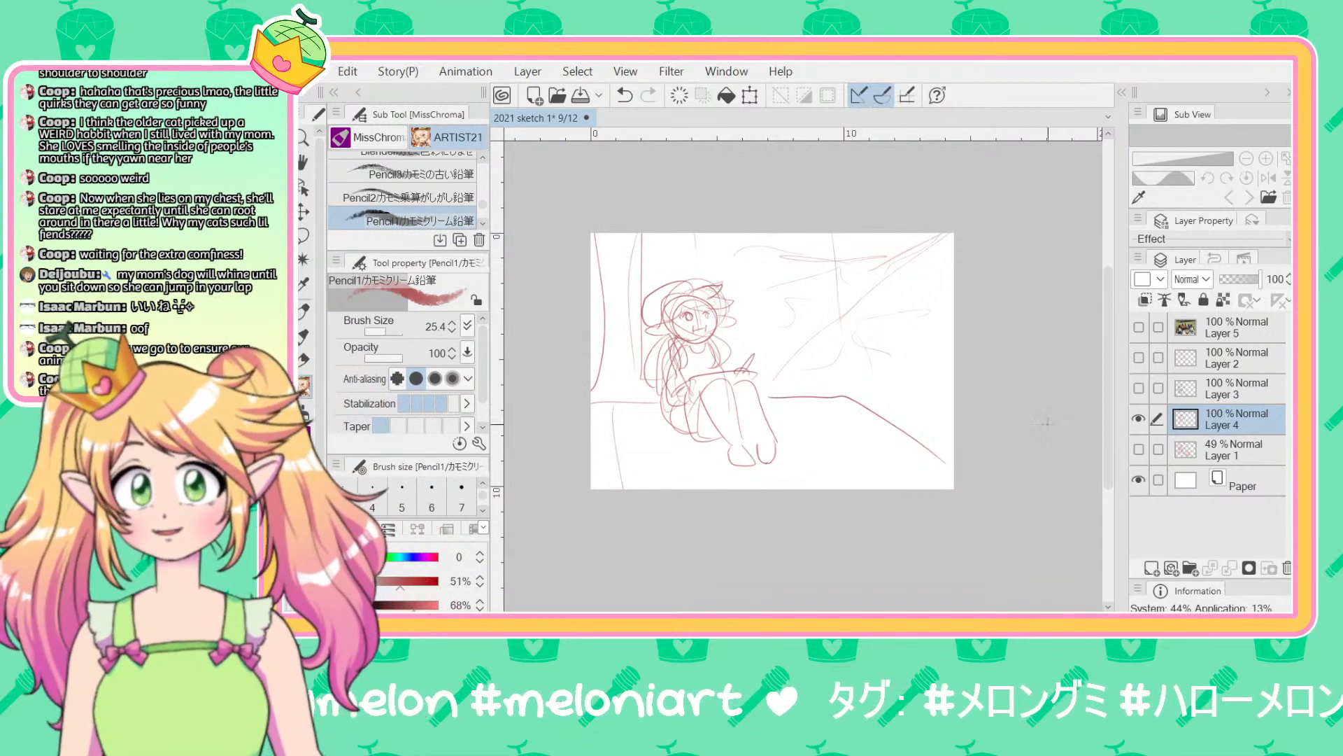
Step: Compare the rough sketches on Layers 2, 1, 3 and 4 by showing them one at a time
click(1139, 420)
click(1140, 358)
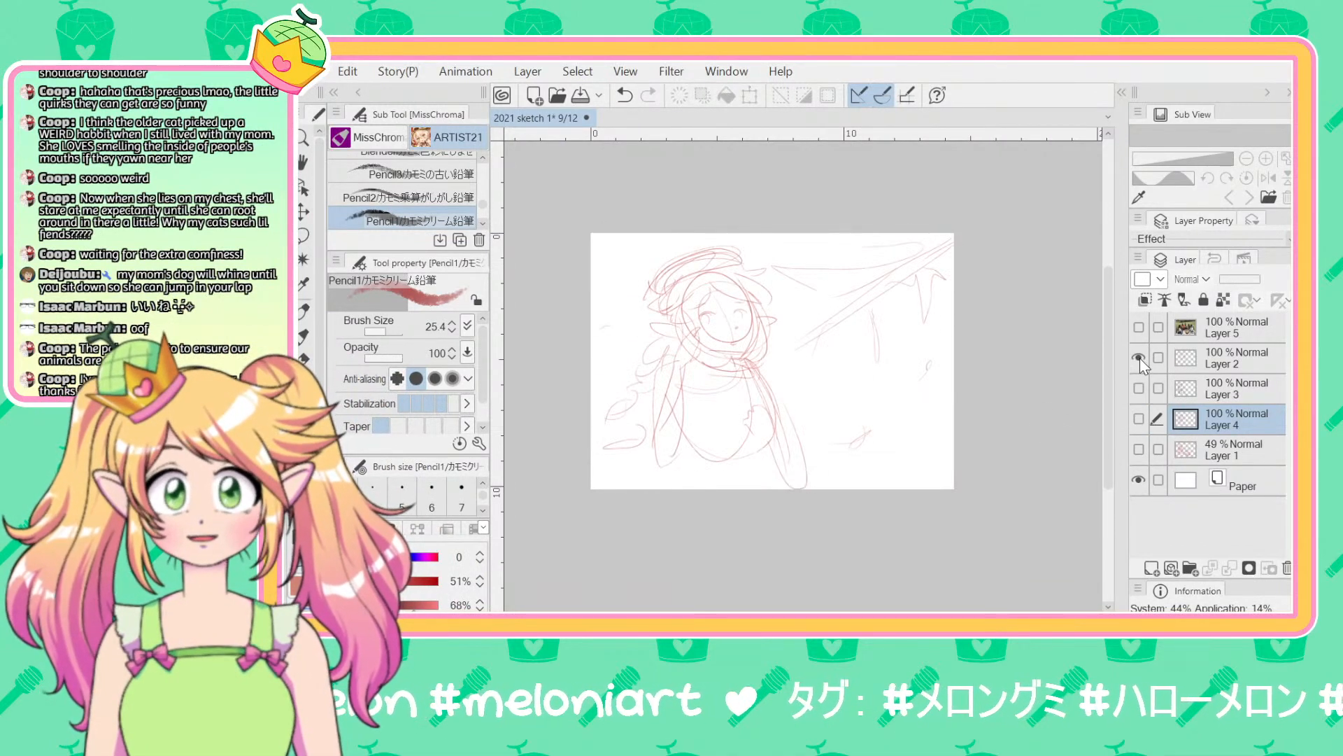
click(1140, 359)
click(1139, 449)
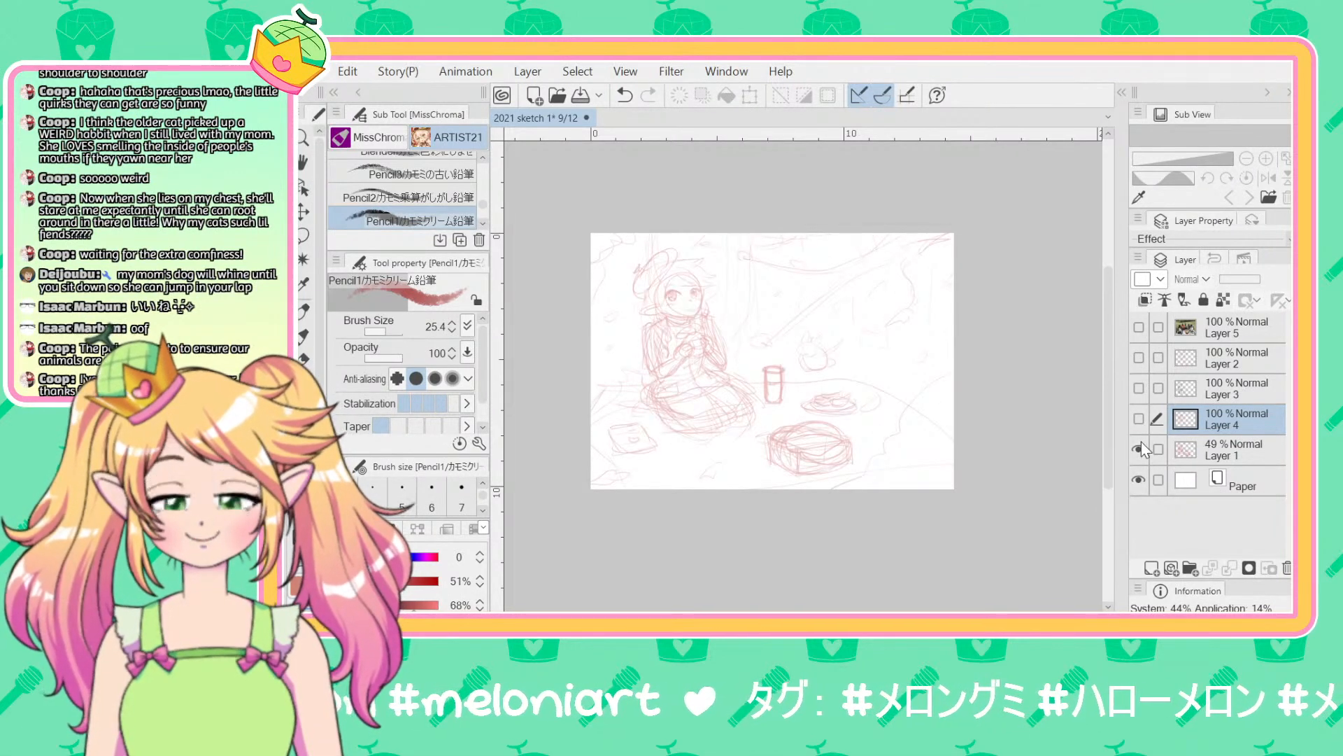
click(1139, 449)
click(1139, 388)
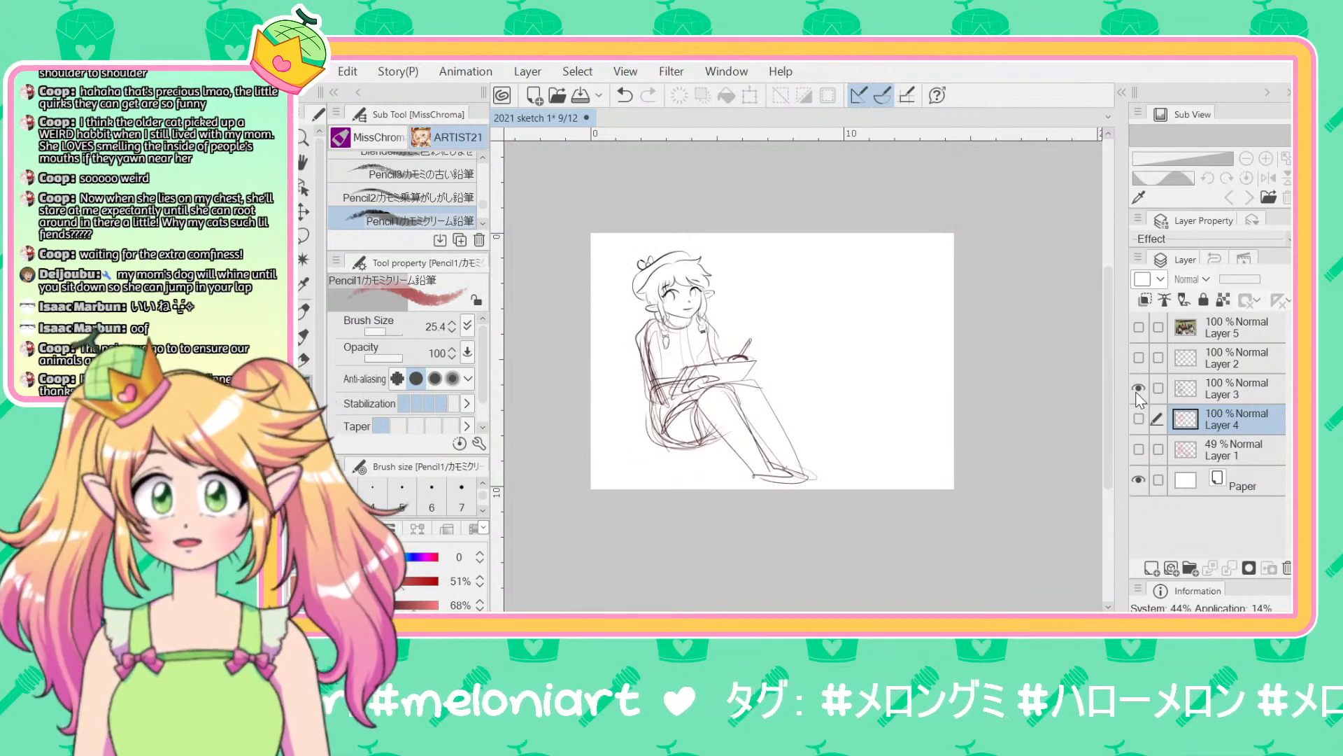
click(1138, 389)
click(1139, 418)
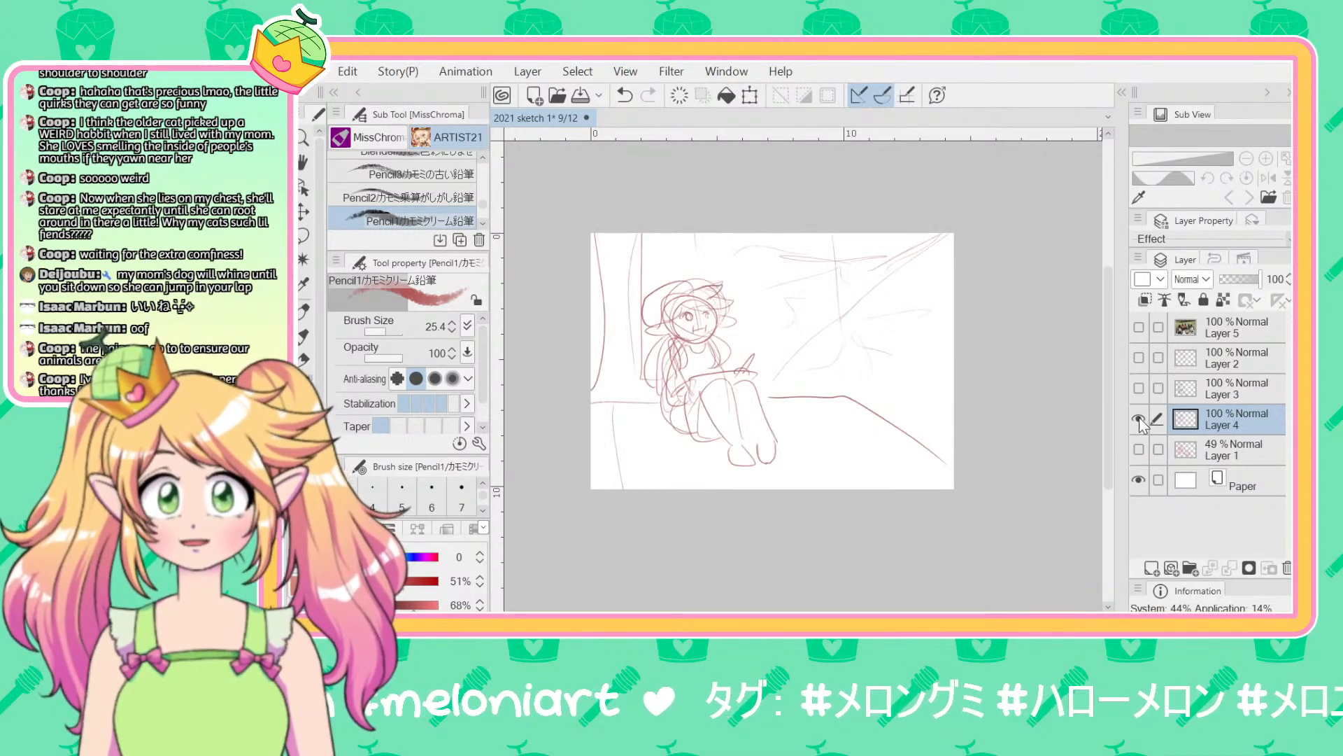
Step: Hide Layer 4, show Layer 1 and add a new raster layer directly above it
click(1139, 418)
click(1139, 448)
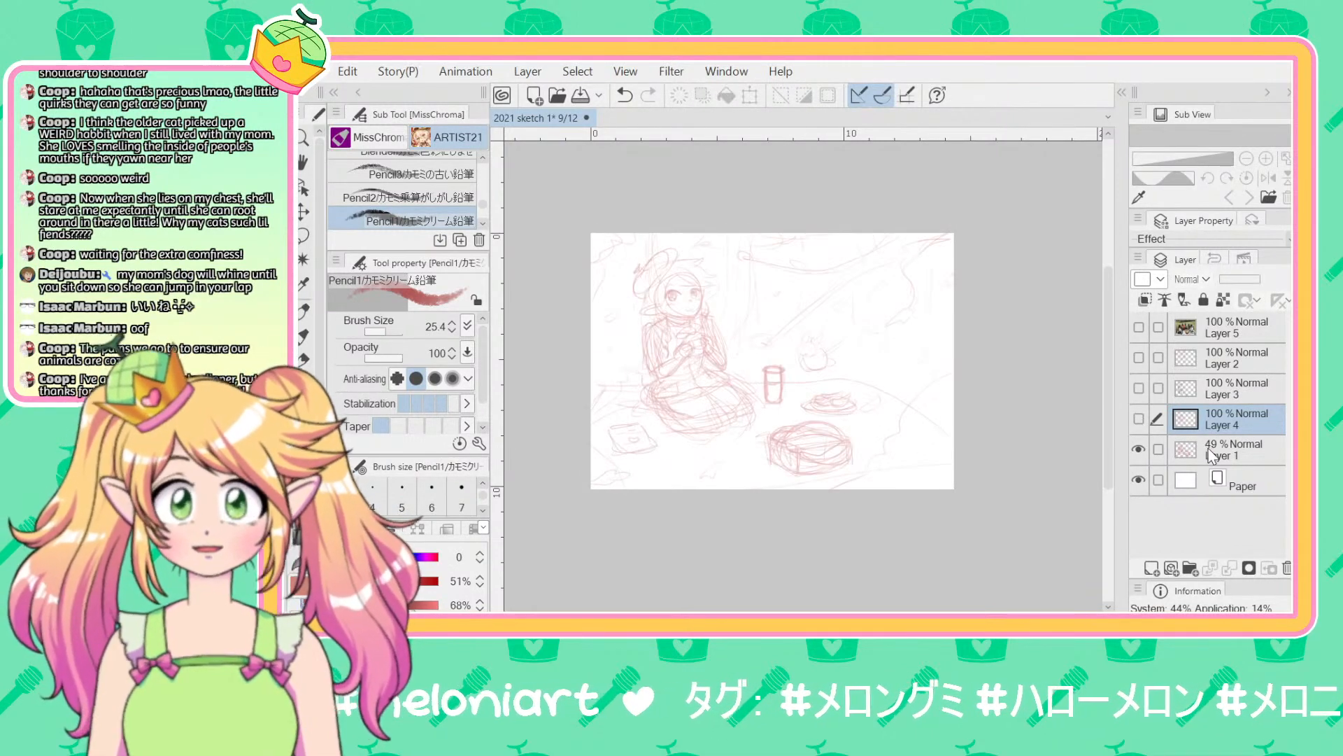
click(1211, 455)
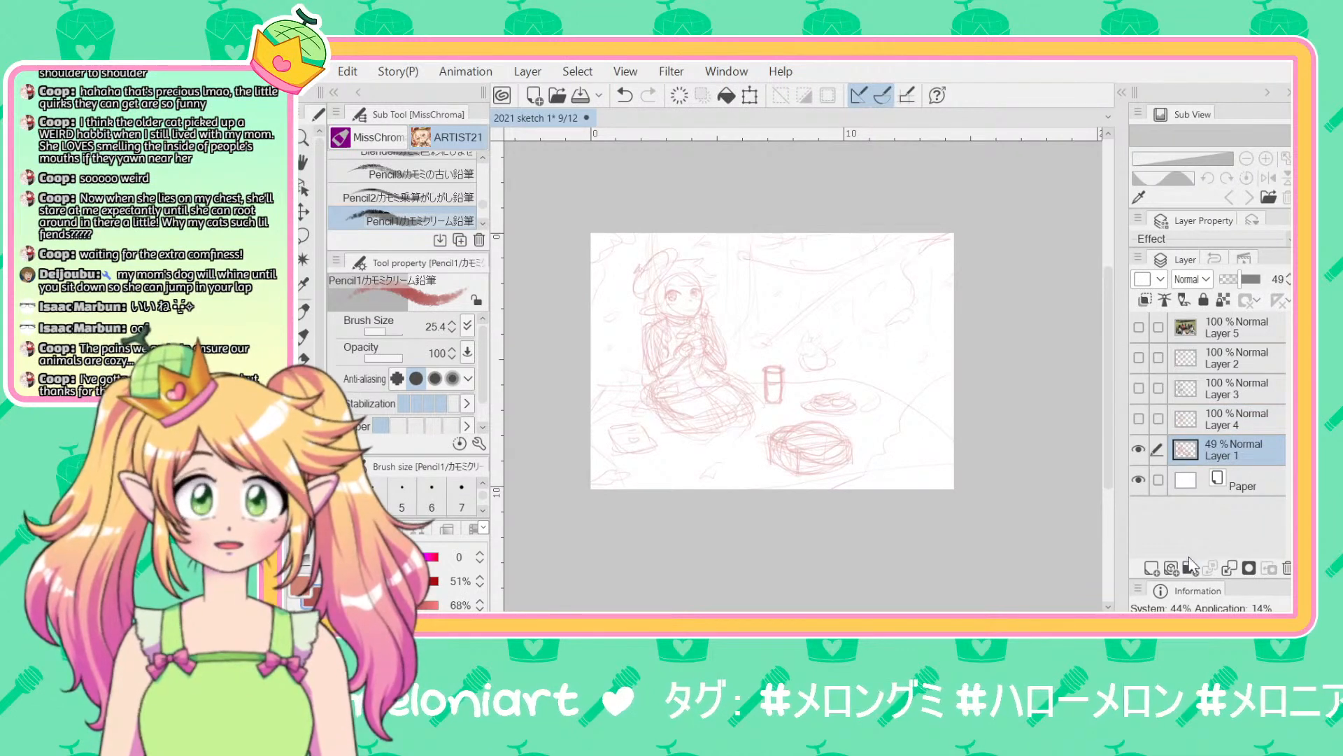
click(1153, 568)
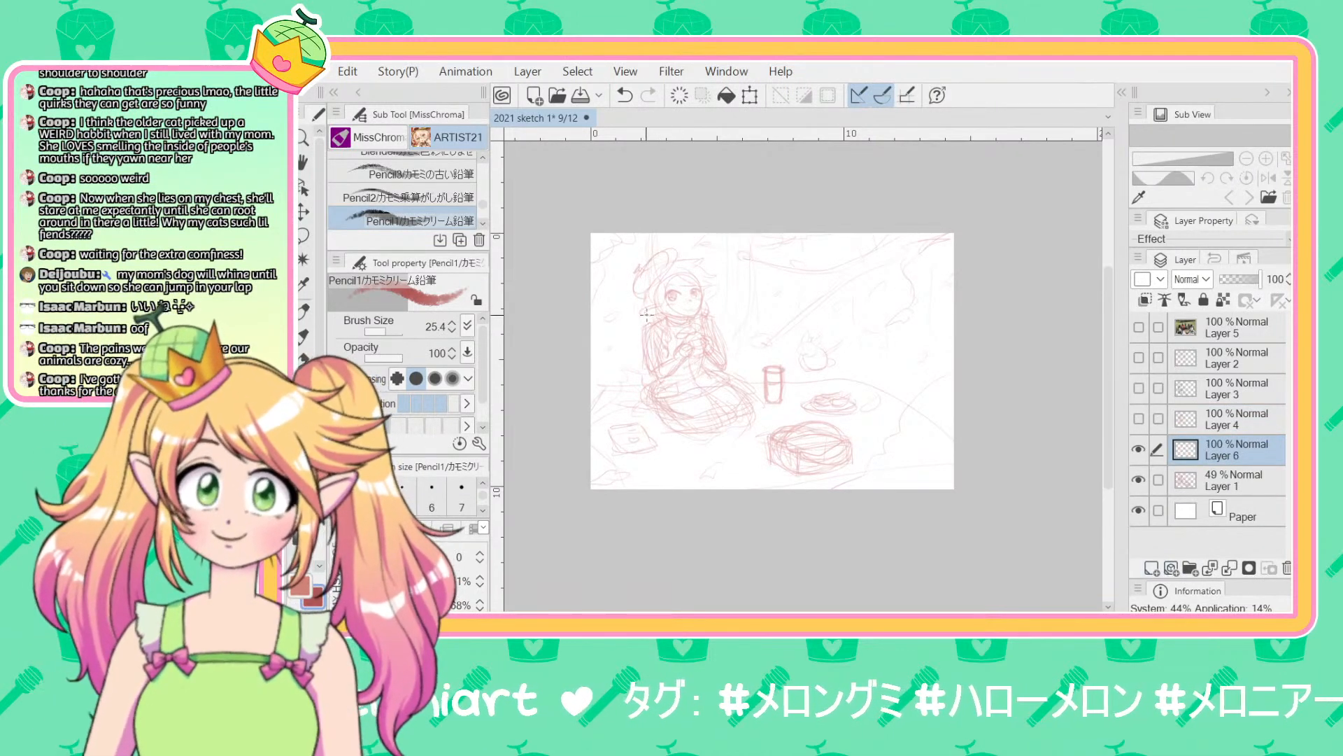
drag(643, 315, 630, 376)
key(ctrl+z)
drag(646, 313, 632, 381)
key(ctrl+z)
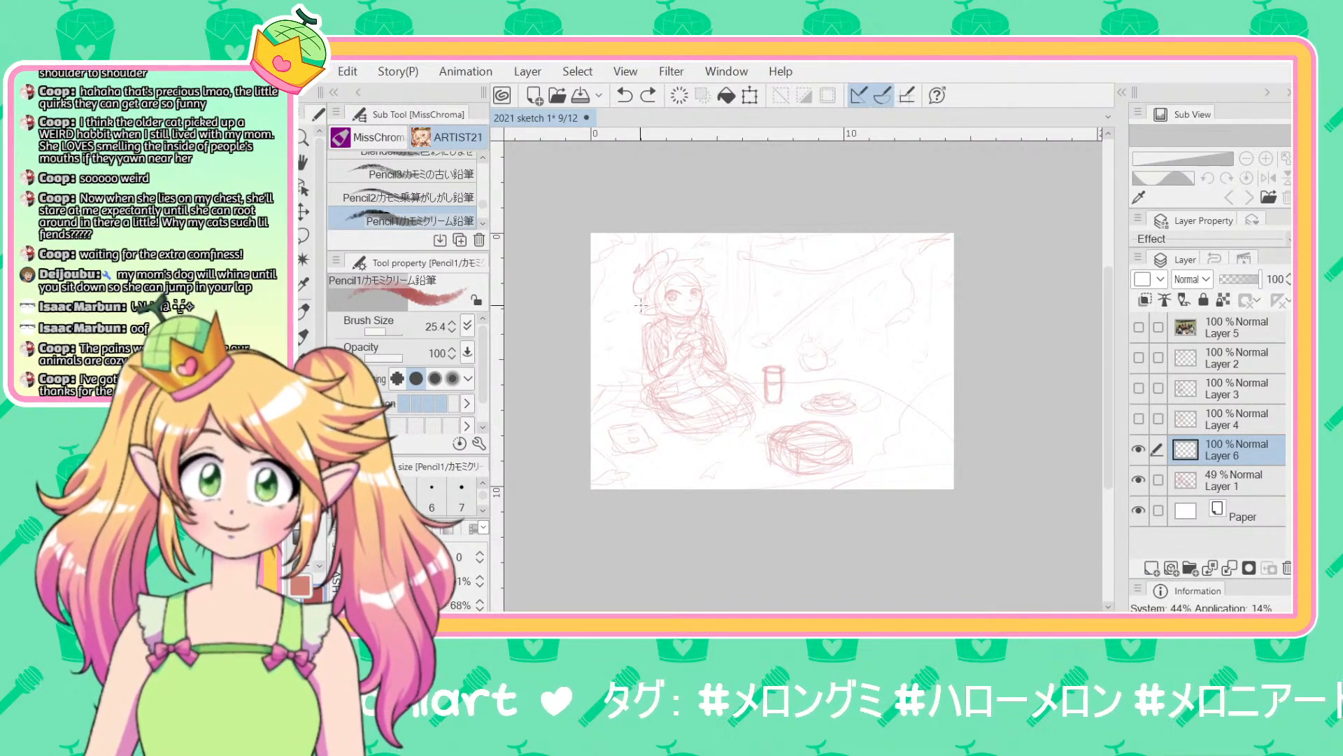
drag(645, 314, 636, 377)
key(ctrl+z)
Step: Sketch long wavy hair strands falling from the beret down behind the kneeling girl's back on Layer 6
mouse_move(645, 304)
mouse_down()
mouse_move(634, 297)
mouse_move(636, 381)
mouse_up()
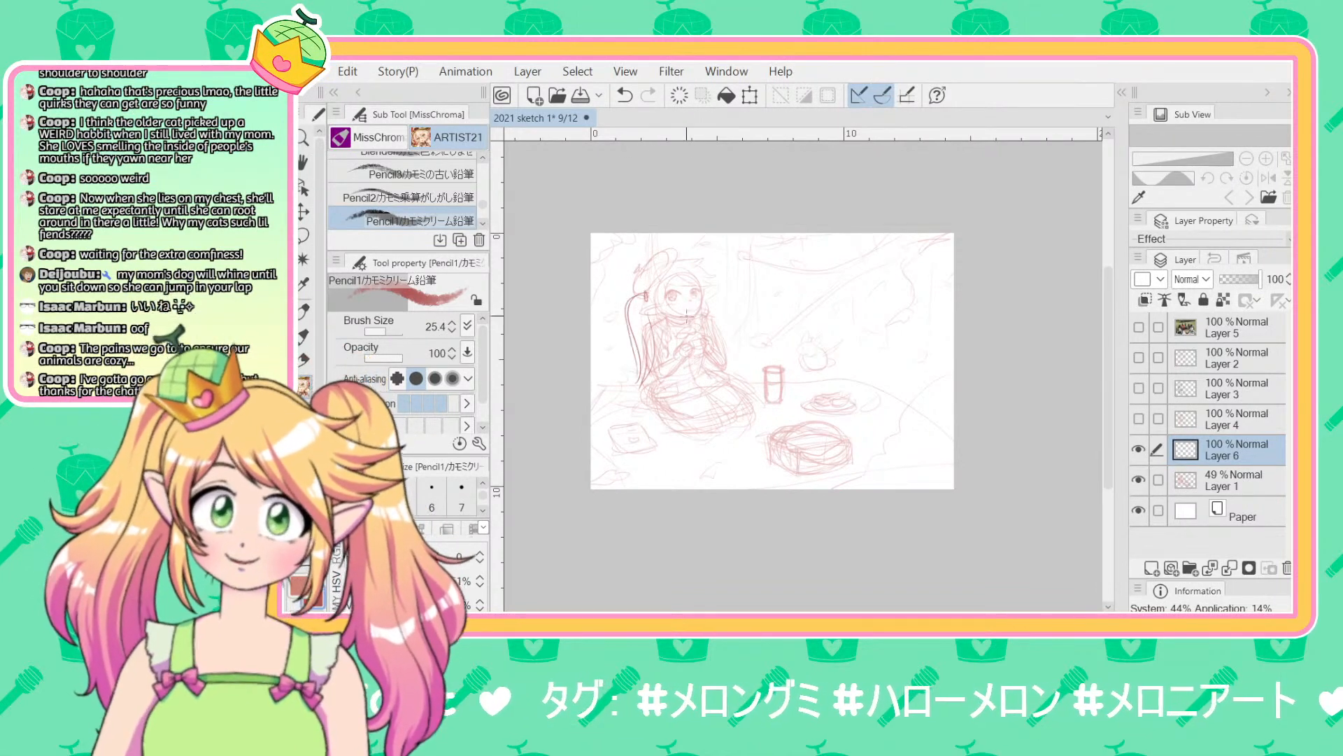
drag(703, 290, 740, 357)
key(ctrl+z)
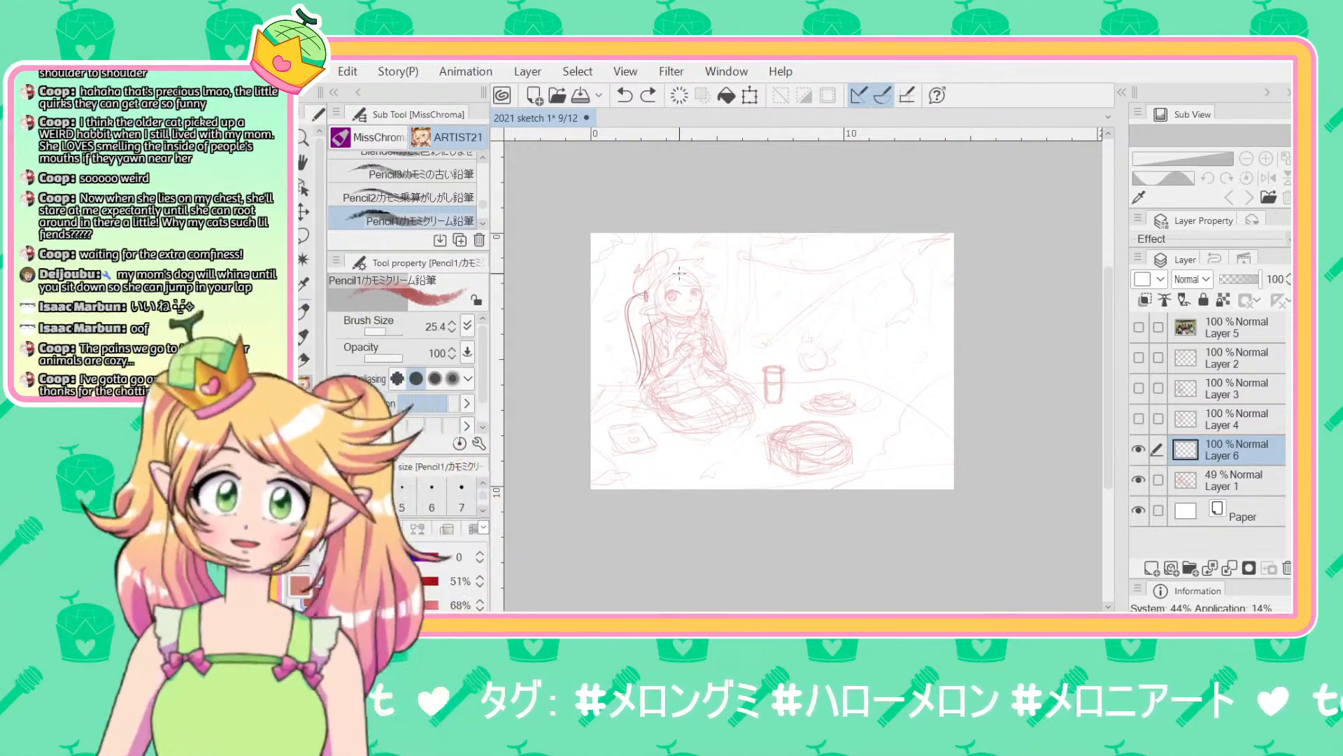
key(ctrl+z)
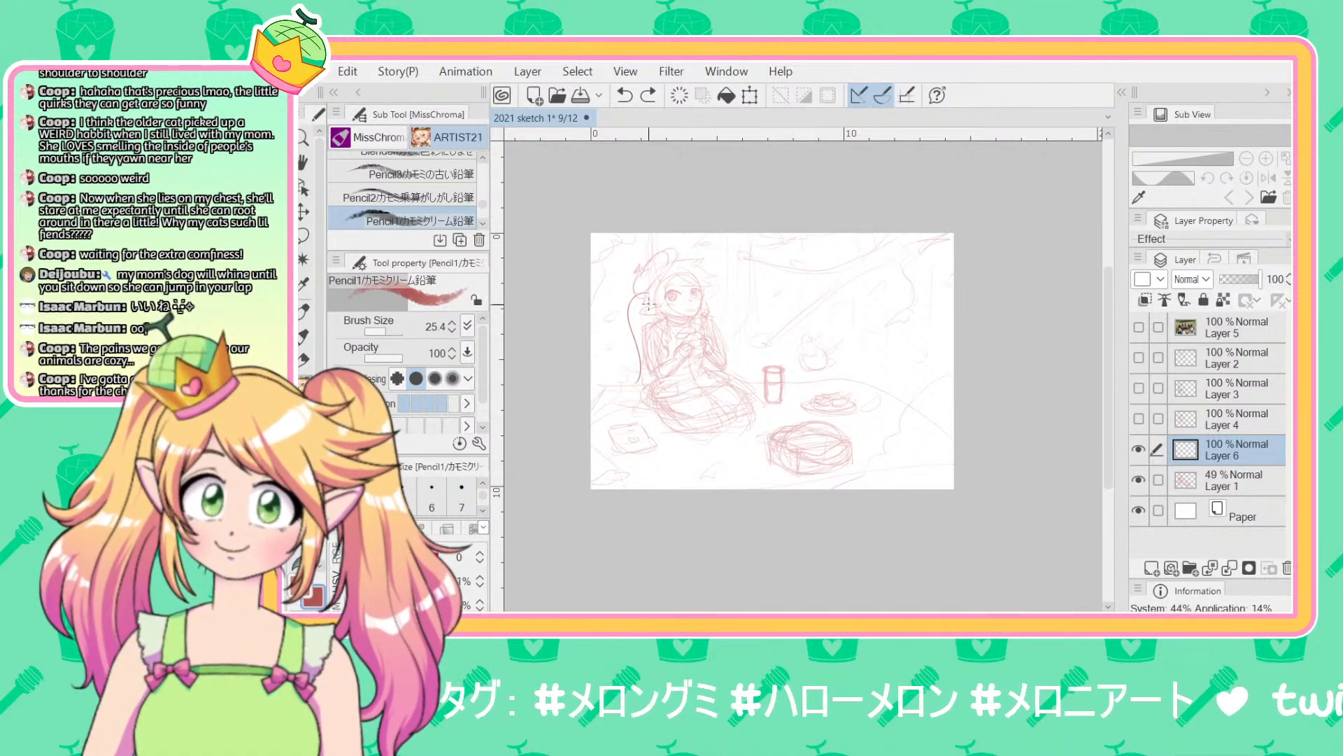
mouse_move(647, 311)
mouse_down()
mouse_move(646, 353)
mouse_move(640, 318)
mouse_move(630, 395)
mouse_up()
mouse_move(639, 293)
mouse_down()
mouse_move(622, 335)
mouse_move(627, 385)
mouse_up()
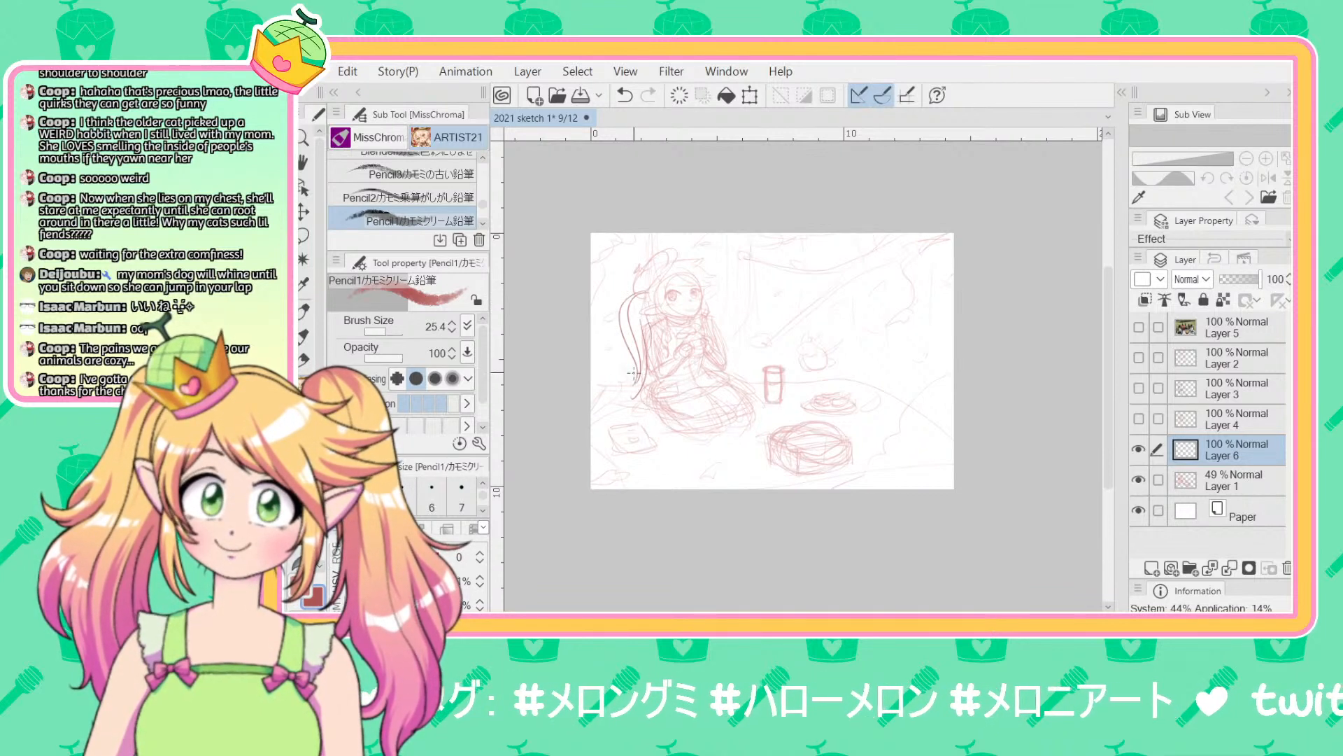
mouse_move(648, 292)
mouse_down()
mouse_move(661, 331)
mouse_move(654, 322)
mouse_move(650, 367)
mouse_move(647, 333)
mouse_move(642, 394)
mouse_up()
Step: Redraw the girl's beret, collar, torso, sleeves and joined hands over the faded Layer 1 sketch
drag(672, 363, 691, 389)
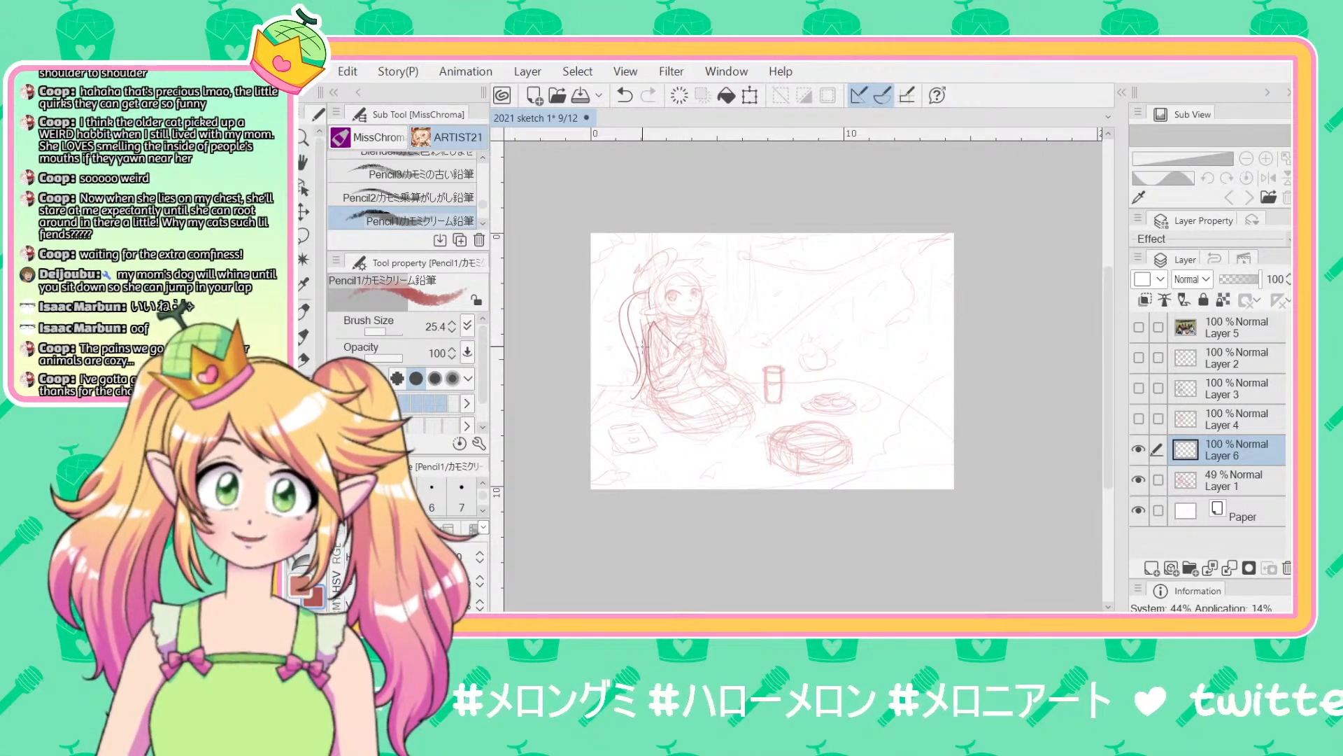
mouse_move(646, 312)
mouse_down()
mouse_move(652, 270)
mouse_move(629, 289)
mouse_move(621, 343)
mouse_up()
mouse_move(678, 253)
mouse_down()
mouse_move(635, 283)
mouse_move(669, 333)
mouse_move(691, 330)
mouse_move(679, 358)
mouse_up()
mouse_move(700, 314)
mouse_down()
mouse_move(733, 383)
mouse_move(721, 346)
mouse_move(750, 387)
mouse_up()
mouse_move(668, 356)
mouse_down()
mouse_move(699, 346)
mouse_move(702, 365)
mouse_move(675, 356)
mouse_move(685, 337)
mouse_move(689, 371)
mouse_move(673, 365)
mouse_move(645, 396)
mouse_up()
mouse_move(651, 326)
mouse_down()
mouse_move(640, 387)
mouse_move(756, 393)
mouse_move(644, 406)
mouse_up()
mouse_move(647, 354)
mouse_down()
mouse_move(649, 405)
mouse_move(659, 389)
mouse_move(694, 384)
mouse_move(735, 399)
mouse_move(742, 429)
mouse_move(638, 437)
mouse_up()
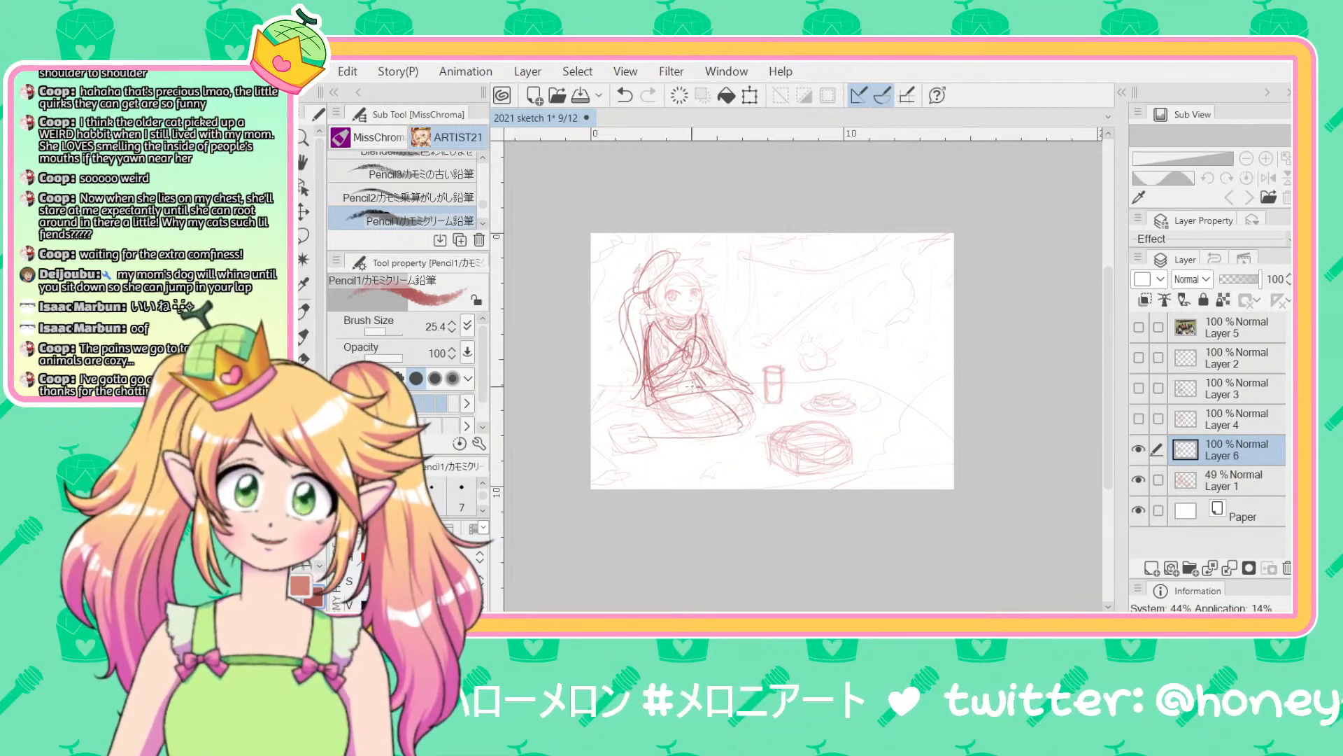
Step: Sketch the girl's skirt and folded legs stretching out behind her, and rework the outline of her face
mouse_move(713, 400)
mouse_down()
mouse_move(651, 419)
mouse_move(696, 427)
mouse_move(626, 424)
mouse_move(595, 433)
mouse_move(598, 448)
mouse_move(763, 423)
mouse_move(591, 428)
mouse_up()
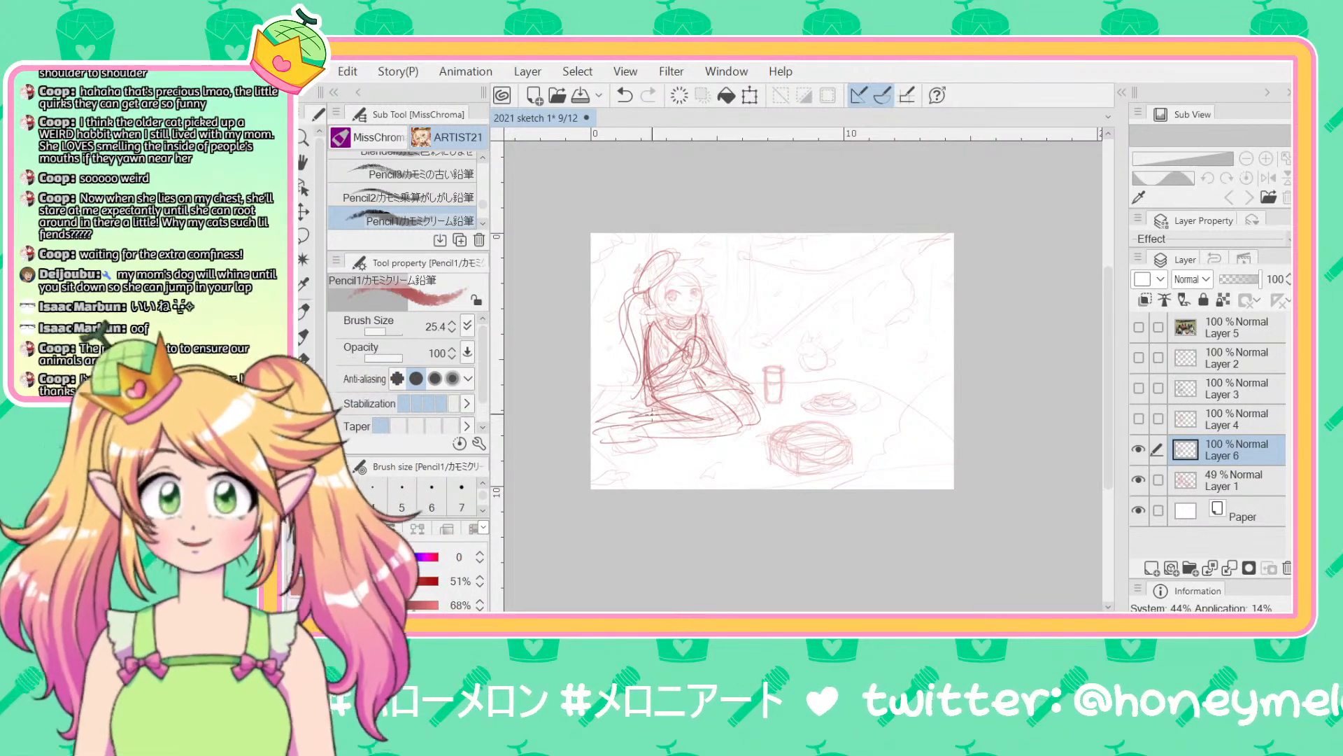
mouse_move(746, 413)
mouse_down()
mouse_move(723, 391)
mouse_move(754, 415)
mouse_move(740, 387)
mouse_move(766, 407)
mouse_move(684, 416)
mouse_move(649, 418)
mouse_up()
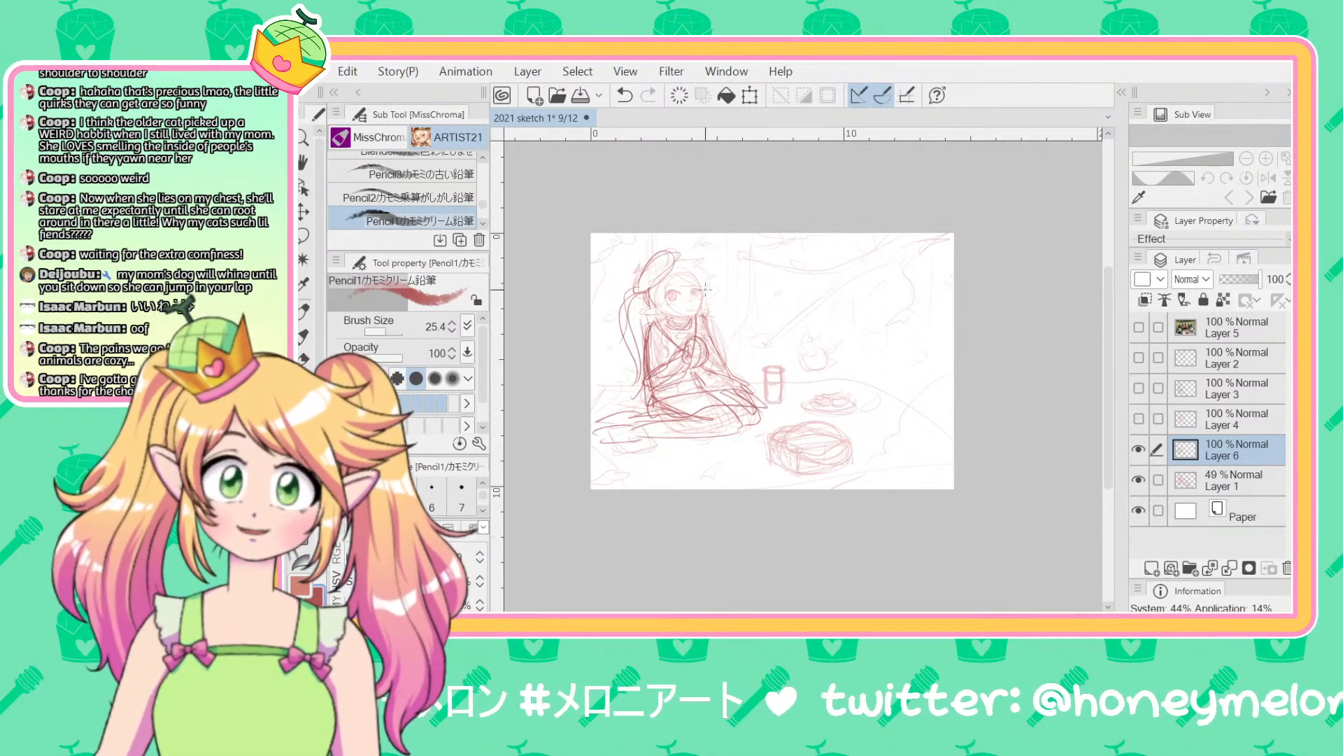
mouse_move(702, 298)
mouse_down()
mouse_move(683, 316)
mouse_move(648, 306)
mouse_move(693, 305)
mouse_move(692, 289)
mouse_up()
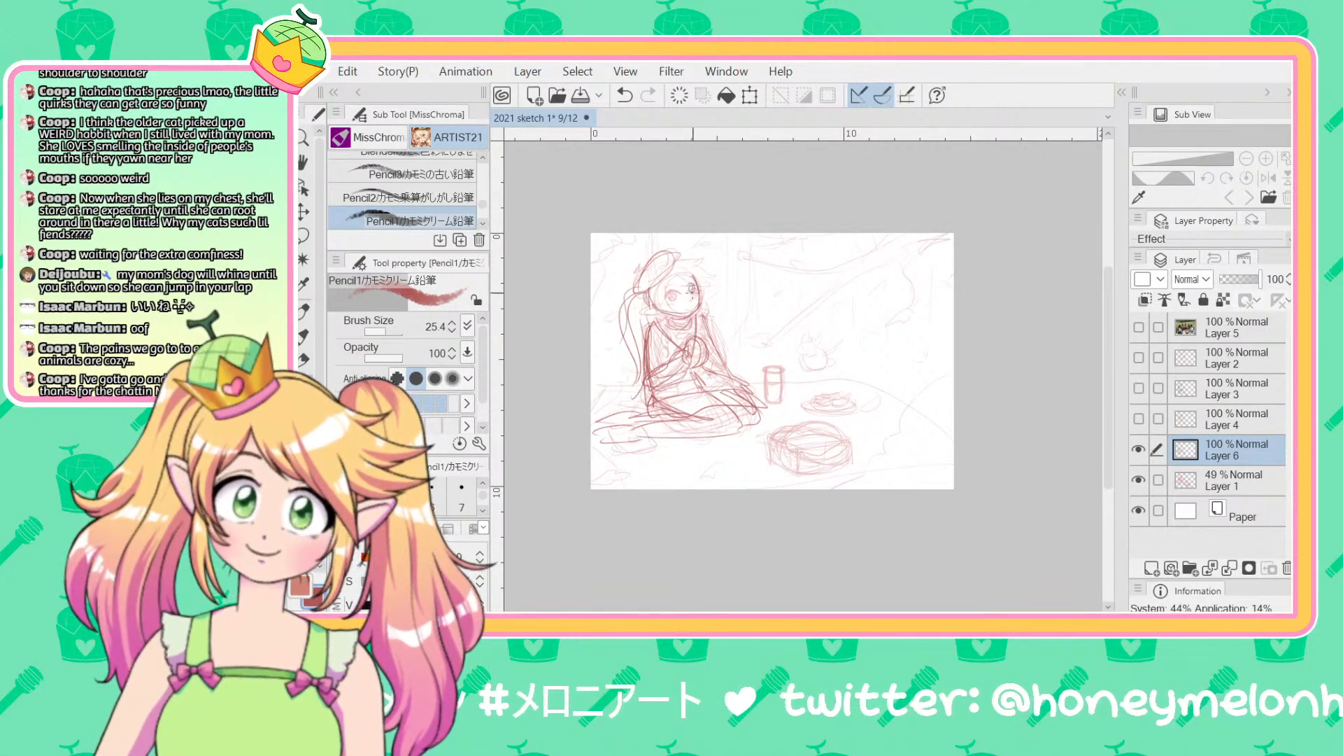
key(ctrl+z)
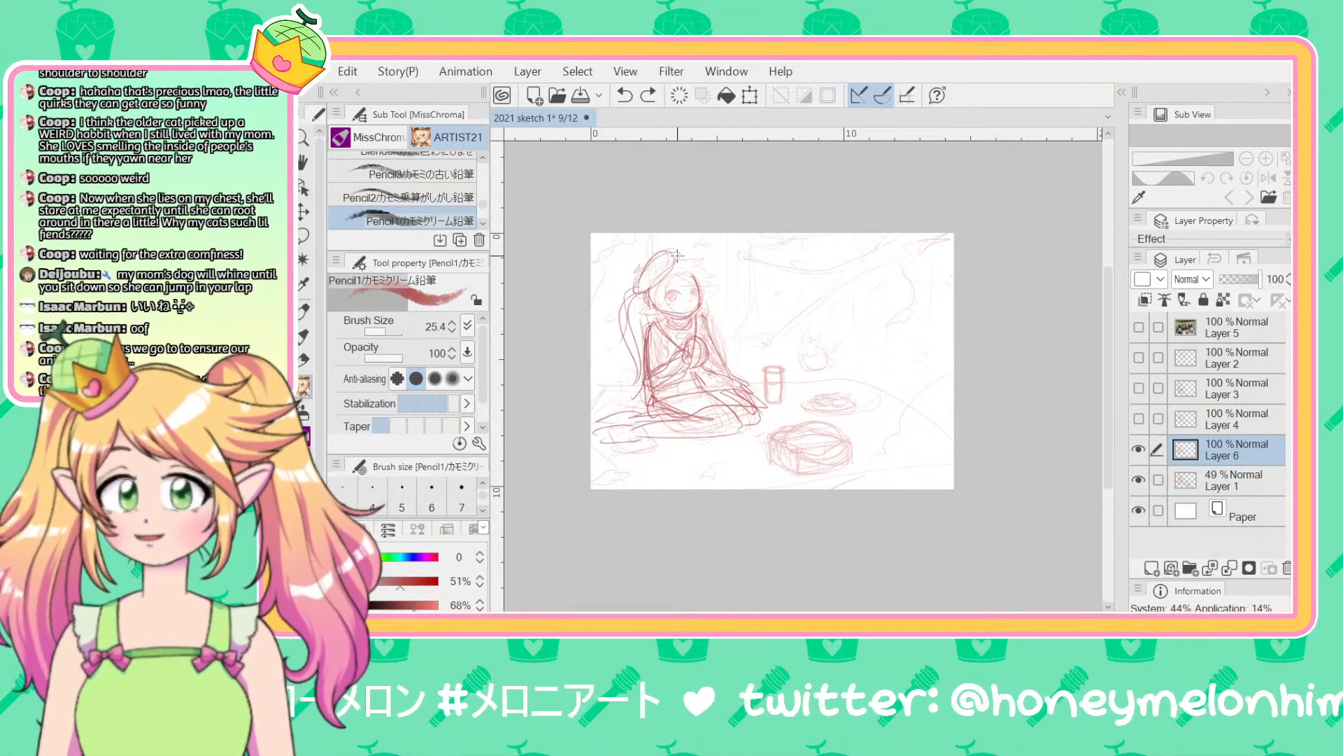
scroll(677, 255, up, 3)
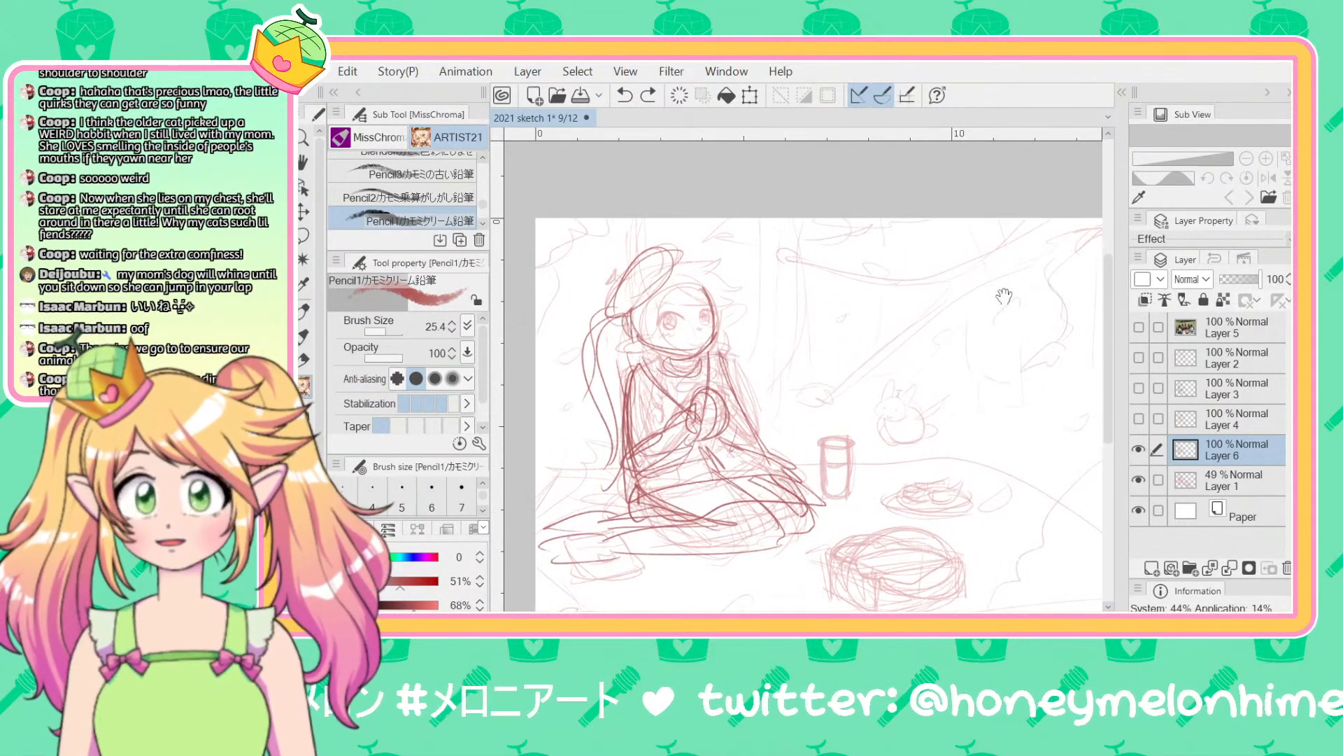
drag(1034, 276, 982, 256)
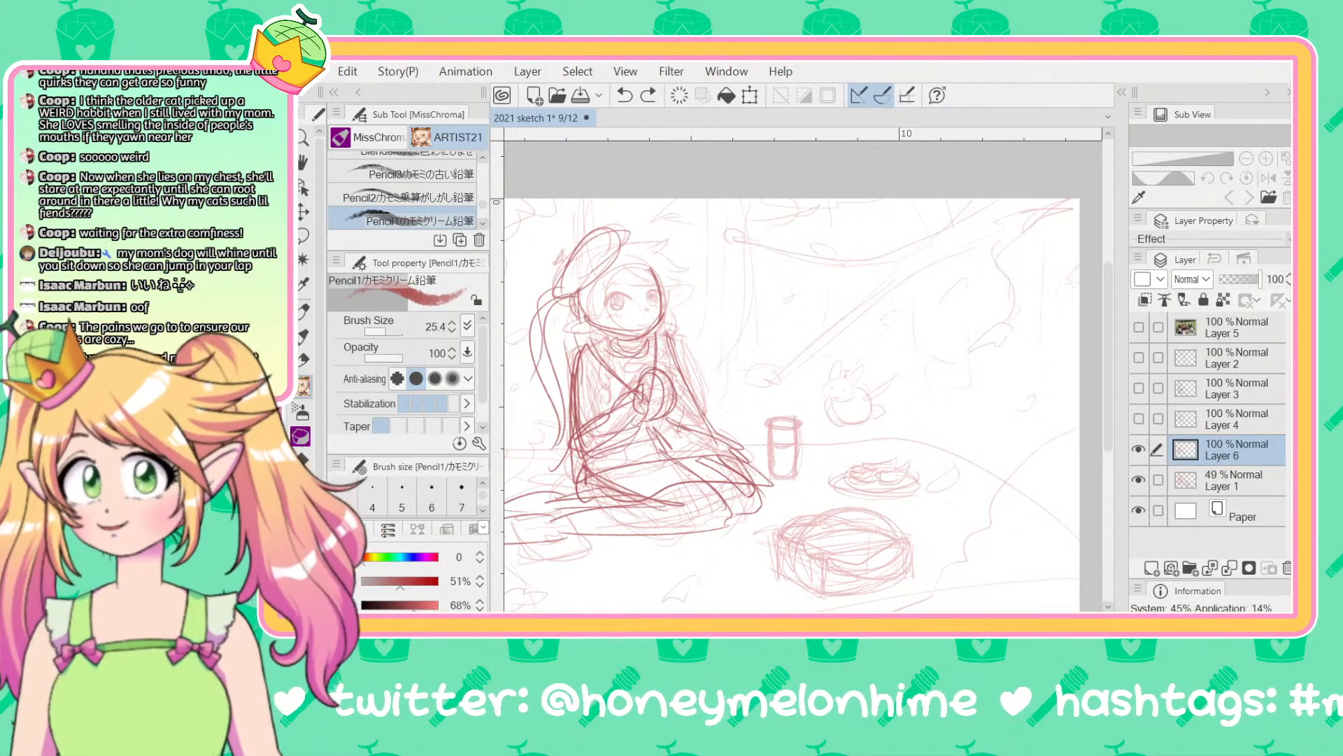
Step: Hide Layers 6 and 1, show Layer 2 and clear its old sketch
click(1139, 450)
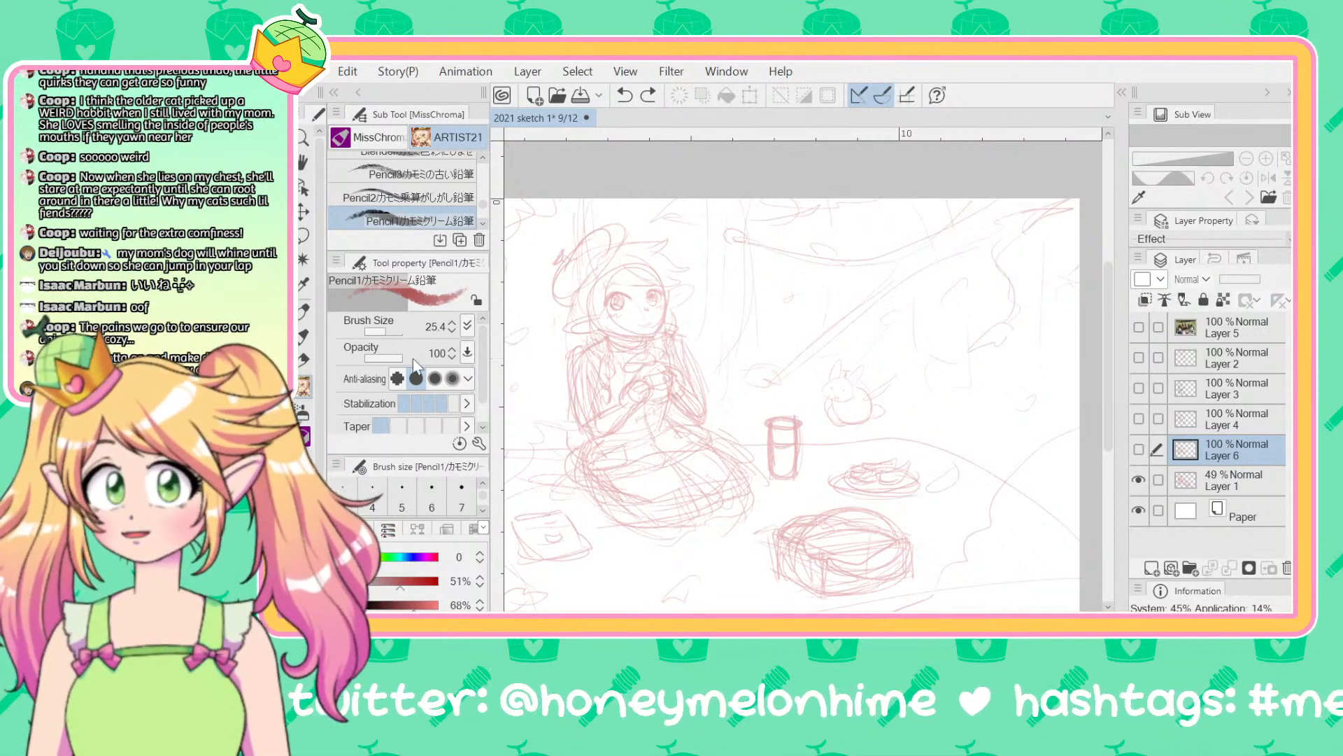
click(1183, 361)
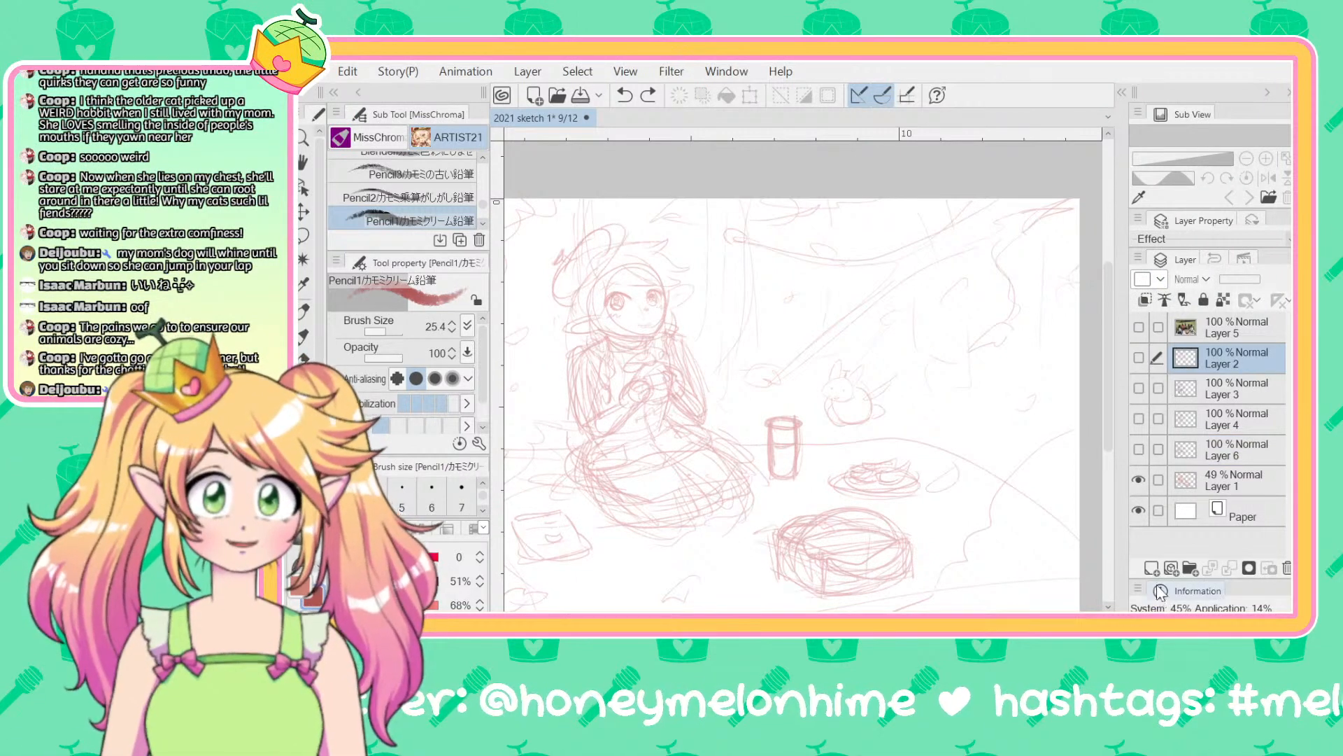
click(1139, 480)
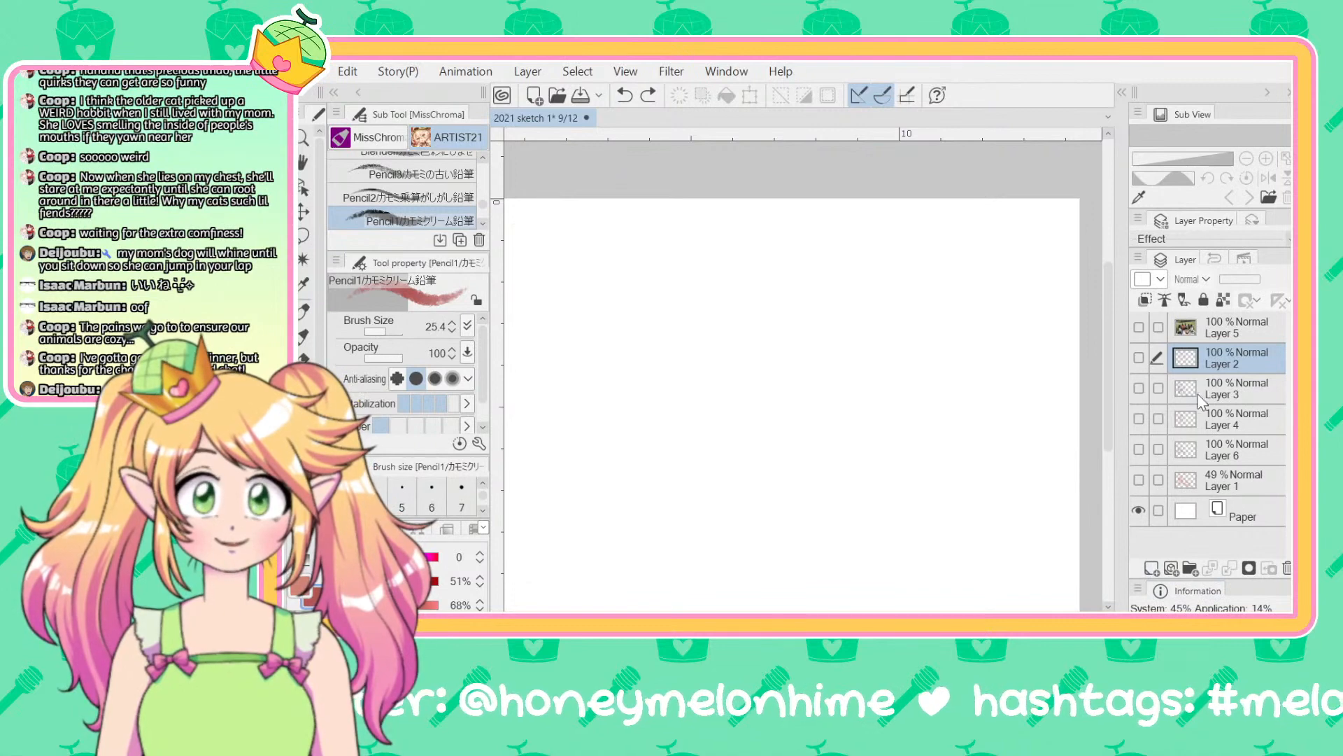
click(1139, 358)
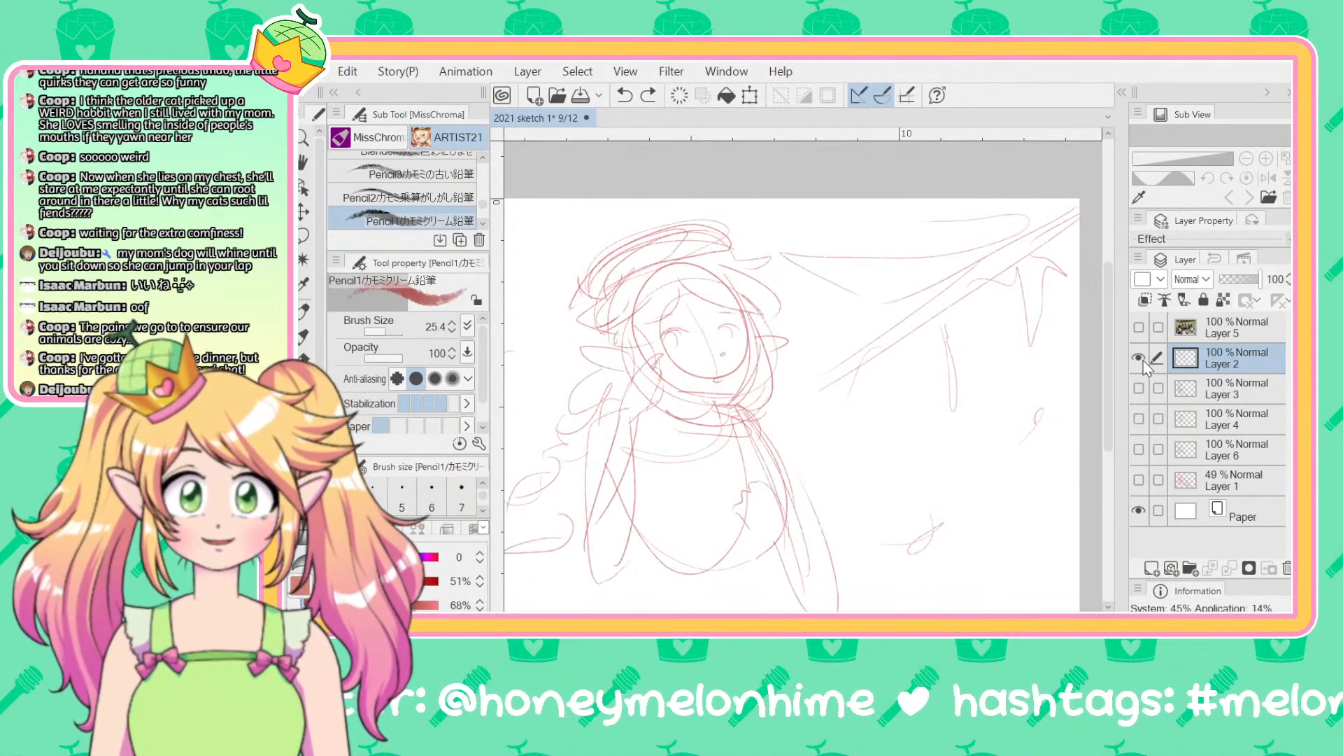
scroll(677, 313, down, 3)
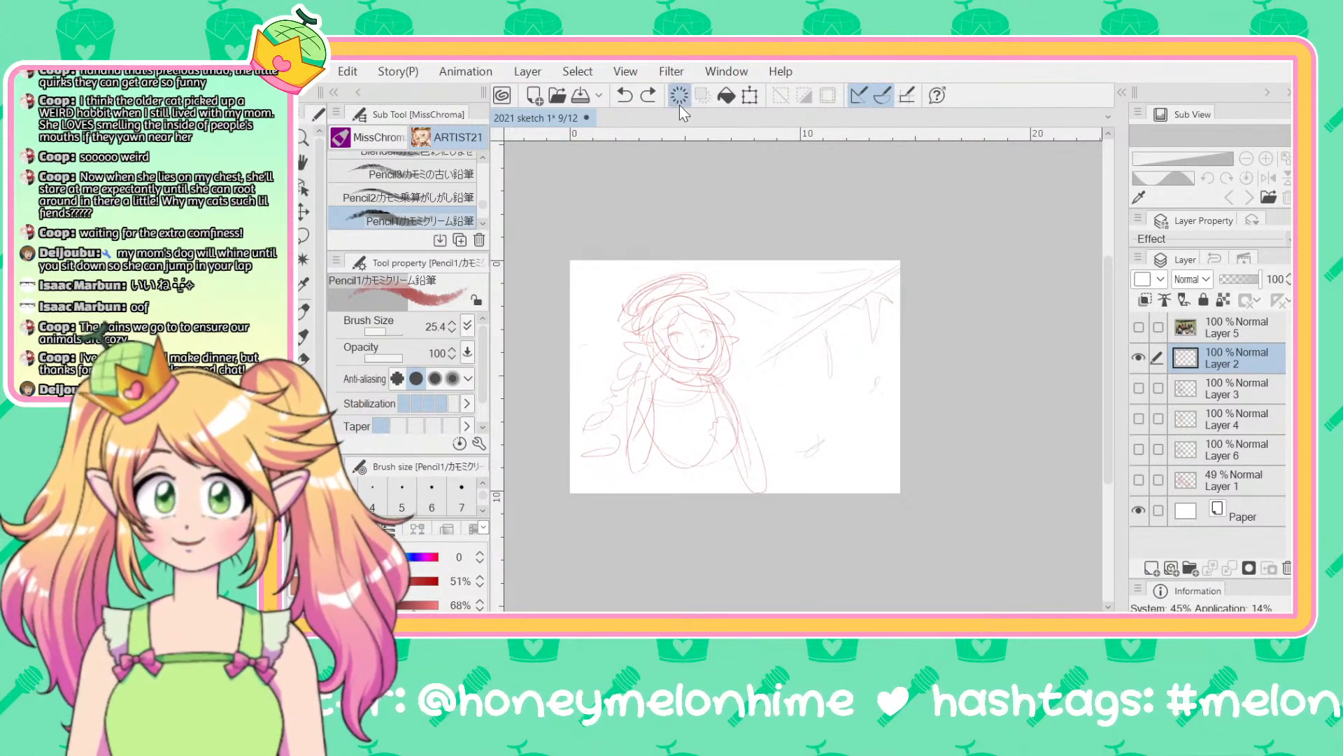
click(679, 98)
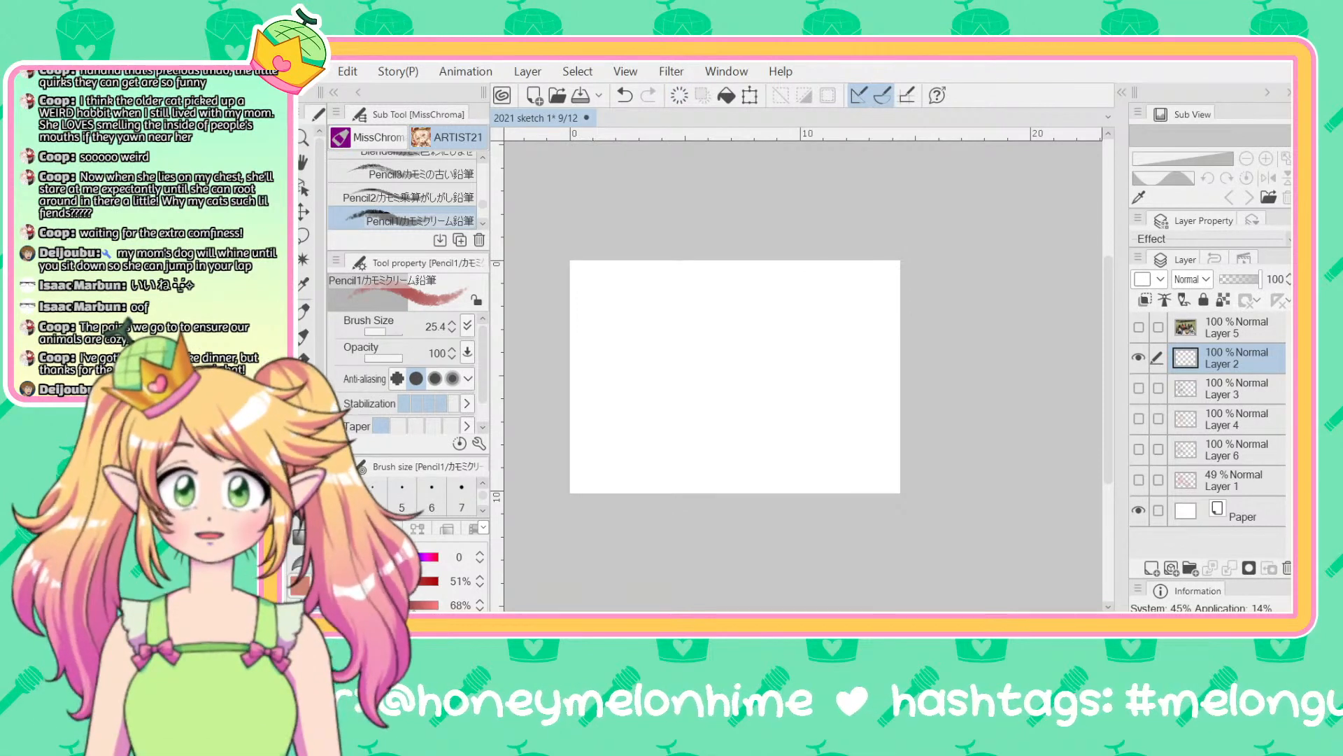
Step: Sketch a slanted four-sided blanket across the middle of the page on Layer 2, framed by curly foliage lines in the corners
mouse_move(805, 348)
mouse_down()
mouse_move(688, 331)
mouse_move(600, 396)
mouse_move(800, 437)
mouse_move(652, 418)
mouse_up()
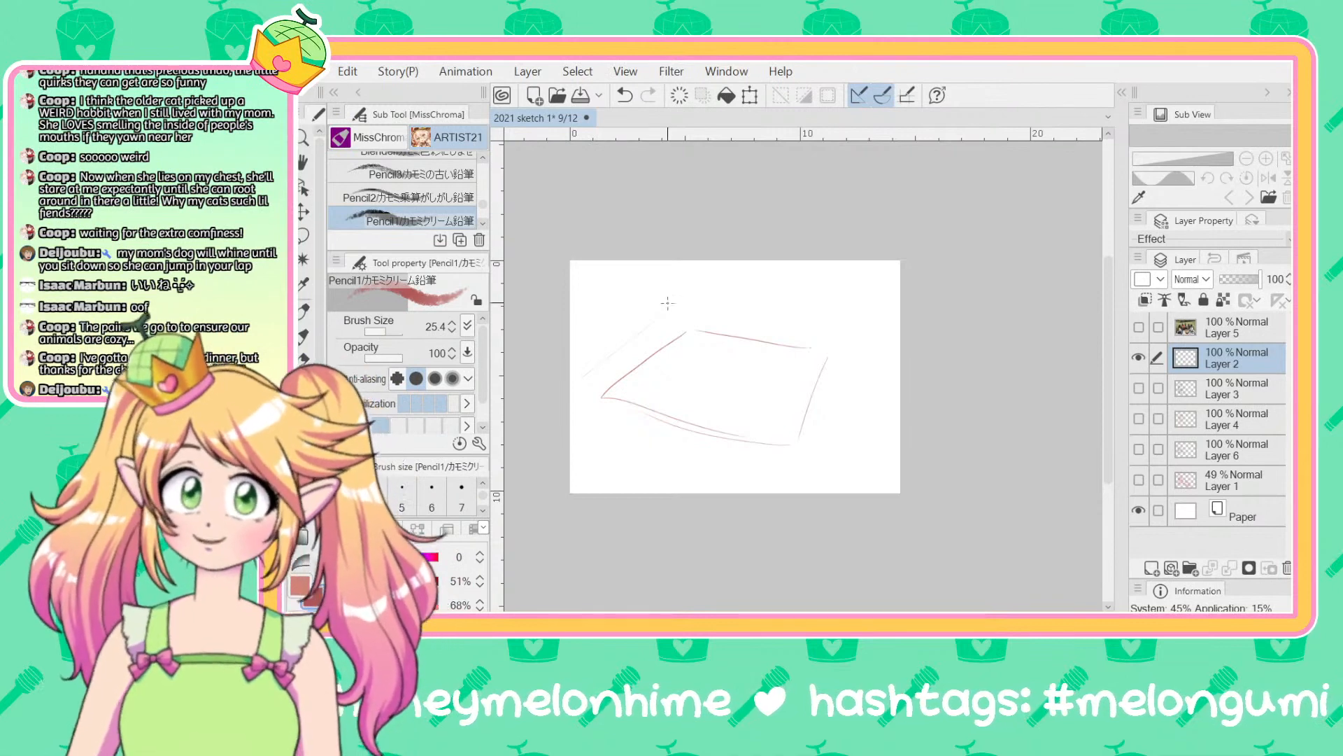
mouse_move(648, 288)
mouse_down()
mouse_move(544, 380)
mouse_move(637, 282)
mouse_move(691, 273)
mouse_move(642, 316)
mouse_move(595, 274)
mouse_up()
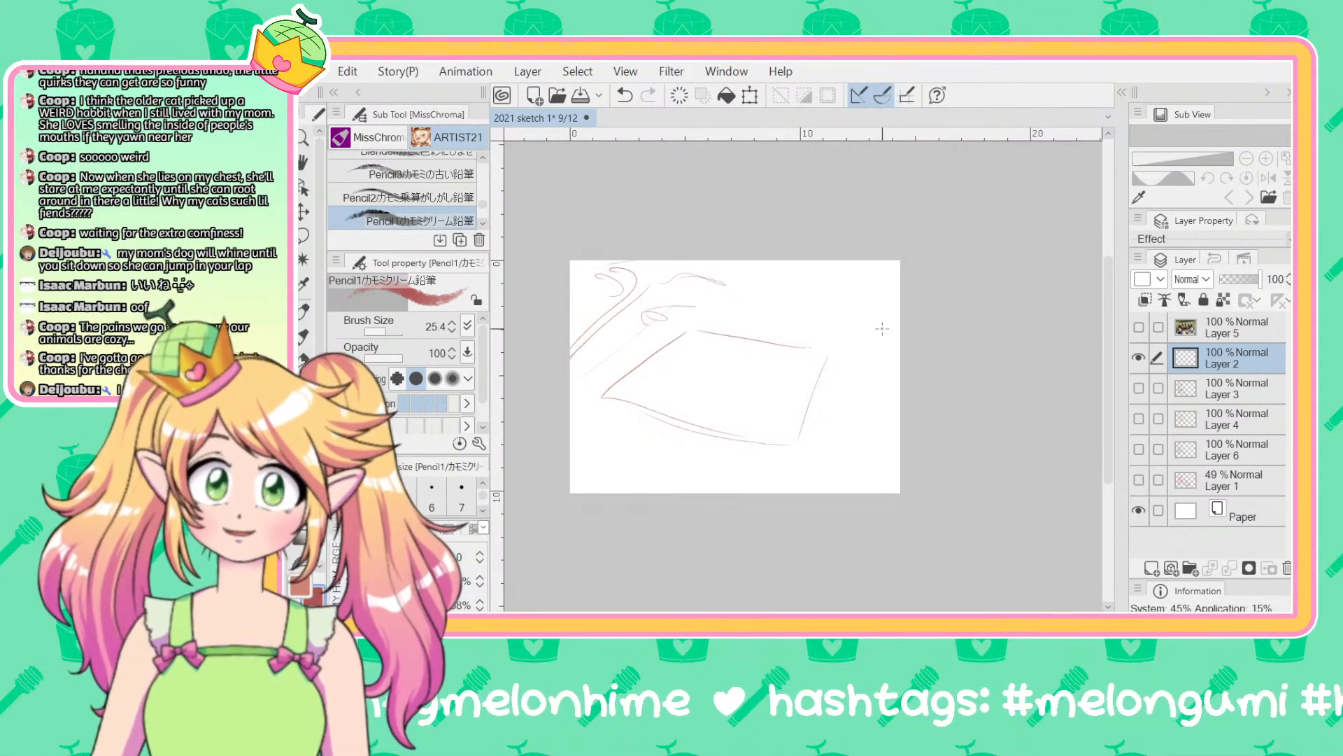
mouse_move(817, 282)
mouse_down()
mouse_move(900, 320)
mouse_move(827, 303)
mouse_move(838, 336)
mouse_move(862, 261)
mouse_move(881, 329)
mouse_up()
mouse_move(887, 457)
mouse_down()
mouse_move(838, 456)
mouse_move(824, 482)
mouse_move(829, 424)
mouse_up()
drag(804, 483, 766, 494)
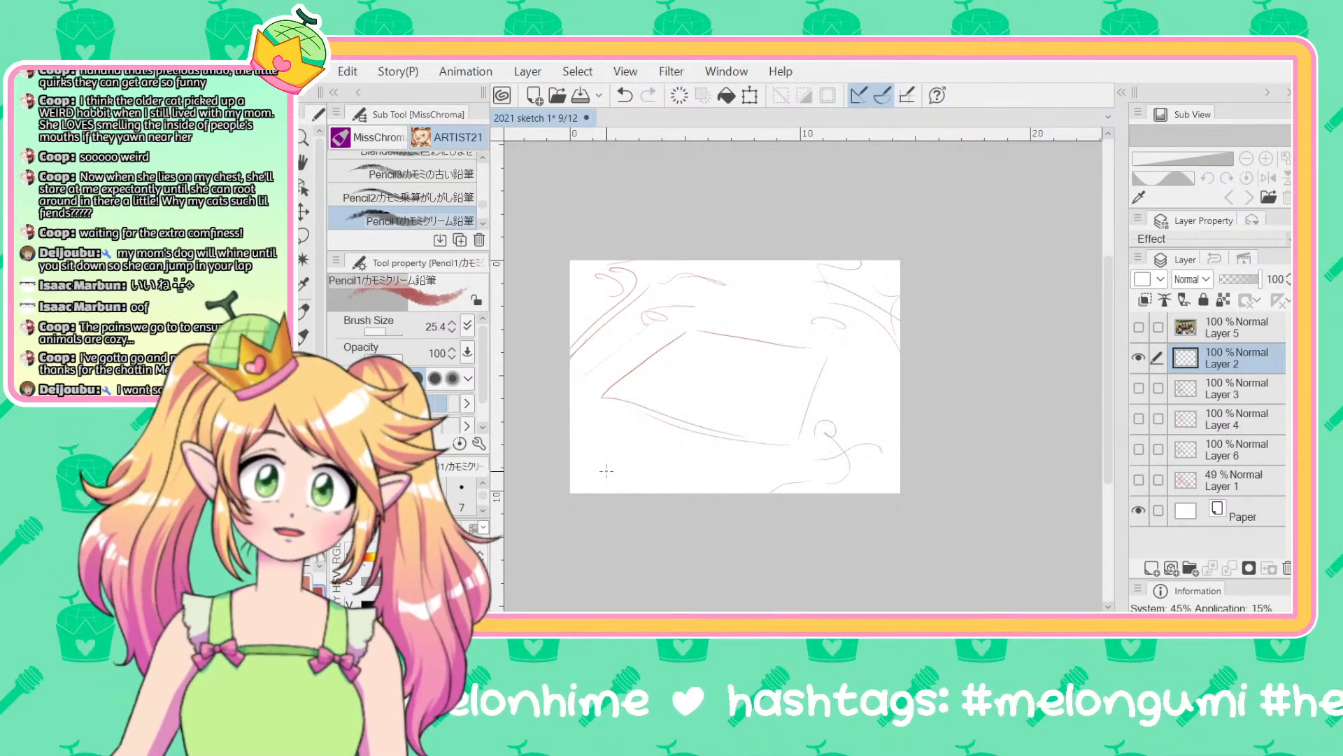
mouse_move(608, 477)
mouse_down()
mouse_move(651, 489)
mouse_move(573, 468)
mouse_up()
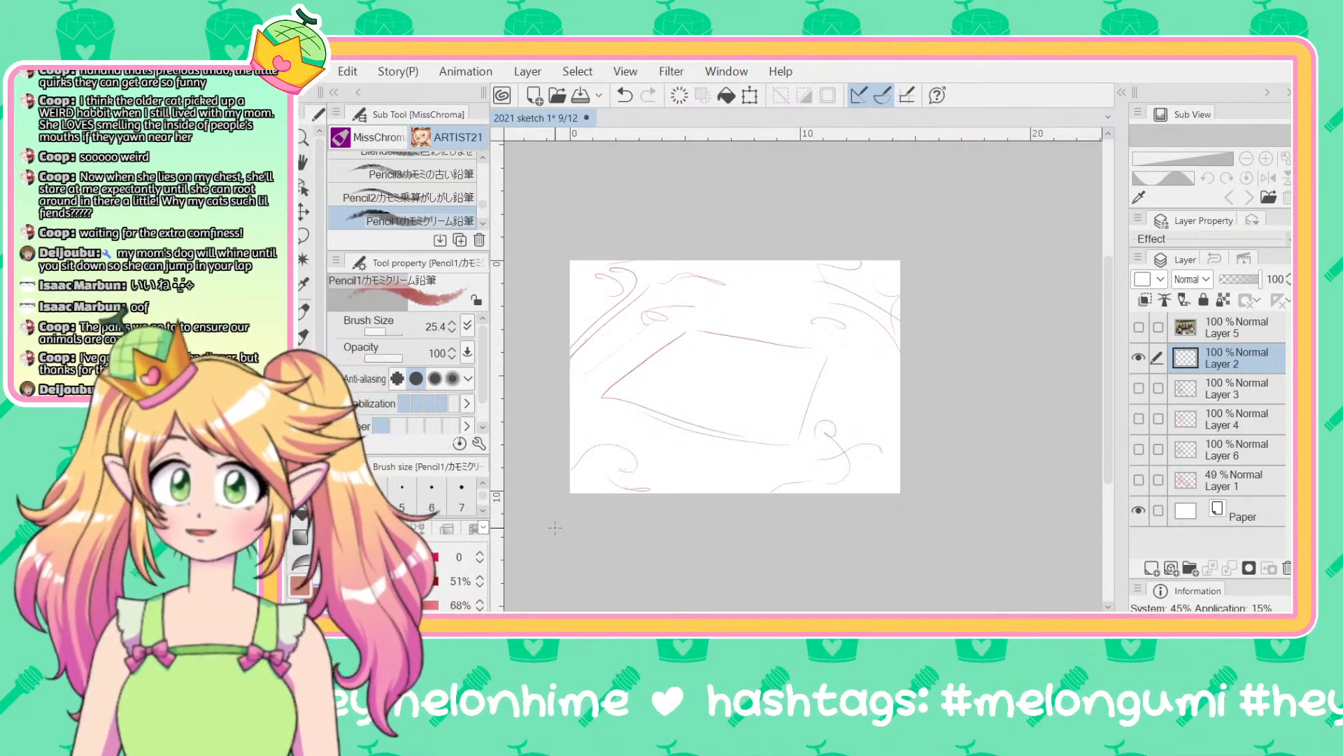
Step: Rough in a small stick figure with a round head and a spine line at the blanket's far edge on Layer 2
scroll(736, 503, up, 2)
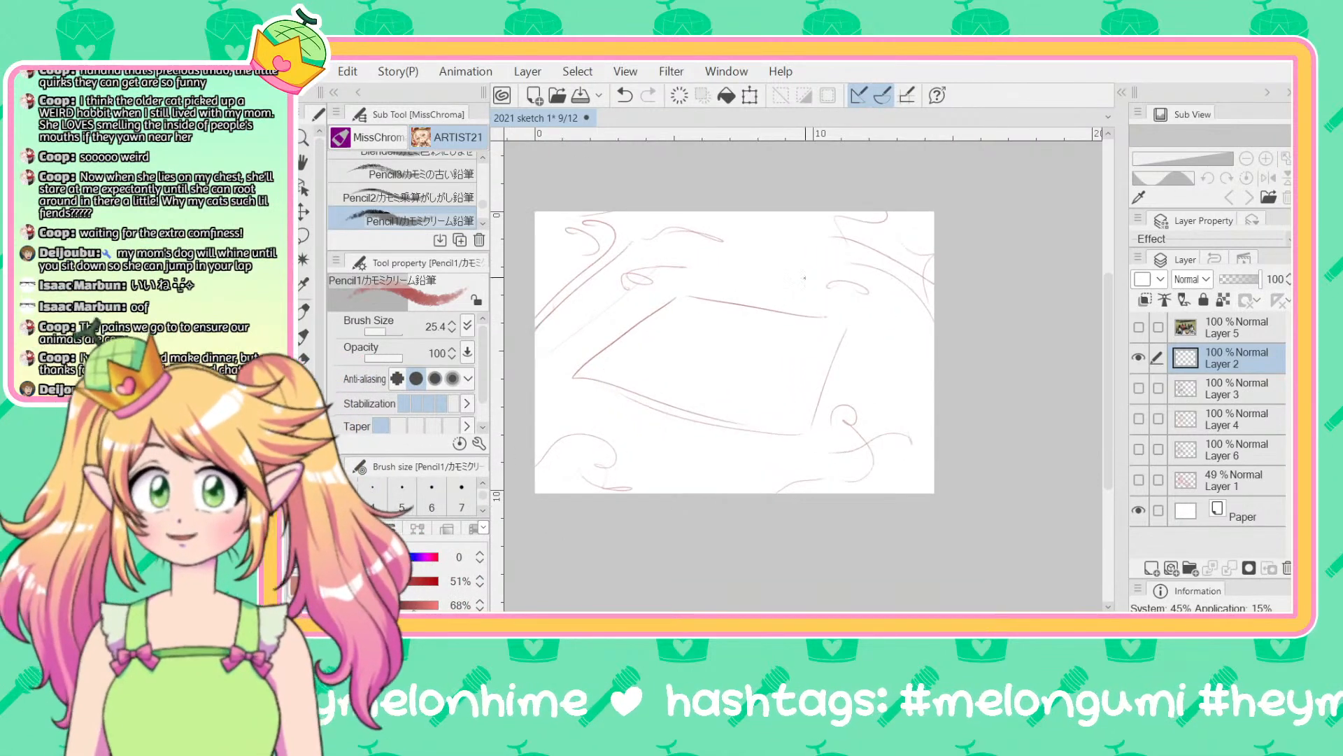
mouse_move(798, 268)
mouse_down()
mouse_move(779, 294)
mouse_move(757, 342)
mouse_move(699, 350)
mouse_move(721, 364)
mouse_move(668, 390)
mouse_up()
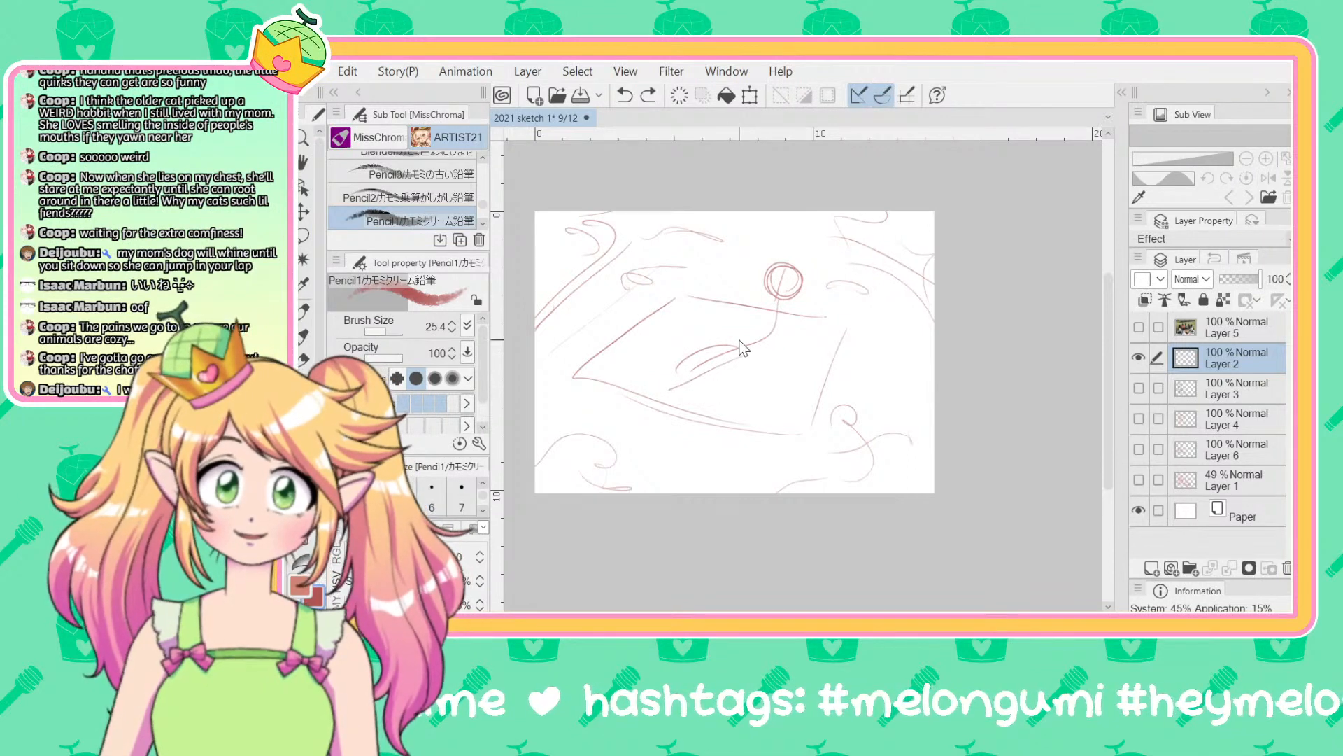
key(ctrl+z)
key(ctrl+z)
key(ctrl+z)
key(ctrl+z)
key(ctrl+z)
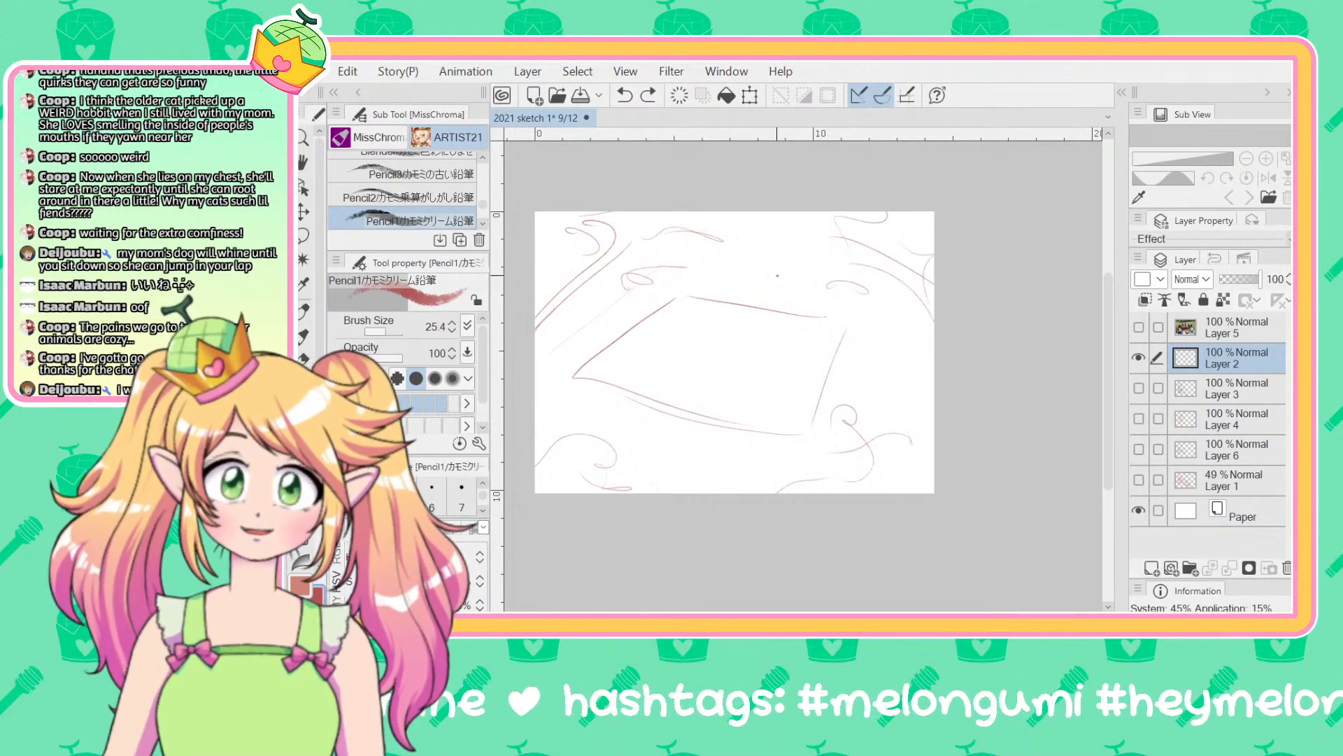
mouse_move(778, 279)
mouse_down()
mouse_move(790, 249)
mouse_move(763, 349)
mouse_up()
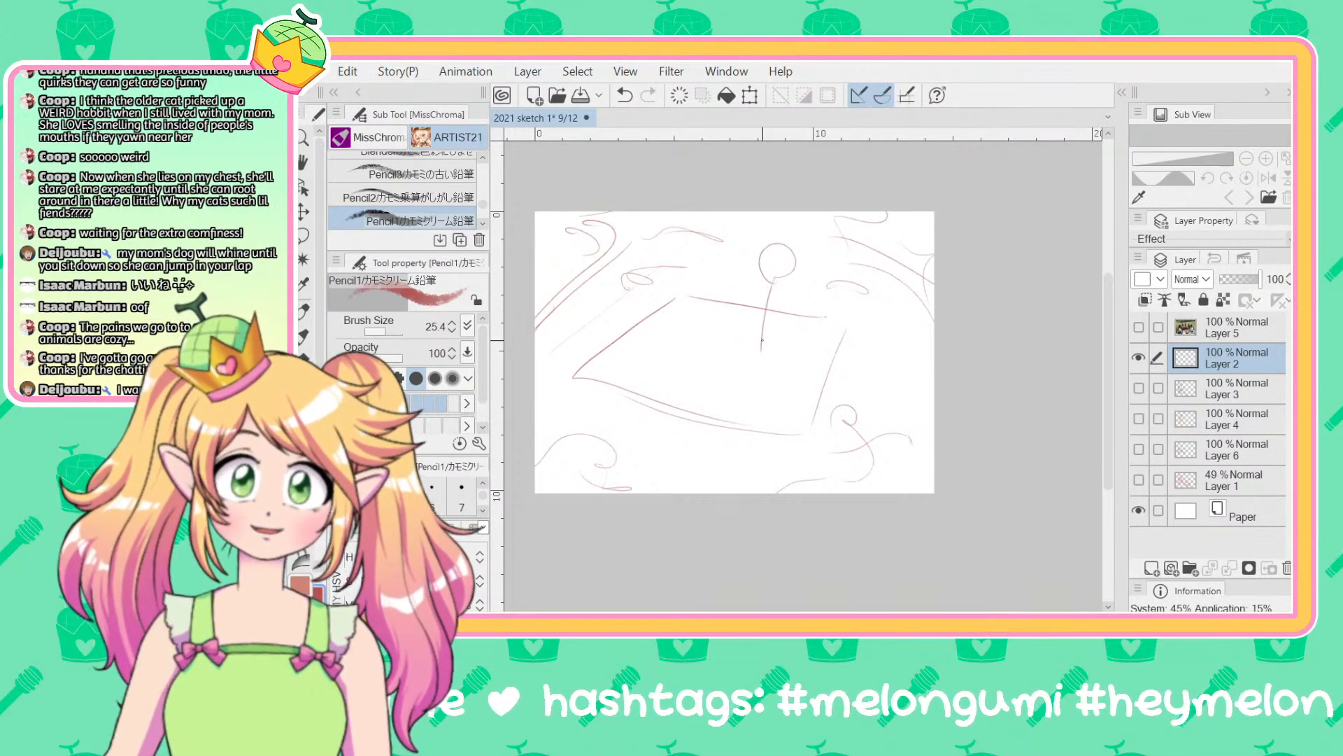
Step: Hide Layer 2, show Layer 1 and raise Layer 1's opacity to 100%
click(1137, 359)
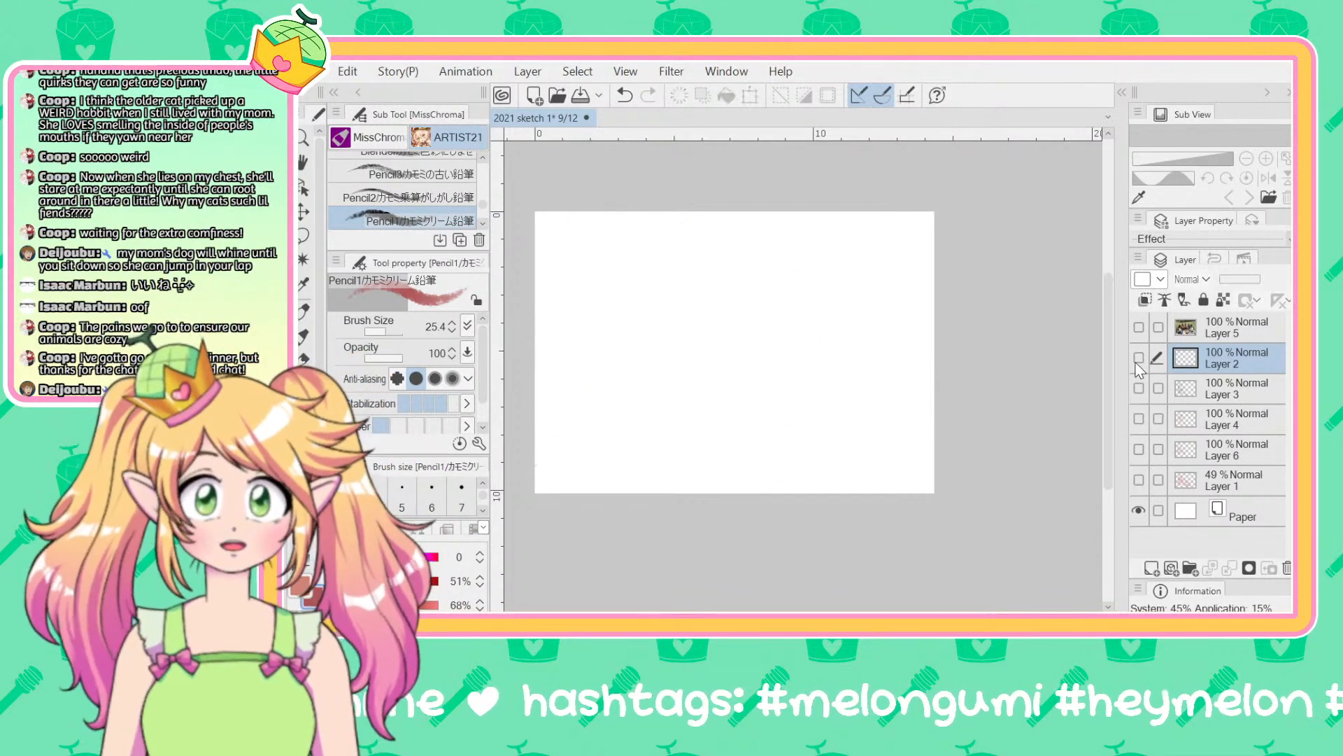
click(1139, 480)
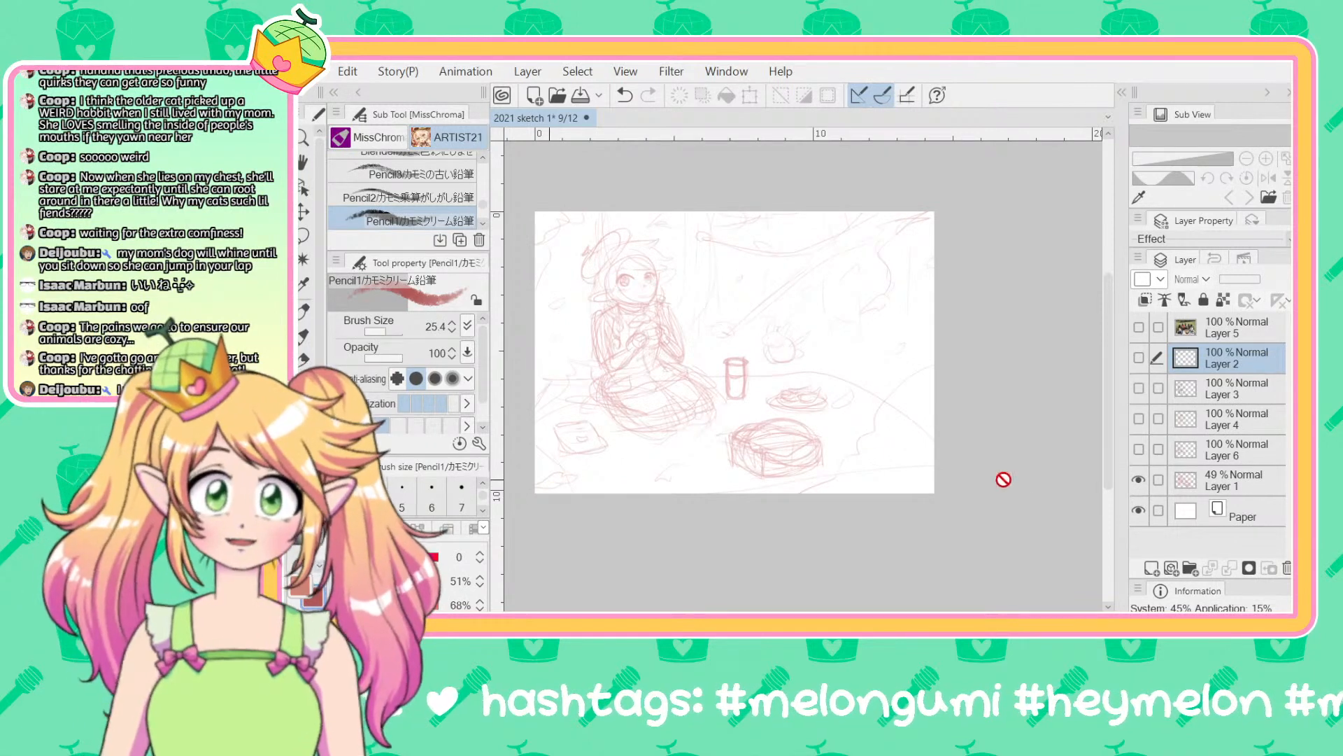
click(1211, 481)
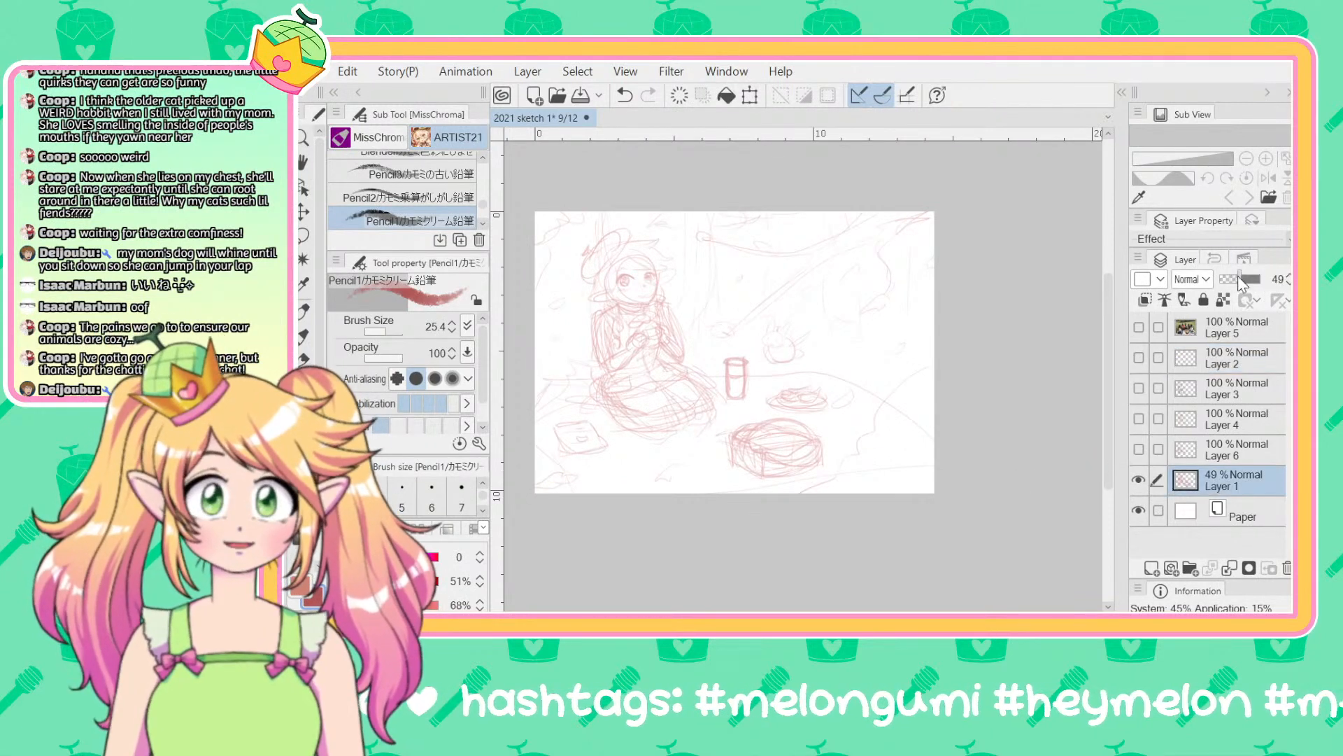
drag(1242, 280, 1271, 283)
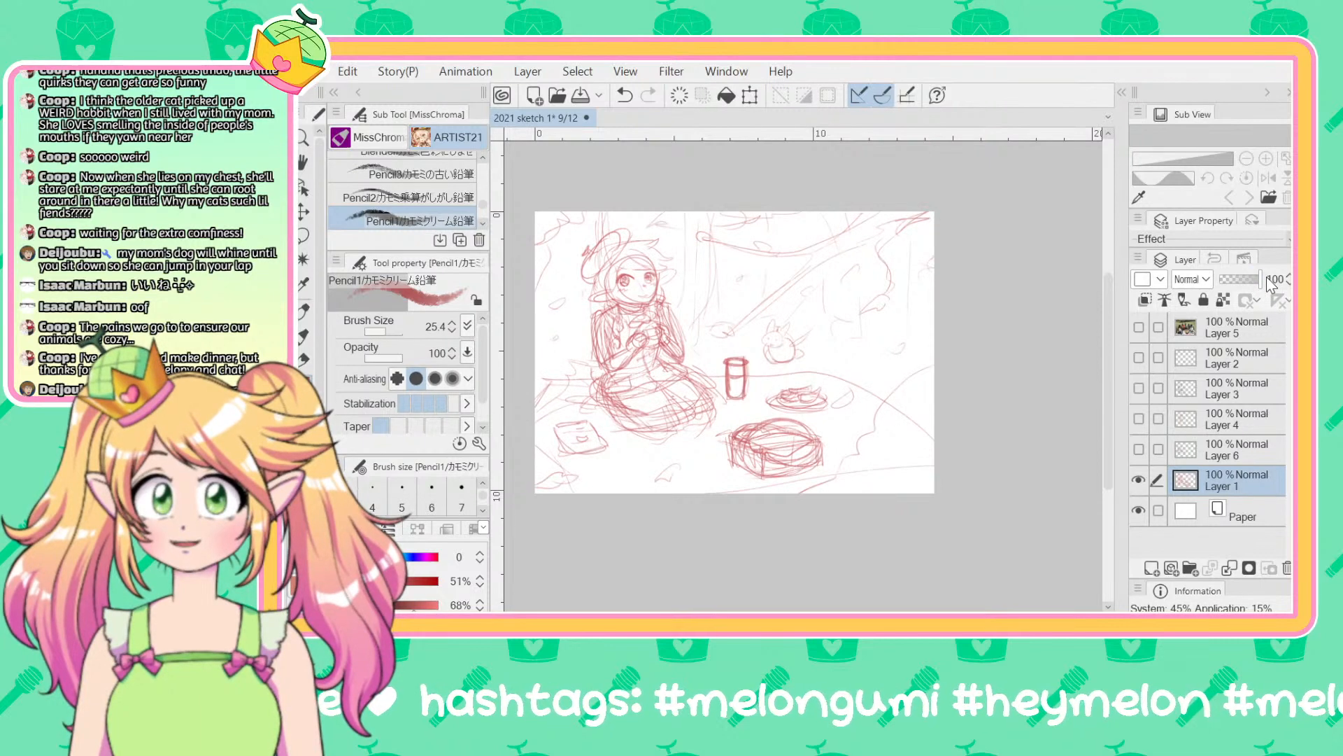
Step: Add long hair strands behind the girl's back and touch up the side of her face and her skirt on Layer 1
scroll(1043, 344, up, 2)
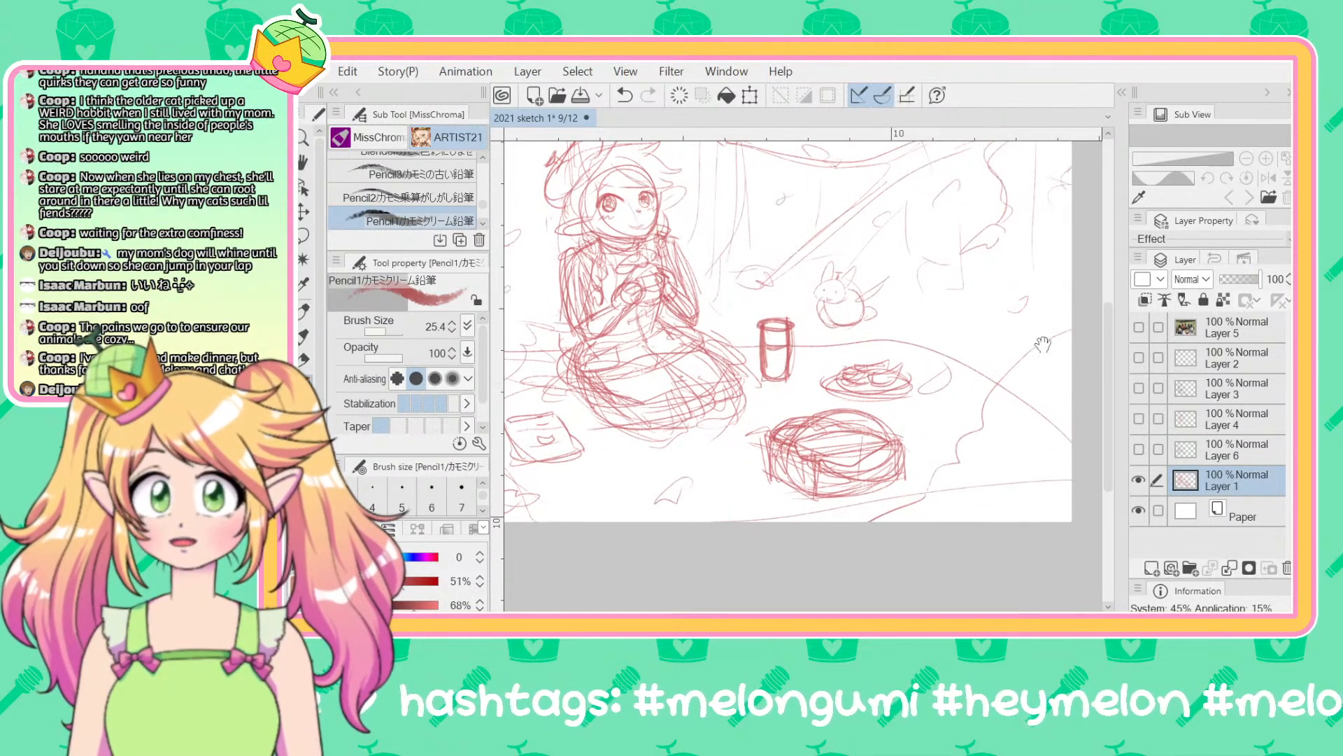
drag(1043, 344, 1080, 351)
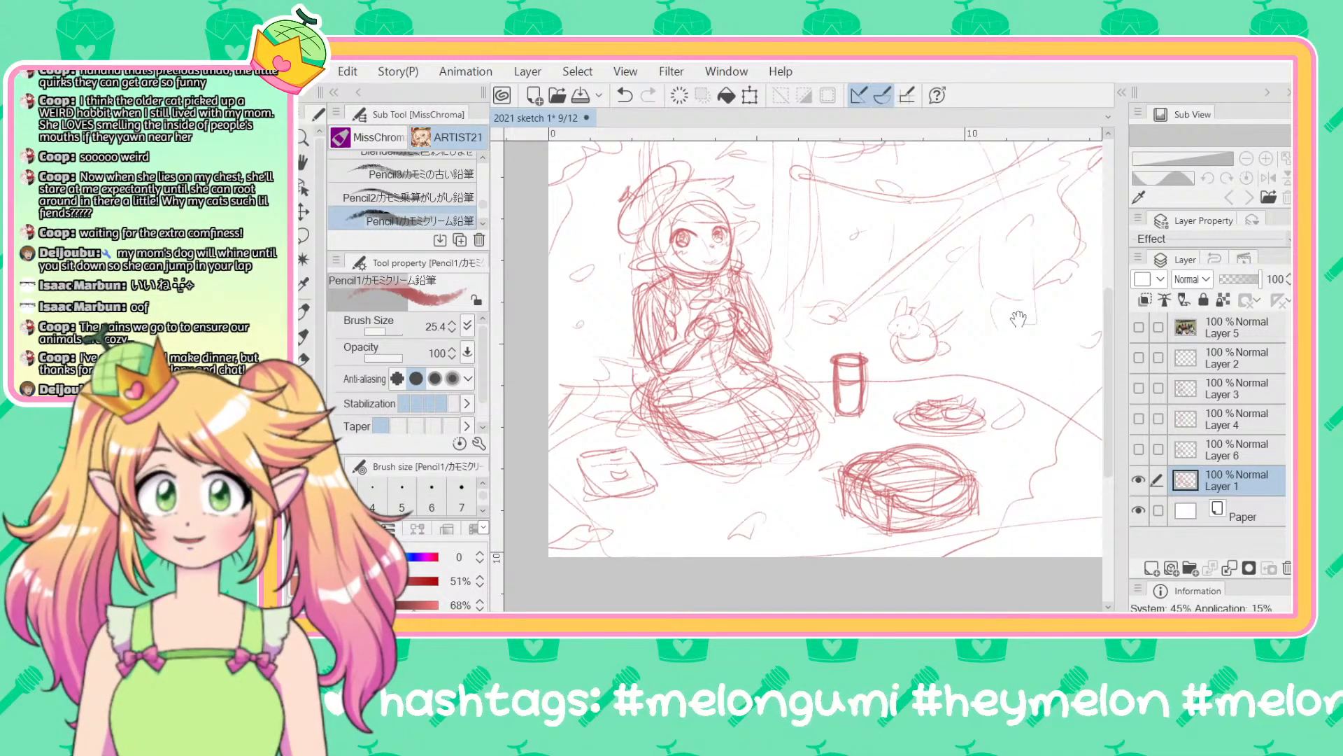
drag(1018, 318, 994, 341)
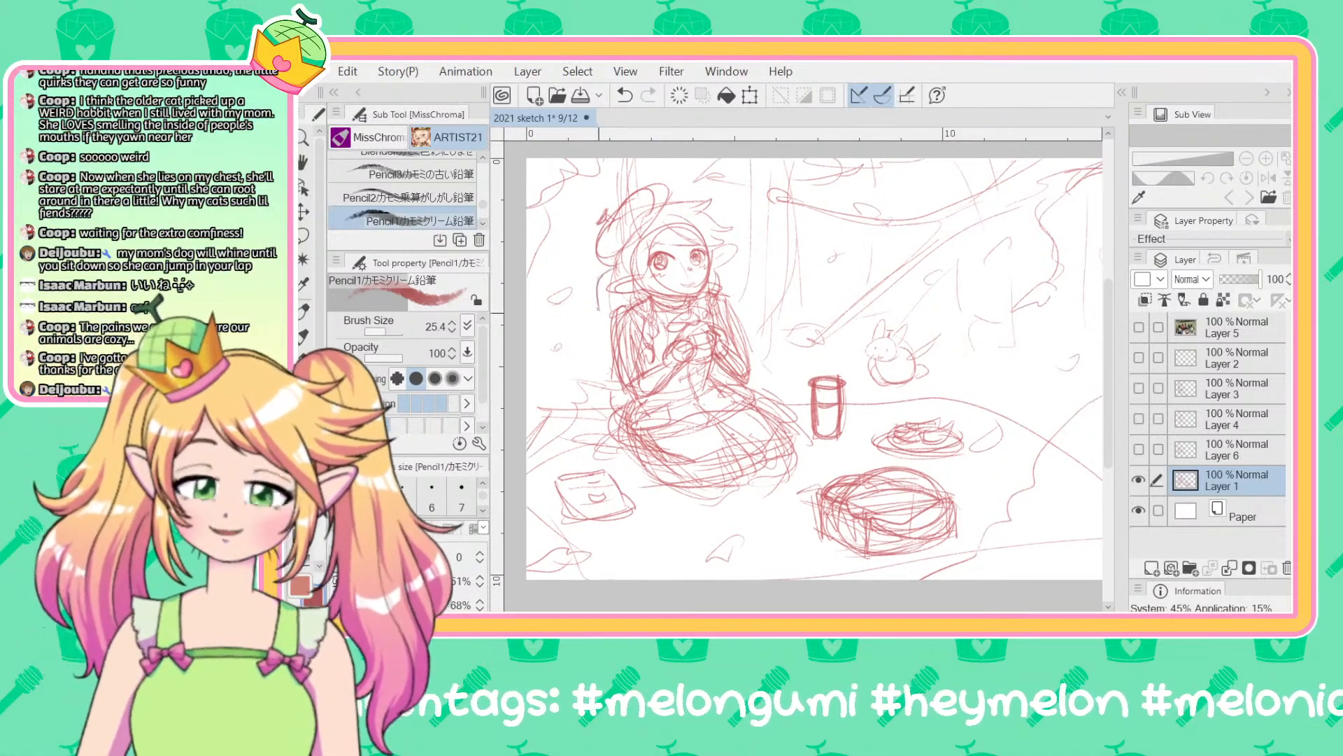
drag(601, 268, 588, 368)
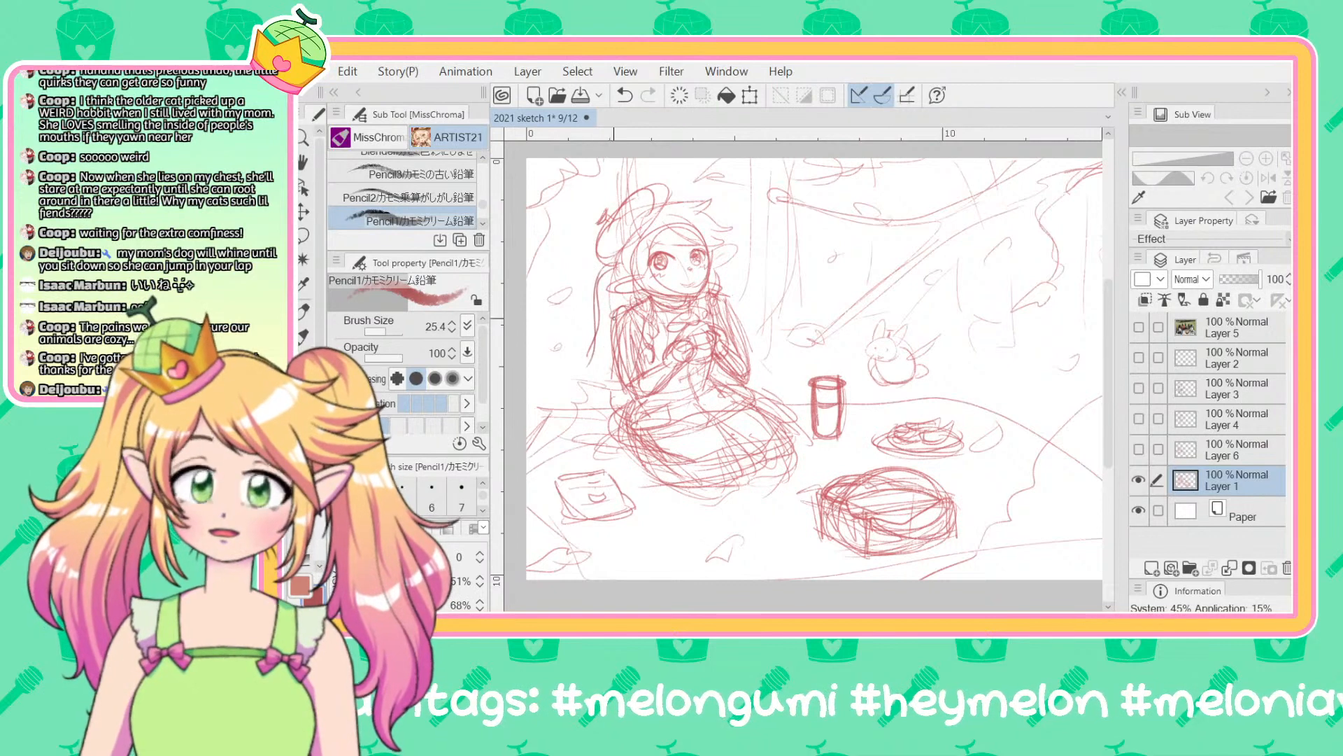
drag(614, 318, 595, 402)
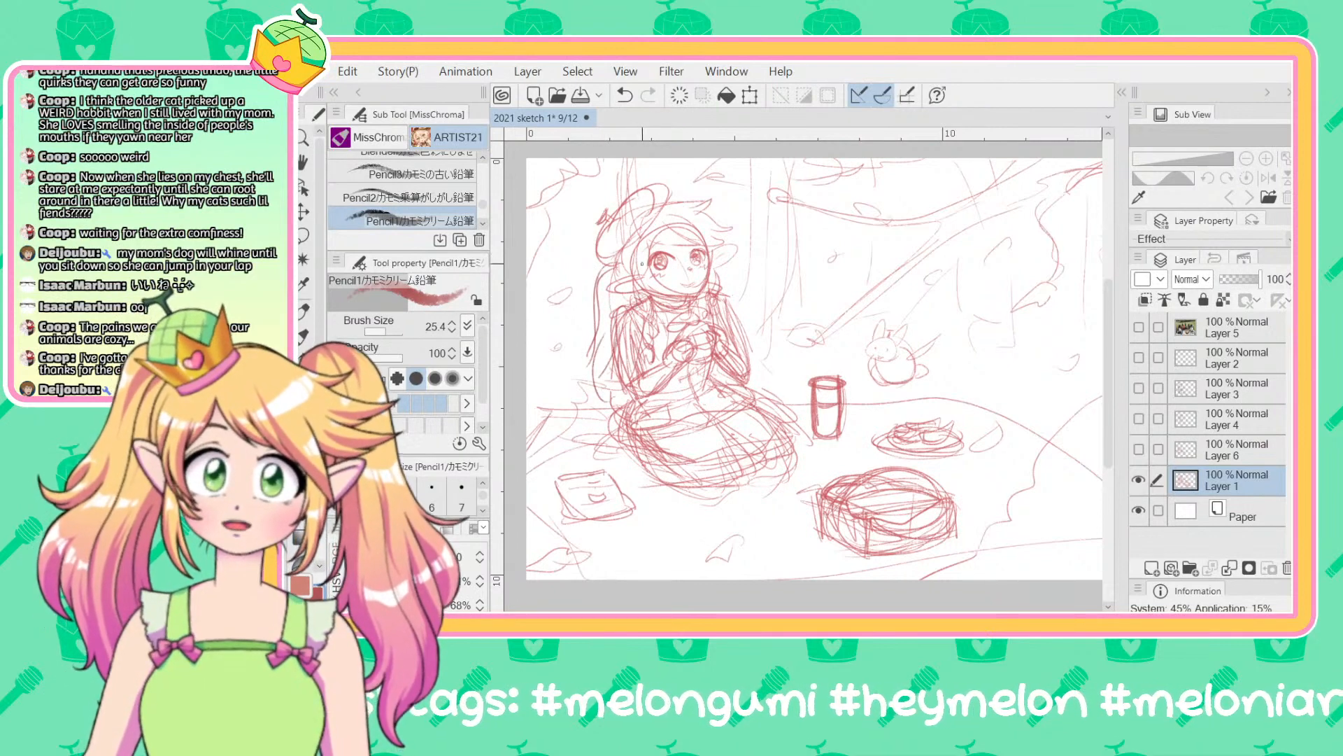
mouse_move(643, 266)
mouse_down()
mouse_move(636, 310)
mouse_move(648, 295)
mouse_up()
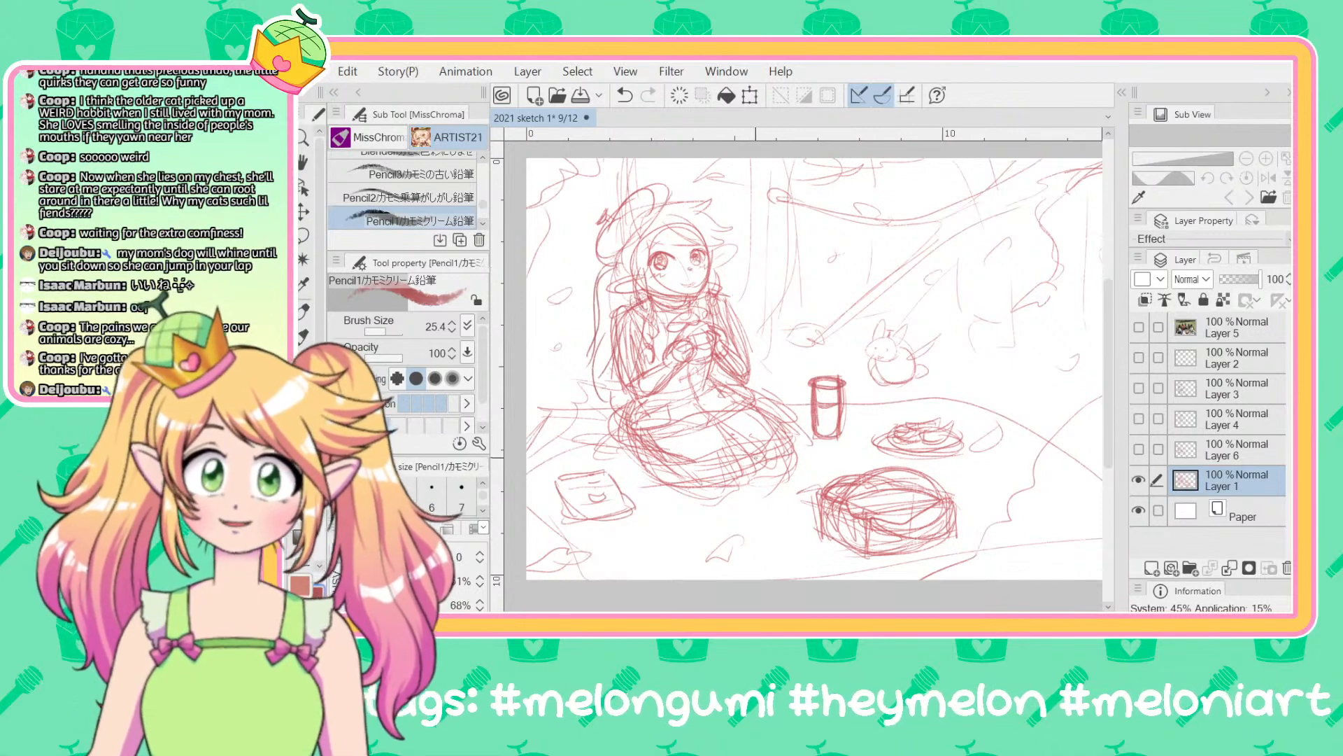
mouse_move(755, 444)
mouse_down()
mouse_move(740, 490)
mouse_move(654, 470)
mouse_up()
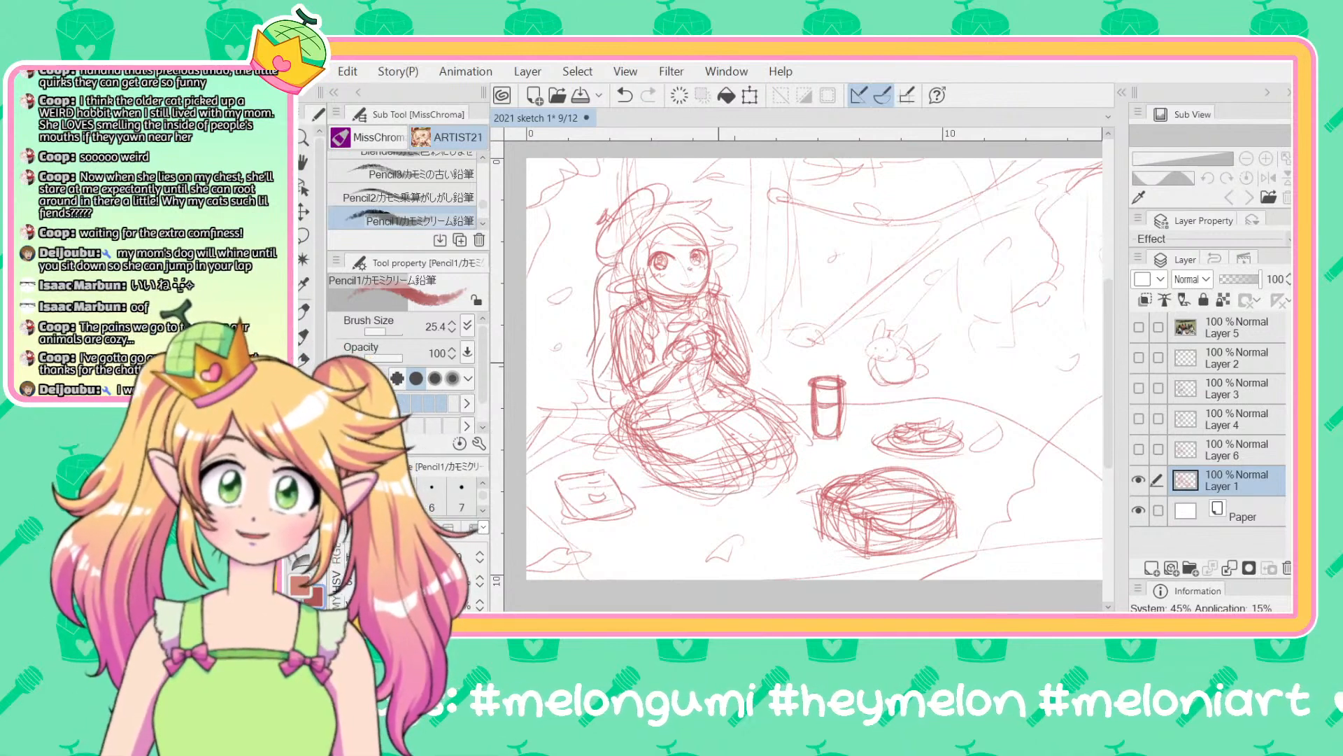
Step: Show Layer 6, fade Layer 1 to 57% opacity and clear the old sketch from Layer 6
click(1141, 450)
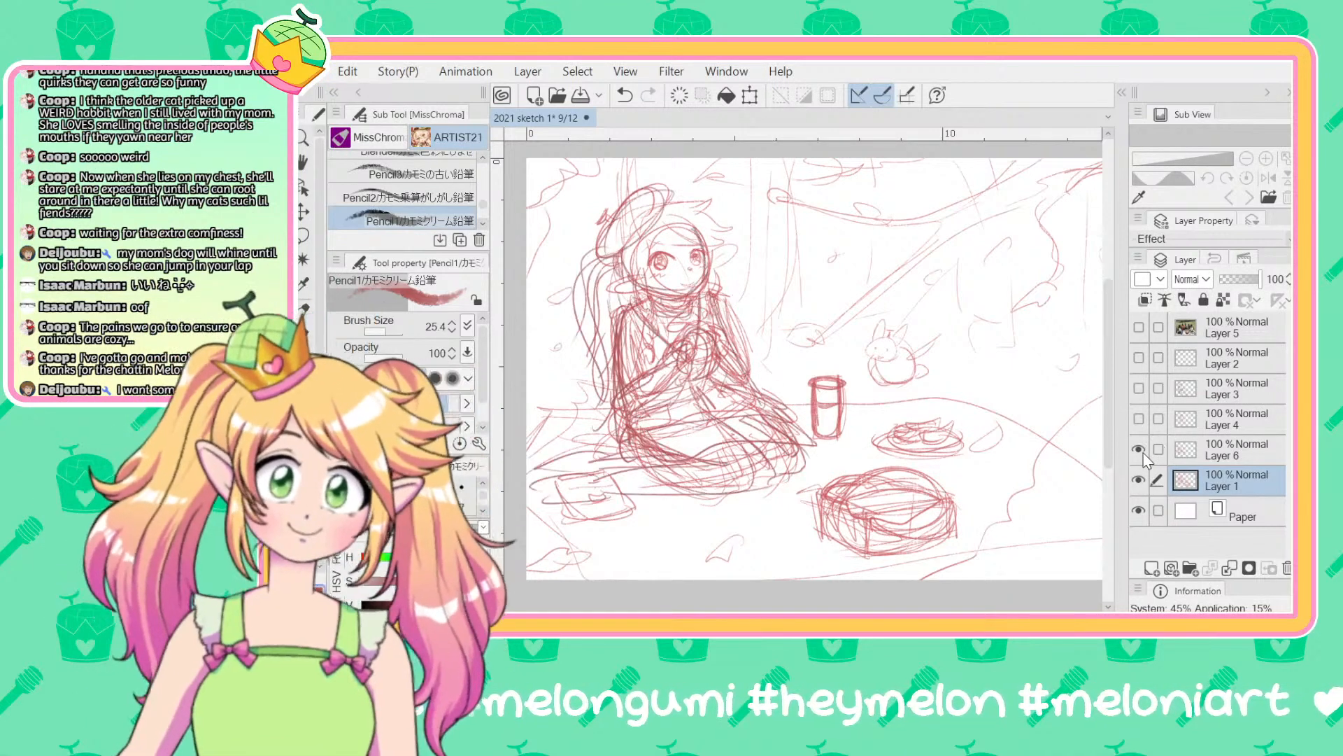
click(1196, 447)
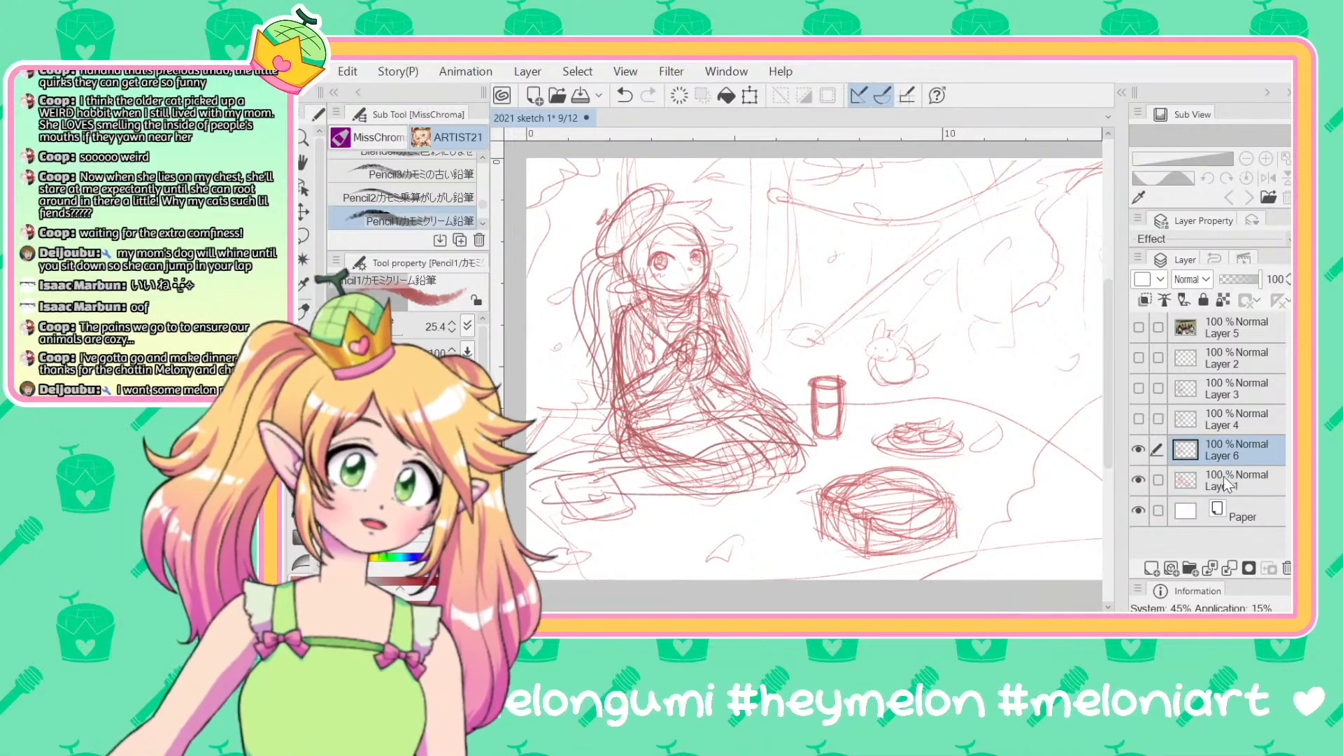
click(1224, 476)
drag(1253, 277, 1239, 280)
click(1216, 448)
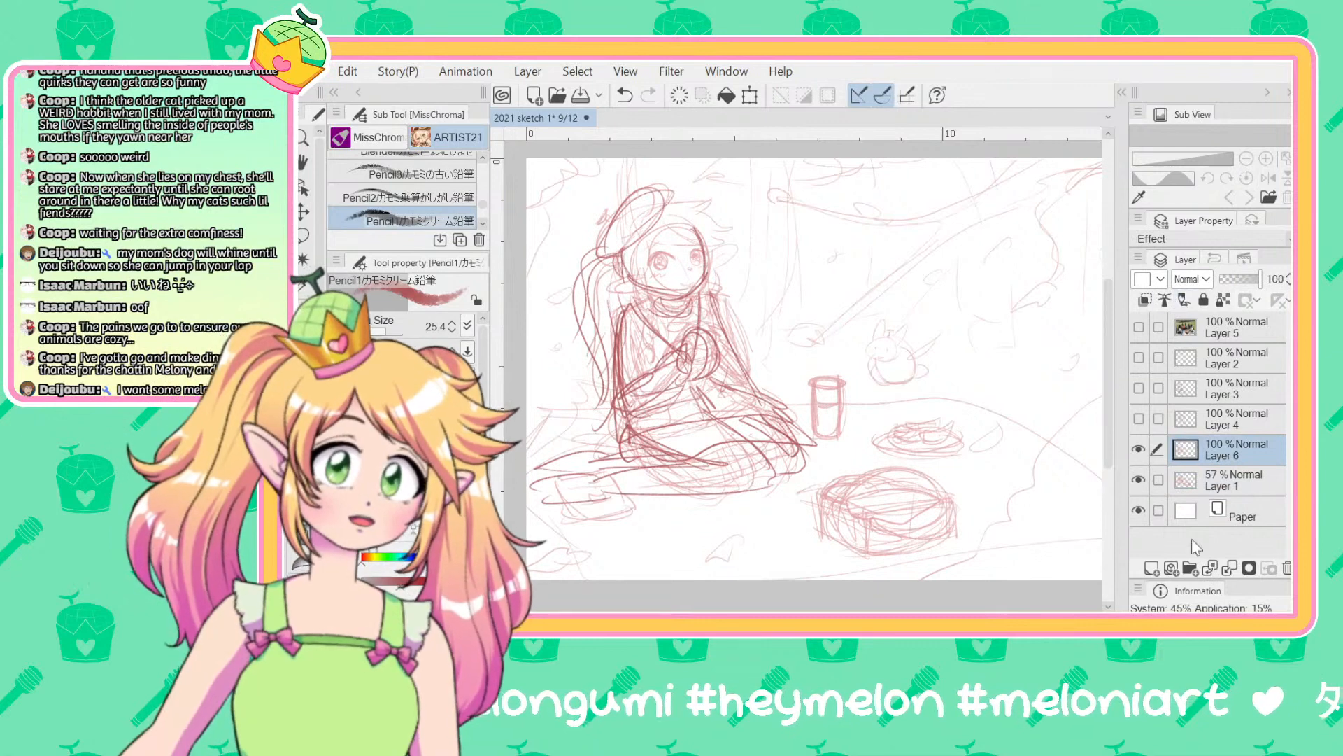
click(679, 96)
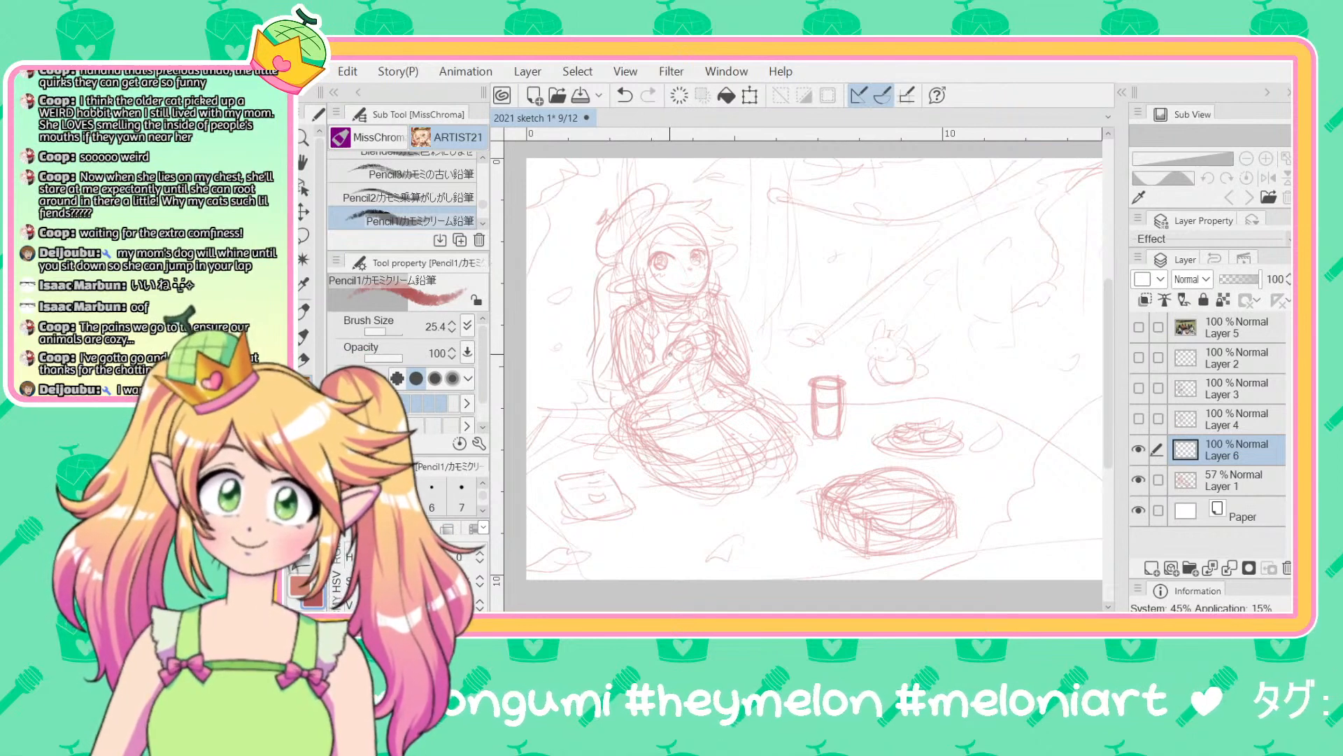
Step: Sketch the girl's hand with its fingers wrapped around a small circle in front of her chest on Layer 6
mouse_move(664, 359)
mouse_down()
mouse_move(698, 337)
mouse_move(691, 356)
mouse_move(682, 320)
mouse_move(693, 358)
mouse_move(680, 323)
mouse_up()
key(ctrl+z)
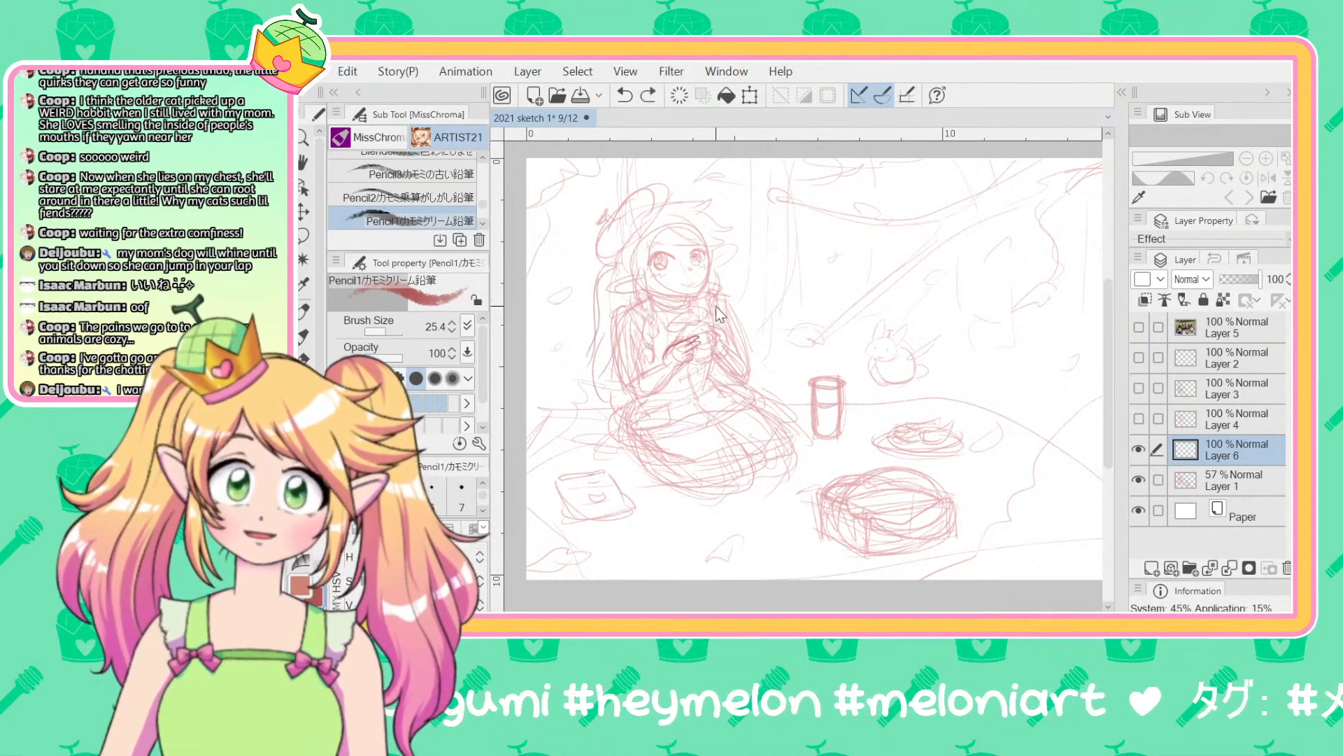
key(ctrl+z)
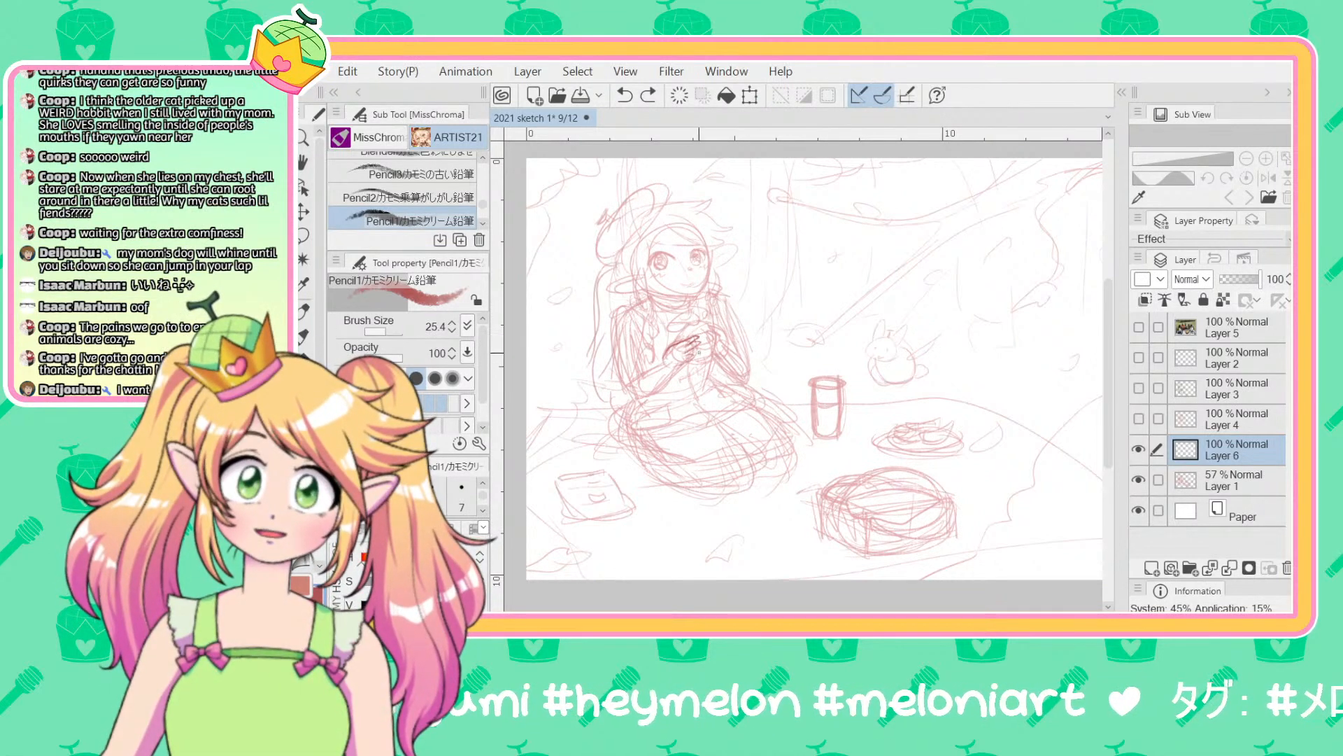
key(ctrl+y)
key(ctrl+y)
key(ctrl+z)
key(ctrl+y)
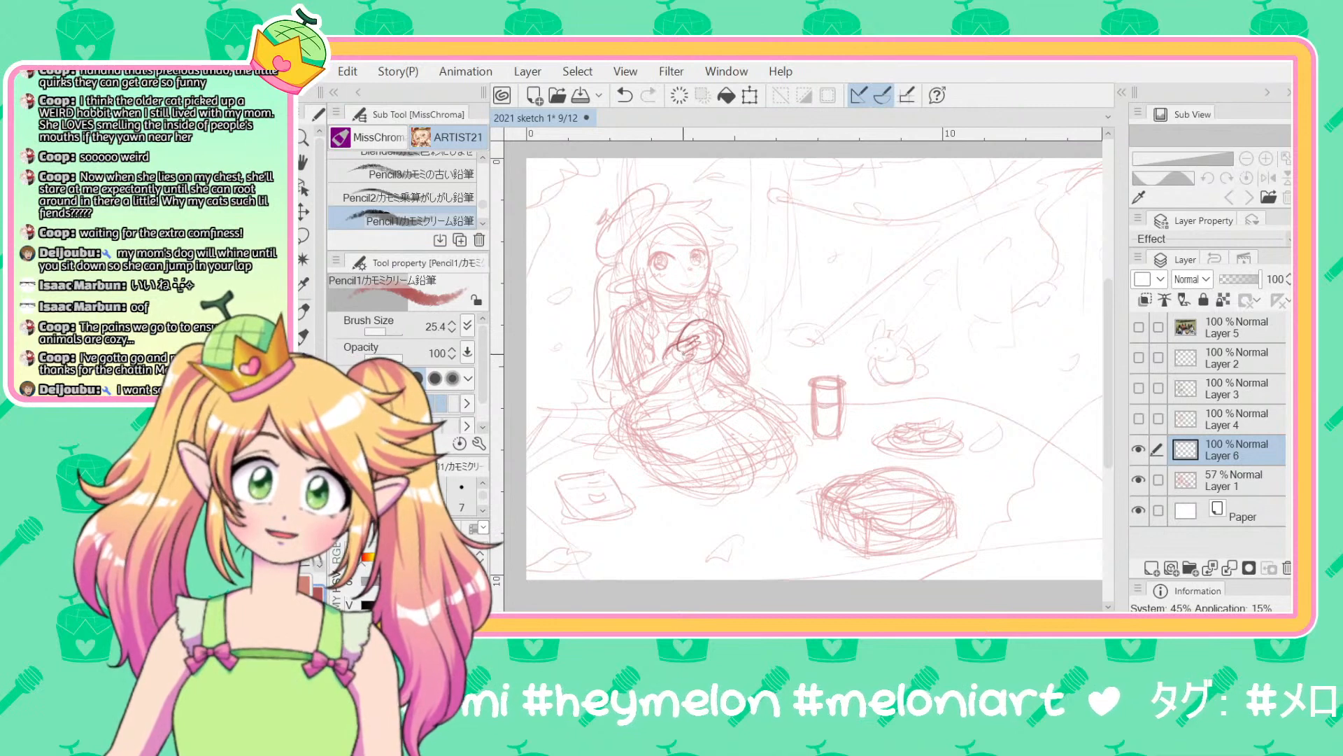
drag(693, 357, 672, 372)
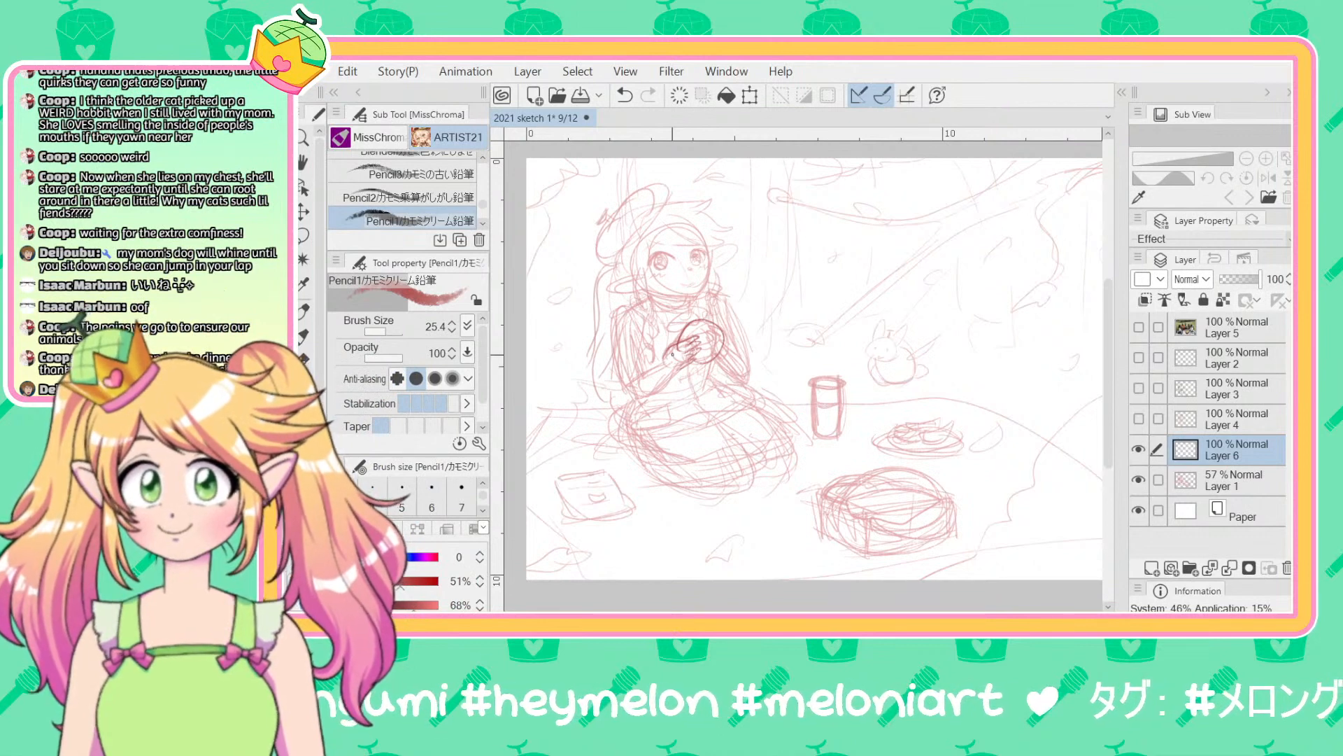
key(ctrl+z)
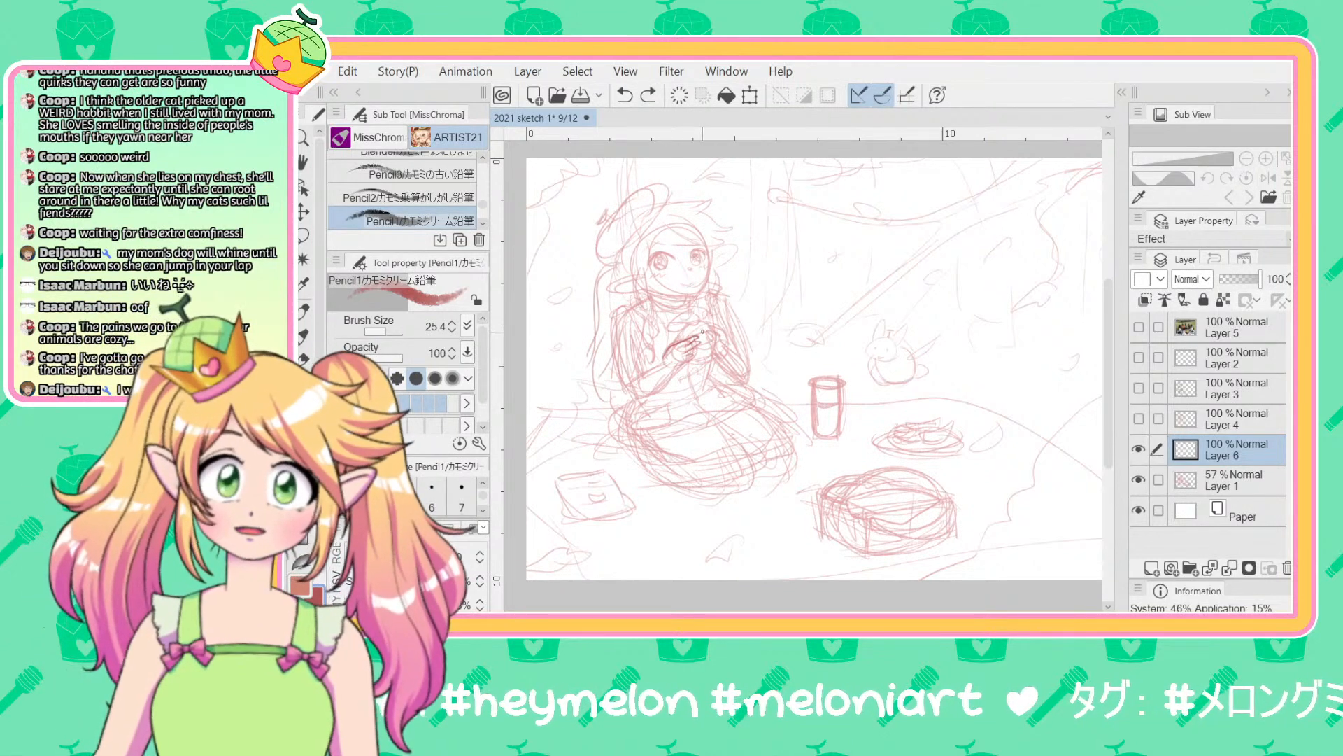
mouse_move(699, 331)
mouse_down()
mouse_move(711, 347)
mouse_move(702, 328)
mouse_up()
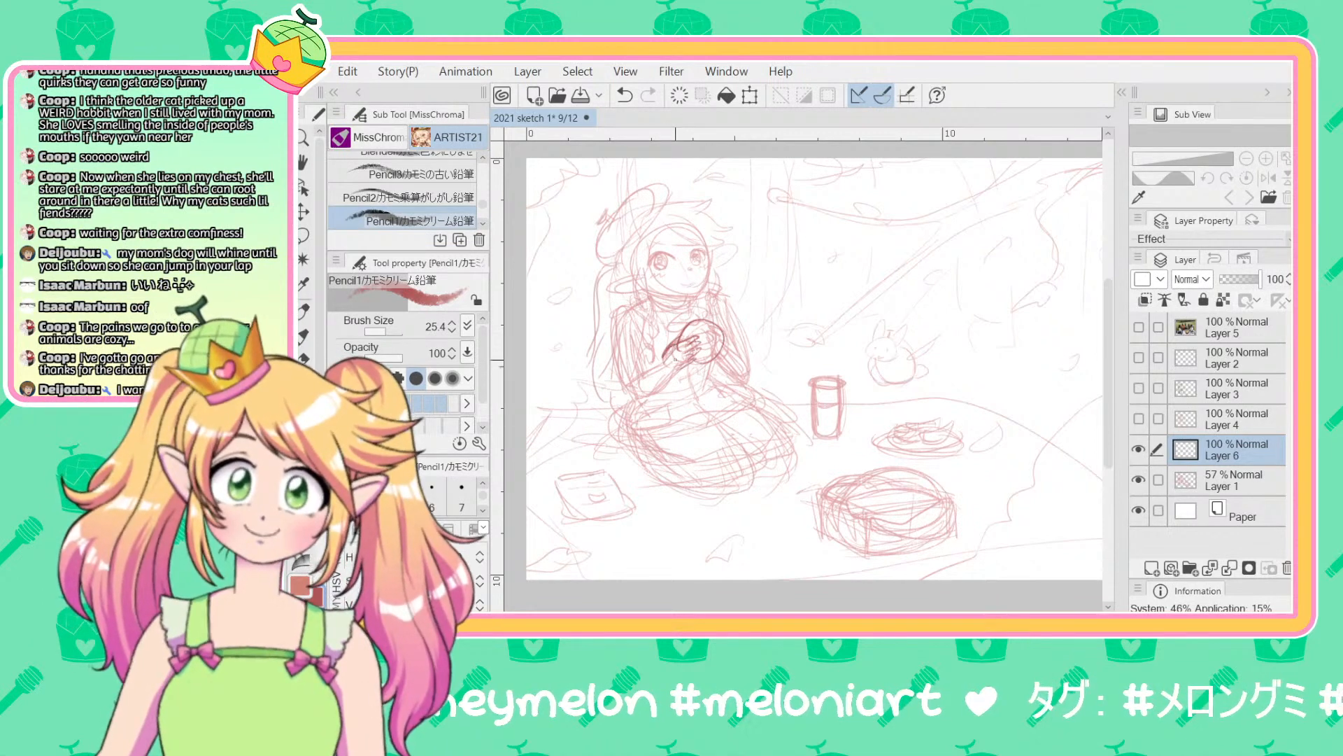
Step: Draw the girl's bent near arm with shoulder, sleeve and cuff, plus the opposite side of her jacket
mouse_move(674, 367)
mouse_down()
mouse_move(633, 401)
mouse_move(619, 311)
mouse_move(613, 344)
mouse_move(679, 375)
mouse_move(633, 400)
mouse_up()
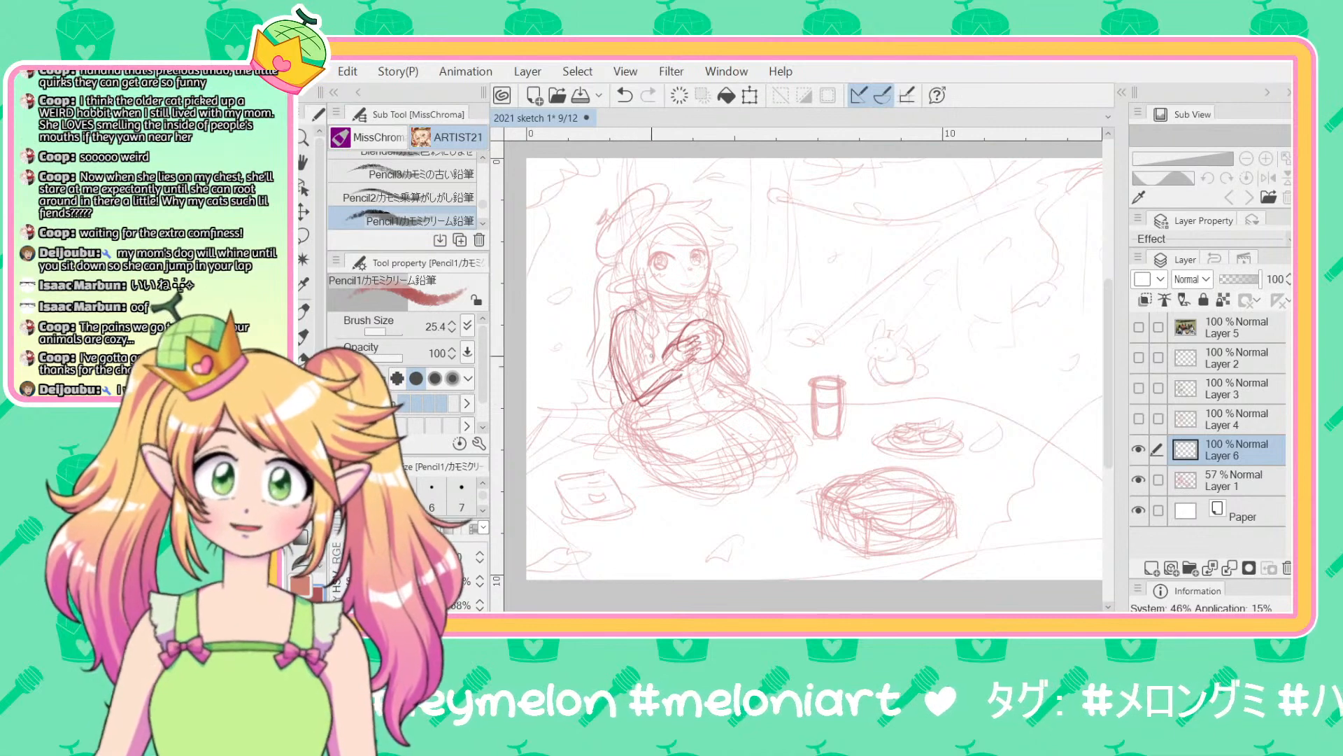
mouse_move(675, 356)
mouse_down()
mouse_move(661, 383)
mouse_move(637, 362)
mouse_move(661, 294)
mouse_move(673, 346)
mouse_move(624, 313)
mouse_move(698, 320)
mouse_move(729, 292)
mouse_move(736, 350)
mouse_up()
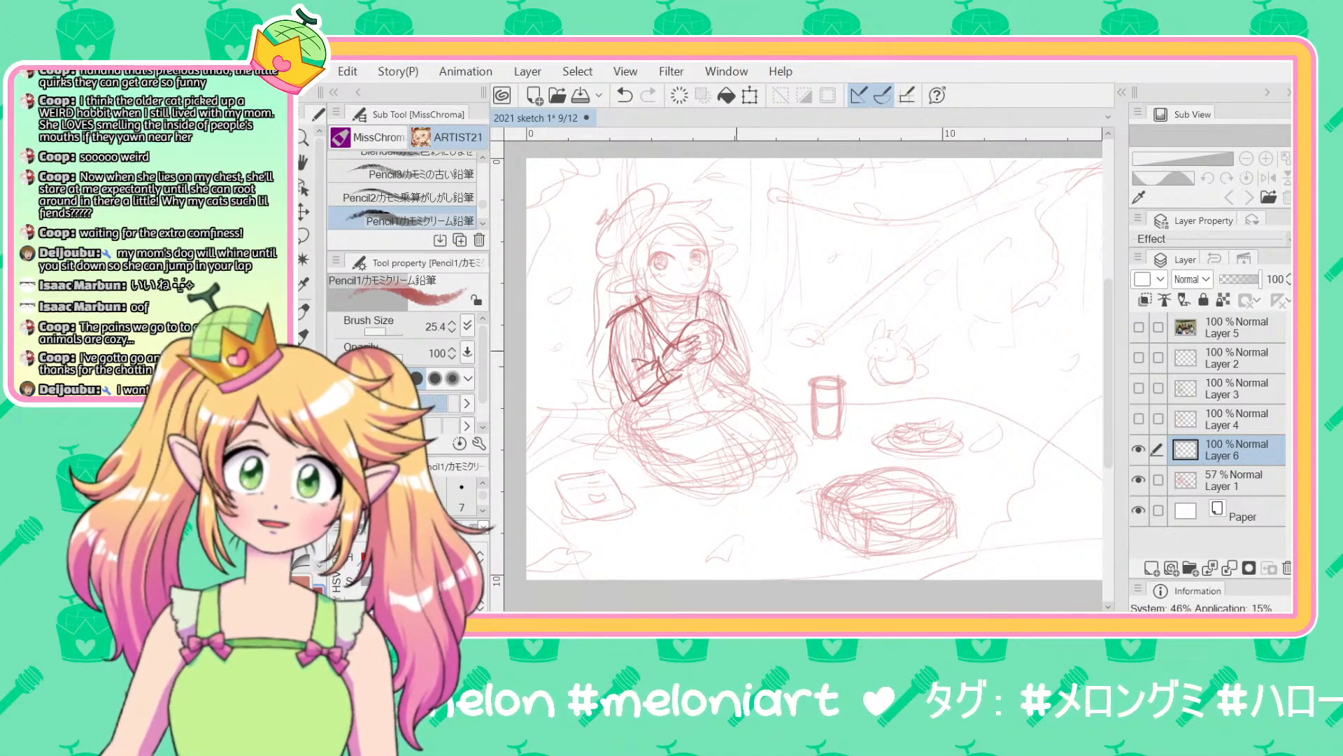
drag(713, 298, 722, 326)
Step: Sketch the jacket's curved hem across her lap and add a round button at its front
mouse_move(729, 379)
mouse_down()
mouse_move(681, 422)
mouse_move(633, 434)
mouse_up()
drag(636, 403, 619, 427)
mouse_move(733, 385)
mouse_down()
mouse_move(636, 440)
mouse_move(619, 406)
mouse_move(616, 433)
mouse_up()
mouse_move(704, 371)
mouse_down()
mouse_move(684, 417)
mouse_move(707, 405)
mouse_up()
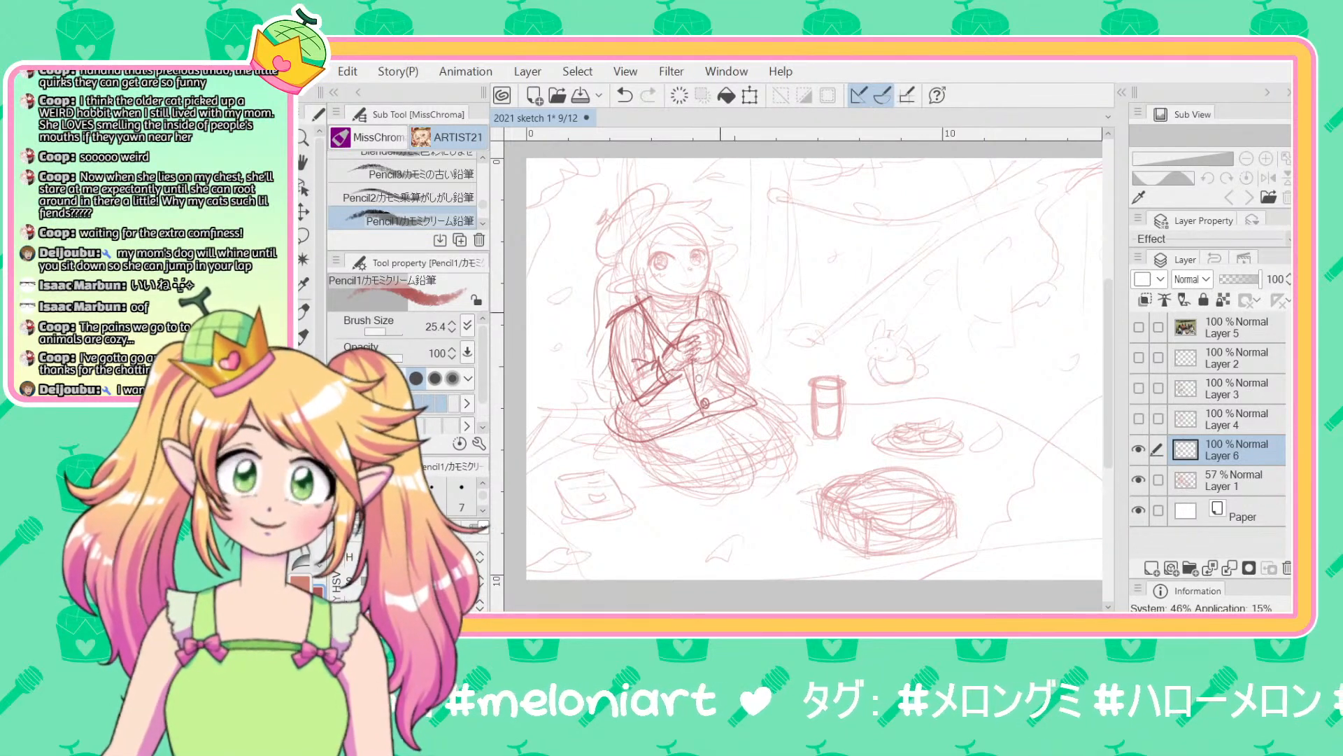
Step: Draw a cup in the girl's hands and sketch her far hand and sleeve holding it
mouse_move(714, 261)
mouse_down()
mouse_move(735, 285)
mouse_move(707, 274)
mouse_move(701, 249)
mouse_move(750, 330)
mouse_move(720, 362)
mouse_up()
key(ctrl+z)
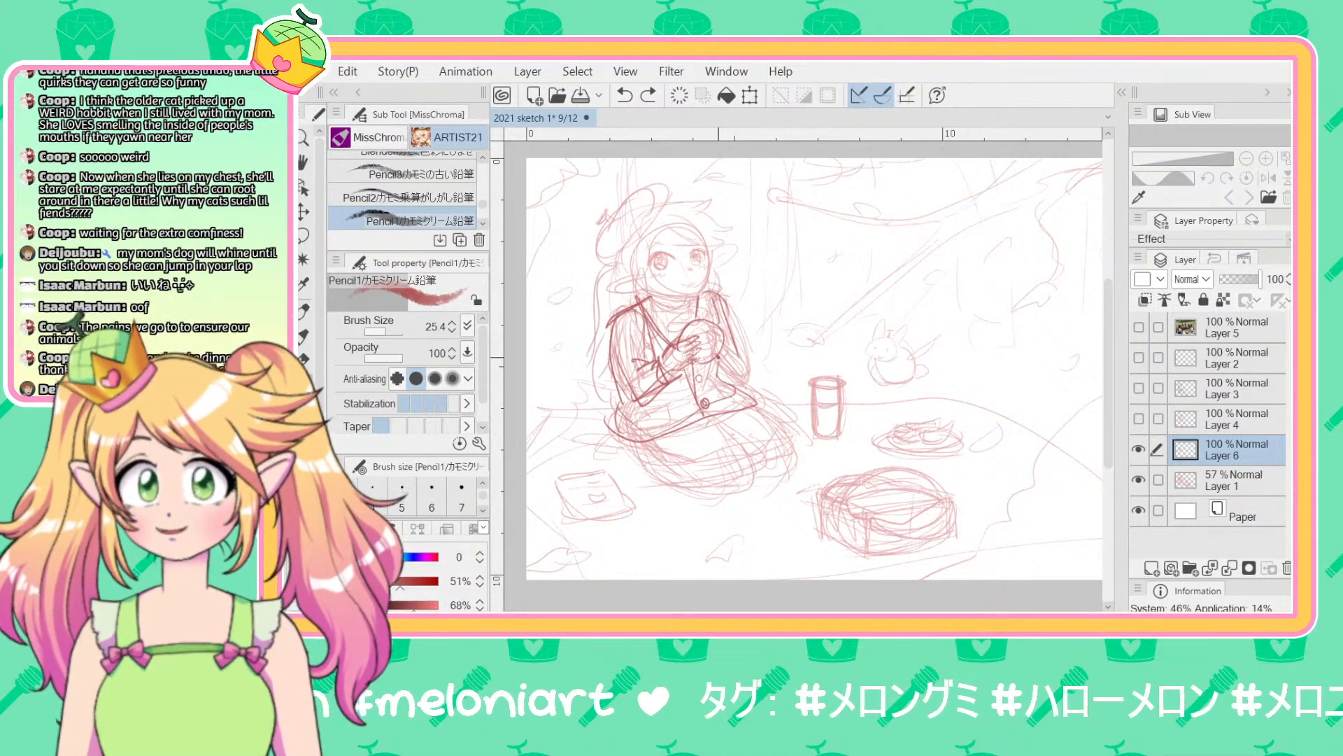
mouse_move(715, 320)
mouse_down()
mouse_move(682, 329)
mouse_move(684, 343)
mouse_up()
mouse_move(713, 325)
mouse_down()
mouse_move(689, 343)
mouse_move(696, 329)
mouse_move(730, 346)
mouse_move(720, 363)
mouse_up()
mouse_move(741, 294)
mouse_down()
mouse_move(724, 380)
mouse_move(750, 336)
mouse_up()
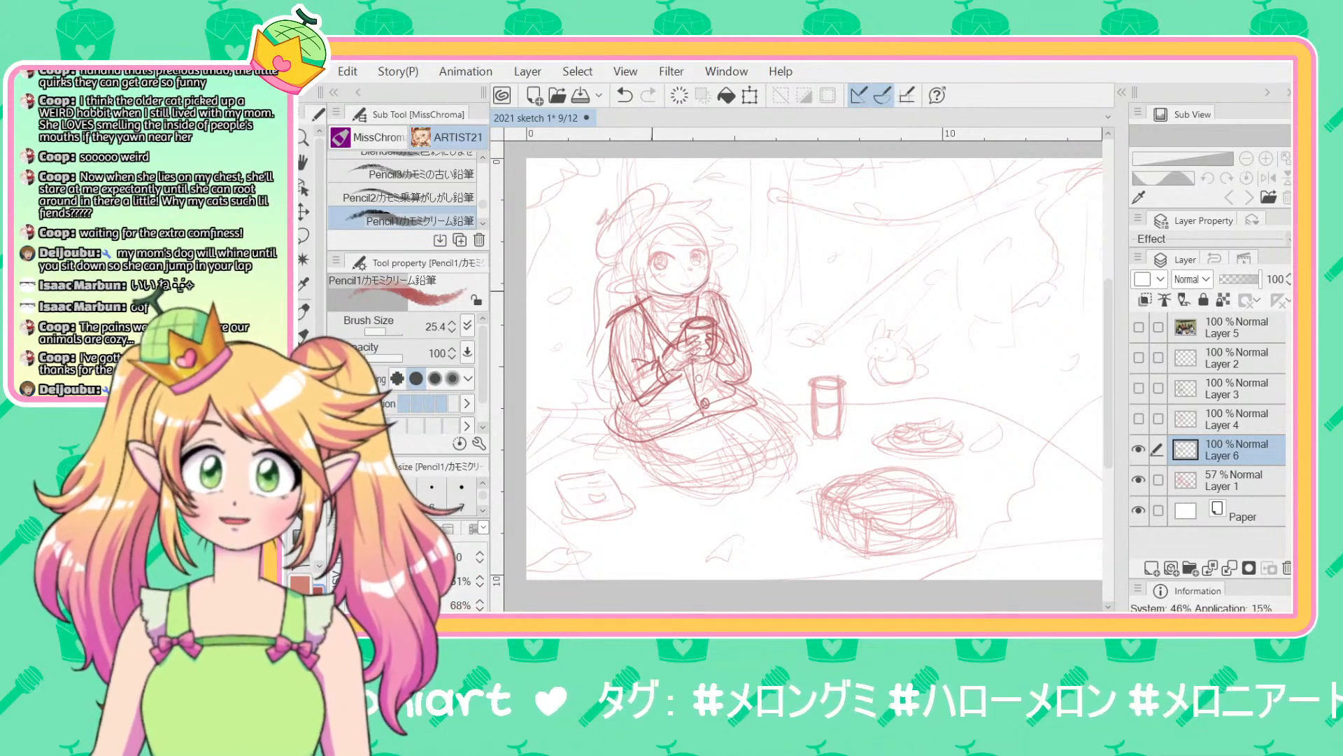
Step: Redraw the girl's eyes as closed and sketch her jacket collar with a bow at the neck
mouse_move(648, 294)
mouse_down()
mouse_move(696, 300)
mouse_move(705, 246)
mouse_move(649, 263)
mouse_up()
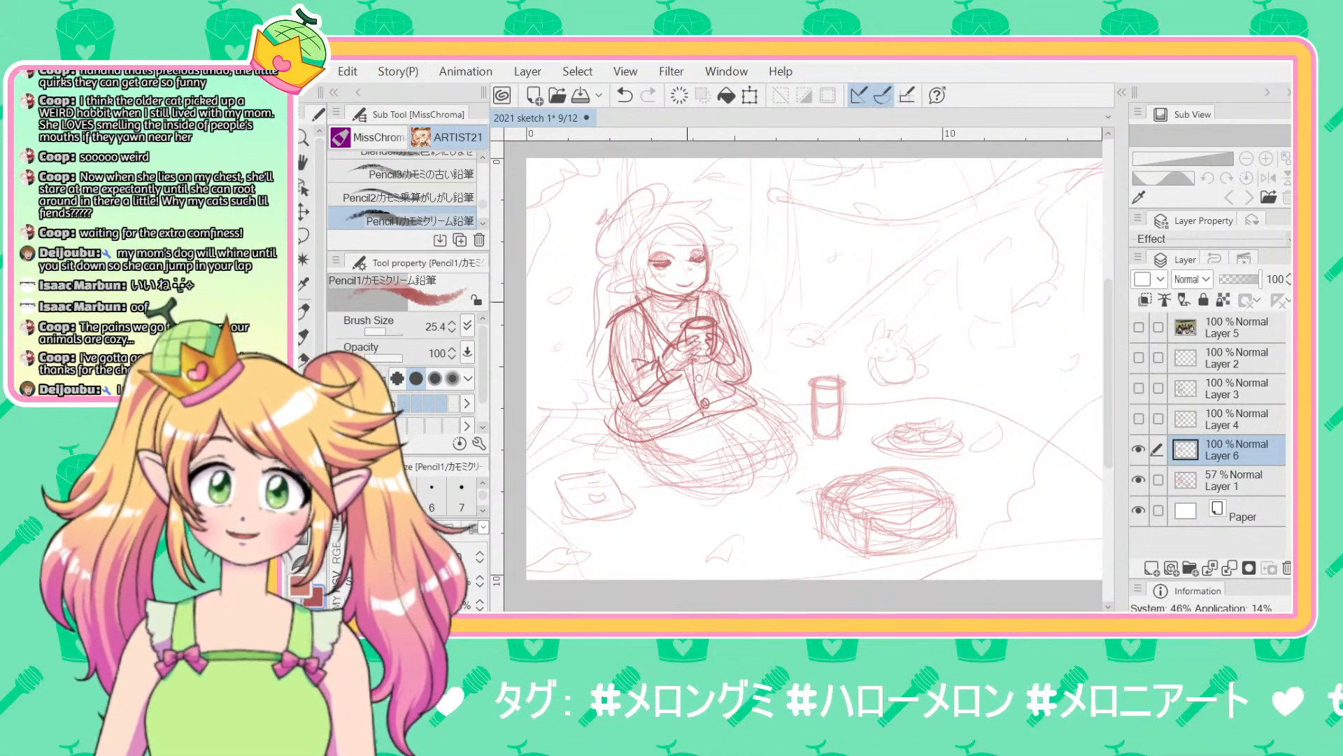
mouse_move(696, 305)
mouse_down()
mouse_move(646, 309)
mouse_move(664, 316)
mouse_up()
mouse_move(668, 298)
mouse_down()
mouse_move(644, 318)
mouse_move(677, 339)
mouse_up()
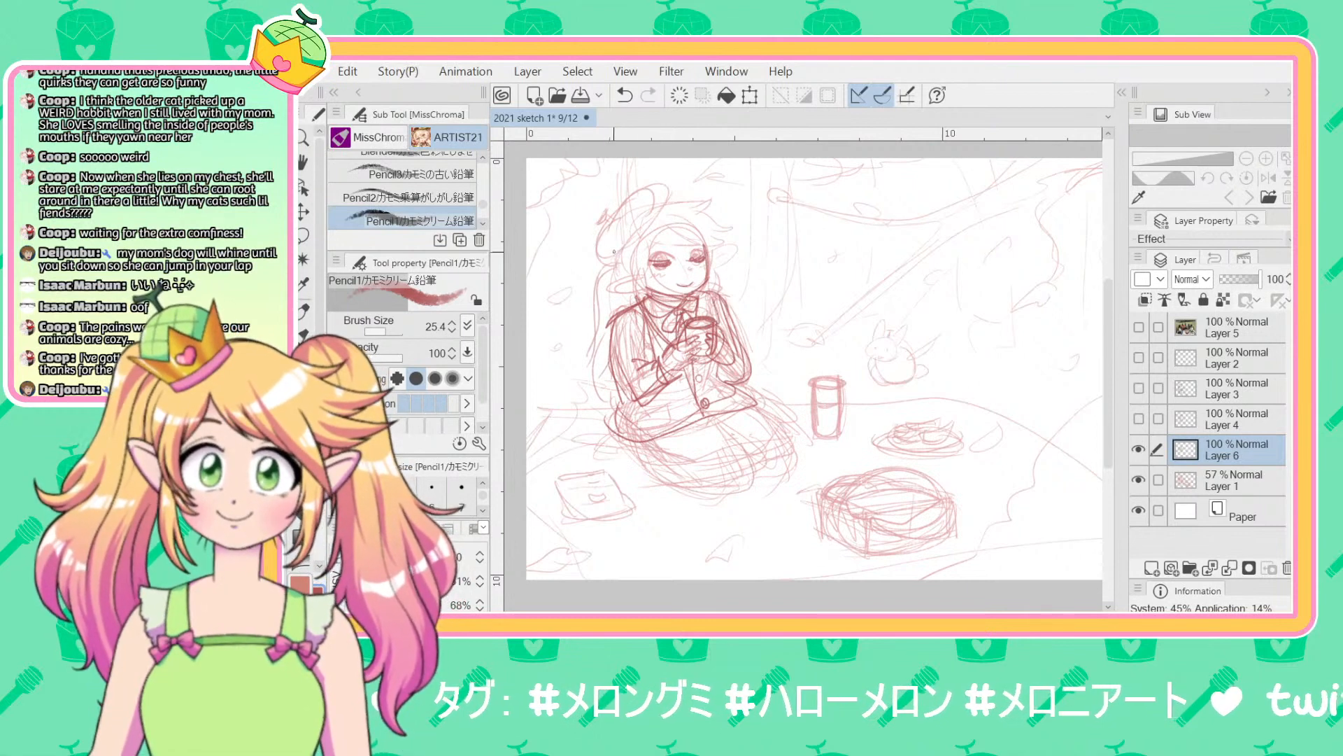
Step: Sketch long hair strands down the girl's back and rework the curved outline of her beret
drag(608, 252, 591, 351)
drag(601, 287, 592, 366)
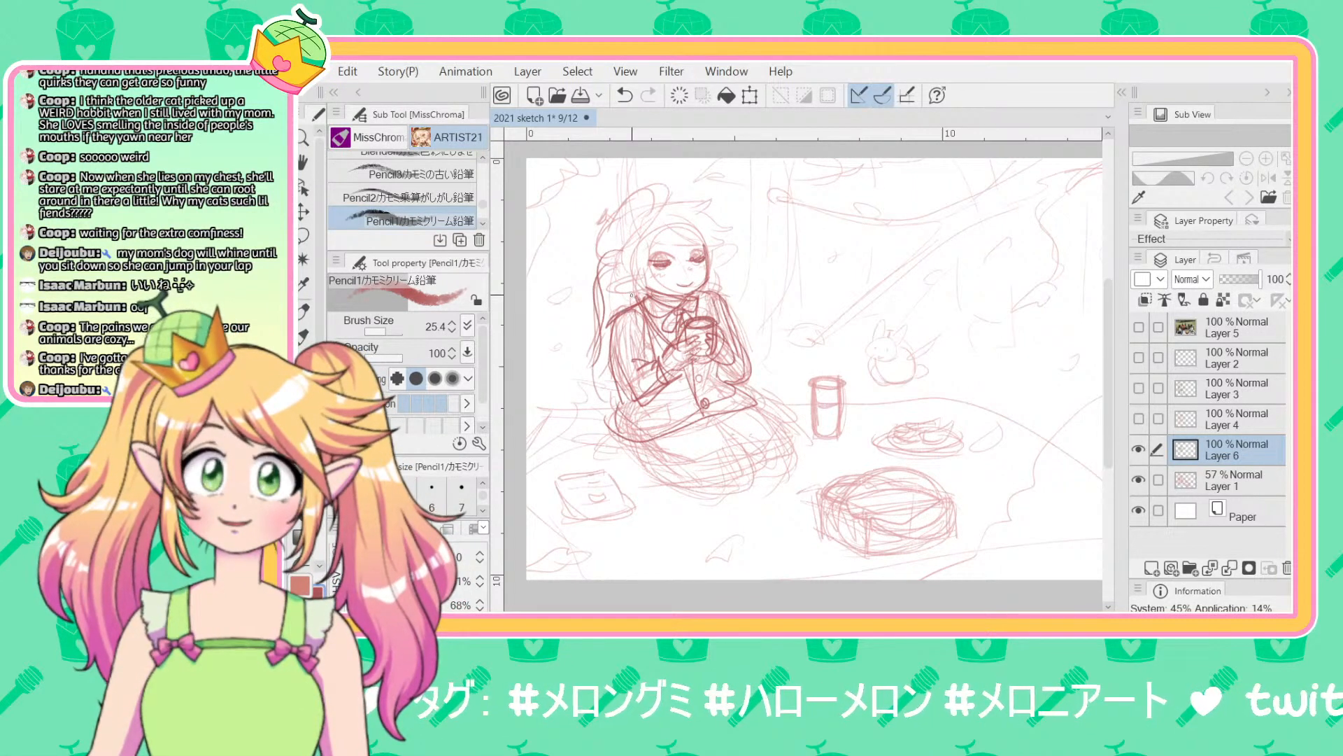
mouse_move(660, 195)
mouse_down()
mouse_move(595, 227)
mouse_move(591, 253)
mouse_up()
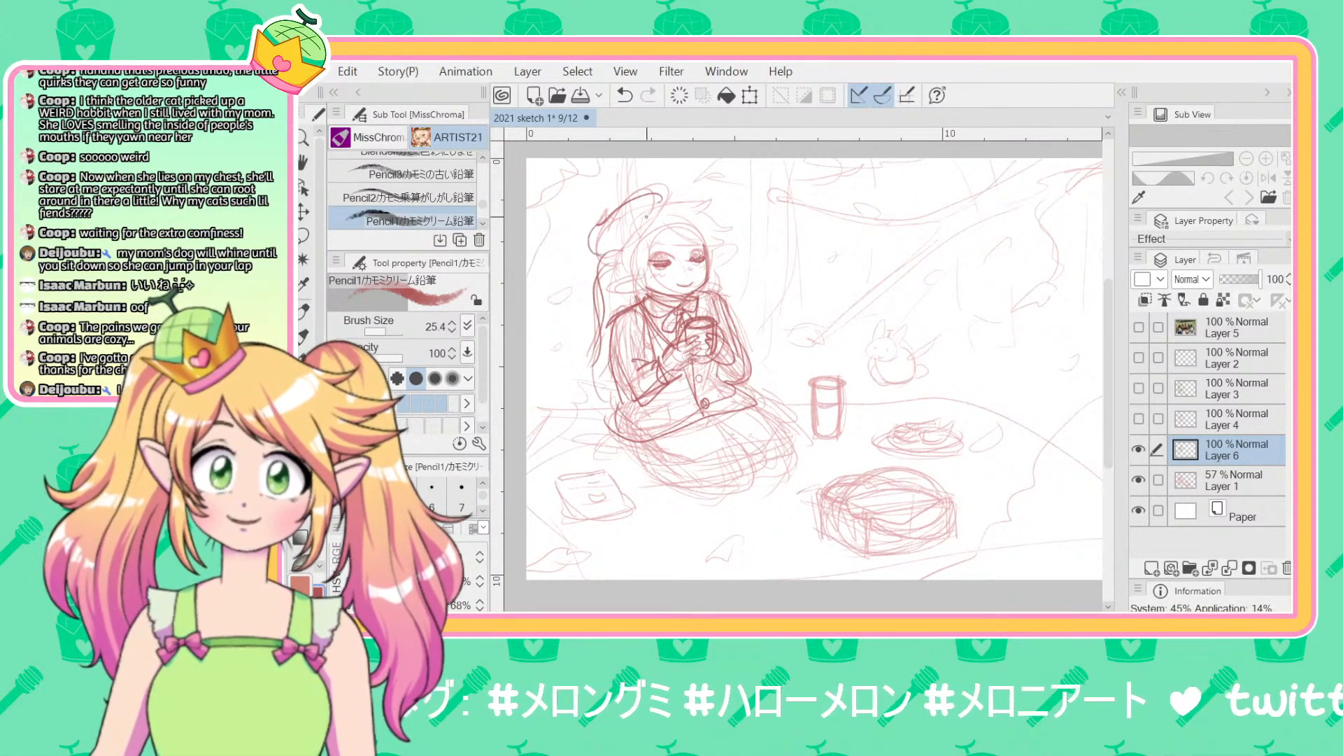
mouse_move(663, 197)
mouse_down()
mouse_move(585, 246)
mouse_move(613, 247)
mouse_move(597, 231)
mouse_move(664, 196)
mouse_move(598, 248)
mouse_move(664, 201)
mouse_move(638, 236)
mouse_up()
key(ctrl+z)
key(ctrl+z)
key(ctrl+z)
drag(704, 198, 618, 217)
Step: Redraw the seated girl's folded legs and knees beneath the jacket hem
mouse_move(705, 293)
mouse_down()
mouse_move(739, 336)
mouse_move(734, 411)
mouse_move(759, 423)
mouse_move(757, 406)
mouse_move(802, 463)
mouse_up()
mouse_move(762, 424)
mouse_down()
mouse_move(769, 477)
mouse_move(738, 502)
mouse_up()
key(ctrl+z)
mouse_move(735, 422)
mouse_down()
mouse_move(738, 486)
mouse_move(654, 477)
mouse_move(633, 445)
mouse_move(734, 464)
mouse_up()
key(ctrl+z)
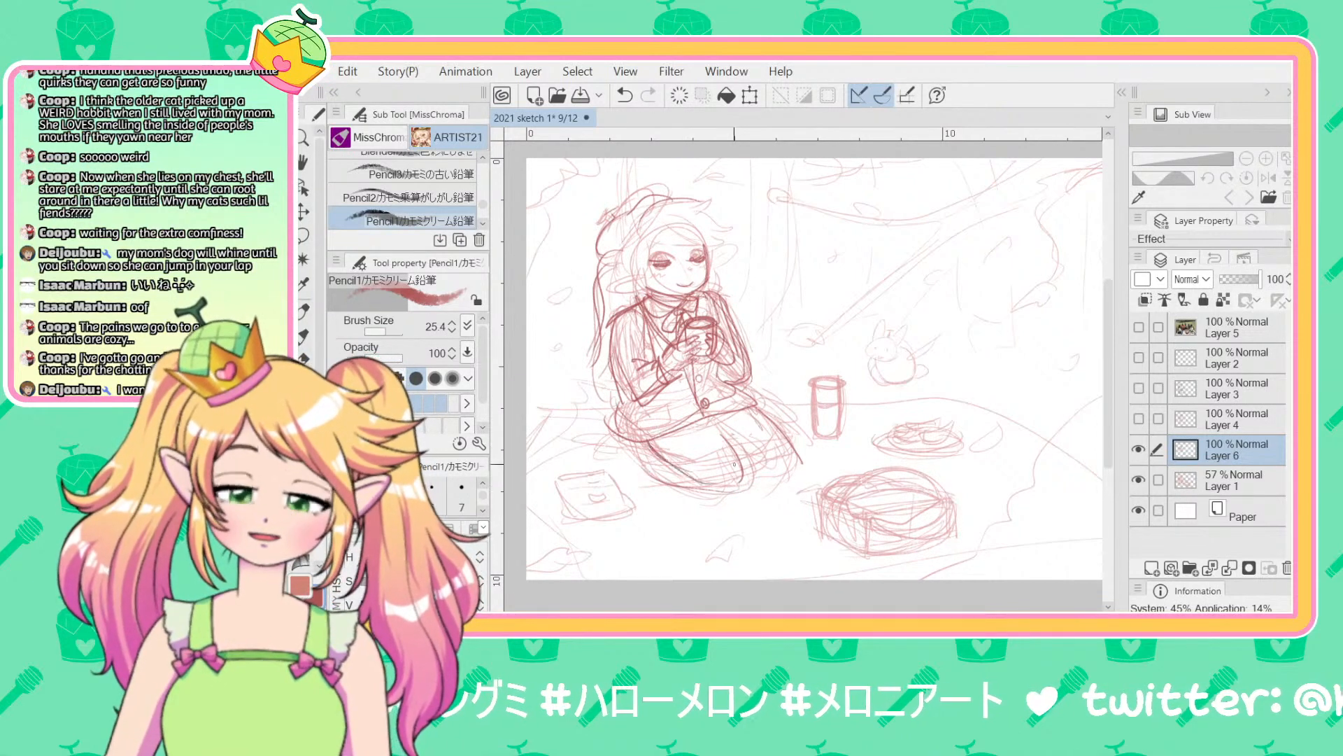
mouse_move(752, 404)
mouse_down()
mouse_move(790, 471)
mouse_move(766, 483)
mouse_move(747, 462)
mouse_move(749, 480)
mouse_move(683, 492)
mouse_move(681, 475)
mouse_move(573, 449)
mouse_up()
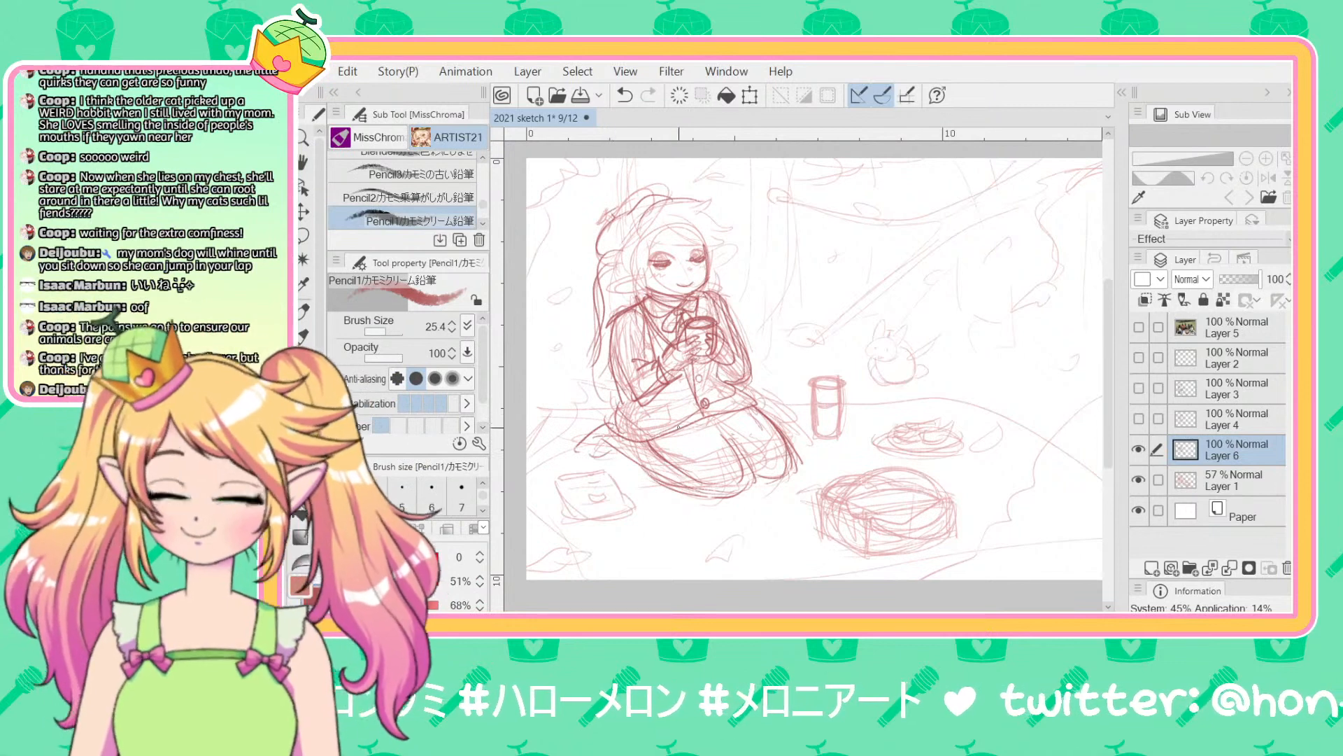
Step: Sketch the pleated skirt over the girl's lap and add her far pointed ear and nearby hair
drag(732, 442, 746, 478)
mouse_move(755, 402)
mouse_down()
mouse_move(794, 441)
mouse_move(633, 466)
mouse_move(763, 451)
mouse_move(773, 404)
mouse_move(770, 444)
mouse_move(664, 441)
mouse_up()
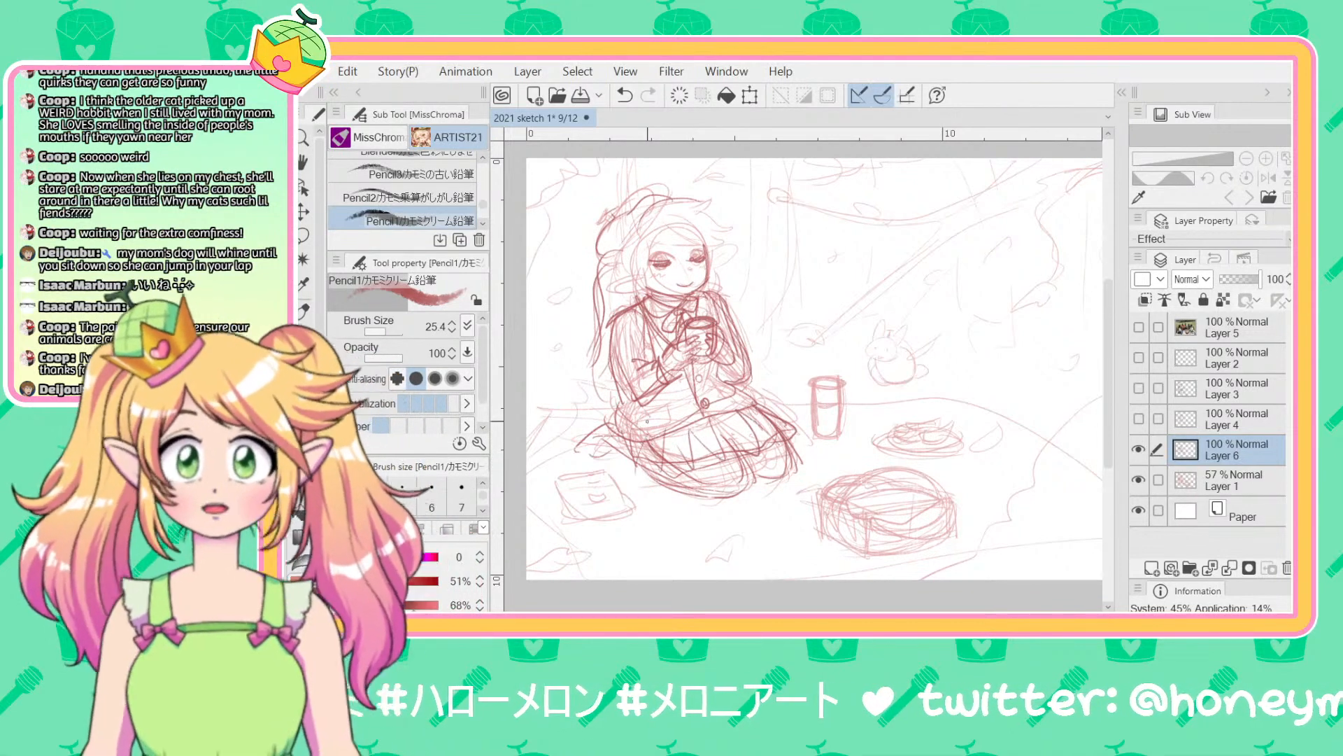
mouse_move(709, 258)
mouse_down()
mouse_move(734, 259)
mouse_move(717, 271)
mouse_move(721, 296)
mouse_up()
drag(637, 279, 645, 279)
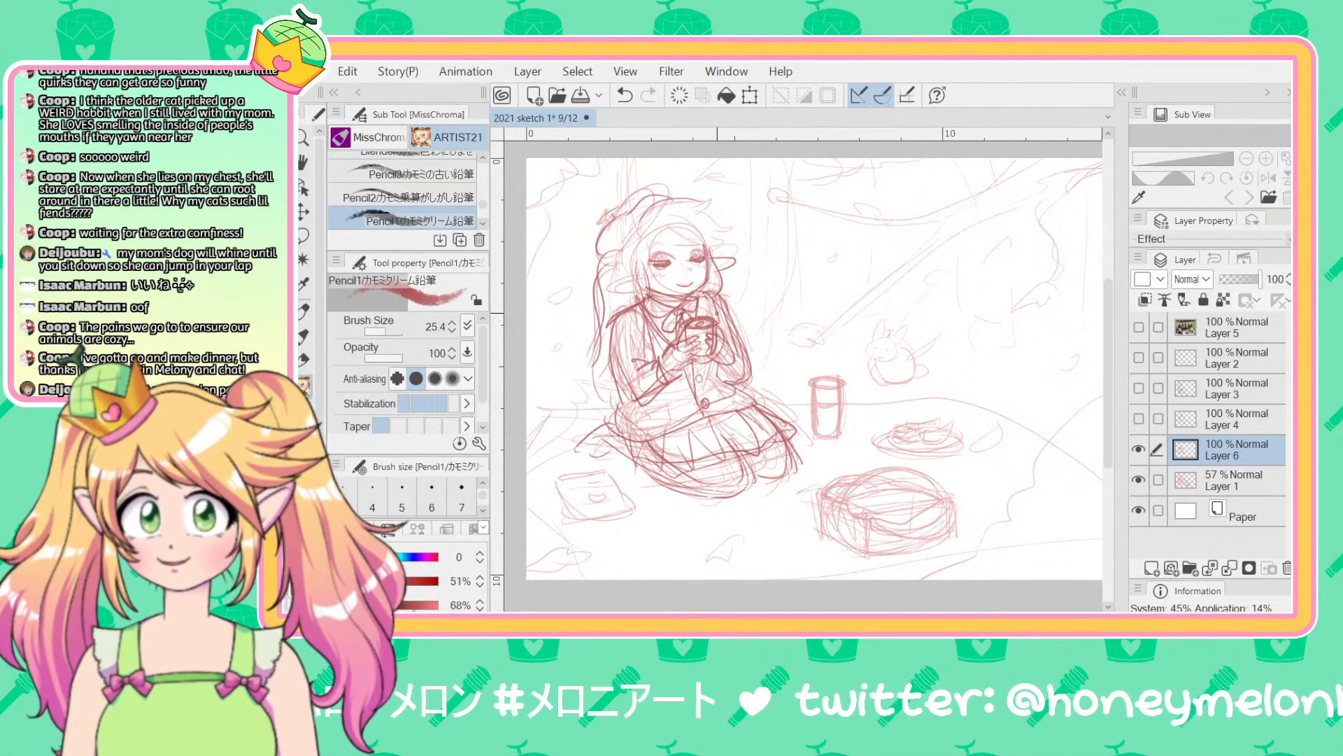
Step: Redraw the flat book beside the girl and sketch a packet with a smiley face next to the basket
mouse_move(607, 471)
mouse_down()
mouse_move(654, 513)
mouse_move(533, 490)
mouse_up()
mouse_move(649, 501)
mouse_down()
mouse_move(584, 514)
mouse_move(539, 487)
mouse_move(578, 515)
mouse_move(651, 504)
mouse_move(567, 520)
mouse_move(543, 492)
mouse_move(571, 509)
mouse_up()
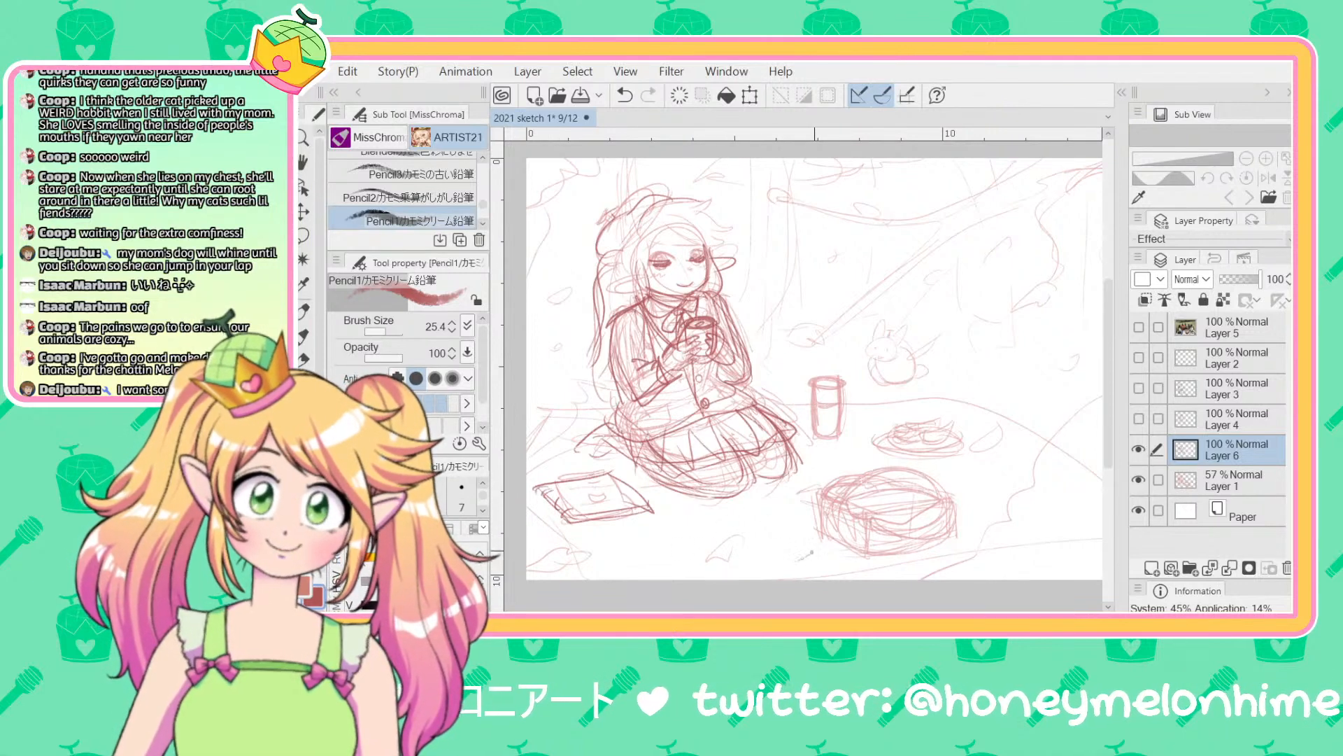
mouse_move(800, 511)
mouse_down()
mouse_move(833, 524)
mouse_move(826, 545)
mouse_move(787, 512)
mouse_move(764, 550)
mouse_move(795, 562)
mouse_move(764, 547)
mouse_move(802, 559)
mouse_move(834, 516)
mouse_move(815, 552)
mouse_move(778, 546)
mouse_up()
mouse_move(779, 540)
mouse_down()
mouse_move(820, 524)
mouse_move(791, 532)
mouse_up()
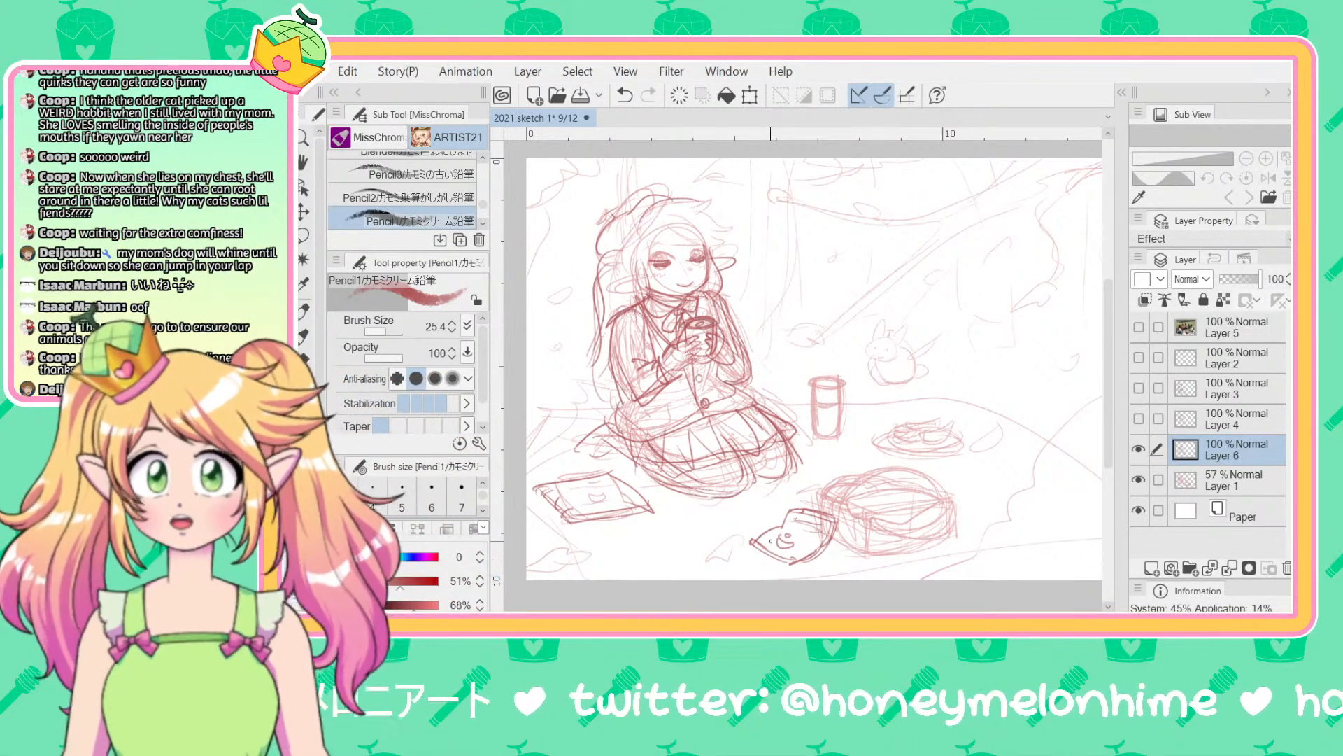
Step: Sketch a small bunny with a round head, face, long ears and plump body behind the plate of food
drag(1057, 331, 1007, 327)
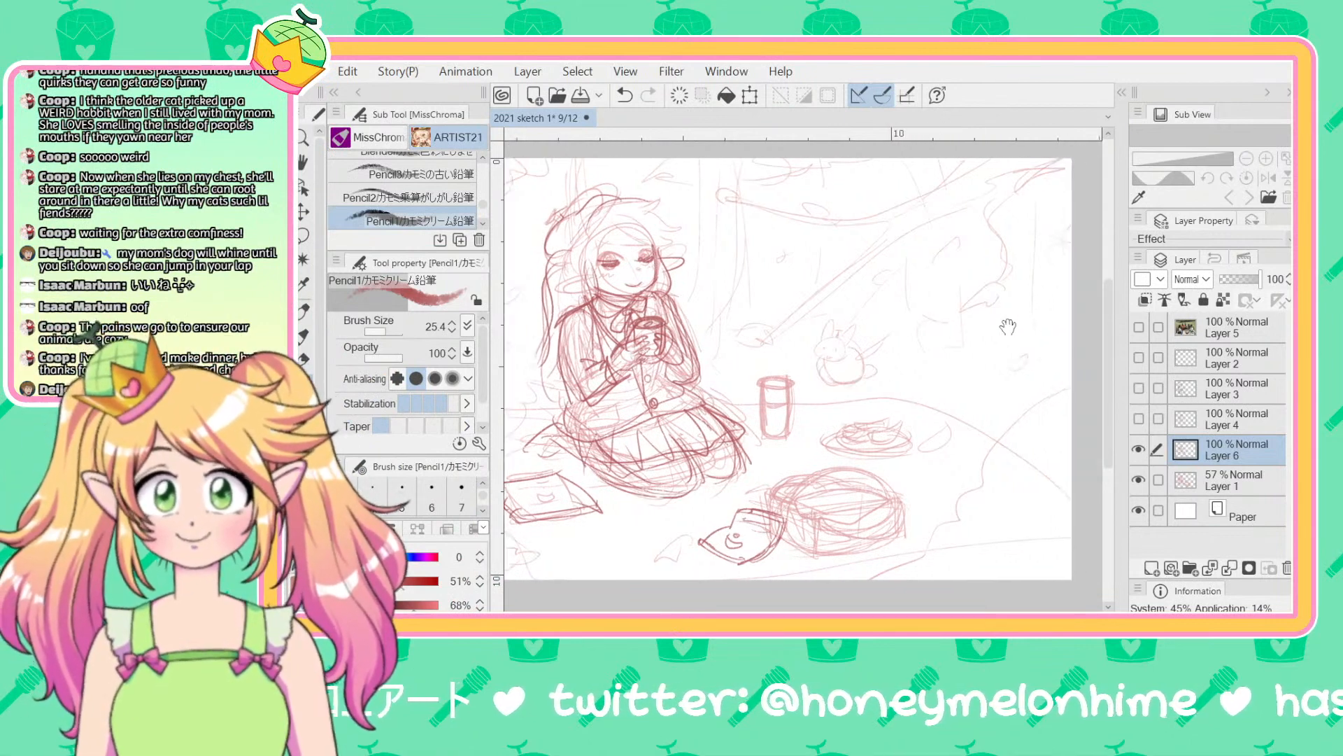
scroll(1007, 327, up, 5)
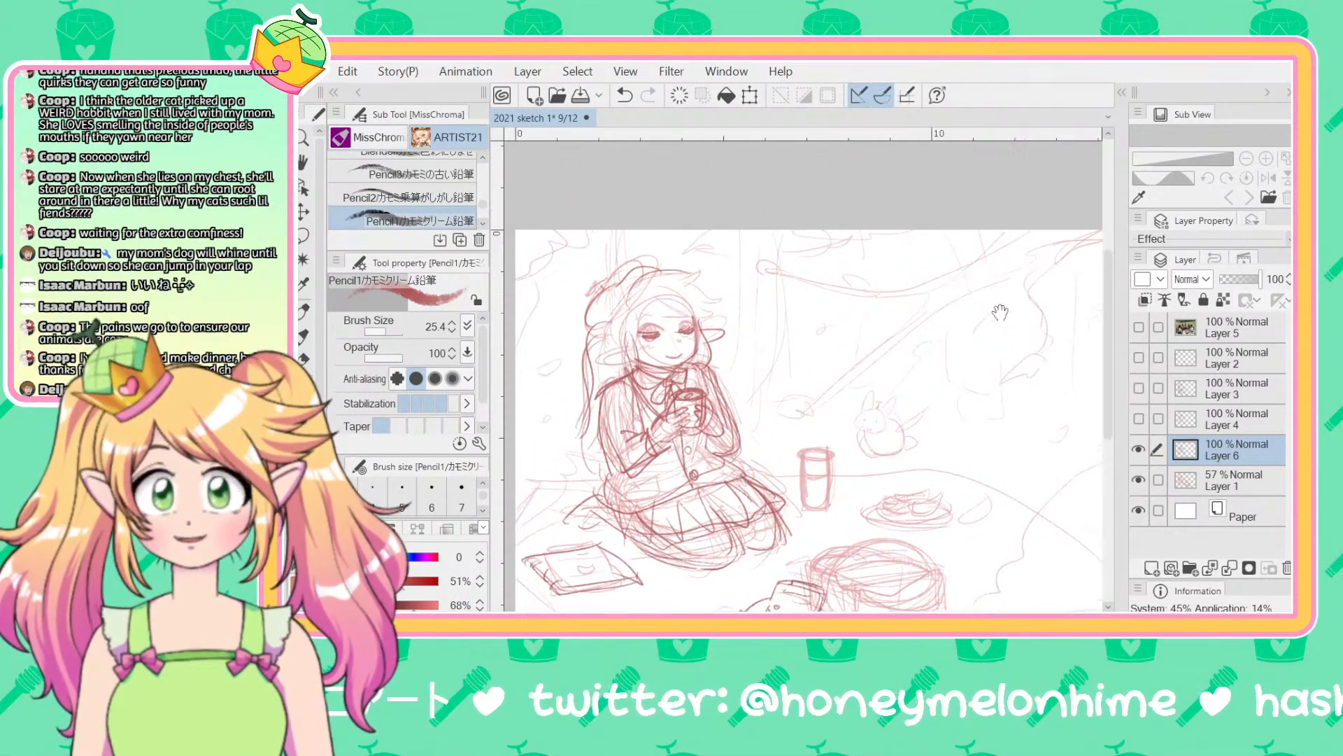
scroll(1000, 313, down, 4)
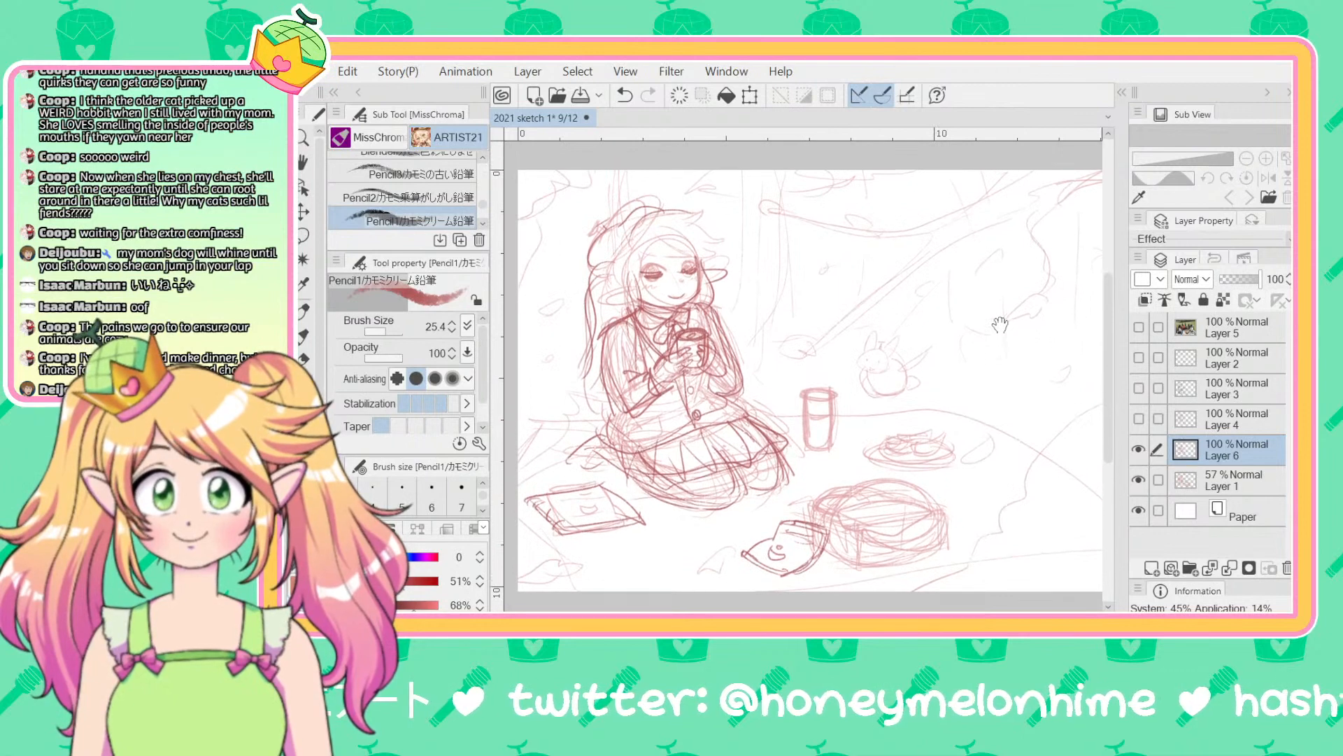
scroll(1000, 324, right, 3)
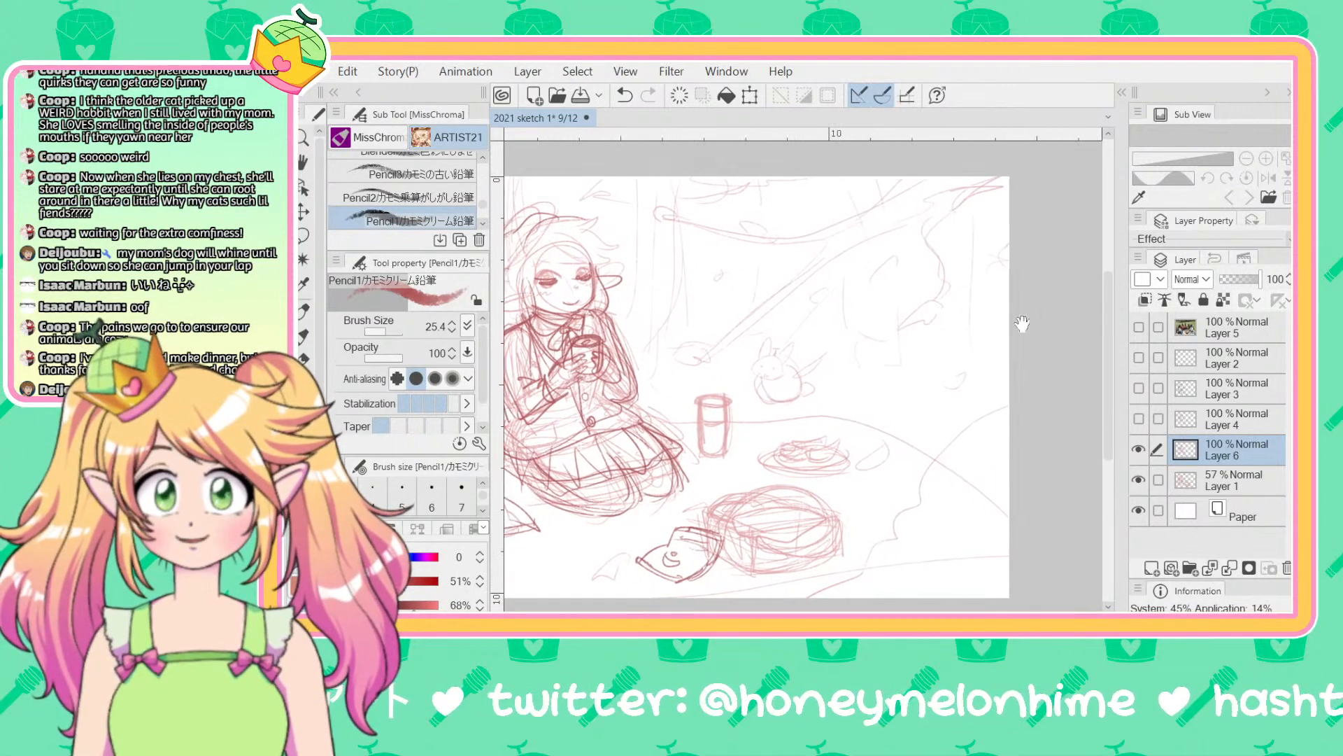
scroll(1022, 324, down, 1)
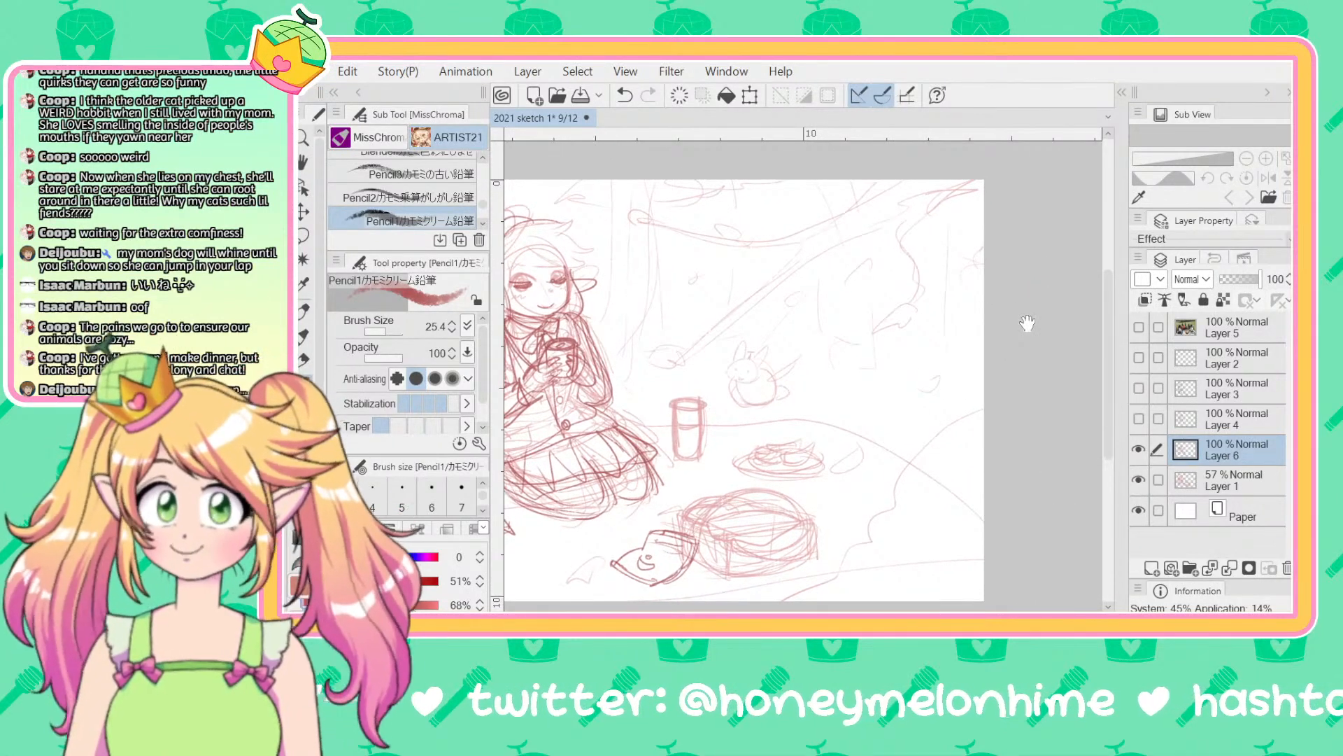
mouse_move(800, 433)
mouse_down()
mouse_move(792, 406)
mouse_move(798, 418)
mouse_up()
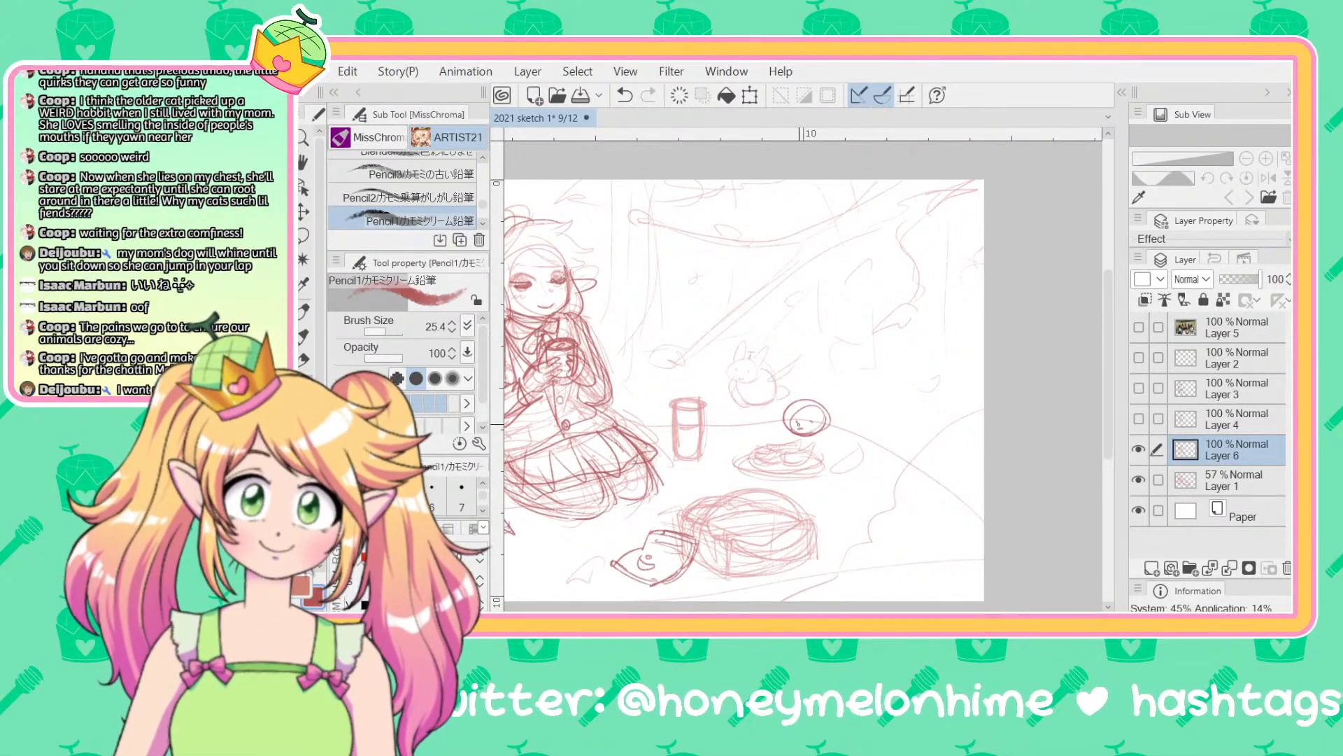
mouse_move(820, 402)
mouse_down()
mouse_move(836, 383)
mouse_move(842, 437)
mouse_move(844, 380)
mouse_move(834, 409)
mouse_move(783, 410)
mouse_move(847, 449)
mouse_up()
key(ctrl+z)
key(ctrl+z)
key(ctrl+z)
key(ctrl+z)
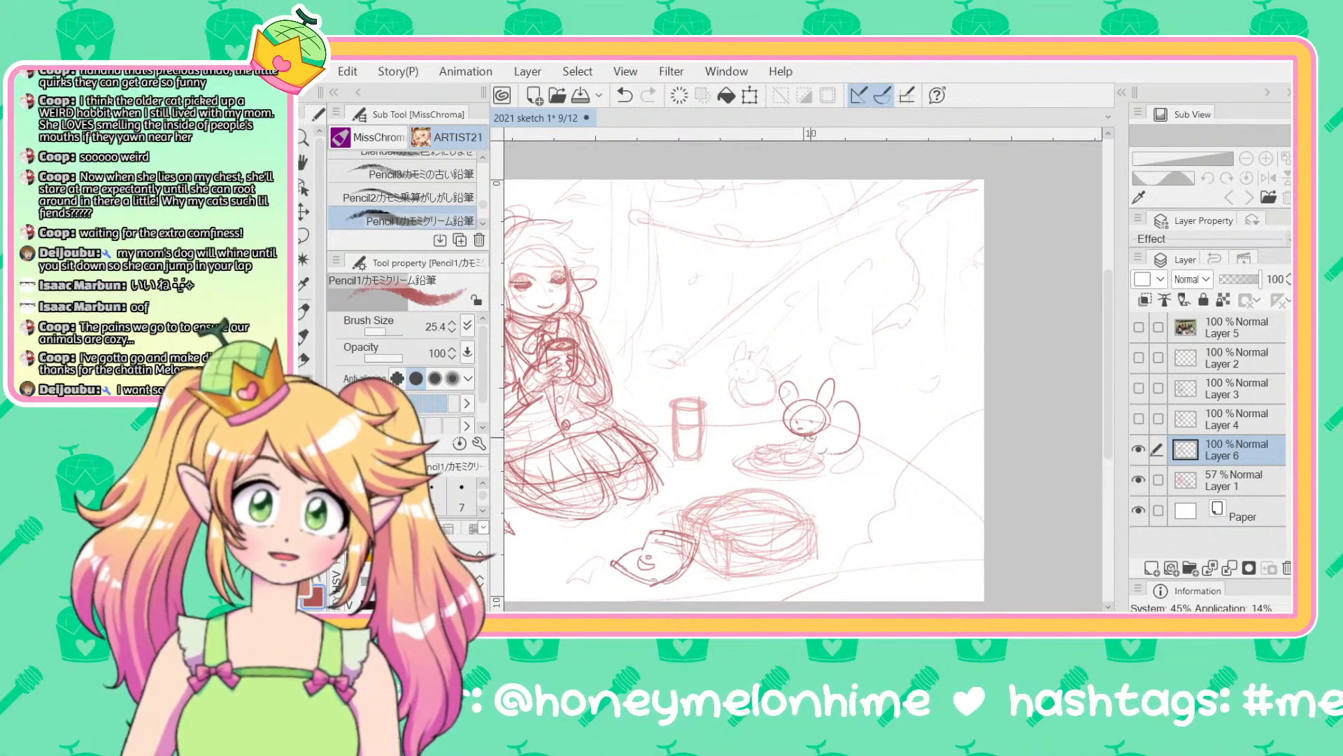
Step: Add the bunny's fluffy tail and redraw the tall tumbler beside the girl with firmer lines
mouse_move(786, 443)
mouse_down()
mouse_move(875, 431)
mouse_move(853, 418)
mouse_up()
key(ctrl+z)
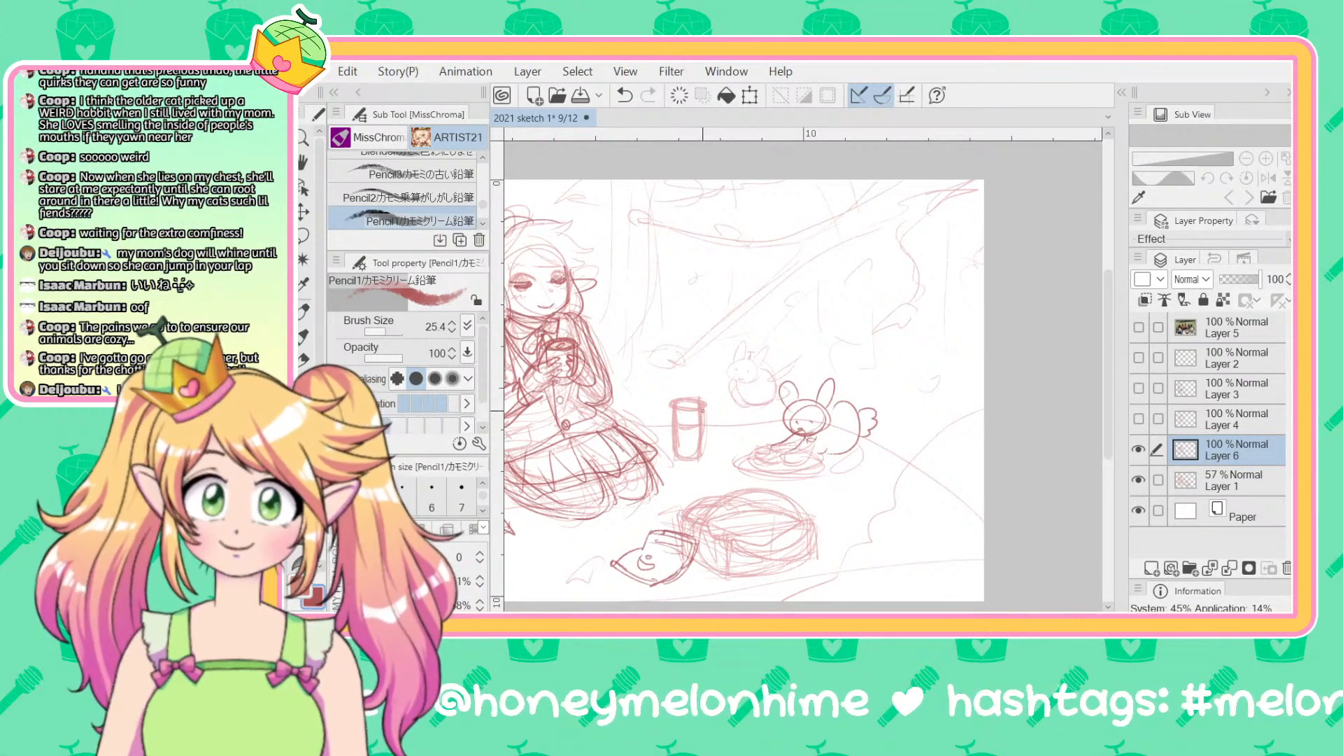
mouse_move(704, 403)
mouse_down()
mouse_move(705, 462)
mouse_move(680, 461)
mouse_up()
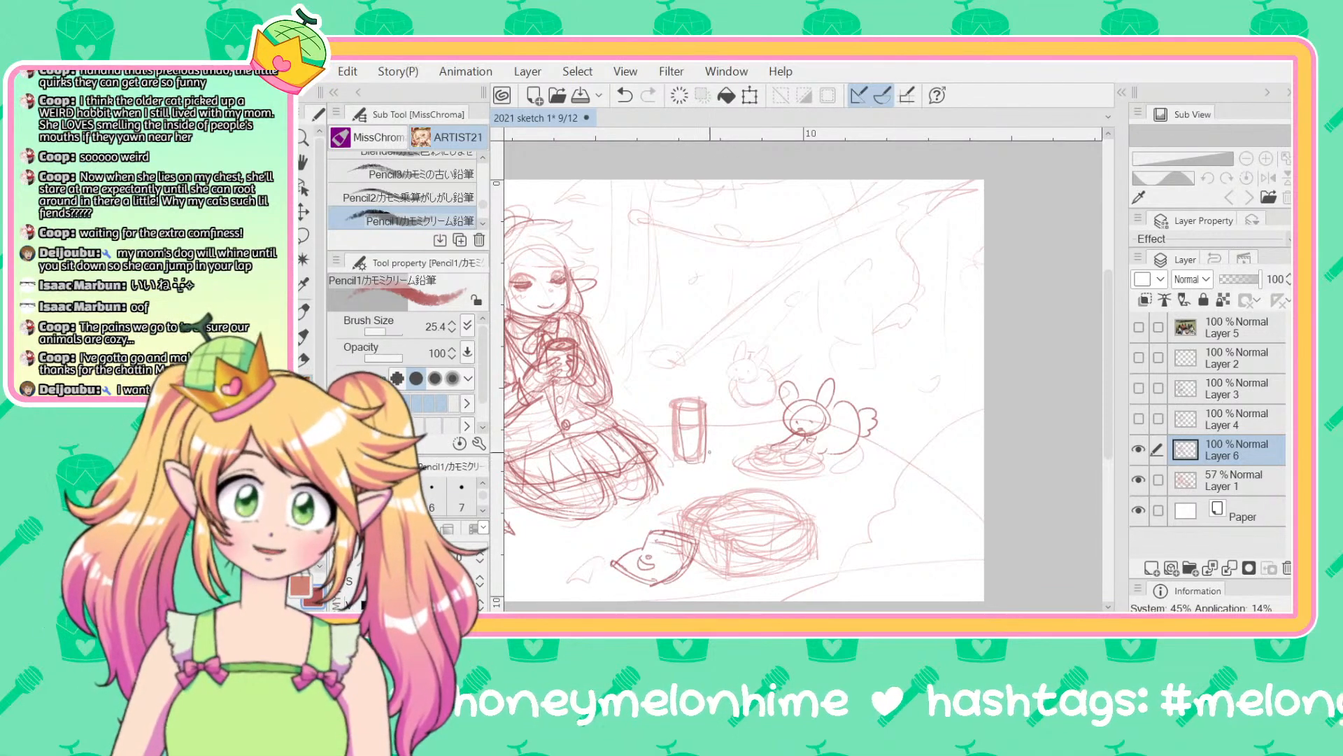
mouse_move(674, 404)
mouse_down()
mouse_move(676, 458)
mouse_move(705, 401)
mouse_move(700, 421)
mouse_move(681, 421)
mouse_up()
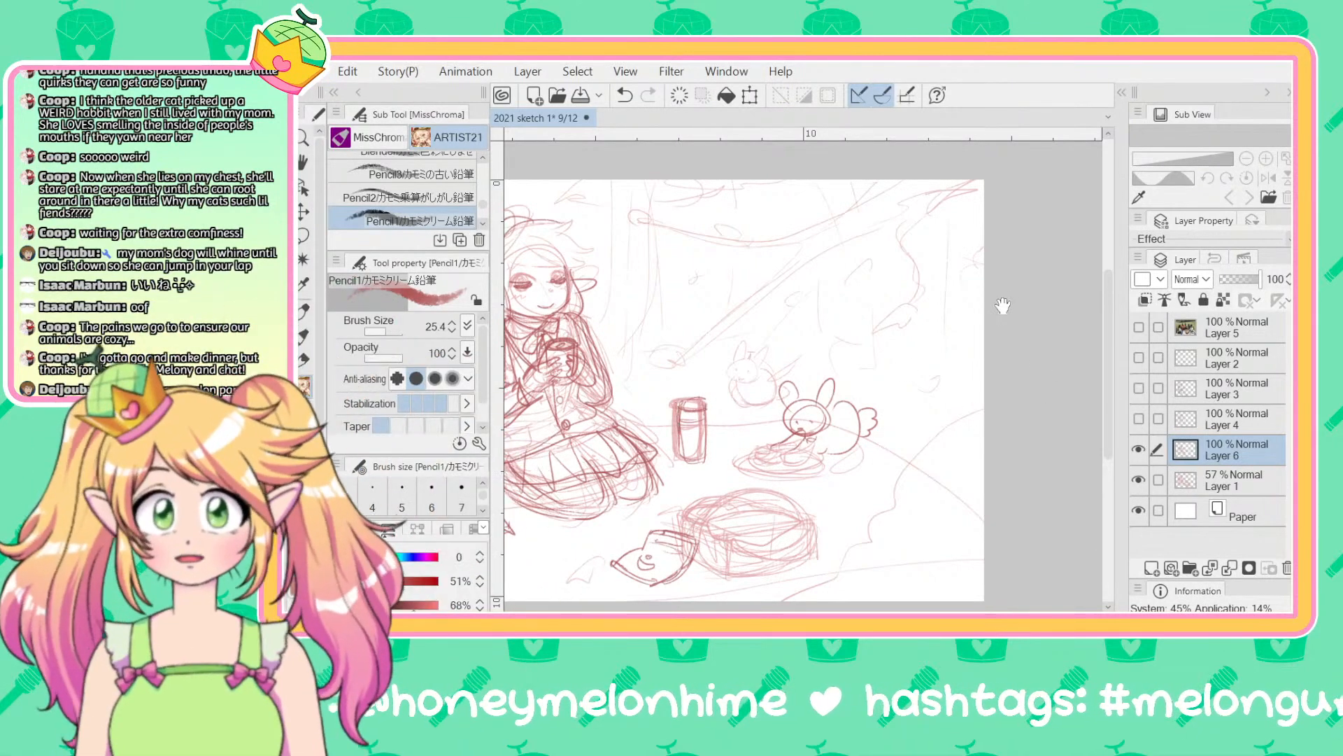
Step: Sketch the picnic basket's oval rim with a dividing line and an arched handle over it
scroll(1003, 306, down, 3)
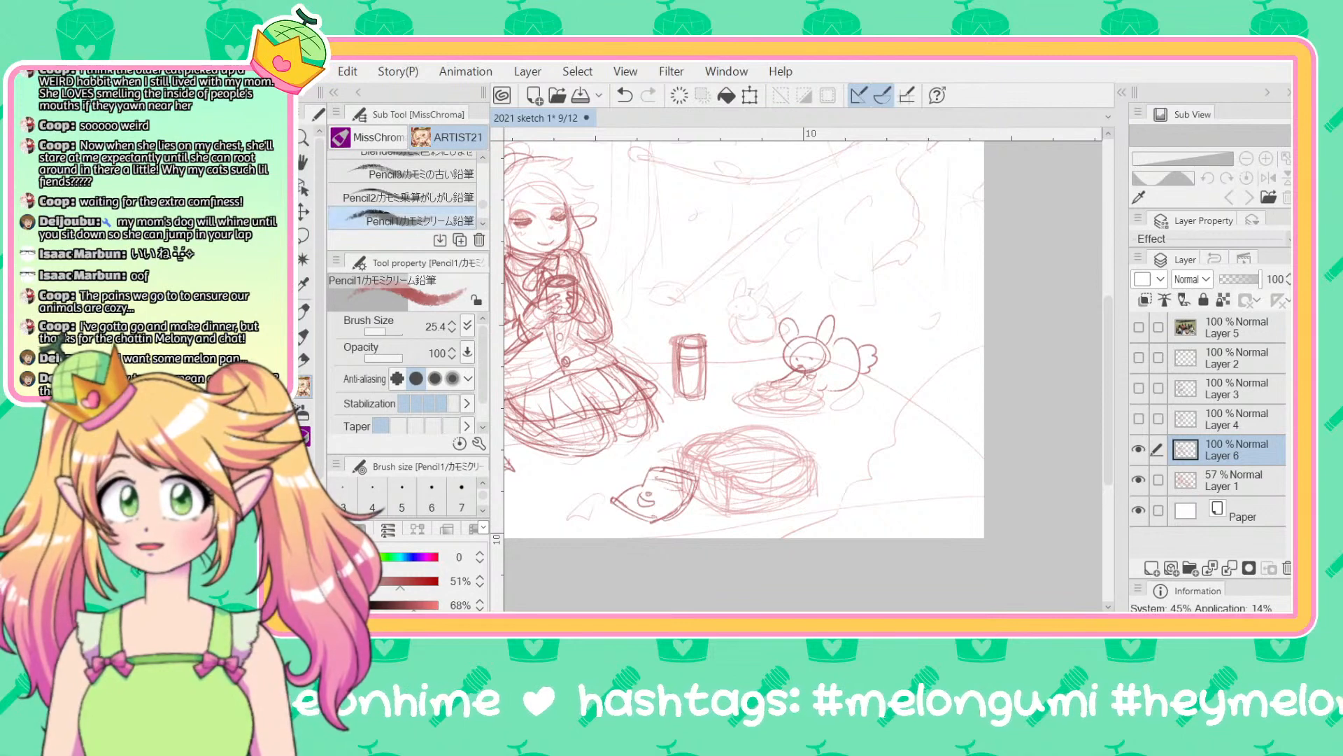
drag(934, 273, 1035, 294)
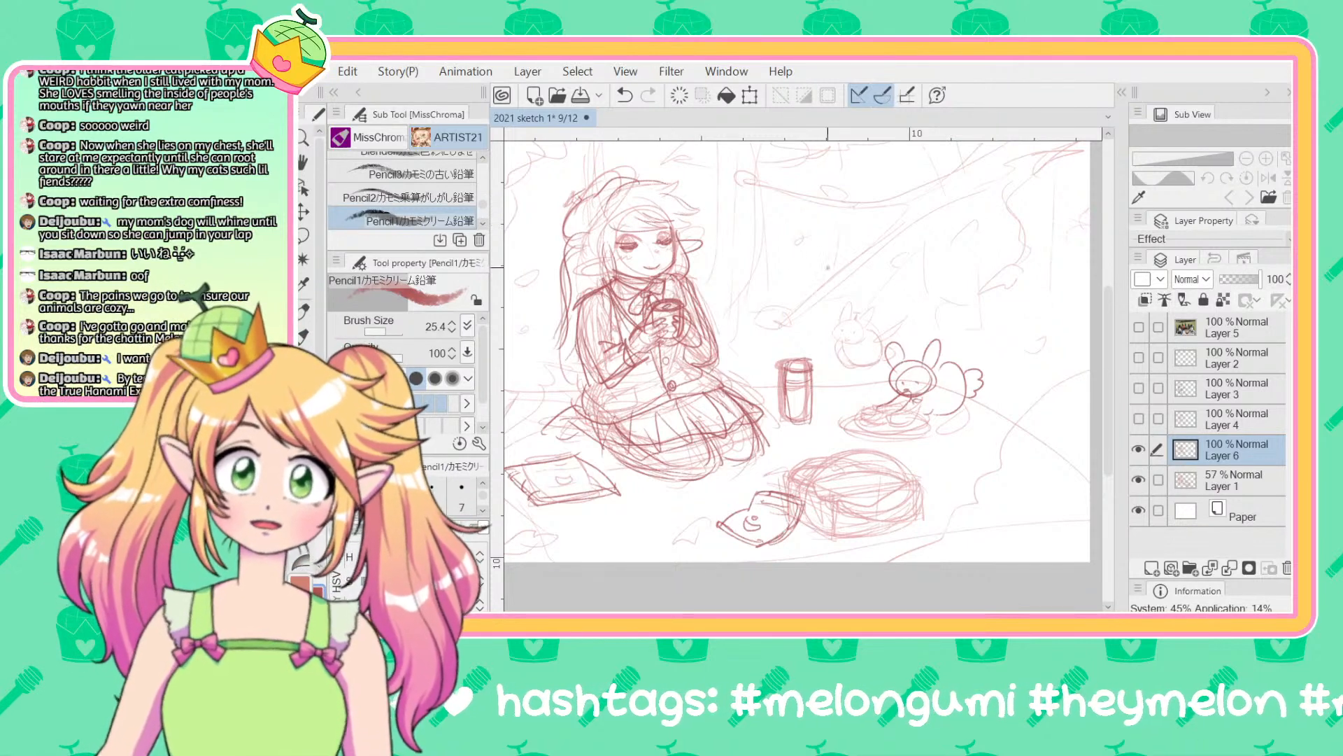
drag(1040, 324, 950, 315)
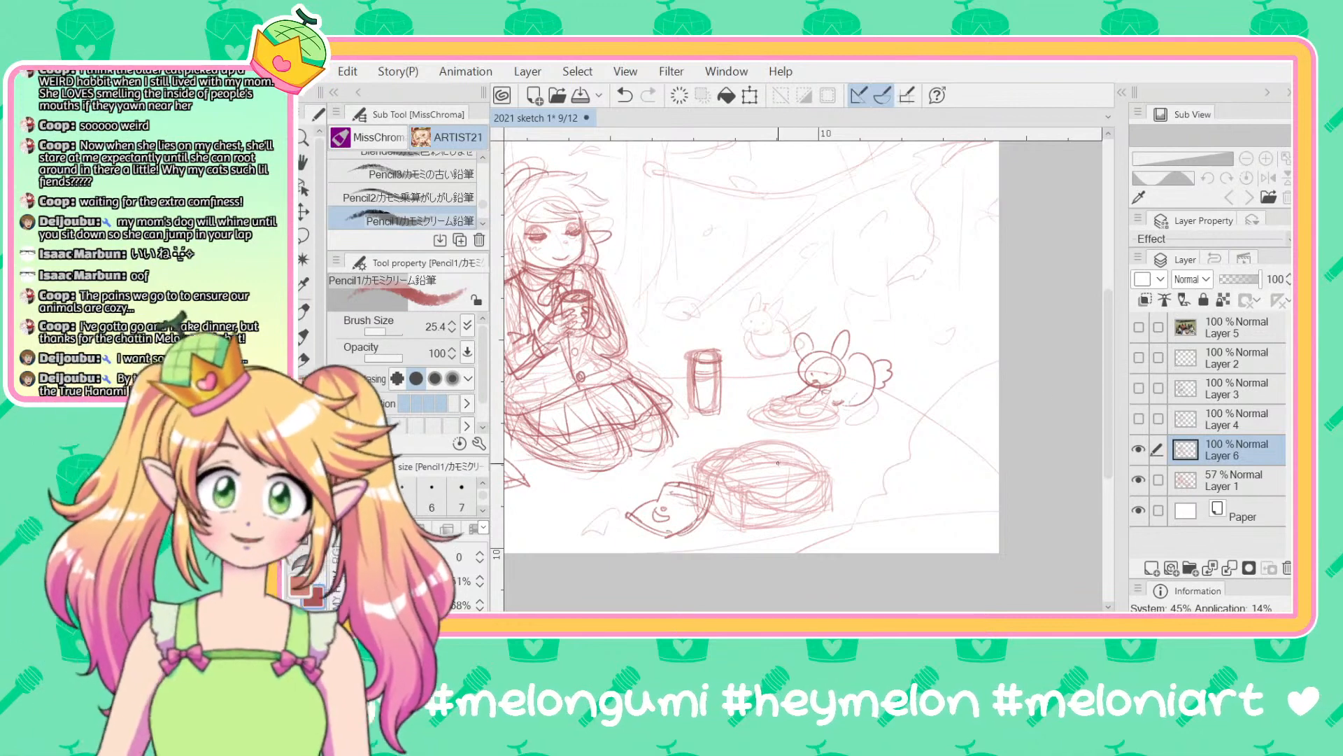
drag(815, 462, 733, 472)
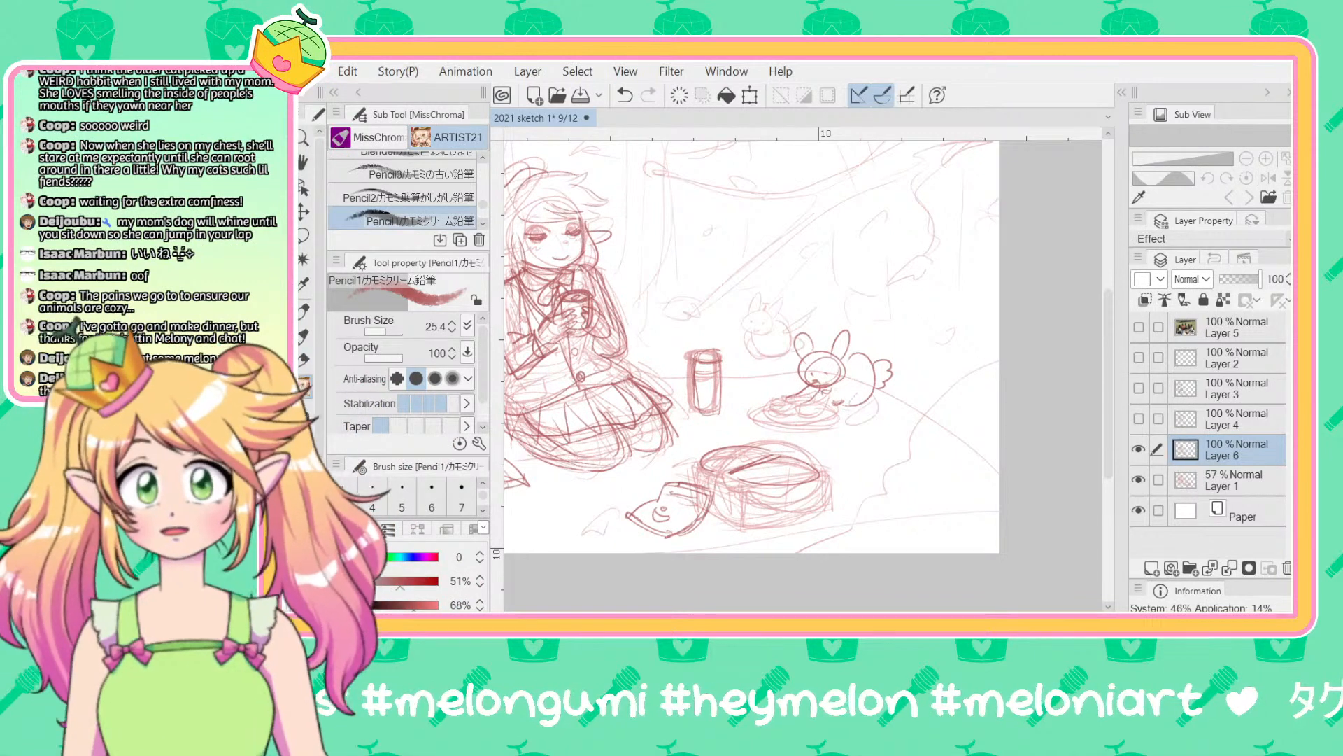
mouse_move(783, 445)
mouse_down()
mouse_move(750, 457)
mouse_move(783, 447)
mouse_move(749, 434)
mouse_move(741, 463)
mouse_move(810, 475)
mouse_move(751, 487)
mouse_move(826, 481)
mouse_move(820, 514)
mouse_move(750, 525)
mouse_up()
key(ctrl+z)
key(ctrl+z)
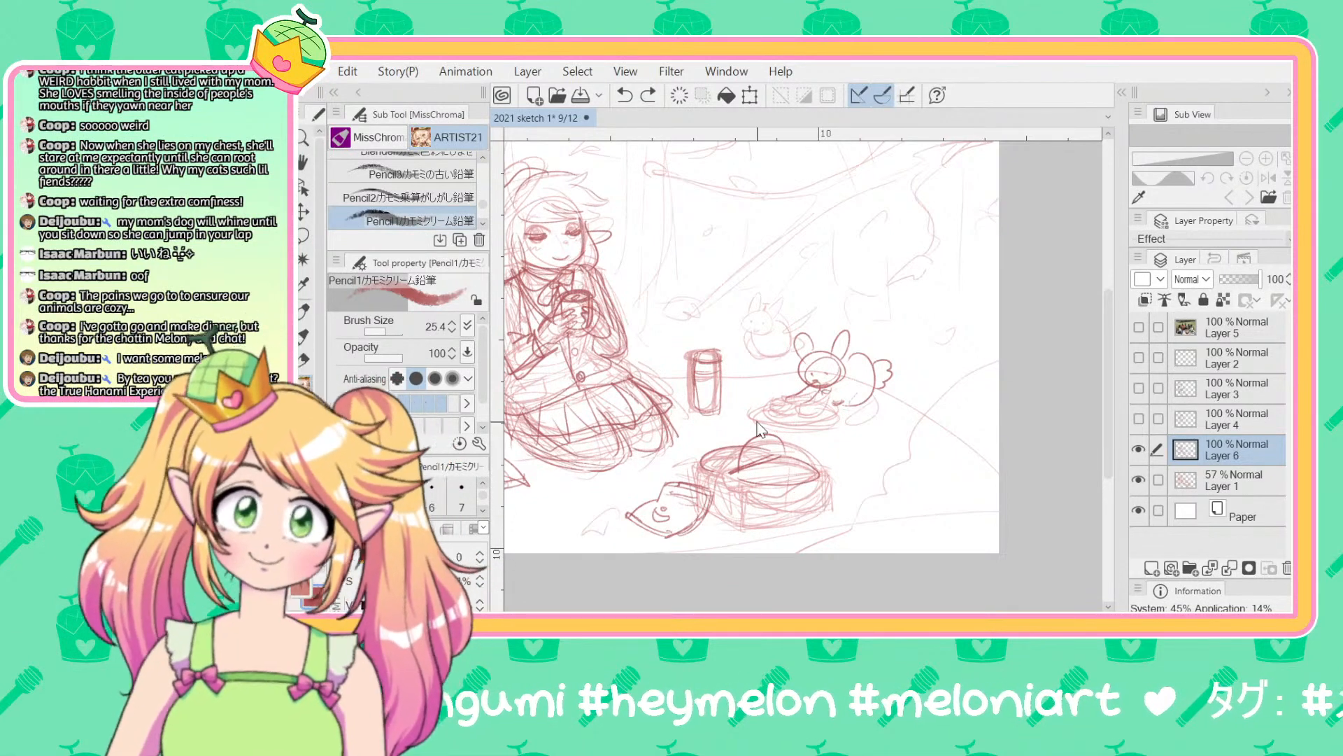
key(ctrl+y)
mouse_move(819, 477)
mouse_down()
mouse_move(818, 514)
mouse_move(731, 533)
mouse_up()
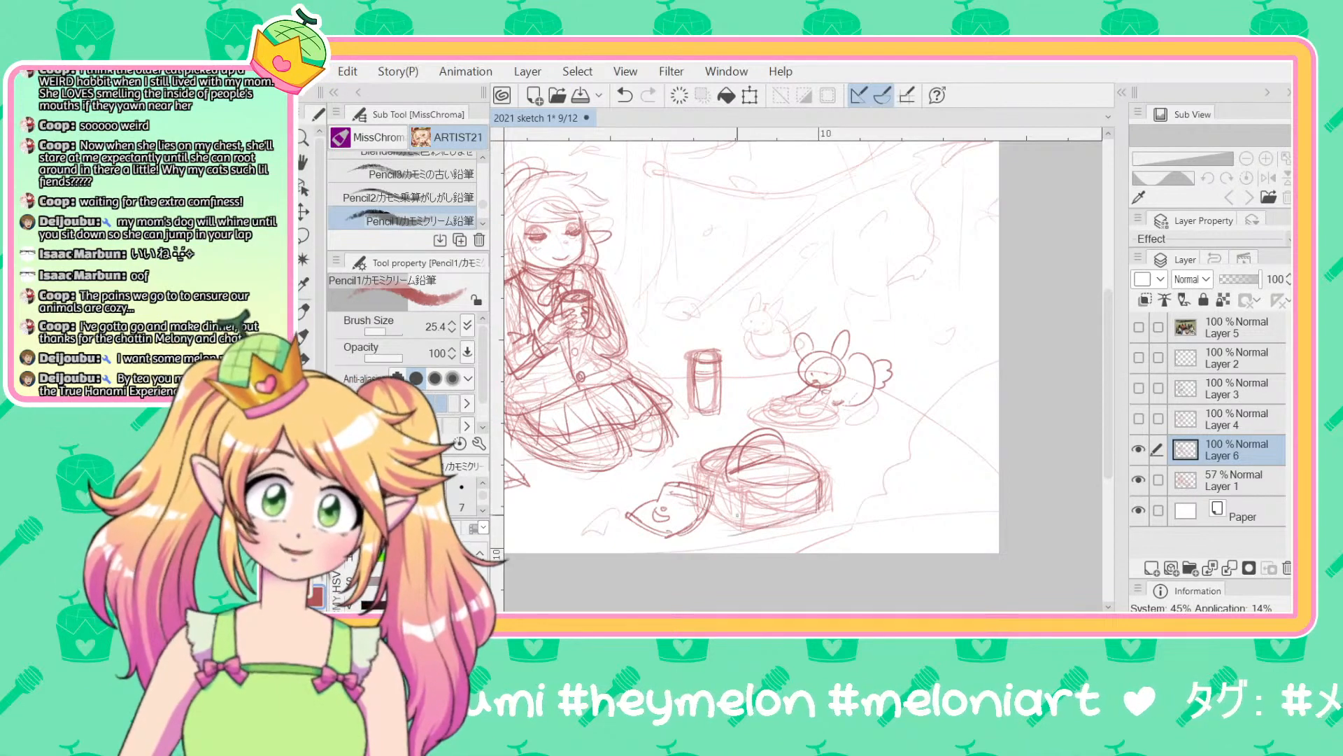
Step: Outline the basket's boxy body and sketch a squared lid over its rim
mouse_move(741, 478)
mouse_down()
mouse_move(739, 528)
mouse_move(823, 477)
mouse_move(822, 462)
mouse_up()
drag(699, 503, 746, 529)
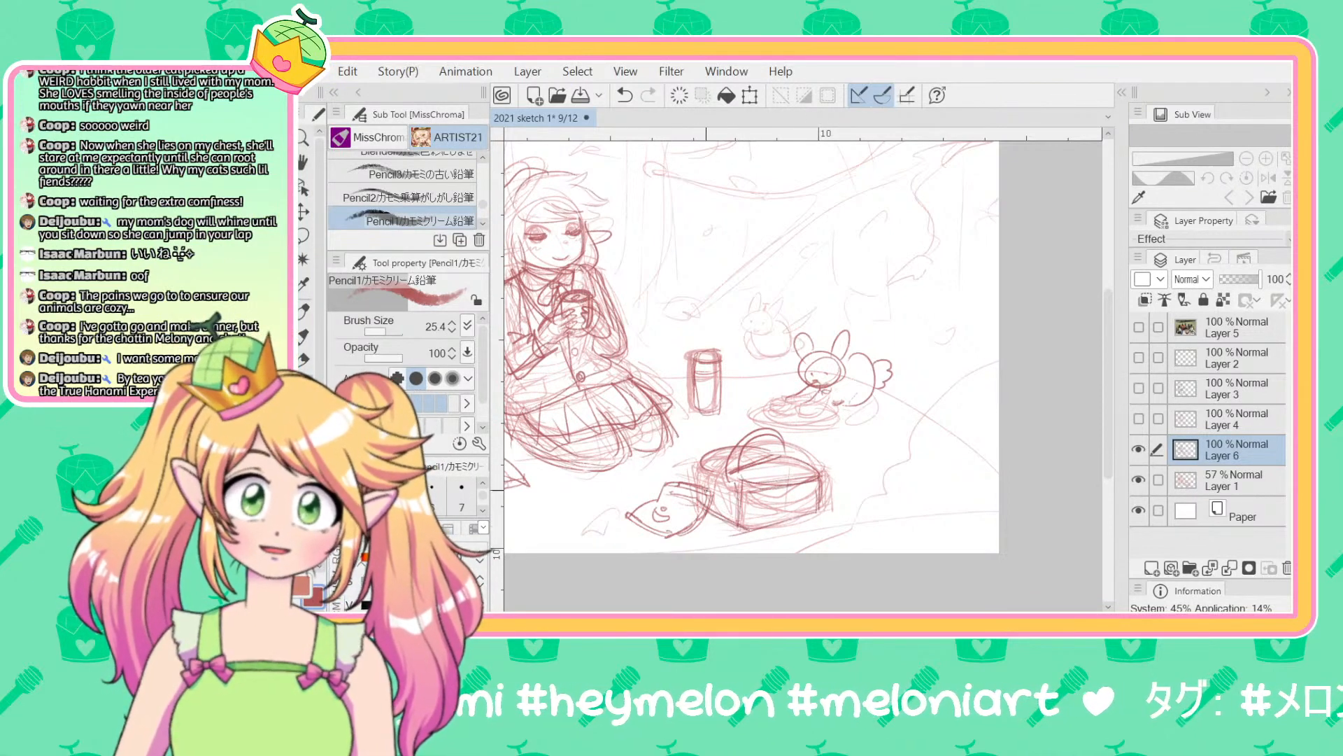
mouse_move(700, 459)
mouse_down()
mouse_move(701, 486)
mouse_move(757, 533)
mouse_up()
mouse_move(806, 472)
mouse_down()
mouse_move(694, 465)
mouse_move(693, 451)
mouse_move(826, 469)
mouse_up()
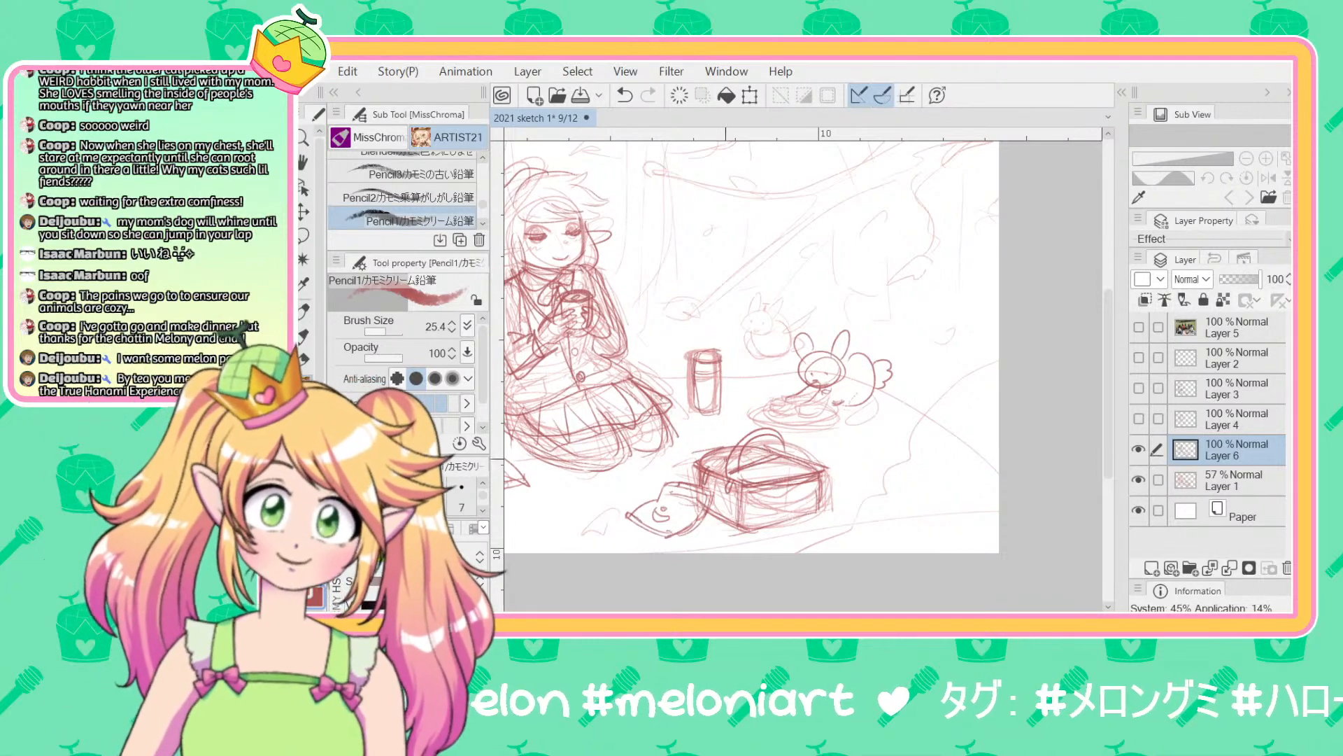
mouse_move(756, 424)
mouse_down()
mouse_move(784, 475)
mouse_move(718, 452)
mouse_move(794, 469)
mouse_move(773, 433)
mouse_move(752, 430)
mouse_move(734, 466)
mouse_move(745, 431)
mouse_up()
key(ctrl+z)
key(e)
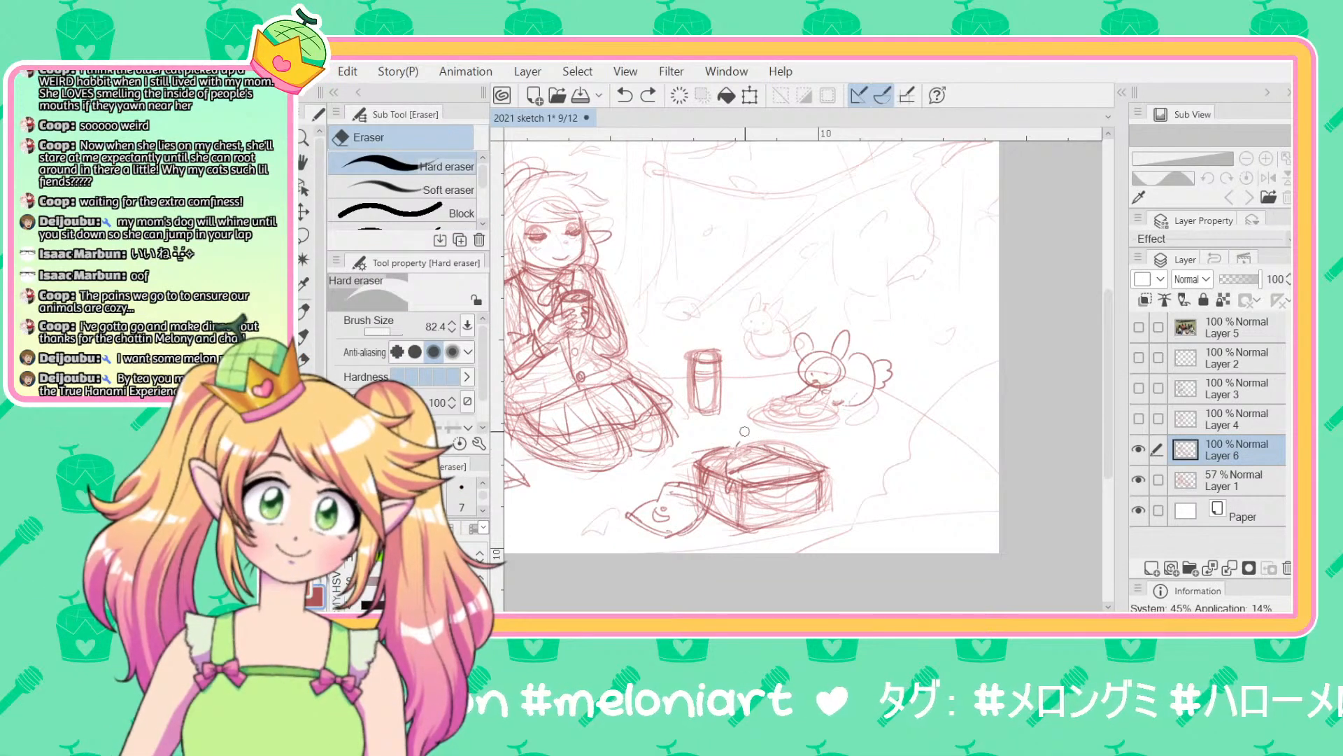
key(p)
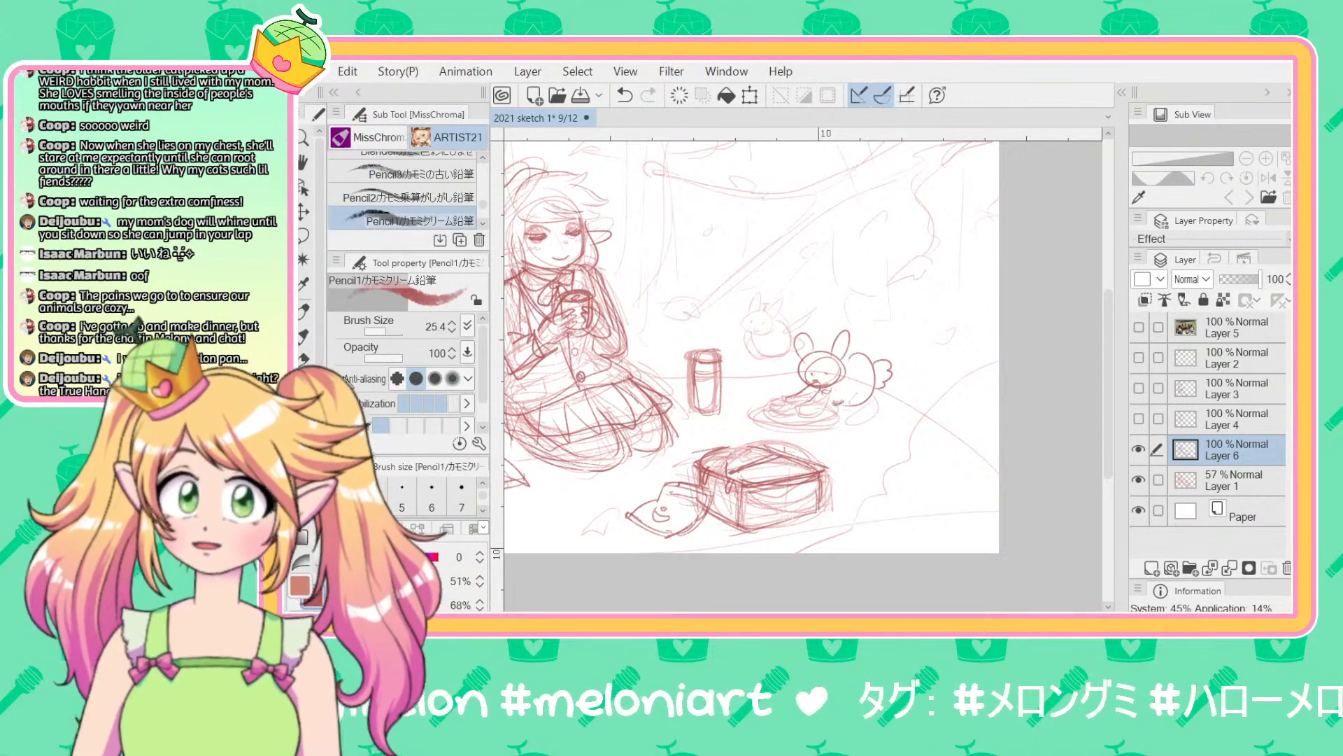
mouse_move(756, 442)
mouse_down()
mouse_move(689, 464)
mouse_move(731, 482)
mouse_move(705, 482)
mouse_up()
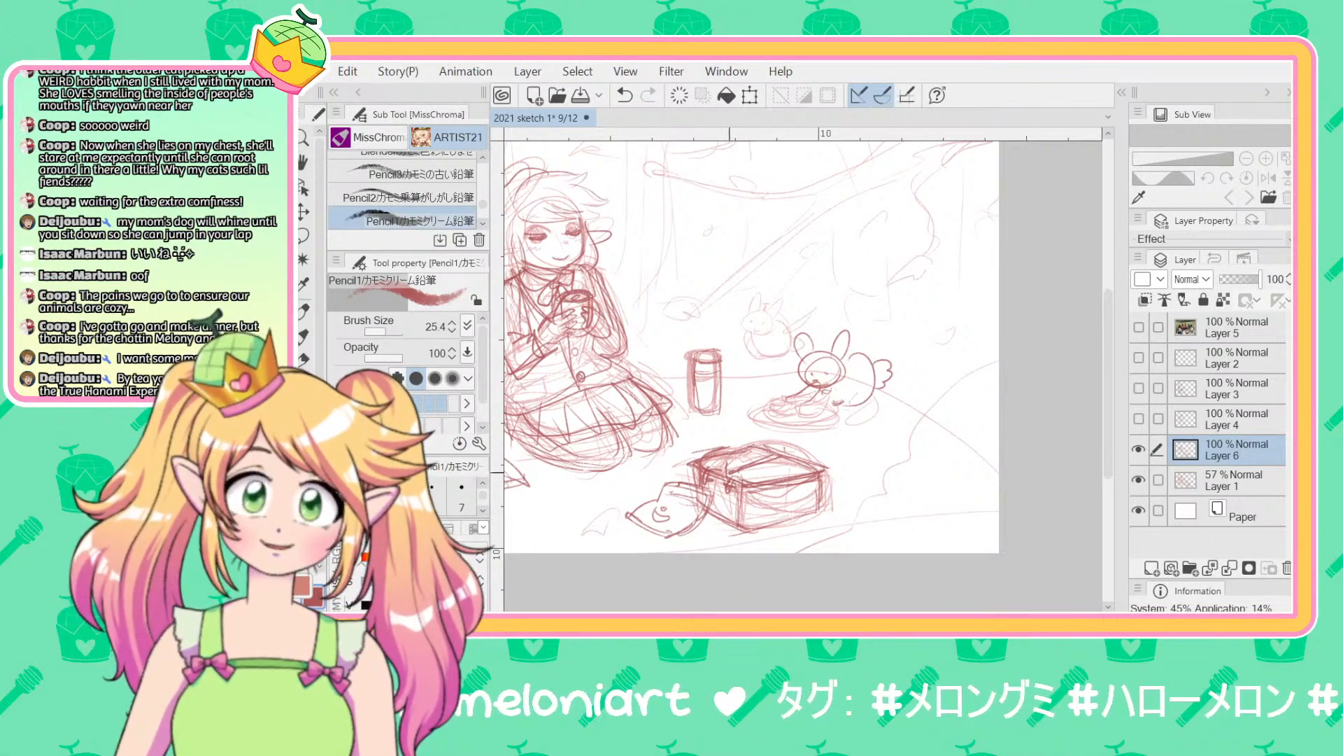
key(ctrl+z)
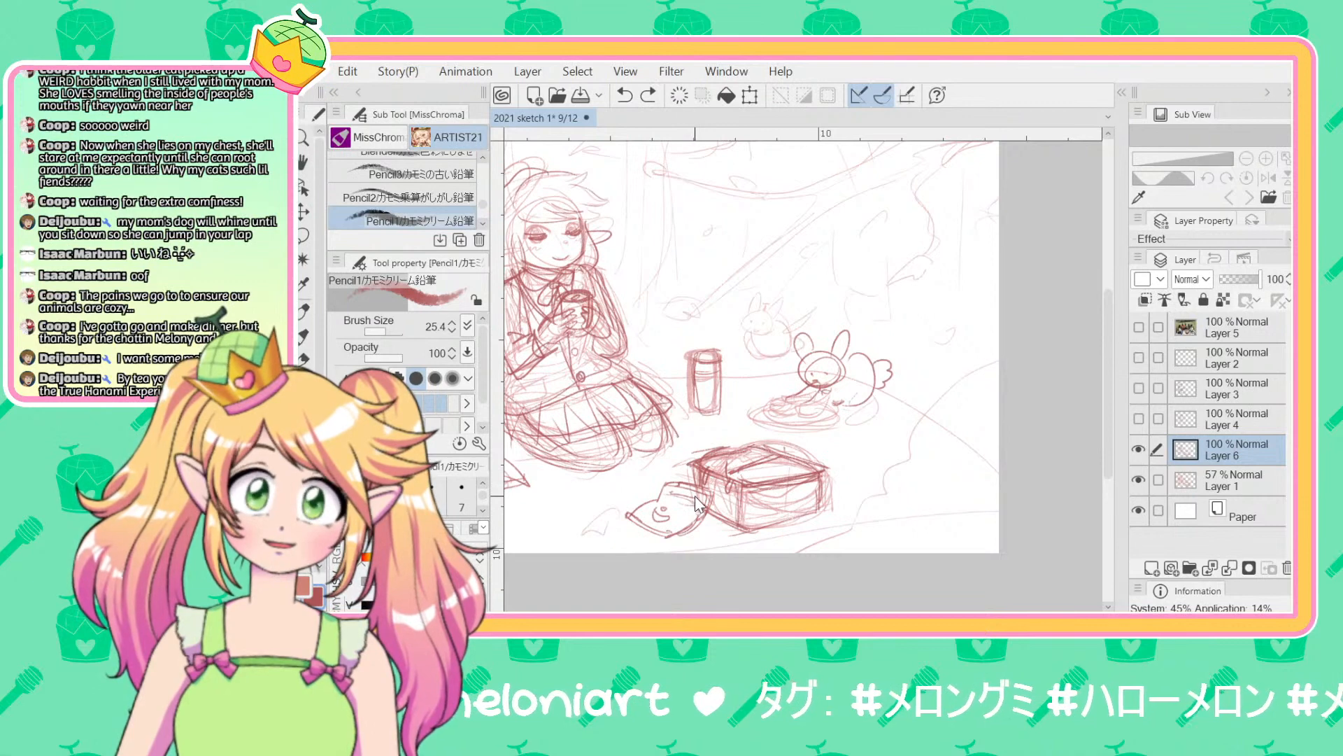
key(ctrl+z)
key(ctrl+z)
key(ctrl+z)
key(ctrl+z)
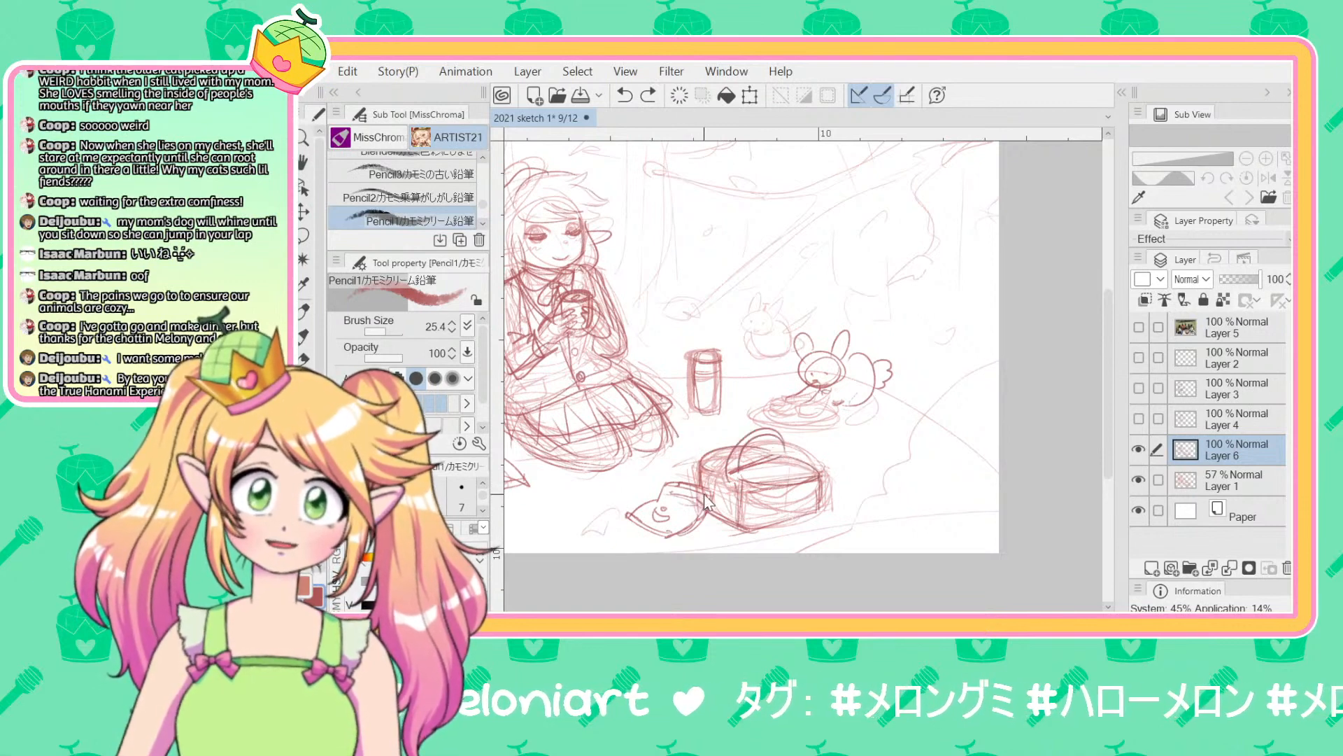
Step: Redraw the basket's squared lid, thicken the arched handle and add small fastenings along the front edge
key(ctrl+y)
mouse_move(809, 476)
mouse_down()
mouse_move(774, 497)
mouse_move(774, 479)
mouse_move(706, 457)
mouse_up()
drag(788, 445, 714, 485)
mouse_move(750, 435)
mouse_down()
mouse_move(737, 466)
mouse_move(777, 455)
mouse_move(726, 456)
mouse_move(723, 471)
mouse_up()
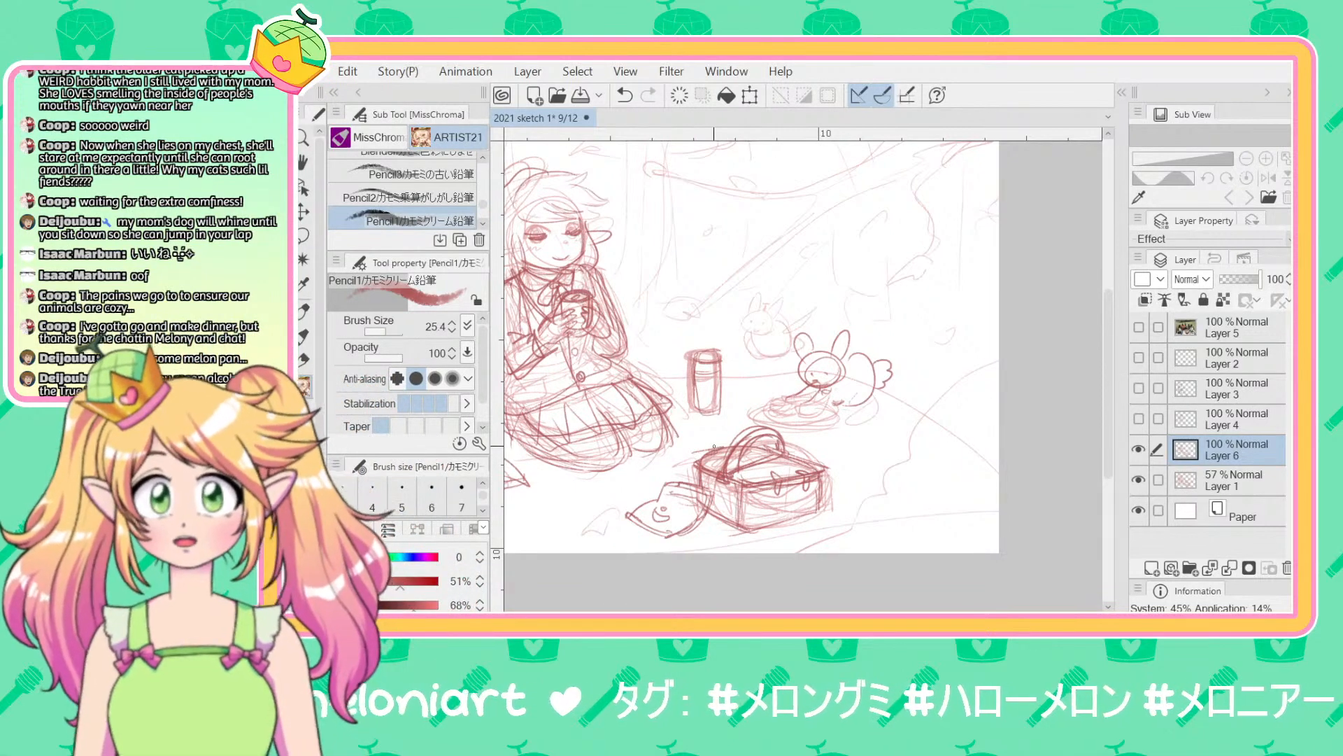
Step: Sketch loose curved foreground shapes in the lower right corner of the picnic scene
key(ctrl+minus)
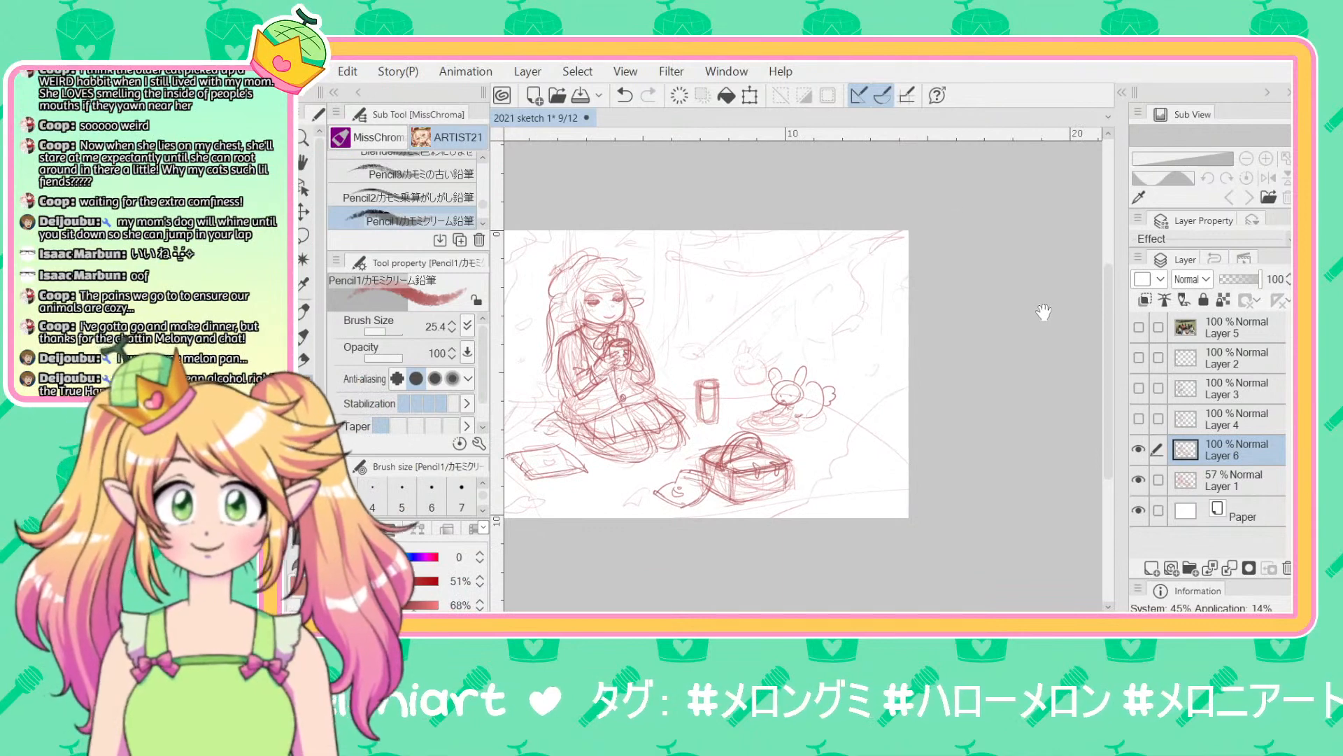
mouse_move(909, 387)
mouse_down()
mouse_move(876, 392)
mouse_move(875, 415)
mouse_up()
mouse_move(898, 413)
mouse_down()
mouse_move(908, 460)
mouse_move(873, 443)
mouse_move(866, 466)
mouse_move(819, 483)
mouse_up()
drag(857, 440, 843, 477)
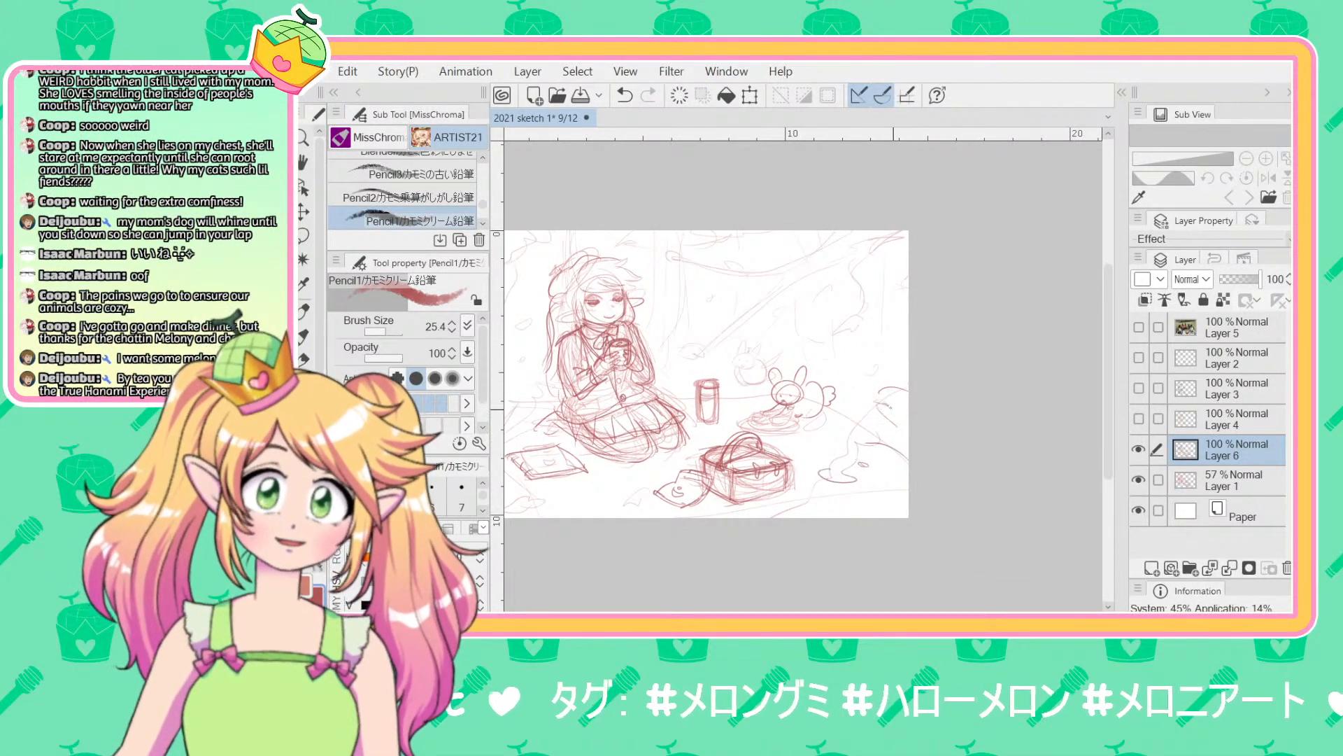
drag(908, 406, 891, 421)
Step: Sketch loose ground lines in the scene's lower left corner and a long hair strand past the girl's far shoulder
drag(850, 352, 941, 316)
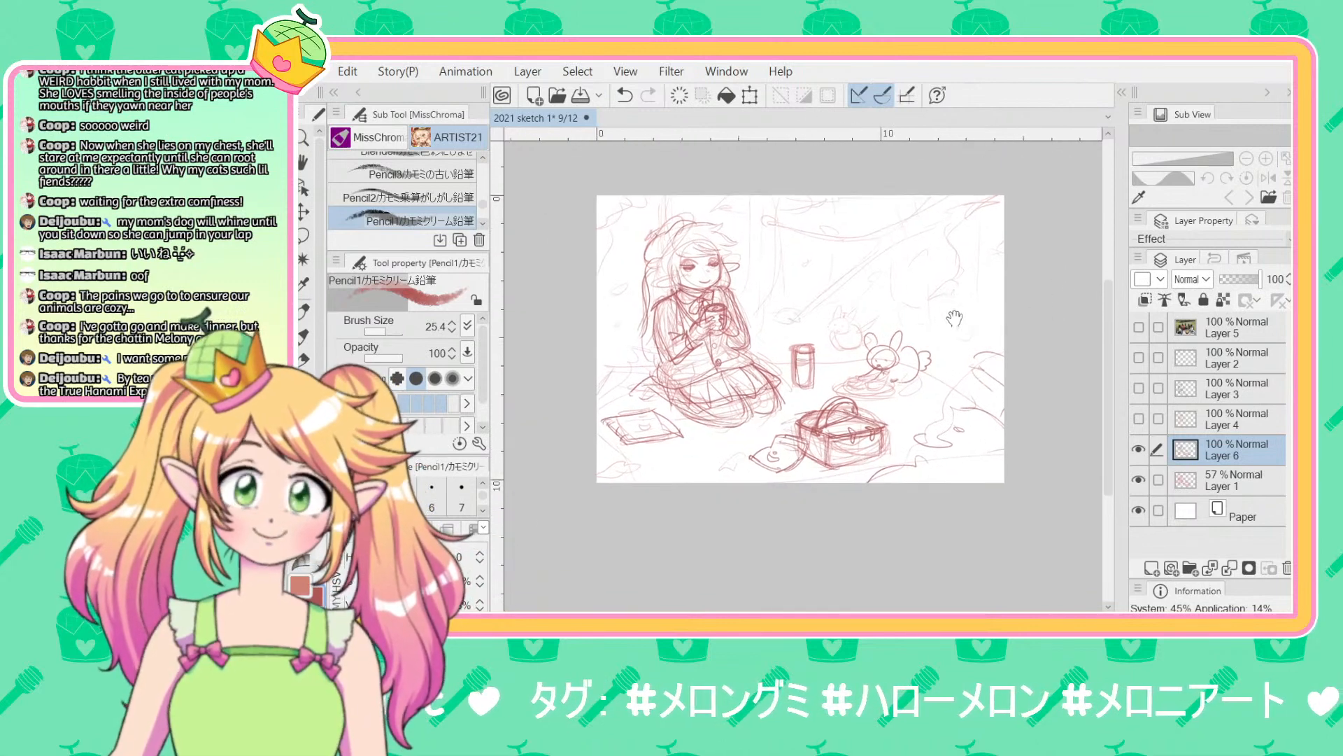
drag(594, 467, 645, 459)
mouse_move(645, 461)
mouse_down()
mouse_move(679, 455)
mouse_move(648, 474)
mouse_move(678, 489)
mouse_move(682, 444)
mouse_up()
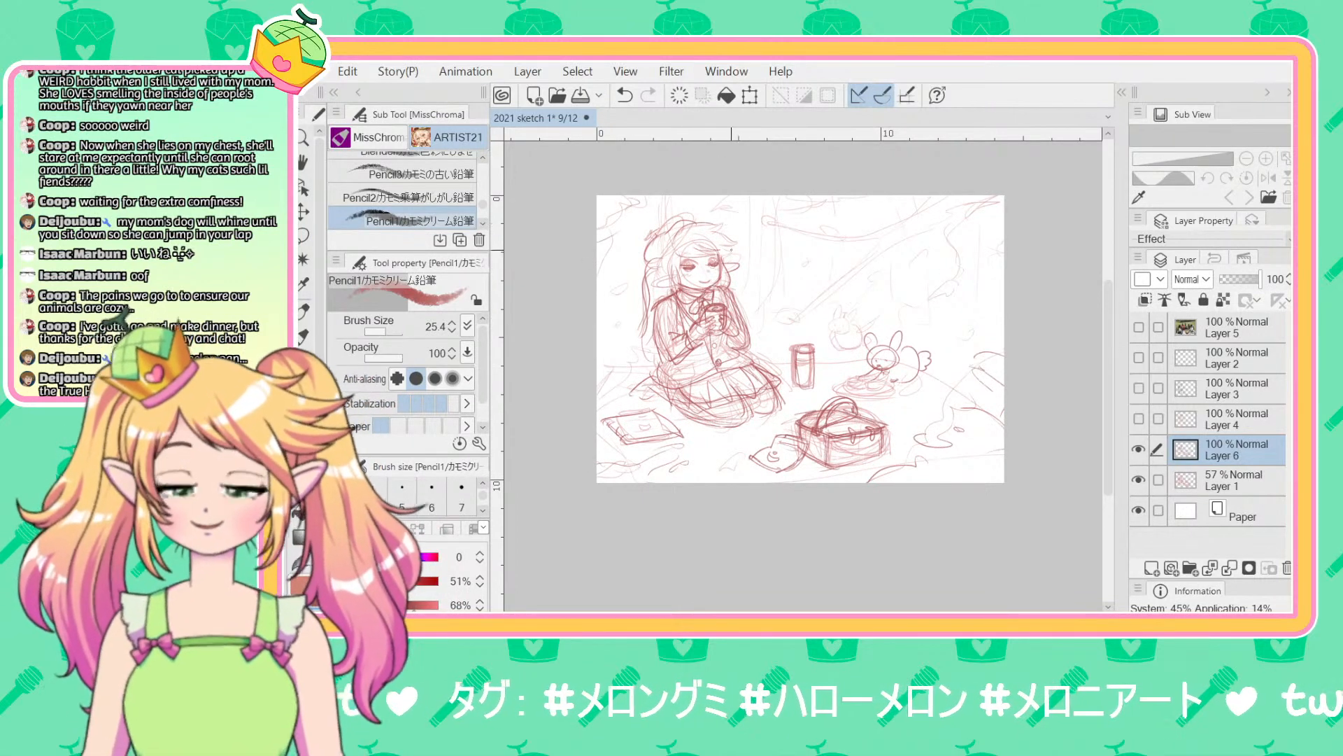
drag(724, 253, 748, 333)
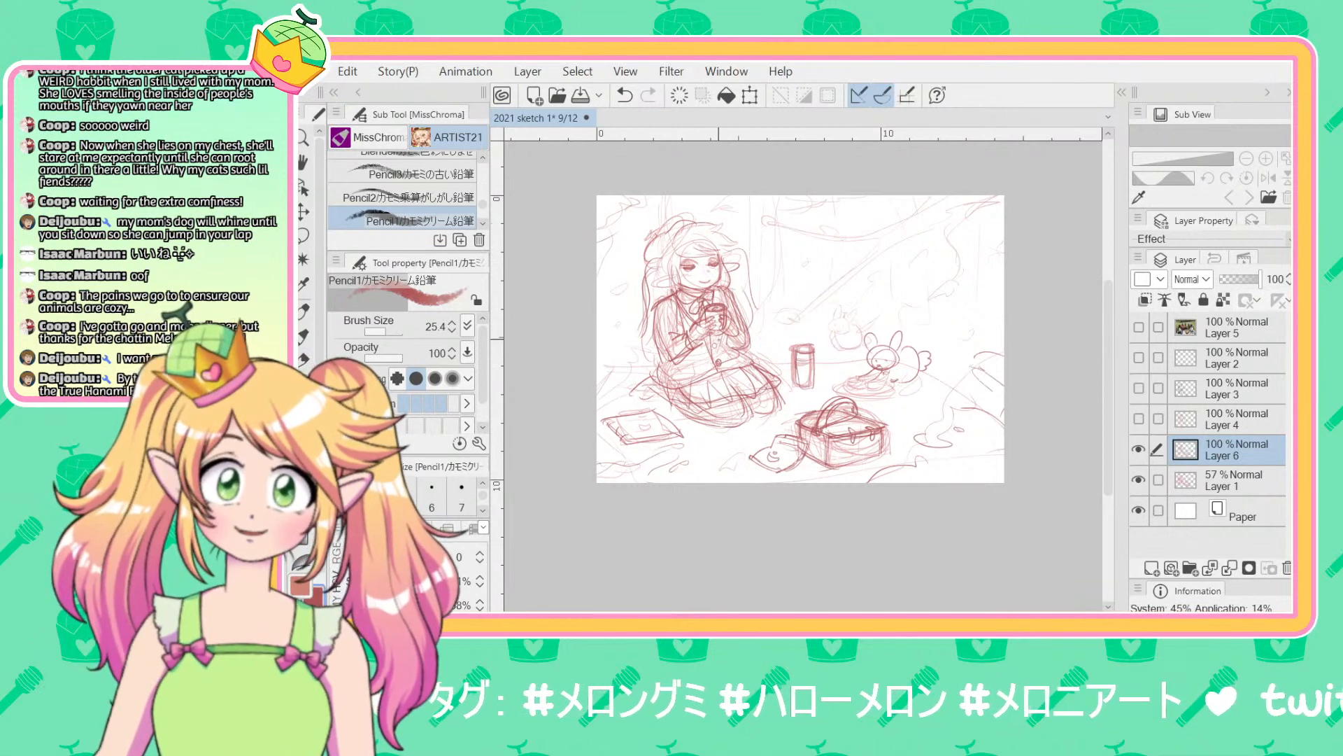
Step: Undo the last hair stroke and redraw the long loose strands falling past the girl's far shoulder
key(ctrl+z)
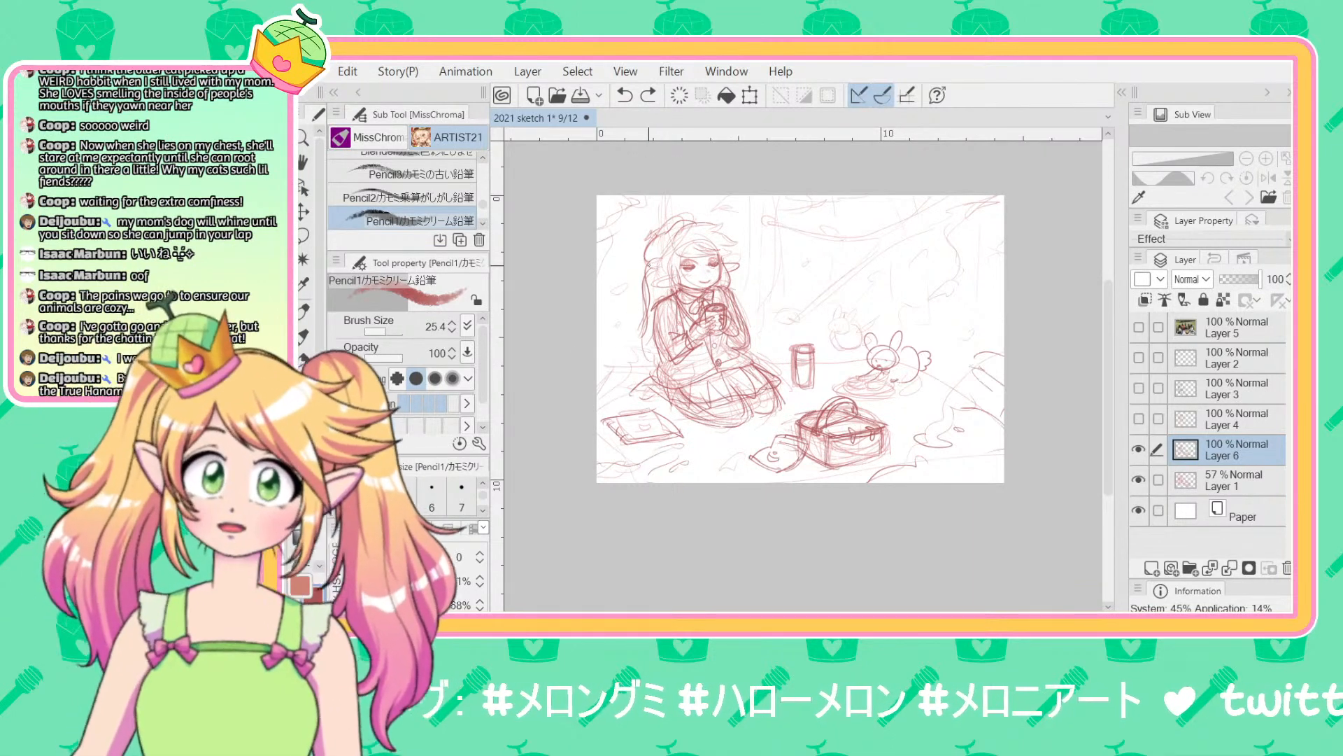
drag(643, 266, 637, 324)
mouse_move(640, 266)
mouse_down()
mouse_move(638, 343)
mouse_move(655, 364)
mouse_up()
drag(652, 272, 672, 284)
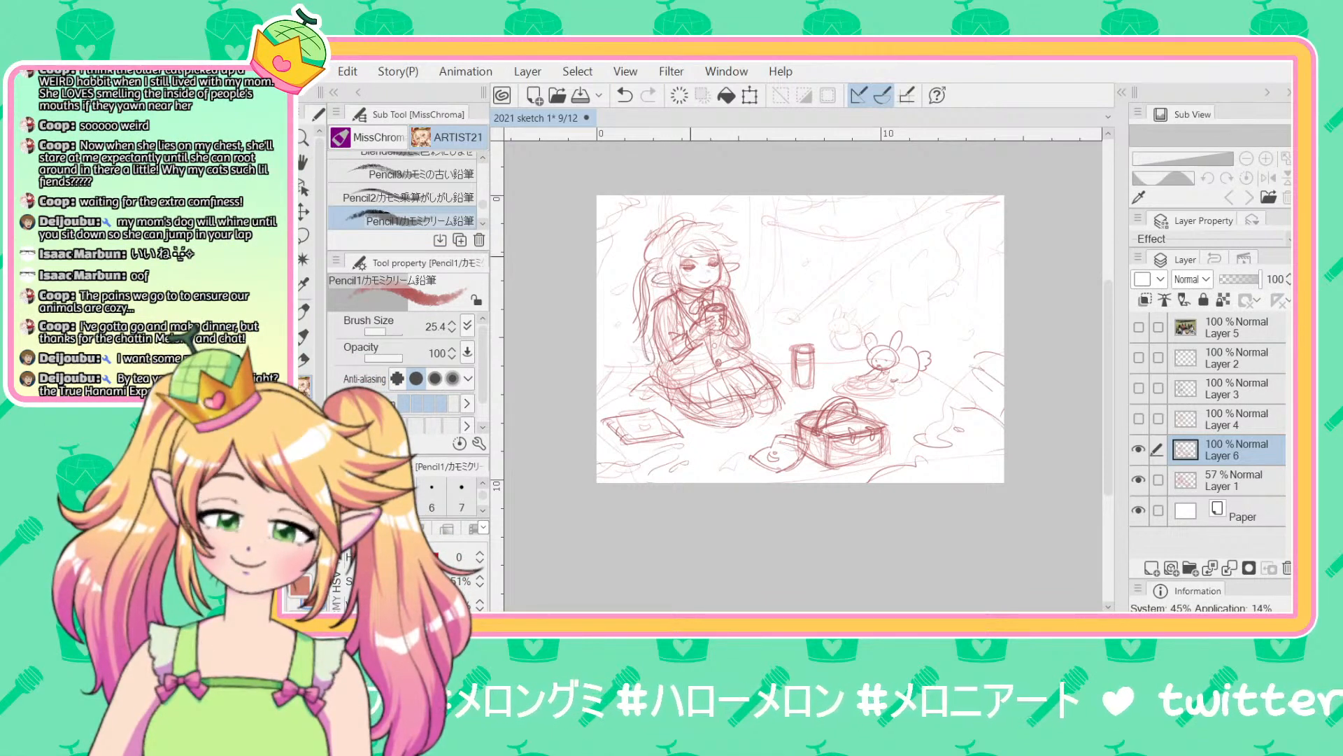
Step: Try erasing the girl's eye lines on Layer 6, comparing the face with and without them
scroll(665, 246, up, 5)
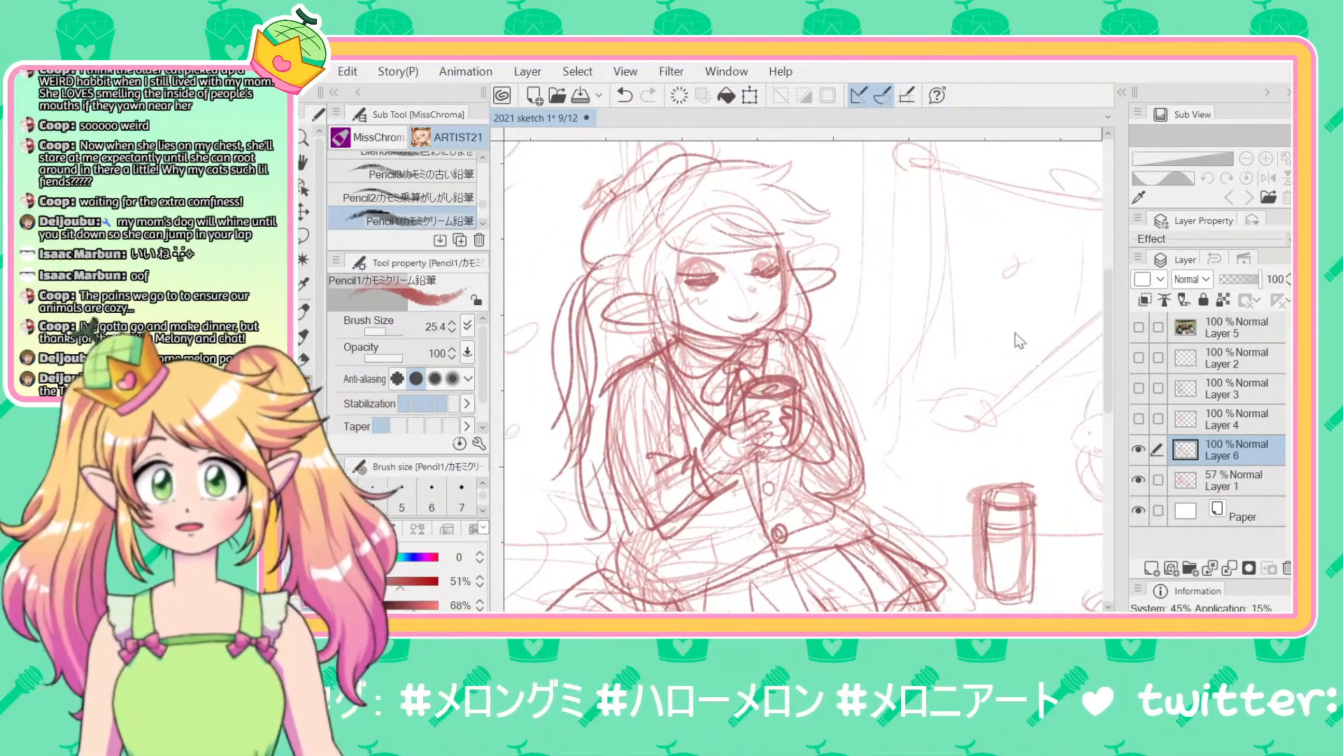
key(e)
drag(766, 265, 713, 276)
scroll(712, 276, down, 5)
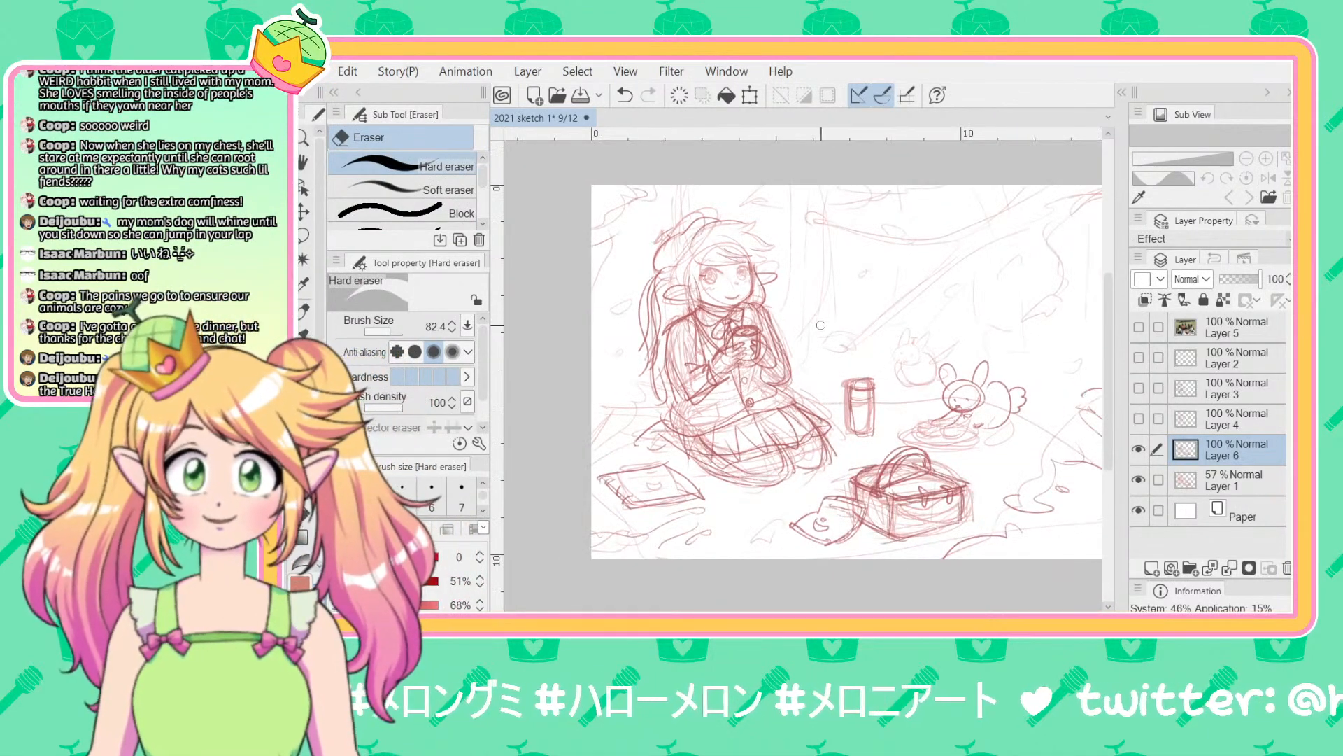
key(ctrl+z)
scroll(821, 325, down, 3)
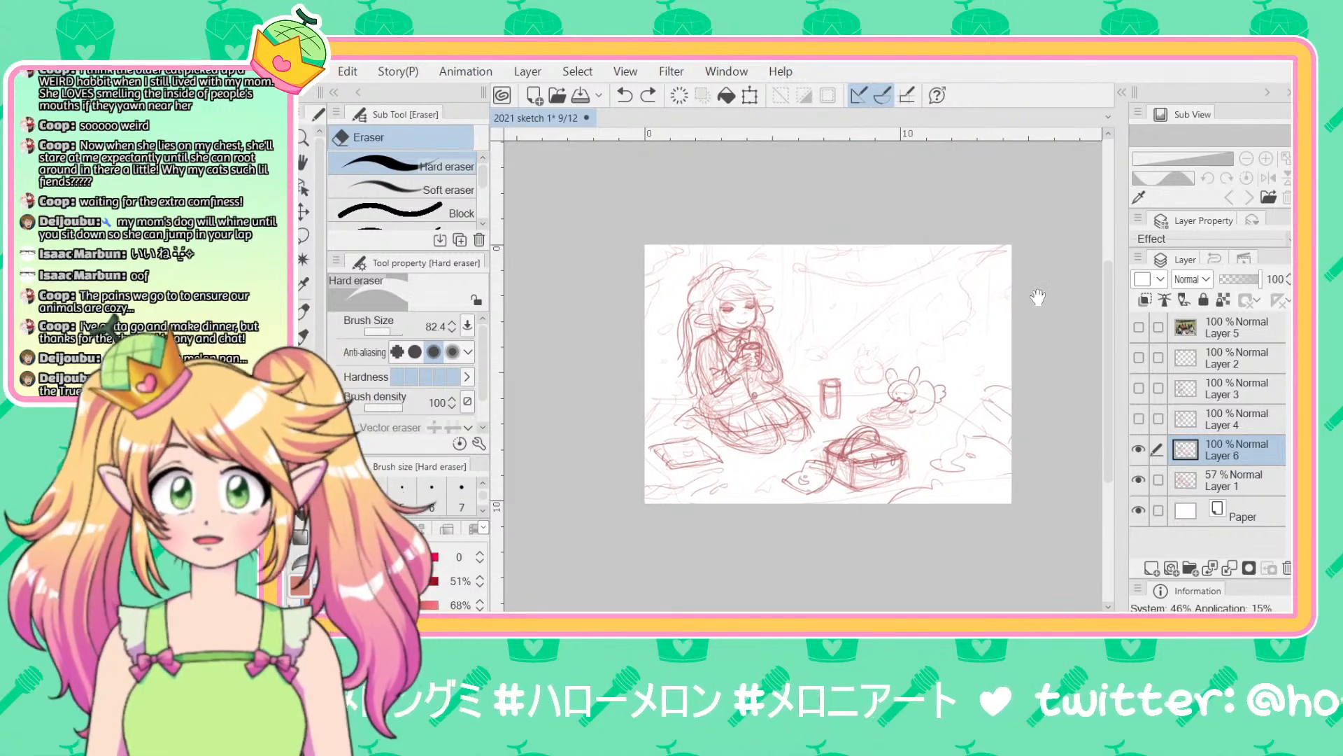
key(ctrl+y)
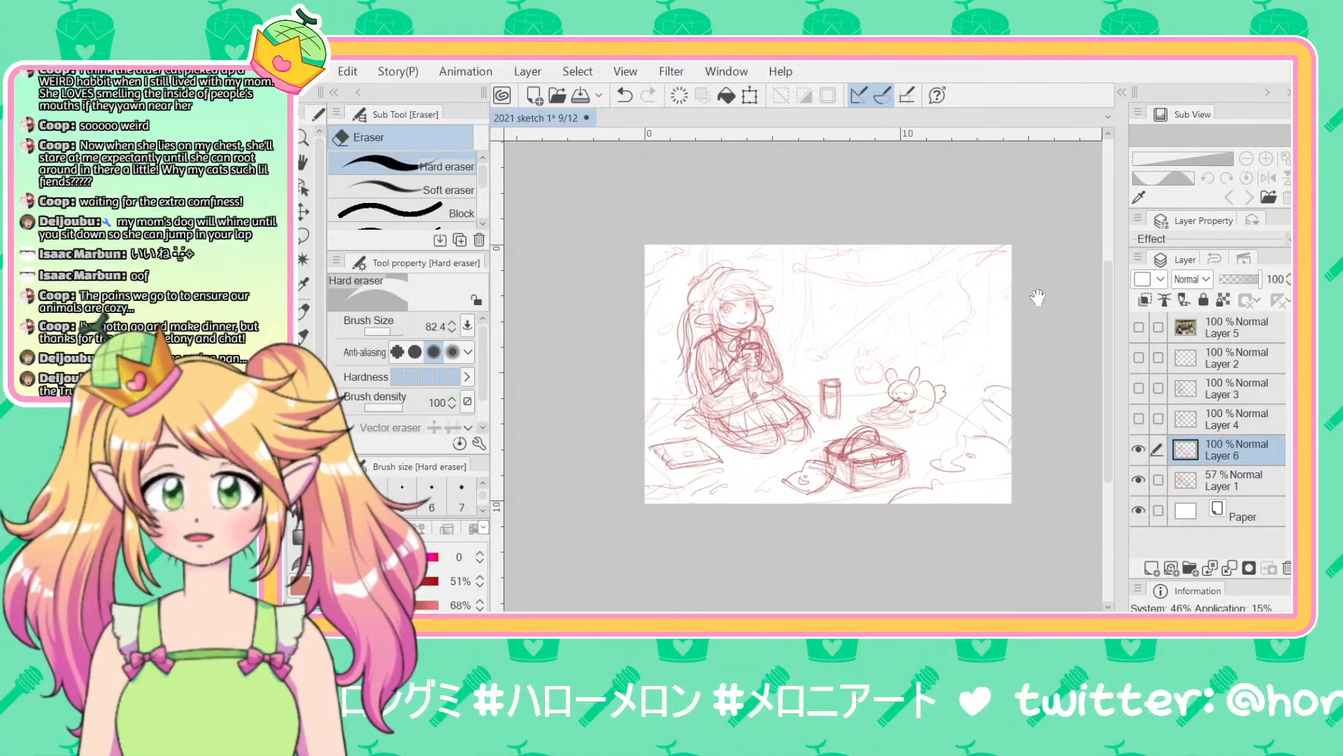
key(ctrl+z)
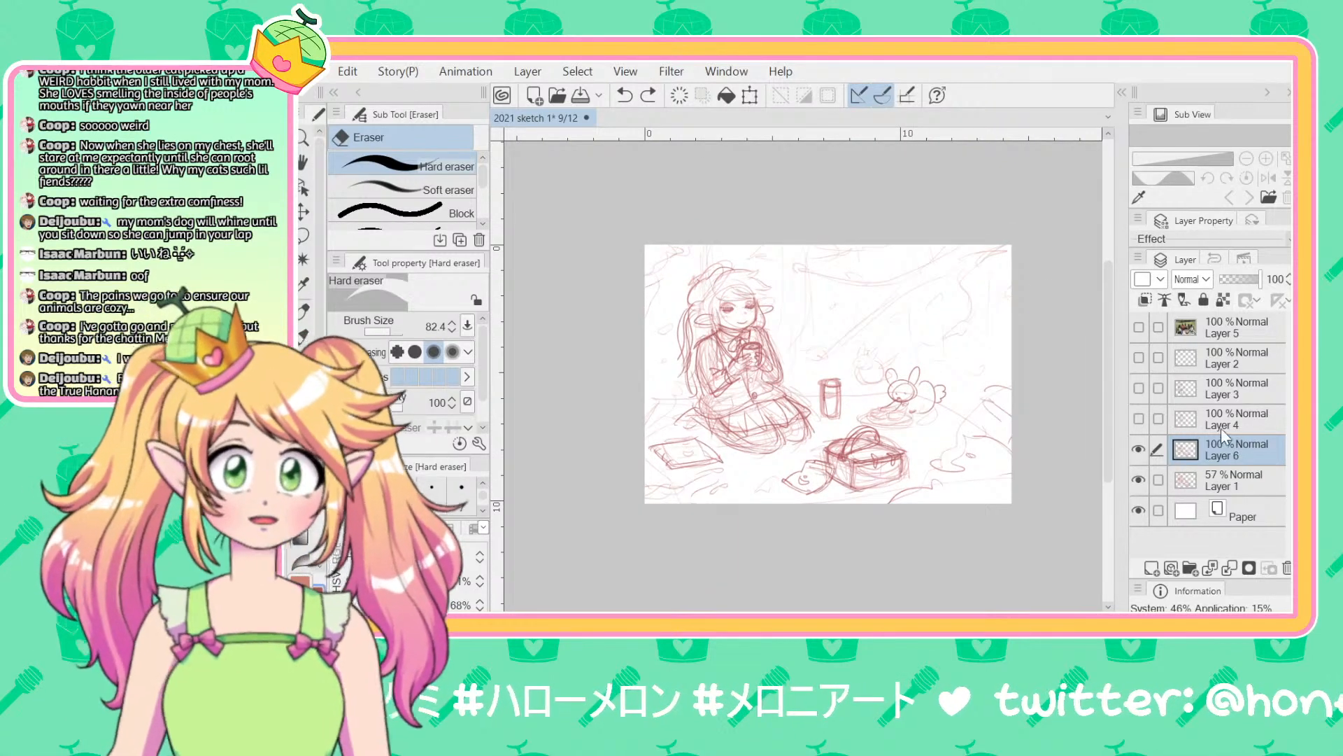
Step: Compare the current picnic sketch with the older drawings by toggling the visibility of Layers 4, 3 and 6
click(1139, 419)
click(1139, 419)
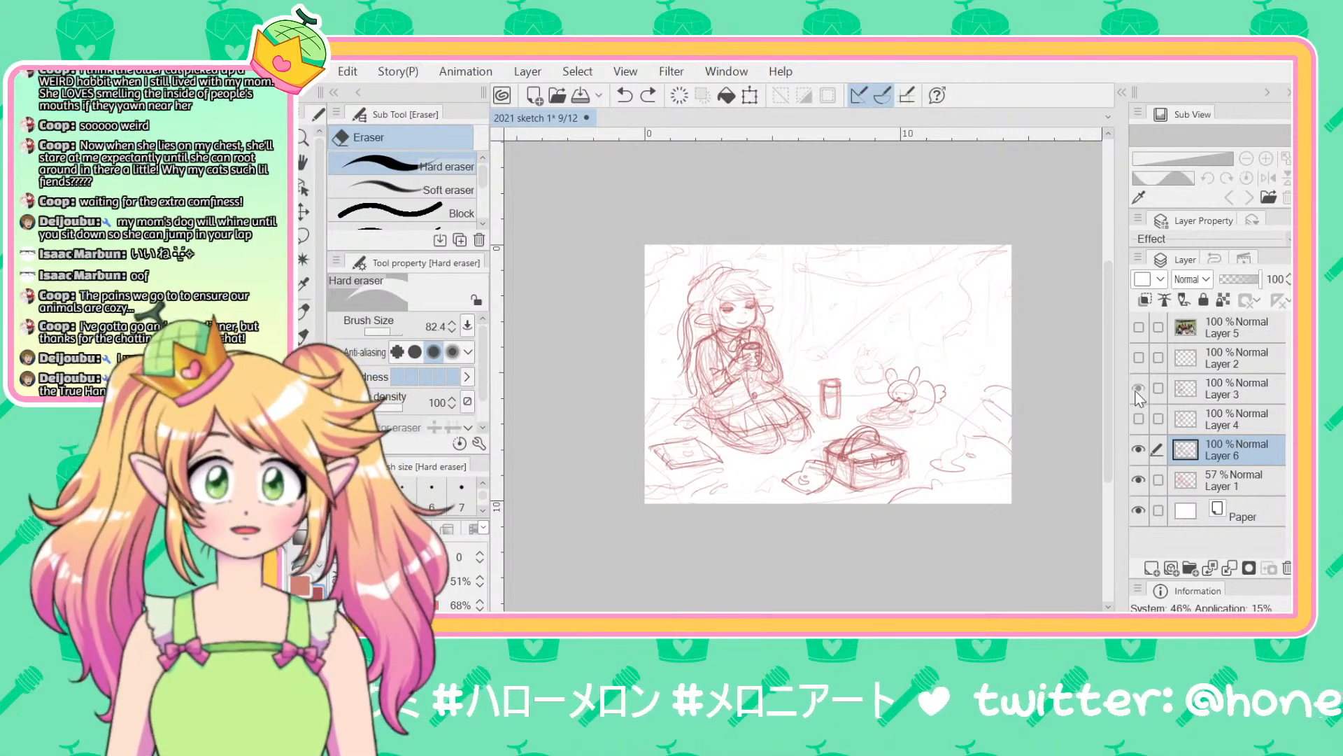
click(1139, 388)
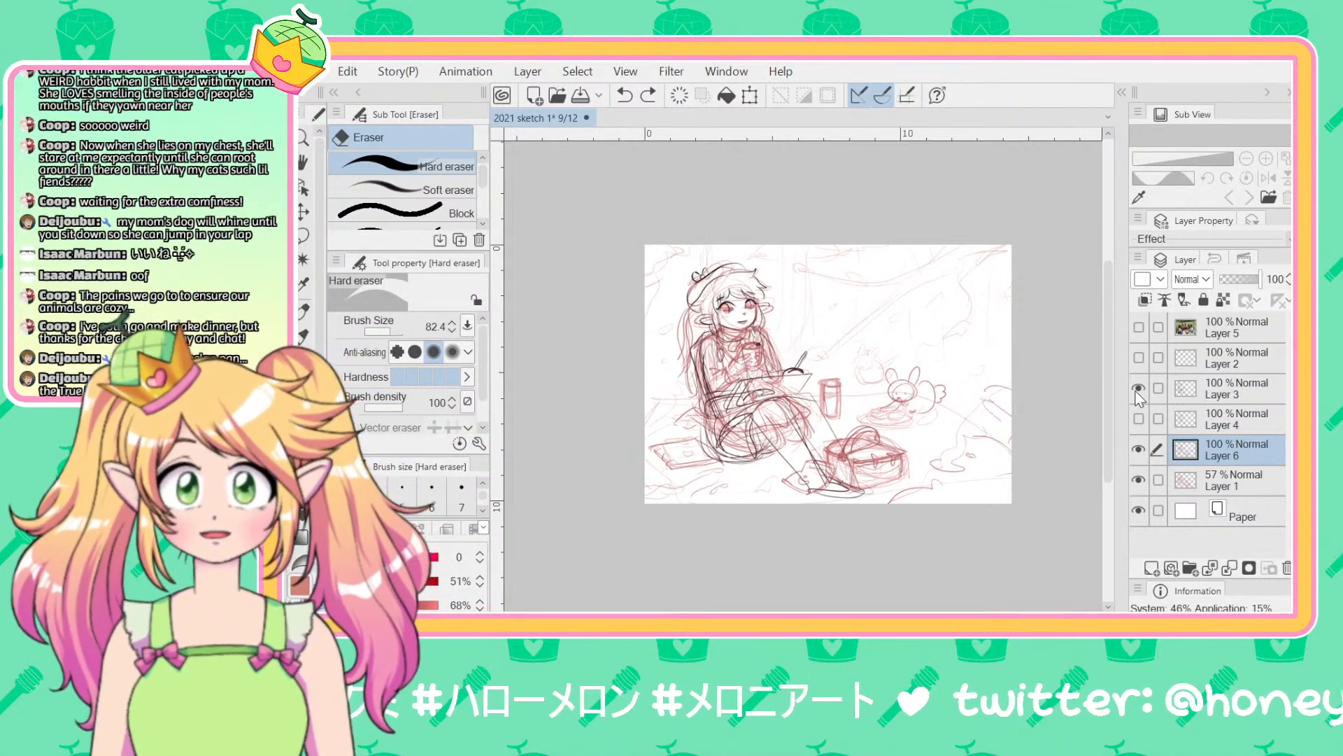
click(1139, 389)
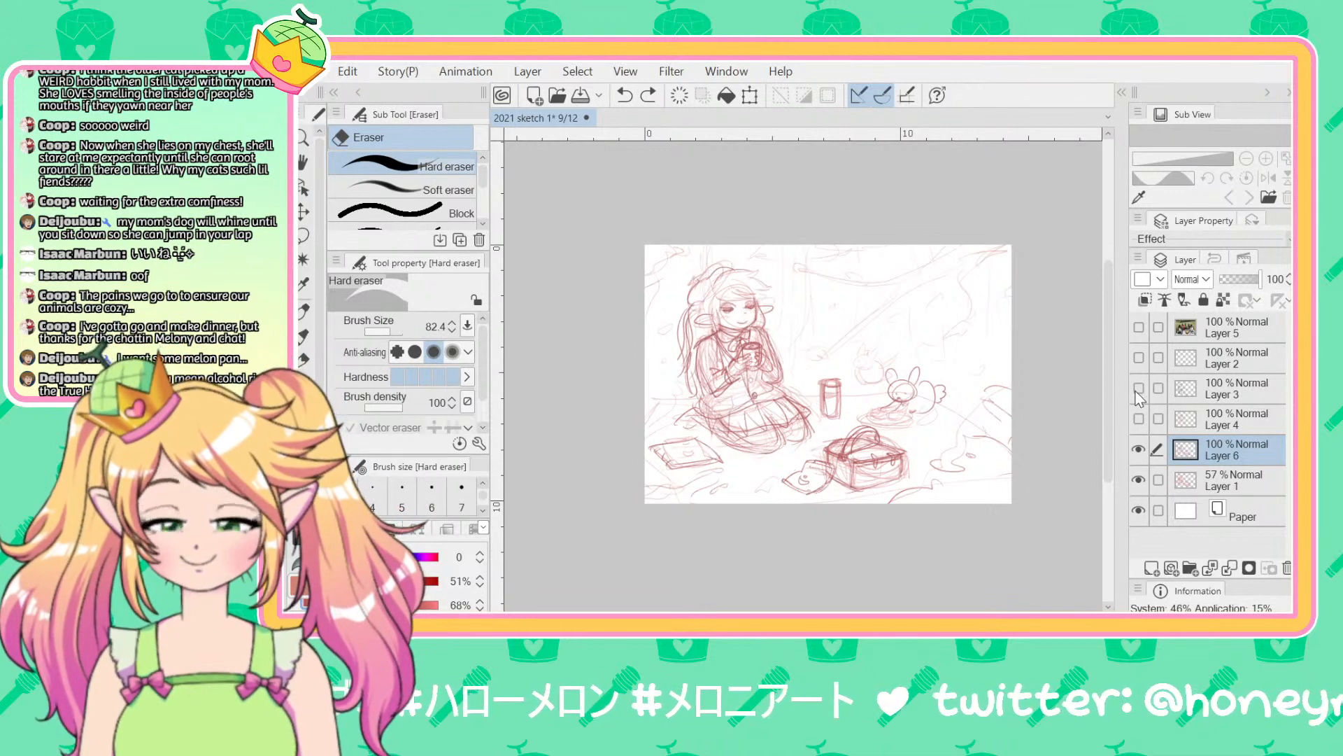
click(1138, 389)
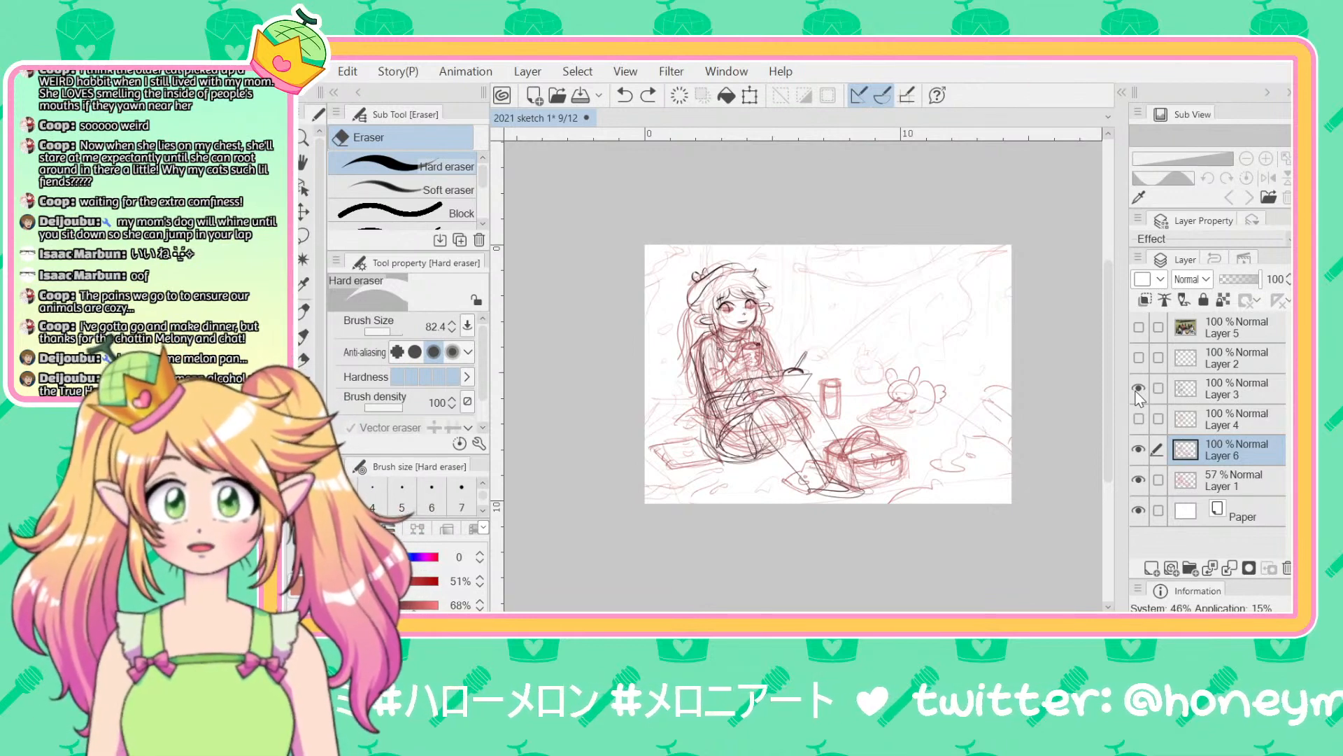
click(1138, 450)
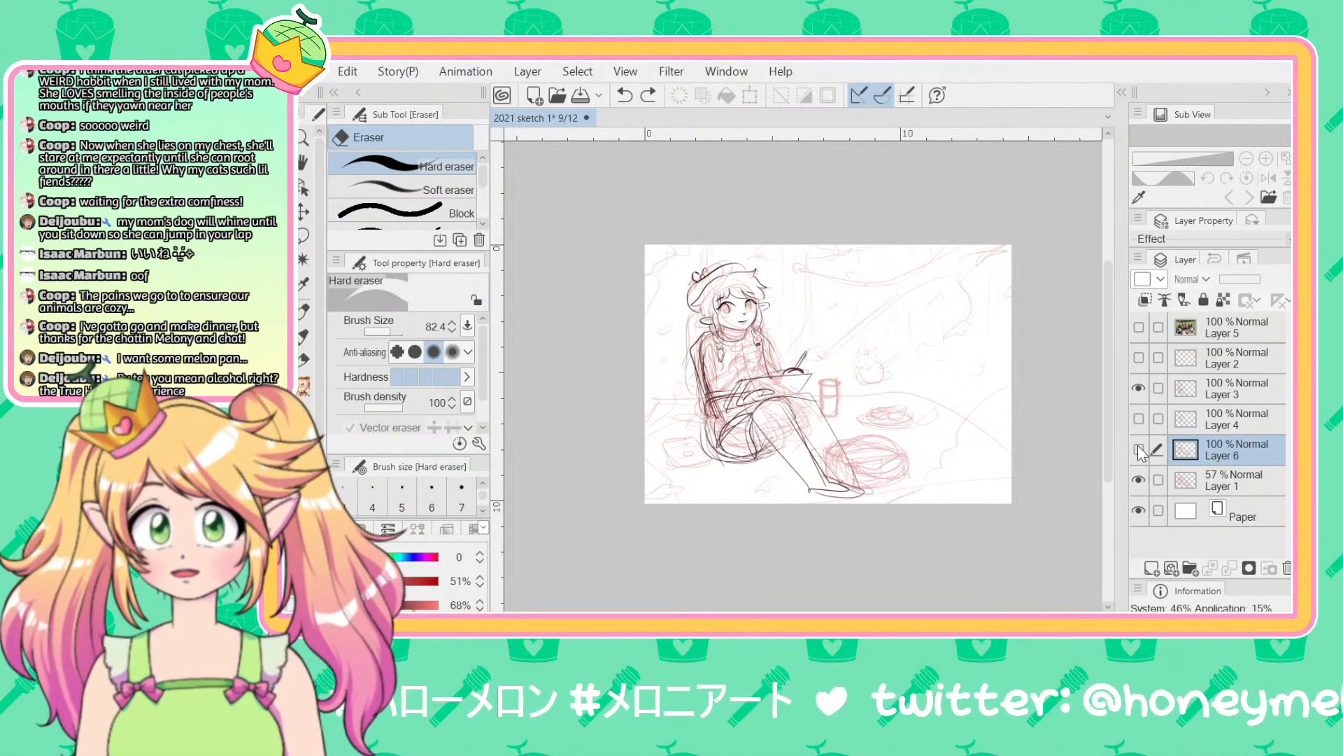
click(1138, 450)
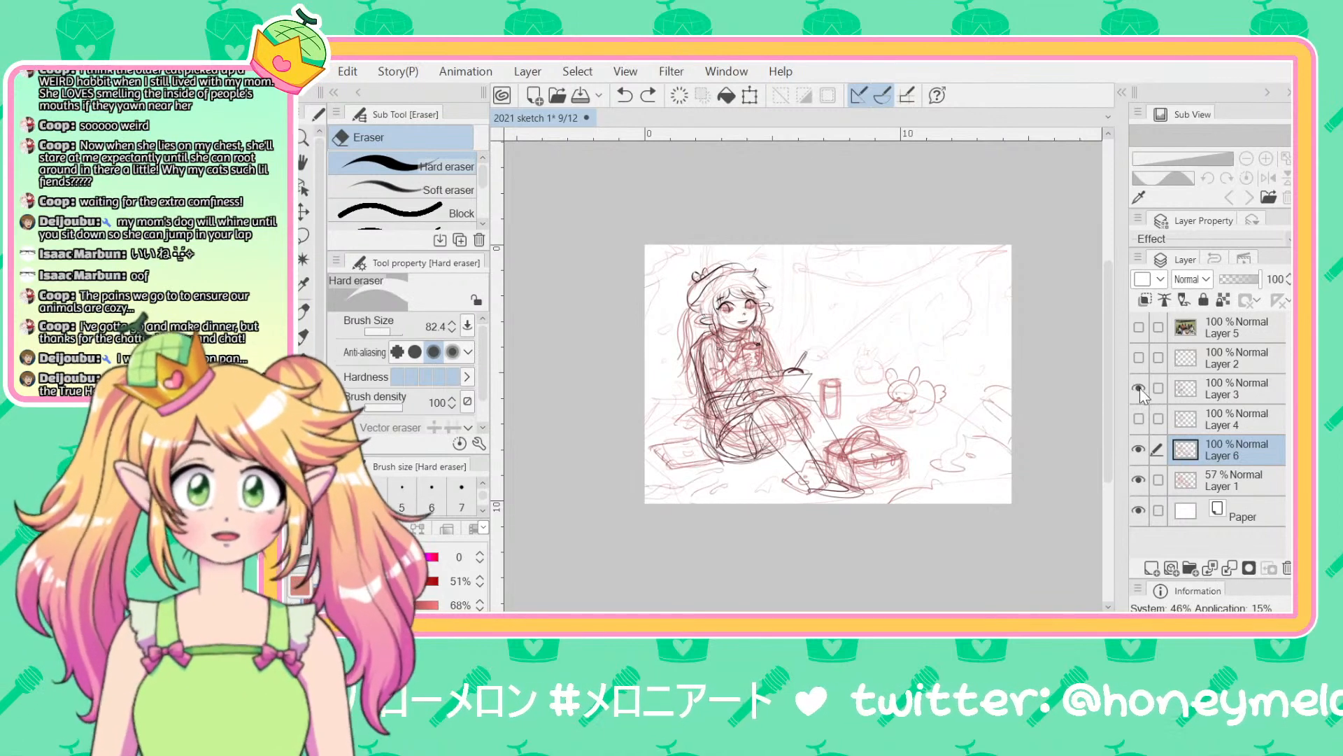
click(1140, 387)
click(1233, 403)
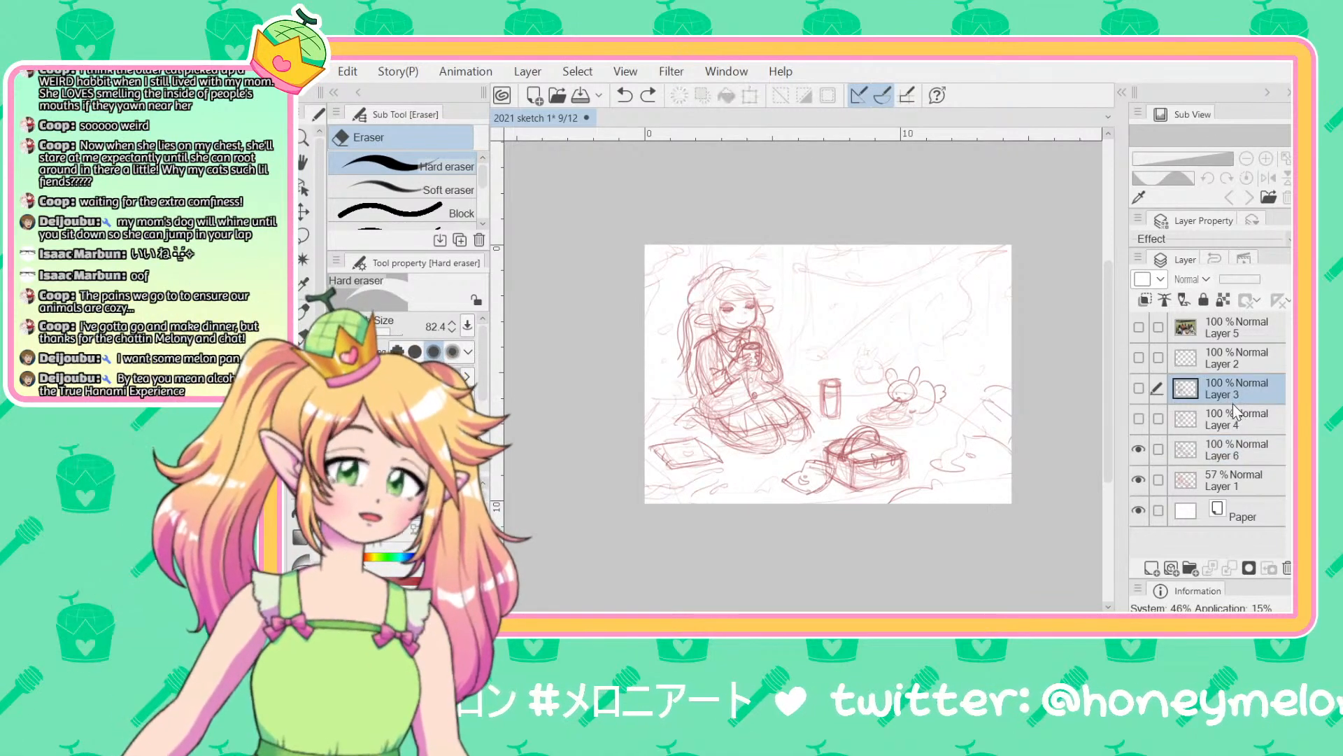
Step: Raise Layer 1's opacity to 68% and erase its rough lines around the girl's eyes
scroll(861, 421, up, 3)
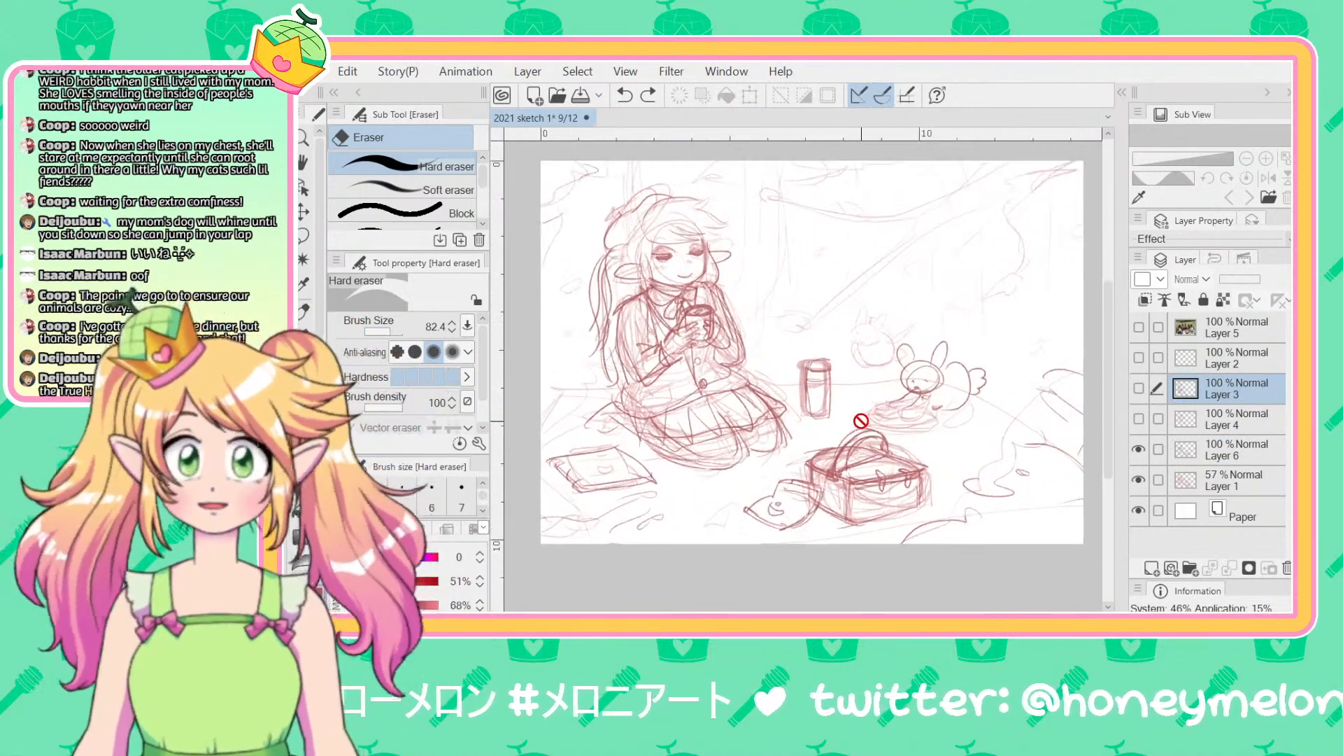
scroll(860, 421, up, 1)
click(1237, 480)
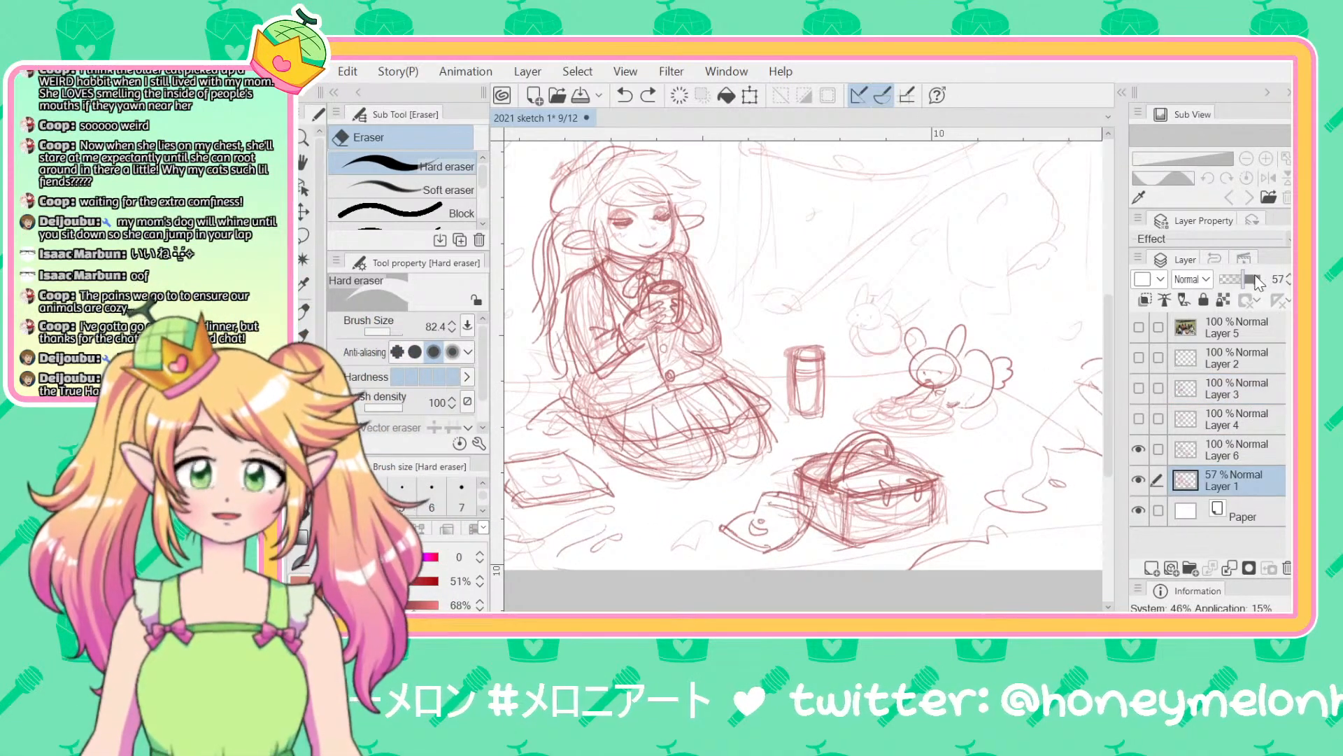
click(1256, 280)
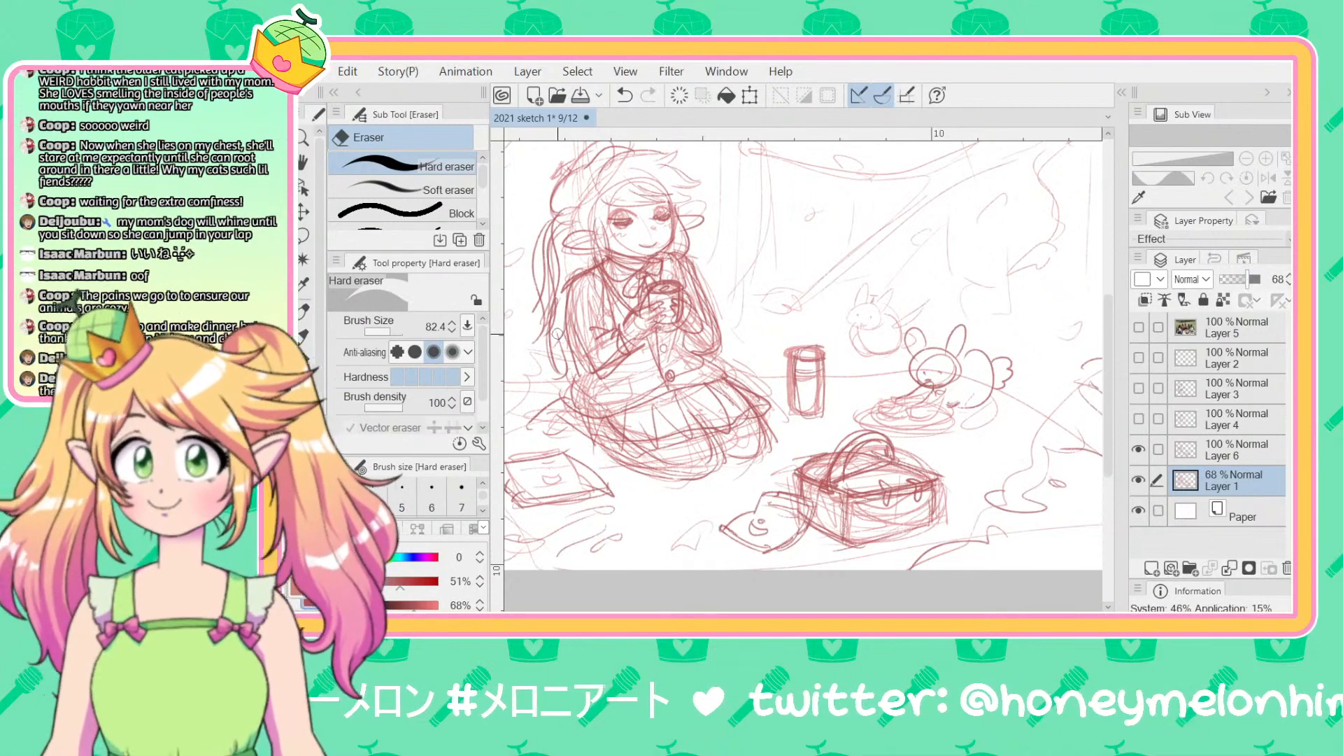
drag(658, 210, 624, 218)
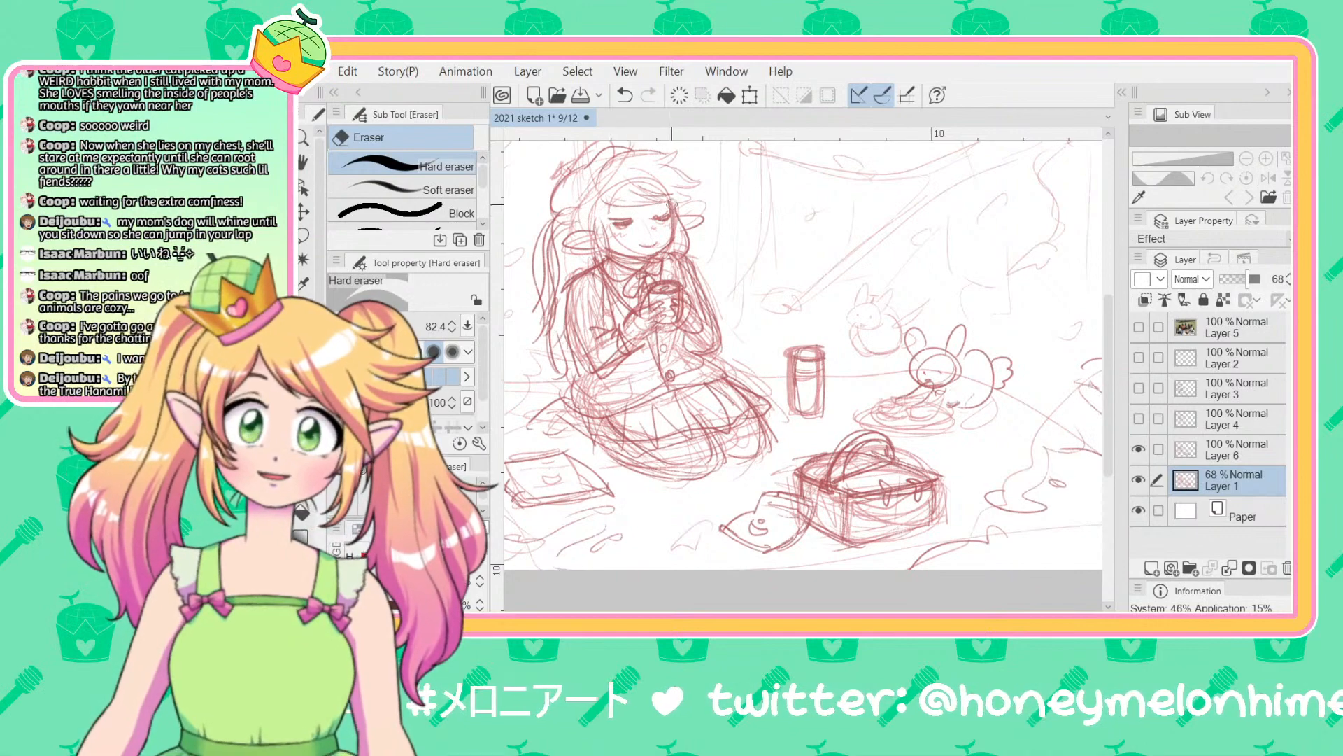
scroll(670, 203, down, 3)
scroll(1025, 294, down, 3)
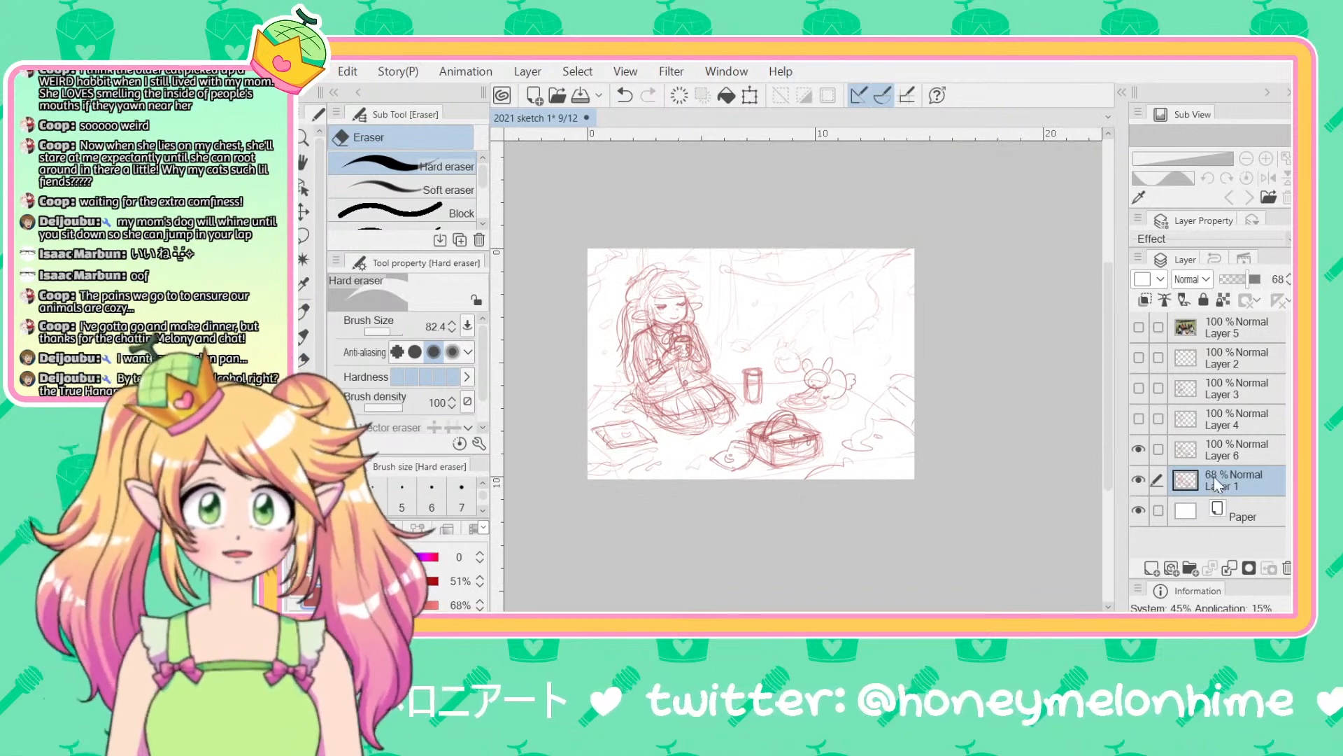
Step: Try a perspective transform on Layer 6 that widens the sketch's upper edge symmetrically
click(1188, 458)
click(1140, 451)
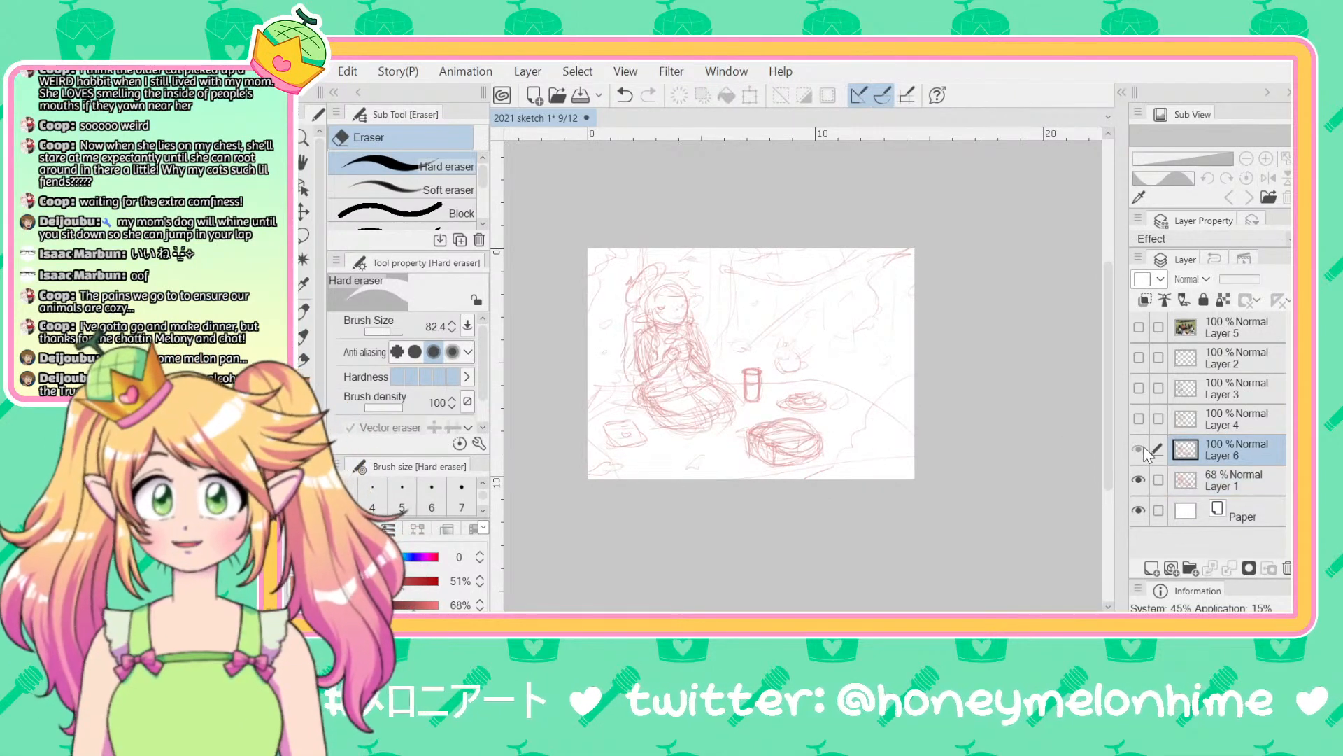
click(1140, 450)
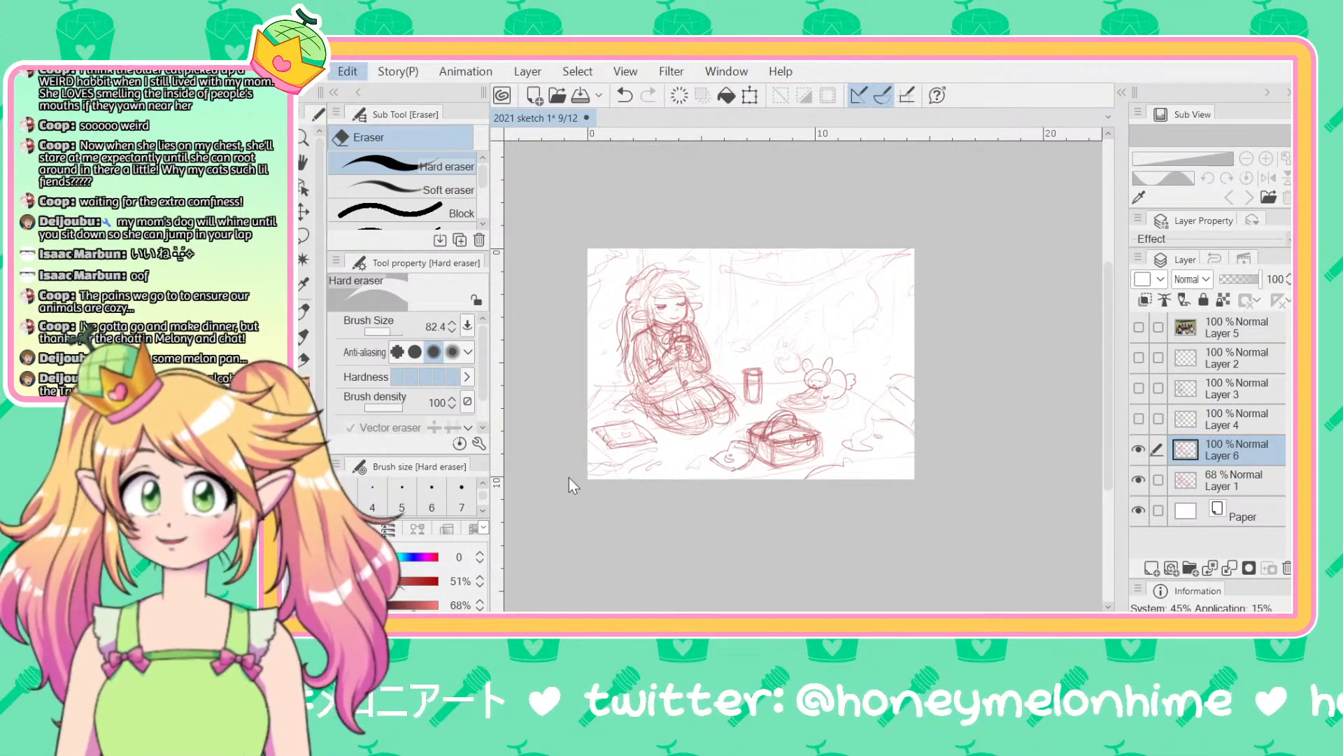
key(ctrl+t)
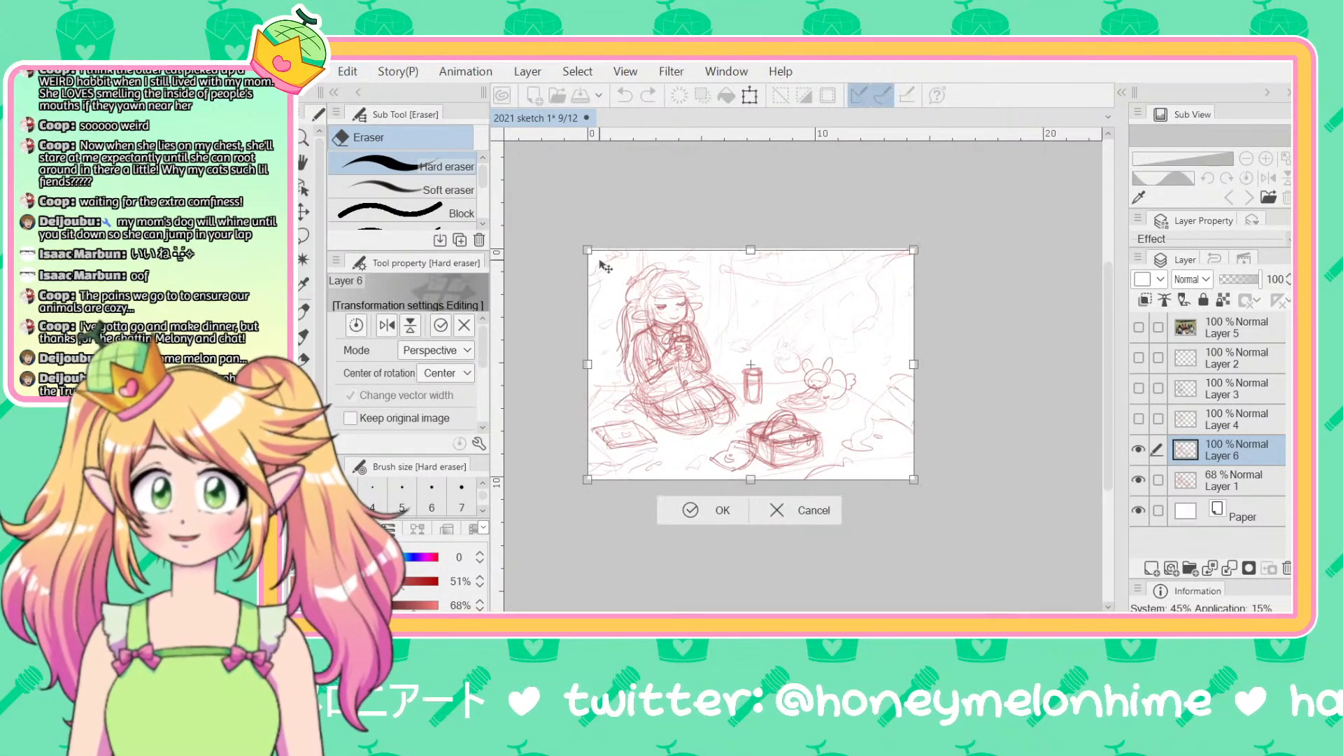
drag(587, 249, 563, 238)
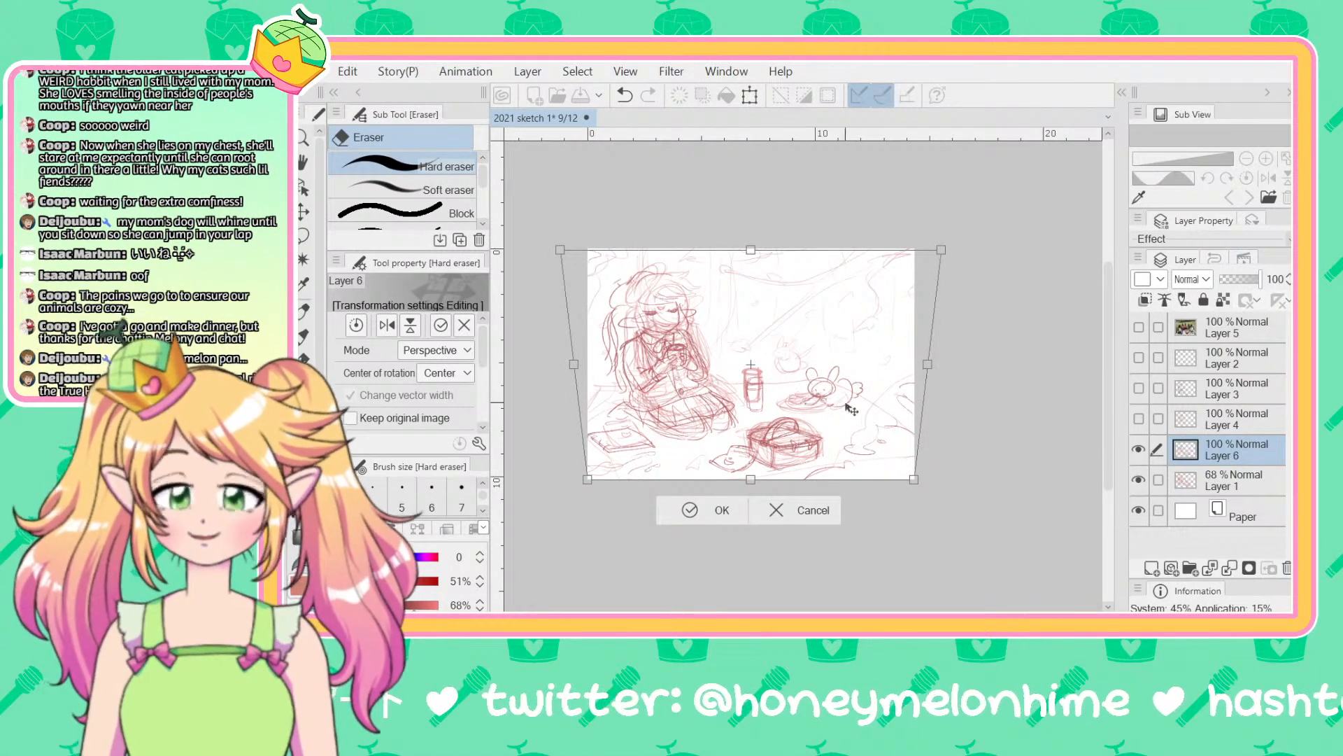
key(Return)
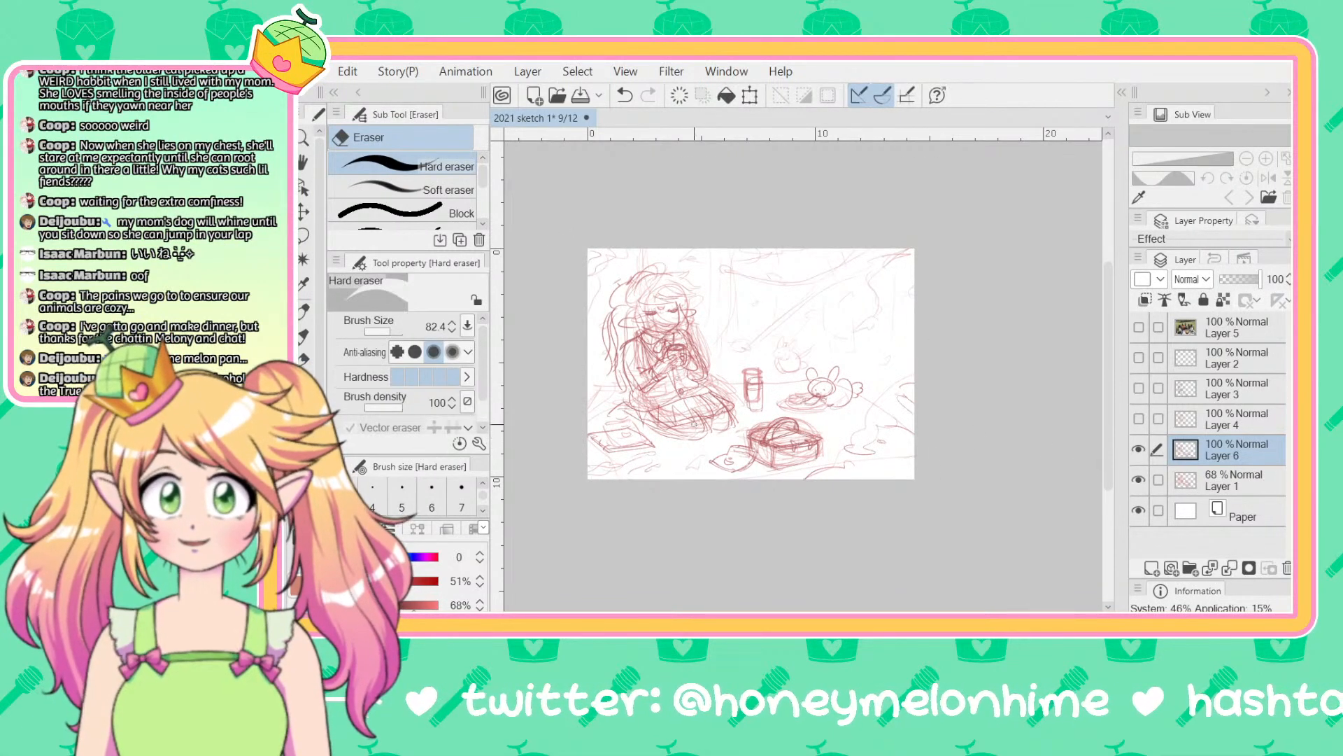
key(ctrl+z)
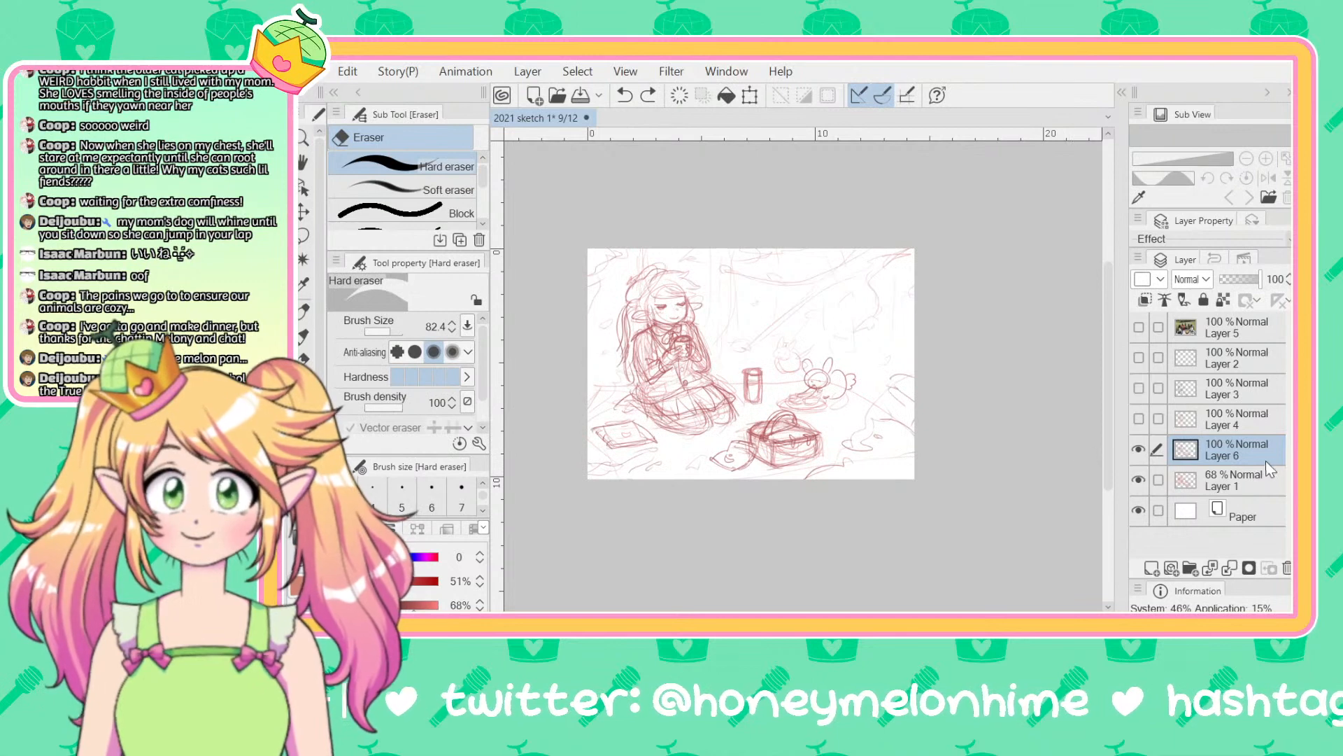
Step: Duplicate Layer 6 and Layer 1 and merge the copies into one layer, with both originals hidden
key(ctrl+c)
key(ctrl+v)
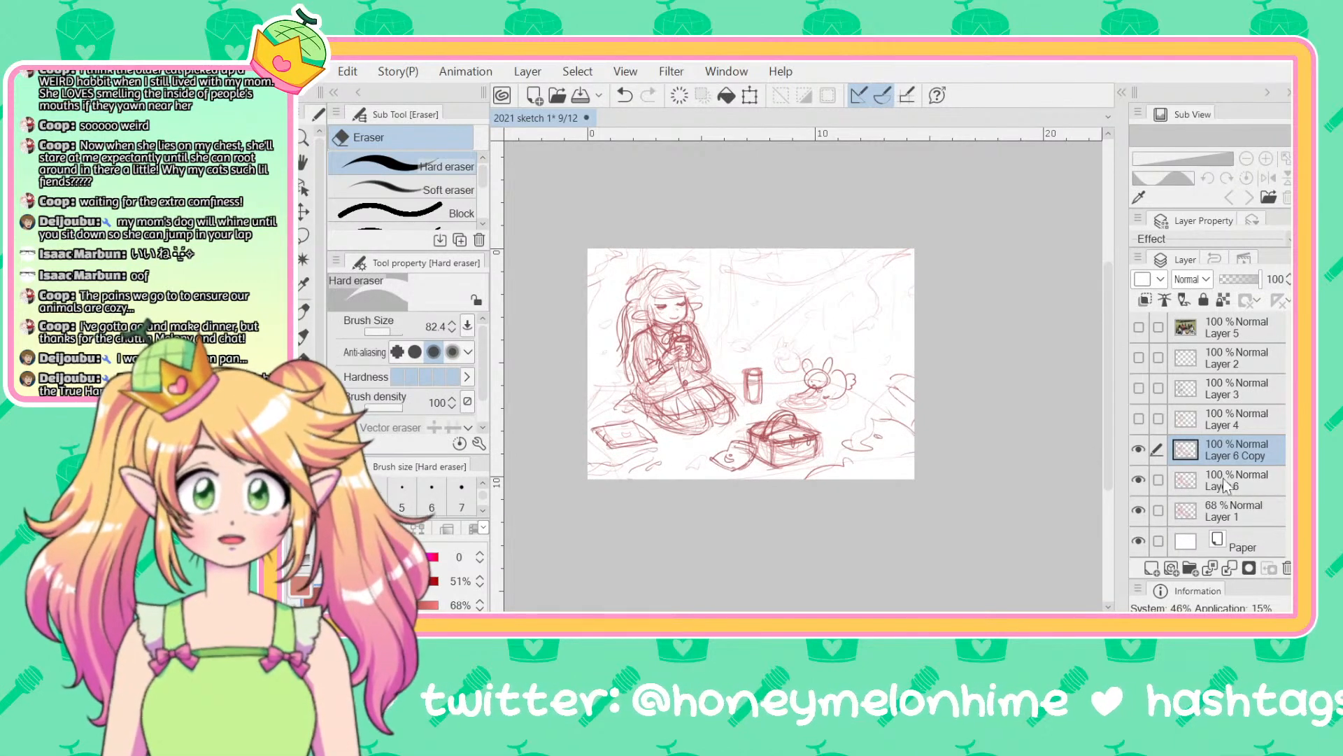
click(1227, 511)
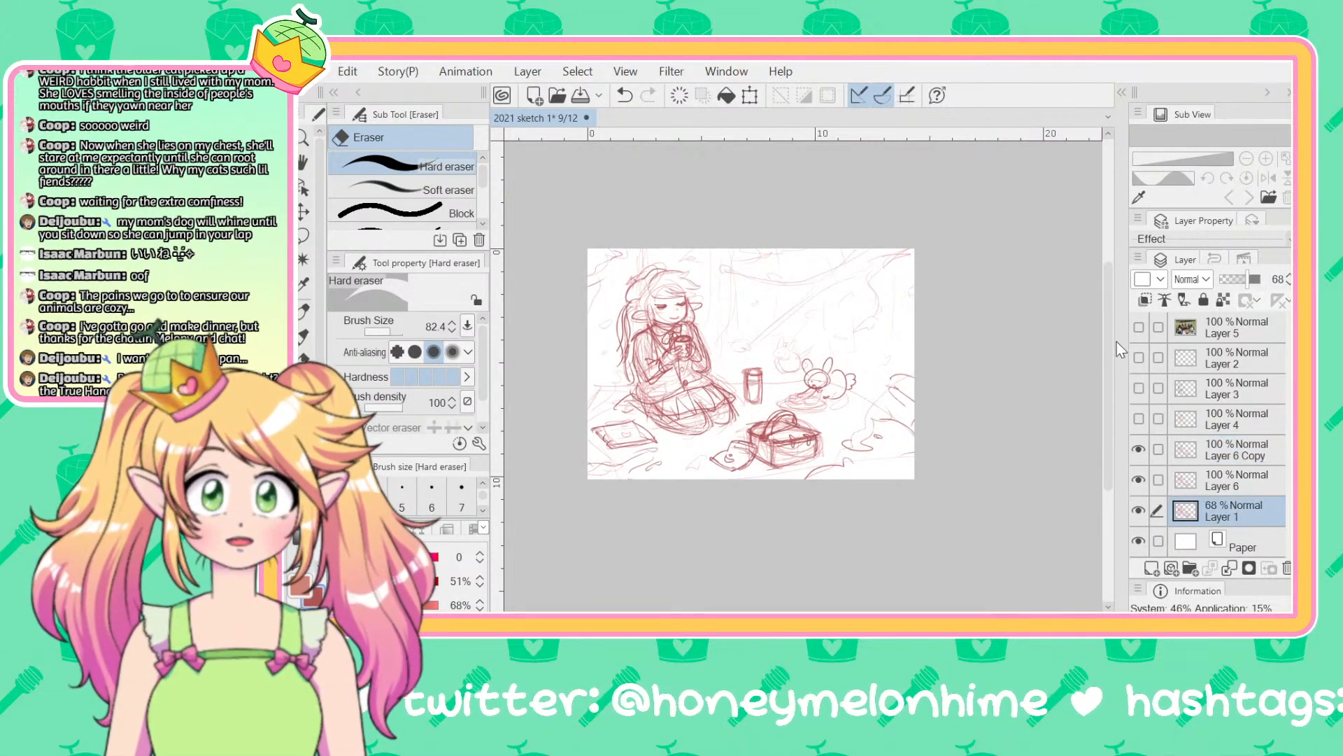
key(ctrl+c)
key(ctrl+v)
drag(1229, 511, 1194, 459)
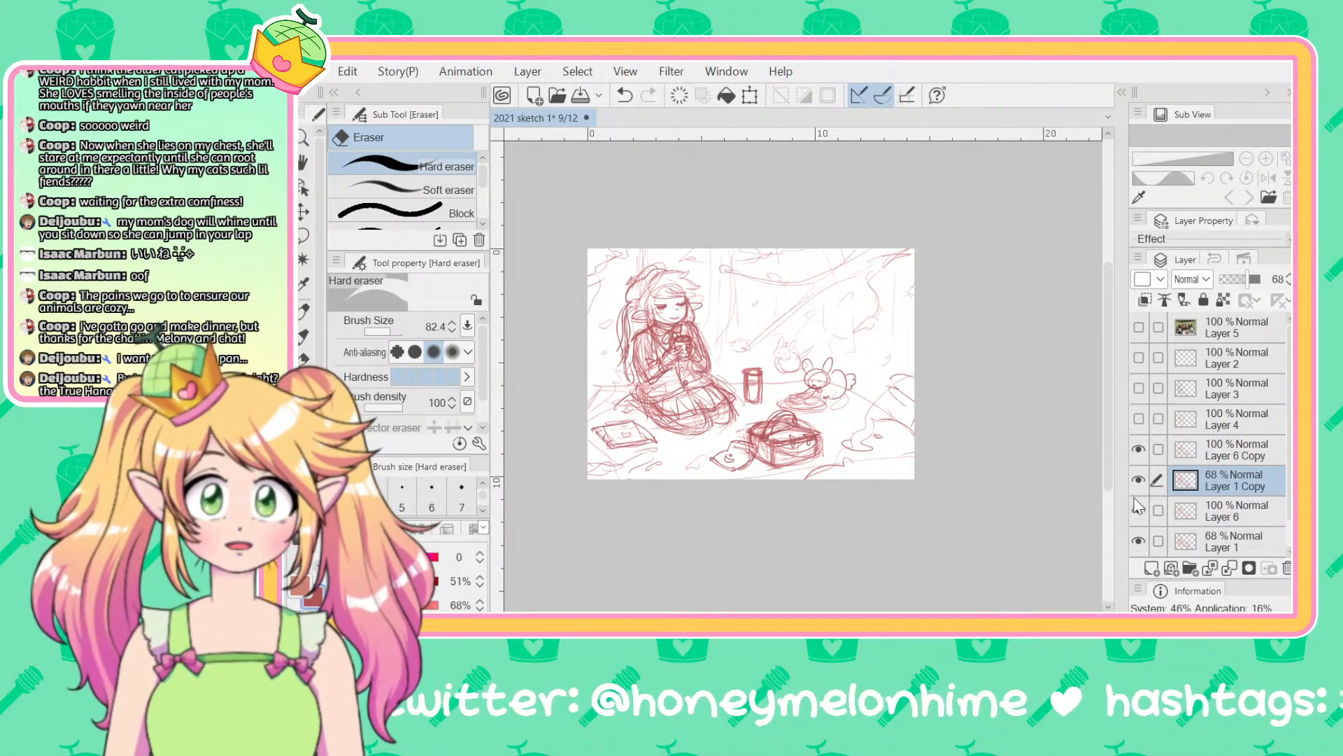
click(1228, 452)
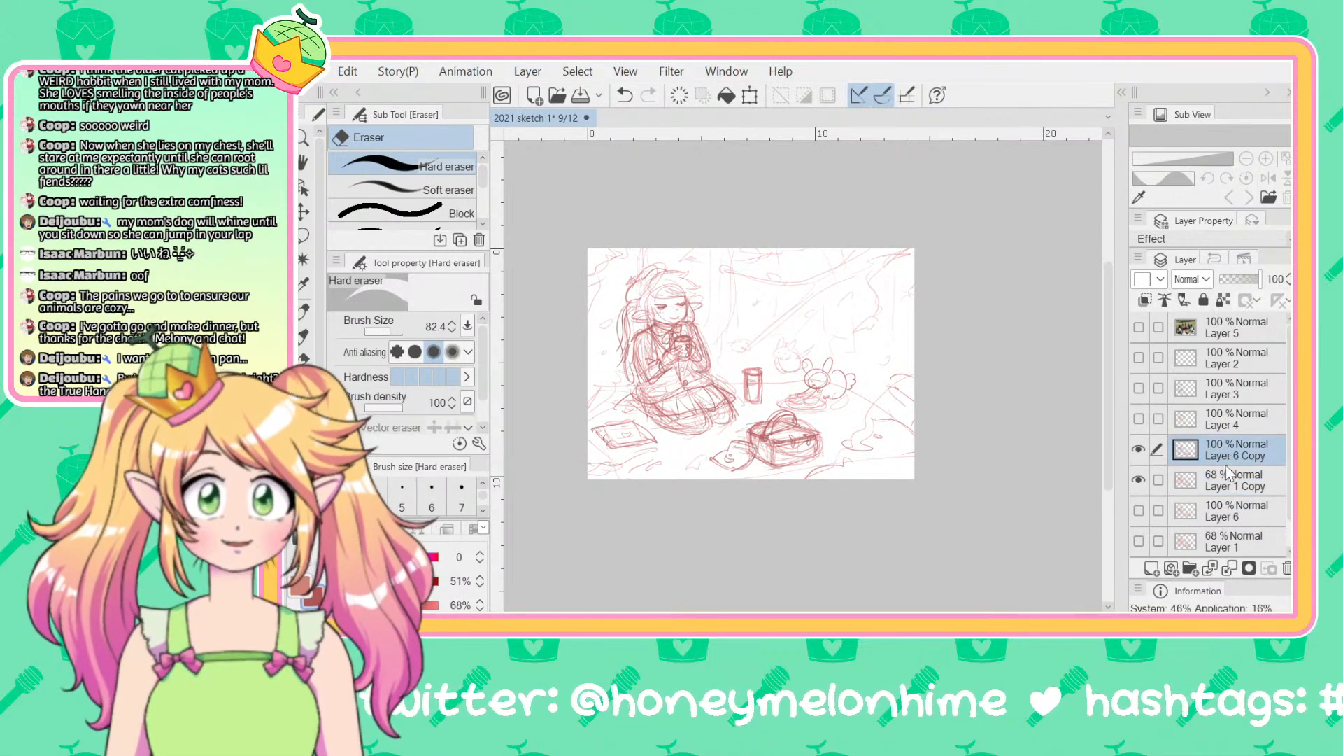
key(ctrl+e)
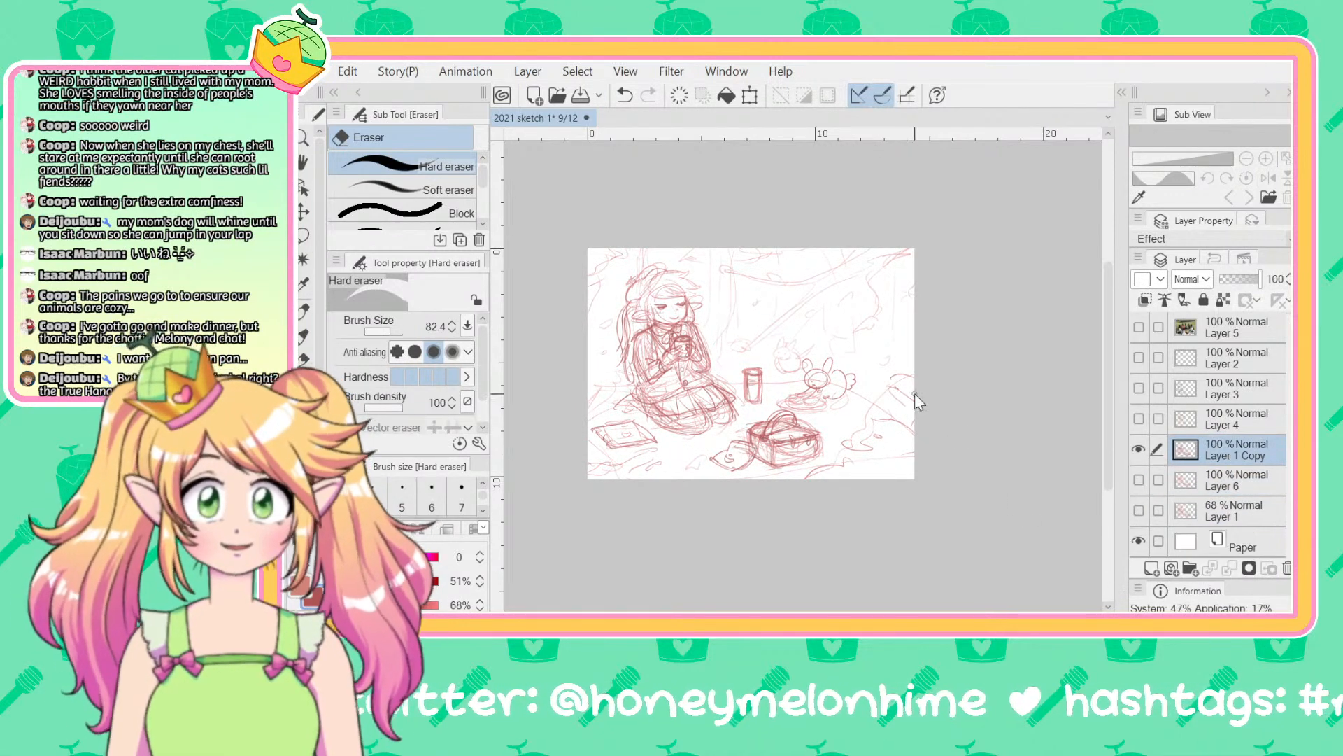
Step: Try a perspective transform on the merged sketch that widens its upper edge symmetrically and shifts that edge sideways
key(ctrl+t)
key(Return)
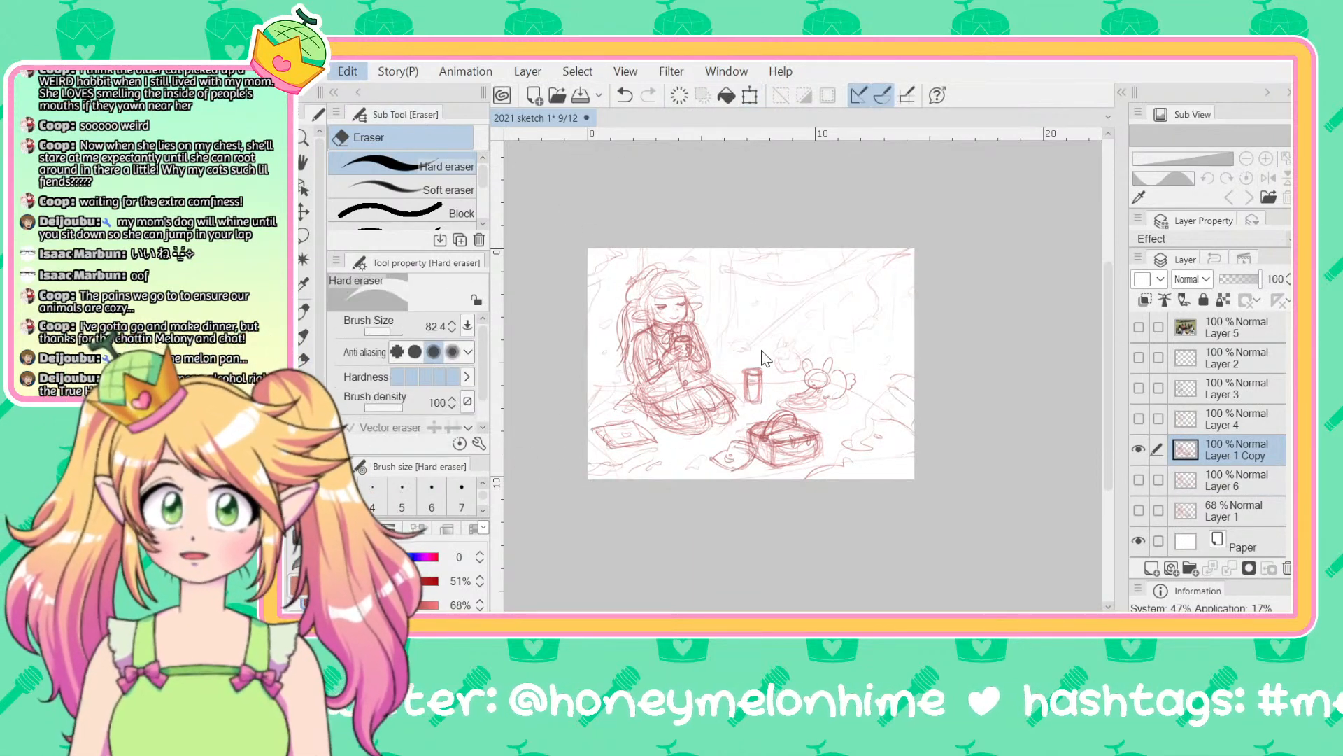
key(ctrl+t)
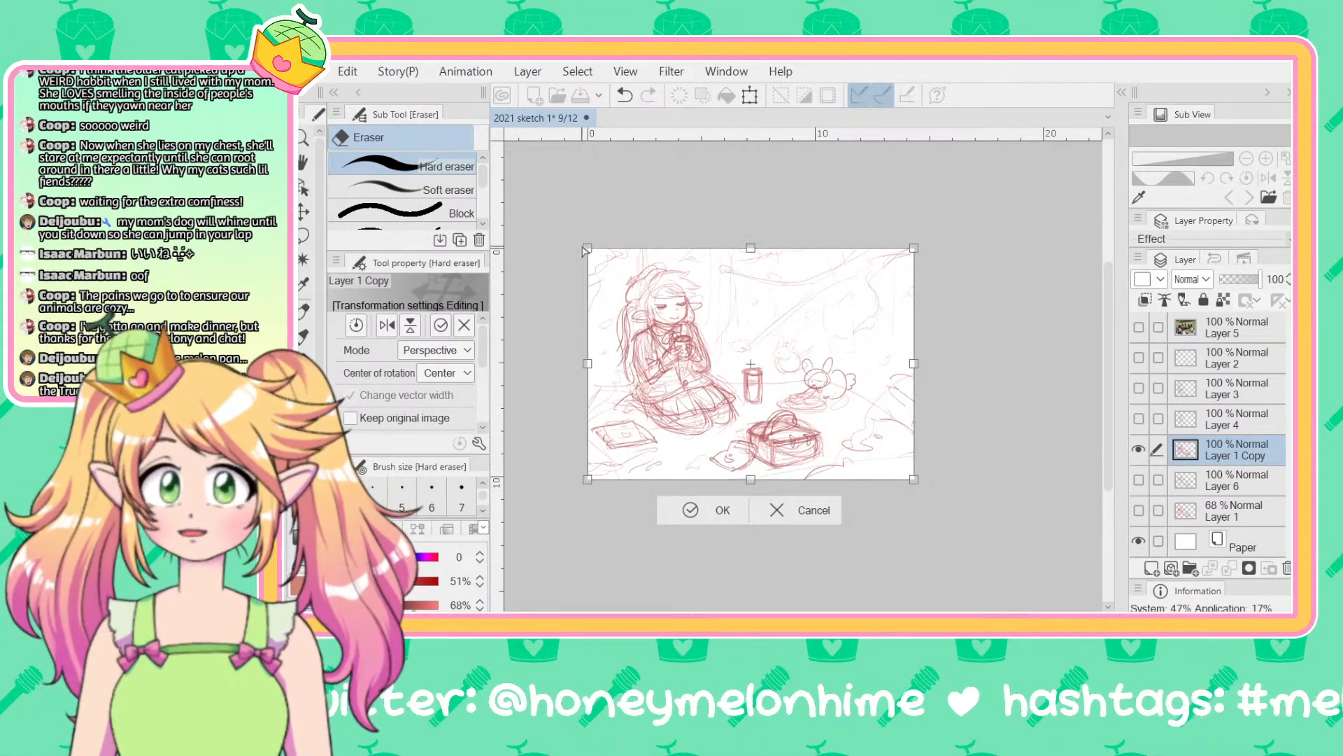
mouse_move(585, 252)
mouse_down()
mouse_move(564, 251)
mouse_move(568, 239)
mouse_up()
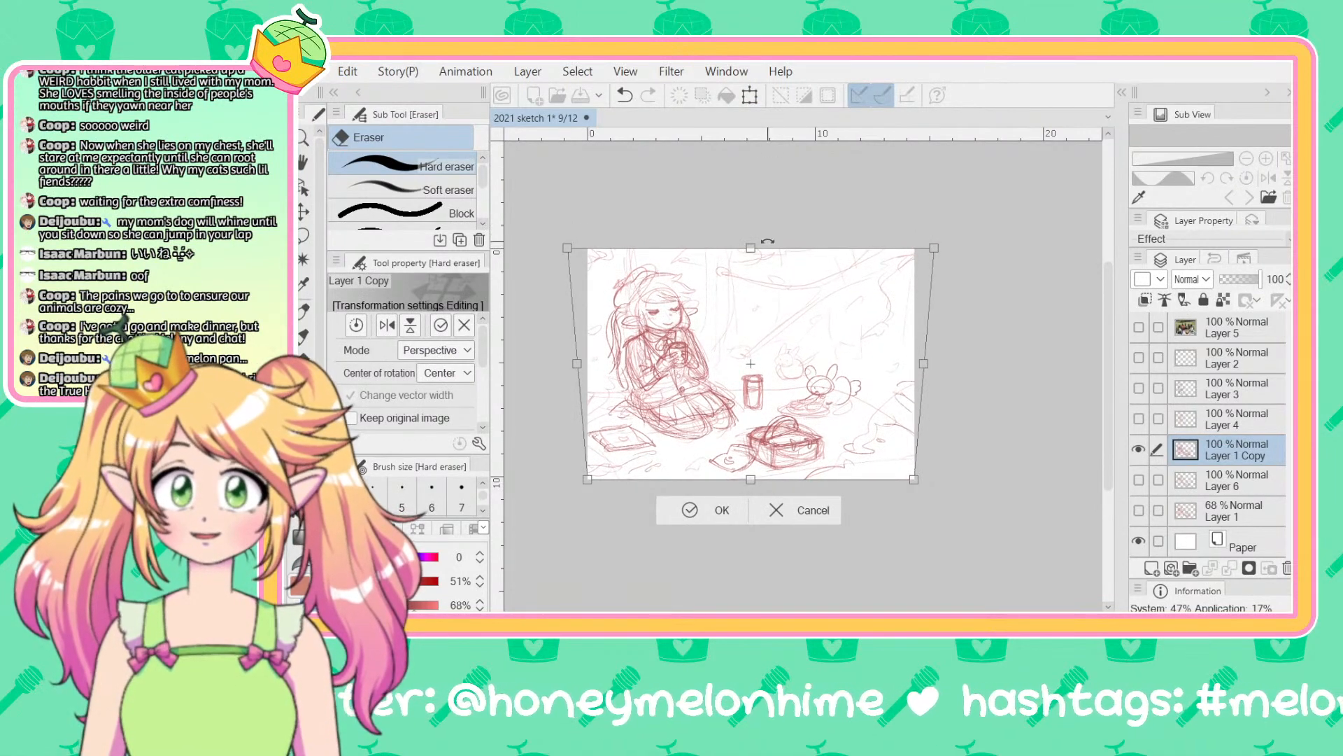
drag(752, 249, 771, 233)
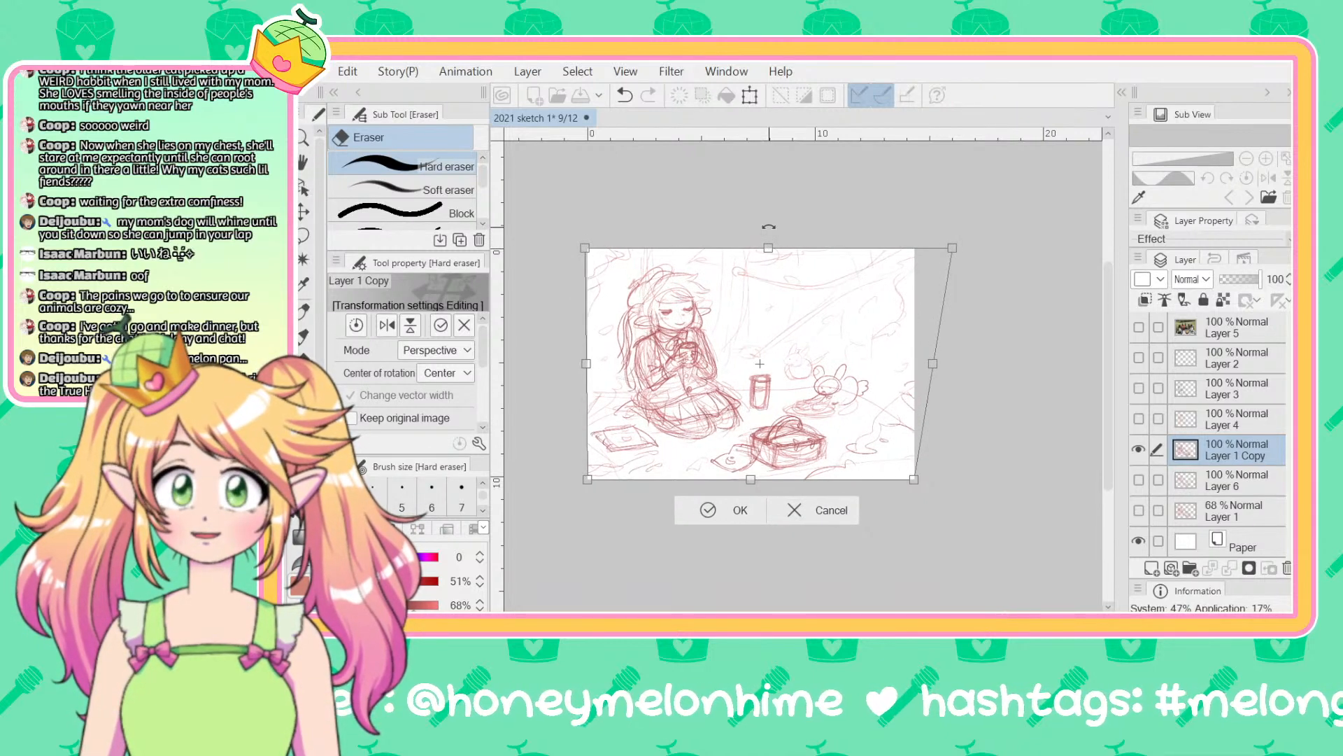
key(ctrl+z)
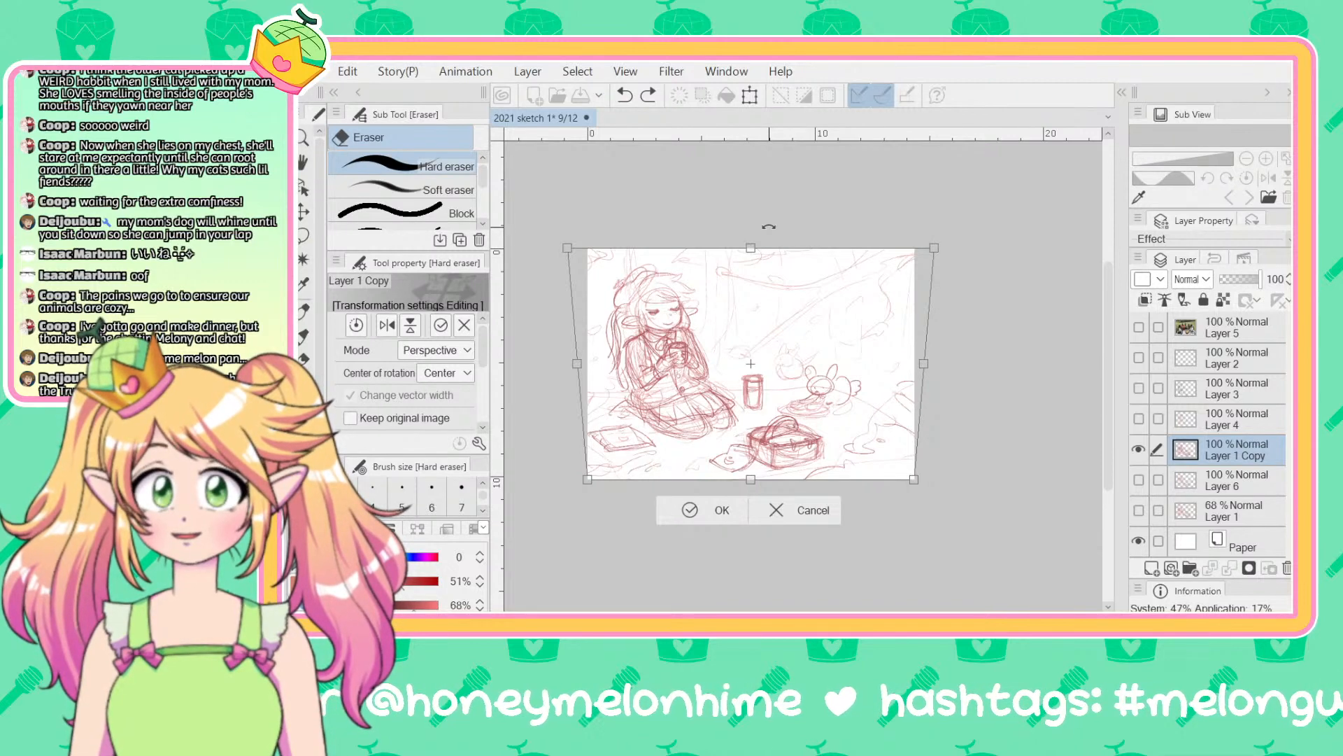
key(Escape)
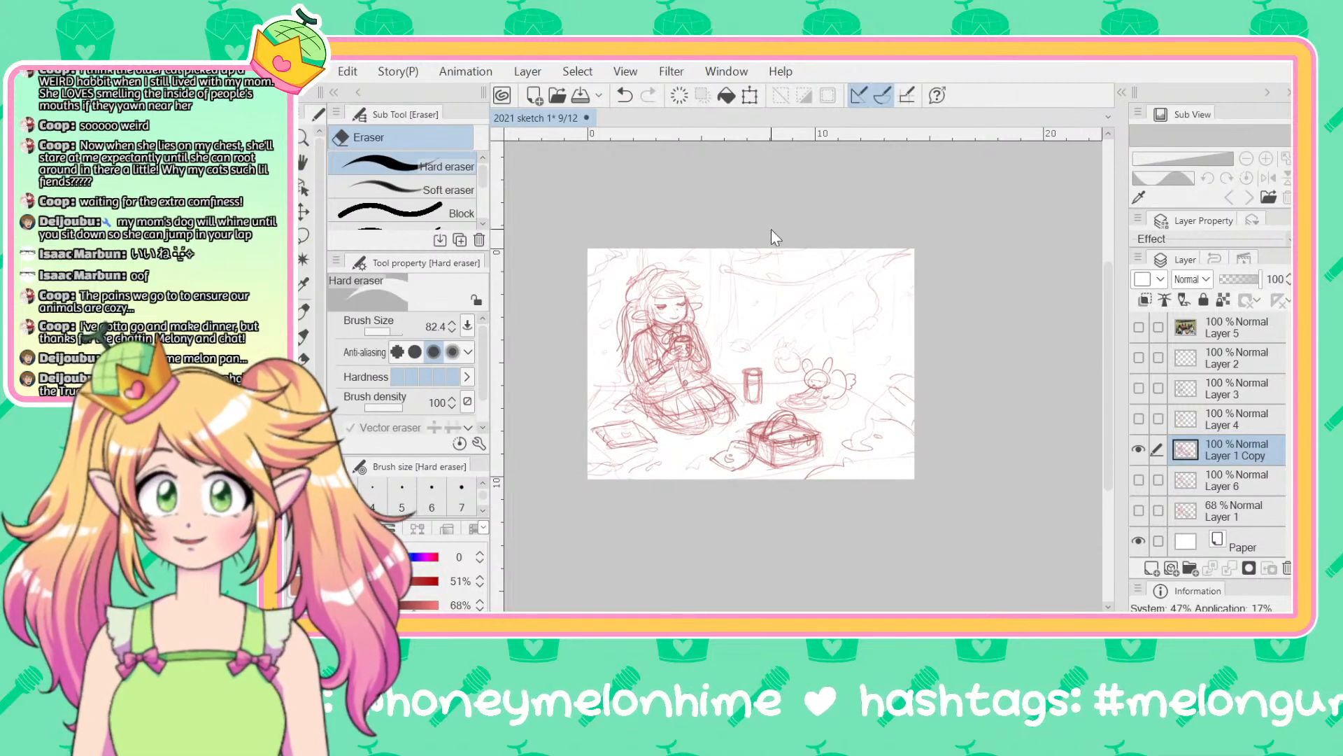
key(ctrl+t)
drag(913, 479, 958, 499)
key(Escape)
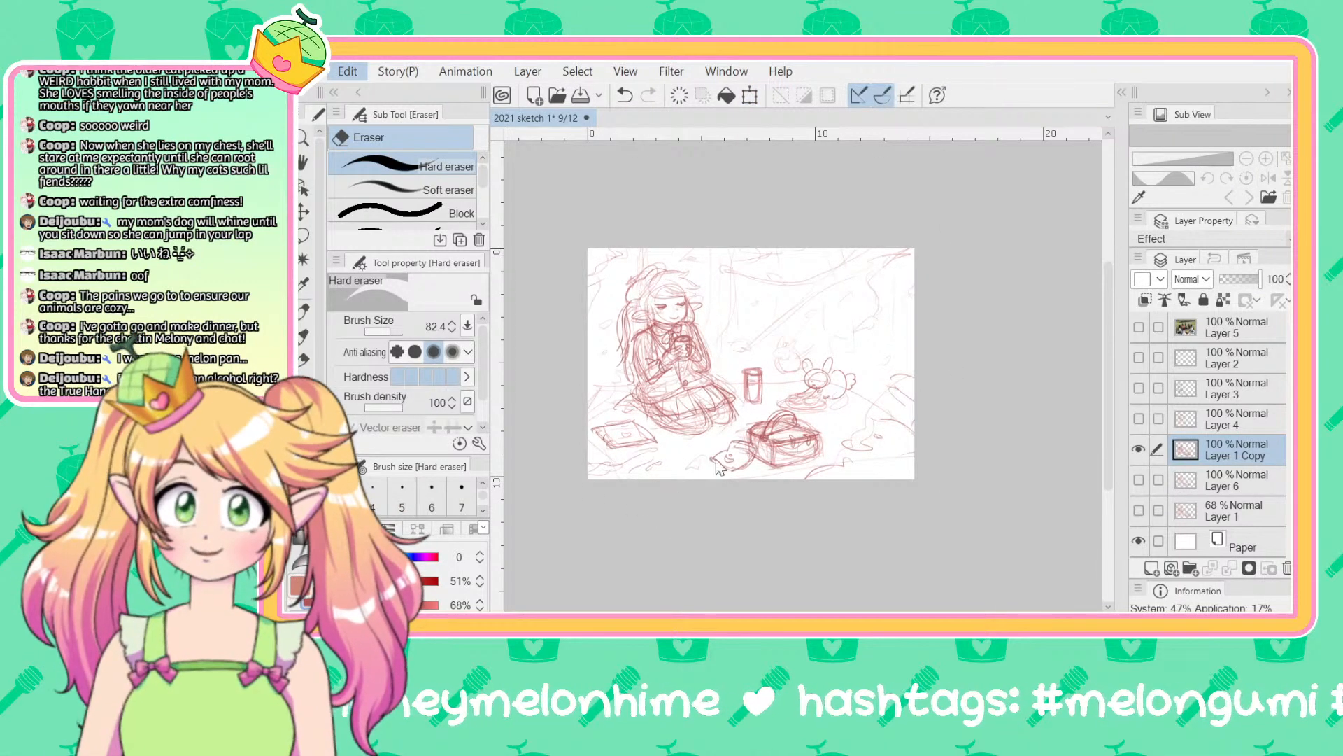
Step: Apply a perspective transform to the merged sketch that narrows its lower edge and widens its upper edge, and compare before and after
key(ctrl+t)
mouse_move(588, 480)
mouse_down()
mouse_move(560, 481)
mouse_move(624, 480)
mouse_move(607, 468)
mouse_up()
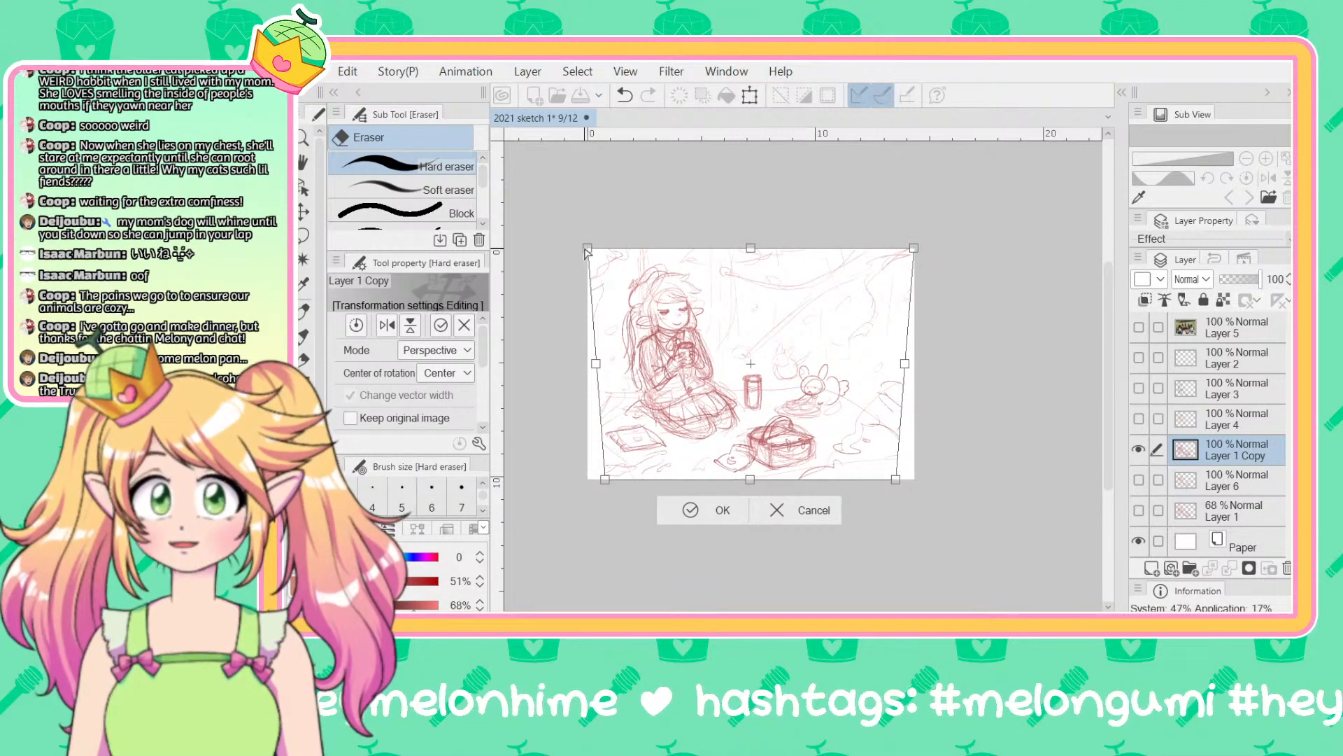
drag(586, 252, 584, 252)
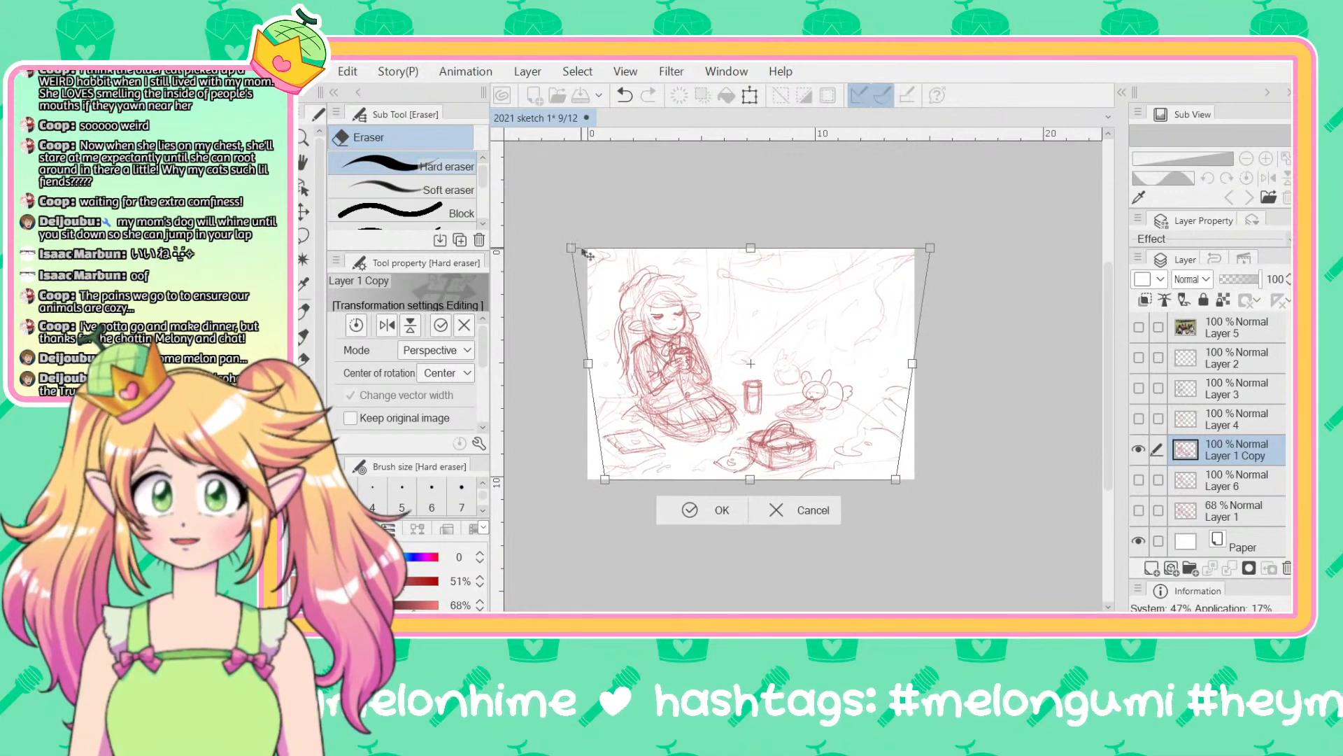
click(778, 518)
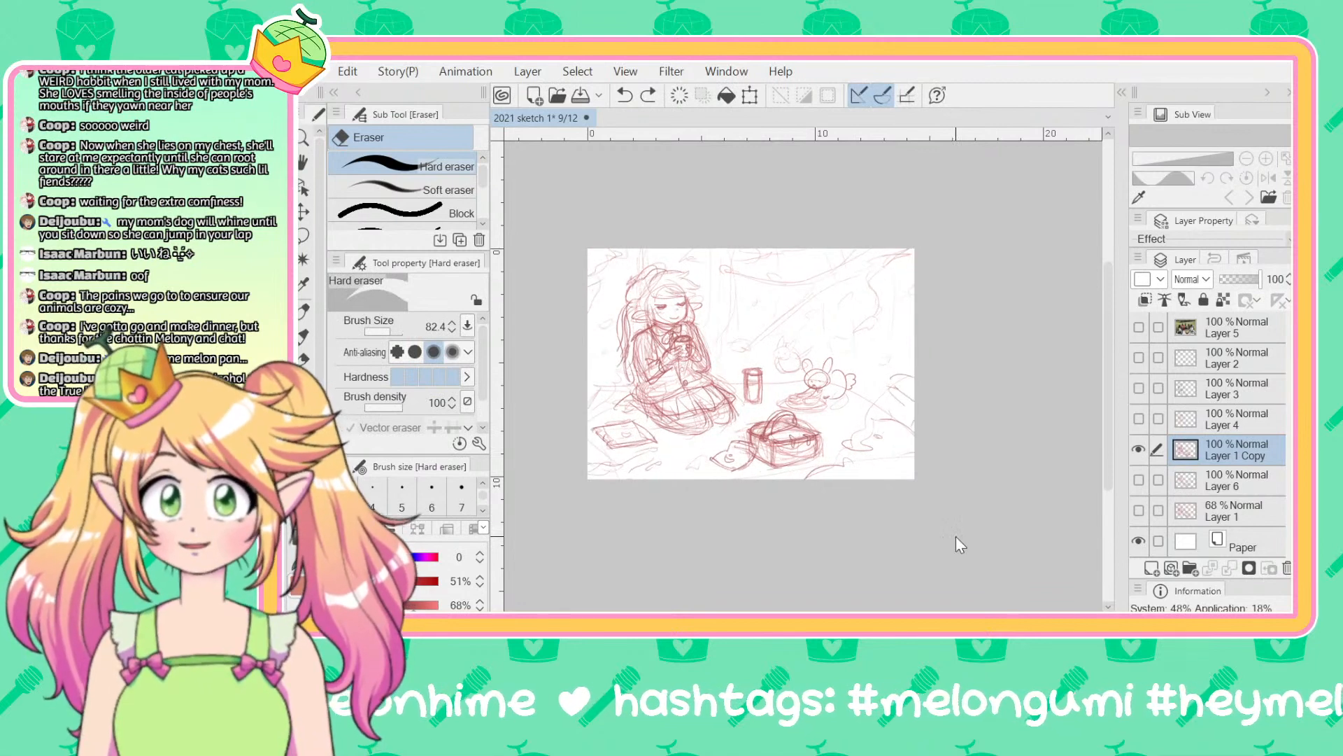
key(ctrl+y)
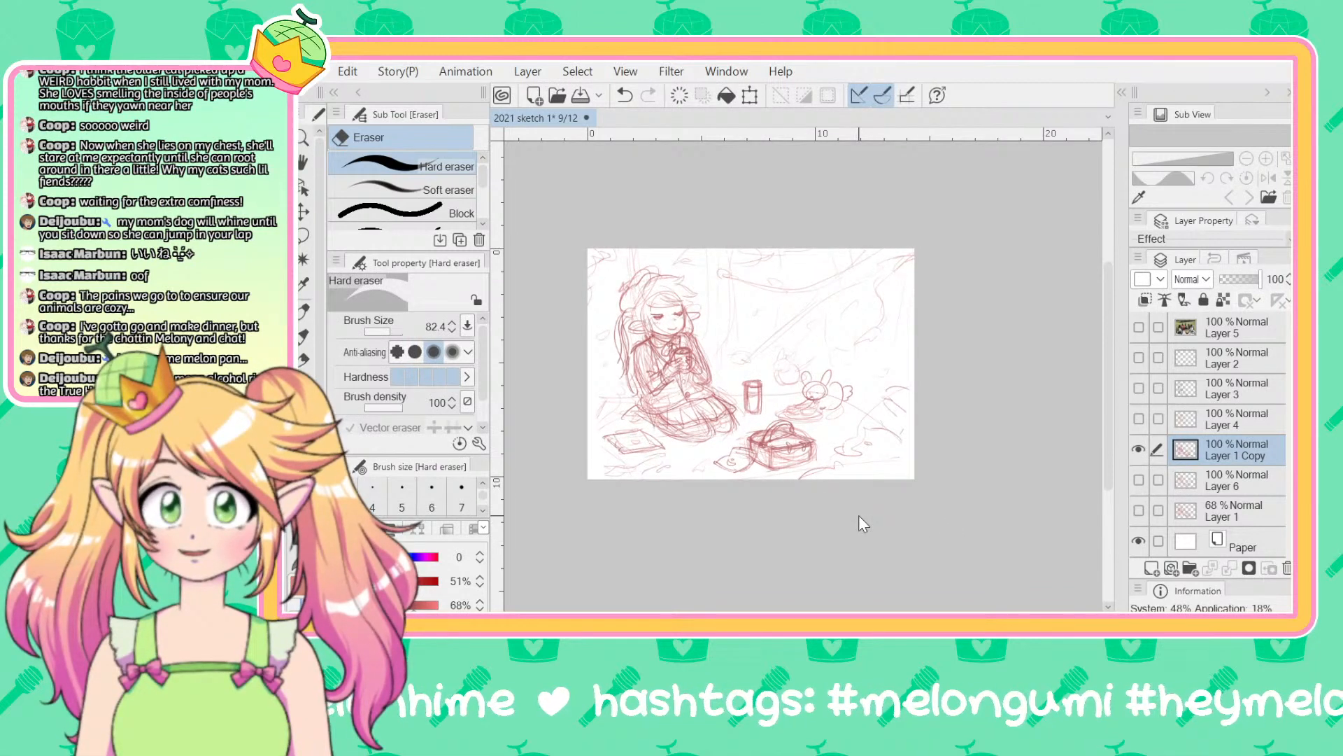
key(ctrl+z)
key(ctrl+y)
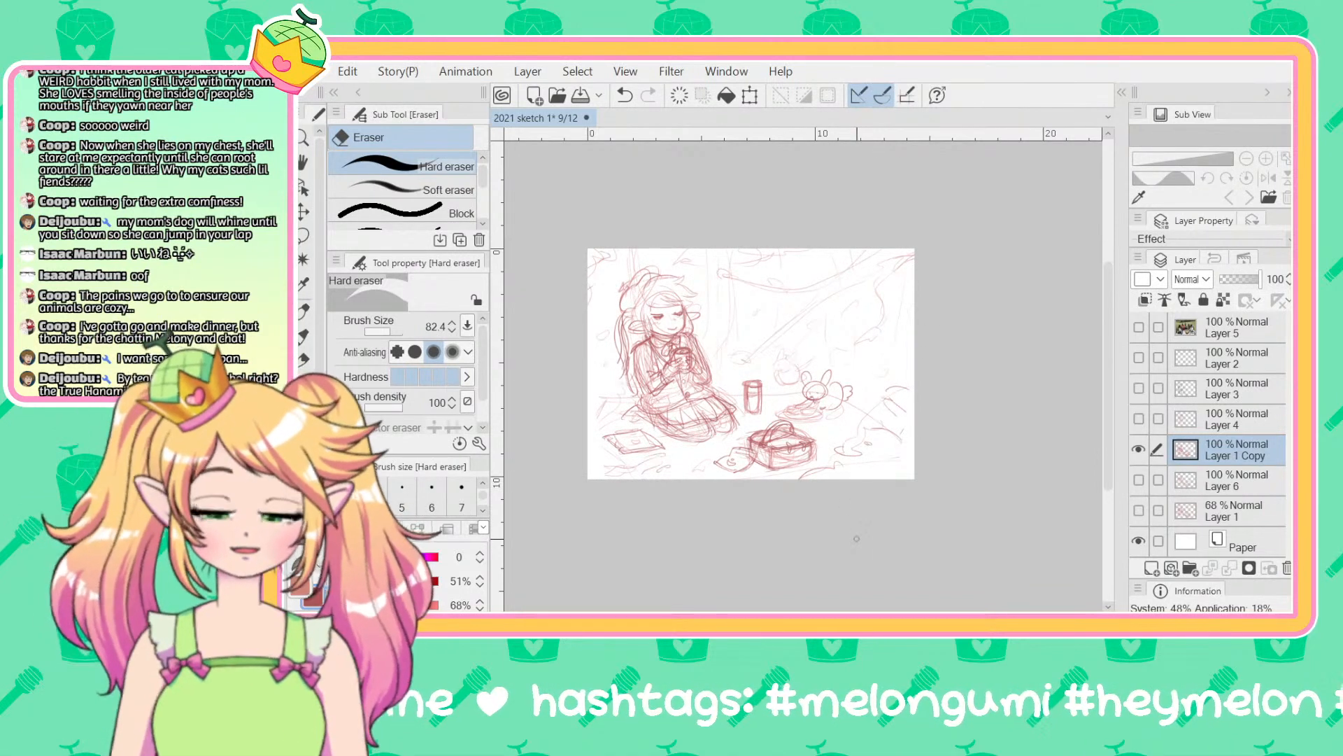
Step: Add rough pencil strokes with the Pencil1 brush to the ground and foliage along the scene's right edge
click(303, 336)
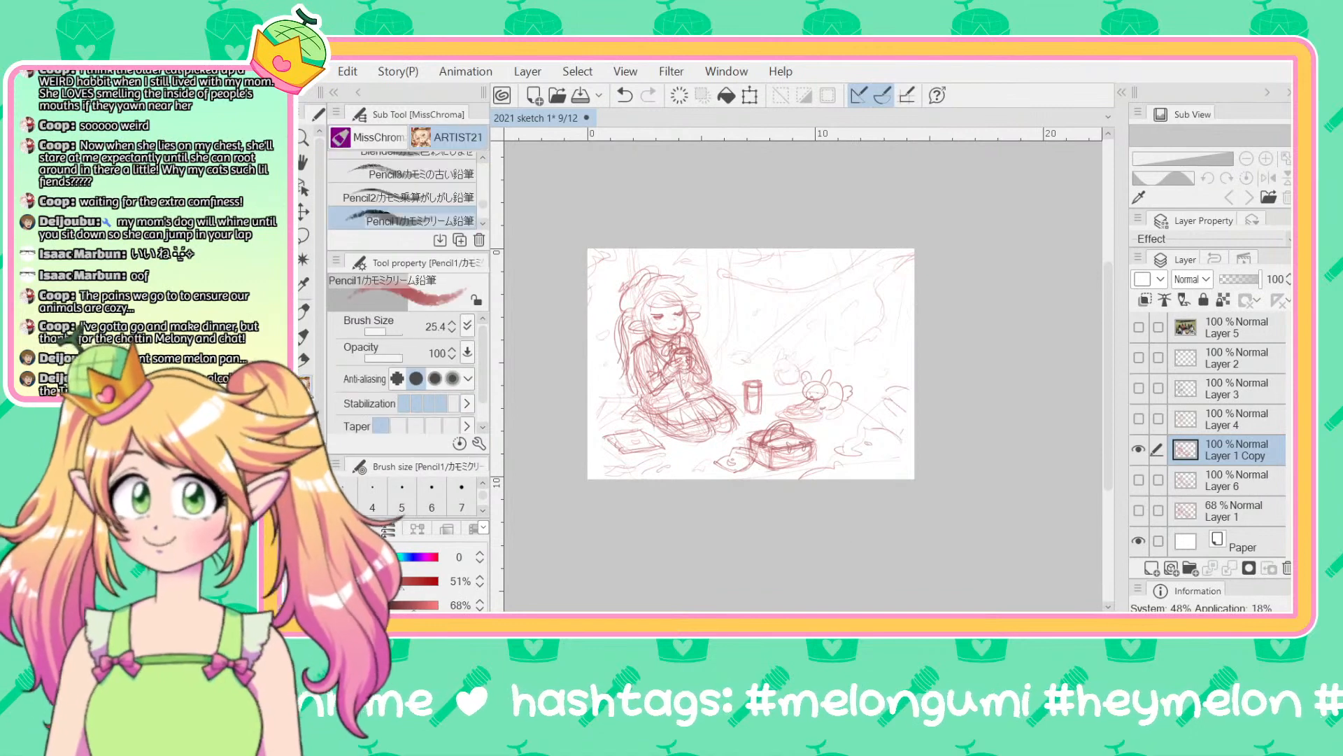
drag(890, 367, 909, 412)
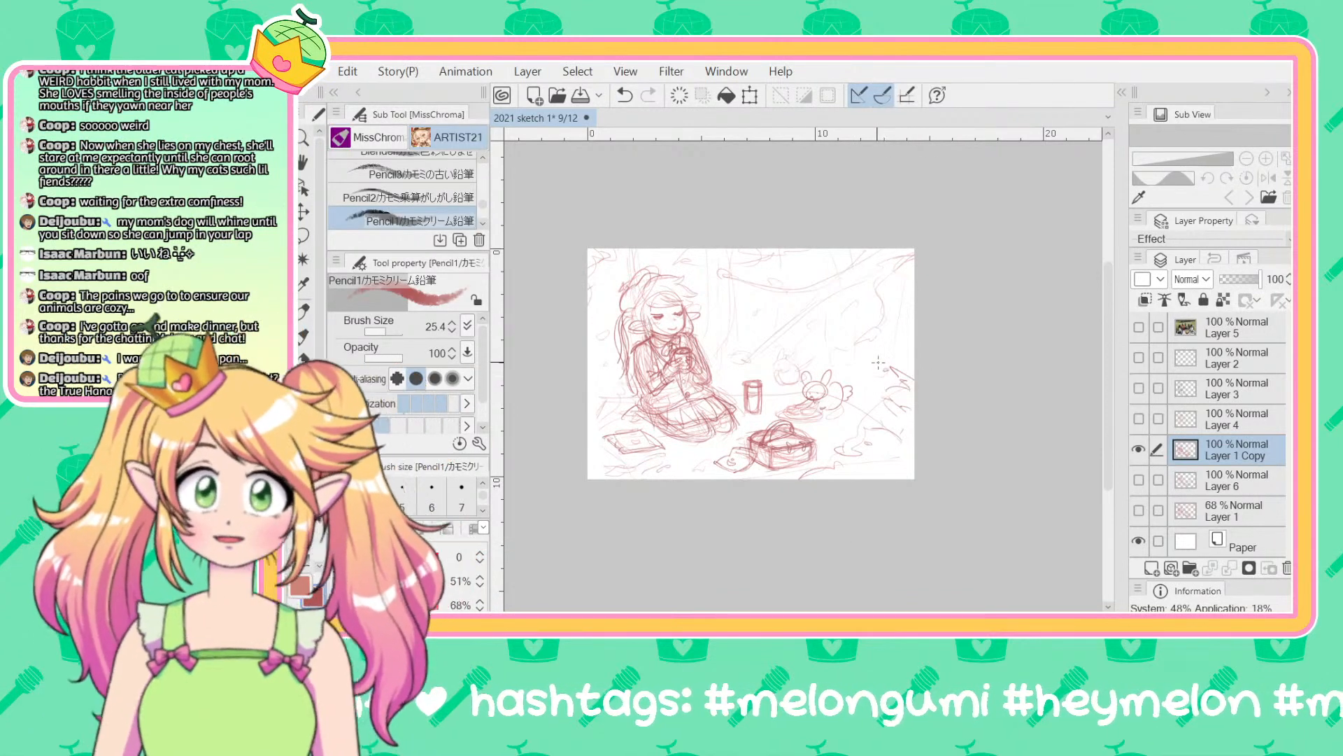
drag(838, 450, 885, 440)
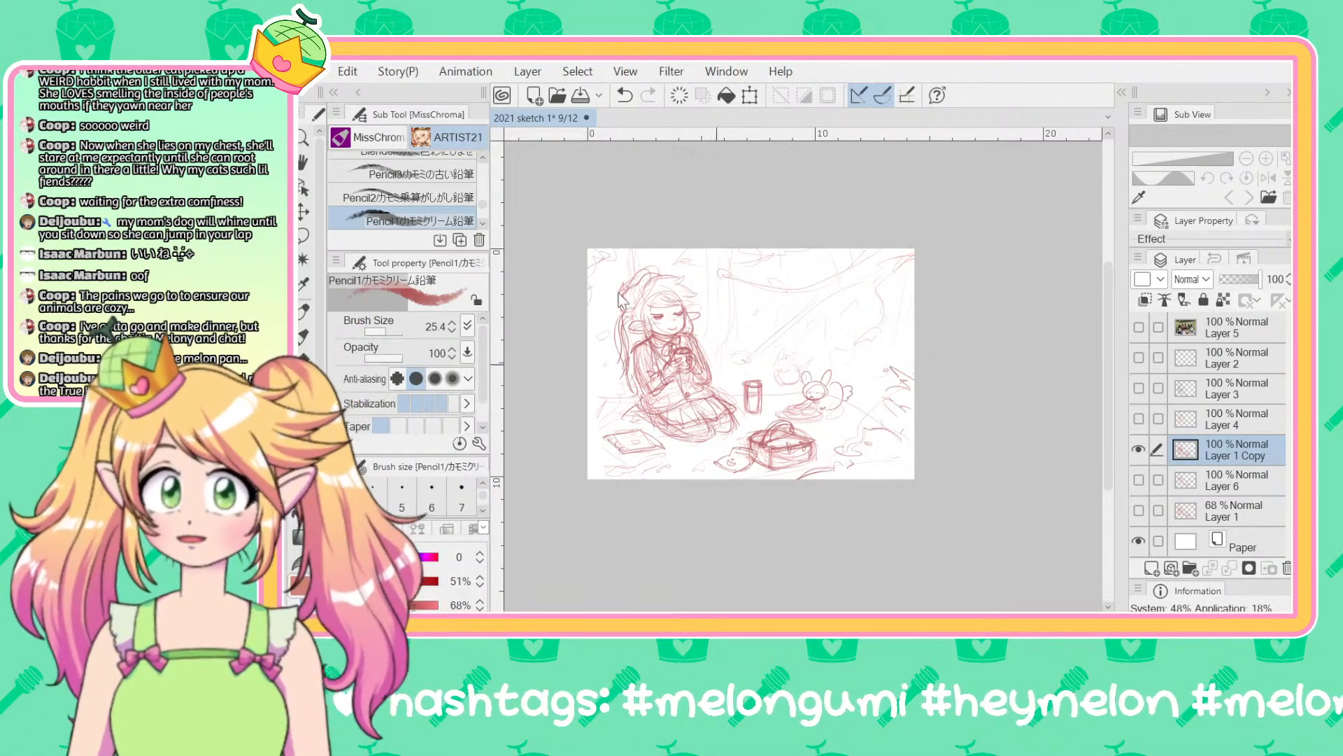
Step: Scale the merged sketch down slightly and reposition it to fit within the canvas
key(ctrl+t)
drag(586, 246, 592, 250)
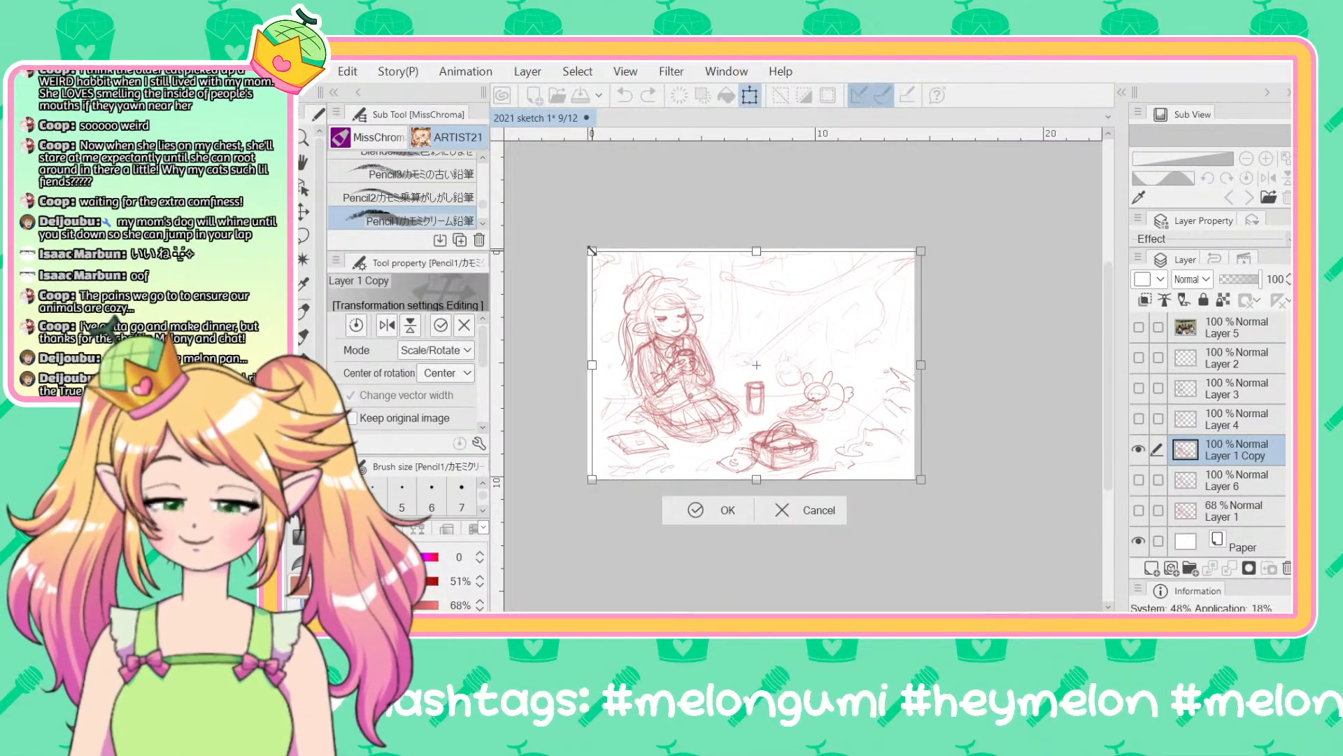
drag(873, 276, 868, 276)
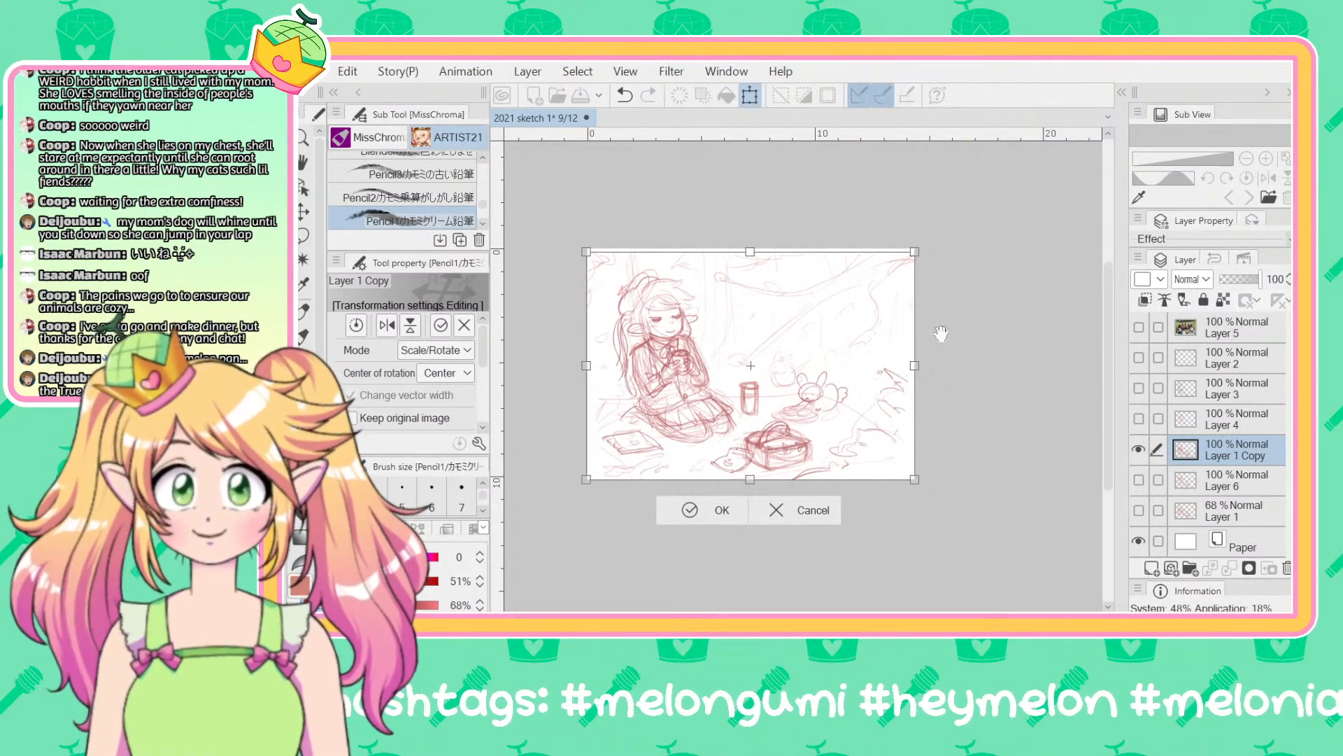
drag(916, 478, 851, 468)
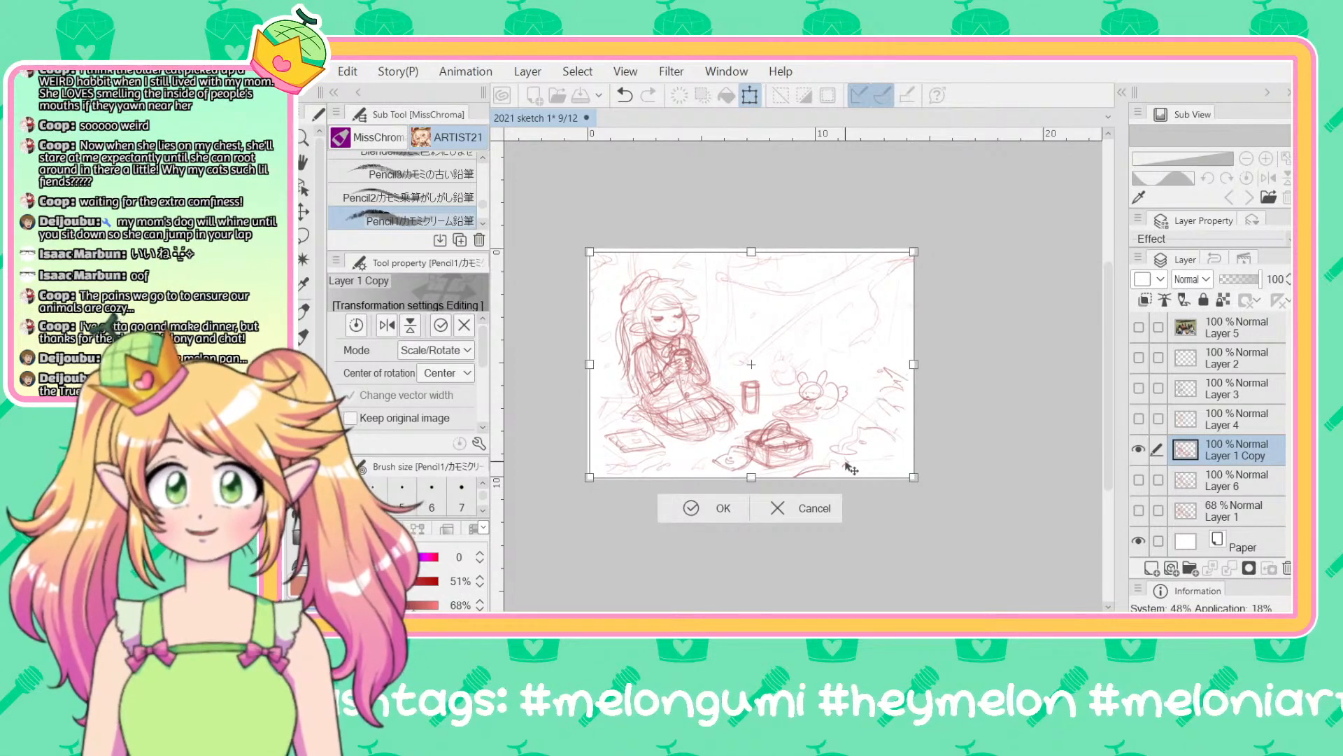
key(Return)
Step: Compare the transformed Layer 1 Copy with the original sketch by toggling the visibility of Layer 1 Copy, Layer 6 and Layer 1
click(1140, 450)
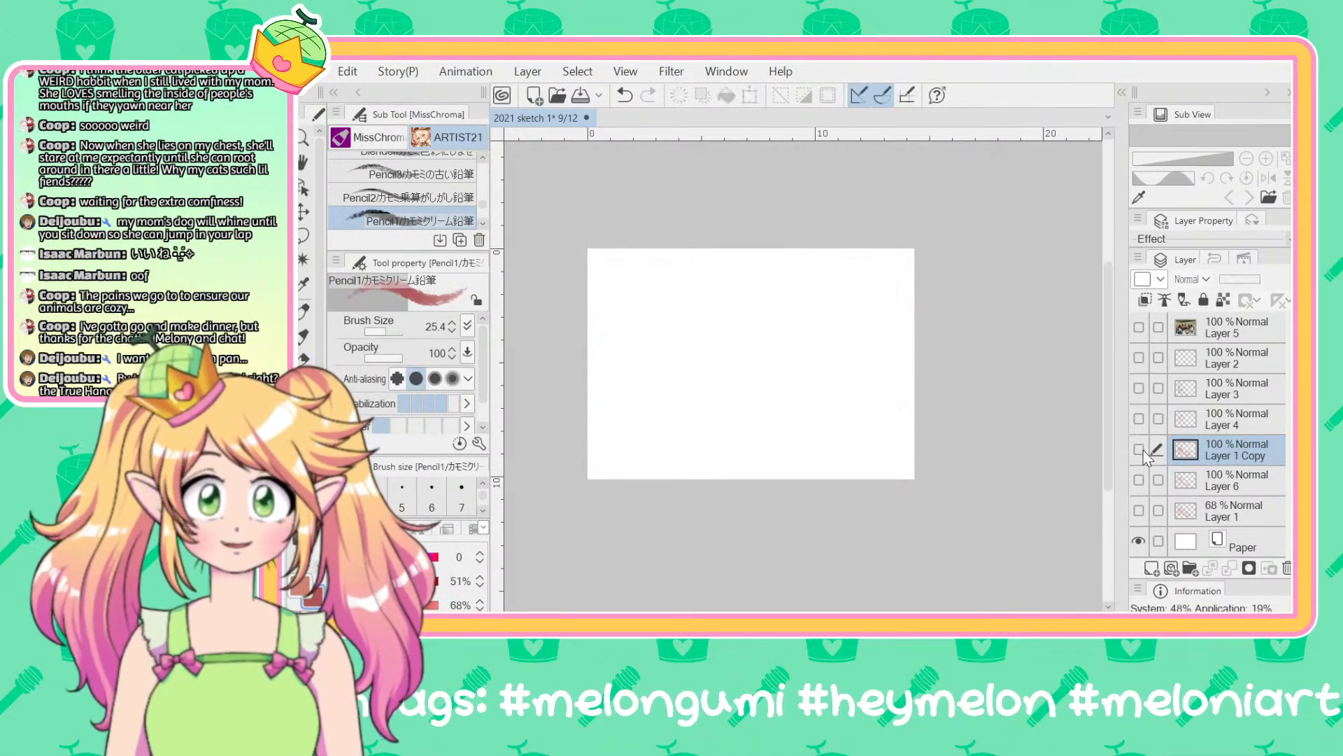
click(1143, 489)
click(1140, 511)
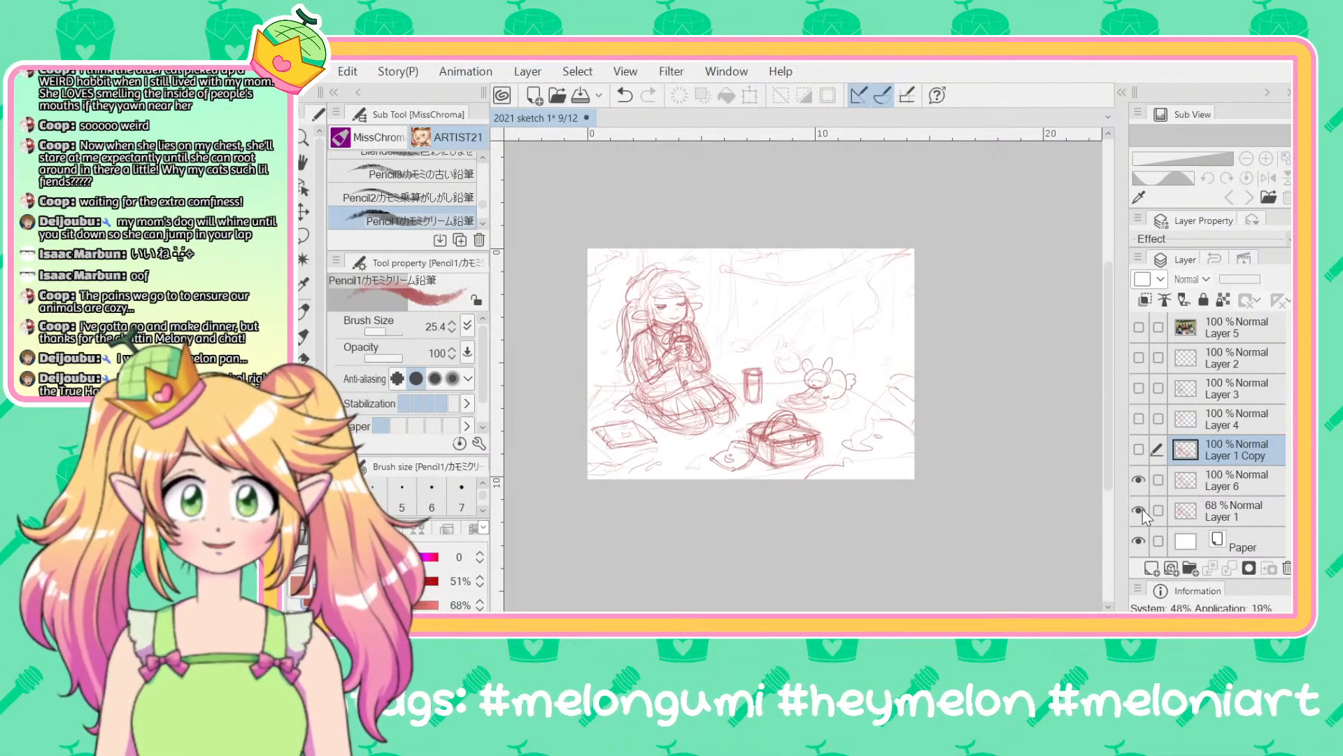
click(1140, 480)
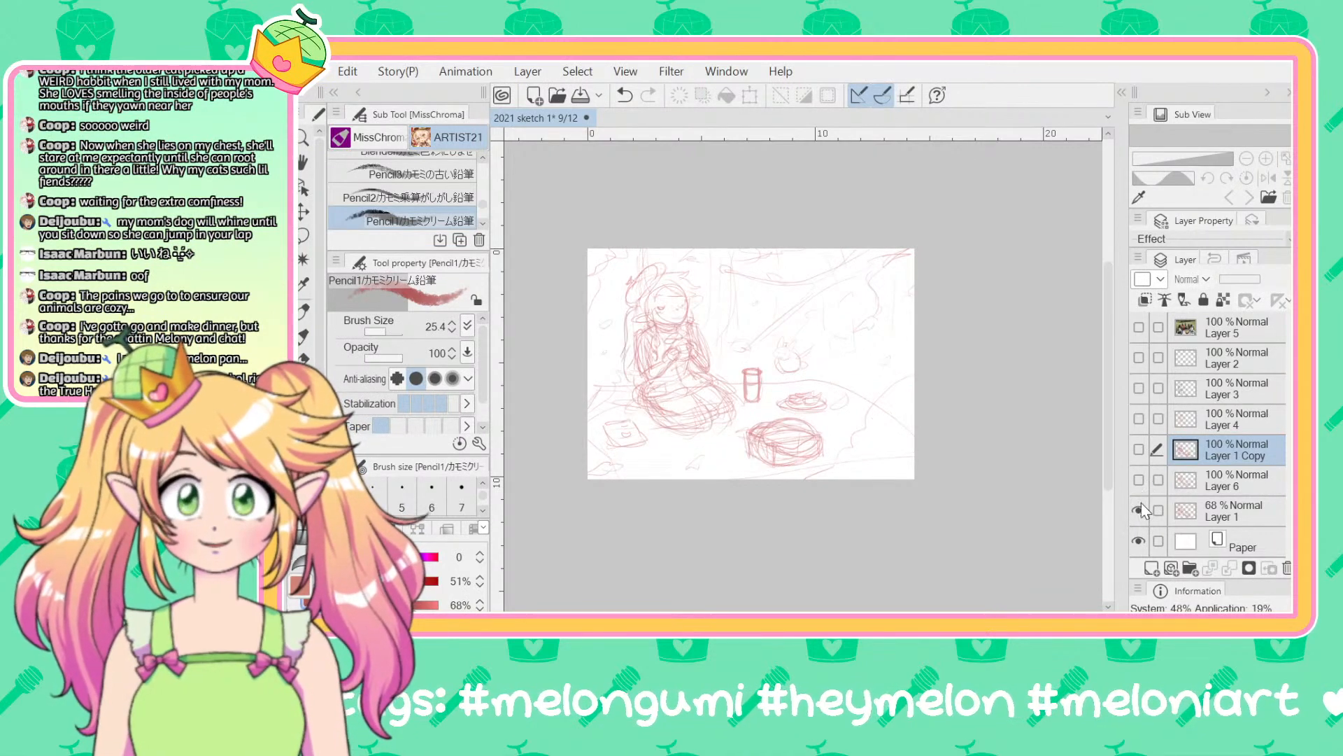
click(1138, 485)
click(1138, 485)
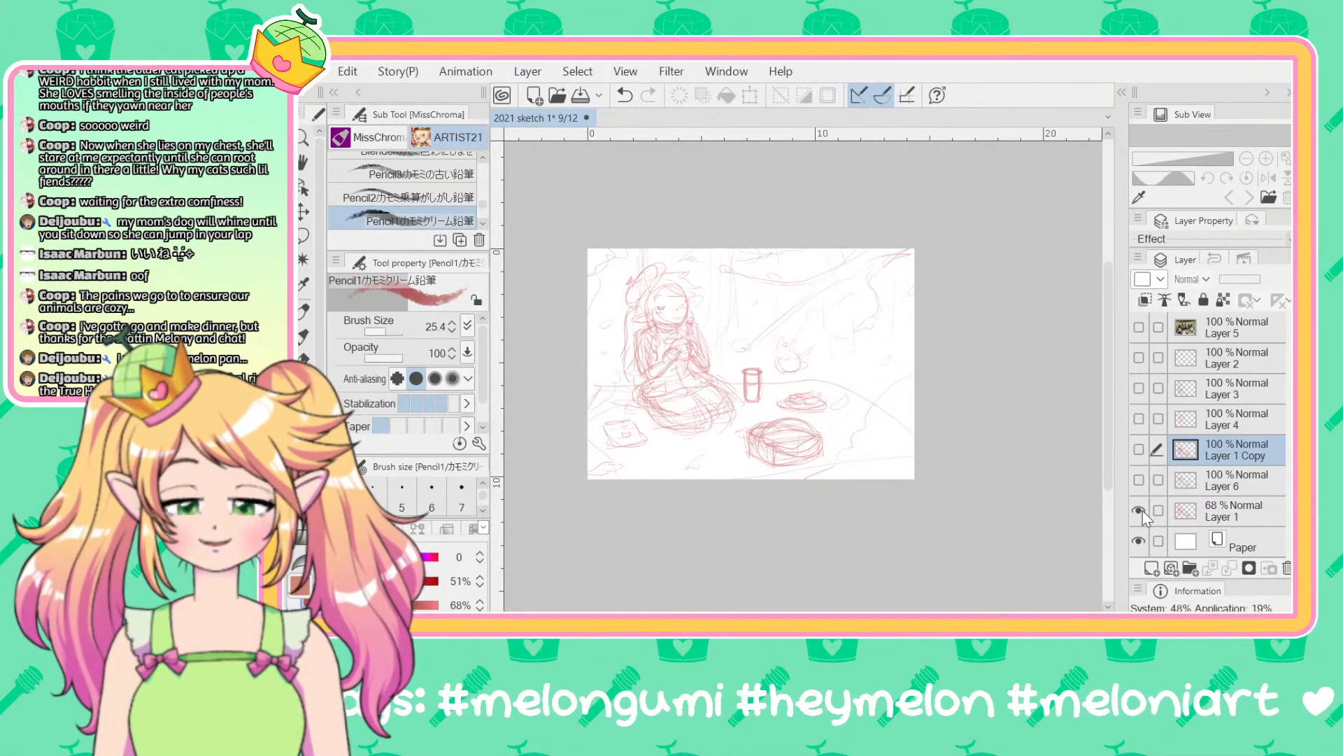
click(1140, 512)
click(1139, 450)
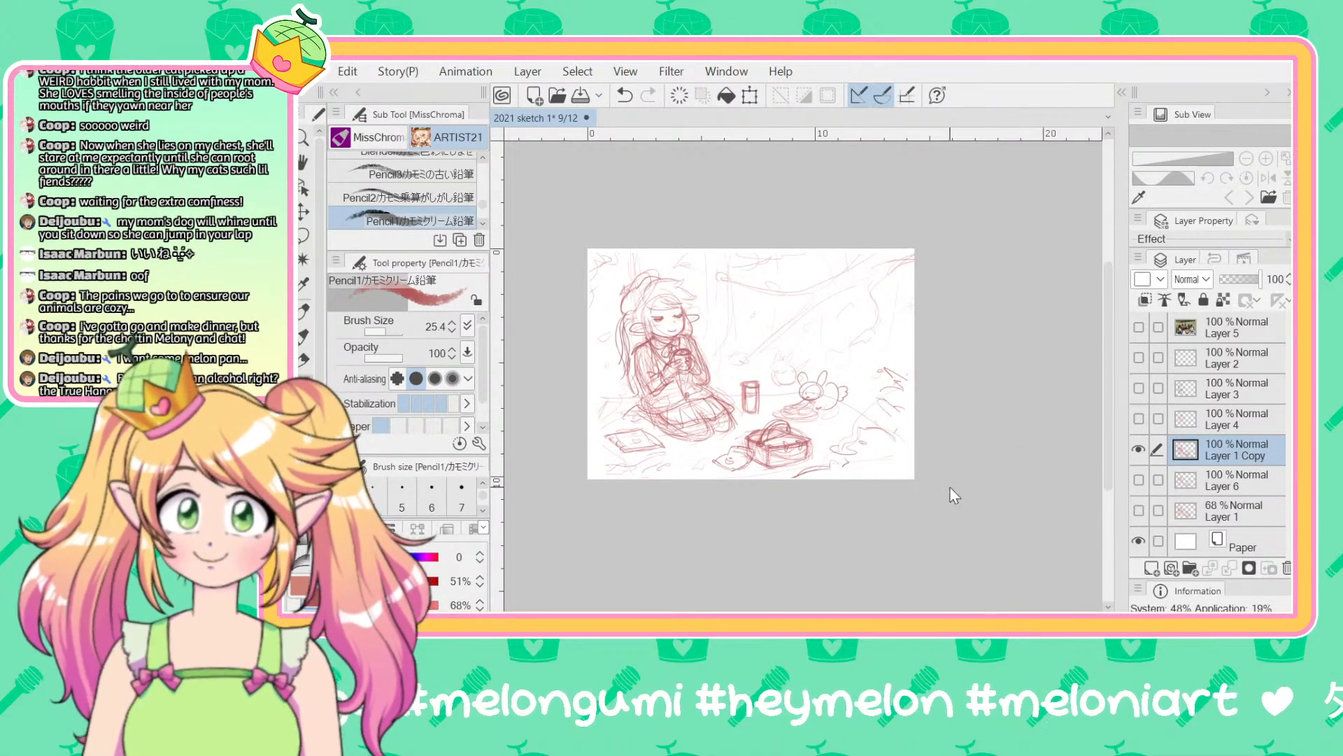
Step: Check the rescaled sketch against its state before scaling, and once more against the original Layers 6 and 1
key(ctrl+z)
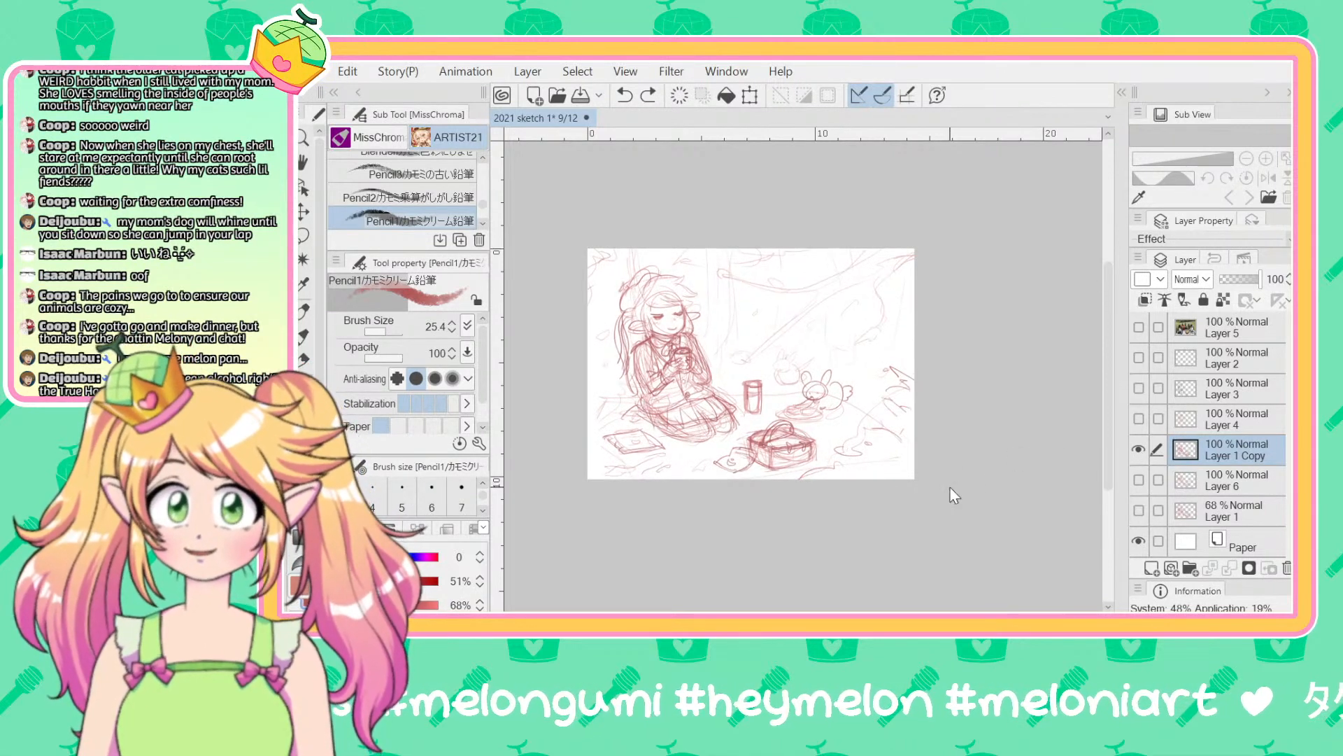
key(ctrl+y)
click(1139, 450)
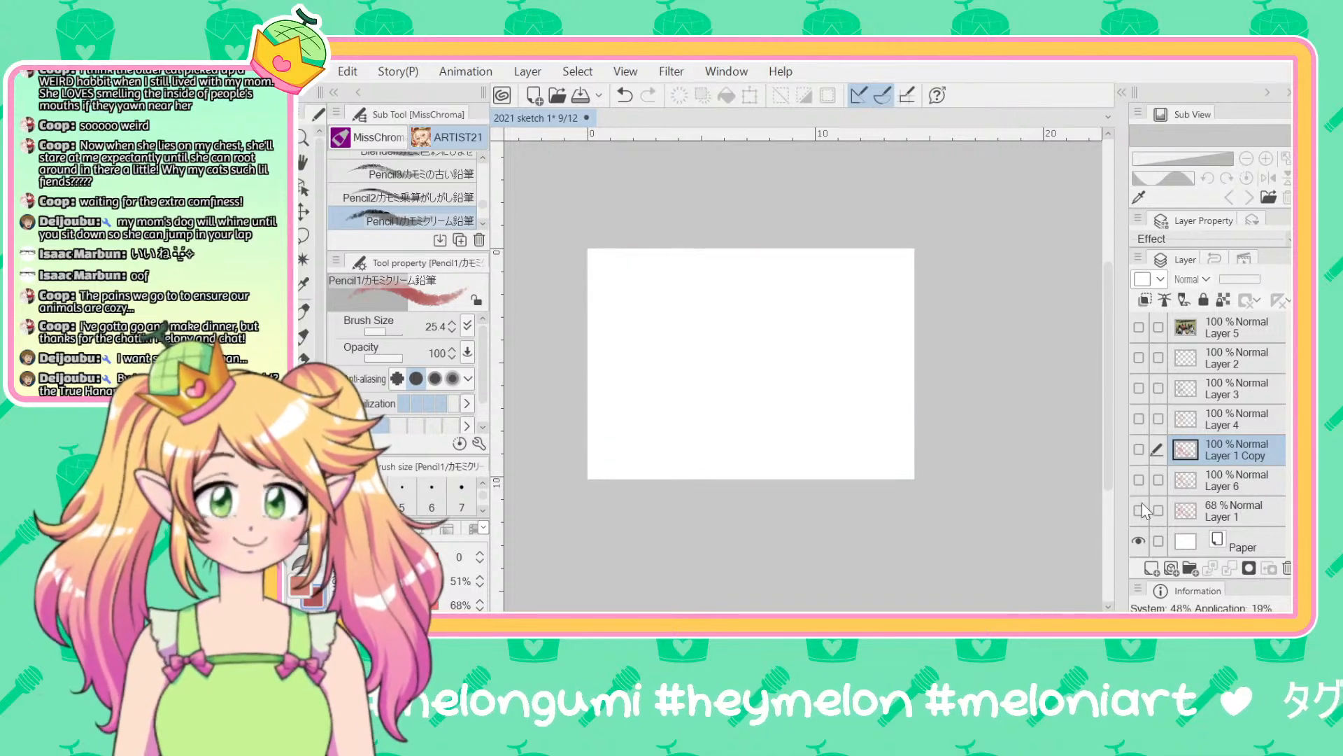
click(1139, 510)
click(1139, 481)
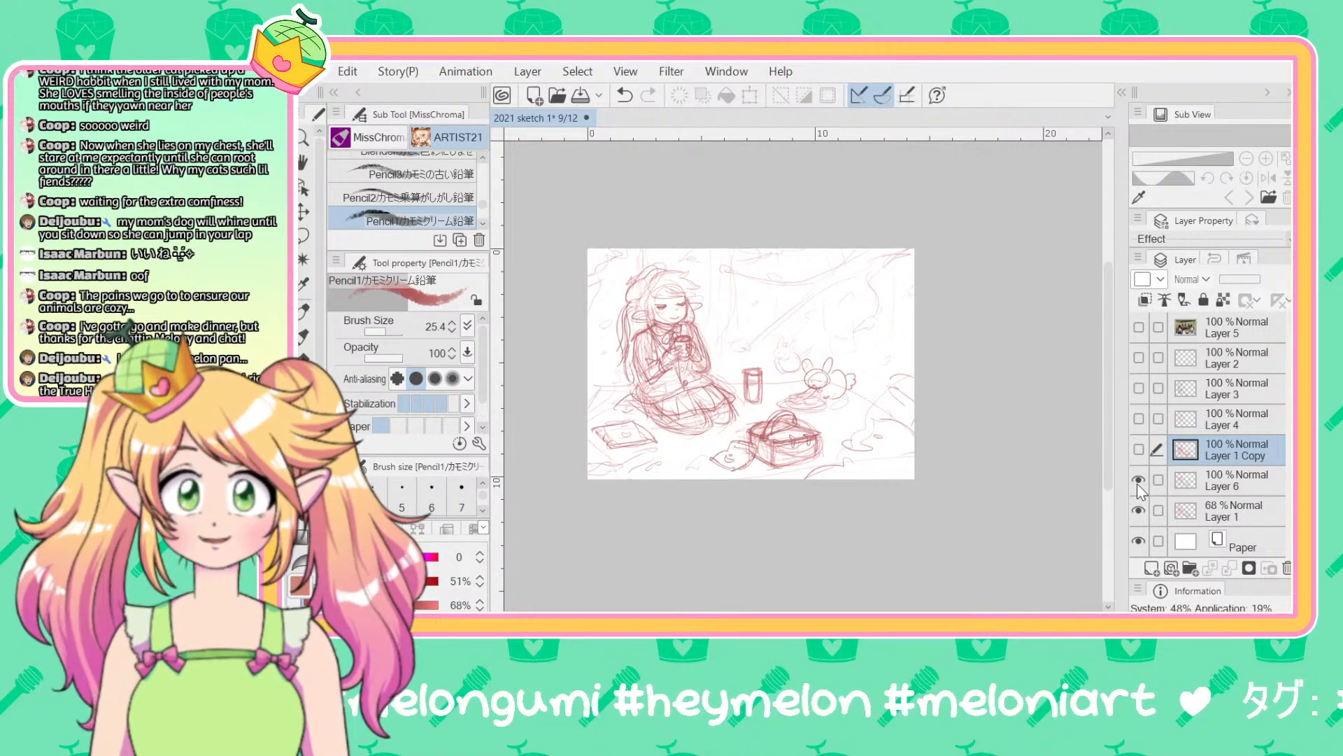
click(1138, 483)
click(1139, 510)
click(1139, 450)
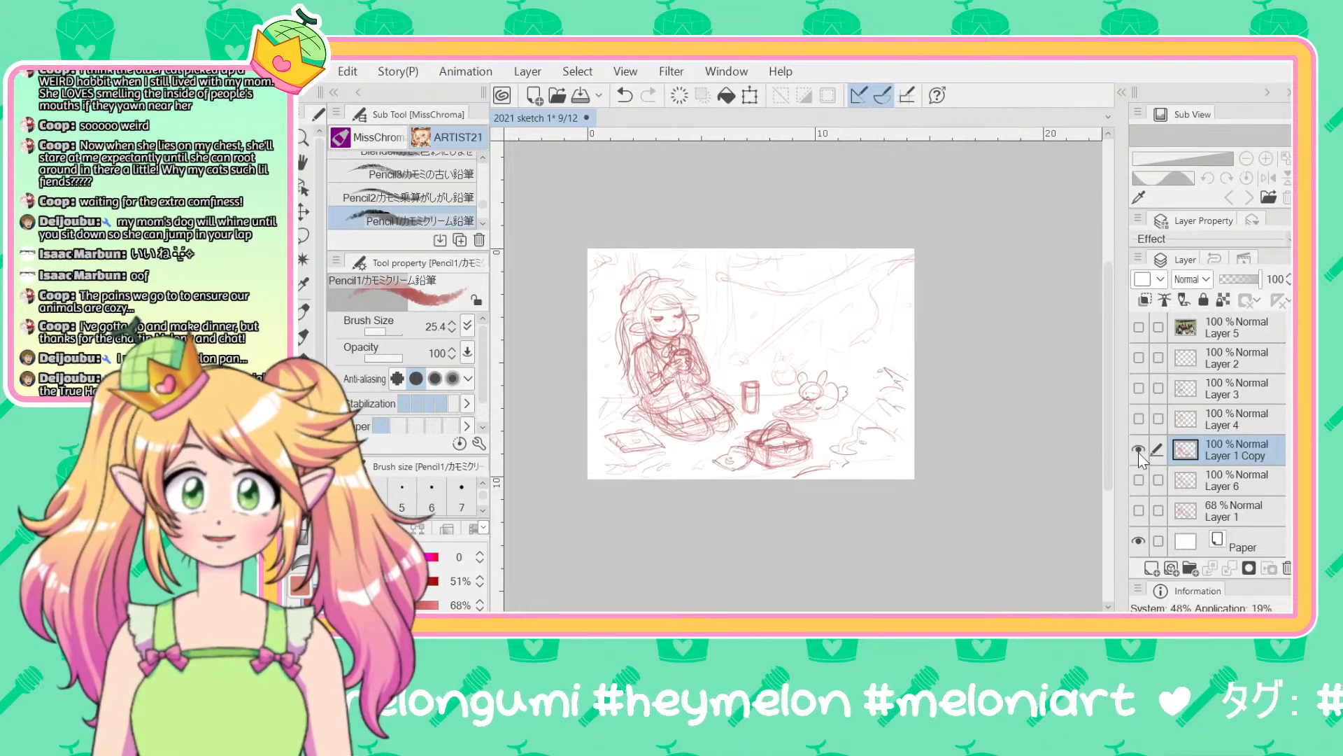
Step: Undo the scaling, pencil strokes and perspective transform, returning to the untransformed merged Layer 1 Copy
key(ctrl+z)
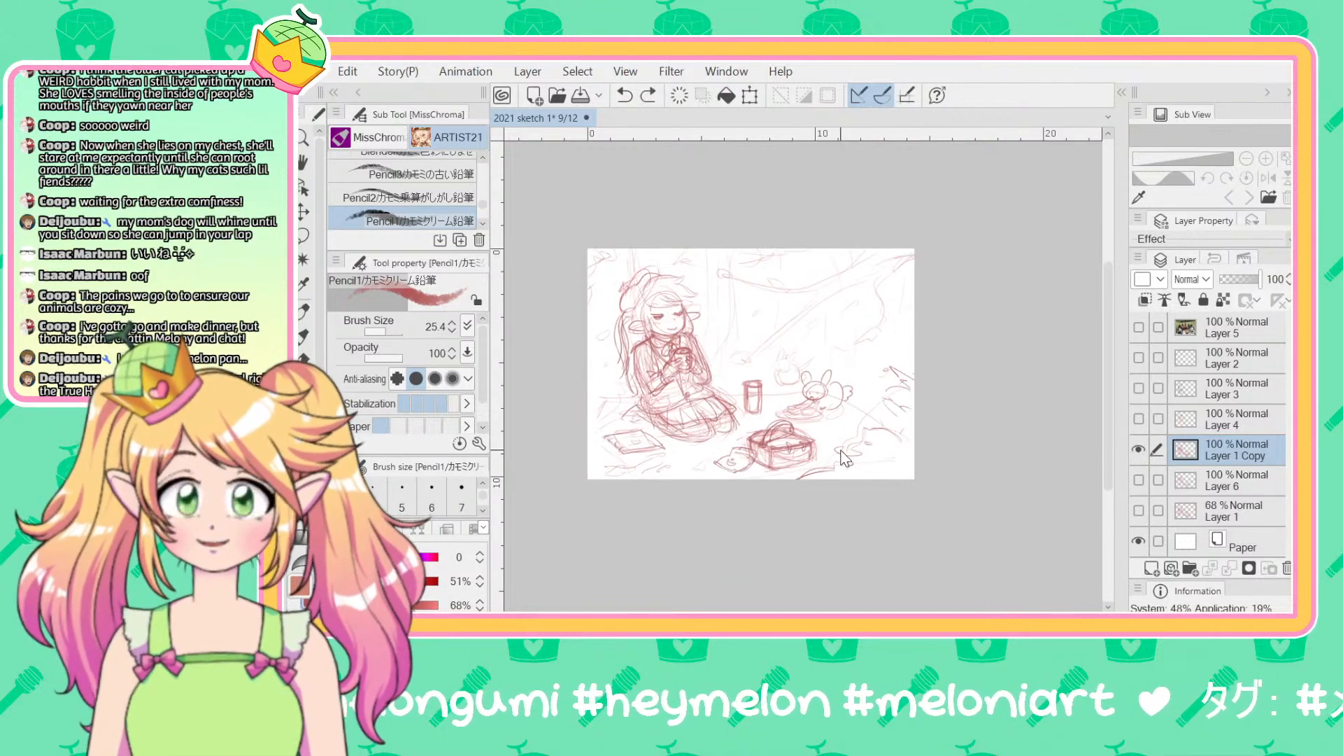
key(ctrl+z)
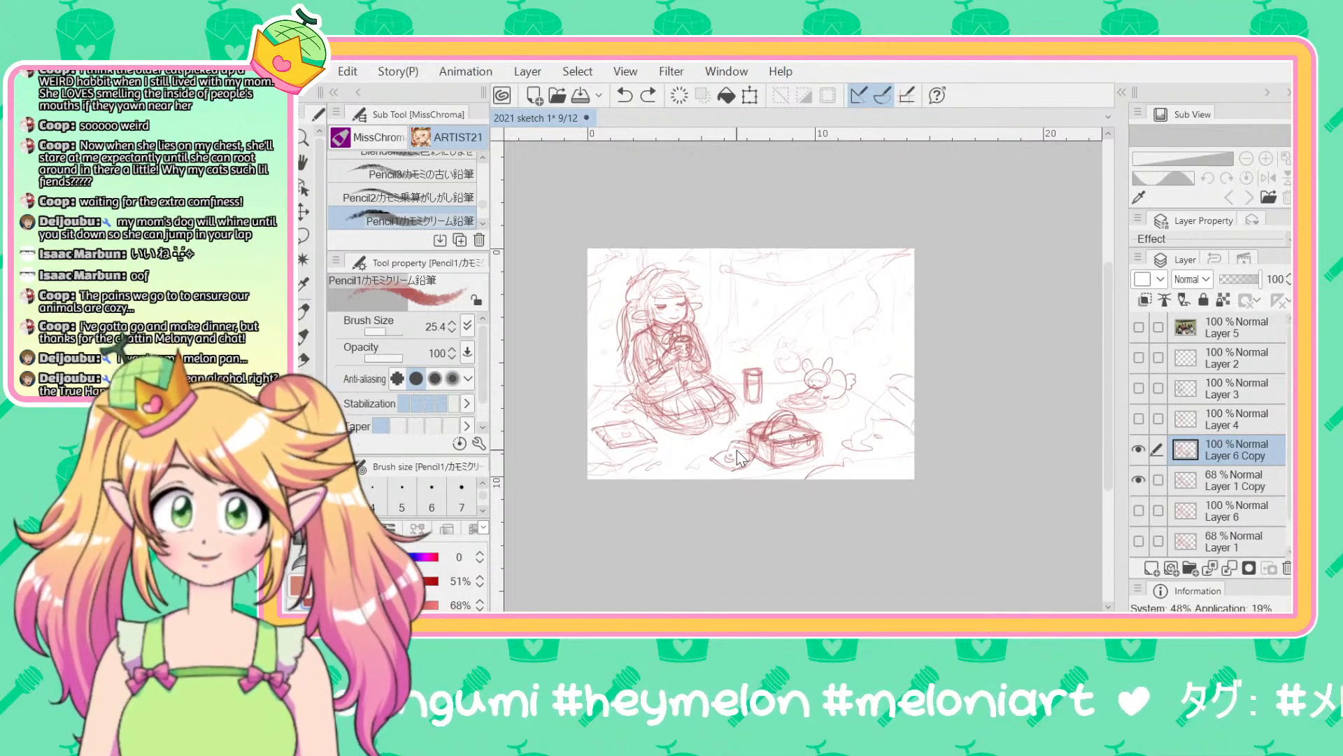
key(ctrl+y)
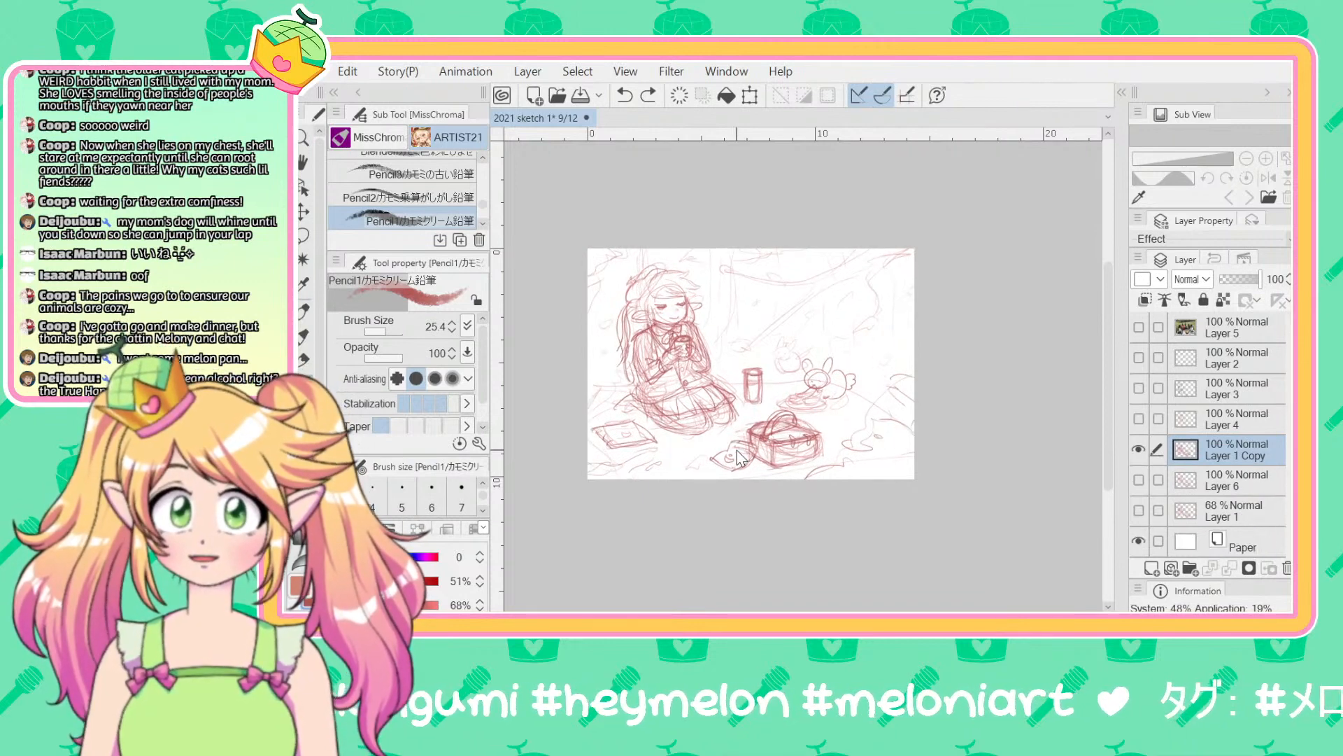
key(ctrl+z)
key(ctrl+y)
Step: Free-transform Layer 1 Copy by pulling both upper corners outward and slightly upward to widen the top of the scene
key(ctrl+t)
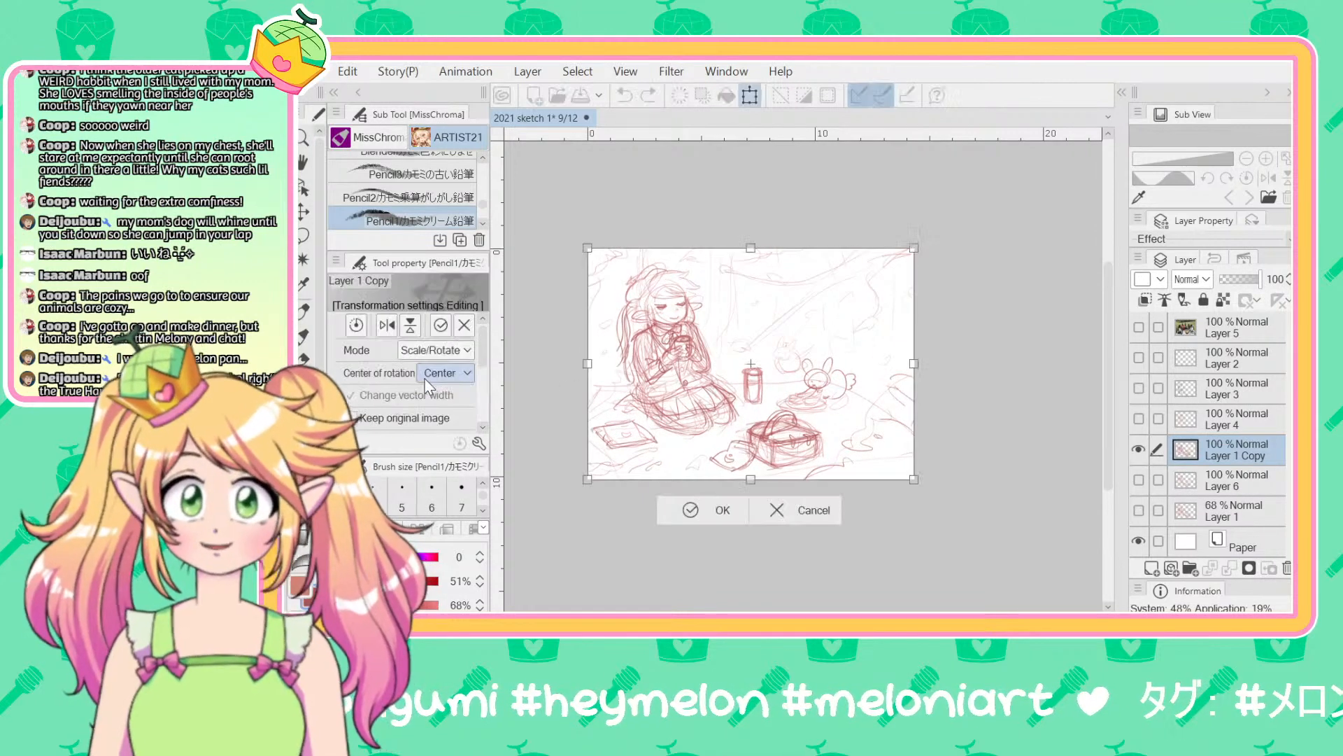
key(Escape)
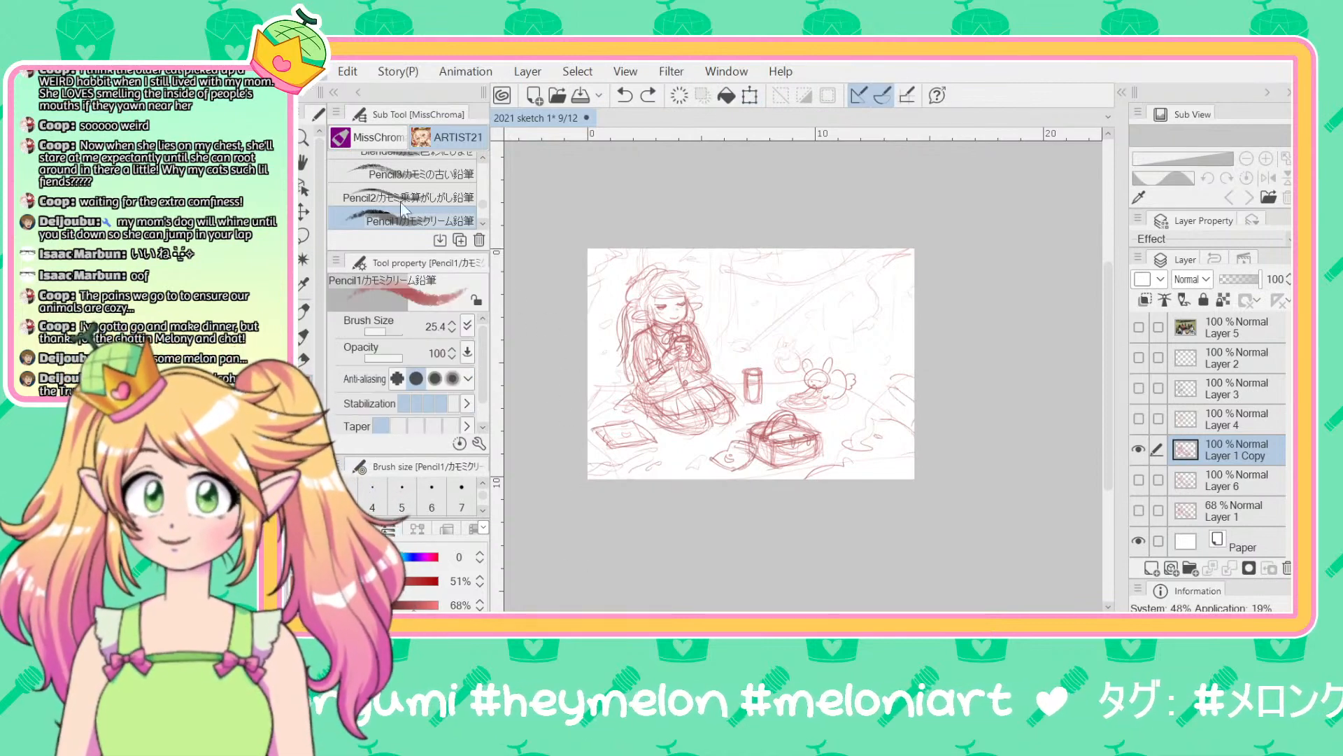
click(343, 72)
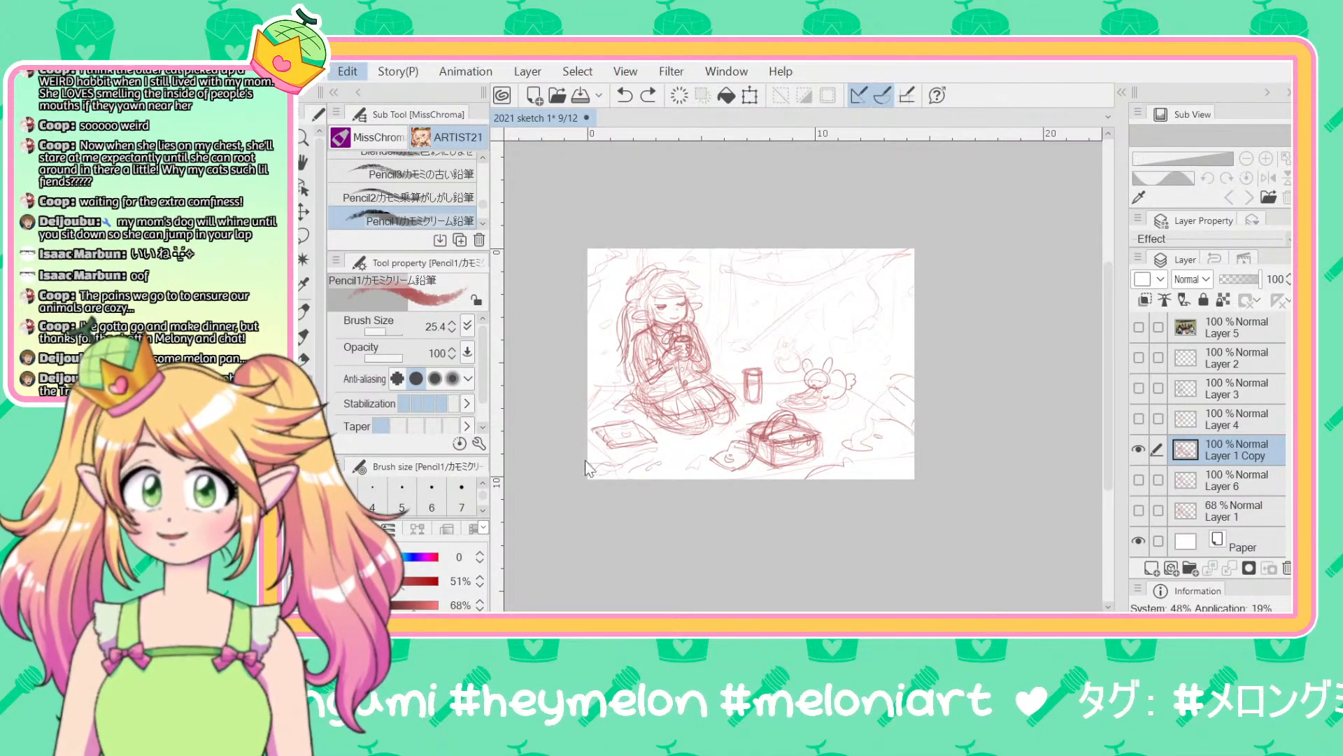
click(791, 287)
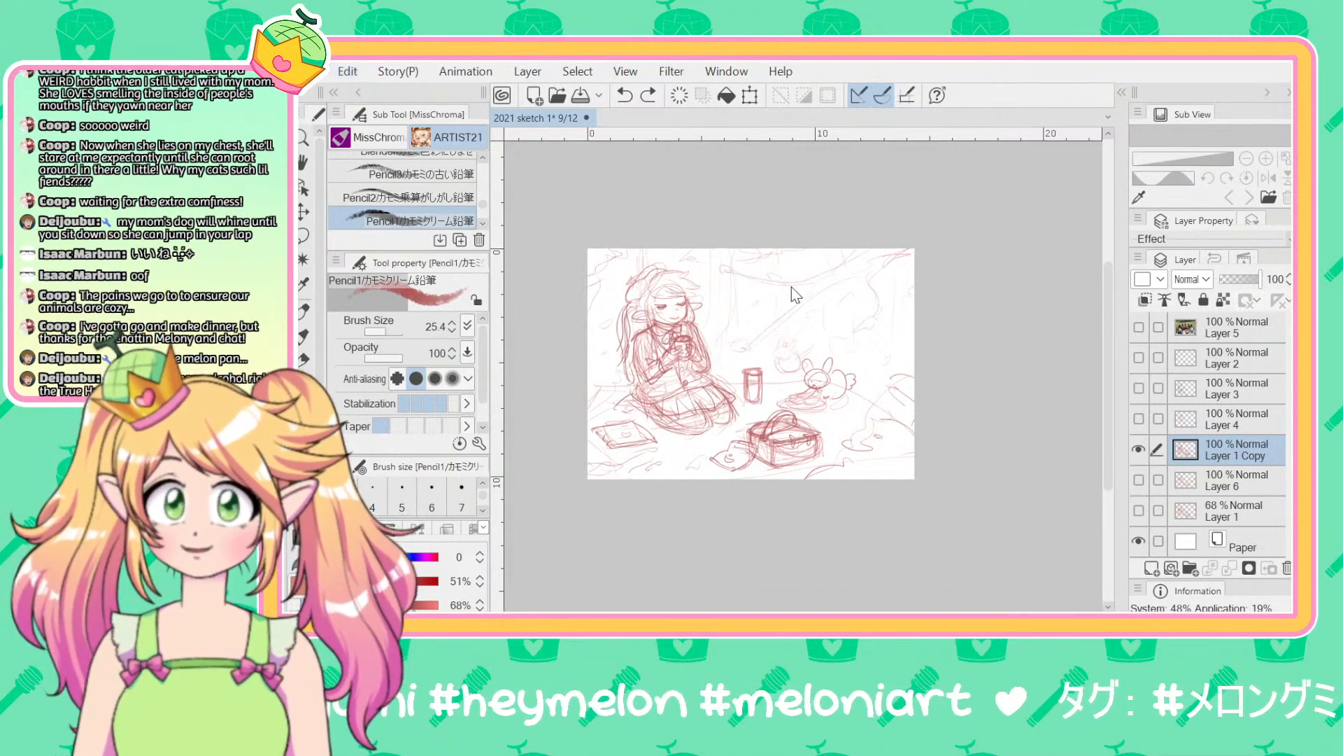
drag(586, 251, 560, 240)
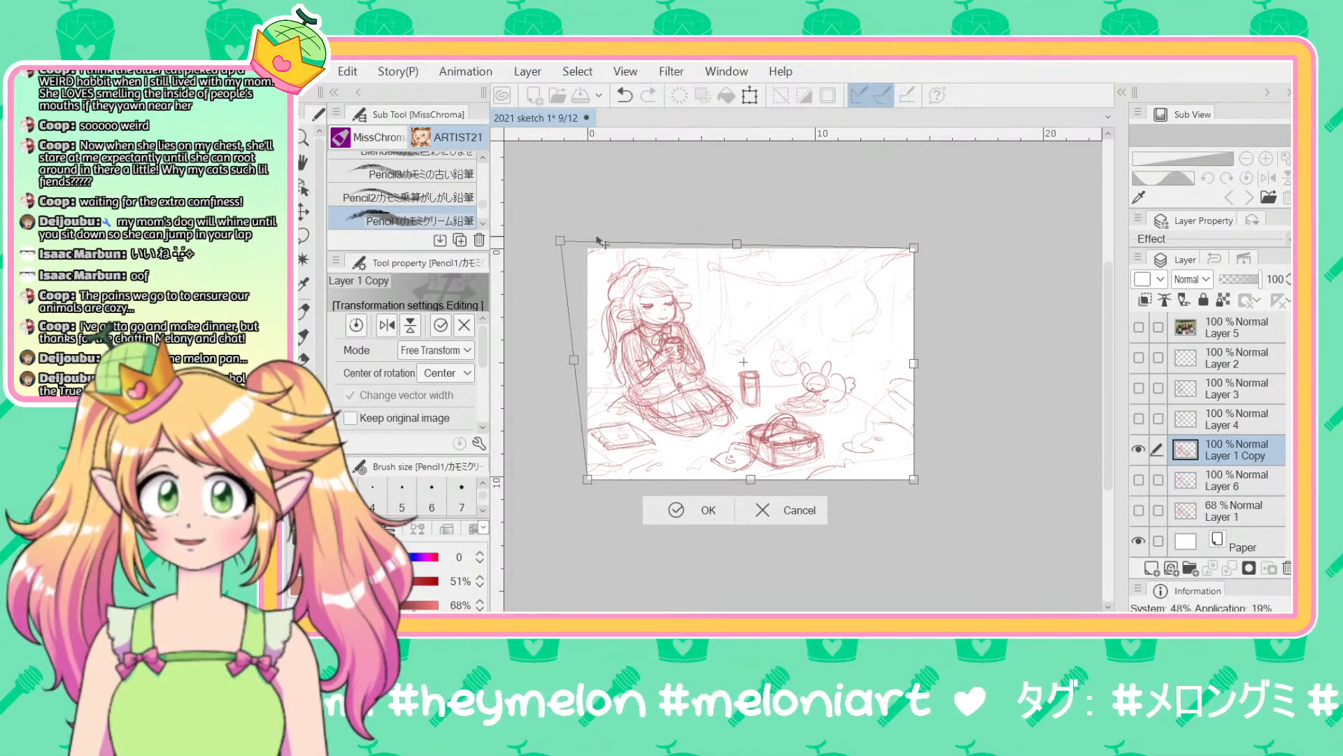
drag(911, 248, 935, 243)
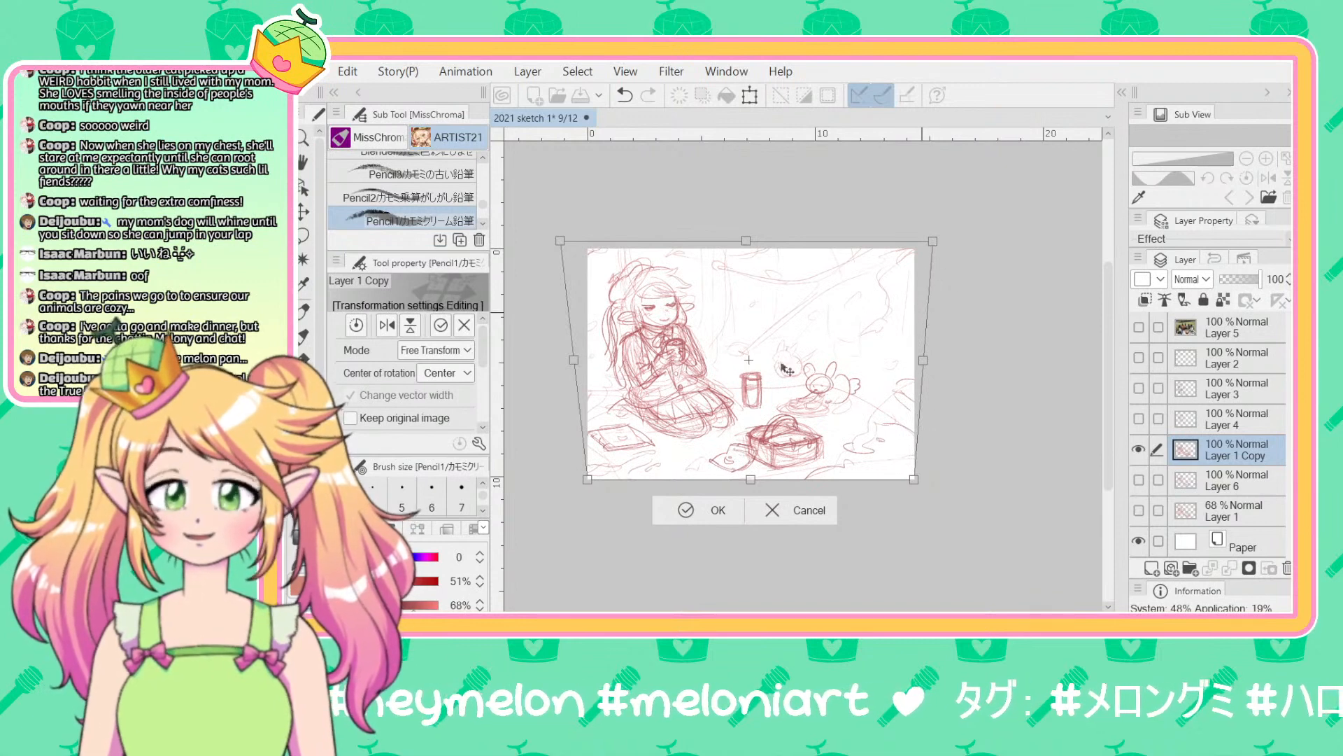
click(712, 515)
Step: Scale the reshaped sketch down and reposition it so that it fits within the canvas
key(ctrl+t)
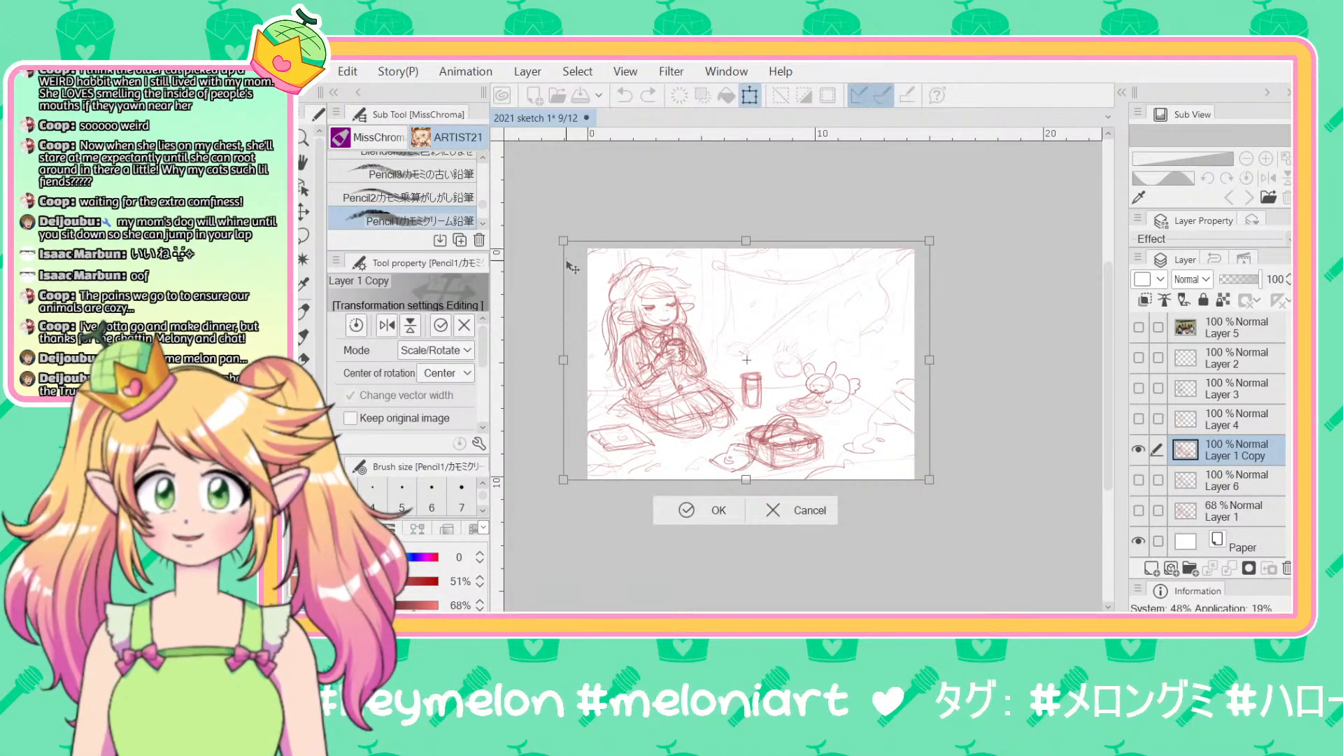
drag(556, 240, 586, 247)
drag(689, 322, 689, 315)
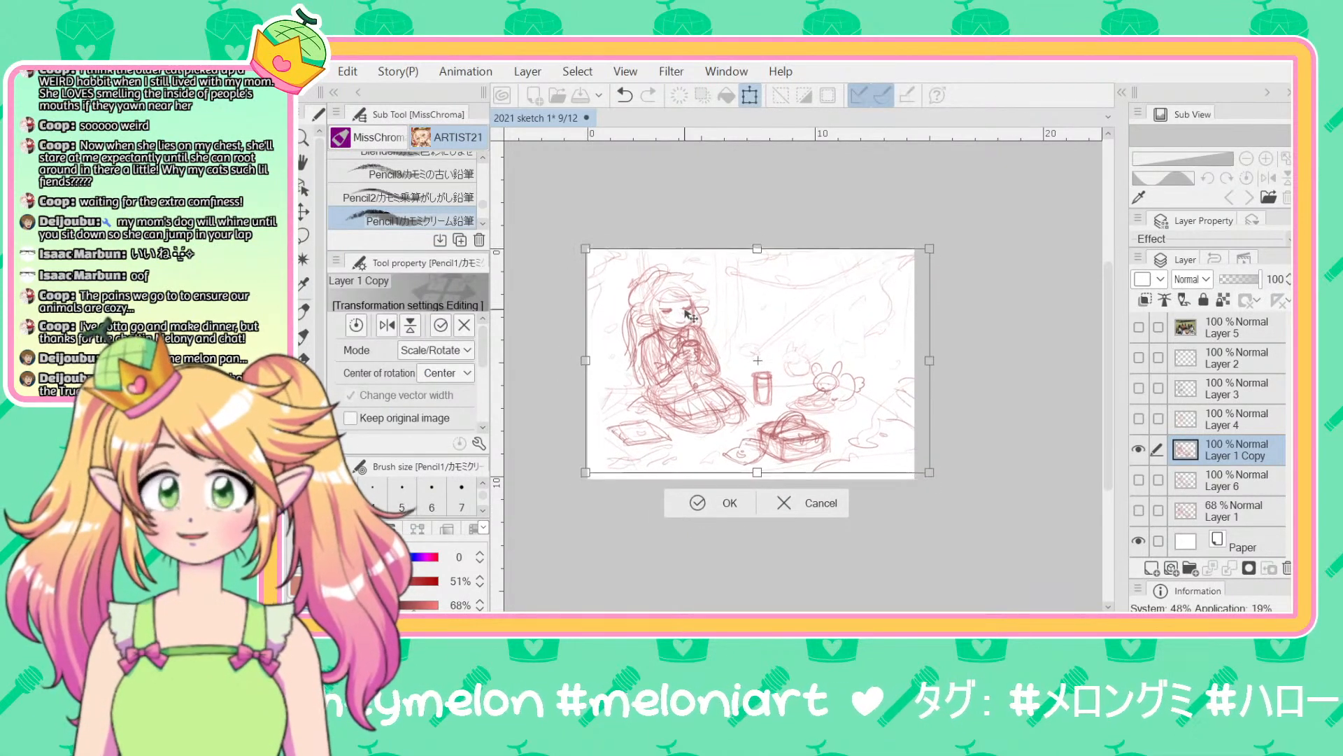
drag(923, 245, 913, 249)
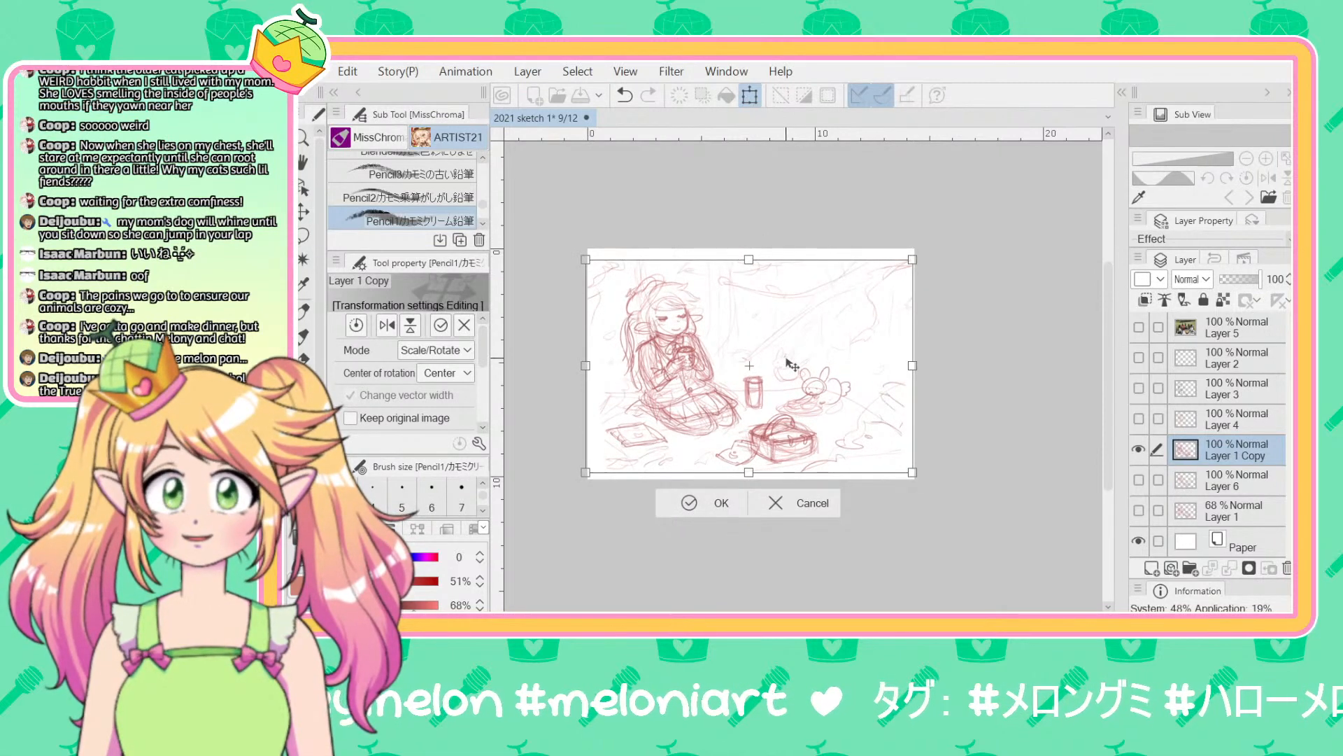
drag(585, 260, 588, 256)
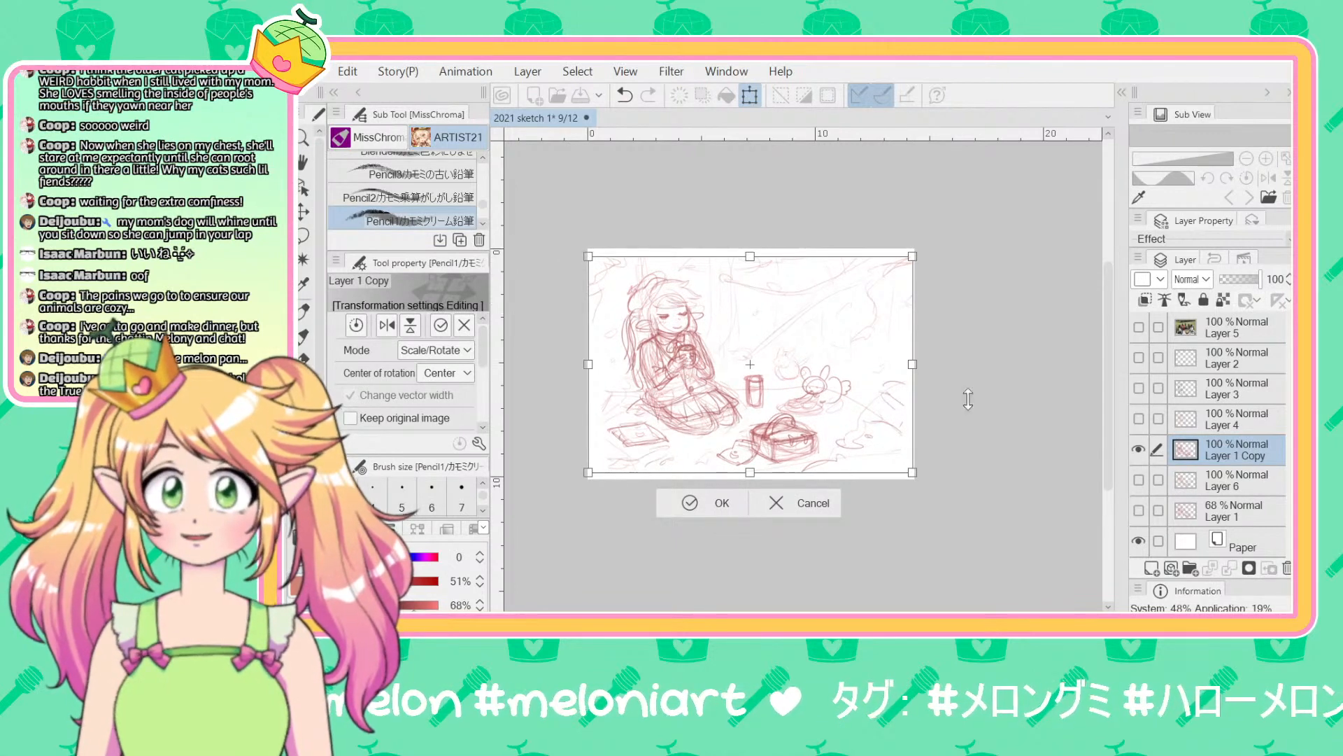
key(Return)
Step: Check the sketch by toggling the visibility of Layer 1 Copy, and undo its scaling and free transform
click(1139, 452)
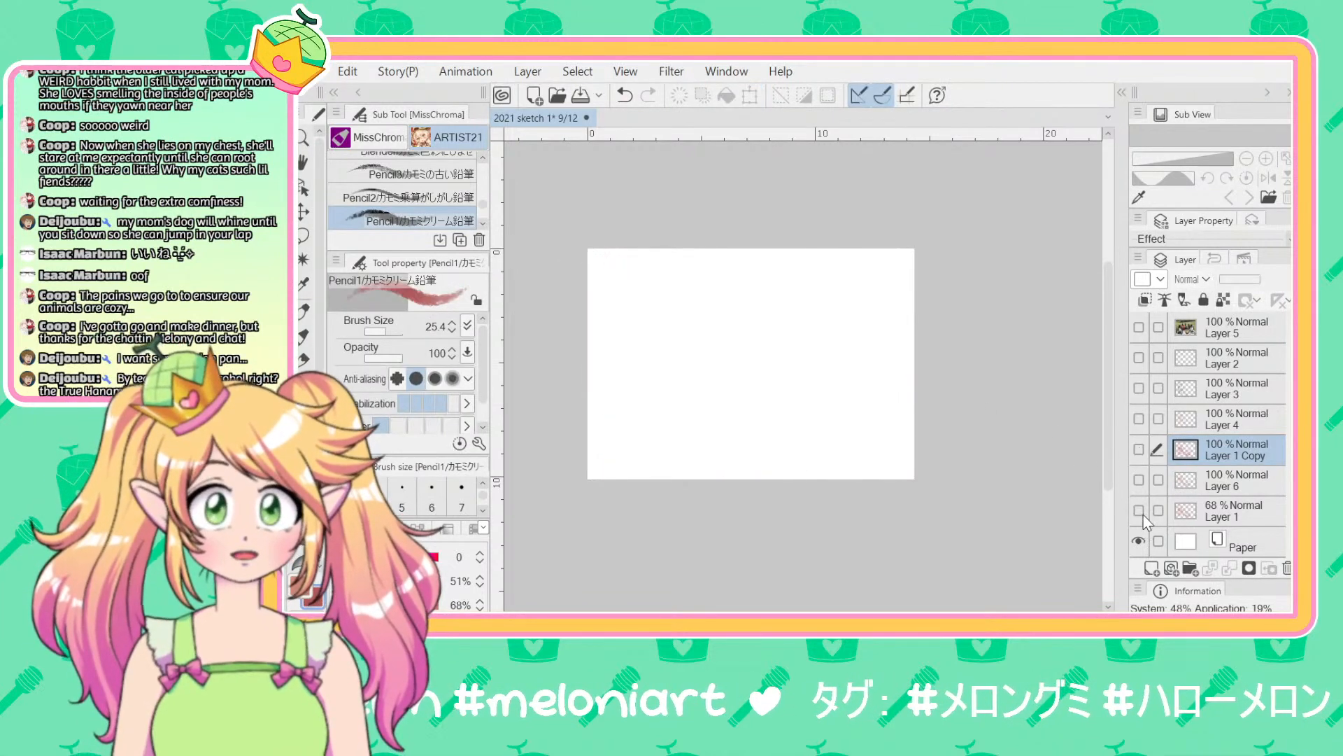
click(1139, 451)
click(1139, 451)
click(1139, 451)
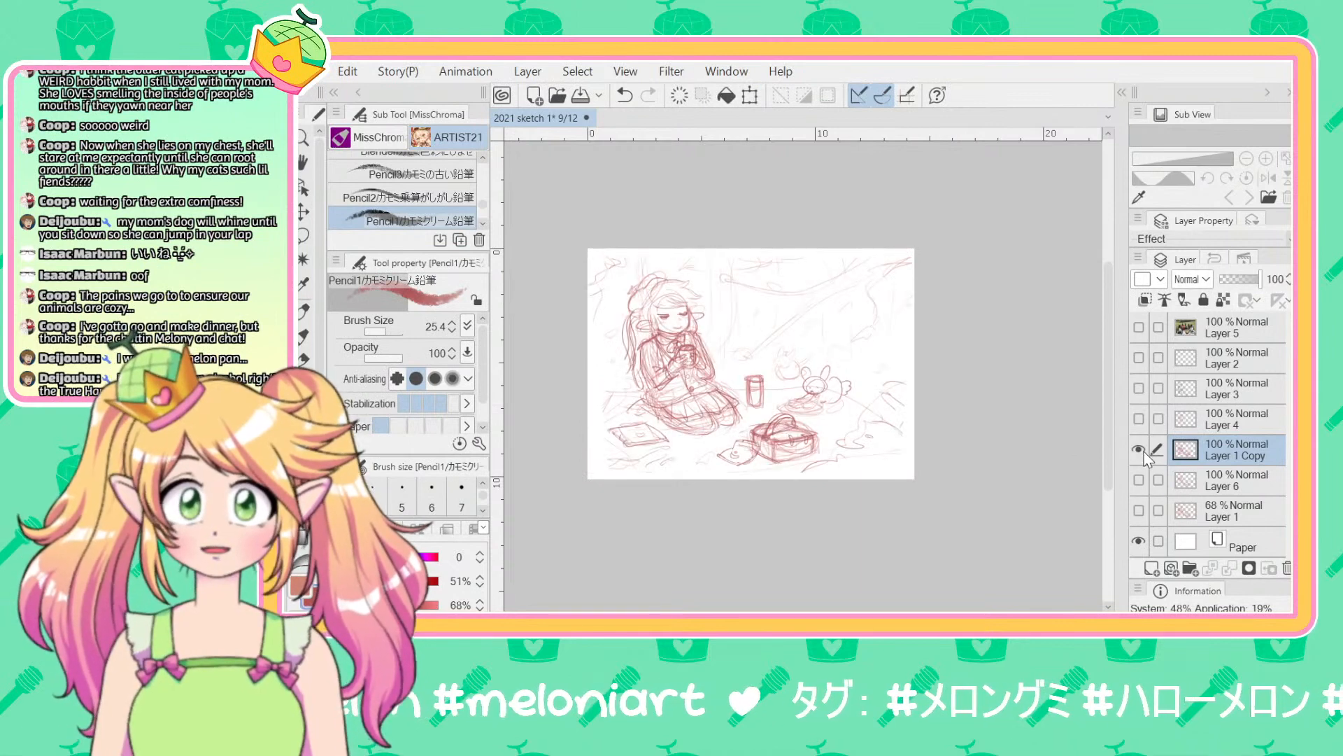
key(ctrl+z)
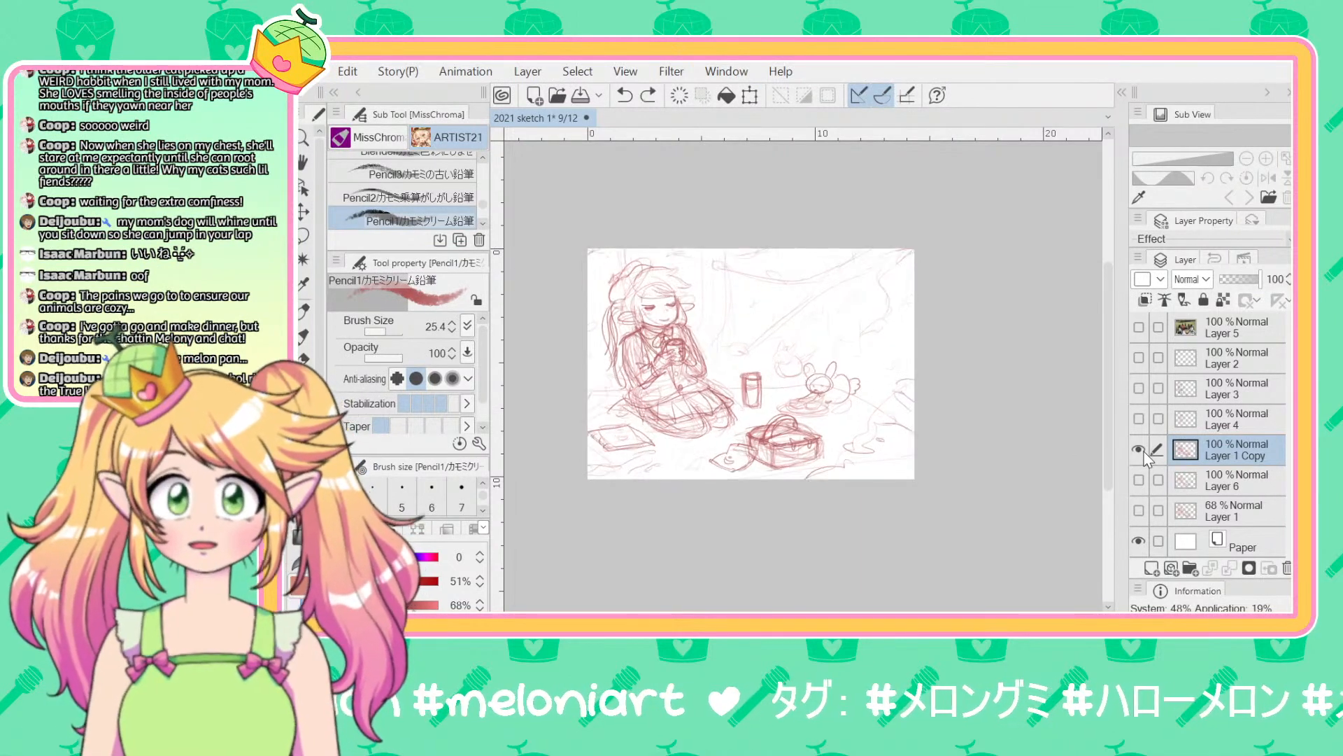
key(ctrl+z)
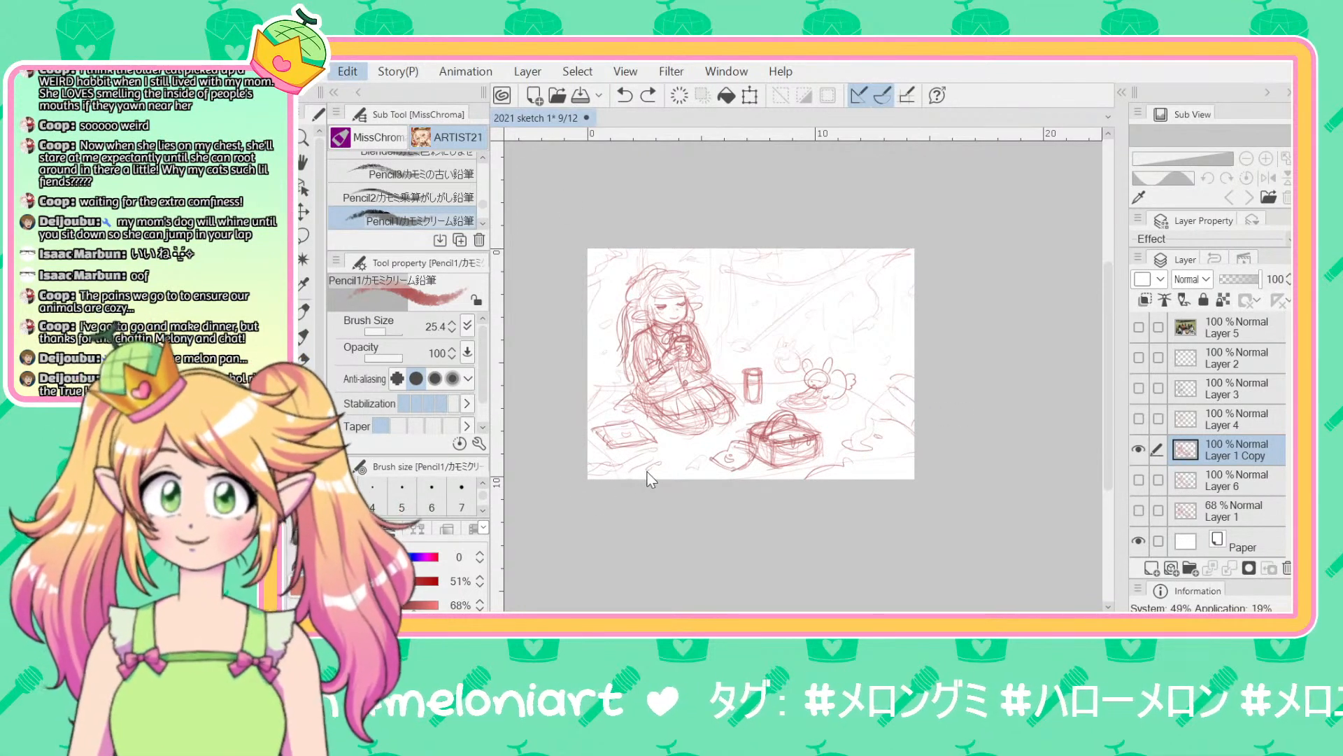
Step: Free-transform Layer 1 Copy by pulling its upper right corner outward and raising the top edge slightly
key(ctrl+shift+t)
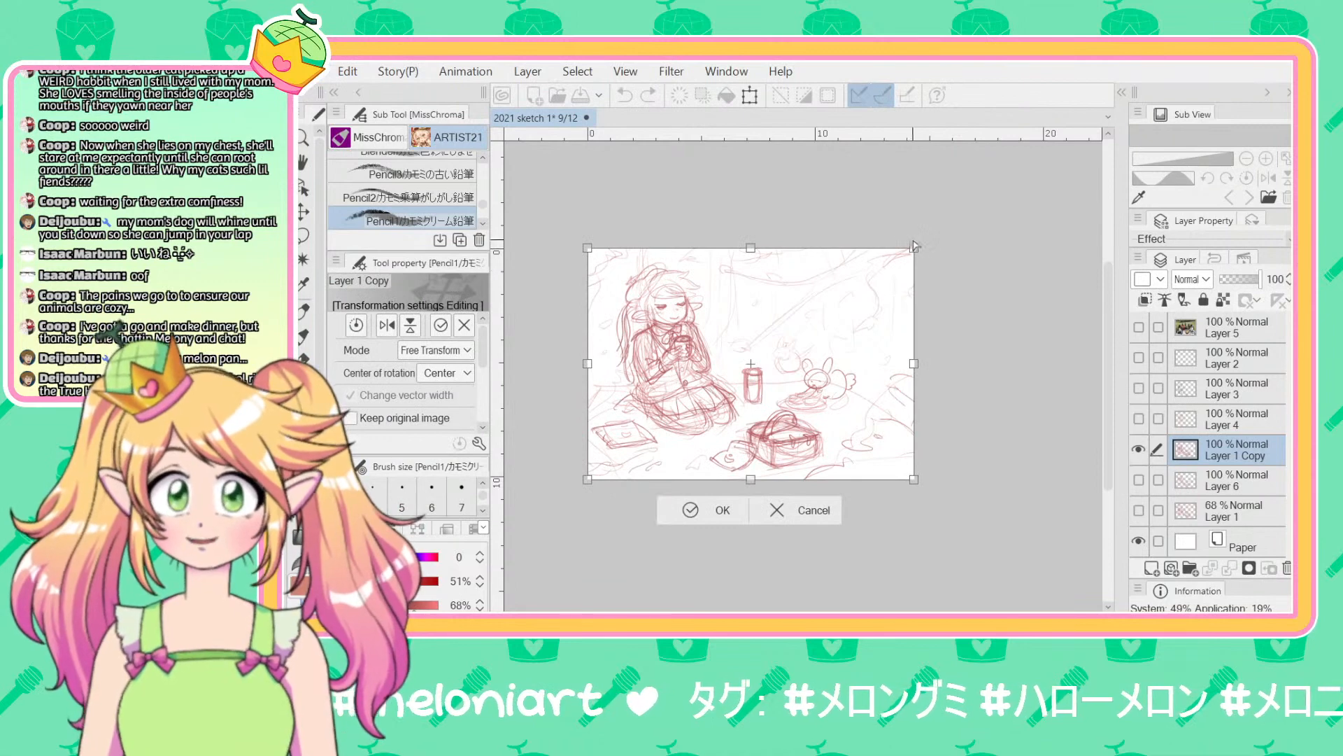
drag(915, 247, 933, 246)
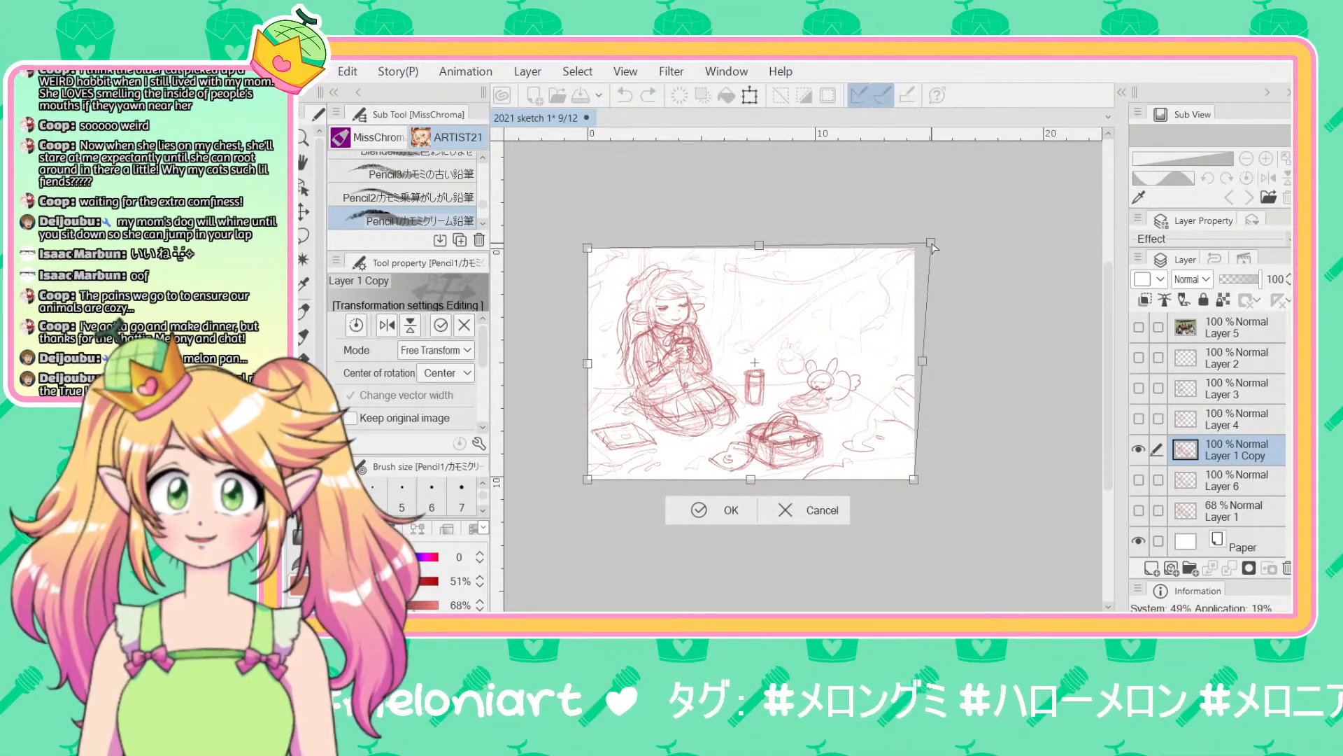
drag(759, 247, 765, 245)
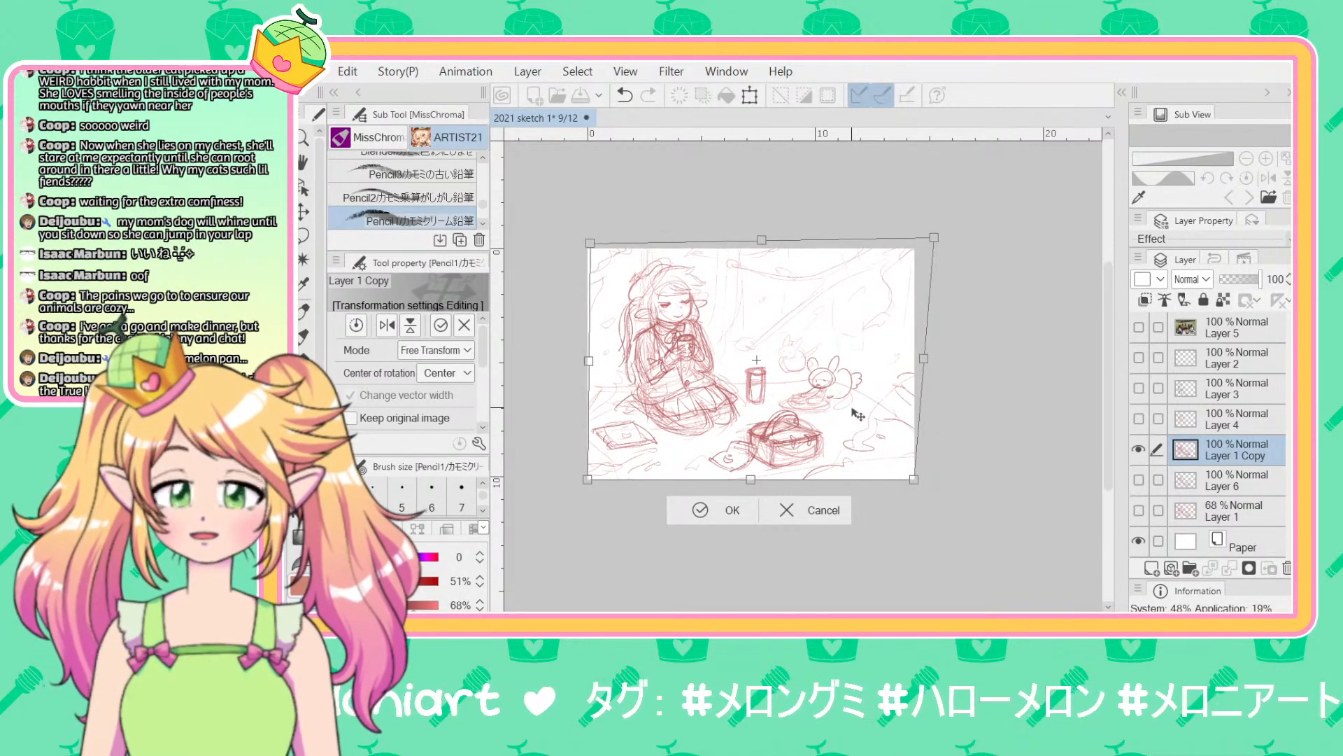
key(Return)
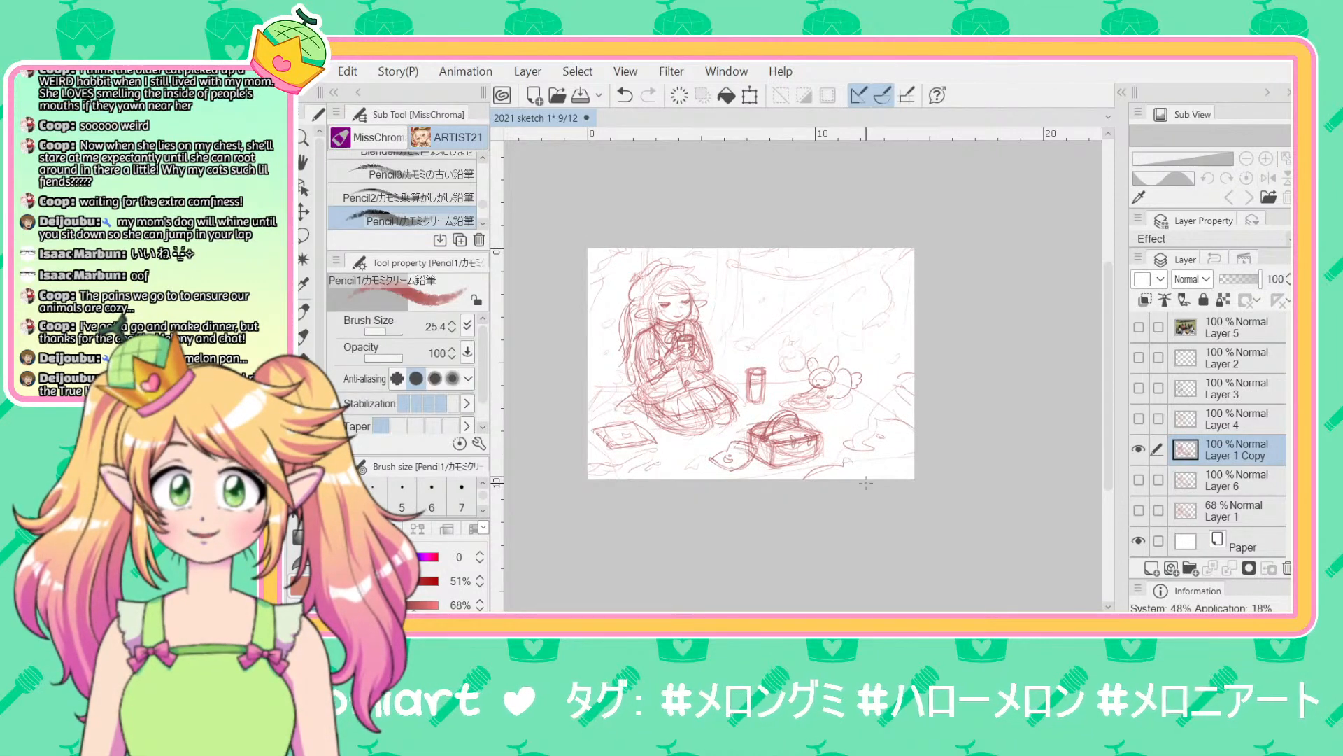
Step: Compare the sketch before and after the upper right corner reshaping by undoing and redoing the transform, ending with it applied
key(ctrl+z)
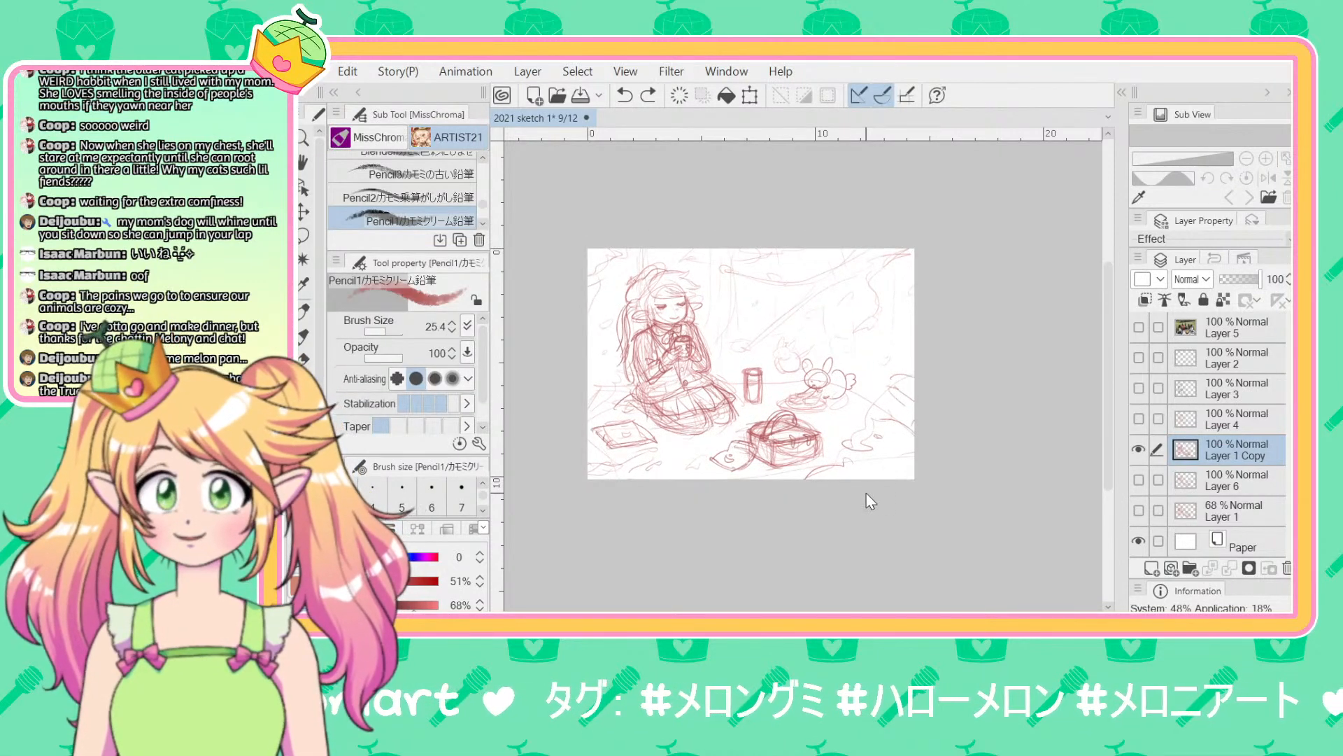
key(ctrl+z)
key(ctrl+z)
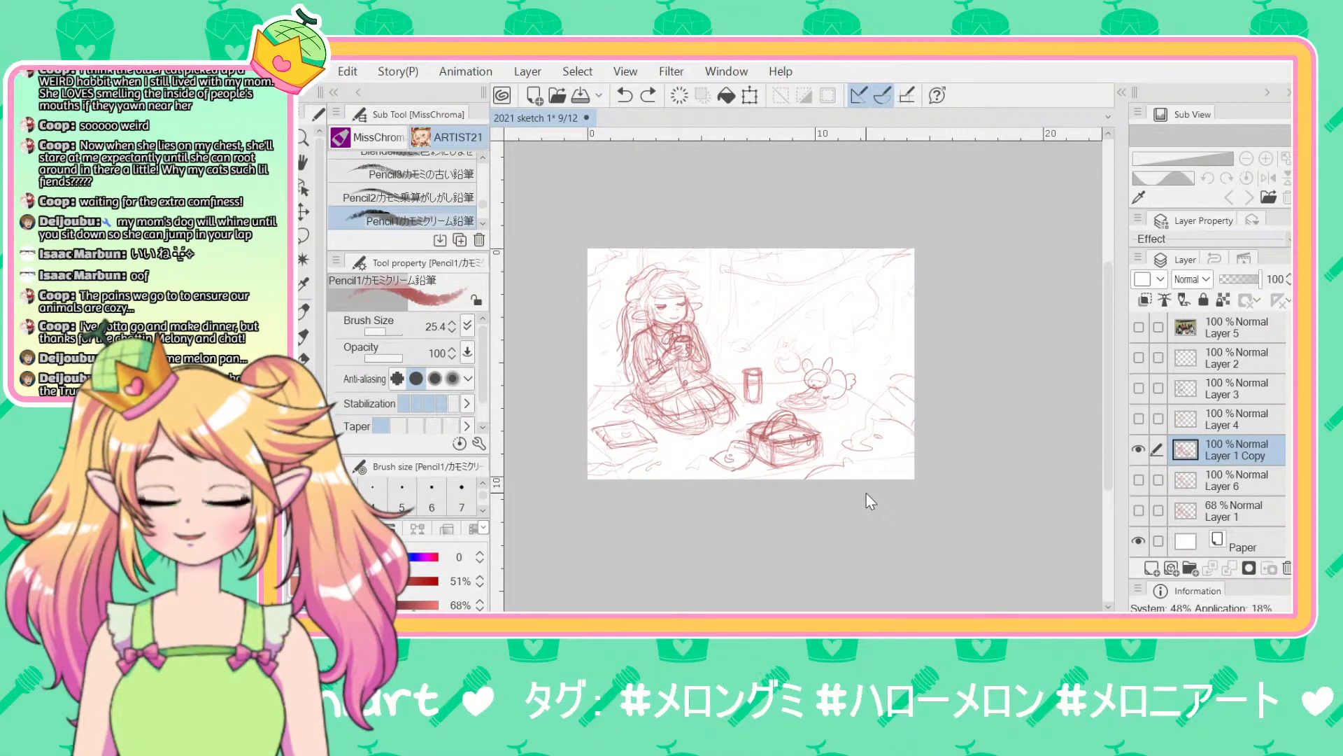
key(ctrl+y)
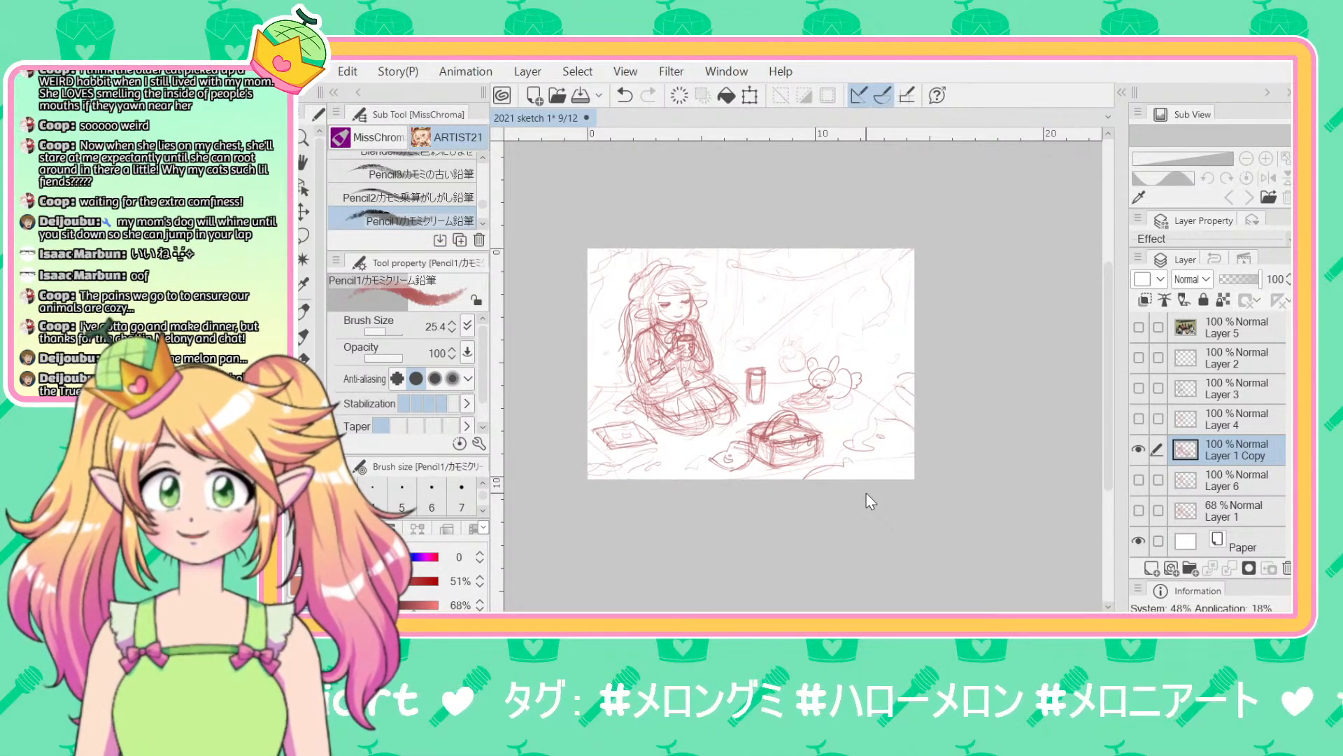
key(ctrl+z)
key(ctrl+z)
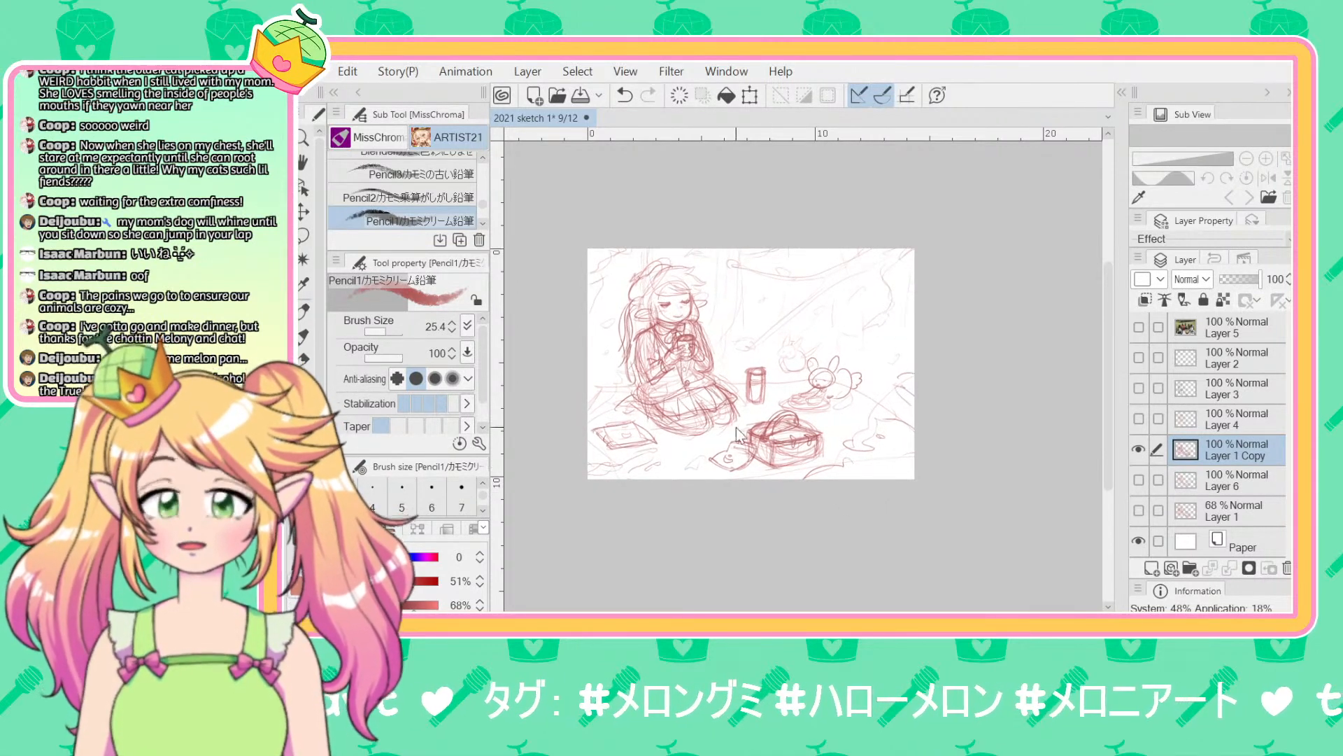
Step: Apply a slight perspective transform to Layer 1 Copy that widens its top edge on both sides, and compare it with the previous state
key(ctrl+t)
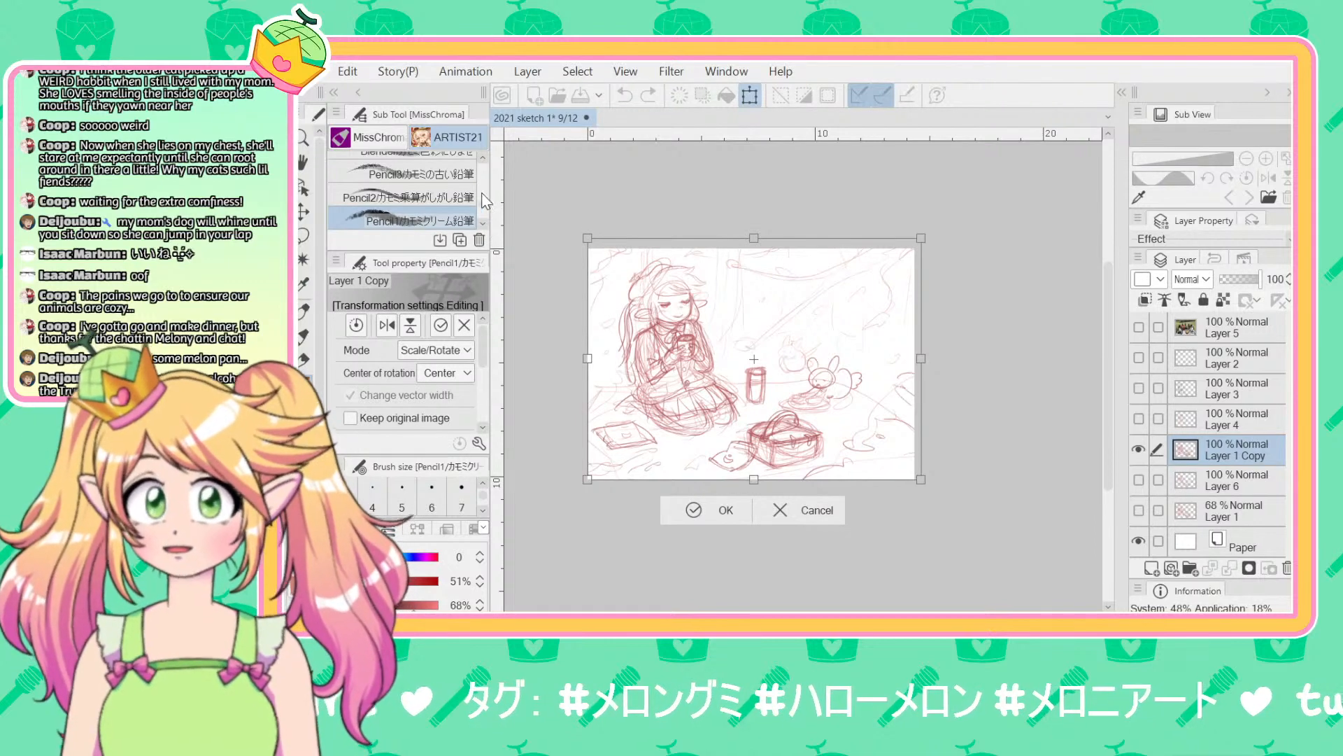
key(Return)
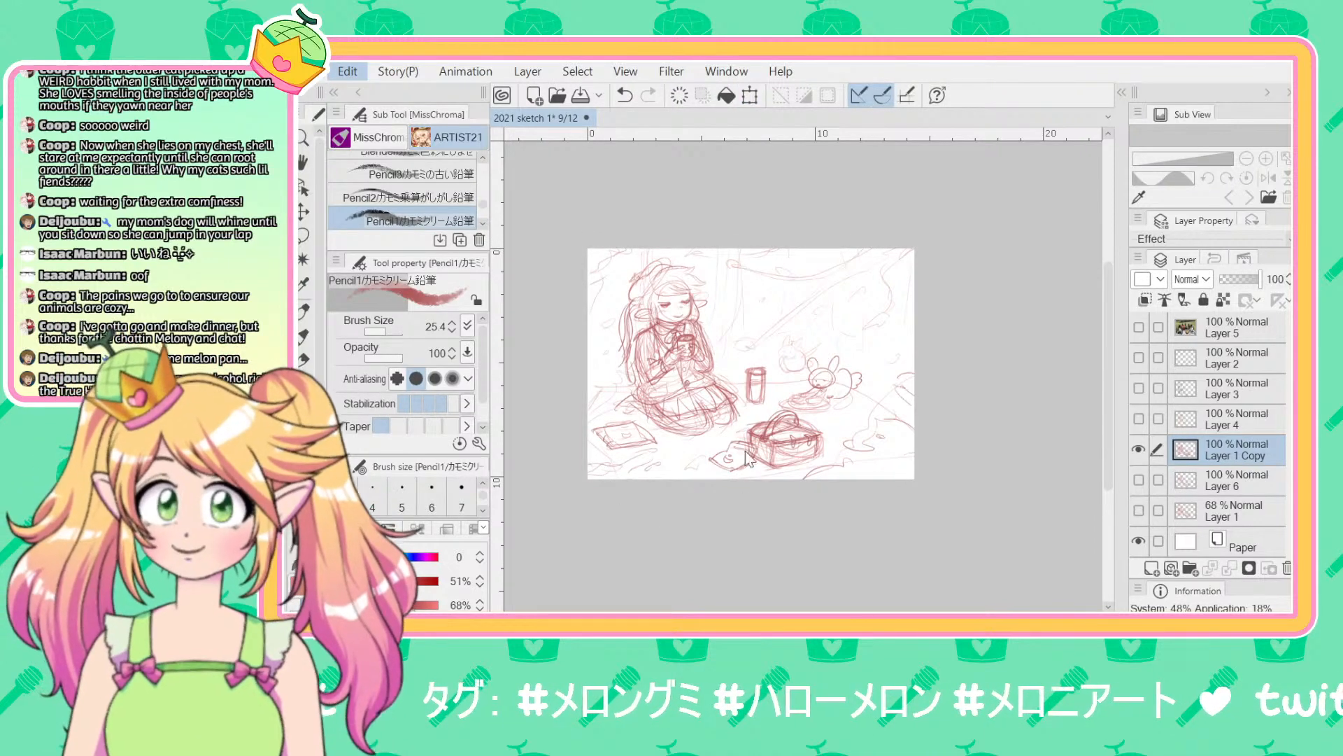
key(ctrl+t)
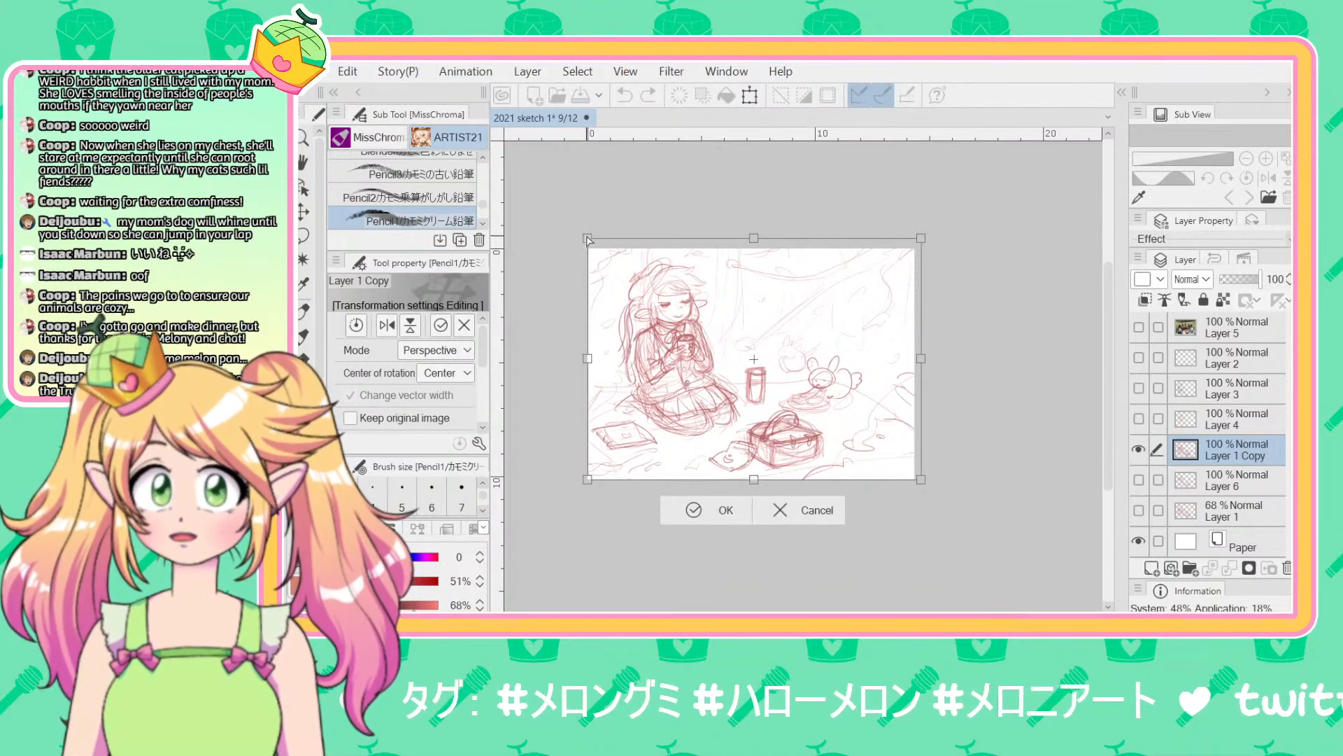
drag(588, 238, 579, 238)
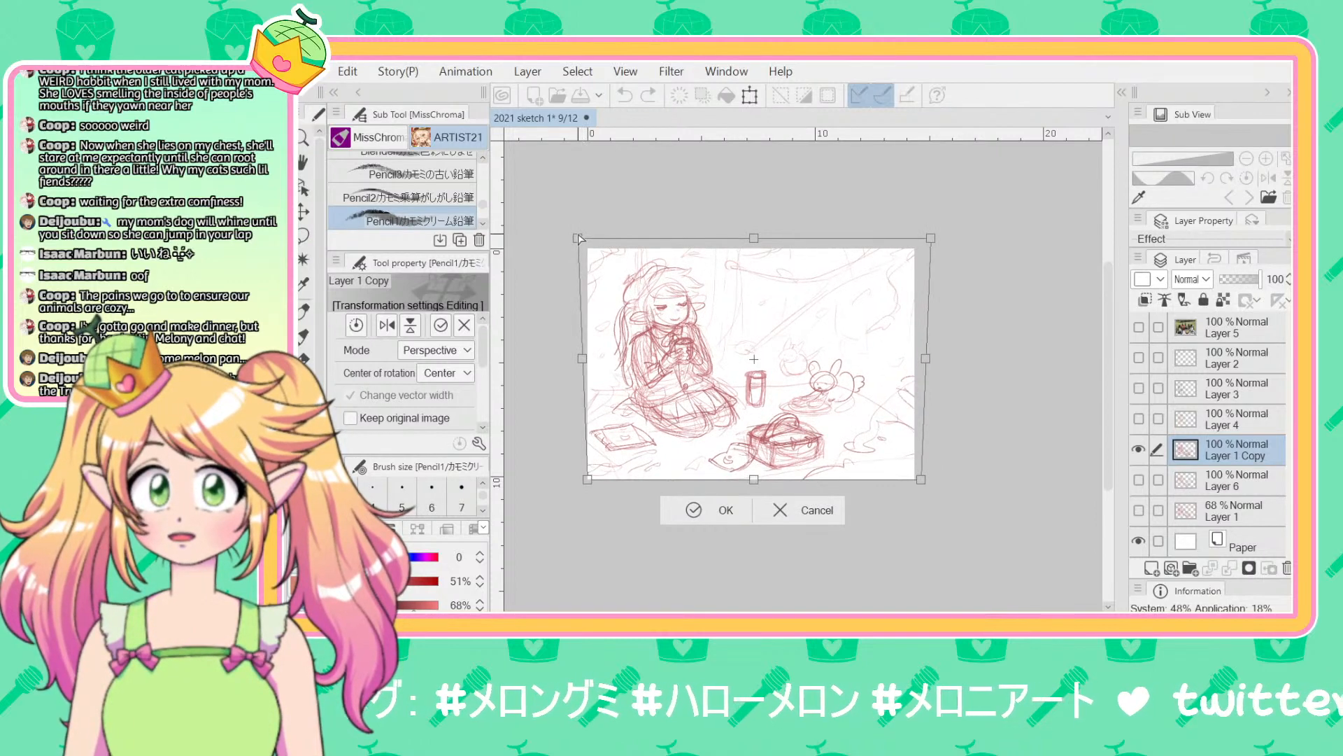
key(Return)
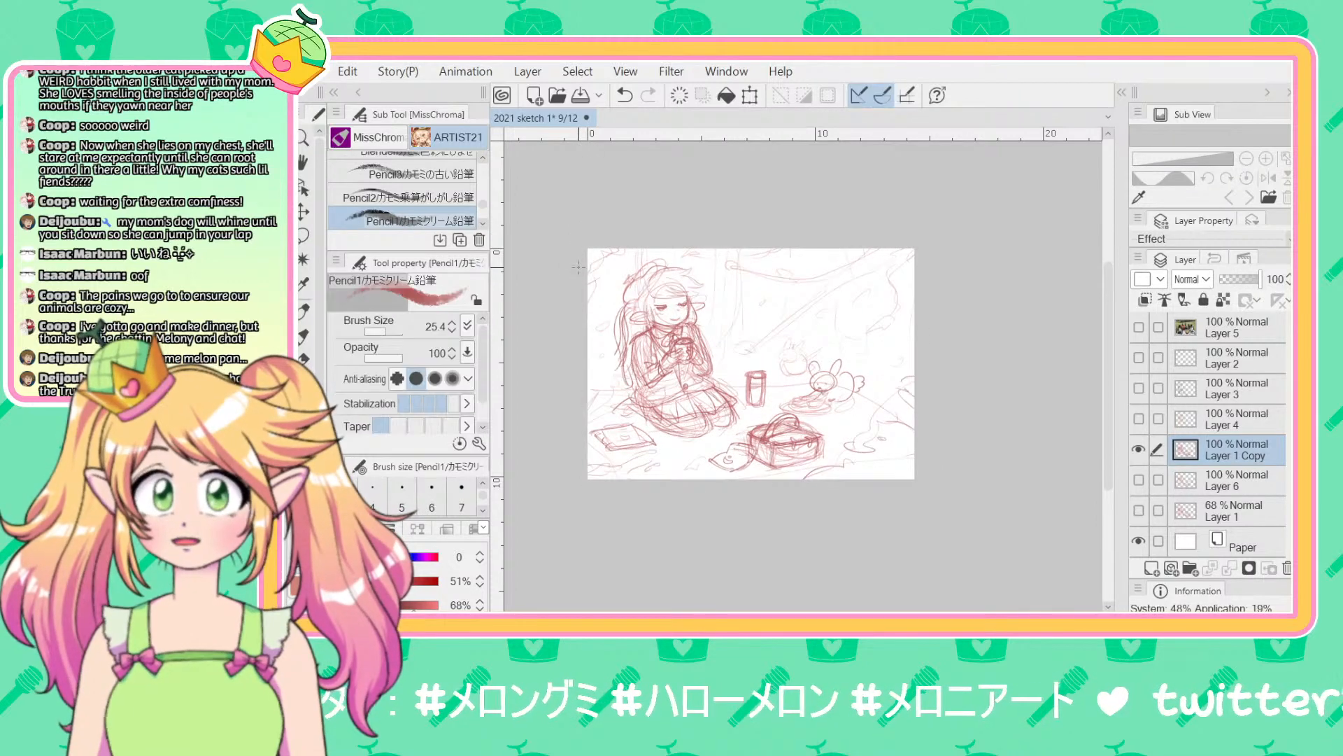
key(ctrl+z)
key(ctrl+y)
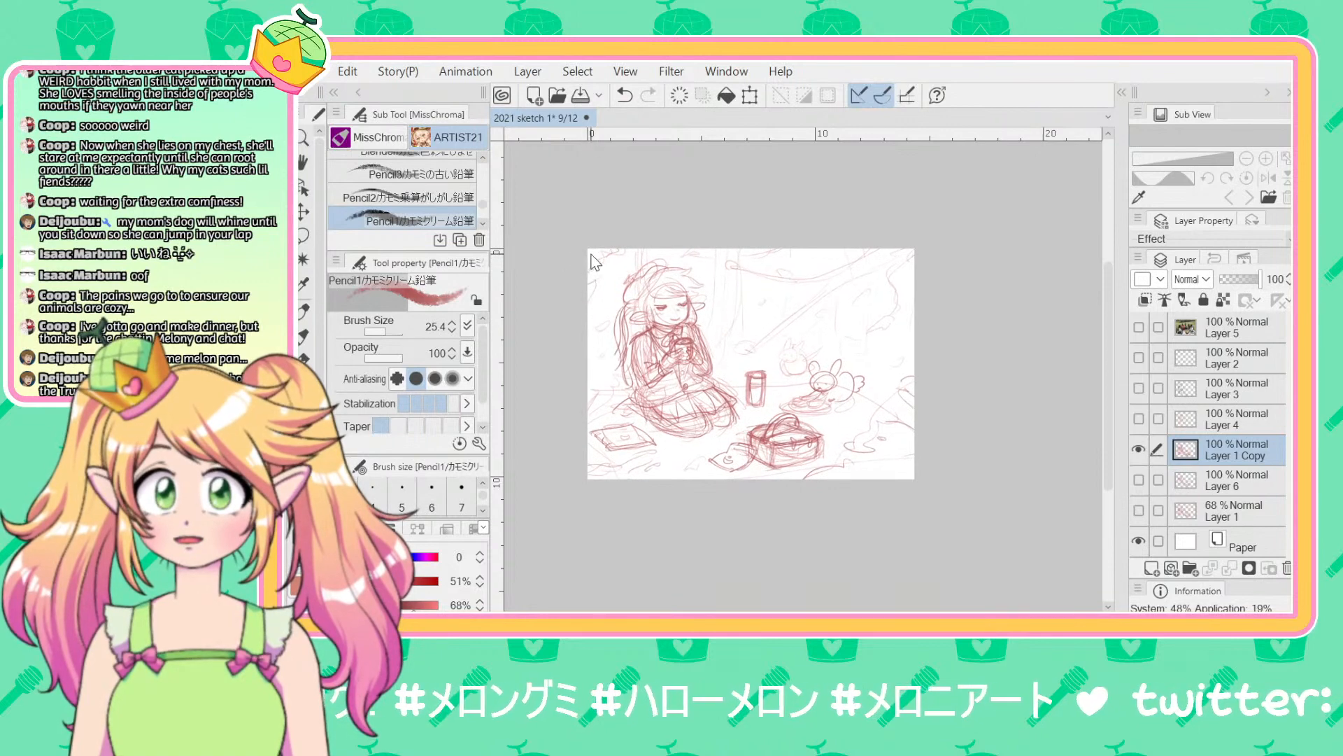
Step: Scale the perspective-adjusted sketch down to about the canvas size and nudge it slightly to the right
key(ctrl+t)
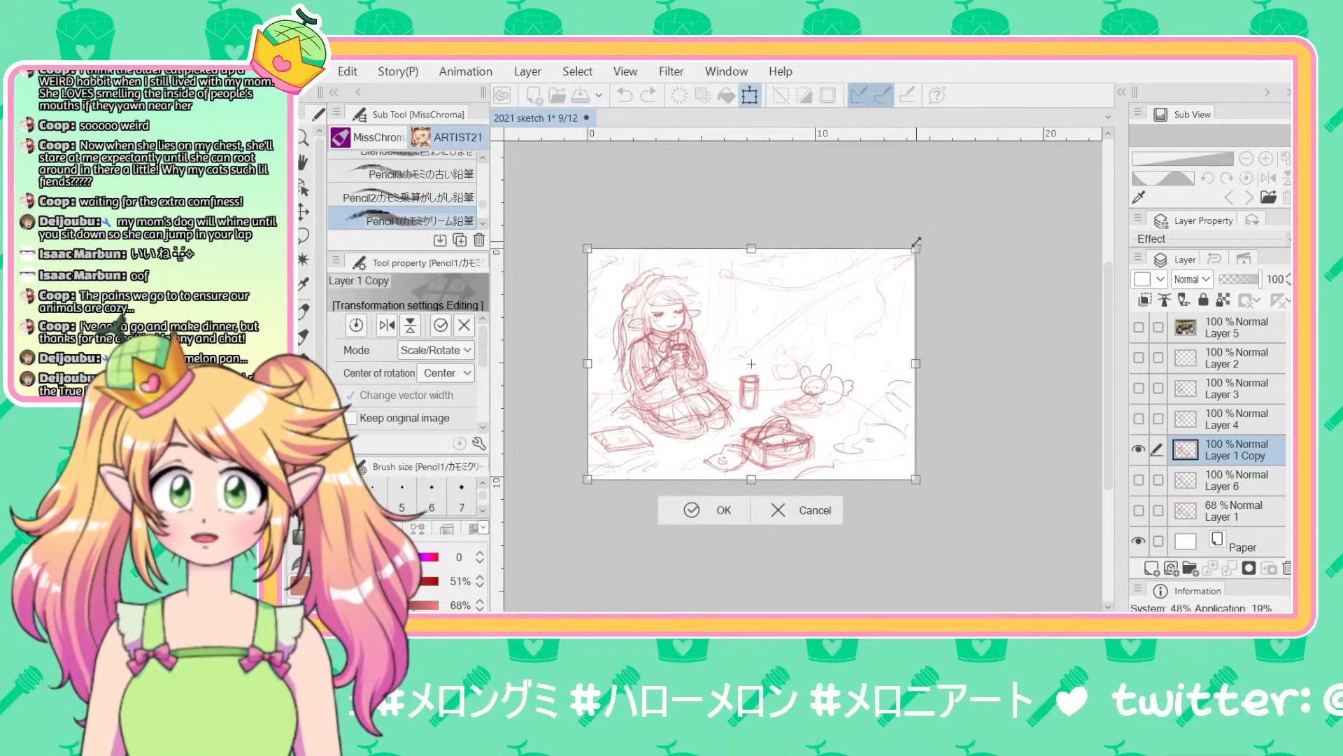
drag(916, 242, 912, 245)
key(Right)
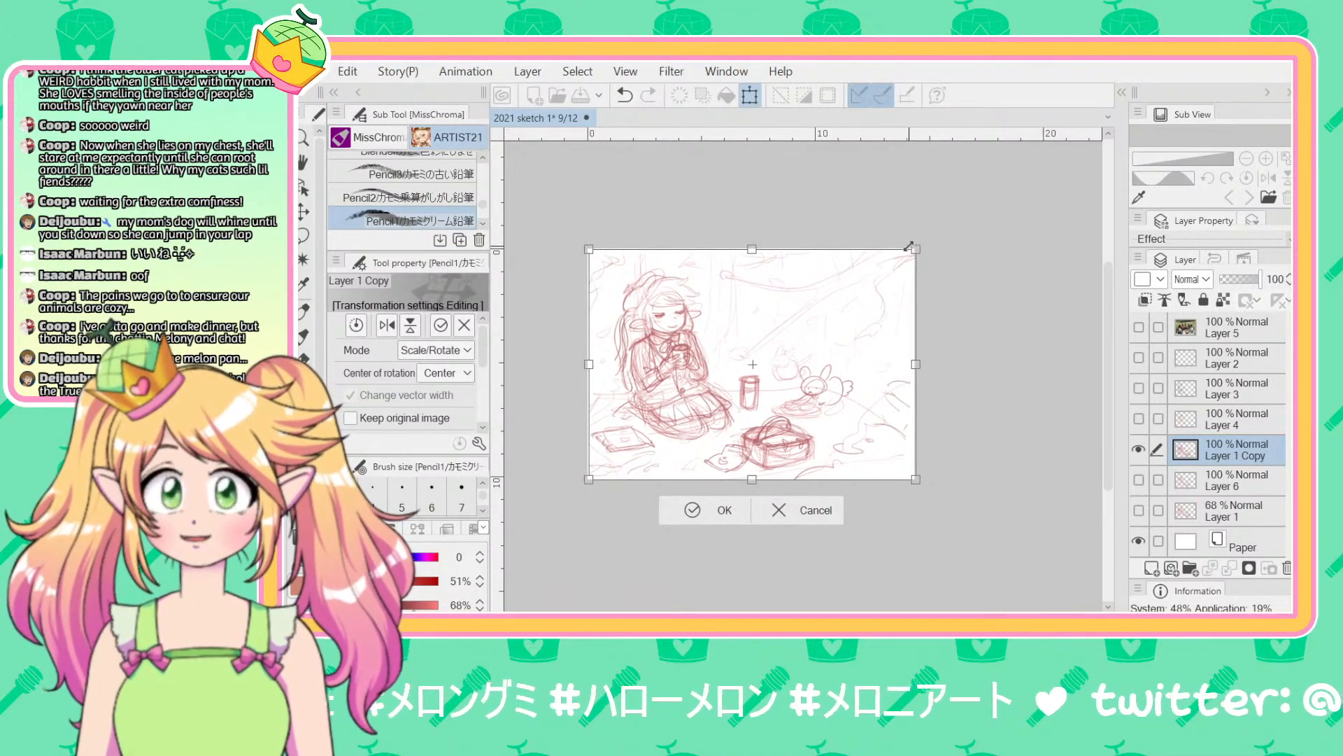
key(Return)
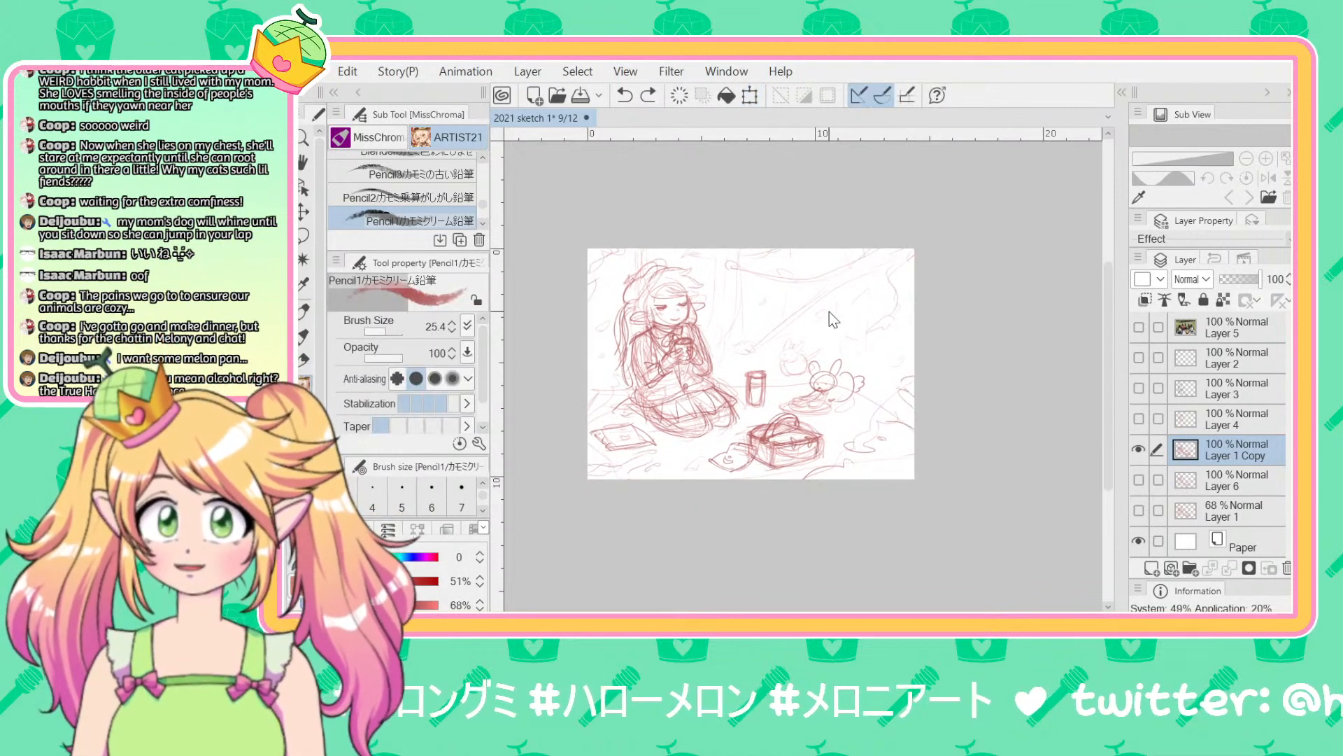
Step: Shrink Layer 1 Copy slightly further from its upper left corner and shift it left to center it on the canvas
key(ctrl+t)
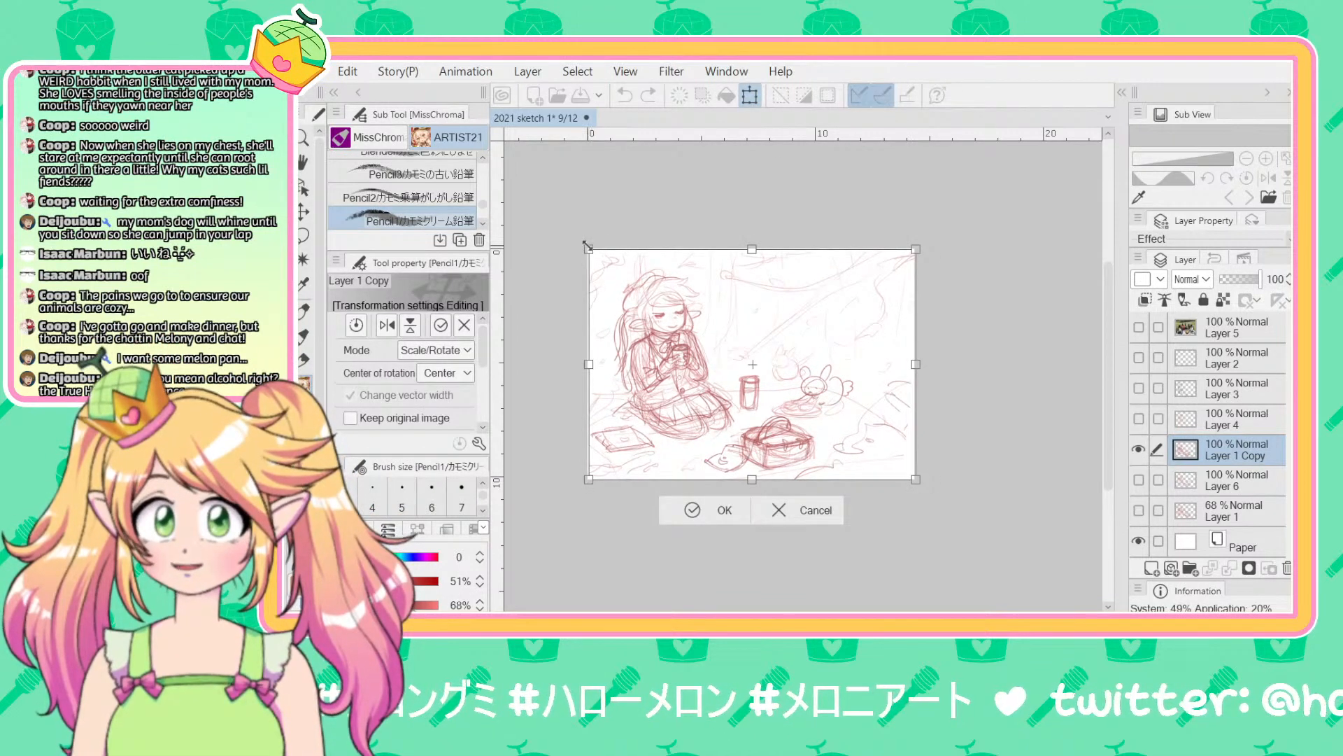
drag(587, 247, 594, 251)
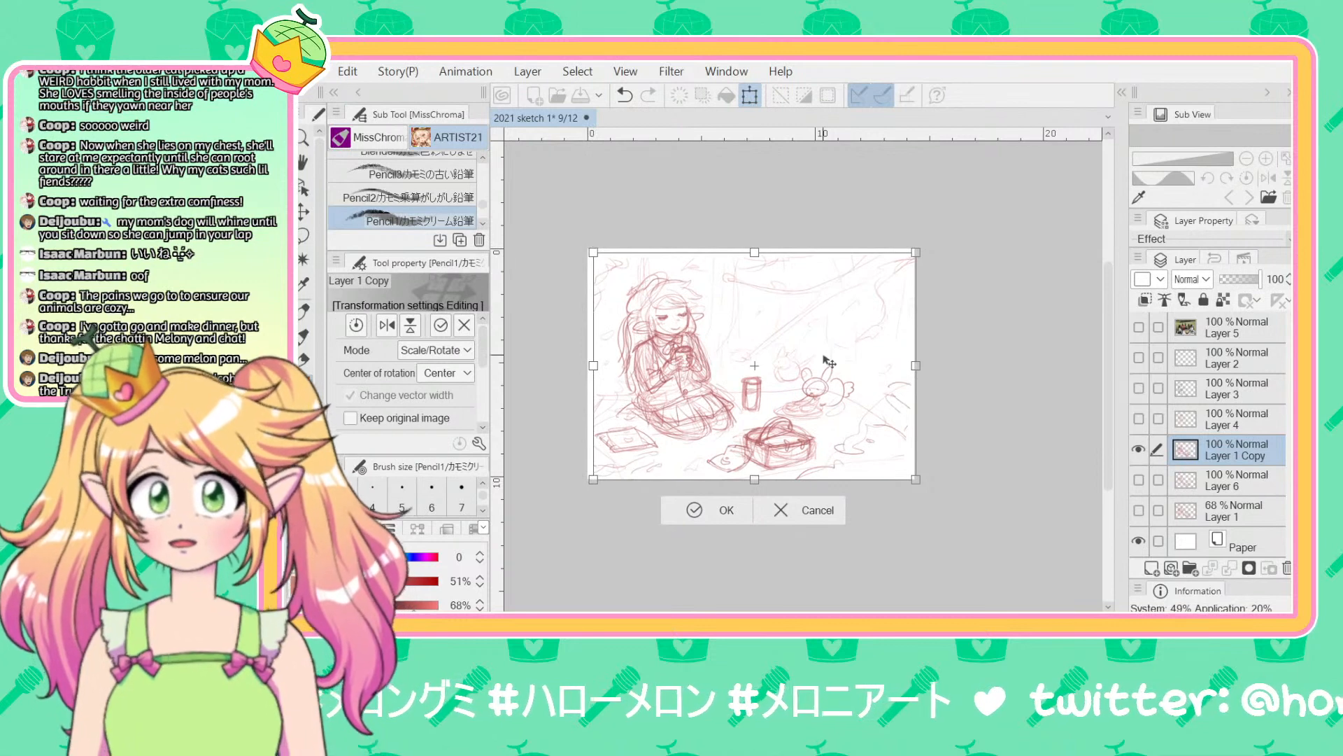
drag(825, 351, 821, 350)
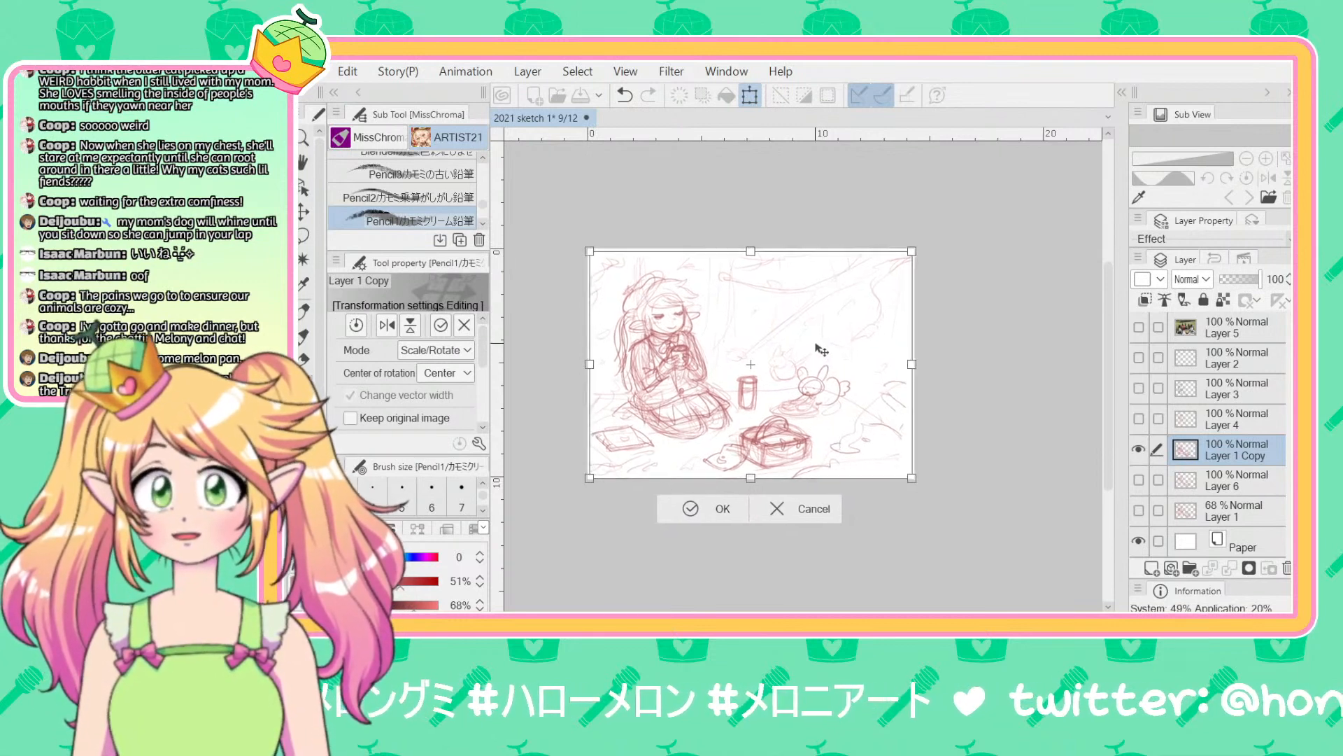
key(Return)
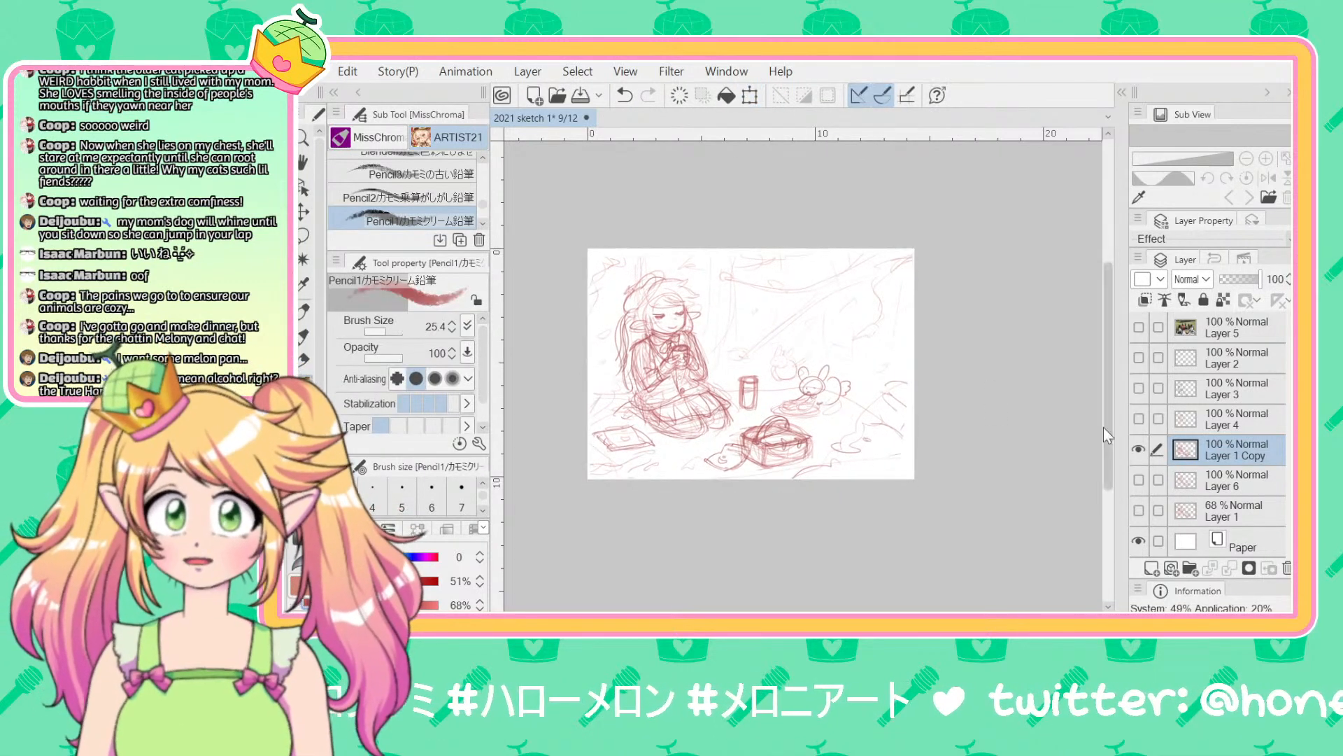
Step: Compare the reshaped Layer 1 Copy with the original Layer 6 and Layer 1 sketch by switching their visibility, ending with the copy shown
click(1138, 450)
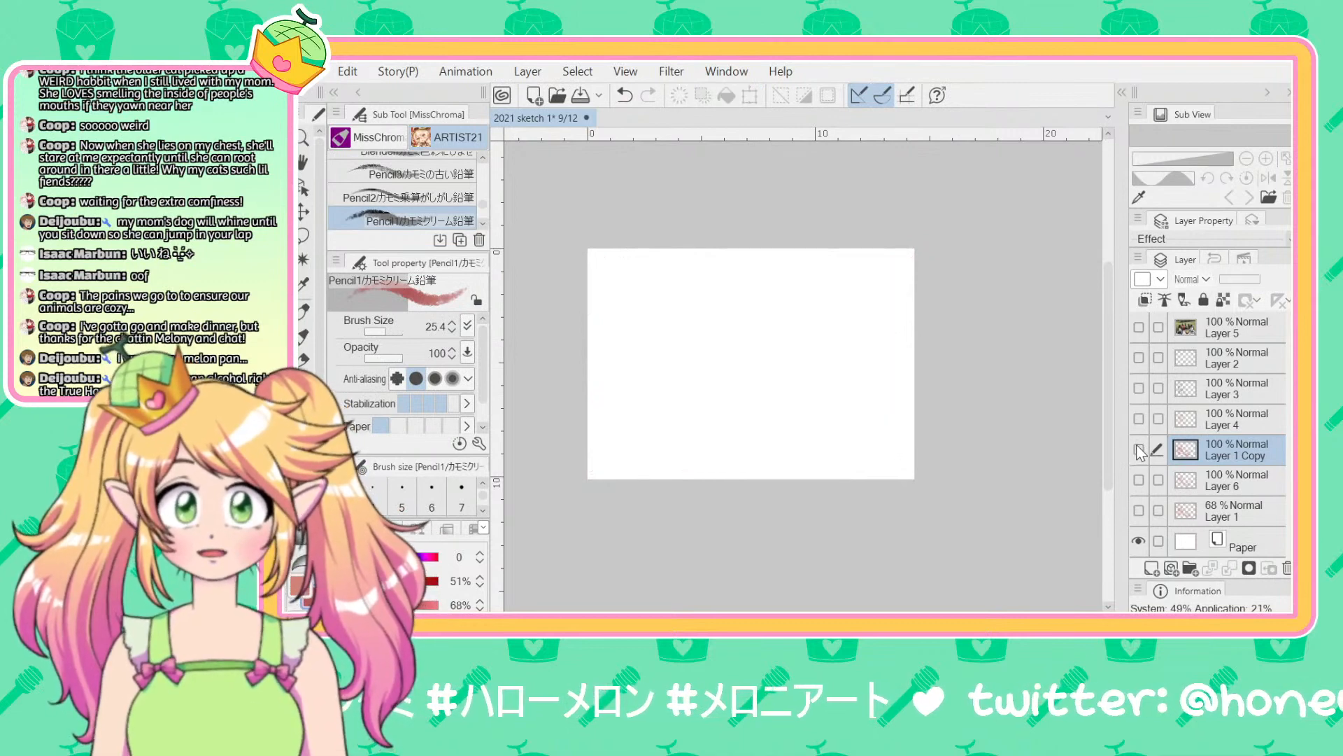
click(1141, 480)
click(1140, 510)
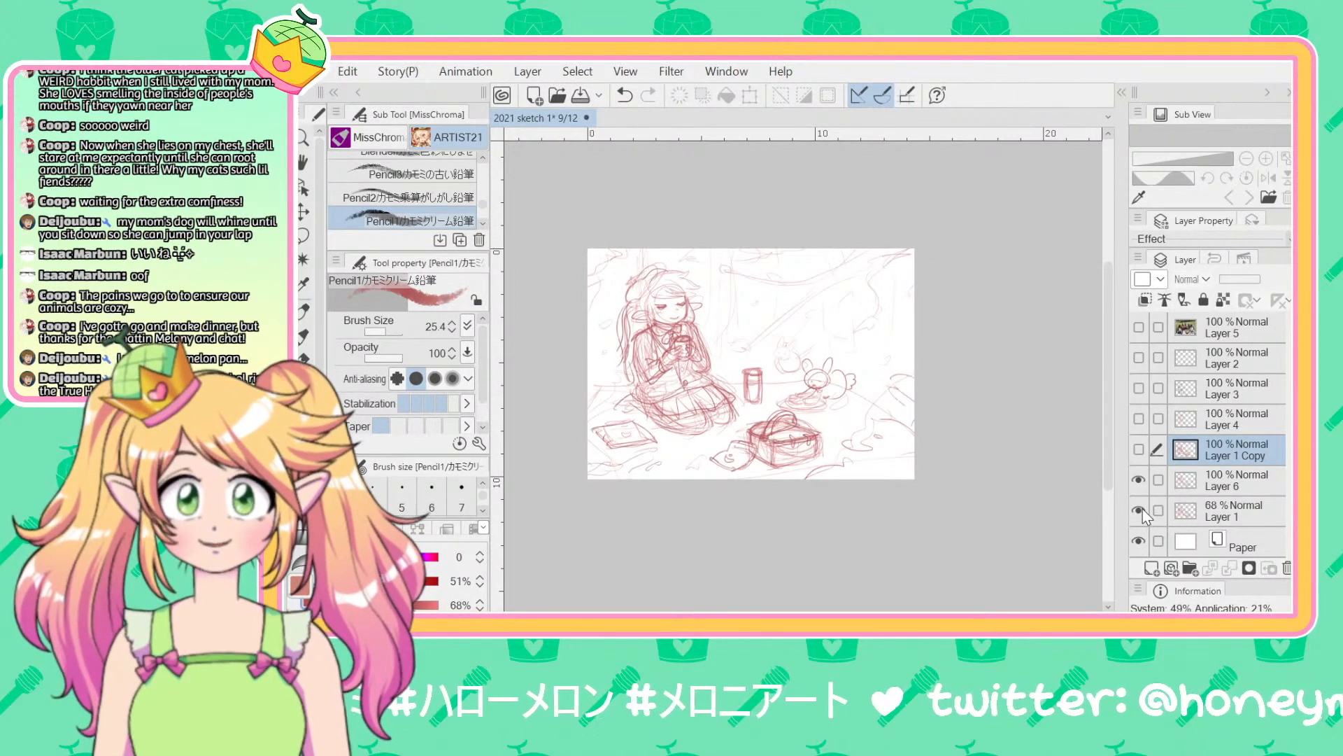
click(1140, 510)
click(1139, 480)
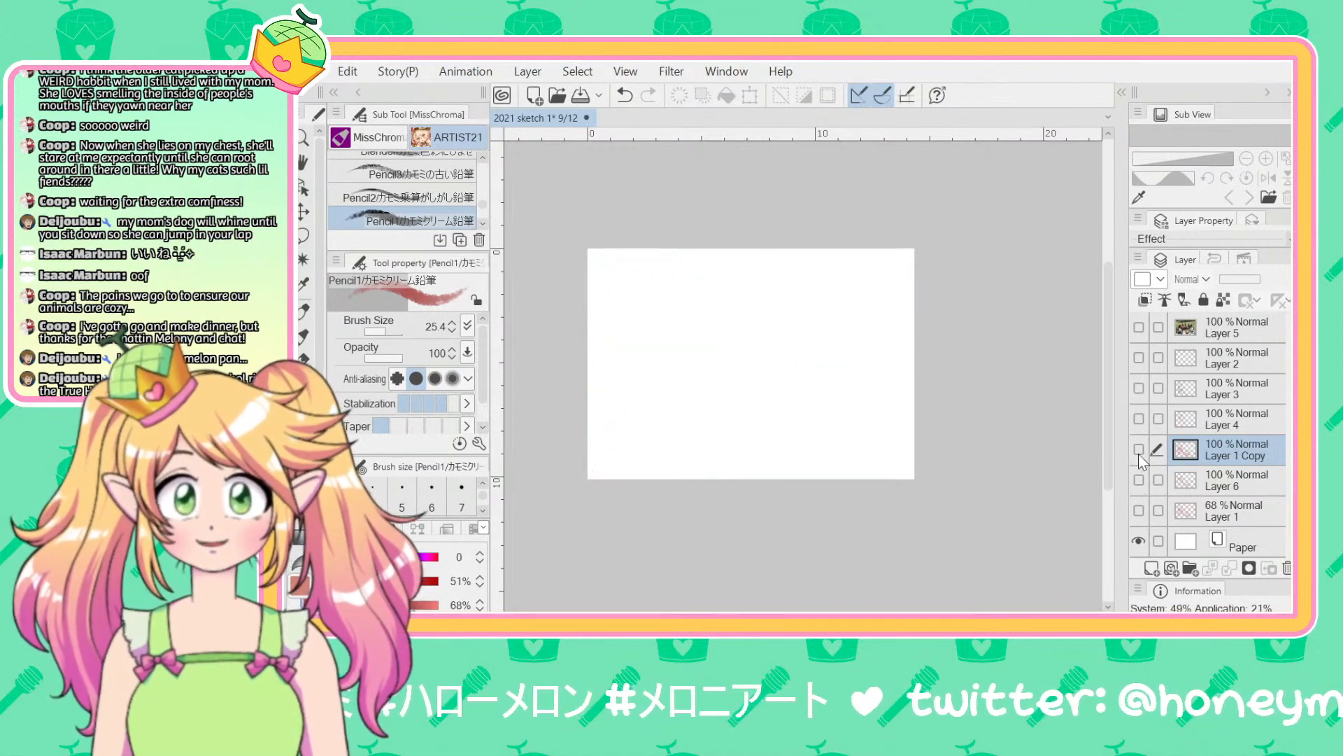
click(1139, 451)
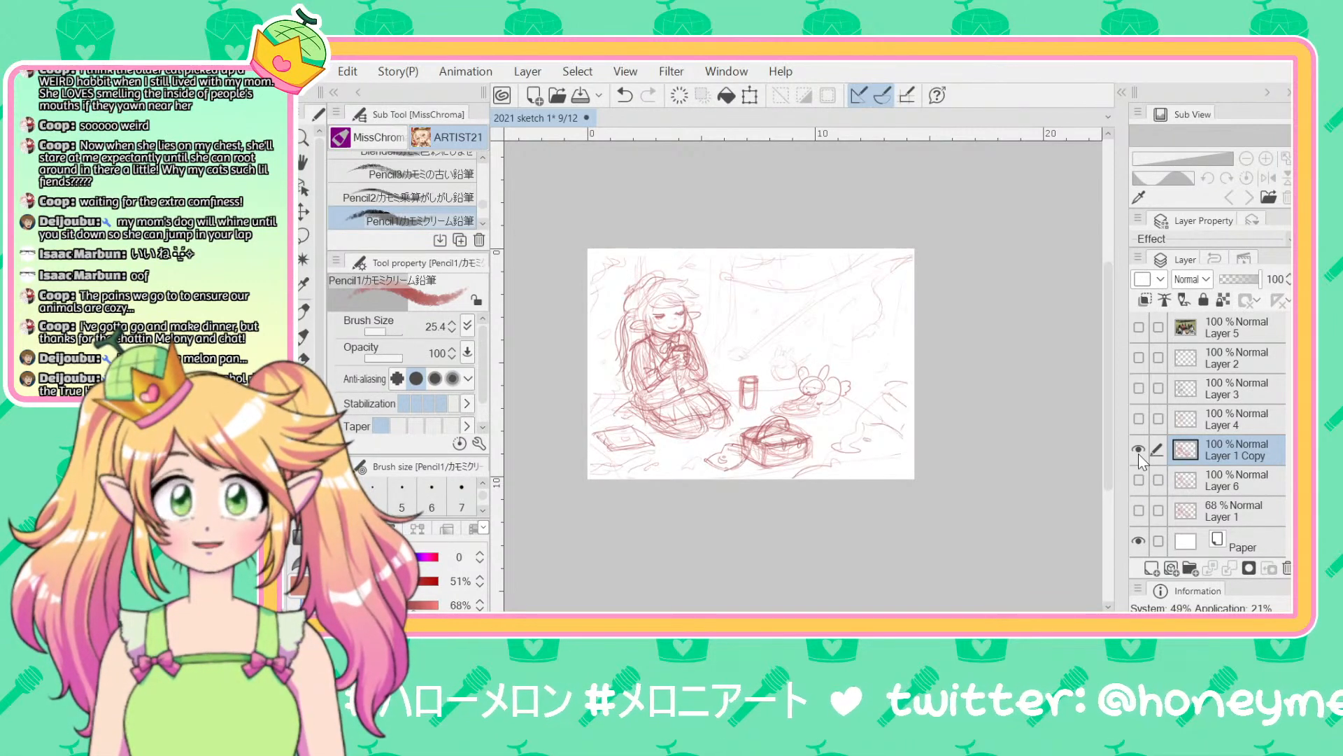
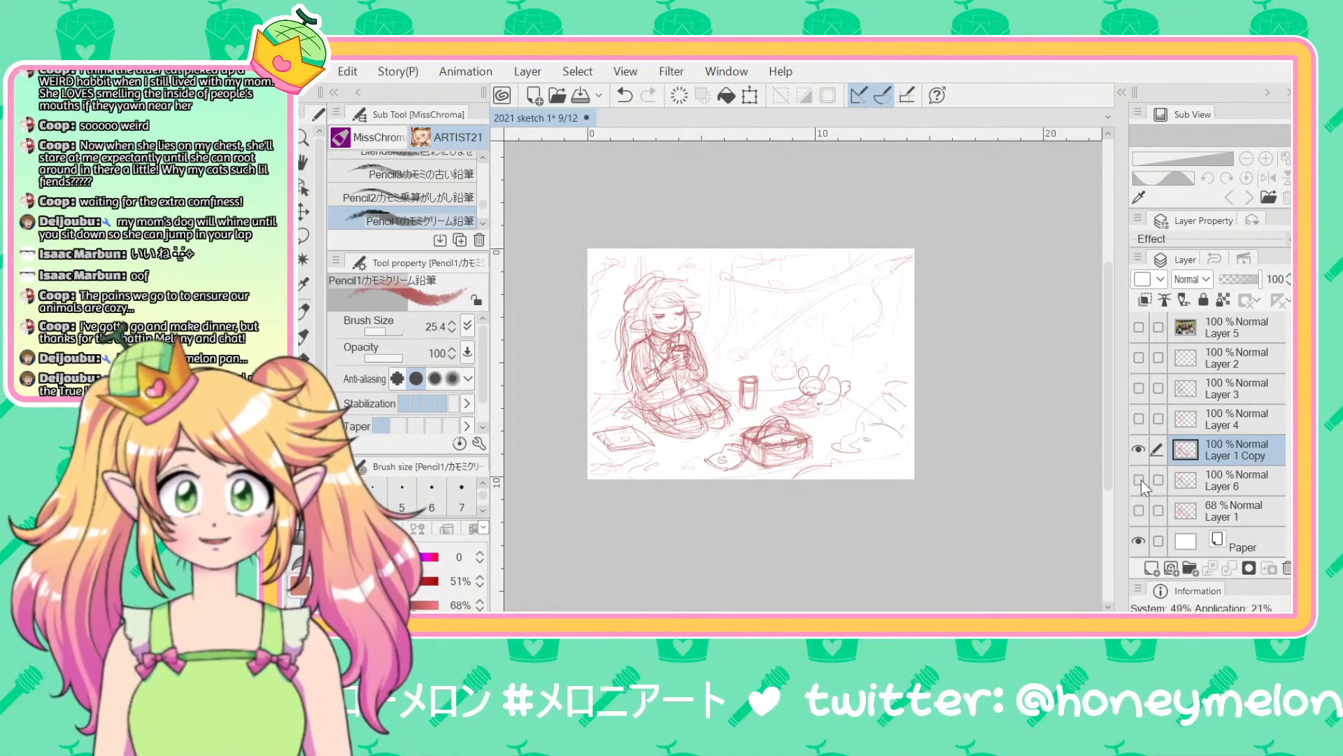
Step: Compare the original sketch again, also viewing Layer 1 without Layer 6, and return to showing only Layer 1 Copy
click(1139, 480)
click(1139, 508)
click(1139, 450)
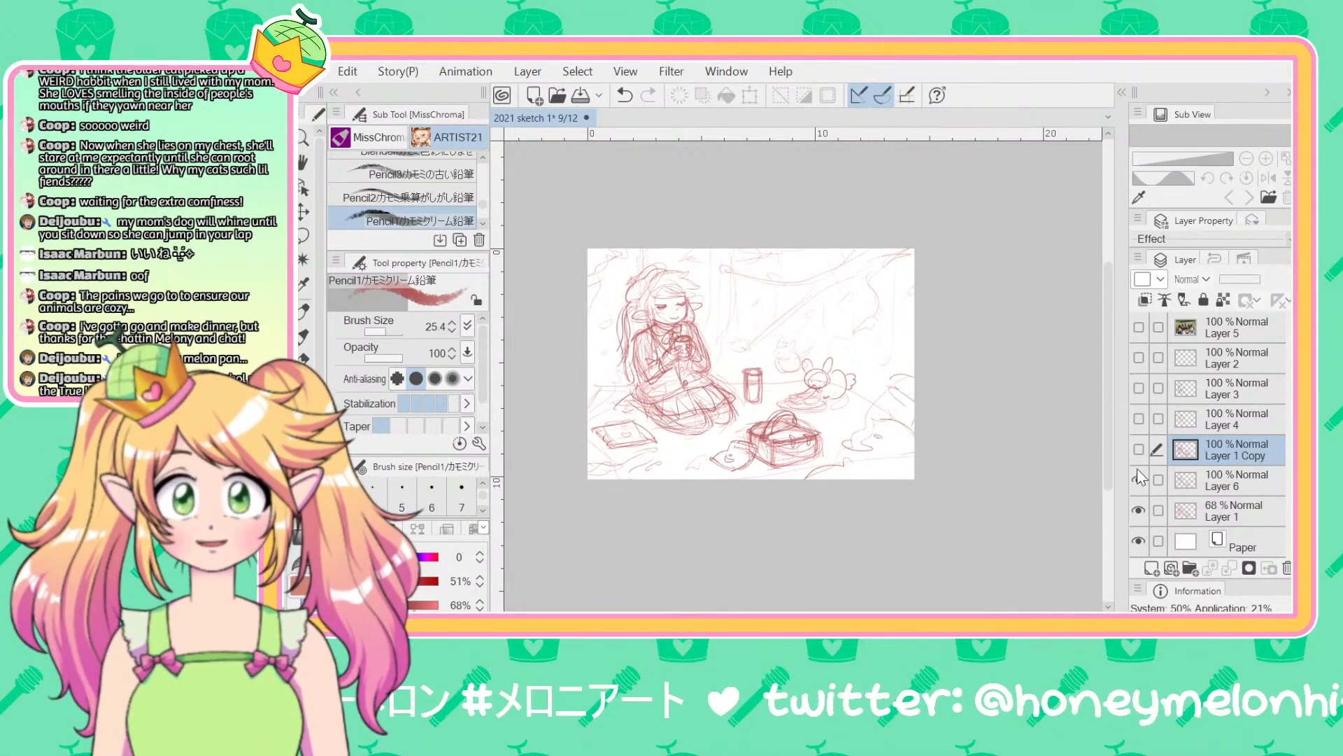
click(1137, 479)
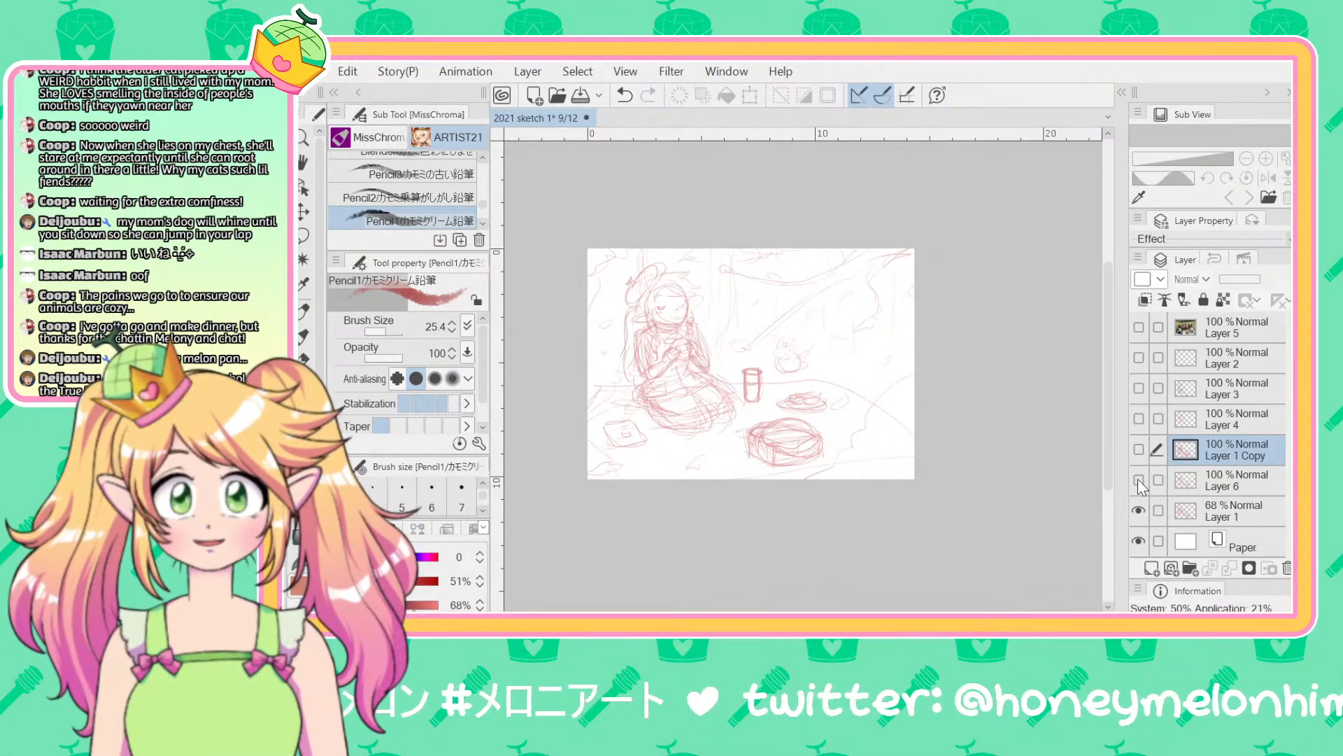
click(1139, 447)
click(1140, 450)
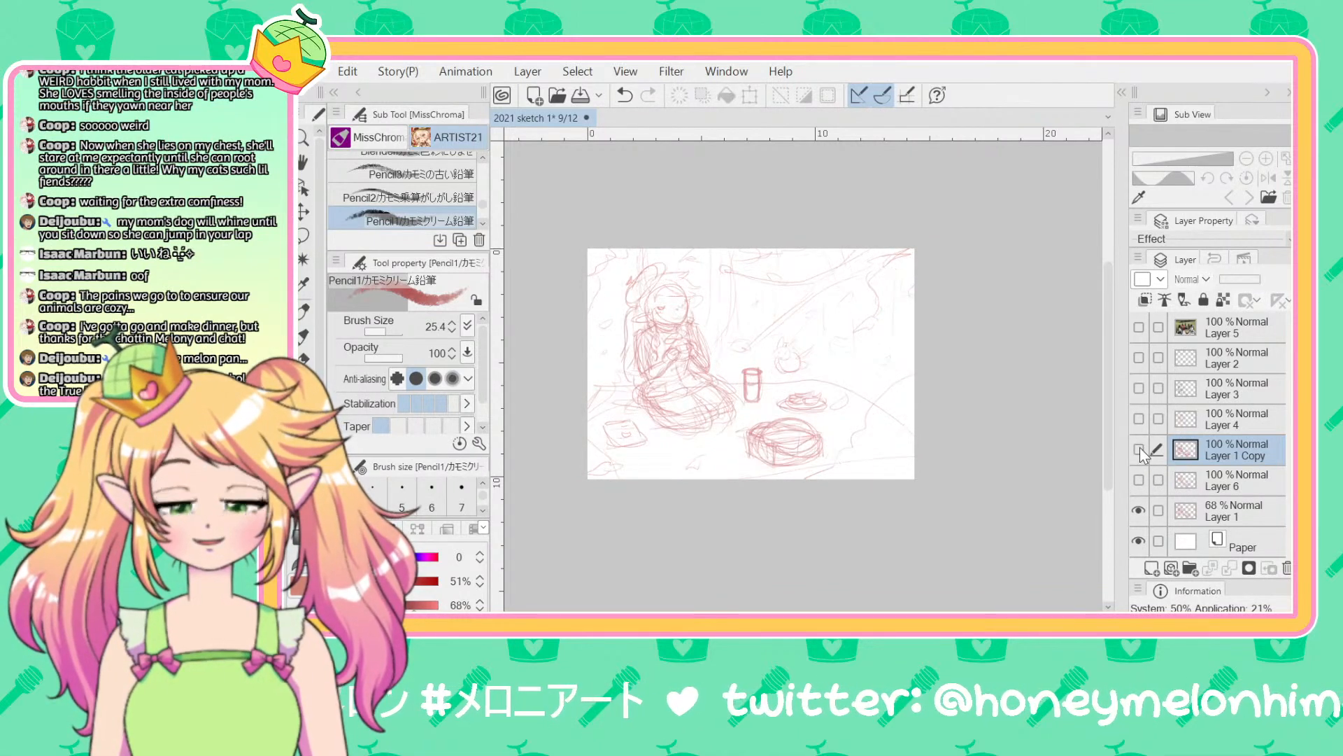
click(1139, 510)
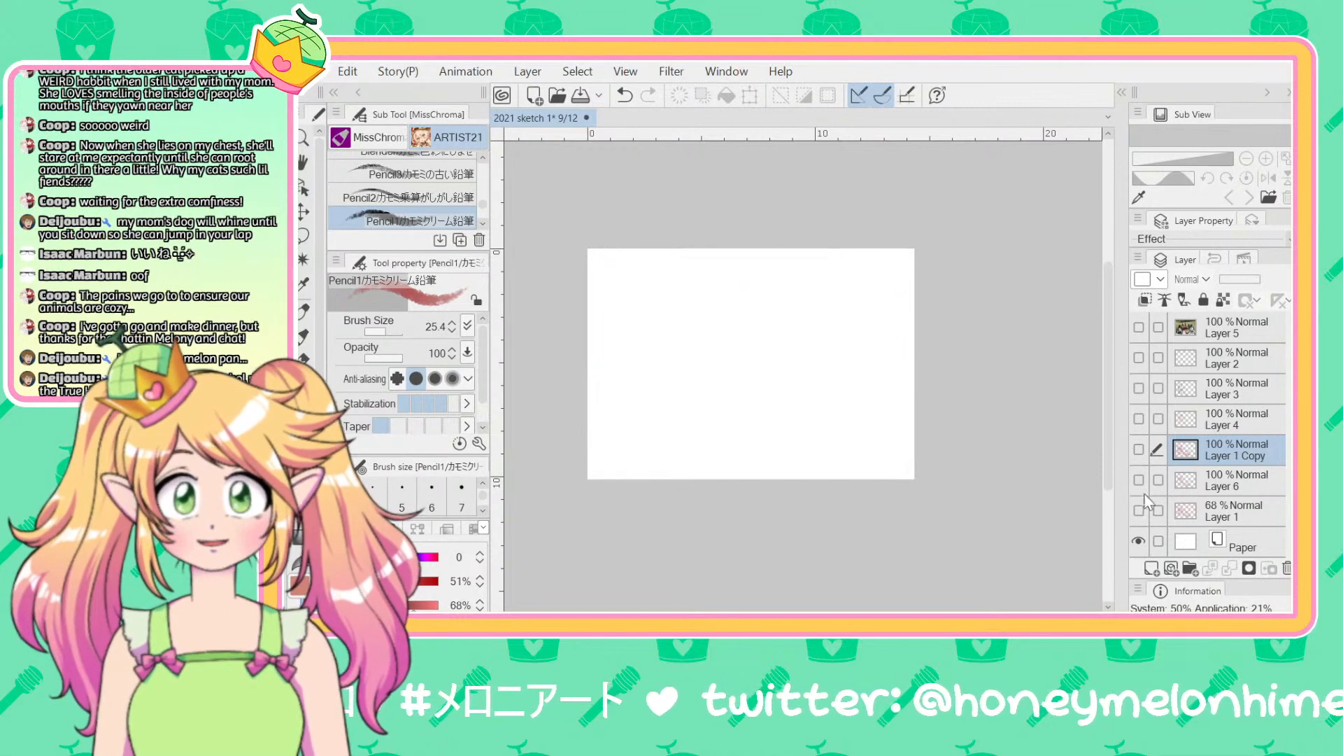
click(1138, 449)
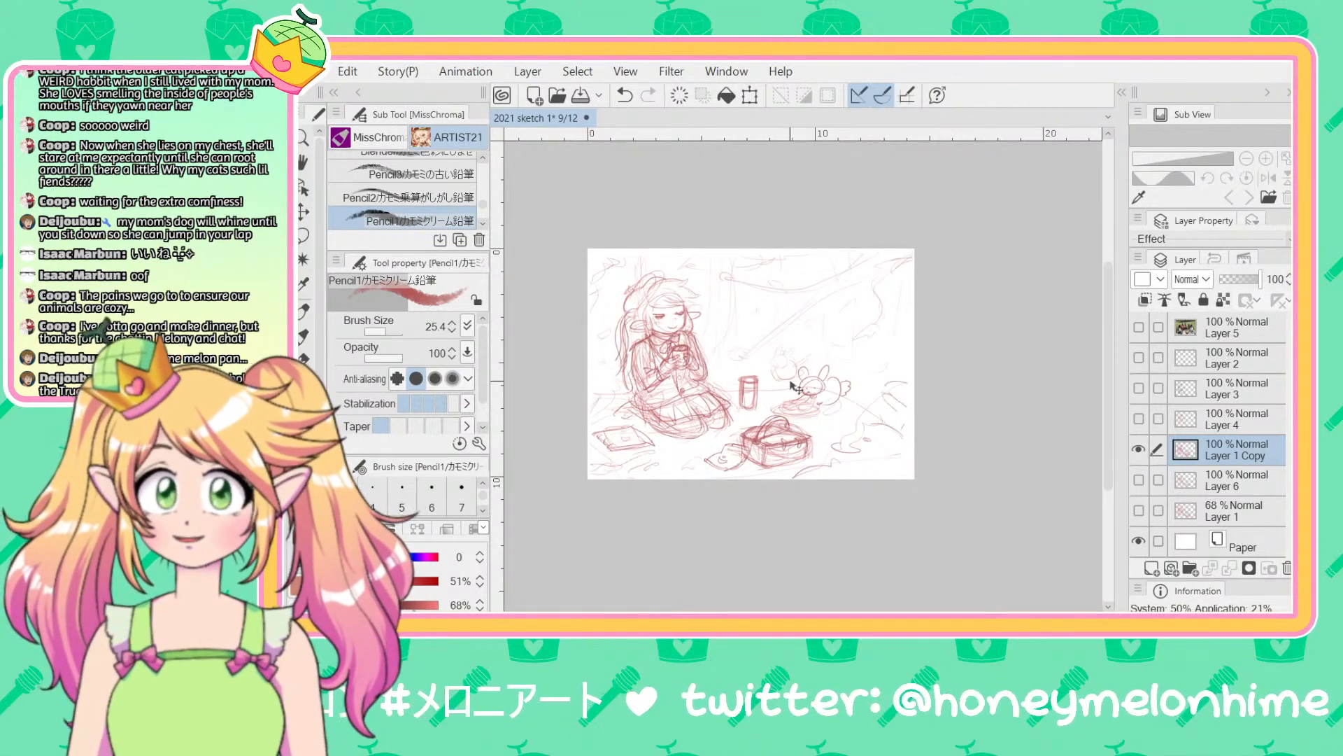
Step: Scale Layer 1 Copy down slightly so a narrow margin surrounds the sketch inside the canvas
key(ctrl+t)
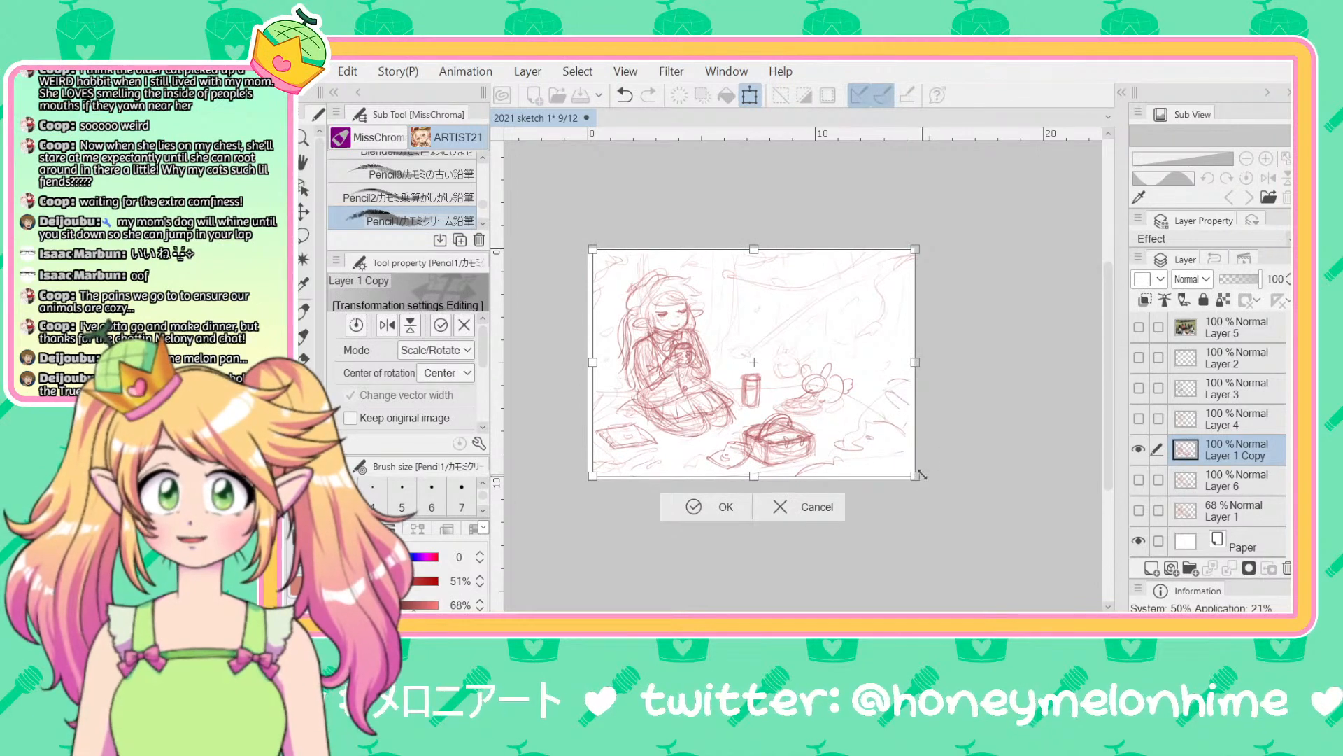
drag(921, 475, 912, 473)
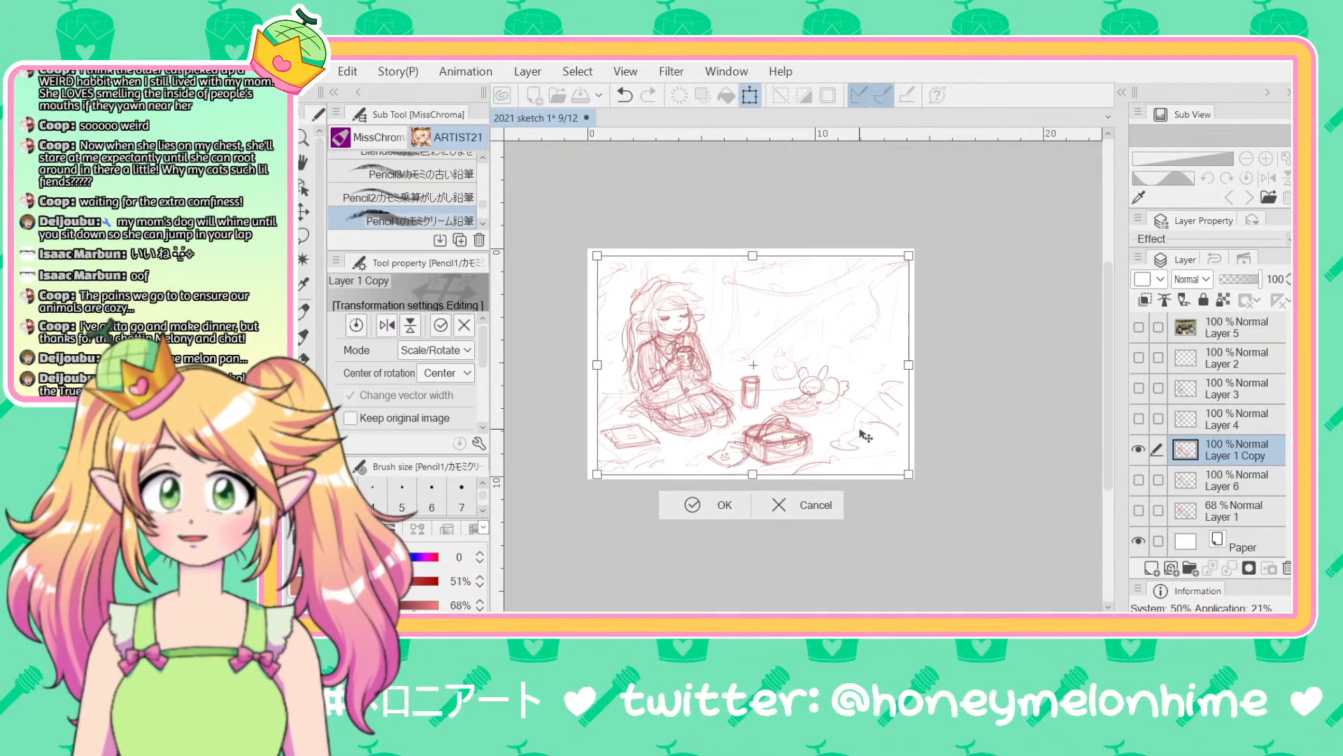
key(Return)
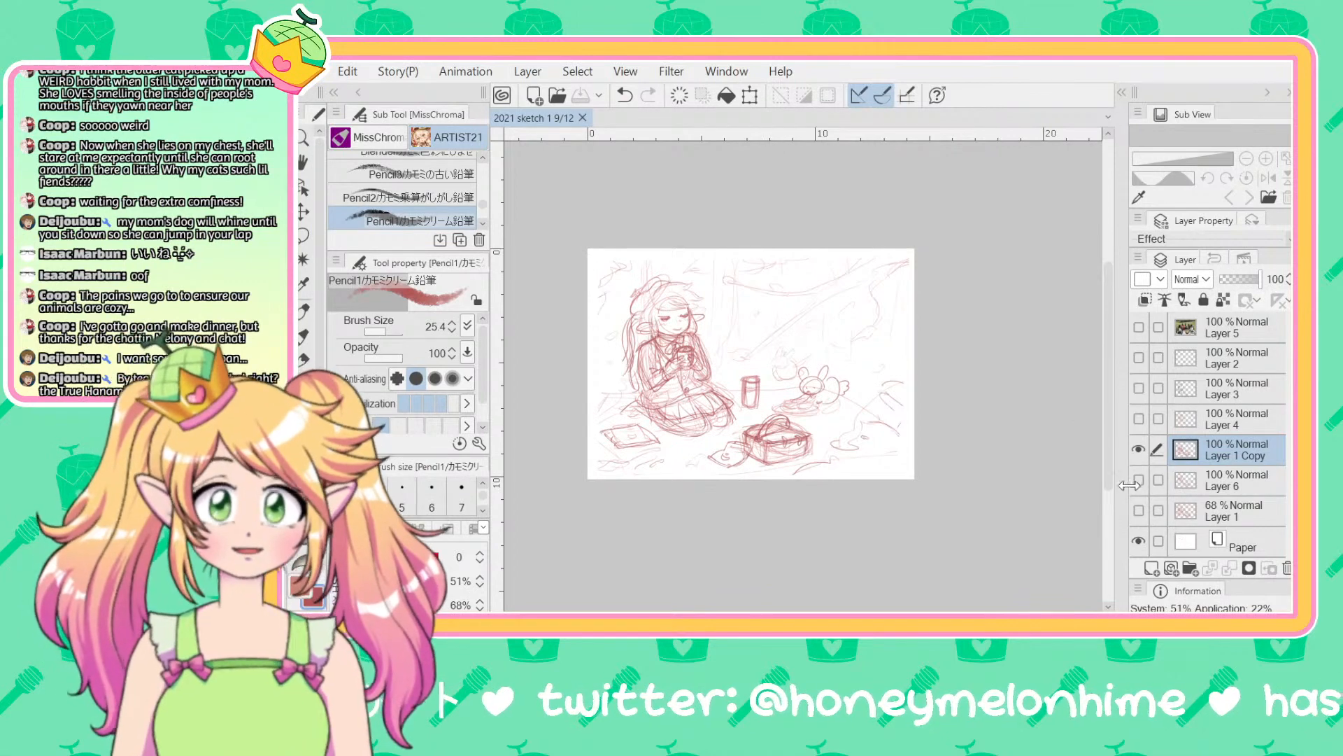
Step: Hide Layer 1 Copy, show the original Layer 6 and Layer 1, and select both of them
click(1138, 449)
click(1138, 480)
click(1139, 510)
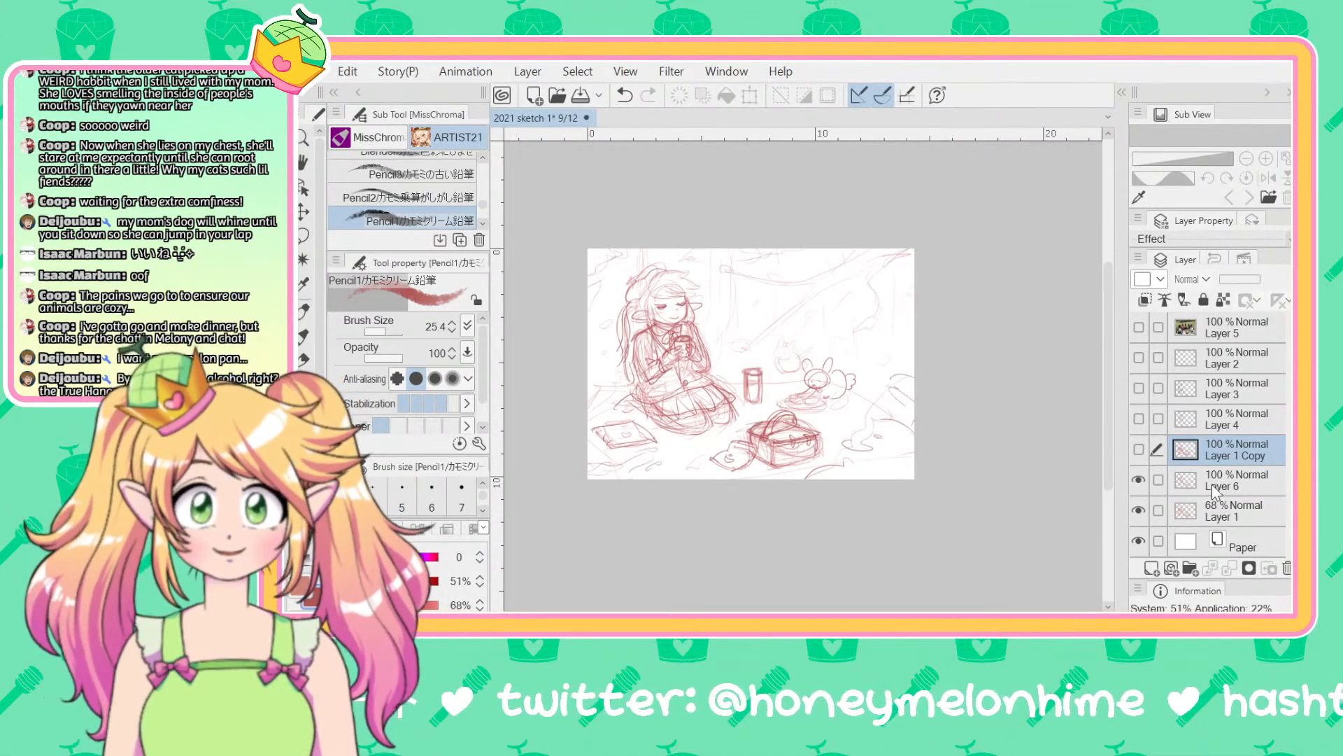
click(1212, 484)
ctrl+click(1231, 504)
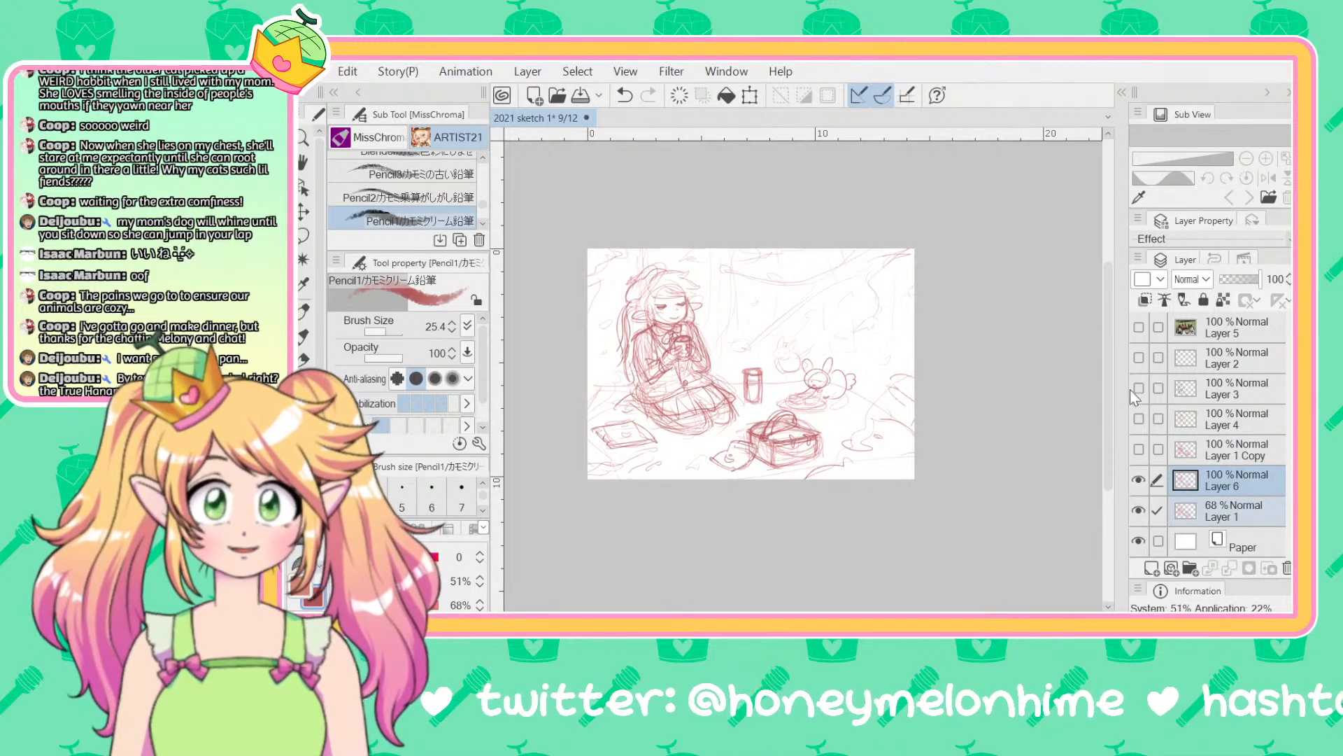
Step: Undo the direct merge of Layer 6 and Layer 1, and create a merged copy above them with both originals hidden
key(shift+alt+e)
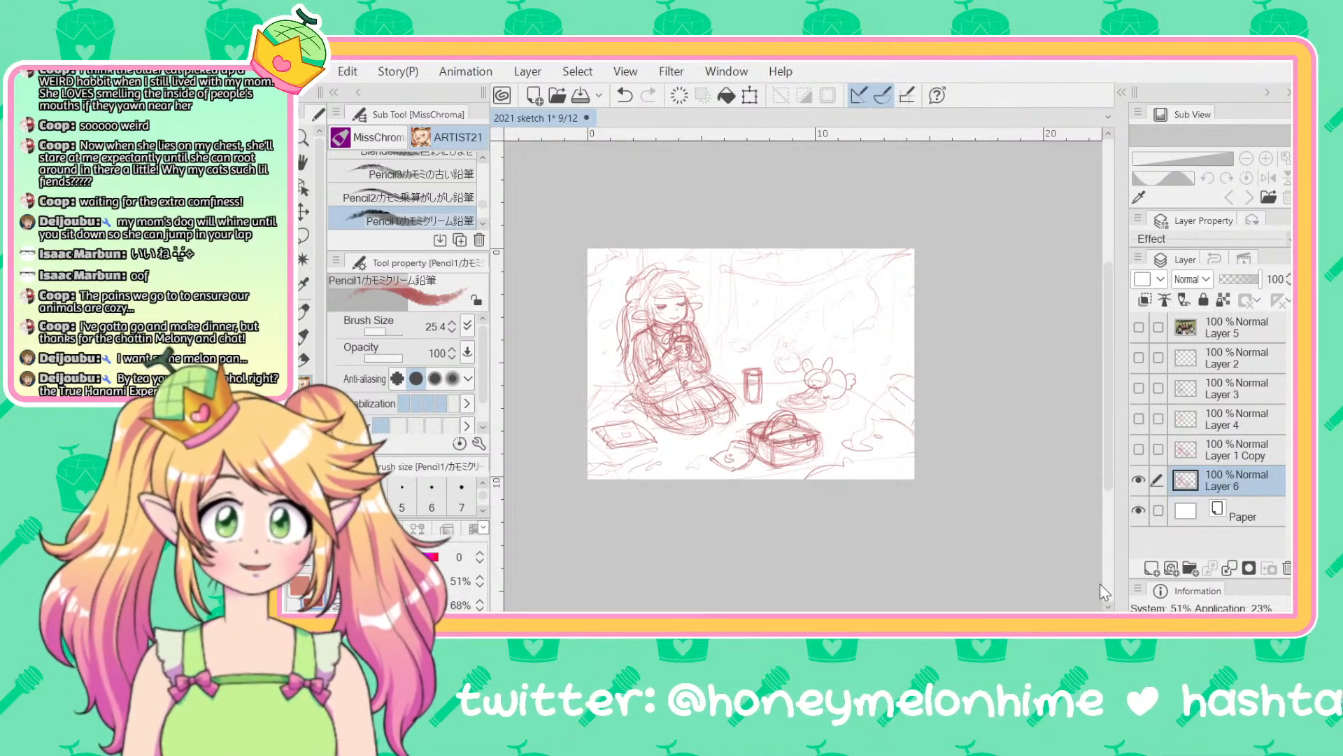
key(ctrl+z)
click(1140, 480)
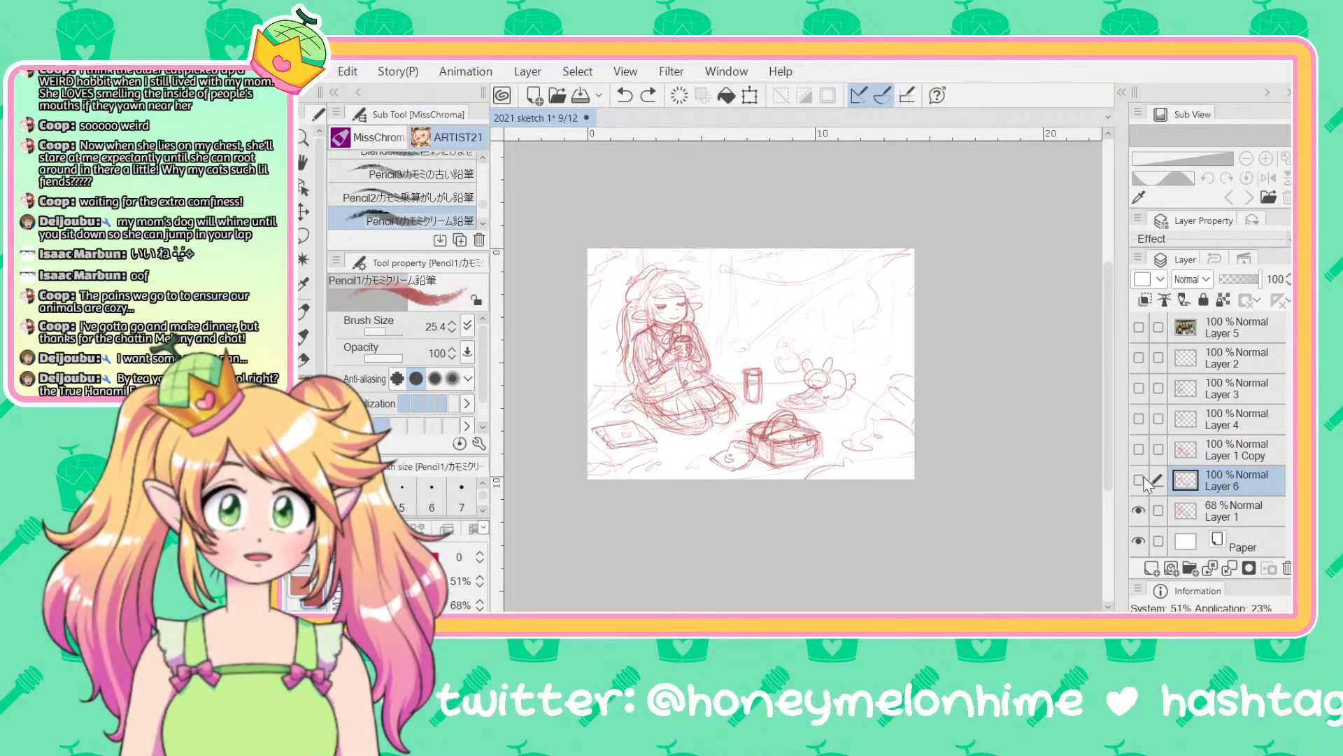
click(1139, 510)
key(ctrl+j)
click(1139, 480)
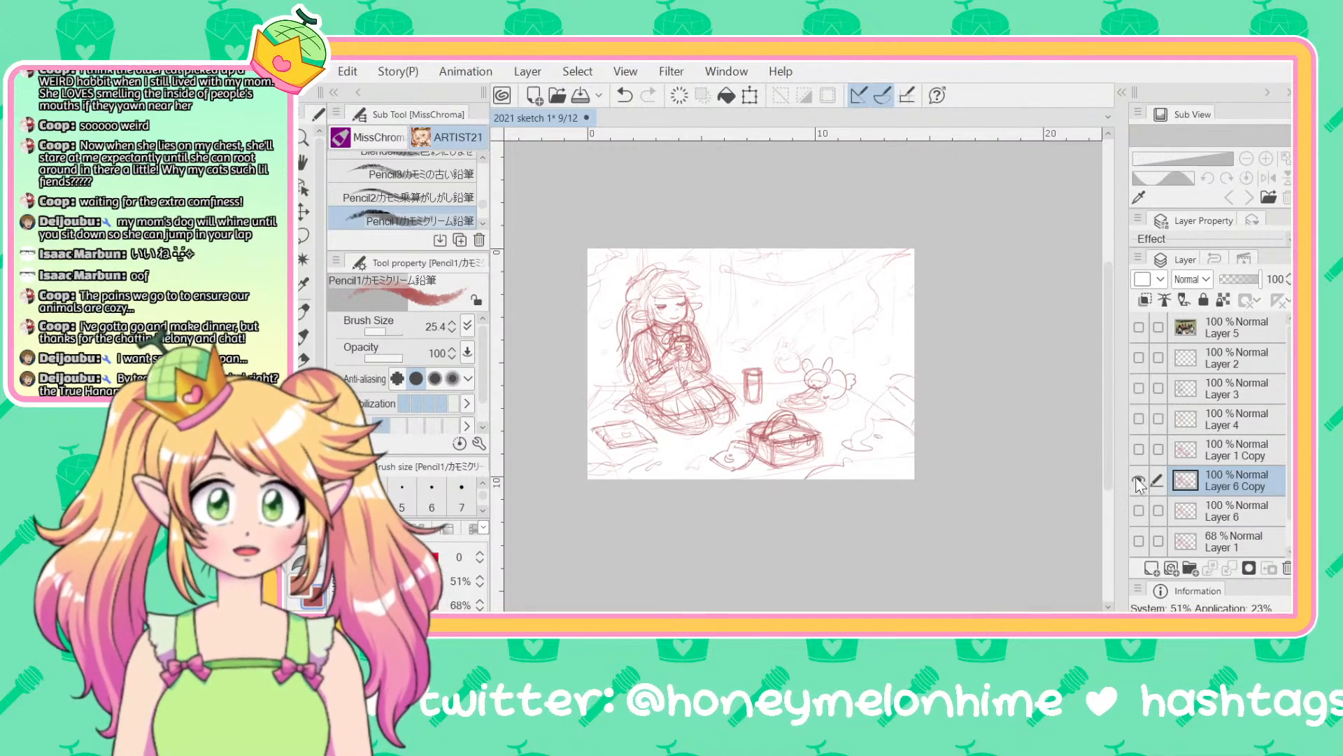
Step: Compare the new merged copy with Layer 1 Copy, leave only the new merged copy visible, and save the file
click(1139, 480)
click(1139, 449)
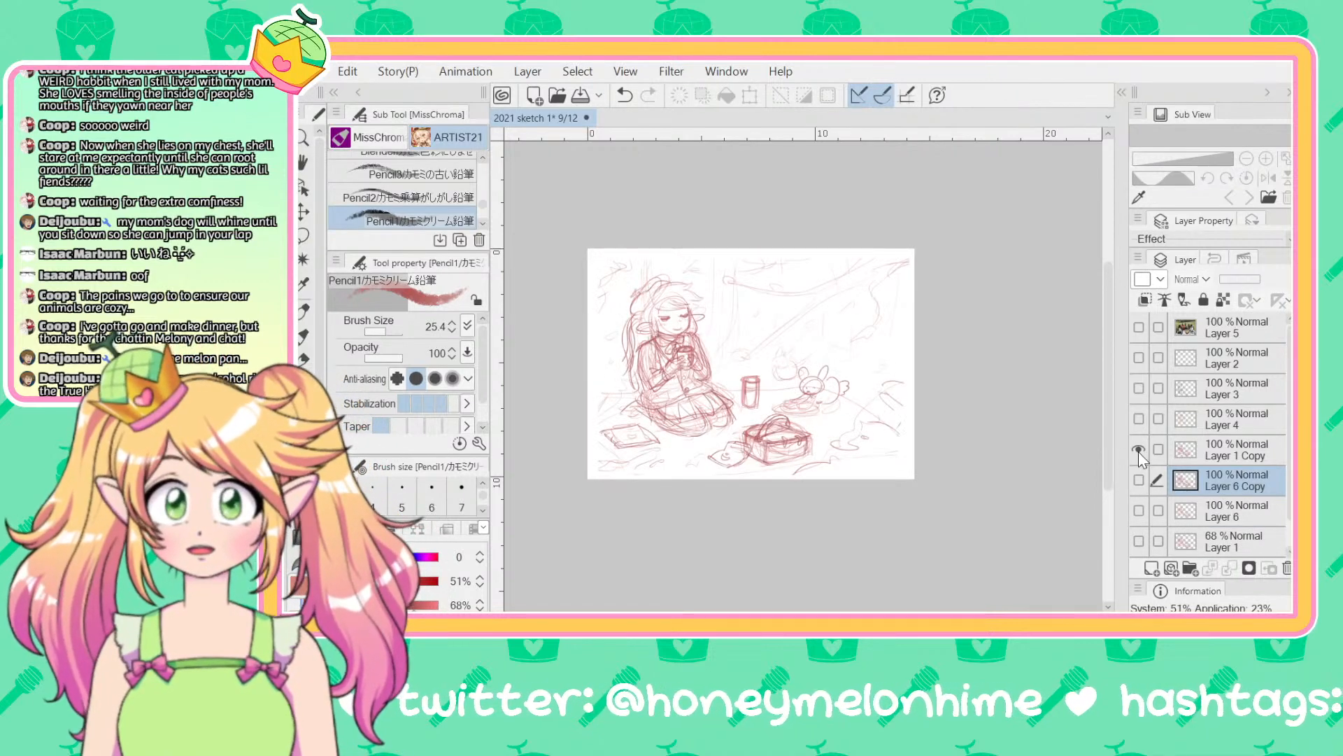
click(1139, 452)
click(1141, 491)
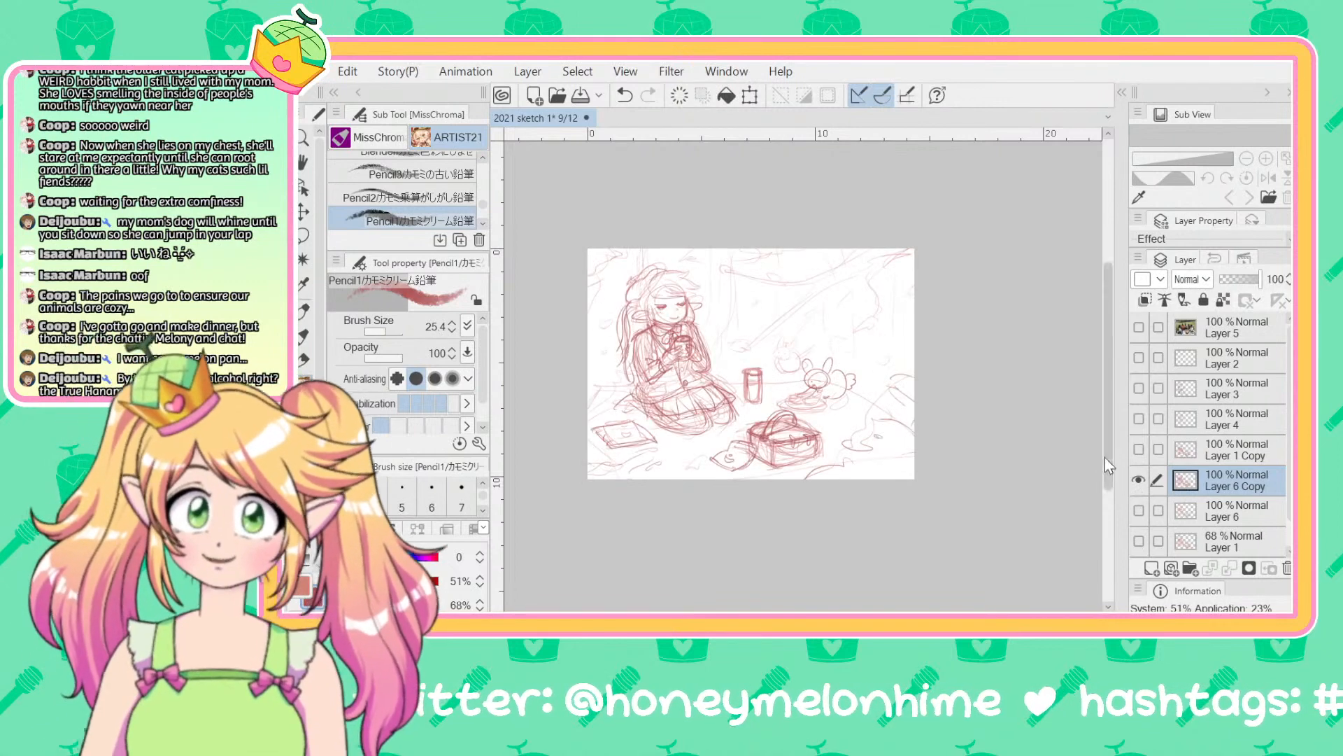
key(ctrl+s)
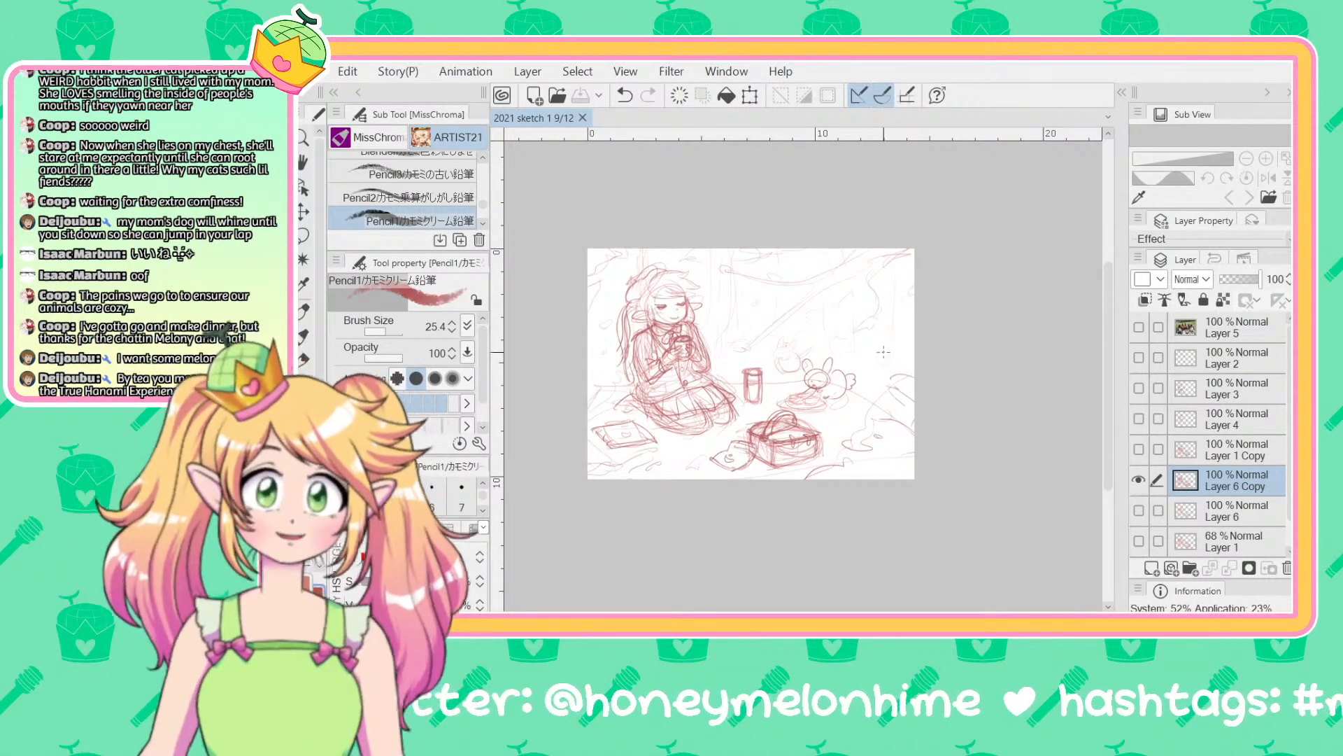